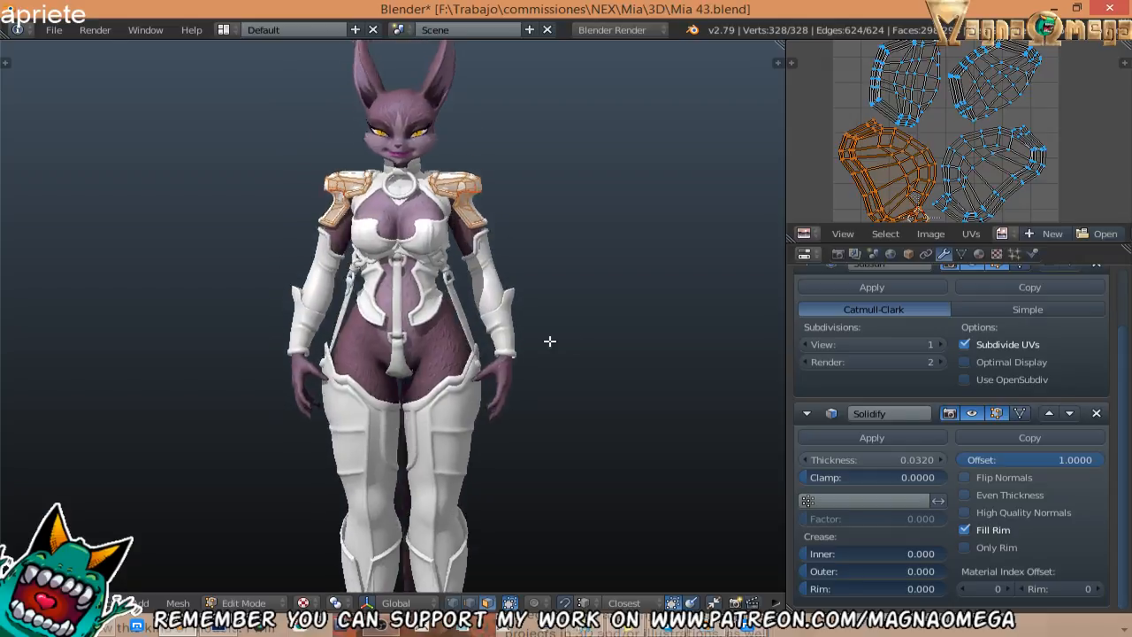
Widen the area with the UV and properties editors, and reopen the shoulder armour in Edit Mode with its whole mesh selected.
{"action": "middle_click_drag", "start_coordinate": [548, 342], "coordinate": [542, 412], "text": "shift"}
{"action": "scroll", "coordinate": [434, 270], "scroll_direction": "up", "scroll_amount": 4}
{"action": "key", "text": "a"}
{"action": "key", "text": "Tab"}
{"action": "middle_click_drag", "start_coordinate": [434, 270], "coordinate": [422, 290]}
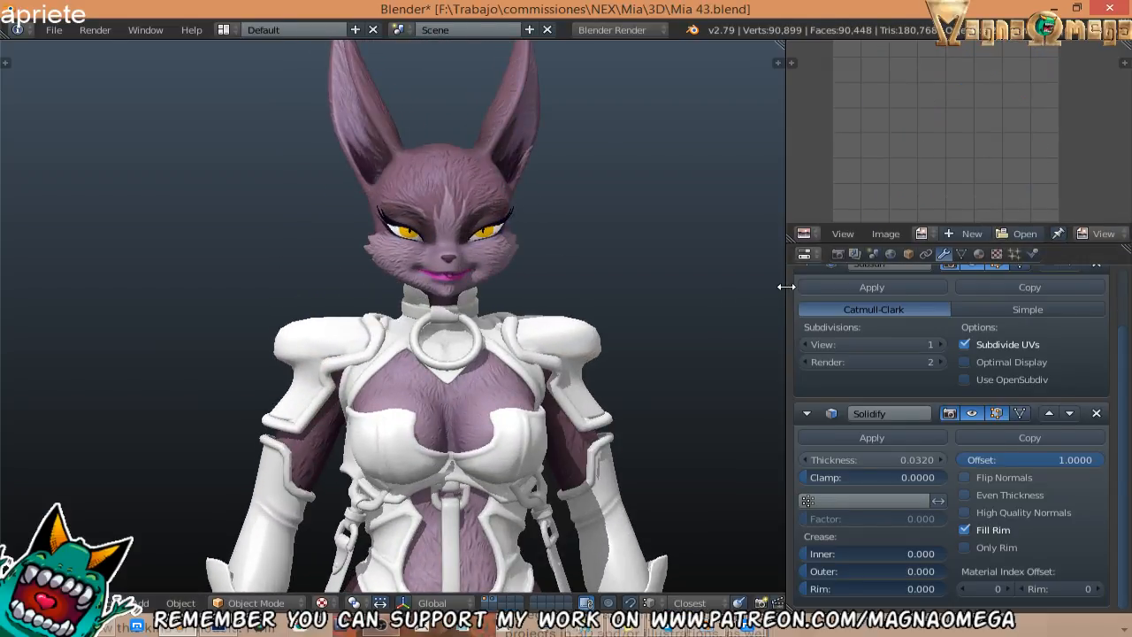
{"action": "left_click_drag", "start_coordinate": [785, 292], "coordinate": [667, 292]}
{"action": "key", "text": "Tab"}
{"action": "middle_click_drag", "start_coordinate": [467, 281], "coordinate": [406, 252]}
{"action": "key", "text": "a"}
{"action": "middle_click_drag", "start_coordinate": [473, 241], "coordinate": [439, 239]}
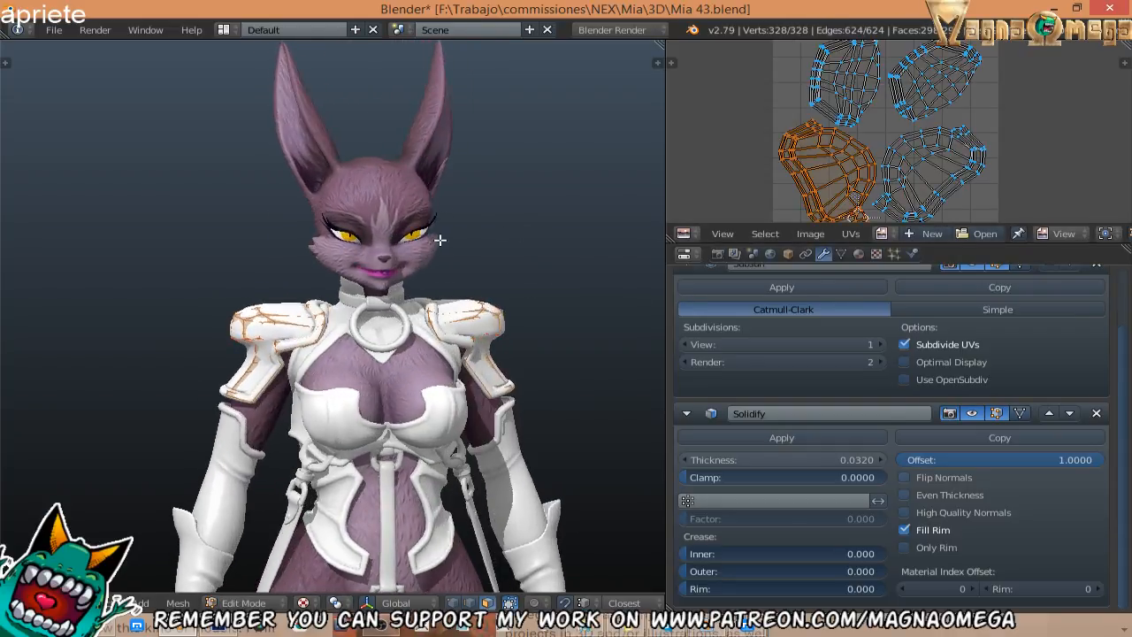
Switch from the shoulder armour to the torso armour in Edit Mode and make the UV editor taller.
{"action": "middle_click_drag", "start_coordinate": [786, 132], "coordinate": [777, 110]}
{"action": "mouse_move", "coordinate": [469, 241]}
{"action": "middle_mouse_down"}
{"action": "mouse_move", "coordinate": [366, 227]}
{"action": "mouse_move", "coordinate": [451, 228]}
{"action": "mouse_move", "coordinate": [435, 232]}
{"action": "middle_mouse_up"}
{"action": "middle_click_drag", "start_coordinate": [450, 396], "coordinate": [380, 320], "text": "shift"}
{"action": "key", "text": "Tab"}
{"action": "right_click", "coordinate": [449, 321]}
{"action": "key", "text": "Tab"}
{"action": "left_click_drag", "start_coordinate": [715, 244], "coordinate": [718, 333]}
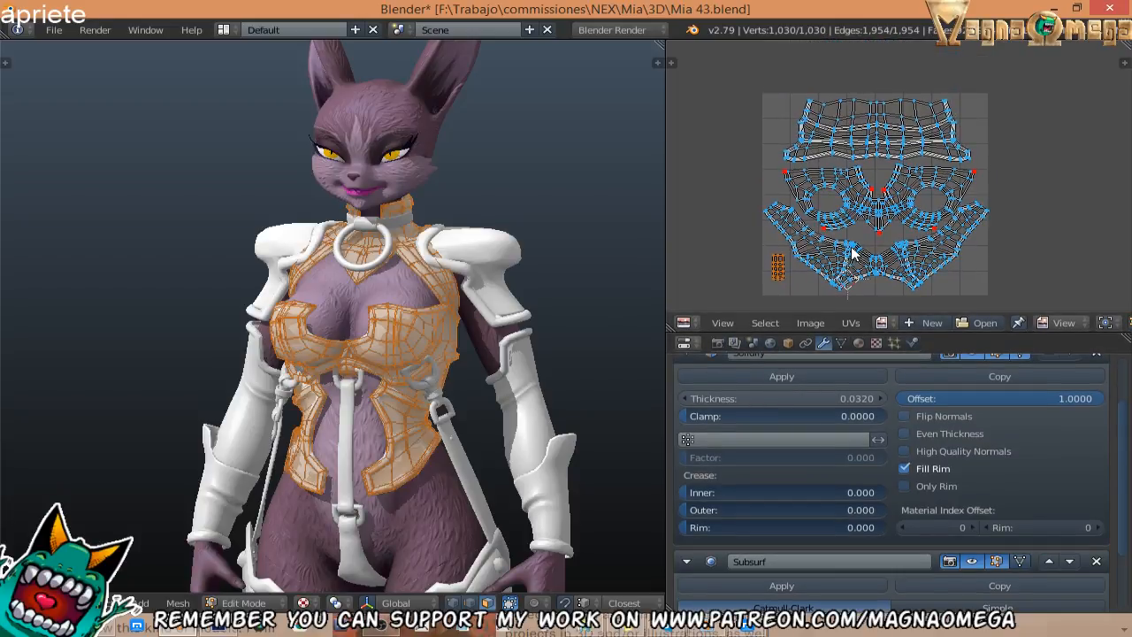
Examine the torso armour's UV layout and the full armoured character from several angles.
{"action": "middle_click_drag", "start_coordinate": [854, 230], "coordinate": [856, 228]}
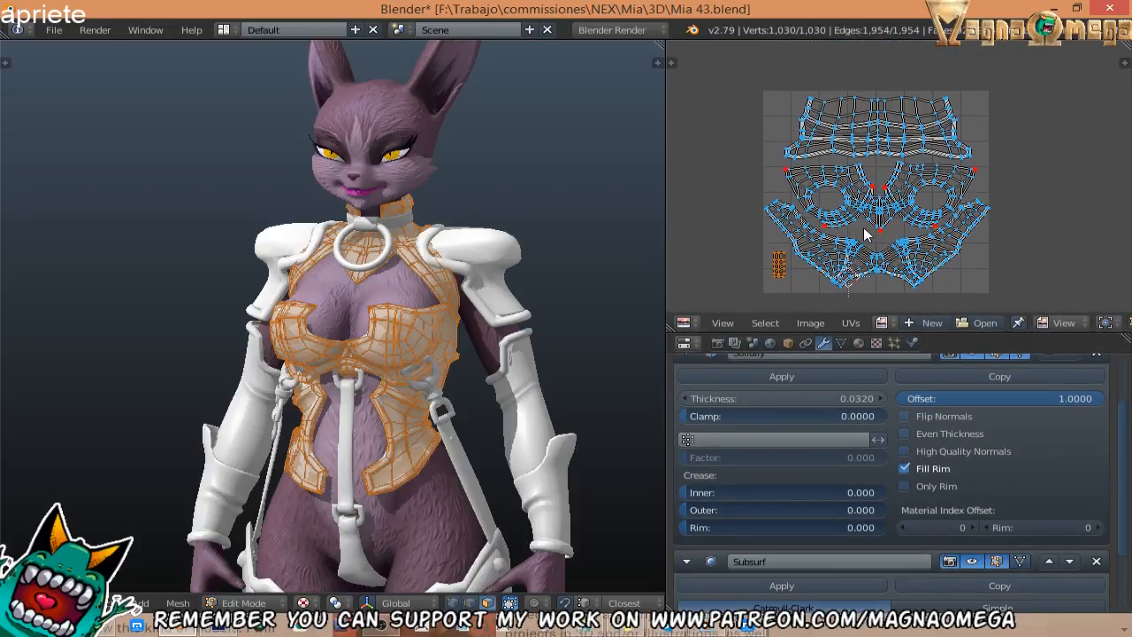
{"action": "scroll", "coordinate": [865, 230], "scroll_direction": "up", "scroll_amount": 3}
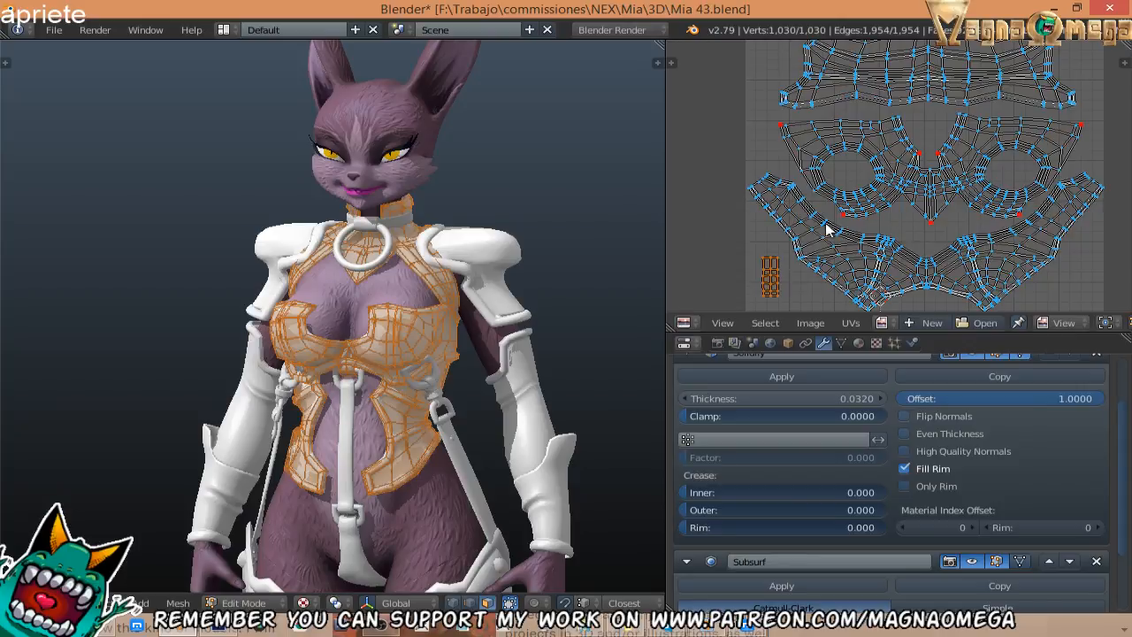
{"action": "scroll", "coordinate": [891, 204], "scroll_direction": "down", "scroll_amount": 1}
{"action": "middle_click_drag", "start_coordinate": [612, 181], "coordinate": [663, 181]}
{"action": "middle_click_drag", "start_coordinate": [429, 182], "coordinate": [482, 221]}
{"action": "middle_click_drag", "start_coordinate": [353, 434], "coordinate": [281, 309], "text": "shift"}
{"action": "scroll", "coordinate": [345, 298], "scroll_direction": "down", "scroll_amount": 3}
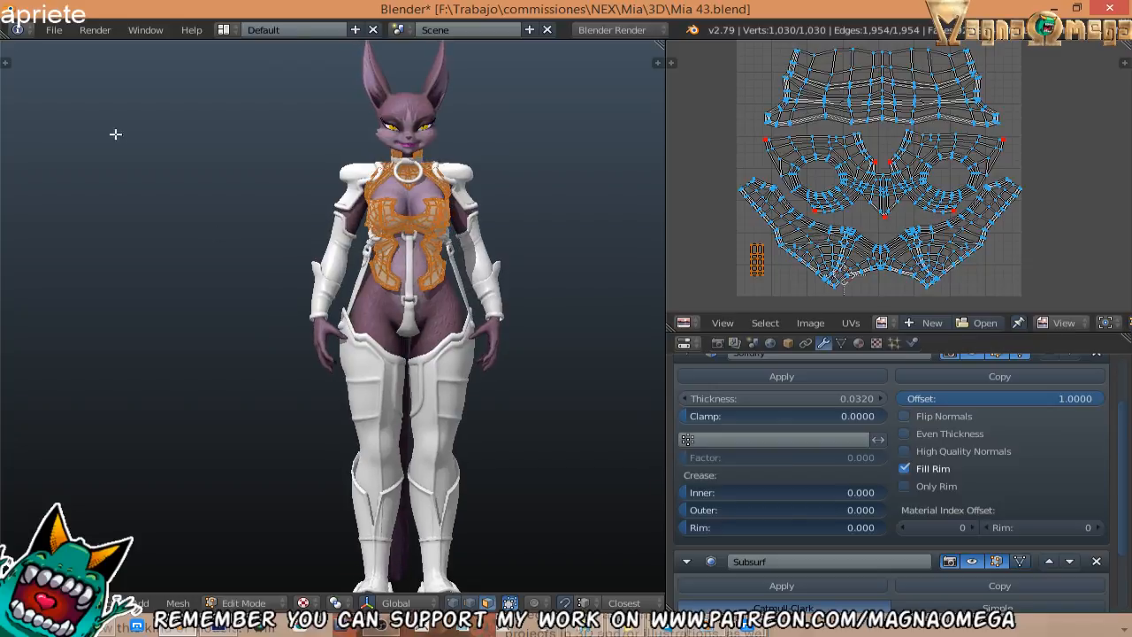
{"action": "middle_click_drag", "start_coordinate": [305, 196], "coordinate": [361, 212]}
{"action": "middle_click_drag", "start_coordinate": [438, 189], "coordinate": [488, 194], "text": "shift"}
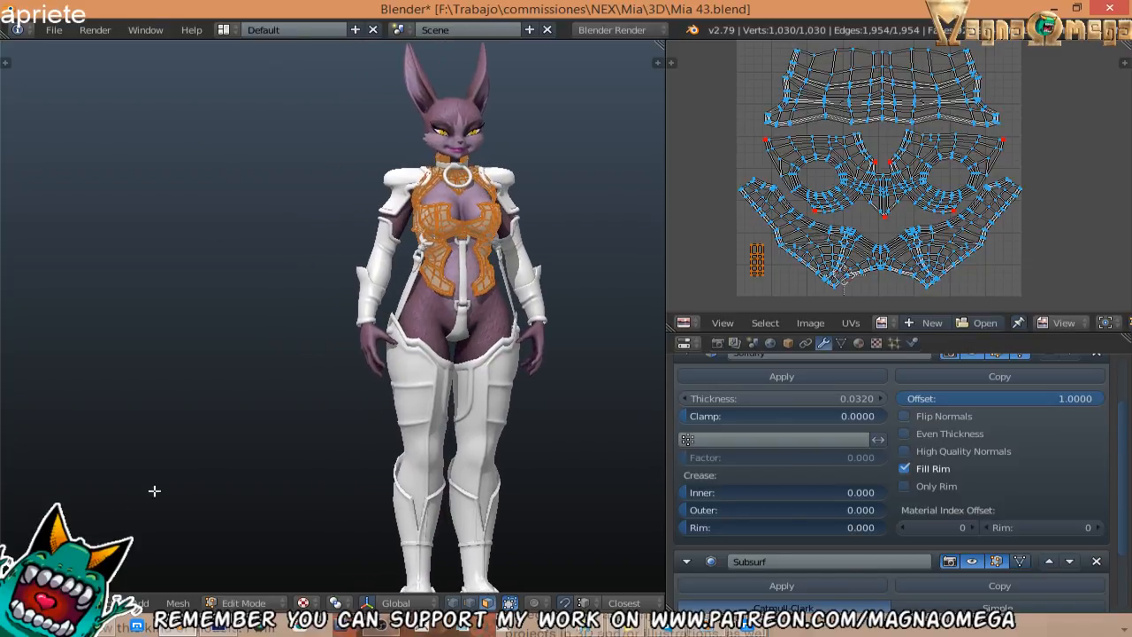
Split off a second area from the 3D view, make it a UV/Image Editor and widen it.
{"action": "left_click_drag", "start_coordinate": [659, 51], "coordinate": [160, 55]}
{"action": "left_click", "coordinate": [14, 602]}
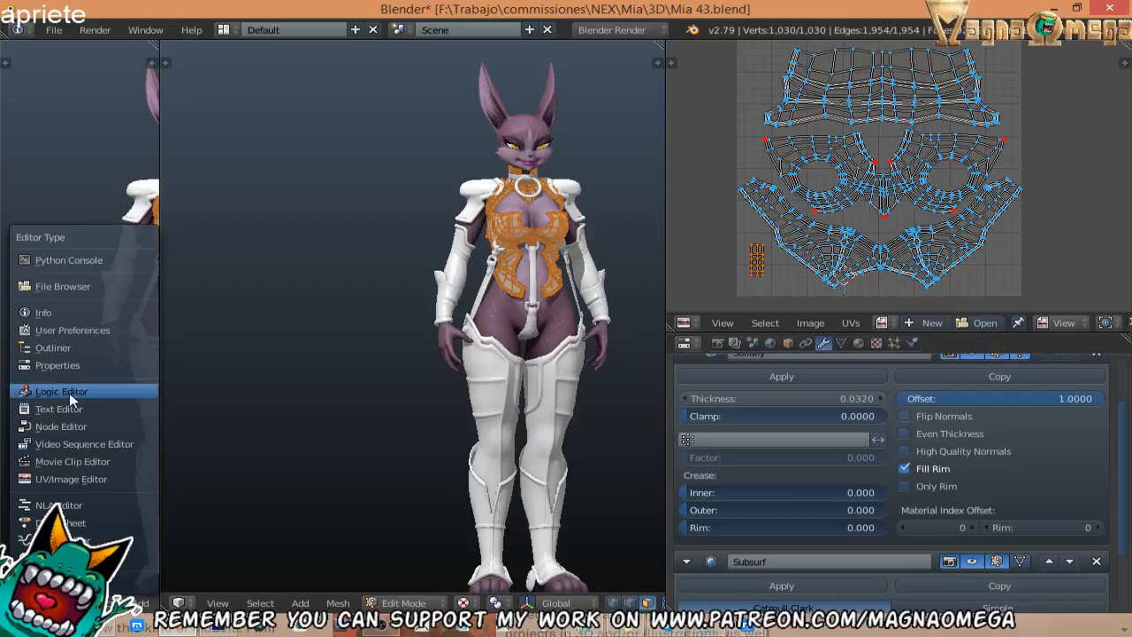
{"action": "left_click", "coordinate": [74, 479]}
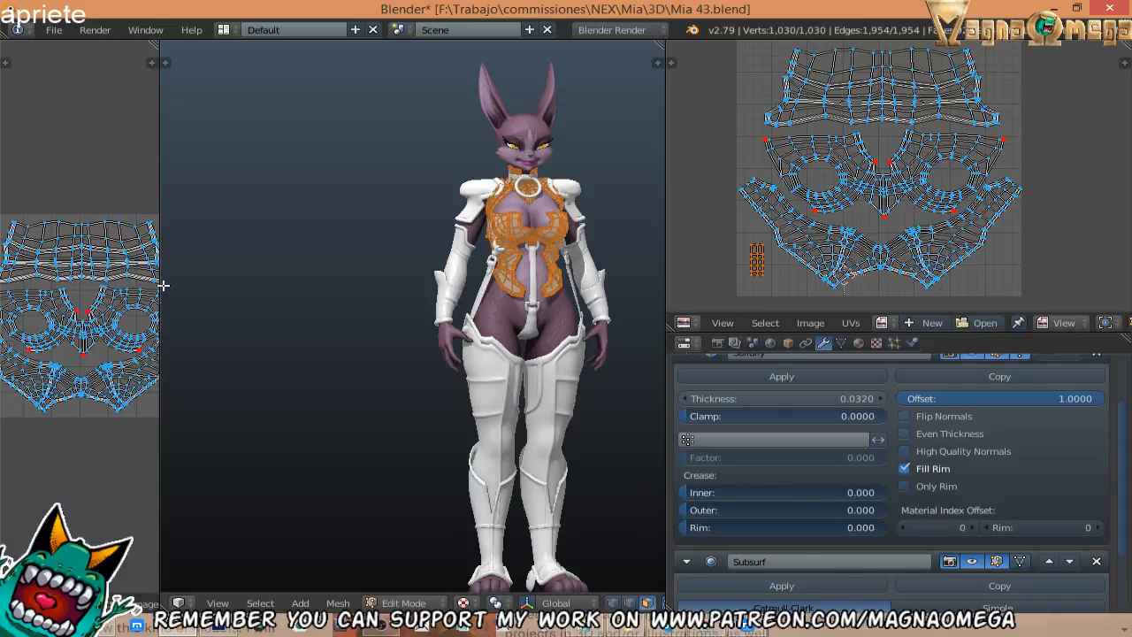
{"action": "left_click_drag", "start_coordinate": [160, 284], "coordinate": [361, 284]}
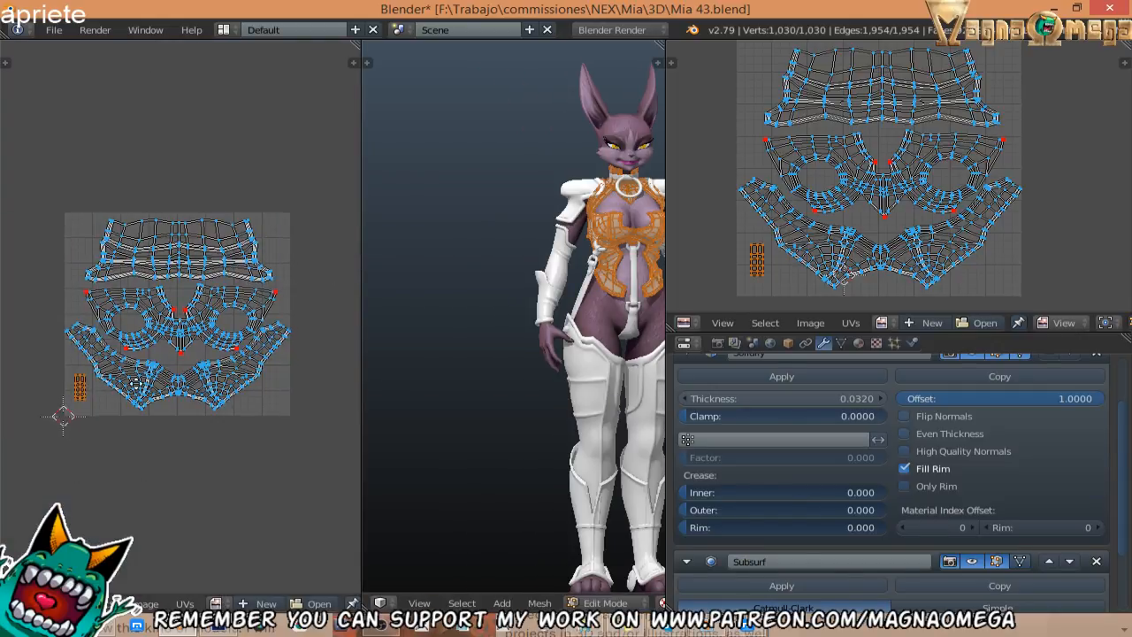
Load the character reference picture be7efd2f6ba140cfab873fb06146cc05.png into the new image editor and fit it in view.
{"action": "left_click", "coordinate": [214, 603]}
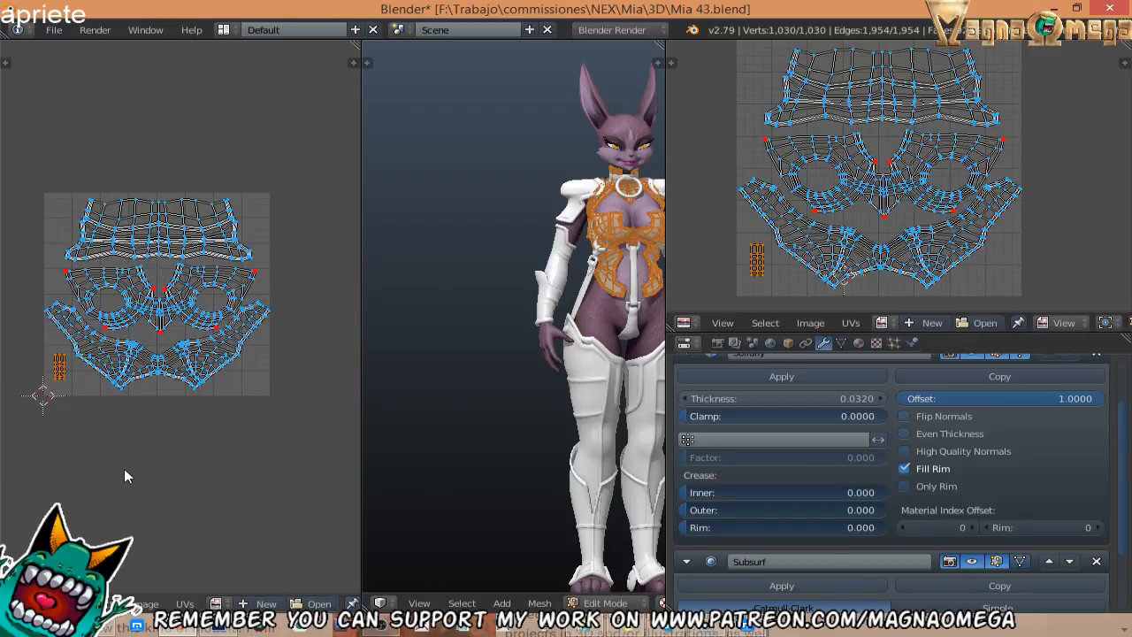
{"action": "middle_click_drag", "start_coordinate": [221, 344], "coordinate": [260, 372]}
{"action": "scroll", "coordinate": [259, 360], "scroll_direction": "up", "scroll_amount": 2}
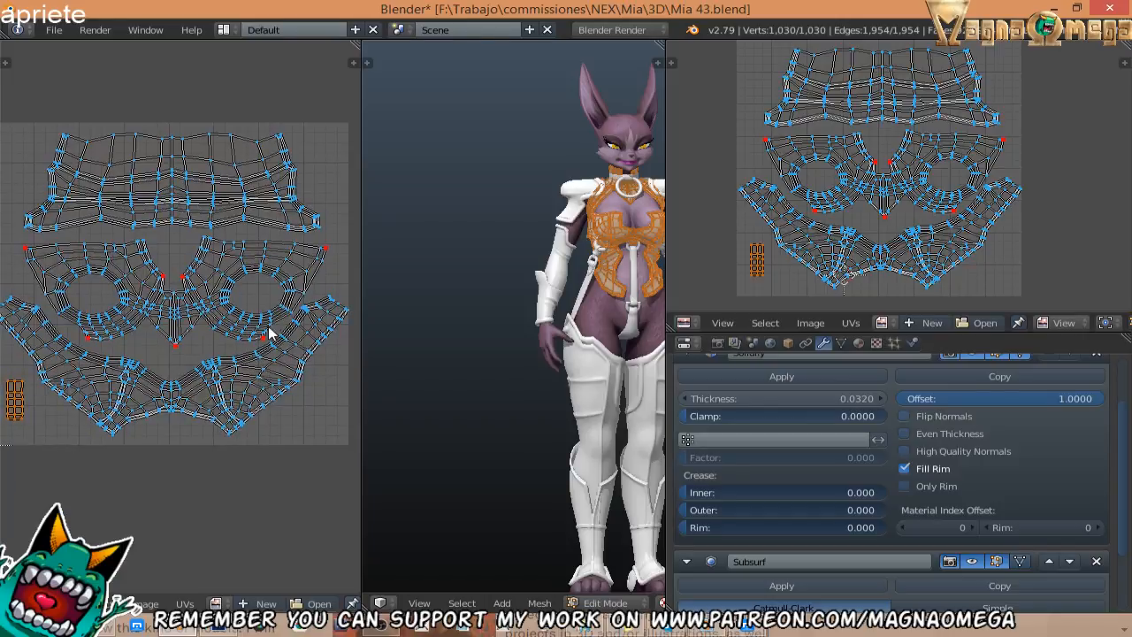
{"action": "scroll", "coordinate": [344, 324], "scroll_direction": "down", "scroll_amount": 2}
{"action": "scroll", "coordinate": [268, 320], "scroll_direction": "up", "scroll_amount": 1}
{"action": "middle_click_drag", "start_coordinate": [282, 320], "coordinate": [232, 187]}
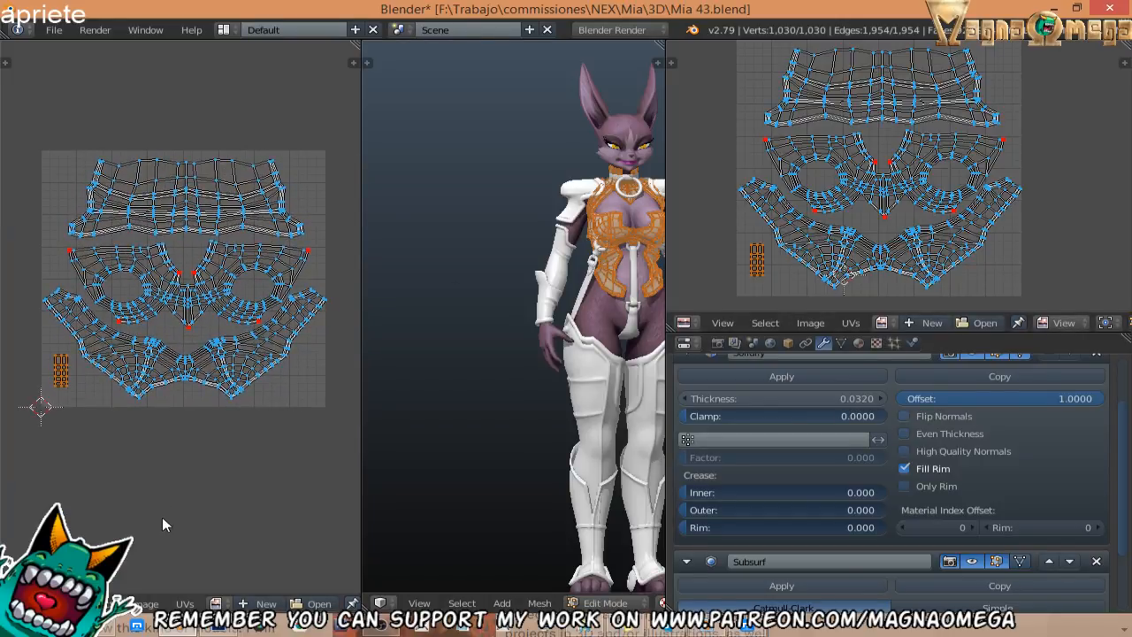
{"action": "middle_click_drag", "start_coordinate": [288, 571], "coordinate": [284, 561]}
{"action": "left_click", "coordinate": [215, 603]}
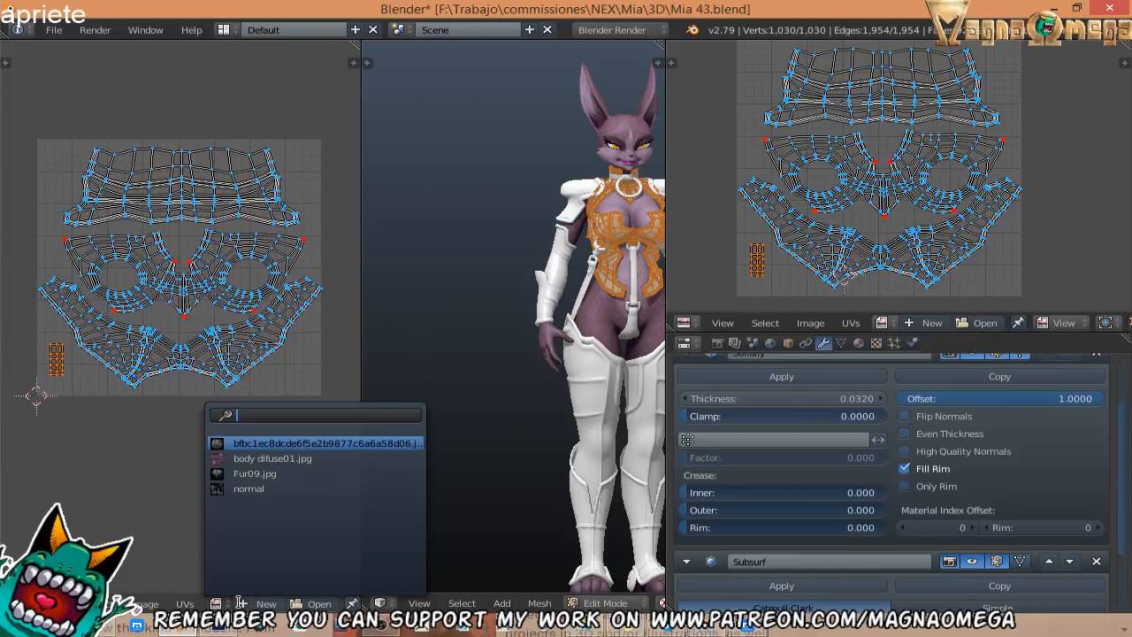
{"action": "left_click", "coordinate": [261, 603]}
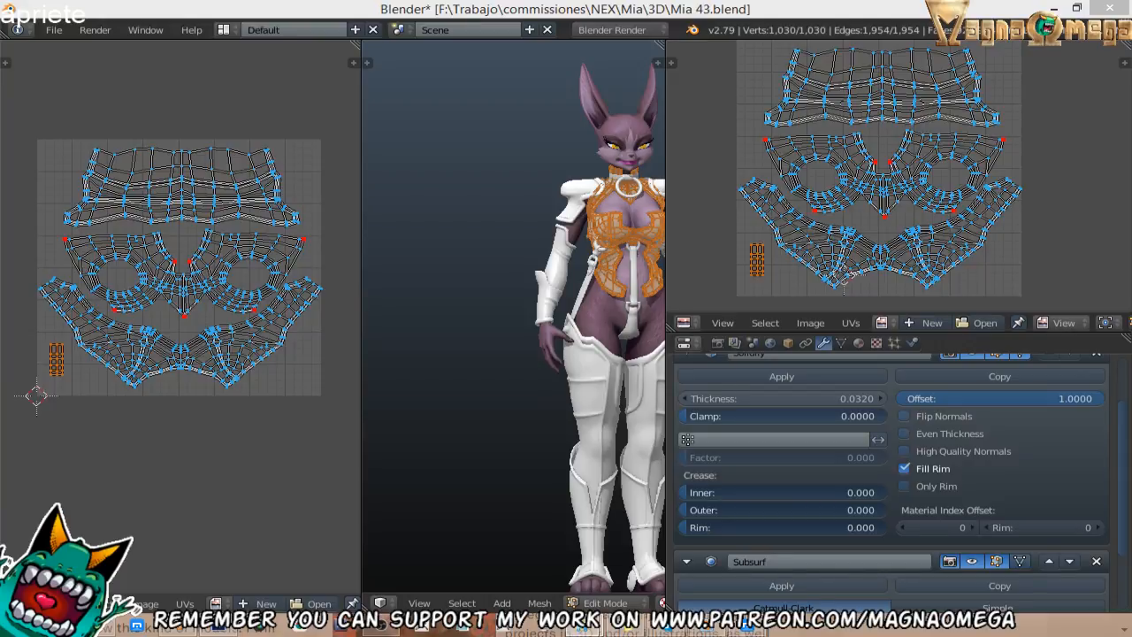
{"action": "left_click_drag", "start_coordinate": [1, 62], "coordinate": [156, 122]}
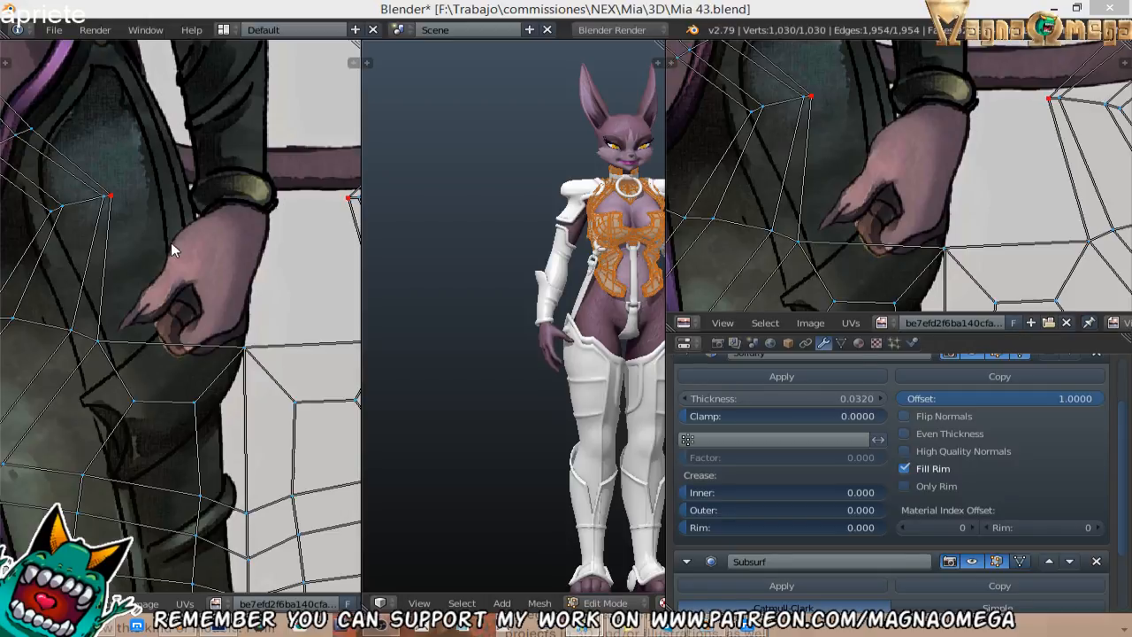
{"action": "middle_click_drag", "start_coordinate": [172, 246], "coordinate": [179, 269]}
{"action": "scroll", "coordinate": [184, 262], "scroll_direction": "down", "scroll_amount": 10}
{"action": "scroll", "coordinate": [175, 254], "scroll_direction": "up", "scroll_amount": 1}
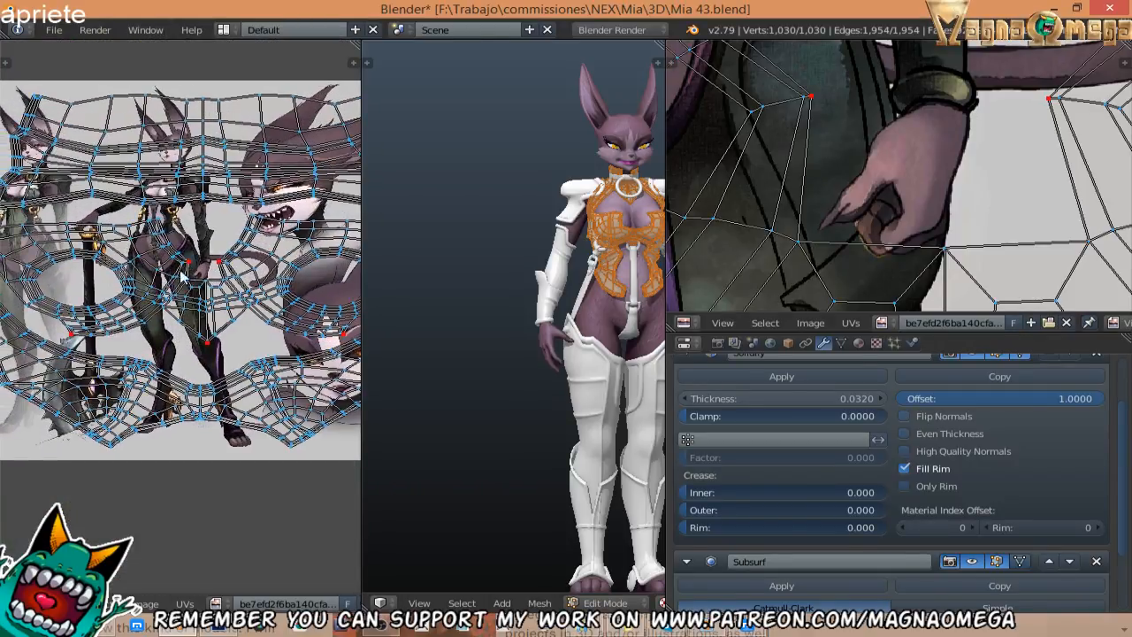
Unlink the reference picture from the torso armour's UV layout.
{"action": "key", "text": "a"}
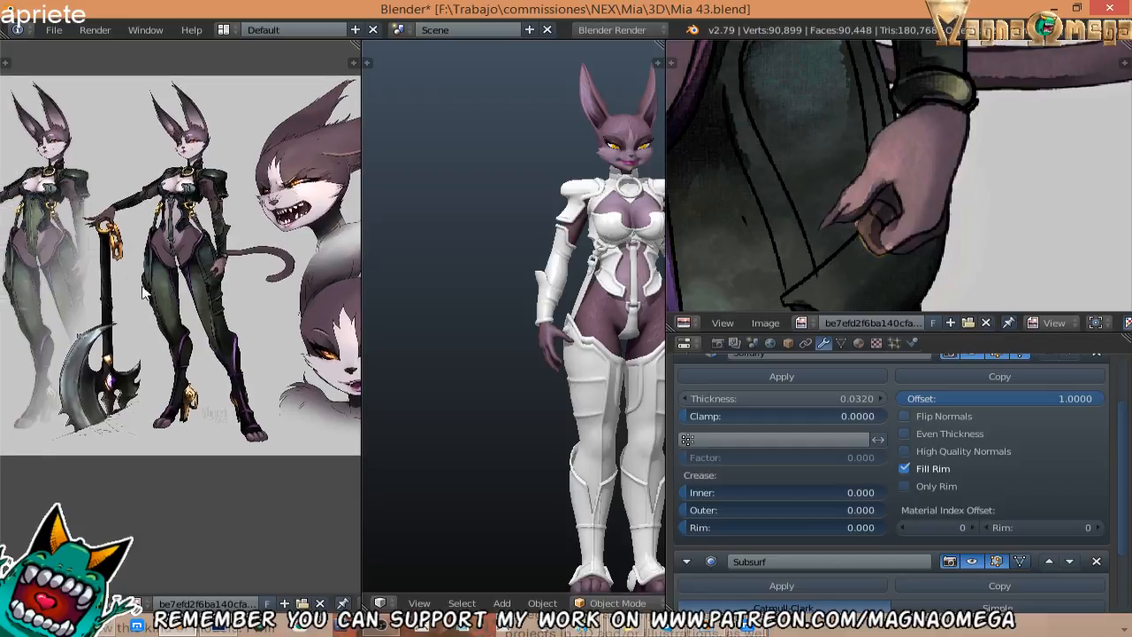
{"action": "key", "text": "a"}
{"action": "scroll", "coordinate": [1008, 324], "scroll_direction": "down", "scroll_amount": 2}
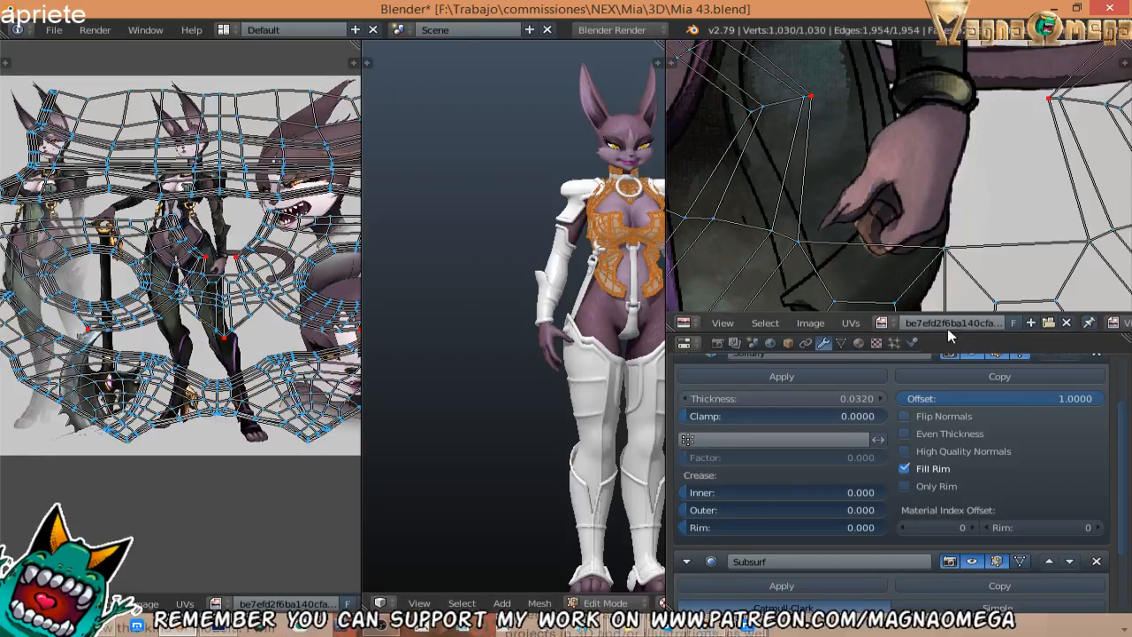
{"action": "left_click", "coordinate": [1018, 323]}
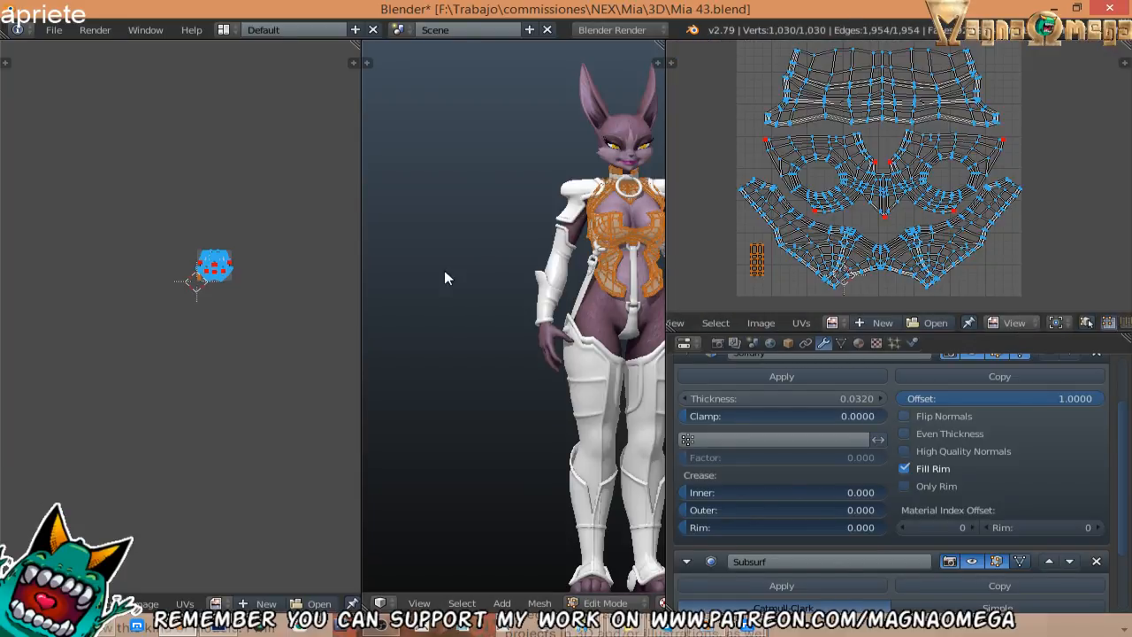
Leave Edit Mode, show be7efd2f6ba140cfab873fb06146cc05.png in the new image editor and narrow that area beside the model.
{"action": "key", "text": "Tab"}
{"action": "left_click", "coordinate": [138, 603]}
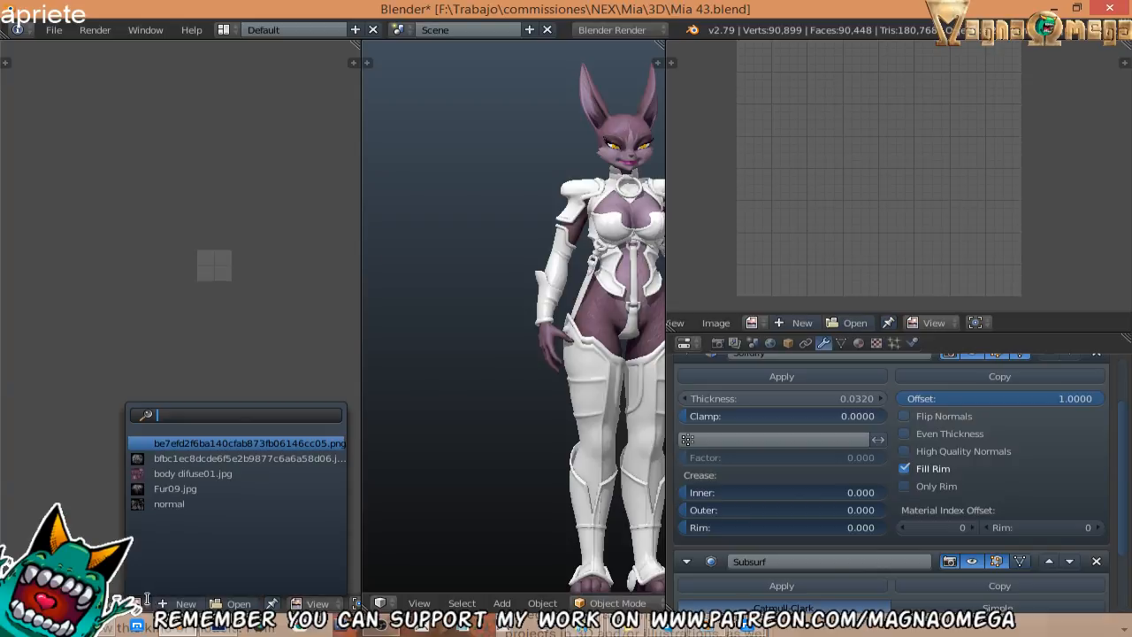
{"action": "left_click", "coordinate": [221, 443]}
{"action": "scroll", "coordinate": [199, 305], "scroll_direction": "down", "scroll_amount": 3}
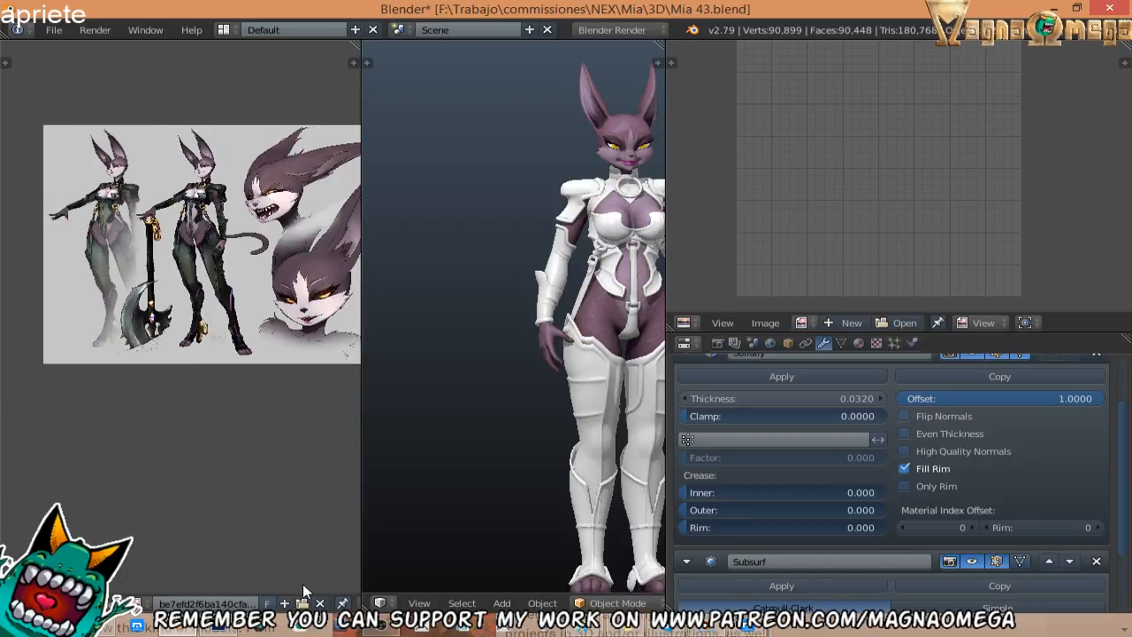
{"action": "left_click_drag", "start_coordinate": [360, 494], "coordinate": [191, 490]}
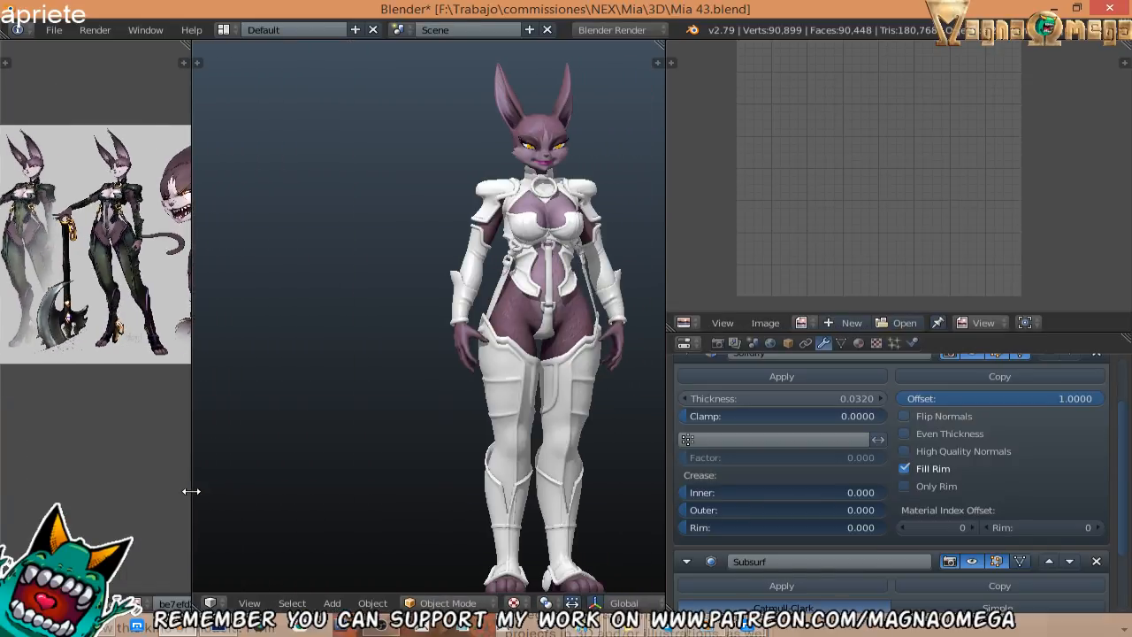
Examine the reference character's corset, gold rings and straps up close.
{"action": "scroll", "coordinate": [92, 248], "scroll_direction": "up", "scroll_amount": 6}
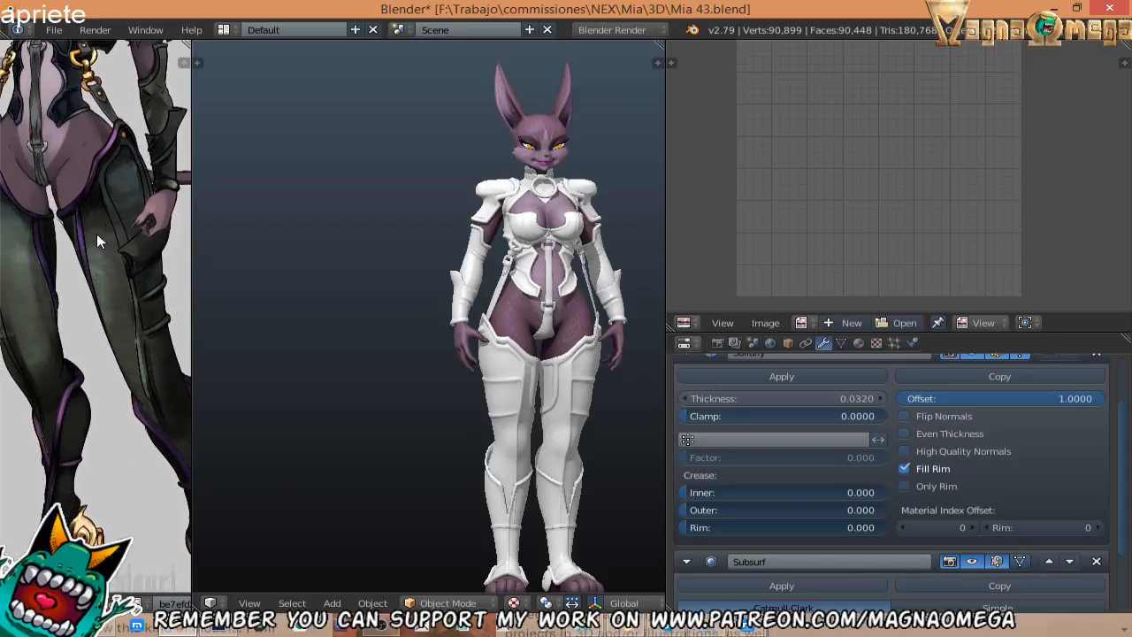
{"action": "scroll", "coordinate": [98, 235], "scroll_direction": "down", "scroll_amount": 2}
{"action": "middle_click_drag", "start_coordinate": [90, 221], "coordinate": [126, 288]}
{"action": "scroll", "coordinate": [140, 202], "scroll_direction": "up", "scroll_amount": 4}
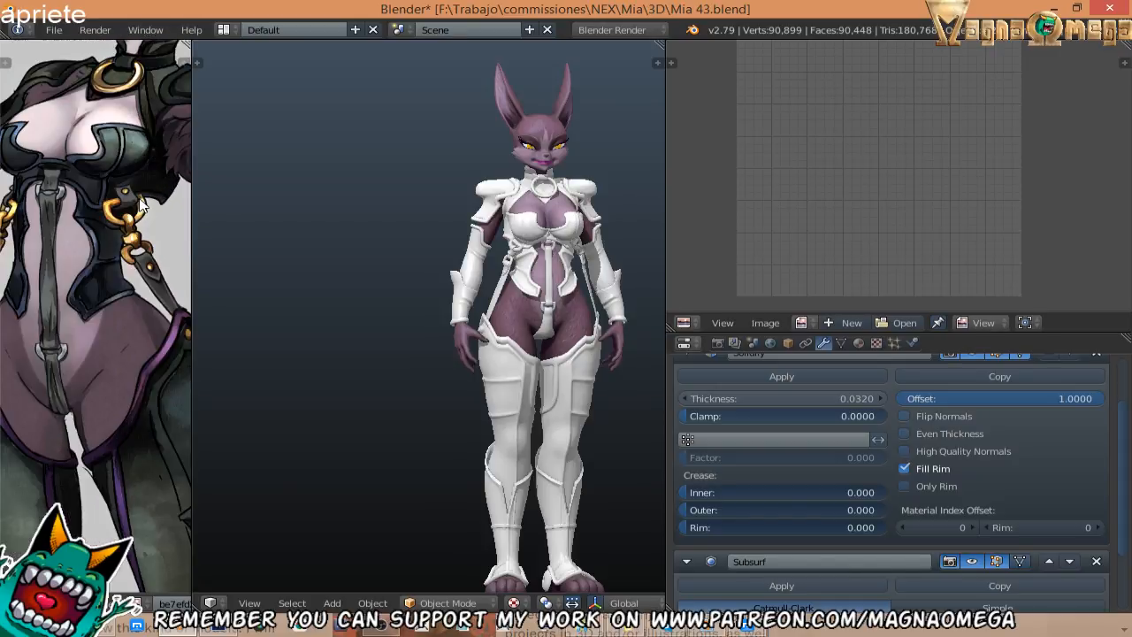
{"action": "scroll", "coordinate": [94, 203], "scroll_direction": "down", "scroll_amount": 2}
{"action": "scroll", "coordinate": [99, 205], "scroll_direction": "down", "scroll_amount": 1}
{"action": "scroll", "coordinate": [104, 202], "scroll_direction": "up", "scroll_amount": 1}
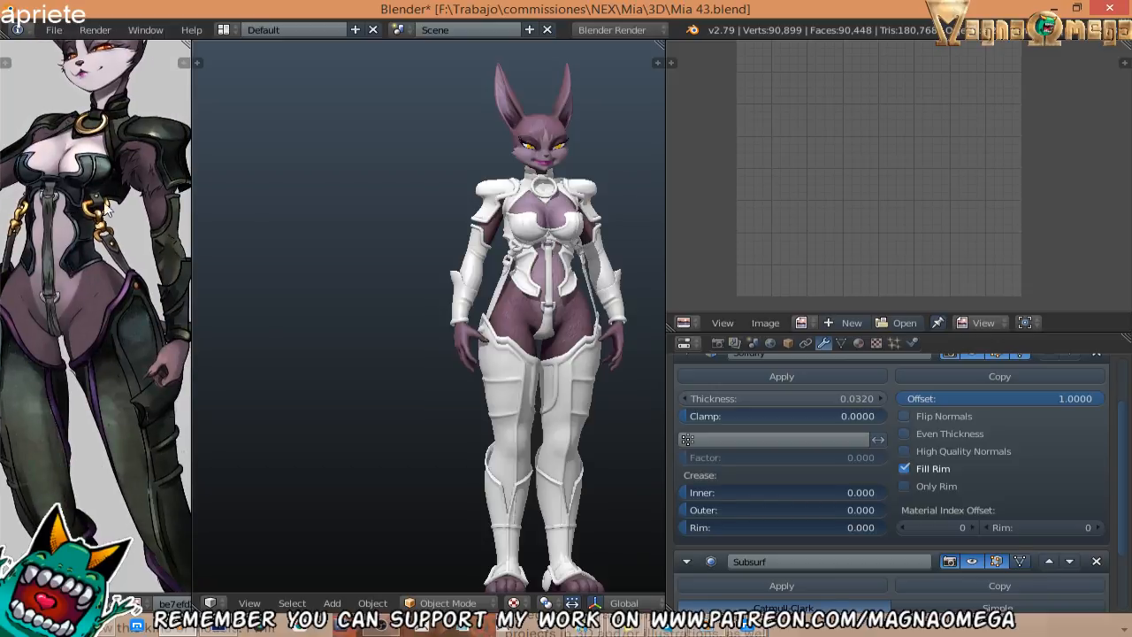
{"action": "scroll", "coordinate": [105, 205], "scroll_direction": "up", "scroll_amount": 4}
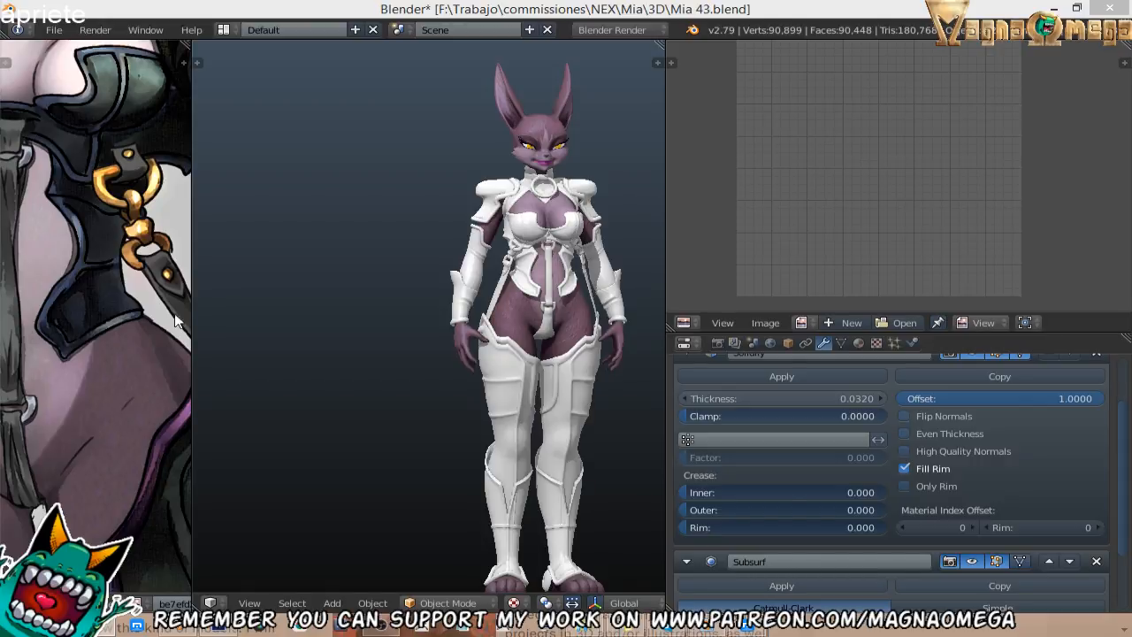
Compare the model's armour pieces with the full outfit in the reference picture.
{"action": "middle_click_drag", "start_coordinate": [401, 281], "coordinate": [385, 282]}
{"action": "middle_click_drag", "start_coordinate": [386, 281], "coordinate": [347, 290], "text": "shift"}
{"action": "scroll", "coordinate": [163, 273], "scroll_direction": "down", "scroll_amount": 2}
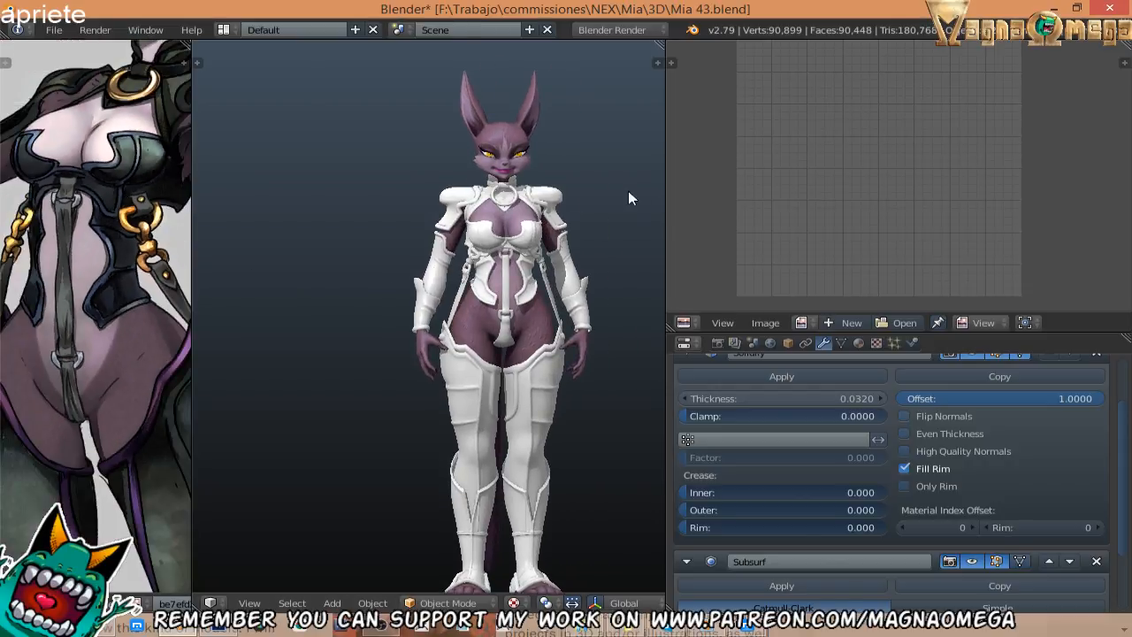
{"action": "middle_click_drag", "start_coordinate": [628, 192], "coordinate": [515, 233]}
{"action": "scroll", "coordinate": [115, 186], "scroll_direction": "down", "scroll_amount": 1}
{"action": "mouse_move", "coordinate": [115, 185]}
{"action": "middle_mouse_down"}
{"action": "mouse_move", "coordinate": [105, 251]}
{"action": "mouse_move", "coordinate": [116, 170]}
{"action": "middle_mouse_up"}
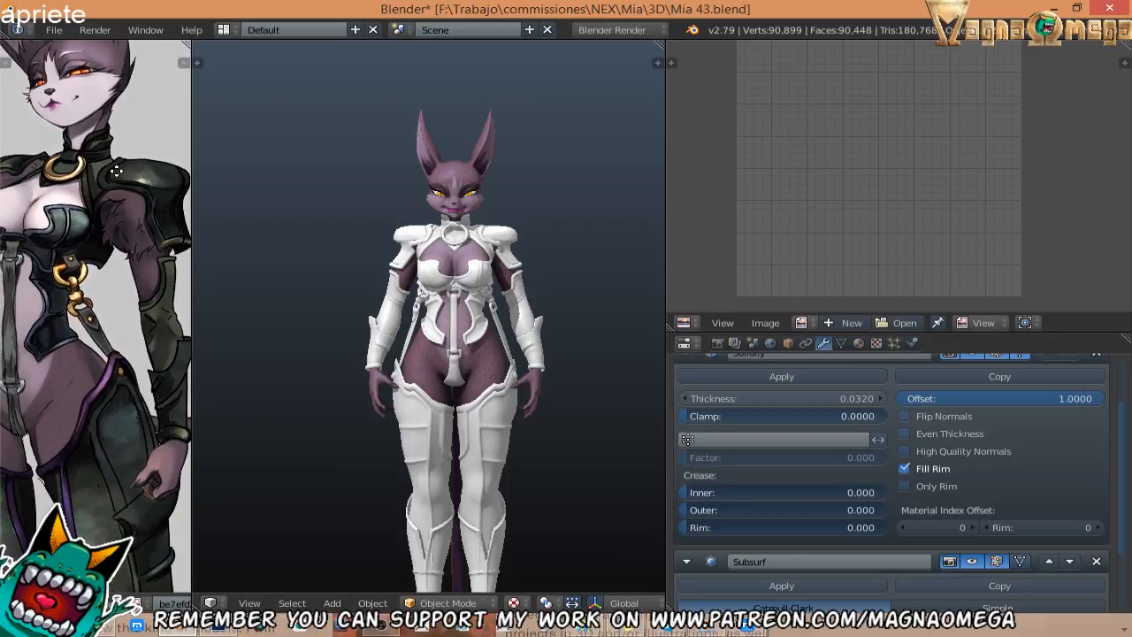
{"action": "scroll", "coordinate": [117, 172], "scroll_direction": "down", "scroll_amount": 2}
{"action": "scroll", "coordinate": [115, 275], "scroll_direction": "down", "scroll_amount": 1}
{"action": "middle_click_drag", "start_coordinate": [104, 313], "coordinate": [107, 282]}
Open the shoulder armour in Edit Mode and examine its UV islands against the 3D shape.
{"action": "scroll", "coordinate": [495, 231], "scroll_direction": "up", "scroll_amount": 6}
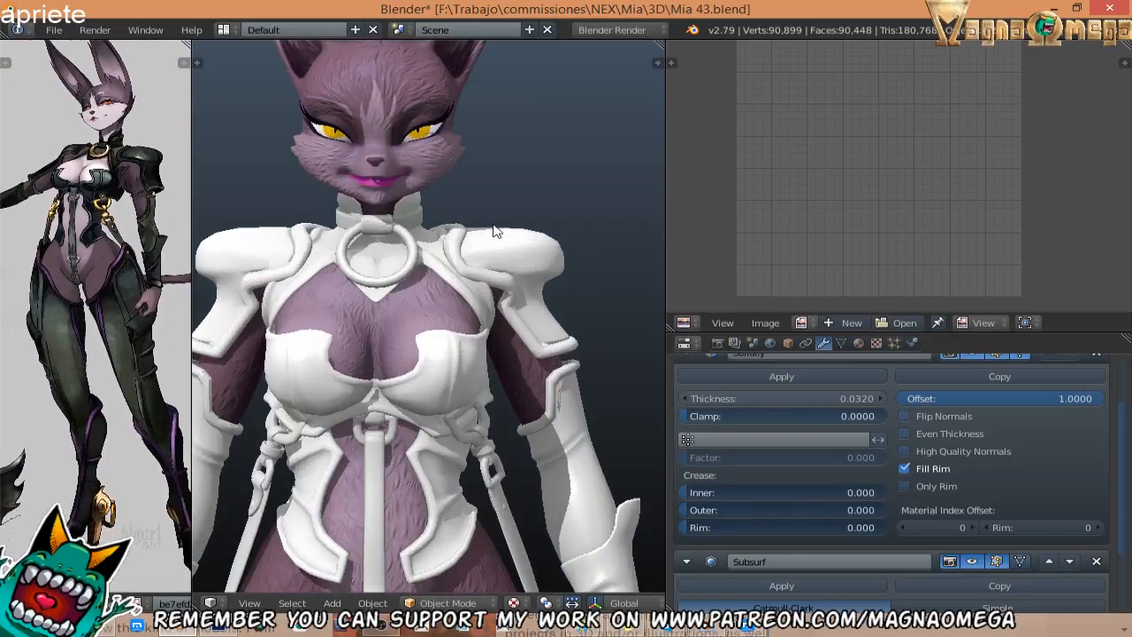
{"action": "right_click", "coordinate": [505, 252]}
{"action": "key", "text": "Tab"}
{"action": "middle_click_drag", "start_coordinate": [505, 253], "coordinate": [401, 403]}
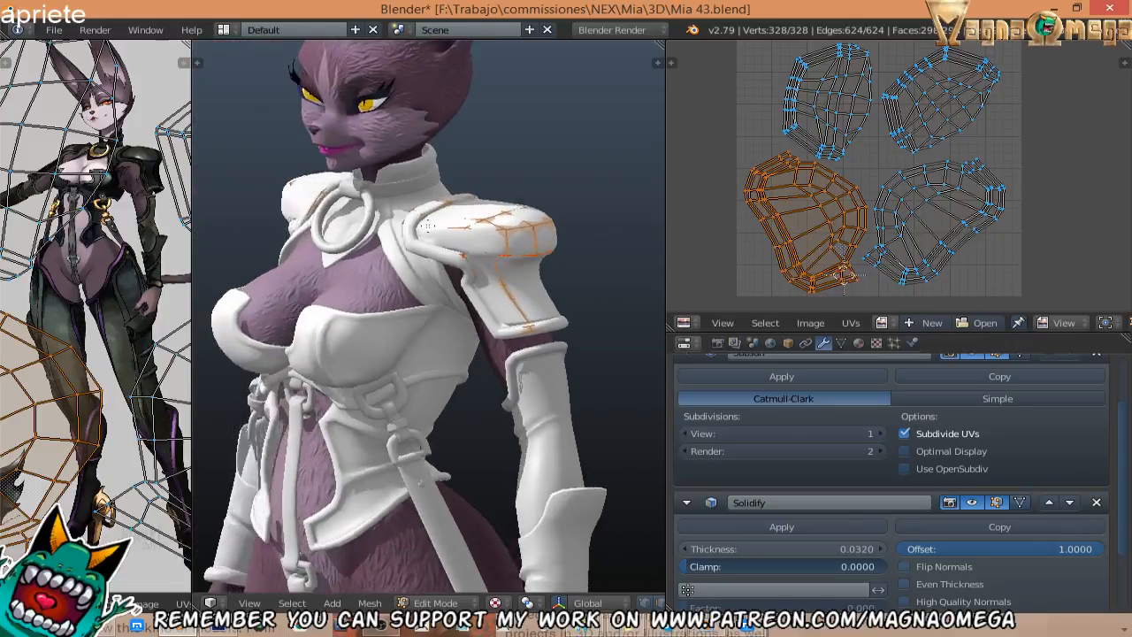
{"action": "middle_click_drag", "start_coordinate": [428, 226], "coordinate": [485, 219]}
{"action": "middle_click_drag", "start_coordinate": [803, 174], "coordinate": [798, 224]}
{"action": "middle_click_drag", "start_coordinate": [464, 187], "coordinate": [518, 140]}
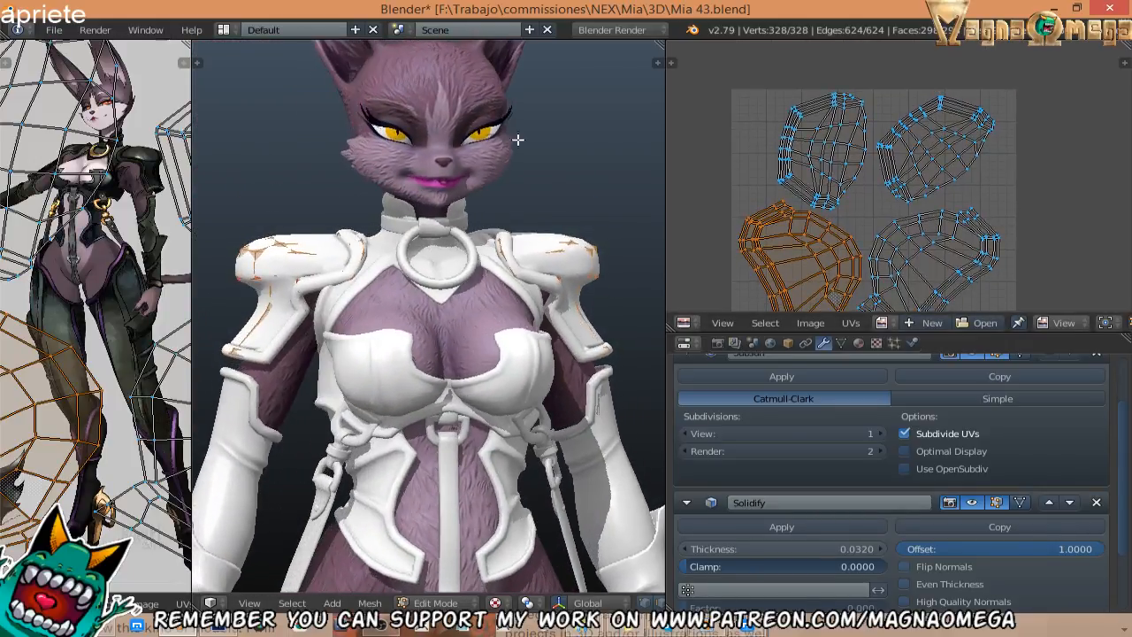
{"action": "middle_click_drag", "start_coordinate": [435, 240], "coordinate": [402, 244]}
{"action": "middle_click_drag", "start_coordinate": [793, 210], "coordinate": [786, 152]}
{"action": "middle_click_drag", "start_coordinate": [397, 328], "coordinate": [399, 256], "text": "shift"}
{"action": "middle_click_drag", "start_coordinate": [442, 255], "coordinate": [353, 265]}
Switch to the torso armour, cancel the accidental move and open it in Edit Mode to show its UVs.
{"action": "key", "text": "Tab"}
{"action": "right_click_drag", "start_coordinate": [406, 315], "coordinate": [427, 319]}
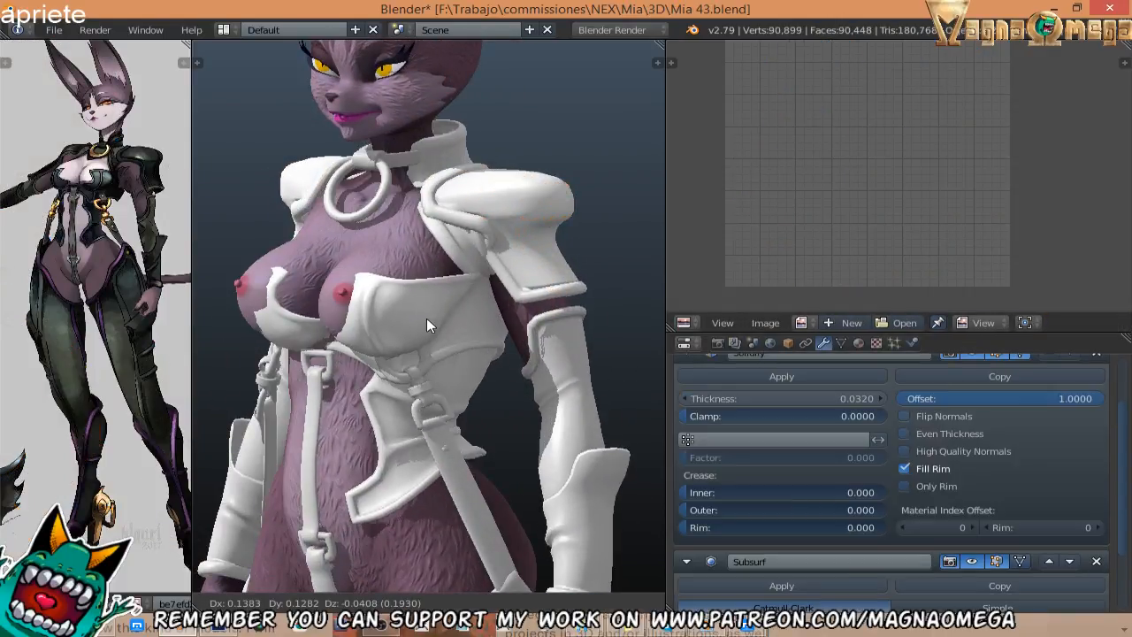
{"action": "key", "text": "Escape"}
{"action": "key", "text": "Tab"}
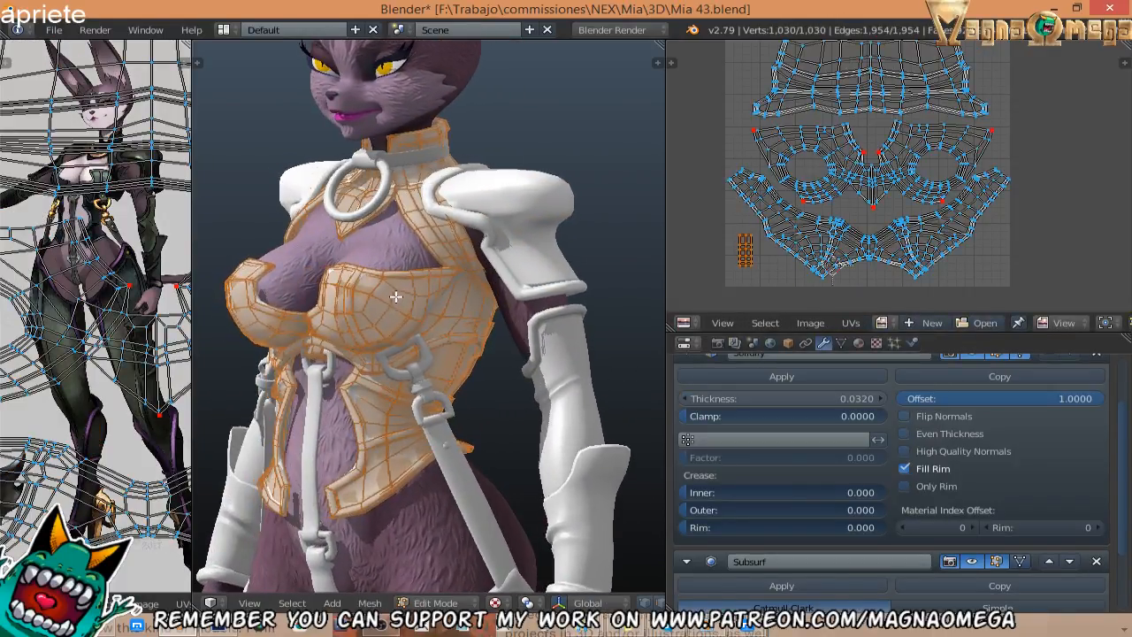
{"action": "middle_click_drag", "start_coordinate": [395, 296], "coordinate": [433, 298]}
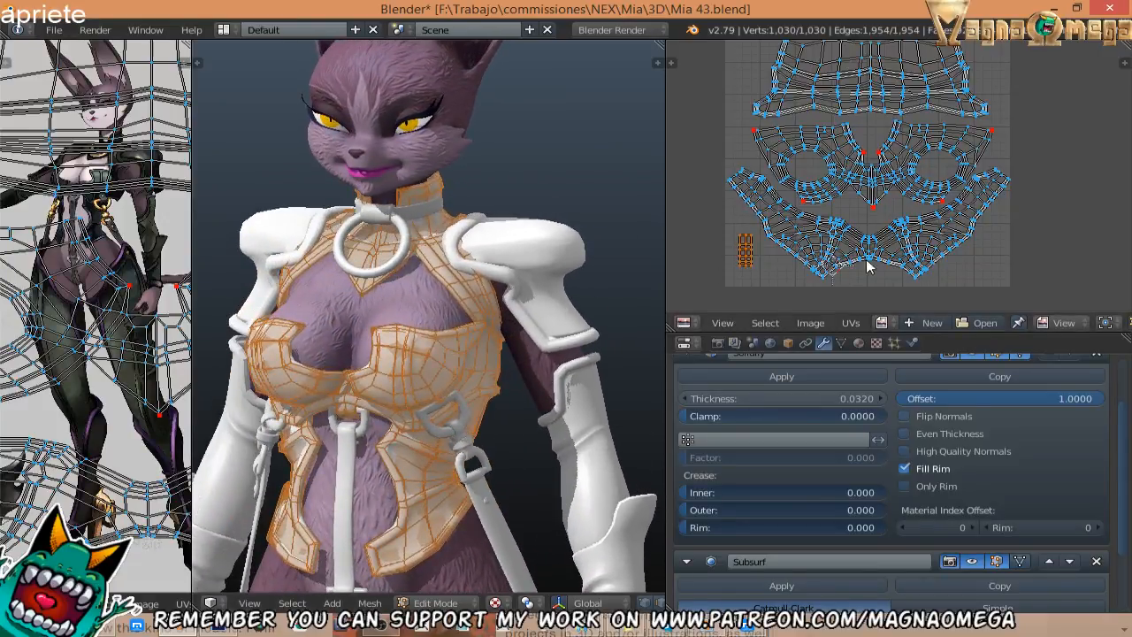
Leave the torso armour and open the shoulder armour in Edit Mode to show its UV islands.
{"action": "middle_click_drag", "start_coordinate": [832, 222], "coordinate": [823, 252]}
{"action": "middle_click_drag", "start_coordinate": [440, 247], "coordinate": [424, 246]}
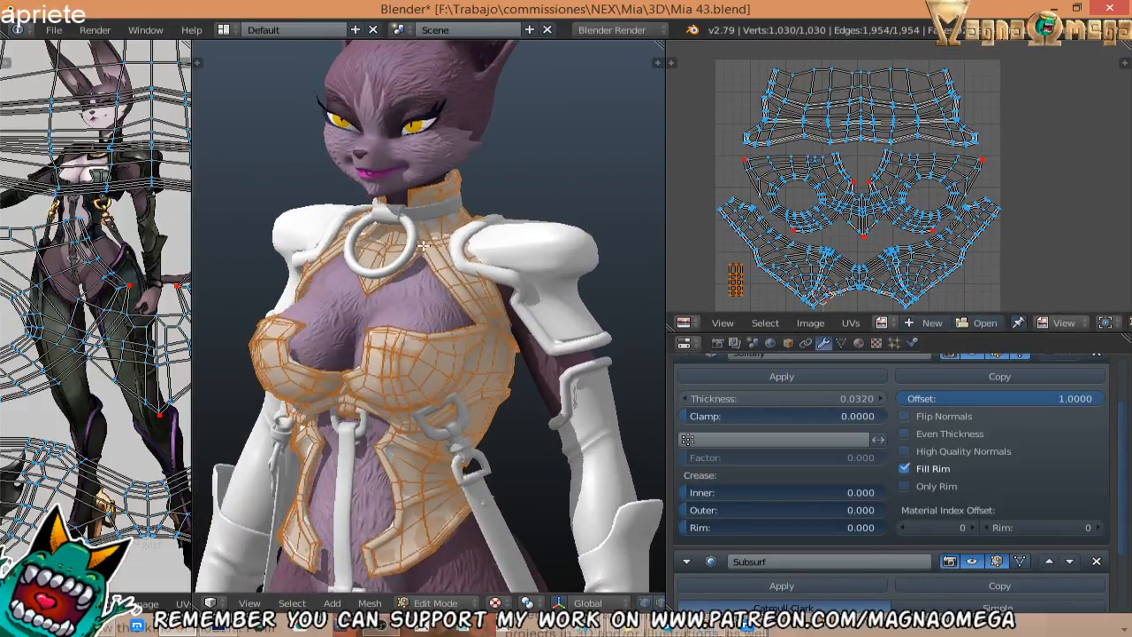
{"action": "key", "text": "Tab"}
{"action": "right_click", "coordinate": [511, 239]}
{"action": "key", "text": "Tab"}
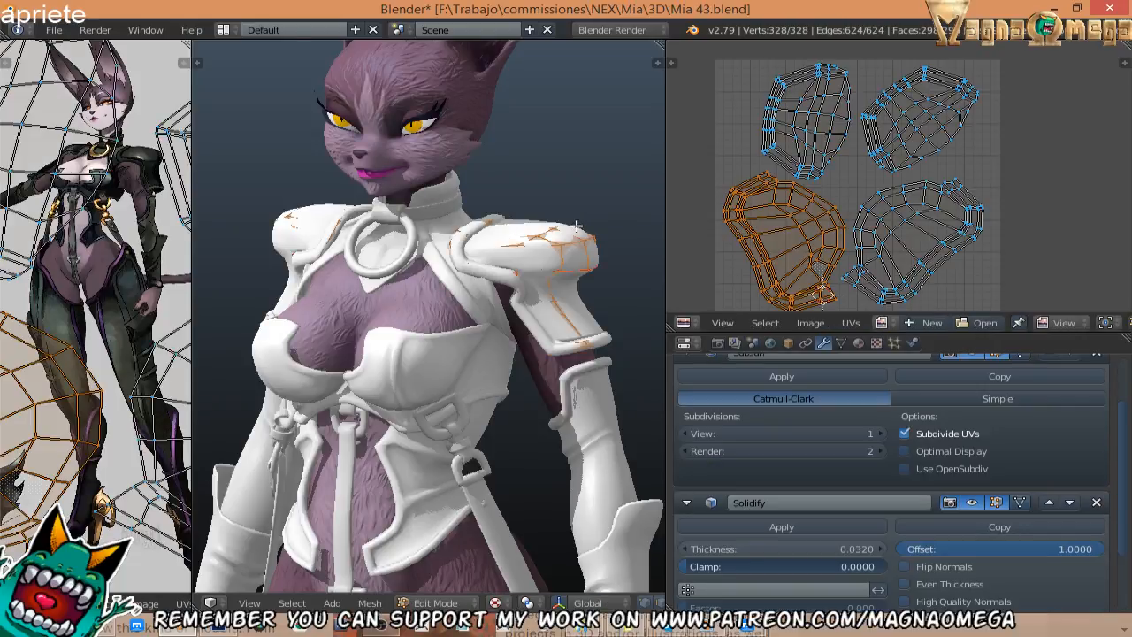
{"action": "middle_click_drag", "start_coordinate": [606, 249], "coordinate": [645, 248]}
{"action": "middle_click_drag", "start_coordinate": [885, 255], "coordinate": [801, 249]}
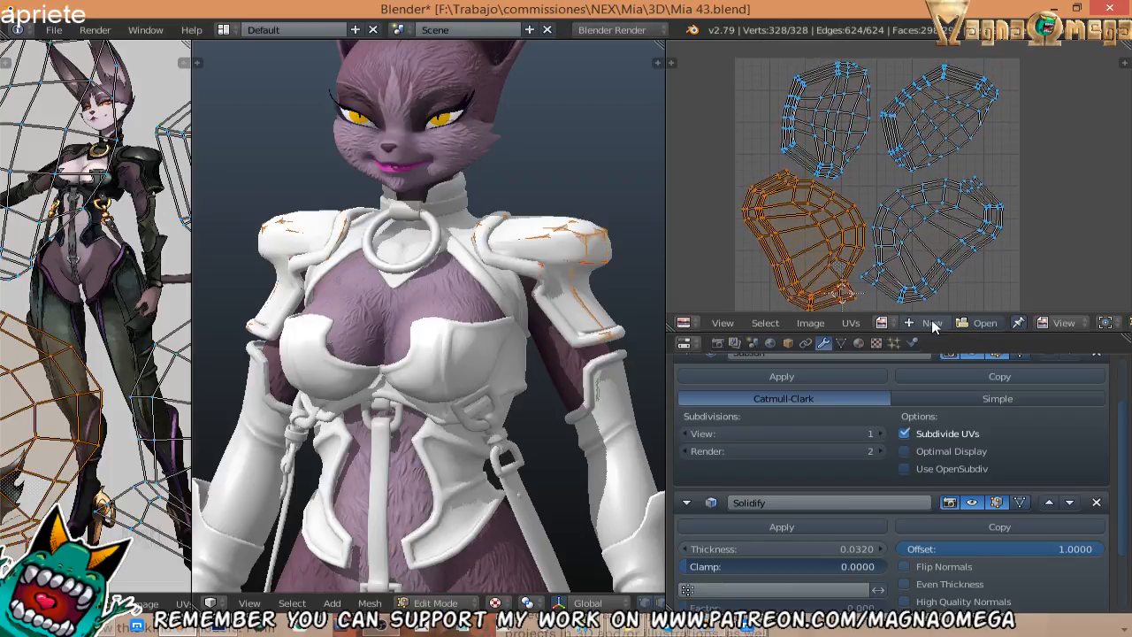
Start a new image for the shoulder armour's UVs and set its width and height to 4096 px.
{"action": "left_click", "coordinate": [928, 323]}
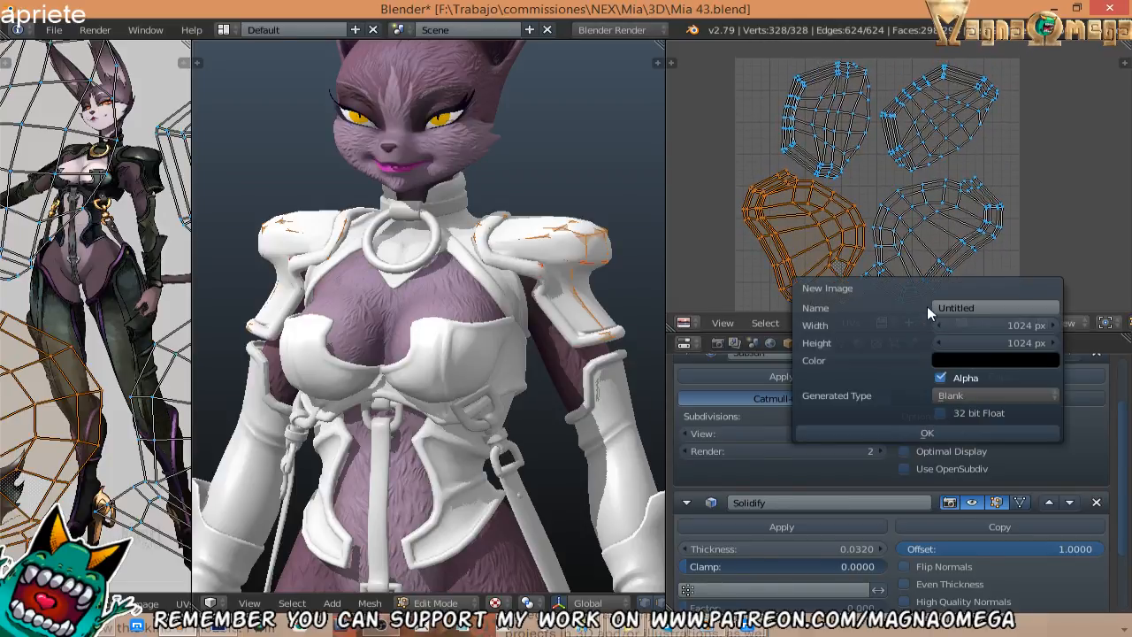
{"action": "left_click", "coordinate": [985, 324]}
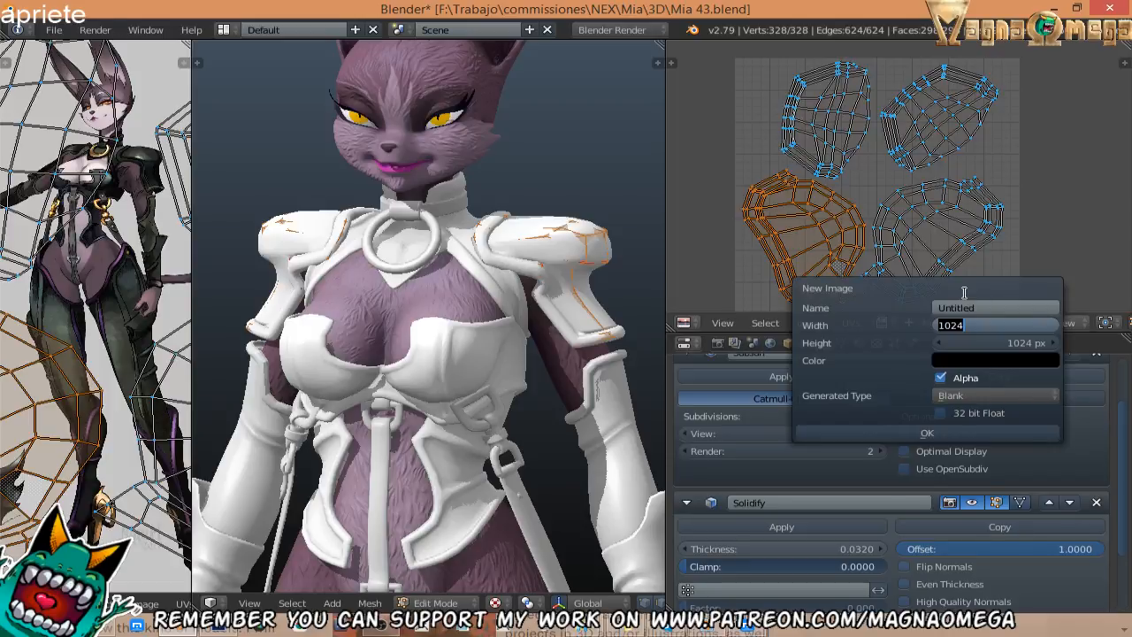
{"action": "key", "text": "Right"}
{"action": "type", "text": "*4"}
{"action": "key", "text": "Return"}
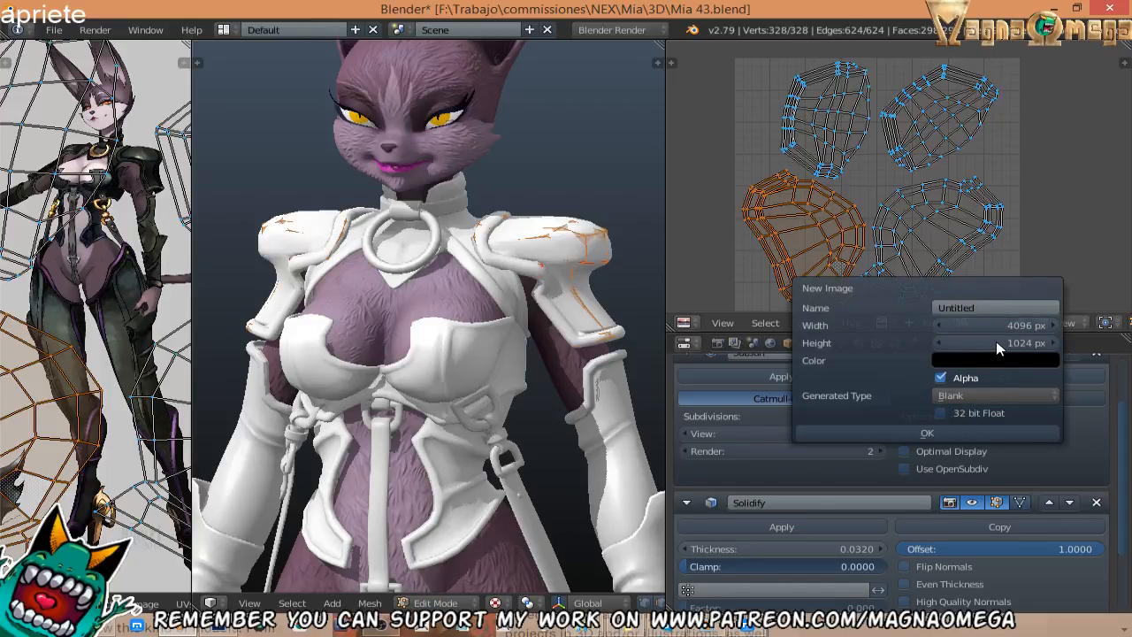
{"action": "left_click", "coordinate": [996, 344]}
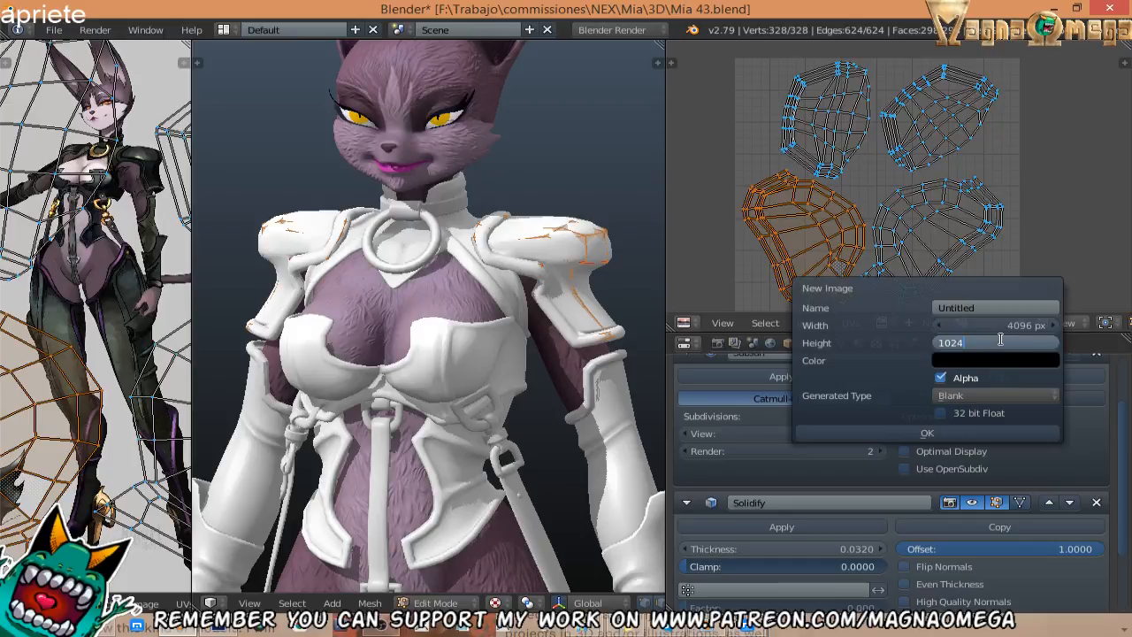
{"action": "type", "text": "4096"}
{"action": "key", "text": "Return"}
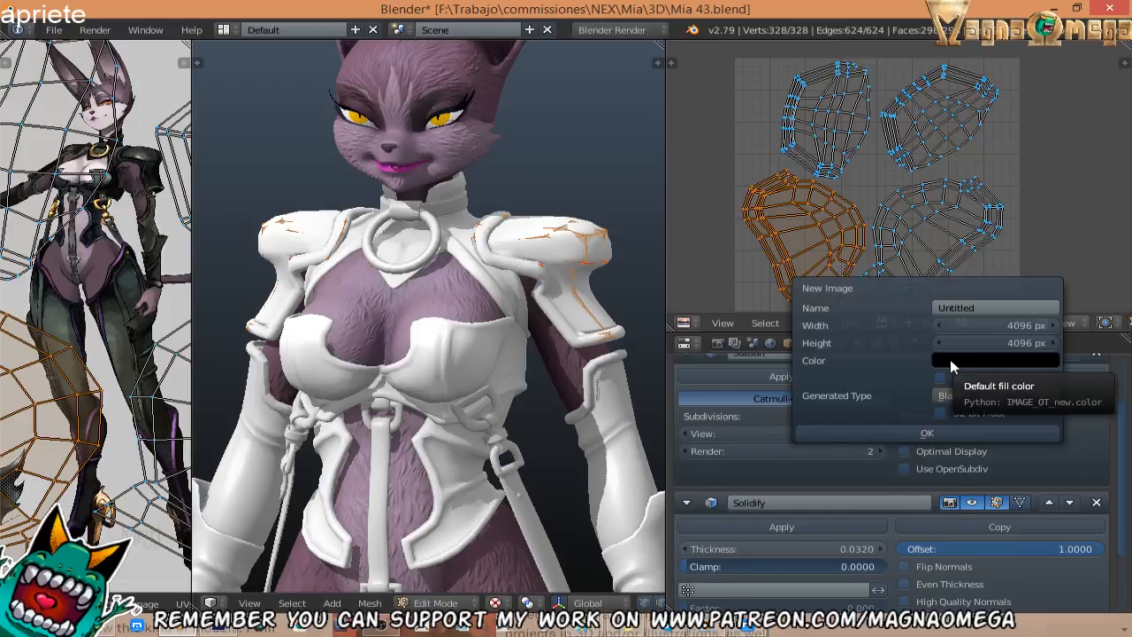
Turn off alpha, name the new image "shoulder", create it and show the whole image behind the UV islands.
{"action": "left_click", "coordinate": [990, 307]}
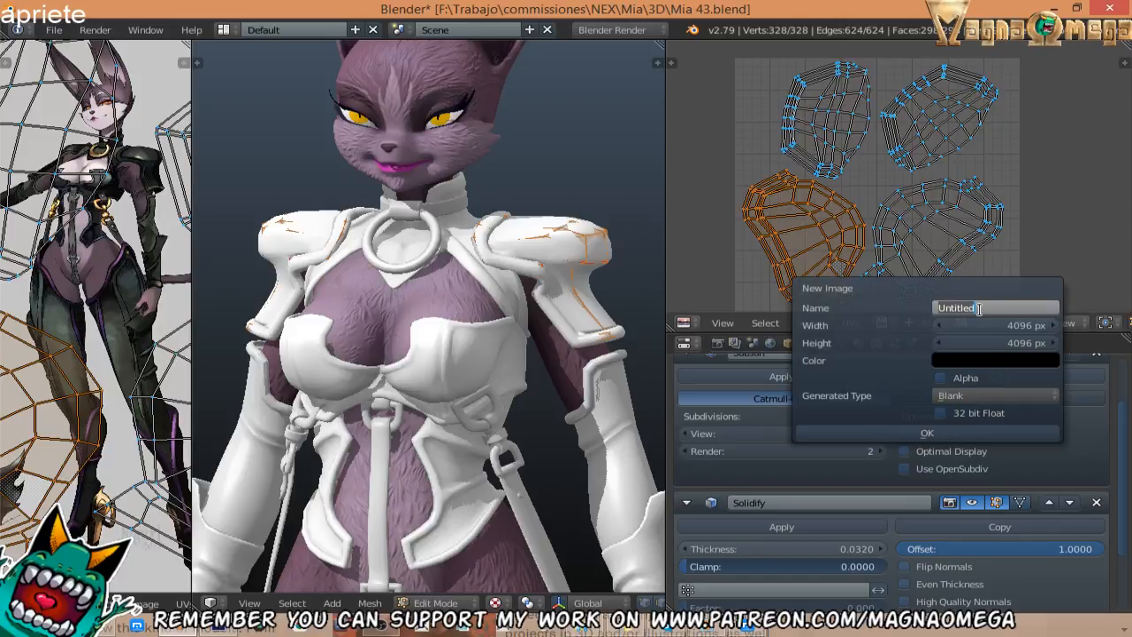
{"action": "type", "text": "shoulder"}
{"action": "left_click", "coordinate": [919, 432]}
{"action": "scroll", "coordinate": [920, 179], "scroll_direction": "down", "scroll_amount": 5}
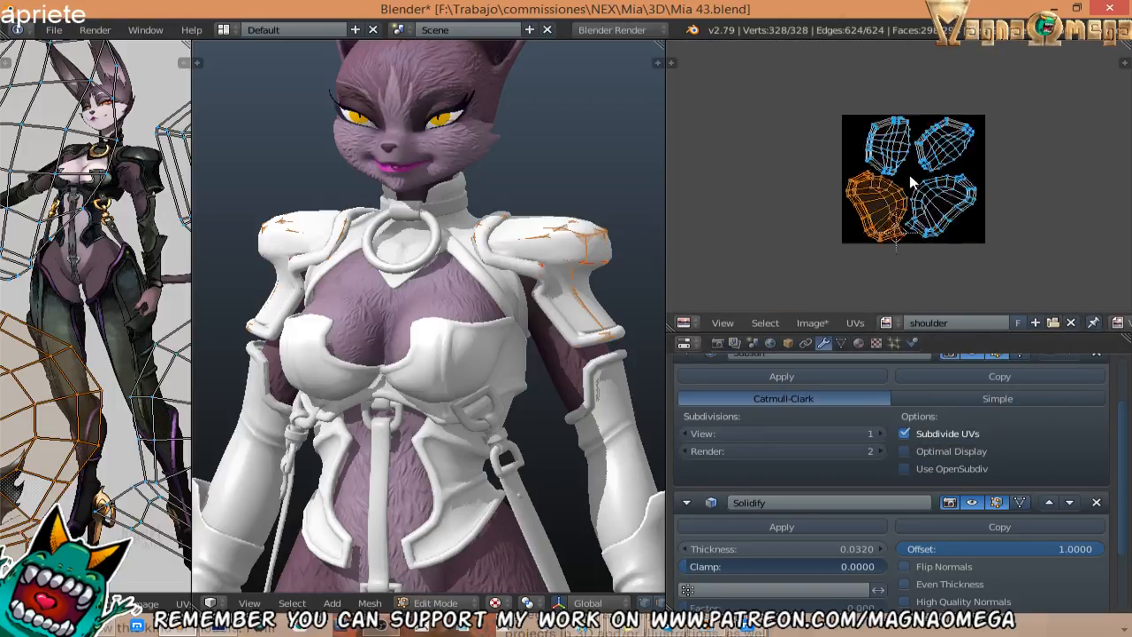
{"action": "scroll", "coordinate": [916, 183], "scroll_direction": "up", "scroll_amount": 2}
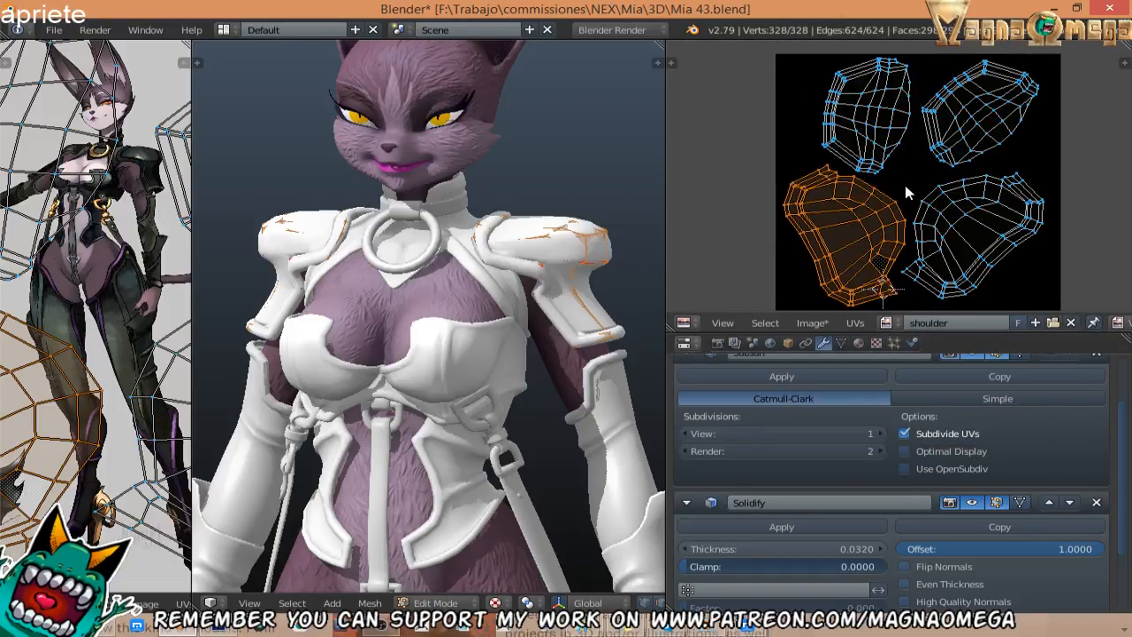
{"action": "mouse_move", "coordinate": [897, 180]}
{"action": "middle_mouse_down"}
{"action": "mouse_move", "coordinate": [878, 176]}
{"action": "mouse_move", "coordinate": [884, 212]}
{"action": "mouse_move", "coordinate": [875, 194]}
{"action": "mouse_move", "coordinate": [896, 177]}
{"action": "middle_mouse_up"}
Open the collar strap around the neck in Edit Mode and examine its UV layout.
{"action": "middle_click_drag", "start_coordinate": [523, 285], "coordinate": [452, 201]}
{"action": "key", "text": "Tab"}
{"action": "right_click", "coordinate": [451, 203]}
{"action": "key", "text": "Tab"}
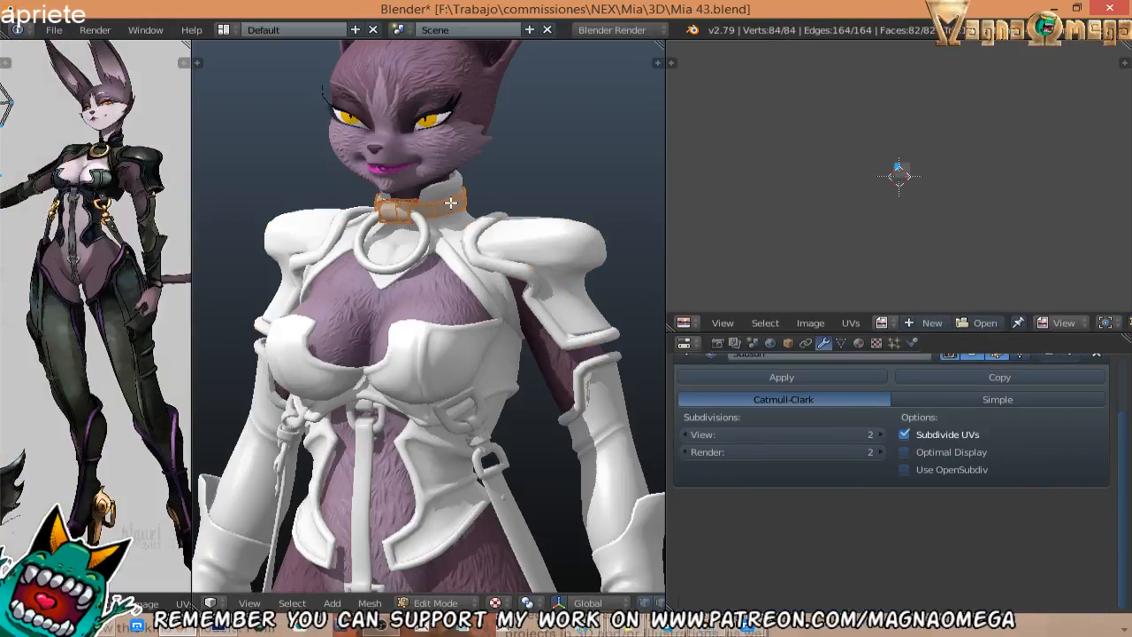
{"action": "key", "text": "Tab"}
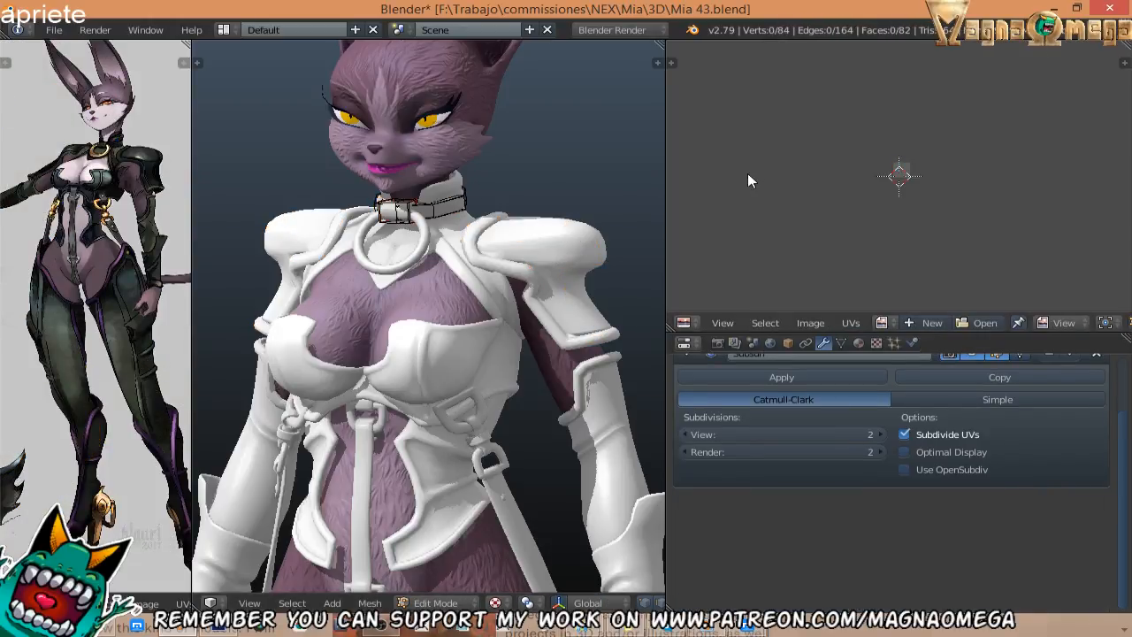
{"action": "scroll", "coordinate": [887, 165], "scroll_direction": "up", "scroll_amount": 10}
{"action": "middle_click_drag", "start_coordinate": [502, 216], "coordinate": [497, 232]}
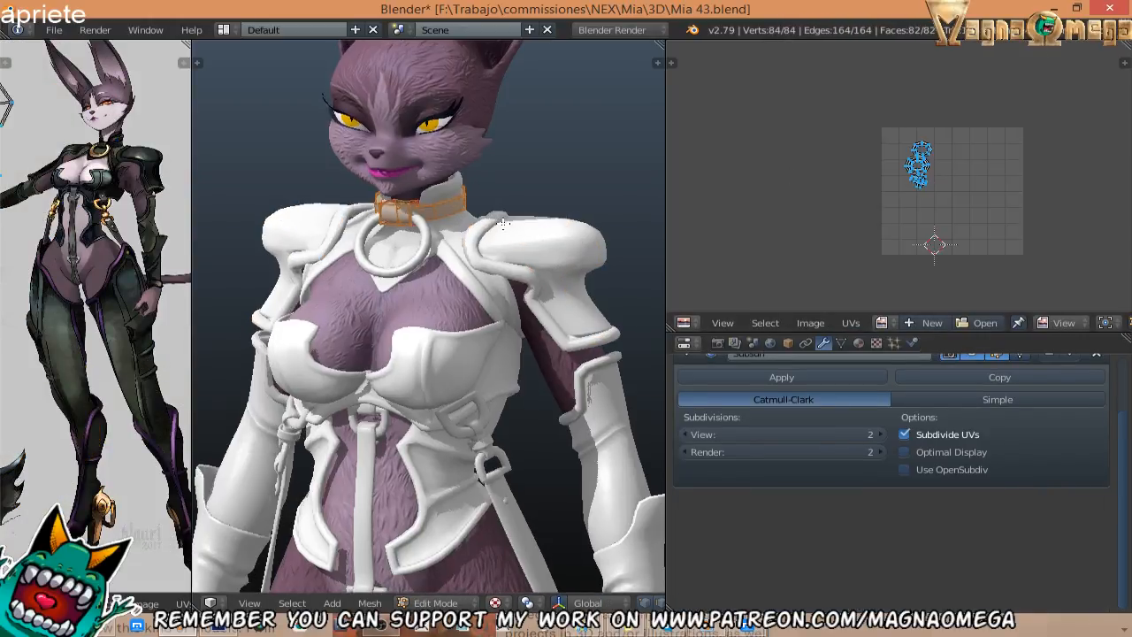
{"action": "scroll", "coordinate": [493, 292], "scroll_direction": "up", "scroll_amount": 2}
Switch to the torso armour and open it in Edit Mode with all its geometry selected to show its full UVs.
{"action": "key", "text": "Tab"}
{"action": "scroll", "coordinate": [491, 301], "scroll_direction": "down", "scroll_amount": 2}
{"action": "right_click", "coordinate": [442, 237]}
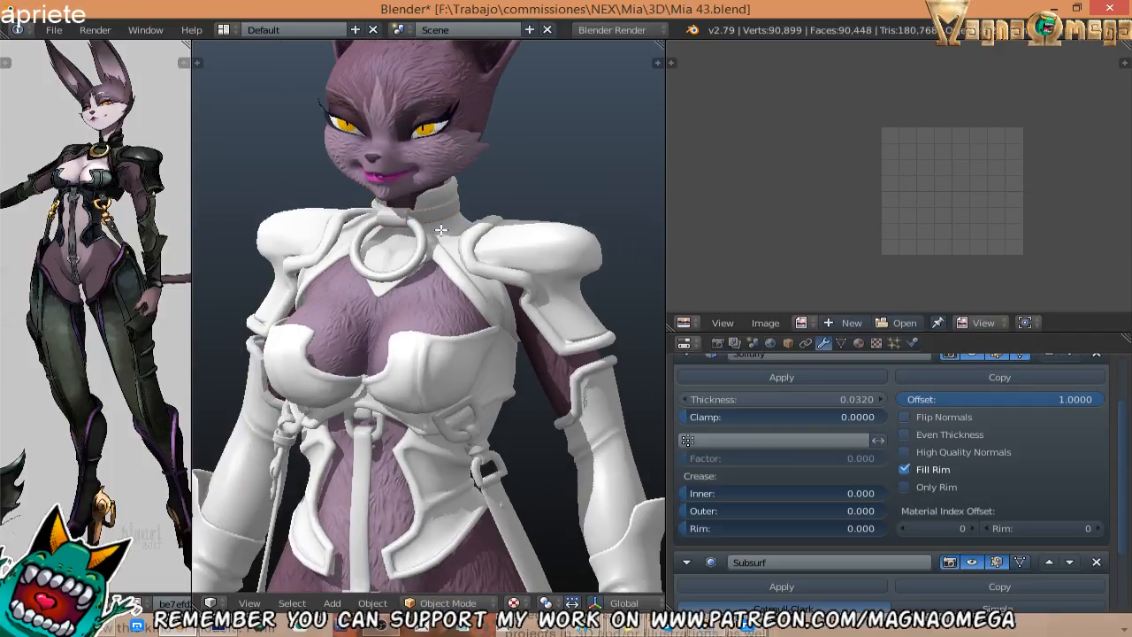
{"action": "key", "text": "Tab"}
{"action": "key", "text": "a"}
{"action": "key", "text": "a"}
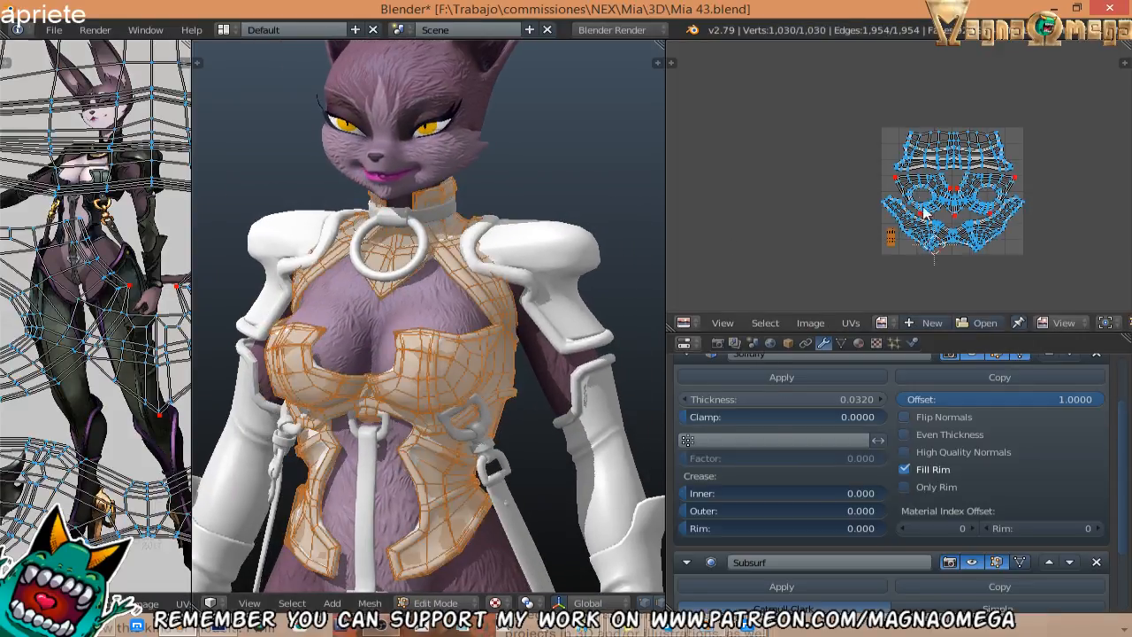
{"action": "scroll", "coordinate": [814, 231], "scroll_direction": "up", "scroll_amount": 3}
{"action": "middle_click_drag", "start_coordinate": [813, 231], "coordinate": [823, 215]}
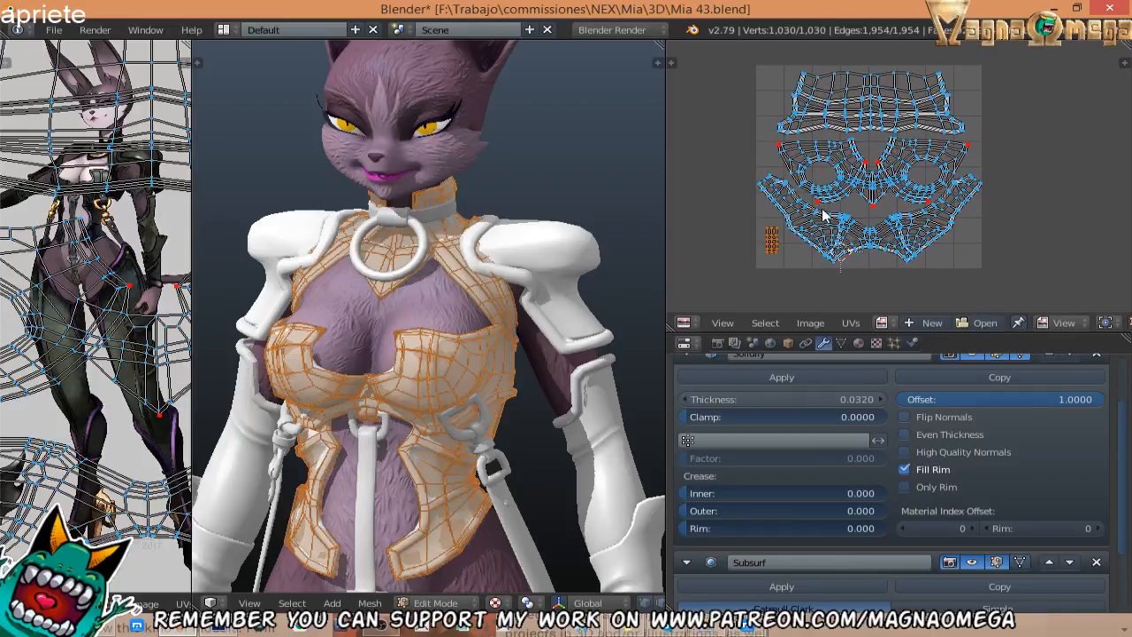
Create a new blank 4096 × 4096 px image named "chest" for the torso armour.
{"action": "left_click", "coordinate": [925, 321]}
{"action": "left_click", "coordinate": [968, 309]}
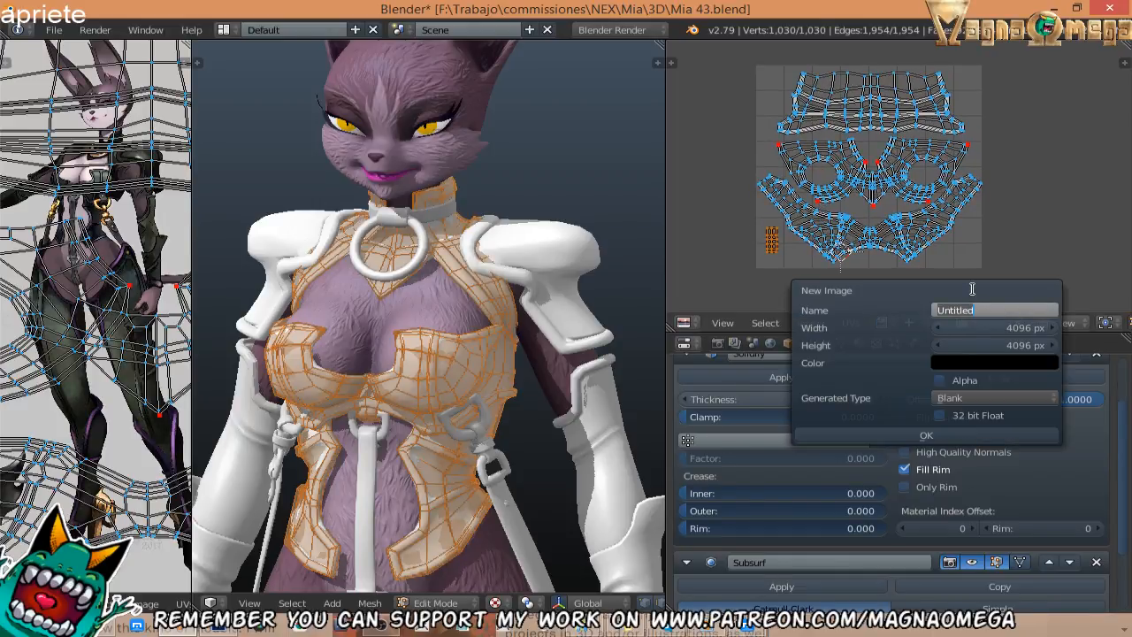
{"action": "type", "text": "chest"}
{"action": "left_click", "coordinate": [920, 435]}
Switch to the forearm armour, open it in Edit Mode and set the model to front view.
{"action": "key", "text": "Tab"}
{"action": "scroll", "coordinate": [537, 240], "scroll_direction": "down", "scroll_amount": 4}
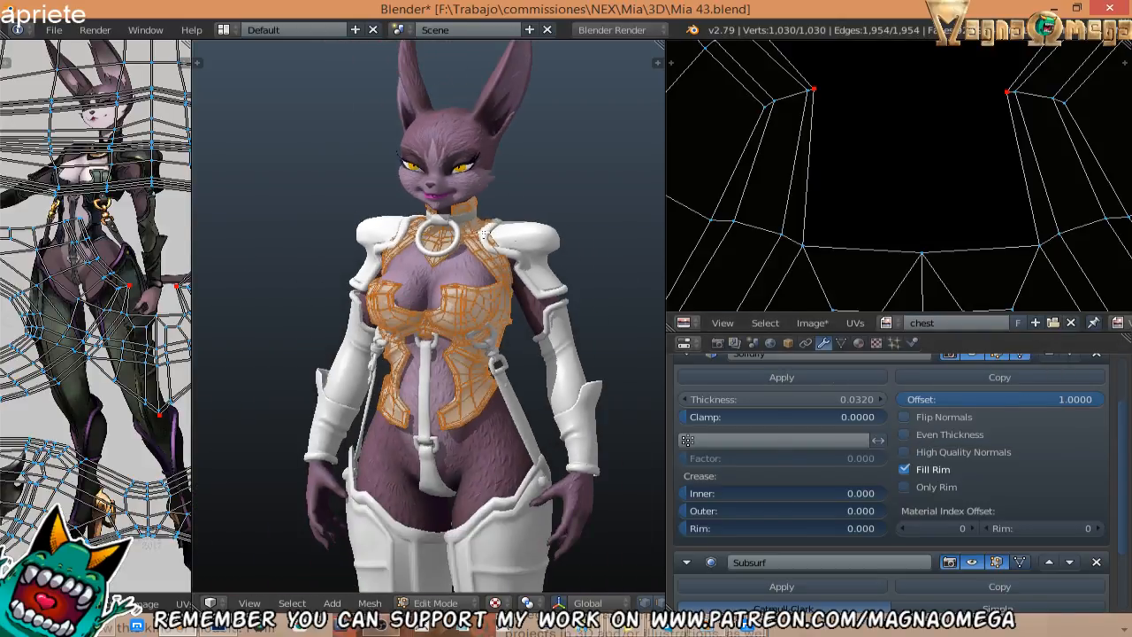
{"action": "right_click", "coordinate": [537, 240]}
{"action": "key", "text": "Tab"}
{"action": "key", "text": "Tab"}
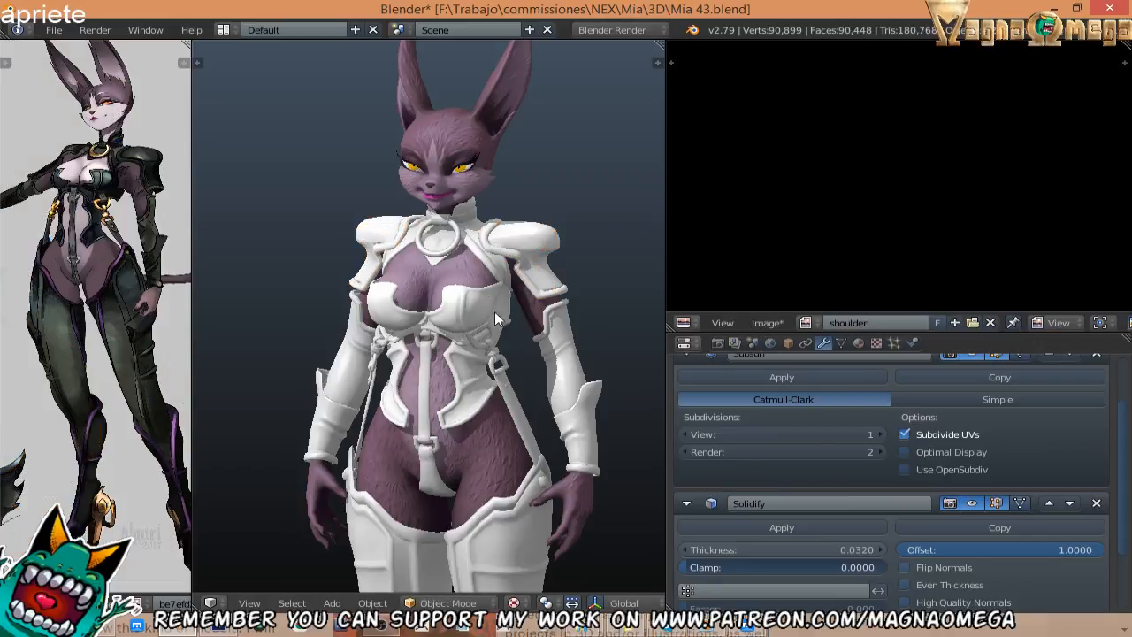
{"action": "right_click", "coordinate": [573, 350]}
{"action": "key", "text": "Tab"}
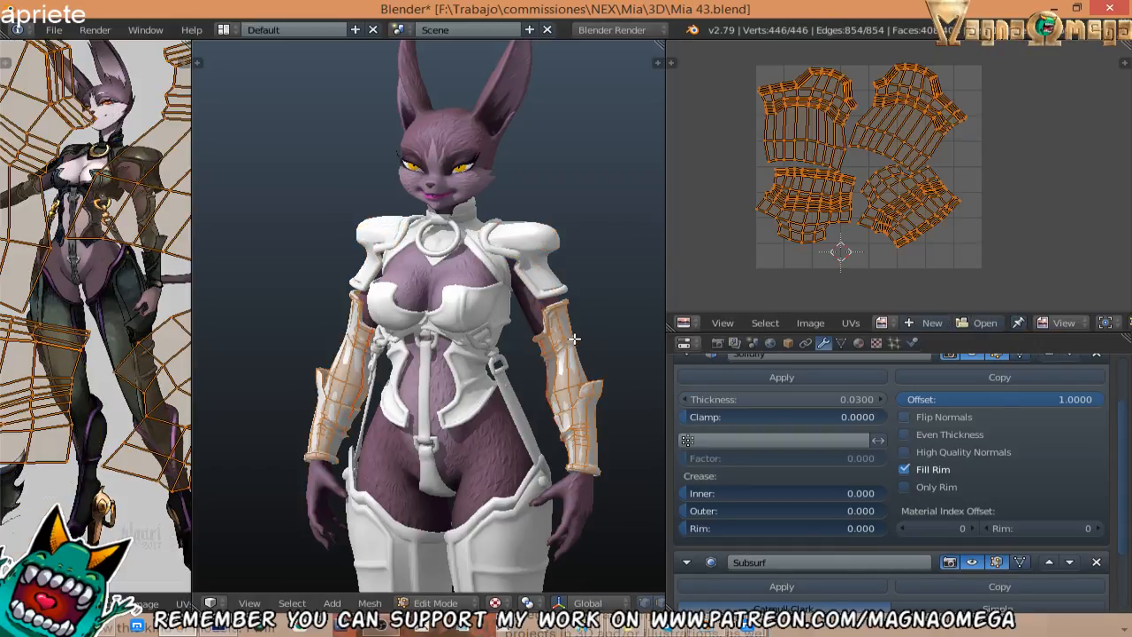
{"action": "key", "text": "KP_1"}
{"action": "scroll", "coordinate": [816, 384], "scroll_direction": "up", "scroll_amount": 2}
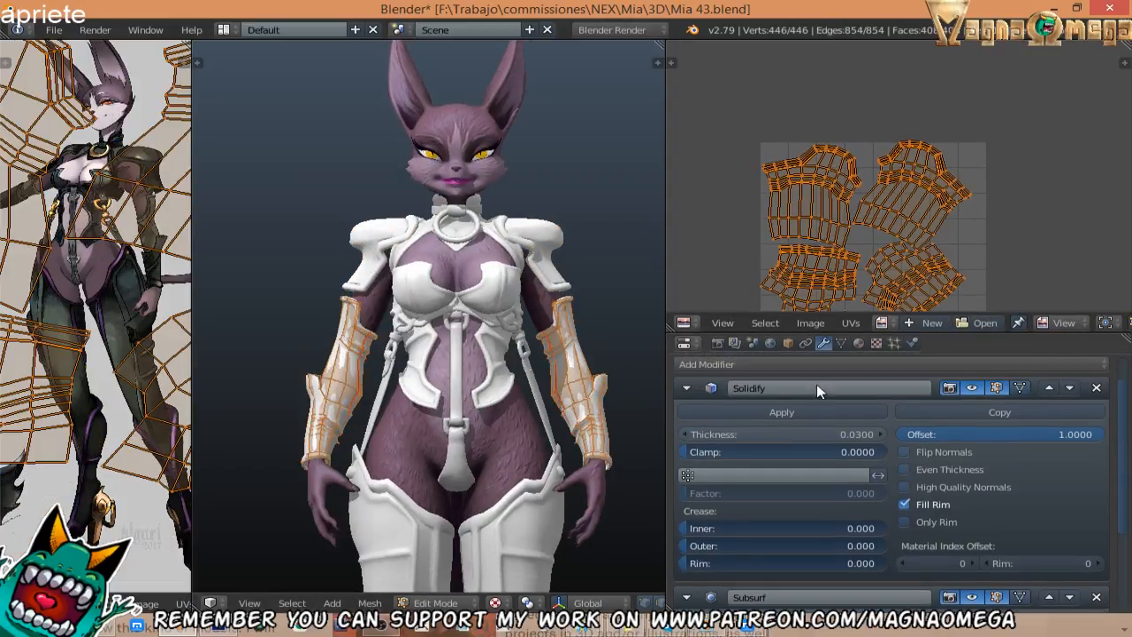
Create a new blank 4096 × 4096 px image named "arm" for the forearm armour.
{"action": "left_click", "coordinate": [930, 323]}
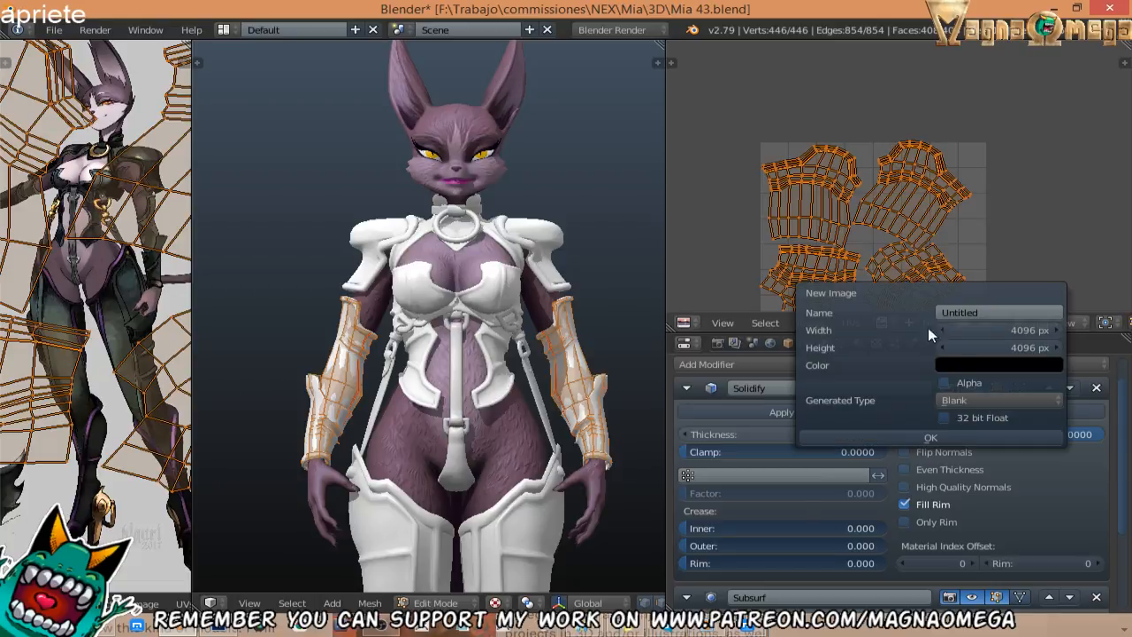
{"action": "left_click", "coordinate": [988, 312]}
{"action": "type", "text": "arm"}
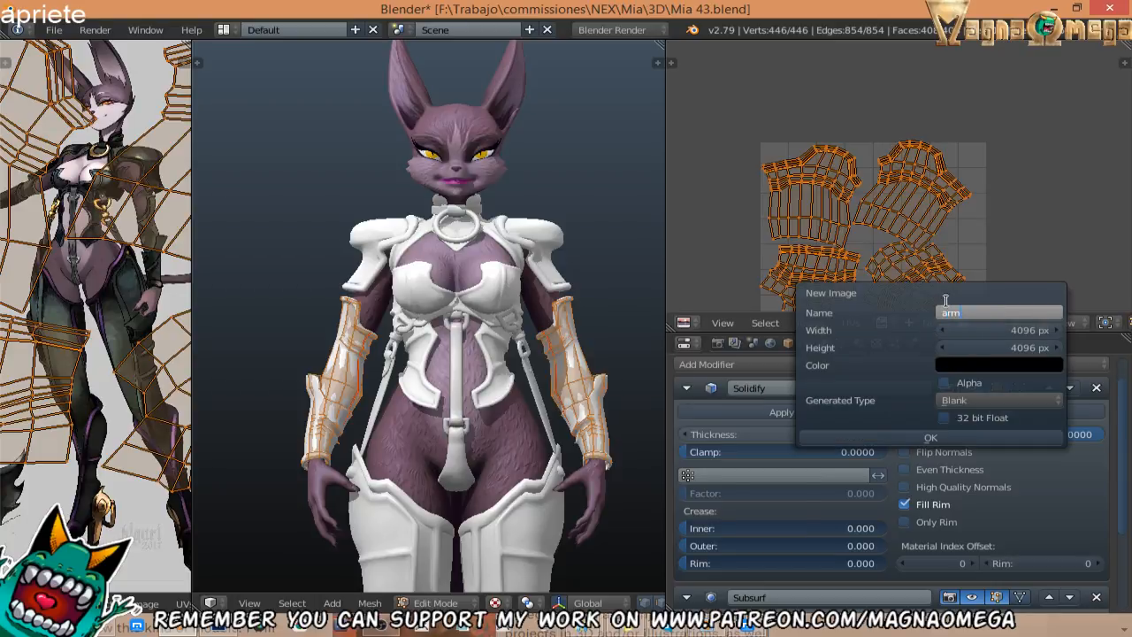
{"action": "key", "text": "Return"}
{"action": "left_click", "coordinate": [916, 436]}
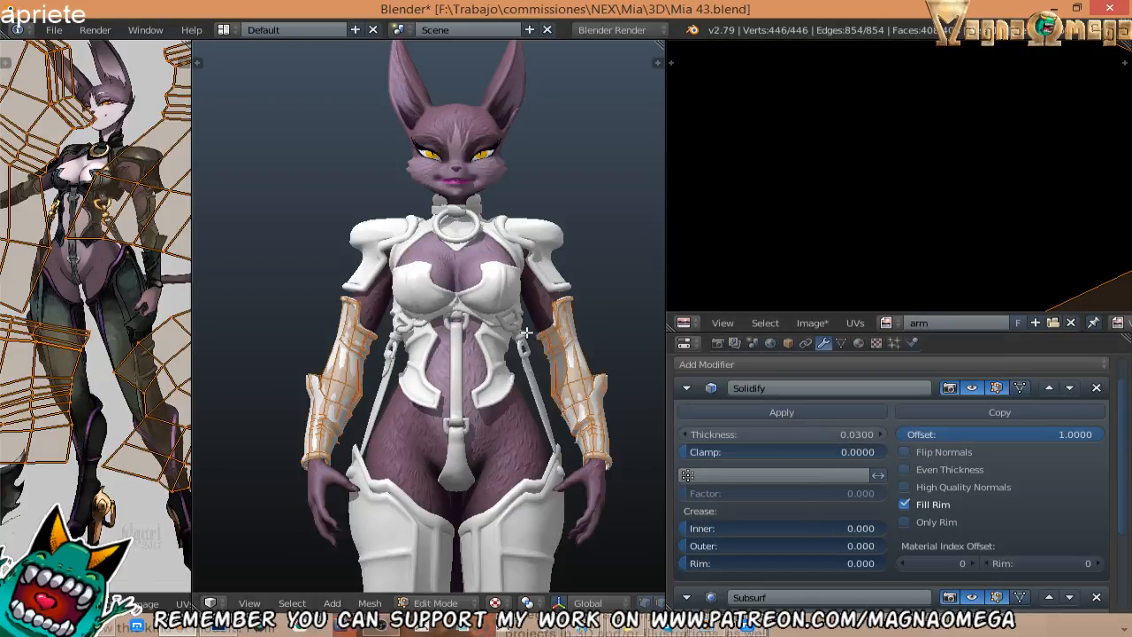
Open the waist straps in Edit Mode and examine their UV layout against the model.
{"action": "scroll", "coordinate": [509, 380], "scroll_direction": "up", "scroll_amount": 3}
{"action": "scroll", "coordinate": [449, 315], "scroll_direction": "up", "scroll_amount": 1}
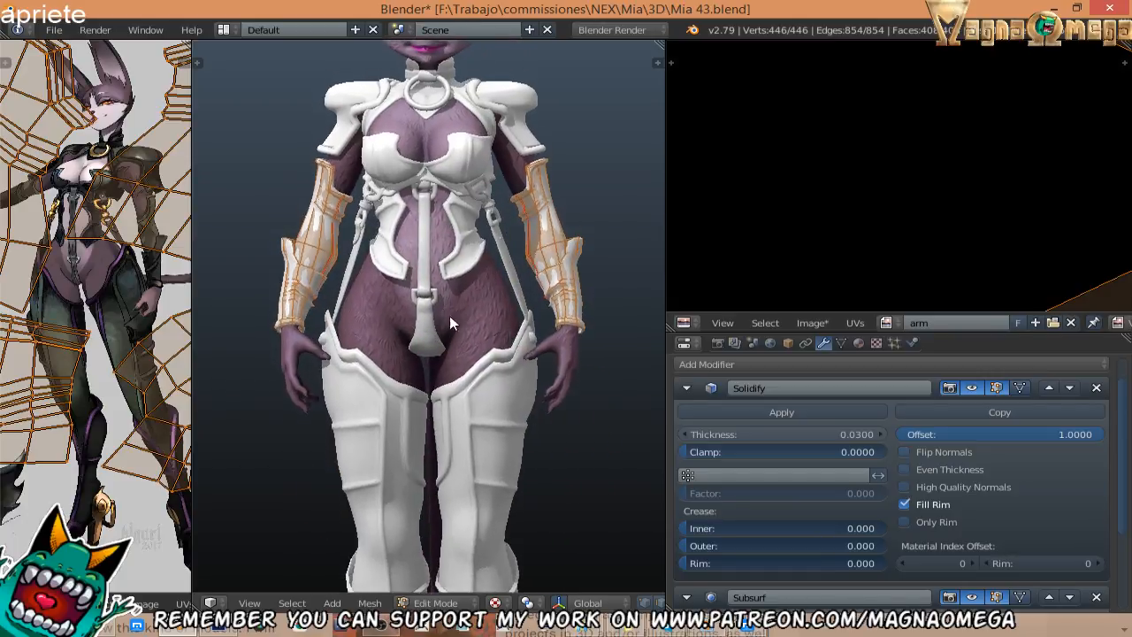
{"action": "key", "text": "Tab"}
{"action": "right_click", "coordinate": [511, 267]}
{"action": "key", "text": "Tab"}
{"action": "middle_click_drag", "start_coordinate": [511, 267], "coordinate": [462, 293]}
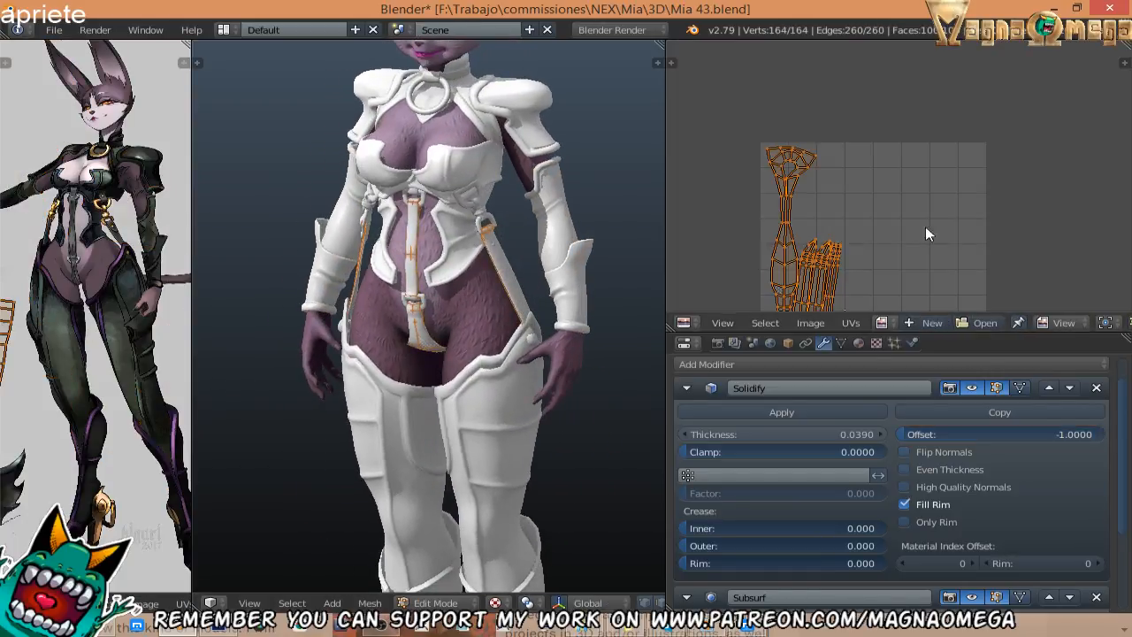
{"action": "middle_click_drag", "start_coordinate": [925, 227], "coordinate": [923, 123]}
{"action": "middle_click_drag", "start_coordinate": [846, 198], "coordinate": [843, 213]}
{"action": "middle_click_drag", "start_coordinate": [468, 262], "coordinate": [468, 314], "text": "shift"}
{"action": "middle_click_drag", "start_coordinate": [469, 315], "coordinate": [469, 261]}
{"action": "scroll", "coordinate": [434, 299], "scroll_direction": "up", "scroll_amount": 1}
{"action": "scroll", "coordinate": [481, 274], "scroll_direction": "up", "scroll_amount": 1}
Switch to the metal rings and buckles and open them in Edit Mode to show their UVs.
{"action": "key", "text": "Tab"}
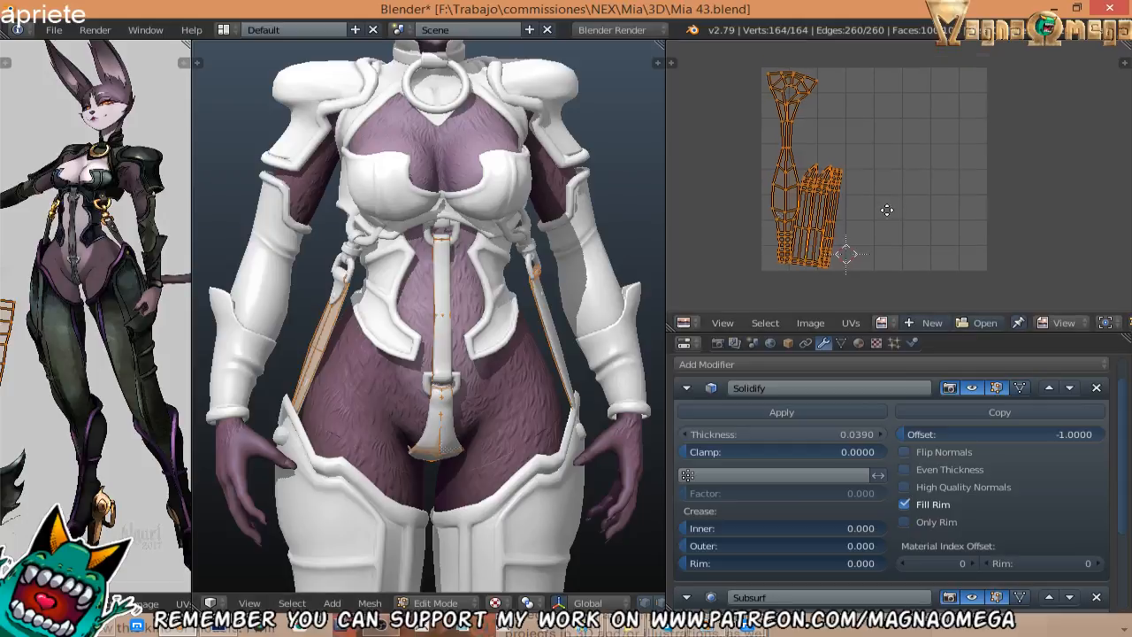
{"action": "right_click", "coordinate": [519, 241]}
{"action": "key", "text": "Tab"}
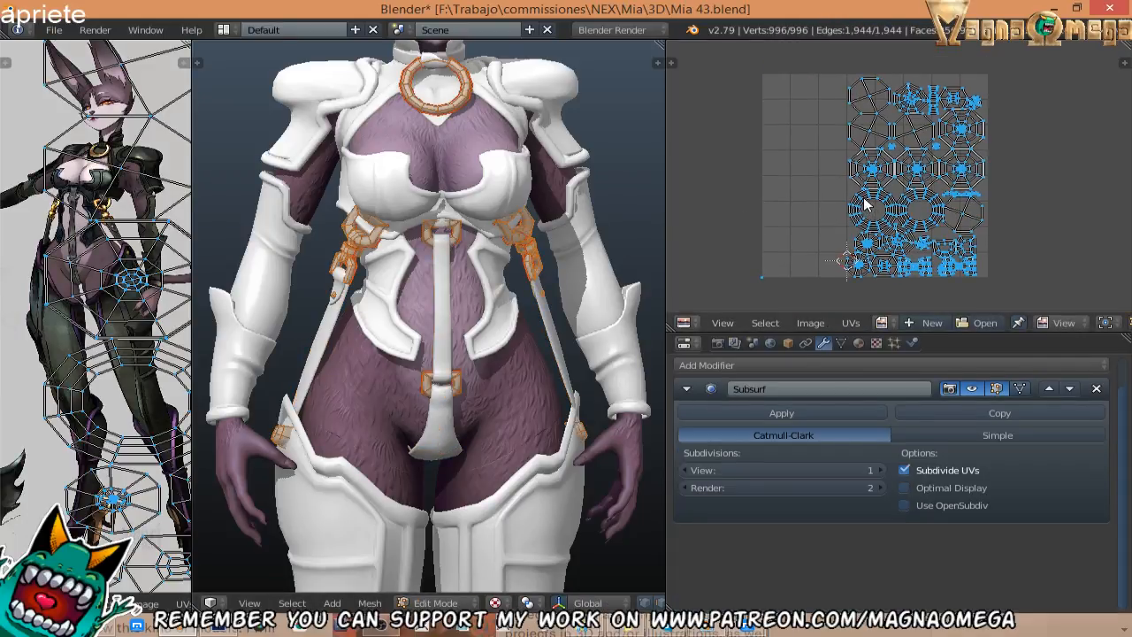
{"action": "scroll", "coordinate": [866, 202], "scroll_direction": "up", "scroll_amount": 2}
{"action": "scroll", "coordinate": [904, 196], "scroll_direction": "down", "scroll_amount": 2}
{"action": "key", "text": "Tab"}
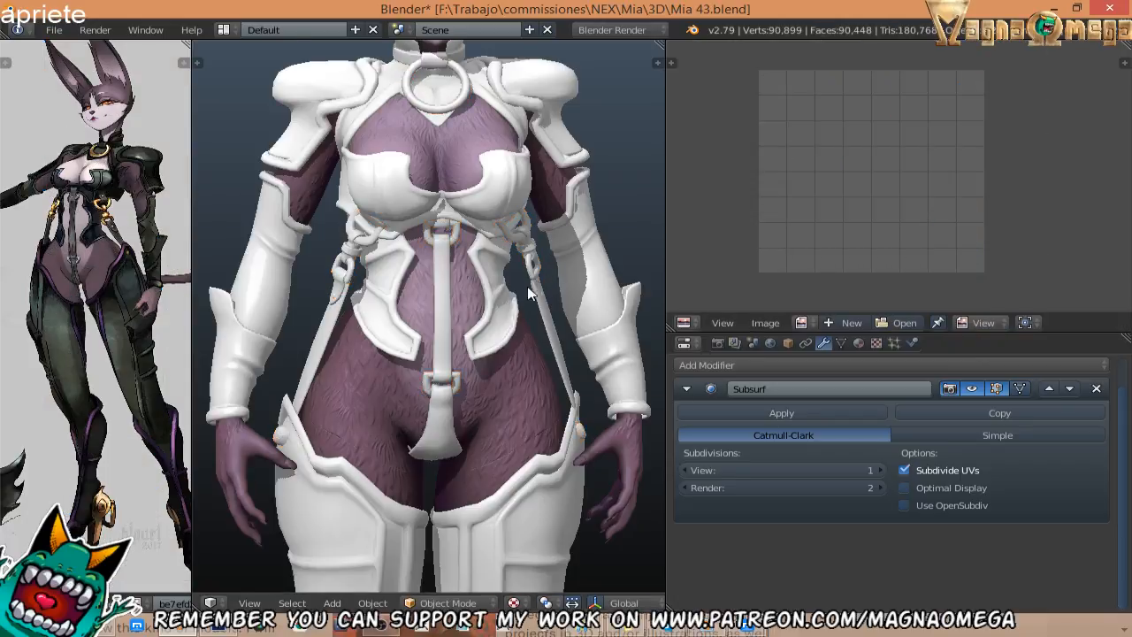
{"action": "right_click", "coordinate": [535, 298]}
{"action": "right_click", "coordinate": [542, 296]}
{"action": "key", "text": "Tab"}
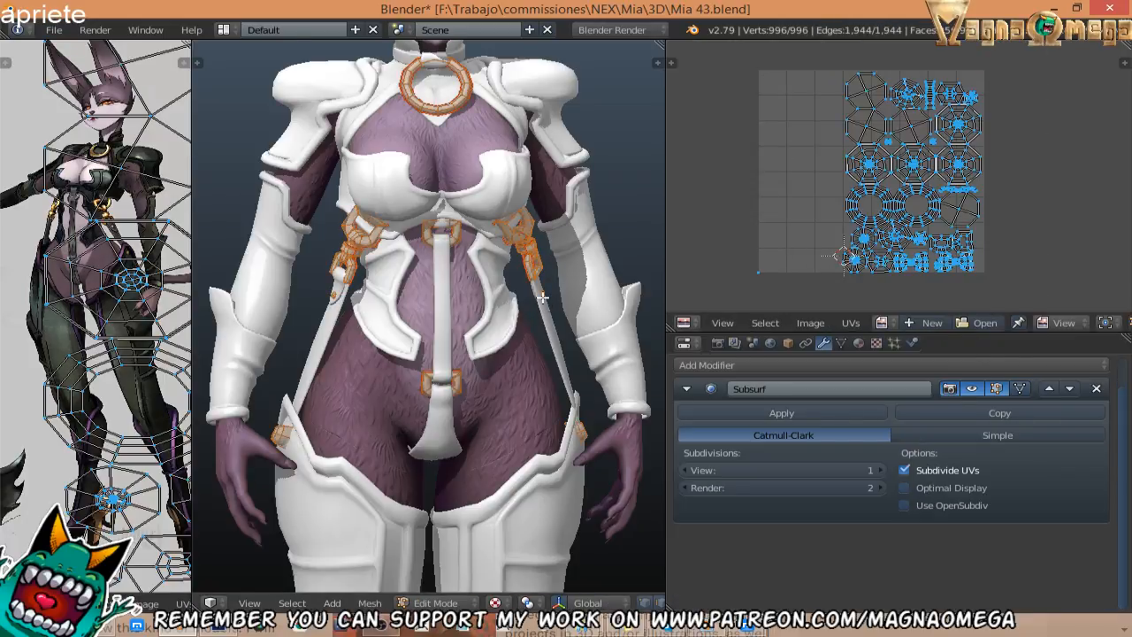
{"action": "key", "text": "Tab"}
{"action": "key", "text": "Tab"}
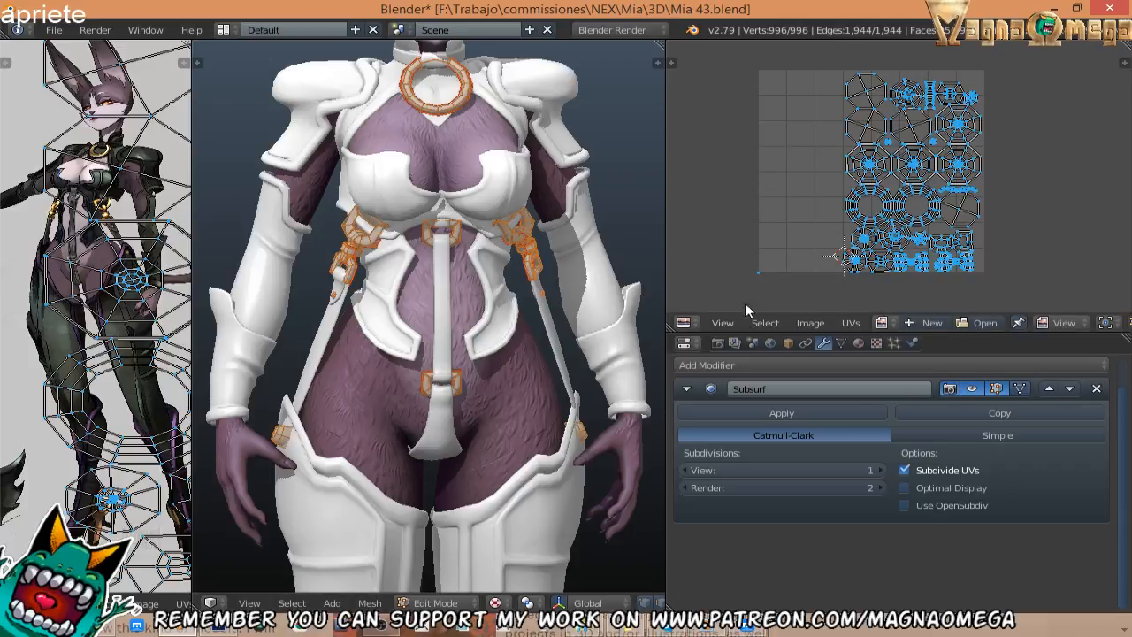
Create a new blank 4096 × 4096 px image named "metal and strips" for the rings and buckles.
{"action": "left_click", "coordinate": [932, 322]}
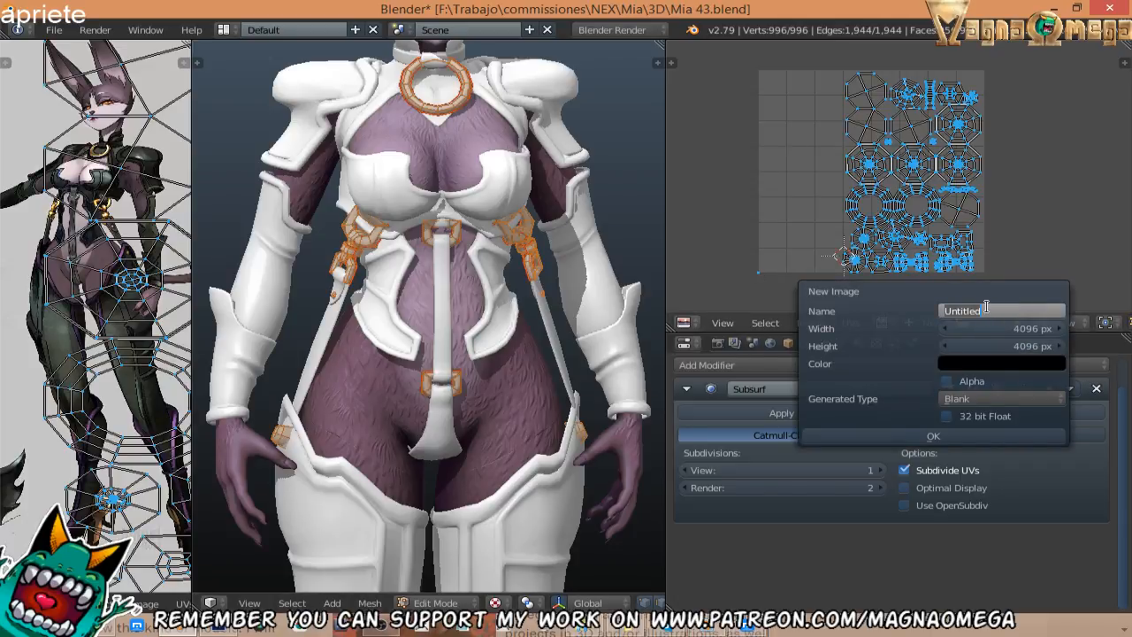
{"action": "type", "text": "metal and strips"}
{"action": "key", "text": "Return"}
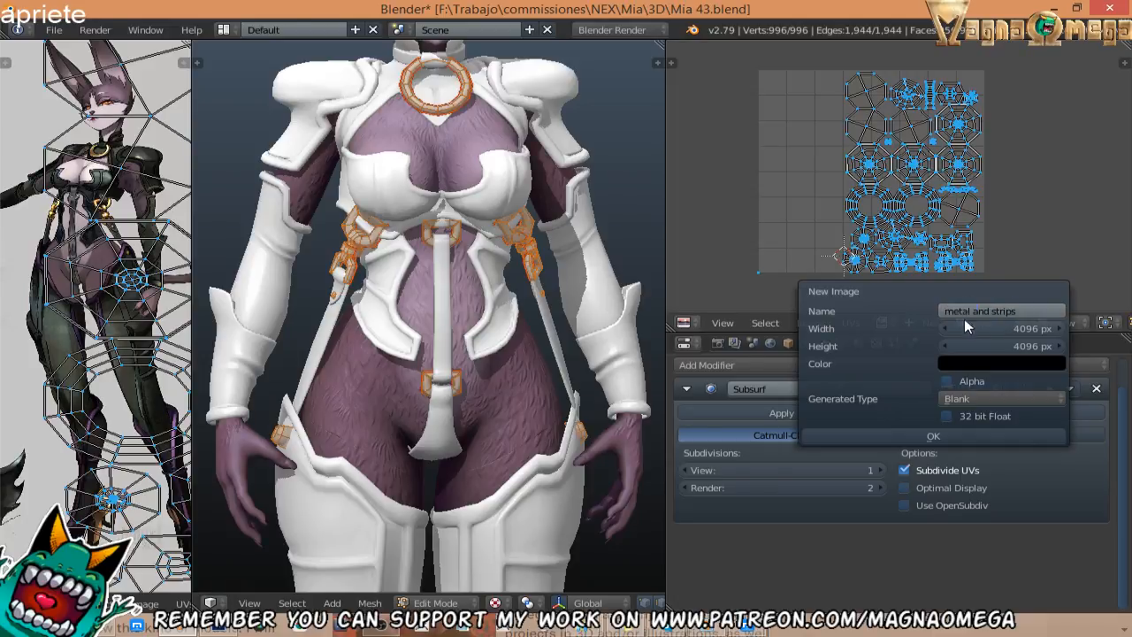
{"action": "left_click", "coordinate": [893, 433]}
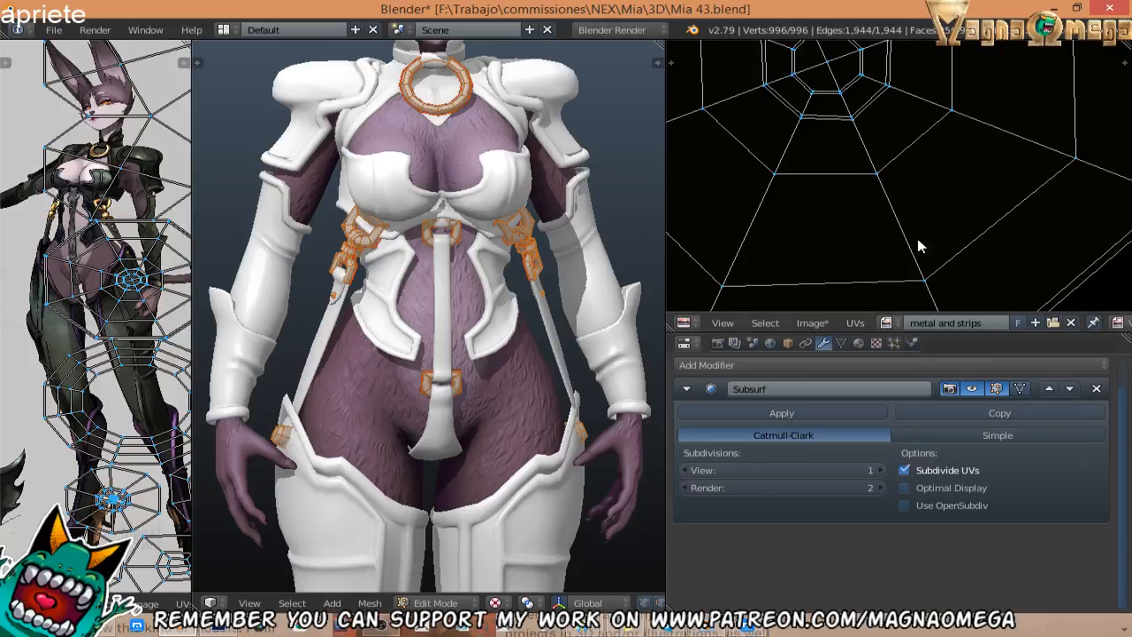
Open the waist straps in Edit Mode and assign the existing "metal and strips" image to their UVs.
{"action": "scroll", "coordinate": [891, 177], "scroll_direction": "down", "scroll_amount": 3}
{"action": "scroll", "coordinate": [890, 177], "scroll_direction": "down", "scroll_amount": 2}
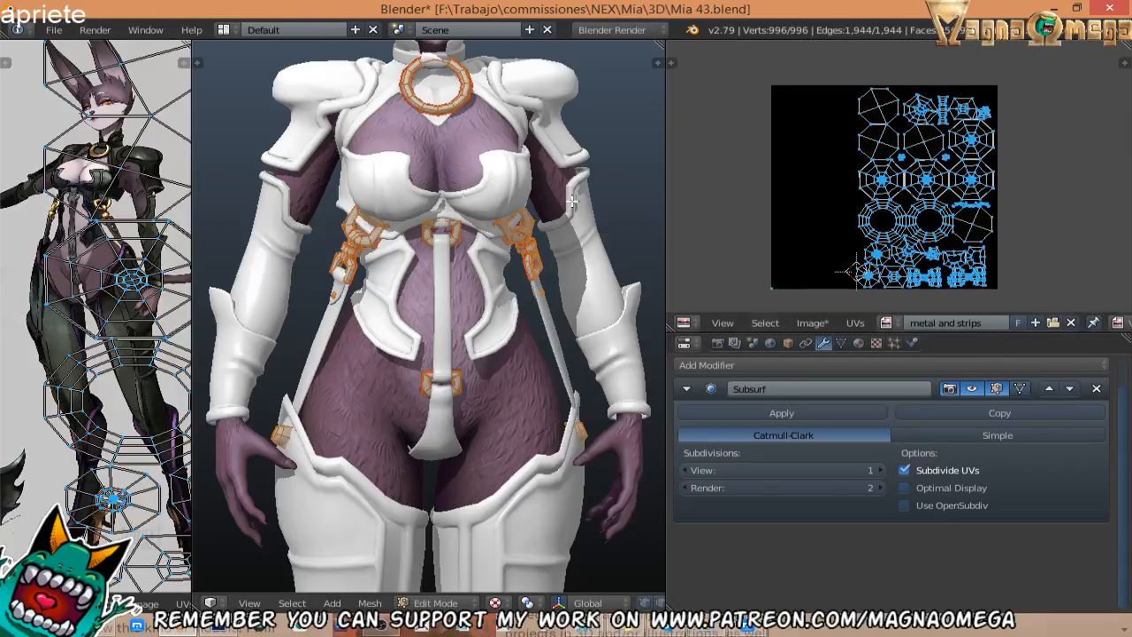
{"action": "key", "text": "Tab"}
{"action": "right_click", "coordinate": [436, 283]}
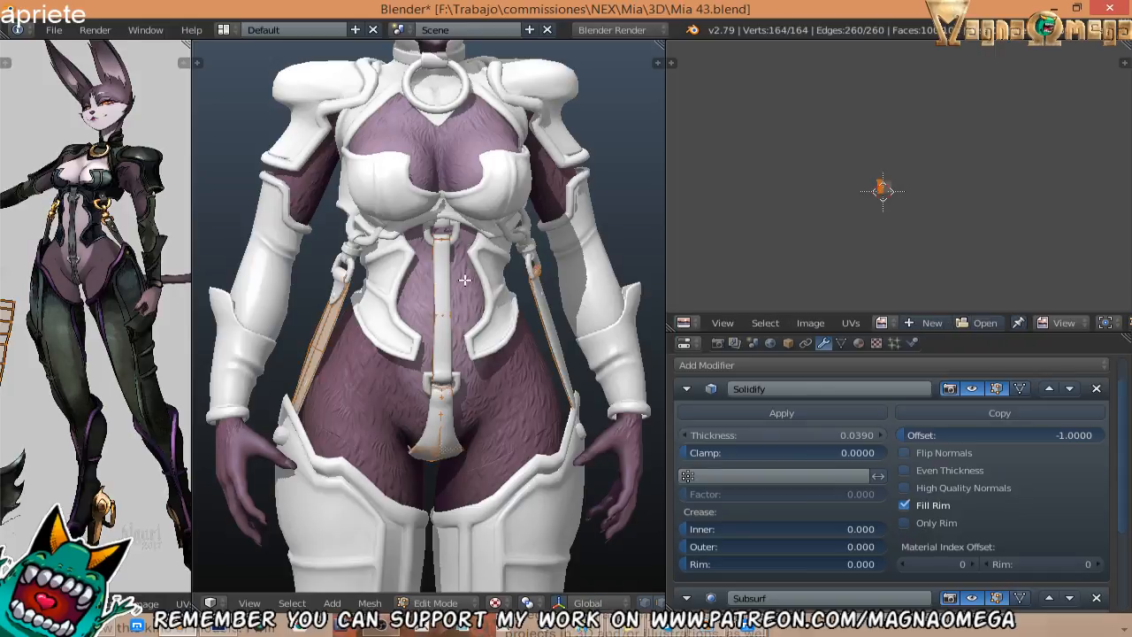
{"action": "key", "text": "Tab"}
{"action": "key", "text": "z"}
{"action": "mouse_move", "coordinate": [475, 396]}
{"action": "middle_mouse_down"}
{"action": "mouse_move", "coordinate": [416, 359]}
{"action": "mouse_move", "coordinate": [499, 351]}
{"action": "mouse_move", "coordinate": [481, 352]}
{"action": "middle_mouse_up"}
{"action": "key", "text": "z"}
{"action": "key", "text": "alt+z"}
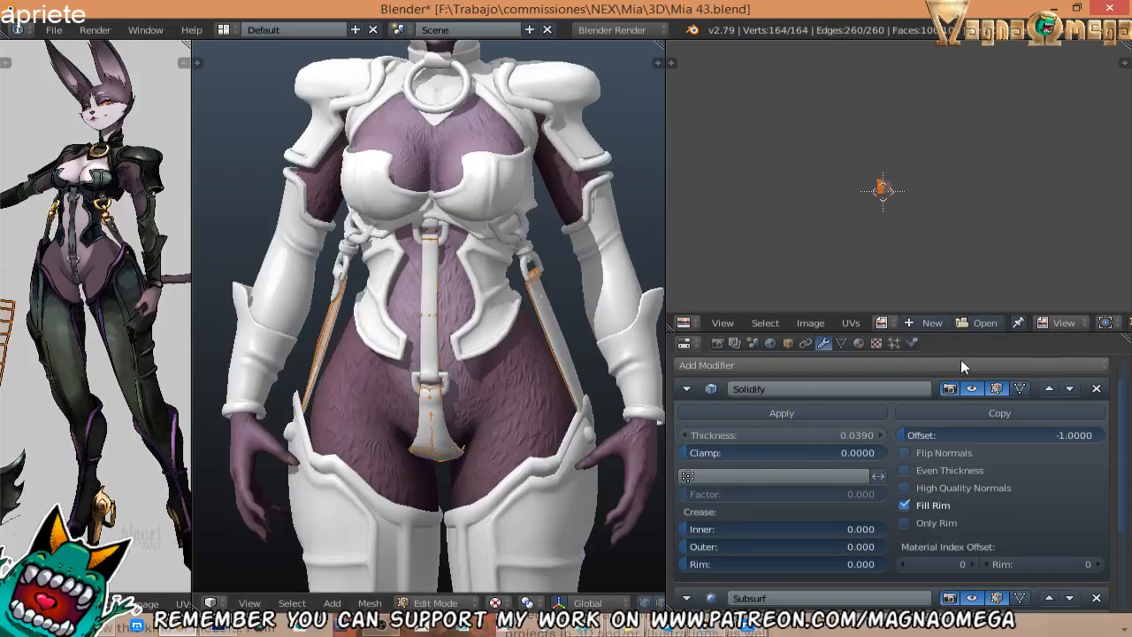
{"action": "left_click", "coordinate": [882, 322]}
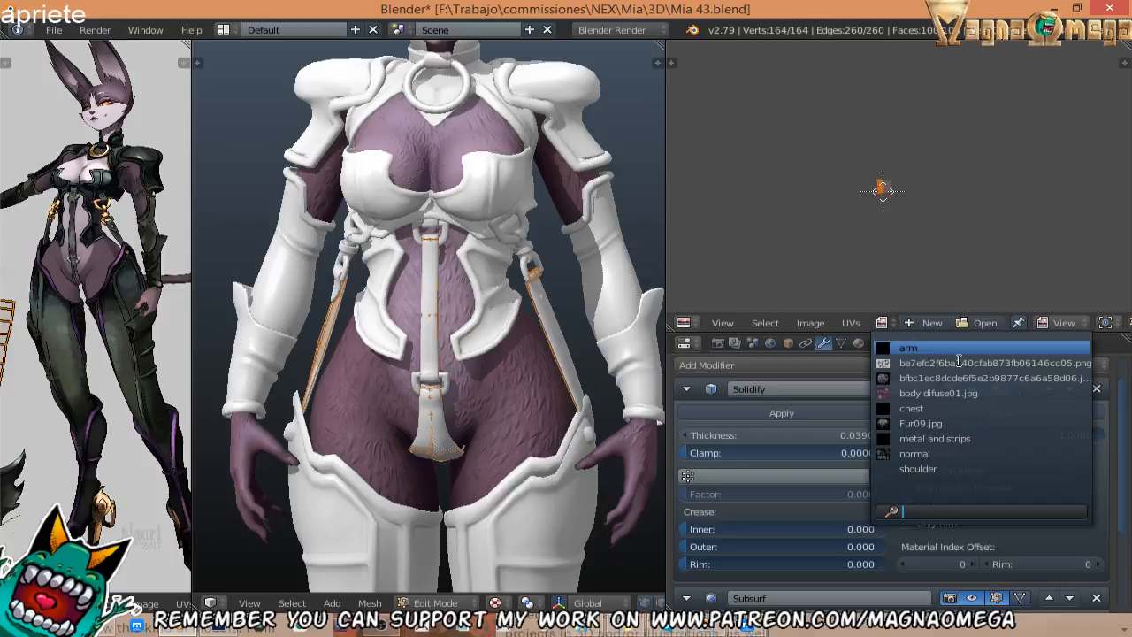
{"action": "left_click", "coordinate": [982, 439]}
{"action": "middle_click_drag", "start_coordinate": [466, 340], "coordinate": [513, 340]}
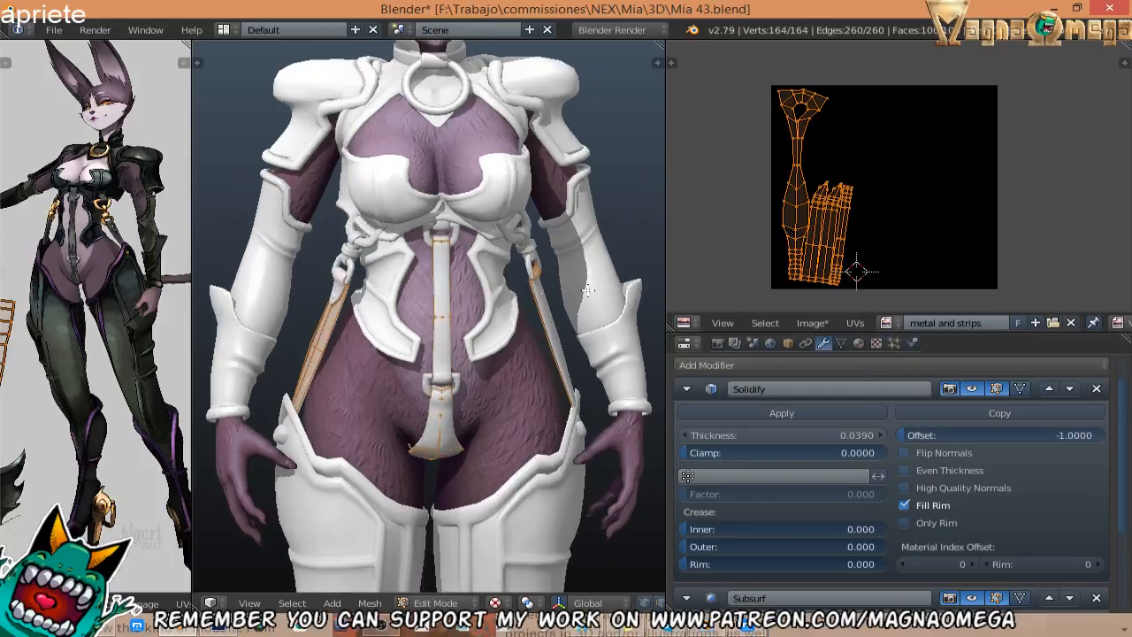
Check the rings and buckles and the waist straps in Edit Mode against their shared texture image.
{"action": "key", "text": "Tab"}
{"action": "right_click", "coordinate": [524, 249]}
{"action": "key", "text": "Tab"}
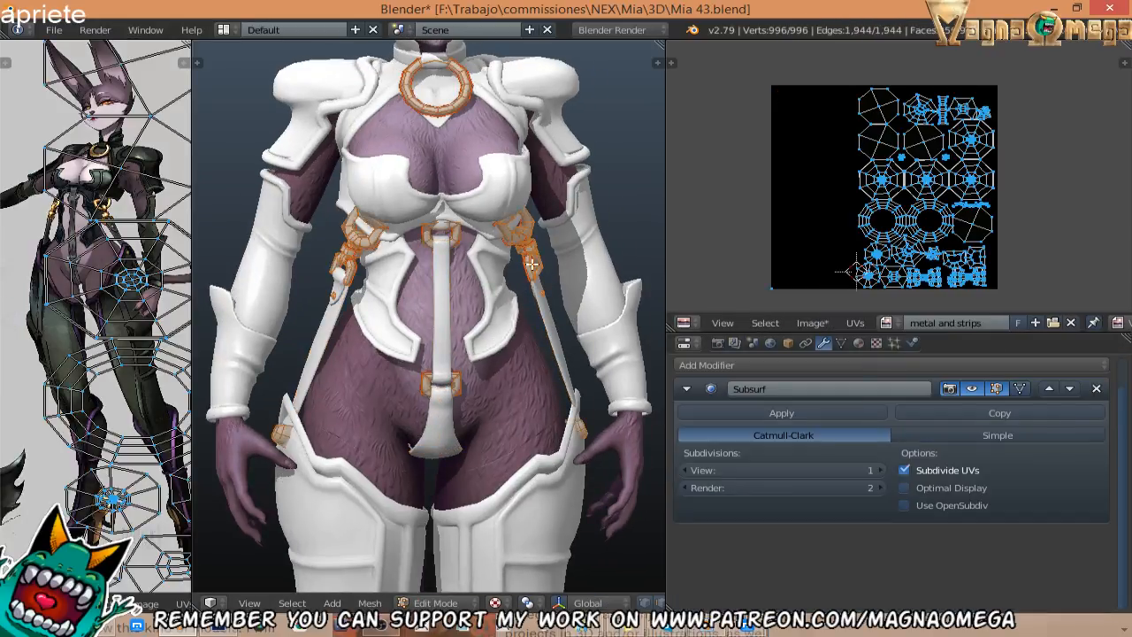
{"action": "key", "text": "Tab"}
{"action": "right_click", "coordinate": [540, 299]}
{"action": "key", "text": "Tab"}
{"action": "key", "text": "Tab"}
{"action": "middle_click_drag", "start_coordinate": [511, 304], "coordinate": [476, 328]}
{"action": "scroll", "coordinate": [498, 272], "scroll_direction": "down", "scroll_amount": 2}
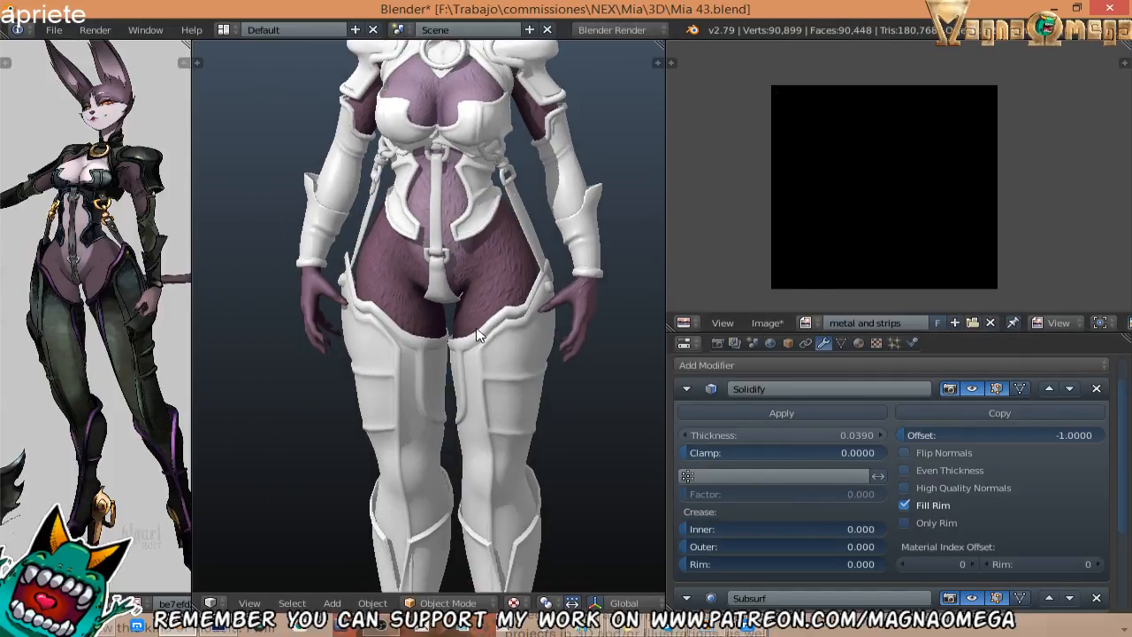
Select the thigh armour and open it in Edit Mode to show its UVs.
{"action": "right_click", "coordinate": [518, 366]}
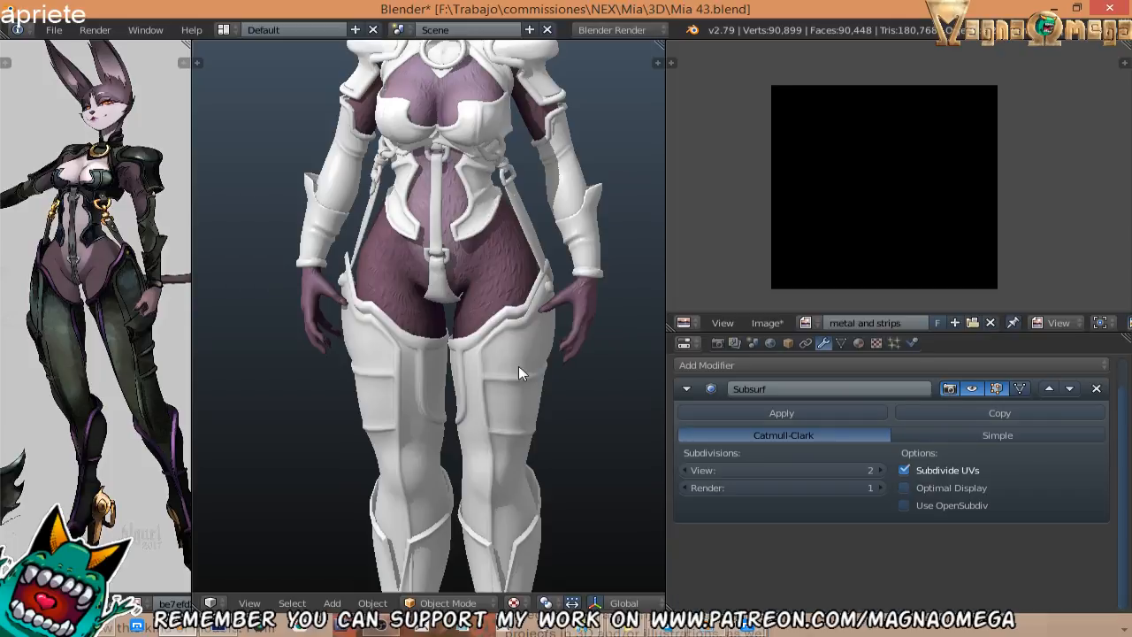
{"action": "key", "text": "Tab"}
{"action": "key", "text": "Tab"}
{"action": "right_click", "coordinate": [520, 374]}
{"action": "key", "text": "Tab"}
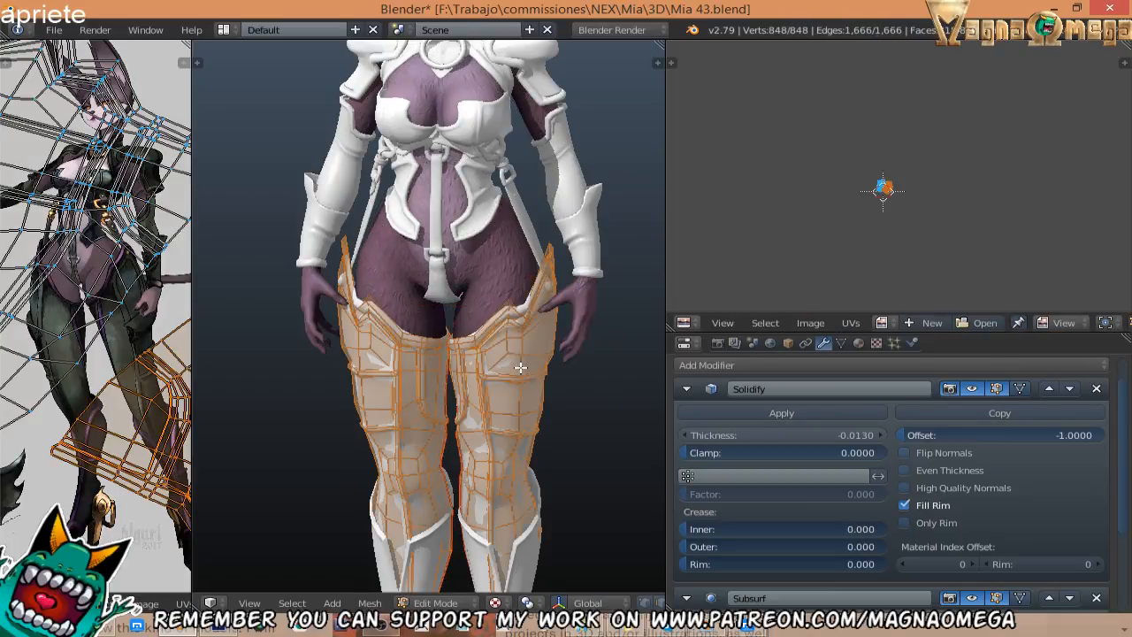
Turn off Only Render for the 3D view.
{"action": "scroll", "coordinate": [581, 601], "scroll_direction": "down", "scroll_amount": 5}
{"action": "scroll", "coordinate": [581, 601], "scroll_direction": "down", "scroll_amount": 5}
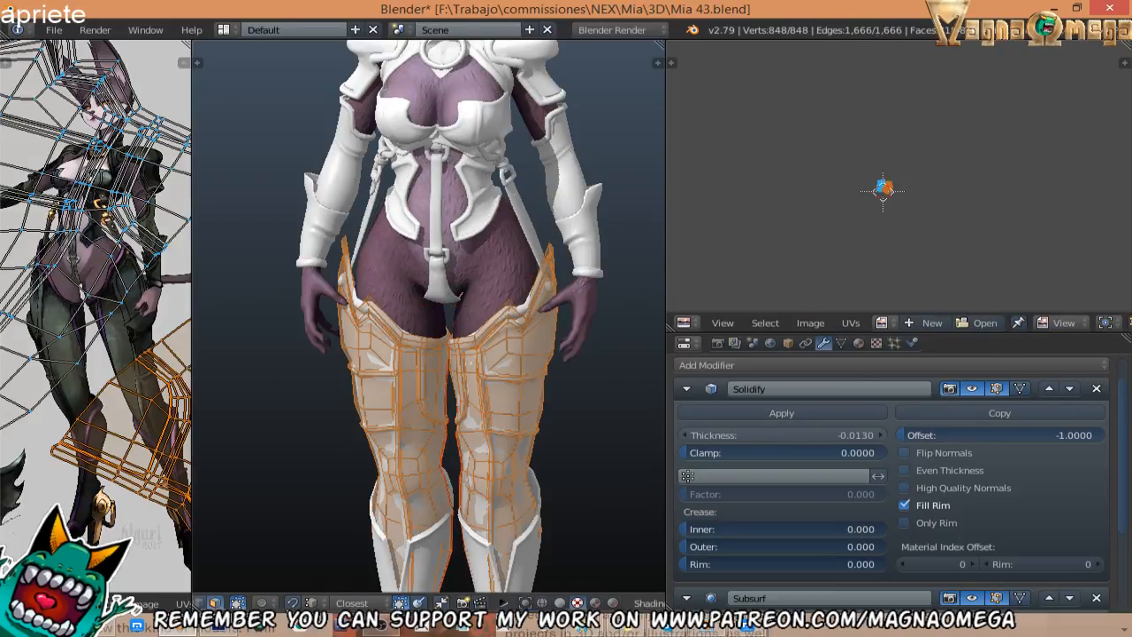
{"action": "scroll", "coordinate": [587, 588], "scroll_direction": "down", "scroll_amount": 8}
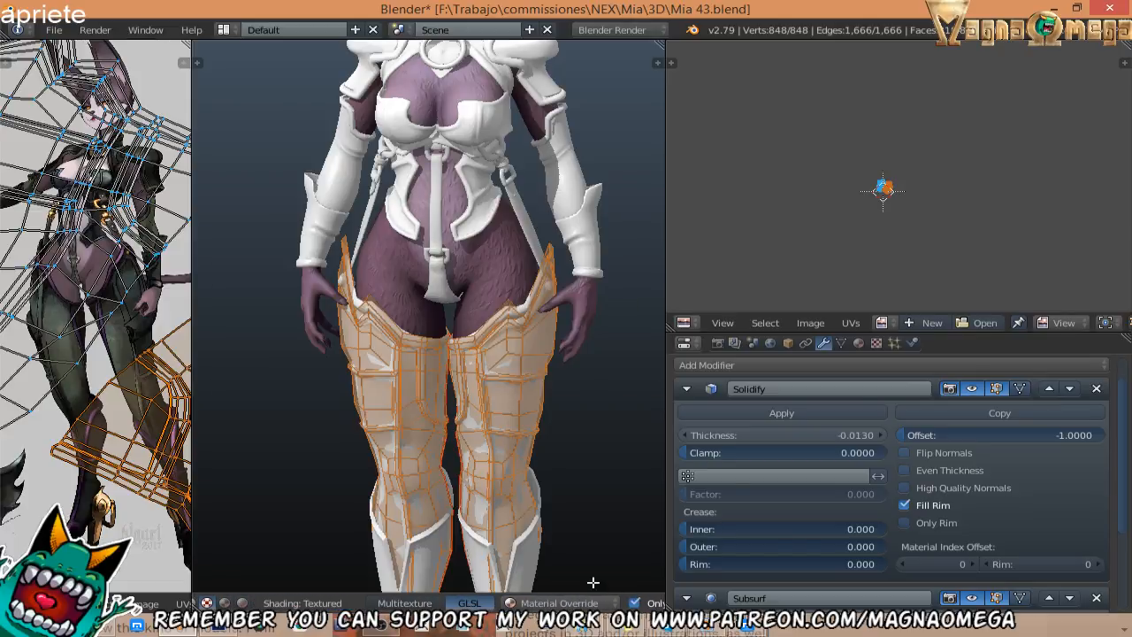
{"action": "left_click", "coordinate": [560, 606]}
{"action": "middle_click_drag", "start_coordinate": [555, 495], "coordinate": [522, 399]}
Create a new blank 4096 × 4096 px image named "legs" for the thigh armour.
{"action": "scroll", "coordinate": [818, 236], "scroll_direction": "up", "scroll_amount": 5}
{"action": "middle_click_drag", "start_coordinate": [992, 162], "coordinate": [885, 252]}
{"action": "scroll", "coordinate": [885, 252], "scroll_direction": "up", "scroll_amount": 4}
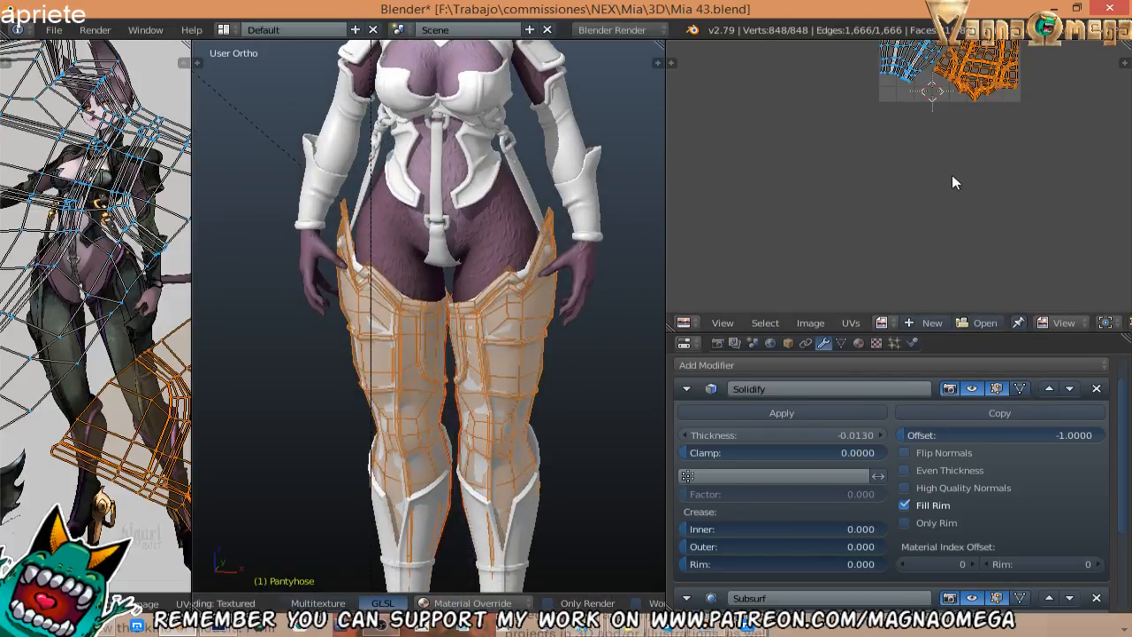
{"action": "middle_click_drag", "start_coordinate": [964, 126], "coordinate": [909, 238]}
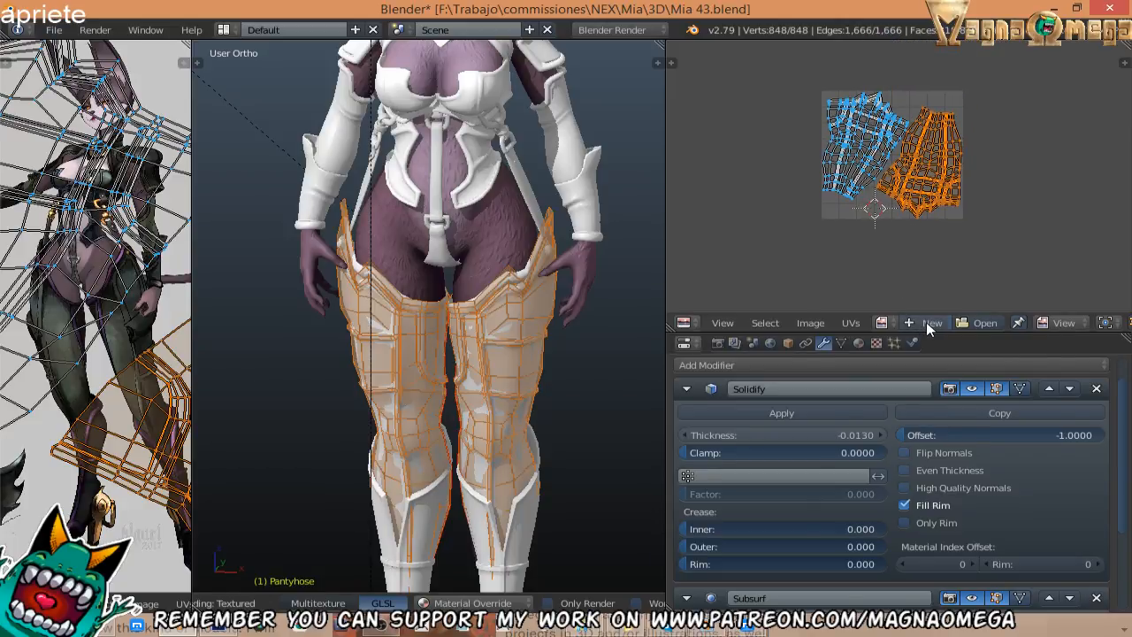
{"action": "left_click", "coordinate": [927, 323]}
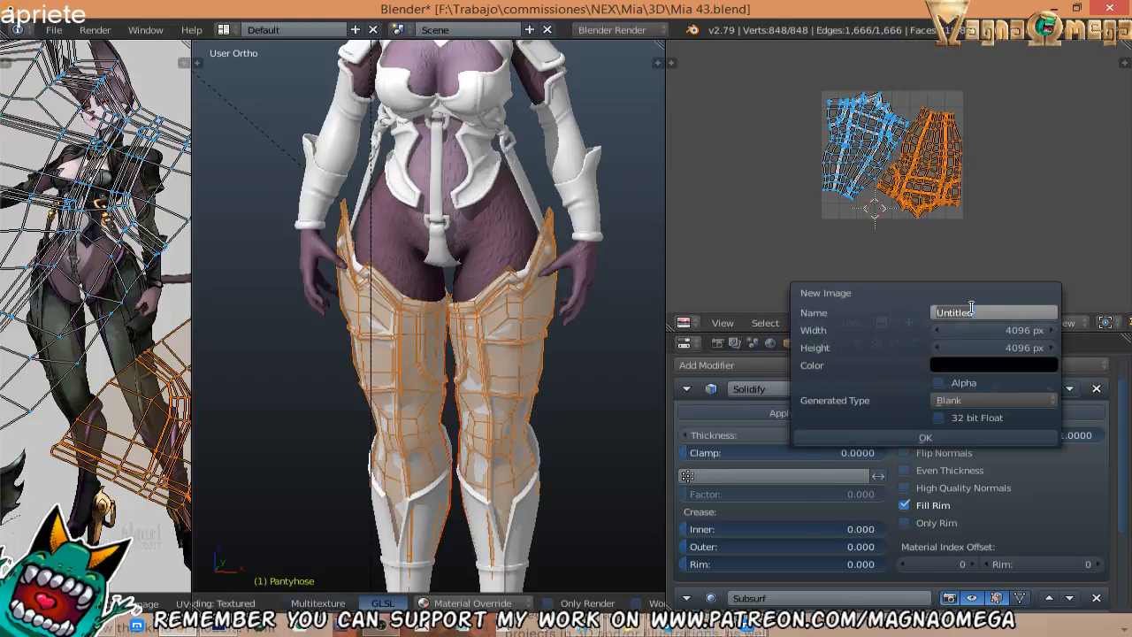
{"action": "type", "text": "legs"}
{"action": "key", "text": "Return"}
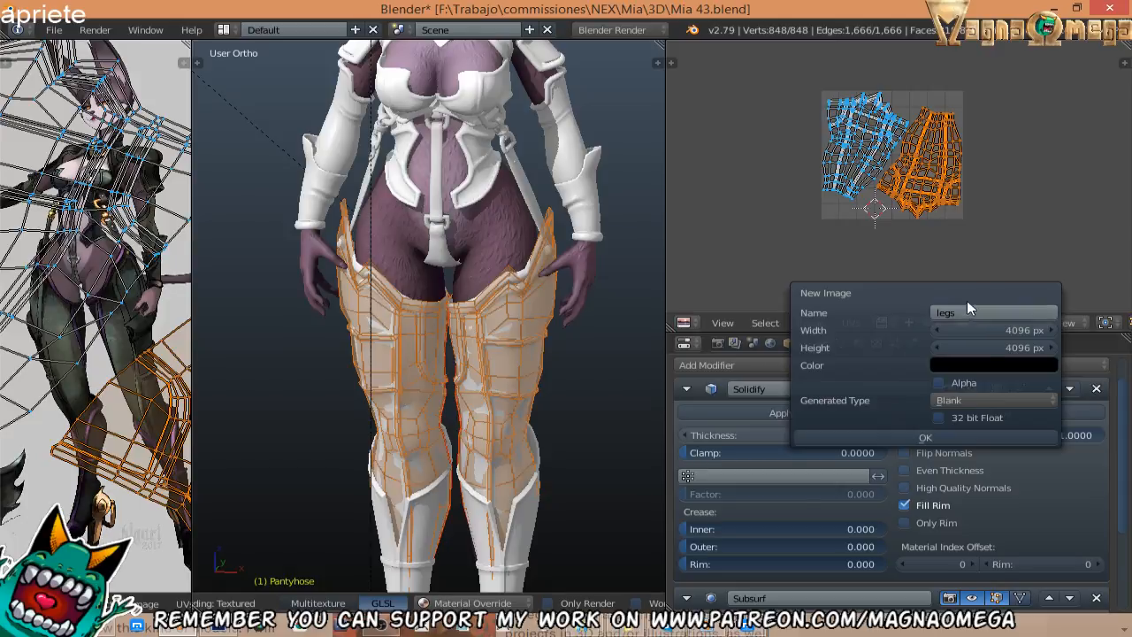
{"action": "left_click", "coordinate": [915, 436]}
Open the boots in Edit Mode and create a new blank 4096 × 4096 px image named "boots" for them.
{"action": "scroll", "coordinate": [557, 357], "scroll_direction": "down", "scroll_amount": 3}
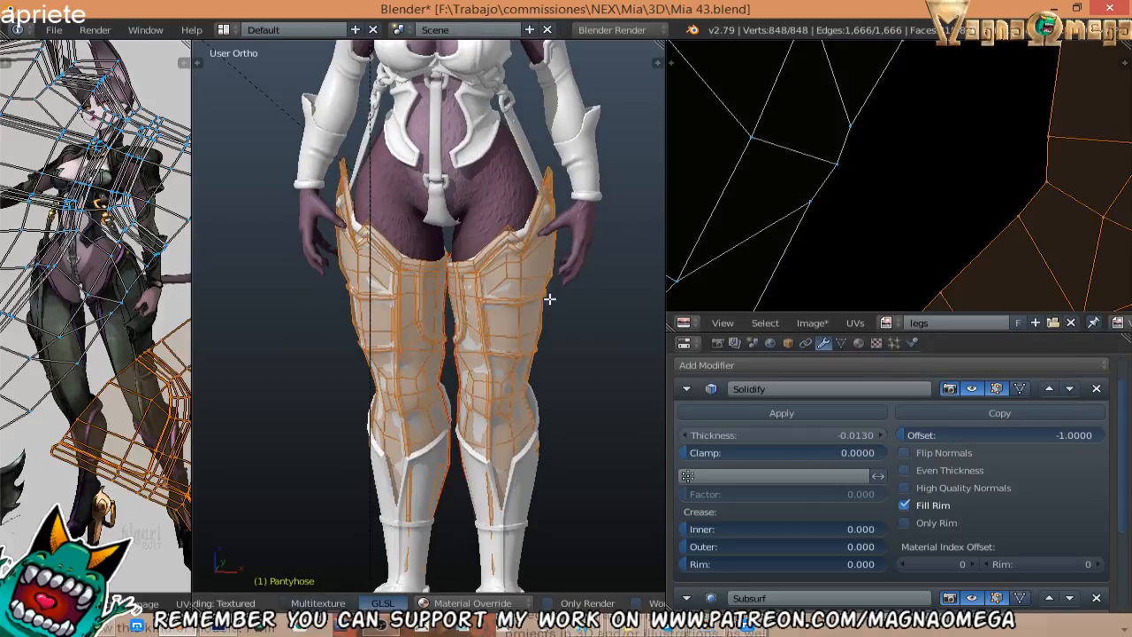
{"action": "key", "text": "Tab"}
{"action": "right_click", "coordinate": [517, 450]}
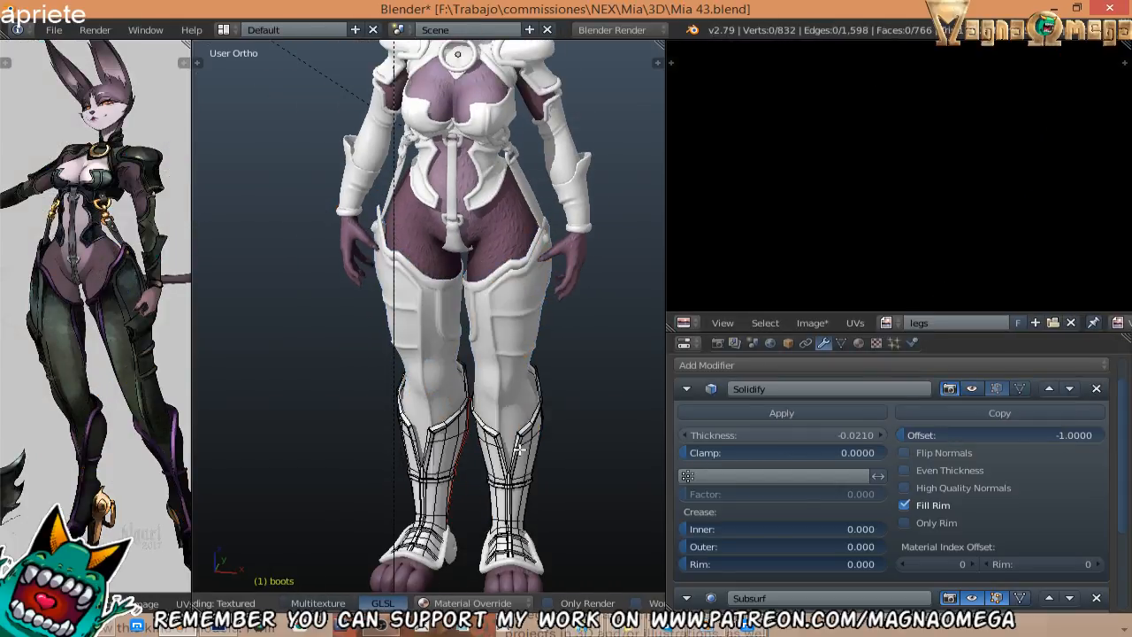
{"action": "scroll", "coordinate": [535, 406], "scroll_direction": "down", "scroll_amount": 3, "text": "shift"}
{"action": "key", "text": "Tab"}
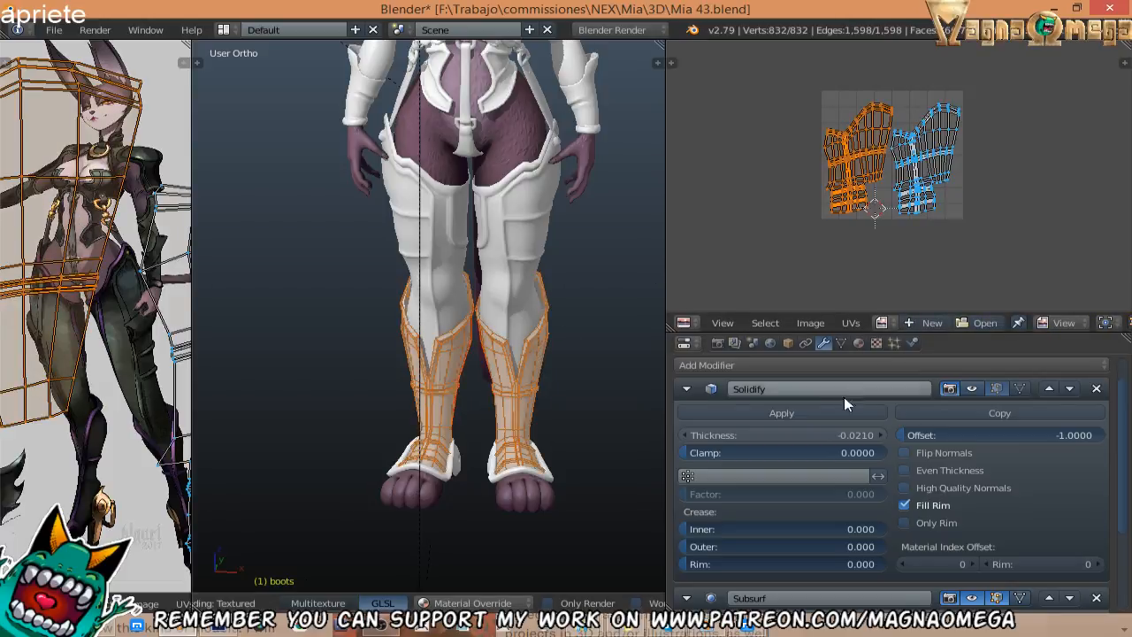
{"action": "left_click", "coordinate": [917, 323]}
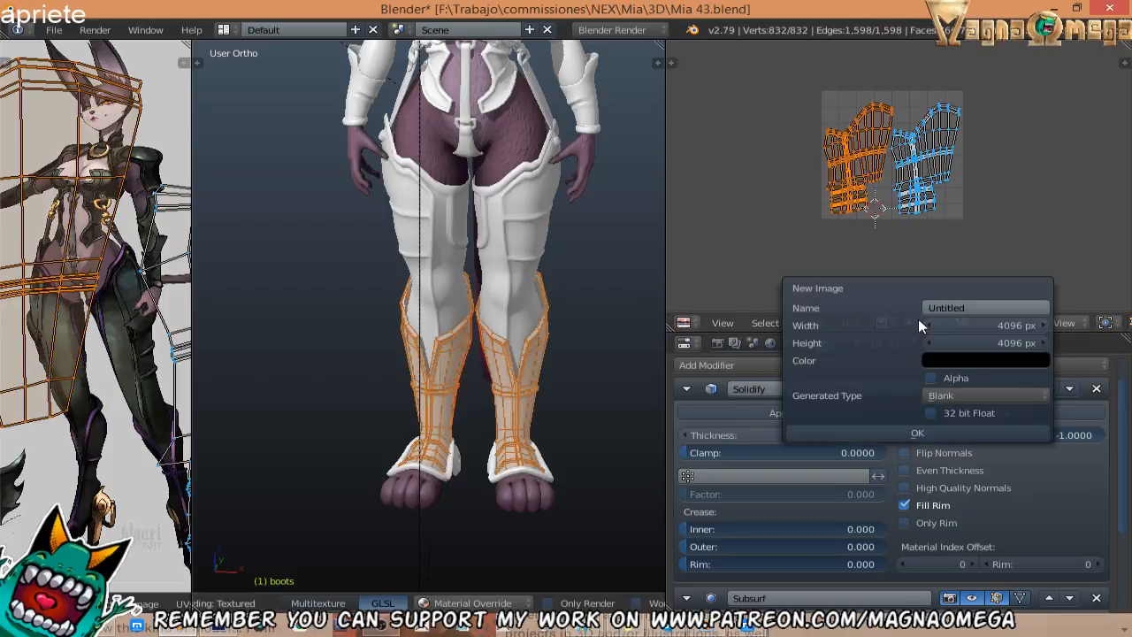
{"action": "left_click", "coordinate": [962, 308]}
{"action": "type", "text": "boots"}
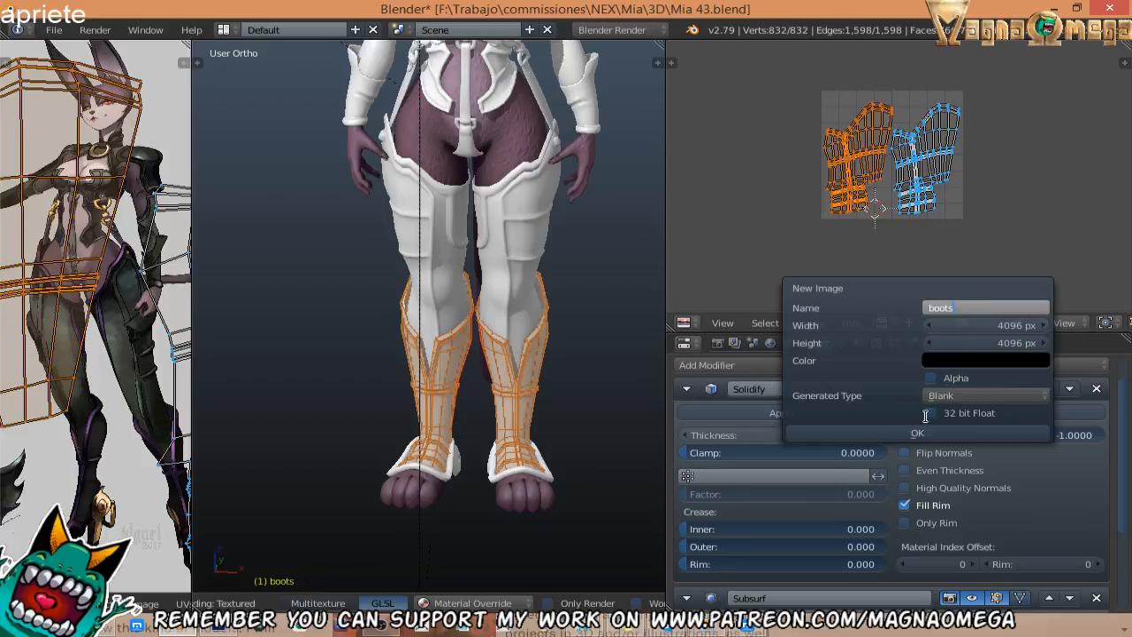
{"action": "left_click", "coordinate": [917, 432]}
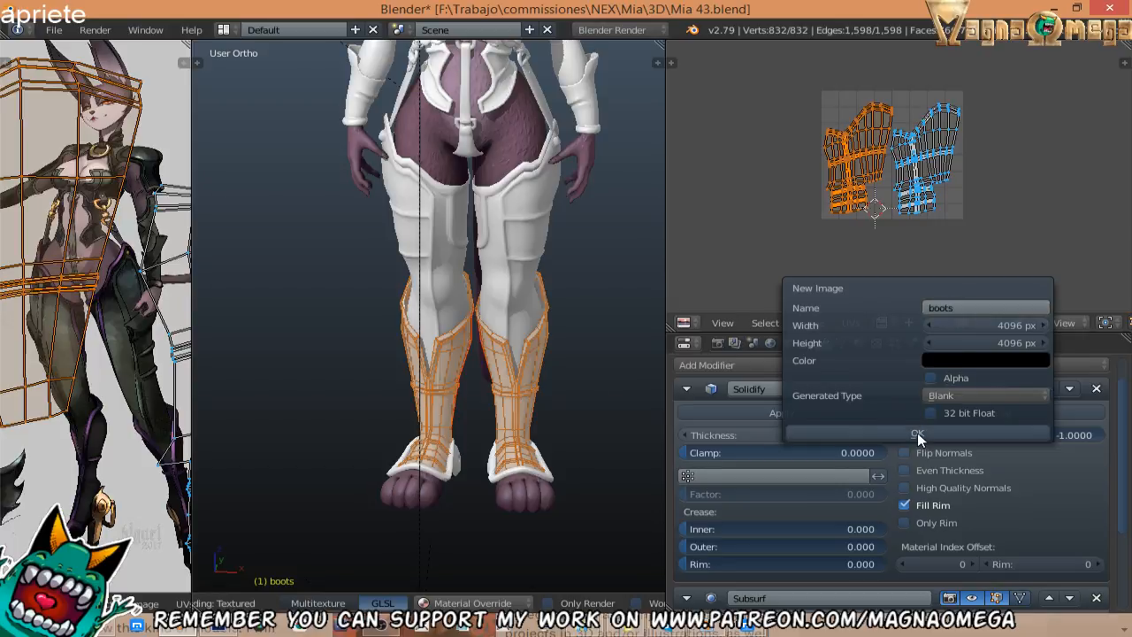
{"action": "left_click", "coordinate": [917, 432]}
Switch to the feet pieces under the boots and open them in Edit Mode.
{"action": "middle_click_drag", "start_coordinate": [495, 376], "coordinate": [447, 404]}
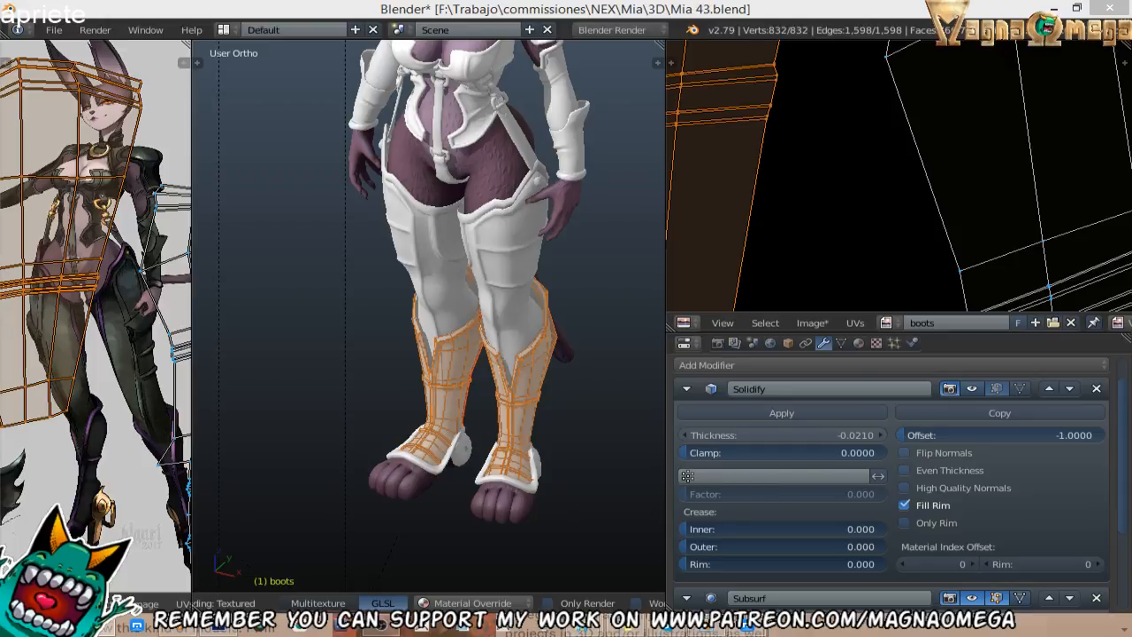
{"action": "middle_click_drag", "start_coordinate": [553, 500], "coordinate": [480, 429]}
{"action": "scroll", "coordinate": [516, 432], "scroll_direction": "up", "scroll_amount": 1}
{"action": "key", "text": "Tab"}
{"action": "right_click", "coordinate": [519, 440]}
{"action": "key", "text": "Tab"}
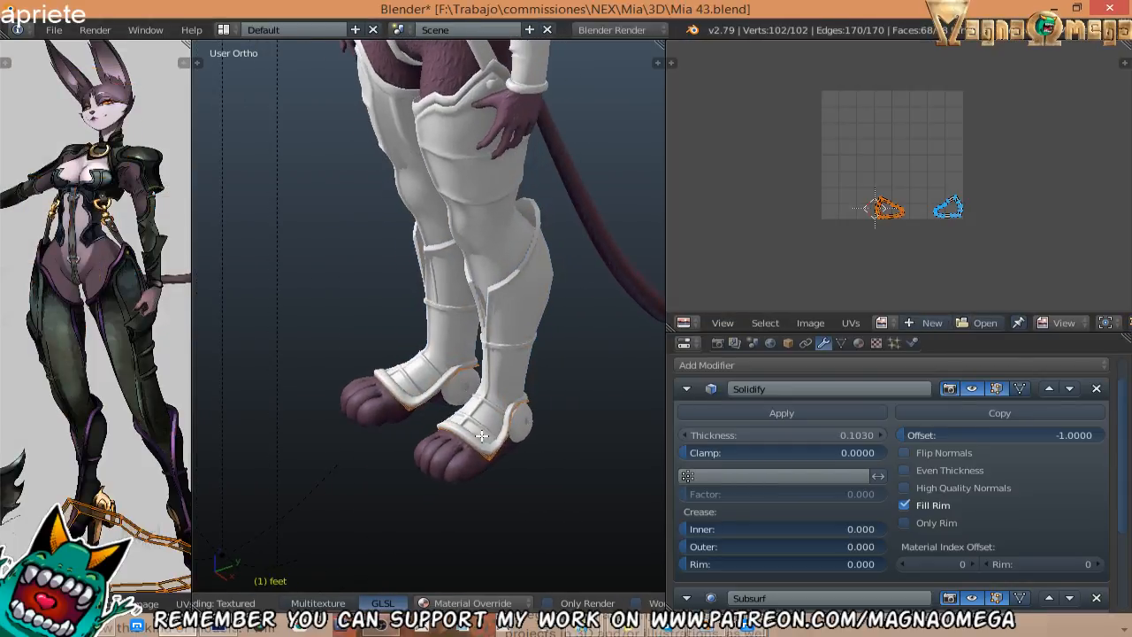
Assign the existing "metal and strips" image to the feet pieces' UVs.
{"action": "key", "text": "a"}
{"action": "key", "text": "a"}
{"action": "scroll", "coordinate": [911, 180], "scroll_direction": "up", "scroll_amount": 2}
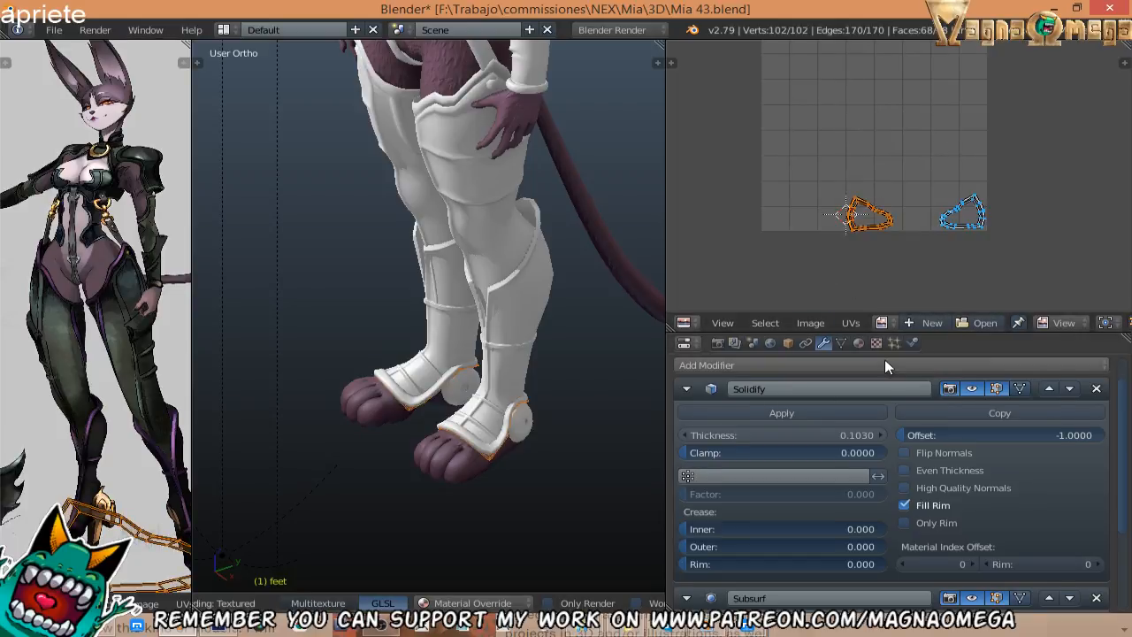
{"action": "scroll", "coordinate": [884, 359], "scroll_direction": "up", "scroll_amount": 1}
{"action": "left_click", "coordinate": [880, 323]}
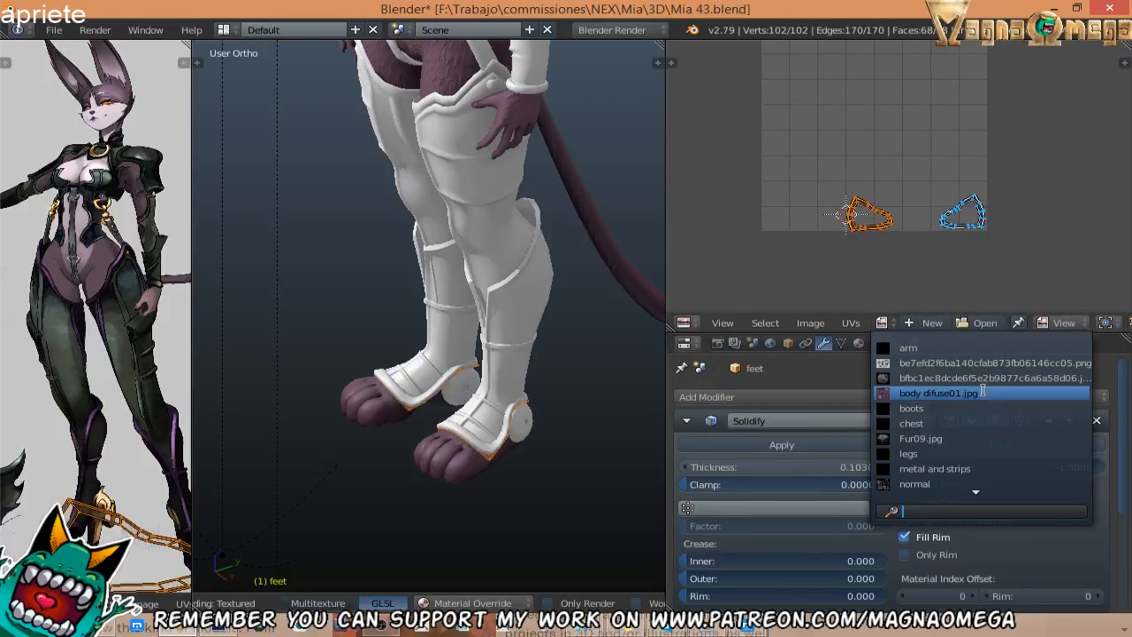
{"action": "left_click", "coordinate": [976, 469]}
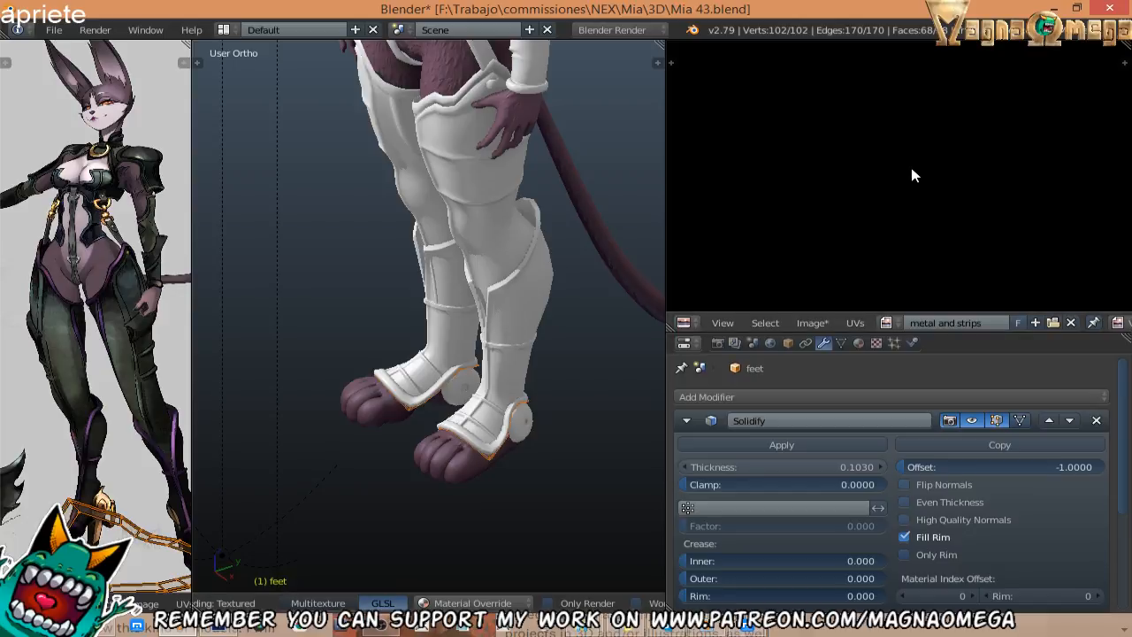
{"action": "scroll", "coordinate": [916, 187], "scroll_direction": "down", "scroll_amount": 7}
{"action": "middle_click_drag", "start_coordinate": [901, 210], "coordinate": [912, 211]}
Examine the metal discs at the heels in Edit Mode to check their mesh and assigned image.
{"action": "key", "text": "Tab"}
{"action": "scroll", "coordinate": [503, 270], "scroll_direction": "up", "scroll_amount": 1}
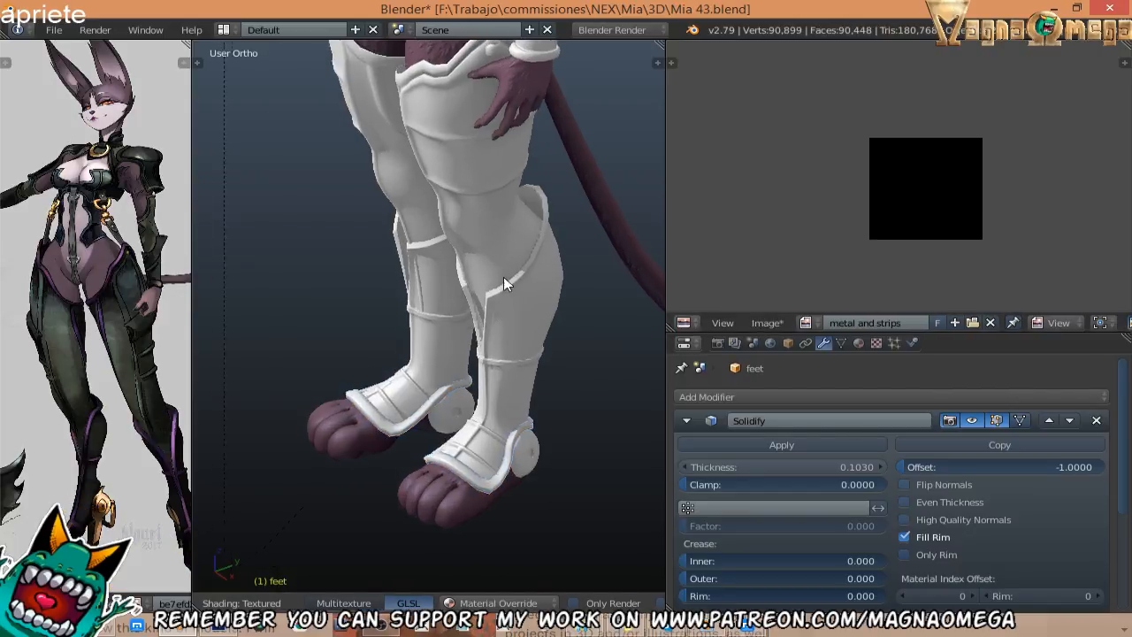
{"action": "middle_click_drag", "start_coordinate": [503, 276], "coordinate": [513, 281]}
{"action": "right_click", "coordinate": [457, 422]}
{"action": "key", "text": "Tab"}
{"action": "key", "text": "a"}
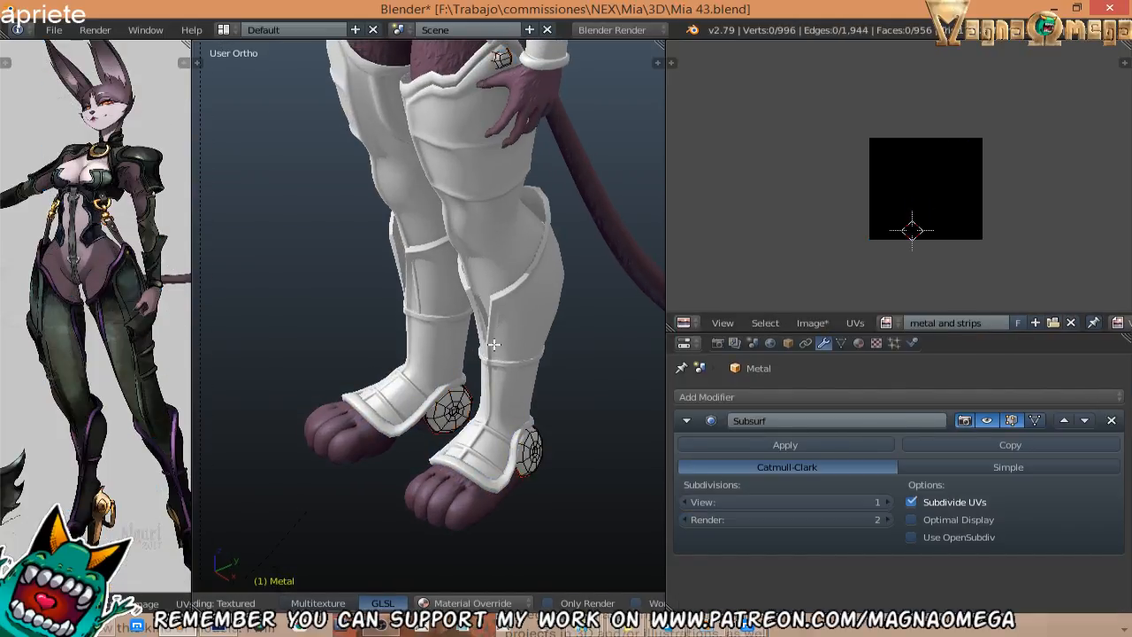
{"action": "key", "text": "a"}
{"action": "key", "text": "Tab"}
Check which objects and images the thigh armour and the metal rivet at the hip belong to.
{"action": "middle_click_drag", "start_coordinate": [477, 327], "coordinate": [551, 215]}
{"action": "middle_click_drag", "start_coordinate": [556, 115], "coordinate": [516, 325], "text": "shift"}
{"action": "scroll", "coordinate": [522, 322], "scroll_direction": "up", "scroll_amount": 2}
{"action": "right_click", "coordinate": [522, 323]}
{"action": "key", "text": "Tab"}
{"action": "key", "text": "Tab"}
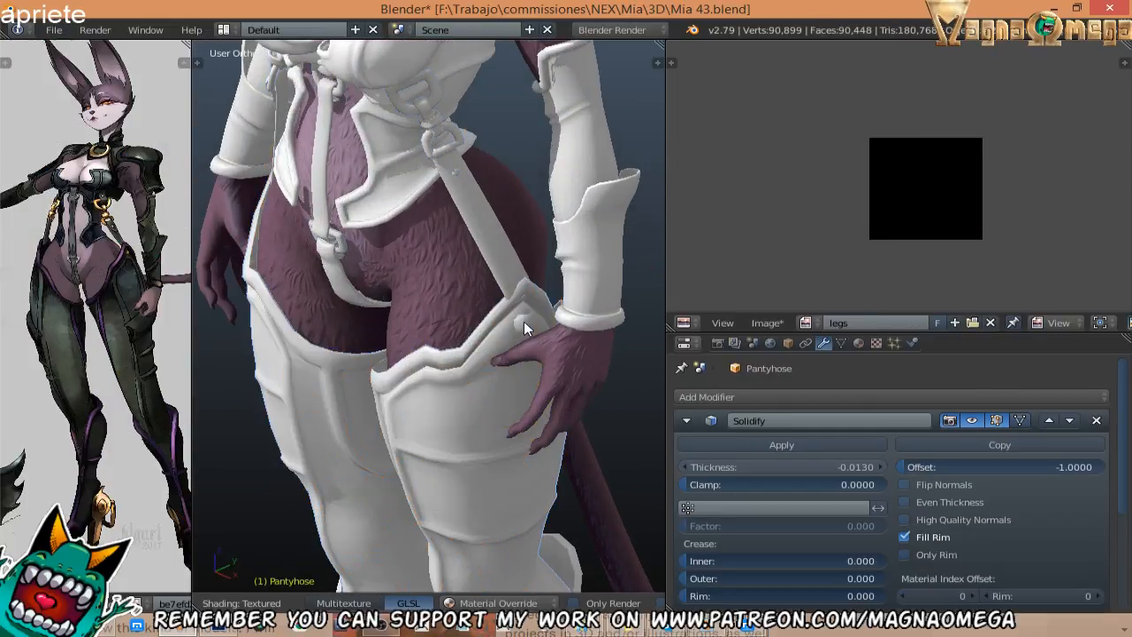
{"action": "right_click", "coordinate": [523, 322]}
{"action": "key", "text": "Tab"}
{"action": "scroll", "coordinate": [480, 260], "scroll_direction": "down", "scroll_amount": 3}
{"action": "middle_click_drag", "start_coordinate": [480, 260], "coordinate": [449, 188]}
{"action": "key", "text": "Tab"}
Select the neck belt, open it in Edit Mode with its whole mesh selected and show its UVs.
{"action": "scroll", "coordinate": [442, 186], "scroll_direction": "up", "scroll_amount": 2}
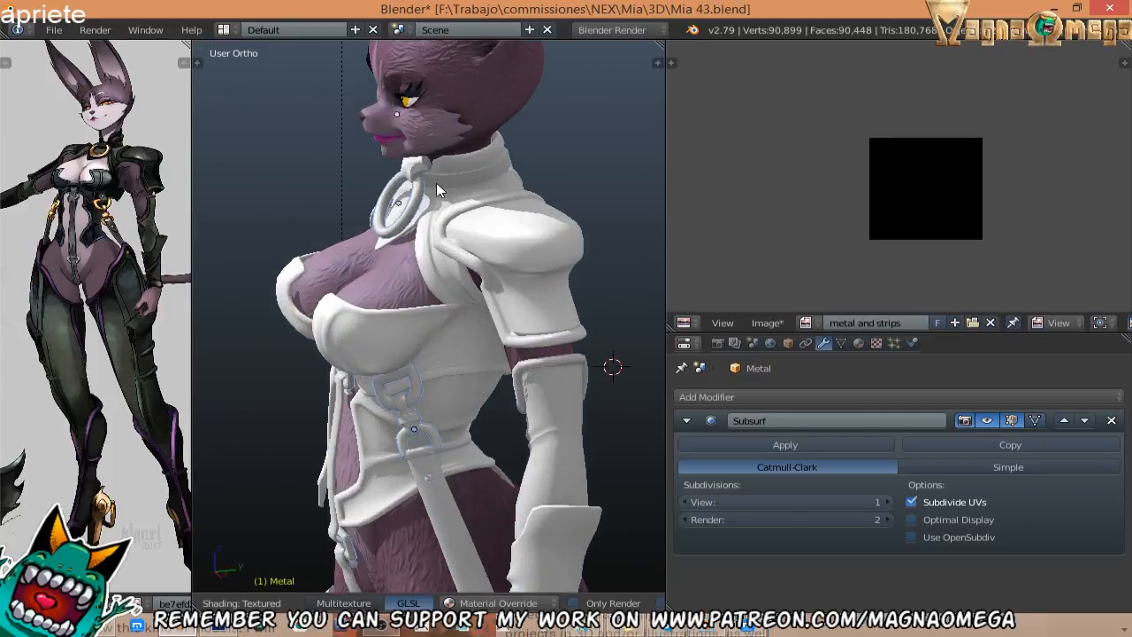
{"action": "right_click", "coordinate": [434, 183]}
{"action": "key", "text": "Tab"}
{"action": "key", "text": "a"}
{"action": "key", "text": "a"}
{"action": "scroll", "coordinate": [866, 181], "scroll_direction": "up", "scroll_amount": 4}
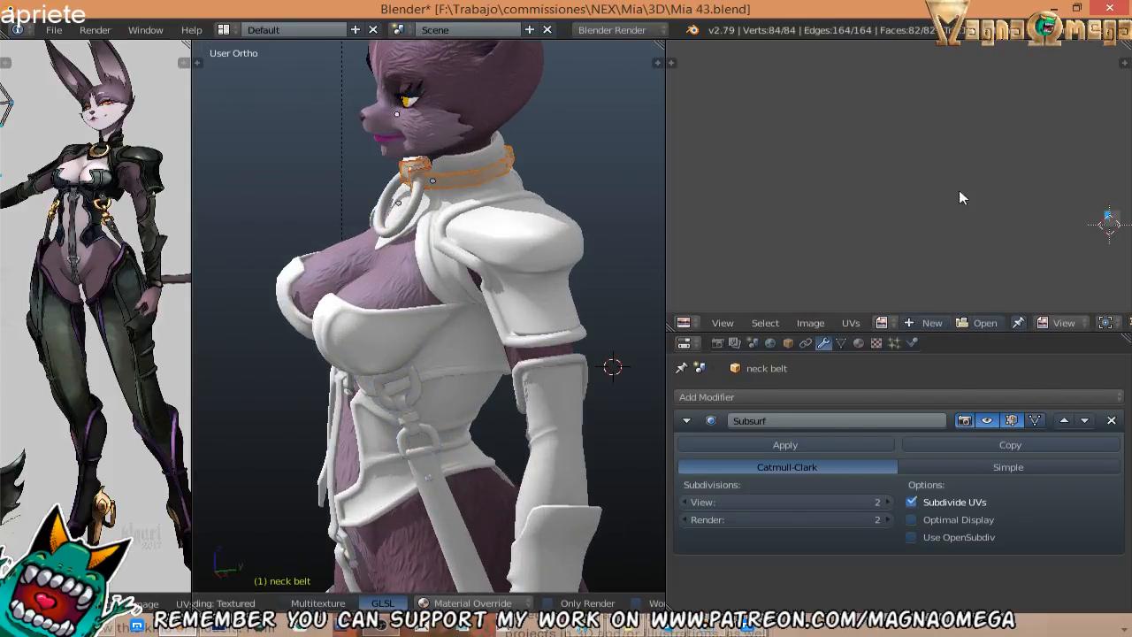
{"action": "middle_click_drag", "start_coordinate": [958, 192], "coordinate": [563, 190]}
{"action": "scroll", "coordinate": [853, 212], "scroll_direction": "up", "scroll_amount": 2}
{"action": "middle_click_drag", "start_coordinate": [851, 213], "coordinate": [1025, 190]}
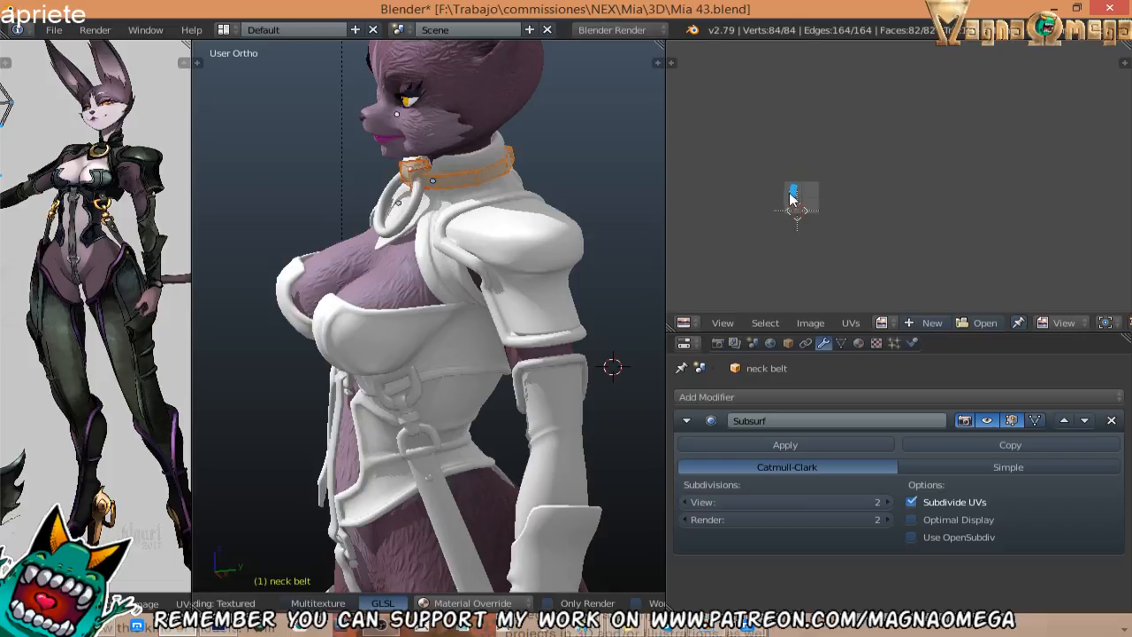
{"action": "scroll", "coordinate": [789, 194], "scroll_direction": "up", "scroll_amount": 9}
{"action": "middle_click_drag", "start_coordinate": [855, 221], "coordinate": [819, 164]}
Assign the existing "metal and strips" image to all of the neck belt's UVs.
{"action": "key", "text": "a"}
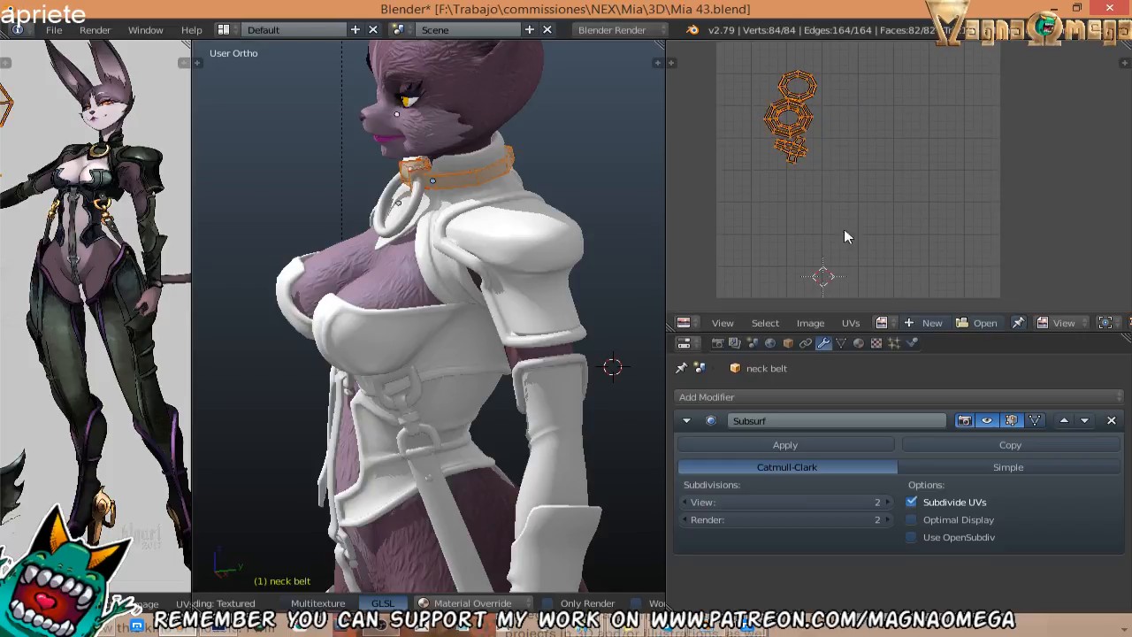
{"action": "left_click", "coordinate": [883, 322]}
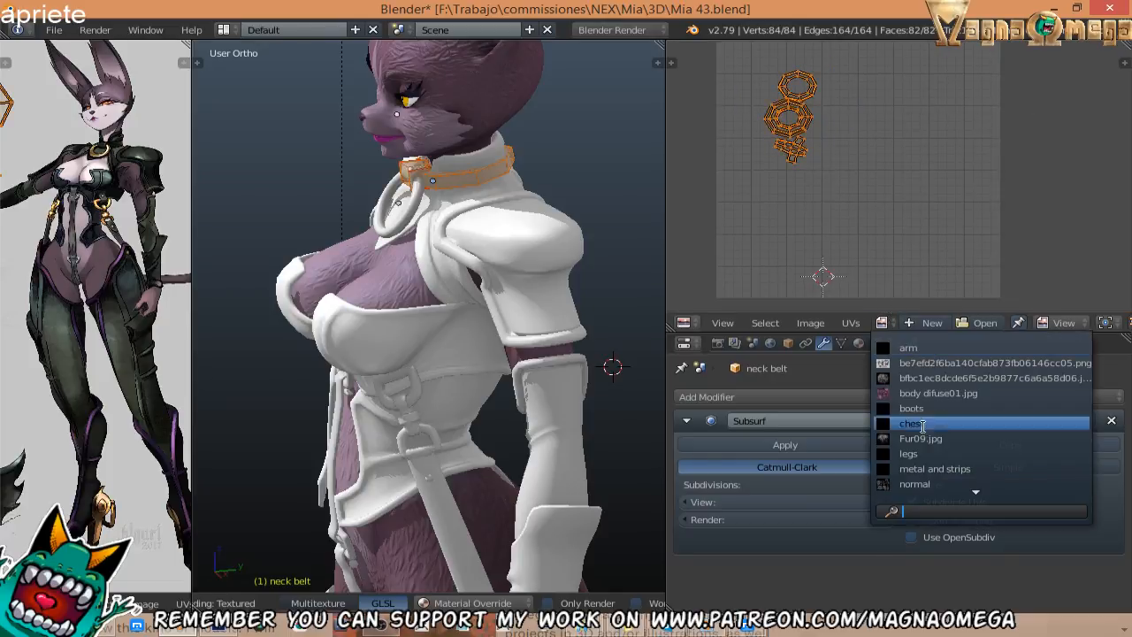
{"action": "left_click", "coordinate": [999, 470]}
{"action": "key", "text": "a"}
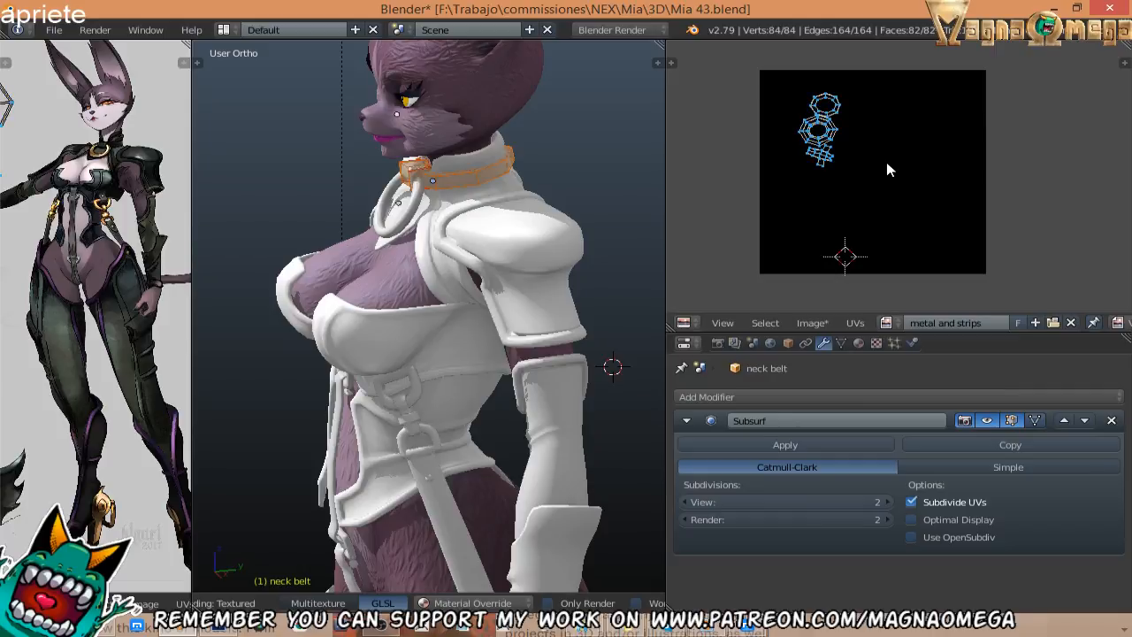
Leave the neck belt's Edit Mode and check which UVs and images are assigned to the body suit and the shoulders.
{"action": "key", "text": "Tab"}
{"action": "middle_click_drag", "start_coordinate": [318, 246], "coordinate": [458, 235]}
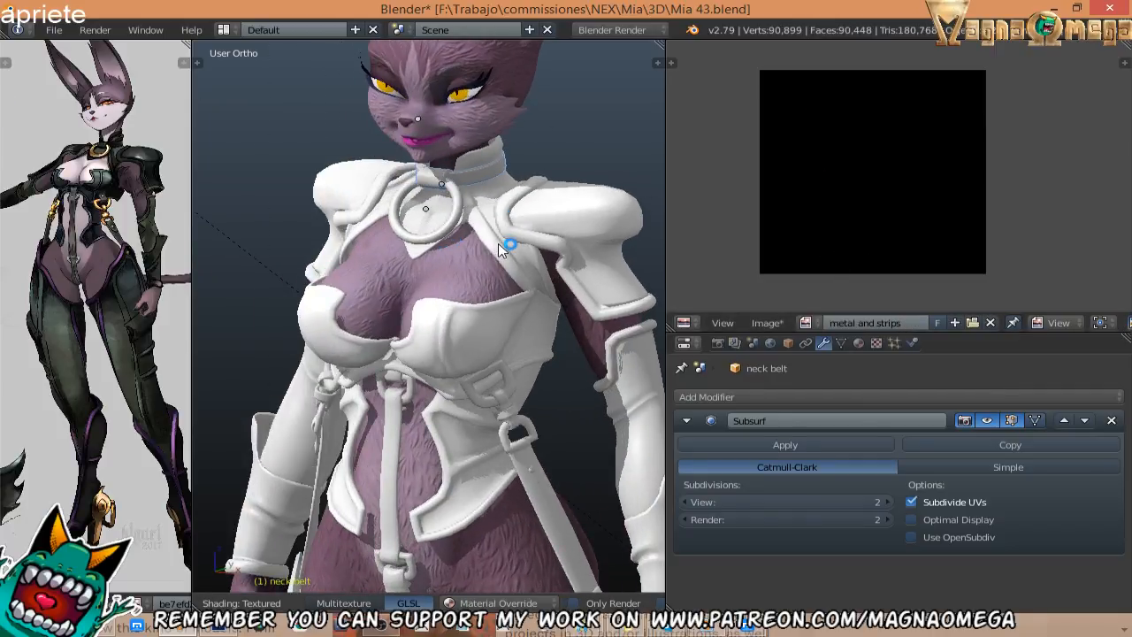
{"action": "right_click", "coordinate": [498, 244]}
{"action": "key", "text": "Tab"}
{"action": "key", "text": "Tab"}
{"action": "right_click", "coordinate": [546, 220]}
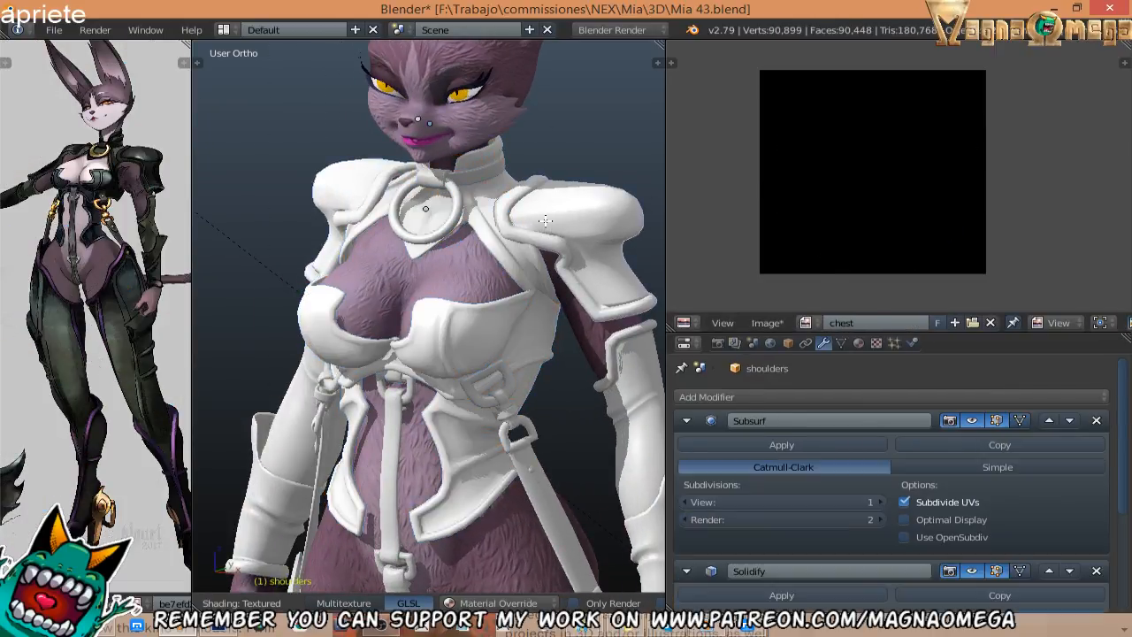
{"action": "key", "text": "Tab"}
{"action": "key", "text": "Tab"}
{"action": "middle_click_drag", "start_coordinate": [546, 221], "coordinate": [415, 168]}
{"action": "scroll", "coordinate": [450, 171], "scroll_direction": "down", "scroll_amount": 2}
{"action": "key", "text": "Tab"}
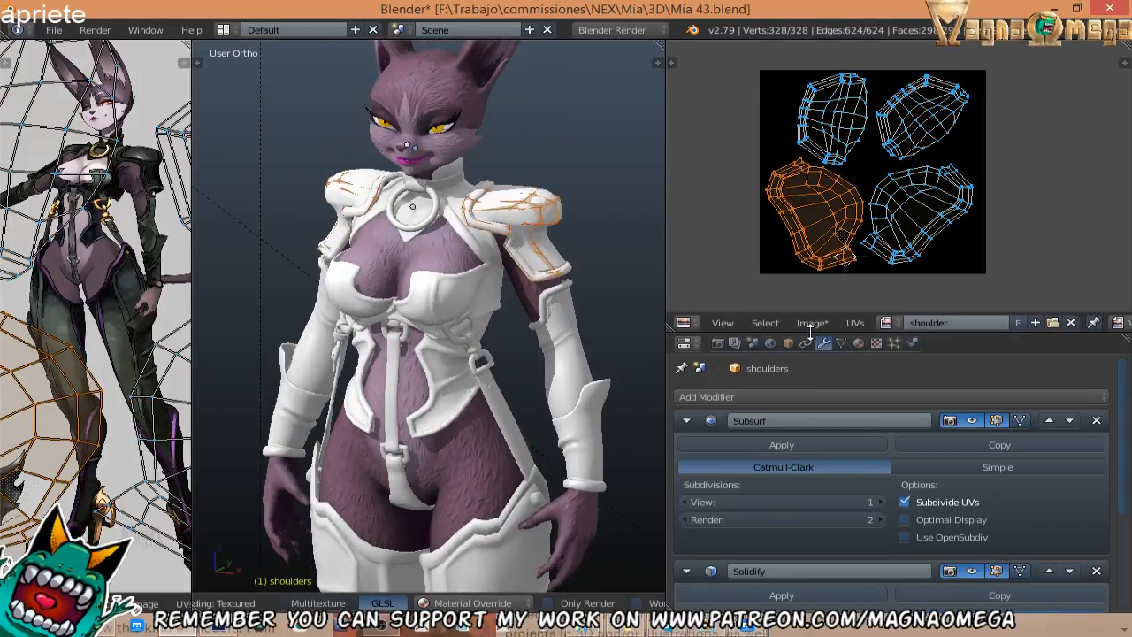
Enlarge the modifier settings area and turn off rendering of the shoulders' Solidify modifier.
{"action": "left_click_drag", "start_coordinate": [810, 329], "coordinate": [810, 175]}
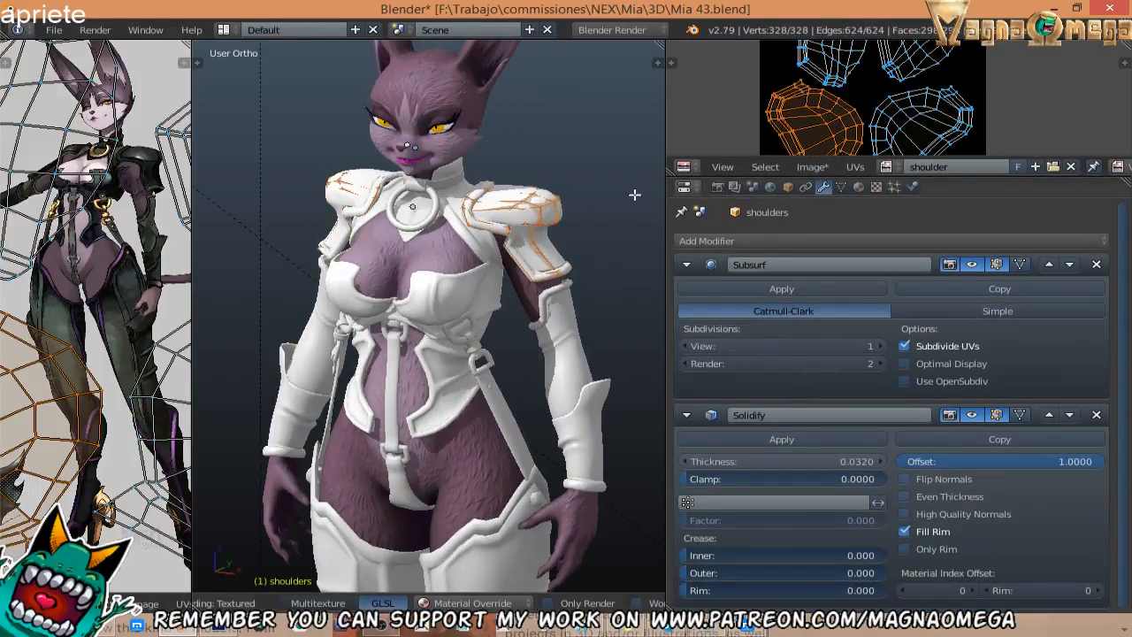
{"action": "scroll", "coordinate": [450, 279], "scroll_direction": "up", "scroll_amount": 5}
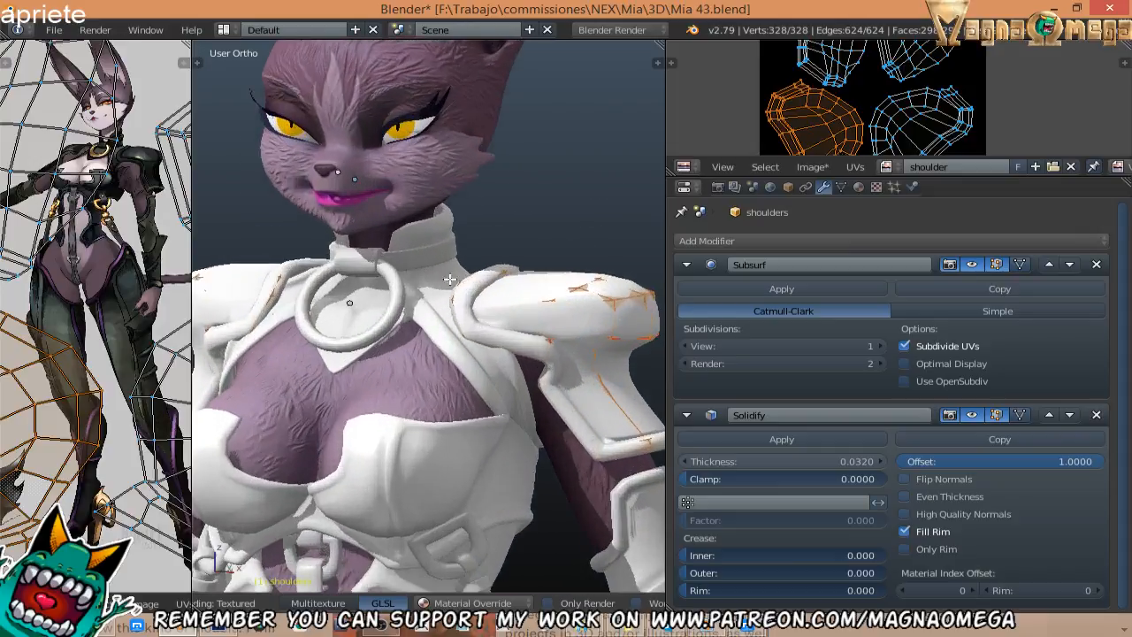
{"action": "middle_click_drag", "start_coordinate": [450, 279], "coordinate": [332, 188]}
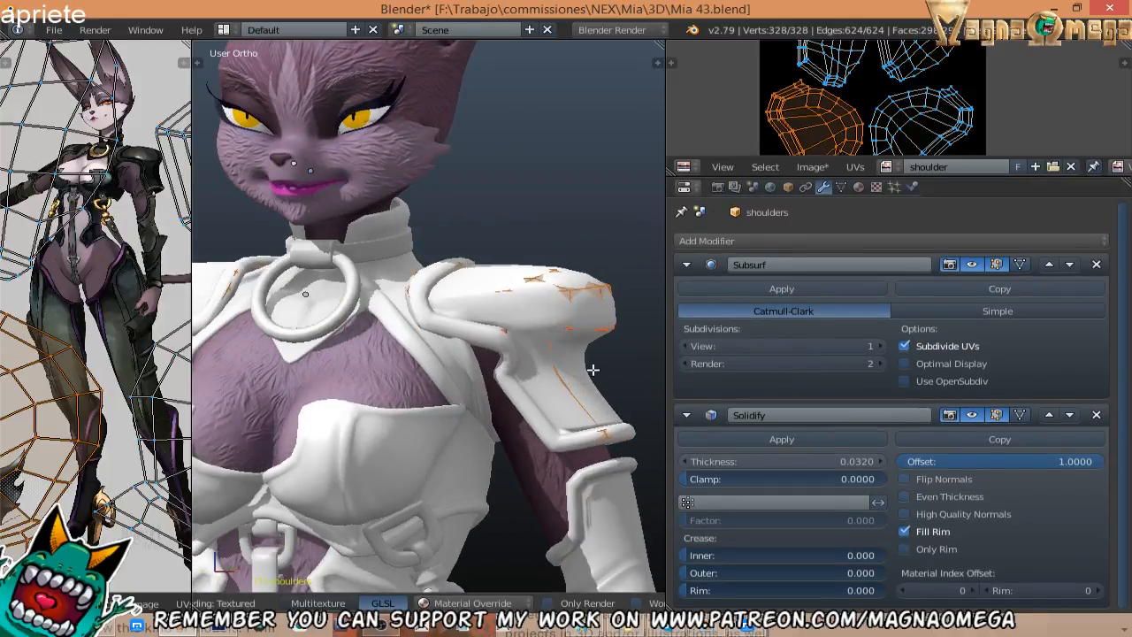
{"action": "middle_click_drag", "start_coordinate": [593, 371], "coordinate": [650, 374]}
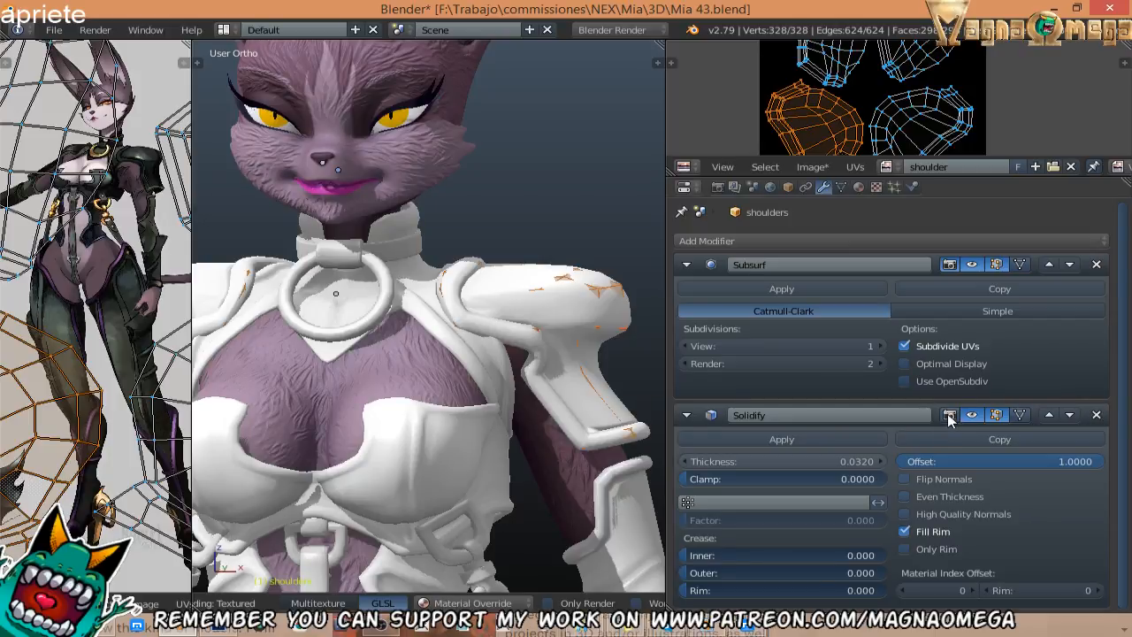
{"action": "middle_click_drag", "start_coordinate": [440, 302], "coordinate": [524, 243], "text": "shift"}
{"action": "scroll", "coordinate": [478, 354], "scroll_direction": "down", "scroll_amount": 2}
{"action": "key", "text": "Tab"}
Select the body suit and turn off rendering of its Solidify modifier.
{"action": "right_click", "coordinate": [494, 387]}
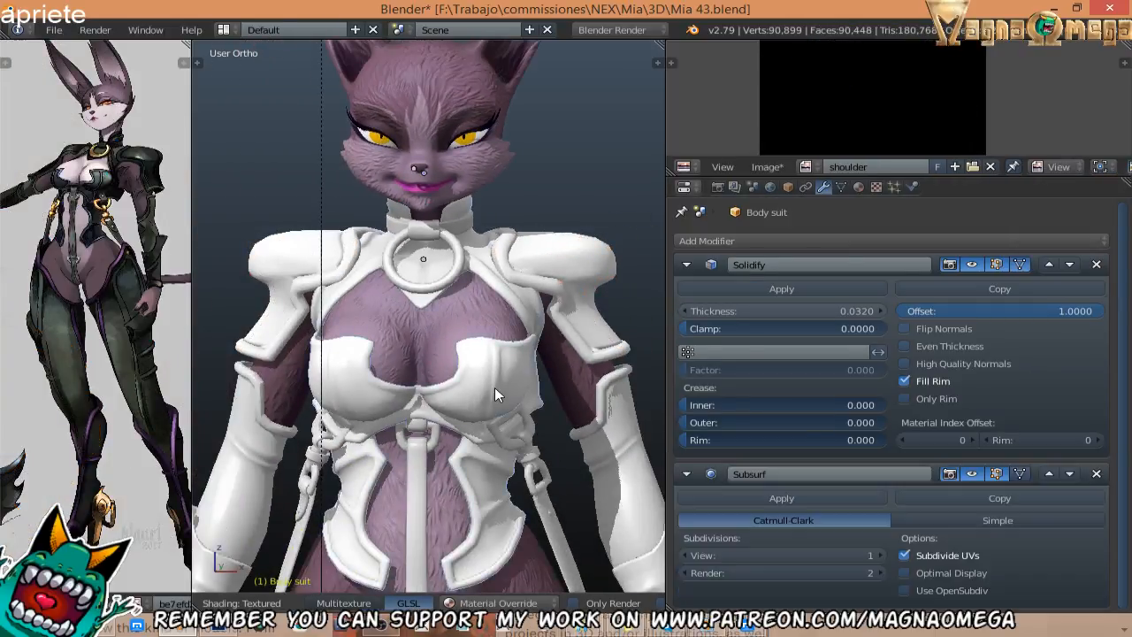
{"action": "middle_click_drag", "start_coordinate": [494, 387], "coordinate": [516, 324]}
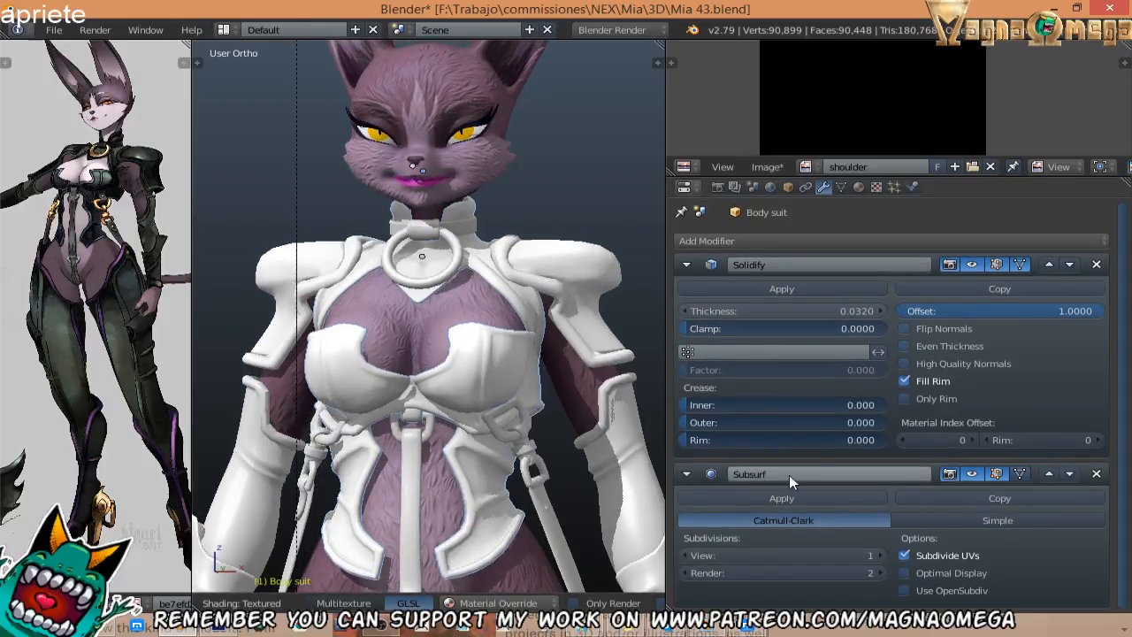
{"action": "middle_click_drag", "start_coordinate": [789, 475], "coordinate": [808, 401]}
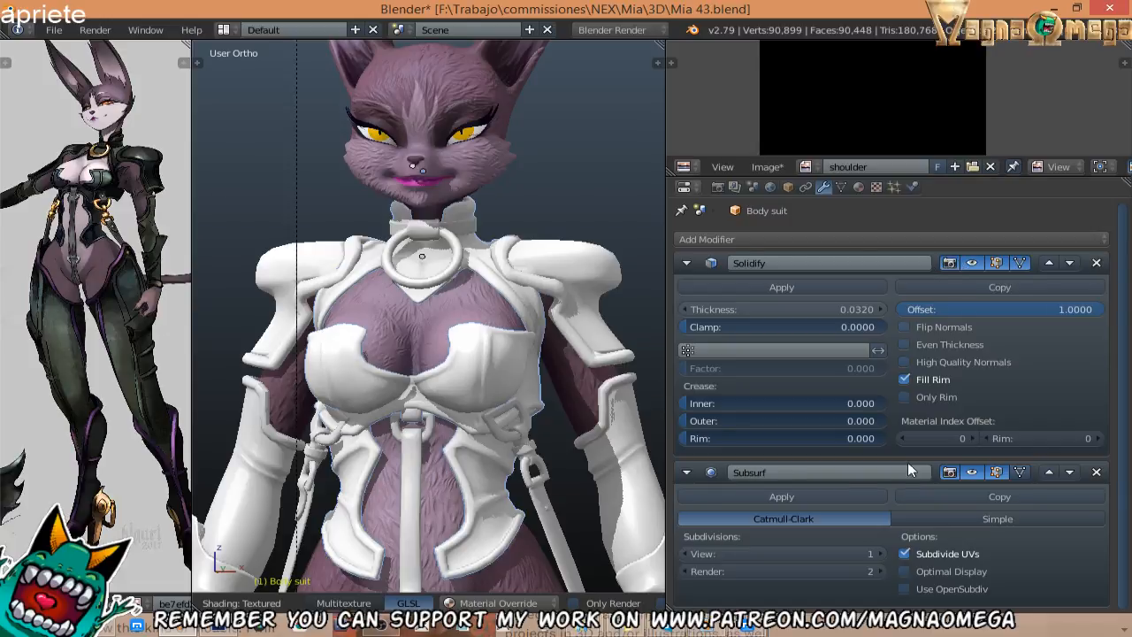
{"action": "left_click", "coordinate": [949, 264]}
{"action": "middle_click_drag", "start_coordinate": [436, 351], "coordinate": [435, 305], "text": "shift"}
{"action": "middle_click_drag", "start_coordinate": [435, 305], "coordinate": [413, 277]}
Recheck the shoulders, and turn off rendering of the Solidify modifier on the arms.
{"action": "right_click", "coordinate": [553, 206]}
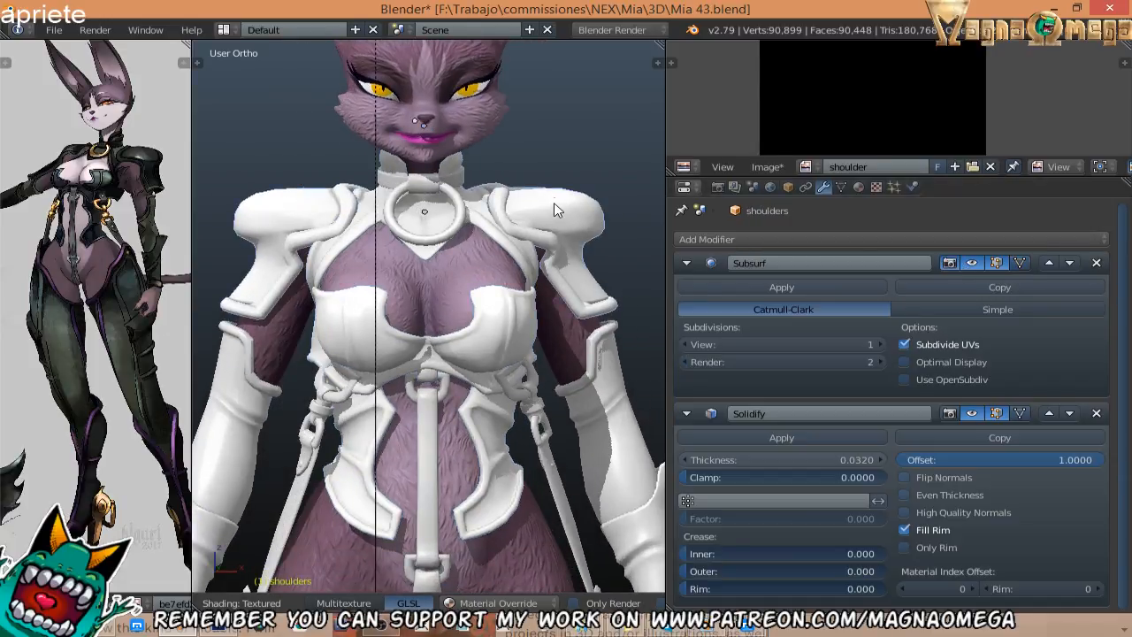
{"action": "key", "text": "Tab"}
{"action": "key", "text": "Tab"}
{"action": "middle_click_drag", "start_coordinate": [575, 296], "coordinate": [497, 294]}
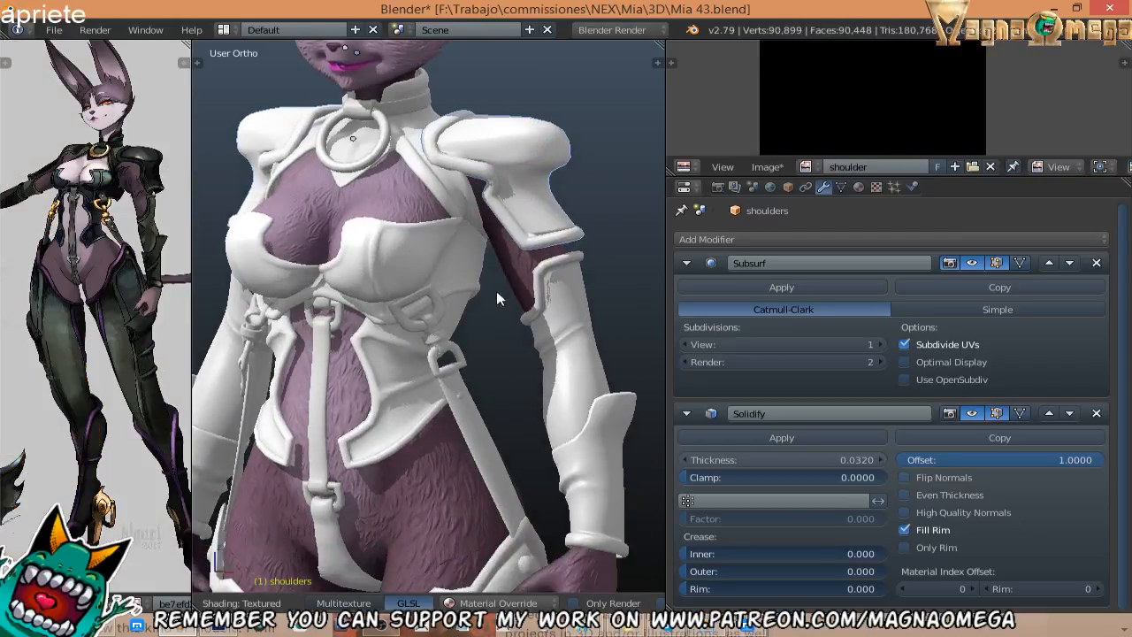
{"action": "right_click", "coordinate": [601, 344]}
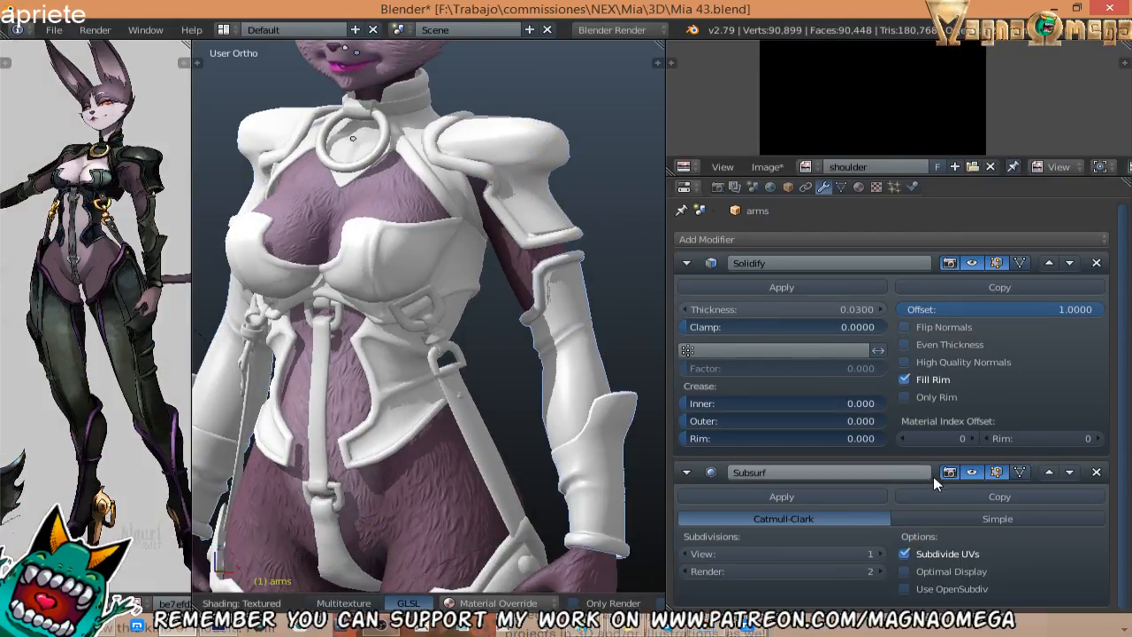
{"action": "middle_click_drag", "start_coordinate": [396, 313], "coordinate": [468, 326]}
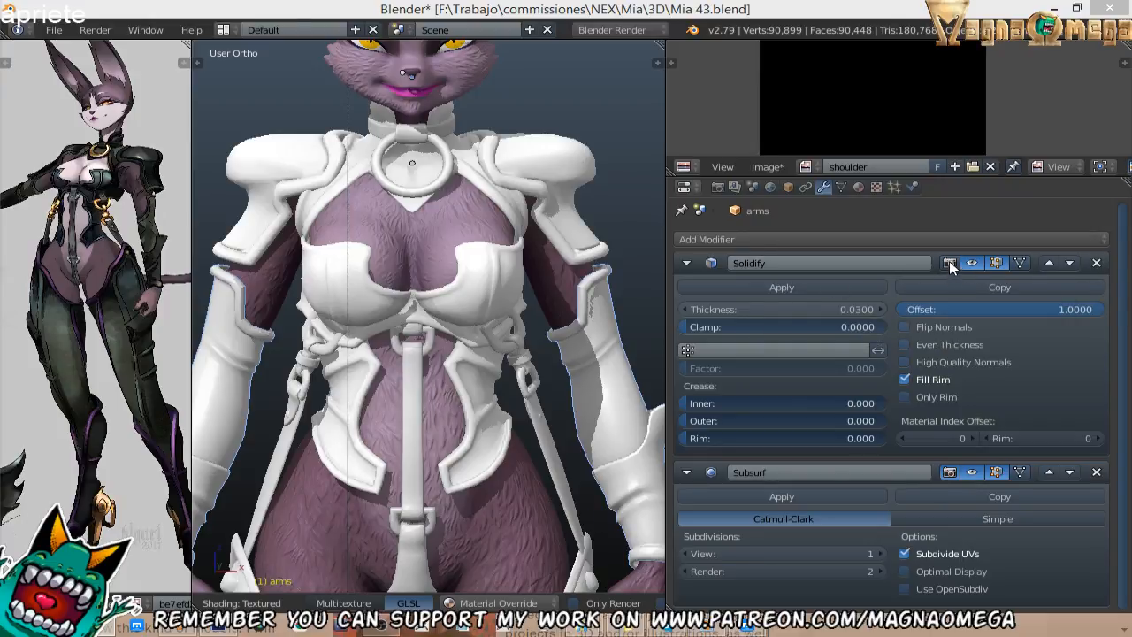
Select the shoulders and review their modifier settings and the surrounding torso armour.
{"action": "scroll", "coordinate": [307, 276], "scroll_direction": "down", "scroll_amount": 3}
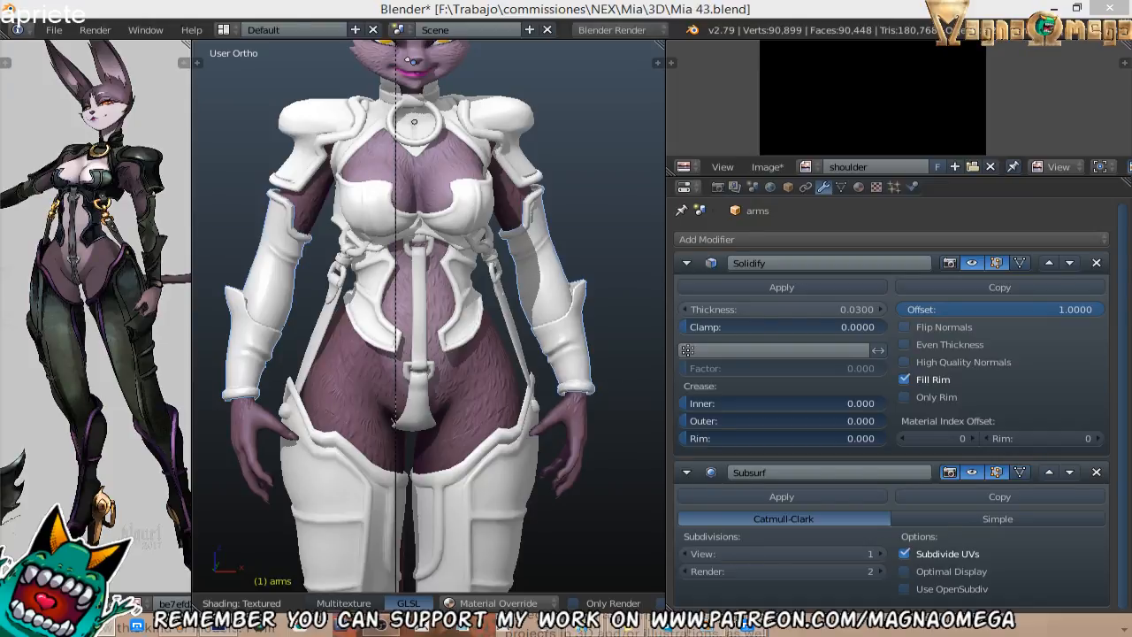
{"action": "middle_click_drag", "start_coordinate": [353, 433], "coordinate": [463, 260]}
{"action": "right_click", "coordinate": [507, 183]}
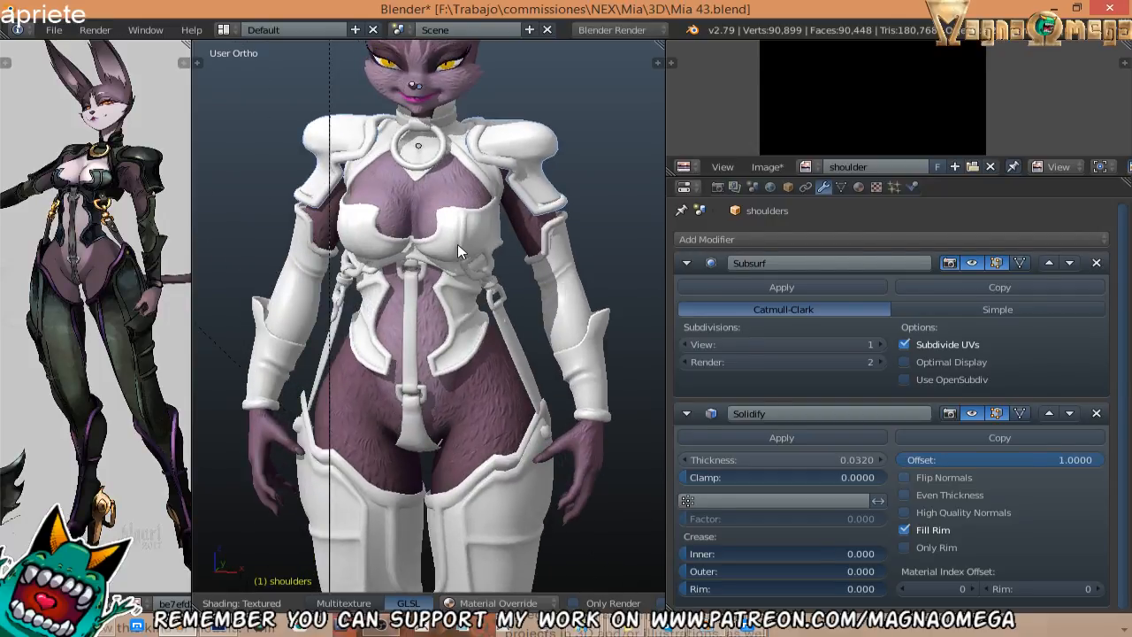
{"action": "scroll", "coordinate": [455, 336], "scroll_direction": "up", "scroll_amount": 2}
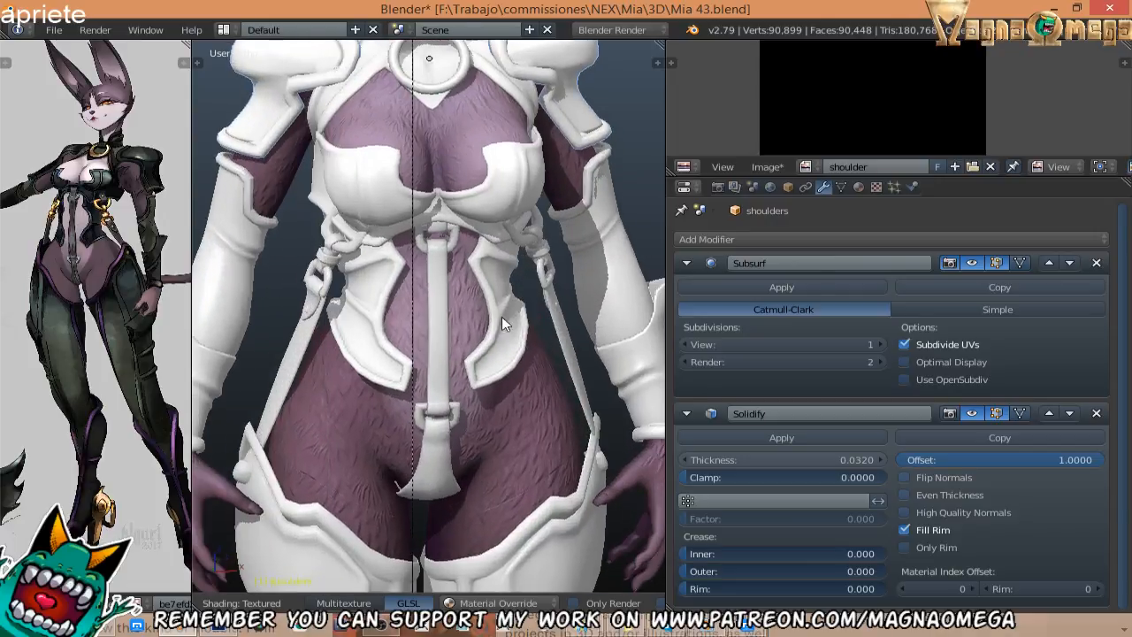
{"action": "middle_click_drag", "start_coordinate": [504, 246], "coordinate": [470, 221], "text": "shift"}
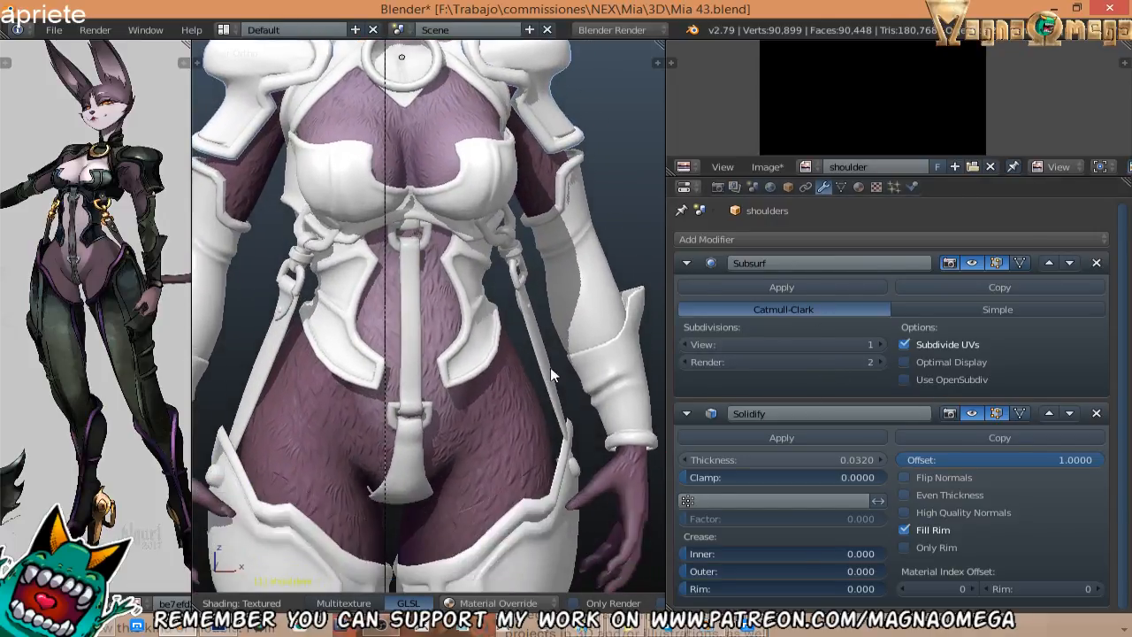
Turn off rendering of the Solidify modifiers on the straps and the Pantyhose thigh armour.
{"action": "right_click", "coordinate": [550, 367]}
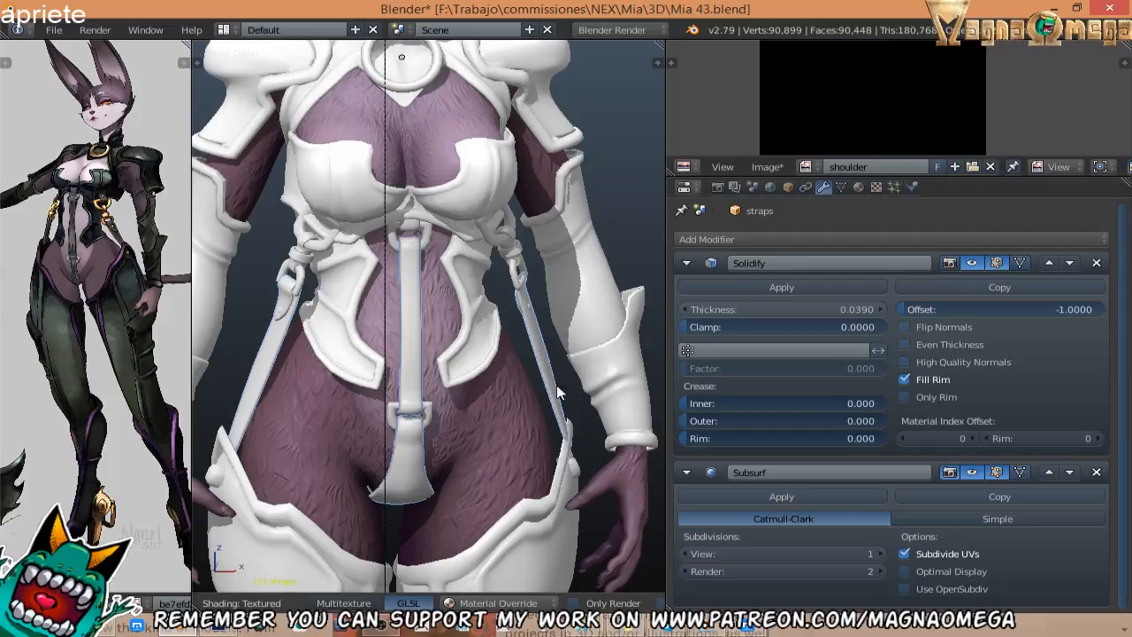
{"action": "middle_click_drag", "start_coordinate": [530, 559], "coordinate": [504, 440], "text": "shift"}
{"action": "right_click", "coordinate": [504, 440]}
{"action": "left_click", "coordinate": [946, 264]}
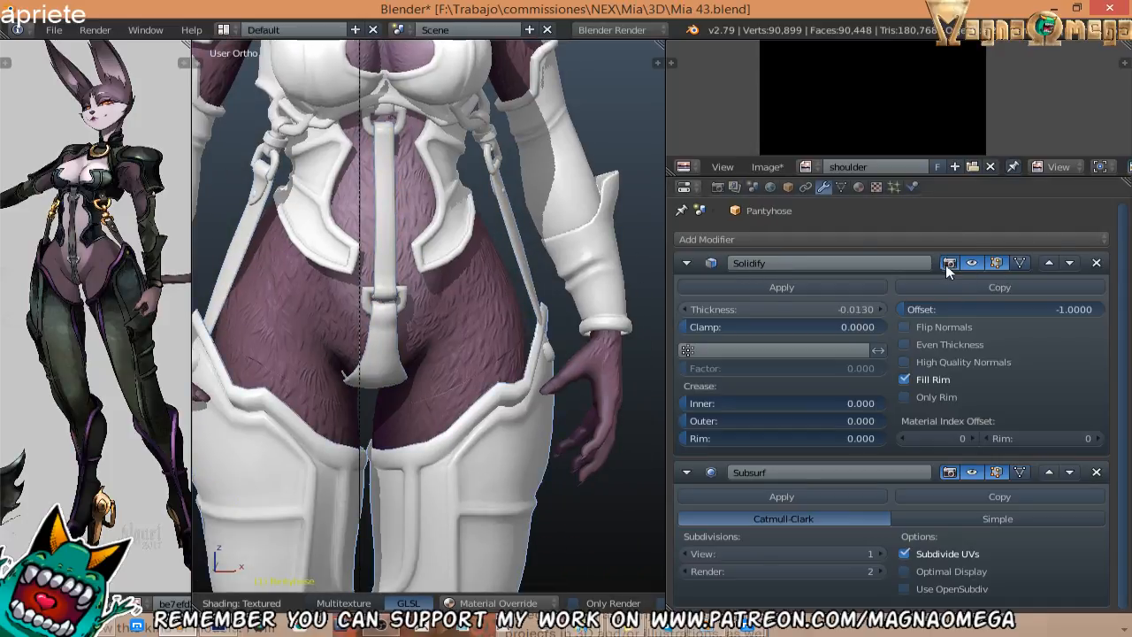
Turn off rendering of the boots' Solidify modifier and turn on its viewport display.
{"action": "scroll", "coordinate": [518, 389], "scroll_direction": "down", "scroll_amount": 4}
{"action": "middle_click_drag", "start_coordinate": [505, 588], "coordinate": [502, 423], "text": "shift"}
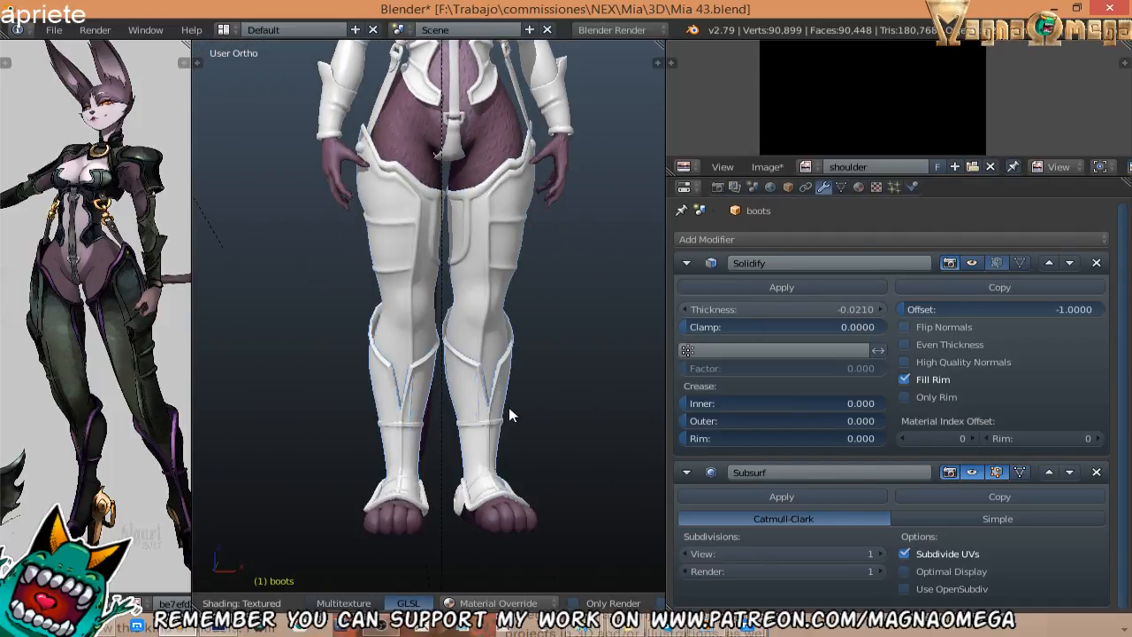
{"action": "right_click", "coordinate": [419, 382]}
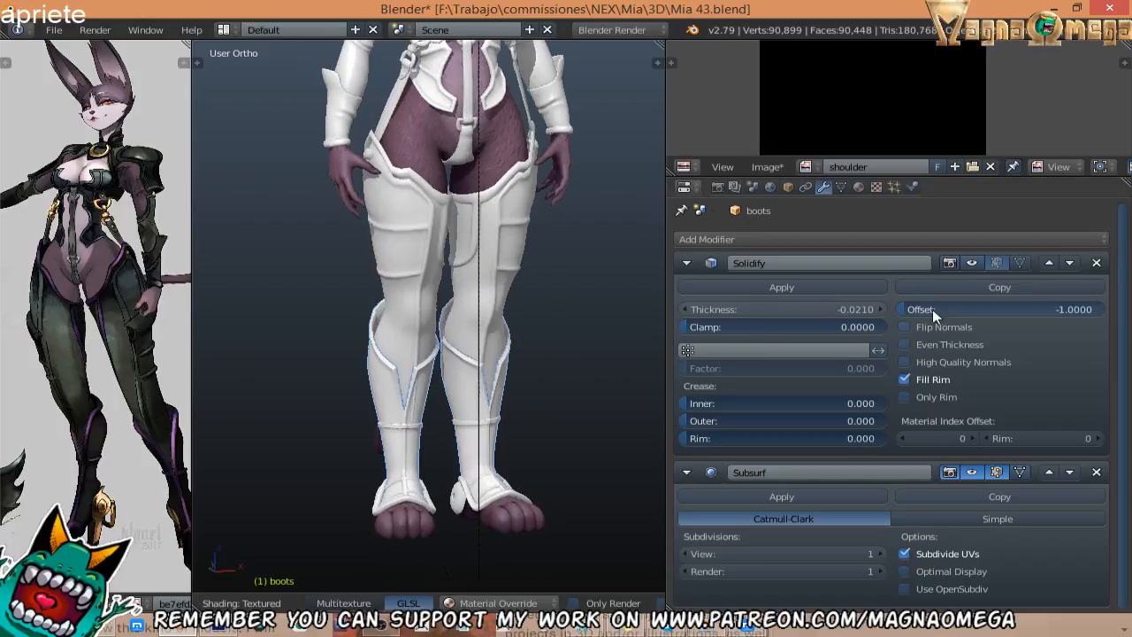
{"action": "left_click", "coordinate": [971, 260]}
{"action": "middle_click_drag", "start_coordinate": [548, 416], "coordinate": [523, 419]}
{"action": "scroll", "coordinate": [495, 453], "scroll_direction": "up", "scroll_amount": 2}
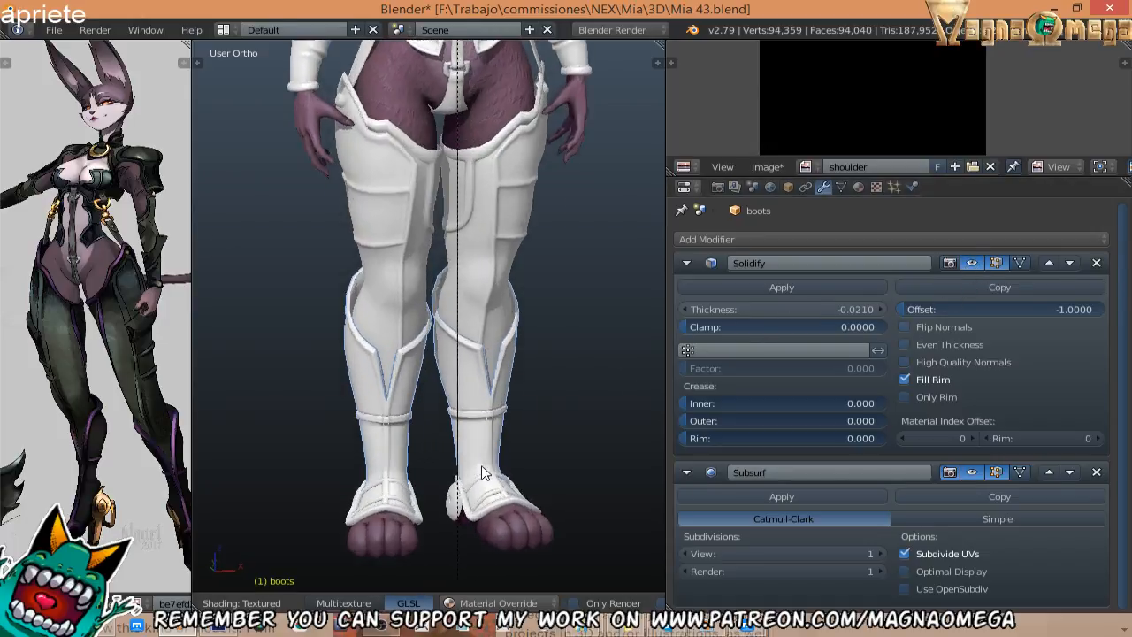
Turn off rendering of the Solidify modifier on the feet armour.
{"action": "middle_click_drag", "start_coordinate": [440, 478], "coordinate": [363, 431], "text": "shift"}
{"action": "right_click", "coordinate": [439, 439]}
{"action": "left_click", "coordinate": [951, 264]}
{"action": "right_click", "coordinate": [383, 440]}
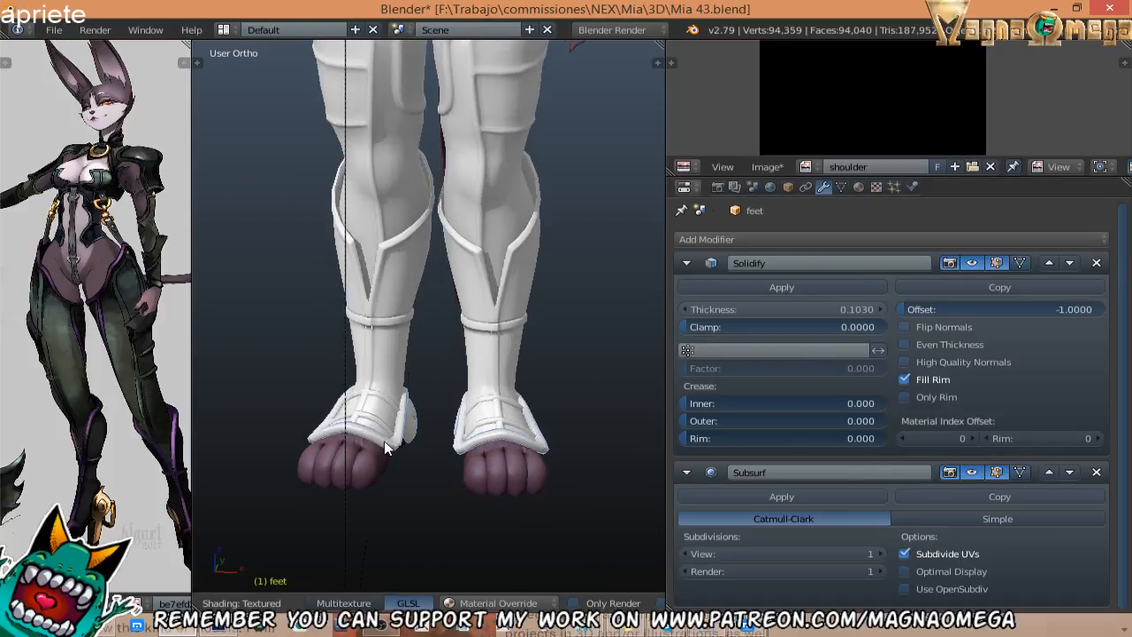
{"action": "left_click", "coordinate": [952, 260]}
Check the modifier render settings of the Metal pieces and the straps around the hips.
{"action": "middle_click_drag", "start_coordinate": [517, 229], "coordinate": [445, 239]}
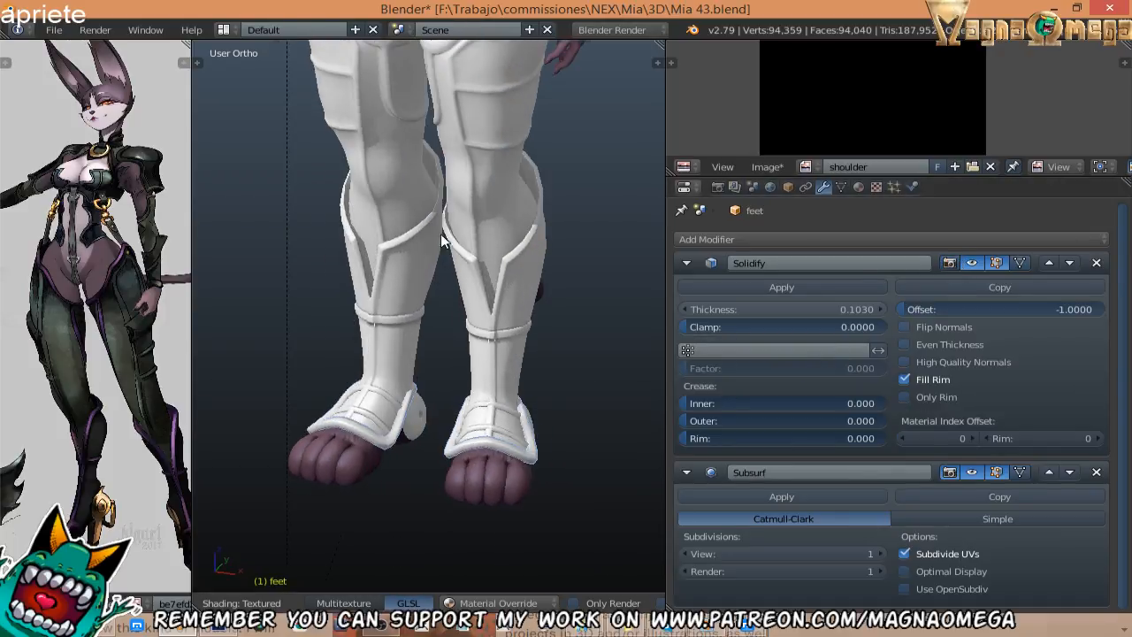
{"action": "middle_click_drag", "start_coordinate": [449, 164], "coordinate": [452, 359], "text": "shift"}
{"action": "middle_click_drag", "start_coordinate": [482, 187], "coordinate": [486, 311], "text": "shift"}
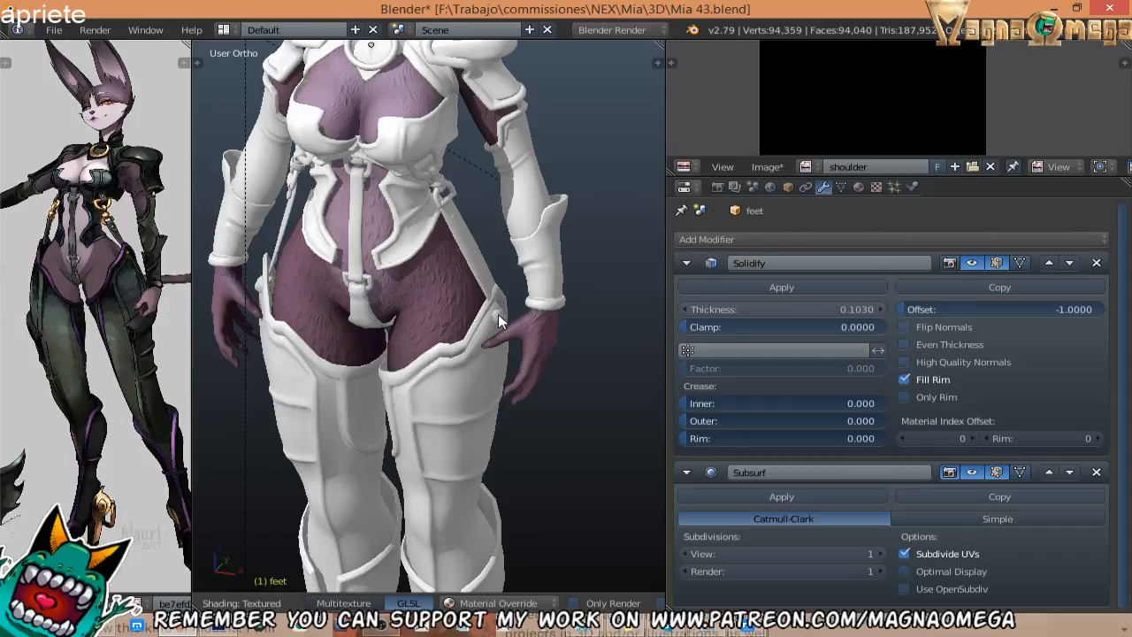
{"action": "right_click", "coordinate": [499, 313]}
{"action": "middle_click_drag", "start_coordinate": [467, 272], "coordinate": [478, 281]}
{"action": "middle_click_drag", "start_coordinate": [475, 284], "coordinate": [473, 343], "text": "shift"}
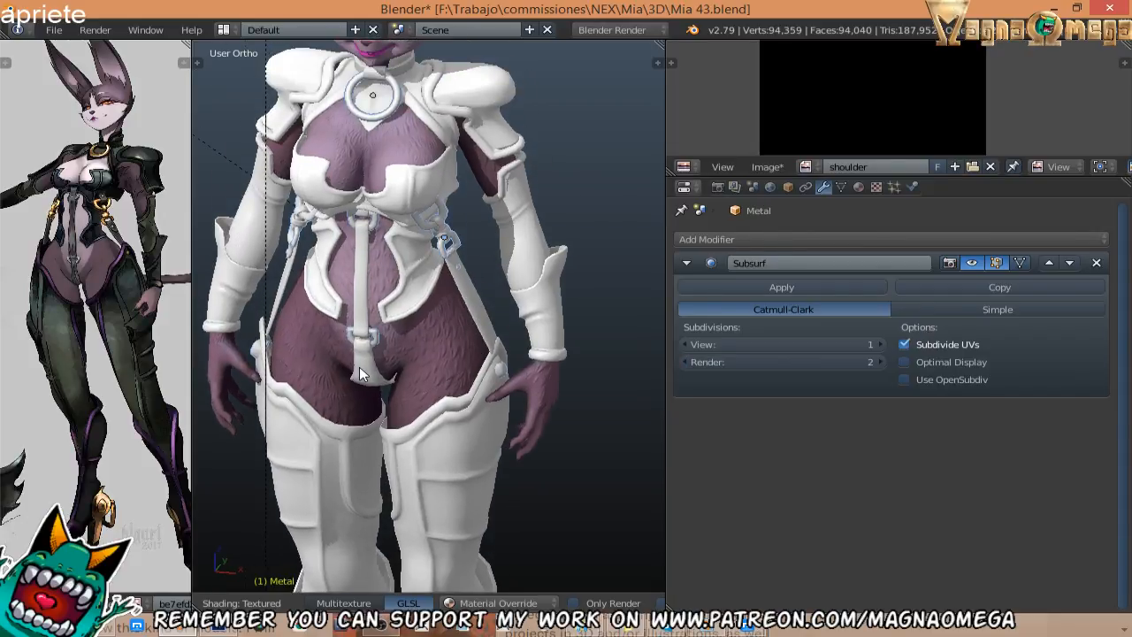
{"action": "right_click", "coordinate": [362, 367]}
{"action": "middle_click_drag", "start_coordinate": [431, 243], "coordinate": [438, 301], "text": "shift"}
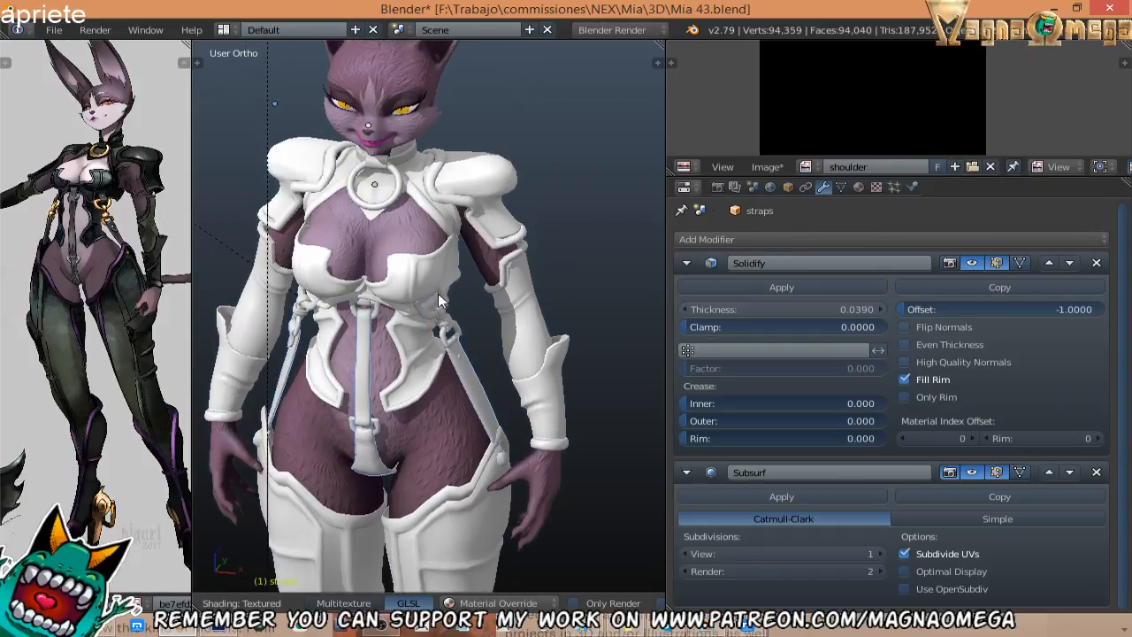
Check the modifier render settings of the body suit, shoulders and arms.
{"action": "right_click", "coordinate": [353, 202]}
{"action": "middle_click_drag", "start_coordinate": [355, 204], "coordinate": [430, 250]}
{"action": "right_click", "coordinate": [358, 222]}
{"action": "right_click", "coordinate": [383, 241]}
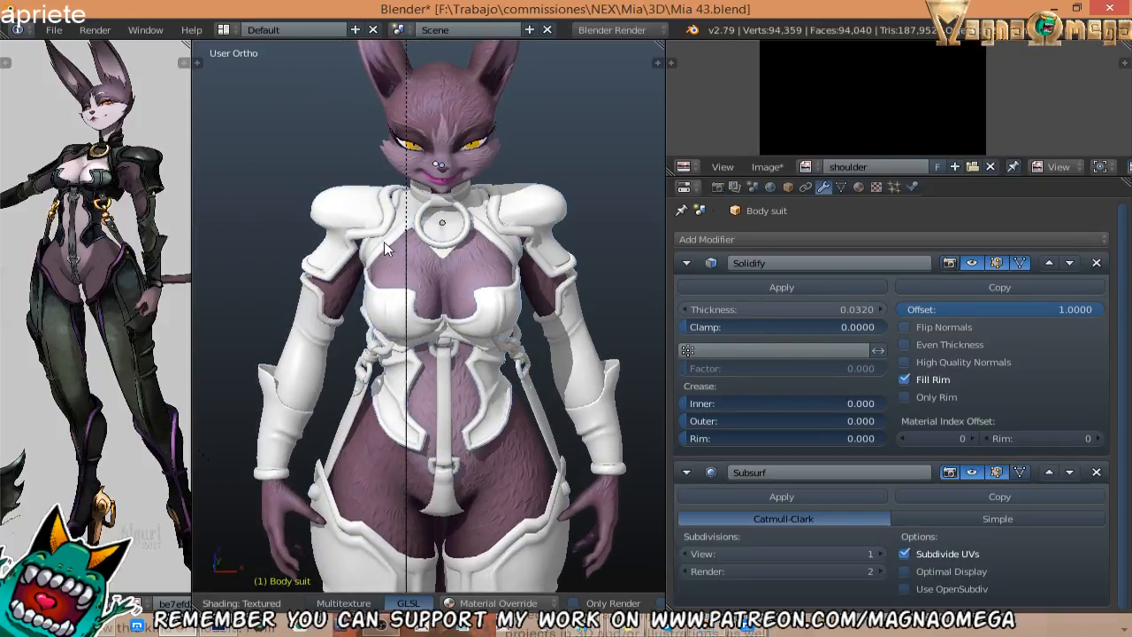
{"action": "right_click", "coordinate": [384, 242]}
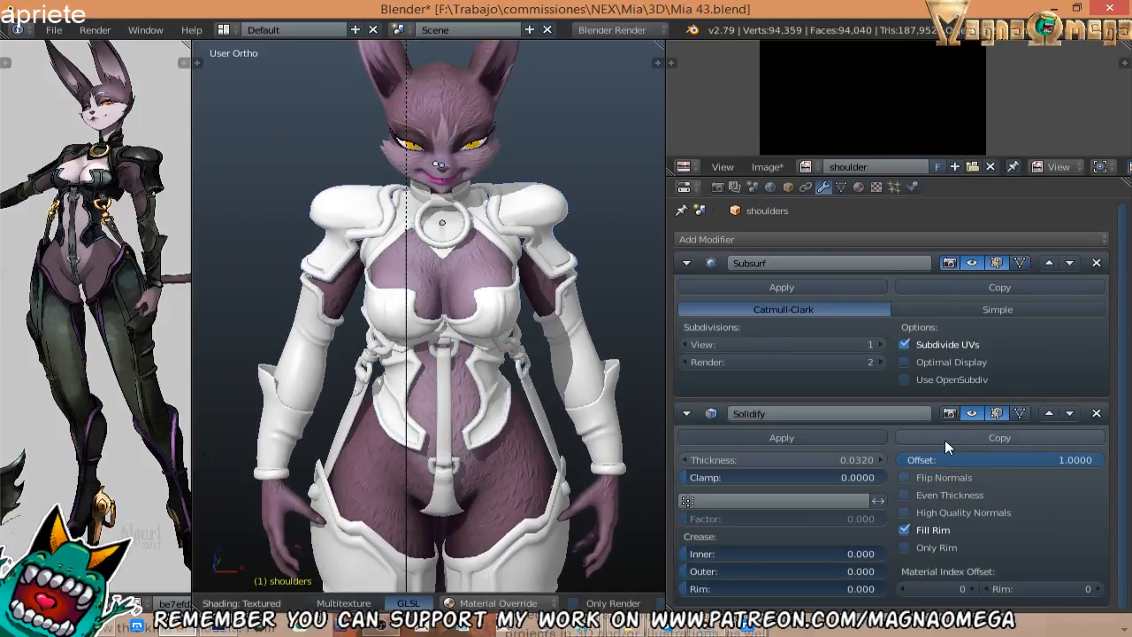
{"action": "right_click", "coordinate": [378, 327]}
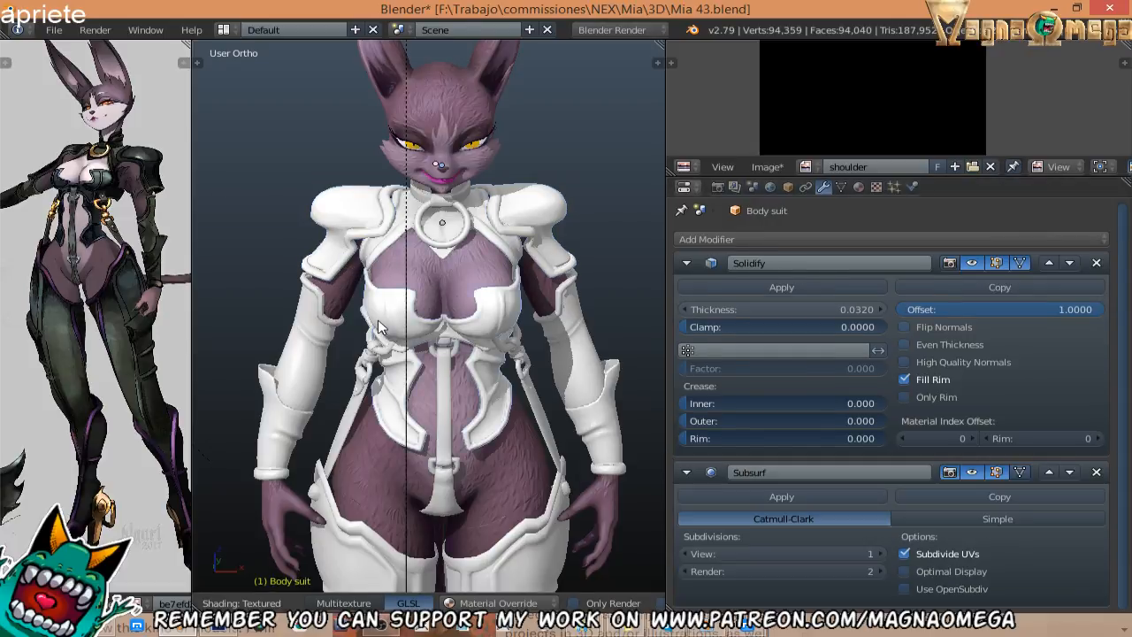
{"action": "middle_click_drag", "start_coordinate": [301, 447], "coordinate": [306, 409]}
{"action": "right_click", "coordinate": [306, 409]}
{"action": "middle_click_drag", "start_coordinate": [468, 329], "coordinate": [463, 343]}
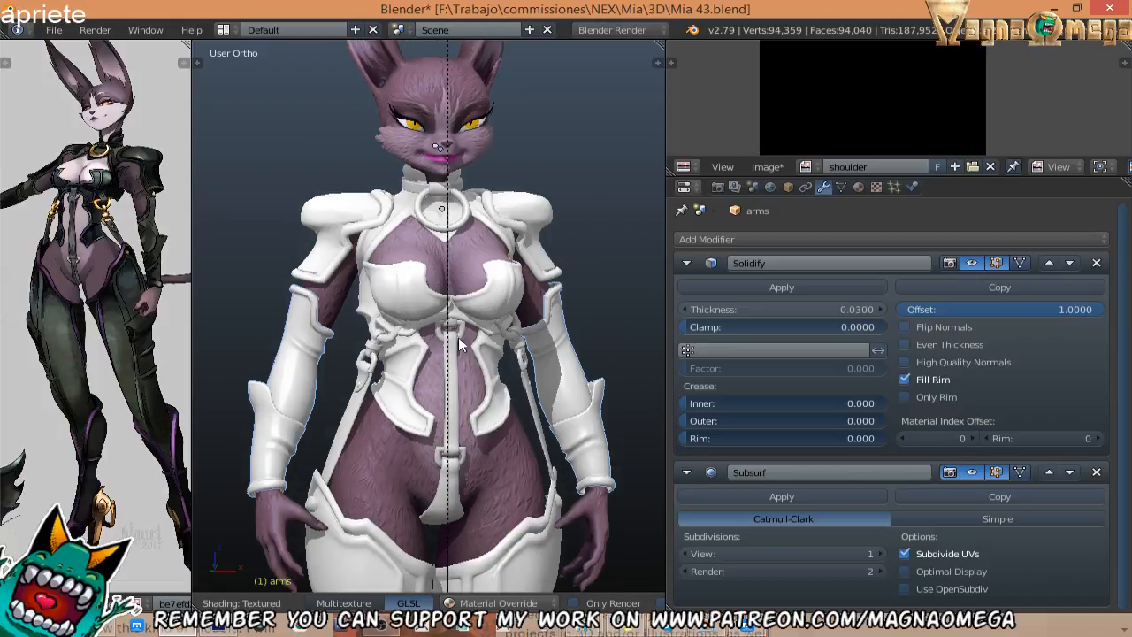
Show the arms' UVs in Edit Mode with the image area enlarged, and return to Object Mode.
{"action": "key", "text": "Tab"}
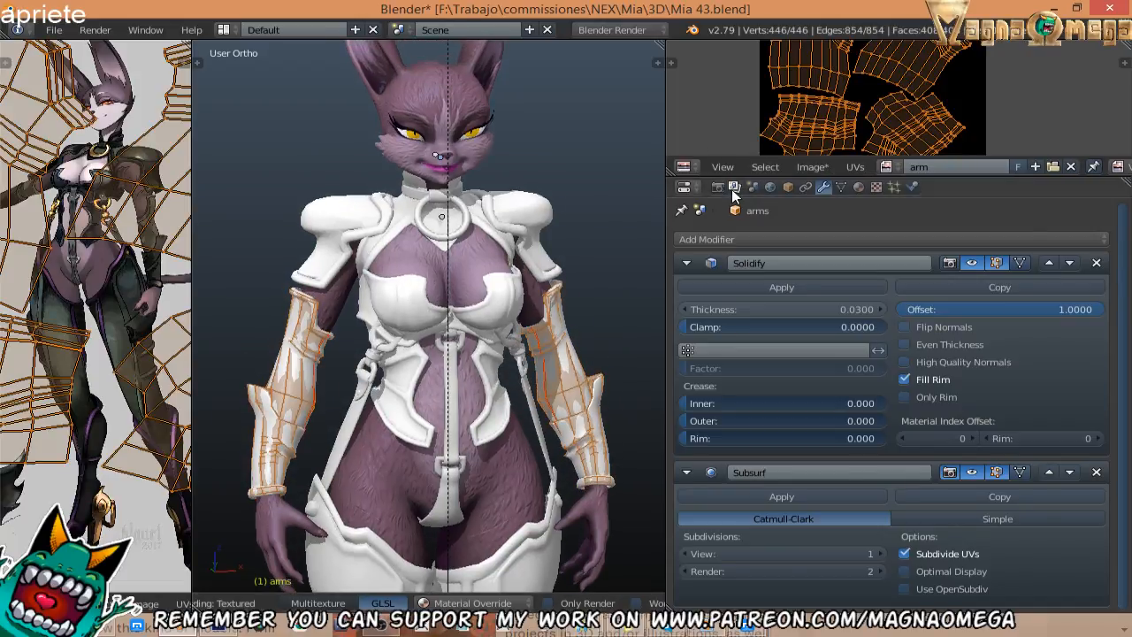
{"action": "left_click_drag", "start_coordinate": [733, 174], "coordinate": [734, 267]}
{"action": "scroll", "coordinate": [433, 305], "scroll_direction": "down", "scroll_amount": 3}
{"action": "middle_click_drag", "start_coordinate": [416, 305], "coordinate": [433, 305]}
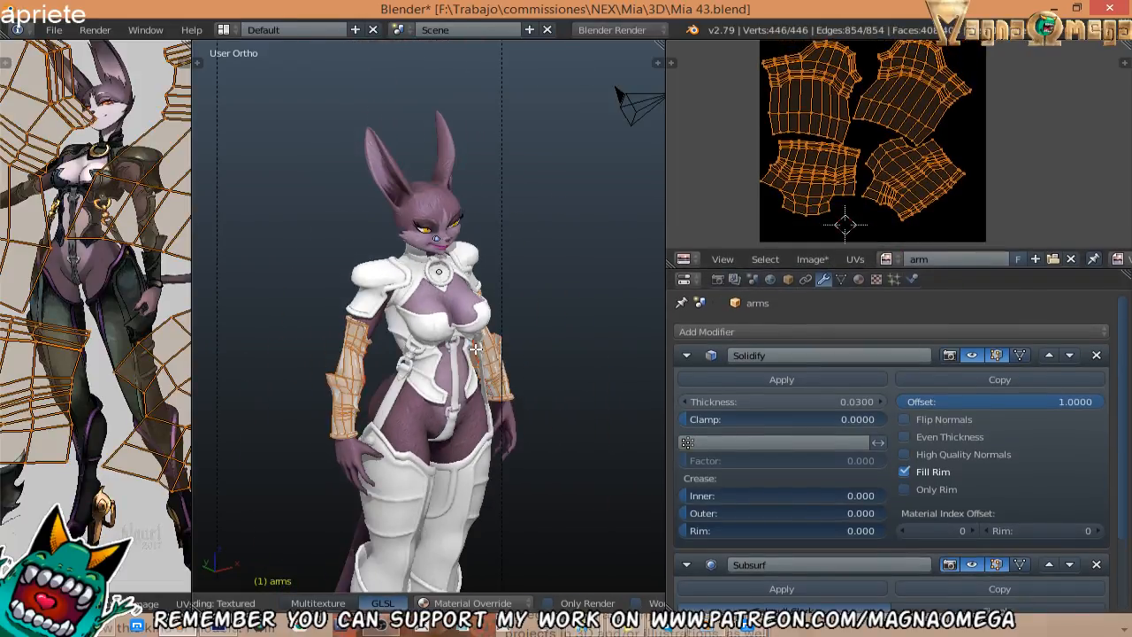
{"action": "key", "text": "Tab"}
Add a plane, enlarge it and position it under the character's feet as a floor.
{"action": "scroll", "coordinate": [433, 305], "scroll_direction": "down", "scroll_amount": 3}
{"action": "scroll", "coordinate": [433, 305], "scroll_direction": "up", "scroll_amount": 1}
{"action": "key", "text": "shift+a"}
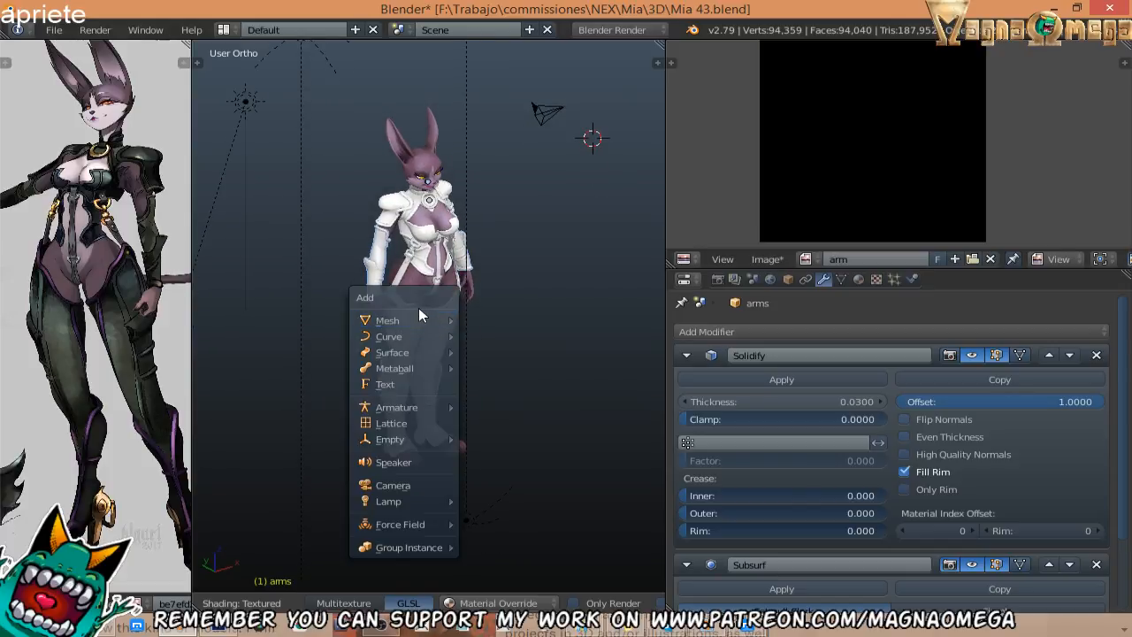
{"action": "mouse_move", "coordinate": [459, 327]}
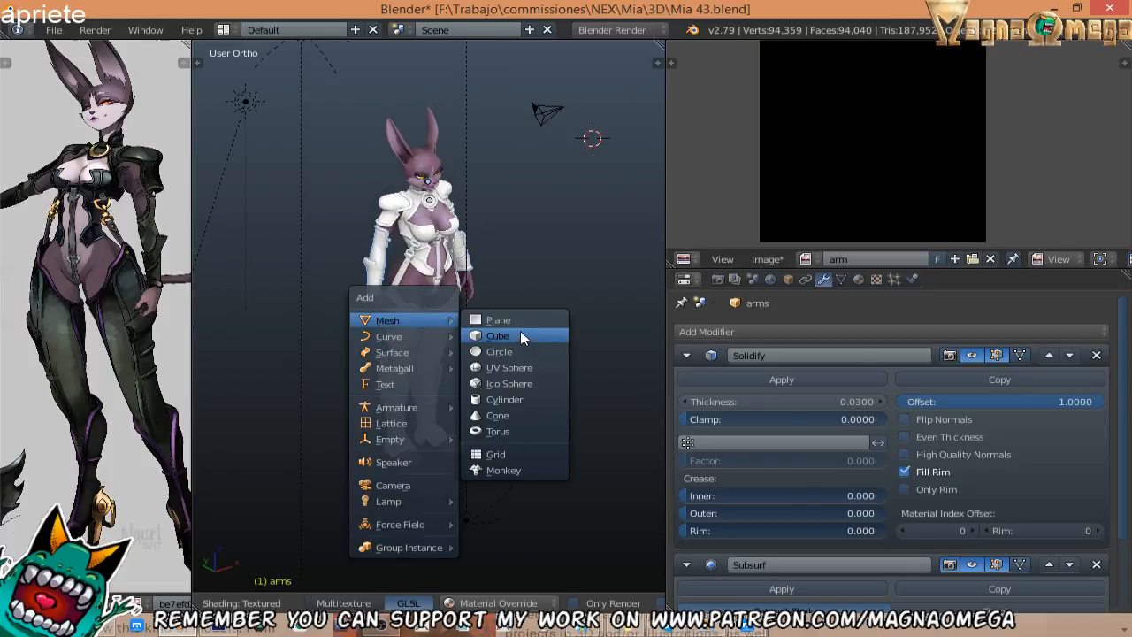
{"action": "left_click", "coordinate": [509, 319]}
{"action": "scroll", "coordinate": [538, 263], "scroll_direction": "down", "scroll_amount": 1}
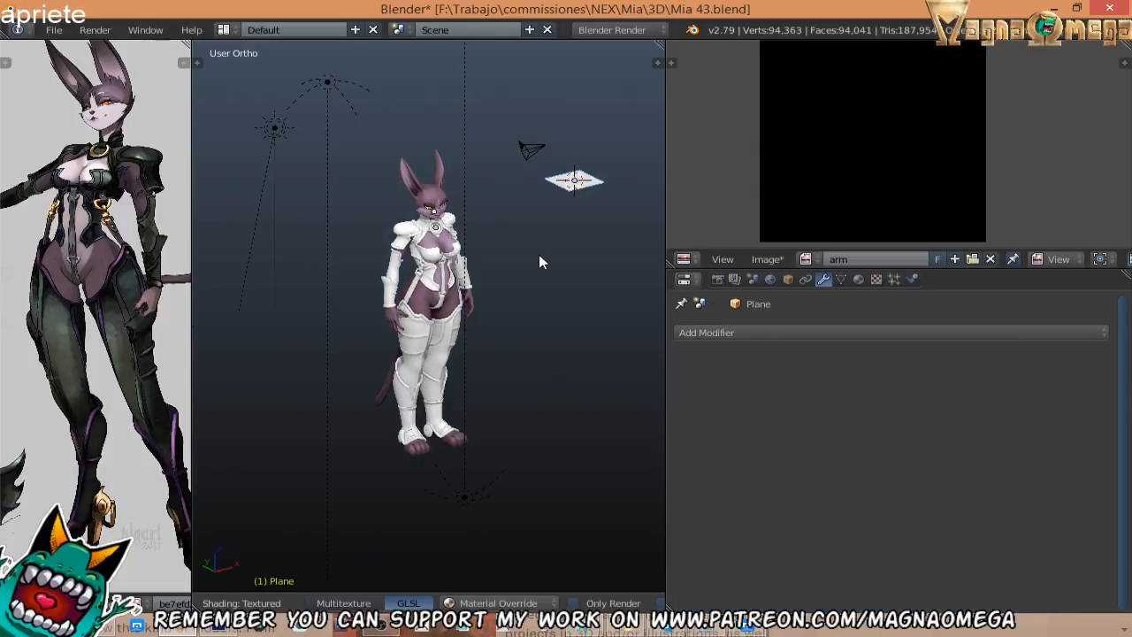
{"action": "key", "text": "g"}
{"action": "left_click", "coordinate": [400, 307]}
{"action": "key", "text": "s"}
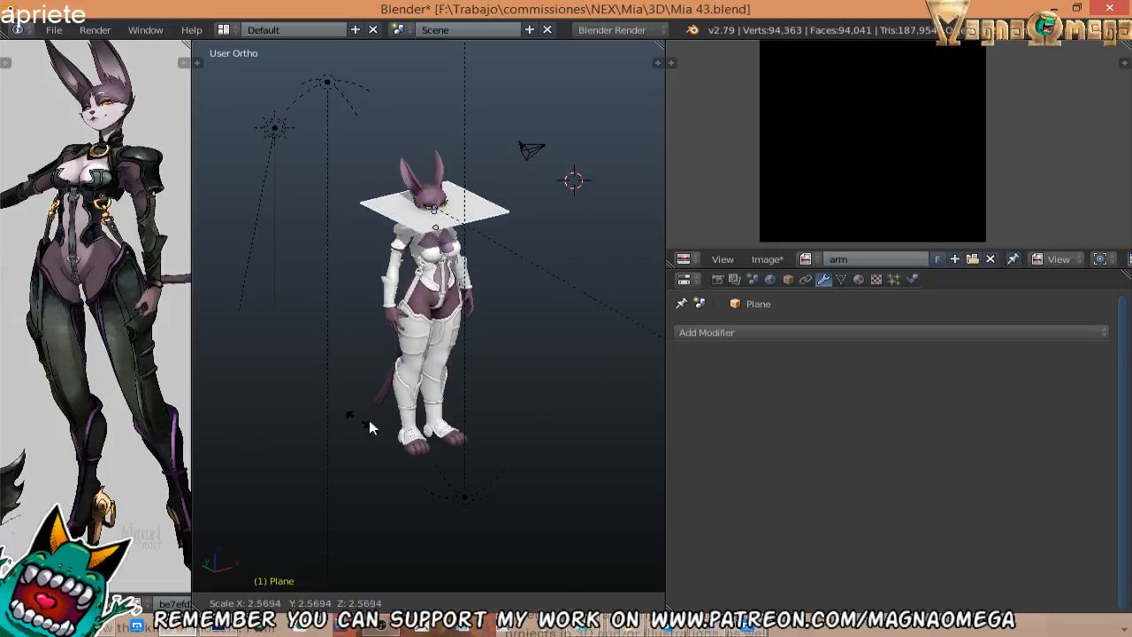
{"action": "left_click", "coordinate": [535, 426]}
{"action": "key", "text": "g"}
{"action": "key", "text": "z"}
{"action": "left_click", "coordinate": [519, 124]}
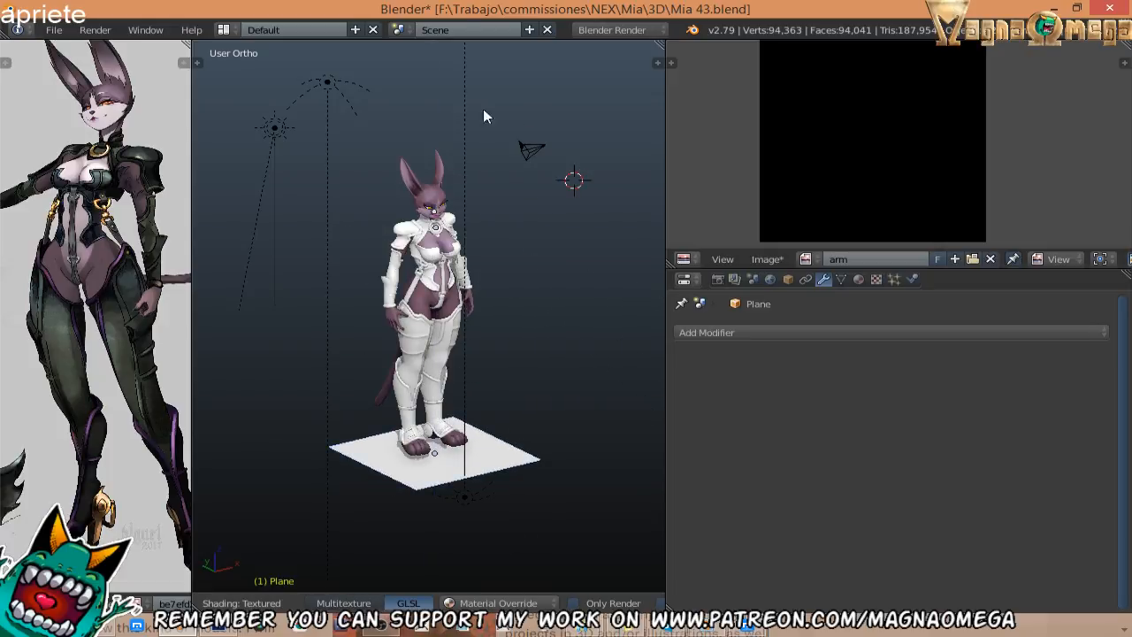
Delete the floor plane.
{"action": "mouse_move", "coordinate": [450, 196]}
{"action": "middle_mouse_down"}
{"action": "mouse_move", "coordinate": [436, 155]}
{"action": "mouse_move", "coordinate": [513, 291]}
{"action": "mouse_move", "coordinate": [487, 168]}
{"action": "mouse_move", "coordinate": [491, 241]}
{"action": "mouse_move", "coordinate": [468, 205]}
{"action": "middle_mouse_up"}
{"action": "key", "text": "x"}
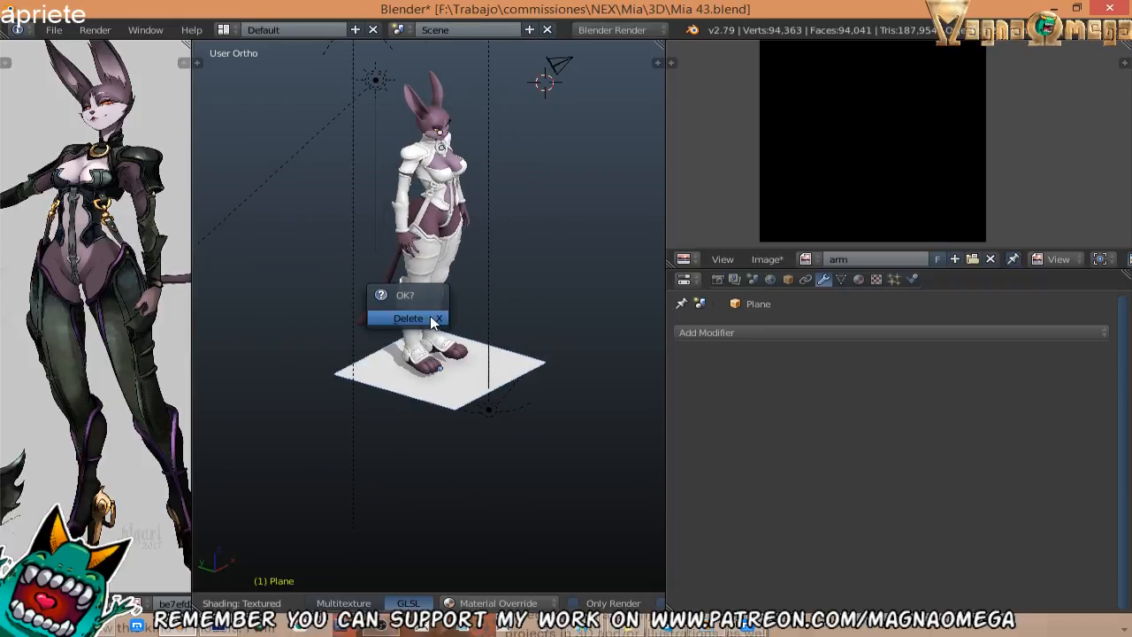
{"action": "left_click", "coordinate": [450, 320]}
Add a UV sphere, scale it up several times and centre it around the character's head.
{"action": "key", "text": "shift+a"}
{"action": "mouse_move", "coordinate": [440, 327]}
{"action": "middle_click_drag", "start_coordinate": [459, 334], "coordinate": [482, 242]}
{"action": "left_click", "coordinate": [527, 379]}
{"action": "key", "text": "s"}
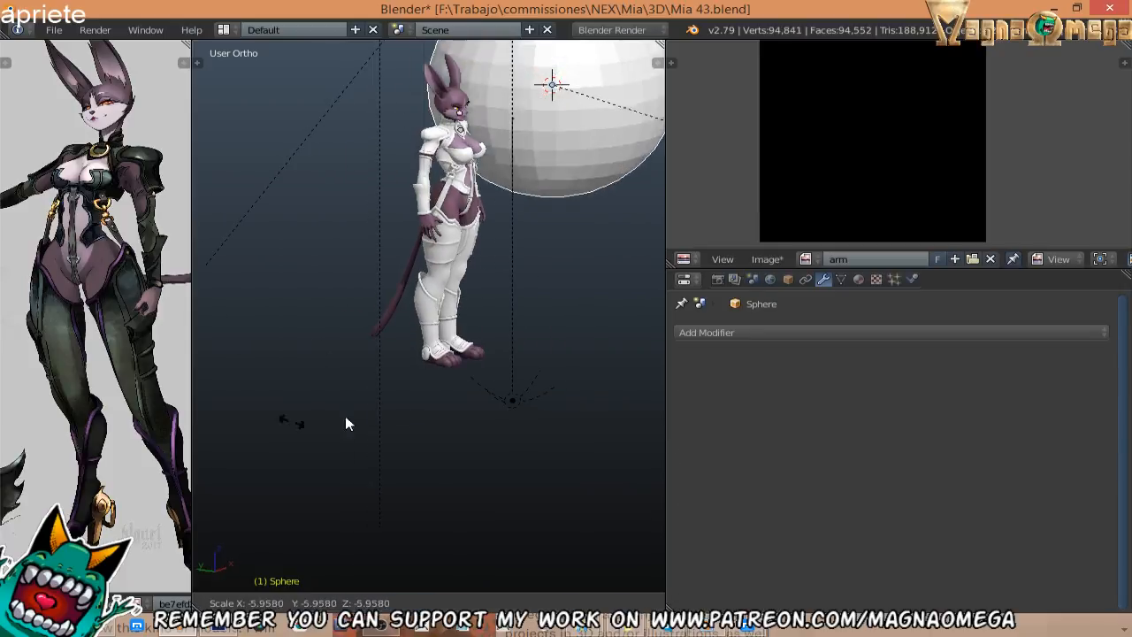
{"action": "left_click", "coordinate": [292, 438]}
{"action": "middle_click_drag", "start_coordinate": [460, 362], "coordinate": [458, 264]}
{"action": "key", "text": "KP_Decimal"}
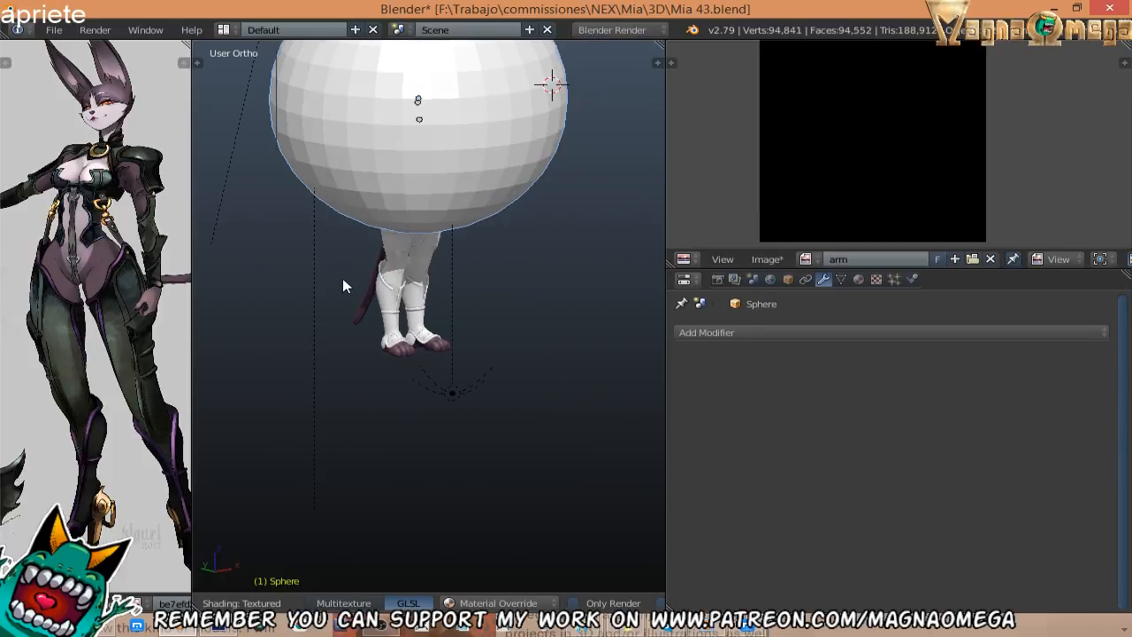
In front wireframe view, lower the sphere along Z and enlarge it until it encloses the whole character.
{"action": "key", "text": "KP_1"}
{"action": "key", "text": "z"}
{"action": "scroll", "coordinate": [382, 241], "scroll_direction": "down", "scroll_amount": 1}
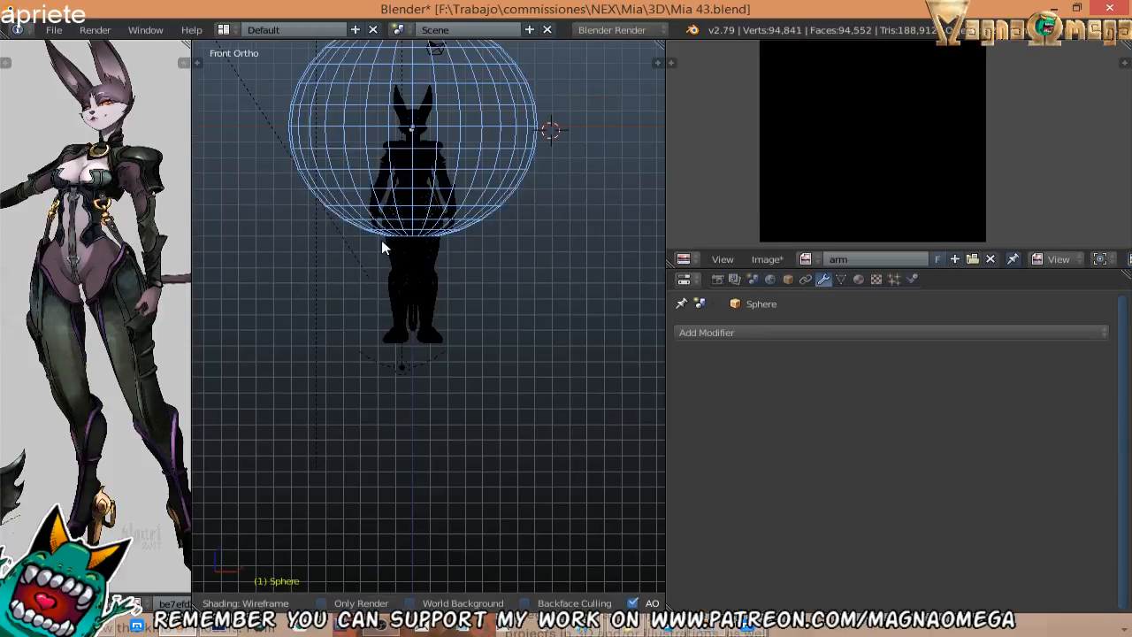
{"action": "middle_click_drag", "start_coordinate": [424, 233], "coordinate": [430, 302], "text": "shift"}
{"action": "key", "text": "g"}
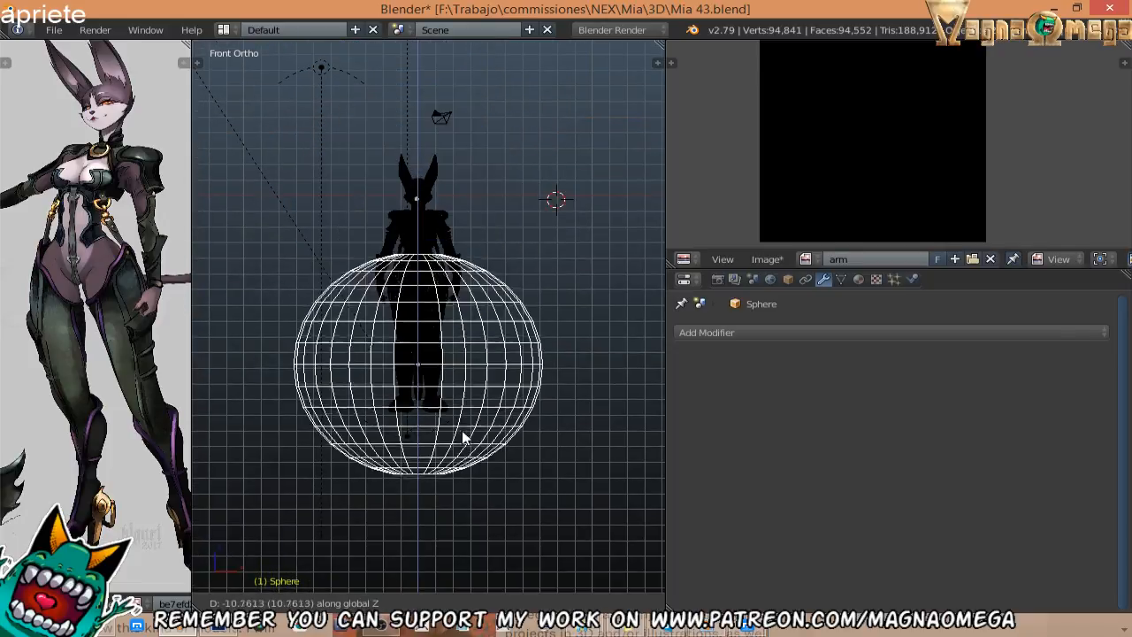
{"action": "key", "text": "s"}
{"action": "left_click", "coordinate": [554, 383]}
{"action": "key", "text": "g"}
{"action": "key", "text": "z"}
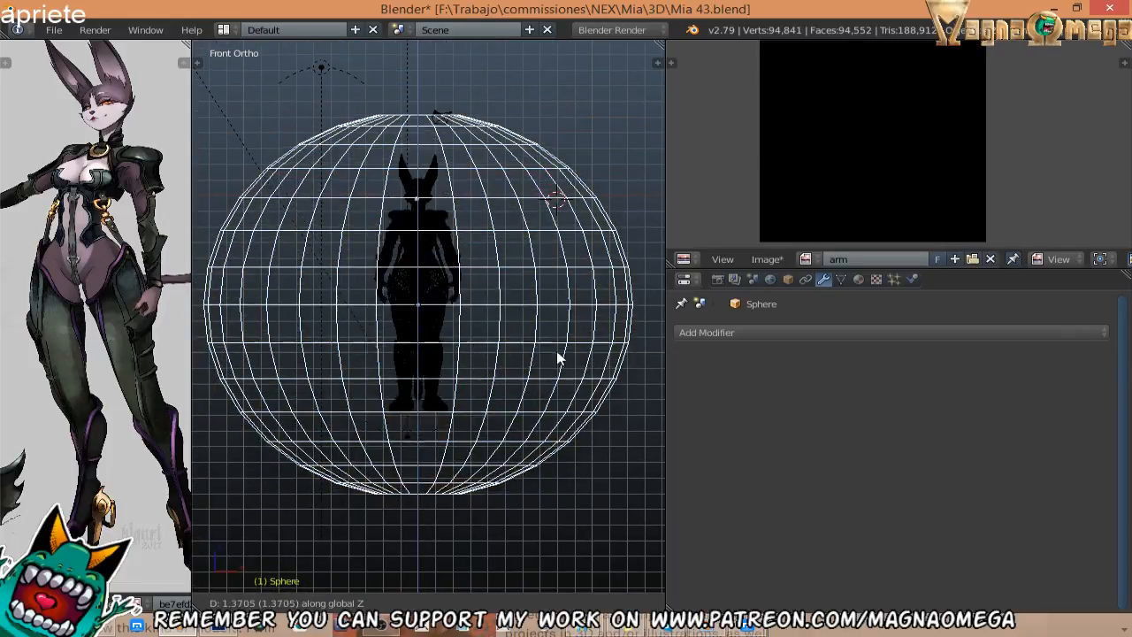
{"action": "left_click", "coordinate": [565, 329]}
{"action": "middle_click_drag", "start_coordinate": [489, 285], "coordinate": [502, 311], "text": "shift"}
Switch the sphere to face selection in Edit Mode and delete the faces of its upper half.
{"action": "key", "text": "Tab"}
{"action": "key", "text": "ctrl+Tab"}
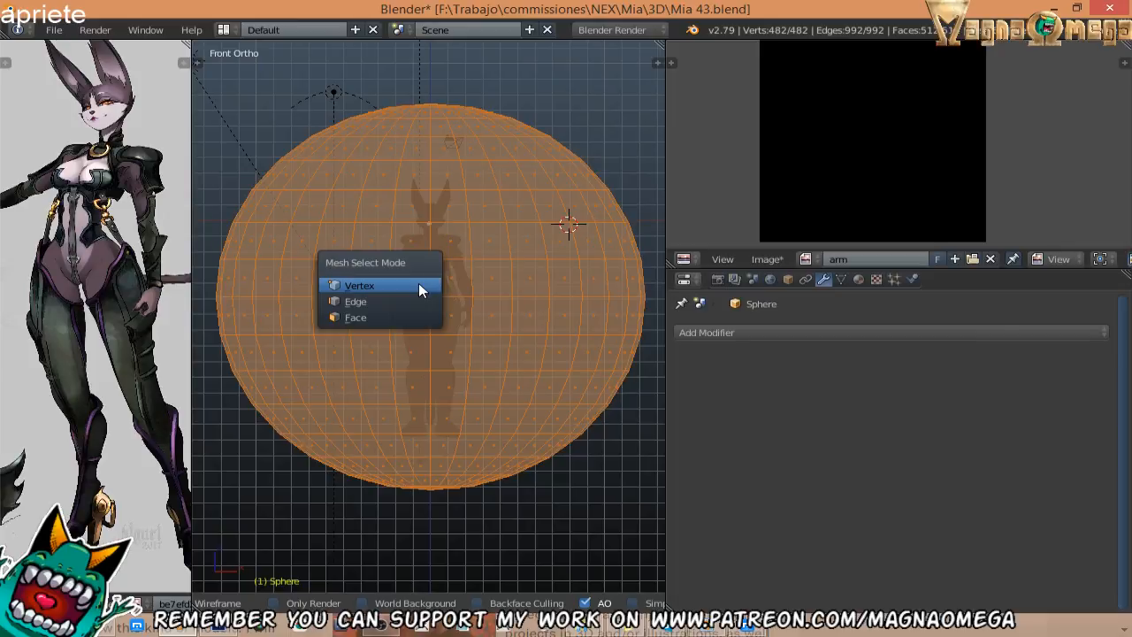
{"action": "key", "text": "ctrl+Tab"}
{"action": "left_click", "coordinate": [363, 326]}
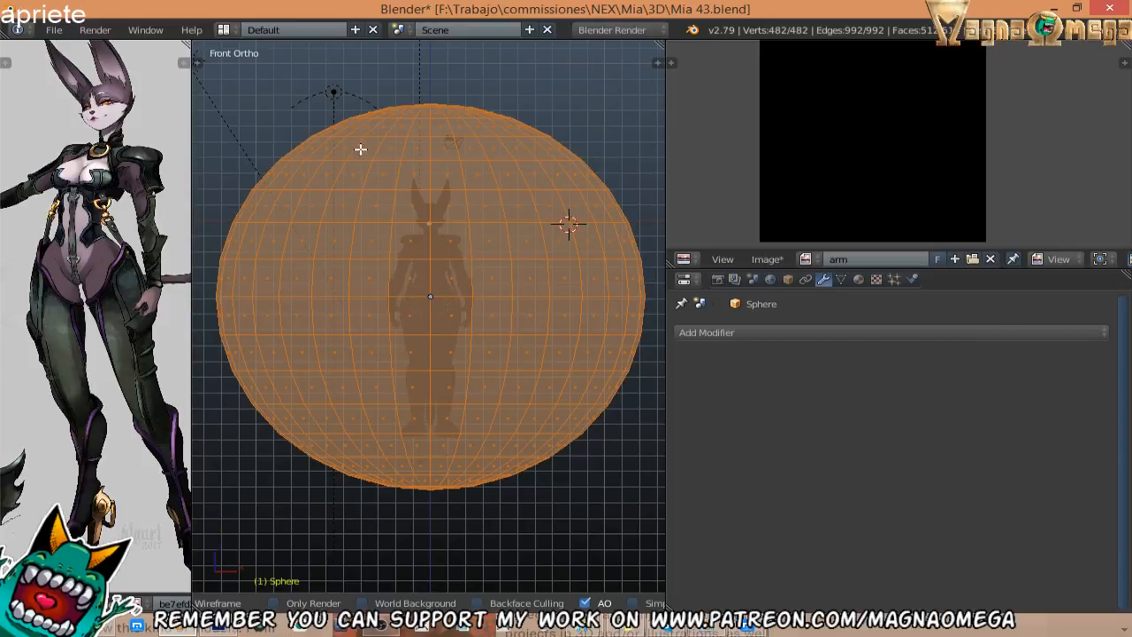
{"action": "key", "text": "a"}
{"action": "mouse_move", "coordinate": [398, 66]}
{"action": "left_mouse_down", "text": "ctrl"}
{"action": "mouse_move", "coordinate": [331, 68]}
{"action": "mouse_move", "coordinate": [205, 236]}
{"action": "mouse_move", "coordinate": [619, 245]}
{"action": "mouse_move", "coordinate": [425, 64]}
{"action": "mouse_move", "coordinate": [447, 99]}
{"action": "left_mouse_up", "text": "ctrl"}
{"action": "mouse_move", "coordinate": [626, 163]}
{"action": "left_mouse_down", "text": "ctrl"}
{"action": "mouse_move", "coordinate": [619, 256]}
{"action": "mouse_move", "coordinate": [626, 168]}
{"action": "left_mouse_up", "text": "ctrl"}
{"action": "mouse_move", "coordinate": [619, 177]}
{"action": "middle_mouse_down"}
{"action": "mouse_move", "coordinate": [404, 265]}
{"action": "mouse_move", "coordinate": [440, 252]}
{"action": "middle_mouse_up"}
{"action": "key", "text": "x"}
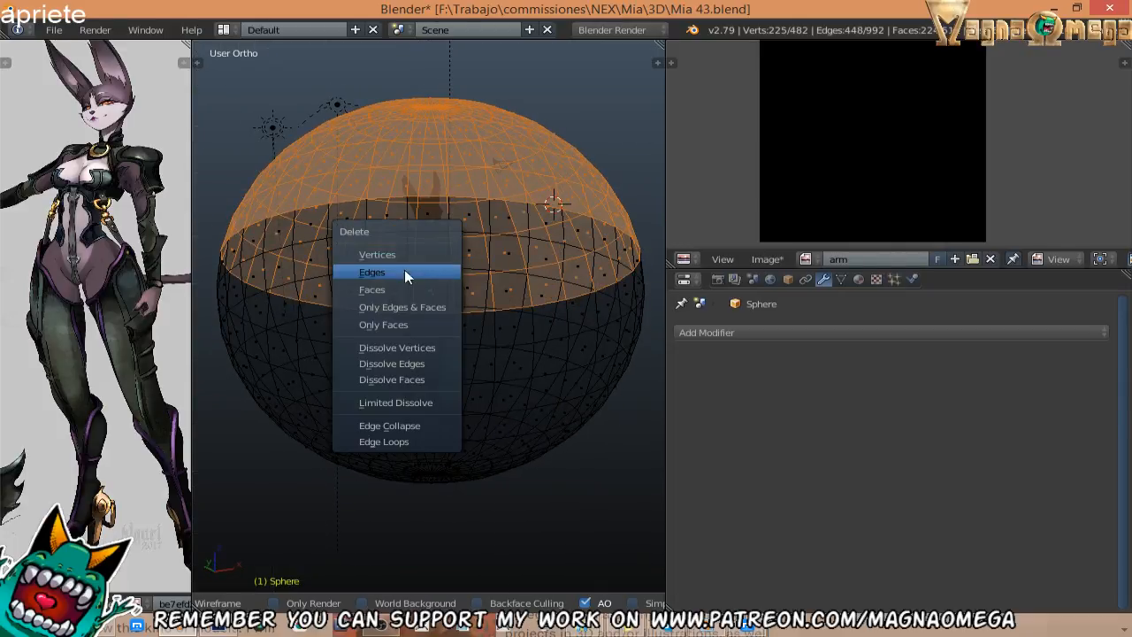
{"action": "left_click", "coordinate": [389, 292]}
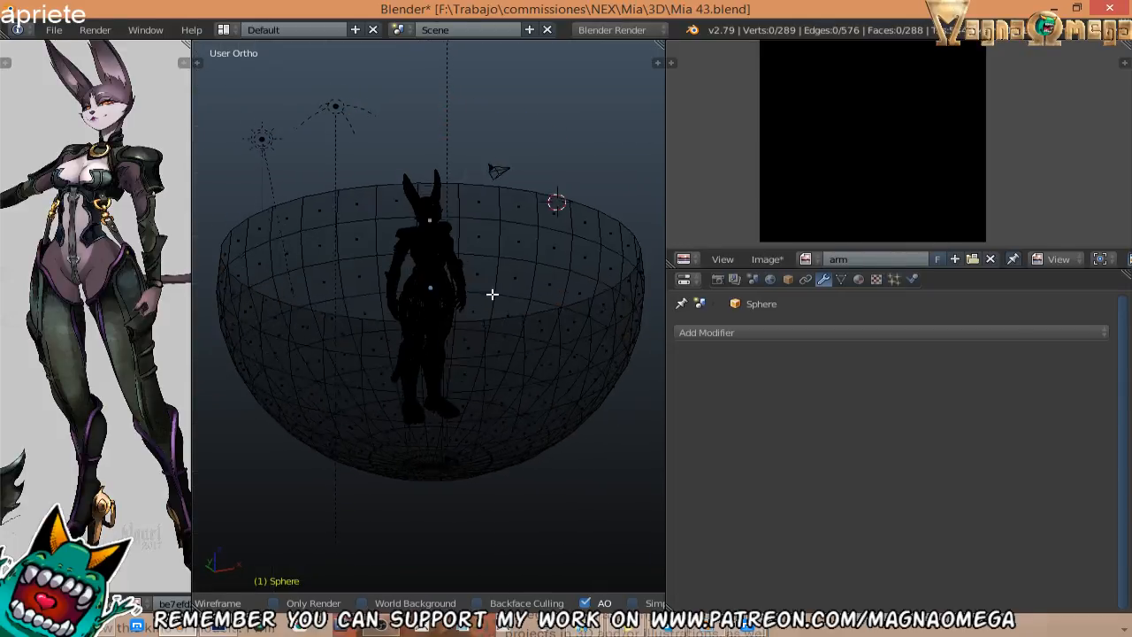
Flip the normals of all the half-sphere's faces in solid shading.
{"action": "key", "text": "z"}
{"action": "key", "text": "z"}
{"action": "key", "text": "z"}
{"action": "middle_click_drag", "start_coordinate": [490, 293], "coordinate": [470, 313]}
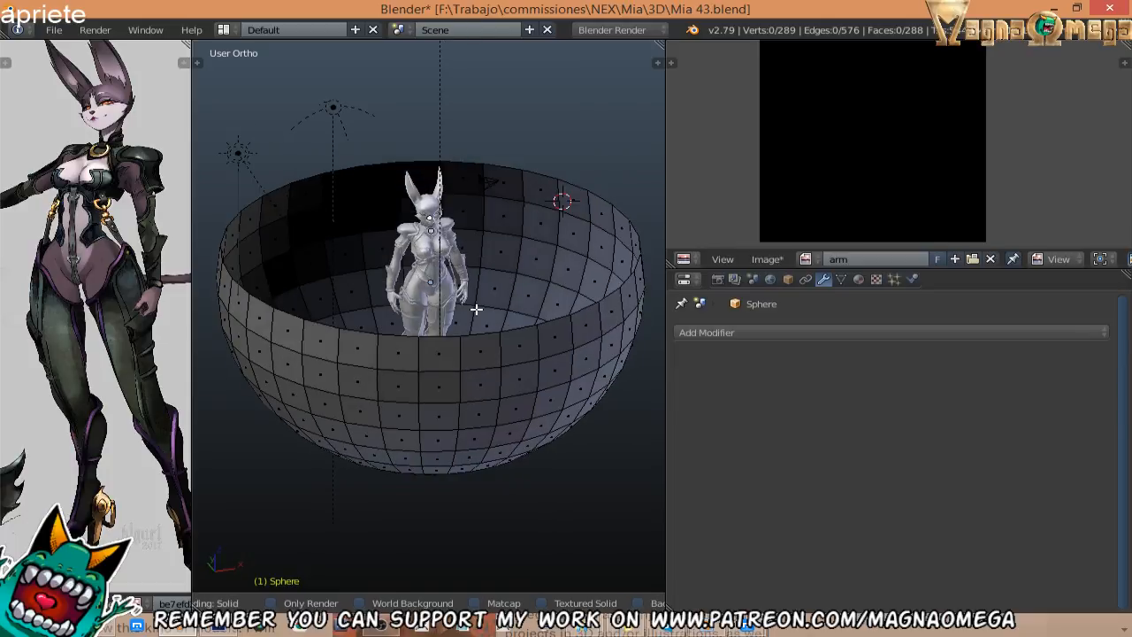
{"action": "key", "text": "a"}
{"action": "key", "text": "w"}
{"action": "key", "text": "Escape"}
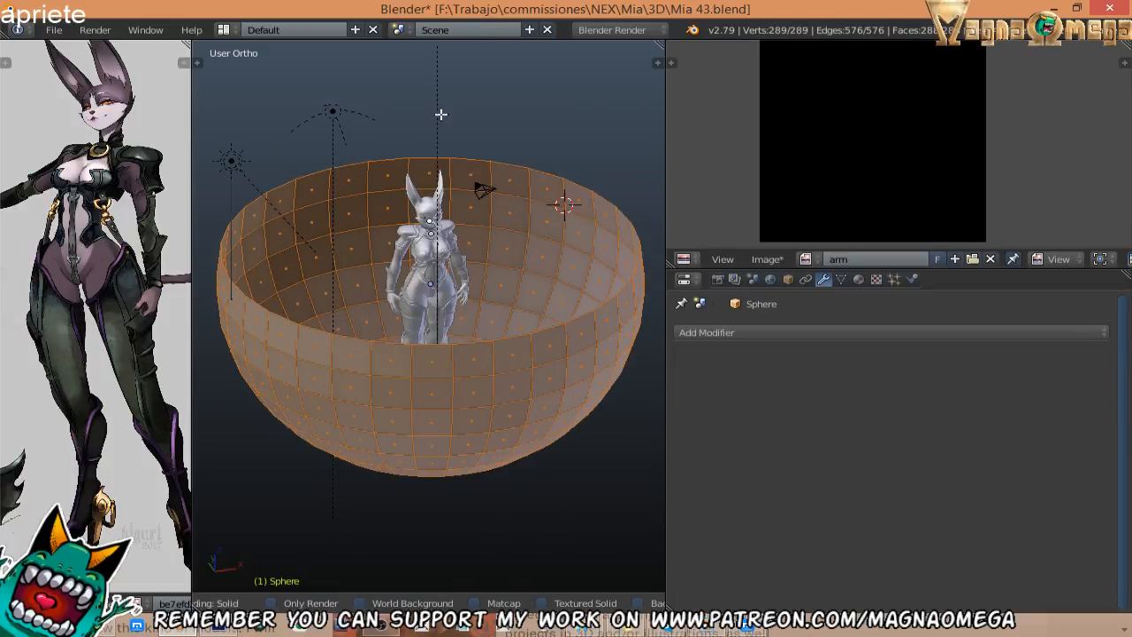
{"action": "key", "text": "ctrl+f"}
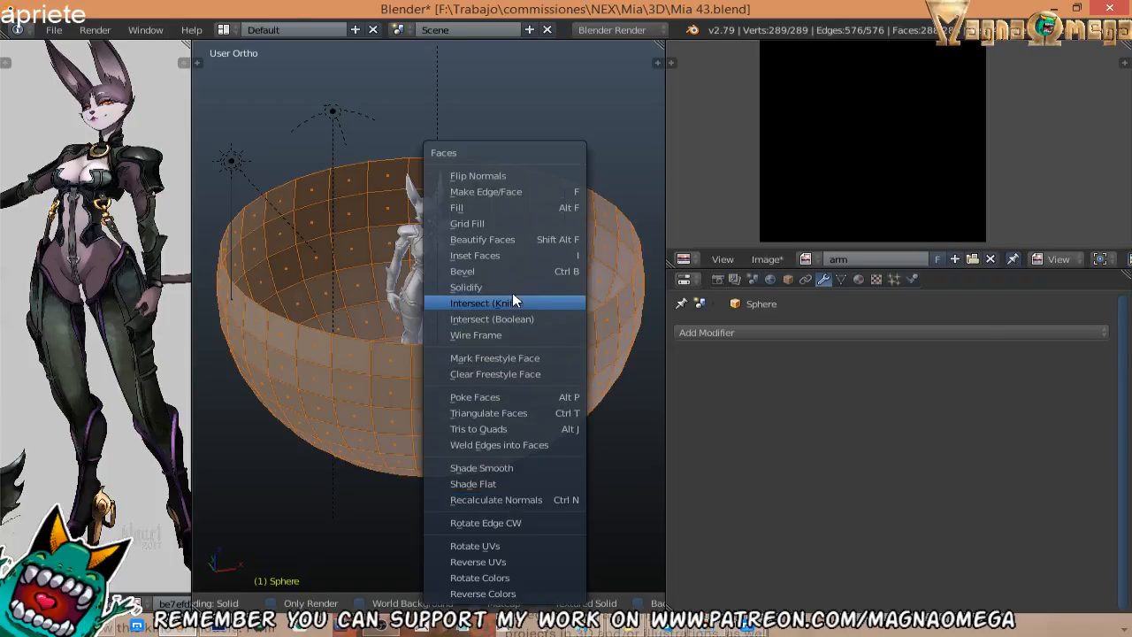
{"action": "left_click", "coordinate": [490, 178]}
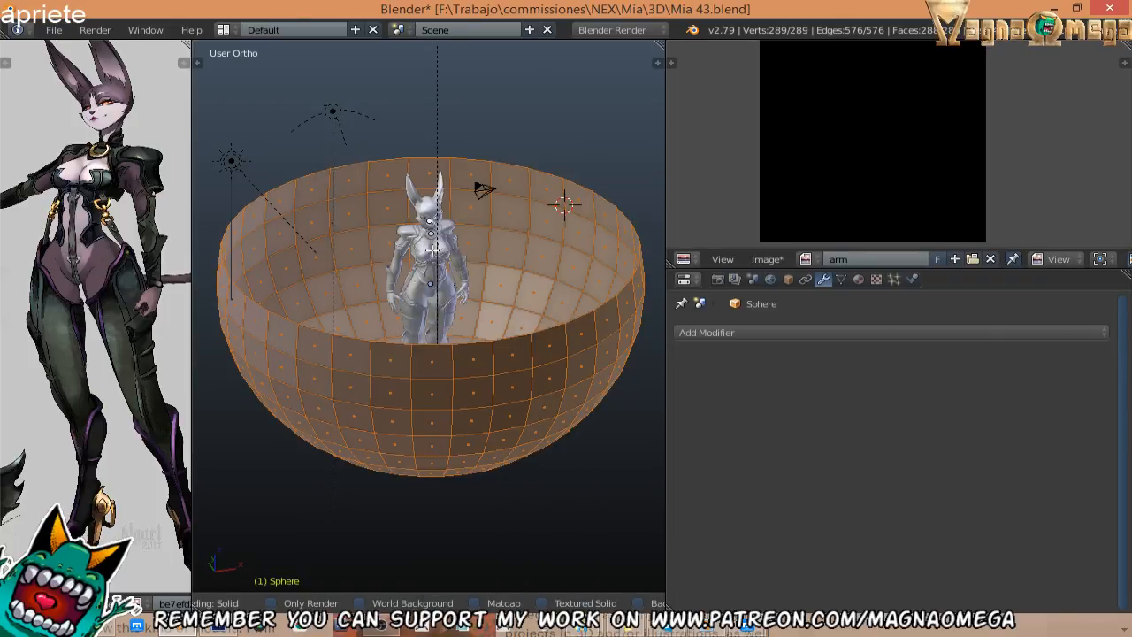
Shade the half-sphere smooth and return to Object Mode.
{"action": "key", "text": "w"}
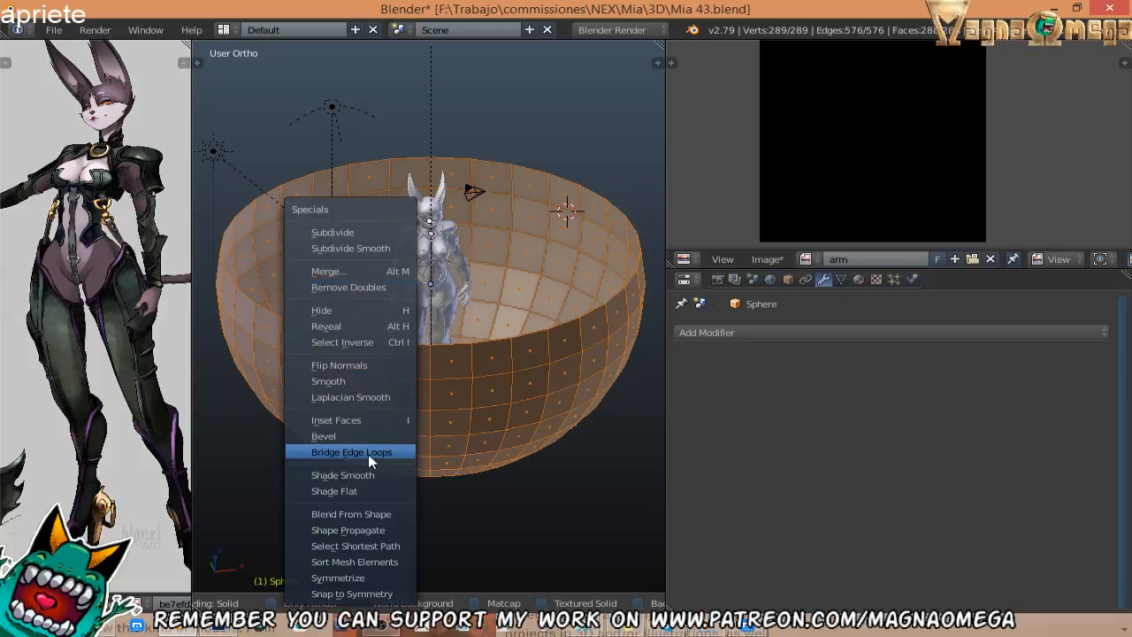
{"action": "left_click", "coordinate": [368, 477]}
{"action": "mouse_move", "coordinate": [368, 477]}
{"action": "middle_mouse_down"}
{"action": "mouse_move", "coordinate": [376, 339]}
{"action": "mouse_move", "coordinate": [507, 261]}
{"action": "mouse_move", "coordinate": [424, 335]}
{"action": "mouse_move", "coordinate": [476, 286]}
{"action": "mouse_move", "coordinate": [515, 348]}
{"action": "mouse_move", "coordinate": [416, 430]}
{"action": "mouse_move", "coordinate": [424, 281]}
{"action": "mouse_move", "coordinate": [442, 308]}
{"action": "mouse_move", "coordinate": [452, 295]}
{"action": "mouse_move", "coordinate": [432, 301]}
{"action": "mouse_move", "coordinate": [506, 285]}
{"action": "middle_mouse_up"}
{"action": "key", "text": "Tab"}
Raise the half-sphere slightly along Z to bring its bottom closer to the character's feet.
{"action": "key", "text": "z"}
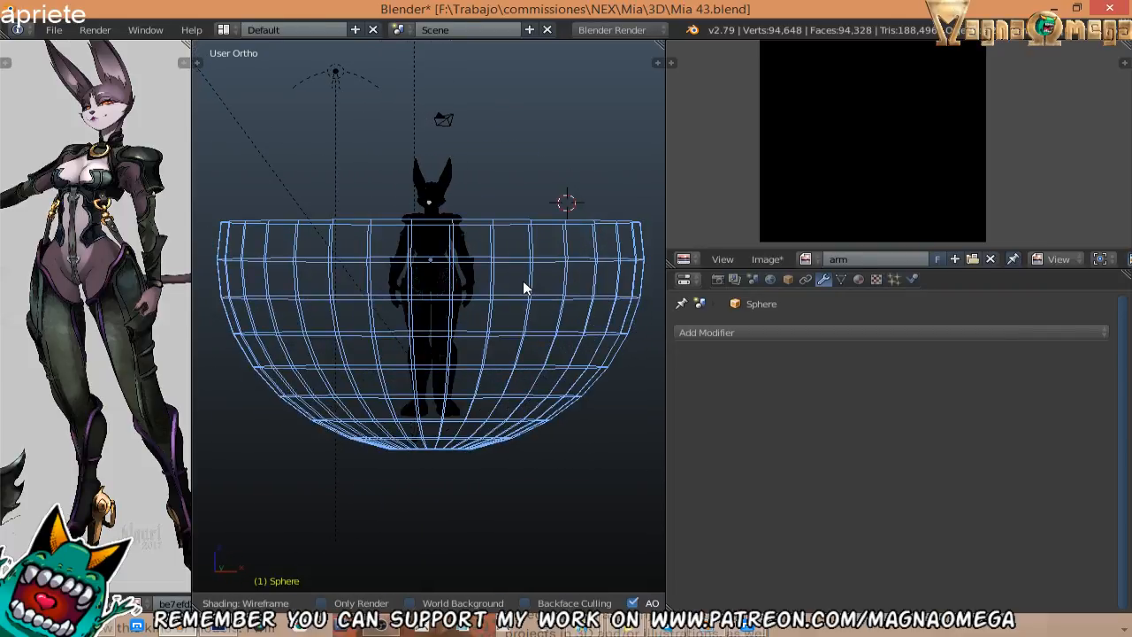
{"action": "key", "text": "g"}
{"action": "key", "text": "z"}
{"action": "left_click", "coordinate": [533, 270]}
{"action": "mouse_move", "coordinate": [417, 277]}
{"action": "middle_mouse_down"}
{"action": "mouse_move", "coordinate": [402, 329]}
{"action": "mouse_move", "coordinate": [475, 378]}
{"action": "middle_mouse_up"}
{"action": "key", "text": "z"}
Select the shoulder armour and bake its texture in Ambient Occlusion mode with a 16 px margin.
{"action": "scroll", "coordinate": [425, 305], "scroll_direction": "up", "scroll_amount": 3}
{"action": "middle_click_drag", "start_coordinate": [424, 311], "coordinate": [516, 262]}
{"action": "right_click", "coordinate": [406, 355]}
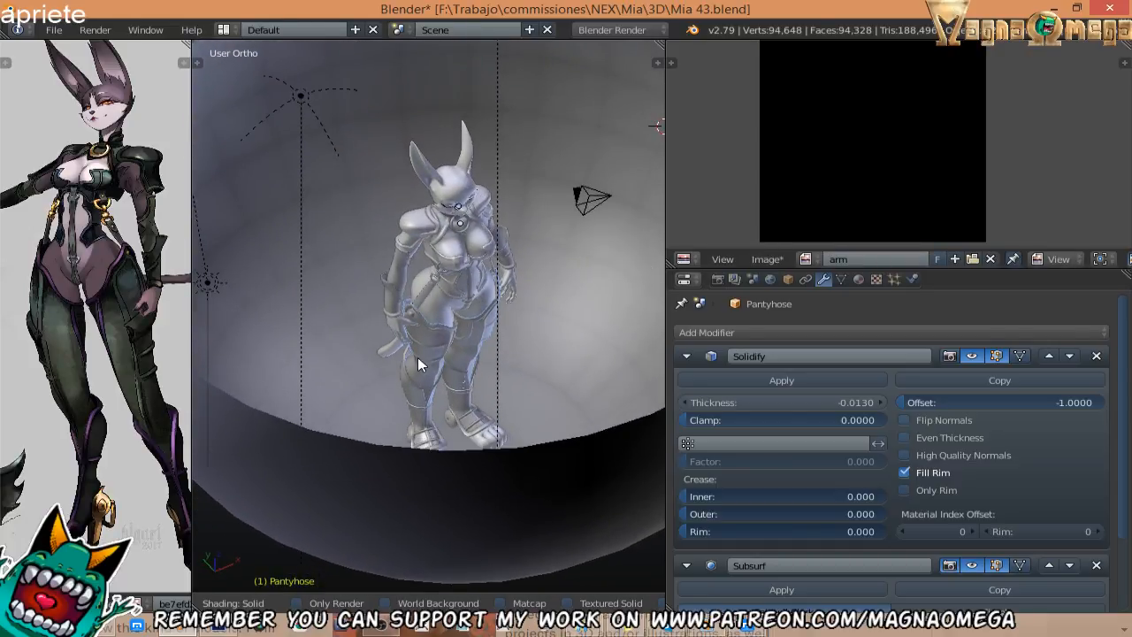
{"action": "scroll", "coordinate": [423, 301], "scroll_direction": "up", "scroll_amount": 5}
{"action": "right_click", "coordinate": [409, 236]}
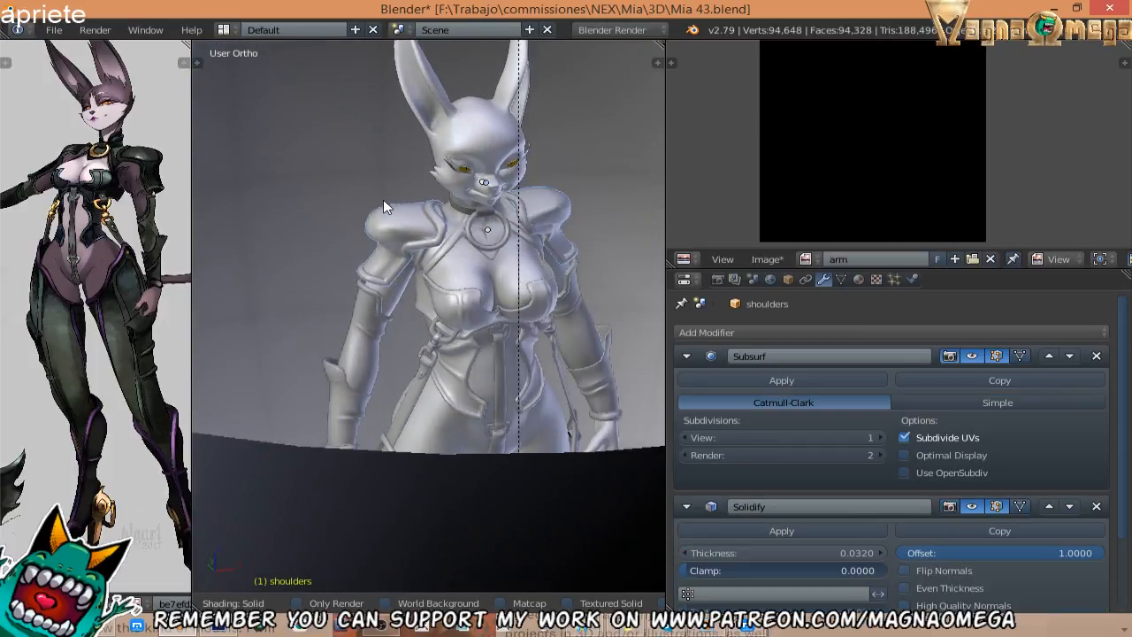
{"action": "middle_click_drag", "start_coordinate": [383, 199], "coordinate": [391, 210]}
{"action": "middle_click_drag", "start_coordinate": [840, 330], "coordinate": [843, 380]}
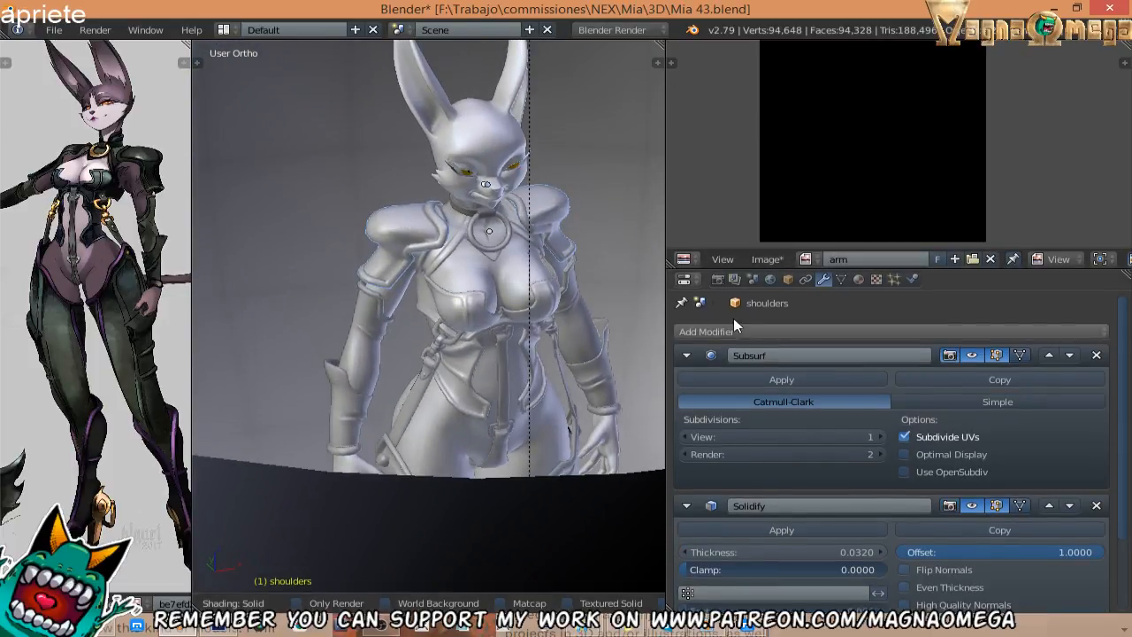
{"action": "left_click", "coordinate": [717, 278]}
{"action": "scroll", "coordinate": [796, 455], "scroll_direction": "down", "scroll_amount": 5}
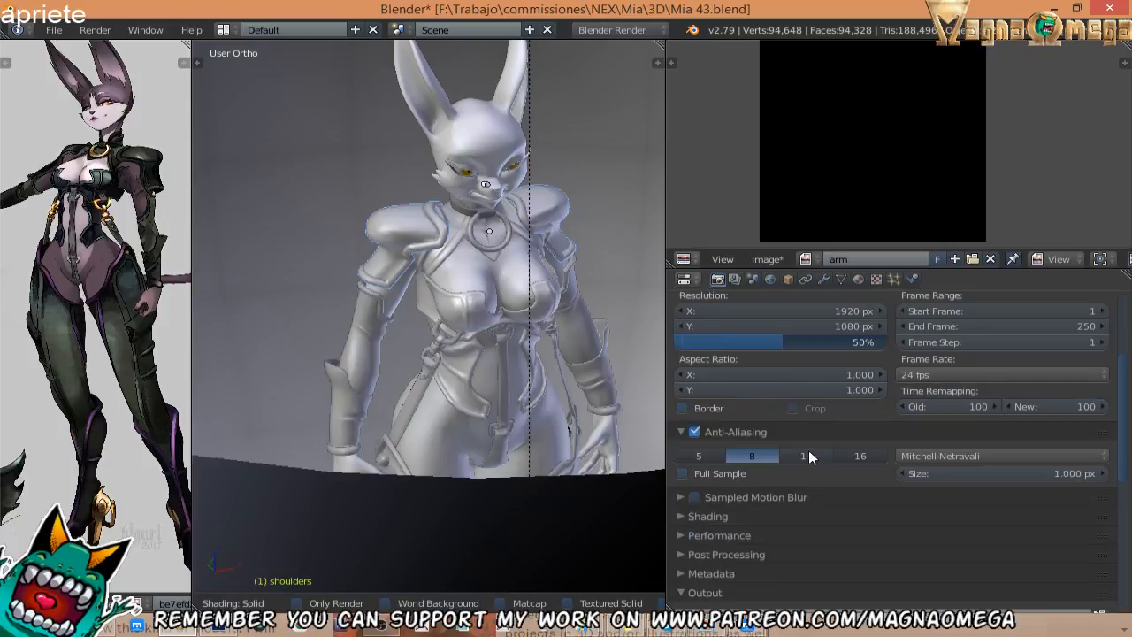
{"action": "scroll", "coordinate": [808, 456], "scroll_direction": "down", "scroll_amount": 4}
{"action": "scroll", "coordinate": [761, 469], "scroll_direction": "down", "scroll_amount": 5}
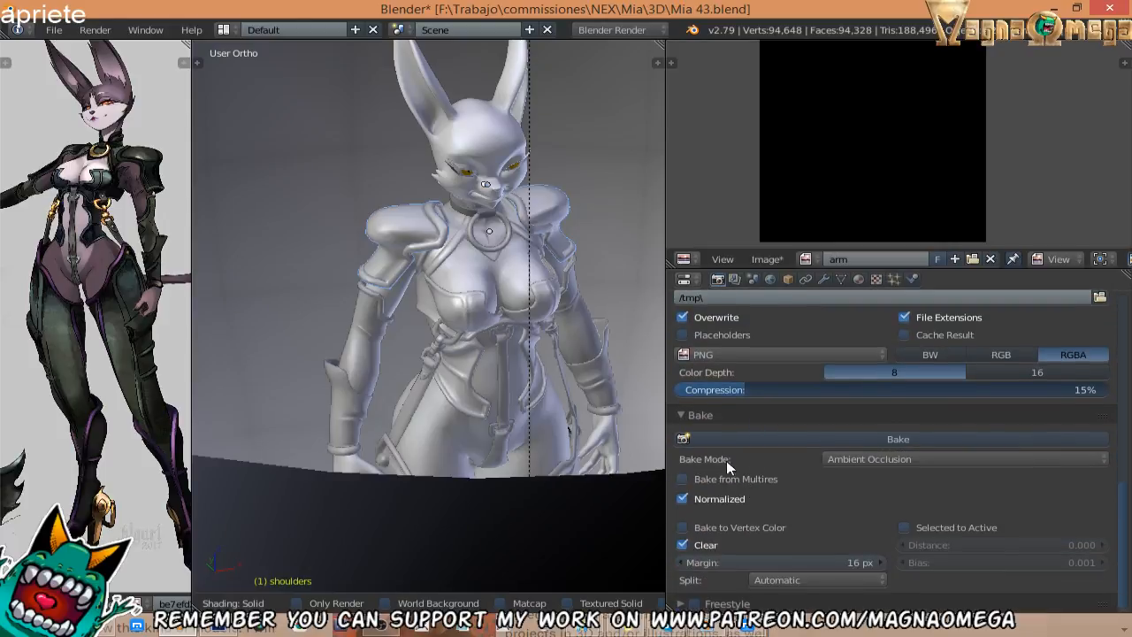
{"action": "left_click", "coordinate": [861, 437]}
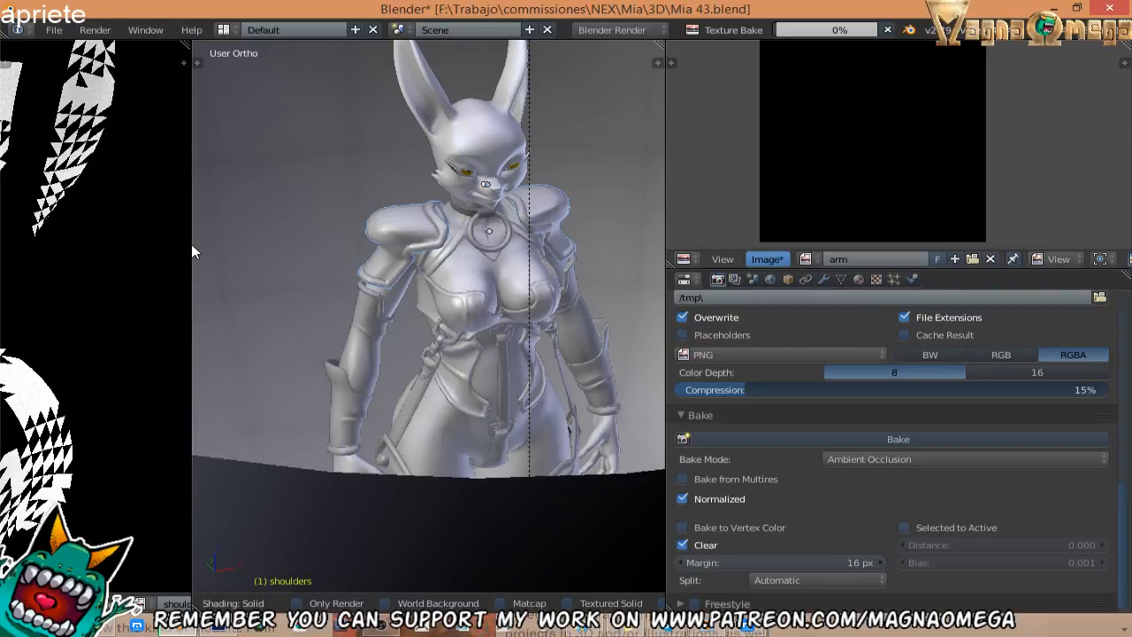
Enlarge the image area and examine the baked shoulder map close up for artefacts.
{"action": "left_click_drag", "start_coordinate": [191, 244], "coordinate": [133, 239]}
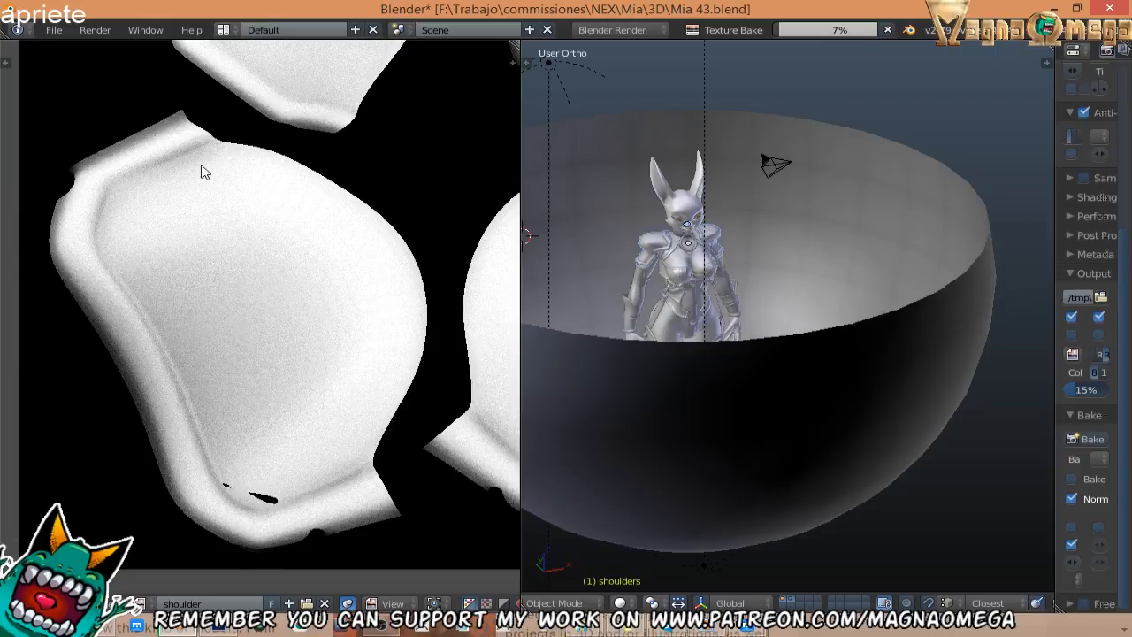
{"action": "scroll", "coordinate": [204, 171], "scroll_direction": "down", "scroll_amount": 1}
{"action": "middle_click_drag", "start_coordinate": [495, 341], "coordinate": [256, 316]}
{"action": "scroll", "coordinate": [225, 373], "scroll_direction": "up", "scroll_amount": 4}
{"action": "middle_click_drag", "start_coordinate": [201, 418], "coordinate": [211, 356]}
{"action": "scroll", "coordinate": [195, 306], "scroll_direction": "up", "scroll_amount": 3}
{"action": "middle_click_drag", "start_coordinate": [195, 306], "coordinate": [175, 239]}
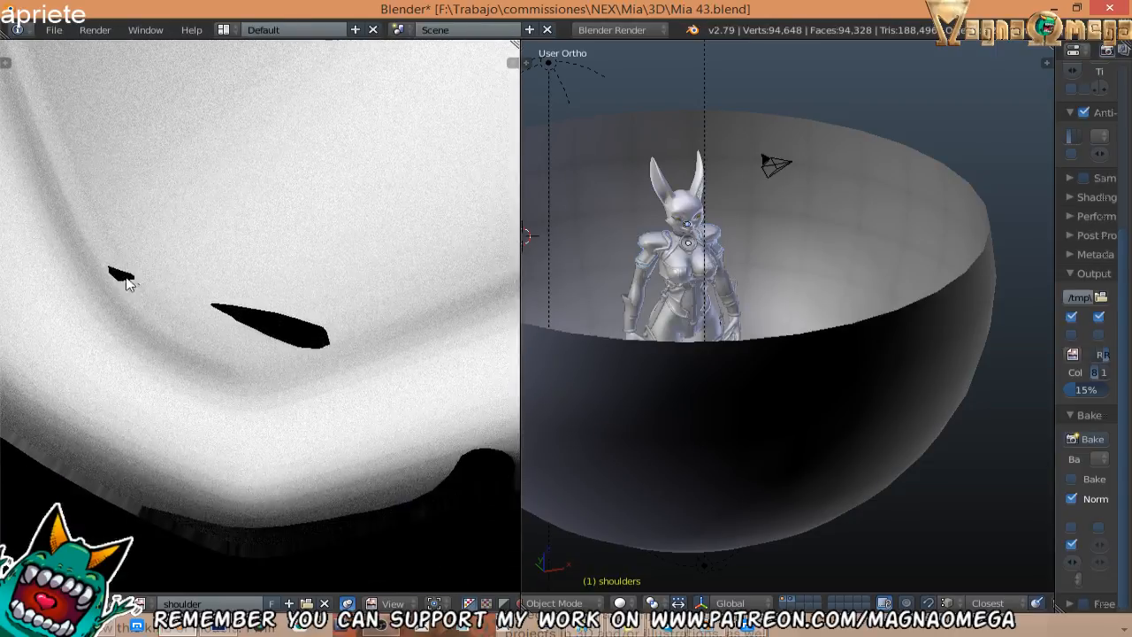
{"action": "middle_click_drag", "start_coordinate": [177, 279], "coordinate": [123, 278]}
Compare the shoulder armour mesh from several angles with the black spots on the baked map.
{"action": "middle_click_drag", "start_coordinate": [742, 253], "coordinate": [718, 279]}
{"action": "scroll", "coordinate": [681, 245], "scroll_direction": "up", "scroll_amount": 4}
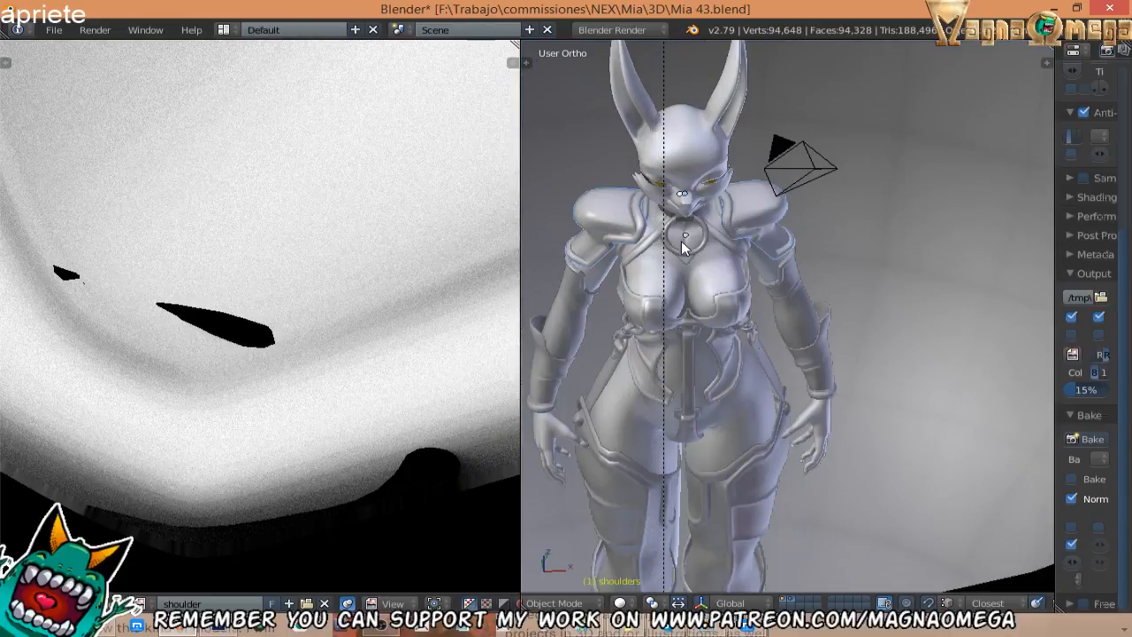
{"action": "mouse_move", "coordinate": [682, 245]}
{"action": "middle_mouse_down"}
{"action": "mouse_move", "coordinate": [724, 203]}
{"action": "mouse_move", "coordinate": [752, 211]}
{"action": "mouse_move", "coordinate": [752, 260]}
{"action": "mouse_move", "coordinate": [631, 253]}
{"action": "mouse_move", "coordinate": [619, 231]}
{"action": "middle_mouse_up"}
{"action": "key", "text": "z"}
{"action": "scroll", "coordinate": [777, 216], "scroll_direction": "up", "scroll_amount": 4}
{"action": "key", "text": "z"}
{"action": "middle_click_drag", "start_coordinate": [798, 252], "coordinate": [891, 254], "text": "shift"}
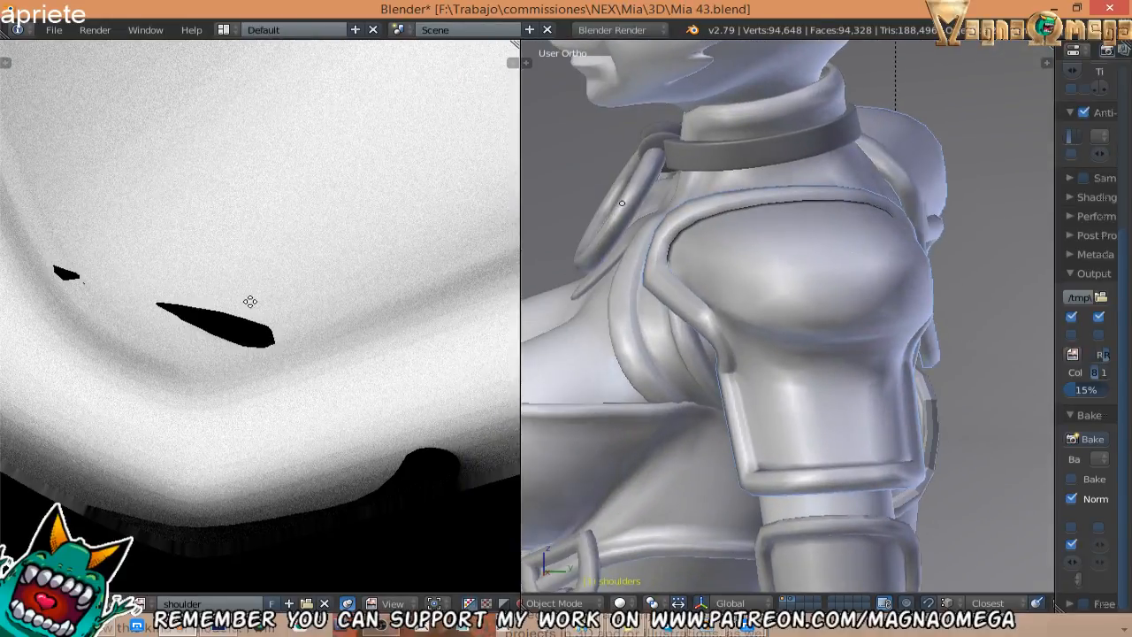
{"action": "middle_click_drag", "start_coordinate": [250, 301], "coordinate": [309, 292]}
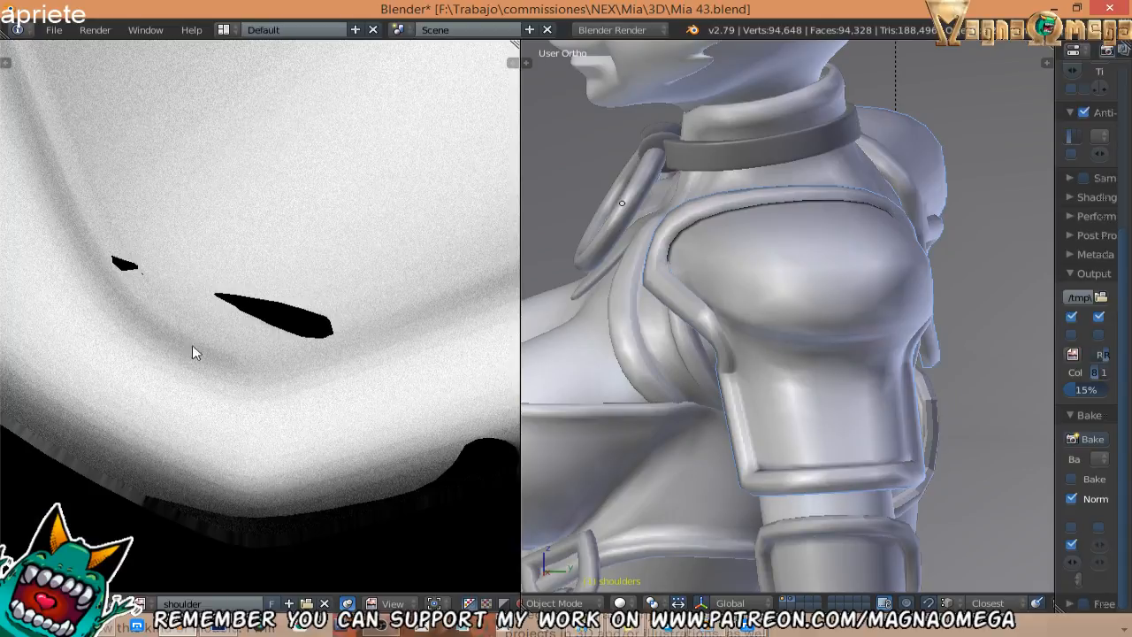
{"action": "middle_click_drag", "start_coordinate": [822, 276], "coordinate": [921, 270]}
{"action": "middle_click_drag", "start_coordinate": [296, 320], "coordinate": [249, 302]}
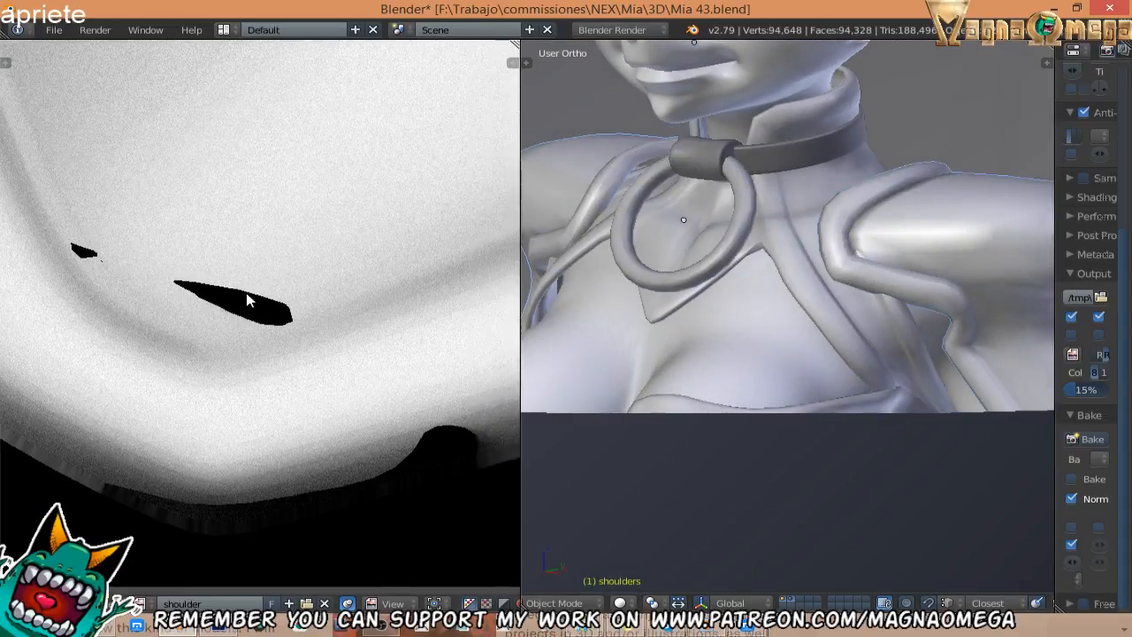
Examine the remaining islands of the baked shoulder map and the matching rim of the shoulder armour.
{"action": "scroll", "coordinate": [294, 290], "scroll_direction": "down", "scroll_amount": 6}
{"action": "middle_click_drag", "start_coordinate": [380, 278], "coordinate": [104, 519]}
{"action": "middle_click_drag", "start_coordinate": [161, 433], "coordinate": [224, 493]}
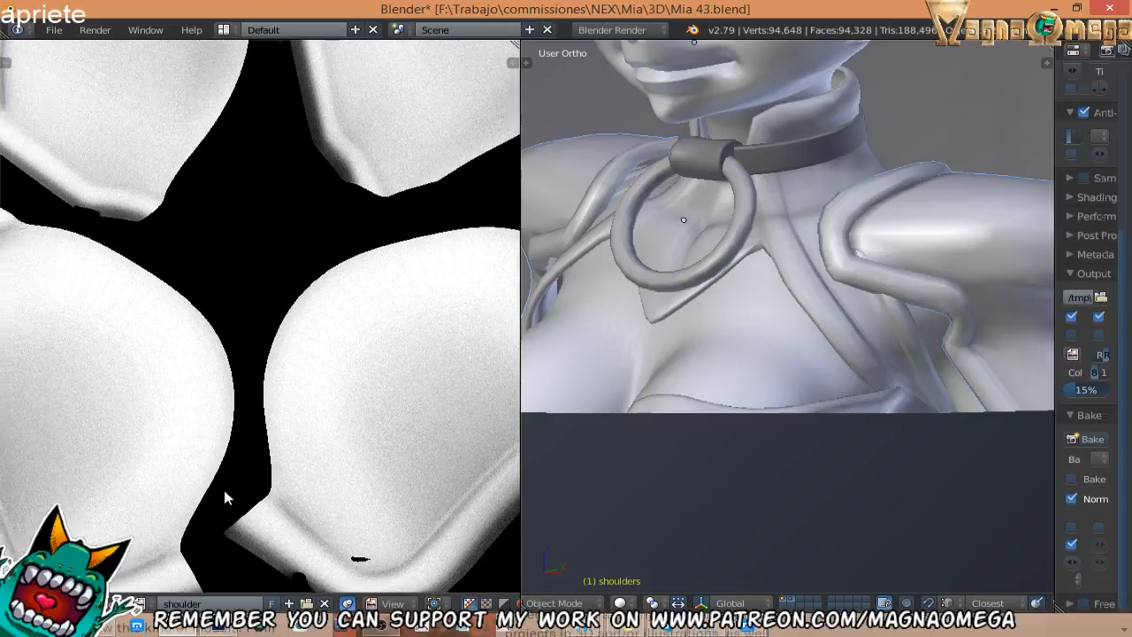
{"action": "scroll", "coordinate": [237, 467], "scroll_direction": "down", "scroll_amount": 2}
{"action": "middle_click_drag", "start_coordinate": [265, 364], "coordinate": [310, 275]}
{"action": "scroll", "coordinate": [245, 367], "scroll_direction": "up", "scroll_amount": 1}
{"action": "middle_click_drag", "start_coordinate": [370, 344], "coordinate": [380, 264]}
{"action": "middle_click_drag", "start_coordinate": [293, 390], "coordinate": [248, 395]}
{"action": "middle_click_drag", "start_coordinate": [974, 354], "coordinate": [768, 322]}
{"action": "scroll", "coordinate": [768, 323], "scroll_direction": "up", "scroll_amount": 2}
{"action": "scroll", "coordinate": [685, 314], "scroll_direction": "up", "scroll_amount": 2}
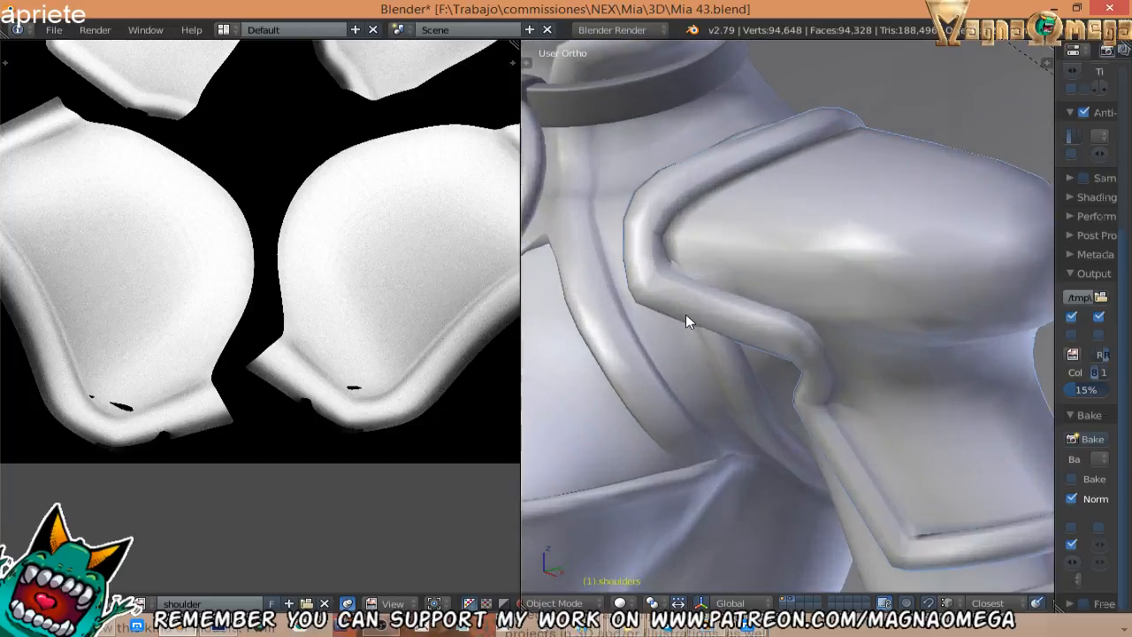
Inspect the shoulder armour's rim close up where it meets the curved plate, checking which object overlaps there.
{"action": "scroll", "coordinate": [688, 269], "scroll_direction": "up", "scroll_amount": 3}
{"action": "scroll", "coordinate": [624, 205], "scroll_direction": "up", "scroll_amount": 2}
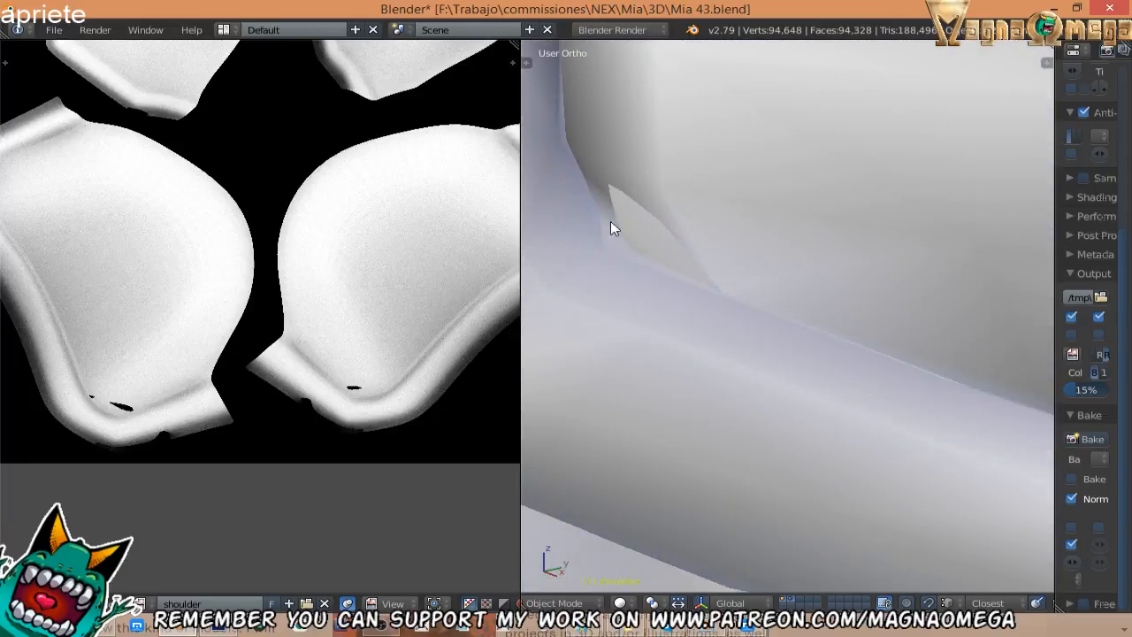
{"action": "scroll", "coordinate": [669, 245], "scroll_direction": "down", "scroll_amount": 4}
{"action": "scroll", "coordinate": [652, 235], "scroll_direction": "down", "scroll_amount": 5}
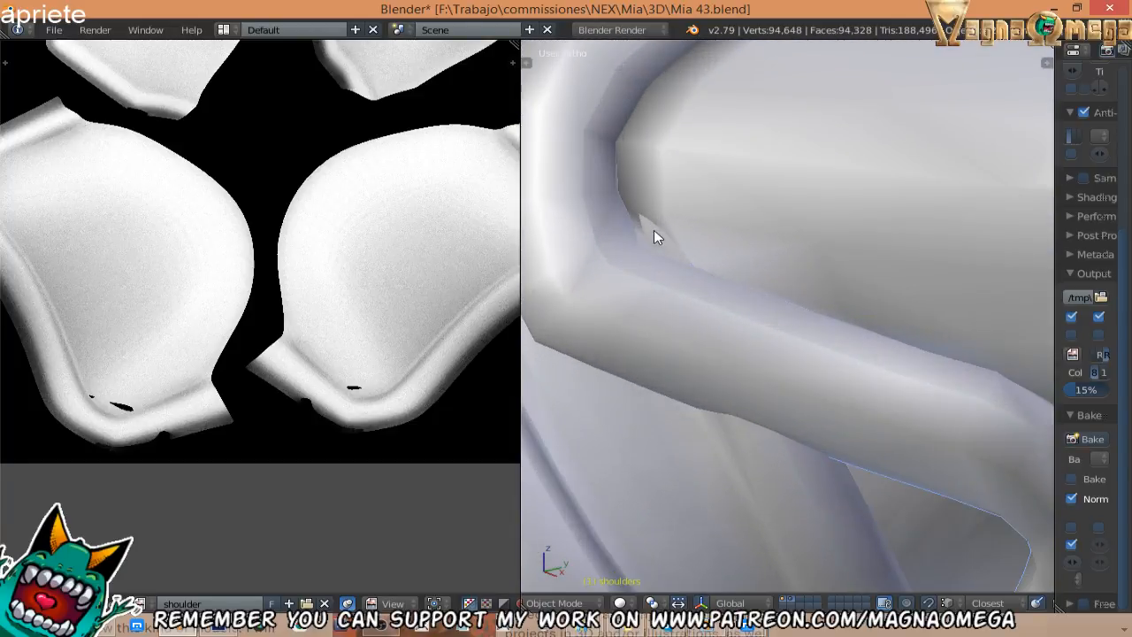
{"action": "scroll", "coordinate": [346, 379], "scroll_direction": "up", "scroll_amount": 5}
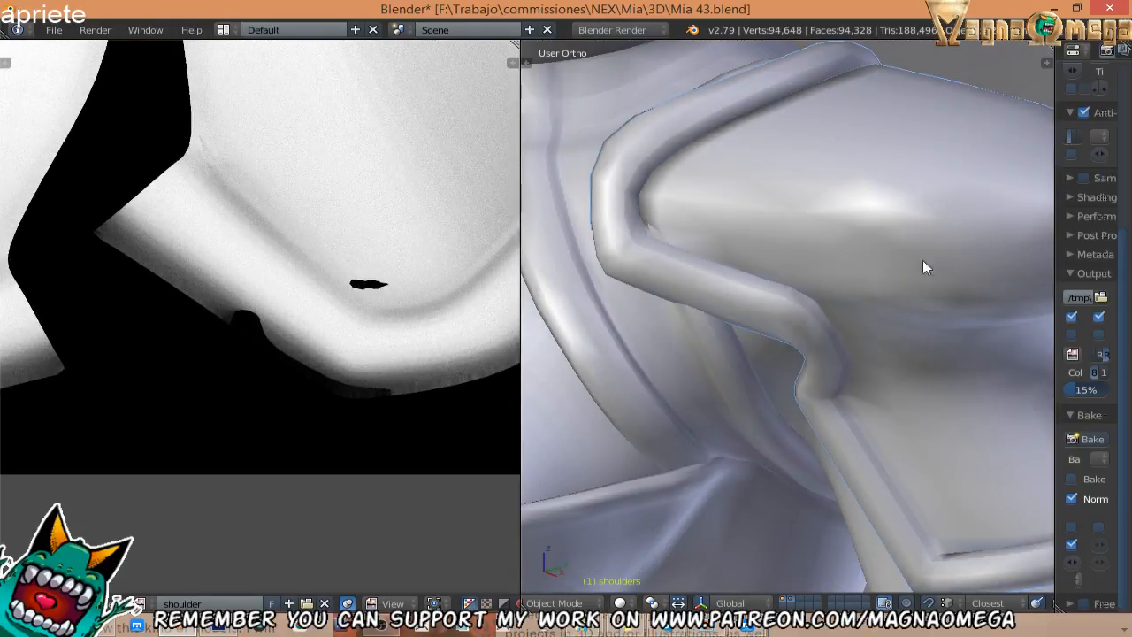
{"action": "right_click", "coordinate": [758, 237]}
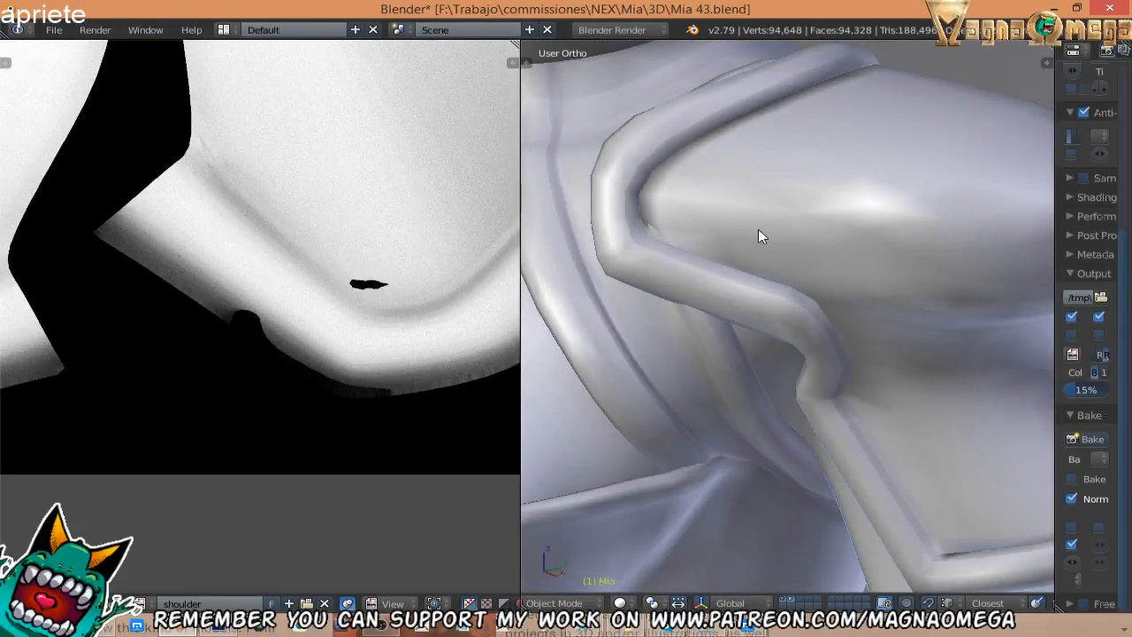
{"action": "right_click", "coordinate": [643, 242]}
{"action": "scroll", "coordinate": [663, 242], "scroll_direction": "up", "scroll_amount": 2}
{"action": "scroll", "coordinate": [353, 292], "scroll_direction": "down", "scroll_amount": 3}
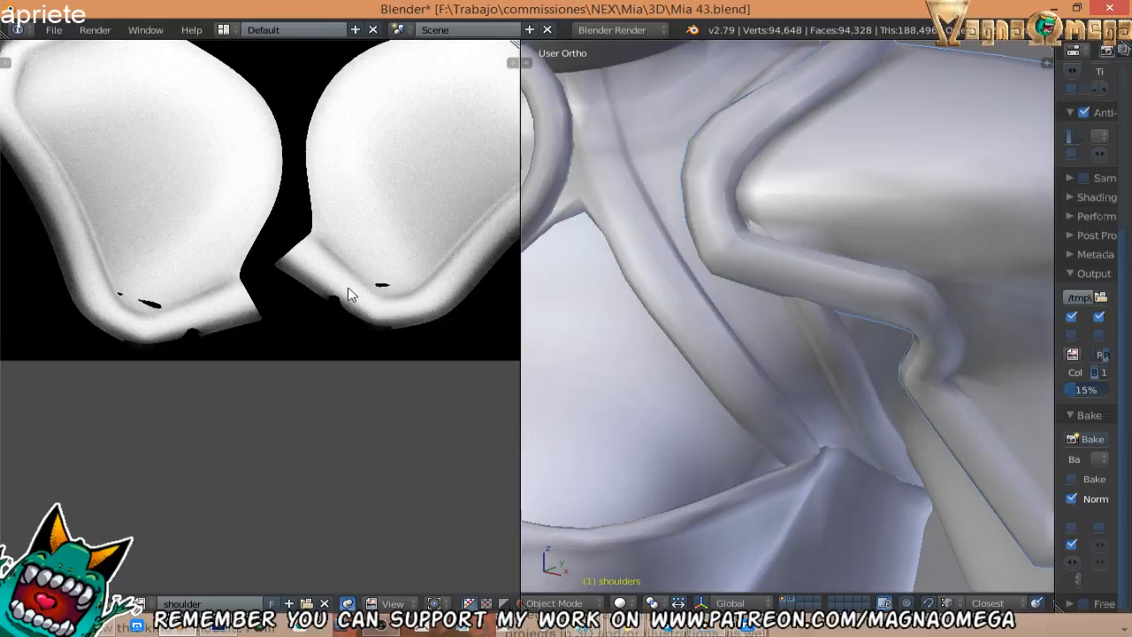
Check the black spots along the lower islands of the baked shoulder map, then review the whole map.
{"action": "scroll", "coordinate": [256, 305], "scroll_direction": "up", "scroll_amount": 4}
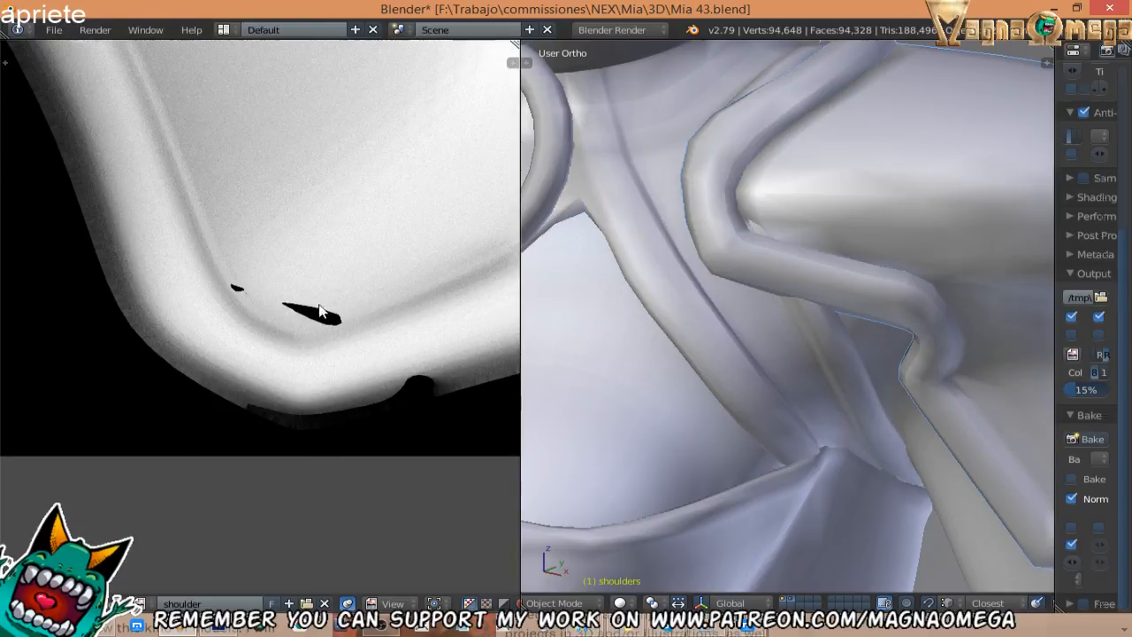
{"action": "scroll", "coordinate": [320, 323], "scroll_direction": "down", "scroll_amount": 6}
{"action": "scroll", "coordinate": [230, 326], "scroll_direction": "up", "scroll_amount": 1}
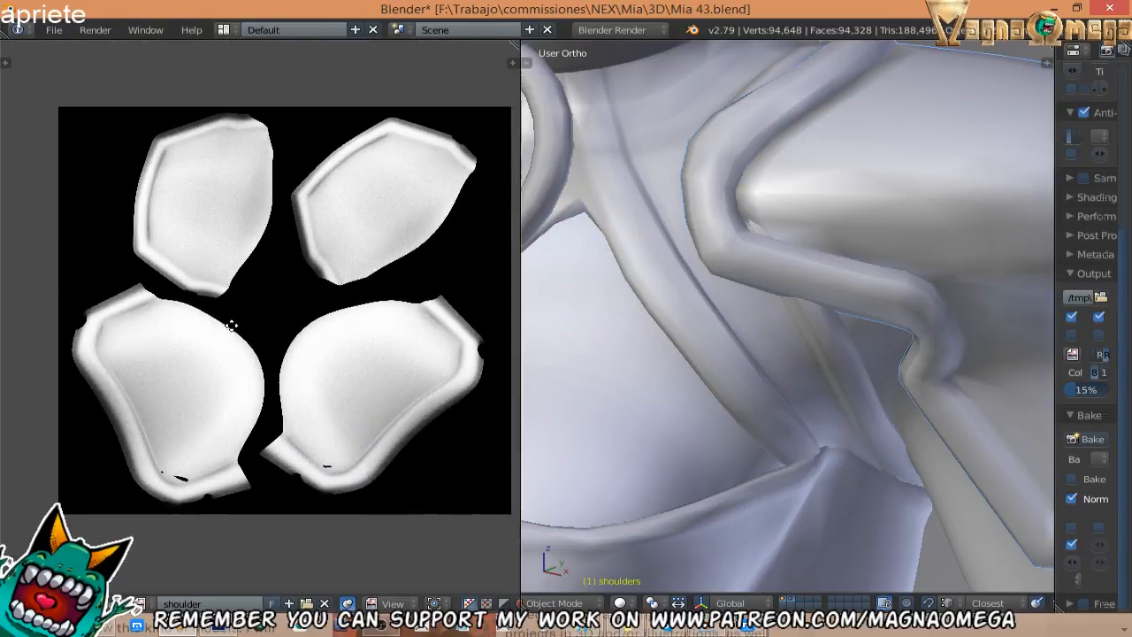
{"action": "scroll", "coordinate": [225, 319], "scroll_direction": "up", "scroll_amount": 1}
{"action": "scroll", "coordinate": [256, 324], "scroll_direction": "down", "scroll_amount": 2}
{"action": "scroll", "coordinate": [212, 347], "scroll_direction": "up", "scroll_amount": 2}
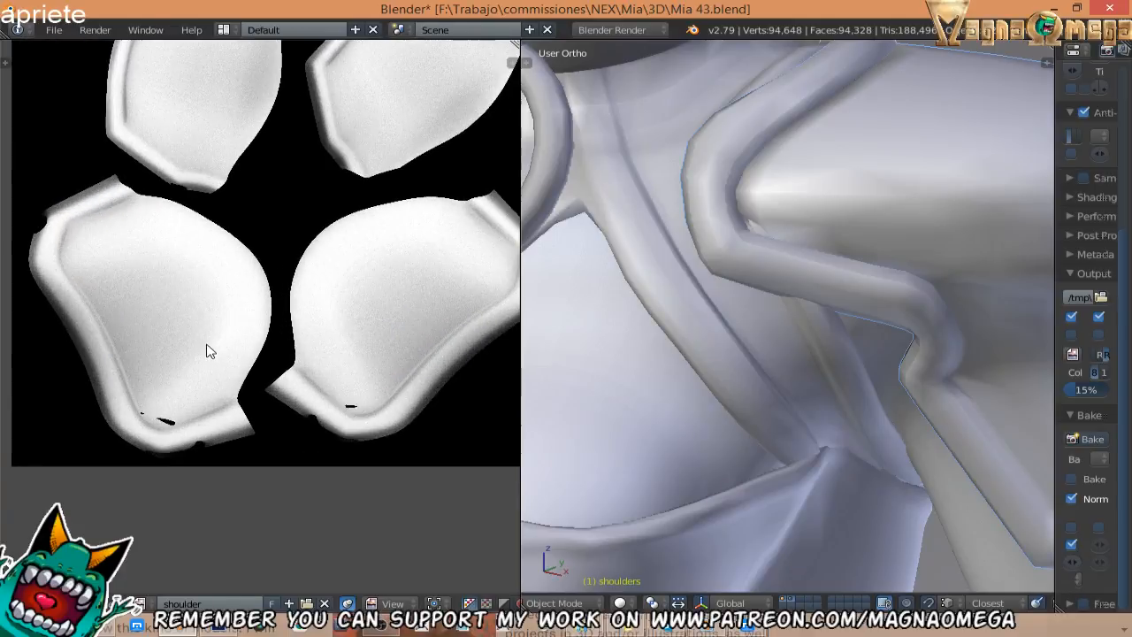
{"action": "middle_click_drag", "start_coordinate": [283, 337], "coordinate": [310, 380]}
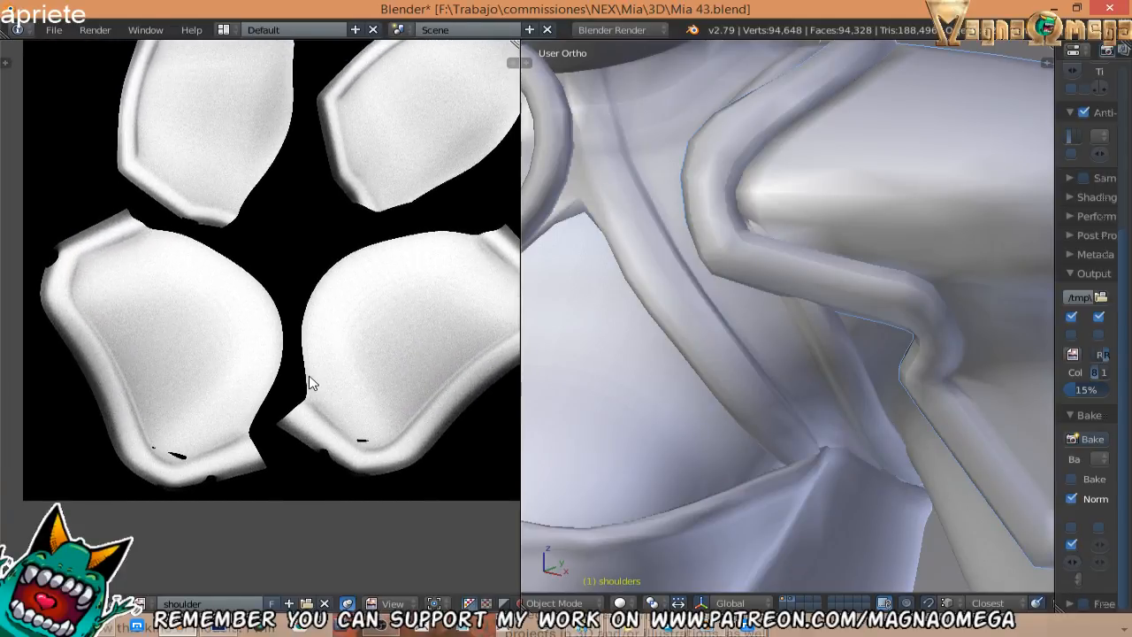
{"action": "scroll", "coordinate": [323, 374], "scroll_direction": "up", "scroll_amount": 1}
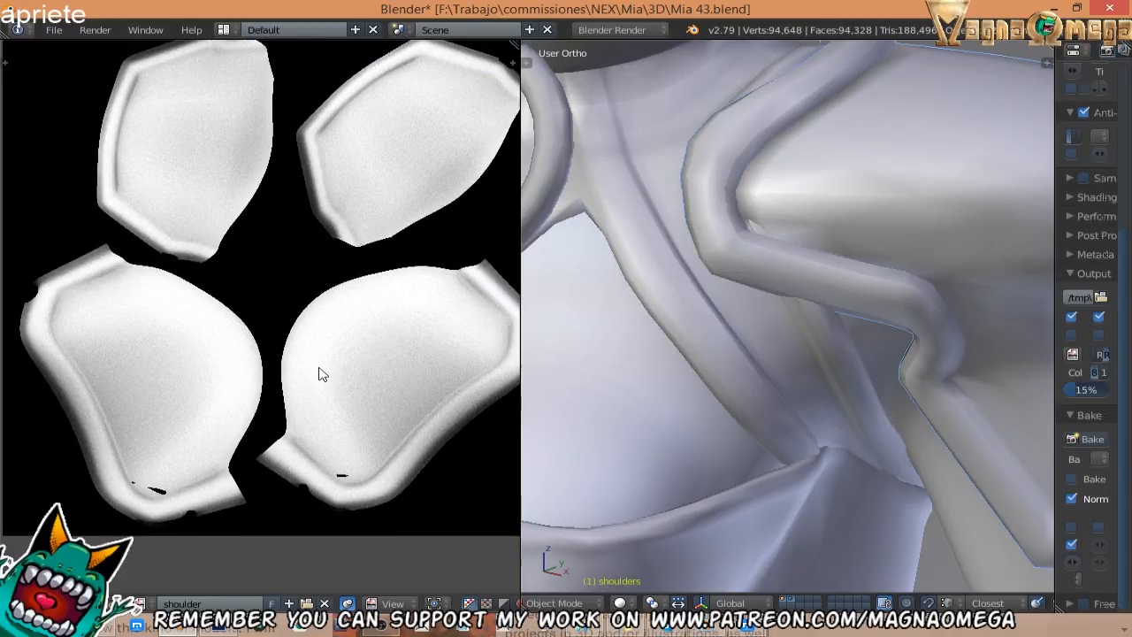
Save the baked shoulder map as shoulderAO.png in the Texture folder.
{"action": "key", "text": "F3"}
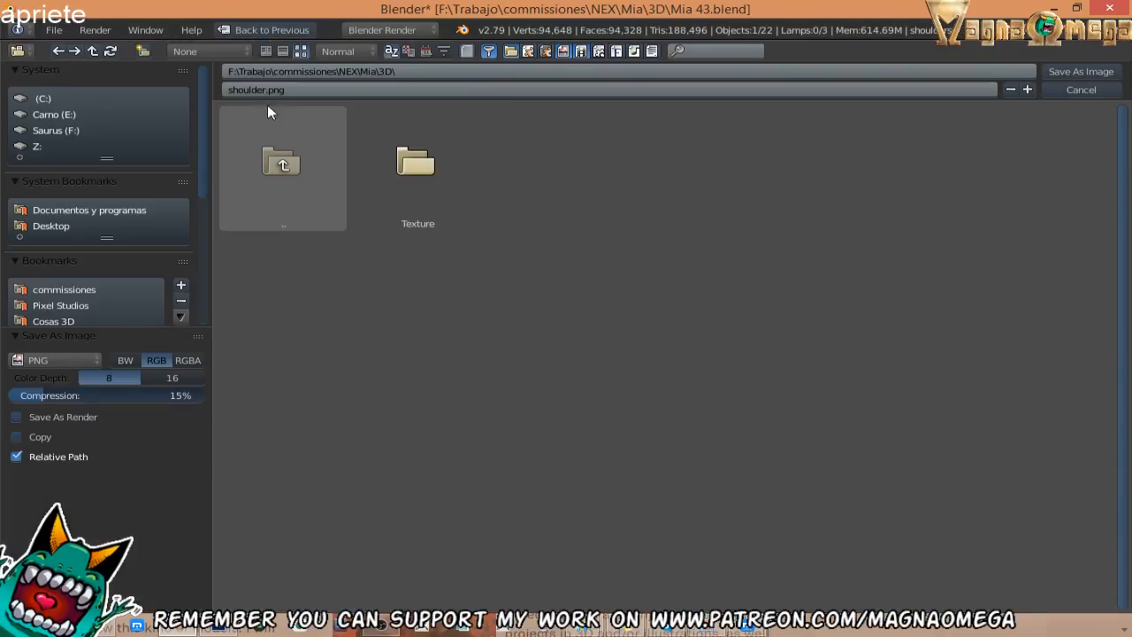
{"action": "left_click", "coordinate": [417, 190]}
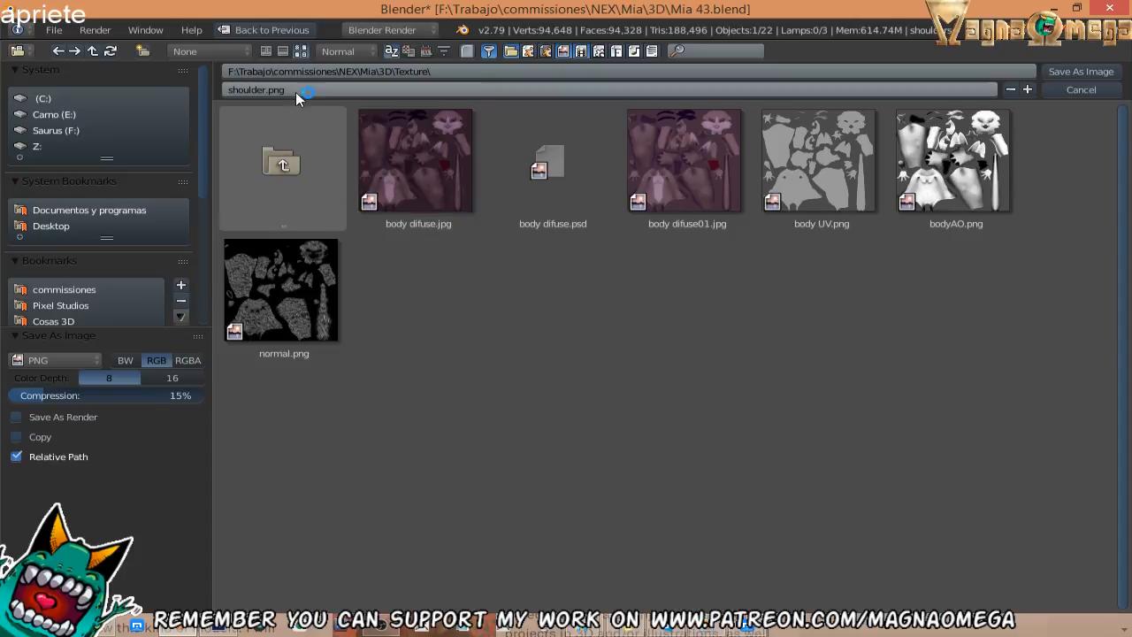
{"action": "left_click", "coordinate": [270, 91]}
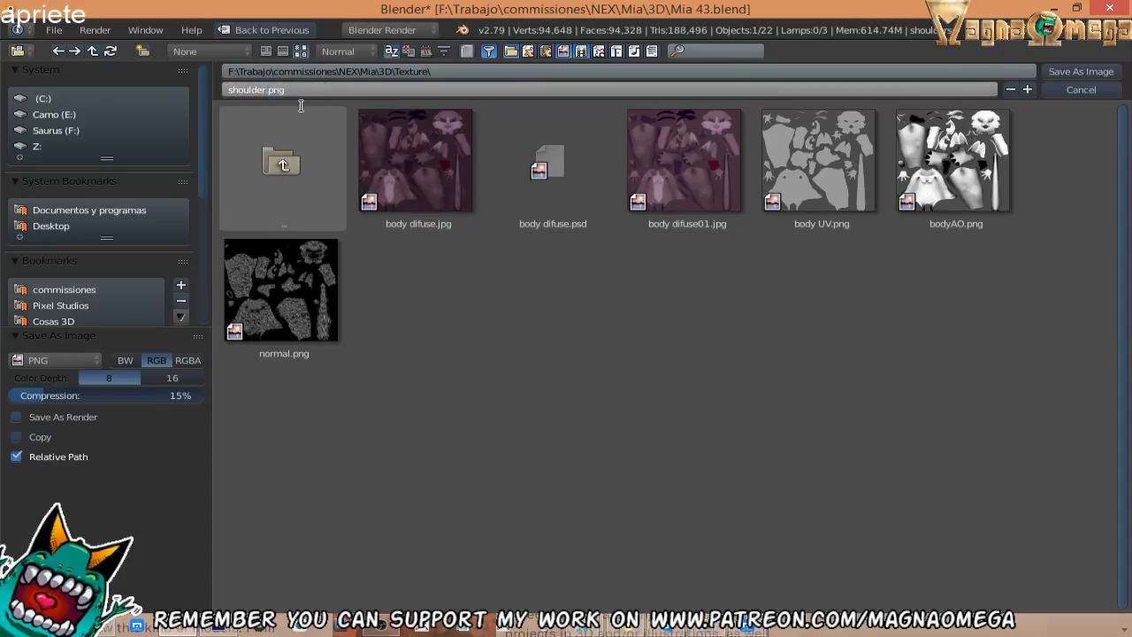
{"action": "type", "text": "AO"}
{"action": "key", "text": "Return"}
{"action": "left_click", "coordinate": [1067, 74]}
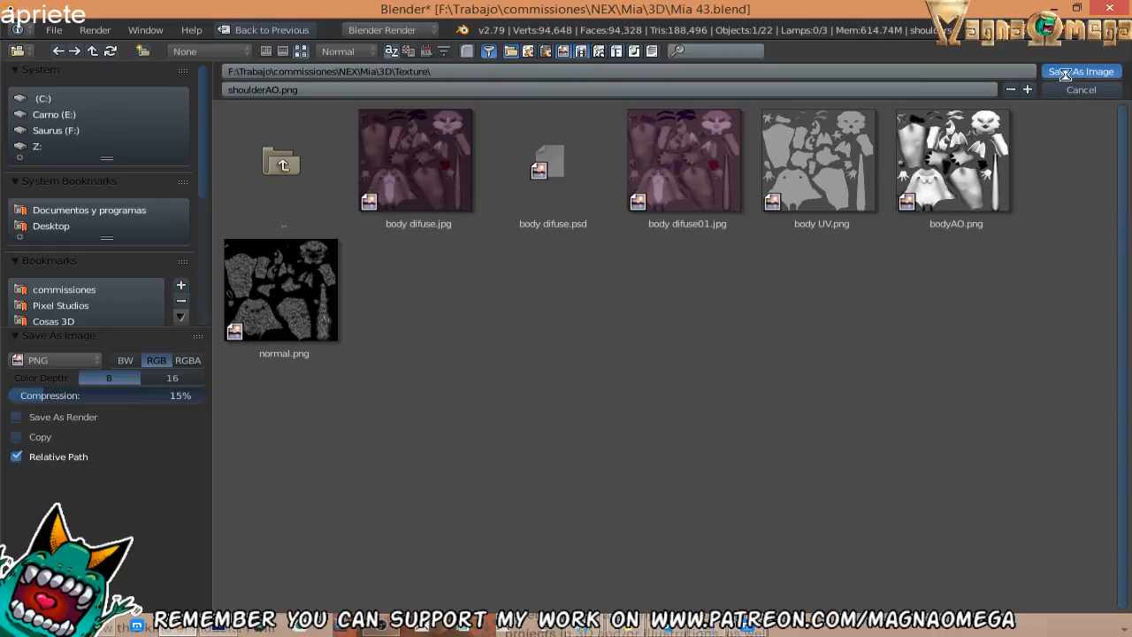
Select the body suit, widen the render settings area and bake its texture in Ambient Occlusion mode with a 16 px margin.
{"action": "scroll", "coordinate": [754, 241], "scroll_direction": "down", "scroll_amount": 5}
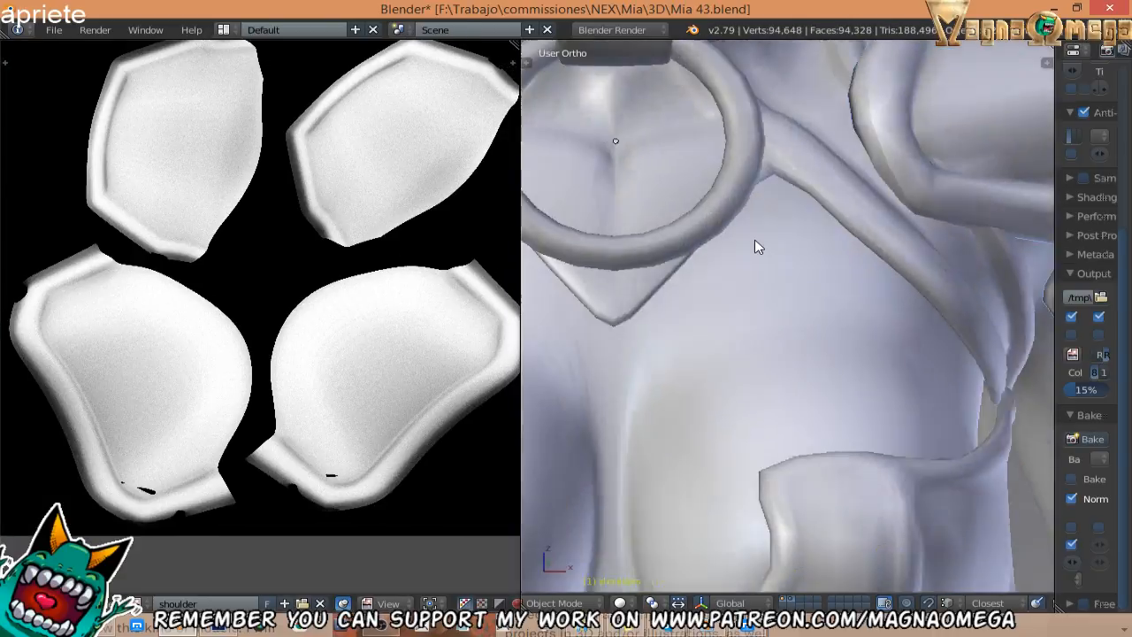
{"action": "middle_click_drag", "start_coordinate": [778, 246], "coordinate": [762, 267]}
{"action": "scroll", "coordinate": [707, 229], "scroll_direction": "down", "scroll_amount": 4}
{"action": "right_click", "coordinate": [754, 273]}
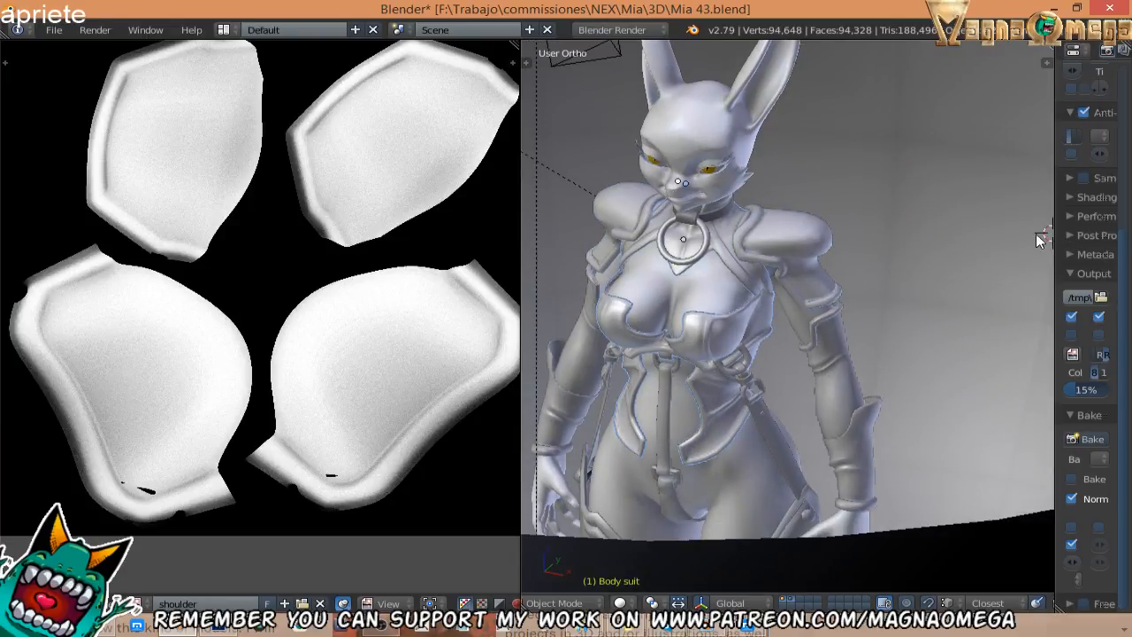
{"action": "left_click_drag", "start_coordinate": [1054, 231], "coordinate": [824, 232]}
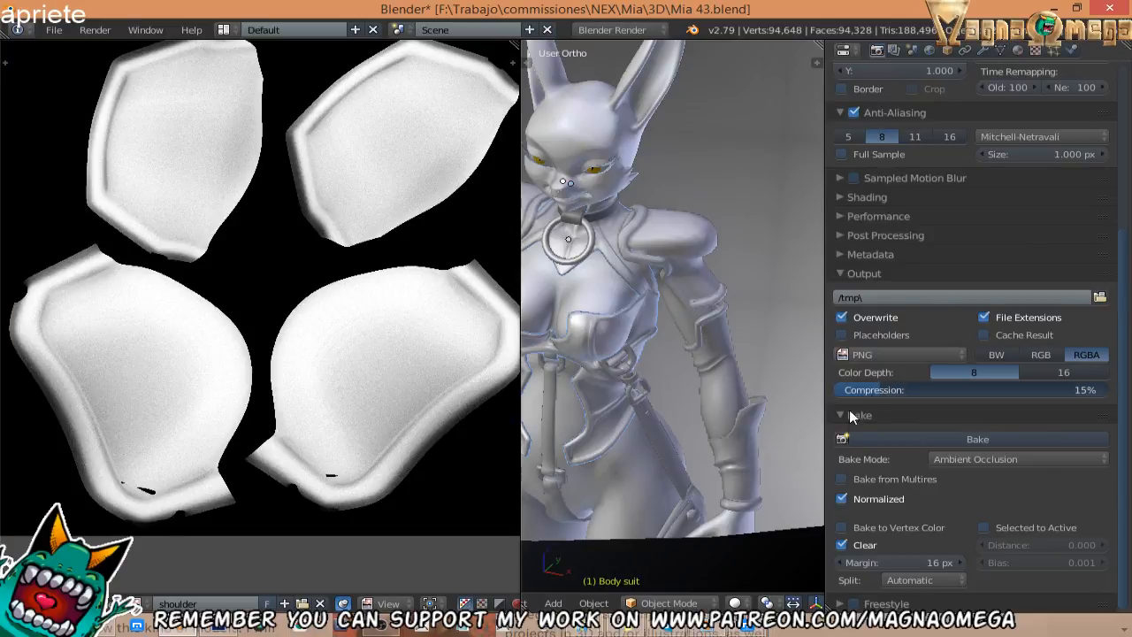
{"action": "scroll", "coordinate": [920, 309], "scroll_direction": "up", "scroll_amount": 4}
{"action": "scroll", "coordinate": [902, 194], "scroll_direction": "up", "scroll_amount": 2}
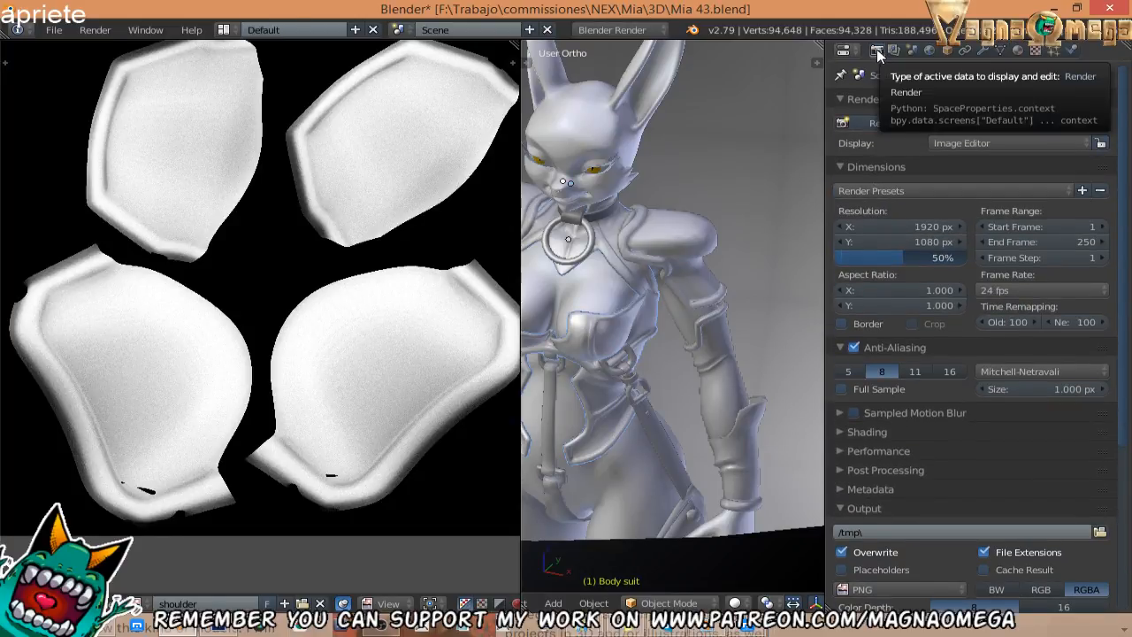
{"action": "scroll", "coordinate": [1008, 451], "scroll_direction": "down", "scroll_amount": 6}
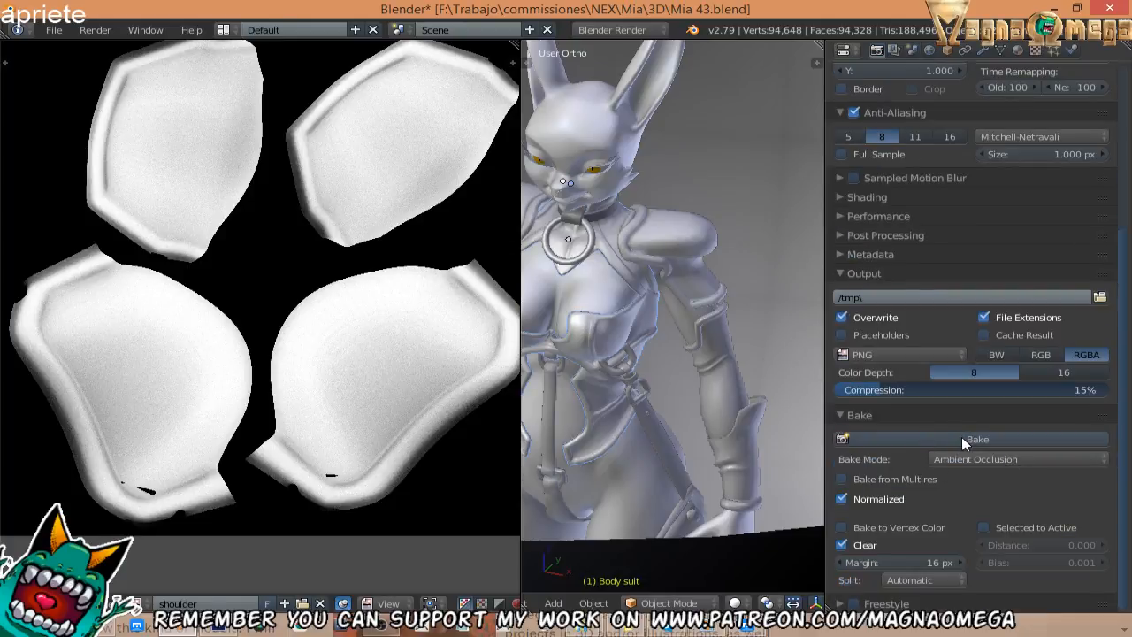
{"action": "left_click", "coordinate": [961, 440]}
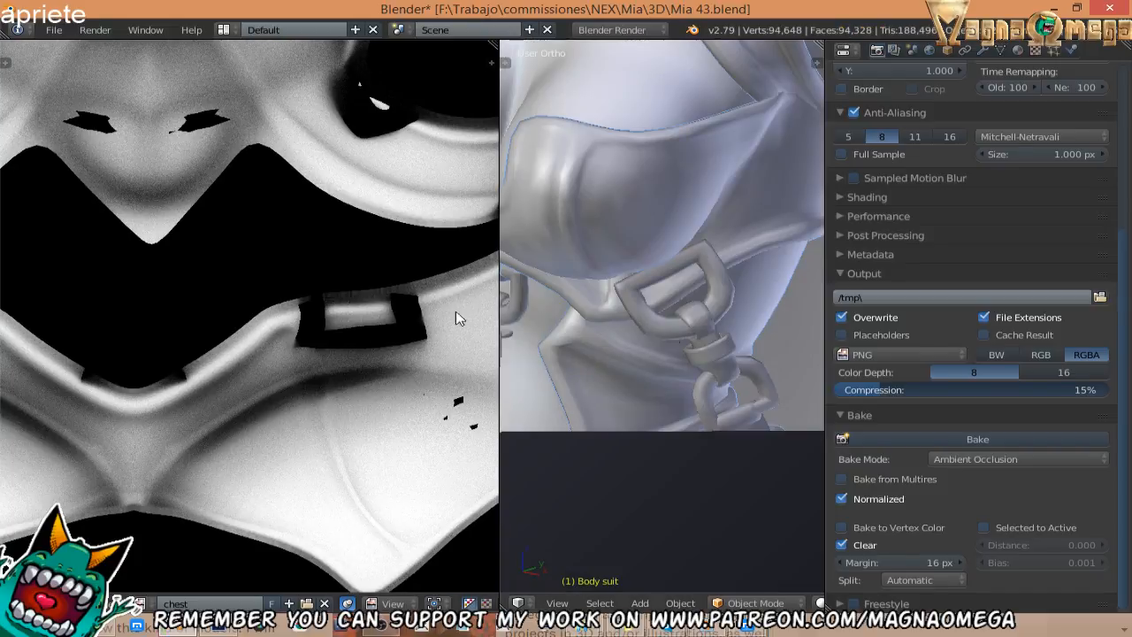
Examine the baked chest map for black areas and compare them with the buckles and front plates of the body suit.
{"action": "scroll", "coordinate": [331, 297], "scroll_direction": "up", "scroll_amount": 4}
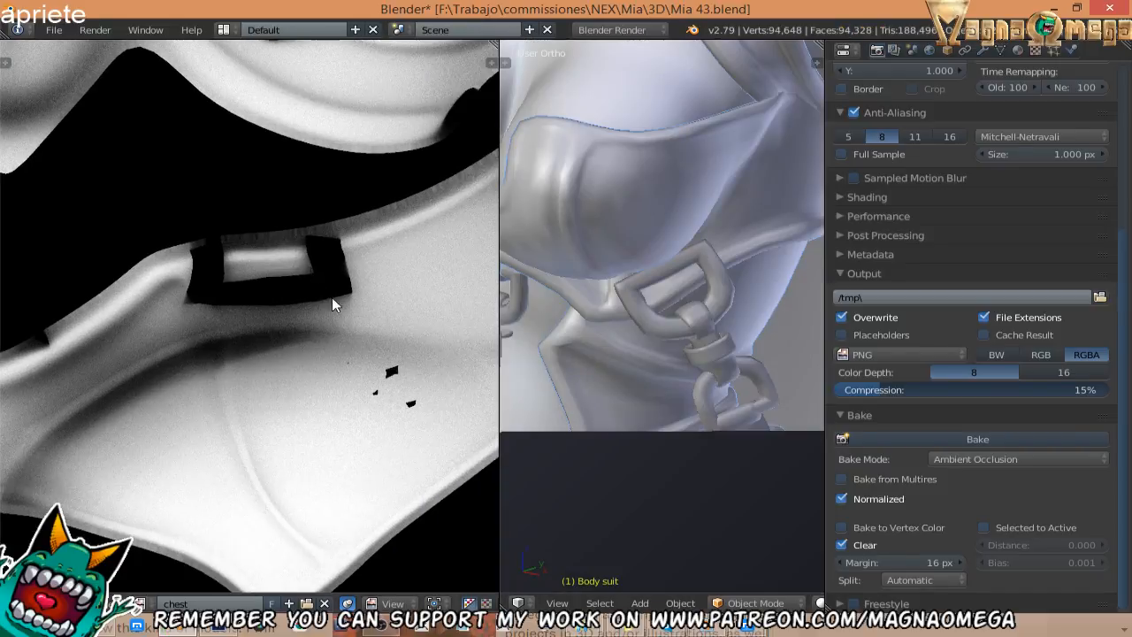
{"action": "middle_click_drag", "start_coordinate": [714, 340], "coordinate": [800, 367]}
{"action": "middle_click_drag", "start_coordinate": [542, 371], "coordinate": [654, 330]}
{"action": "scroll", "coordinate": [200, 323], "scroll_direction": "down", "scroll_amount": 5}
{"action": "middle_click_drag", "start_coordinate": [53, 322], "coordinate": [243, 257]}
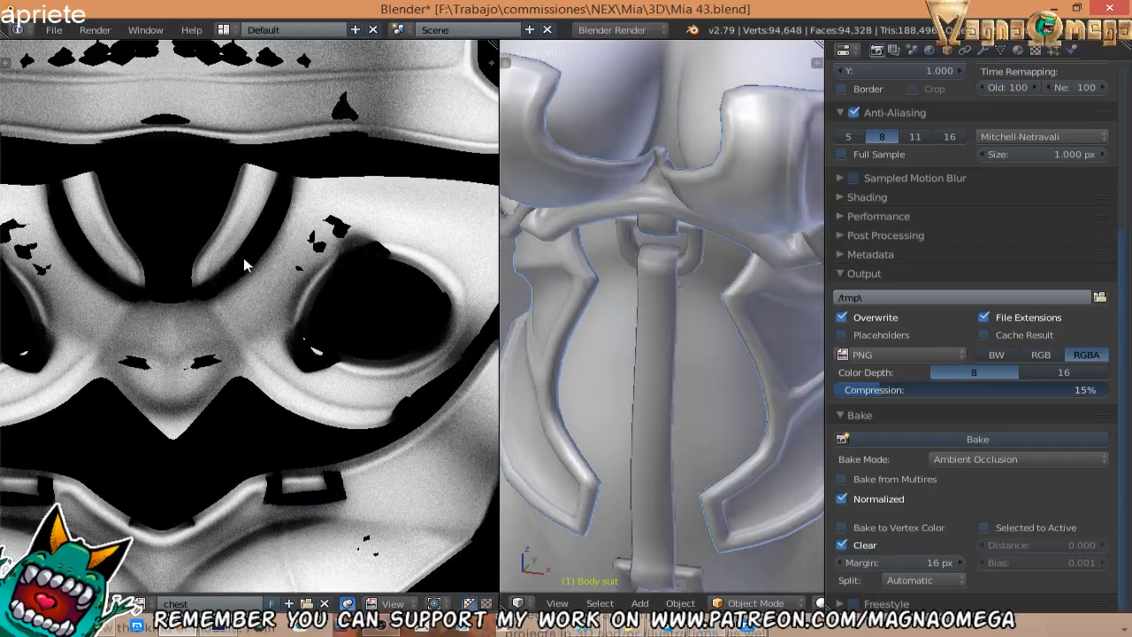
{"action": "scroll", "coordinate": [230, 265], "scroll_direction": "down", "scroll_amount": 2}
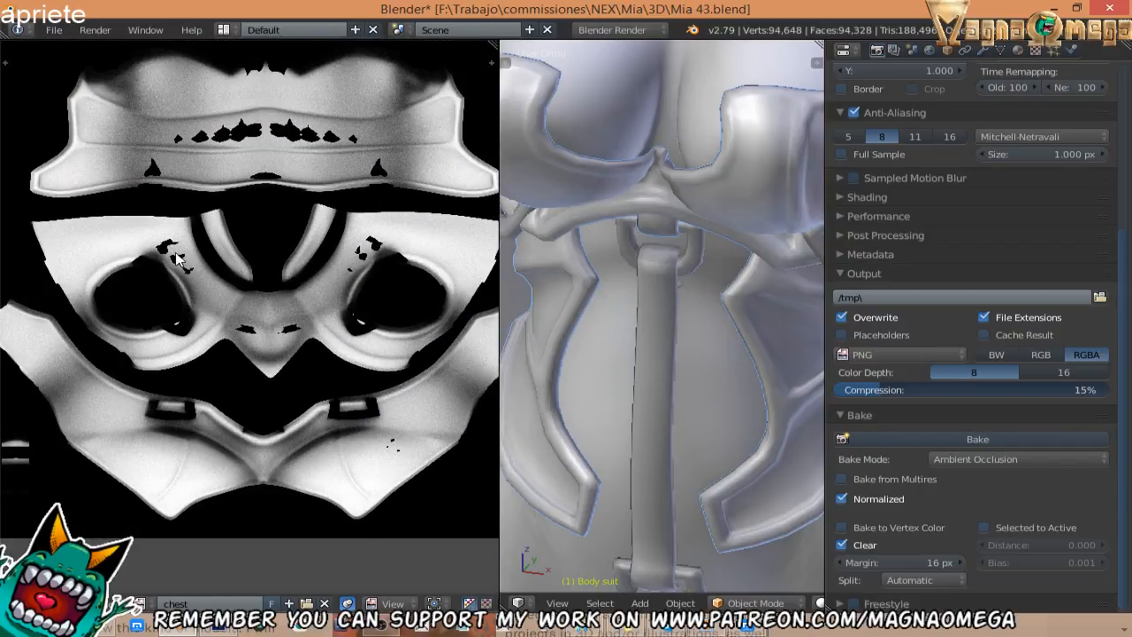
{"action": "scroll", "coordinate": [177, 256], "scroll_direction": "up", "scroll_amount": 3}
{"action": "scroll", "coordinate": [695, 238], "scroll_direction": "down", "scroll_amount": 4}
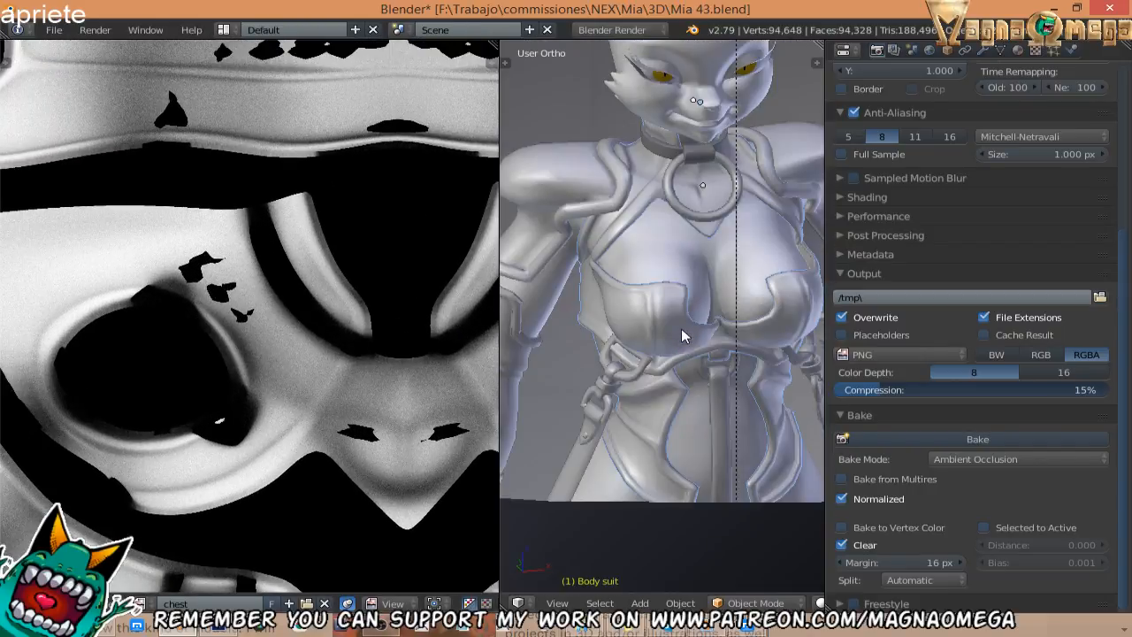
Switch the model view to textured shading and compare the chest armour with the black spots on the baked map.
{"action": "key", "text": "shift+z"}
{"action": "scroll", "coordinate": [636, 266], "scroll_direction": "up", "scroll_amount": 2}
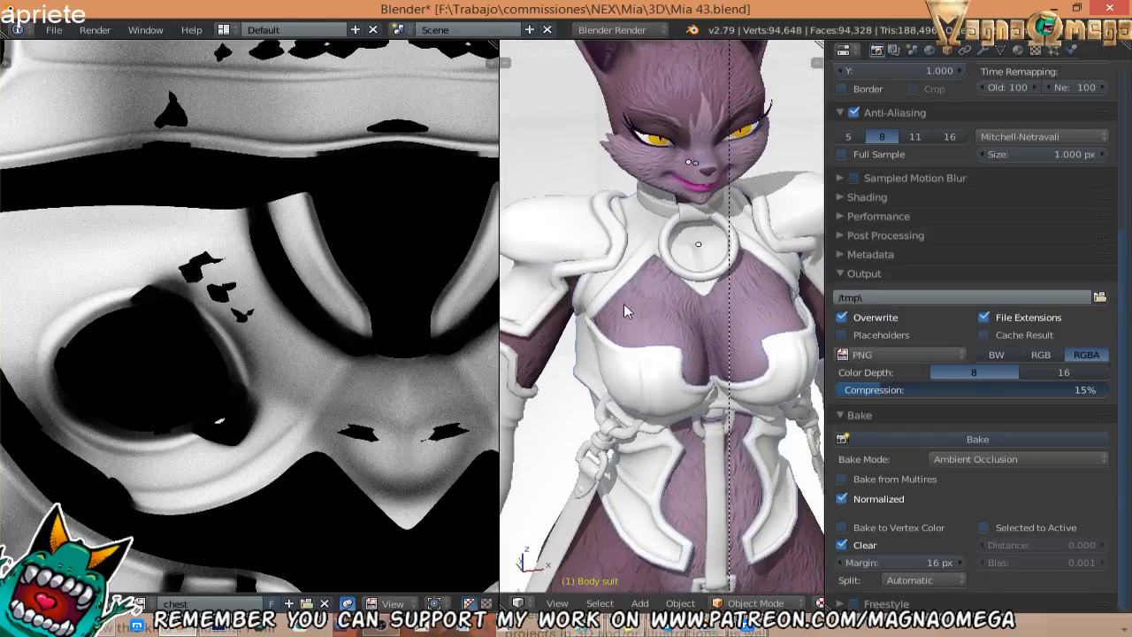
{"action": "scroll", "coordinate": [624, 254], "scroll_direction": "up", "scroll_amount": 1}
{"action": "middle_click_drag", "start_coordinate": [94, 166], "coordinate": [106, 308]}
{"action": "scroll", "coordinate": [106, 308], "scroll_direction": "down", "scroll_amount": 2}
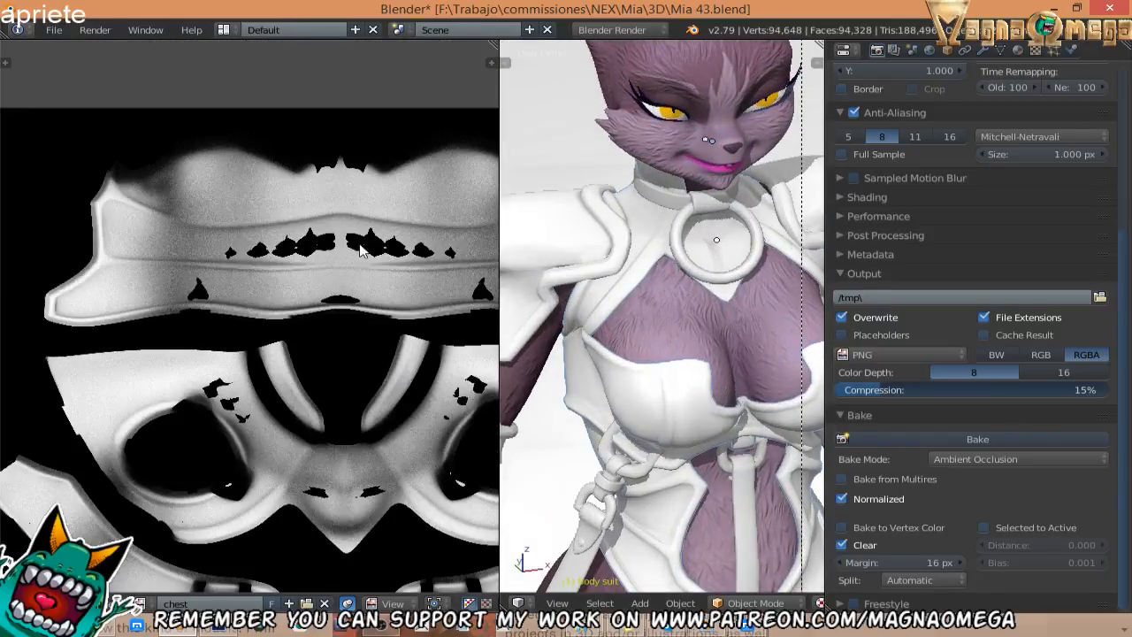
{"action": "middle_click_drag", "start_coordinate": [628, 287], "coordinate": [558, 291]}
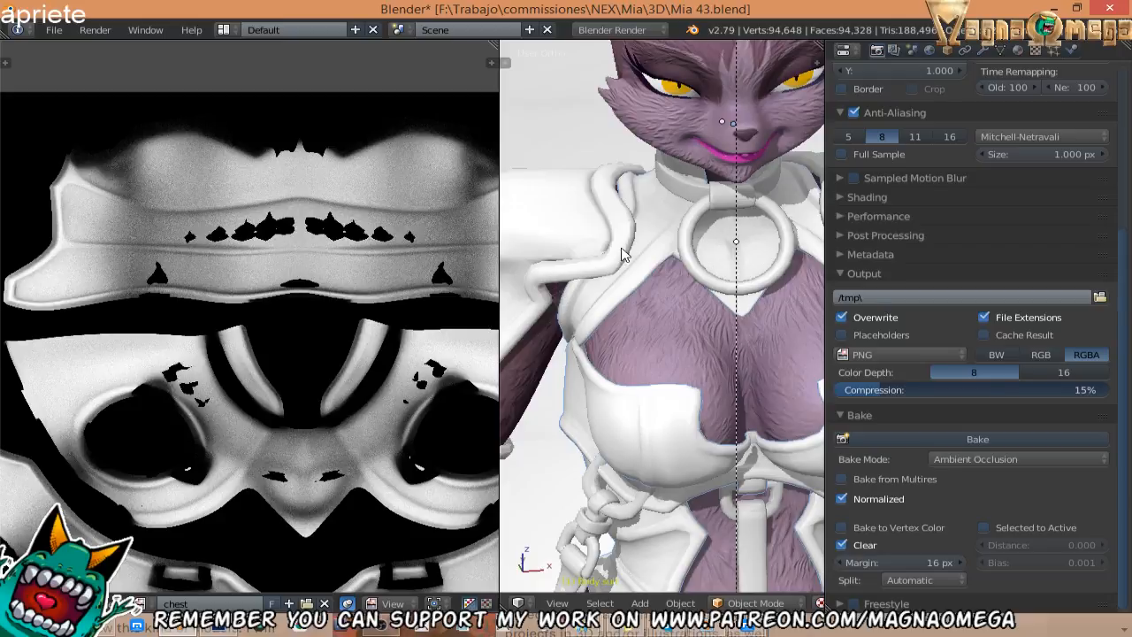
{"action": "scroll", "coordinate": [590, 249], "scroll_direction": "down", "scroll_amount": 2}
{"action": "middle_click_drag", "start_coordinate": [607, 251], "coordinate": [570, 255]}
Move the shoulder armour to the first layer of the second layer row.
{"action": "right_click", "coordinate": [577, 285]}
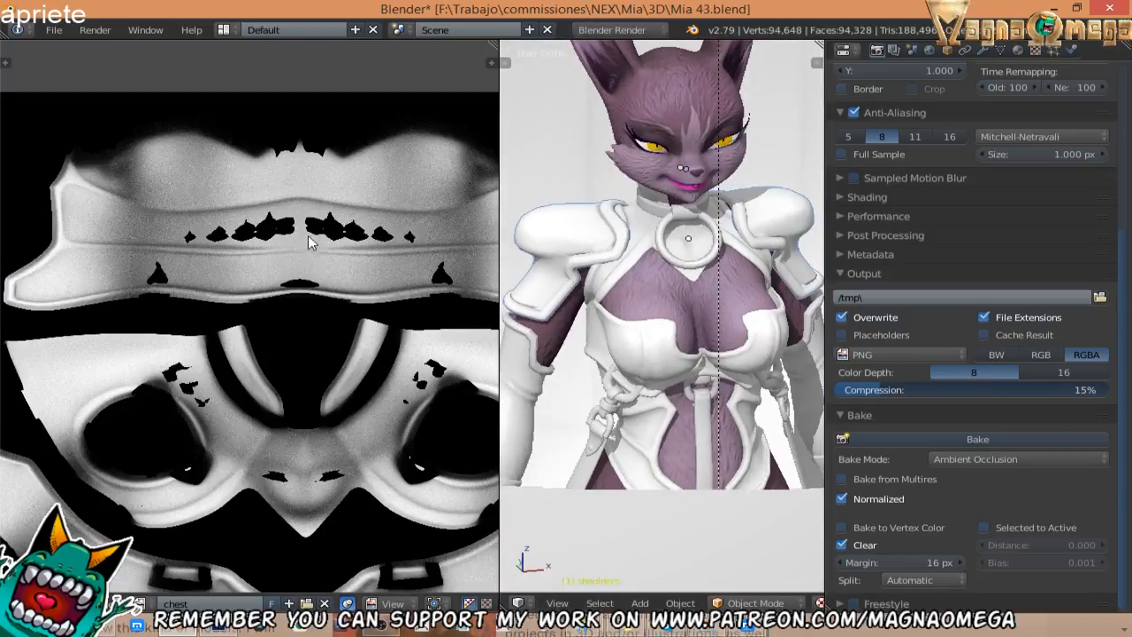
{"action": "middle_click_drag", "start_coordinate": [306, 239], "coordinate": [278, 205]}
{"action": "scroll", "coordinate": [226, 252], "scroll_direction": "down", "scroll_amount": 1}
{"action": "middle_click_drag", "start_coordinate": [619, 349], "coordinate": [560, 282]}
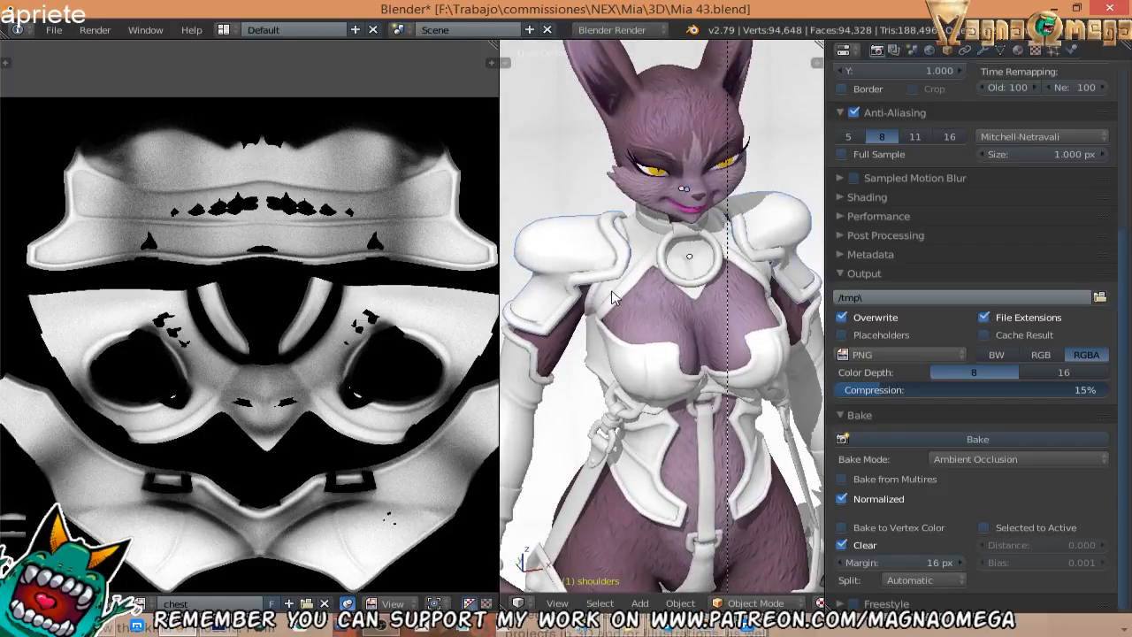
{"action": "key", "text": "m"}
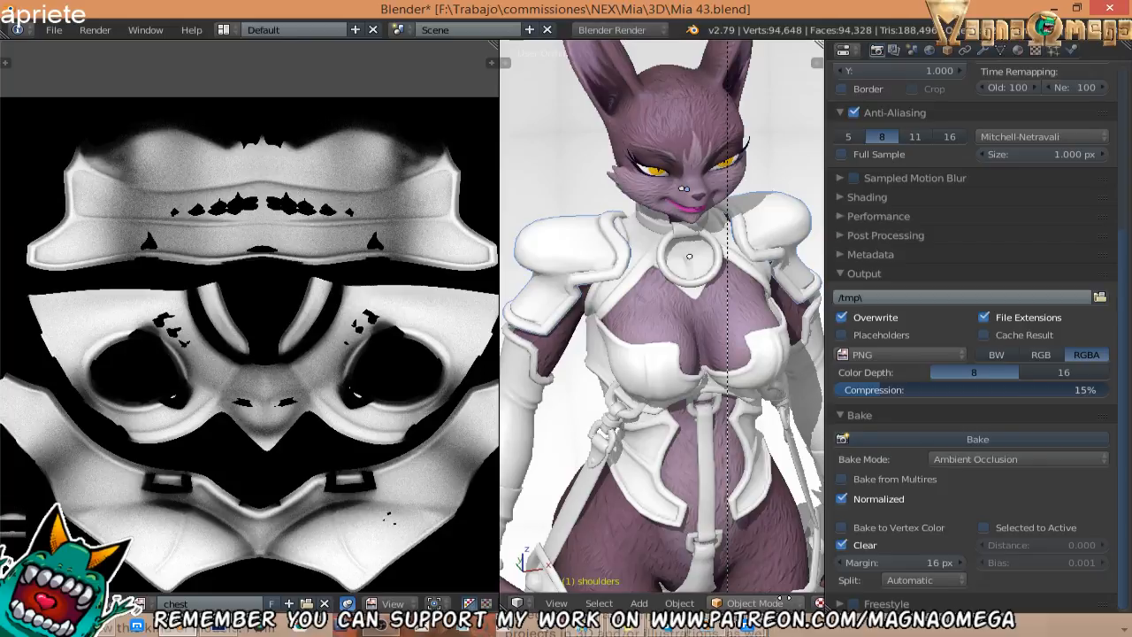
{"action": "middle_click_drag", "start_coordinate": [785, 599], "coordinate": [495, 602]}
{"action": "key", "text": "m"}
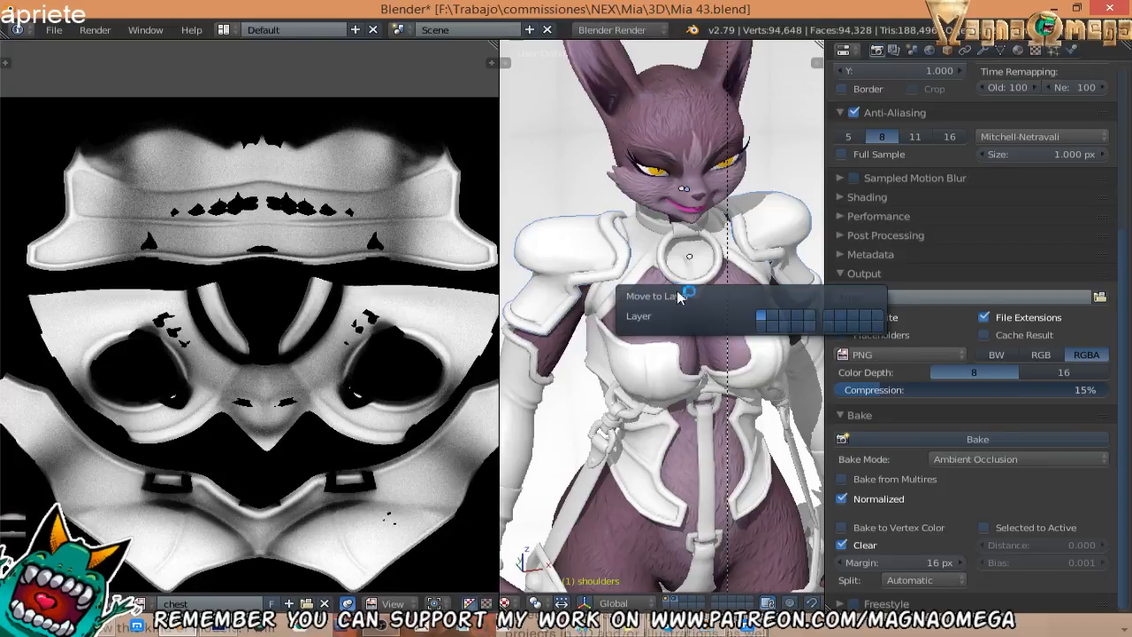
{"action": "left_click", "coordinate": [763, 329]}
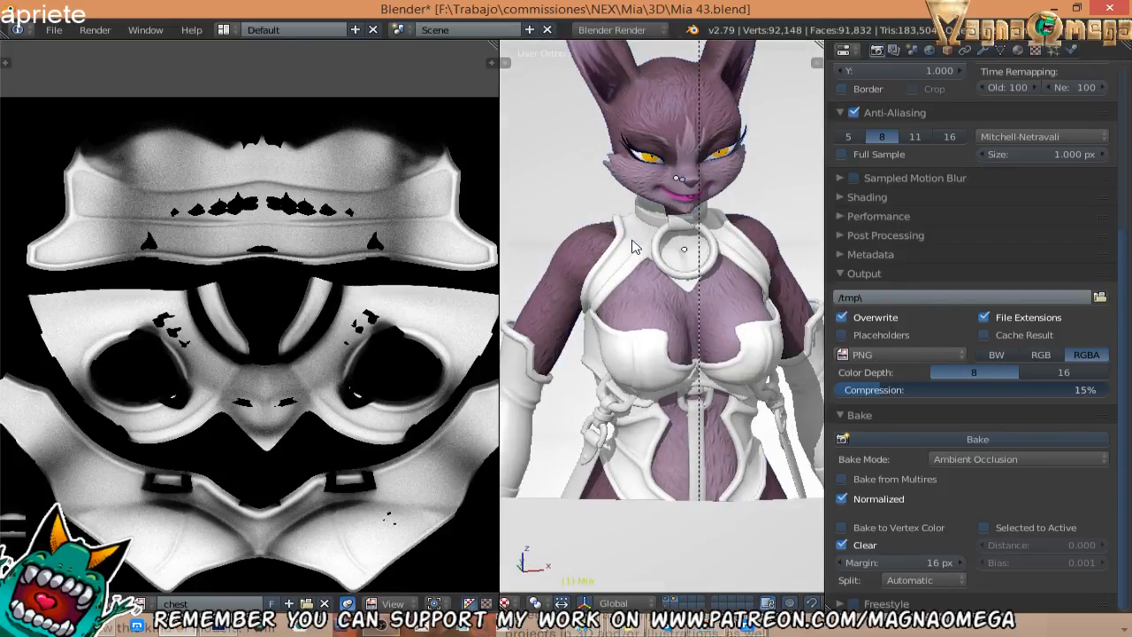
Select the body suit again and rebake its ambient occlusion without the shoulder armour.
{"action": "middle_click_drag", "start_coordinate": [631, 239], "coordinate": [649, 233]}
{"action": "key", "text": "z"}
{"action": "key", "text": "z"}
{"action": "right_click", "coordinate": [645, 207]}
{"action": "key", "text": "z"}
{"action": "key", "text": "z"}
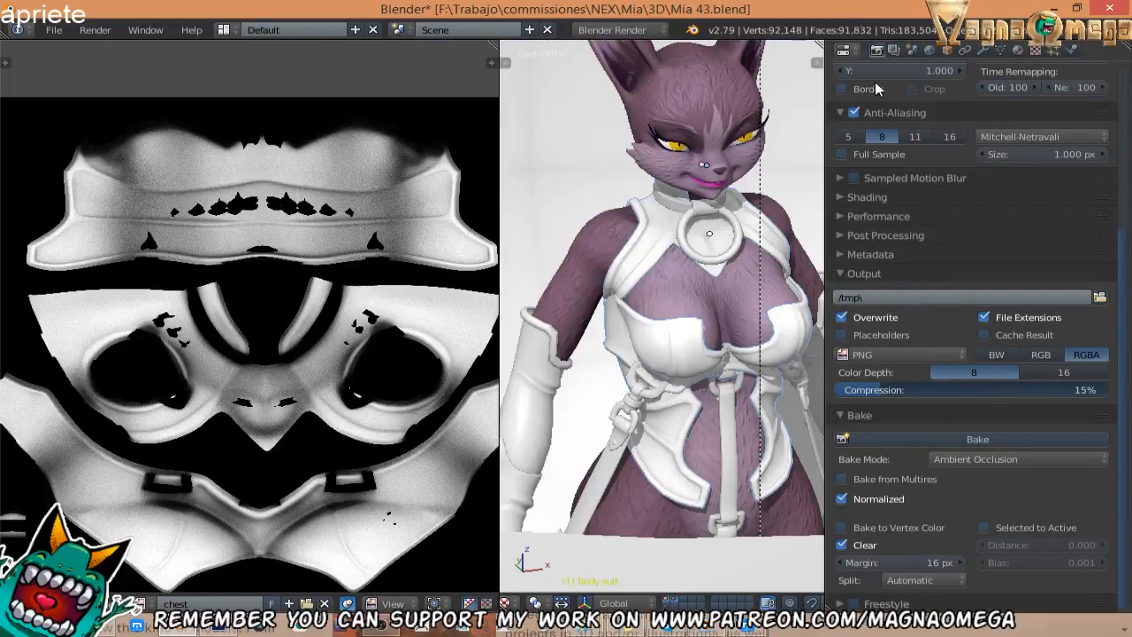
{"action": "left_click", "coordinate": [974, 439]}
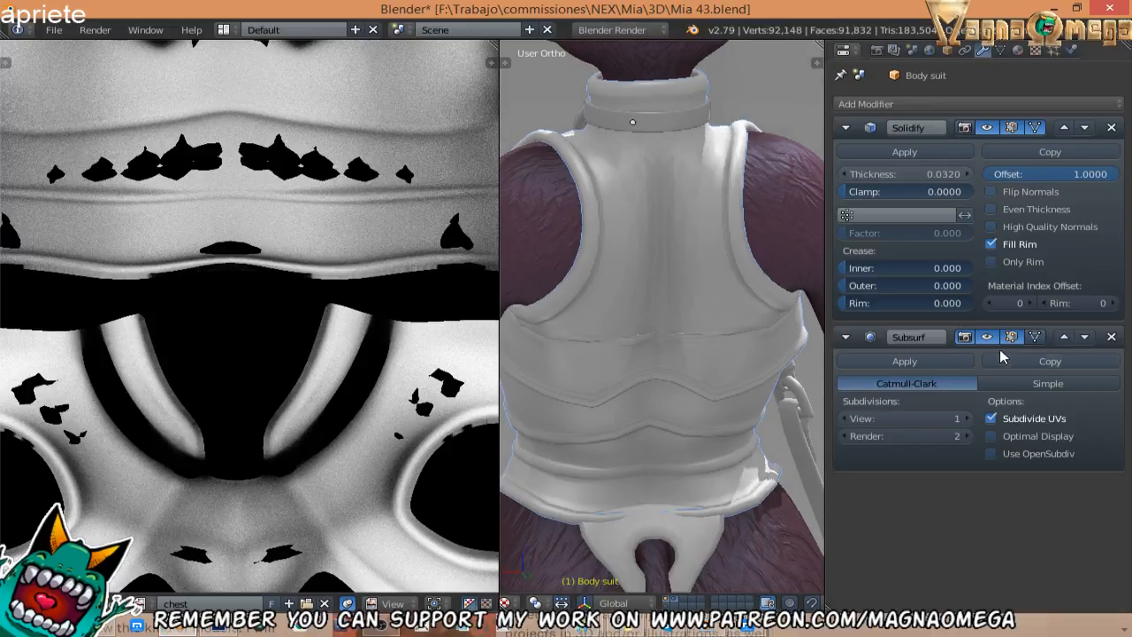
Set the view subdivisions of the body suit's Subsurf modifier to 2.
{"action": "left_click", "coordinate": [964, 421]}
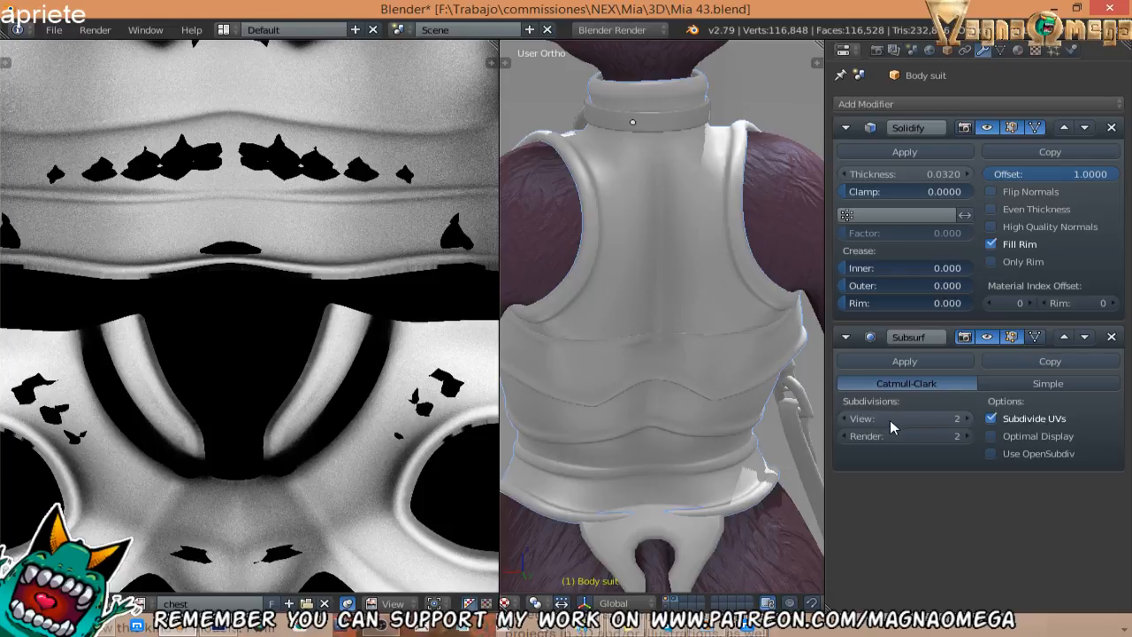
Set the view subdivisions of the body suit's Subsurf modifier to 1 and compare the suit with its baked map.
{"action": "left_click", "coordinate": [844, 420]}
{"action": "middle_click_drag", "start_coordinate": [603, 354], "coordinate": [781, 334]}
{"action": "scroll", "coordinate": [780, 340], "scroll_direction": "down", "scroll_amount": 2}
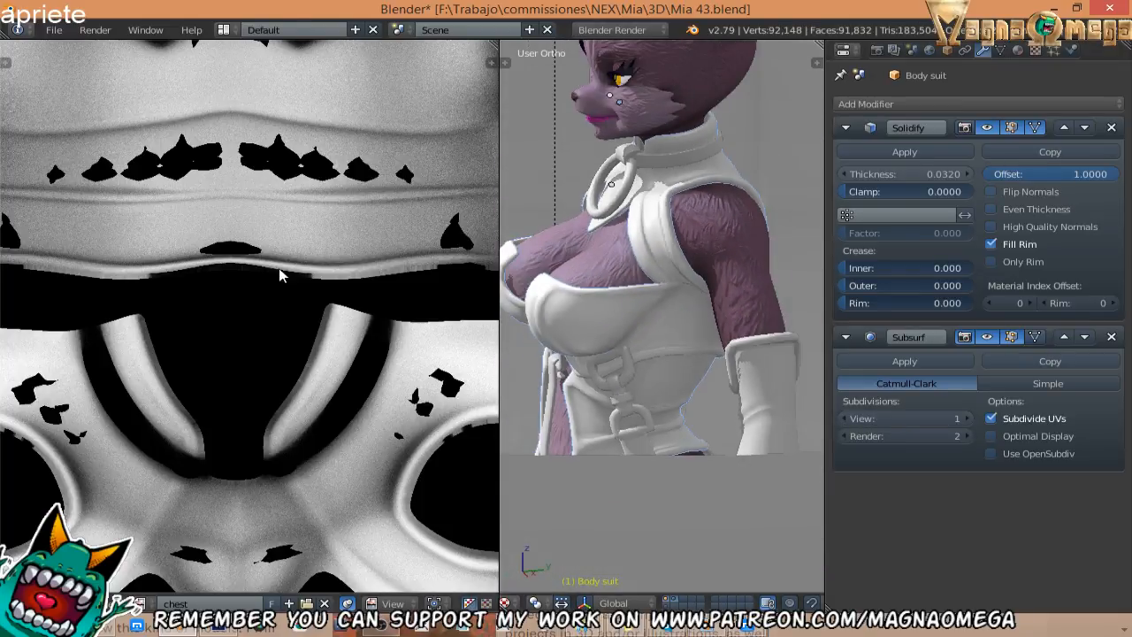
{"action": "scroll", "coordinate": [277, 265], "scroll_direction": "down", "scroll_amount": 3}
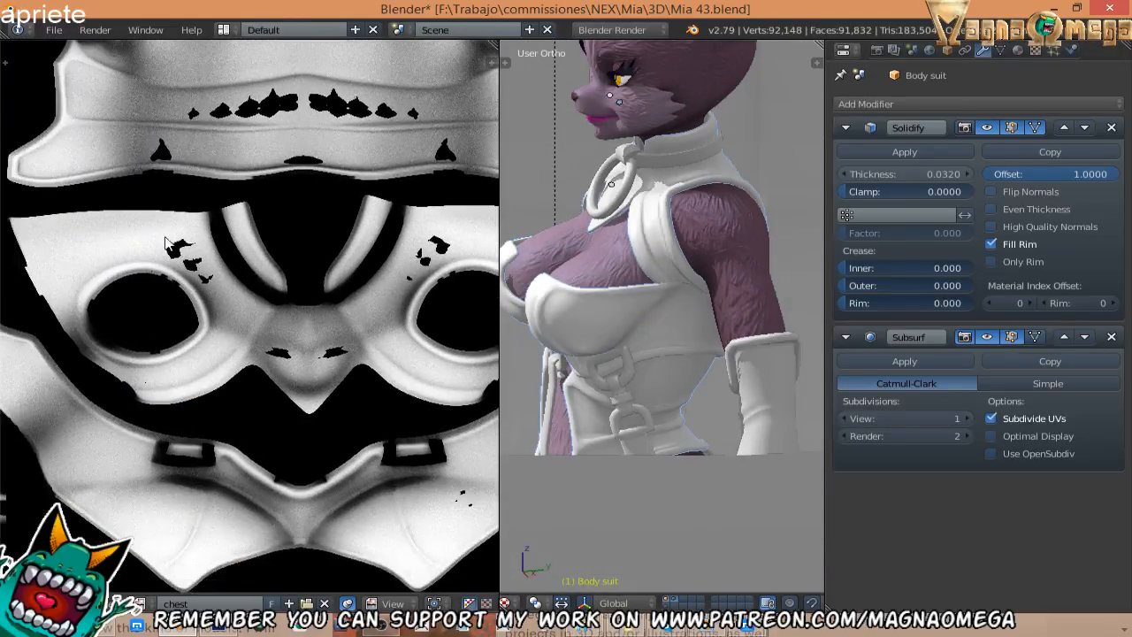
{"action": "middle_click_drag", "start_coordinate": [364, 205], "coordinate": [362, 270]}
{"action": "middle_click_drag", "start_coordinate": [669, 267], "coordinate": [705, 286]}
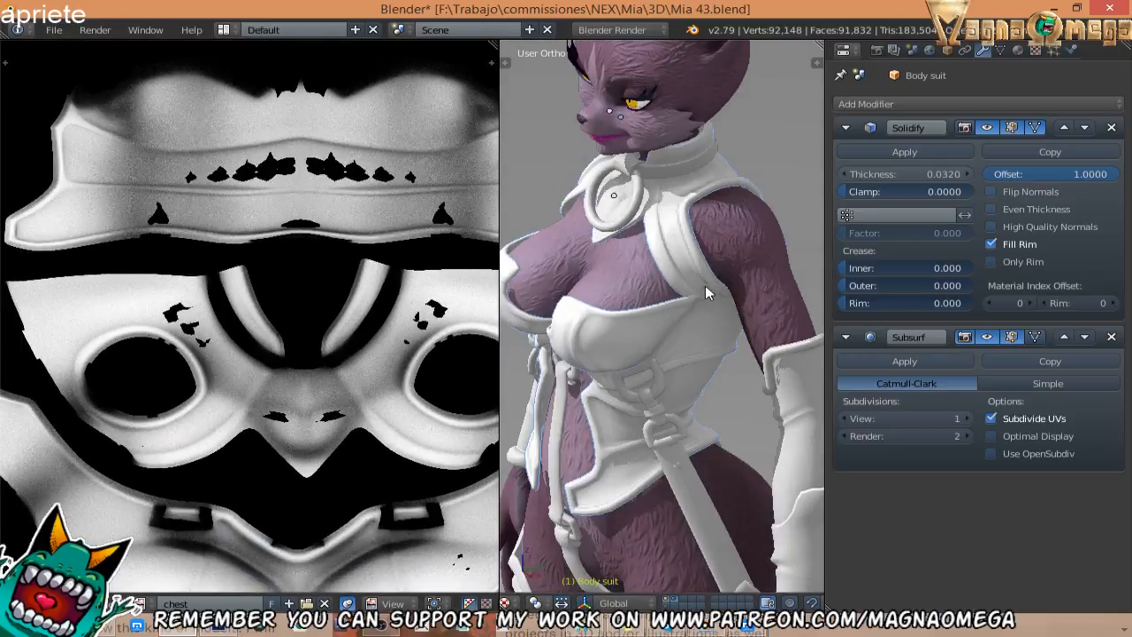
Show the shoulder armour's layer together with the current one, select the shoulders, and inspect the black spots on the chest map.
{"action": "left_click", "coordinate": [666, 606], "text": "shift"}
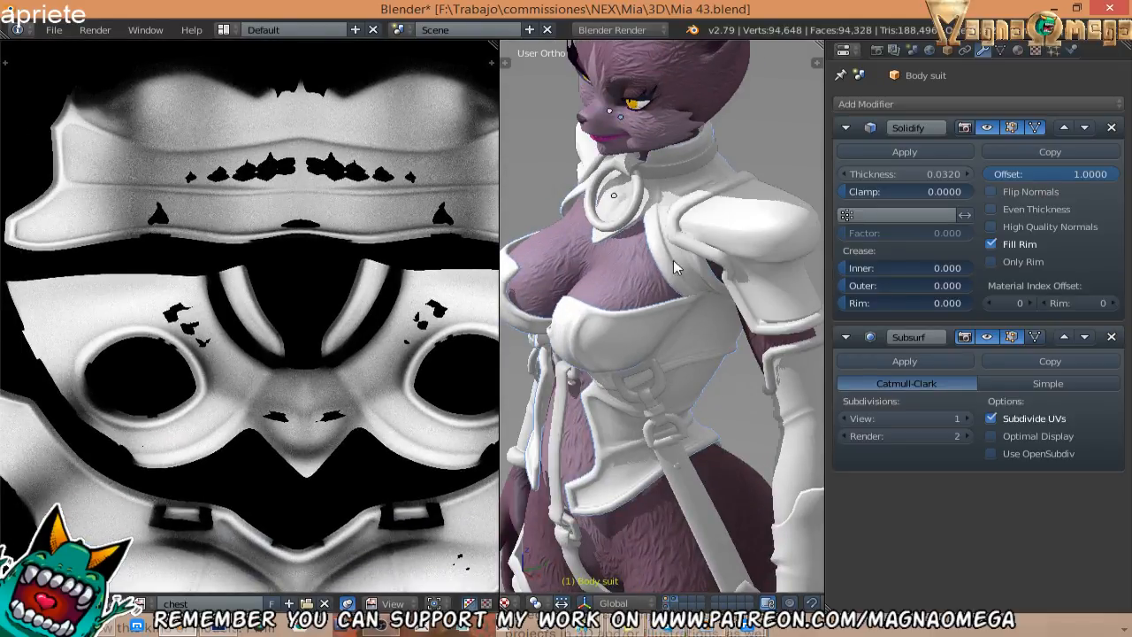
{"action": "right_click", "coordinate": [720, 227]}
{"action": "mouse_move", "coordinate": [718, 228]}
{"action": "middle_mouse_down"}
{"action": "mouse_move", "coordinate": [668, 266]}
{"action": "mouse_move", "coordinate": [734, 219]}
{"action": "middle_mouse_up"}
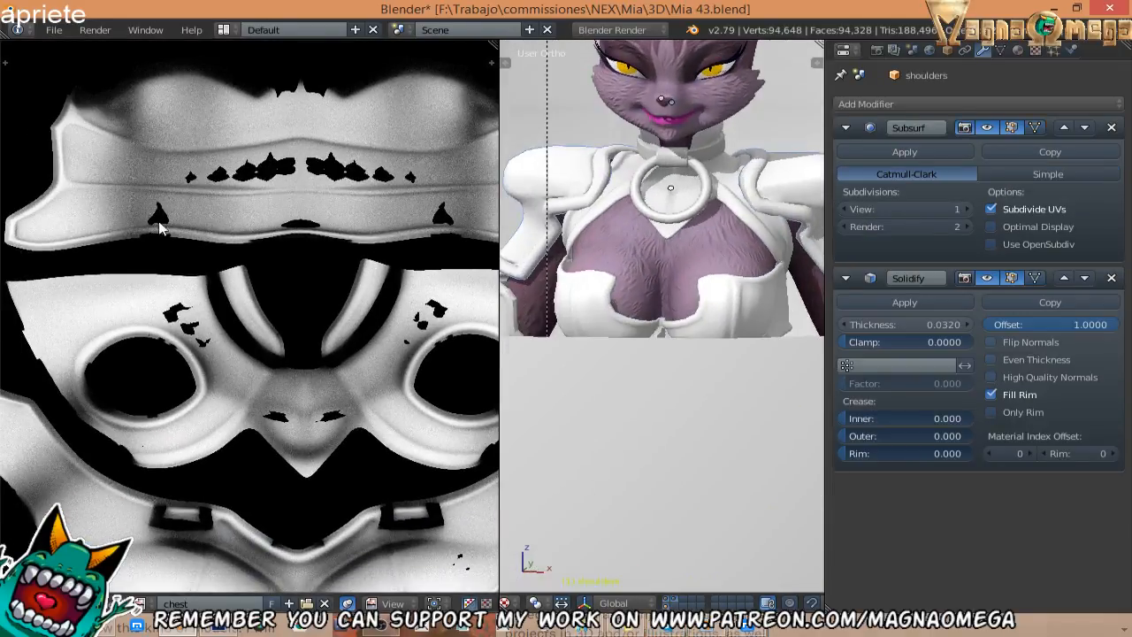
{"action": "middle_click_drag", "start_coordinate": [162, 225], "coordinate": [90, 159]}
{"action": "scroll", "coordinate": [316, 245], "scroll_direction": "up", "scroll_amount": 1}
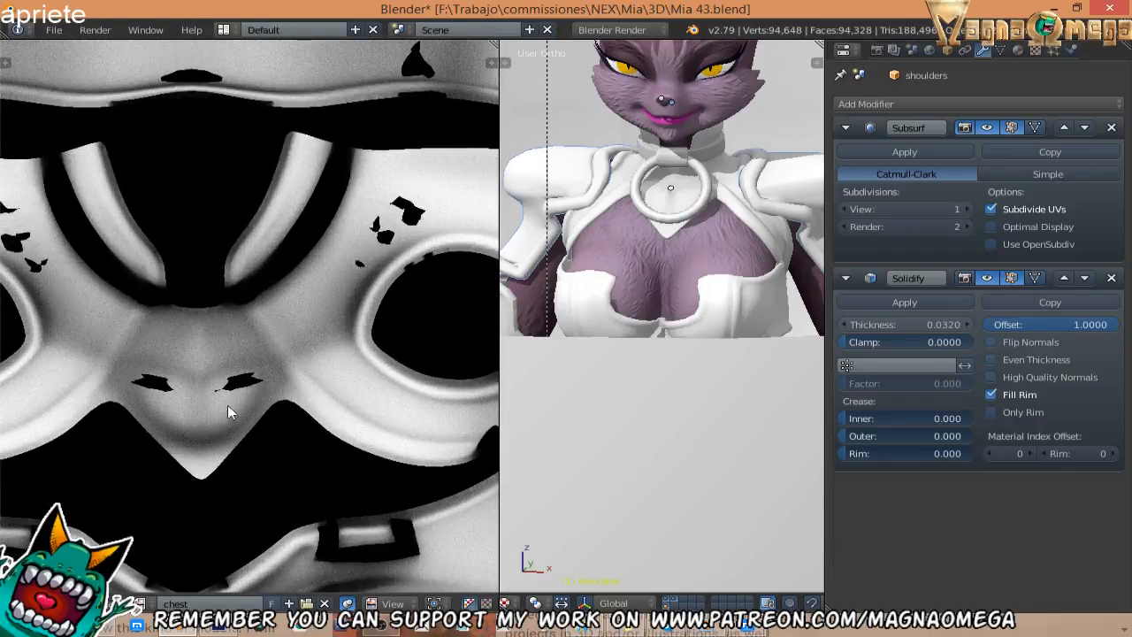
{"action": "scroll", "coordinate": [265, 286], "scroll_direction": "down", "scroll_amount": 2}
{"action": "scroll", "coordinate": [268, 278], "scroll_direction": "down", "scroll_amount": 1}
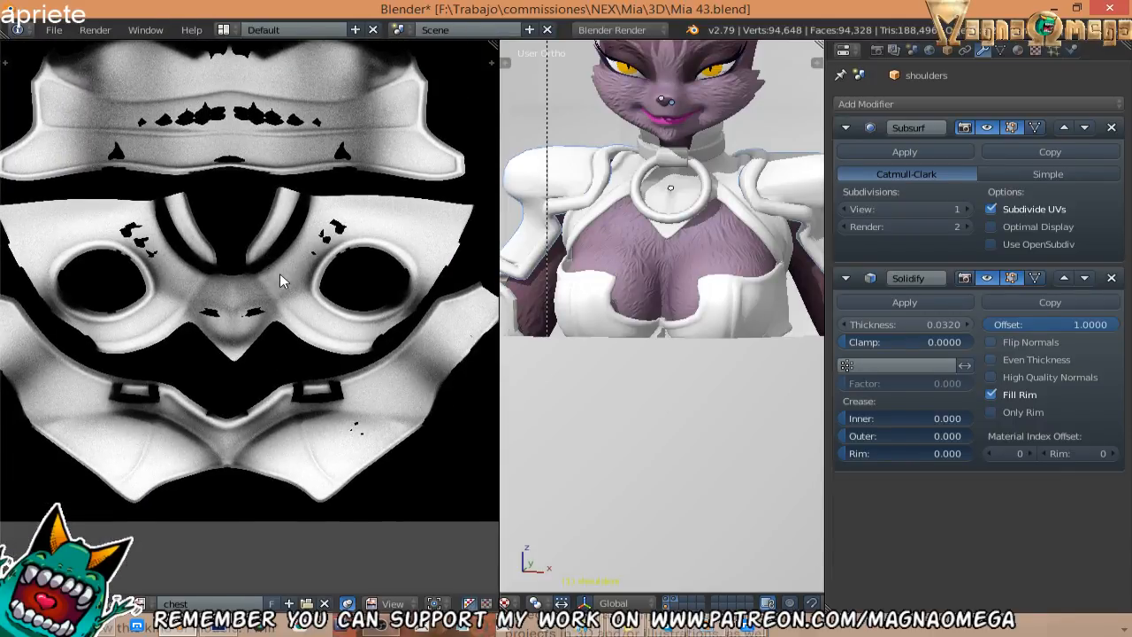
Save the baked chest map as chestAO.png in the Texture folder.
{"action": "key", "text": "F3"}
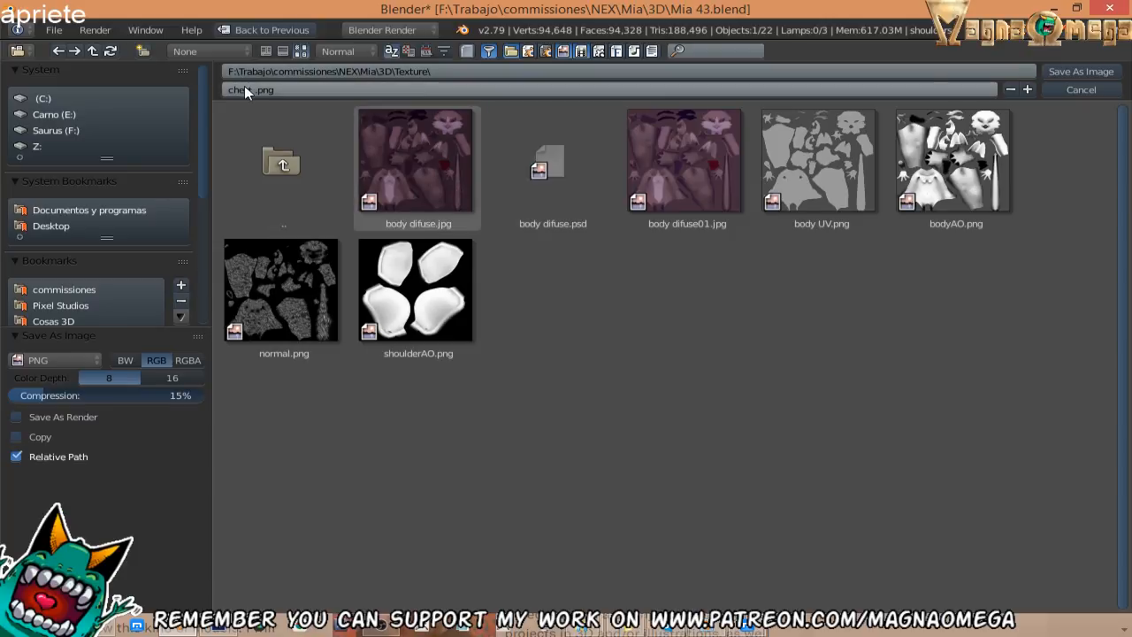
{"action": "left_click", "coordinate": [254, 90]}
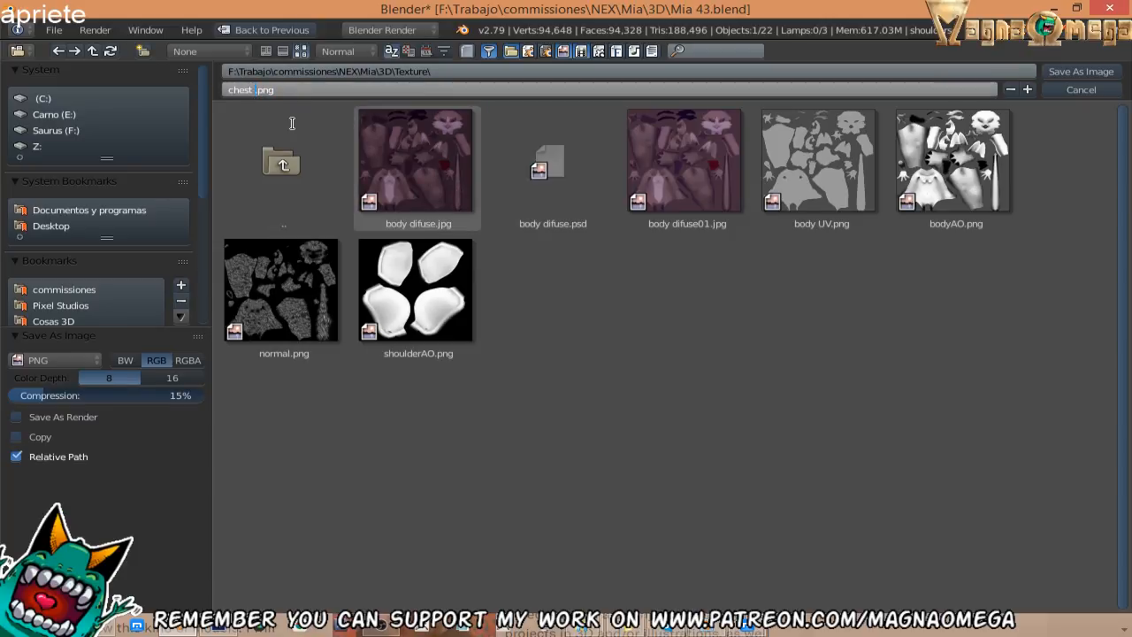
{"action": "key", "text": "BackSpace"}
{"action": "type", "text": "AO"}
{"action": "left_click", "coordinate": [1067, 74]}
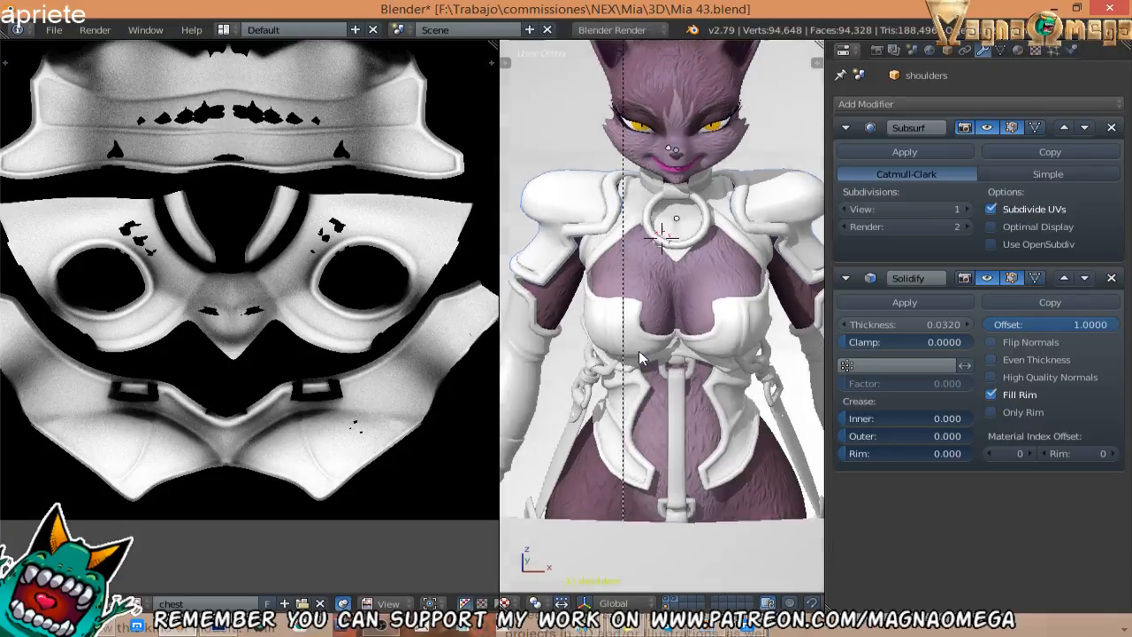
Select the arm armour and bake its ambient occlusion.
{"action": "middle_click_drag", "start_coordinate": [638, 351], "coordinate": [647, 361]}
{"action": "middle_click_drag", "start_coordinate": [519, 283], "coordinate": [545, 300]}
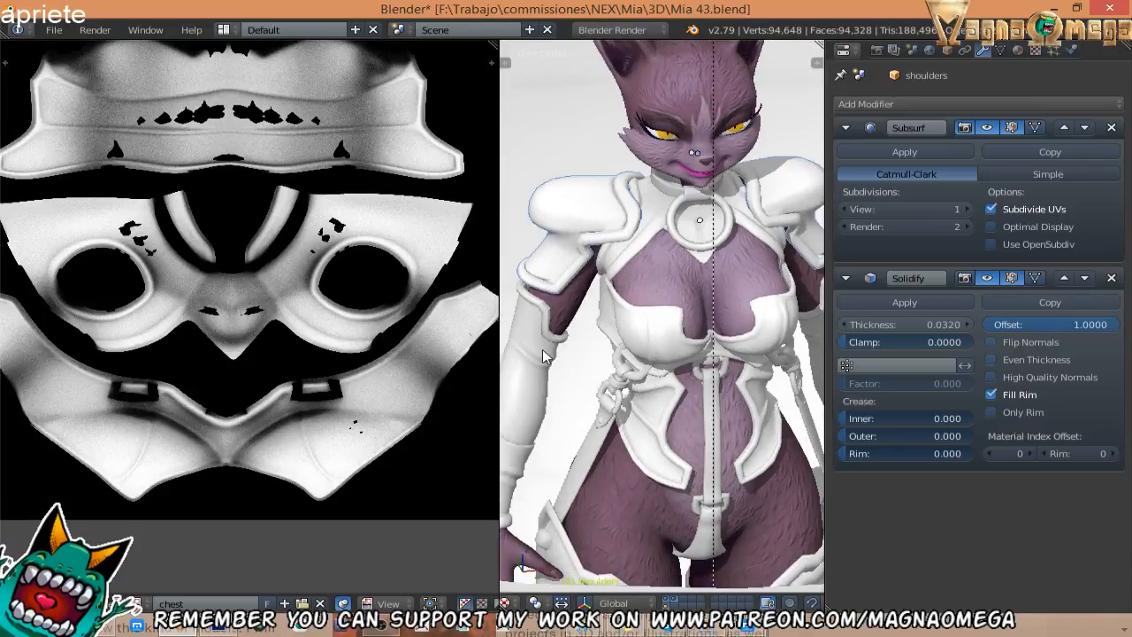
{"action": "right_click", "coordinate": [542, 349]}
{"action": "middle_click_drag", "start_coordinate": [542, 349], "coordinate": [592, 291], "text": "shift"}
{"action": "left_click", "coordinate": [874, 51]}
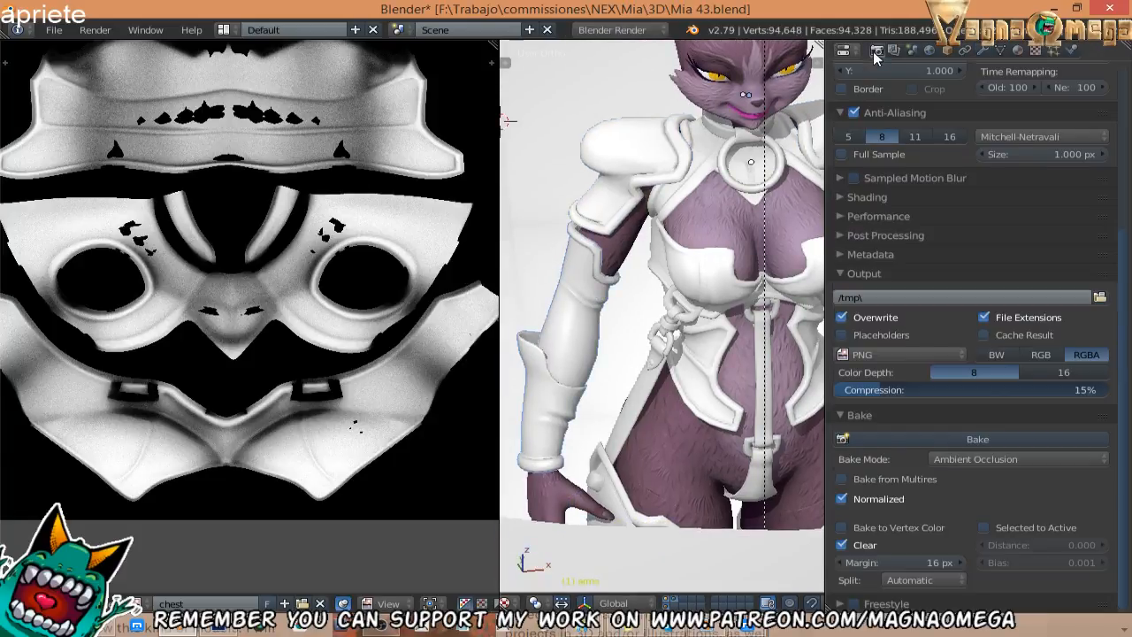
{"action": "left_click", "coordinate": [937, 440]}
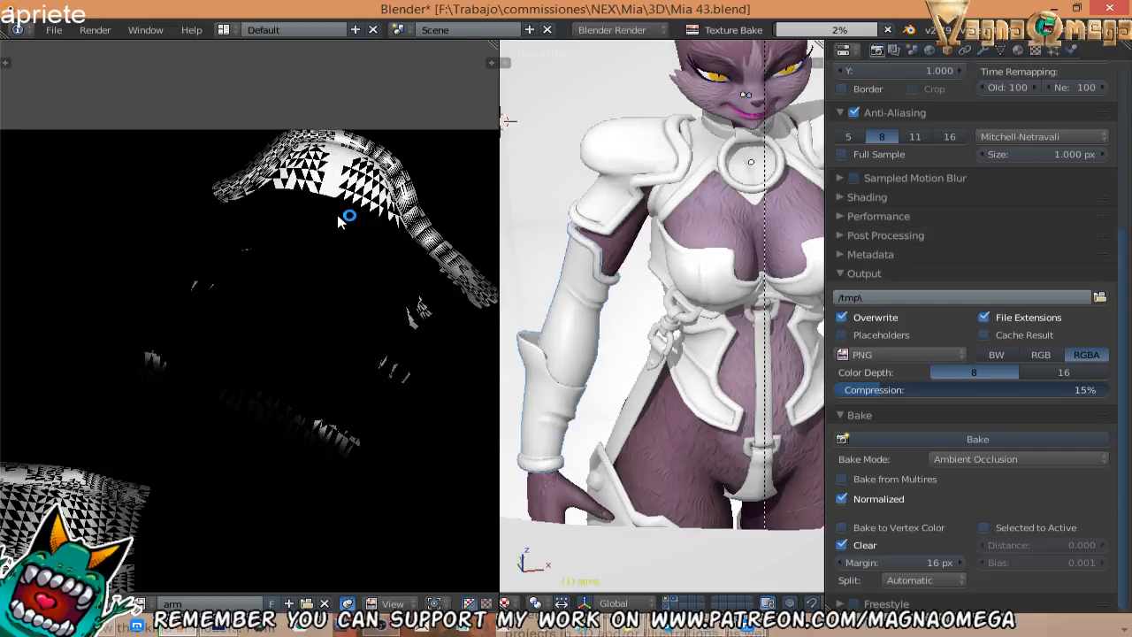
Move all UV islands of the arm armour slightly down and to the right in Edit Mode, and rebake the ambient occlusion.
{"action": "key", "text": "Tab"}
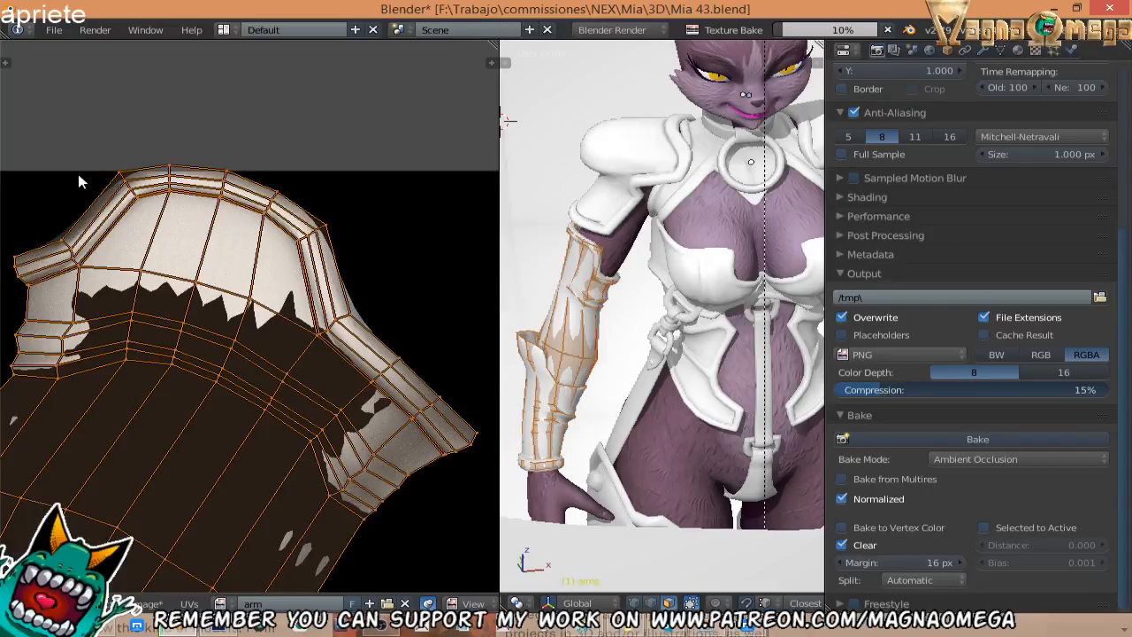
{"action": "scroll", "coordinate": [79, 181], "scroll_direction": "down", "scroll_amount": 3}
{"action": "middle_click_drag", "start_coordinate": [133, 182], "coordinate": [386, 146]}
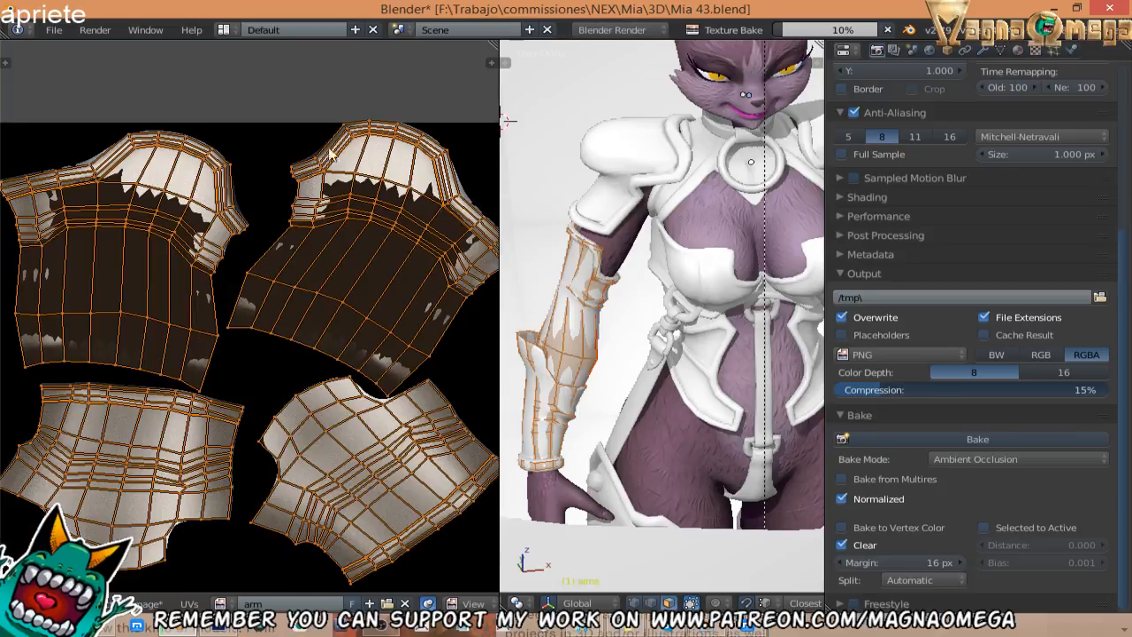
{"action": "scroll", "coordinate": [386, 155], "scroll_direction": "up", "scroll_amount": 1}
{"action": "scroll", "coordinate": [385, 217], "scroll_direction": "down", "scroll_amount": 2}
{"action": "middle_click_drag", "start_coordinate": [386, 221], "coordinate": [386, 219]}
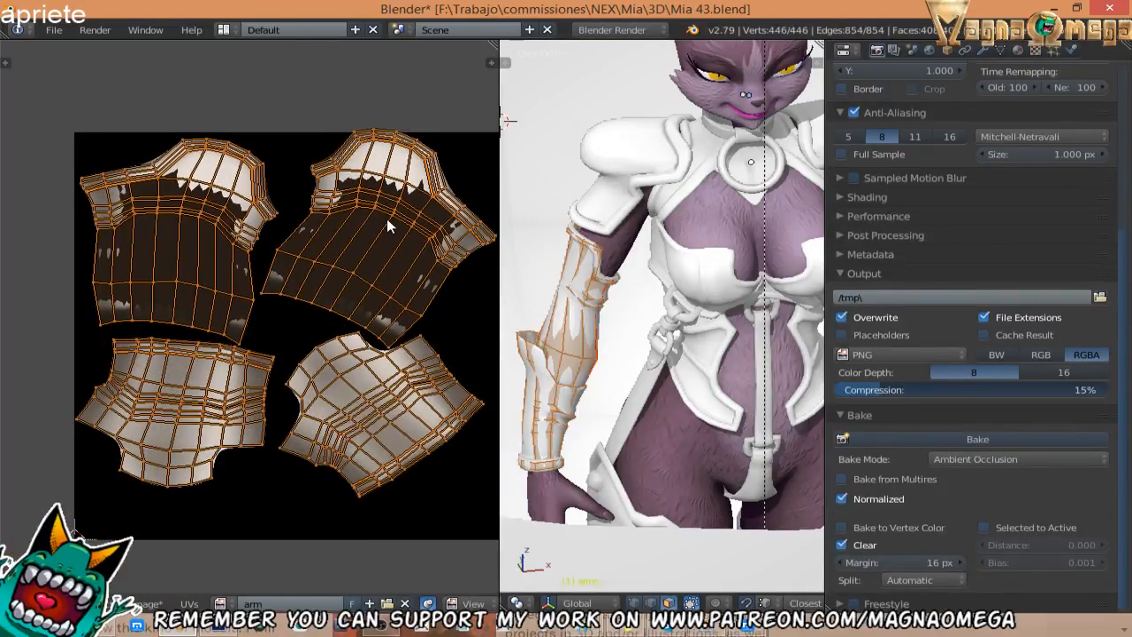
{"action": "key", "text": "g"}
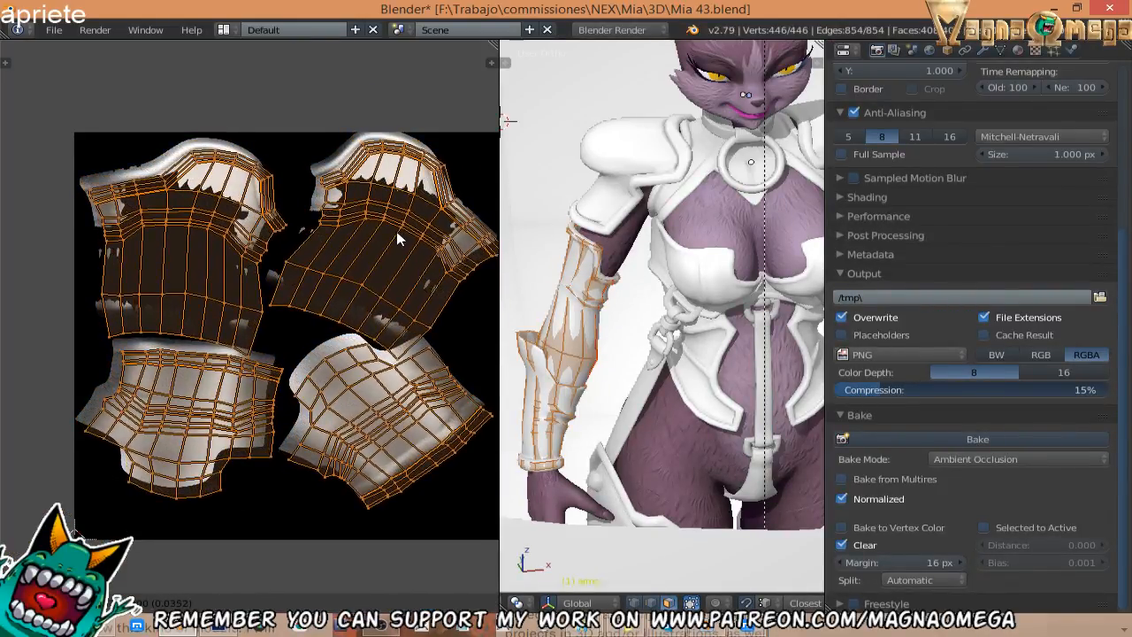
{"action": "left_click", "coordinate": [397, 232]}
{"action": "middle_click_drag", "start_coordinate": [397, 232], "coordinate": [371, 200]}
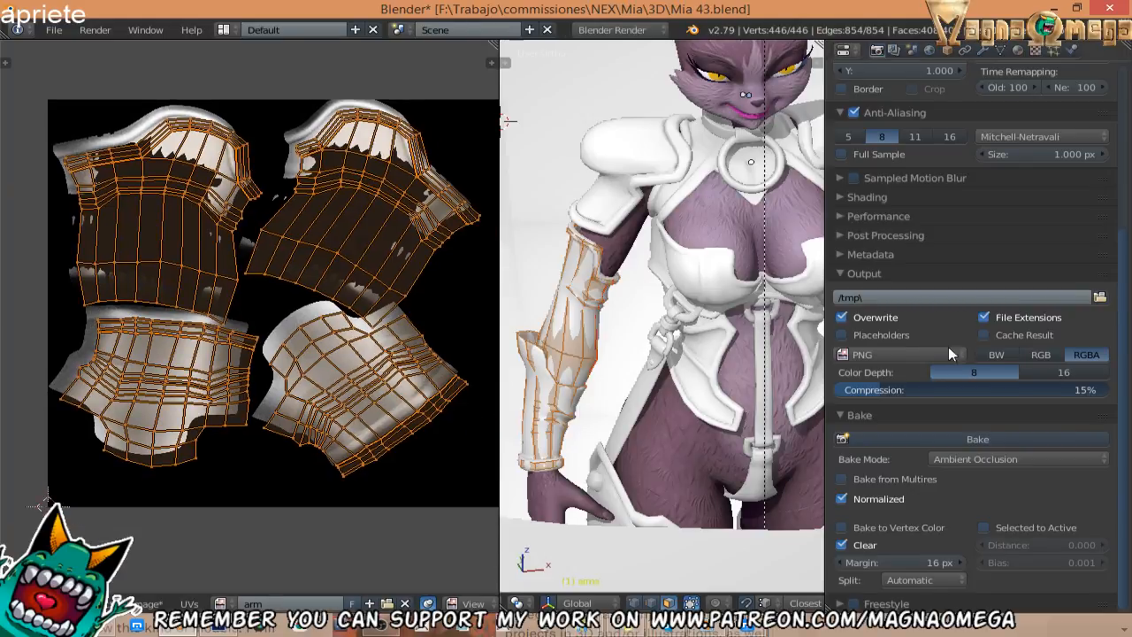
{"action": "left_click", "coordinate": [901, 437]}
Examine the rebaked arm map against its UV islands and inspect the forearm armour up close for the cause of the black areas.
{"action": "scroll", "coordinate": [375, 290], "scroll_direction": "up", "scroll_amount": 6}
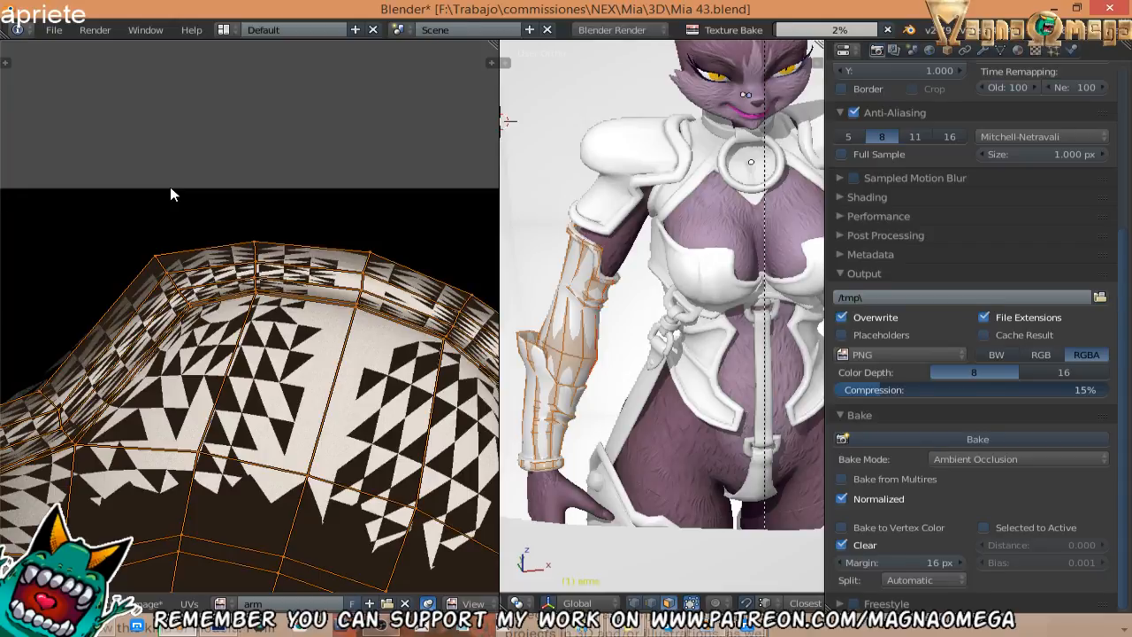
{"action": "key", "text": "Home"}
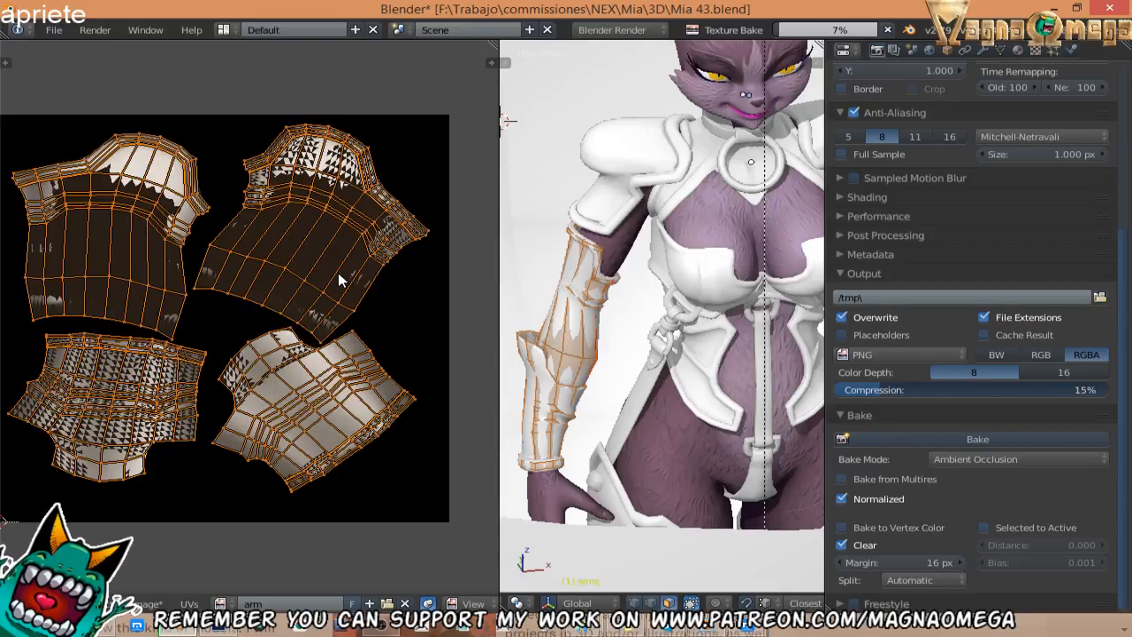
{"action": "middle_click_drag", "start_coordinate": [338, 272], "coordinate": [396, 261]}
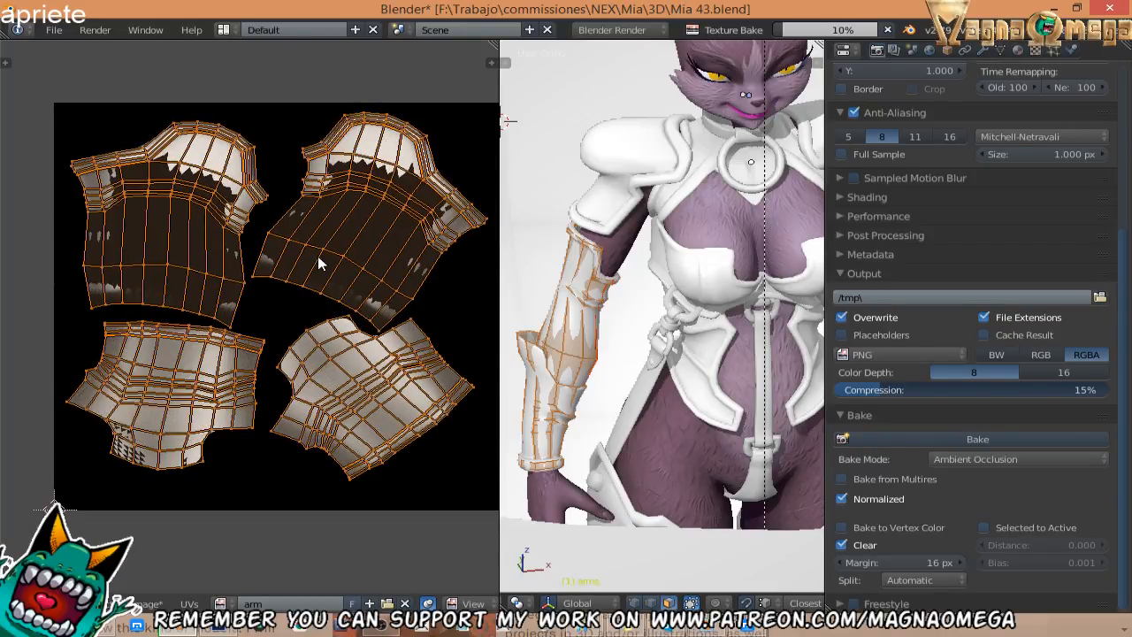
{"action": "middle_click_drag", "start_coordinate": [318, 295], "coordinate": [319, 256]}
{"action": "scroll", "coordinate": [329, 213], "scroll_direction": "up", "scroll_amount": 4}
{"action": "middle_click_drag", "start_coordinate": [32, 141], "coordinate": [310, 208]}
{"action": "middle_click_drag", "start_coordinate": [106, 207], "coordinate": [306, 159]}
{"action": "middle_click_drag", "start_coordinate": [615, 331], "coordinate": [680, 232]}
{"action": "scroll", "coordinate": [674, 257], "scroll_direction": "up", "scroll_amount": 2}
{"action": "middle_click_drag", "start_coordinate": [657, 287], "coordinate": [651, 397]}
{"action": "scroll", "coordinate": [597, 390], "scroll_direction": "up", "scroll_amount": 3}
{"action": "scroll", "coordinate": [323, 260], "scroll_direction": "down", "scroll_amount": 5}
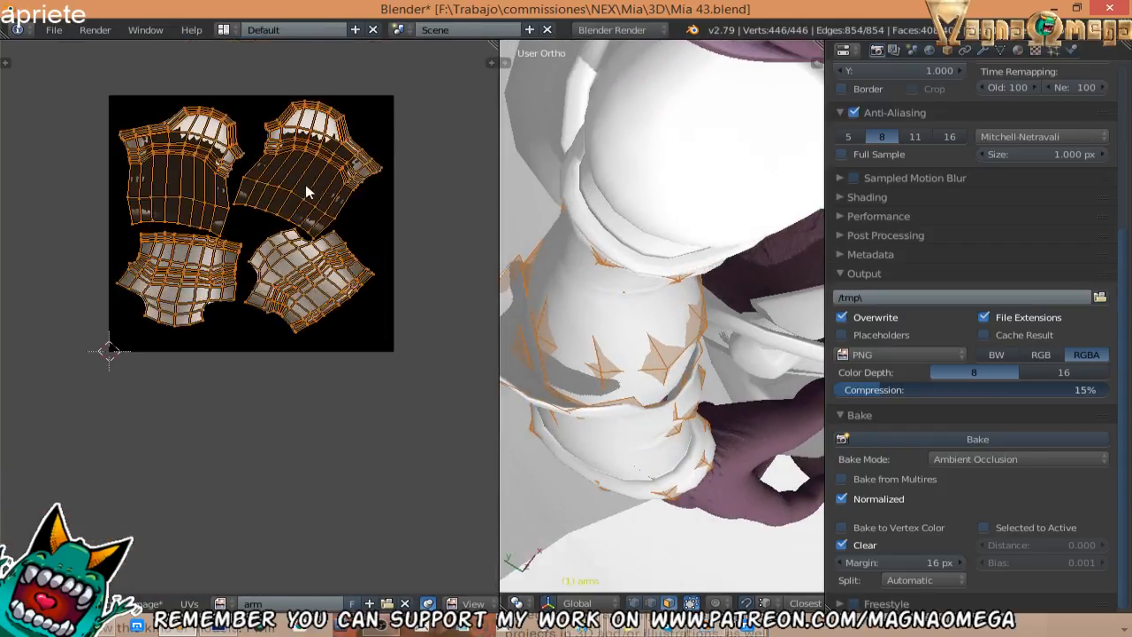
Return to Object Mode and save the baked arm map as armAO.png in the Texture folder.
{"action": "key", "text": "Tab"}
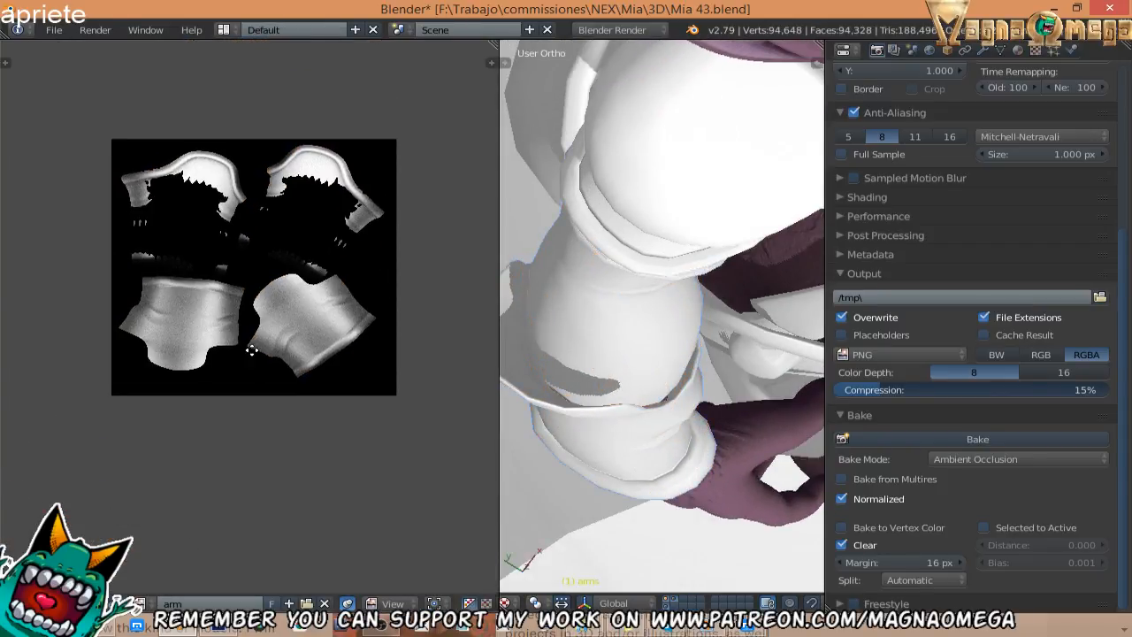
{"action": "middle_click_drag", "start_coordinate": [252, 350], "coordinate": [254, 347]}
{"action": "key", "text": "F3"}
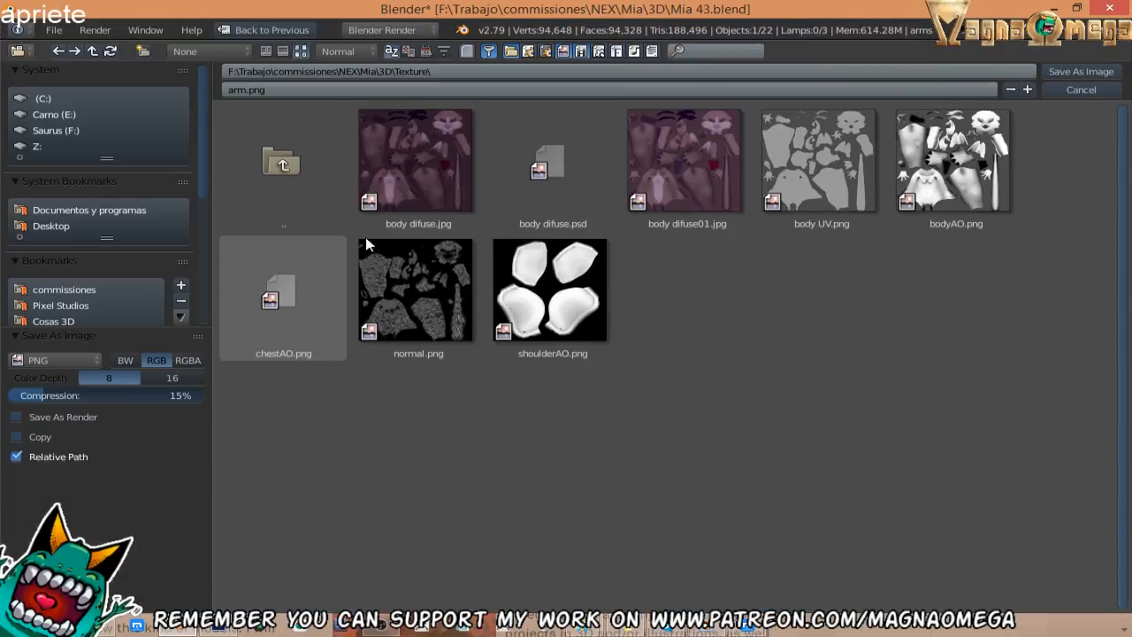
{"action": "left_click", "coordinate": [263, 91]}
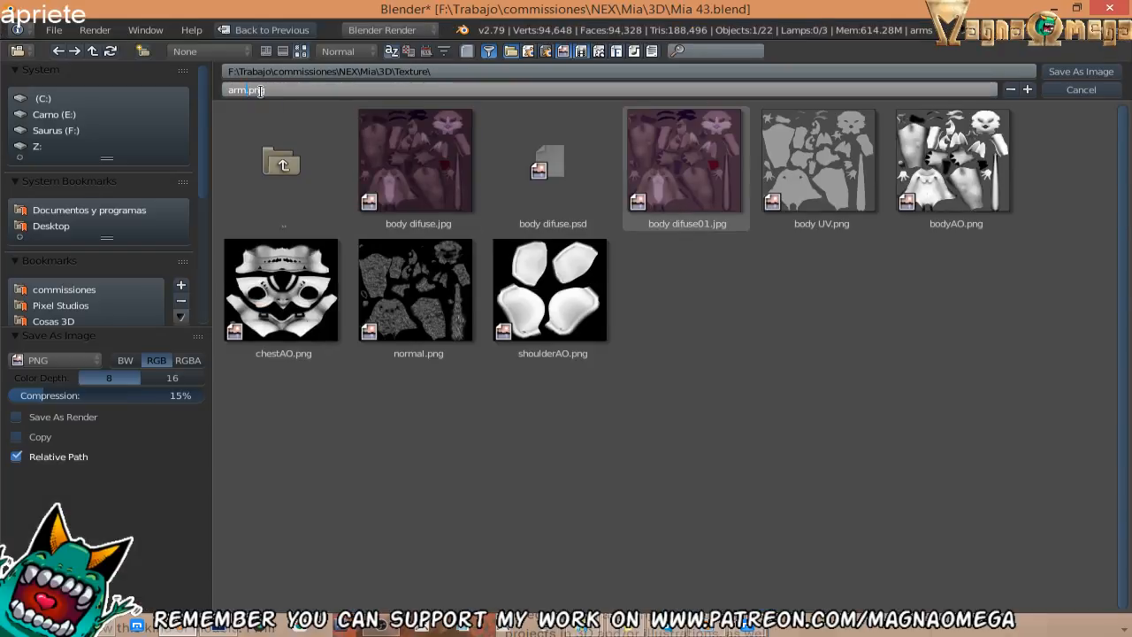
{"action": "type", "text": "AO"}
{"action": "key", "text": "Return"}
{"action": "left_click", "coordinate": [1081, 74]}
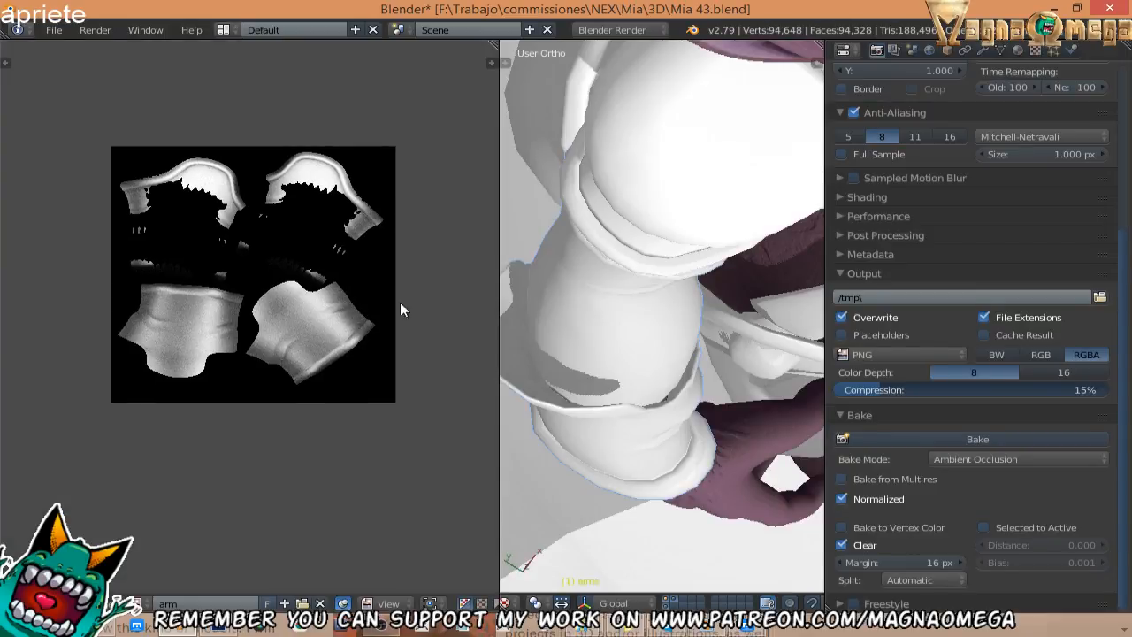
Widen the 3D view at the image editor's expense and bring the whole armoured figure into view.
{"action": "middle_click_drag", "start_coordinate": [605, 304], "coordinate": [559, 311]}
{"action": "left_click_drag", "start_coordinate": [499, 291], "coordinate": [245, 299]}
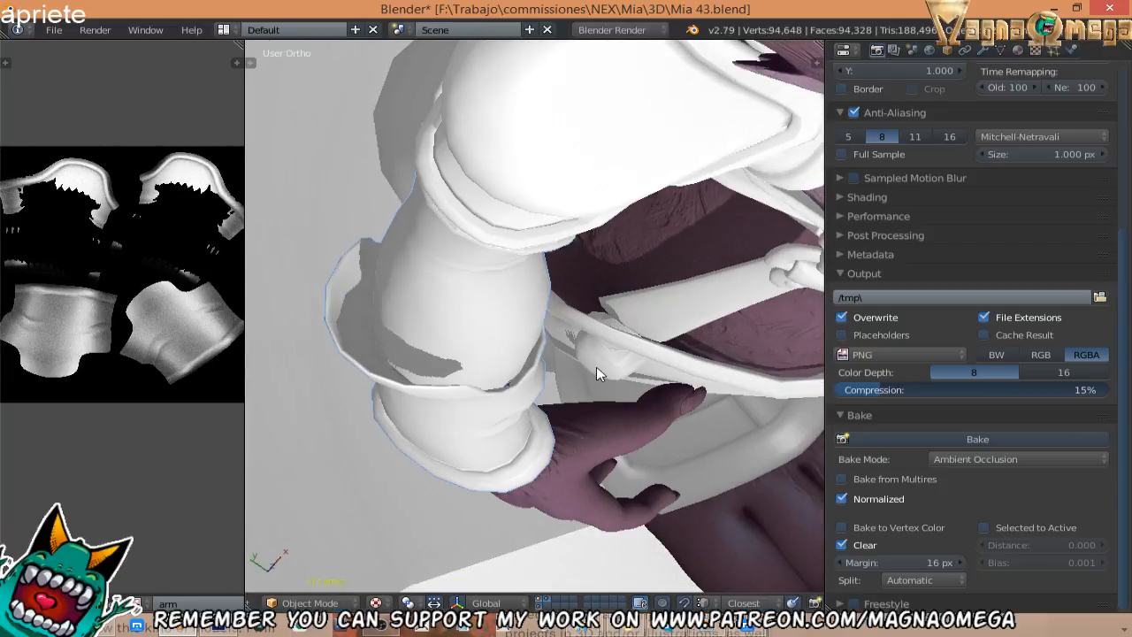
{"action": "scroll", "coordinate": [656, 362], "scroll_direction": "down", "scroll_amount": 5}
{"action": "middle_click_drag", "start_coordinate": [596, 367], "coordinate": [511, 285]}
{"action": "scroll", "coordinate": [578, 370], "scroll_direction": "down", "scroll_amount": 3}
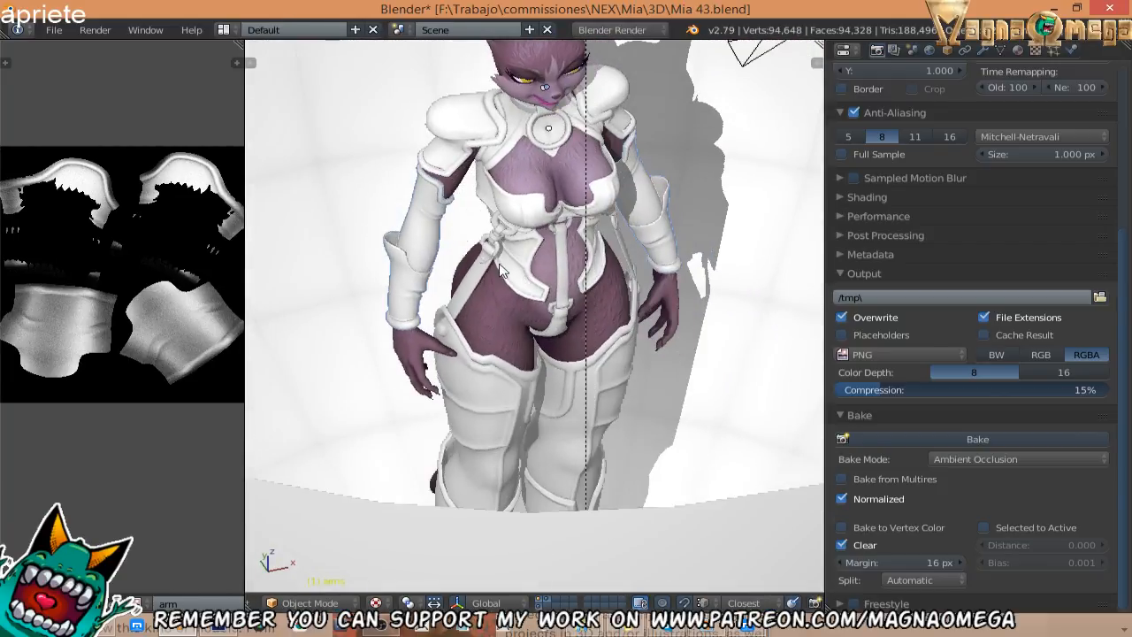
Select the straps and bake their ambient occlusion onto the metal and strips image.
{"action": "right_click", "coordinate": [490, 258]}
{"action": "key", "text": "h"}
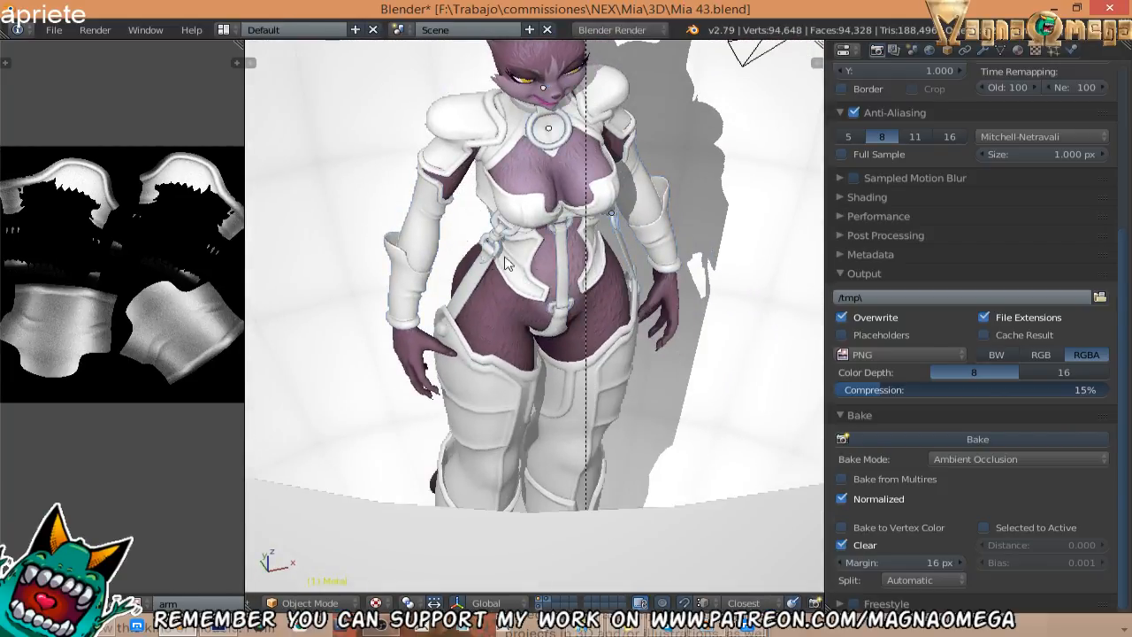
{"action": "key", "text": "alt+h"}
{"action": "key", "text": "Tab"}
{"action": "key", "text": "Tab"}
{"action": "middle_click_drag", "start_coordinate": [104, 257], "coordinate": [110, 256]}
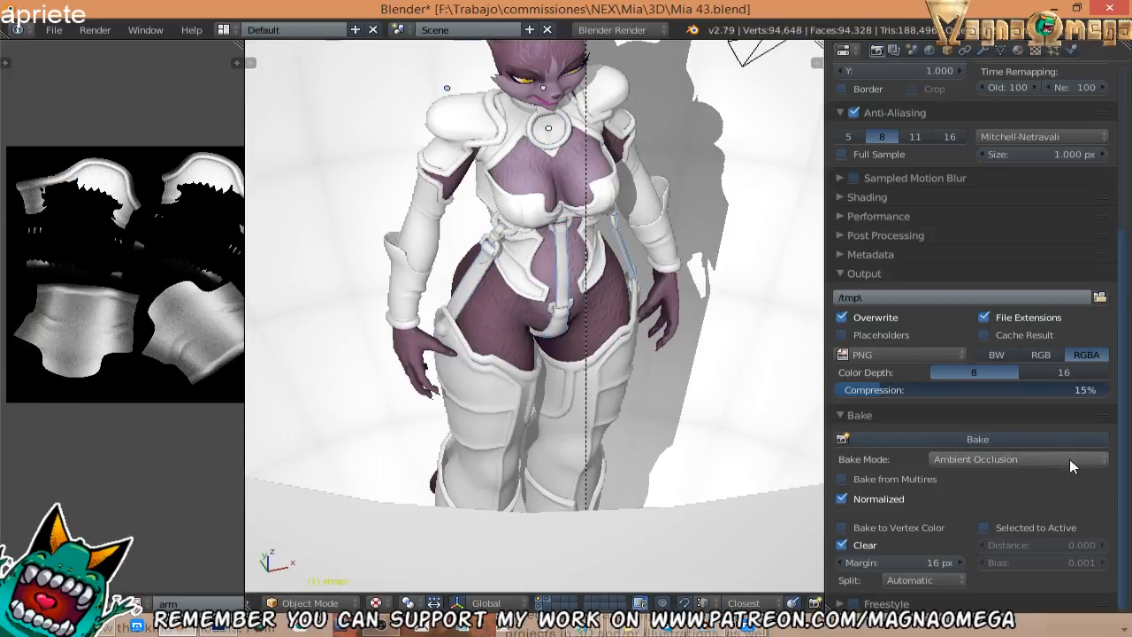
{"action": "left_click", "coordinate": [977, 438]}
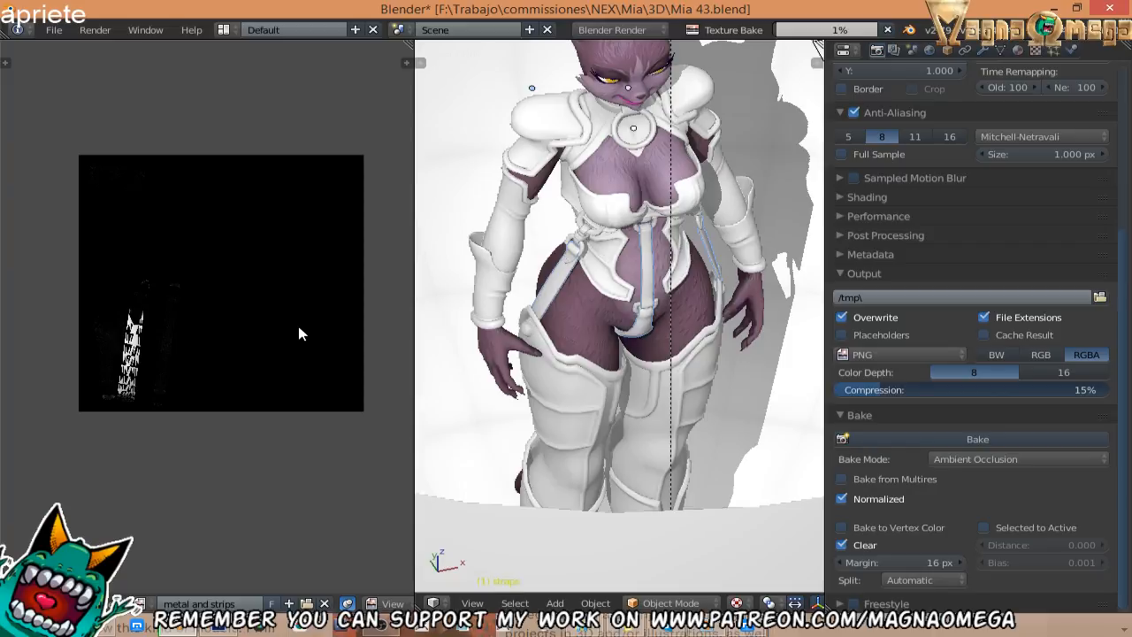
Save the baked strap map as metal and strips01.png in the Texture folder.
{"action": "scroll", "coordinate": [180, 344], "scroll_direction": "up", "scroll_amount": 2}
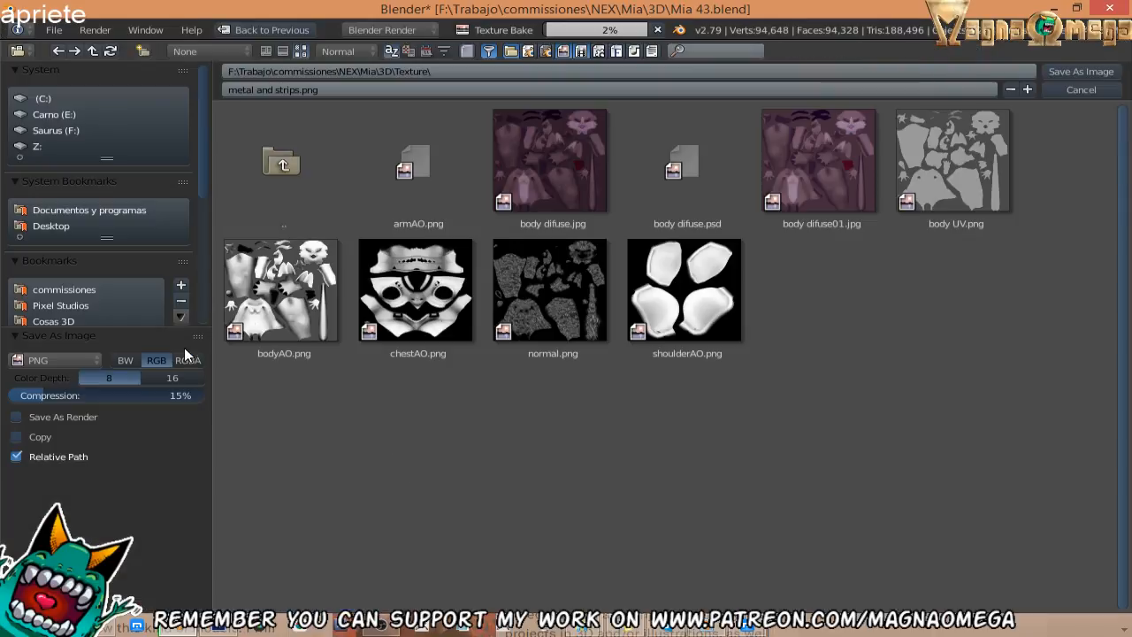
{"action": "left_click", "coordinate": [1026, 89]}
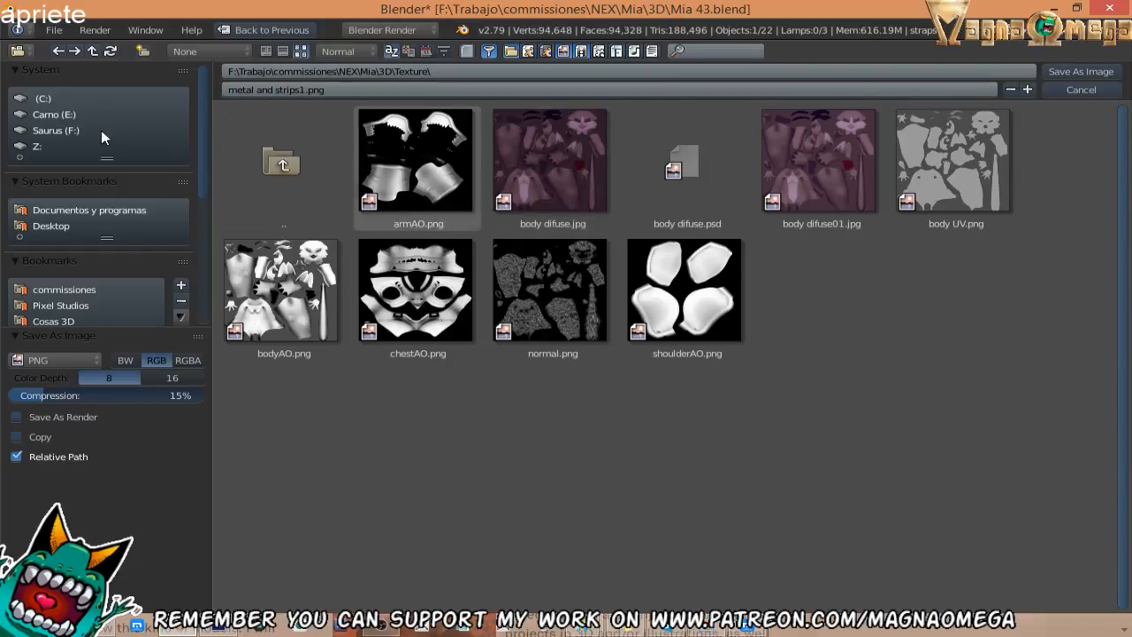
{"action": "left_click", "coordinate": [302, 89]}
{"action": "left_click", "coordinate": [301, 89]}
{"action": "type", "text": "0"}
{"action": "key", "text": "Return"}
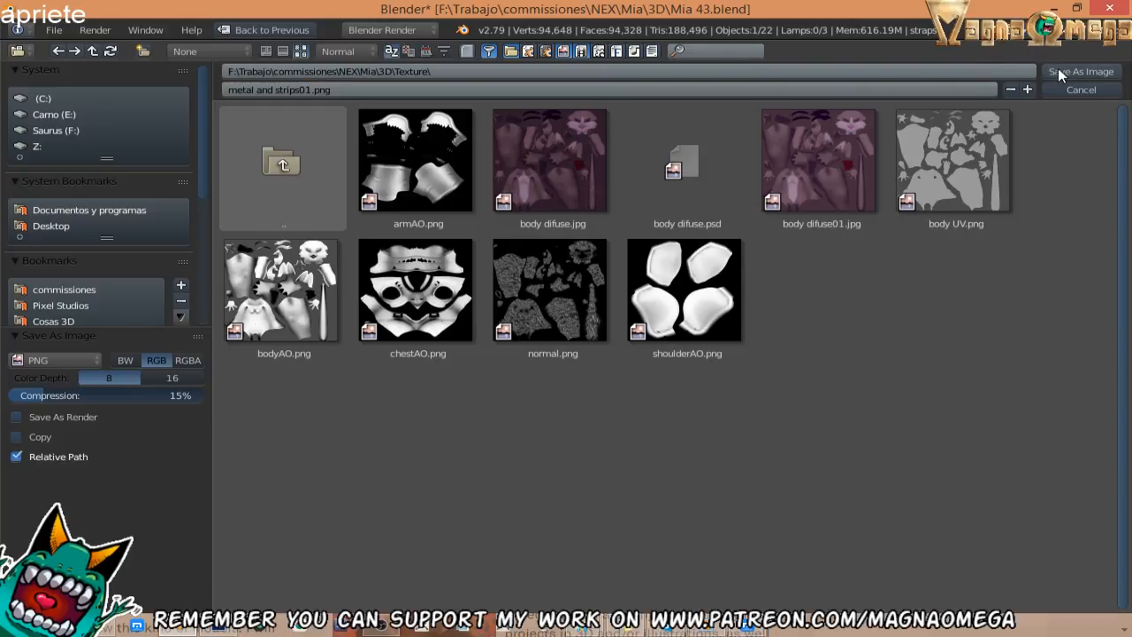
{"action": "left_click", "coordinate": [1059, 71]}
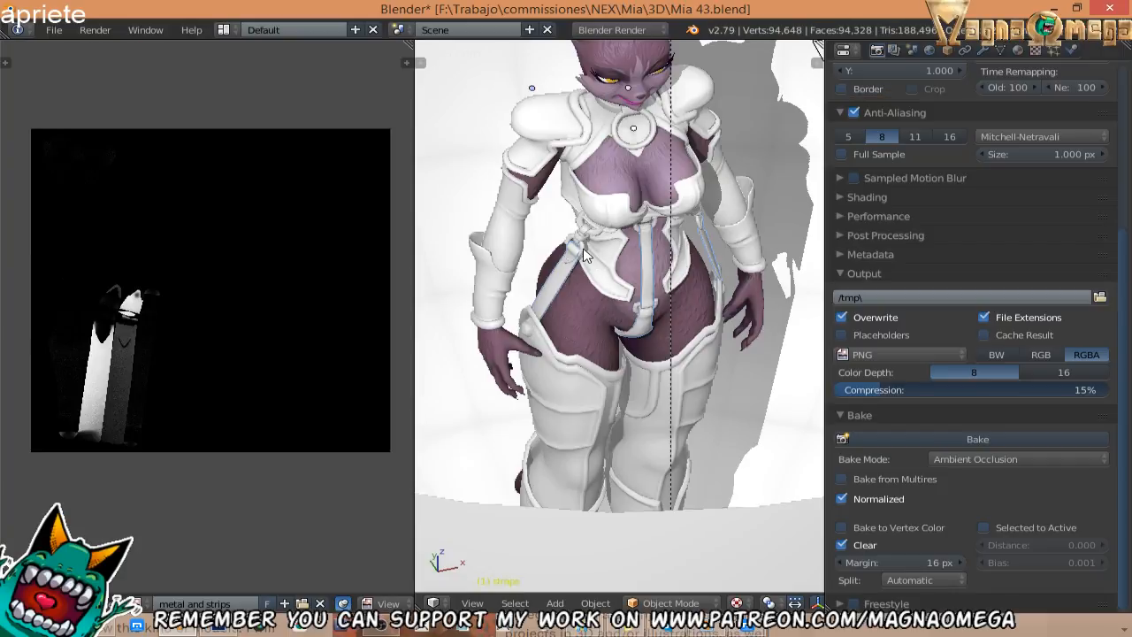
Select the metal buckles and rings and bake their ambient occlusion onto the metal and strips image.
{"action": "right_click", "coordinate": [581, 249]}
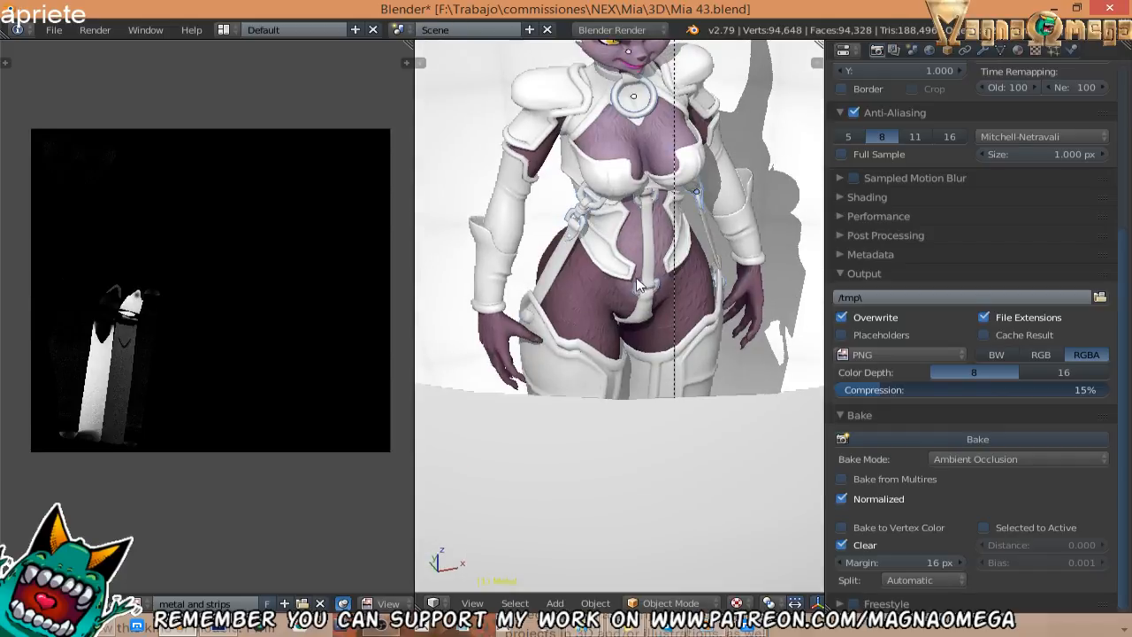
{"action": "left_click", "coordinate": [908, 433]}
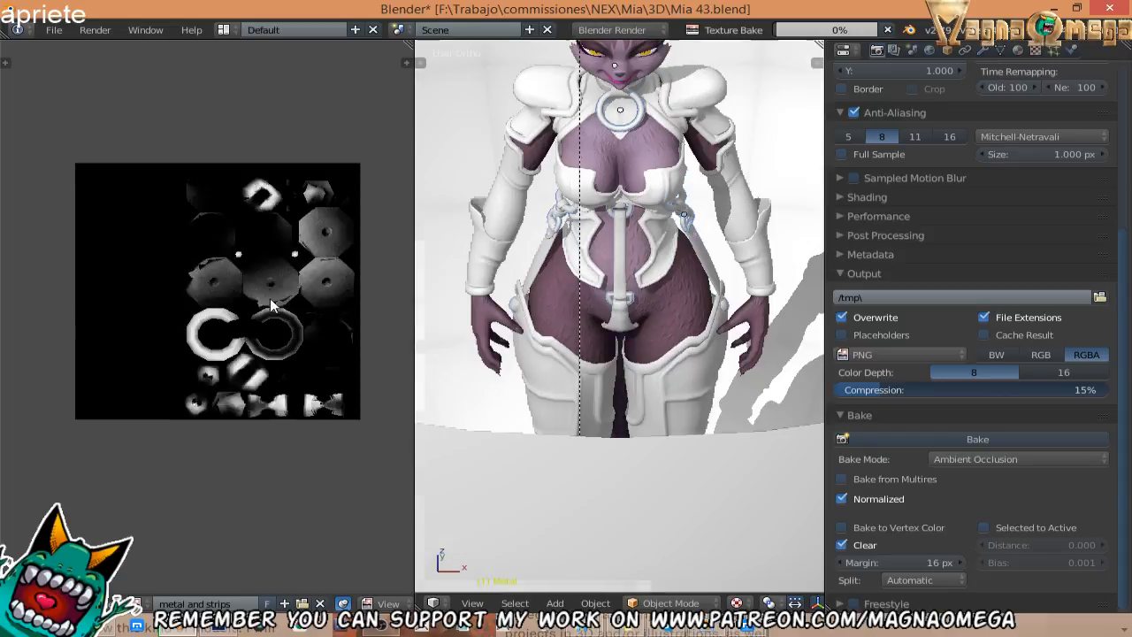
{"action": "scroll", "coordinate": [270, 299], "scroll_direction": "up", "scroll_amount": 1}
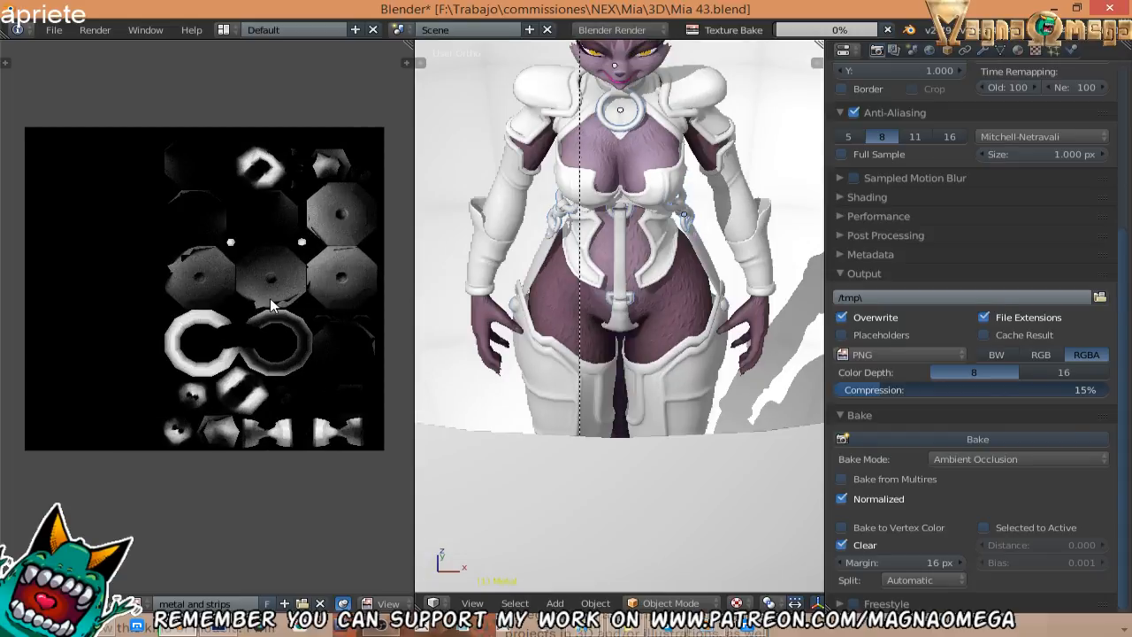
{"action": "scroll", "coordinate": [271, 304], "scroll_direction": "down", "scroll_amount": 1}
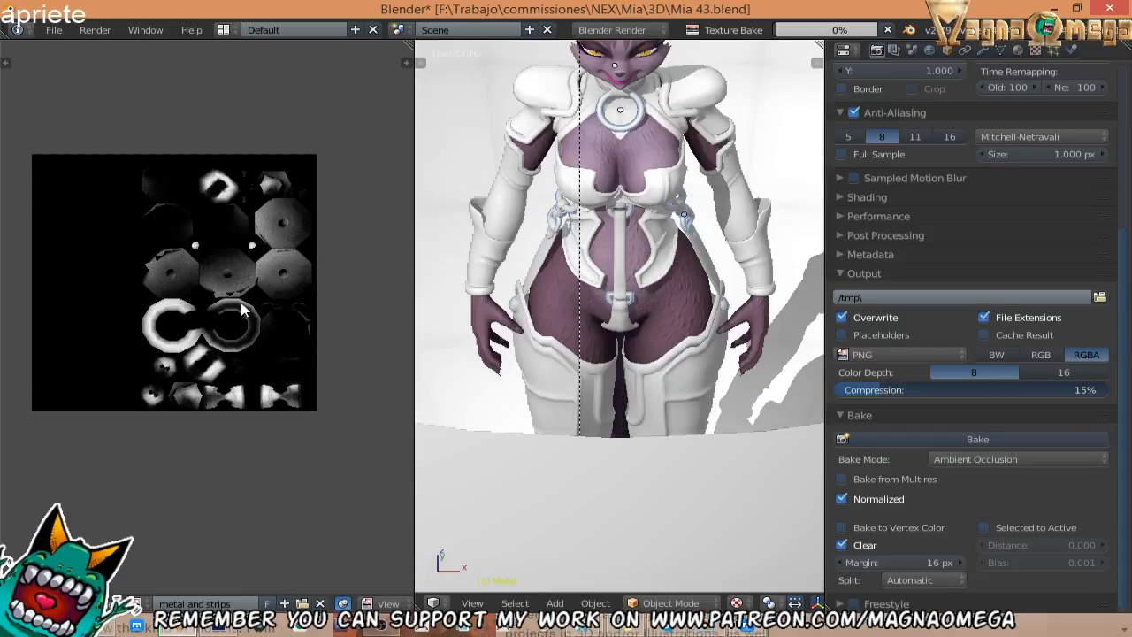
Save the baked metal parts map as metal and strips02.png in the Texture folder.
{"action": "key", "text": "F3"}
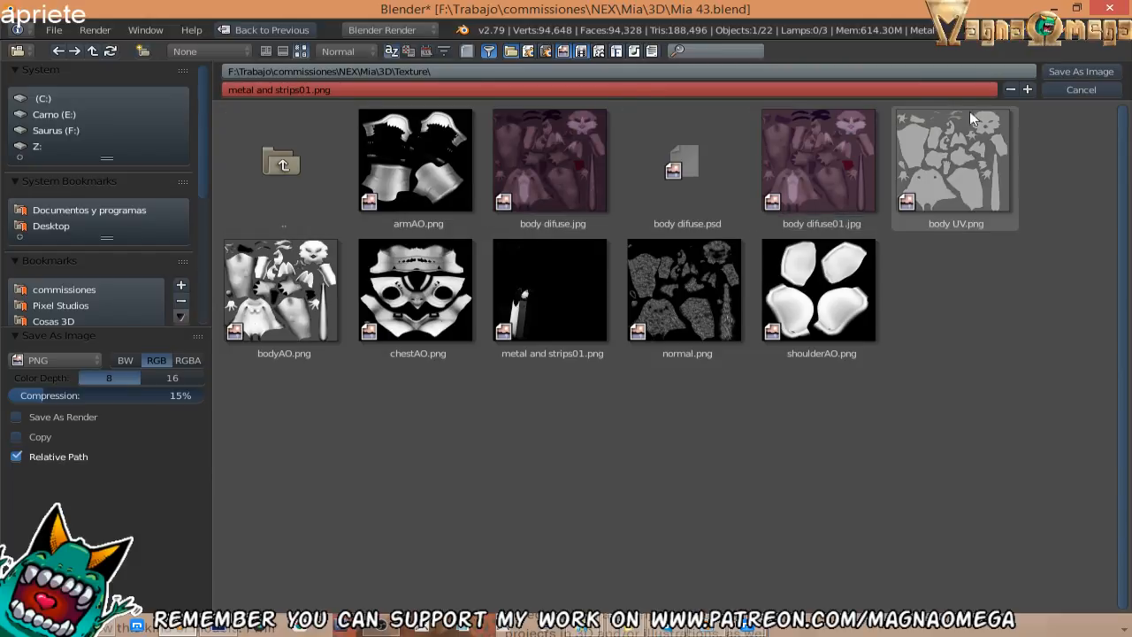
{"action": "left_click", "coordinate": [1027, 91]}
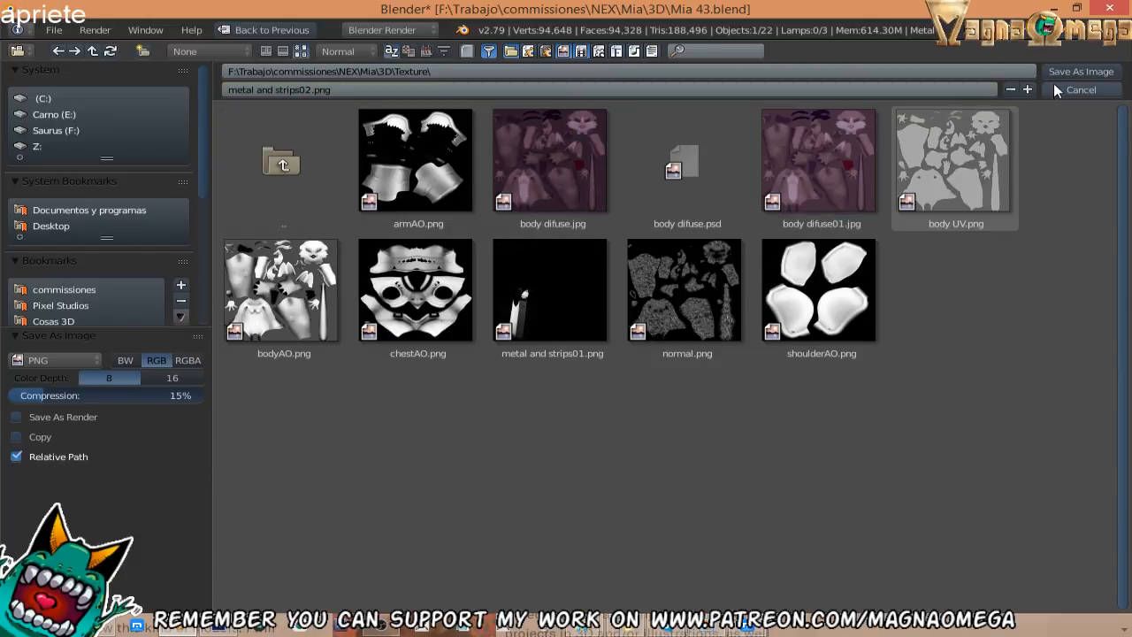
{"action": "left_click", "coordinate": [1080, 70]}
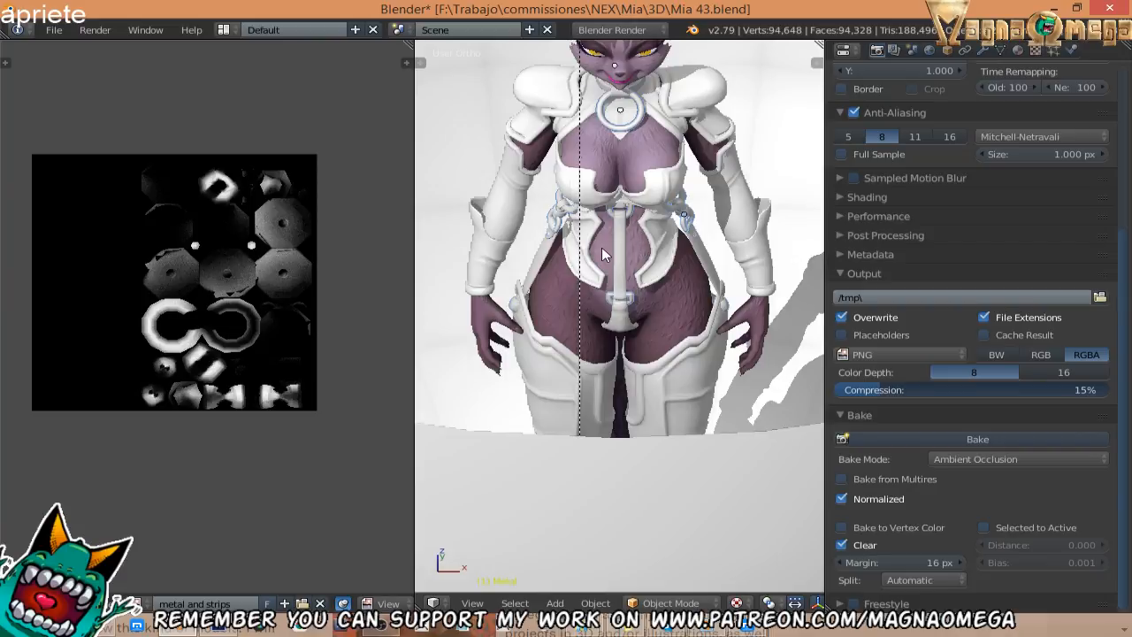
Bake the neck belt's ambient occlusion and save the map as metal and strips03.png in the Texture folder.
{"action": "scroll", "coordinate": [601, 247], "scroll_direction": "up", "scroll_amount": 2}
{"action": "middle_click_drag", "start_coordinate": [601, 246], "coordinate": [602, 169]}
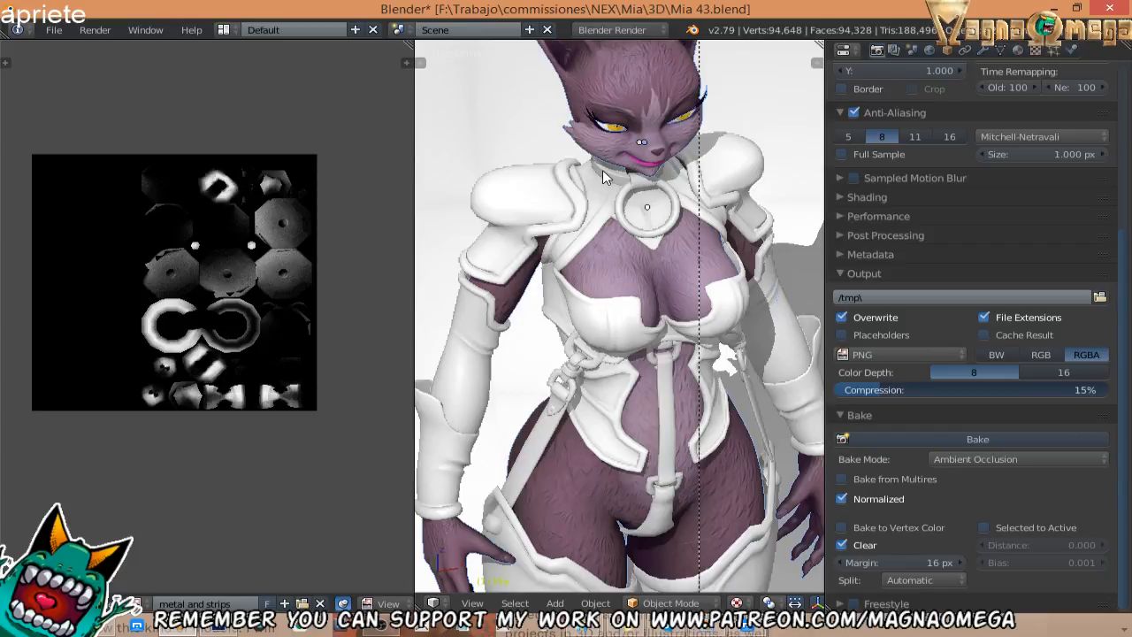
{"action": "middle_click_drag", "start_coordinate": [602, 170], "coordinate": [633, 172]}
{"action": "right_click", "coordinate": [619, 172]}
{"action": "left_click", "coordinate": [899, 438]}
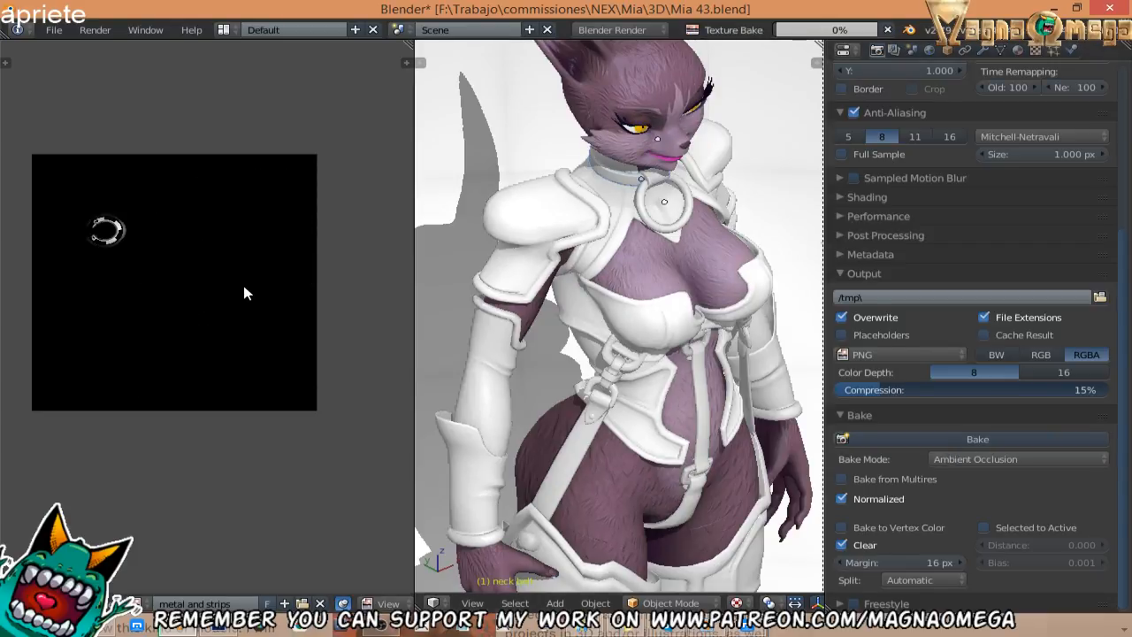
{"action": "middle_click_drag", "start_coordinate": [187, 265], "coordinate": [185, 244]}
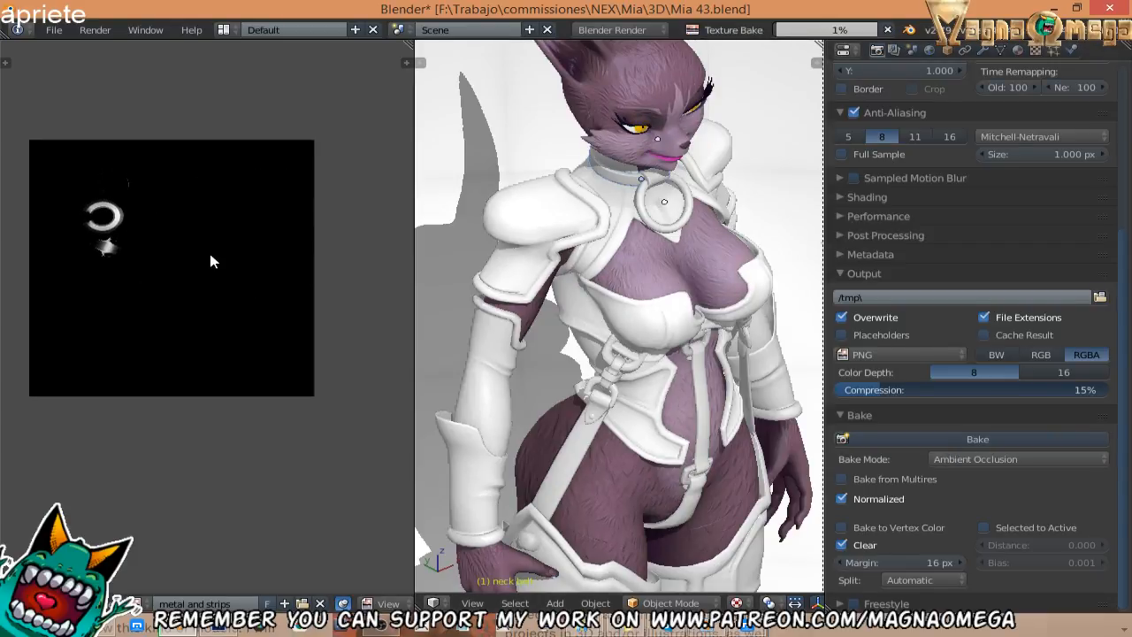
{"action": "key", "text": "F3"}
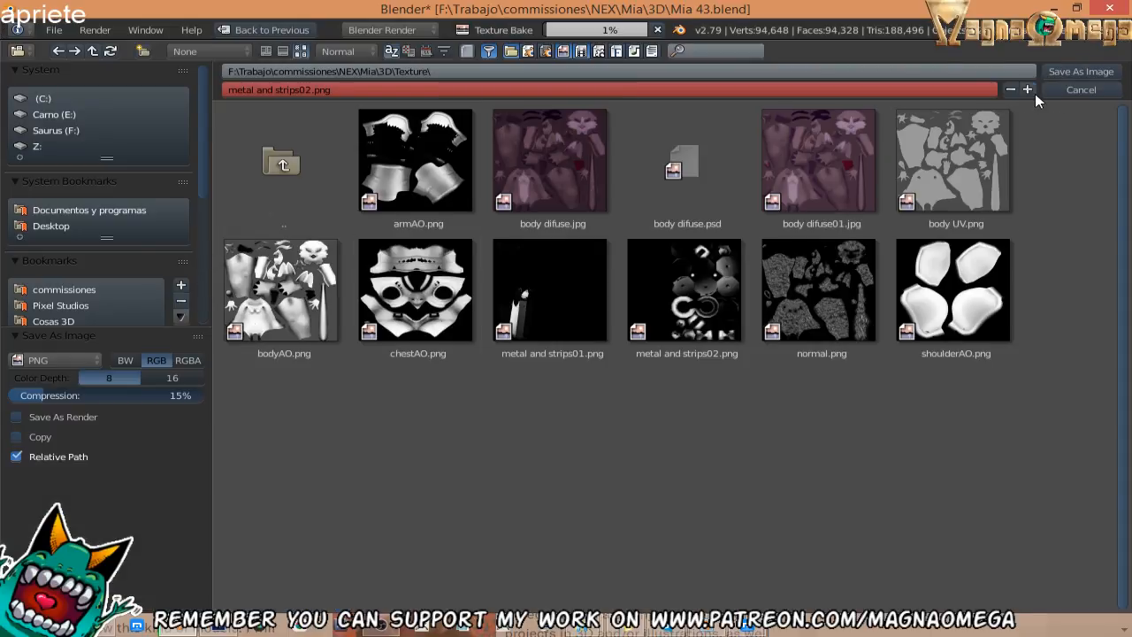
{"action": "left_click", "coordinate": [1061, 68]}
Select the leg armour and bake its ambient occlusion onto the legs image.
{"action": "scroll", "coordinate": [658, 336], "scroll_direction": "up", "scroll_amount": 3}
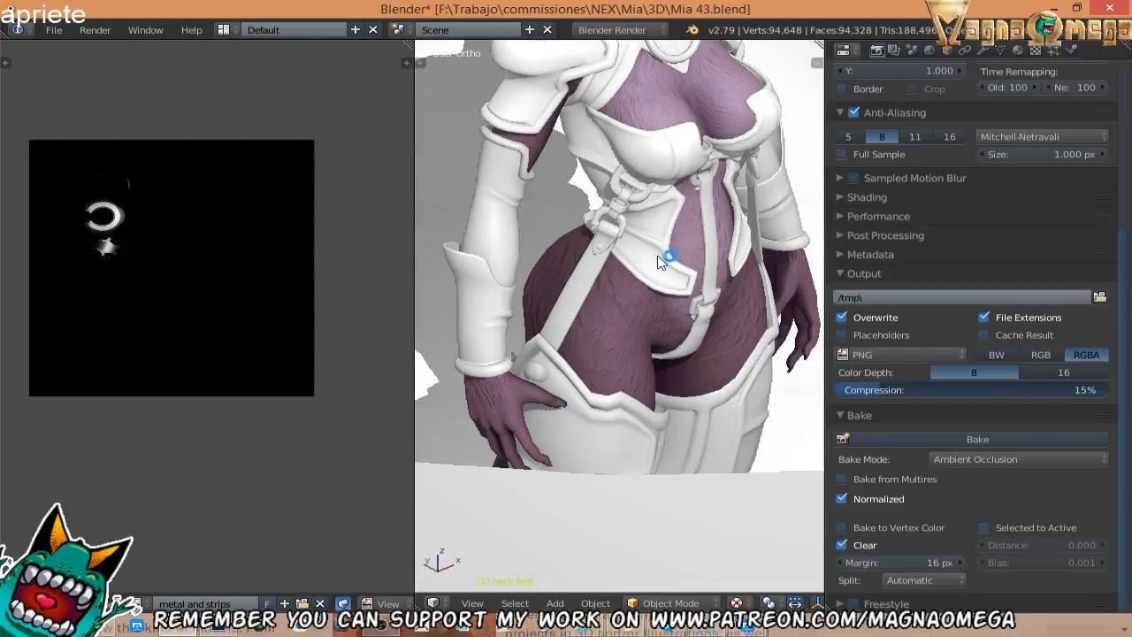
{"action": "middle_click_drag", "start_coordinate": [657, 256], "coordinate": [680, 308]}
{"action": "left_click", "coordinate": [907, 437]}
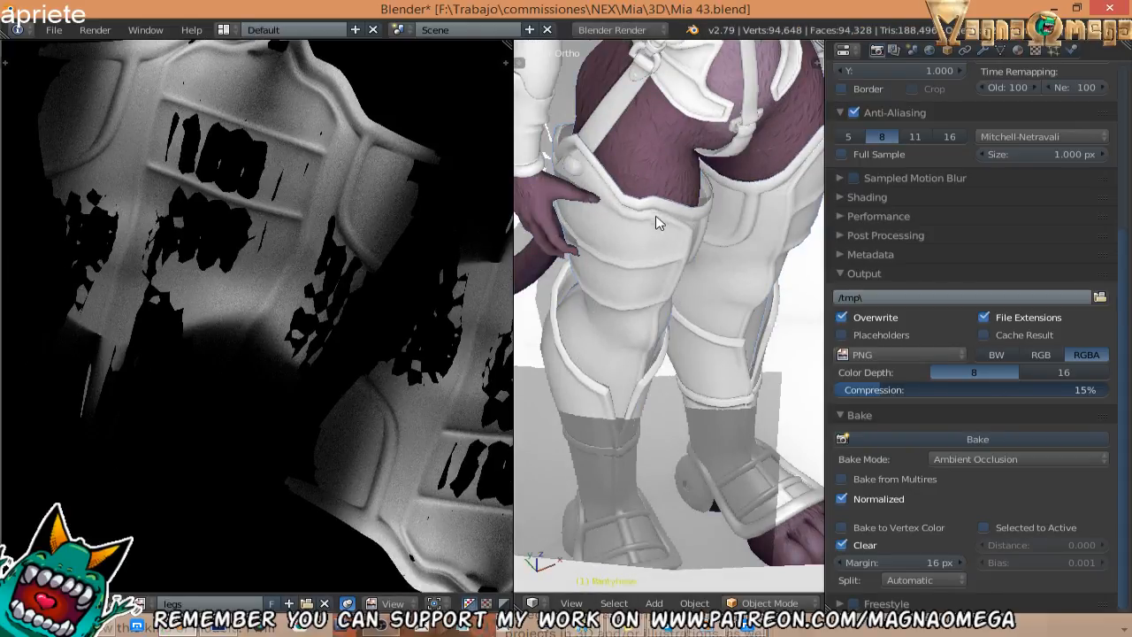
Examine the body mesh and the leg armour in Edit Mode, comparing their geometry and UVs with the black patches in the bake.
{"action": "key", "text": "Tab"}
{"action": "key", "text": "a"}
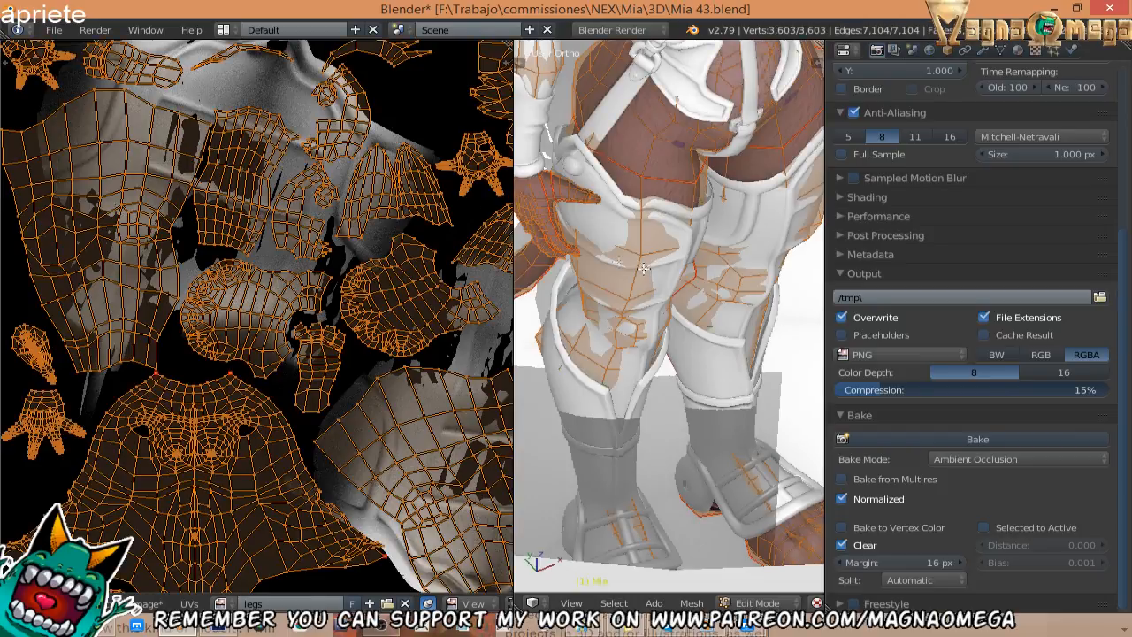
{"action": "scroll", "coordinate": [57, 468], "scroll_direction": "down", "scroll_amount": 4}
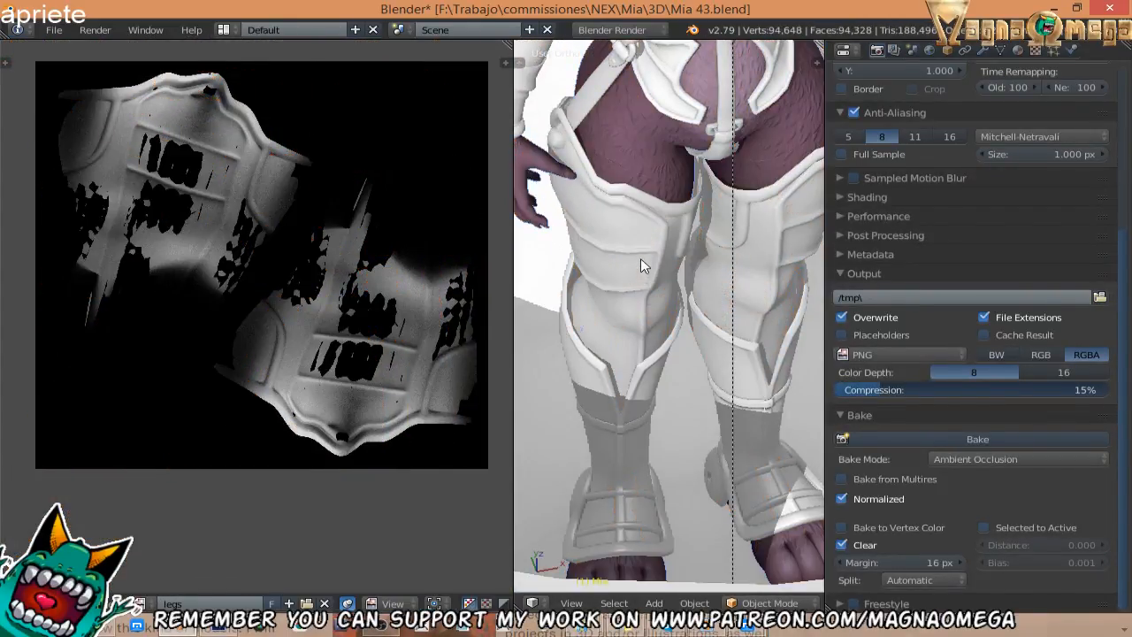
{"action": "key", "text": "Tab"}
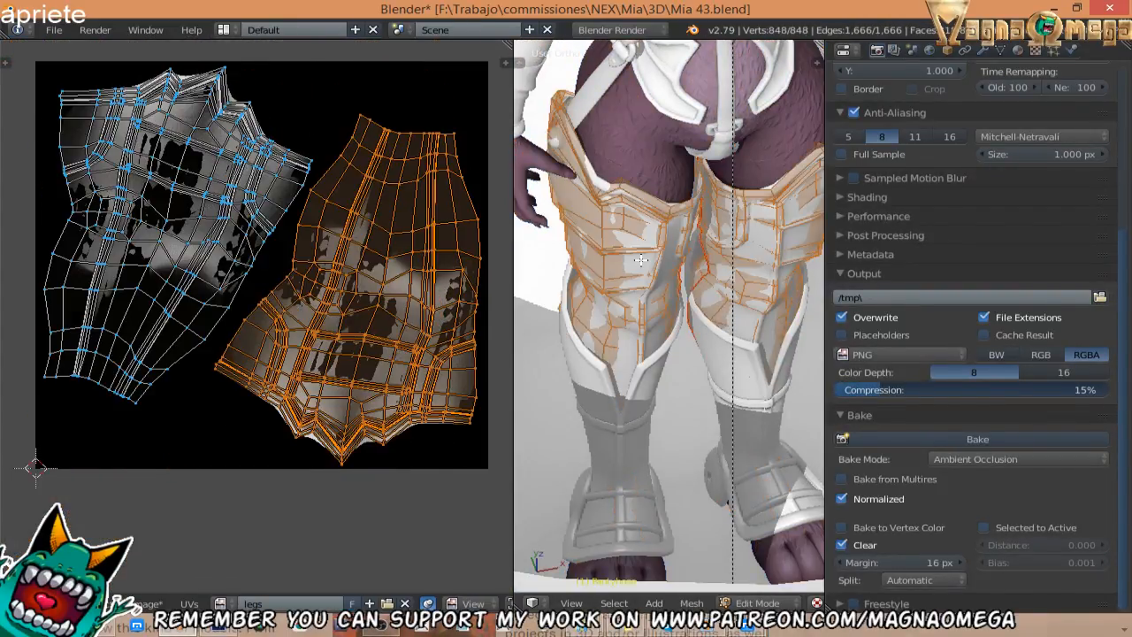
{"action": "scroll", "coordinate": [199, 238], "scroll_direction": "up", "scroll_amount": 3}
{"action": "scroll", "coordinate": [201, 237], "scroll_direction": "up", "scroll_amount": 1}
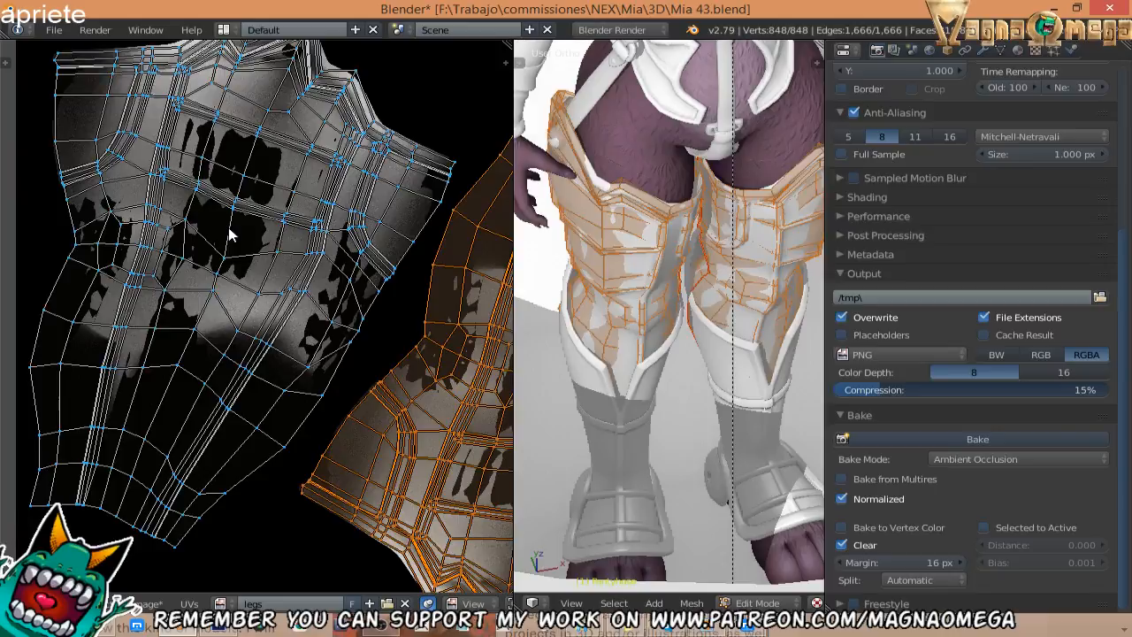
{"action": "middle_click_drag", "start_coordinate": [571, 296], "coordinate": [564, 329]}
{"action": "middle_click_drag", "start_coordinate": [164, 274], "coordinate": [161, 275]}
{"action": "scroll", "coordinate": [203, 239], "scroll_direction": "down", "scroll_amount": 2}
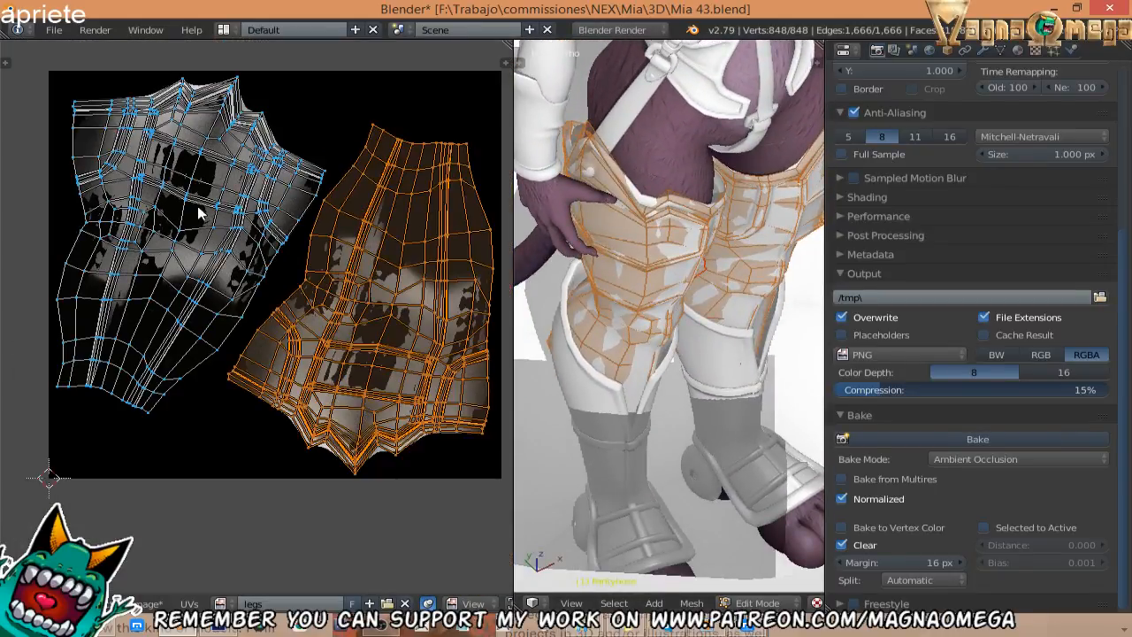
{"action": "scroll", "coordinate": [232, 221], "scroll_direction": "up", "scroll_amount": 1}
{"action": "scroll", "coordinate": [298, 222], "scroll_direction": "up", "scroll_amount": 1}
{"action": "scroll", "coordinate": [299, 221], "scroll_direction": "down", "scroll_amount": 1}
{"action": "key", "text": "Tab"}
Move the body mesh to layer 12, away from the armour.
{"action": "middle_click_drag", "start_coordinate": [400, 241], "coordinate": [355, 243]}
{"action": "middle_click_drag", "start_coordinate": [618, 238], "coordinate": [648, 216]}
{"action": "key", "text": "m"}
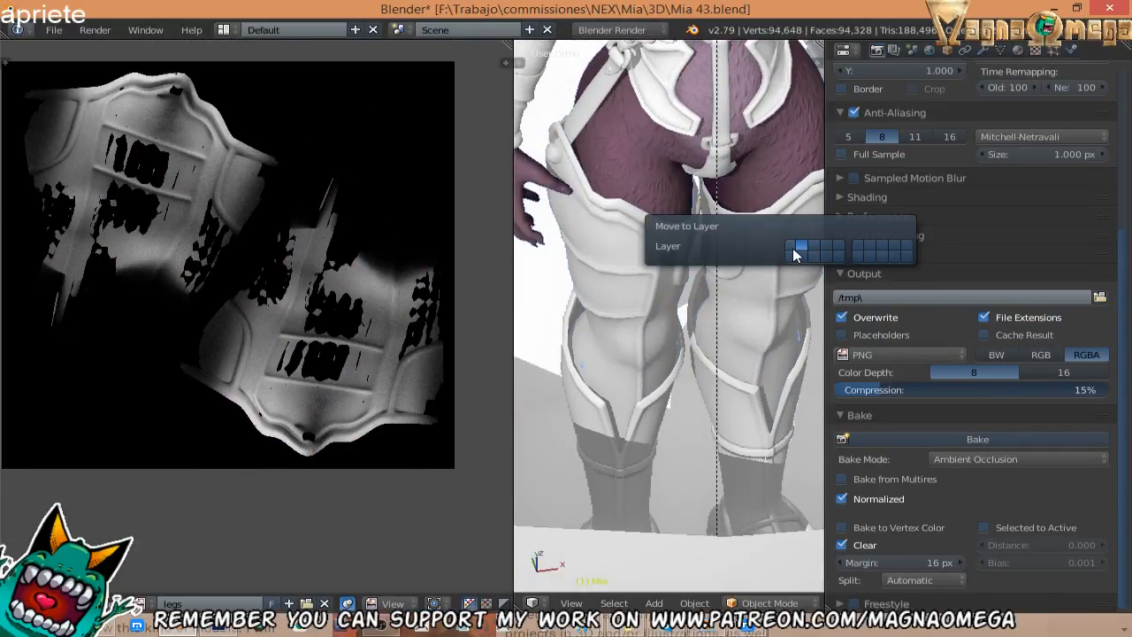
{"action": "left_click", "coordinate": [805, 261]}
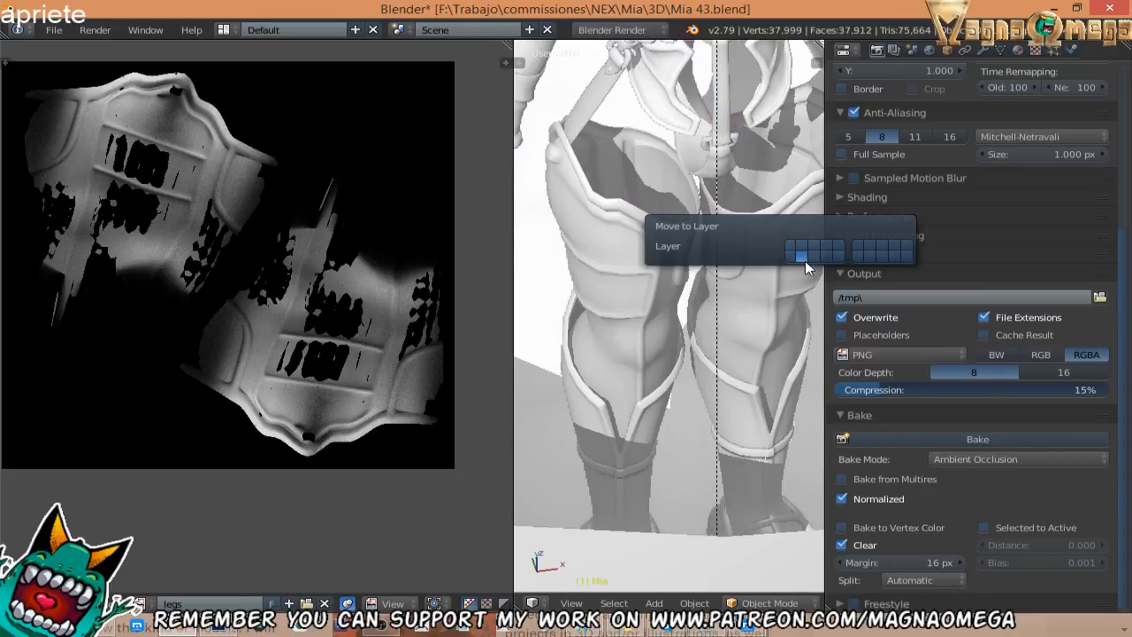
Bake the leg armour's ambient occlusion again without the body and check the map for black artefacts.
{"action": "middle_click_drag", "start_coordinate": [653, 276], "coordinate": [725, 344]}
{"action": "left_click", "coordinate": [902, 437]}
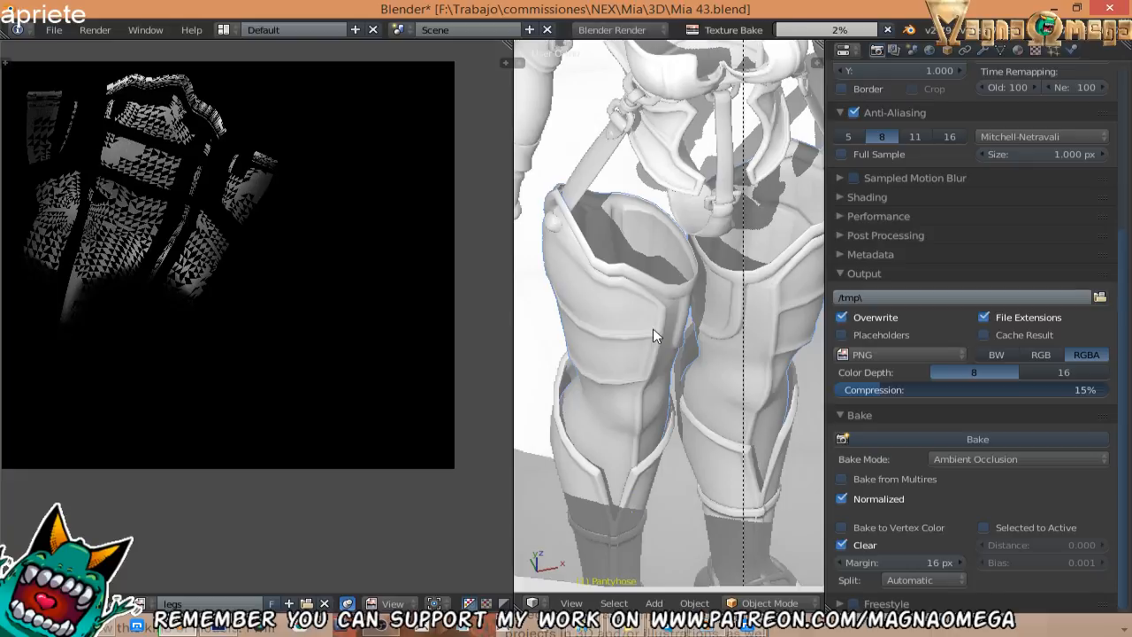
{"action": "middle_click_drag", "start_coordinate": [237, 217], "coordinate": [320, 230]}
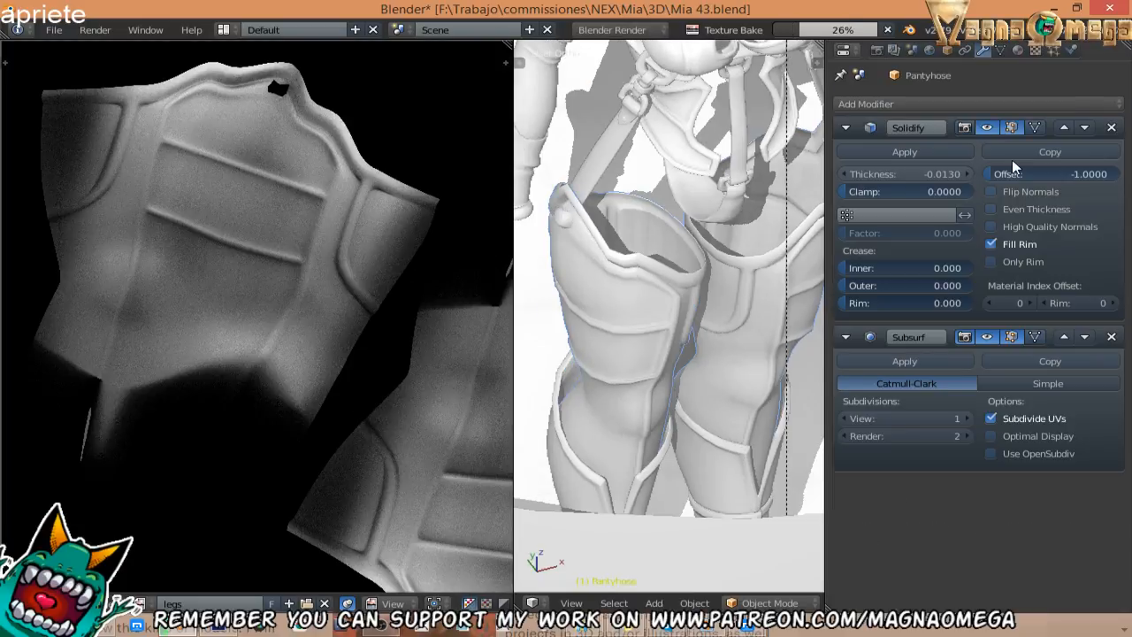
{"action": "middle_click_drag", "start_coordinate": [677, 217], "coordinate": [653, 228]}
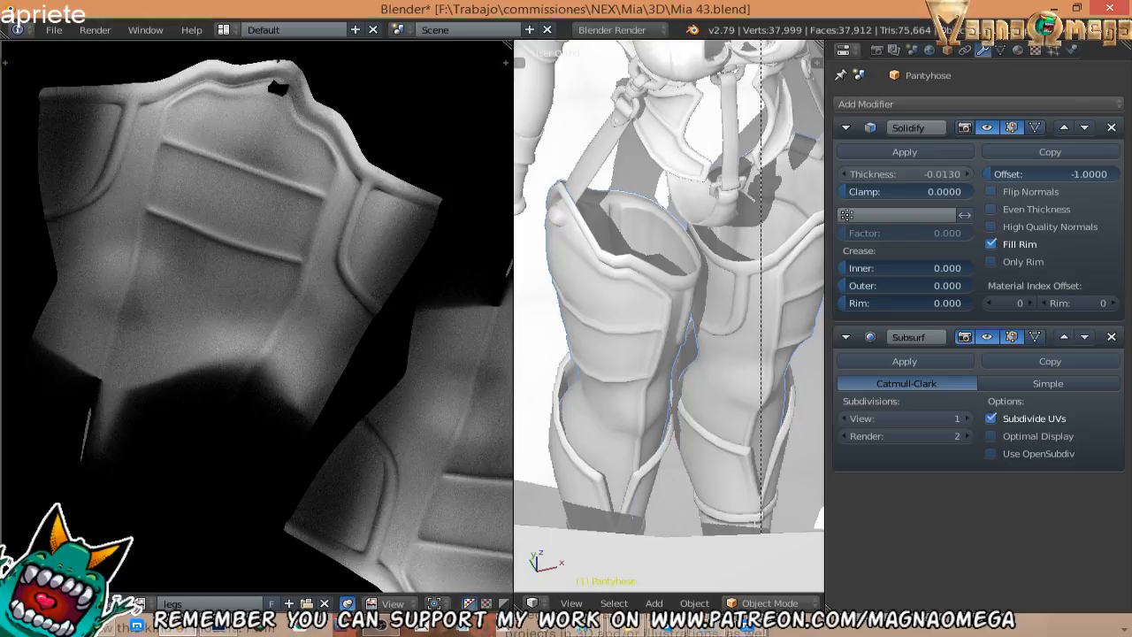
{"action": "scroll", "coordinate": [204, 221], "scroll_direction": "down", "scroll_amount": 2}
{"action": "middle_click_drag", "start_coordinate": [263, 191], "coordinate": [199, 202]}
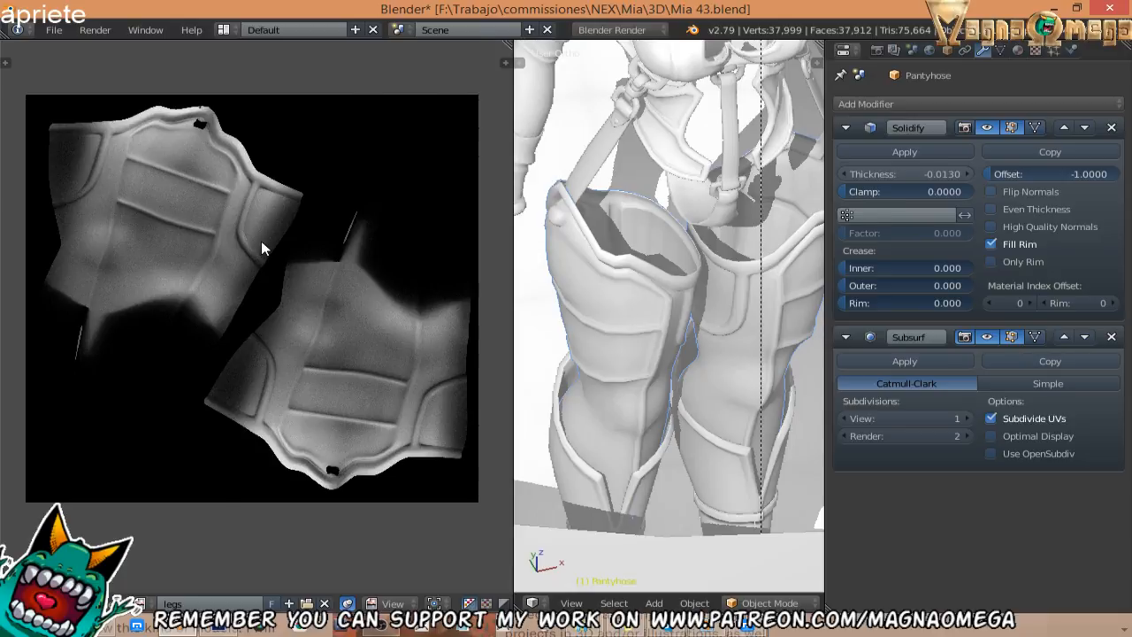
Save the baked leg map as legsAO.png in the Texture folder.
{"action": "key", "text": "F3"}
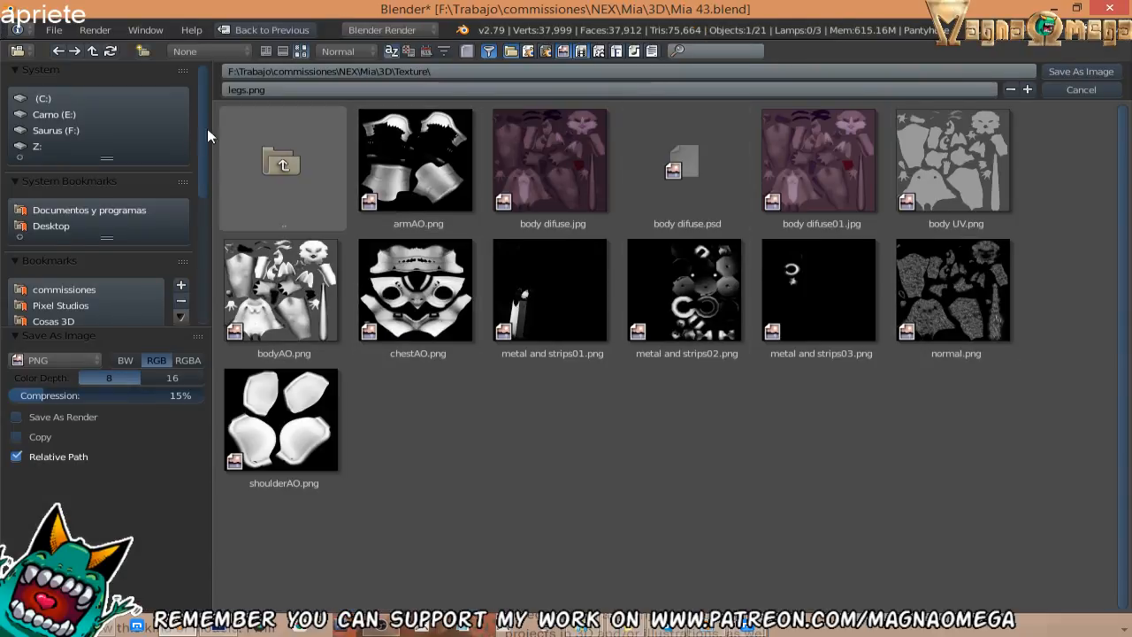
{"action": "left_click", "coordinate": [251, 89]}
{"action": "left_click", "coordinate": [249, 90]}
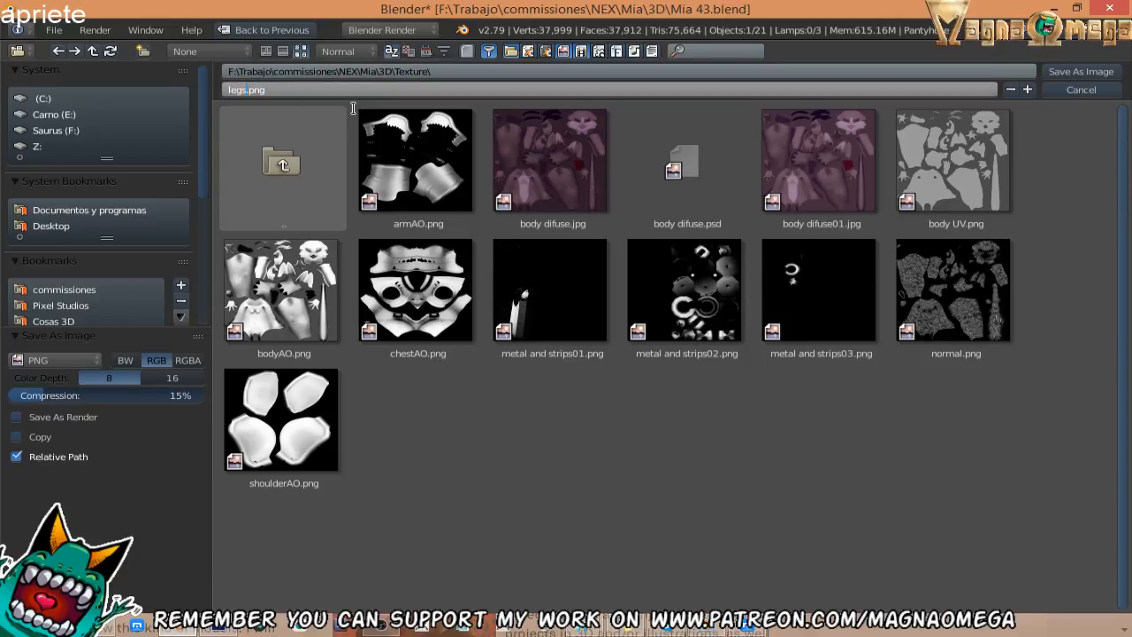
{"action": "type", "text": "AO"}
{"action": "left_click", "coordinate": [1070, 71]}
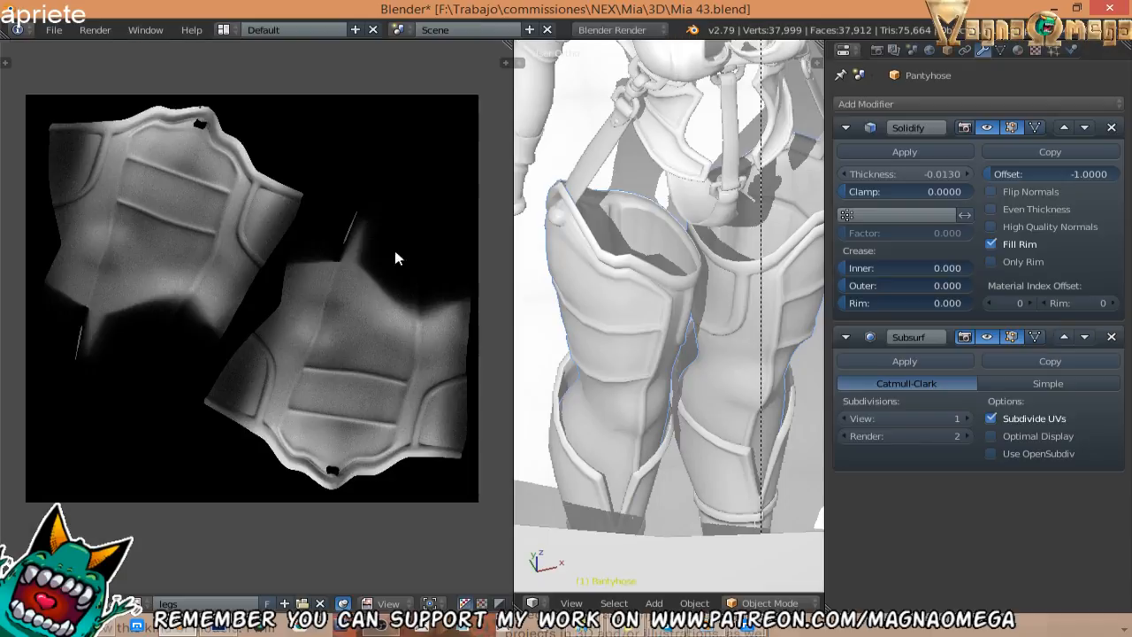
Select the arm armour and rebake its ambient occlusion with the body mesh out of the way.
{"action": "middle_click_drag", "start_coordinate": [615, 160], "coordinate": [526, 211]}
{"action": "right_click", "coordinate": [564, 214]}
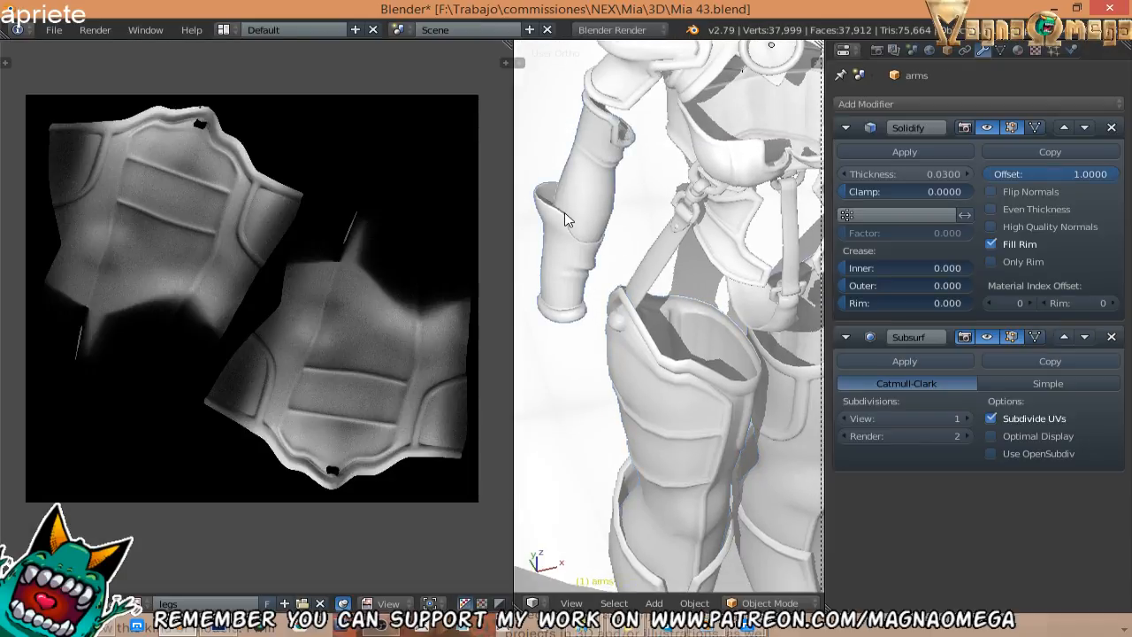
{"action": "middle_click_drag", "start_coordinate": [566, 183], "coordinate": [597, 159]}
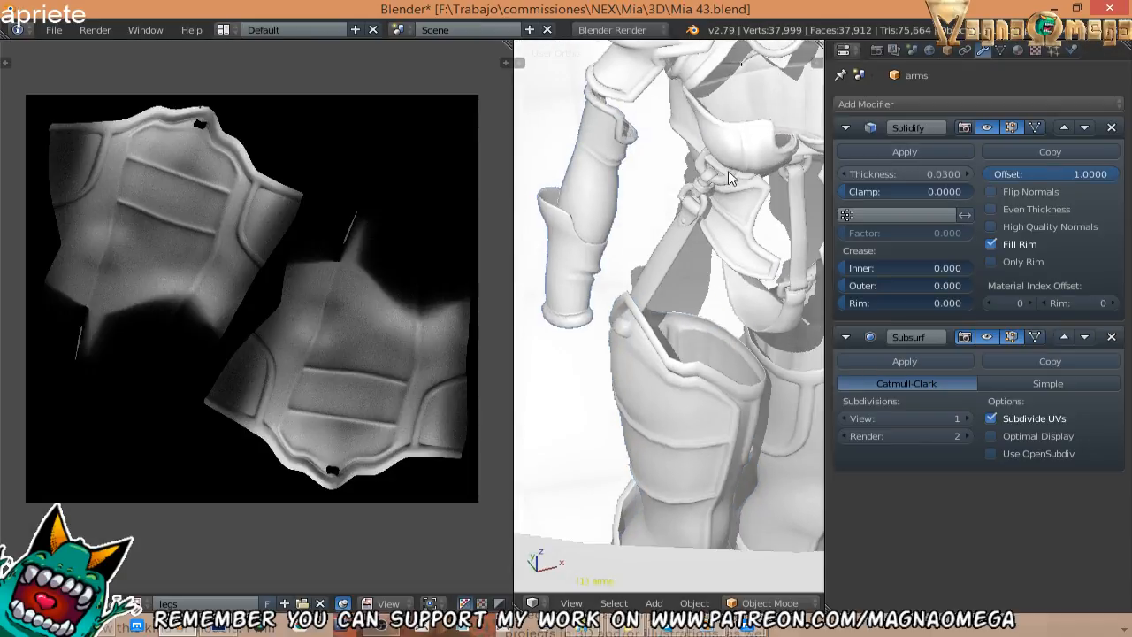
{"action": "middle_click_drag", "start_coordinate": [672, 131], "coordinate": [715, 186], "text": "shift"}
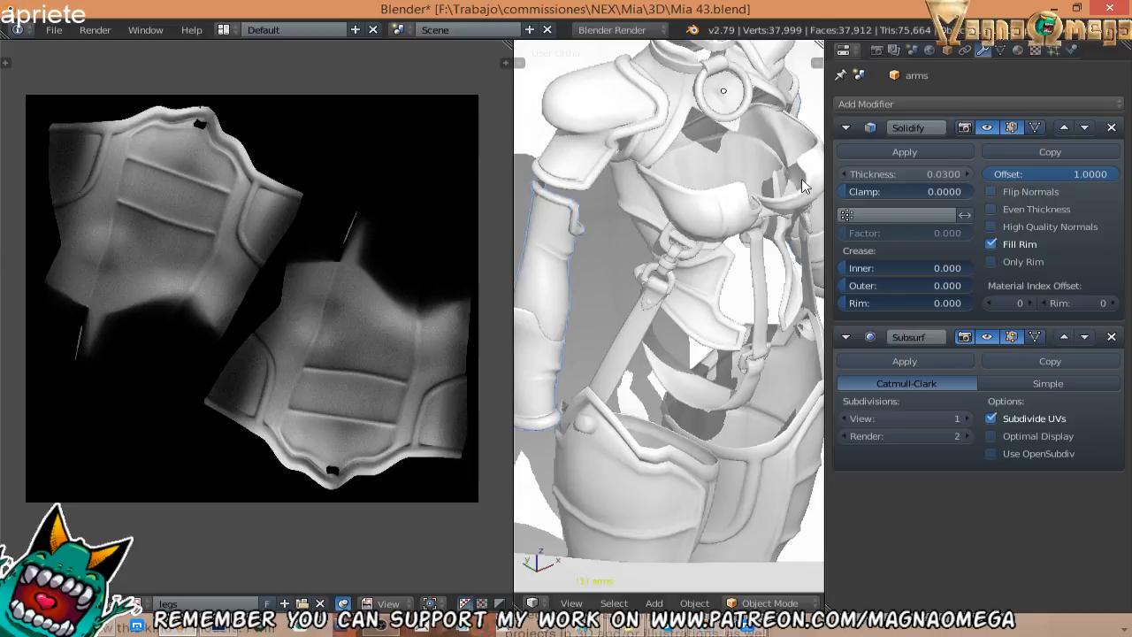
{"action": "left_click", "coordinate": [873, 51]}
{"action": "left_click", "coordinate": [927, 436]}
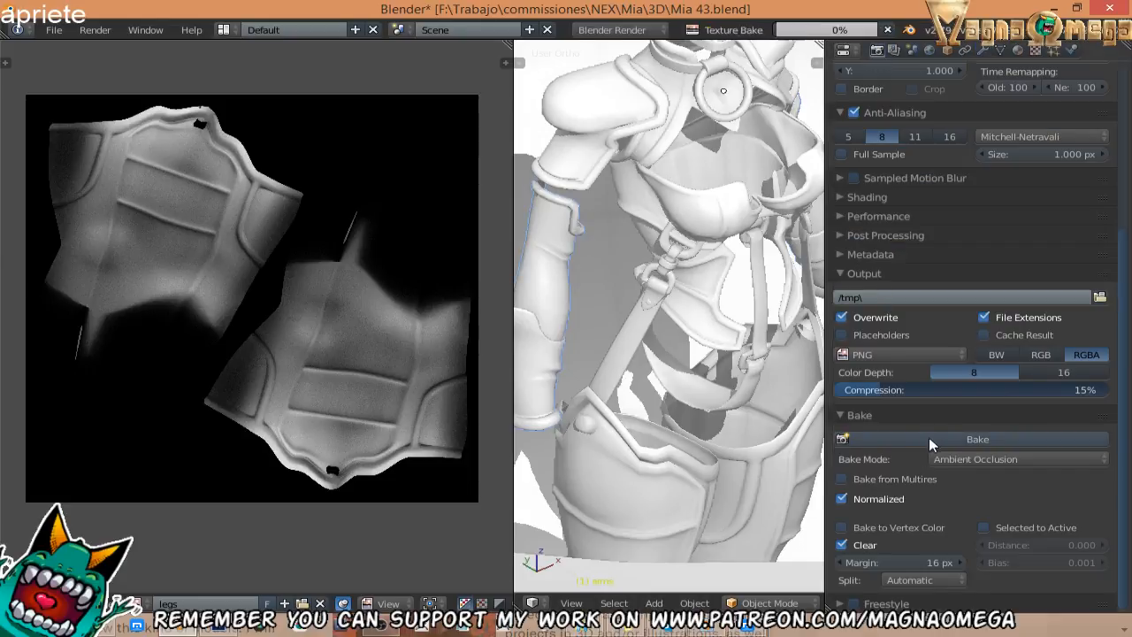
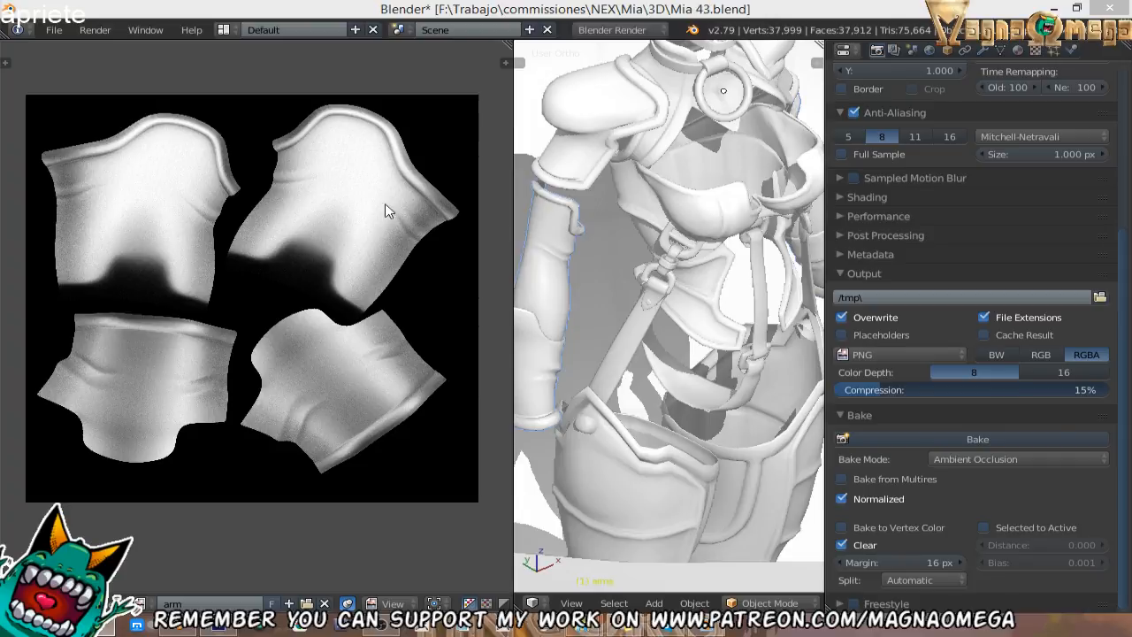
Check the new arm bake and save it over armAO.png in the Texture folder.
{"action": "middle_click_drag", "start_coordinate": [375, 169], "coordinate": [391, 152]}
{"action": "scroll", "coordinate": [323, 201], "scroll_direction": "up", "scroll_amount": 2}
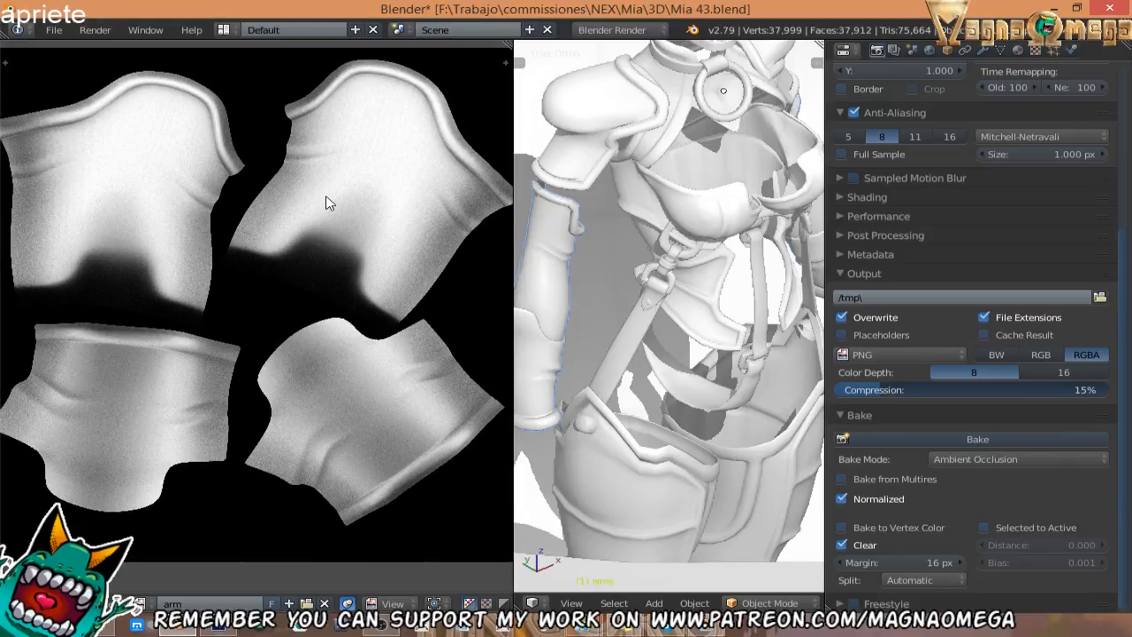
{"action": "key", "text": "F3"}
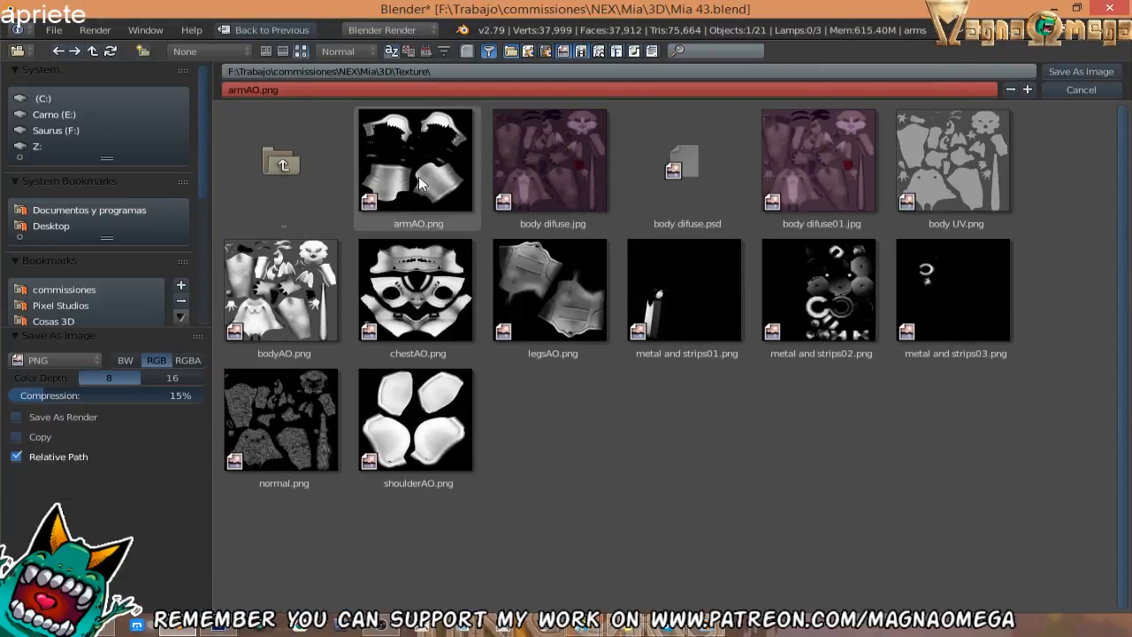
{"action": "left_click", "coordinate": [1074, 74]}
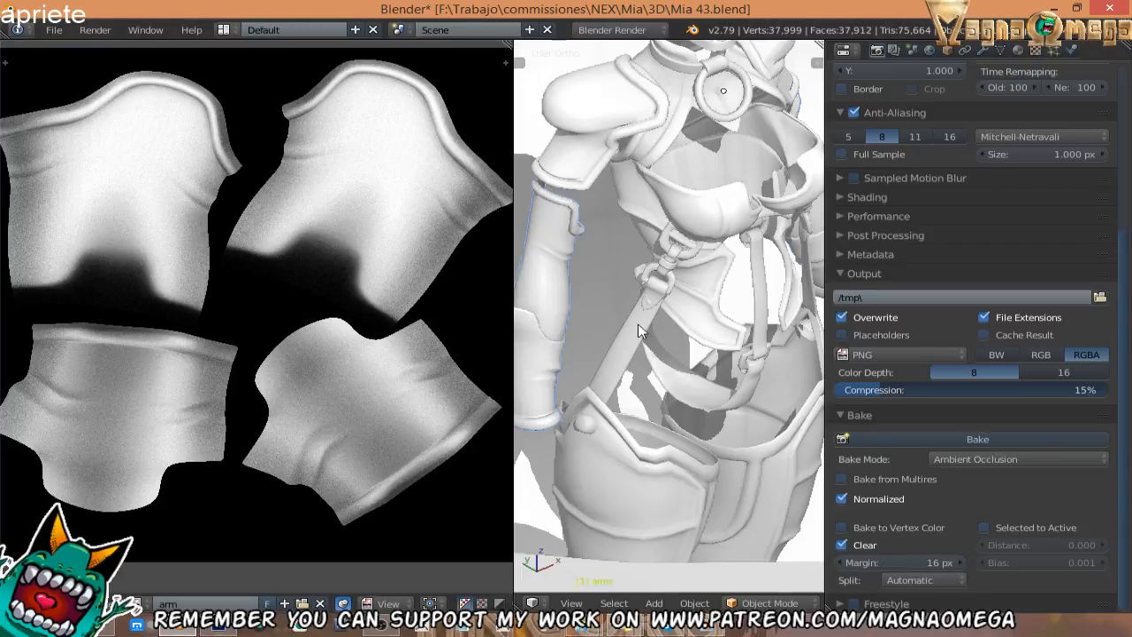
Select the chest armour and rebake its ambient occlusion with the body mesh out of the way.
{"action": "middle_click_drag", "start_coordinate": [637, 324], "coordinate": [609, 321]}
{"action": "scroll", "coordinate": [619, 274], "scroll_direction": "down", "scroll_amount": 1}
{"action": "middle_click_drag", "start_coordinate": [657, 187], "coordinate": [655, 136], "text": "shift"}
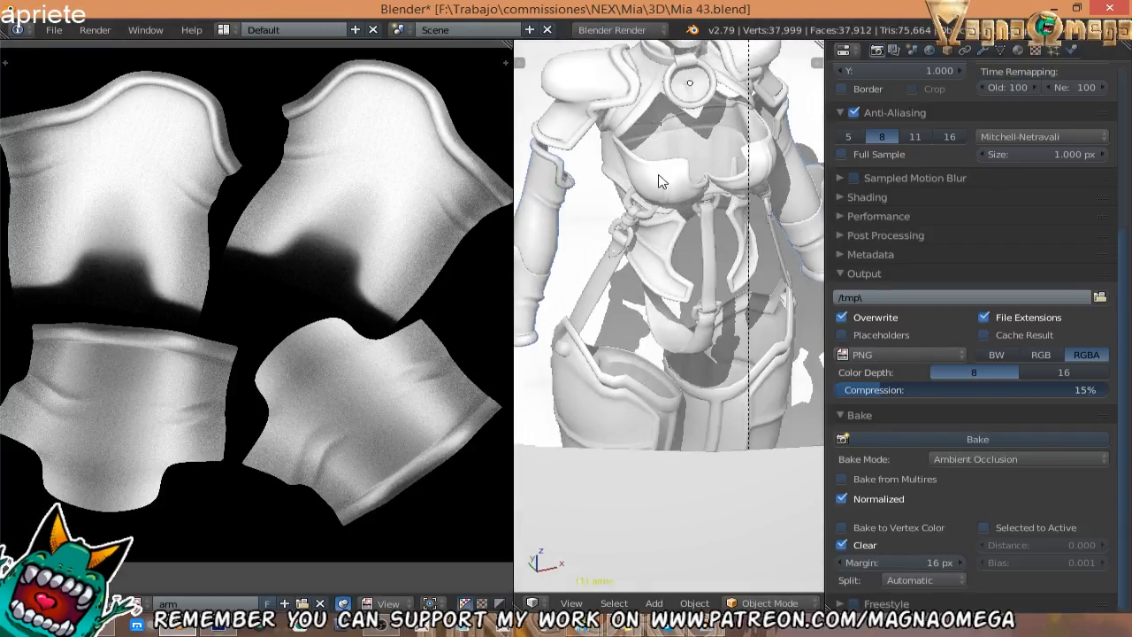
{"action": "right_click", "coordinate": [659, 181]}
{"action": "left_click", "coordinate": [948, 437]}
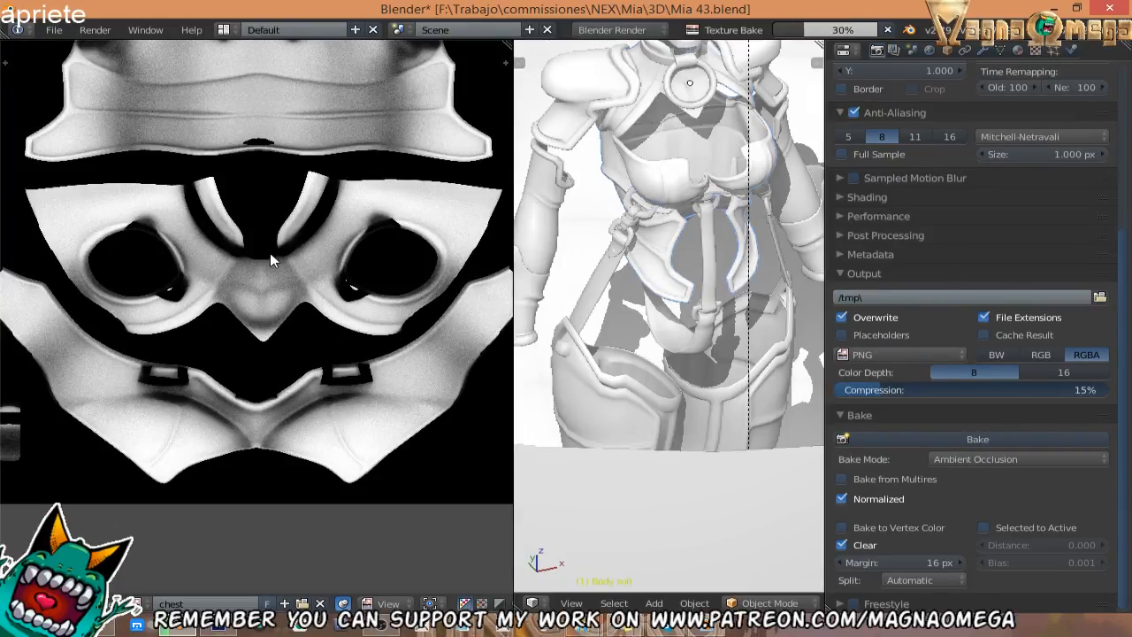
Check the new chest bake and save it over chestAO.png in the Texture folder.
{"action": "scroll", "coordinate": [270, 253], "scroll_direction": "down", "scroll_amount": 2}
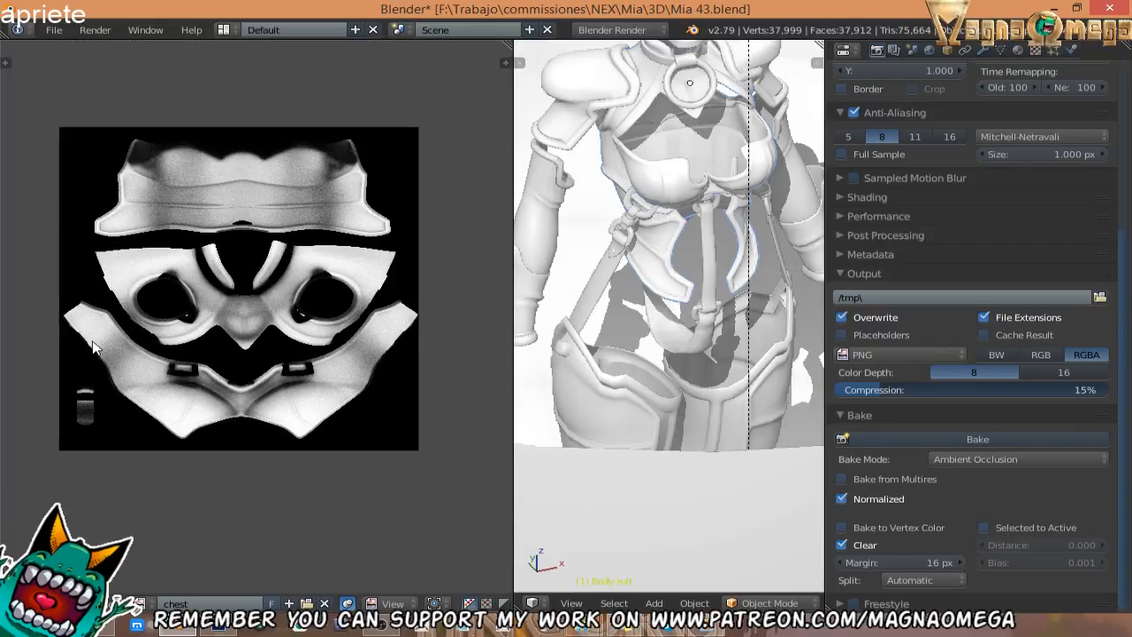
{"action": "scroll", "coordinate": [221, 212], "scroll_direction": "up", "scroll_amount": 3}
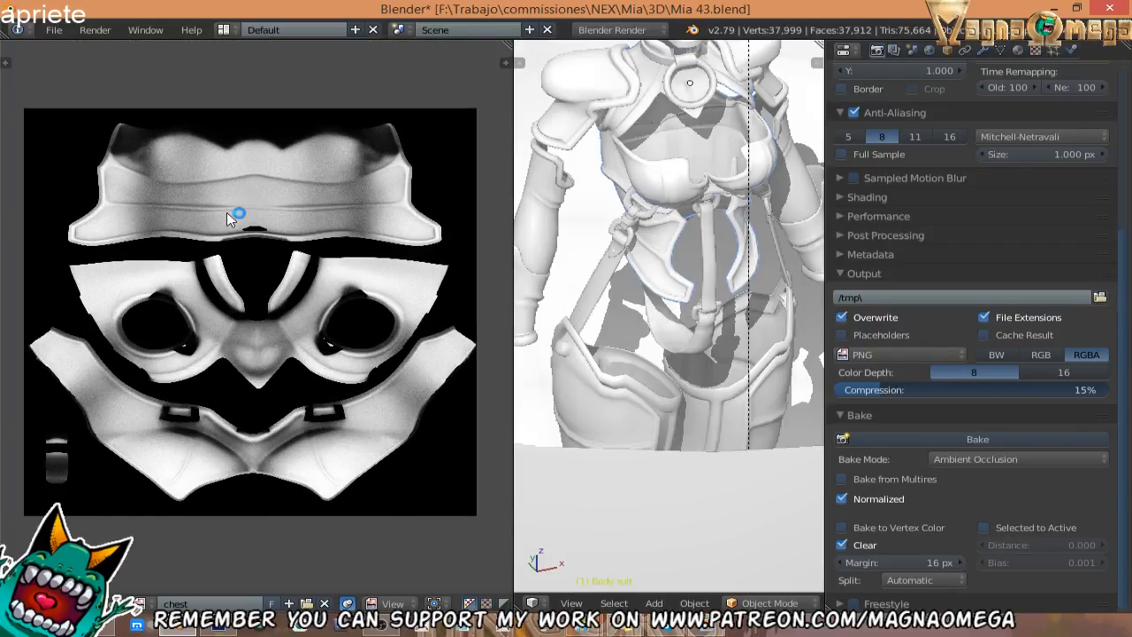
{"action": "key", "text": "F3"}
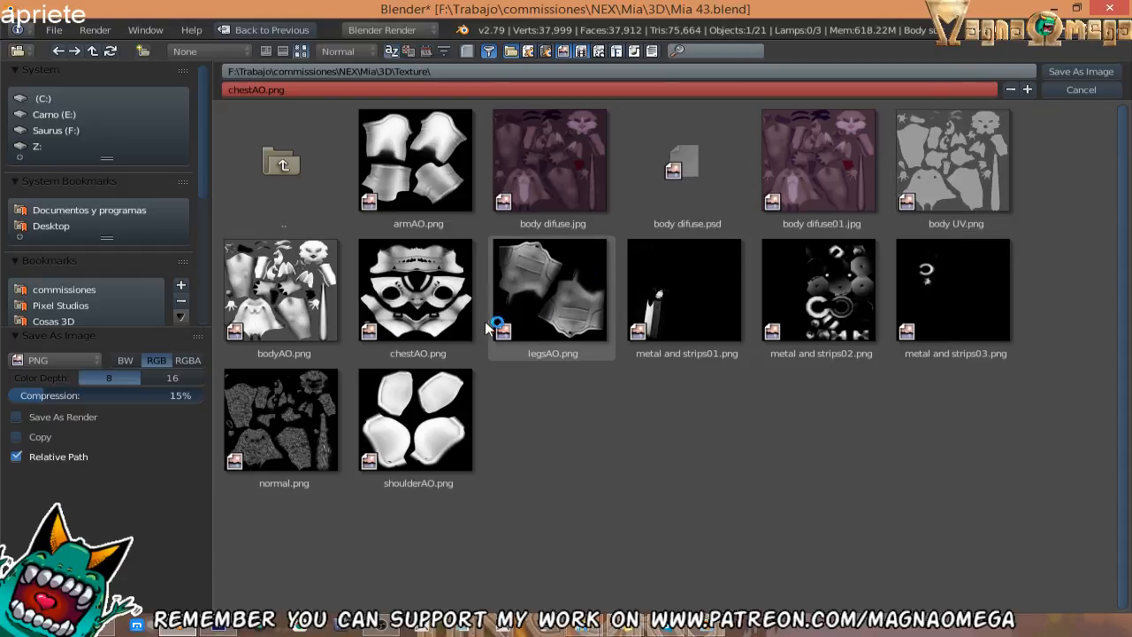
{"action": "left_click", "coordinate": [1062, 71]}
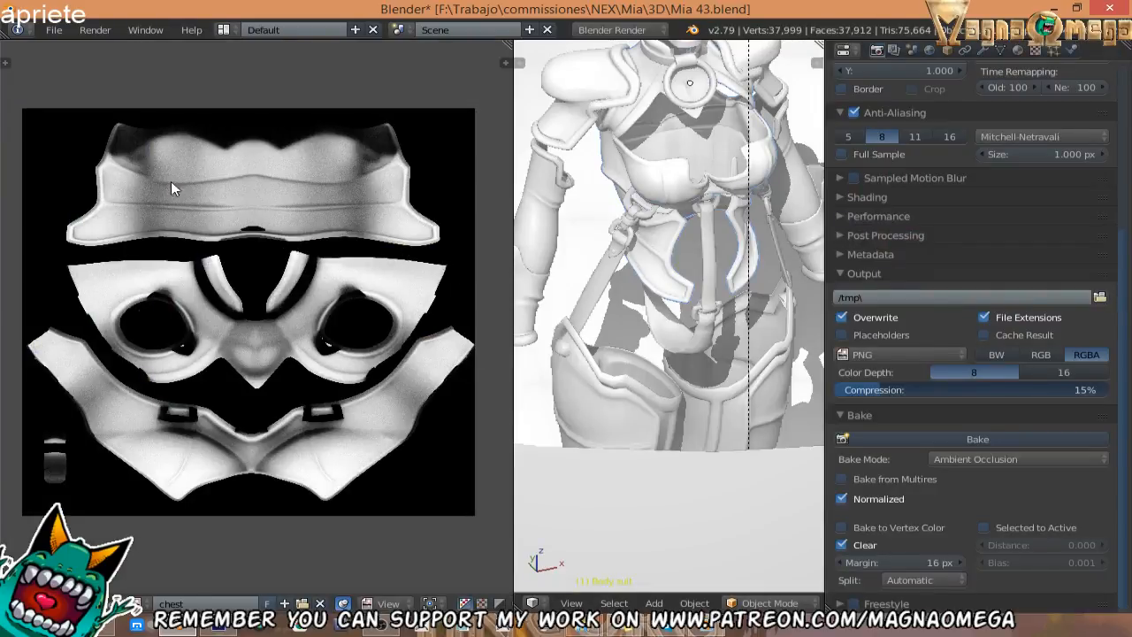
{"action": "middle_click_drag", "start_coordinate": [219, 191], "coordinate": [191, 154]}
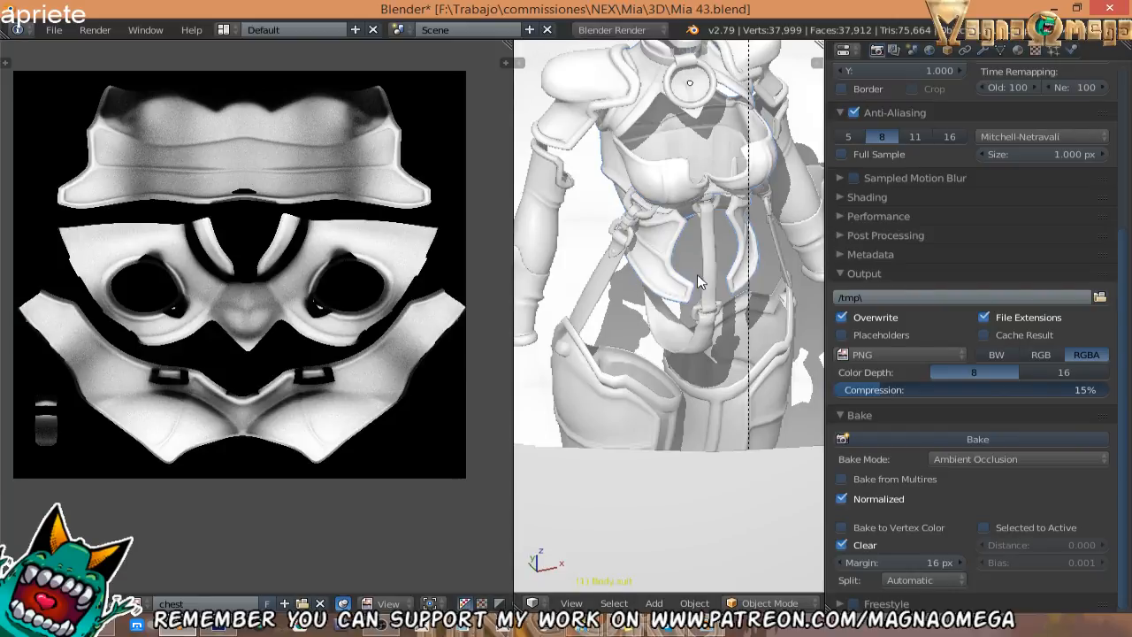
Select the boots, bake their ambient occlusion and check the baked map up close.
{"action": "scroll", "coordinate": [697, 275], "scroll_direction": "down", "scroll_amount": 2}
{"action": "middle_click_drag", "start_coordinate": [696, 275], "coordinate": [668, 276]}
{"action": "scroll", "coordinate": [669, 276], "scroll_direction": "up", "scroll_amount": 2}
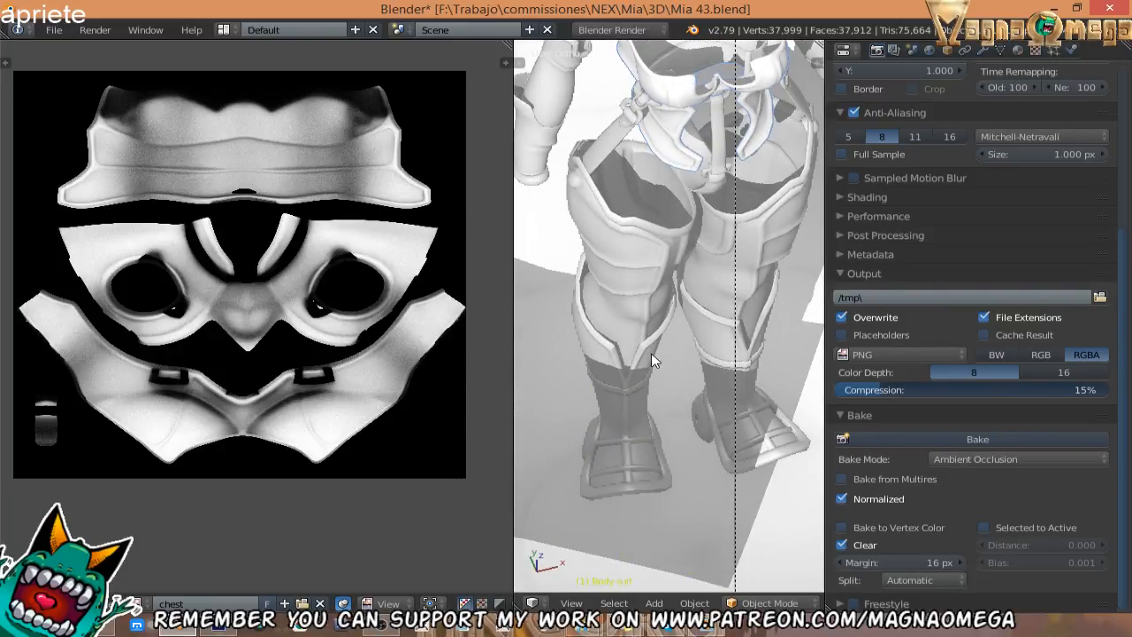
{"action": "right_click", "coordinate": [650, 352]}
{"action": "left_click", "coordinate": [890, 432]}
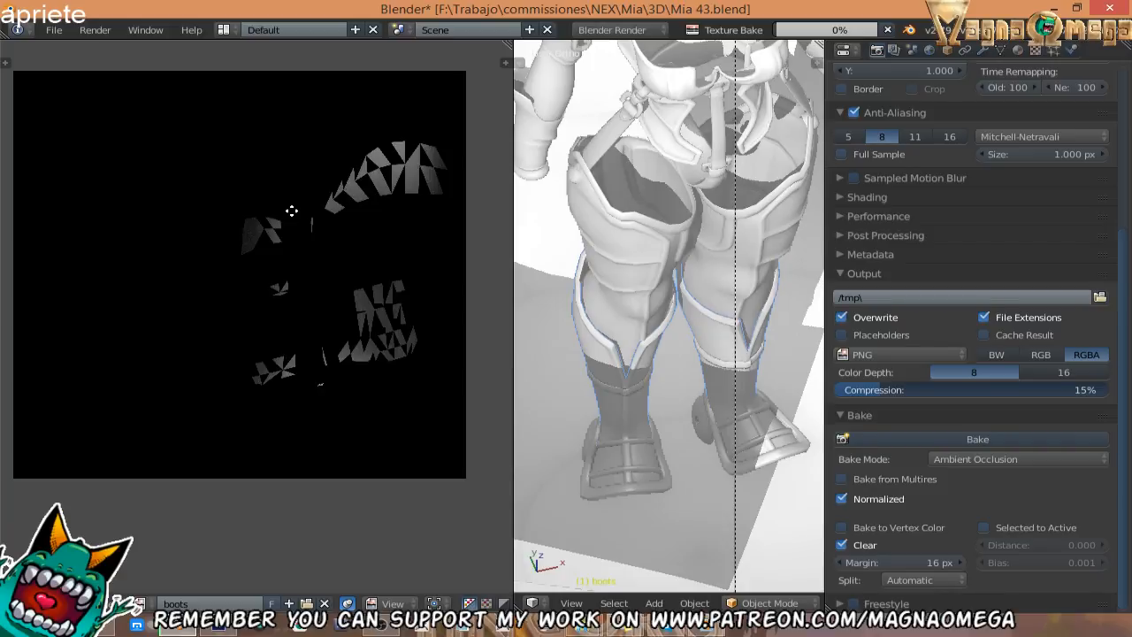
{"action": "scroll", "coordinate": [283, 265], "scroll_direction": "up", "scroll_amount": 3}
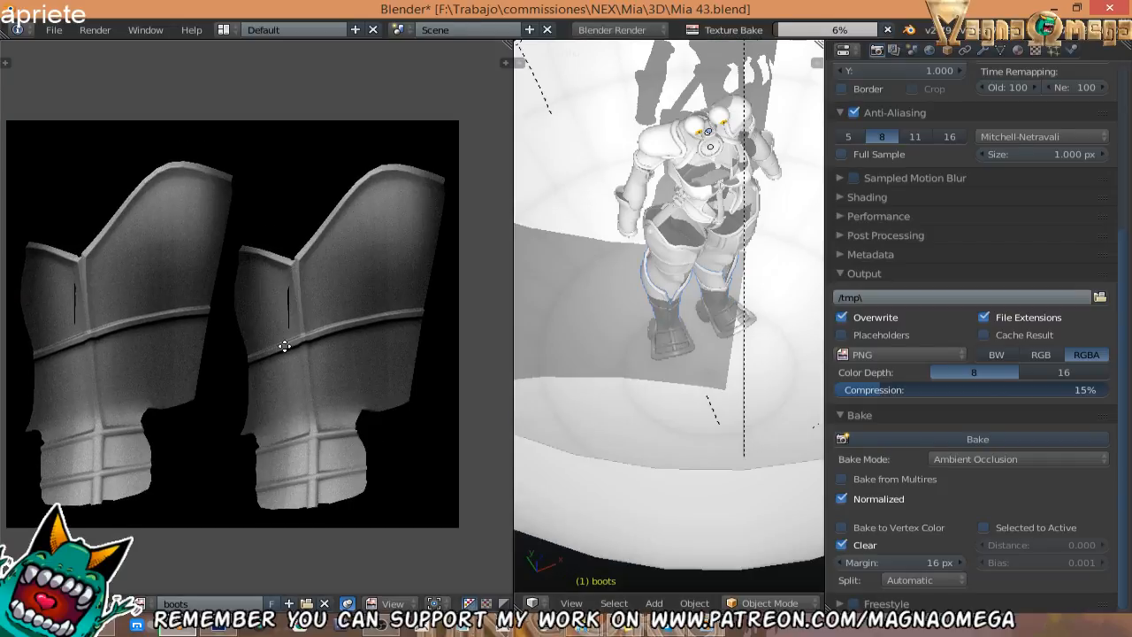
{"action": "scroll", "coordinate": [194, 295], "scroll_direction": "up", "scroll_amount": 2}
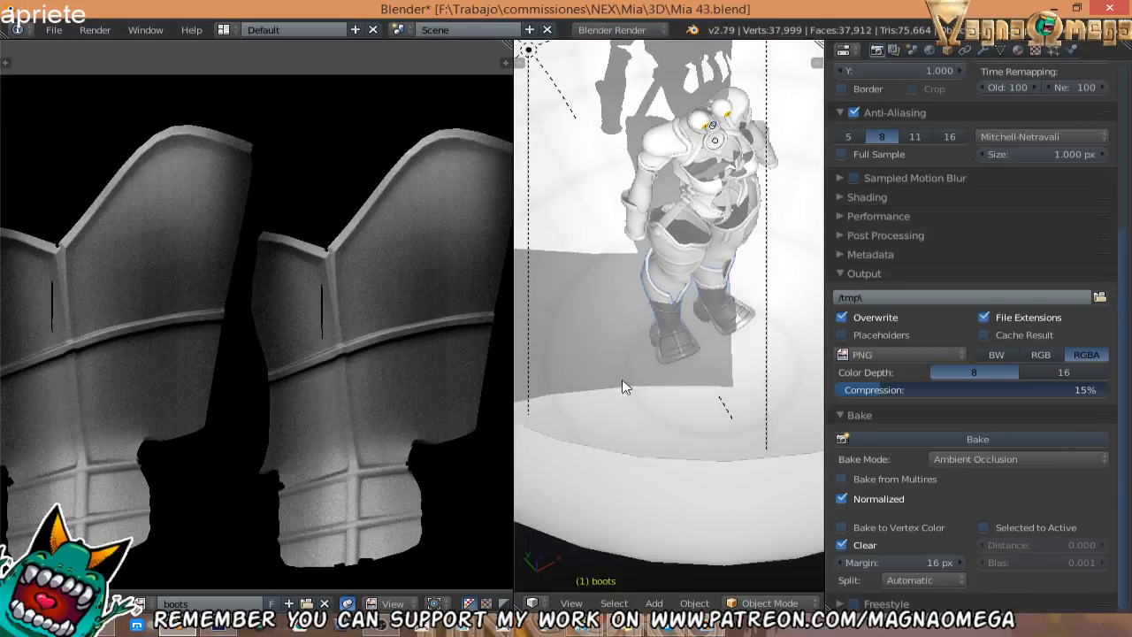
Examine the boots and the rest of the armour in the 3D view from several angles.
{"action": "mouse_move", "coordinate": [623, 362]}
{"action": "middle_mouse_down"}
{"action": "mouse_move", "coordinate": [674, 384]}
{"action": "mouse_move", "coordinate": [659, 353]}
{"action": "mouse_move", "coordinate": [670, 335]}
{"action": "mouse_move", "coordinate": [640, 363]}
{"action": "middle_mouse_up"}
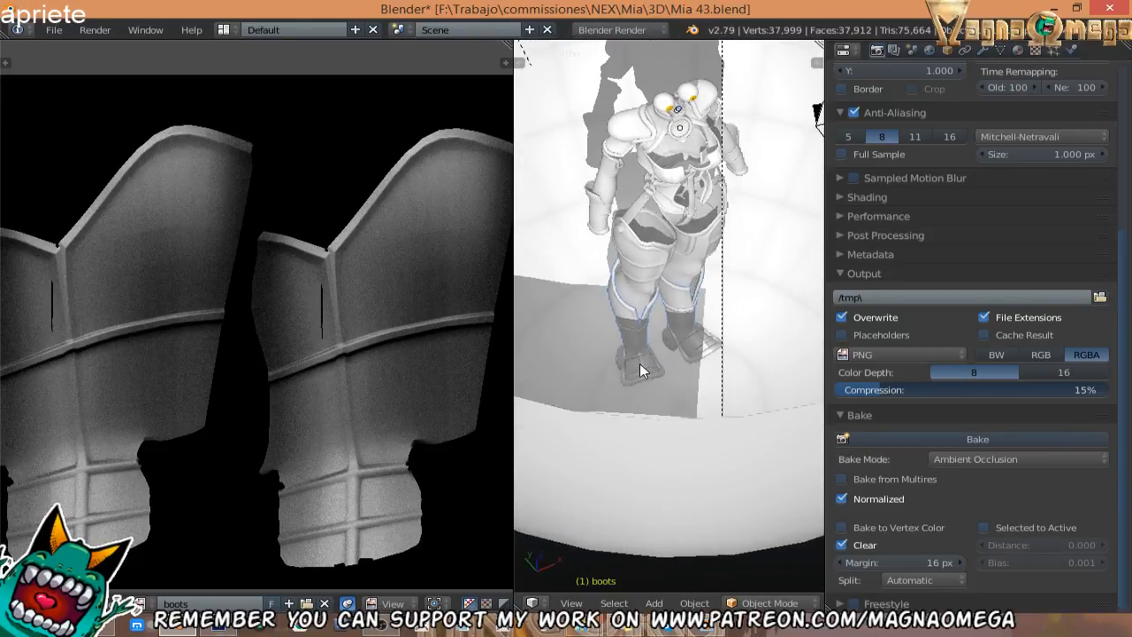
{"action": "mouse_move", "coordinate": [642, 400]}
{"action": "left_mouse_down", "text": "ctrl"}
{"action": "mouse_move", "coordinate": [685, 309]}
{"action": "mouse_move", "coordinate": [601, 384]}
{"action": "mouse_move", "coordinate": [751, 329]}
{"action": "mouse_move", "coordinate": [727, 296]}
{"action": "left_mouse_up", "text": "ctrl"}
{"action": "mouse_move", "coordinate": [651, 334]}
{"action": "middle_mouse_down"}
{"action": "mouse_move", "coordinate": [657, 294]}
{"action": "mouse_move", "coordinate": [659, 361]}
{"action": "mouse_move", "coordinate": [750, 315]}
{"action": "middle_mouse_up"}
{"action": "middle_click_drag", "start_coordinate": [705, 275], "coordinate": [698, 290]}
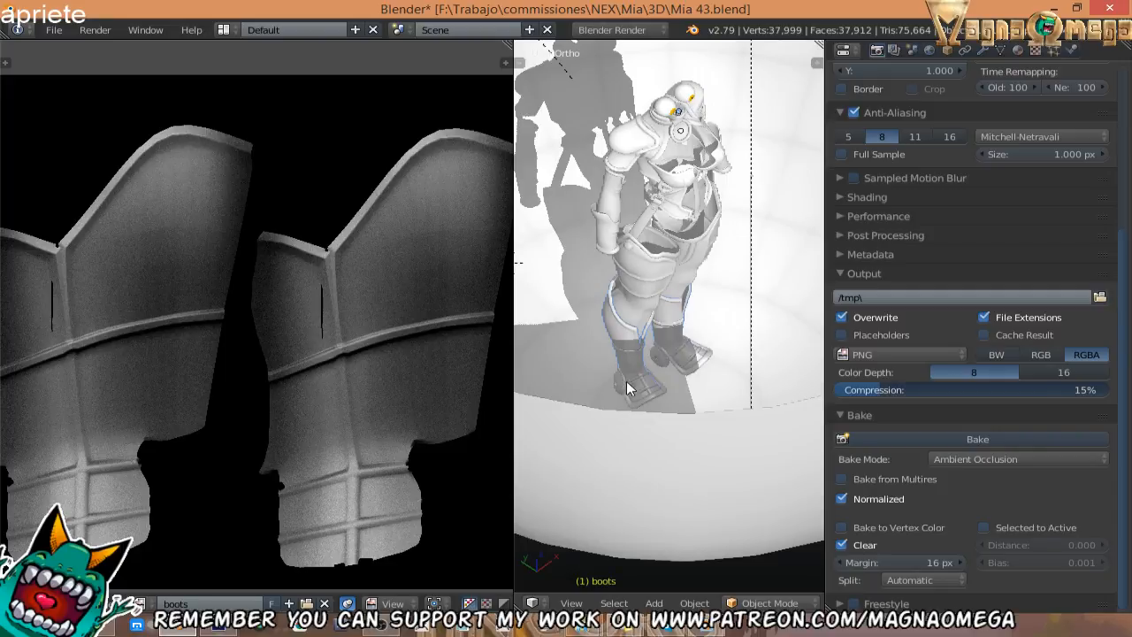
{"action": "mouse_move", "coordinate": [706, 311]}
{"action": "left_mouse_down", "text": "ctrl"}
{"action": "mouse_move", "coordinate": [583, 220]}
{"action": "mouse_move", "coordinate": [648, 268]}
{"action": "left_mouse_up", "text": "ctrl"}
{"action": "middle_click_drag", "start_coordinate": [738, 232], "coordinate": [675, 251]}
{"action": "mouse_move", "coordinate": [629, 125]}
{"action": "middle_mouse_down"}
{"action": "mouse_move", "coordinate": [706, 148]}
{"action": "mouse_move", "coordinate": [651, 112]}
{"action": "middle_mouse_up"}
{"action": "middle_click_drag", "start_coordinate": [631, 179], "coordinate": [678, 215]}
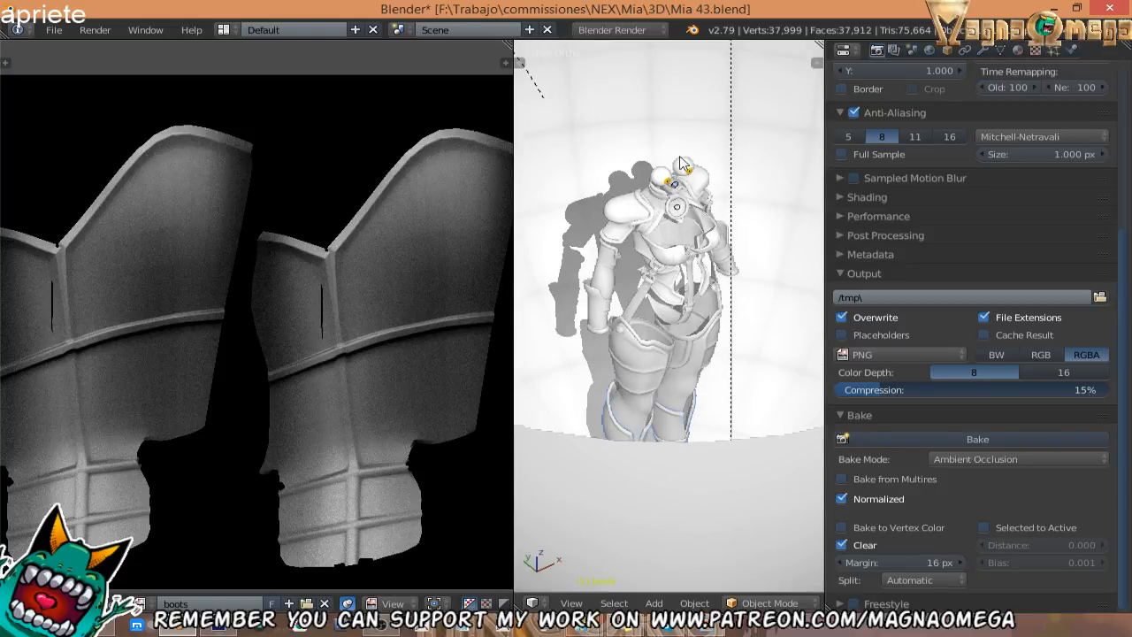
{"action": "middle_click_drag", "start_coordinate": [707, 252], "coordinate": [667, 279]}
Save the baked boots map as bootsAO.png in the Texture folder.
{"action": "scroll", "coordinate": [305, 336], "scroll_direction": "down", "scroll_amount": 2}
{"action": "middle_click_drag", "start_coordinate": [309, 313], "coordinate": [314, 340]}
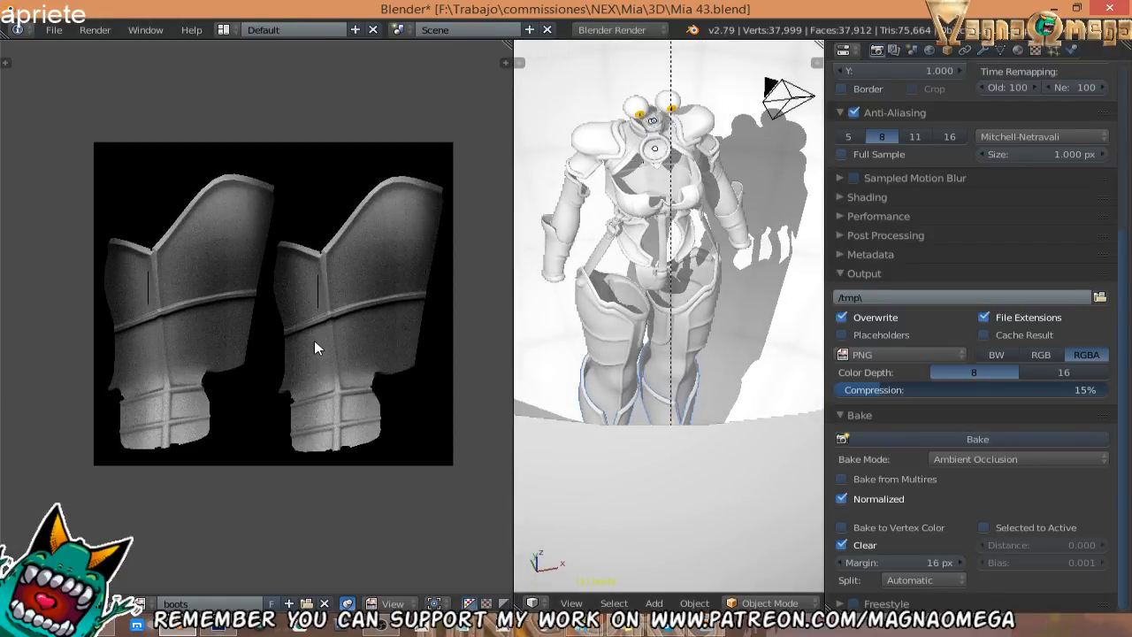
{"action": "key", "text": "F3"}
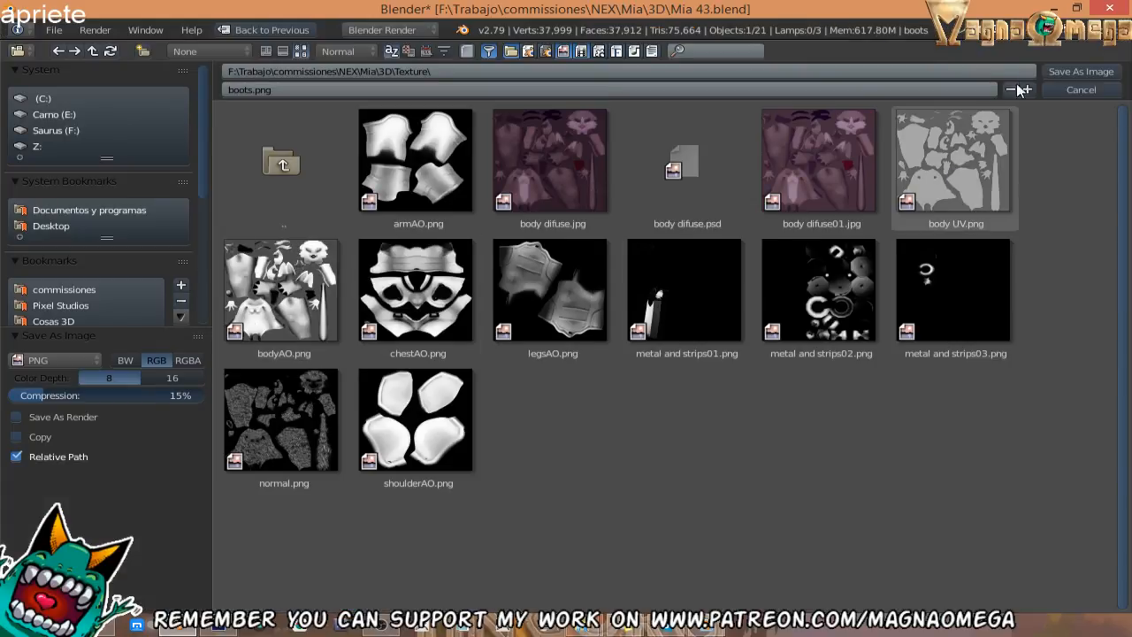
{"action": "left_click", "coordinate": [268, 92]}
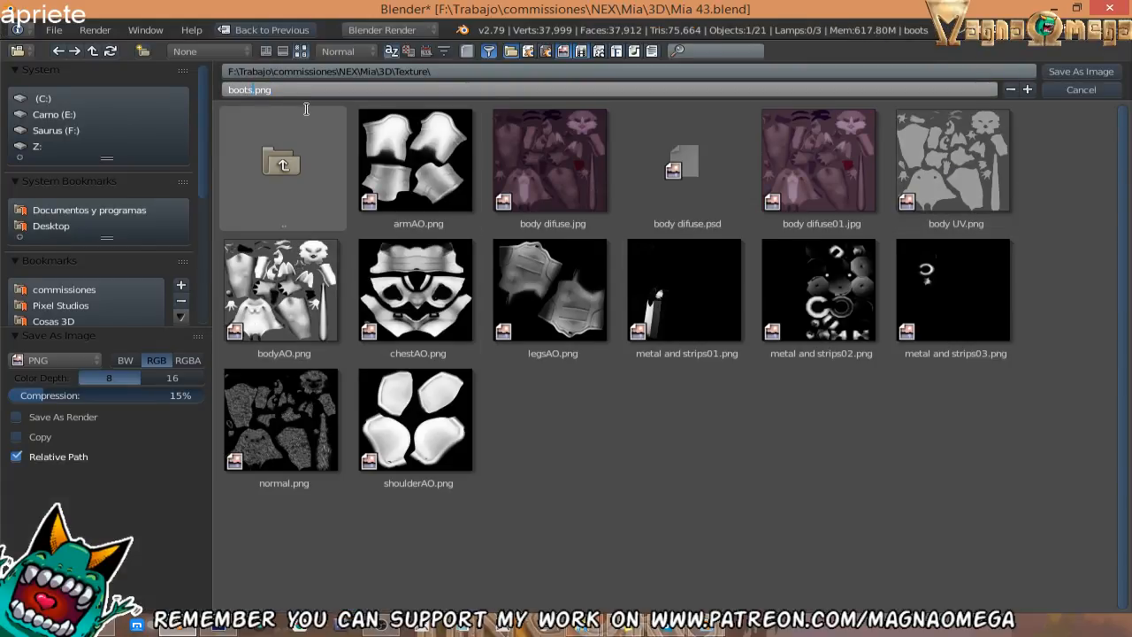
{"action": "type", "text": "AO"}
{"action": "left_click", "coordinate": [1080, 66]}
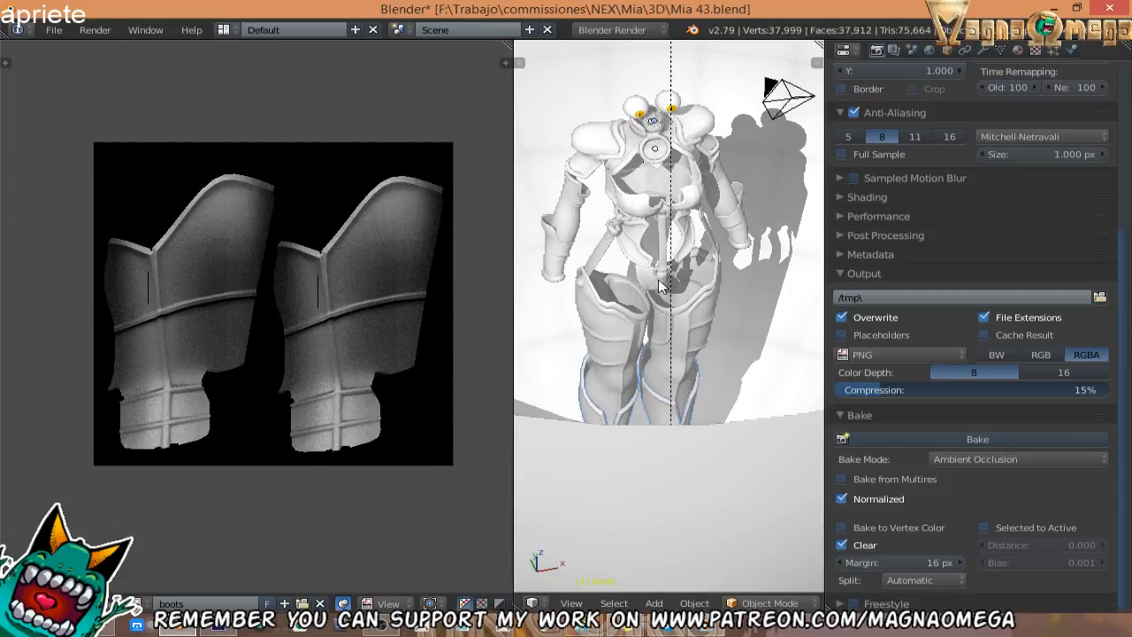
Pick the heel pieces and an upper armour piece in the 3D view to check which parts remain to bake.
{"action": "middle_click_drag", "start_coordinate": [648, 280], "coordinate": [632, 418]}
{"action": "scroll", "coordinate": [630, 403], "scroll_direction": "up", "scroll_amount": 3}
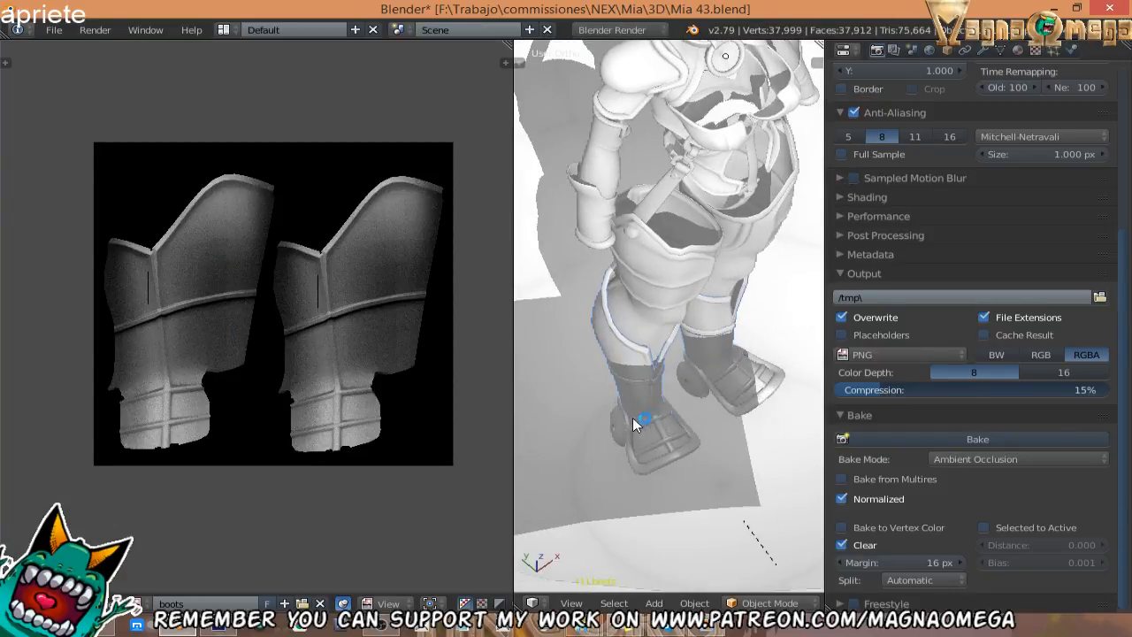
{"action": "right_click", "coordinate": [614, 425]}
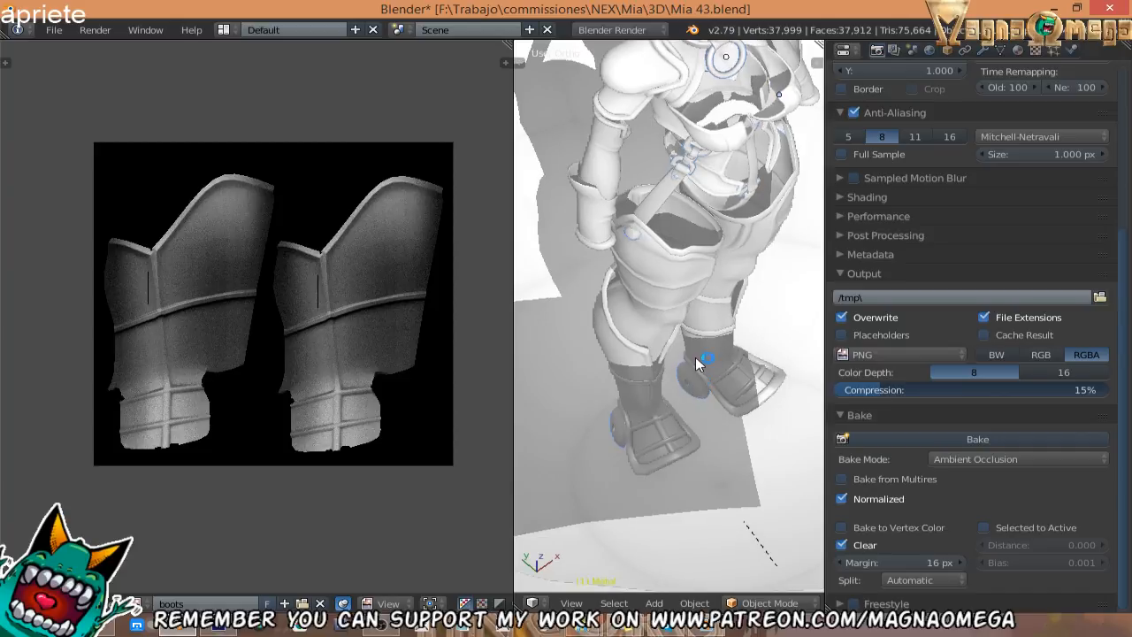
{"action": "middle_click_drag", "start_coordinate": [697, 357], "coordinate": [673, 344]}
{"action": "middle_click_drag", "start_coordinate": [662, 272], "coordinate": [668, 358], "text": "shift"}
{"action": "right_click", "coordinate": [616, 158]}
Get close to the mouth pieces above the collar and check the lower teeth's mesh in Edit Mode.
{"action": "middle_click_drag", "start_coordinate": [618, 161], "coordinate": [693, 225]}
{"action": "scroll", "coordinate": [659, 164], "scroll_direction": "up", "scroll_amount": 2}
{"action": "scroll", "coordinate": [692, 221], "scroll_direction": "up", "scroll_amount": 3}
{"action": "mouse_move", "coordinate": [712, 159]}
{"action": "middle_mouse_down", "text": "shift"}
{"action": "mouse_move", "coordinate": [687, 248]}
{"action": "mouse_move", "coordinate": [722, 166]}
{"action": "middle_mouse_up", "text": "shift"}
{"action": "scroll", "coordinate": [687, 248], "scroll_direction": "up", "scroll_amount": 3}
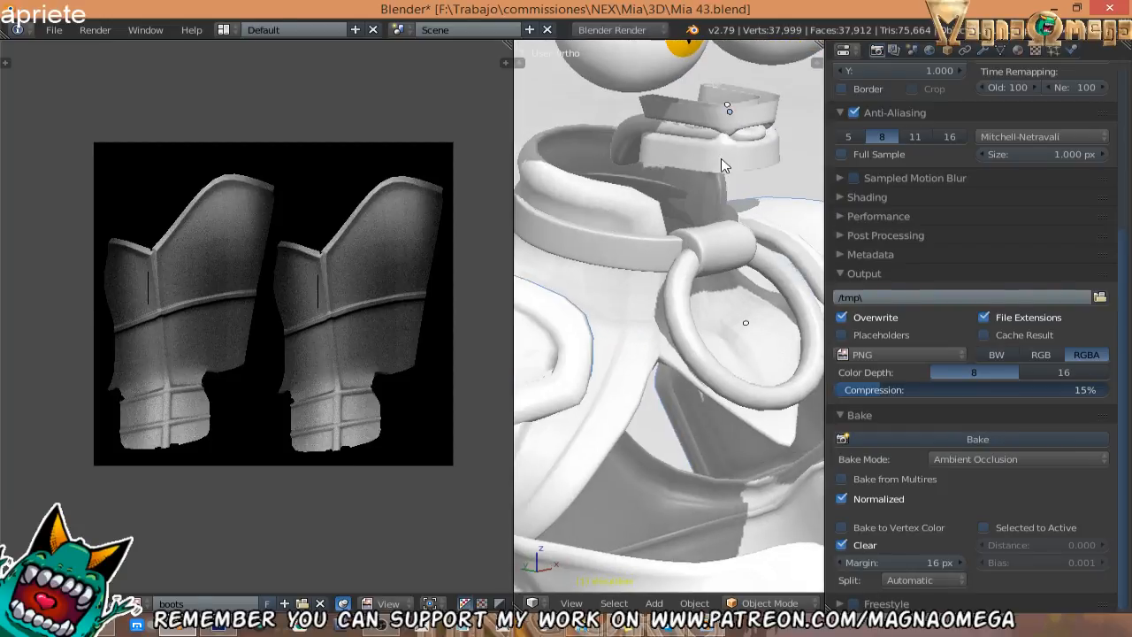
{"action": "middle_click_drag", "start_coordinate": [723, 124], "coordinate": [729, 135]}
{"action": "scroll", "coordinate": [729, 133], "scroll_direction": "up", "scroll_amount": 1}
{"action": "middle_click_drag", "start_coordinate": [727, 93], "coordinate": [639, 165], "text": "shift"}
{"action": "right_click", "coordinate": [686, 177]}
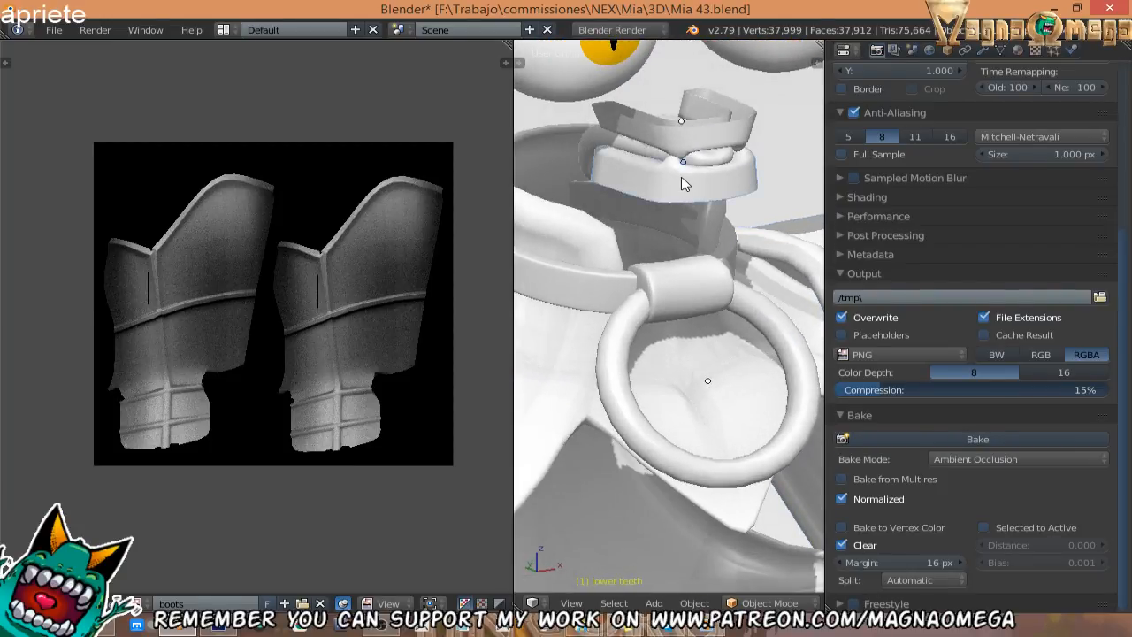
{"action": "key", "text": "Tab"}
{"action": "key", "text": "Tab"}
Select all the geometry of the upper teeth and of the lower teeth, returning to Object Mode after each.
{"action": "right_click", "coordinate": [674, 142]}
{"action": "key", "text": "Tab"}
{"action": "key", "text": "a"}
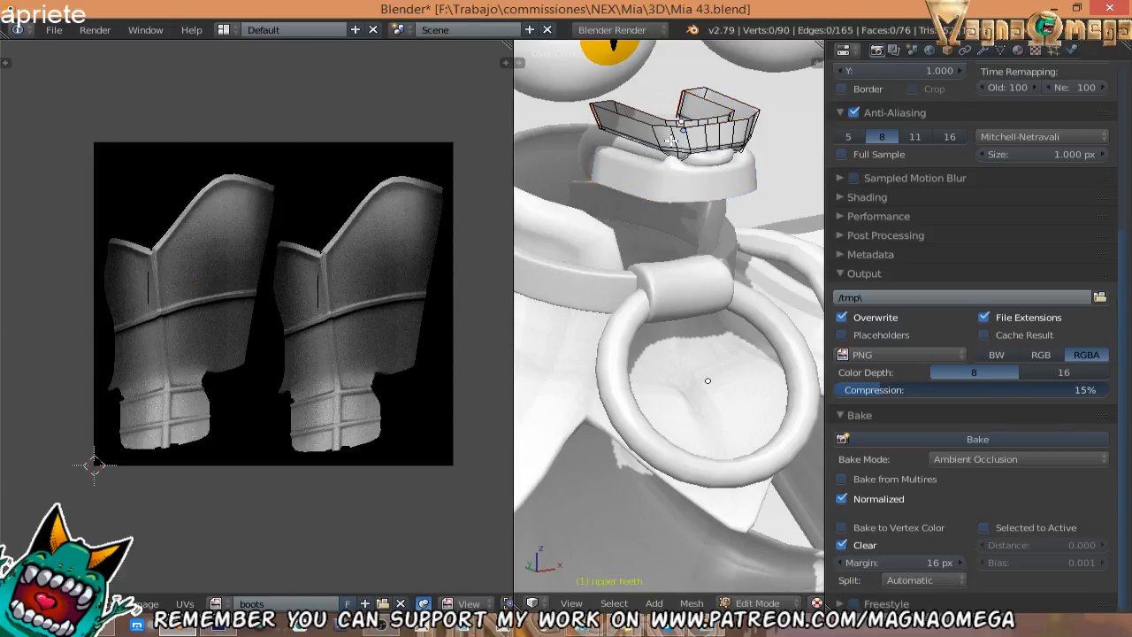
{"action": "key", "text": "a"}
{"action": "key", "text": "Tab"}
{"action": "right_click", "coordinate": [674, 176]}
{"action": "key", "text": "Tab"}
{"action": "key", "text": "a"}
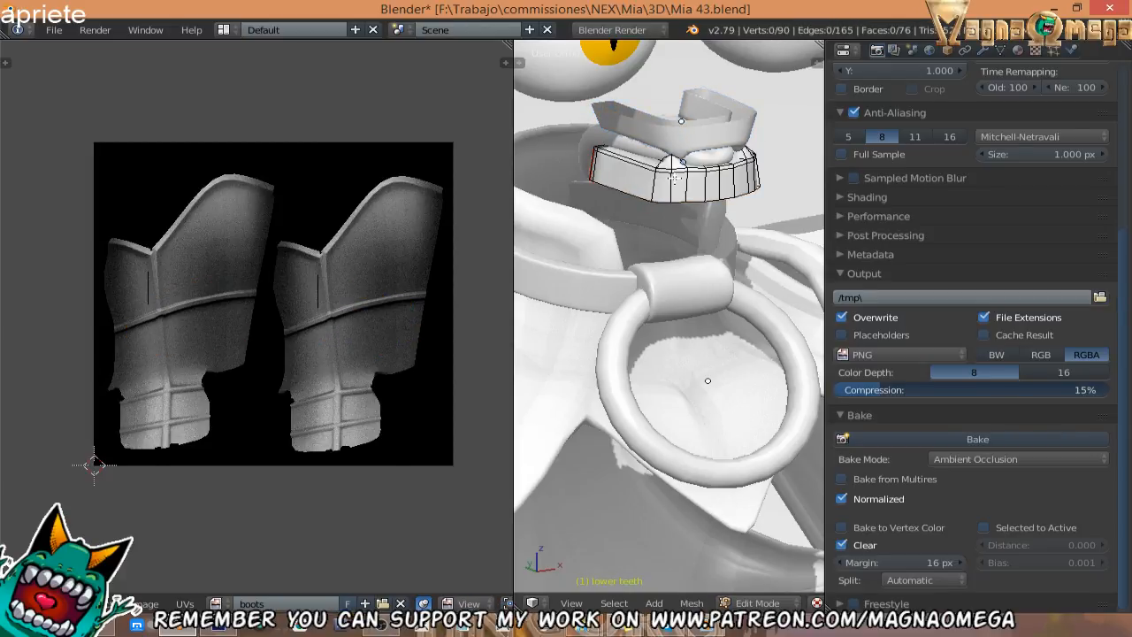
{"action": "key", "text": "a"}
{"action": "key", "text": "Tab"}
Select all the geometry of the tongue in Edit Mode and return to Object Mode.
{"action": "right_click", "coordinate": [597, 142]}
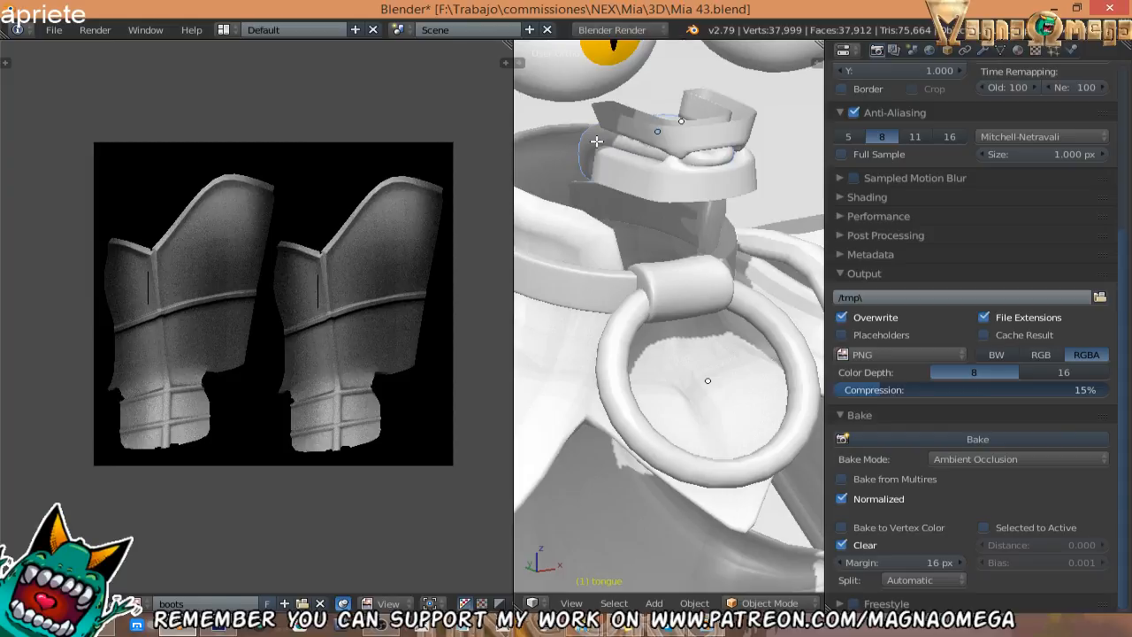
{"action": "key", "text": "Tab"}
{"action": "key", "text": "a"}
{"action": "key", "text": "a"}
{"action": "key", "text": "Tab"}
Open the upper teeth in Edit Mode and unlink the boots image from their UV layout.
{"action": "right_click", "coordinate": [714, 139]}
{"action": "middle_click_drag", "start_coordinate": [716, 141], "coordinate": [697, 143]}
{"action": "middle_click_drag", "start_coordinate": [754, 327], "coordinate": [916, 425]}
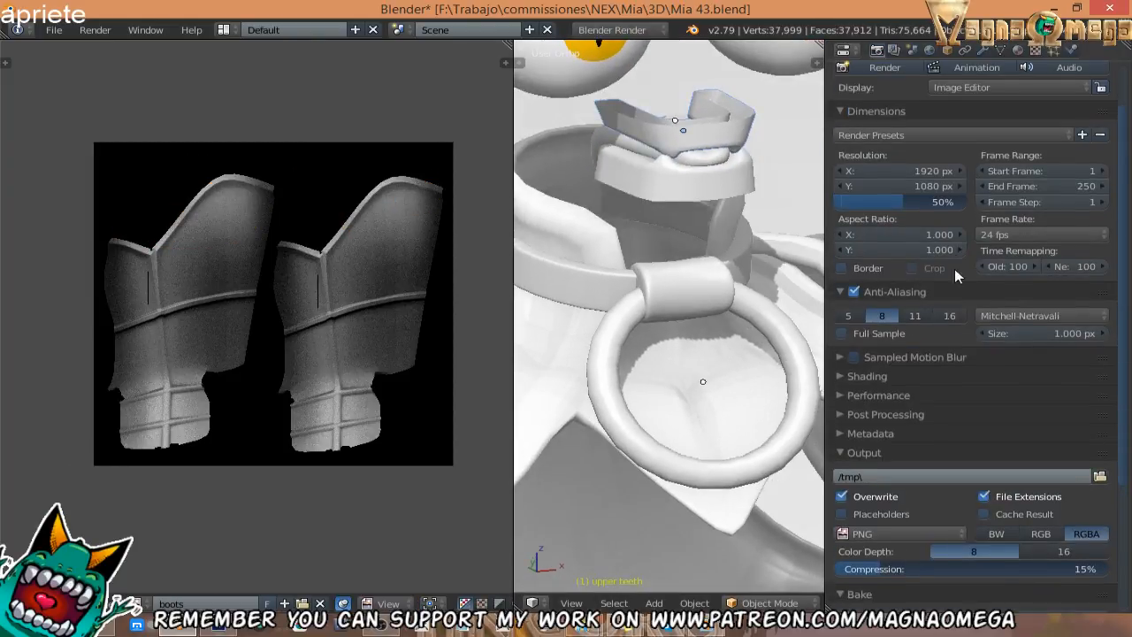
{"action": "scroll", "coordinate": [901, 317], "scroll_direction": "up", "scroll_amount": 5}
{"action": "key", "text": "Tab"}
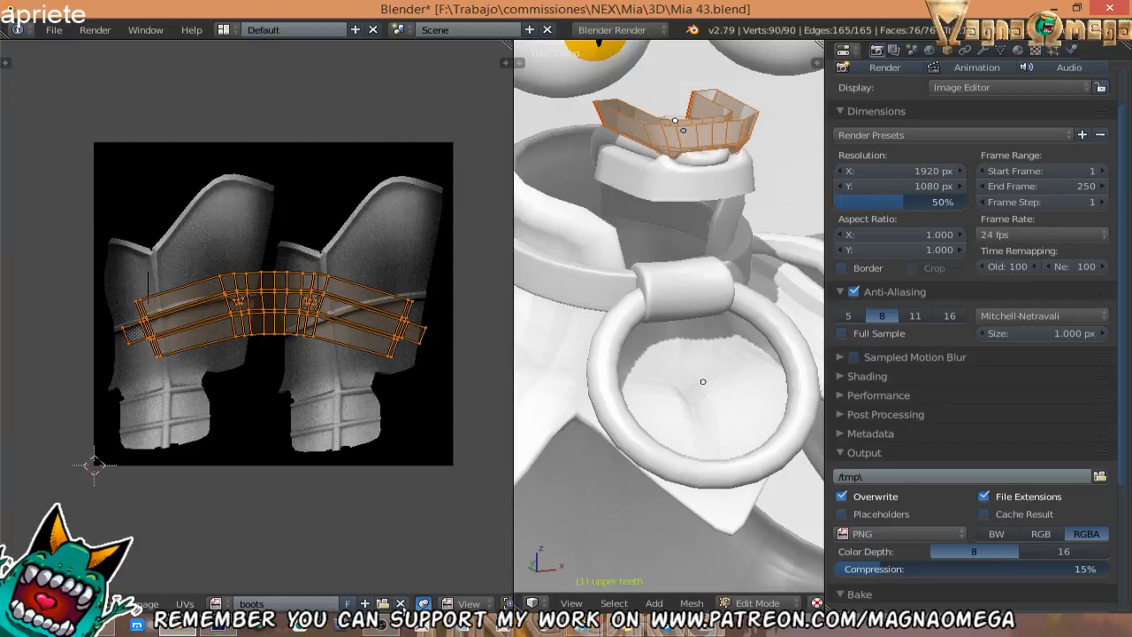
{"action": "left_click", "coordinate": [401, 604]}
{"action": "scroll", "coordinate": [214, 300], "scroll_direction": "up", "scroll_amount": 9}
{"action": "middle_click_drag", "start_coordinate": [495, 337], "coordinate": [320, 334]}
{"action": "scroll", "coordinate": [402, 267], "scroll_direction": "up", "scroll_amount": 2}
{"action": "scroll", "coordinate": [362, 300], "scroll_direction": "down", "scroll_amount": 1}
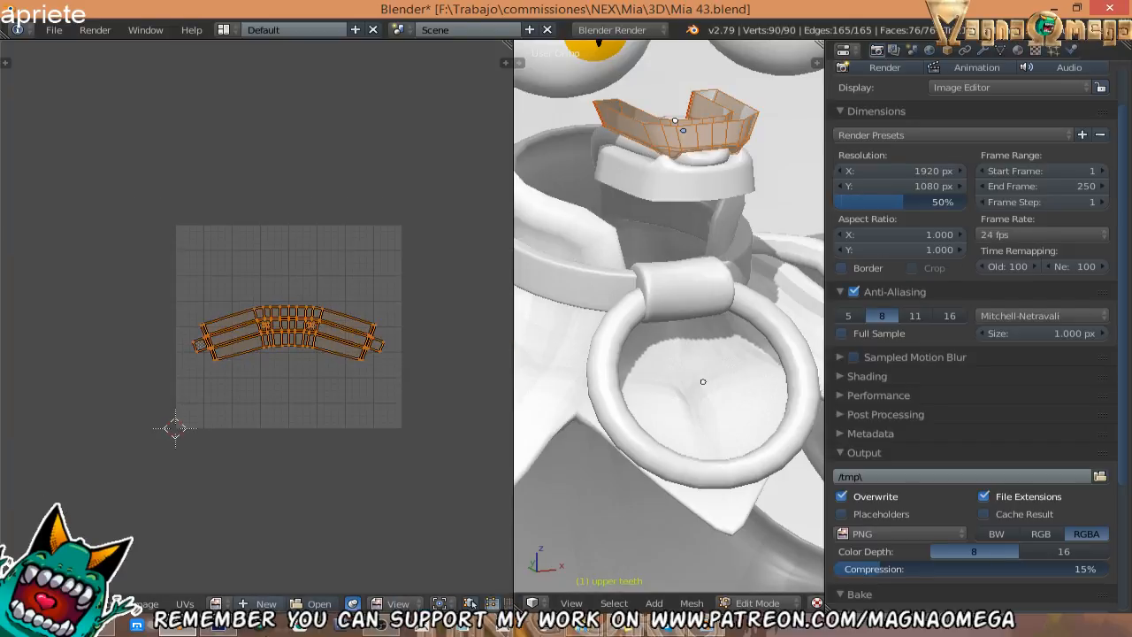
Create a new blank 4096 by 4096 px image named mouth for the upper teeth's UVs.
{"action": "left_click", "coordinate": [262, 605]}
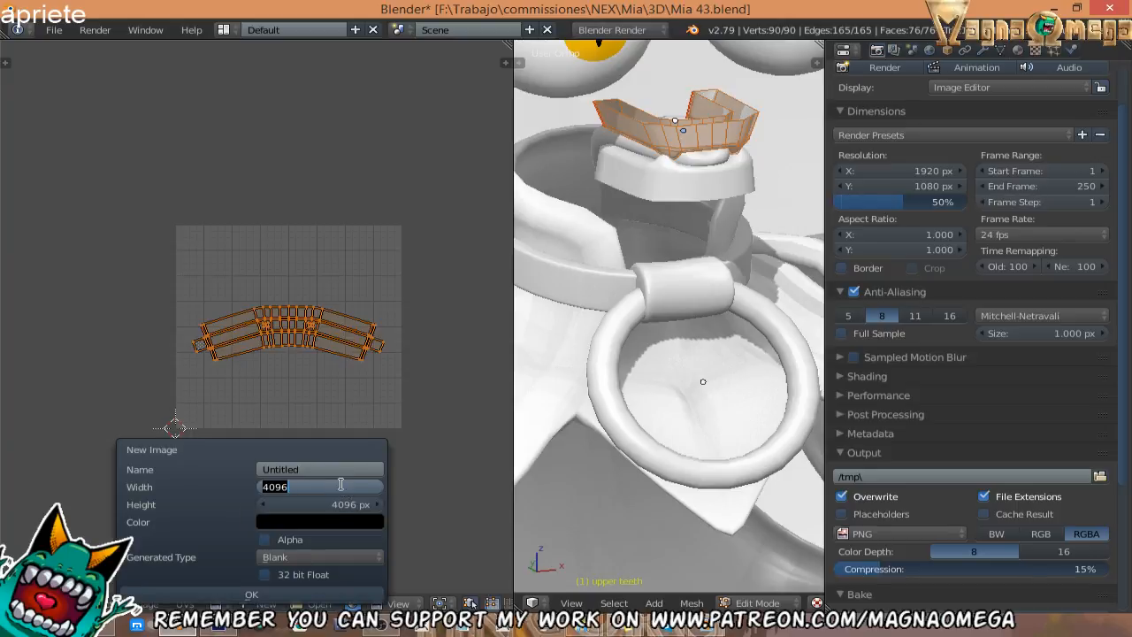
{"action": "left_click", "coordinate": [326, 468]}
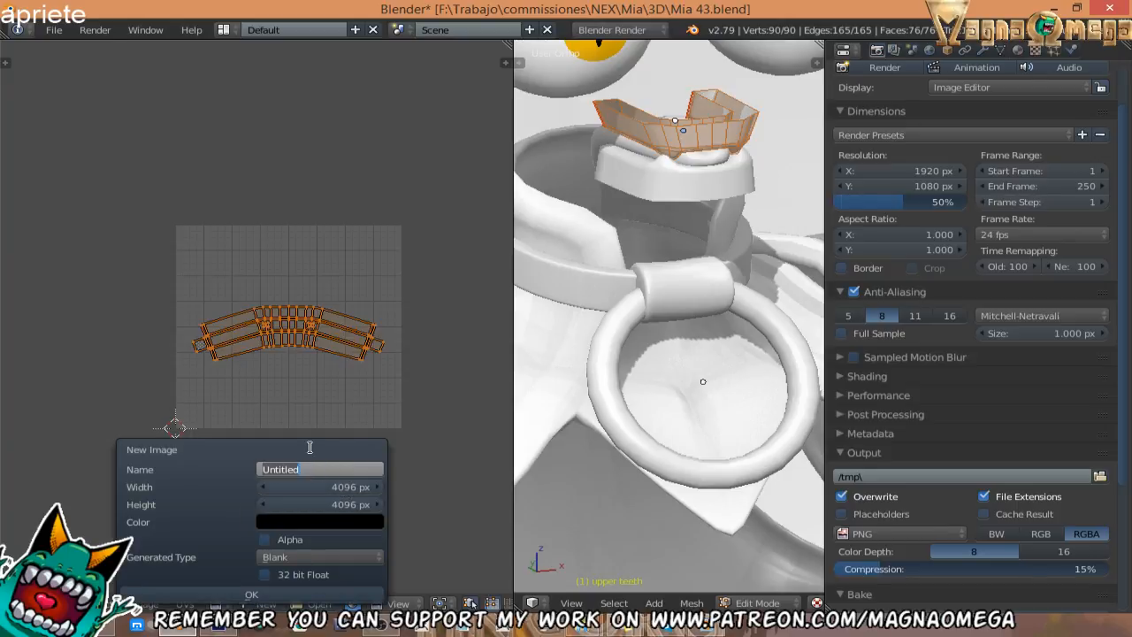
{"action": "type", "text": "mouth"}
{"action": "left_click", "coordinate": [249, 592]}
{"action": "scroll", "coordinate": [240, 364], "scroll_direction": "down", "scroll_amount": 10}
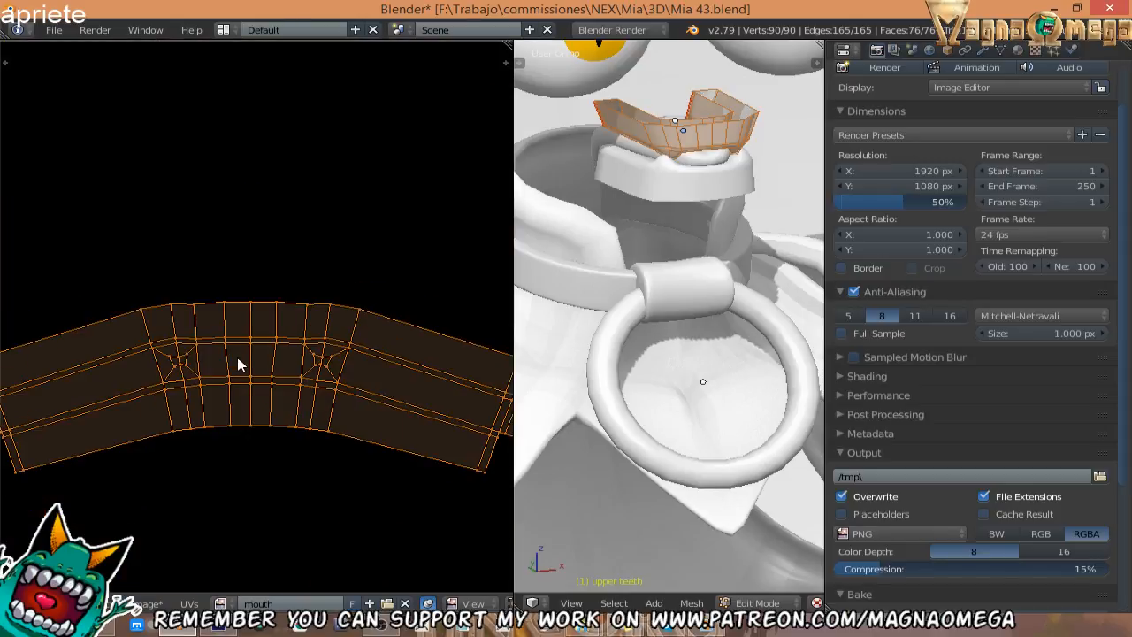
{"action": "middle_click_drag", "start_coordinate": [267, 331], "coordinate": [285, 292]}
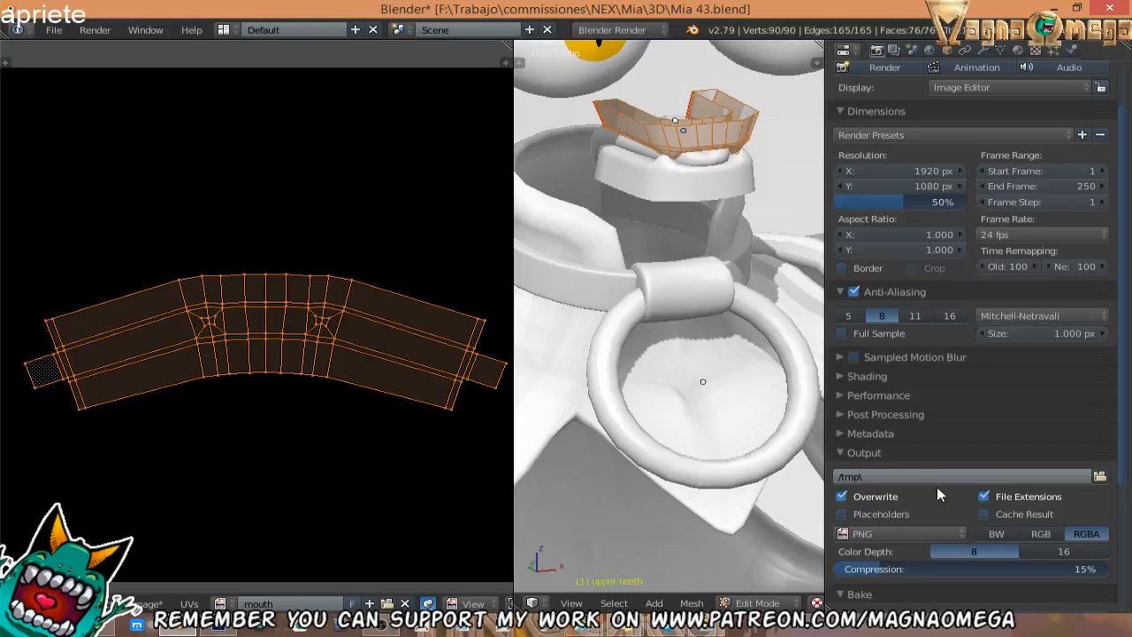
Bake the upper teeth's ambient occlusion into the mouth image and check the map as it renders.
{"action": "scroll", "coordinate": [919, 473], "scroll_direction": "down", "scroll_amount": 1}
{"action": "scroll", "coordinate": [916, 464], "scroll_direction": "down", "scroll_amount": 4}
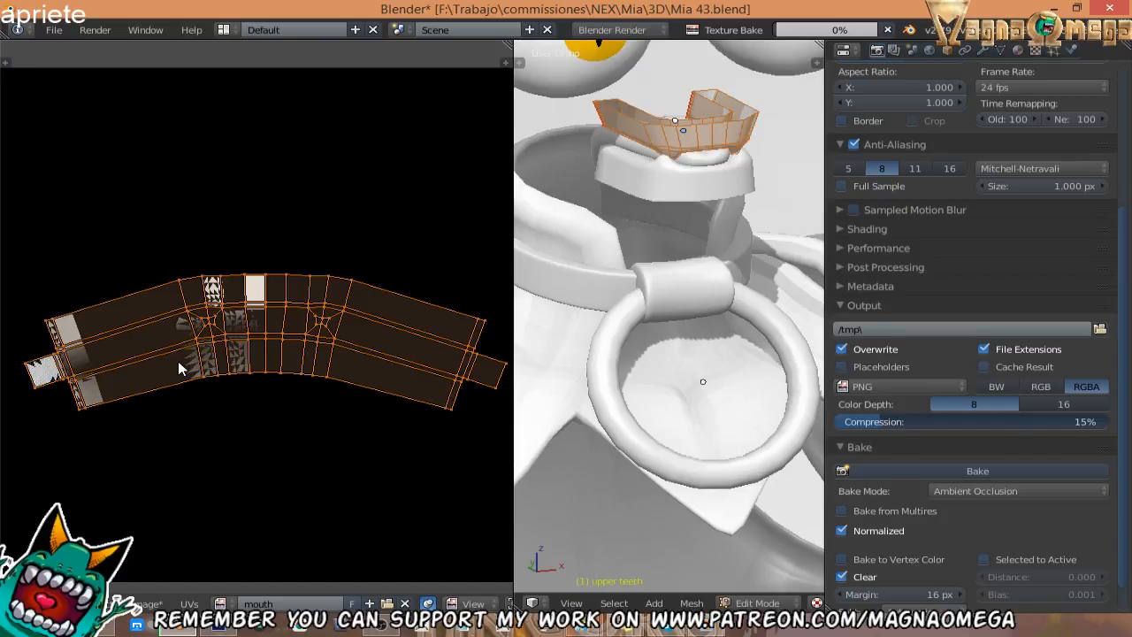
{"action": "scroll", "coordinate": [334, 324], "scroll_direction": "down", "scroll_amount": 2}
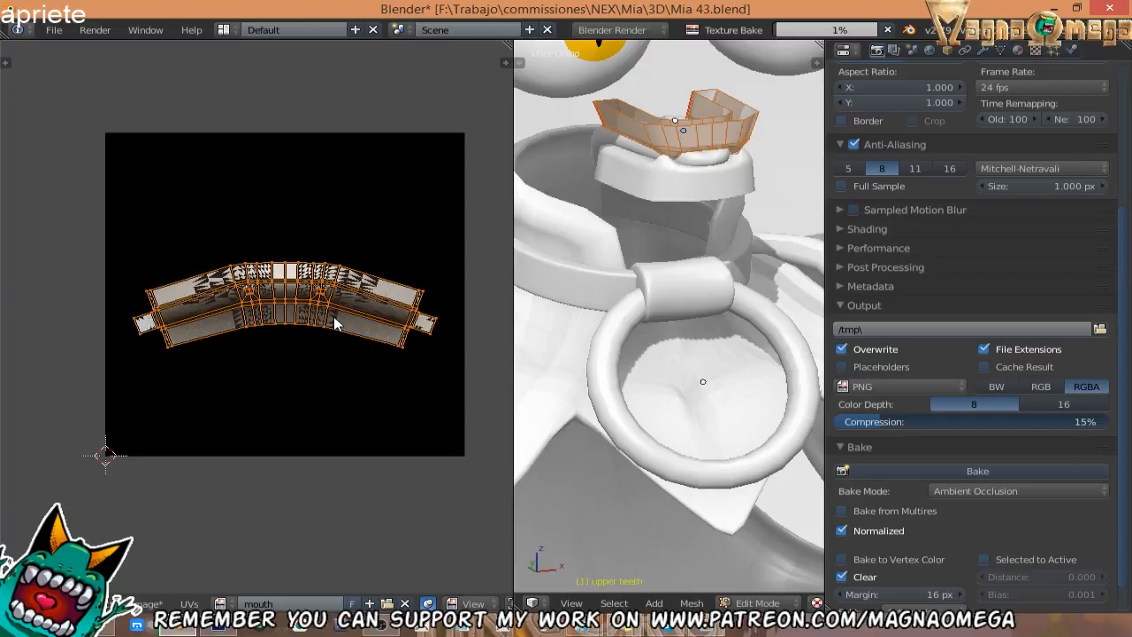
{"action": "scroll", "coordinate": [334, 323], "scroll_direction": "up", "scroll_amount": 1}
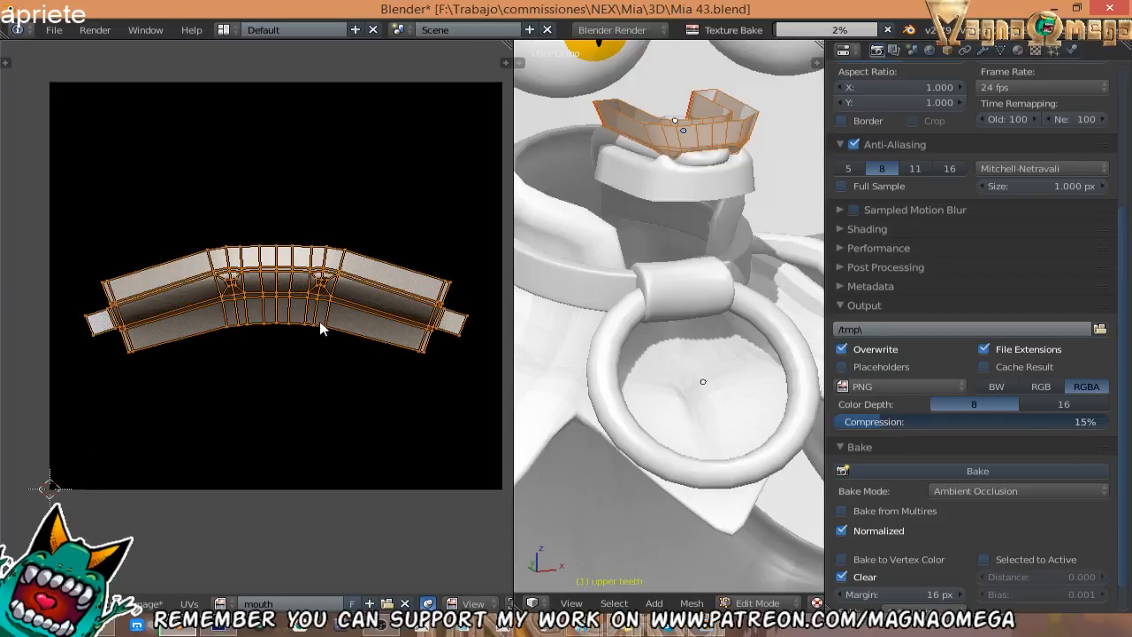
Save the upper teeth's baked map as mouth1.png in the Texture folder and return to Object Mode.
{"action": "key", "text": "F3"}
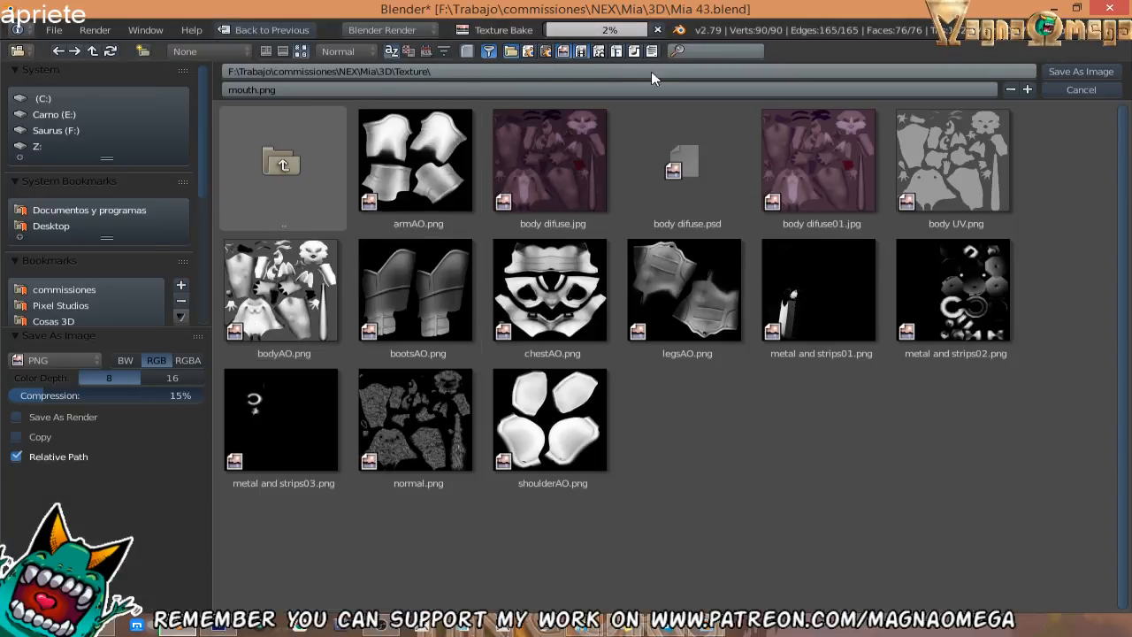
{"action": "left_click", "coordinate": [1027, 90]}
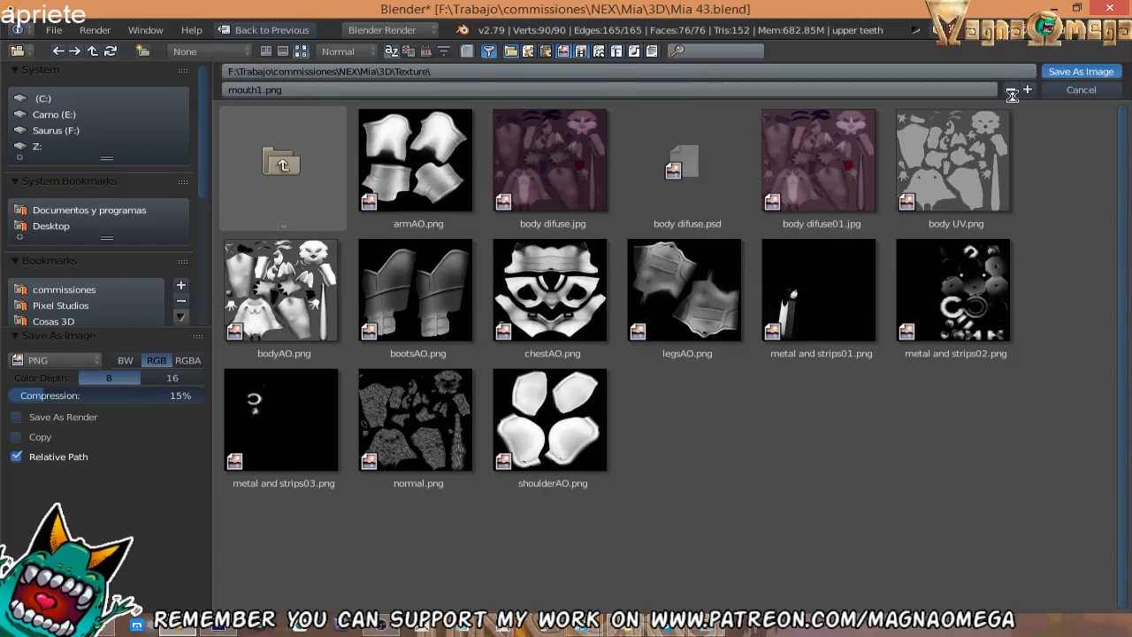
{"action": "key", "text": "Return"}
{"action": "key", "text": "Tab"}
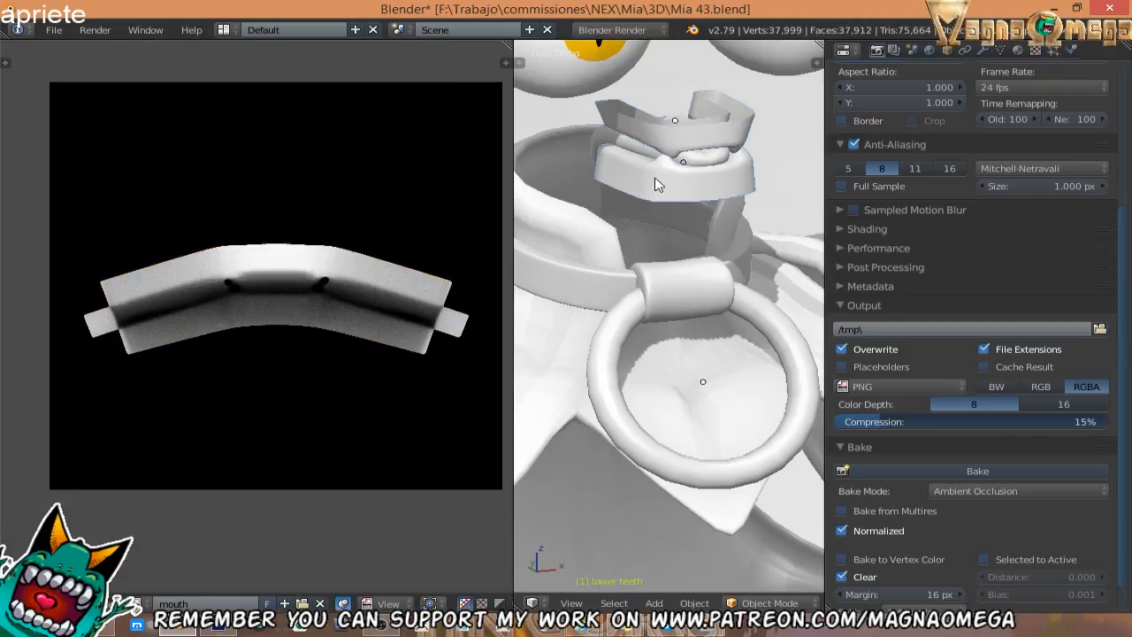
Open the lower teeth in Edit Mode and assign the existing mouth image to their UV layout.
{"action": "right_click", "coordinate": [652, 188]}
{"action": "key", "text": "Tab"}
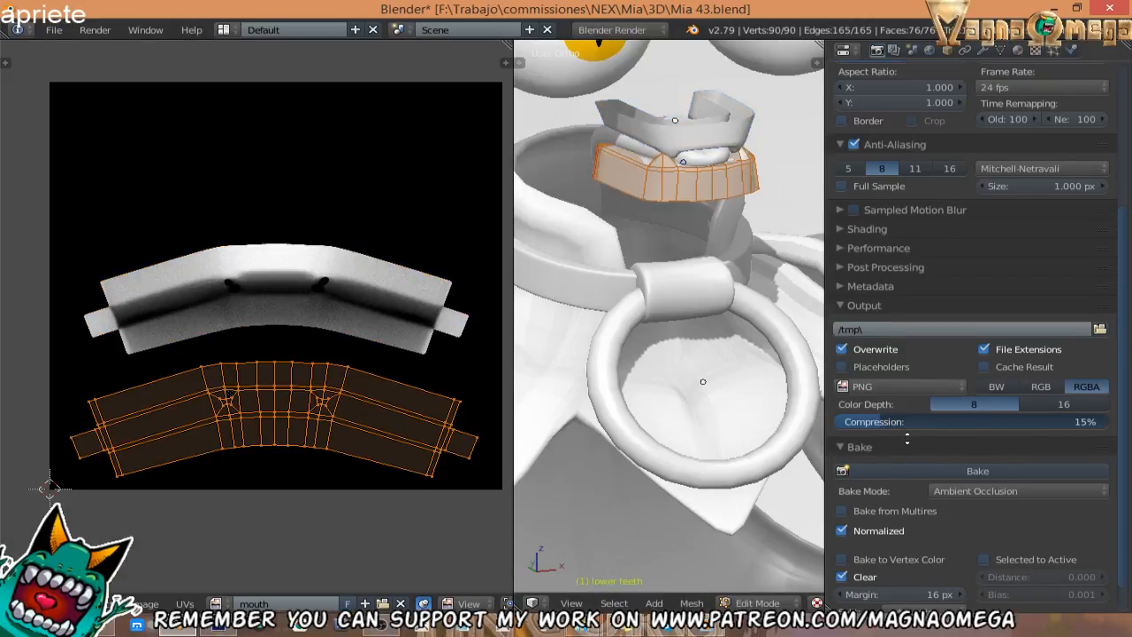
{"action": "scroll", "coordinate": [906, 439], "scroll_direction": "down", "scroll_amount": 2}
{"action": "left_click", "coordinate": [920, 439]}
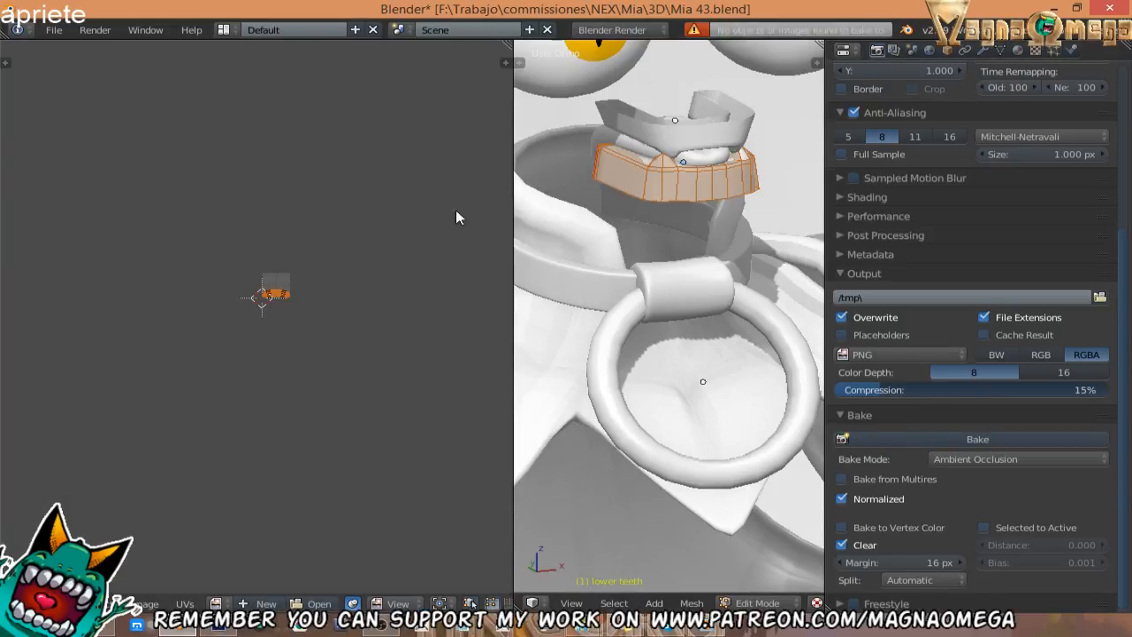
{"action": "scroll", "coordinate": [328, 217], "scroll_direction": "up", "scroll_amount": 5}
{"action": "left_click", "coordinate": [213, 603]}
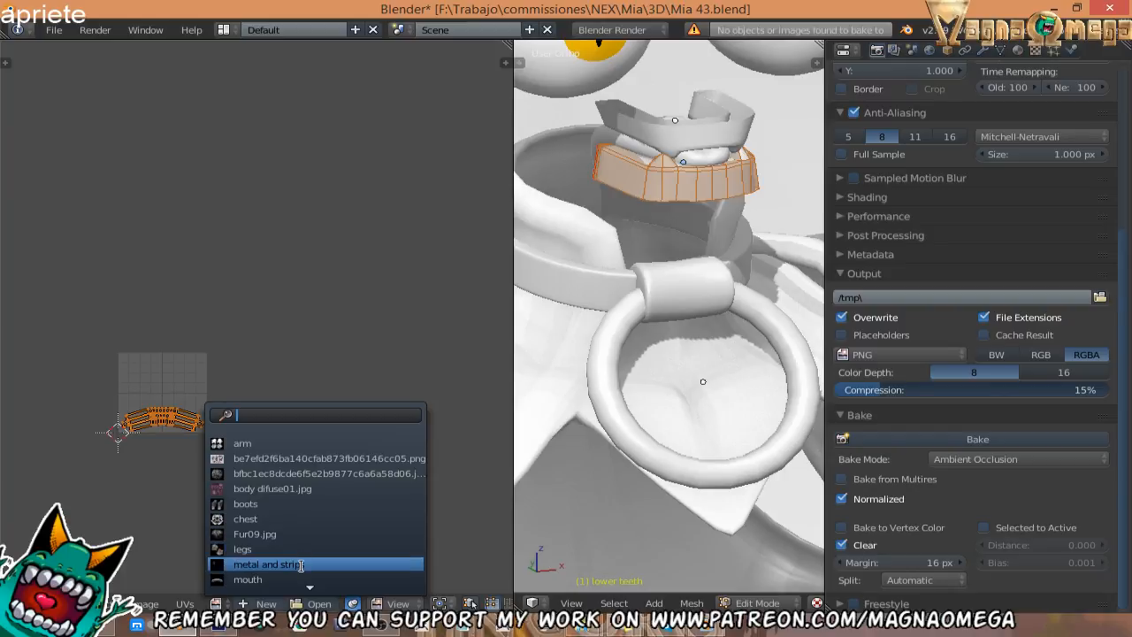
{"action": "left_click", "coordinate": [248, 579]}
{"action": "scroll", "coordinate": [346, 274], "scroll_direction": "down", "scroll_amount": 6}
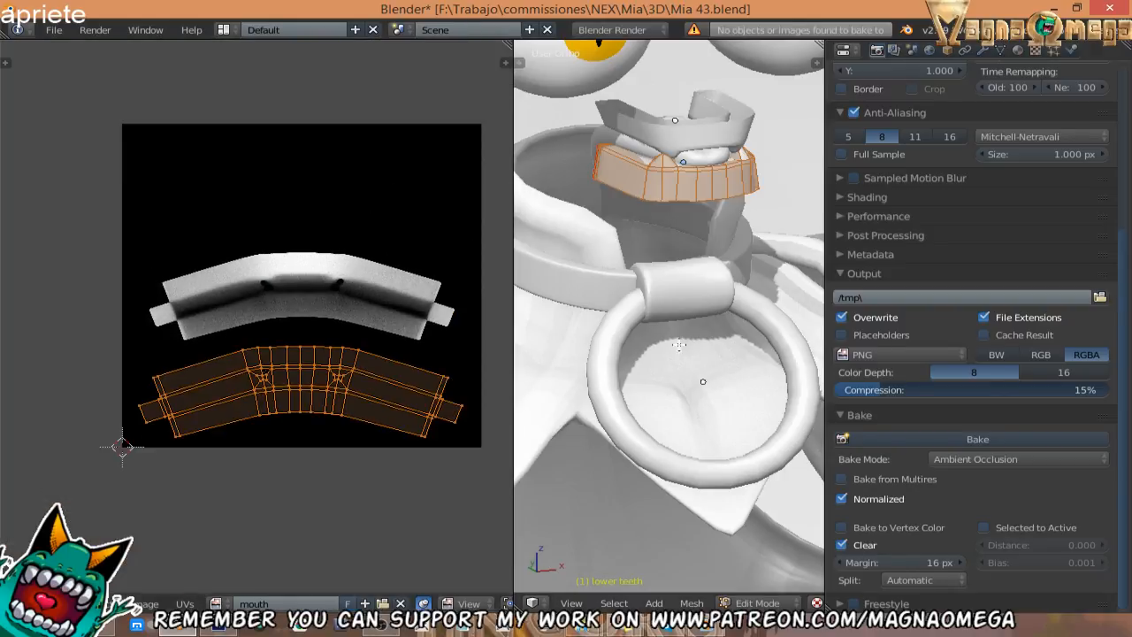
Bake the lower teeth's ambient occlusion into the mouth image and check the teeth from several angles while it renders.
{"action": "left_click", "coordinate": [931, 440]}
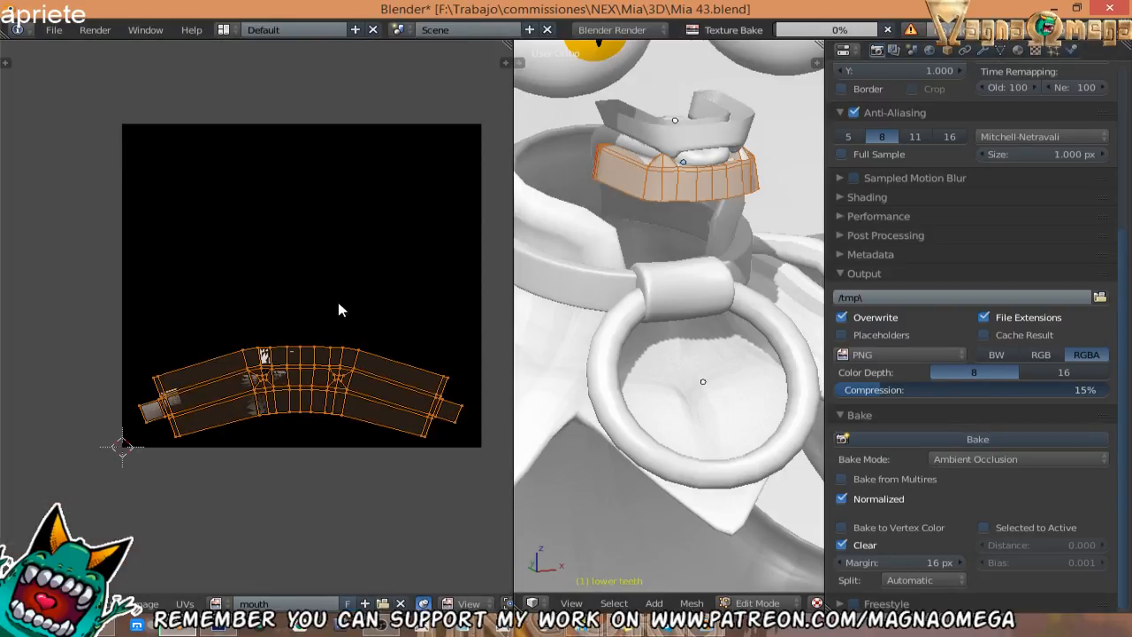
{"action": "middle_click_drag", "start_coordinate": [339, 309], "coordinate": [328, 252]}
{"action": "scroll", "coordinate": [328, 256], "scroll_direction": "up", "scroll_amount": 2}
{"action": "scroll", "coordinate": [327, 256], "scroll_direction": "down", "scroll_amount": 2}
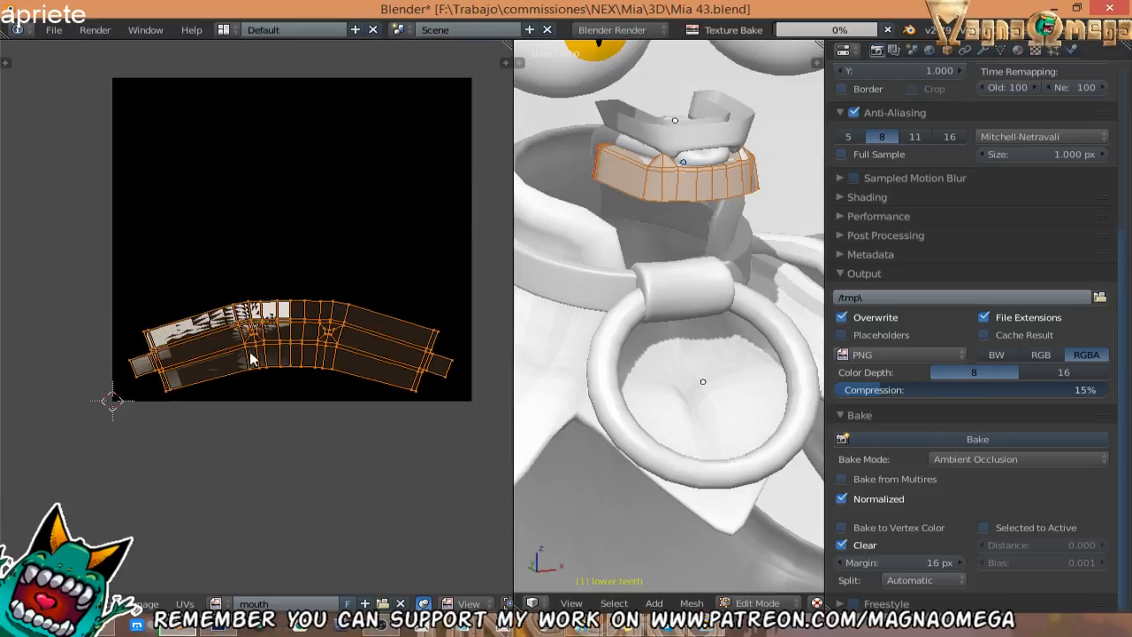
{"action": "middle_click_drag", "start_coordinate": [261, 355], "coordinate": [236, 353]}
{"action": "scroll", "coordinate": [694, 166], "scroll_direction": "up", "scroll_amount": 2}
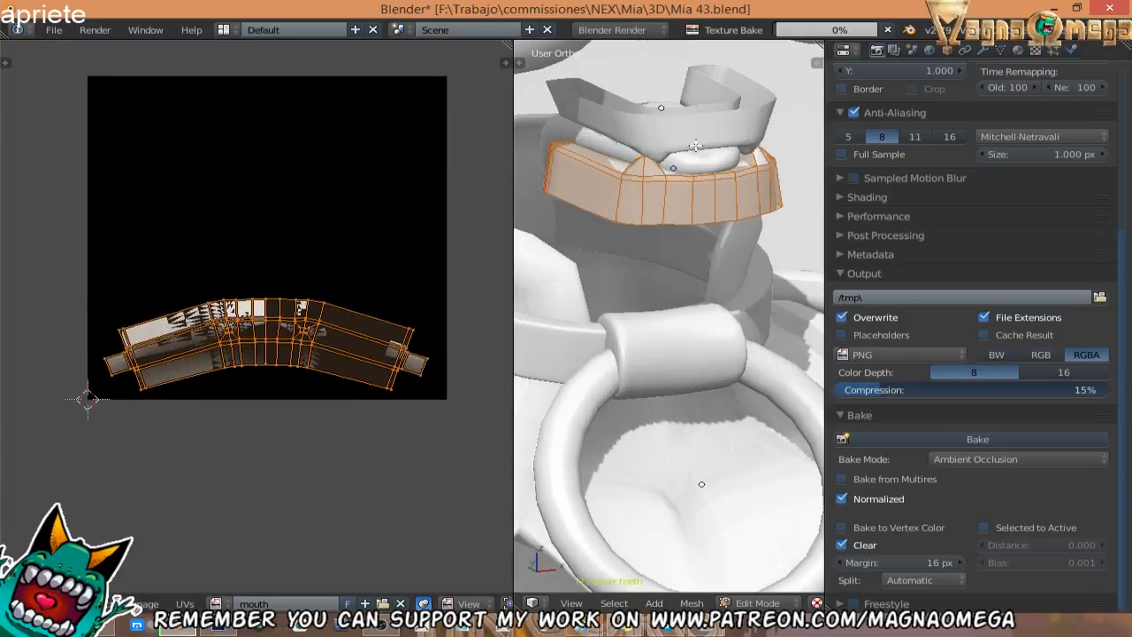
{"action": "middle_click_drag", "start_coordinate": [694, 166], "coordinate": [710, 123]}
{"action": "middle_click_drag", "start_coordinate": [621, 212], "coordinate": [651, 180]}
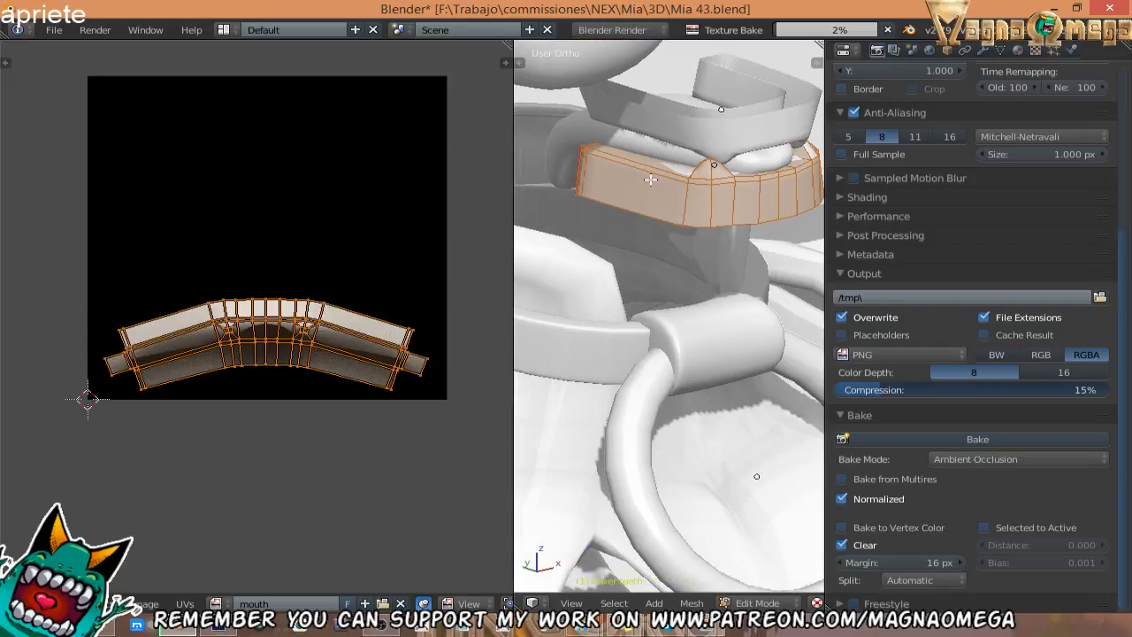
{"action": "middle_click_drag", "start_coordinate": [625, 137], "coordinate": [645, 141]}
{"action": "middle_click_drag", "start_coordinate": [341, 324], "coordinate": [341, 329]}
Return to Object Mode and examine the lower teeth's baked shading up close along the whole UV strip.
{"action": "key", "text": "Tab"}
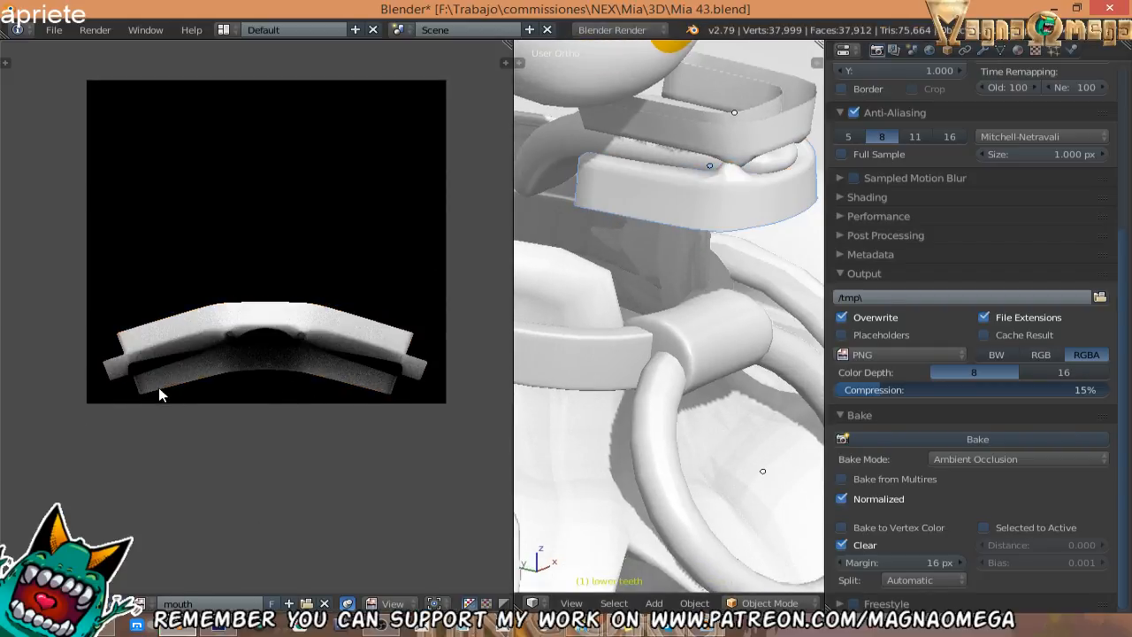
{"action": "scroll", "coordinate": [159, 386], "scroll_direction": "up", "scroll_amount": 5}
{"action": "middle_click_drag", "start_coordinate": [476, 350], "coordinate": [328, 373]}
{"action": "scroll", "coordinate": [294, 306], "scroll_direction": "down", "scroll_amount": 1}
{"action": "middle_click_drag", "start_coordinate": [394, 304], "coordinate": [239, 303]}
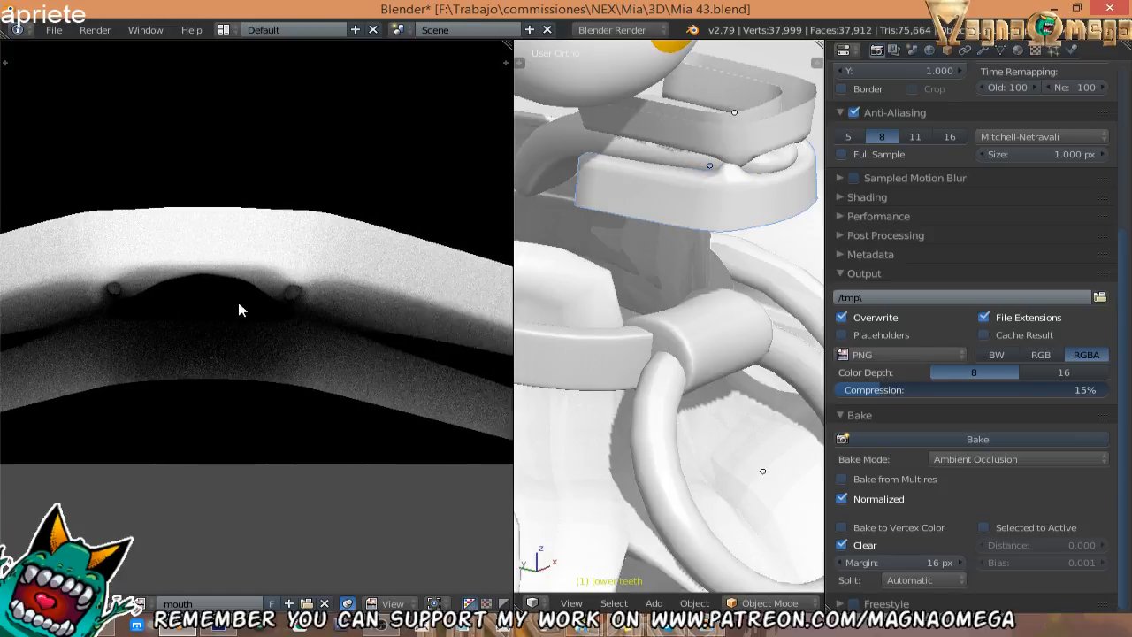
{"action": "scroll", "coordinate": [239, 304], "scroll_direction": "down", "scroll_amount": 1}
{"action": "middle_click_drag", "start_coordinate": [296, 338], "coordinate": [396, 303]}
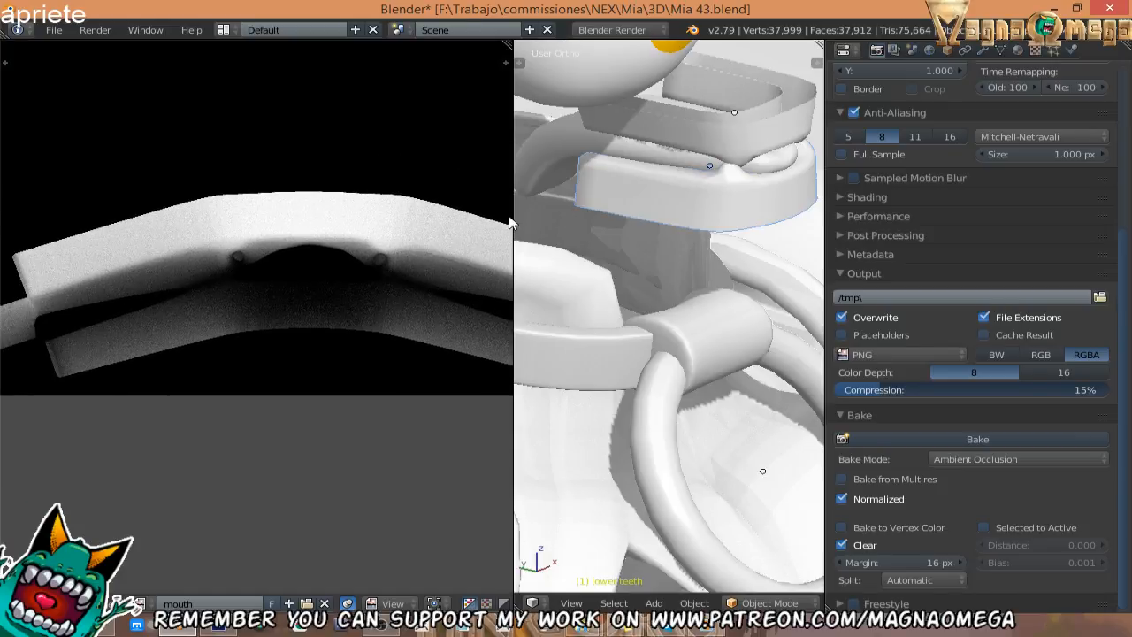
{"action": "middle_click_drag", "start_coordinate": [276, 343], "coordinate": [338, 282]}
{"action": "middle_click_drag", "start_coordinate": [313, 342], "coordinate": [314, 364]}
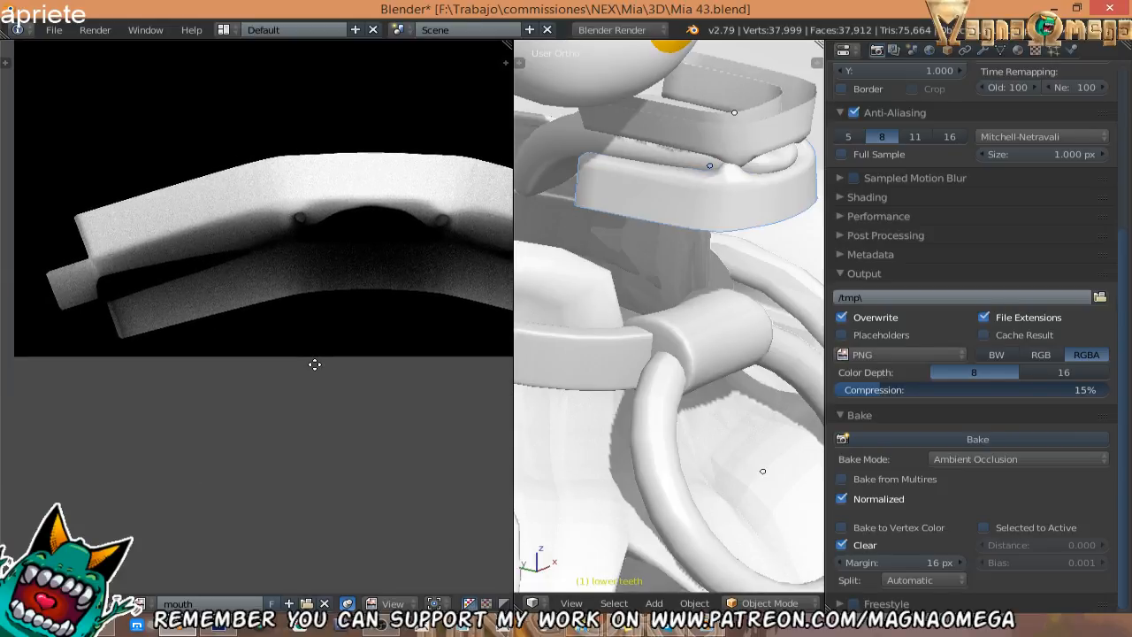
Save the lower teeth's baked map as mouth2.png in the Texture folder.
{"action": "left_click", "coordinate": [115, 609]}
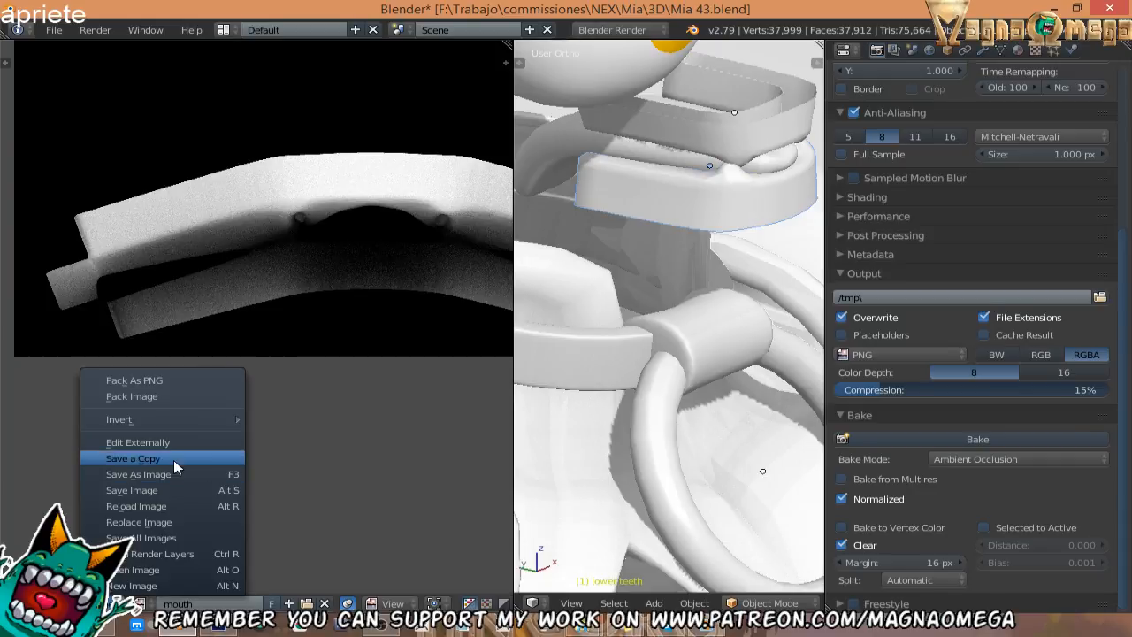
{"action": "middle_click_drag", "start_coordinate": [335, 307], "coordinate": [334, 313]}
{"action": "key", "text": "F3"}
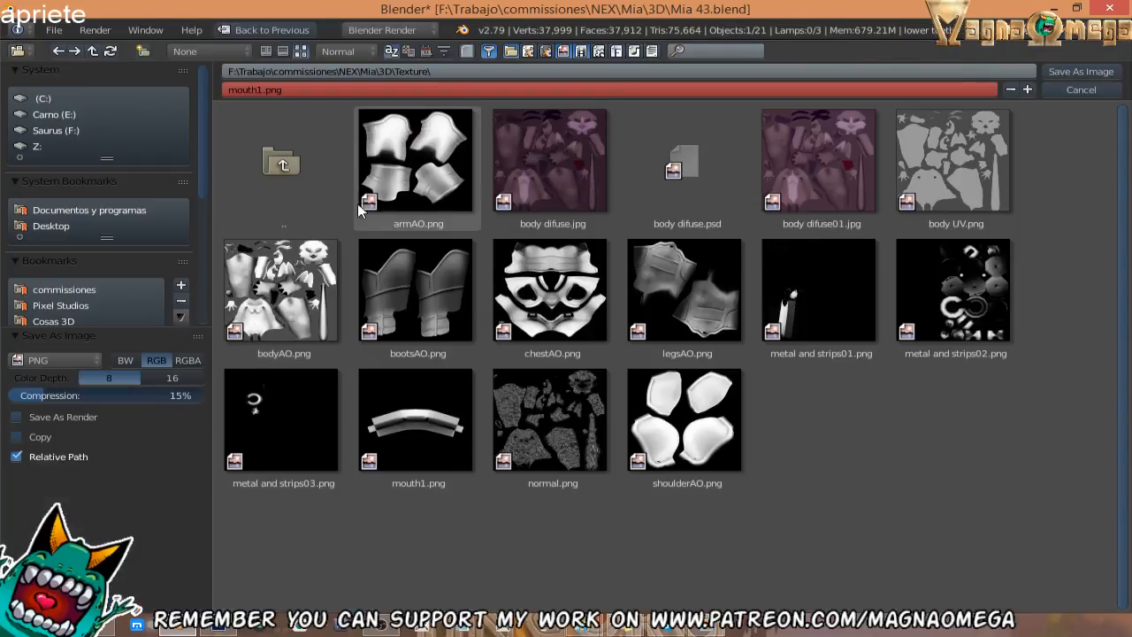
{"action": "left_click", "coordinate": [1031, 90]}
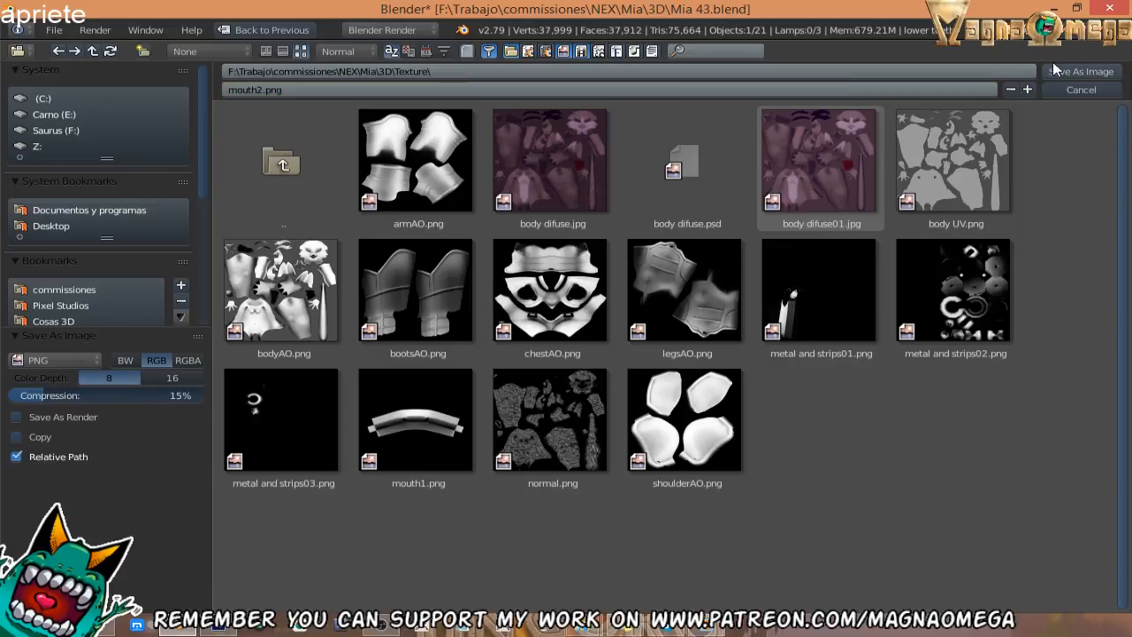
{"action": "left_click", "coordinate": [1080, 70]}
Select the upper and lower teeth together and move them to another layer, leaving the tongue exposed.
{"action": "middle_click_drag", "start_coordinate": [660, 232], "coordinate": [710, 172]}
{"action": "right_click", "coordinate": [629, 210]}
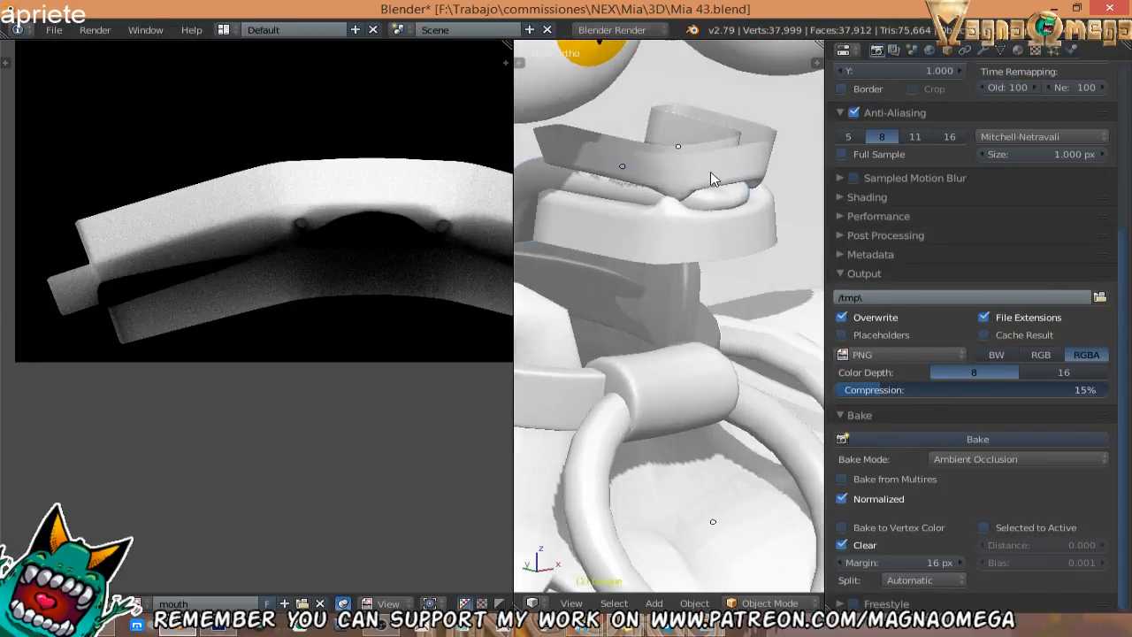
{"action": "right_click", "coordinate": [700, 252]}
{"action": "key", "text": "m"}
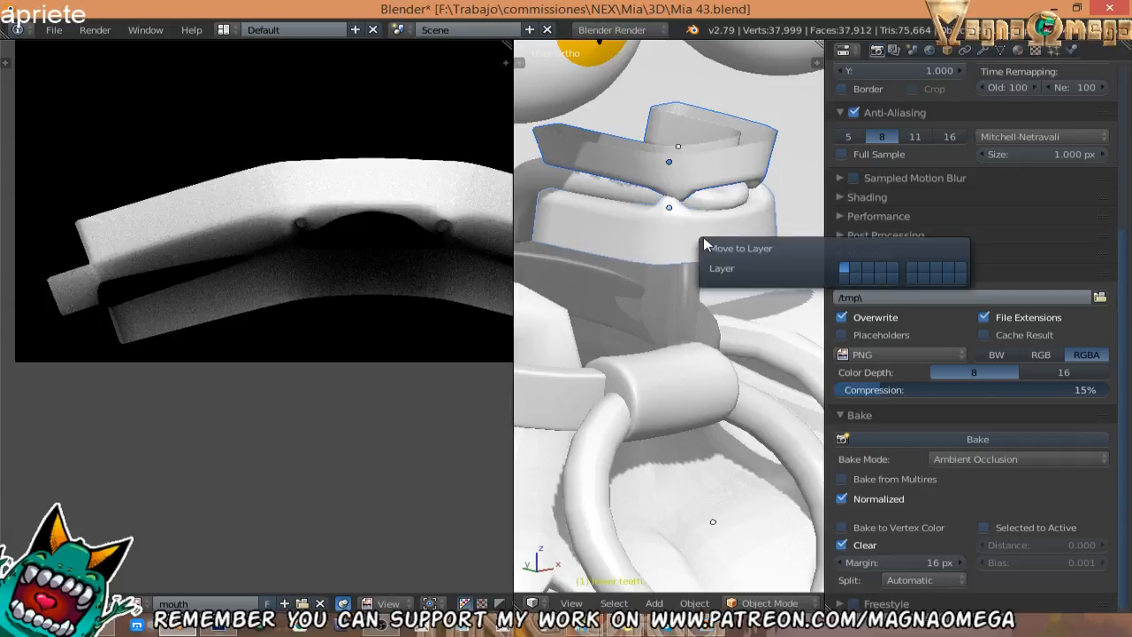
{"action": "left_click", "coordinate": [857, 277]}
Select the tongue and open it in Edit Mode to show its UV layout.
{"action": "middle_click_drag", "start_coordinate": [656, 209], "coordinate": [669, 297]}
{"action": "right_click", "coordinate": [658, 170]}
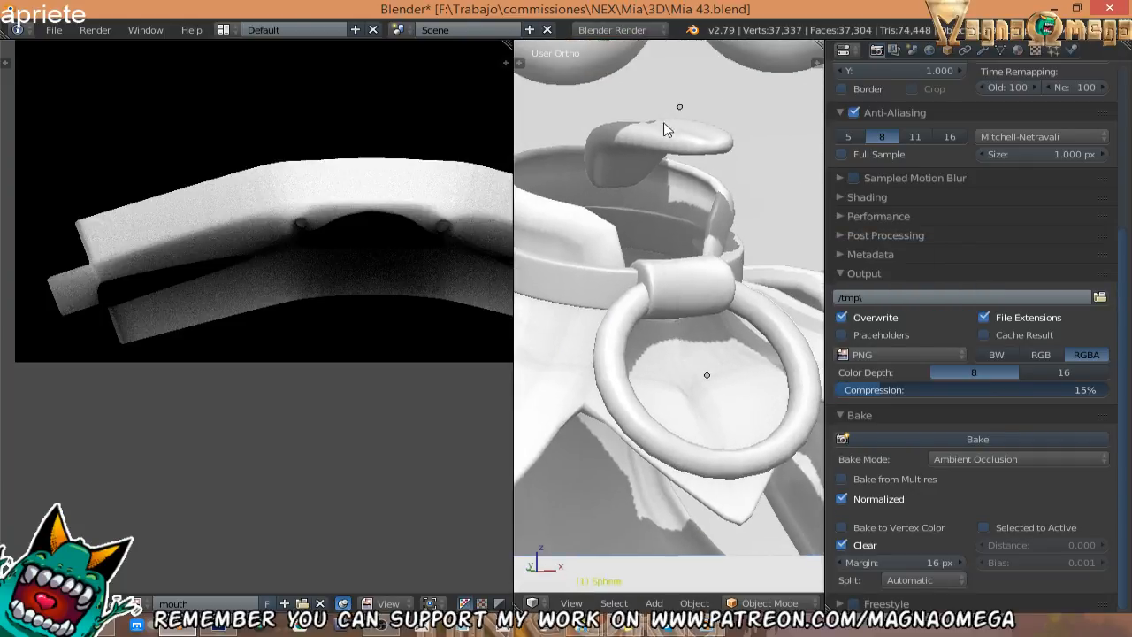
{"action": "left_click", "coordinate": [934, 435]}
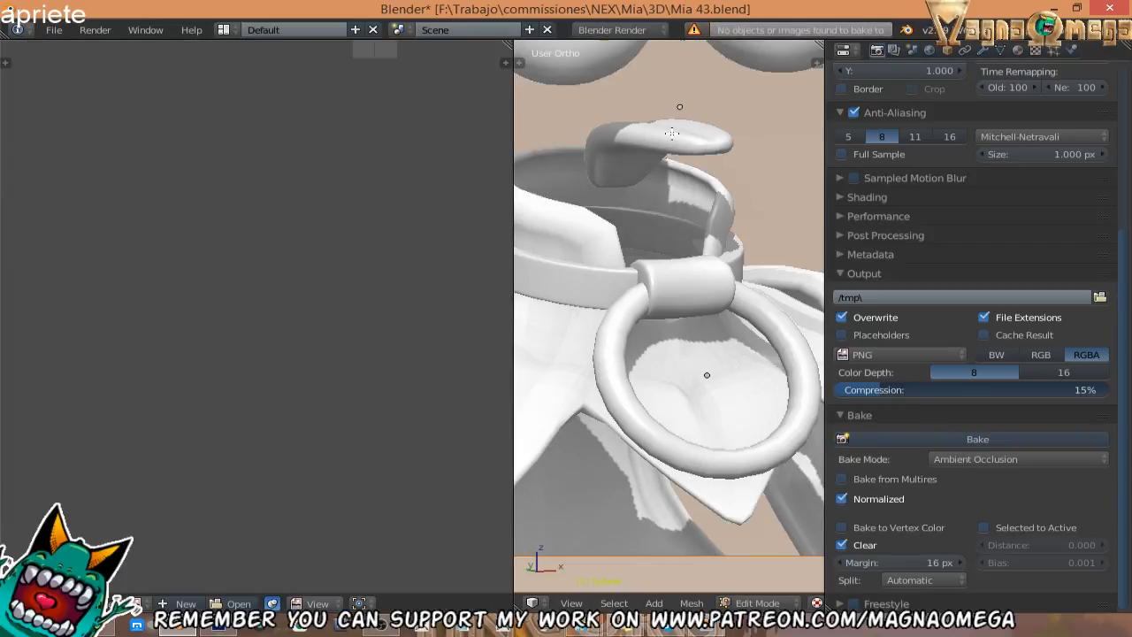
{"action": "right_click", "coordinate": [674, 142]}
{"action": "key", "text": "Tab"}
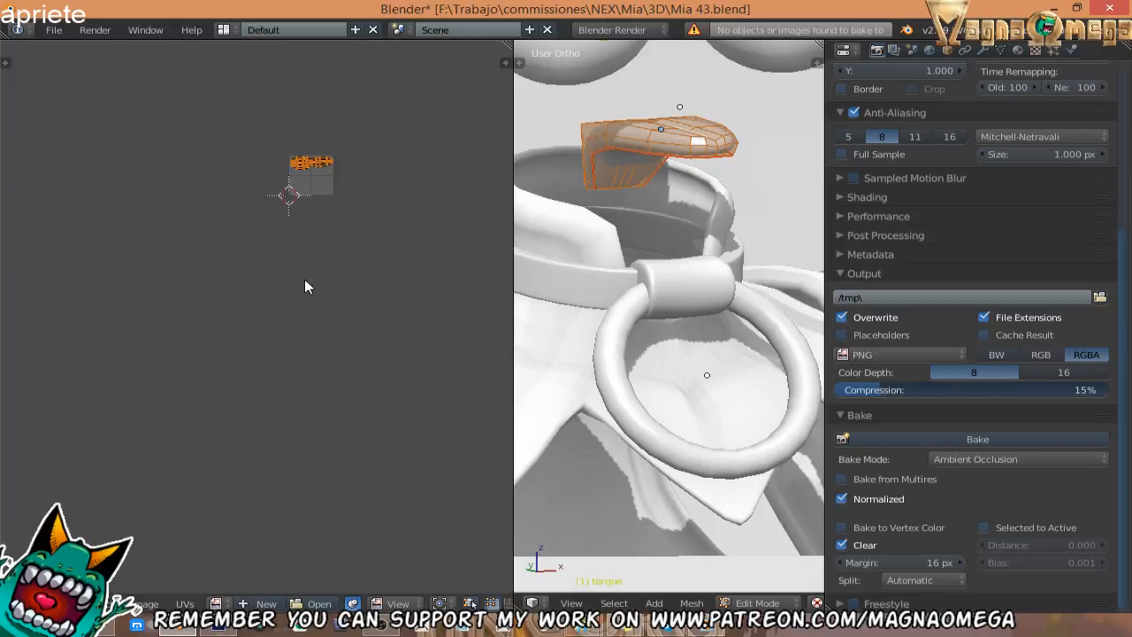
Assign the existing mouth image to the tongue's UV layout.
{"action": "scroll", "coordinate": [275, 300], "scroll_direction": "up", "scroll_amount": 4}
{"action": "left_click", "coordinate": [215, 603]}
{"action": "left_click", "coordinate": [223, 594]}
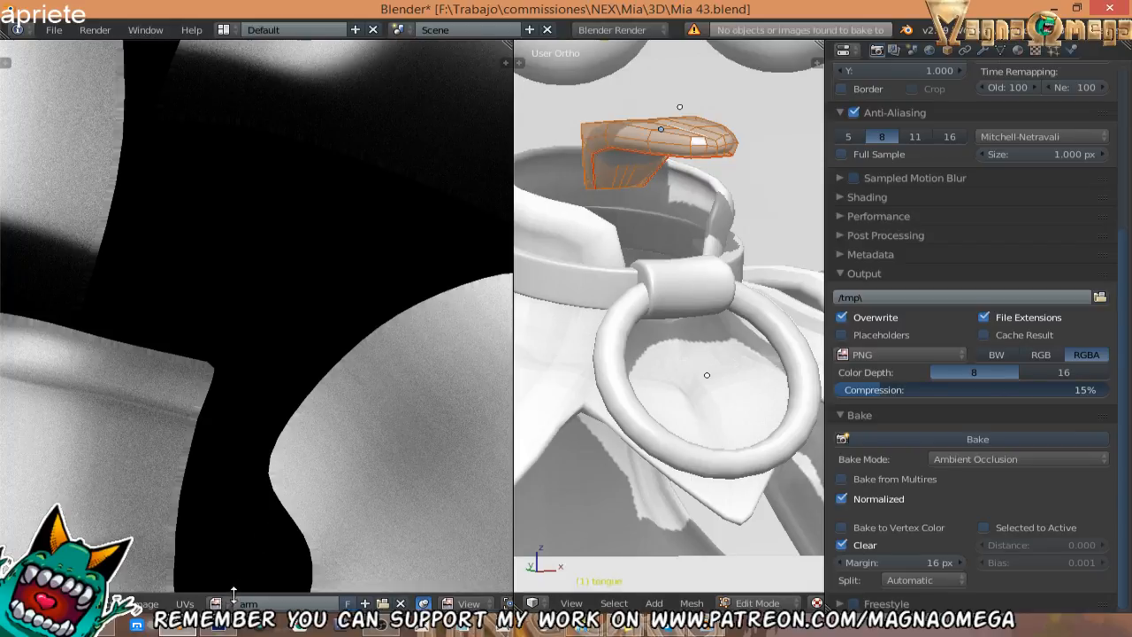
{"action": "left_click", "coordinate": [216, 603]}
{"action": "left_click", "coordinate": [297, 578]}
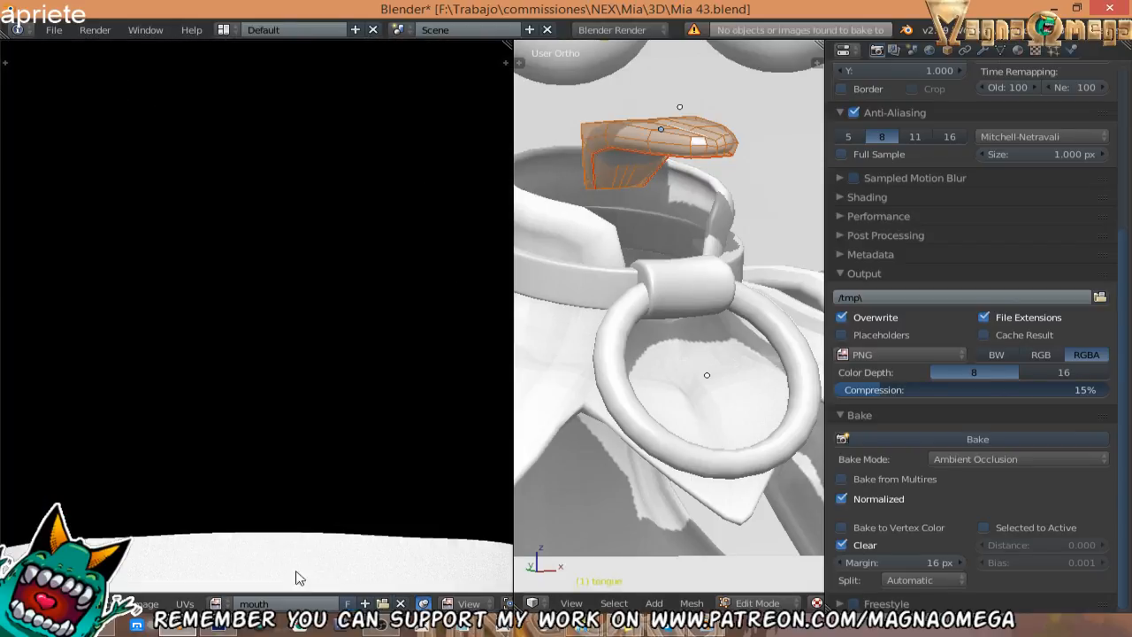
{"action": "scroll", "coordinate": [309, 238], "scroll_direction": "down", "scroll_amount": 4}
Bake the tongue's ambient occlusion into the mouth image and check the map as it renders.
{"action": "left_click", "coordinate": [905, 440]}
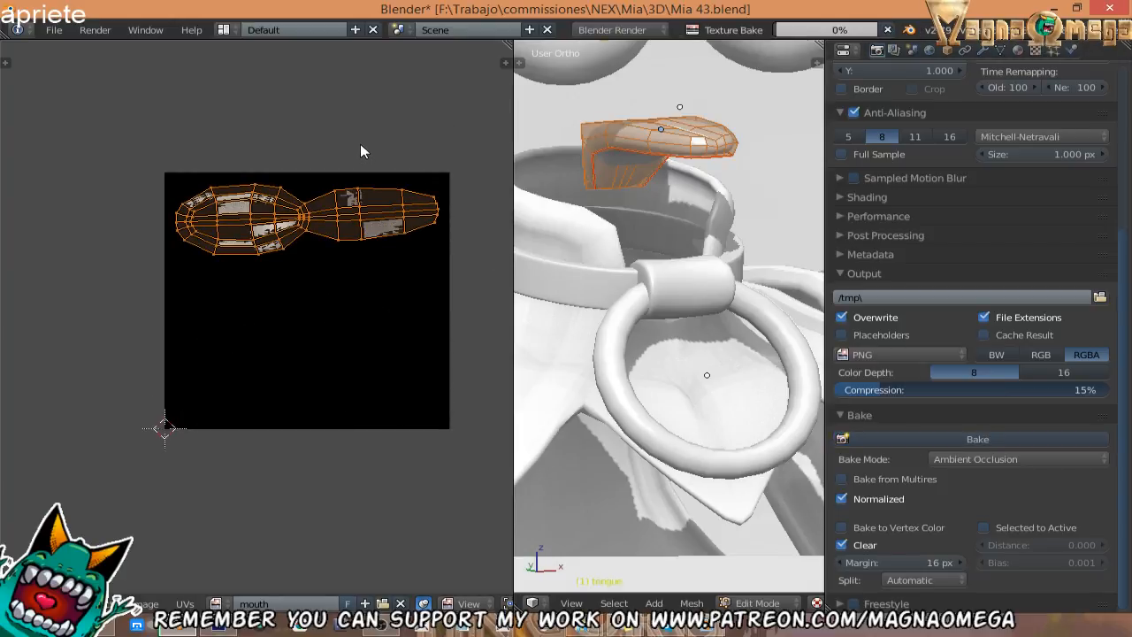
{"action": "middle_click_drag", "start_coordinate": [705, 235], "coordinate": [706, 249]}
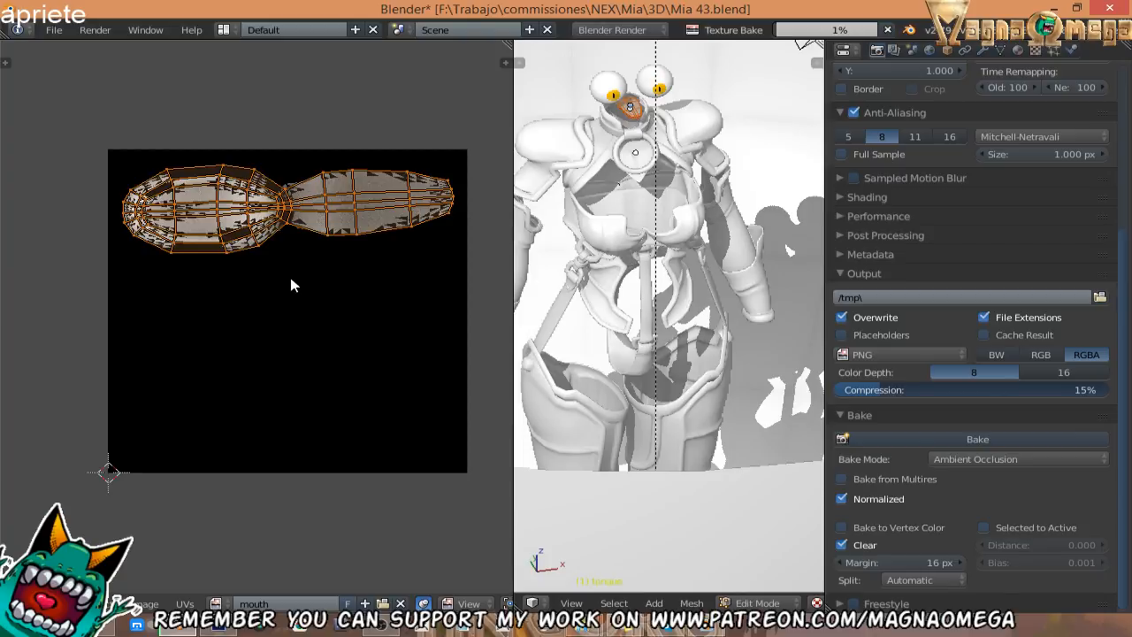
{"action": "scroll", "coordinate": [292, 285], "scroll_direction": "up", "scroll_amount": 1}
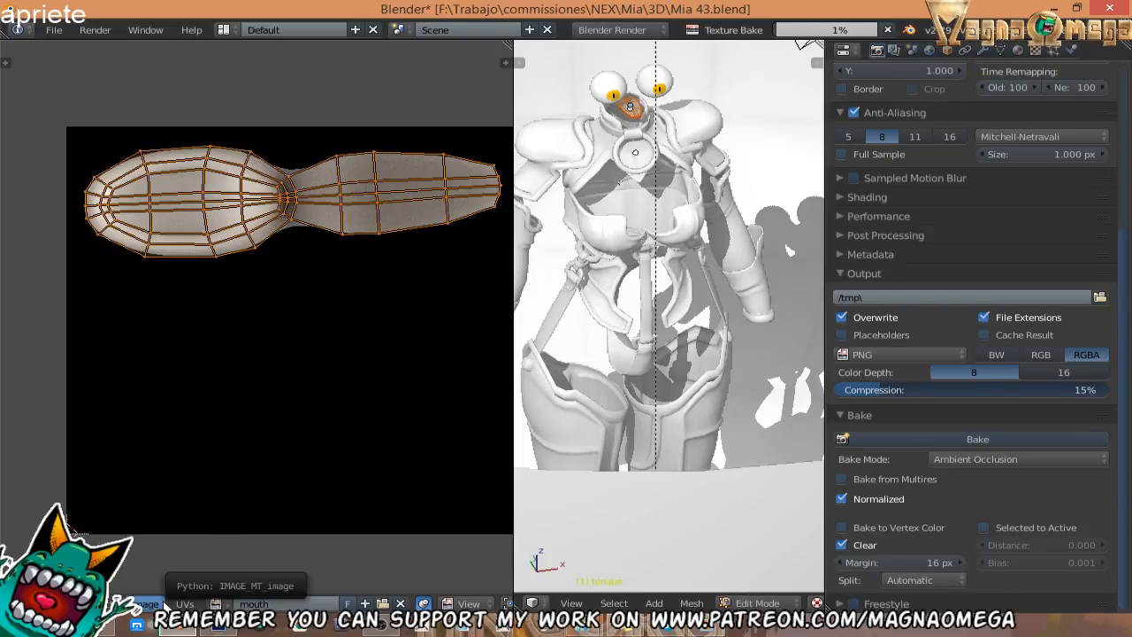
Save the tongue's baked map as a separate PNG in the Texture folder, numbered one higher than mouth2.png.
{"action": "left_click", "coordinate": [148, 604]}
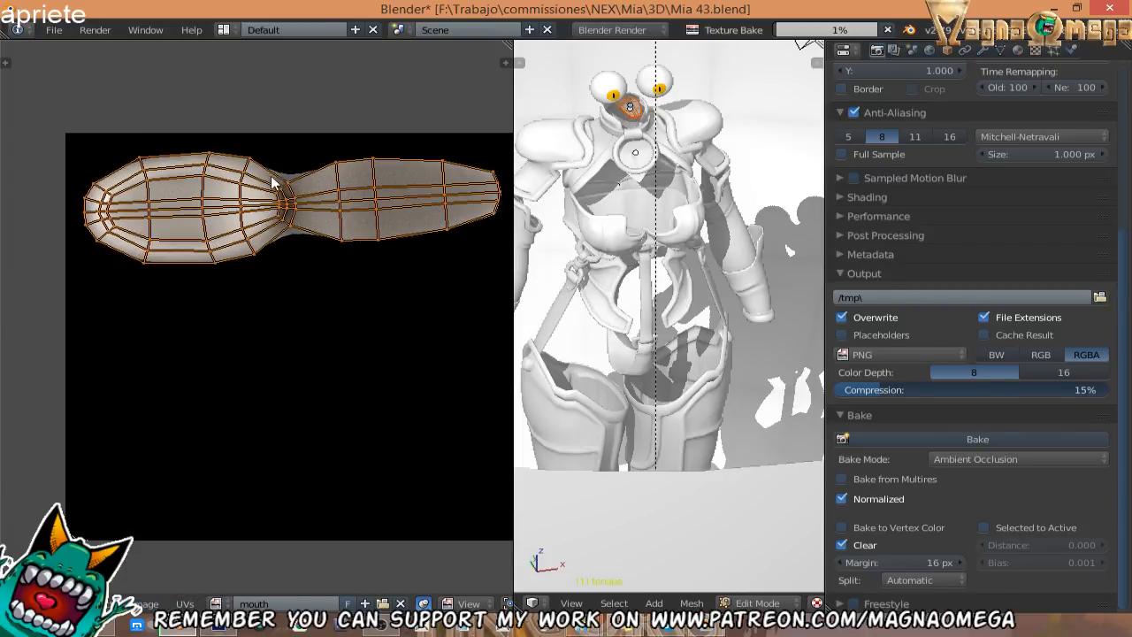
{"action": "key", "text": "F3"}
{"action": "left_click", "coordinate": [1027, 90]}
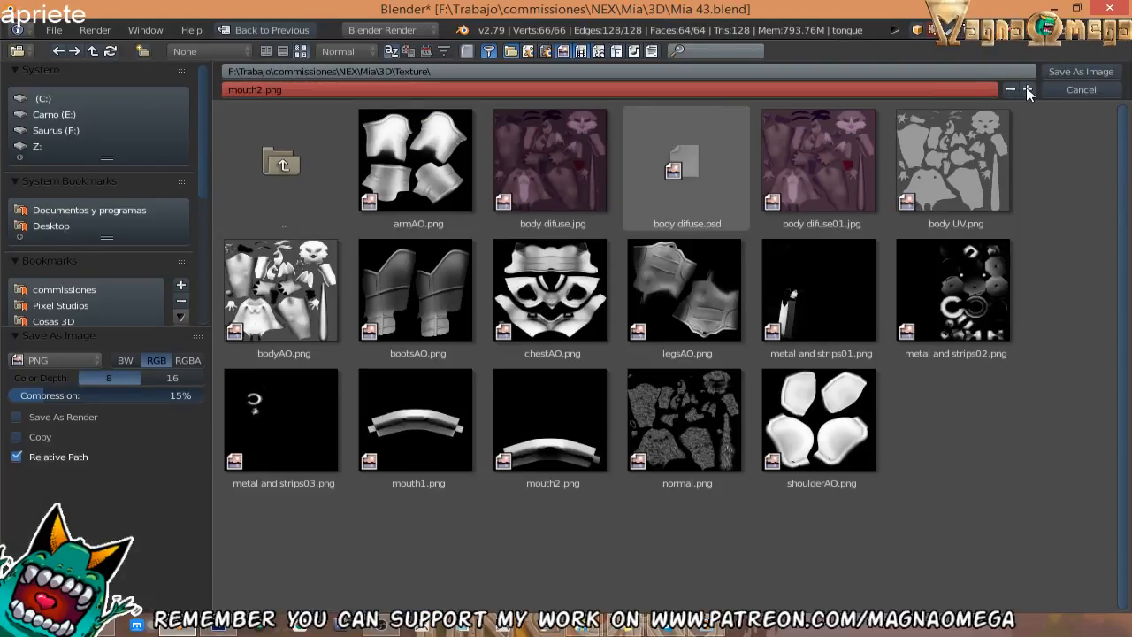
{"action": "left_click", "coordinate": [1051, 69]}
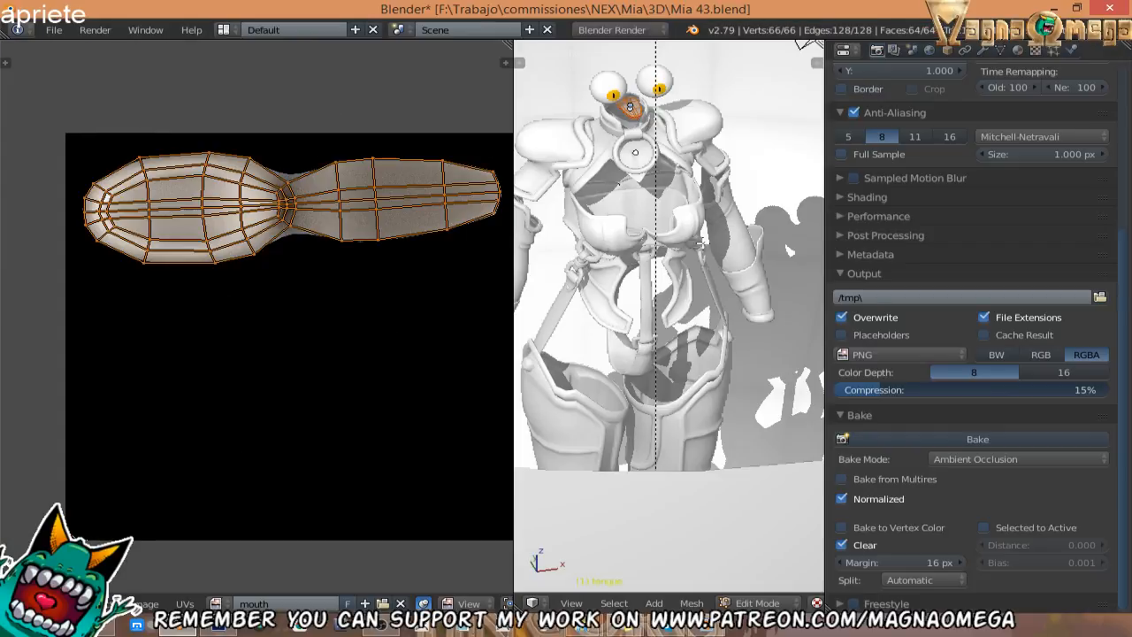
Save the scene as a new incremental version named Mia 44.blend.
{"action": "left_click", "coordinate": [51, 30]}
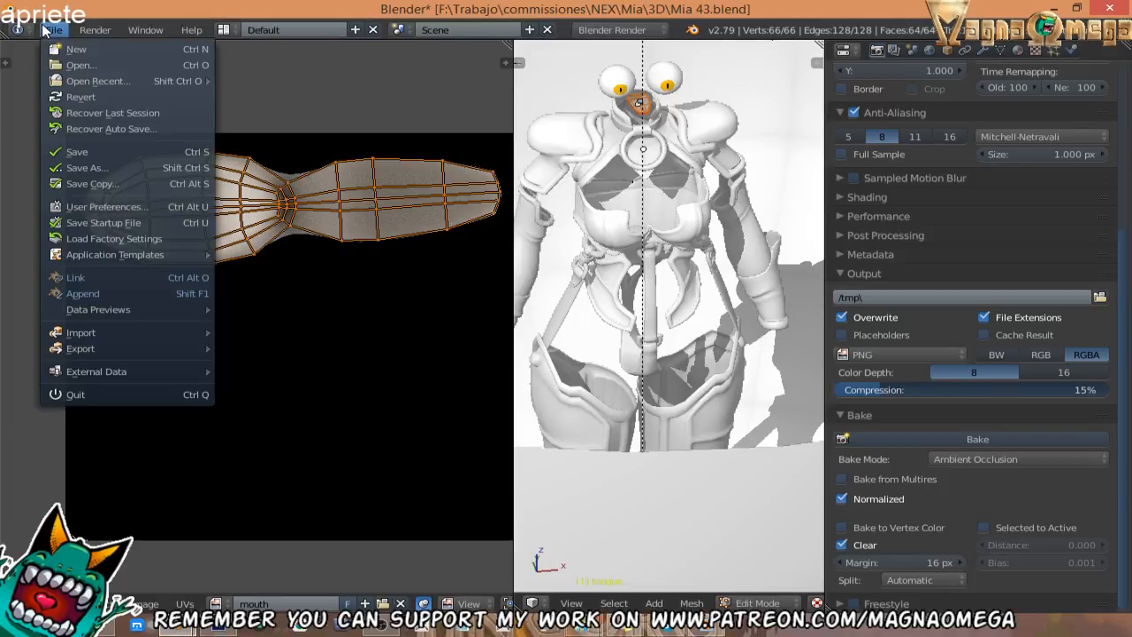
{"action": "left_click", "coordinate": [125, 167]}
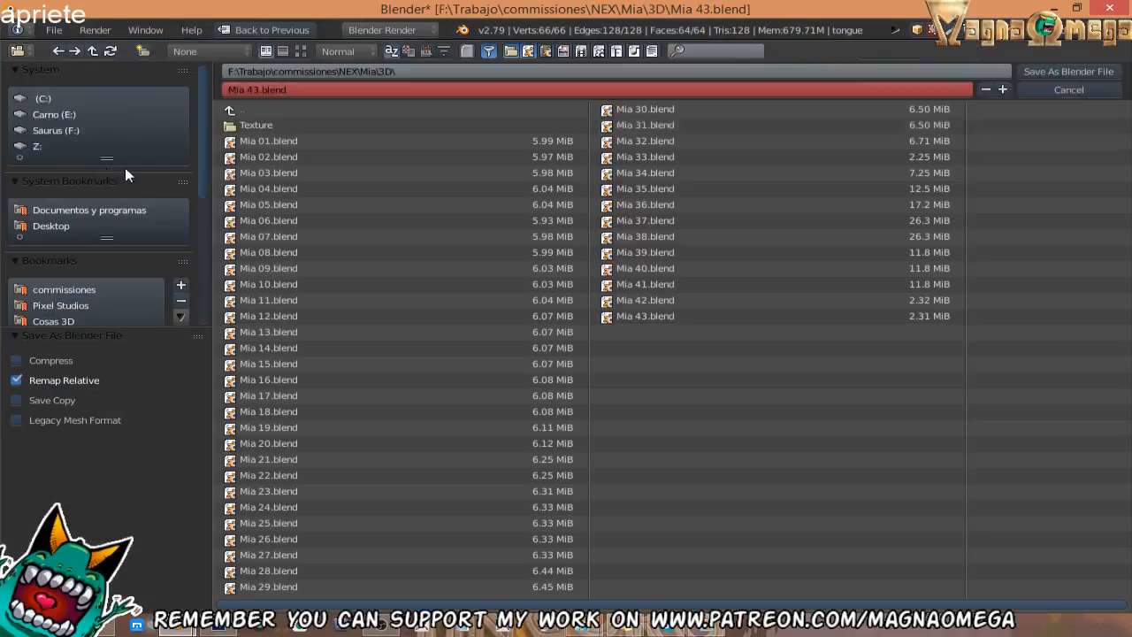
{"action": "left_click", "coordinate": [1003, 90]}
{"action": "left_click", "coordinate": [1053, 66]}
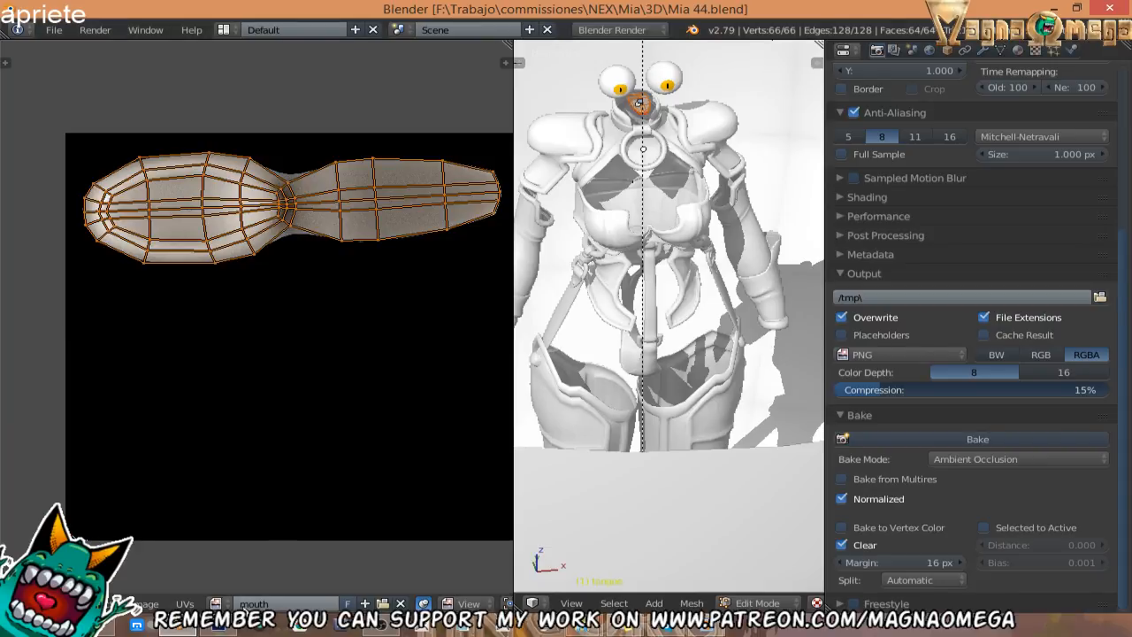
Switch to Photoshop and browse for a file to open in the Trabajo folder on the Saurus (F:) drive.
{"action": "left_click", "coordinate": [235, 625]}
{"action": "double_click", "coordinate": [429, 255]}
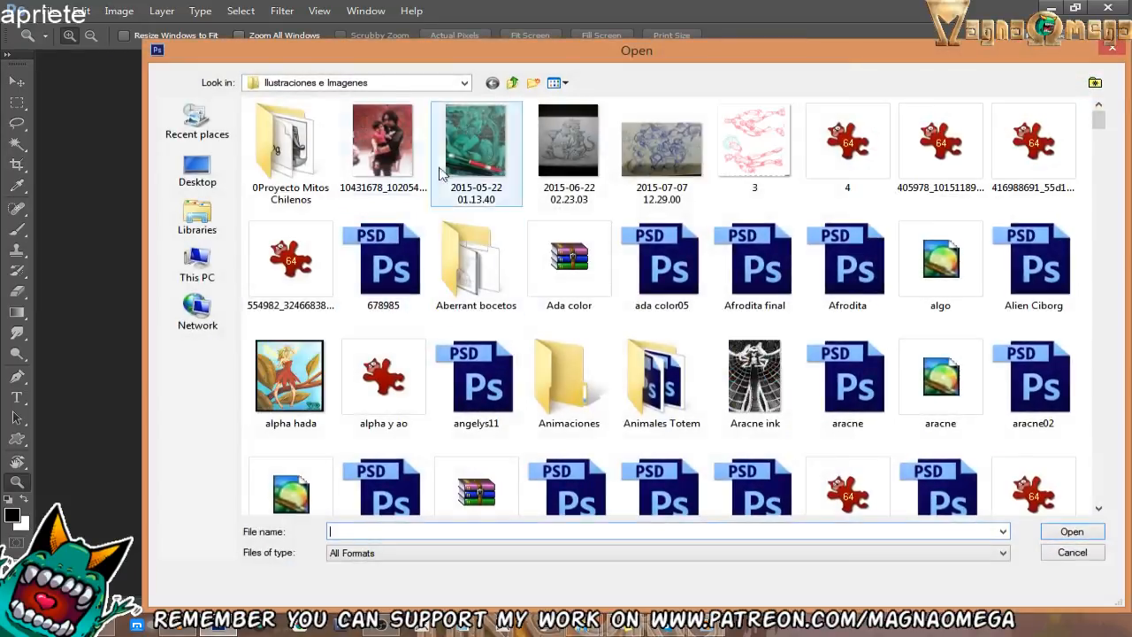
{"action": "left_click", "coordinate": [196, 274]}
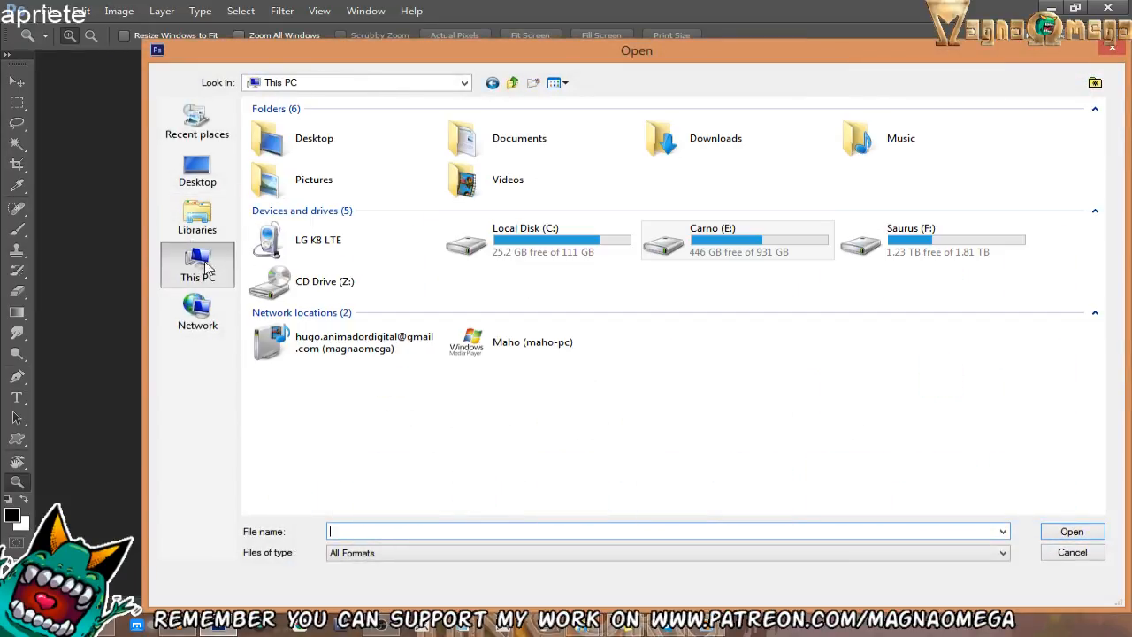
{"action": "double_click", "coordinate": [865, 249]}
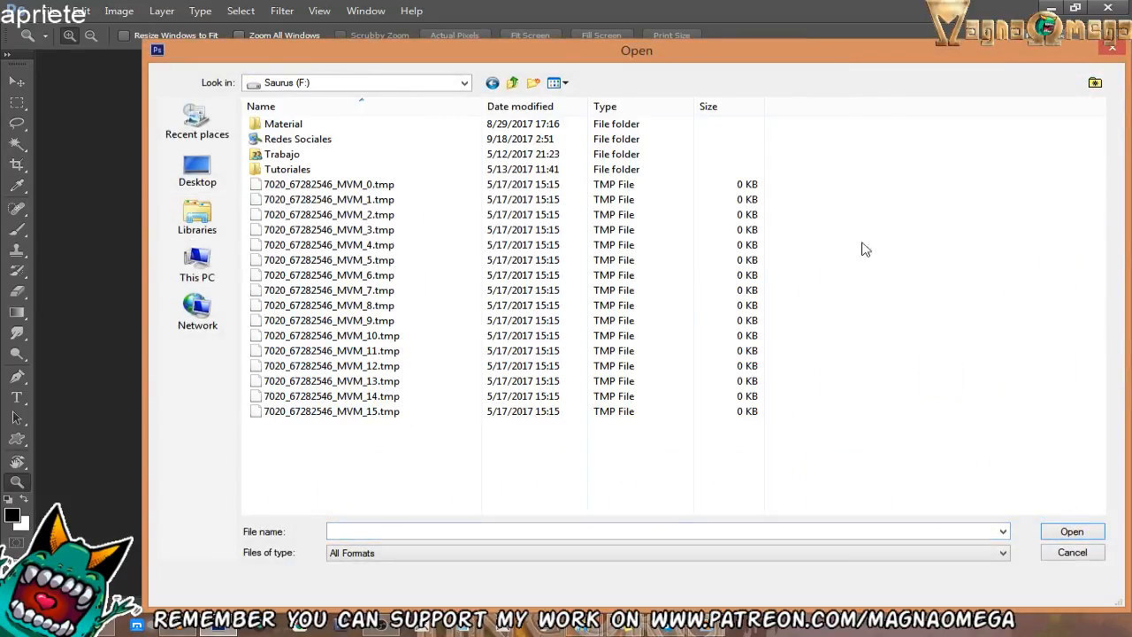
{"action": "double_click", "coordinate": [318, 155]}
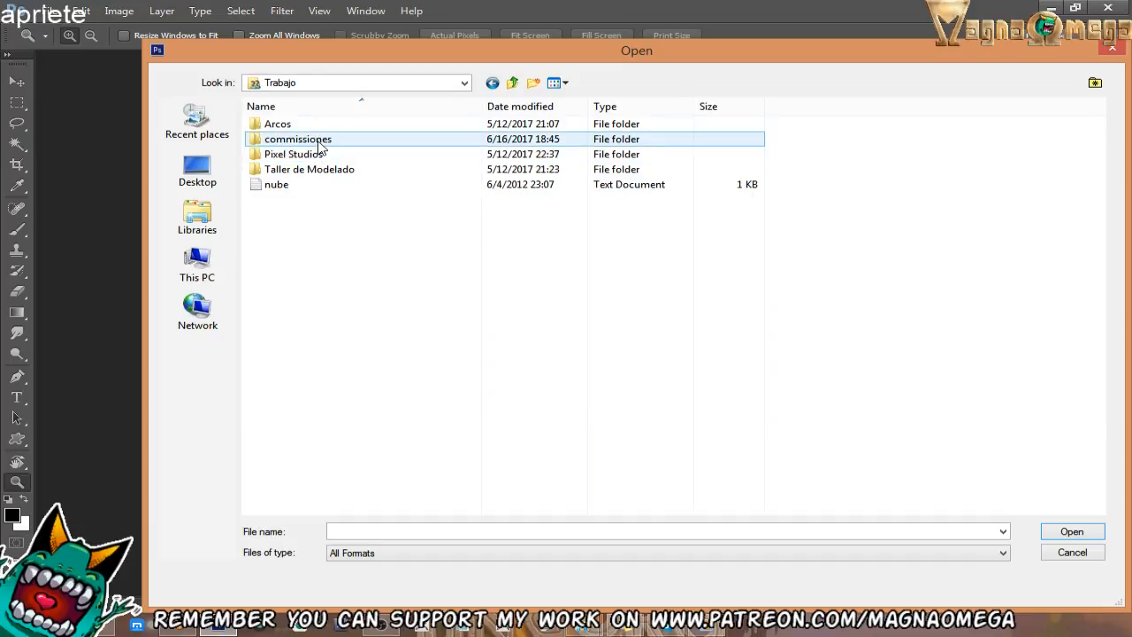
Browse to the Texture folder inside commissiones, NEX, Mia and 3D.
{"action": "double_click", "coordinate": [320, 140]}
{"action": "double_click", "coordinate": [297, 156]}
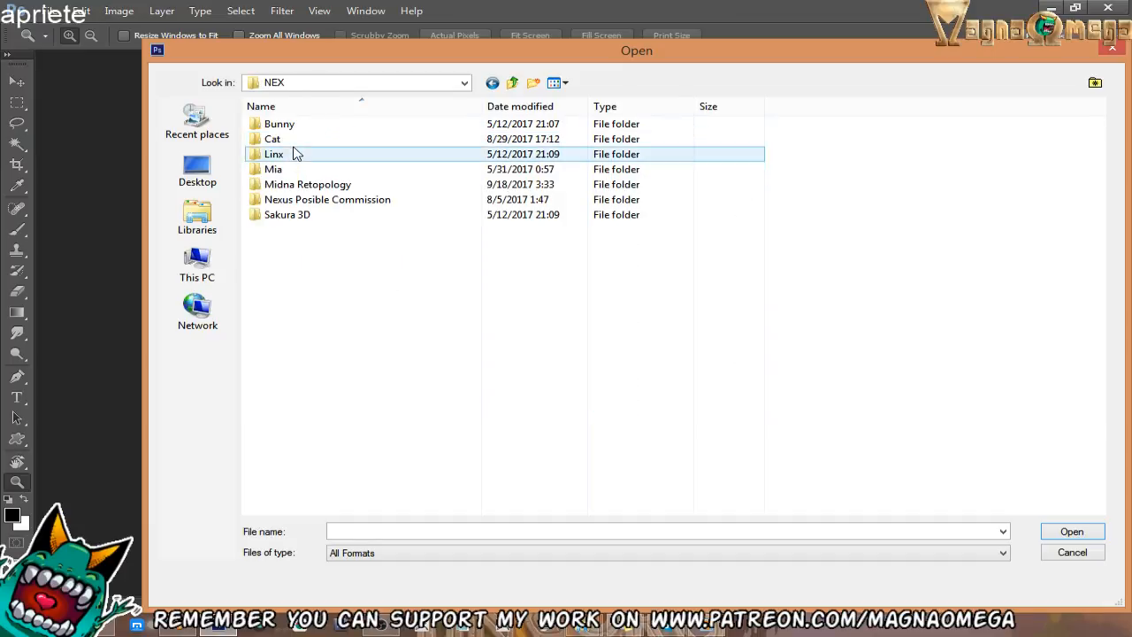
{"action": "double_click", "coordinate": [298, 170]}
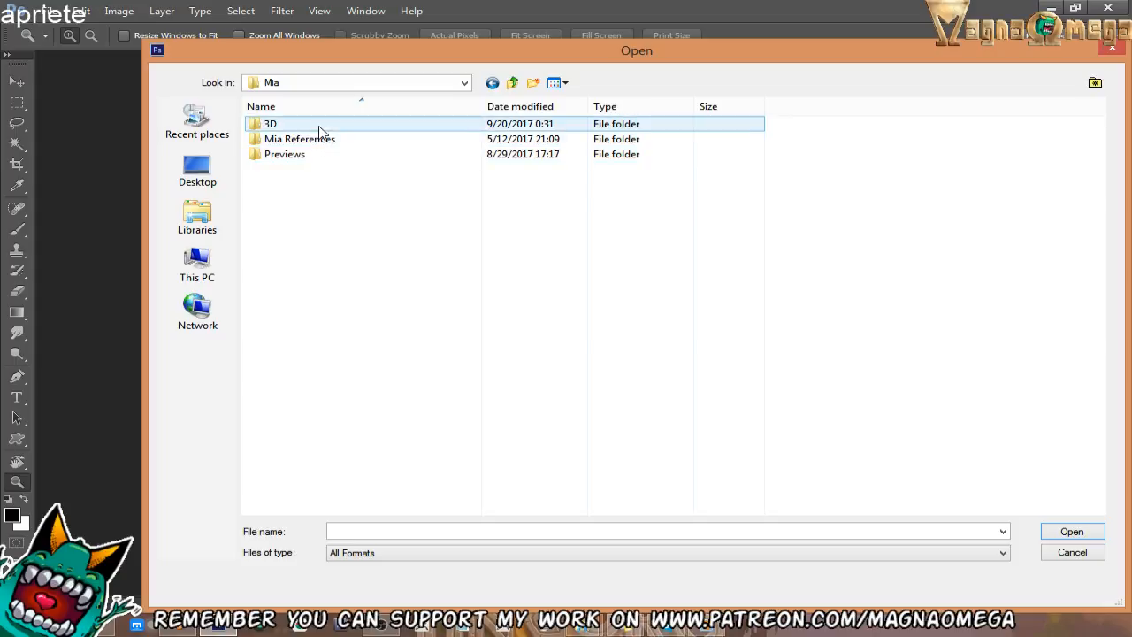
{"action": "double_click", "coordinate": [296, 124]}
{"action": "double_click", "coordinate": [311, 130]}
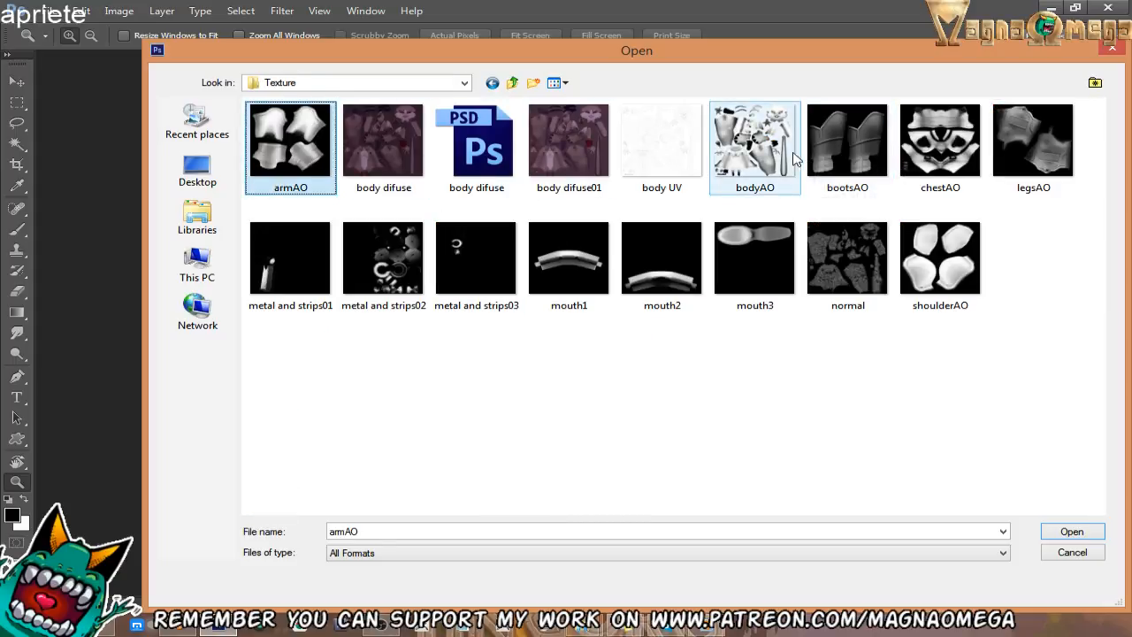
Open the arm, boots, chest, legs and shoulder AO images together with metal and strips01–03 and mouth1–3, leaving out bodyAO.
{"action": "left_click", "coordinate": [775, 166], "text": "ctrl"}
{"action": "left_click", "coordinate": [840, 160], "text": "ctrl"}
{"action": "left_click", "coordinate": [752, 168], "text": "ctrl"}
{"action": "left_click", "coordinate": [946, 159], "text": "ctrl"}
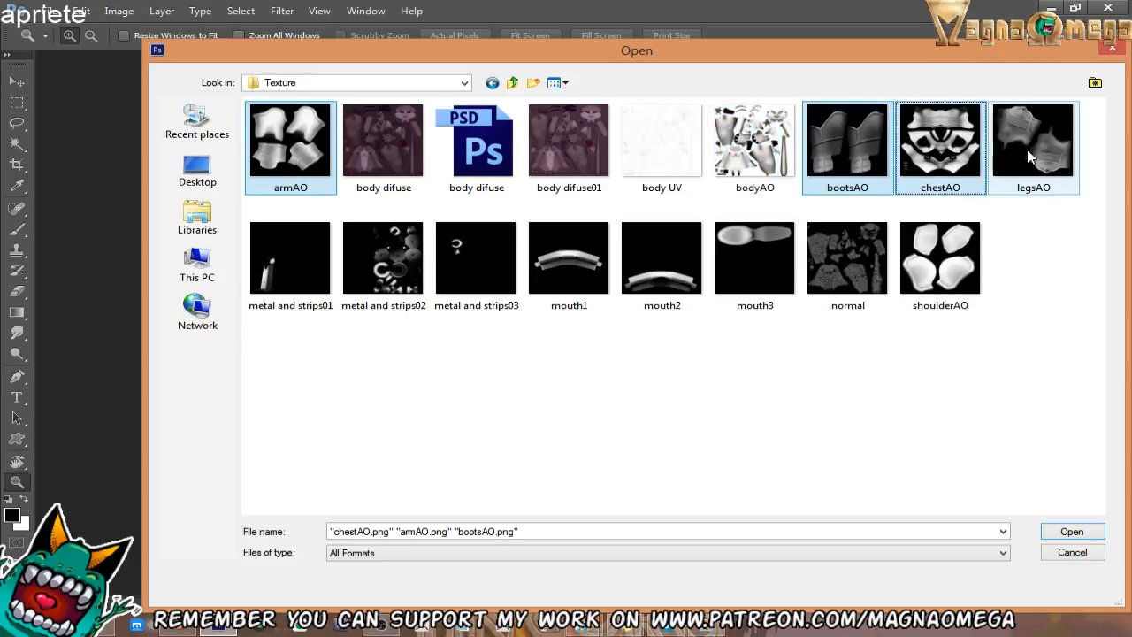
{"action": "left_click", "coordinate": [1030, 150], "text": "ctrl"}
{"action": "left_click", "coordinate": [938, 252], "text": "ctrl"}
{"action": "left_click", "coordinate": [718, 265], "text": "ctrl"}
{"action": "left_click", "coordinate": [661, 260], "text": "ctrl"}
{"action": "left_click", "coordinate": [568, 261], "text": "ctrl"}
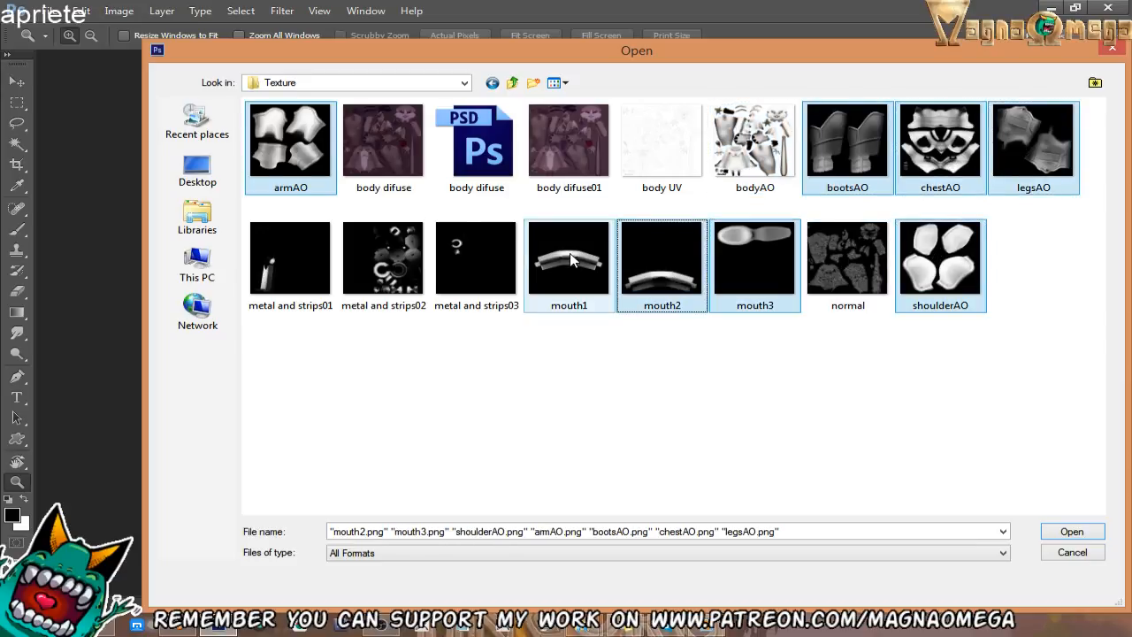
{"action": "left_click", "coordinate": [383, 256], "text": "ctrl"}
{"action": "left_click", "coordinate": [290, 257], "text": "ctrl"}
{"action": "left_click", "coordinate": [470, 251], "text": "ctrl"}
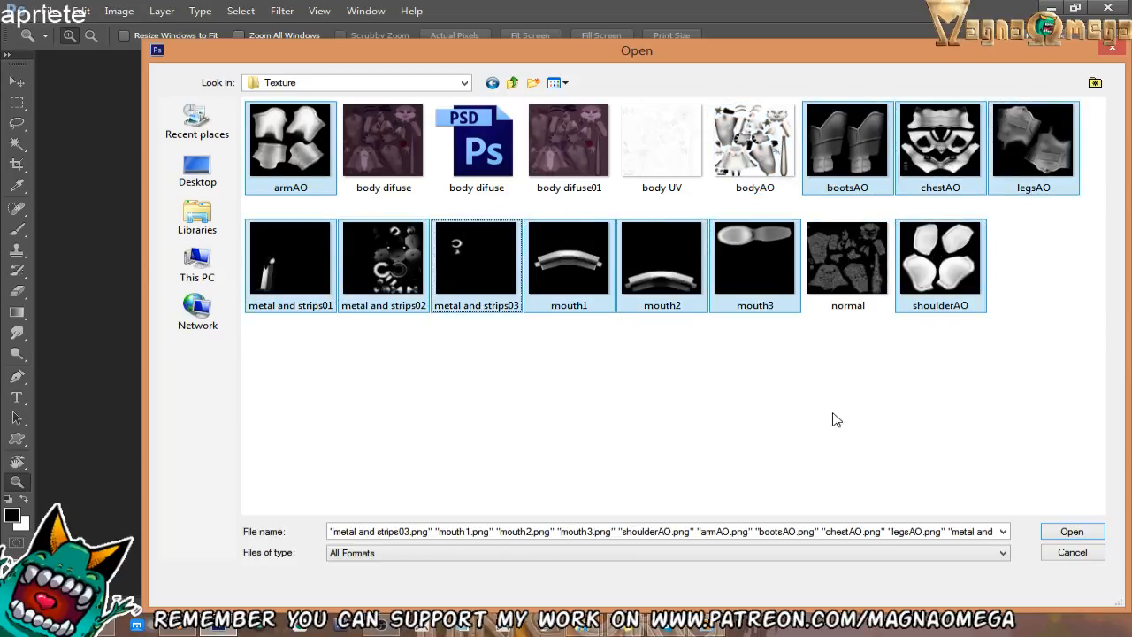
{"action": "left_click", "coordinate": [1046, 531]}
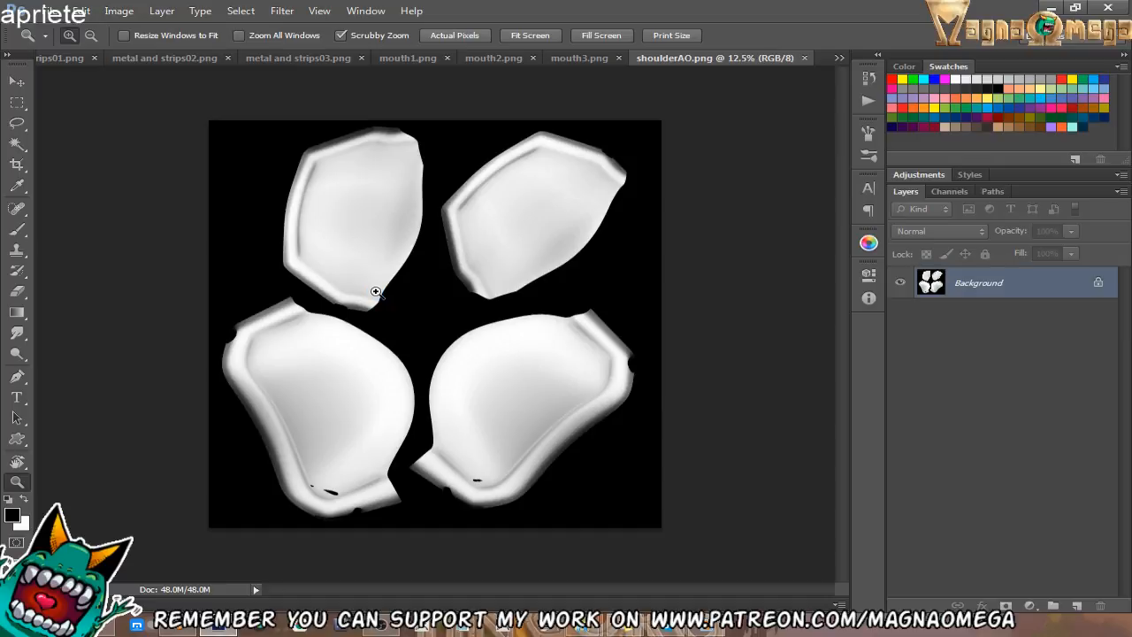
Duplicate the background layer of mouth3.png into mouth1.png and close mouth3.png.
{"action": "left_click", "coordinate": [838, 58]}
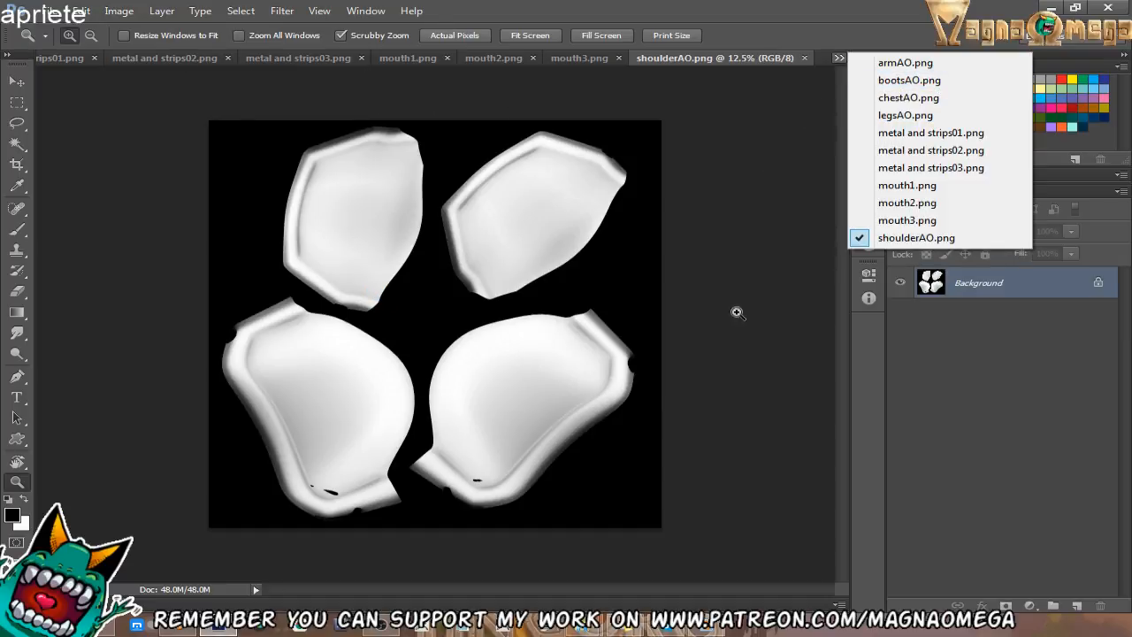
{"action": "left_click", "coordinate": [990, 513]}
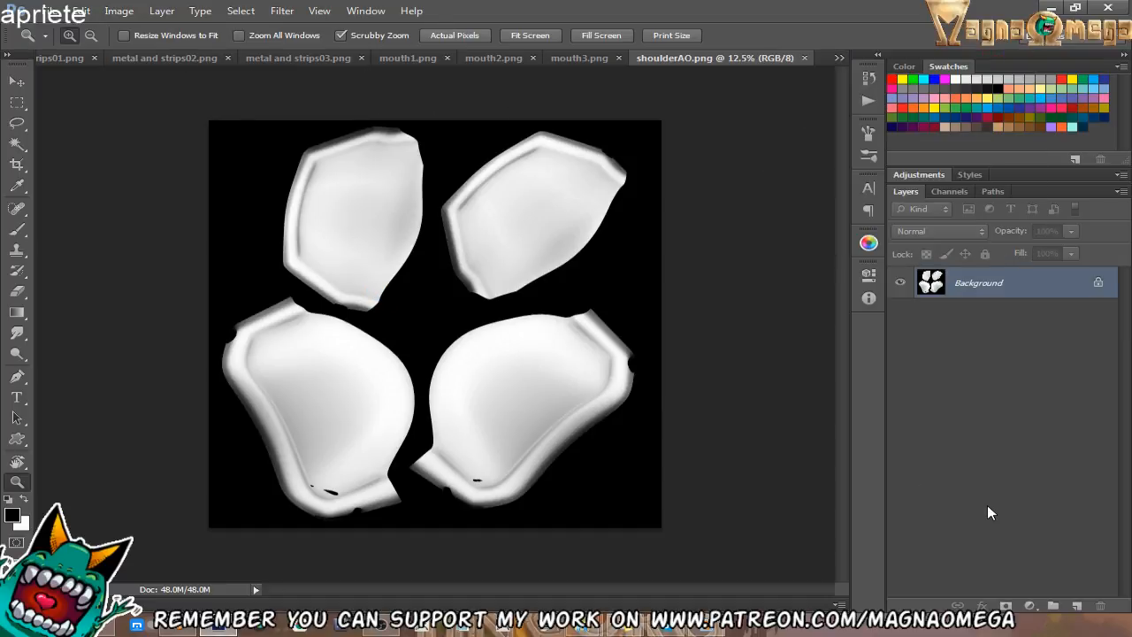
{"action": "left_click", "coordinate": [600, 58]}
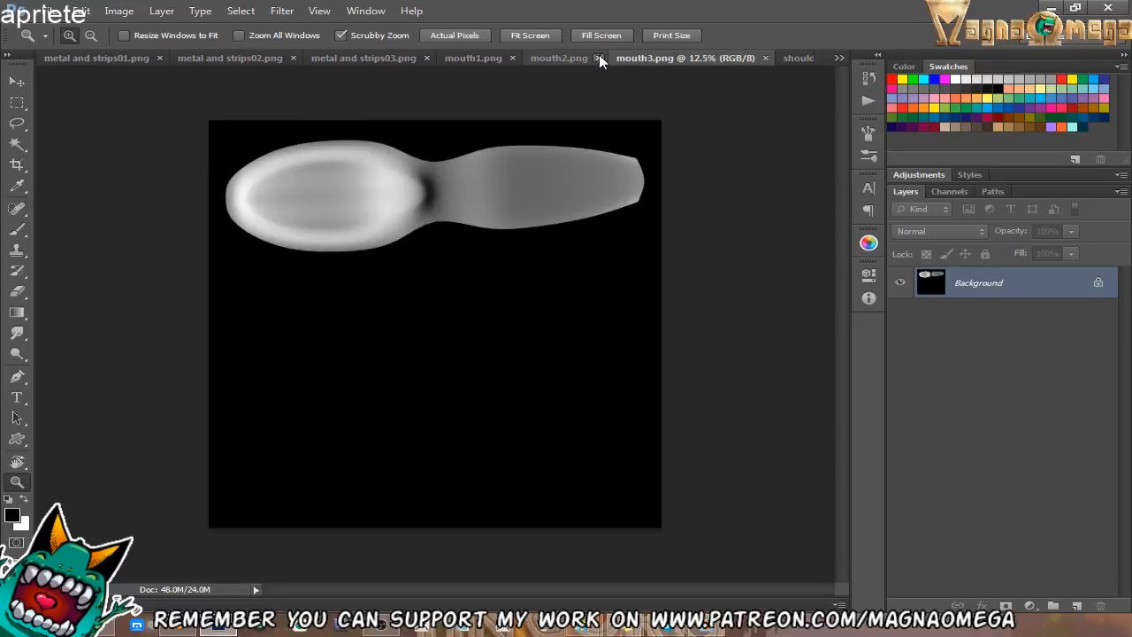
{"action": "right_click", "coordinate": [964, 287]}
{"action": "left_click", "coordinate": [986, 316]}
{"action": "left_click", "coordinate": [594, 255]}
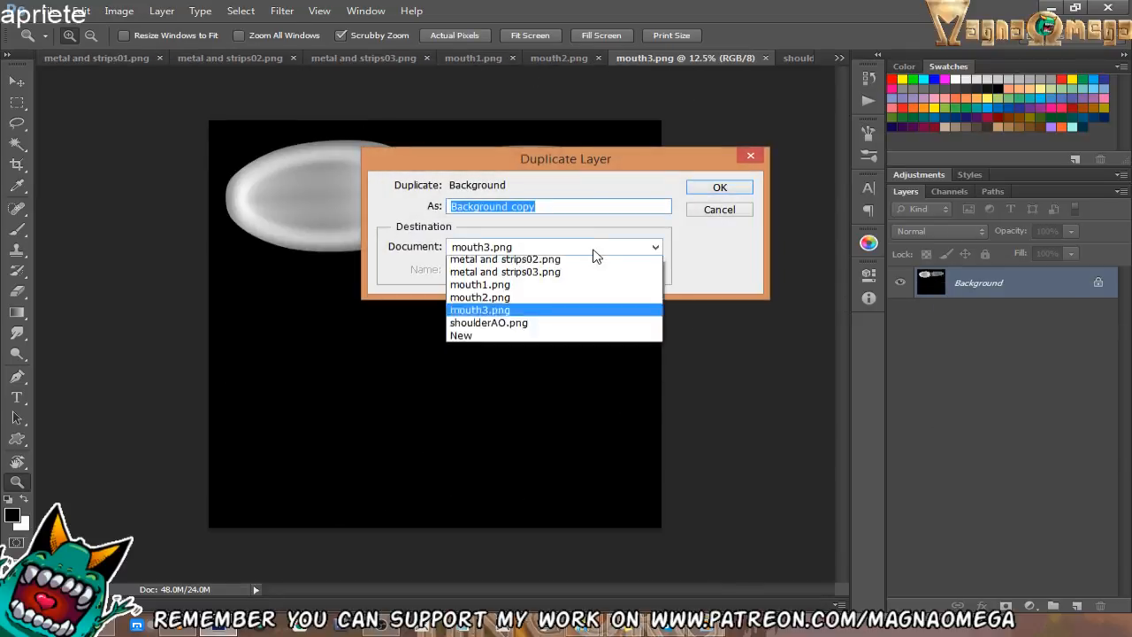
{"action": "left_click", "coordinate": [566, 355]}
{"action": "left_click", "coordinate": [717, 186]}
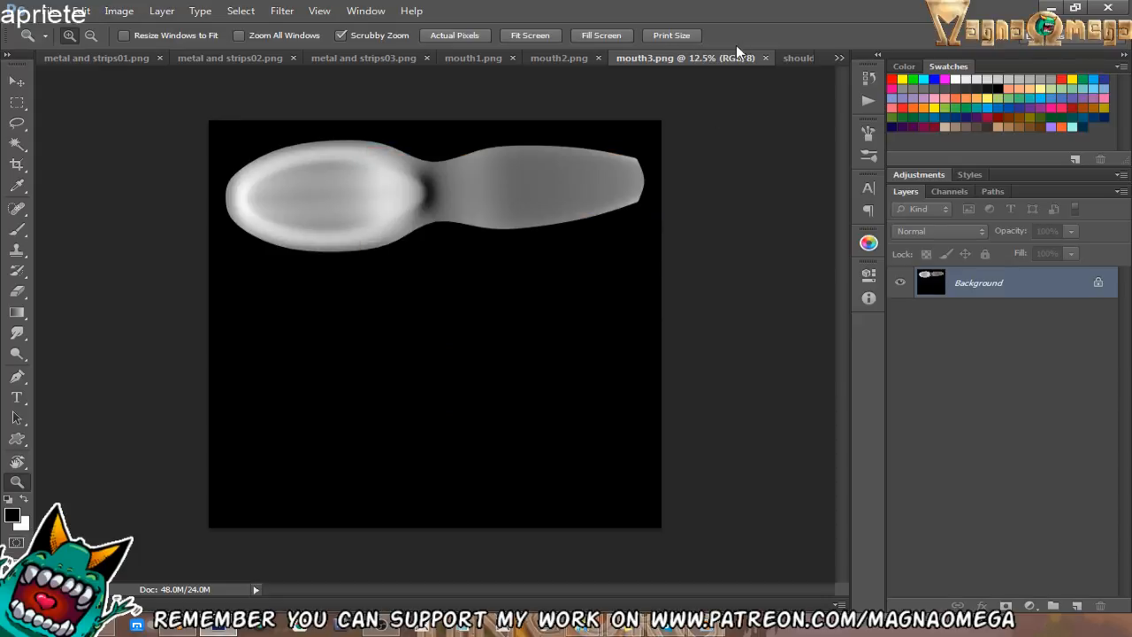
{"action": "left_click", "coordinate": [765, 57]}
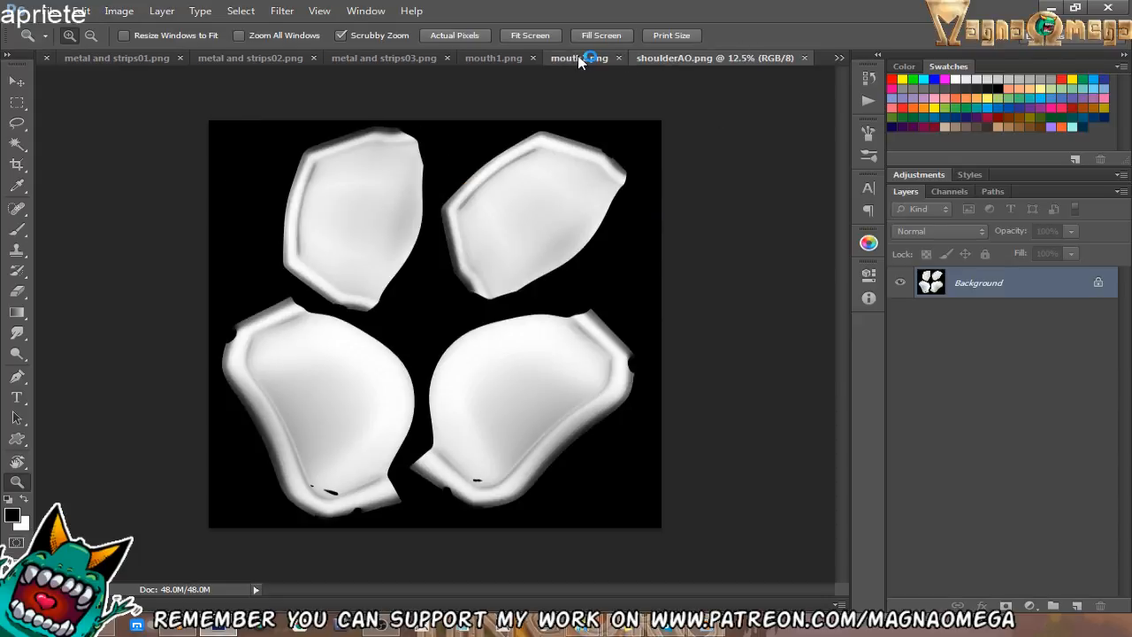
Duplicate the background layer of mouth2.png into mouth1.png and close mouth2.png.
{"action": "left_click", "coordinate": [579, 58]}
{"action": "right_click", "coordinate": [979, 281]}
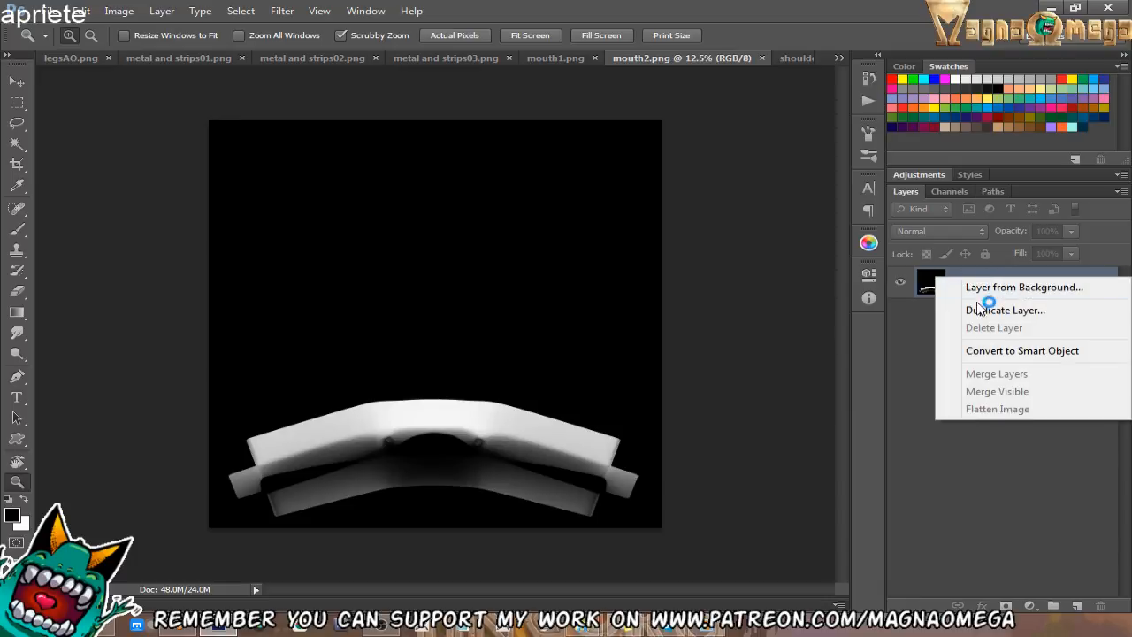
{"action": "left_click", "coordinate": [947, 308]}
{"action": "left_click", "coordinate": [626, 247]}
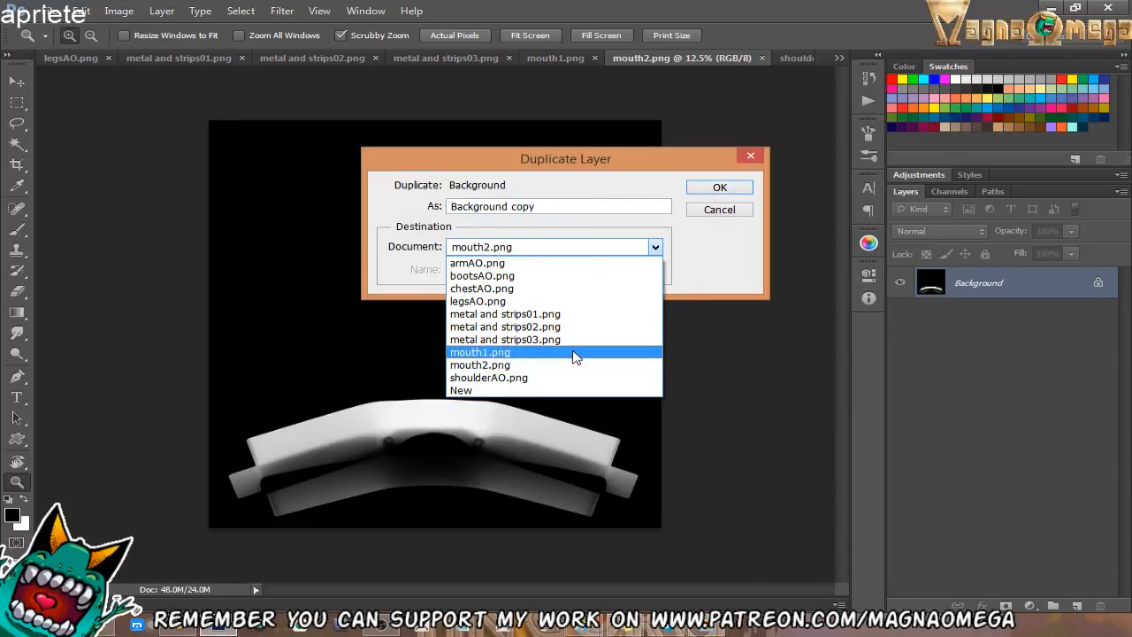
{"action": "left_click", "coordinate": [576, 352]}
{"action": "left_click", "coordinate": [717, 188]}
{"action": "left_click", "coordinate": [762, 57]}
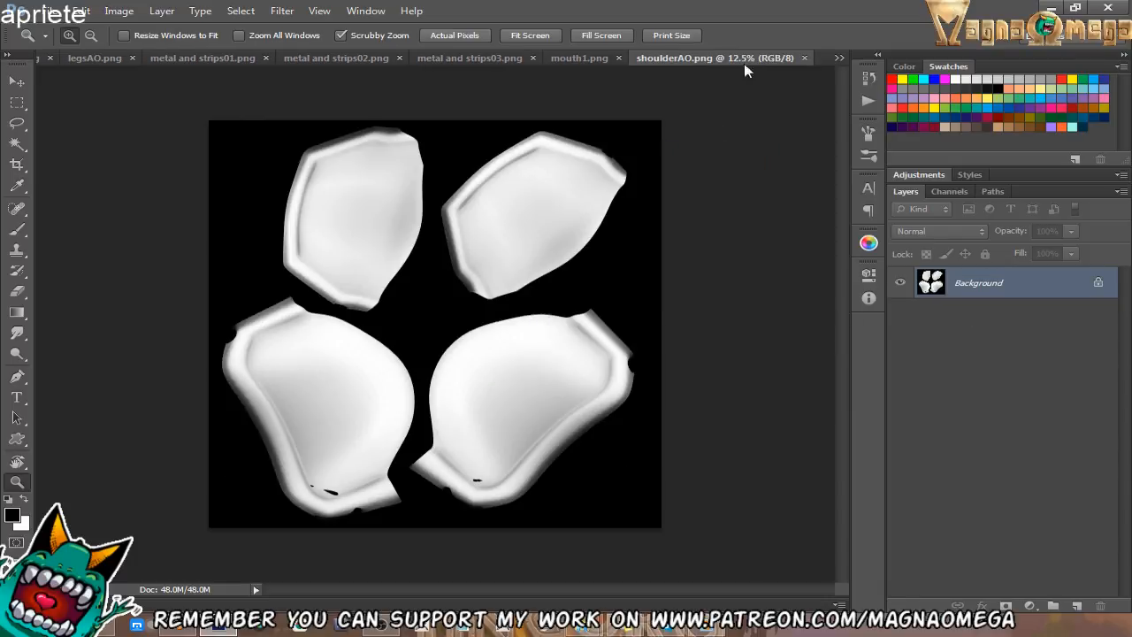
{"action": "left_click", "coordinate": [576, 57]}
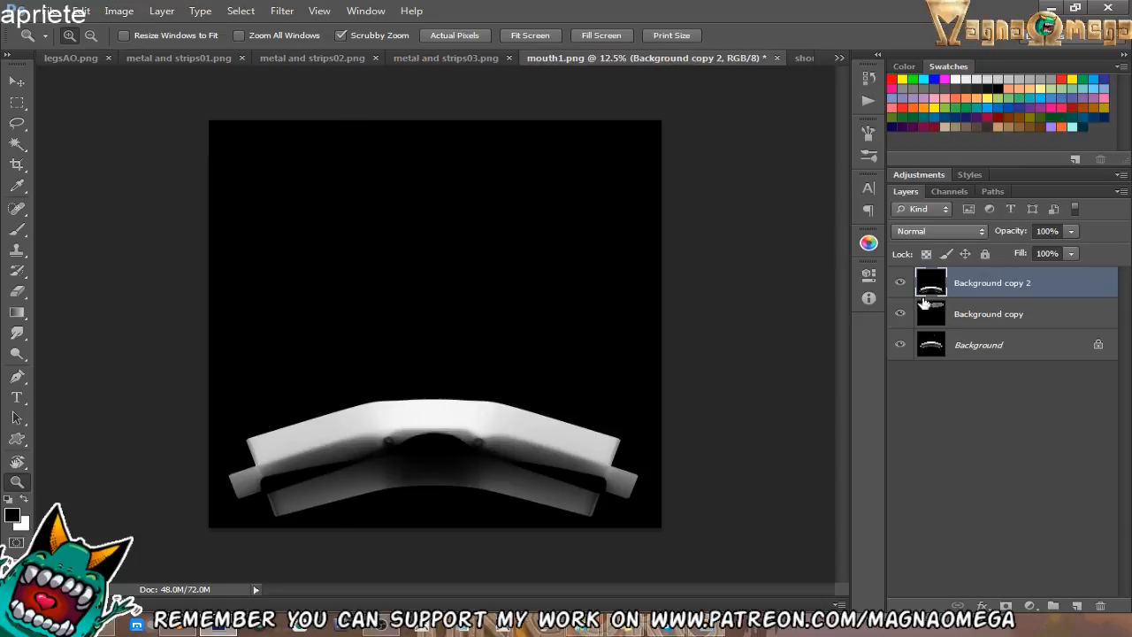
{"action": "left_click_drag", "start_coordinate": [900, 314], "coordinate": [902, 277]}
Duplicate the background layer of metal and strips03.png into metal and strips01.png and close metal and strips03.png.
{"action": "left_click", "coordinate": [468, 59]}
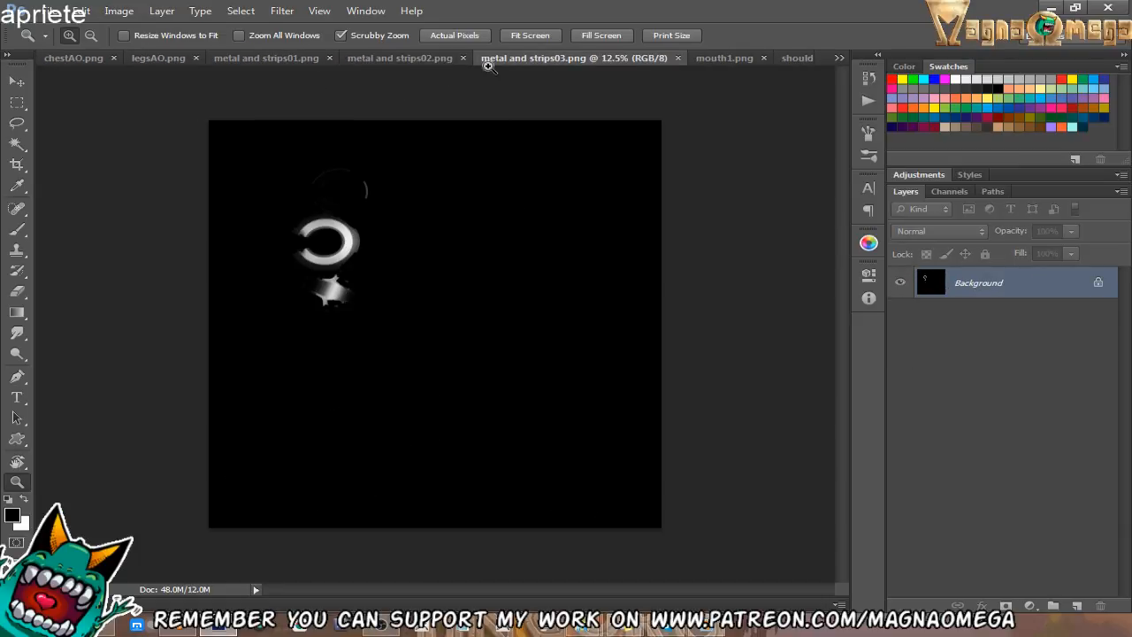
{"action": "right_click", "coordinate": [969, 283]}
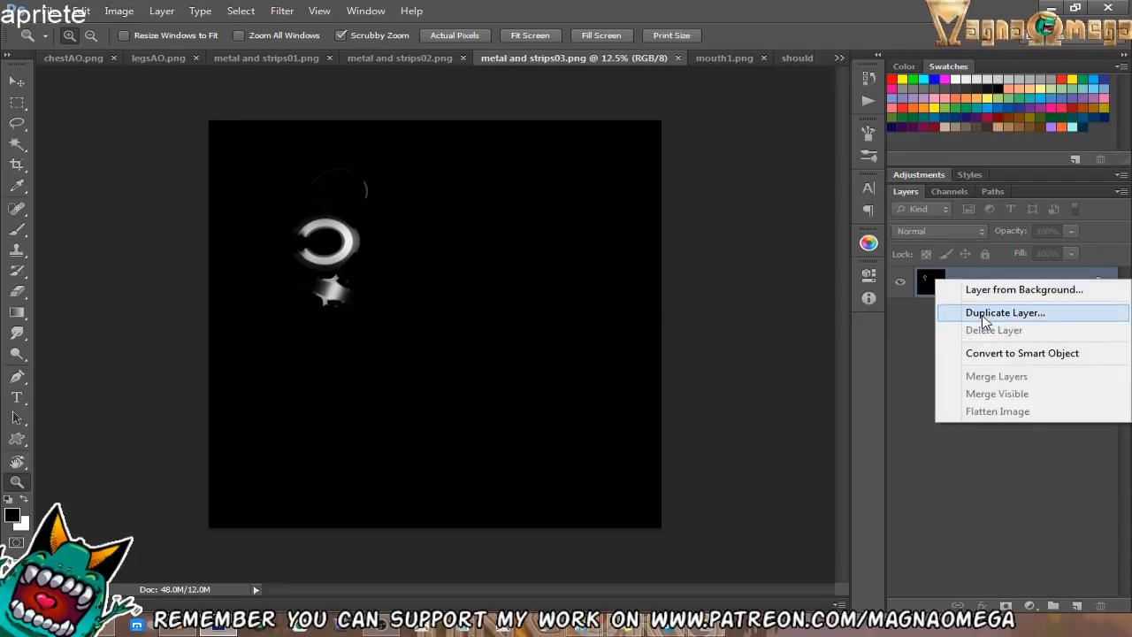
{"action": "left_click", "coordinate": [959, 309]}
{"action": "left_click", "coordinate": [598, 255]}
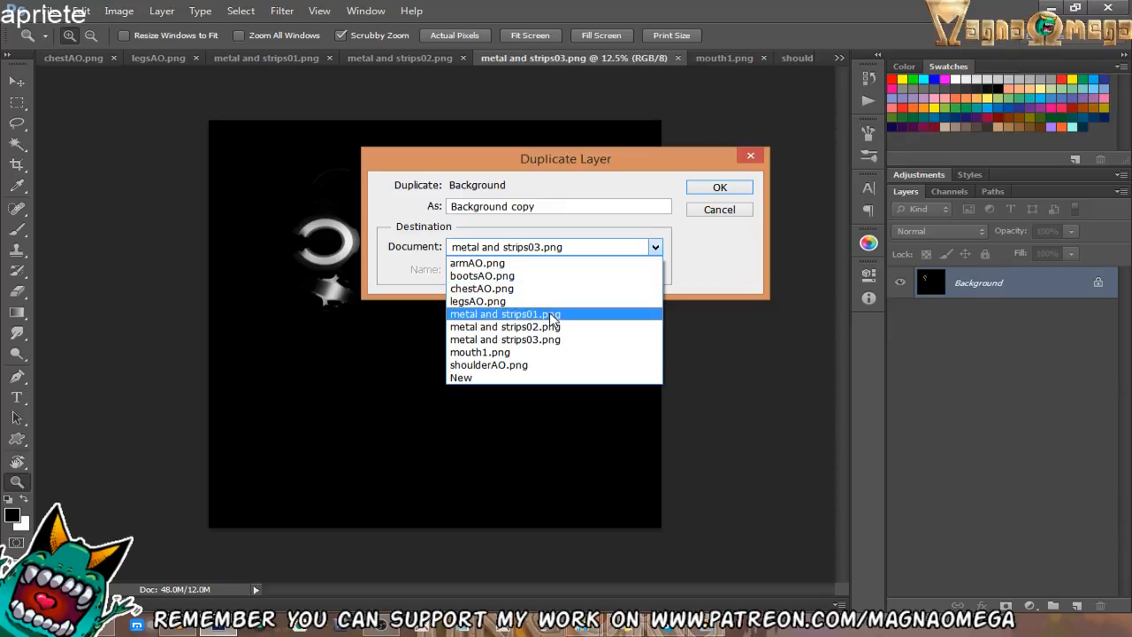
{"action": "left_click", "coordinate": [552, 315]}
{"action": "left_click", "coordinate": [716, 188]}
{"action": "left_click", "coordinate": [677, 57]}
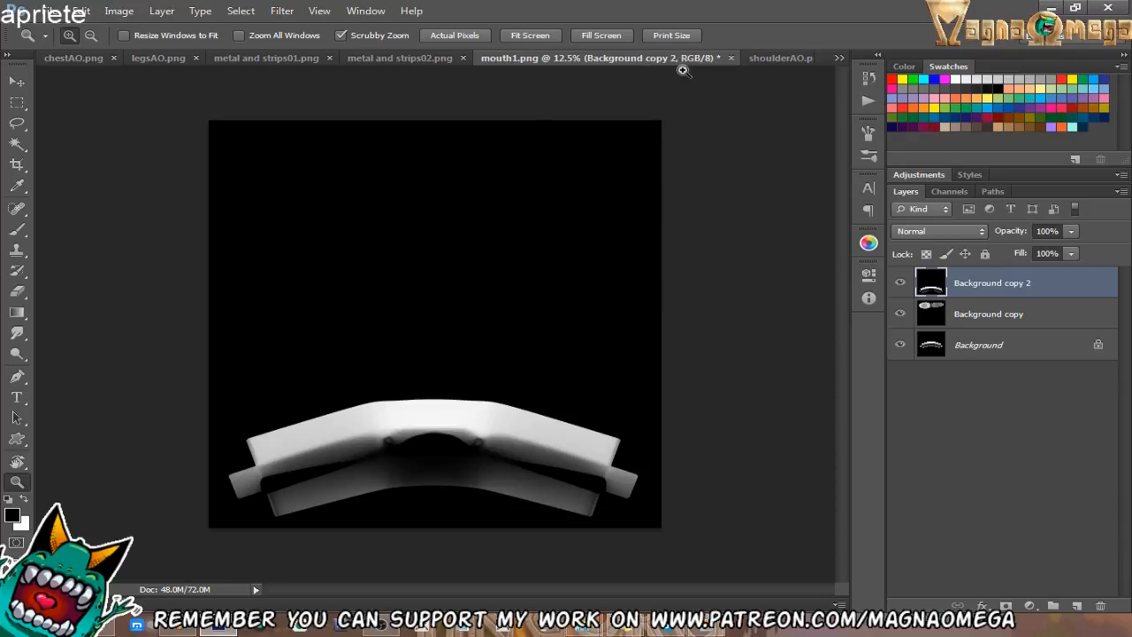
Duplicate the background layer of metal and strips02.png into metal and strips01.png and close metal and strips02.png.
{"action": "left_click", "coordinate": [420, 57]}
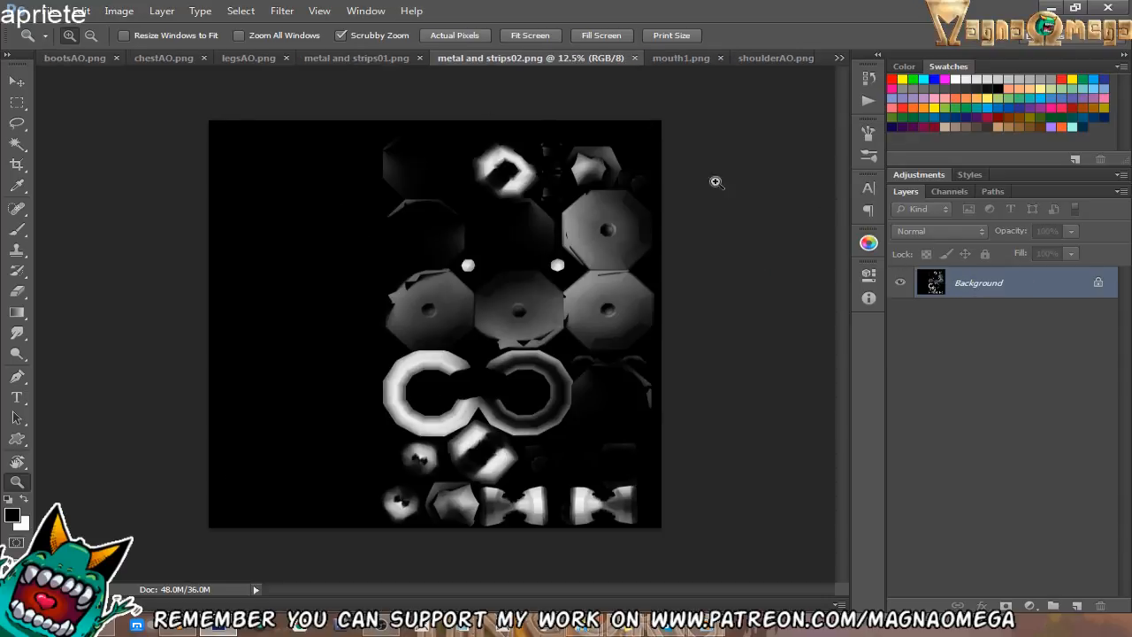
{"action": "right_click", "coordinate": [981, 282]}
{"action": "left_click", "coordinate": [972, 311]}
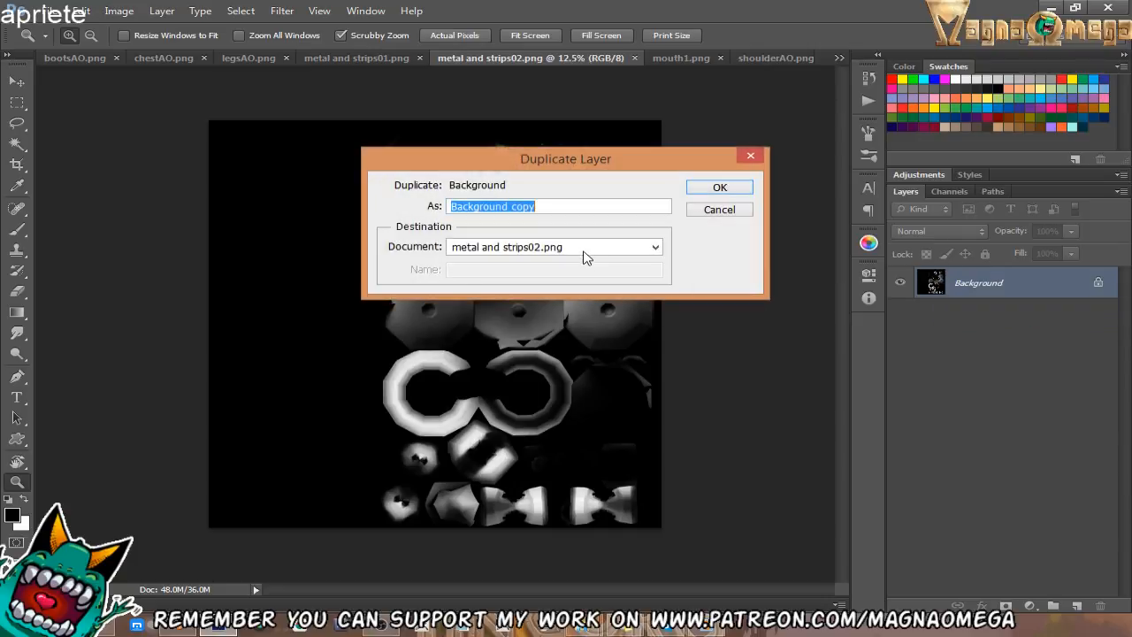
{"action": "left_click", "coordinate": [583, 247]}
{"action": "left_click", "coordinate": [550, 314]}
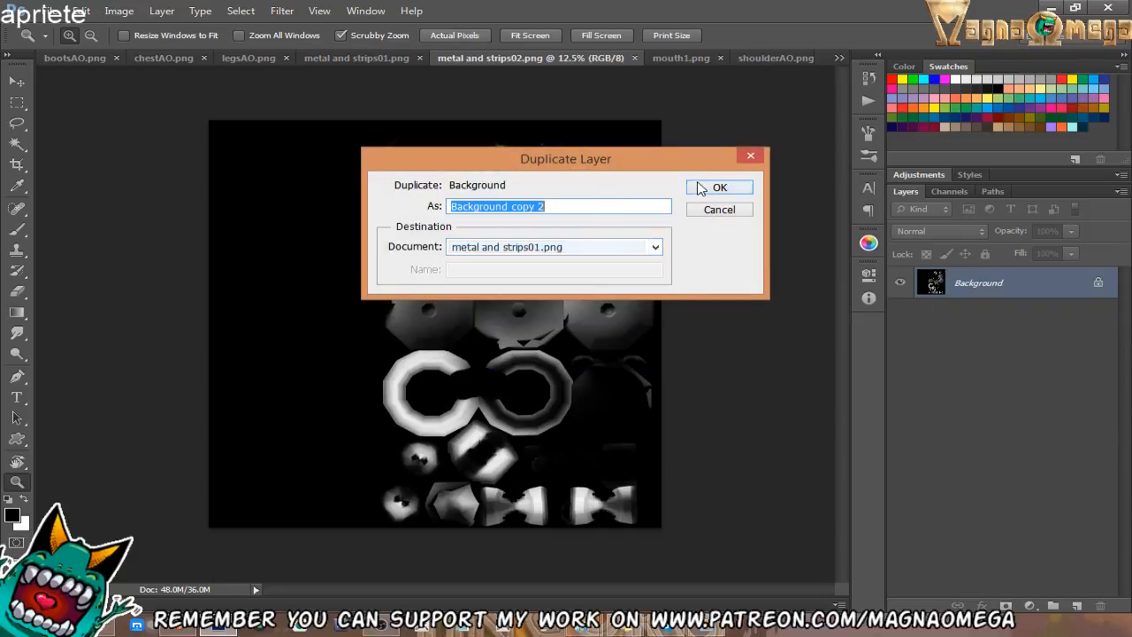
{"action": "left_click", "coordinate": [716, 187]}
{"action": "left_click", "coordinate": [634, 58]}
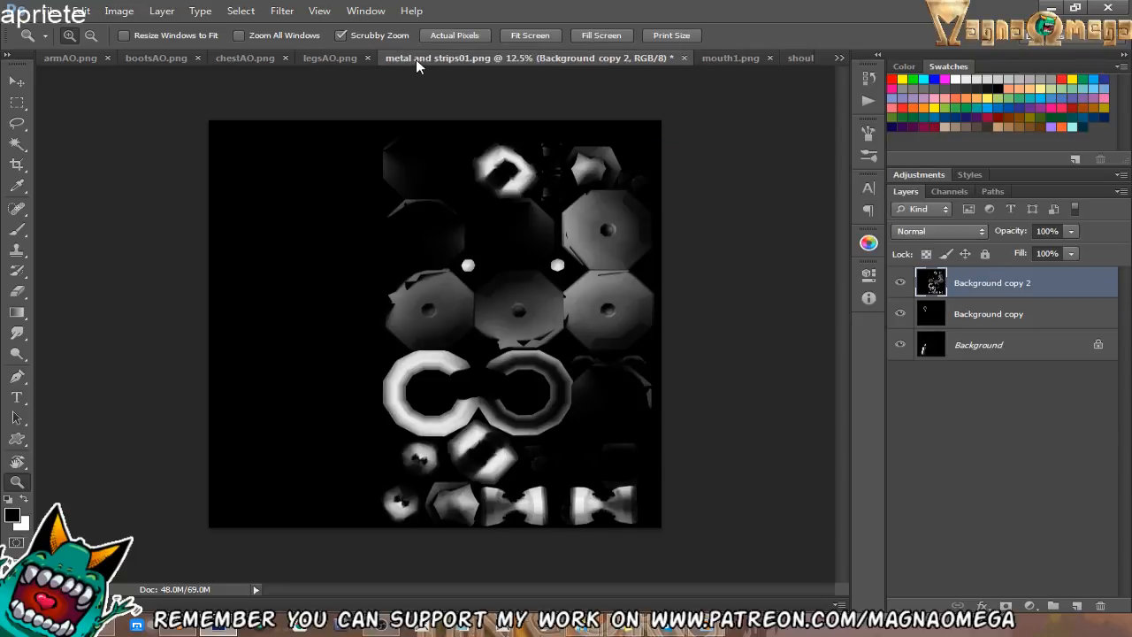
Examine the legs, chest, boots and arm AO images, and the baked metal parts in metal and strips01.png up close.
{"action": "left_click", "coordinate": [340, 58]}
{"action": "left_click", "coordinate": [285, 61]}
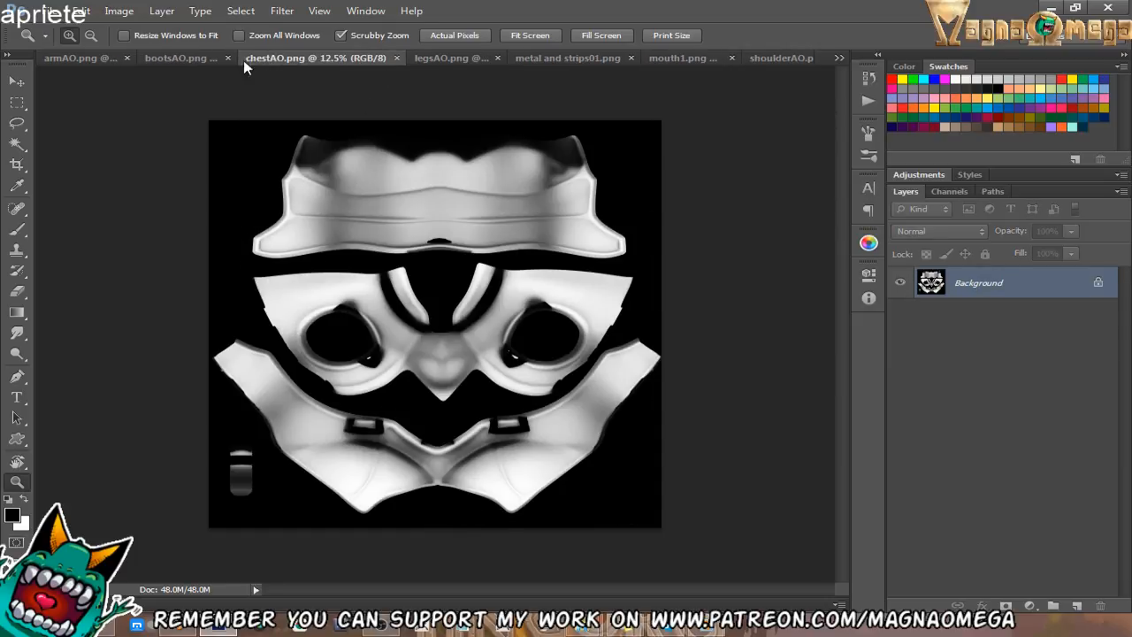
{"action": "left_click", "coordinate": [179, 57]}
{"action": "left_click", "coordinate": [98, 56]}
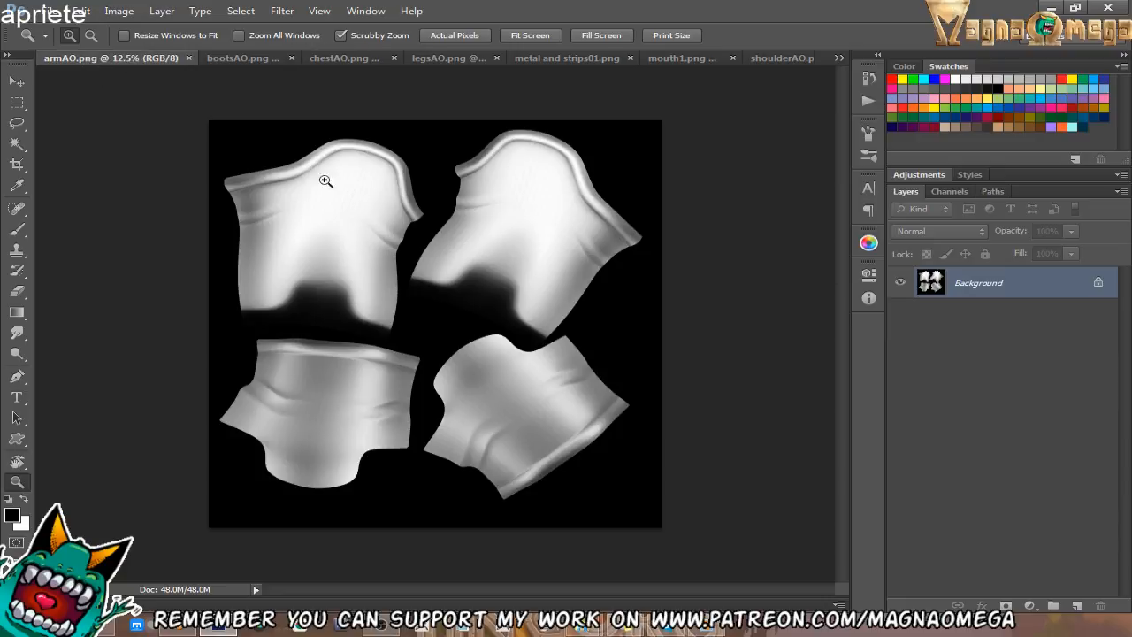
{"action": "left_click", "coordinate": [541, 59]}
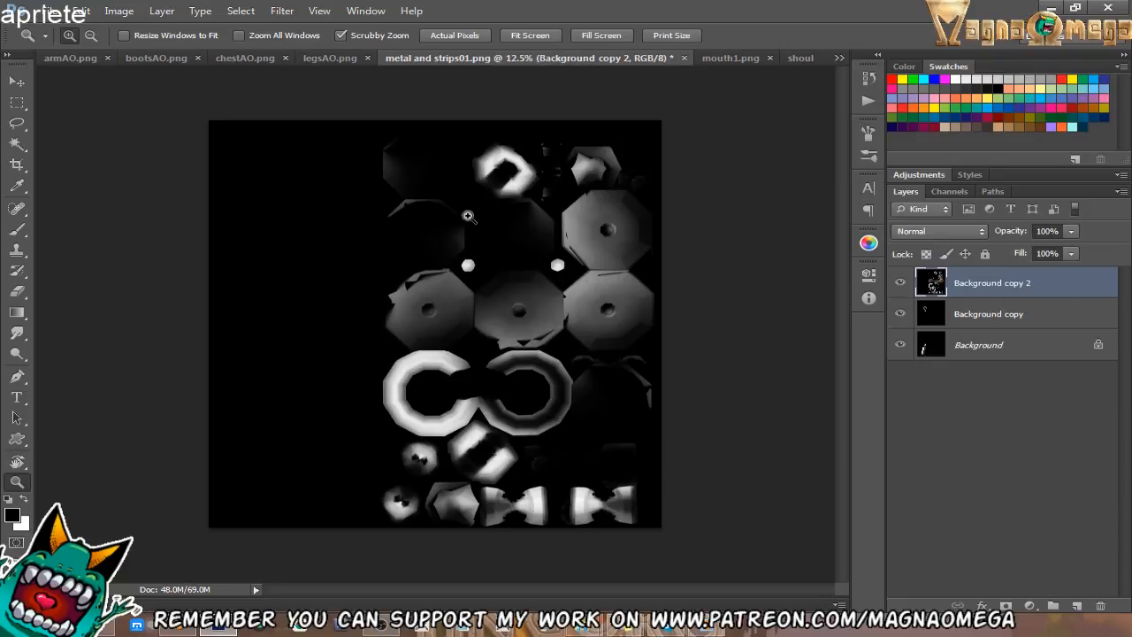
{"action": "left_click", "coordinate": [431, 208]}
{"action": "left_click", "coordinate": [429, 208], "text": "alt"}
{"action": "left_click", "coordinate": [424, 218]}
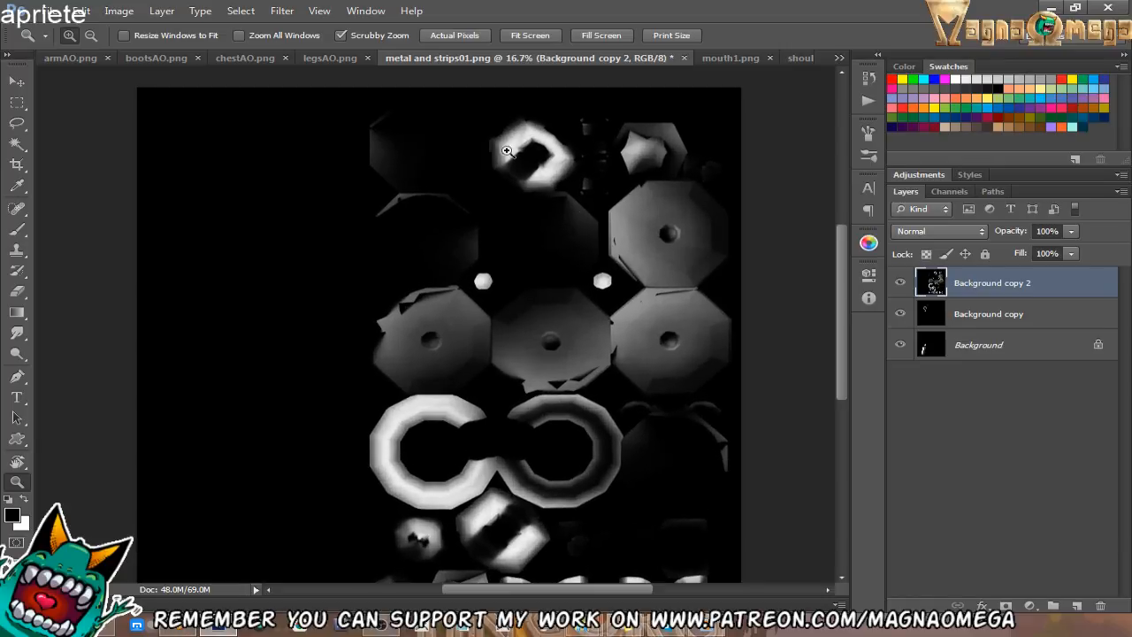
{"action": "left_click", "coordinate": [559, 295]}
{"action": "left_click_drag", "start_coordinate": [551, 298], "coordinate": [638, 134]}
{"action": "left_click_drag", "start_coordinate": [543, 427], "coordinate": [550, 261]}
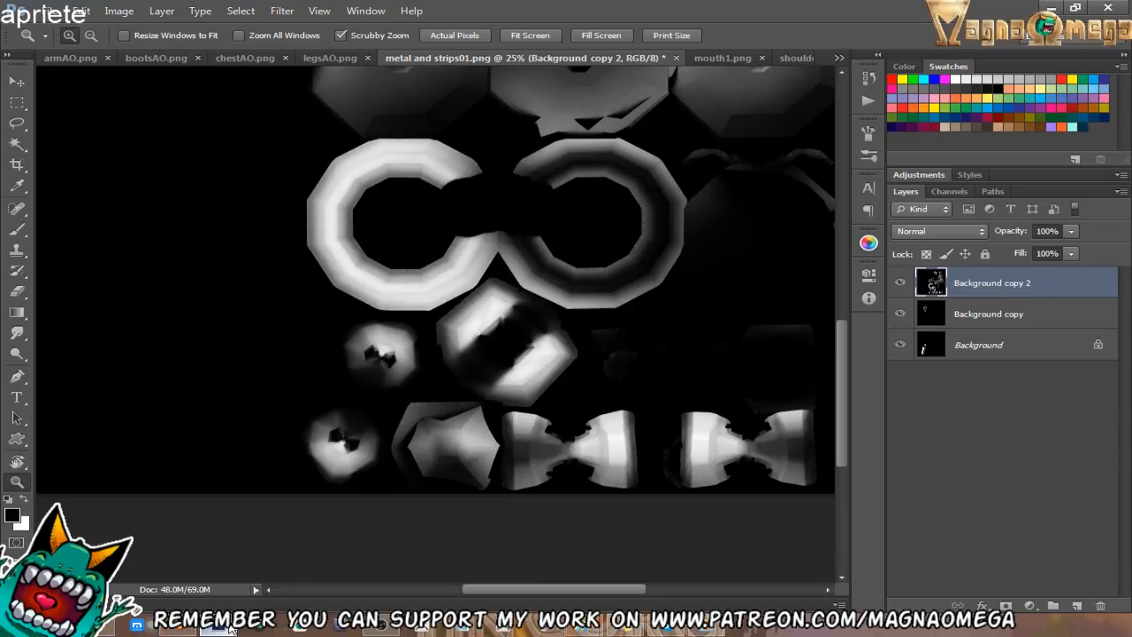
Switch to Blender, select the Metal object in the 3D view and show its UV layout in Edit Mode.
{"action": "left_click", "coordinate": [179, 627]}
{"action": "scroll", "coordinate": [670, 265], "scroll_direction": "up", "scroll_amount": 3}
{"action": "middle_click_drag", "start_coordinate": [671, 195], "coordinate": [710, 358]}
{"action": "key", "text": "Tab"}
{"action": "scroll", "coordinate": [695, 326], "scroll_direction": "up", "scroll_amount": 5}
{"action": "right_click", "coordinate": [671, 347]}
{"action": "key", "text": "Tab"}
{"action": "middle_click_drag", "start_coordinate": [653, 398], "coordinate": [538, 292]}
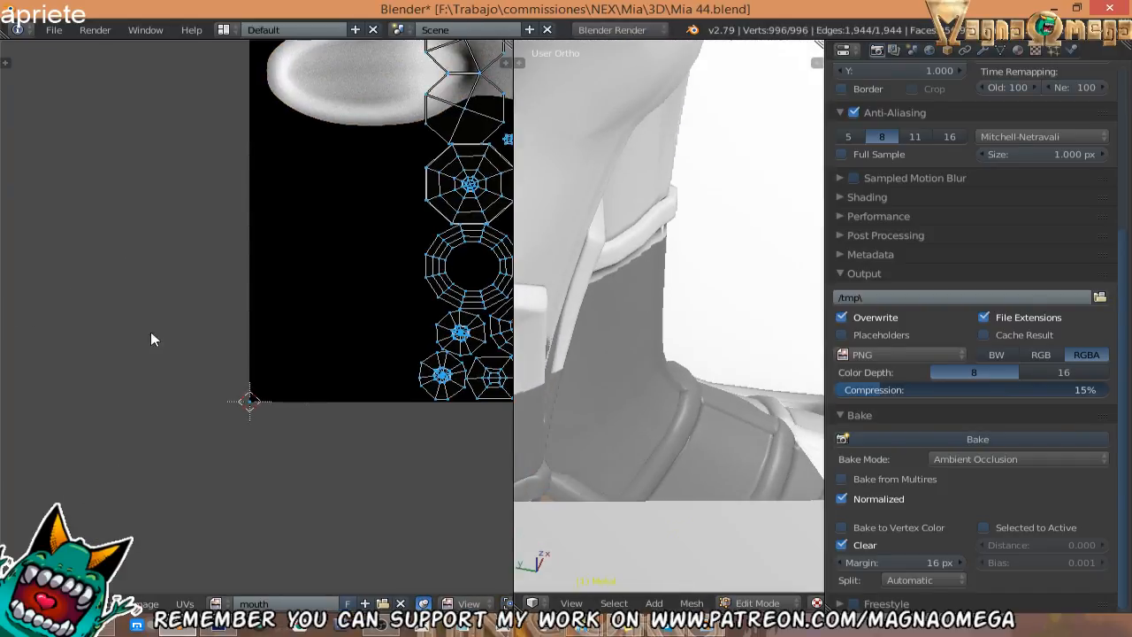
{"action": "middle_click_drag", "start_coordinate": [263, 337], "coordinate": [0, 444]}
{"action": "middle_click_drag", "start_coordinate": [607, 372], "coordinate": [474, 341]}
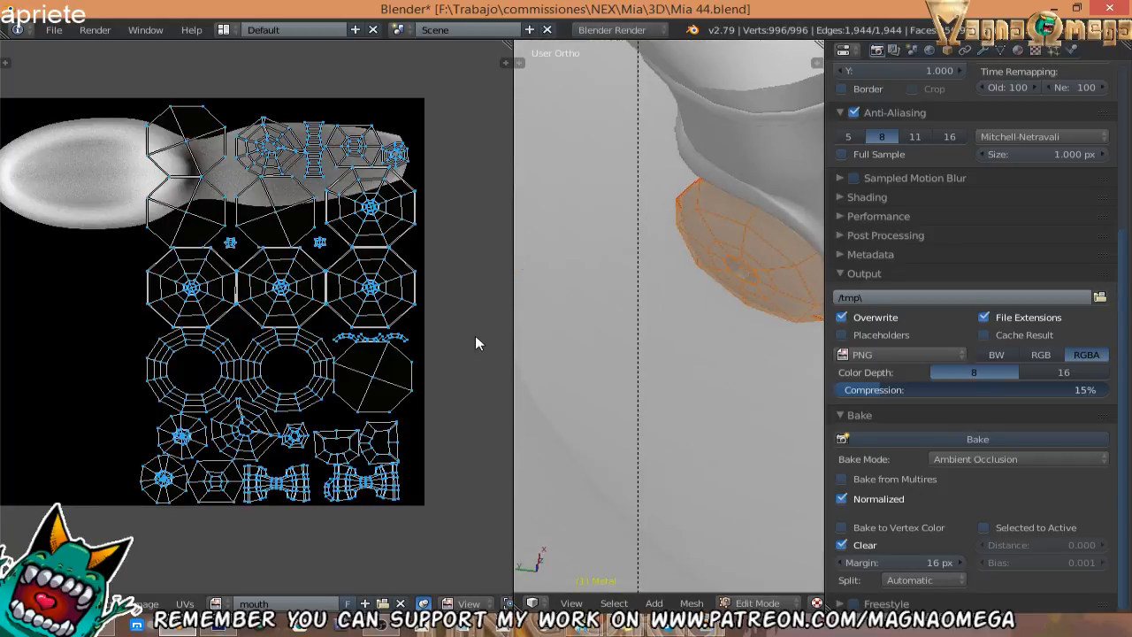
Enable the Metal object's Subsurf modifier for rendering and return to Object Mode.
{"action": "left_click", "coordinate": [982, 50]}
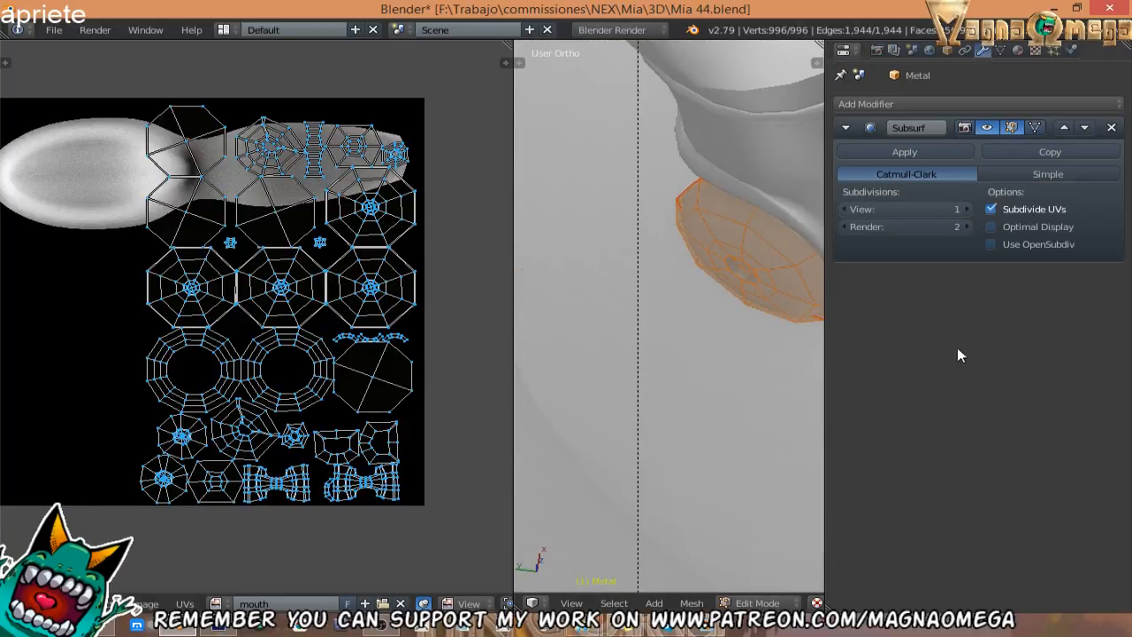
{"action": "middle_click_drag", "start_coordinate": [769, 202], "coordinate": [667, 233], "text": "shift"}
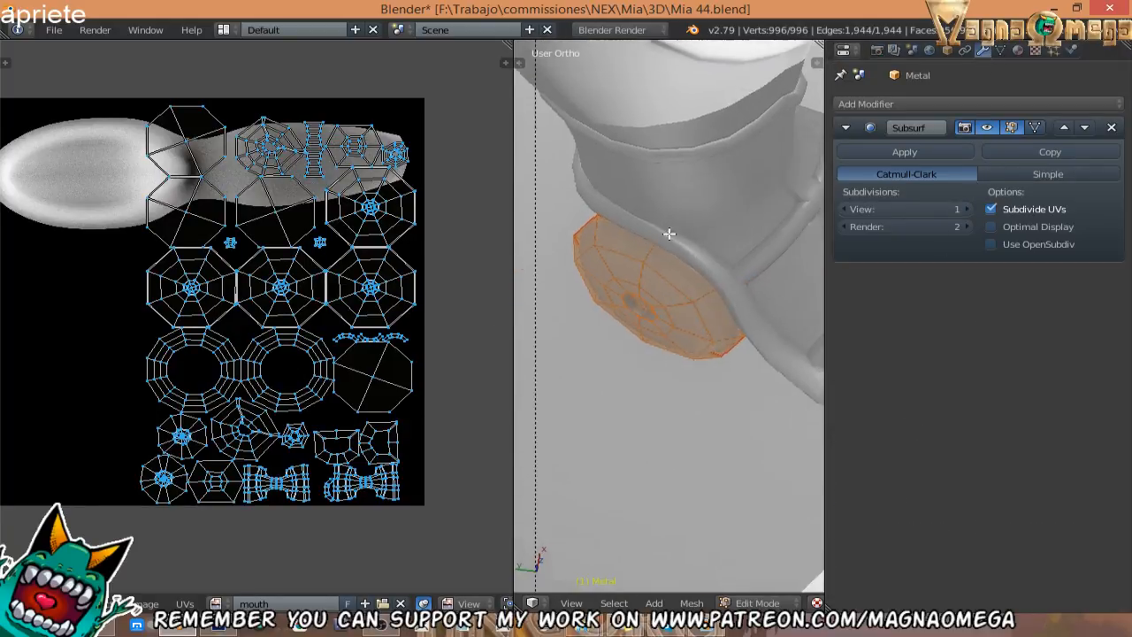
{"action": "scroll", "coordinate": [717, 277], "scroll_direction": "down", "scroll_amount": 1}
{"action": "middle_click_drag", "start_coordinate": [711, 276], "coordinate": [621, 322], "text": "shift"}
{"action": "scroll", "coordinate": [698, 339], "scroll_direction": "down", "scroll_amount": 5}
{"action": "key", "text": "Tab"}
Check the modifiers of the straps, Metal and feet objects on the character.
{"action": "scroll", "coordinate": [695, 189], "scroll_direction": "up", "scroll_amount": 3}
{"action": "middle_click_drag", "start_coordinate": [695, 189], "coordinate": [668, 265], "text": "shift"}
{"action": "right_click", "coordinate": [633, 315]}
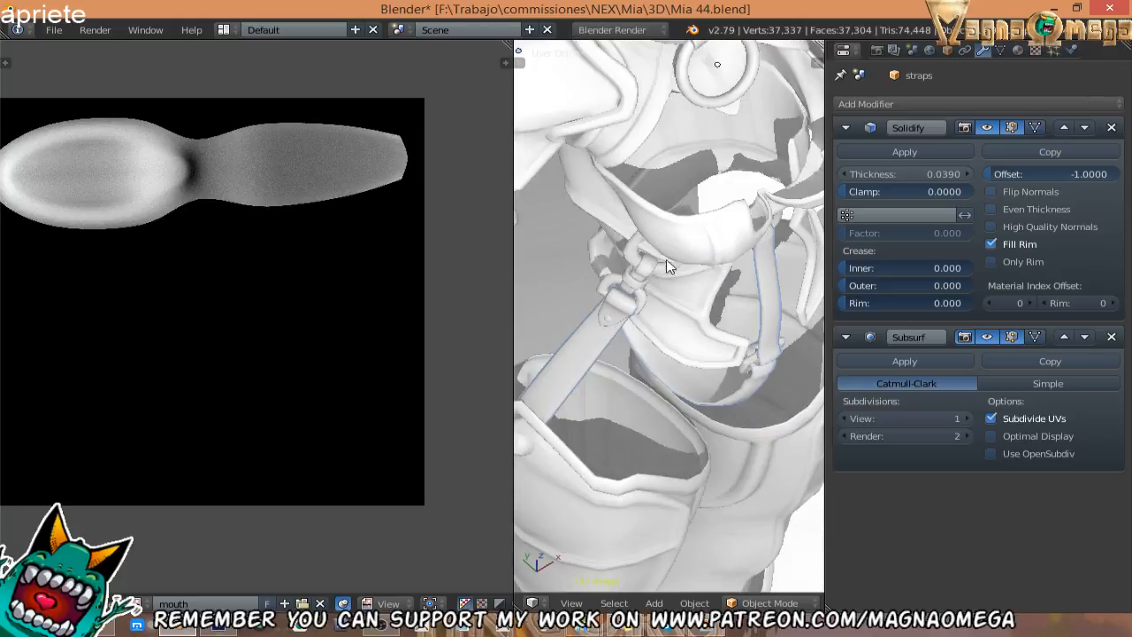
{"action": "right_click", "coordinate": [638, 289]}
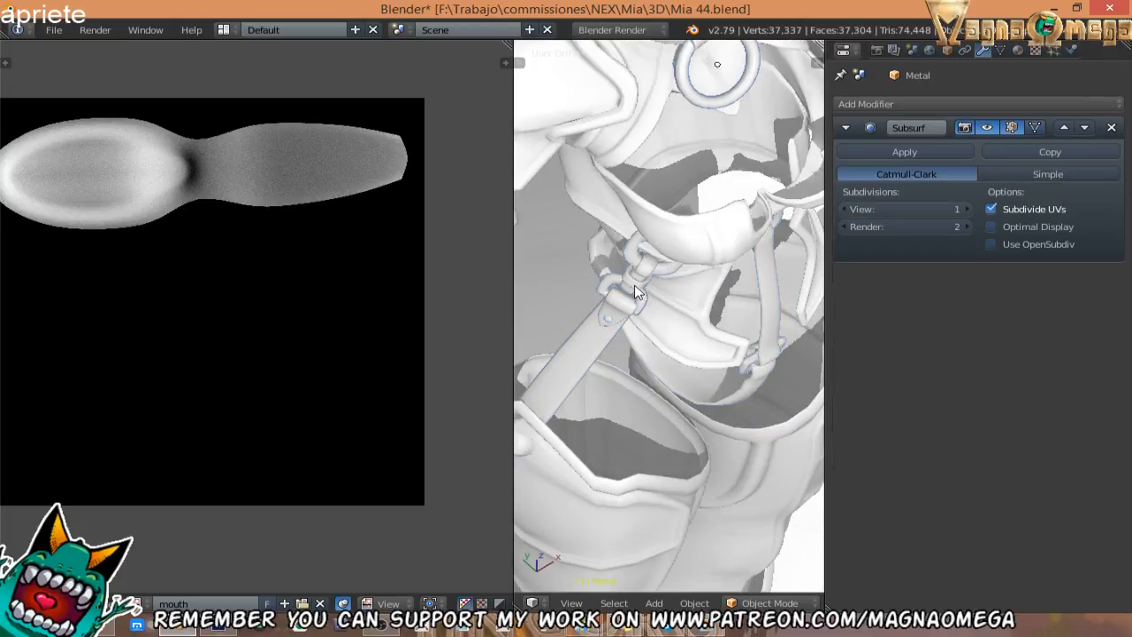
{"action": "scroll", "coordinate": [634, 285], "scroll_direction": "down", "scroll_amount": 4}
{"action": "middle_click_drag", "start_coordinate": [657, 417], "coordinate": [668, 274], "text": "shift"}
{"action": "right_click", "coordinate": [670, 408]}
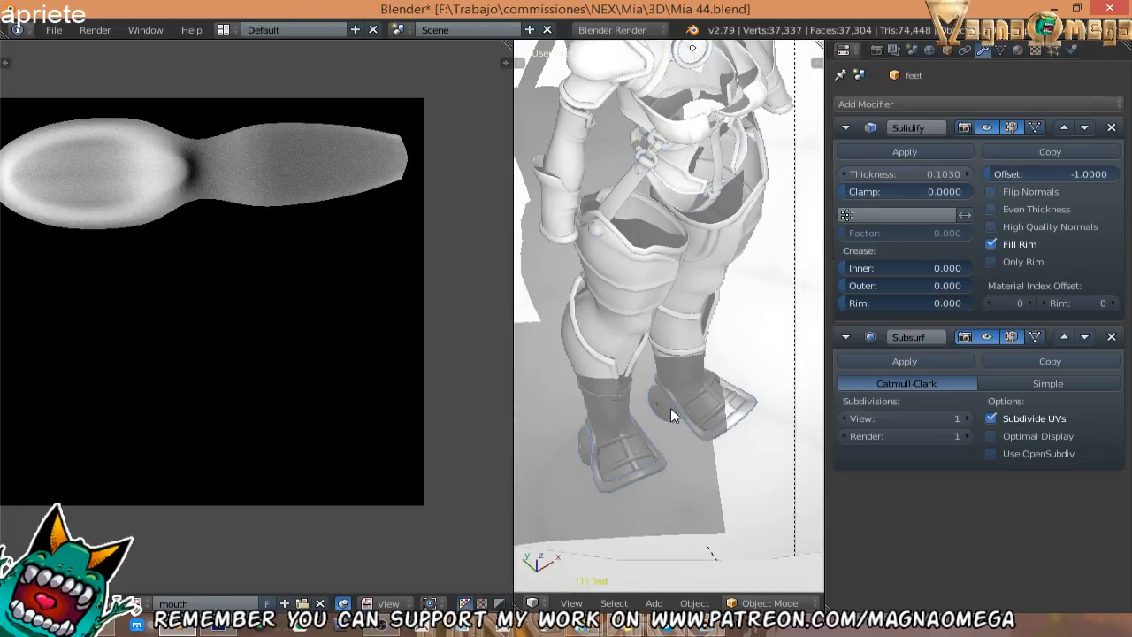
Select the Metal object's whole mesh in Edit Mode and bake its ambient occlusion into the metal and strips image.
{"action": "key", "text": "Tab"}
{"action": "key", "text": "Tab"}
{"action": "right_click", "coordinate": [661, 403]}
{"action": "key", "text": "Tab"}
{"action": "key", "text": "a"}
{"action": "key", "text": "a"}
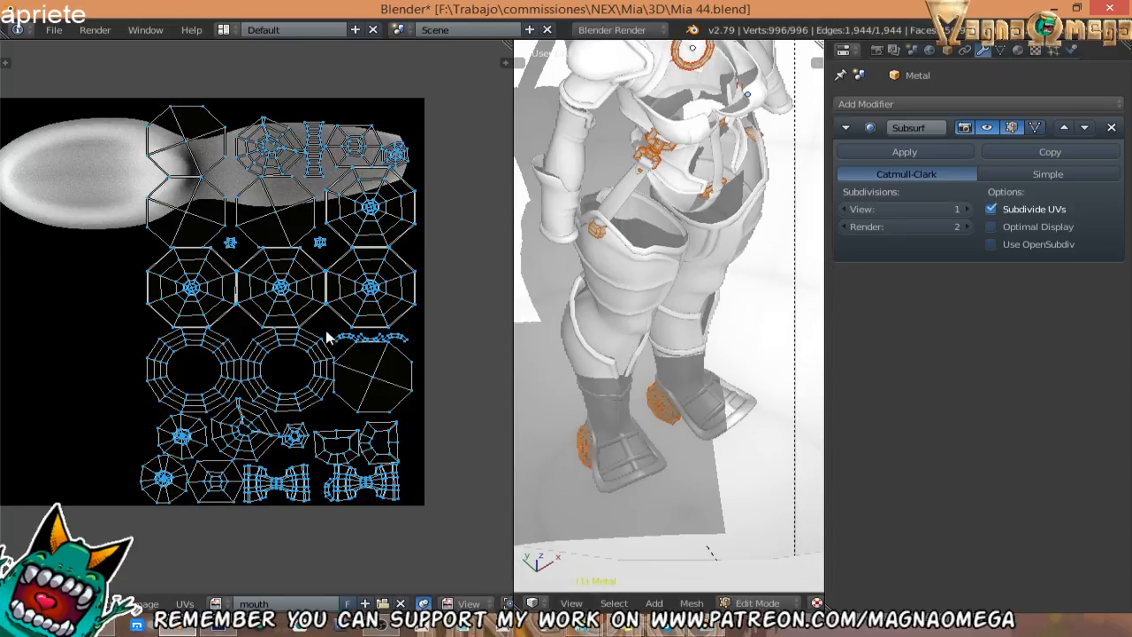
{"action": "left_click", "coordinate": [876, 51]}
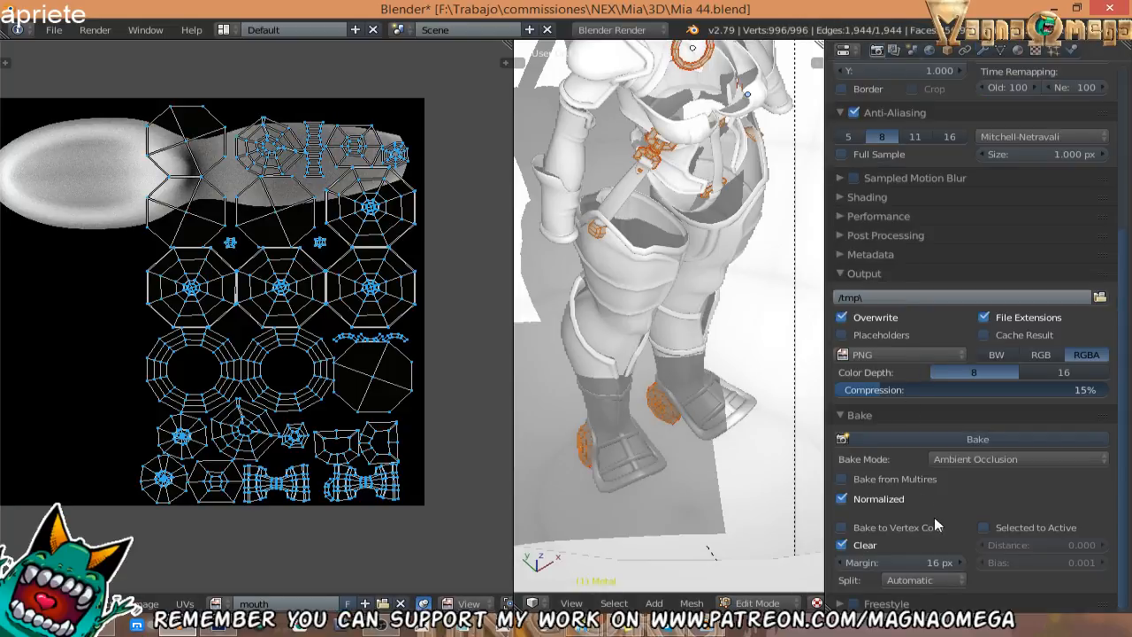
{"action": "left_click", "coordinate": [946, 437]}
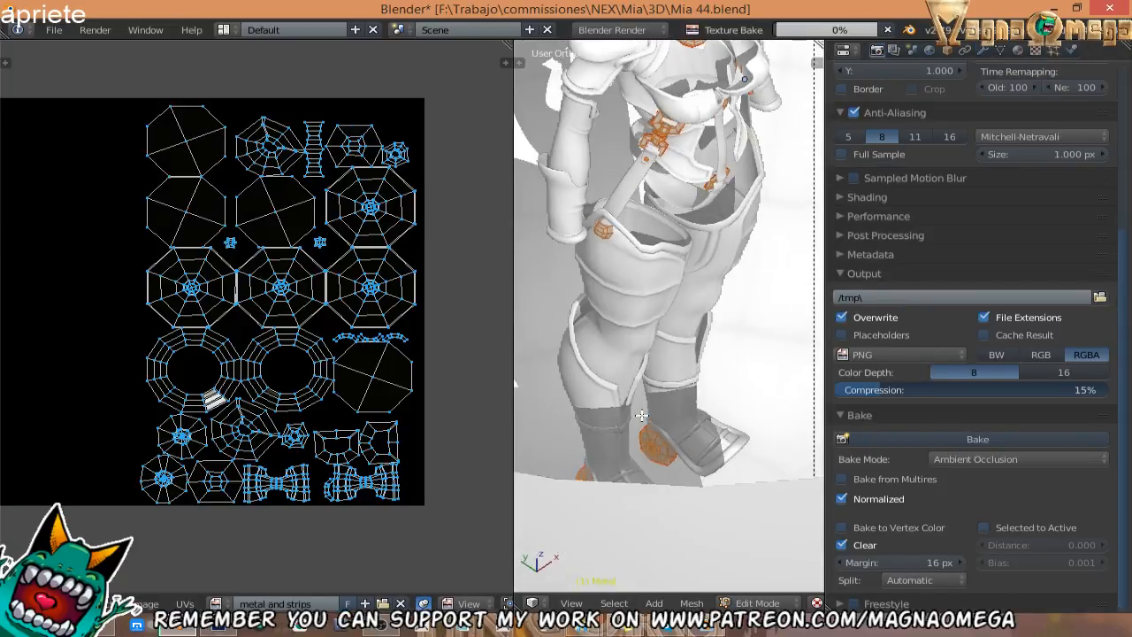
Examine the baked shading on the Metal object's rings and discs against the UV layout.
{"action": "scroll", "coordinate": [221, 429], "scroll_direction": "up", "scroll_amount": 6}
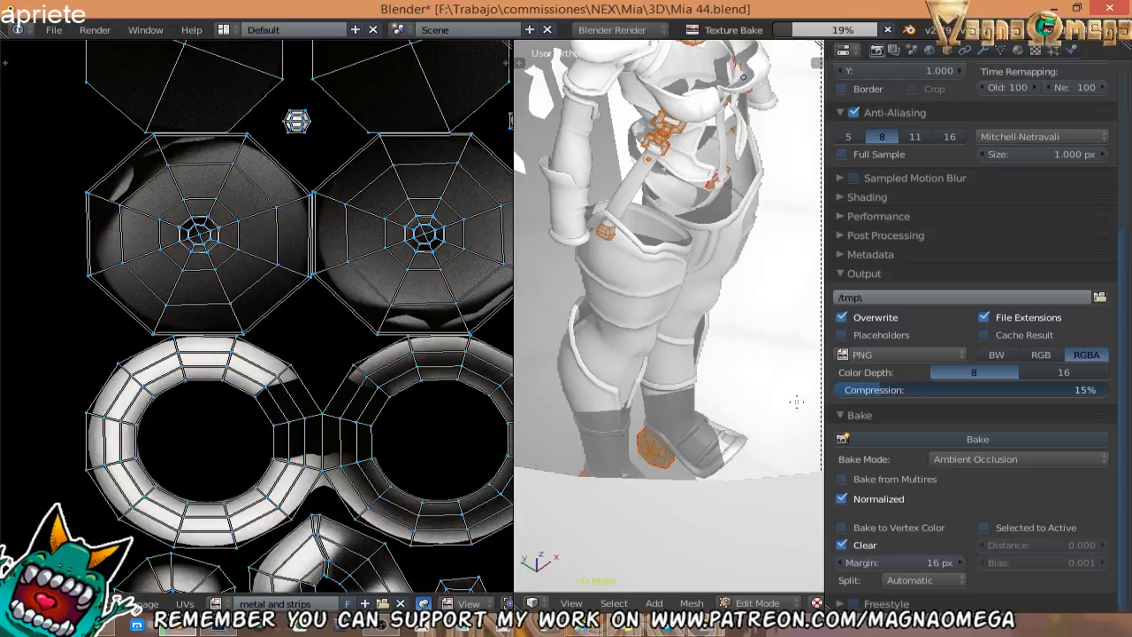
{"action": "scroll", "coordinate": [973, 354], "scroll_direction": "up", "scroll_amount": 4}
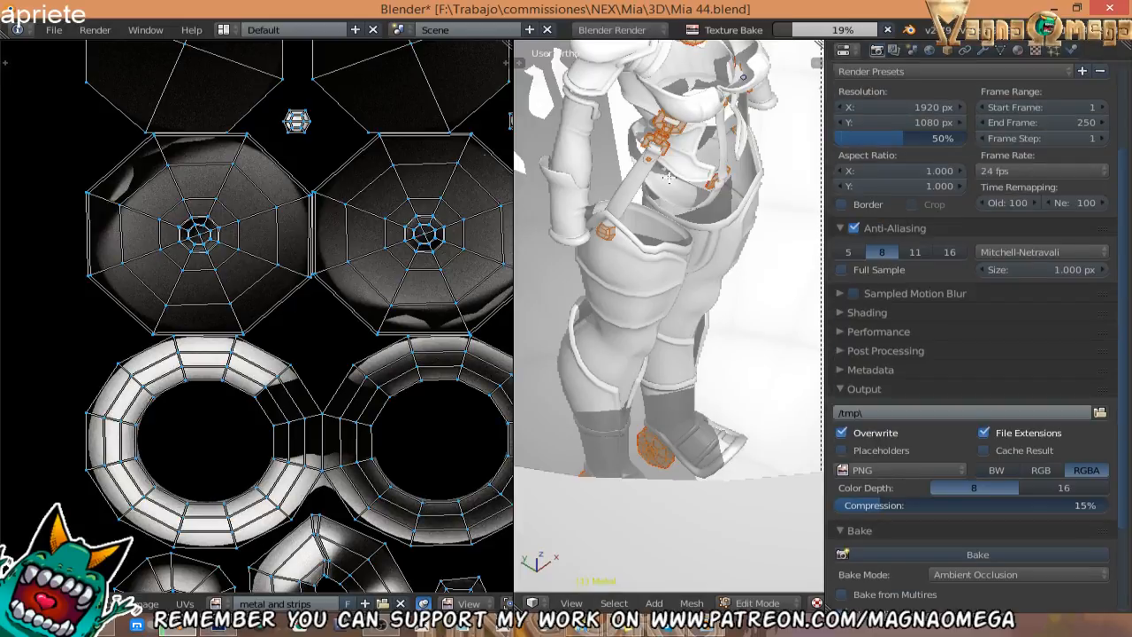
{"action": "scroll", "coordinate": [285, 302], "scroll_direction": "down", "scroll_amount": 4}
{"action": "scroll", "coordinate": [297, 316], "scroll_direction": "down", "scroll_amount": 2}
{"action": "middle_click_drag", "start_coordinate": [302, 325], "coordinate": [329, 236]}
{"action": "scroll", "coordinate": [331, 236], "scroll_direction": "up", "scroll_amount": 4}
{"action": "key", "text": "a"}
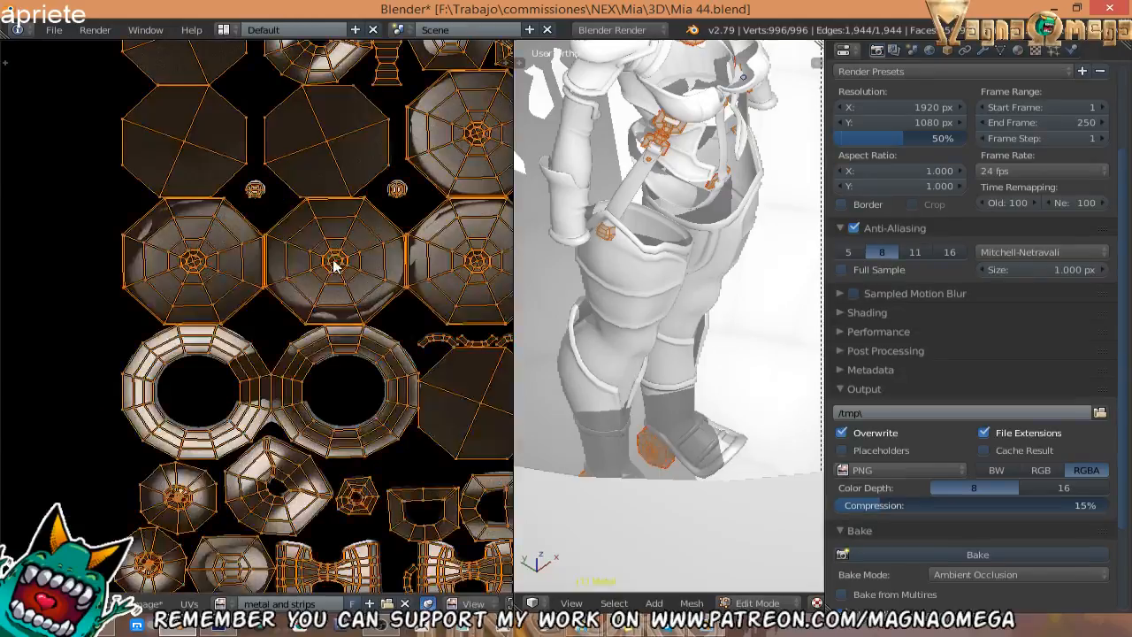
Return to Object Mode and save the baked image over metal and strips02.png in the Texture folder.
{"action": "key", "text": "Tab"}
{"action": "scroll", "coordinate": [345, 296], "scroll_direction": "down", "scroll_amount": 4}
{"action": "middle_click_drag", "start_coordinate": [353, 300], "coordinate": [336, 299]}
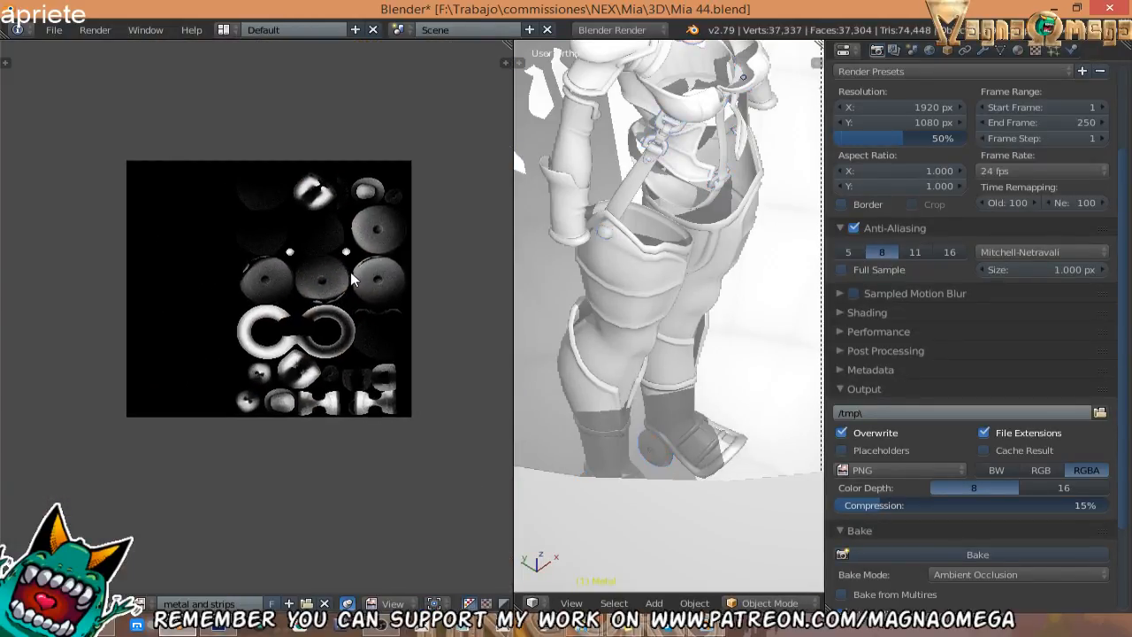
{"action": "key", "text": "F3"}
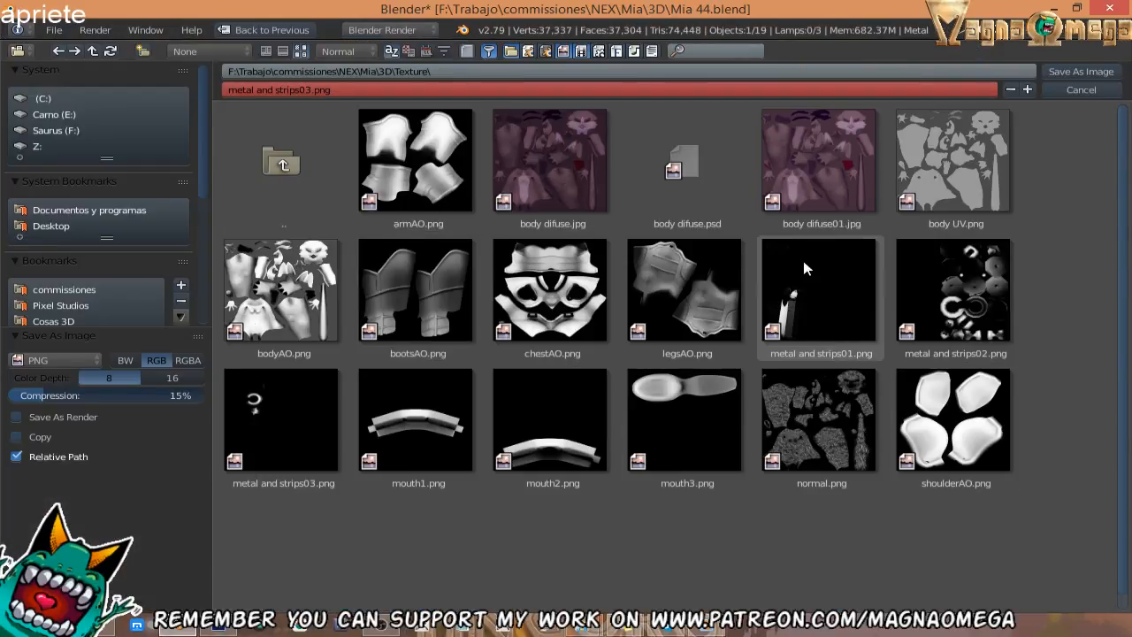
{"action": "left_click", "coordinate": [964, 303]}
{"action": "left_click", "coordinate": [1052, 71]}
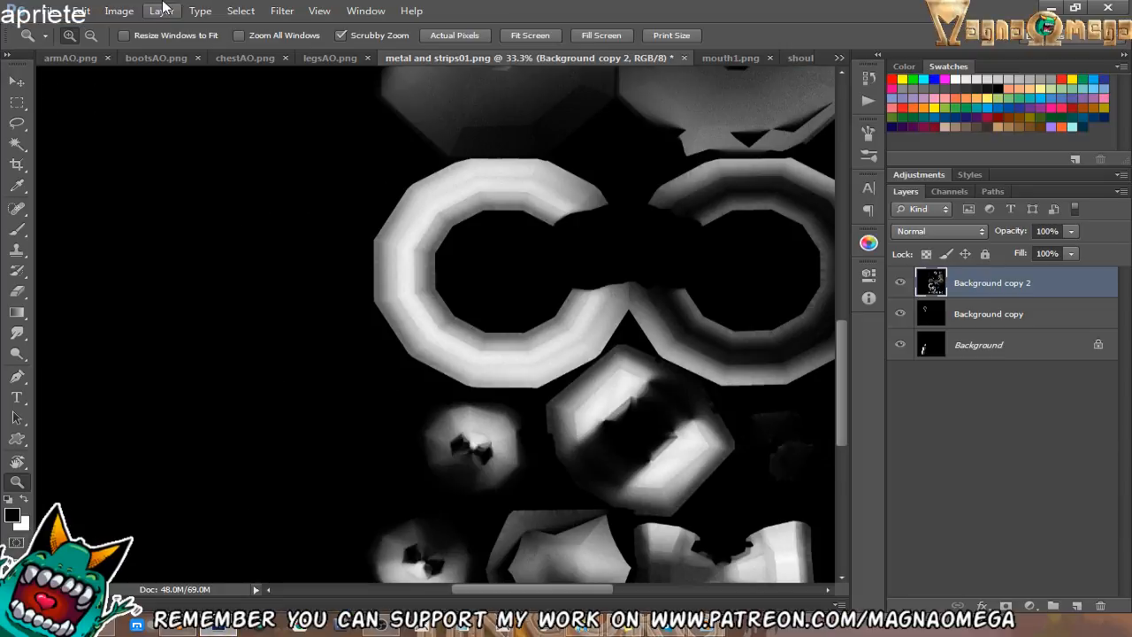
In Photoshop, delete the Background copy 2 layer from metal and strips01.png and open metal and strips02.png.
{"action": "left_click_drag", "start_coordinate": [979, 288], "coordinate": [1101, 610]}
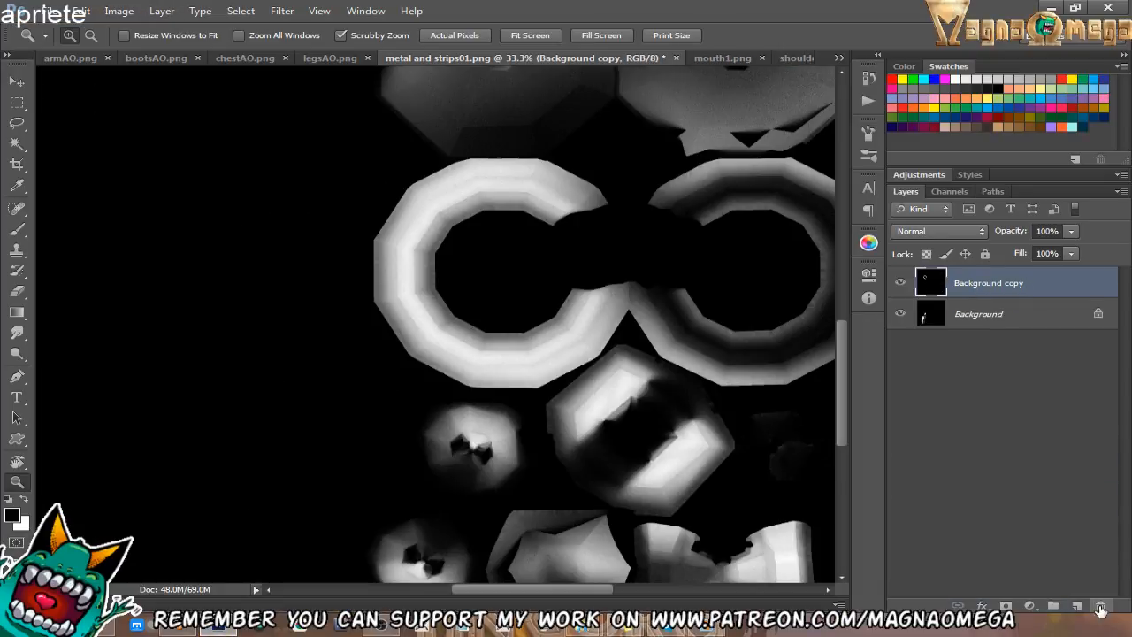
{"action": "left_click", "coordinate": [52, 10]}
{"action": "left_click", "coordinate": [58, 43]}
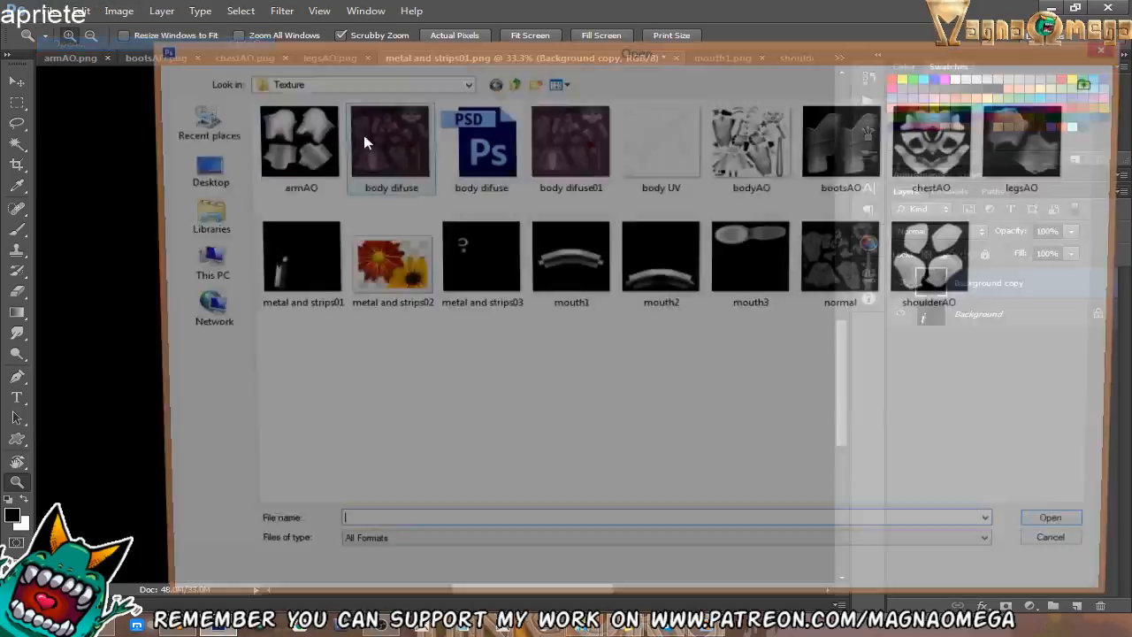
{"action": "double_click", "coordinate": [380, 265]}
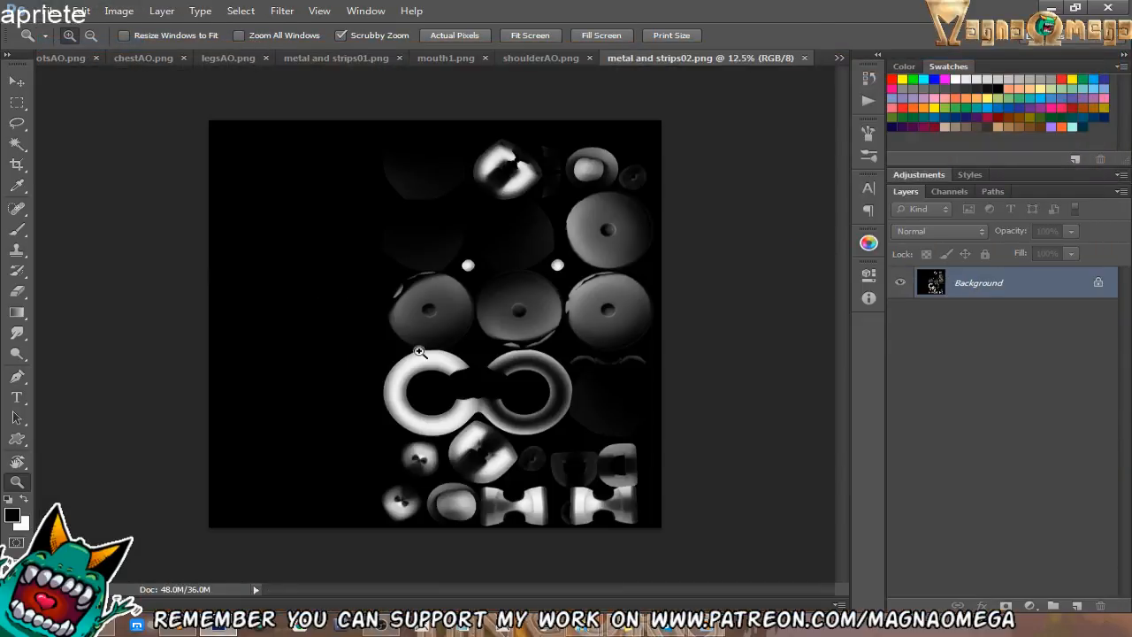
Duplicate the re-baked Background layer of metal and strips02.png into metal and strips01.png and close the source image.
{"action": "right_click", "coordinate": [957, 300]}
{"action": "left_click", "coordinate": [977, 315]}
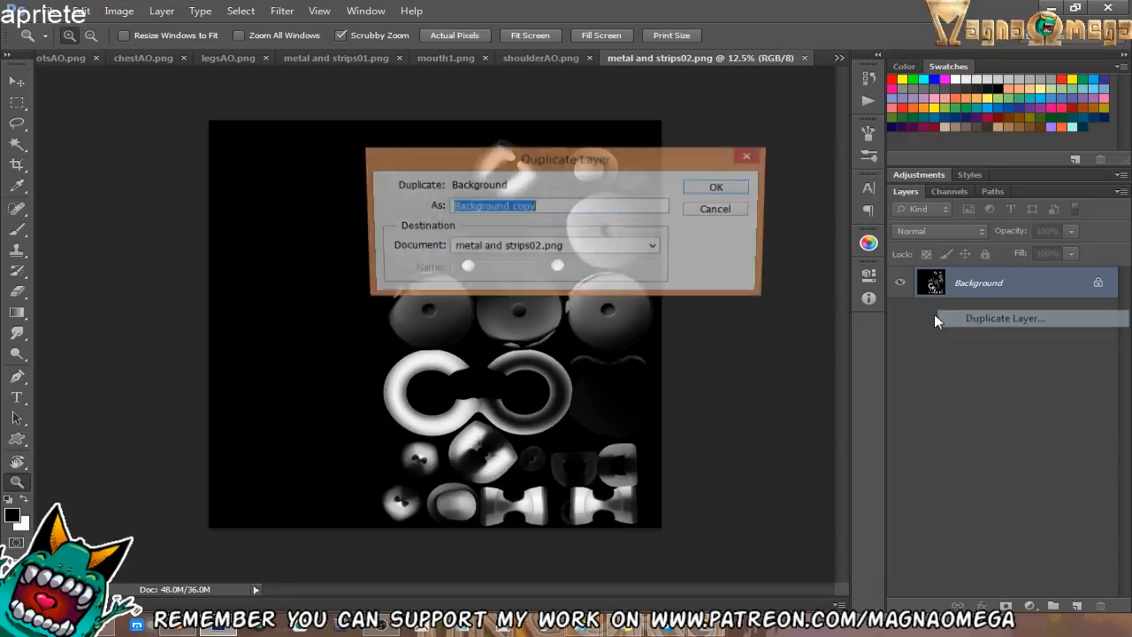
{"action": "left_click", "coordinate": [583, 247]}
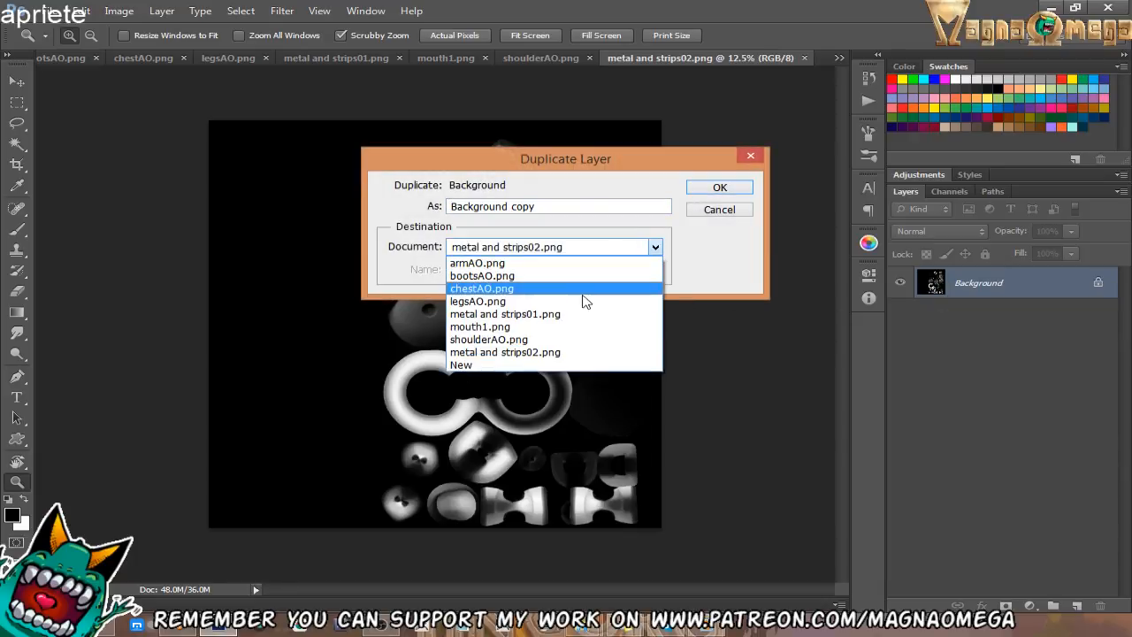
{"action": "left_click", "coordinate": [551, 315]}
{"action": "left_click", "coordinate": [720, 189]}
{"action": "left_click", "coordinate": [805, 59]}
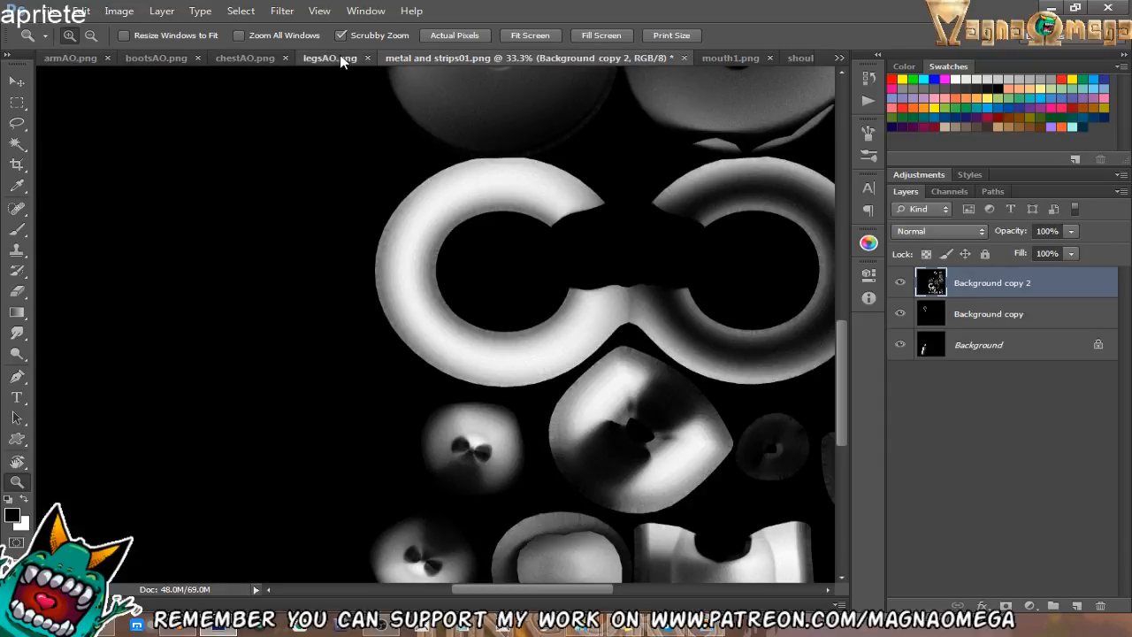
Compare legsAO.png with the newly added metal bake in metal and strips01.png.
{"action": "left_click", "coordinate": [337, 56]}
{"action": "left_click", "coordinate": [578, 60]}
{"action": "left_click", "coordinate": [332, 58]}
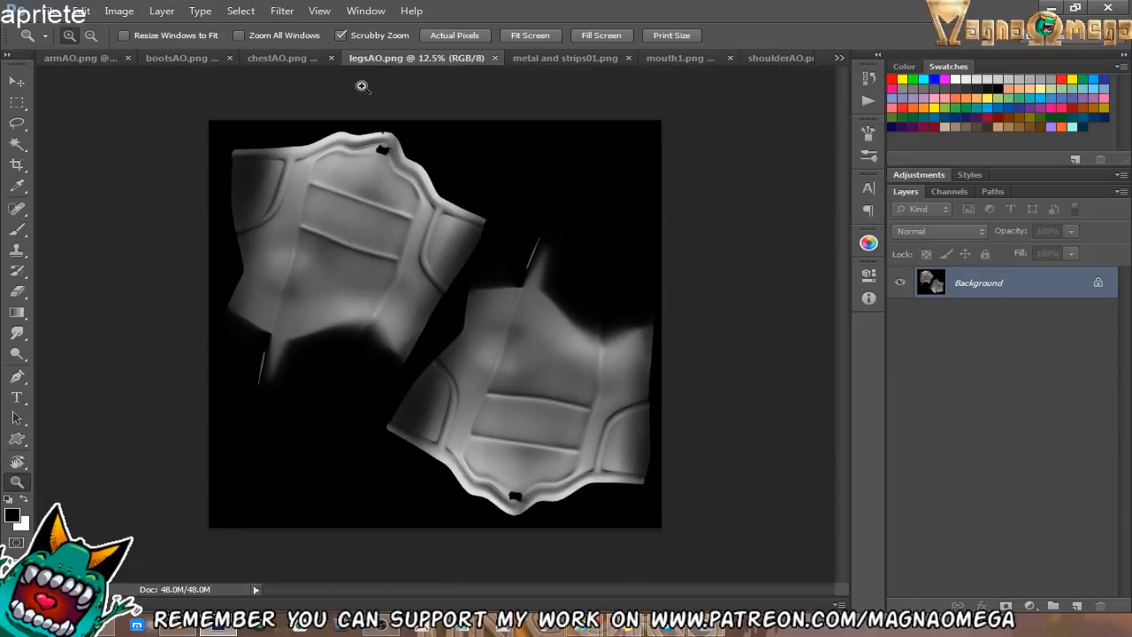
{"action": "left_click", "coordinate": [565, 58]}
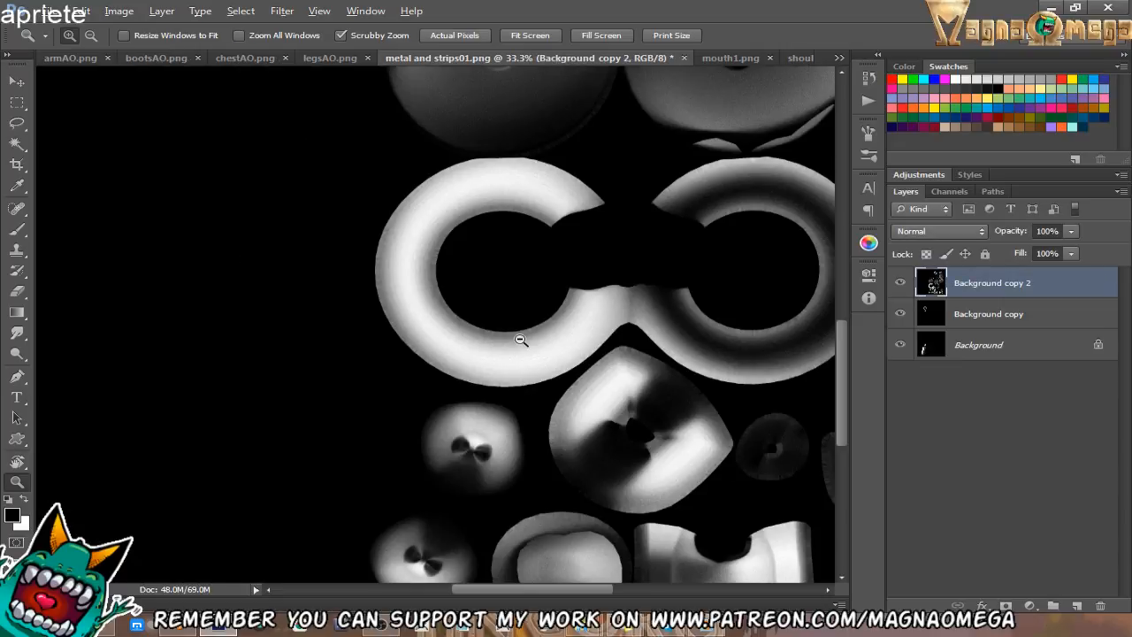
{"action": "left_click_drag", "start_coordinate": [518, 336], "coordinate": [401, 467]}
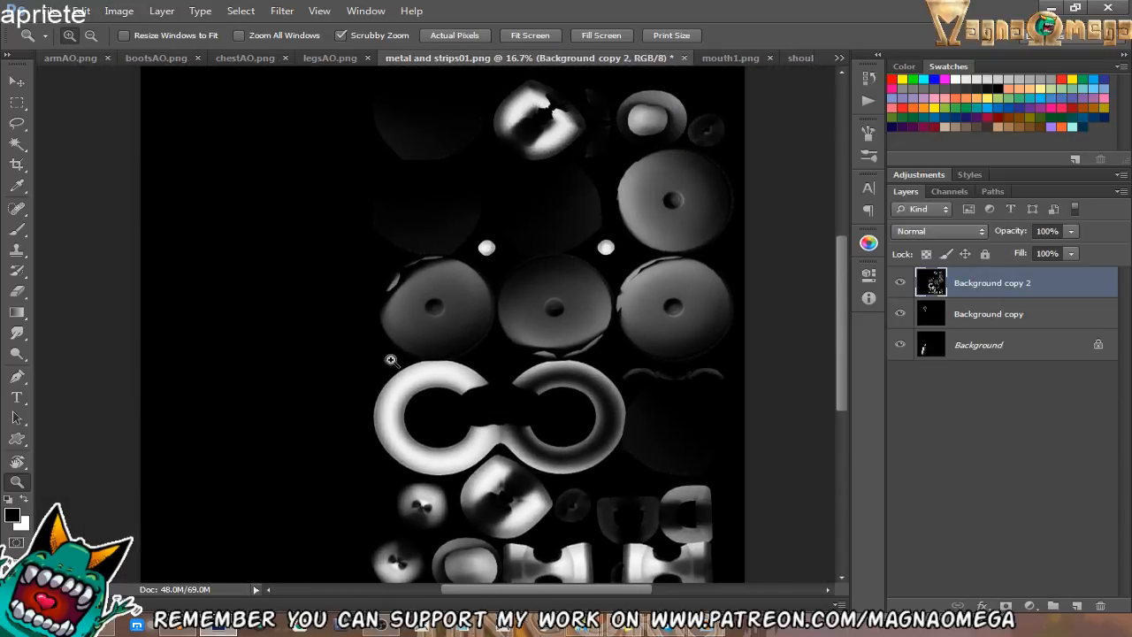
Switch to Blender and show the Metal object's full UV layout in Edit Mode.
{"action": "left_click", "coordinate": [179, 630]}
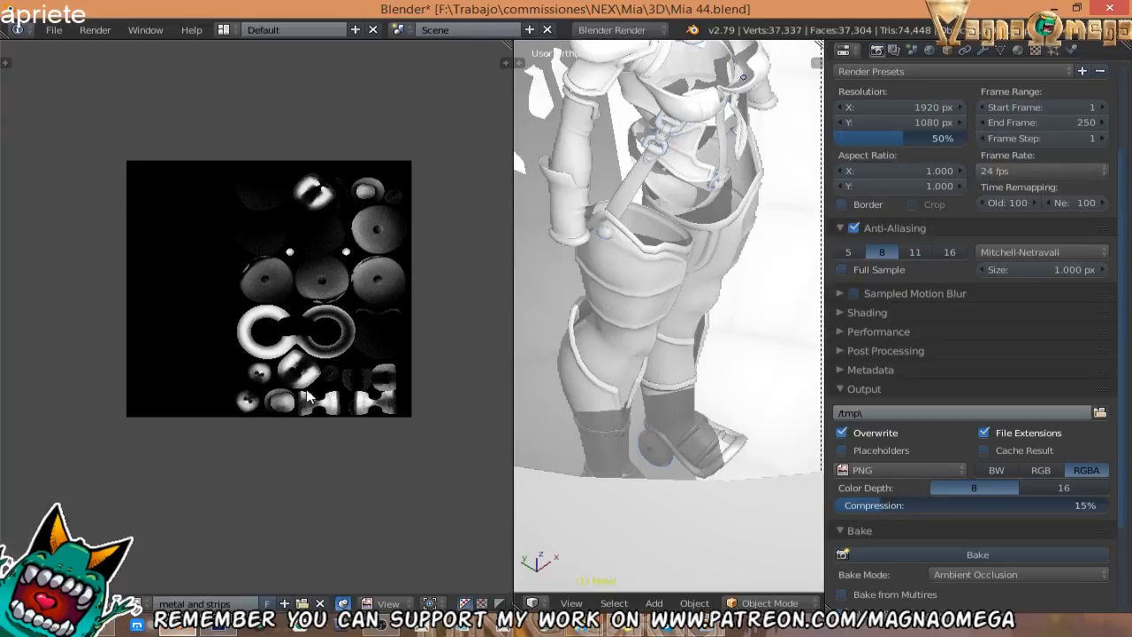
{"action": "middle_click_drag", "start_coordinate": [347, 344], "coordinate": [356, 368]}
{"action": "key", "text": "Tab"}
{"action": "scroll", "coordinate": [325, 321], "scroll_direction": "up", "scroll_amount": 5}
{"action": "scroll", "coordinate": [325, 322], "scroll_direction": "down", "scroll_amount": 4}
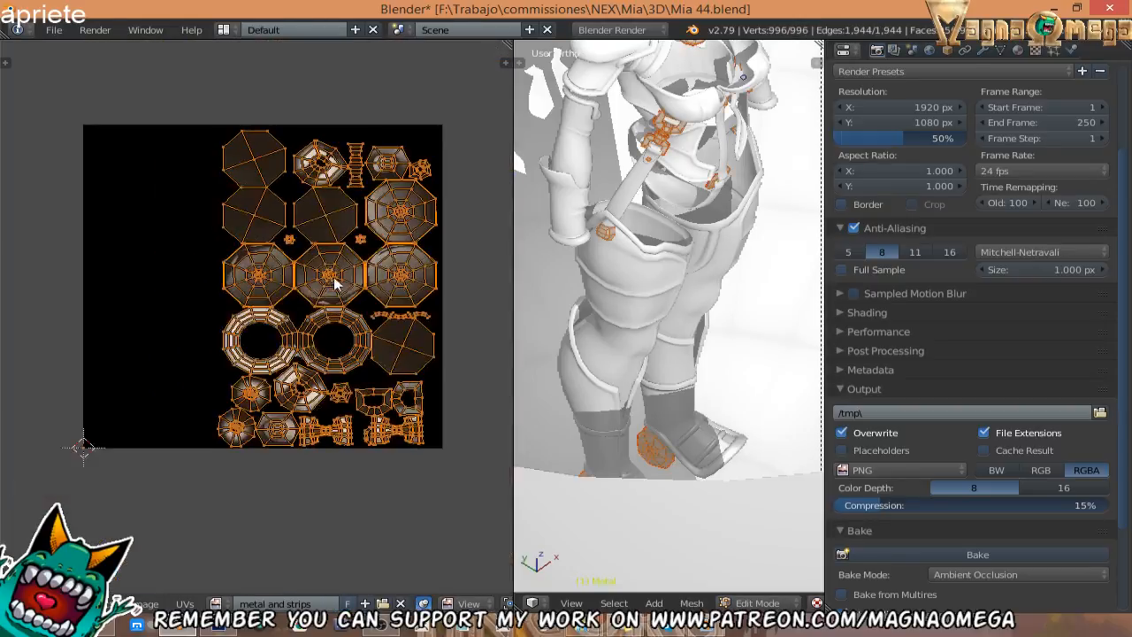
Start a UV layout export for the Metal object into the Texture folder, with metal and strips02.png as the base name.
{"action": "left_click", "coordinate": [185, 603]}
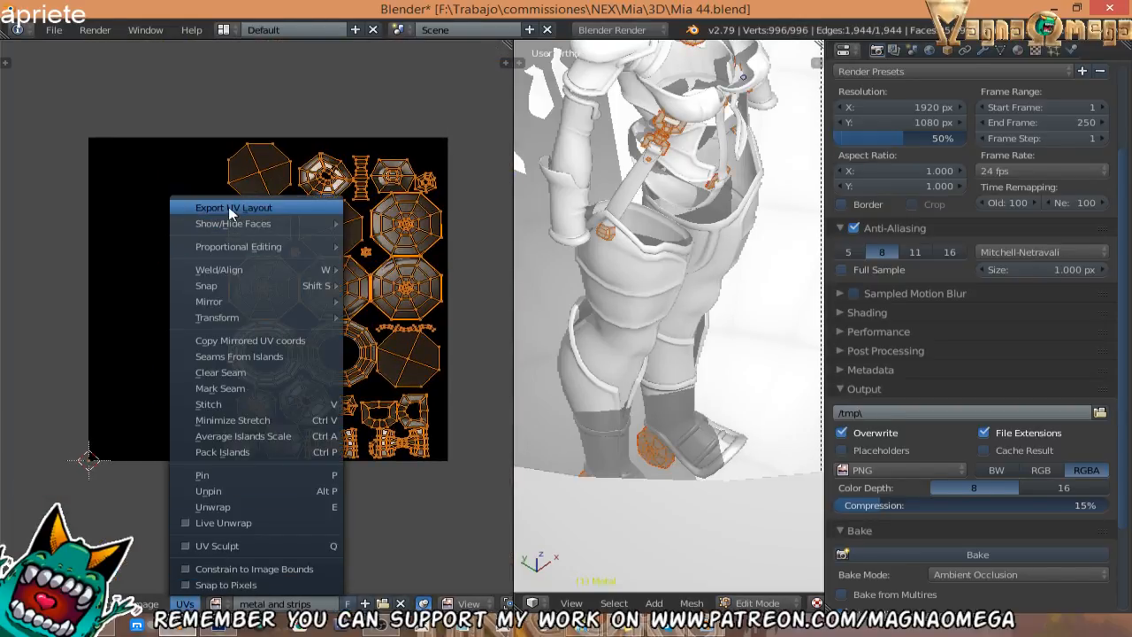
{"action": "left_click", "coordinate": [232, 207]}
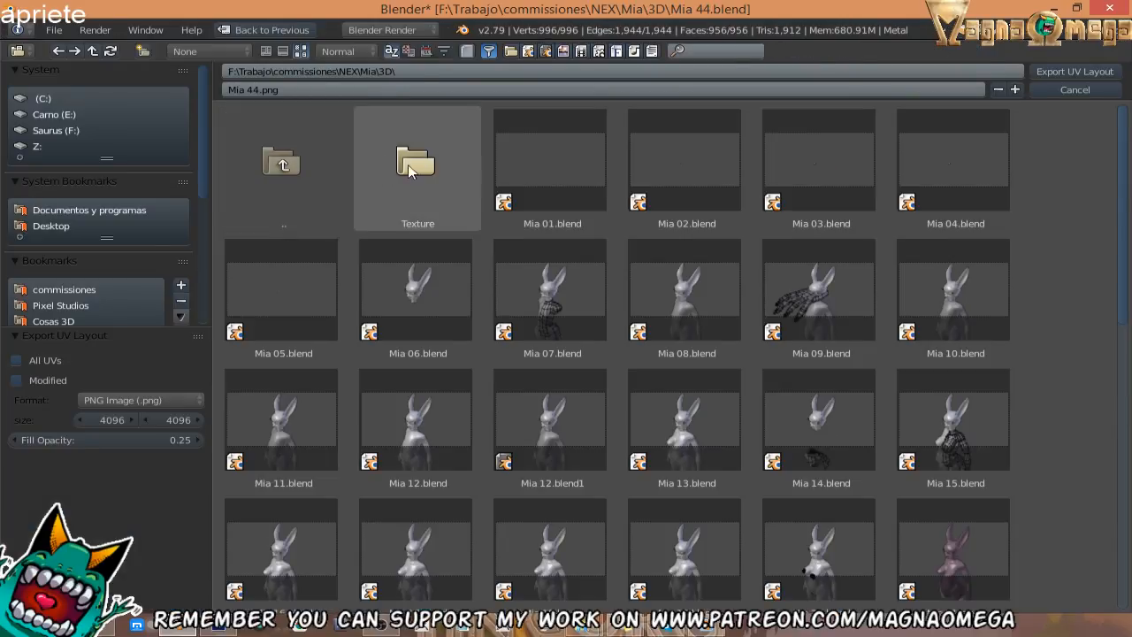
{"action": "left_click", "coordinate": [407, 164]}
{"action": "left_click", "coordinate": [292, 88]}
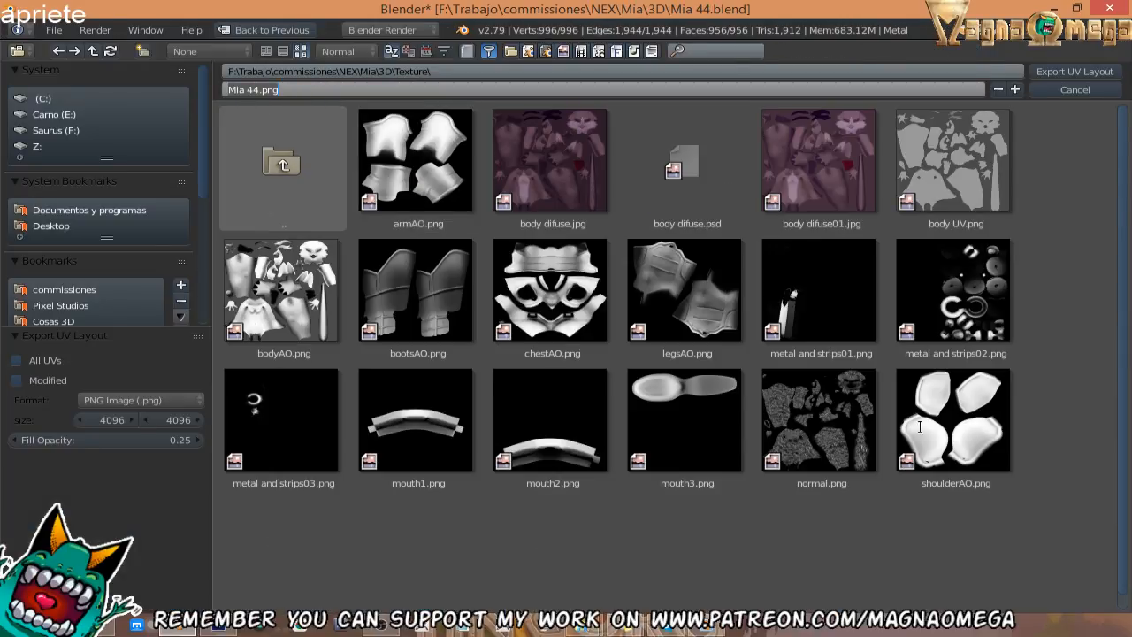
{"action": "left_click", "coordinate": [916, 314]}
{"action": "left_click_drag", "start_coordinate": [920, 312], "coordinate": [1131, 285]}
{"action": "left_click_drag", "start_coordinate": [939, 297], "coordinate": [884, 278]}
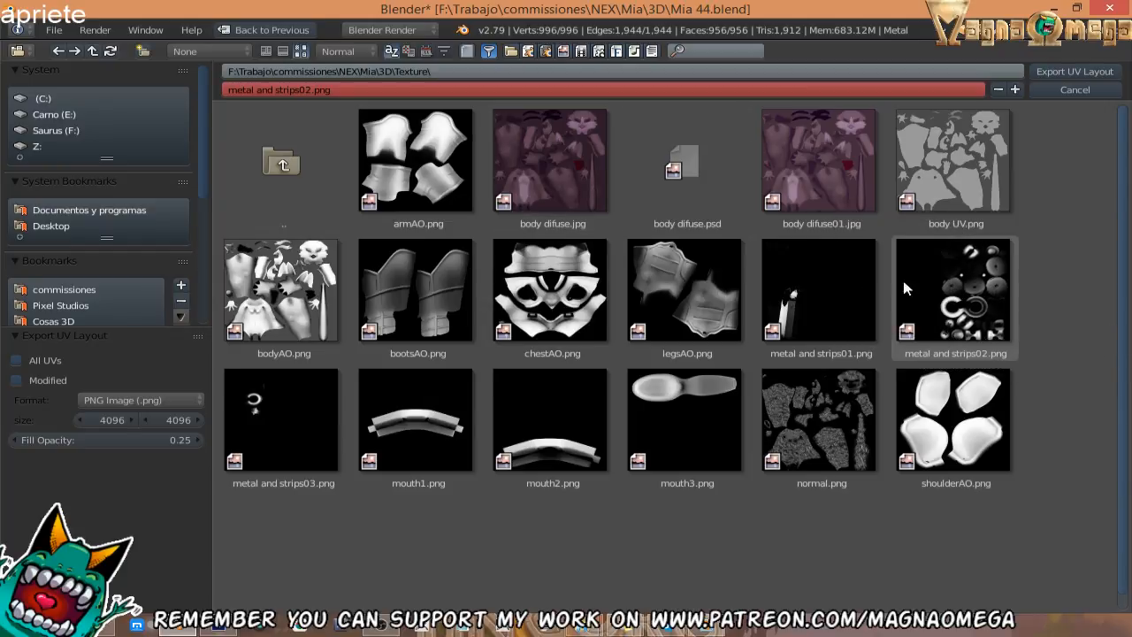
{"action": "left_click", "coordinate": [958, 274]}
{"action": "left_click", "coordinate": [296, 115]}
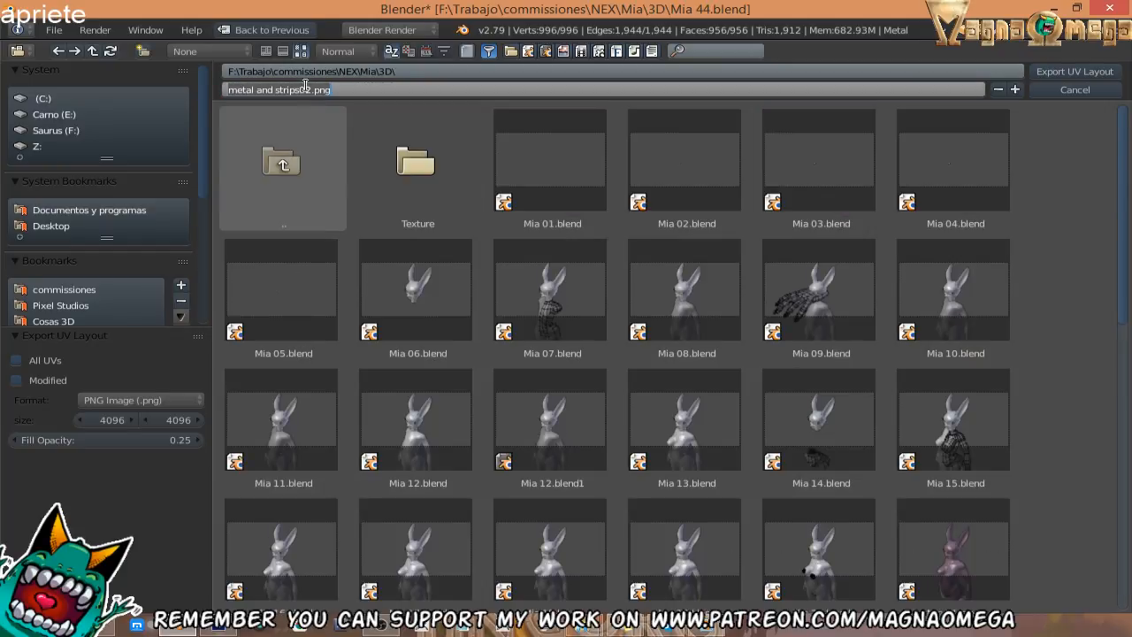
{"action": "left_click", "coordinate": [415, 162]}
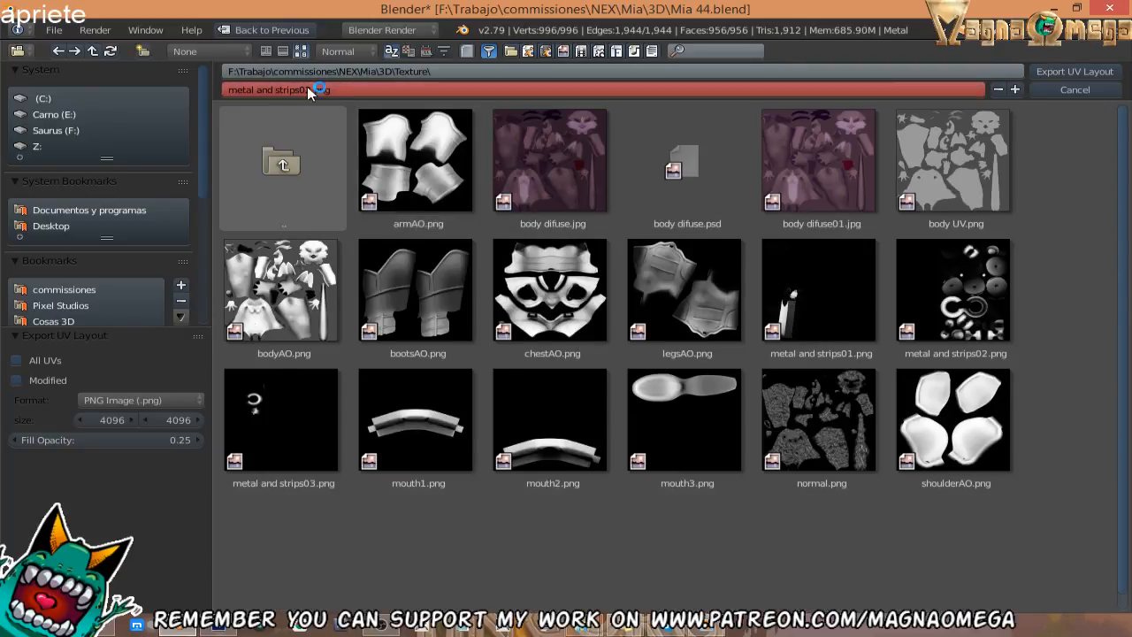
Rename the export file metal and strips uV 02.png and export the Metal object's UV layout.
{"action": "left_click", "coordinate": [307, 89]}
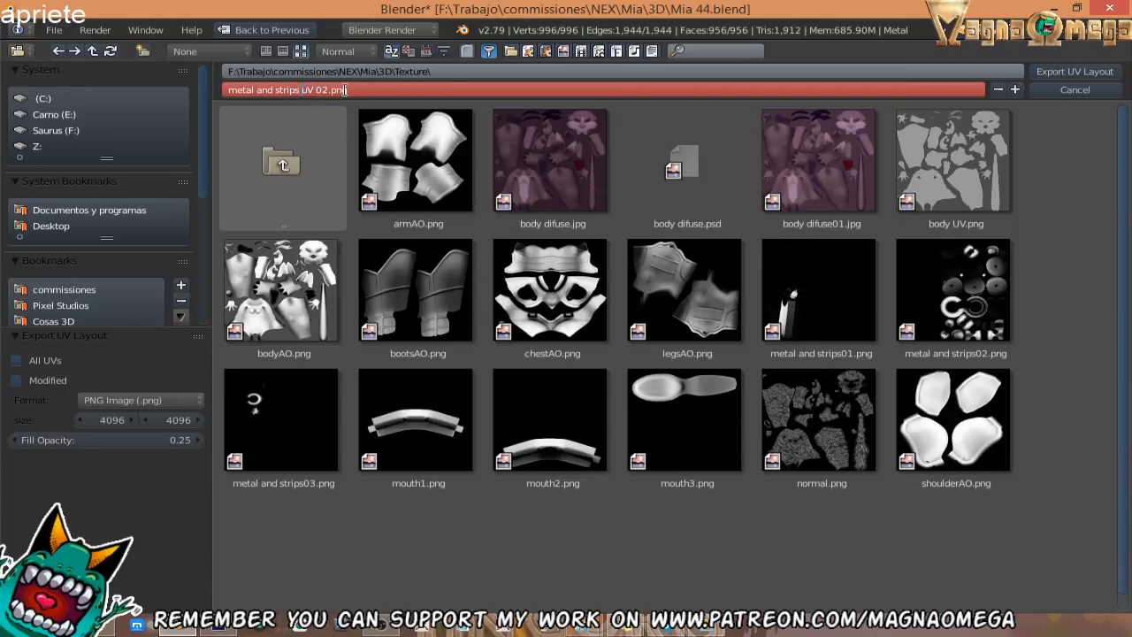
{"action": "key", "text": "Return"}
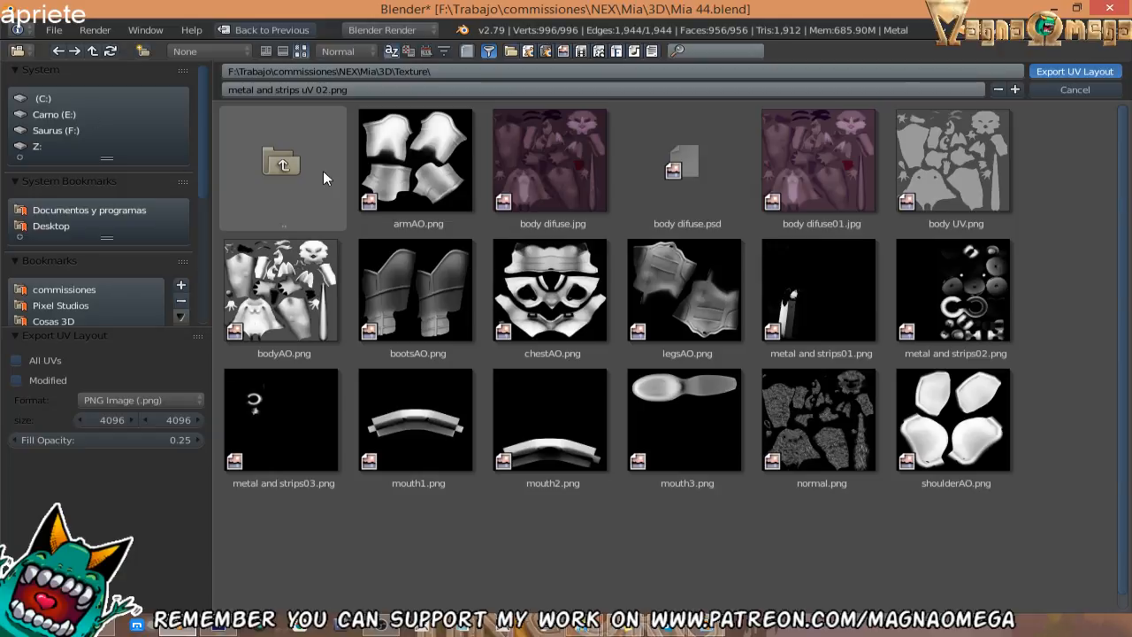
{"action": "key", "text": "Return"}
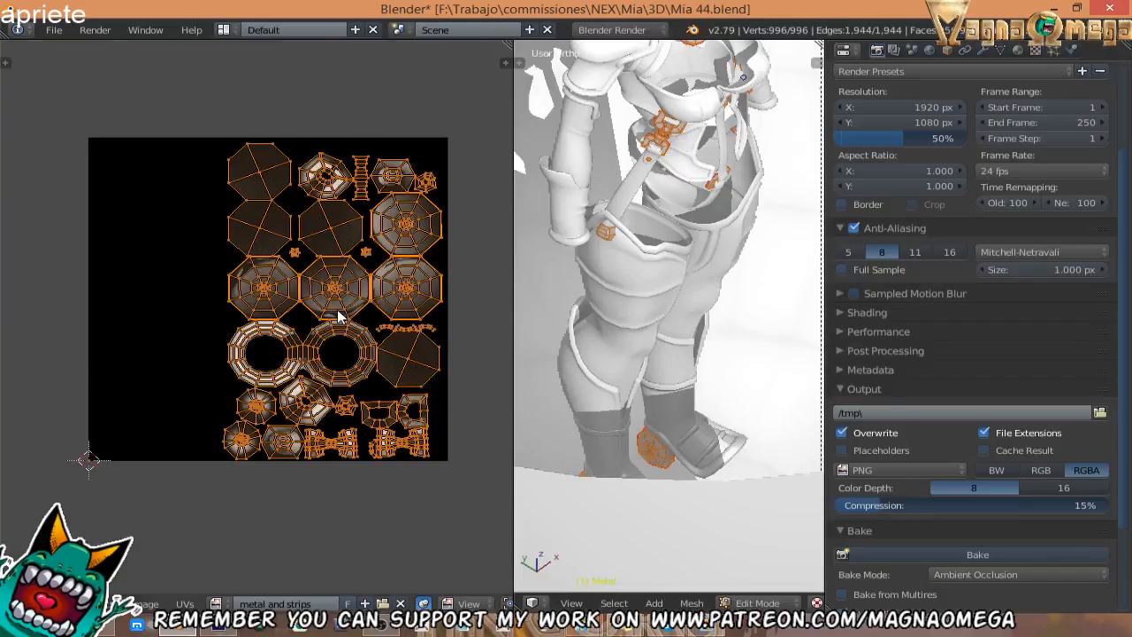
Switch from the Metal object to the straps object and show its UV layout in Edit Mode.
{"action": "key", "text": "Tab"}
{"action": "middle_click_drag", "start_coordinate": [618, 253], "coordinate": [614, 197]}
{"action": "right_click", "coordinate": [614, 196]}
{"action": "key", "text": "Tab"}
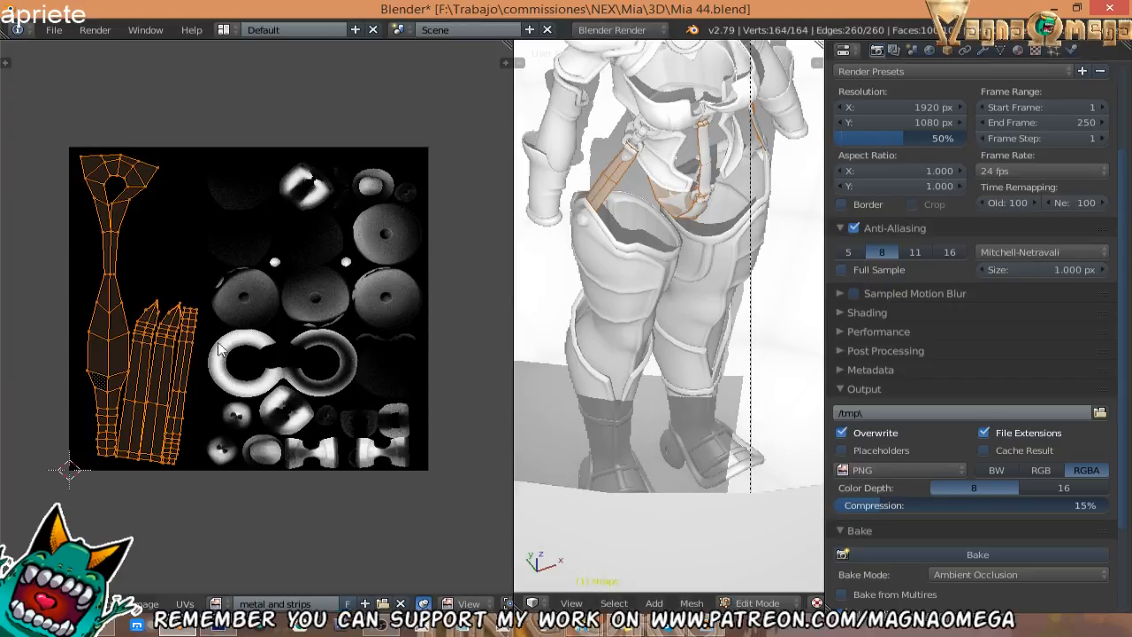
Export the straps object's UV layout into the Texture folder as metal and strips uV 01.png.
{"action": "left_click", "coordinate": [185, 604]}
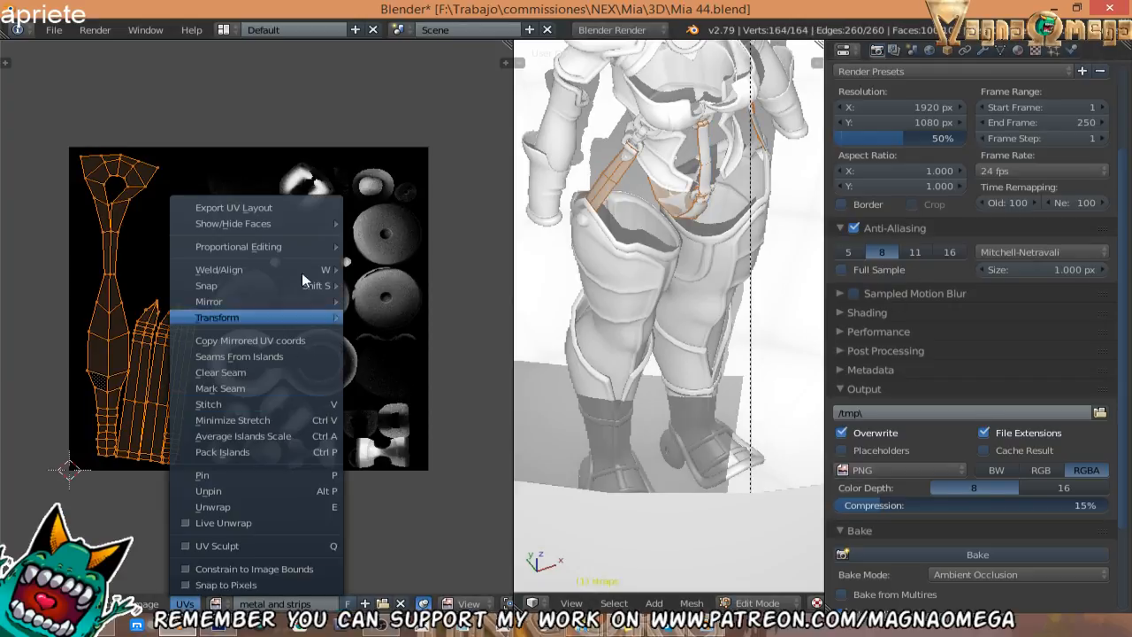
{"action": "left_click", "coordinate": [302, 204]}
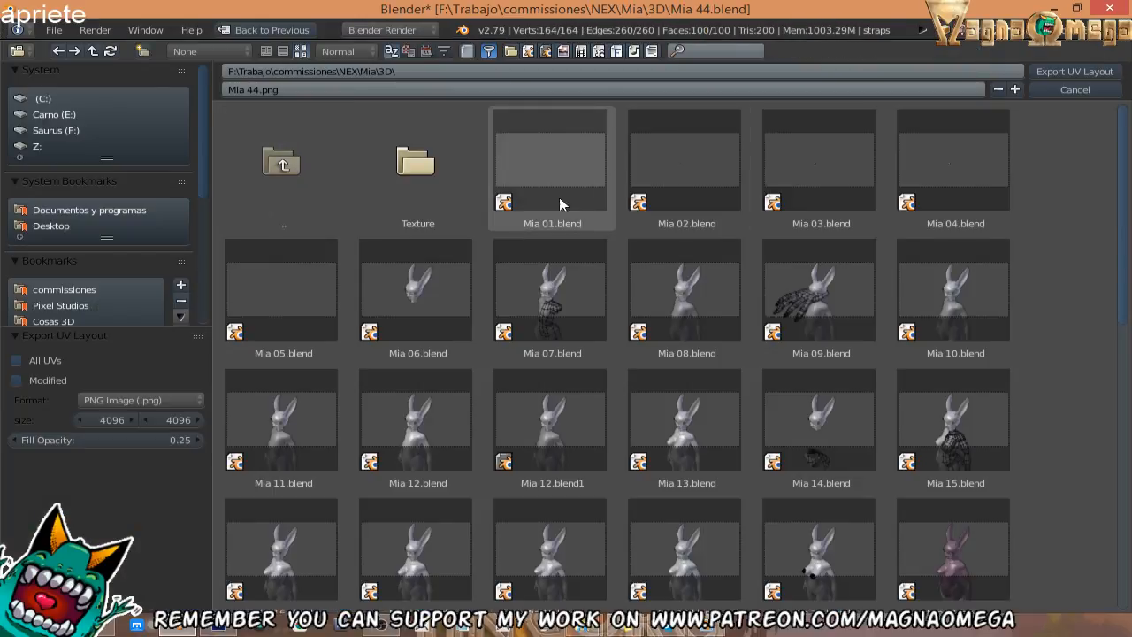
{"action": "left_click", "coordinate": [473, 178]}
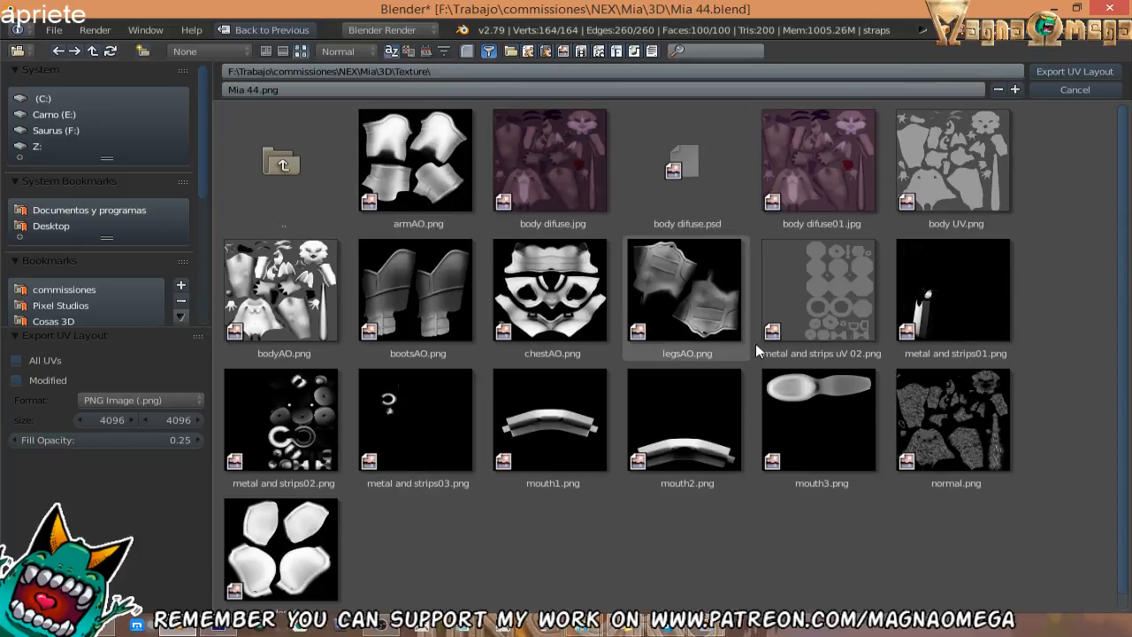
{"action": "left_click", "coordinate": [812, 282]}
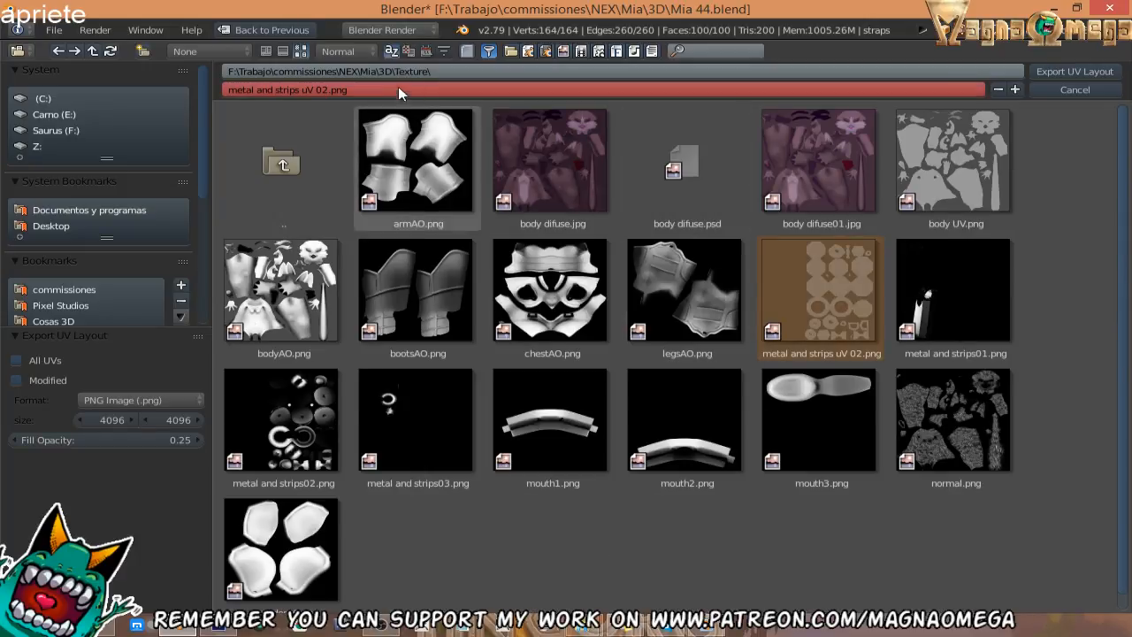
{"action": "left_click", "coordinate": [321, 90]}
{"action": "key", "text": "BackSpace"}
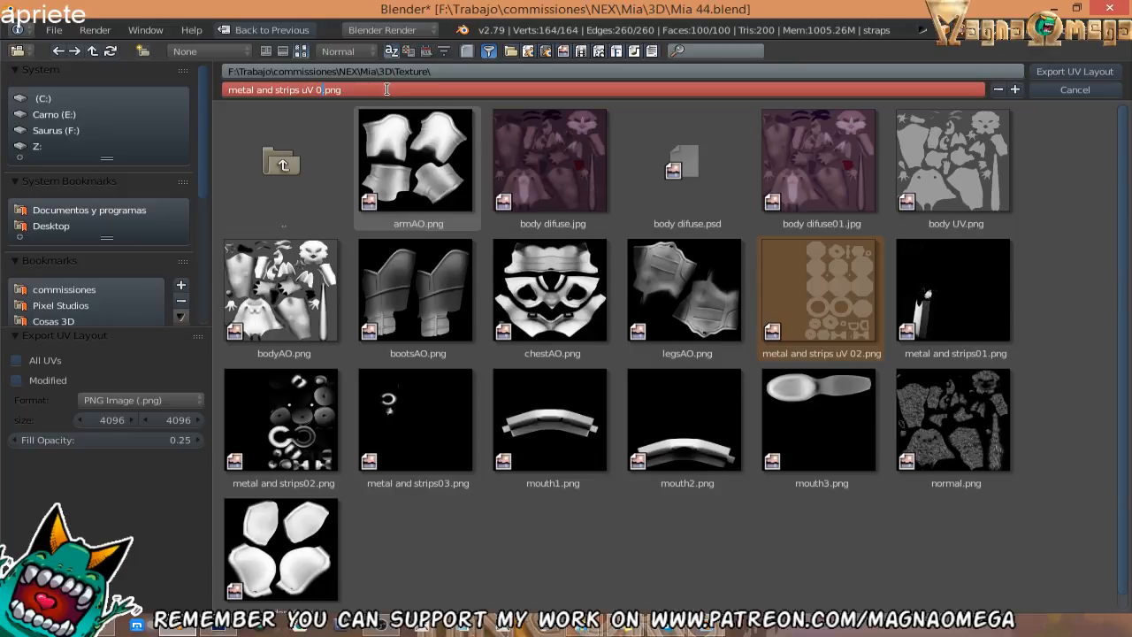
{"action": "key", "text": "Return"}
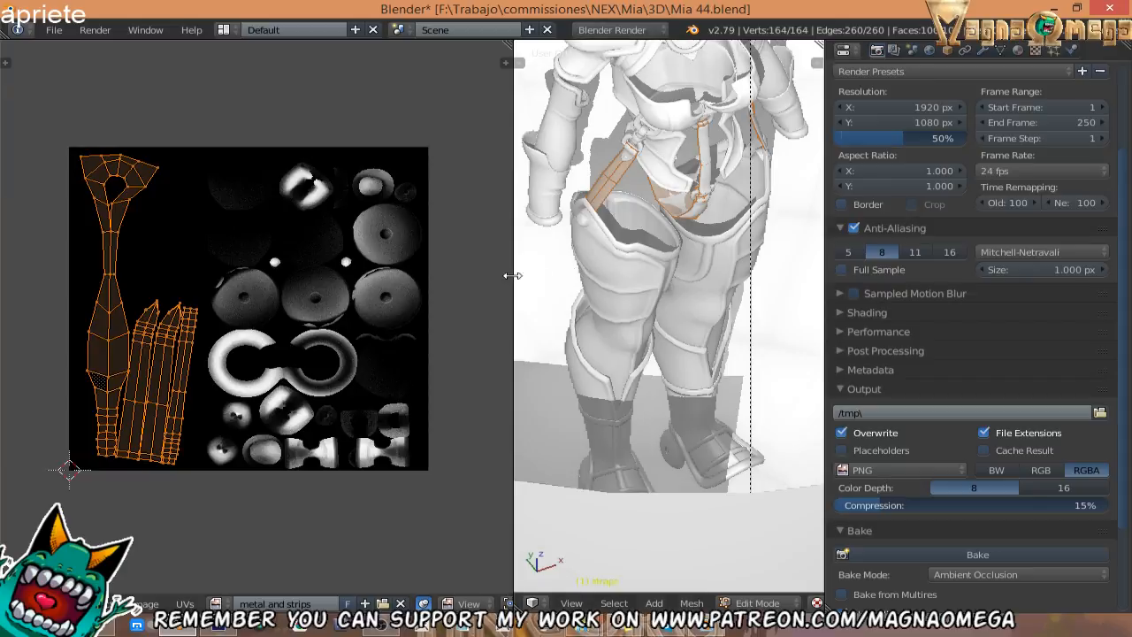
Select the neck belt object and show its full UV layout in Edit Mode.
{"action": "middle_click_drag", "start_coordinate": [612, 180], "coordinate": [642, 213]}
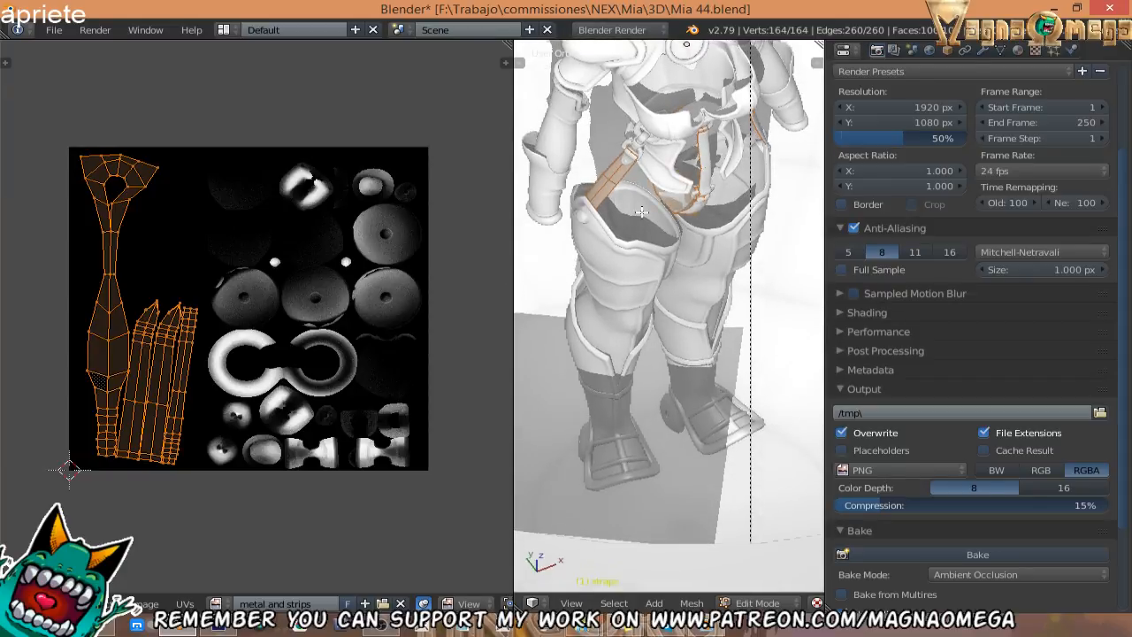
{"action": "scroll", "coordinate": [644, 196], "scroll_direction": "up", "scroll_amount": 2}
{"action": "middle_click_drag", "start_coordinate": [635, 115], "coordinate": [672, 171], "text": "shift"}
{"action": "key", "text": "Tab"}
{"action": "scroll", "coordinate": [646, 209], "scroll_direction": "up", "scroll_amount": 2}
{"action": "right_click", "coordinate": [671, 170]}
{"action": "key", "text": "Tab"}
{"action": "key", "text": "Tab"}
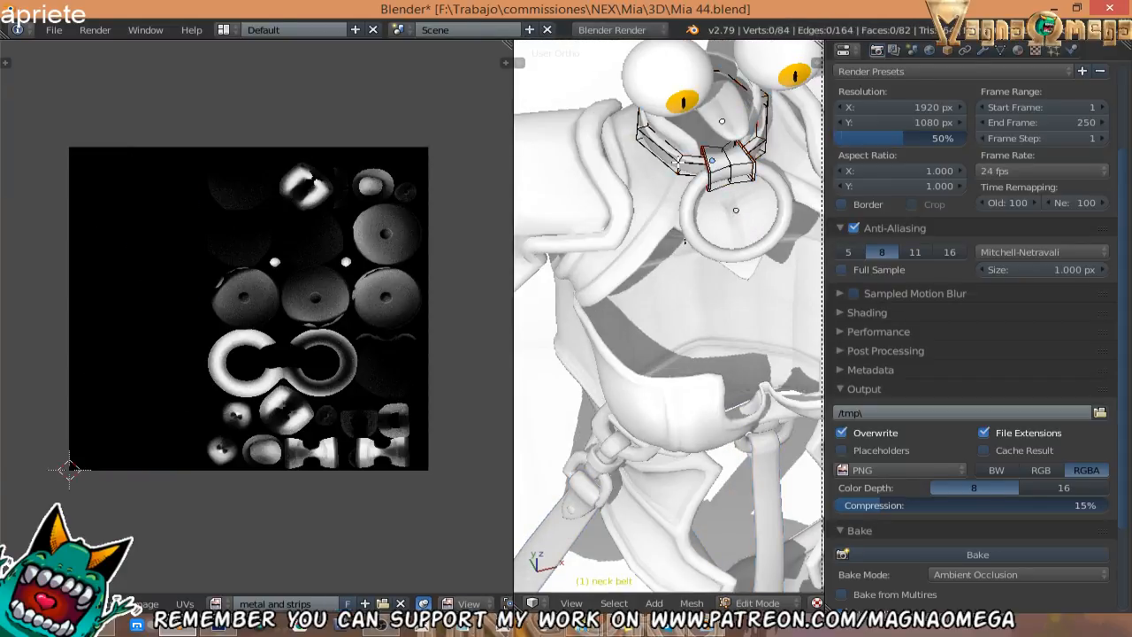
{"action": "key", "text": "Tab"}
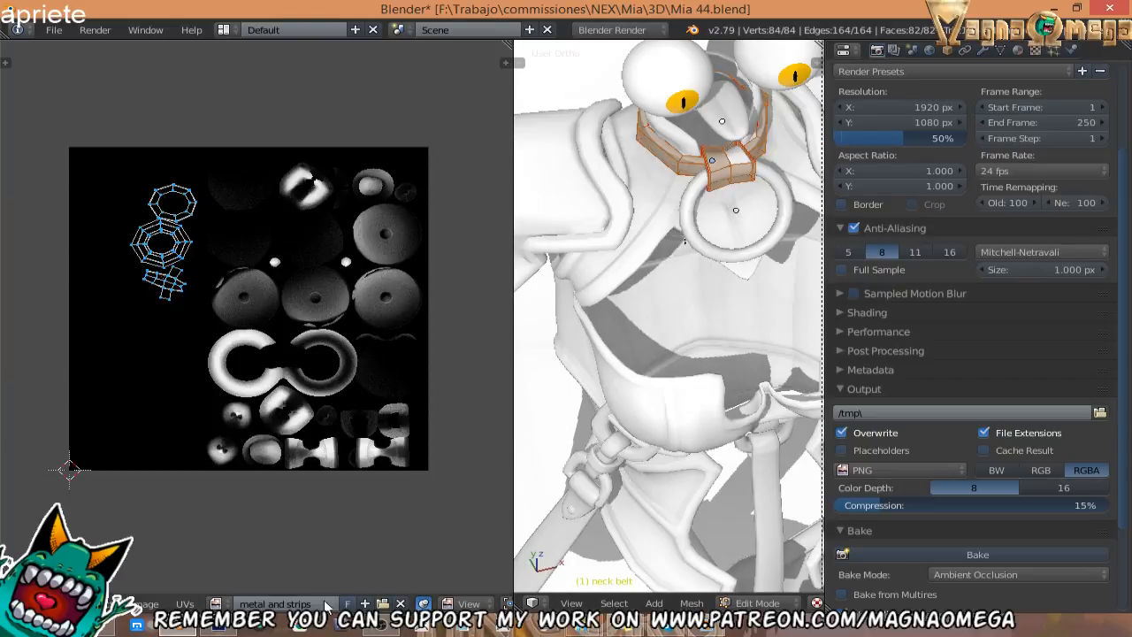
Export the neck belt's UV layout into the Texture folder as metal and strips uV 03.png.
{"action": "left_click", "coordinate": [185, 603]}
{"action": "left_click", "coordinate": [276, 209]}
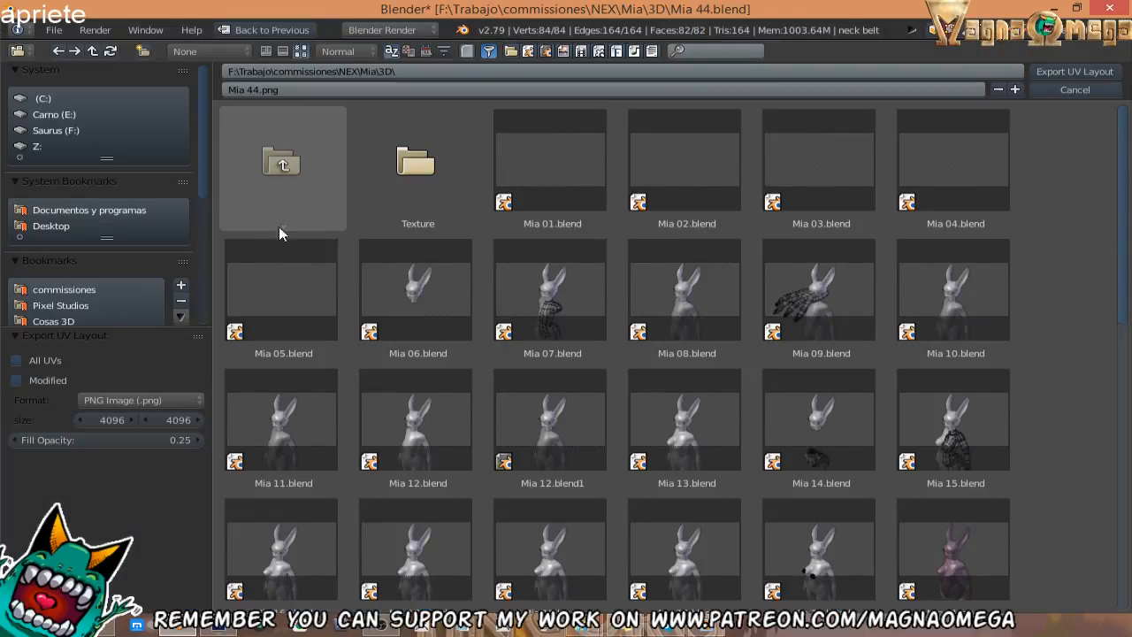
{"action": "left_click", "coordinate": [434, 207]}
{"action": "left_click", "coordinate": [963, 282]}
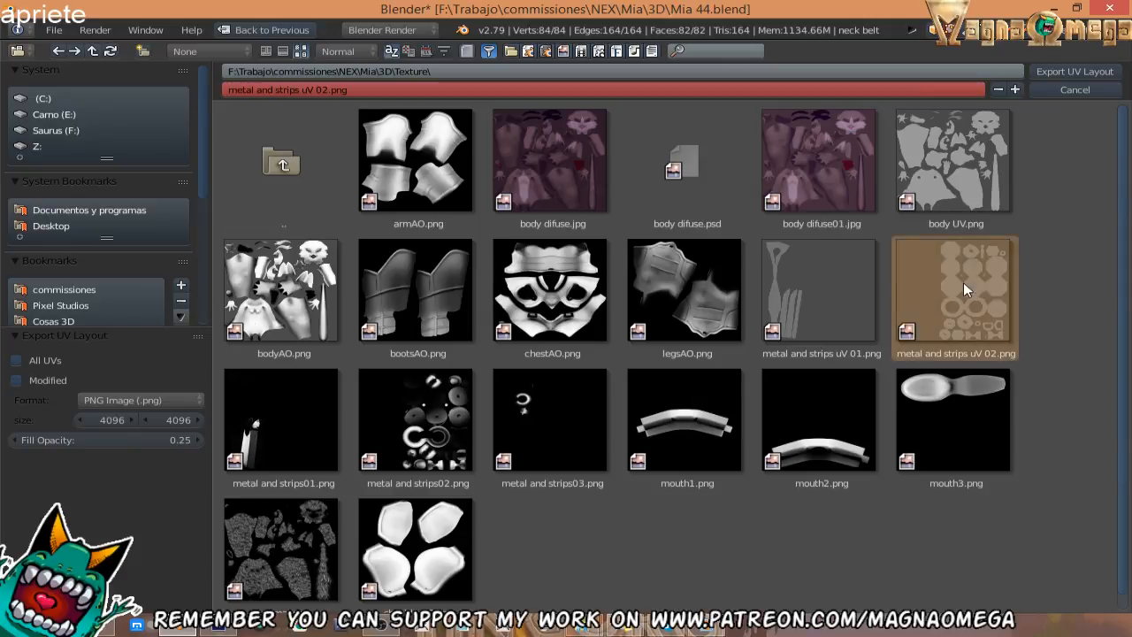
{"action": "left_click", "coordinate": [320, 90]}
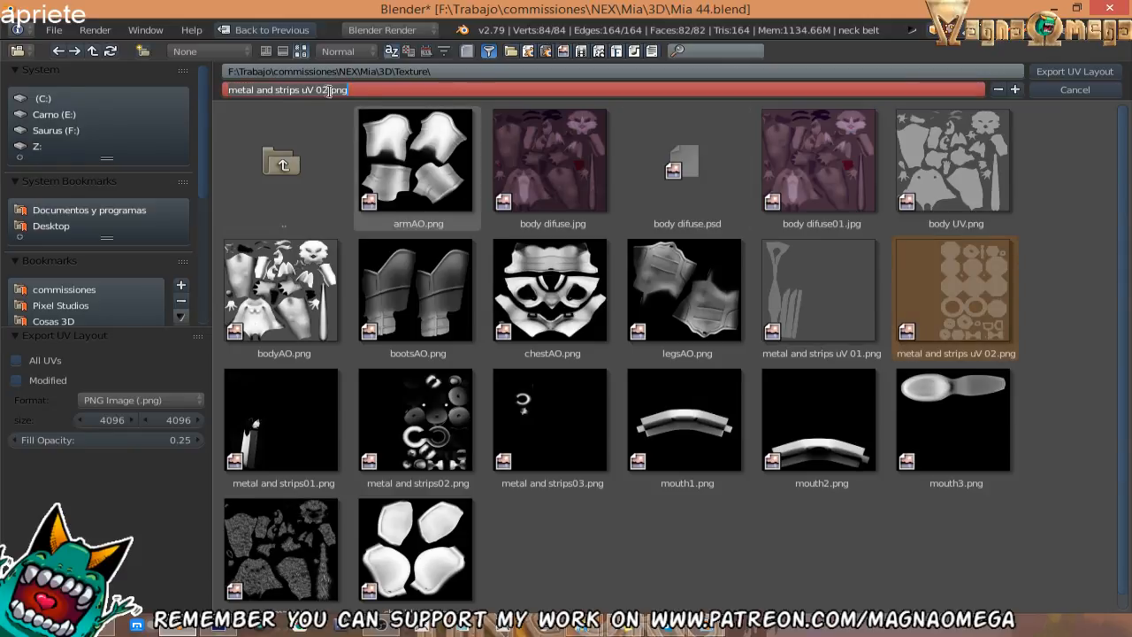
{"action": "left_click", "coordinate": [329, 91]}
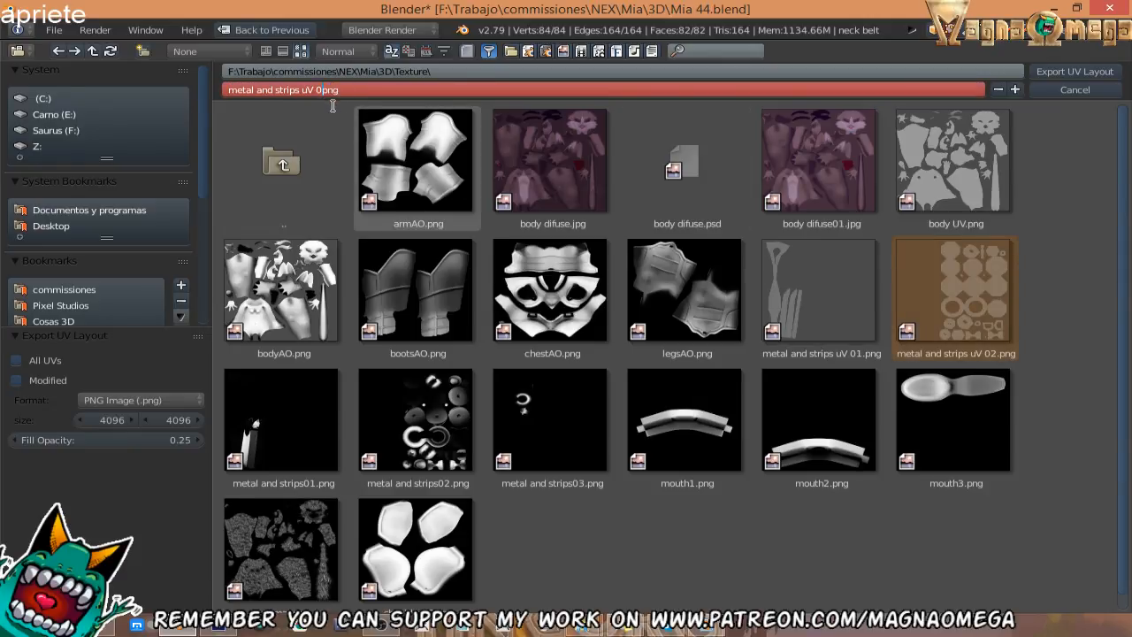
{"action": "key", "text": "Return"}
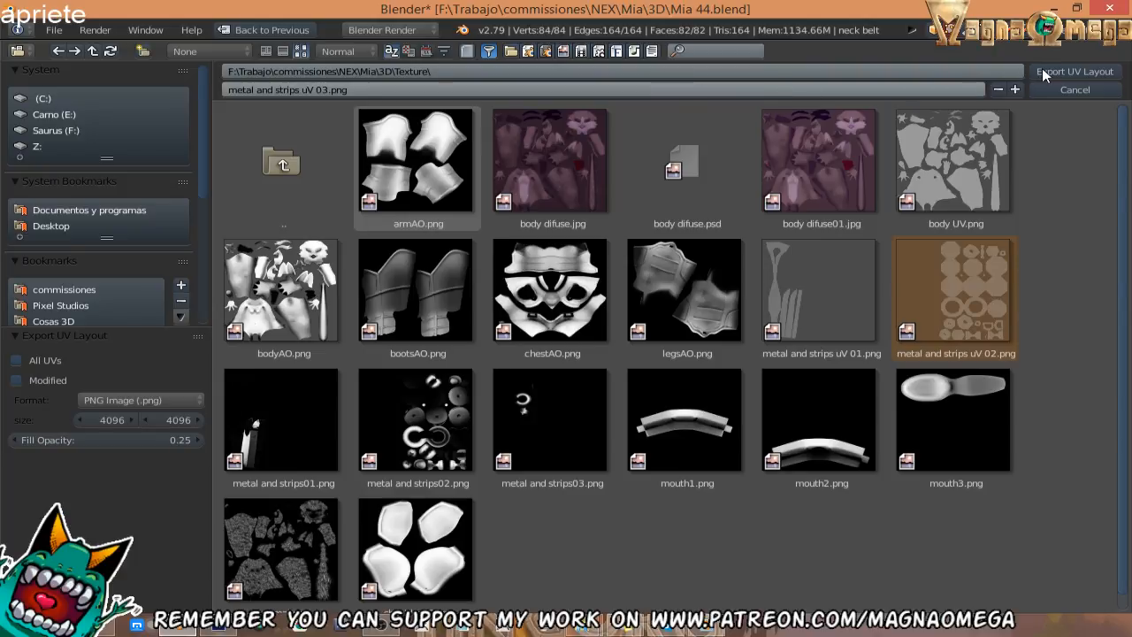
{"action": "key", "text": "Return"}
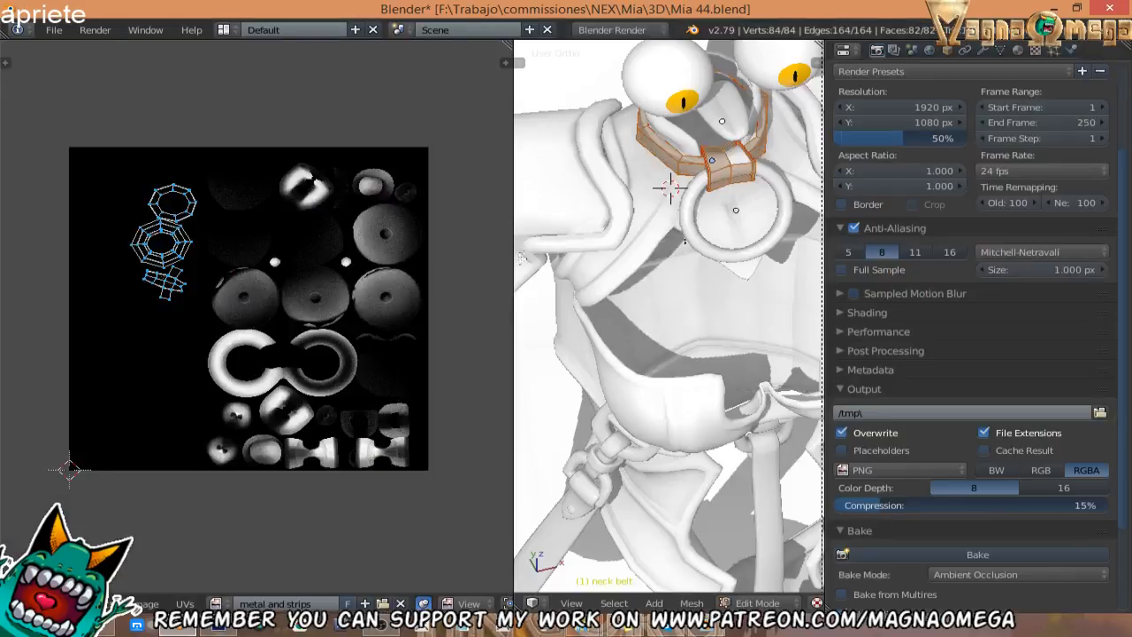
Switch to the feet object and show its UV layout in Edit Mode.
{"action": "scroll", "coordinate": [690, 374], "scroll_direction": "down", "scroll_amount": 3}
{"action": "middle_click_drag", "start_coordinate": [679, 299], "coordinate": [641, 244], "text": "shift"}
{"action": "scroll", "coordinate": [648, 165], "scroll_direction": "down", "scroll_amount": 1}
{"action": "key", "text": "Tab"}
{"action": "right_click", "coordinate": [622, 381]}
{"action": "key", "text": "Tab"}
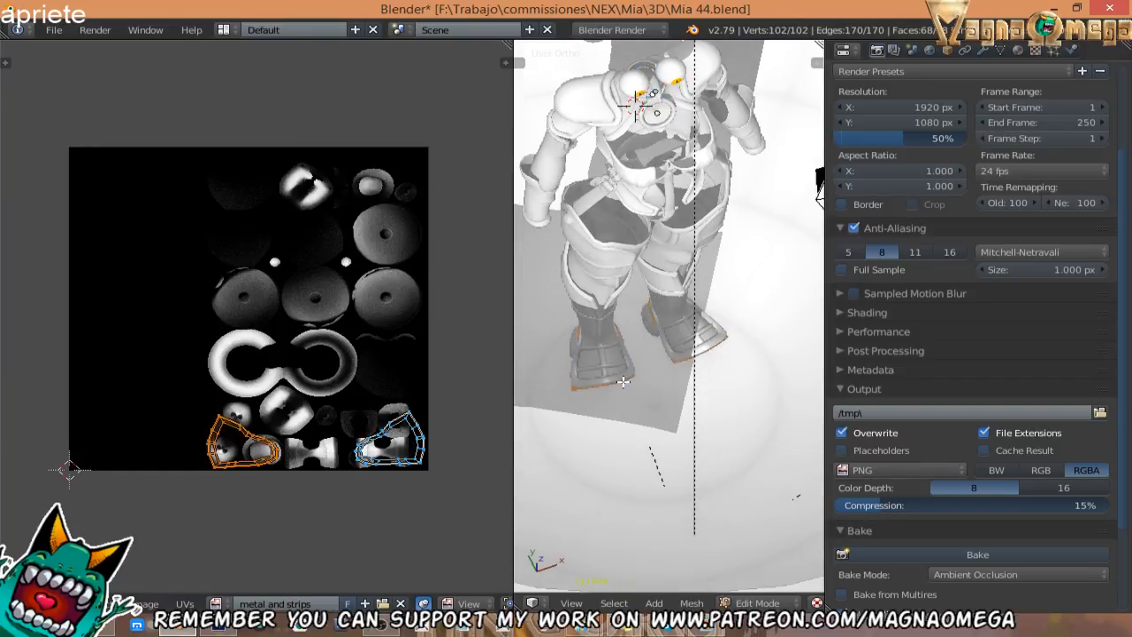
Export the feet object's UV layout into the Texture folder as metal and strips uV 04.png.
{"action": "left_click", "coordinate": [184, 603]}
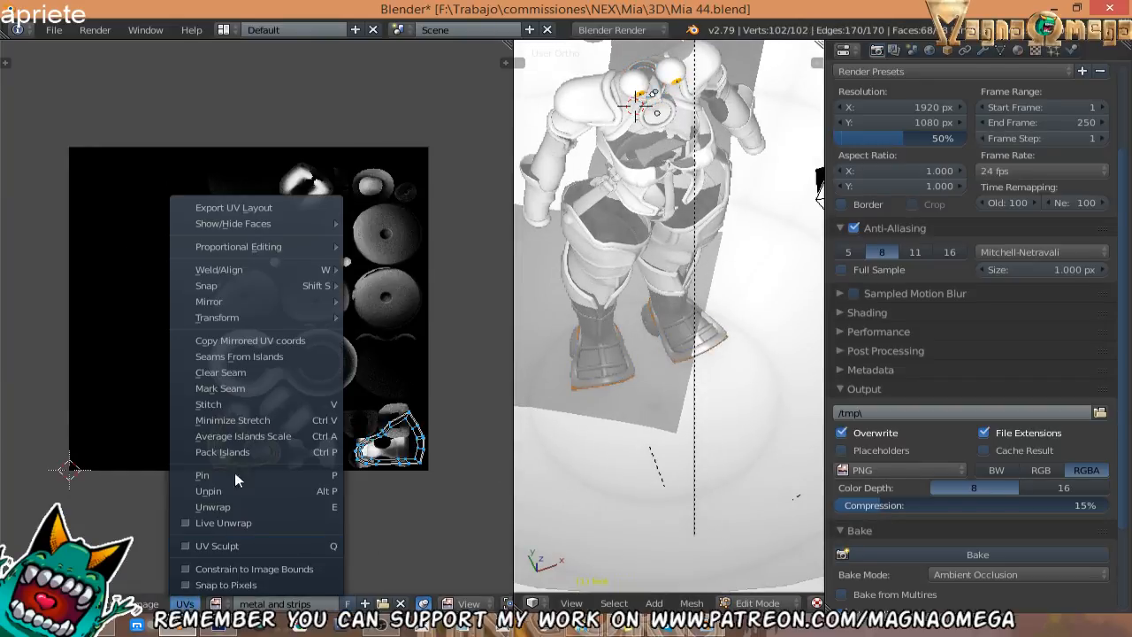
{"action": "left_click", "coordinate": [238, 206]}
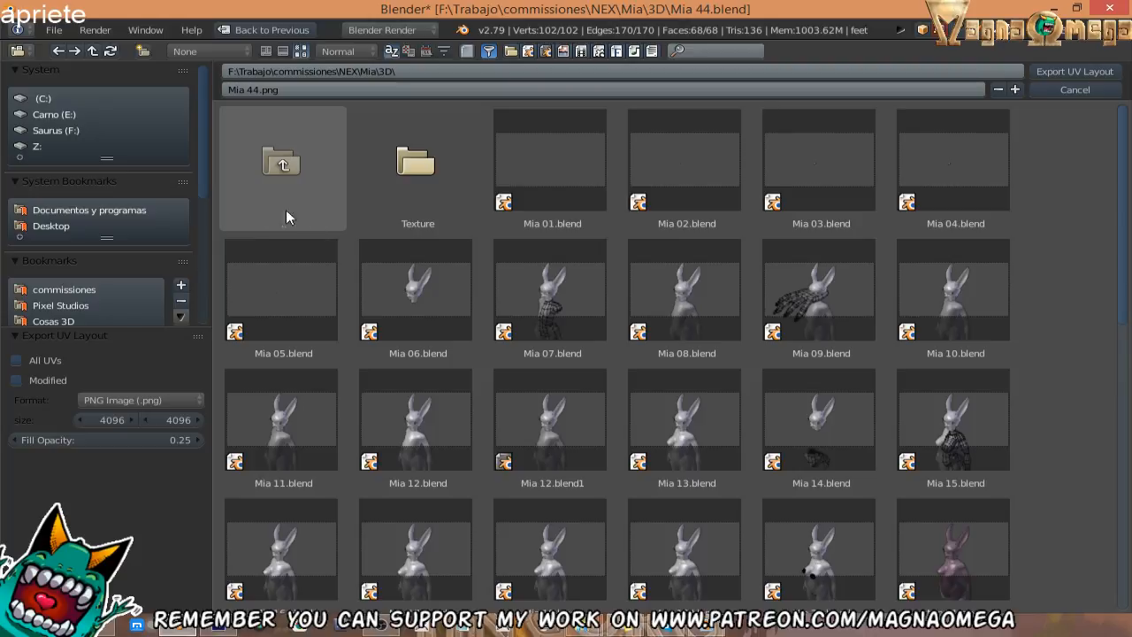
{"action": "left_click", "coordinate": [423, 210]}
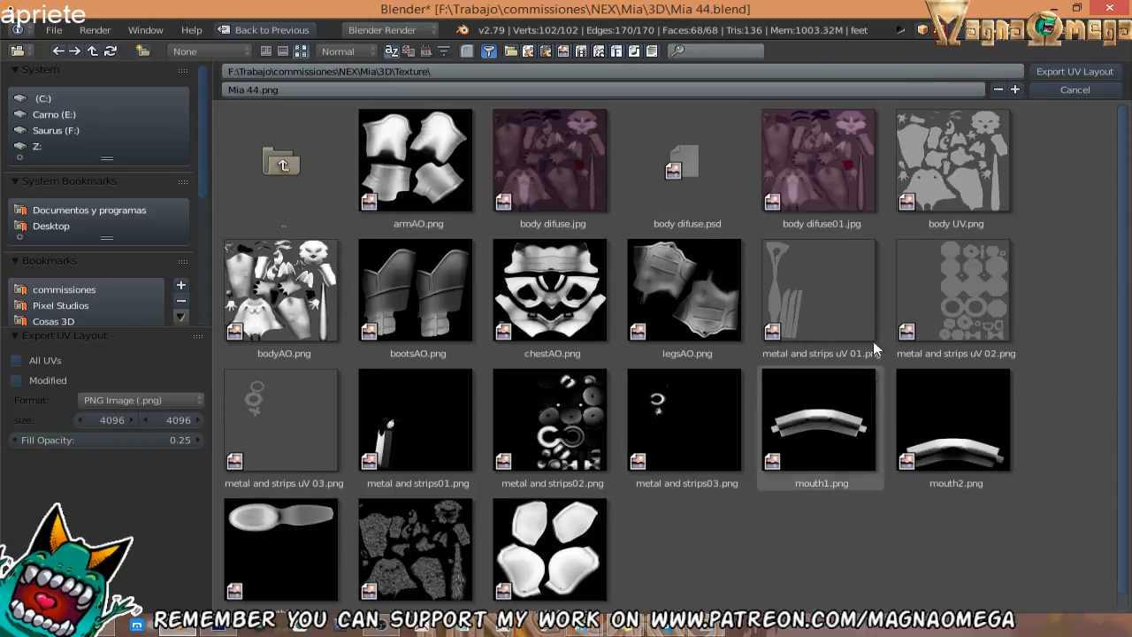
{"action": "left_click", "coordinate": [972, 298]}
{"action": "left_click", "coordinate": [1015, 91]}
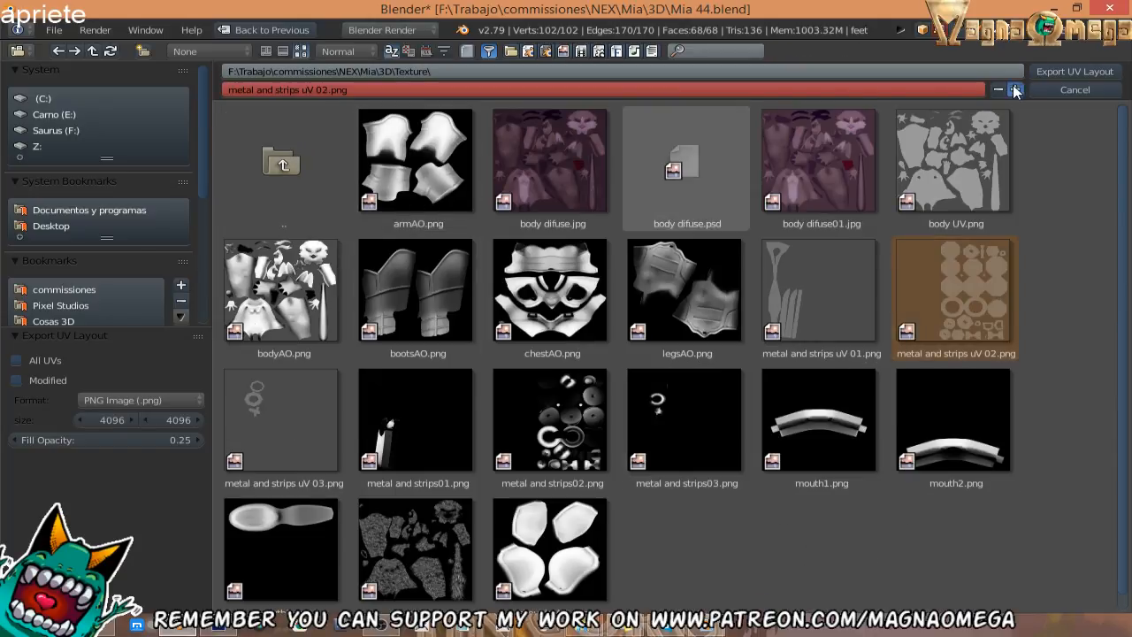
{"action": "left_click", "coordinate": [1014, 91]}
{"action": "left_click", "coordinate": [1070, 72]}
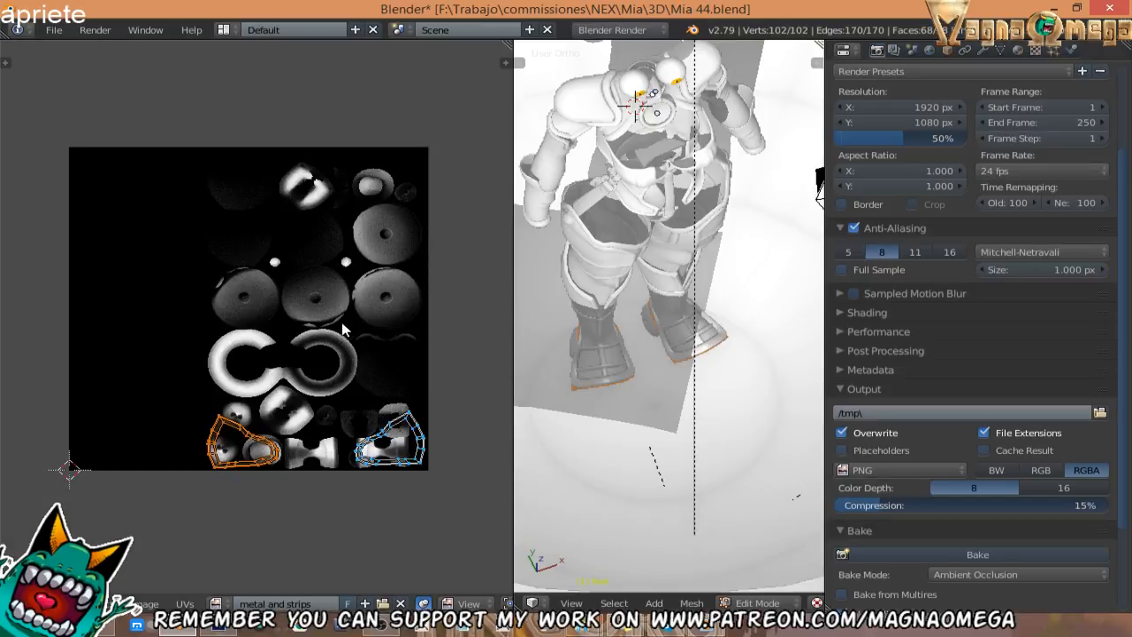
Try to bake the feet object's ambient occlusion onto the metal and strips image with the surrounding sphere in place.
{"action": "middle_click_drag", "start_coordinate": [340, 324], "coordinate": [324, 322]}
{"action": "key", "text": "Tab"}
{"action": "key", "text": "Tab"}
{"action": "scroll", "coordinate": [619, 425], "scroll_direction": "up", "scroll_amount": 2}
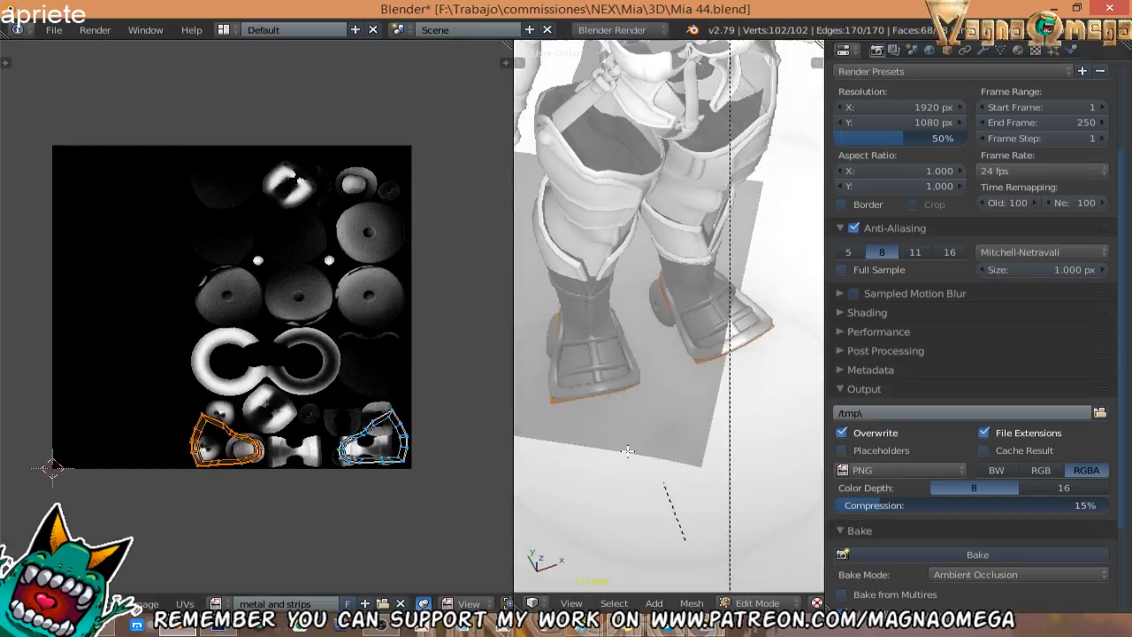
{"action": "middle_click_drag", "start_coordinate": [577, 392], "coordinate": [618, 407]}
{"action": "scroll", "coordinate": [924, 498], "scroll_direction": "down", "scroll_amount": 2}
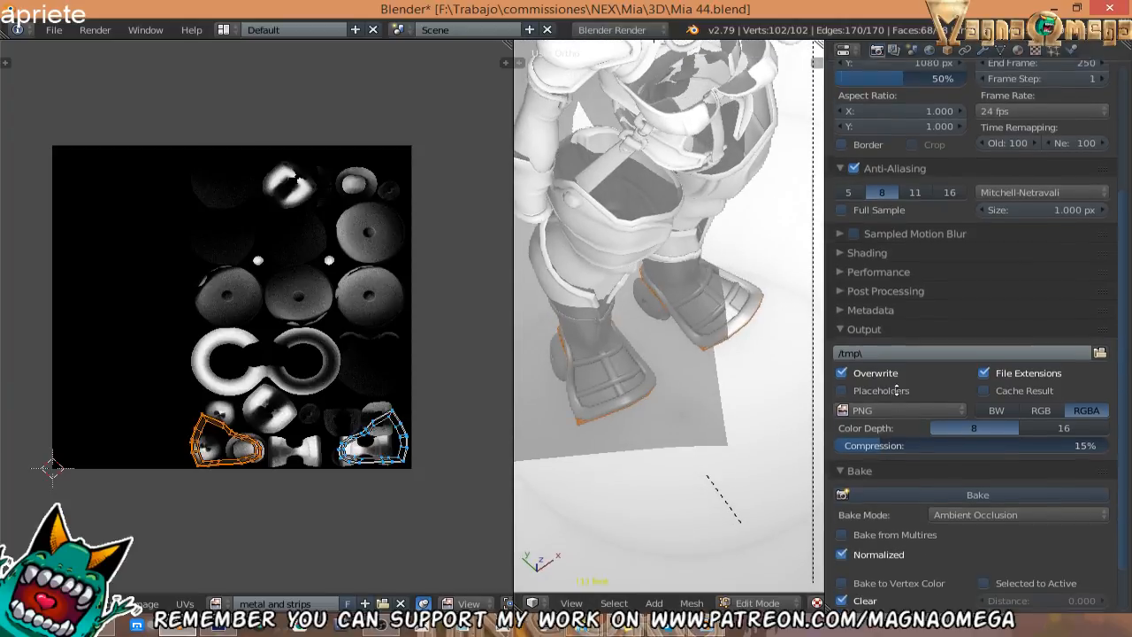
{"action": "left_click", "coordinate": [923, 491]}
{"action": "scroll", "coordinate": [414, 340], "scroll_direction": "up", "scroll_amount": 4}
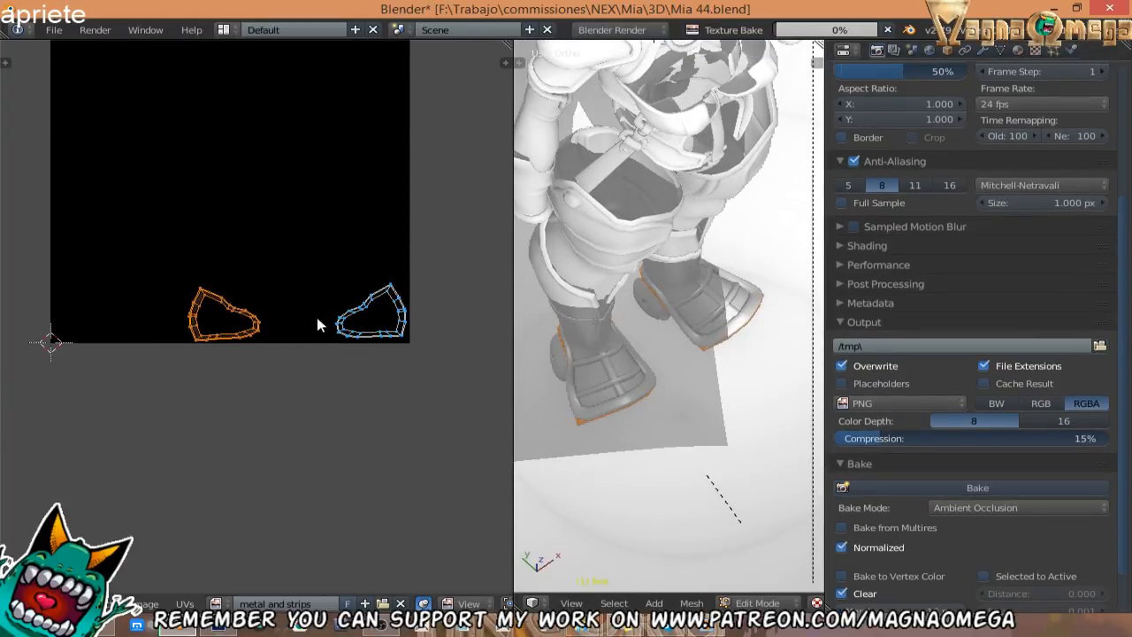
{"action": "middle_click_drag", "start_coordinate": [216, 341], "coordinate": [361, 351]}
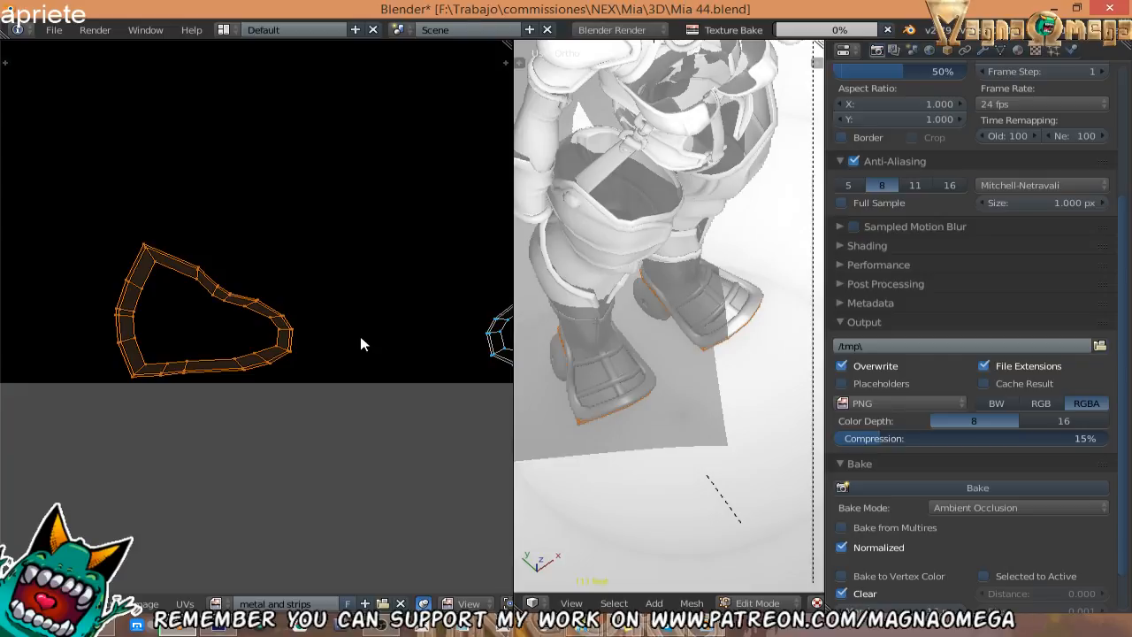
{"action": "scroll", "coordinate": [354, 331], "scroll_direction": "down", "scroll_amount": 3}
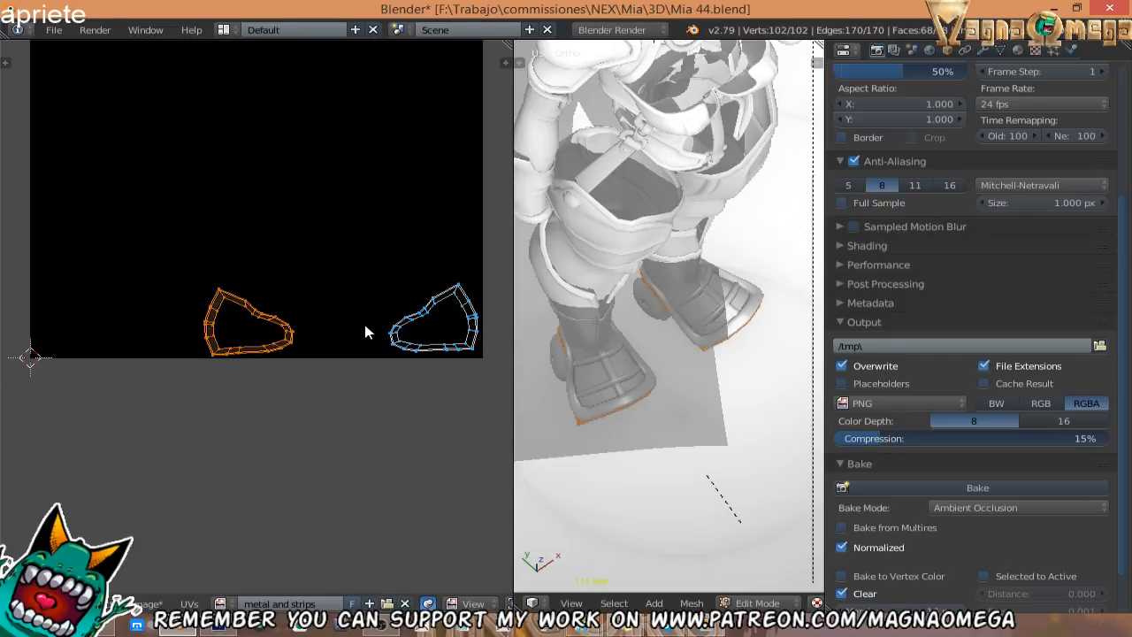
Examine the feet object and its UV islands against the baked image.
{"action": "key", "text": "Tab"}
{"action": "scroll", "coordinate": [267, 311], "scroll_direction": "up", "scroll_amount": 5}
{"action": "scroll", "coordinate": [217, 375], "scroll_direction": "down", "scroll_amount": 6}
{"action": "middle_click_drag", "start_coordinate": [603, 361], "coordinate": [575, 354]}
{"action": "scroll", "coordinate": [229, 325], "scroll_direction": "up", "scroll_amount": 2}
{"action": "scroll", "coordinate": [274, 322], "scroll_direction": "down", "scroll_amount": 1}
{"action": "key", "text": "Tab"}
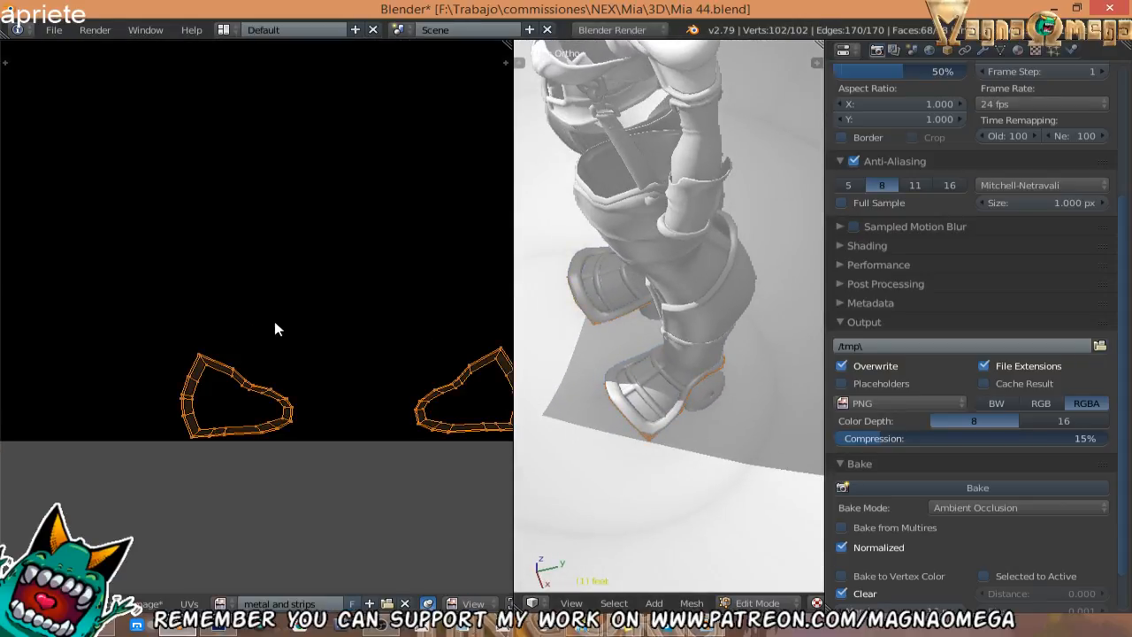
{"action": "key", "text": "a"}
{"action": "key", "text": "a"}
Return to Object Mode and delete the large sphere surrounding the character.
{"action": "middle_click_drag", "start_coordinate": [624, 311], "coordinate": [678, 269]}
{"action": "scroll", "coordinate": [679, 271], "scroll_direction": "down", "scroll_amount": 7}
{"action": "key", "text": "Tab"}
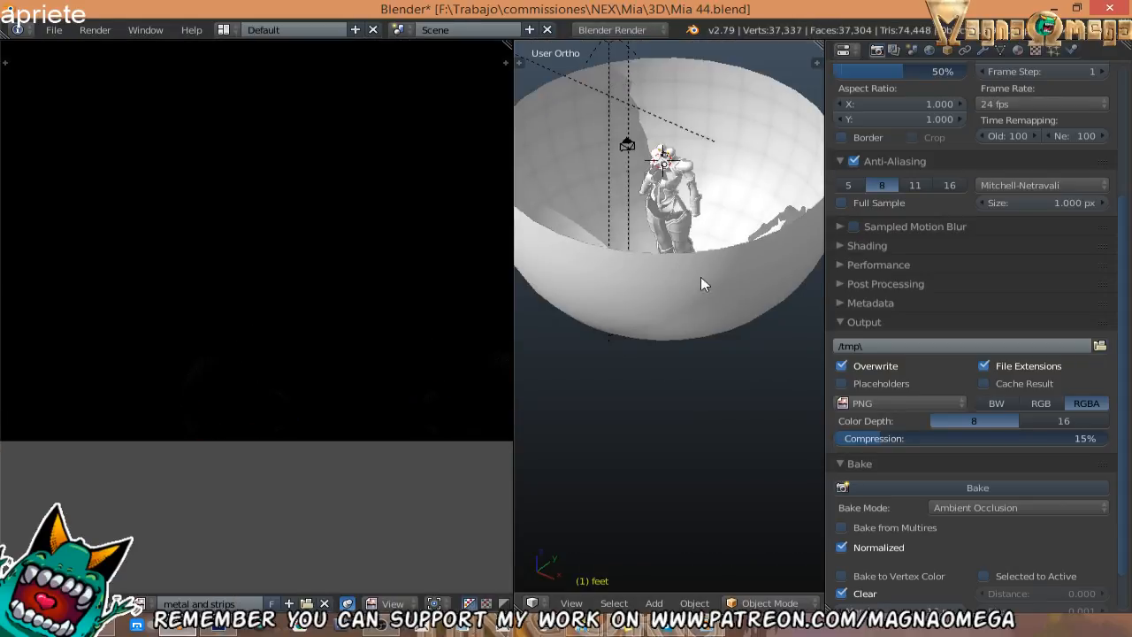
{"action": "right_click", "coordinate": [695, 299]}
{"action": "key", "text": "x"}
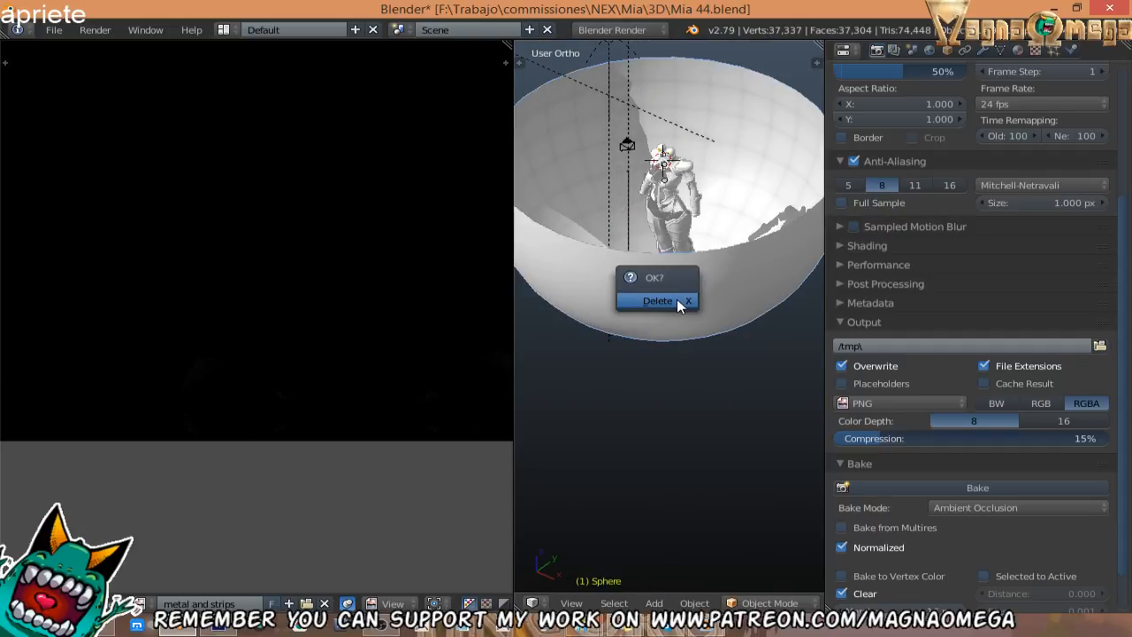
{"action": "left_click", "coordinate": [679, 302]}
Select the feet object, bake its ambient occlusion onto the metal and strips image, and inspect the baked islands.
{"action": "scroll", "coordinate": [702, 288], "scroll_direction": "up", "scroll_amount": 6}
{"action": "right_click", "coordinate": [667, 293]}
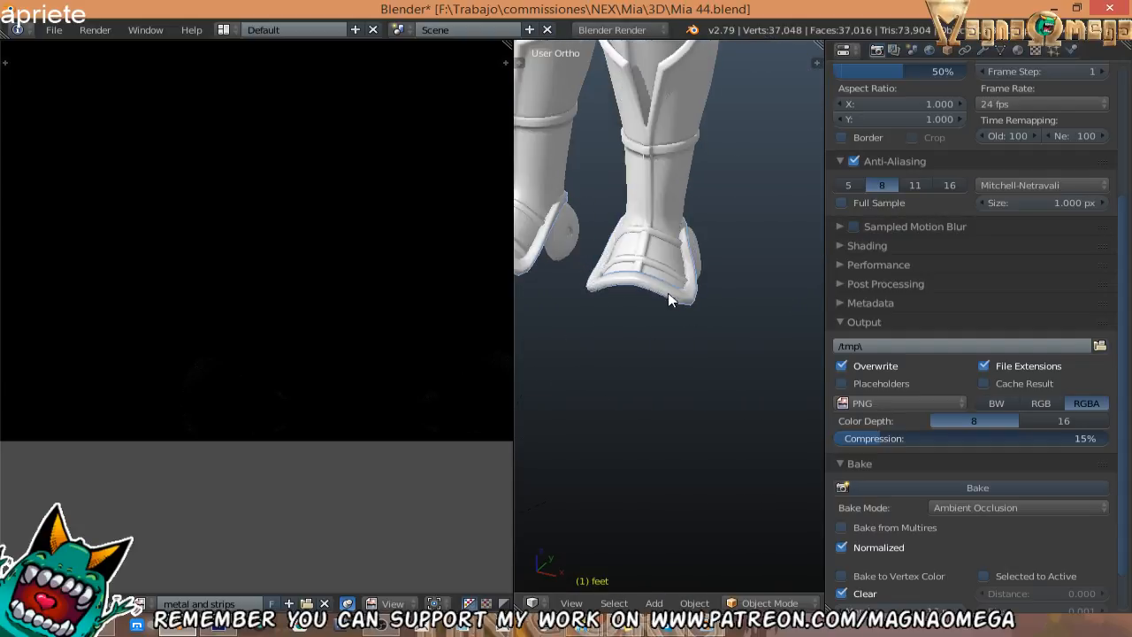
{"action": "left_click", "coordinate": [977, 487]}
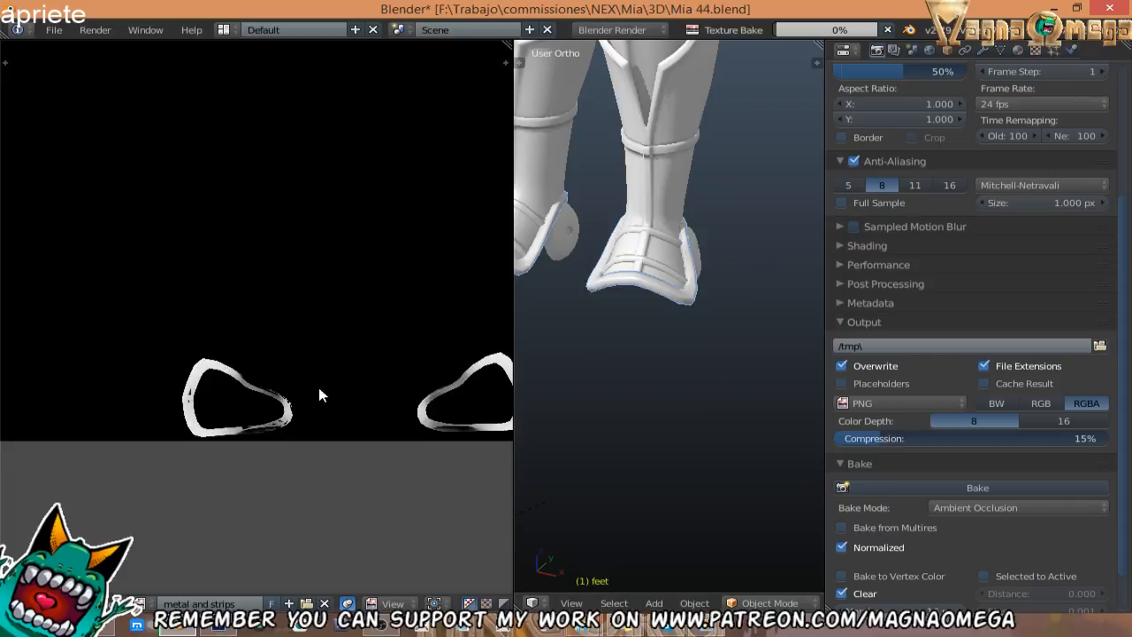
{"action": "middle_click_drag", "start_coordinate": [318, 387], "coordinate": [208, 324]}
{"action": "middle_click_drag", "start_coordinate": [345, 315], "coordinate": [394, 343]}
{"action": "scroll", "coordinate": [387, 343], "scroll_direction": "down", "scroll_amount": 1}
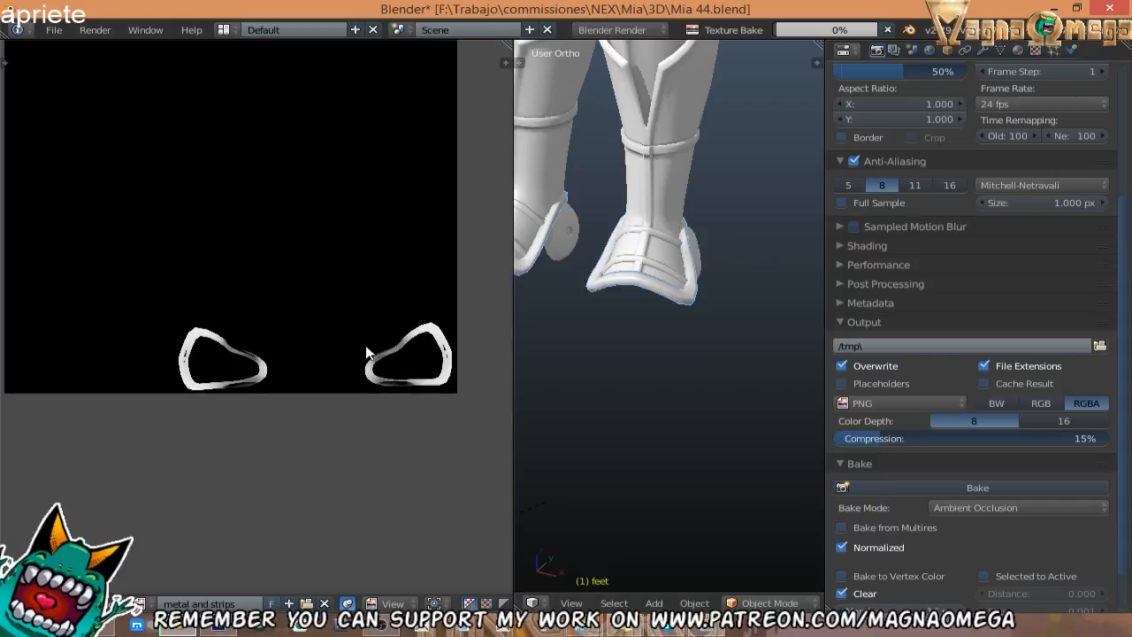
Save the baked feet image into the Texture folder under an incremented metal and strips PNG name.
{"action": "key", "text": "F3"}
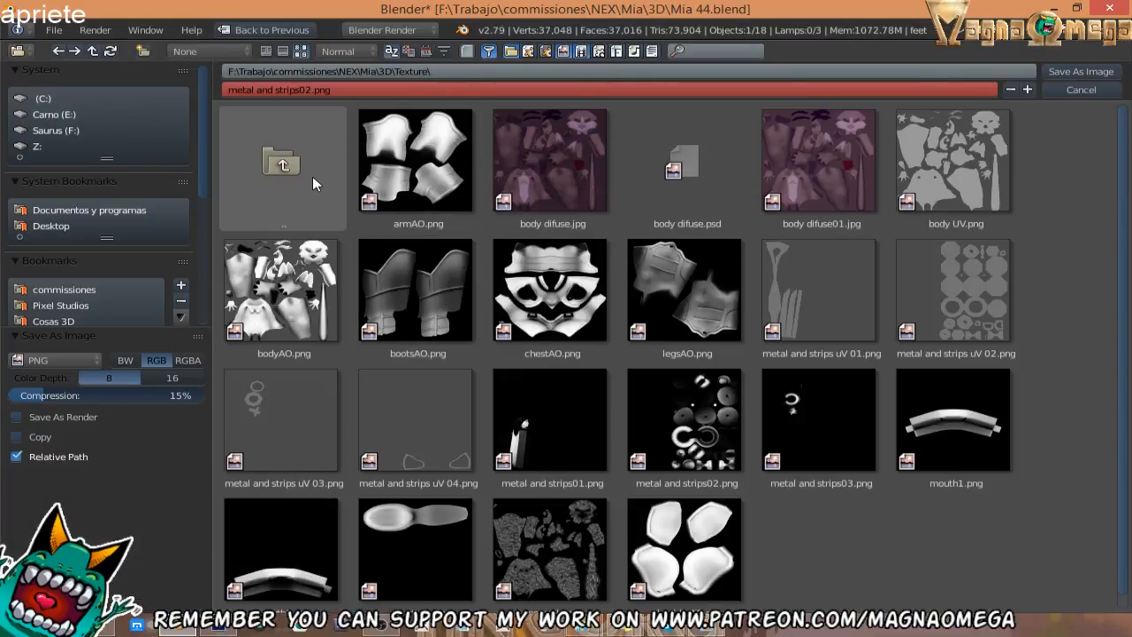
{"action": "left_click", "coordinate": [1026, 90]}
{"action": "key", "text": "Return"}
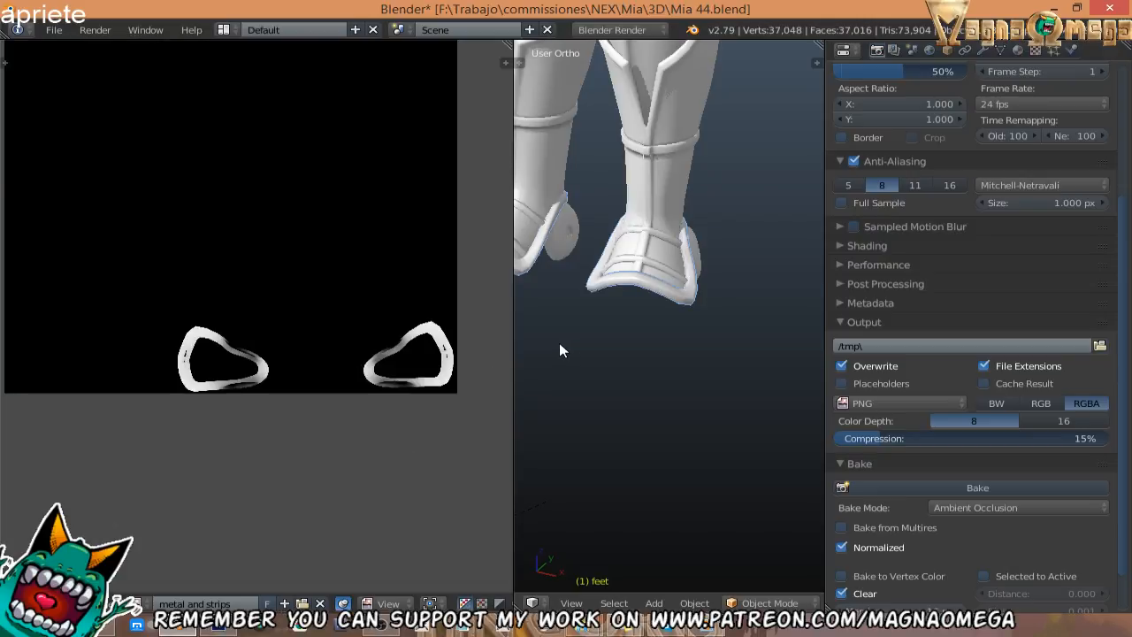
Switch to Photoshop and open metal and strips uV 01 to 04 together with metal and strips04 from the Texture folder.
{"action": "middle_click_drag", "start_coordinate": [352, 223], "coordinate": [396, 297]}
{"action": "left_click", "coordinate": [218, 628]}
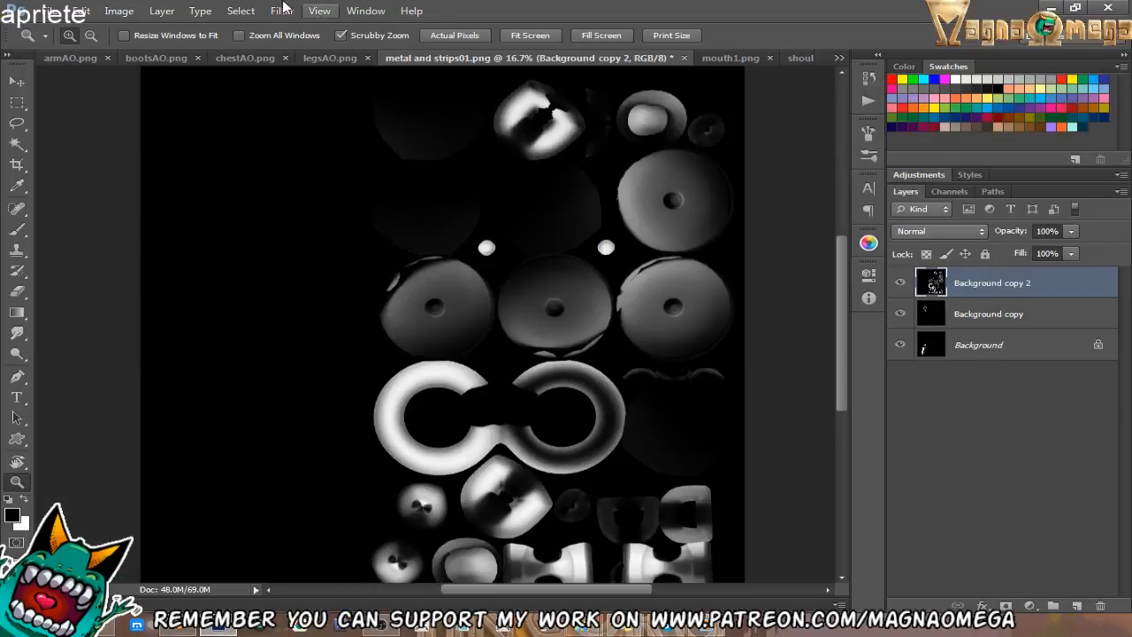
{"action": "left_click", "coordinate": [49, 11]}
{"action": "left_click", "coordinate": [79, 43]}
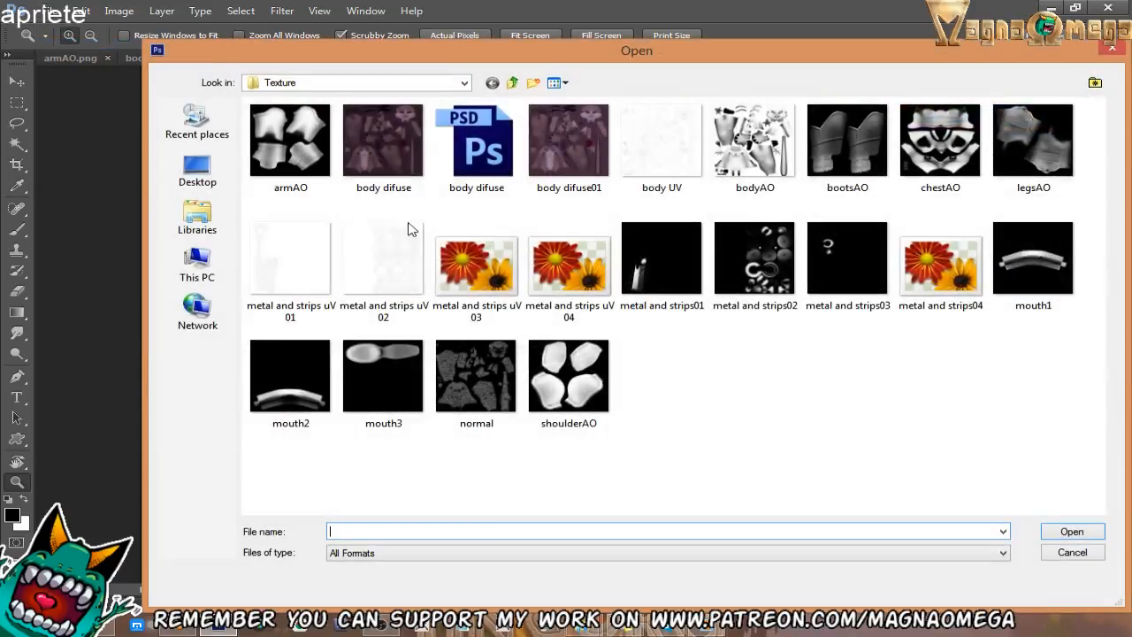
{"action": "left_click_drag", "start_coordinate": [585, 333], "coordinate": [282, 265]}
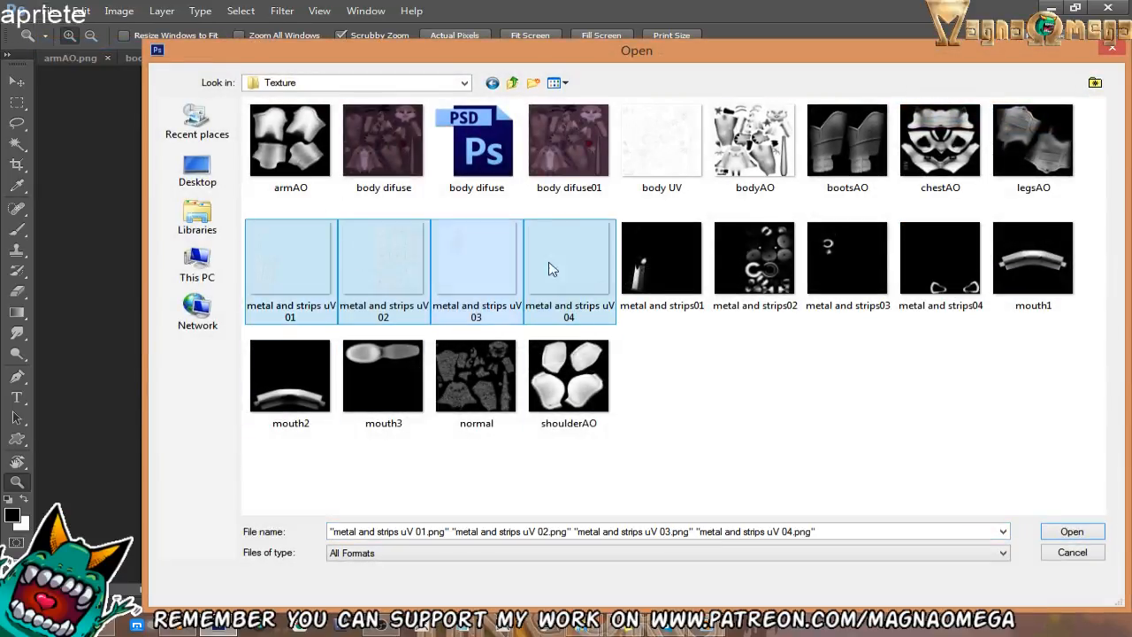
{"action": "left_click", "coordinate": [924, 279], "text": "ctrl"}
{"action": "left_click", "coordinate": [1065, 531]}
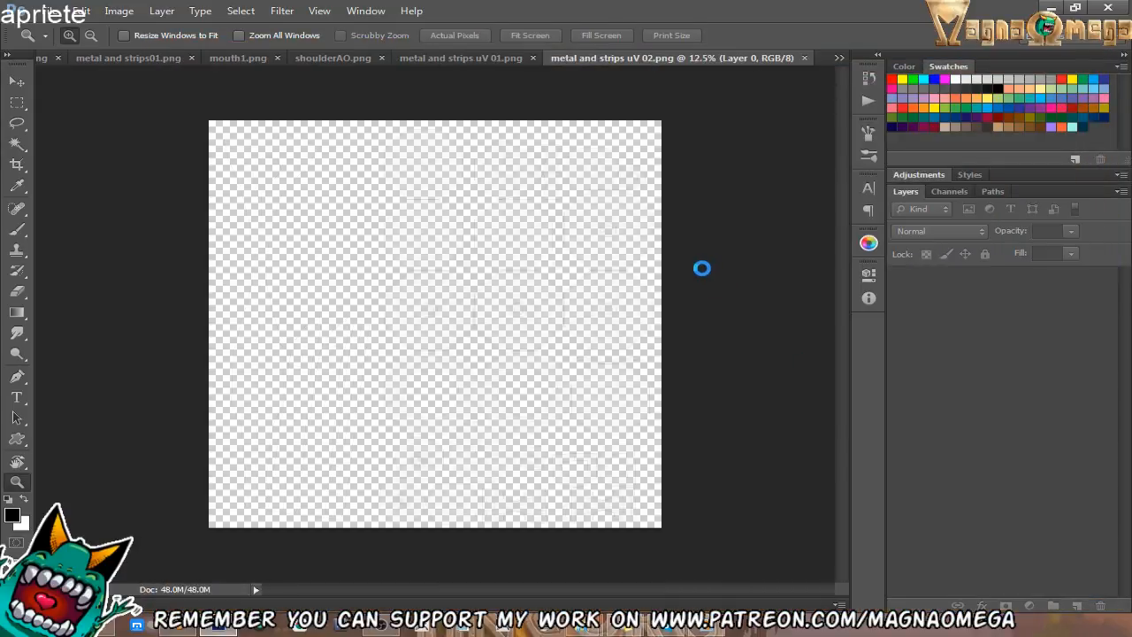
Duplicate the baked feet background layer into metal and strips01.png and close metal and strips04.png.
{"action": "right_click", "coordinate": [986, 281]}
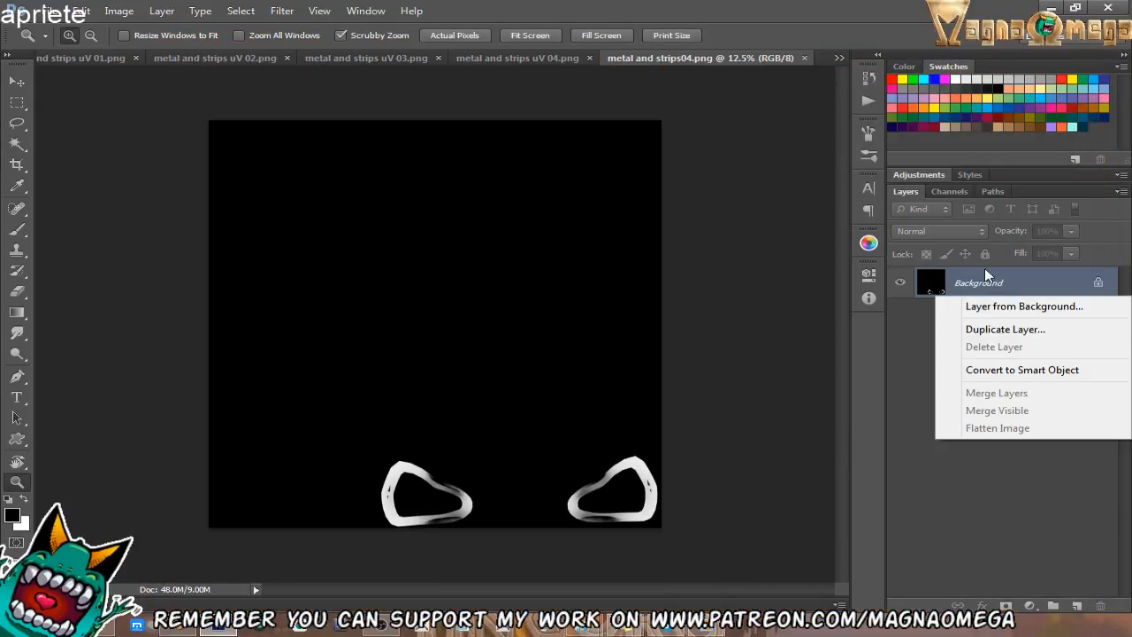
{"action": "left_click", "coordinate": [981, 330]}
{"action": "left_click", "coordinate": [571, 249]}
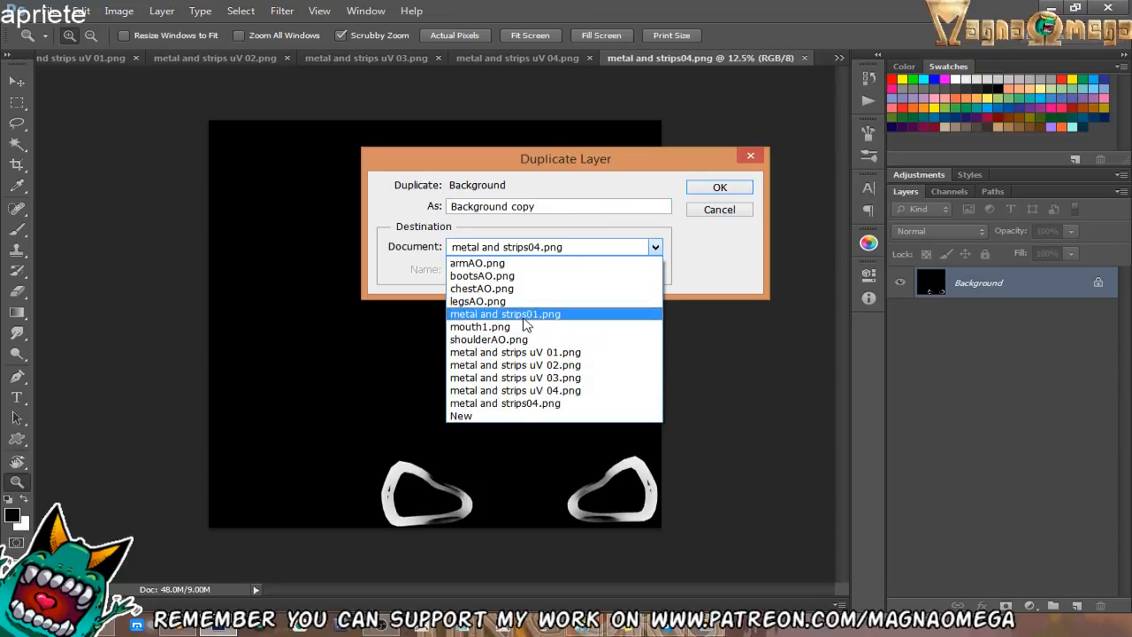
{"action": "left_click", "coordinate": [544, 315]}
{"action": "left_click", "coordinate": [717, 189]}
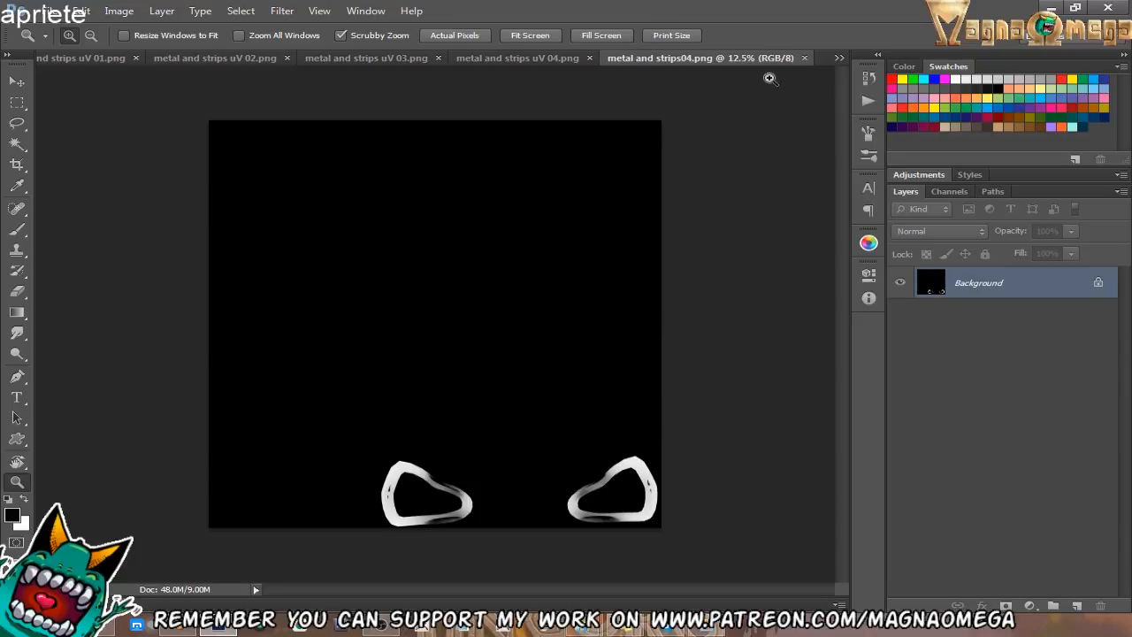
{"action": "left_click", "coordinate": [805, 58]}
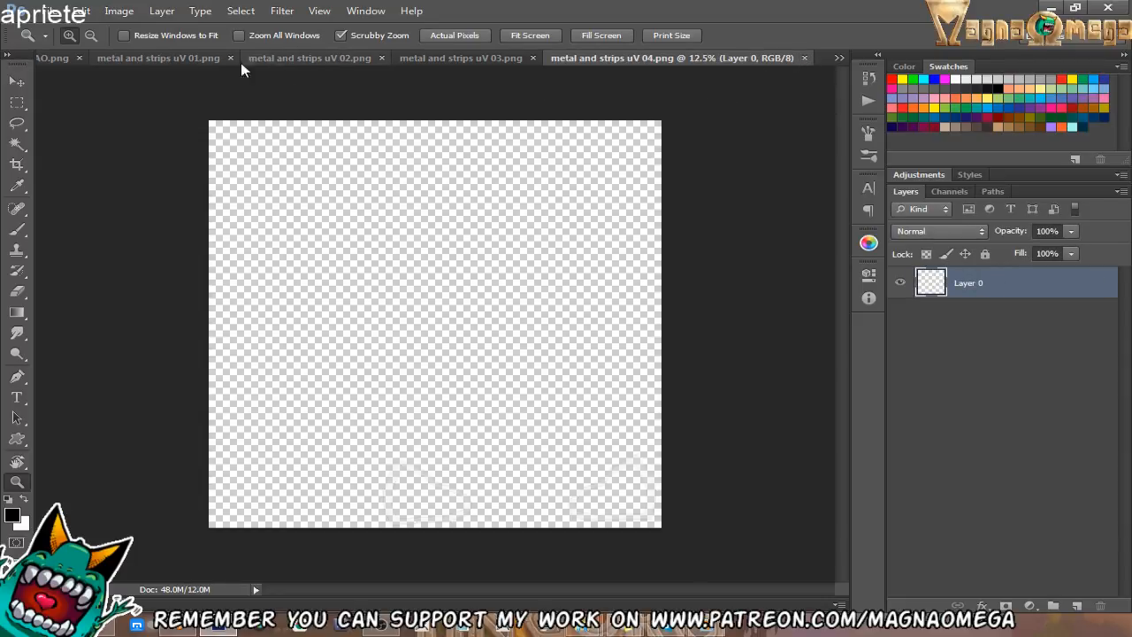
Duplicate the metal and strips uV 02 layer into metal and strips uV 01.png and close the source document.
{"action": "left_click", "coordinate": [194, 61]}
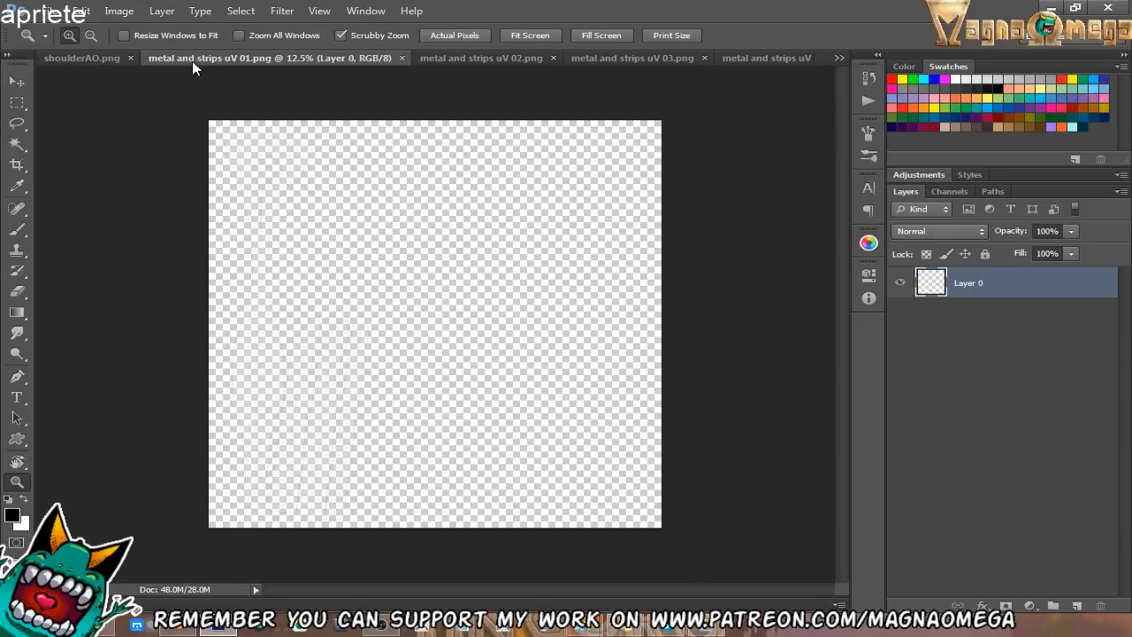
{"action": "left_click", "coordinate": [331, 363]}
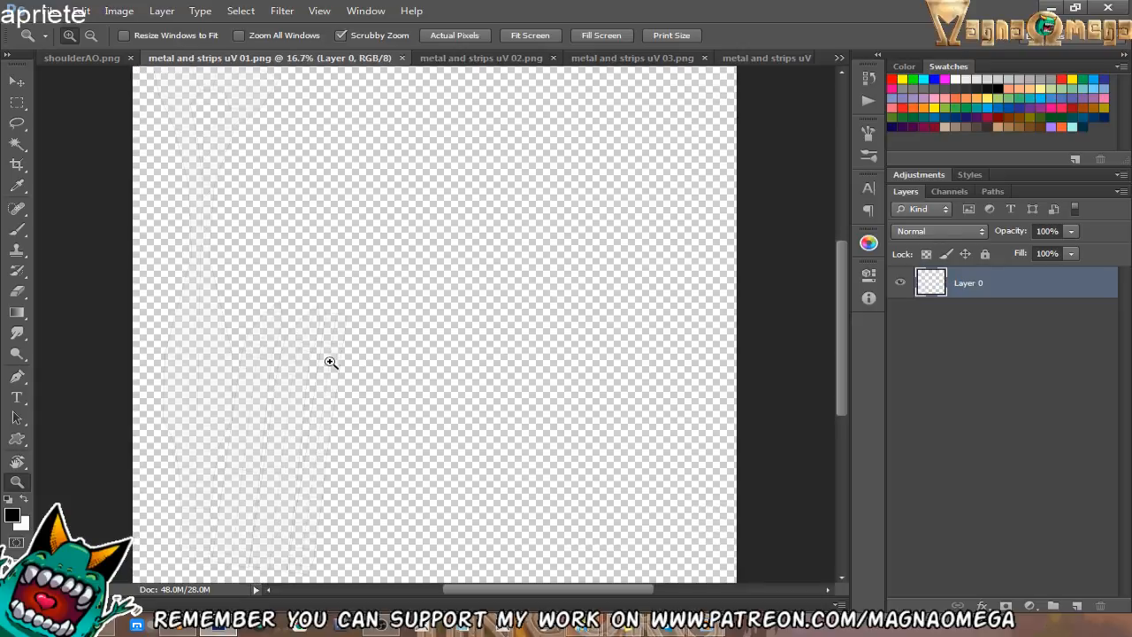
{"action": "left_click", "coordinate": [504, 359], "text": "alt"}
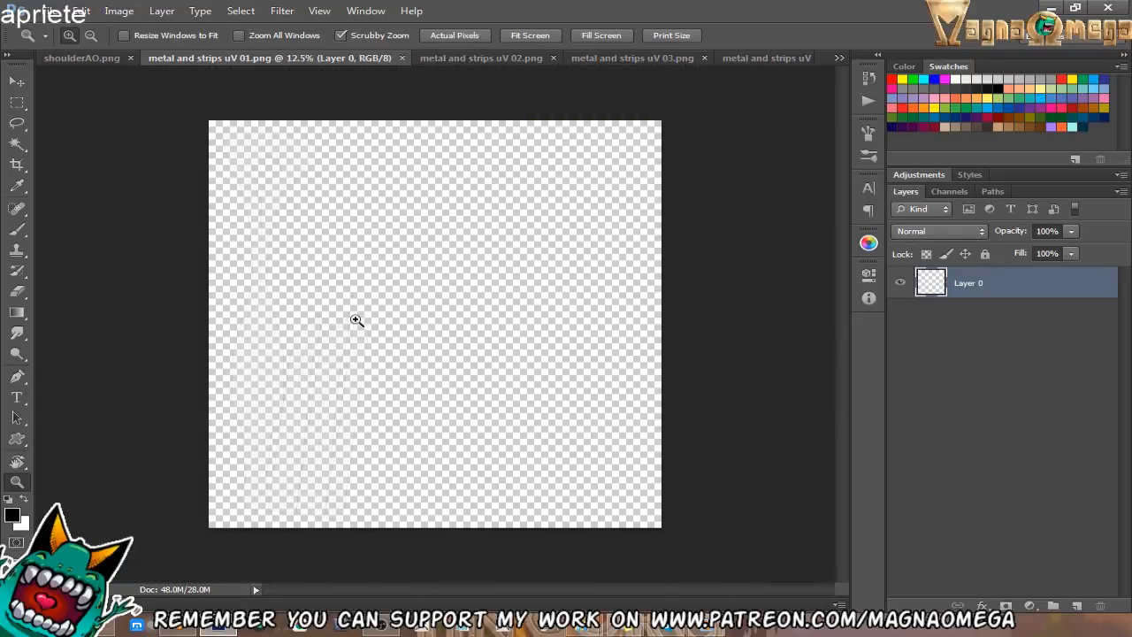
{"action": "left_click", "coordinate": [466, 61]}
{"action": "right_click", "coordinate": [988, 296]}
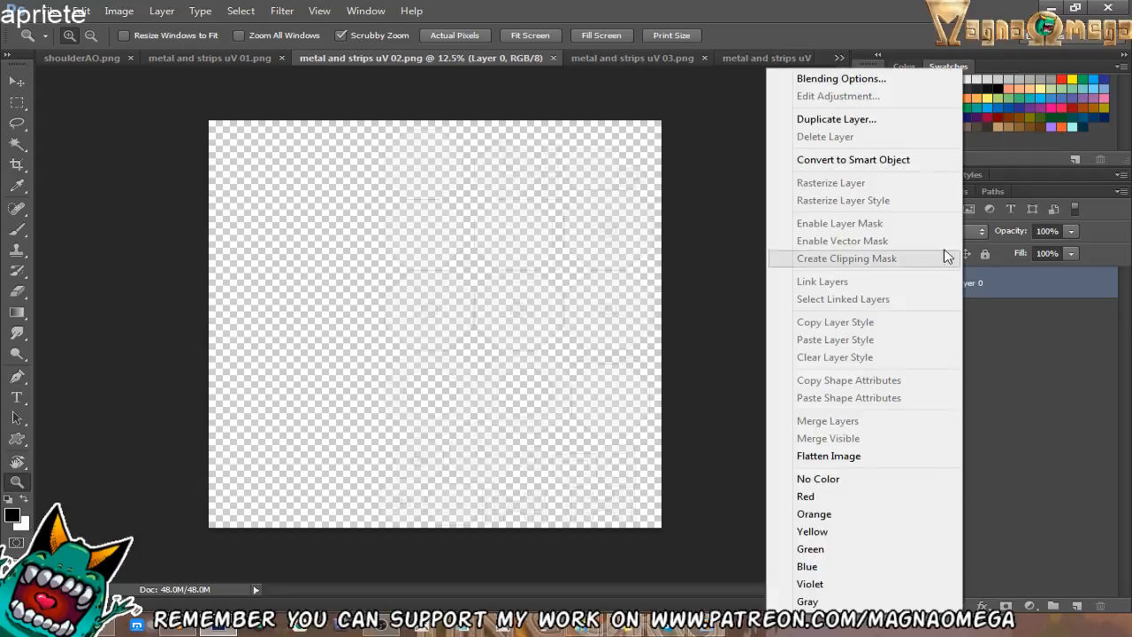
{"action": "left_click", "coordinate": [814, 121]}
{"action": "left_click", "coordinate": [482, 251]}
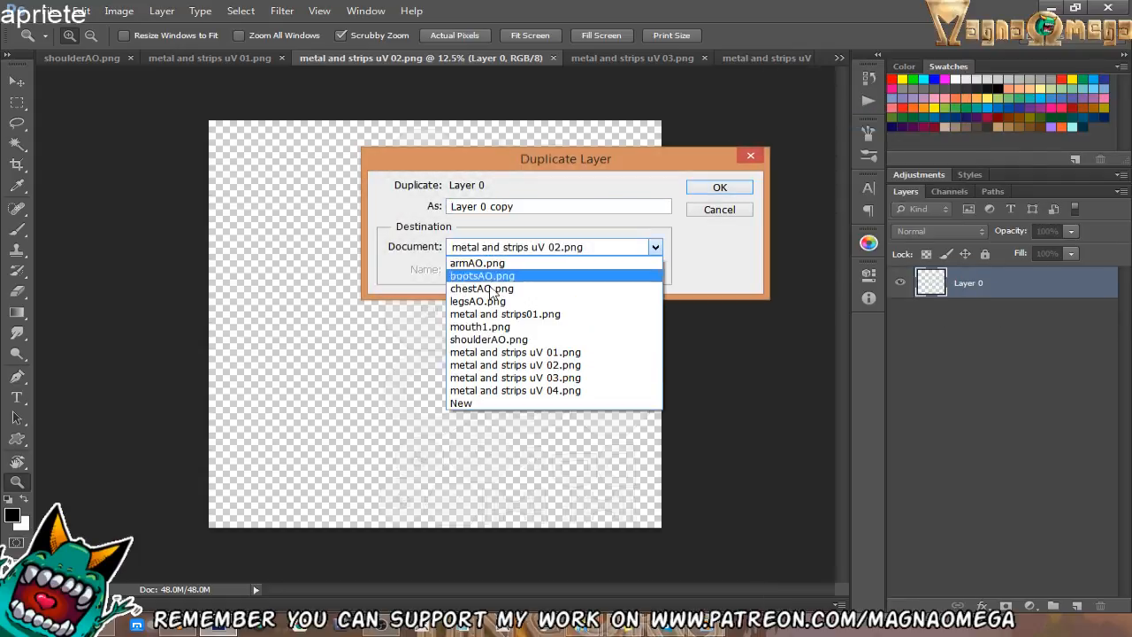
{"action": "left_click", "coordinate": [519, 354]}
{"action": "key", "text": "Return"}
{"action": "left_click", "coordinate": [554, 56]}
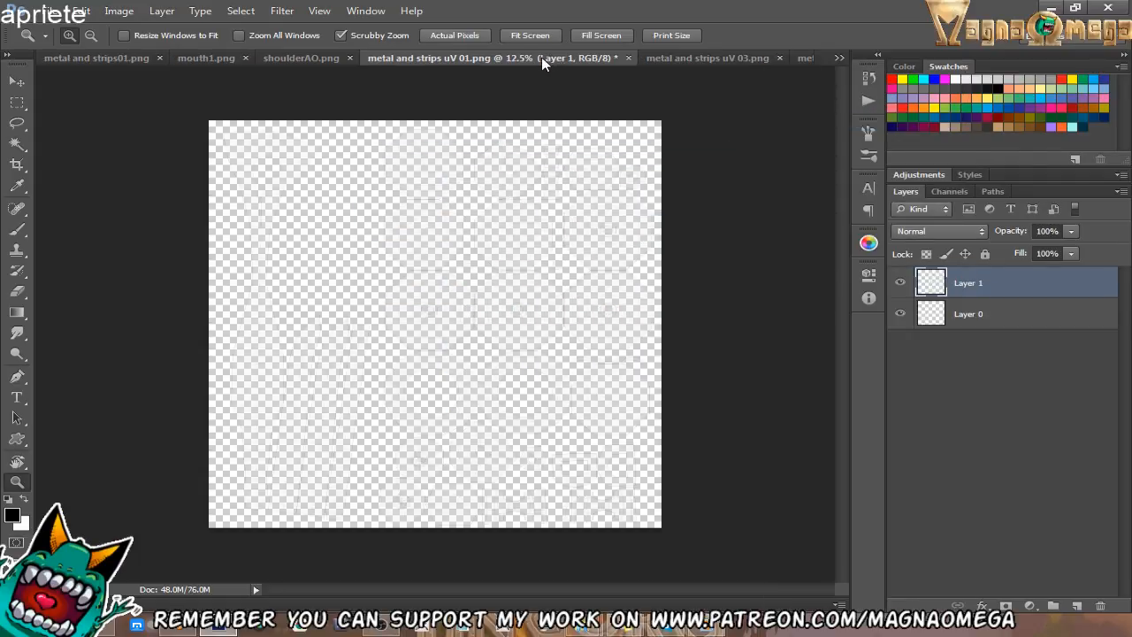
Duplicate the metal and strips uV 03 layer into metal and strips uV 01.png and close the source document.
{"action": "left_click", "coordinate": [699, 57]}
{"action": "right_click", "coordinate": [992, 284]}
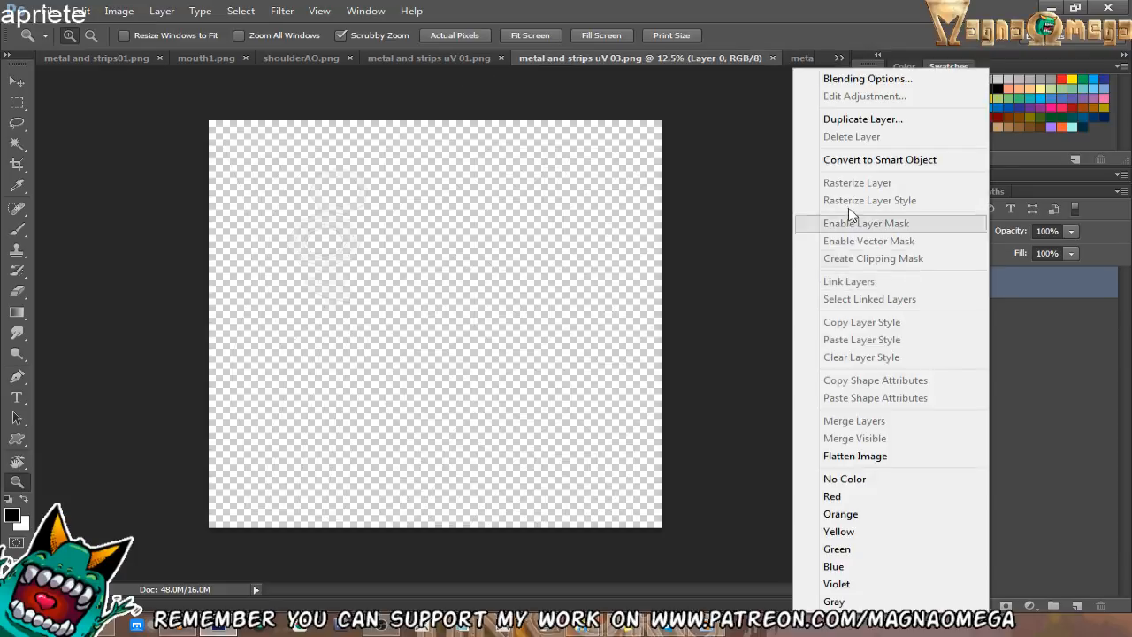
{"action": "left_click", "coordinate": [852, 119]}
{"action": "left_click", "coordinate": [606, 252]}
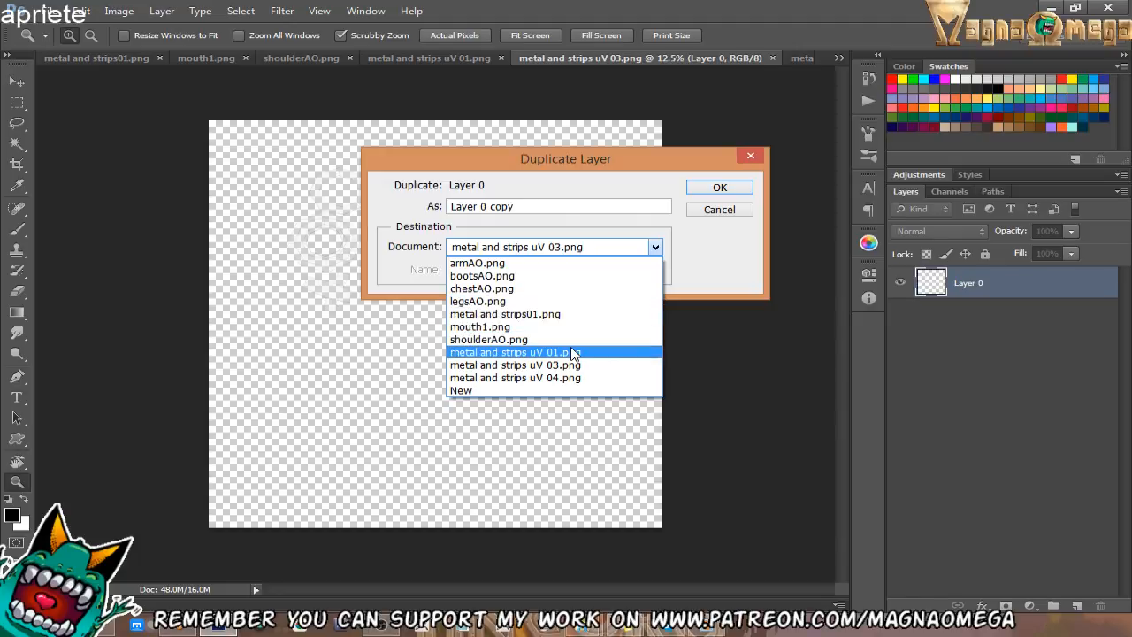
{"action": "left_click", "coordinate": [575, 353]}
{"action": "key", "text": "Return"}
{"action": "left_click", "coordinate": [771, 58]}
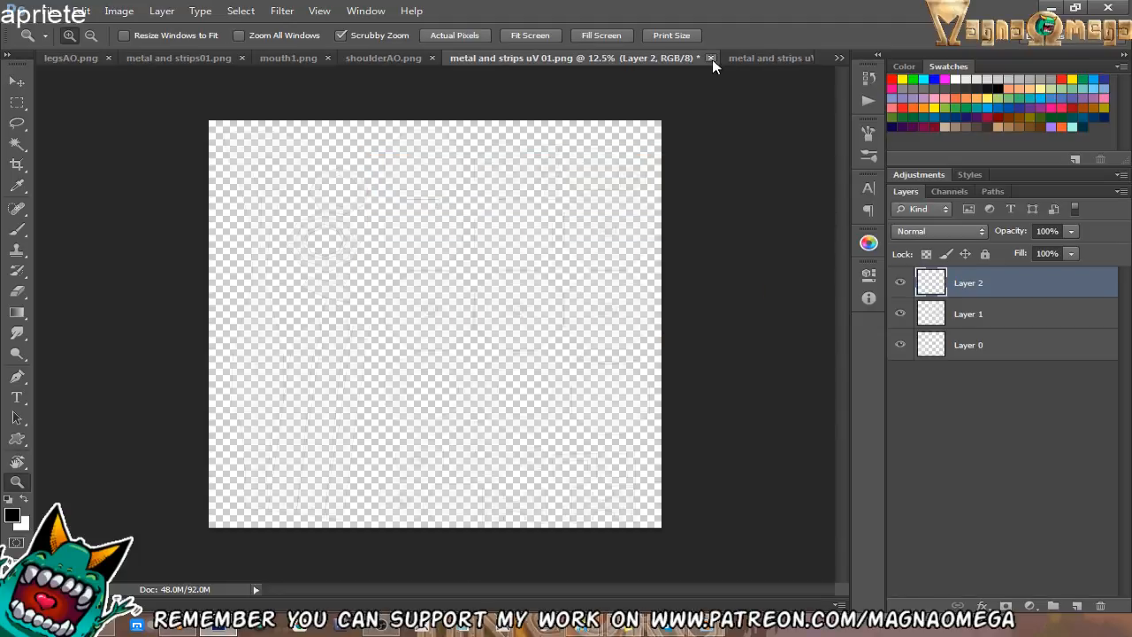
Duplicate the metal and strips uV 04 layer into metal and strips uV 01.png and close the source document.
{"action": "left_click", "coordinate": [743, 57]}
{"action": "right_click", "coordinate": [963, 283]}
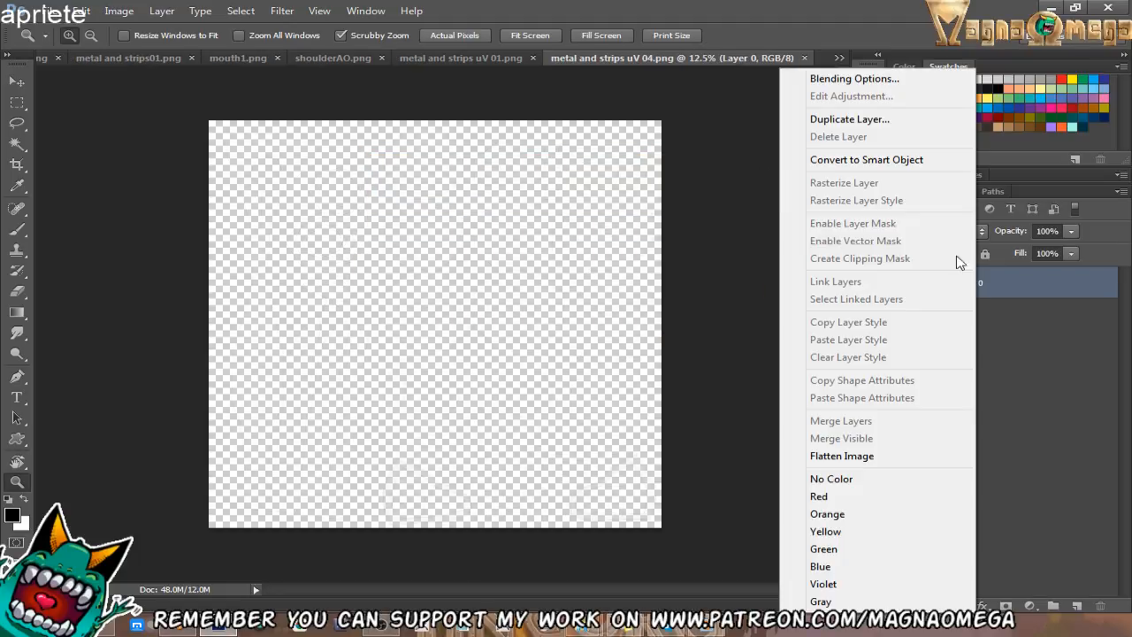
{"action": "left_click", "coordinate": [847, 118]}
{"action": "left_click", "coordinate": [523, 248]}
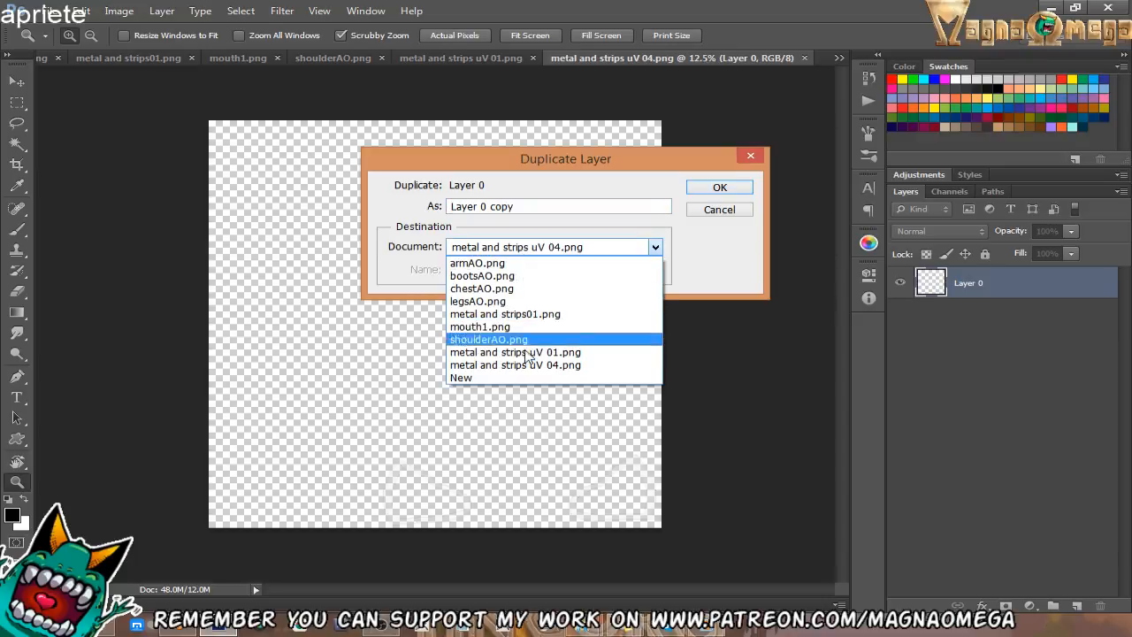
{"action": "left_click", "coordinate": [601, 352]}
{"action": "key", "text": "Return"}
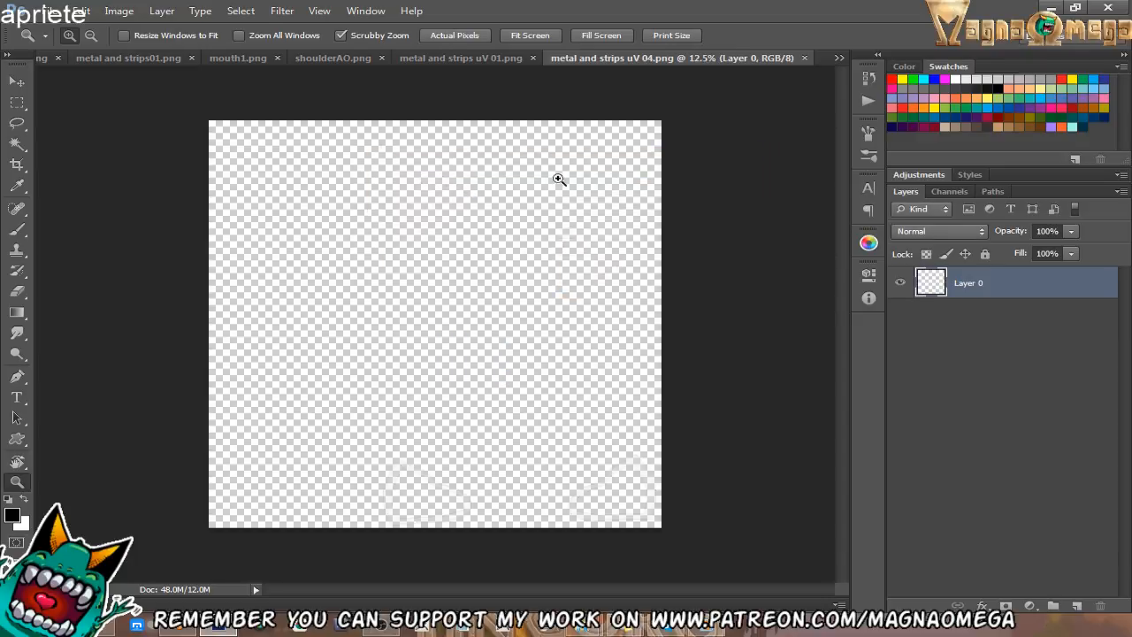
{"action": "left_click", "coordinate": [802, 57]}
Add a new layer beneath all the UV layers and fill it with black.
{"action": "left_click", "coordinate": [480, 270]}
{"action": "key", "text": "ctrl+minus"}
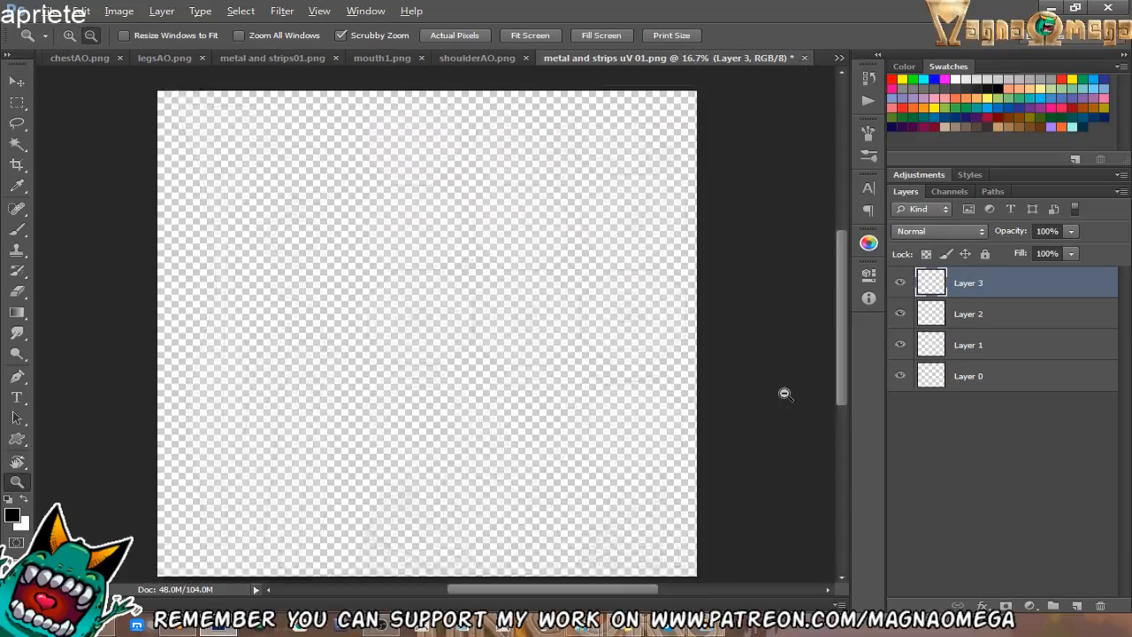
{"action": "left_click", "coordinate": [1076, 606]}
{"action": "left_click_drag", "start_coordinate": [1019, 280], "coordinate": [975, 436]}
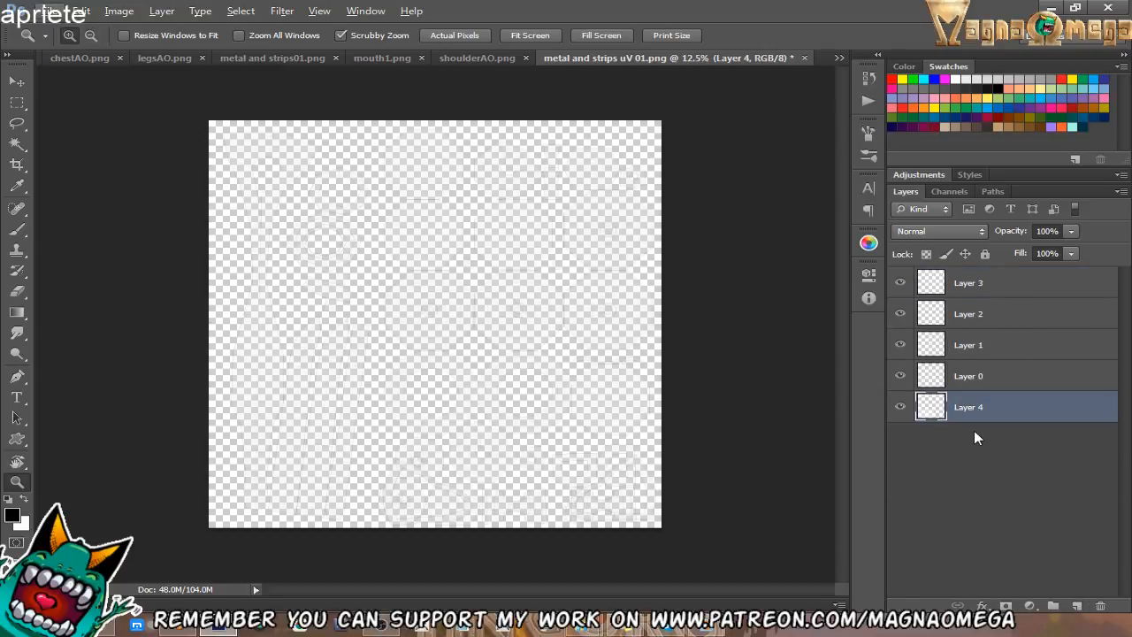
{"action": "key", "text": "ctrl+BackSpace"}
{"action": "key", "text": "alt+BackSpace"}
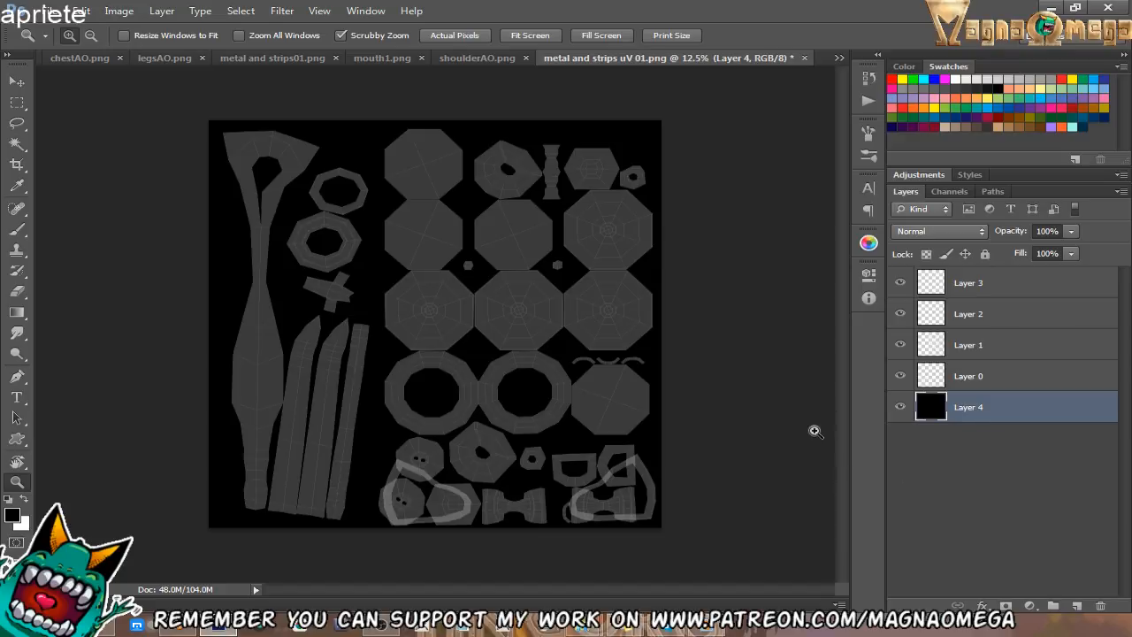
Examine the combined UV layout for overlaps between the feet outlines and the neighbouring islands.
{"action": "left_click", "coordinate": [580, 477]}
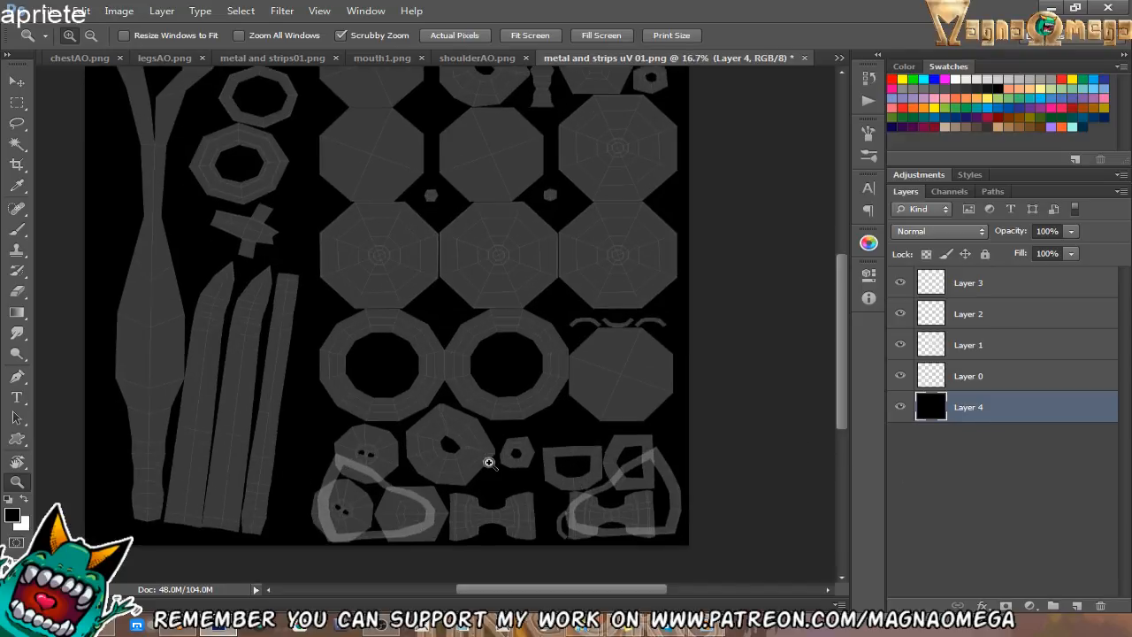
{"action": "left_click_drag", "start_coordinate": [502, 412], "coordinate": [539, 420]}
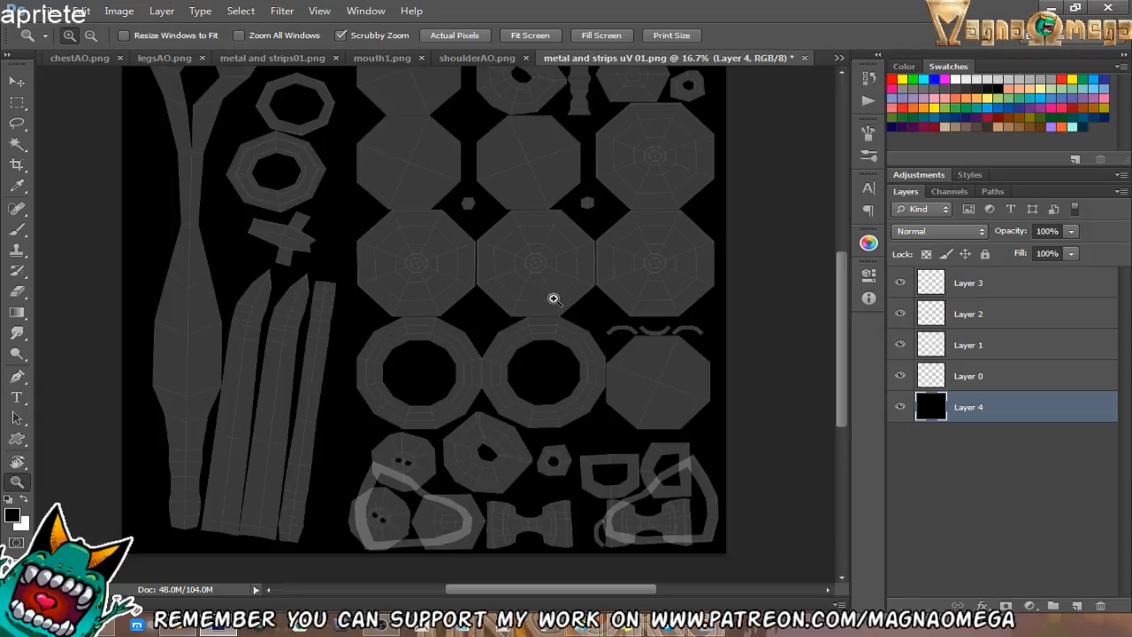
{"action": "left_click_drag", "start_coordinate": [574, 242], "coordinate": [534, 260]}
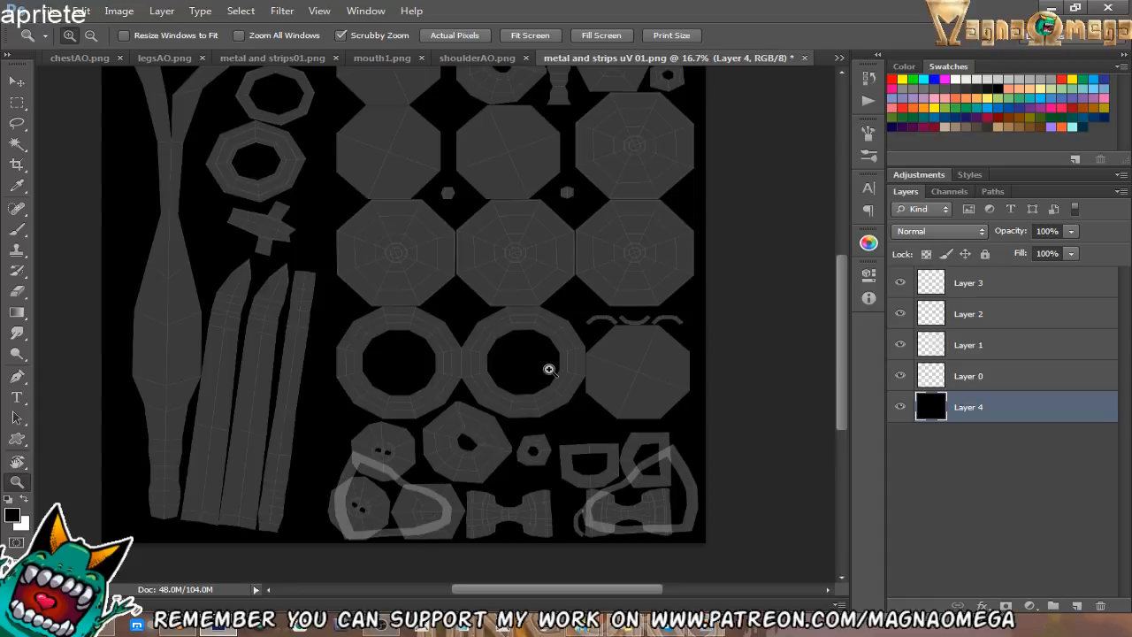
{"action": "left_click_drag", "start_coordinate": [526, 316], "coordinate": [533, 328]}
{"action": "left_click_drag", "start_coordinate": [432, 523], "coordinate": [461, 448]}
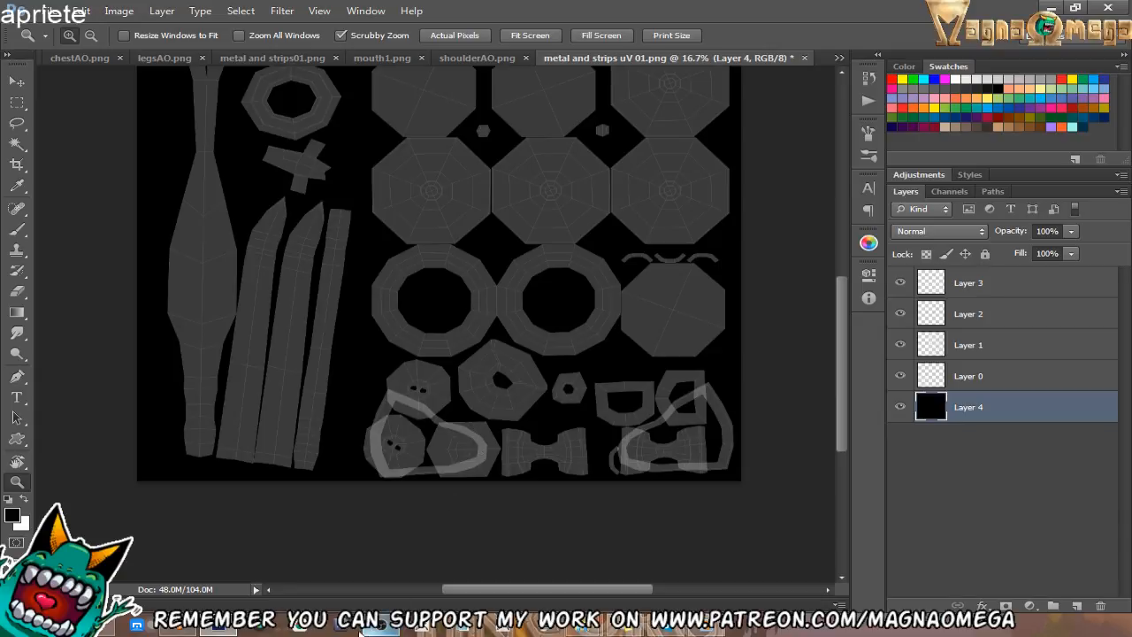
Switch to Blender and examine the UV islands of the boots and Pantyhose objects in Edit Mode.
{"action": "left_click", "coordinate": [223, 628]}
{"action": "middle_click_drag", "start_coordinate": [684, 228], "coordinate": [705, 331], "text": "shift"}
{"action": "right_click", "coordinate": [652, 329]}
{"action": "right_click", "coordinate": [651, 325]}
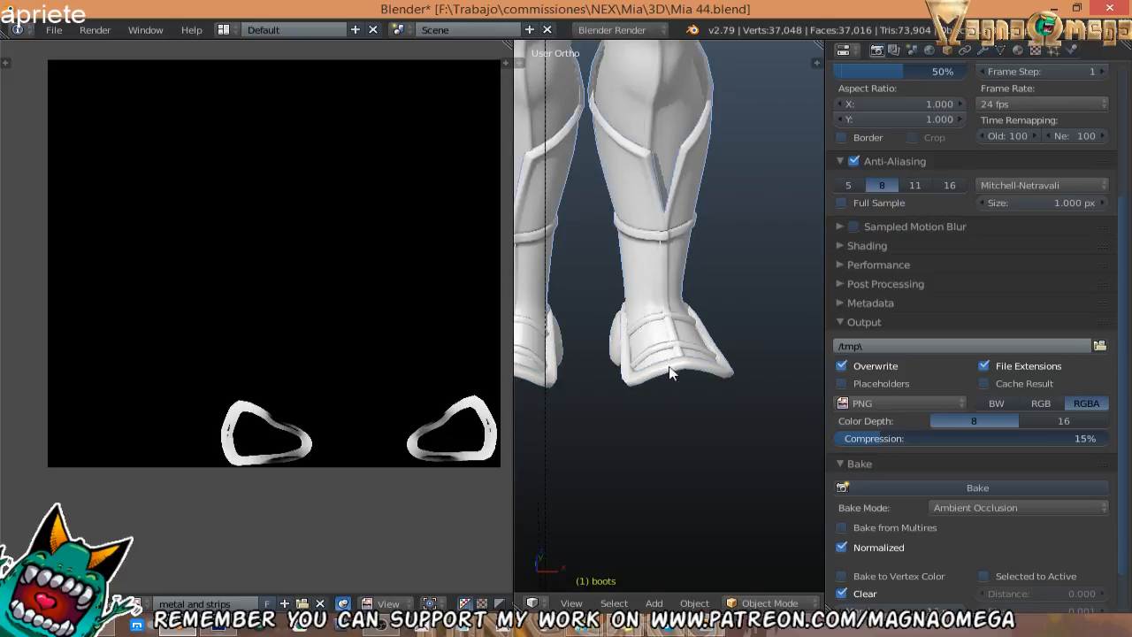
{"action": "key", "text": "Tab"}
{"action": "middle_click_drag", "start_coordinate": [647, 313], "coordinate": [688, 403], "text": "shift"}
{"action": "scroll", "coordinate": [684, 396], "scroll_direction": "down", "scroll_amount": 3}
{"action": "key", "text": "Tab"}
{"action": "right_click", "coordinate": [635, 271]}
{"action": "key", "text": "Tab"}
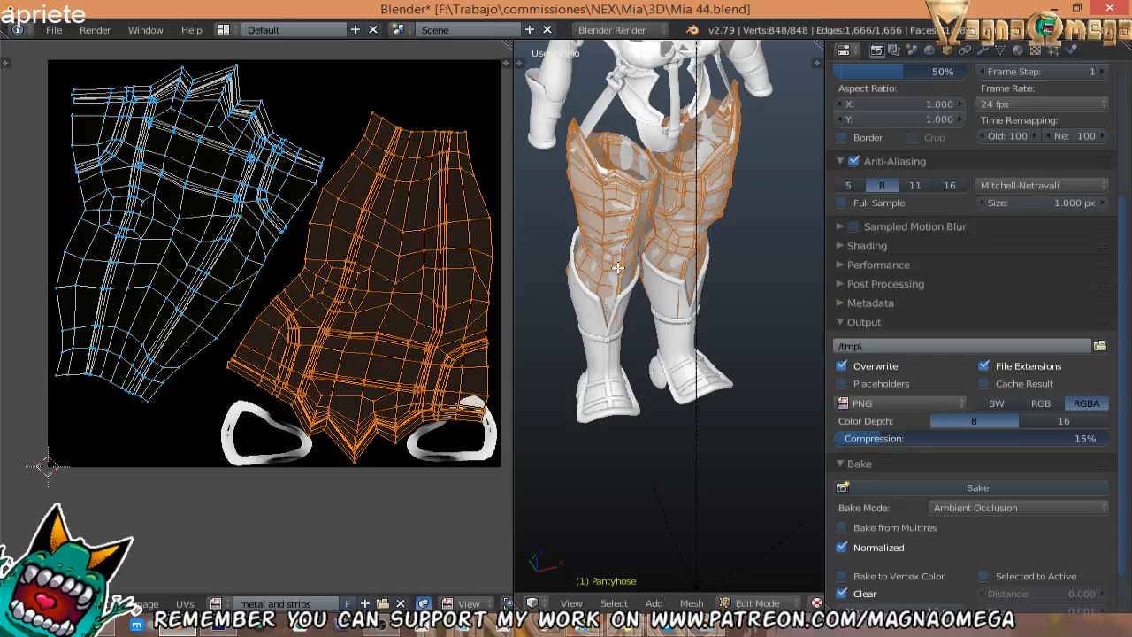
Select the feet object and examine its UV islands against the baked image.
{"action": "key", "text": "Tab"}
{"action": "right_click", "coordinate": [605, 423]}
{"action": "key", "text": "Tab"}
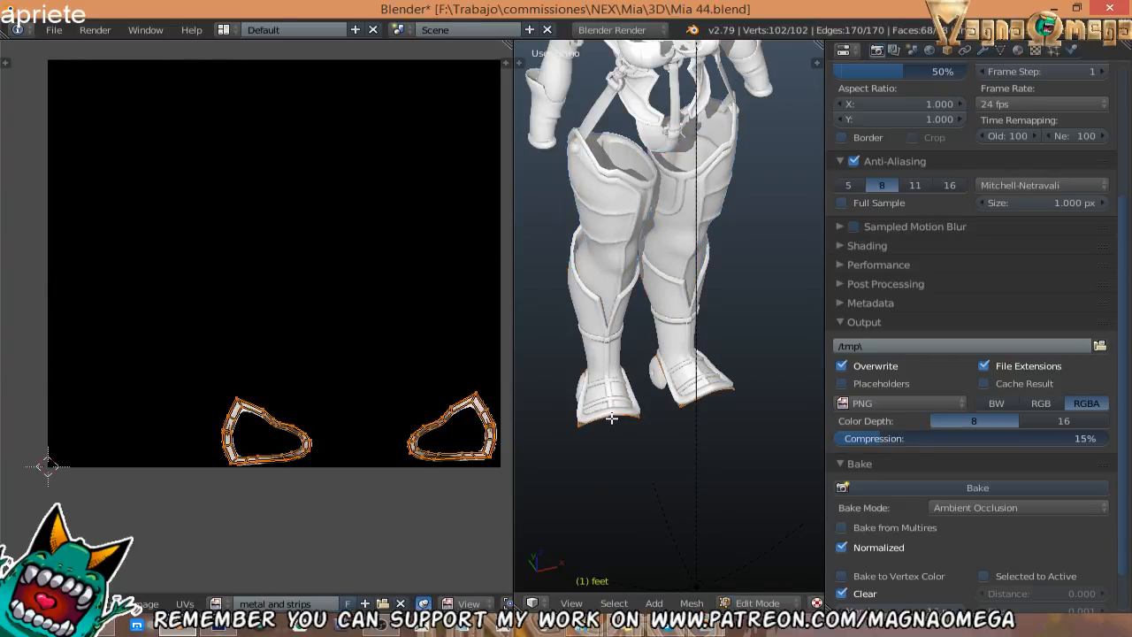
{"action": "key", "text": "Tab"}
{"action": "key", "text": "Tab"}
{"action": "key", "text": "Tab"}
{"action": "key", "text": "Tab"}
{"action": "middle_click_drag", "start_coordinate": [329, 452], "coordinate": [332, 383]}
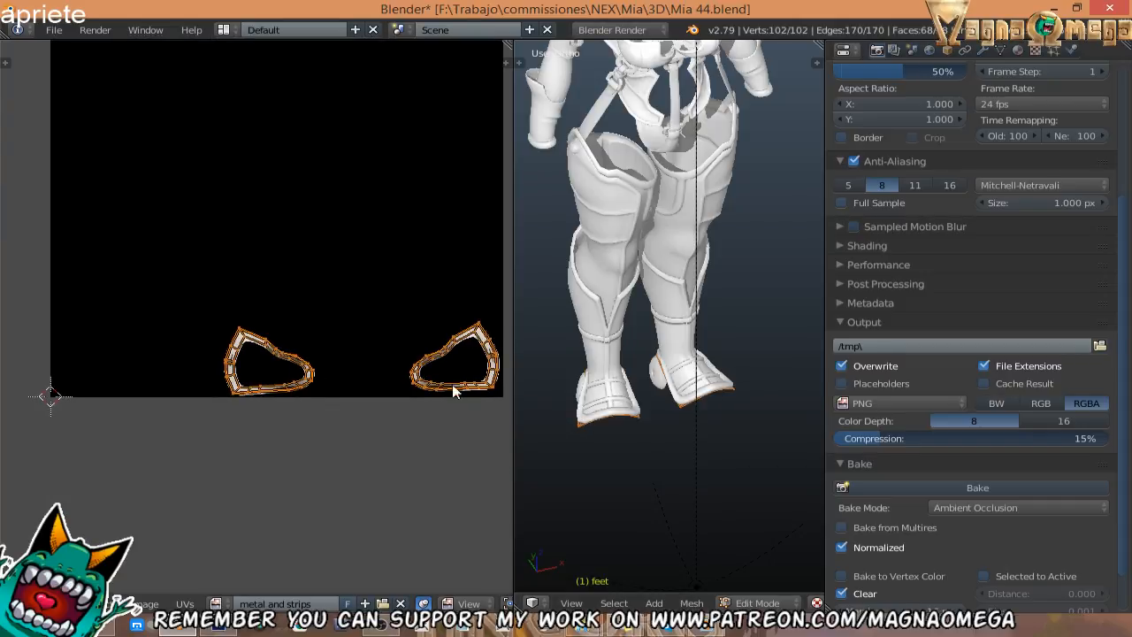
Open the boots object in Edit Mode and compare its deselected UV islands with the baked feet outlines.
{"action": "key", "text": "Tab"}
{"action": "right_click", "coordinate": [618, 377]}
{"action": "key", "text": "Tab"}
{"action": "middle_click_drag", "start_coordinate": [410, 352], "coordinate": [392, 430]}
{"action": "middle_click_drag", "start_coordinate": [302, 434], "coordinate": [273, 450]}
{"action": "key", "text": "a"}
{"action": "key", "text": "a"}
{"action": "key", "text": "a"}
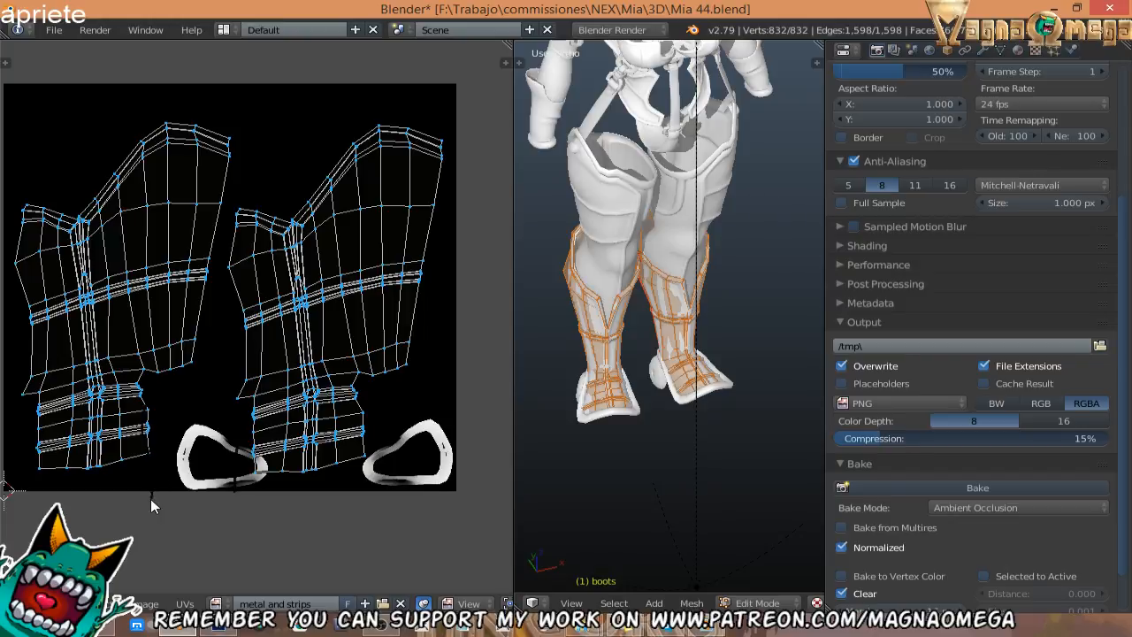
Set the tint colour of the UV editor's grease pencil layer to white.
{"action": "key", "text": "n"}
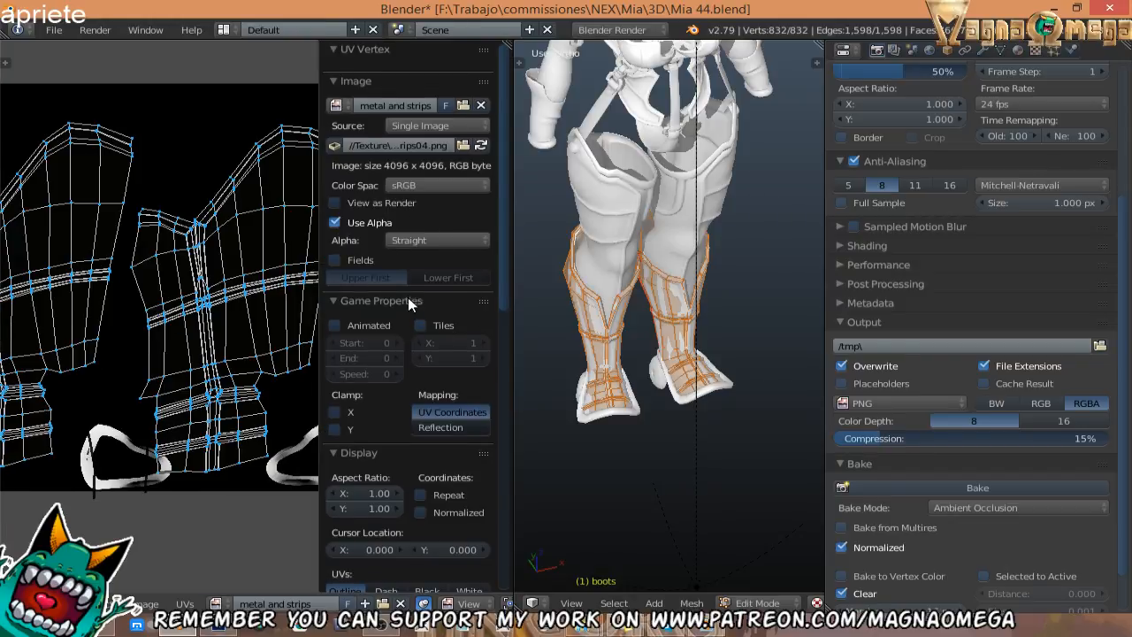
{"action": "scroll", "coordinate": [407, 301], "scroll_direction": "down", "scroll_amount": 12}
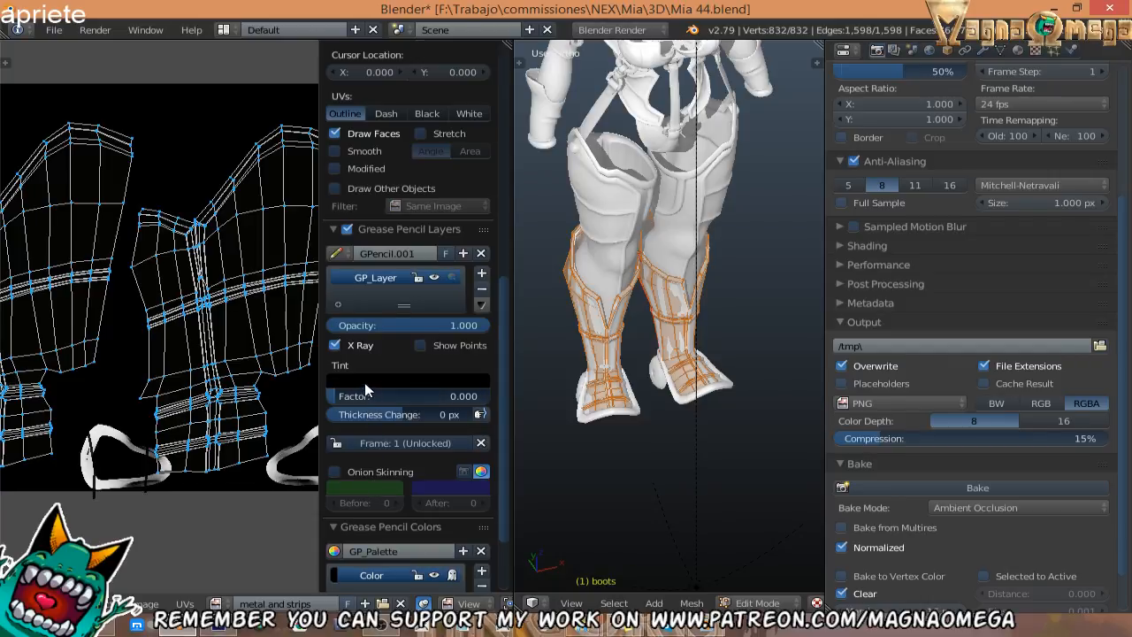
{"action": "left_click", "coordinate": [370, 381]}
{"action": "left_click_drag", "start_coordinate": [479, 227], "coordinate": [478, 168]}
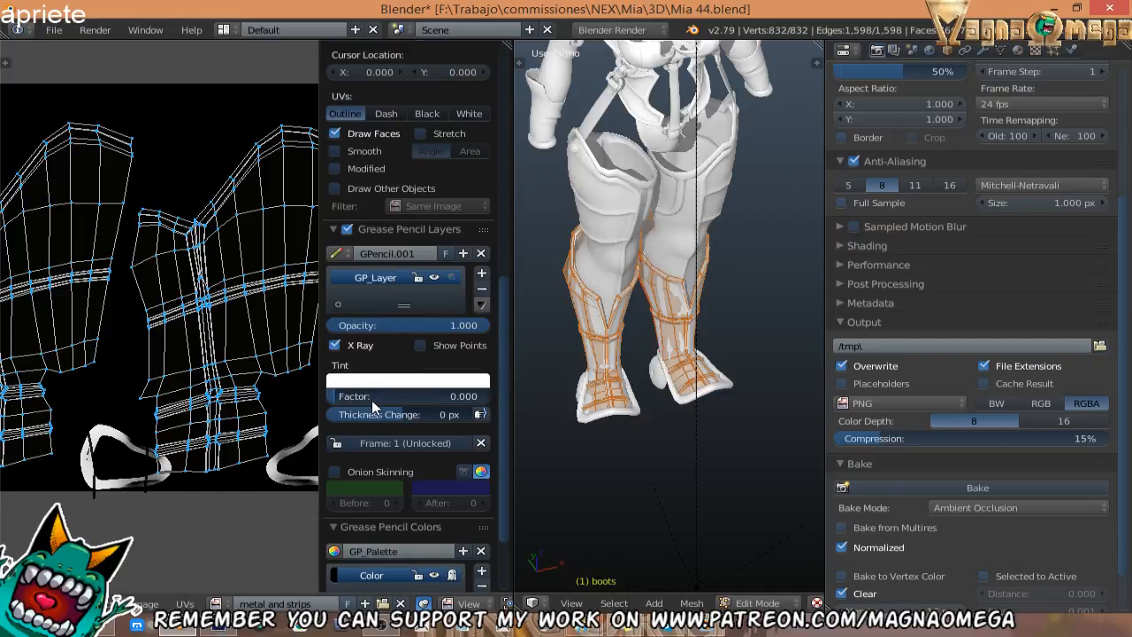
Increase the grease pencil layer's white tint factor and sketch an outline around the baked foot in the image's lower-right corner.
{"action": "left_click_drag", "start_coordinate": [365, 402], "coordinate": [486, 402]}
{"action": "key", "text": "n"}
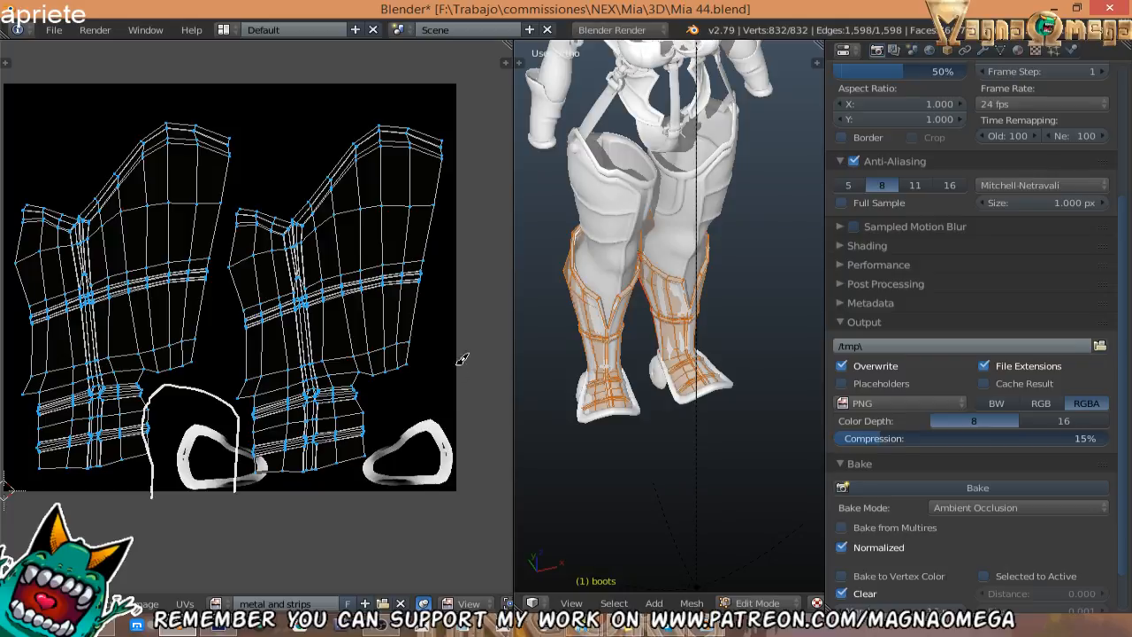
{"action": "mouse_move", "coordinate": [362, 455]}
{"action": "left_mouse_down"}
{"action": "mouse_move", "coordinate": [488, 529]}
{"action": "mouse_move", "coordinate": [444, 379]}
{"action": "mouse_move", "coordinate": [362, 453]}
{"action": "left_mouse_up"}
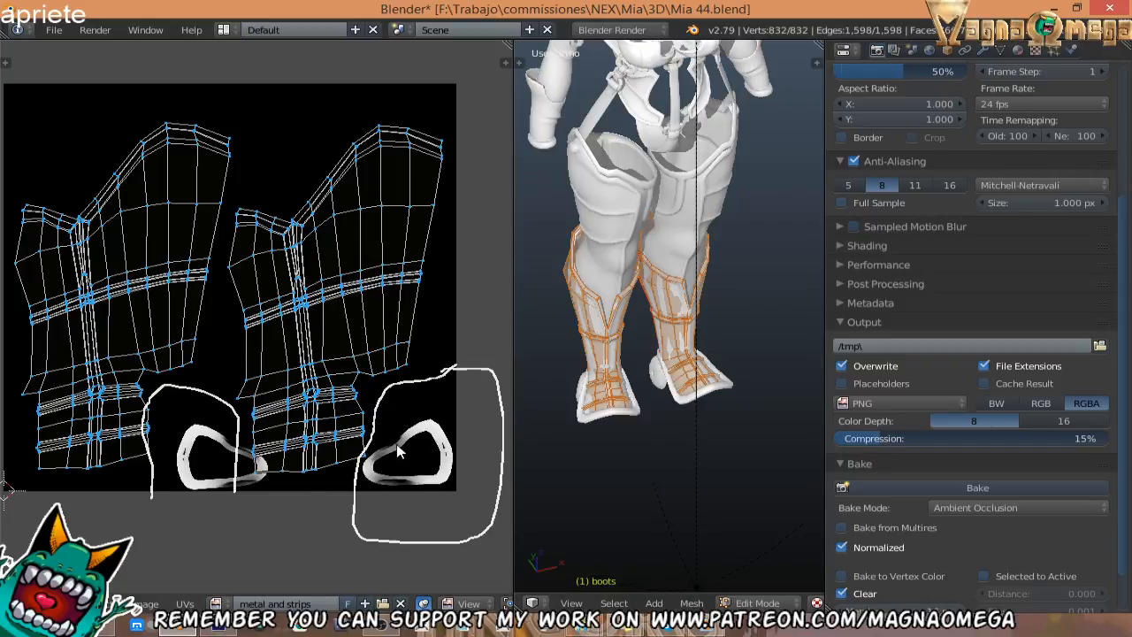
Switch from the boots to the feet object in Edit Mode and select only the linked mesh of the foot whose UV island overlaps the boots.
{"action": "key", "text": "Tab"}
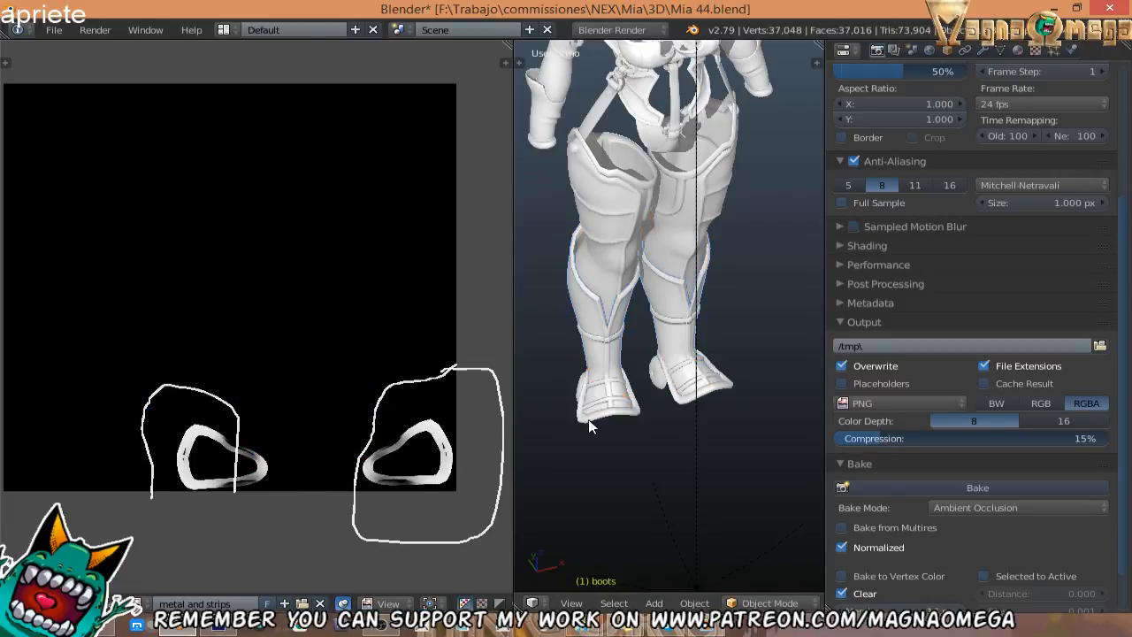
{"action": "right_click", "coordinate": [585, 420]}
{"action": "key", "text": "Tab"}
{"action": "key", "text": "a"}
{"action": "key", "text": "a"}
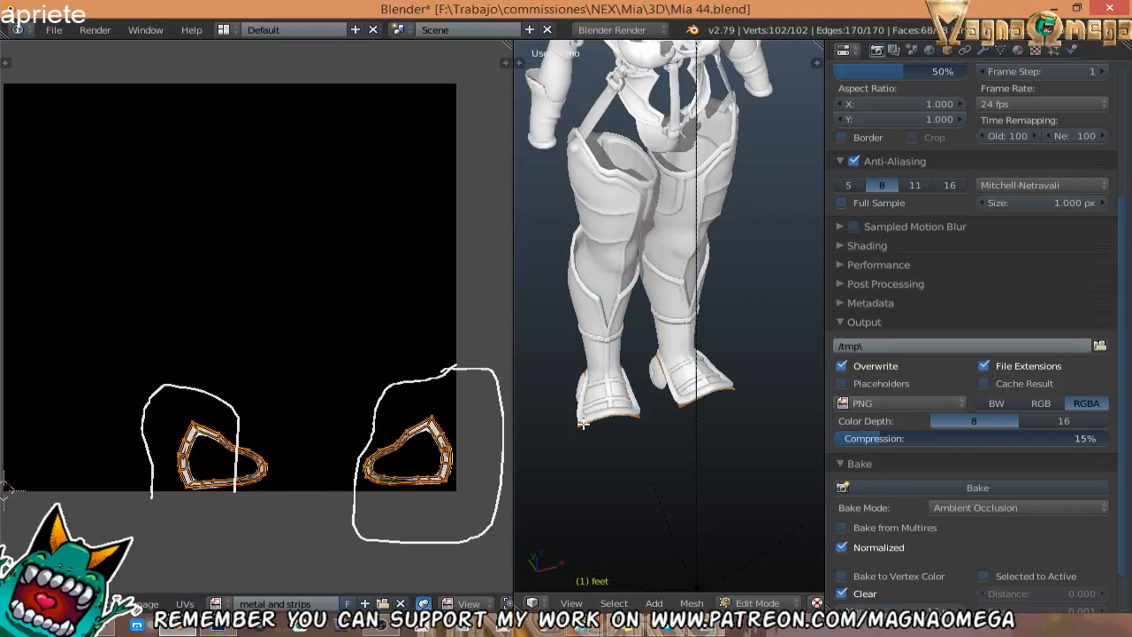
{"action": "right_click", "coordinate": [583, 421]}
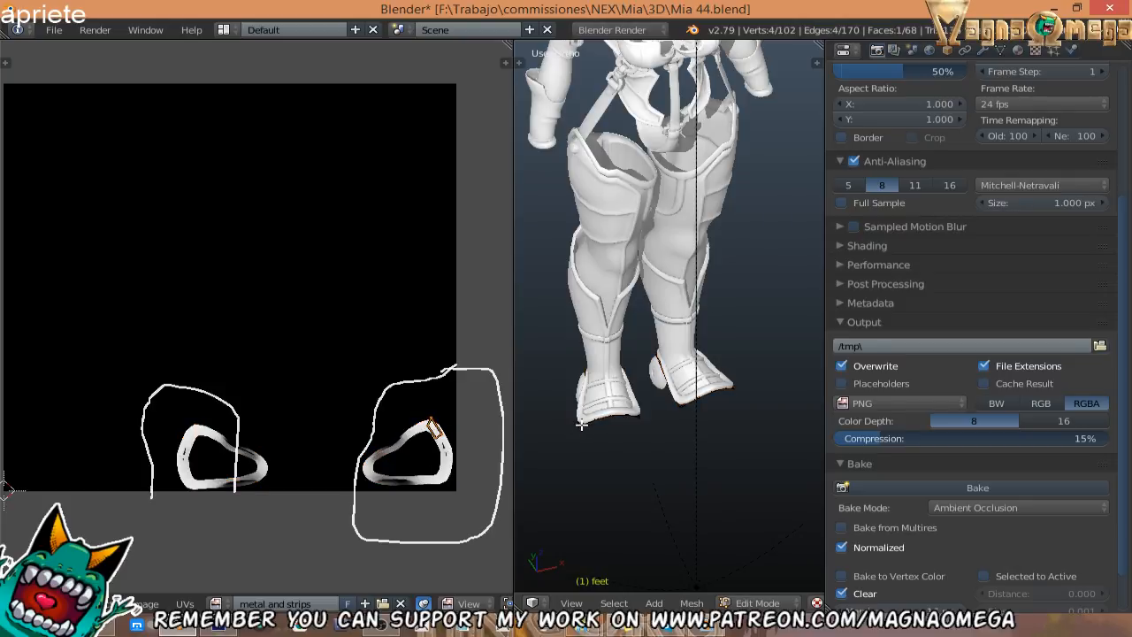
{"action": "key", "text": "ctrl+l"}
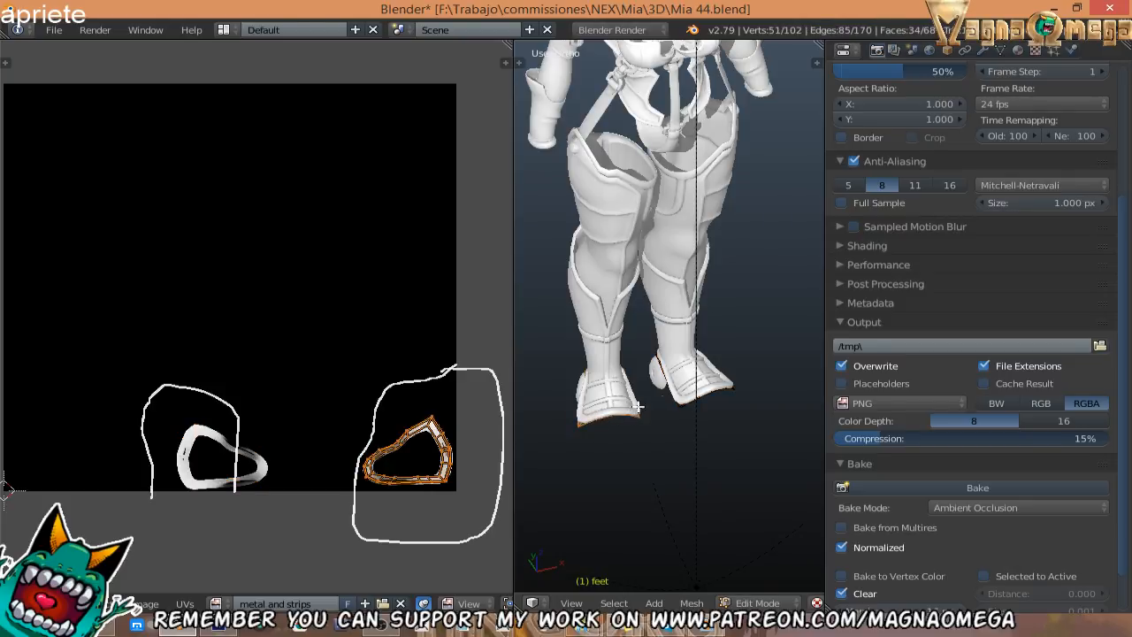
{"action": "right_click", "coordinate": [682, 396]}
{"action": "key", "text": "ctrl+l"}
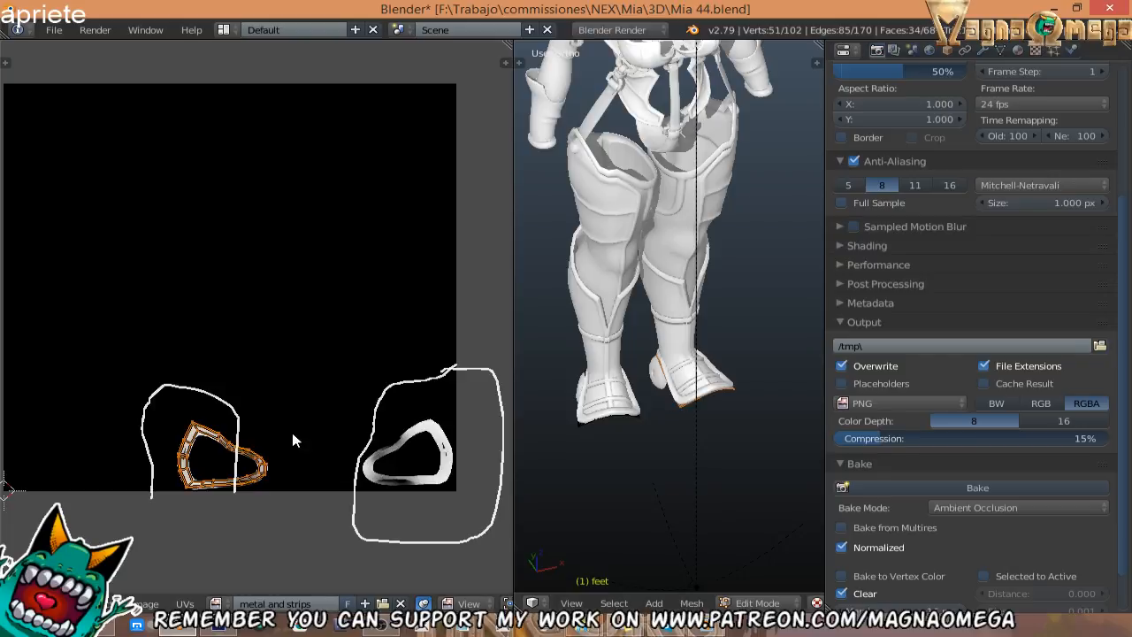
Rotate the selected foot's UV island upright and place it inside the sketched gap between the boot islands.
{"action": "key", "text": "r"}
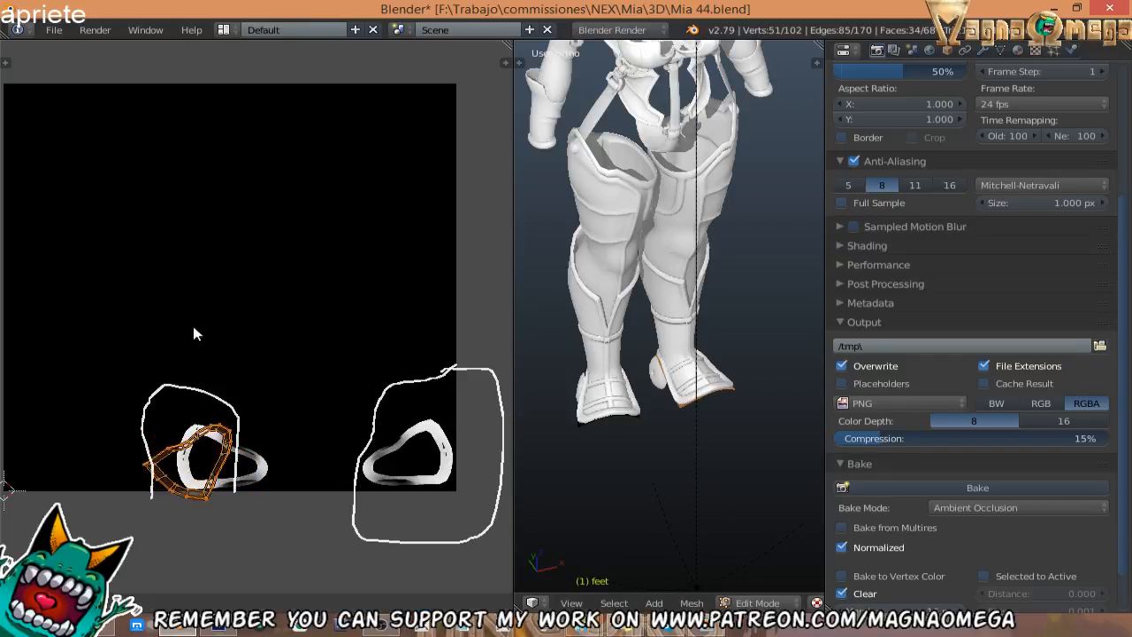
{"action": "left_click", "coordinate": [225, 507]}
{"action": "key", "text": "a"}
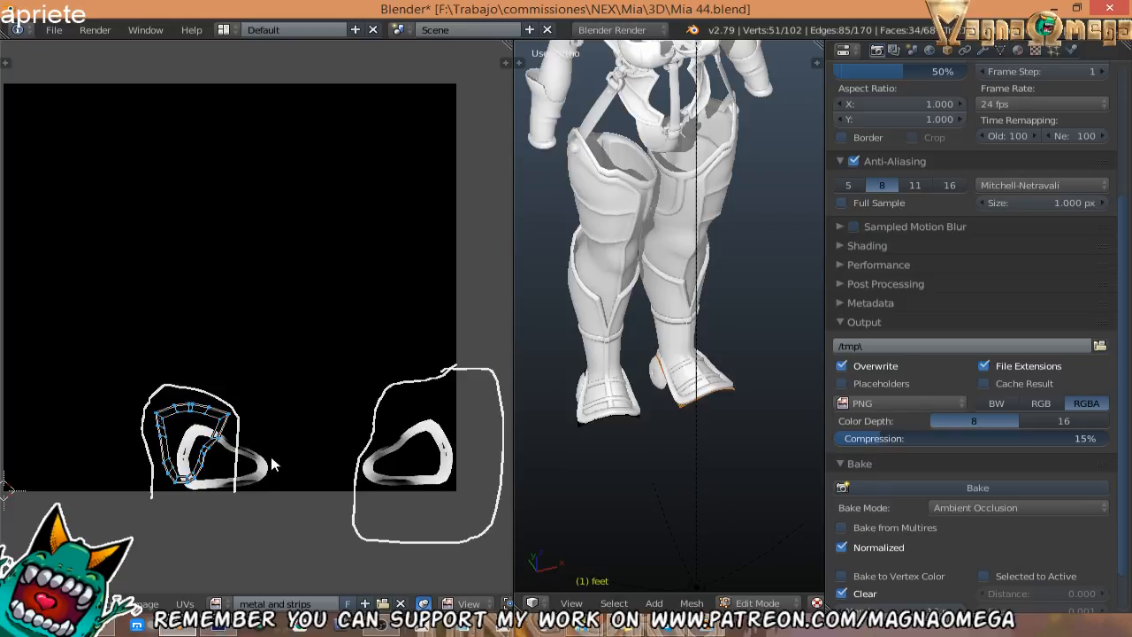
Leave Edit Mode and erase both grease pencil outlines from the UV editor.
{"action": "key", "text": "Tab"}
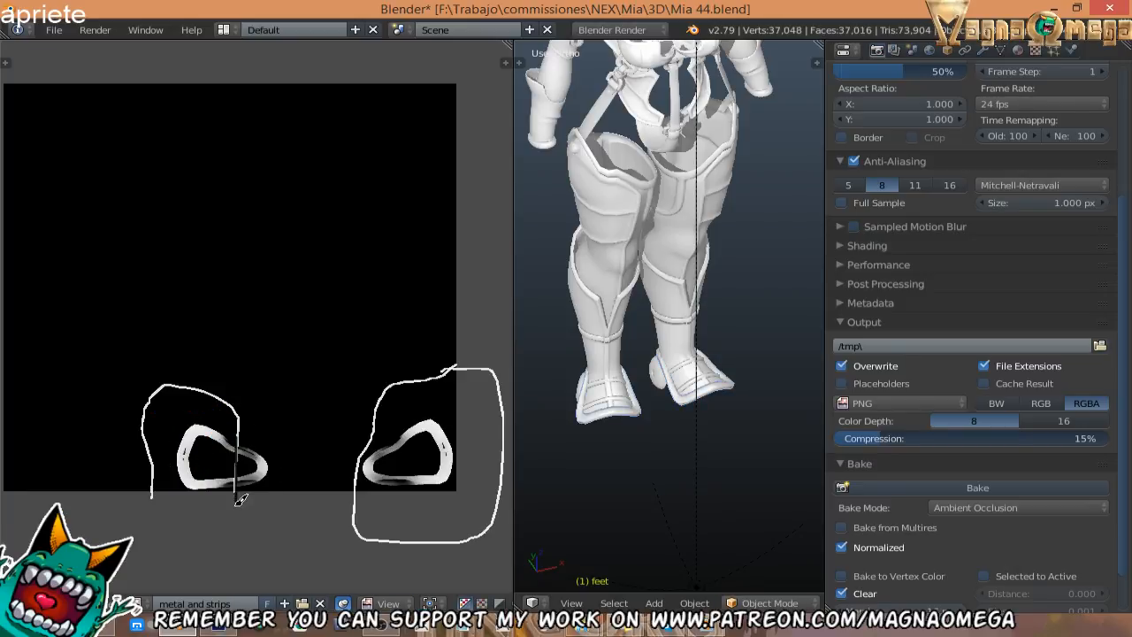
{"action": "mouse_move", "coordinate": [239, 496]}
{"action": "right_mouse_down"}
{"action": "mouse_move", "coordinate": [252, 423]}
{"action": "mouse_move", "coordinate": [232, 401]}
{"action": "mouse_move", "coordinate": [144, 394]}
{"action": "mouse_move", "coordinate": [132, 493]}
{"action": "mouse_move", "coordinate": [151, 397]}
{"action": "mouse_move", "coordinate": [232, 397]}
{"action": "mouse_move", "coordinate": [159, 430]}
{"action": "mouse_move", "coordinate": [157, 485]}
{"action": "mouse_move", "coordinate": [331, 469]}
{"action": "mouse_move", "coordinate": [351, 518]}
{"action": "mouse_move", "coordinate": [361, 498]}
{"action": "mouse_move", "coordinate": [356, 510]}
{"action": "mouse_move", "coordinate": [434, 551]}
{"action": "mouse_move", "coordinate": [392, 549]}
{"action": "right_mouse_up"}
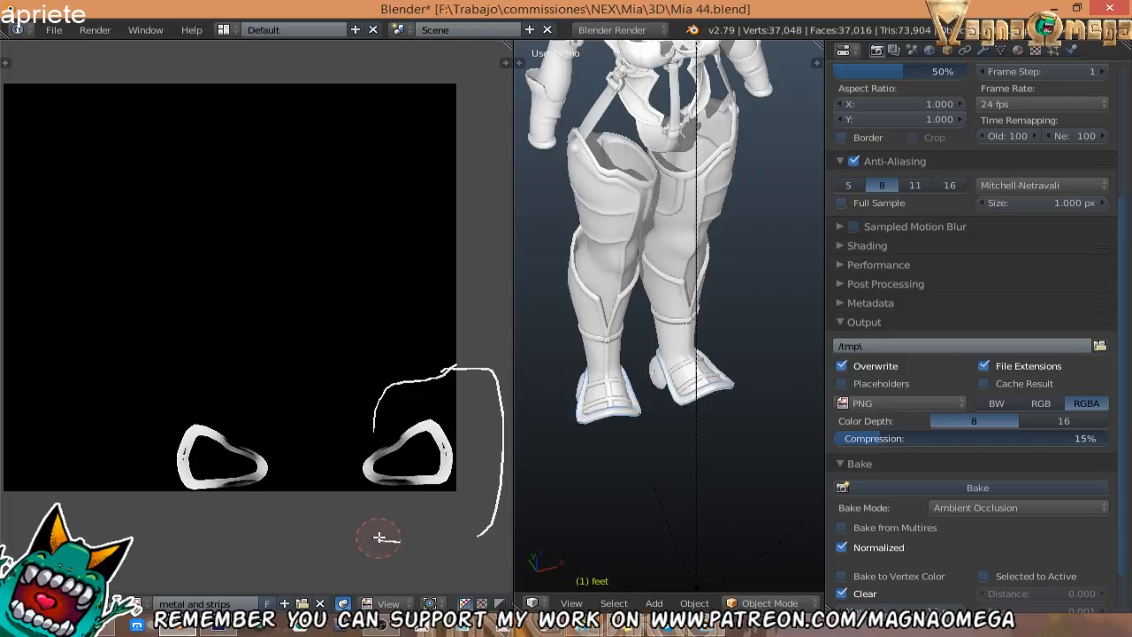
{"action": "mouse_move", "coordinate": [525, 541]}
{"action": "right_mouse_down"}
{"action": "mouse_move", "coordinate": [487, 513]}
{"action": "mouse_move", "coordinate": [504, 458]}
{"action": "mouse_move", "coordinate": [460, 357]}
{"action": "mouse_move", "coordinate": [381, 392]}
{"action": "mouse_move", "coordinate": [392, 396]}
{"action": "right_mouse_up"}
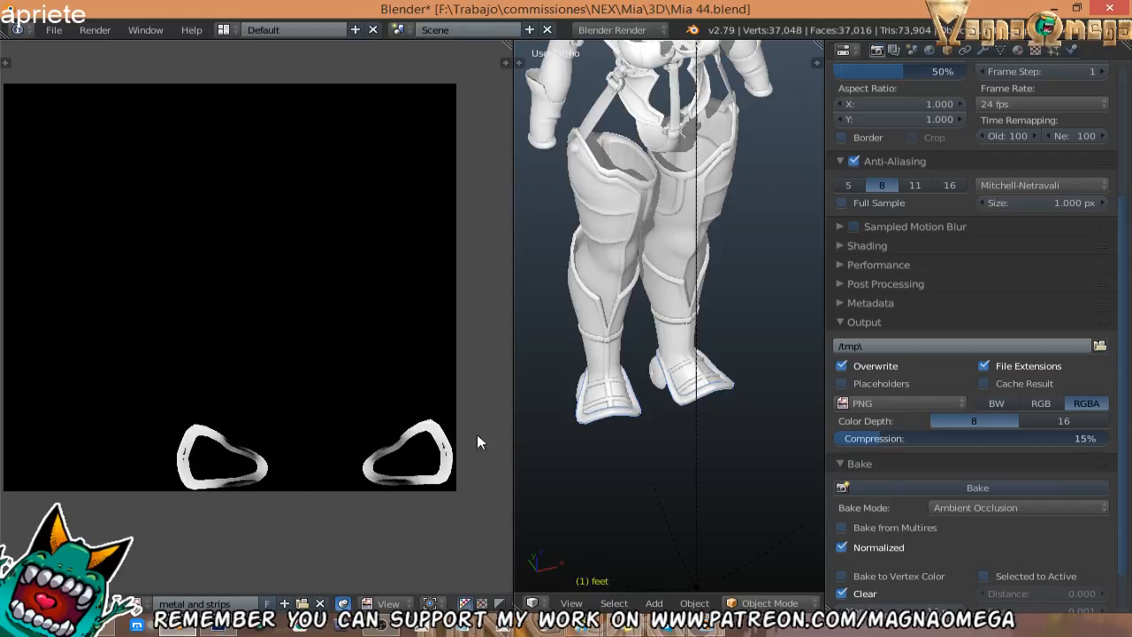
Select the whole feet mesh in Edit Mode, bake its Ambient Occlusion onto the rearranged UVs, and return to Object Mode.
{"action": "key", "text": "Tab"}
{"action": "key", "text": "a"}
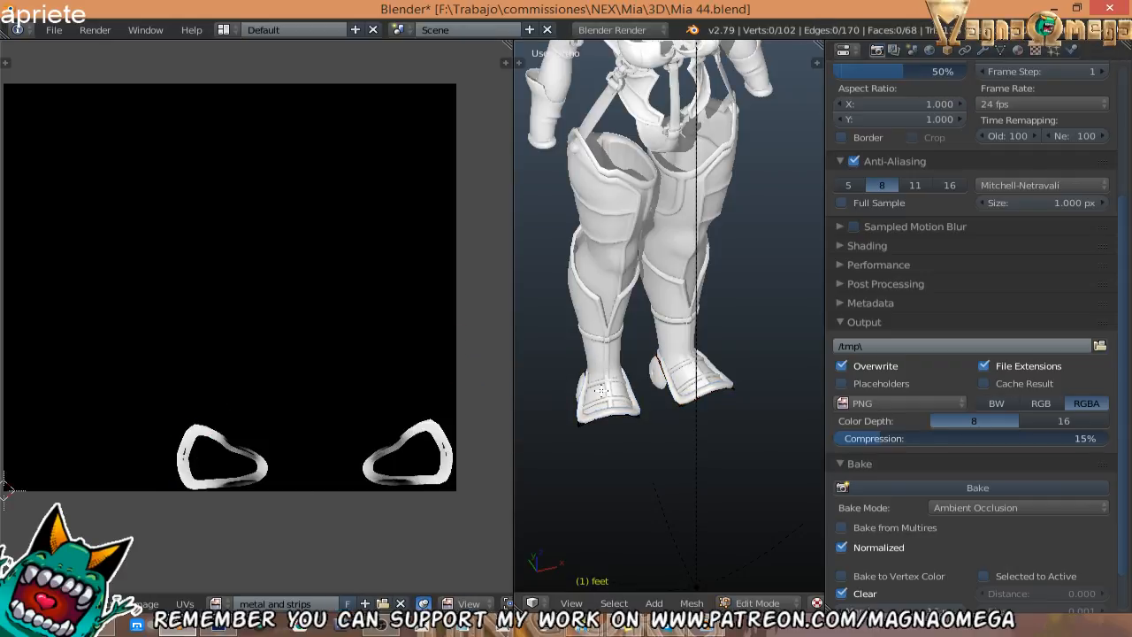
{"action": "key", "text": "a"}
{"action": "left_click", "coordinate": [904, 486]}
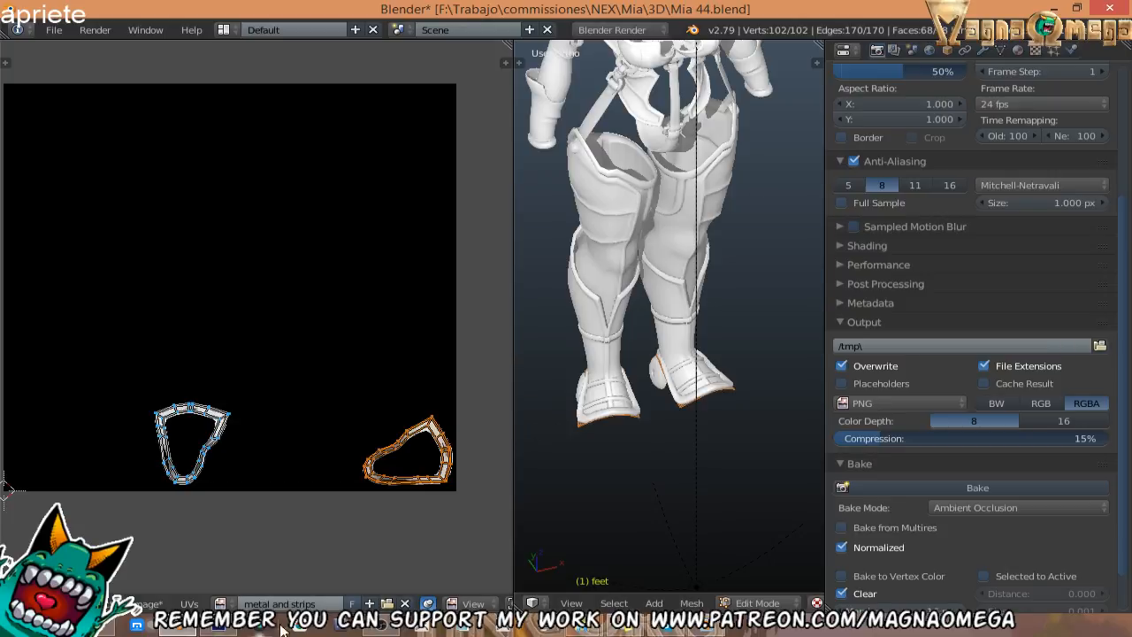
{"action": "middle_click_drag", "start_coordinate": [321, 449], "coordinate": [333, 439]}
{"action": "key", "text": "Tab"}
Save the baked feet image as bootsAO1.png in the Texture folder.
{"action": "left_click", "coordinate": [103, 603]}
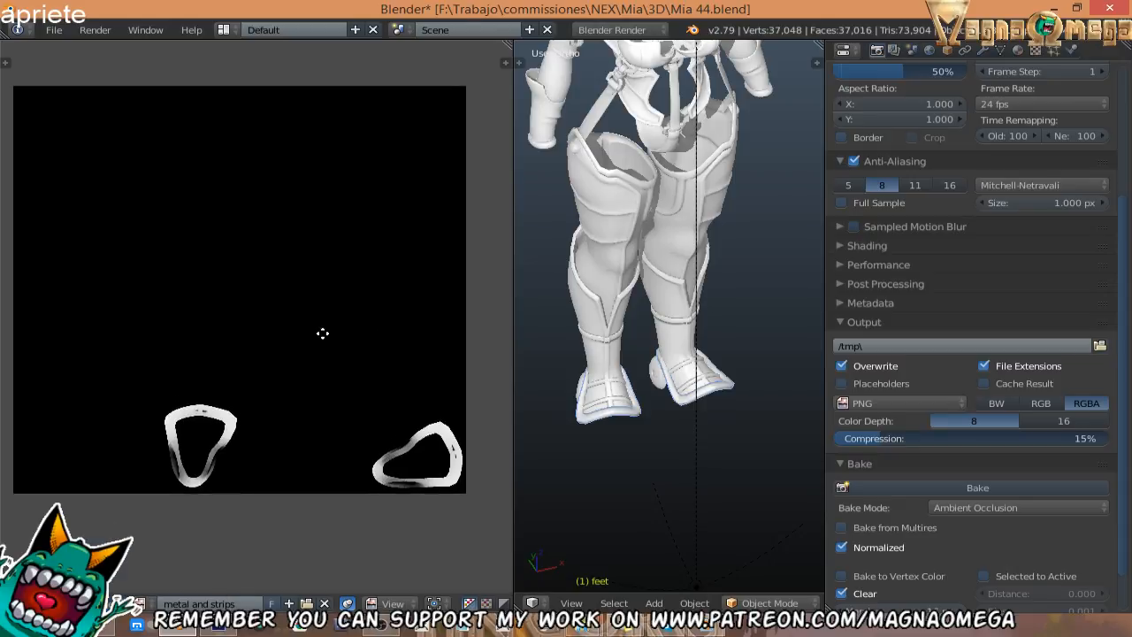
{"action": "key", "text": "F3"}
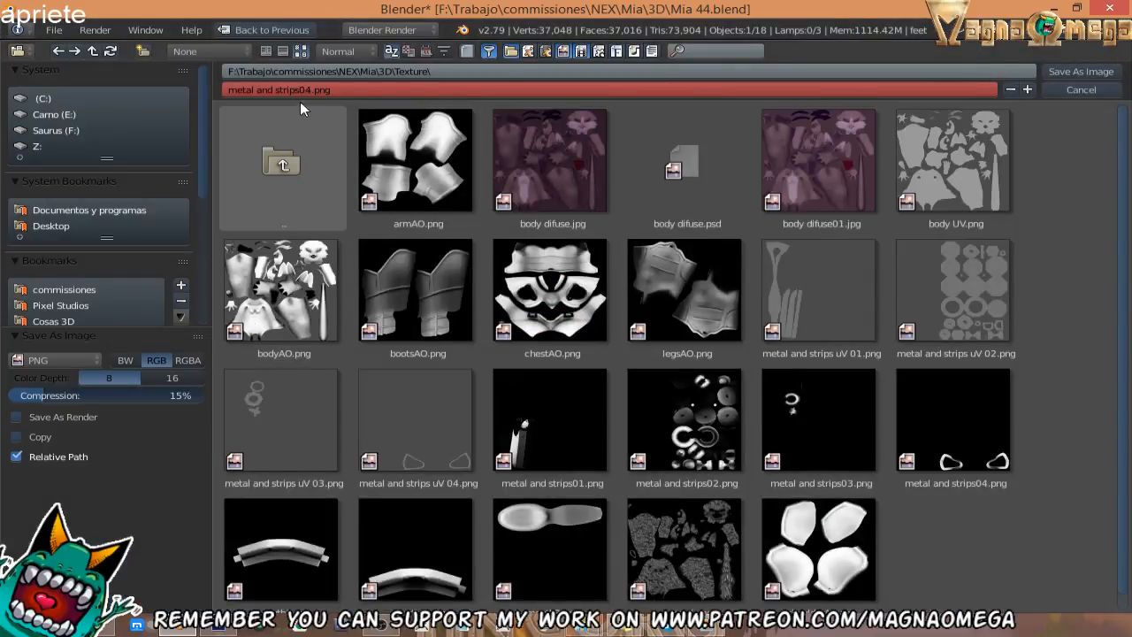
{"action": "left_click", "coordinate": [423, 304]}
{"action": "left_click", "coordinate": [1026, 89]}
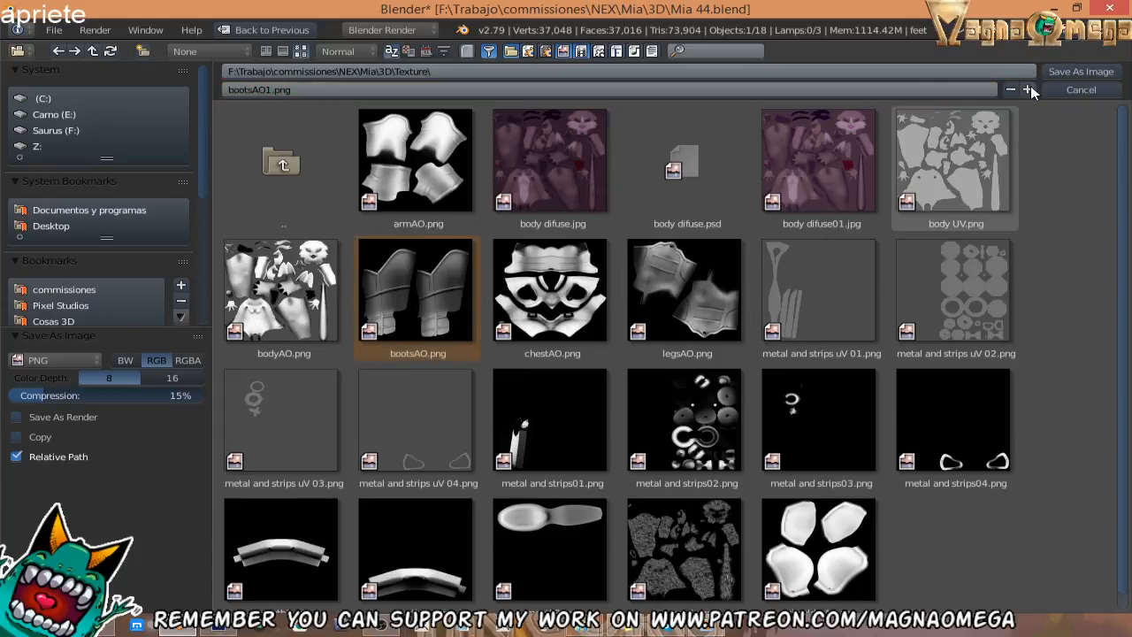
{"action": "left_click", "coordinate": [1080, 71]}
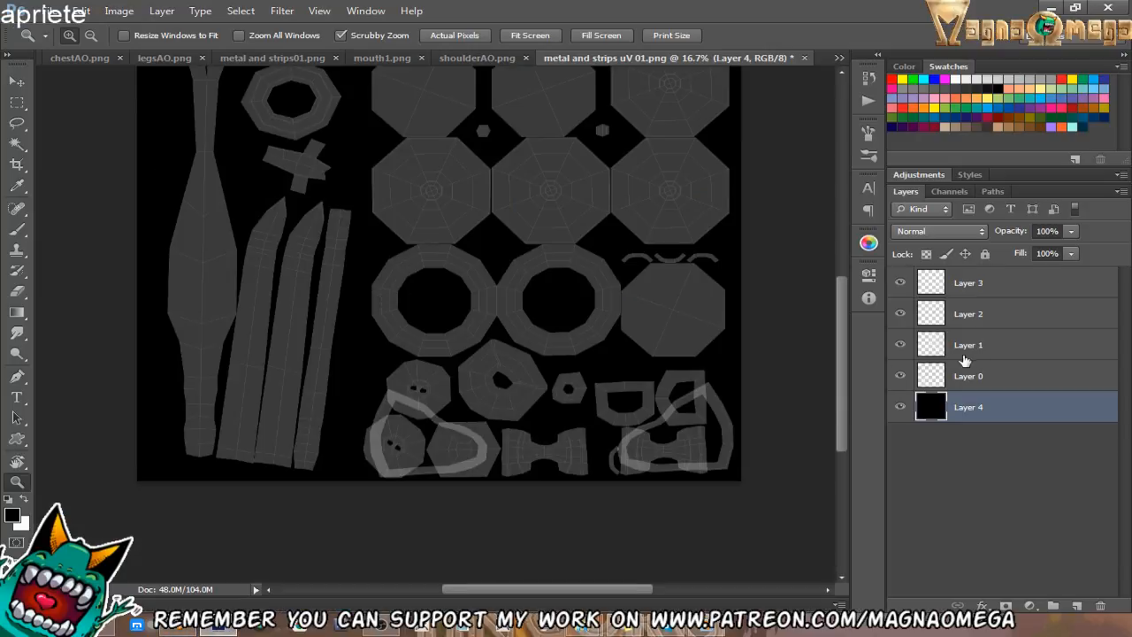
Switch to Photoshop and delete Layer 3, the old feet UV layout, from metal and strips uV 01.png.
{"action": "left_click", "coordinate": [964, 356]}
{"action": "left_click", "coordinate": [975, 288]}
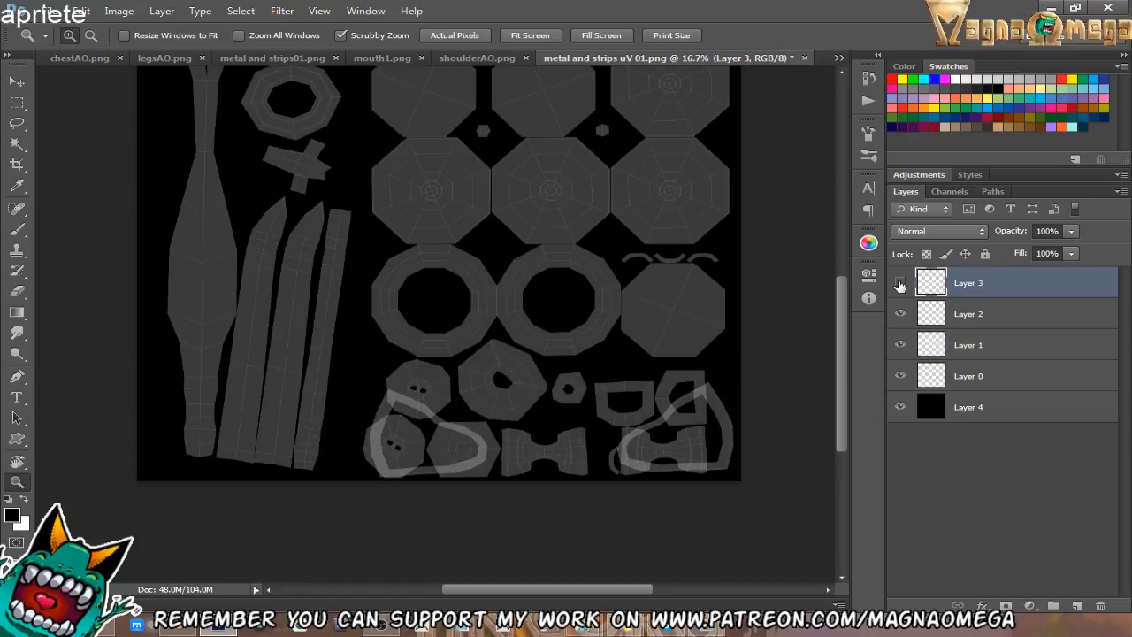
{"action": "left_click_drag", "start_coordinate": [1006, 290], "coordinate": [1100, 605]}
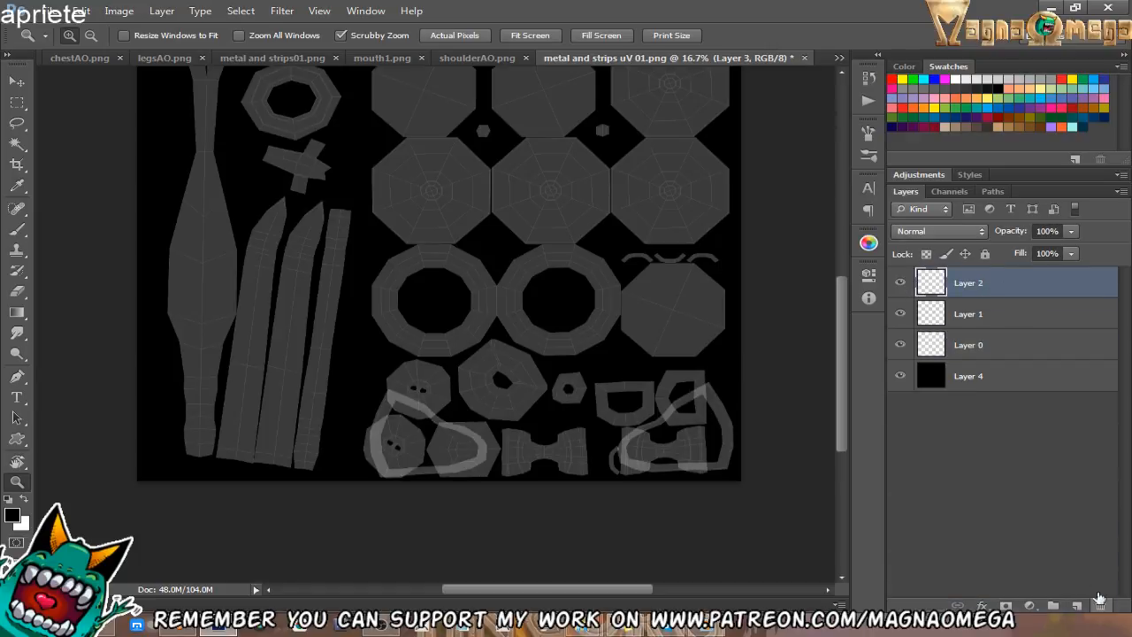
Merge Layer 0, Layer 1 and Layer 2 of the UV layout into one layer above the black Layer 4.
{"action": "left_click_drag", "start_coordinate": [414, 294], "coordinate": [423, 423]}
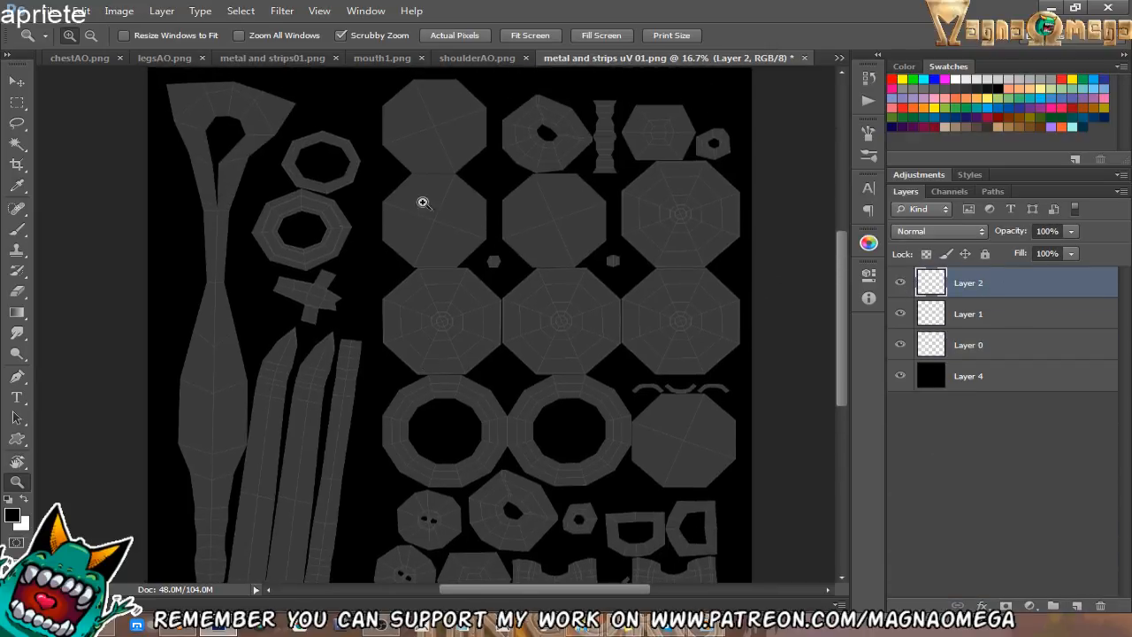
{"action": "left_click", "coordinate": [531, 218]}
{"action": "left_click", "coordinate": [489, 274], "text": "alt"}
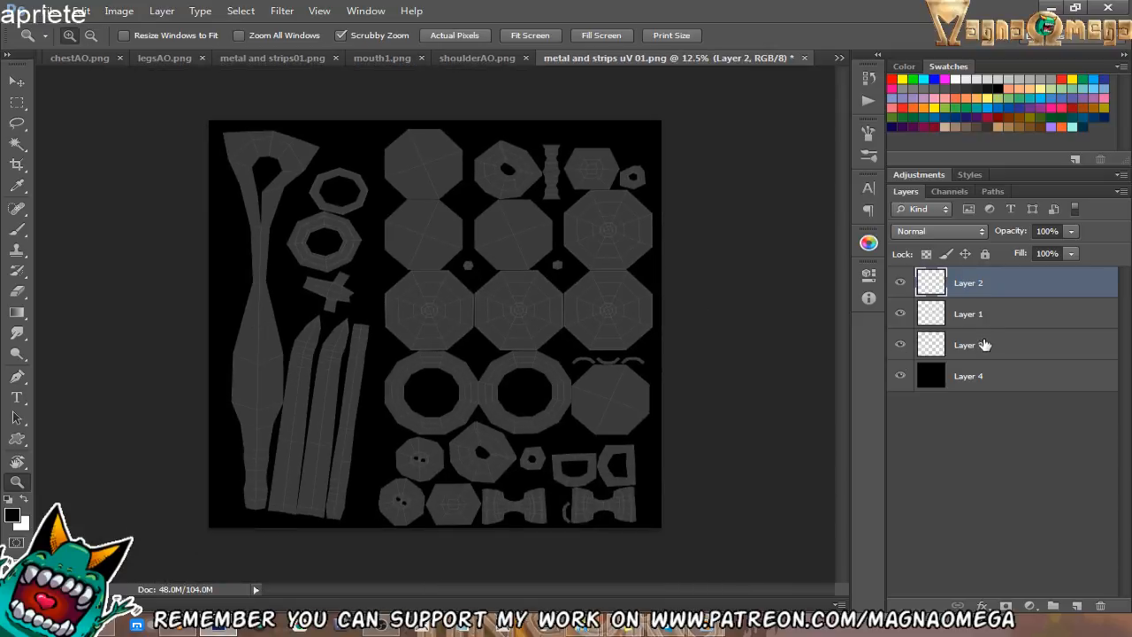
{"action": "left_click", "coordinate": [984, 344]}
{"action": "left_click", "coordinate": [985, 285], "text": "shift"}
{"action": "right_click", "coordinate": [986, 284]}
{"action": "left_click", "coordinate": [851, 421]}
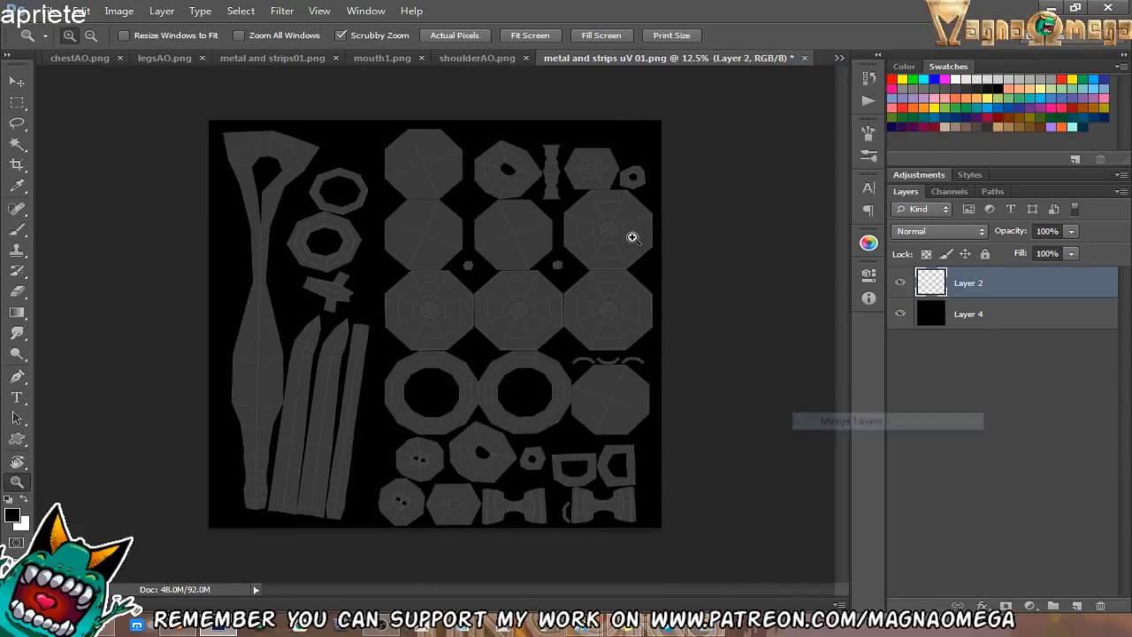
Delete Background copy 3, the old feet bake, from the metal and strips01.png document.
{"action": "left_click", "coordinate": [472, 68]}
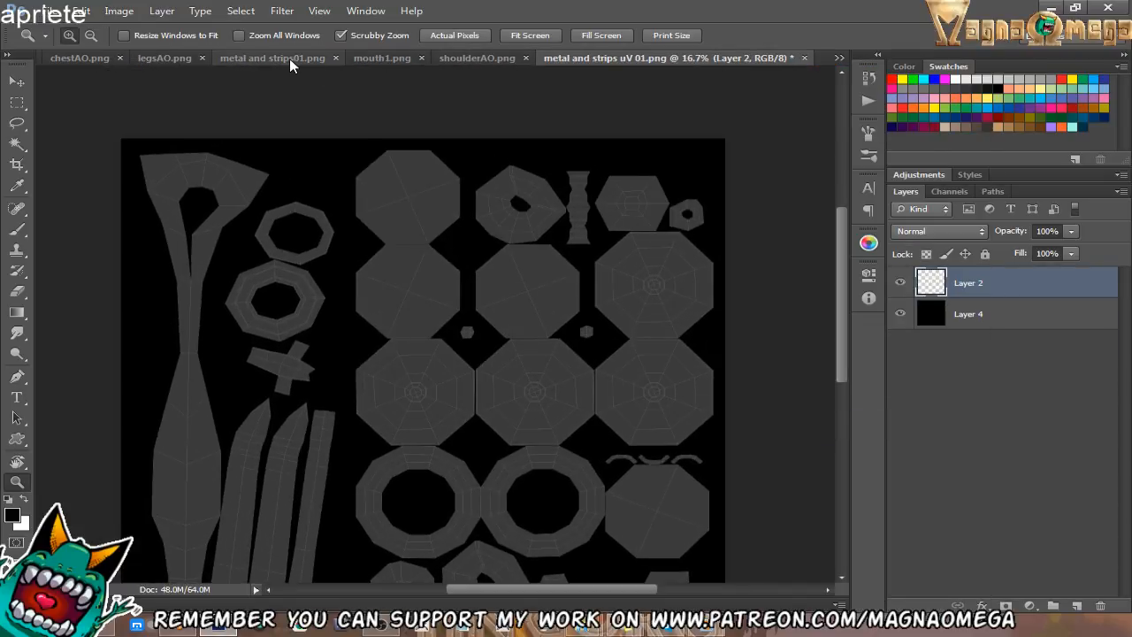
{"action": "left_click", "coordinate": [385, 57]}
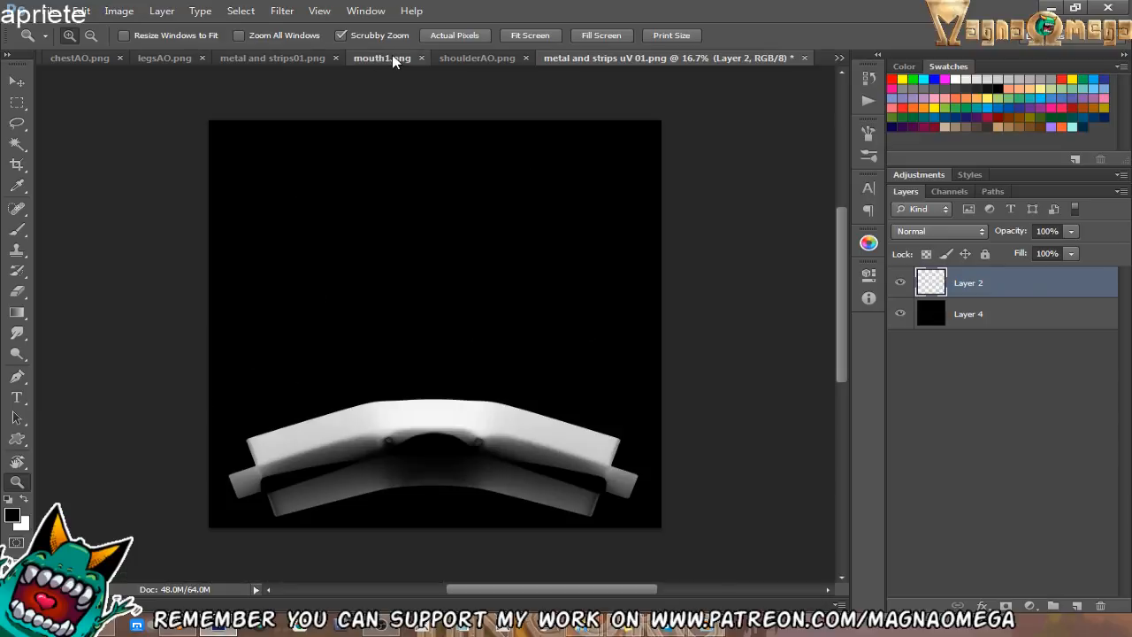
{"action": "left_click", "coordinate": [258, 58]}
{"action": "left_click", "coordinate": [571, 325], "text": "alt"}
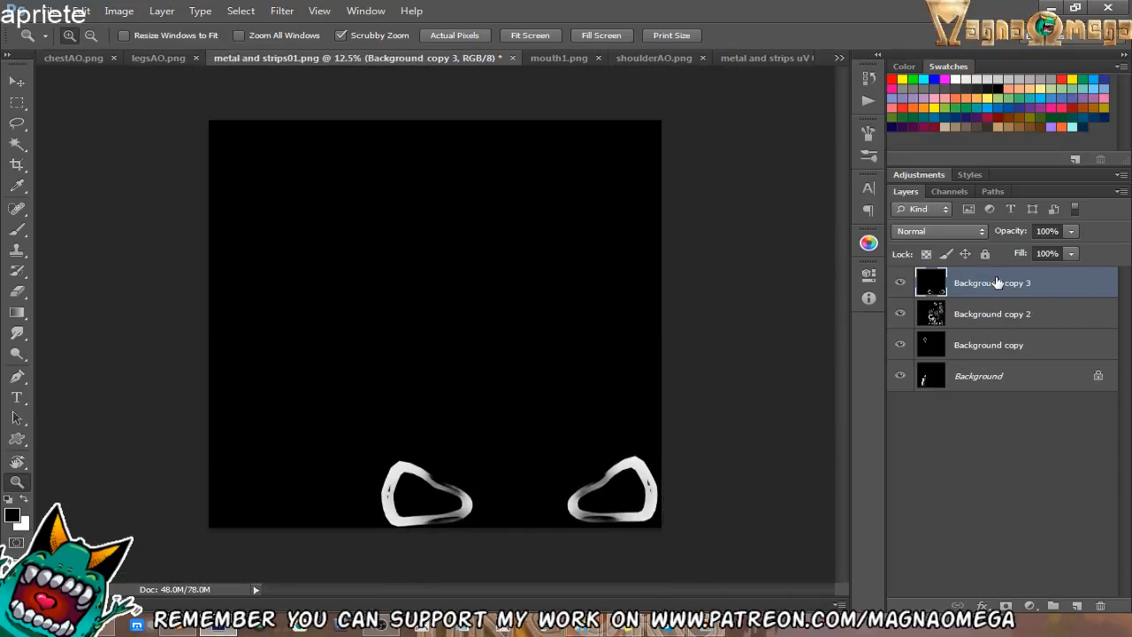
{"action": "left_click_drag", "start_coordinate": [997, 283], "coordinate": [1104, 605]}
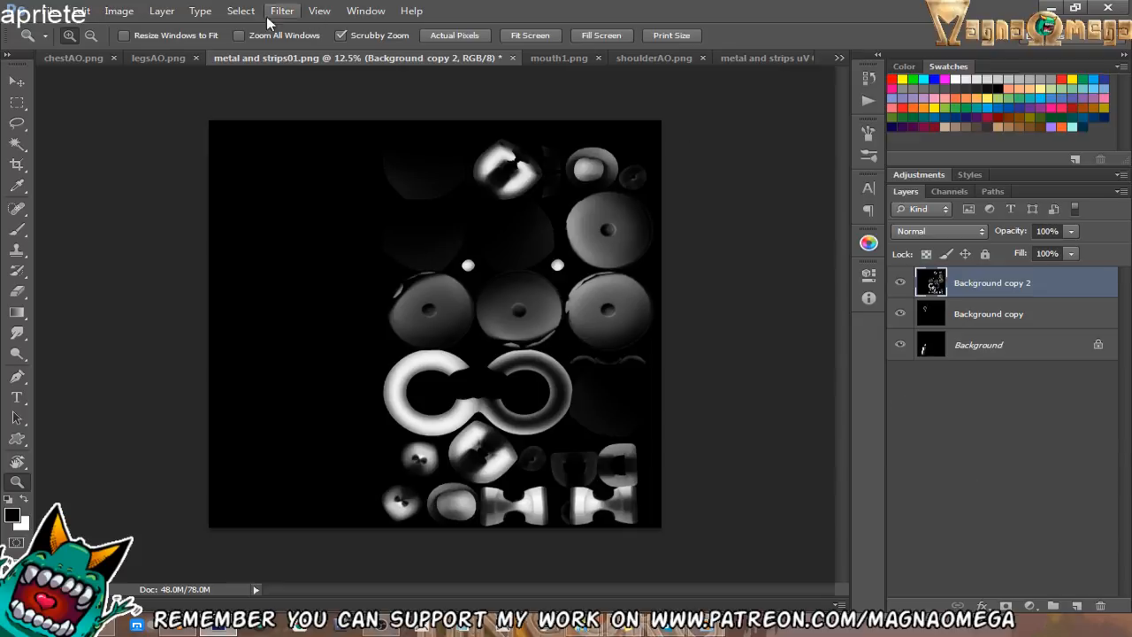
Look through the legs, chest and boots AO documents and open metal and strips04.png from the Texture folder.
{"action": "left_click", "coordinate": [165, 57]}
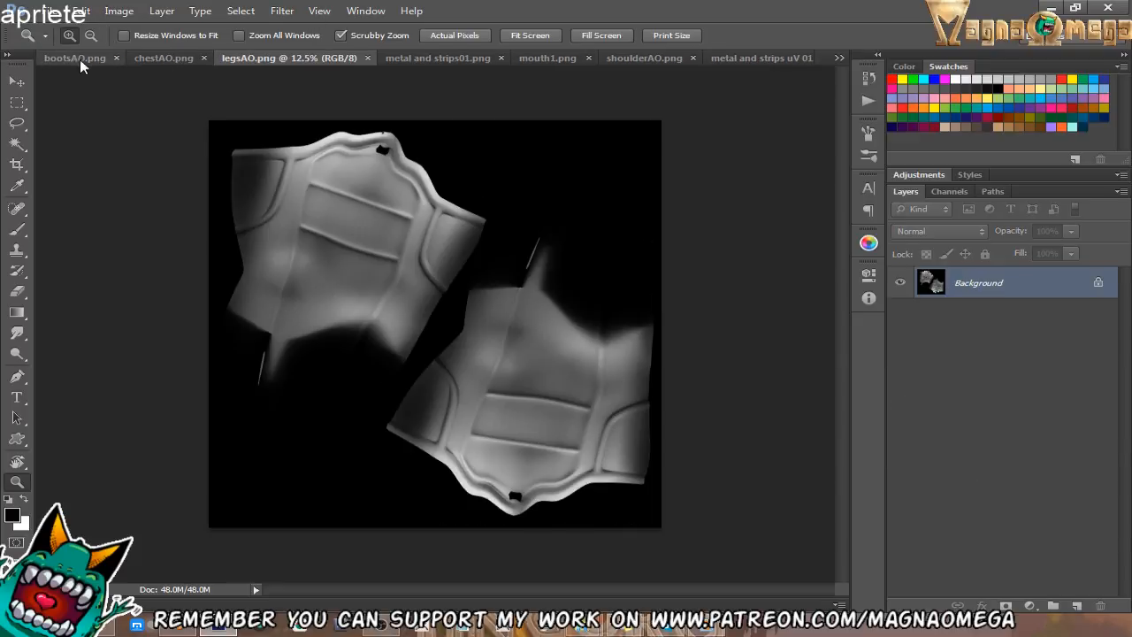
{"action": "left_click", "coordinate": [148, 59]}
{"action": "left_click", "coordinate": [70, 56]}
{"action": "left_click", "coordinate": [52, 11]}
{"action": "left_click", "coordinate": [63, 41]}
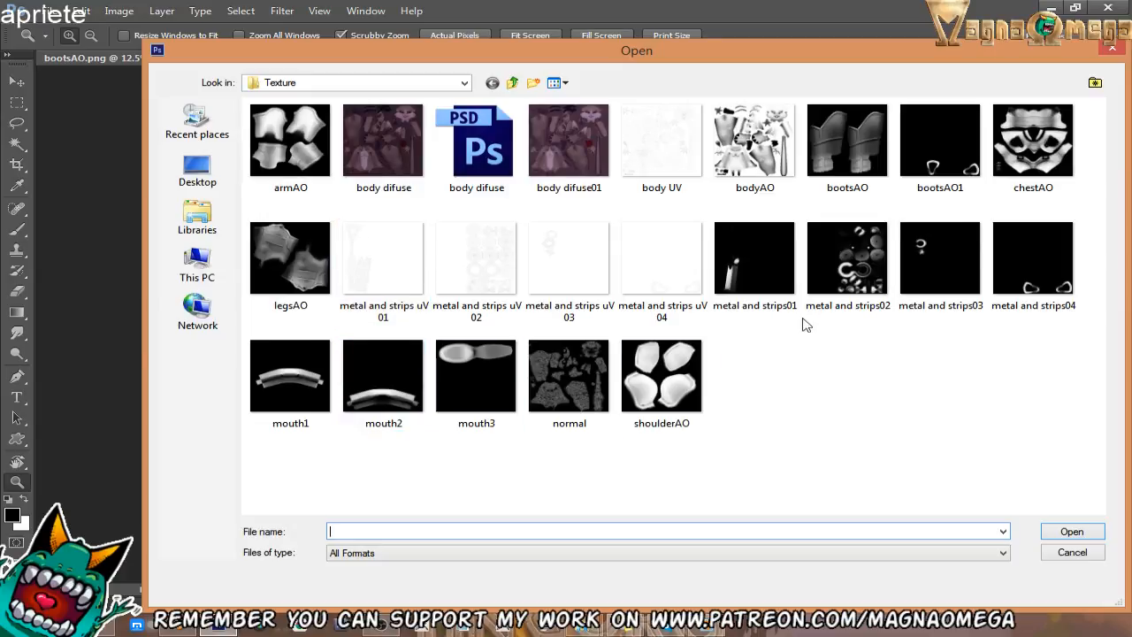
{"action": "double_click", "coordinate": [1050, 264]}
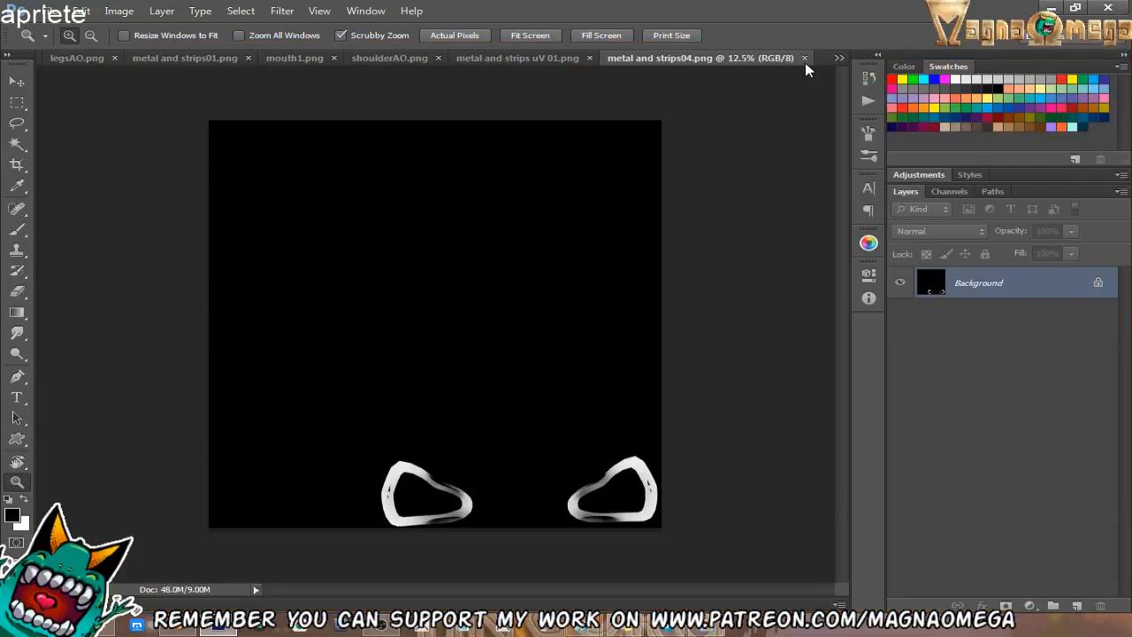
Open the new feet bake bootsAO1.png from the Texture folder.
{"action": "left_click", "coordinate": [53, 12]}
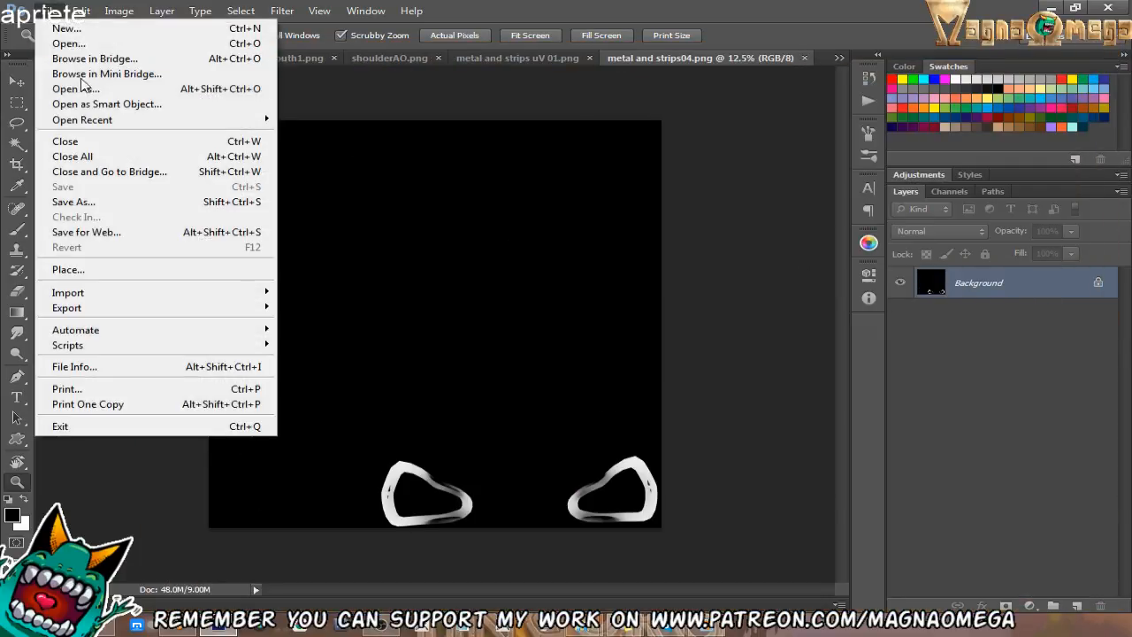
{"action": "left_click", "coordinate": [63, 43]}
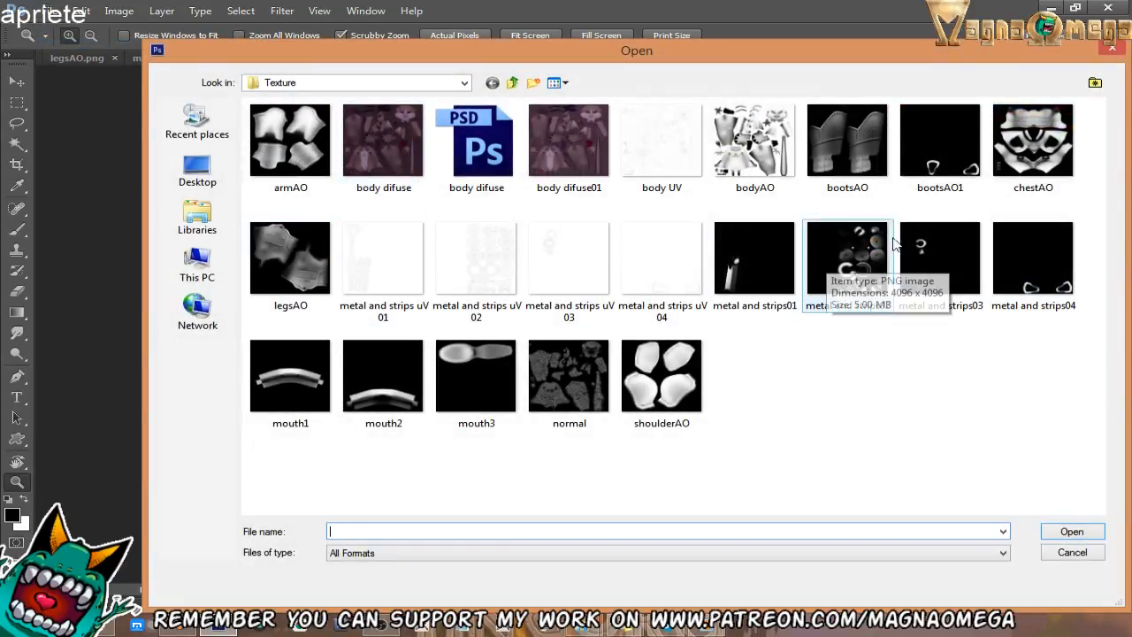
{"action": "double_click", "coordinate": [939, 142]}
Duplicate the Background layer of bootsAO1.png into the bootsAO.png document as Background copy.
{"action": "right_click", "coordinate": [935, 281]}
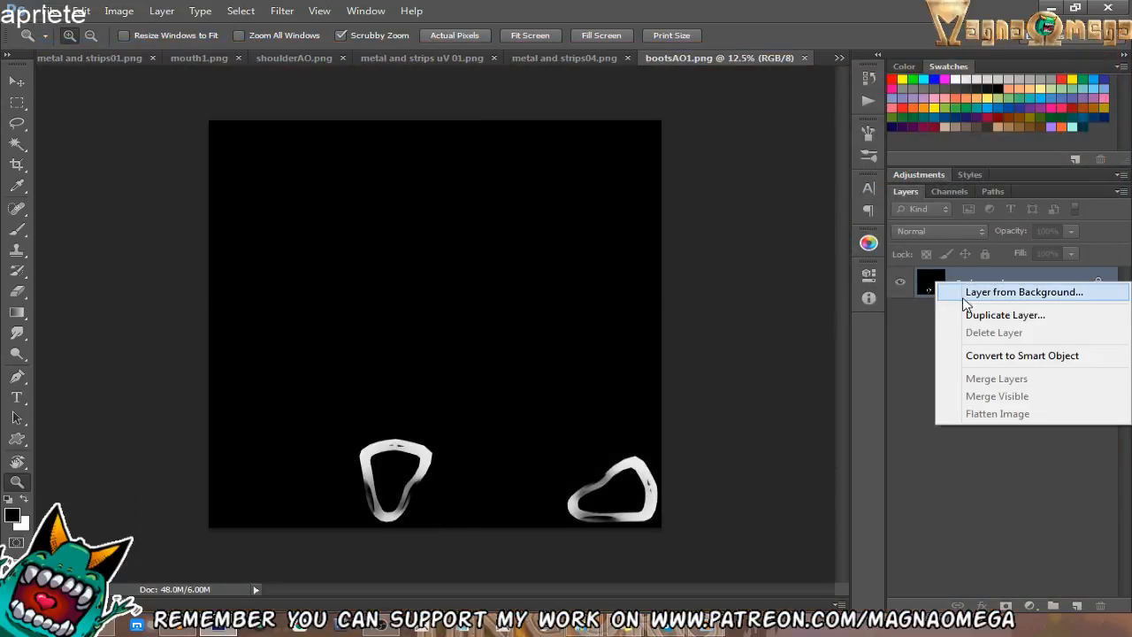
{"action": "left_click", "coordinate": [973, 315]}
{"action": "left_click", "coordinate": [513, 248]}
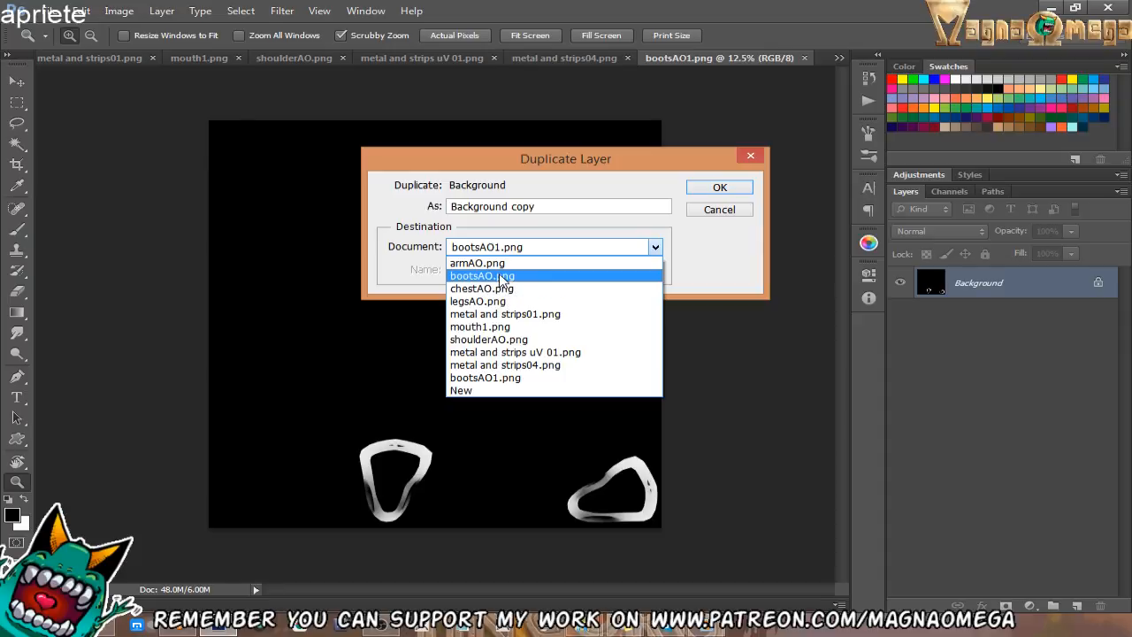
{"action": "left_click", "coordinate": [501, 276]}
{"action": "left_click", "coordinate": [719, 188]}
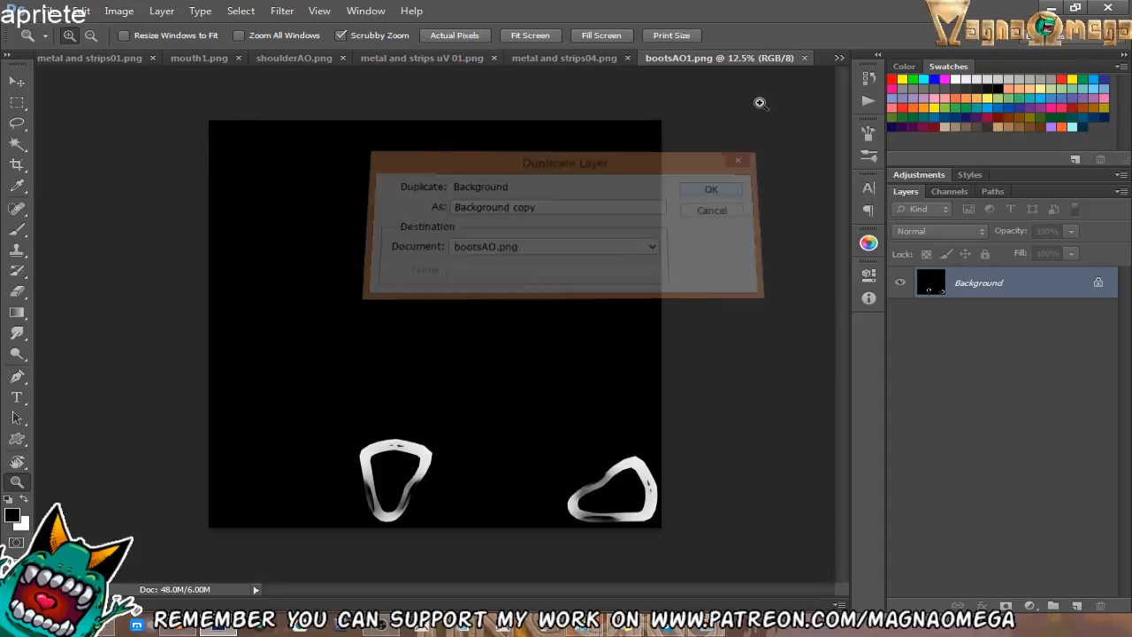
Close the bootsAO1.png and metal and strips04.png documents.
{"action": "left_click", "coordinate": [803, 57]}
{"action": "left_click", "coordinate": [803, 57]}
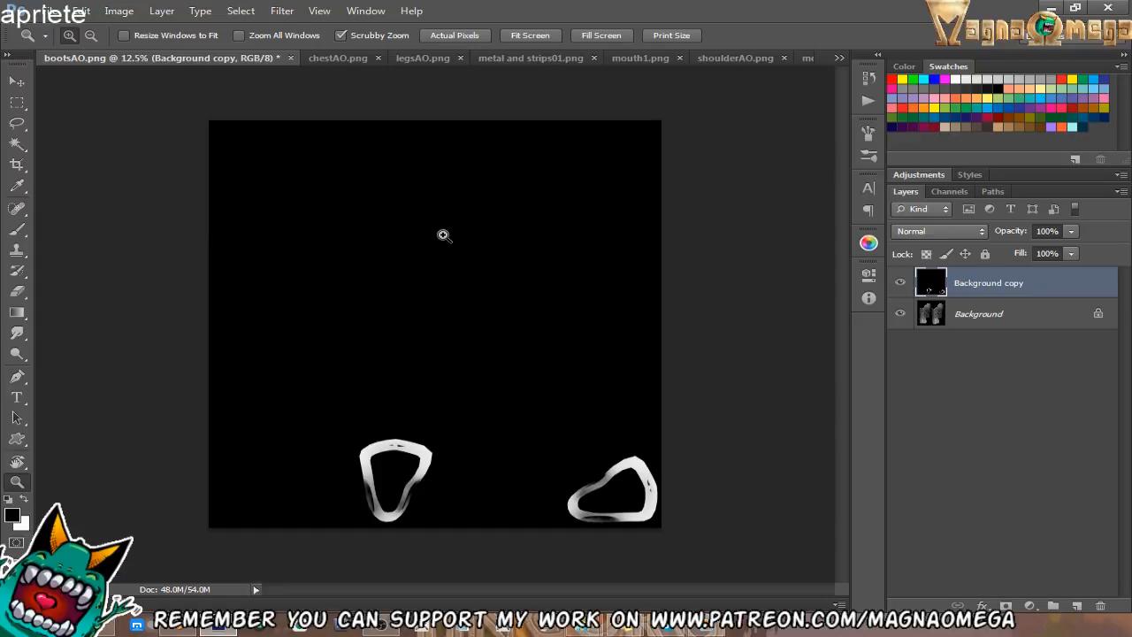
{"action": "key", "text": "n"}
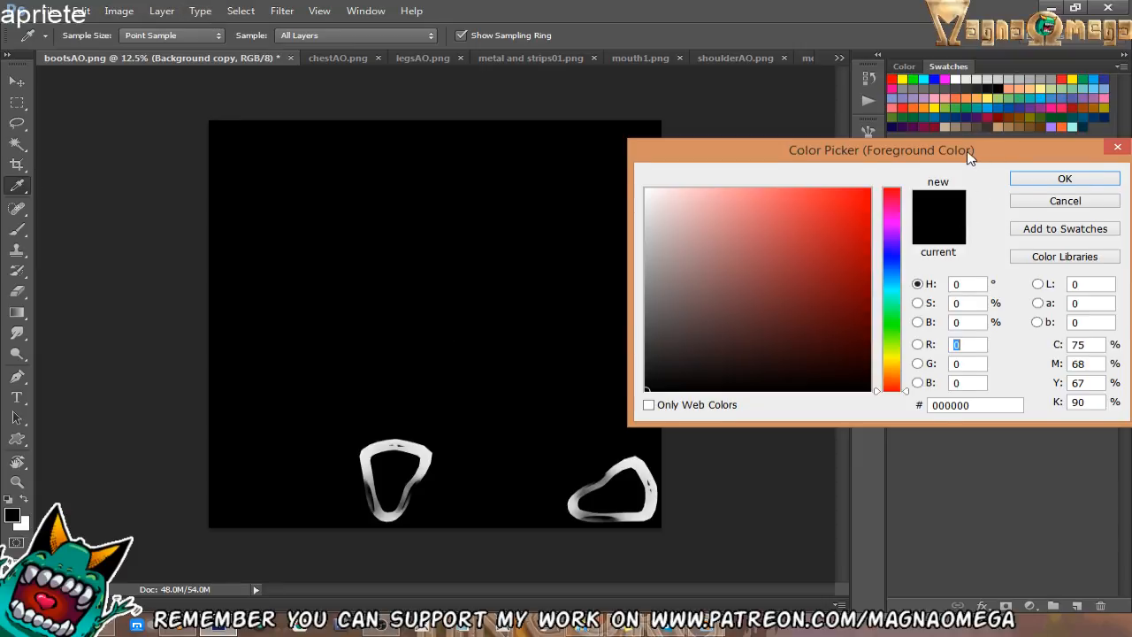
{"action": "left_click_drag", "start_coordinate": [969, 157], "coordinate": [837, 130]}
{"action": "left_click", "coordinate": [931, 175]}
{"action": "key", "text": "z"}
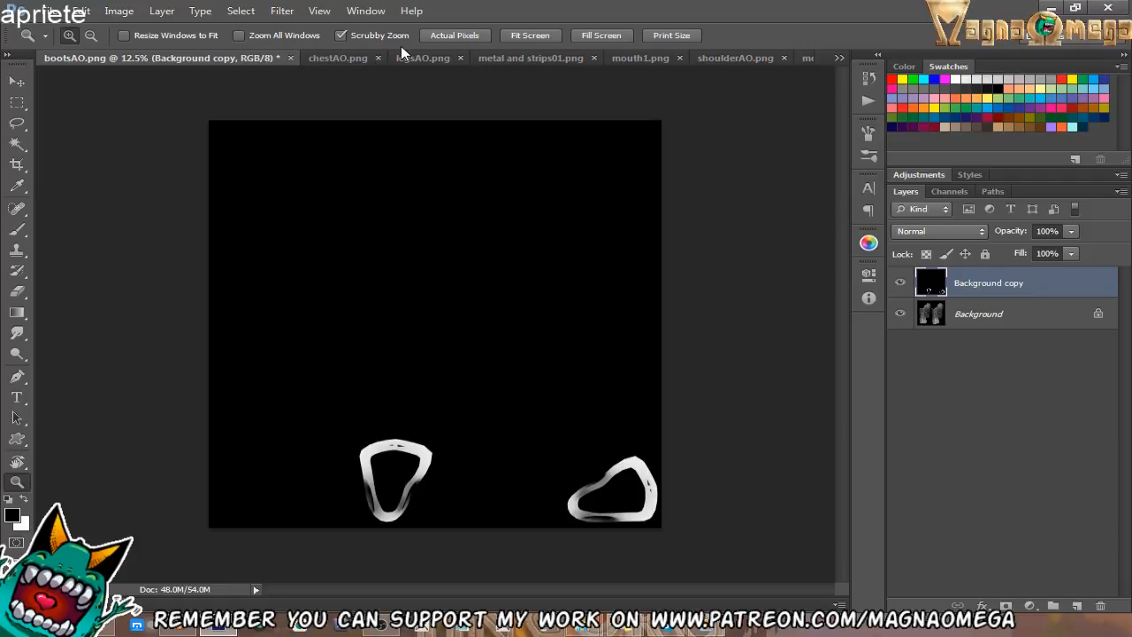
Duplicate Layer 2, the UV layout, from metal and strips uV 01.png into metal and strips01.png and close the source document.
{"action": "left_click", "coordinate": [343, 58]}
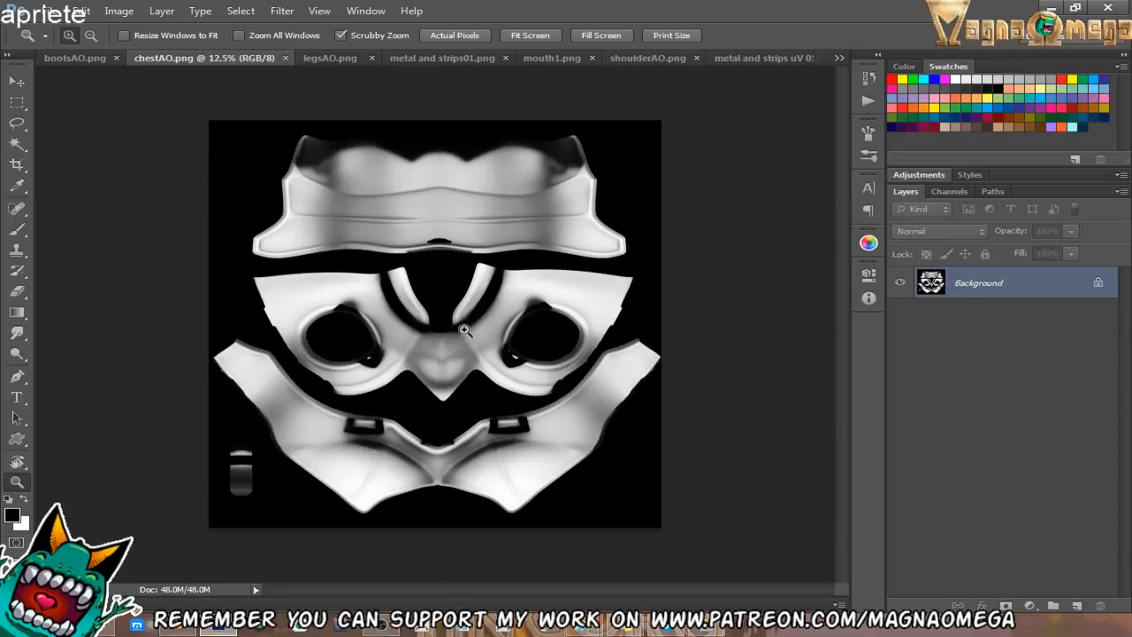
{"action": "left_click", "coordinate": [446, 57]}
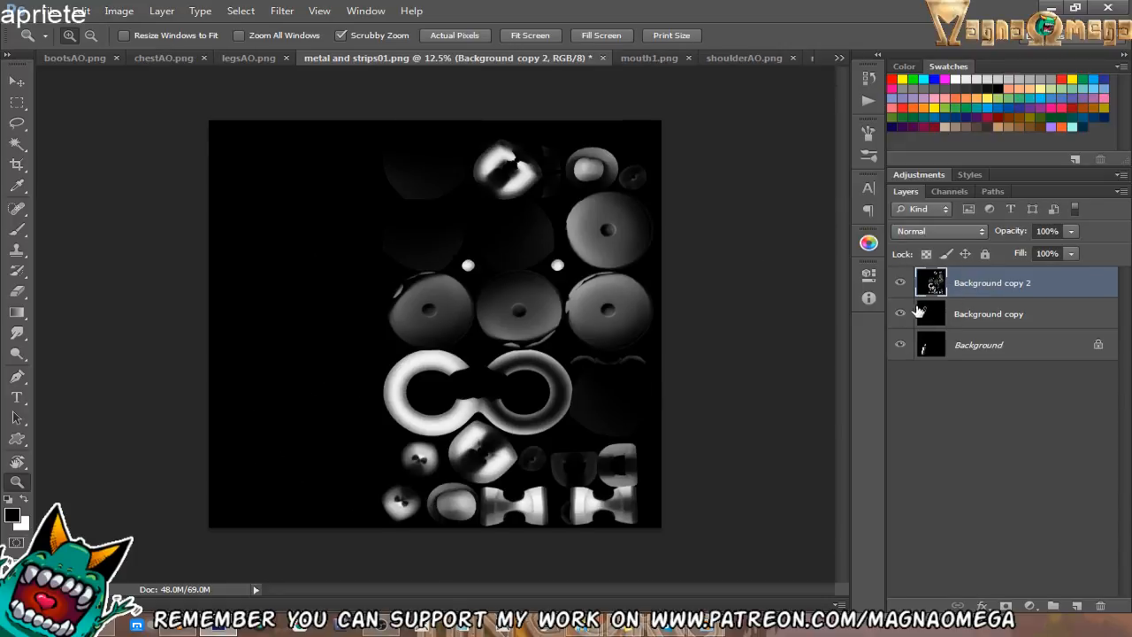
{"action": "key", "text": "l"}
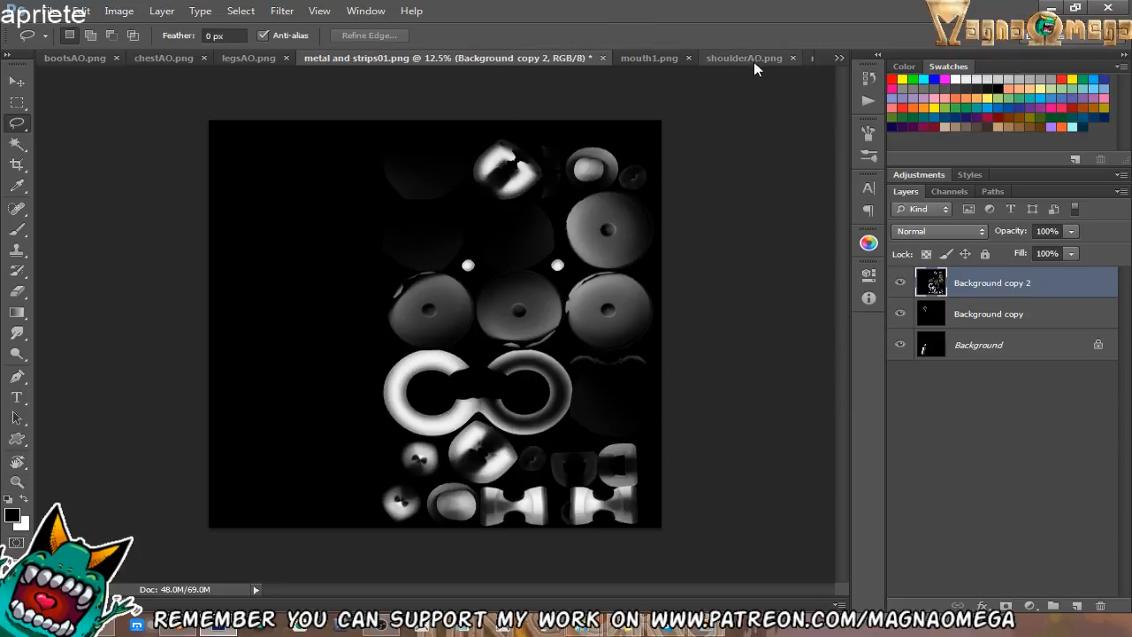
{"action": "left_click", "coordinate": [838, 57]}
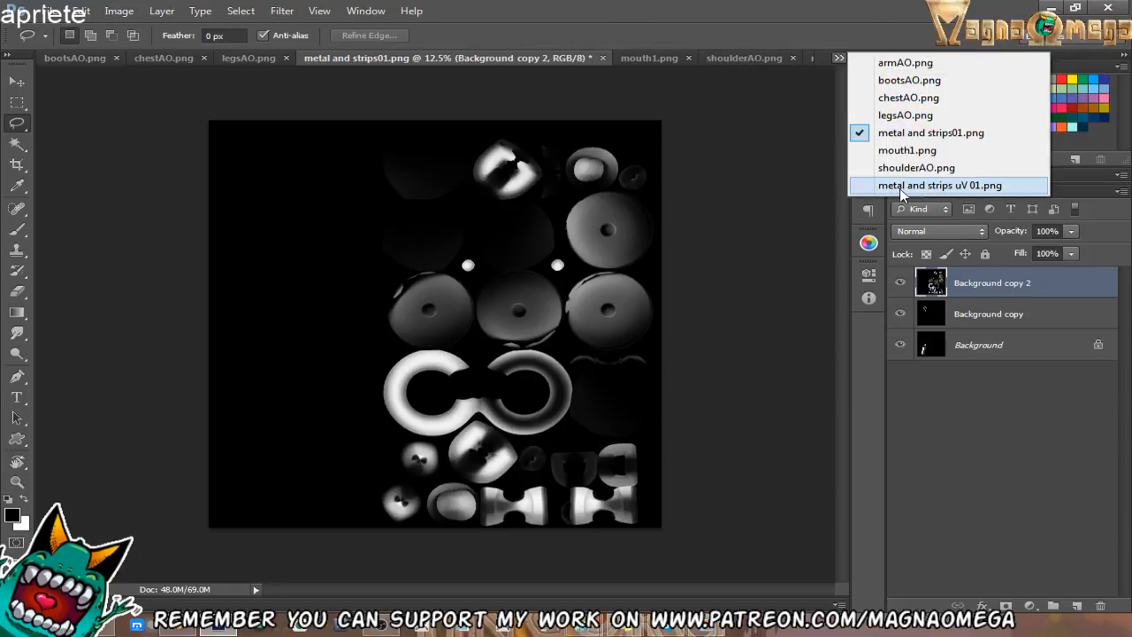
{"action": "left_click", "coordinate": [920, 186]}
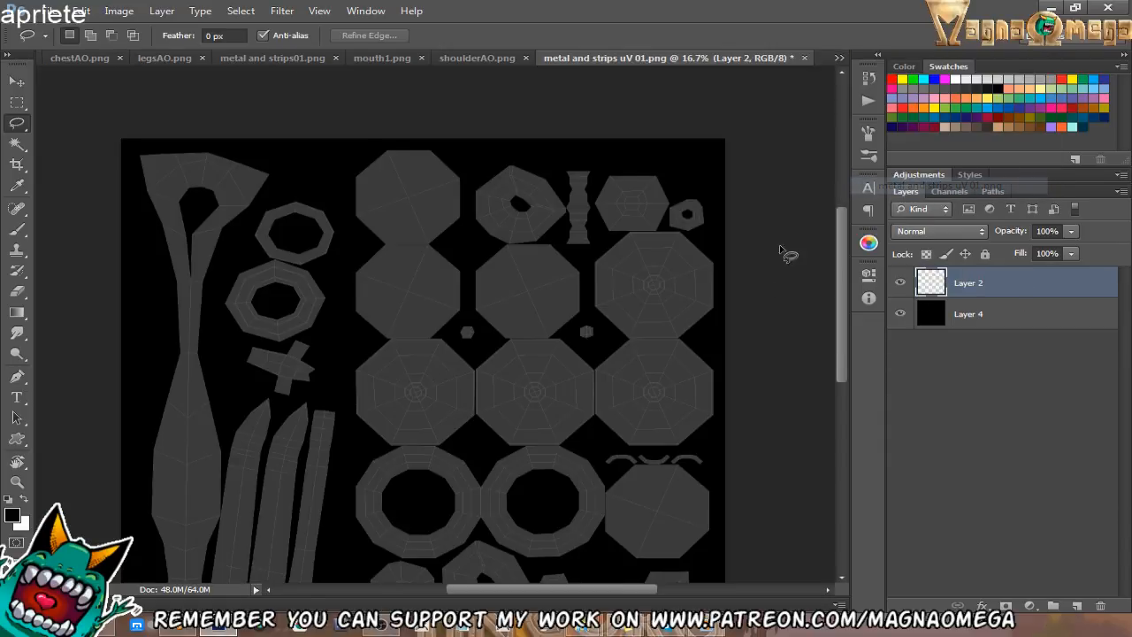
{"action": "right_click", "coordinate": [993, 281]}
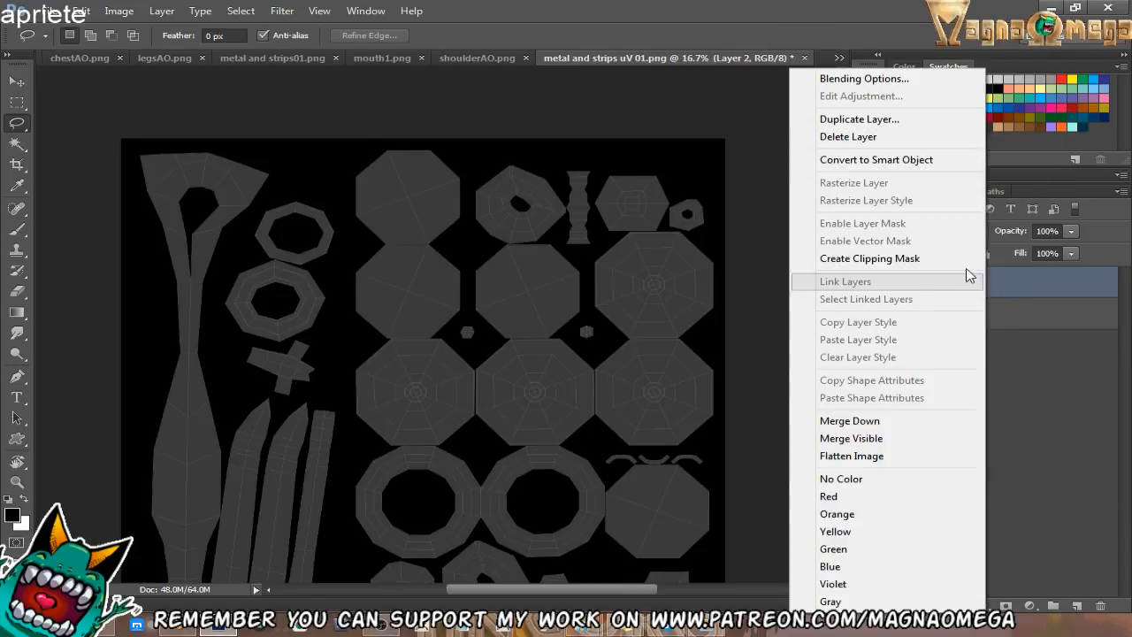
{"action": "left_click", "coordinate": [889, 118]}
{"action": "left_click", "coordinate": [636, 249]}
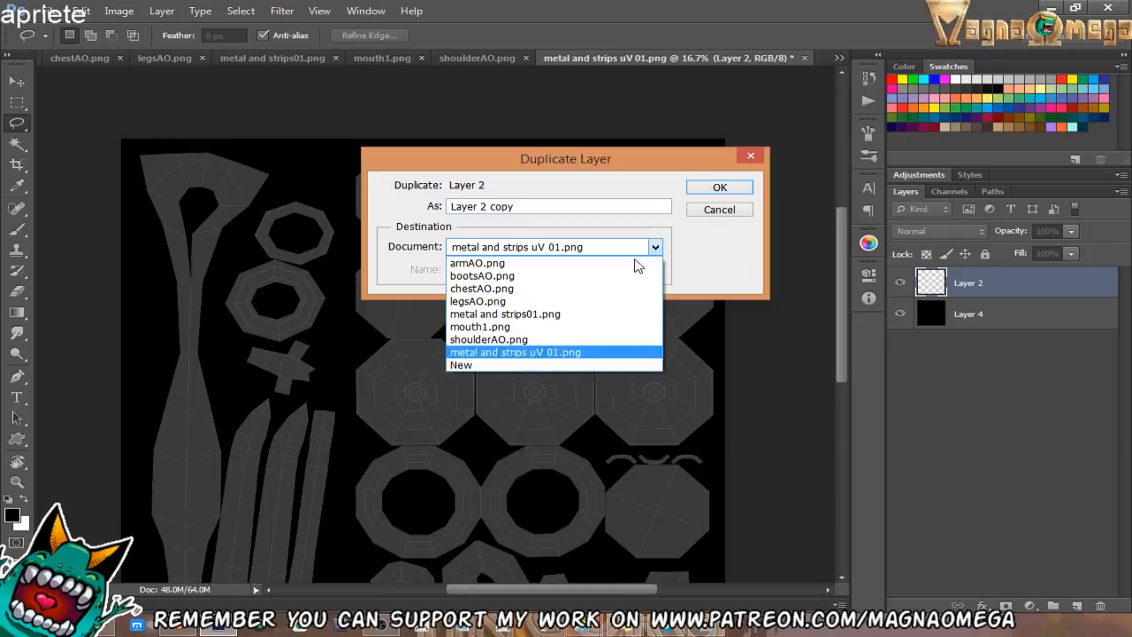
{"action": "left_click", "coordinate": [534, 316]}
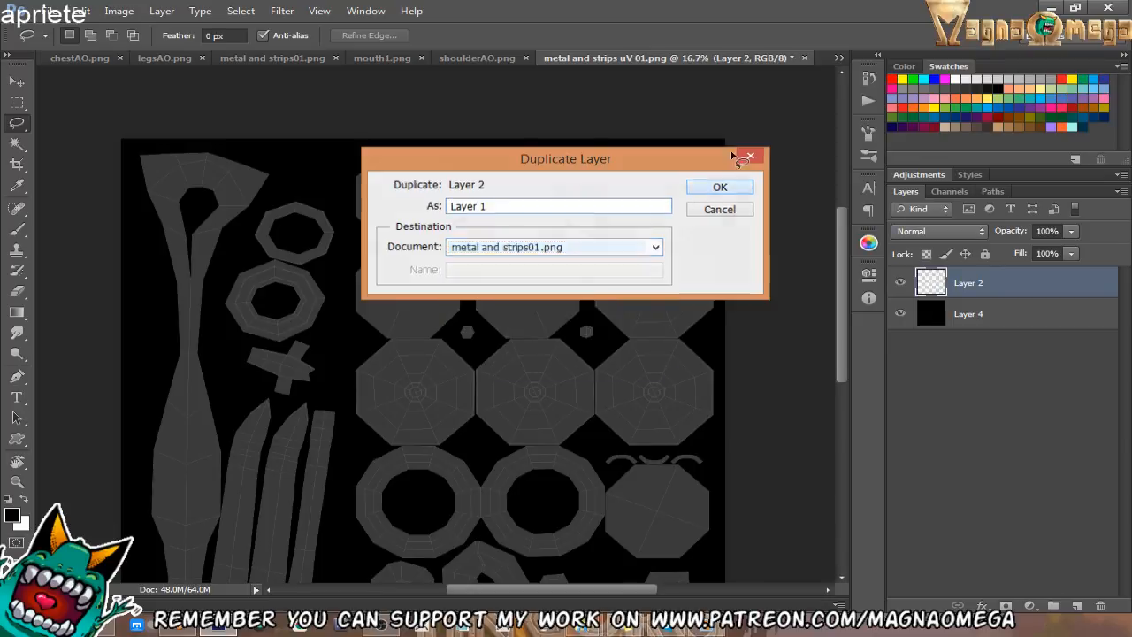
{"action": "left_click", "coordinate": [720, 186]}
{"action": "left_click", "coordinate": [813, 57]}
{"action": "left_click", "coordinate": [569, 247]}
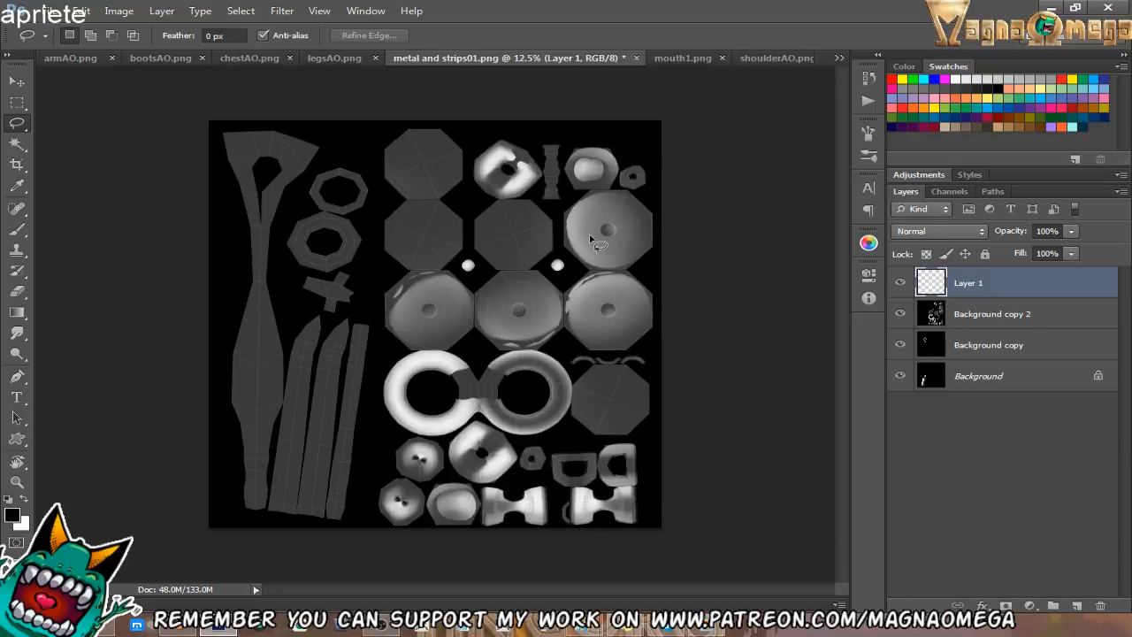
Lasso the left part of the canvas around the long strip and small ring islands and delete that area from Background copy 2.
{"action": "mouse_move", "coordinate": [686, 132]}
{"action": "left_mouse_down"}
{"action": "mouse_move", "coordinate": [394, 109]}
{"action": "mouse_move", "coordinate": [379, 202]}
{"action": "mouse_move", "coordinate": [376, 568]}
{"action": "mouse_move", "coordinate": [211, 320]}
{"action": "mouse_move", "coordinate": [500, 87]}
{"action": "mouse_move", "coordinate": [650, 101]}
{"action": "left_mouse_up"}
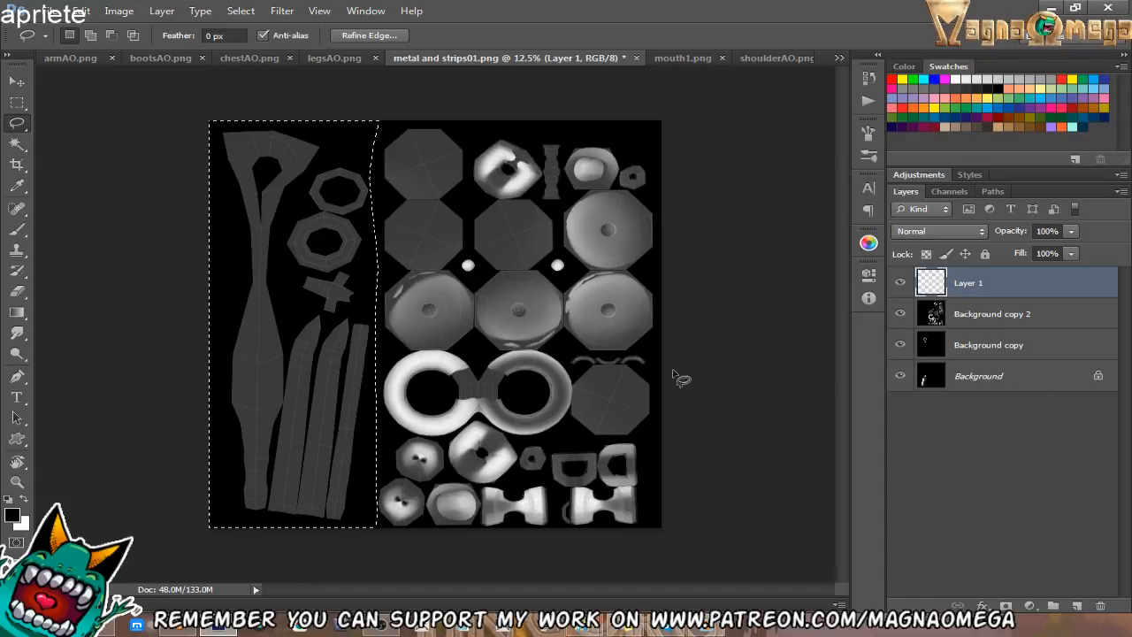
{"action": "key", "text": "alt+bracketleft"}
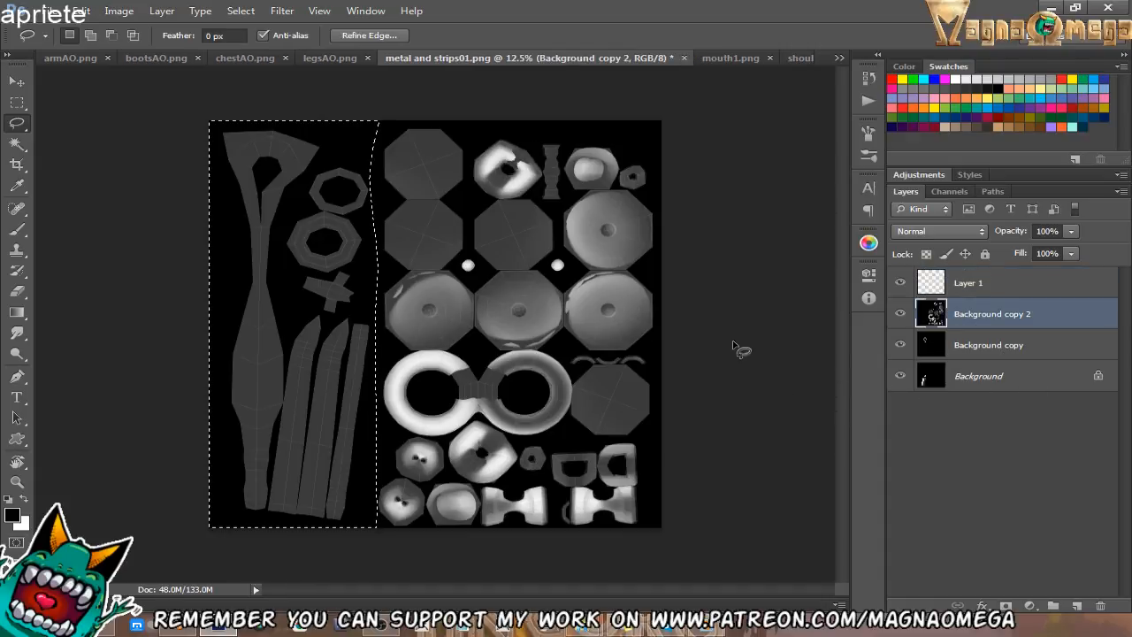
{"action": "key", "text": "Delete"}
On Background copy, delete everything outside a freehand selection around the two small rings and the cross-shaped island, and deselect.
{"action": "left_click", "coordinate": [1021, 344]}
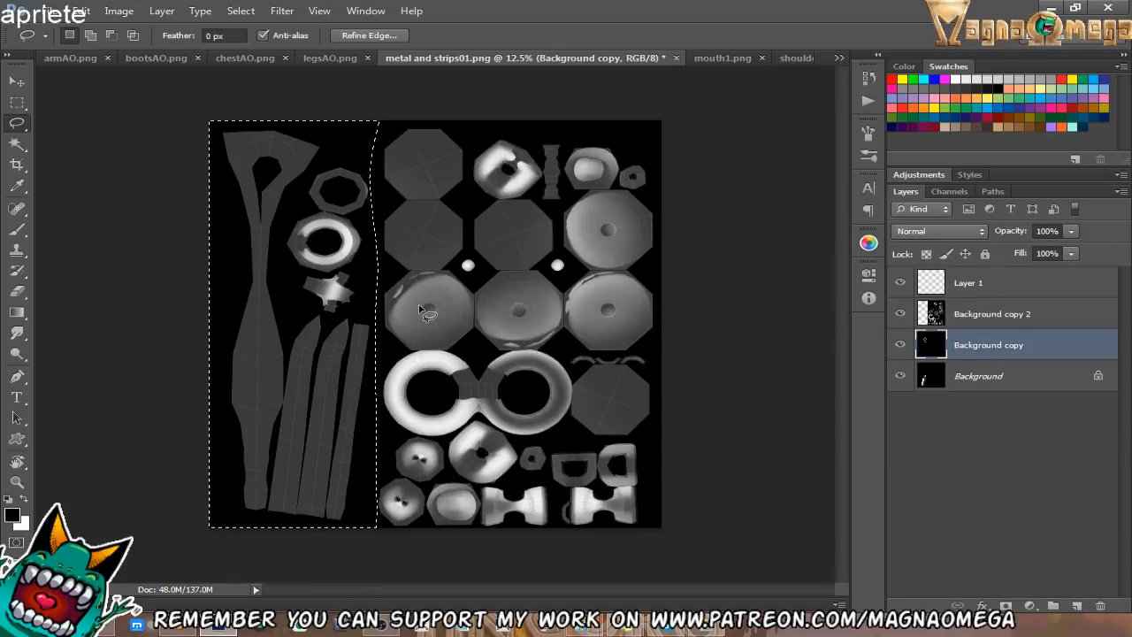
{"action": "left_click", "coordinate": [346, 152]}
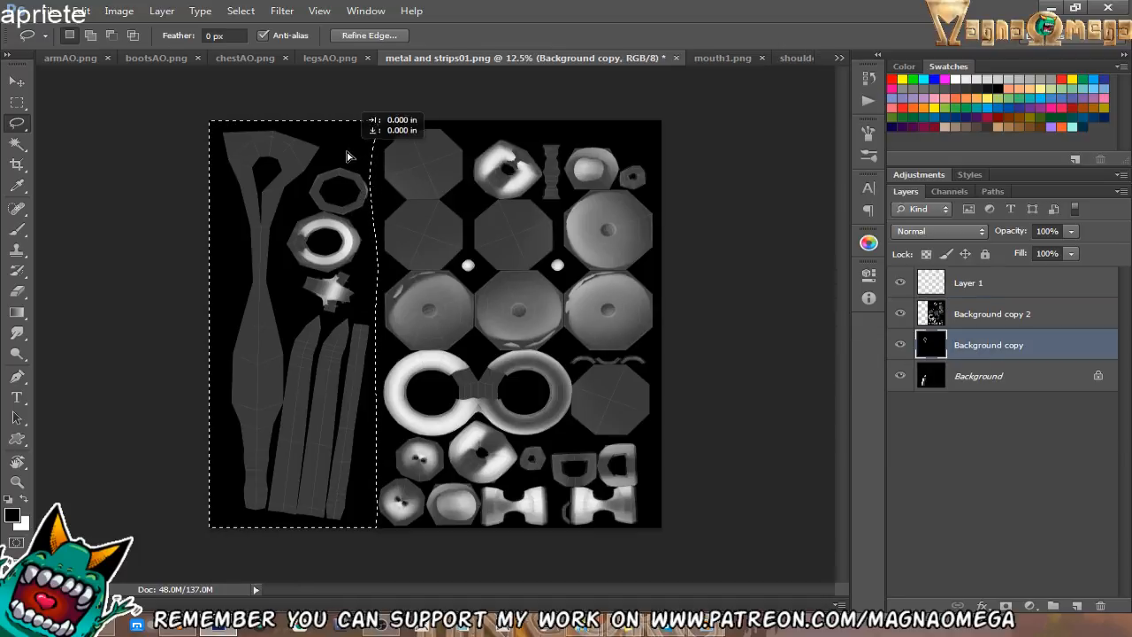
{"action": "left_click", "coordinate": [373, 202]}
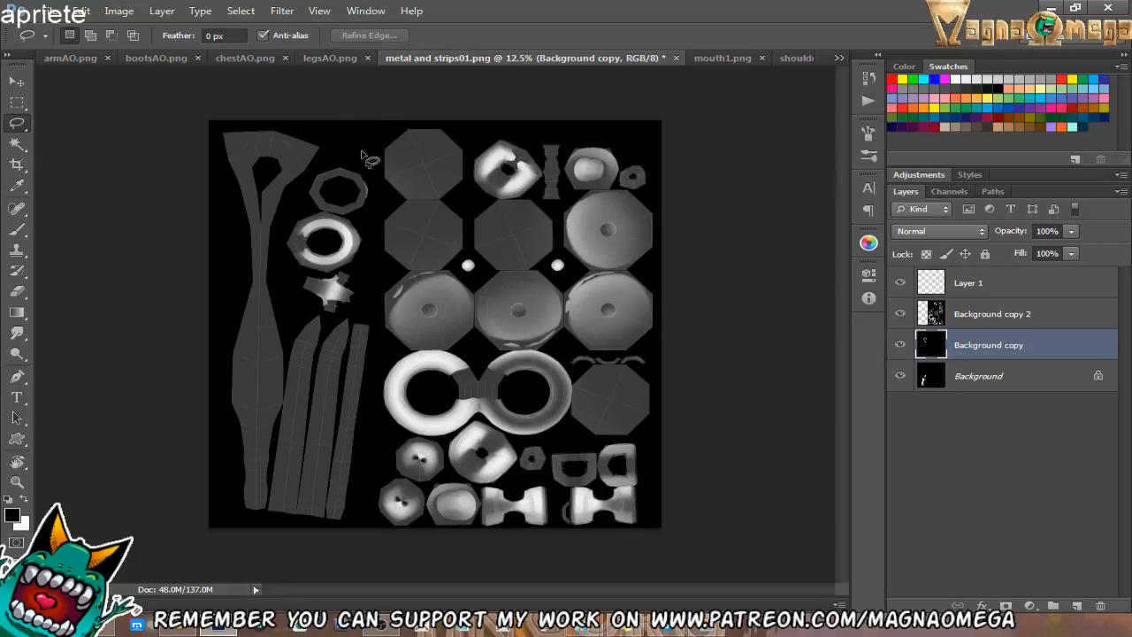
{"action": "mouse_move", "coordinate": [362, 152]}
{"action": "left_mouse_down"}
{"action": "mouse_move", "coordinate": [302, 187]}
{"action": "mouse_move", "coordinate": [288, 290]}
{"action": "mouse_move", "coordinate": [312, 316]}
{"action": "mouse_move", "coordinate": [338, 318]}
{"action": "mouse_move", "coordinate": [364, 295]}
{"action": "mouse_move", "coordinate": [380, 212]}
{"action": "mouse_move", "coordinate": [374, 147]}
{"action": "left_mouse_up"}
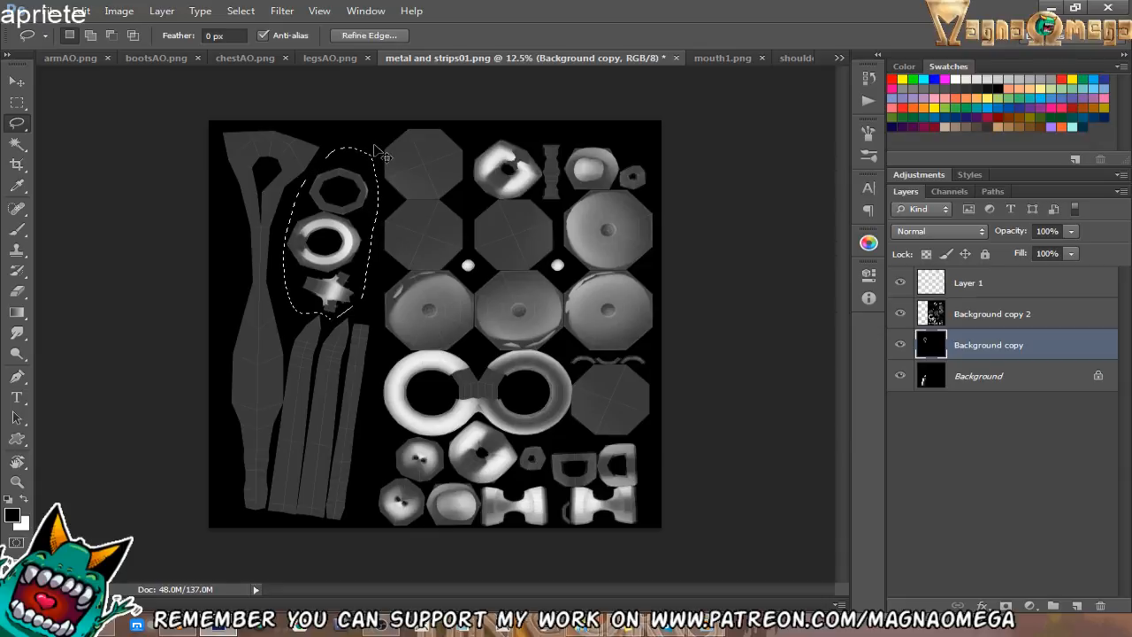
{"action": "key", "text": "ctrl+shift+i"}
{"action": "key", "text": "Delete"}
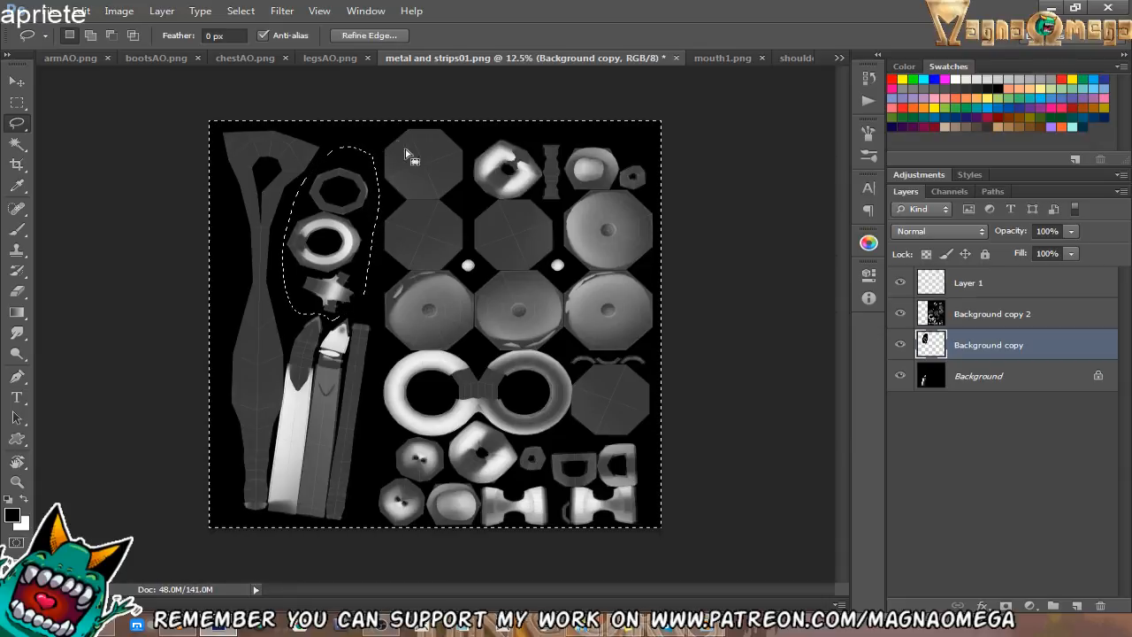
{"action": "key", "text": "ctrl+d"}
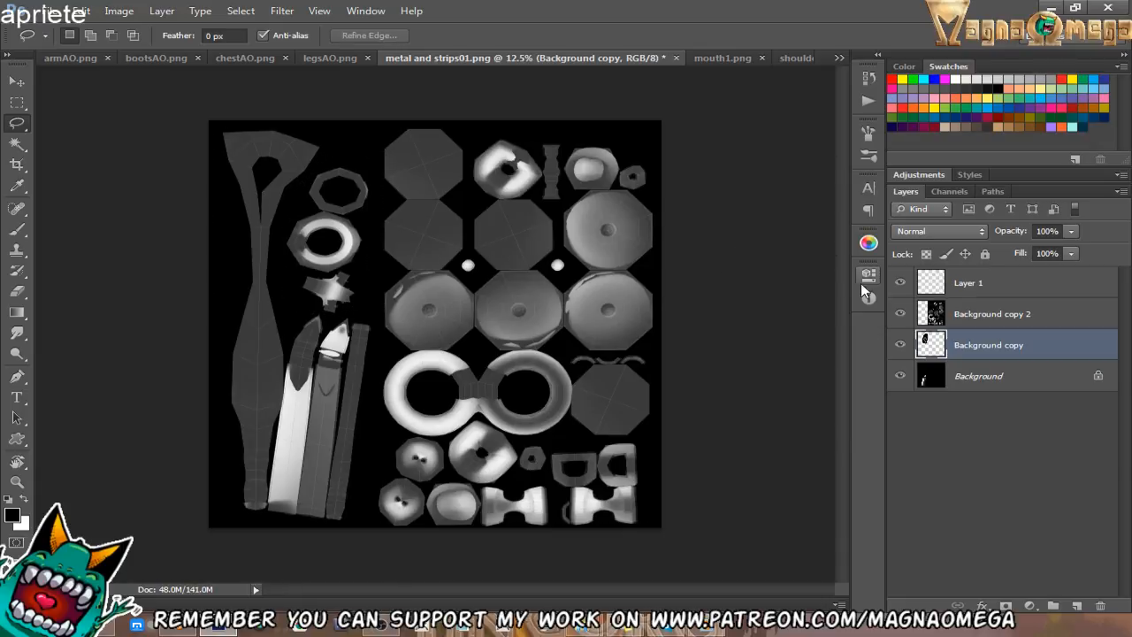
Hide the Layer 1 UV layout and merge Background copy 2, Background copy and Background into one layer.
{"action": "left_click", "coordinate": [899, 283]}
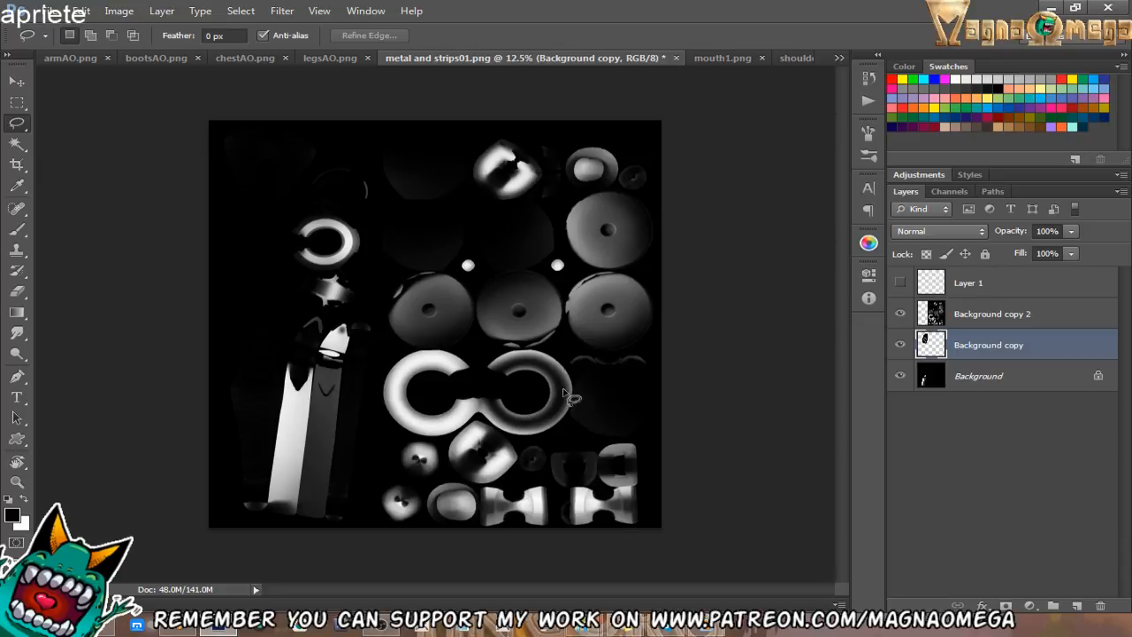
{"action": "left_click", "coordinate": [988, 318], "text": "ctrl"}
{"action": "left_click", "coordinate": [993, 376], "text": "ctrl"}
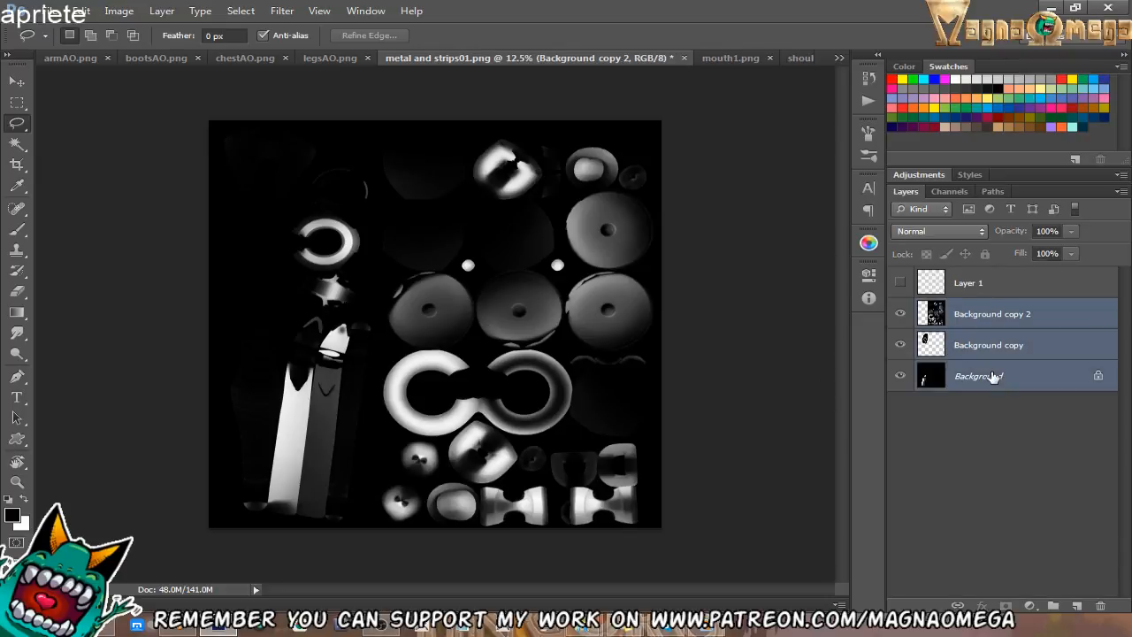
{"action": "right_click", "coordinate": [993, 376]}
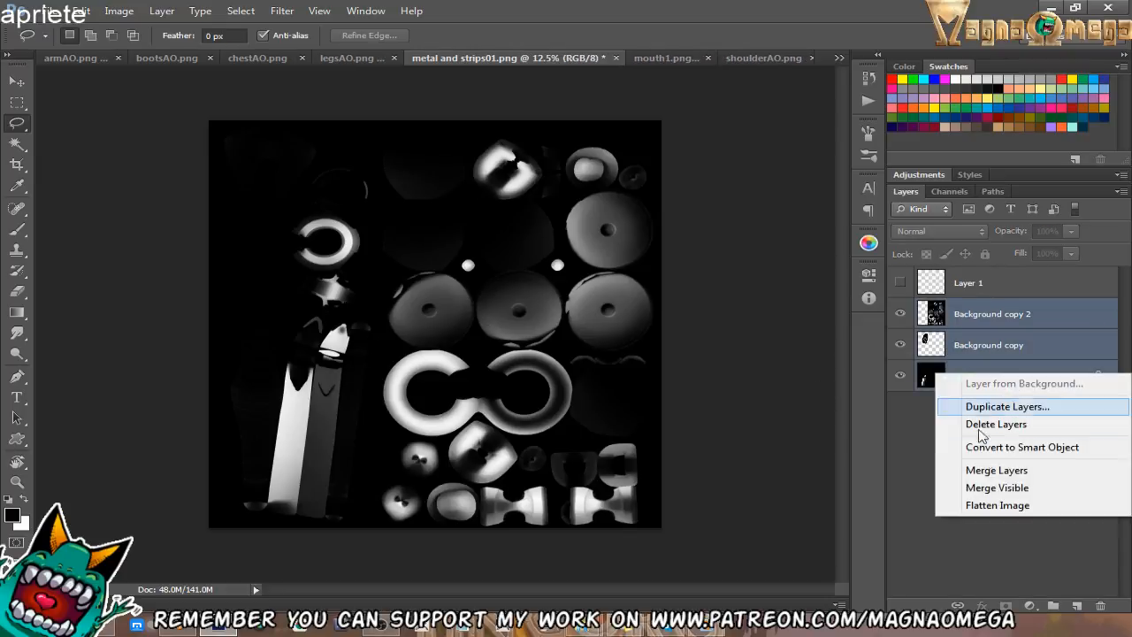
{"action": "left_click", "coordinate": [998, 472]}
In bootsAO.png, delete everything on Background copy outside freehand selections around the two feet islands, and deselect.
{"action": "left_click", "coordinate": [306, 57]}
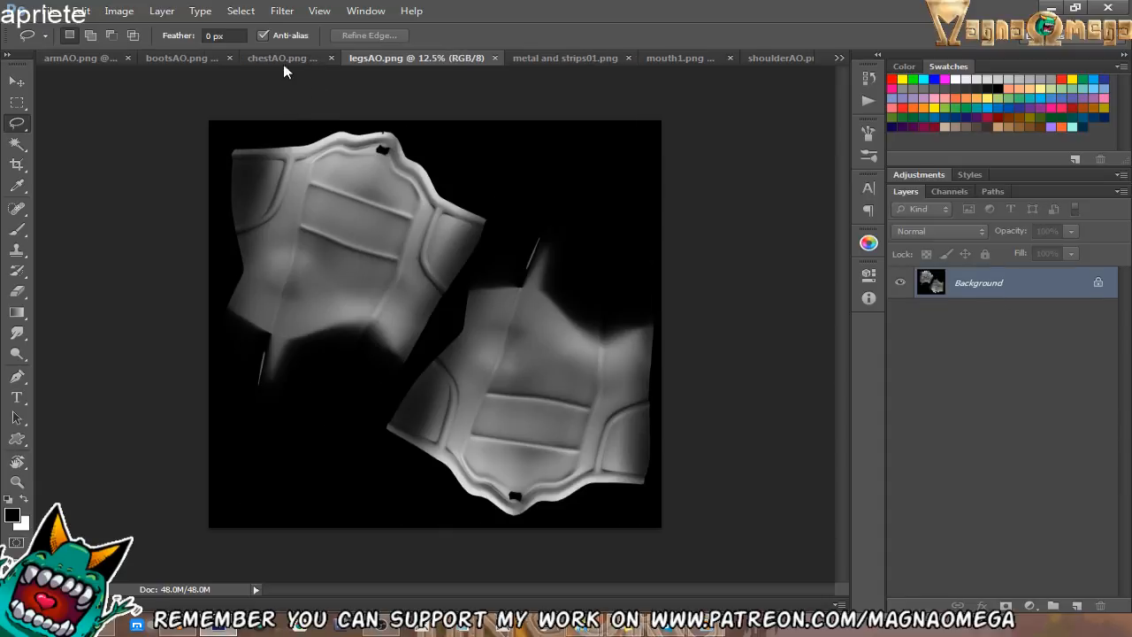
{"action": "left_click", "coordinate": [278, 59]}
{"action": "left_click", "coordinate": [189, 58]}
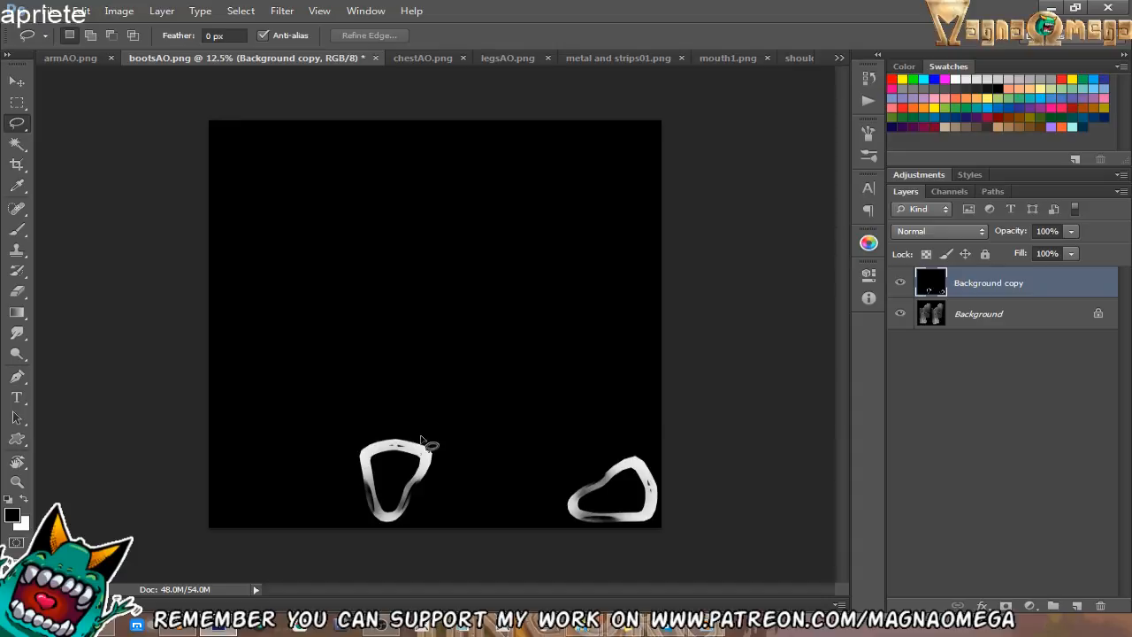
{"action": "mouse_move", "coordinate": [429, 442]}
{"action": "left_mouse_down"}
{"action": "mouse_move", "coordinate": [384, 434]}
{"action": "mouse_move", "coordinate": [428, 446]}
{"action": "mouse_move", "coordinate": [425, 438]}
{"action": "left_mouse_up"}
{"action": "mouse_move", "coordinate": [617, 453]}
{"action": "left_mouse_down", "text": "shift"}
{"action": "mouse_move", "coordinate": [672, 528]}
{"action": "mouse_move", "coordinate": [610, 455]}
{"action": "left_mouse_up", "text": "shift"}
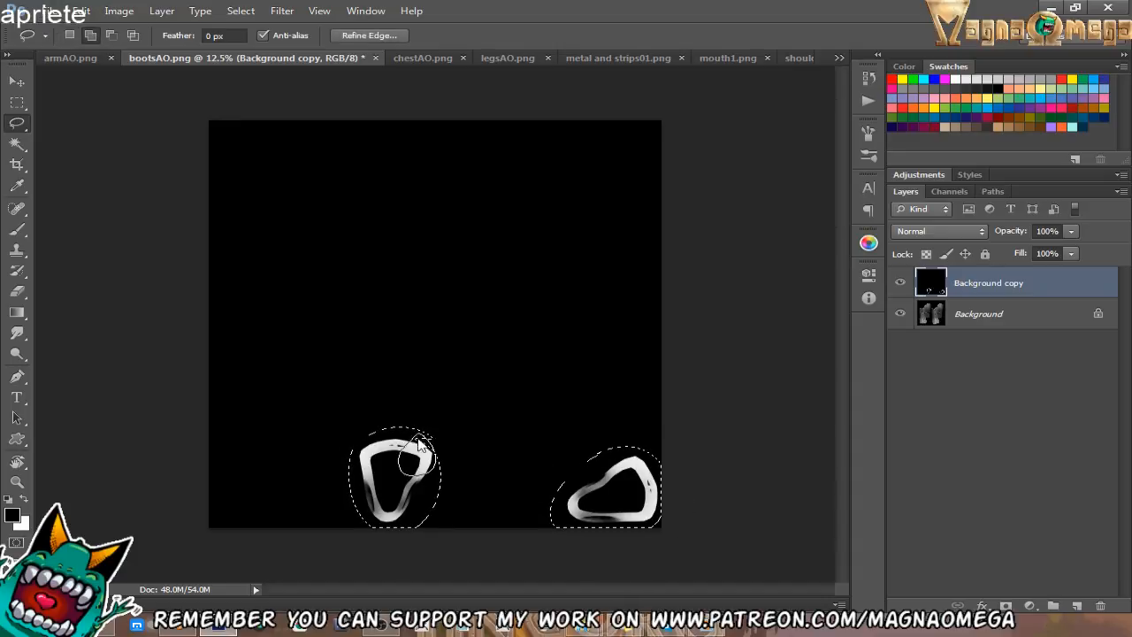
{"action": "key", "text": "ctrl+shift+i"}
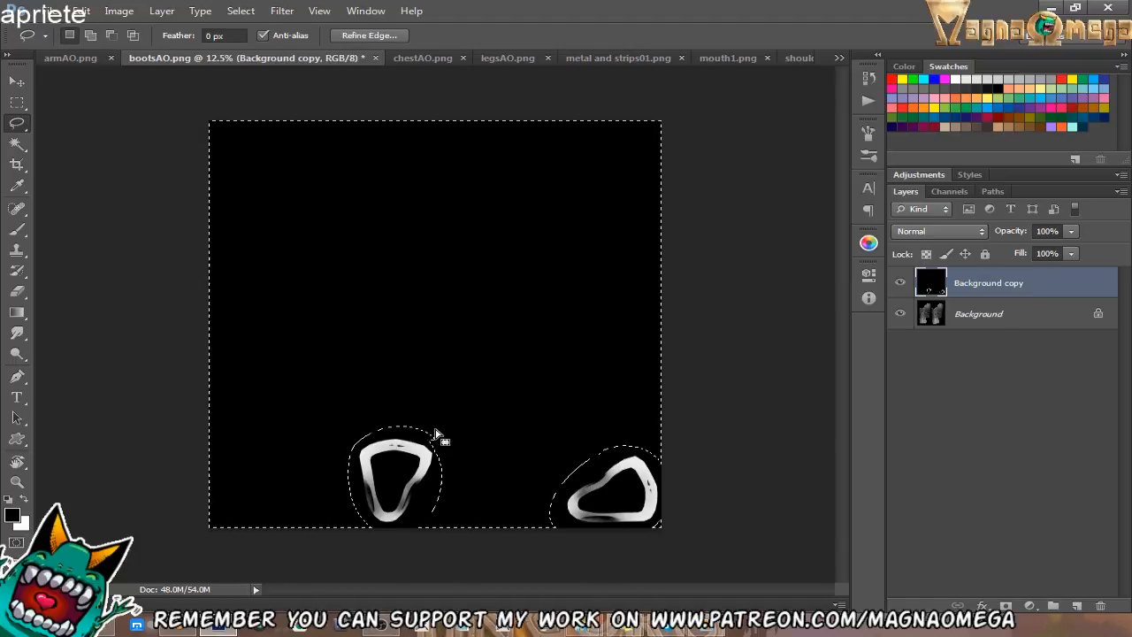
{"action": "key", "text": "Delete"}
{"action": "key", "text": "ctrl+d"}
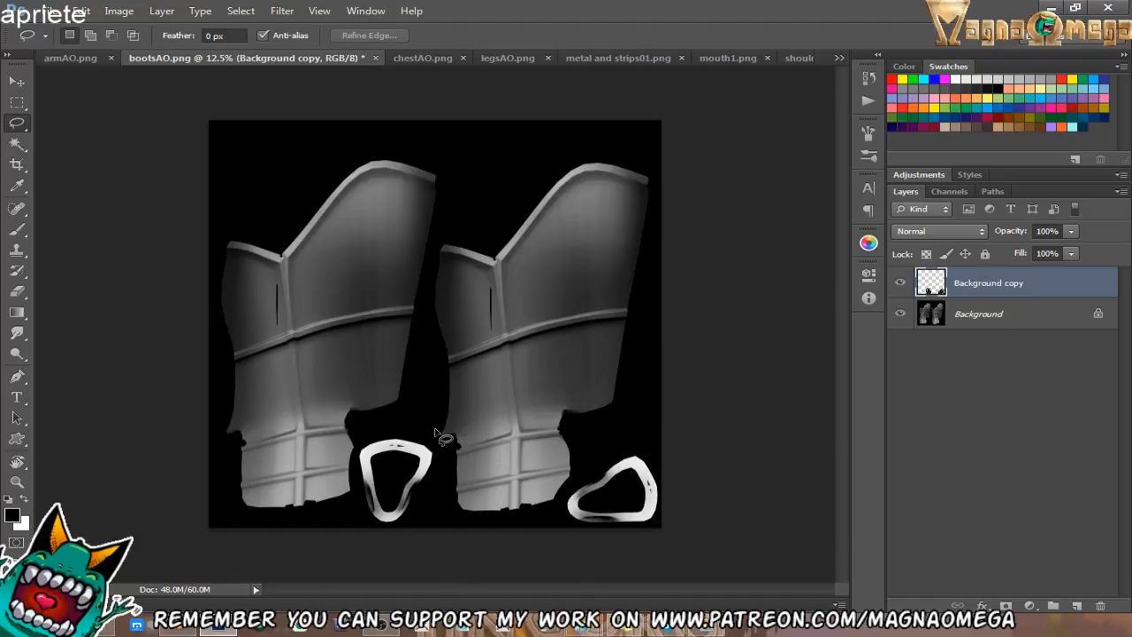
Merge Background copy with the Background layer of bootsAO.png.
{"action": "key", "text": "e"}
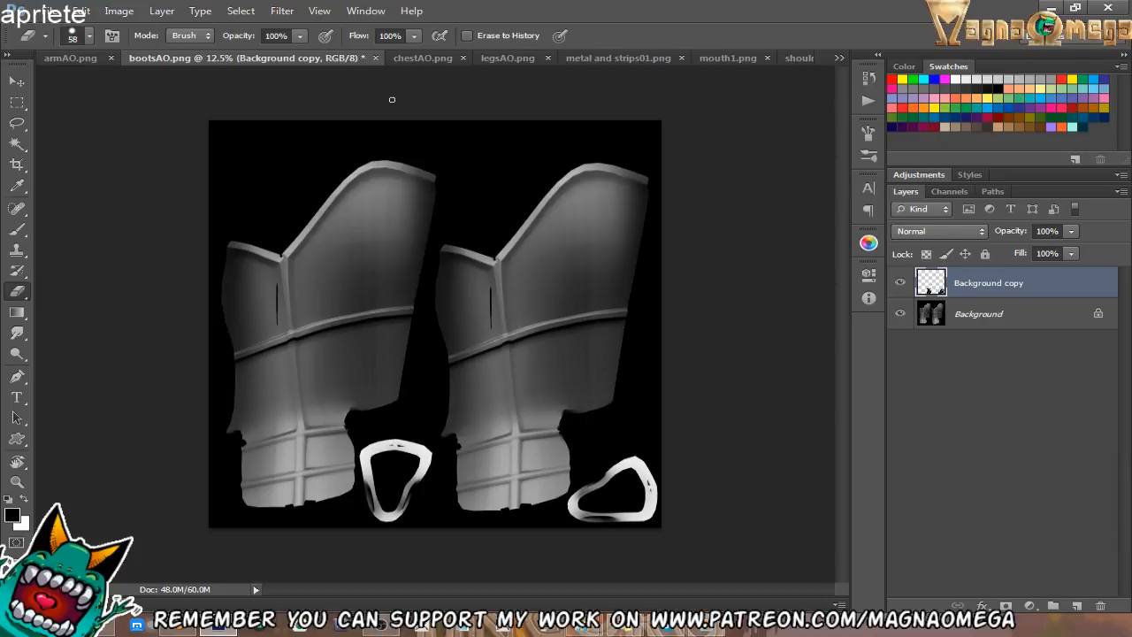
{"action": "left_click", "coordinate": [957, 309], "text": "shift"}
{"action": "right_click", "coordinate": [957, 311]}
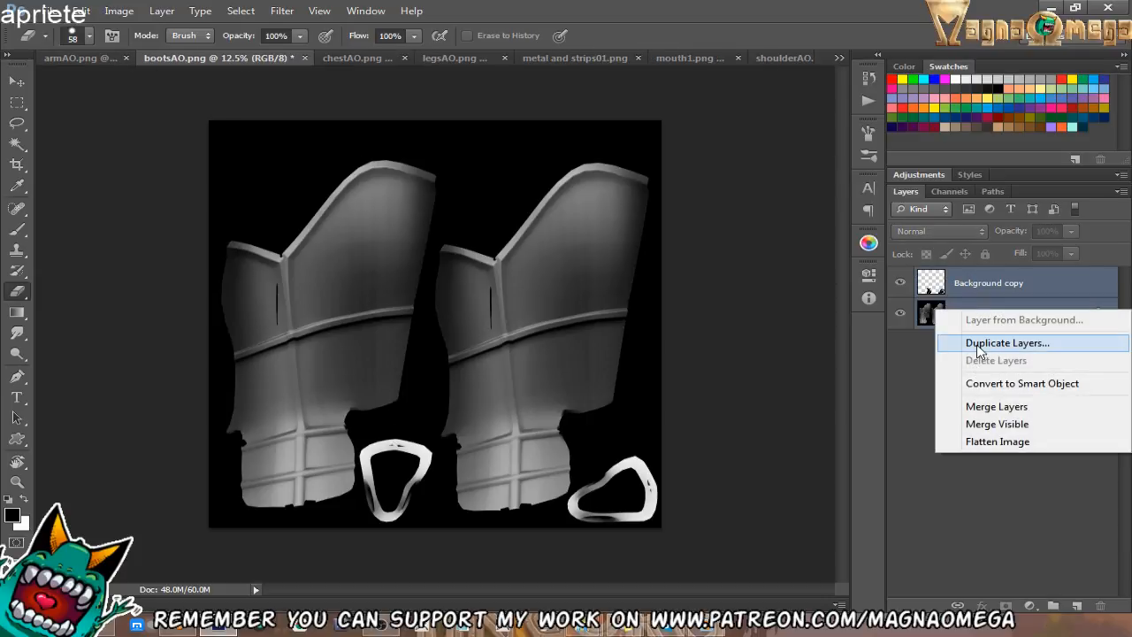
{"action": "left_click", "coordinate": [975, 409]}
In mouth1.png, delete everything on Background copy 2 outside a freehand selection around the lower curved mouth islands.
{"action": "left_click", "coordinate": [345, 58]}
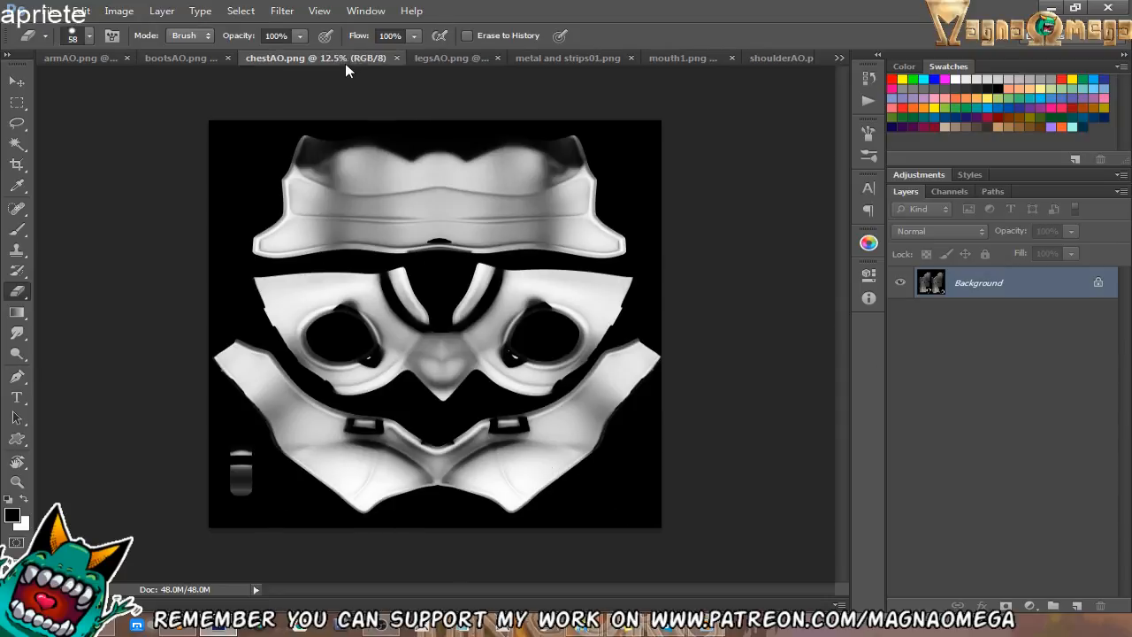
{"action": "left_click", "coordinate": [459, 58]}
{"action": "left_click", "coordinate": [549, 58]}
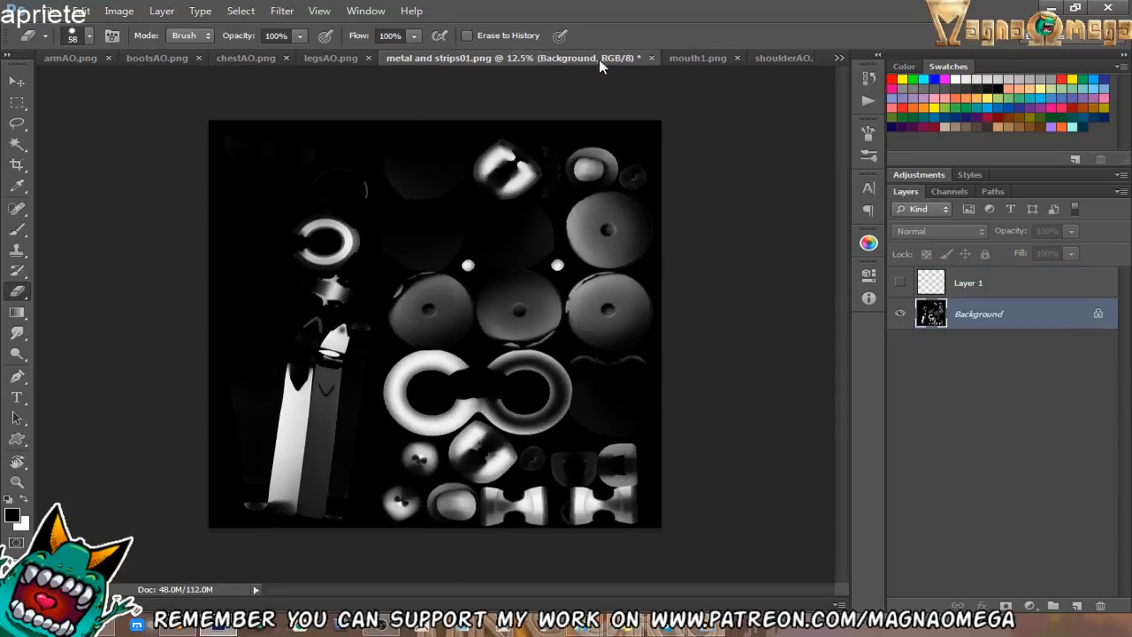
{"action": "left_click", "coordinate": [686, 59]}
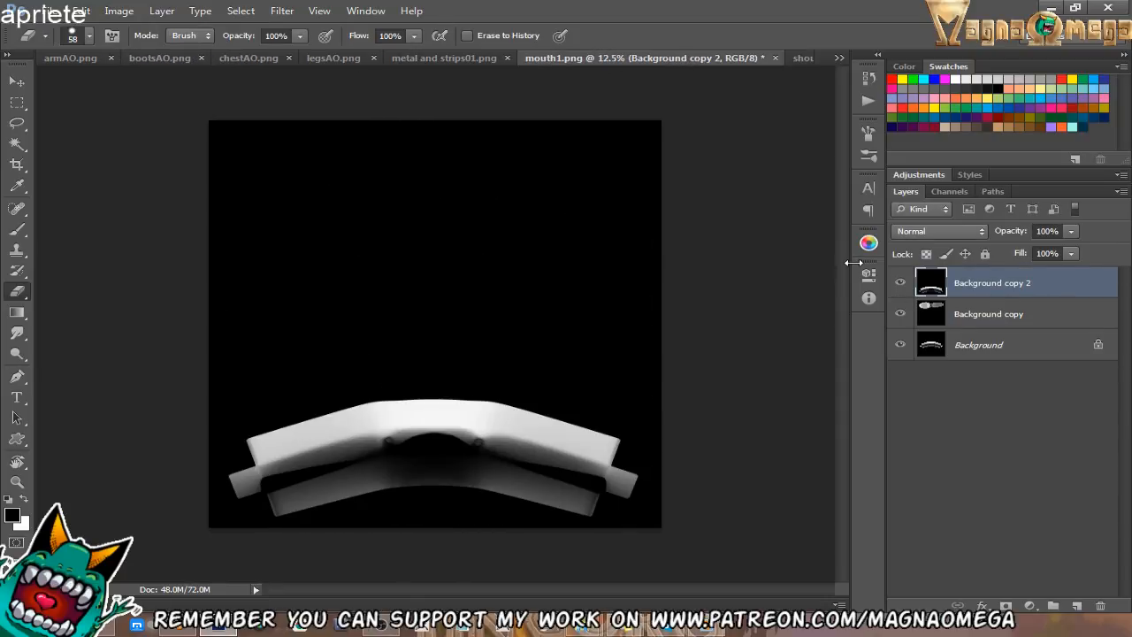
{"action": "key", "text": "l"}
{"action": "mouse_move", "coordinate": [213, 465]}
{"action": "left_mouse_down"}
{"action": "mouse_move", "coordinate": [323, 421]}
{"action": "mouse_move", "coordinate": [471, 399]}
{"action": "mouse_move", "coordinate": [678, 533]}
{"action": "mouse_move", "coordinate": [118, 511]}
{"action": "left_mouse_up"}
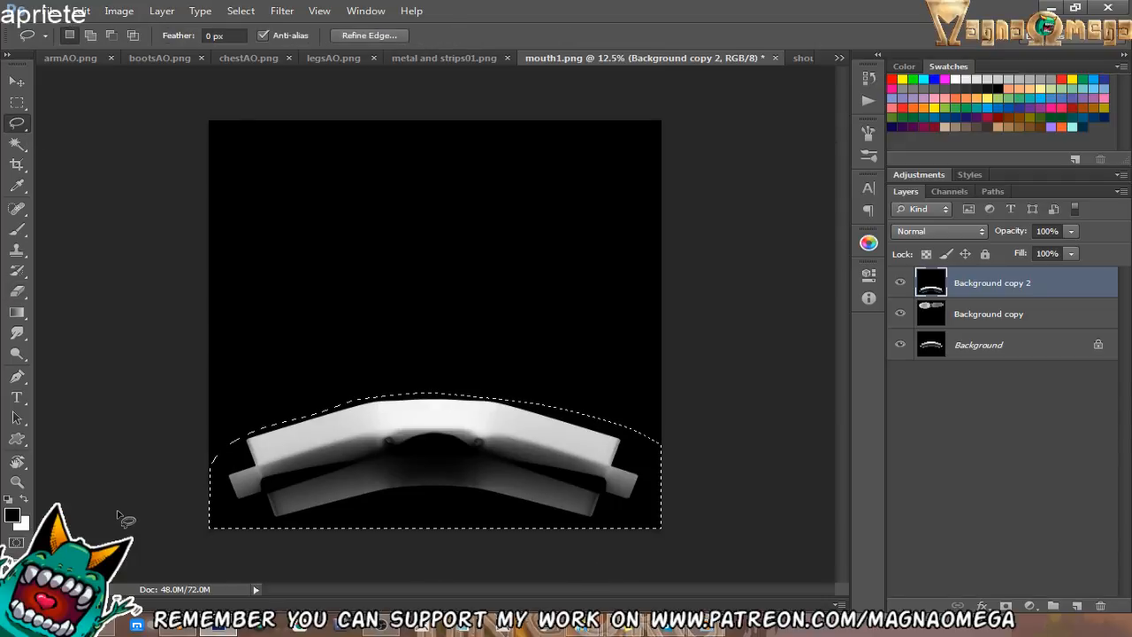
{"action": "key", "text": "ctrl+shift+i"}
{"action": "key", "text": "Delete"}
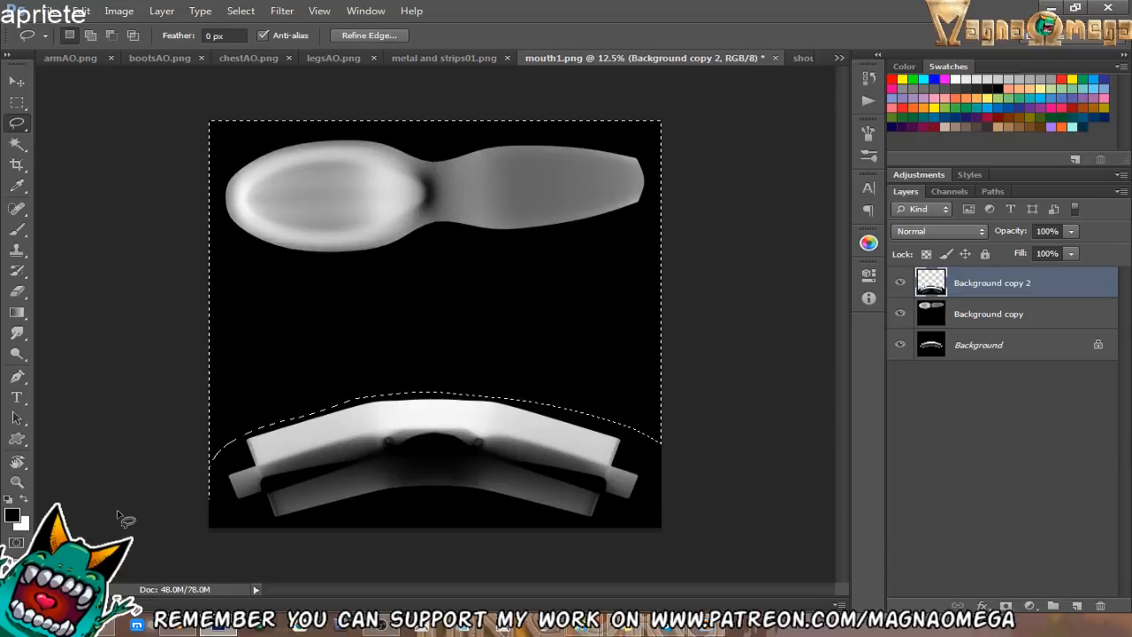
On Background copy in mouth1.png, delete everything below the upper elongated islands using a freehand selection, and deselect.
{"action": "left_click", "coordinate": [963, 316]}
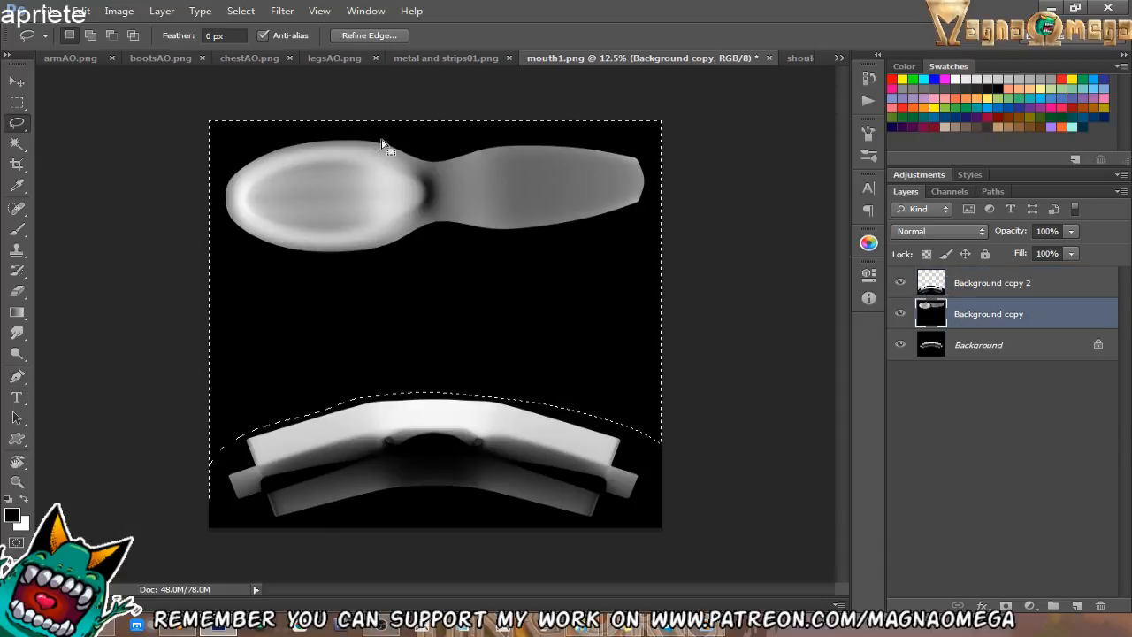
{"action": "key", "text": "ctrl+d"}
{"action": "mouse_move", "coordinate": [305, 103]}
{"action": "left_mouse_down"}
{"action": "mouse_move", "coordinate": [152, 204]}
{"action": "mouse_move", "coordinate": [285, 247]}
{"action": "mouse_move", "coordinate": [555, 207]}
{"action": "mouse_move", "coordinate": [304, 17]}
{"action": "mouse_move", "coordinate": [250, 56]}
{"action": "left_mouse_up"}
{"action": "mouse_move", "coordinate": [212, 225]}
{"action": "left_mouse_down", "text": "shift"}
{"action": "mouse_move", "coordinate": [425, 286]}
{"action": "mouse_move", "coordinate": [501, 207]}
{"action": "left_mouse_up", "text": "shift"}
{"action": "mouse_move", "coordinate": [201, 215]}
{"action": "left_mouse_down", "text": "alt"}
{"action": "mouse_move", "coordinate": [339, 268]}
{"action": "mouse_move", "coordinate": [700, 216]}
{"action": "mouse_move", "coordinate": [174, 248]}
{"action": "mouse_move", "coordinate": [185, 231]}
{"action": "left_mouse_up", "text": "alt"}
{"action": "mouse_move", "coordinate": [332, 263]}
{"action": "left_mouse_down", "text": "alt"}
{"action": "mouse_move", "coordinate": [157, 260]}
{"action": "mouse_move", "coordinate": [305, 290]}
{"action": "left_mouse_up", "text": "alt"}
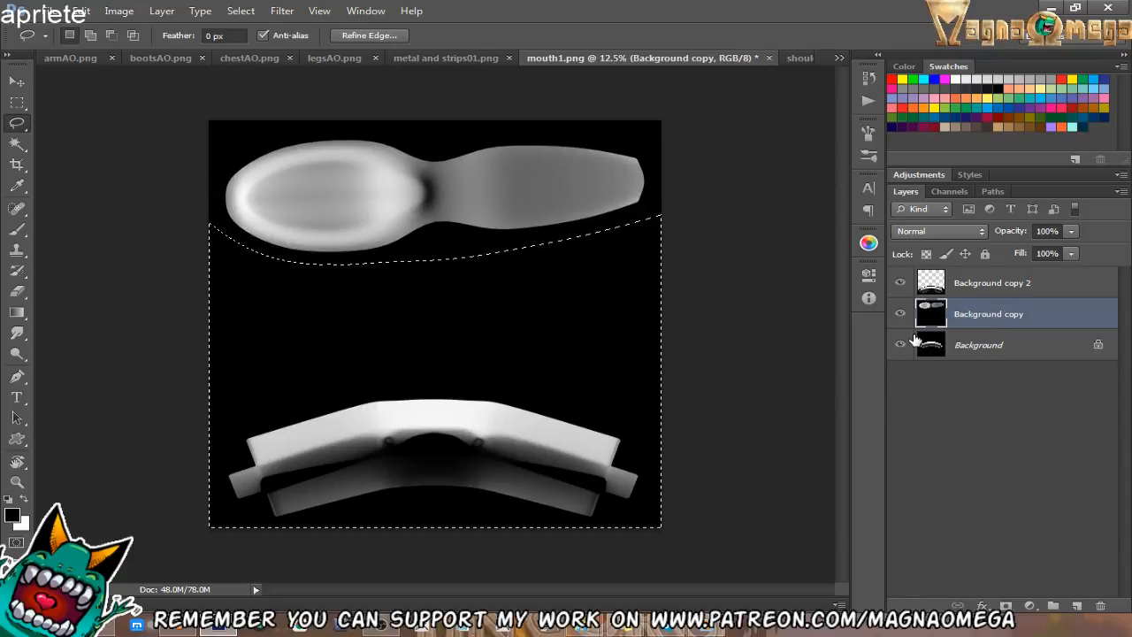
{"action": "key", "text": "Delete"}
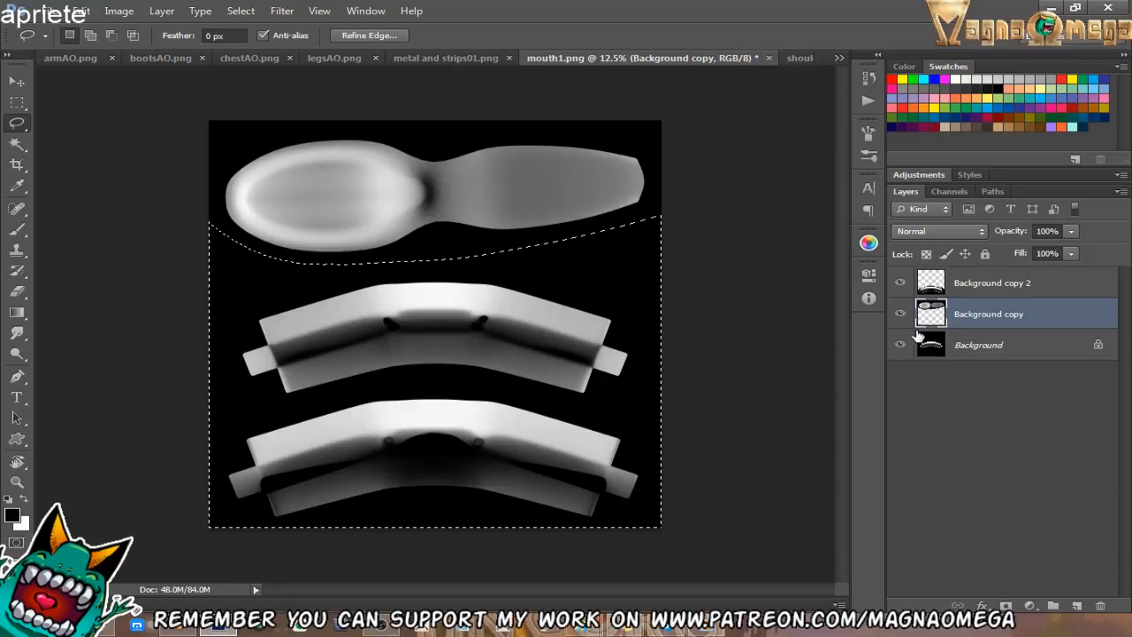
{"action": "left_click", "coordinate": [569, 369]}
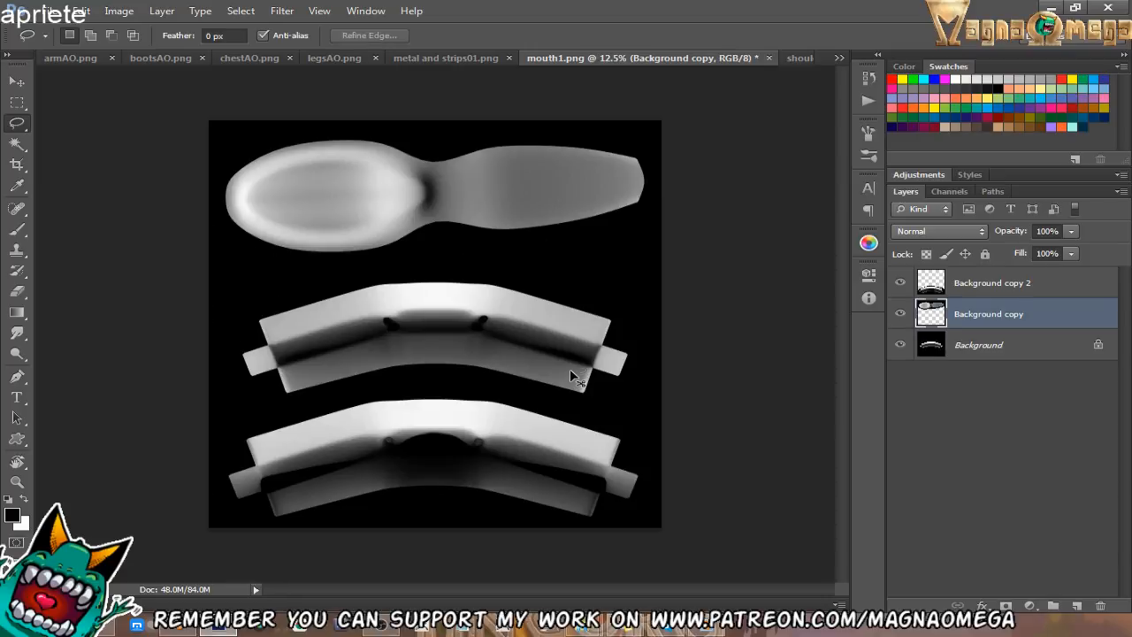
Merge Background copy 2, Background copy and Background of mouth1.png into one layer.
{"action": "left_click", "coordinate": [987, 285], "text": "shift"}
{"action": "left_click", "coordinate": [977, 343], "text": "shift"}
{"action": "right_click", "coordinate": [978, 341]}
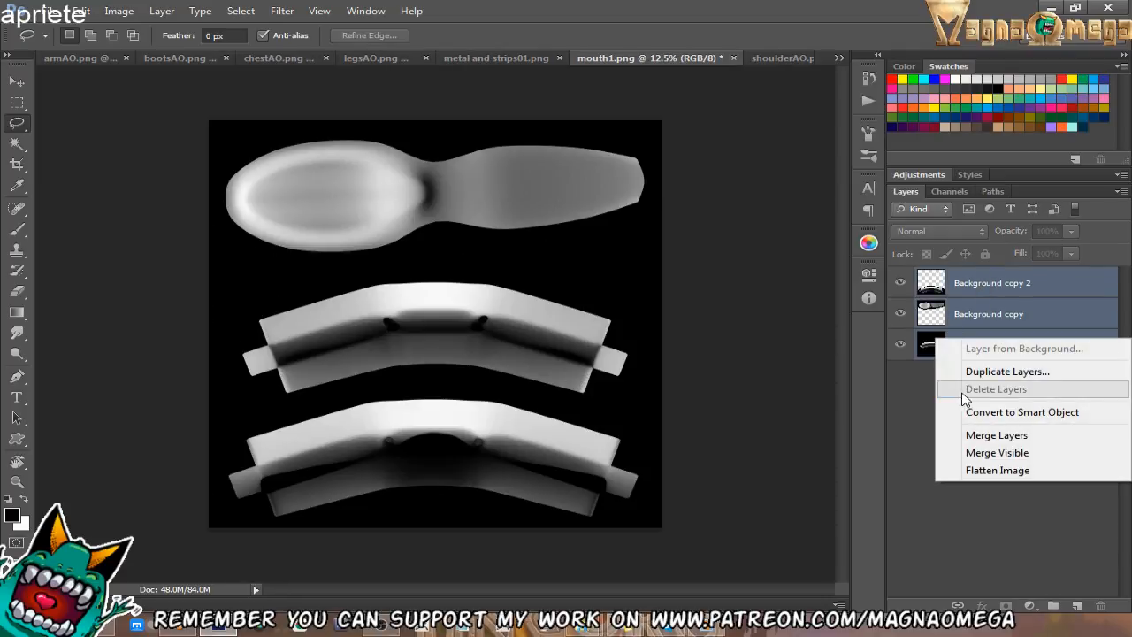
{"action": "left_click", "coordinate": [991, 435]}
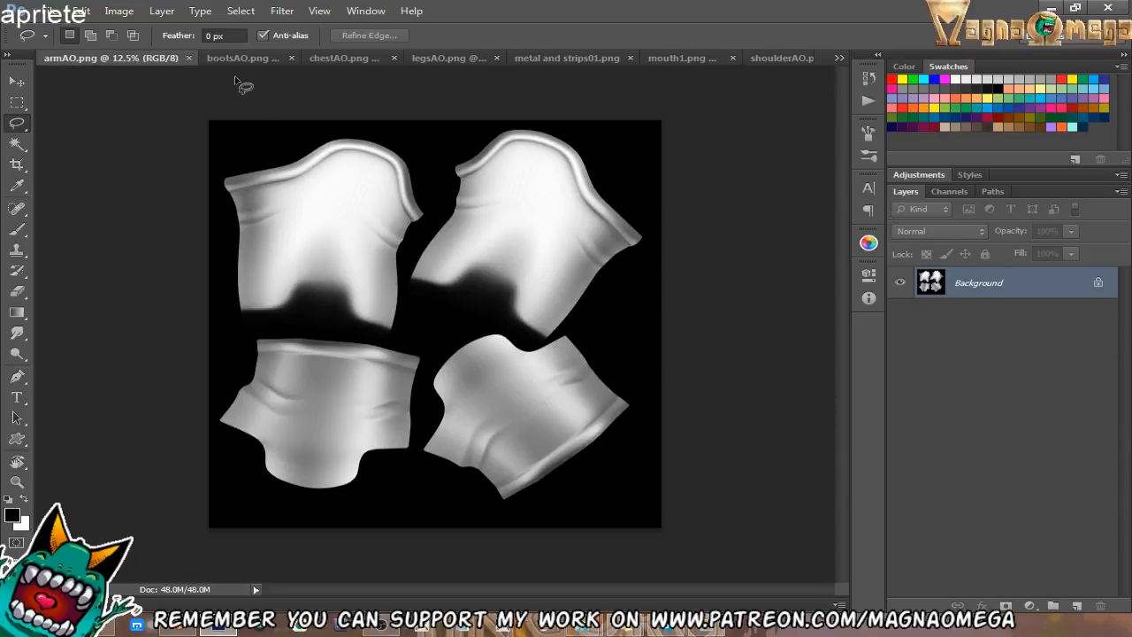
Save a PNG copy of metal and strips01.png named "metal and strips comp" in the Texture folder, and return to mouth1.png.
{"action": "left_click", "coordinate": [256, 58]}
{"action": "left_click", "coordinate": [337, 59]}
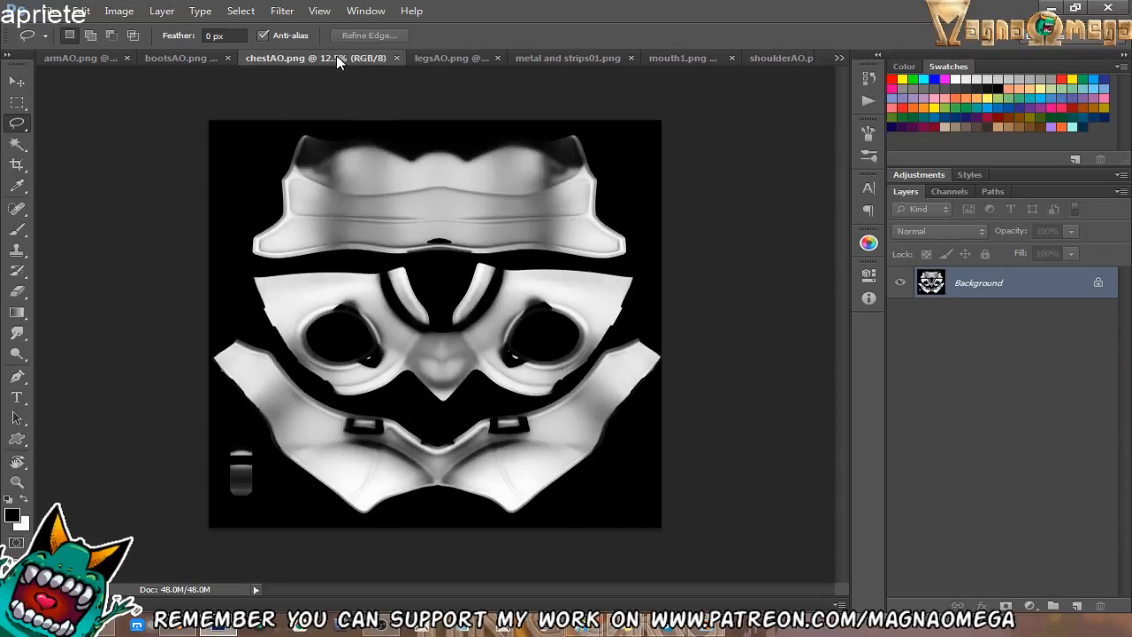
{"action": "left_click", "coordinate": [438, 62]}
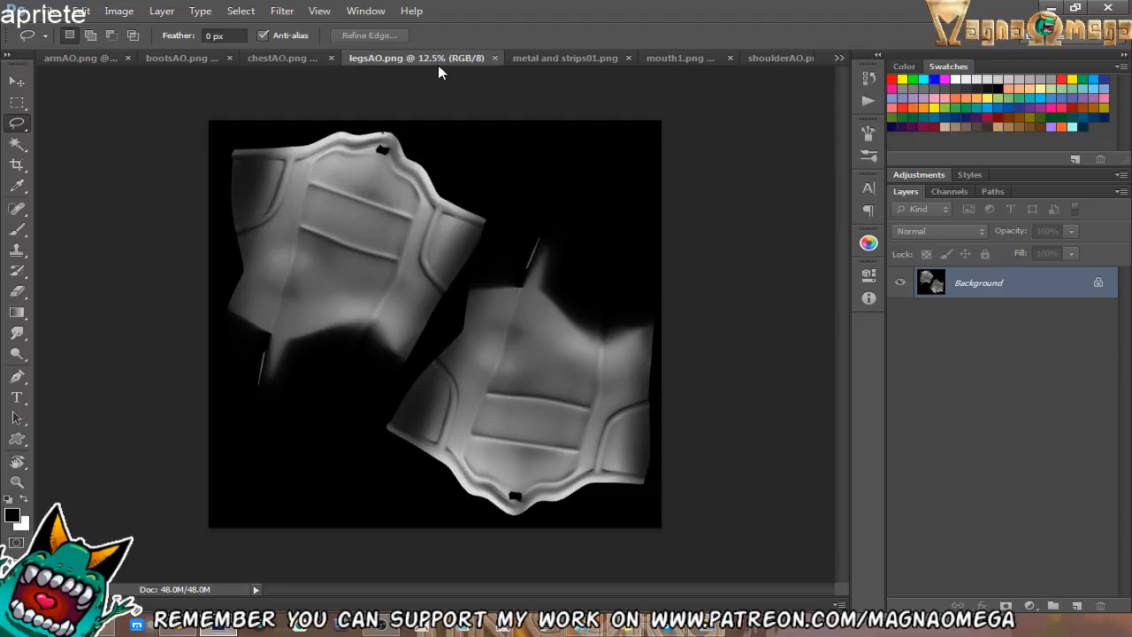
{"action": "left_click", "coordinate": [526, 59]}
{"action": "left_click", "coordinate": [55, 11]}
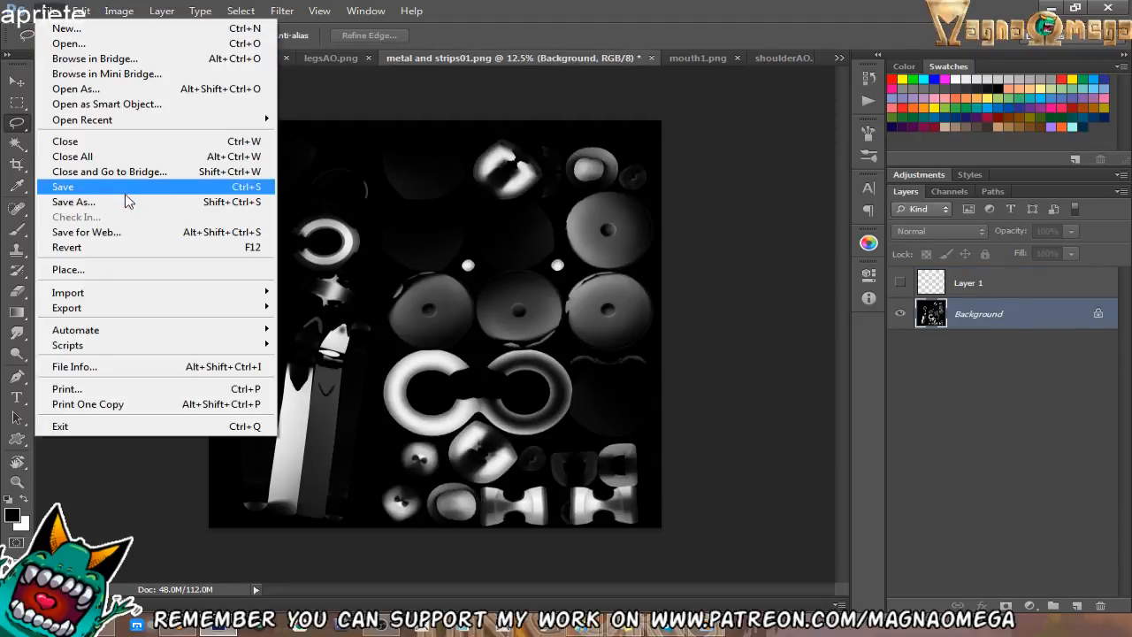
{"action": "left_click", "coordinate": [126, 201]}
{"action": "left_click", "coordinate": [453, 416]}
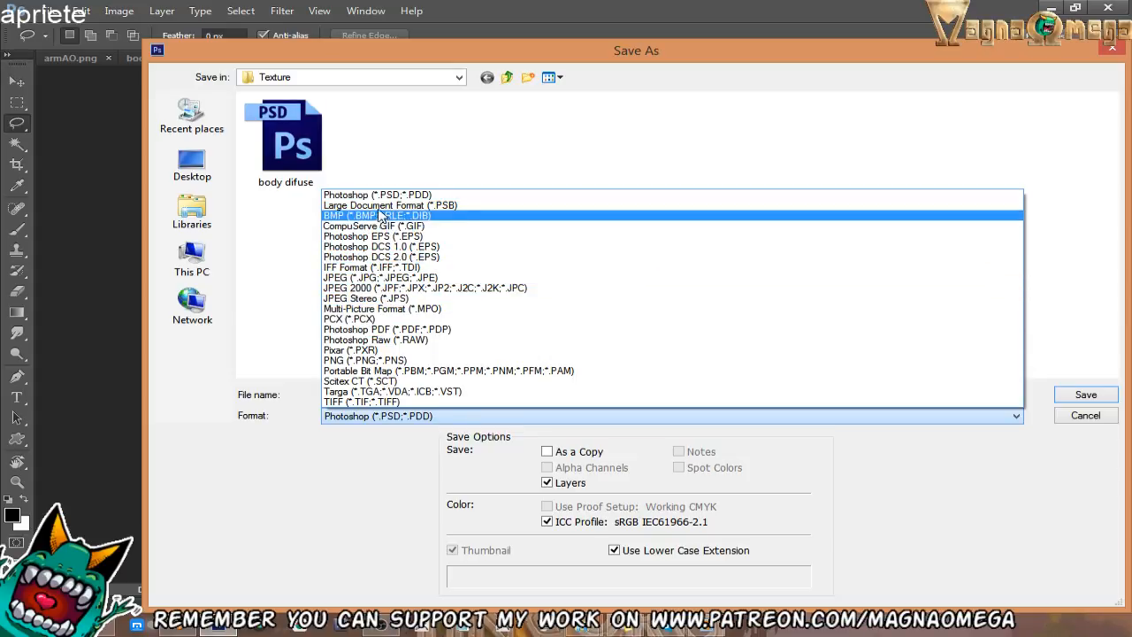
{"action": "left_click", "coordinate": [413, 361]}
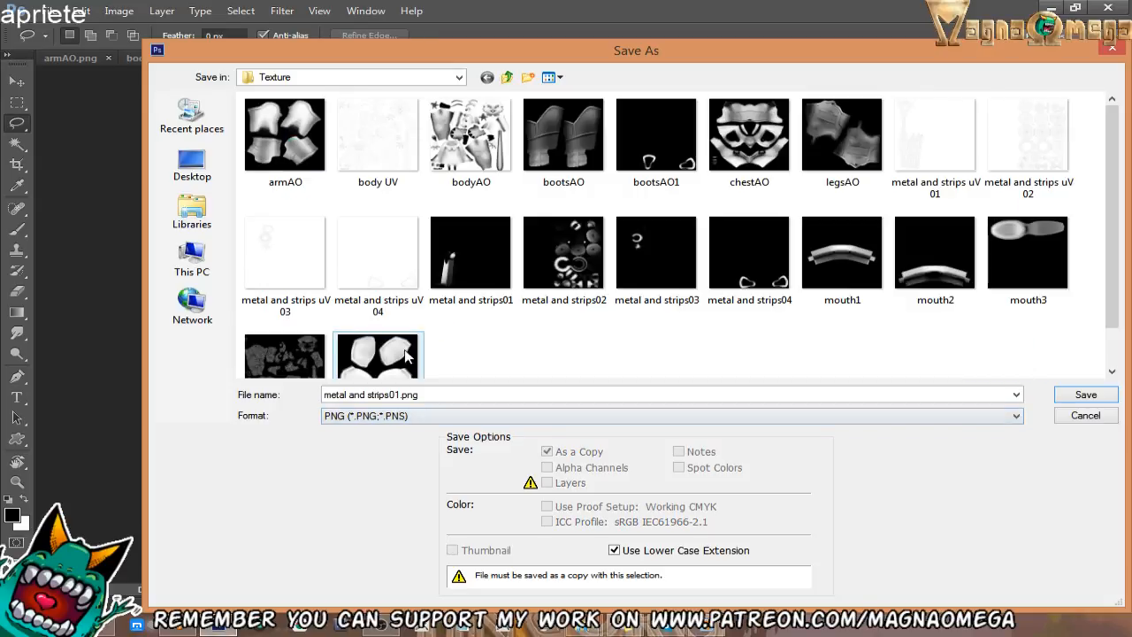
{"action": "left_click", "coordinate": [400, 395]}
{"action": "left_click", "coordinate": [401, 395]}
{"action": "key", "text": "BackSpace"}
{"action": "key", "text": "BackSpace"}
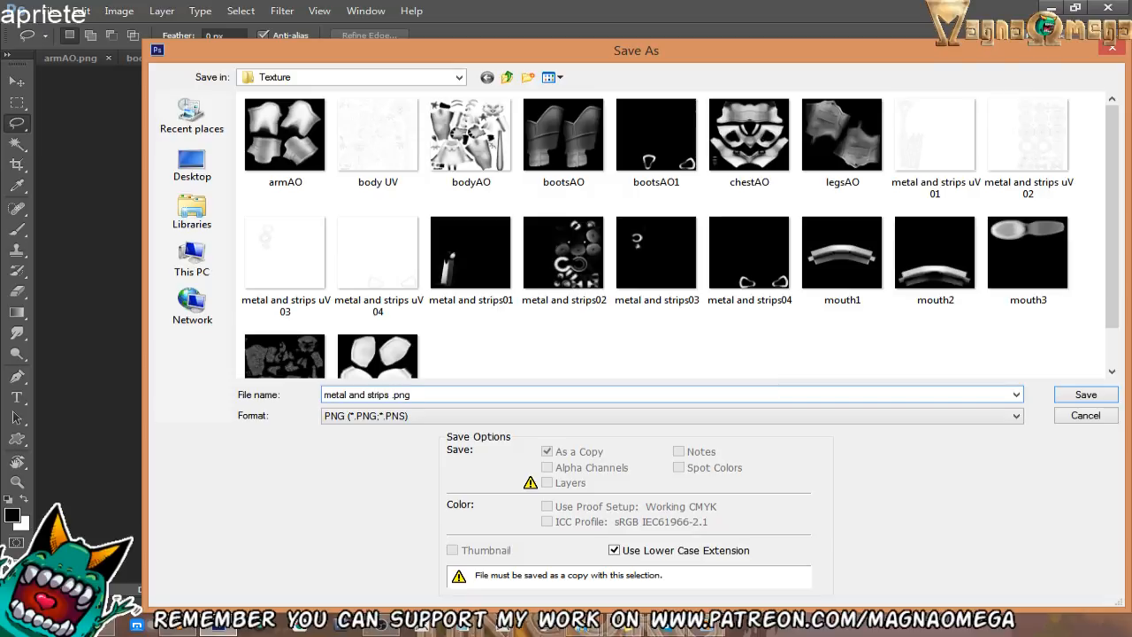
{"action": "type", "text": "comp"}
{"action": "key", "text": "Return"}
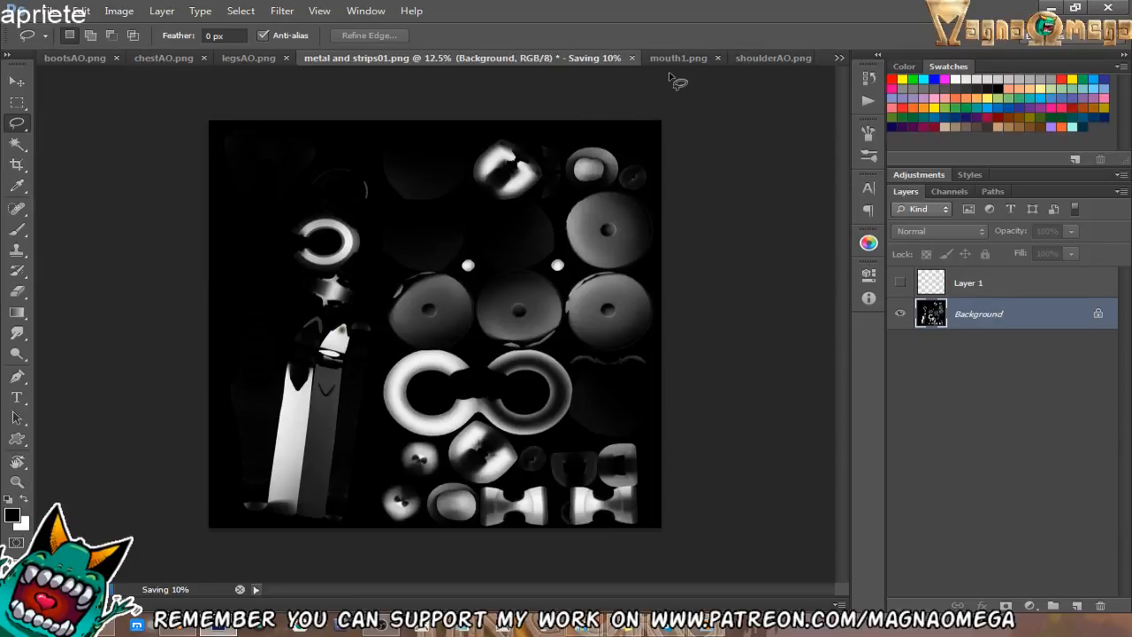
{"action": "left_click", "coordinate": [654, 58]}
{"action": "left_click", "coordinate": [51, 11]}
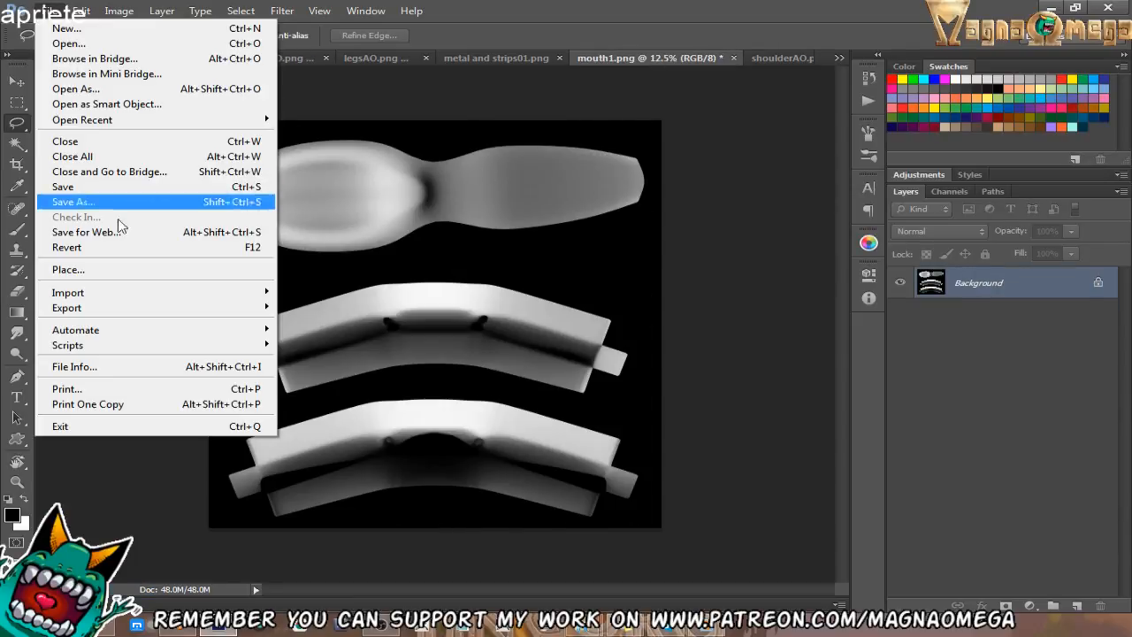
{"action": "left_click", "coordinate": [534, 9]}
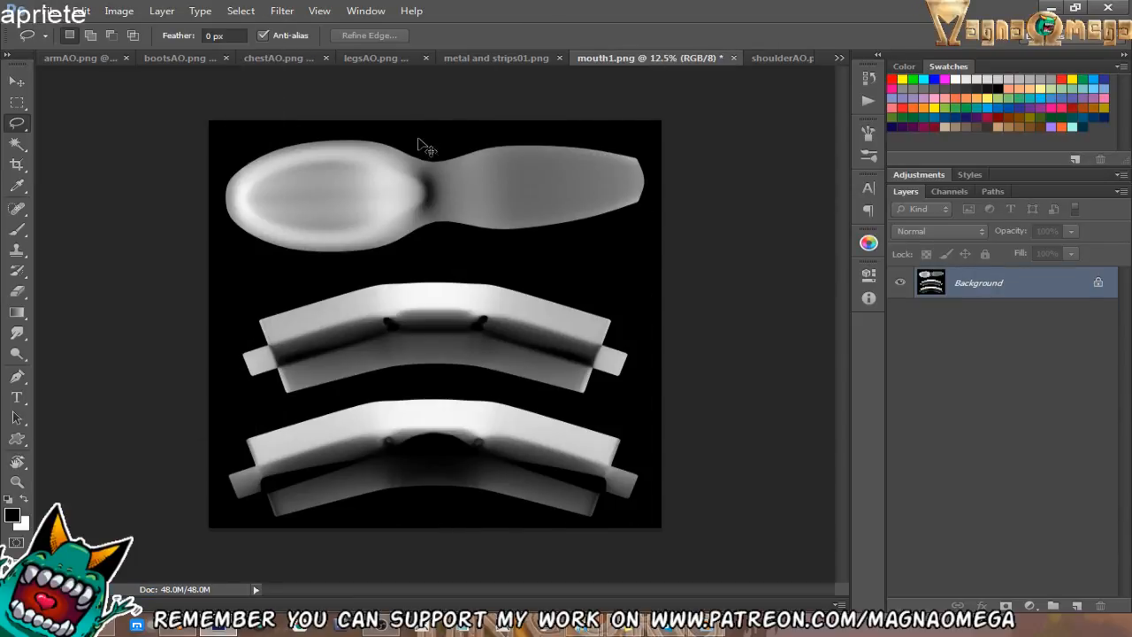
{"action": "key", "text": "ctrl+alt+shift+s"}
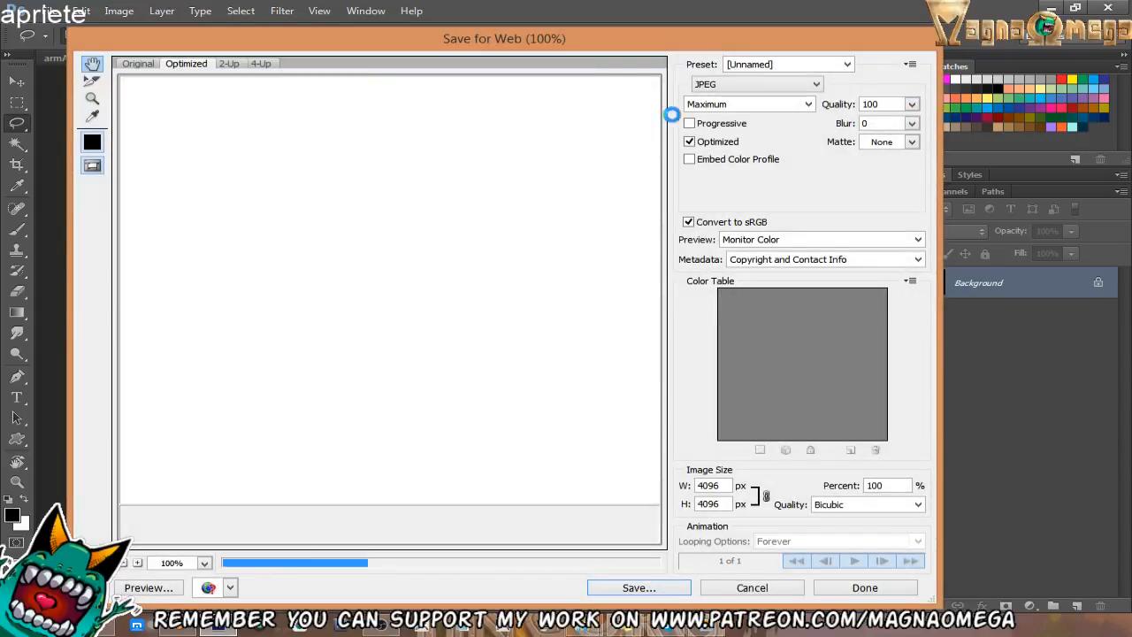
{"action": "key", "text": "Escape"}
Save the merged mouth map as a new PNG named "mouth comp" in the Texture folder.
{"action": "left_click", "coordinate": [56, 11]}
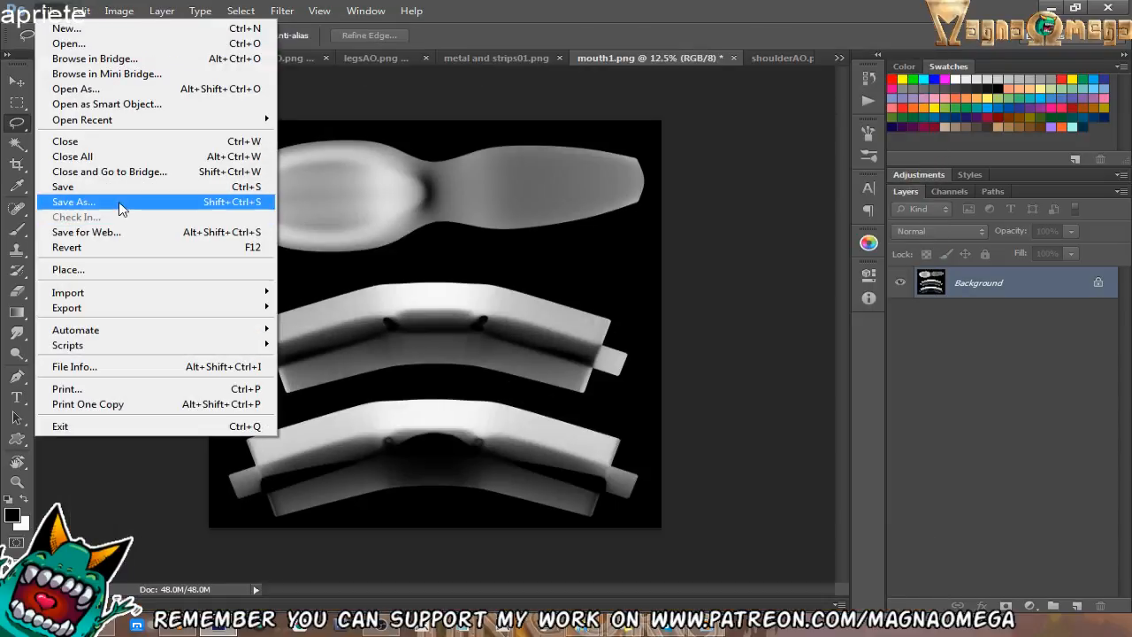
{"action": "left_click", "coordinate": [84, 205]}
{"action": "type", "text": "mouth "}
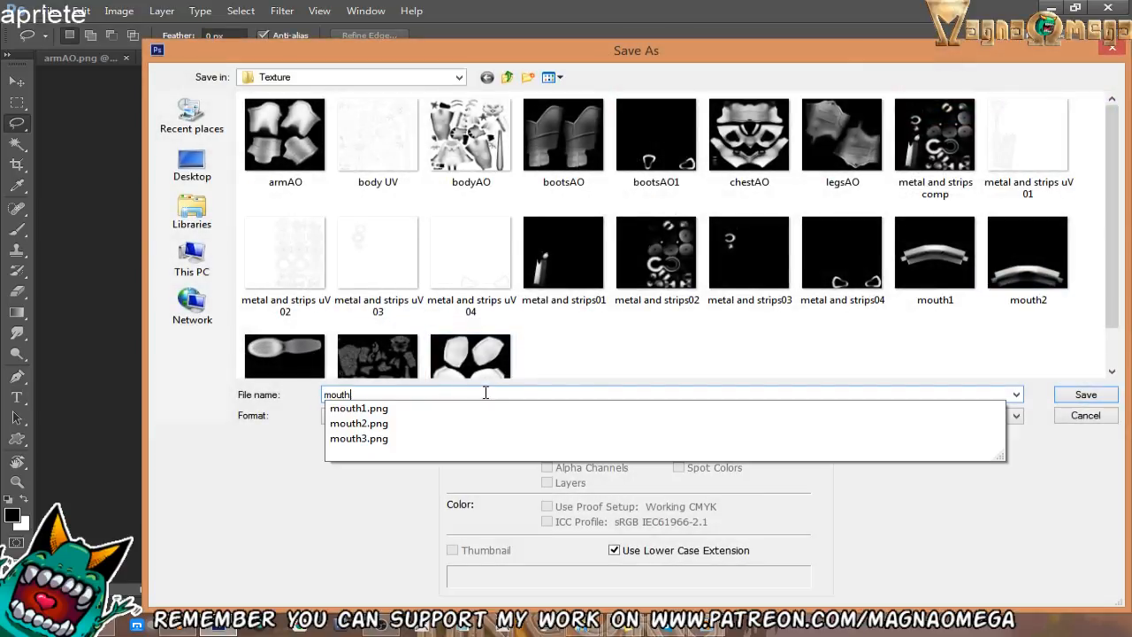
{"action": "type", "text": "comp"}
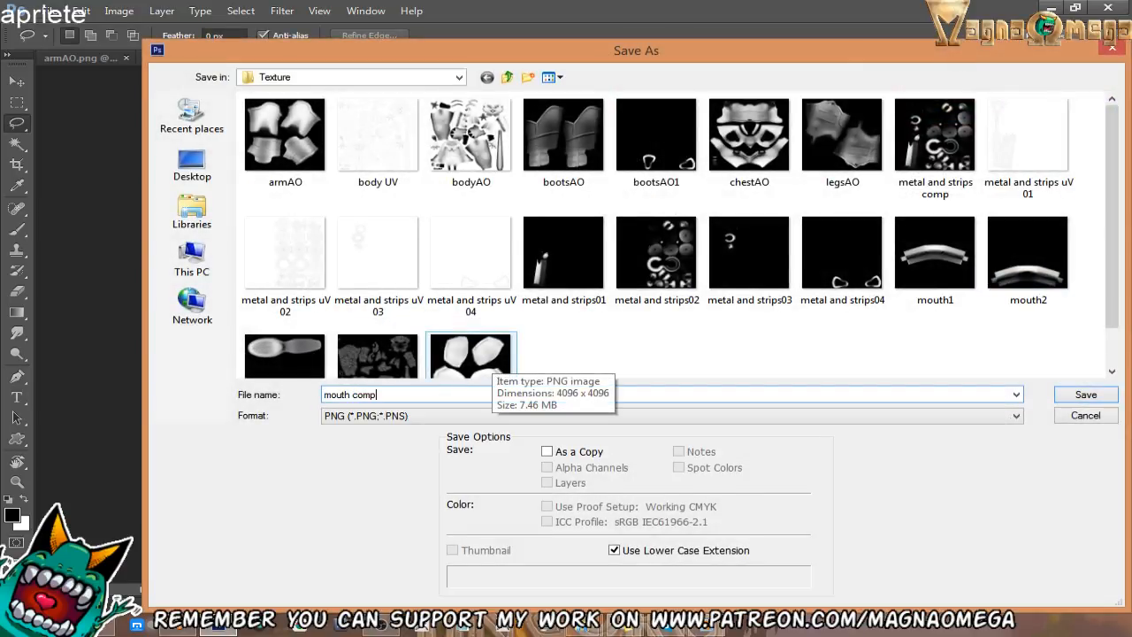
{"action": "key", "text": "Return"}
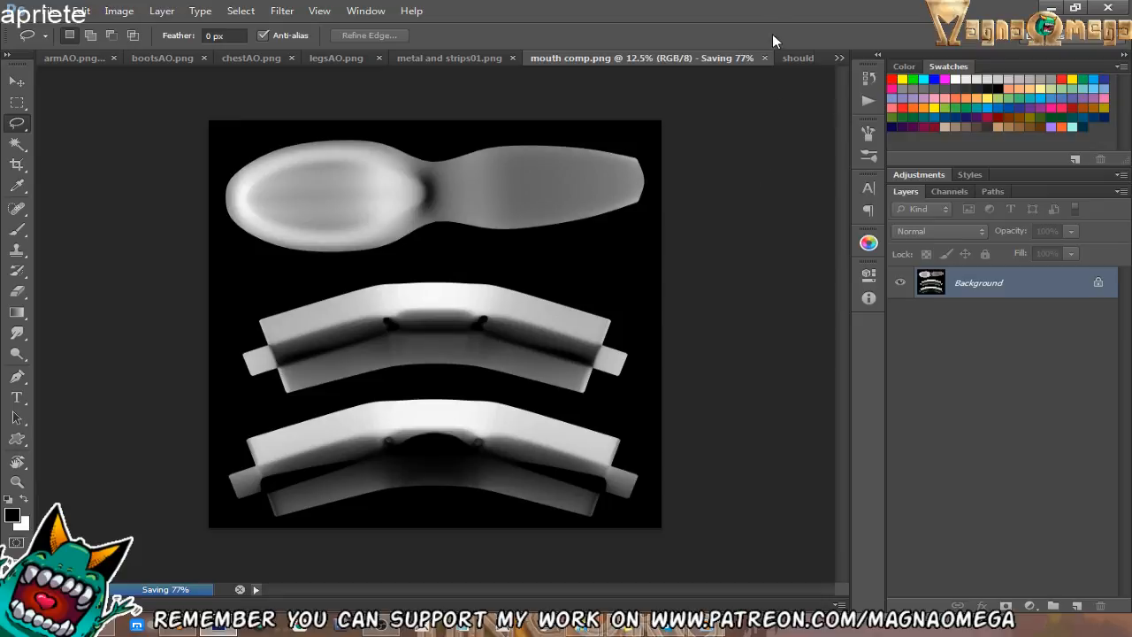
Save the merged boots map as PNG under the name bootsAO, replacing the existing file.
{"action": "left_click", "coordinate": [789, 57]}
{"action": "left_click", "coordinate": [843, 58]}
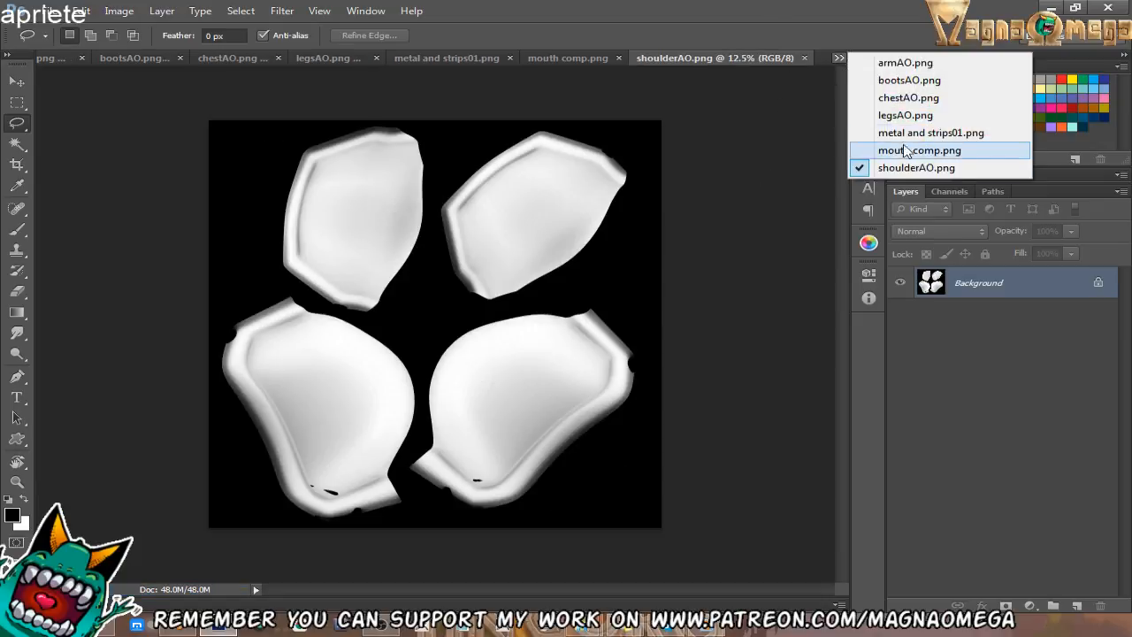
{"action": "left_click", "coordinate": [937, 80]}
{"action": "left_click", "coordinate": [50, 11]}
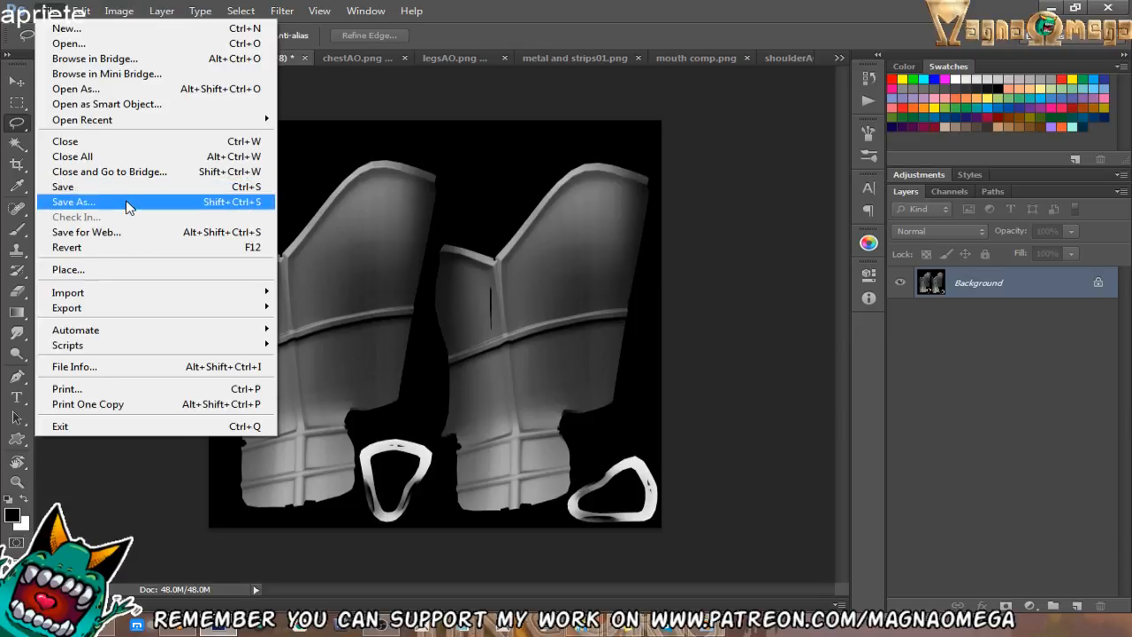
{"action": "left_click", "coordinate": [71, 196]}
{"action": "left_click", "coordinate": [424, 417]}
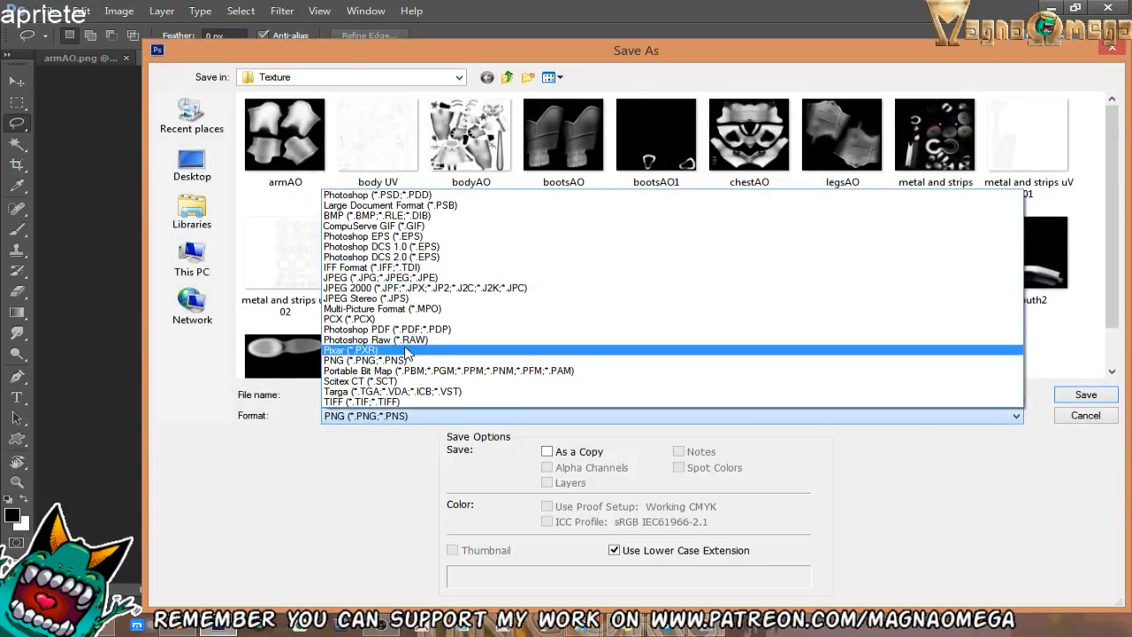
{"action": "left_click", "coordinate": [403, 361]}
{"action": "key", "text": "Return"}
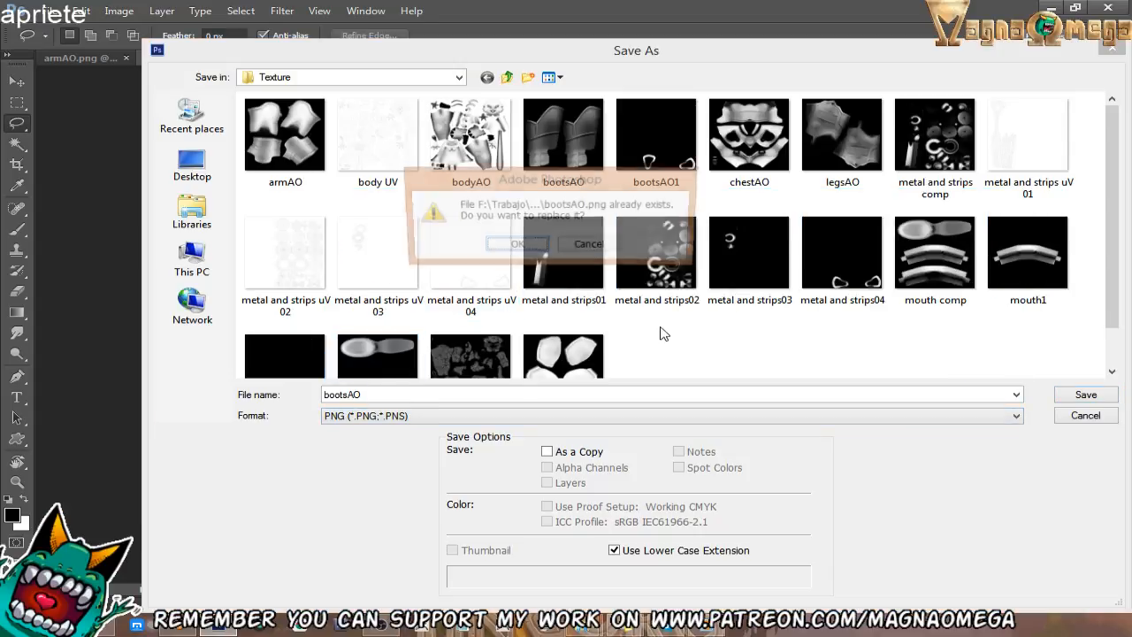
{"action": "key", "text": "Return"}
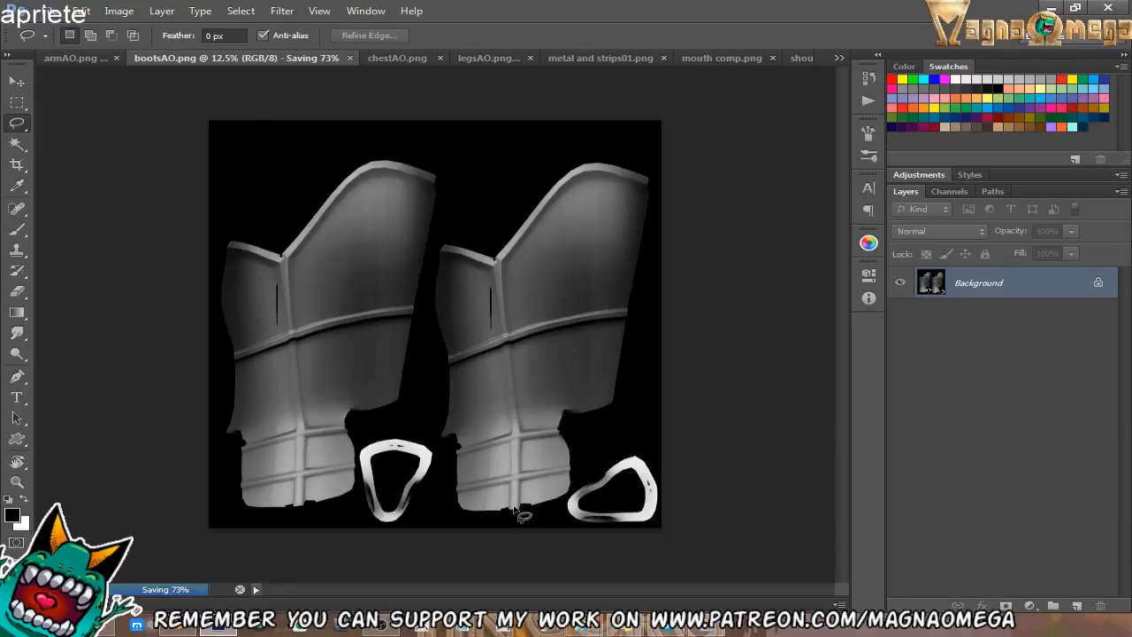
Examine the boots map up close and review the chest, legs, metal and strips, and mouth maps.
{"action": "left_click_drag", "start_coordinate": [884, 387], "coordinate": [852, 387]}
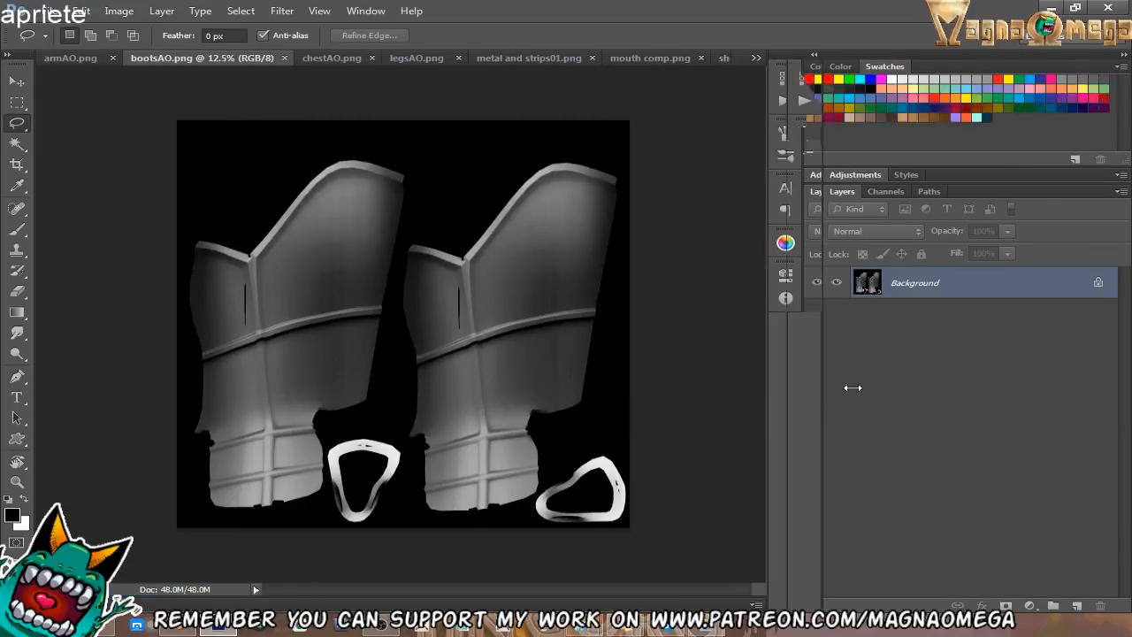
{"action": "key", "text": "z"}
{"action": "left_click", "coordinate": [321, 236]}
{"action": "left_click", "coordinate": [540, 257], "text": "alt"}
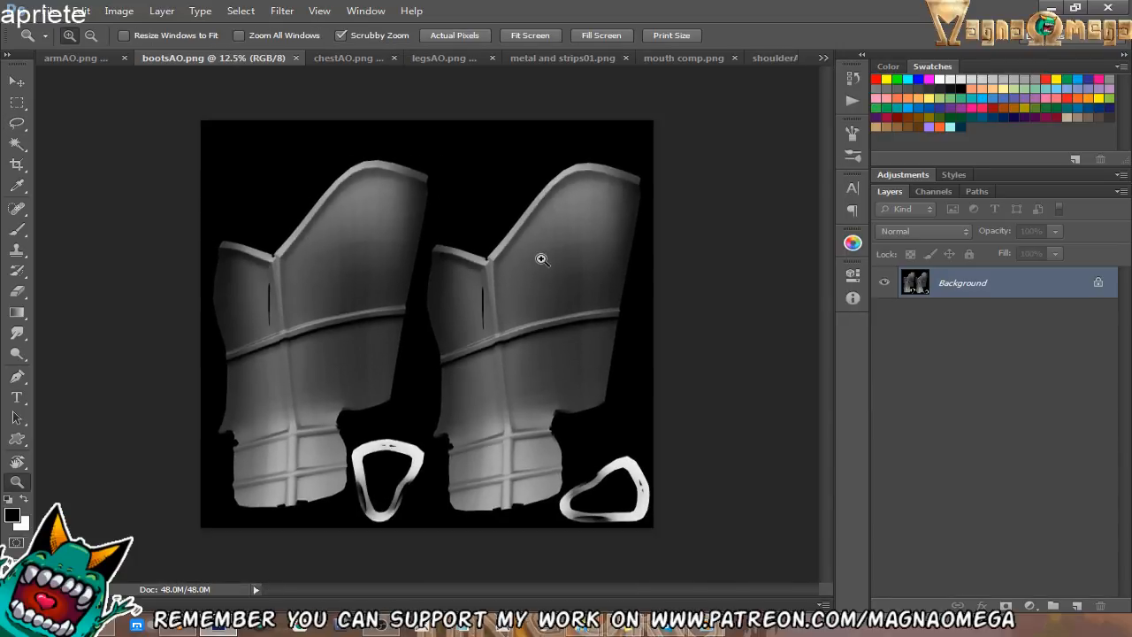
{"action": "left_click", "coordinate": [512, 308]}
{"action": "left_click_drag", "start_coordinate": [500, 306], "coordinate": [512, 267]}
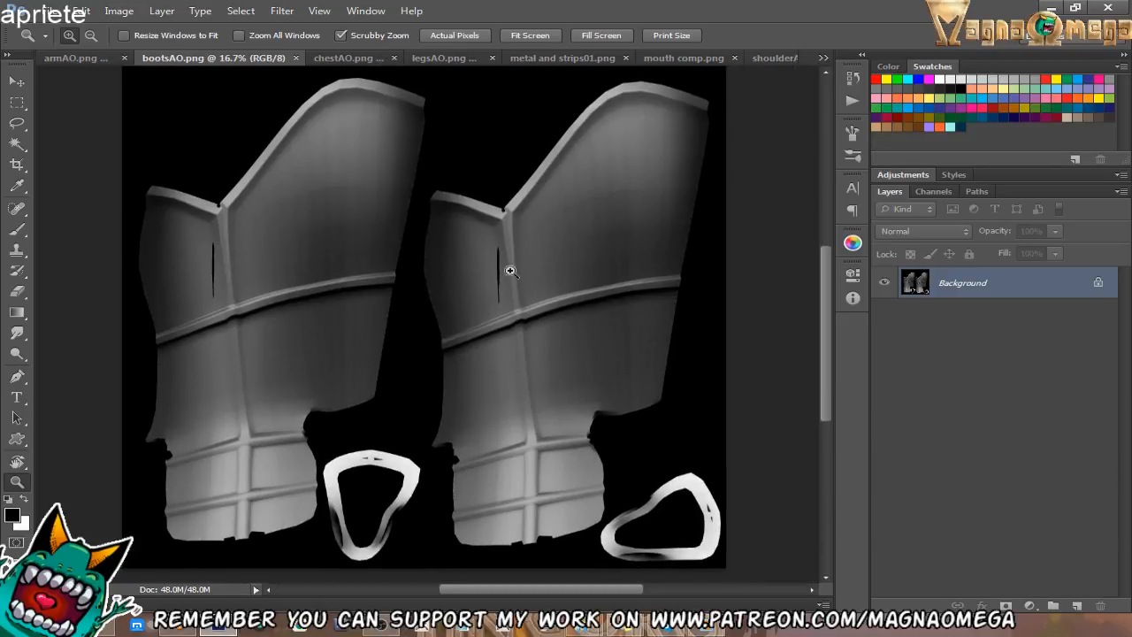
{"action": "left_click", "coordinate": [339, 60]}
{"action": "left_click", "coordinate": [459, 60]}
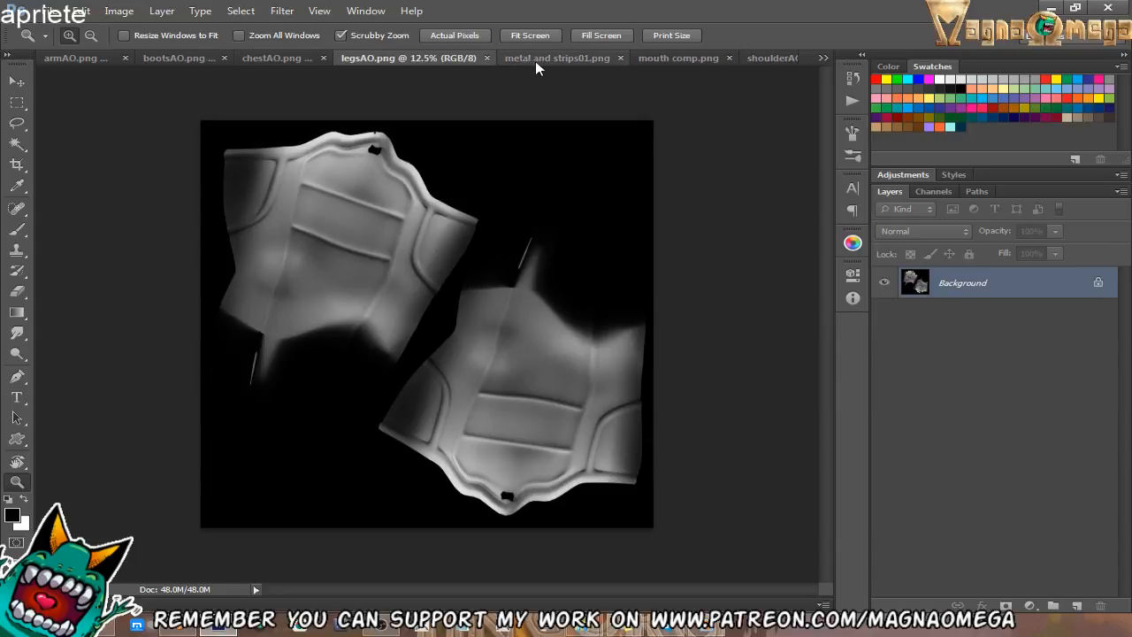
{"action": "left_click", "coordinate": [534, 61]}
{"action": "left_click", "coordinate": [742, 59]}
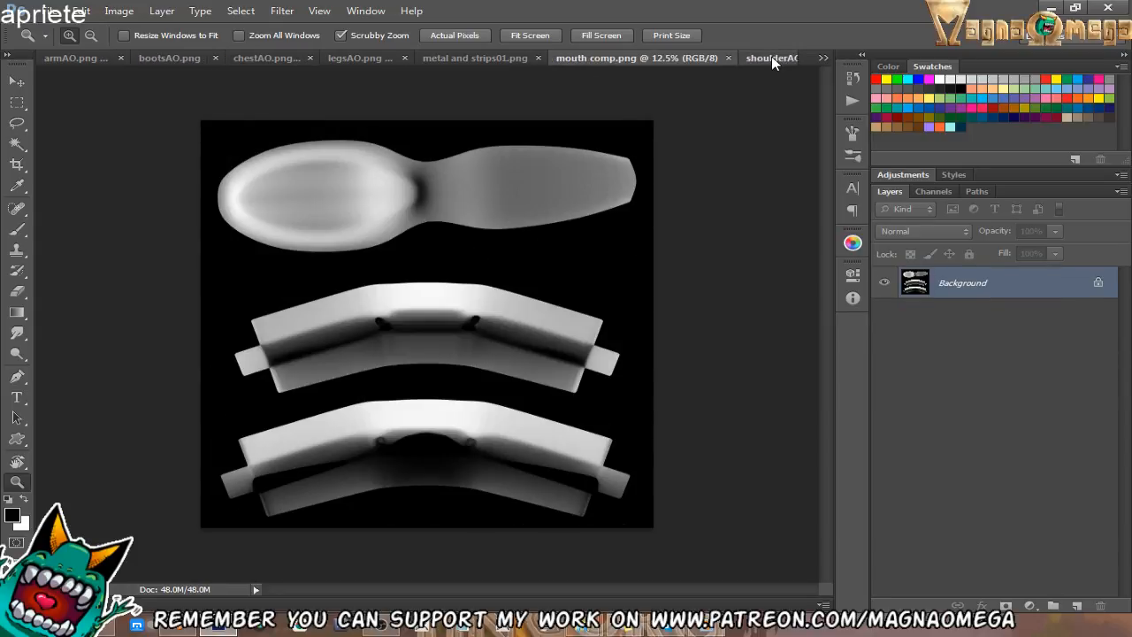
In shoulderAO.png, convert the Background into Layer 0 and add a new empty layer beneath it.
{"action": "left_click", "coordinate": [774, 58]}
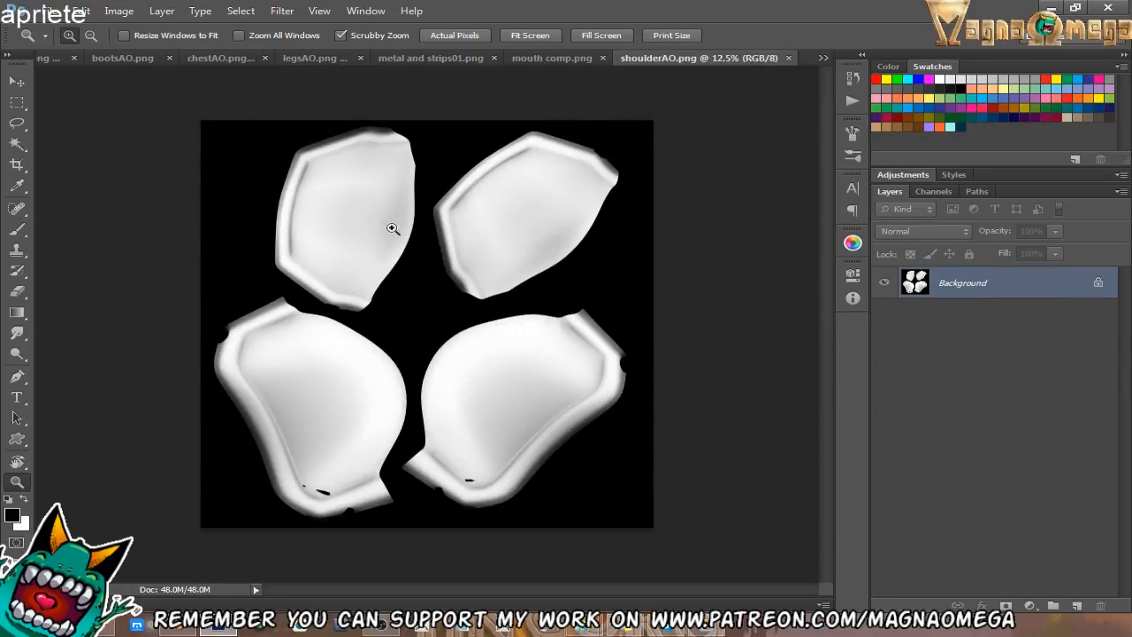
{"action": "left_click", "coordinate": [322, 185]}
{"action": "left_click", "coordinate": [485, 206], "text": "alt"}
{"action": "double_click", "coordinate": [962, 283]}
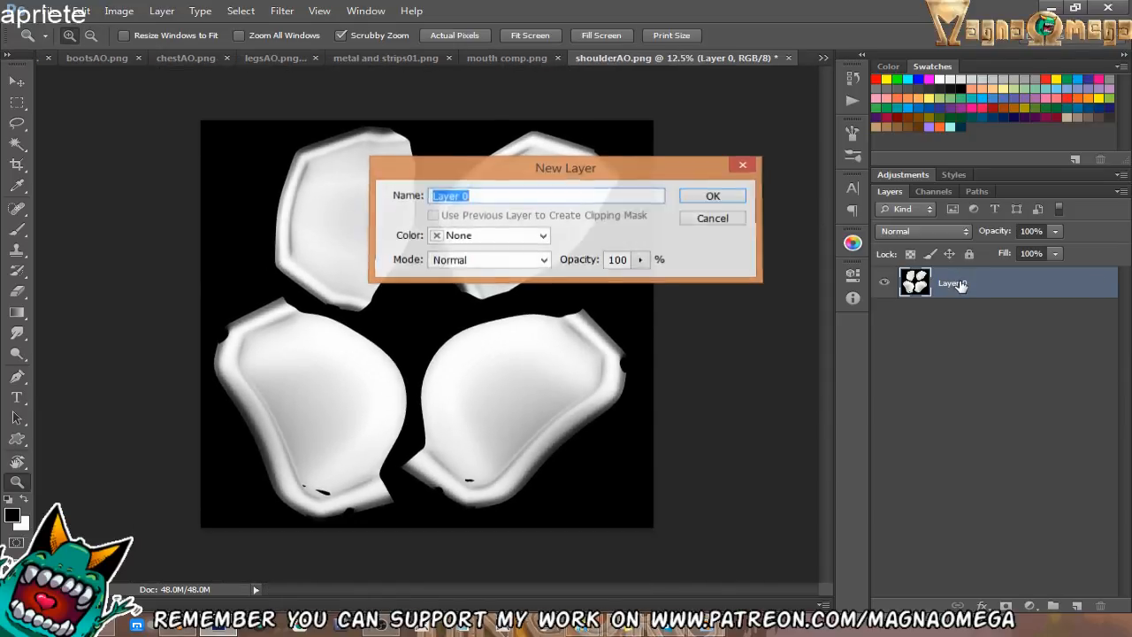
{"action": "key", "text": "Return"}
{"action": "left_click", "coordinate": [1077, 606]}
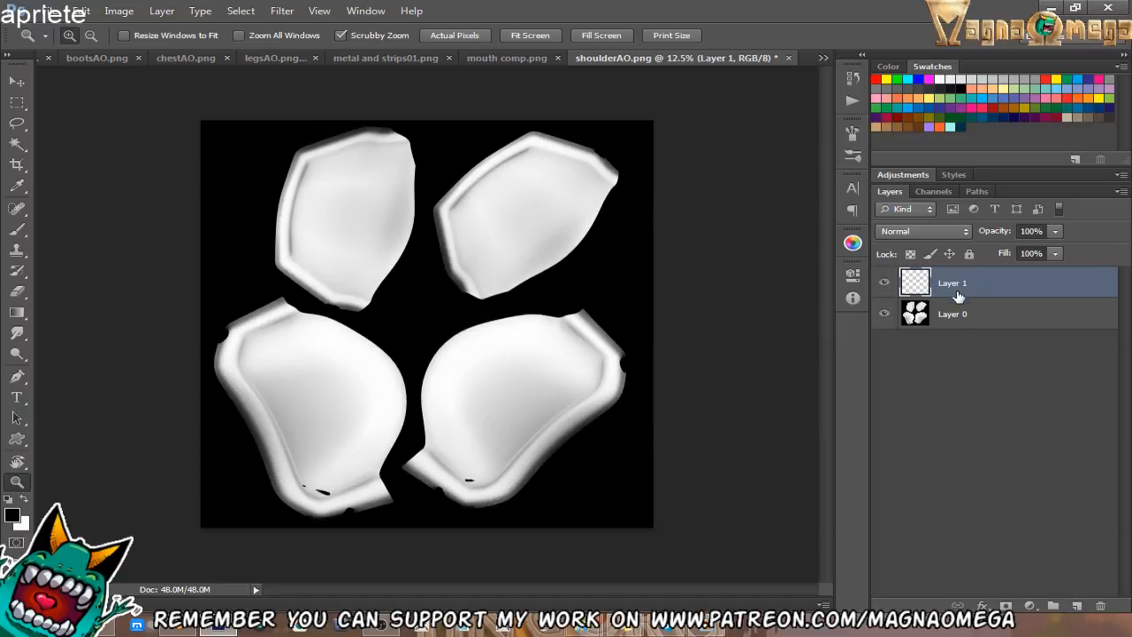
{"action": "left_click_drag", "start_coordinate": [955, 294], "coordinate": [955, 344]}
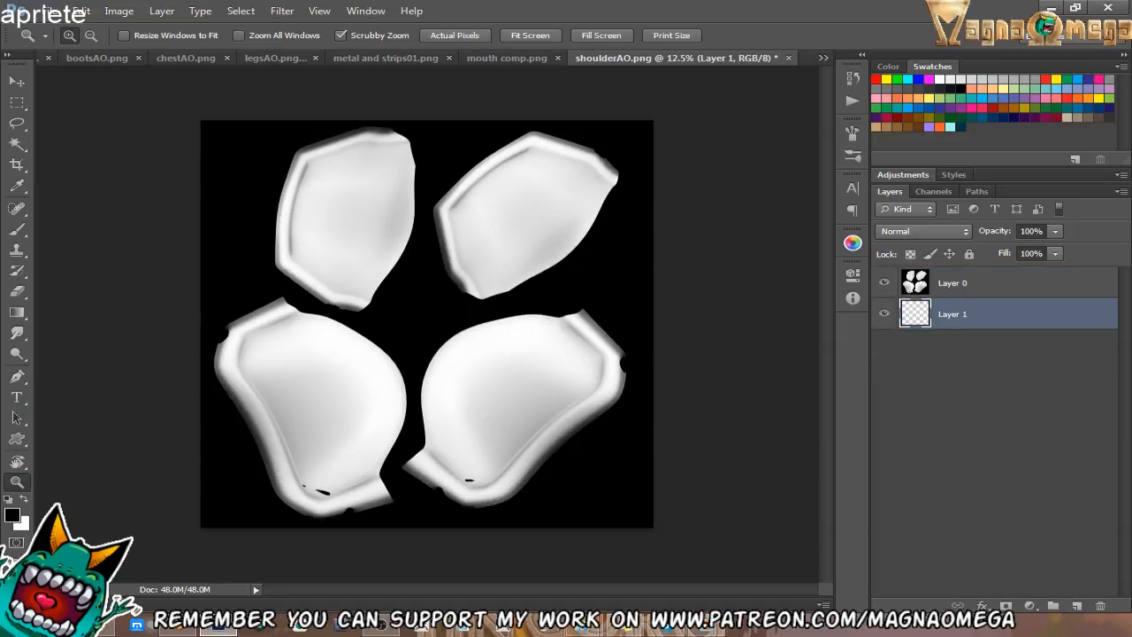
Switch to Blender, display the be7efd2f6ba140cfab873fb06146cc05.png character reference in the image editor, and examine the costume's shoulder armour up close.
{"action": "left_click", "coordinate": [178, 629]}
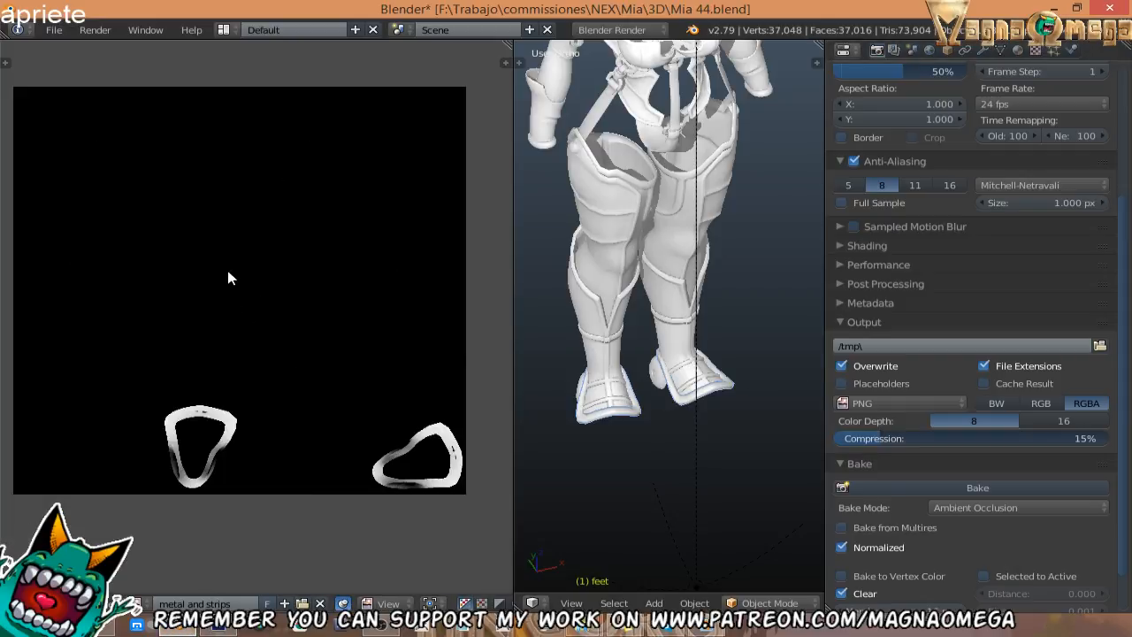
{"action": "middle_click_drag", "start_coordinate": [196, 325], "coordinate": [288, 344]}
{"action": "left_click", "coordinate": [137, 603]}
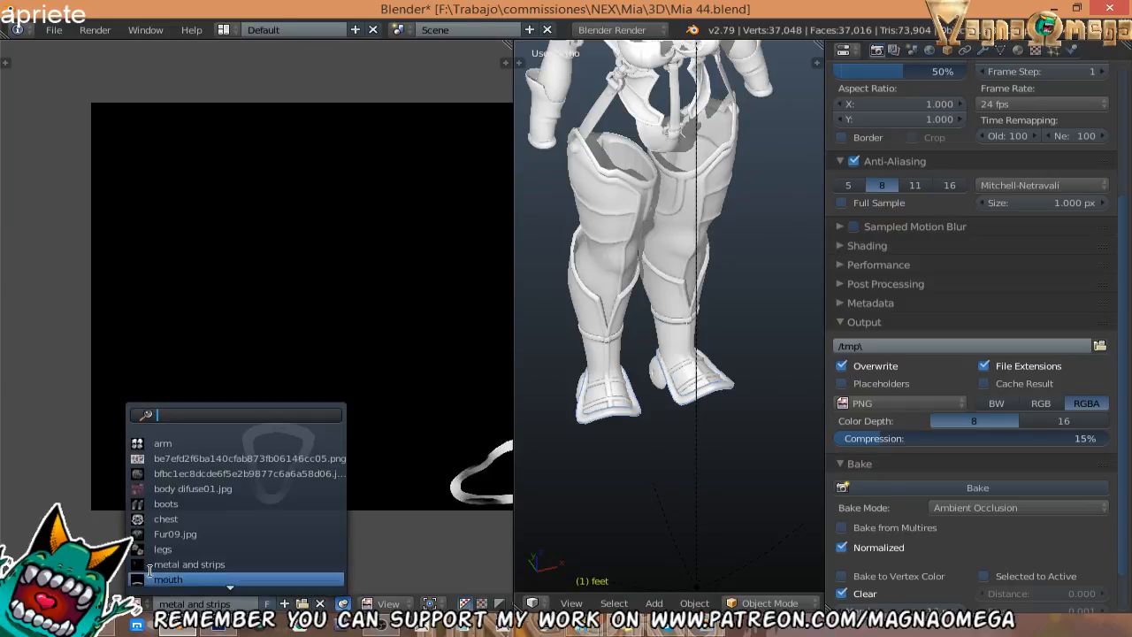
{"action": "left_click", "coordinate": [206, 458]}
{"action": "scroll", "coordinate": [284, 318], "scroll_direction": "up", "scroll_amount": 4}
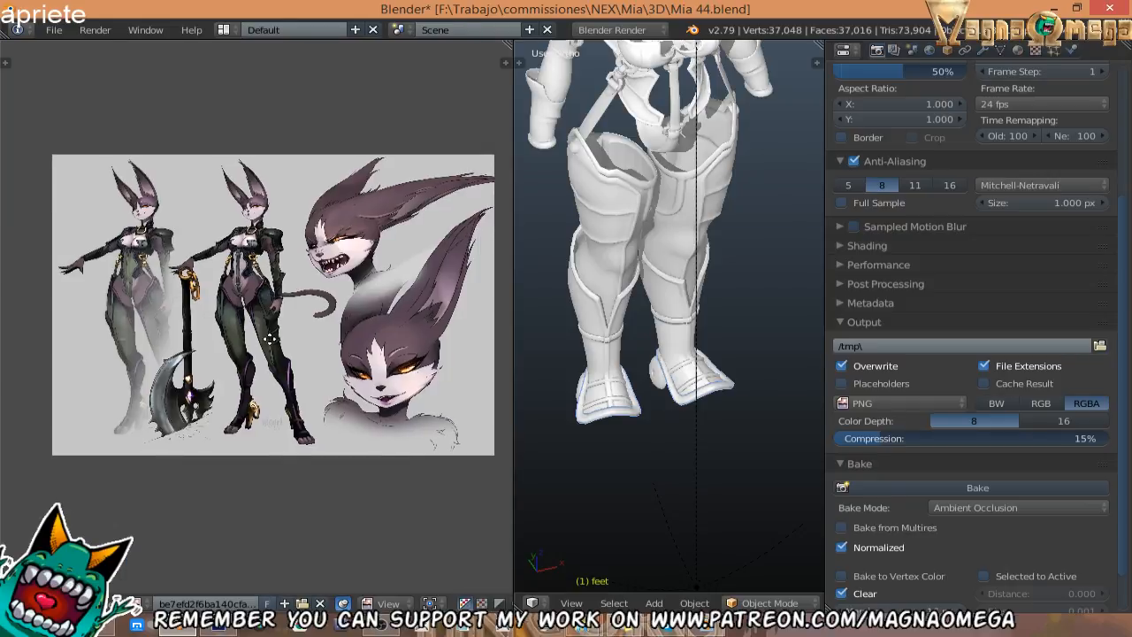
{"action": "middle_click_drag", "start_coordinate": [282, 316], "coordinate": [301, 316]}
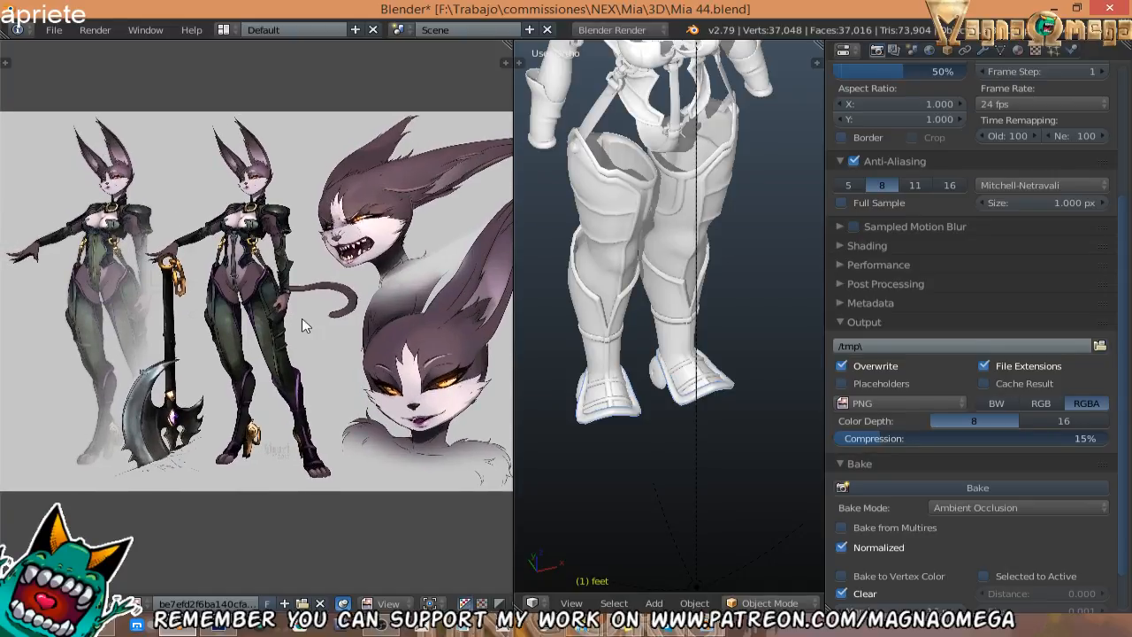
{"action": "middle_click_drag", "start_coordinate": [341, 283], "coordinate": [327, 292]}
{"action": "scroll", "coordinate": [262, 279], "scroll_direction": "up", "scroll_amount": 3}
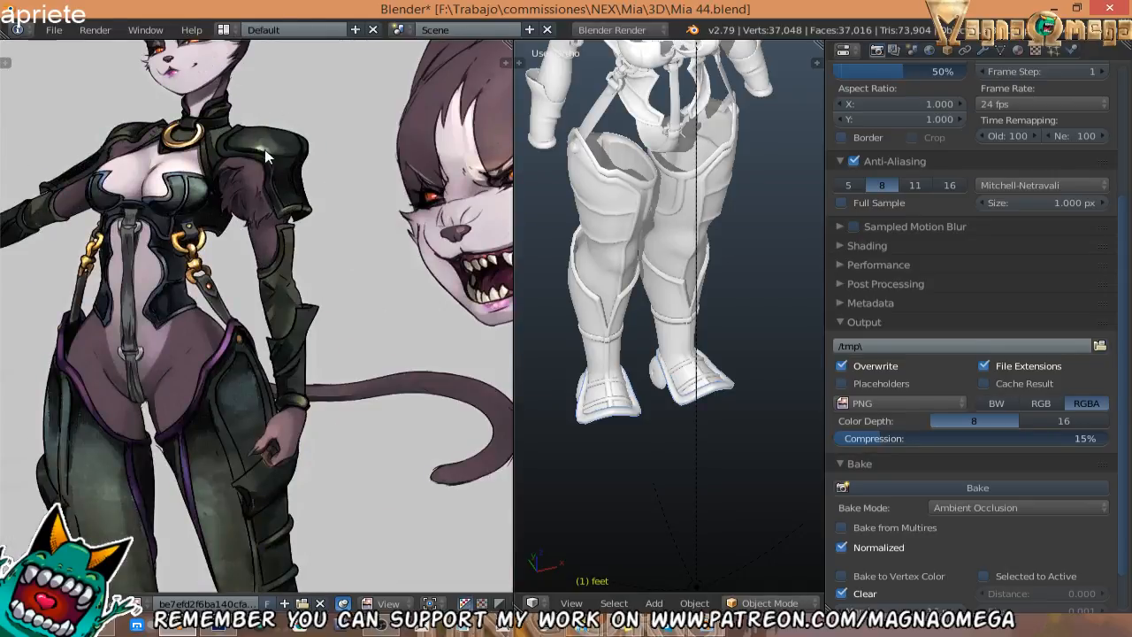
{"action": "middle_click_drag", "start_coordinate": [269, 157], "coordinate": [278, 156]}
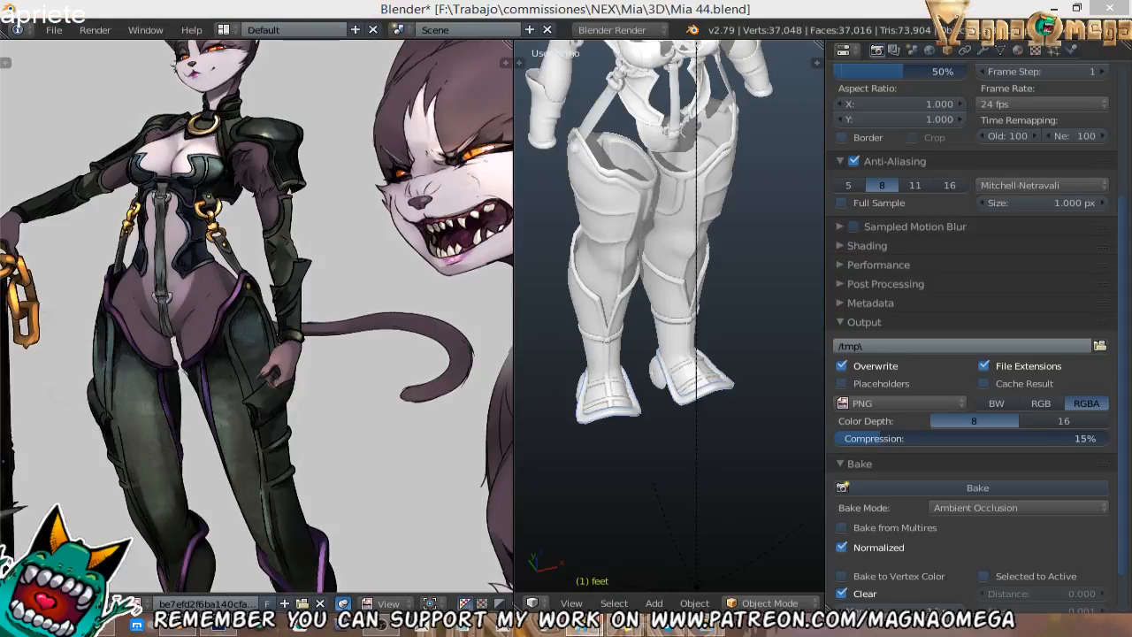
Open the be7efd2f6ba140cfab873fb06146cc05.png character reference in Photoshop and bring the upper body into close view.
{"action": "left_click_drag", "start_coordinate": [253, 581], "coordinate": [807, 56]}
{"action": "left_click_drag", "start_coordinate": [412, 232], "coordinate": [478, 262]}
{"action": "left_click_drag", "start_coordinate": [433, 303], "coordinate": [425, 326]}
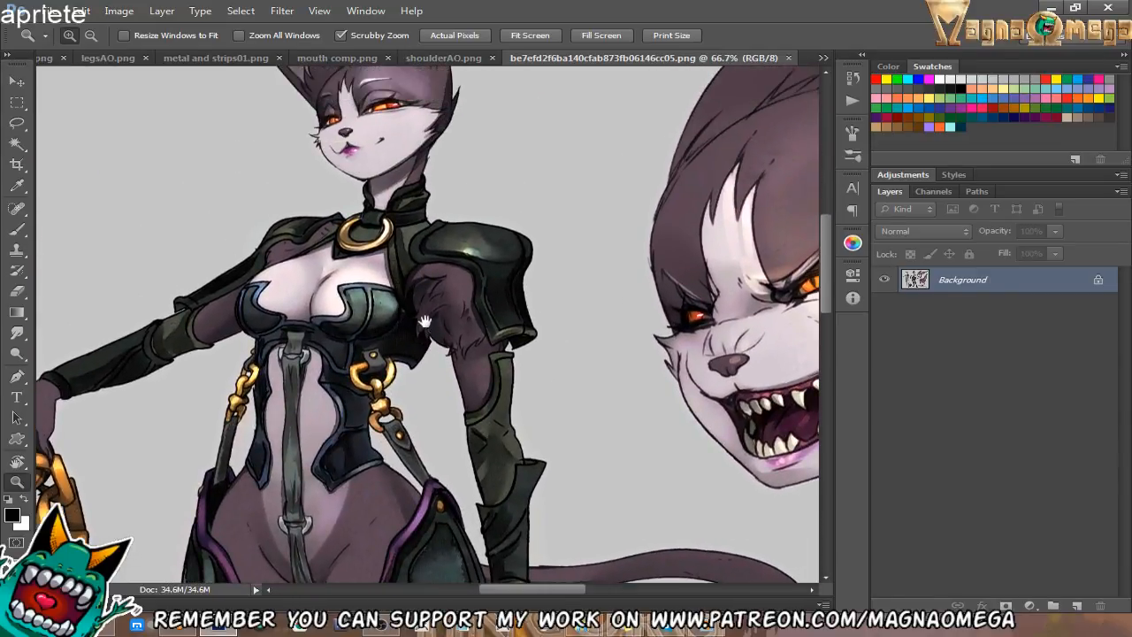
Sample the dark olive green of the character's thigh armour in the reference image as the foreground colour.
{"action": "key", "text": "b"}
{"action": "left_click_drag", "start_coordinate": [523, 579], "coordinate": [519, 261]}
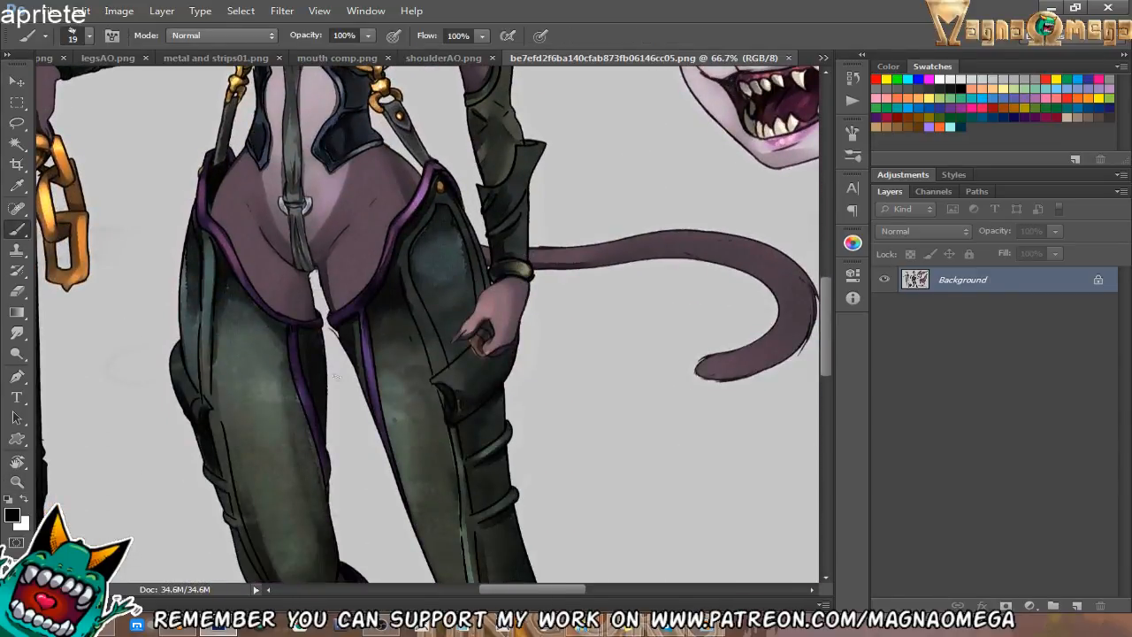
{"action": "left_click_drag", "start_coordinate": [265, 383], "coordinate": [290, 324]}
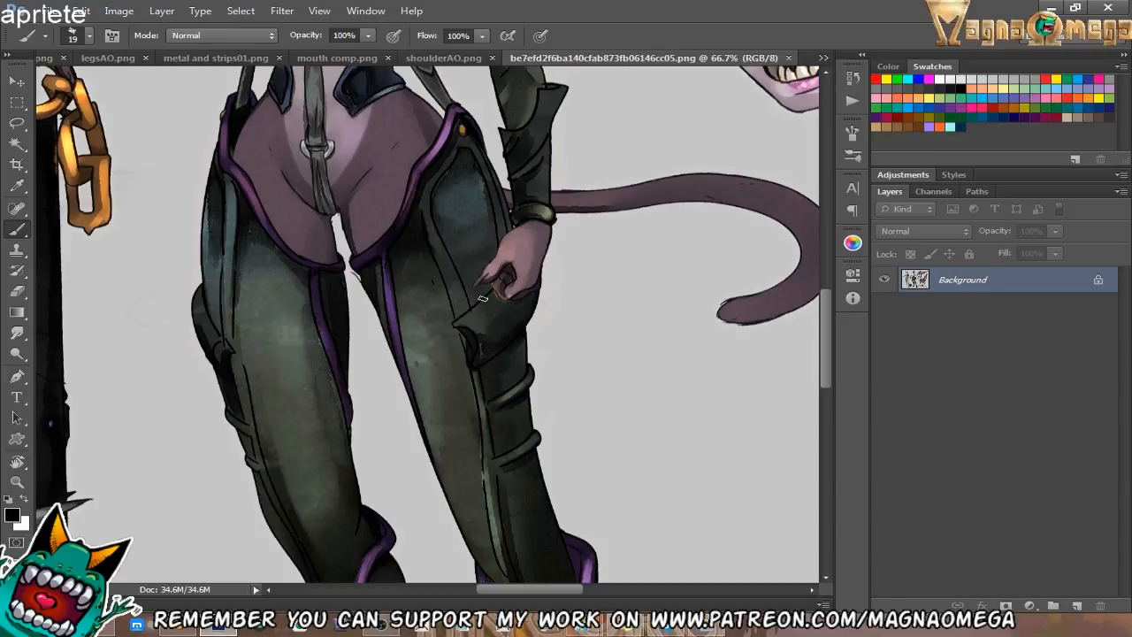
{"action": "left_click_drag", "start_coordinate": [482, 297], "coordinate": [436, 256]}
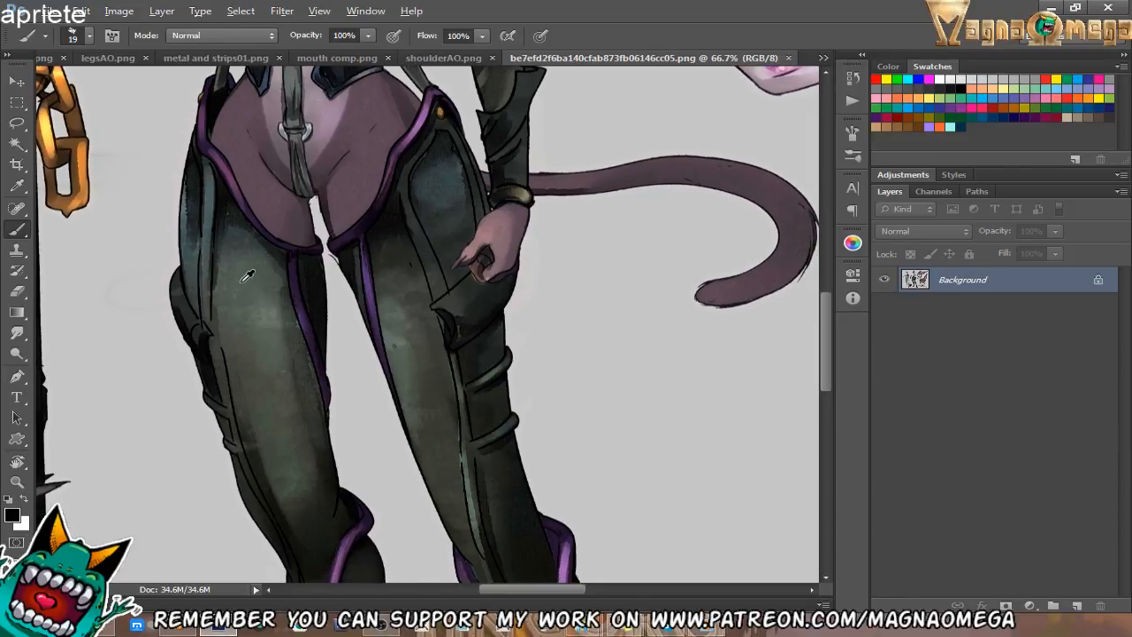
{"action": "left_click_drag", "start_coordinate": [257, 278], "coordinate": [369, 299]}
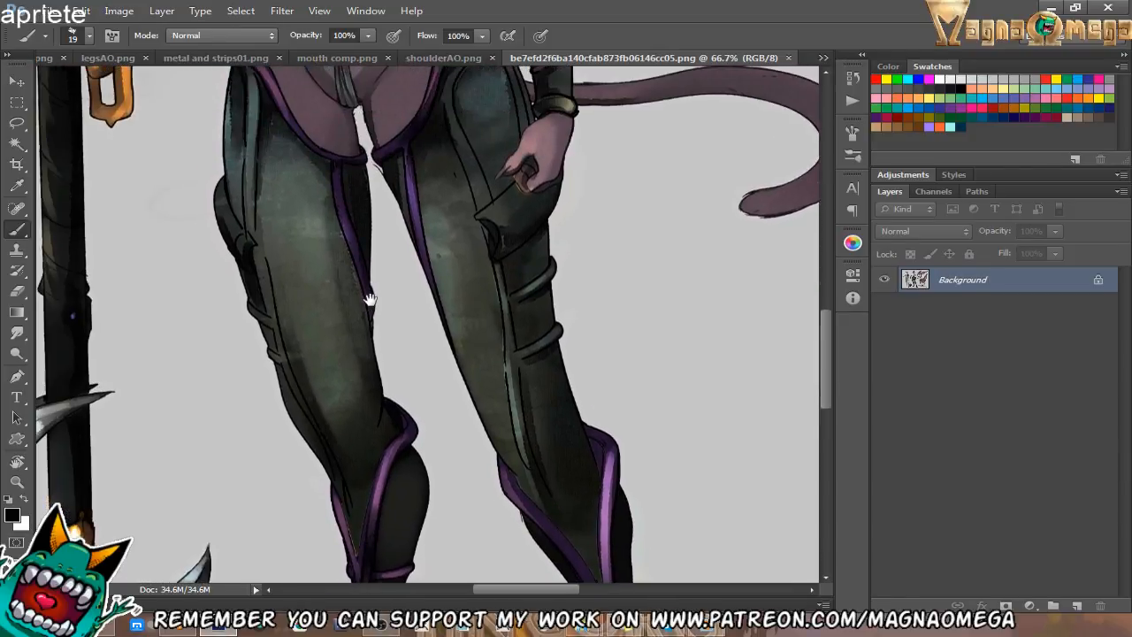
{"action": "left_click", "coordinate": [329, 325], "text": "alt"}
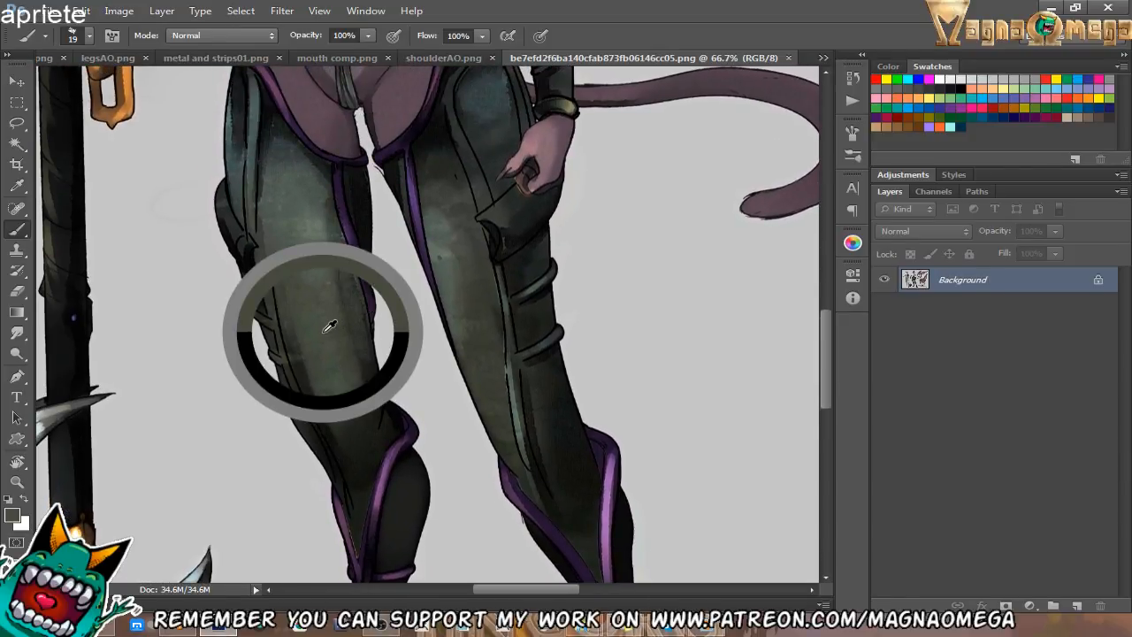
Inspect the sampled foreground colour's values and fill Layer 1 of shoulderAO.png with that dark green.
{"action": "left_click", "coordinate": [13, 516]}
{"action": "left_click_drag", "start_coordinate": [679, 134], "coordinate": [392, 148]}
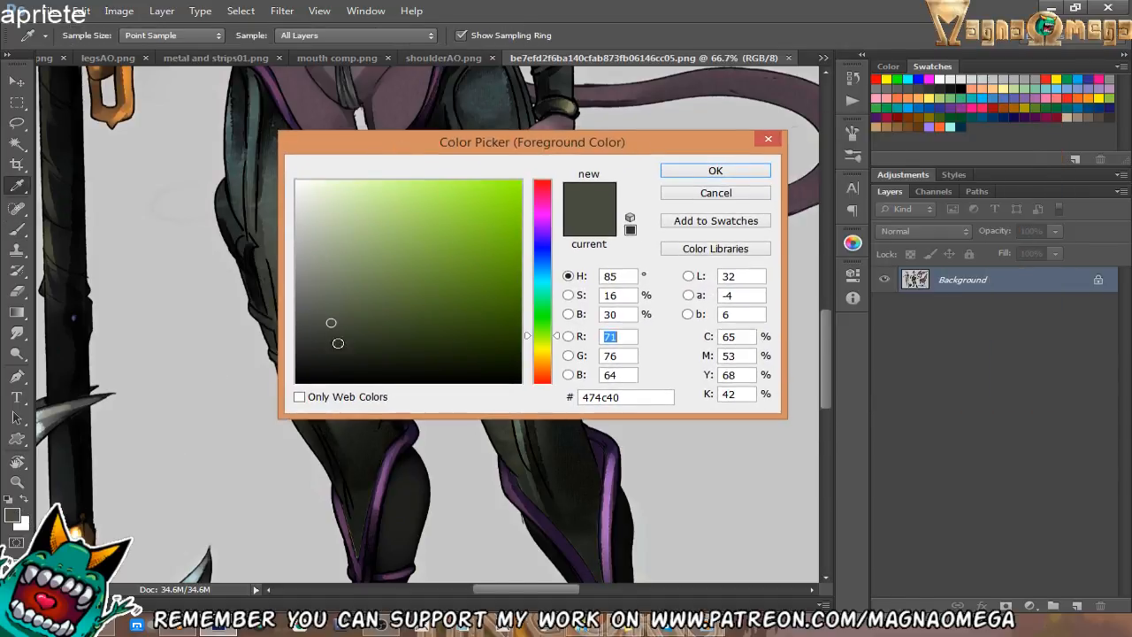
{"action": "left_click", "coordinate": [767, 138]}
{"action": "left_click", "coordinate": [434, 56]}
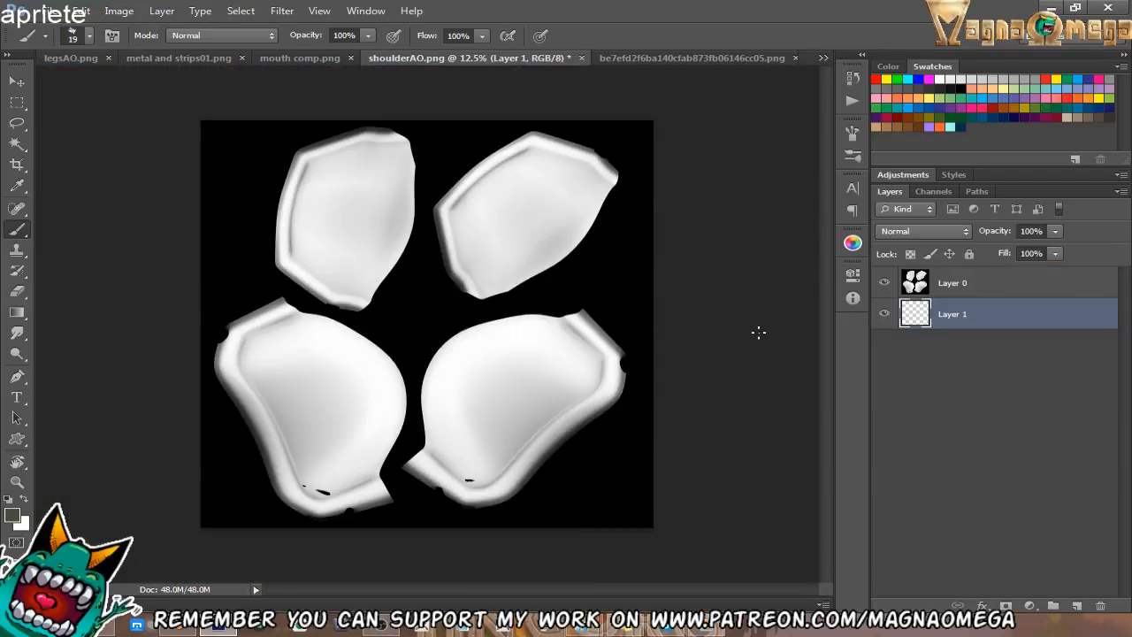
{"action": "key", "text": "alt+BackSpace"}
Try the Overlay and Multiply blend modes on Layer 0 over the green fill.
{"action": "left_click", "coordinate": [938, 283]}
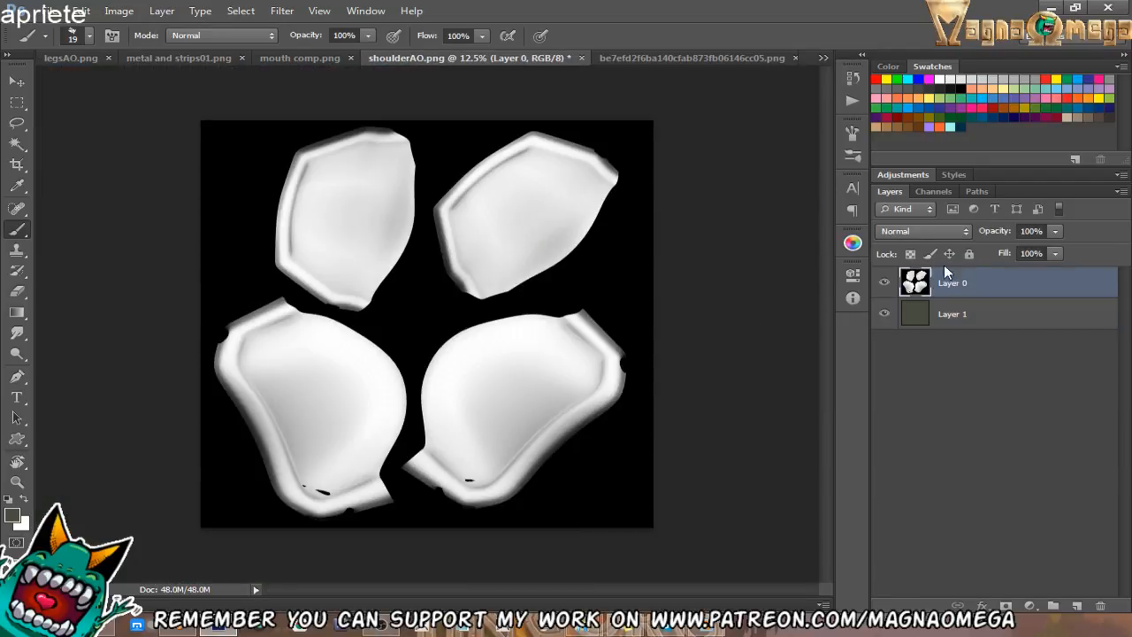
{"action": "left_click", "coordinate": [919, 231]}
{"action": "left_click", "coordinate": [905, 195]}
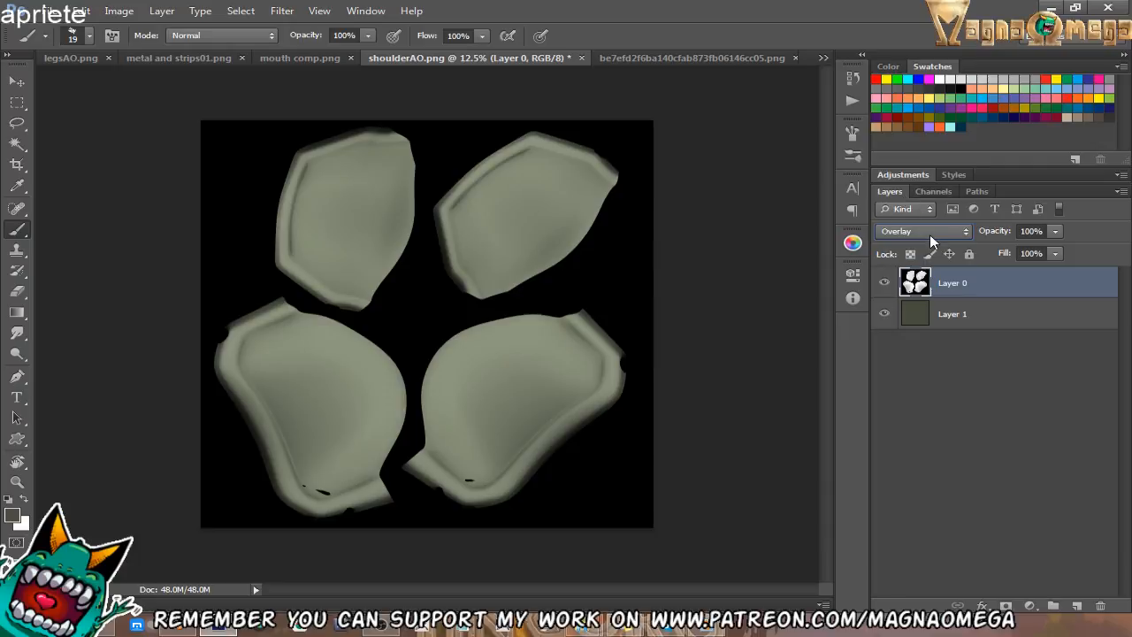
{"action": "left_click", "coordinate": [929, 234]}
{"action": "left_click", "coordinate": [920, 71]}
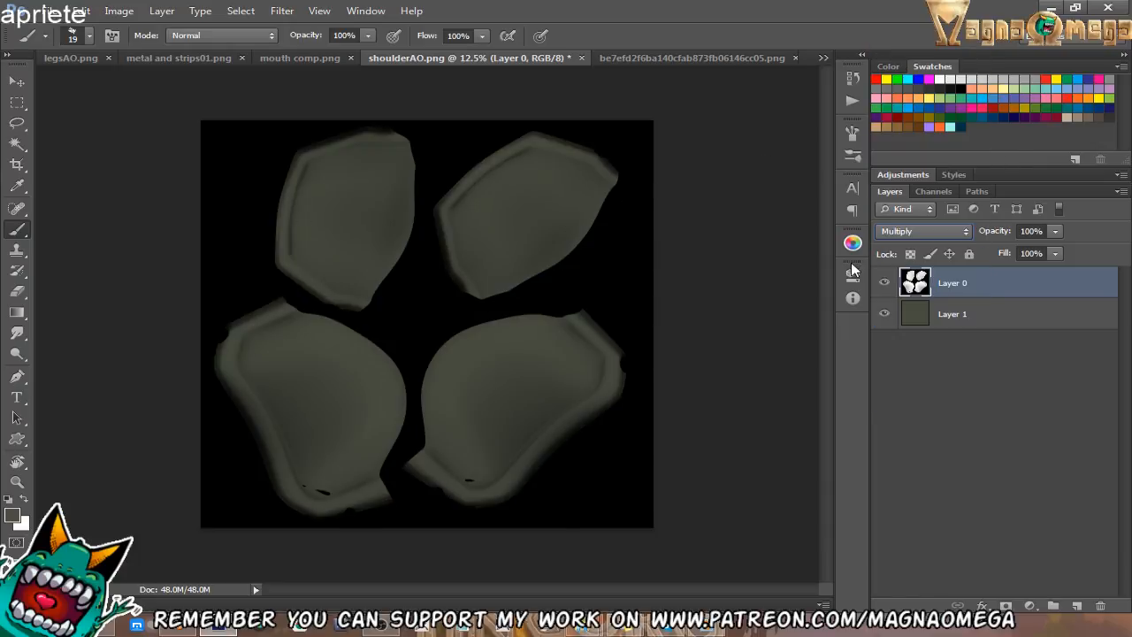
Return the blend mode of Layer 0 to Normal.
{"action": "left_click", "coordinate": [897, 231]}
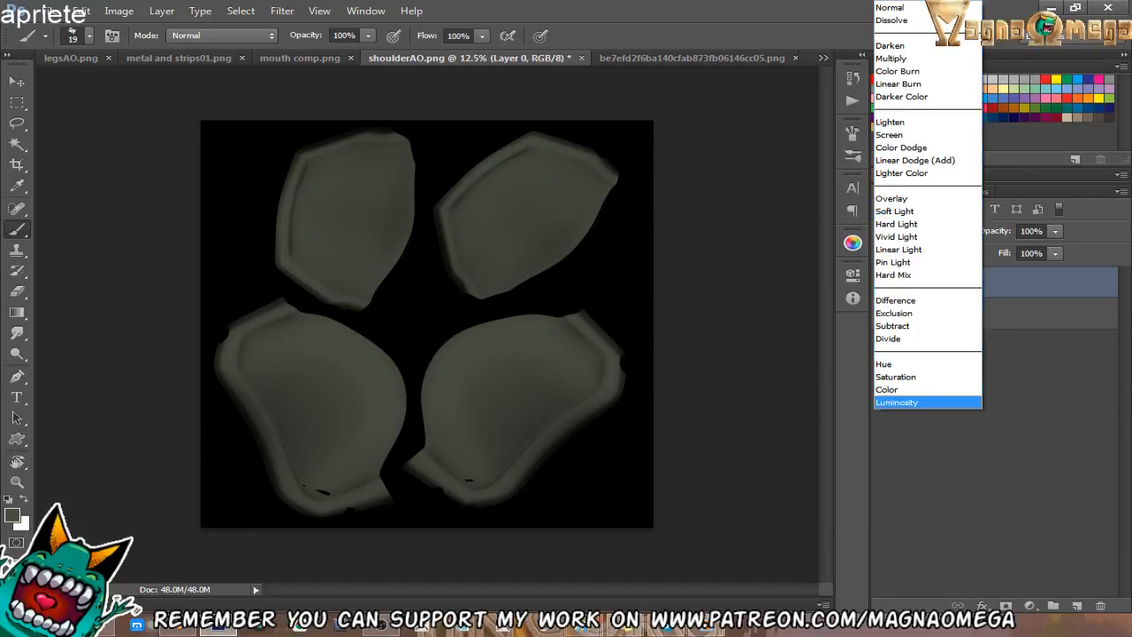
{"action": "key", "text": "Escape"}
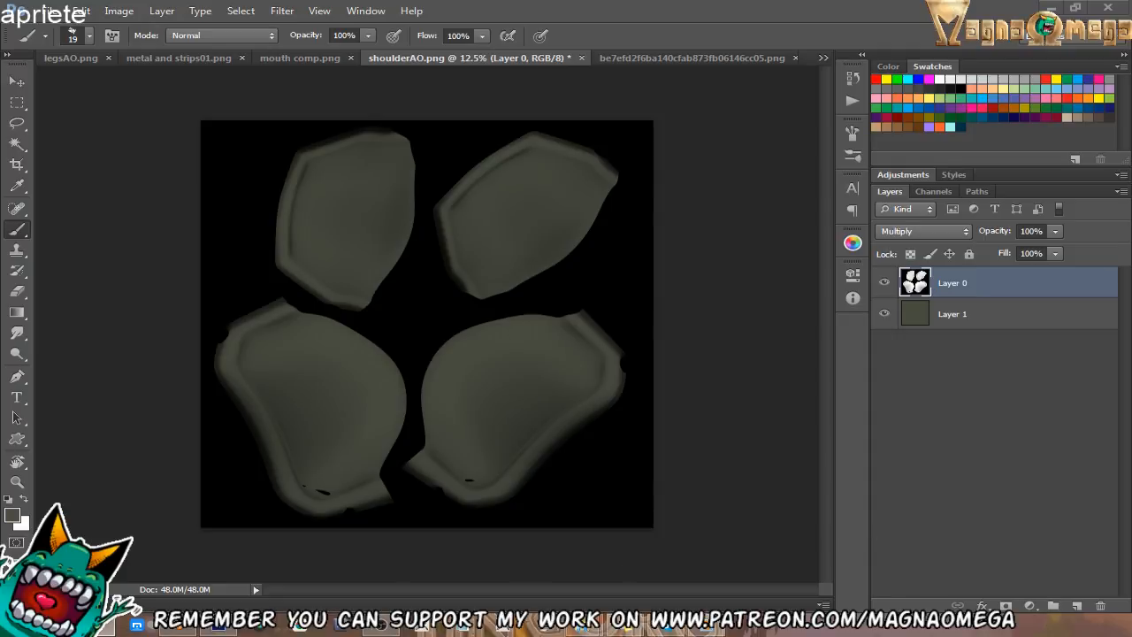
{"action": "mouse_move", "coordinate": [190, 628]}
{"action": "left_click", "coordinate": [896, 227]}
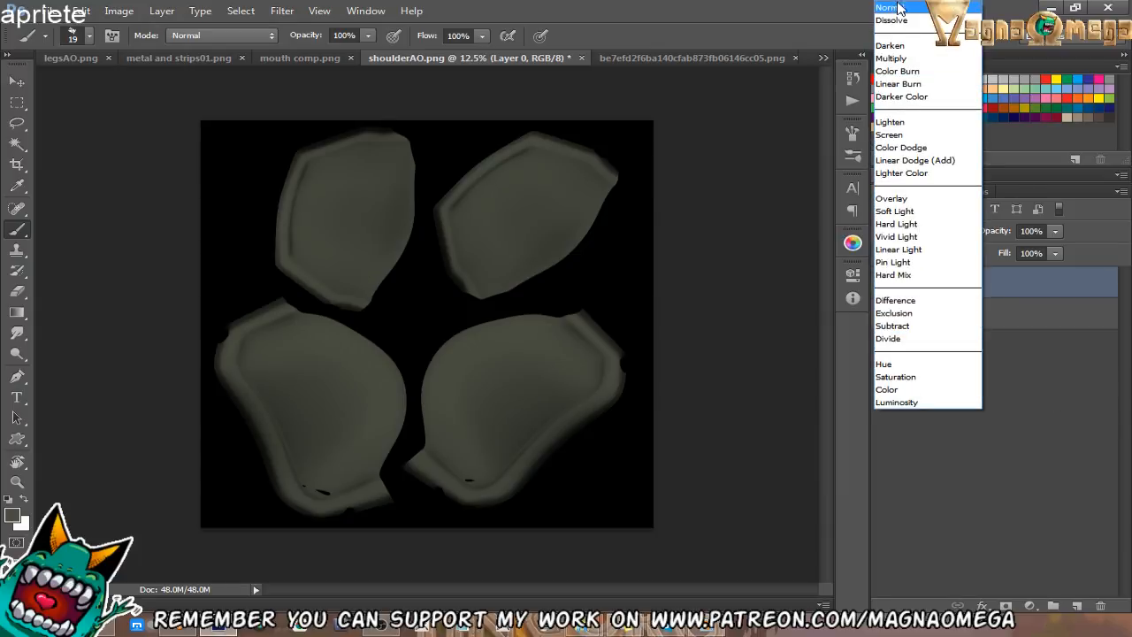
{"action": "left_click", "coordinate": [895, 8]}
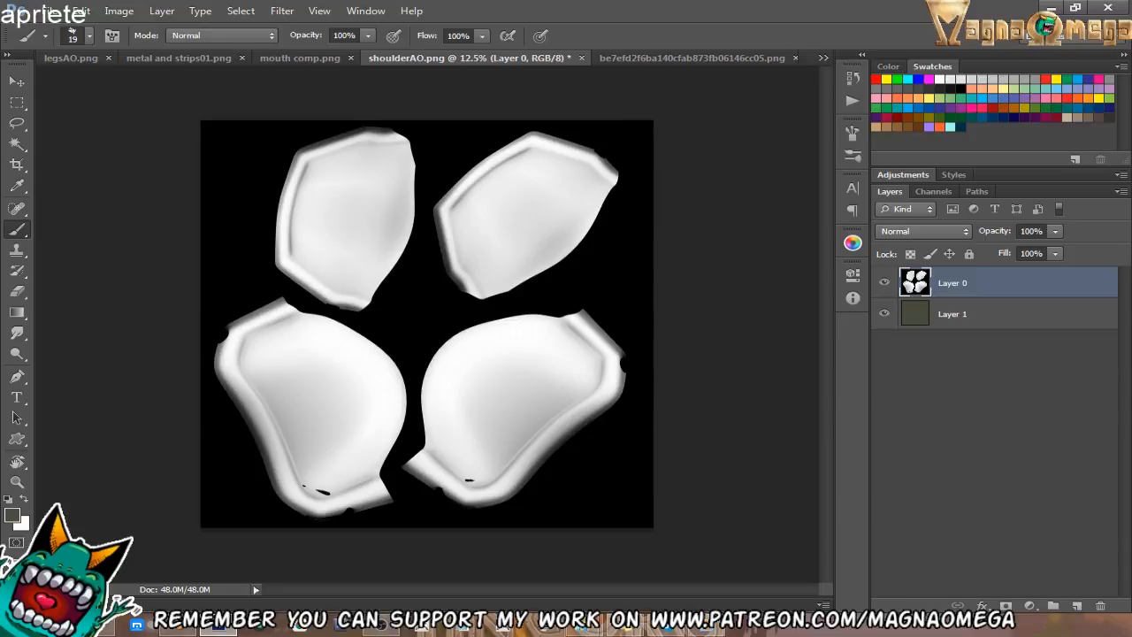
Turn on the visibility of Layer 1 in metal and strips01.png and return to shoulderAO.png.
{"action": "left_click", "coordinate": [175, 59]}
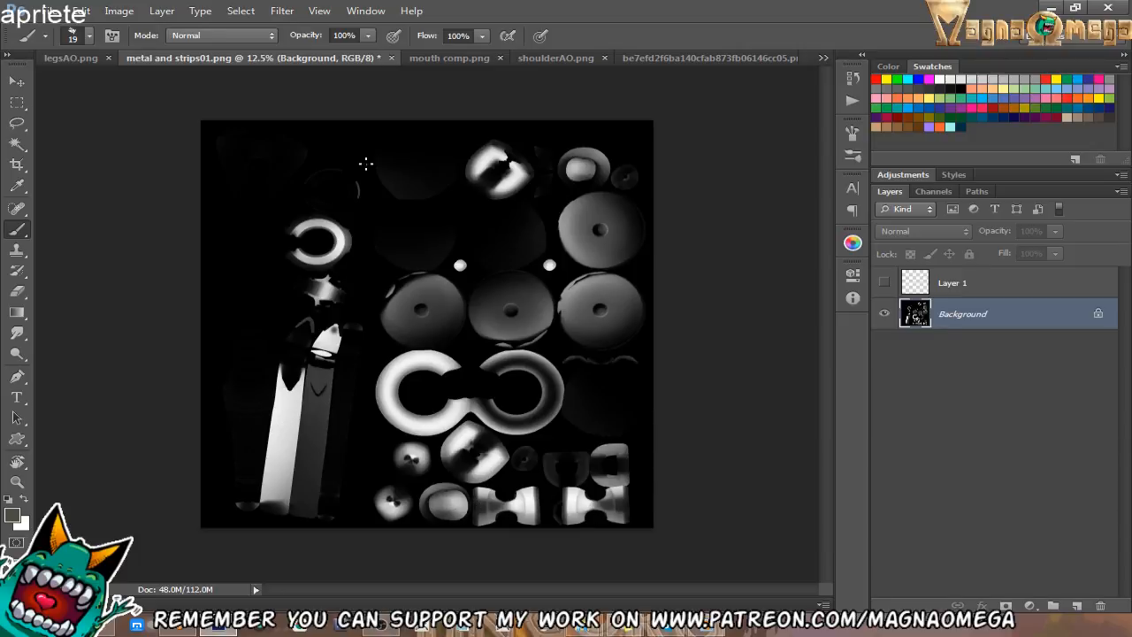
{"action": "left_click", "coordinate": [884, 282]}
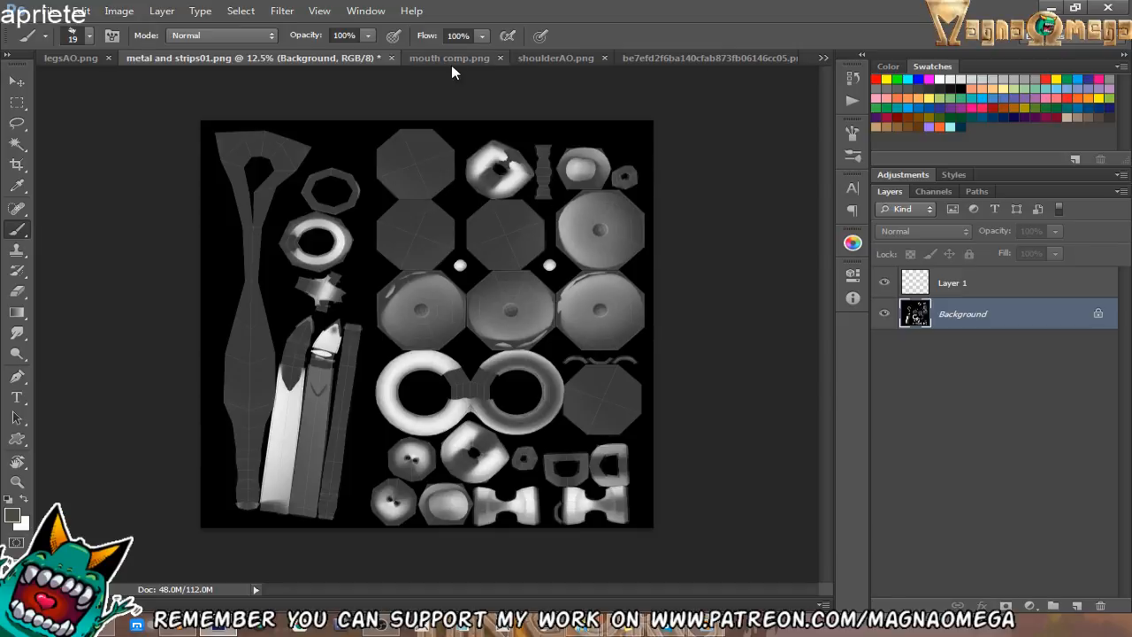
{"action": "left_click", "coordinate": [560, 59]}
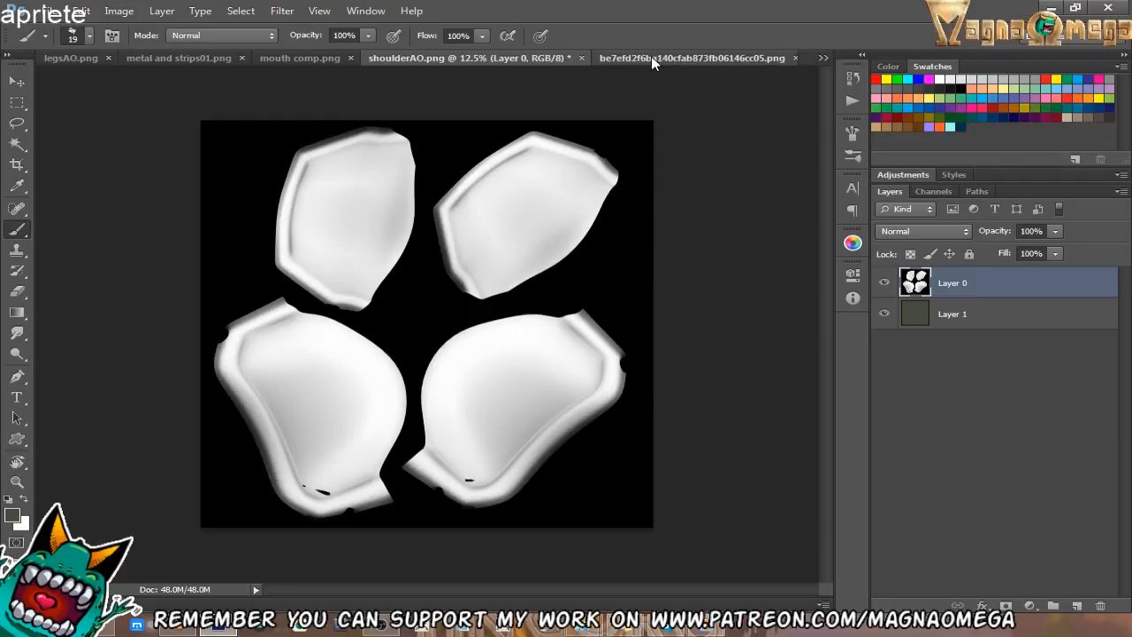
{"action": "left_click", "coordinate": [650, 57]}
{"action": "left_click", "coordinate": [460, 57]}
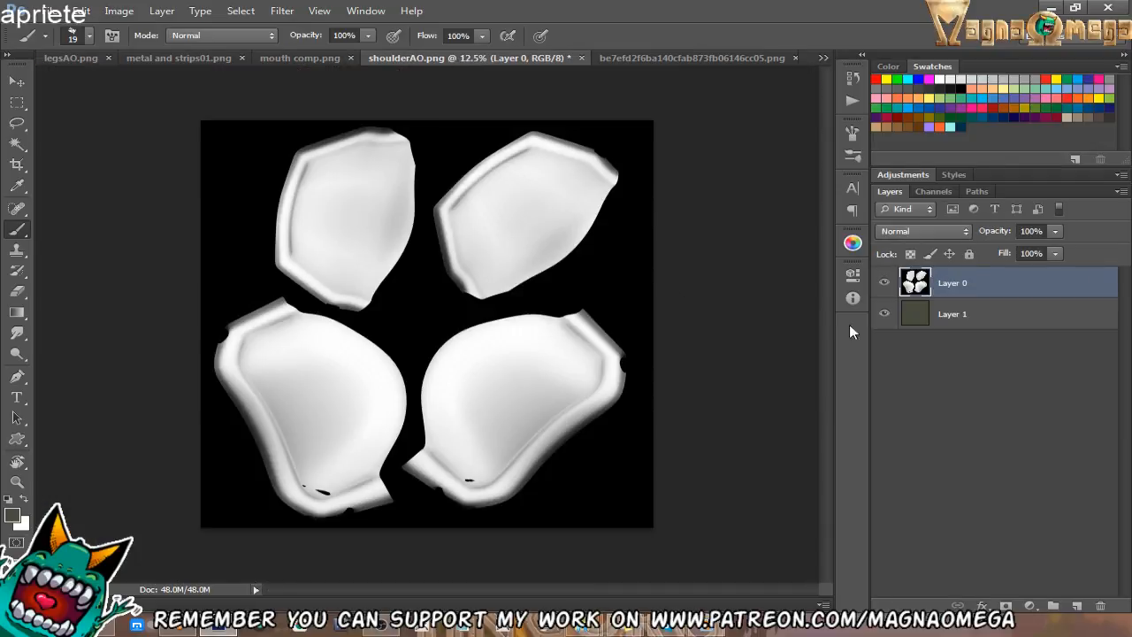
Examine the whole character in the reference image and study the green colouring of the leg armour up close.
{"action": "left_click", "coordinate": [645, 58]}
{"action": "key", "text": "z"}
{"action": "left_click", "coordinate": [524, 223], "text": "alt"}
{"action": "left_click", "coordinate": [523, 224], "text": "alt"}
{"action": "left_click", "coordinate": [524, 223], "text": "alt"}
{"action": "left_click", "coordinate": [522, 222], "text": "alt"}
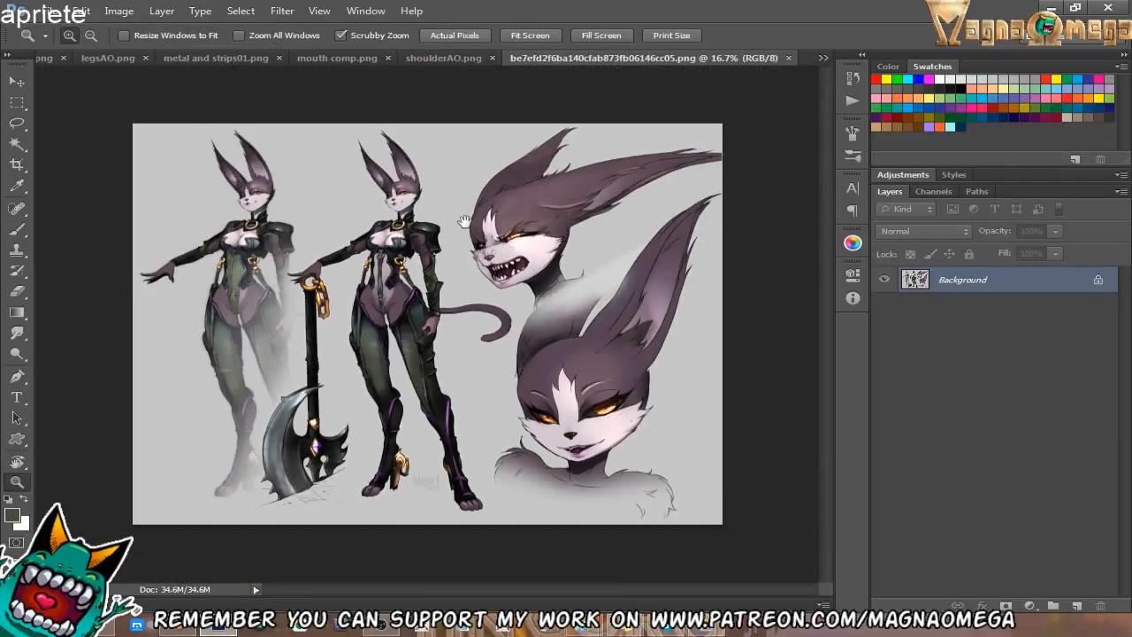
{"action": "left_click_drag", "start_coordinate": [360, 200], "coordinate": [454, 228]}
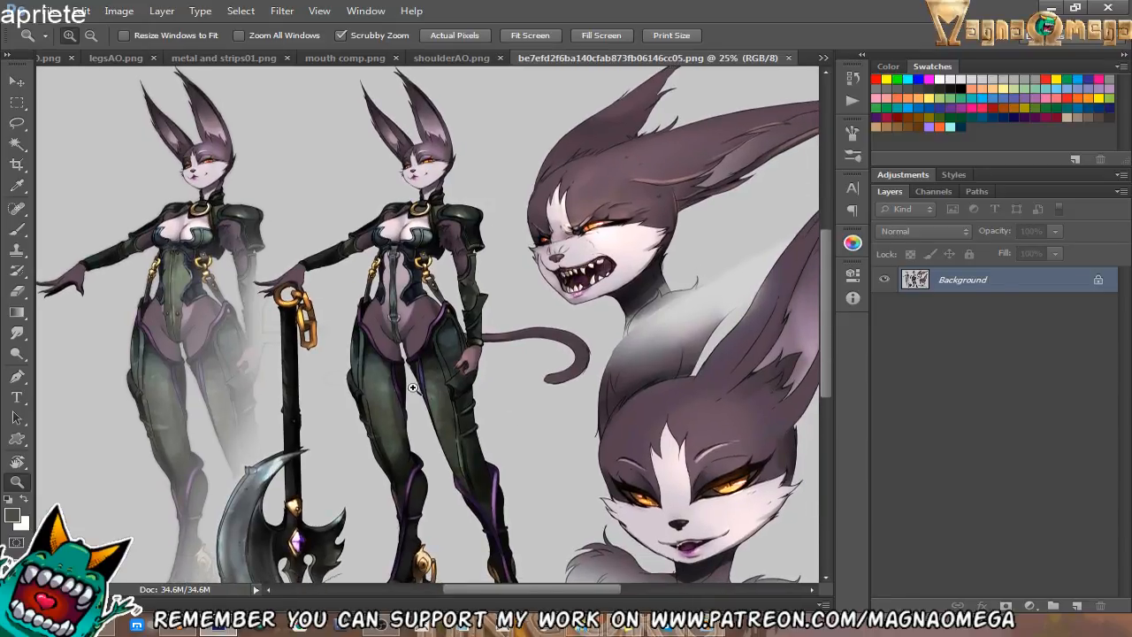
{"action": "left_click_drag", "start_coordinate": [414, 389], "coordinate": [624, 389]}
{"action": "left_click", "coordinate": [481, 372], "text": "alt"}
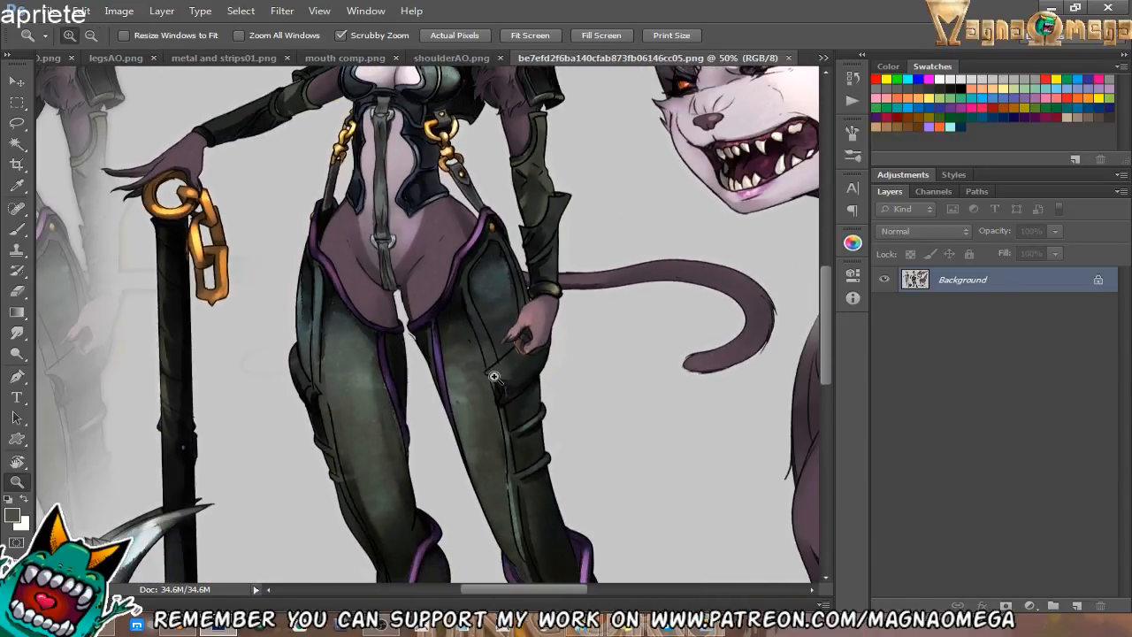
{"action": "left_click_drag", "start_coordinate": [491, 419], "coordinate": [479, 309]}
{"action": "left_click", "coordinate": [440, 239]}
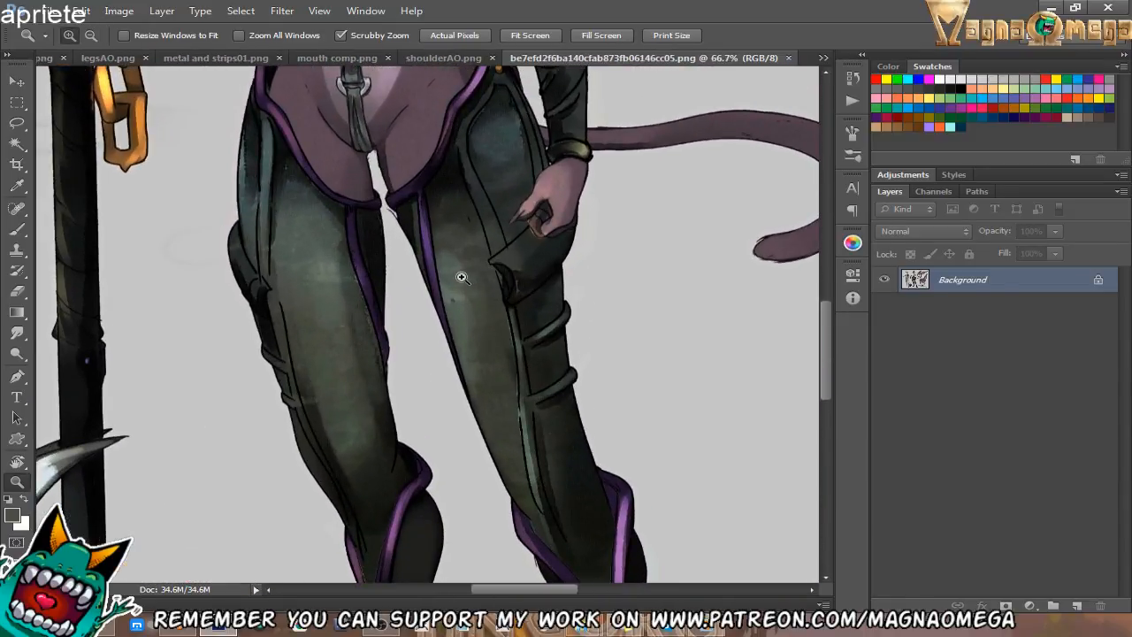
{"action": "left_click", "coordinate": [462, 276]}
Check the foreground colour's values and compare the green shades and purple trim around the hips and thighs in the reference.
{"action": "left_click", "coordinate": [13, 516]}
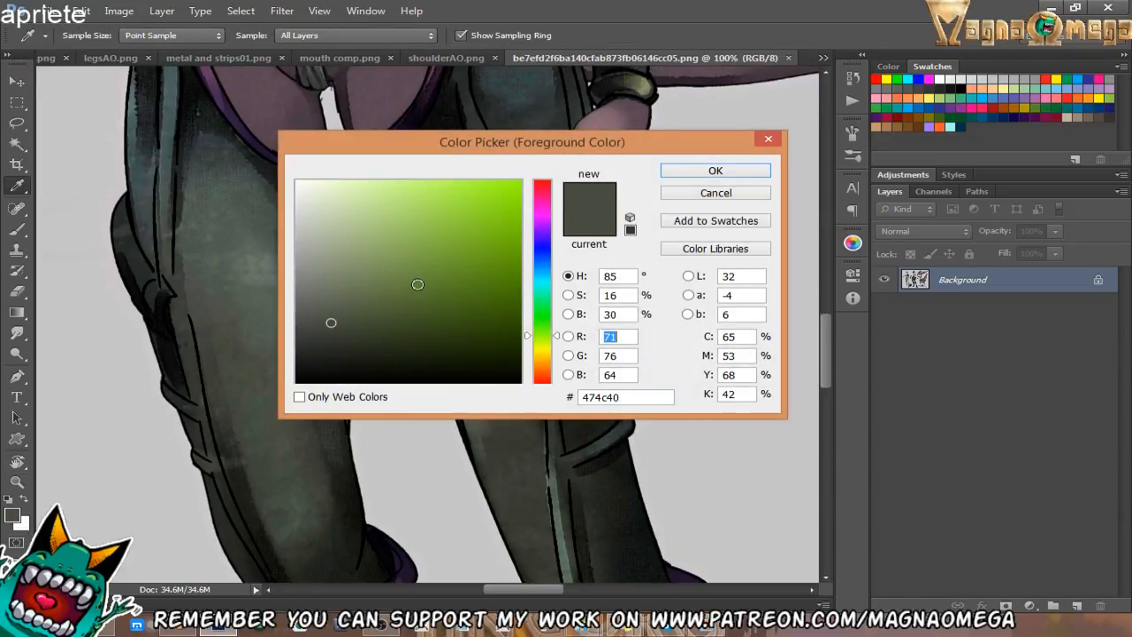
{"action": "left_click", "coordinate": [736, 172]}
{"action": "key", "text": "z"}
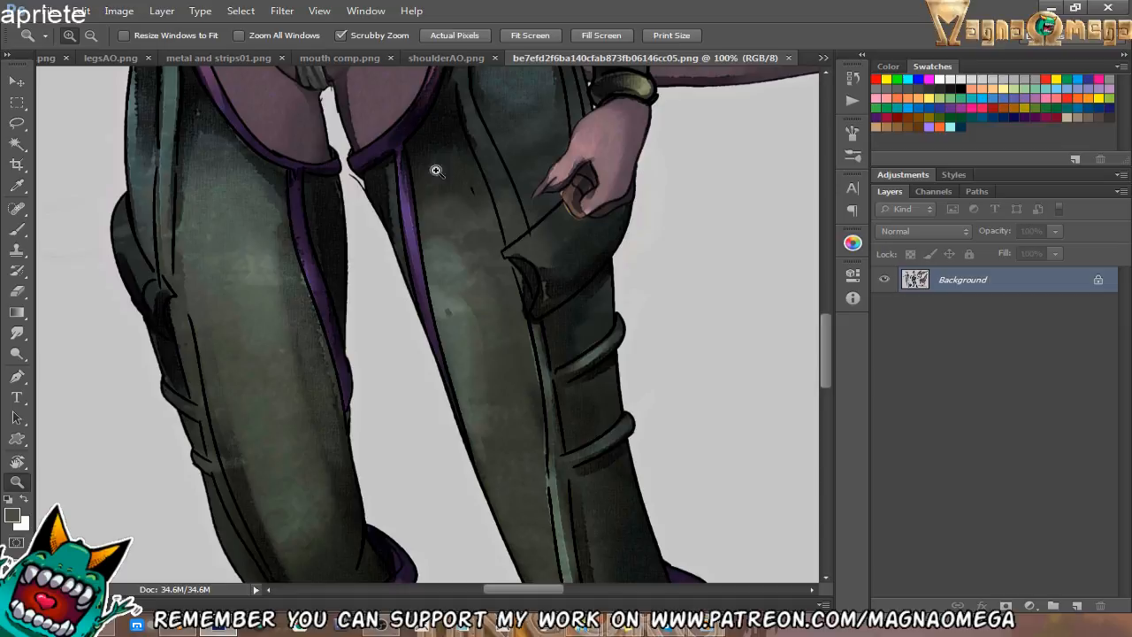
{"action": "left_click", "coordinate": [412, 255]}
{"action": "left_click", "coordinate": [417, 205], "text": "alt"}
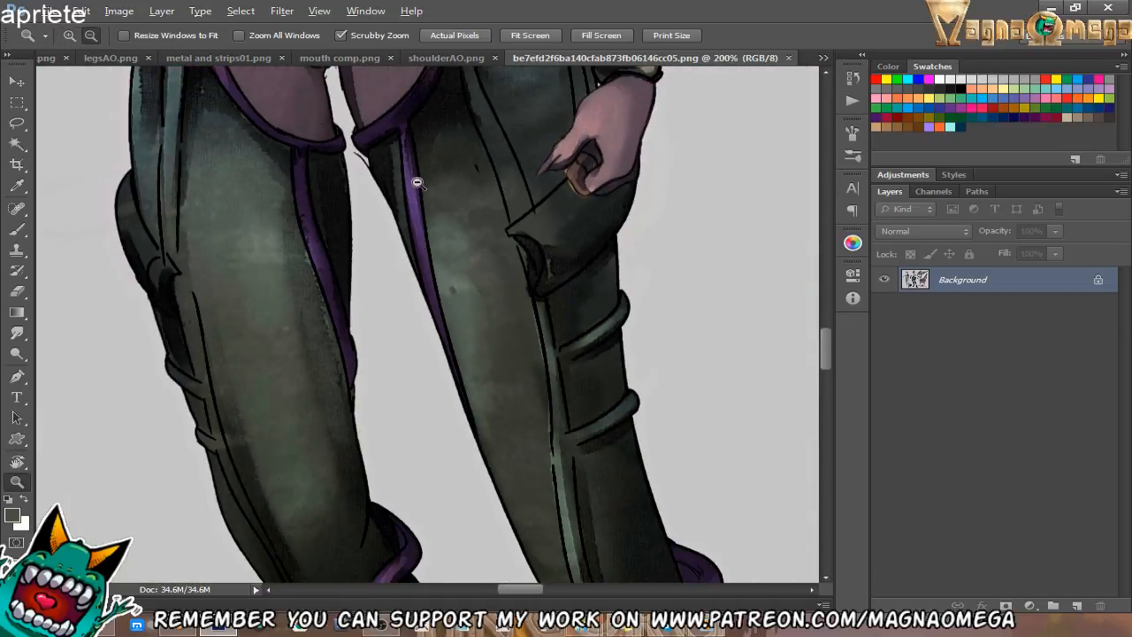
{"action": "left_click_drag", "start_coordinate": [418, 208], "coordinate": [434, 283]}
{"action": "left_click_drag", "start_coordinate": [360, 203], "coordinate": [368, 294]}
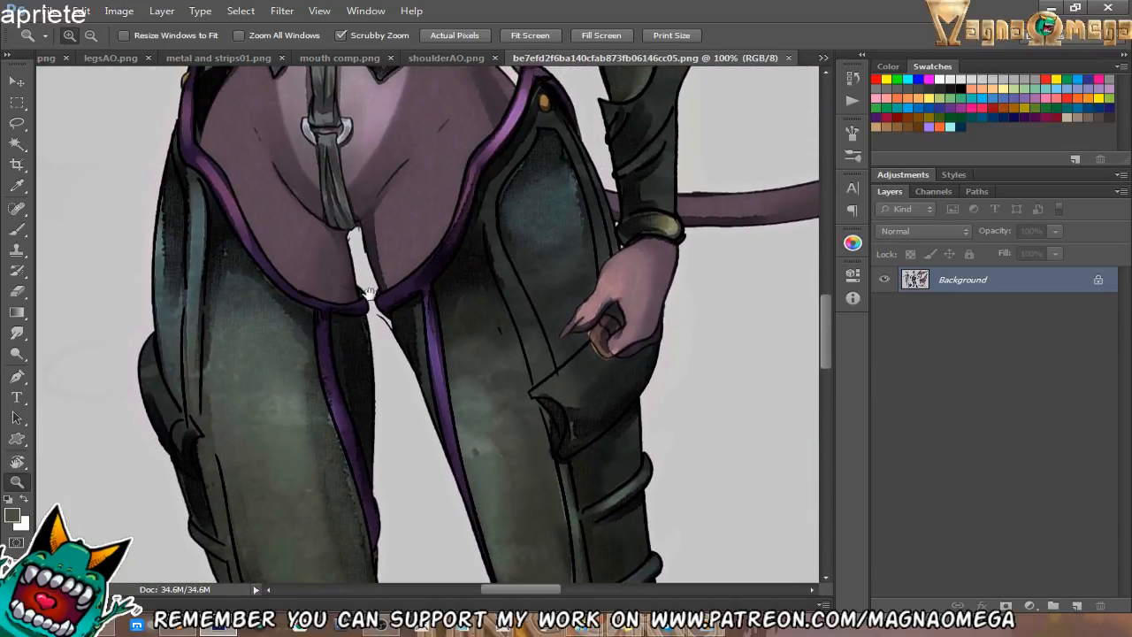
{"action": "left_click", "coordinate": [511, 117], "text": "alt"}
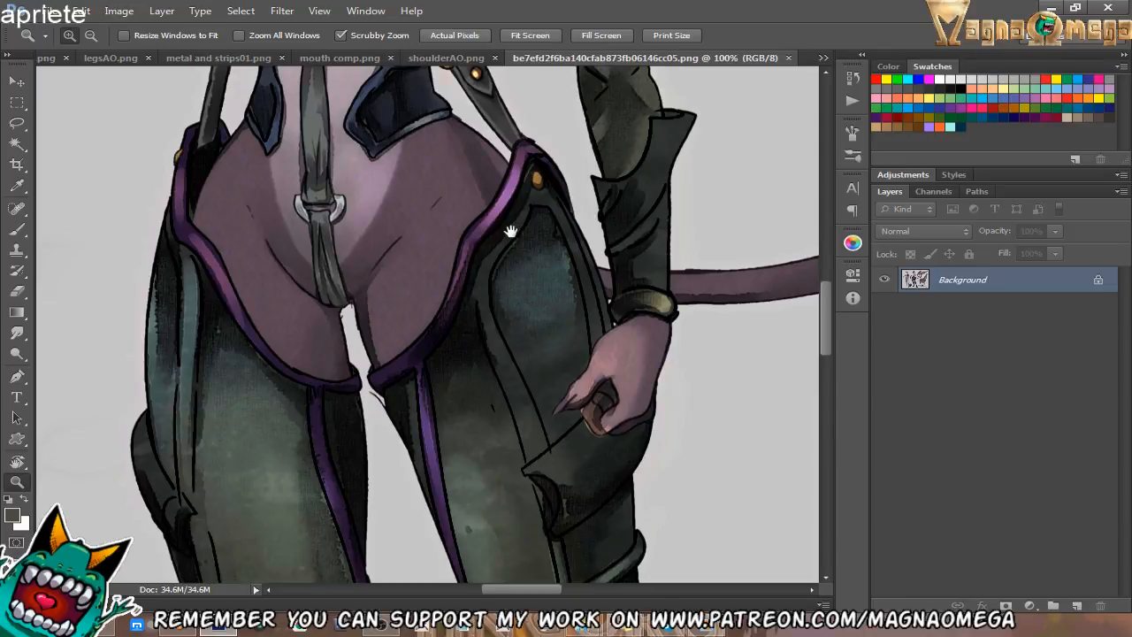
Hide Layer 0 in shoulderAO.png, leaving only the green fill layer displayed.
{"action": "left_click", "coordinate": [422, 55]}
{"action": "left_click", "coordinate": [884, 283]}
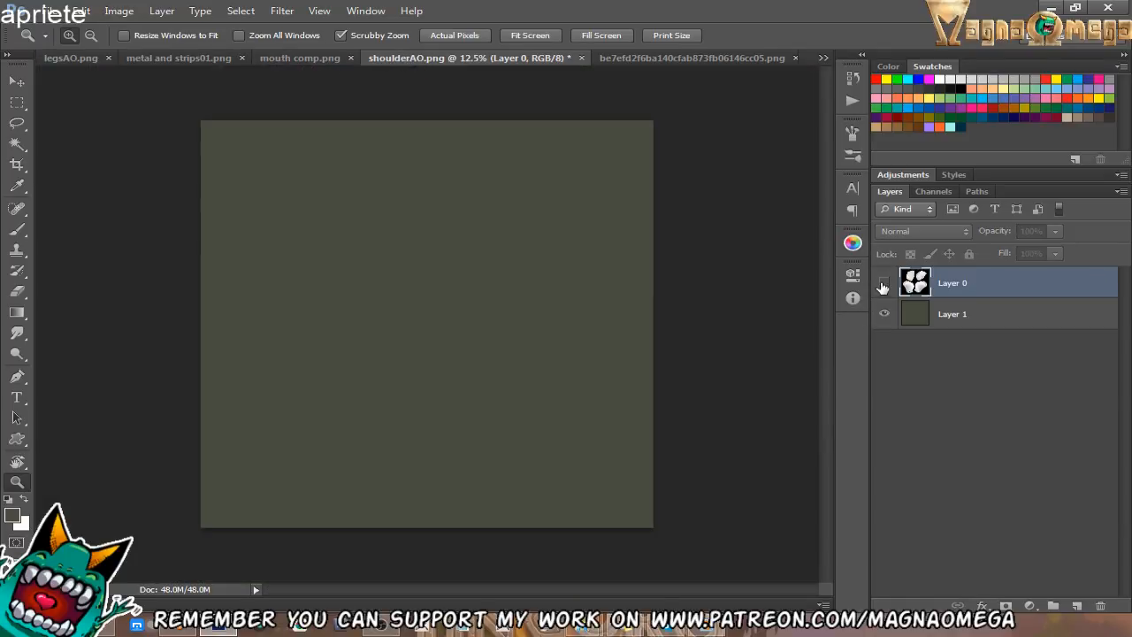
Show Layer 0 again and clone out the small black mark inside the lower-right plate with a 30 px Clone Stamp.
{"action": "left_click", "coordinate": [883, 284]}
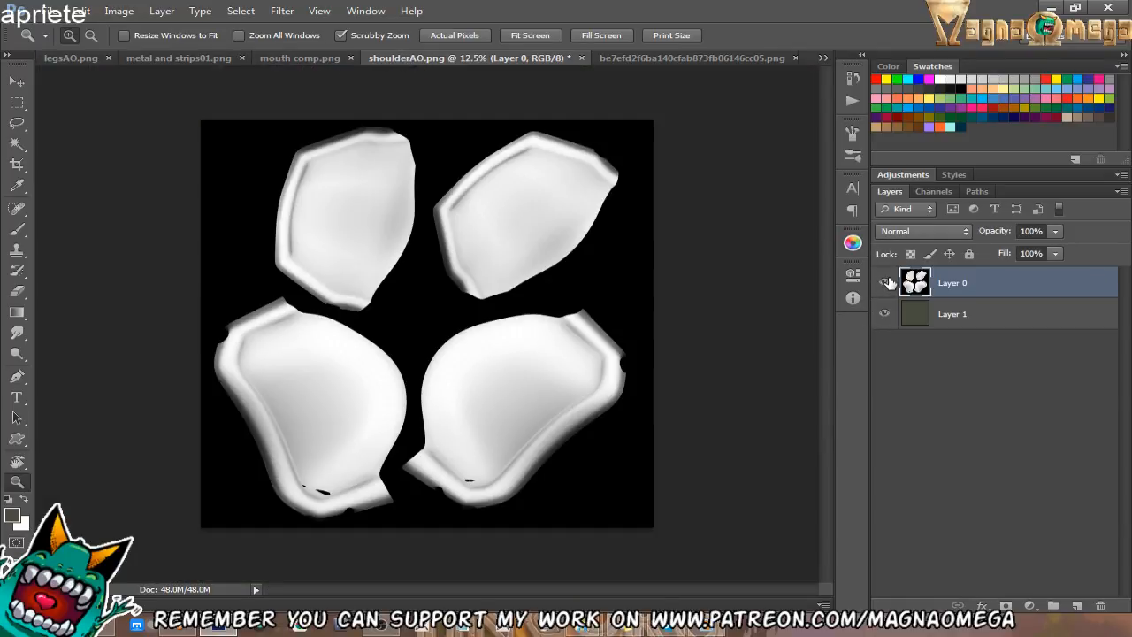
{"action": "left_click", "coordinate": [498, 501]}
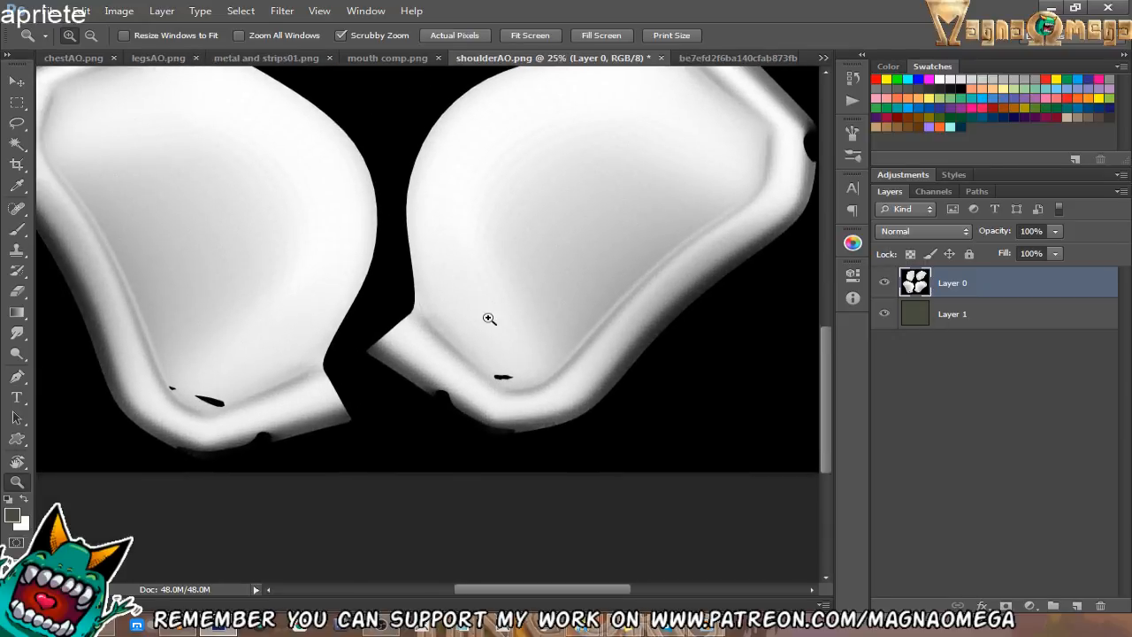
{"action": "key", "text": "d"}
{"action": "key", "text": "s"}
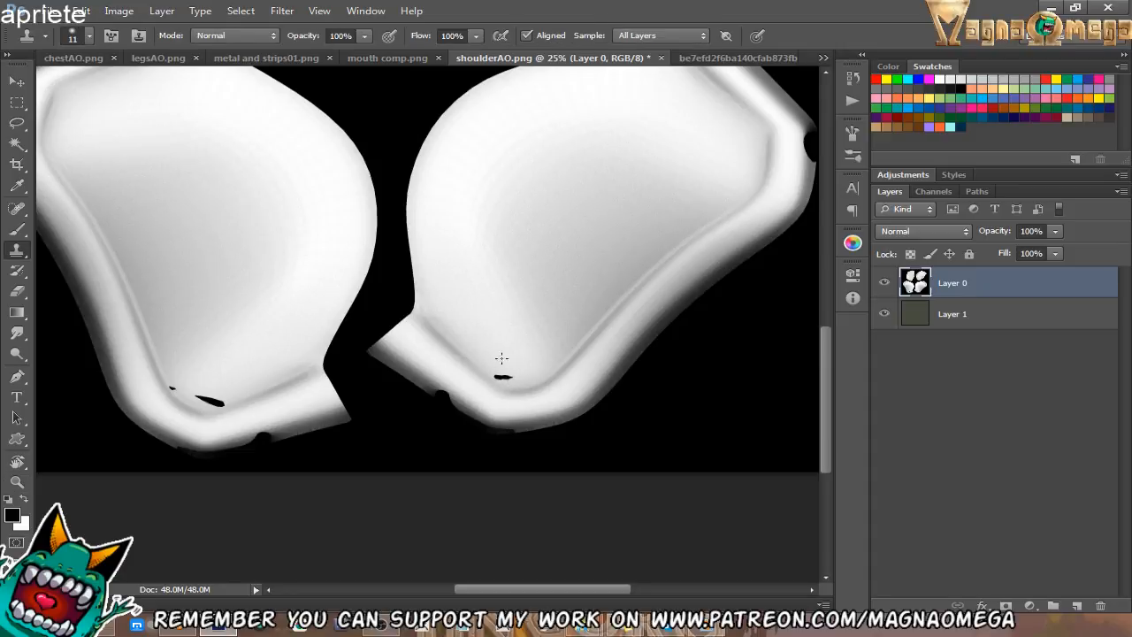
{"action": "right_click", "coordinate": [511, 195]}
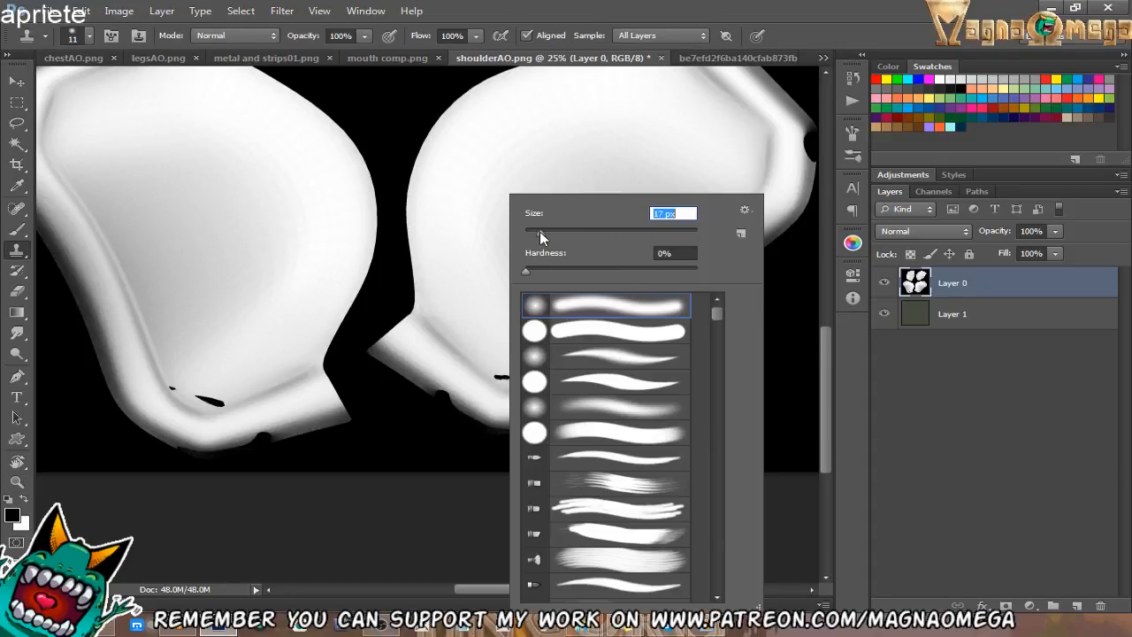
{"action": "left_click_drag", "start_coordinate": [539, 231], "coordinate": [550, 232]}
{"action": "key", "text": "Return"}
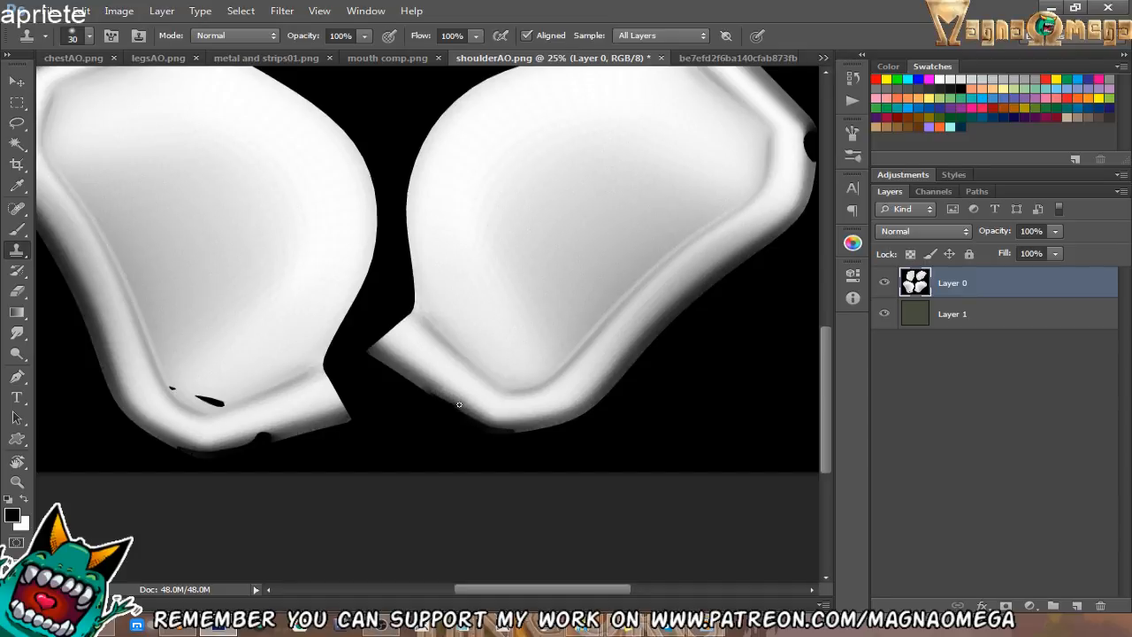
Enlarge the Clone Stamp to 43 px and repair the dark notch along the lower-right plate's bottom rim.
{"action": "right_click", "coordinate": [476, 402]}
{"action": "left_click_drag", "start_coordinate": [529, 233], "coordinate": [538, 233]}
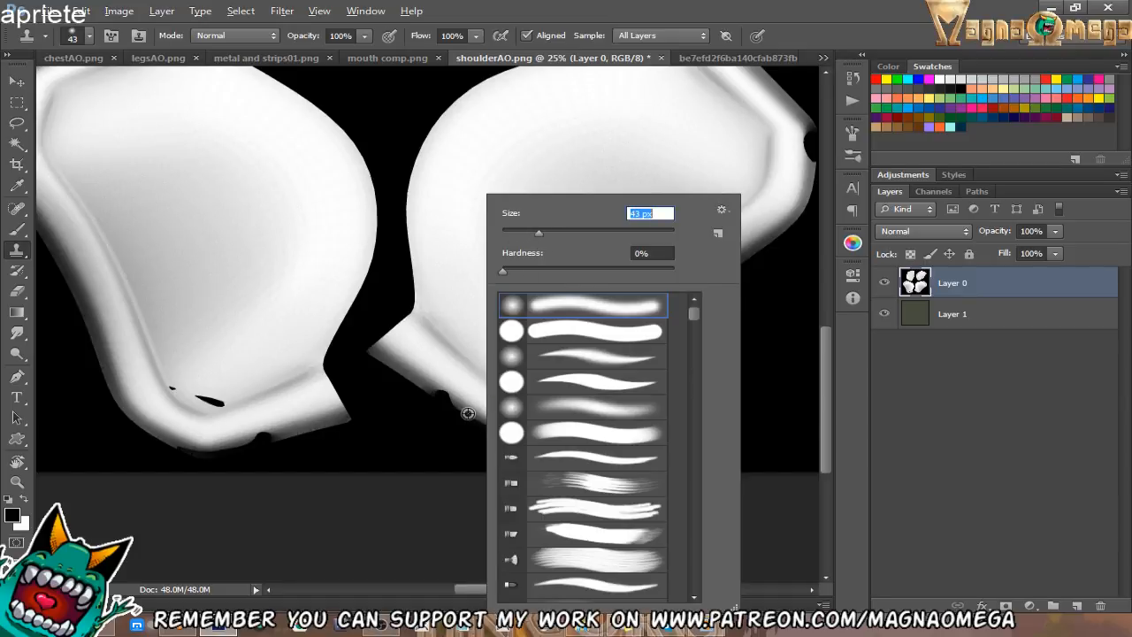
{"action": "left_click", "coordinate": [467, 414], "text": "alt"}
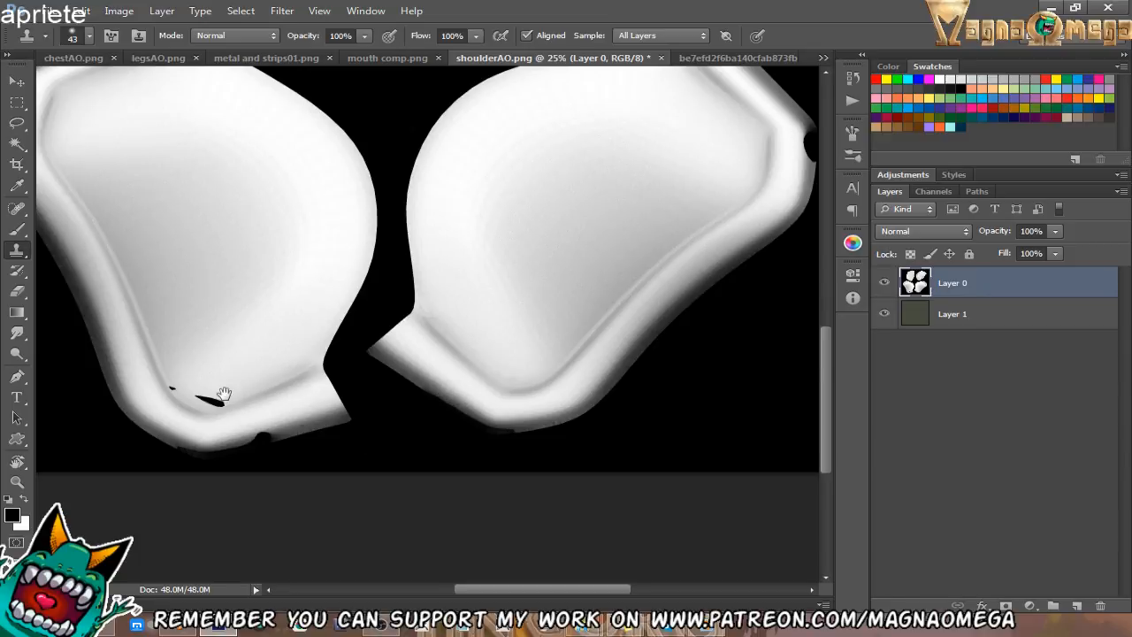
Clone out the black marks inside the bottom of the lower-left plate using clean grey sampled nearby.
{"action": "left_click_drag", "start_coordinate": [224, 394], "coordinate": [263, 396]}
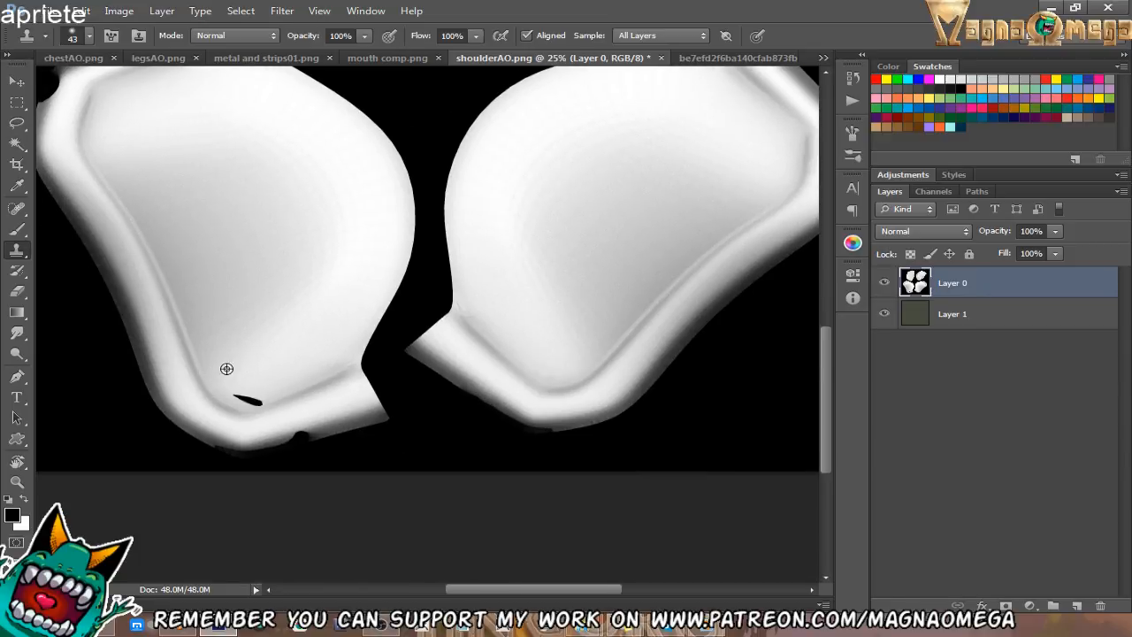
{"action": "key", "text": "ctrl+alt+z"}
{"action": "left_click", "coordinate": [279, 398], "text": "alt"}
{"action": "key", "text": "ctrl+alt+z"}
{"action": "left_click", "coordinate": [235, 381], "text": "alt"}
{"action": "left_click_drag", "start_coordinate": [237, 395], "coordinate": [241, 400]}
Repair the dark notch in the lower-left plate's bottom rim and check the cleaned bake as a whole.
{"action": "left_click_drag", "start_coordinate": [294, 437], "coordinate": [307, 437]}
{"action": "key", "text": "ctrl+z"}
{"action": "key", "text": "ctrl+z"}
{"action": "left_click_drag", "start_coordinate": [295, 434], "coordinate": [313, 435]}
{"action": "left_click_drag", "start_coordinate": [356, 333], "coordinate": [413, 405]}
{"action": "mouse_move", "coordinate": [533, 150]}
{"action": "left_mouse_down"}
{"action": "mouse_move", "coordinate": [474, 428]}
{"action": "mouse_move", "coordinate": [434, 321]}
{"action": "mouse_move", "coordinate": [429, 247]}
{"action": "left_mouse_up"}
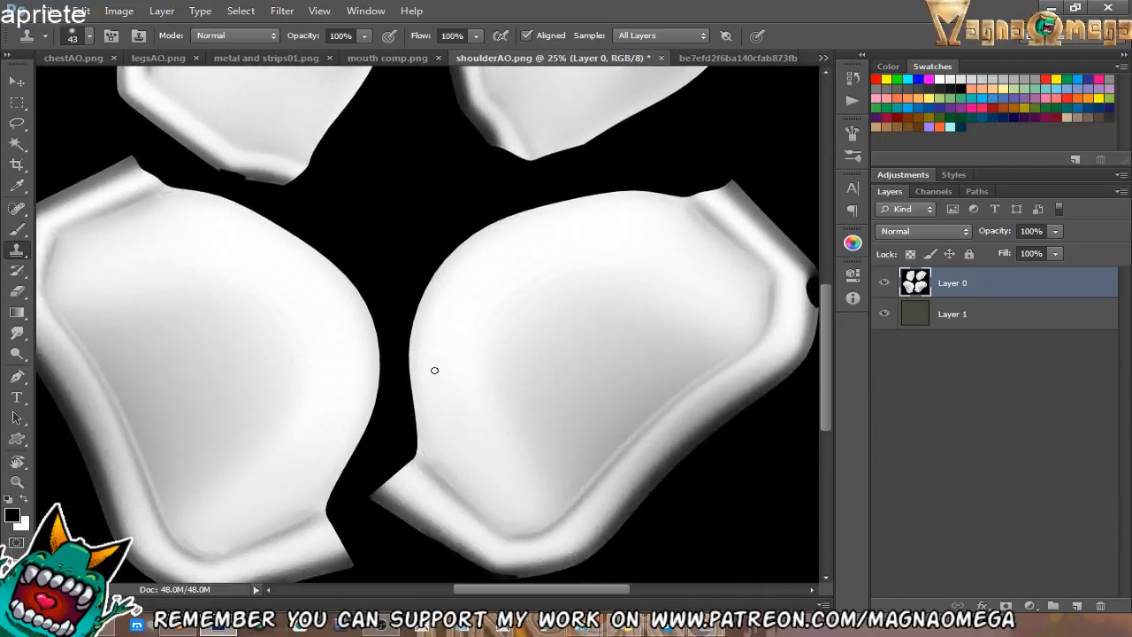
{"action": "key", "text": "z"}
{"action": "left_click", "coordinate": [541, 377], "text": "alt"}
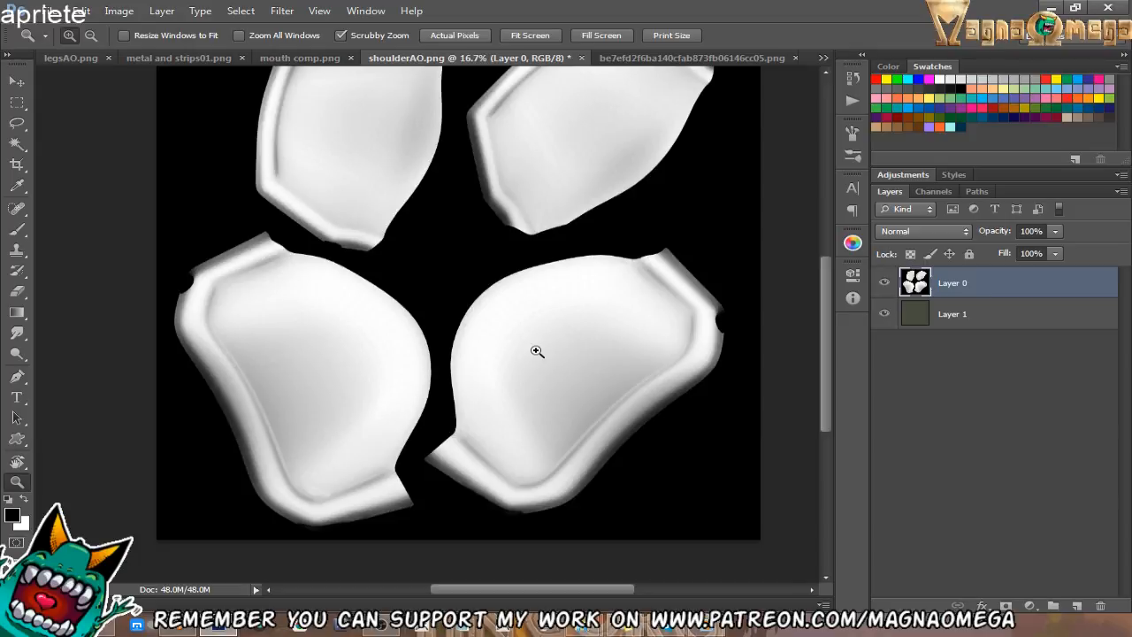
{"action": "left_click_drag", "start_coordinate": [579, 389], "coordinate": [561, 407]}
{"action": "key", "text": "s"}
{"action": "key", "text": "z"}
{"action": "left_click", "coordinate": [543, 353], "text": "alt"}
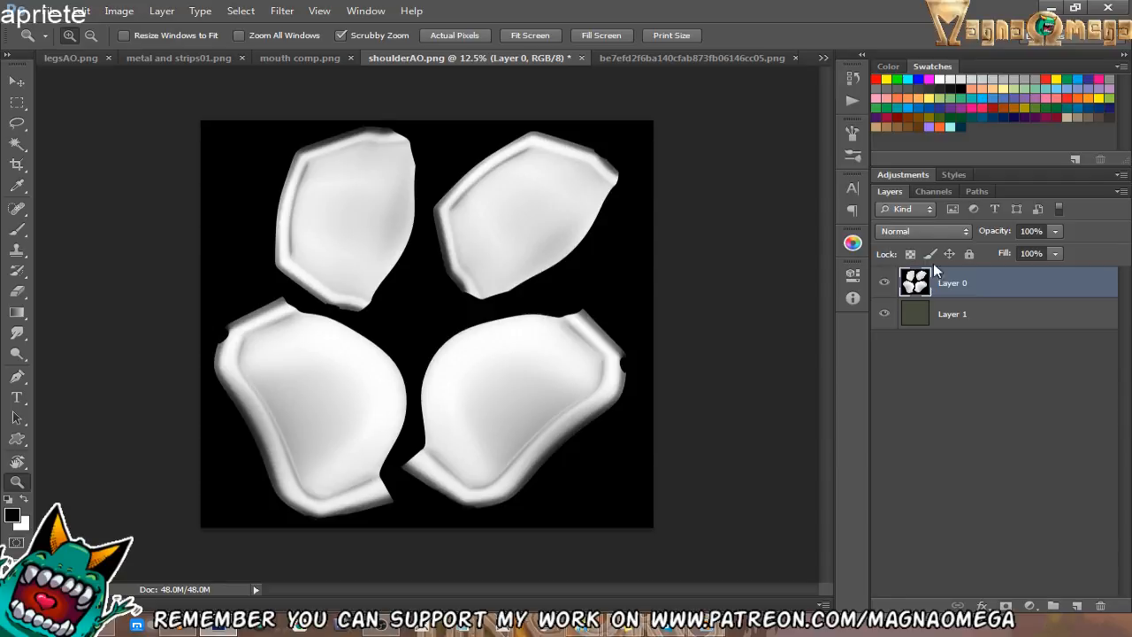
Hide Layer 0, sample the purple trim from the reference image and brighten the foreground colour to light pink.
{"action": "left_click", "coordinate": [883, 282]}
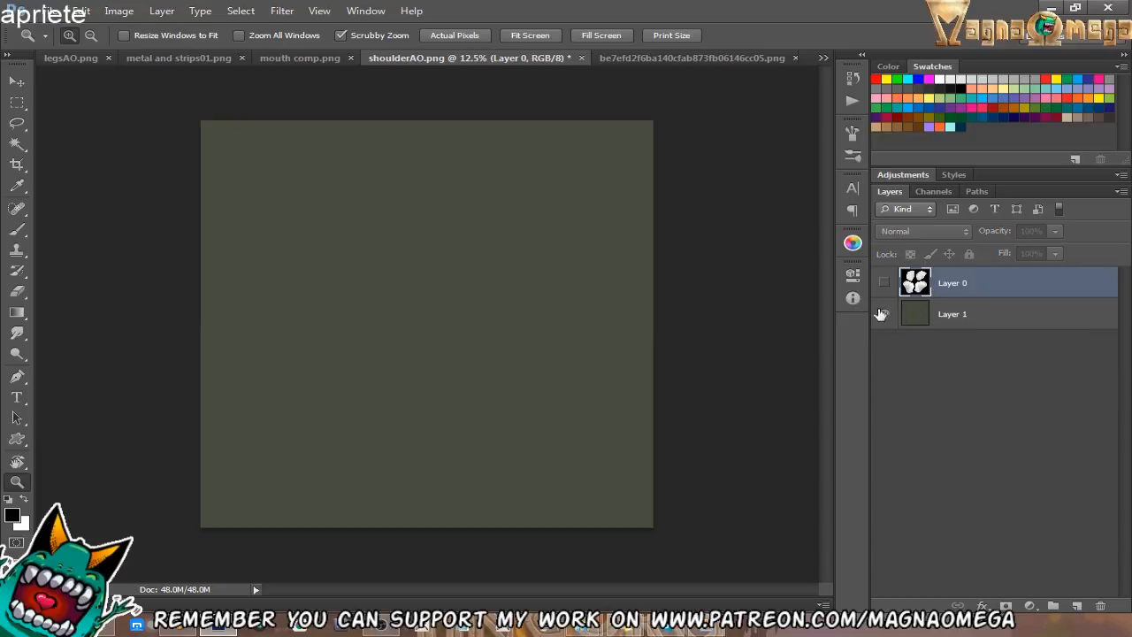
{"action": "left_click", "coordinate": [741, 59]}
{"action": "key", "text": "b"}
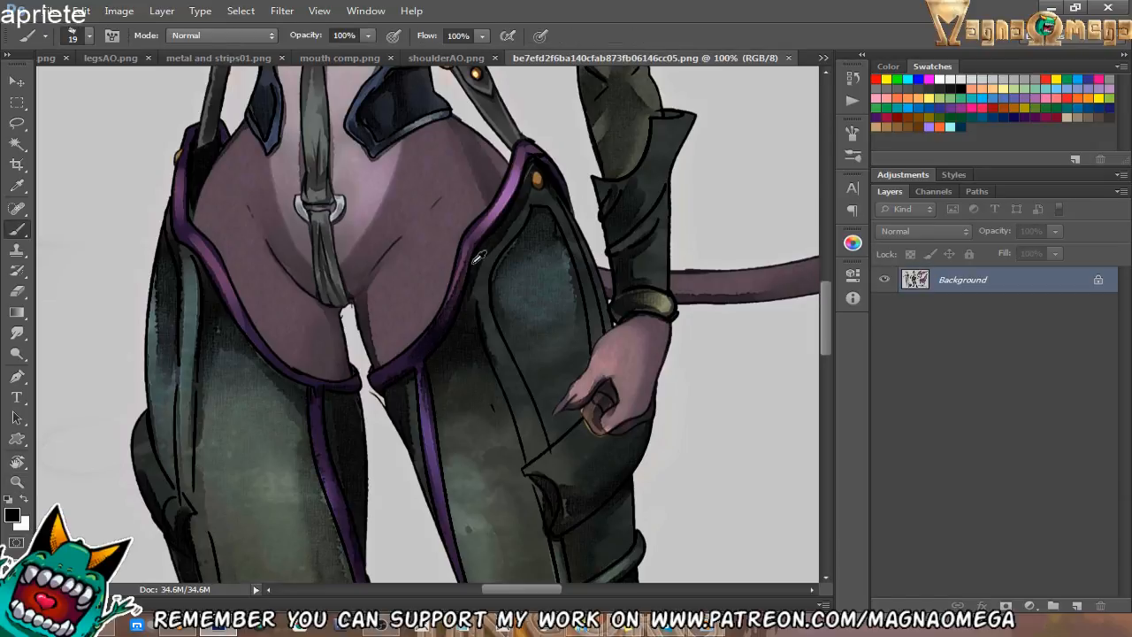
{"action": "left_click", "coordinate": [497, 211], "text": "alt"}
{"action": "left_click", "coordinate": [12, 514]}
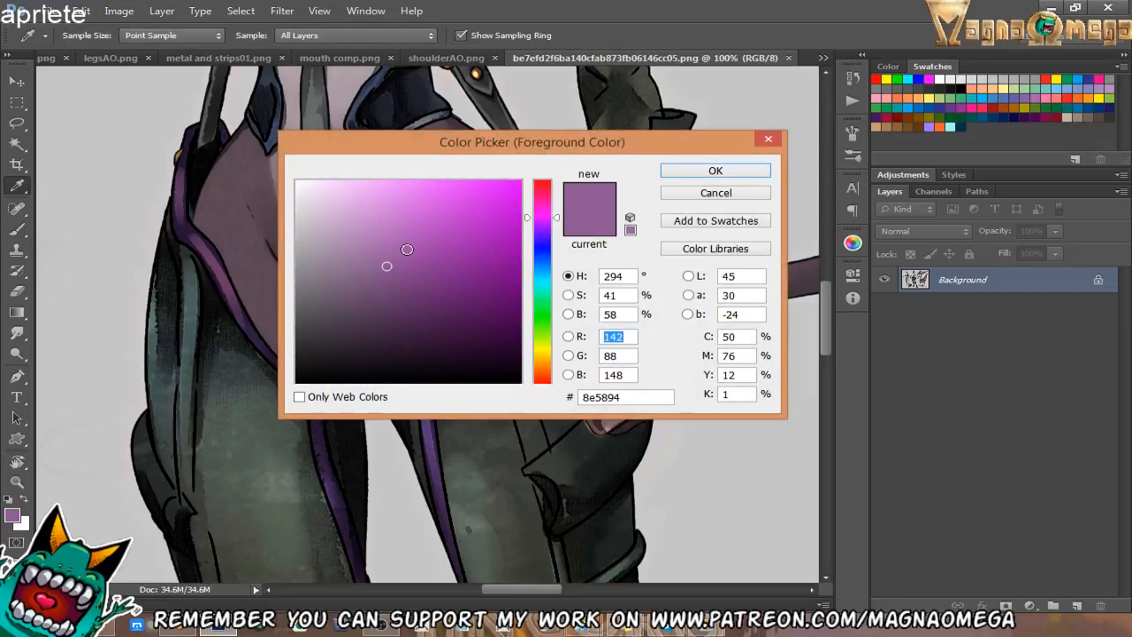
{"action": "left_click", "coordinate": [403, 194]}
{"action": "left_click", "coordinate": [407, 188]}
{"action": "left_click", "coordinate": [715, 170]}
{"action": "right_click", "coordinate": [367, 196]}
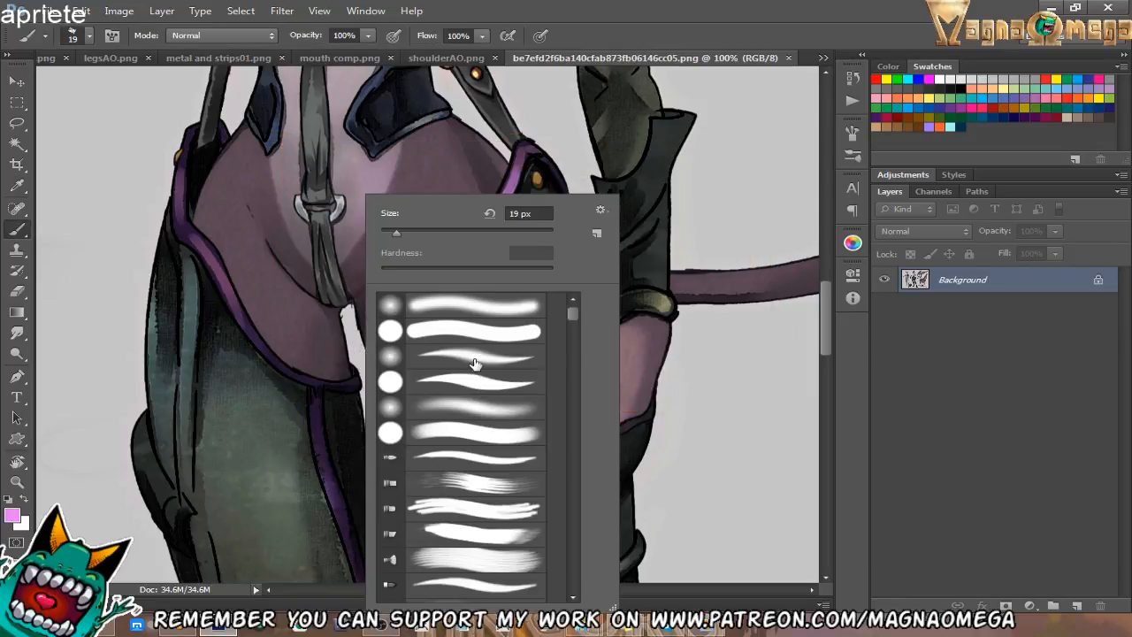
{"action": "left_click", "coordinate": [648, 81]}
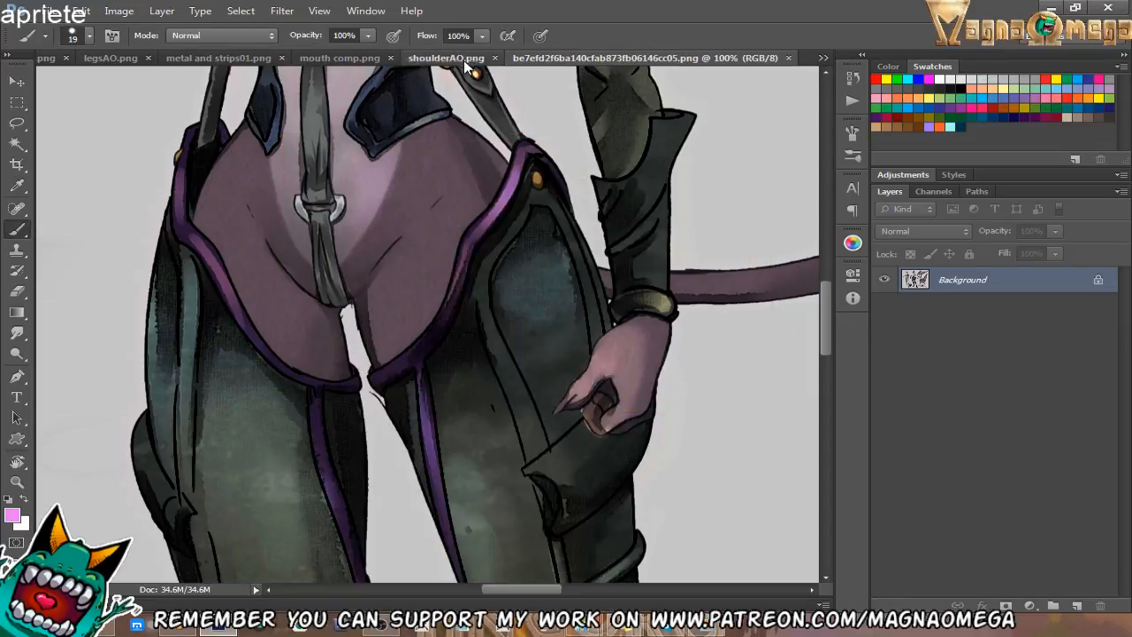
Return to shoulderAO.png, show Layer 0 and lower its opacity to 23% over the green base.
{"action": "left_click", "coordinate": [460, 59]}
{"action": "left_click", "coordinate": [884, 283]}
{"action": "key", "text": "z"}
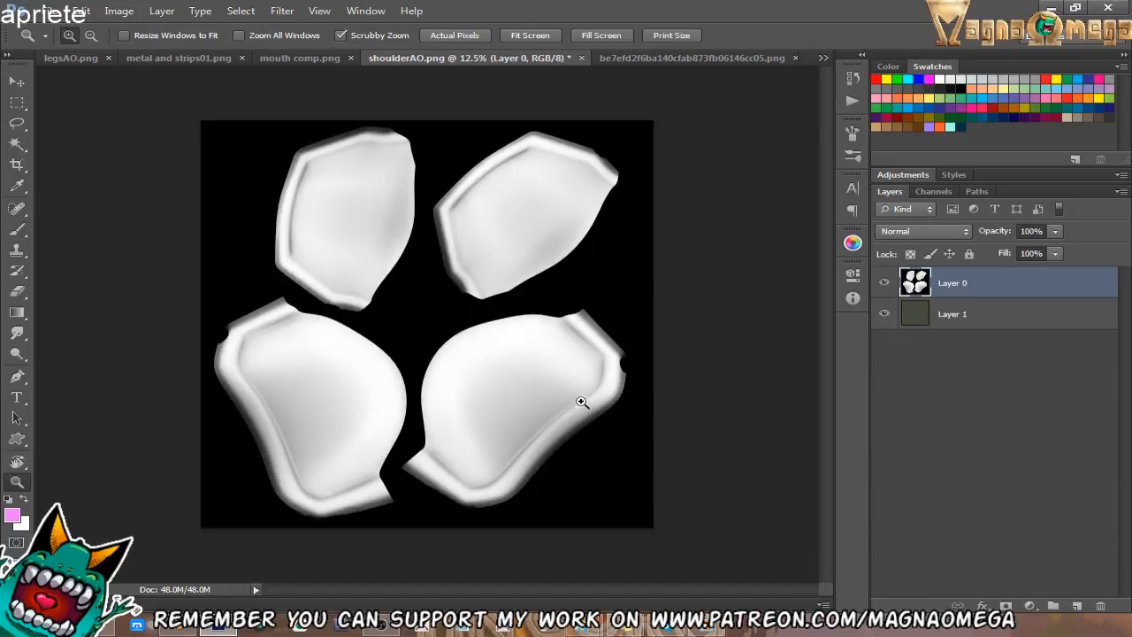
{"action": "left_click", "coordinate": [574, 411]}
{"action": "left_click", "coordinate": [1055, 230]}
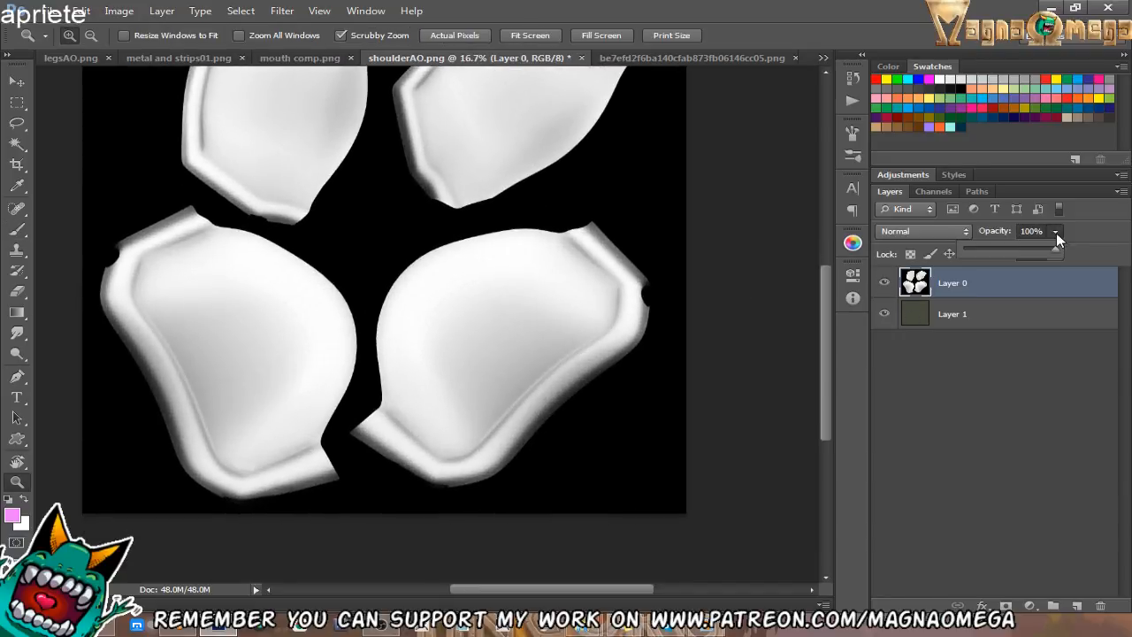
{"action": "left_click_drag", "start_coordinate": [992, 251], "coordinate": [989, 249]}
Set up the Brush tool with a size of 100 px.
{"action": "key", "text": "b"}
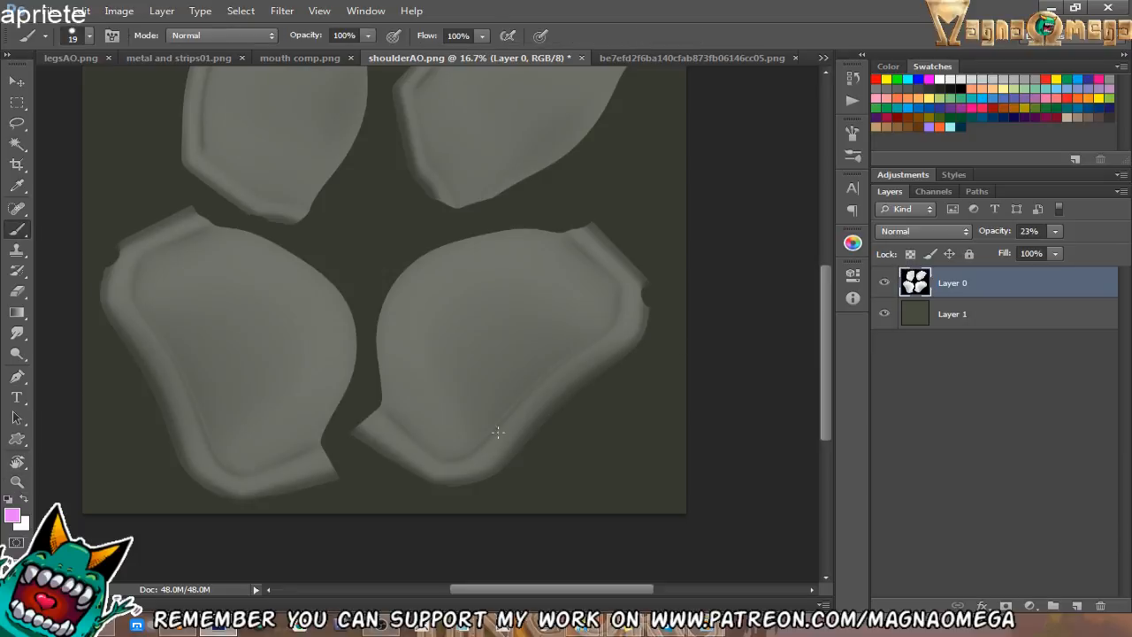
{"action": "right_click", "coordinate": [533, 394]}
{"action": "left_click_drag", "start_coordinate": [554, 234], "coordinate": [624, 233]}
Try painting the pink trim along the rim of the lower-right plate on Layer 0.
{"action": "mouse_move", "coordinate": [480, 464]}
{"action": "left_mouse_down"}
{"action": "mouse_move", "coordinate": [619, 323]}
{"action": "mouse_move", "coordinate": [622, 286]}
{"action": "mouse_move", "coordinate": [568, 225]}
{"action": "mouse_move", "coordinate": [599, 230]}
{"action": "mouse_move", "coordinate": [624, 320]}
{"action": "mouse_move", "coordinate": [642, 306]}
{"action": "mouse_move", "coordinate": [601, 369]}
{"action": "mouse_move", "coordinate": [465, 483]}
{"action": "mouse_move", "coordinate": [531, 427]}
{"action": "mouse_move", "coordinate": [619, 392]}
{"action": "mouse_move", "coordinate": [328, 397]}
{"action": "mouse_move", "coordinate": [298, 348]}
{"action": "mouse_move", "coordinate": [313, 306]}
{"action": "mouse_move", "coordinate": [267, 356]}
{"action": "mouse_move", "coordinate": [269, 387]}
{"action": "mouse_move", "coordinate": [286, 407]}
{"action": "mouse_move", "coordinate": [280, 377]}
{"action": "mouse_move", "coordinate": [307, 307]}
{"action": "left_mouse_up"}
{"action": "key", "text": "r"}
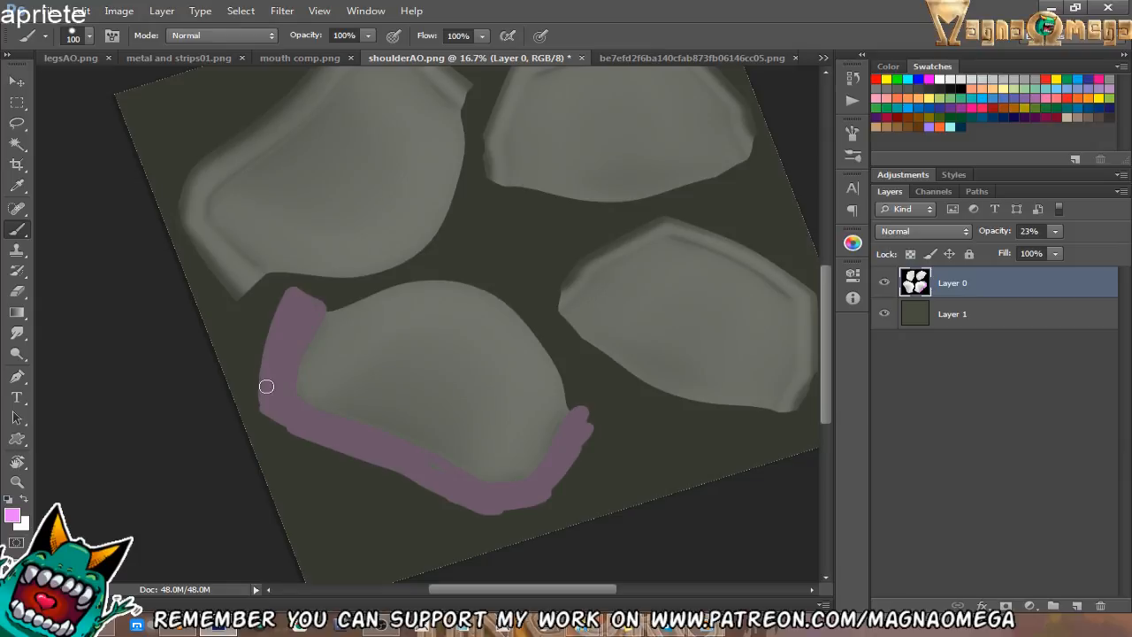
{"action": "key", "text": "r"}
{"action": "left_click_drag", "start_coordinate": [303, 485], "coordinate": [589, 457]}
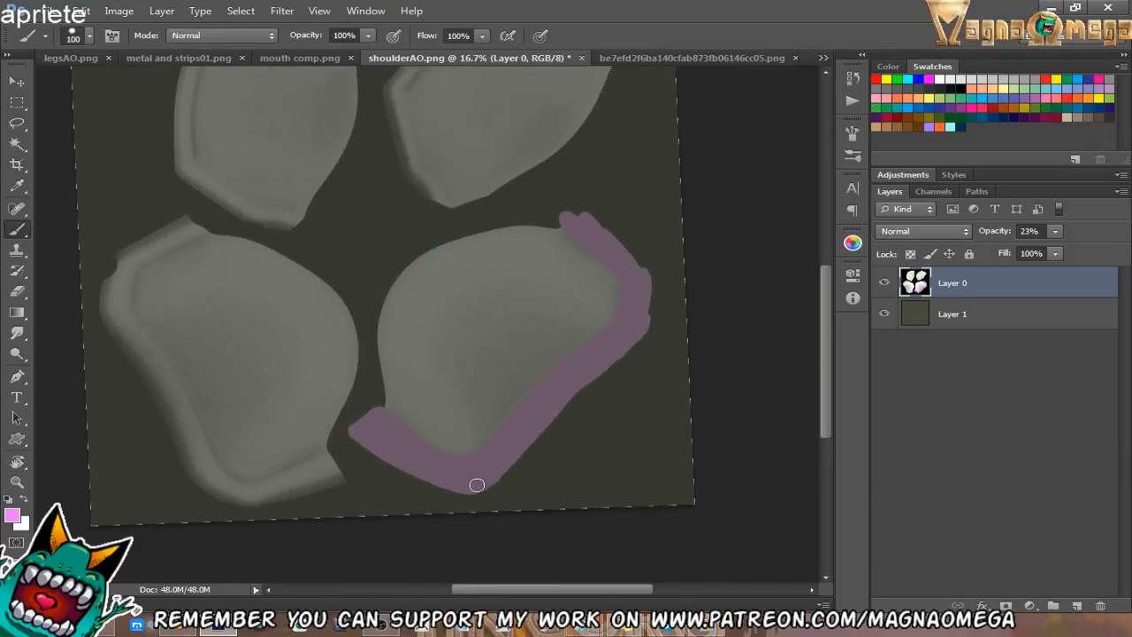
{"action": "mouse_move", "coordinate": [476, 485]}
{"action": "left_mouse_down"}
{"action": "mouse_move", "coordinate": [578, 389]}
{"action": "mouse_move", "coordinate": [649, 298]}
{"action": "mouse_move", "coordinate": [610, 232]}
{"action": "mouse_move", "coordinate": [584, 217]}
{"action": "left_mouse_up"}
{"action": "left_click_drag", "start_coordinate": [401, 404], "coordinate": [599, 348]}
Try painting the same pink trim around the lower-left plate's rim on Layer 0.
{"action": "mouse_move", "coordinate": [460, 429]}
{"action": "left_mouse_down"}
{"action": "mouse_move", "coordinate": [522, 402]}
{"action": "mouse_move", "coordinate": [506, 408]}
{"action": "mouse_move", "coordinate": [539, 415]}
{"action": "left_mouse_up"}
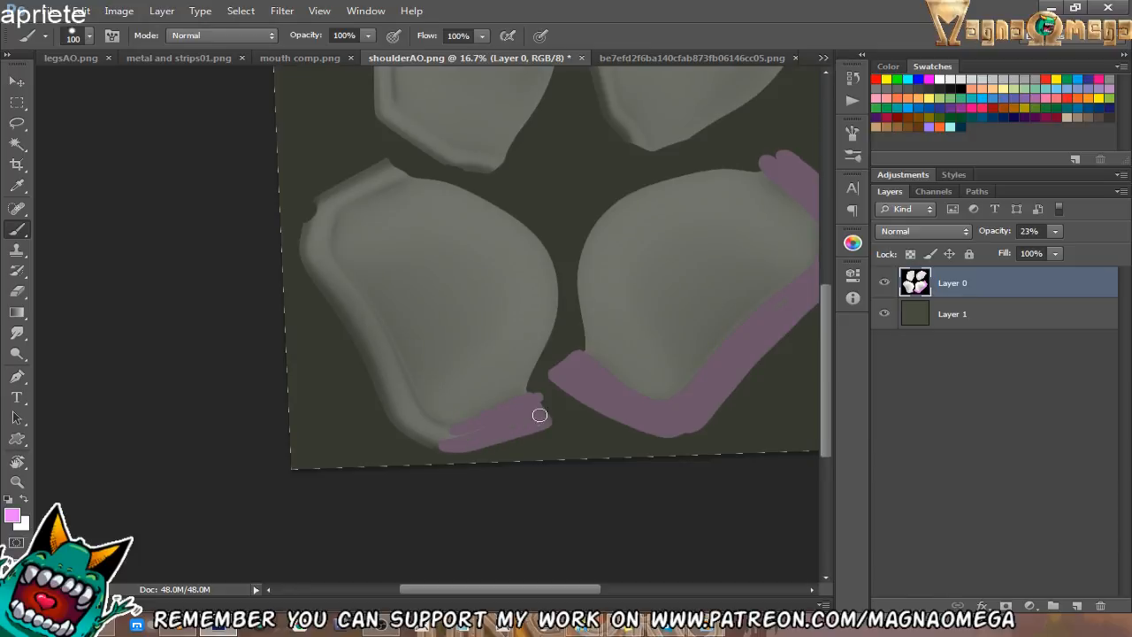
{"action": "left_click_drag", "start_coordinate": [461, 441], "coordinate": [475, 479]}
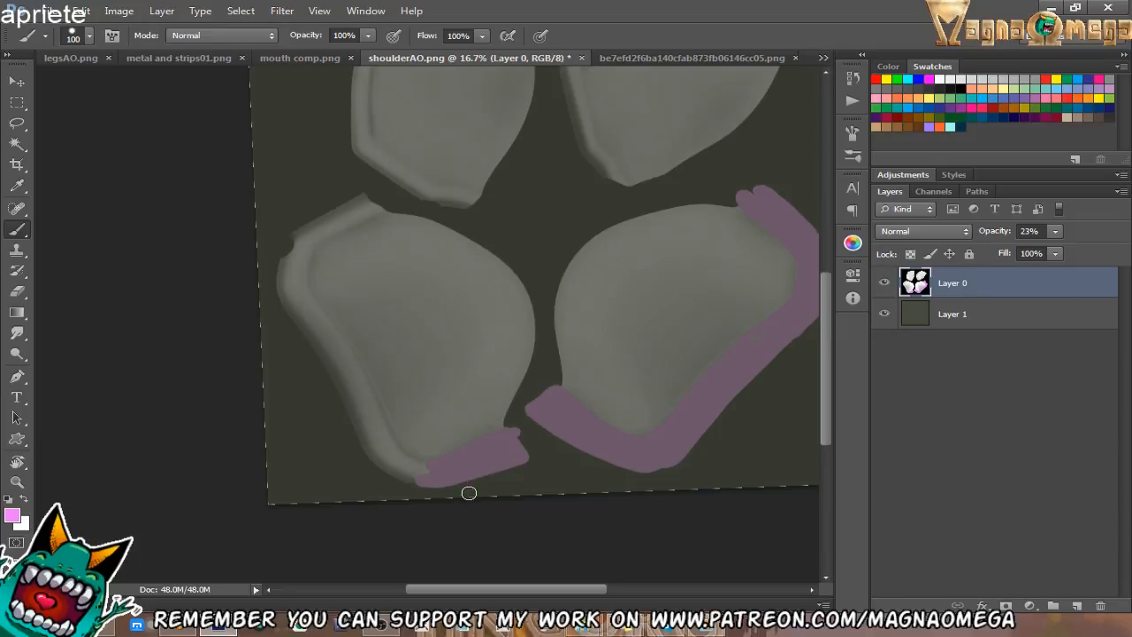
{"action": "left_click_drag", "start_coordinate": [469, 493], "coordinate": [470, 498]}
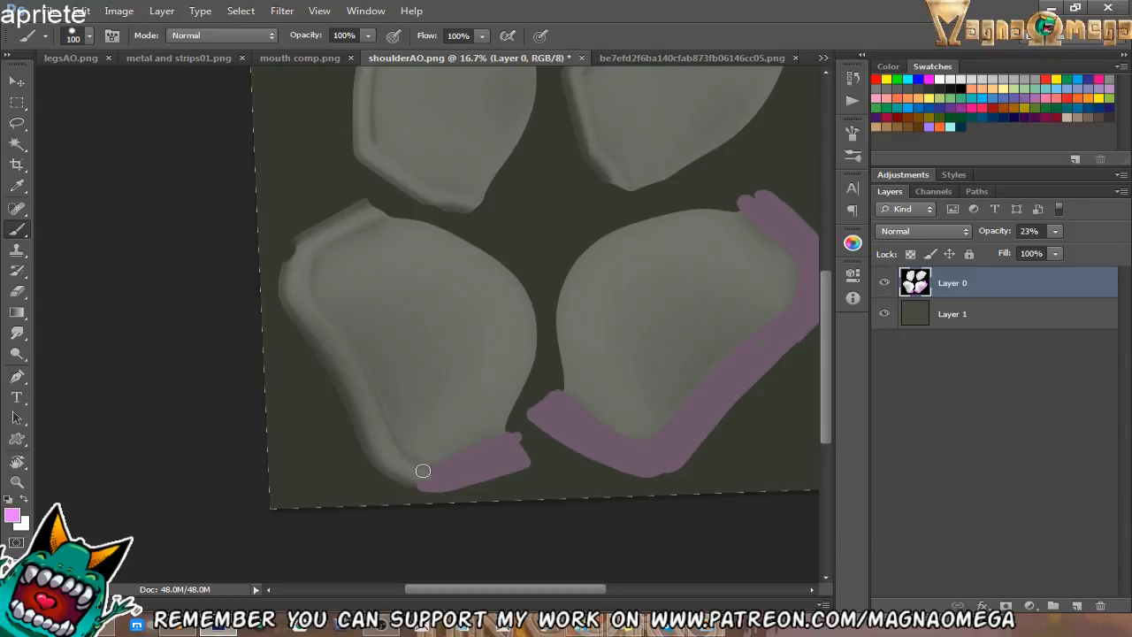
{"action": "mouse_move", "coordinate": [418, 486]}
{"action": "left_mouse_down"}
{"action": "mouse_move", "coordinate": [371, 457]}
{"action": "mouse_move", "coordinate": [280, 303]}
{"action": "mouse_move", "coordinate": [299, 236]}
{"action": "mouse_move", "coordinate": [386, 204]}
{"action": "mouse_move", "coordinate": [307, 277]}
{"action": "mouse_move", "coordinate": [381, 419]}
{"action": "mouse_move", "coordinate": [437, 480]}
{"action": "mouse_move", "coordinate": [393, 460]}
{"action": "mouse_move", "coordinate": [292, 274]}
{"action": "mouse_move", "coordinate": [301, 275]}
{"action": "left_mouse_up"}
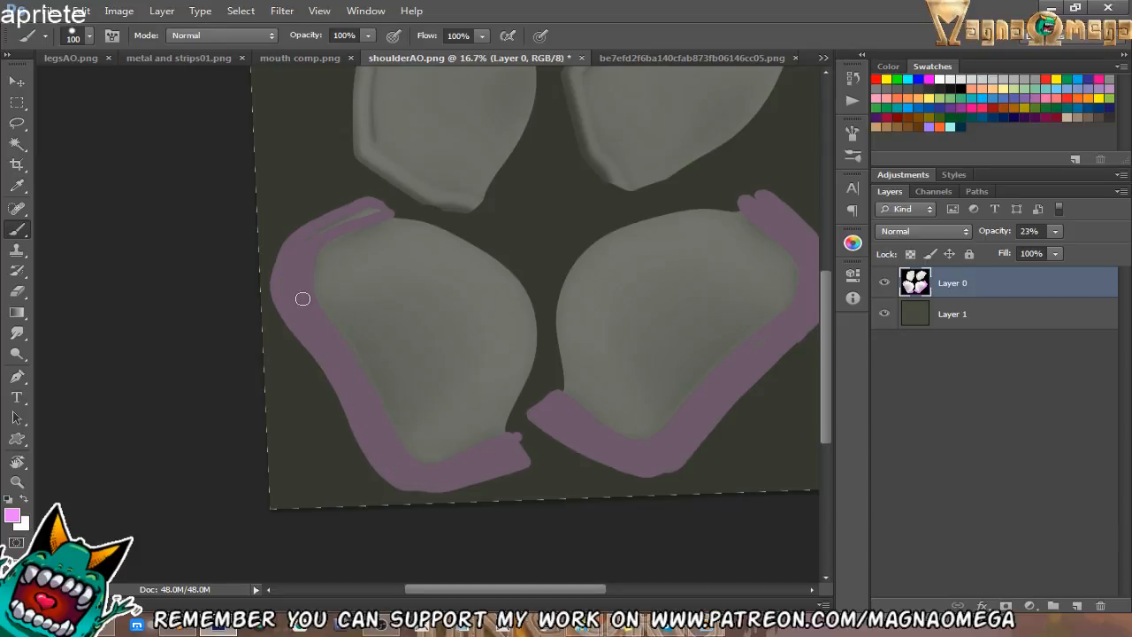
{"action": "left_click_drag", "start_coordinate": [337, 226], "coordinate": [361, 217]}
Try painting pink trim along the outer rims of both upper plates on Layer 0, and straighten the canvas view.
{"action": "left_click_drag", "start_coordinate": [379, 277], "coordinate": [333, 411]}
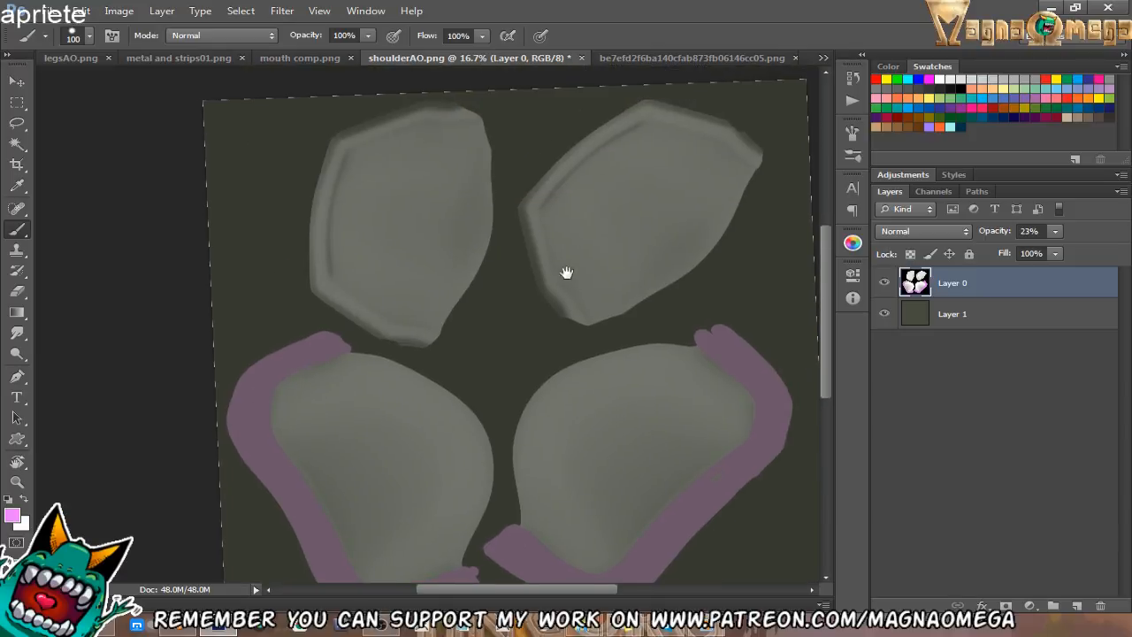
{"action": "left_click_drag", "start_coordinate": [566, 273], "coordinate": [546, 286]}
{"action": "mouse_move", "coordinate": [552, 330]}
{"action": "left_mouse_down"}
{"action": "mouse_move", "coordinate": [518, 256]}
{"action": "mouse_move", "coordinate": [553, 171]}
{"action": "mouse_move", "coordinate": [622, 131]}
{"action": "mouse_move", "coordinate": [733, 169]}
{"action": "mouse_move", "coordinate": [690, 139]}
{"action": "mouse_move", "coordinate": [699, 133]}
{"action": "mouse_move", "coordinate": [627, 115]}
{"action": "mouse_move", "coordinate": [510, 207]}
{"action": "mouse_move", "coordinate": [540, 325]}
{"action": "left_mouse_up"}
{"action": "mouse_move", "coordinate": [423, 348]}
{"action": "left_mouse_down"}
{"action": "mouse_move", "coordinate": [363, 333]}
{"action": "mouse_move", "coordinate": [306, 296]}
{"action": "mouse_move", "coordinate": [306, 207]}
{"action": "mouse_move", "coordinate": [336, 147]}
{"action": "mouse_move", "coordinate": [434, 124]}
{"action": "mouse_move", "coordinate": [419, 114]}
{"action": "mouse_move", "coordinate": [301, 163]}
{"action": "mouse_move", "coordinate": [404, 121]}
{"action": "left_mouse_up"}
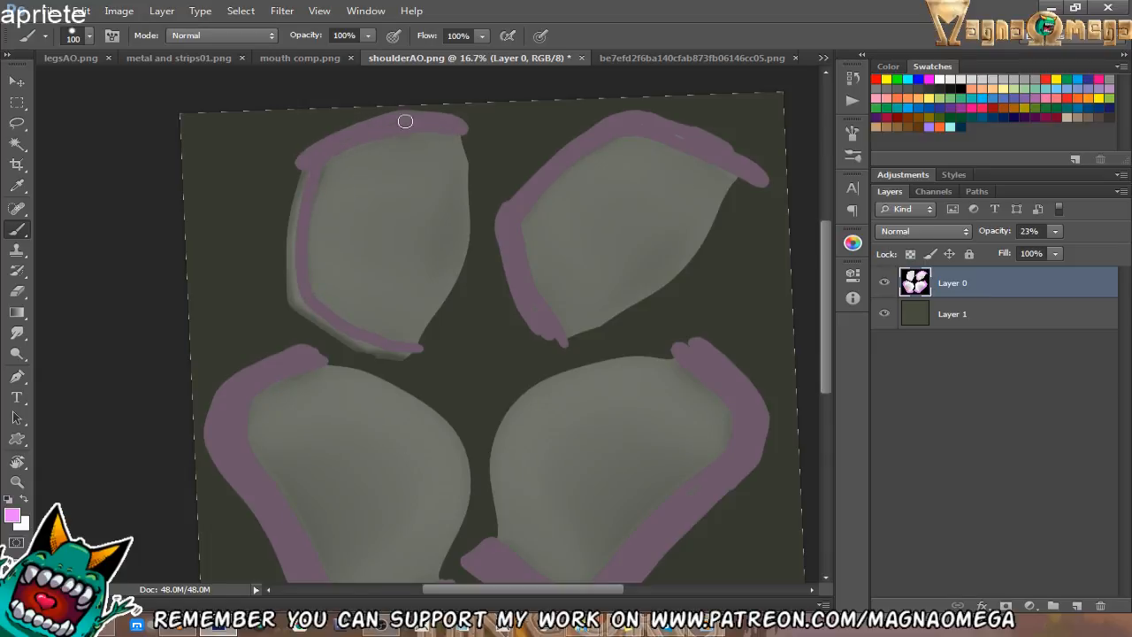
{"action": "mouse_move", "coordinate": [324, 156]}
{"action": "left_mouse_down"}
{"action": "mouse_move", "coordinate": [294, 190]}
{"action": "mouse_move", "coordinate": [292, 301]}
{"action": "mouse_move", "coordinate": [374, 354]}
{"action": "mouse_move", "coordinate": [410, 356]}
{"action": "left_mouse_up"}
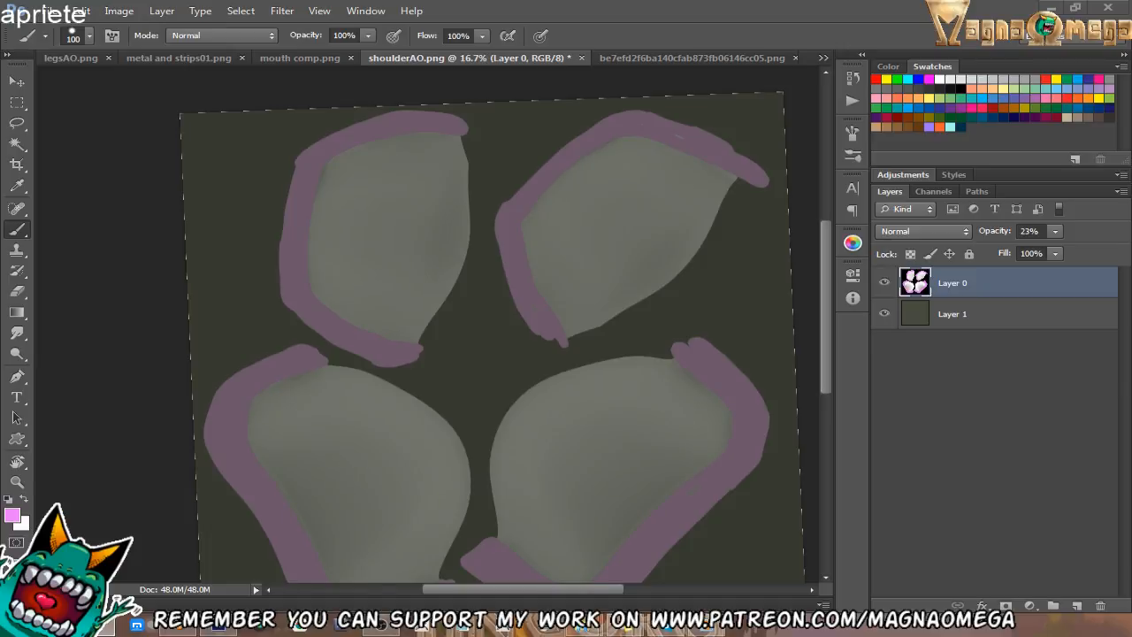
{"action": "left_click_drag", "start_coordinate": [457, 225], "coordinate": [437, 202]}
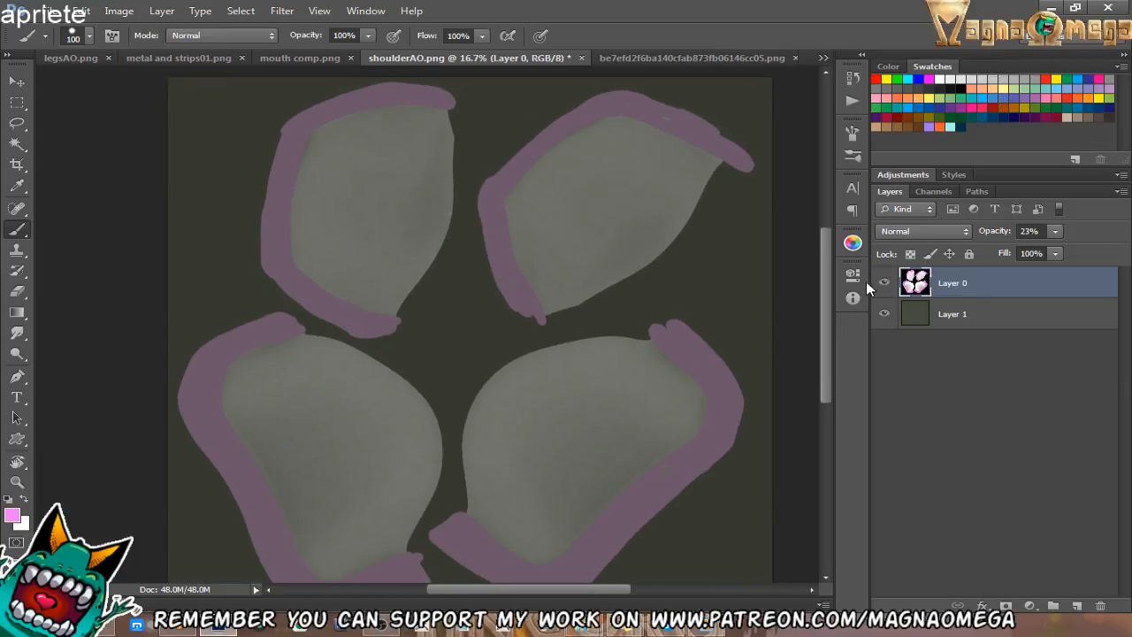
Undo all the pink trim strokes painted on Layer 0.
{"action": "key", "text": "ctrl+alt+z"}
{"action": "key", "text": "ctrl+alt+z"}
{"action": "key", "text": "ctrl+alt+z"}
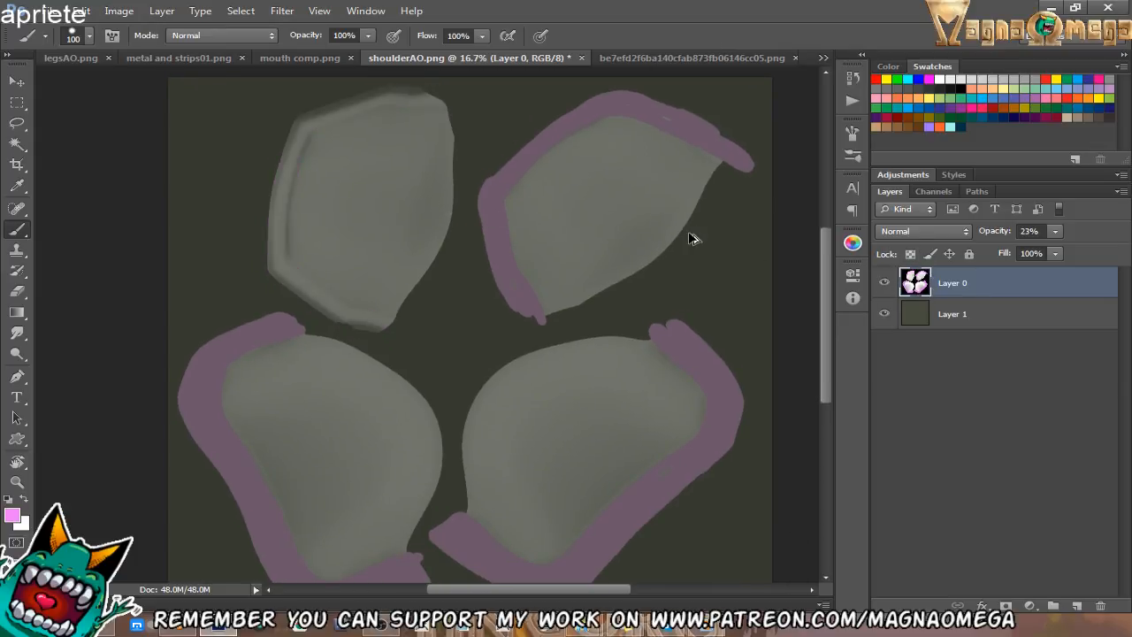
{"action": "key", "text": "ctrl+alt+z"}
{"action": "key", "text": "ctrl+alt+z"}
{"action": "key", "text": "ctrl+alt+z"}
{"action": "key", "text": "ctrl+alt+z"}
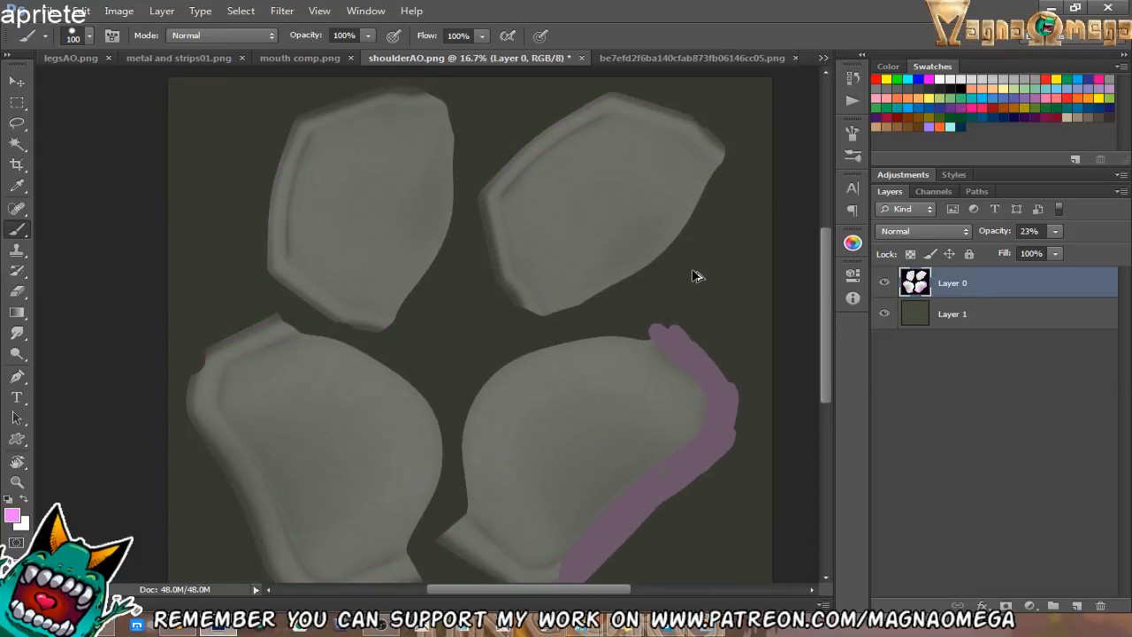
{"action": "key", "text": "ctrl+alt+z"}
{"action": "key", "text": "ctrl+alt+z"}
{"action": "key", "text": "ctrl+alt+z"}
{"action": "key", "text": "ctrl+alt+z"}
{"action": "key", "text": "ctrl+alt+z"}
{"action": "key", "text": "ctrl+alt+z"}
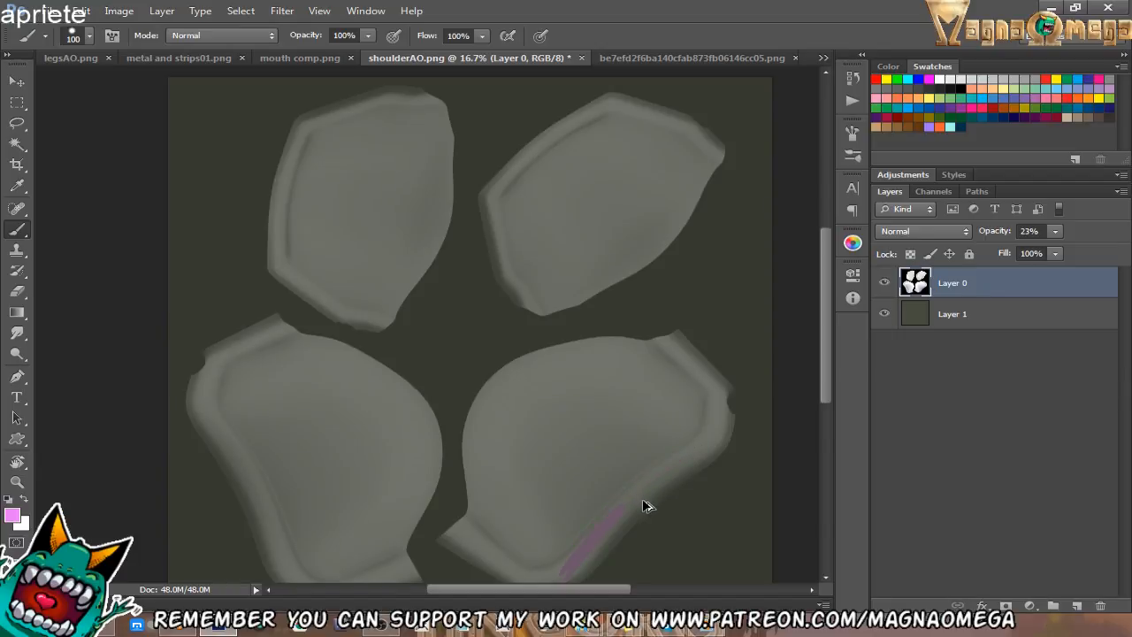
Make Layer 1, the green base colour layer, the active layer for painting the lower plates.
{"action": "left_click", "coordinate": [968, 311]}
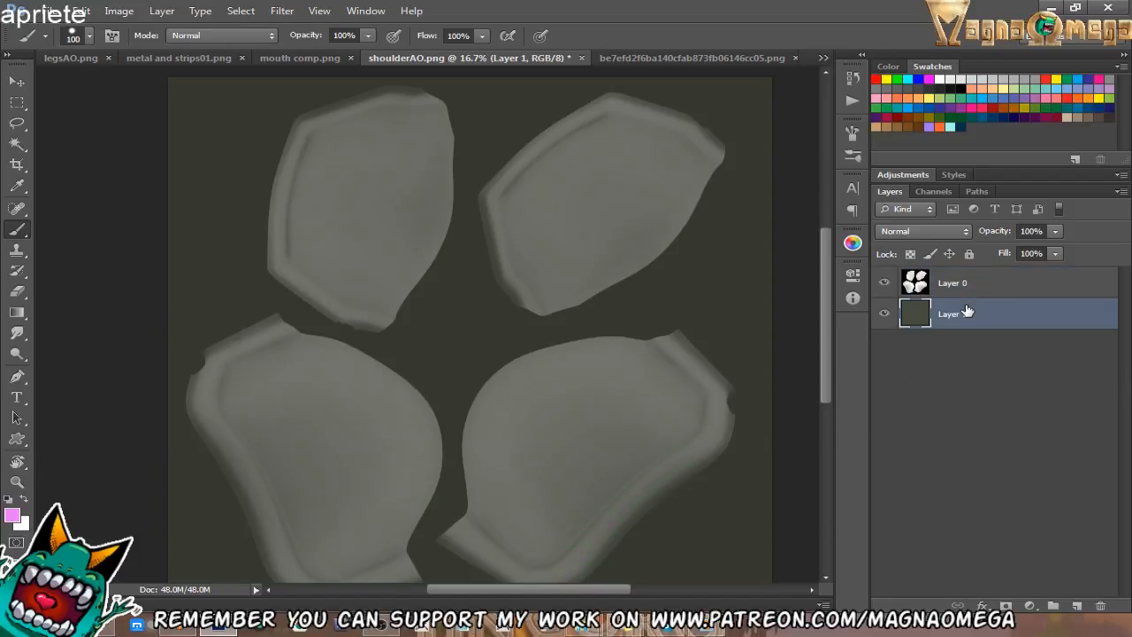
{"action": "left_click", "coordinate": [954, 288]}
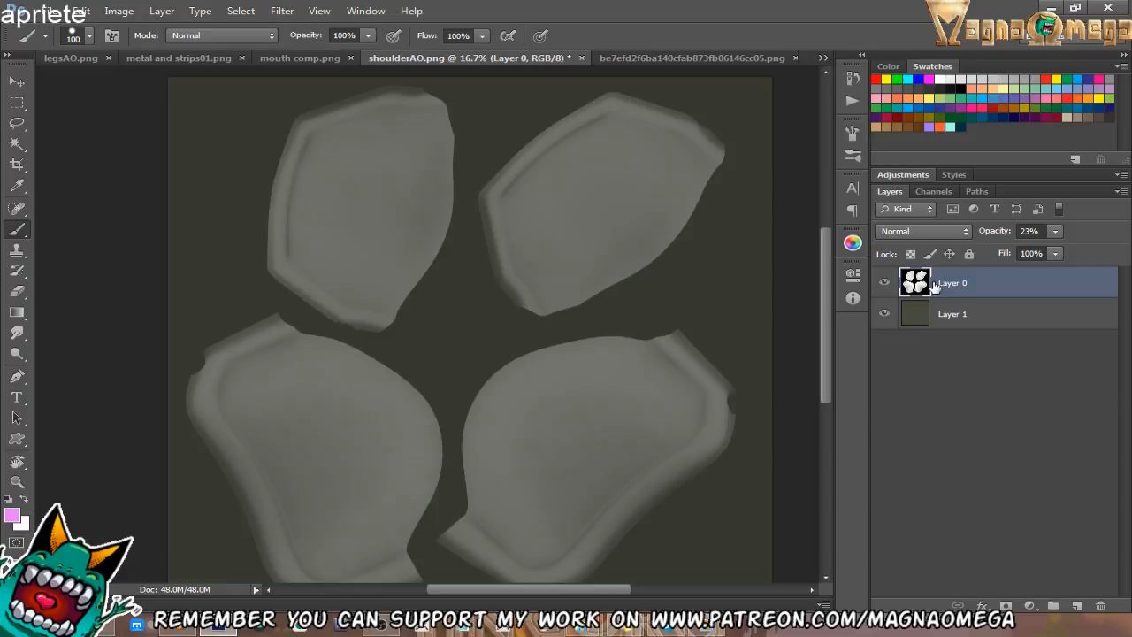
{"action": "left_click", "coordinate": [939, 327]}
{"action": "scroll", "coordinate": [631, 348], "scroll_direction": "down", "scroll_amount": 5}
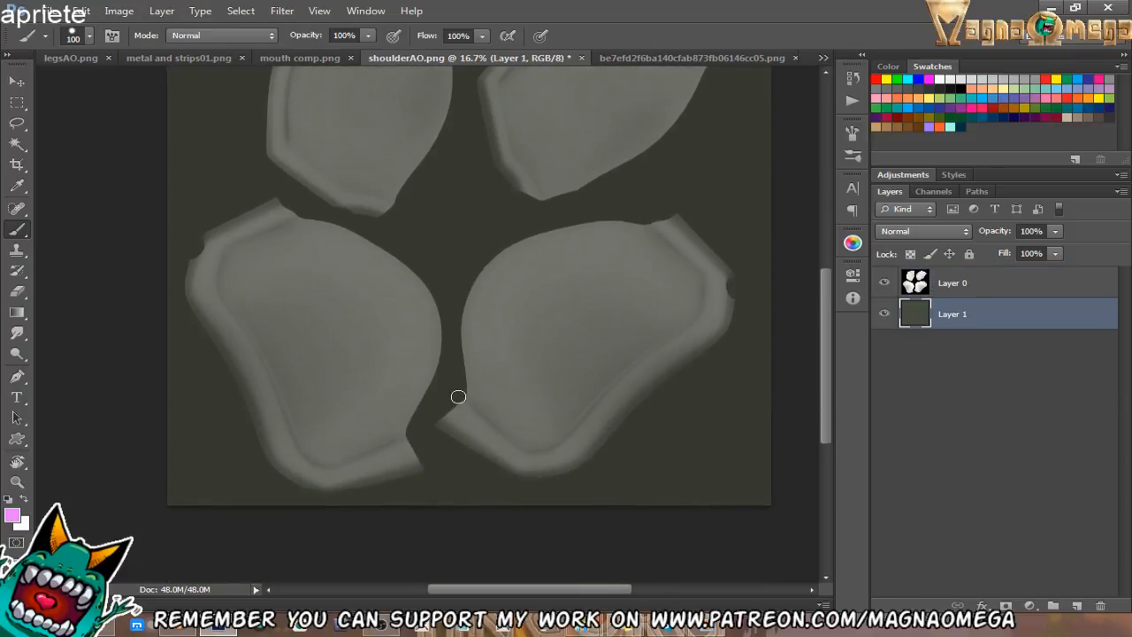
Paint a pink line along the inner edge of the lower-right plate's rim on Layer 1.
{"action": "left_click_drag", "start_coordinate": [458, 396], "coordinate": [543, 454]}
{"action": "key", "text": "ctrl+z"}
{"action": "mouse_move", "coordinate": [451, 394]}
{"action": "left_mouse_down"}
{"action": "mouse_move", "coordinate": [520, 449]}
{"action": "mouse_move", "coordinate": [562, 444]}
{"action": "mouse_move", "coordinate": [699, 322]}
{"action": "left_mouse_up"}
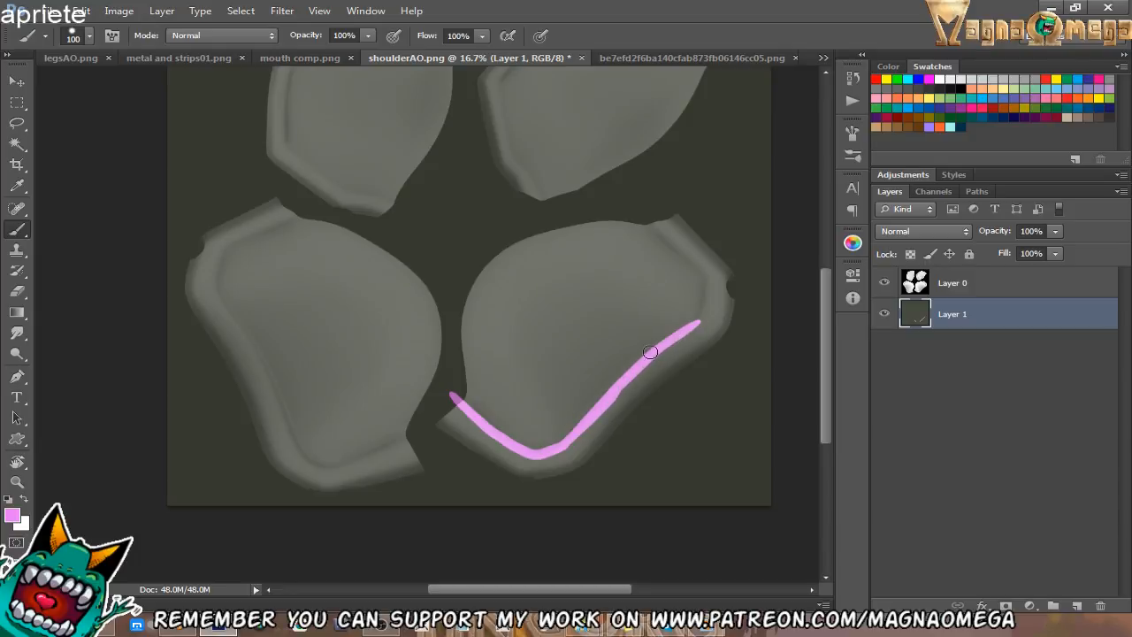
{"action": "mouse_move", "coordinate": [650, 352]}
{"action": "left_mouse_down"}
{"action": "mouse_move", "coordinate": [703, 300]}
{"action": "mouse_move", "coordinate": [685, 247]}
{"action": "mouse_move", "coordinate": [688, 207]}
{"action": "left_mouse_up"}
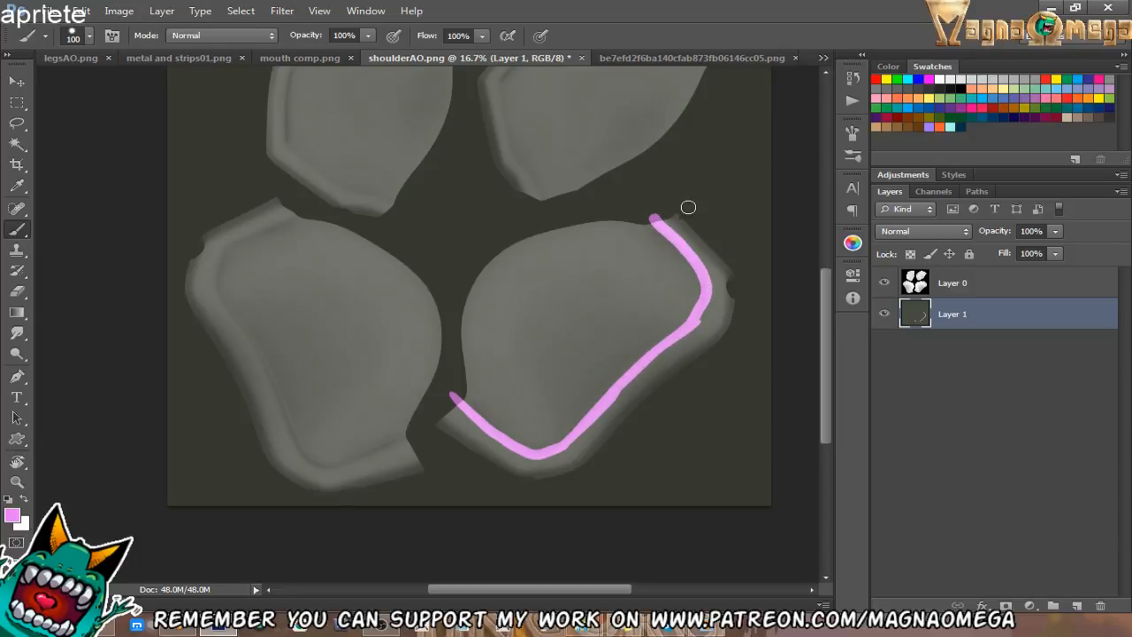
Enlarge the brush to 108 px and fill the rims of both lower plates with pink on Layer 1.
{"action": "right_click", "coordinate": [729, 237]}
{"action": "left_click_drag", "start_coordinate": [850, 230], "coordinate": [854, 229]}
{"action": "mouse_move", "coordinate": [673, 226]}
{"action": "left_mouse_down"}
{"action": "mouse_move", "coordinate": [707, 258]}
{"action": "mouse_move", "coordinate": [726, 302]}
{"action": "mouse_move", "coordinate": [703, 336]}
{"action": "mouse_move", "coordinate": [725, 334]}
{"action": "mouse_move", "coordinate": [555, 470]}
{"action": "mouse_move", "coordinate": [484, 456]}
{"action": "mouse_move", "coordinate": [439, 421]}
{"action": "mouse_move", "coordinate": [529, 461]}
{"action": "mouse_move", "coordinate": [573, 444]}
{"action": "mouse_move", "coordinate": [650, 370]}
{"action": "mouse_move", "coordinate": [706, 353]}
{"action": "left_mouse_up"}
{"action": "mouse_move", "coordinate": [352, 498]}
{"action": "left_mouse_down"}
{"action": "mouse_move", "coordinate": [451, 463]}
{"action": "mouse_move", "coordinate": [411, 504]}
{"action": "mouse_move", "coordinate": [407, 489]}
{"action": "mouse_move", "coordinate": [395, 501]}
{"action": "mouse_move", "coordinate": [308, 446]}
{"action": "mouse_move", "coordinate": [241, 309]}
{"action": "mouse_move", "coordinate": [259, 261]}
{"action": "mouse_move", "coordinate": [314, 228]}
{"action": "mouse_move", "coordinate": [243, 265]}
{"action": "mouse_move", "coordinate": [225, 300]}
{"action": "mouse_move", "coordinate": [305, 231]}
{"action": "mouse_move", "coordinate": [225, 332]}
{"action": "mouse_move", "coordinate": [240, 340]}
{"action": "mouse_move", "coordinate": [303, 477]}
{"action": "mouse_move", "coordinate": [352, 506]}
{"action": "mouse_move", "coordinate": [304, 464]}
{"action": "left_mouse_up"}
{"action": "left_click_drag", "start_coordinate": [302, 454], "coordinate": [243, 336]}
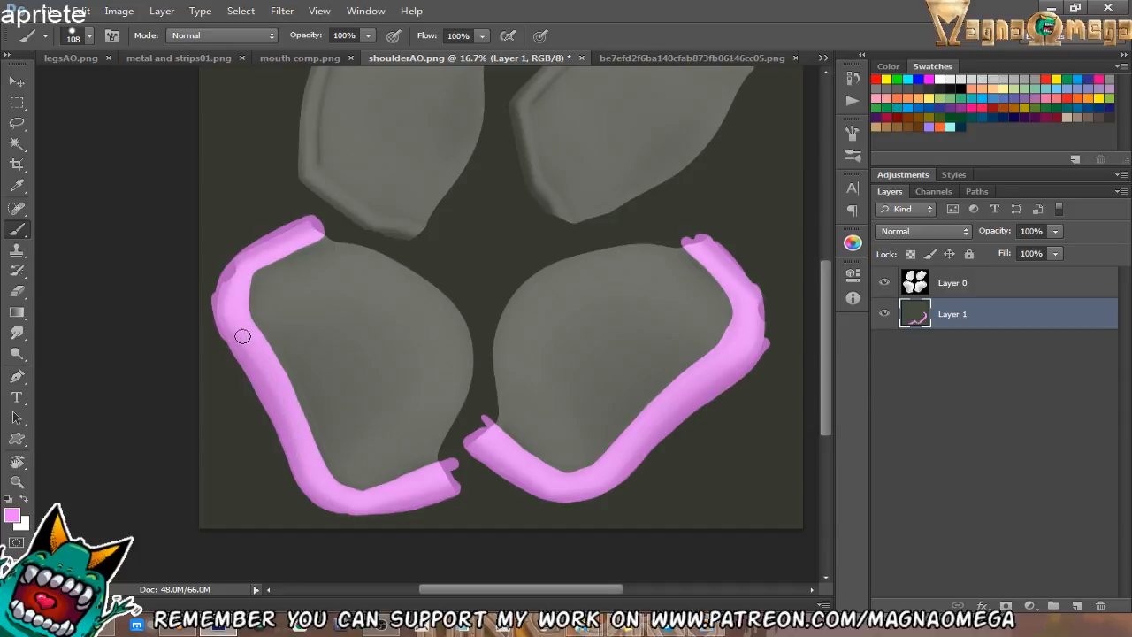
Paint pink trim along the outer rims of both upper plates on Layer 1.
{"action": "scroll", "coordinate": [319, 428], "scroll_direction": "up", "scroll_amount": 3}
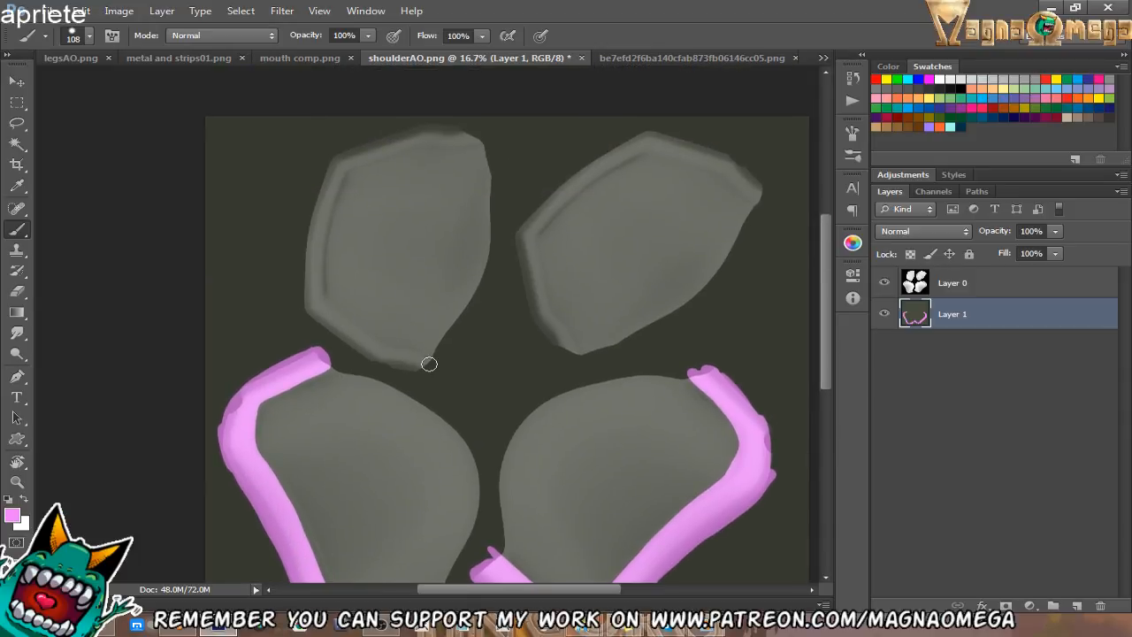
{"action": "mouse_move", "coordinate": [430, 361]}
{"action": "left_mouse_down"}
{"action": "mouse_move", "coordinate": [345, 331]}
{"action": "mouse_move", "coordinate": [311, 258]}
{"action": "mouse_move", "coordinate": [346, 165]}
{"action": "left_mouse_up"}
{"action": "mouse_move", "coordinate": [322, 221]}
{"action": "left_mouse_down"}
{"action": "mouse_move", "coordinate": [343, 167]}
{"action": "mouse_move", "coordinate": [480, 137]}
{"action": "mouse_move", "coordinate": [370, 139]}
{"action": "mouse_move", "coordinate": [397, 134]}
{"action": "mouse_move", "coordinate": [323, 182]}
{"action": "mouse_move", "coordinate": [308, 240]}
{"action": "mouse_move", "coordinate": [305, 305]}
{"action": "mouse_move", "coordinate": [393, 371]}
{"action": "mouse_move", "coordinate": [423, 368]}
{"action": "left_mouse_up"}
{"action": "mouse_move", "coordinate": [521, 369]}
{"action": "left_mouse_down"}
{"action": "mouse_move", "coordinate": [480, 380]}
{"action": "mouse_move", "coordinate": [505, 328]}
{"action": "mouse_move", "coordinate": [491, 253]}
{"action": "mouse_move", "coordinate": [559, 185]}
{"action": "mouse_move", "coordinate": [619, 161]}
{"action": "mouse_move", "coordinate": [694, 175]}
{"action": "mouse_move", "coordinate": [732, 215]}
{"action": "left_mouse_up"}
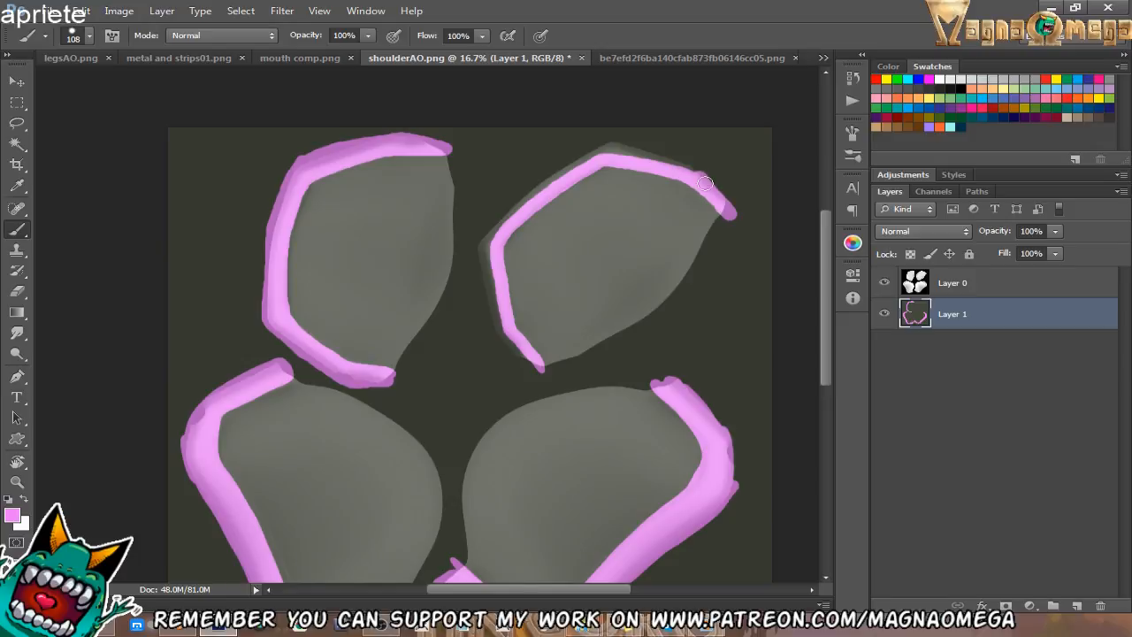
{"action": "mouse_move", "coordinate": [660, 159]}
{"action": "left_mouse_down"}
{"action": "mouse_move", "coordinate": [599, 155]}
{"action": "mouse_move", "coordinate": [561, 168]}
{"action": "mouse_move", "coordinate": [479, 246]}
{"action": "mouse_move", "coordinate": [489, 299]}
{"action": "mouse_move", "coordinate": [485, 284]}
{"action": "mouse_move", "coordinate": [538, 367]}
{"action": "left_mouse_up"}
{"action": "scroll", "coordinate": [520, 408], "scroll_direction": "down", "scroll_amount": 1}
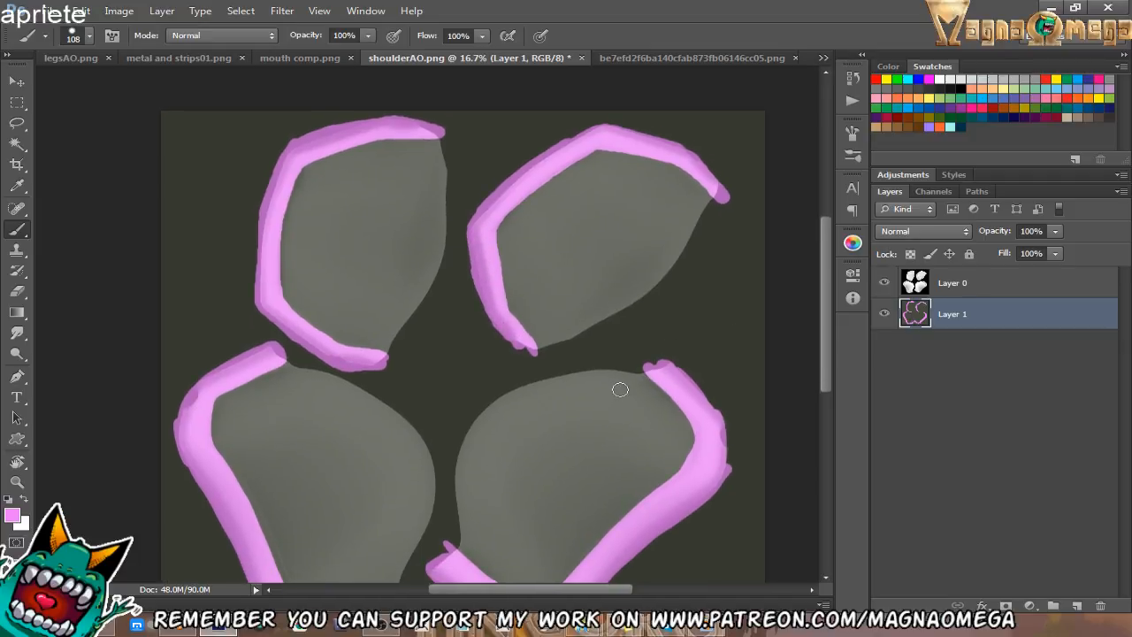
Raise the opacity of Layer 0, the ambient occlusion layer, to 100%.
{"action": "left_click", "coordinate": [972, 283]}
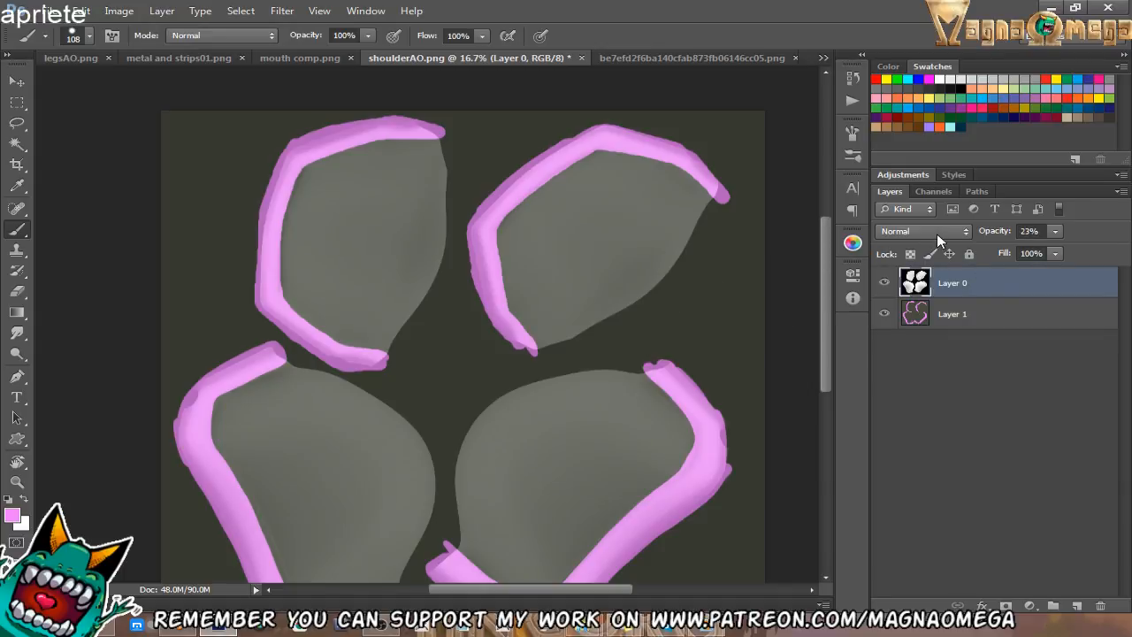
{"action": "left_click_drag", "start_coordinate": [1054, 231], "coordinate": [1122, 253]}
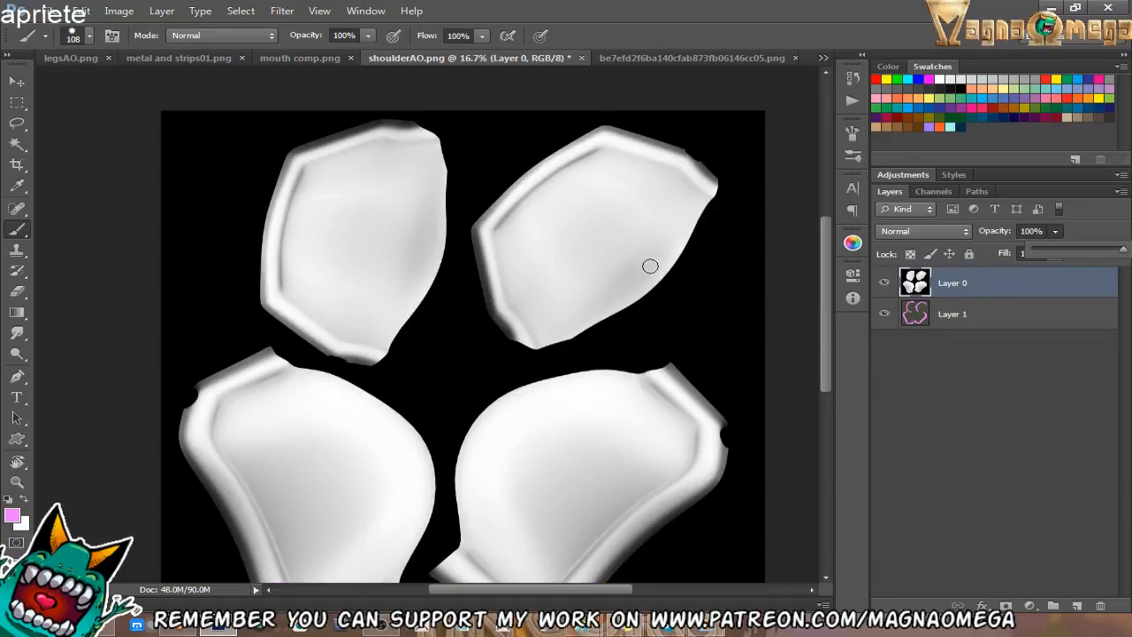
{"action": "left_click", "coordinate": [973, 336]}
{"action": "left_click", "coordinate": [975, 283]}
Try the Overlay blending mode on Layer 0 and inspect the shading on the lower plates.
{"action": "left_click", "coordinate": [942, 232]}
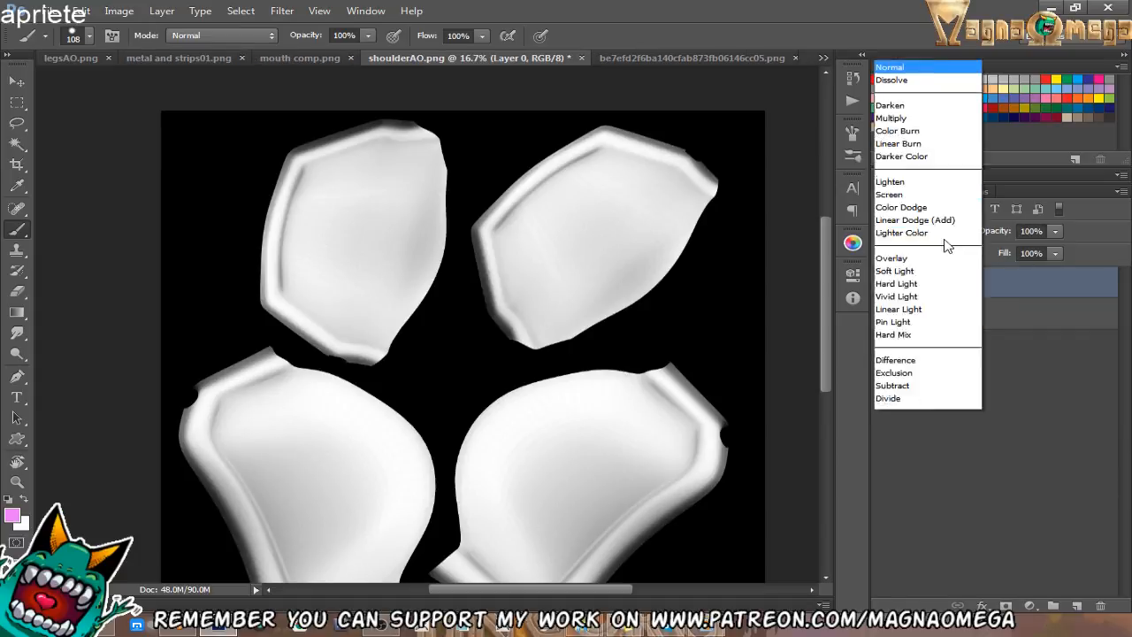
{"action": "scroll", "coordinate": [946, 246], "scroll_direction": "down", "scroll_amount": 1}
{"action": "left_click", "coordinate": [928, 200]}
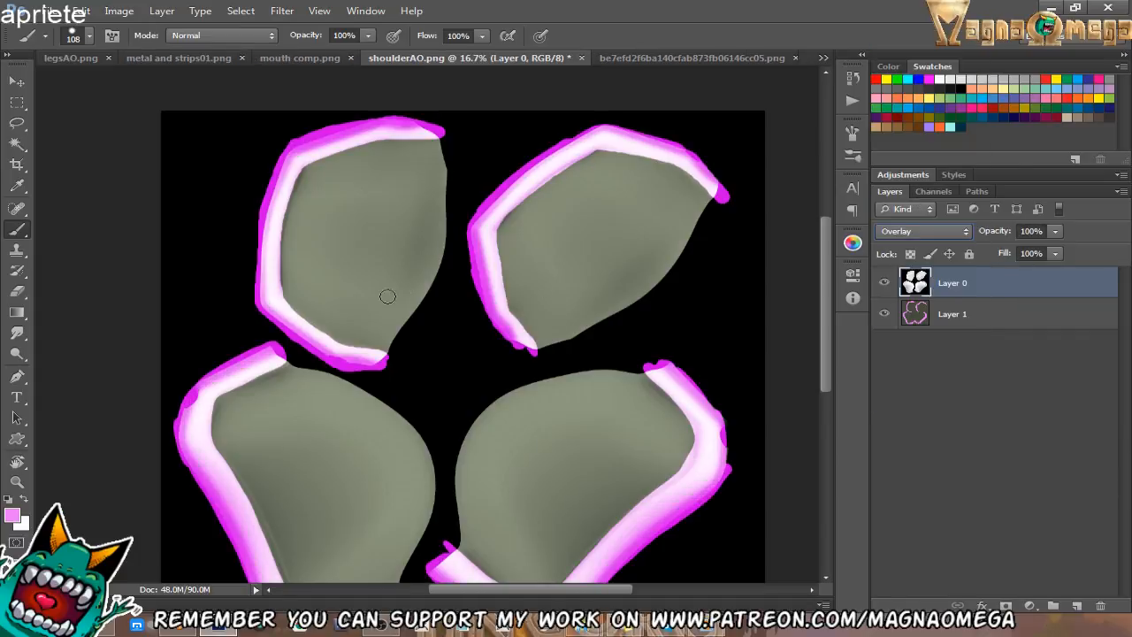
{"action": "left_click", "coordinate": [591, 430], "text": "alt"}
{"action": "key", "text": "z"}
{"action": "left_click_drag", "start_coordinate": [501, 492], "coordinate": [543, 381]}
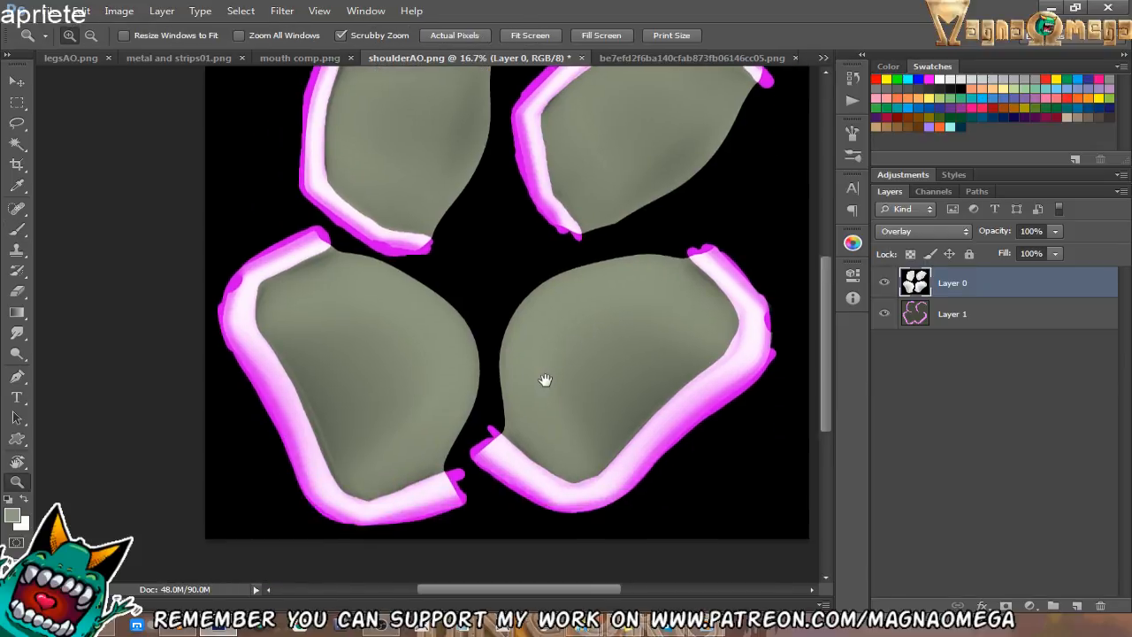
{"action": "left_click_drag", "start_coordinate": [573, 468], "coordinate": [551, 486]}
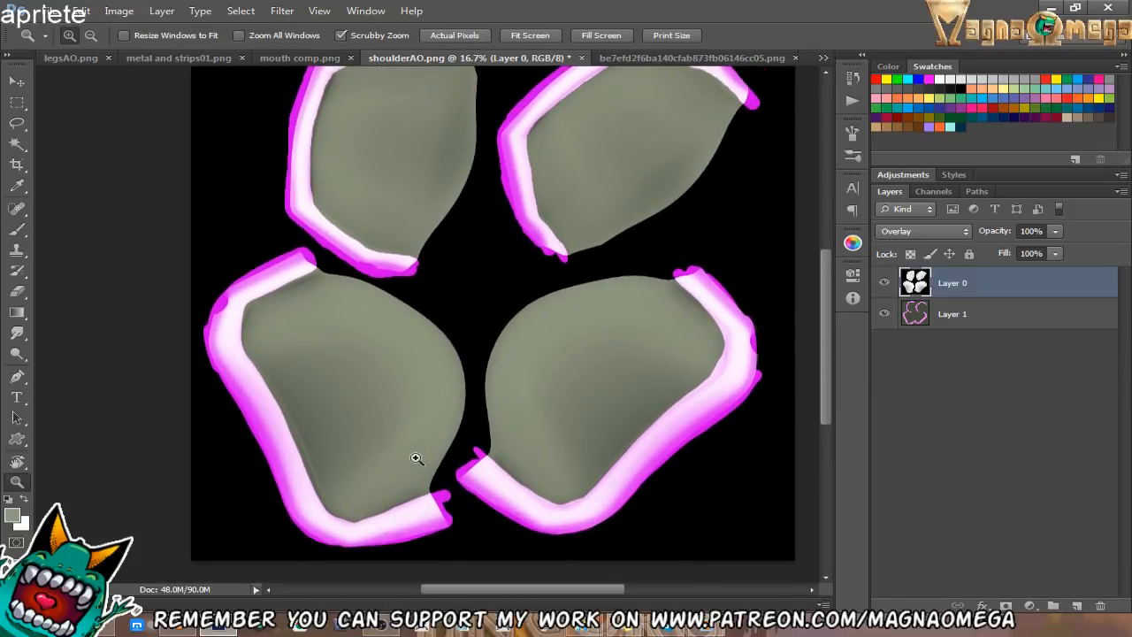
{"action": "left_click_drag", "start_coordinate": [692, 359], "coordinate": [682, 392]}
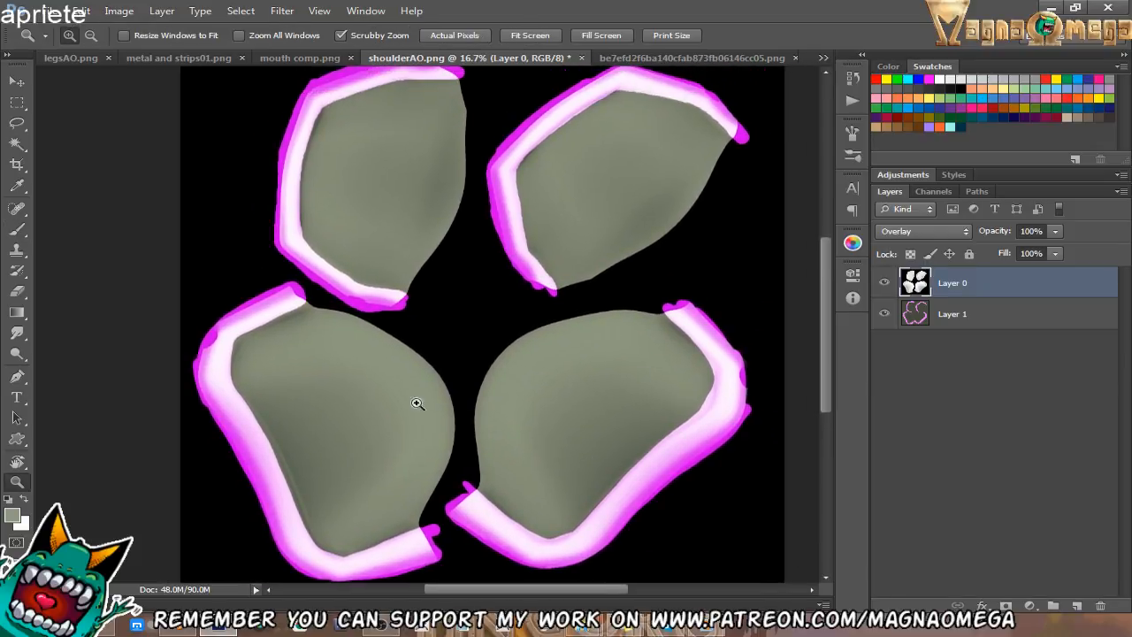
Set Layer 0's blending mode to Multiply and compare the coloured plates with the concept art.
{"action": "left_click", "coordinate": [933, 228]}
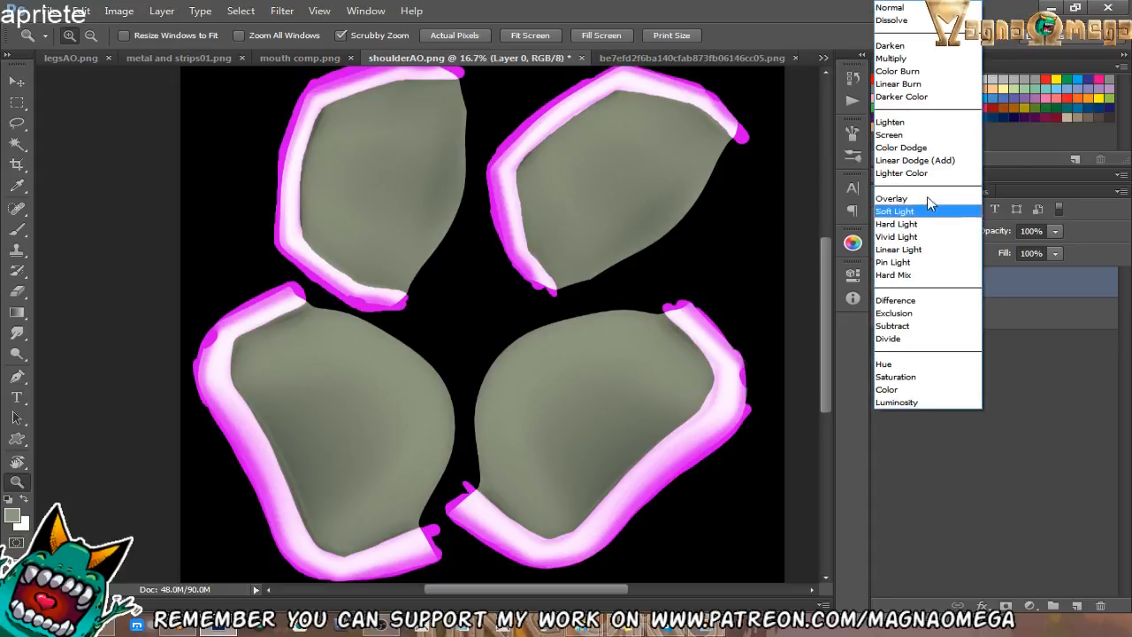
{"action": "left_click", "coordinate": [920, 78]}
{"action": "left_click", "coordinate": [593, 405], "text": "alt"}
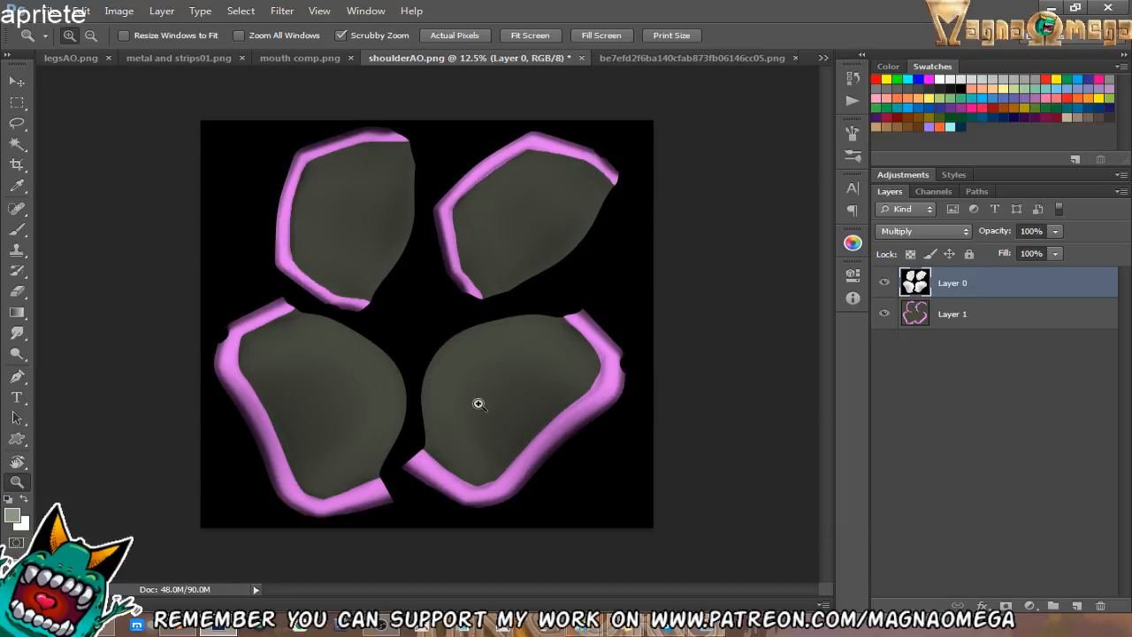
{"action": "left_click", "coordinate": [656, 63]}
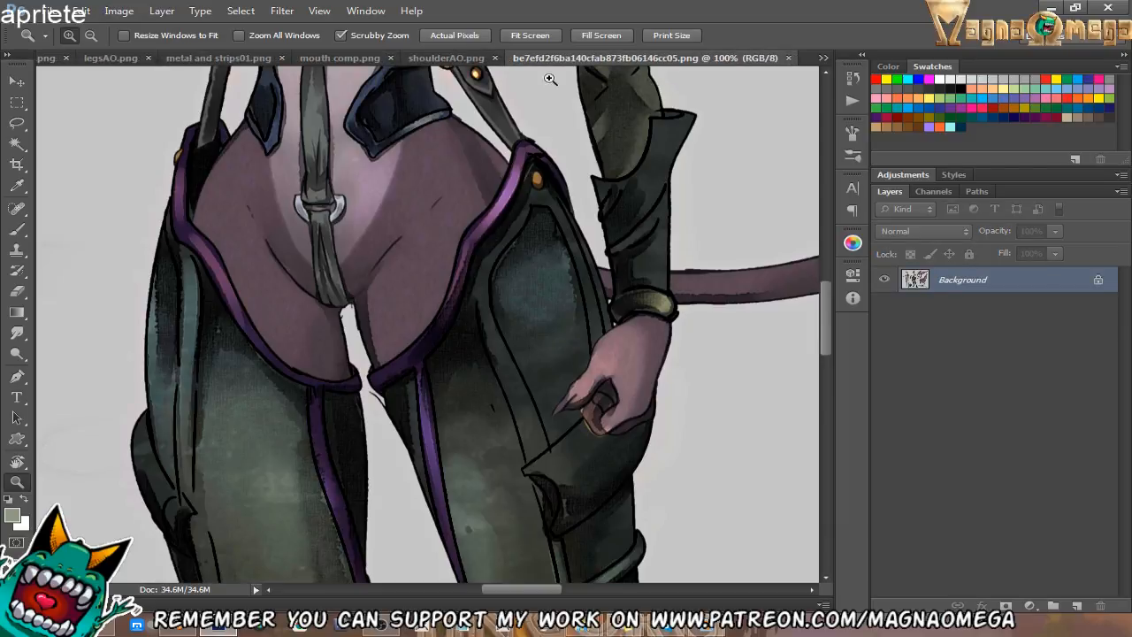
{"action": "left_click", "coordinate": [447, 58]}
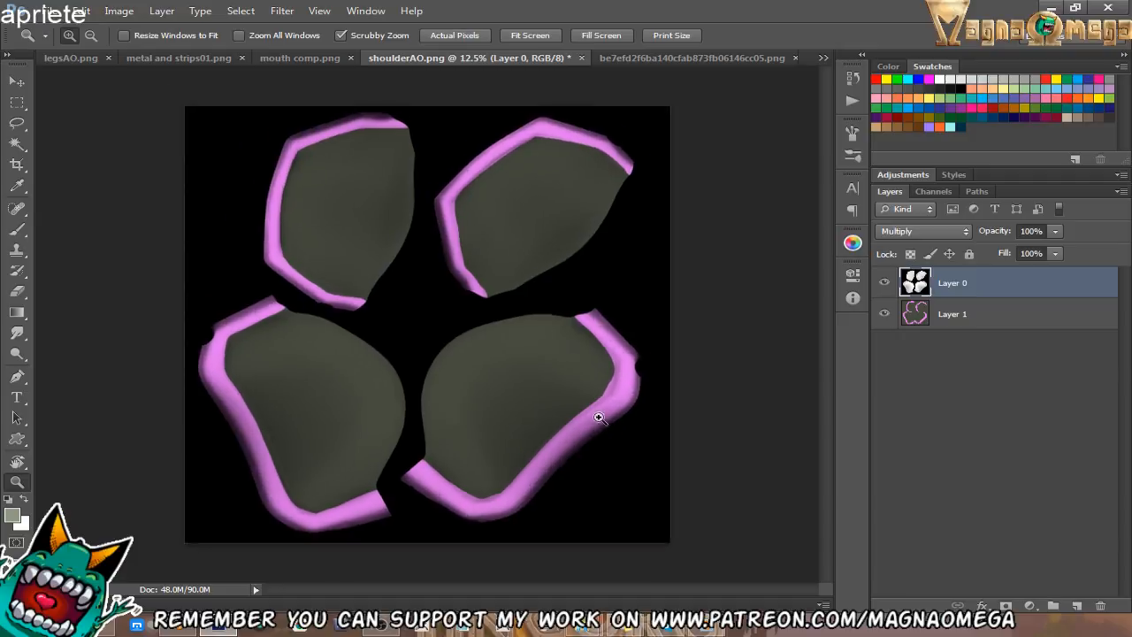
Compare the lit and shaded green and pink tones of the lower-right plate using the foreground colour picker.
{"action": "left_click", "coordinate": [596, 412]}
{"action": "key", "text": "b"}
{"action": "left_click", "coordinate": [458, 392], "text": "alt"}
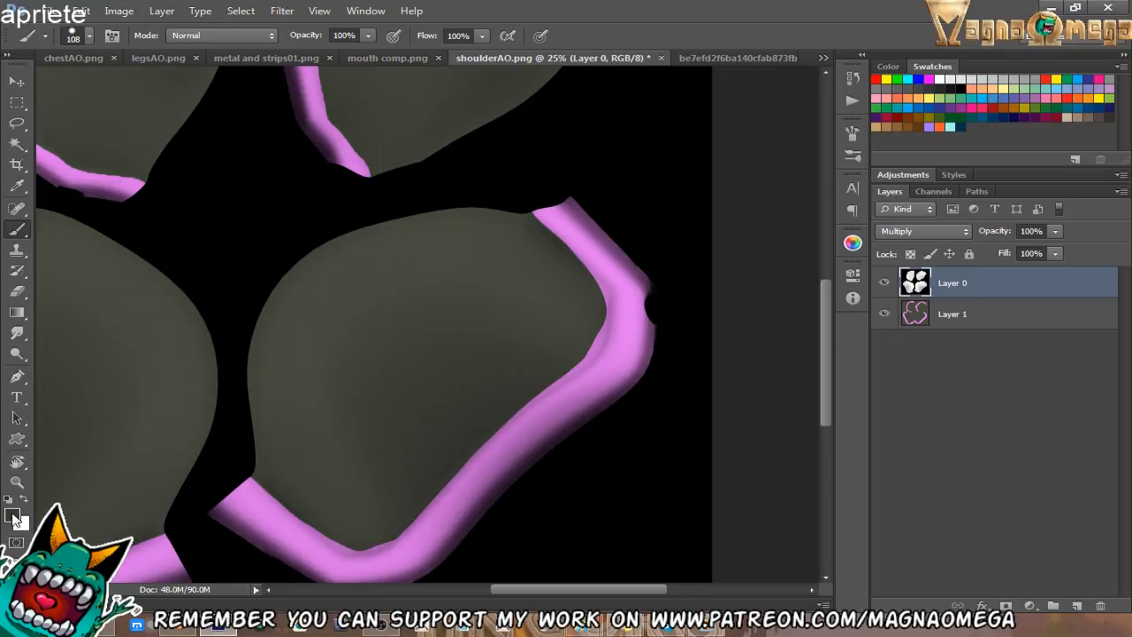
{"action": "left_click", "coordinate": [16, 519]}
{"action": "left_click_drag", "start_coordinate": [513, 147], "coordinate": [745, 134]}
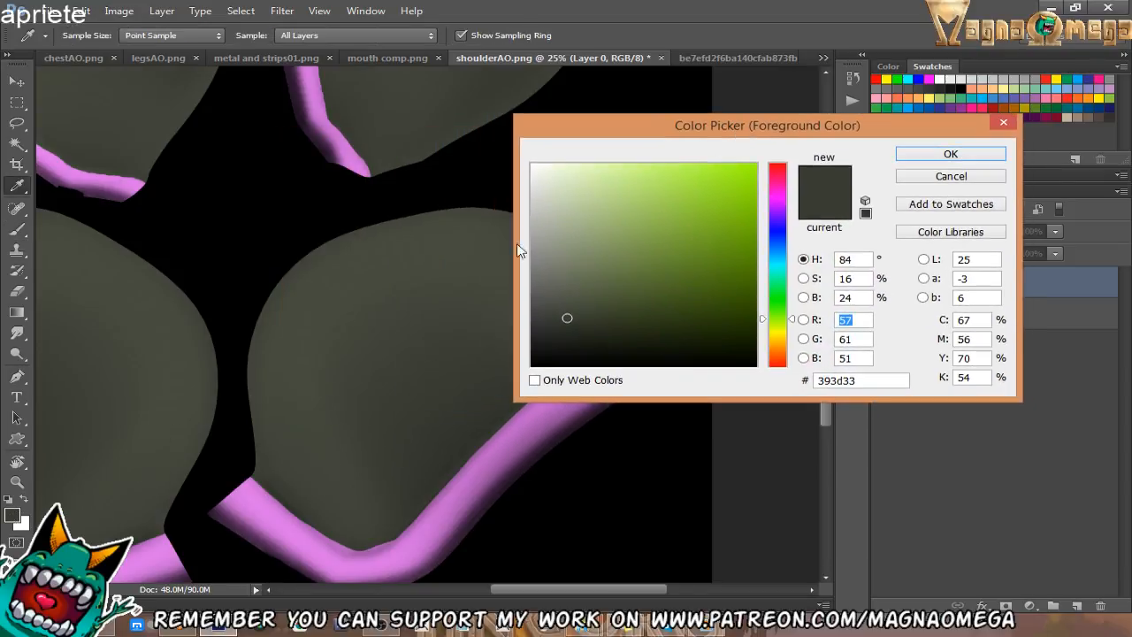
{"action": "left_click", "coordinate": [390, 279]}
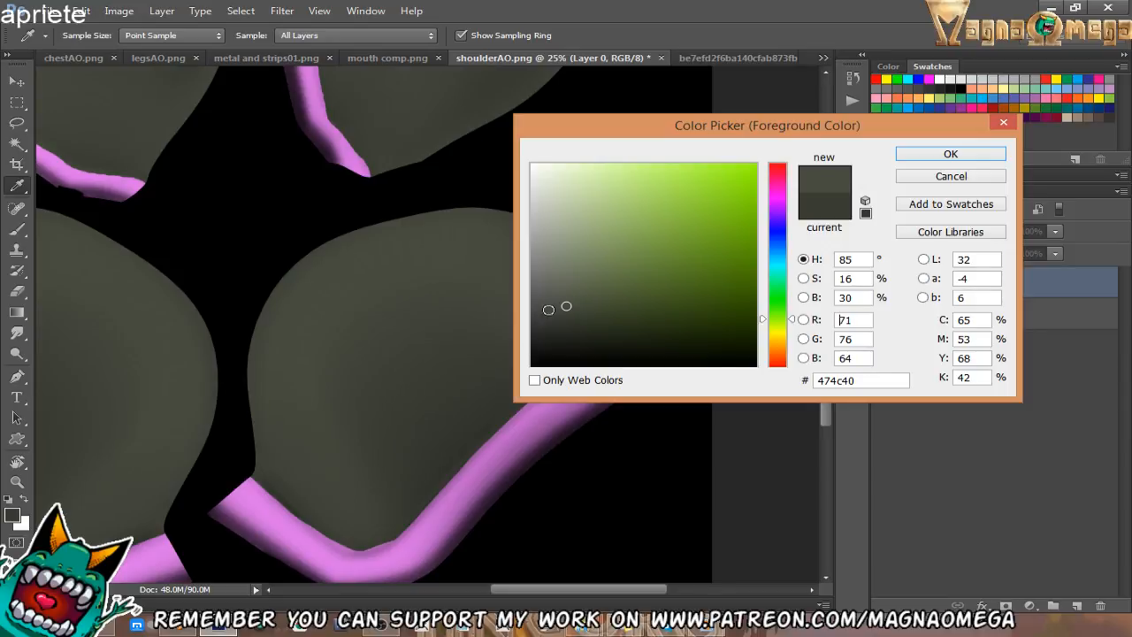
{"action": "left_click", "coordinate": [461, 391]}
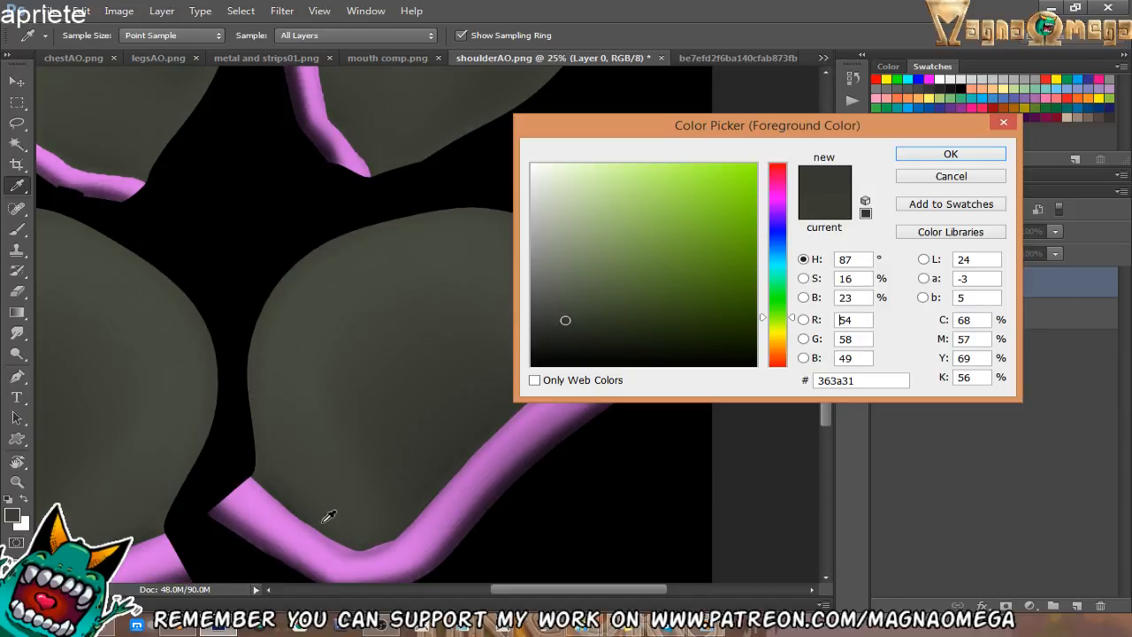
{"action": "left_click", "coordinate": [278, 520]}
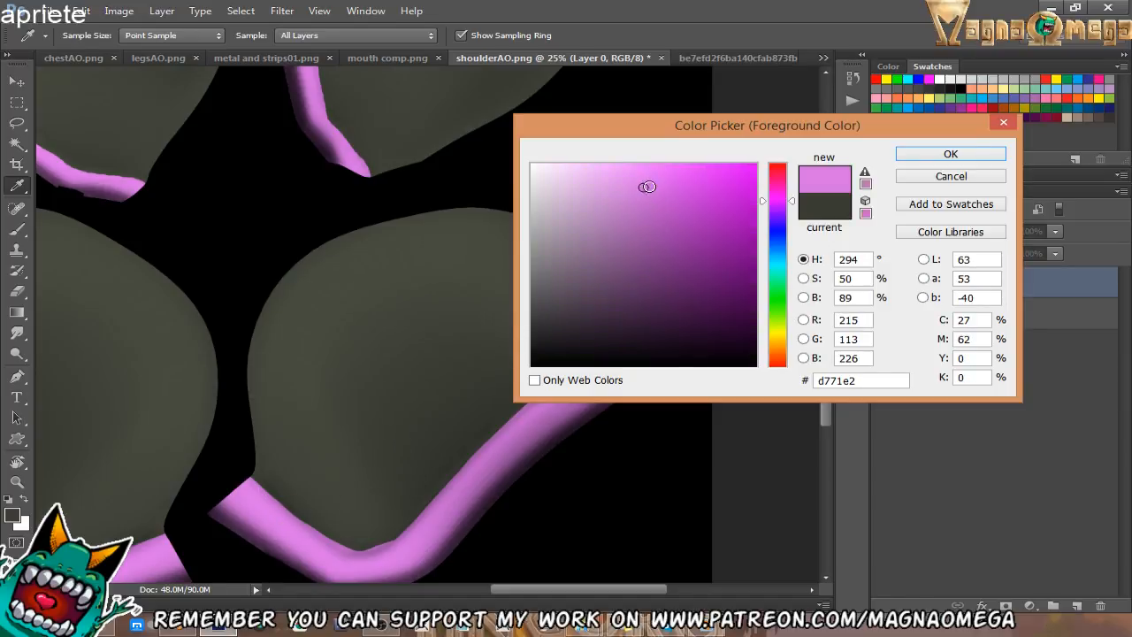
{"action": "left_click", "coordinate": [500, 485]}
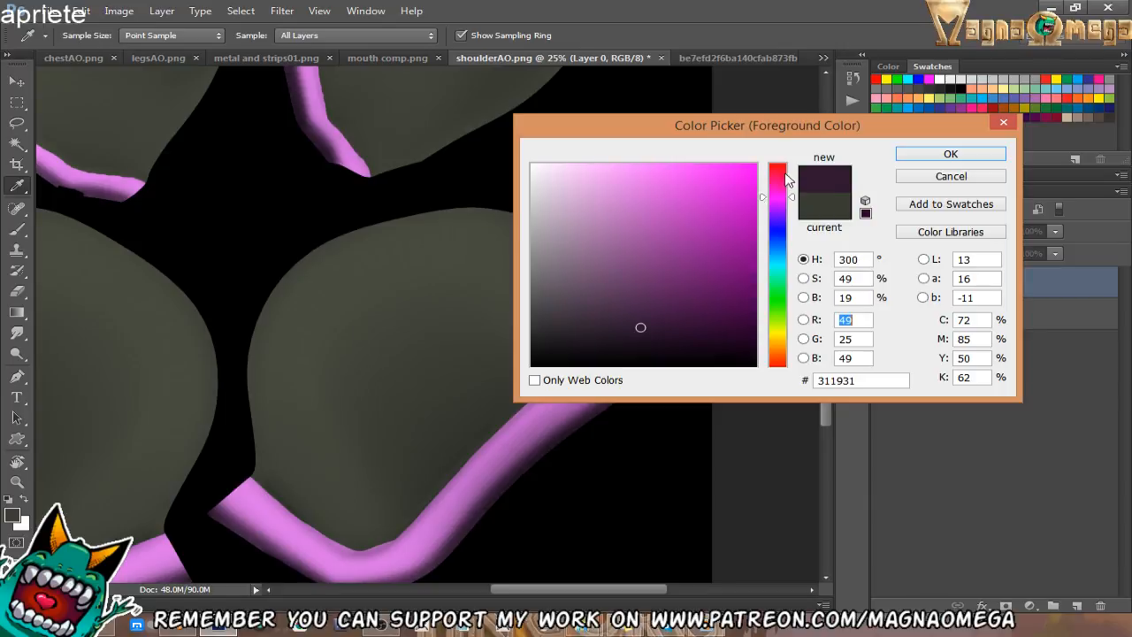
{"action": "key", "text": "Return"}
Hide Layer 1 and set Layer 0's blending mode to Normal to show only the ambient occlusion on the plates.
{"action": "key", "text": "z"}
{"action": "left_click", "coordinate": [423, 286], "text": "alt"}
{"action": "left_click", "coordinate": [422, 286], "text": "alt"}
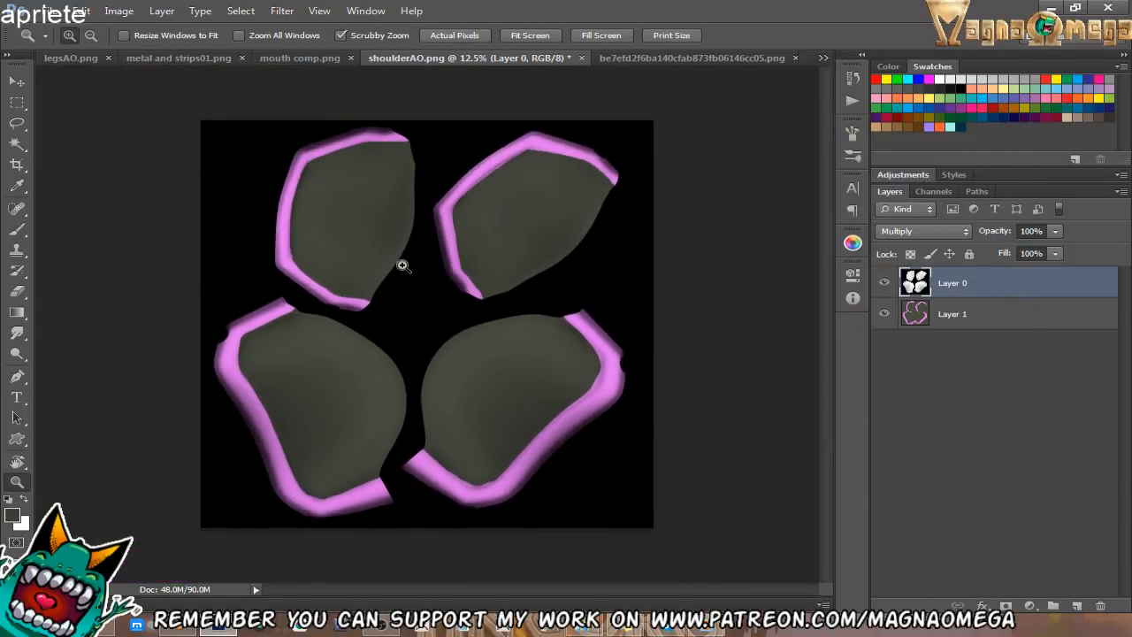
{"action": "left_click", "coordinate": [404, 265]}
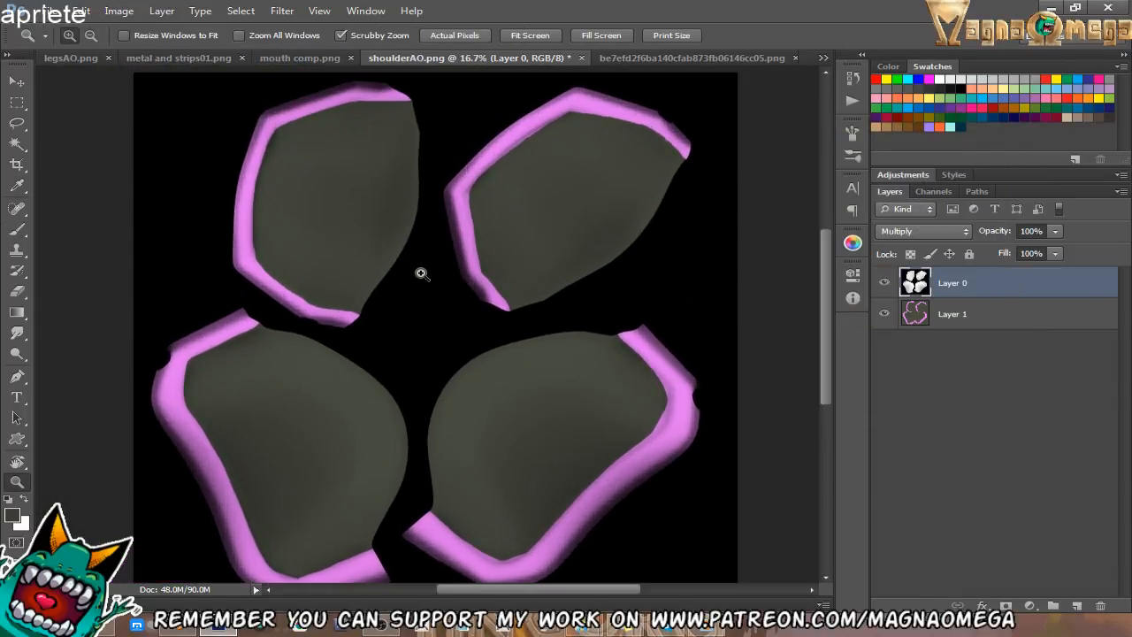
{"action": "left_click", "coordinate": [883, 314]}
{"action": "left_click", "coordinate": [918, 232]}
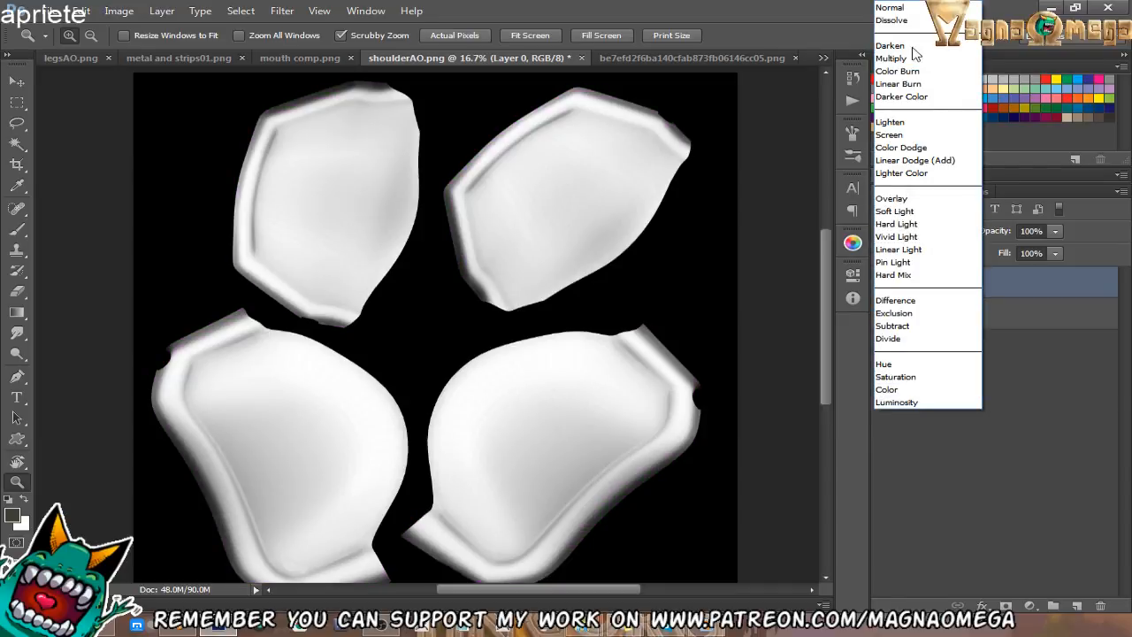
{"action": "left_click", "coordinate": [900, 10]}
{"action": "left_click", "coordinate": [535, 204]}
{"action": "left_click", "coordinate": [535, 204]}
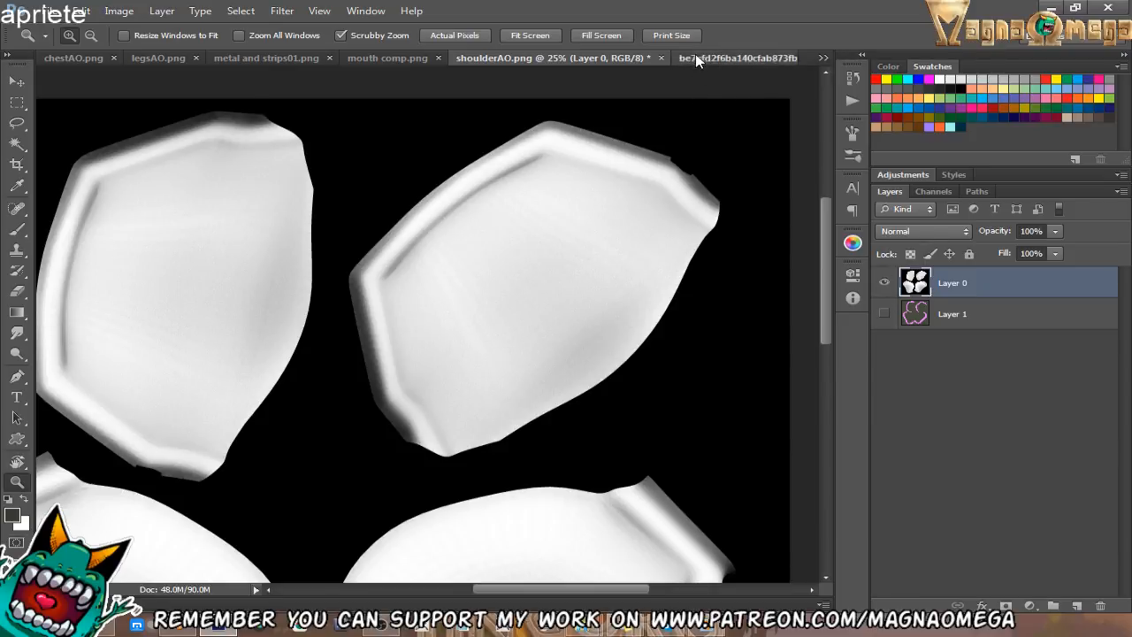
Sample the light grey-green #6d796b from the thigh armour in the concept art as the foreground colour.
{"action": "left_click", "coordinate": [725, 57]}
{"action": "left_click", "coordinate": [497, 264]}
{"action": "key", "text": "b"}
{"action": "left_click_drag", "start_coordinate": [299, 353], "coordinate": [325, 292]}
{"action": "left_click", "coordinate": [300, 308], "text": "alt"}
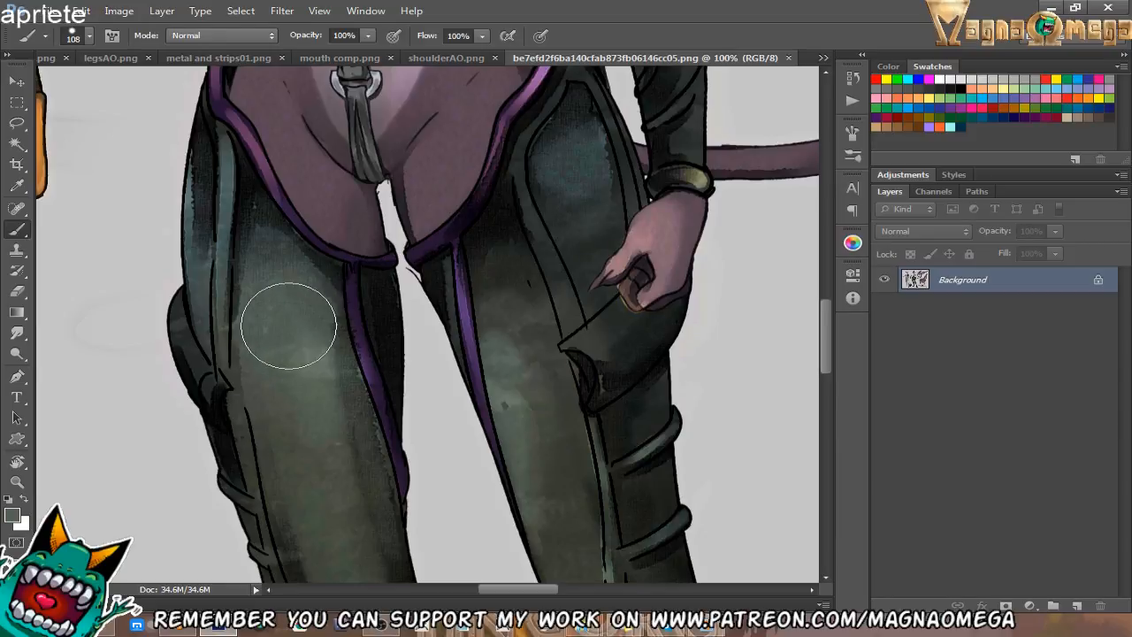
{"action": "left_click", "coordinate": [302, 324], "text": "alt"}
{"action": "left_click", "coordinate": [313, 336], "text": "alt"}
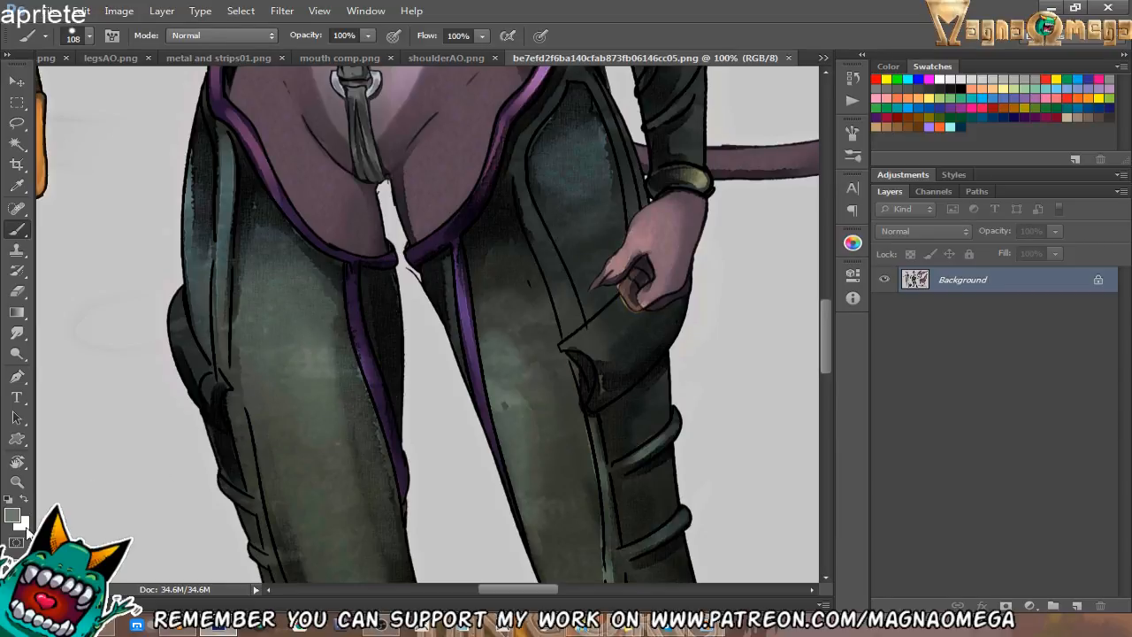
Set the background colour to the dark shadow tone #191e1c sampled from the concept art's thigh armour.
{"action": "left_click", "coordinate": [21, 523]}
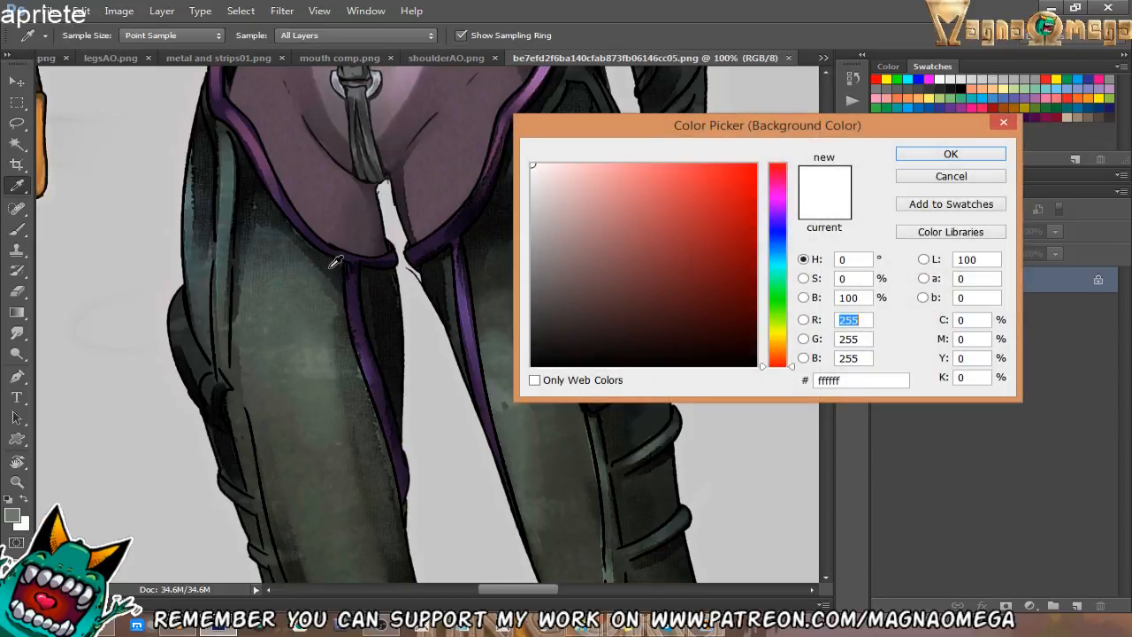
{"action": "left_click", "coordinate": [334, 265]}
{"action": "left_click", "coordinate": [375, 261]}
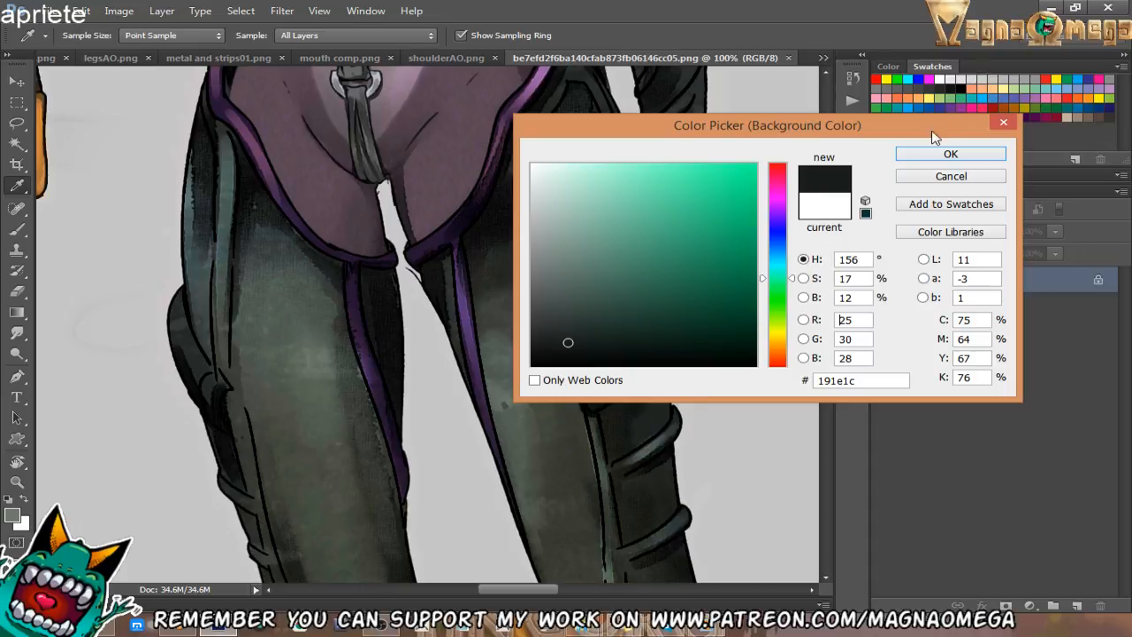
{"action": "left_click", "coordinate": [924, 156]}
{"action": "key", "text": "b"}
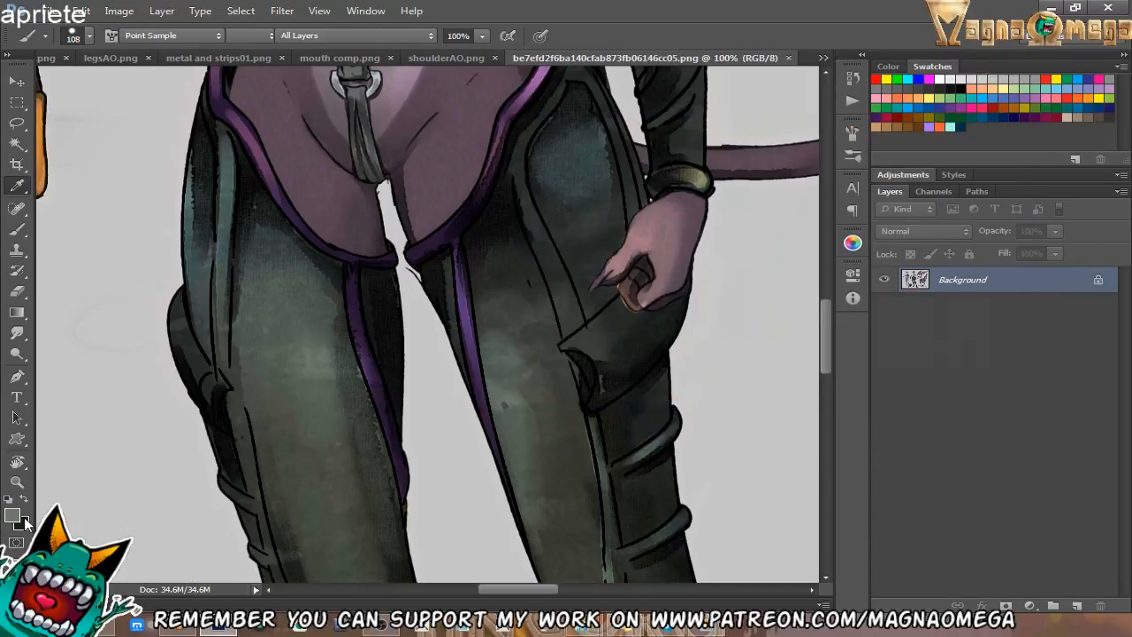
Check the sampled background and foreground colours in the colour picker without changing them.
{"action": "left_click", "coordinate": [27, 523]}
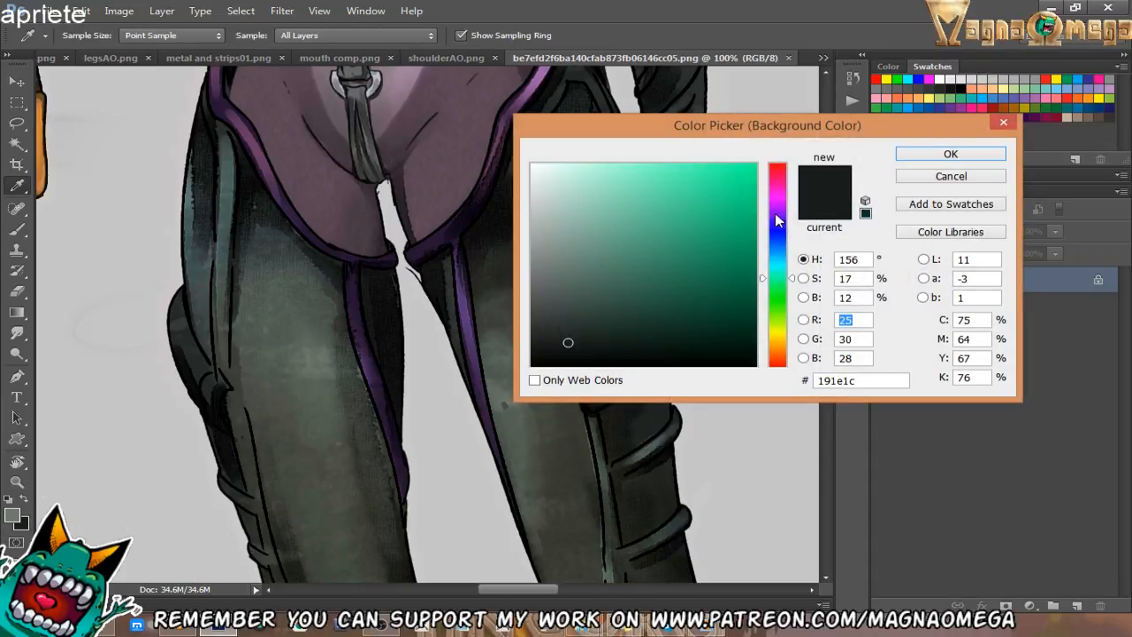
{"action": "left_click", "coordinate": [905, 176]}
{"action": "left_click", "coordinate": [13, 516]}
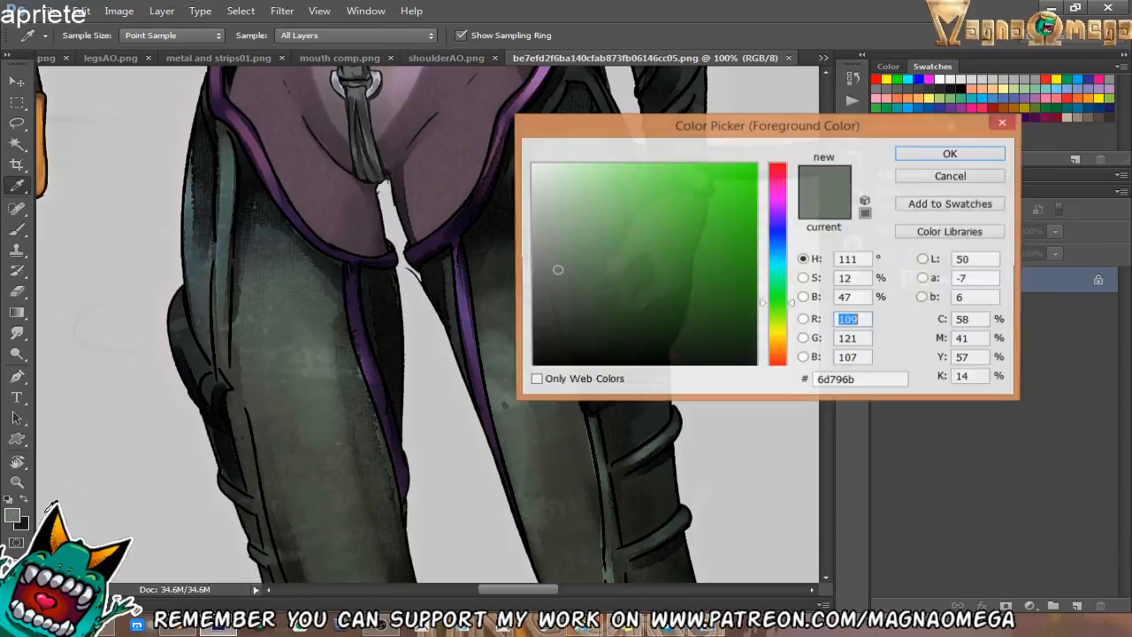
{"action": "left_click", "coordinate": [903, 180]}
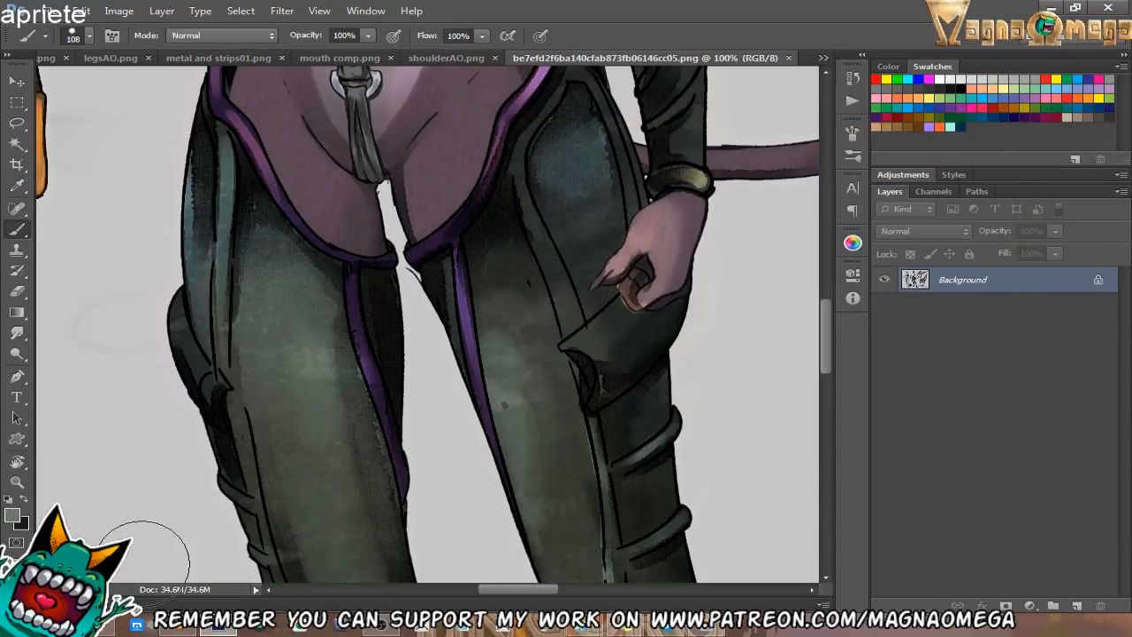
Paint a dab of the grey-green and an overlapping dab of the dark shadow tone on the empty canvas beside the concept art's foot.
{"action": "left_click", "coordinate": [15, 519]}
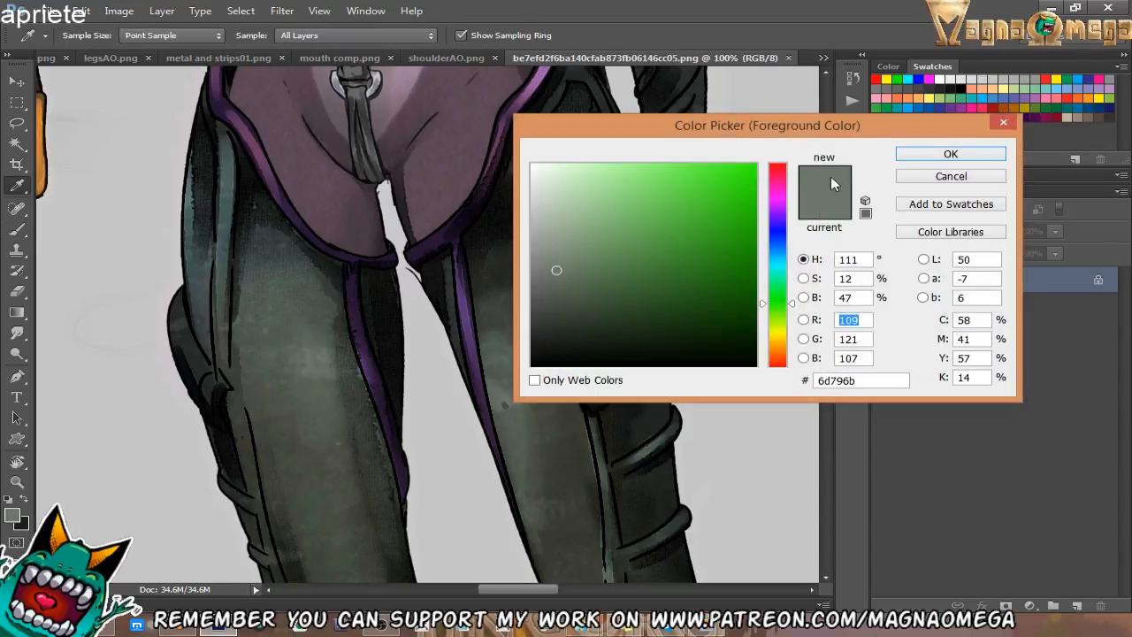
{"action": "left_click", "coordinate": [919, 172]}
{"action": "left_click_drag", "start_coordinate": [93, 250], "coordinate": [290, 235]}
{"action": "mouse_move", "coordinate": [280, 361]}
{"action": "left_mouse_down"}
{"action": "mouse_move", "coordinate": [395, 352]}
{"action": "mouse_move", "coordinate": [617, 299]}
{"action": "left_mouse_up"}
{"action": "left_click_drag", "start_coordinate": [260, 320], "coordinate": [655, 36]}
{"action": "left_click_drag", "start_coordinate": [159, 566], "coordinate": [514, 239]}
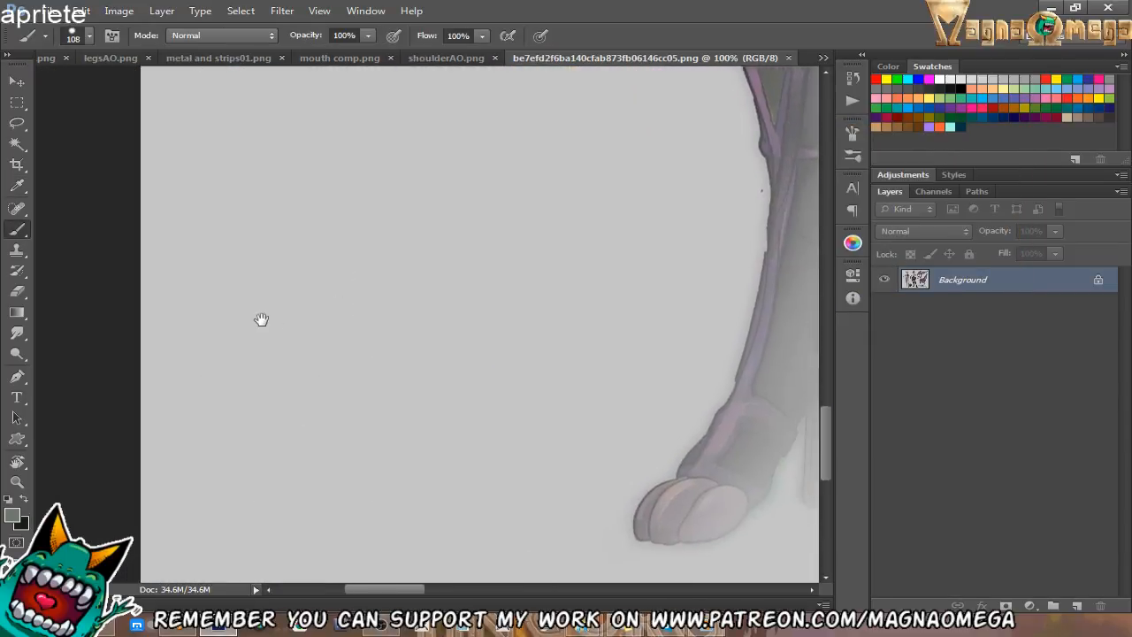
{"action": "left_click_drag", "start_coordinate": [261, 319], "coordinate": [271, 313]}
{"action": "left_click", "coordinate": [256, 310]}
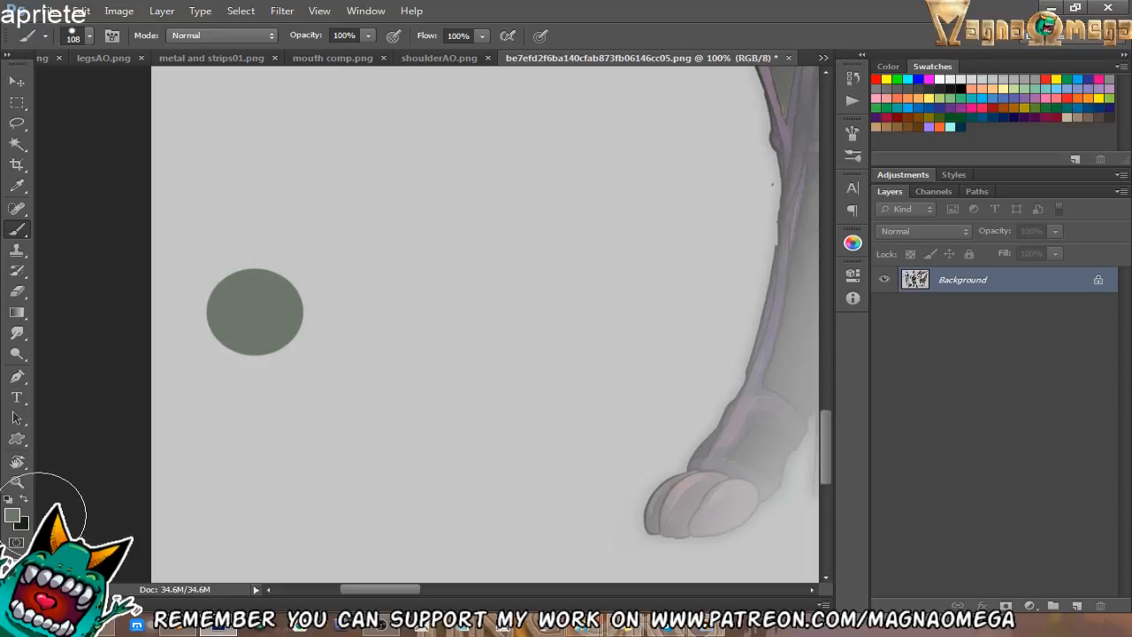
{"action": "key", "text": "d"}
{"action": "left_click", "coordinate": [328, 328]}
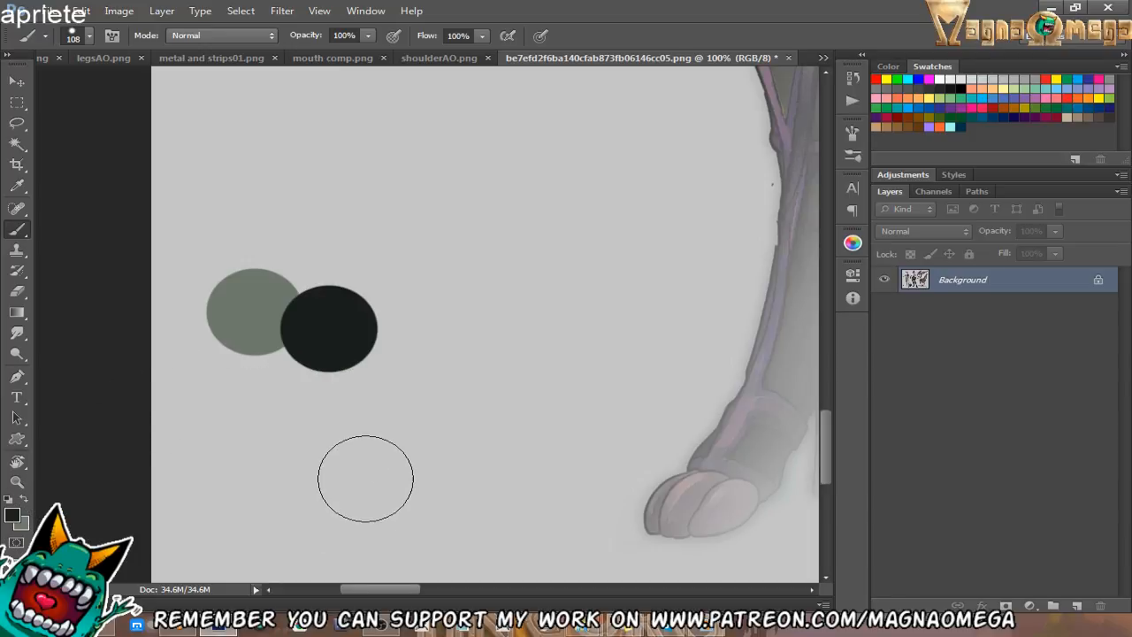
Lighten the dark foreground colour to #262e2b.
{"action": "left_click", "coordinate": [12, 516]}
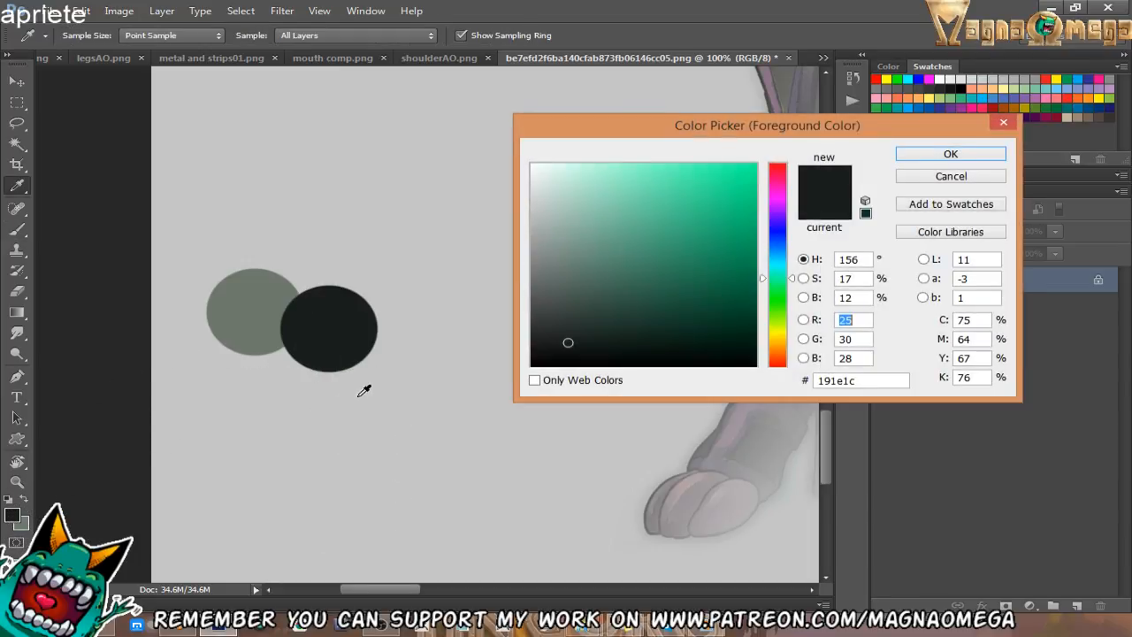
{"action": "left_click_drag", "start_coordinate": [576, 346], "coordinate": [571, 330]}
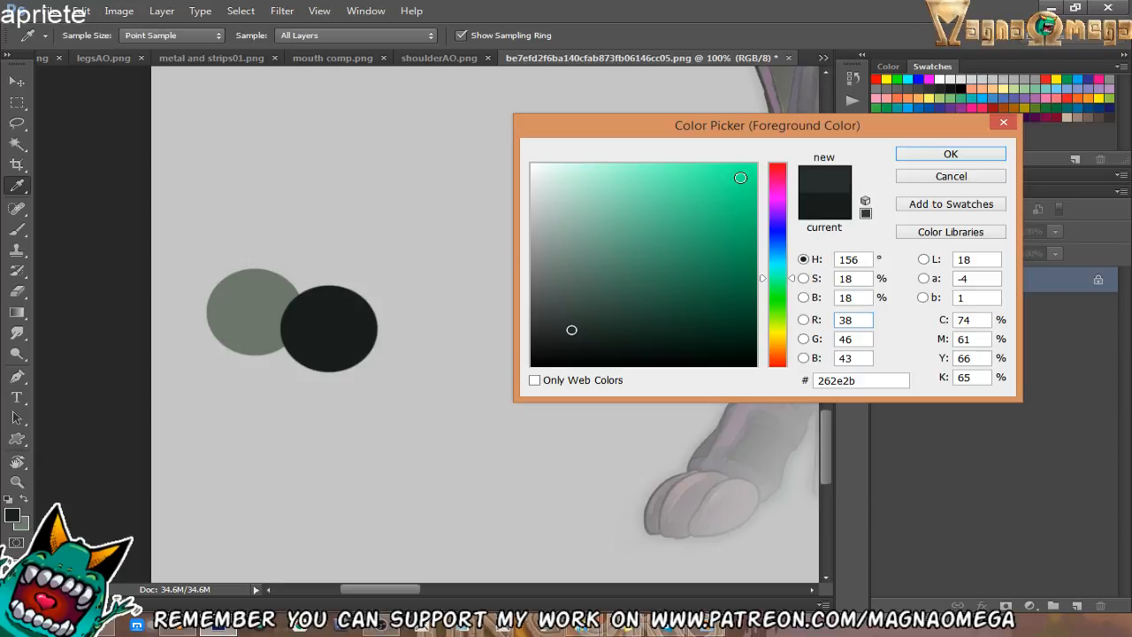
{"action": "left_click", "coordinate": [922, 177]}
{"action": "key", "text": "b"}
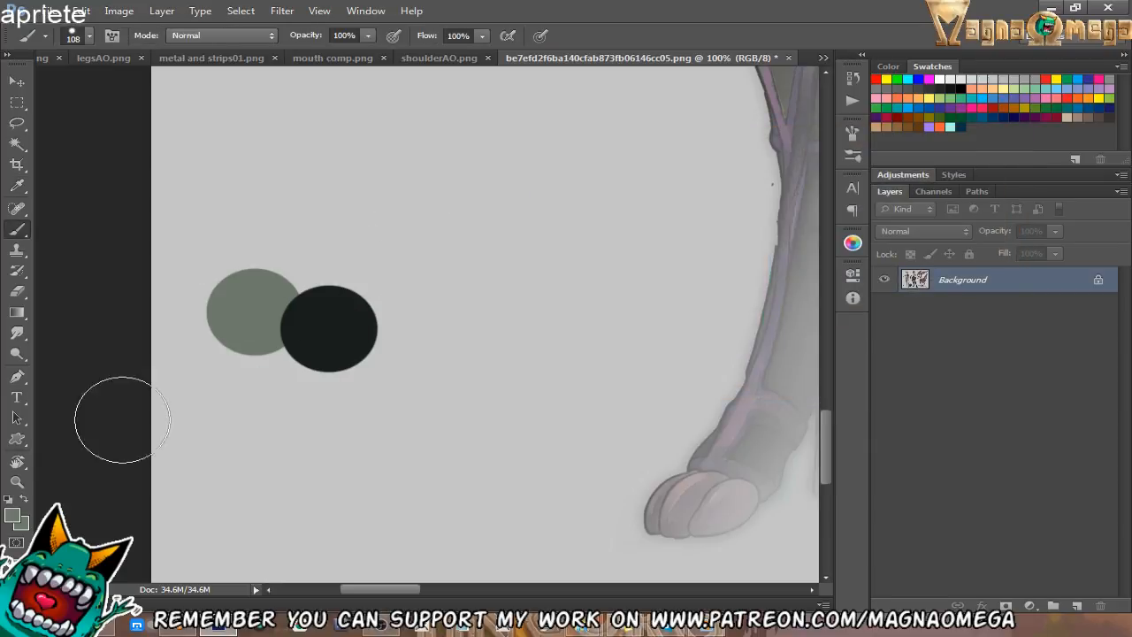
{"action": "left_click", "coordinate": [14, 519]}
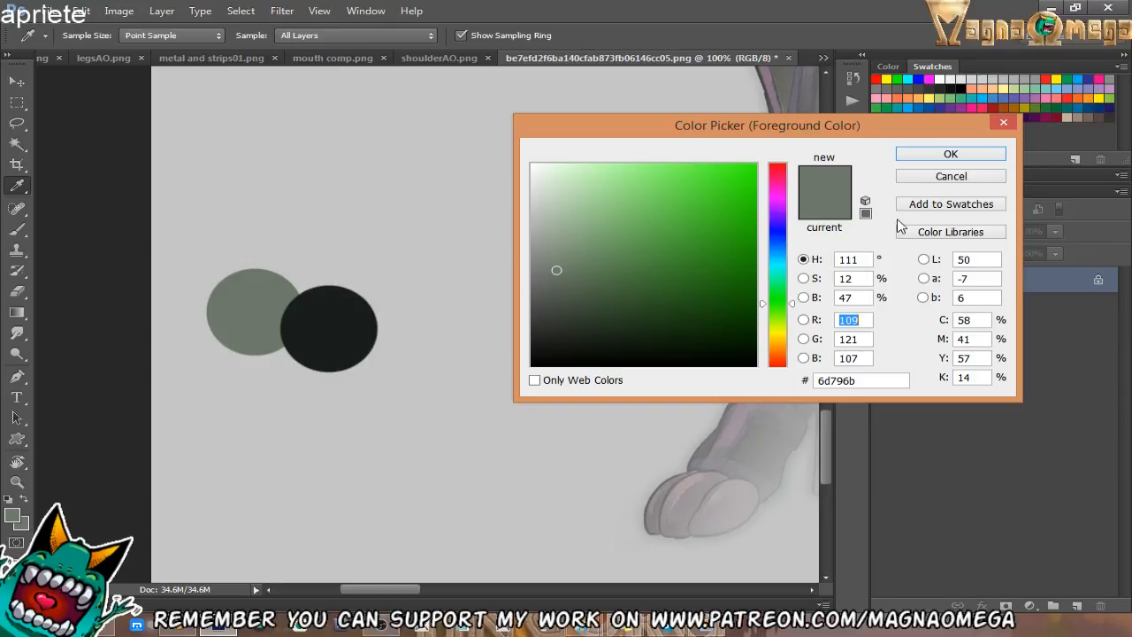
{"action": "left_click", "coordinate": [915, 177]}
{"action": "left_click", "coordinate": [950, 154]}
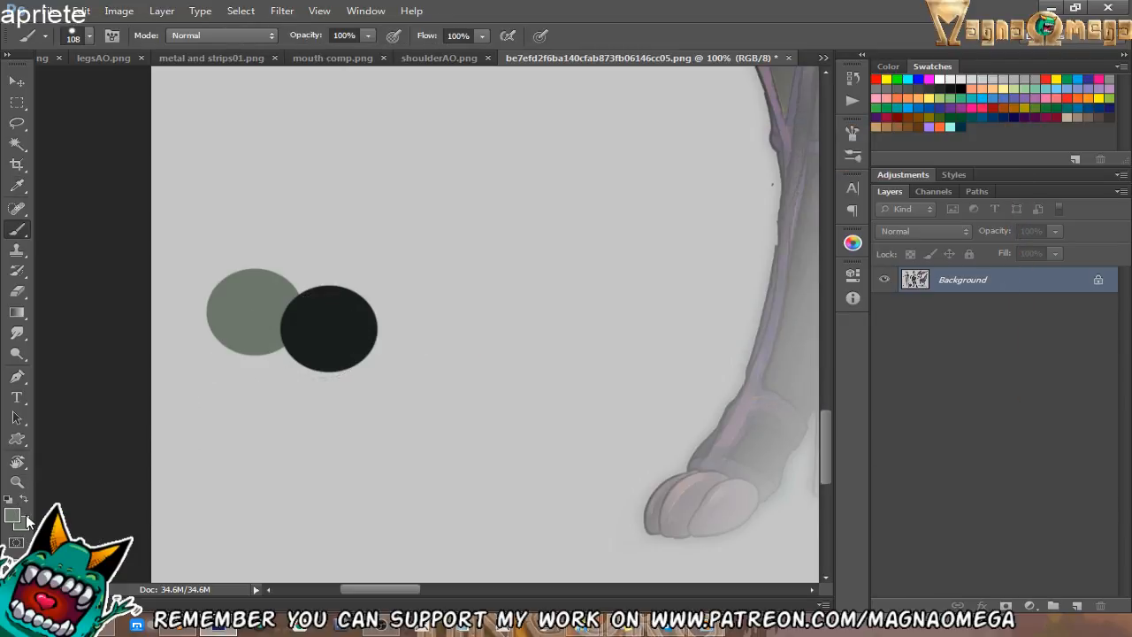
Sample the near-black circle's colour, shift it to the more saturated dark green 172f26, and paint over that circle.
{"action": "left_click", "coordinate": [321, 327], "text": "alt"}
{"action": "left_click", "coordinate": [14, 517]}
{"action": "mouse_move", "coordinate": [569, 342]}
{"action": "left_mouse_down"}
{"action": "mouse_move", "coordinate": [592, 315]}
{"action": "mouse_move", "coordinate": [597, 328]}
{"action": "mouse_move", "coordinate": [645, 329]}
{"action": "left_mouse_up"}
{"action": "left_click", "coordinate": [928, 160]}
{"action": "key", "text": "b"}
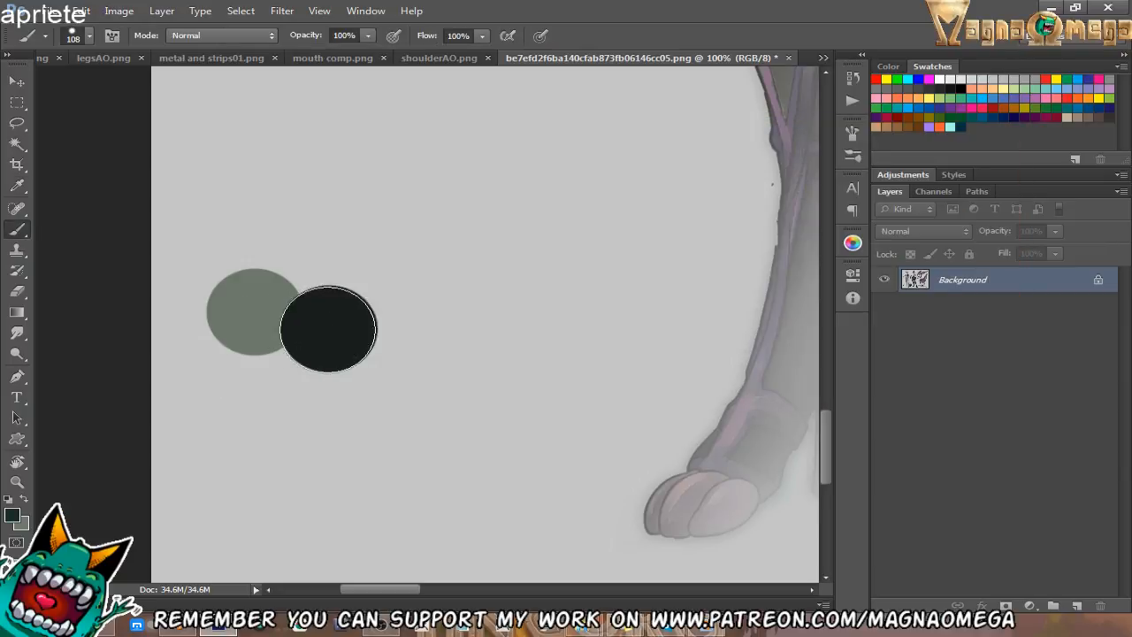
{"action": "mouse_move", "coordinate": [328, 329]}
{"action": "left_mouse_down"}
{"action": "mouse_move", "coordinate": [289, 328]}
{"action": "mouse_move", "coordinate": [341, 331]}
{"action": "mouse_move", "coordinate": [309, 291]}
{"action": "left_mouse_up"}
Switch to the shoulderAO.png document and add a Gradient Map adjustment layer above Layer 0 using the current foreground and background colours.
{"action": "key", "text": "z"}
{"action": "left_click", "coordinate": [277, 333]}
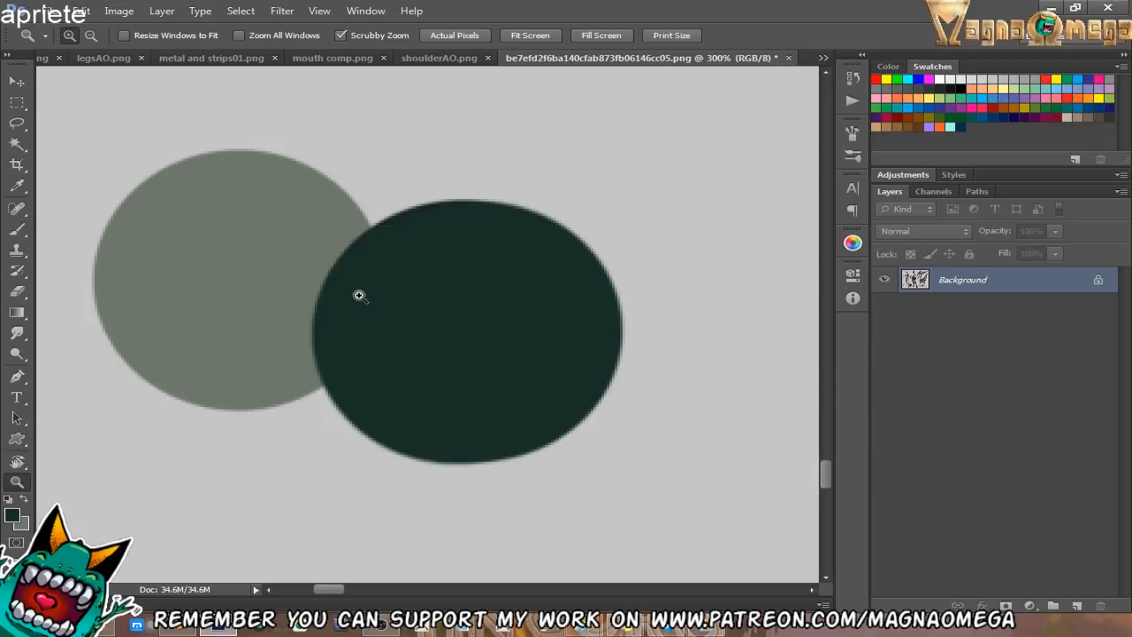
{"action": "left_click", "coordinate": [484, 311], "text": "alt"}
{"action": "left_click", "coordinate": [485, 317], "text": "alt"}
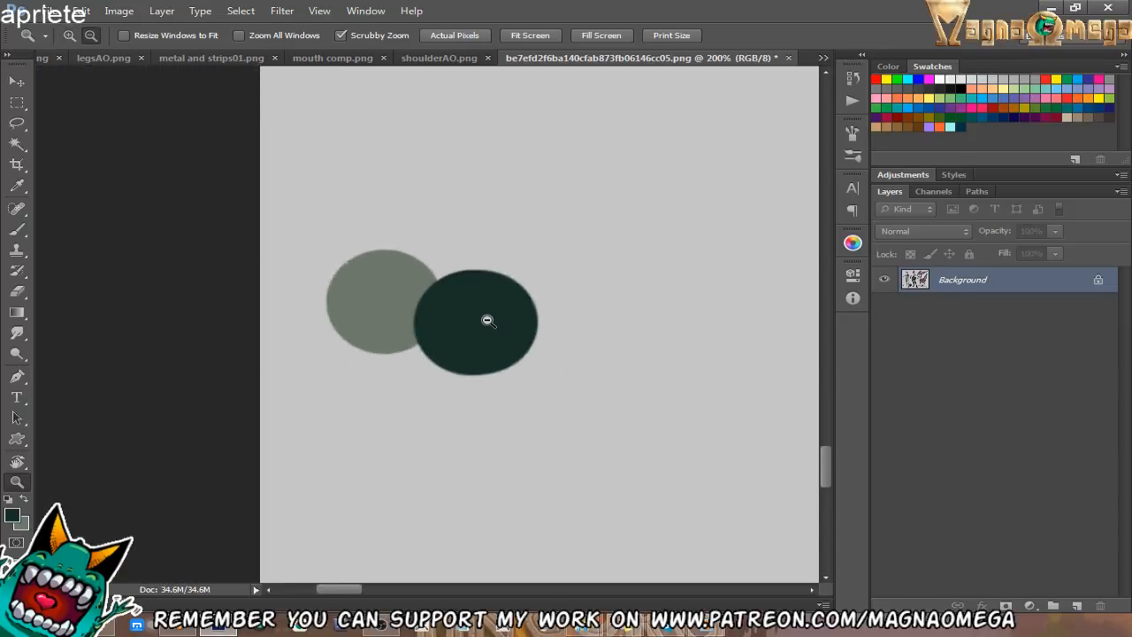
{"action": "left_click_drag", "start_coordinate": [598, 257], "coordinate": [530, 301]}
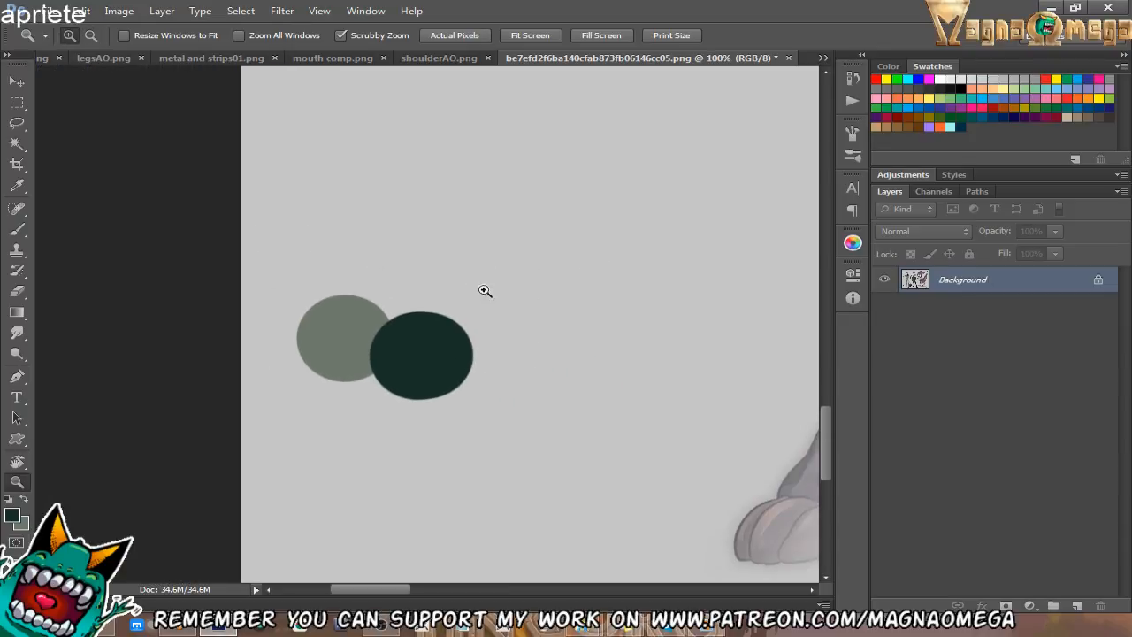
{"action": "left_click", "coordinate": [440, 59]}
{"action": "left_click", "coordinate": [480, 319]}
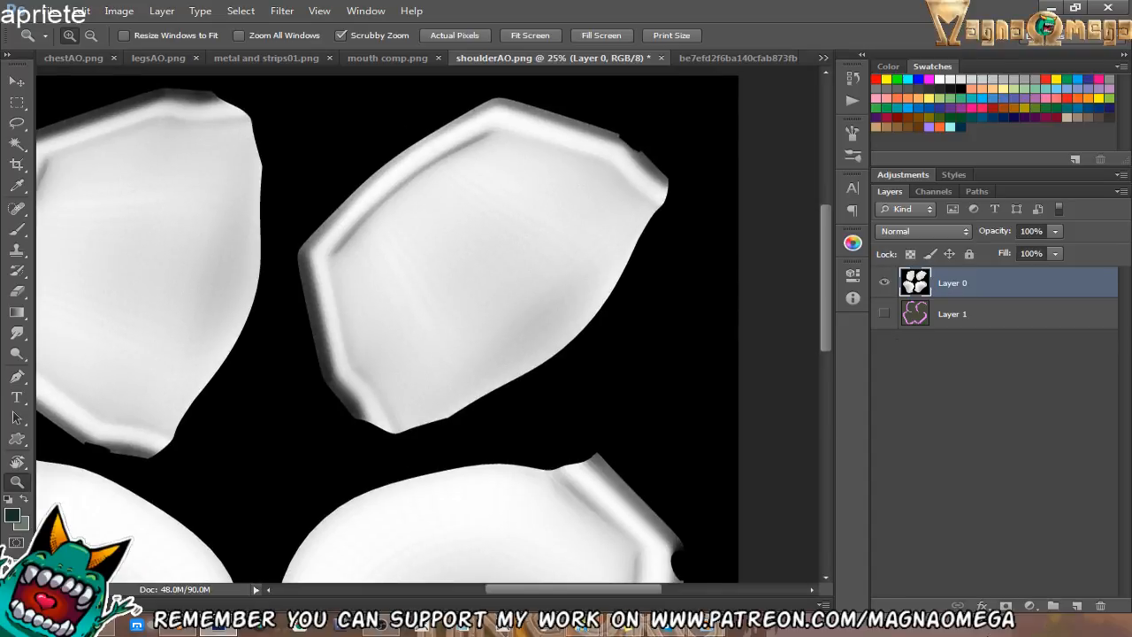
{"action": "left_click", "coordinate": [1029, 606]}
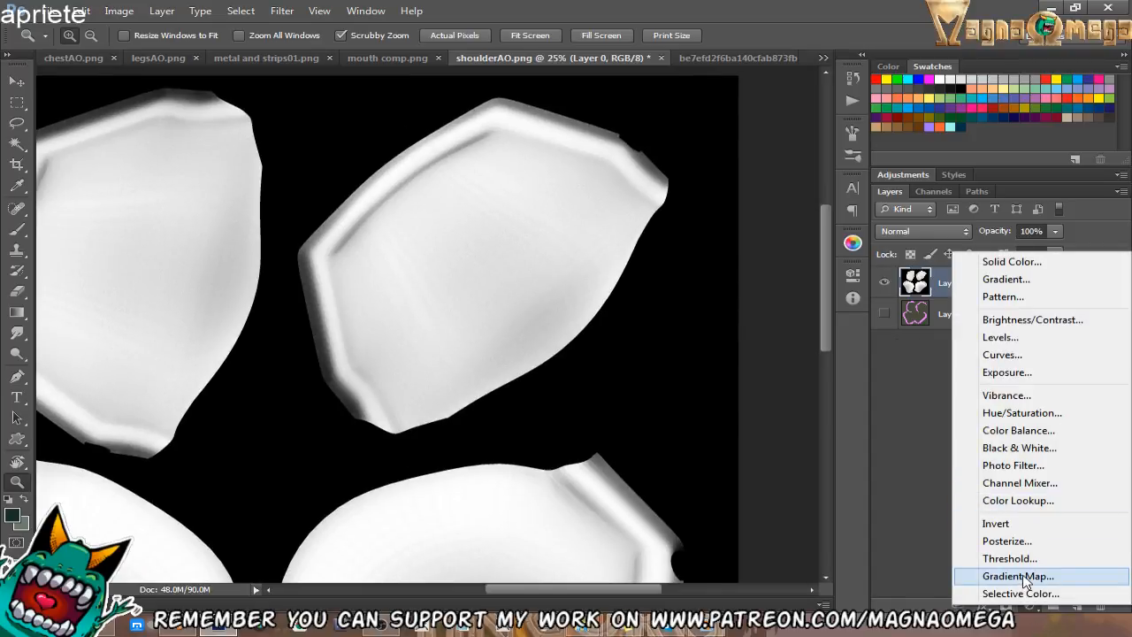
{"action": "left_click", "coordinate": [1031, 605]}
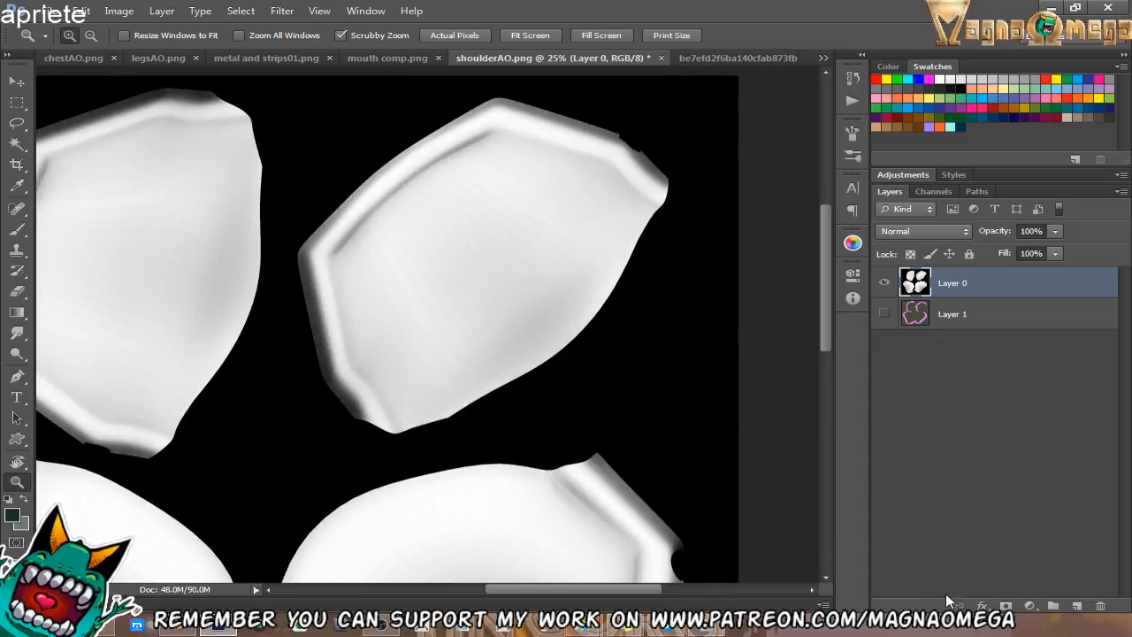
{"action": "left_click", "coordinate": [1030, 607]}
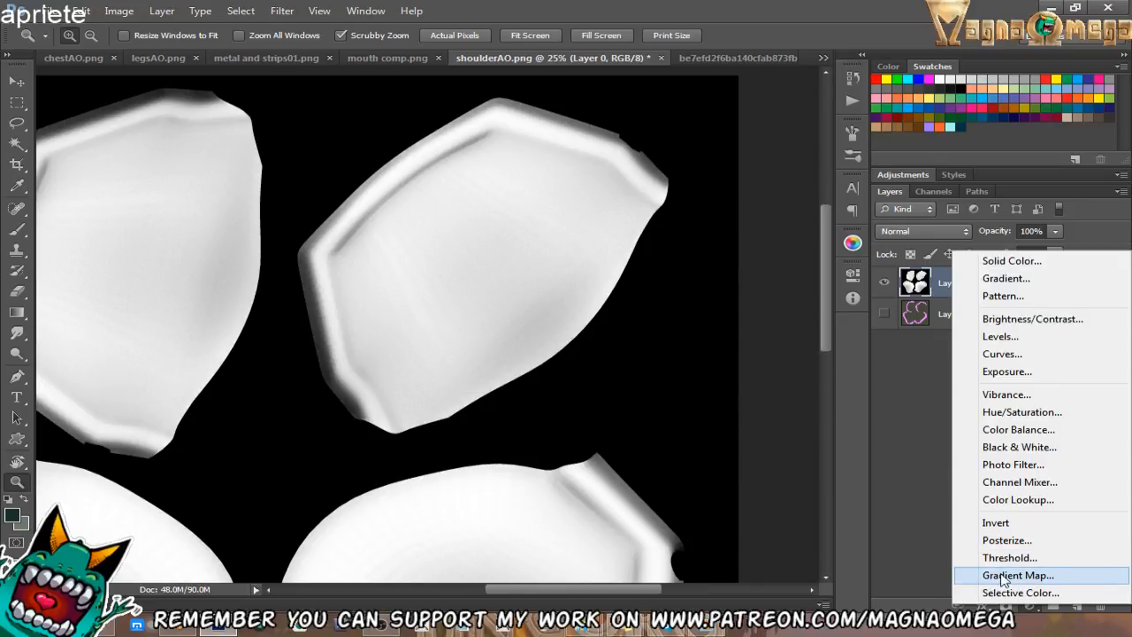
{"action": "left_click", "coordinate": [1017, 576]}
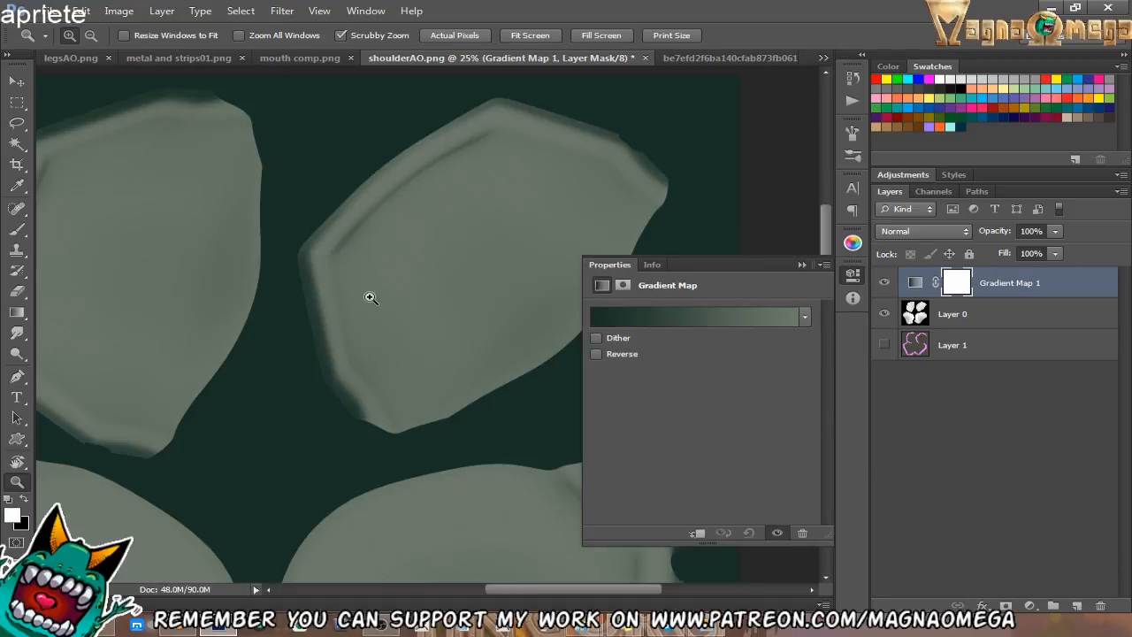
Examine the shading on the shoulder pieces up close, comparing the artwork with the gradient map turned off and on.
{"action": "left_click_drag", "start_coordinate": [369, 296], "coordinate": [474, 268]}
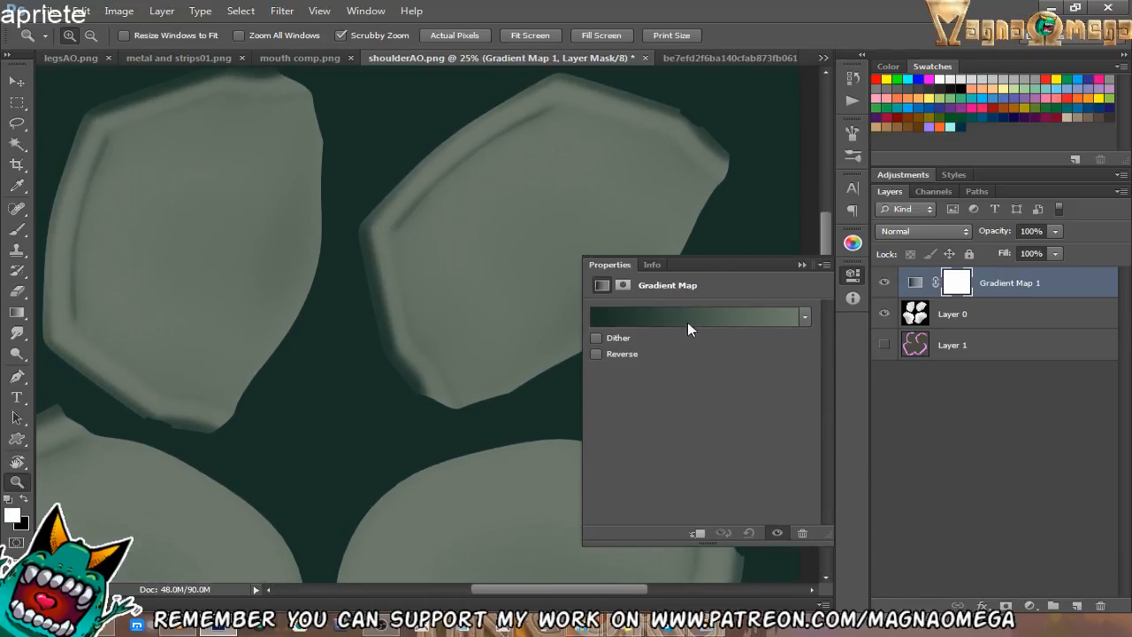
{"action": "left_click", "coordinate": [908, 285]}
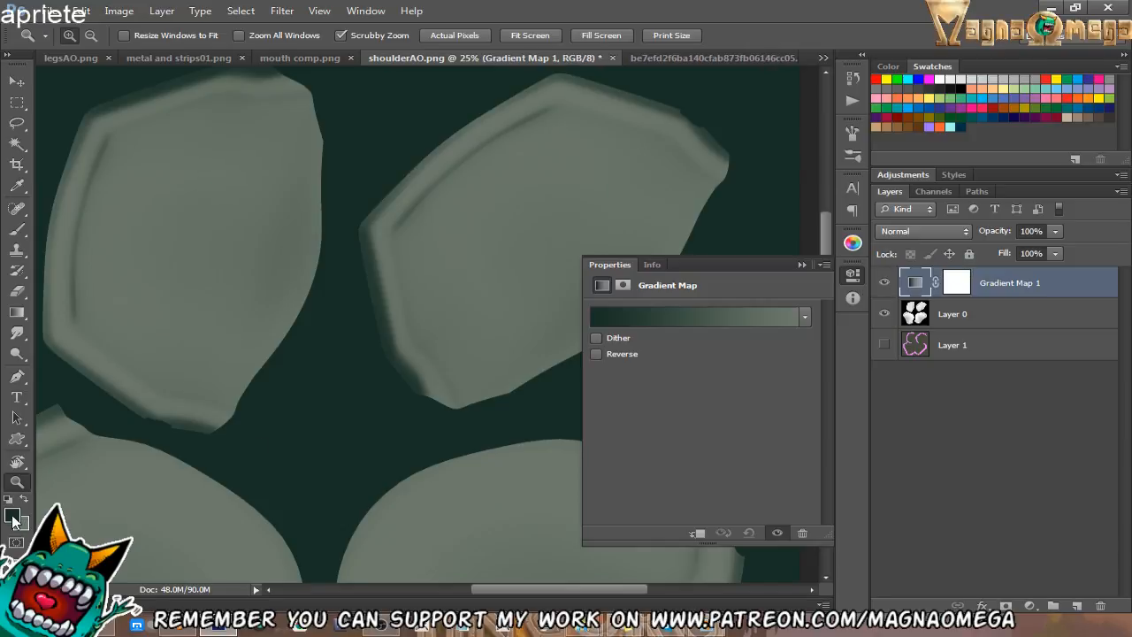
{"action": "left_click_drag", "start_coordinate": [152, 380], "coordinate": [278, 397]}
{"action": "left_click", "coordinate": [191, 334]}
{"action": "left_click", "coordinate": [192, 335]}
{"action": "left_click_drag", "start_coordinate": [266, 338], "coordinate": [275, 359]}
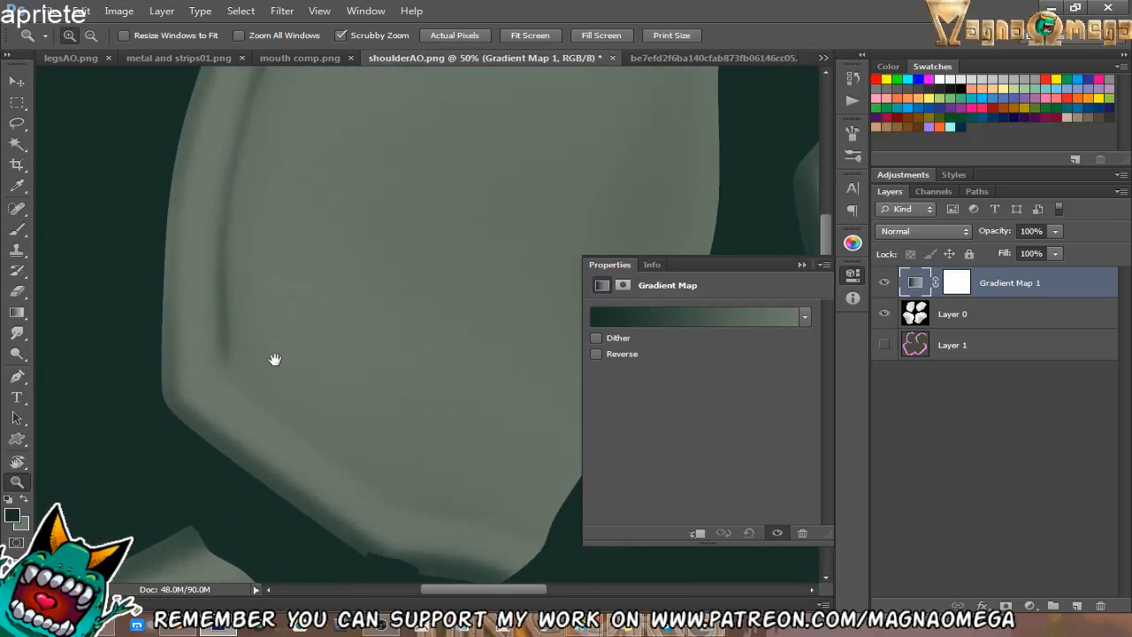
{"action": "left_click_drag", "start_coordinate": [371, 177], "coordinate": [309, 249]}
{"action": "left_click_drag", "start_coordinate": [386, 172], "coordinate": [357, 214]}
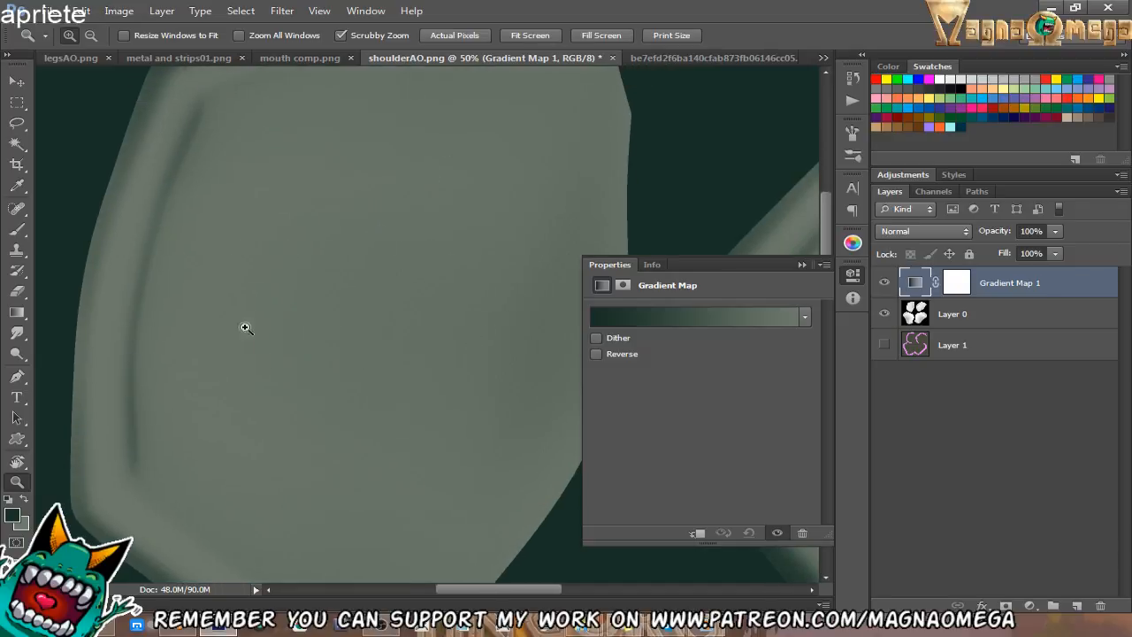
{"action": "left_click_drag", "start_coordinate": [305, 323], "coordinate": [332, 314]}
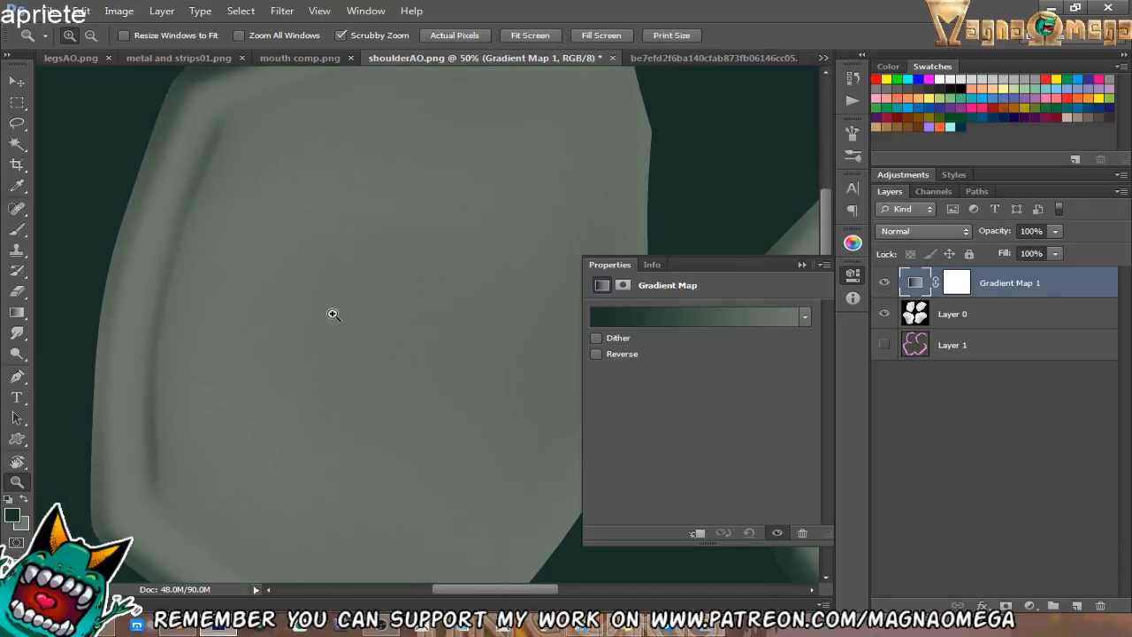
{"action": "left_click", "coordinate": [882, 283]}
{"action": "left_click", "coordinate": [883, 283]}
{"action": "left_click_drag", "start_coordinate": [112, 477], "coordinate": [309, 365]}
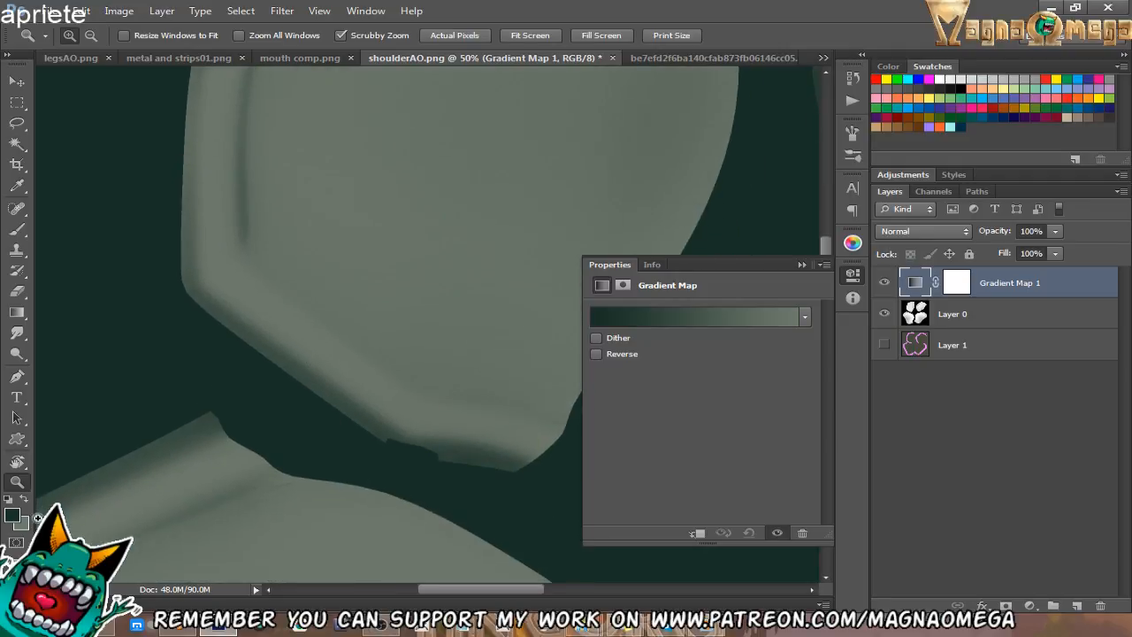
{"action": "left_click", "coordinate": [411, 355], "text": "alt"}
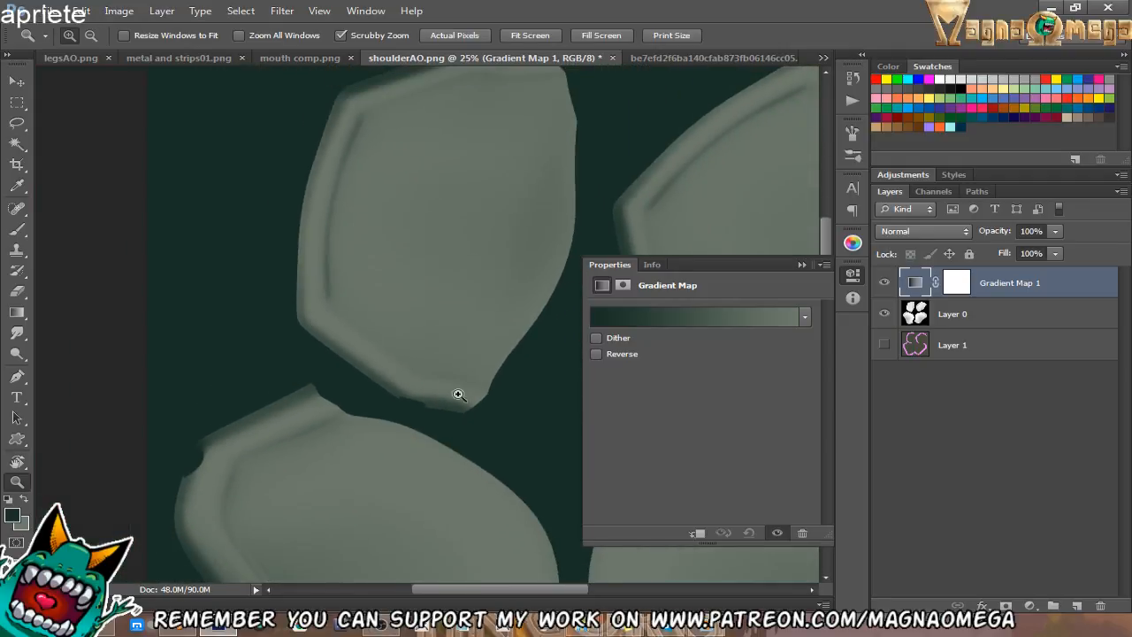
{"action": "left_click_drag", "start_coordinate": [457, 392], "coordinate": [183, 419]}
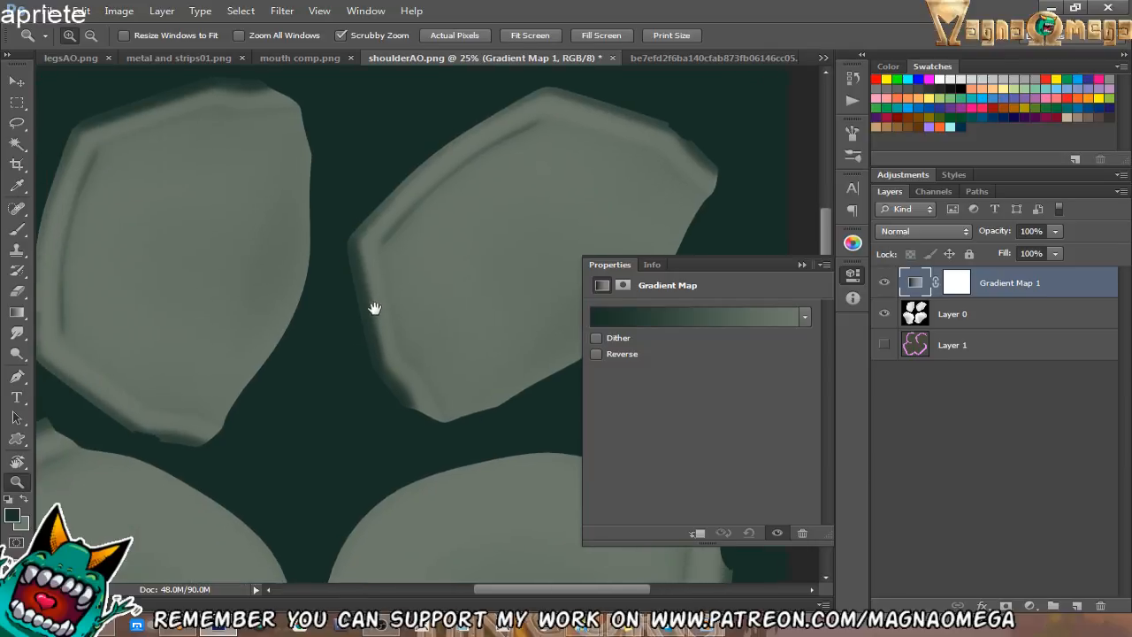
{"action": "left_click", "coordinate": [720, 317]}
{"action": "left_click_drag", "start_coordinate": [661, 435], "coordinate": [706, 435]}
{"action": "mouse_move", "coordinate": [998, 437]}
{"action": "left_mouse_down"}
{"action": "mouse_move", "coordinate": [858, 435]}
{"action": "mouse_move", "coordinate": [997, 436]}
{"action": "left_mouse_up"}
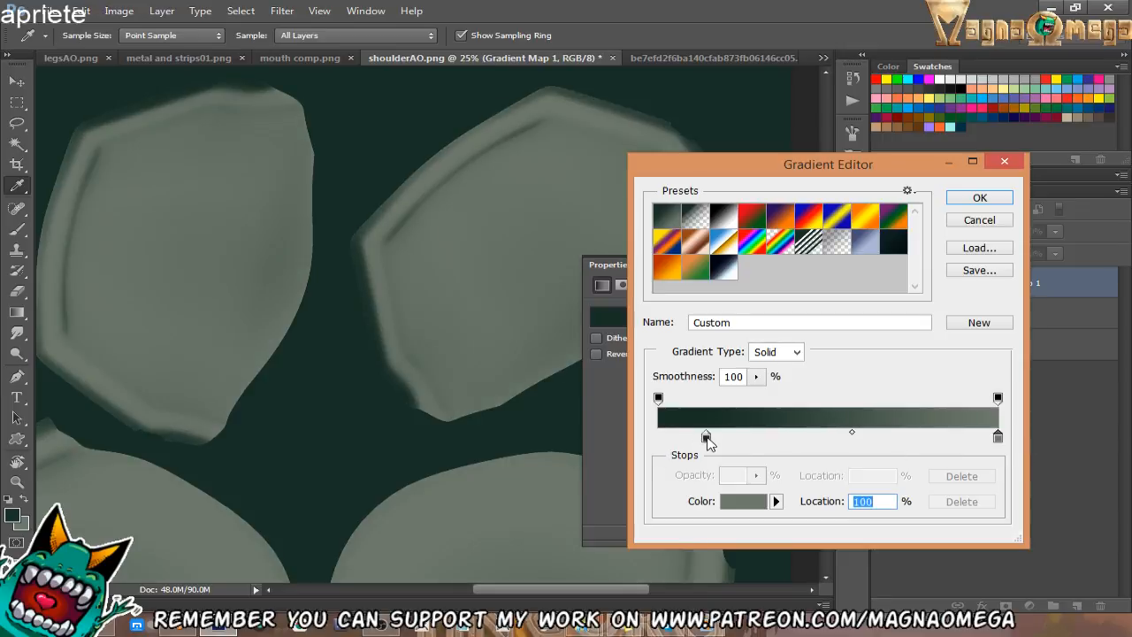
{"action": "left_click_drag", "start_coordinate": [706, 439], "coordinate": [799, 440]}
{"action": "mouse_move", "coordinate": [199, 280]}
{"action": "left_mouse_down"}
{"action": "mouse_move", "coordinate": [333, 189]}
{"action": "mouse_move", "coordinate": [300, 282]}
{"action": "mouse_move", "coordinate": [216, 335]}
{"action": "mouse_move", "coordinate": [195, 271]}
{"action": "left_mouse_up"}
{"action": "left_click_drag", "start_coordinate": [796, 439], "coordinate": [818, 440]}
{"action": "left_click", "coordinate": [671, 436]}
{"action": "double_click", "coordinate": [671, 436]}
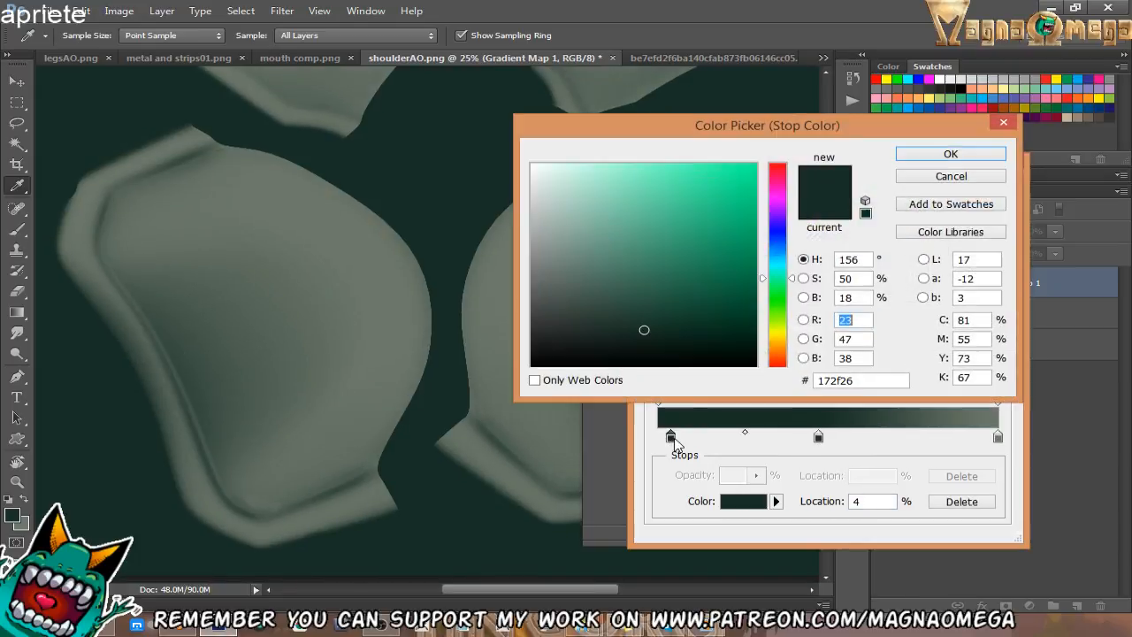
{"action": "left_click_drag", "start_coordinate": [781, 274], "coordinate": [782, 258]}
{"action": "left_click_drag", "start_coordinate": [721, 302], "coordinate": [739, 347]}
{"action": "left_click", "coordinate": [915, 159]}
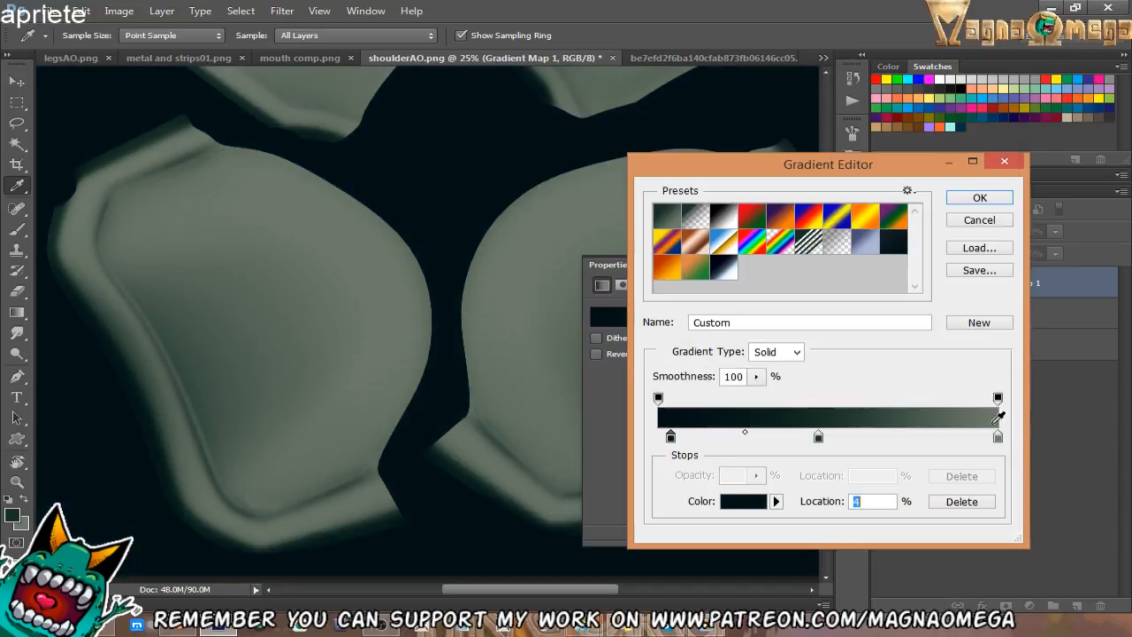
{"action": "left_click_drag", "start_coordinate": [997, 437], "coordinate": [949, 437]}
{"action": "left_click_drag", "start_coordinate": [818, 436], "coordinate": [784, 437]}
{"action": "left_click_drag", "start_coordinate": [949, 437], "coordinate": [997, 437]}
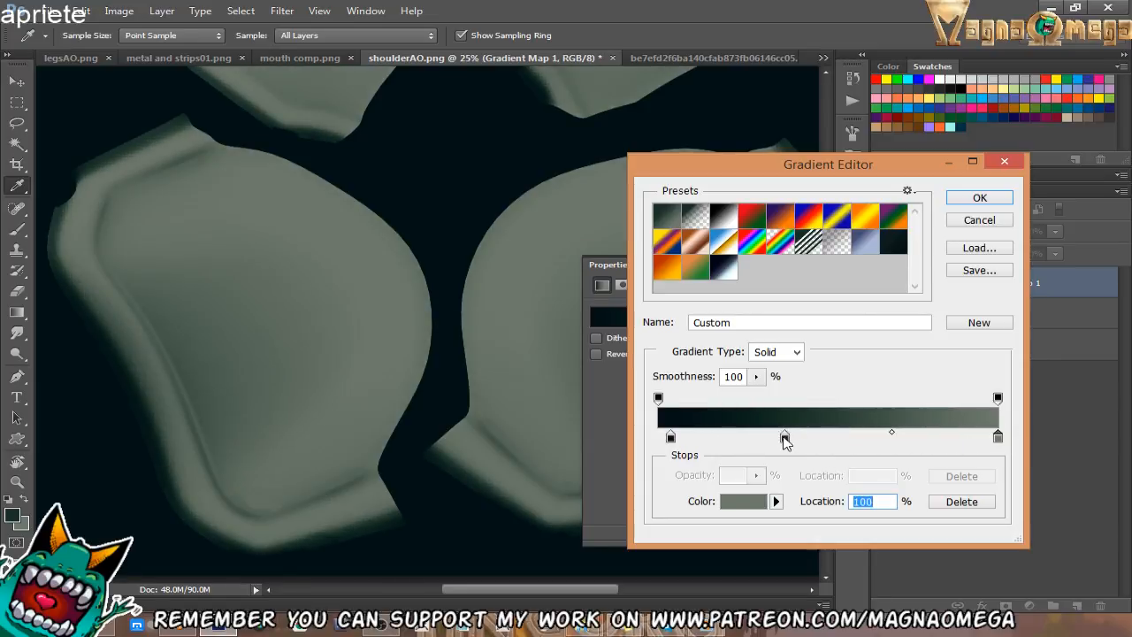
{"action": "left_click_drag", "start_coordinate": [786, 437], "coordinate": [874, 436]}
{"action": "left_click_drag", "start_coordinate": [362, 233], "coordinate": [366, 523]}
{"action": "left_click", "coordinate": [359, 231]}
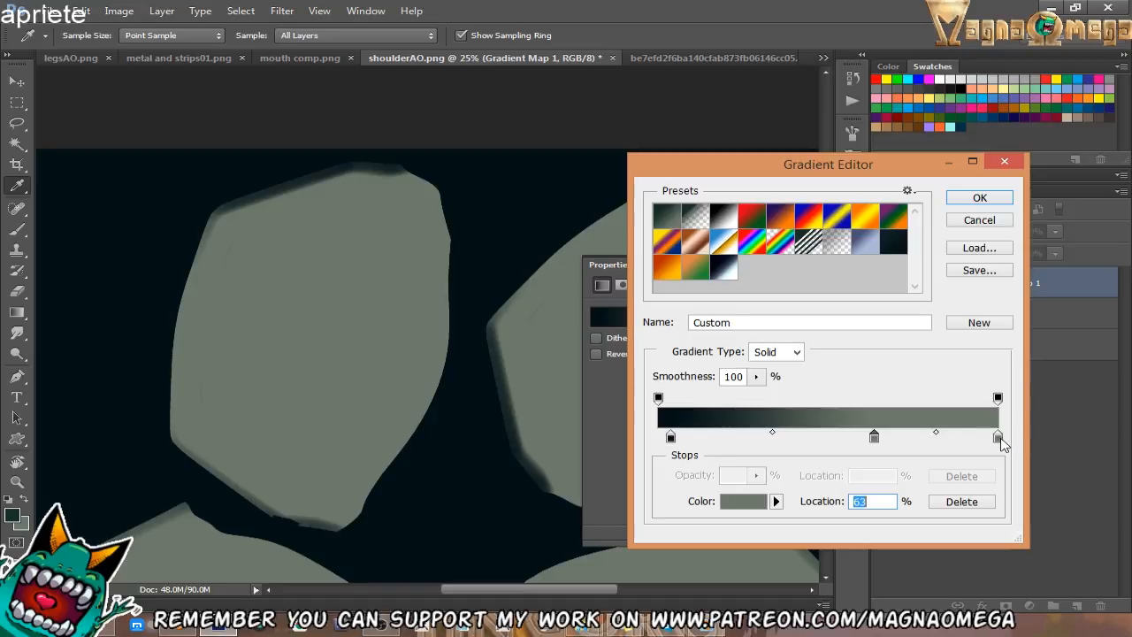
{"action": "mouse_move", "coordinate": [997, 437]}
{"action": "left_mouse_down"}
{"action": "mouse_move", "coordinate": [977, 439]}
{"action": "mouse_move", "coordinate": [997, 439]}
{"action": "left_mouse_up"}
{"action": "left_click_drag", "start_coordinate": [874, 436], "coordinate": [849, 437]}
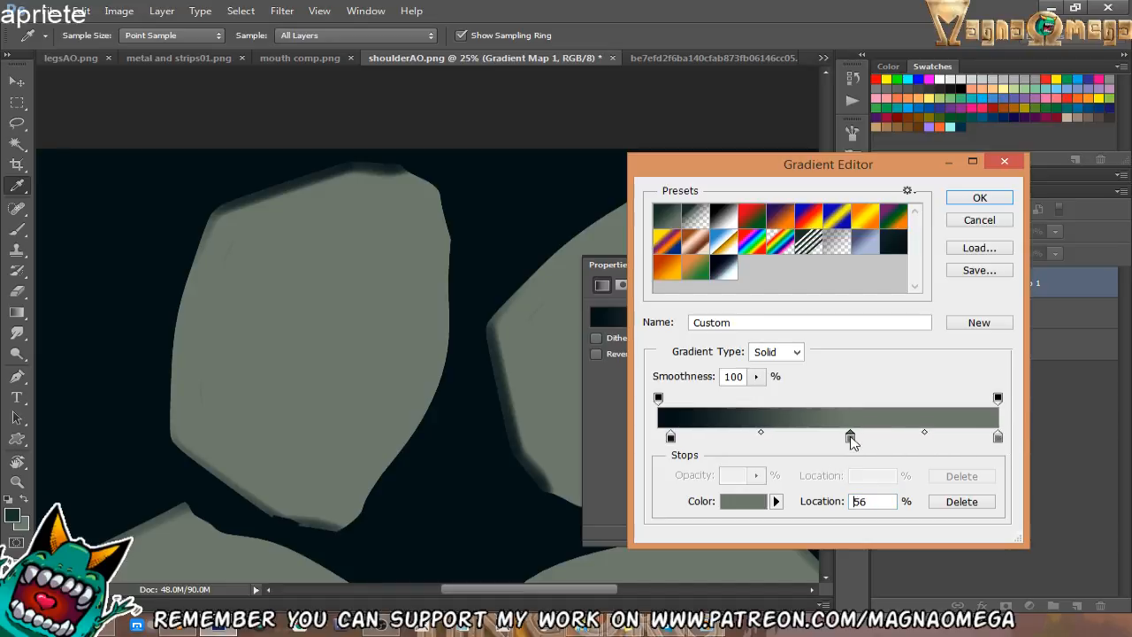
{"action": "left_click", "coordinate": [969, 219]}
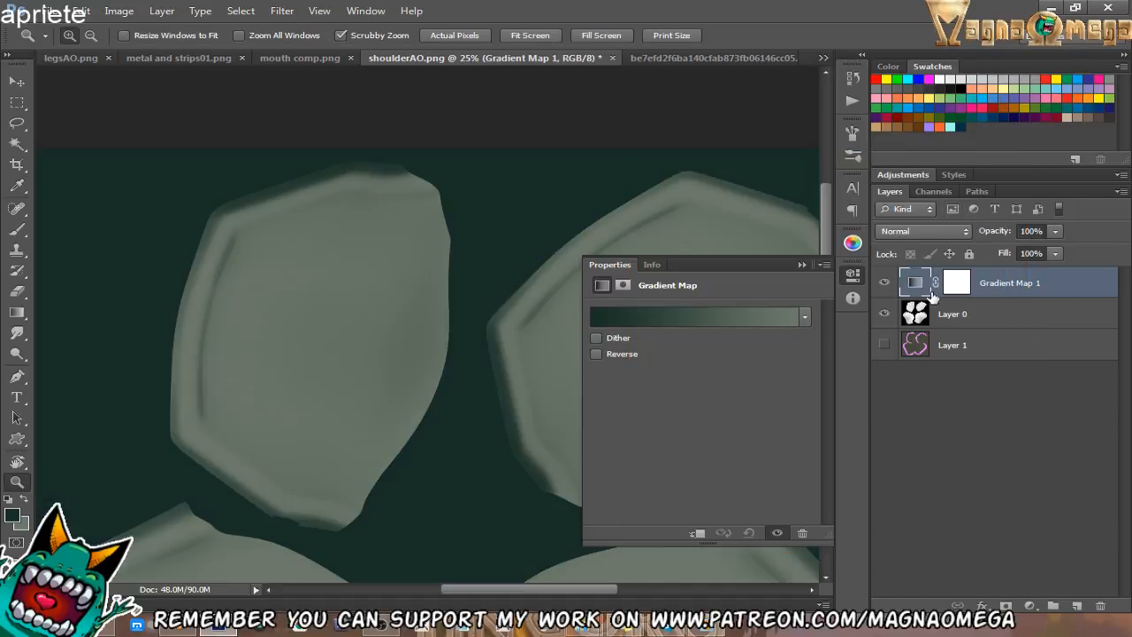
Edit the gradient map, moving its dark green stop near the middle and adding a near-black blue stop with hue 210 at 4%.
{"action": "left_click", "coordinate": [732, 319]}
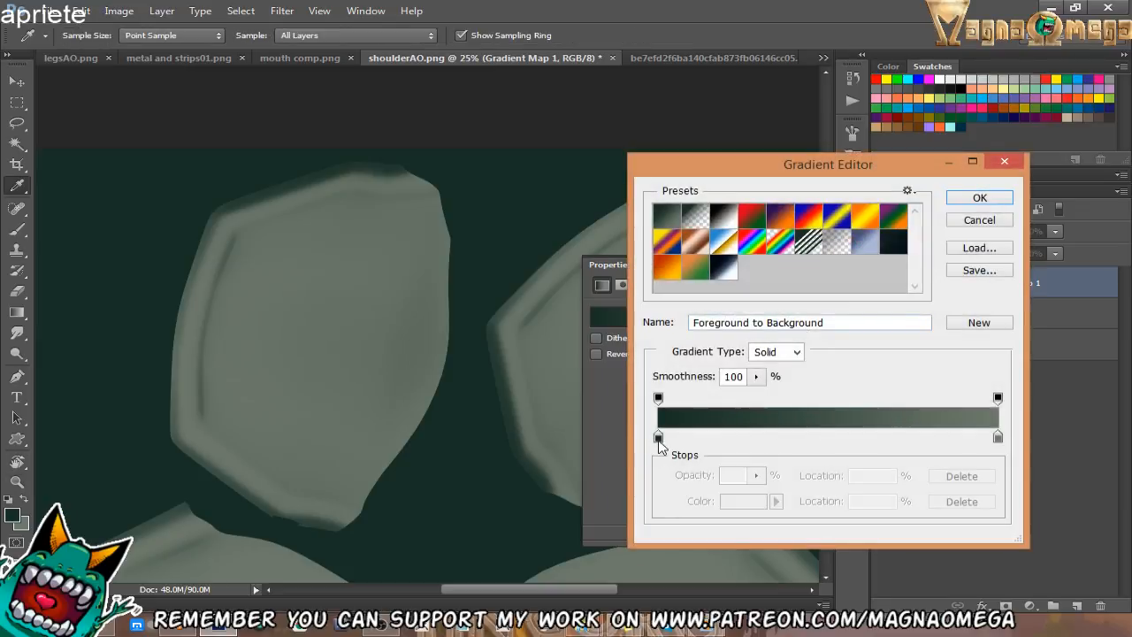
{"action": "left_click_drag", "start_coordinate": [658, 437], "coordinate": [813, 436]}
{"action": "left_click", "coordinate": [673, 437]}
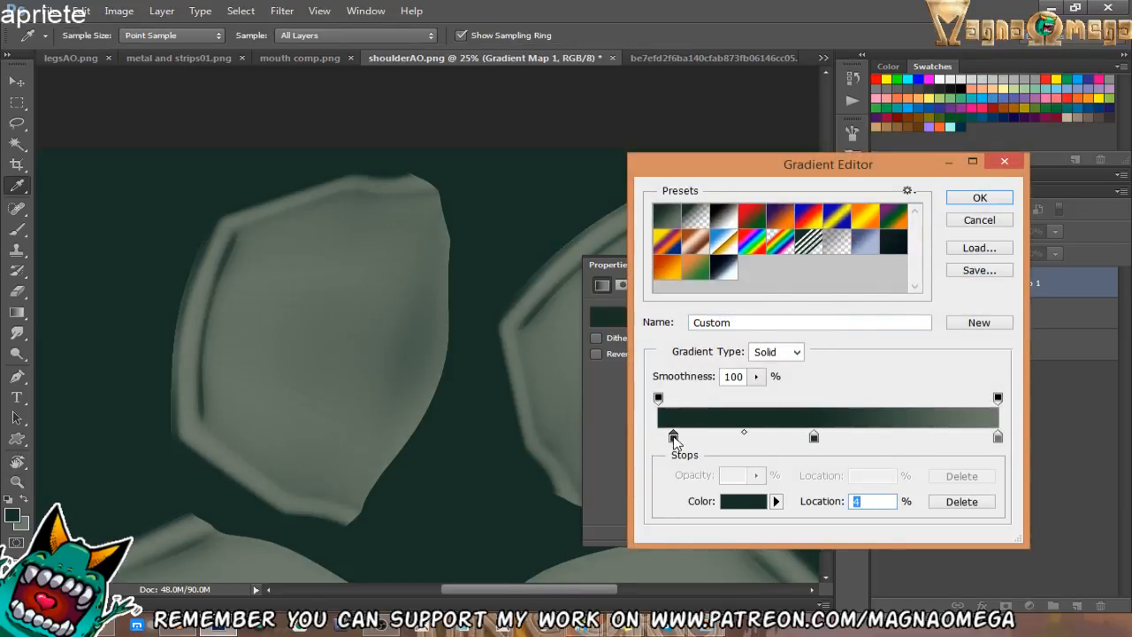
{"action": "double_click", "coordinate": [673, 436]}
{"action": "left_click", "coordinate": [730, 331]}
{"action": "left_click", "coordinate": [777, 248]}
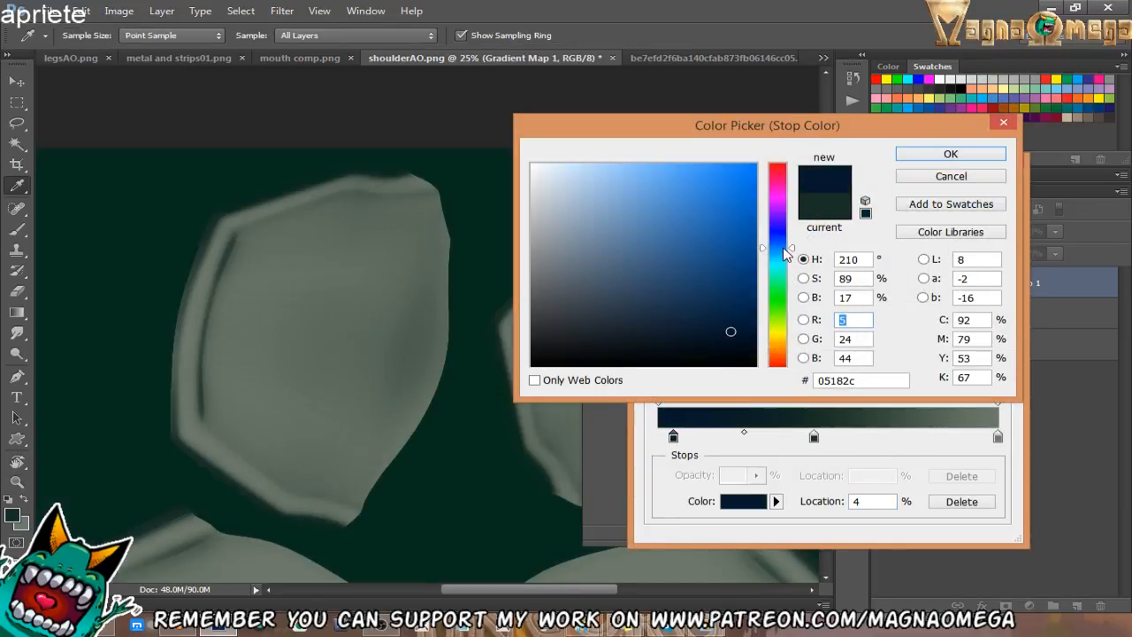
{"action": "left_click_drag", "start_coordinate": [737, 331], "coordinate": [676, 351]}
{"action": "left_click", "coordinate": [942, 153]}
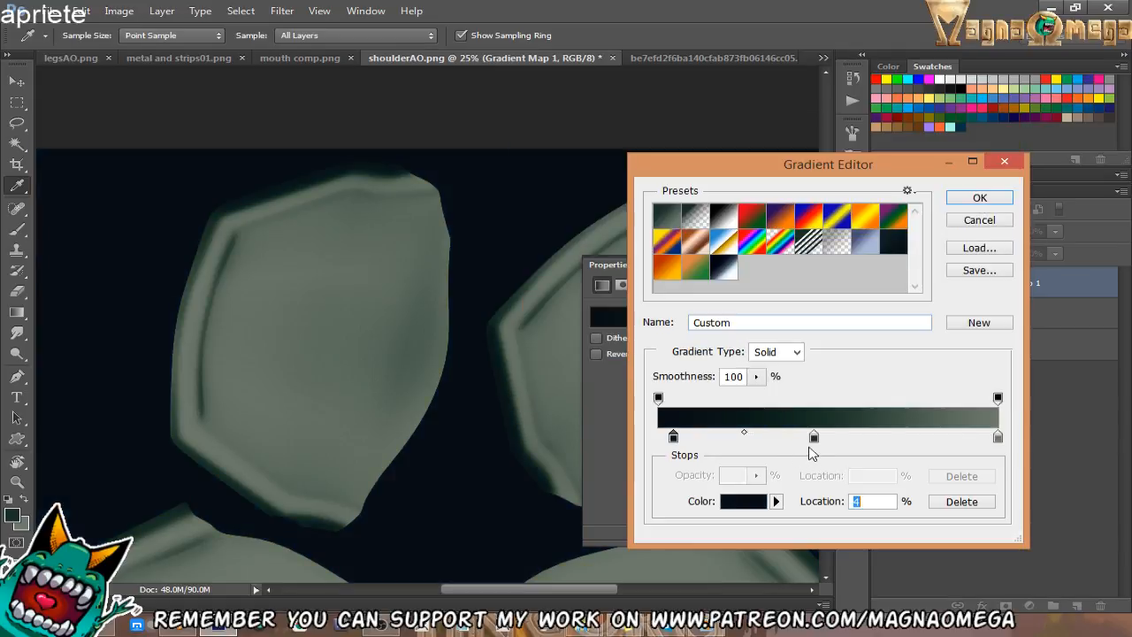
Set the gradient's middle stop to the dark green foreground colour at 71%, checking the effect on the lower shoulder pieces.
{"action": "left_click_drag", "start_coordinate": [813, 437], "coordinate": [898, 442]}
{"action": "left_click_drag", "start_coordinate": [395, 389], "coordinate": [390, 210]}
{"action": "left_click_drag", "start_coordinate": [381, 387], "coordinate": [373, 200]}
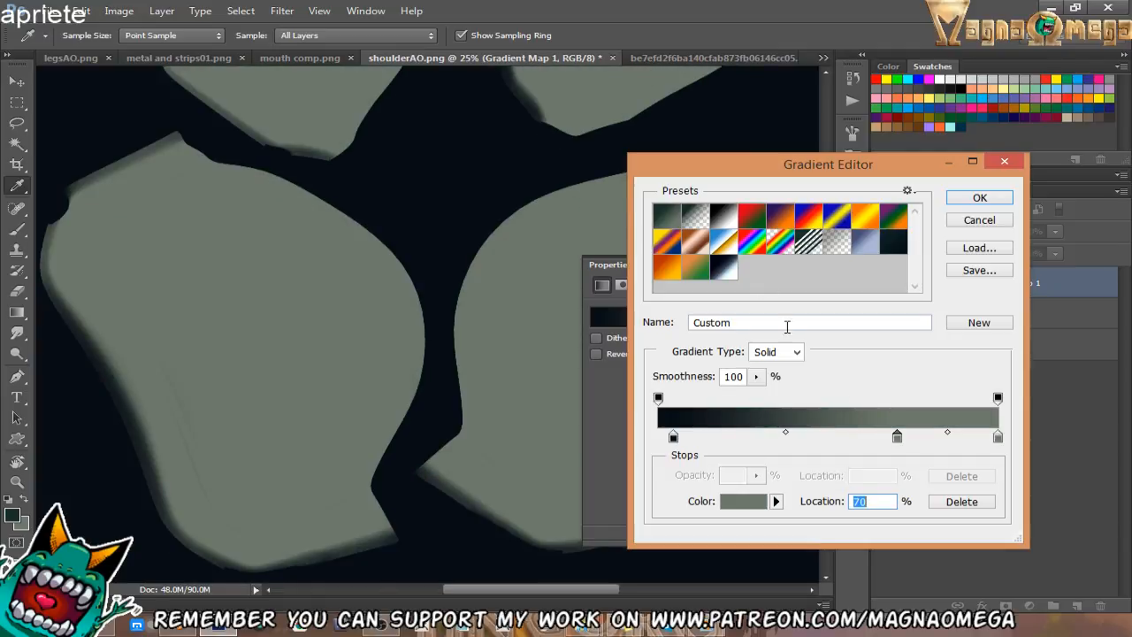
{"action": "left_click_drag", "start_coordinate": [897, 436], "coordinate": [926, 444]}
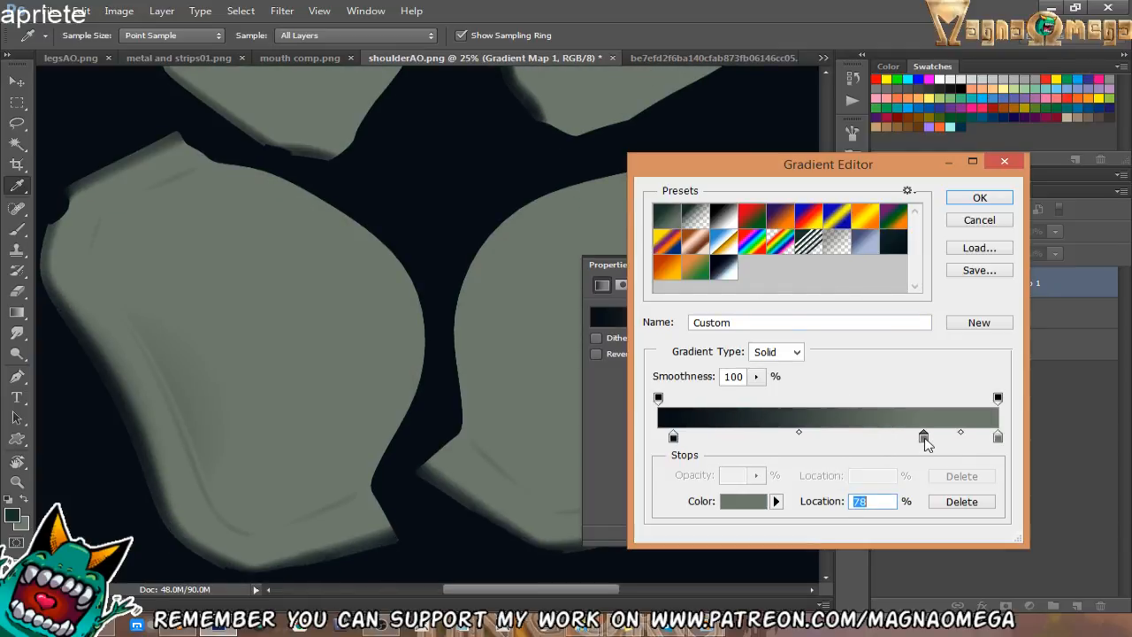
{"action": "left_click", "coordinate": [26, 503]}
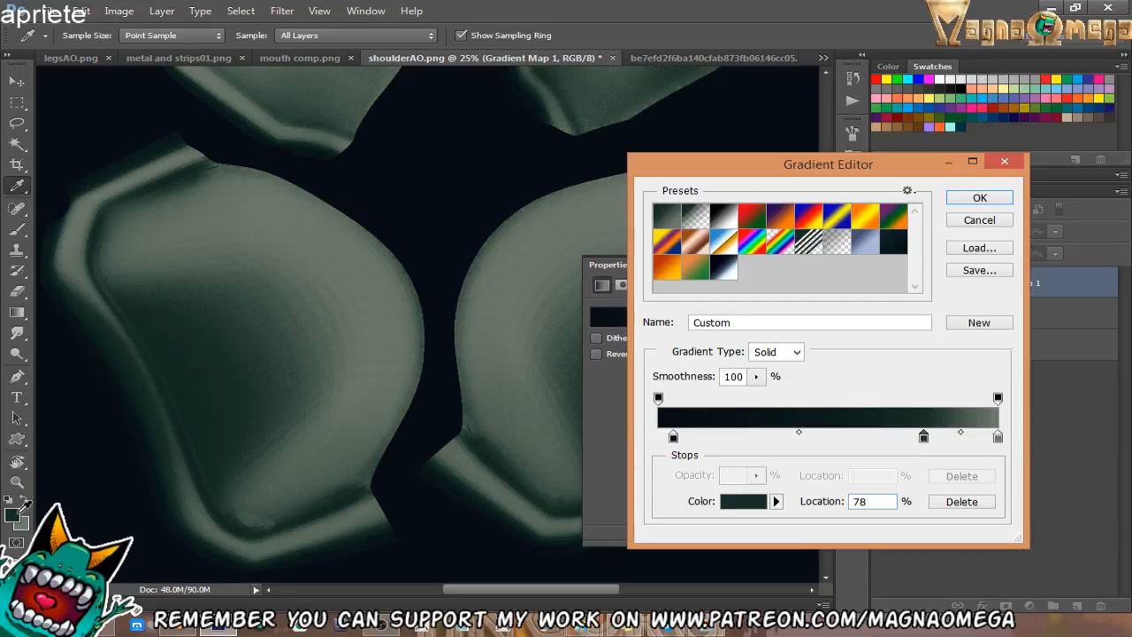
{"action": "left_click_drag", "start_coordinate": [924, 437], "coordinate": [898, 439]}
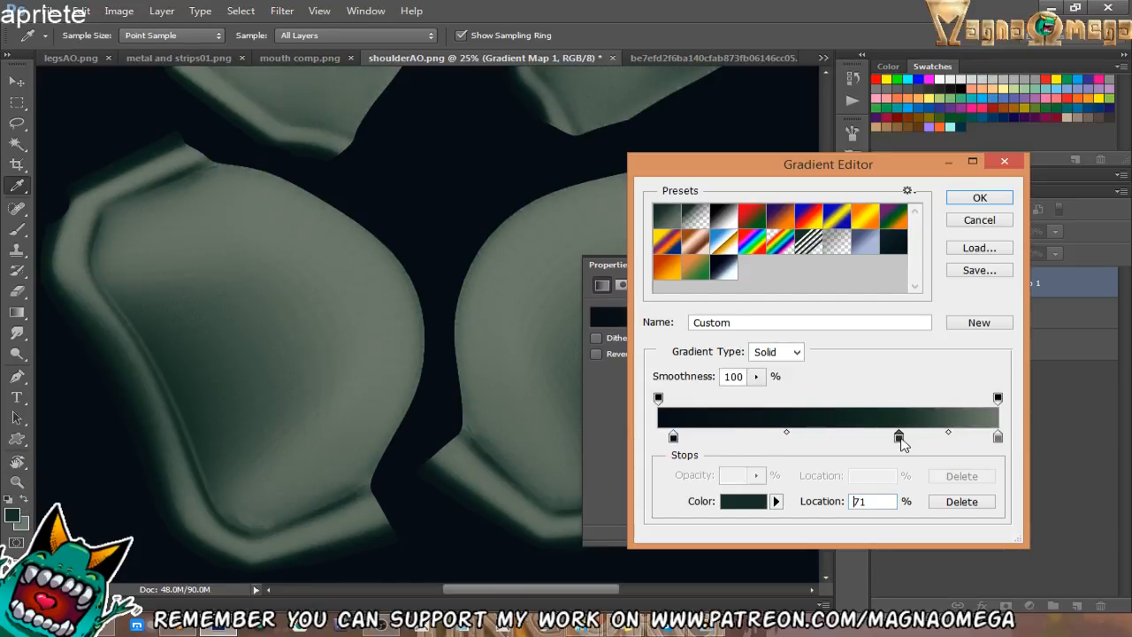
Accept the gradient edit, sample the grey-green of the shoulder armour in the character reference image, and return to shoulderAO.png.
{"action": "left_click", "coordinate": [973, 198]}
{"action": "left_click", "coordinate": [668, 60]}
{"action": "left_click_drag", "start_coordinate": [534, 222], "coordinate": [235, 404]}
{"action": "left_click", "coordinate": [397, 274], "text": "alt"}
{"action": "left_click", "coordinate": [398, 275], "text": "alt"}
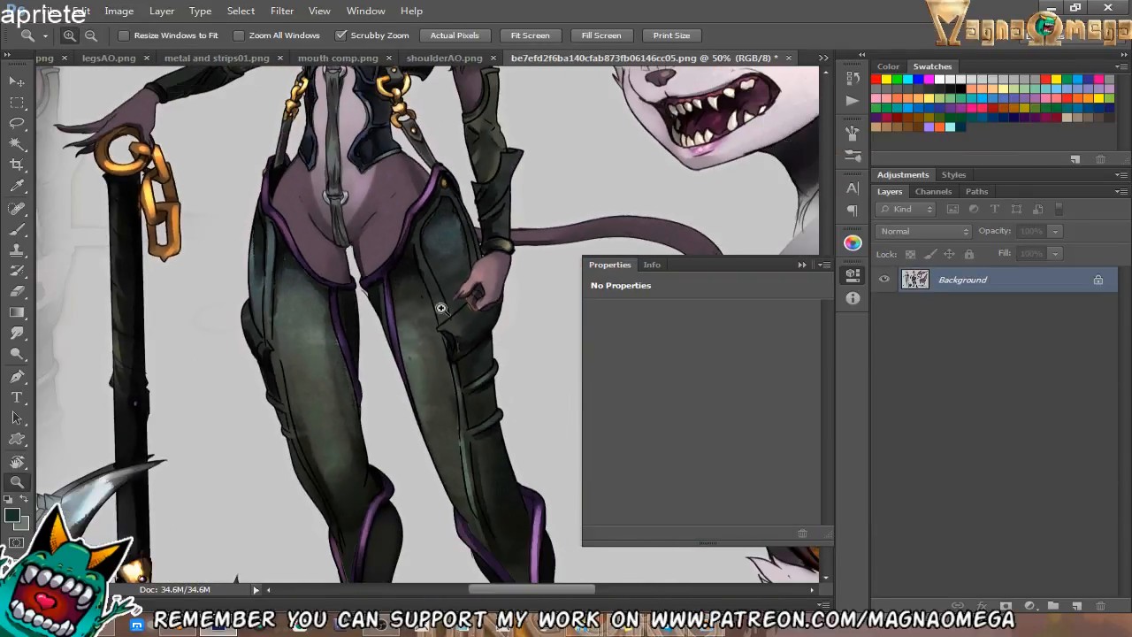
{"action": "left_click_drag", "start_coordinate": [403, 345], "coordinate": [421, 416]}
{"action": "left_click", "coordinate": [445, 122]}
{"action": "left_click", "coordinate": [445, 122]}
{"action": "left_click_drag", "start_coordinate": [380, 255], "coordinate": [374, 316]}
{"action": "key", "text": "b"}
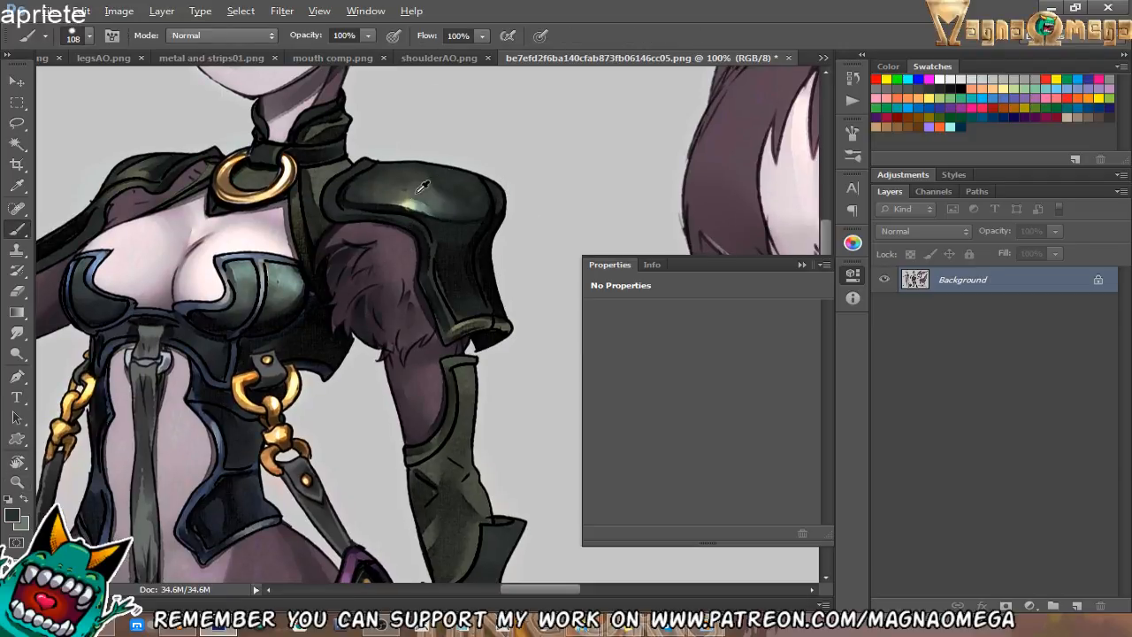
{"action": "left_click", "coordinate": [425, 186], "text": "alt"}
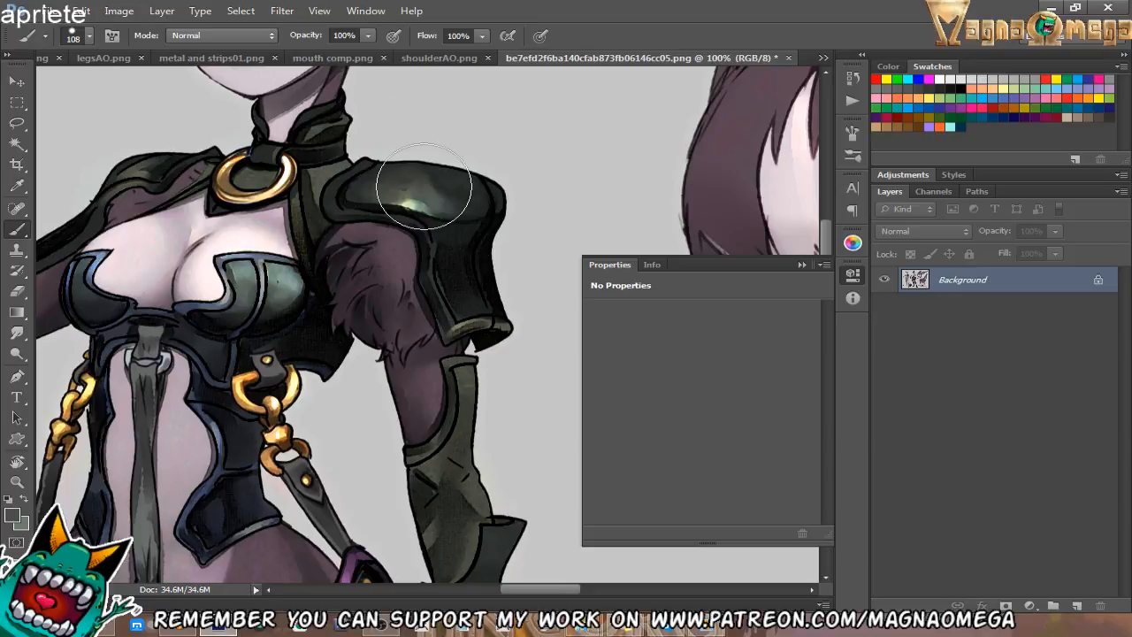
{"action": "left_click", "coordinate": [430, 58]}
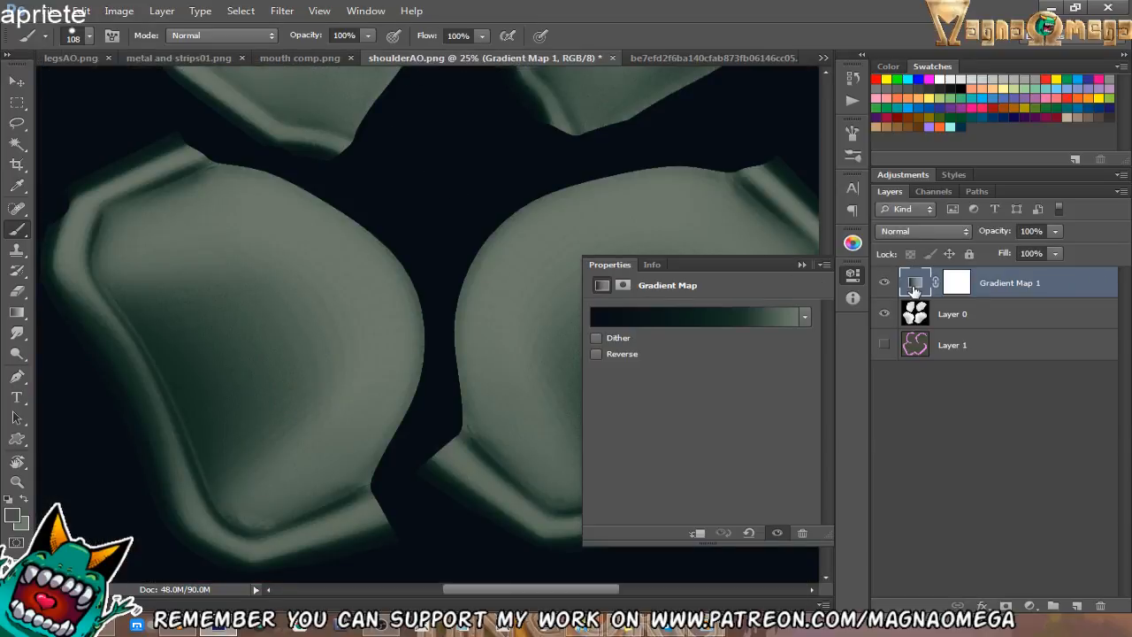
Edit the gradient map, changing its end stop to the darker grey-green 465044 and moving the dark green stop to 68%.
{"action": "left_click", "coordinate": [716, 319]}
{"action": "left_click_drag", "start_coordinate": [899, 437], "coordinate": [806, 437]}
{"action": "key", "text": "ctrl+z"}
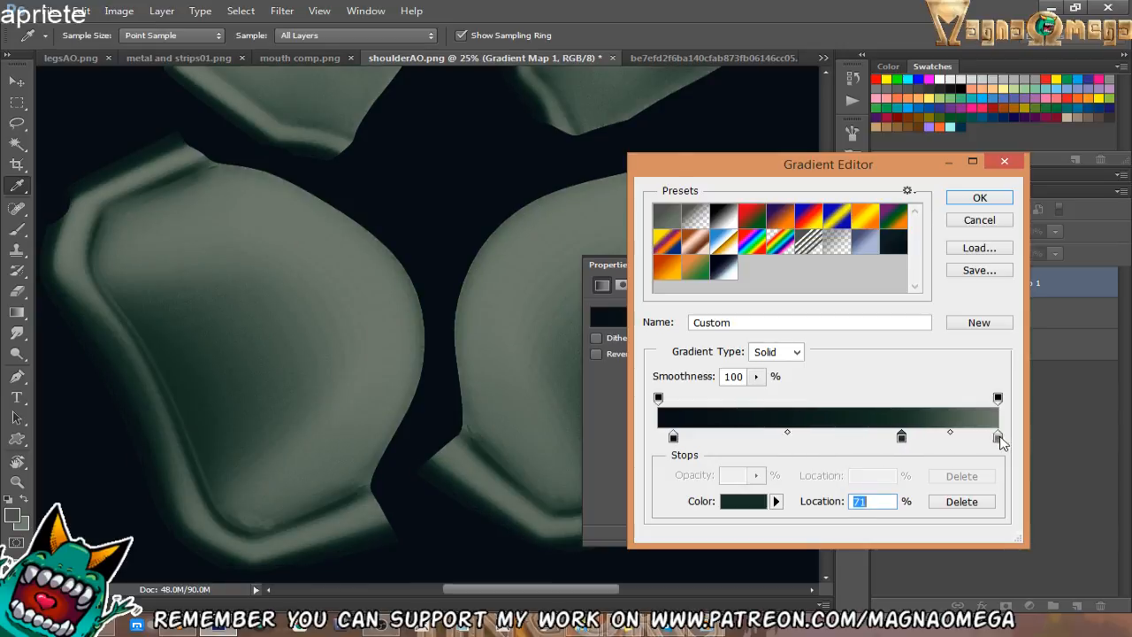
{"action": "double_click", "coordinate": [997, 437]}
{"action": "mouse_move", "coordinate": [557, 276]}
{"action": "left_mouse_down"}
{"action": "mouse_move", "coordinate": [553, 297]}
{"action": "mouse_move", "coordinate": [572, 299]}
{"action": "mouse_move", "coordinate": [561, 313]}
{"action": "mouse_move", "coordinate": [564, 302]}
{"action": "left_mouse_up"}
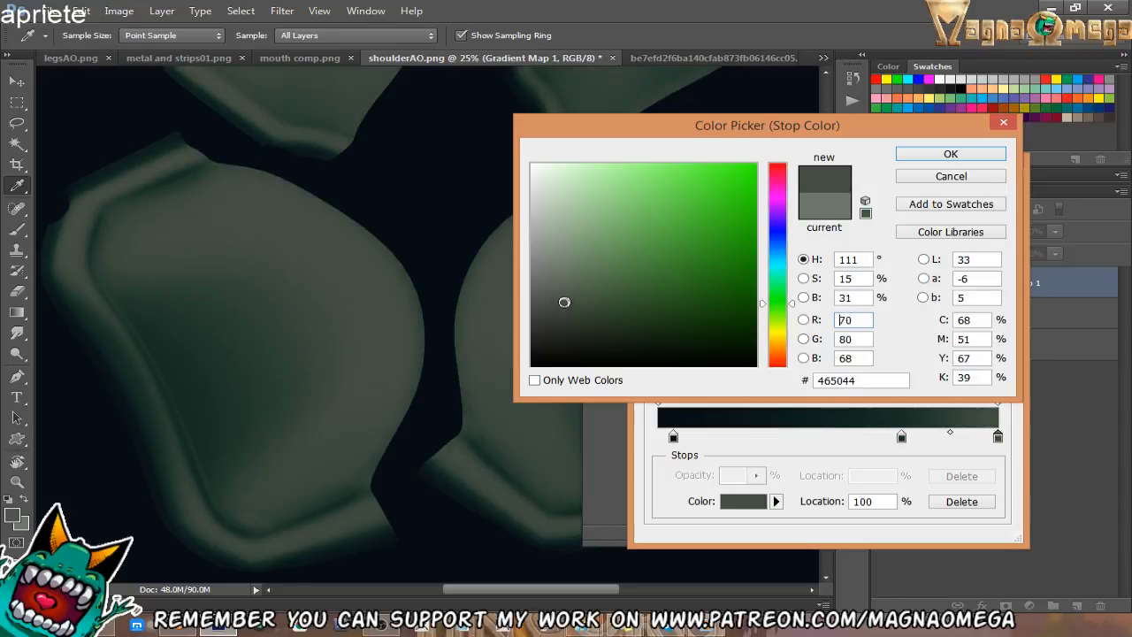
{"action": "left_click", "coordinate": [948, 155]}
{"action": "mouse_move", "coordinate": [901, 437]}
{"action": "left_mouse_down"}
{"action": "mouse_move", "coordinate": [874, 449]}
{"action": "mouse_move", "coordinate": [889, 442]}
{"action": "left_mouse_up"}
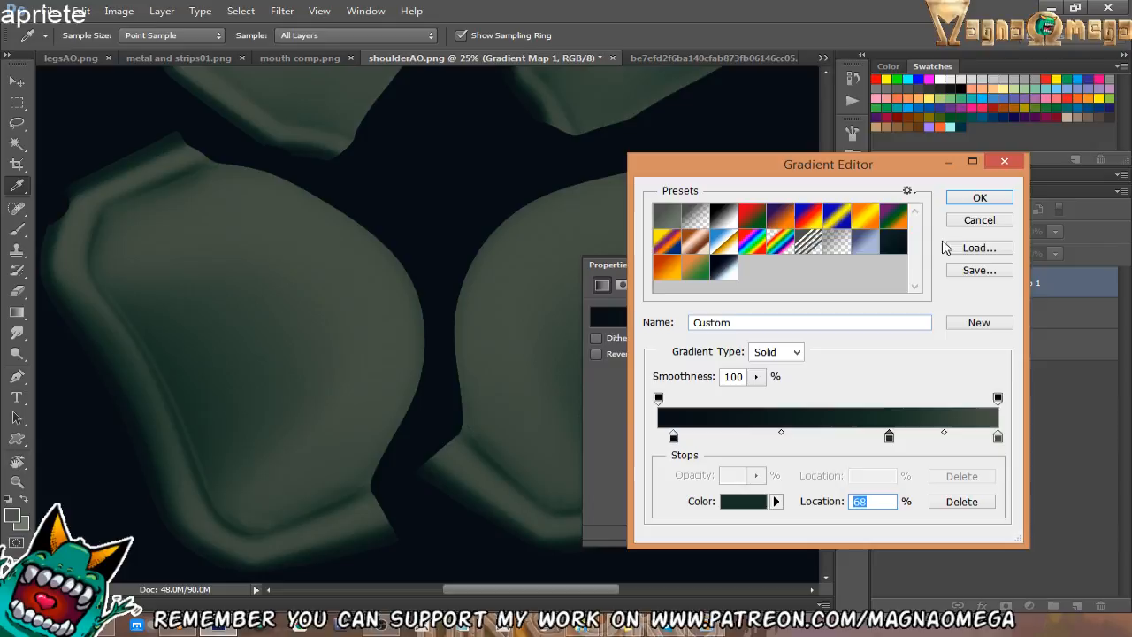
{"action": "left_click", "coordinate": [955, 197]}
Preview the flat colours by hiding the gradient map, setting Layer 0 to Multiply and showing Layer 1 beneath it.
{"action": "key", "text": "z"}
{"action": "left_click", "coordinate": [492, 311], "text": "alt"}
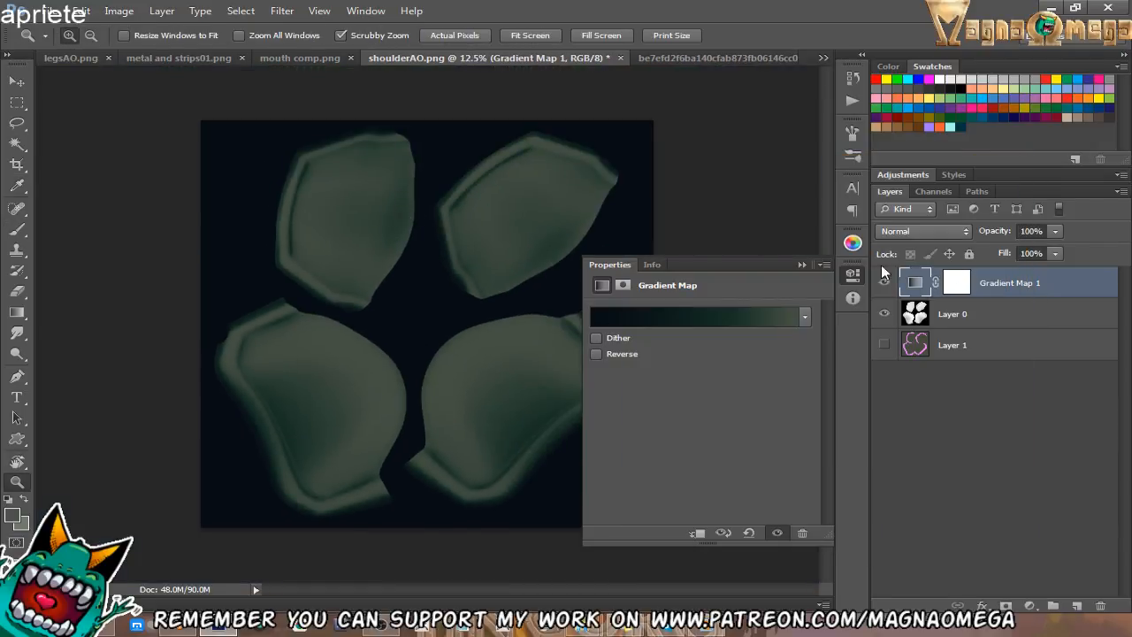
{"action": "left_click", "coordinate": [883, 283]}
{"action": "left_click", "coordinate": [930, 316]}
{"action": "left_click", "coordinate": [924, 231]}
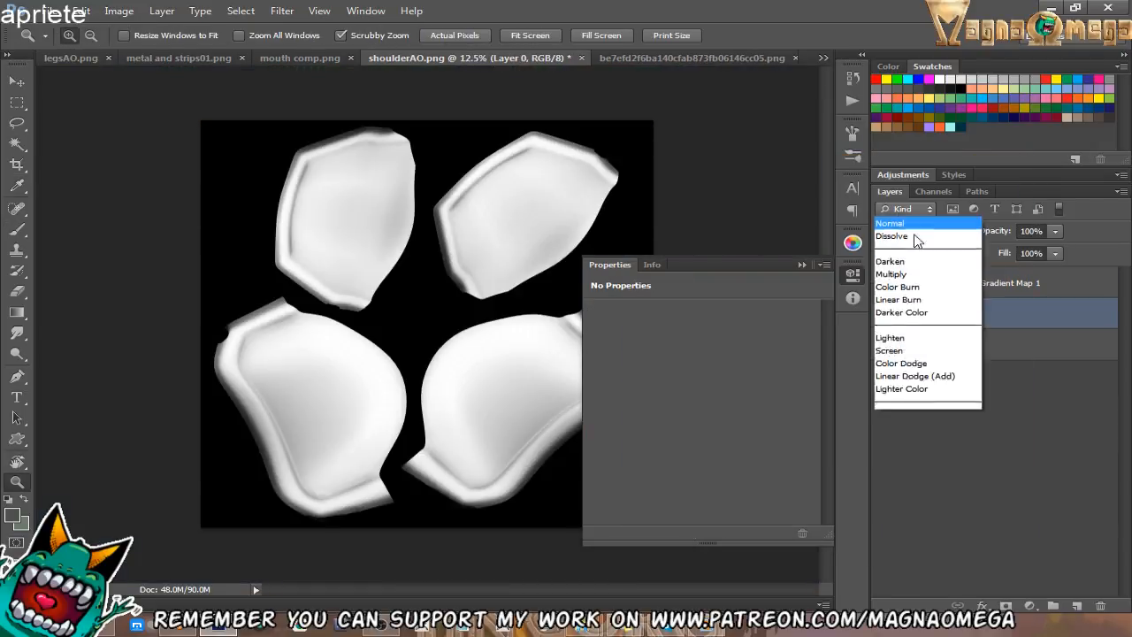
{"action": "left_click", "coordinate": [915, 67]}
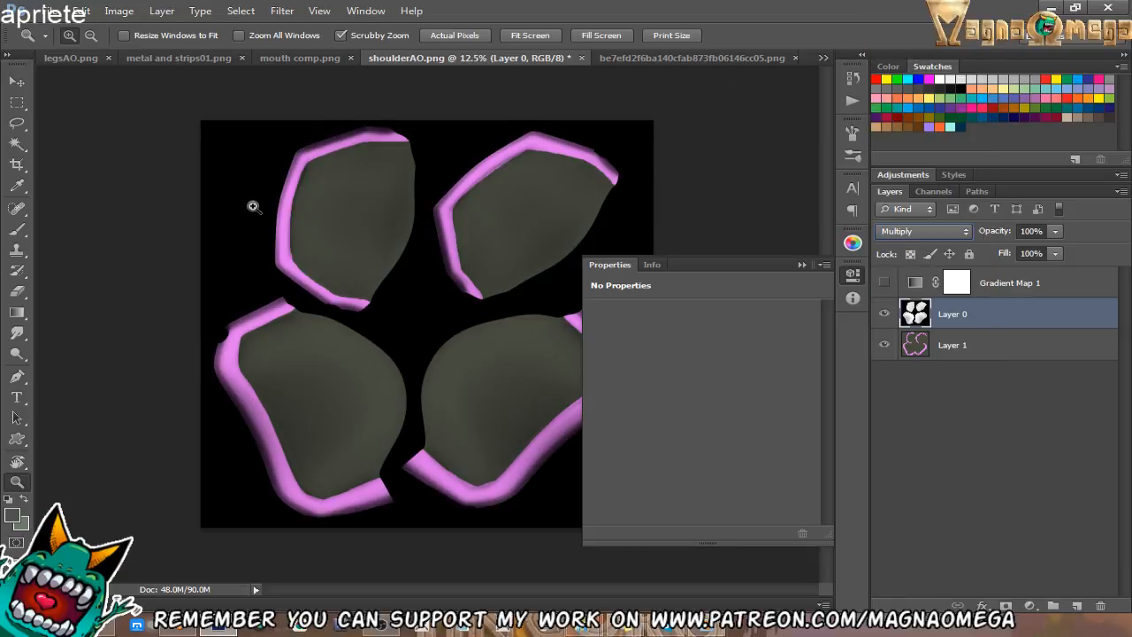
{"action": "left_click_drag", "start_coordinate": [253, 207], "coordinate": [424, 205]}
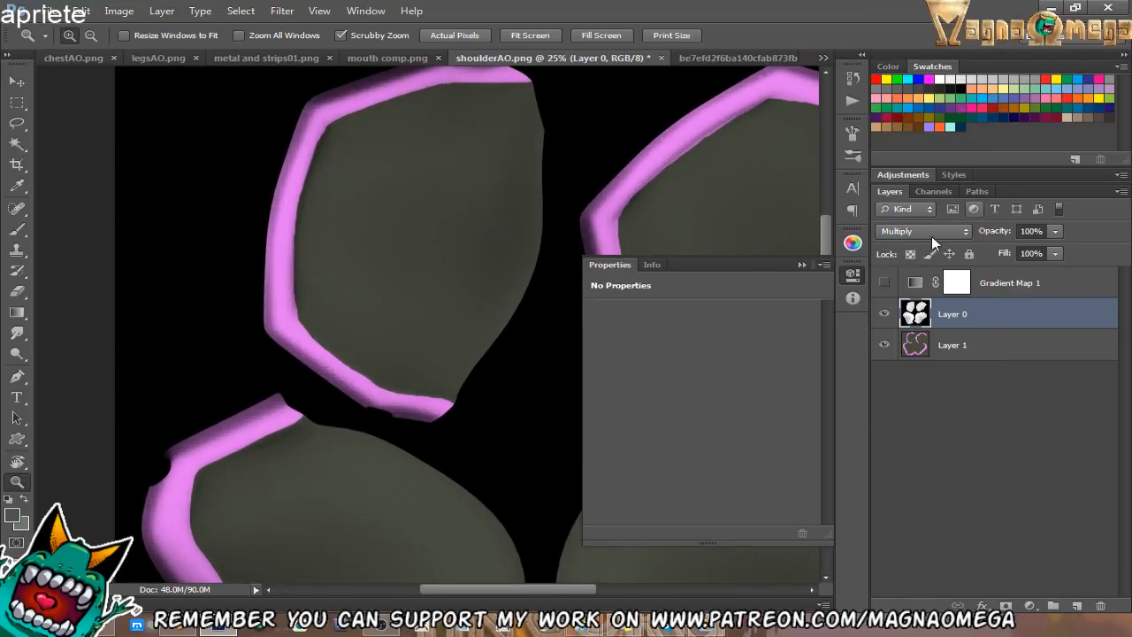
{"action": "left_click", "coordinate": [881, 347]}
Inspect the multiplied shading on the upper shoulder pieces, restore Layer 0 to Normal and show the gradient map again.
{"action": "left_click_drag", "start_coordinate": [457, 246], "coordinate": [610, 243]}
{"action": "left_click_drag", "start_coordinate": [384, 221], "coordinate": [381, 313]}
{"action": "left_click_drag", "start_coordinate": [316, 293], "coordinate": [473, 301]}
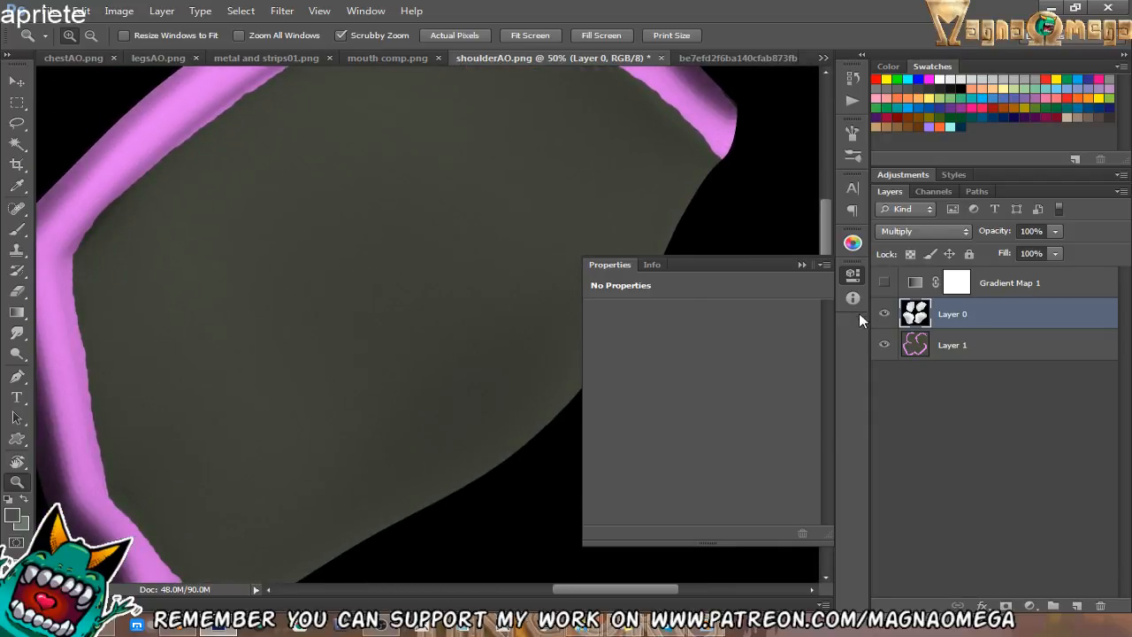
{"action": "left_click", "coordinate": [924, 231]}
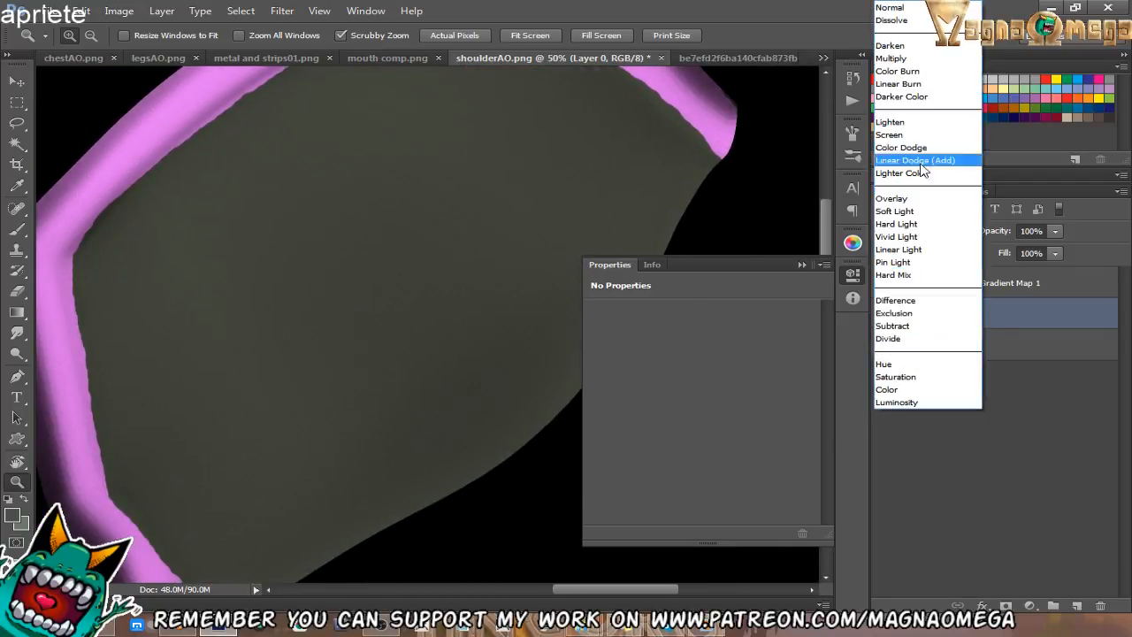
{"action": "left_click", "coordinate": [901, 9]}
{"action": "left_click", "coordinate": [884, 282]}
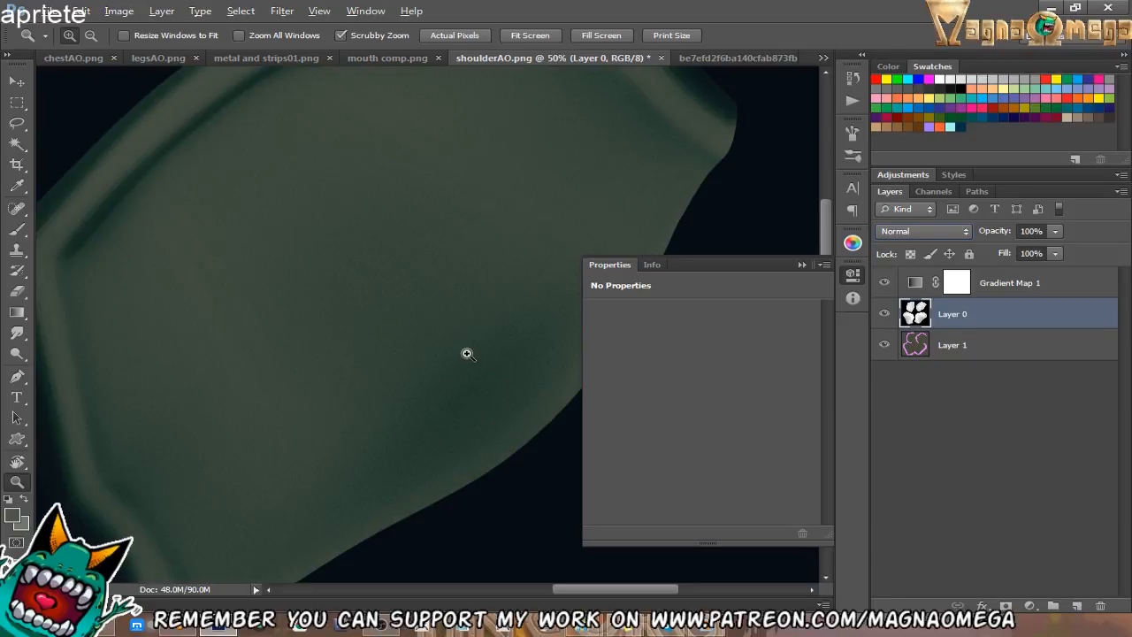
Select the gradient map's layer mask and collapse the adjustment properties to expose the whole upper shoulder piece.
{"action": "left_click_drag", "start_coordinate": [465, 353], "coordinate": [416, 291]}
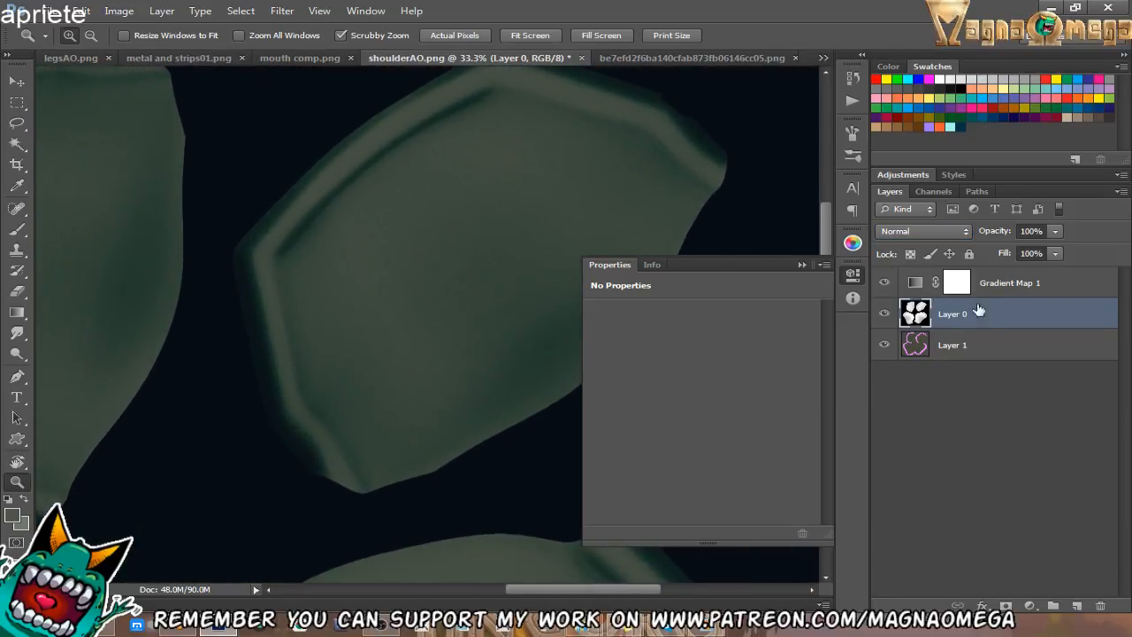
{"action": "left_click", "coordinate": [957, 285]}
{"action": "left_click", "coordinate": [802, 265]}
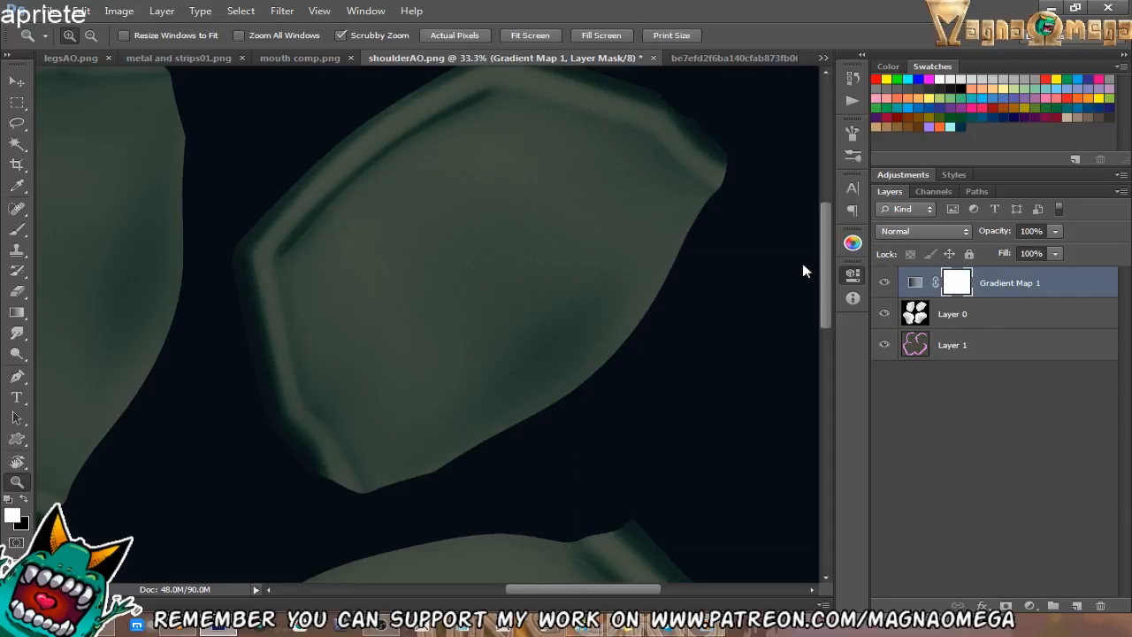
{"action": "left_click_drag", "start_coordinate": [614, 286], "coordinate": [738, 355]}
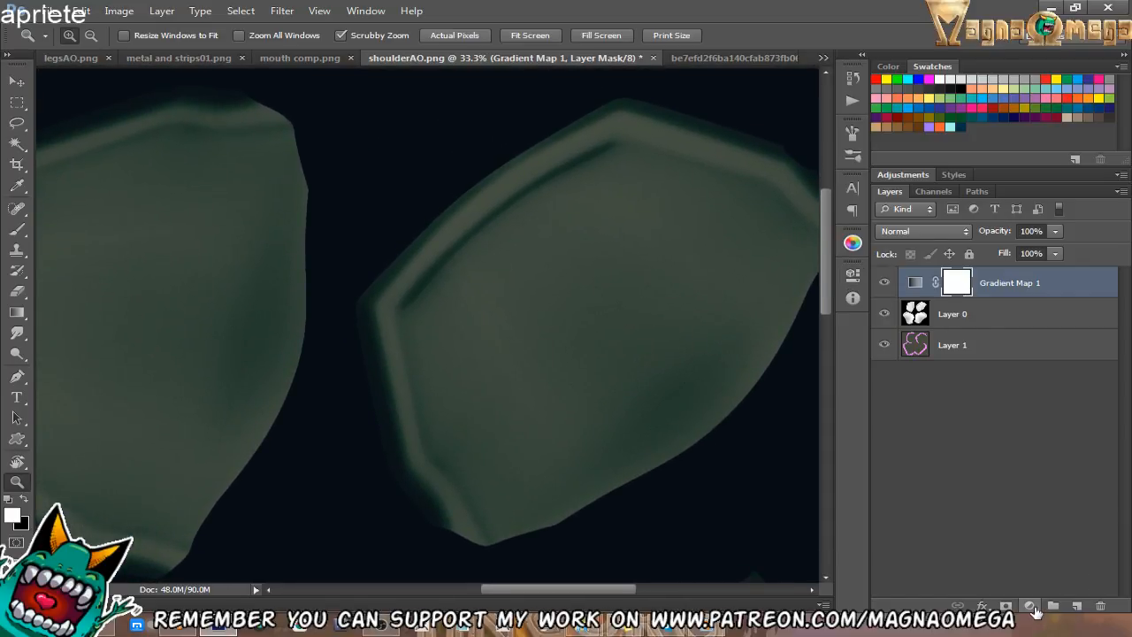
{"action": "left_click", "coordinate": [1031, 607]}
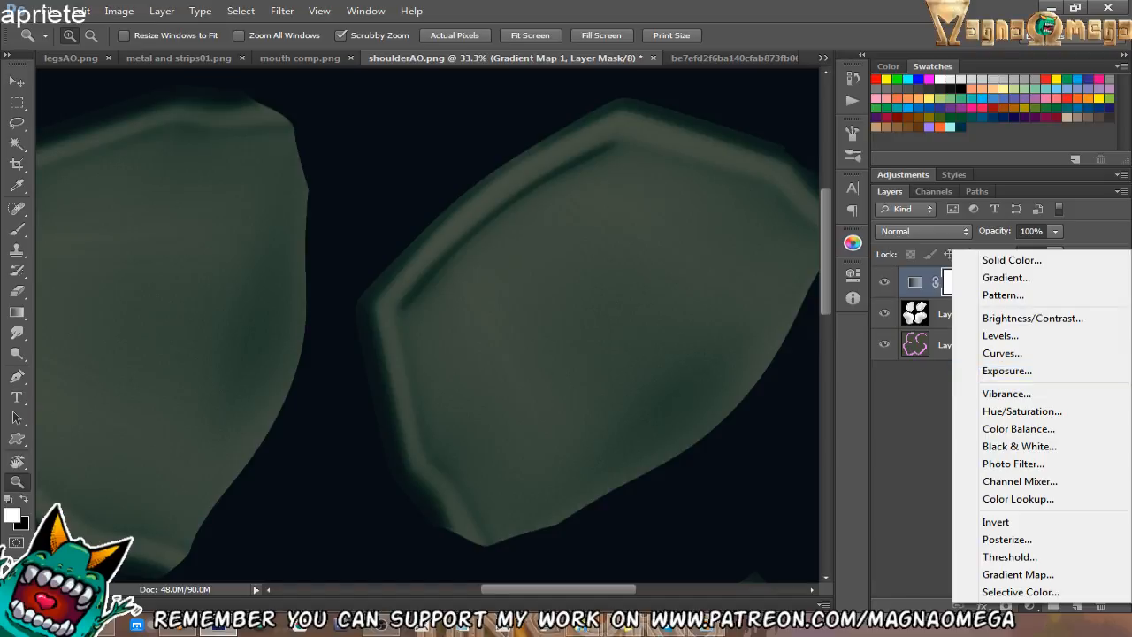
{"action": "left_click", "coordinate": [706, 630]}
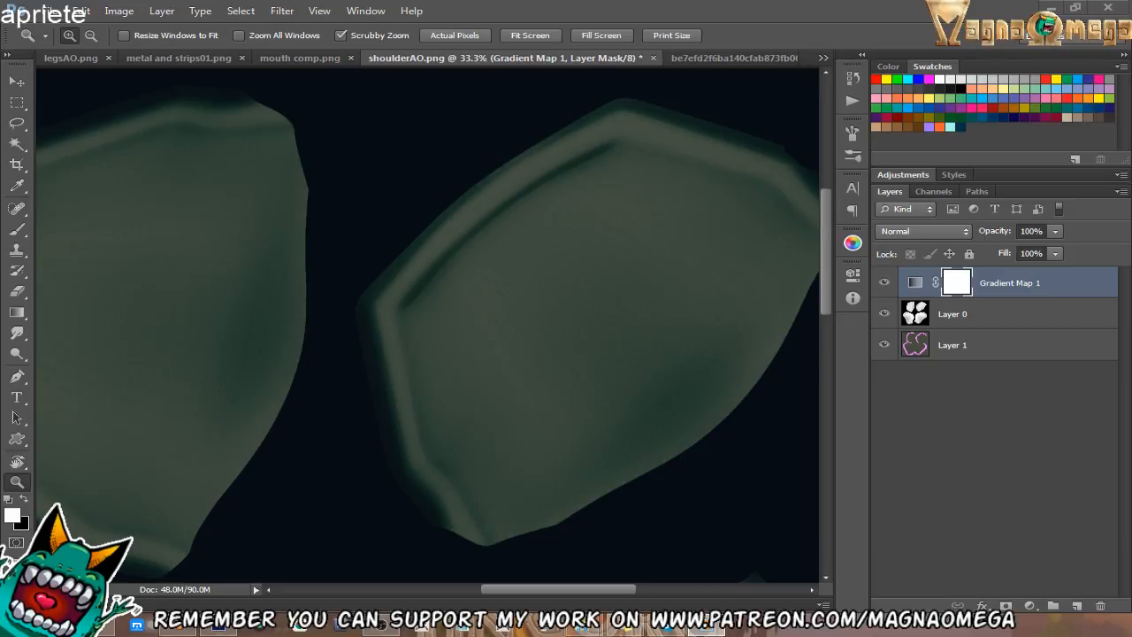
{"action": "left_click", "coordinate": [381, 627]}
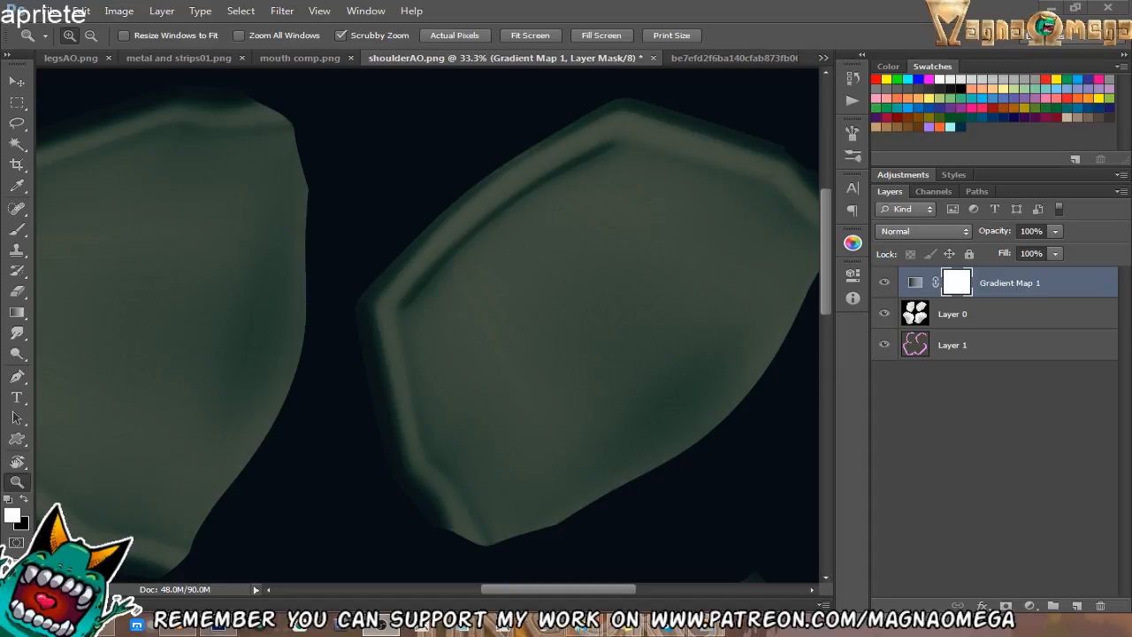
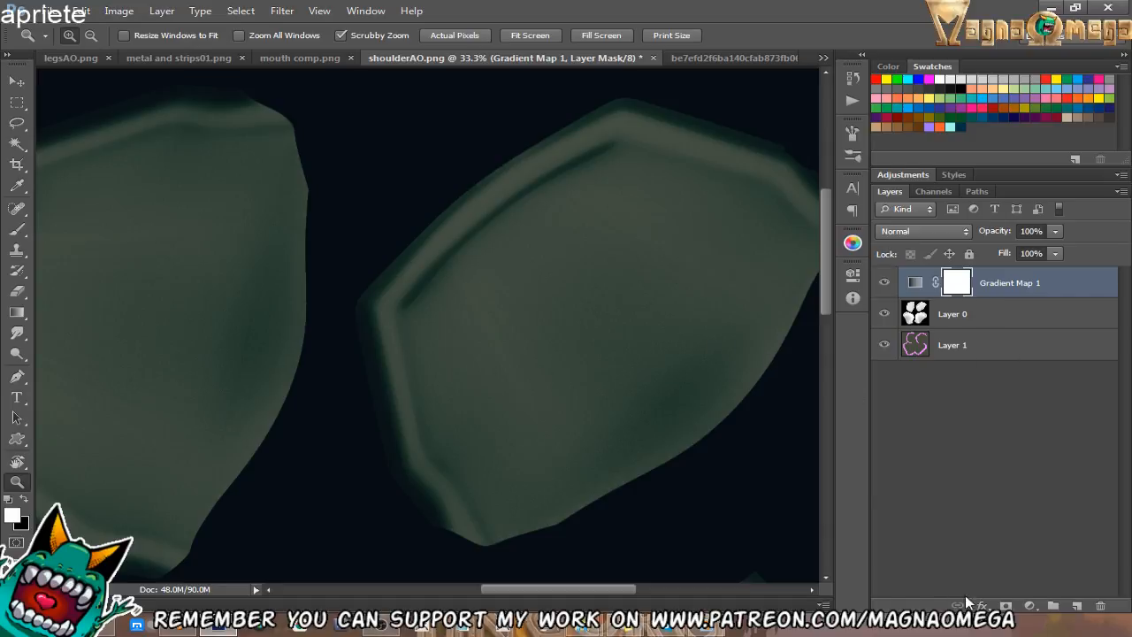
{"action": "left_click", "coordinate": [1029, 605]}
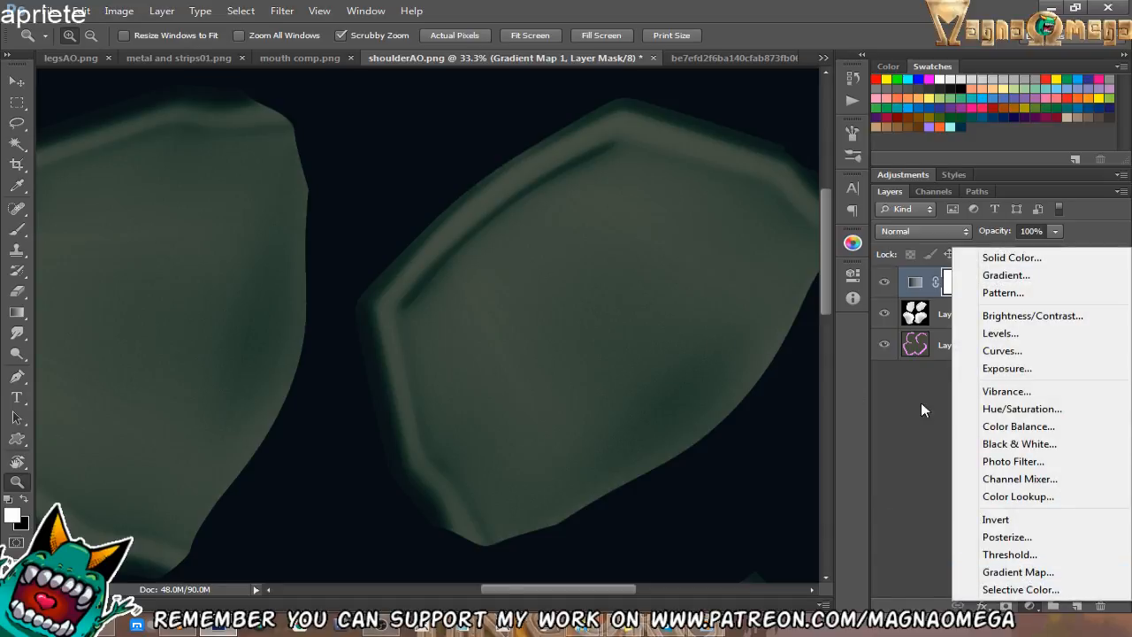
{"action": "left_click", "coordinate": [926, 283]}
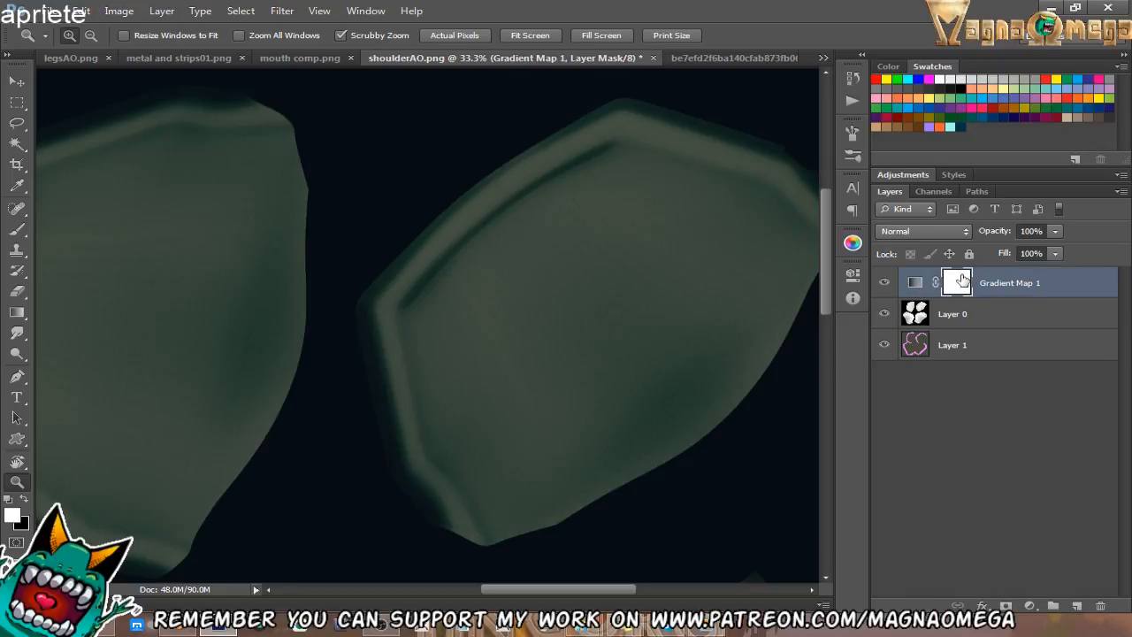
{"action": "right_click", "coordinate": [952, 316]}
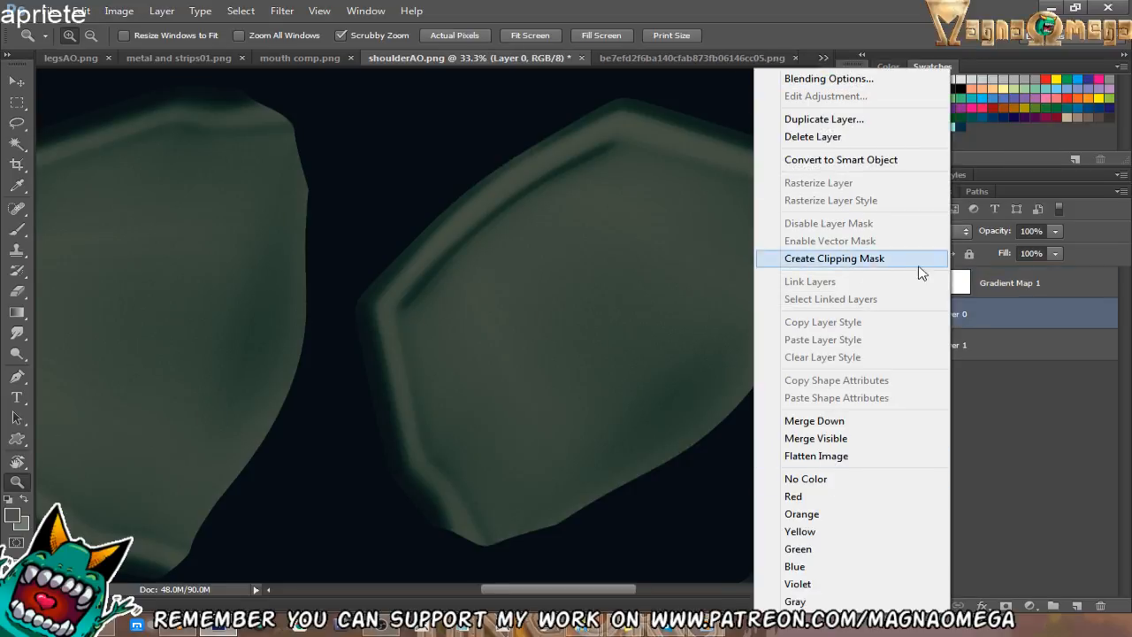
{"action": "left_click", "coordinate": [962, 279]}
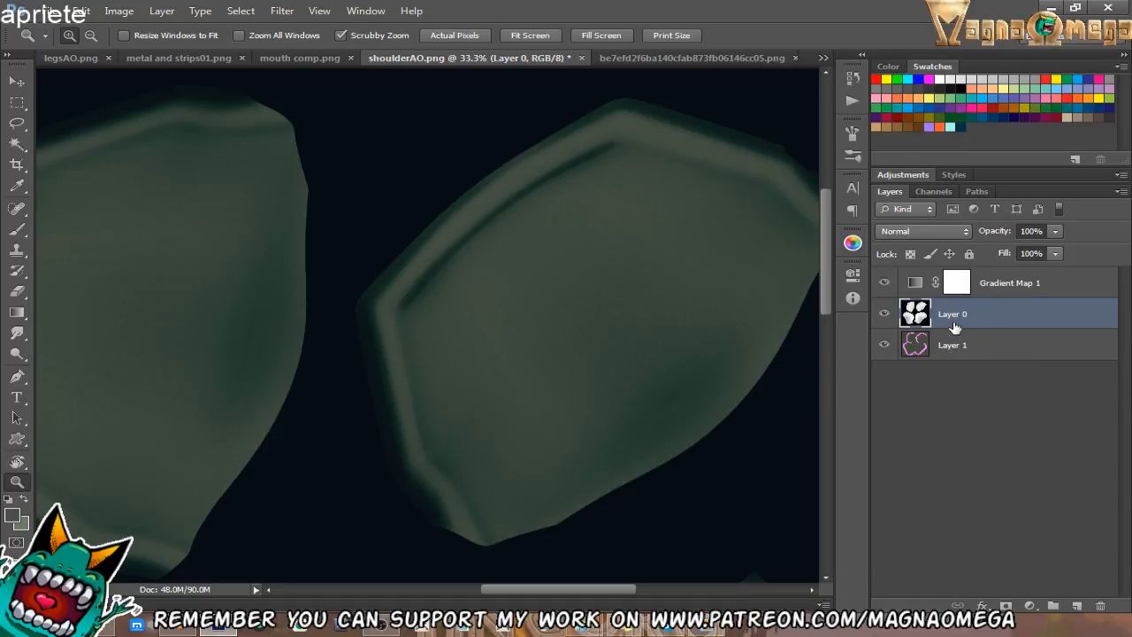
Paint black on the gradient map's mask with a 154 px hard brush along the upper-left rim of the upper-right shoulder piece.
{"action": "left_click", "coordinate": [958, 285]}
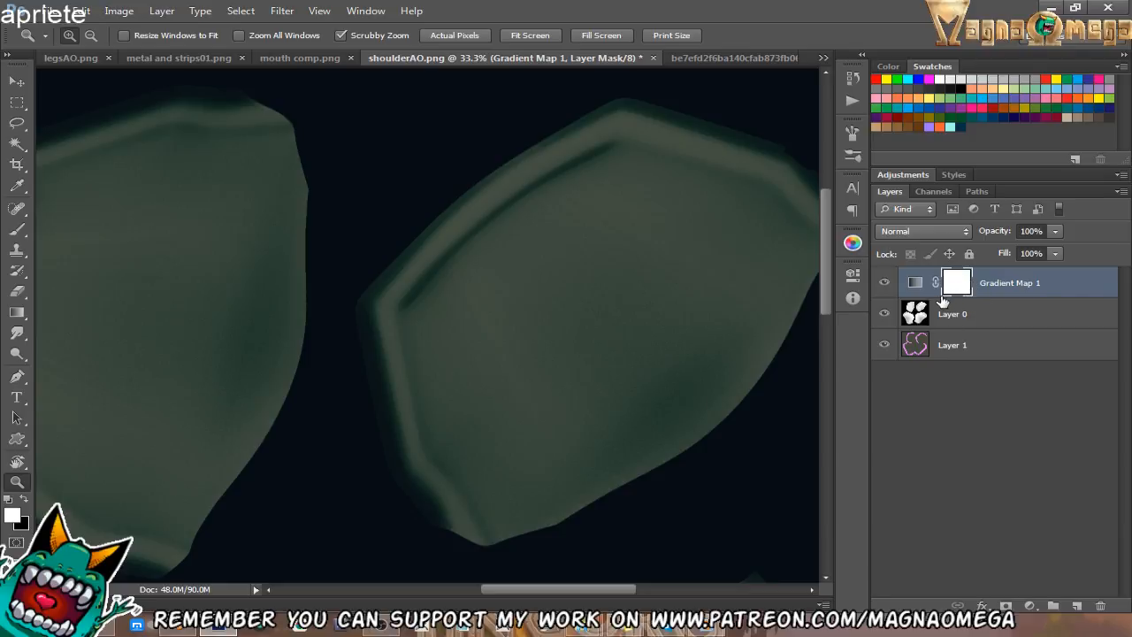
{"action": "key", "text": "b"}
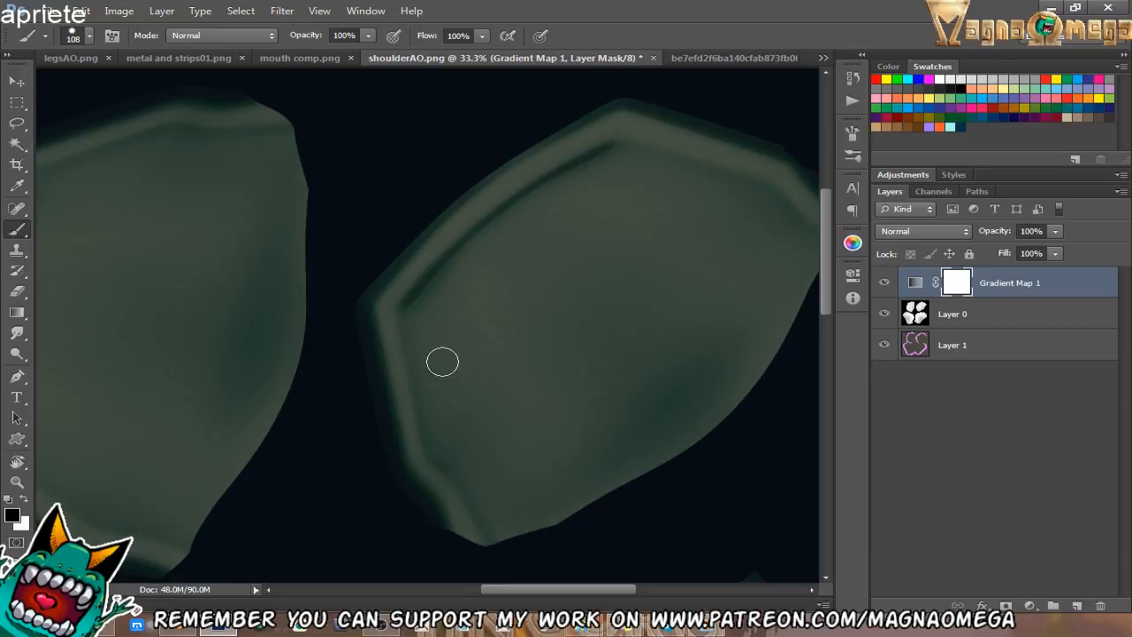
{"action": "right_click", "coordinate": [395, 287]}
{"action": "left_click_drag", "start_coordinate": [448, 233], "coordinate": [531, 234]}
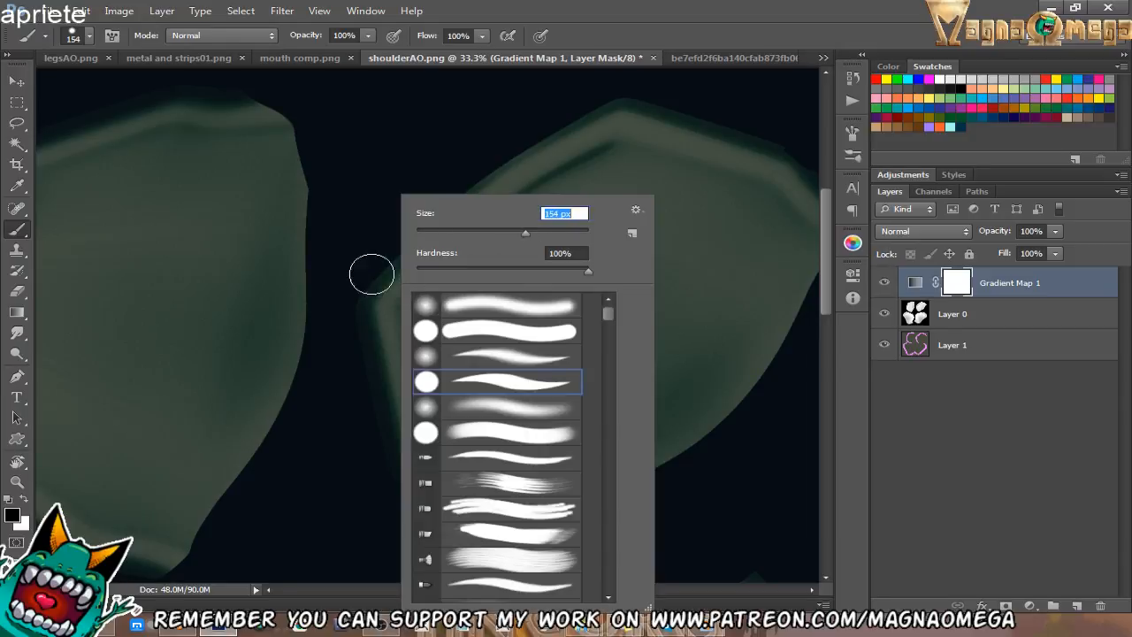
{"action": "mouse_move", "coordinate": [374, 294]}
{"action": "left_mouse_down"}
{"action": "mouse_move", "coordinate": [397, 257]}
{"action": "mouse_move", "coordinate": [422, 249]}
{"action": "mouse_move", "coordinate": [383, 296]}
{"action": "mouse_move", "coordinate": [566, 157]}
{"action": "left_mouse_up"}
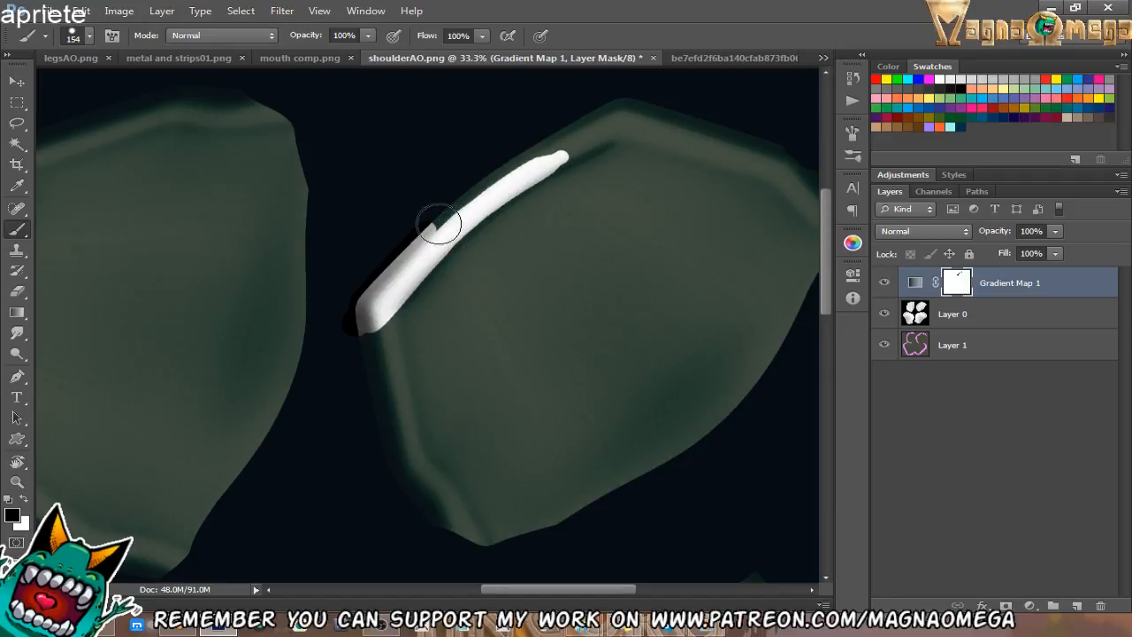
{"action": "mouse_move", "coordinate": [439, 226]}
{"action": "left_mouse_down"}
{"action": "mouse_move", "coordinate": [636, 101]}
{"action": "mouse_move", "coordinate": [513, 175]}
{"action": "mouse_move", "coordinate": [615, 129]}
{"action": "left_mouse_up"}
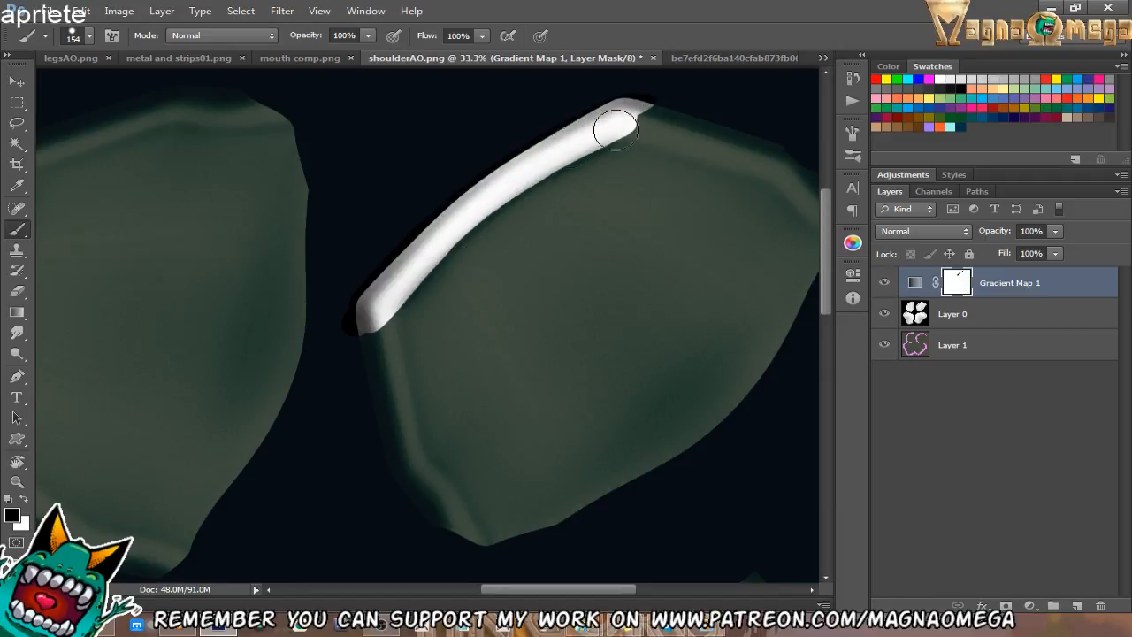
Rotate the canvas and mask the gradient map out along the remaining rim of the upper-right shoulder piece, down to both ends.
{"action": "key", "text": "r"}
{"action": "mouse_move", "coordinate": [715, 220]}
{"action": "left_mouse_down"}
{"action": "mouse_move", "coordinate": [530, 371]}
{"action": "mouse_move", "coordinate": [556, 275]}
{"action": "left_mouse_up"}
{"action": "key", "text": "b"}
{"action": "mouse_move", "coordinate": [641, 281]}
{"action": "left_mouse_down"}
{"action": "mouse_move", "coordinate": [618, 252]}
{"action": "mouse_move", "coordinate": [653, 310]}
{"action": "mouse_move", "coordinate": [626, 262]}
{"action": "mouse_move", "coordinate": [675, 405]}
{"action": "mouse_move", "coordinate": [675, 328]}
{"action": "mouse_move", "coordinate": [676, 340]}
{"action": "left_mouse_up"}
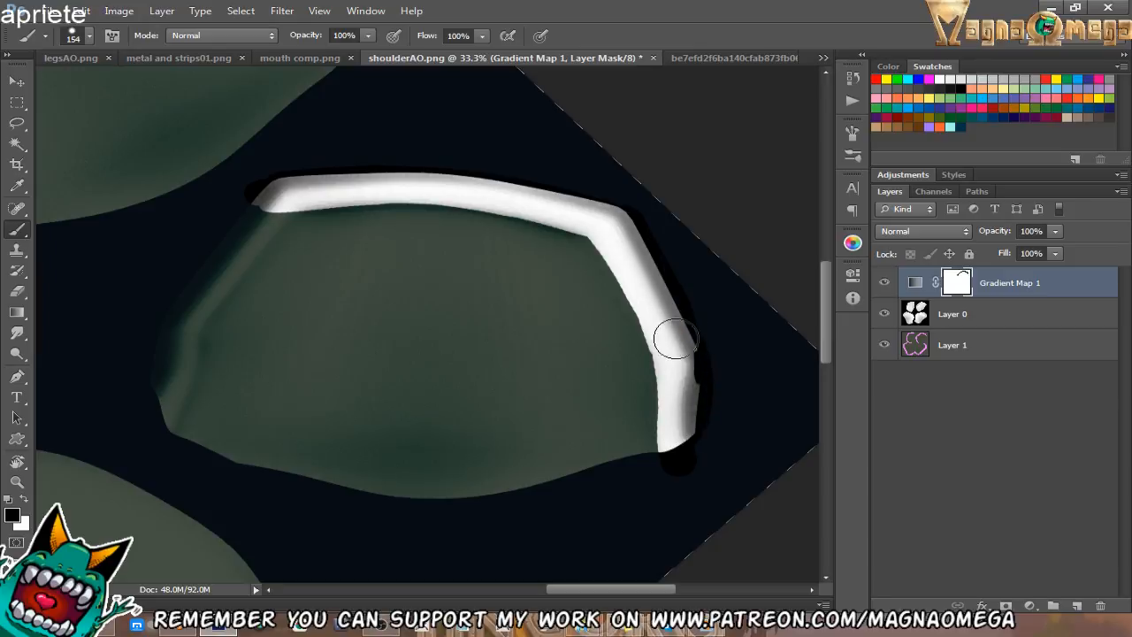
{"action": "mouse_move", "coordinate": [161, 431]}
{"action": "left_mouse_down"}
{"action": "mouse_move", "coordinate": [192, 303]}
{"action": "mouse_move", "coordinate": [260, 203]}
{"action": "mouse_move", "coordinate": [271, 205]}
{"action": "left_mouse_up"}
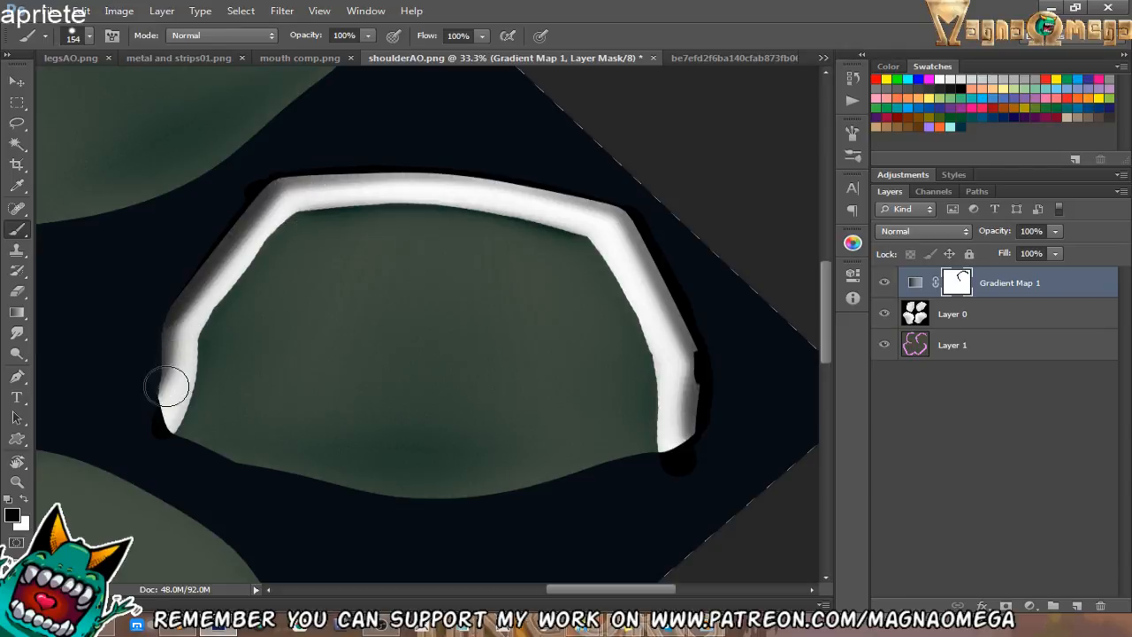
{"action": "mouse_move", "coordinate": [168, 386]}
{"action": "left_mouse_down"}
{"action": "mouse_move", "coordinate": [151, 379]}
{"action": "mouse_move", "coordinate": [147, 346]}
{"action": "mouse_move", "coordinate": [232, 226]}
{"action": "left_mouse_up"}
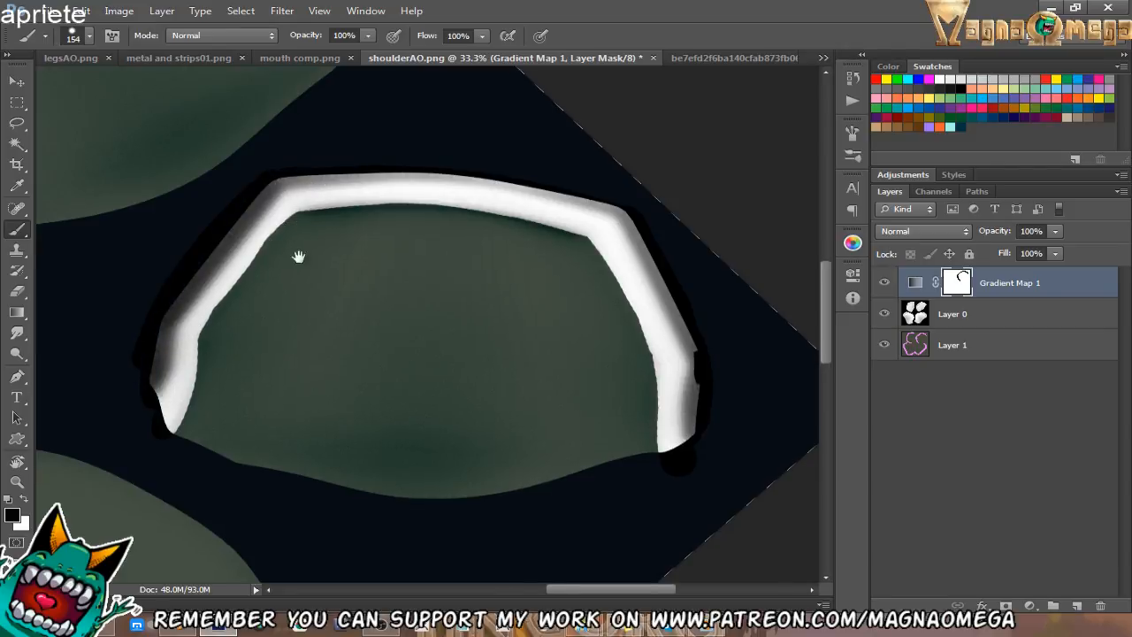
{"action": "left_click_drag", "start_coordinate": [298, 256], "coordinate": [333, 292]}
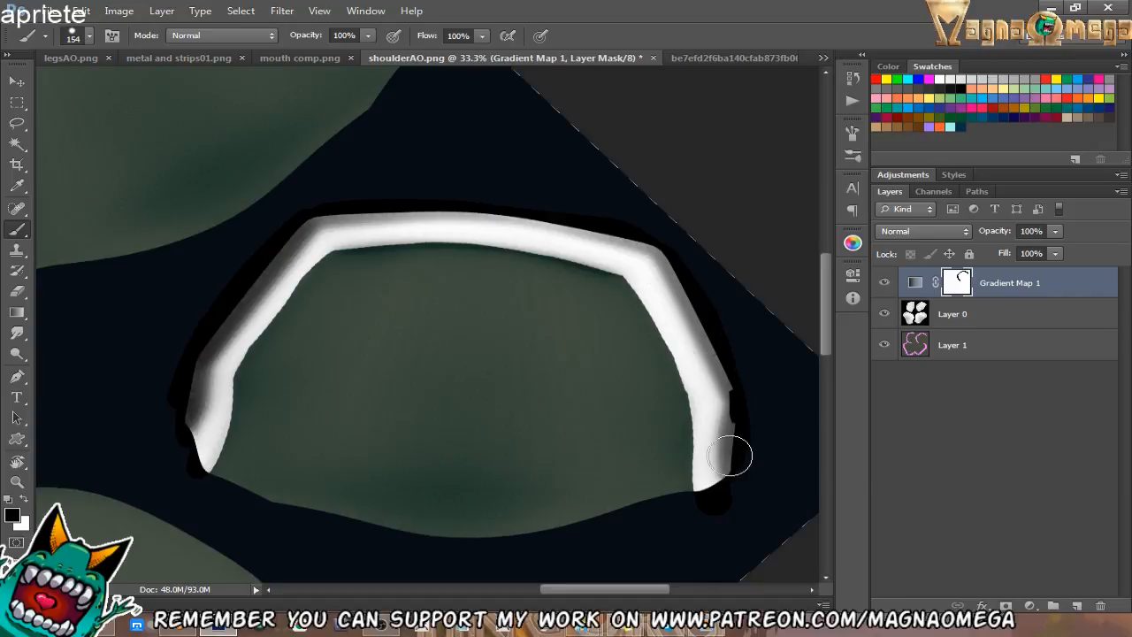
Mask the gradient map out along the lower rim of the upper-left shoulder piece.
{"action": "left_click_drag", "start_coordinate": [419, 495], "coordinate": [611, 429]}
{"action": "left_click_drag", "start_coordinate": [485, 243], "coordinate": [612, 421]}
{"action": "mouse_move", "coordinate": [248, 360]}
{"action": "left_mouse_down"}
{"action": "mouse_move", "coordinate": [298, 418]}
{"action": "mouse_move", "coordinate": [240, 286]}
{"action": "mouse_move", "coordinate": [222, 283]}
{"action": "mouse_move", "coordinate": [234, 356]}
{"action": "mouse_move", "coordinate": [273, 406]}
{"action": "left_mouse_up"}
{"action": "left_click_drag", "start_coordinate": [270, 342], "coordinate": [284, 442]}
{"action": "mouse_move", "coordinate": [247, 321]}
{"action": "left_mouse_down"}
{"action": "mouse_move", "coordinate": [373, 202]}
{"action": "mouse_move", "coordinate": [493, 150]}
{"action": "left_mouse_up"}
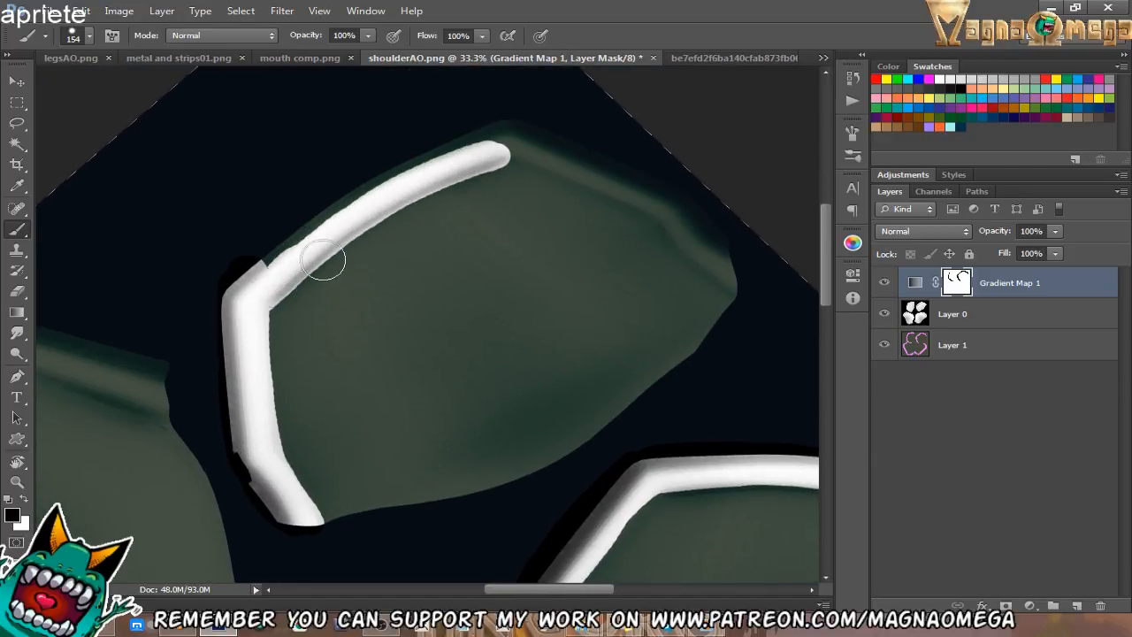
{"action": "key", "text": "ctrl+z"}
{"action": "mouse_move", "coordinate": [253, 303]}
{"action": "left_mouse_down"}
{"action": "mouse_move", "coordinate": [487, 127]}
{"action": "mouse_move", "coordinate": [314, 224]}
{"action": "left_mouse_up"}
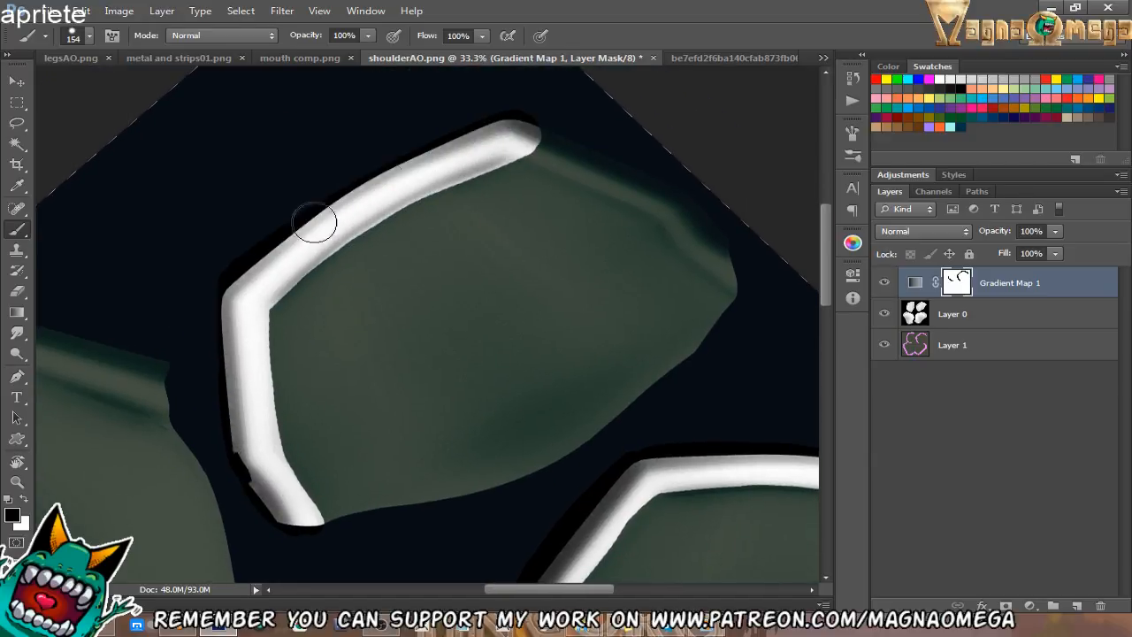
{"action": "key", "text": "ctrl+z"}
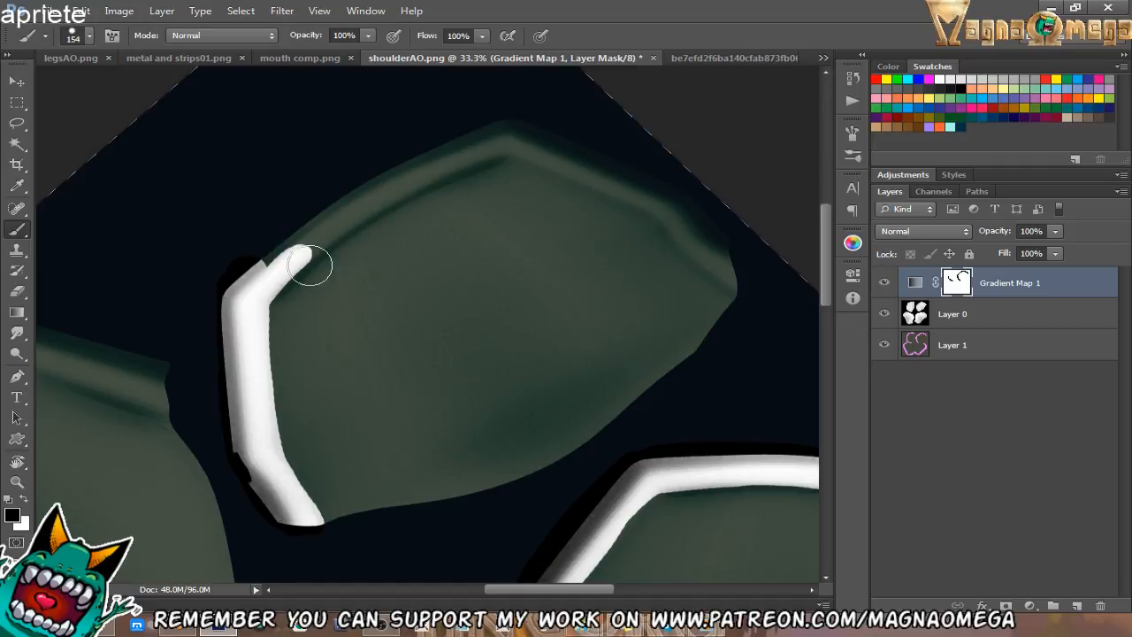
Mask the gradient map out along the outer and upper rim of the upper-left shoulder piece, rotating the canvas as needed.
{"action": "mouse_move", "coordinate": [243, 297]}
{"action": "left_mouse_down"}
{"action": "mouse_move", "coordinate": [327, 231]}
{"action": "mouse_move", "coordinate": [527, 138]}
{"action": "mouse_move", "coordinate": [365, 193]}
{"action": "left_mouse_up"}
{"action": "mouse_move", "coordinate": [244, 317]}
{"action": "left_mouse_down"}
{"action": "mouse_move", "coordinate": [326, 236]}
{"action": "mouse_move", "coordinate": [538, 128]}
{"action": "left_mouse_up"}
{"action": "left_click_drag", "start_coordinate": [377, 177], "coordinate": [498, 123]}
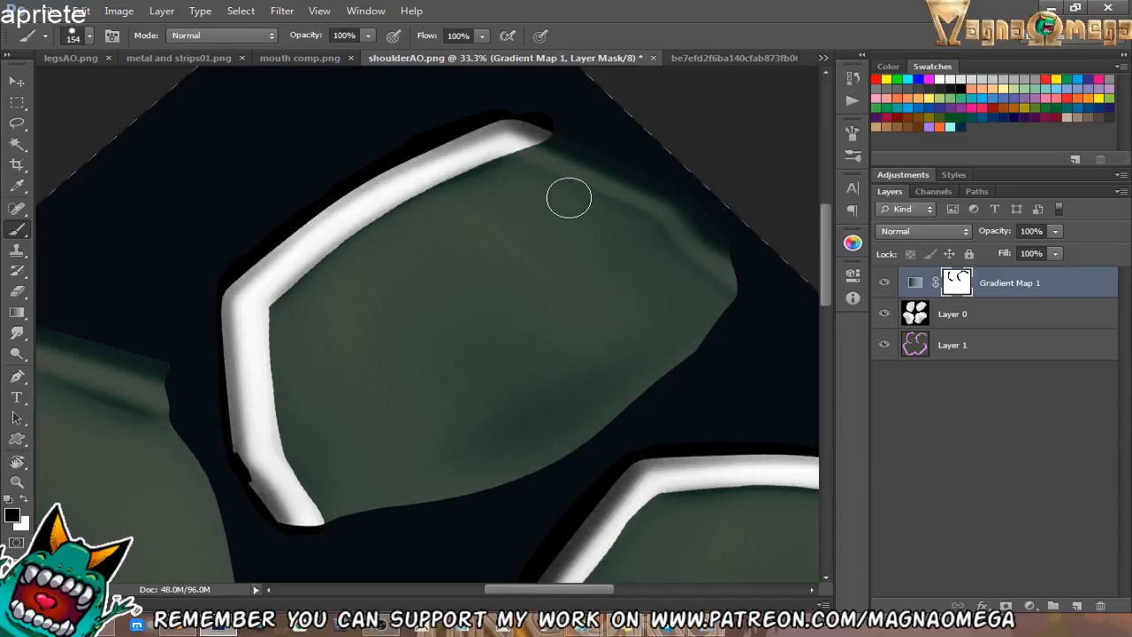
{"action": "key", "text": "r"}
{"action": "mouse_move", "coordinate": [571, 200]}
{"action": "left_mouse_down"}
{"action": "mouse_move", "coordinate": [627, 277]}
{"action": "mouse_move", "coordinate": [539, 407]}
{"action": "mouse_move", "coordinate": [532, 261]}
{"action": "left_mouse_up"}
{"action": "mouse_move", "coordinate": [477, 499]}
{"action": "left_mouse_down"}
{"action": "mouse_move", "coordinate": [510, 459]}
{"action": "mouse_move", "coordinate": [481, 478]}
{"action": "mouse_move", "coordinate": [566, 397]}
{"action": "mouse_move", "coordinate": [632, 275]}
{"action": "mouse_move", "coordinate": [556, 445]}
{"action": "mouse_move", "coordinate": [499, 489]}
{"action": "left_mouse_up"}
Mask the gradient map out along the upper end and long outer rim of the lower-left shoulder piece.
{"action": "key", "text": "space"}
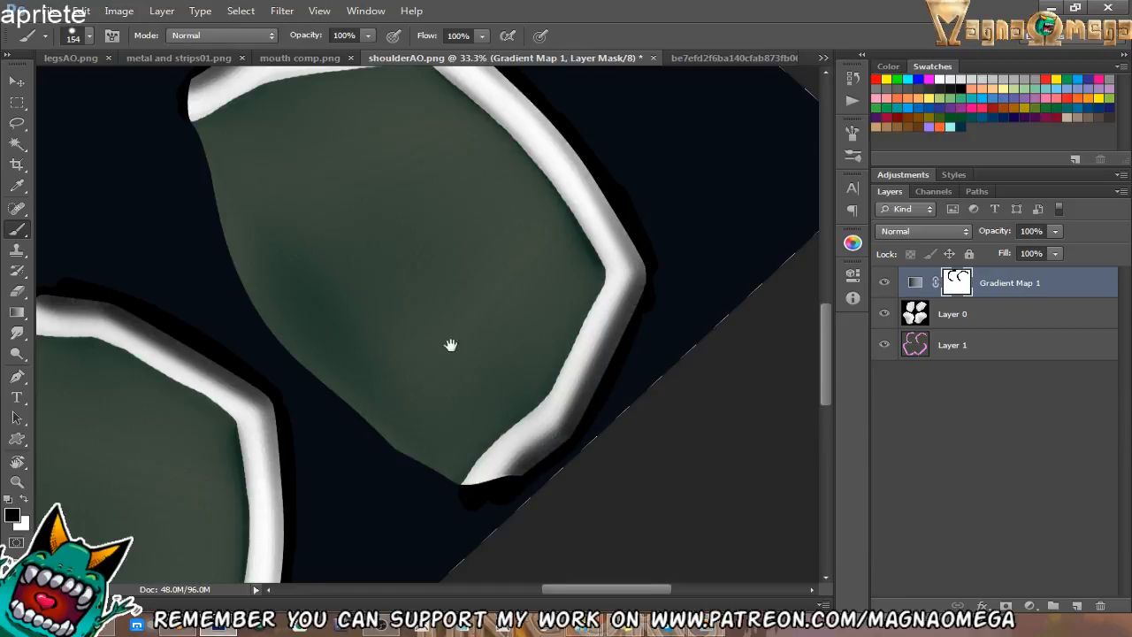
{"action": "mouse_move", "coordinate": [450, 345]}
{"action": "left_mouse_down"}
{"action": "mouse_move", "coordinate": [579, 412]}
{"action": "mouse_move", "coordinate": [633, 471]}
{"action": "left_mouse_up"}
{"action": "mouse_move", "coordinate": [611, 241]}
{"action": "left_mouse_down"}
{"action": "mouse_move", "coordinate": [628, 222]}
{"action": "mouse_move", "coordinate": [565, 379]}
{"action": "mouse_move", "coordinate": [601, 303]}
{"action": "mouse_move", "coordinate": [675, 263]}
{"action": "mouse_move", "coordinate": [468, 215]}
{"action": "mouse_move", "coordinate": [487, 290]}
{"action": "left_mouse_up"}
{"action": "key", "text": "r"}
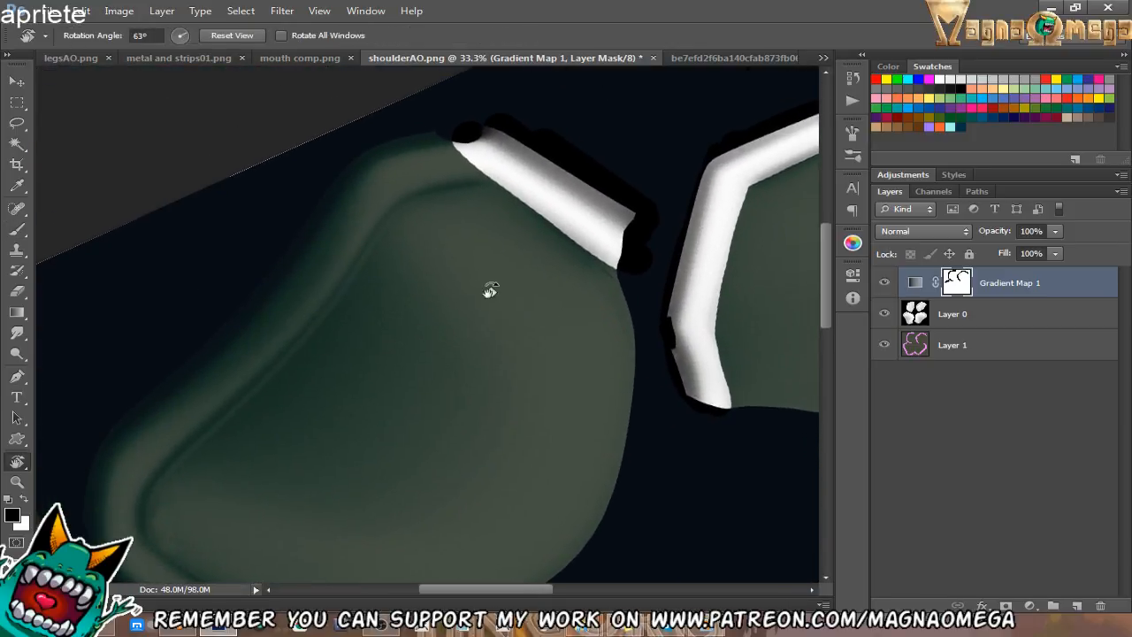
{"action": "key", "text": "b"}
{"action": "mouse_move", "coordinate": [292, 315]}
{"action": "left_mouse_down"}
{"action": "mouse_move", "coordinate": [371, 207]}
{"action": "mouse_move", "coordinate": [522, 158]}
{"action": "mouse_move", "coordinate": [345, 172]}
{"action": "mouse_move", "coordinate": [368, 183]}
{"action": "mouse_move", "coordinate": [293, 253]}
{"action": "mouse_move", "coordinate": [271, 326]}
{"action": "mouse_move", "coordinate": [283, 328]}
{"action": "left_mouse_up"}
{"action": "key", "text": "space"}
{"action": "left_click_drag", "start_coordinate": [240, 389], "coordinate": [384, 253]}
{"action": "mouse_move", "coordinate": [277, 416]}
{"action": "left_mouse_down"}
{"action": "mouse_move", "coordinate": [279, 373]}
{"action": "mouse_move", "coordinate": [323, 298]}
{"action": "mouse_move", "coordinate": [434, 171]}
{"action": "mouse_move", "coordinate": [288, 298]}
{"action": "mouse_move", "coordinate": [236, 363]}
{"action": "mouse_move", "coordinate": [242, 397]}
{"action": "mouse_move", "coordinate": [265, 423]}
{"action": "left_mouse_up"}
Rotate the canvas and finish masking the lower-left shoulder piece's rim down to its bottom end.
{"action": "key", "text": "r"}
{"action": "mouse_move", "coordinate": [430, 271]}
{"action": "left_mouse_down"}
{"action": "mouse_move", "coordinate": [447, 358]}
{"action": "mouse_move", "coordinate": [413, 303]}
{"action": "left_mouse_up"}
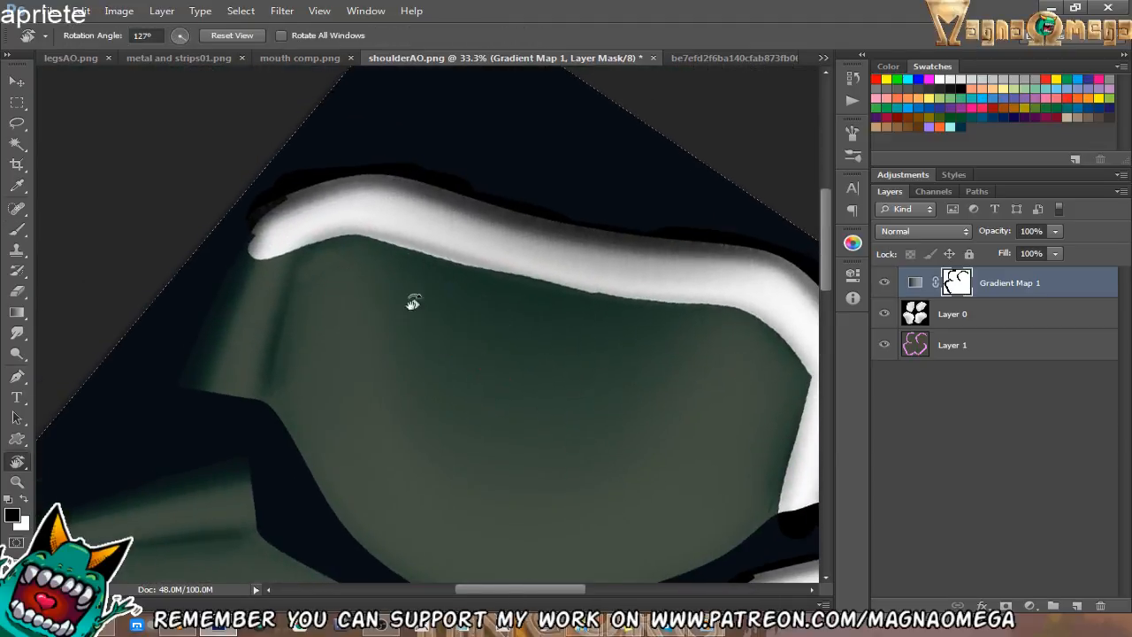
{"action": "key", "text": "b"}
{"action": "mouse_move", "coordinate": [197, 389]}
{"action": "left_mouse_down"}
{"action": "mouse_move", "coordinate": [209, 313]}
{"action": "mouse_move", "coordinate": [212, 368]}
{"action": "mouse_move", "coordinate": [245, 406]}
{"action": "mouse_move", "coordinate": [277, 271]}
{"action": "mouse_move", "coordinate": [240, 351]}
{"action": "mouse_move", "coordinate": [291, 323]}
{"action": "mouse_move", "coordinate": [366, 248]}
{"action": "left_mouse_up"}
{"action": "mouse_move", "coordinate": [213, 442]}
{"action": "left_mouse_down"}
{"action": "mouse_move", "coordinate": [243, 343]}
{"action": "mouse_move", "coordinate": [194, 379]}
{"action": "mouse_move", "coordinate": [187, 414]}
{"action": "mouse_move", "coordinate": [267, 515]}
{"action": "left_mouse_up"}
Mask the gradient map out along the bottom end and long outer rim of the lower-right shoulder piece.
{"action": "key", "text": "r"}
{"action": "key", "text": "b"}
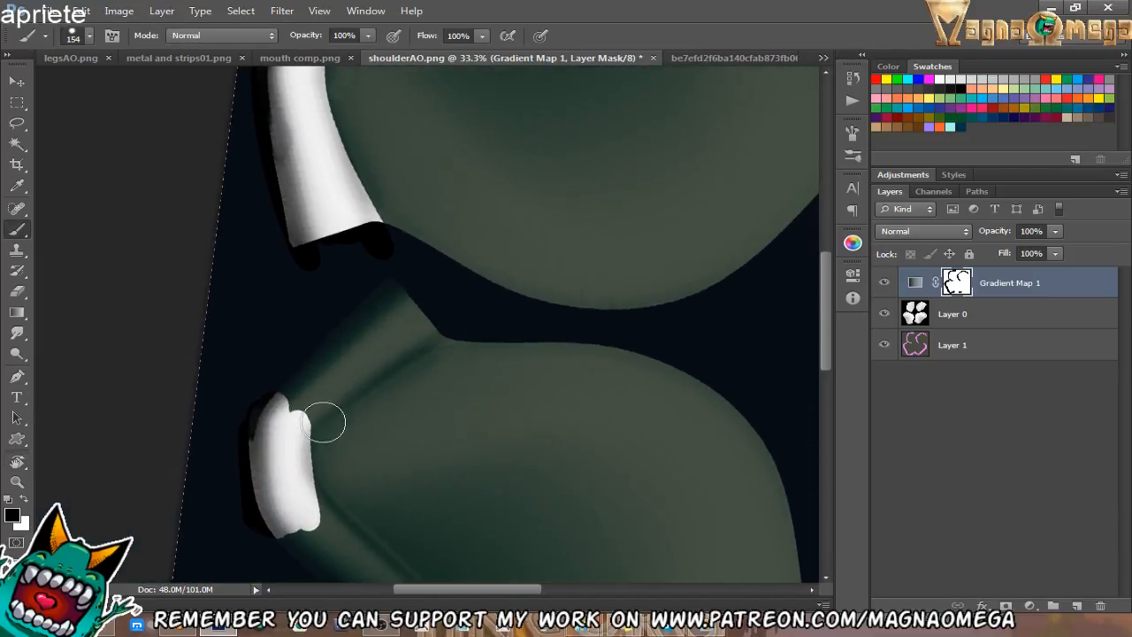
{"action": "mouse_move", "coordinate": [297, 428]}
{"action": "left_mouse_down"}
{"action": "mouse_move", "coordinate": [416, 309]}
{"action": "mouse_move", "coordinate": [384, 247]}
{"action": "mouse_move", "coordinate": [339, 399]}
{"action": "mouse_move", "coordinate": [465, 314]}
{"action": "mouse_move", "coordinate": [430, 355]}
{"action": "left_mouse_up"}
{"action": "key", "text": "r"}
{"action": "mouse_move", "coordinate": [369, 384]}
{"action": "left_mouse_down"}
{"action": "mouse_move", "coordinate": [483, 345]}
{"action": "mouse_move", "coordinate": [389, 407]}
{"action": "mouse_move", "coordinate": [401, 411]}
{"action": "left_mouse_up"}
{"action": "key", "text": "b"}
{"action": "mouse_move", "coordinate": [134, 404]}
{"action": "left_mouse_down"}
{"action": "mouse_move", "coordinate": [106, 353]}
{"action": "mouse_move", "coordinate": [106, 430]}
{"action": "mouse_move", "coordinate": [194, 336]}
{"action": "mouse_move", "coordinate": [541, 151]}
{"action": "mouse_move", "coordinate": [469, 131]}
{"action": "mouse_move", "coordinate": [371, 228]}
{"action": "mouse_move", "coordinate": [152, 327]}
{"action": "mouse_move", "coordinate": [190, 308]}
{"action": "left_mouse_up"}
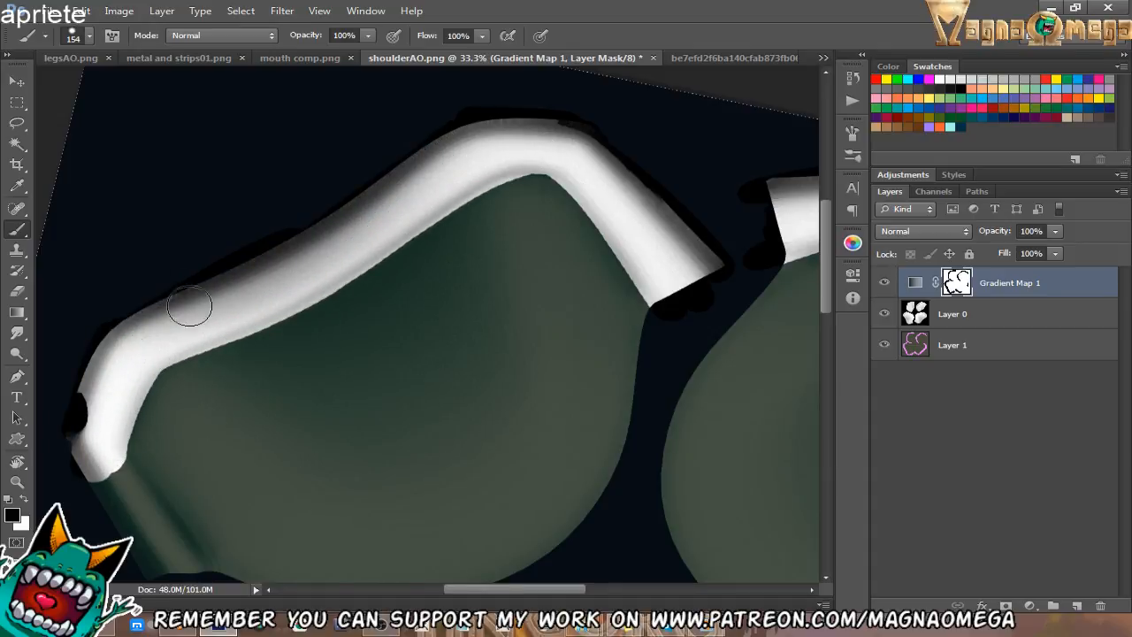
Rotate the canvas and mask out the remaining upper end of the lower-right shoulder piece's rim.
{"action": "mouse_move", "coordinate": [286, 300]}
{"action": "left_mouse_down"}
{"action": "mouse_move", "coordinate": [326, 274]}
{"action": "mouse_move", "coordinate": [430, 306]}
{"action": "mouse_move", "coordinate": [436, 245]}
{"action": "mouse_move", "coordinate": [384, 220]}
{"action": "left_mouse_up"}
{"action": "key", "text": "r"}
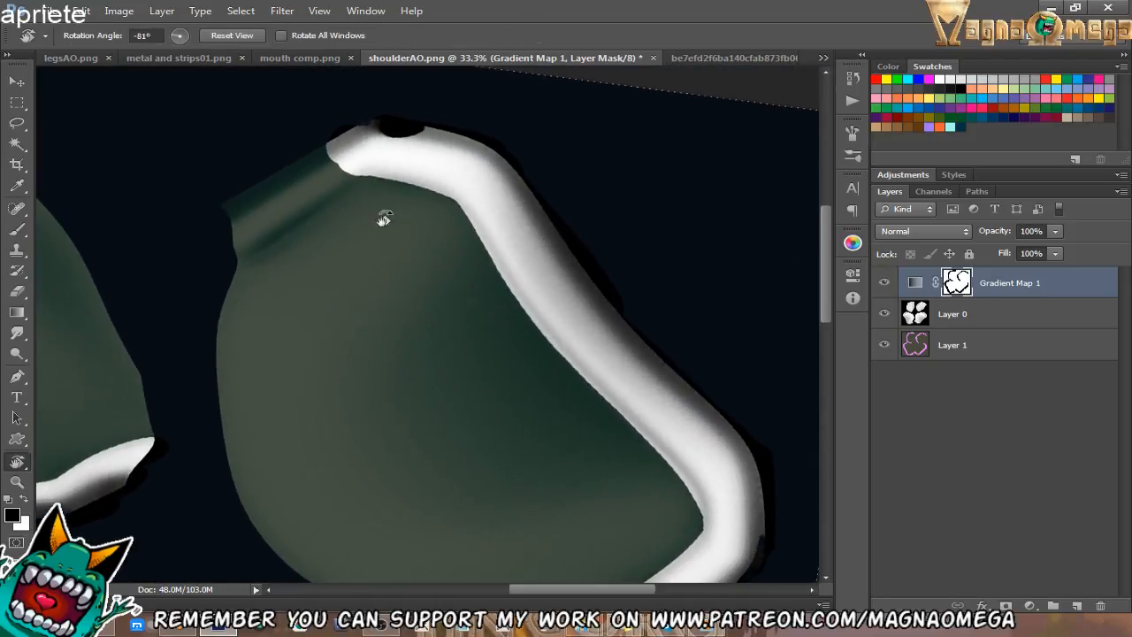
{"action": "mouse_move", "coordinate": [252, 232]}
{"action": "left_mouse_down"}
{"action": "mouse_move", "coordinate": [221, 245]}
{"action": "mouse_move", "coordinate": [345, 133]}
{"action": "mouse_move", "coordinate": [297, 157]}
{"action": "left_mouse_up"}
{"action": "key", "text": "Escape"}
Select the painted rim areas of all four shoulder pieces from the Gradient Map 1 layer mask.
{"action": "key", "text": "z"}
{"action": "left_click", "coordinate": [437, 342], "text": "alt"}
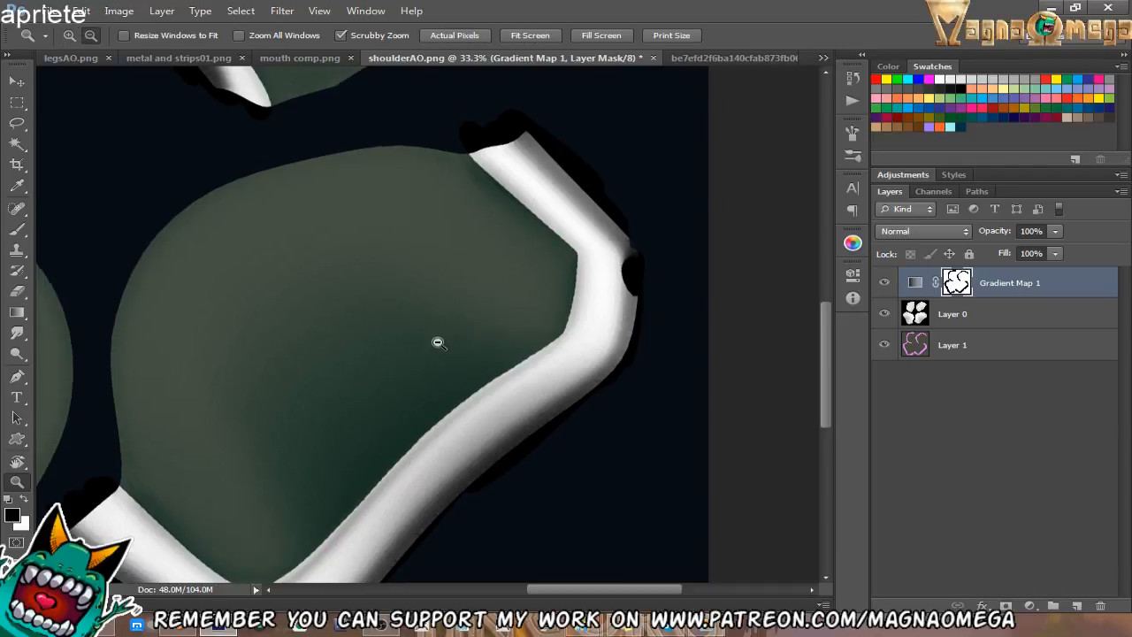
{"action": "left_click", "coordinate": [435, 342], "text": "alt"}
{"action": "left_click", "coordinate": [375, 362], "text": "alt"}
{"action": "left_click", "coordinate": [375, 362], "text": "alt"}
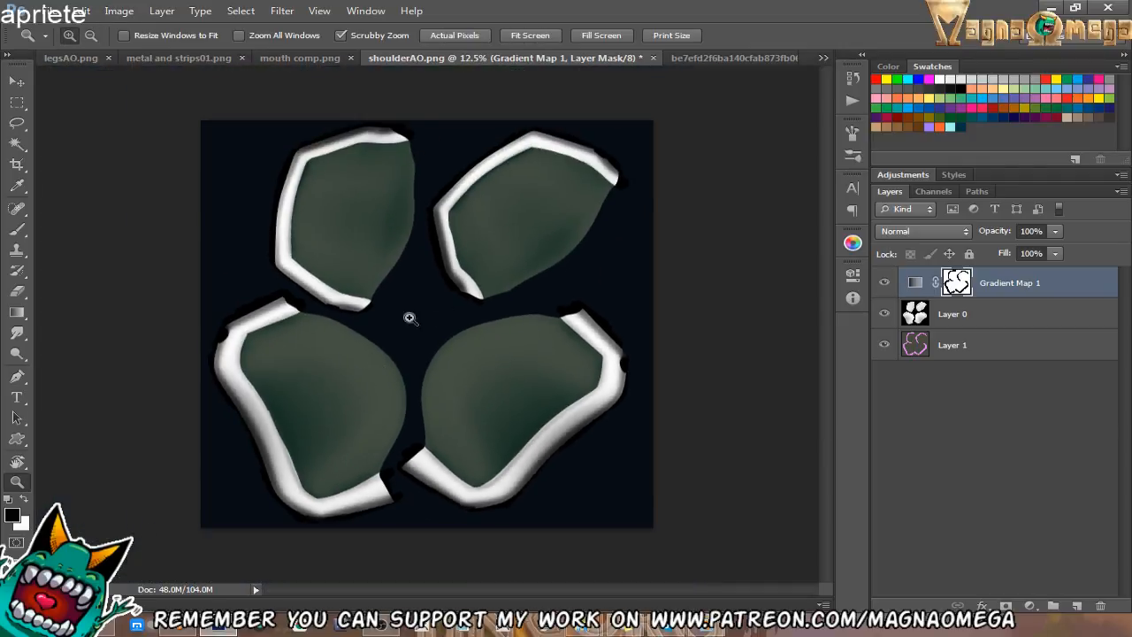
{"action": "left_click", "coordinate": [460, 344]}
{"action": "left_click_drag", "start_coordinate": [495, 356], "coordinate": [525, 340]}
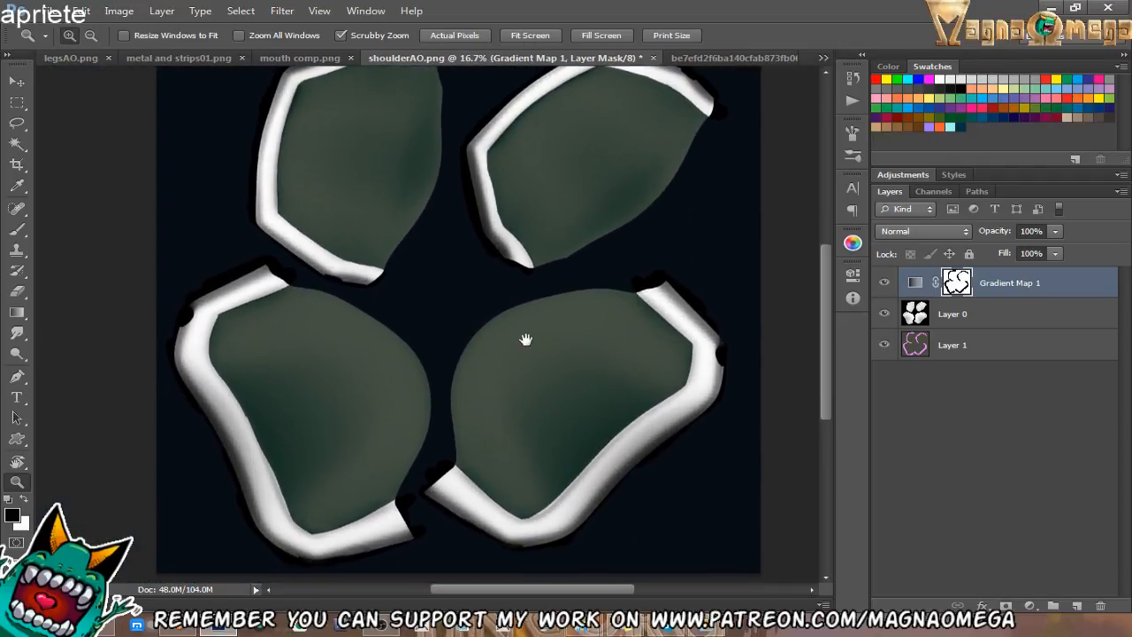
{"action": "left_click", "coordinate": [919, 318], "text": "ctrl"}
{"action": "left_click", "coordinate": [952, 285], "text": "ctrl"}
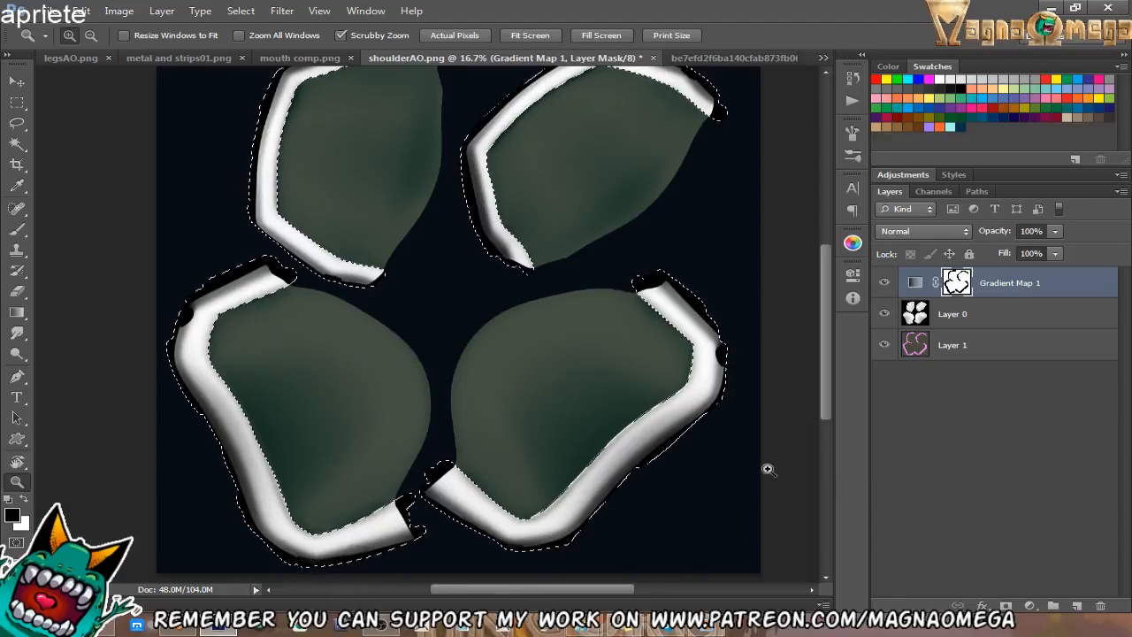
Add a second Gradient Map adjustment layer limited to the selected rims.
{"action": "left_click", "coordinate": [1029, 605]}
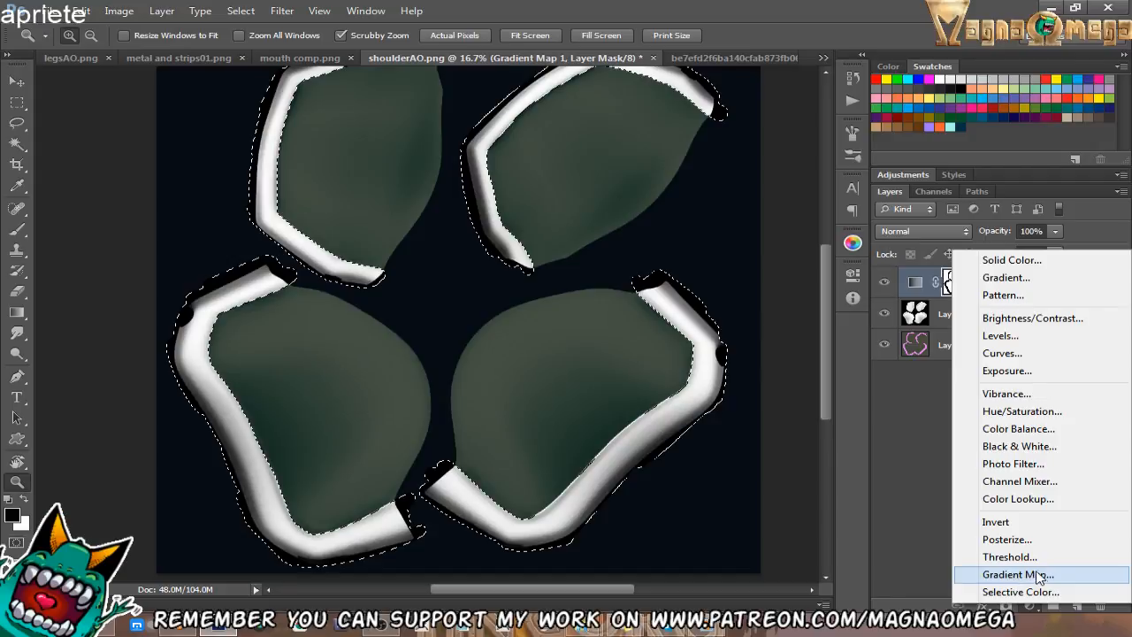
{"action": "left_click", "coordinate": [1039, 576]}
{"action": "left_click", "coordinate": [915, 285]}
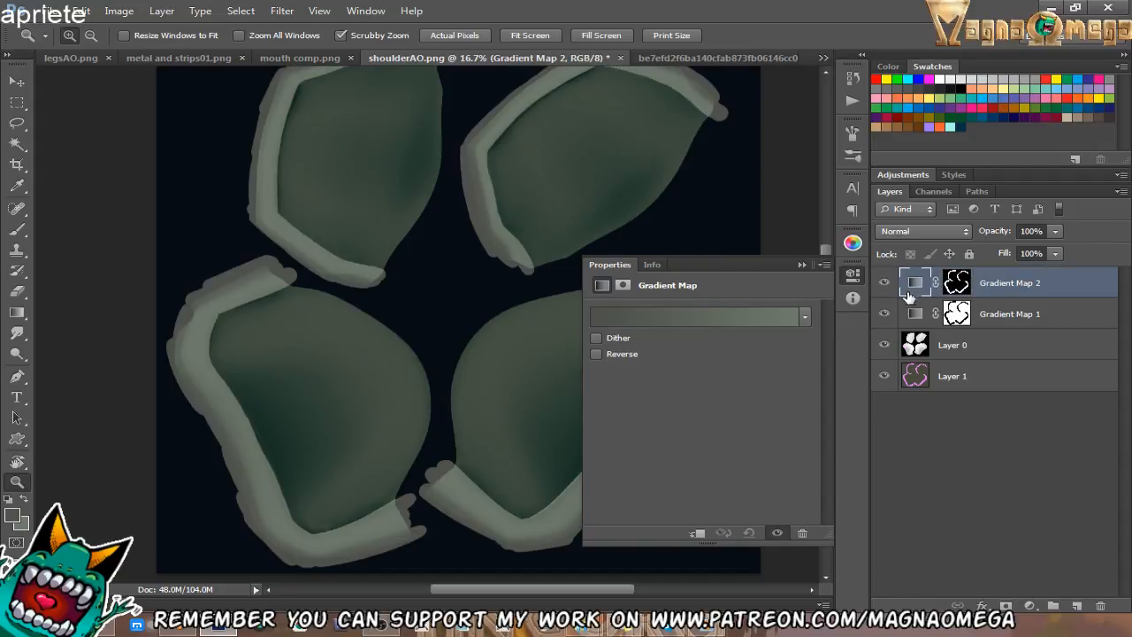
In the character reference image, sample the trim's dark purple as background colour and its lighter purple 8751a2 as foreground colour.
{"action": "left_click", "coordinate": [717, 58]}
{"action": "scroll", "coordinate": [417, 324], "scroll_direction": "down", "scroll_amount": 10}
{"action": "key", "text": "b"}
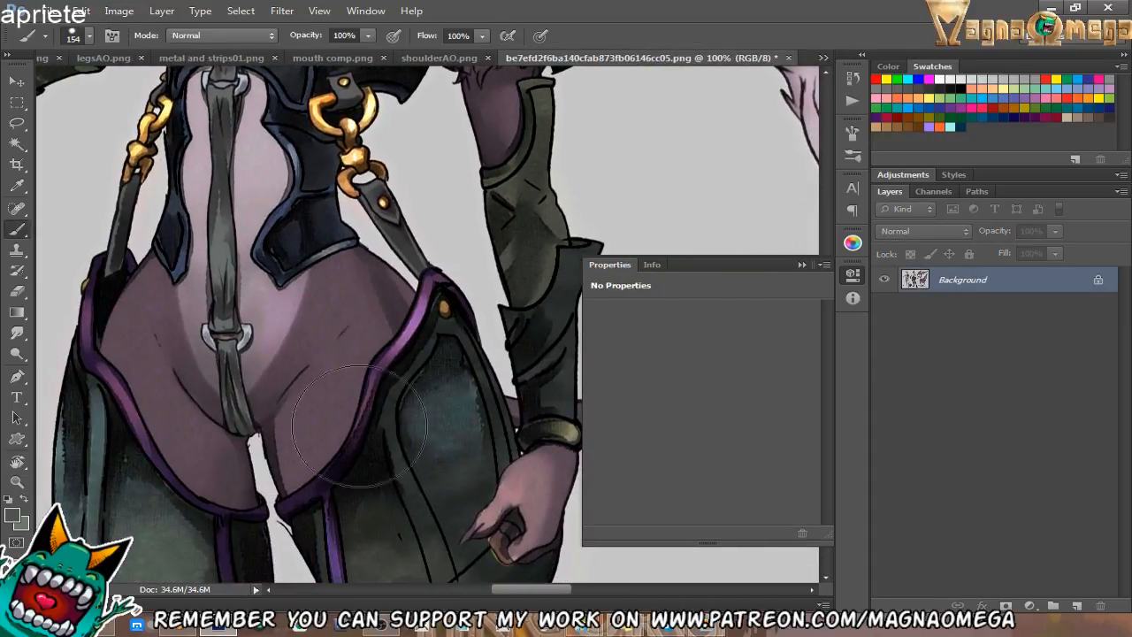
{"action": "left_click_drag", "start_coordinate": [345, 520], "coordinate": [335, 420]}
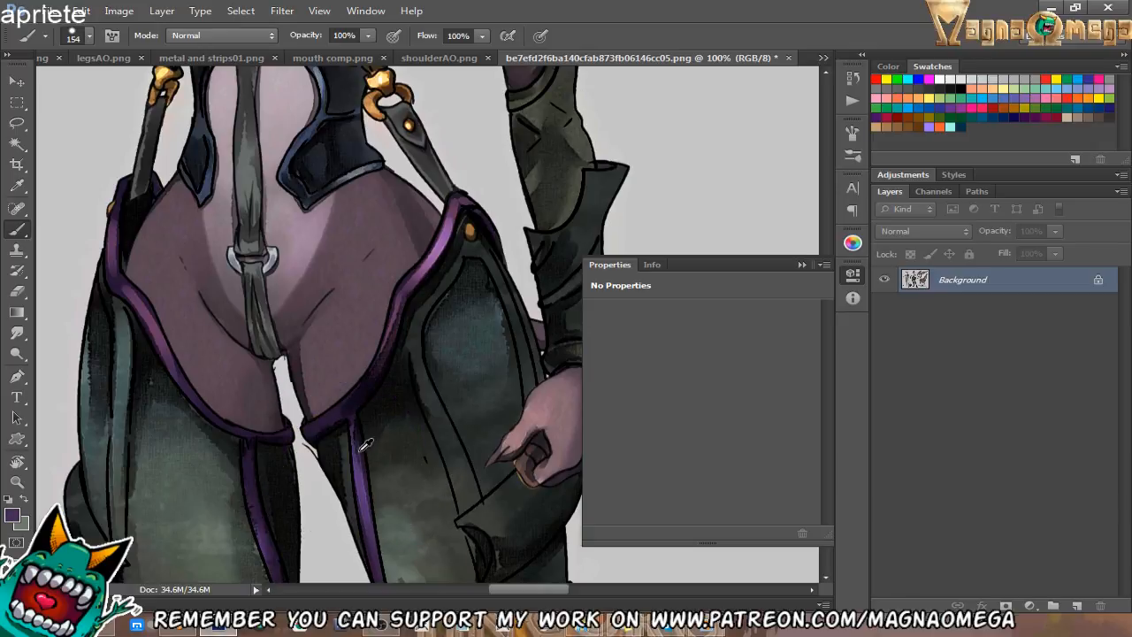
{"action": "left_click", "coordinate": [15, 513]}
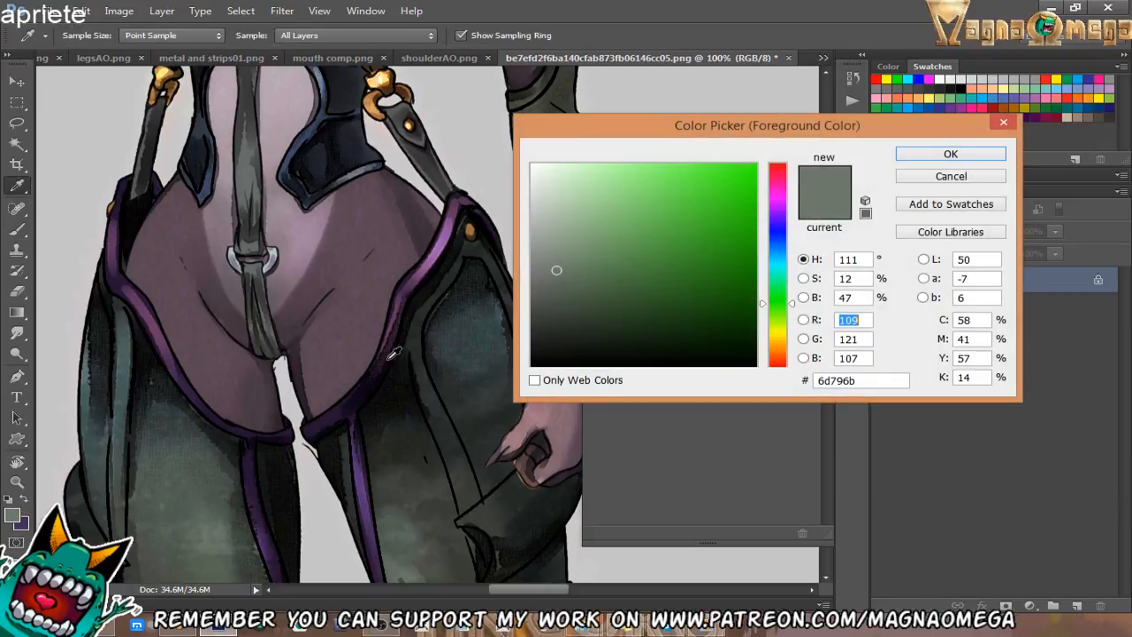
{"action": "left_click_drag", "start_coordinate": [403, 300], "coordinate": [444, 256]}
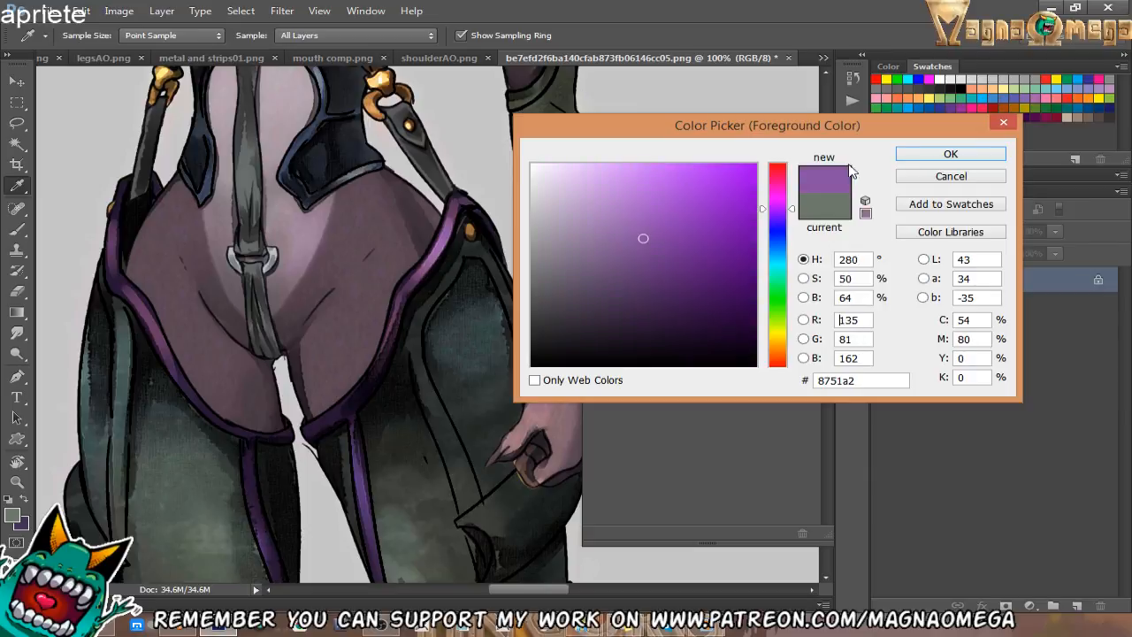
{"action": "key", "text": "Return"}
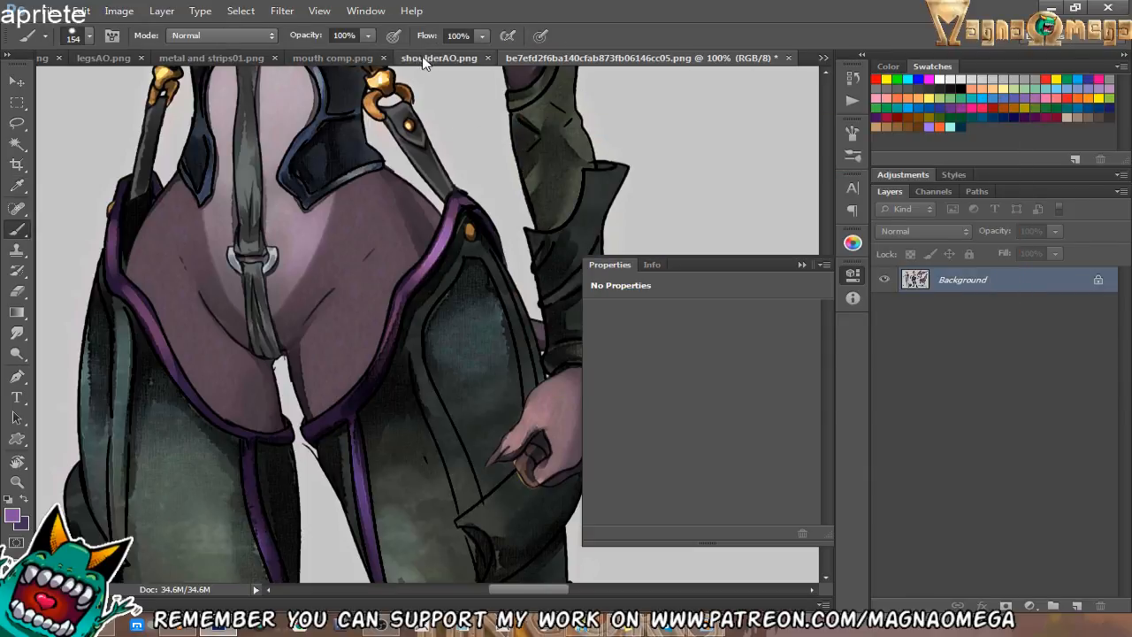
Return to shoulderAO.png and set the dark stop of Gradient Map 2's gradient to the sampled dark purple 402f57.
{"action": "left_click", "coordinate": [442, 58]}
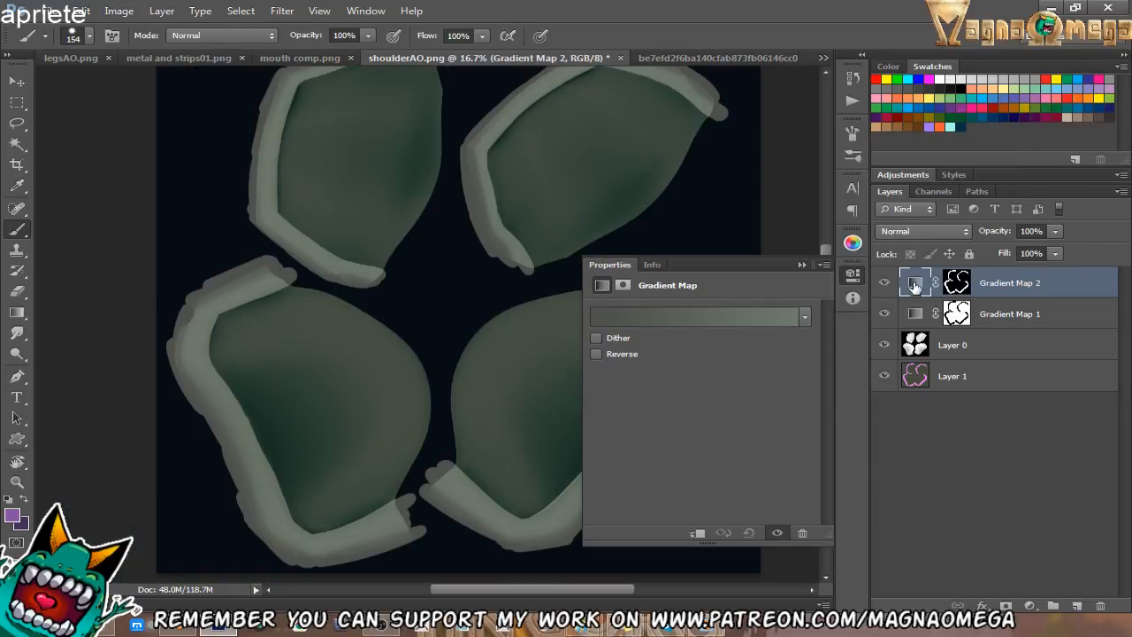
{"action": "left_click", "coordinate": [750, 318]}
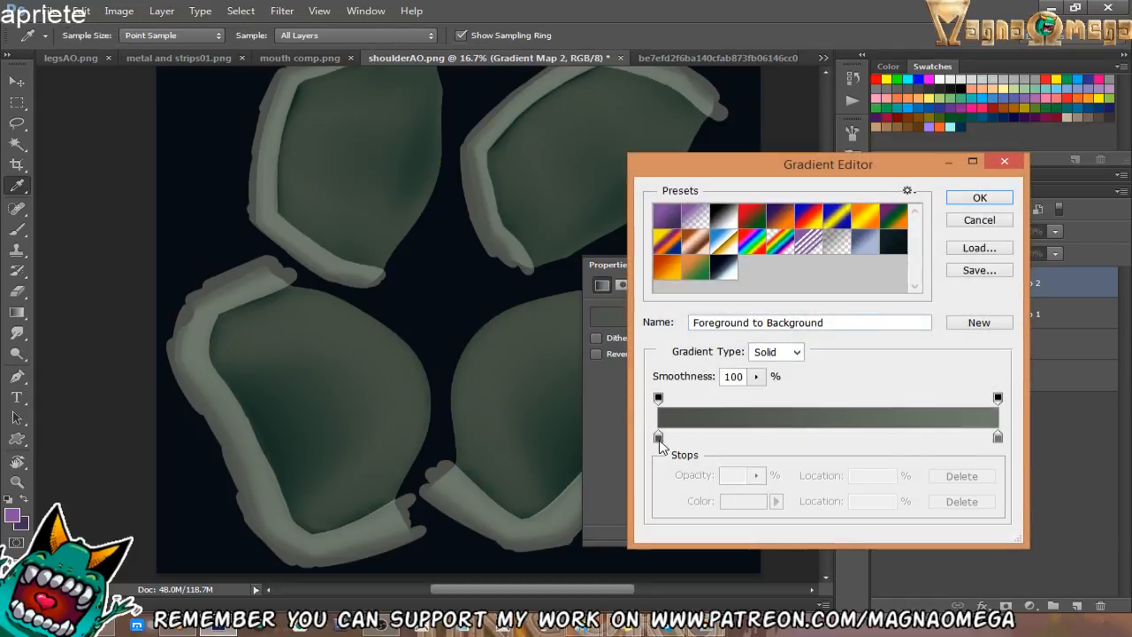
{"action": "left_click", "coordinate": [659, 438]}
{"action": "double_click", "coordinate": [658, 437]}
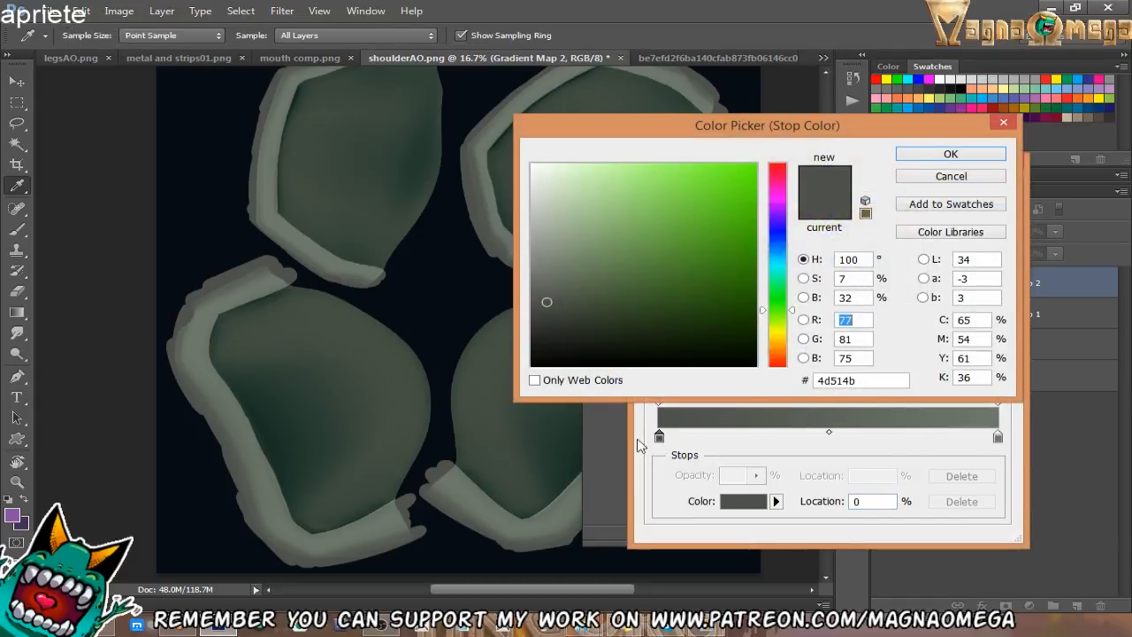
{"action": "left_click", "coordinate": [19, 528]}
{"action": "left_click", "coordinate": [914, 159]}
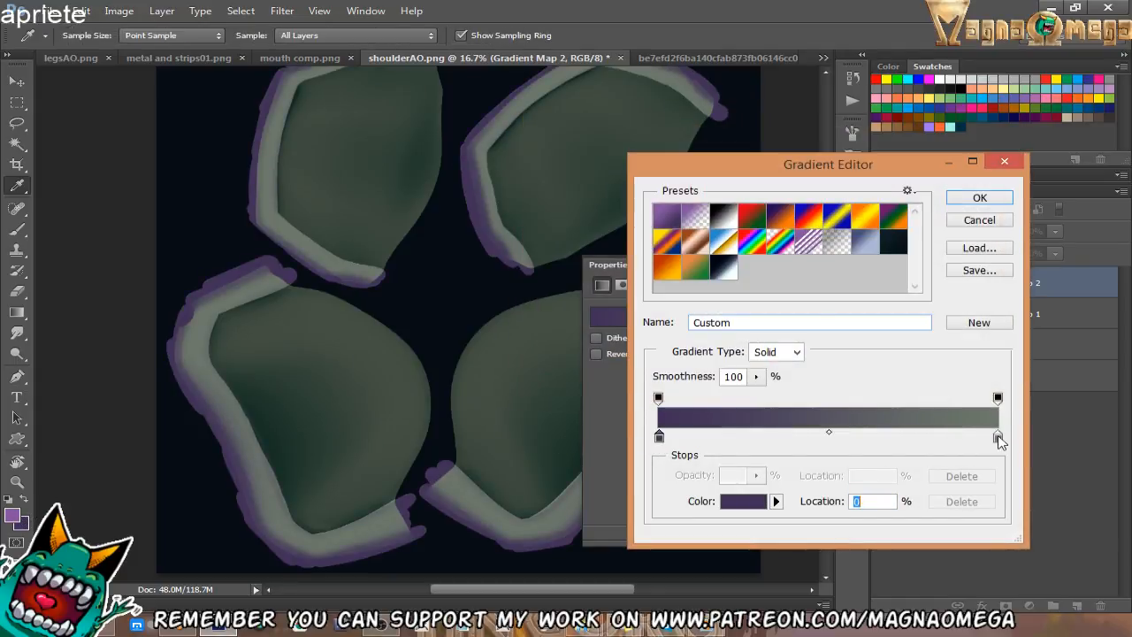
Set the gradient's light stop to the sampled purple 8751a2, apply the gradient and collapse the adjustment properties.
{"action": "left_click", "coordinate": [997, 437]}
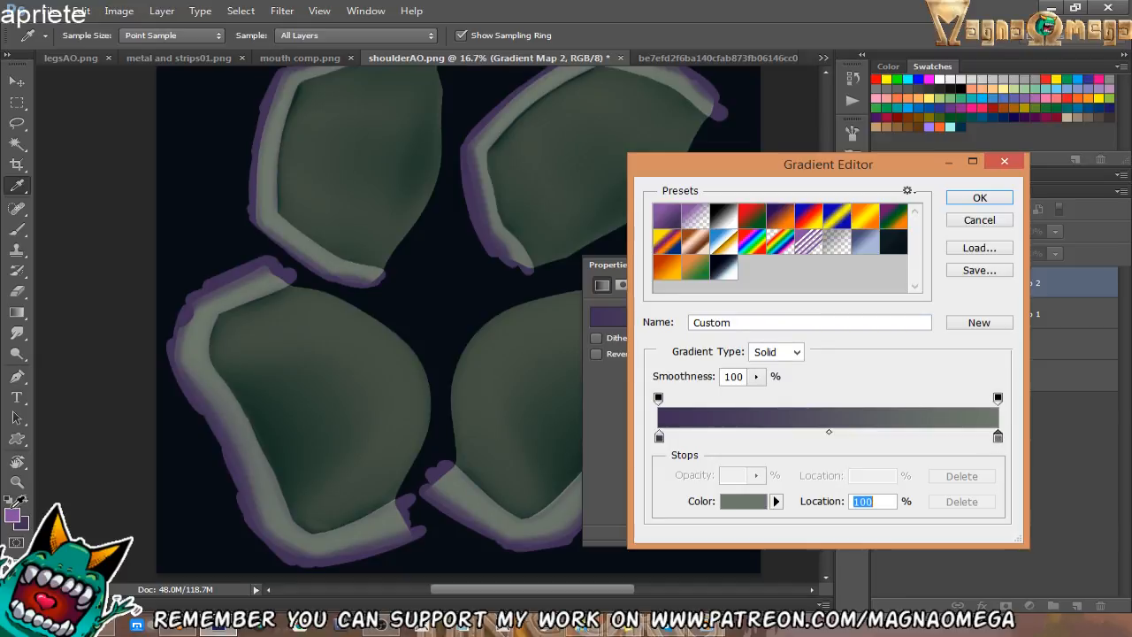
{"action": "left_click", "coordinate": [14, 513]}
{"action": "left_click", "coordinate": [978, 198]}
{"action": "key", "text": "b"}
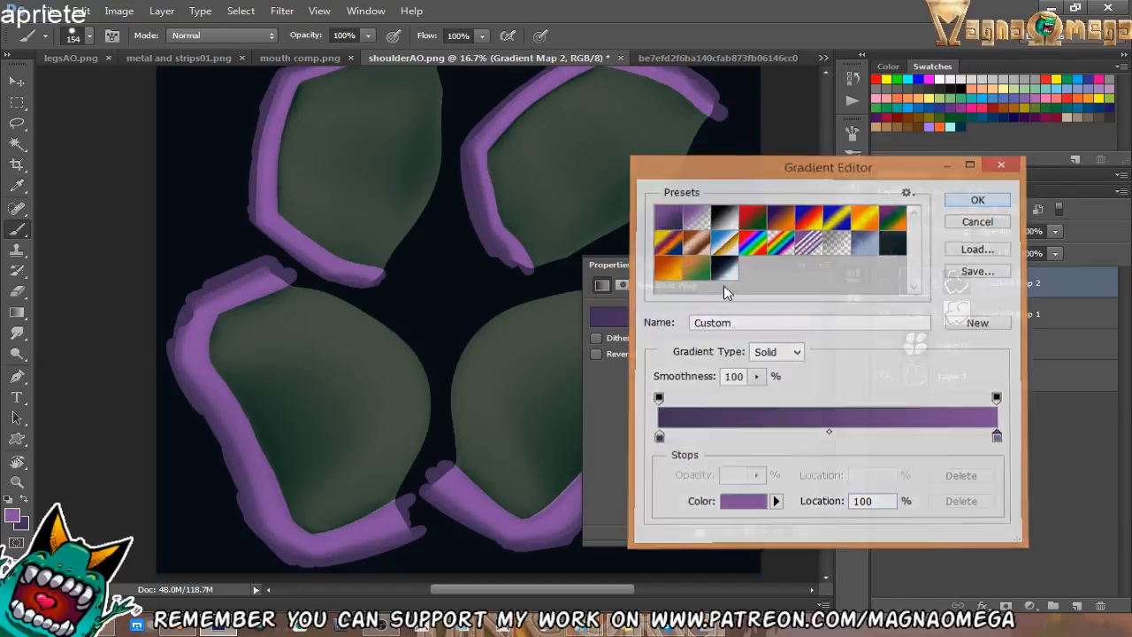
{"action": "left_click", "coordinate": [801, 264]}
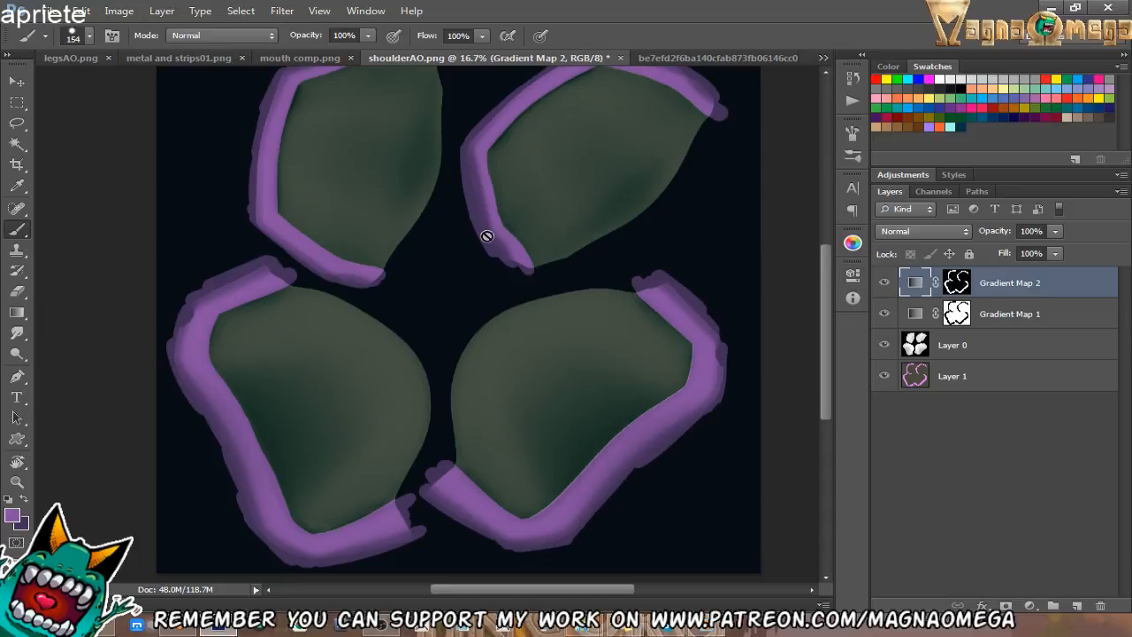
Reopen Gradient Map 2's gradient, move its dark stop to 19% and recolour it to deep blue-violet 201a42.
{"action": "double_click", "coordinate": [920, 291]}
{"action": "left_click", "coordinate": [721, 328]}
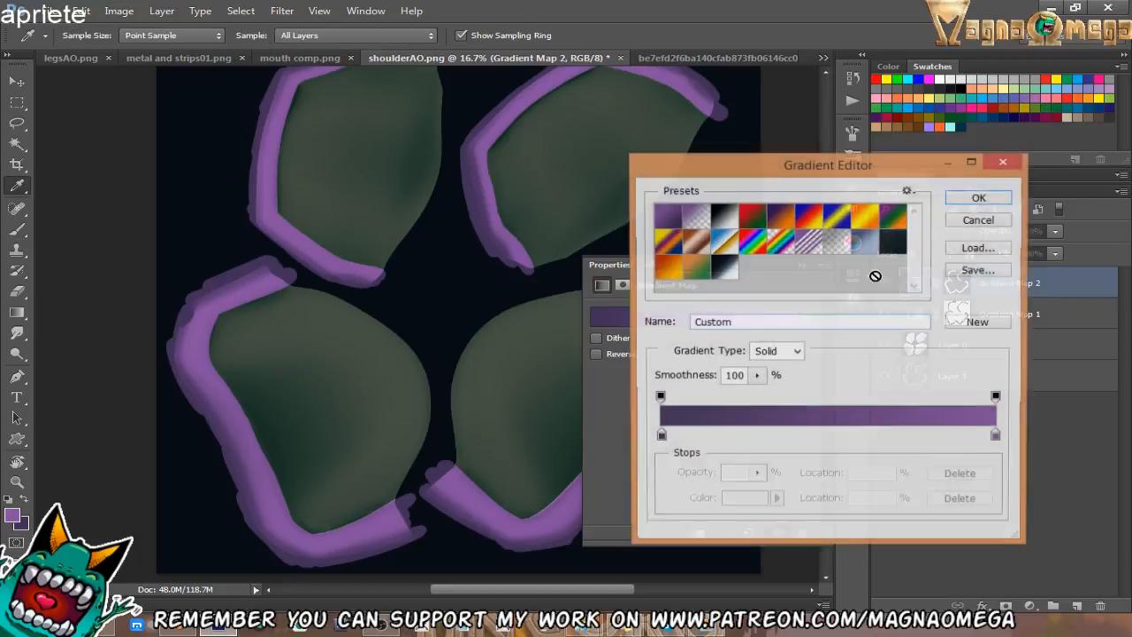
{"action": "left_click_drag", "start_coordinate": [658, 436], "coordinate": [723, 445]}
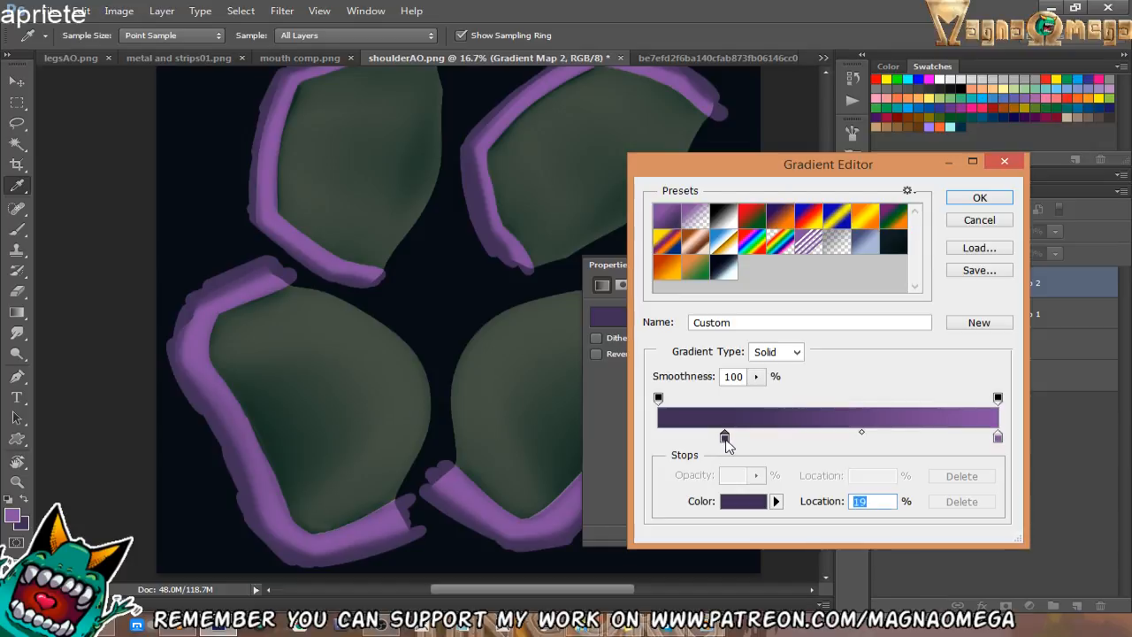
{"action": "double_click", "coordinate": [724, 439]}
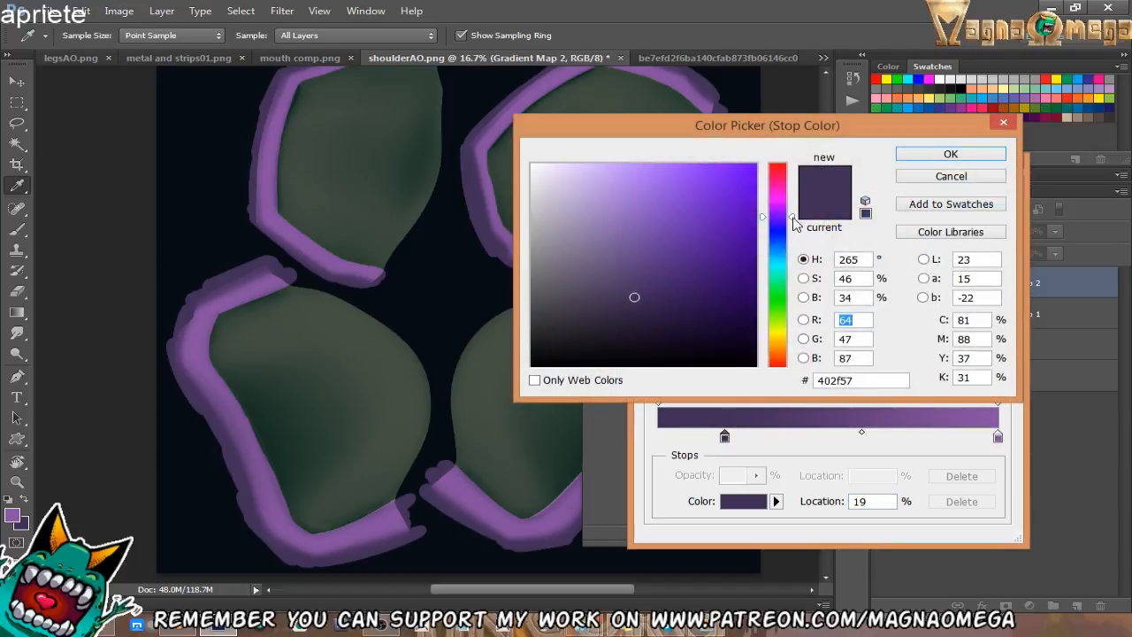
{"action": "left_click_drag", "start_coordinate": [793, 218], "coordinate": [794, 224]}
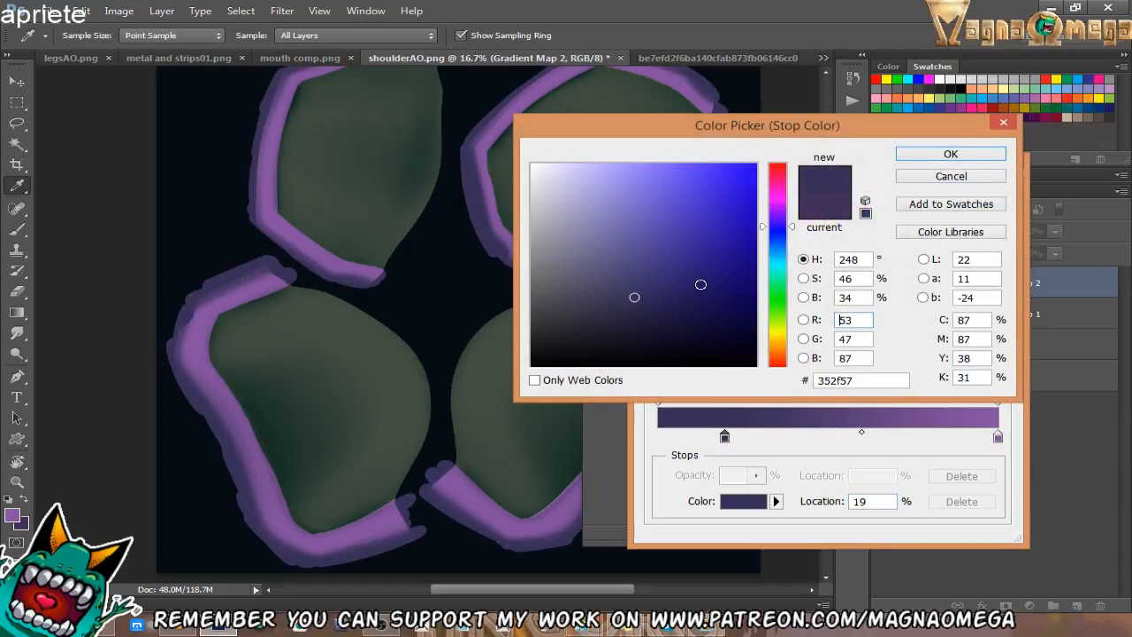
{"action": "left_click_drag", "start_coordinate": [700, 284], "coordinate": [672, 311]}
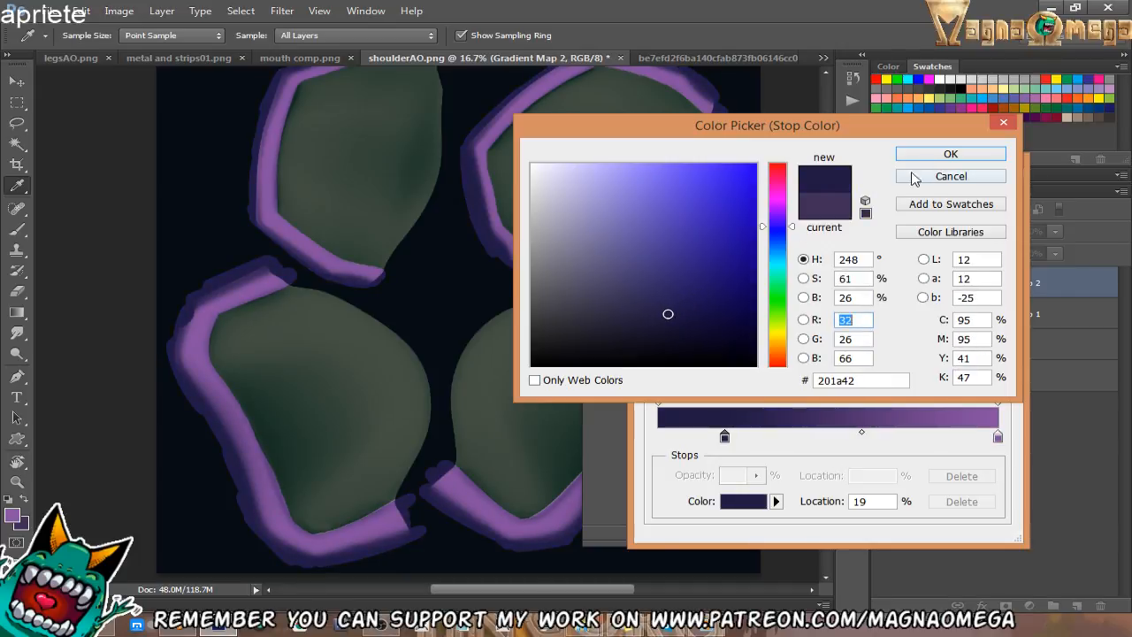
{"action": "left_click", "coordinate": [924, 159]}
Duplicate the purple stop of Gradient Map 2's gradient and recolour the end stop to a light pink.
{"action": "left_click_drag", "start_coordinate": [996, 440], "coordinate": [898, 442]}
{"action": "double_click", "coordinate": [993, 437]}
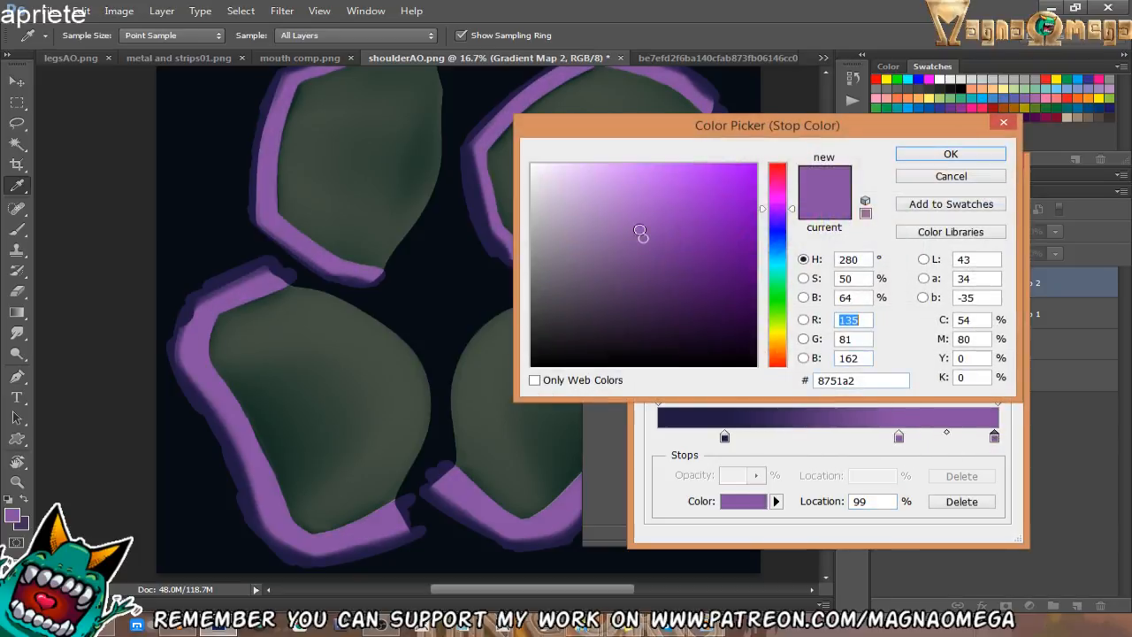
{"action": "left_click", "coordinate": [585, 165]}
{"action": "left_click", "coordinate": [592, 170]}
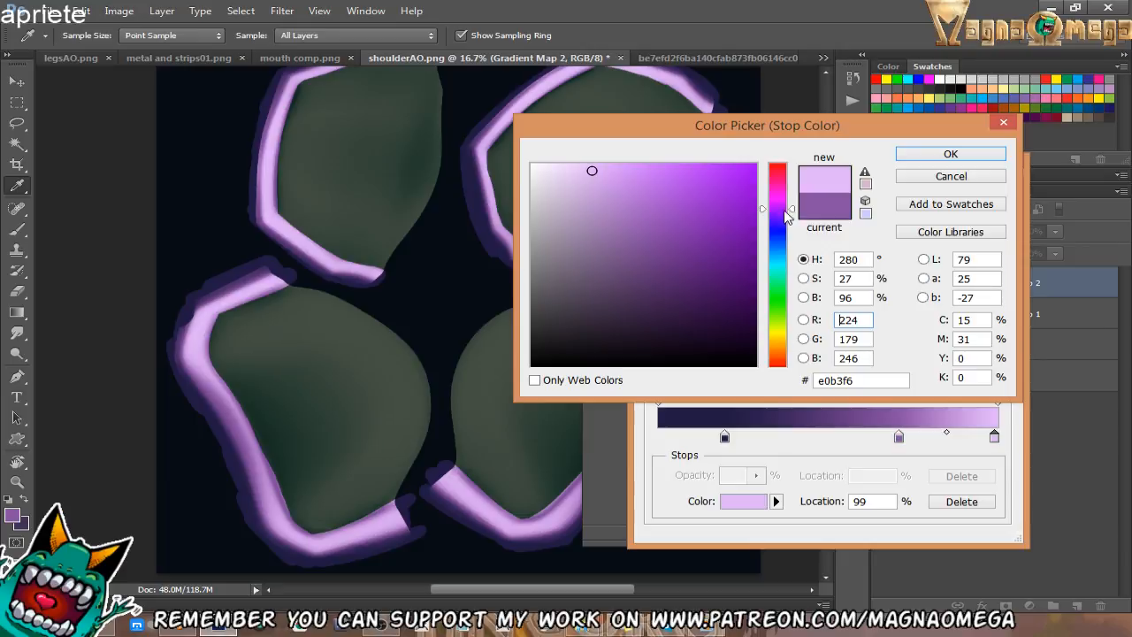
{"action": "left_click_drag", "start_coordinate": [786, 212], "coordinate": [787, 205]}
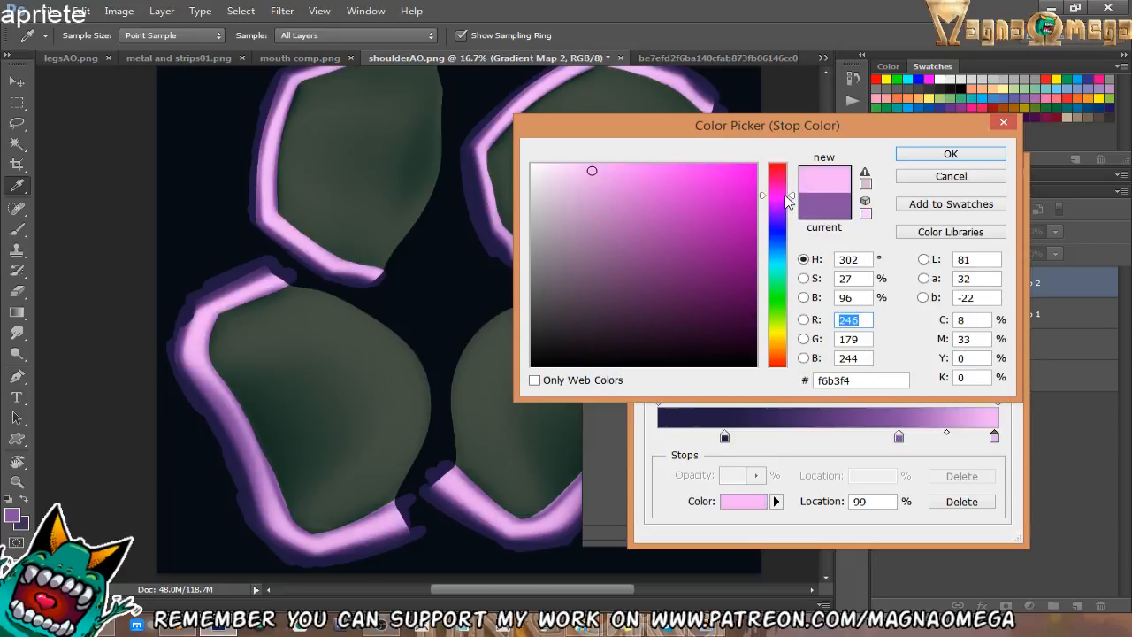
{"action": "left_click_drag", "start_coordinate": [606, 171], "coordinate": [625, 171]}
{"action": "left_click", "coordinate": [950, 154]}
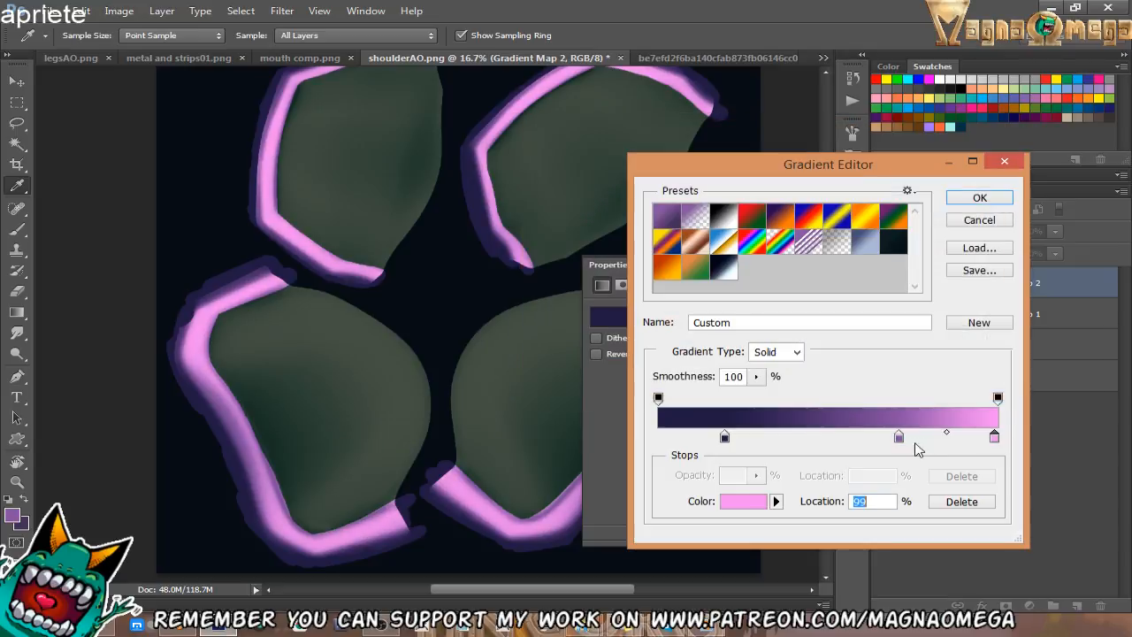
Move the gradient's pink stop to 100% and its purple stop to 83%, apply it and collapse the adjustment properties.
{"action": "left_click_drag", "start_coordinate": [898, 436], "coordinate": [1000, 439]}
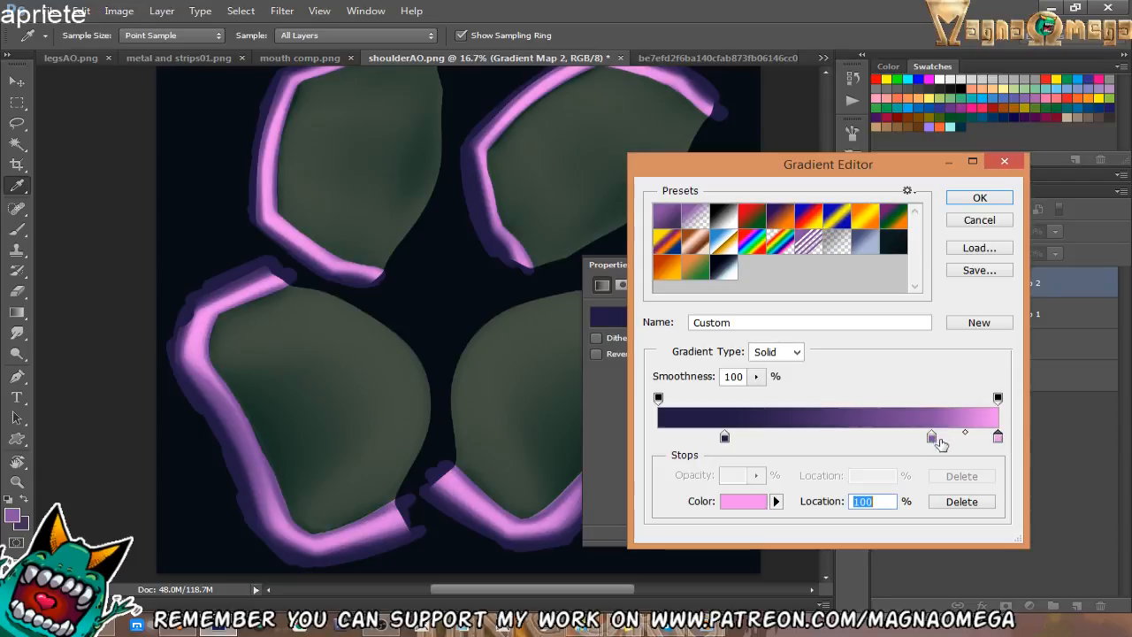
{"action": "left_click_drag", "start_coordinate": [931, 437], "coordinate": [947, 445]}
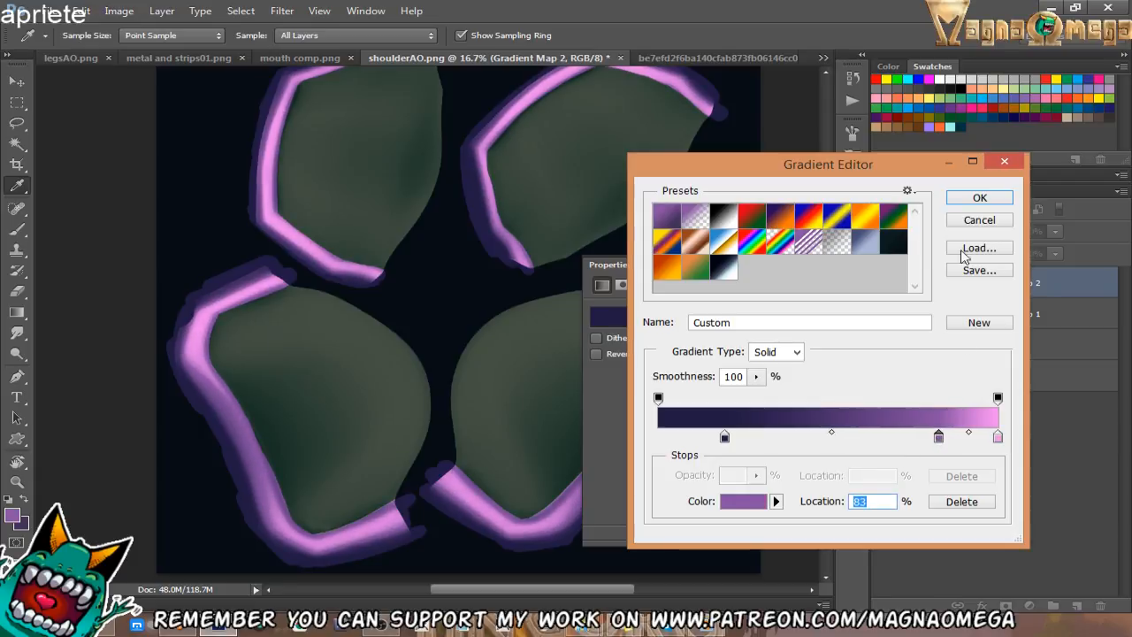
{"action": "left_click", "coordinate": [977, 200]}
{"action": "left_click", "coordinate": [800, 267]}
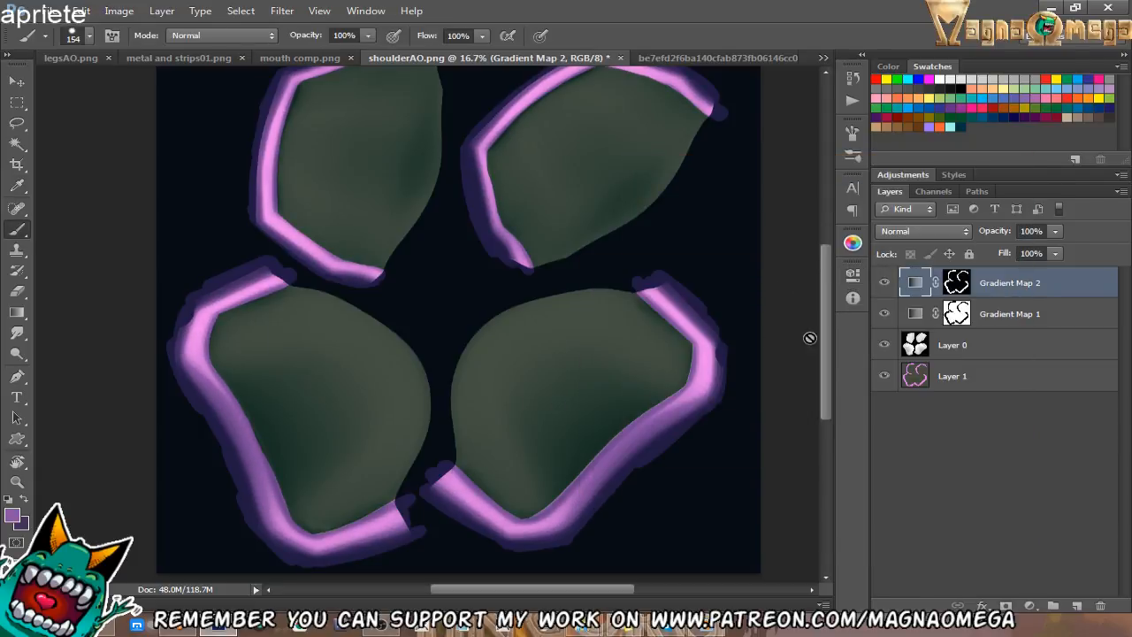
Hide both gradient maps to compare with Layer 0 set to Multiply, and restore Normal mode and both maps.
{"action": "left_click_drag", "start_coordinate": [884, 284], "coordinate": [884, 315]}
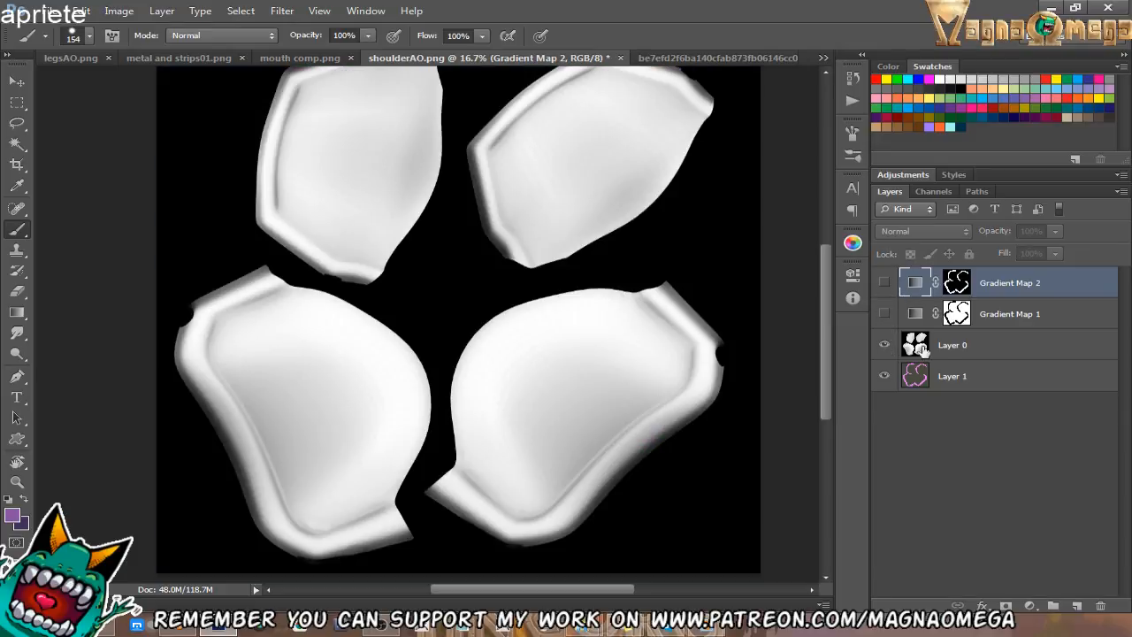
{"action": "left_click", "coordinate": [963, 345]}
{"action": "left_click", "coordinate": [910, 231]}
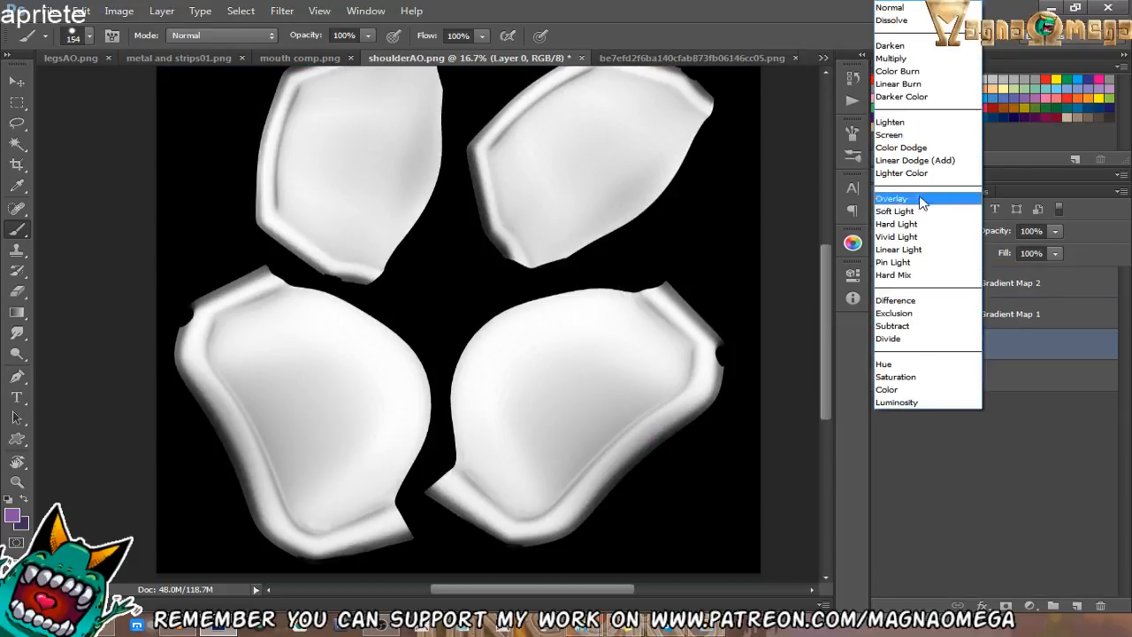
{"action": "left_click", "coordinate": [907, 59]}
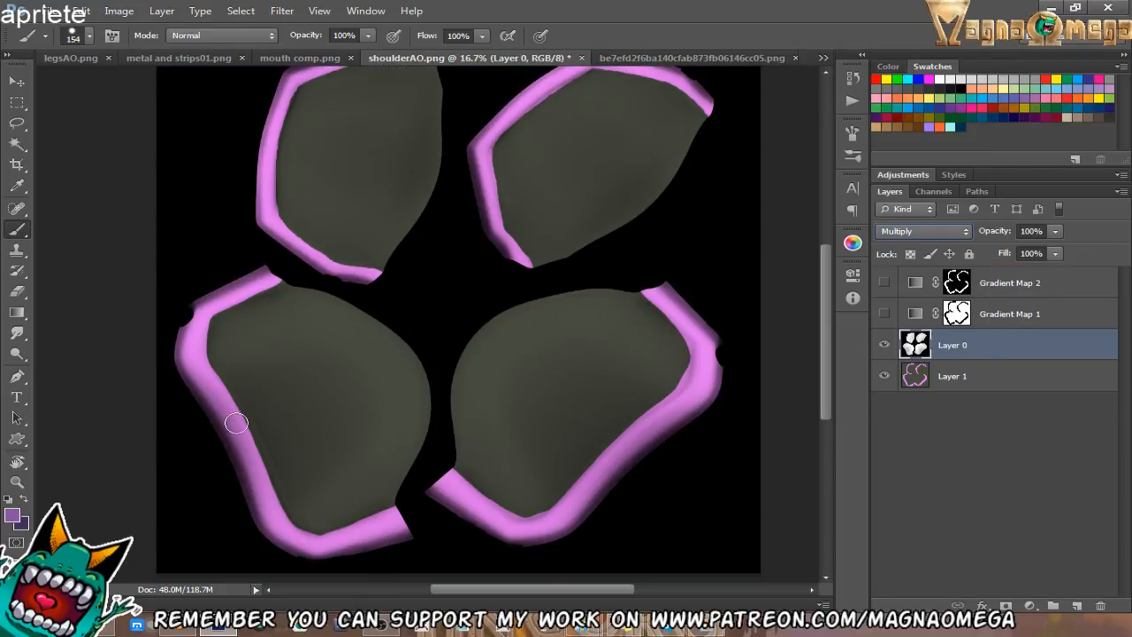
{"action": "left_click", "coordinate": [925, 233]}
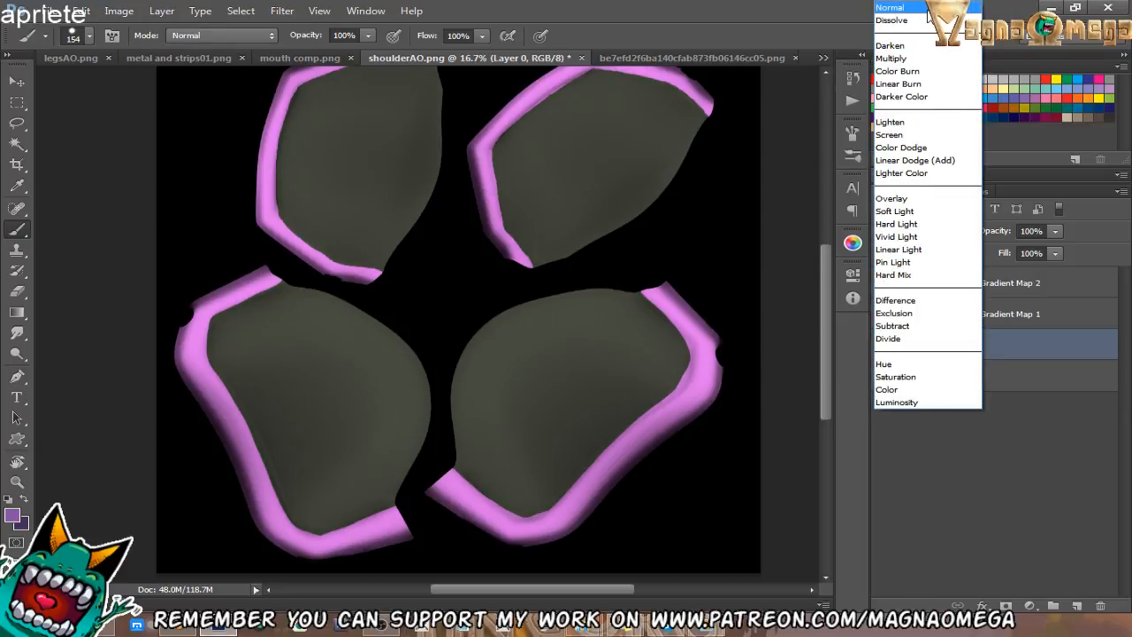
{"action": "left_click", "coordinate": [920, 9]}
{"action": "left_click_drag", "start_coordinate": [882, 283], "coordinate": [883, 314]}
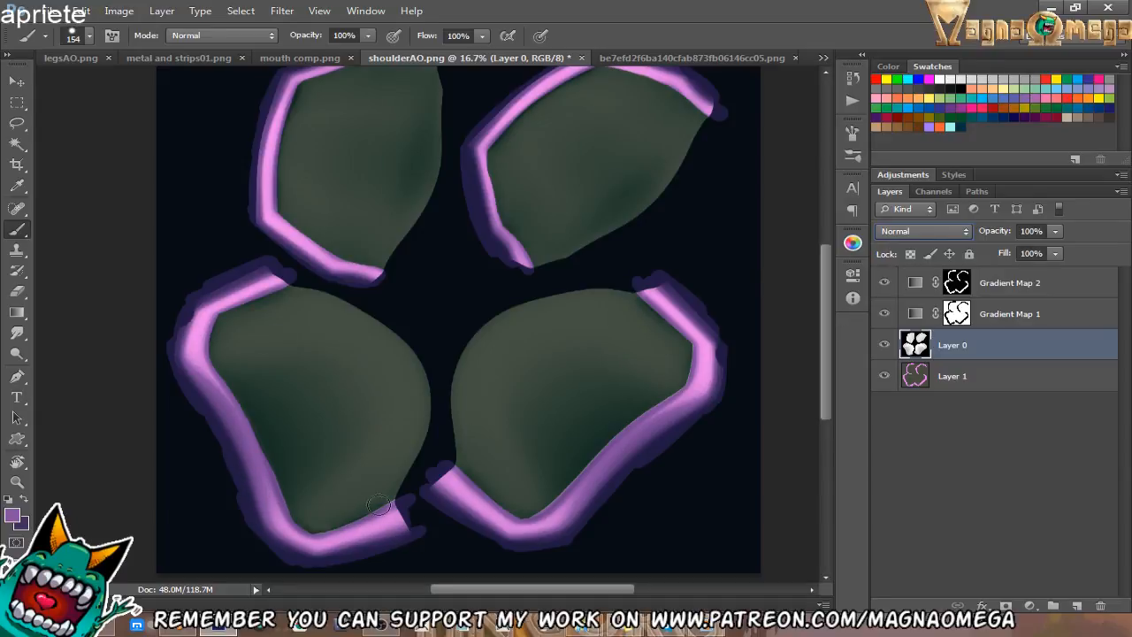
In Gradient Map 1's gradient, move the dark green stop to 73% and the darkest stop to 11%, and apply it.
{"action": "left_click_drag", "start_coordinate": [547, 392], "coordinate": [556, 387]}
{"action": "double_click", "coordinate": [915, 315]}
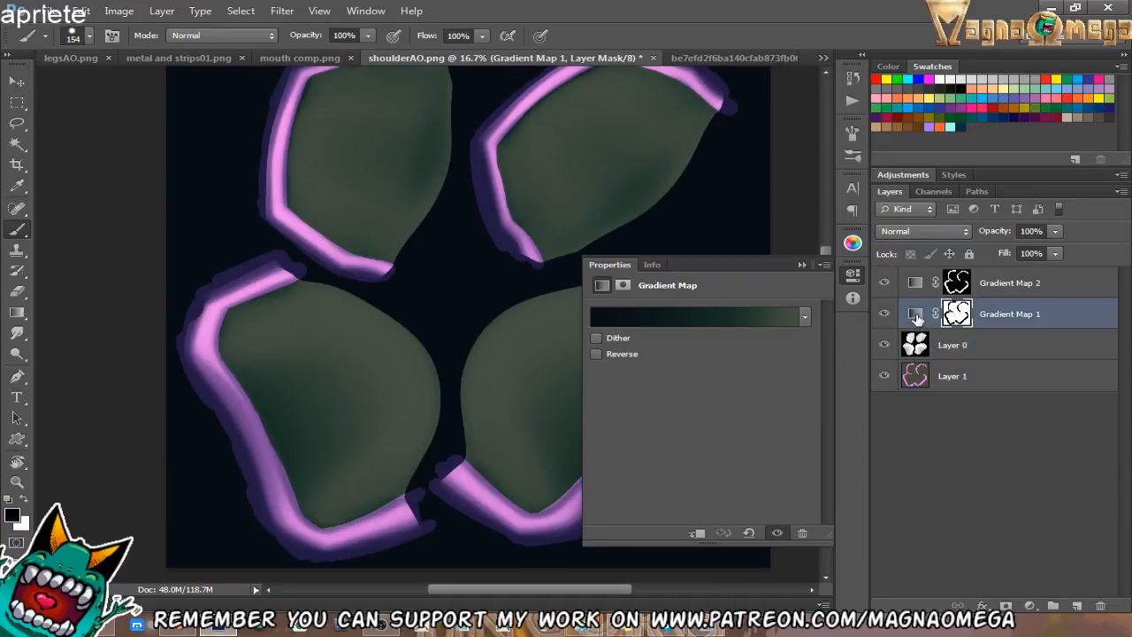
{"action": "left_click", "coordinate": [701, 321]}
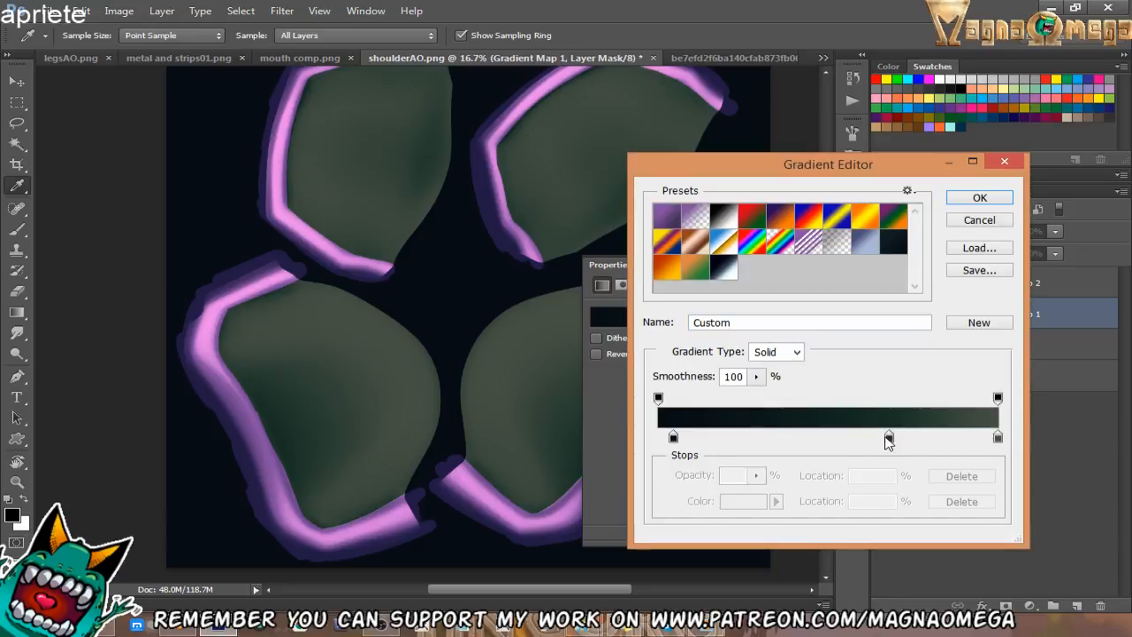
{"action": "left_click_drag", "start_coordinate": [889, 437], "coordinate": [846, 437]}
{"action": "left_click_drag", "start_coordinate": [851, 443], "coordinate": [907, 445]}
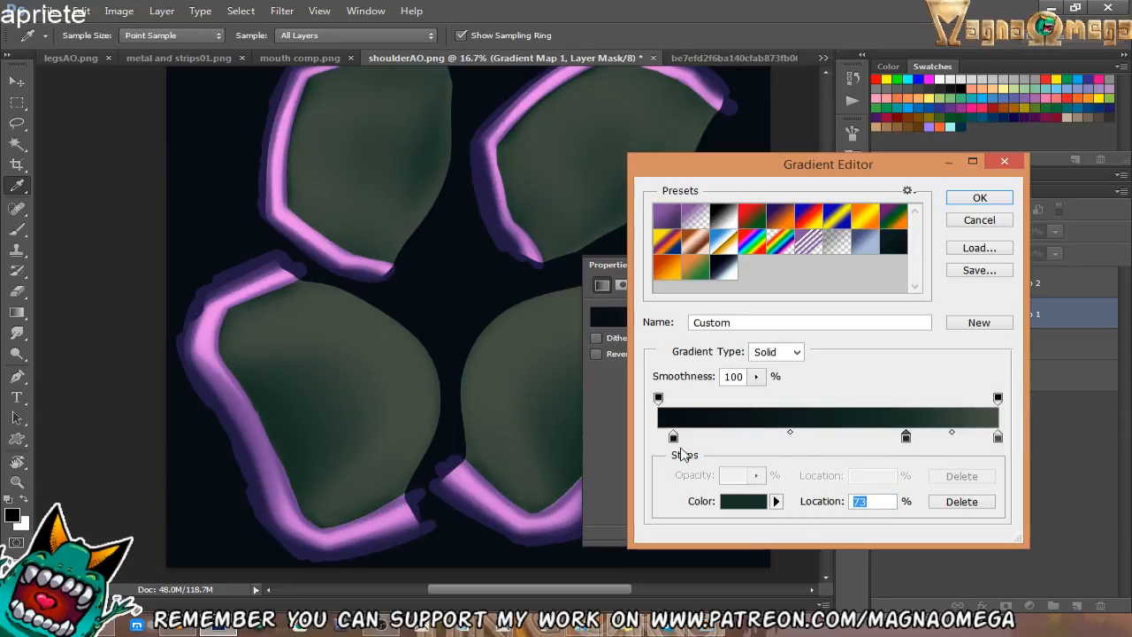
{"action": "left_click_drag", "start_coordinate": [673, 438], "coordinate": [694, 442]}
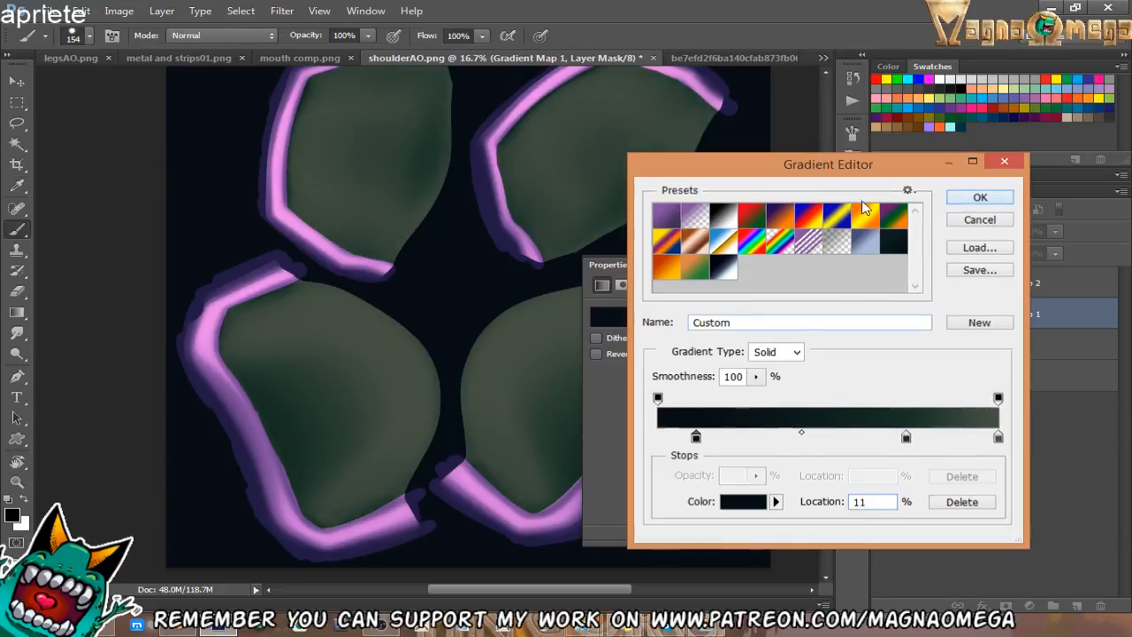
{"action": "left_click", "coordinate": [979, 197]}
Recolour the light end stop of Gradient Map 2's gradient to muted pink bc6cb7, apply it and collapse the adjustment properties.
{"action": "left_click", "coordinate": [916, 291]}
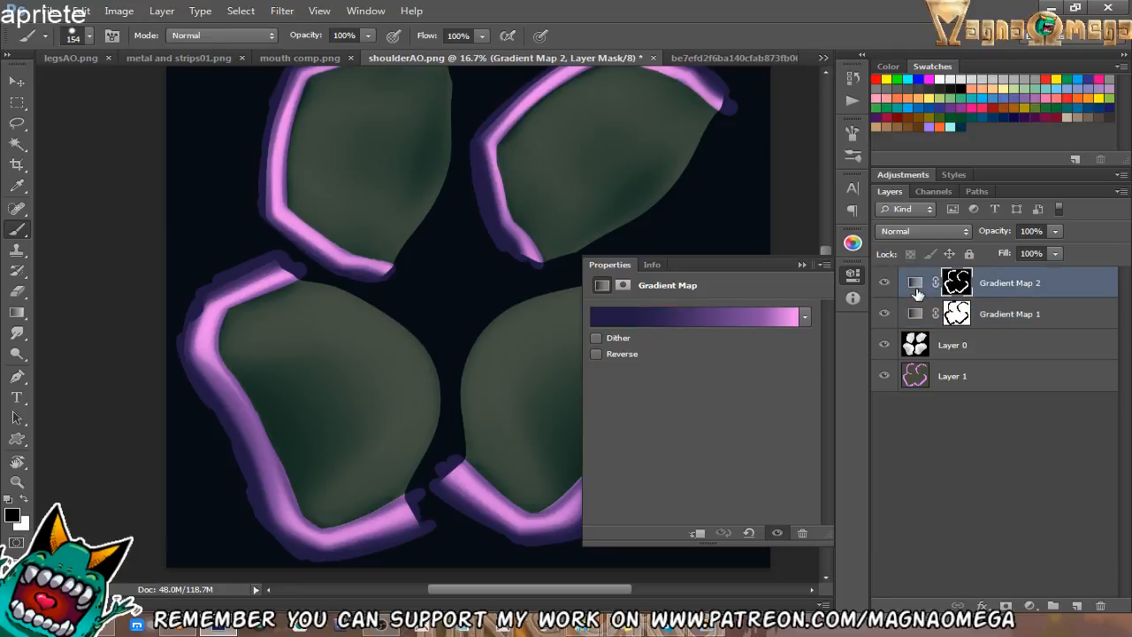
{"action": "left_click", "coordinate": [777, 316]}
{"action": "left_click", "coordinate": [998, 439]}
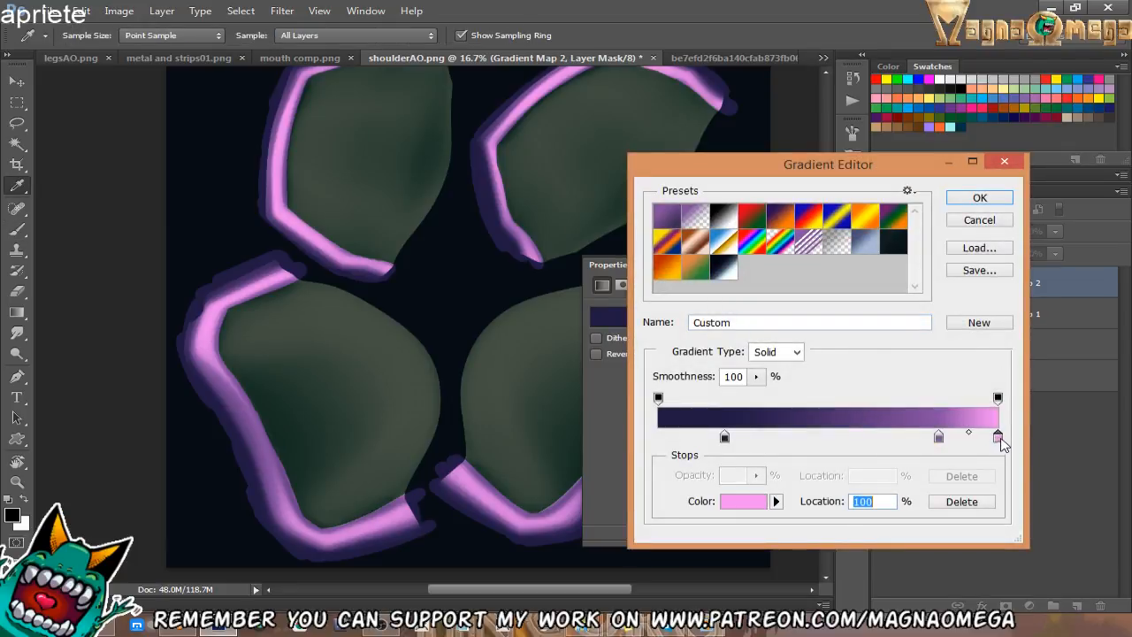
{"action": "double_click", "coordinate": [998, 437]}
{"action": "mouse_move", "coordinate": [623, 187]}
{"action": "left_mouse_down"}
{"action": "mouse_move", "coordinate": [648, 208]}
{"action": "mouse_move", "coordinate": [626, 217]}
{"action": "left_mouse_up"}
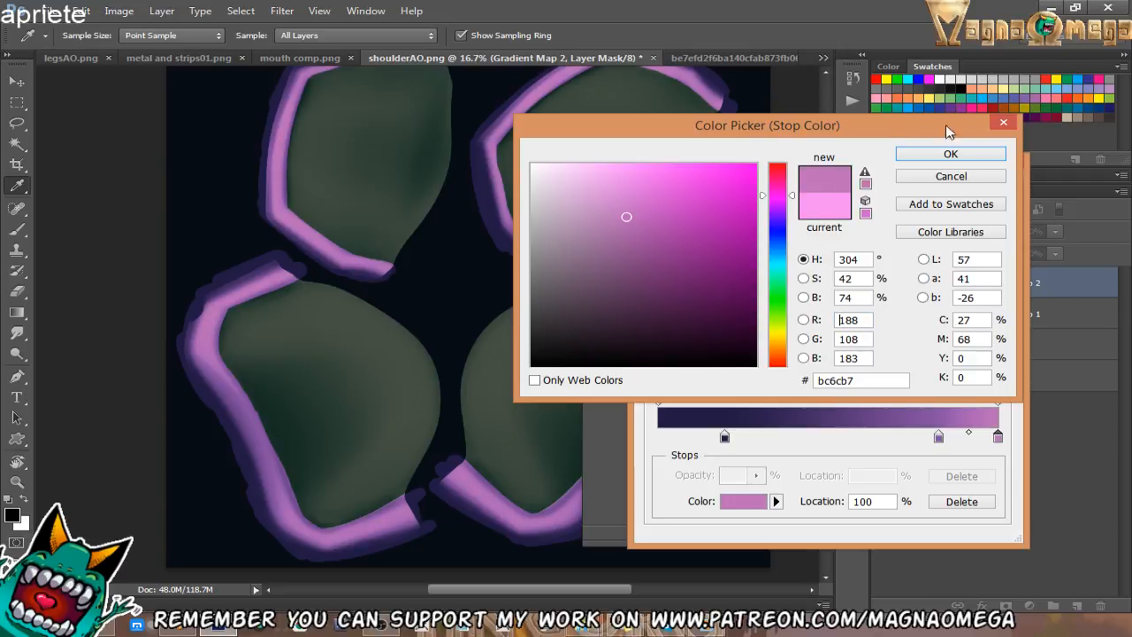
{"action": "left_click", "coordinate": [953, 155]}
{"action": "left_click", "coordinate": [968, 199]}
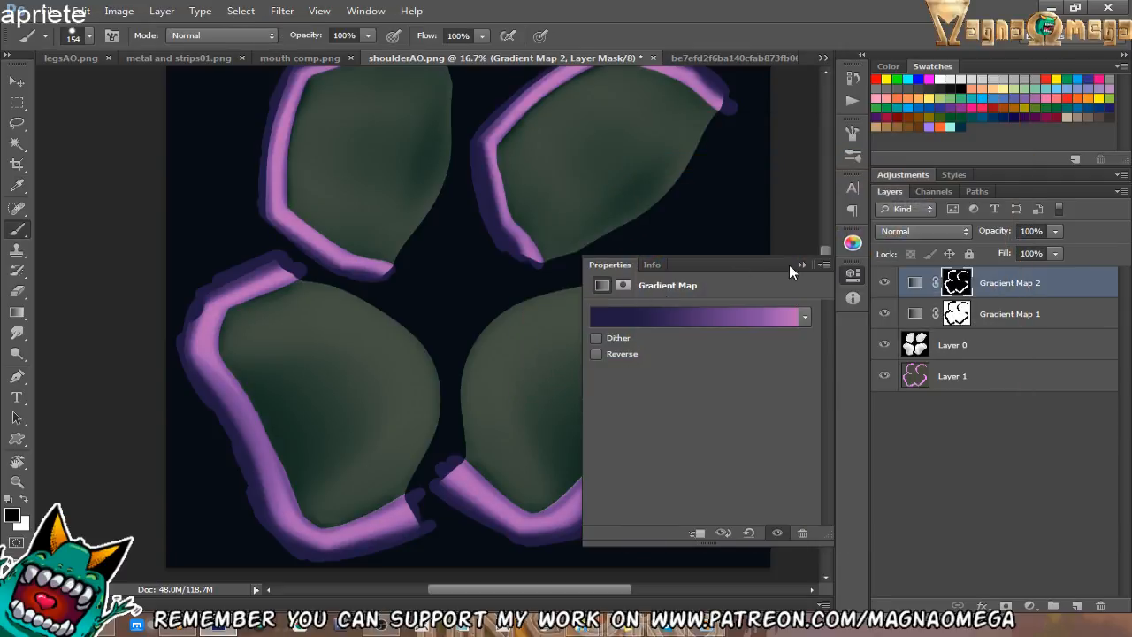
{"action": "left_click", "coordinate": [800, 265]}
Save a PNG copy of the coloured shoulder texture in the Texture folder under a changed file name.
{"action": "key", "text": "z"}
{"action": "left_click", "coordinate": [601, 283], "text": "alt"}
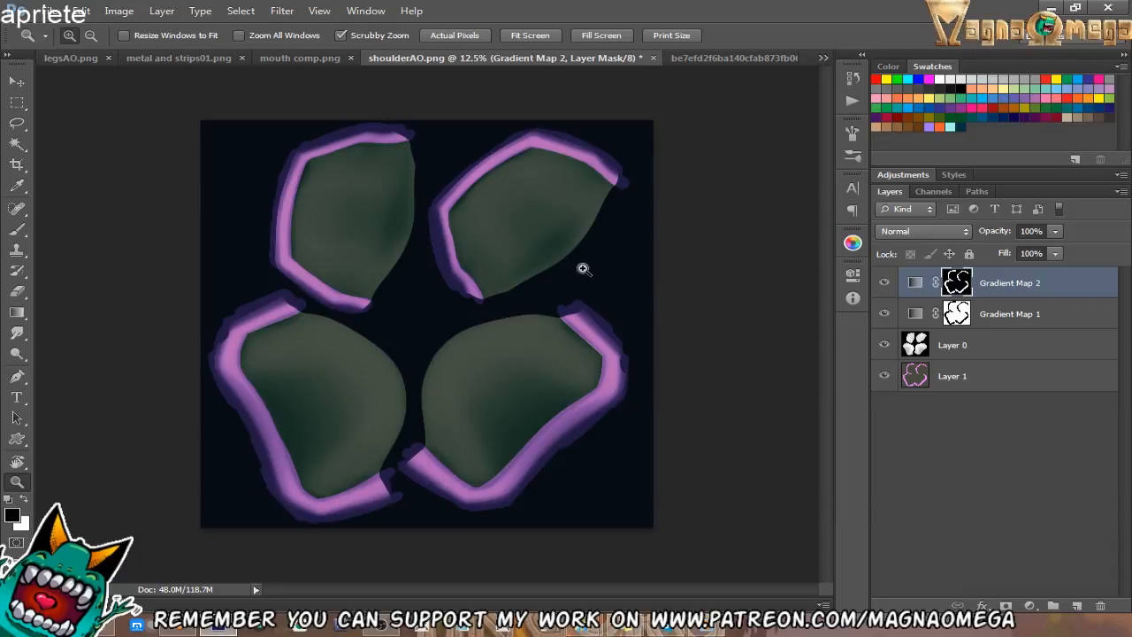
{"action": "left_click", "coordinate": [39, 13]}
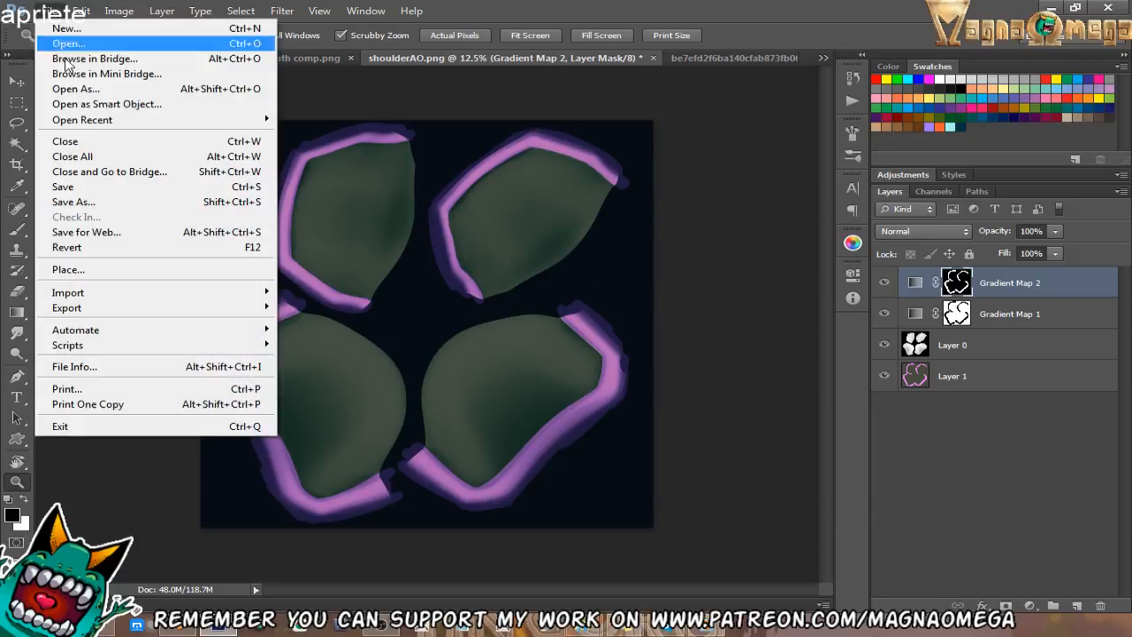
{"action": "left_click", "coordinate": [75, 202]}
{"action": "left_click", "coordinate": [353, 416]}
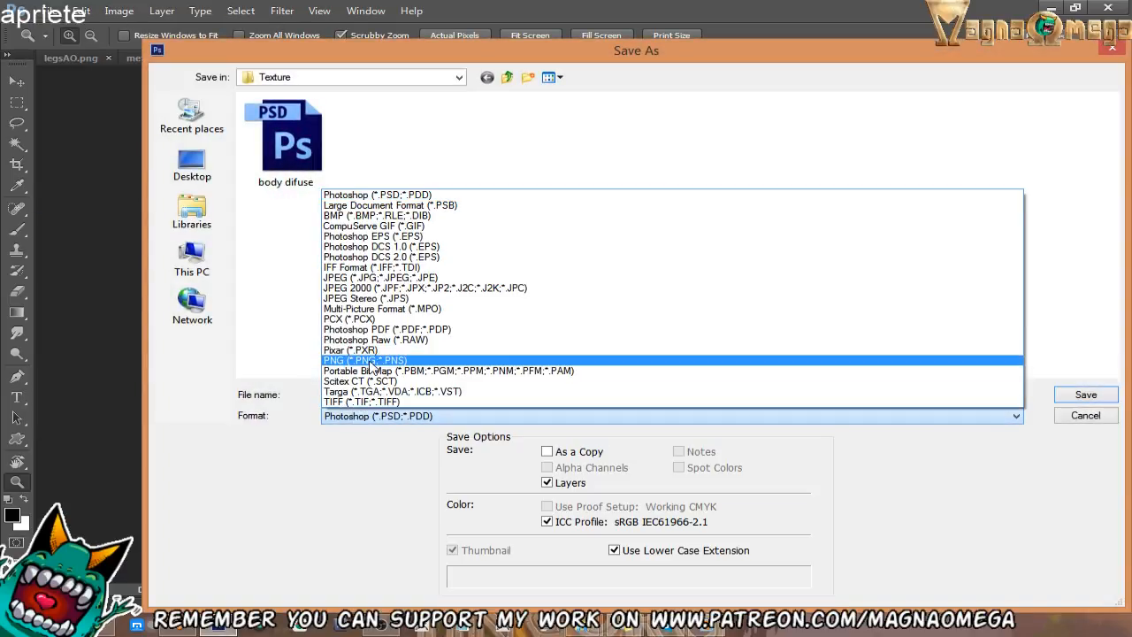
{"action": "left_click", "coordinate": [372, 360]}
{"action": "double_click", "coordinate": [378, 396]}
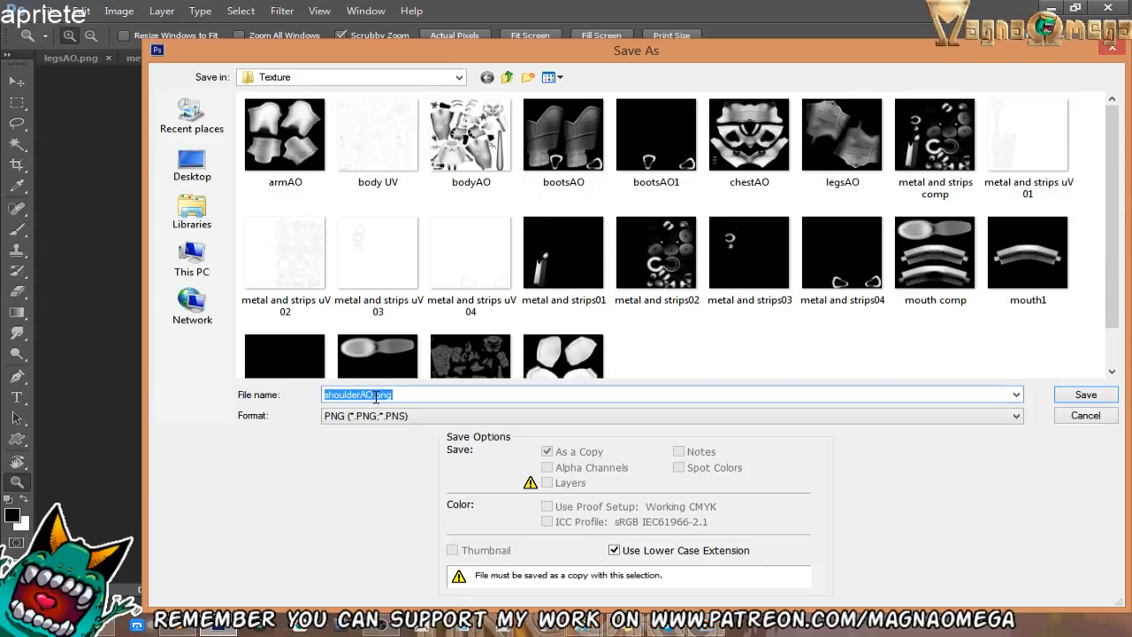
{"action": "left_click", "coordinate": [369, 394]}
{"action": "key", "text": "BackSpace"}
{"action": "key", "text": "BackSpace"}
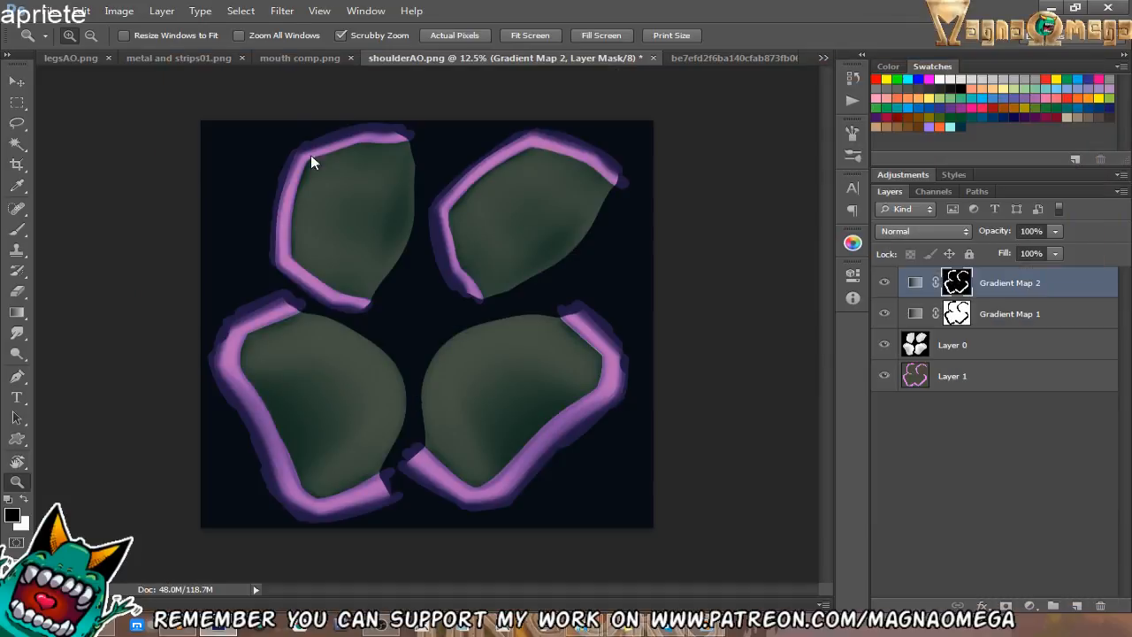
Save the layered document in the Texture folder as shoulderAO in Photoshop format.
{"action": "left_click", "coordinate": [55, 10]}
{"action": "left_click", "coordinate": [67, 186]}
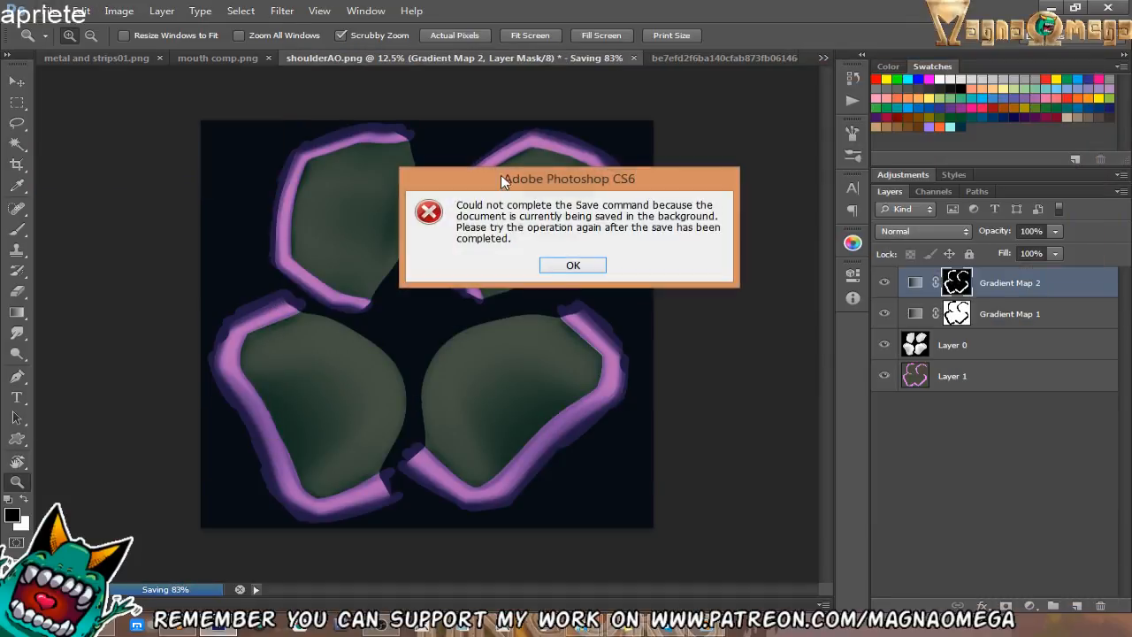
{"action": "left_click", "coordinate": [571, 265]}
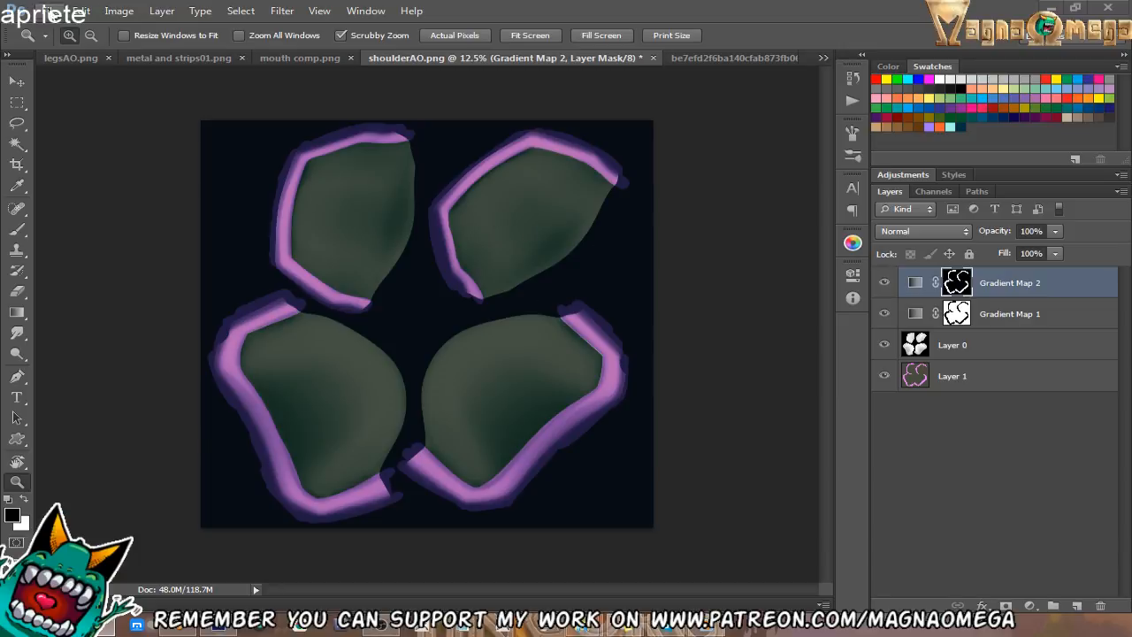
{"action": "left_click", "coordinate": [48, 10]}
{"action": "left_click", "coordinate": [79, 185]}
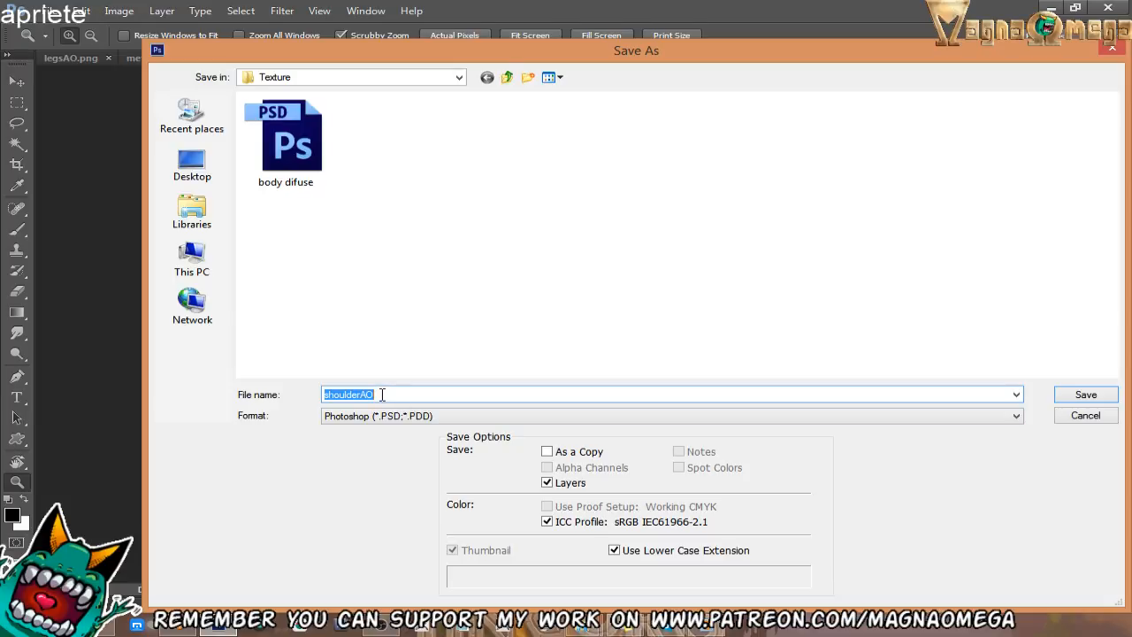
{"action": "key", "text": "Return"}
{"action": "key", "text": "Return"}
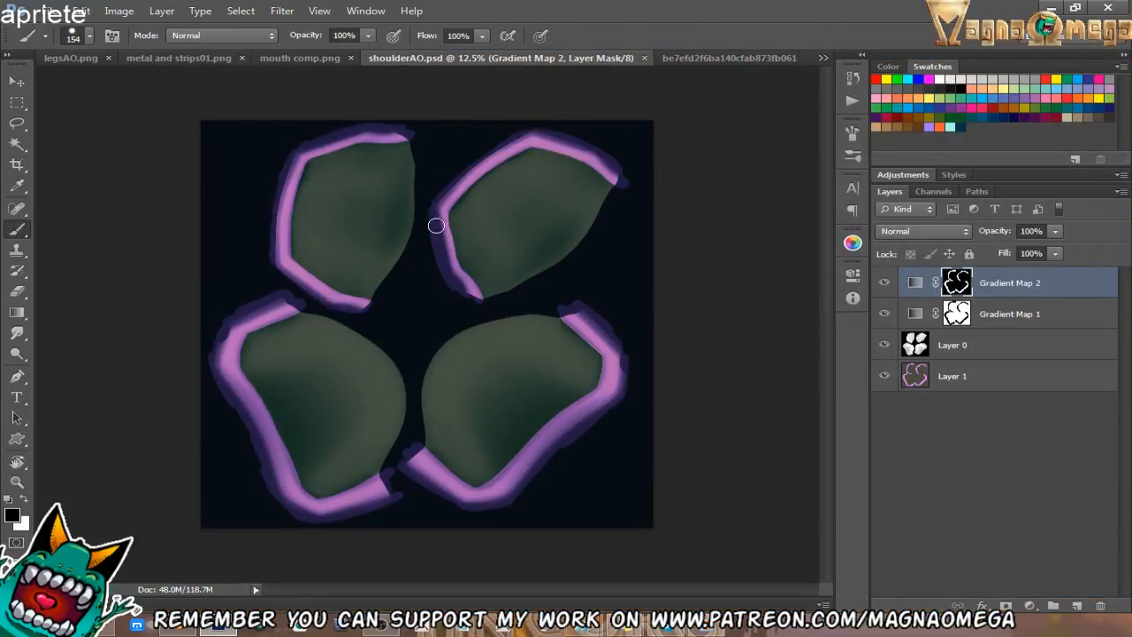
Switch to Blender, widen the 3D viewport over the reference image, toggle textured shading and frame the upper-body armour.
{"action": "left_click", "coordinate": [177, 629]}
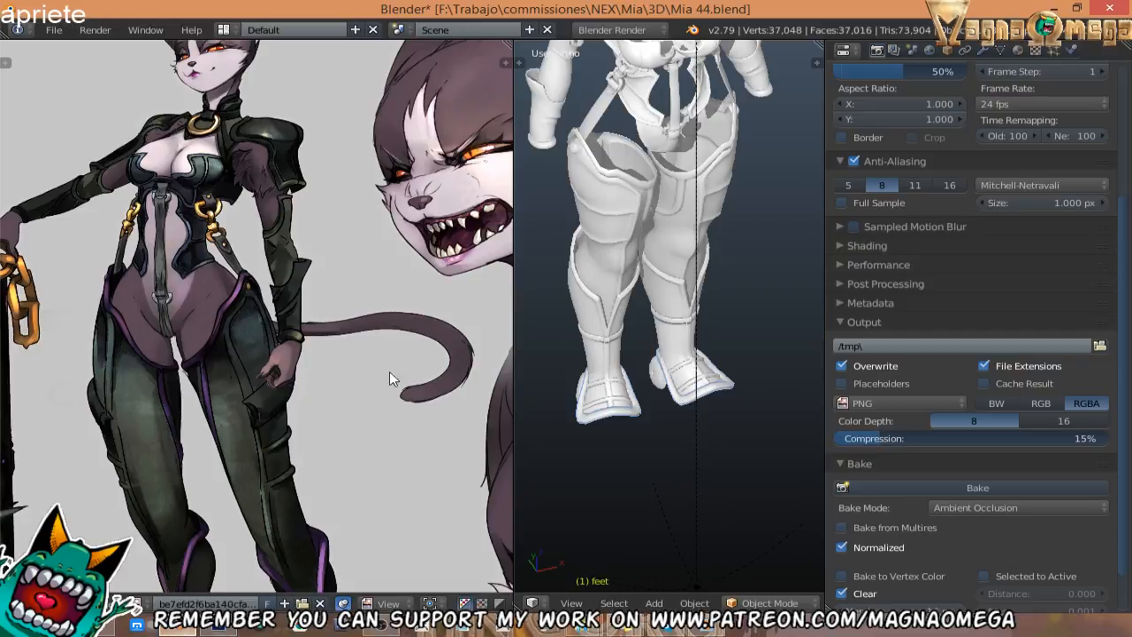
{"action": "left_click_drag", "start_coordinate": [513, 265], "coordinate": [171, 266]}
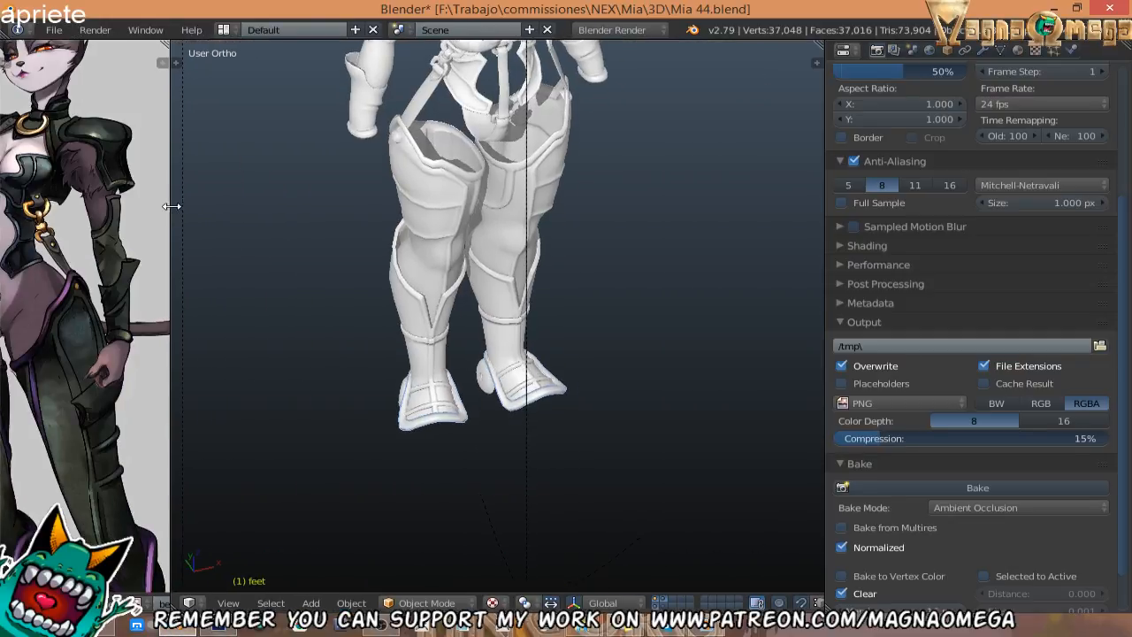
{"action": "mouse_move", "coordinate": [601, 351]}
{"action": "middle_mouse_down"}
{"action": "mouse_move", "coordinate": [521, 260]}
{"action": "mouse_move", "coordinate": [501, 269]}
{"action": "mouse_move", "coordinate": [511, 232]}
{"action": "mouse_move", "coordinate": [557, 236]}
{"action": "mouse_move", "coordinate": [541, 346]}
{"action": "middle_mouse_up"}
{"action": "key", "text": "alt+z"}
{"action": "scroll", "coordinate": [535, 167], "scroll_direction": "up", "scroll_amount": 3}
{"action": "middle_click_drag", "start_coordinate": [557, 123], "coordinate": [435, 149]}
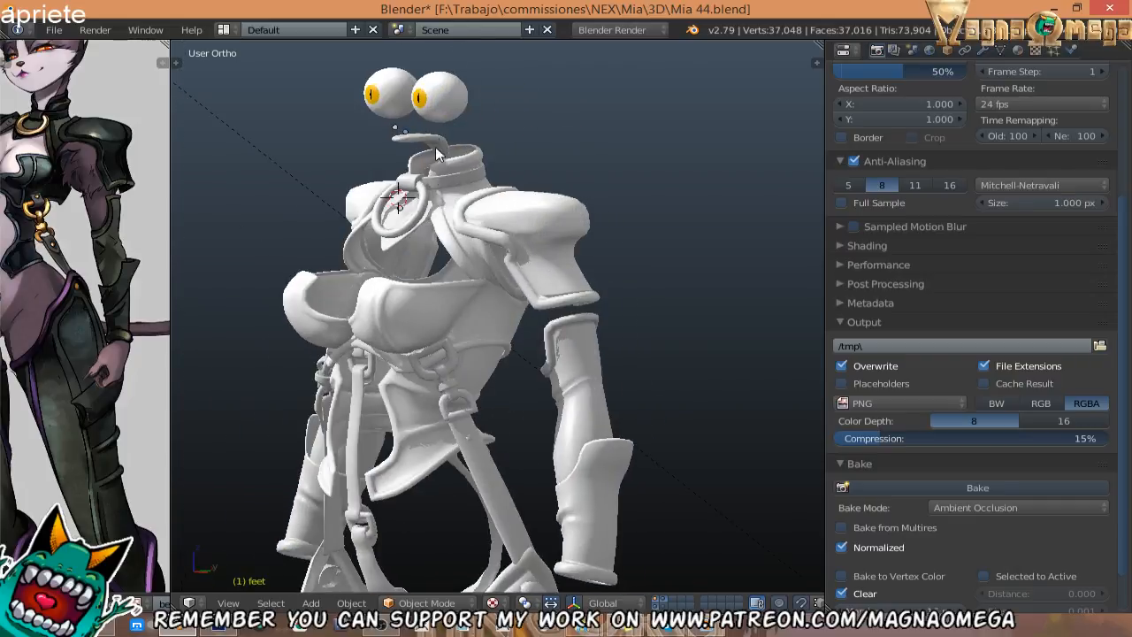
{"action": "middle_click_drag", "start_coordinate": [594, 513], "coordinate": [637, 489]}
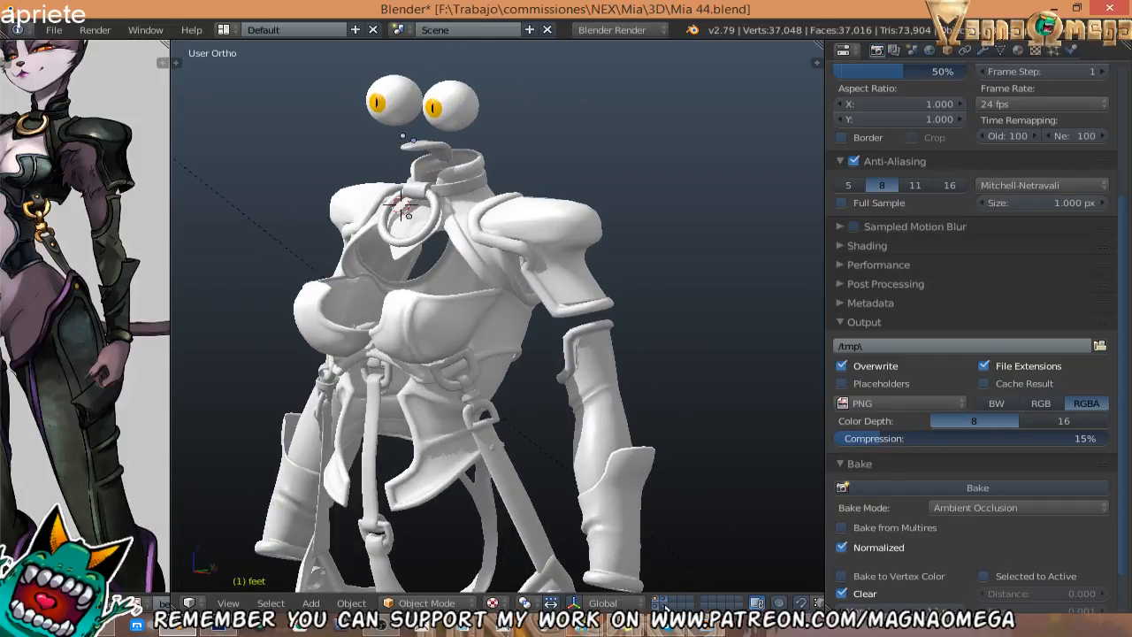
Show the character's body layer together with the armour and select the shoulder armour.
{"action": "key", "text": "shift+1"}
{"action": "middle_click_drag", "start_coordinate": [535, 302], "coordinate": [576, 312]}
{"action": "middle_click_drag", "start_coordinate": [521, 235], "coordinate": [575, 234], "text": "shift"}
{"action": "scroll", "coordinate": [563, 256], "scroll_direction": "up", "scroll_amount": 2}
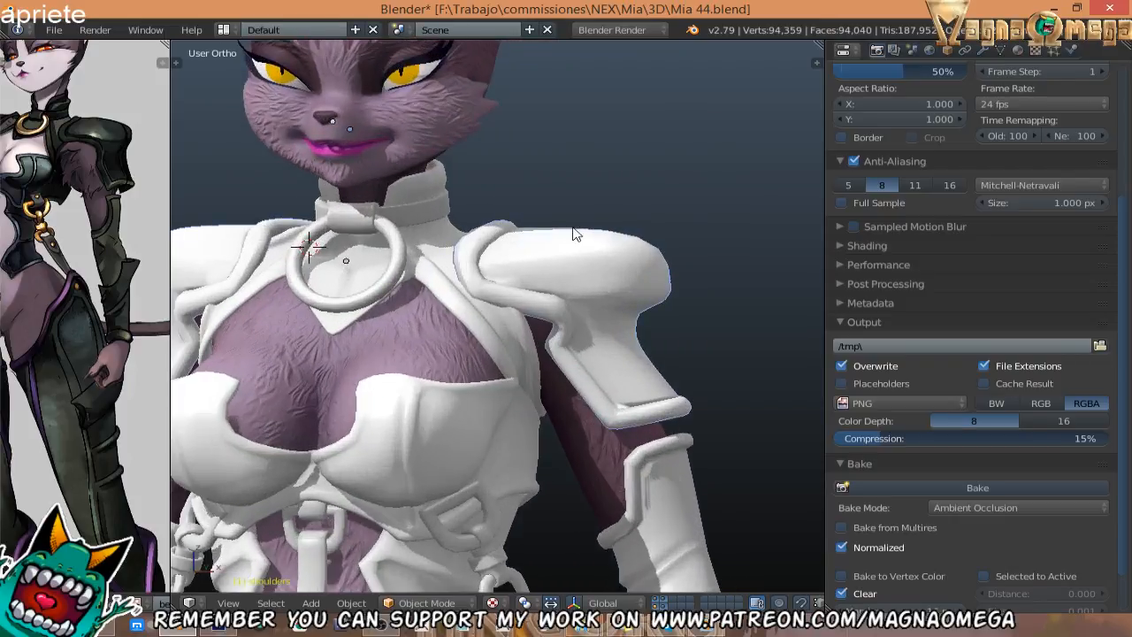
Show the shoulder armour's material settings and widen the properties area beside the 3D view.
{"action": "key", "text": "Tab"}
{"action": "scroll", "coordinate": [890, 168], "scroll_direction": "up", "scroll_amount": 5}
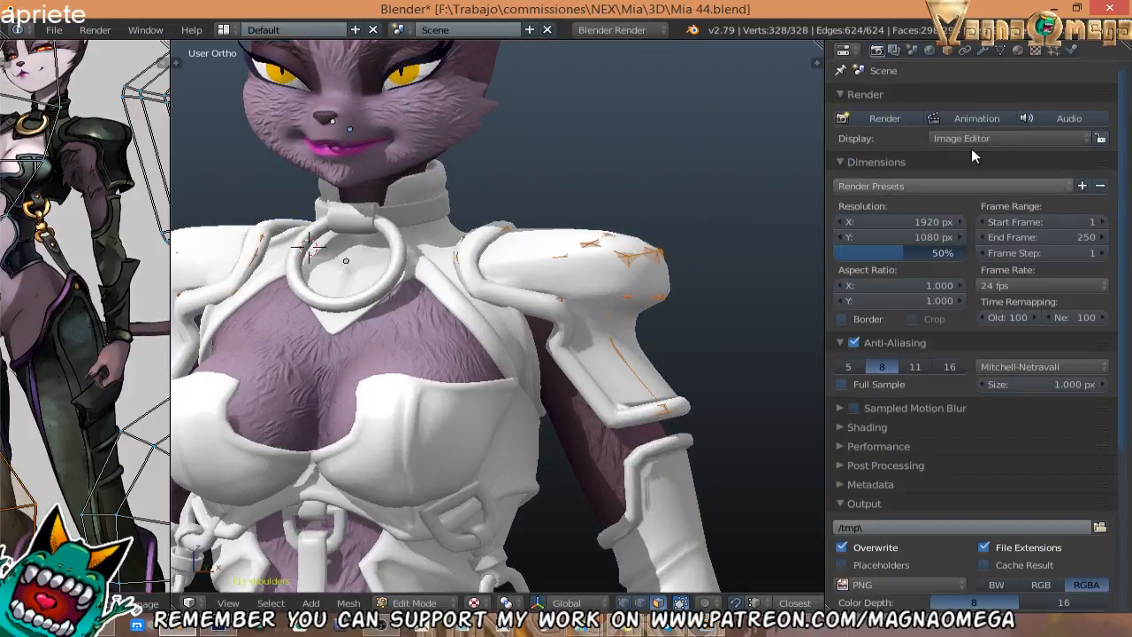
{"action": "left_click", "coordinate": [1018, 50]}
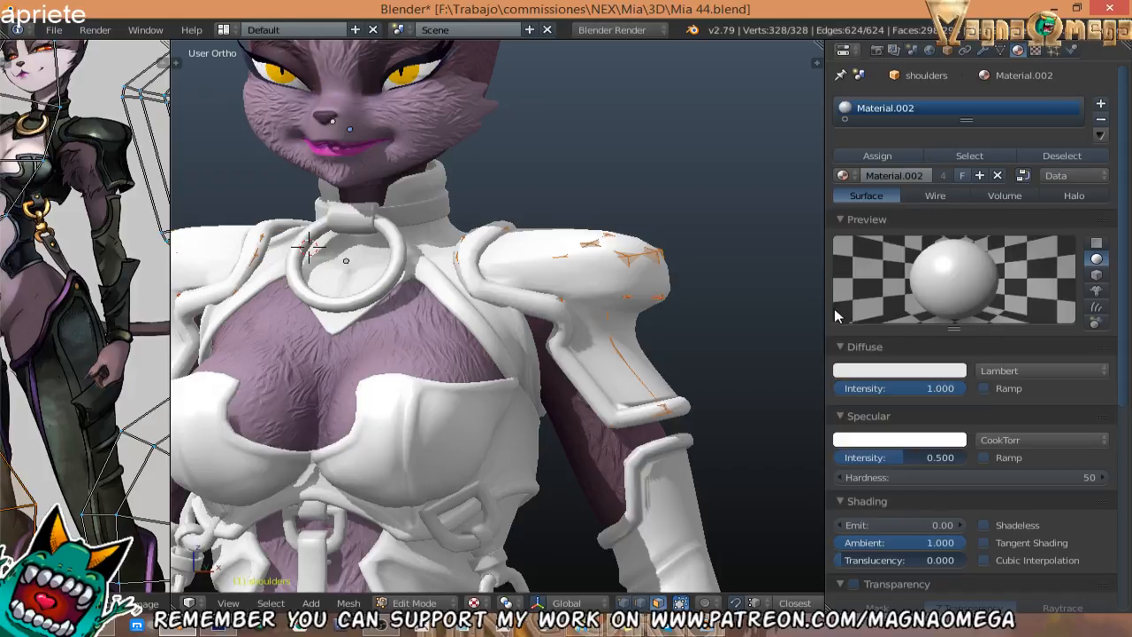
{"action": "left_click_drag", "start_coordinate": [823, 309], "coordinate": [637, 298]}
{"action": "left_click", "coordinate": [812, 50]}
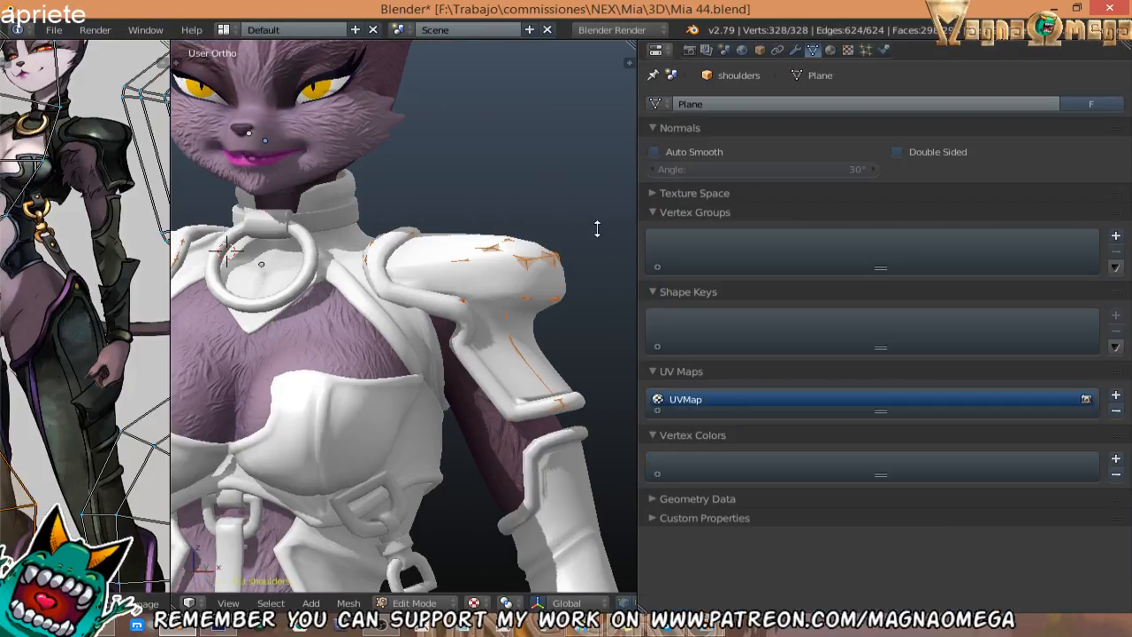
{"action": "left_click", "coordinate": [829, 50]}
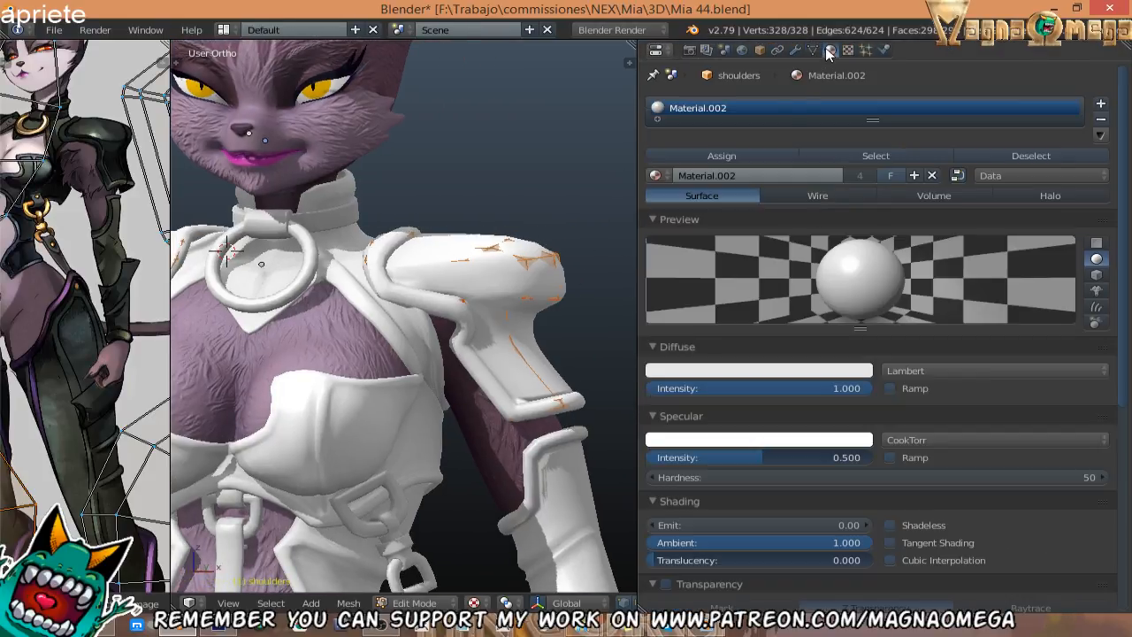
{"action": "middle_click_drag", "start_coordinate": [465, 290], "coordinate": [478, 301]}
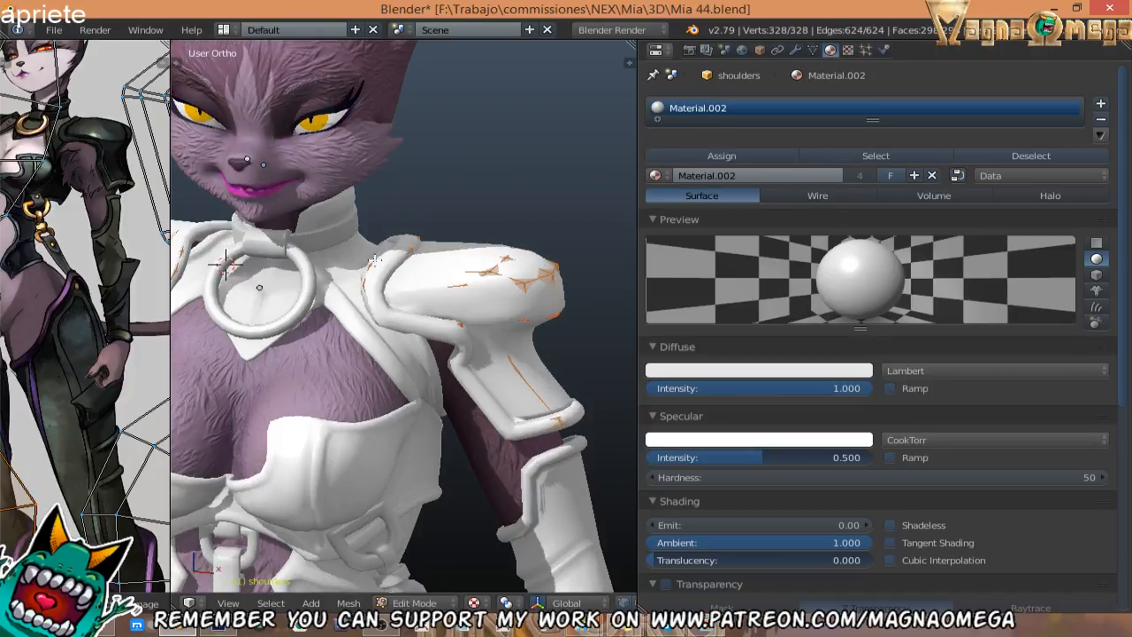
{"action": "middle_click_drag", "start_coordinate": [441, 250], "coordinate": [446, 207]}
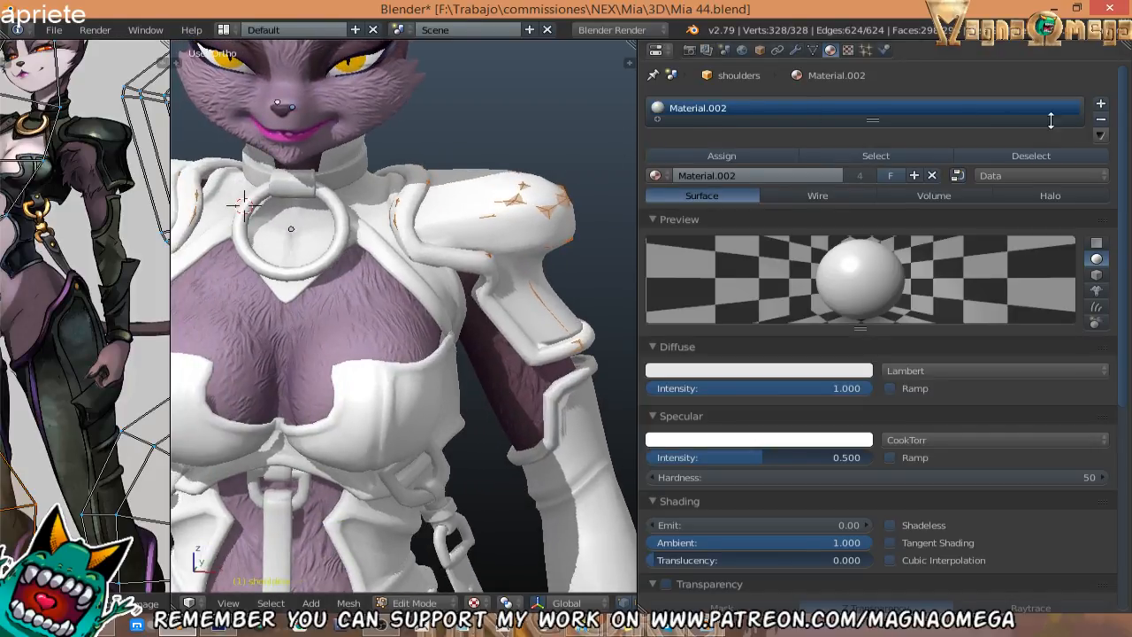
Replace the shoulder armour's shared material with a new material named Shoulders.
{"action": "key", "text": "Tab"}
{"action": "left_click", "coordinate": [1100, 120]}
{"action": "left_click", "coordinate": [789, 153]}
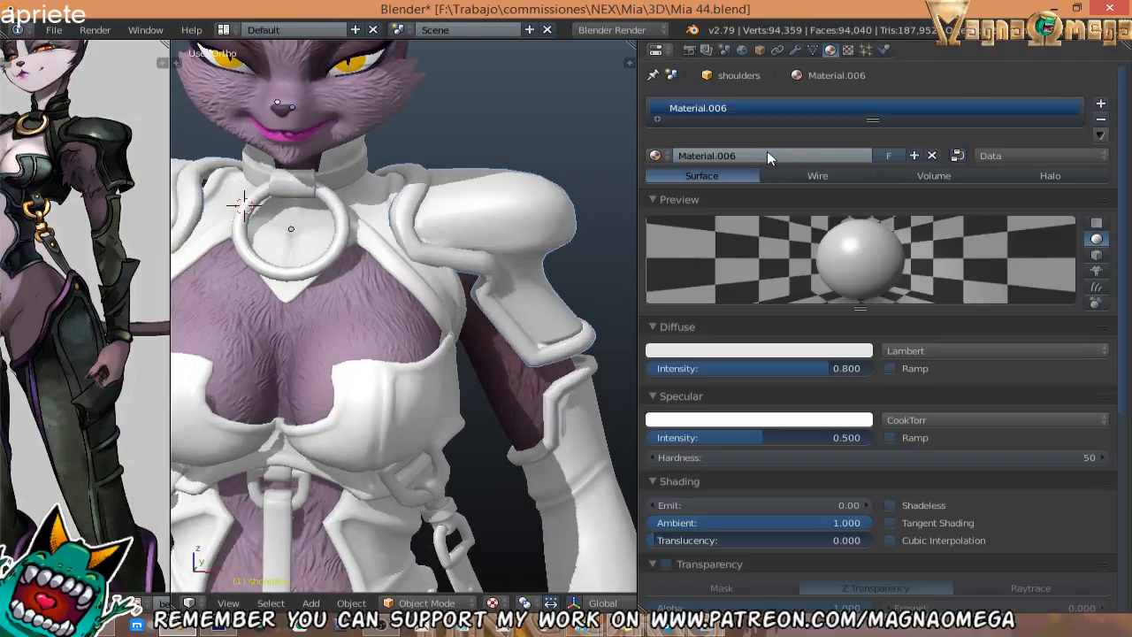
{"action": "left_click", "coordinate": [727, 155]}
{"action": "type", "text": "Shoulde"}
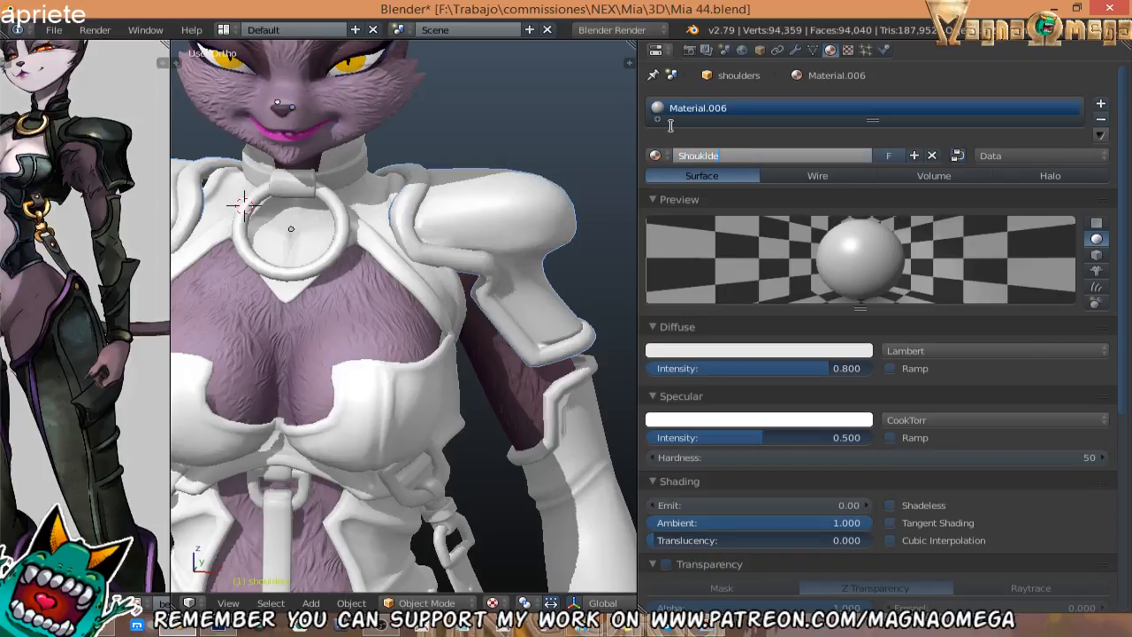
{"action": "type", "text": "rs"}
{"action": "key", "text": "Return"}
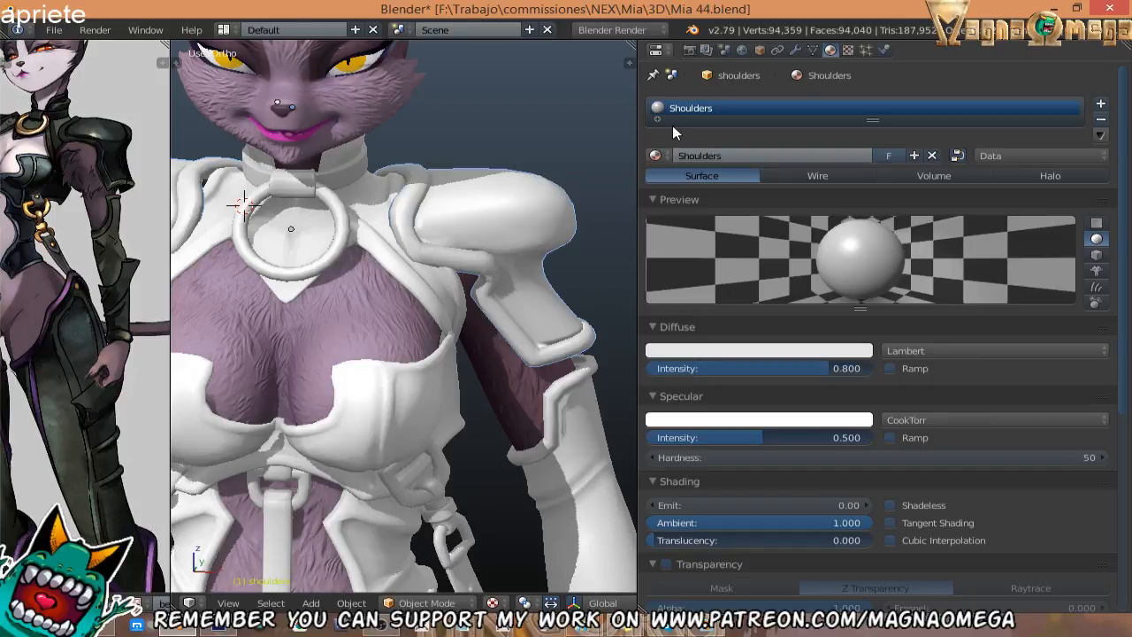
Add an image texture to the Shoulders material and load shoulder Difuse.png from the Texture folder.
{"action": "left_click", "coordinate": [847, 50]}
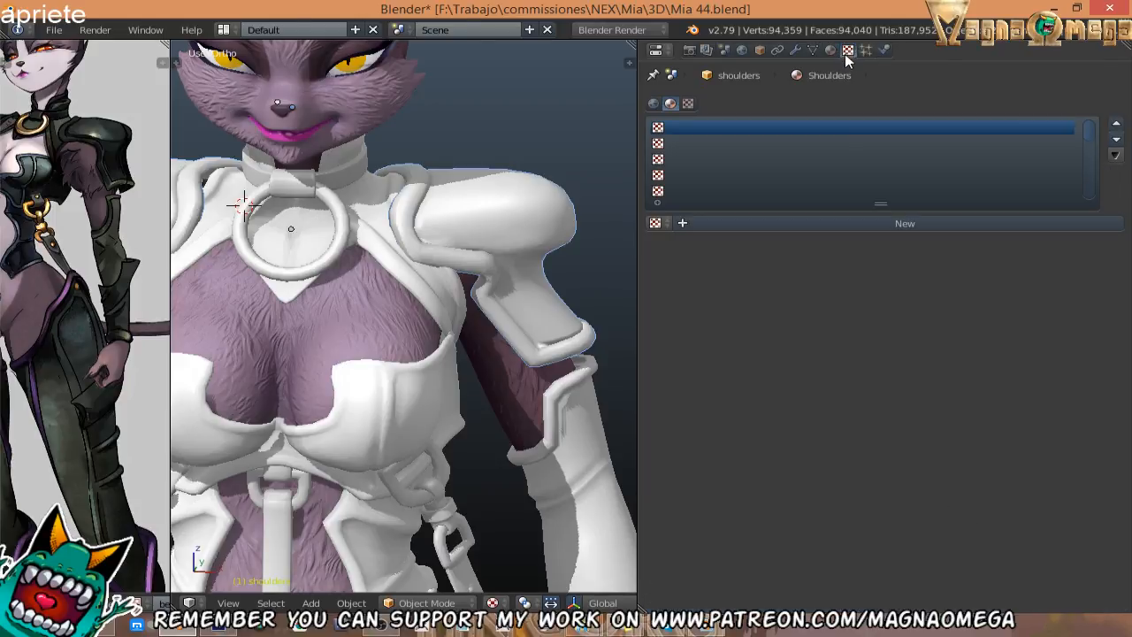
{"action": "left_click", "coordinate": [841, 227]}
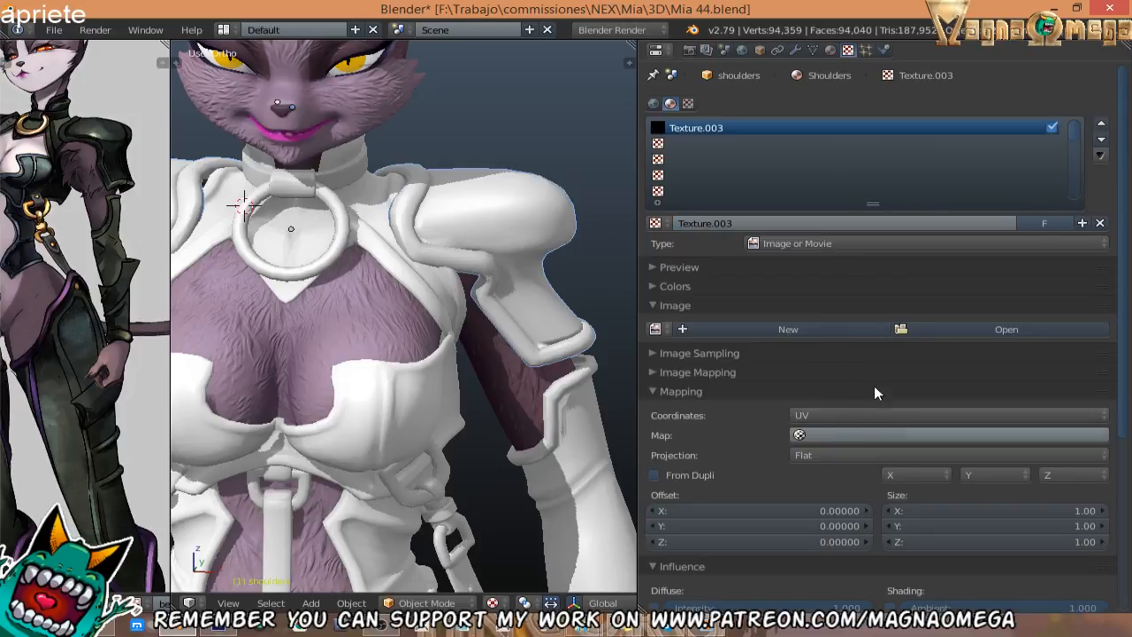
{"action": "left_click", "coordinate": [941, 329]}
{"action": "left_click", "coordinate": [415, 164]}
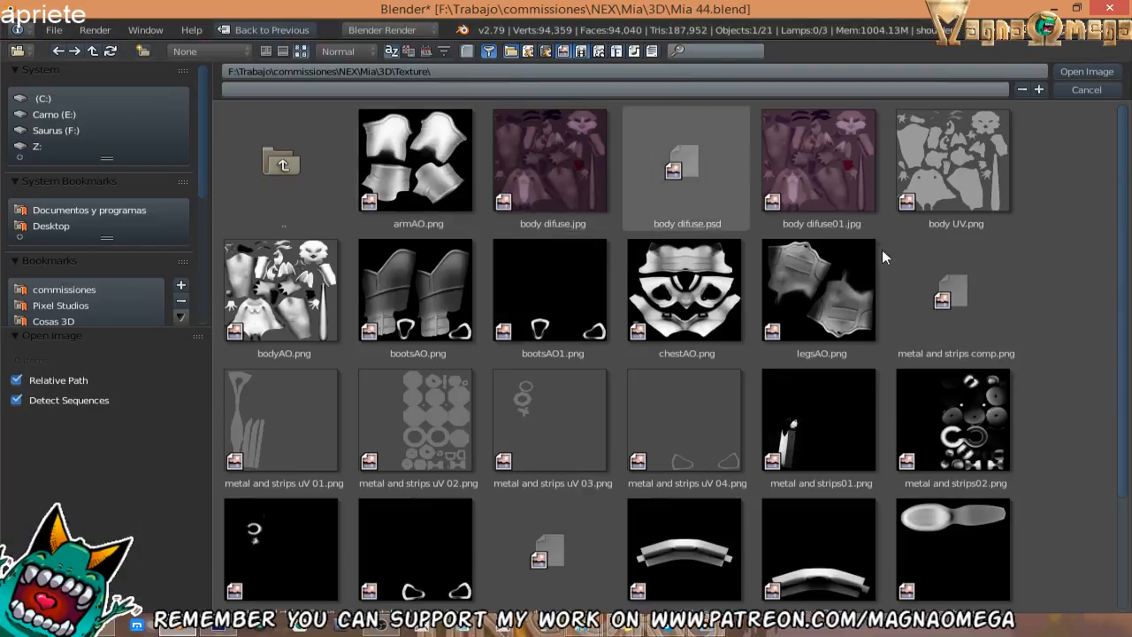
{"action": "scroll", "coordinate": [743, 406], "scroll_direction": "down", "scroll_amount": 3}
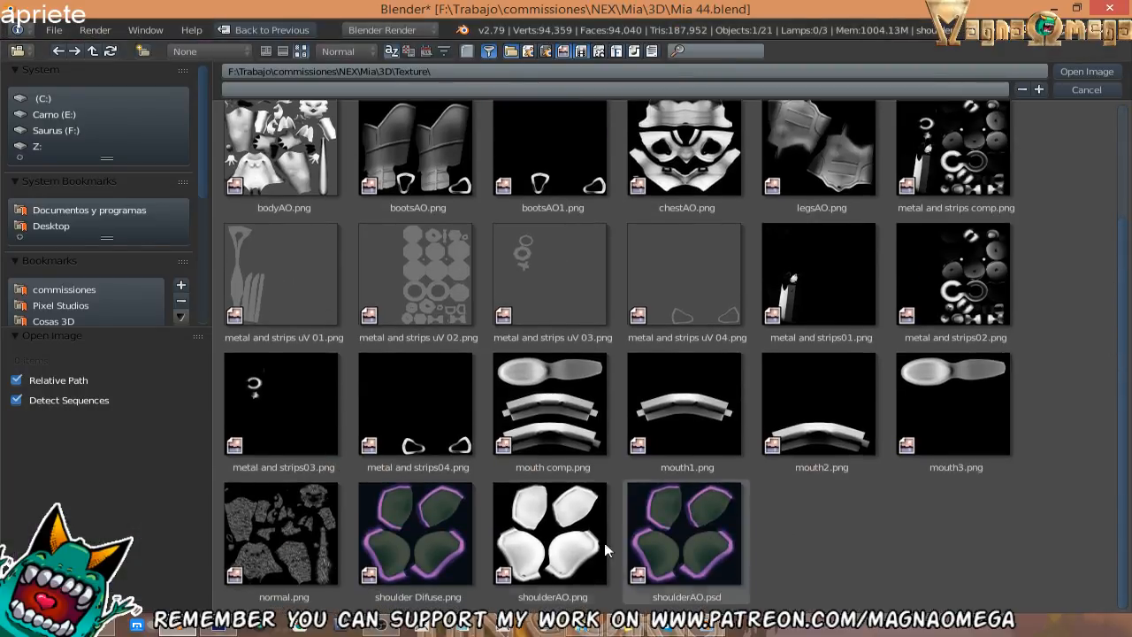
{"action": "left_click", "coordinate": [444, 543]}
{"action": "left_click", "coordinate": [1085, 71]}
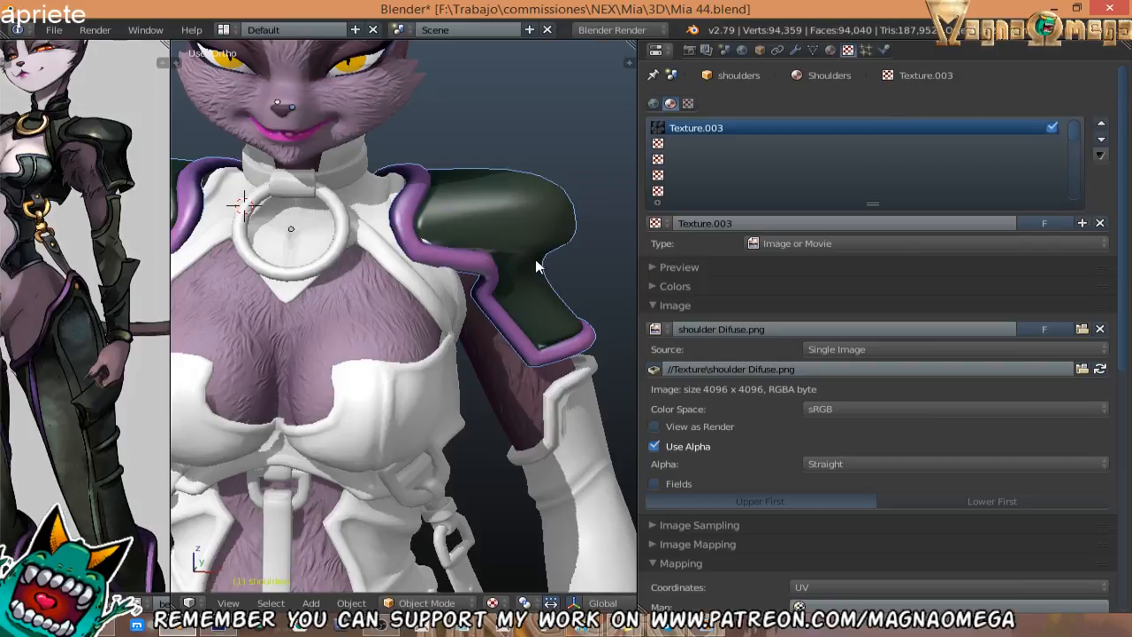
Map the shoulder diffuse texture with the UVMap coordinates.
{"action": "middle_click_drag", "start_coordinate": [536, 260], "coordinate": [423, 254]}
{"action": "scroll", "coordinate": [496, 245], "scroll_direction": "down", "scroll_amount": 4}
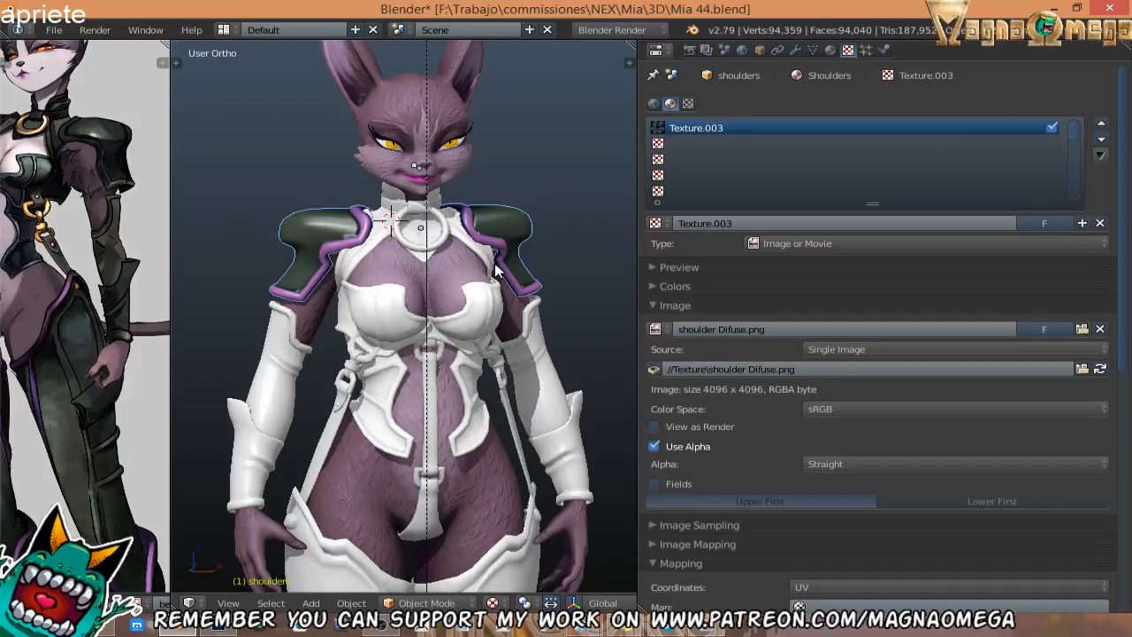
{"action": "middle_click_drag", "start_coordinate": [496, 269], "coordinate": [438, 273]}
{"action": "scroll", "coordinate": [797, 369], "scroll_direction": "down", "scroll_amount": 6}
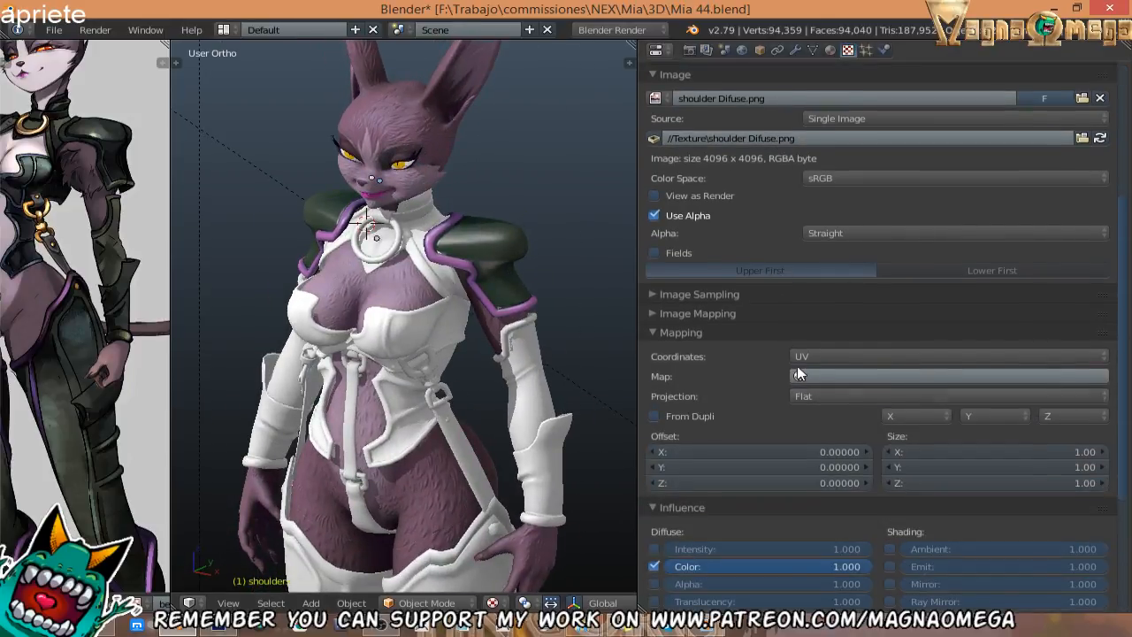
{"action": "scroll", "coordinate": [778, 376], "scroll_direction": "down", "scroll_amount": 5}
{"action": "scroll", "coordinate": [814, 217], "scroll_direction": "up", "scroll_amount": 6}
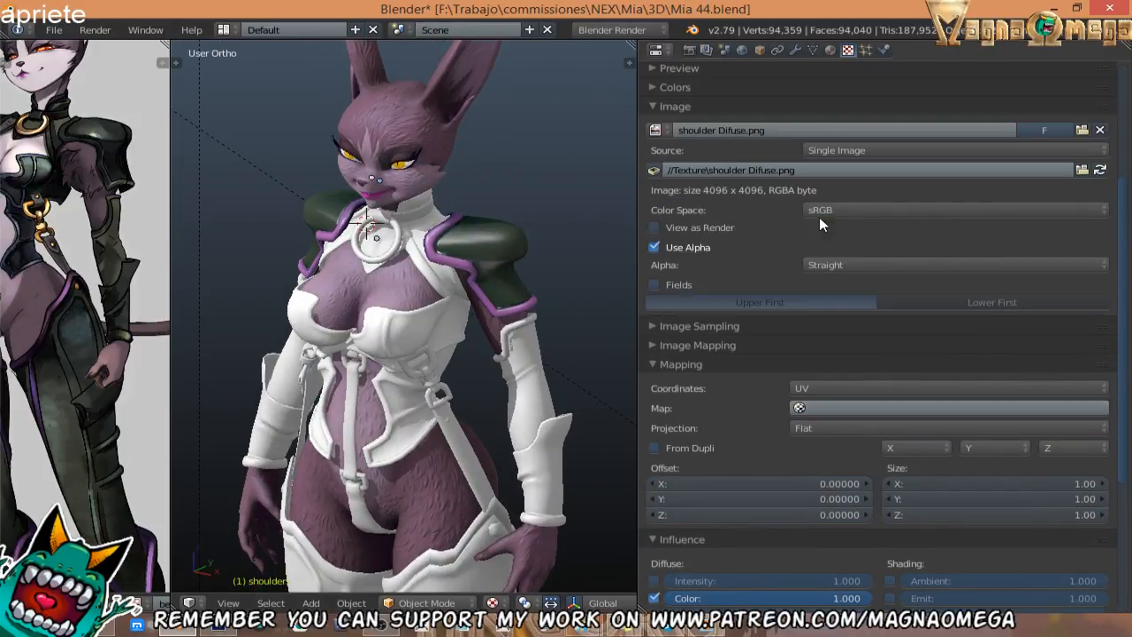
{"action": "left_click", "coordinate": [832, 408]}
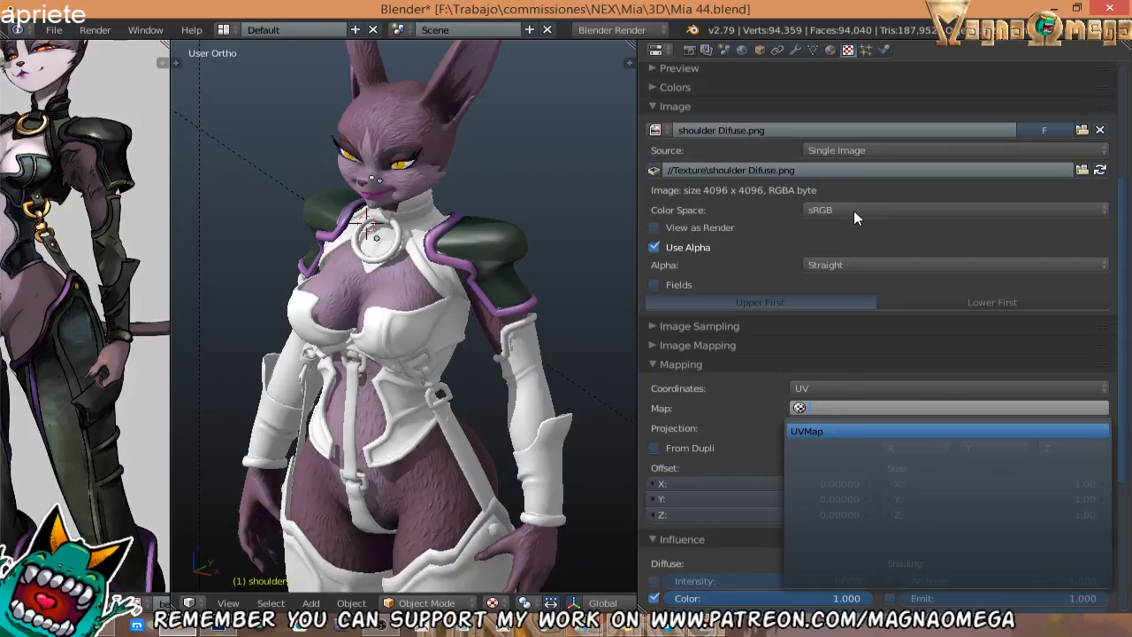
{"action": "left_click", "coordinate": [854, 433]}
{"action": "scroll", "coordinate": [822, 403], "scroll_direction": "up", "scroll_amount": 2}
Try 2 viewport subdivisions on the shoulder armour's Subsurf modifier and return the level to 1.
{"action": "left_click", "coordinate": [831, 50]}
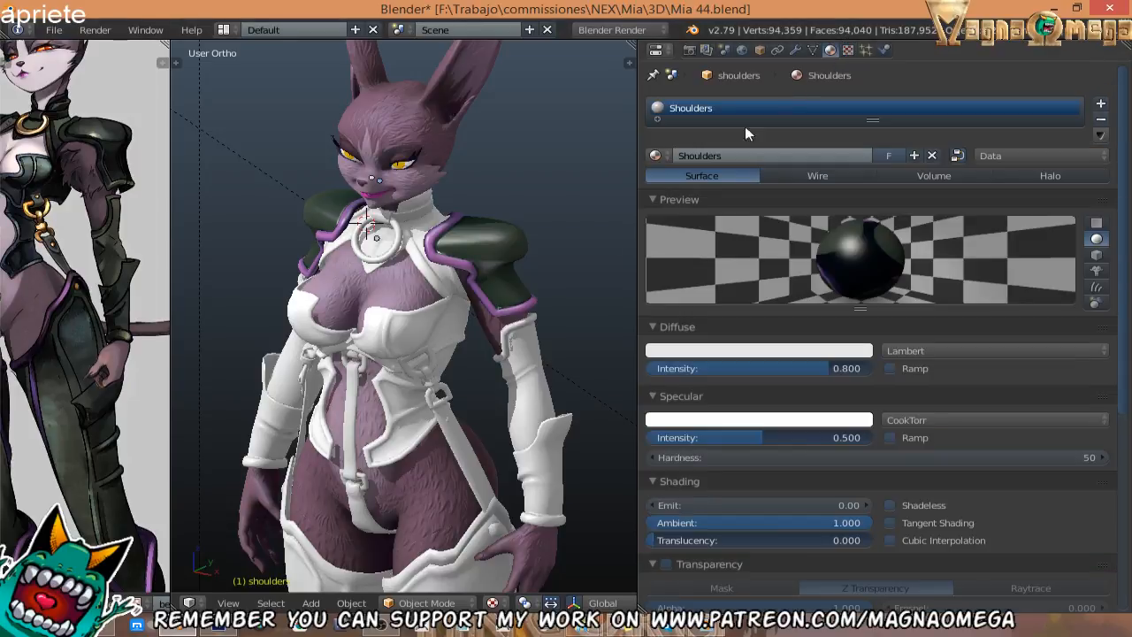
{"action": "middle_click_drag", "start_coordinate": [414, 356], "coordinate": [459, 356]}
{"action": "left_click", "coordinate": [795, 50]}
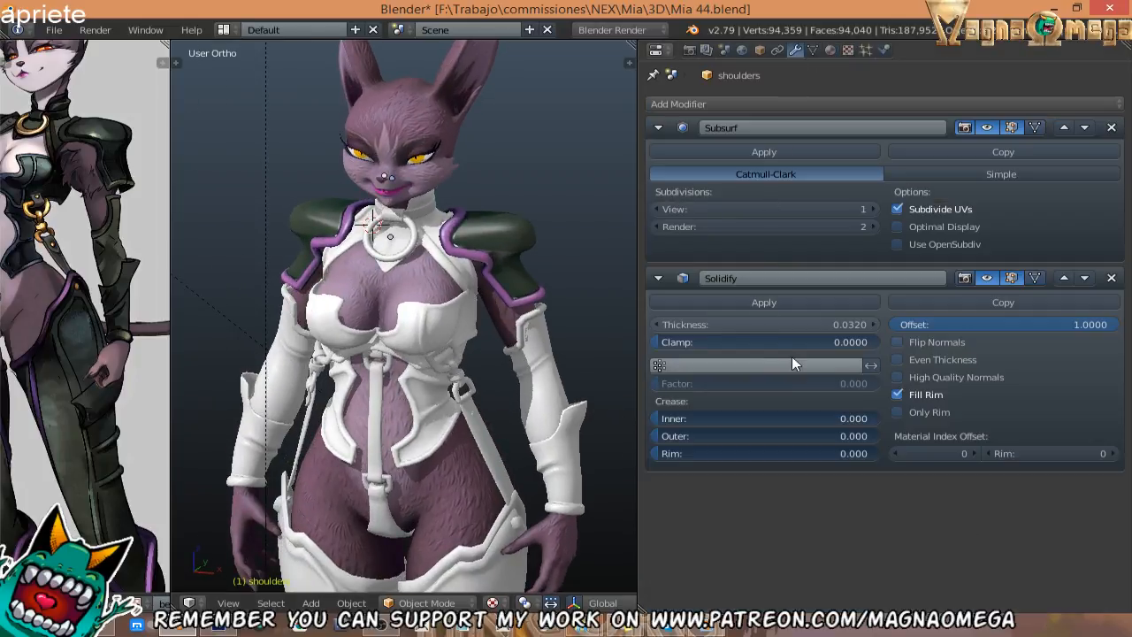
{"action": "left_click", "coordinate": [964, 278]}
{"action": "middle_click_drag", "start_coordinate": [539, 281], "coordinate": [504, 332]}
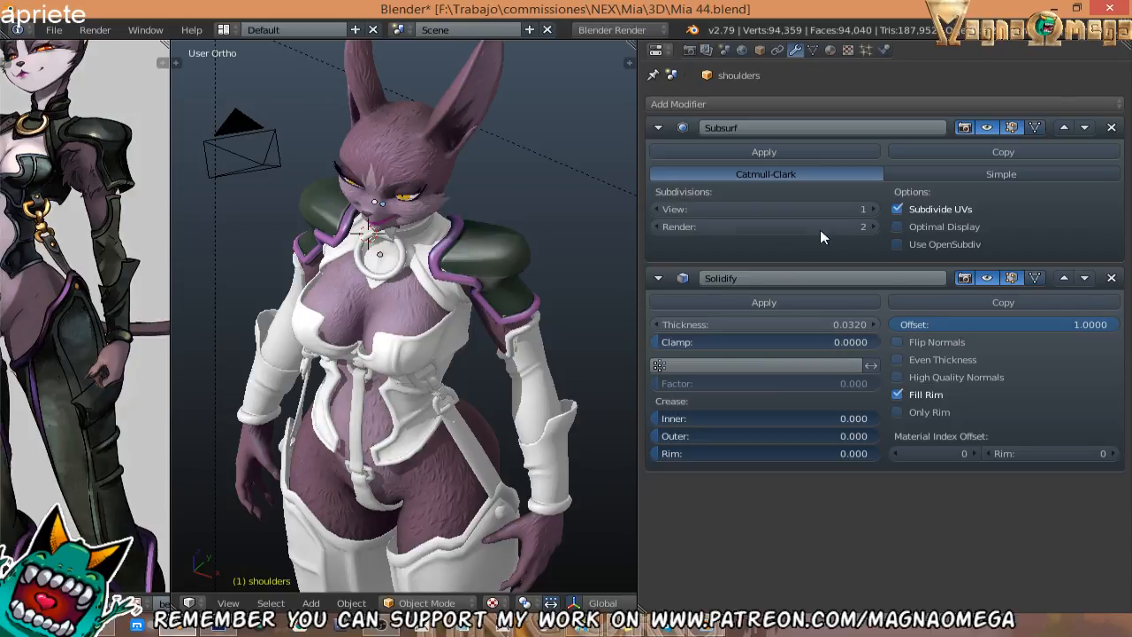
{"action": "left_click", "coordinate": [871, 209]}
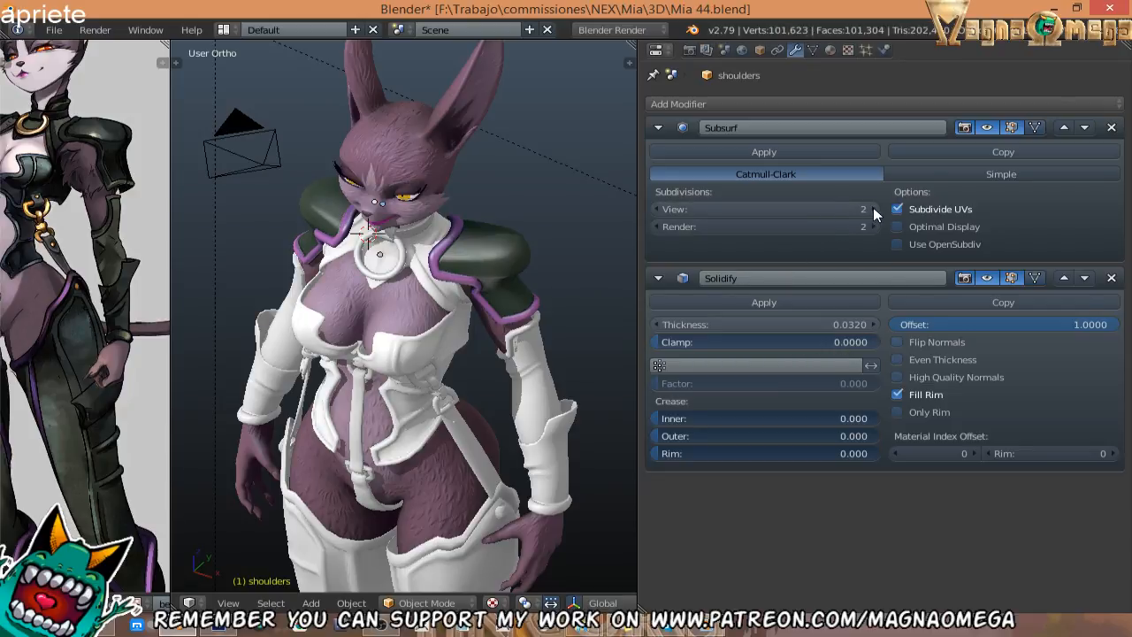
{"action": "left_click", "coordinate": [656, 209]}
Compare the textured shoulder armour with the reference image from several angles.
{"action": "scroll", "coordinate": [525, 215], "scroll_direction": "up", "scroll_amount": 5}
{"action": "middle_click_drag", "start_coordinate": [479, 233], "coordinate": [354, 228]}
{"action": "scroll", "coordinate": [98, 223], "scroll_direction": "up", "scroll_amount": 3}
{"action": "scroll", "coordinate": [98, 223], "scroll_direction": "up", "scroll_amount": 3}
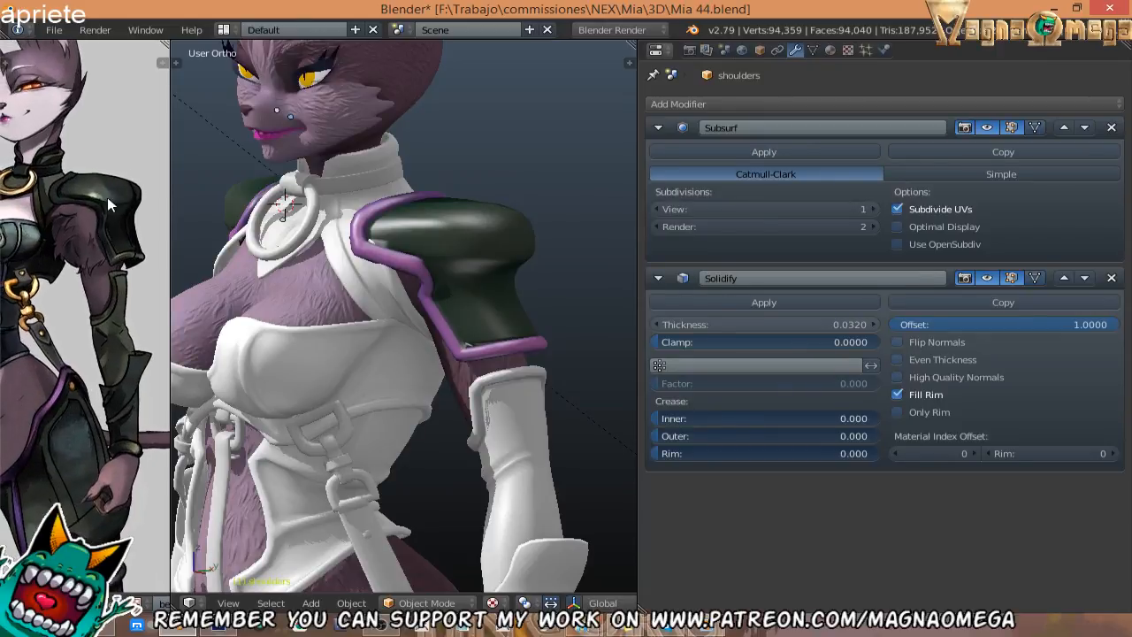
{"action": "middle_click_drag", "start_coordinate": [479, 244], "coordinate": [460, 239]}
{"action": "middle_click_drag", "start_coordinate": [32, 204], "coordinate": [51, 210]}
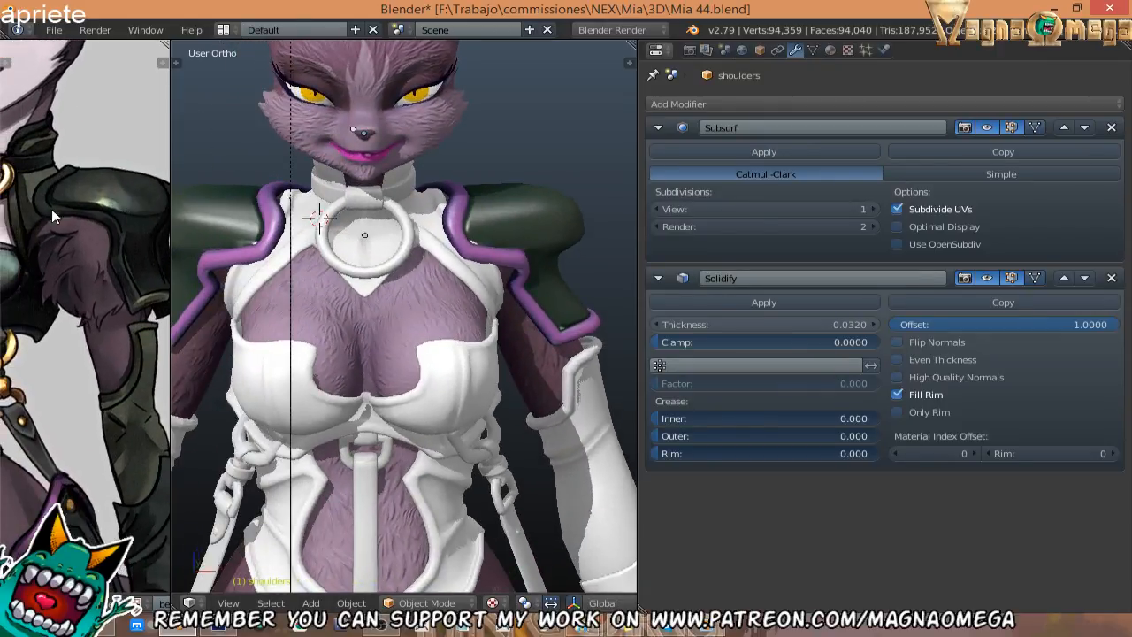
{"action": "scroll", "coordinate": [80, 210], "scroll_direction": "down", "scroll_amount": 3}
{"action": "middle_click_drag", "start_coordinate": [354, 327], "coordinate": [397, 274]}
{"action": "scroll", "coordinate": [470, 281], "scroll_direction": "down", "scroll_amount": 3}
{"action": "scroll", "coordinate": [496, 204], "scroll_direction": "up", "scroll_amount": 1}
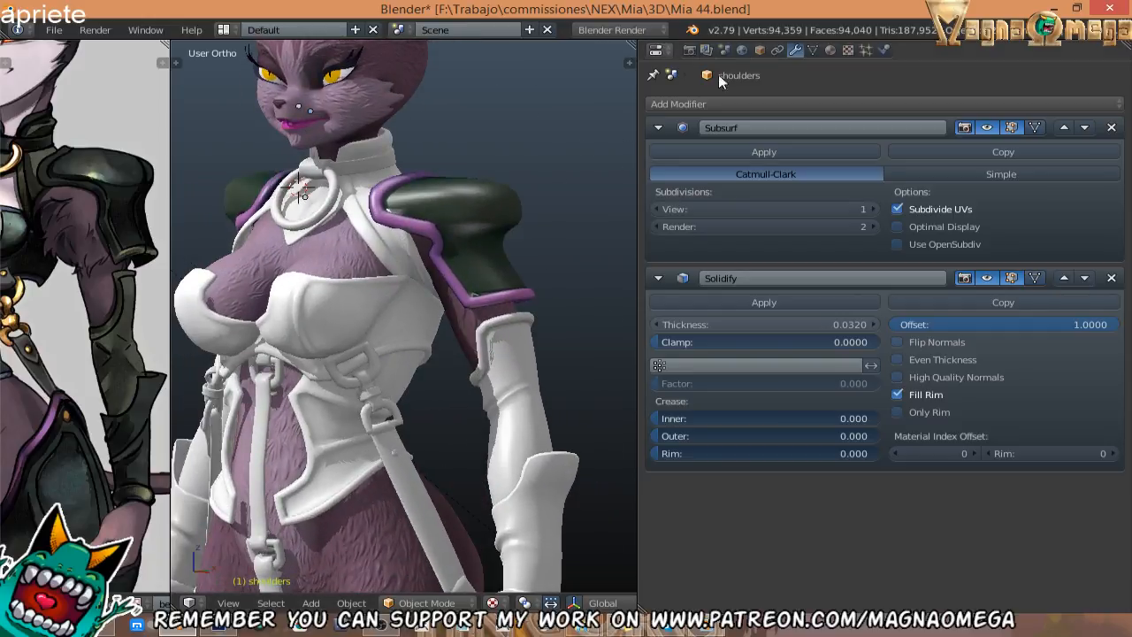
Add a second image texture to the Shoulders material in the slot below the diffuse texture.
{"action": "left_click", "coordinate": [831, 50]}
{"action": "scroll", "coordinate": [814, 265], "scroll_direction": "down", "scroll_amount": 2}
{"action": "scroll", "coordinate": [813, 265], "scroll_direction": "up", "scroll_amount": 2}
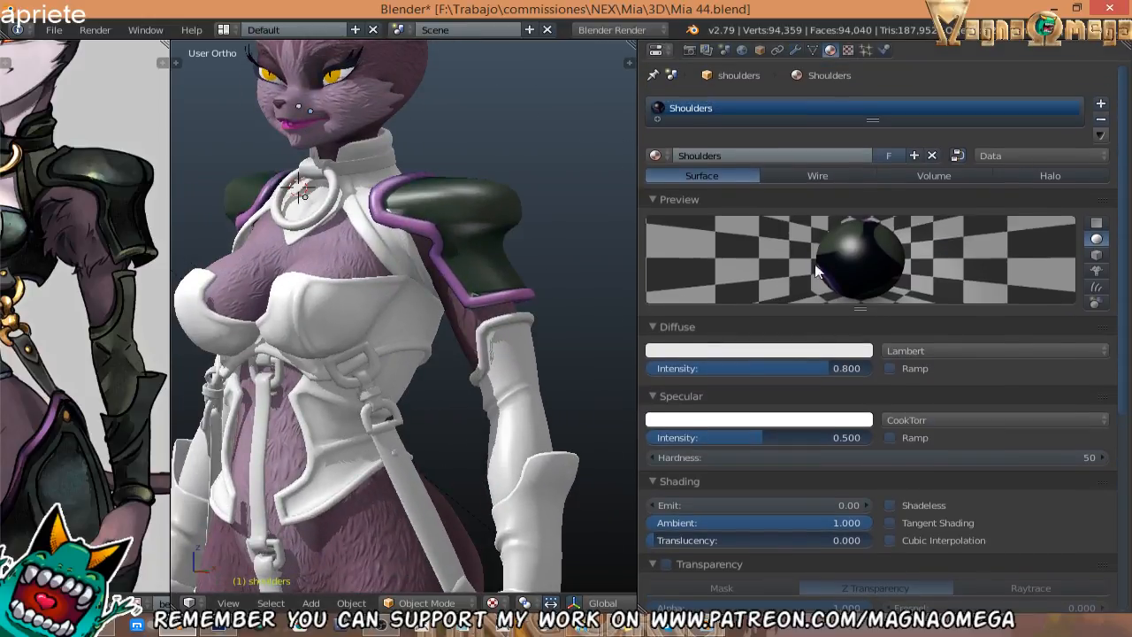
{"action": "scroll", "coordinate": [781, 361], "scroll_direction": "down", "scroll_amount": 2}
{"action": "middle_click_drag", "start_coordinate": [442, 274], "coordinate": [495, 133]}
{"action": "left_click", "coordinate": [847, 50]}
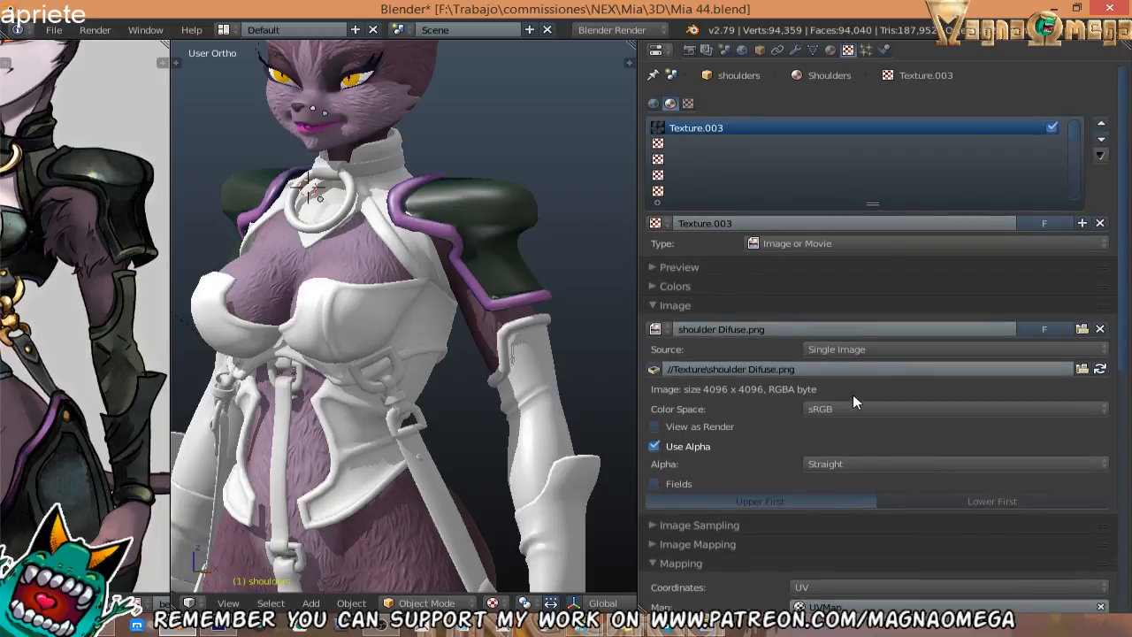
{"action": "left_click", "coordinate": [714, 145]}
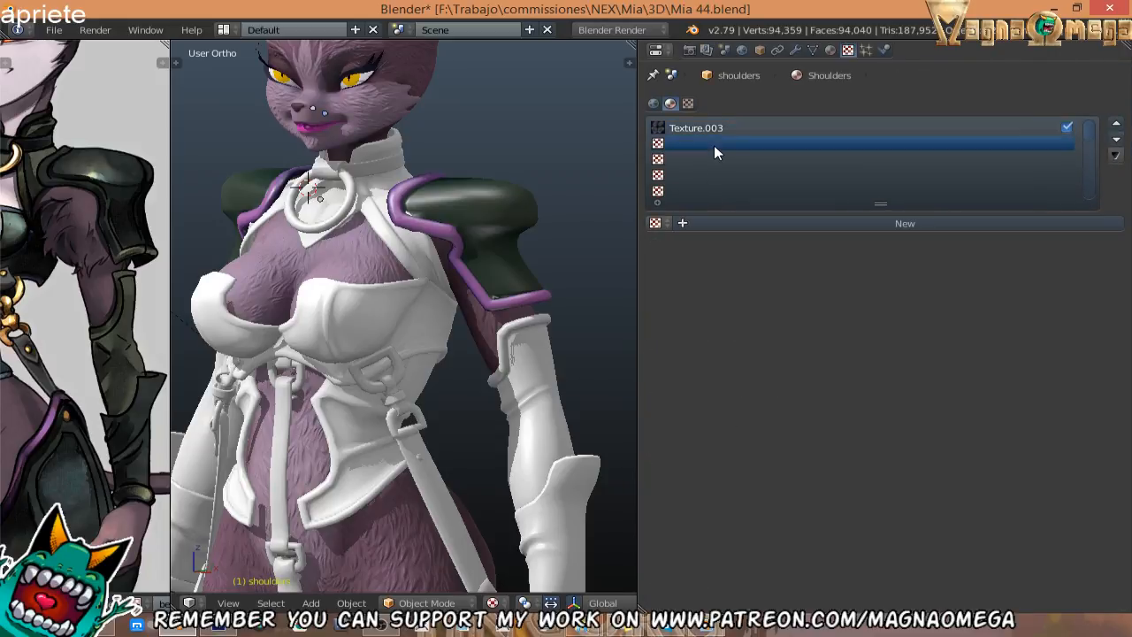
{"action": "left_click", "coordinate": [800, 223]}
{"action": "scroll", "coordinate": [763, 397], "scroll_direction": "down", "scroll_amount": 5}
{"action": "scroll", "coordinate": [765, 361], "scroll_direction": "up", "scroll_amount": 5}
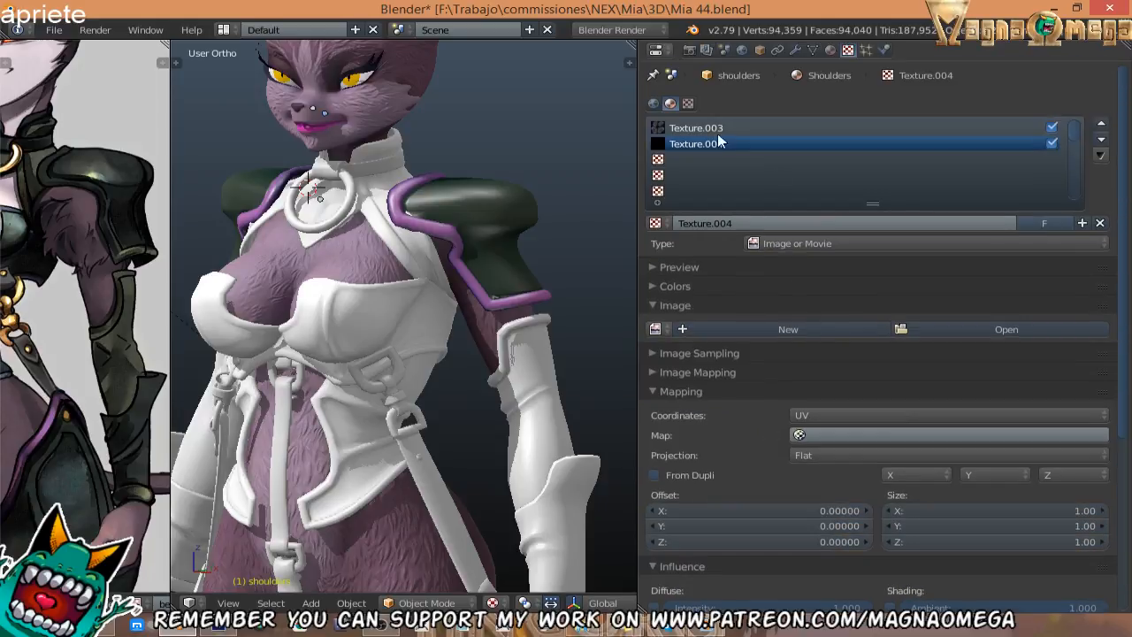
Load the image mc15.jpg from the Desktop folder into the second texture of the Shoulders material.
{"action": "left_click", "coordinate": [979, 328]}
{"action": "left_click", "coordinate": [58, 228]}
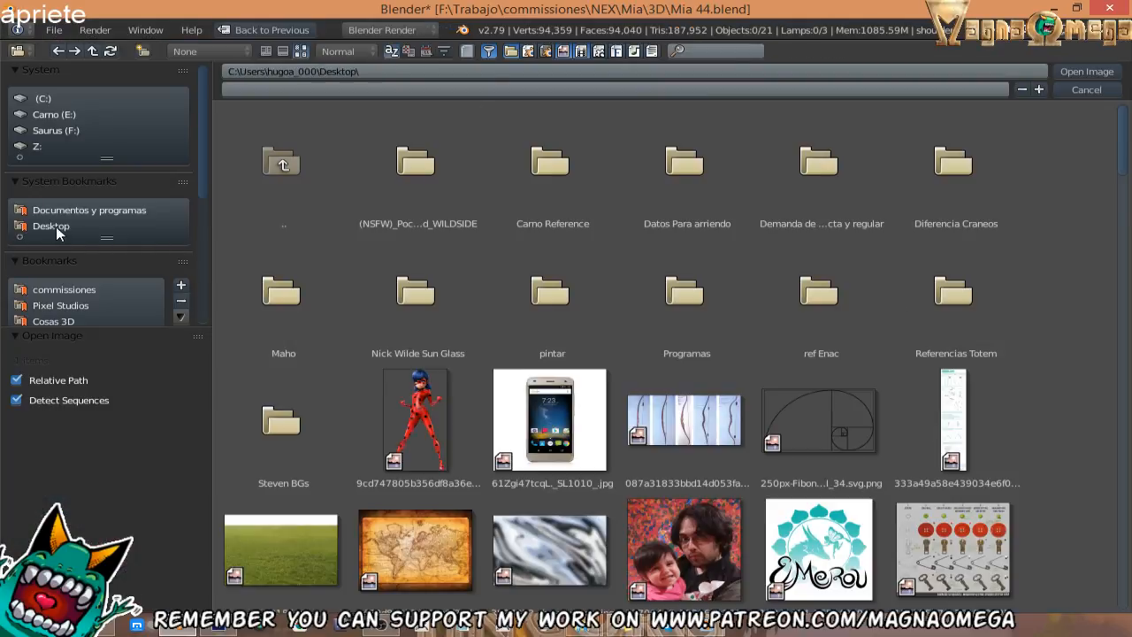
{"action": "scroll", "coordinate": [1054, 333], "scroll_direction": "down", "scroll_amount": 15}
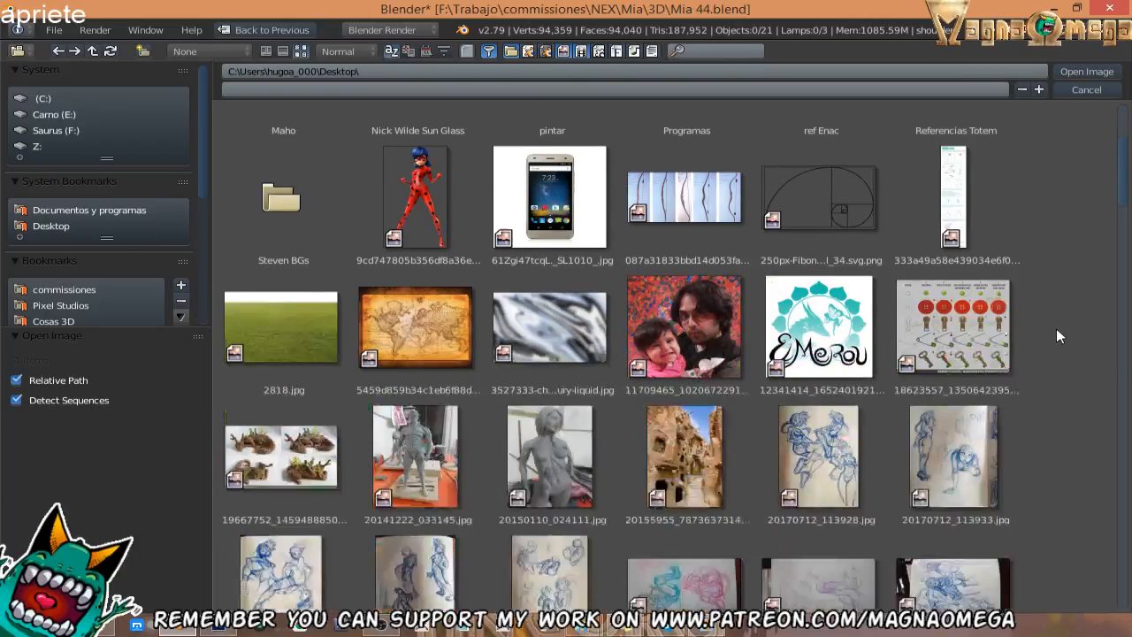
{"action": "scroll", "coordinate": [1052, 331], "scroll_direction": "down", "scroll_amount": 15}
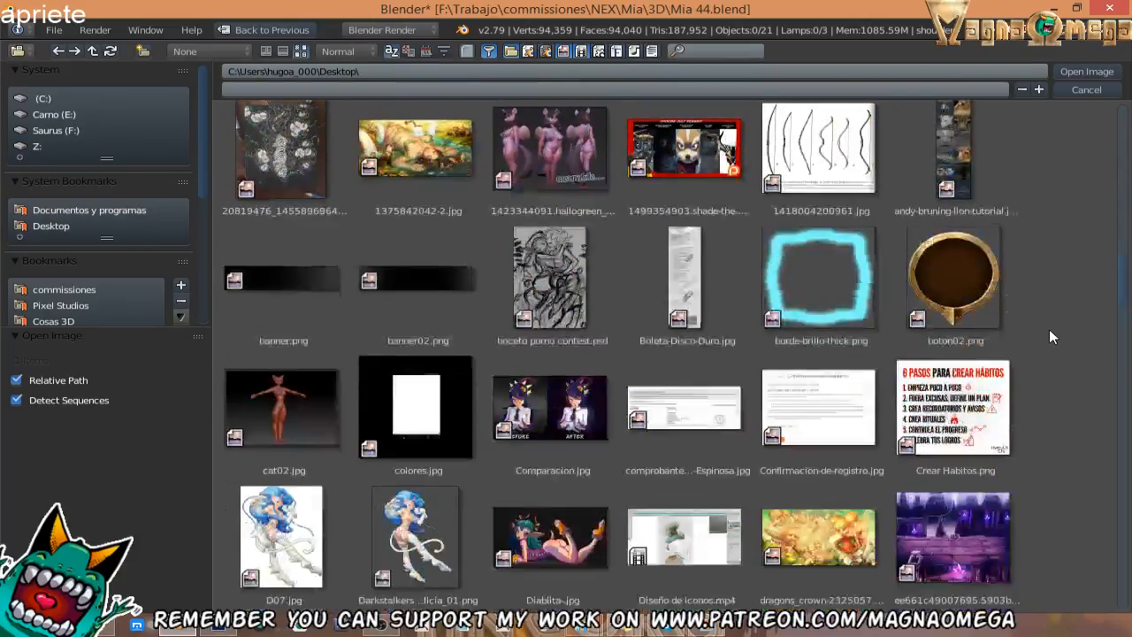
{"action": "scroll", "coordinate": [1066, 354], "scroll_direction": "down", "scroll_amount": 12}
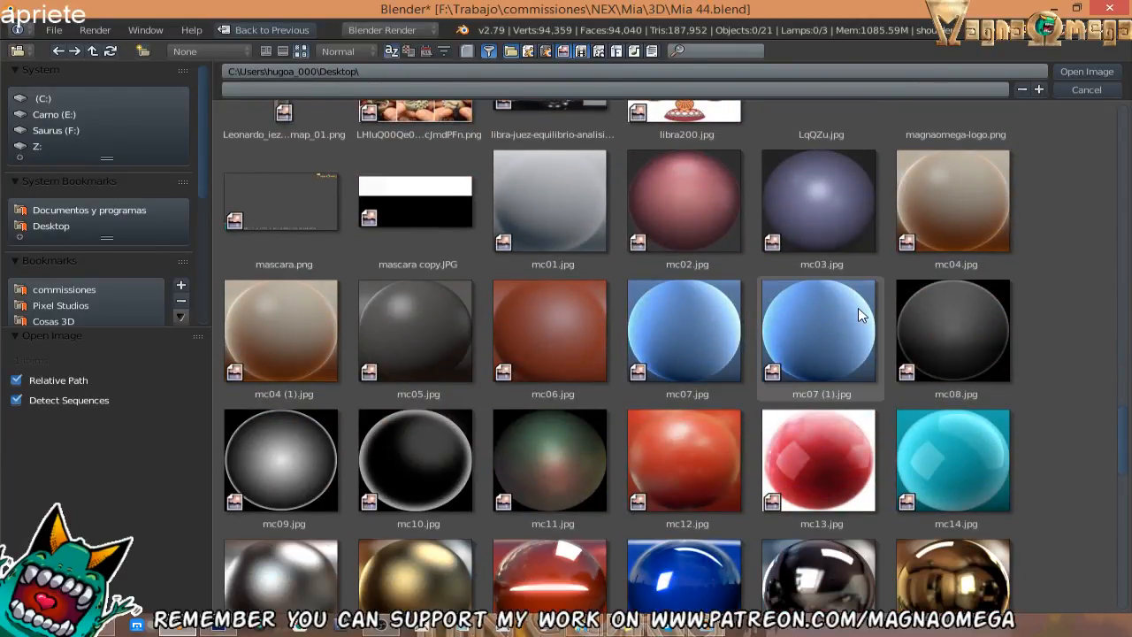
{"action": "scroll", "coordinate": [830, 318], "scroll_direction": "down", "scroll_amount": 2}
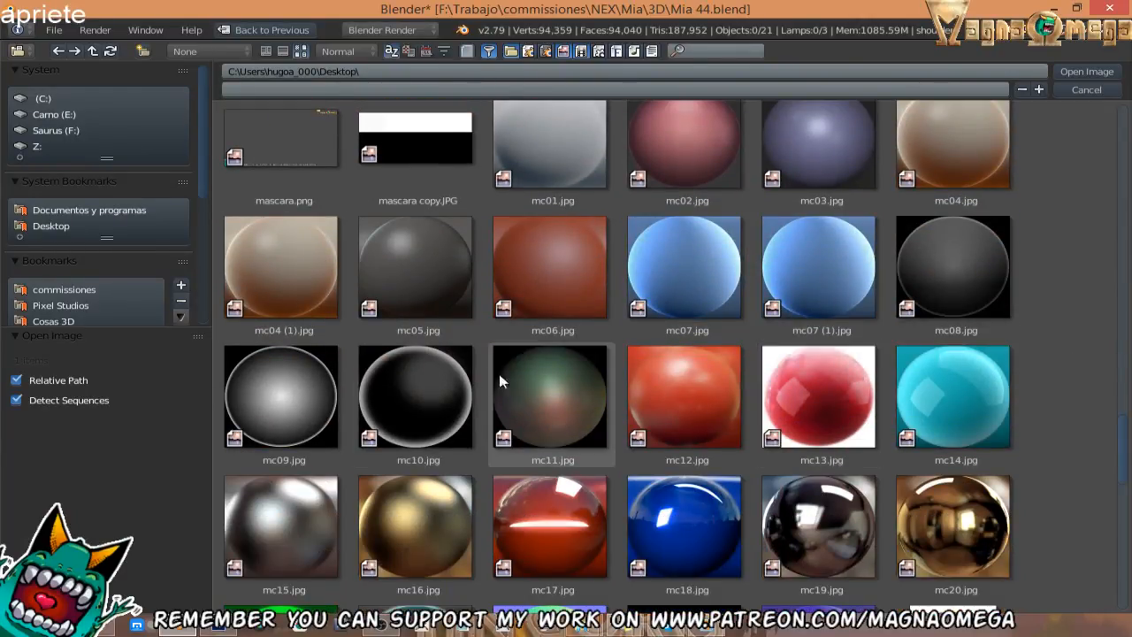
{"action": "scroll", "coordinate": [394, 361], "scroll_direction": "down", "scroll_amount": 2}
{"action": "scroll", "coordinate": [368, 369], "scroll_direction": "up", "scroll_amount": 1}
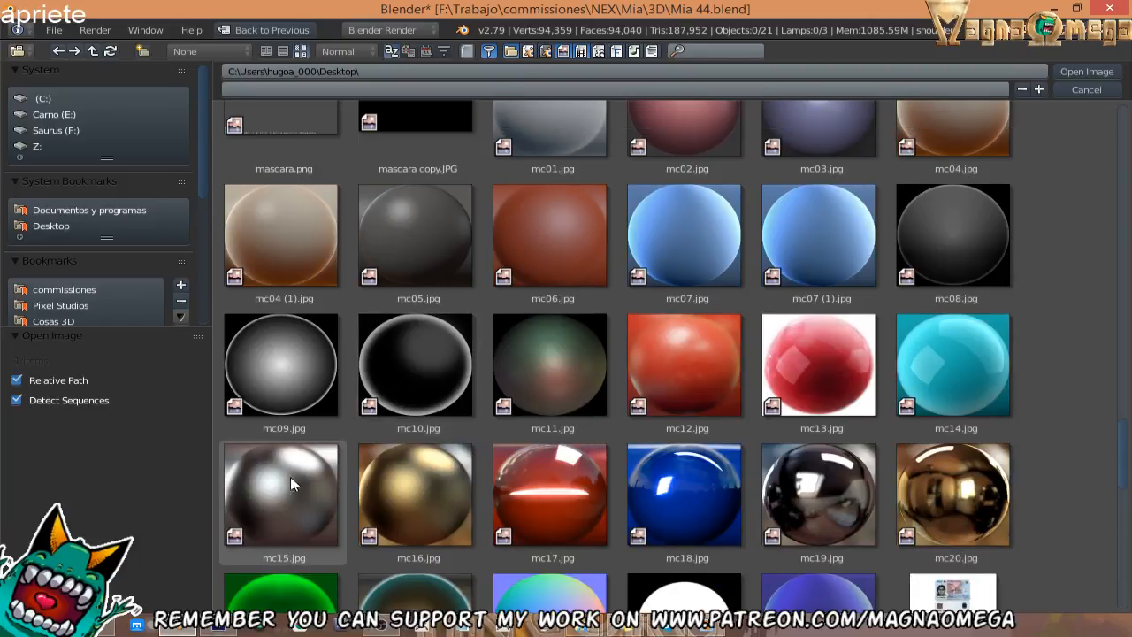
{"action": "left_click", "coordinate": [294, 500]}
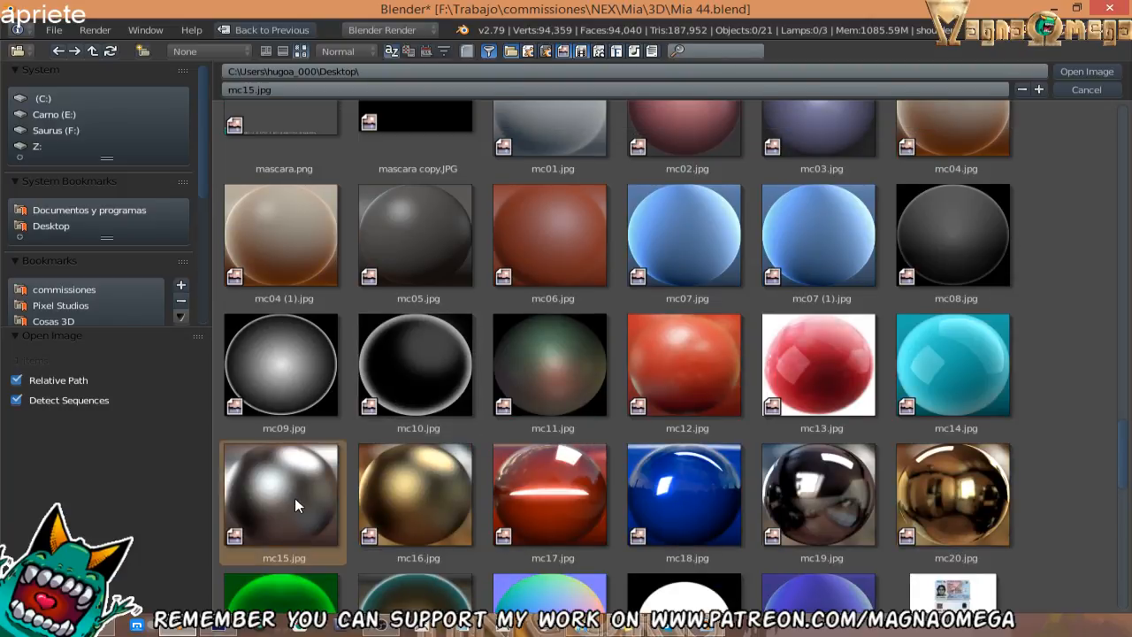
{"action": "left_click", "coordinate": [1080, 72]}
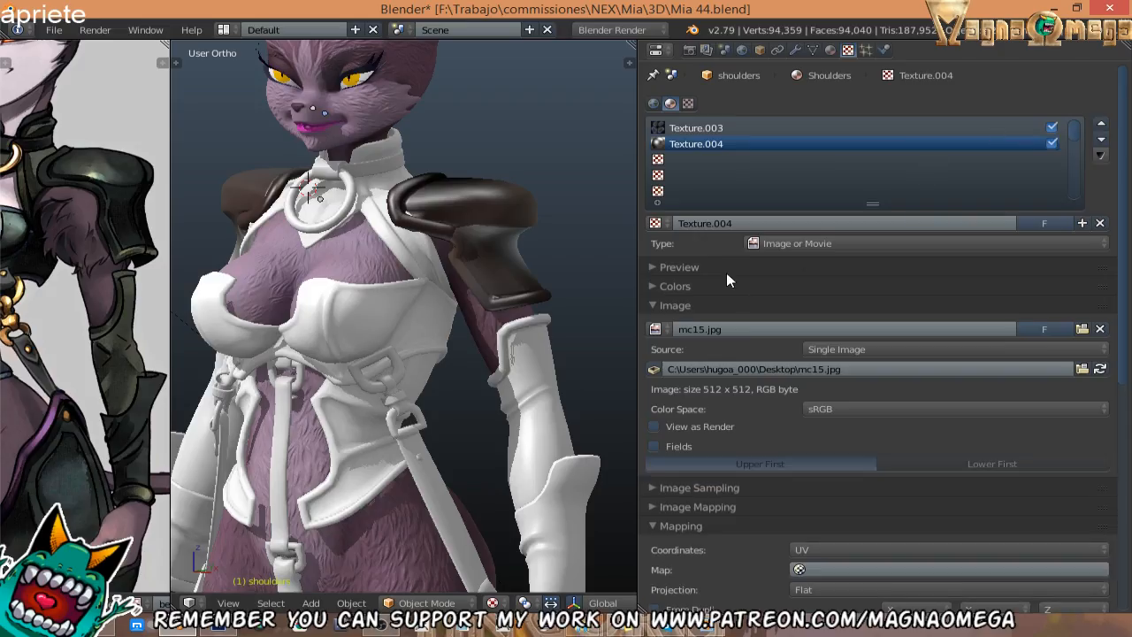
Set the second shoulder texture's mapping coordinates to Normal and inspect the metallic reflection on both shoulder plates.
{"action": "middle_click_drag", "start_coordinate": [355, 283], "coordinate": [200, 252]}
{"action": "scroll", "coordinate": [200, 252], "scroll_direction": "up", "scroll_amount": 3}
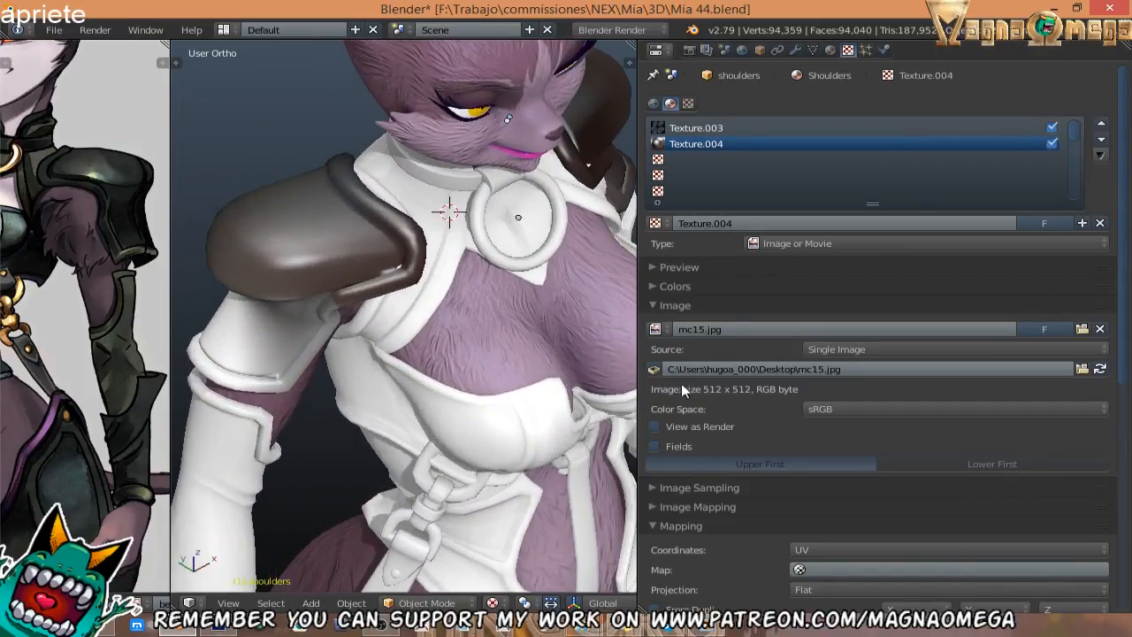
{"action": "scroll", "coordinate": [781, 385], "scroll_direction": "down", "scroll_amount": 10}
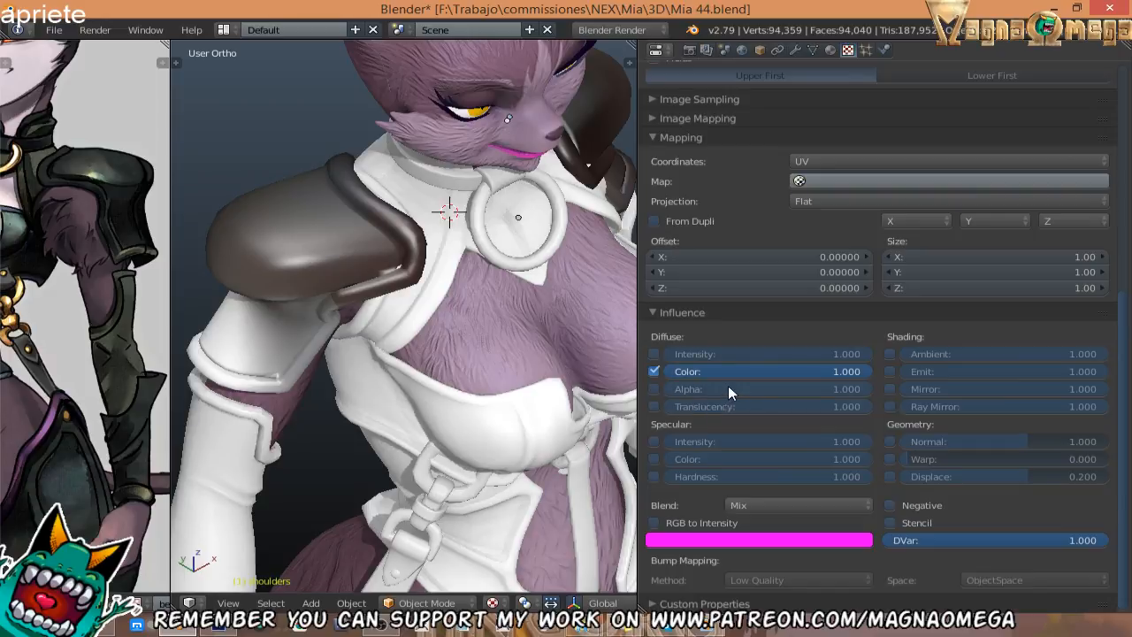
{"action": "scroll", "coordinate": [826, 326], "scroll_direction": "up", "scroll_amount": 4}
{"action": "left_click", "coordinate": [817, 285]}
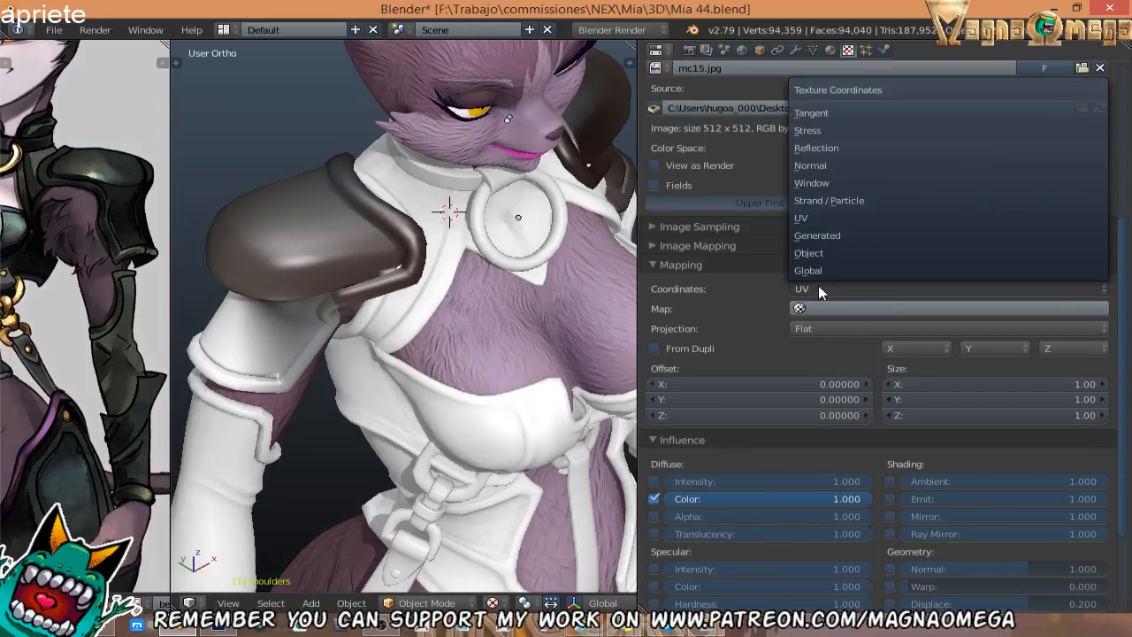
{"action": "left_click", "coordinate": [840, 166]}
{"action": "middle_click_drag", "start_coordinate": [301, 327], "coordinate": [633, 296]}
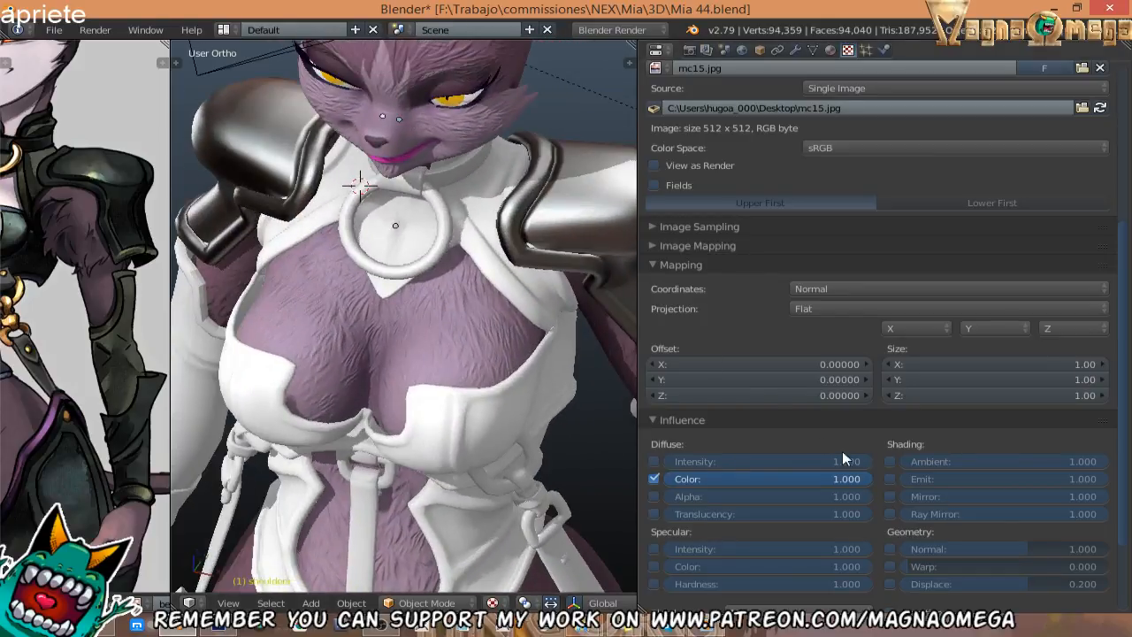
Try the metallic texture above the diffuse texture in the Shoulders material's stack and return it below.
{"action": "scroll", "coordinate": [844, 458], "scroll_direction": "up", "scroll_amount": 8}
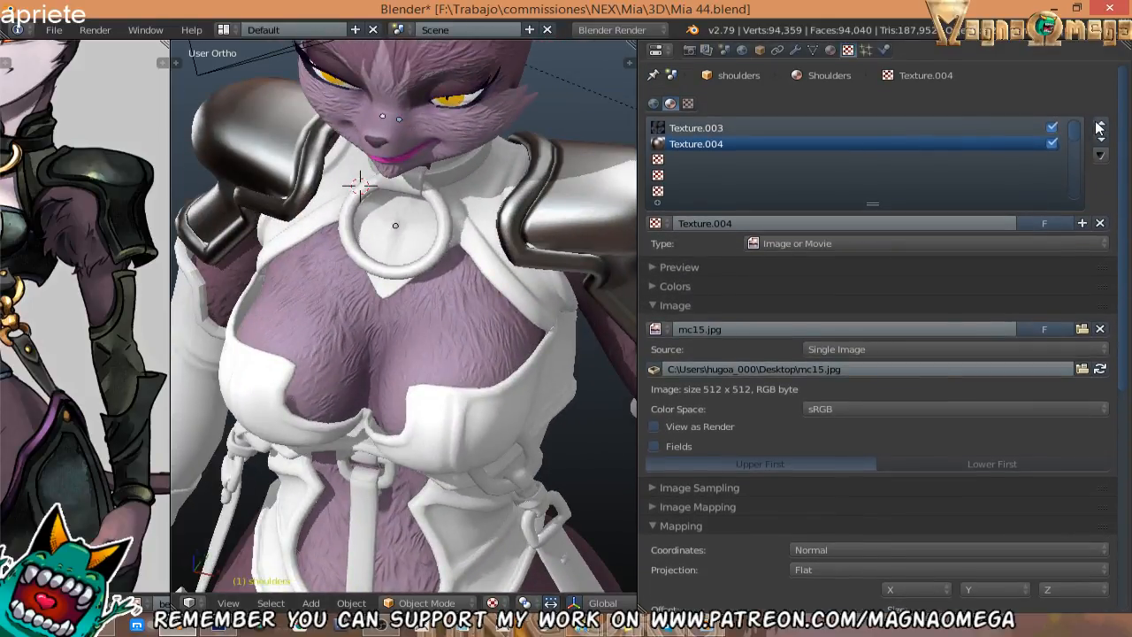
{"action": "left_click", "coordinate": [1100, 125]}
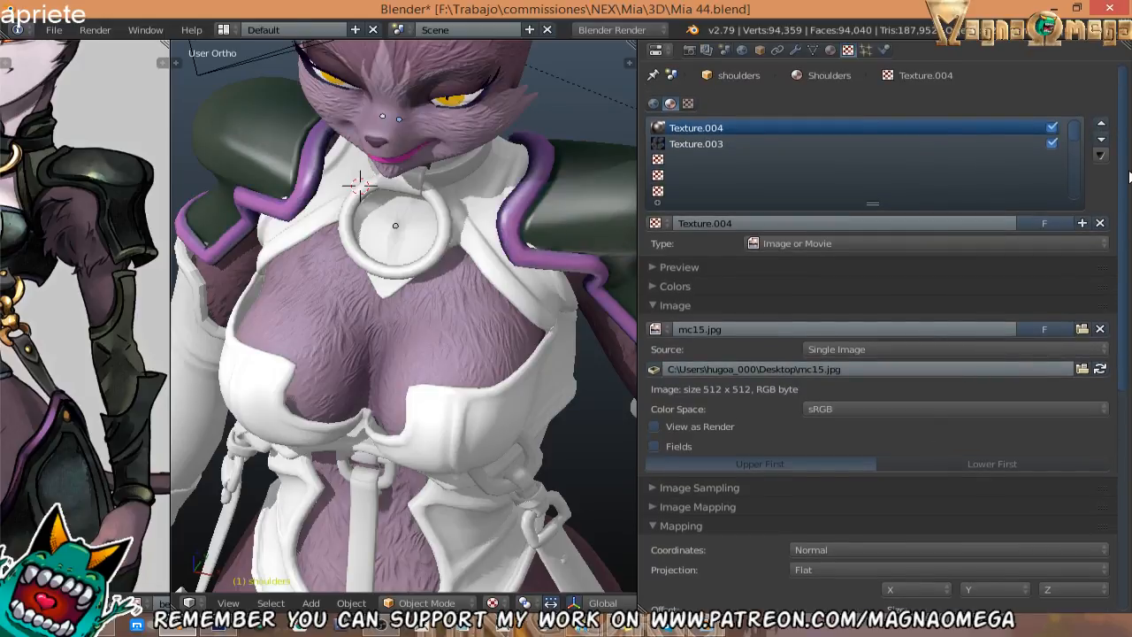
{"action": "left_click", "coordinate": [1101, 140]}
{"action": "left_click", "coordinate": [1100, 125]}
{"action": "left_click", "coordinate": [1100, 140]}
Try the Overlay, Screen and Multiply blend types on the metallic texture of the shoulder armour.
{"action": "scroll", "coordinate": [904, 264], "scroll_direction": "down", "scroll_amount": 10}
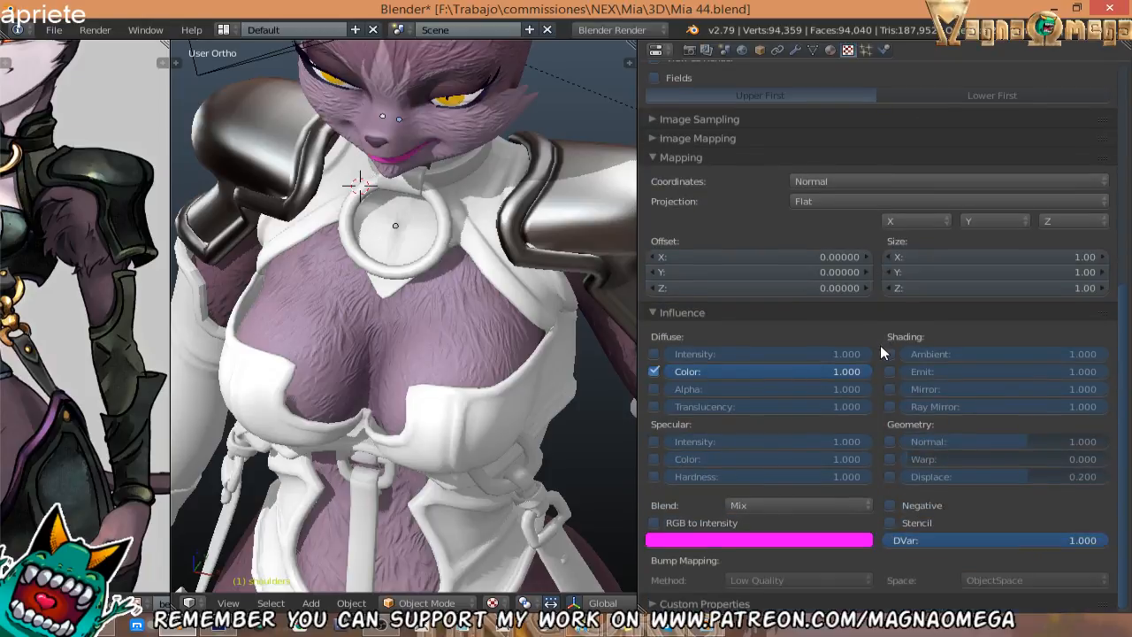
{"action": "left_click", "coordinate": [761, 504]}
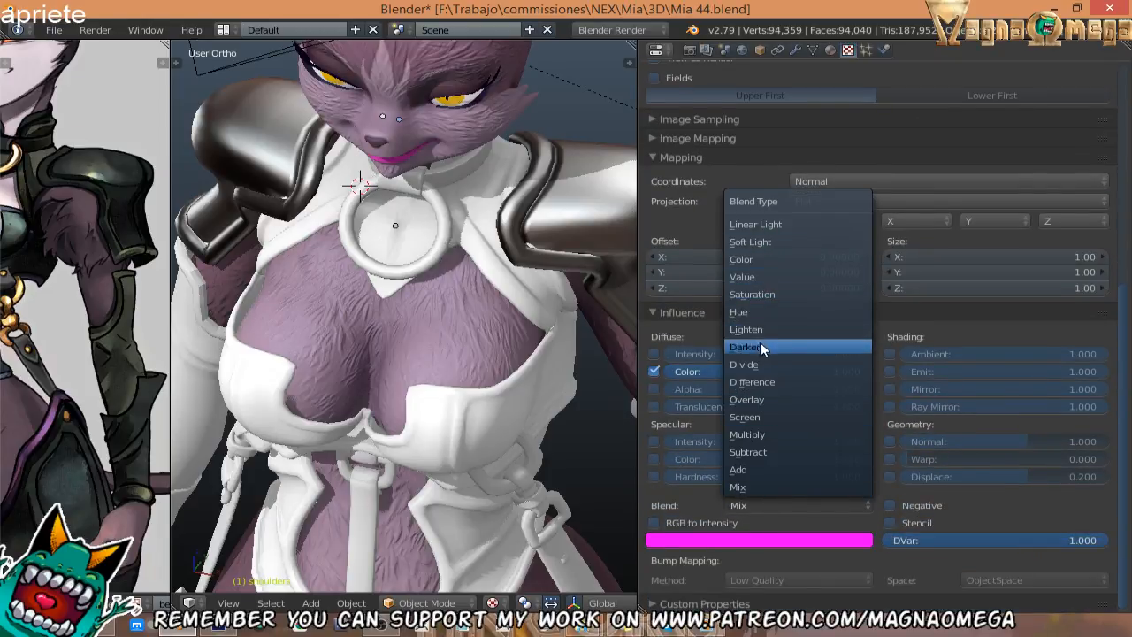
{"action": "left_click", "coordinate": [760, 400]}
{"action": "middle_click_drag", "start_coordinate": [566, 345], "coordinate": [530, 301]}
{"action": "left_click", "coordinate": [840, 505]}
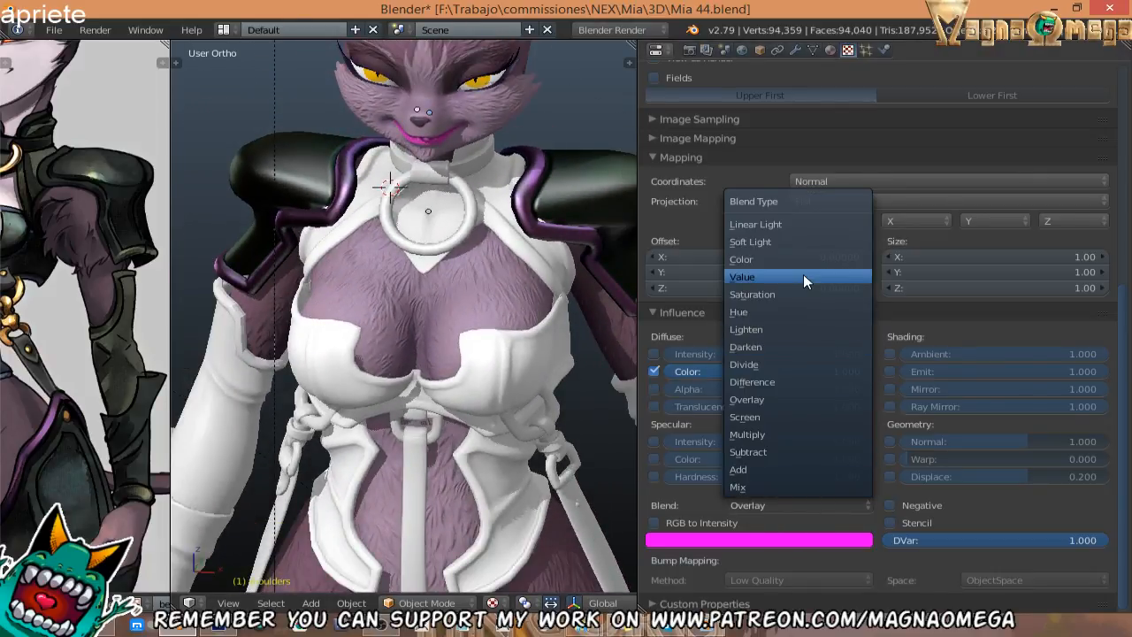
{"action": "left_click", "coordinate": [769, 416]}
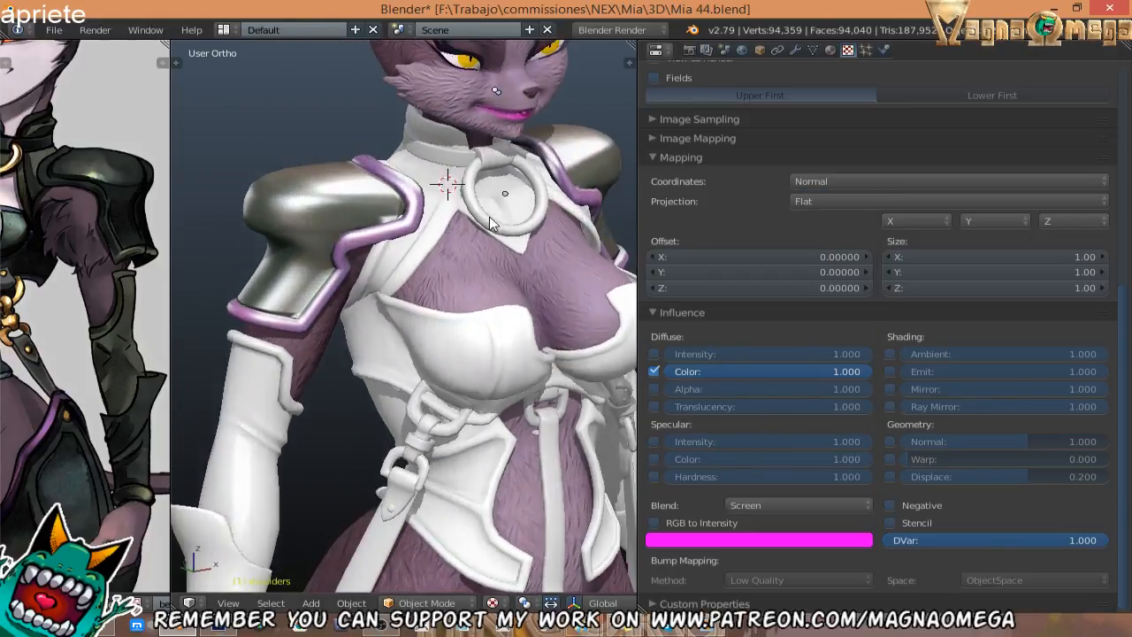
{"action": "left_click", "coordinate": [815, 505]}
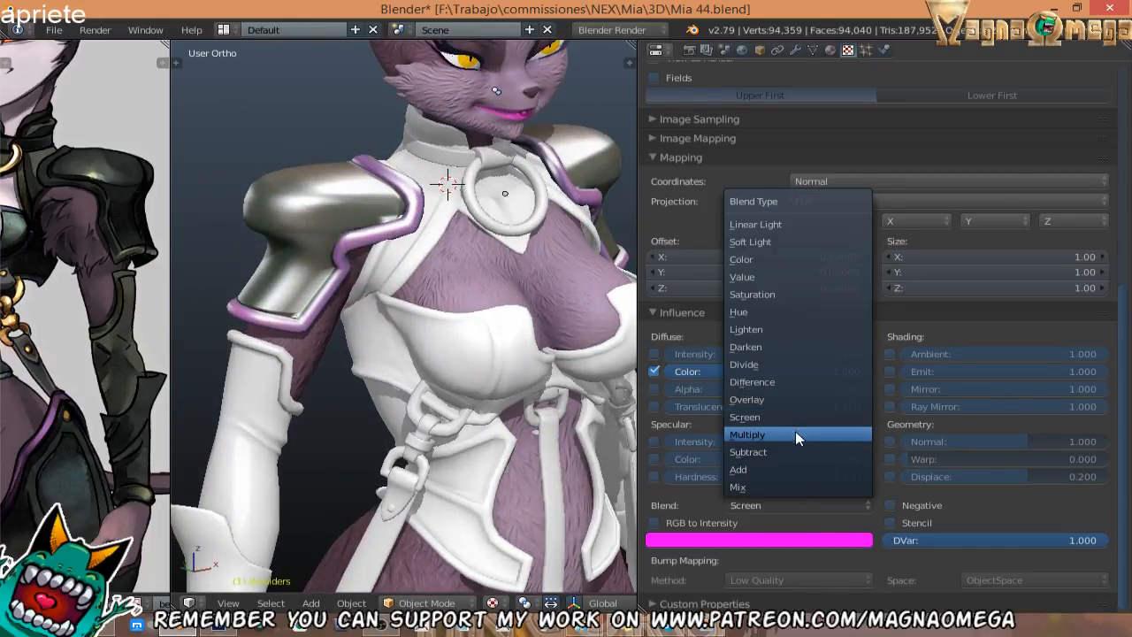
{"action": "left_click", "coordinate": [794, 433]}
{"action": "mouse_move", "coordinate": [495, 301]}
{"action": "middle_mouse_down"}
{"action": "mouse_move", "coordinate": [371, 288]}
{"action": "mouse_move", "coordinate": [280, 253]}
{"action": "mouse_move", "coordinate": [279, 294]}
{"action": "middle_mouse_up"}
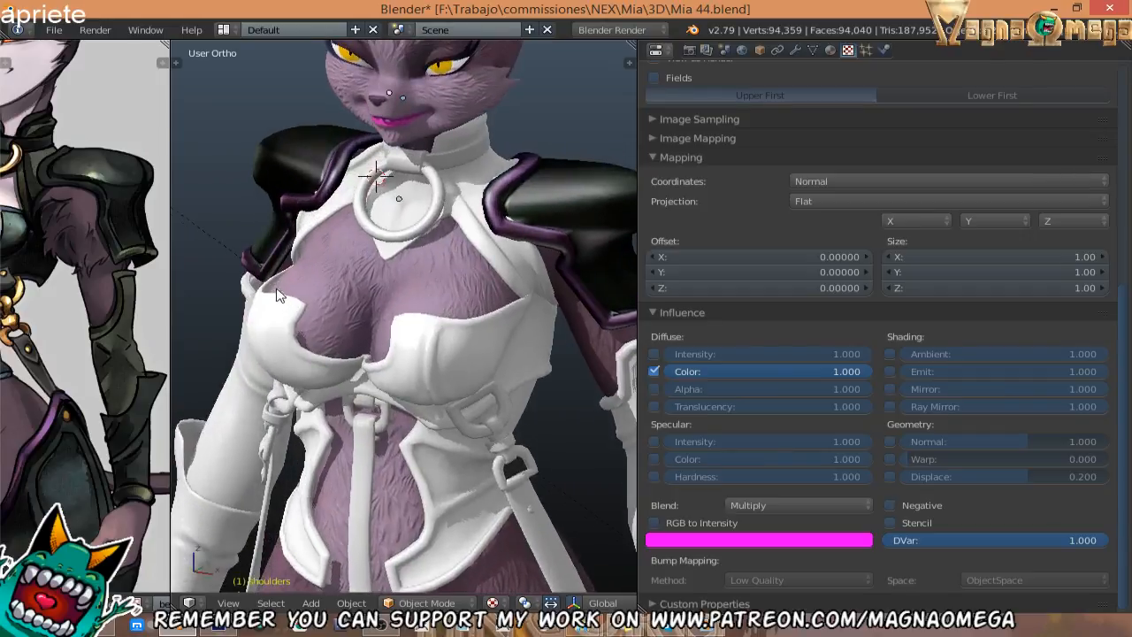
Try the Soft Light blend type on the metallic texture and compare the armour with its diffuse color influence off and on.
{"action": "left_click", "coordinate": [739, 505]}
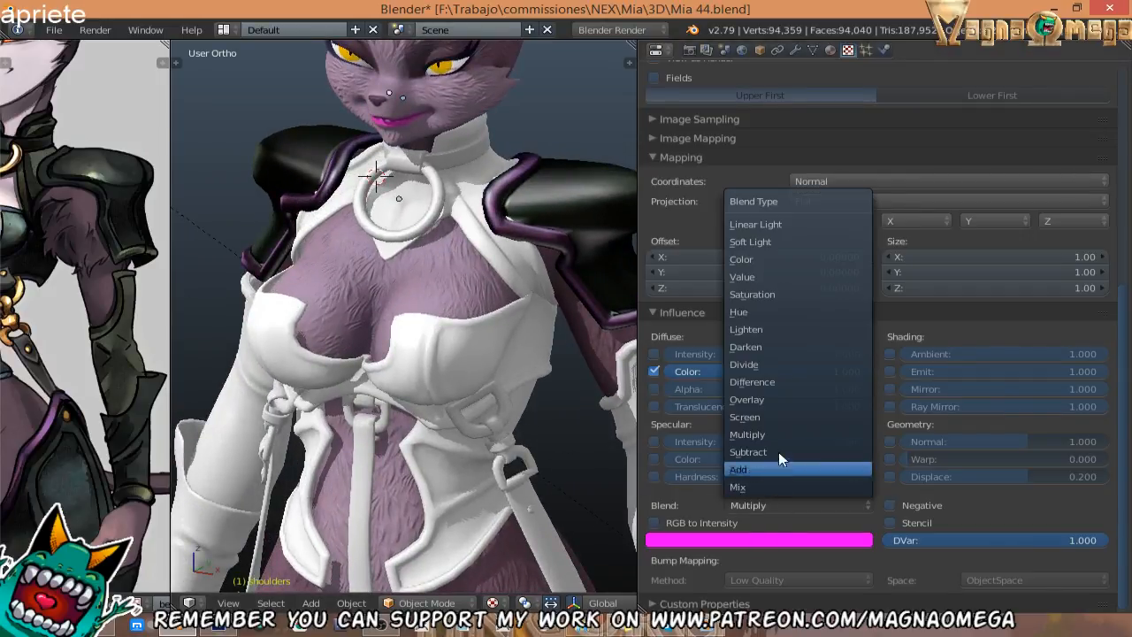
{"action": "left_click", "coordinate": [776, 243]}
{"action": "middle_click_drag", "start_coordinate": [563, 241], "coordinate": [619, 253]}
{"action": "scroll", "coordinate": [562, 244], "scroll_direction": "down", "scroll_amount": 4}
{"action": "middle_click_drag", "start_coordinate": [540, 239], "coordinate": [434, 242]}
{"action": "left_click", "coordinate": [654, 372]}
{"action": "left_click", "coordinate": [654, 372]}
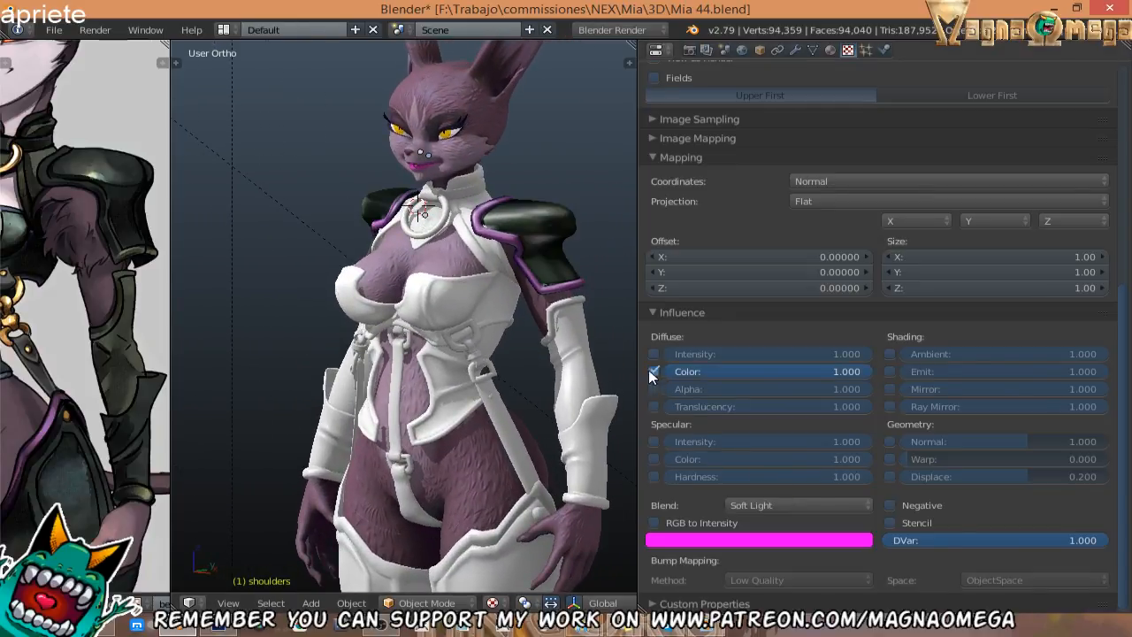
{"action": "scroll", "coordinate": [503, 320], "scroll_direction": "up", "scroll_amount": 4}
{"action": "scroll", "coordinate": [503, 320], "scroll_direction": "down", "scroll_amount": 1}
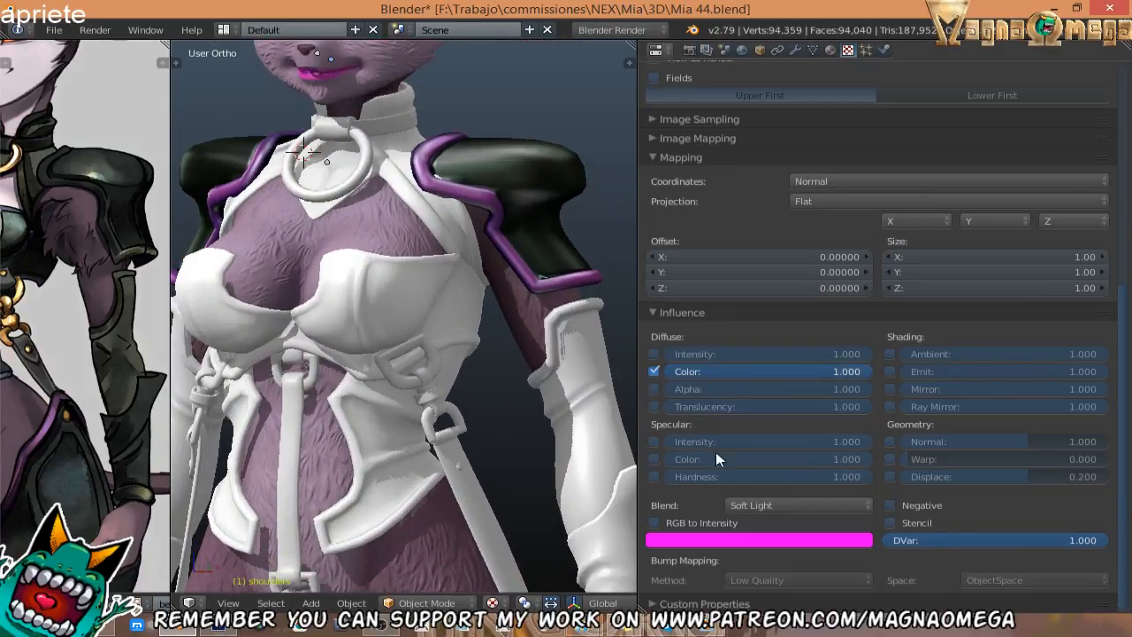
Try the Difference and Screen blend types on the metallic texture and return it to Overlay.
{"action": "left_click", "coordinate": [751, 505]}
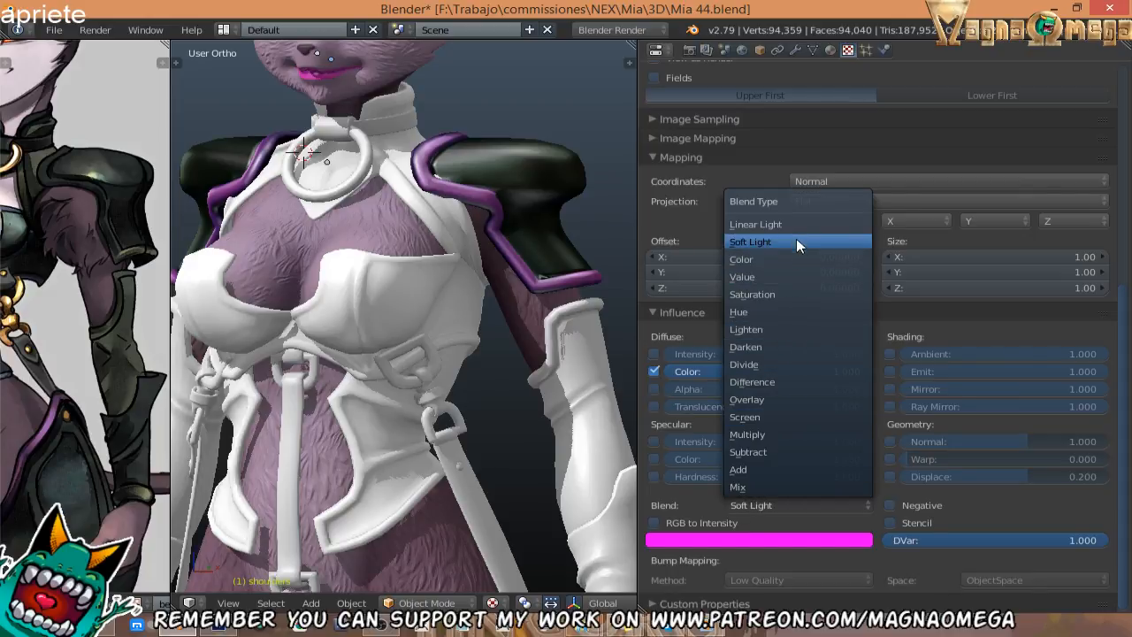
{"action": "left_click", "coordinate": [778, 381]}
{"action": "middle_click_drag", "start_coordinate": [530, 371], "coordinate": [462, 352]}
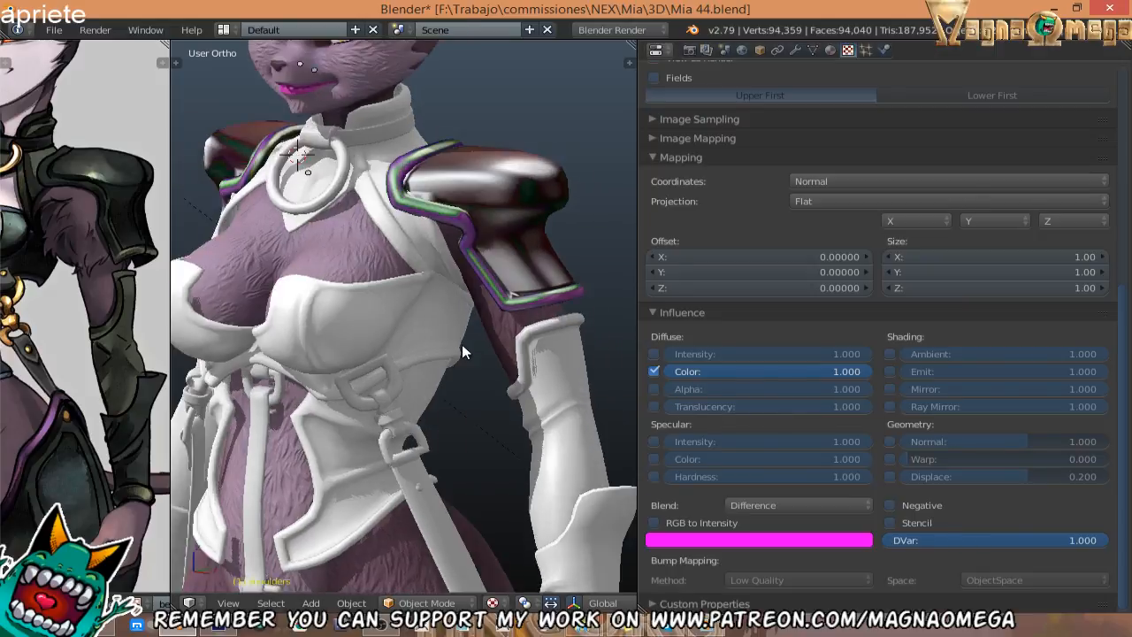
{"action": "left_click", "coordinate": [739, 506]}
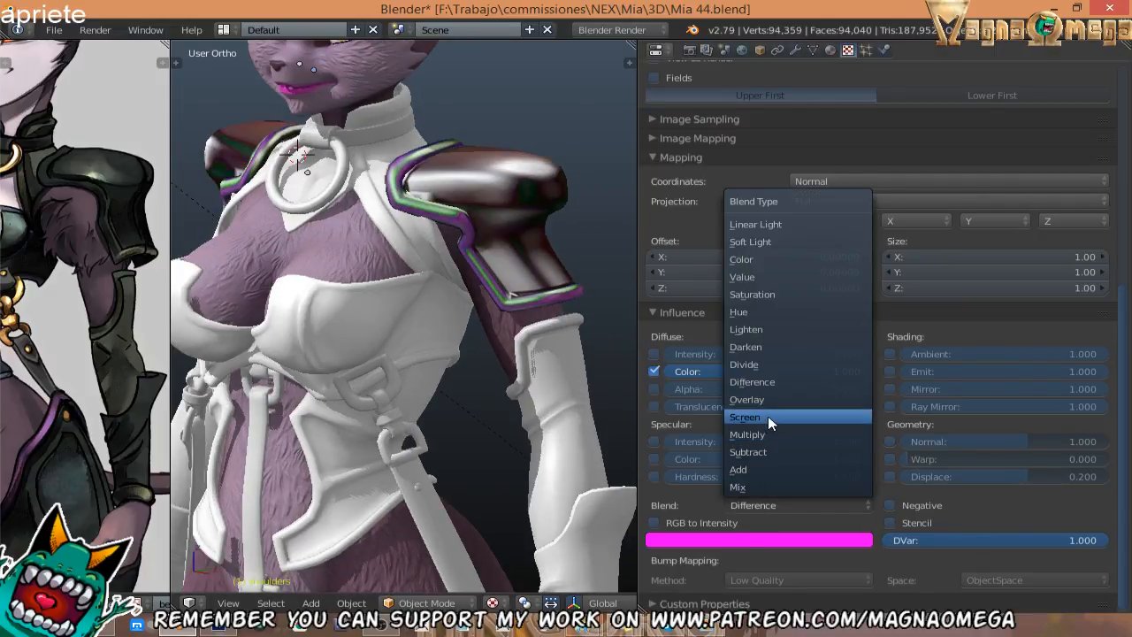
{"action": "left_click", "coordinate": [768, 416]}
{"action": "left_click", "coordinate": [757, 503]}
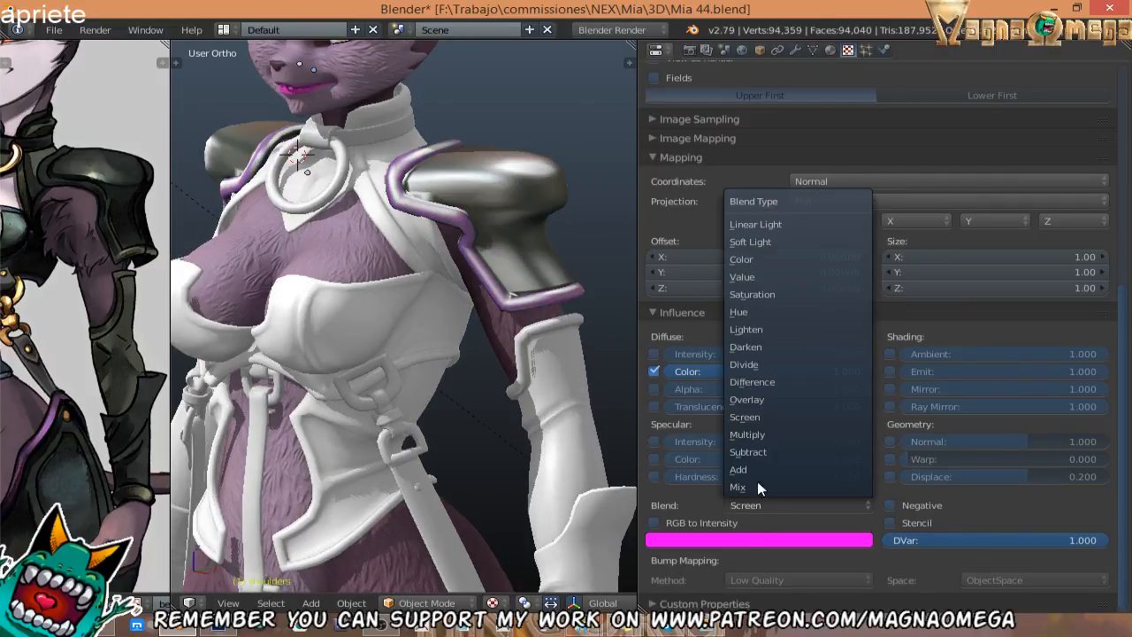
{"action": "left_click", "coordinate": [758, 400]}
{"action": "middle_click_drag", "start_coordinate": [548, 367], "coordinate": [523, 248]}
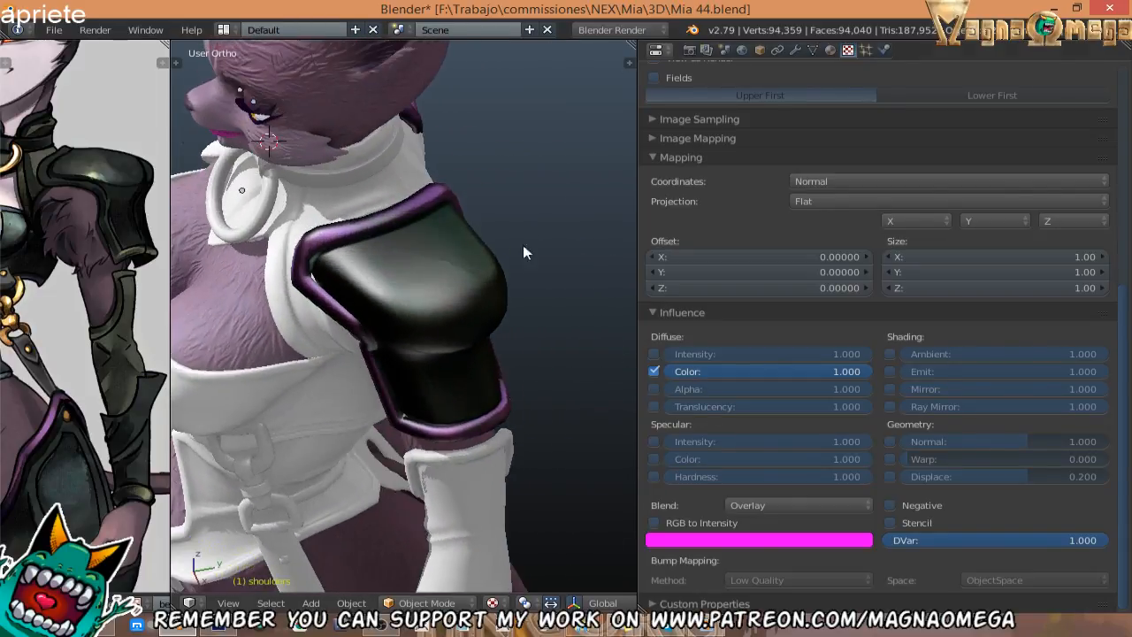
Replace the second shoulder texture's image with the glossier mc19.jpg from the Desktop folder and inspect the armour.
{"action": "scroll", "coordinate": [905, 224], "scroll_direction": "up", "scroll_amount": 8}
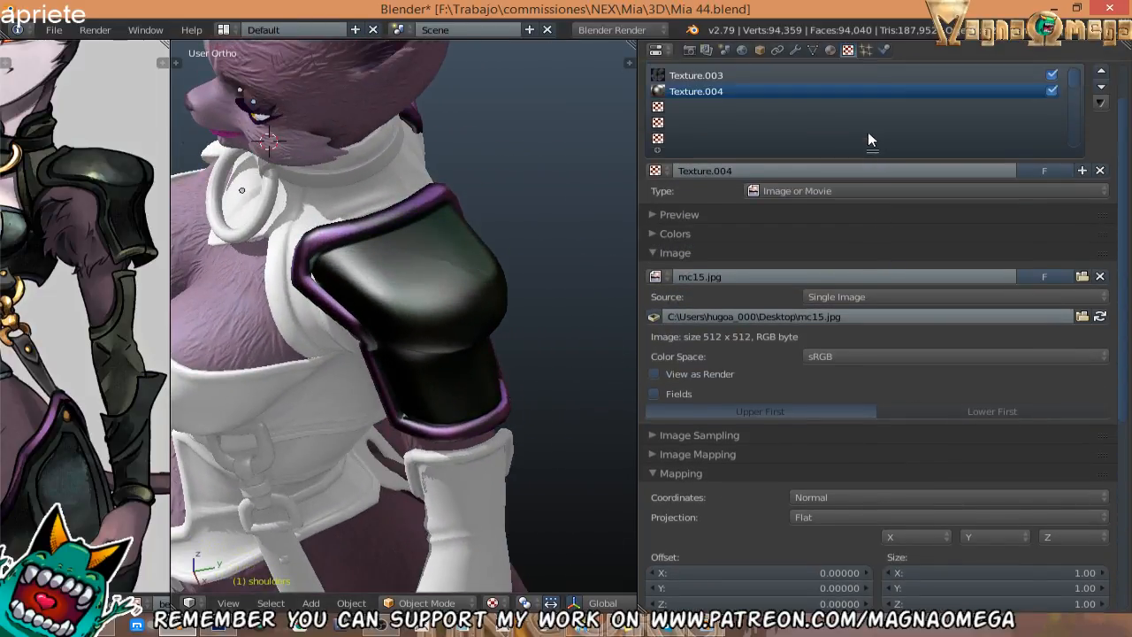
{"action": "left_click", "coordinate": [1082, 276]}
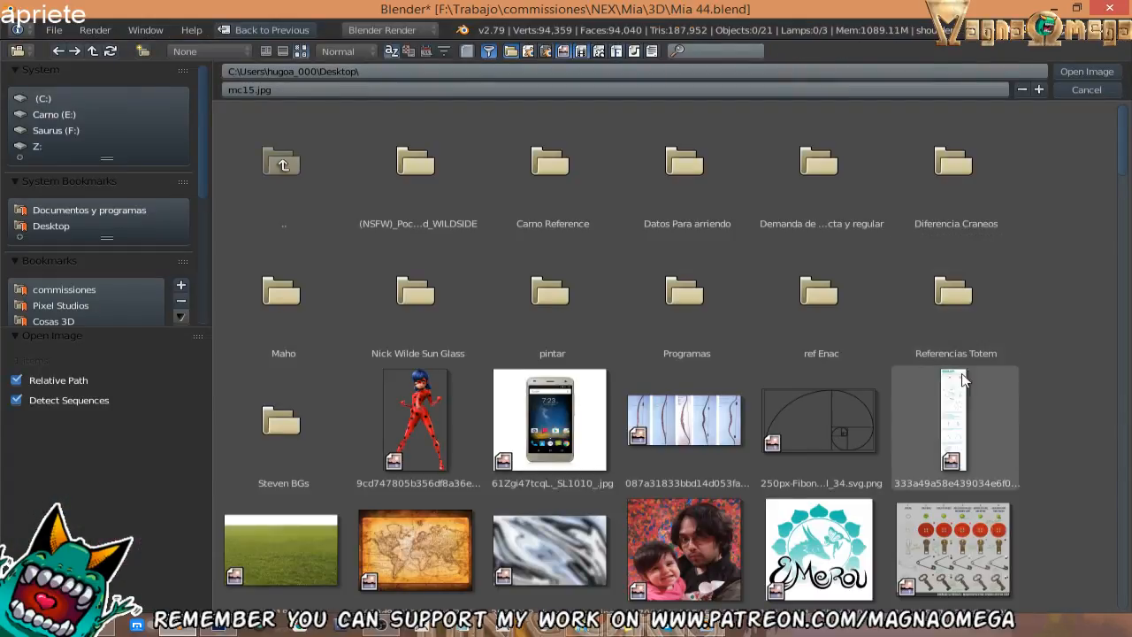
{"action": "scroll", "coordinate": [1121, 144], "scroll_direction": "down", "scroll_amount": 10}
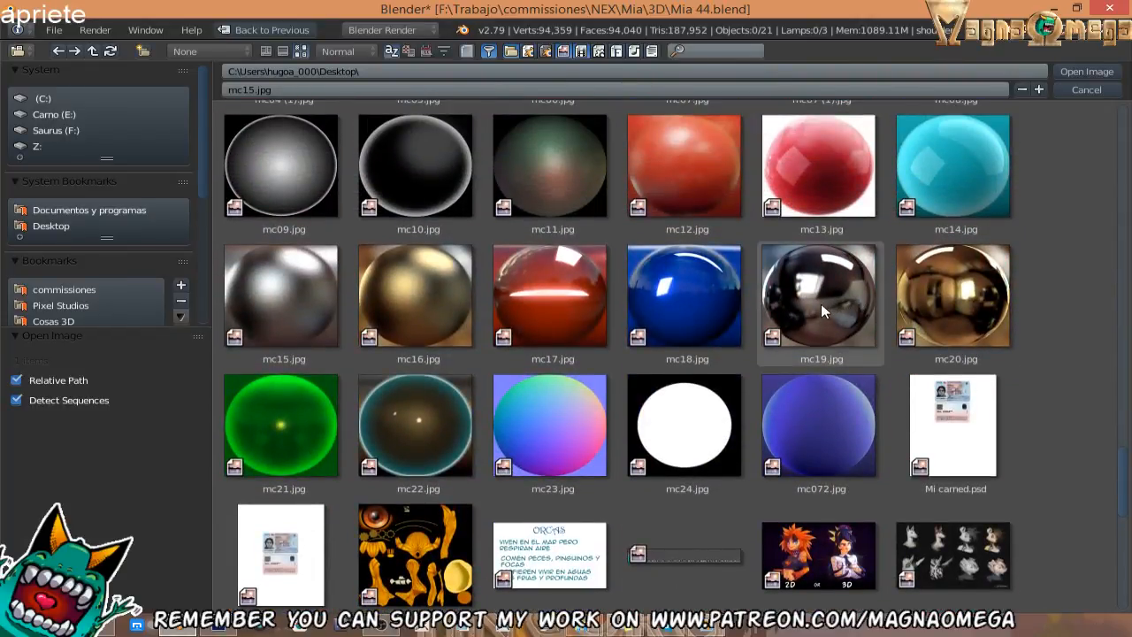
{"action": "double_click", "coordinate": [817, 296]}
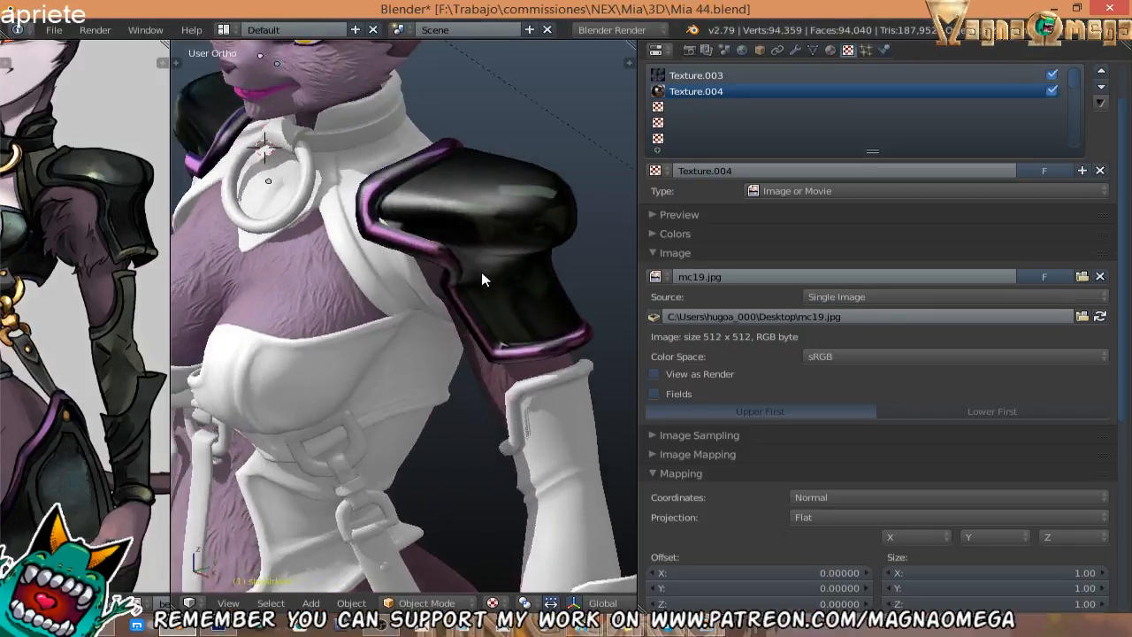
{"action": "middle_click_drag", "start_coordinate": [481, 272], "coordinate": [398, 230]}
Try the Screen, Add, Subtract and Color blend types on the metallic texture of the shoulder armour.
{"action": "scroll", "coordinate": [838, 451], "scroll_direction": "down", "scroll_amount": 6}
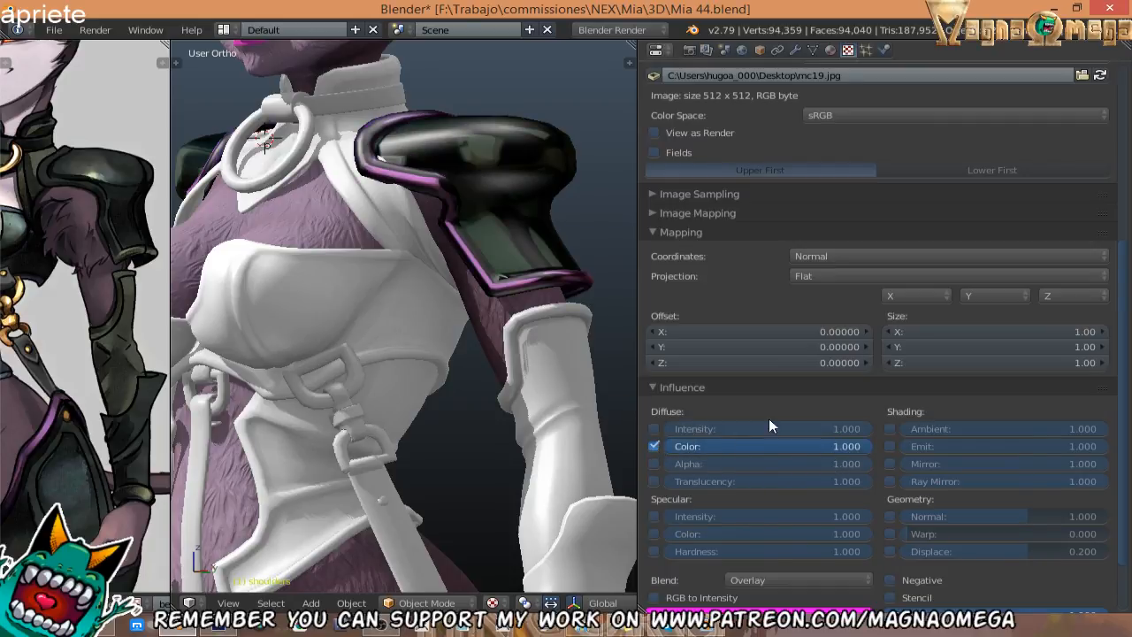
{"action": "scroll", "coordinate": [778, 460], "scroll_direction": "down", "scroll_amount": 2}
{"action": "left_click", "coordinate": [795, 530]}
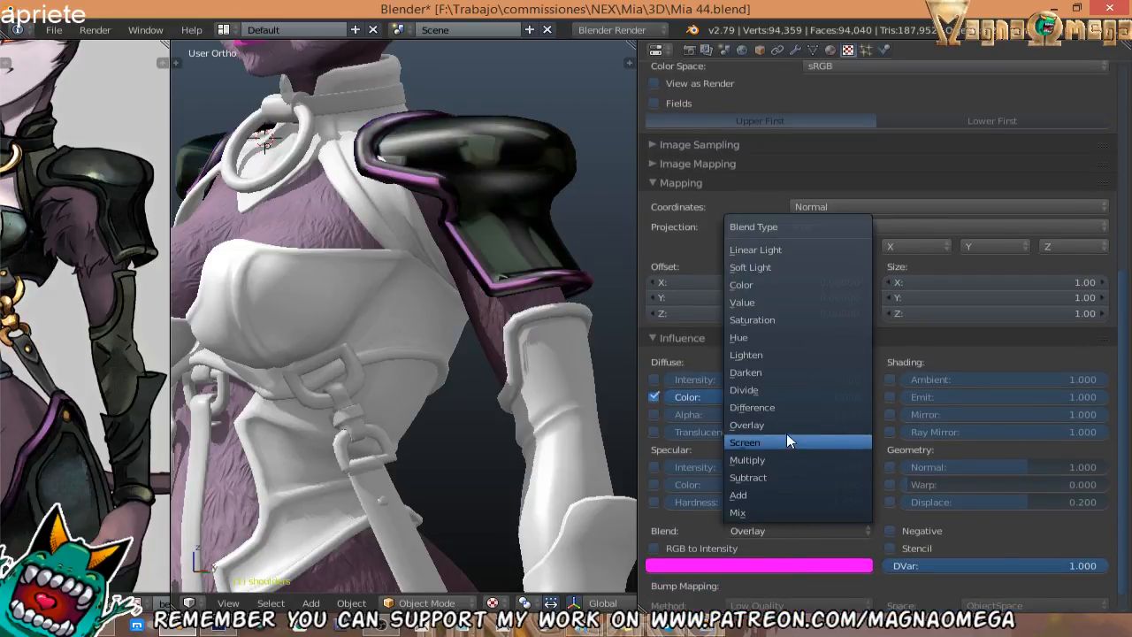
{"action": "left_click", "coordinate": [790, 441]}
{"action": "left_click", "coordinate": [765, 531]}
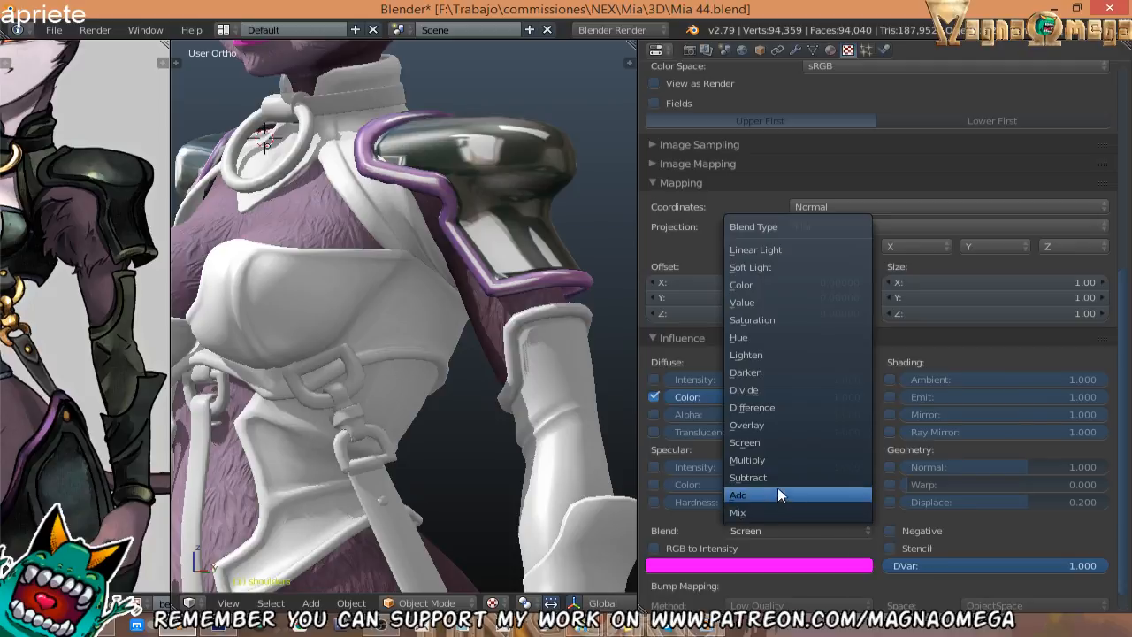
{"action": "left_click", "coordinate": [776, 491]}
{"action": "left_click", "coordinate": [770, 528]}
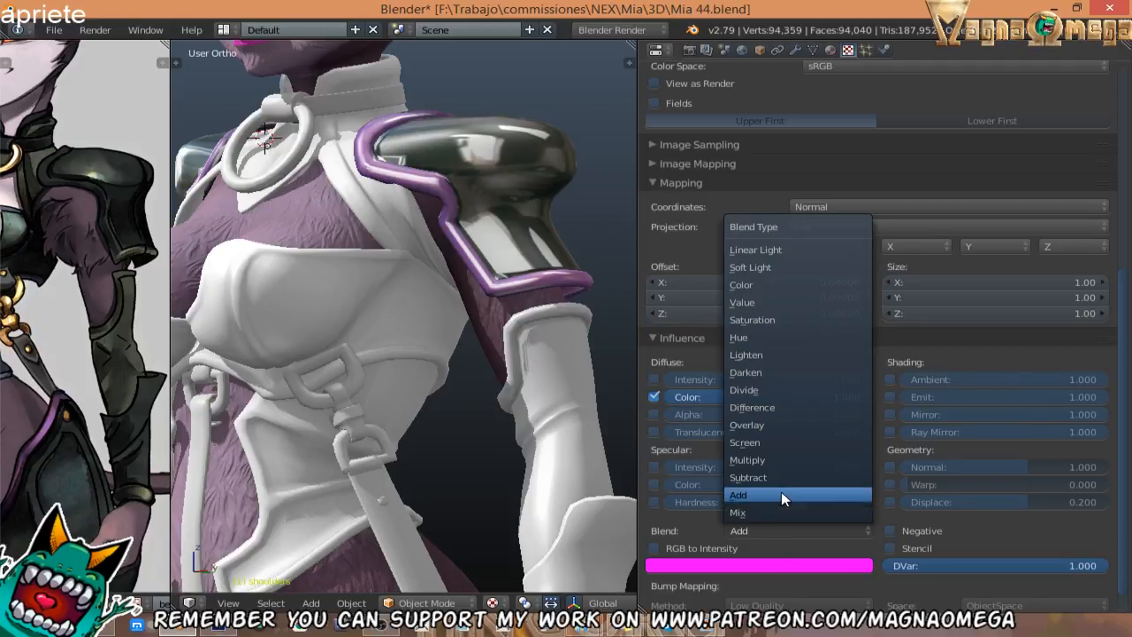
{"action": "left_click", "coordinate": [781, 477]}
{"action": "middle_click_drag", "start_coordinate": [472, 380], "coordinate": [500, 396]}
{"action": "left_click", "coordinate": [774, 531]}
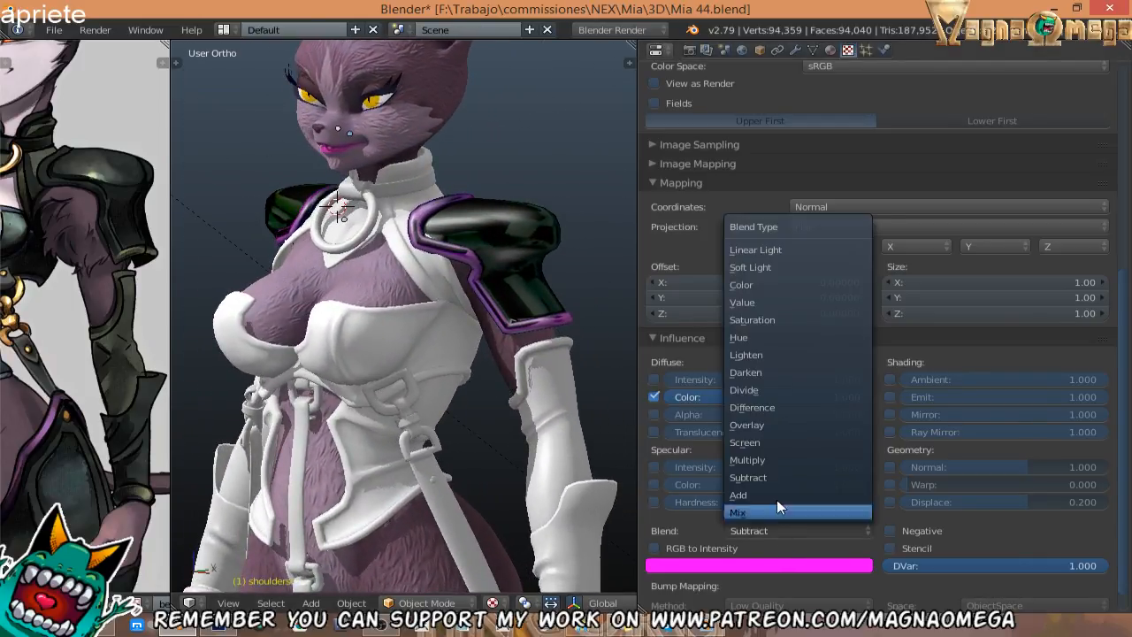
{"action": "left_click", "coordinate": [785, 284]}
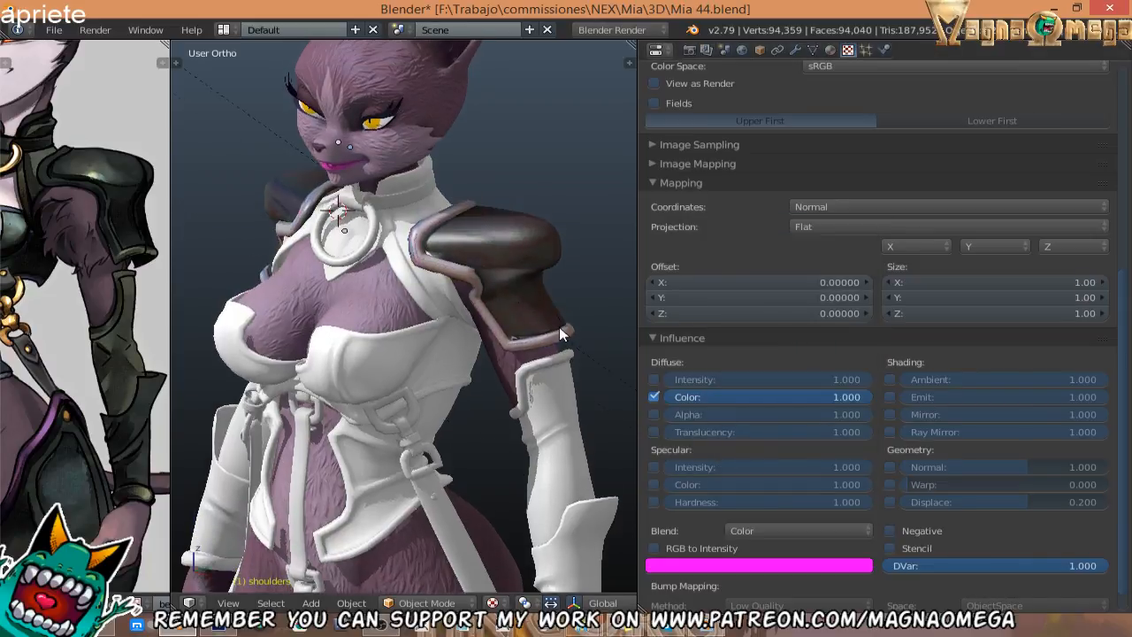
Set the metallic texture's blend type to Soft Light and check the shoulder armour from the side.
{"action": "left_click", "coordinate": [743, 530]}
{"action": "left_click", "coordinate": [766, 266]}
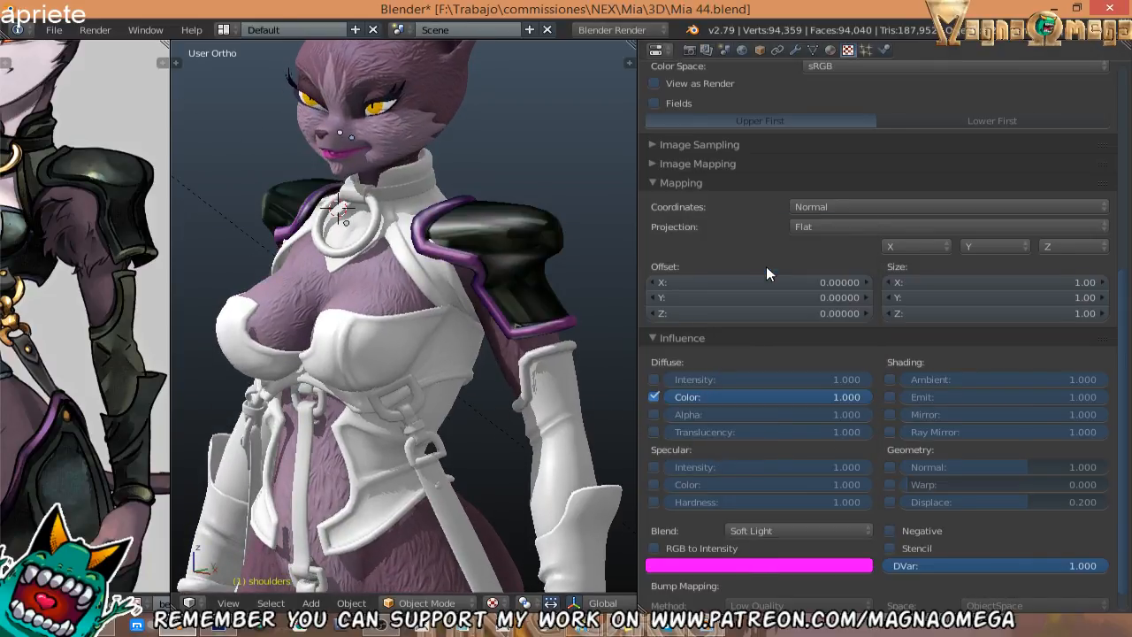
{"action": "middle_click_drag", "start_coordinate": [497, 296], "coordinate": [380, 274]}
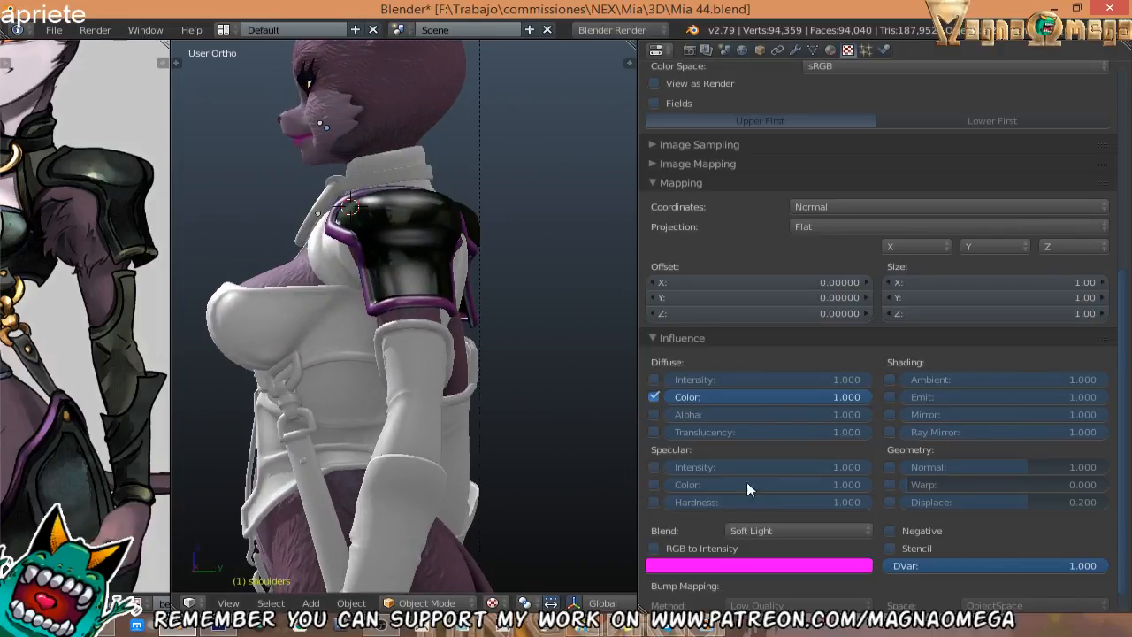
Test the metallic texture's diffuse color influence at 0.031, and raise it to 0.895 and beyond while comparing the armour's shine.
{"action": "left_click_drag", "start_coordinate": [814, 403], "coordinate": [619, 403]}
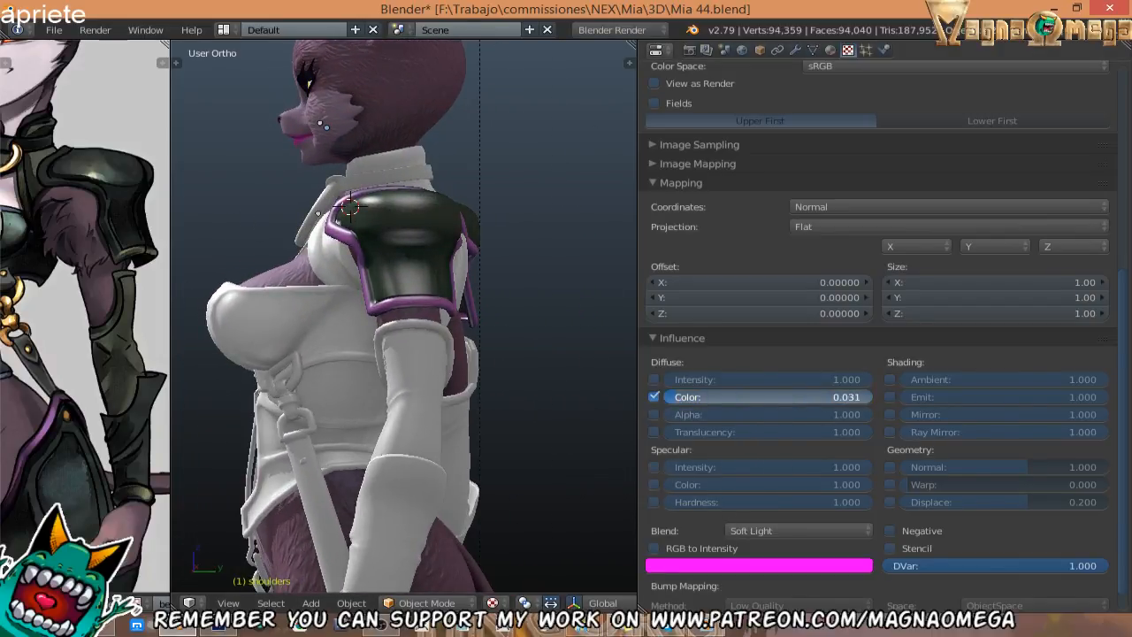
{"action": "left_click_drag", "start_coordinate": [778, 397], "coordinate": [793, 397]}
{"action": "middle_click_drag", "start_coordinate": [424, 354], "coordinate": [650, 418]}
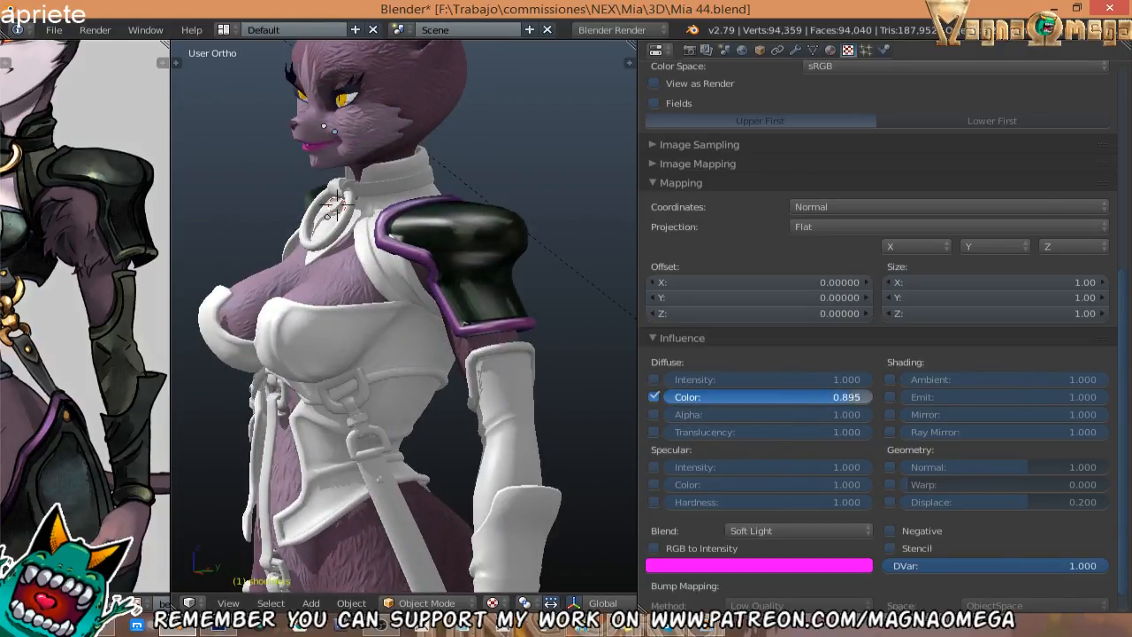
{"action": "left_click_drag", "start_coordinate": [849, 397], "coordinate": [868, 397]}
Inspect the shoulder armour's metallic shine at several distances and select the body suit.
{"action": "middle_click_drag", "start_coordinate": [437, 343], "coordinate": [402, 274]}
{"action": "scroll", "coordinate": [499, 267], "scroll_direction": "down", "scroll_amount": 2}
{"action": "scroll", "coordinate": [505, 269], "scroll_direction": "up", "scroll_amount": 7}
{"action": "scroll", "coordinate": [520, 331], "scroll_direction": "down", "scroll_amount": 2}
{"action": "scroll", "coordinate": [413, 307], "scroll_direction": "up", "scroll_amount": 2}
{"action": "right_click", "coordinate": [398, 234]}
{"action": "middle_click_drag", "start_coordinate": [400, 235], "coordinate": [407, 309]}
{"action": "right_click", "coordinate": [417, 257]}
{"action": "scroll", "coordinate": [496, 258], "scroll_direction": "down", "scroll_amount": 3}
Switch to Photoshop and duplicate both Gradient Map layers of shoulderAO.psd into the chestAO.png document.
{"action": "key", "text": "alt+Tab"}
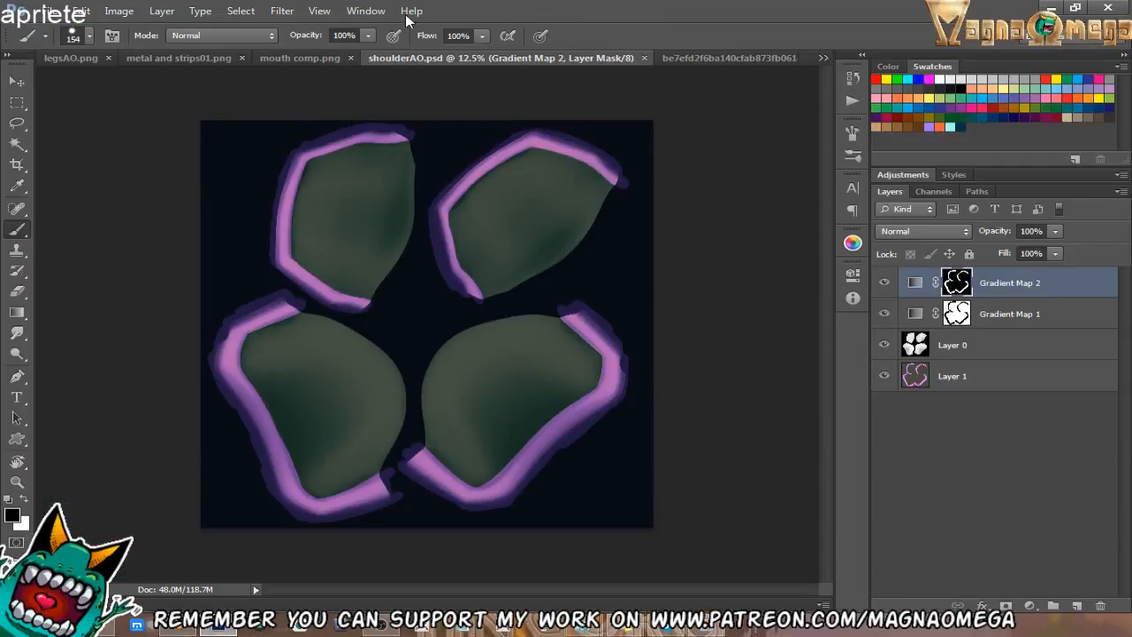
{"action": "left_click", "coordinate": [1037, 317], "text": "shift"}
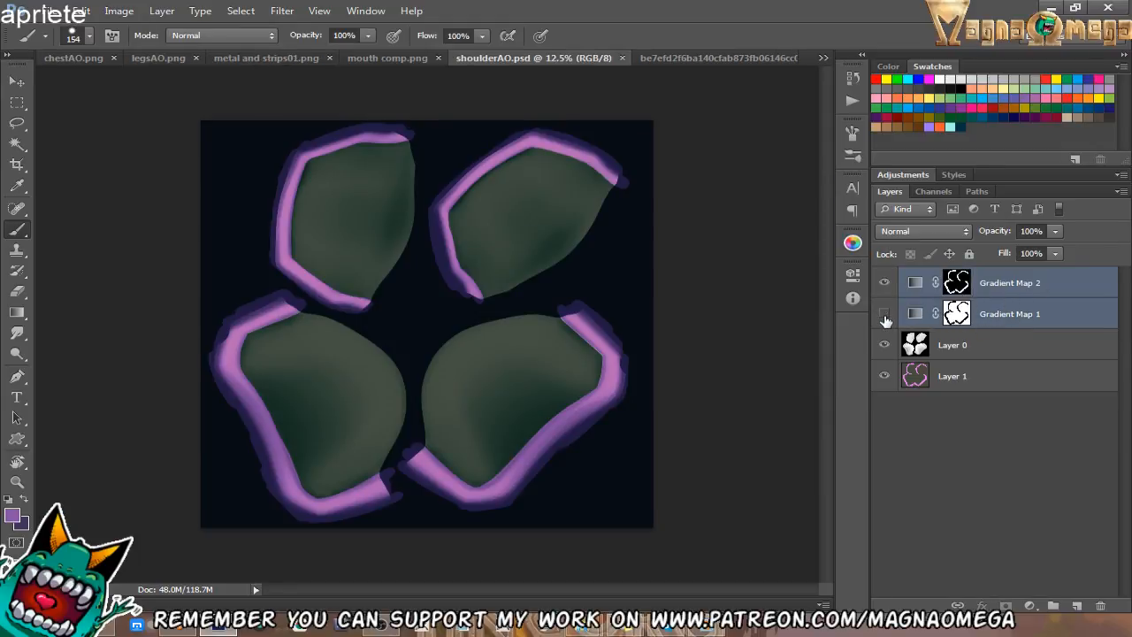
{"action": "left_click", "coordinate": [884, 314]}
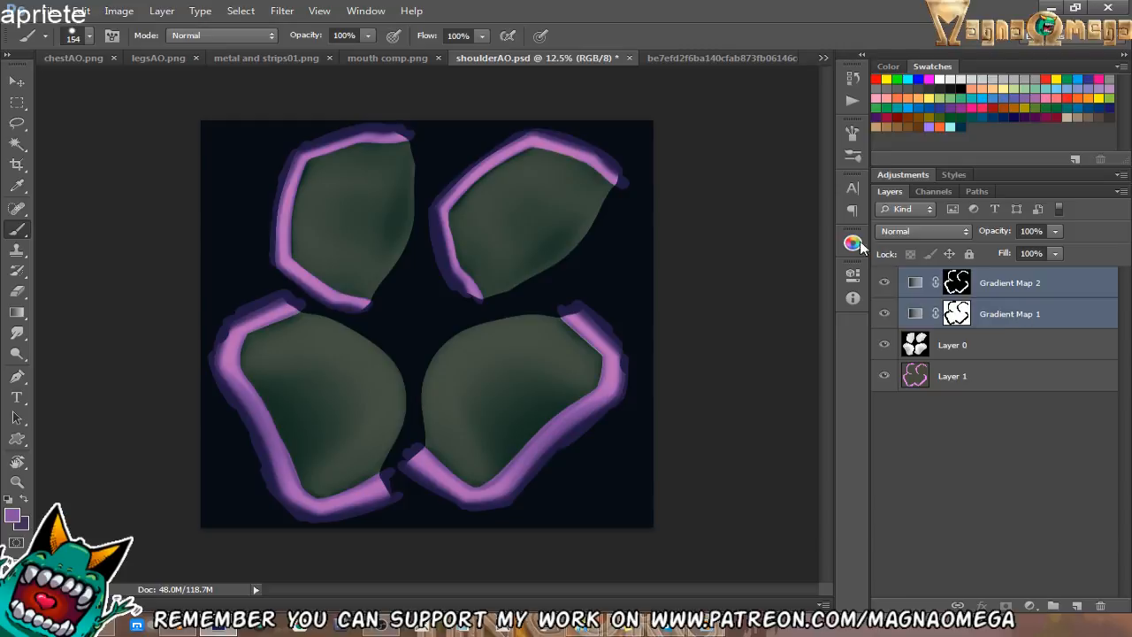
{"action": "right_click", "coordinate": [1039, 316]}
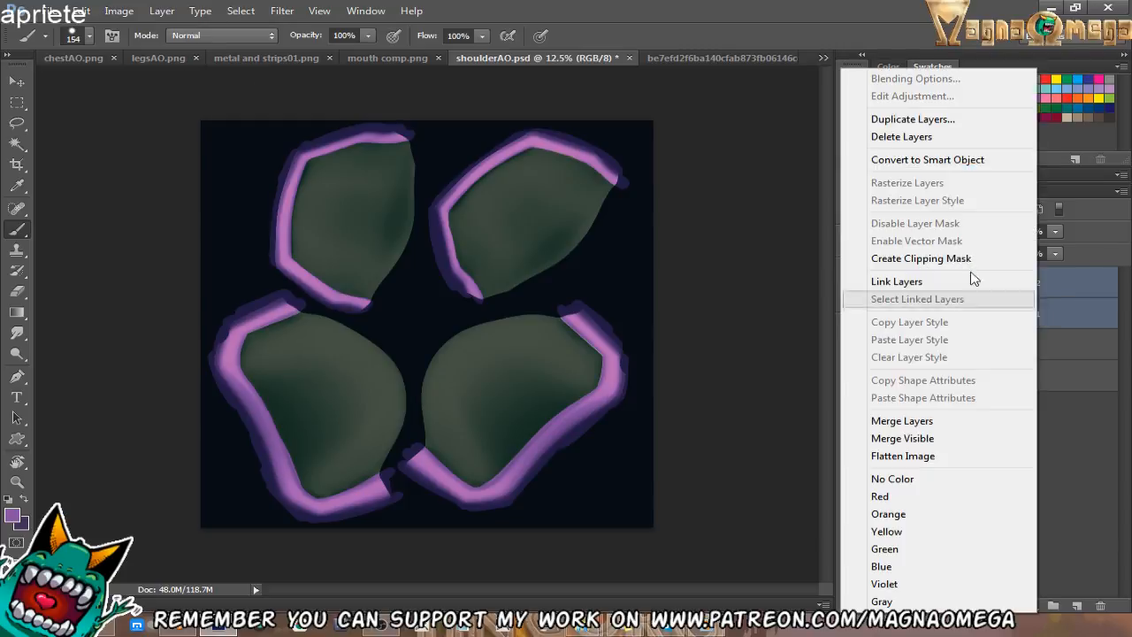
{"action": "left_click", "coordinate": [919, 118]}
{"action": "left_click", "coordinate": [531, 248]}
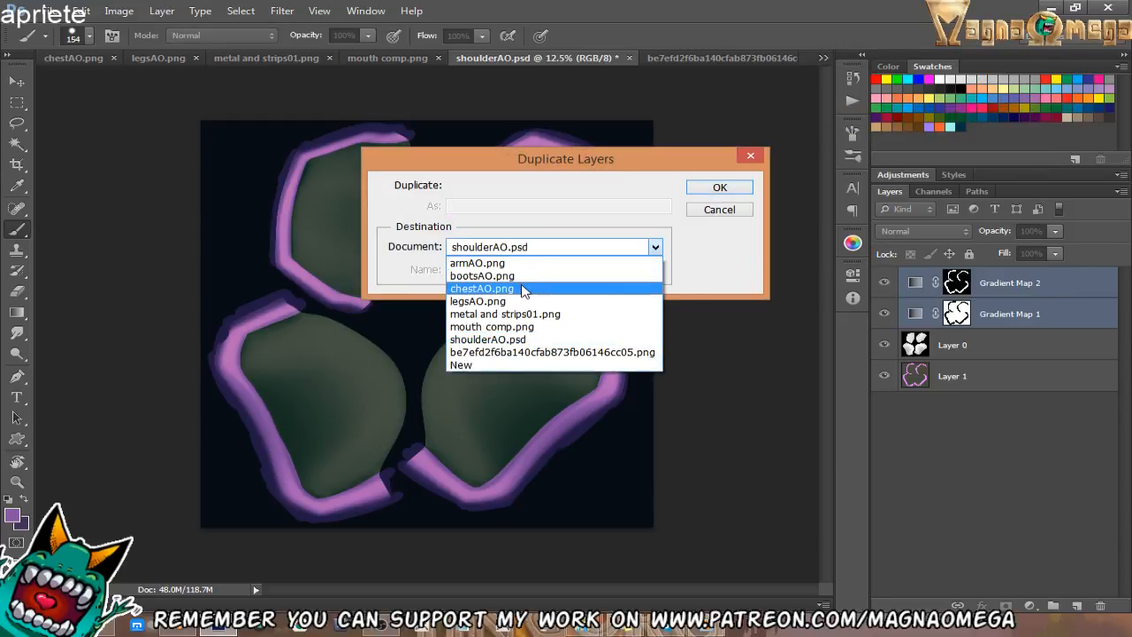
{"action": "left_click", "coordinate": [530, 285]}
{"action": "left_click", "coordinate": [731, 191]}
Bring up the chestAO.png document and hide the Gradient Map 1 and Gradient Map 2 layers.
{"action": "left_click", "coordinate": [823, 57]}
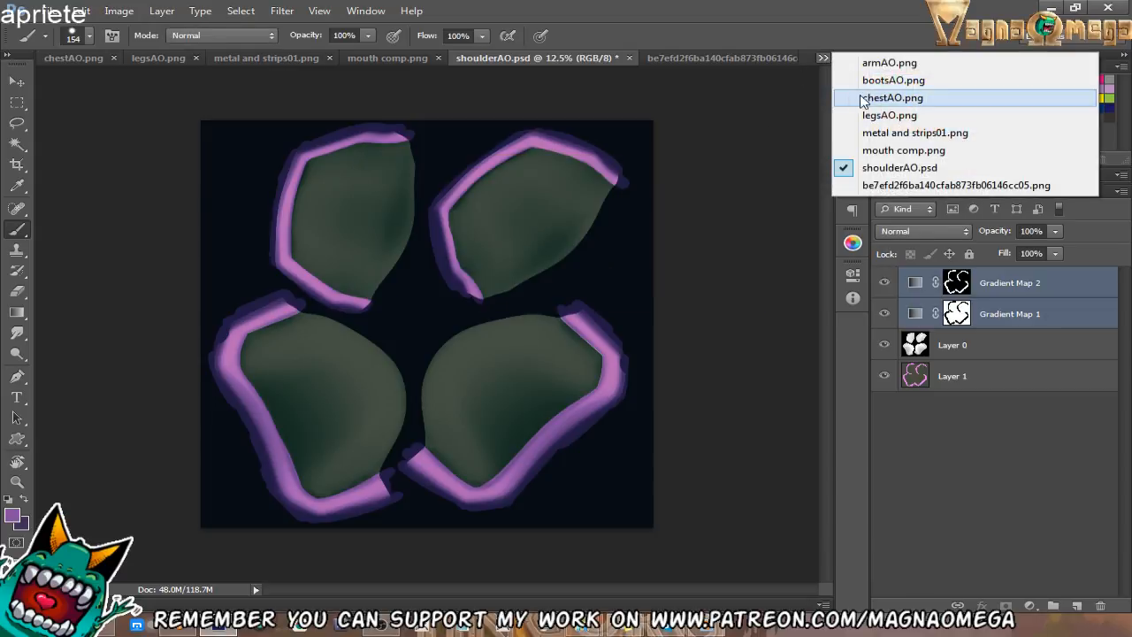
{"action": "left_click", "coordinate": [871, 95]}
{"action": "left_click_drag", "start_coordinate": [885, 284], "coordinate": [888, 316]}
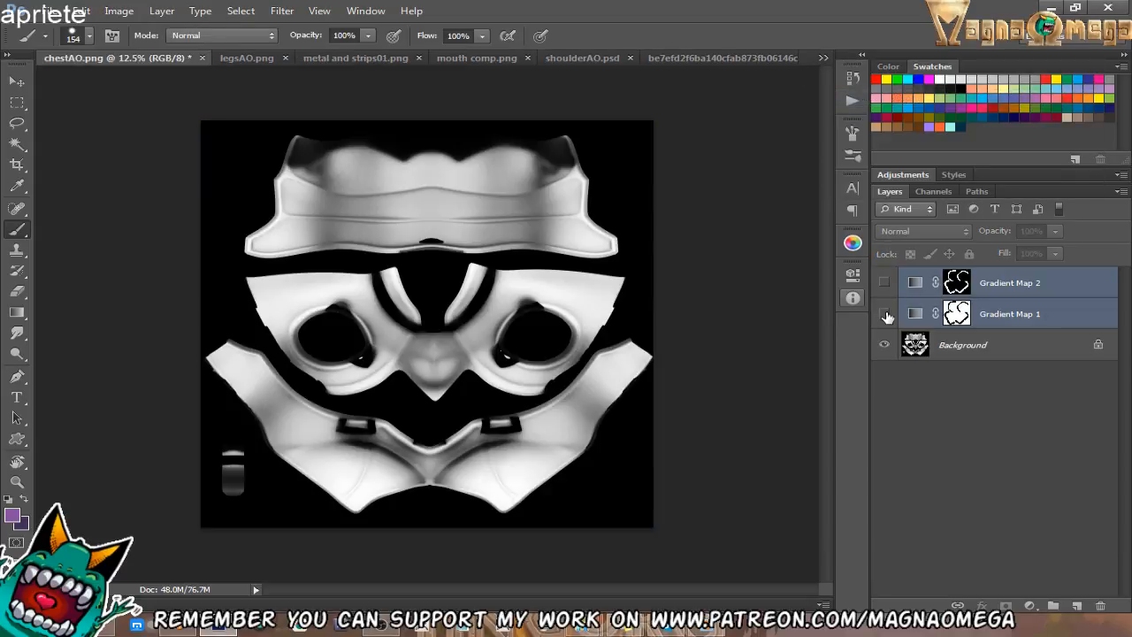
Examine the parts of the chest ambient occlusion map up close.
{"action": "key", "text": "z"}
{"action": "left_click", "coordinate": [393, 283]}
{"action": "left_click_drag", "start_coordinate": [443, 267], "coordinate": [480, 192]}
{"action": "left_click", "coordinate": [517, 303]}
{"action": "mouse_move", "coordinate": [543, 347]}
{"action": "left_mouse_down"}
{"action": "mouse_move", "coordinate": [549, 209]}
{"action": "mouse_move", "coordinate": [533, 195]}
{"action": "mouse_move", "coordinate": [490, 189]}
{"action": "mouse_move", "coordinate": [522, 256]}
{"action": "mouse_move", "coordinate": [508, 334]}
{"action": "left_mouse_up"}
{"action": "left_click", "coordinate": [476, 253], "text": "alt"}
{"action": "mouse_move", "coordinate": [484, 183]}
{"action": "left_mouse_down"}
{"action": "mouse_move", "coordinate": [505, 271]}
{"action": "mouse_move", "coordinate": [449, 233]}
{"action": "left_mouse_up"}
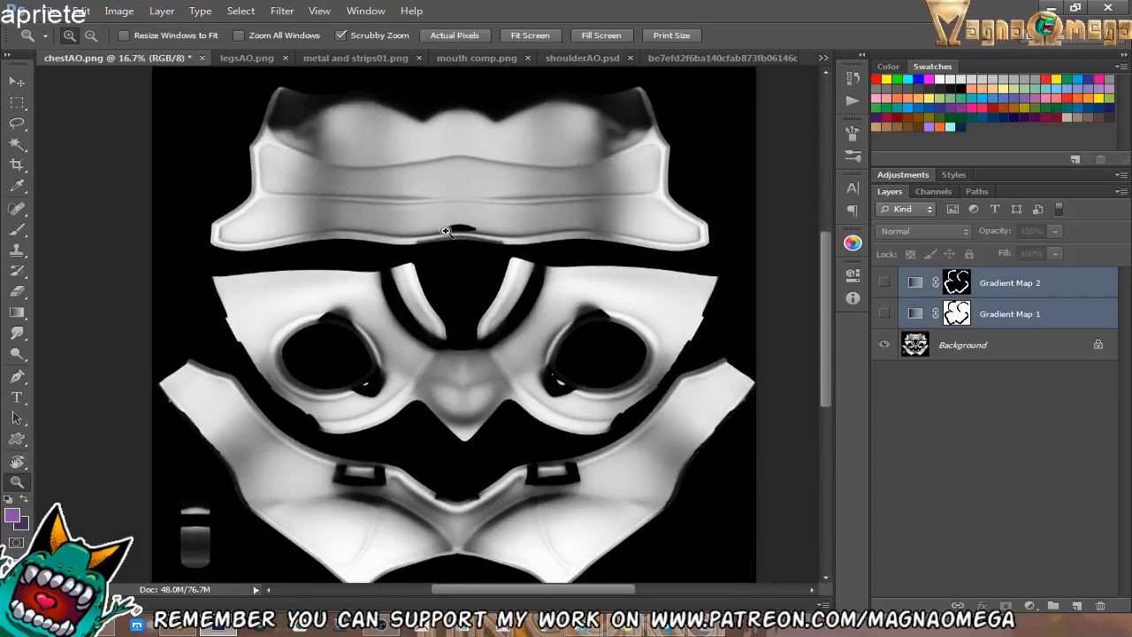
{"action": "left_click", "coordinate": [449, 233], "text": "alt"}
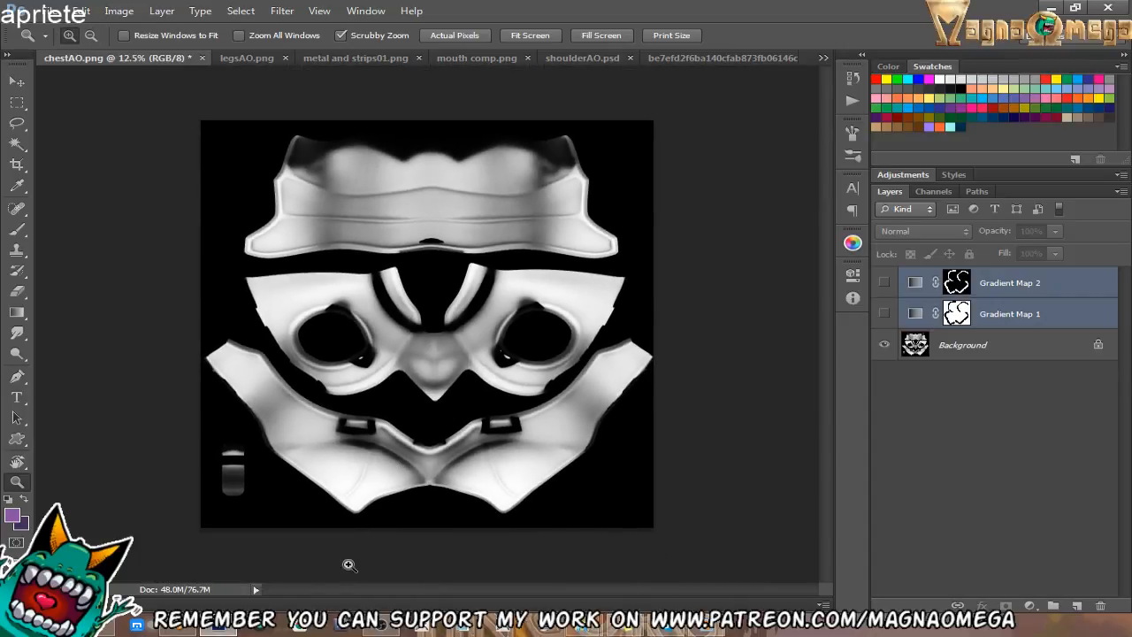
Switch to Blender and select all geometry of the body suit in Edit Mode.
{"action": "left_click", "coordinate": [188, 627]}
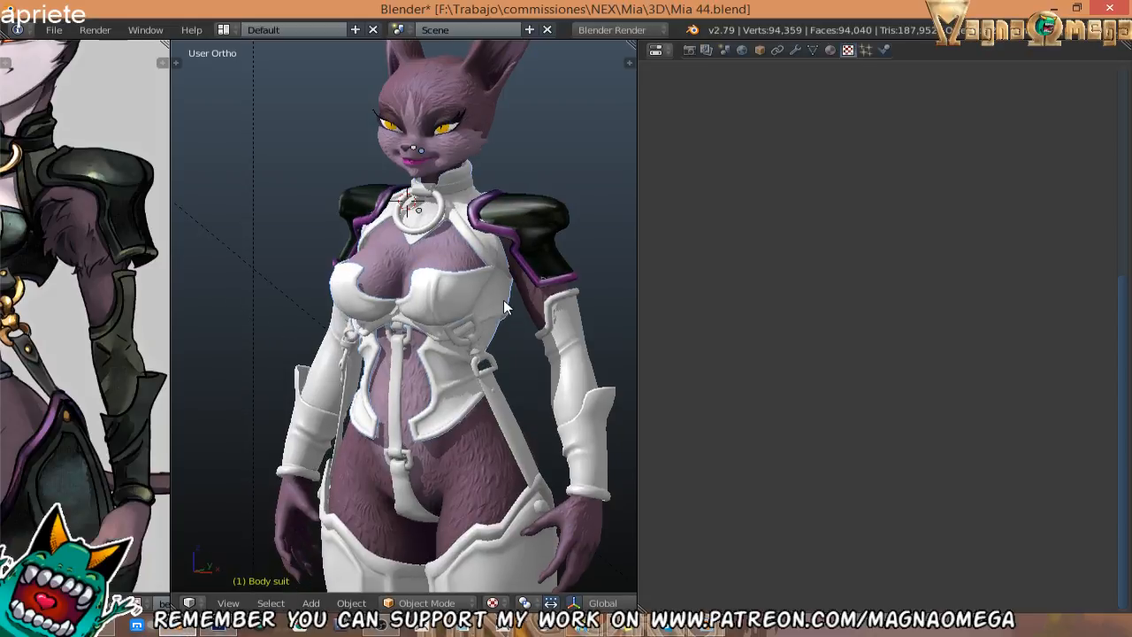
{"action": "key", "text": "Tab"}
{"action": "key", "text": "a"}
{"action": "key", "text": "a"}
{"action": "middle_click_drag", "start_coordinate": [435, 290], "coordinate": [493, 275]}
{"action": "scroll", "coordinate": [389, 292], "scroll_direction": "down", "scroll_amount": 3}
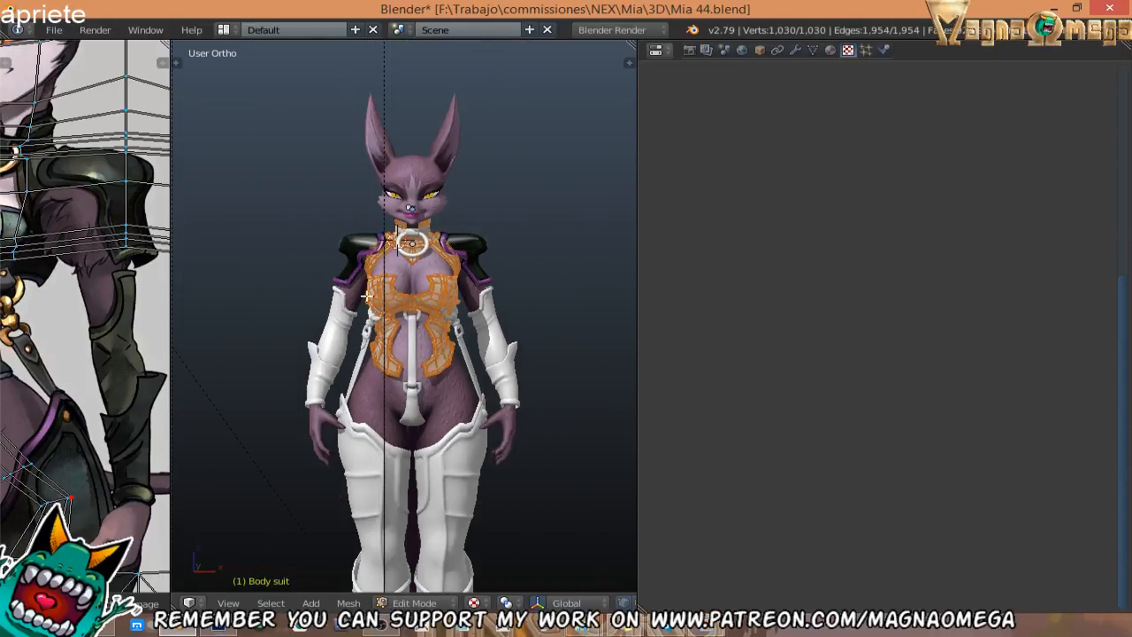
Widen the UV editor and show the chest image behind the body suit's UV layout.
{"action": "scroll", "coordinate": [135, 316], "scroll_direction": "down", "scroll_amount": 3}
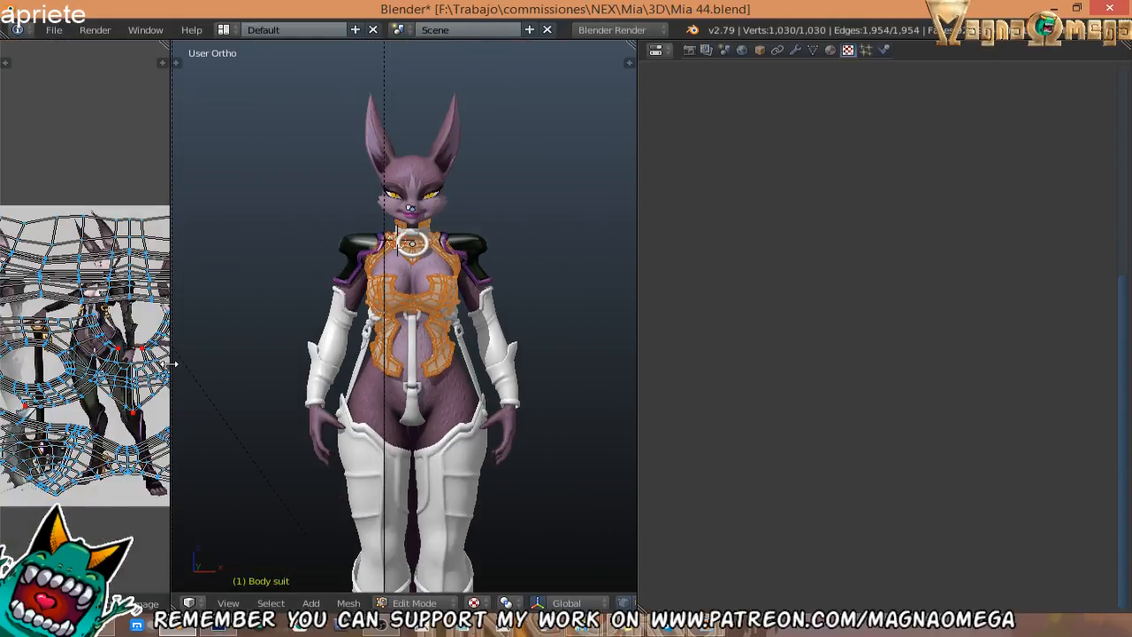
{"action": "left_click_drag", "start_coordinate": [171, 362], "coordinate": [343, 362]}
{"action": "scroll", "coordinate": [223, 361], "scroll_direction": "down", "scroll_amount": 4}
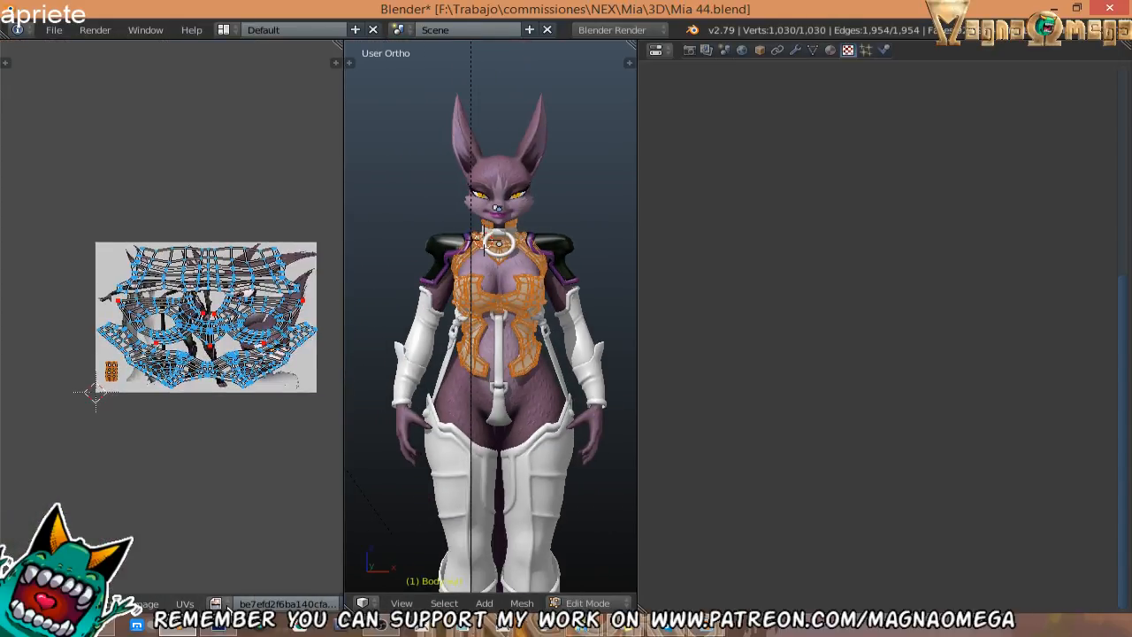
{"action": "left_click", "coordinate": [216, 603]}
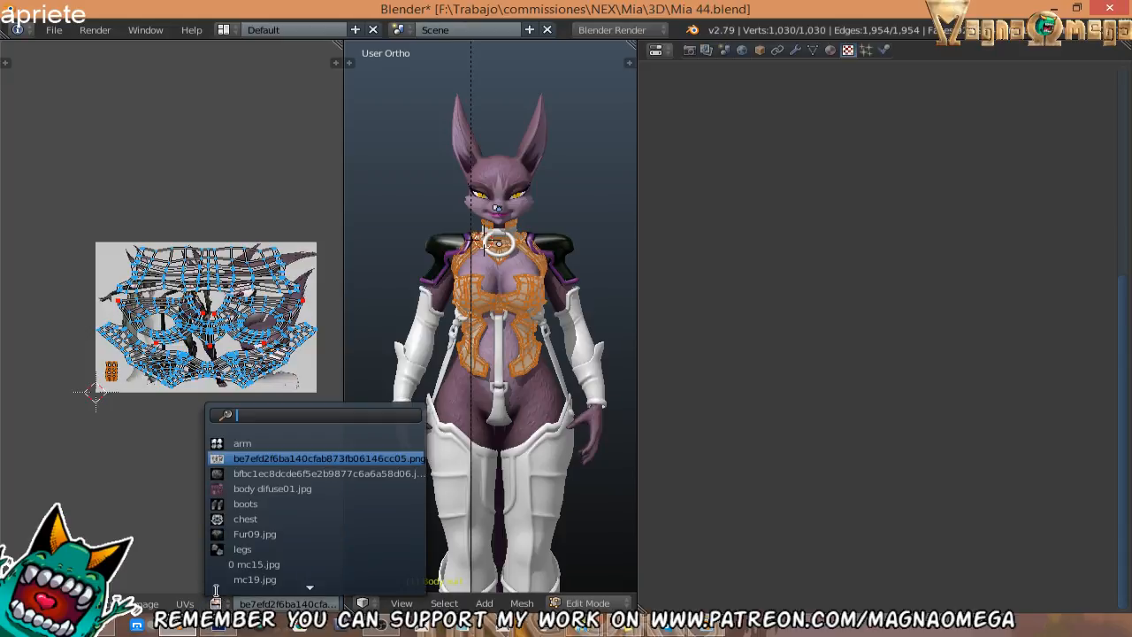
{"action": "left_click", "coordinate": [282, 518]}
{"action": "scroll", "coordinate": [194, 580], "scroll_direction": "up", "scroll_amount": 4}
Export the body suit's UV layout as chestUV.png into the Texture folder at 4096 by 4096.
{"action": "left_click", "coordinate": [185, 603]}
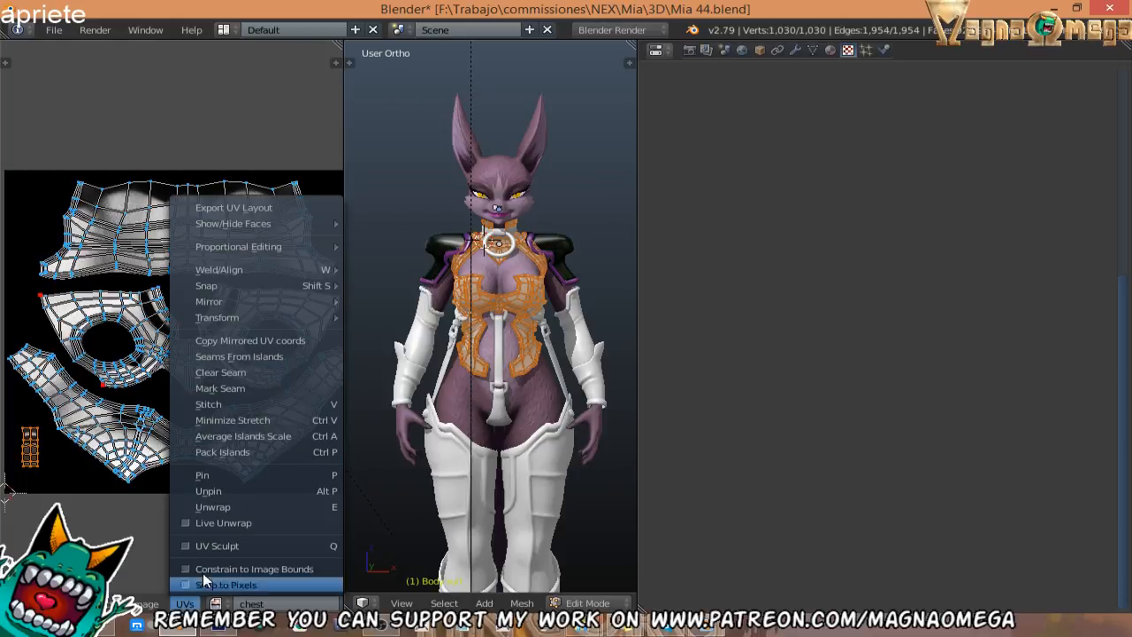
{"action": "left_click", "coordinate": [263, 207]}
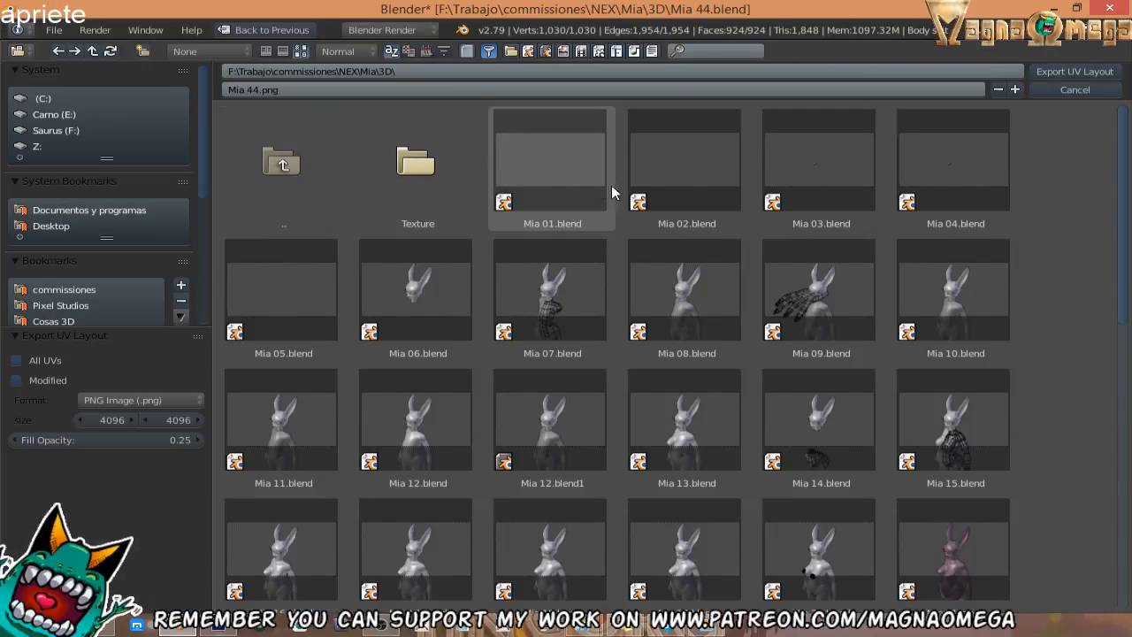
{"action": "left_click", "coordinate": [416, 168]}
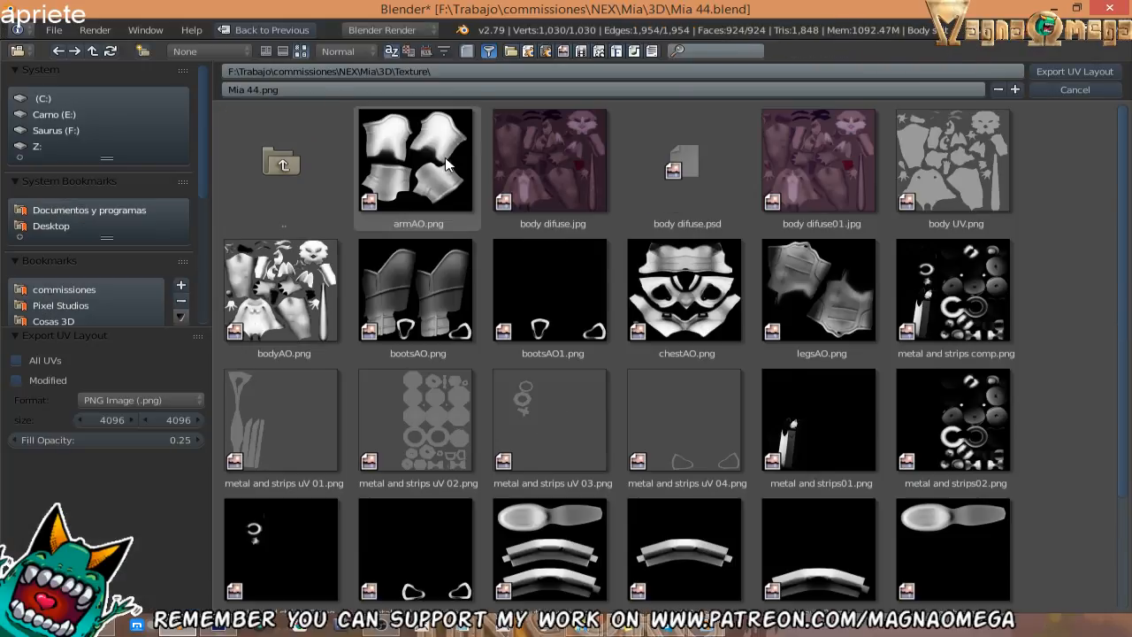
{"action": "left_click", "coordinate": [695, 296]}
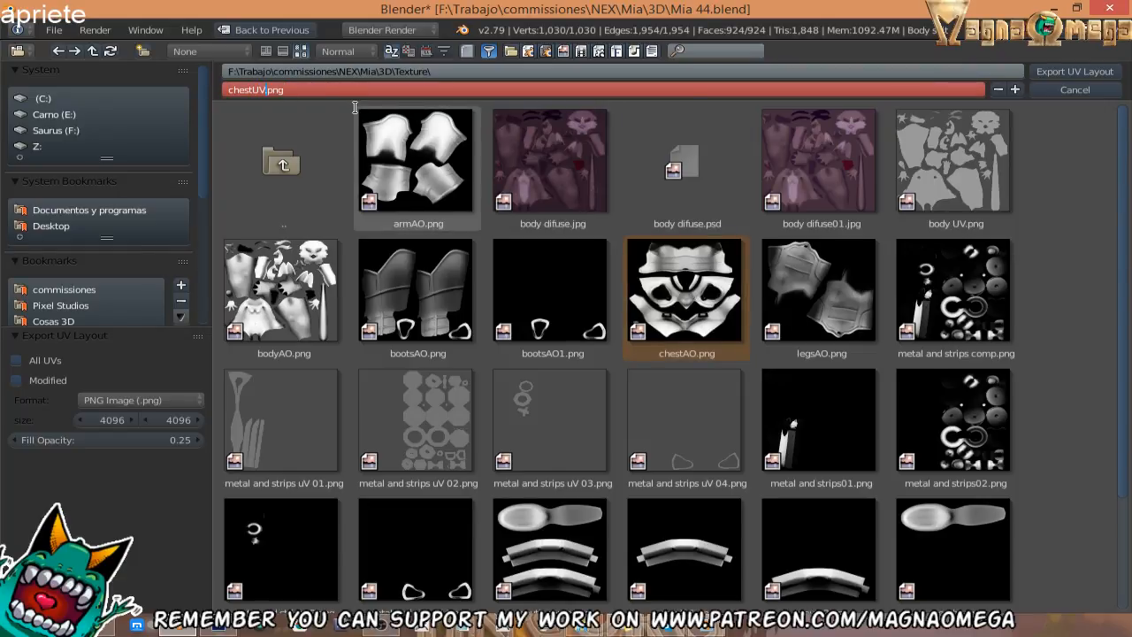
{"action": "key", "text": "Return"}
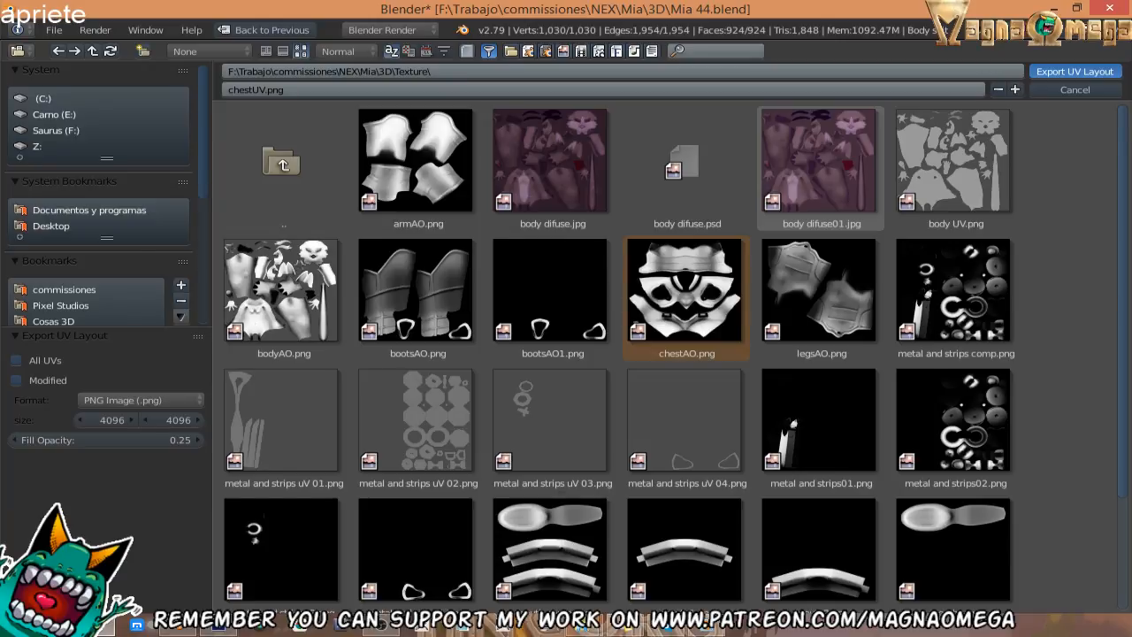
{"action": "left_click", "coordinate": [1074, 71]}
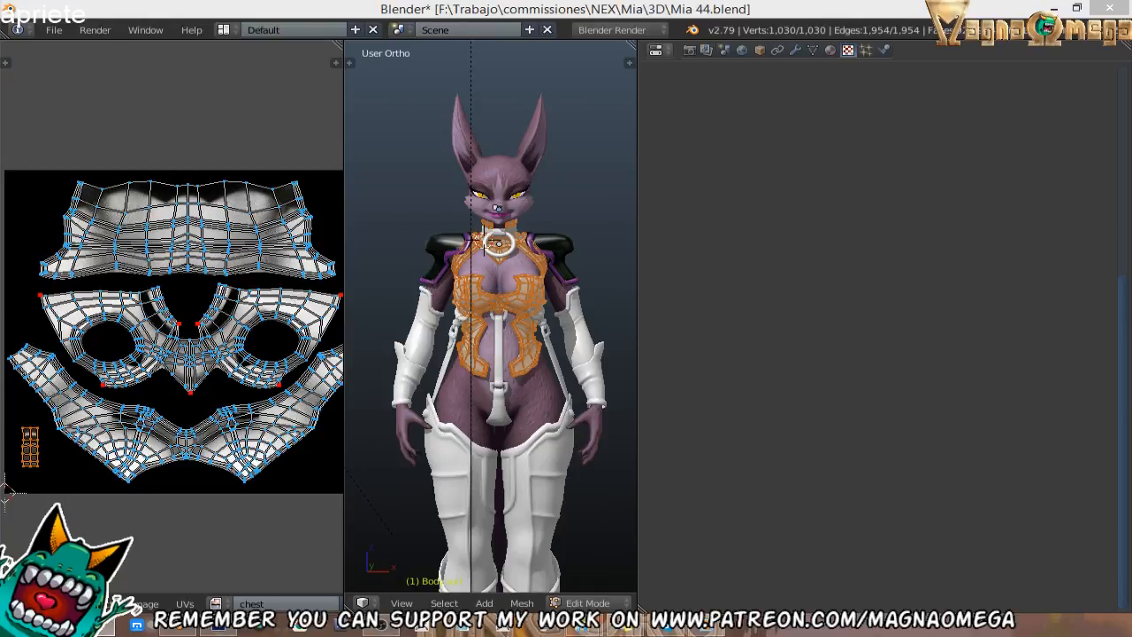
Switch to Photoshop and open body UV.png from the Texture folder.
{"action": "left_click", "coordinate": [229, 626]}
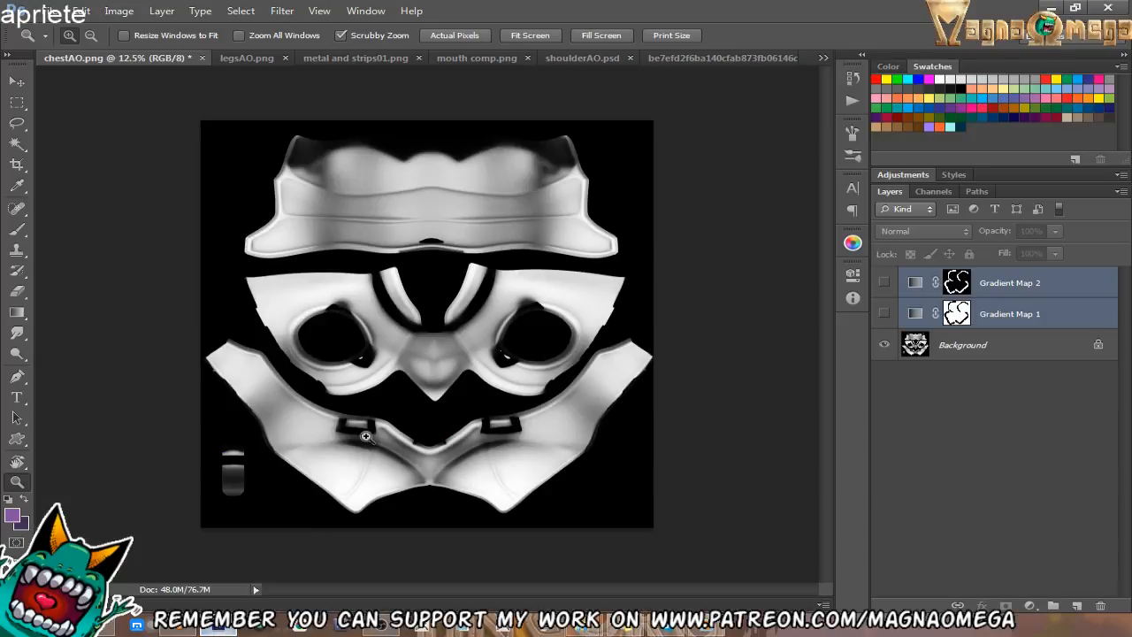
{"action": "left_click", "coordinate": [50, 11]}
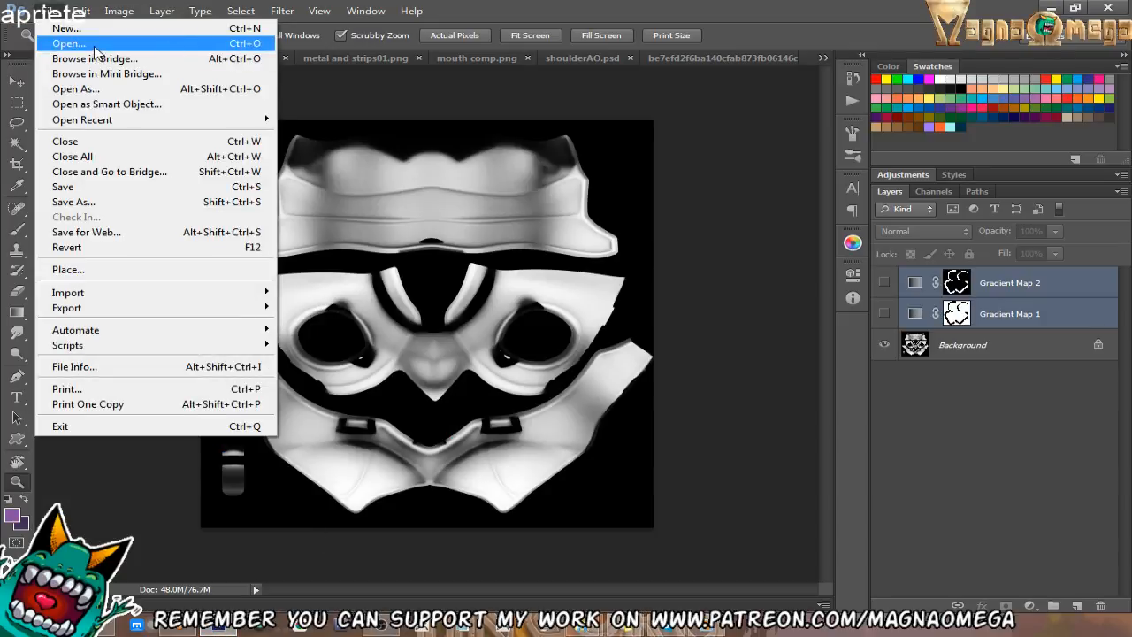
{"action": "left_click", "coordinate": [94, 47]}
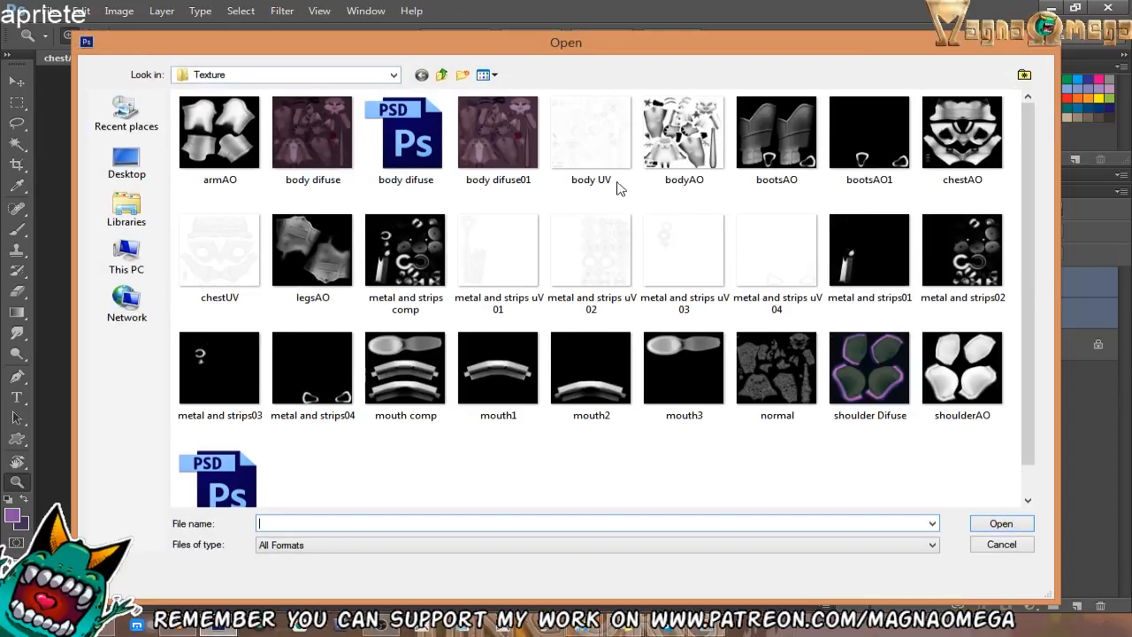
{"action": "double_click", "coordinate": [661, 142]}
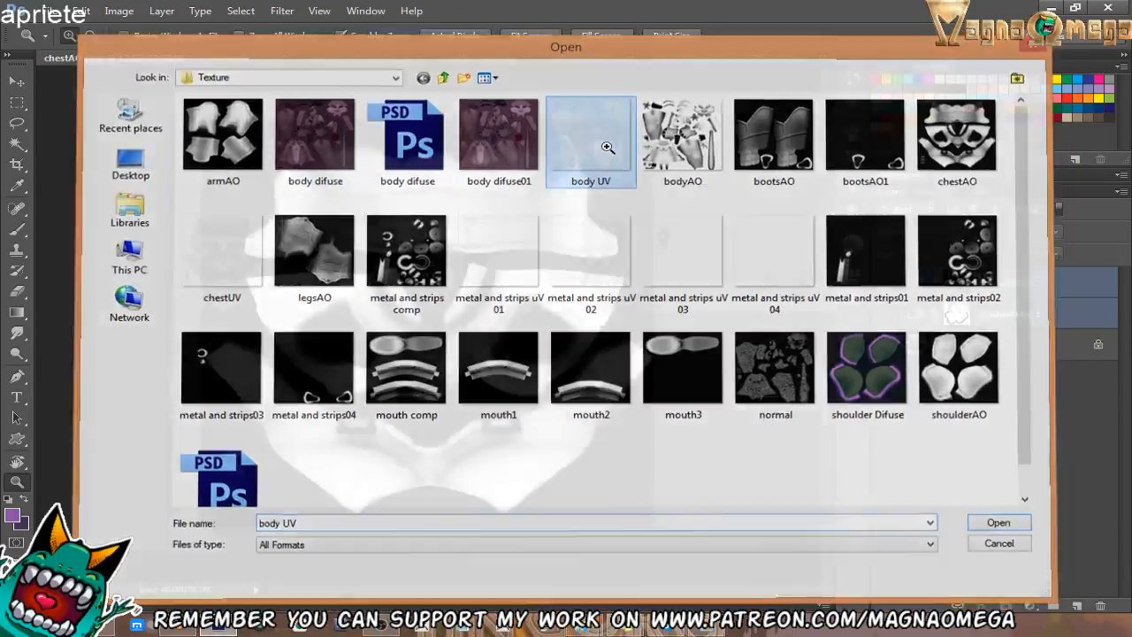
Duplicate the body UV layer into chestAO.png and close the body UV file.
{"action": "right_click", "coordinate": [971, 286]}
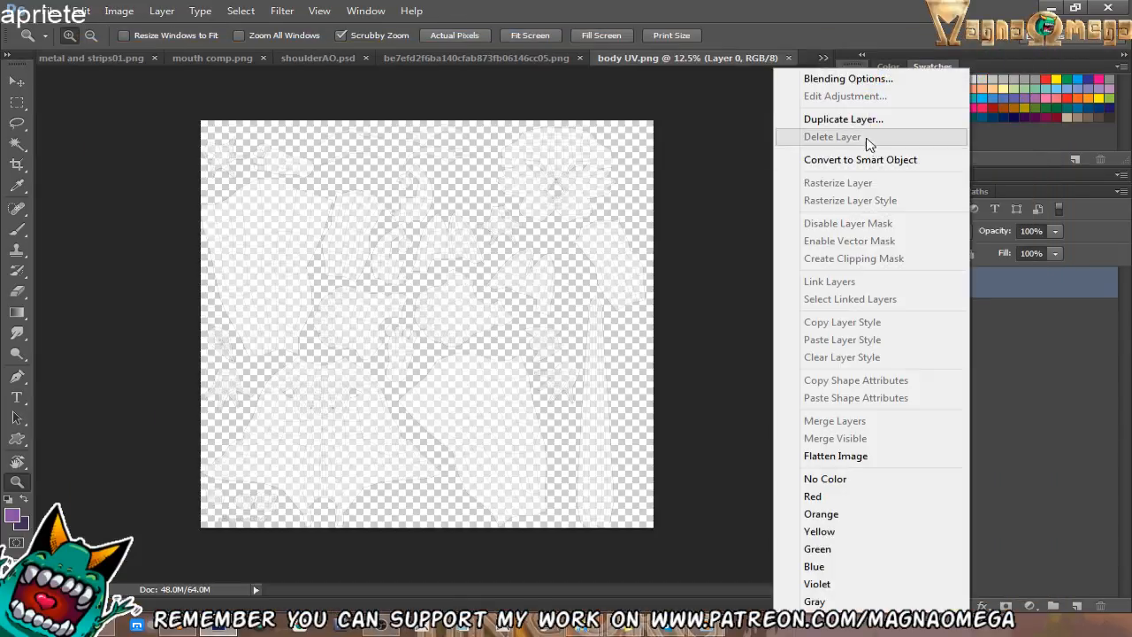
{"action": "left_click", "coordinate": [848, 123]}
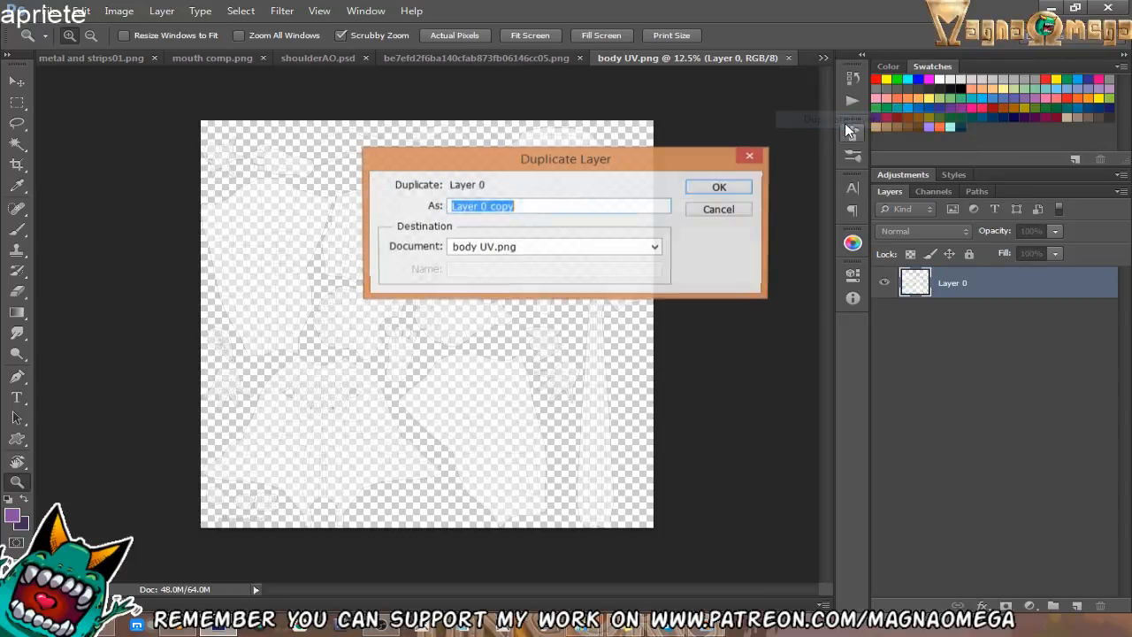
{"action": "left_click", "coordinate": [516, 248]}
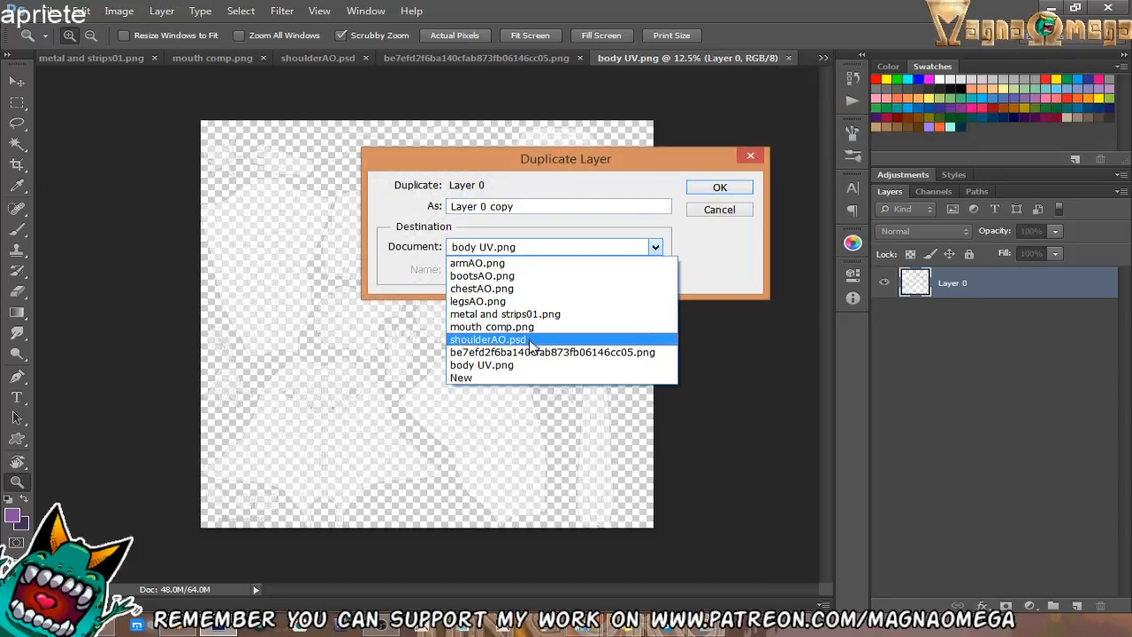
{"action": "left_click", "coordinate": [520, 290]}
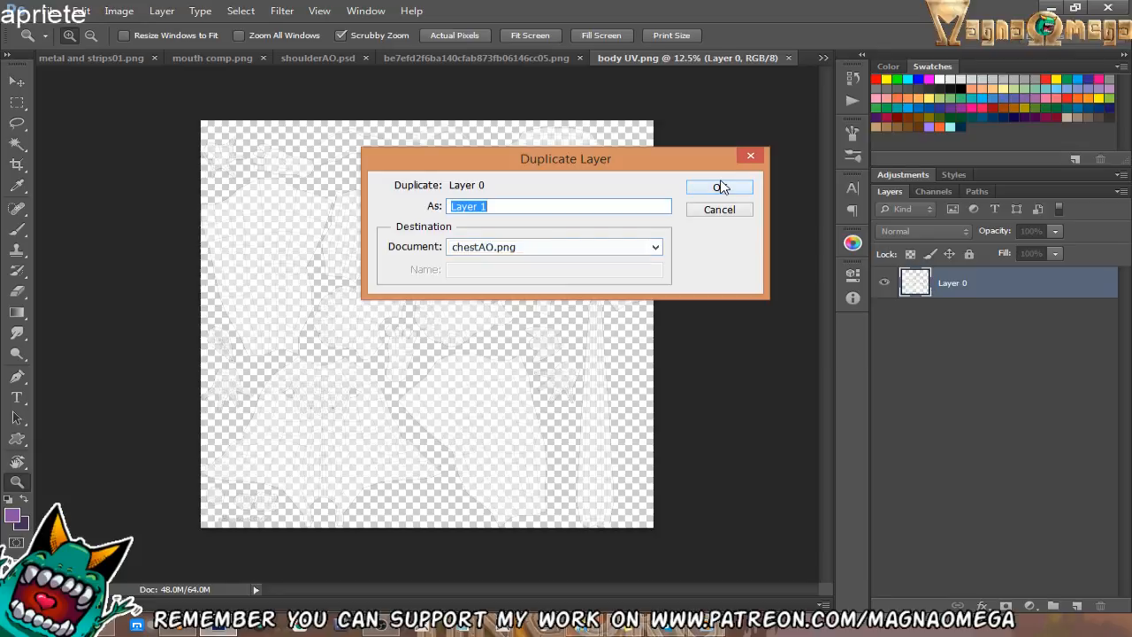
{"action": "left_click", "coordinate": [720, 187]}
{"action": "left_click", "coordinate": [788, 57]}
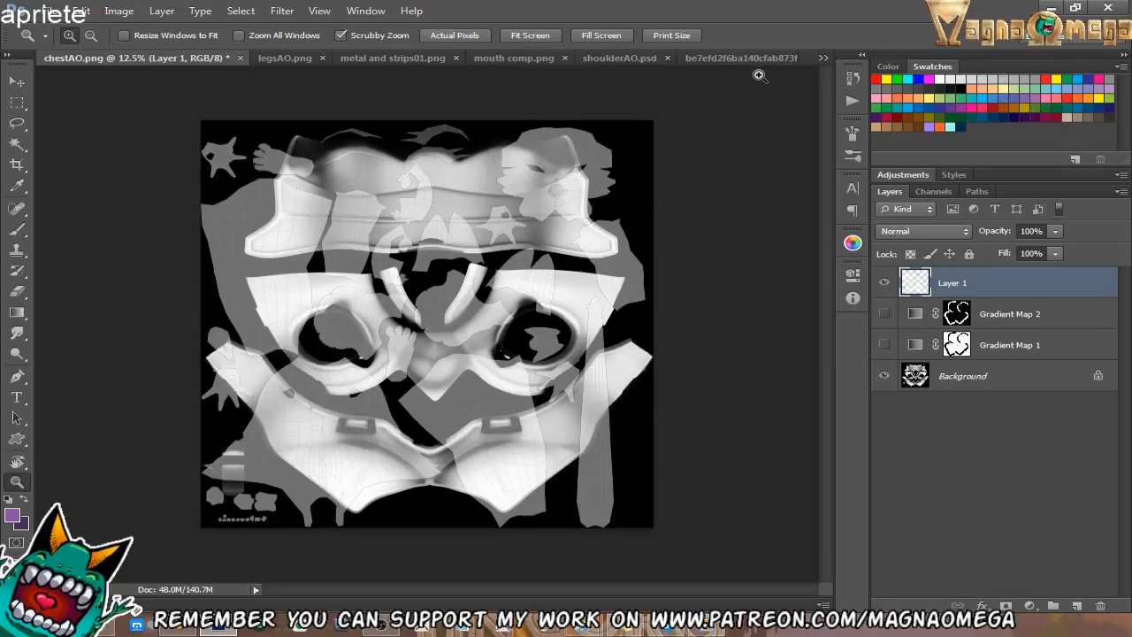
Delete the mistaken body UV layer, Layer 1, from chestAO.png.
{"action": "left_click", "coordinate": [408, 329]}
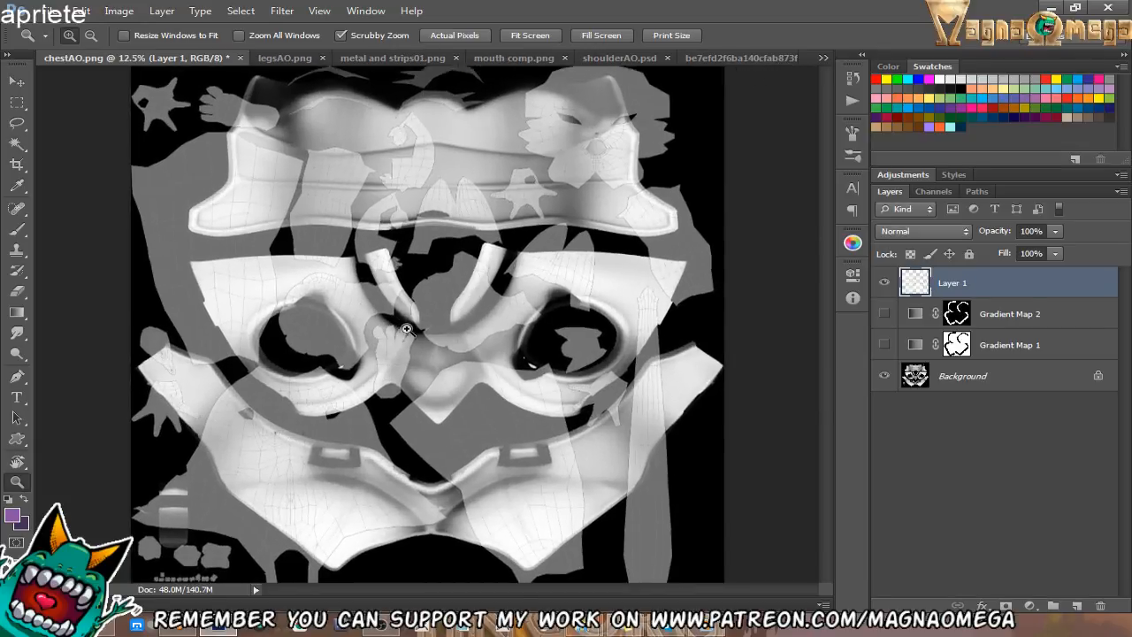
{"action": "left_click", "coordinate": [416, 311], "text": "alt"}
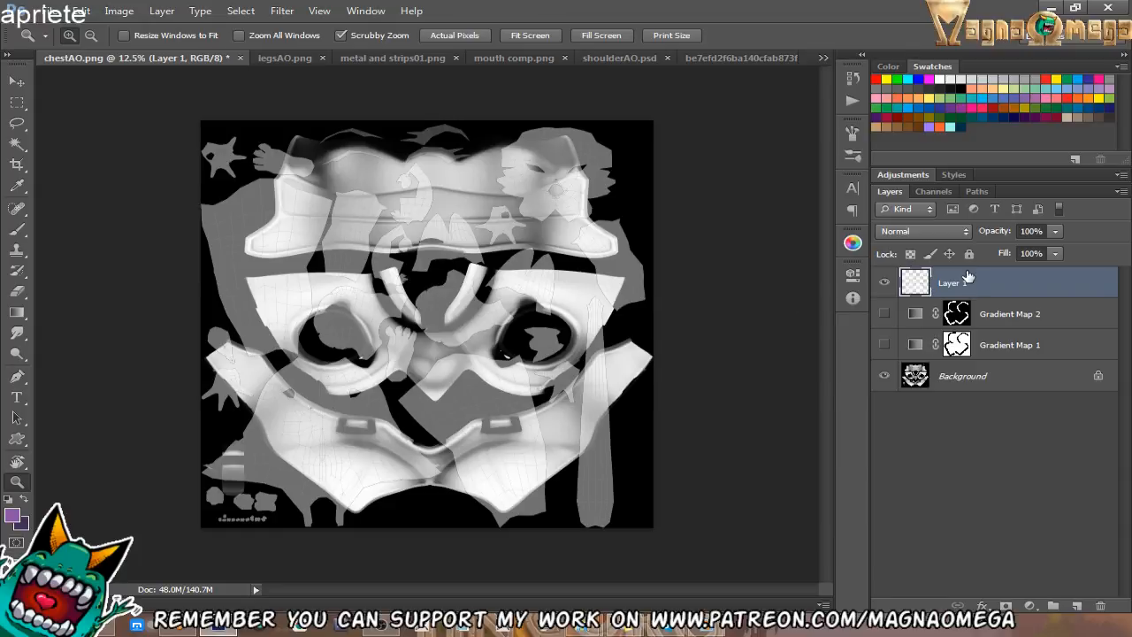
{"action": "left_click_drag", "start_coordinate": [968, 276], "coordinate": [1103, 608]}
{"action": "left_click_drag", "start_coordinate": [960, 284], "coordinate": [1102, 607]}
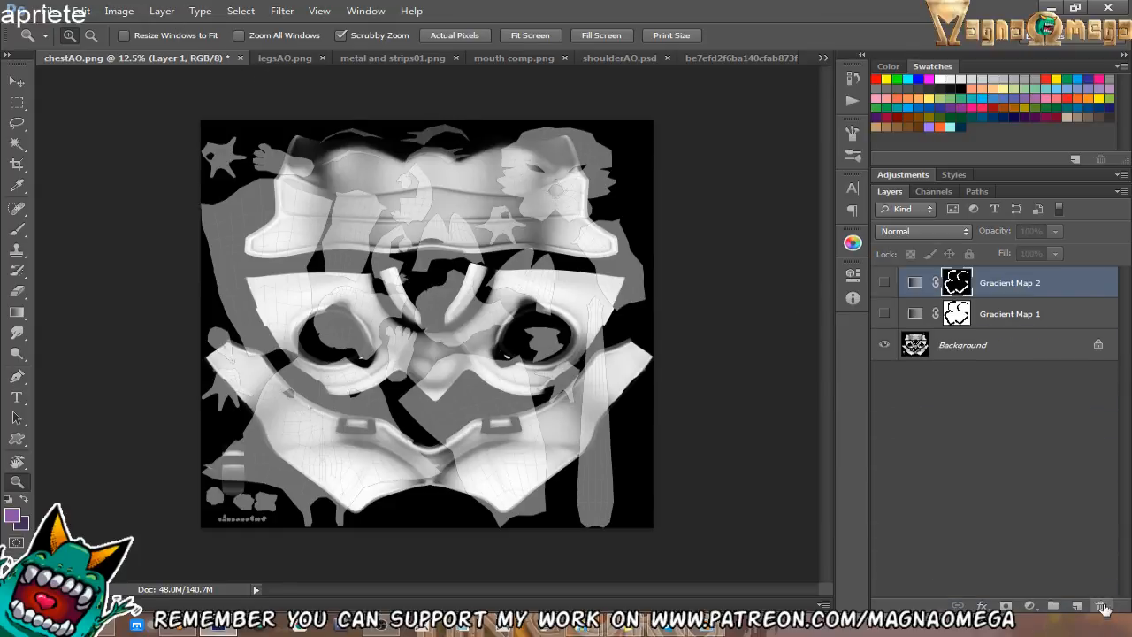
Open chestUV.png from the Texture folder.
{"action": "left_click", "coordinate": [55, 19]}
{"action": "left_click", "coordinate": [62, 43]}
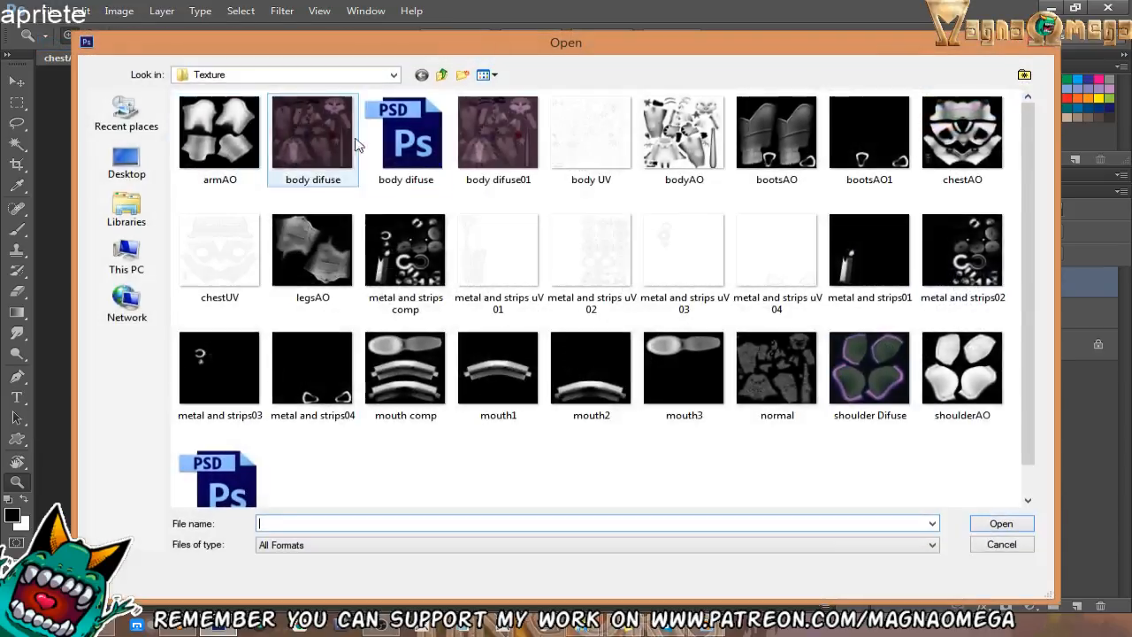
{"action": "left_click", "coordinate": [232, 294]}
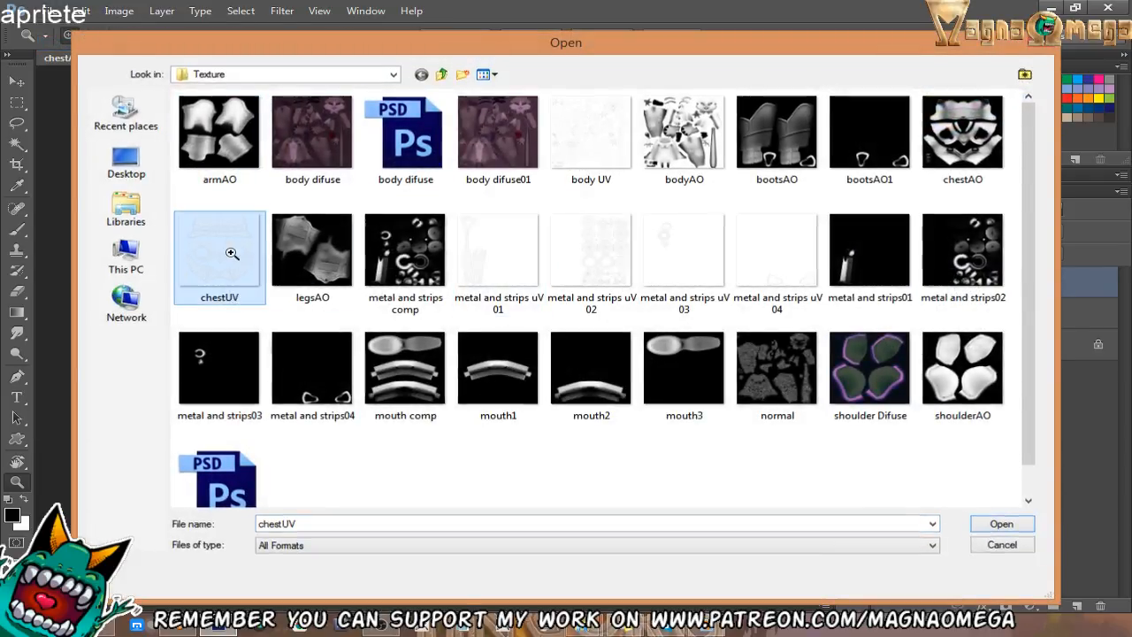
{"action": "double_click", "coordinate": [228, 253]}
Duplicate the chest UV layer into chestAO.png as Layer 1 and close the chestUV file.
{"action": "right_click", "coordinate": [982, 287]}
{"action": "left_click", "coordinate": [853, 119]}
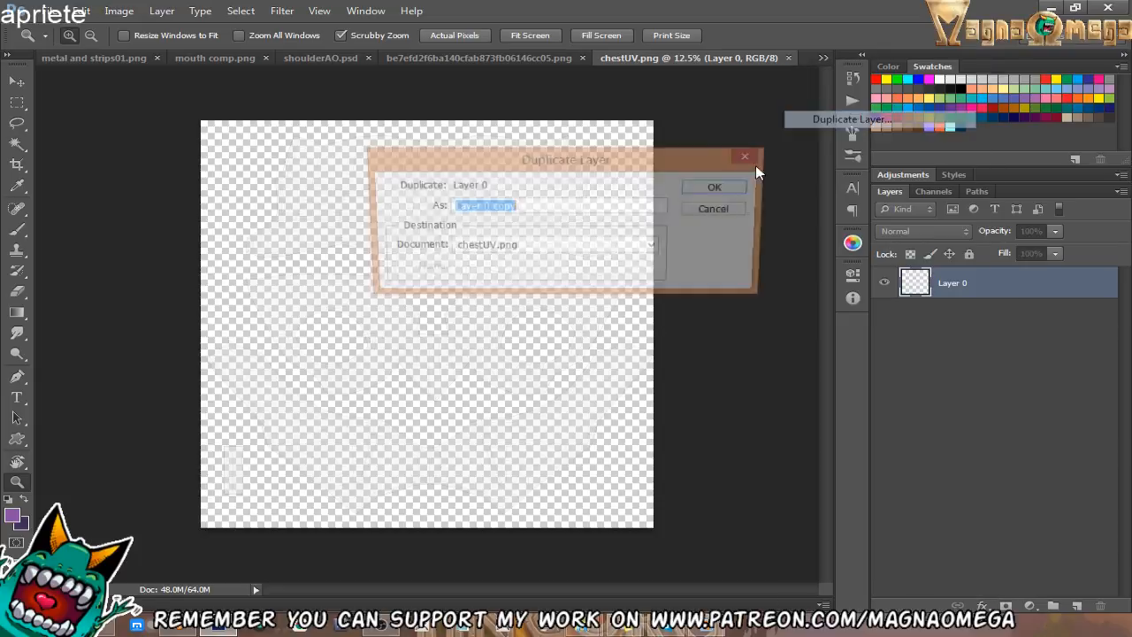
{"action": "left_click", "coordinate": [586, 246]}
{"action": "left_click", "coordinate": [522, 289]}
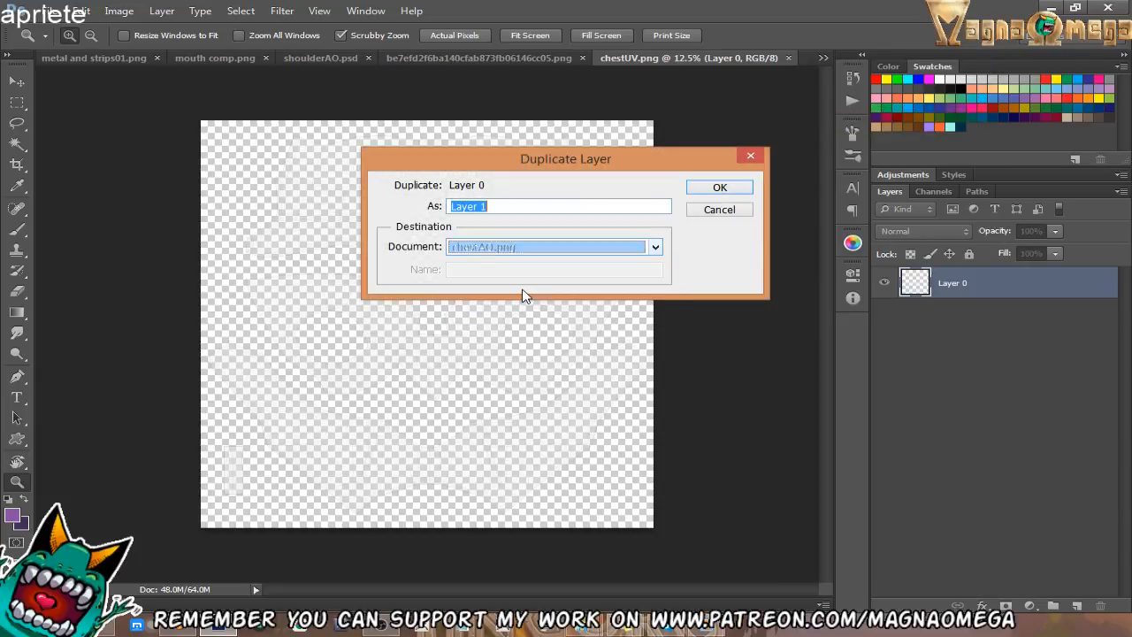
{"action": "left_click", "coordinate": [720, 187]}
{"action": "left_click", "coordinate": [788, 58]}
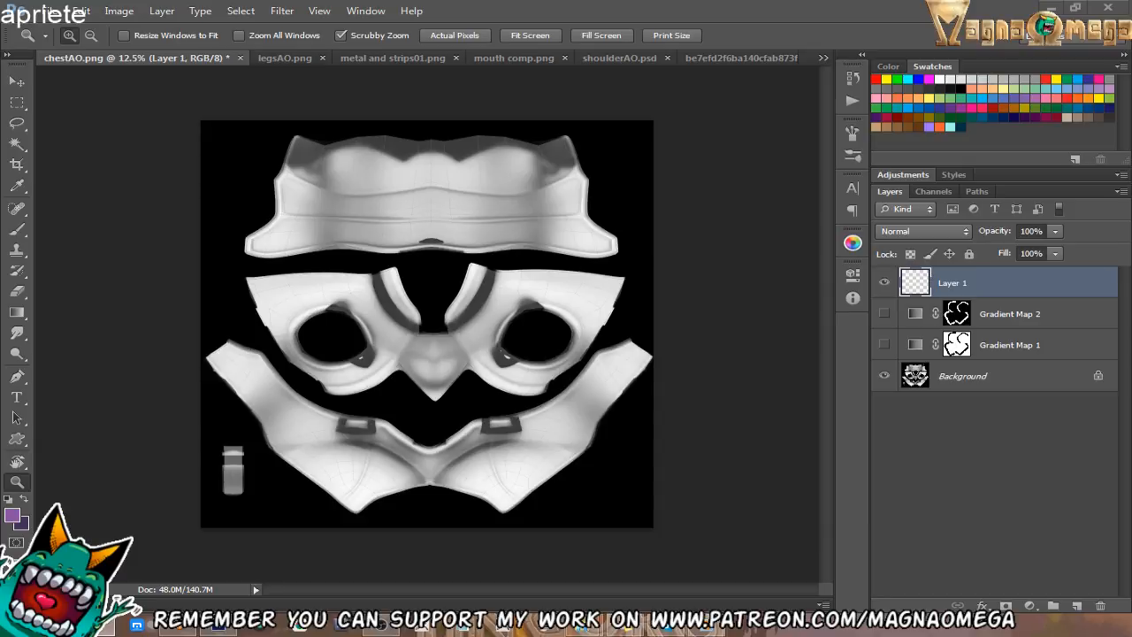
Examine up close how the UV wireframe follows the ridges and borders of the uppermost chest armour piece.
{"action": "left_click", "coordinate": [442, 197]}
{"action": "left_click", "coordinate": [296, 226]}
{"action": "left_click_drag", "start_coordinate": [237, 227], "coordinate": [391, 267]}
{"action": "left_click", "coordinate": [277, 282]}
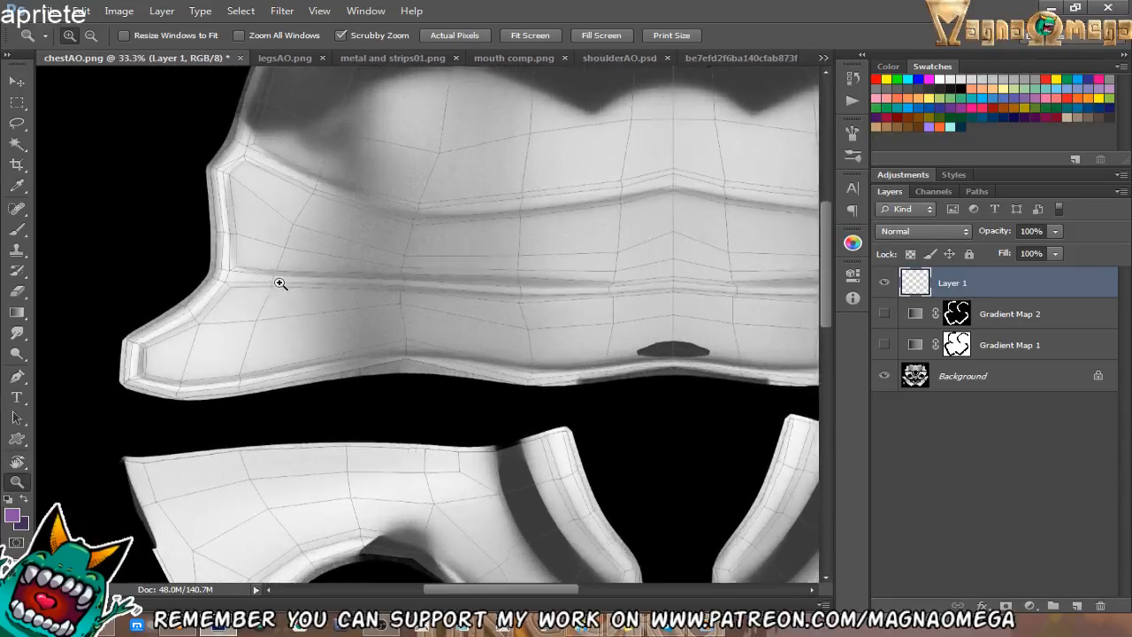
{"action": "left_click_drag", "start_coordinate": [316, 269], "coordinate": [234, 408]}
{"action": "left_click_drag", "start_coordinate": [287, 405], "coordinate": [207, 366]}
{"action": "left_click_drag", "start_coordinate": [431, 385], "coordinate": [256, 301]}
{"action": "left_click_drag", "start_coordinate": [637, 362], "coordinate": [434, 293]}
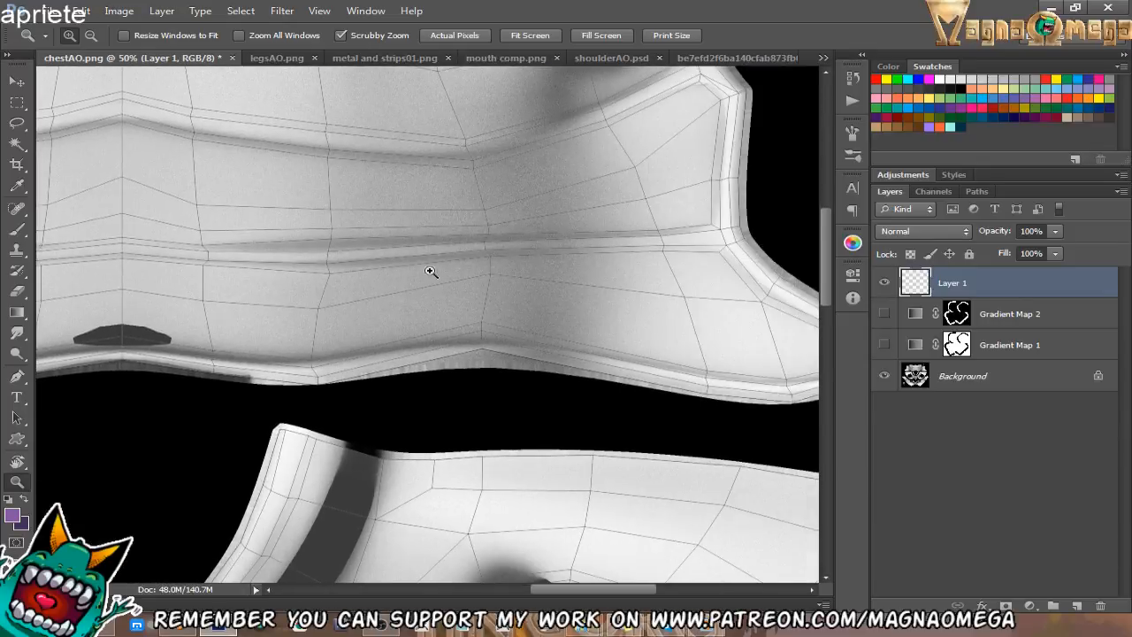
{"action": "left_click_drag", "start_coordinate": [617, 267], "coordinate": [551, 258]}
{"action": "left_click_drag", "start_coordinate": [270, 333], "coordinate": [503, 331]}
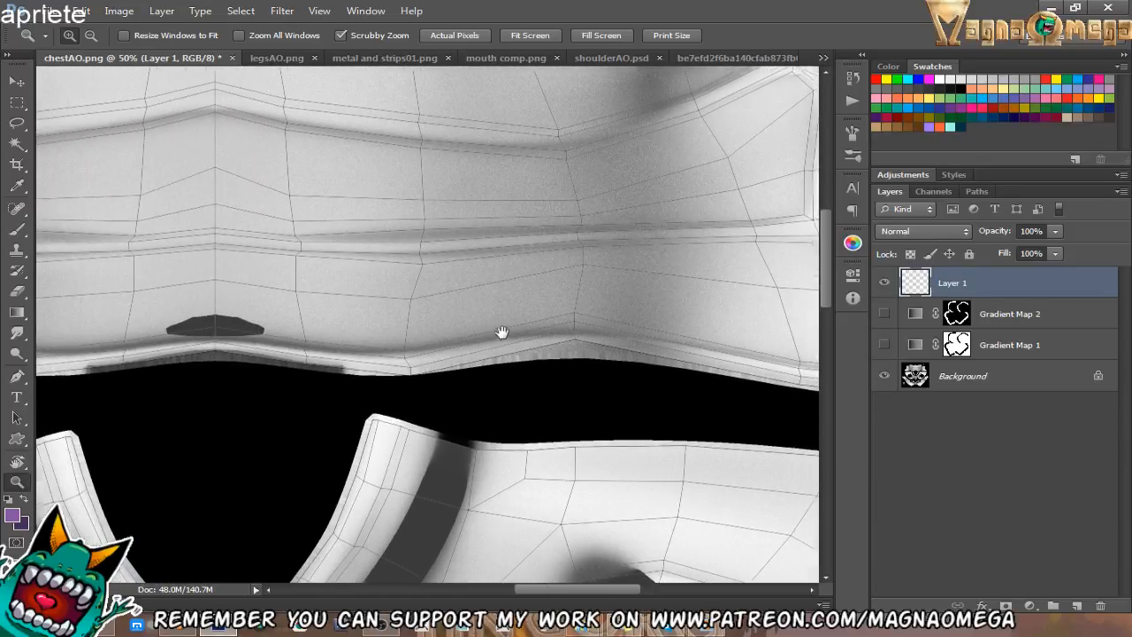
{"action": "left_click_drag", "start_coordinate": [122, 335], "coordinate": [503, 331]}
{"action": "left_click_drag", "start_coordinate": [245, 348], "coordinate": [476, 351]}
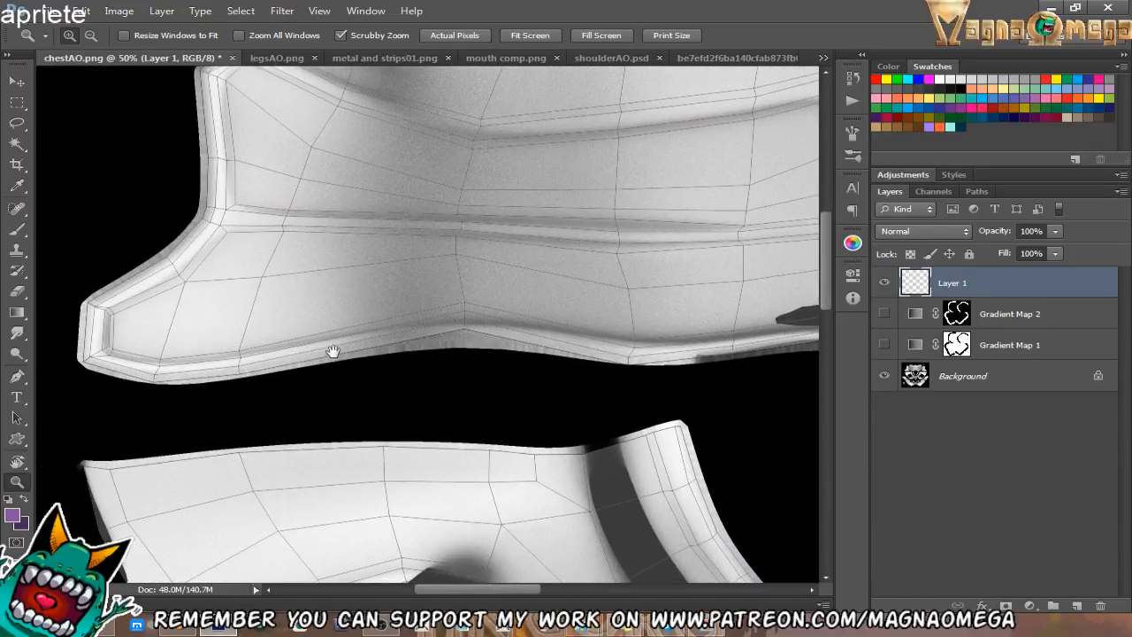
{"action": "left_click_drag", "start_coordinate": [313, 338], "coordinate": [492, 353]}
{"action": "left_click", "coordinate": [884, 313]}
{"action": "left_click", "coordinate": [957, 312]}
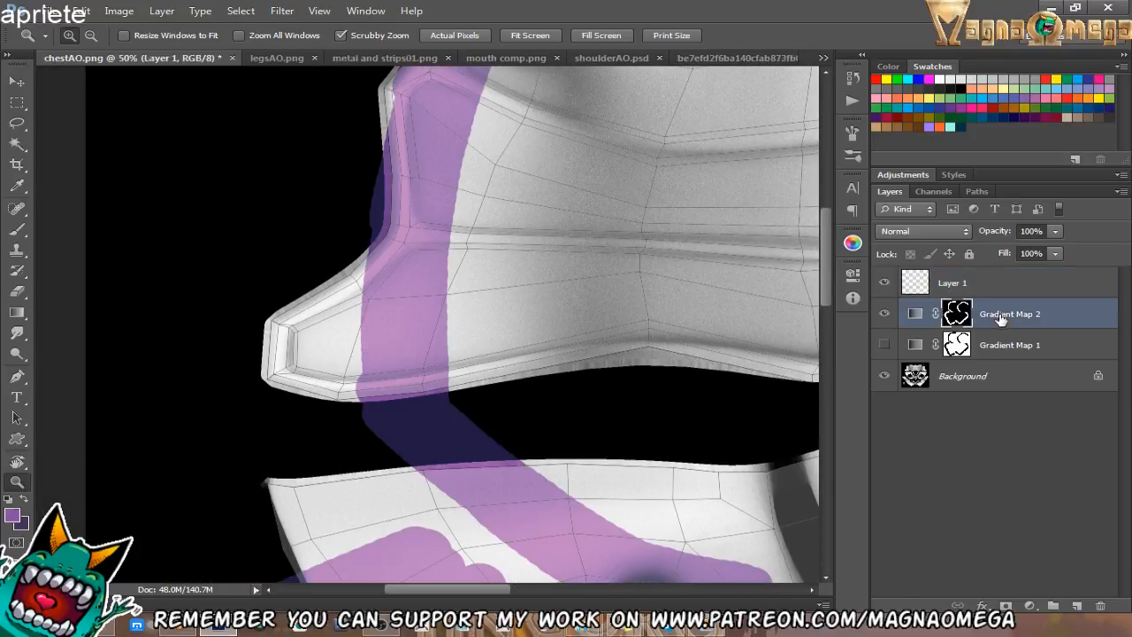
{"action": "left_click_drag", "start_coordinate": [630, 299], "coordinate": [570, 315]}
{"action": "left_click", "coordinate": [883, 313]}
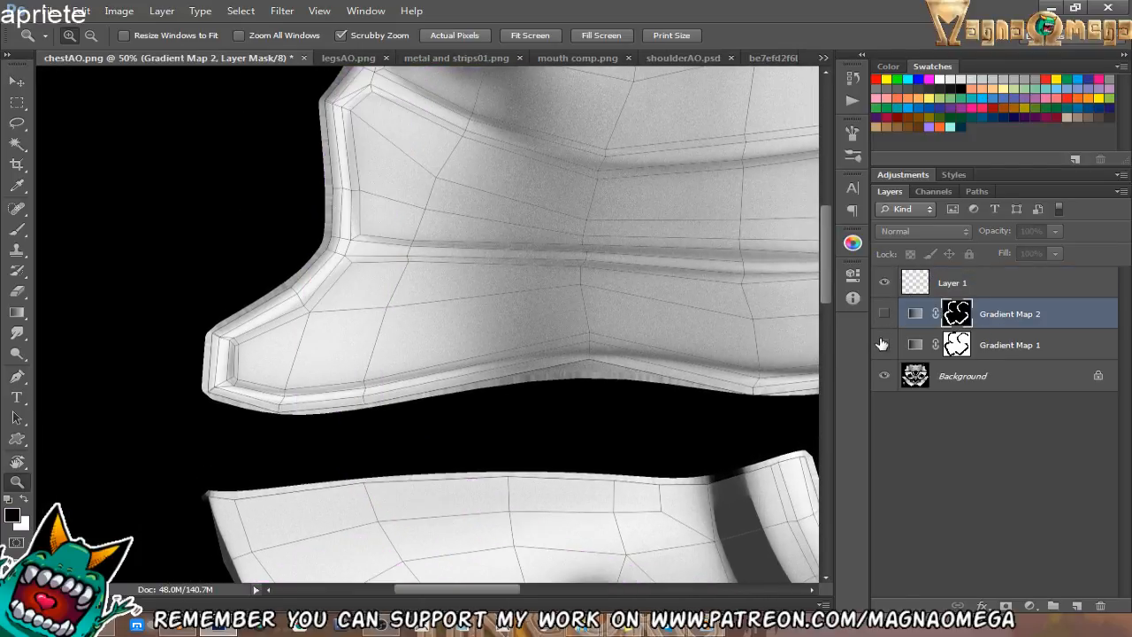
Make Gradient Map 1 visible and fill its layer mask with black.
{"action": "left_click", "coordinate": [883, 344]}
{"action": "left_click", "coordinate": [957, 344]}
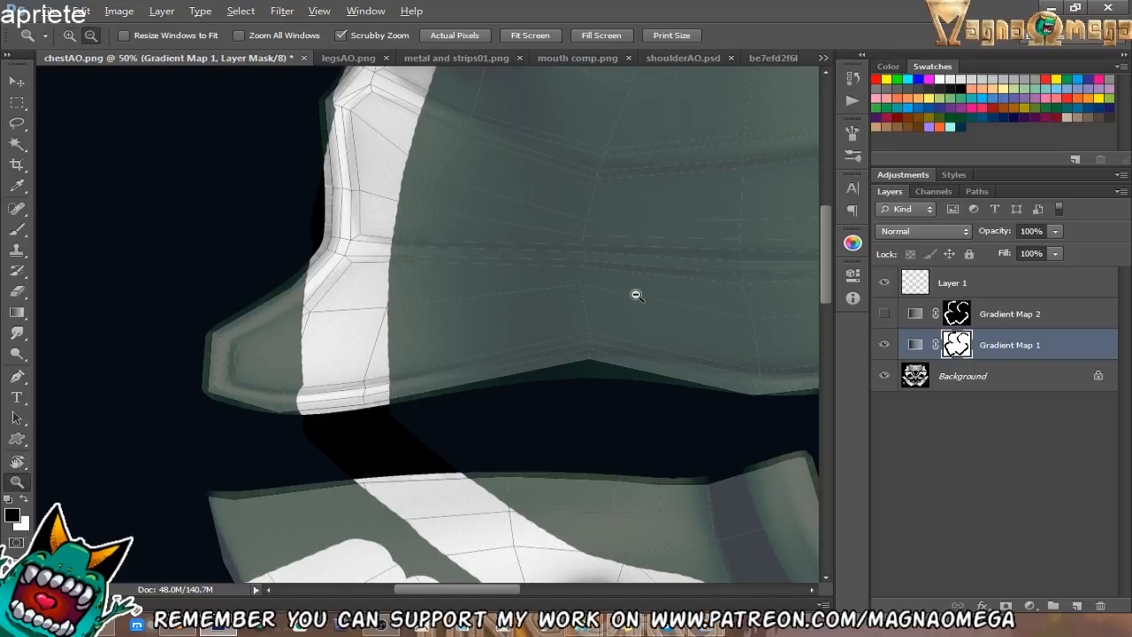
{"action": "key", "text": "alt+BackSpace"}
{"action": "key", "text": "g"}
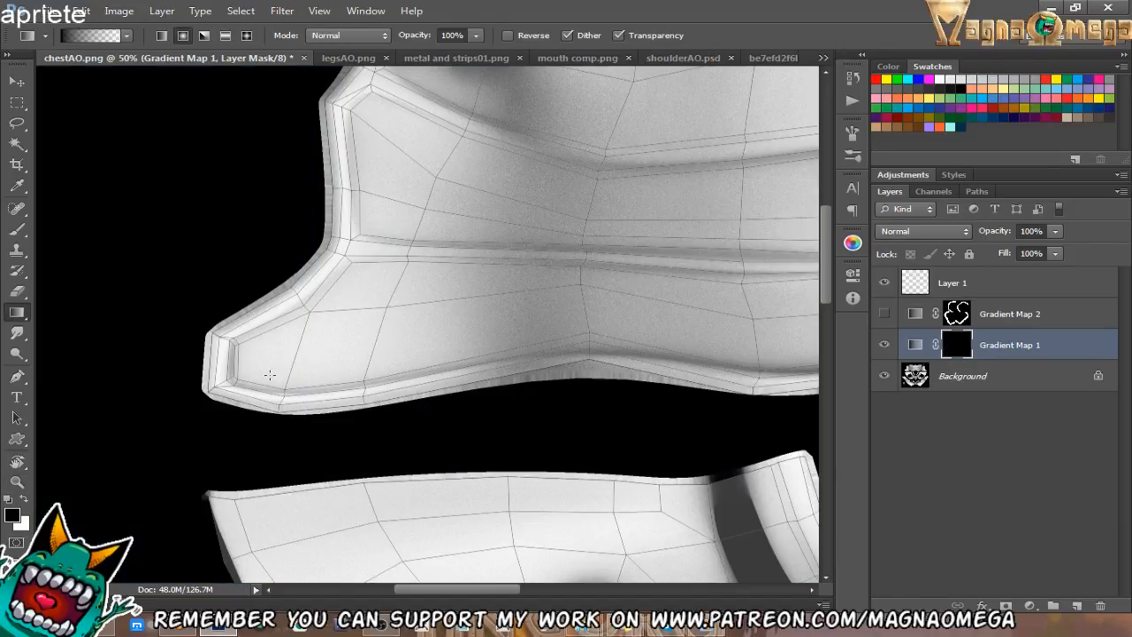
Set up a hard white brush of 79 px for Gradient Map 1's mask, undoing the test stroke.
{"action": "key", "text": "b"}
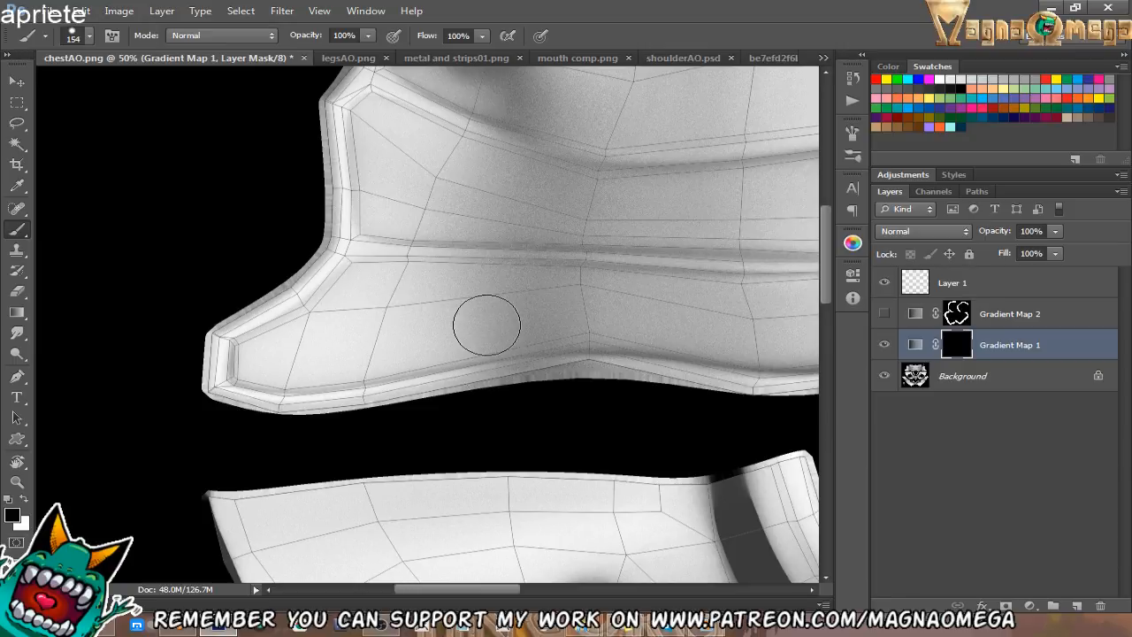
{"action": "key", "text": "x"}
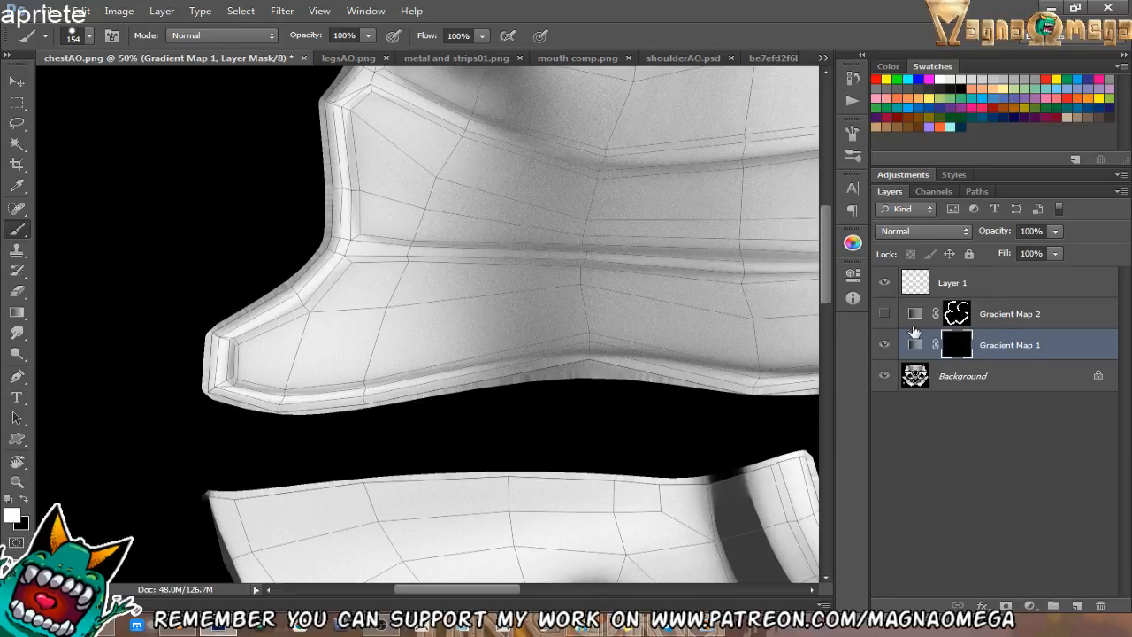
{"action": "mouse_move", "coordinate": [323, 336]}
{"action": "left_mouse_down"}
{"action": "mouse_move", "coordinate": [245, 360]}
{"action": "mouse_move", "coordinate": [343, 314]}
{"action": "left_mouse_up"}
{"action": "key", "text": "ctrl+z"}
{"action": "right_click", "coordinate": [343, 314]}
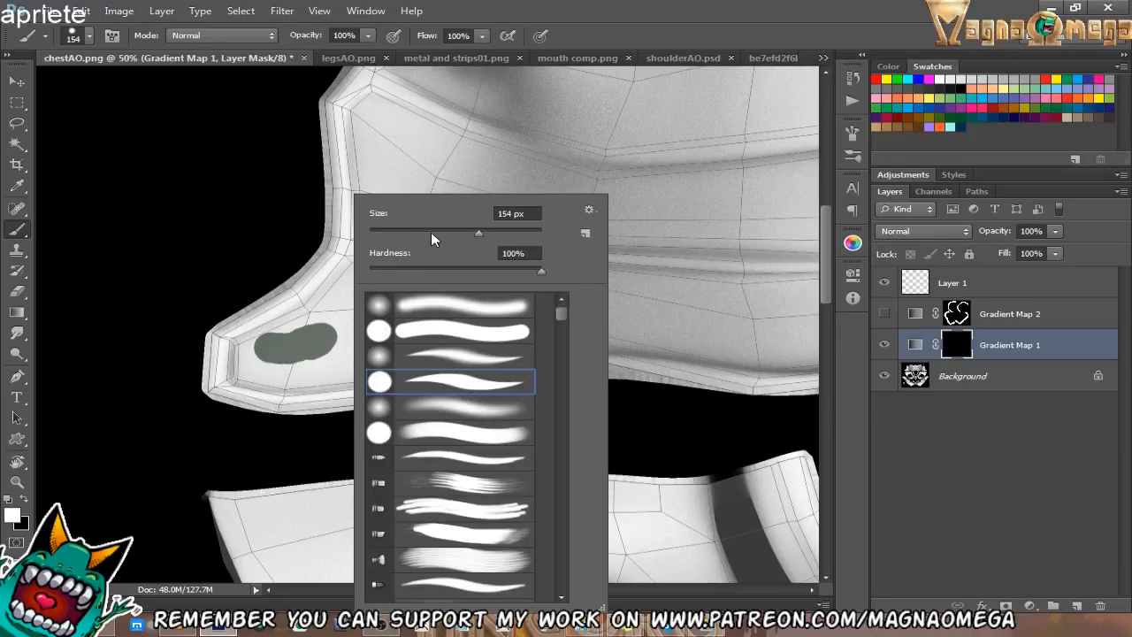
{"action": "left_click", "coordinate": [433, 233]}
{"action": "key", "text": "Return"}
Paint Gradient Map 1's mask white inside the uppermost piece's lower band, from its left tip to the dark centre mark.
{"action": "mouse_move", "coordinate": [265, 352]}
{"action": "left_mouse_down"}
{"action": "mouse_move", "coordinate": [241, 378]}
{"action": "mouse_move", "coordinate": [241, 355]}
{"action": "mouse_move", "coordinate": [358, 274]}
{"action": "mouse_move", "coordinate": [273, 336]}
{"action": "mouse_move", "coordinate": [416, 291]}
{"action": "mouse_move", "coordinate": [445, 354]}
{"action": "mouse_move", "coordinate": [434, 372]}
{"action": "mouse_move", "coordinate": [382, 382]}
{"action": "mouse_move", "coordinate": [369, 354]}
{"action": "mouse_move", "coordinate": [389, 285]}
{"action": "mouse_move", "coordinate": [415, 265]}
{"action": "mouse_move", "coordinate": [366, 328]}
{"action": "mouse_move", "coordinate": [400, 291]}
{"action": "mouse_move", "coordinate": [358, 478]}
{"action": "mouse_move", "coordinate": [449, 353]}
{"action": "mouse_move", "coordinate": [424, 412]}
{"action": "mouse_move", "coordinate": [425, 347]}
{"action": "mouse_move", "coordinate": [377, 432]}
{"action": "mouse_move", "coordinate": [442, 310]}
{"action": "mouse_move", "coordinate": [499, 252]}
{"action": "mouse_move", "coordinate": [448, 326]}
{"action": "mouse_move", "coordinate": [465, 255]}
{"action": "mouse_move", "coordinate": [412, 270]}
{"action": "mouse_move", "coordinate": [354, 323]}
{"action": "mouse_move", "coordinate": [460, 213]}
{"action": "mouse_move", "coordinate": [489, 207]}
{"action": "mouse_move", "coordinate": [412, 301]}
{"action": "mouse_move", "coordinate": [412, 286]}
{"action": "mouse_move", "coordinate": [434, 286]}
{"action": "mouse_move", "coordinate": [375, 321]}
{"action": "mouse_move", "coordinate": [447, 312]}
{"action": "mouse_move", "coordinate": [489, 278]}
{"action": "mouse_move", "coordinate": [483, 296]}
{"action": "mouse_move", "coordinate": [583, 214]}
{"action": "left_mouse_up"}
{"action": "key", "text": "r"}
{"action": "key", "text": "b"}
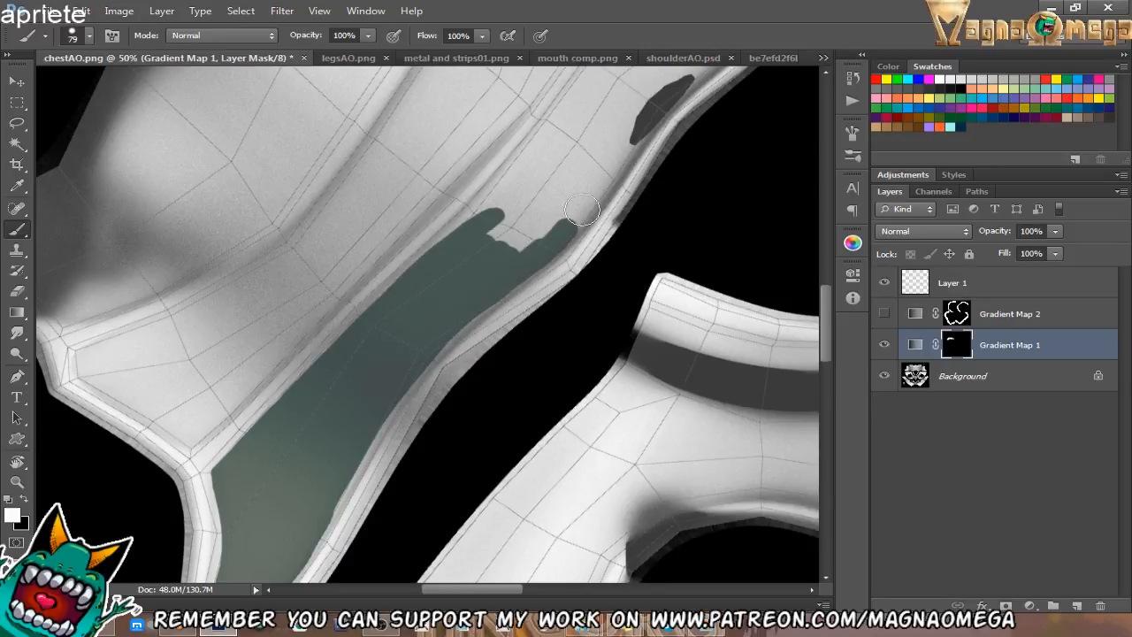
{"action": "left_click_drag", "start_coordinate": [503, 291], "coordinate": [449, 342]}
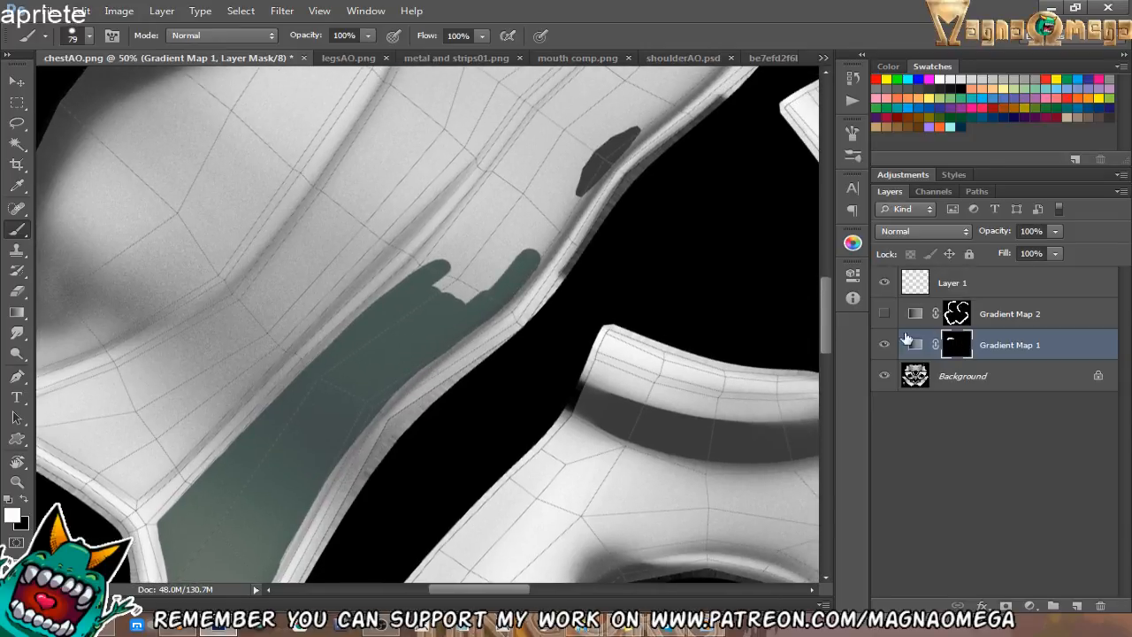
{"action": "mouse_move", "coordinate": [484, 299]}
{"action": "left_mouse_down"}
{"action": "mouse_move", "coordinate": [527, 262]}
{"action": "mouse_move", "coordinate": [563, 189]}
{"action": "mouse_move", "coordinate": [463, 295]}
{"action": "mouse_move", "coordinate": [460, 278]}
{"action": "mouse_move", "coordinate": [479, 261]}
{"action": "left_mouse_up"}
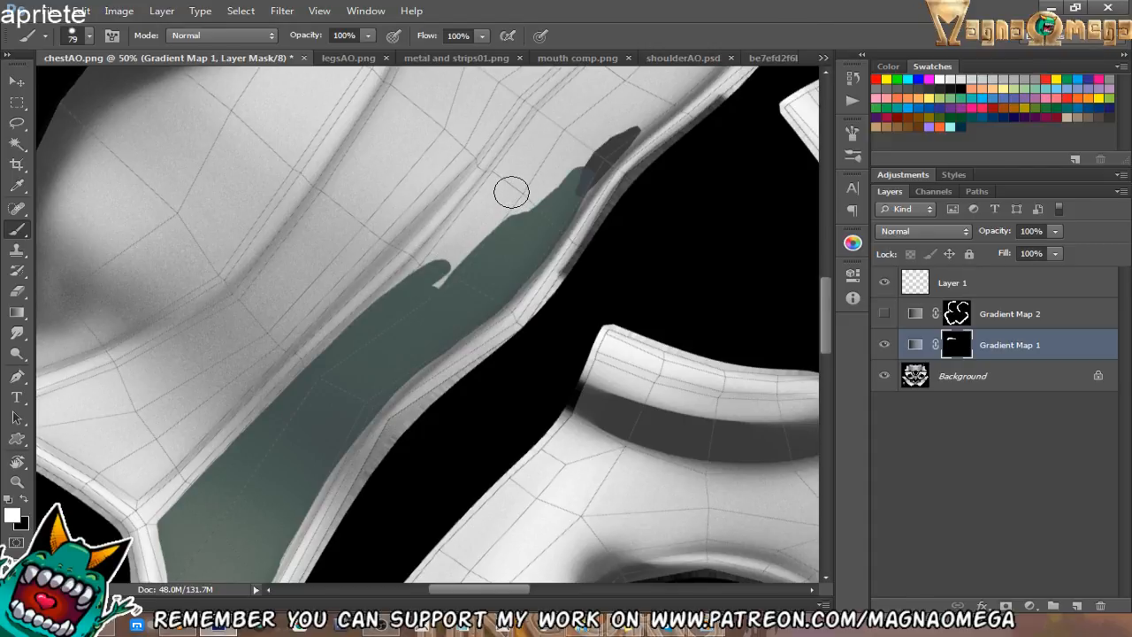
{"action": "left_click_drag", "start_coordinate": [472, 262], "coordinate": [446, 270]}
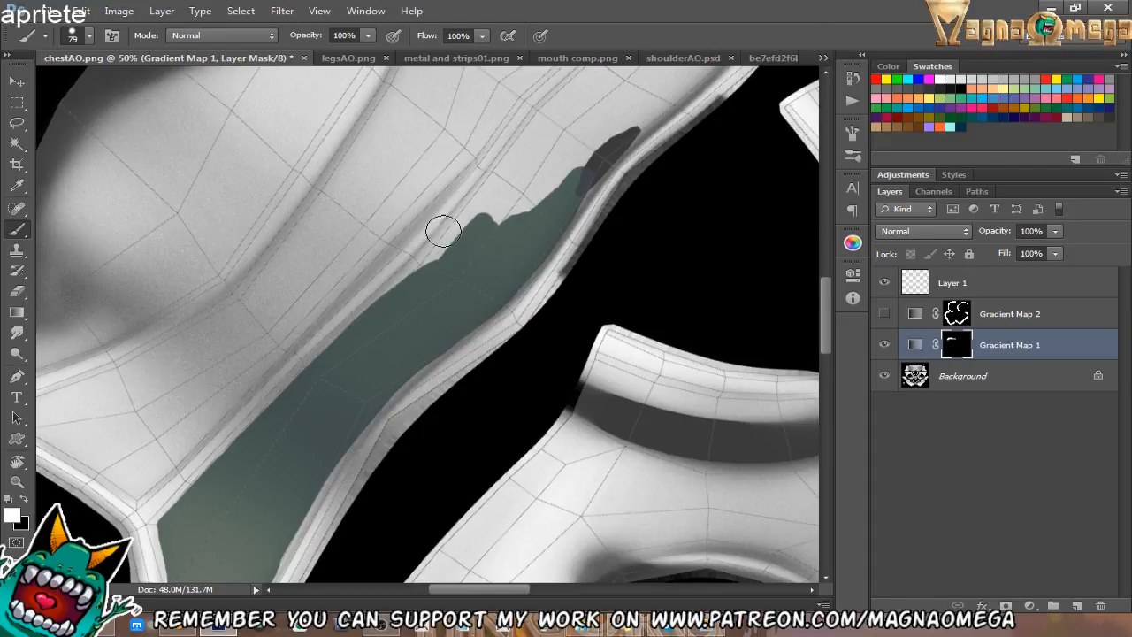
Extend the white on Gradient Map 1's mask along the uppermost piece's lower band, past the dark centre mark.
{"action": "key", "text": "n"}
{"action": "left_click", "coordinate": [919, 156]}
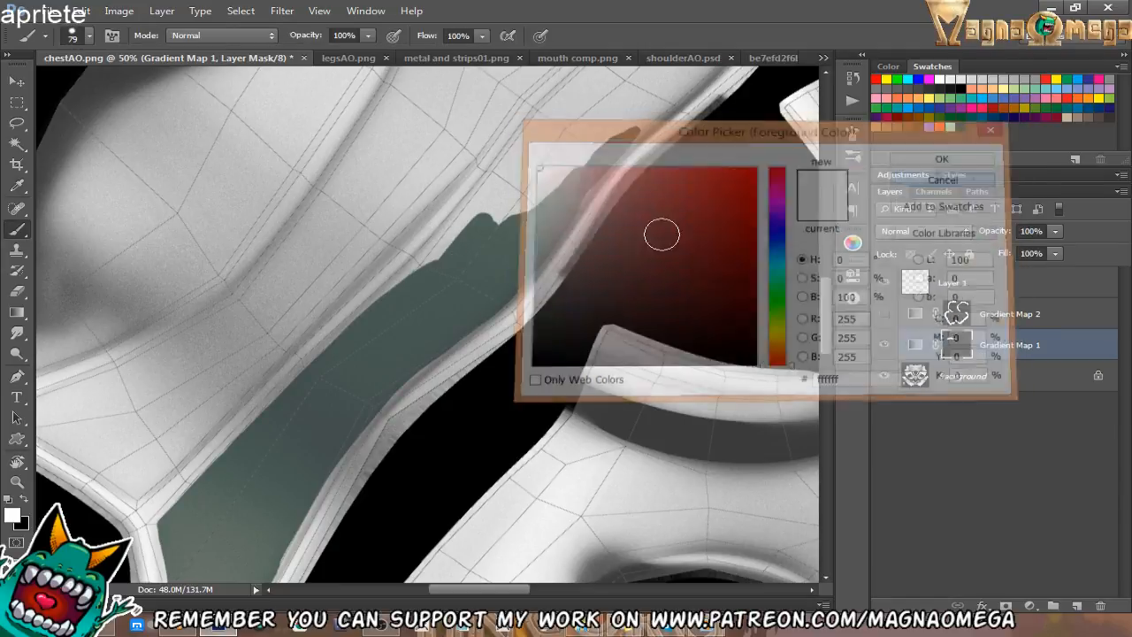
{"action": "key", "text": "space"}
{"action": "left_click_drag", "start_coordinate": [500, 263], "coordinate": [483, 279]}
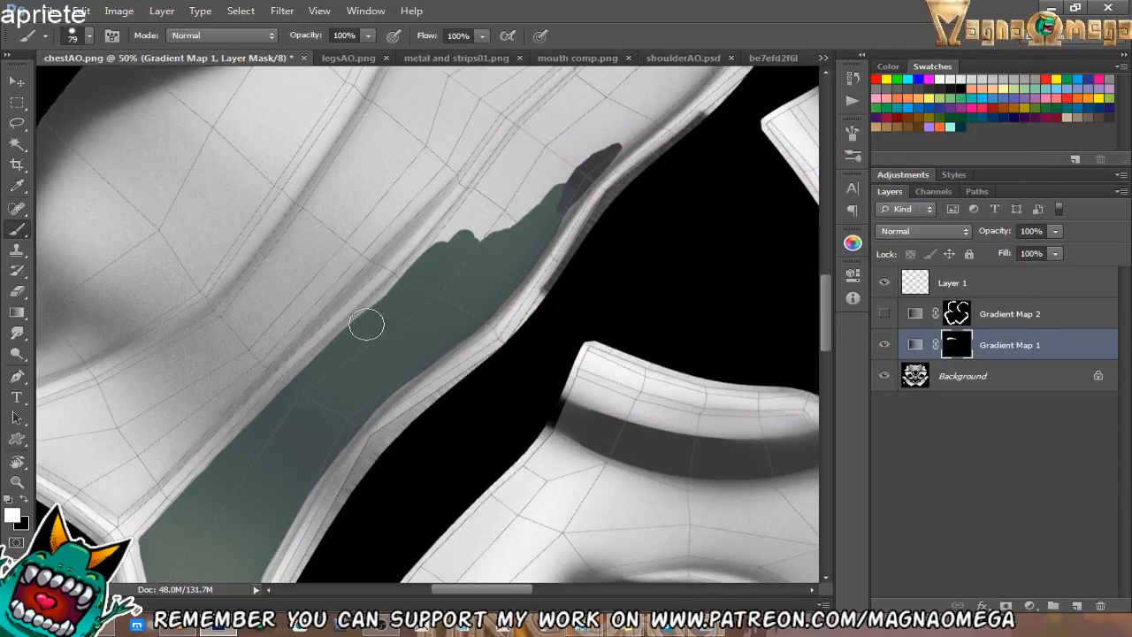
{"action": "mouse_move", "coordinate": [386, 305]}
{"action": "left_mouse_down"}
{"action": "mouse_move", "coordinate": [478, 199]}
{"action": "mouse_move", "coordinate": [496, 220]}
{"action": "mouse_move", "coordinate": [528, 213]}
{"action": "mouse_move", "coordinate": [408, 339]}
{"action": "left_mouse_up"}
{"action": "key", "text": "space"}
{"action": "mouse_move", "coordinate": [425, 283]}
{"action": "left_mouse_down"}
{"action": "mouse_move", "coordinate": [416, 265]}
{"action": "mouse_move", "coordinate": [460, 221]}
{"action": "mouse_move", "coordinate": [412, 260]}
{"action": "mouse_move", "coordinate": [529, 168]}
{"action": "mouse_move", "coordinate": [535, 189]}
{"action": "mouse_move", "coordinate": [442, 323]}
{"action": "mouse_move", "coordinate": [534, 236]}
{"action": "left_mouse_up"}
{"action": "key", "text": "space"}
{"action": "mouse_move", "coordinate": [587, 198]}
{"action": "left_mouse_down"}
{"action": "mouse_move", "coordinate": [594, 187]}
{"action": "mouse_move", "coordinate": [449, 332]}
{"action": "left_mouse_up"}
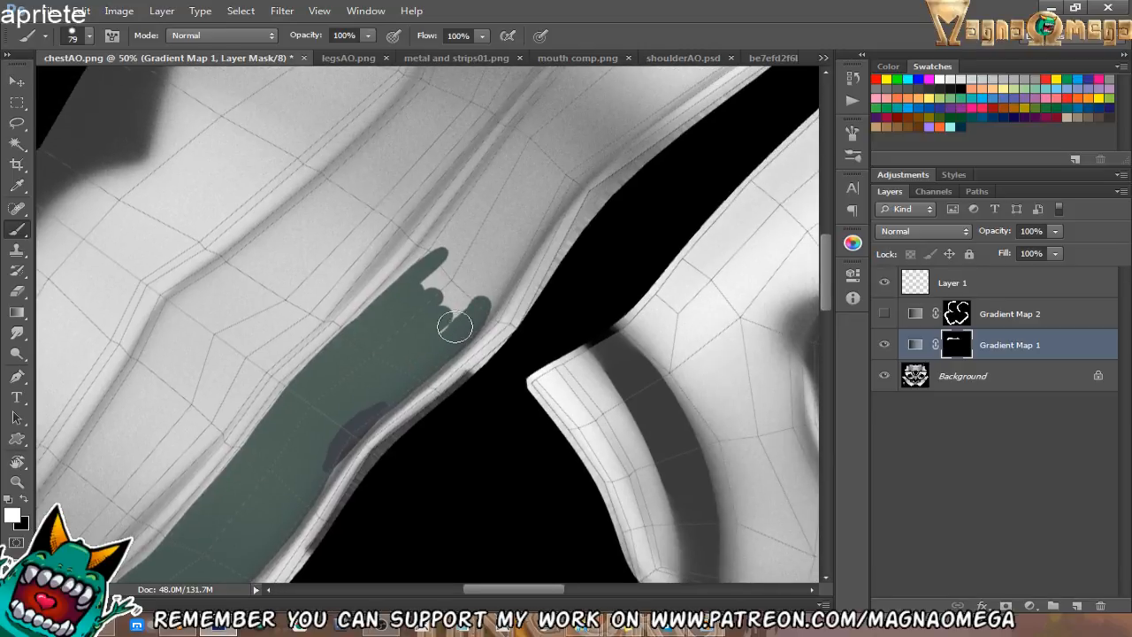
Outline and fill the lower band's right end white on Gradient Map 1's mask, trimming the edge with the Eraser.
{"action": "mouse_move", "coordinate": [517, 246]}
{"action": "left_mouse_down"}
{"action": "mouse_move", "coordinate": [463, 332]}
{"action": "mouse_move", "coordinate": [518, 245]}
{"action": "mouse_move", "coordinate": [450, 247]}
{"action": "mouse_move", "coordinate": [460, 233]}
{"action": "mouse_move", "coordinate": [407, 290]}
{"action": "mouse_move", "coordinate": [516, 154]}
{"action": "left_mouse_up"}
{"action": "key", "text": "space"}
{"action": "left_click_drag", "start_coordinate": [483, 211], "coordinate": [381, 350]}
{"action": "mouse_move", "coordinate": [410, 292]}
{"action": "left_mouse_down"}
{"action": "mouse_move", "coordinate": [559, 108]}
{"action": "mouse_move", "coordinate": [718, 88]}
{"action": "mouse_move", "coordinate": [644, 179]}
{"action": "mouse_move", "coordinate": [434, 346]}
{"action": "mouse_move", "coordinate": [487, 295]}
{"action": "mouse_move", "coordinate": [457, 328]}
{"action": "mouse_move", "coordinate": [472, 306]}
{"action": "left_mouse_up"}
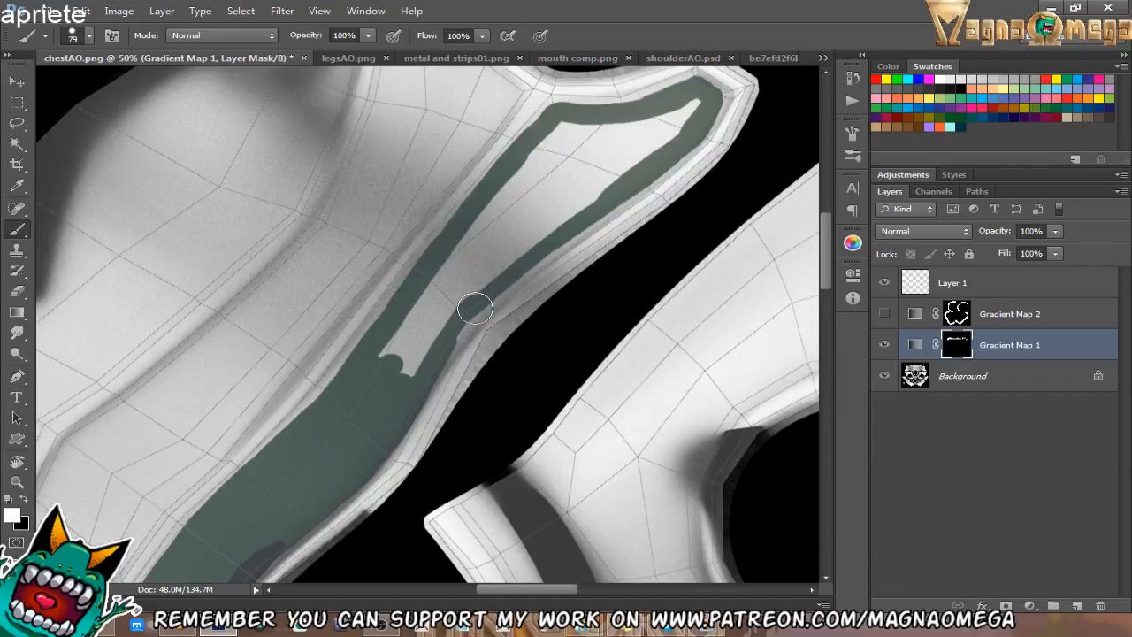
{"action": "key", "text": "e"}
{"action": "mouse_move", "coordinate": [453, 354]}
{"action": "left_mouse_down"}
{"action": "mouse_move", "coordinate": [442, 379]}
{"action": "mouse_move", "coordinate": [504, 298]}
{"action": "mouse_move", "coordinate": [470, 335]}
{"action": "left_mouse_up"}
{"action": "key", "text": "b"}
{"action": "mouse_move", "coordinate": [498, 283]}
{"action": "left_mouse_down"}
{"action": "mouse_move", "coordinate": [394, 386]}
{"action": "mouse_move", "coordinate": [437, 294]}
{"action": "mouse_move", "coordinate": [539, 163]}
{"action": "mouse_move", "coordinate": [521, 167]}
{"action": "mouse_move", "coordinate": [593, 137]}
{"action": "mouse_move", "coordinate": [638, 150]}
{"action": "mouse_move", "coordinate": [575, 191]}
{"action": "mouse_move", "coordinate": [486, 214]}
{"action": "mouse_move", "coordinate": [521, 250]}
{"action": "mouse_move", "coordinate": [476, 288]}
{"action": "left_mouse_up"}
{"action": "left_click_drag", "start_coordinate": [452, 337], "coordinate": [617, 200]}
{"action": "left_click_drag", "start_coordinate": [375, 419], "coordinate": [602, 192]}
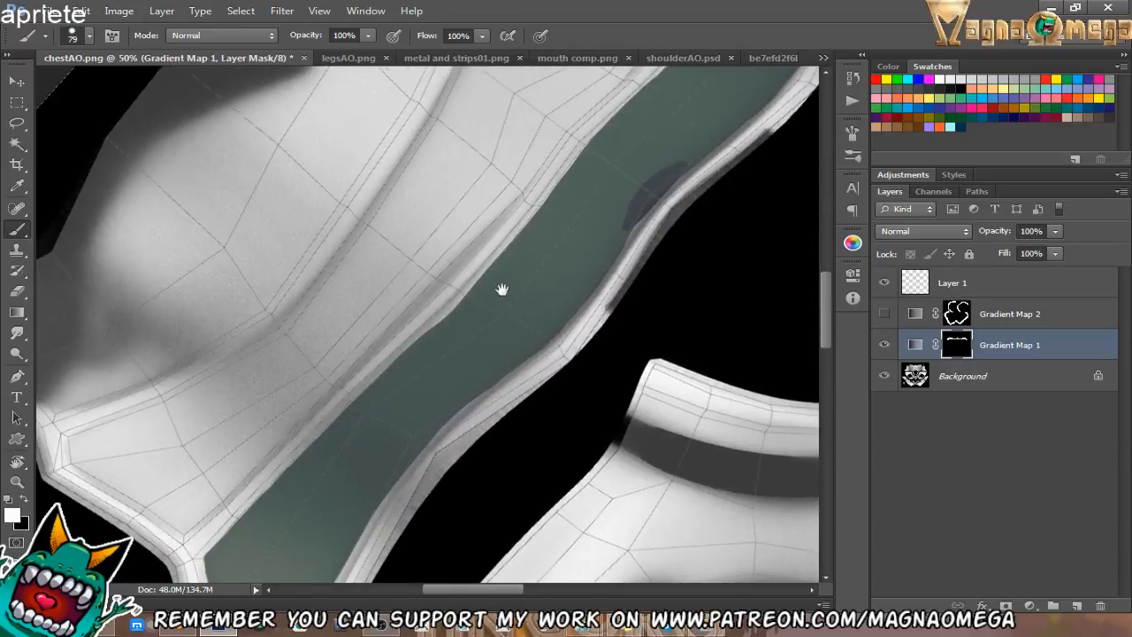
Hide Layer 1's wireframe and touch up the lower band's mask edges from its left end to its right tip.
{"action": "left_click", "coordinate": [884, 282]}
{"action": "left_click_drag", "start_coordinate": [575, 366], "coordinate": [618, 299]}
{"action": "left_click_drag", "start_coordinate": [391, 475], "coordinate": [436, 430]}
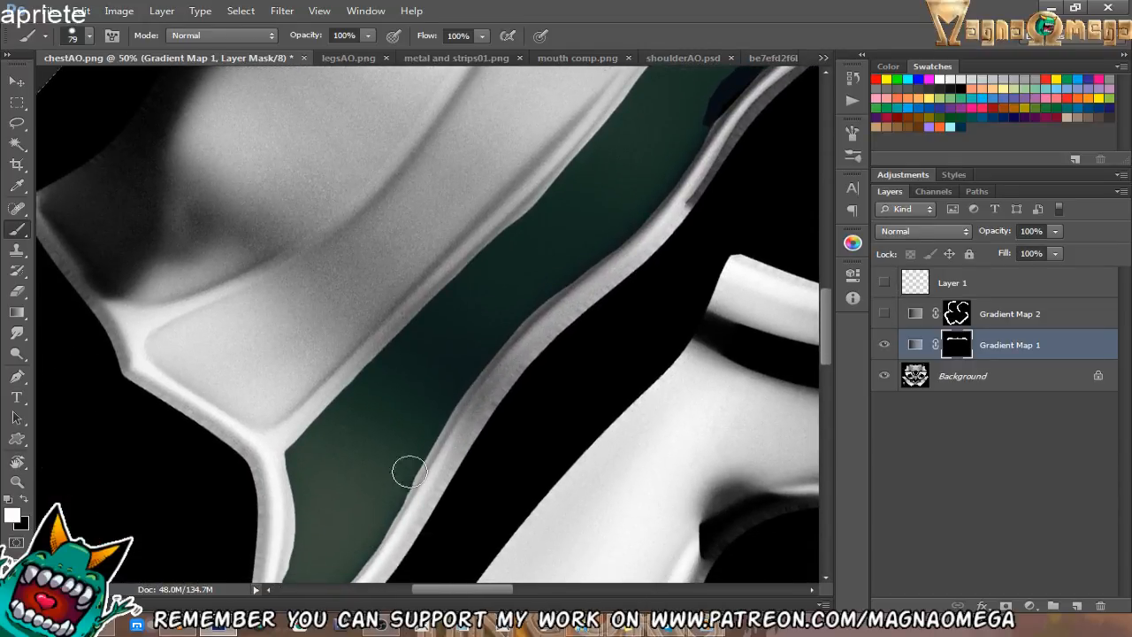
{"action": "mouse_move", "coordinate": [369, 533]}
{"action": "left_mouse_down"}
{"action": "mouse_move", "coordinate": [495, 333]}
{"action": "mouse_move", "coordinate": [584, 254]}
{"action": "mouse_move", "coordinate": [519, 336]}
{"action": "left_mouse_up"}
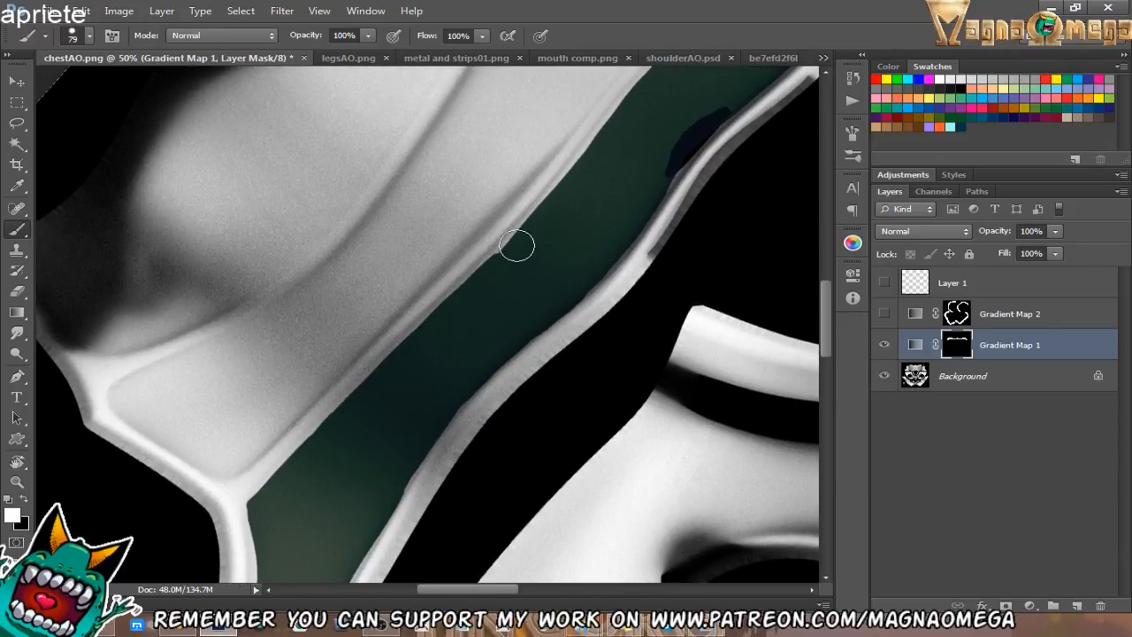
{"action": "mouse_move", "coordinate": [593, 312]}
{"action": "left_mouse_down"}
{"action": "mouse_move", "coordinate": [557, 303]}
{"action": "mouse_move", "coordinate": [498, 381]}
{"action": "left_mouse_up"}
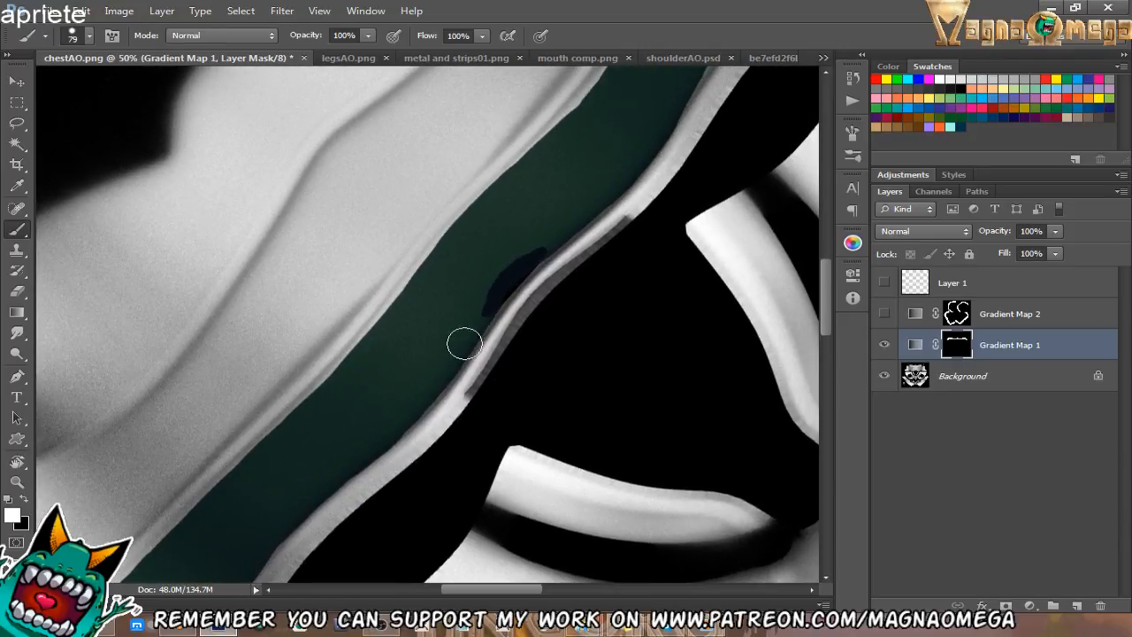
{"action": "left_click_drag", "start_coordinate": [516, 271], "coordinate": [427, 404]}
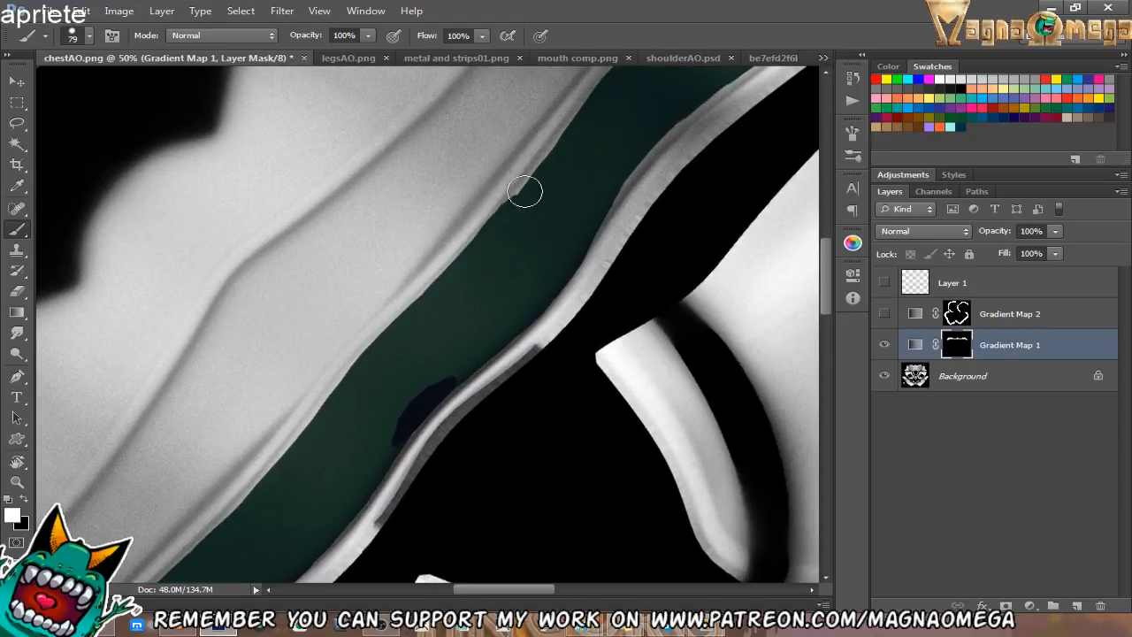
{"action": "left_click_drag", "start_coordinate": [579, 133], "coordinate": [430, 318]}
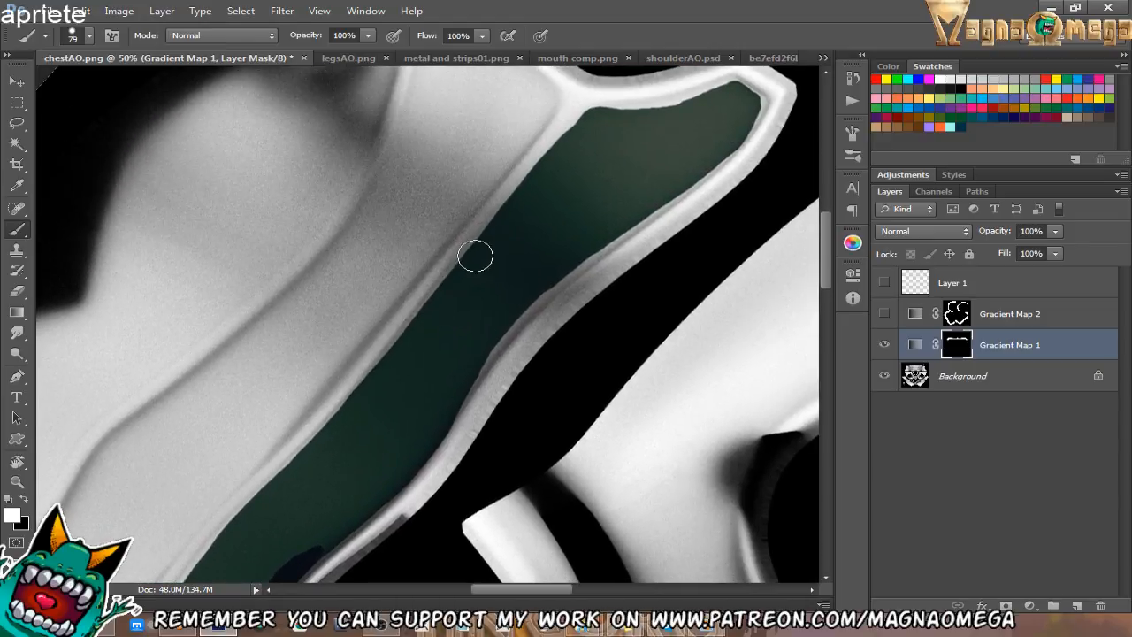
{"action": "mouse_move", "coordinate": [536, 282]}
{"action": "left_mouse_down"}
{"action": "mouse_move", "coordinate": [498, 324]}
{"action": "mouse_move", "coordinate": [680, 187]}
{"action": "mouse_move", "coordinate": [713, 147]}
{"action": "mouse_move", "coordinate": [620, 207]}
{"action": "left_mouse_up"}
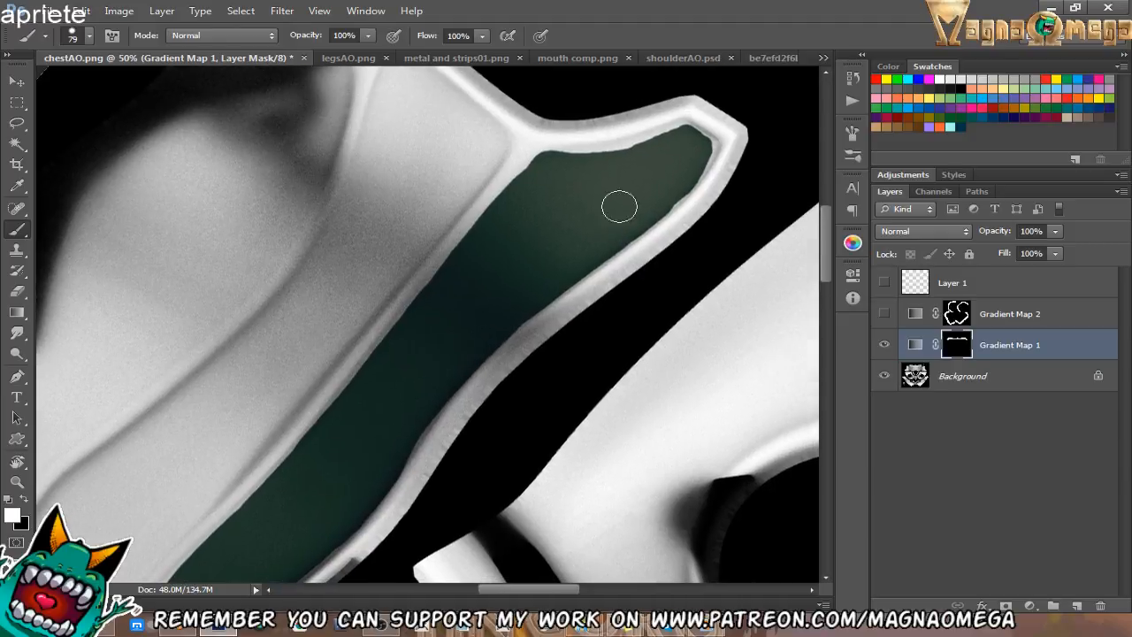
{"action": "left_click_drag", "start_coordinate": [552, 160], "coordinate": [682, 131]}
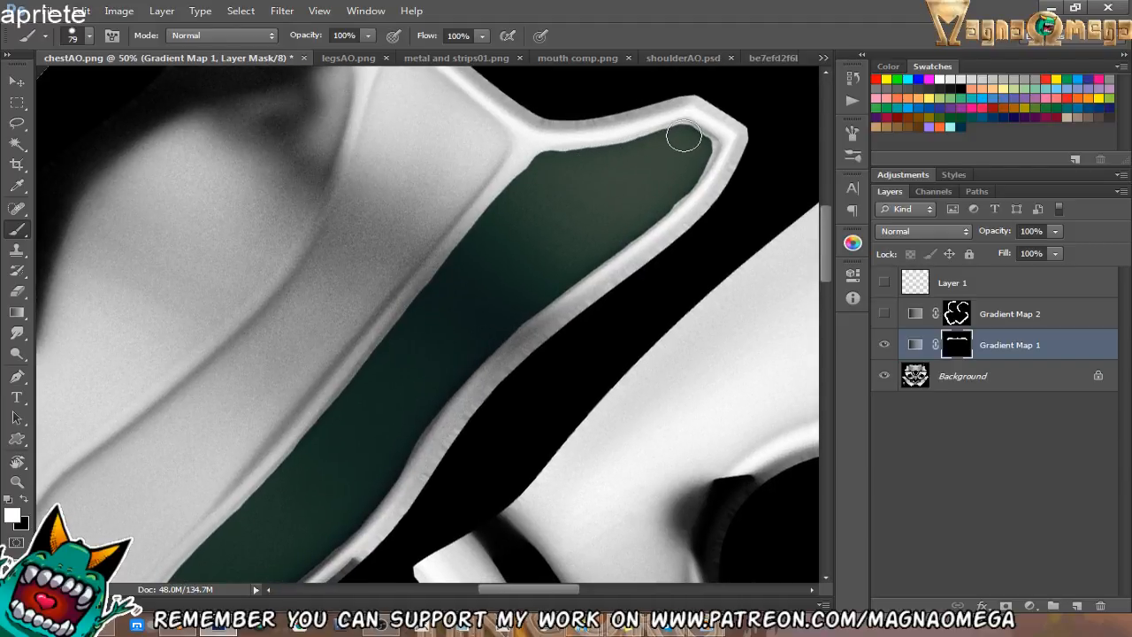
Reduce the brush to 39 px and paint the mask white into the corners of the lower band's right tip.
{"action": "right_click", "coordinate": [657, 184]}
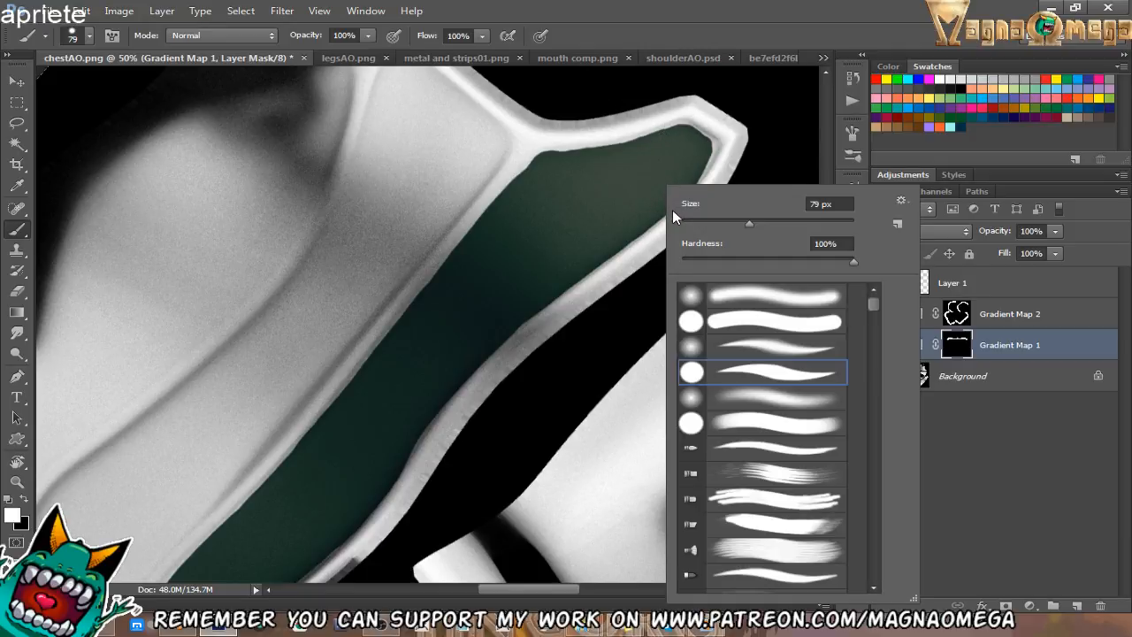
{"action": "left_click", "coordinate": [715, 221]}
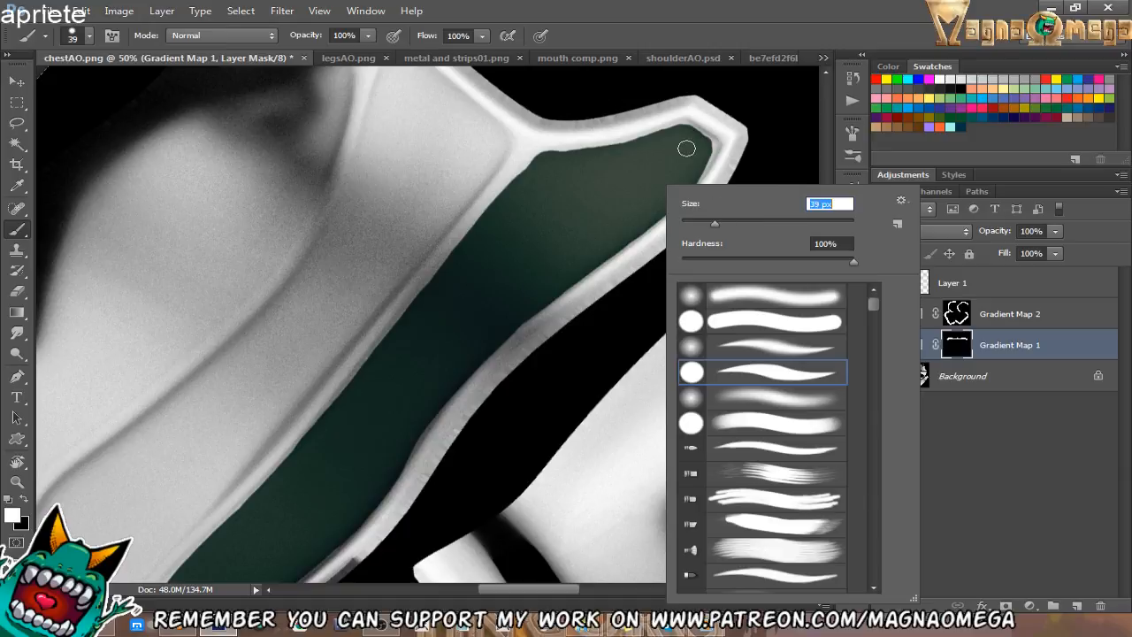
{"action": "left_click", "coordinate": [678, 132]}
{"action": "mouse_move", "coordinate": [684, 130]}
{"action": "left_mouse_down"}
{"action": "mouse_move", "coordinate": [687, 121]}
{"action": "mouse_move", "coordinate": [707, 145]}
{"action": "mouse_move", "coordinate": [692, 179]}
{"action": "mouse_move", "coordinate": [646, 220]}
{"action": "mouse_move", "coordinate": [676, 199]}
{"action": "left_mouse_up"}
{"action": "left_click_drag", "start_coordinate": [551, 157], "coordinate": [646, 132]}
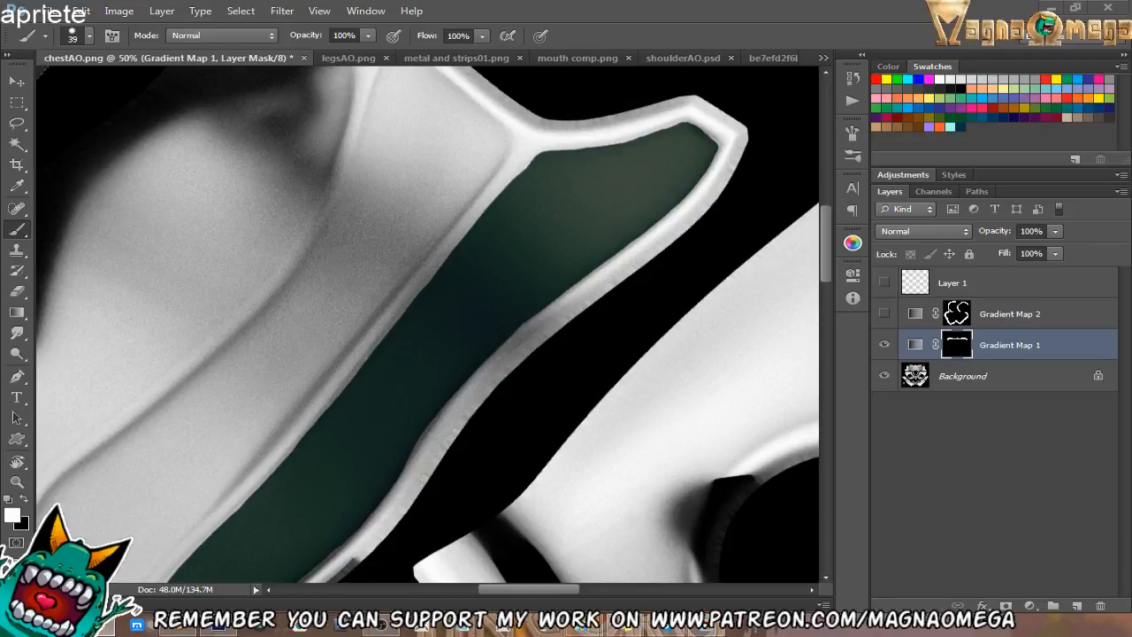
Paint the mask white along the middle band's upper border from its left end, enlarging the brush to 143 px.
{"action": "left_click_drag", "start_coordinate": [435, 313], "coordinate": [659, 150]}
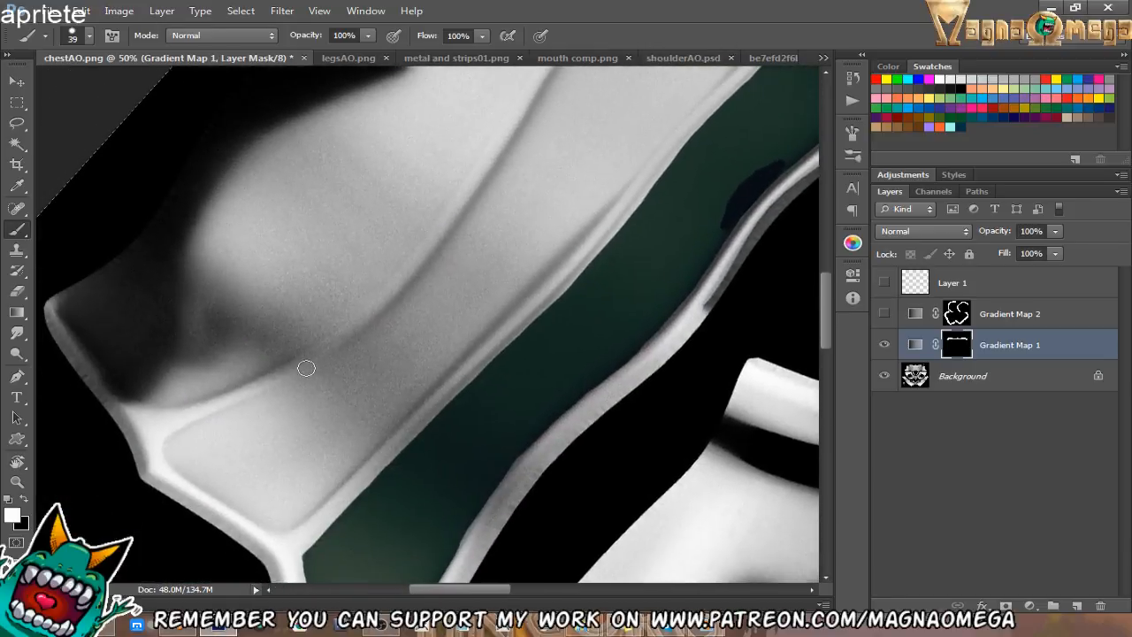
{"action": "left_click_drag", "start_coordinate": [172, 450], "coordinate": [323, 379]}
{"action": "right_click", "coordinate": [341, 366]}
{"action": "left_click_drag", "start_coordinate": [392, 234], "coordinate": [434, 232]}
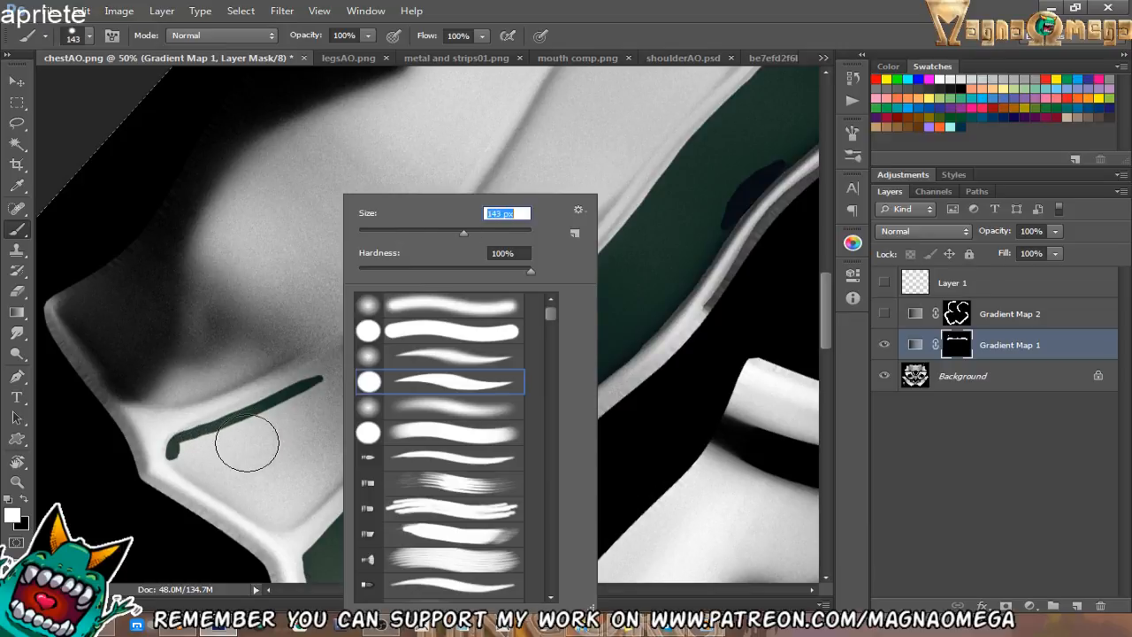
{"action": "mouse_move", "coordinate": [261, 431]}
{"action": "left_mouse_down"}
{"action": "mouse_move", "coordinate": [203, 458]}
{"action": "mouse_move", "coordinate": [184, 451]}
{"action": "mouse_move", "coordinate": [315, 392]}
{"action": "mouse_move", "coordinate": [505, 202]}
{"action": "mouse_move", "coordinate": [286, 435]}
{"action": "left_mouse_up"}
{"action": "mouse_move", "coordinate": [316, 392]}
{"action": "left_mouse_down"}
{"action": "mouse_move", "coordinate": [426, 219]}
{"action": "mouse_move", "coordinate": [270, 409]}
{"action": "mouse_move", "coordinate": [316, 346]}
{"action": "mouse_move", "coordinate": [453, 241]}
{"action": "mouse_move", "coordinate": [335, 374]}
{"action": "mouse_move", "coordinate": [414, 232]}
{"action": "mouse_move", "coordinate": [432, 146]}
{"action": "mouse_move", "coordinate": [520, 220]}
{"action": "mouse_move", "coordinate": [392, 380]}
{"action": "mouse_move", "coordinate": [450, 265]}
{"action": "mouse_move", "coordinate": [455, 222]}
{"action": "mouse_move", "coordinate": [480, 218]}
{"action": "mouse_move", "coordinate": [483, 234]}
{"action": "left_mouse_up"}
{"action": "left_click_drag", "start_coordinate": [414, 360], "coordinate": [540, 192]}
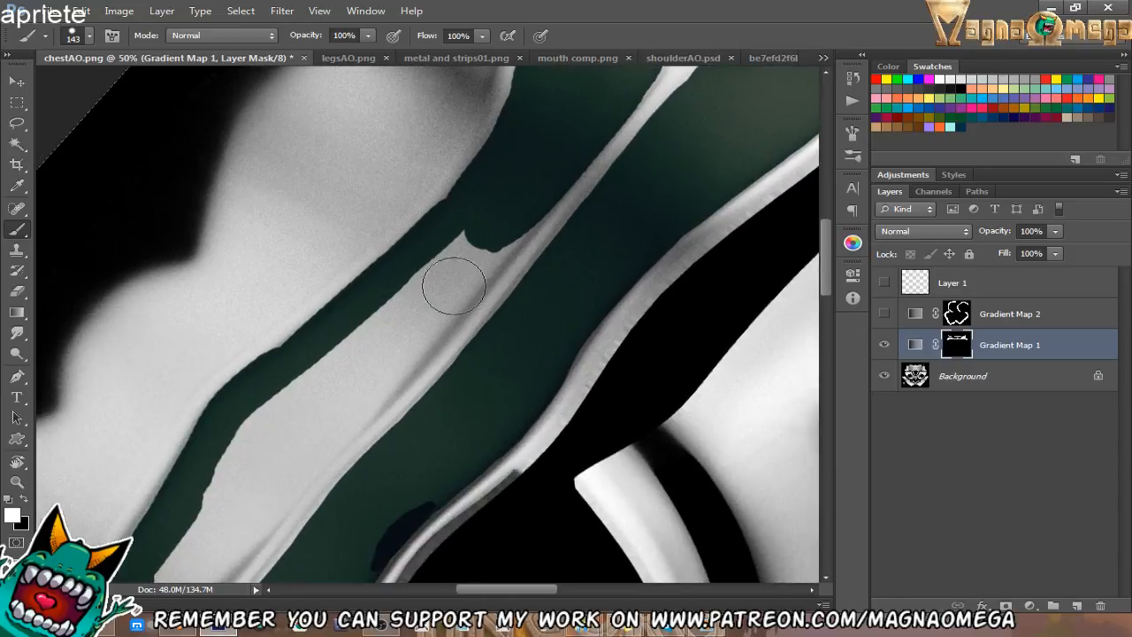
Fill the central stretch of the middle band white on Gradient Map 1's mask, keeping the ridge below it unpainted.
{"action": "mouse_move", "coordinate": [451, 285]}
{"action": "left_mouse_down"}
{"action": "mouse_move", "coordinate": [426, 327]}
{"action": "mouse_move", "coordinate": [503, 241]}
{"action": "mouse_move", "coordinate": [392, 316]}
{"action": "mouse_move", "coordinate": [304, 442]}
{"action": "mouse_move", "coordinate": [417, 343]}
{"action": "mouse_move", "coordinate": [374, 391]}
{"action": "left_mouse_up"}
{"action": "left_click_drag", "start_coordinate": [438, 322], "coordinate": [482, 264]}
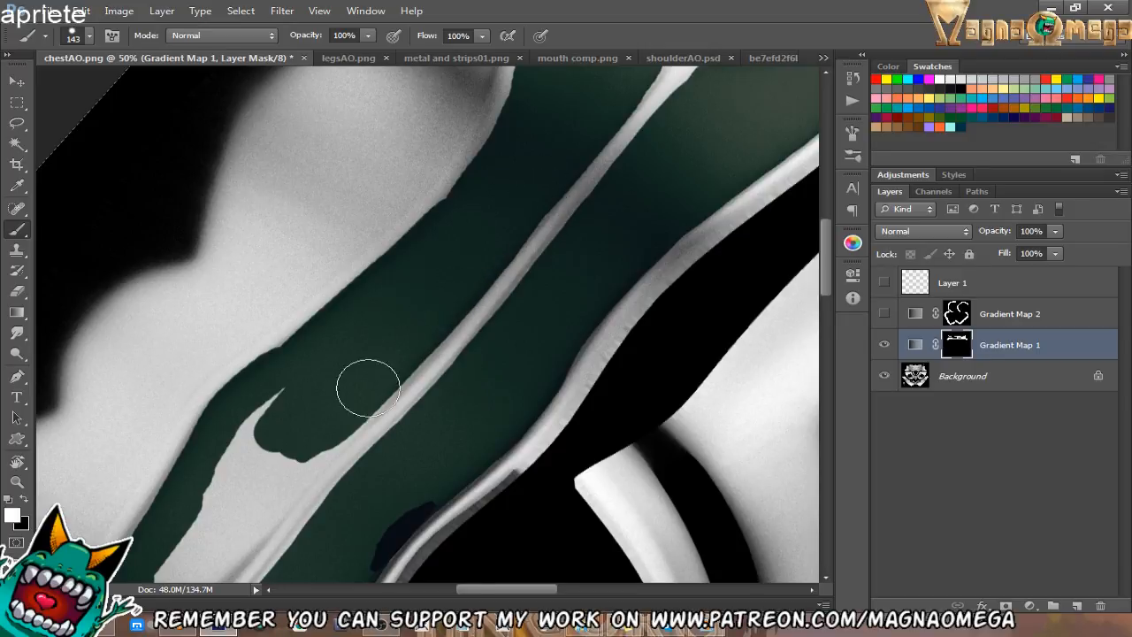
{"action": "left_click_drag", "start_coordinate": [366, 384], "coordinate": [501, 260]}
{"action": "mouse_move", "coordinate": [395, 362]}
{"action": "left_mouse_down"}
{"action": "mouse_move", "coordinate": [380, 405]}
{"action": "mouse_move", "coordinate": [450, 303]}
{"action": "mouse_move", "coordinate": [366, 404]}
{"action": "mouse_move", "coordinate": [327, 442]}
{"action": "mouse_move", "coordinate": [318, 437]}
{"action": "mouse_move", "coordinate": [381, 302]}
{"action": "left_mouse_up"}
{"action": "left_click_drag", "start_coordinate": [361, 392], "coordinate": [539, 226]}
{"action": "mouse_move", "coordinate": [263, 462]}
{"action": "left_mouse_down"}
{"action": "mouse_move", "coordinate": [424, 342]}
{"action": "mouse_move", "coordinate": [304, 468]}
{"action": "mouse_move", "coordinate": [336, 457]}
{"action": "mouse_move", "coordinate": [478, 303]}
{"action": "mouse_move", "coordinate": [538, 258]}
{"action": "left_mouse_up"}
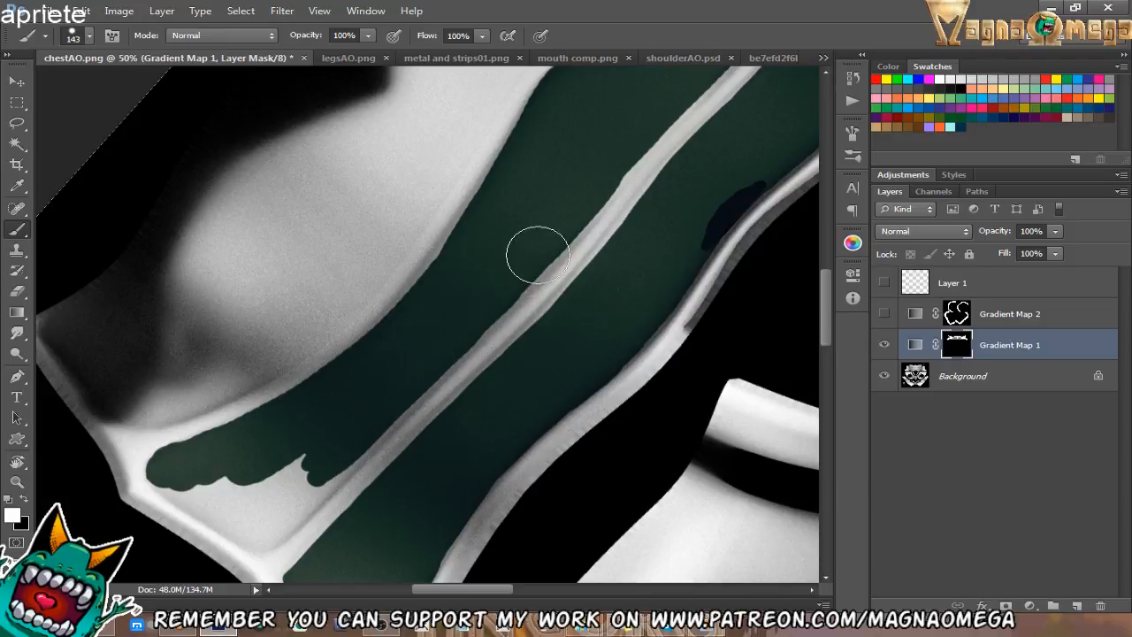
Fill the middle band's left end white on the mask up to its borders, undoing the last eraser stroke.
{"action": "mouse_move", "coordinate": [404, 354]}
{"action": "left_mouse_down"}
{"action": "mouse_move", "coordinate": [493, 304]}
{"action": "mouse_move", "coordinate": [392, 384]}
{"action": "mouse_move", "coordinate": [392, 412]}
{"action": "mouse_move", "coordinate": [409, 412]}
{"action": "mouse_move", "coordinate": [474, 336]}
{"action": "left_mouse_up"}
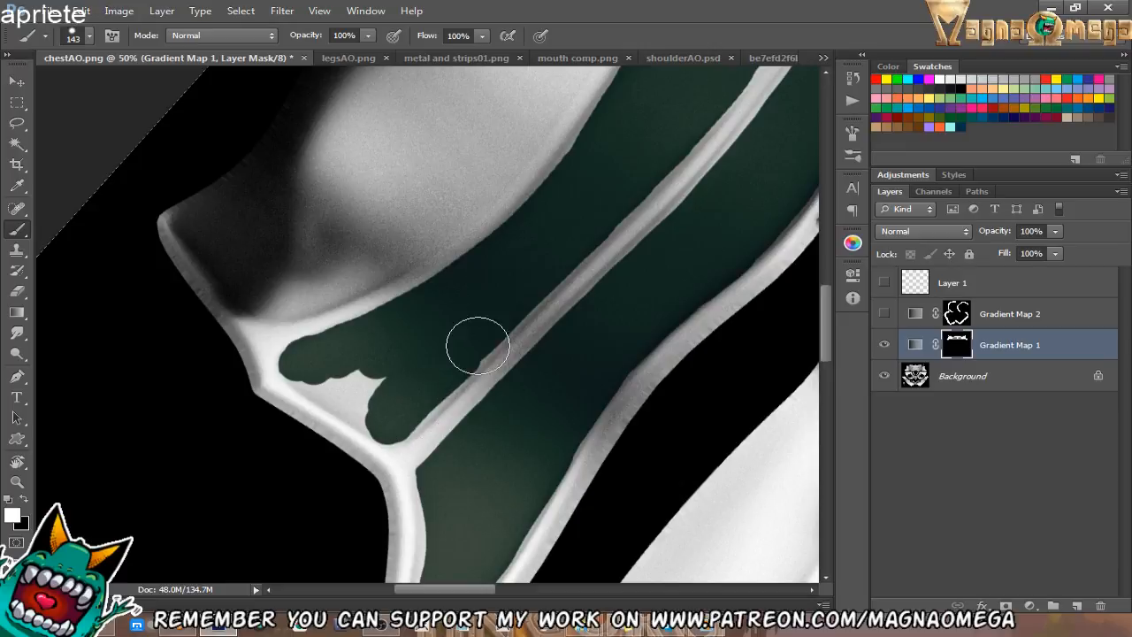
{"action": "left_click_drag", "start_coordinate": [392, 404], "coordinate": [450, 375]}
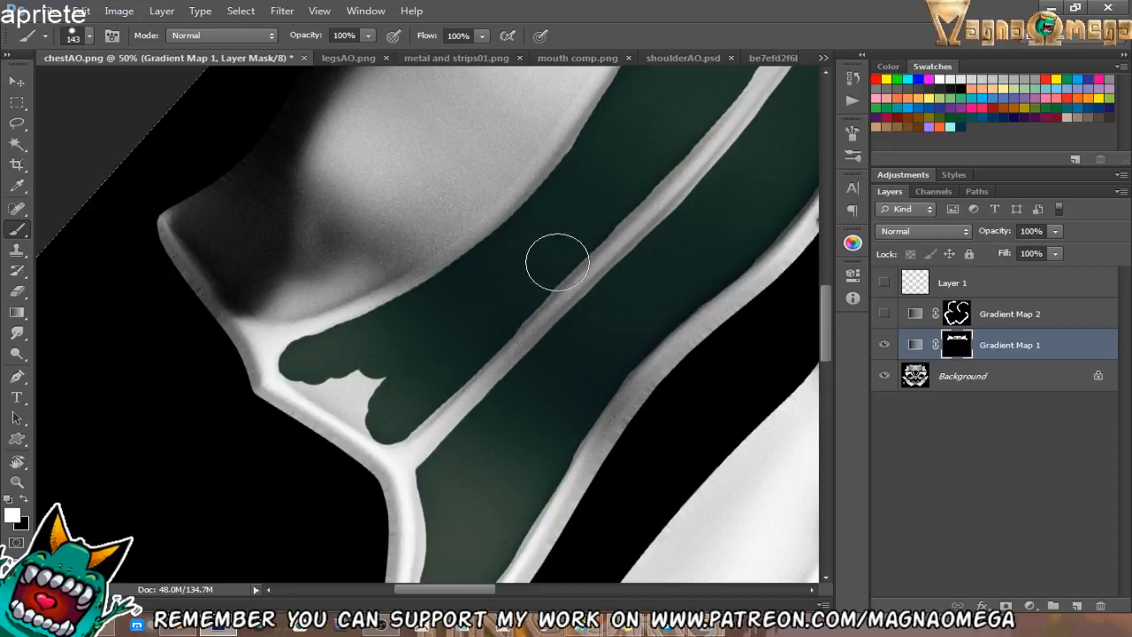
{"action": "key", "text": "r"}
{"action": "mouse_move", "coordinate": [547, 272]}
{"action": "left_mouse_down"}
{"action": "mouse_move", "coordinate": [513, 334]}
{"action": "mouse_move", "coordinate": [444, 397]}
{"action": "left_mouse_up"}
{"action": "mouse_move", "coordinate": [318, 270]}
{"action": "left_mouse_down"}
{"action": "mouse_move", "coordinate": [397, 215]}
{"action": "mouse_move", "coordinate": [329, 274]}
{"action": "mouse_move", "coordinate": [366, 194]}
{"action": "left_mouse_up"}
{"action": "key", "text": "e"}
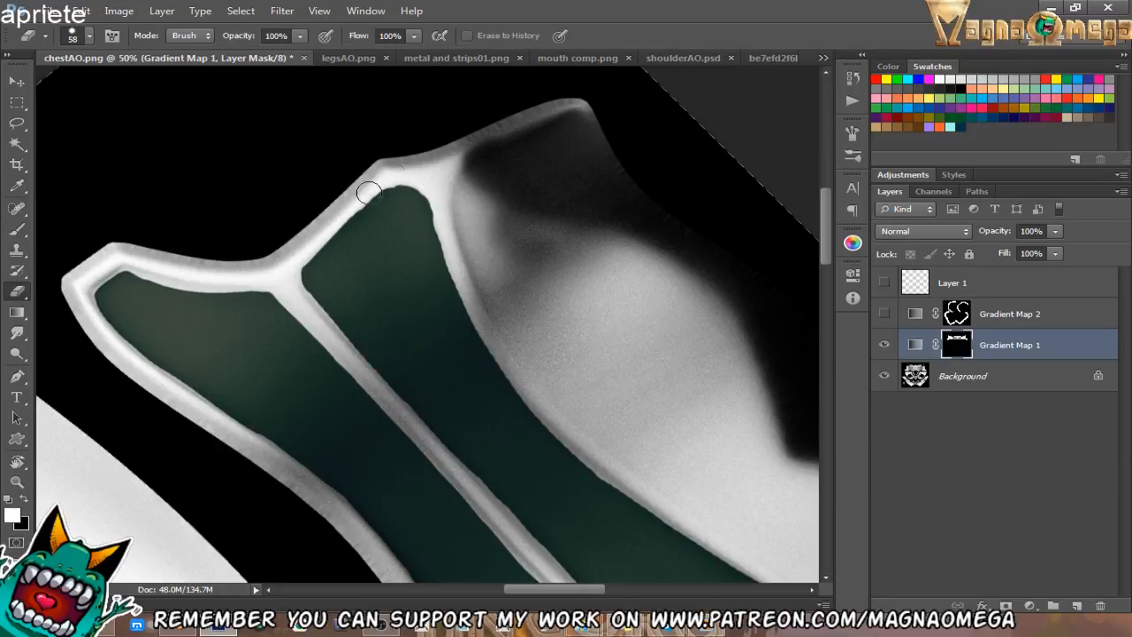
{"action": "key", "text": "b"}
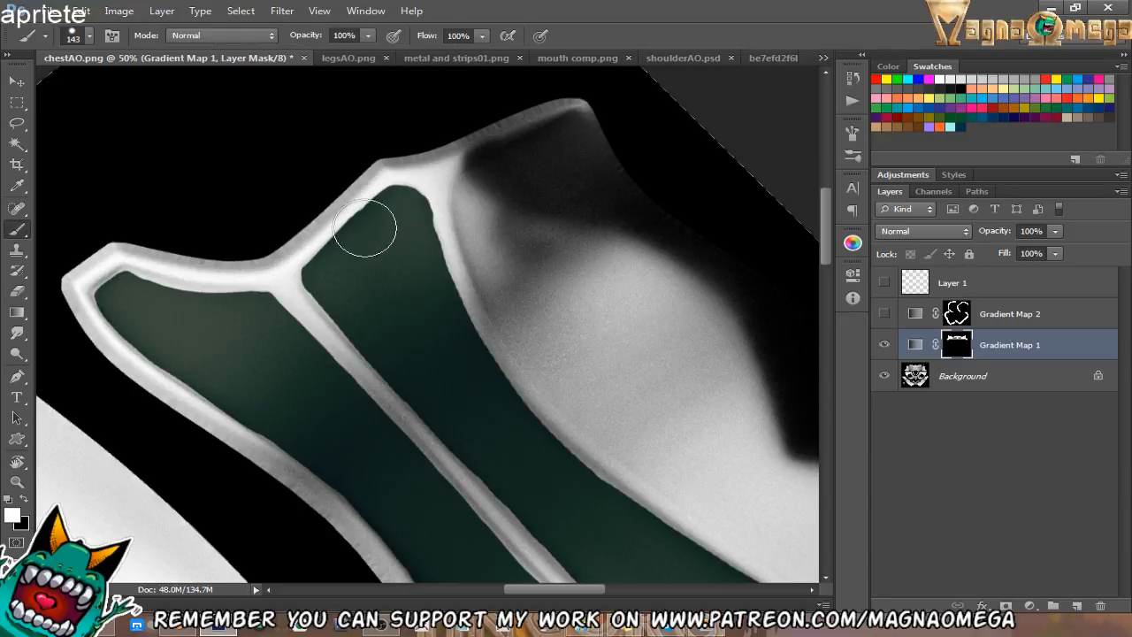
{"action": "left_click_drag", "start_coordinate": [397, 202], "coordinate": [412, 221]}
{"action": "key", "text": "e"}
{"action": "mouse_move", "coordinate": [397, 240]}
{"action": "left_mouse_down"}
{"action": "mouse_move", "coordinate": [432, 314]}
{"action": "mouse_move", "coordinate": [465, 344]}
{"action": "left_mouse_up"}
{"action": "key", "text": "ctrl+z"}
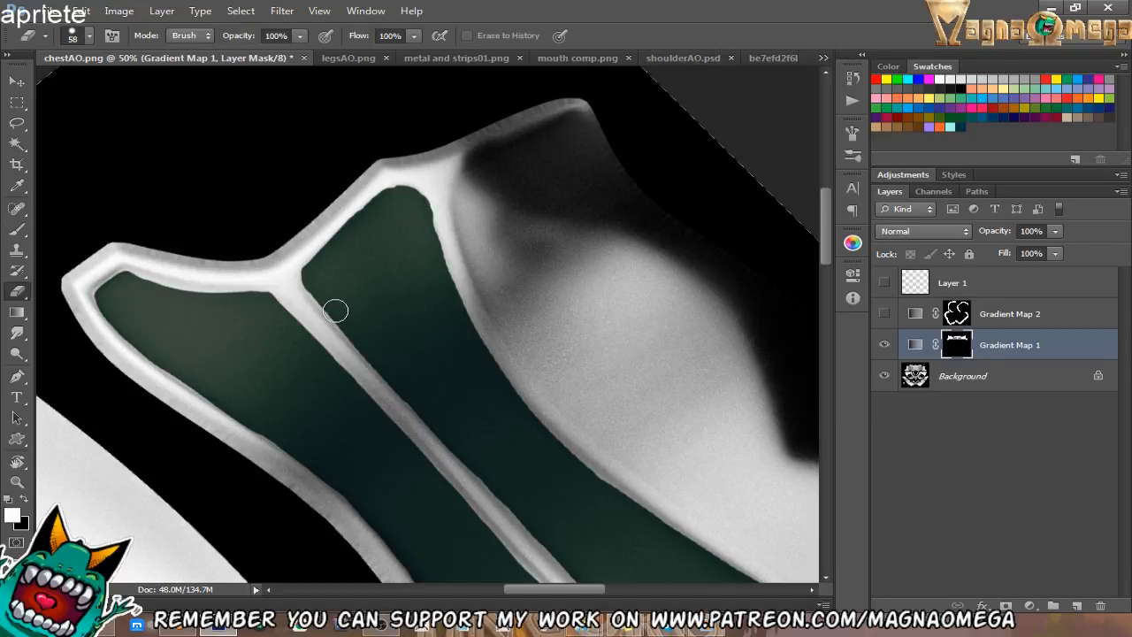
Retouch the rounded corner at the middle band's left end with the white brush on Gradient Map 1's mask.
{"action": "key", "text": "r"}
{"action": "left_click_drag", "start_coordinate": [260, 271], "coordinate": [379, 434]}
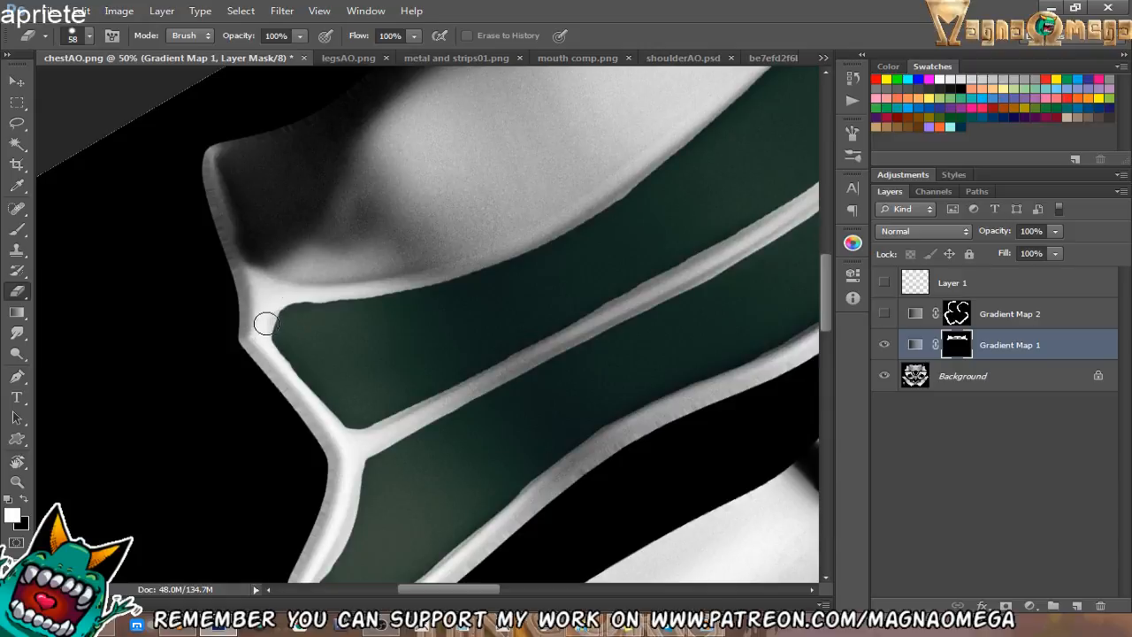
{"action": "key", "text": "b"}
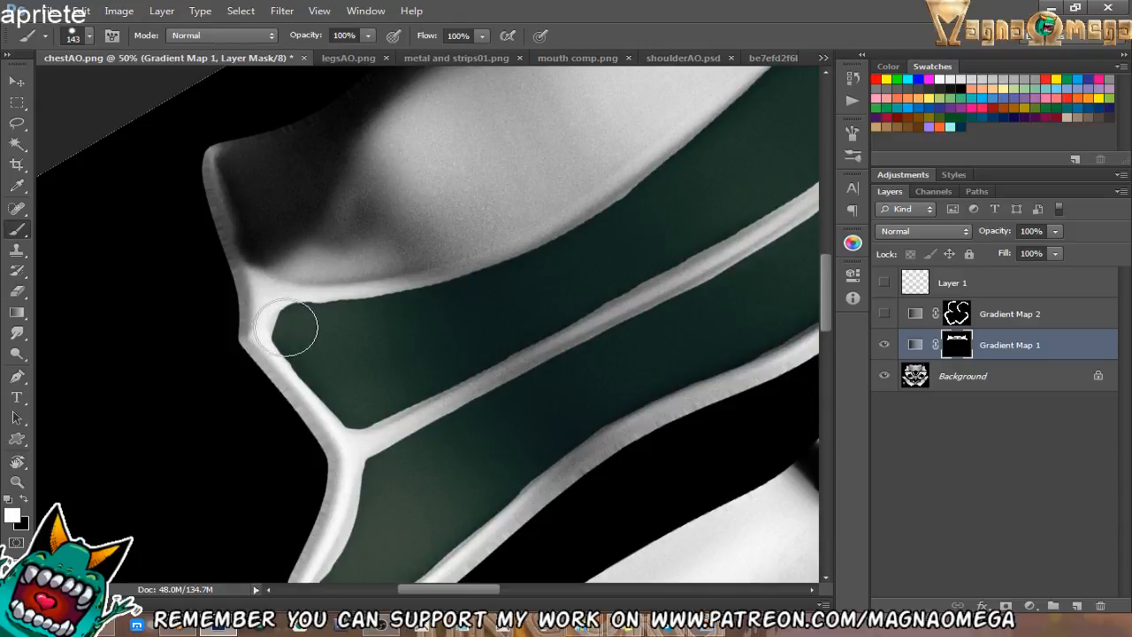
{"action": "mouse_move", "coordinate": [287, 328]}
{"action": "left_mouse_down"}
{"action": "mouse_move", "coordinate": [295, 315]}
{"action": "mouse_move", "coordinate": [313, 359]}
{"action": "left_mouse_up"}
{"action": "key", "text": "e"}
{"action": "left_click_drag", "start_coordinate": [681, 155], "coordinate": [339, 356]}
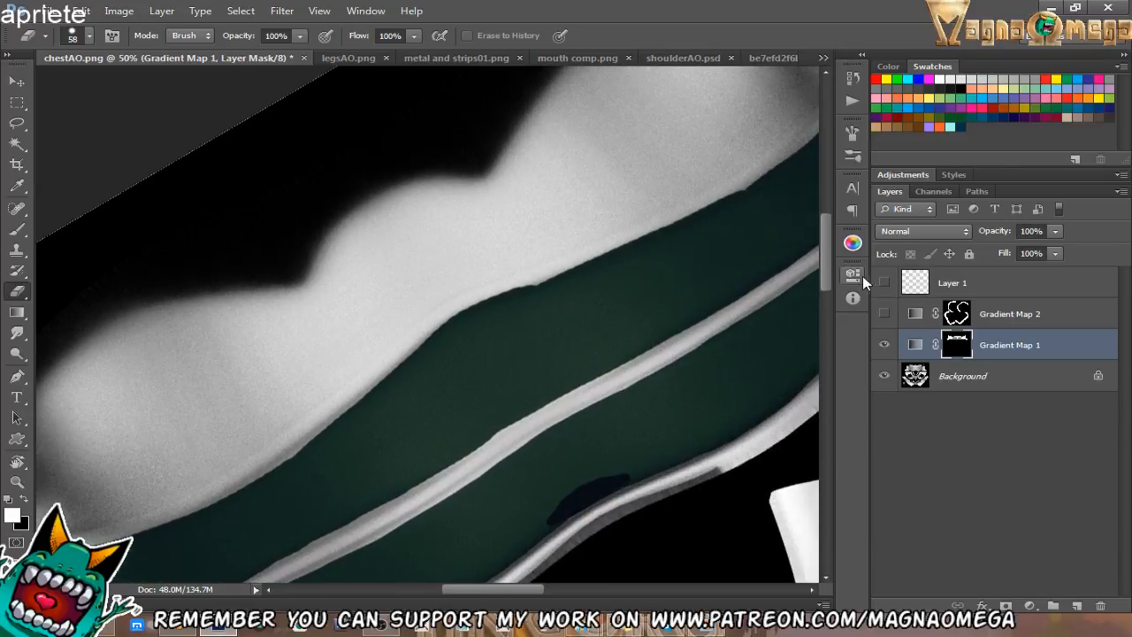
Show Layer 1's wireframe again and paint the mask white along the lower border of the piece's top panel.
{"action": "left_click", "coordinate": [884, 282]}
{"action": "left_click_drag", "start_coordinate": [637, 308], "coordinate": [616, 313]}
{"action": "key", "text": "b"}
{"action": "mouse_move", "coordinate": [114, 340]}
{"action": "left_mouse_down"}
{"action": "mouse_move", "coordinate": [222, 267]}
{"action": "mouse_move", "coordinate": [235, 356]}
{"action": "mouse_move", "coordinate": [254, 382]}
{"action": "mouse_move", "coordinate": [527, 281]}
{"action": "left_mouse_up"}
{"action": "mouse_move", "coordinate": [441, 349]}
{"action": "left_mouse_down"}
{"action": "mouse_move", "coordinate": [394, 374]}
{"action": "mouse_move", "coordinate": [458, 351]}
{"action": "mouse_move", "coordinate": [600, 218]}
{"action": "left_mouse_up"}
{"action": "mouse_move", "coordinate": [454, 319]}
{"action": "left_mouse_down"}
{"action": "mouse_move", "coordinate": [313, 405]}
{"action": "mouse_move", "coordinate": [605, 209]}
{"action": "left_mouse_up"}
{"action": "left_click_drag", "start_coordinate": [419, 352], "coordinate": [677, 196]}
{"action": "mouse_move", "coordinate": [553, 244]}
{"action": "left_mouse_down"}
{"action": "mouse_move", "coordinate": [380, 328]}
{"action": "mouse_move", "coordinate": [631, 211]}
{"action": "left_mouse_up"}
{"action": "left_click_drag", "start_coordinate": [449, 307], "coordinate": [672, 190]}
{"action": "mouse_move", "coordinate": [562, 244]}
{"action": "left_mouse_down"}
{"action": "mouse_move", "coordinate": [401, 361]}
{"action": "mouse_move", "coordinate": [553, 272]}
{"action": "mouse_move", "coordinate": [624, 169]}
{"action": "mouse_move", "coordinate": [539, 84]}
{"action": "mouse_move", "coordinate": [526, 124]}
{"action": "left_mouse_up"}
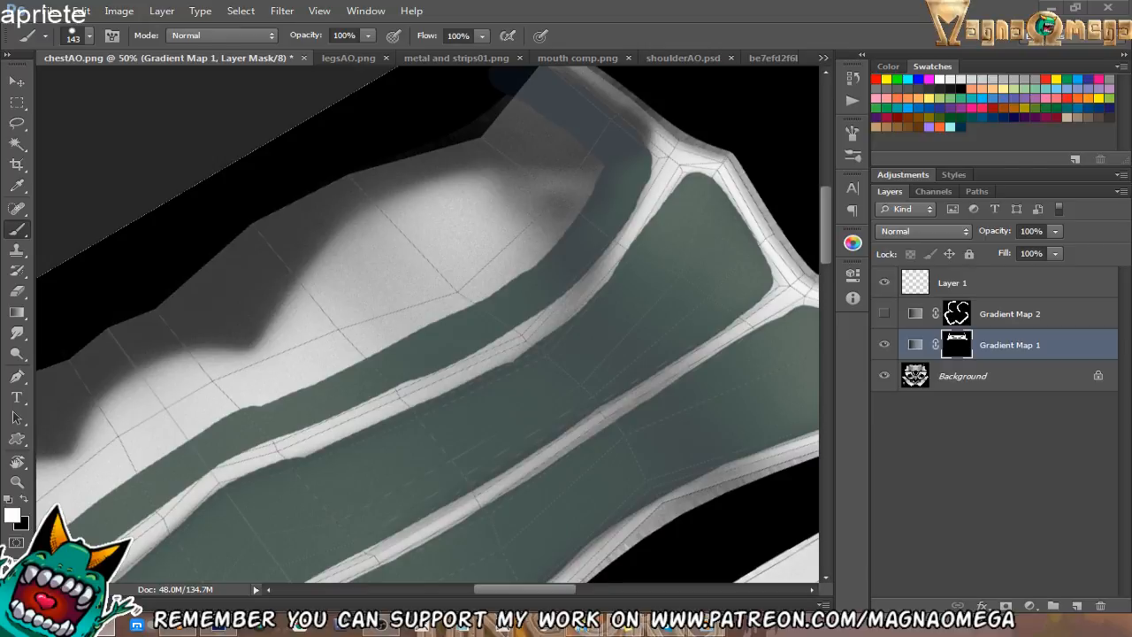
Fill the rest of the top panel white on Gradient Map 1's mask, painting past its dark outer edge.
{"action": "left_click_drag", "start_coordinate": [398, 317], "coordinate": [670, 169]}
{"action": "left_click_drag", "start_coordinate": [199, 391], "coordinate": [404, 285]}
{"action": "mouse_move", "coordinate": [189, 320]}
{"action": "left_mouse_down"}
{"action": "mouse_move", "coordinate": [212, 375]}
{"action": "mouse_move", "coordinate": [301, 393]}
{"action": "mouse_move", "coordinate": [477, 292]}
{"action": "mouse_move", "coordinate": [305, 380]}
{"action": "mouse_move", "coordinate": [261, 297]}
{"action": "mouse_move", "coordinate": [374, 177]}
{"action": "mouse_move", "coordinate": [394, 232]}
{"action": "mouse_move", "coordinate": [517, 215]}
{"action": "mouse_move", "coordinate": [576, 225]}
{"action": "mouse_move", "coordinate": [379, 363]}
{"action": "left_mouse_up"}
{"action": "mouse_move", "coordinate": [442, 310]}
{"action": "left_mouse_down"}
{"action": "mouse_move", "coordinate": [501, 270]}
{"action": "mouse_move", "coordinate": [477, 199]}
{"action": "mouse_move", "coordinate": [416, 194]}
{"action": "left_mouse_up"}
{"action": "left_click_drag", "start_coordinate": [492, 185], "coordinate": [313, 316]}
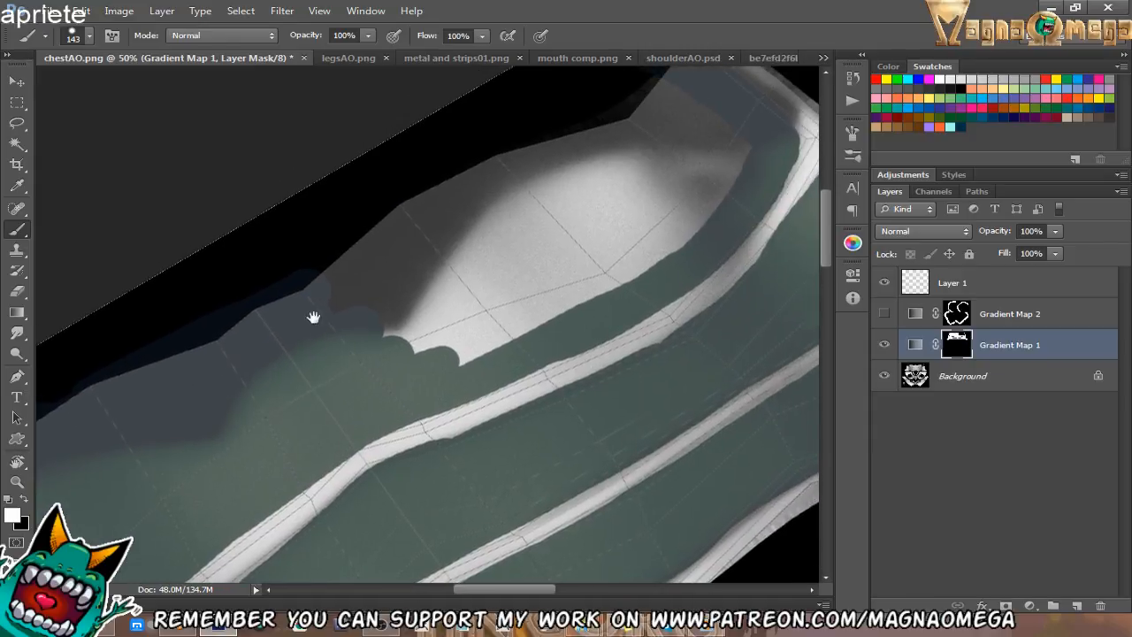
{"action": "mouse_move", "coordinate": [354, 253]}
{"action": "left_mouse_down"}
{"action": "mouse_move", "coordinate": [662, 89]}
{"action": "mouse_move", "coordinate": [697, 182]}
{"action": "mouse_move", "coordinate": [662, 232]}
{"action": "mouse_move", "coordinate": [724, 156]}
{"action": "mouse_move", "coordinate": [698, 139]}
{"action": "mouse_move", "coordinate": [574, 164]}
{"action": "left_mouse_up"}
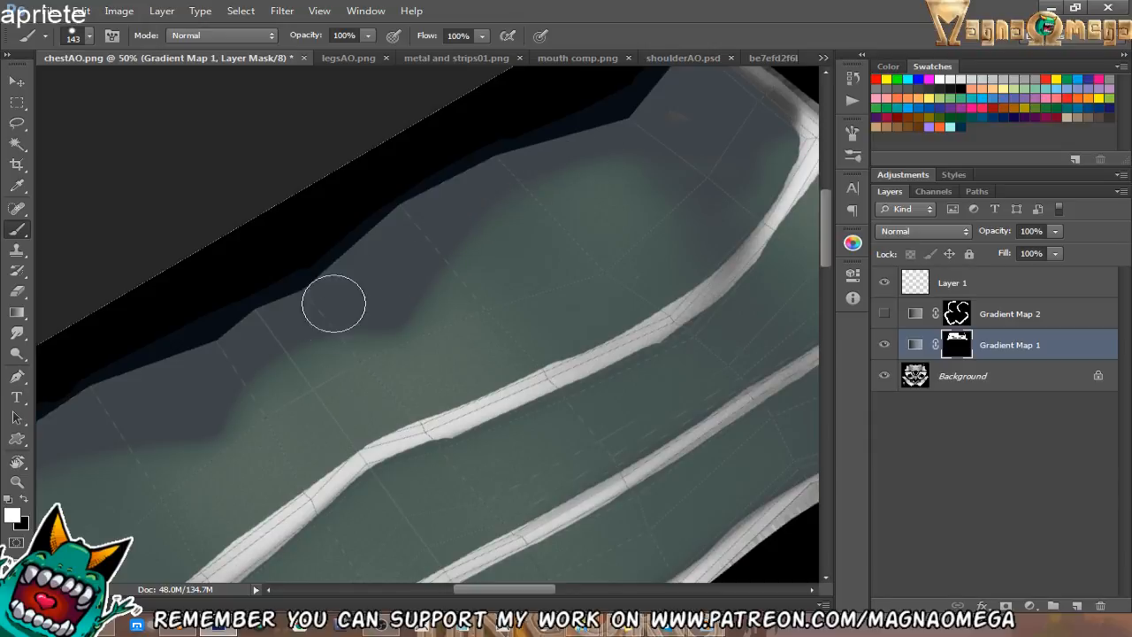
{"action": "left_click_drag", "start_coordinate": [638, 227], "coordinate": [471, 317]}
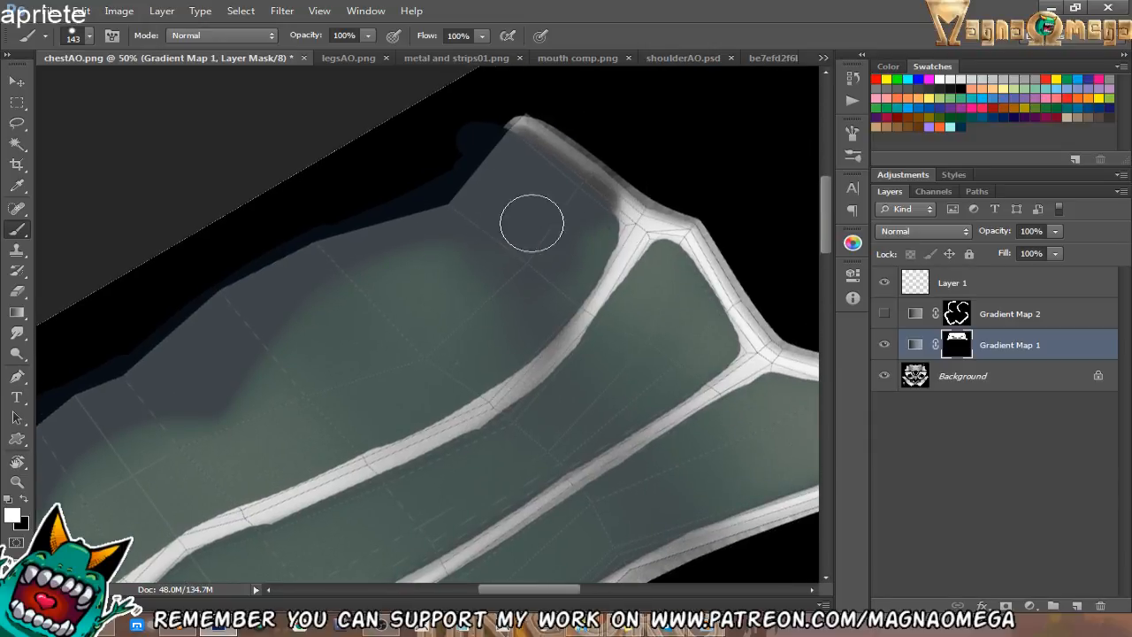
Retouch the top panel's right corner and erase excess mask paint along the ridge between the top panel and middle band.
{"action": "right_click", "coordinate": [616, 224]}
{"action": "mouse_move", "coordinate": [617, 230]}
{"action": "left_mouse_down"}
{"action": "mouse_move", "coordinate": [609, 268]}
{"action": "mouse_move", "coordinate": [574, 319]}
{"action": "mouse_move", "coordinate": [487, 399]}
{"action": "mouse_move", "coordinate": [563, 306]}
{"action": "left_mouse_up"}
{"action": "key", "text": "Return"}
{"action": "key", "text": "e"}
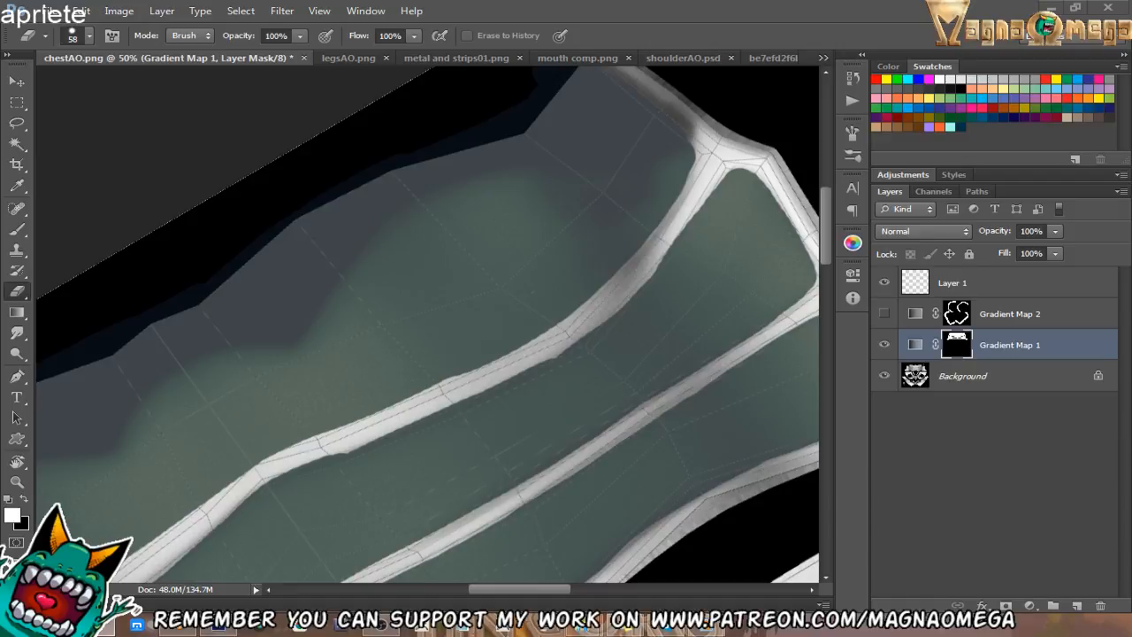
{"action": "left_click_drag", "start_coordinate": [617, 258], "coordinate": [683, 201]}
{"action": "left_click_drag", "start_coordinate": [434, 404], "coordinate": [536, 316]}
Rotate the canvas view to -61° and erase mask paint around the kink in the ridge below the top panel.
{"action": "key", "text": "r"}
{"action": "left_click_drag", "start_coordinate": [443, 361], "coordinate": [467, 315]}
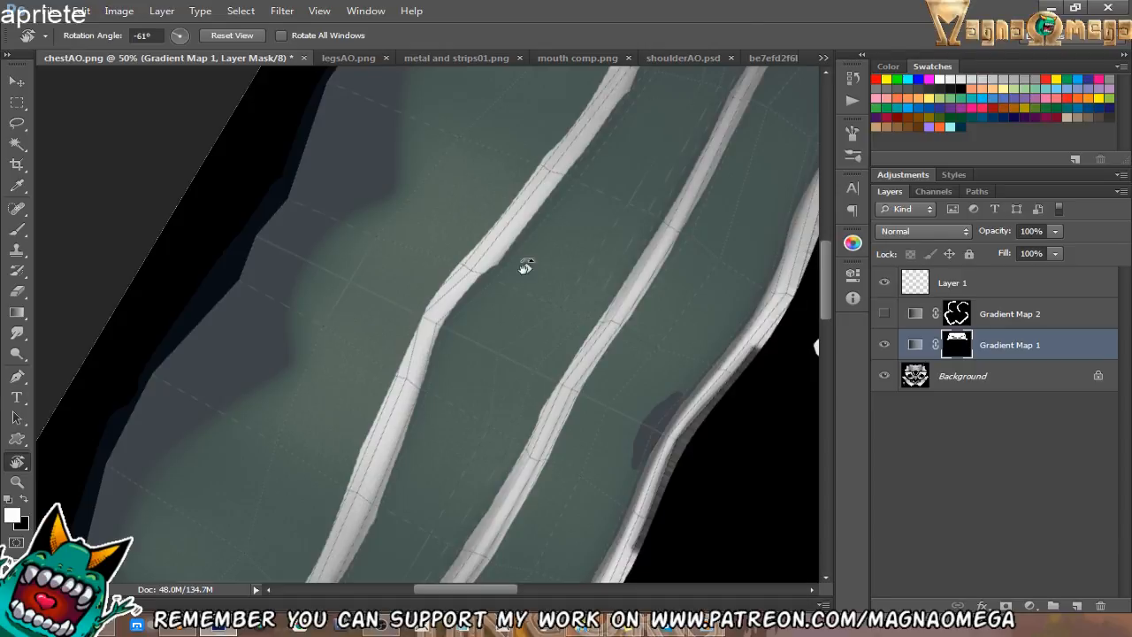
{"action": "left_click_drag", "start_coordinate": [525, 265], "coordinate": [489, 290]}
{"action": "key", "text": "e"}
{"action": "left_click_drag", "start_coordinate": [434, 321], "coordinate": [482, 279]}
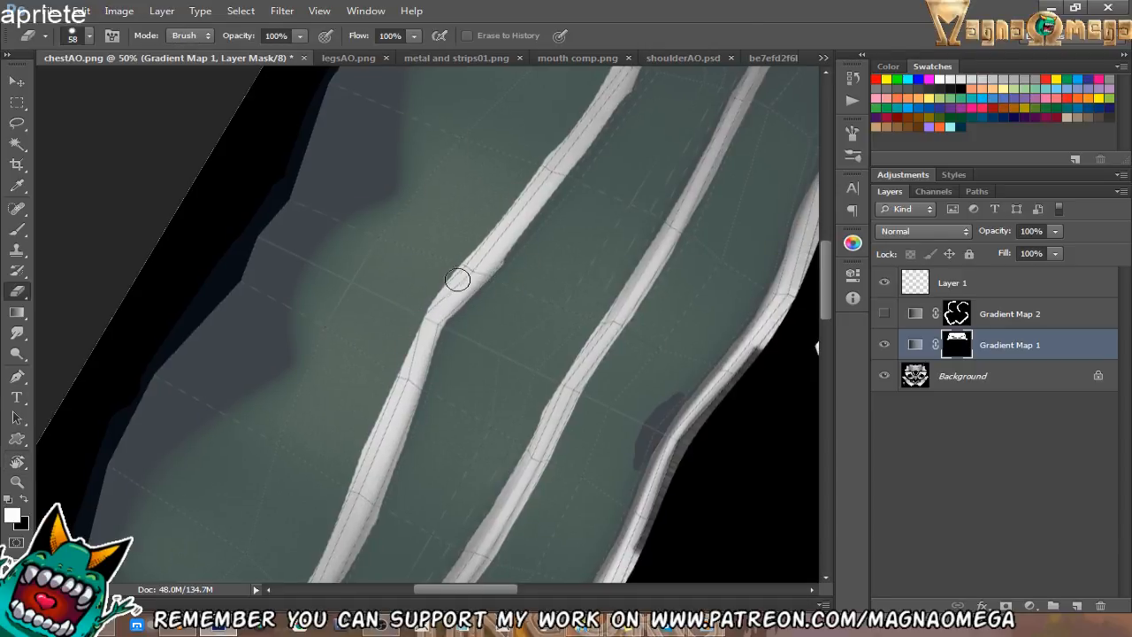
Clean up Gradient Map 1's mask edge just below the ridge's kink with short eraser and brush strokes.
{"action": "key", "text": "b"}
{"action": "key", "text": "e"}
{"action": "left_click_drag", "start_coordinate": [420, 334], "coordinate": [437, 303]}
{"action": "key", "text": "b"}
{"action": "left_click_drag", "start_coordinate": [397, 355], "coordinate": [403, 346]}
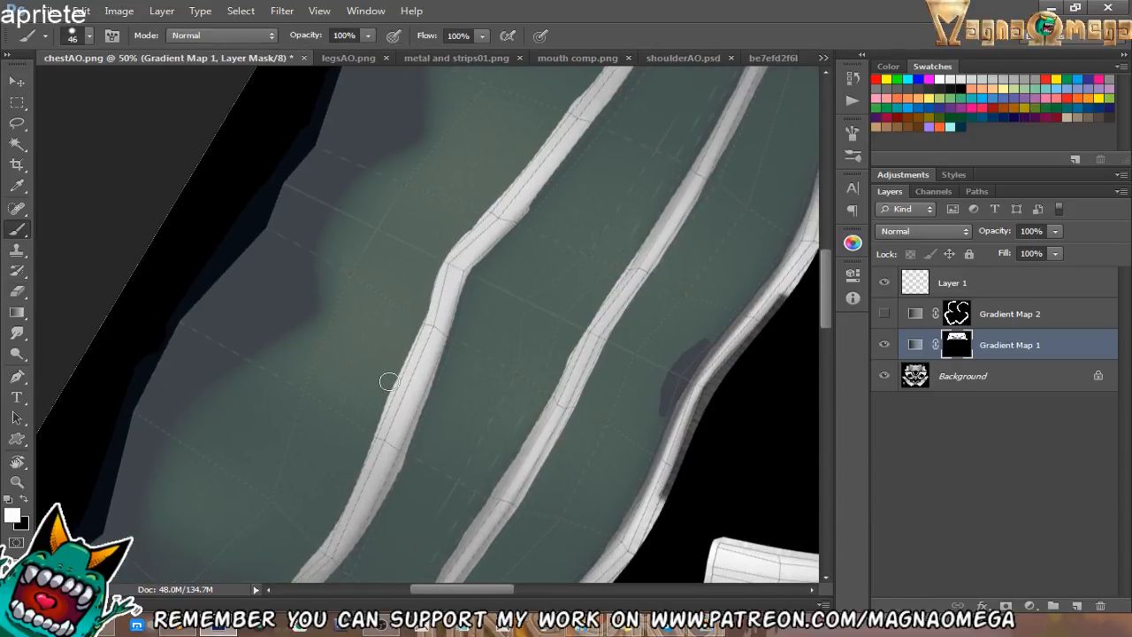
Hide Layer 1's wireframe and smooth Gradient Map 1's mask edges along both sides of the ridge below the top panel.
{"action": "left_click", "coordinate": [885, 283]}
{"action": "left_click_drag", "start_coordinate": [516, 405], "coordinate": [596, 295]}
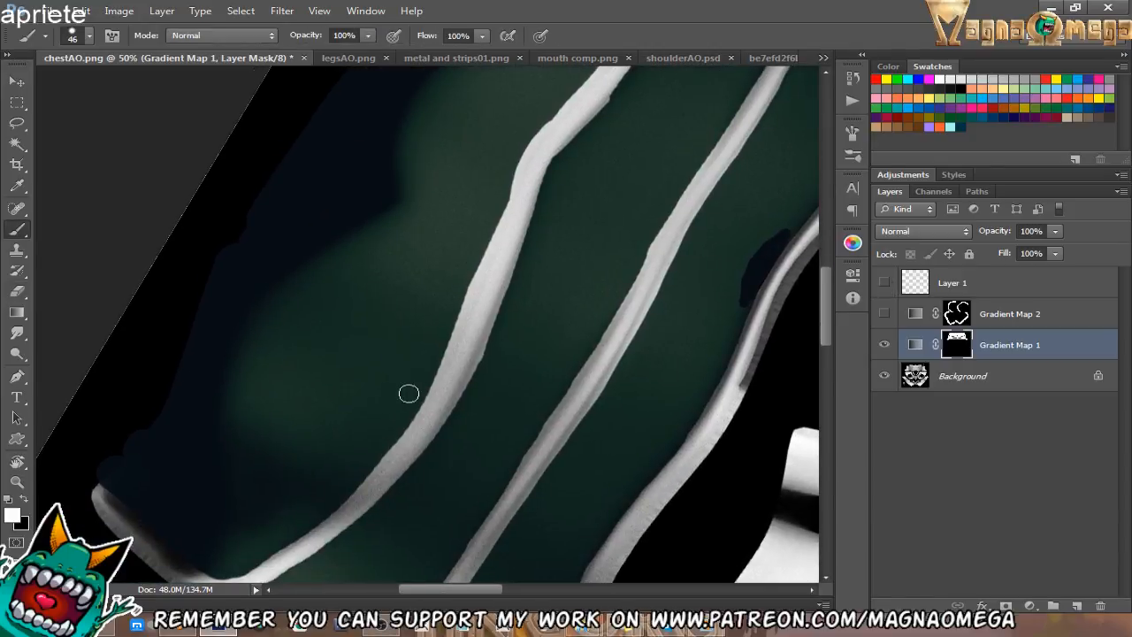
{"action": "left_click_drag", "start_coordinate": [477, 256], "coordinate": [437, 328]}
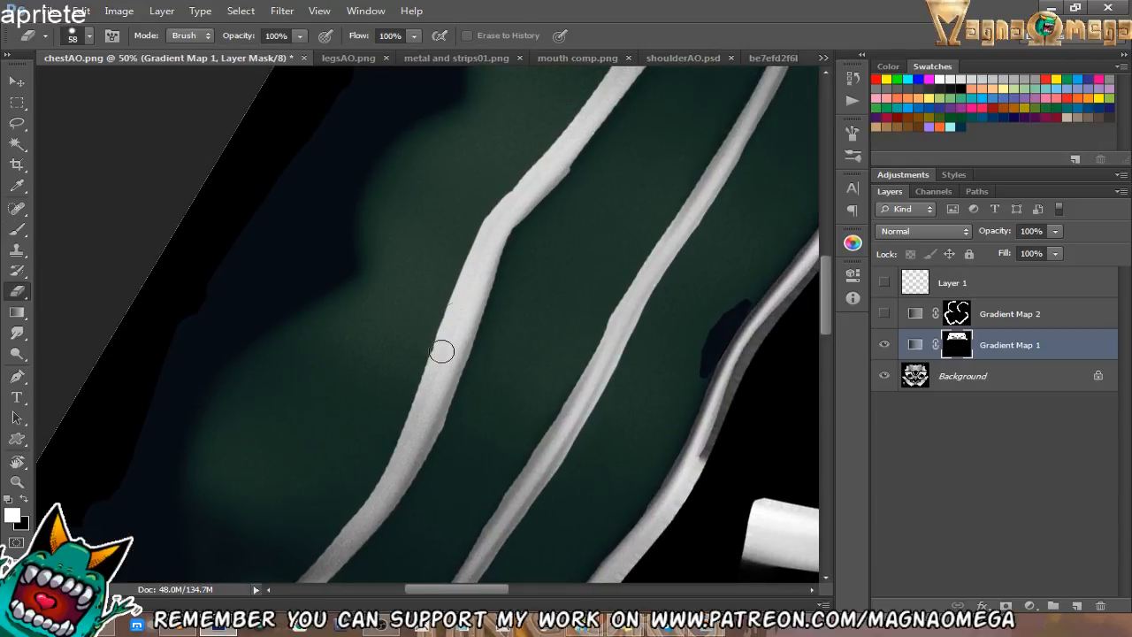
{"action": "left_click_drag", "start_coordinate": [468, 244], "coordinate": [394, 366]}
{"action": "key", "text": "e"}
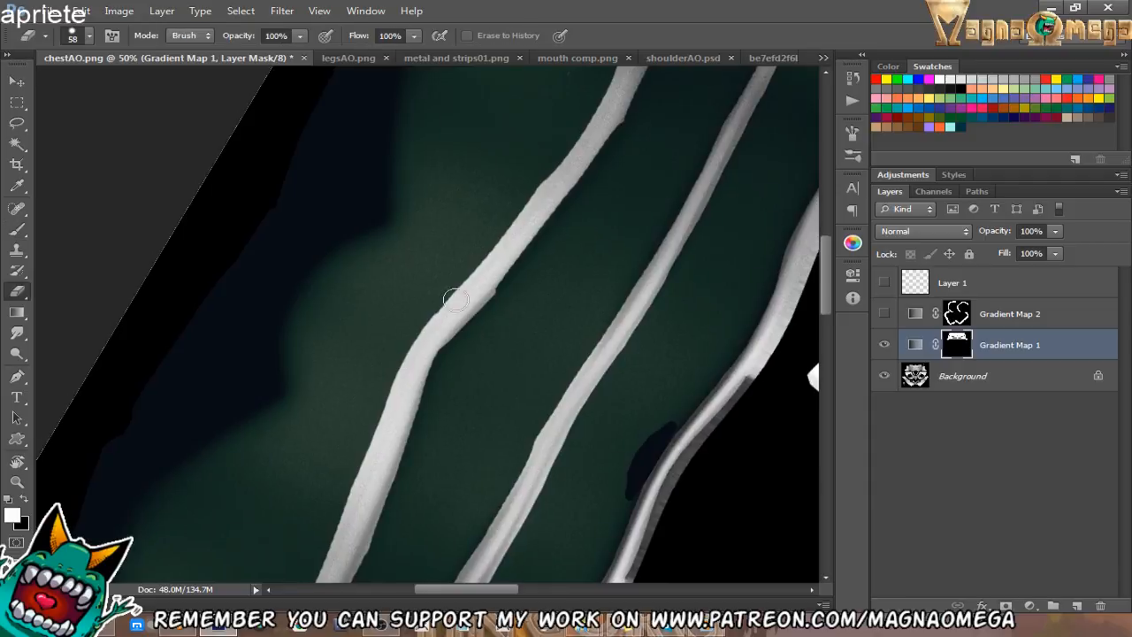
{"action": "left_click_drag", "start_coordinate": [438, 313], "coordinate": [474, 270]}
{"action": "key", "text": "b"}
{"action": "key", "text": "b"}
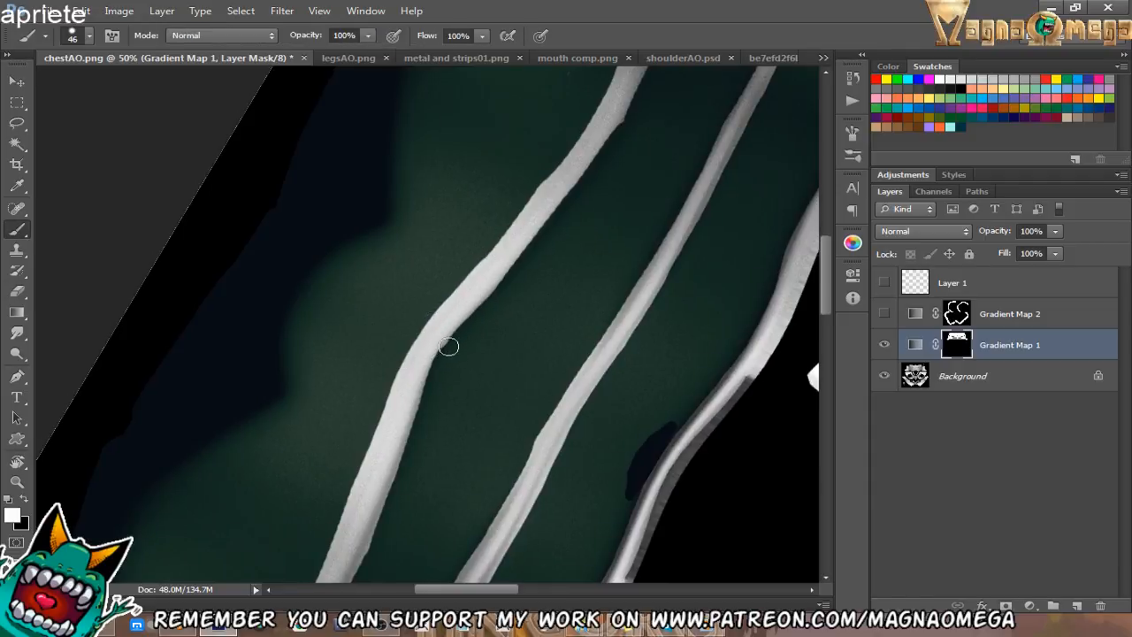
{"action": "mouse_move", "coordinate": [442, 336]}
{"action": "left_mouse_down"}
{"action": "mouse_move", "coordinate": [492, 318]}
{"action": "mouse_move", "coordinate": [489, 259]}
{"action": "mouse_move", "coordinate": [478, 346]}
{"action": "left_mouse_up"}
Touch up the mask edges along the ridge's end section where it joins the piece's outer border.
{"action": "key", "text": "e"}
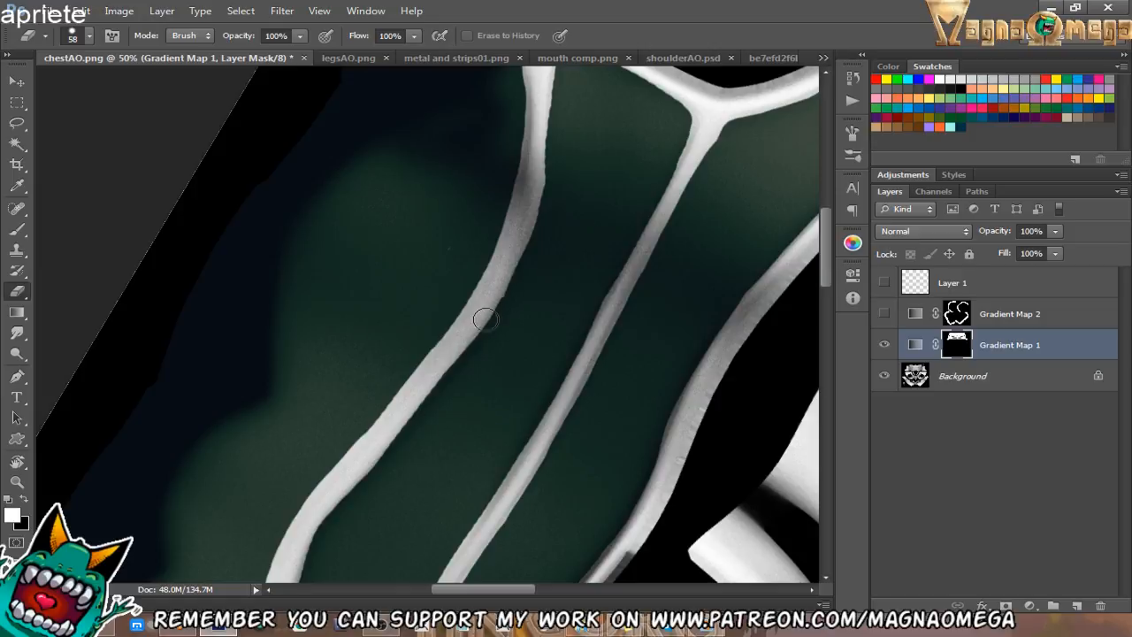
{"action": "key", "text": "b"}
{"action": "left_click_drag", "start_coordinate": [528, 260], "coordinate": [481, 317]}
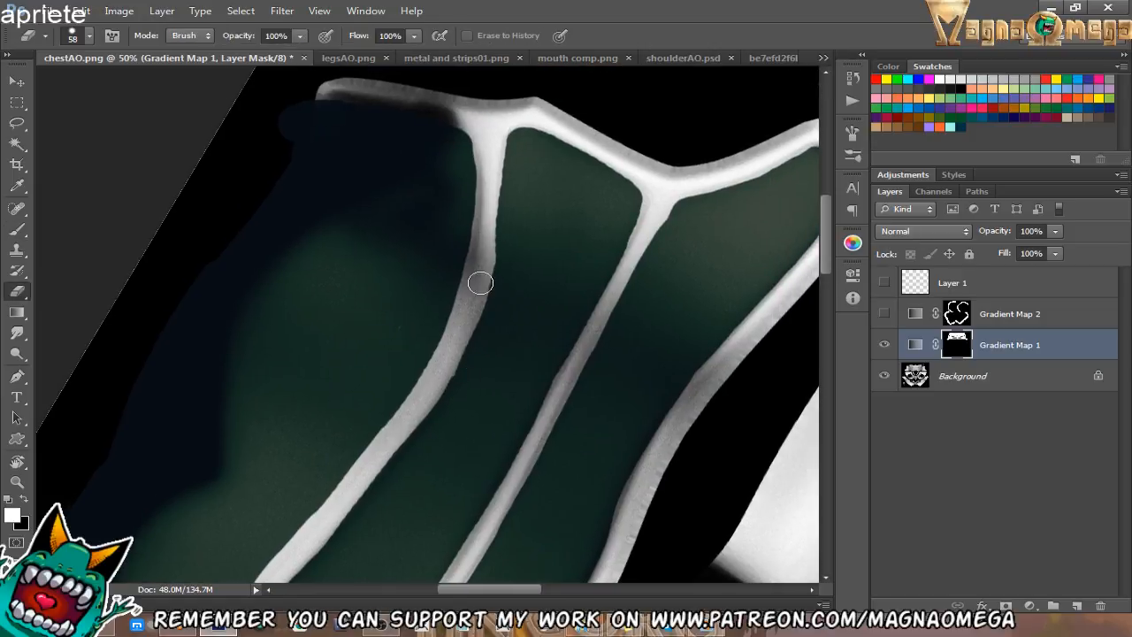
{"action": "mouse_move", "coordinate": [518, 136]}
{"action": "left_mouse_down"}
{"action": "mouse_move", "coordinate": [503, 239]}
{"action": "mouse_move", "coordinate": [495, 232]}
{"action": "left_mouse_up"}
{"action": "key", "text": "e"}
{"action": "mouse_move", "coordinate": [471, 128]}
{"action": "left_mouse_down"}
{"action": "mouse_move", "coordinate": [484, 196]}
{"action": "mouse_move", "coordinate": [484, 166]}
{"action": "left_mouse_up"}
{"action": "left_click_drag", "start_coordinate": [640, 272], "coordinate": [637, 266]}
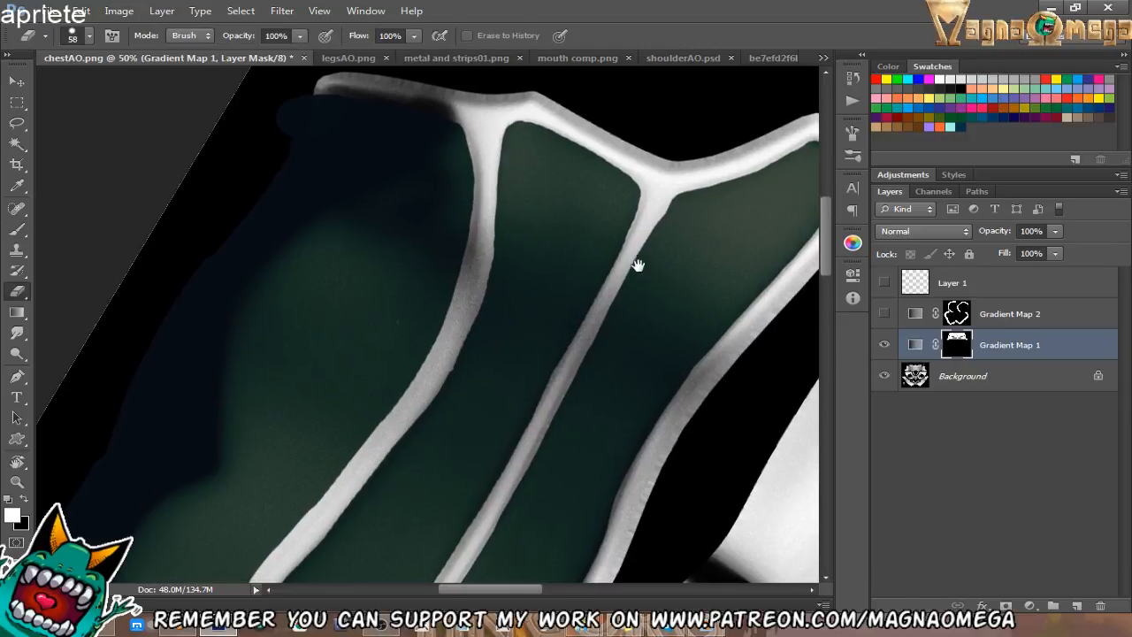
Show Layer 1's wireframe again and paint the mask white alongside the right collar trim of the middle chest piece.
{"action": "key", "text": "Escape"}
{"action": "key", "text": "z"}
{"action": "left_click", "coordinate": [551, 391]}
{"action": "left_click", "coordinate": [550, 393]}
{"action": "left_click", "coordinate": [548, 395]}
{"action": "left_click_drag", "start_coordinate": [523, 428], "coordinate": [598, 329]}
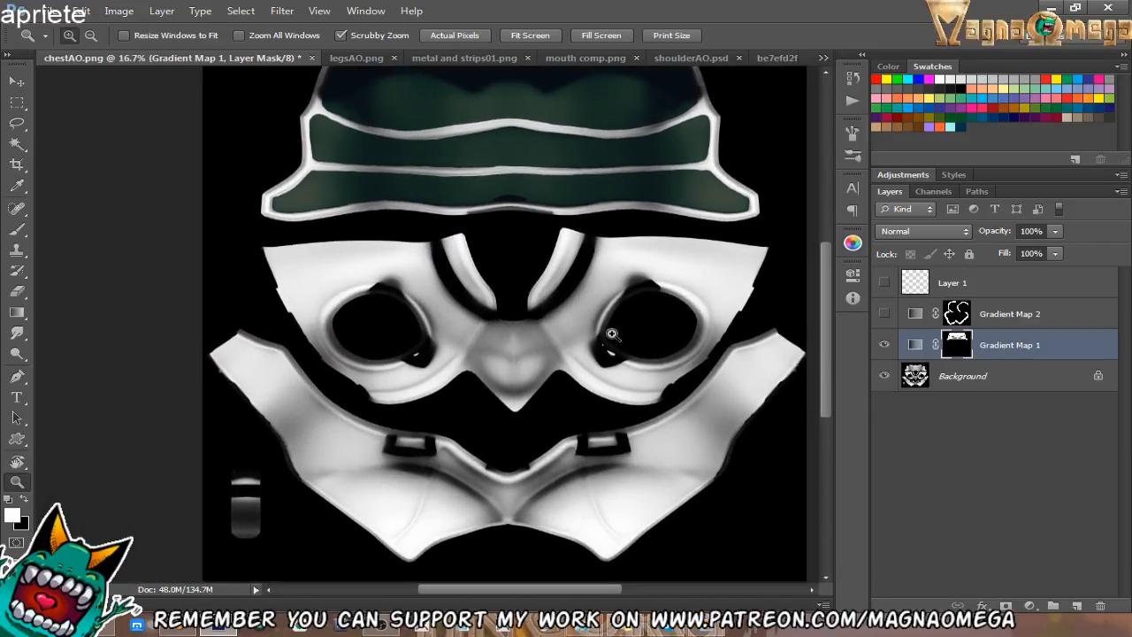
{"action": "left_click", "coordinate": [603, 343]}
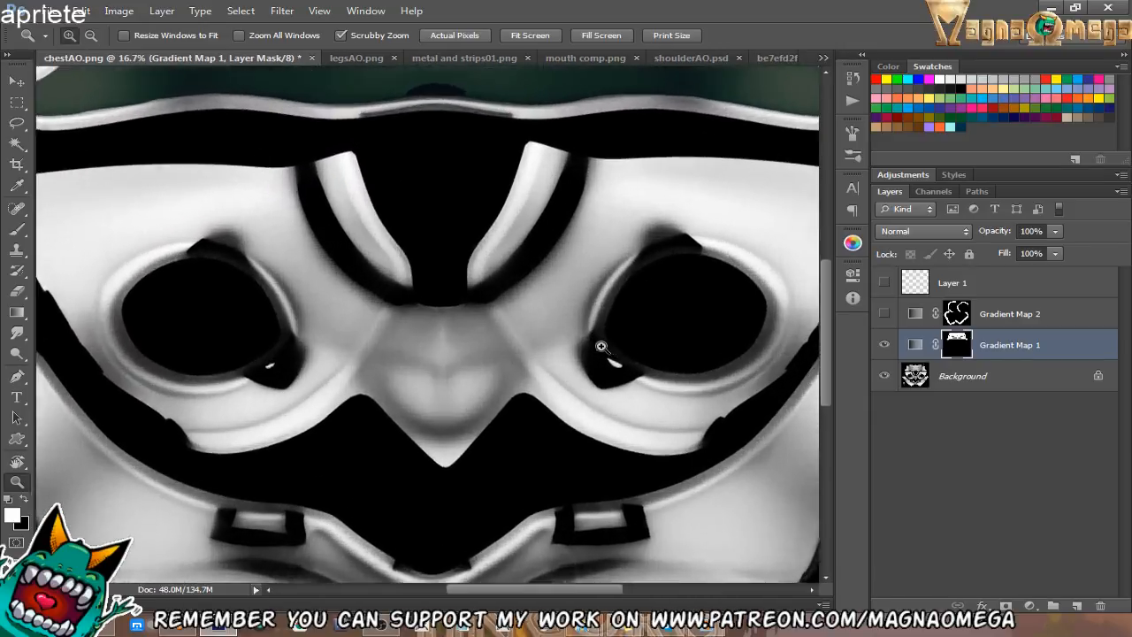
{"action": "left_click_drag", "start_coordinate": [601, 347], "coordinate": [549, 385]}
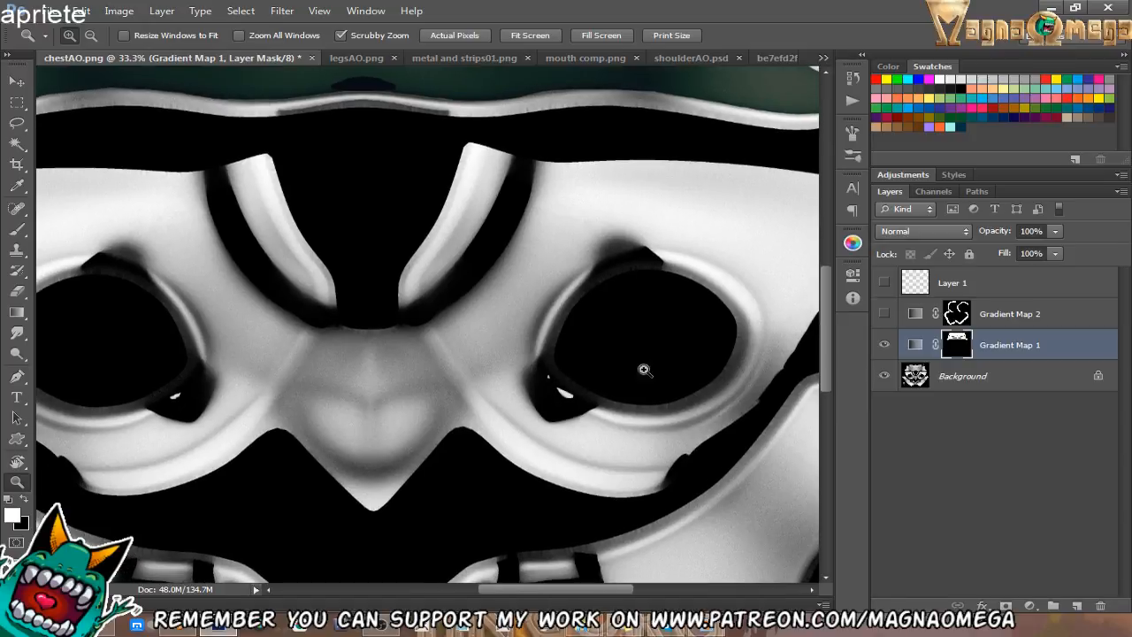
{"action": "left_click", "coordinate": [883, 283]}
{"action": "left_click", "coordinate": [586, 392]}
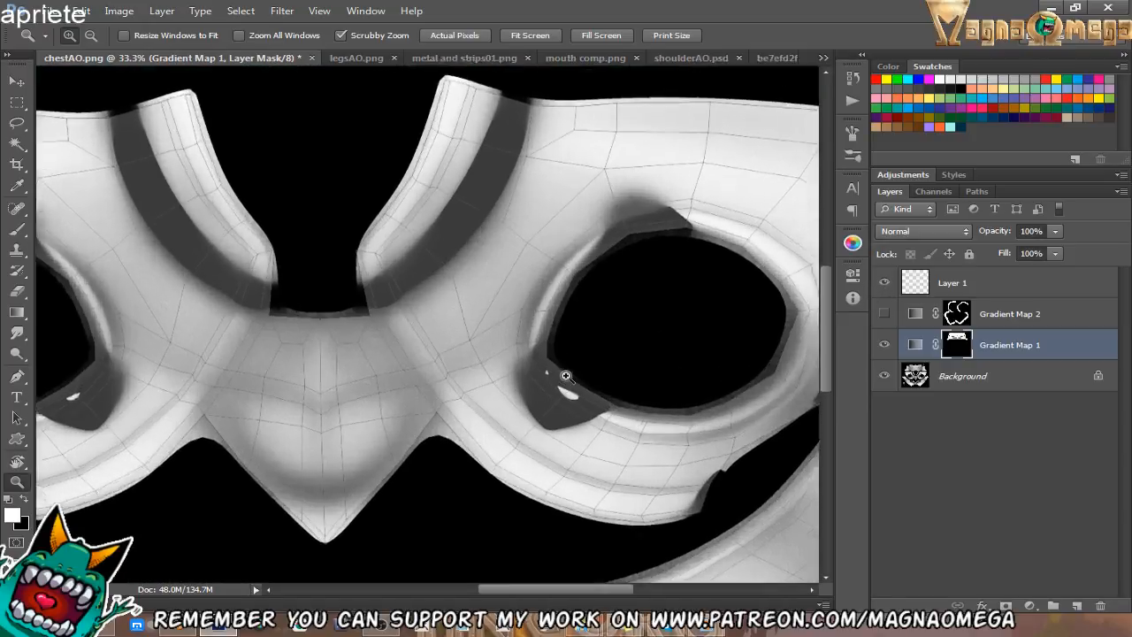
{"action": "key", "text": "b"}
{"action": "mouse_move", "coordinate": [373, 276]}
{"action": "left_mouse_down"}
{"action": "mouse_move", "coordinate": [353, 245]}
{"action": "mouse_move", "coordinate": [371, 210]}
{"action": "left_mouse_up"}
{"action": "key", "text": "ctrl+z"}
{"action": "mouse_move", "coordinate": [364, 248]}
{"action": "left_mouse_down"}
{"action": "mouse_move", "coordinate": [368, 215]}
{"action": "mouse_move", "coordinate": [398, 185]}
{"action": "left_mouse_up"}
{"action": "mouse_move", "coordinate": [387, 216]}
{"action": "left_mouse_down"}
{"action": "mouse_move", "coordinate": [362, 257]}
{"action": "mouse_move", "coordinate": [350, 322]}
{"action": "mouse_move", "coordinate": [427, 158]}
{"action": "left_mouse_up"}
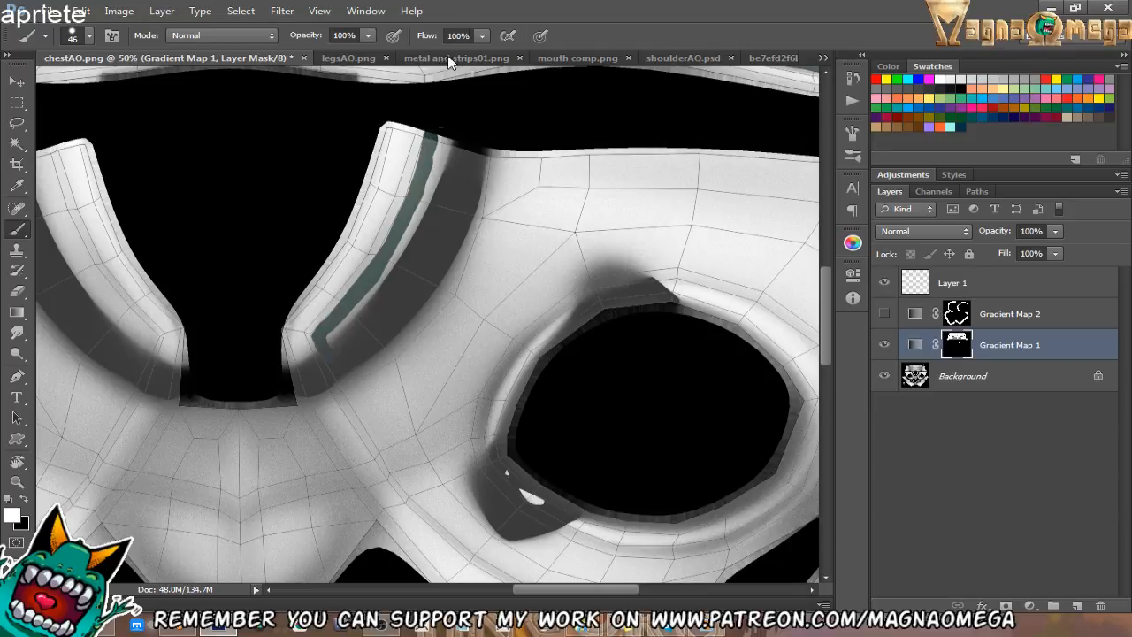
Set the brush size to 79 px and paint the mask over the right collar's dark band and toward the right round opening.
{"action": "right_click", "coordinate": [451, 240]}
{"action": "left_click_drag", "start_coordinate": [520, 233], "coordinate": [547, 231]}
{"action": "mouse_move", "coordinate": [351, 343]}
{"action": "left_mouse_down"}
{"action": "mouse_move", "coordinate": [435, 172]}
{"action": "mouse_move", "coordinate": [451, 182]}
{"action": "mouse_move", "coordinate": [496, 163]}
{"action": "mouse_move", "coordinate": [449, 262]}
{"action": "mouse_move", "coordinate": [406, 302]}
{"action": "mouse_move", "coordinate": [376, 355]}
{"action": "left_mouse_up"}
{"action": "left_click_drag", "start_coordinate": [390, 364], "coordinate": [371, 289]}
{"action": "mouse_move", "coordinate": [401, 407]}
{"action": "left_mouse_down"}
{"action": "mouse_move", "coordinate": [367, 362]}
{"action": "mouse_move", "coordinate": [379, 388]}
{"action": "left_mouse_up"}
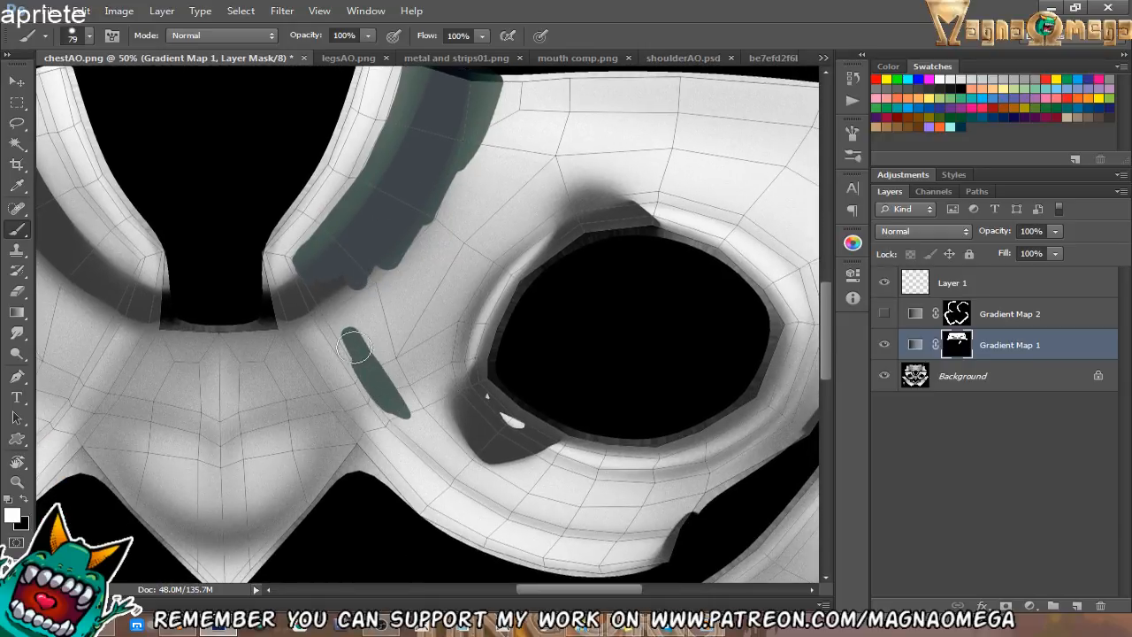
{"action": "mouse_move", "coordinate": [353, 346]}
{"action": "left_mouse_down"}
{"action": "mouse_move", "coordinate": [334, 309]}
{"action": "mouse_move", "coordinate": [362, 341]}
{"action": "mouse_move", "coordinate": [420, 326]}
{"action": "left_mouse_up"}
{"action": "mouse_move", "coordinate": [447, 404]}
{"action": "left_mouse_down"}
{"action": "mouse_move", "coordinate": [447, 301]}
{"action": "mouse_move", "coordinate": [457, 305]}
{"action": "left_mouse_up"}
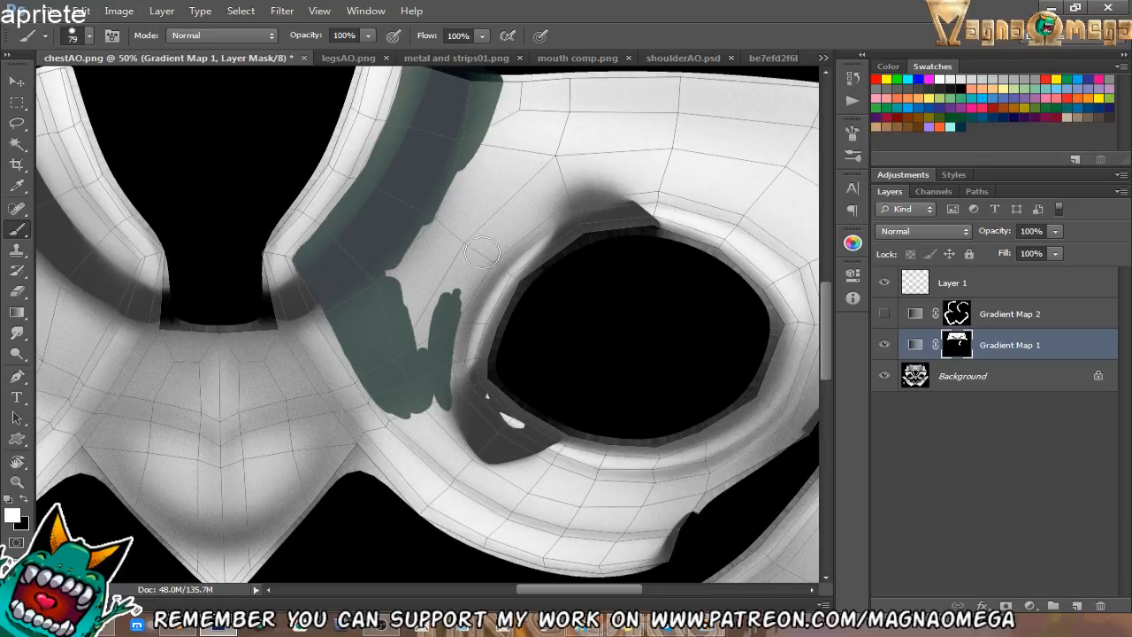
Fill the mask white between the right collar trim and the inner side of the right opening's rim.
{"action": "left_click_drag", "start_coordinate": [438, 349], "coordinate": [504, 236]}
{"action": "left_click_drag", "start_coordinate": [472, 281], "coordinate": [553, 206]}
{"action": "mouse_move", "coordinate": [422, 350]}
{"action": "left_mouse_down"}
{"action": "mouse_move", "coordinate": [470, 212]}
{"action": "mouse_move", "coordinate": [384, 283]}
{"action": "left_mouse_up"}
{"action": "left_click_drag", "start_coordinate": [464, 228], "coordinate": [389, 342]}
{"action": "mouse_move", "coordinate": [384, 301]}
{"action": "left_mouse_down"}
{"action": "mouse_move", "coordinate": [419, 217]}
{"action": "mouse_move", "coordinate": [365, 302]}
{"action": "mouse_move", "coordinate": [392, 364]}
{"action": "left_mouse_up"}
{"action": "key", "text": "r"}
{"action": "key", "text": "b"}
Extend the white mask fill over the panel above the right opening, out to the piece's outer corner.
{"action": "mouse_move", "coordinate": [276, 211]}
{"action": "left_mouse_down"}
{"action": "mouse_move", "coordinate": [349, 310]}
{"action": "mouse_move", "coordinate": [375, 262]}
{"action": "mouse_move", "coordinate": [432, 331]}
{"action": "mouse_move", "coordinate": [401, 232]}
{"action": "left_mouse_up"}
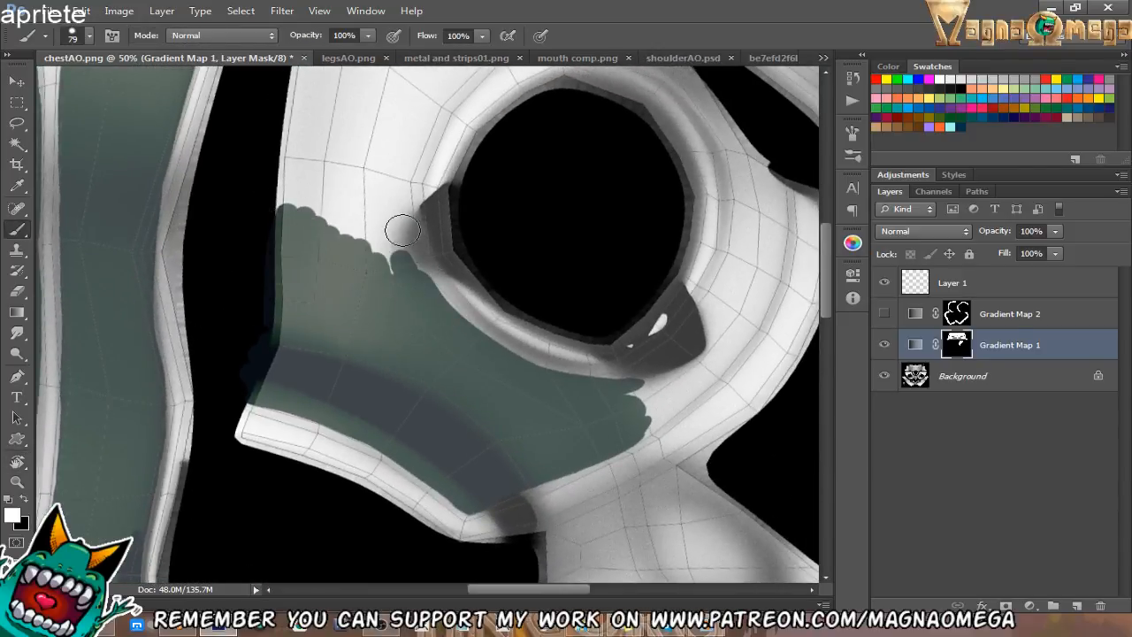
{"action": "mouse_move", "coordinate": [418, 314]}
{"action": "left_mouse_down"}
{"action": "mouse_move", "coordinate": [422, 368]}
{"action": "mouse_move", "coordinate": [389, 227]}
{"action": "mouse_move", "coordinate": [416, 331]}
{"action": "mouse_move", "coordinate": [362, 241]}
{"action": "mouse_move", "coordinate": [321, 291]}
{"action": "mouse_move", "coordinate": [298, 207]}
{"action": "mouse_move", "coordinate": [284, 263]}
{"action": "left_mouse_up"}
{"action": "left_click_drag", "start_coordinate": [348, 278], "coordinate": [330, 392]}
{"action": "left_click_drag", "start_coordinate": [385, 296], "coordinate": [446, 216]}
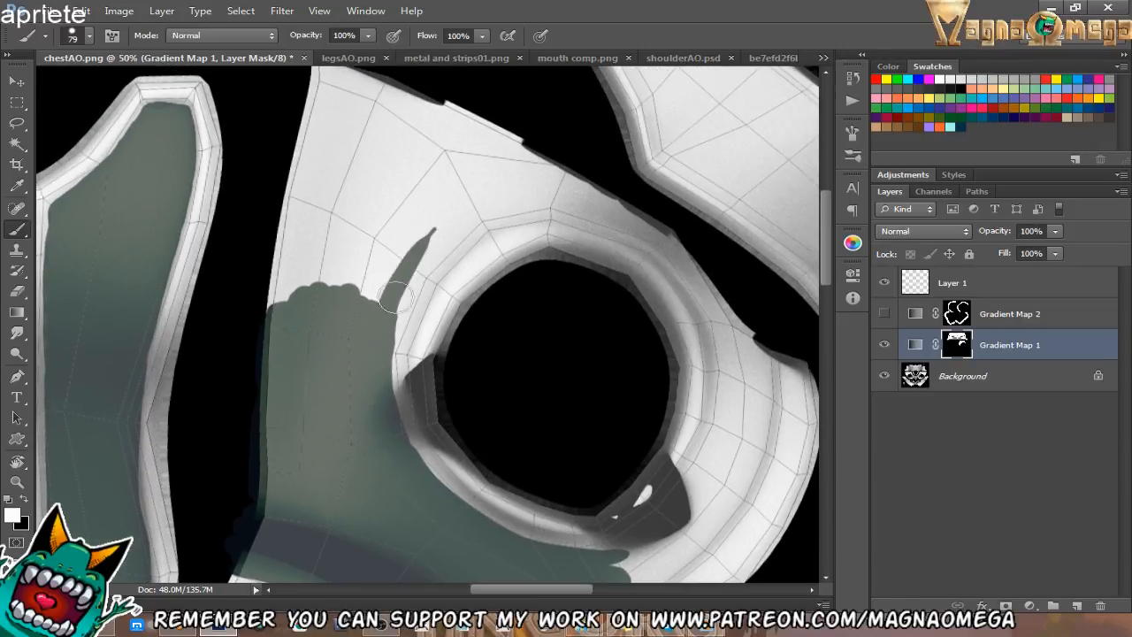
{"action": "mouse_move", "coordinate": [395, 299]}
{"action": "left_mouse_down"}
{"action": "mouse_move", "coordinate": [441, 233]}
{"action": "mouse_move", "coordinate": [394, 319]}
{"action": "mouse_move", "coordinate": [499, 154]}
{"action": "mouse_move", "coordinate": [382, 287]}
{"action": "mouse_move", "coordinate": [462, 162]}
{"action": "mouse_move", "coordinate": [371, 279]}
{"action": "left_mouse_up"}
{"action": "mouse_move", "coordinate": [399, 243]}
{"action": "left_mouse_down"}
{"action": "mouse_move", "coordinate": [421, 278]}
{"action": "mouse_move", "coordinate": [473, 168]}
{"action": "mouse_move", "coordinate": [488, 179]}
{"action": "mouse_move", "coordinate": [429, 120]}
{"action": "mouse_move", "coordinate": [329, 105]}
{"action": "mouse_move", "coordinate": [305, 345]}
{"action": "mouse_move", "coordinate": [362, 107]}
{"action": "mouse_move", "coordinate": [353, 270]}
{"action": "mouse_move", "coordinate": [336, 319]}
{"action": "mouse_move", "coordinate": [425, 141]}
{"action": "mouse_move", "coordinate": [464, 156]}
{"action": "left_mouse_up"}
{"action": "left_click_drag", "start_coordinate": [452, 92], "coordinate": [624, 233]}
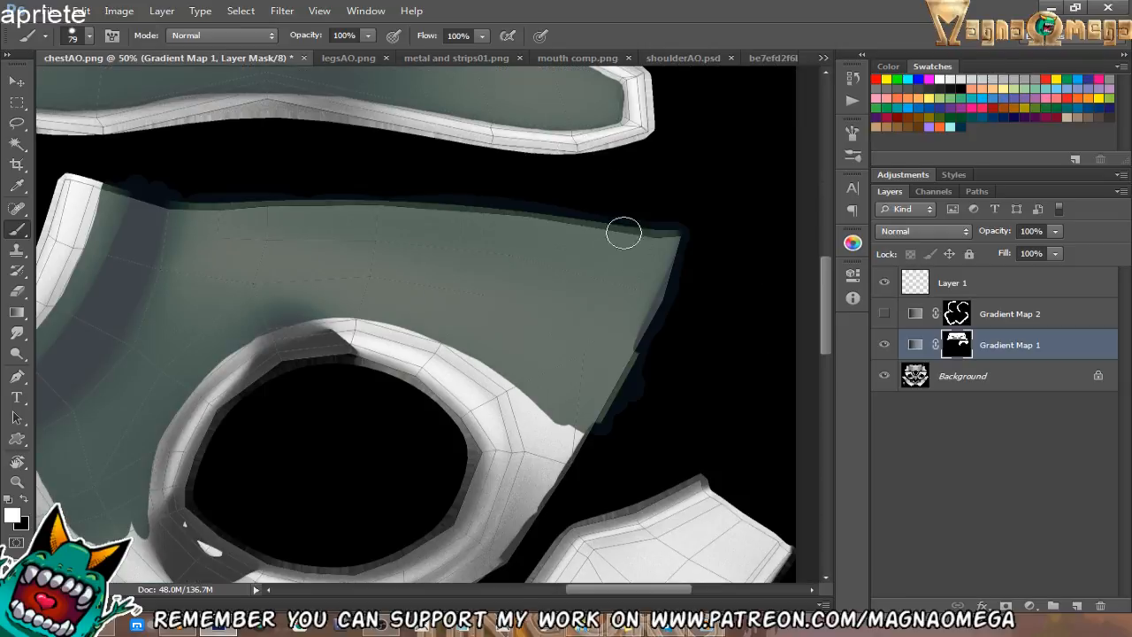
Paint the mask white around the outer side of the right opening's rim, leaving the rim itself unpainted.
{"action": "left_click_drag", "start_coordinate": [521, 431], "coordinate": [606, 304]}
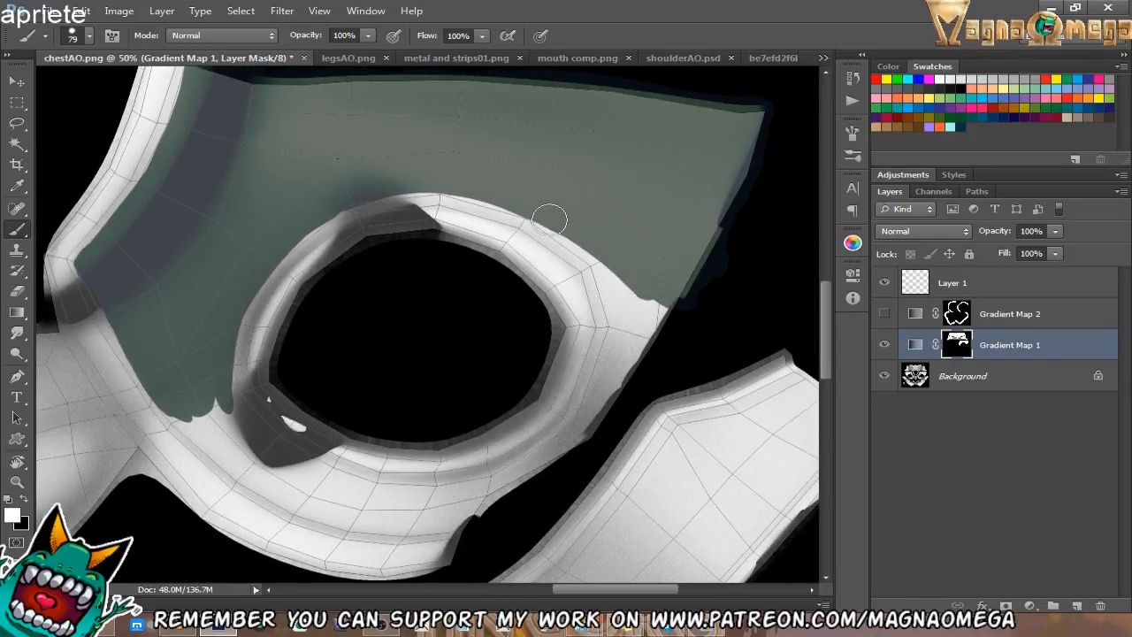
{"action": "mouse_move", "coordinate": [549, 220]}
{"action": "left_mouse_down"}
{"action": "mouse_move", "coordinate": [606, 265]}
{"action": "mouse_move", "coordinate": [624, 358]}
{"action": "mouse_move", "coordinate": [675, 286]}
{"action": "mouse_move", "coordinate": [661, 352]}
{"action": "left_mouse_up"}
{"action": "left_click_drag", "start_coordinate": [627, 351], "coordinate": [672, 288]}
{"action": "mouse_move", "coordinate": [619, 384]}
{"action": "left_mouse_down"}
{"action": "mouse_move", "coordinate": [651, 326]}
{"action": "mouse_move", "coordinate": [630, 367]}
{"action": "mouse_move", "coordinate": [513, 448]}
{"action": "mouse_move", "coordinate": [528, 394]}
{"action": "left_mouse_up"}
{"action": "key", "text": "r"}
{"action": "key", "text": "b"}
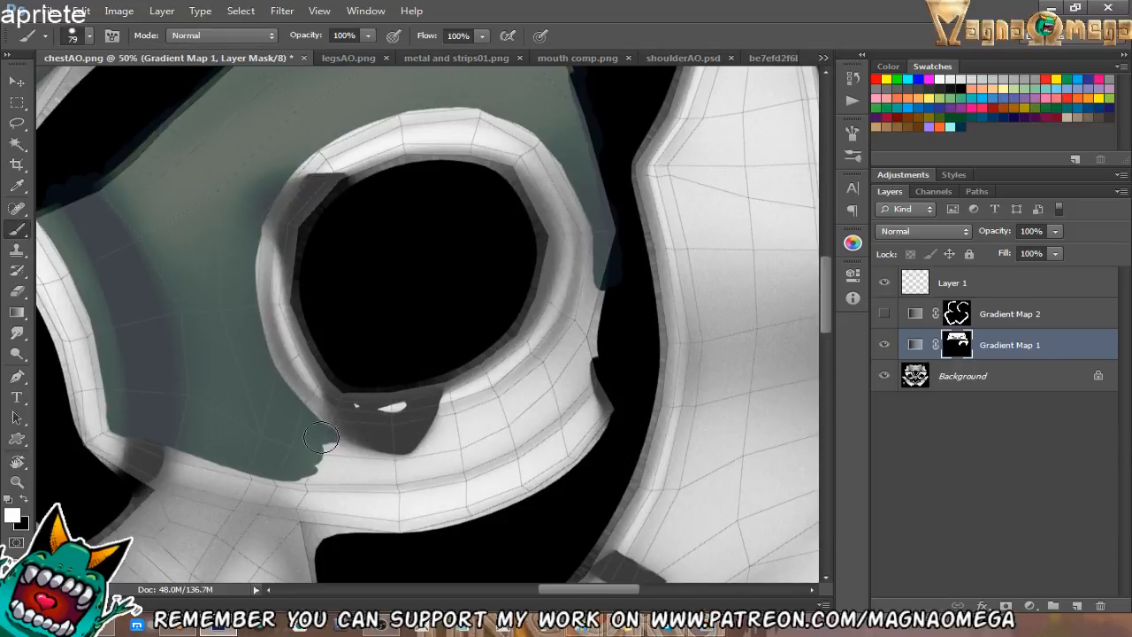
Fill the band under the right opening on the mask, between the opening's rim and the piece's lower border.
{"action": "left_click_drag", "start_coordinate": [320, 436], "coordinate": [313, 428]}
{"action": "mouse_move", "coordinate": [378, 438]}
{"action": "left_mouse_down"}
{"action": "mouse_move", "coordinate": [508, 405]}
{"action": "mouse_move", "coordinate": [579, 341]}
{"action": "mouse_move", "coordinate": [592, 299]}
{"action": "mouse_move", "coordinate": [581, 354]}
{"action": "mouse_move", "coordinate": [596, 399]}
{"action": "mouse_move", "coordinate": [596, 356]}
{"action": "left_mouse_up"}
{"action": "key", "text": "ctrl+z"}
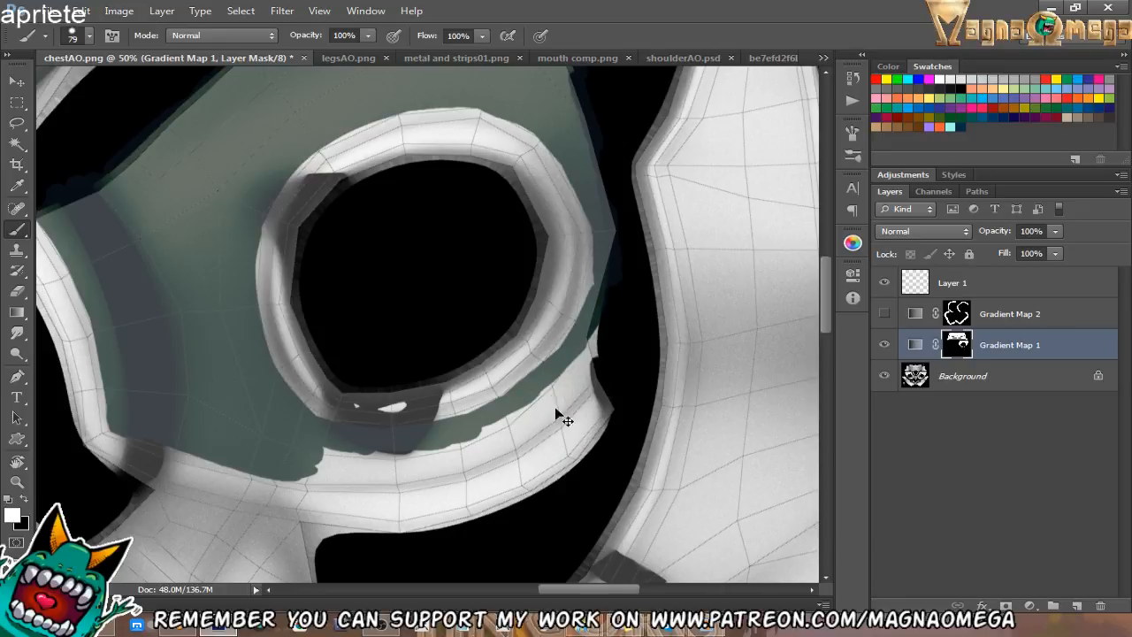
{"action": "mouse_move", "coordinate": [509, 440]}
{"action": "left_mouse_down"}
{"action": "mouse_move", "coordinate": [598, 329]}
{"action": "mouse_move", "coordinate": [504, 426]}
{"action": "left_mouse_up"}
{"action": "key", "text": "r"}
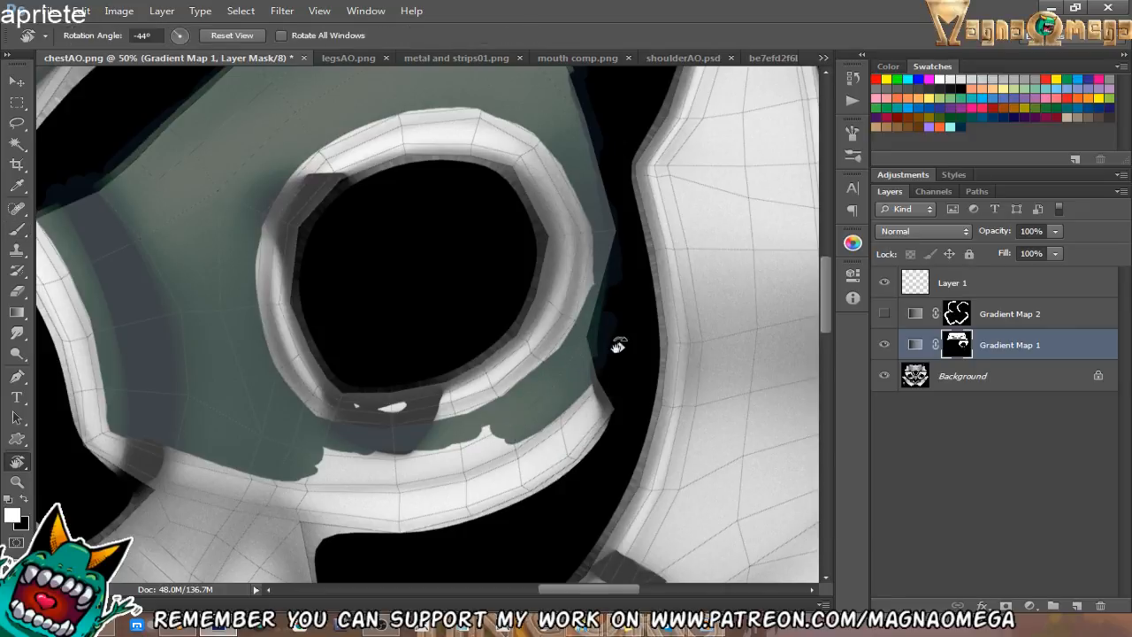
{"action": "left_click_drag", "start_coordinate": [618, 346], "coordinate": [419, 468]}
{"action": "key", "text": "b"}
{"action": "mouse_move", "coordinate": [309, 400]}
{"action": "left_mouse_down"}
{"action": "mouse_move", "coordinate": [321, 417]}
{"action": "mouse_move", "coordinate": [254, 318]}
{"action": "mouse_move", "coordinate": [241, 241]}
{"action": "mouse_move", "coordinate": [265, 240]}
{"action": "mouse_move", "coordinate": [314, 381]}
{"action": "left_mouse_up"}
{"action": "key", "text": "e"}
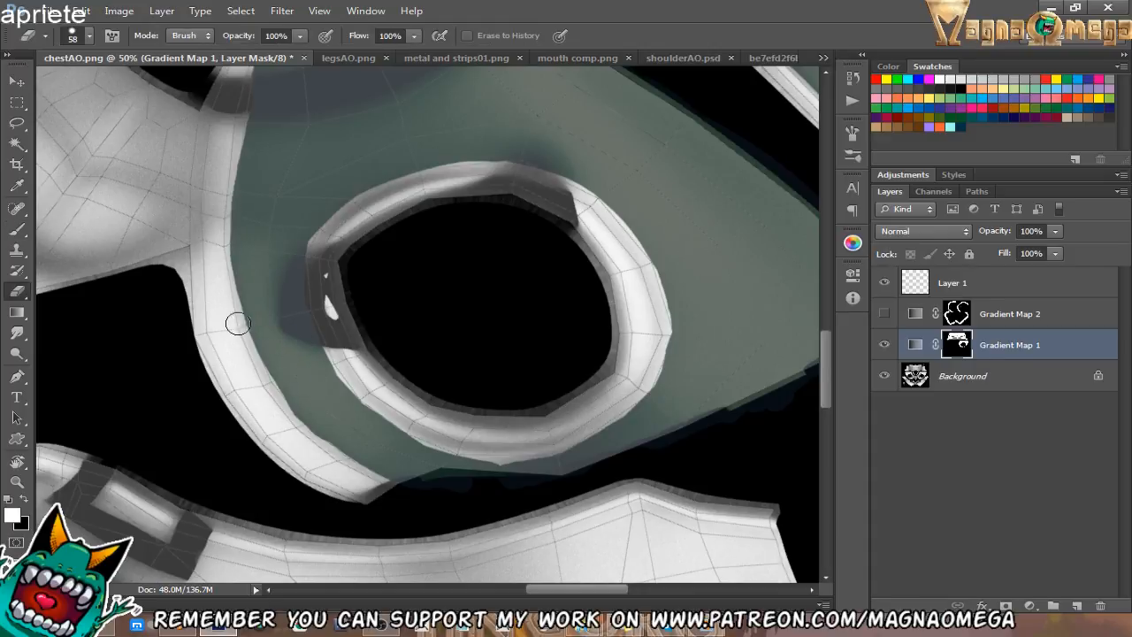
{"action": "key", "text": "b"}
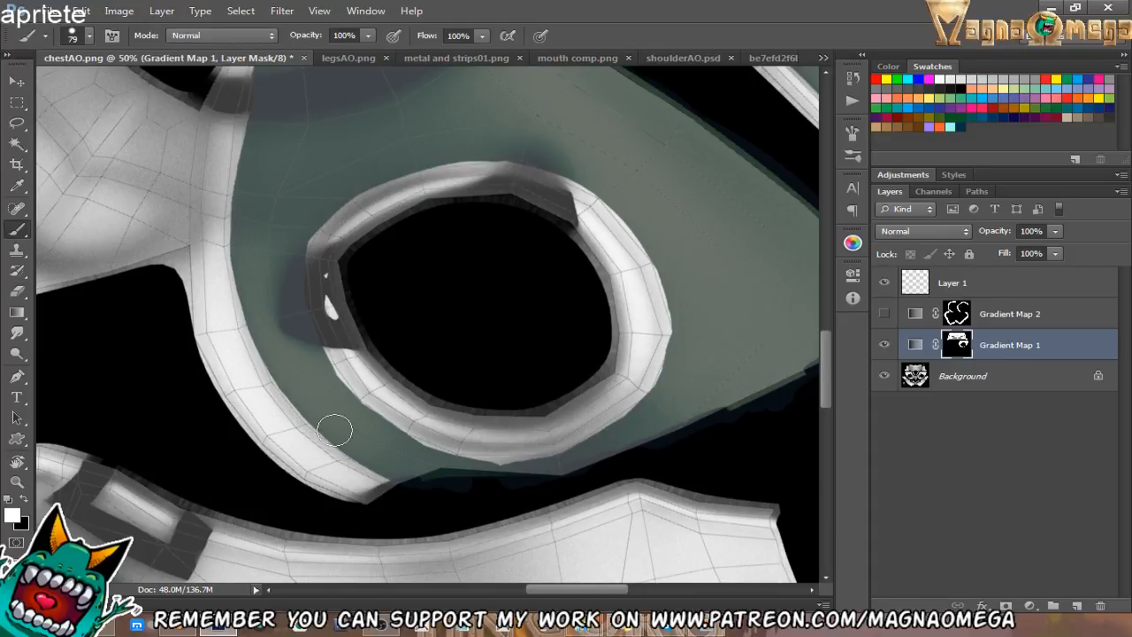
Paint the mask white over the pointed centre panel between the two openings, following its borders with the side trims.
{"action": "mouse_move", "coordinate": [300, 317]}
{"action": "left_mouse_down"}
{"action": "mouse_move", "coordinate": [410, 321]}
{"action": "mouse_move", "coordinate": [453, 401]}
{"action": "left_mouse_up"}
{"action": "left_click_drag", "start_coordinate": [432, 356], "coordinate": [450, 240]}
{"action": "mouse_move", "coordinate": [445, 293]}
{"action": "left_mouse_down"}
{"action": "mouse_move", "coordinate": [434, 445]}
{"action": "mouse_move", "coordinate": [440, 244]}
{"action": "mouse_move", "coordinate": [419, 253]}
{"action": "mouse_move", "coordinate": [354, 366]}
{"action": "mouse_move", "coordinate": [350, 404]}
{"action": "mouse_move", "coordinate": [298, 409]}
{"action": "mouse_move", "coordinate": [304, 433]}
{"action": "left_mouse_up"}
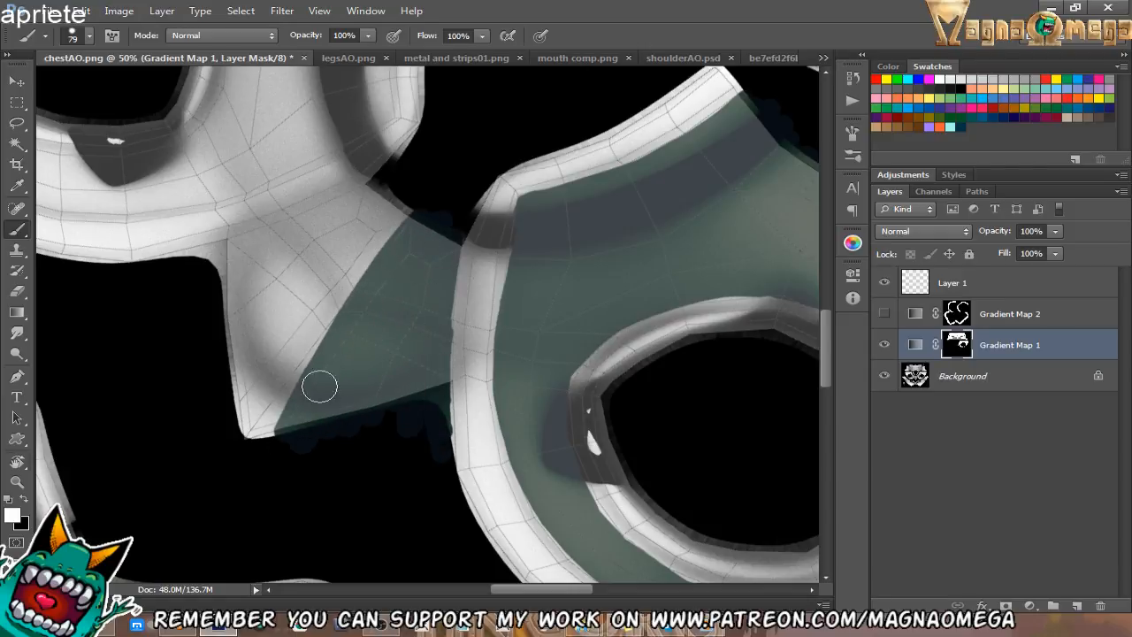
{"action": "key", "text": "r"}
{"action": "left_click_drag", "start_coordinate": [318, 387], "coordinate": [356, 467]}
{"action": "mouse_move", "coordinate": [212, 398]}
{"action": "left_mouse_down"}
{"action": "mouse_move", "coordinate": [210, 374]}
{"action": "mouse_move", "coordinate": [165, 417]}
{"action": "mouse_move", "coordinate": [256, 315]}
{"action": "mouse_move", "coordinate": [298, 232]}
{"action": "left_mouse_up"}
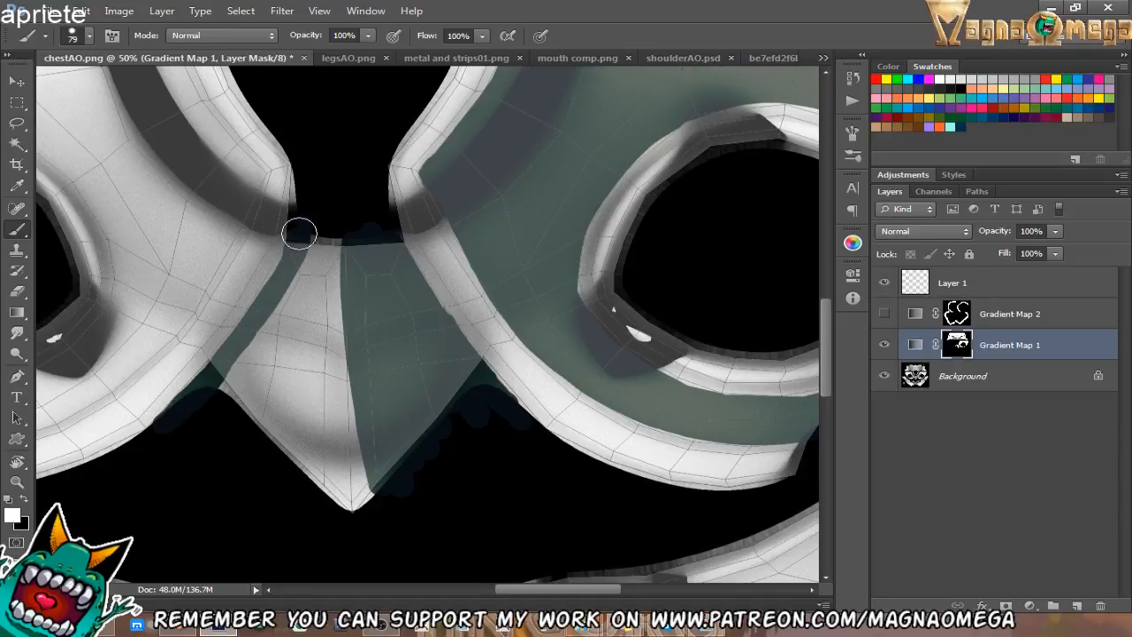
{"action": "mouse_move", "coordinate": [290, 276]}
{"action": "left_mouse_down"}
{"action": "mouse_move", "coordinate": [336, 238]}
{"action": "mouse_move", "coordinate": [308, 329]}
{"action": "mouse_move", "coordinate": [230, 384]}
{"action": "mouse_move", "coordinate": [312, 316]}
{"action": "mouse_move", "coordinate": [331, 326]}
{"action": "mouse_move", "coordinate": [313, 450]}
{"action": "mouse_move", "coordinate": [340, 482]}
{"action": "mouse_move", "coordinate": [379, 476]}
{"action": "mouse_move", "coordinate": [459, 394]}
{"action": "mouse_move", "coordinate": [358, 399]}
{"action": "mouse_move", "coordinate": [473, 379]}
{"action": "mouse_move", "coordinate": [460, 347]}
{"action": "mouse_move", "coordinate": [430, 383]}
{"action": "mouse_move", "coordinate": [402, 456]}
{"action": "mouse_move", "coordinate": [442, 416]}
{"action": "mouse_move", "coordinate": [453, 376]}
{"action": "mouse_move", "coordinate": [438, 344]}
{"action": "mouse_move", "coordinate": [420, 429]}
{"action": "mouse_move", "coordinate": [461, 278]}
{"action": "mouse_move", "coordinate": [477, 318]}
{"action": "mouse_move", "coordinate": [453, 389]}
{"action": "left_mouse_up"}
Paint the mask white along the band under the left opening and alongside the left collar trim.
{"action": "key", "text": "r"}
{"action": "key", "text": "b"}
{"action": "left_click_drag", "start_coordinate": [441, 427], "coordinate": [469, 350]}
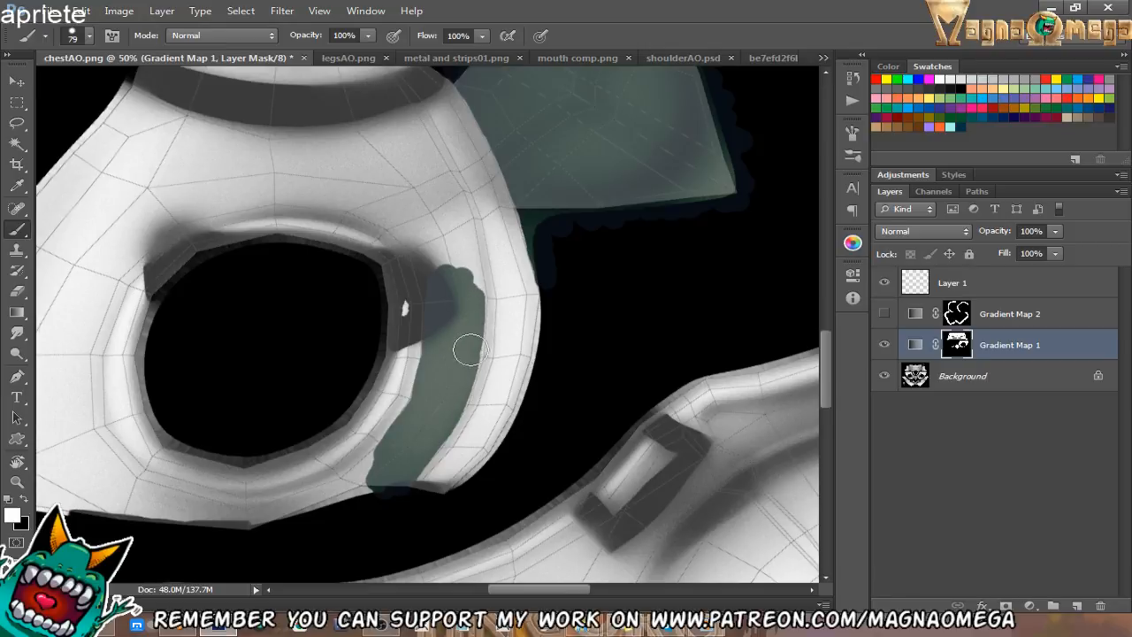
{"action": "key", "text": "r"}
{"action": "mouse_move", "coordinate": [375, 384]}
{"action": "left_mouse_down"}
{"action": "mouse_move", "coordinate": [386, 394]}
{"action": "mouse_move", "coordinate": [470, 386]}
{"action": "mouse_move", "coordinate": [498, 322]}
{"action": "left_mouse_up"}
{"action": "key", "text": "space"}
{"action": "mouse_move", "coordinate": [184, 403]}
{"action": "left_mouse_down"}
{"action": "mouse_move", "coordinate": [232, 323]}
{"action": "mouse_move", "coordinate": [218, 349]}
{"action": "mouse_move", "coordinate": [260, 223]}
{"action": "left_mouse_up"}
Join the left opening's lower band to the collar strip and paint the mask around the rim's inner side.
{"action": "key", "text": "r"}
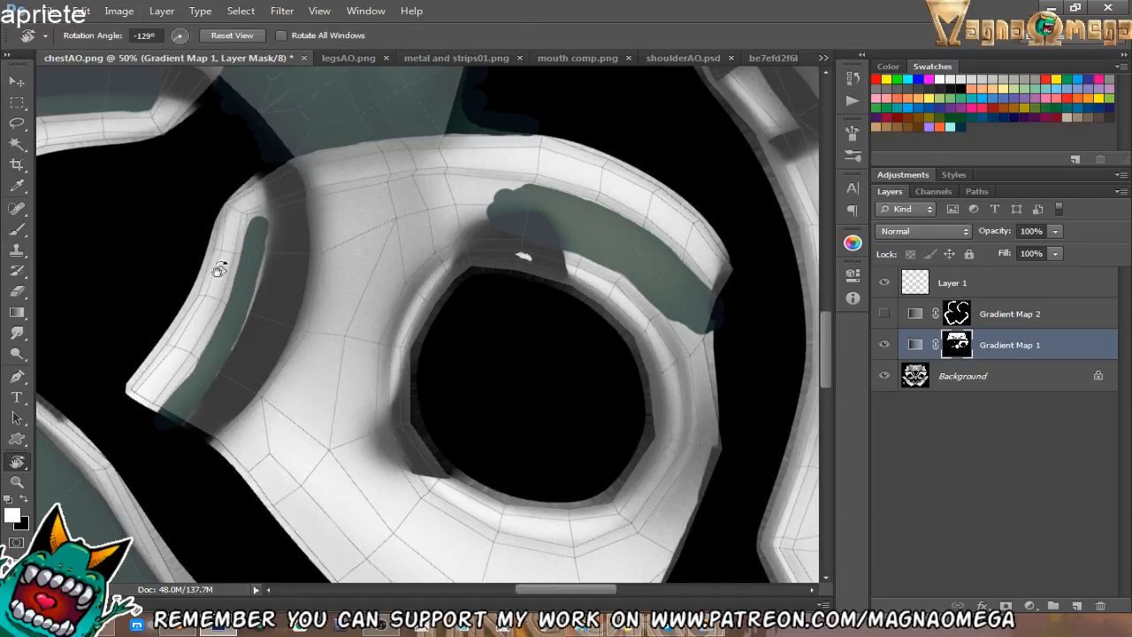
{"action": "mouse_move", "coordinate": [222, 260]}
{"action": "left_mouse_down"}
{"action": "mouse_move", "coordinate": [279, 343]}
{"action": "mouse_move", "coordinate": [276, 274]}
{"action": "mouse_move", "coordinate": [253, 311]}
{"action": "mouse_move", "coordinate": [371, 182]}
{"action": "mouse_move", "coordinate": [343, 202]}
{"action": "mouse_move", "coordinate": [404, 176]}
{"action": "mouse_move", "coordinate": [358, 309]}
{"action": "mouse_move", "coordinate": [374, 273]}
{"action": "left_mouse_up"}
{"action": "key", "text": "b"}
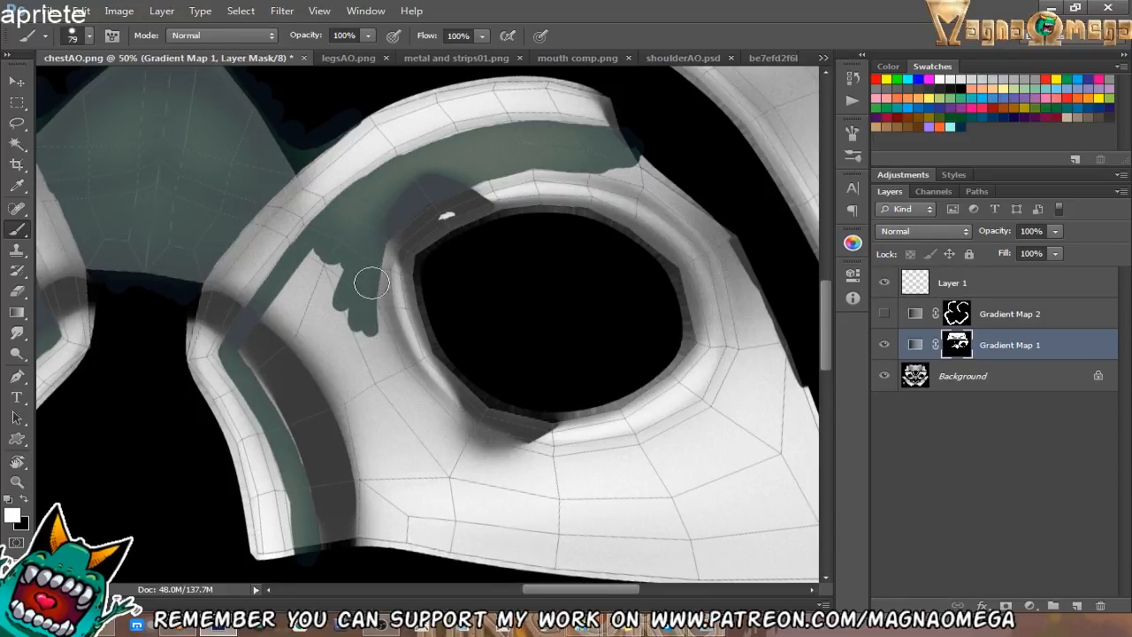
{"action": "key", "text": "r"}
{"action": "left_click_drag", "start_coordinate": [379, 360], "coordinate": [371, 272]}
{"action": "key", "text": "b"}
{"action": "left_click_drag", "start_coordinate": [303, 387], "coordinate": [436, 262]}
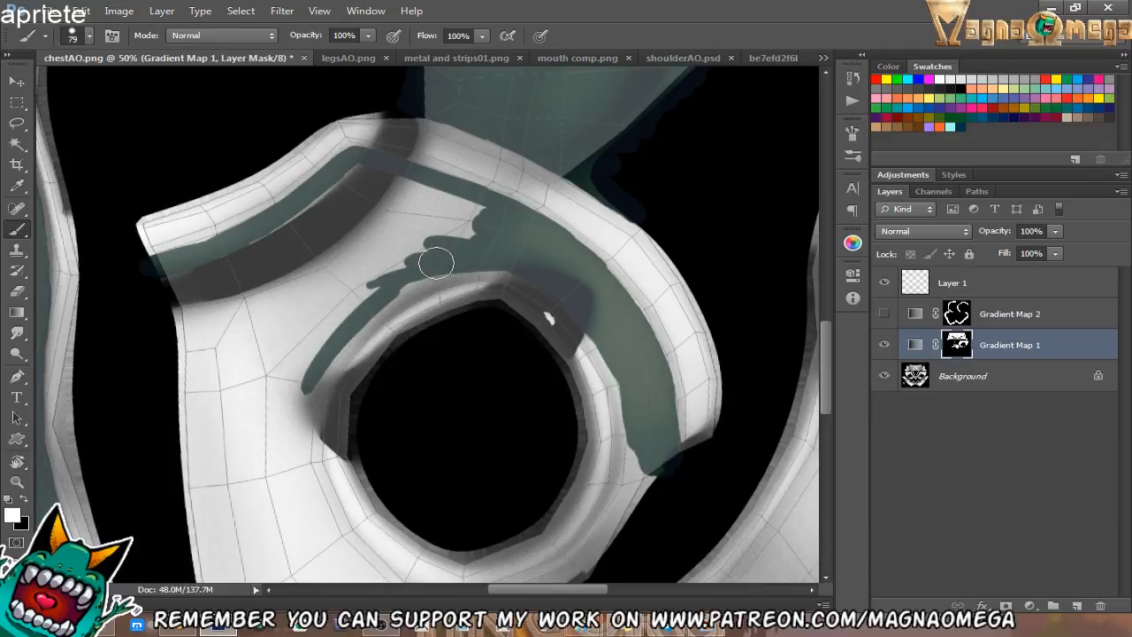
{"action": "mouse_move", "coordinate": [382, 297]}
{"action": "left_mouse_down"}
{"action": "mouse_move", "coordinate": [473, 209]}
{"action": "mouse_move", "coordinate": [374, 174]}
{"action": "mouse_move", "coordinate": [210, 273]}
{"action": "mouse_move", "coordinate": [330, 222]}
{"action": "mouse_move", "coordinate": [240, 283]}
{"action": "mouse_move", "coordinate": [357, 230]}
{"action": "mouse_move", "coordinate": [199, 314]}
{"action": "mouse_move", "coordinate": [429, 210]}
{"action": "mouse_move", "coordinate": [177, 328]}
{"action": "mouse_move", "coordinate": [210, 336]}
{"action": "mouse_move", "coordinate": [327, 297]}
{"action": "mouse_move", "coordinate": [183, 392]}
{"action": "mouse_move", "coordinate": [346, 309]}
{"action": "left_mouse_up"}
{"action": "left_click_drag", "start_coordinate": [324, 361], "coordinate": [435, 236]}
Fill the mask white over the left collar's dark band and the panel above the left opening, out to the outer corner.
{"action": "key", "text": "r"}
{"action": "left_click_drag", "start_coordinate": [354, 348], "coordinate": [377, 275]}
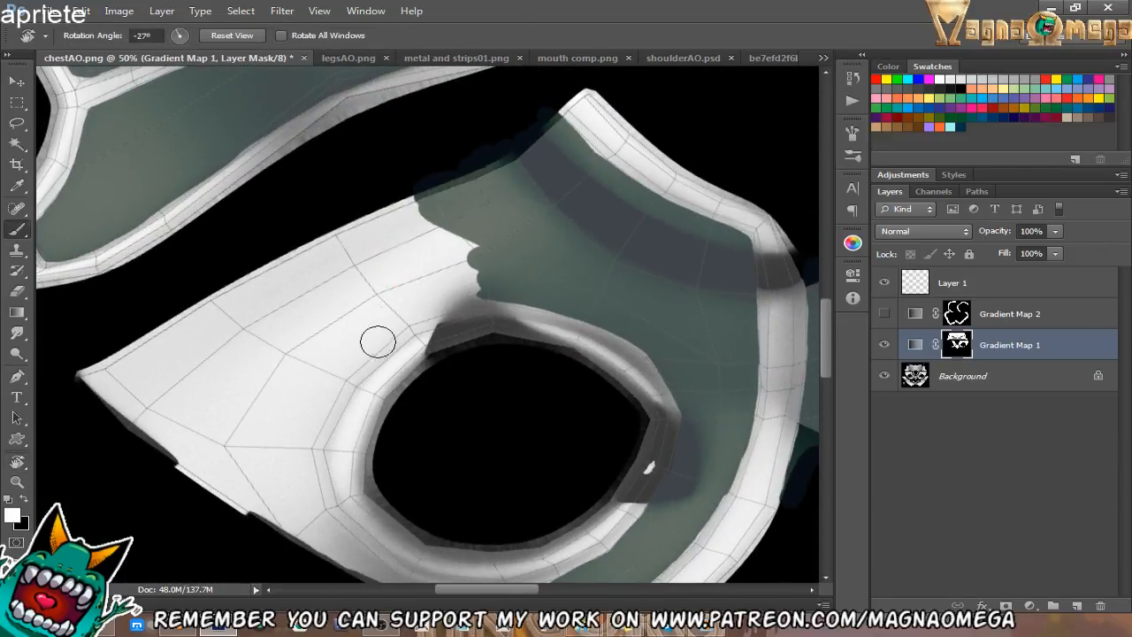
{"action": "mouse_move", "coordinate": [327, 387]}
{"action": "left_mouse_down"}
{"action": "mouse_move", "coordinate": [433, 298]}
{"action": "mouse_move", "coordinate": [493, 284]}
{"action": "left_mouse_up"}
{"action": "key", "text": "r"}
{"action": "left_click_drag", "start_coordinate": [308, 370], "coordinate": [321, 435]}
{"action": "mouse_move", "coordinate": [370, 391]}
{"action": "left_mouse_down"}
{"action": "mouse_move", "coordinate": [450, 232]}
{"action": "mouse_move", "coordinate": [391, 239]}
{"action": "mouse_move", "coordinate": [291, 283]}
{"action": "mouse_move", "coordinate": [130, 522]}
{"action": "mouse_move", "coordinate": [349, 311]}
{"action": "mouse_move", "coordinate": [387, 326]}
{"action": "mouse_move", "coordinate": [363, 413]}
{"action": "left_mouse_up"}
{"action": "key", "text": "space"}
{"action": "mouse_move", "coordinate": [362, 414]}
{"action": "left_mouse_down"}
{"action": "mouse_move", "coordinate": [367, 366]}
{"action": "mouse_move", "coordinate": [346, 424]}
{"action": "mouse_move", "coordinate": [318, 415]}
{"action": "mouse_move", "coordinate": [286, 462]}
{"action": "mouse_move", "coordinate": [243, 416]}
{"action": "mouse_move", "coordinate": [196, 471]}
{"action": "left_mouse_up"}
Paint the mask white over the outer panel beside the left opening, following the edge of the opening's light rim.
{"action": "key", "text": "r"}
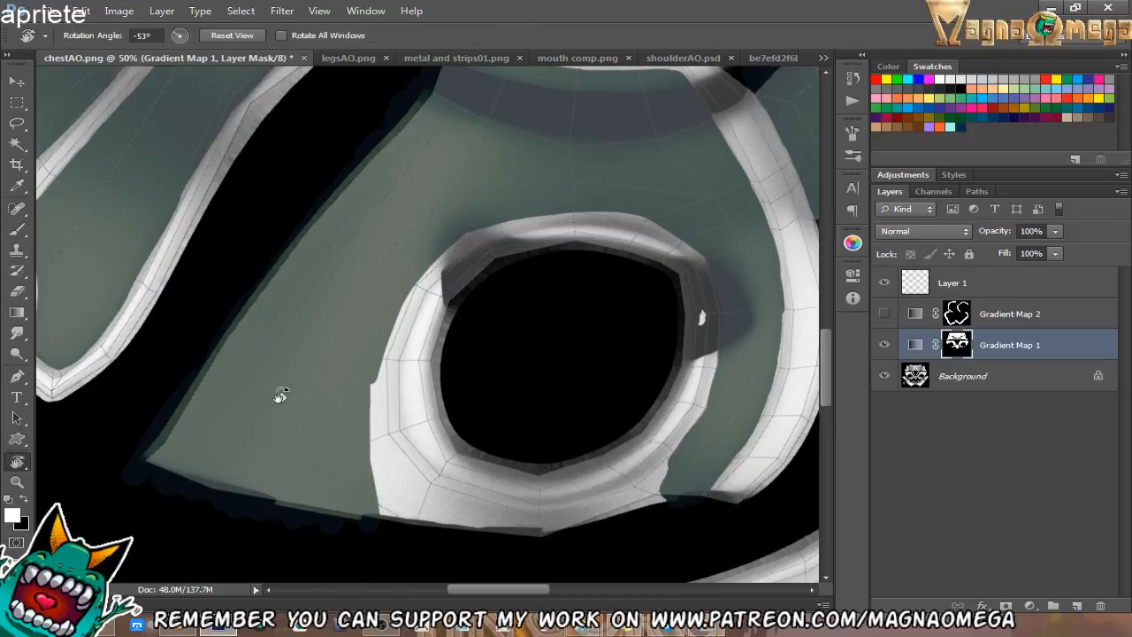
{"action": "mouse_move", "coordinate": [277, 391]}
{"action": "left_mouse_down"}
{"action": "mouse_move", "coordinate": [450, 412]}
{"action": "mouse_move", "coordinate": [434, 386]}
{"action": "mouse_move", "coordinate": [601, 321]}
{"action": "mouse_move", "coordinate": [424, 377]}
{"action": "left_mouse_up"}
{"action": "key", "text": "r"}
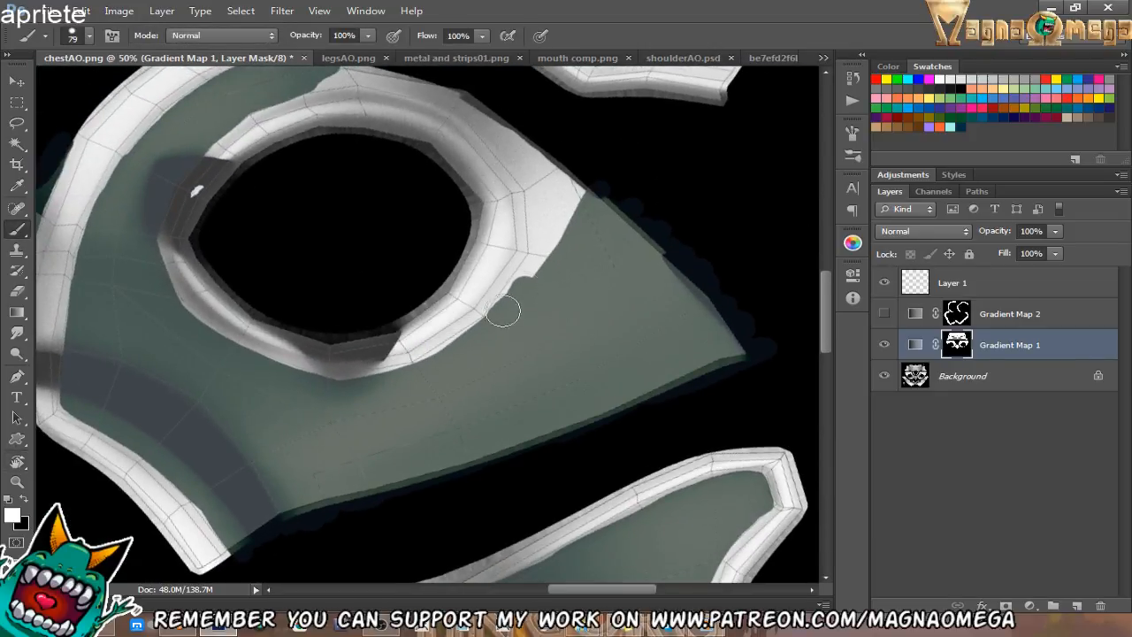
{"action": "mouse_move", "coordinate": [503, 311]}
{"action": "left_mouse_down"}
{"action": "mouse_move", "coordinate": [538, 261]}
{"action": "mouse_move", "coordinate": [548, 216]}
{"action": "left_mouse_up"}
{"action": "left_click", "coordinate": [537, 174]}
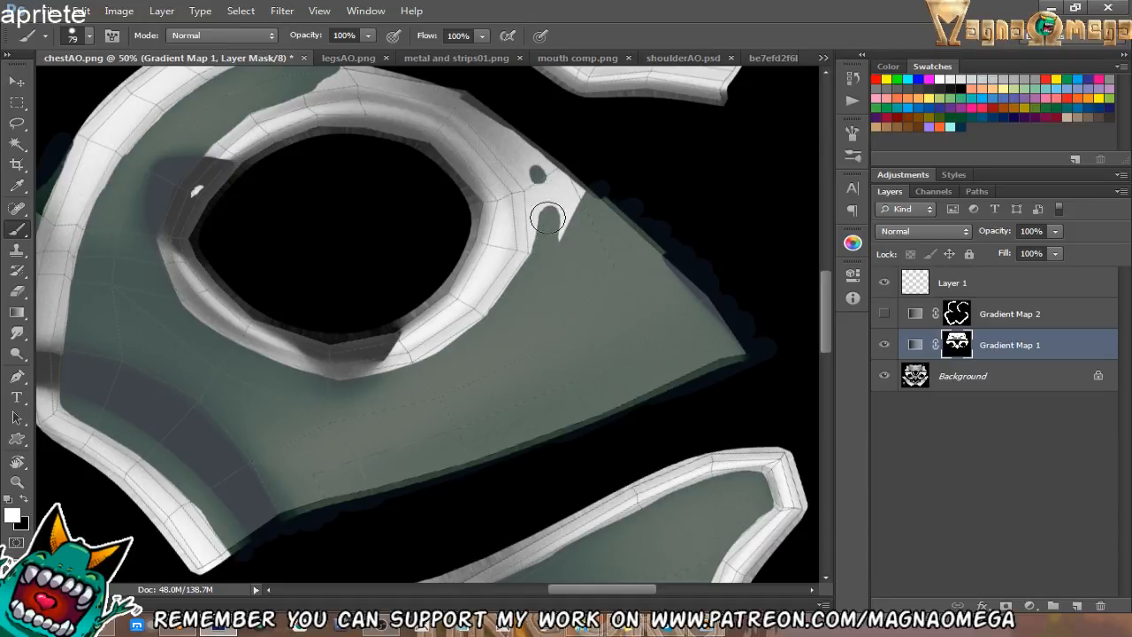
{"action": "mouse_move", "coordinate": [538, 173]}
{"action": "left_mouse_down"}
{"action": "mouse_move", "coordinate": [545, 229]}
{"action": "mouse_move", "coordinate": [557, 163]}
{"action": "mouse_move", "coordinate": [585, 181]}
{"action": "left_mouse_up"}
Fill the mask white in the narrow strip between the left opening's rim and the armour's outer edge, joining the lower band.
{"action": "key", "text": "r"}
{"action": "mouse_move", "coordinate": [576, 268]}
{"action": "left_mouse_down"}
{"action": "mouse_move", "coordinate": [581, 283]}
{"action": "mouse_move", "coordinate": [515, 447]}
{"action": "left_mouse_up"}
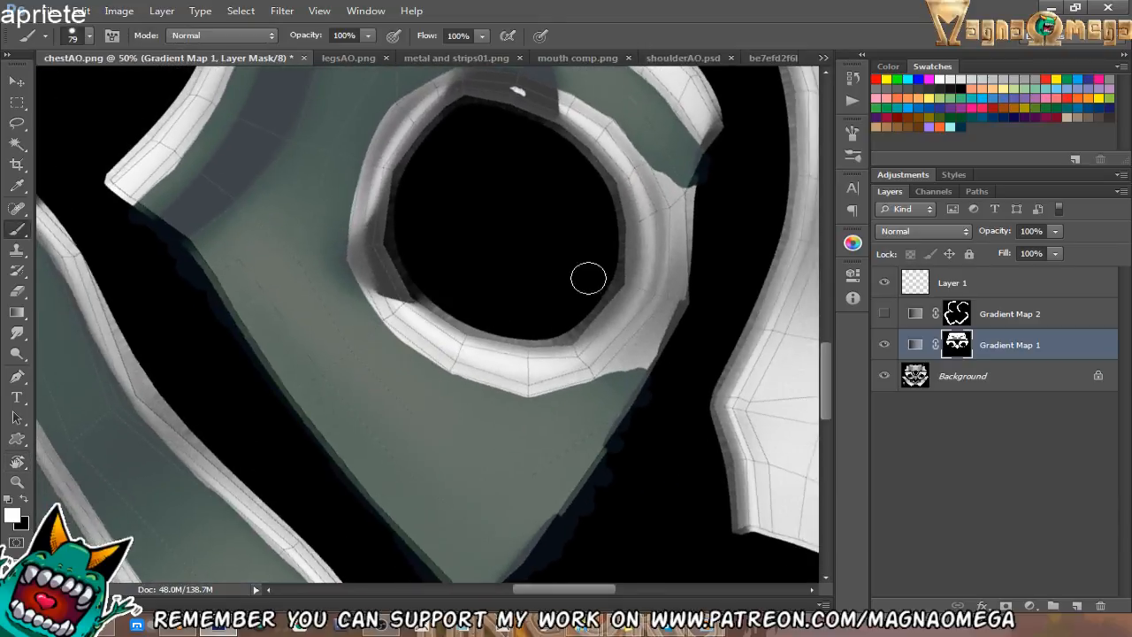
{"action": "mouse_move", "coordinate": [637, 355]}
{"action": "left_mouse_down"}
{"action": "mouse_move", "coordinate": [626, 361]}
{"action": "mouse_move", "coordinate": [654, 328]}
{"action": "mouse_move", "coordinate": [637, 351]}
{"action": "mouse_move", "coordinate": [645, 379]}
{"action": "left_mouse_up"}
{"action": "mouse_move", "coordinate": [677, 293]}
{"action": "left_mouse_down"}
{"action": "mouse_move", "coordinate": [679, 177]}
{"action": "mouse_move", "coordinate": [682, 213]}
{"action": "left_mouse_up"}
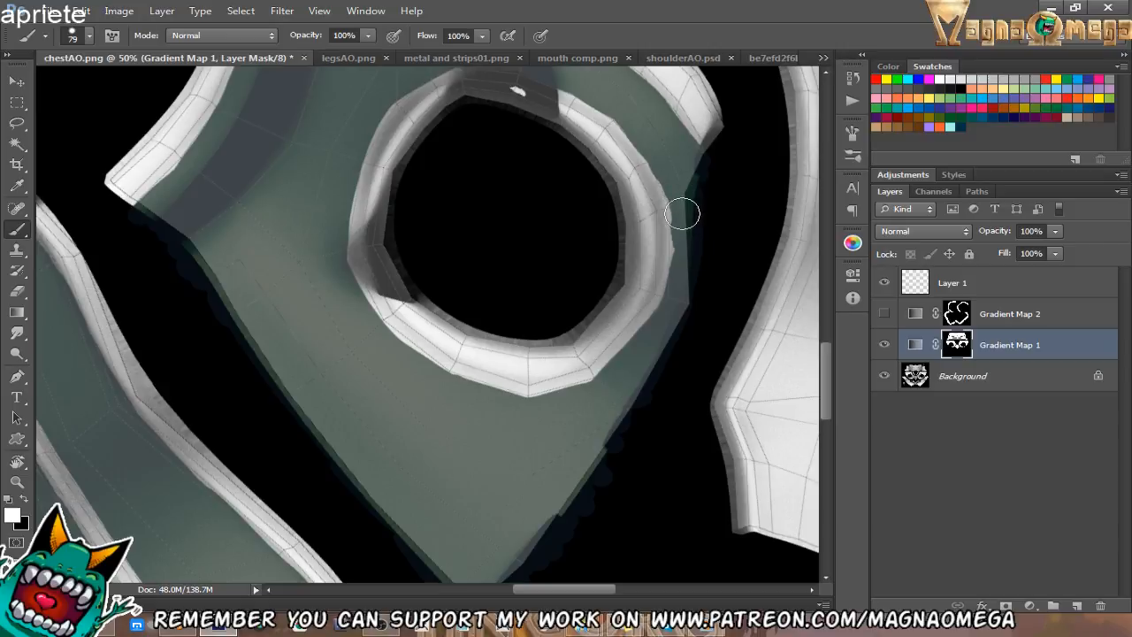
{"action": "left_click_drag", "start_coordinate": [663, 274], "coordinate": [653, 274]}
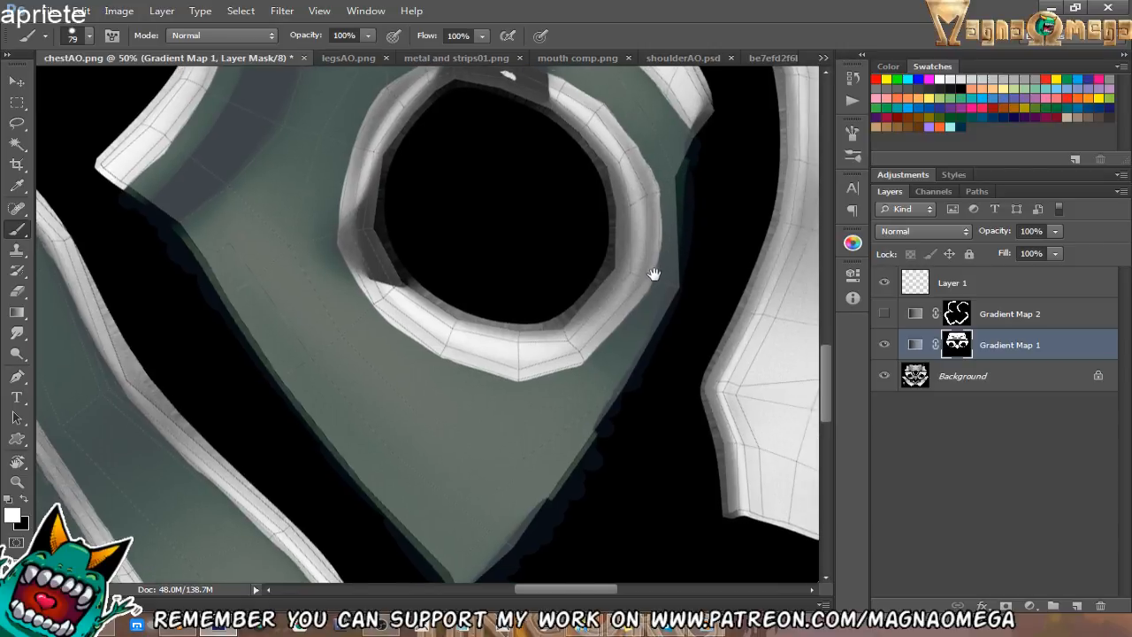
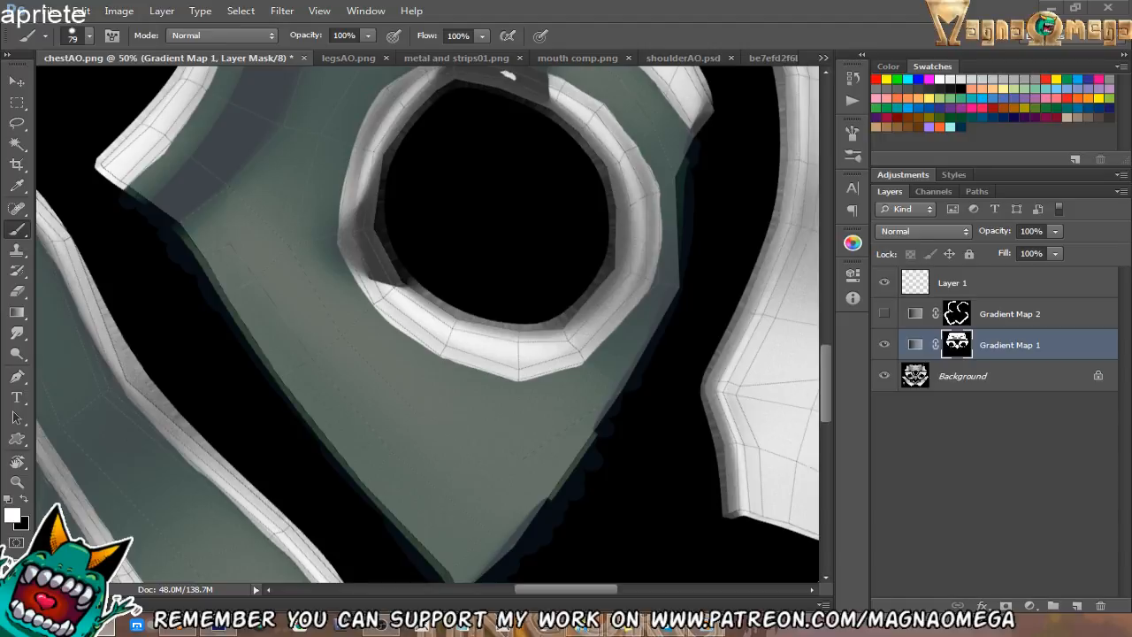
Review the painted collar and opening panels, and examine the unpainted bust piece below them.
{"action": "key", "text": "z"}
{"action": "left_click", "coordinate": [645, 298], "text": "alt"}
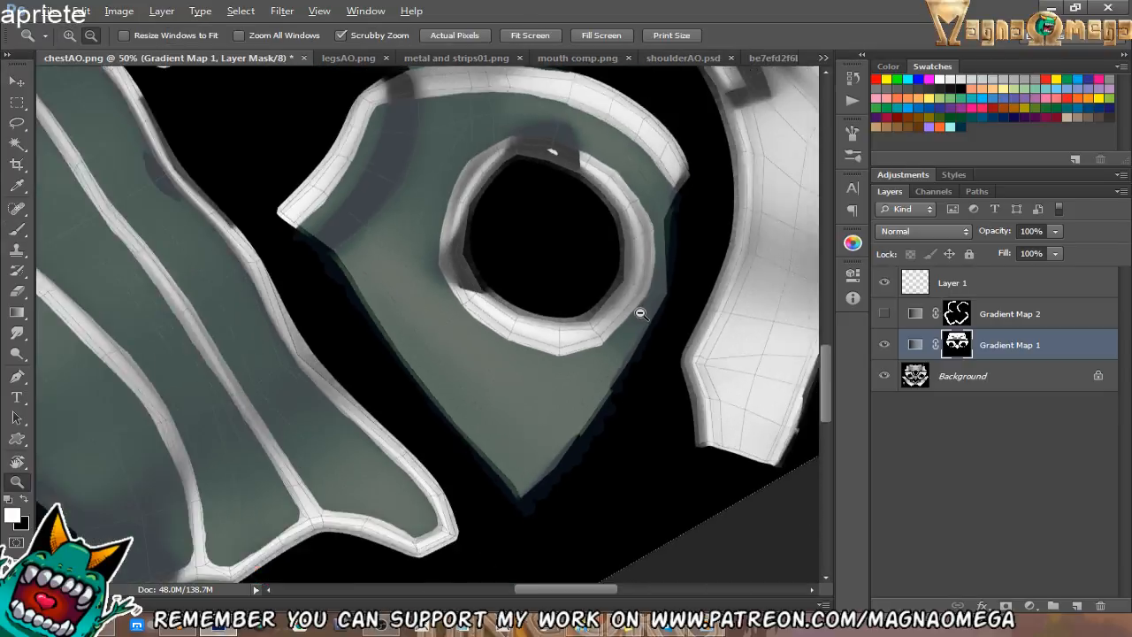
{"action": "left_click", "coordinate": [639, 313], "text": "alt"}
{"action": "left_click_drag", "start_coordinate": [662, 352], "coordinate": [598, 387]}
{"action": "left_click_drag", "start_coordinate": [689, 309], "coordinate": [592, 412]}
{"action": "mouse_move", "coordinate": [589, 358]}
{"action": "left_mouse_down"}
{"action": "mouse_move", "coordinate": [596, 447]}
{"action": "mouse_move", "coordinate": [584, 464]}
{"action": "left_mouse_up"}
{"action": "key", "text": "Escape"}
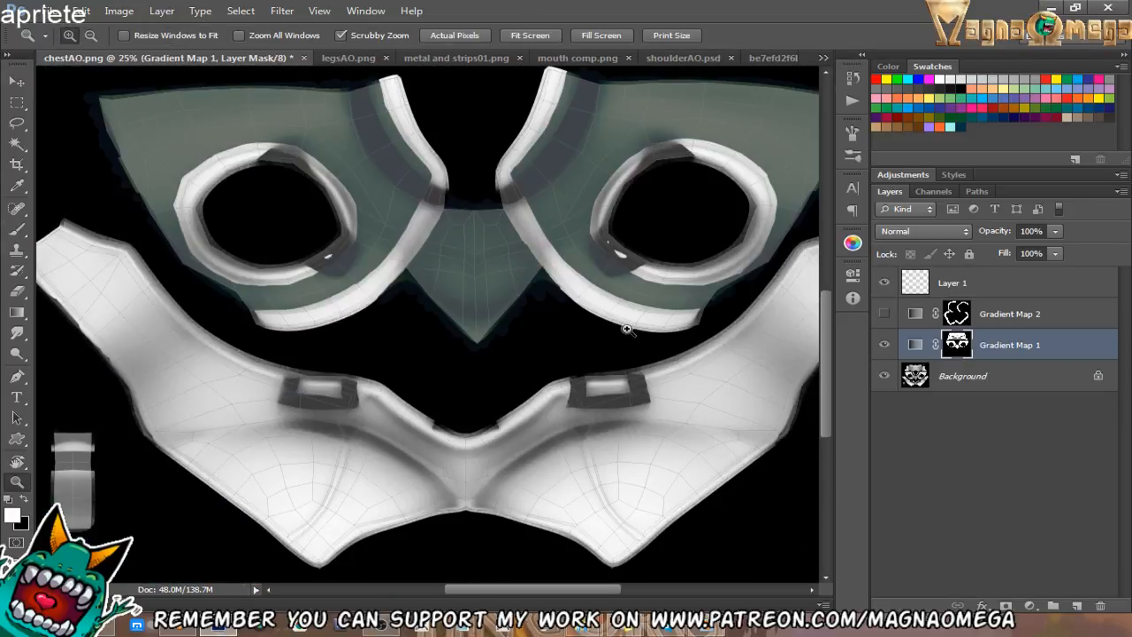
{"action": "left_click_drag", "start_coordinate": [552, 364], "coordinate": [527, 372]}
{"action": "left_click_drag", "start_coordinate": [603, 452], "coordinate": [562, 288]}
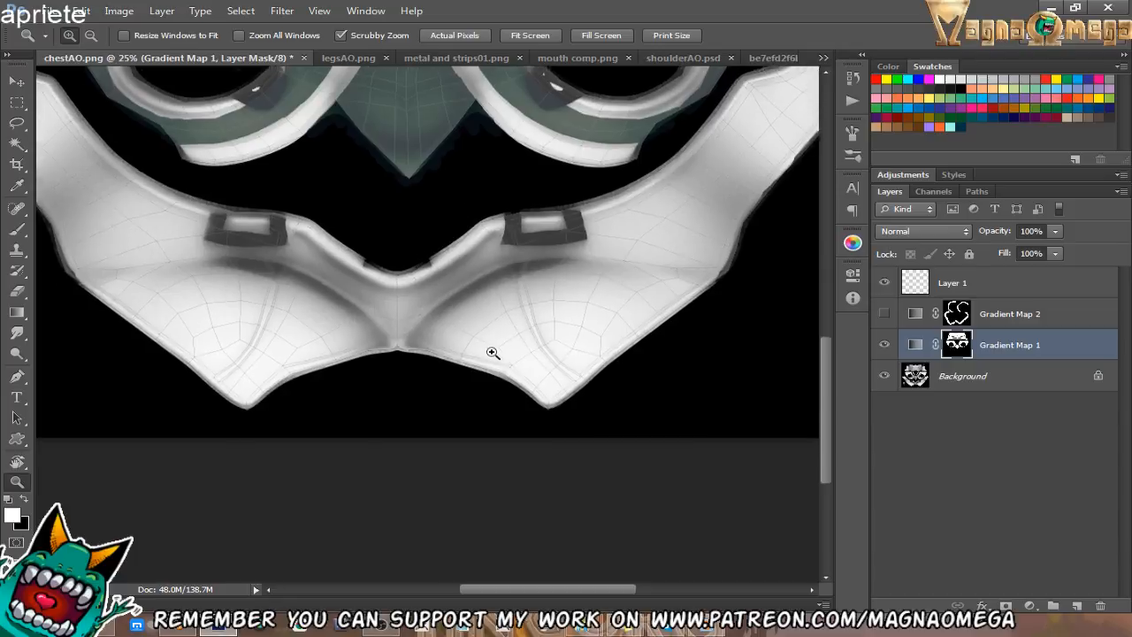
Inspect the bust piece's trims and buckle slots up close, toggling the Layer 1 UV guide off and on.
{"action": "left_click", "coordinate": [493, 353]}
{"action": "left_click", "coordinate": [883, 284]}
{"action": "left_click", "coordinate": [884, 286]}
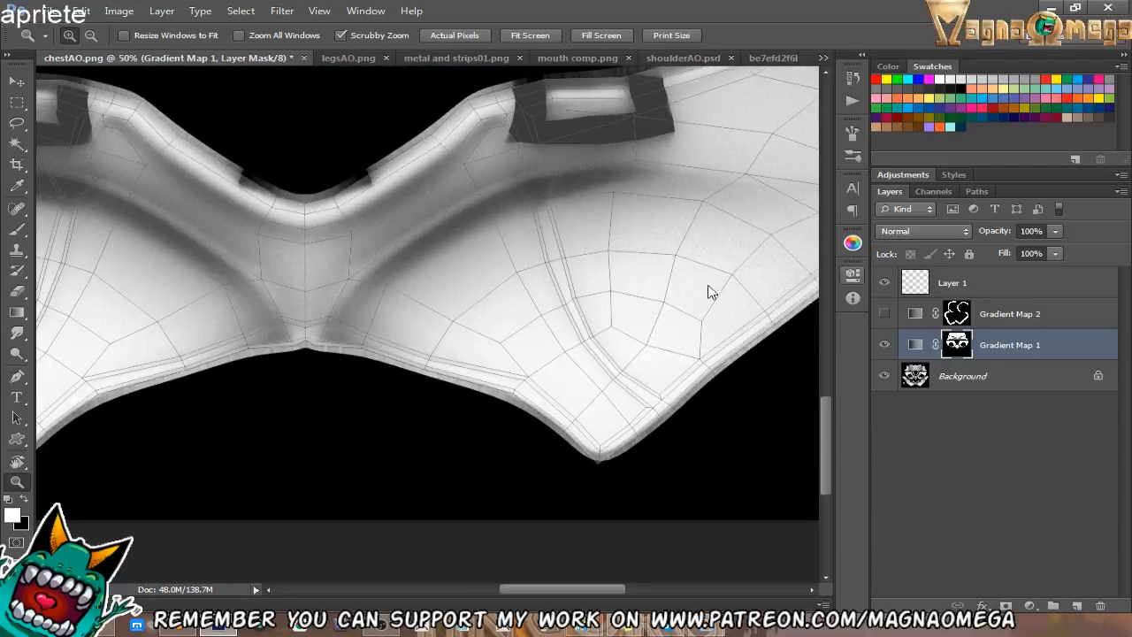
{"action": "left_click_drag", "start_coordinate": [552, 353], "coordinate": [607, 376]}
{"action": "key", "text": "b"}
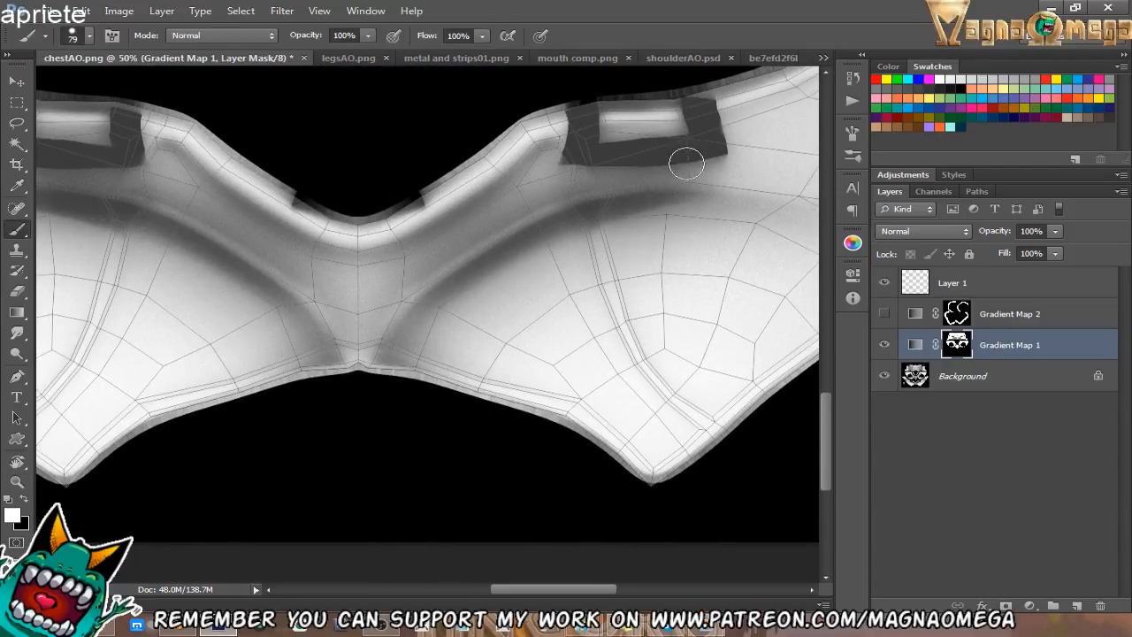
{"action": "key", "text": "z"}
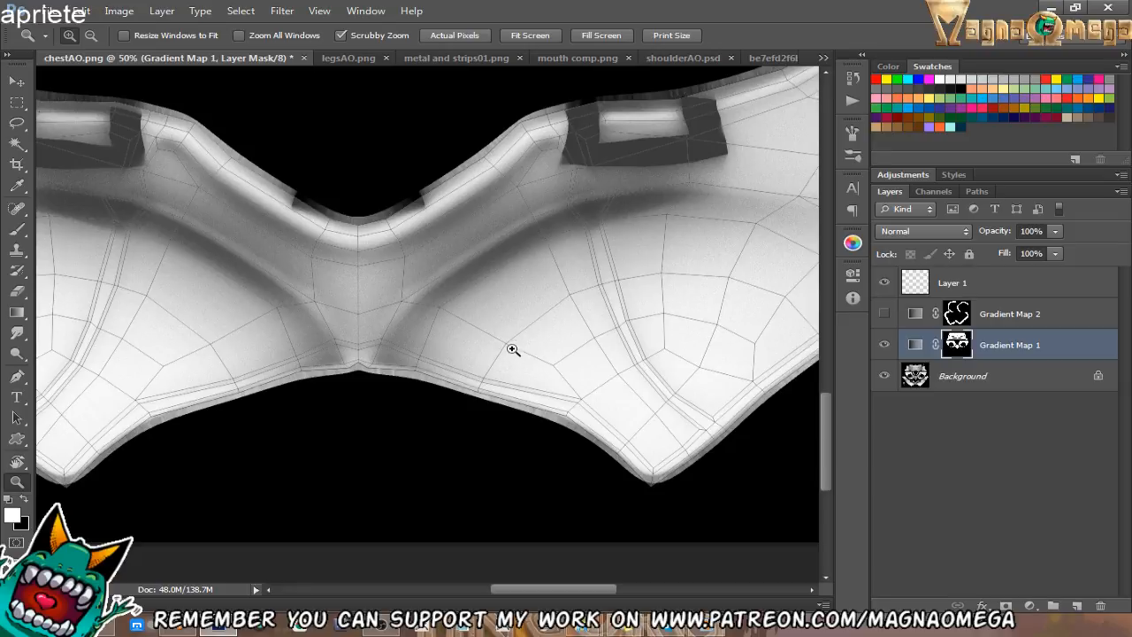
{"action": "left_click", "coordinate": [513, 350], "text": "alt"}
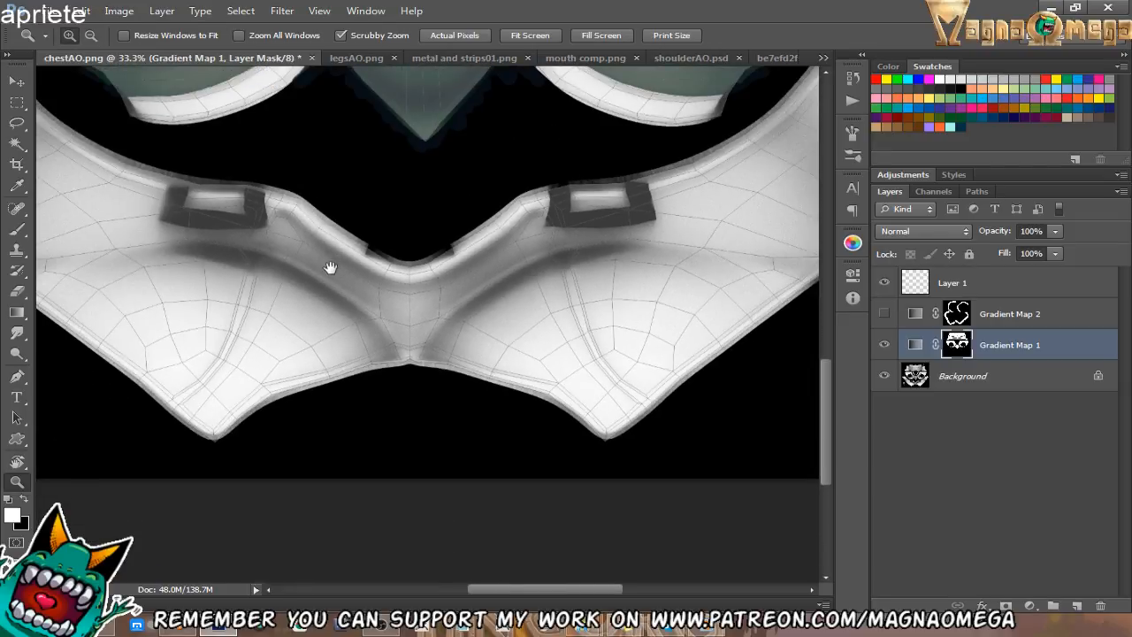
{"action": "left_click_drag", "start_coordinate": [330, 267], "coordinate": [598, 417]}
{"action": "left_click", "coordinate": [455, 240], "text": "alt"}
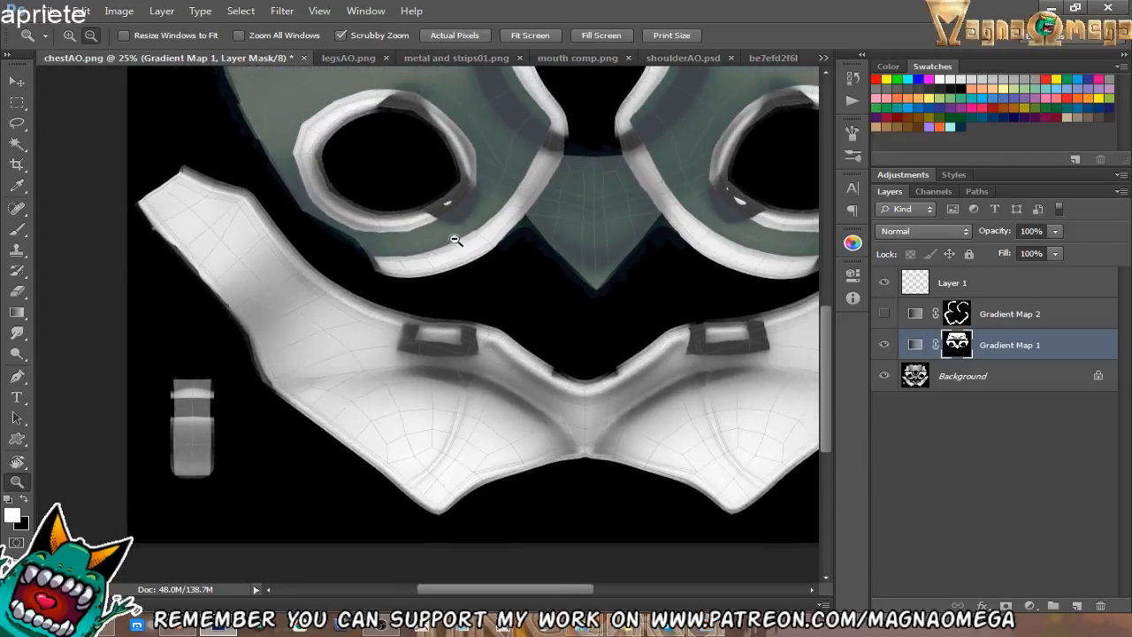
{"action": "left_click", "coordinate": [455, 240], "text": "alt"}
{"action": "left_click_drag", "start_coordinate": [582, 222], "coordinate": [501, 292]}
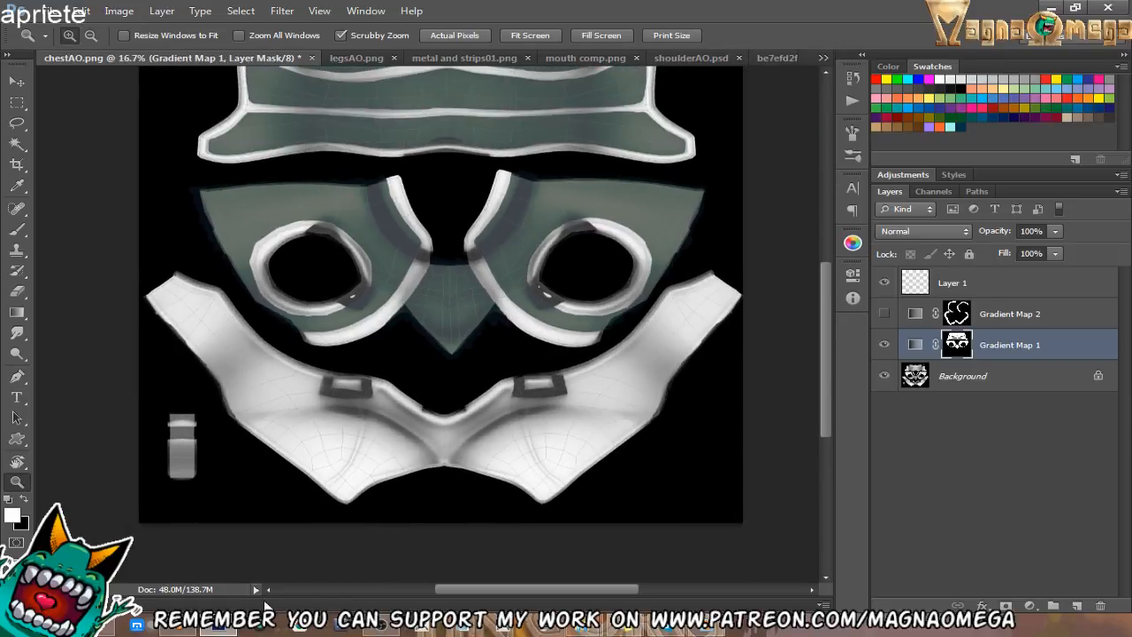
Switch to Blender and select the body suit's whole connected bust piece to examine its island in the chest UV layout.
{"action": "left_click", "coordinate": [178, 627]}
{"action": "scroll", "coordinate": [485, 354], "scroll_direction": "up", "scroll_amount": 7}
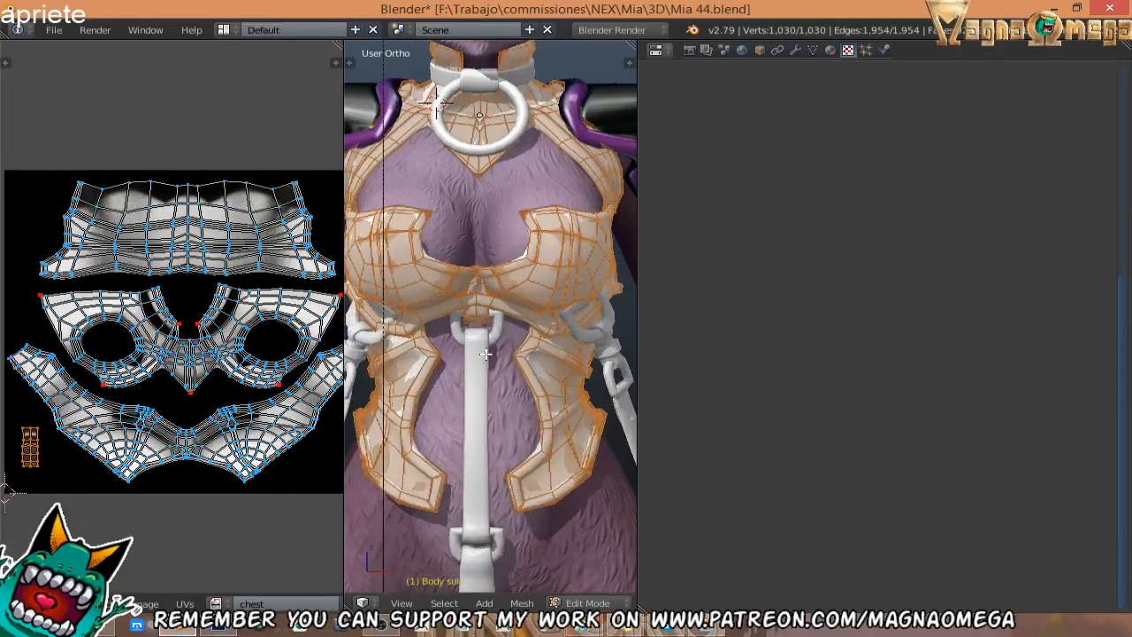
{"action": "middle_click_drag", "start_coordinate": [485, 354], "coordinate": [428, 389]}
{"action": "key", "text": "a"}
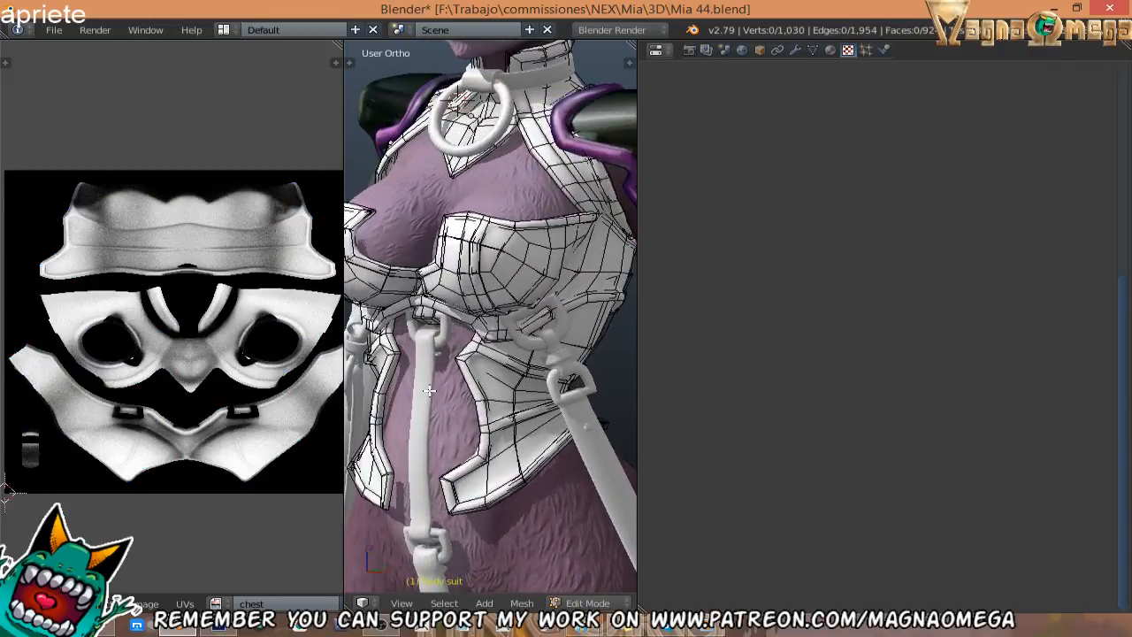
{"action": "middle_click_drag", "start_coordinate": [366, 505], "coordinate": [349, 523]}
{"action": "scroll", "coordinate": [543, 425], "scroll_direction": "up", "scroll_amount": 2}
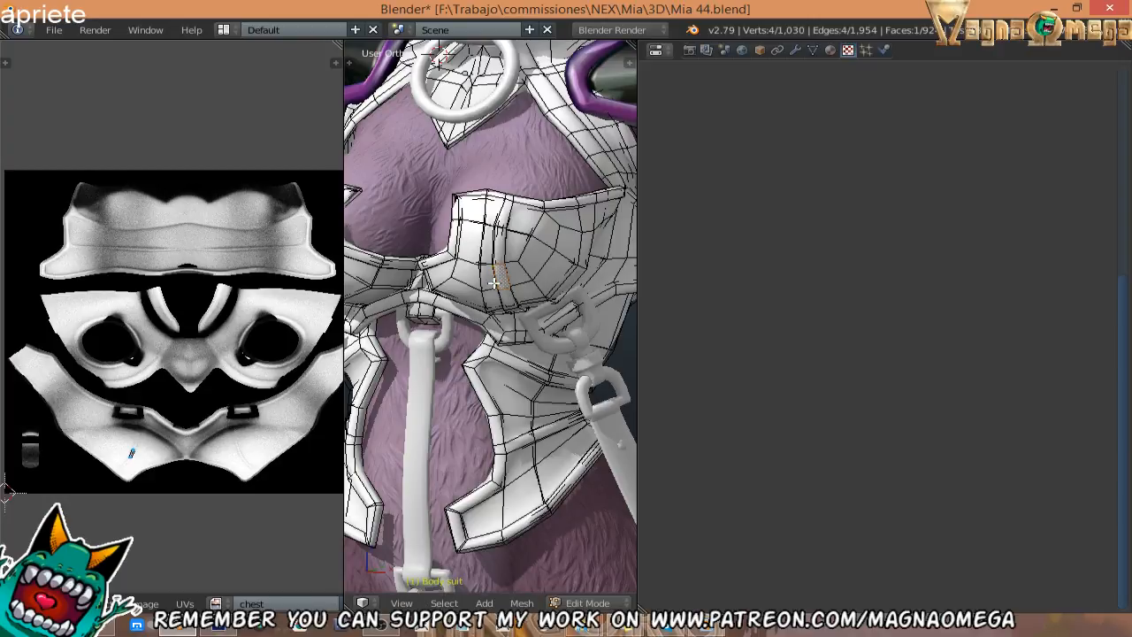
{"action": "key", "text": "l"}
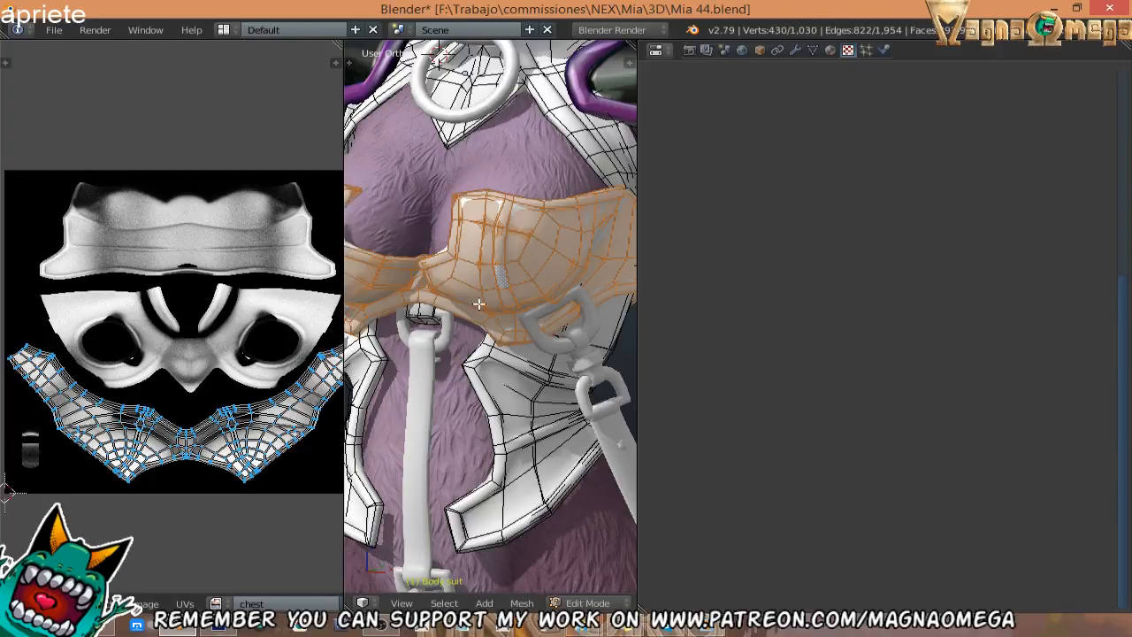
{"action": "middle_click_drag", "start_coordinate": [475, 303], "coordinate": [539, 281]}
{"action": "key", "text": "a"}
{"action": "scroll", "coordinate": [176, 447], "scroll_direction": "up", "scroll_amount": 3}
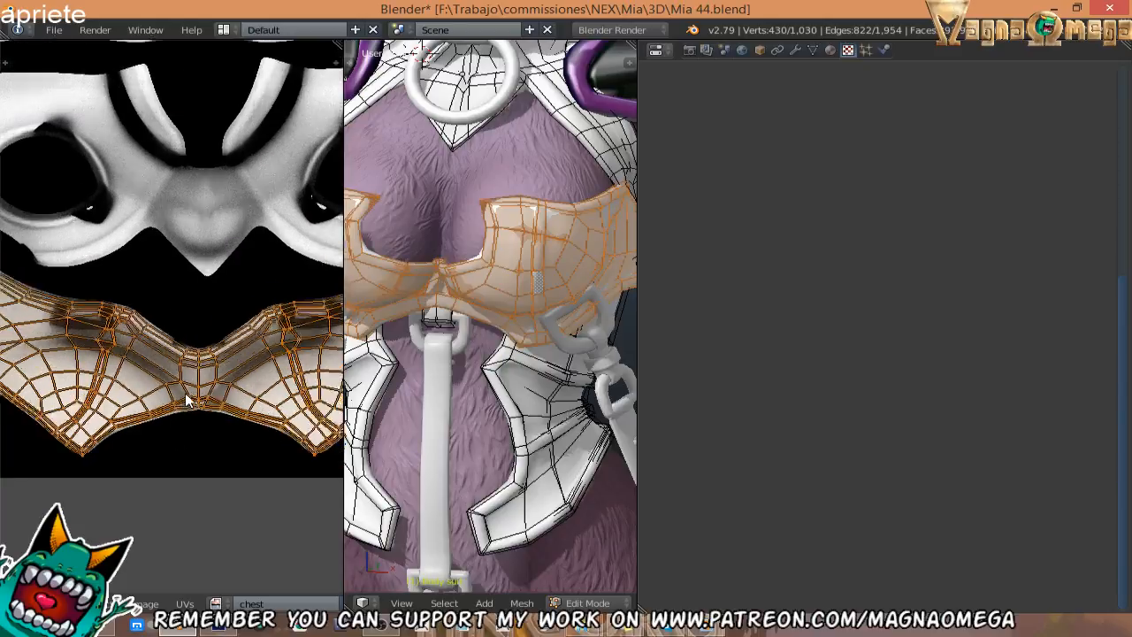
{"action": "middle_click_drag", "start_coordinate": [136, 351], "coordinate": [172, 348]}
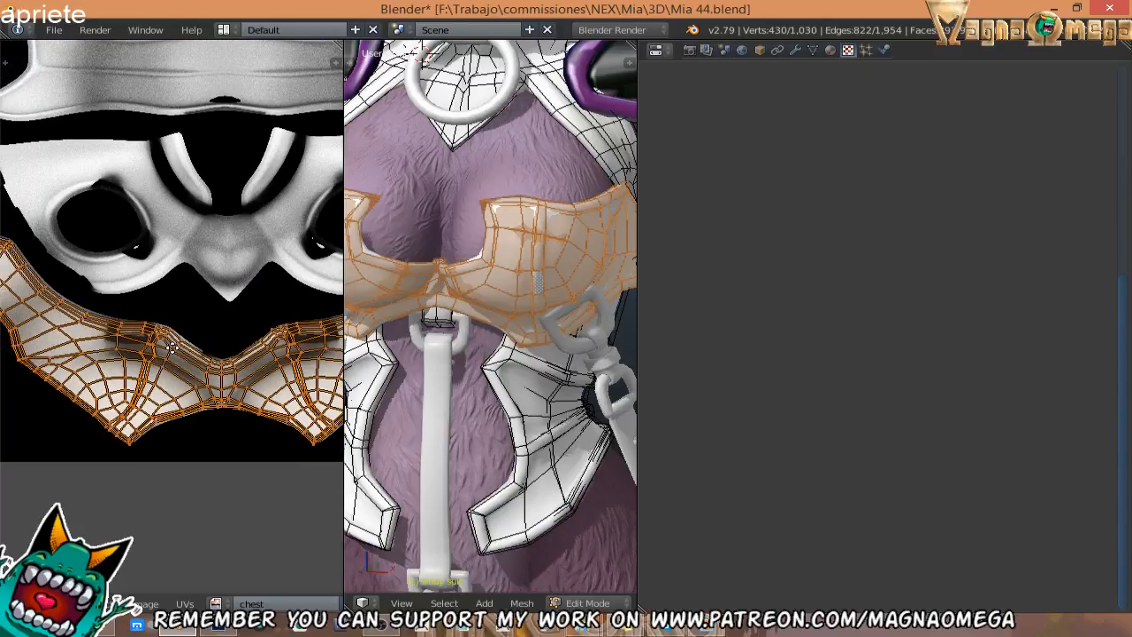
Return to Photoshop, rotate the canvas view to 180° and set the brush size to 81 px.
{"action": "left_click", "coordinate": [220, 628]}
{"action": "key", "text": "r"}
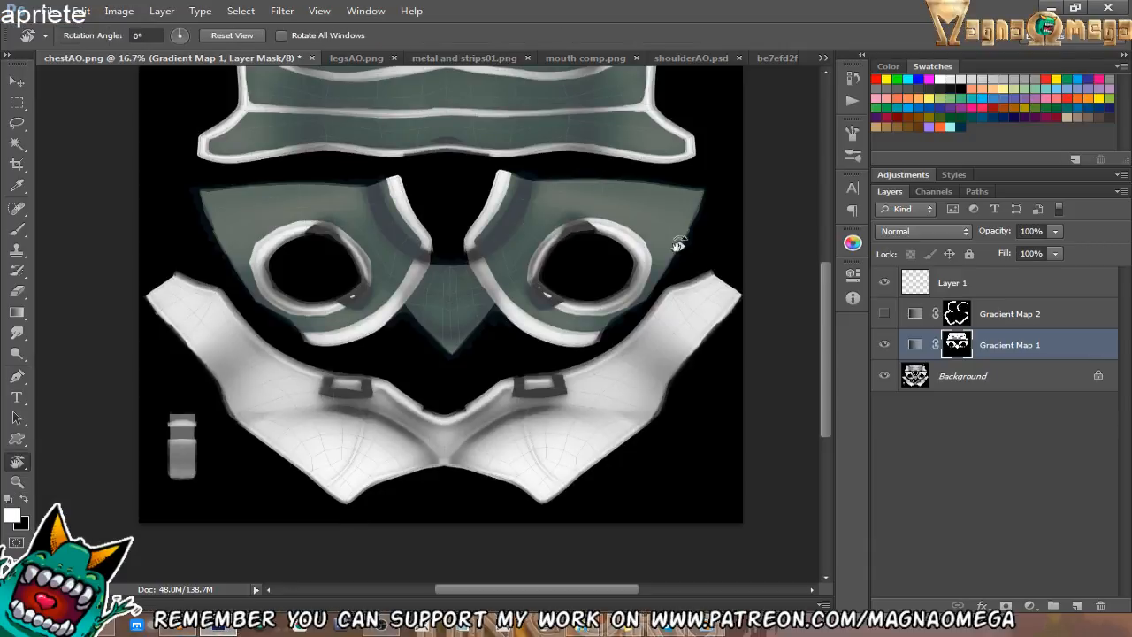
{"action": "left_click_drag", "start_coordinate": [731, 258], "coordinate": [215, 273]}
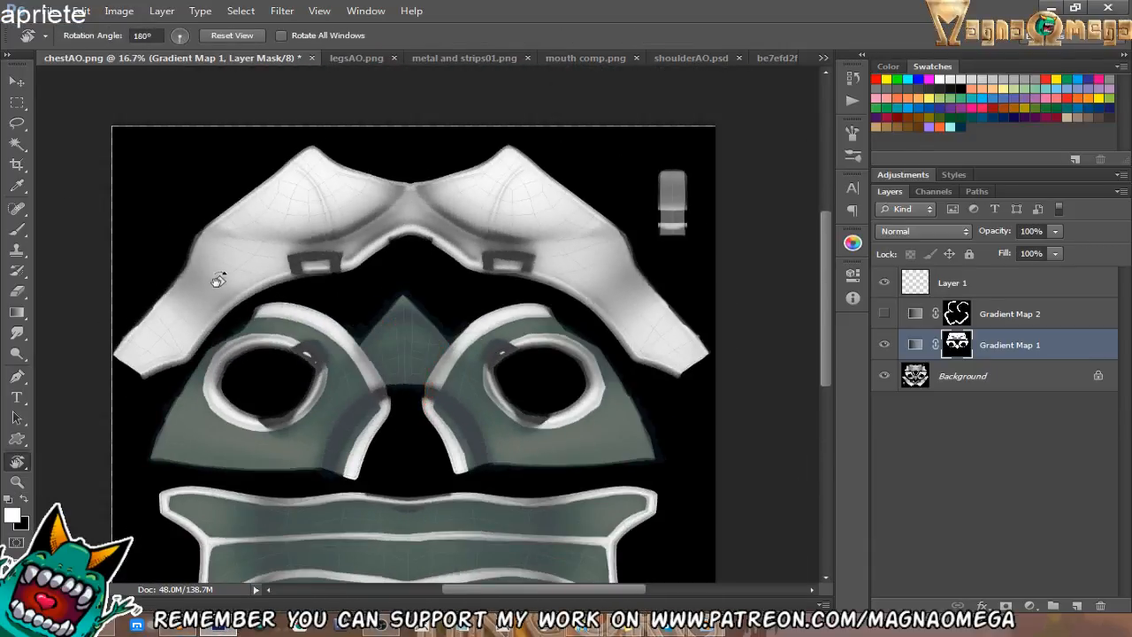
{"action": "key", "text": "b"}
{"action": "scroll", "coordinate": [366, 253], "scroll_direction": "up", "scroll_amount": 2, "text": "alt"}
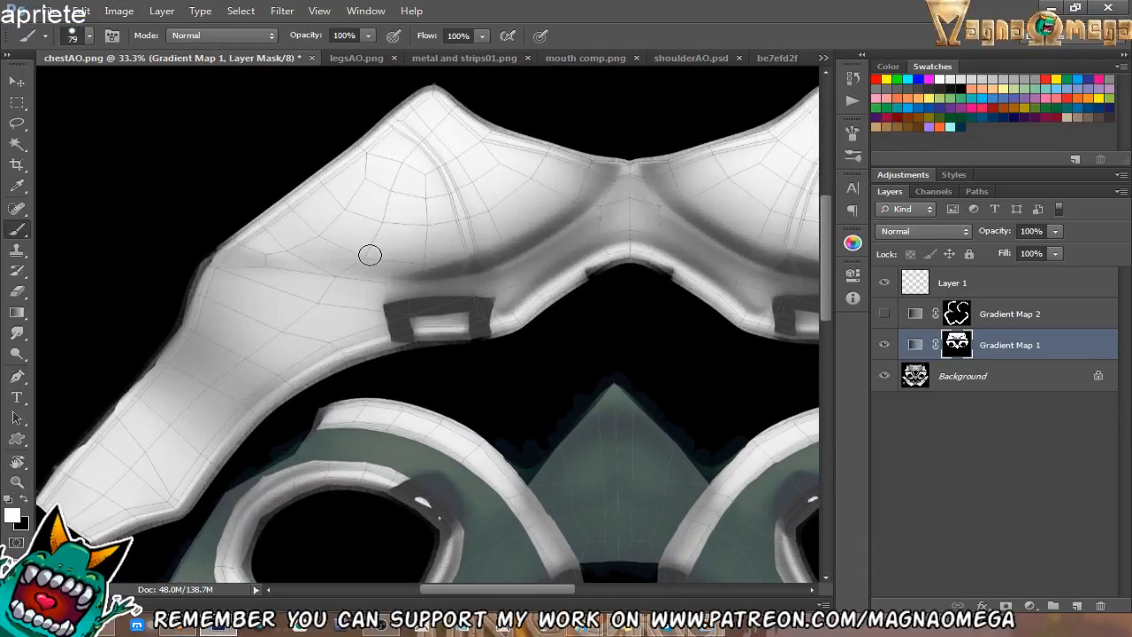
{"action": "right_click", "coordinate": [506, 265]}
{"action": "left_click_drag", "start_coordinate": [595, 233], "coordinate": [597, 233]}
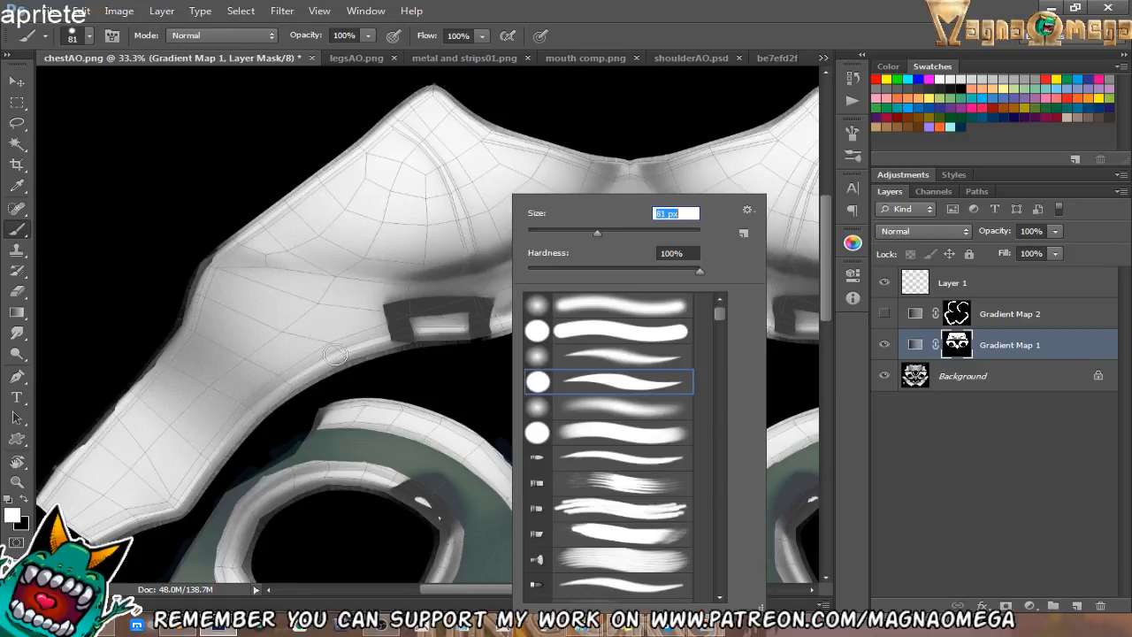
Paint the mask white over the end section of the bust piece's side strap, keeping inside the light edge trims.
{"action": "left_click", "coordinate": [203, 420]}
{"action": "mouse_move", "coordinate": [178, 445]}
{"action": "left_mouse_down"}
{"action": "mouse_move", "coordinate": [308, 374]}
{"action": "mouse_move", "coordinate": [277, 382]}
{"action": "mouse_move", "coordinate": [341, 318]}
{"action": "mouse_move", "coordinate": [274, 407]}
{"action": "mouse_move", "coordinate": [333, 381]}
{"action": "left_mouse_up"}
{"action": "mouse_move", "coordinate": [294, 415]}
{"action": "left_mouse_down"}
{"action": "mouse_move", "coordinate": [382, 374]}
{"action": "mouse_move", "coordinate": [464, 268]}
{"action": "mouse_move", "coordinate": [396, 353]}
{"action": "mouse_move", "coordinate": [319, 387]}
{"action": "mouse_move", "coordinate": [324, 375]}
{"action": "mouse_move", "coordinate": [288, 385]}
{"action": "mouse_move", "coordinate": [423, 212]}
{"action": "left_mouse_up"}
{"action": "key", "text": "ctrl+z"}
{"action": "mouse_move", "coordinate": [410, 272]}
{"action": "left_mouse_down"}
{"action": "mouse_move", "coordinate": [349, 347]}
{"action": "mouse_move", "coordinate": [356, 380]}
{"action": "mouse_move", "coordinate": [324, 427]}
{"action": "left_mouse_up"}
{"action": "mouse_move", "coordinate": [399, 309]}
{"action": "left_mouse_down"}
{"action": "mouse_move", "coordinate": [366, 359]}
{"action": "mouse_move", "coordinate": [345, 314]}
{"action": "mouse_move", "coordinate": [350, 295]}
{"action": "left_mouse_up"}
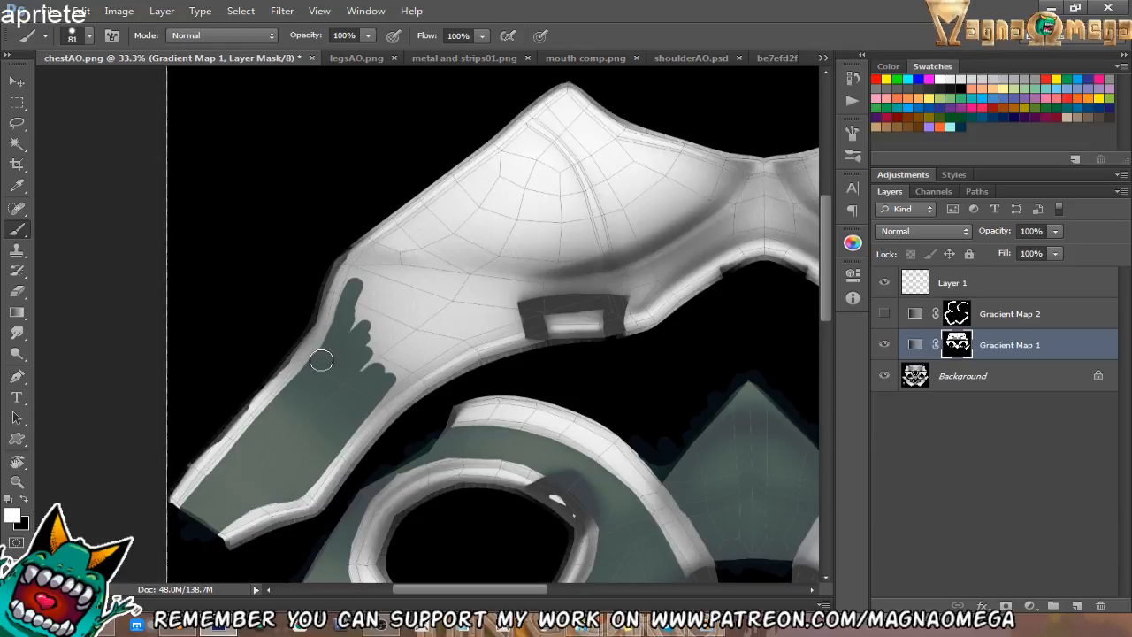
Outline the unpainted part of the chest's right side panel on the Gradient Map 1 mask with white strokes inside its border.
{"action": "mouse_move", "coordinate": [321, 360]}
{"action": "left_mouse_down"}
{"action": "mouse_move", "coordinate": [358, 282]}
{"action": "mouse_move", "coordinate": [464, 182]}
{"action": "mouse_move", "coordinate": [490, 166]}
{"action": "mouse_move", "coordinate": [442, 216]}
{"action": "mouse_move", "coordinate": [523, 140]}
{"action": "mouse_move", "coordinate": [566, 181]}
{"action": "left_mouse_up"}
{"action": "key", "text": "ctrl+z"}
{"action": "mouse_move", "coordinate": [531, 134]}
{"action": "left_mouse_down"}
{"action": "mouse_move", "coordinate": [577, 201]}
{"action": "mouse_move", "coordinate": [586, 244]}
{"action": "left_mouse_up"}
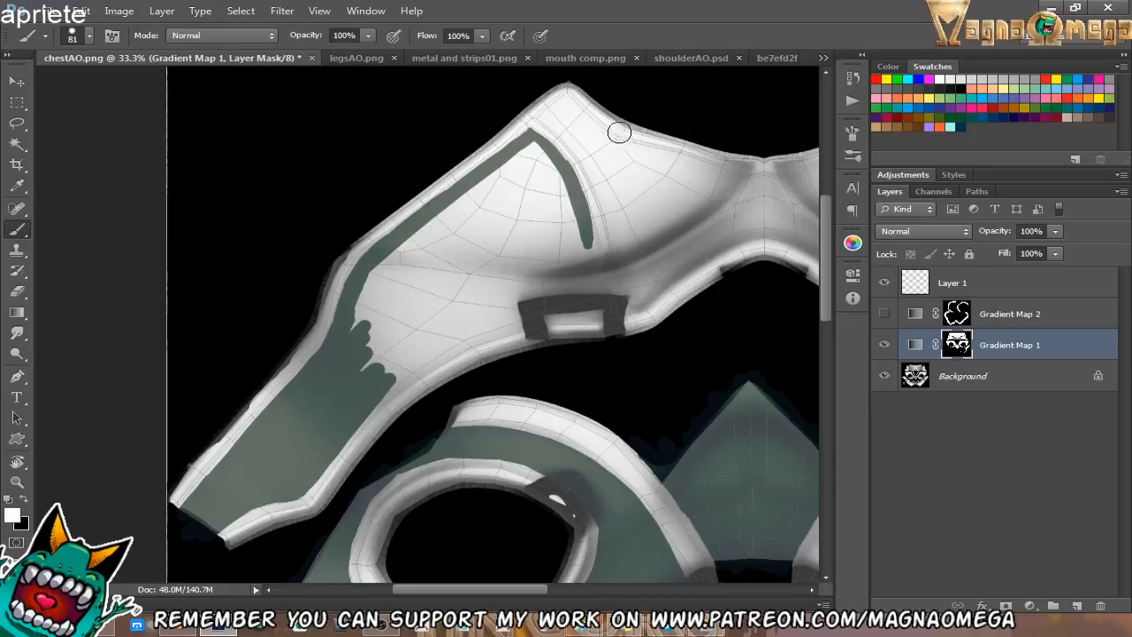
{"action": "mouse_move", "coordinate": [605, 305]}
{"action": "left_mouse_down"}
{"action": "mouse_move", "coordinate": [590, 251]}
{"action": "mouse_move", "coordinate": [429, 399]}
{"action": "mouse_move", "coordinate": [472, 397]}
{"action": "mouse_move", "coordinate": [479, 333]}
{"action": "mouse_move", "coordinate": [462, 401]}
{"action": "mouse_move", "coordinate": [444, 407]}
{"action": "left_mouse_up"}
{"action": "key", "text": "r"}
{"action": "key", "text": "b"}
{"action": "mouse_move", "coordinate": [462, 326]}
{"action": "left_mouse_down"}
{"action": "mouse_move", "coordinate": [398, 465]}
{"action": "mouse_move", "coordinate": [416, 418]}
{"action": "left_mouse_up"}
{"action": "left_click_drag", "start_coordinate": [511, 283], "coordinate": [469, 320]}
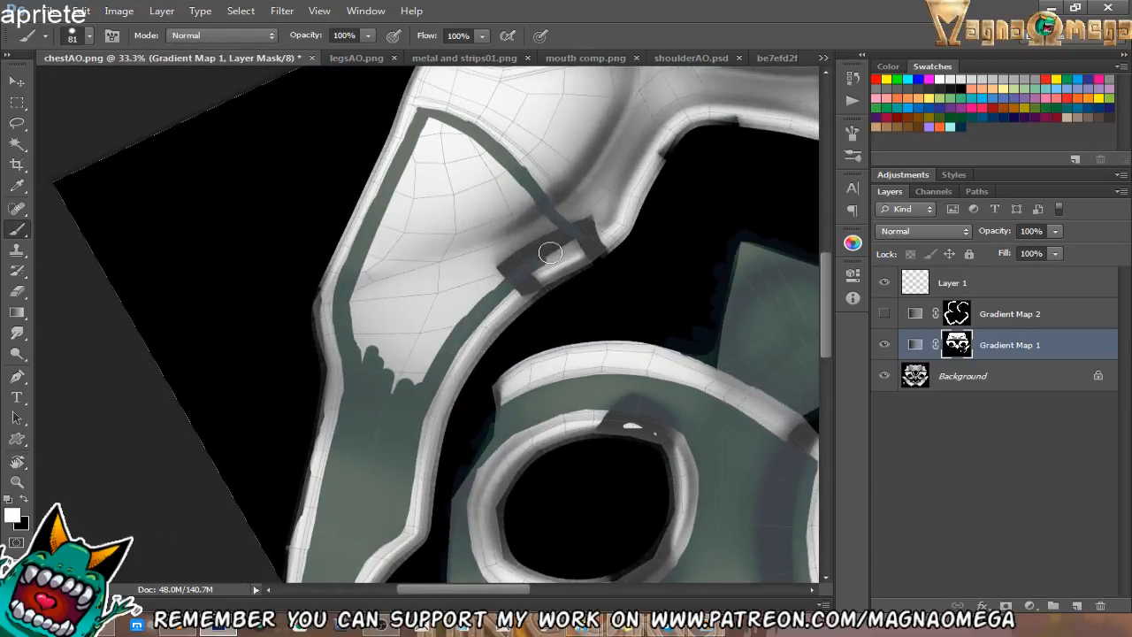
Fill the interior of the outlined right side panel on the Gradient Map 1 mask, leaving its border unpainted.
{"action": "mouse_move", "coordinate": [551, 255]}
{"action": "left_mouse_down"}
{"action": "mouse_move", "coordinate": [433, 371]}
{"action": "mouse_move", "coordinate": [404, 358]}
{"action": "mouse_move", "coordinate": [389, 266]}
{"action": "mouse_move", "coordinate": [359, 340]}
{"action": "mouse_move", "coordinate": [370, 259]}
{"action": "mouse_move", "coordinate": [414, 141]}
{"action": "mouse_move", "coordinate": [397, 283]}
{"action": "mouse_move", "coordinate": [391, 222]}
{"action": "mouse_move", "coordinate": [419, 298]}
{"action": "mouse_move", "coordinate": [501, 218]}
{"action": "mouse_move", "coordinate": [493, 278]}
{"action": "mouse_move", "coordinate": [551, 238]}
{"action": "left_mouse_up"}
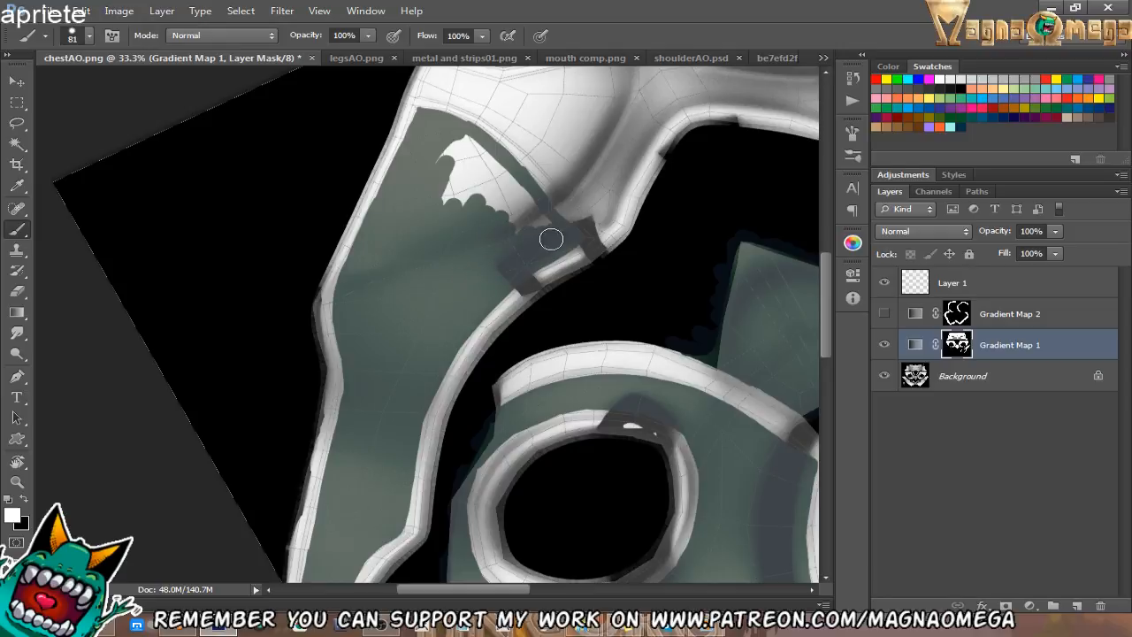
{"action": "key", "text": "Escape"}
{"action": "left_click_drag", "start_coordinate": [411, 340], "coordinate": [513, 284]}
{"action": "key", "text": "r"}
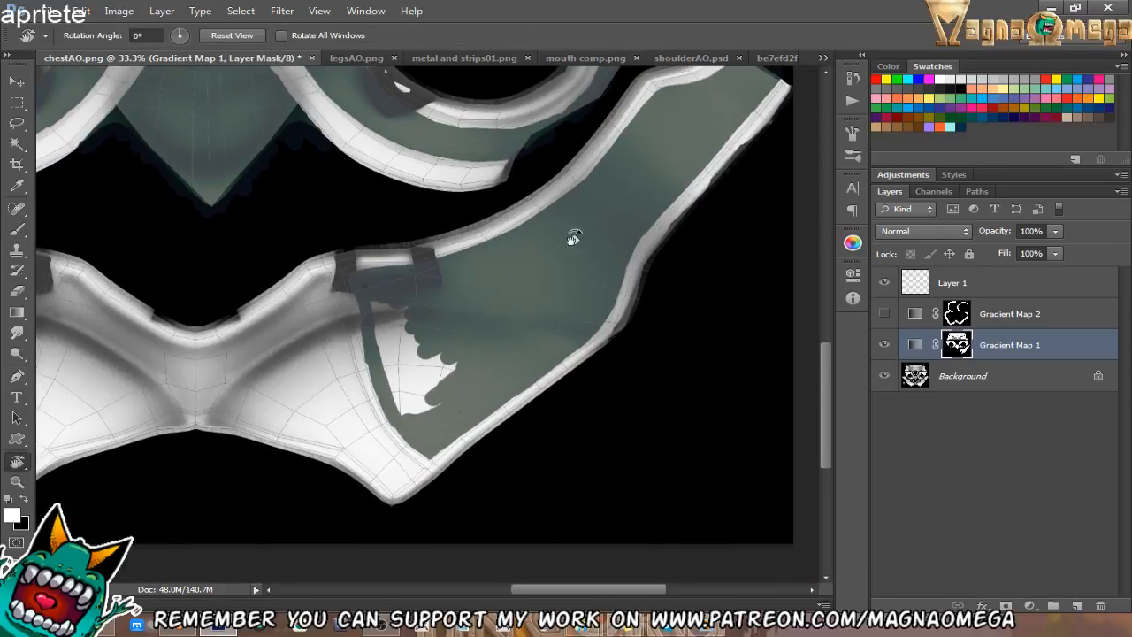
{"action": "mouse_move", "coordinate": [573, 235]}
{"action": "left_mouse_down"}
{"action": "mouse_move", "coordinate": [476, 389]}
{"action": "mouse_move", "coordinate": [505, 340]}
{"action": "left_mouse_up"}
{"action": "key", "text": "b"}
{"action": "mouse_move", "coordinate": [350, 370]}
{"action": "left_mouse_down"}
{"action": "mouse_move", "coordinate": [355, 342]}
{"action": "mouse_move", "coordinate": [419, 278]}
{"action": "mouse_move", "coordinate": [380, 389]}
{"action": "left_mouse_up"}
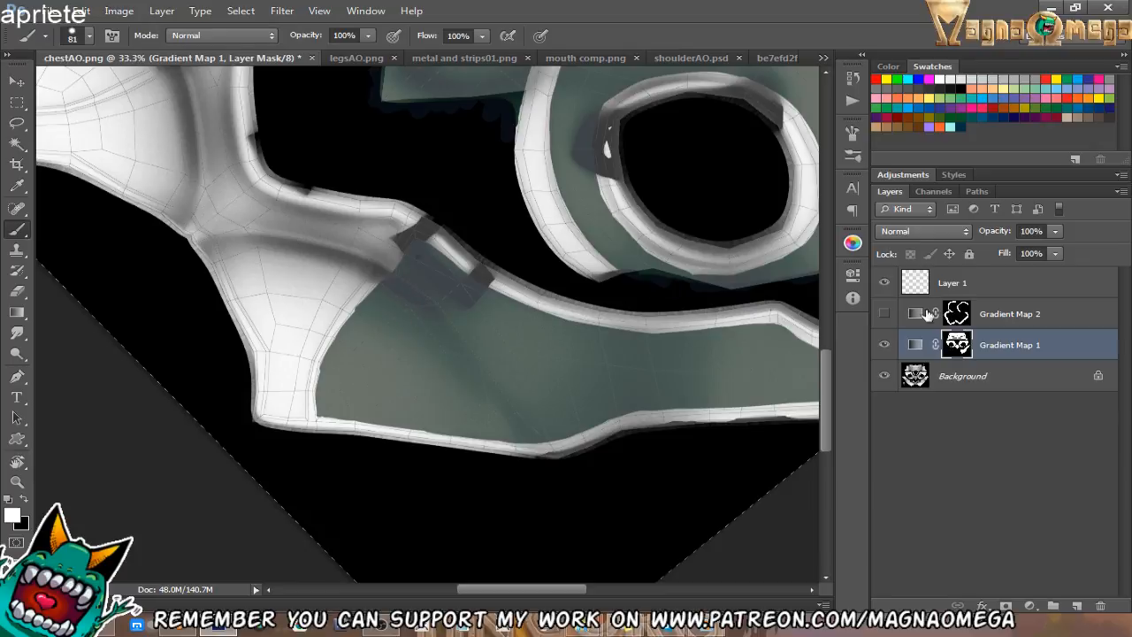
Refine the painted edge and corner of the right side panel along the seam by alternating eraser and brush.
{"action": "key", "text": "e"}
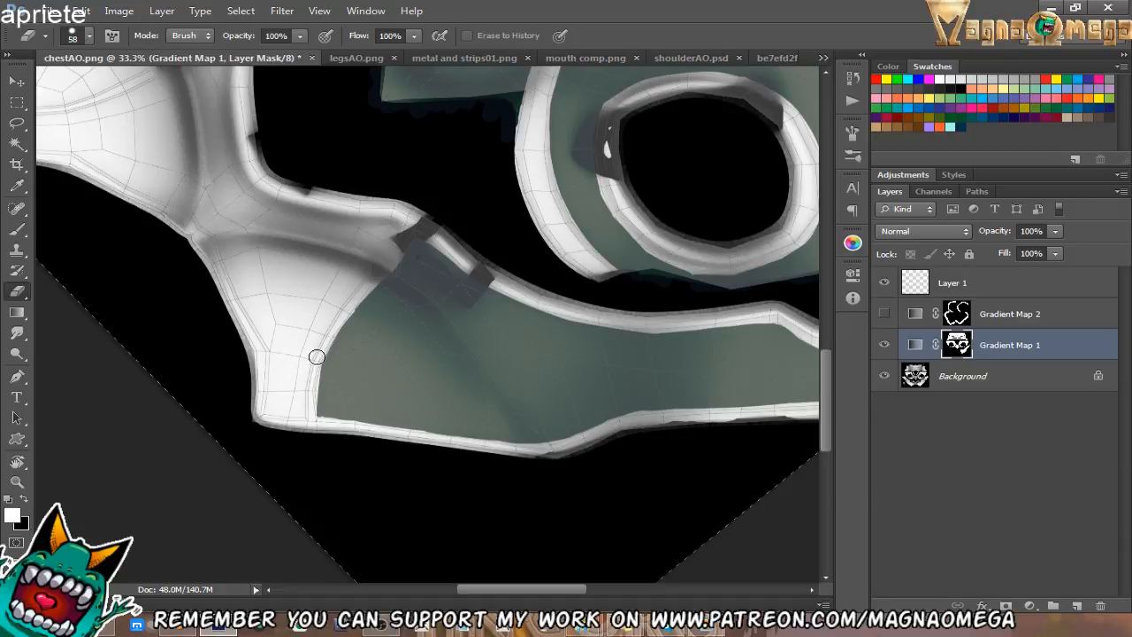
{"action": "key", "text": "b"}
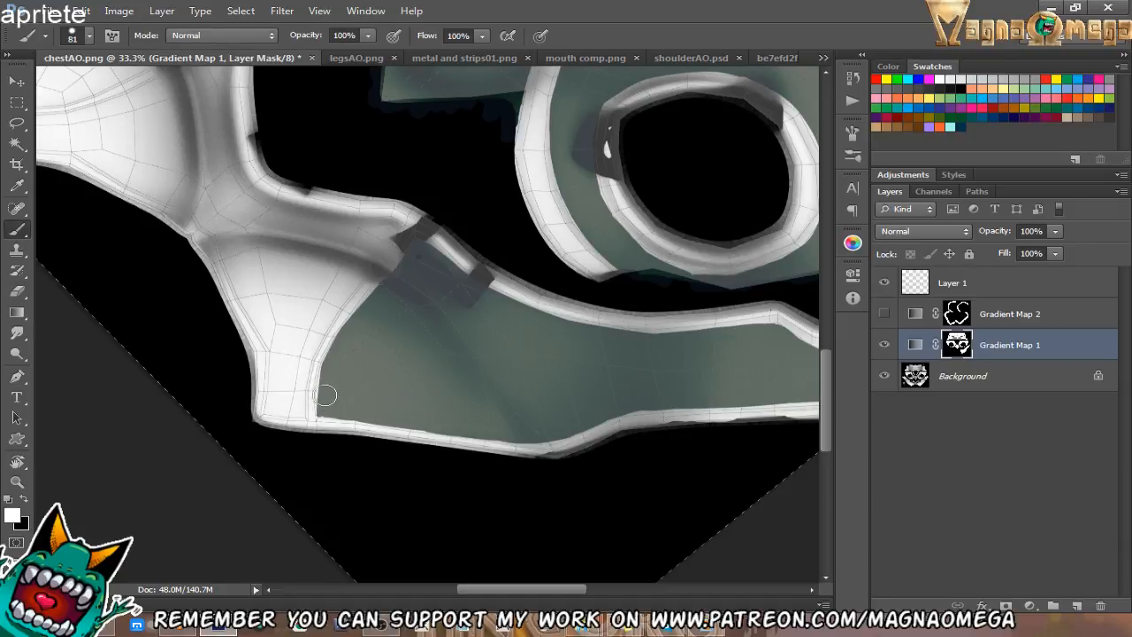
{"action": "key", "text": "e"}
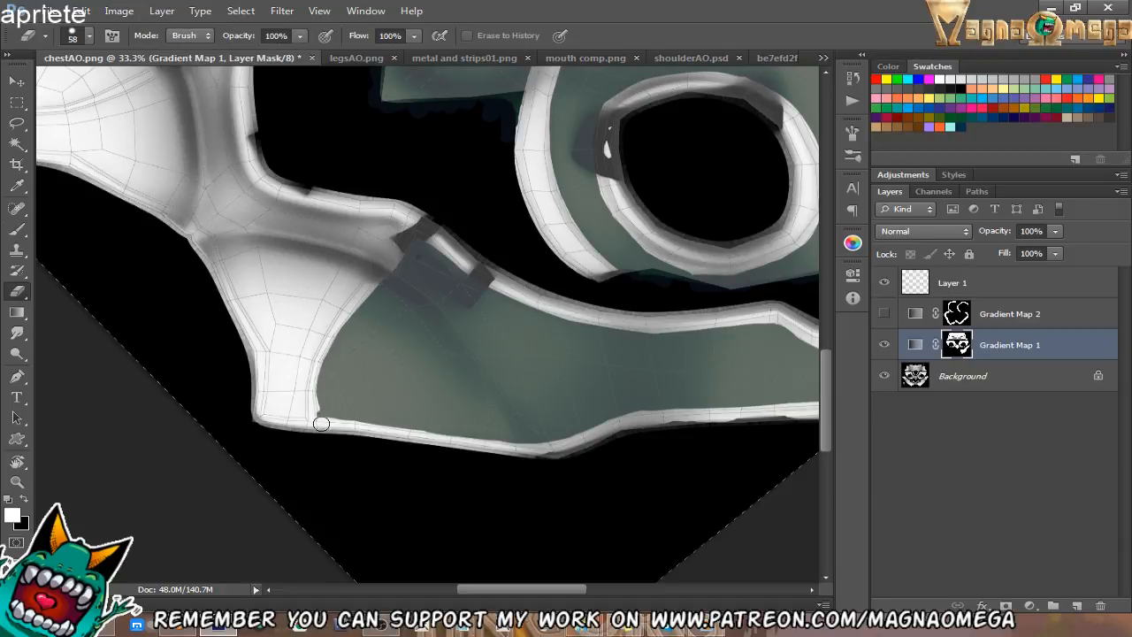
{"action": "key", "text": "b"}
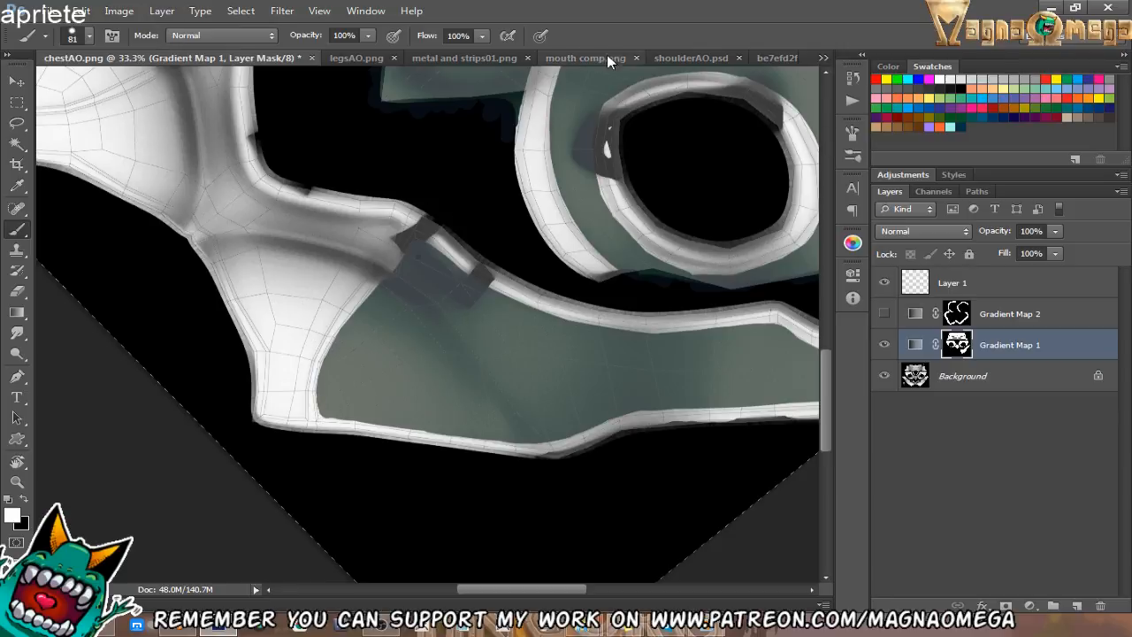
Paint a mask stripe on the central chest panel alongside its seam with the right side panel.
{"action": "left_click_drag", "start_coordinate": [372, 323], "coordinate": [433, 310]}
{"action": "key", "text": "v"}
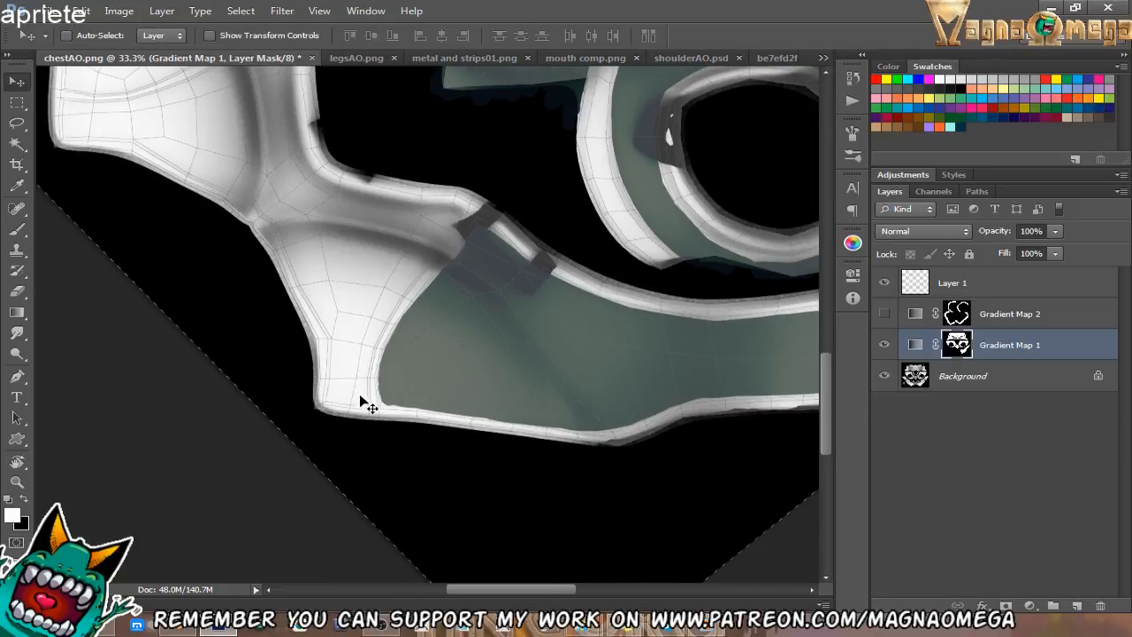
{"action": "mouse_move", "coordinate": [359, 393]}
{"action": "left_mouse_down"}
{"action": "mouse_move", "coordinate": [365, 347]}
{"action": "mouse_move", "coordinate": [405, 281]}
{"action": "mouse_move", "coordinate": [355, 329]}
{"action": "left_mouse_up"}
{"action": "key", "text": "ctrl+z"}
{"action": "key", "text": "b"}
{"action": "key", "text": "r"}
{"action": "key", "text": "b"}
{"action": "key", "text": "r"}
{"action": "left_click_drag", "start_coordinate": [280, 322], "coordinate": [363, 455]}
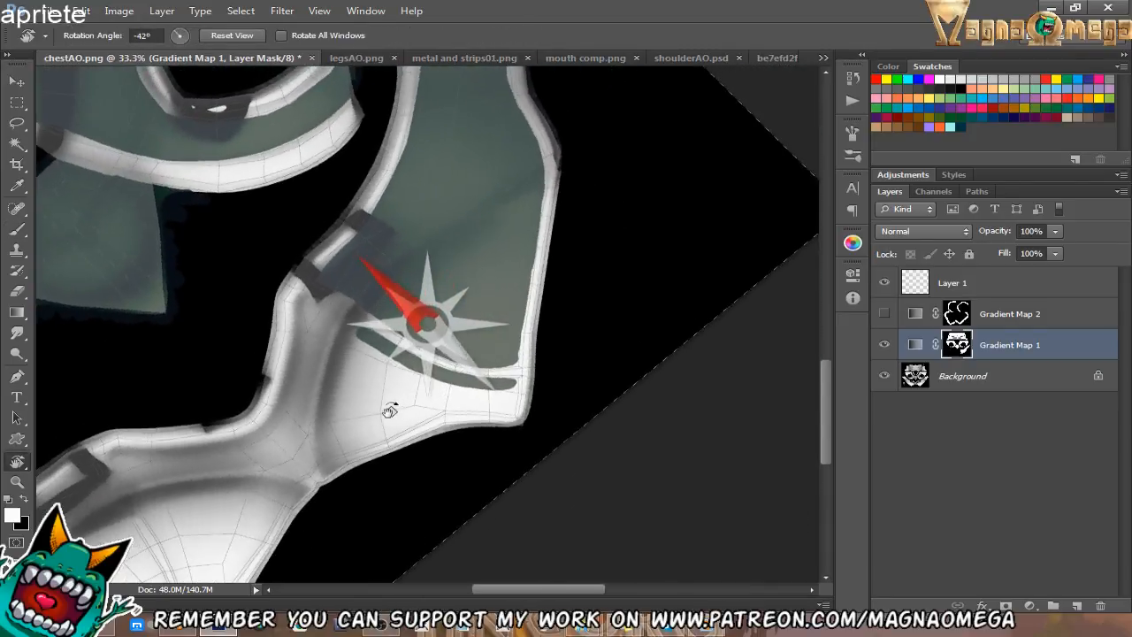
{"action": "key", "text": "b"}
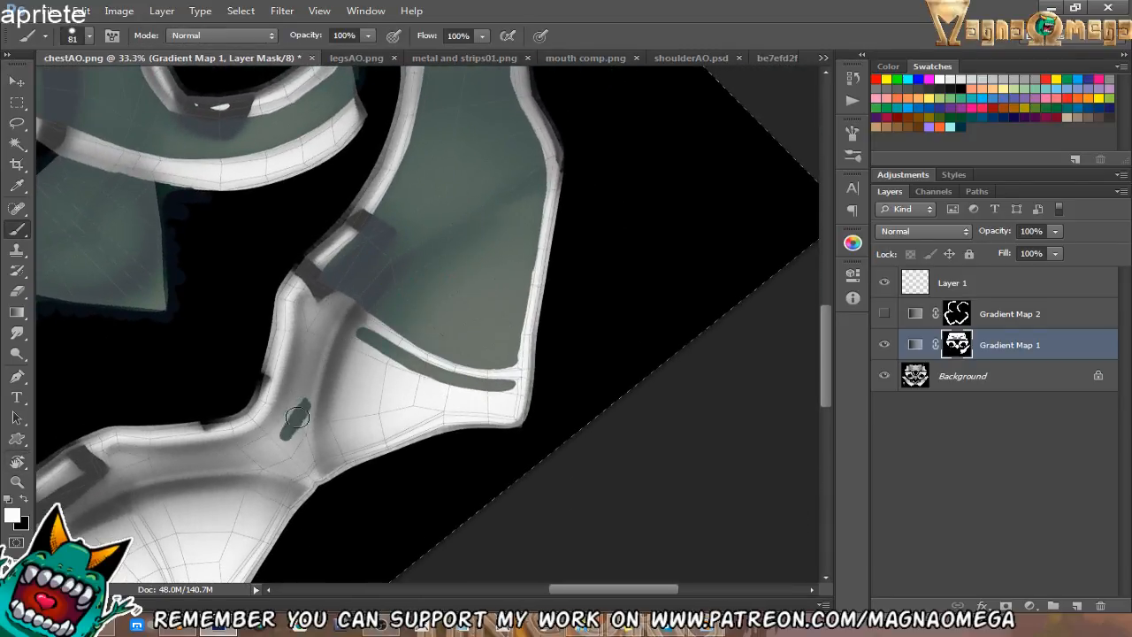
Outline the adjoining half of the central panel on the mask by painting along its inner and outer borders.
{"action": "mouse_move", "coordinate": [297, 417]}
{"action": "left_mouse_down"}
{"action": "mouse_move", "coordinate": [302, 301]}
{"action": "mouse_move", "coordinate": [355, 341]}
{"action": "mouse_move", "coordinate": [462, 366]}
{"action": "mouse_move", "coordinate": [440, 419]}
{"action": "left_mouse_up"}
{"action": "key", "text": "r"}
{"action": "key", "text": "b"}
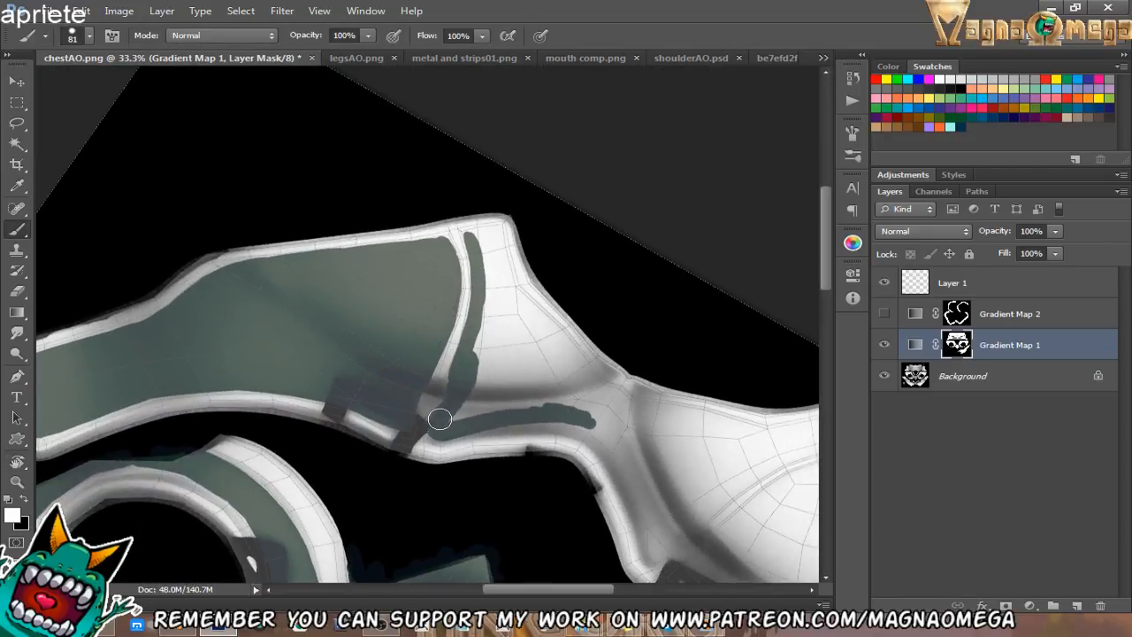
{"action": "left_click_drag", "start_coordinate": [460, 382], "coordinate": [484, 251]}
{"action": "key", "text": "e"}
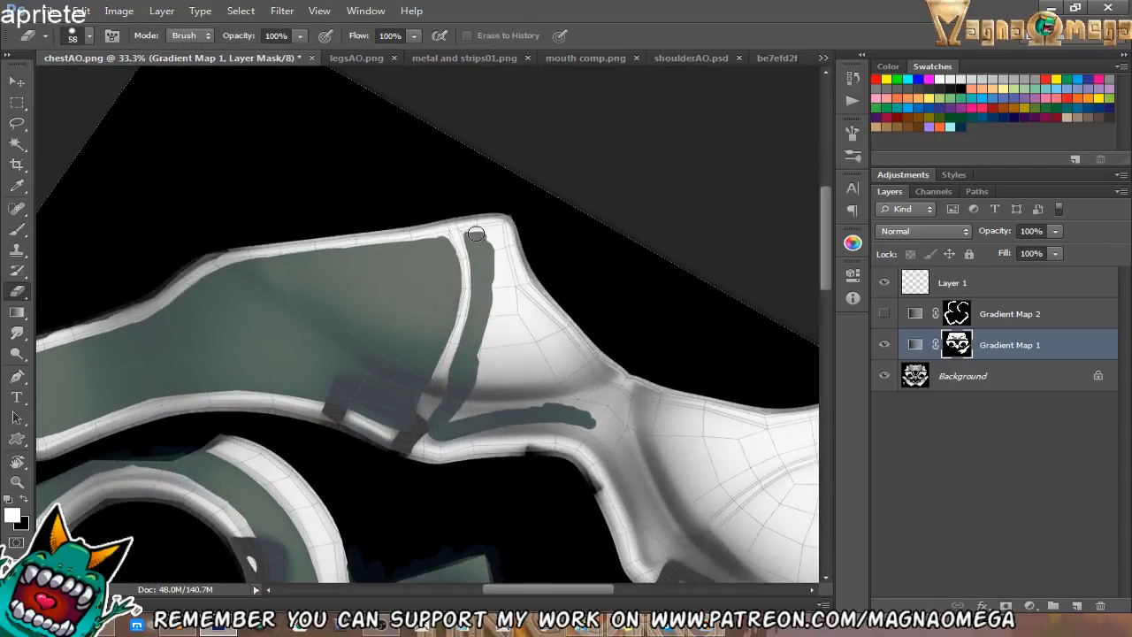
{"action": "key", "text": "b"}
{"action": "mouse_move", "coordinate": [469, 236]}
{"action": "left_mouse_down"}
{"action": "mouse_move", "coordinate": [502, 243]}
{"action": "mouse_move", "coordinate": [511, 305]}
{"action": "mouse_move", "coordinate": [500, 266]}
{"action": "mouse_move", "coordinate": [559, 356]}
{"action": "mouse_move", "coordinate": [599, 392]}
{"action": "mouse_move", "coordinate": [568, 352]}
{"action": "left_mouse_up"}
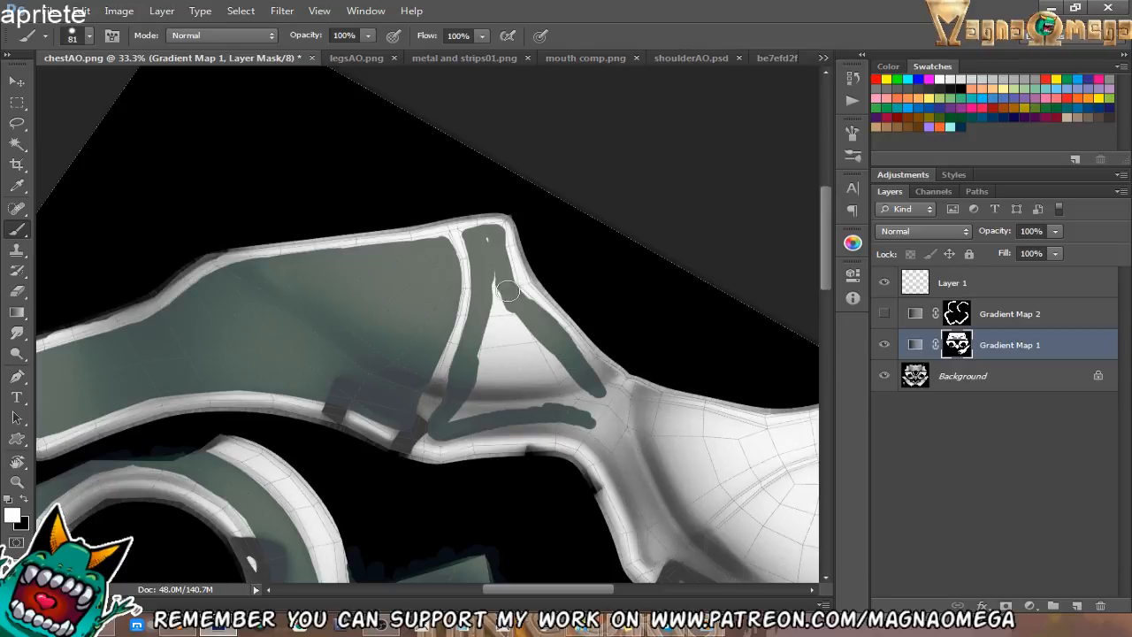
Fill the gaps inside the outlined half of the central panel and clean up its outer edge with the eraser.
{"action": "mouse_move", "coordinate": [507, 292]}
{"action": "left_mouse_down"}
{"action": "mouse_move", "coordinate": [469, 392]}
{"action": "mouse_move", "coordinate": [492, 384]}
{"action": "mouse_move", "coordinate": [574, 402]}
{"action": "mouse_move", "coordinate": [564, 360]}
{"action": "mouse_move", "coordinate": [506, 314]}
{"action": "left_mouse_up"}
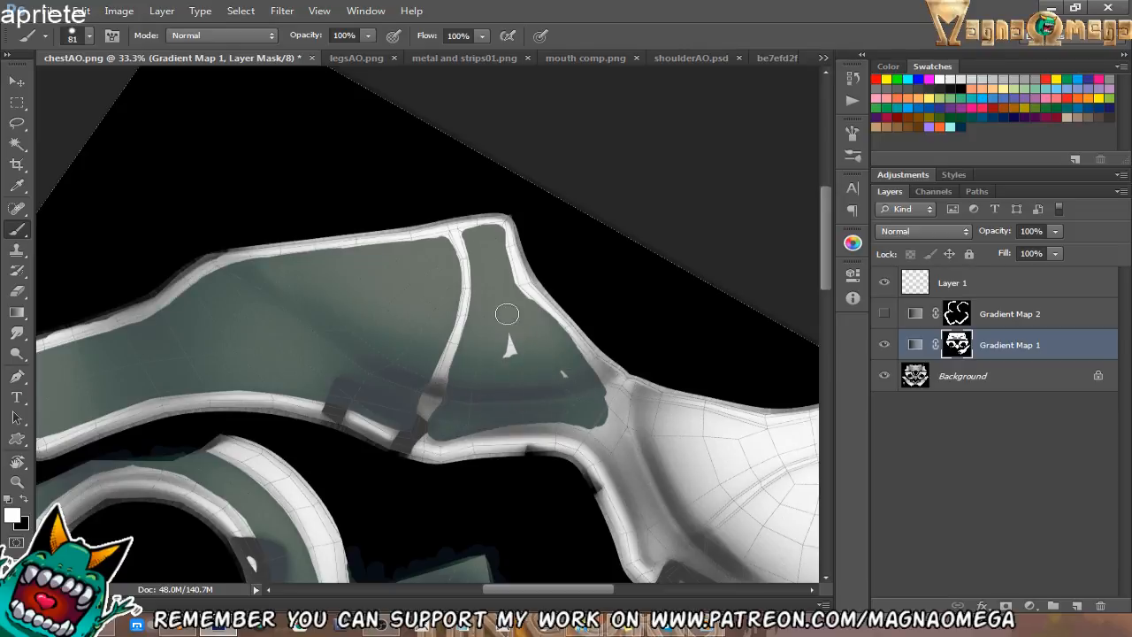
{"action": "key", "text": "r"}
{"action": "mouse_move", "coordinate": [575, 391]}
{"action": "left_mouse_down"}
{"action": "mouse_move", "coordinate": [568, 416]}
{"action": "mouse_move", "coordinate": [558, 172]}
{"action": "mouse_move", "coordinate": [358, 331]}
{"action": "left_mouse_up"}
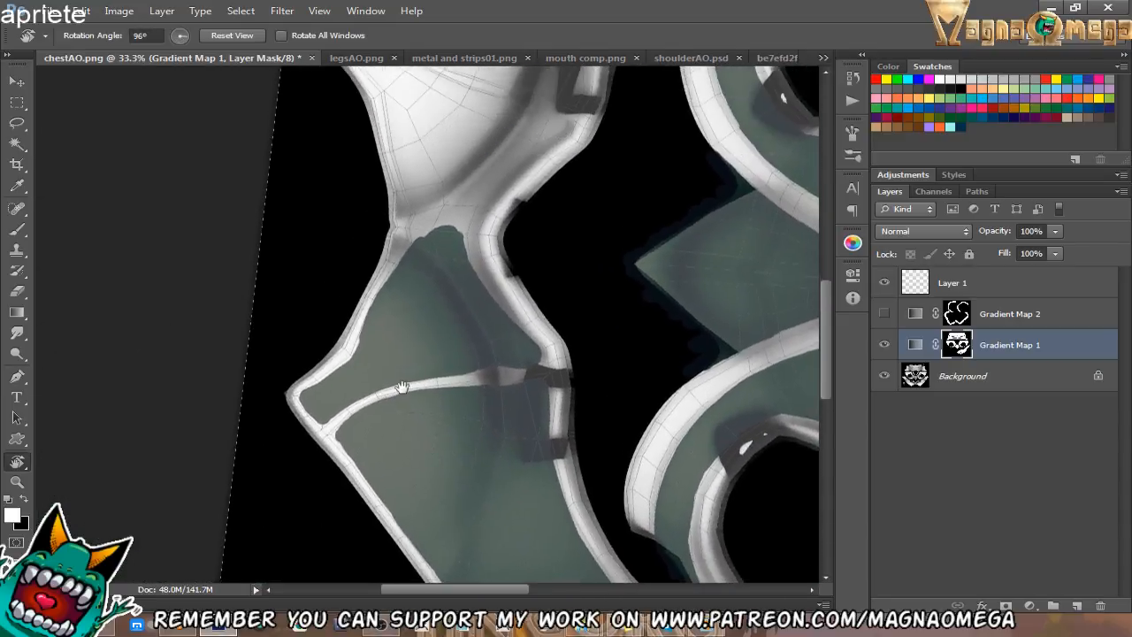
{"action": "key", "text": "e"}
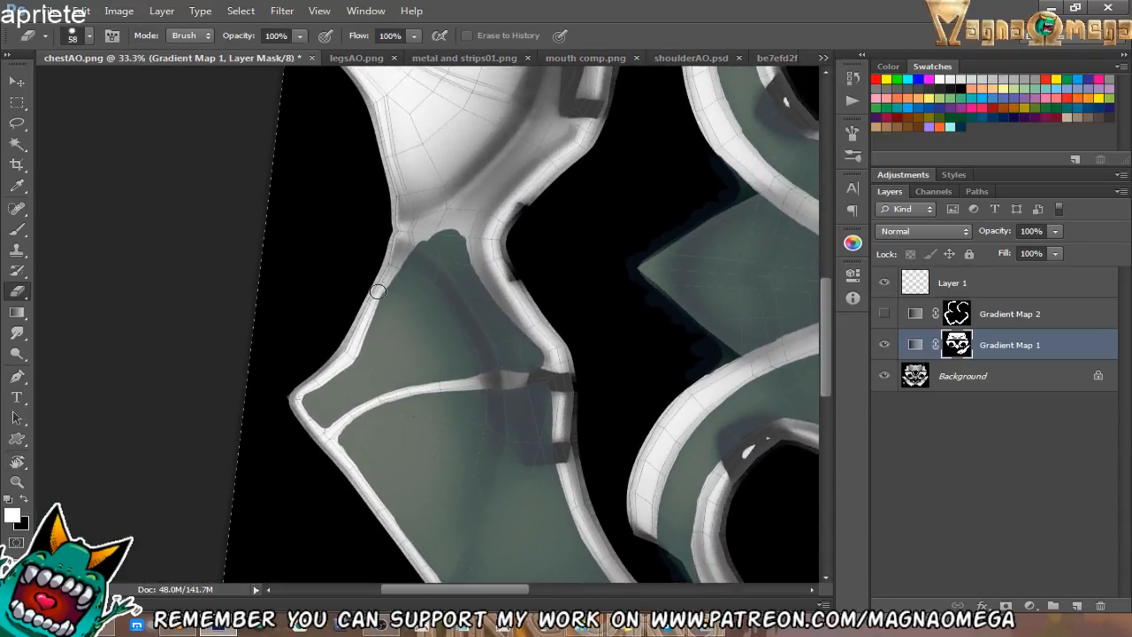
{"action": "key", "text": "b"}
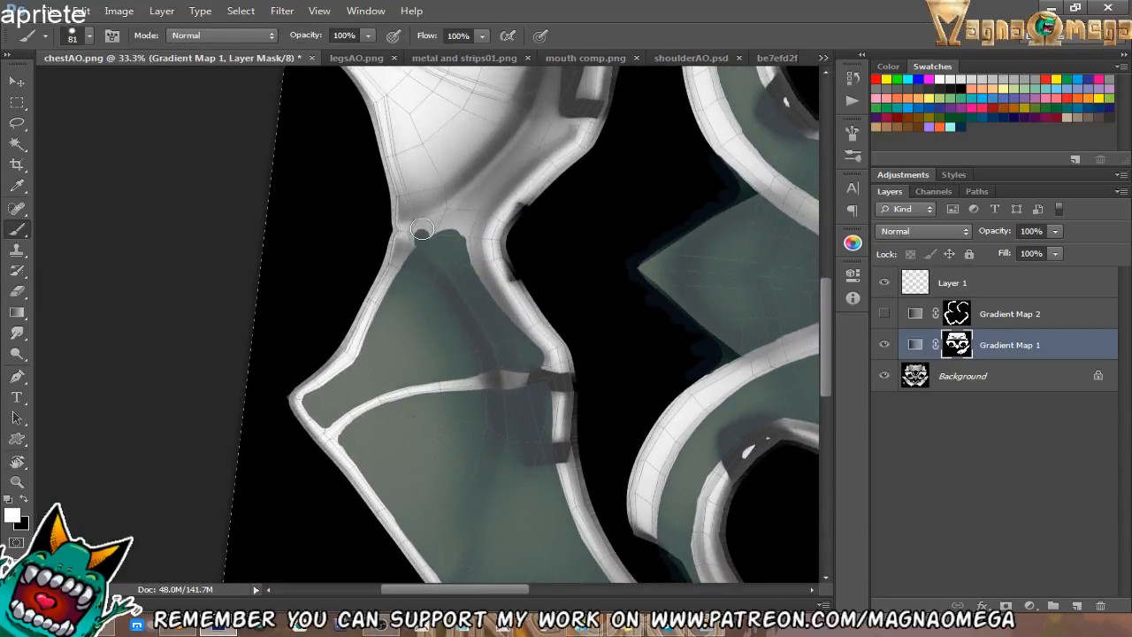
Extend the mask paint across the other half of the central panel up to its tip and the second seam.
{"action": "left_click_drag", "start_coordinate": [421, 230], "coordinate": [464, 215]}
{"action": "mouse_move", "coordinate": [472, 274]}
{"action": "left_mouse_down"}
{"action": "mouse_move", "coordinate": [495, 162]}
{"action": "mouse_move", "coordinate": [461, 237]}
{"action": "left_mouse_up"}
{"action": "key", "text": "space"}
{"action": "mouse_move", "coordinate": [458, 238]}
{"action": "left_mouse_down"}
{"action": "mouse_move", "coordinate": [413, 338]}
{"action": "mouse_move", "coordinate": [399, 337]}
{"action": "mouse_move", "coordinate": [496, 232]}
{"action": "left_mouse_up"}
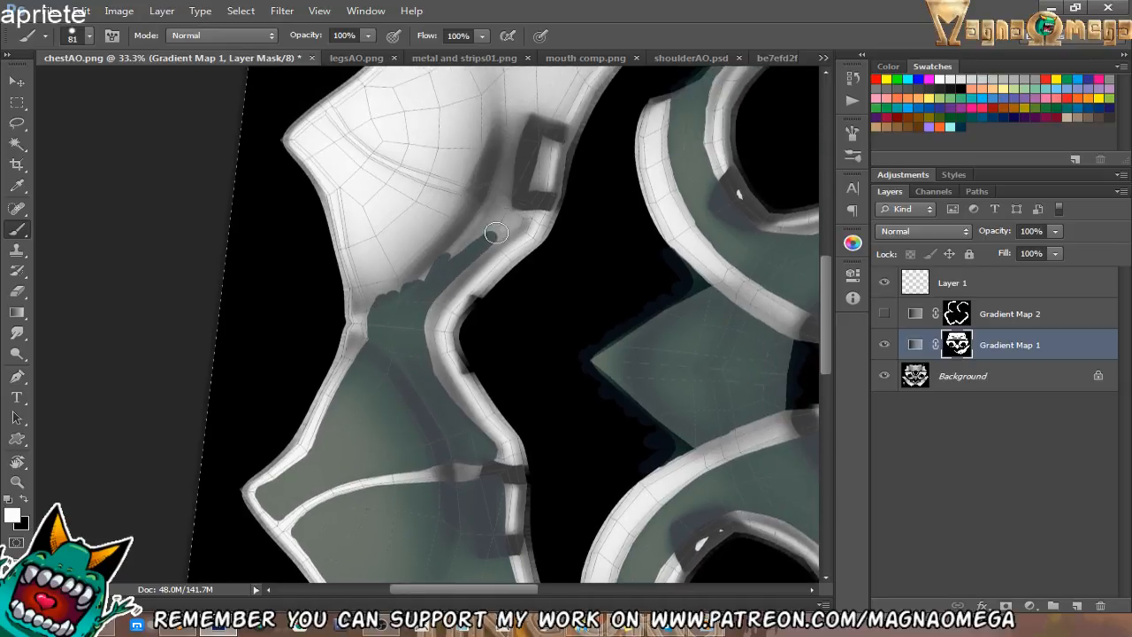
{"action": "key", "text": "r"}
{"action": "mouse_move", "coordinate": [538, 187]}
{"action": "left_mouse_down"}
{"action": "mouse_move", "coordinate": [477, 354]}
{"action": "mouse_move", "coordinate": [553, 333]}
{"action": "mouse_move", "coordinate": [543, 196]}
{"action": "mouse_move", "coordinate": [565, 140]}
{"action": "mouse_move", "coordinate": [547, 135]}
{"action": "mouse_move", "coordinate": [511, 199]}
{"action": "mouse_move", "coordinate": [428, 269]}
{"action": "mouse_move", "coordinate": [434, 292]}
{"action": "mouse_move", "coordinate": [478, 283]}
{"action": "mouse_move", "coordinate": [507, 303]}
{"action": "mouse_move", "coordinate": [543, 302]}
{"action": "mouse_move", "coordinate": [537, 184]}
{"action": "left_mouse_up"}
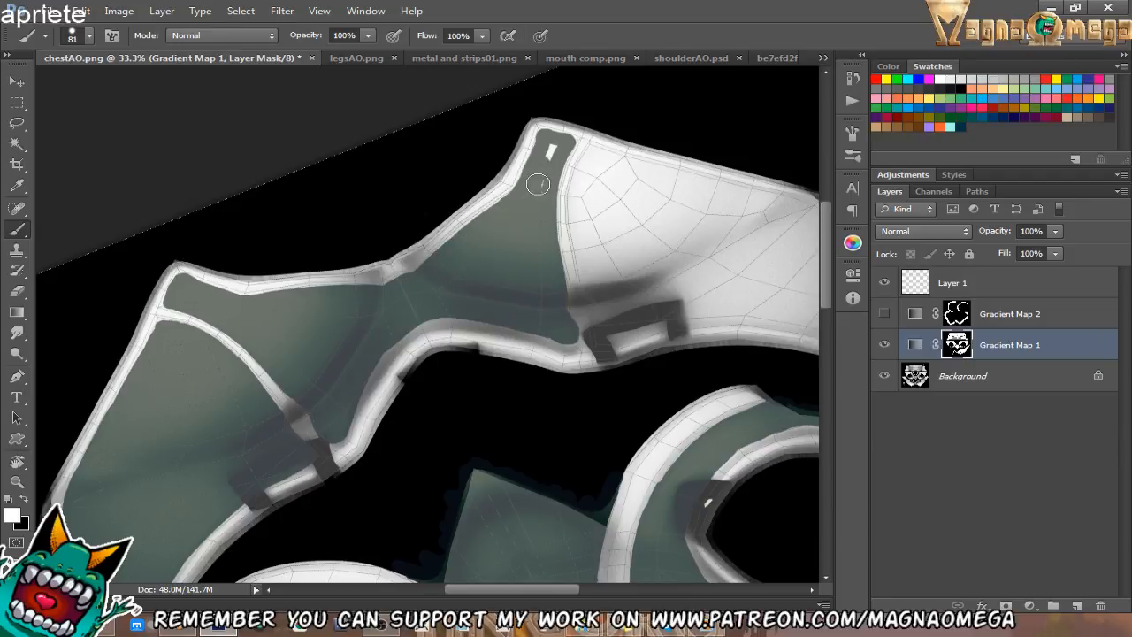
Clean up the central panel's painted edge and corners along the second seam with the eraser and brush.
{"action": "key", "text": "e"}
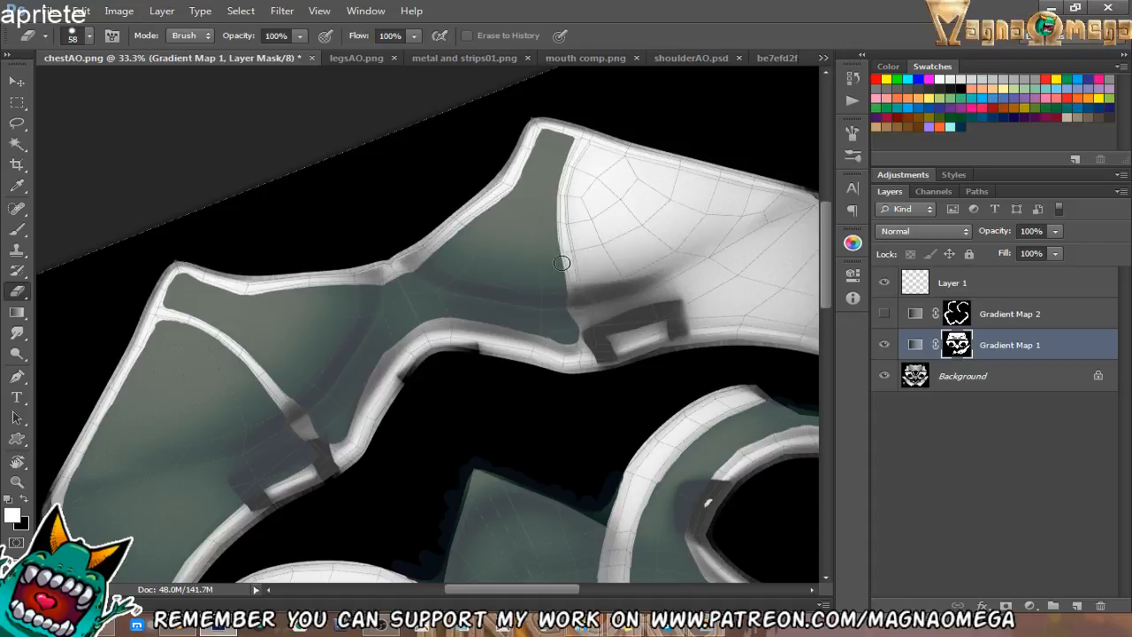
{"action": "key", "text": "r"}
{"action": "left_click_drag", "start_coordinate": [543, 397], "coordinate": [566, 328]}
{"action": "key", "text": "b"}
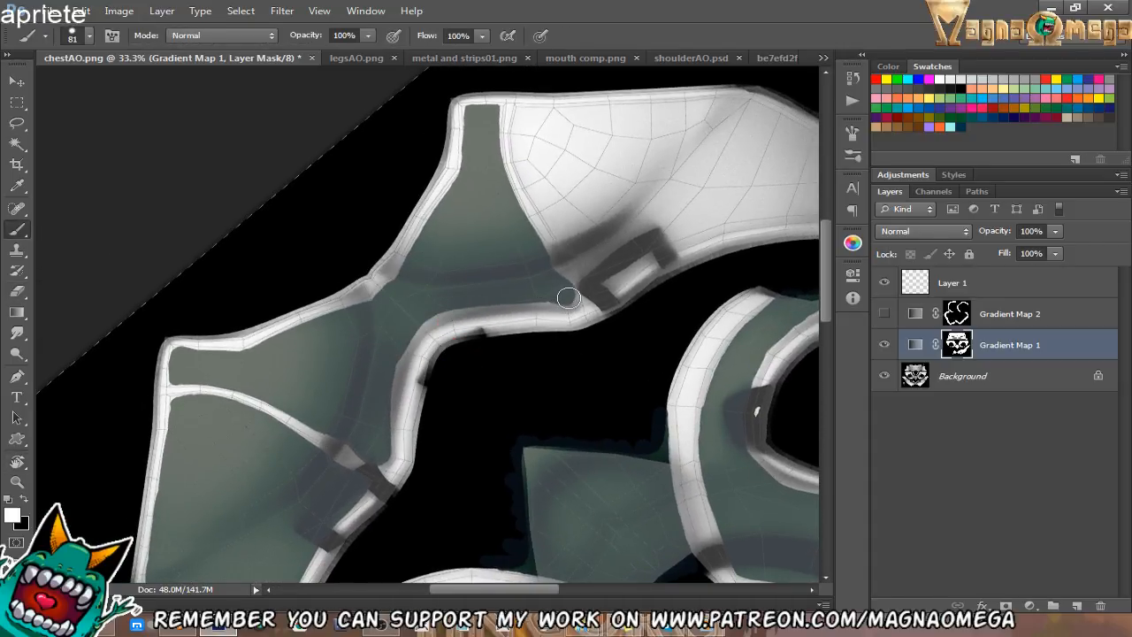
Paint a mask stripe on the left side panel along its seam with the central panel and beside the dark clasp.
{"action": "left_click_drag", "start_coordinate": [604, 225], "coordinate": [547, 290]}
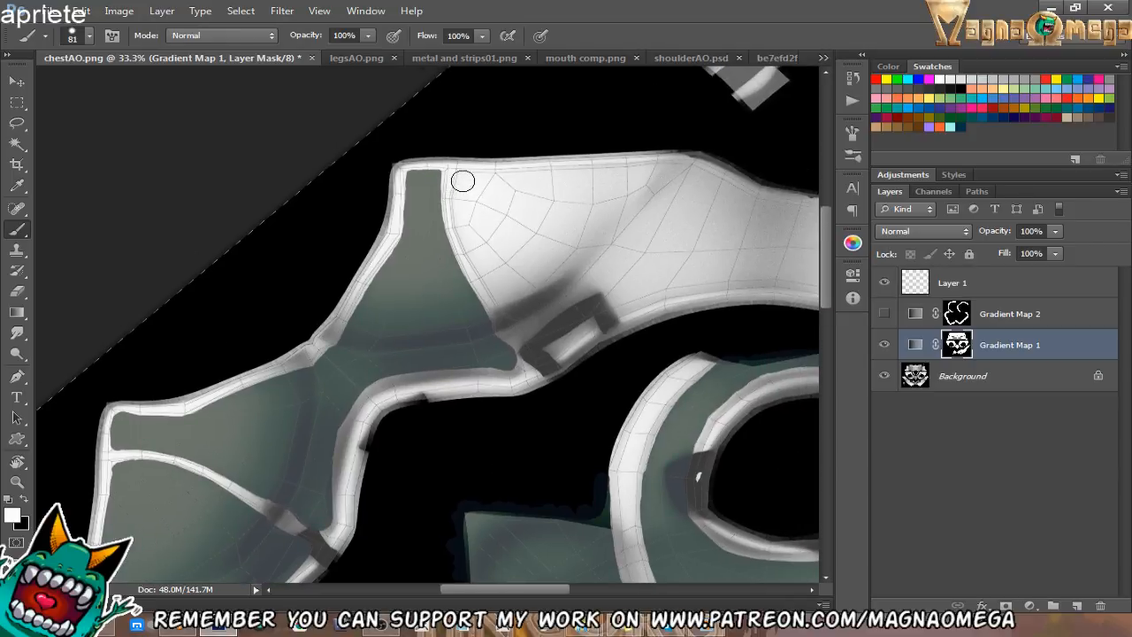
{"action": "left_click_drag", "start_coordinate": [460, 207], "coordinate": [481, 259]}
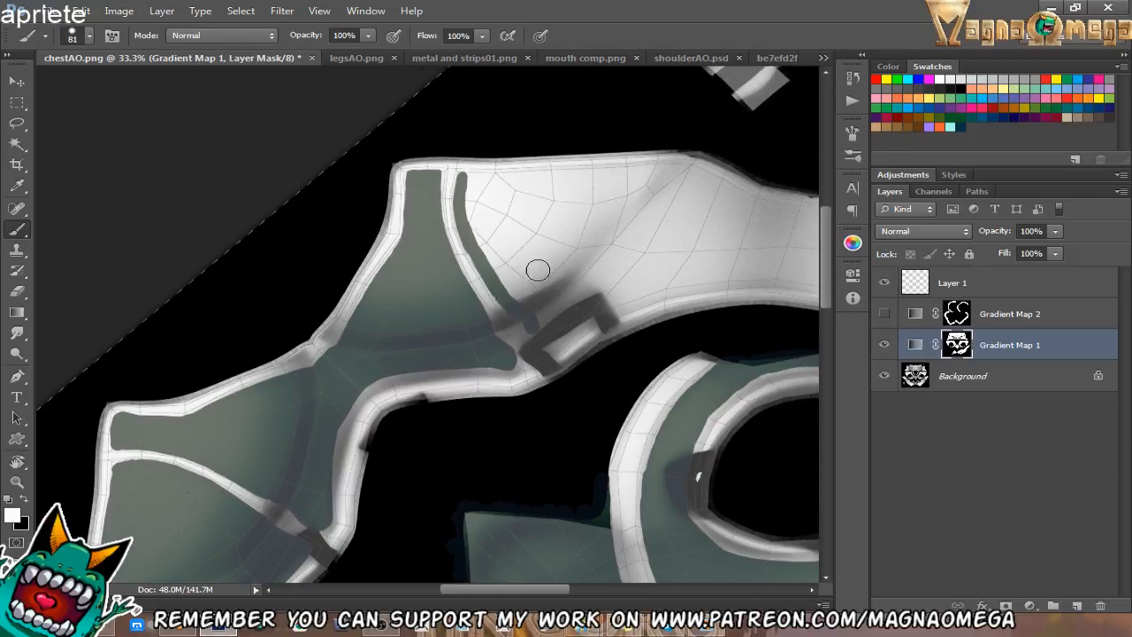
{"action": "mouse_move", "coordinate": [553, 345]}
{"action": "left_mouse_down"}
{"action": "mouse_move", "coordinate": [611, 295]}
{"action": "mouse_move", "coordinate": [549, 389]}
{"action": "mouse_move", "coordinate": [427, 355]}
{"action": "left_mouse_up"}
{"action": "key", "text": "r"}
{"action": "key", "text": "b"}
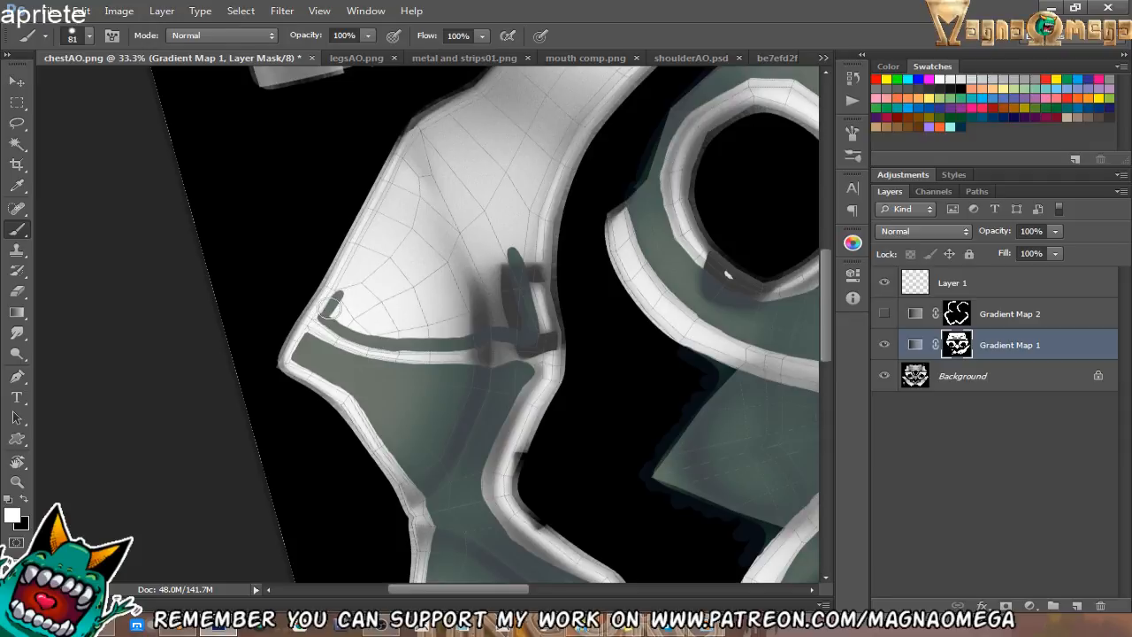
Outline the left side panel's outer border on the mask and continue around its narrow end.
{"action": "left_click_drag", "start_coordinate": [327, 313], "coordinate": [385, 202]}
{"action": "left_click_drag", "start_coordinate": [370, 255], "coordinate": [335, 346]}
{"action": "left_click_drag", "start_coordinate": [297, 395], "coordinate": [366, 262]}
{"action": "mouse_move", "coordinate": [348, 312]}
{"action": "left_mouse_down"}
{"action": "mouse_move", "coordinate": [383, 235]}
{"action": "mouse_move", "coordinate": [489, 153]}
{"action": "left_mouse_up"}
{"action": "left_click_drag", "start_coordinate": [490, 152], "coordinate": [442, 215]}
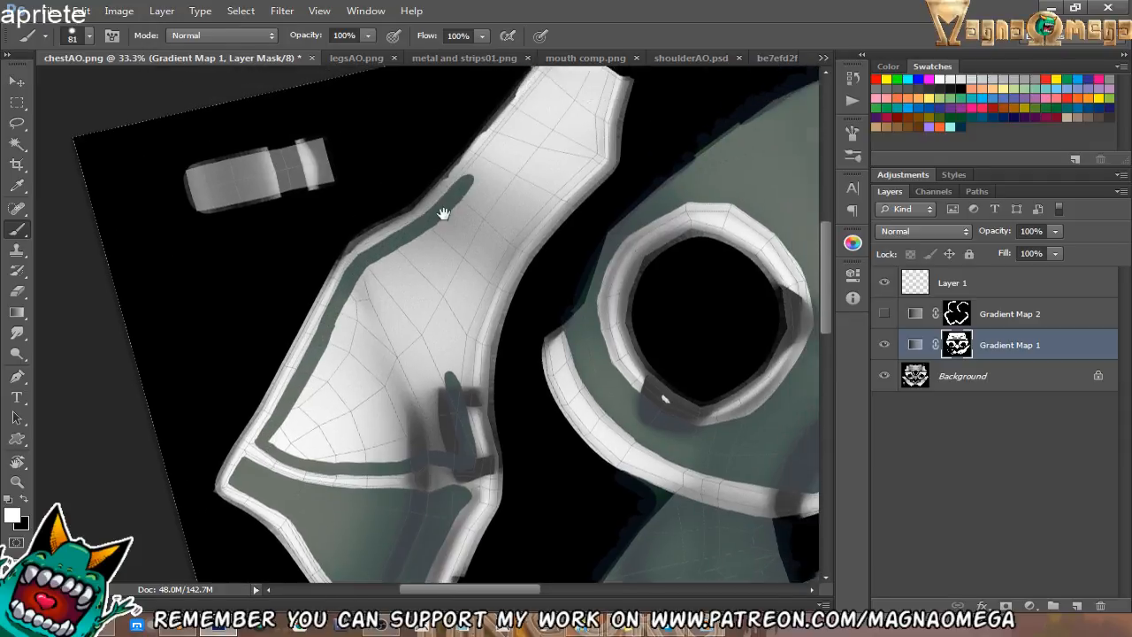
{"action": "mouse_move", "coordinate": [398, 273]}
{"action": "left_mouse_down"}
{"action": "mouse_move", "coordinate": [469, 188]}
{"action": "mouse_move", "coordinate": [533, 166]}
{"action": "mouse_move", "coordinate": [526, 245]}
{"action": "mouse_move", "coordinate": [502, 273]}
{"action": "left_mouse_up"}
{"action": "left_click_drag", "start_coordinate": [511, 266], "coordinate": [535, 225]}
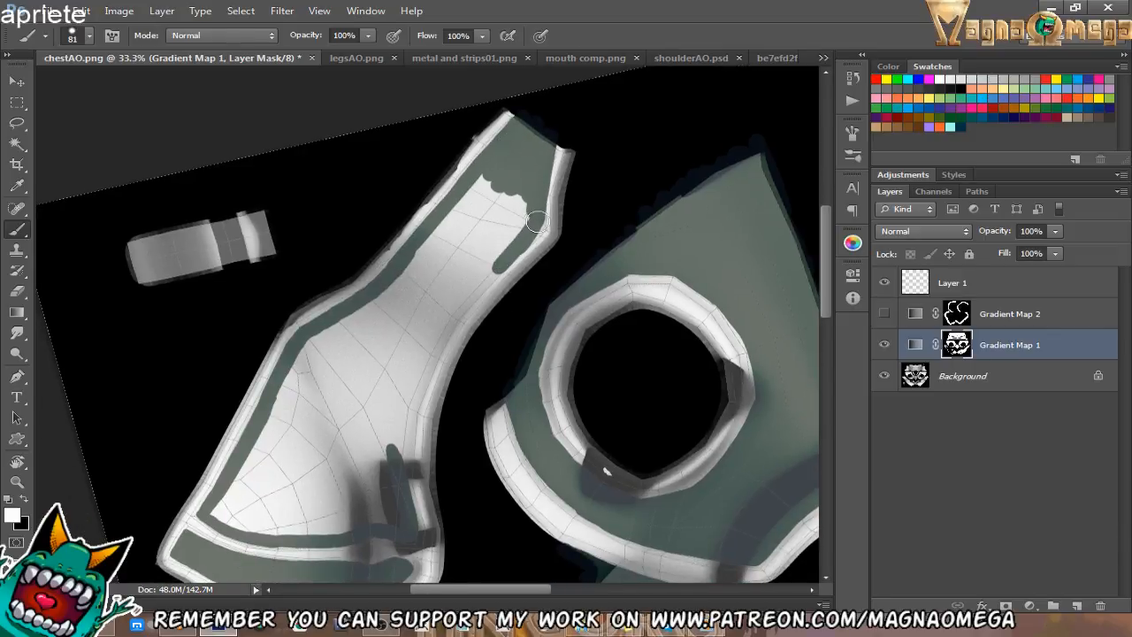
Paint along the left side panel's inner border and fill its remaining interior on the Gradient Map 1 mask.
{"action": "mouse_move", "coordinate": [467, 303]}
{"action": "left_mouse_down"}
{"action": "mouse_move", "coordinate": [403, 479]}
{"action": "mouse_move", "coordinate": [410, 429]}
{"action": "mouse_move", "coordinate": [477, 283]}
{"action": "mouse_move", "coordinate": [531, 207]}
{"action": "mouse_move", "coordinate": [464, 230]}
{"action": "mouse_move", "coordinate": [479, 184]}
{"action": "left_mouse_up"}
{"action": "mouse_move", "coordinate": [451, 248]}
{"action": "left_mouse_down"}
{"action": "mouse_move", "coordinate": [400, 326]}
{"action": "mouse_move", "coordinate": [492, 259]}
{"action": "mouse_move", "coordinate": [378, 480]}
{"action": "mouse_move", "coordinate": [394, 435]}
{"action": "left_mouse_up"}
{"action": "left_click_drag", "start_coordinate": [403, 420], "coordinate": [454, 345]}
{"action": "mouse_move", "coordinate": [416, 384]}
{"action": "left_mouse_down"}
{"action": "mouse_move", "coordinate": [396, 260]}
{"action": "mouse_move", "coordinate": [323, 354]}
{"action": "mouse_move", "coordinate": [371, 291]}
{"action": "mouse_move", "coordinate": [397, 336]}
{"action": "mouse_move", "coordinate": [397, 399]}
{"action": "mouse_move", "coordinate": [422, 442]}
{"action": "mouse_move", "coordinate": [497, 379]}
{"action": "left_mouse_up"}
{"action": "key", "text": "r"}
{"action": "key", "text": "b"}
{"action": "mouse_move", "coordinate": [442, 415]}
{"action": "left_mouse_down"}
{"action": "mouse_move", "coordinate": [425, 455]}
{"action": "mouse_move", "coordinate": [434, 424]}
{"action": "mouse_move", "coordinate": [456, 495]}
{"action": "mouse_move", "coordinate": [484, 420]}
{"action": "mouse_move", "coordinate": [468, 498]}
{"action": "mouse_move", "coordinate": [513, 414]}
{"action": "mouse_move", "coordinate": [519, 454]}
{"action": "left_mouse_up"}
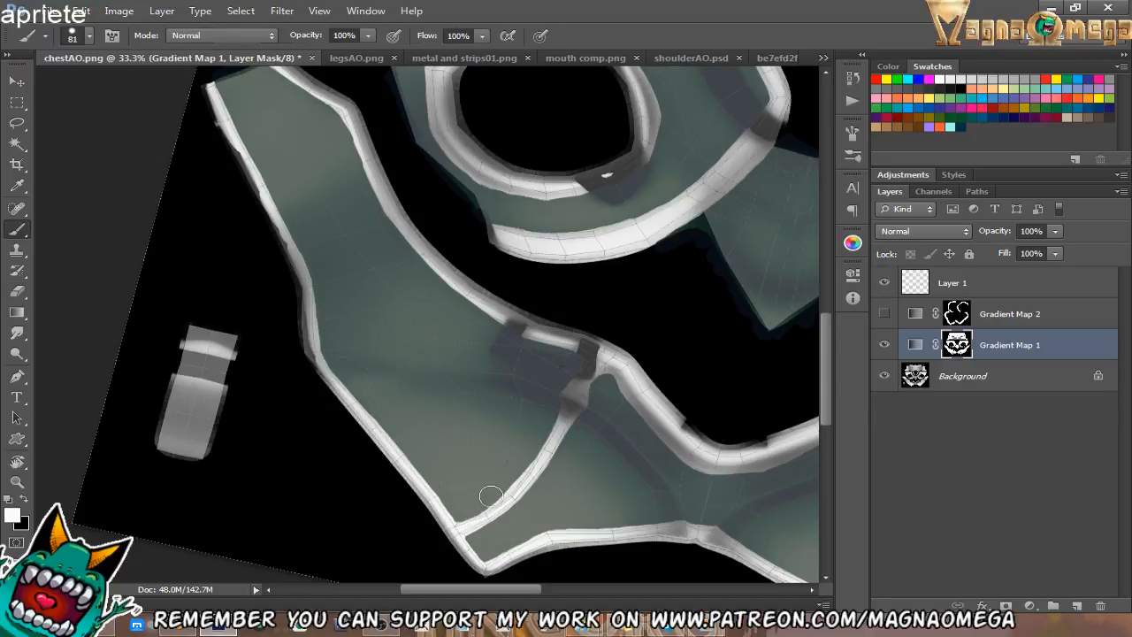
Reset the canvas rotation, zoom out to 16.7%, and hide the wireframe on Layer 1.
{"action": "key", "text": "Escape"}
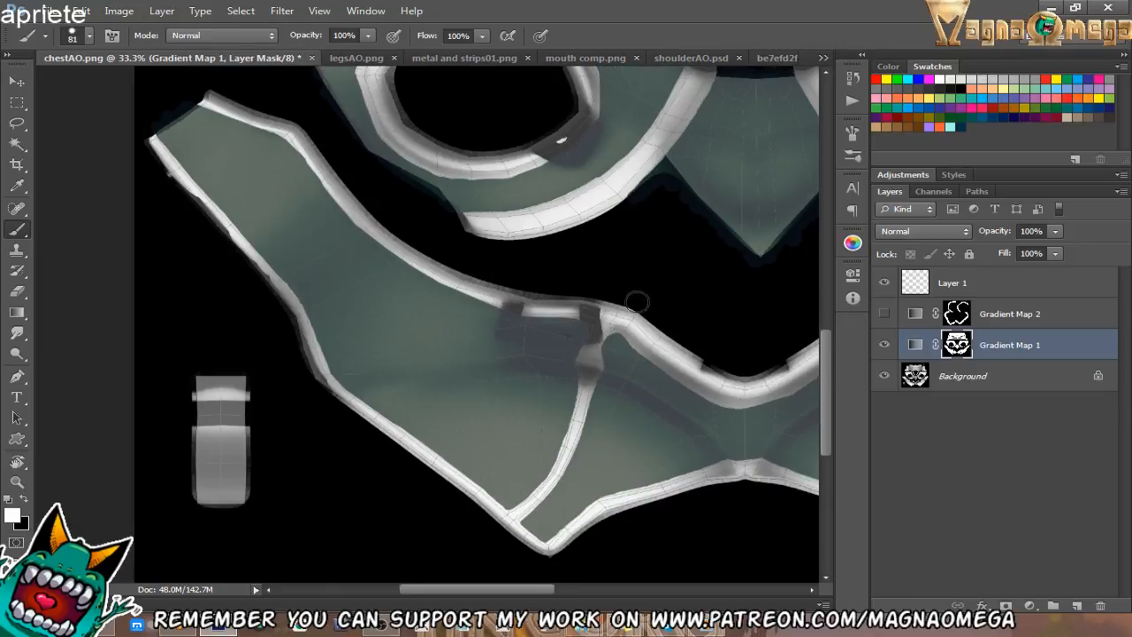
{"action": "key", "text": "z"}
{"action": "left_click", "coordinate": [573, 371], "text": "alt"}
{"action": "left_click", "coordinate": [581, 383], "text": "alt"}
{"action": "left_click_drag", "start_coordinate": [639, 325], "coordinate": [537, 368]}
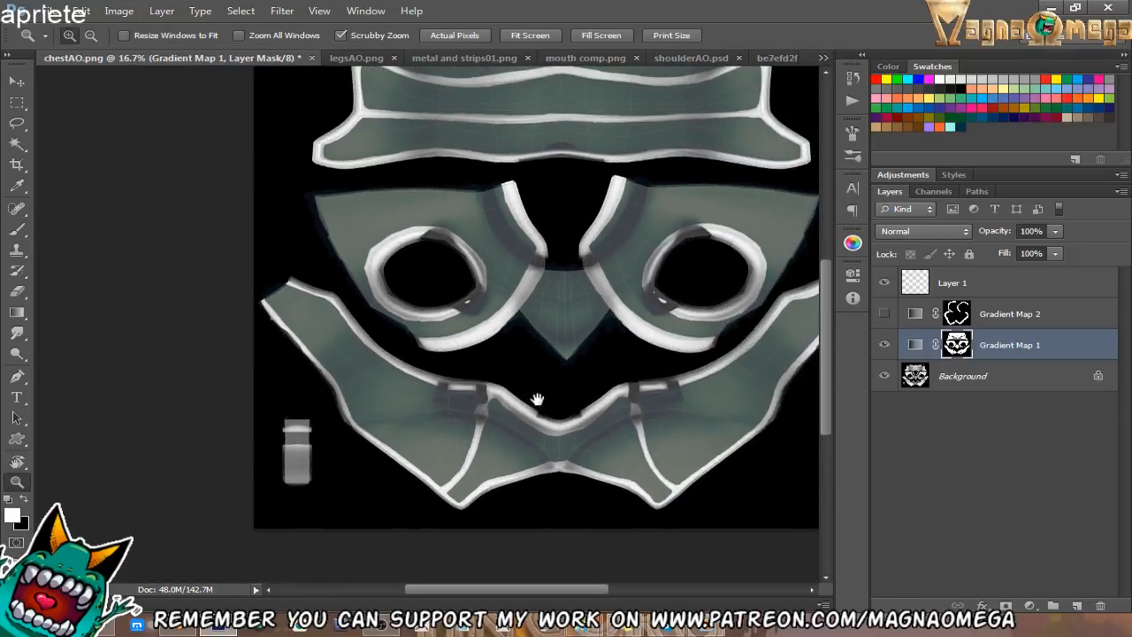
{"action": "left_click", "coordinate": [884, 282]}
Examine the mask edges around the lower chest panels' seams and the circular openings up close.
{"action": "left_click", "coordinate": [606, 425]}
{"action": "left_click", "coordinate": [606, 425]}
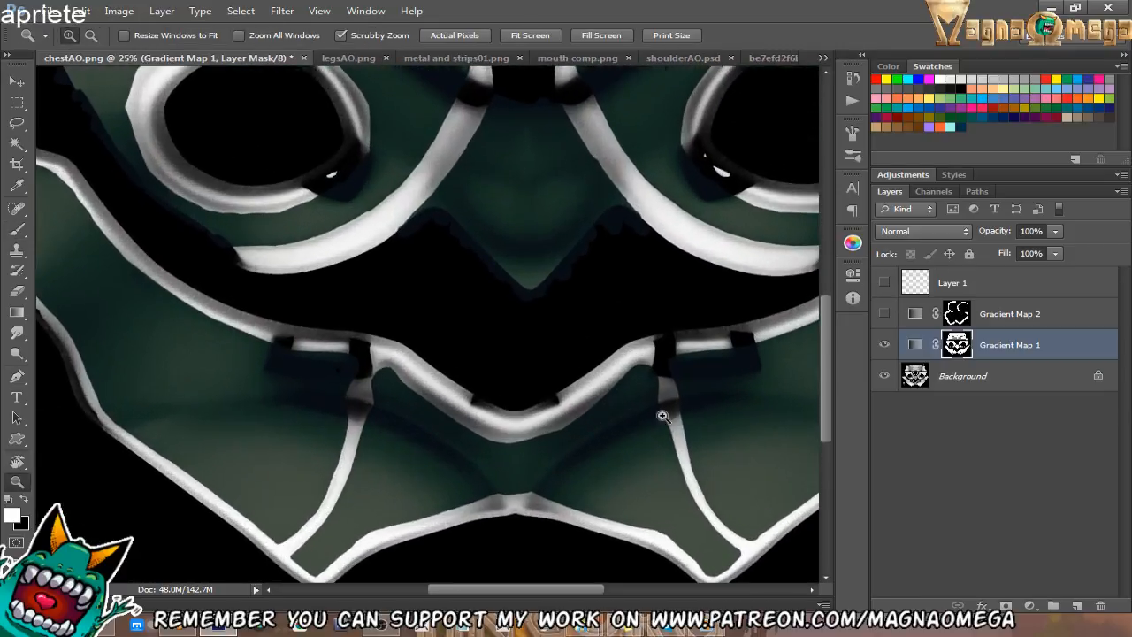
{"action": "left_click_drag", "start_coordinate": [662, 413], "coordinate": [613, 377]}
{"action": "key", "text": "b"}
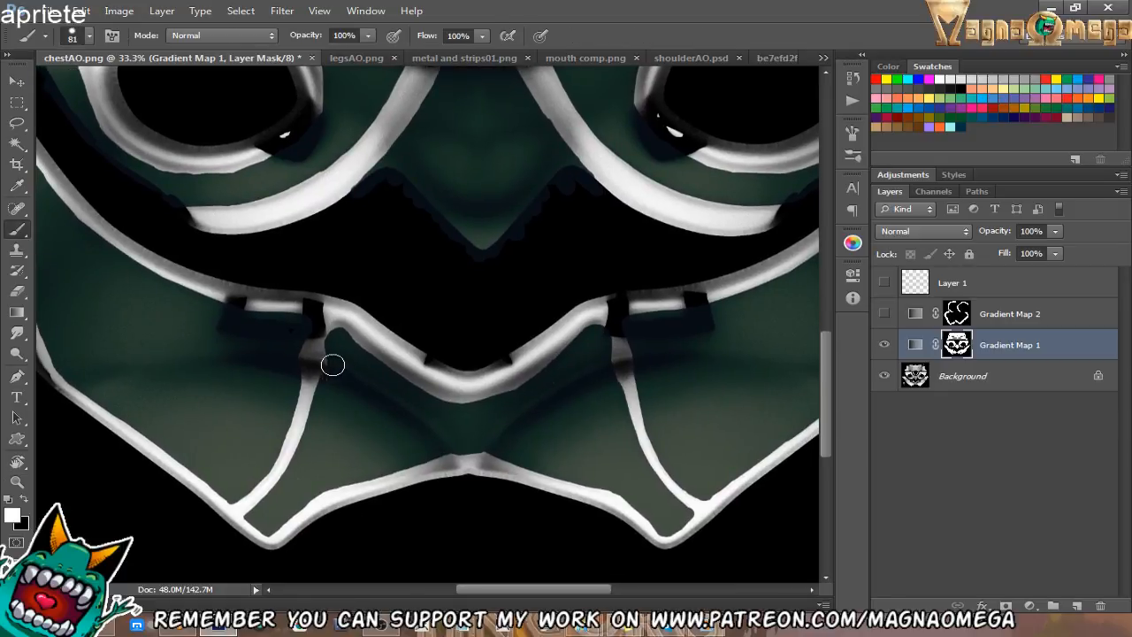
{"action": "mouse_move", "coordinate": [313, 400]}
{"action": "left_mouse_down"}
{"action": "mouse_move", "coordinate": [438, 358]}
{"action": "mouse_move", "coordinate": [391, 389]}
{"action": "mouse_move", "coordinate": [412, 468]}
{"action": "left_mouse_up"}
{"action": "key", "text": "r"}
{"action": "mouse_move", "coordinate": [398, 390]}
{"action": "left_mouse_down"}
{"action": "mouse_move", "coordinate": [425, 381]}
{"action": "mouse_move", "coordinate": [392, 376]}
{"action": "left_mouse_up"}
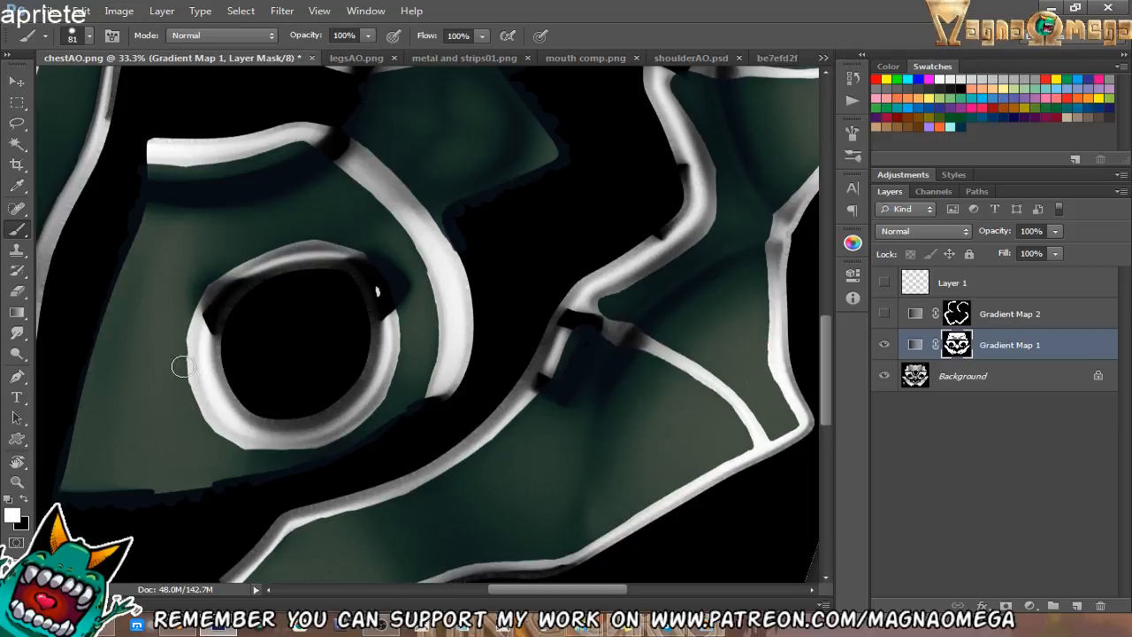
{"action": "left_click_drag", "start_coordinate": [390, 249], "coordinate": [457, 379]}
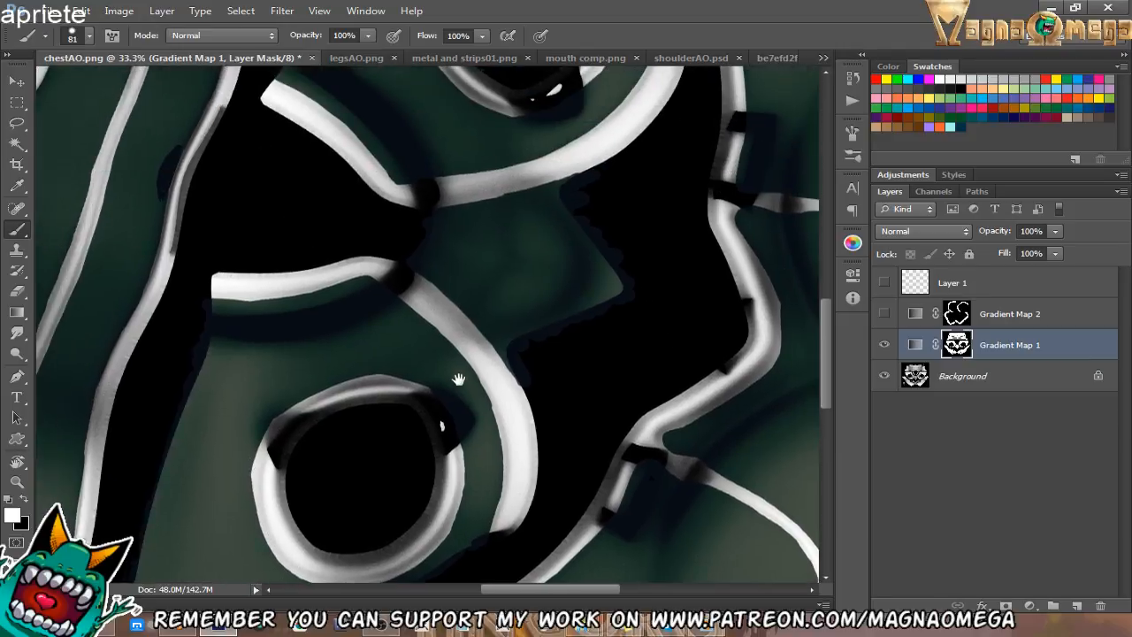
Examine the Gradient Map 1 mask edges along the side panels and the upper banded panel, and restore the canvas to its unrotated orientation.
{"action": "left_click_drag", "start_coordinate": [497, 292], "coordinate": [387, 390]}
{"action": "mouse_move", "coordinate": [646, 165]}
{"action": "left_mouse_down"}
{"action": "mouse_move", "coordinate": [518, 336]}
{"action": "mouse_move", "coordinate": [550, 378]}
{"action": "left_mouse_up"}
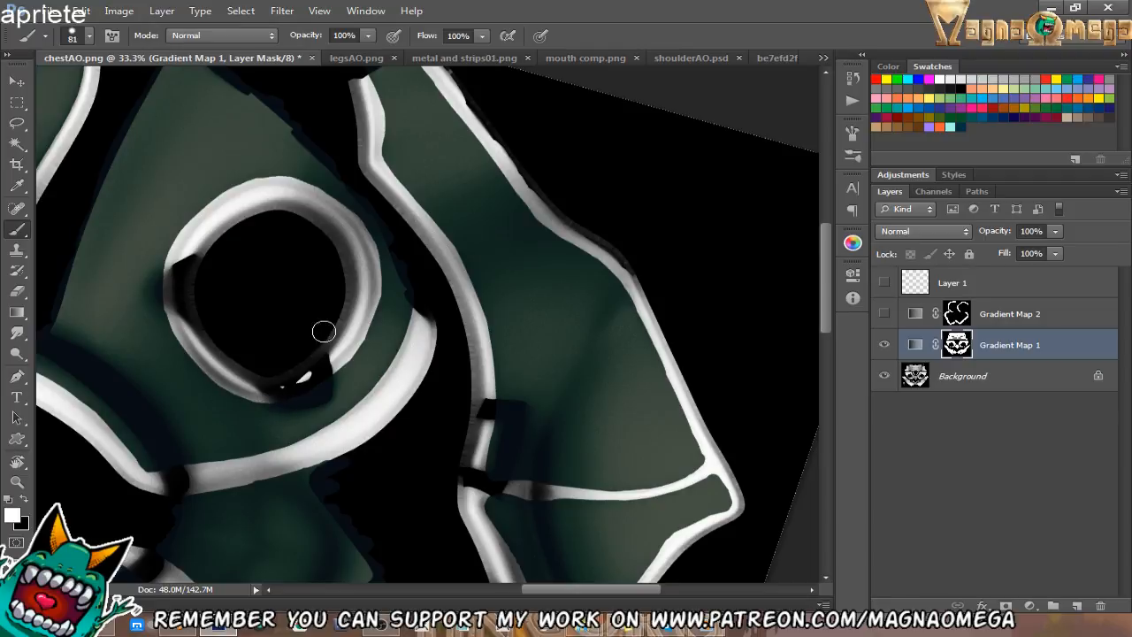
{"action": "key", "text": "Escape"}
{"action": "key", "text": "z"}
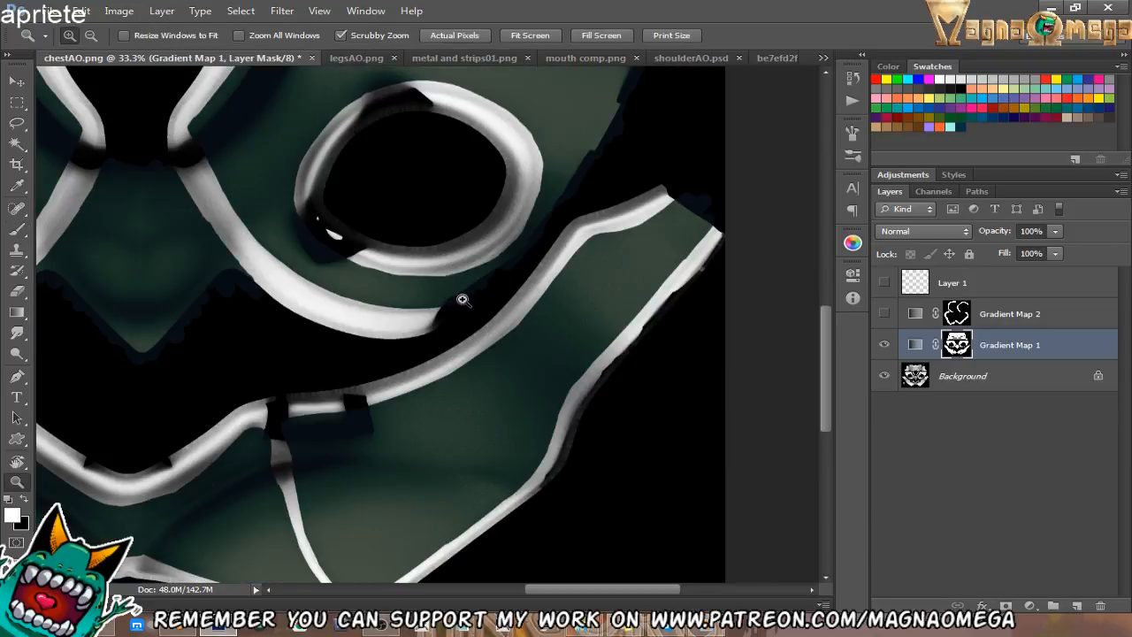
{"action": "left_click", "coordinate": [463, 325], "text": "alt"}
{"action": "left_click_drag", "start_coordinate": [412, 321], "coordinate": [489, 446]}
{"action": "left_click_drag", "start_coordinate": [426, 357], "coordinate": [510, 464]}
{"action": "left_click", "coordinate": [415, 325]}
{"action": "key", "text": "r"}
{"action": "mouse_move", "coordinate": [414, 336]}
{"action": "left_mouse_down"}
{"action": "mouse_move", "coordinate": [442, 410]}
{"action": "mouse_move", "coordinate": [513, 369]}
{"action": "mouse_move", "coordinate": [511, 330]}
{"action": "mouse_move", "coordinate": [478, 326]}
{"action": "left_mouse_up"}
{"action": "key", "text": "b"}
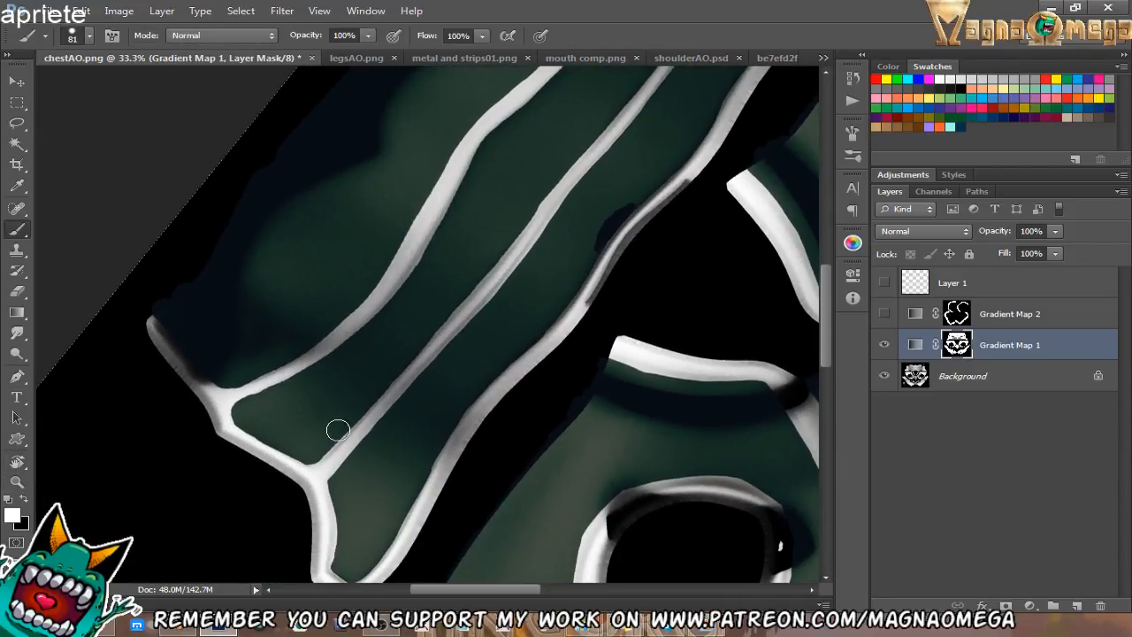
{"action": "left_click_drag", "start_coordinate": [503, 239], "coordinate": [393, 367]}
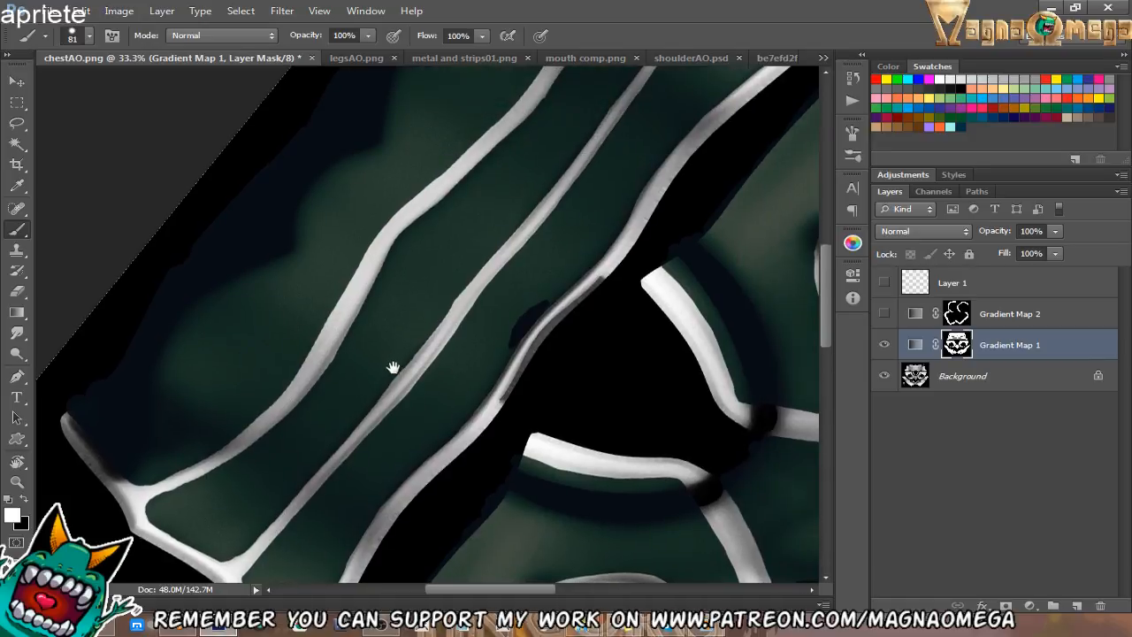
{"action": "left_click_drag", "start_coordinate": [461, 283], "coordinate": [392, 386]}
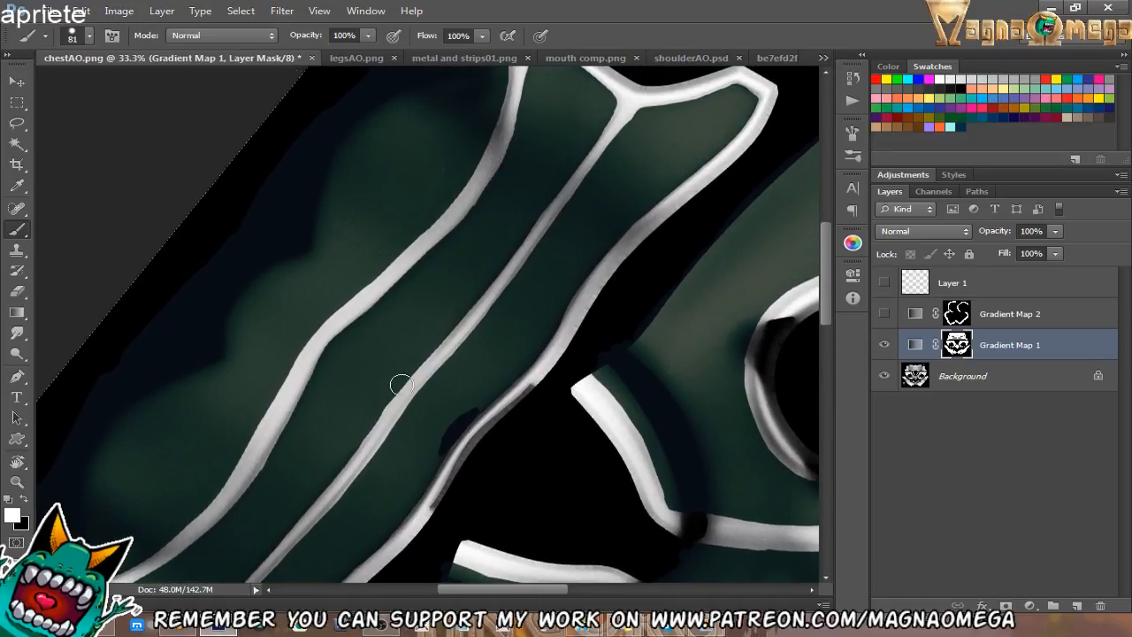
{"action": "key", "text": "r"}
{"action": "key", "text": "Escape"}
{"action": "key", "text": "z"}
{"action": "left_click", "coordinate": [499, 327], "text": "alt"}
{"action": "left_click", "coordinate": [501, 326], "text": "alt"}
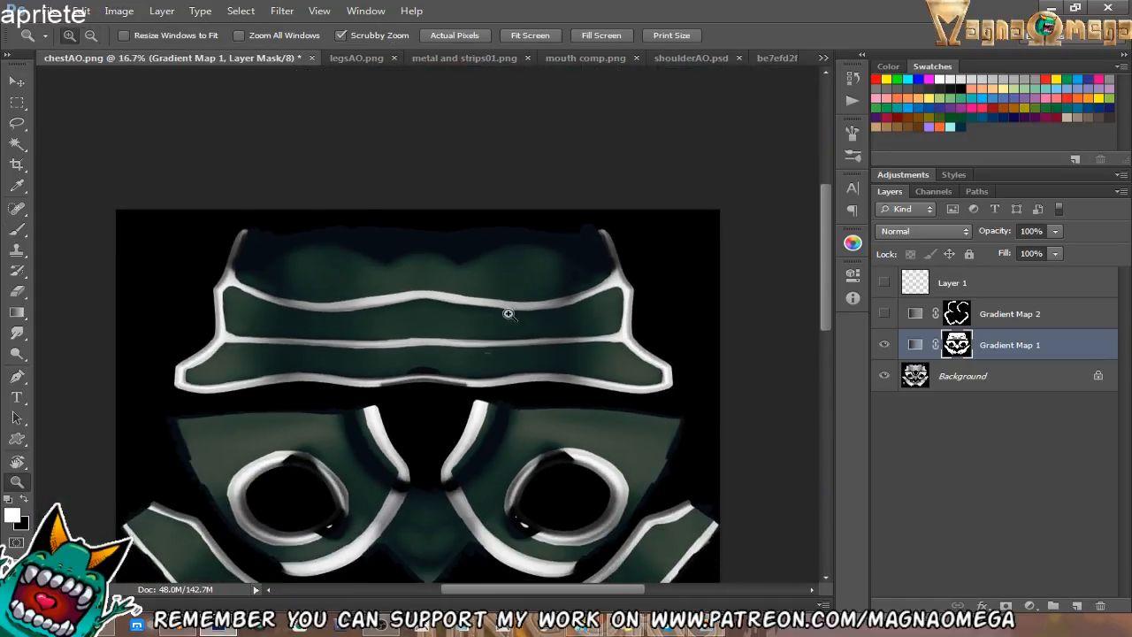
Show the Gradient Map 2 layer and clear its mask by filling it completely with black.
{"action": "left_click", "coordinate": [884, 317]}
{"action": "mouse_move", "coordinate": [657, 536]}
{"action": "left_mouse_down"}
{"action": "mouse_move", "coordinate": [669, 379]}
{"action": "mouse_move", "coordinate": [640, 427]}
{"action": "left_mouse_up"}
{"action": "key", "text": "b"}
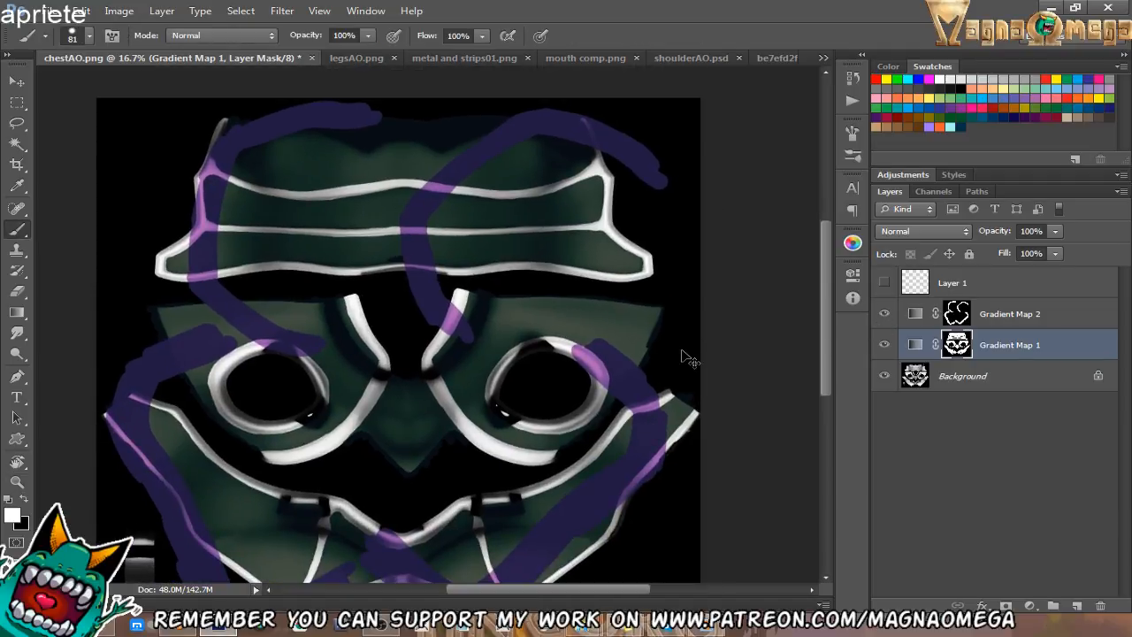
{"action": "key", "text": "alt+BackSpace"}
{"action": "key", "text": "ctrl+z"}
{"action": "left_click", "coordinate": [894, 324]}
{"action": "key", "text": "ctrl+BackSpace"}
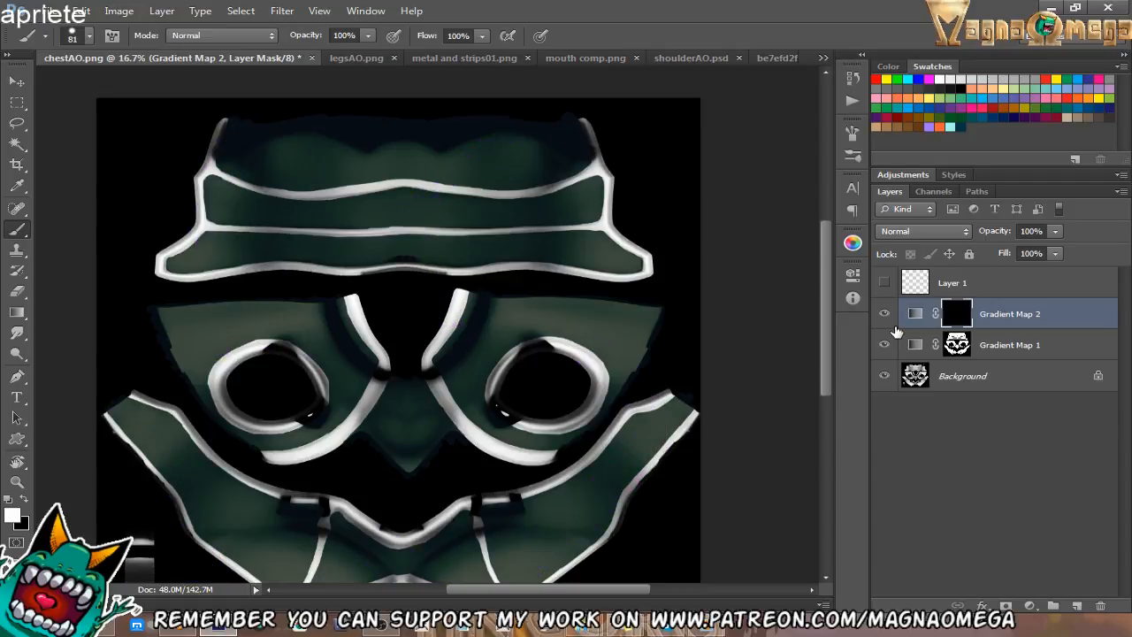
Load the Gradient Map 1 mask as a selection, invert it, fill the Gradient Map 2 mask with white there, and deselect.
{"action": "left_click", "coordinate": [955, 347], "text": "ctrl"}
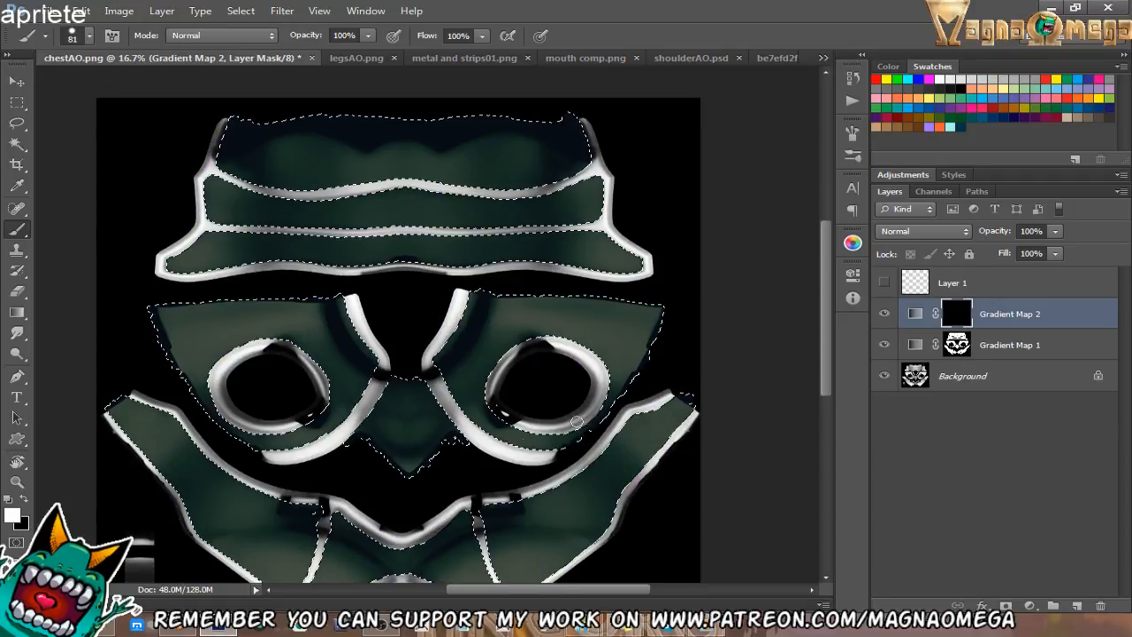
{"action": "key", "text": "ctrl+shift+i"}
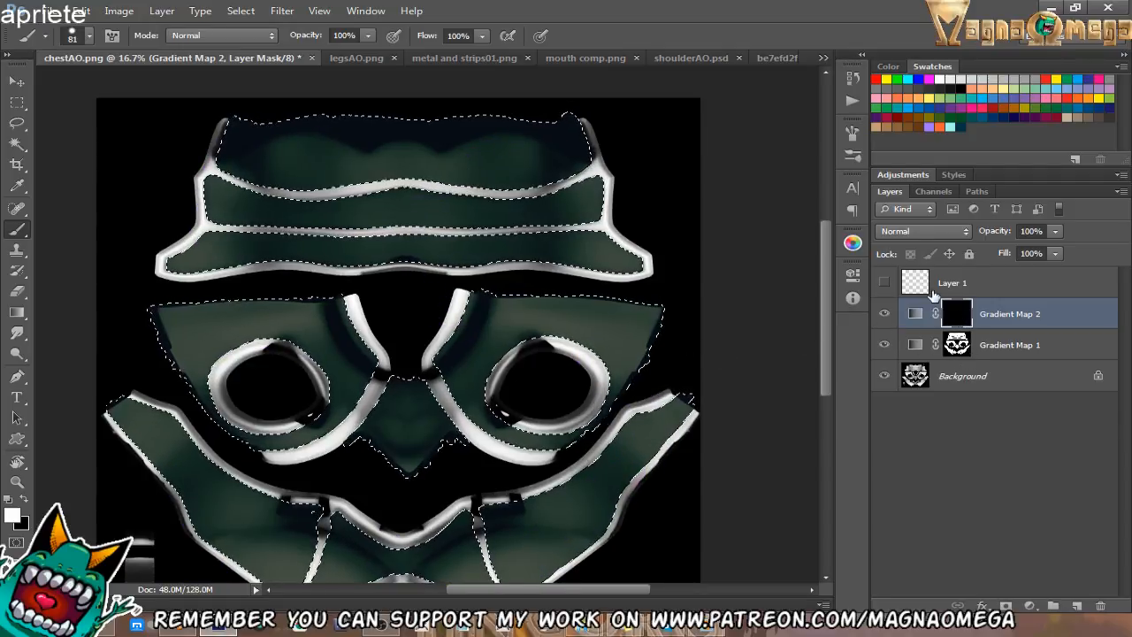
{"action": "key", "text": "alt+BackSpace"}
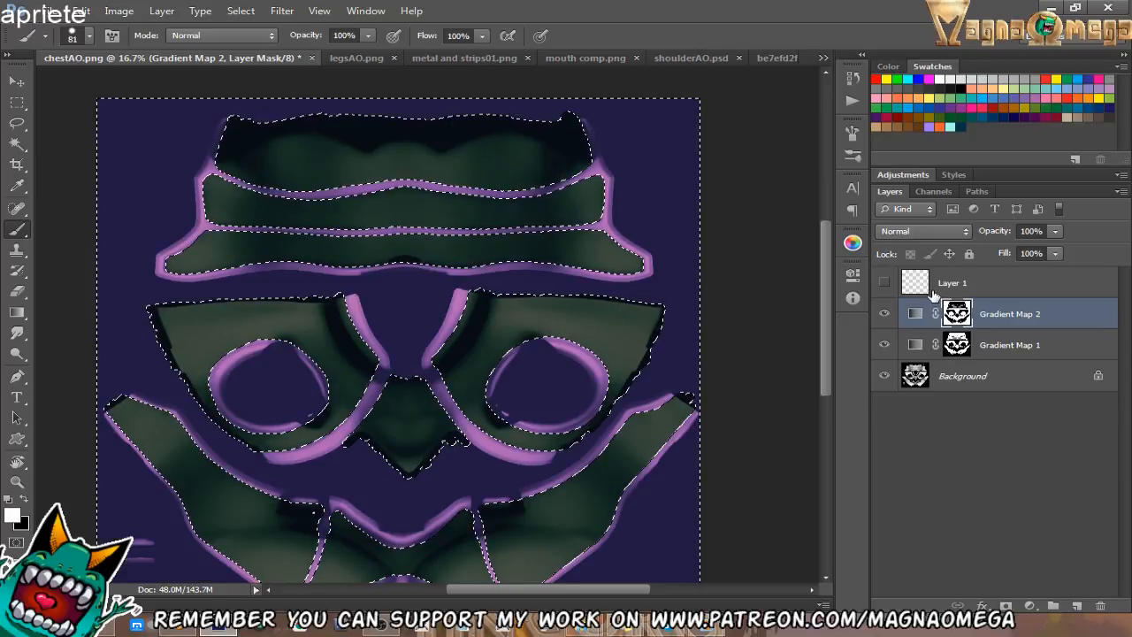
{"action": "key", "text": "ctrl+d"}
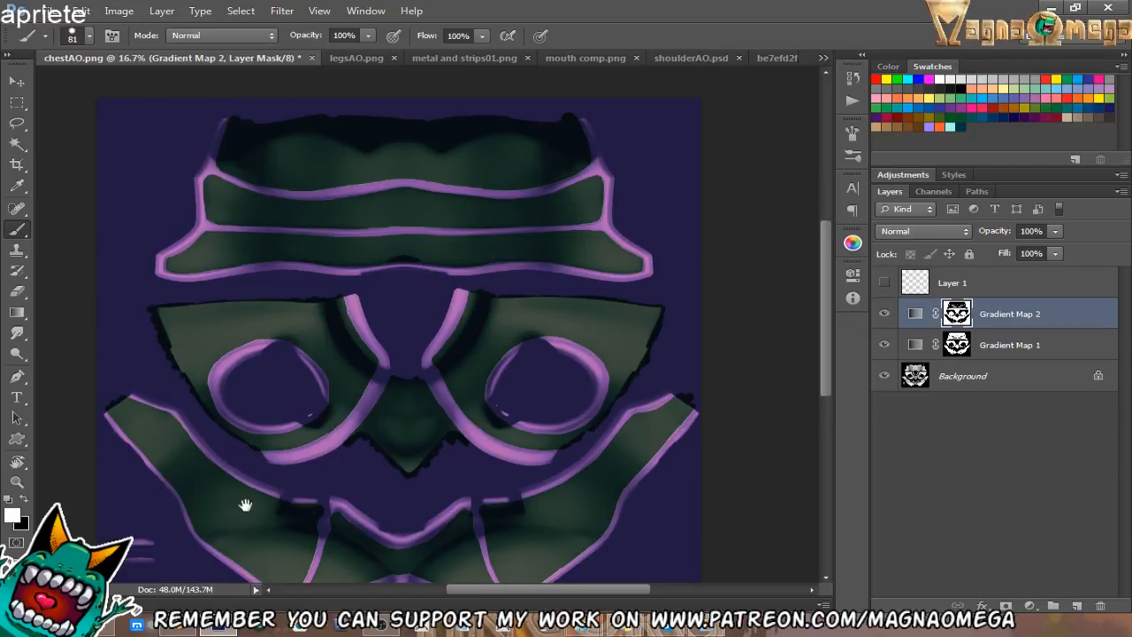
{"action": "left_click_drag", "start_coordinate": [245, 504], "coordinate": [332, 419]}
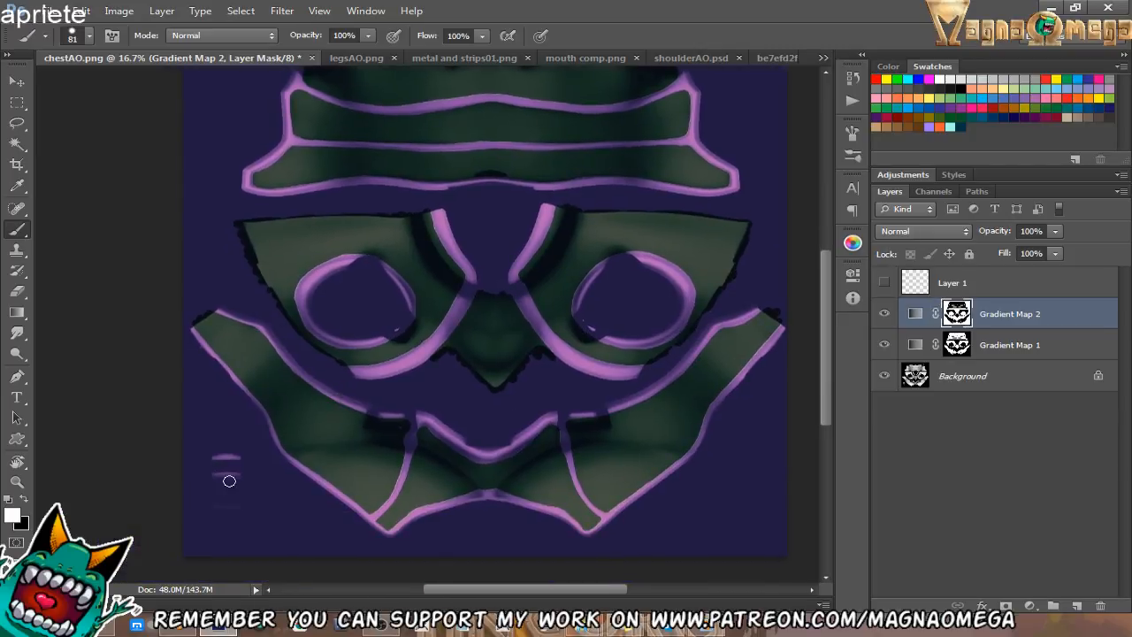
Switch to Blender and select the whole Body suit mesh to display its UV layout over the chest texture.
{"action": "left_click", "coordinate": [182, 629]}
{"action": "scroll", "coordinate": [222, 346], "scroll_direction": "down", "scroll_amount": 4}
{"action": "middle_click_drag", "start_coordinate": [158, 348], "coordinate": [166, 346]}
{"action": "key", "text": "a"}
{"action": "key", "text": "a"}
{"action": "key", "text": "a"}
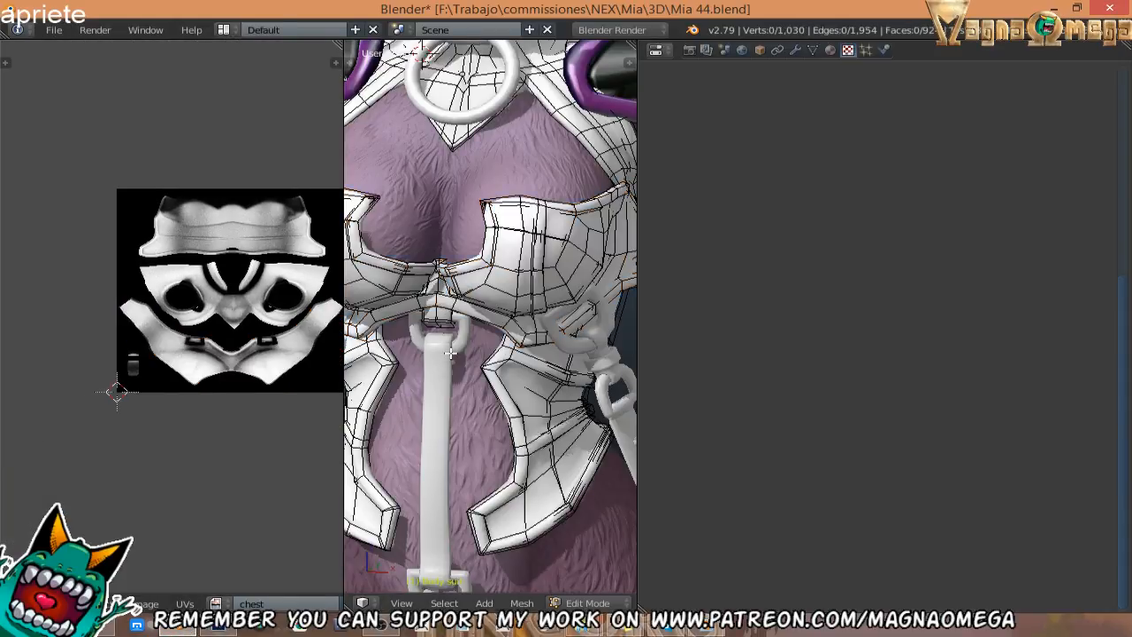
{"action": "key", "text": "a"}
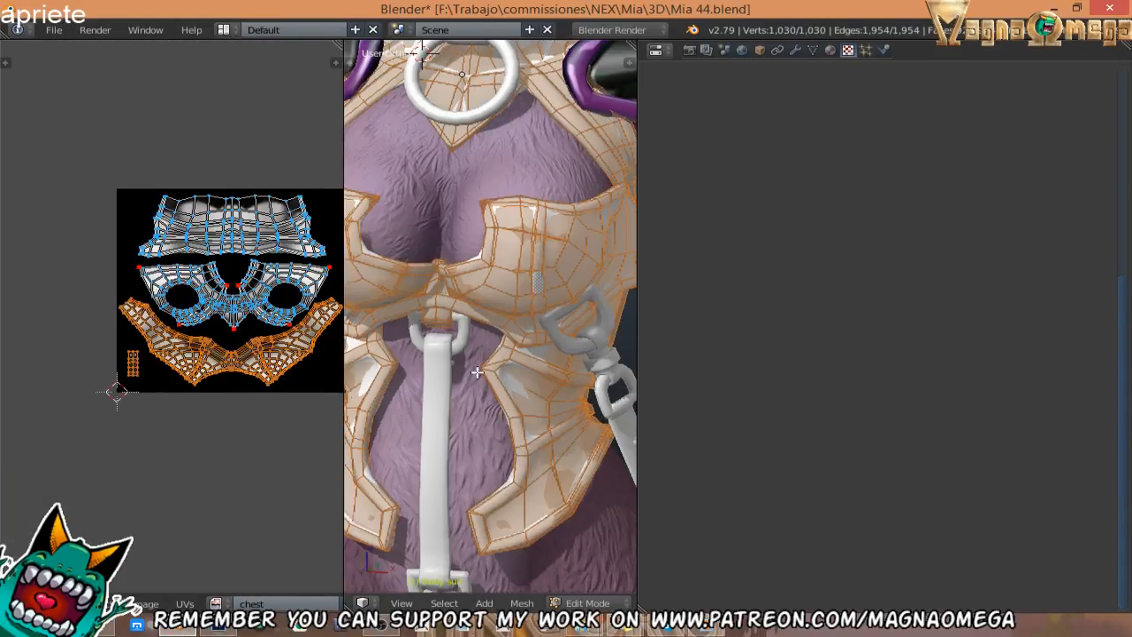
Display the character in wireframe and bring the small separate UV island beside the lower chest panel into view.
{"action": "scroll", "coordinate": [478, 372], "scroll_direction": "down", "scroll_amount": 6}
{"action": "middle_click_drag", "start_coordinate": [478, 373], "coordinate": [491, 348], "text": "shift"}
{"action": "scroll", "coordinate": [254, 367], "scroll_direction": "up", "scroll_amount": 4}
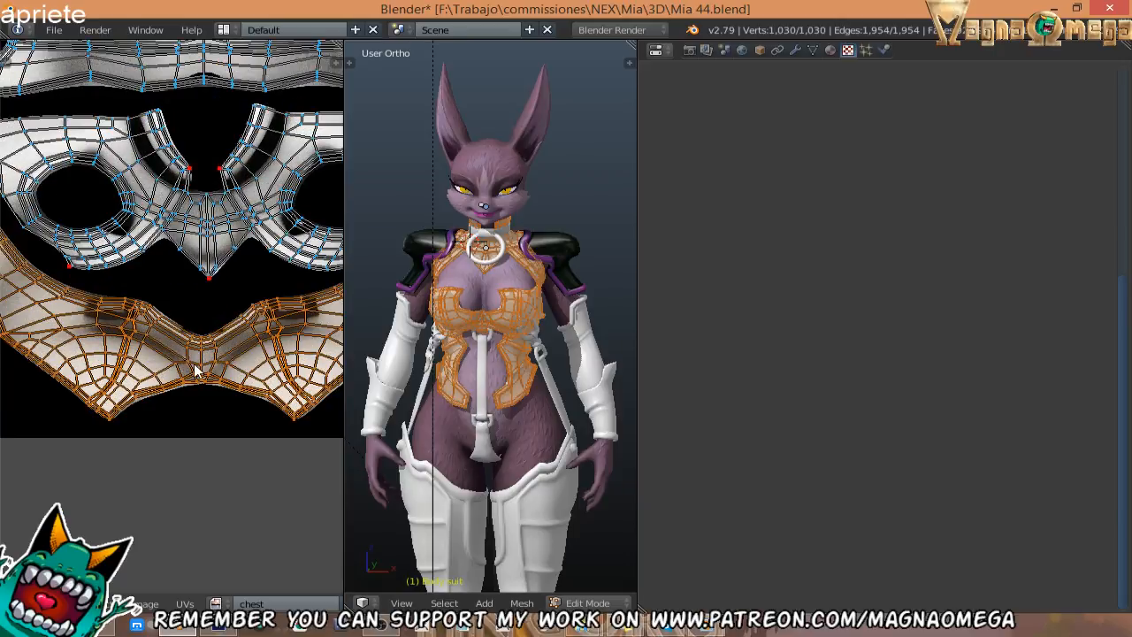
{"action": "middle_click_drag", "start_coordinate": [217, 370], "coordinate": [312, 350]}
{"action": "middle_click_drag", "start_coordinate": [504, 292], "coordinate": [555, 293]}
{"action": "key", "text": "z"}
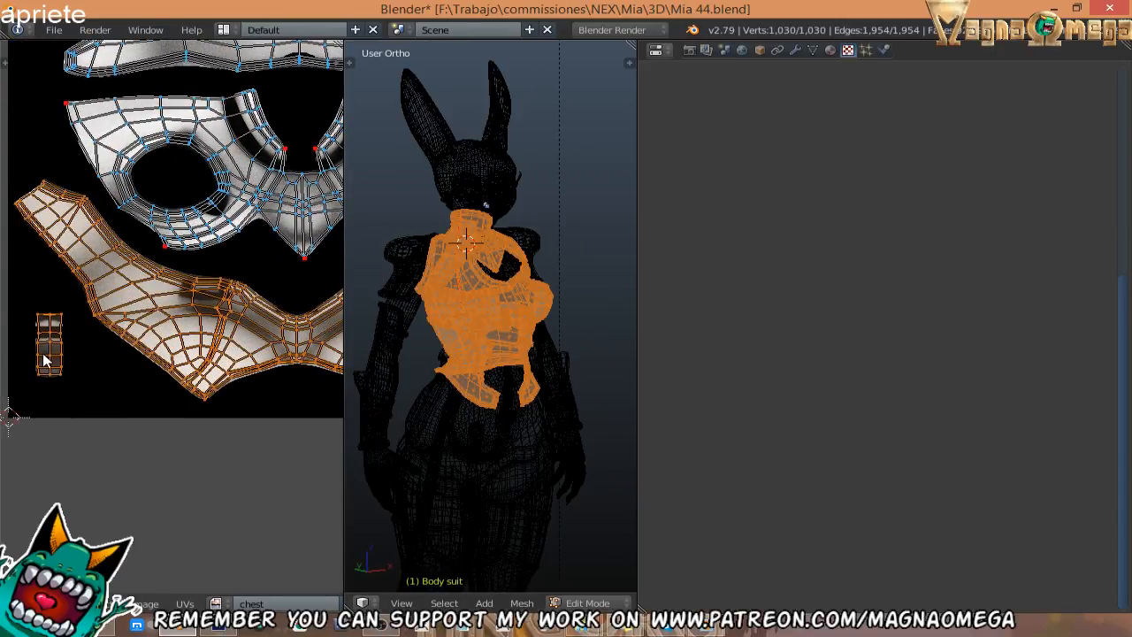
{"action": "key", "text": "shift+l"}
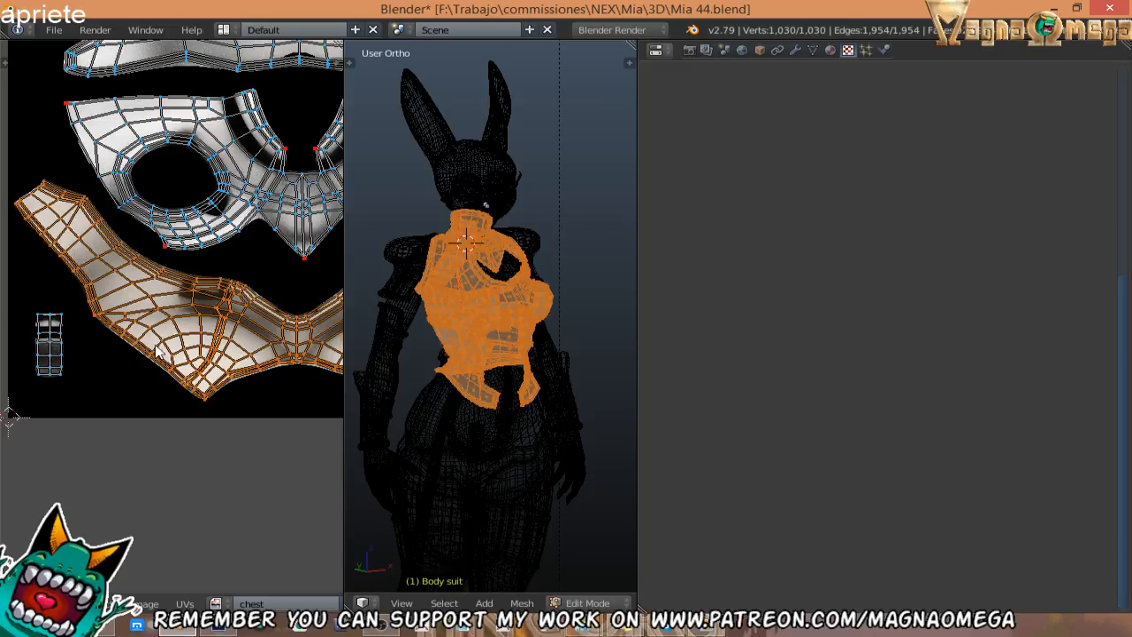
{"action": "mouse_move", "coordinate": [389, 334]}
{"action": "middle_mouse_down"}
{"action": "mouse_move", "coordinate": [498, 306]}
{"action": "mouse_move", "coordinate": [434, 305]}
{"action": "mouse_move", "coordinate": [404, 320]}
{"action": "middle_mouse_up"}
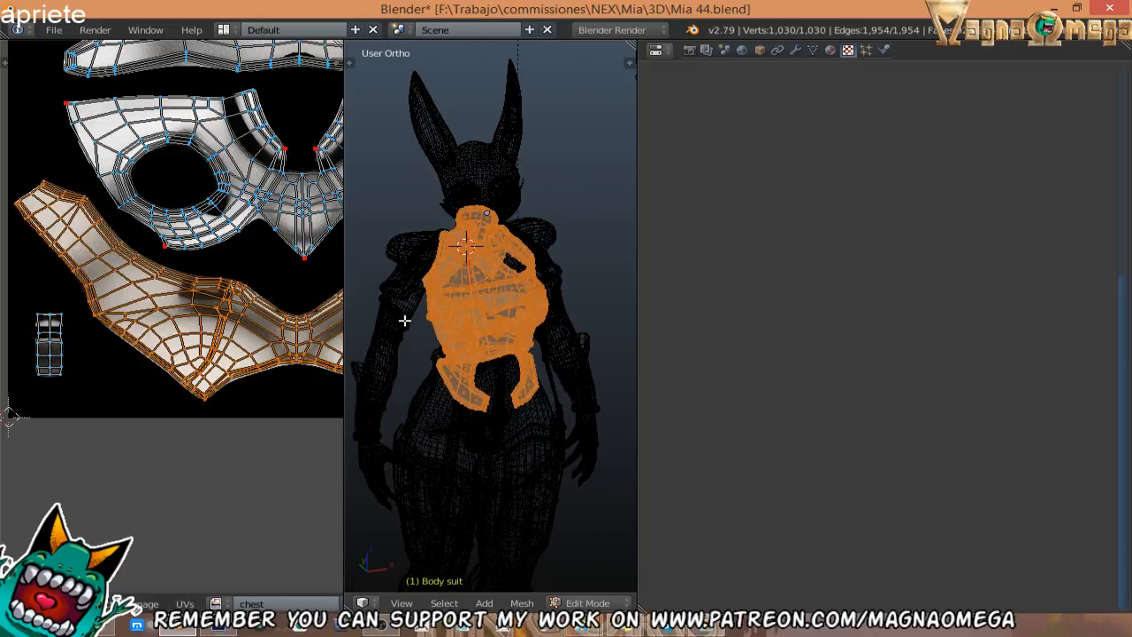
{"action": "key", "text": "ctrl+z"}
Select only the small separate UV island, invert the selection, and hide all the other UV islands.
{"action": "scroll", "coordinate": [196, 343], "scroll_direction": "up", "scroll_amount": 2}
{"action": "middle_click_drag", "start_coordinate": [196, 343], "coordinate": [251, 328]}
{"action": "scroll", "coordinate": [243, 323], "scroll_direction": "down", "scroll_amount": 2}
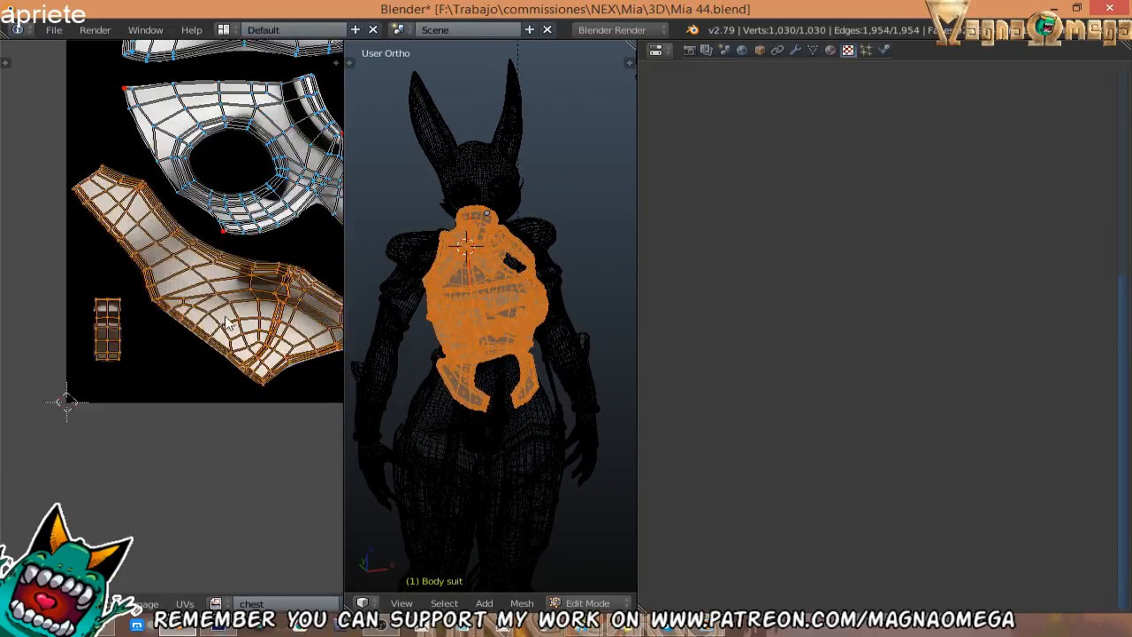
{"action": "key", "text": "a"}
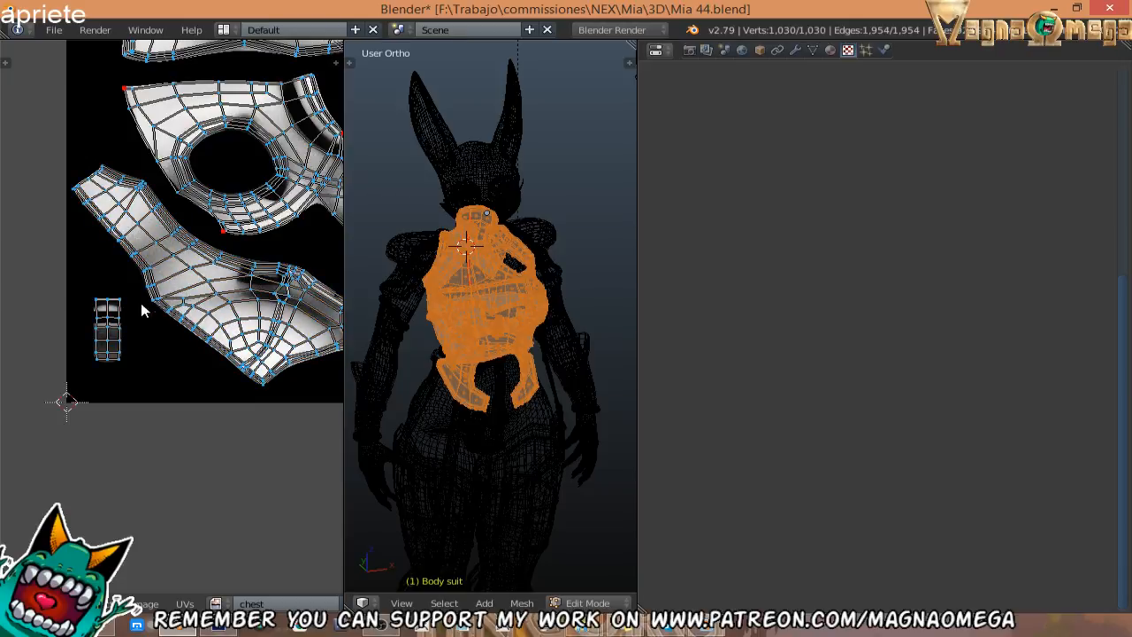
{"action": "key", "text": "l"}
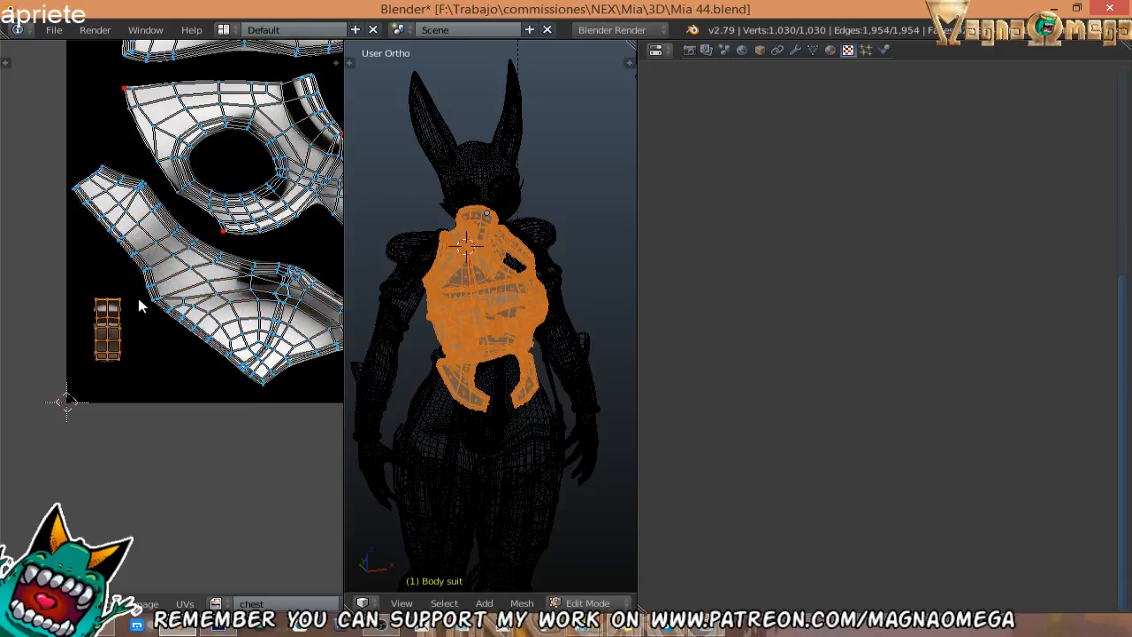
{"action": "key", "text": "ctrl+i"}
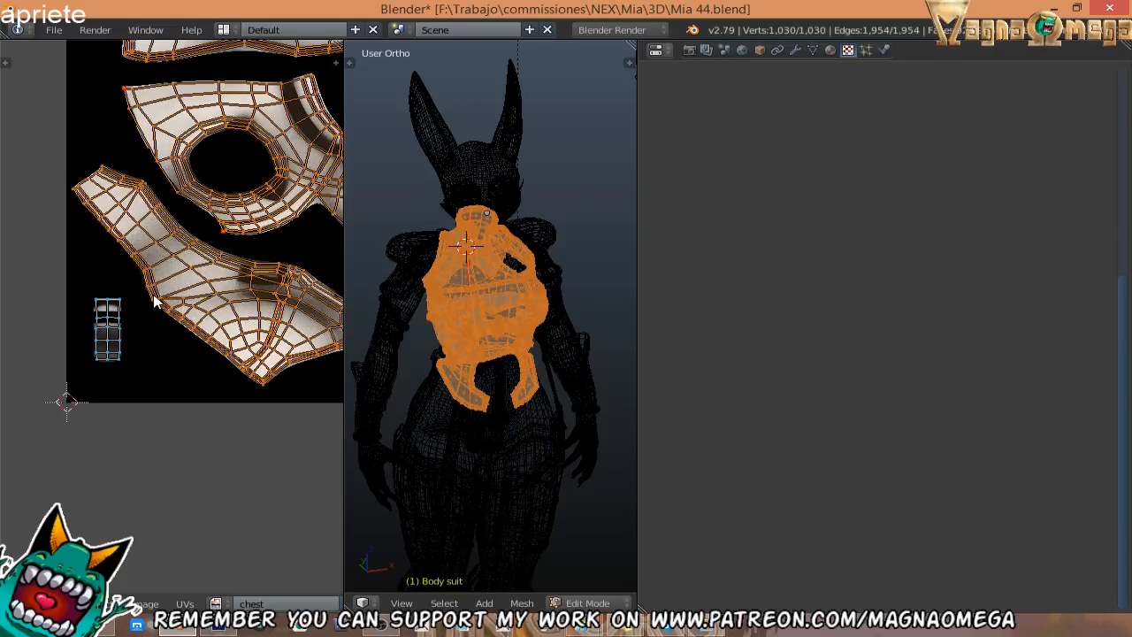
{"action": "key", "text": "h"}
Return to solid shading, examine where the isolated UV island's faces sit on the Body suit, and leave Edit Mode.
{"action": "middle_click_drag", "start_coordinate": [506, 334], "coordinate": [522, 309]}
{"action": "scroll", "coordinate": [520, 309], "scroll_direction": "up", "scroll_amount": 4}
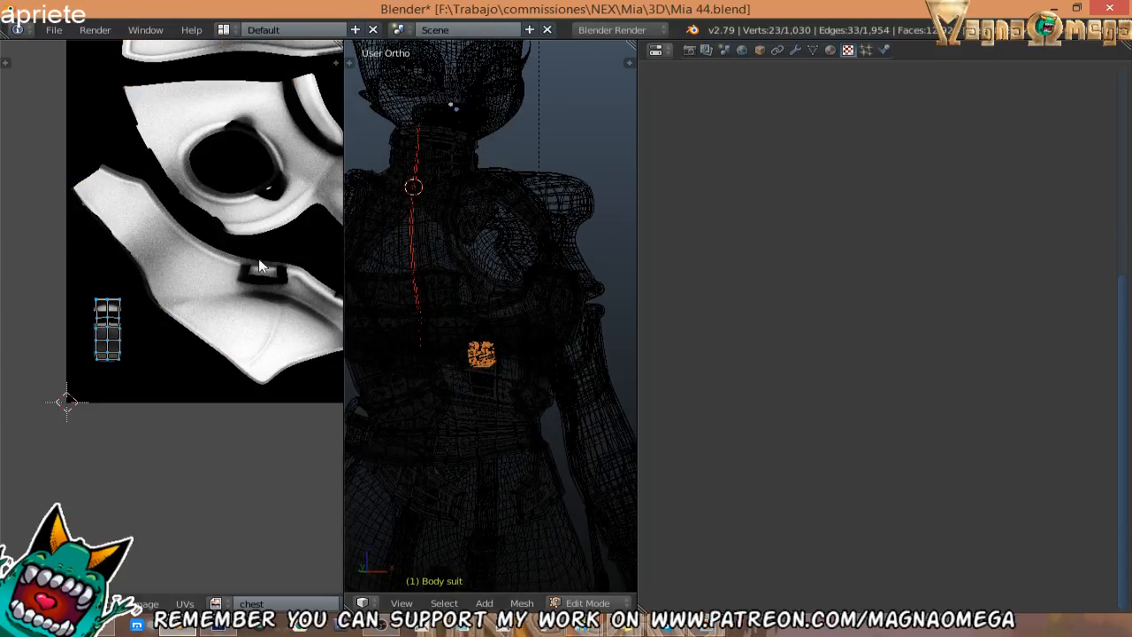
{"action": "middle_click_drag", "start_coordinate": [205, 217], "coordinate": [169, 213]}
{"action": "key", "text": "z"}
{"action": "middle_click_drag", "start_coordinate": [480, 352], "coordinate": [491, 370]}
{"action": "scroll", "coordinate": [486, 353], "scroll_direction": "up", "scroll_amount": 8}
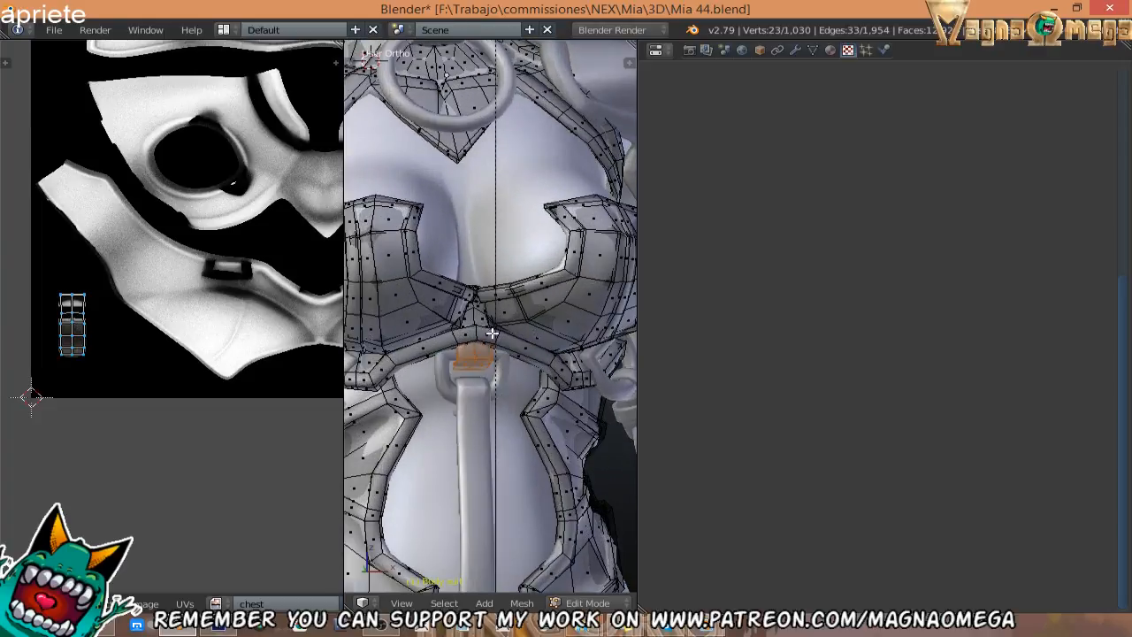
{"action": "middle_click_drag", "start_coordinate": [477, 296], "coordinate": [518, 281]}
{"action": "scroll", "coordinate": [520, 310], "scroll_direction": "down", "scroll_amount": 3}
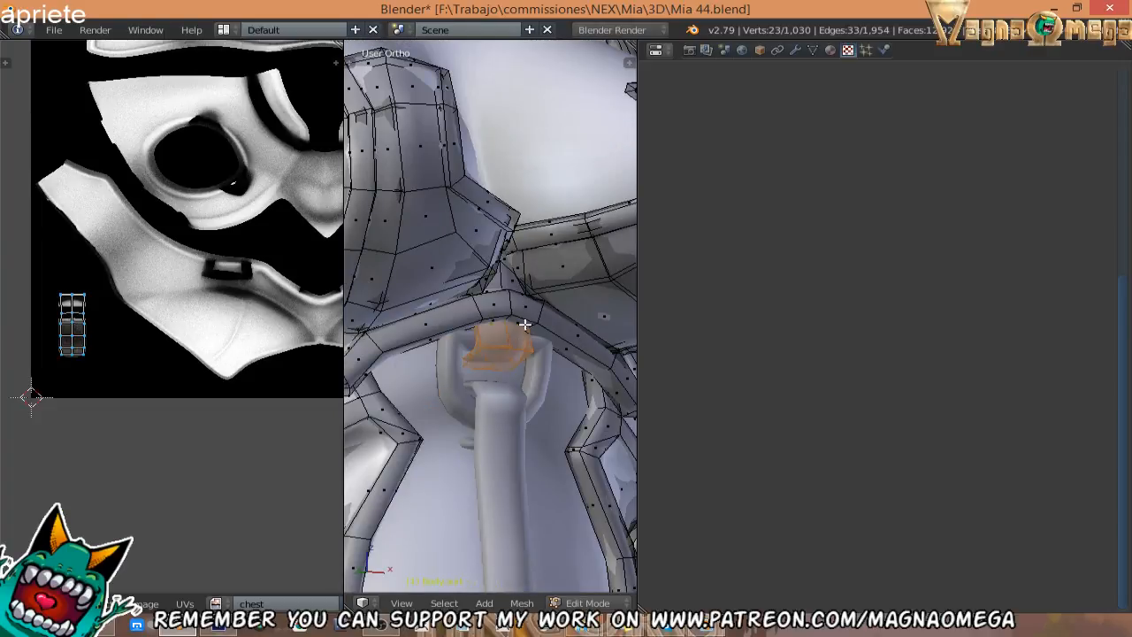
{"action": "middle_click_drag", "start_coordinate": [524, 325], "coordinate": [480, 350]}
{"action": "scroll", "coordinate": [480, 350], "scroll_direction": "down", "scroll_amount": 6}
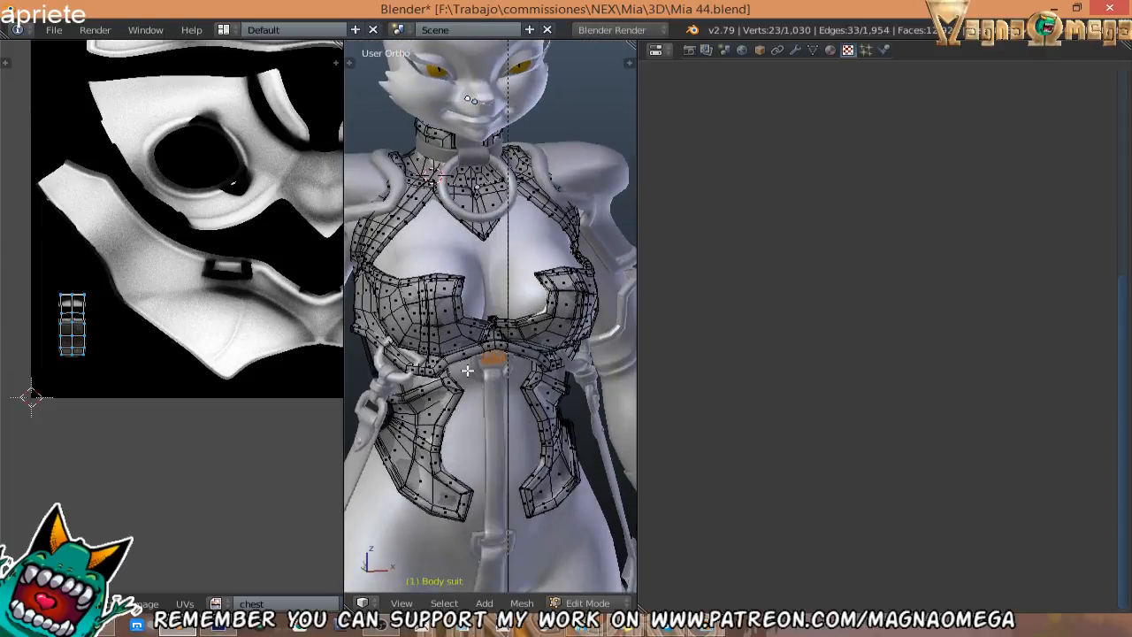
{"action": "middle_click_drag", "start_coordinate": [571, 299], "coordinate": [540, 290]}
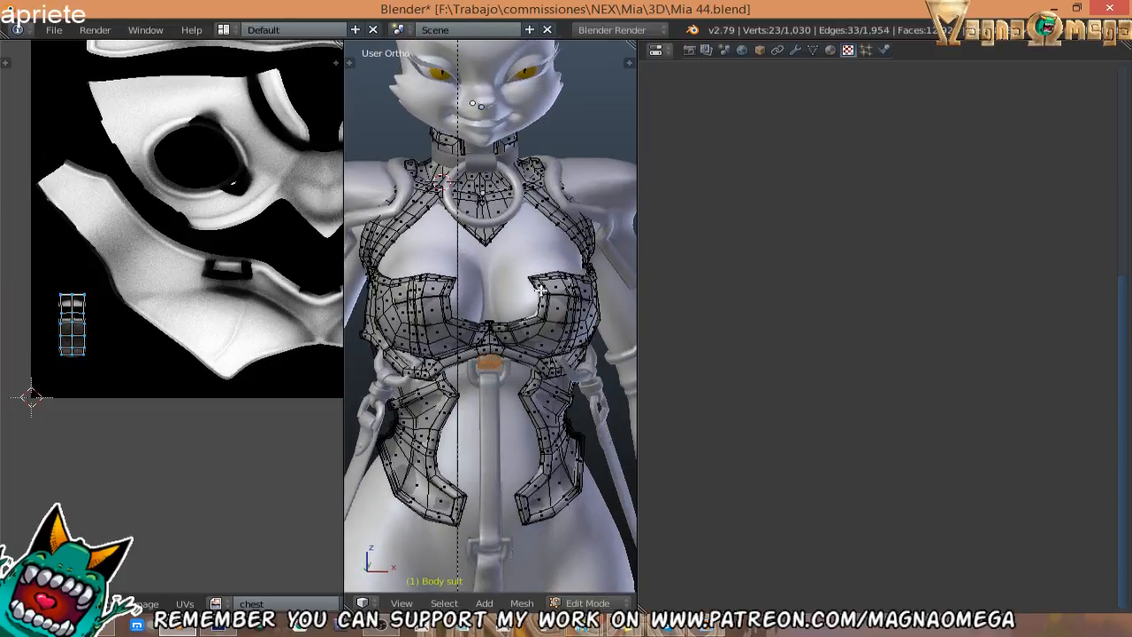
{"action": "middle_click_drag", "start_coordinate": [472, 241], "coordinate": [469, 265]}
{"action": "key", "text": "Tab"}
Switch to Photoshop, save a PNG copy of the chest texture in the Texture folder under an edited file name, and return to Blender.
{"action": "left_click", "coordinate": [217, 627]}
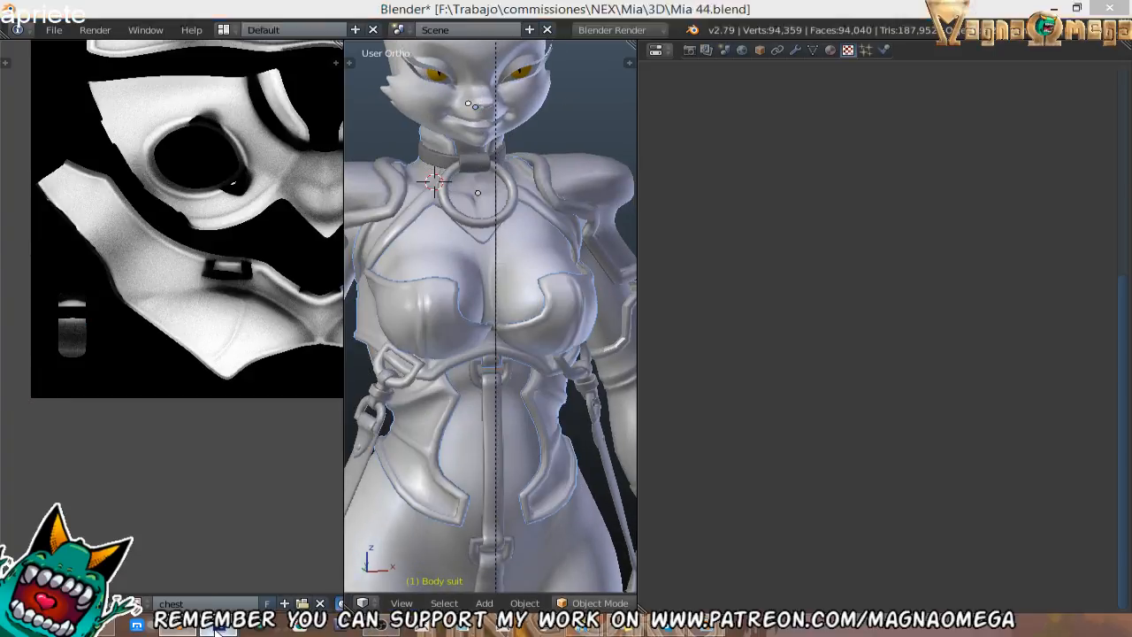
{"action": "left_click", "coordinate": [51, 10]}
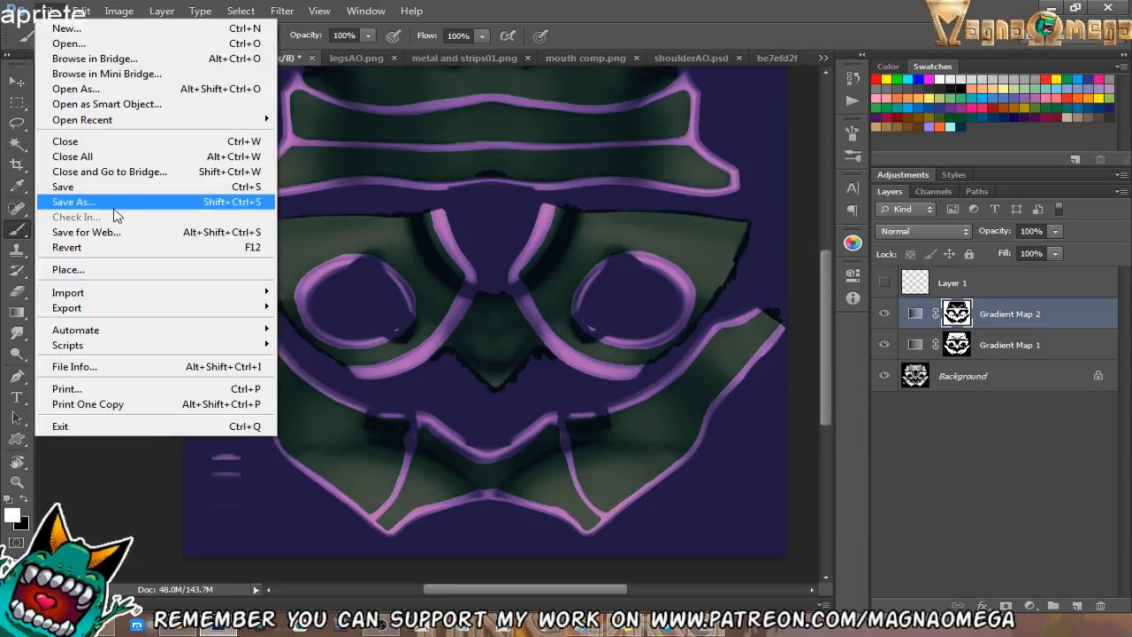
{"action": "left_click", "coordinate": [106, 202]}
{"action": "left_click", "coordinate": [386, 408]}
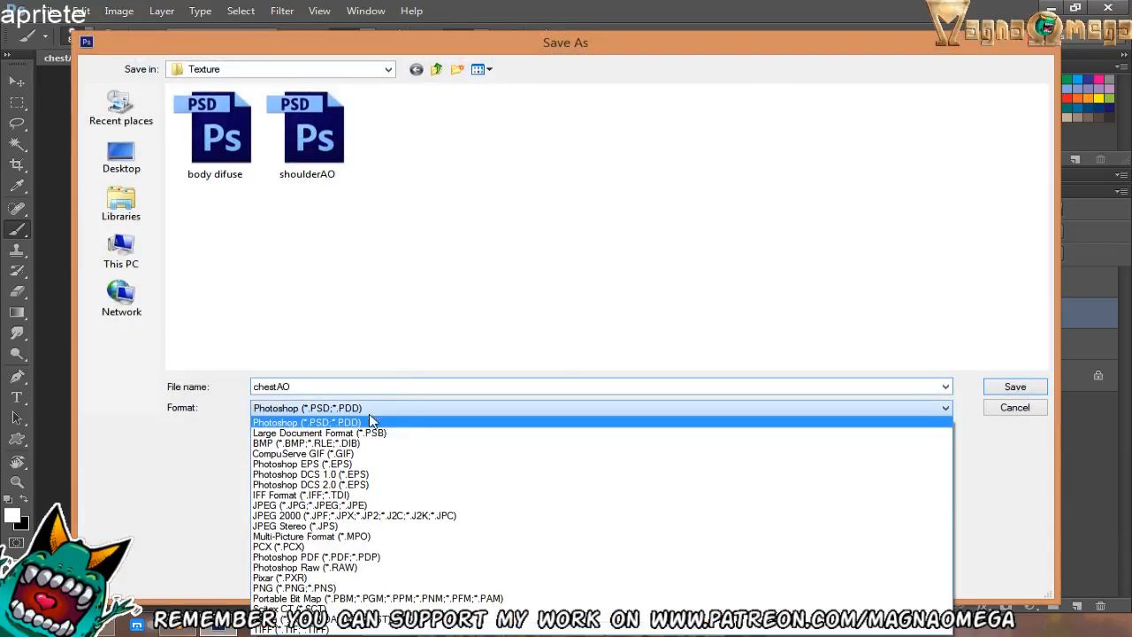
{"action": "left_click", "coordinate": [321, 587]}
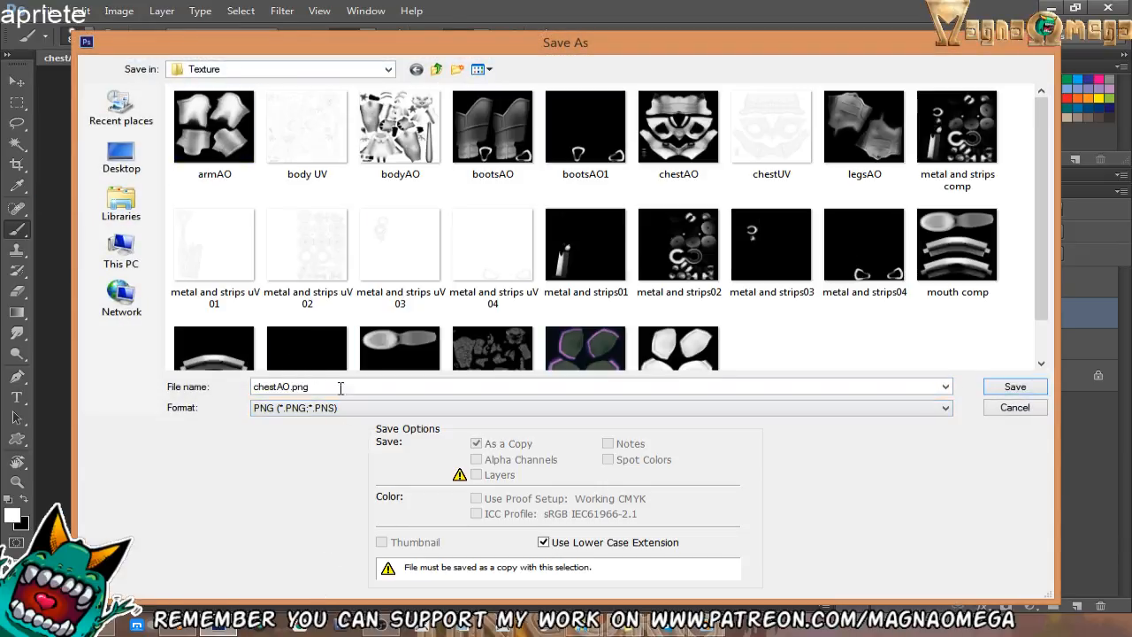
{"action": "left_click", "coordinate": [289, 387]}
{"action": "left_click", "coordinate": [291, 384]}
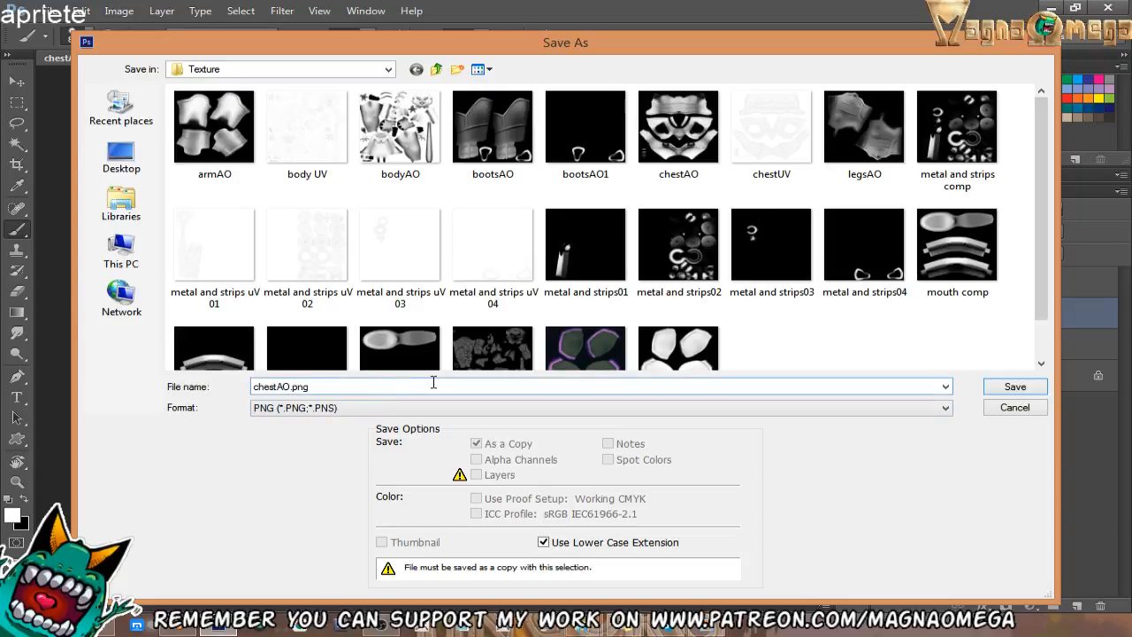
{"action": "key", "text": "BackSpace"}
{"action": "key", "text": "Return"}
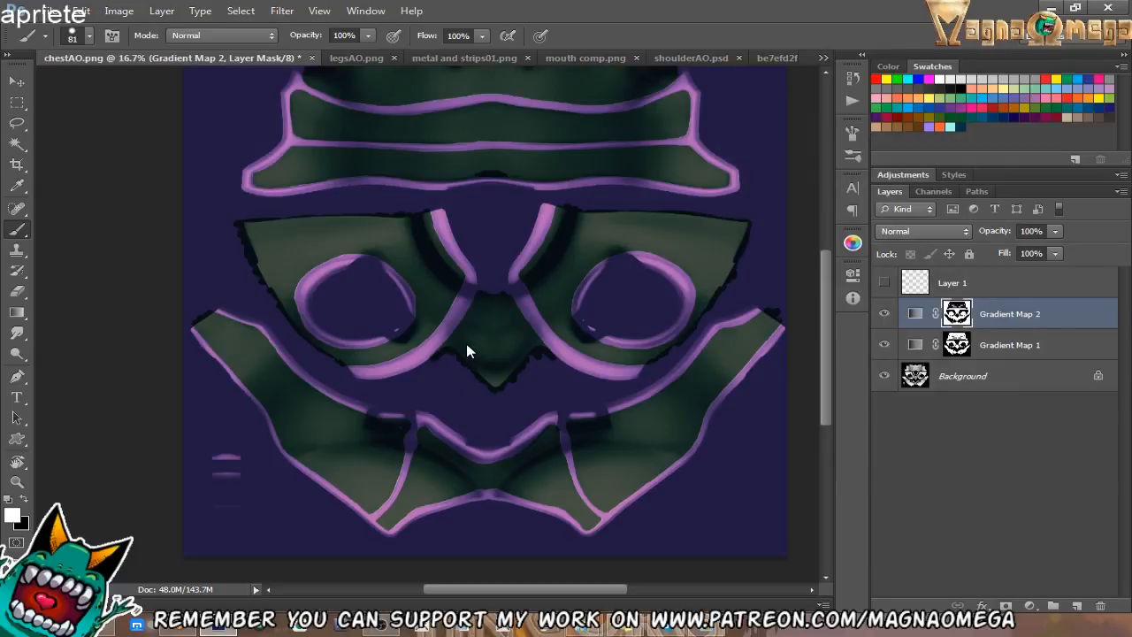
{"action": "left_click", "coordinate": [218, 628]}
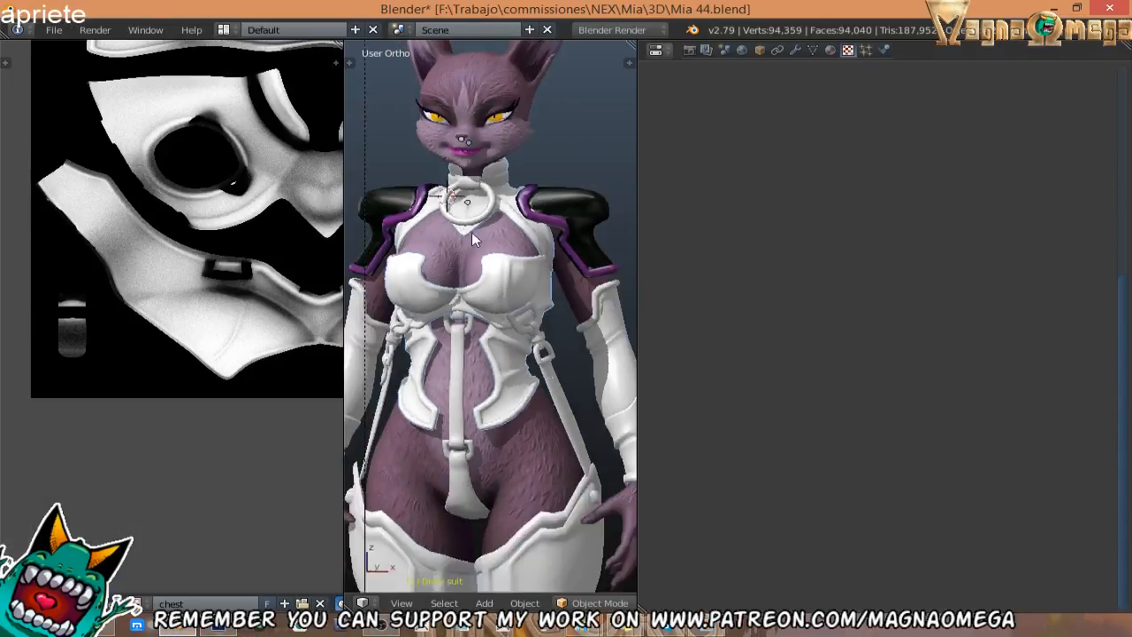
{"action": "scroll", "coordinate": [485, 296], "scroll_direction": "up", "scroll_amount": 2}
{"action": "key", "text": "Tab"}
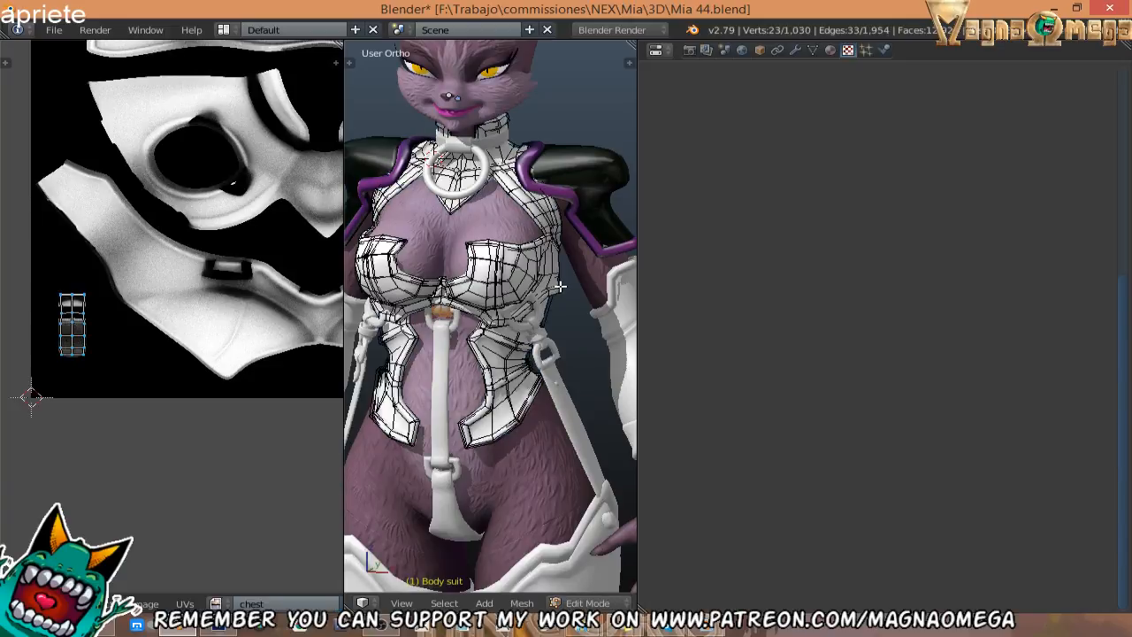
{"action": "key", "text": "Tab"}
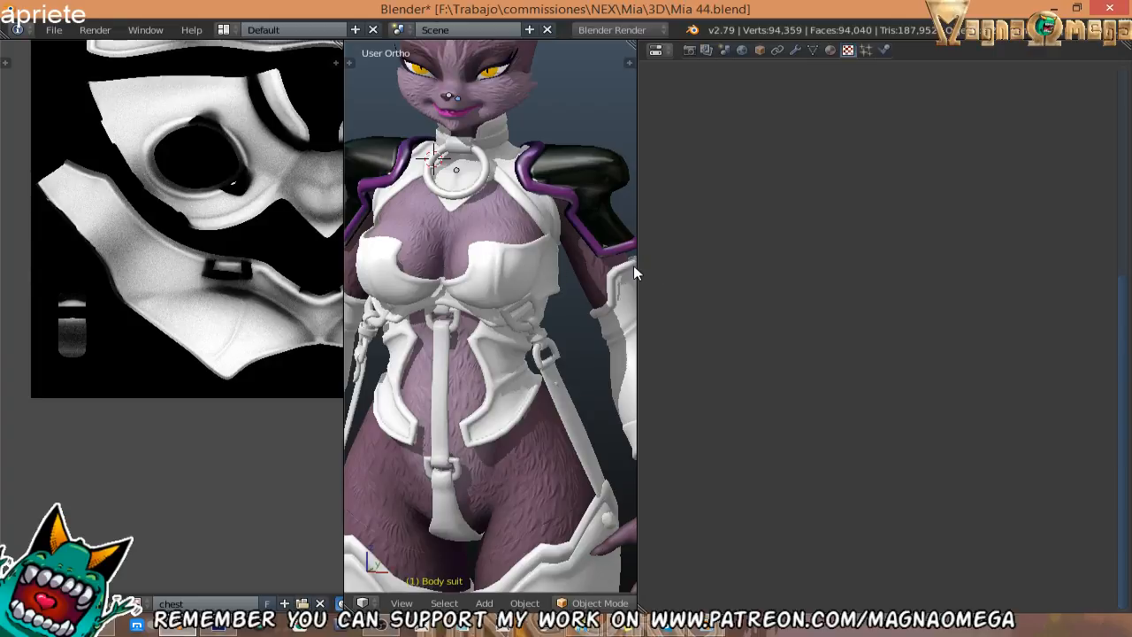
{"action": "key", "text": "Tab"}
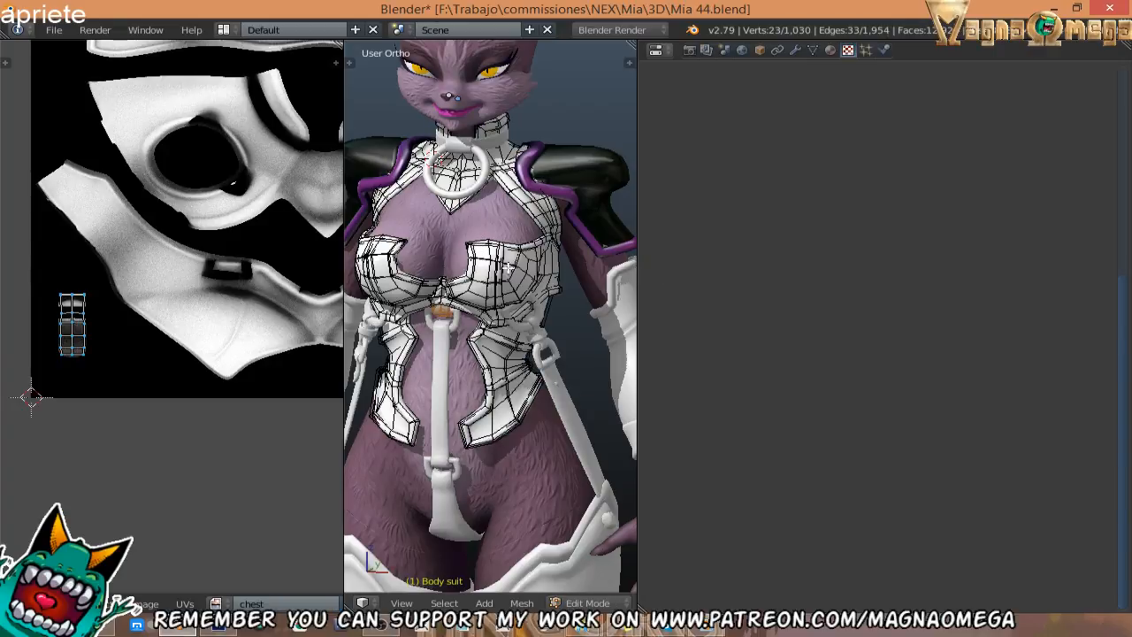
Remove both existing materials from the Body suit and give it a new material named Chest.
{"action": "left_click", "coordinate": [829, 51]}
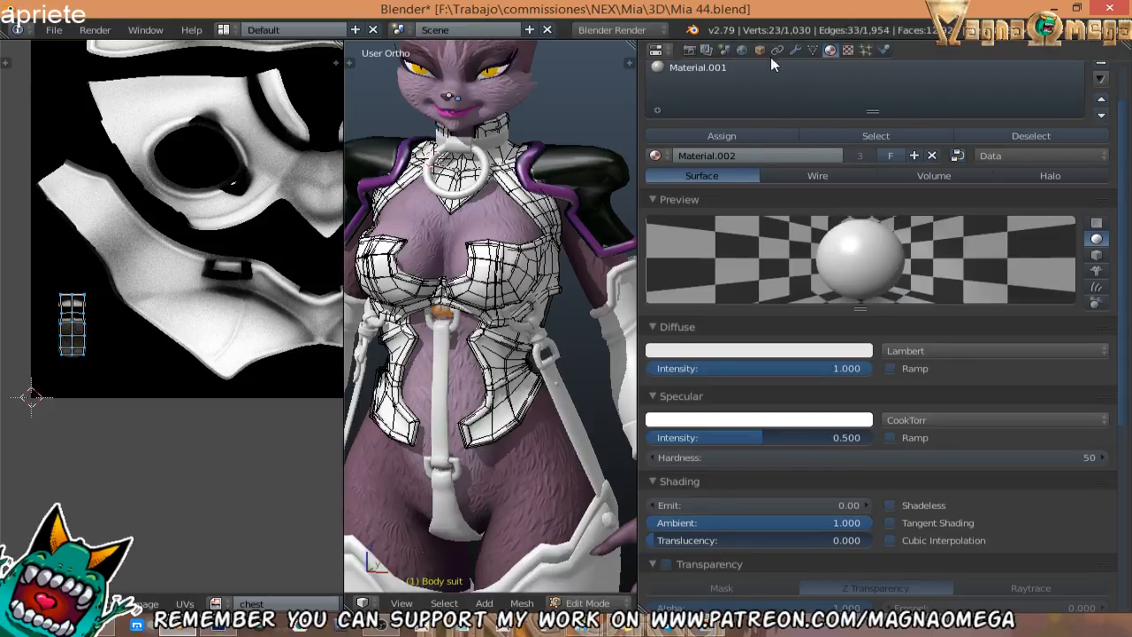
{"action": "scroll", "coordinate": [786, 172], "scroll_direction": "up", "scroll_amount": 2}
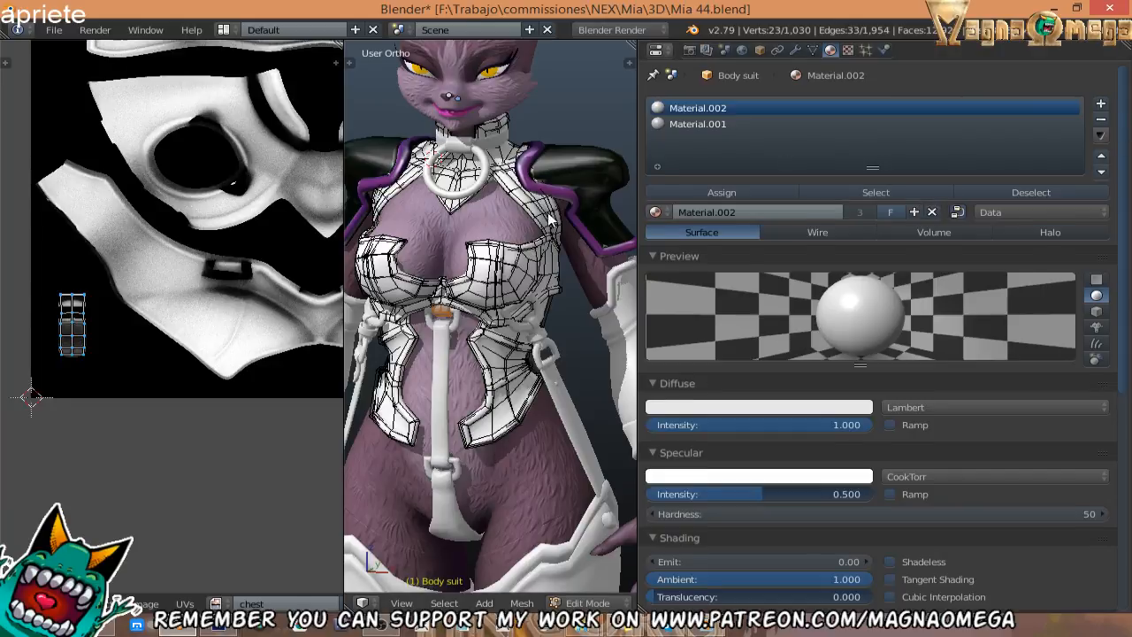
{"action": "key", "text": "Tab"}
{"action": "left_click", "coordinate": [1101, 134]}
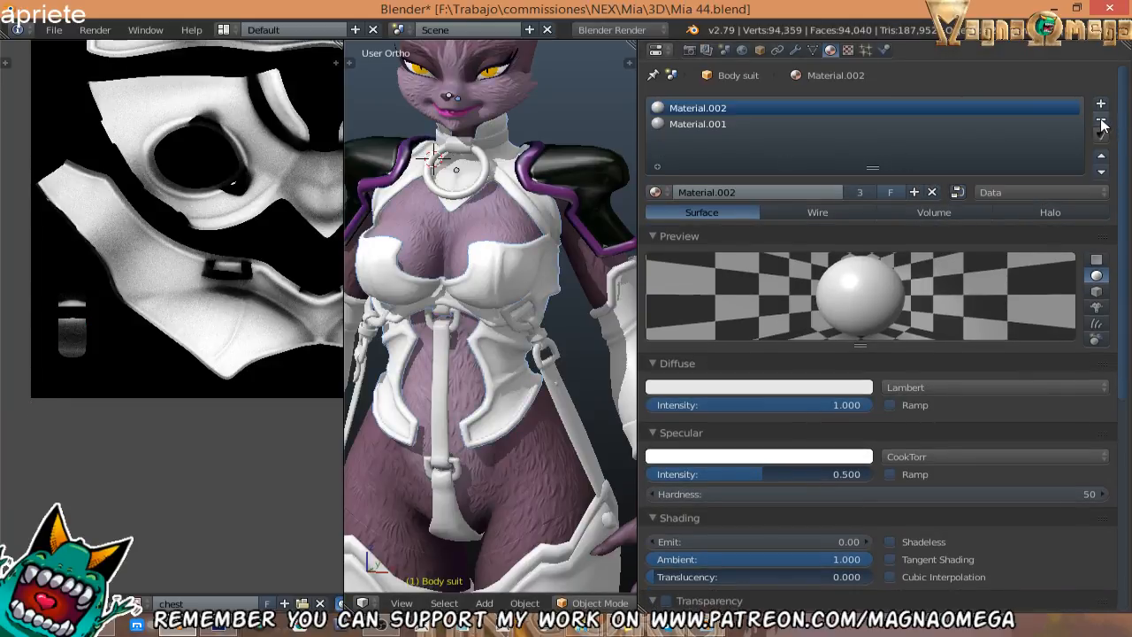
{"action": "left_click", "coordinate": [1100, 119]}
{"action": "left_click", "coordinate": [1100, 118]}
{"action": "left_click", "coordinate": [817, 156]}
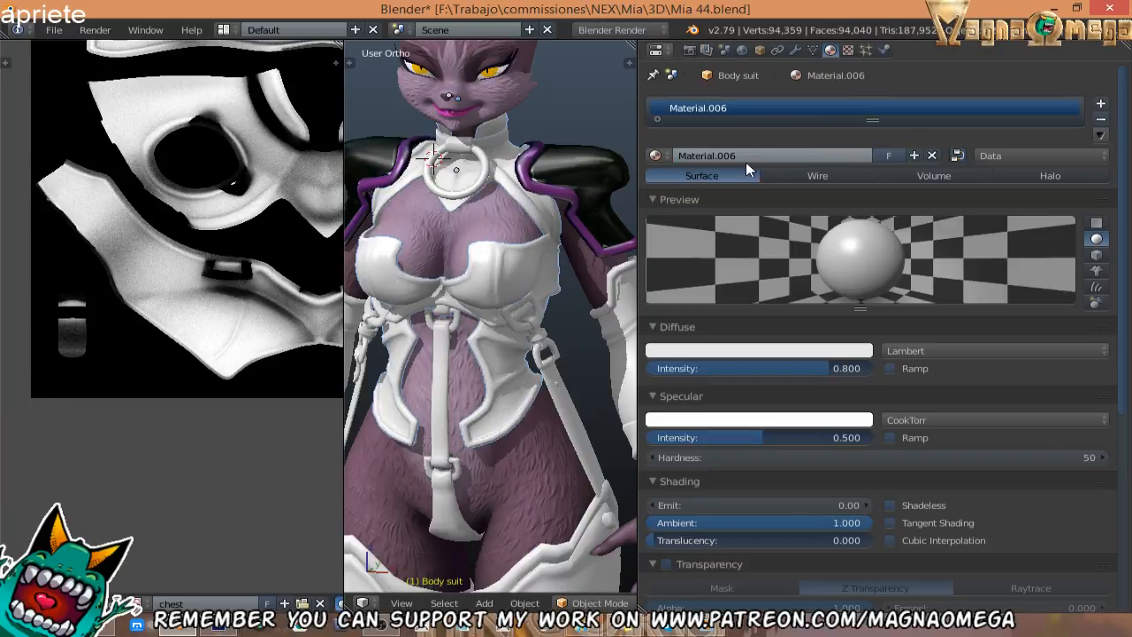
{"action": "left_click", "coordinate": [747, 155]}
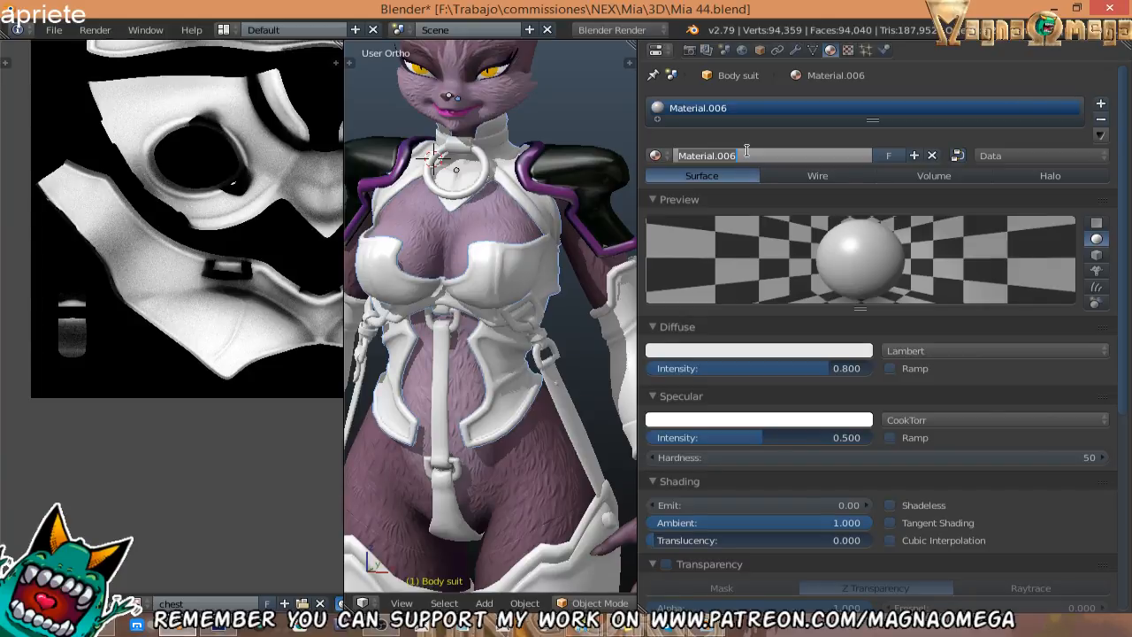
{"action": "type", "text": "B"}
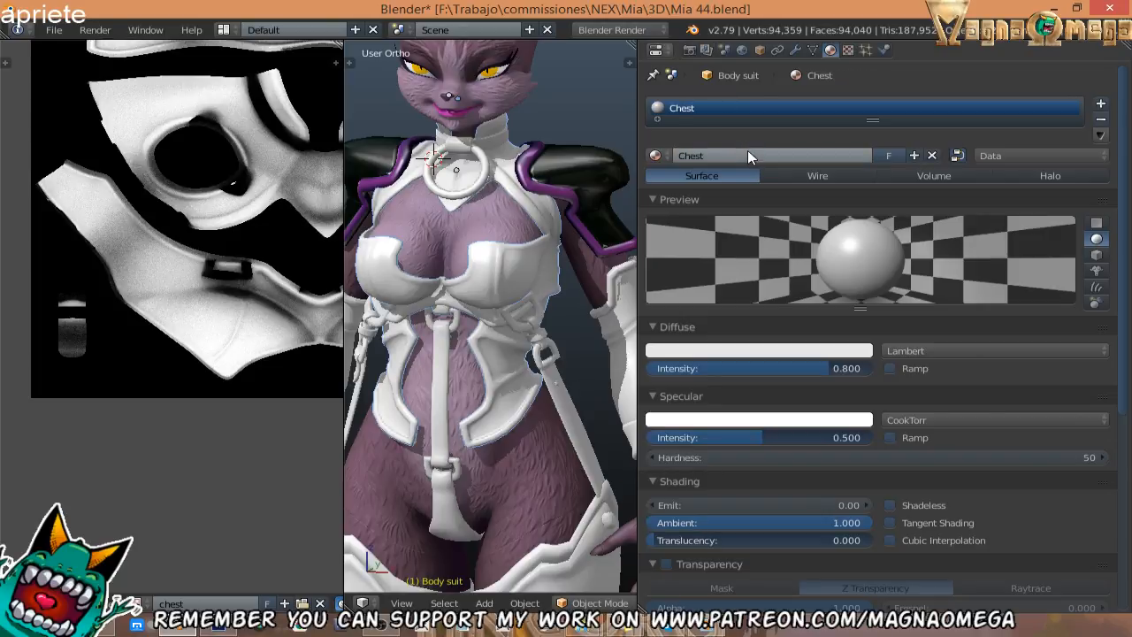
Add a new texture to the Chest material and load chestdiffuse.png from the Texture folder as its image.
{"action": "left_click", "coordinate": [844, 50]}
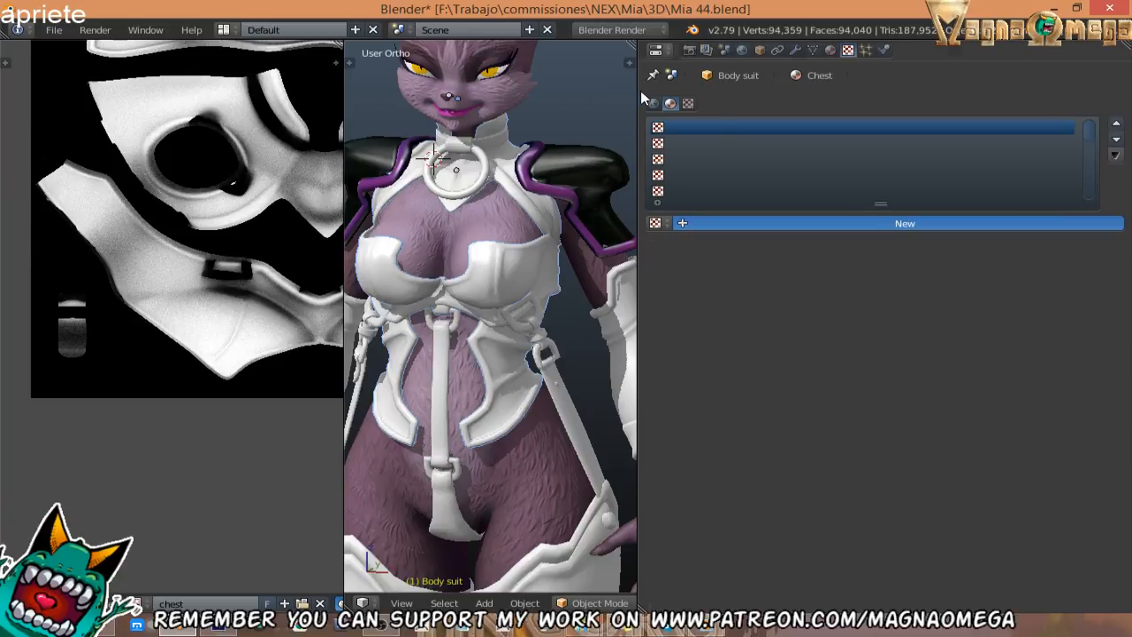
{"action": "left_click", "coordinate": [905, 223]}
{"action": "scroll", "coordinate": [934, 291], "scroll_direction": "down", "scroll_amount": 2}
{"action": "left_click", "coordinate": [955, 275]}
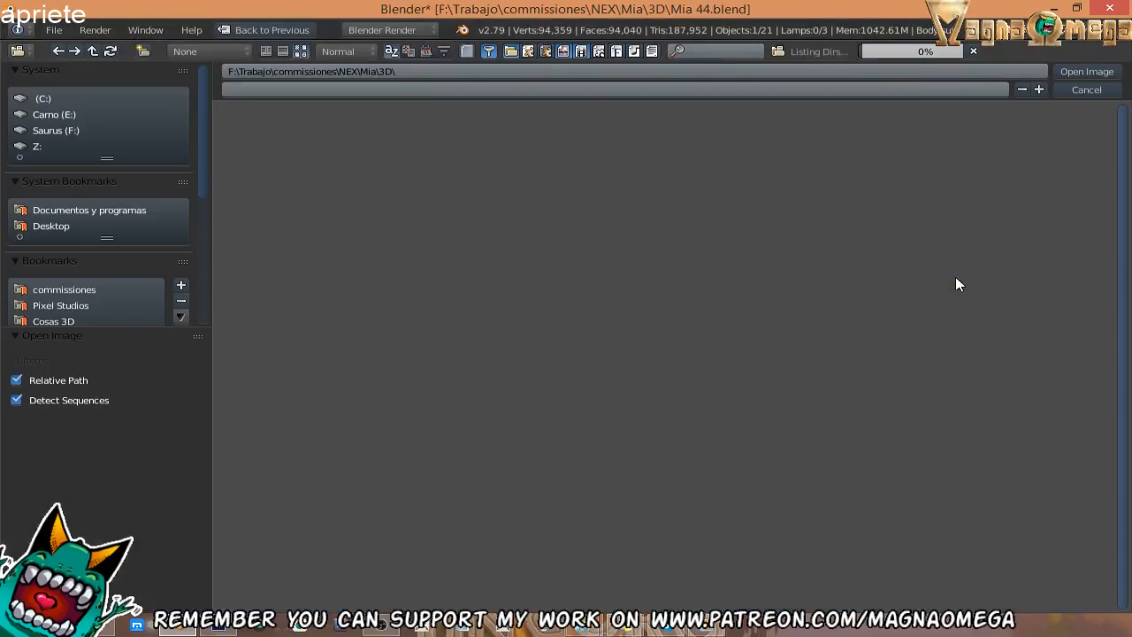
{"action": "left_click", "coordinate": [424, 221]}
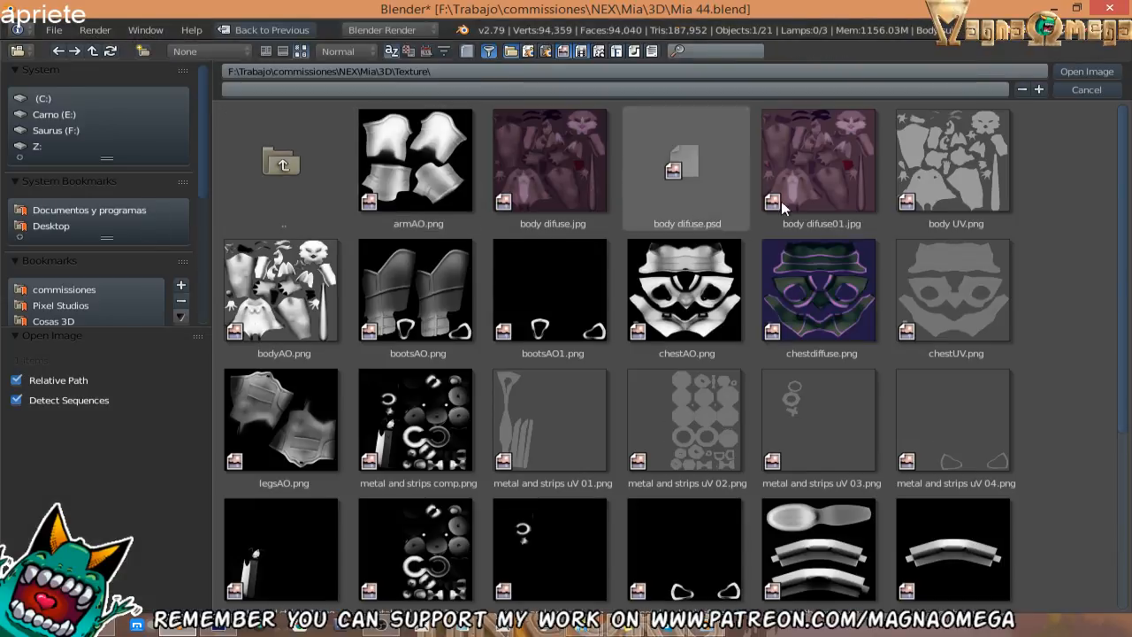
{"action": "left_click", "coordinate": [818, 290]}
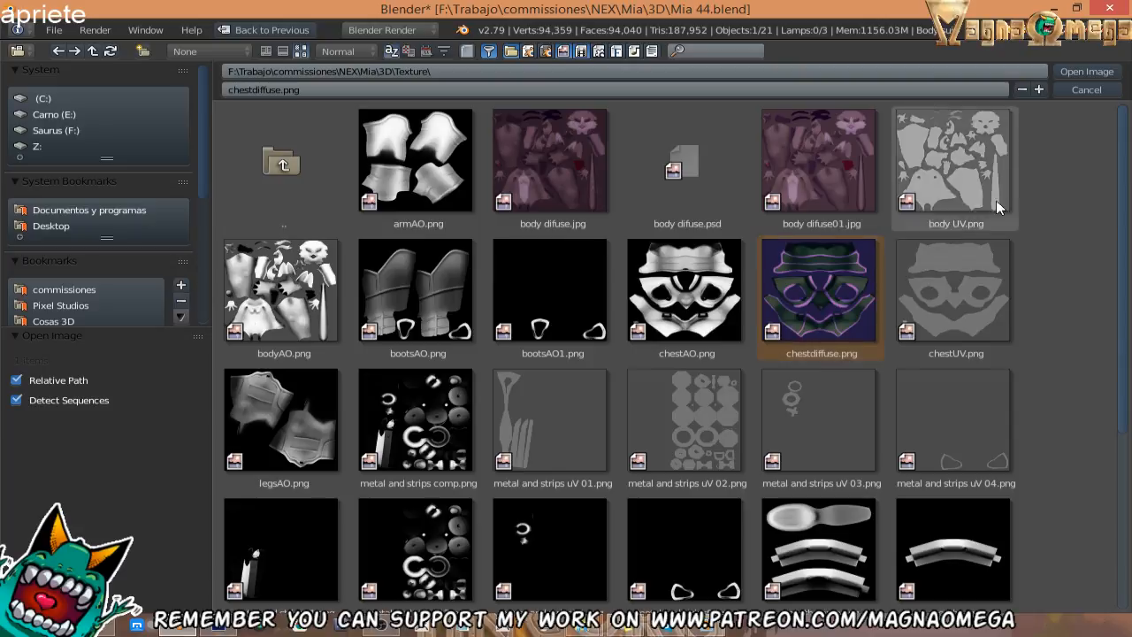
{"action": "double_click", "coordinate": [839, 239]}
Select the shoulder armor and tint the specular color of its Shoulders material light blue.
{"action": "middle_click_drag", "start_coordinate": [591, 270], "coordinate": [522, 190]}
{"action": "scroll", "coordinate": [510, 258], "scroll_direction": "up", "scroll_amount": 2}
{"action": "scroll", "coordinate": [516, 227], "scroll_direction": "up", "scroll_amount": 1}
{"action": "middle_click_drag", "start_coordinate": [610, 207], "coordinate": [526, 220], "text": "shift"}
{"action": "right_click", "coordinate": [584, 180]}
{"action": "left_click", "coordinate": [831, 52]}
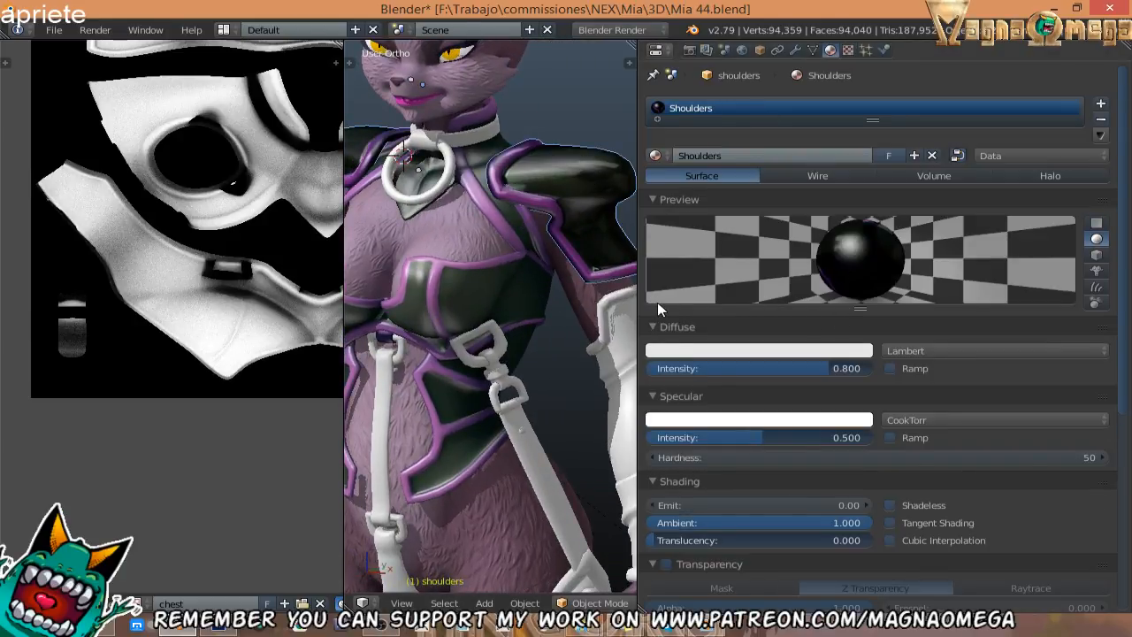
{"action": "scroll", "coordinate": [717, 365], "scroll_direction": "down", "scroll_amount": 1}
{"action": "left_click", "coordinate": [729, 393]}
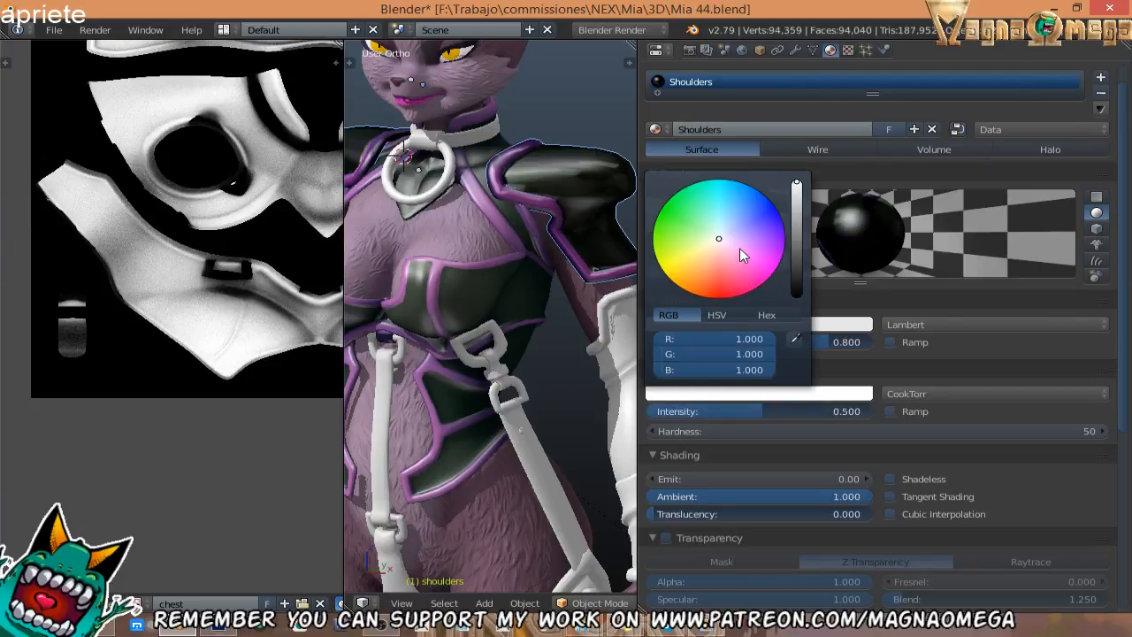
{"action": "mouse_move", "coordinate": [721, 236]}
{"action": "left_mouse_down"}
{"action": "mouse_move", "coordinate": [729, 205]}
{"action": "mouse_move", "coordinate": [722, 216]}
{"action": "left_mouse_up"}
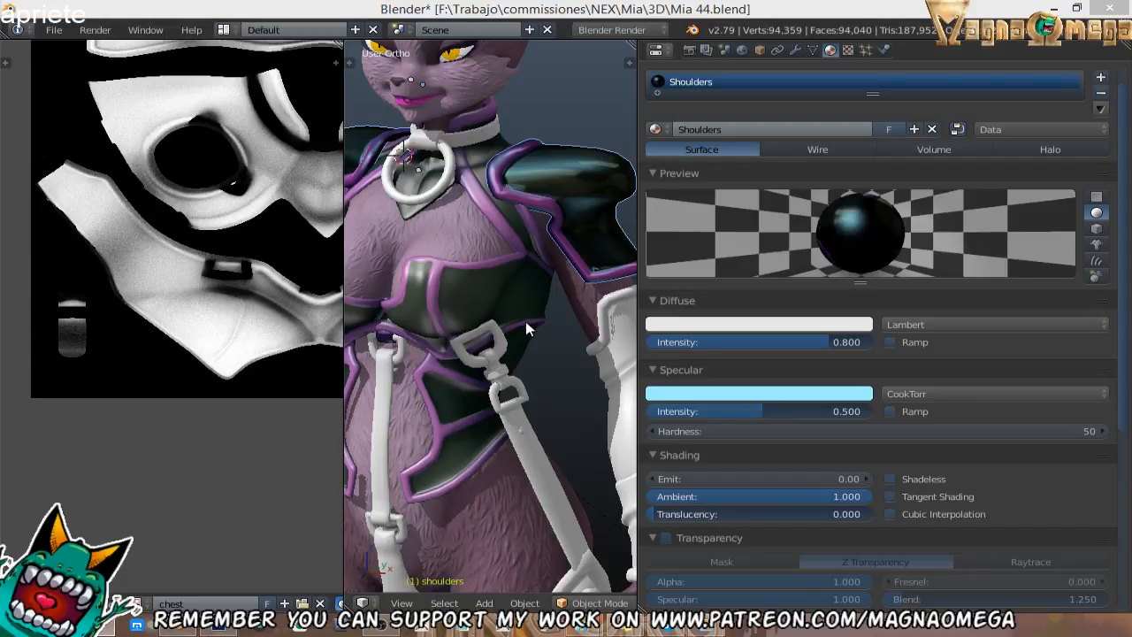
Select the Body suit and assign the existing Texture.004 with the mc19.jpg image to the Chest material's second texture slot.
{"action": "scroll", "coordinate": [550, 301], "scroll_direction": "down", "scroll_amount": 4}
{"action": "middle_click_drag", "start_coordinate": [554, 310], "coordinate": [622, 308]}
{"action": "scroll", "coordinate": [552, 217], "scroll_direction": "up", "scroll_amount": 4}
{"action": "right_click", "coordinate": [555, 298]}
{"action": "scroll", "coordinate": [855, 220], "scroll_direction": "up", "scroll_amount": 2}
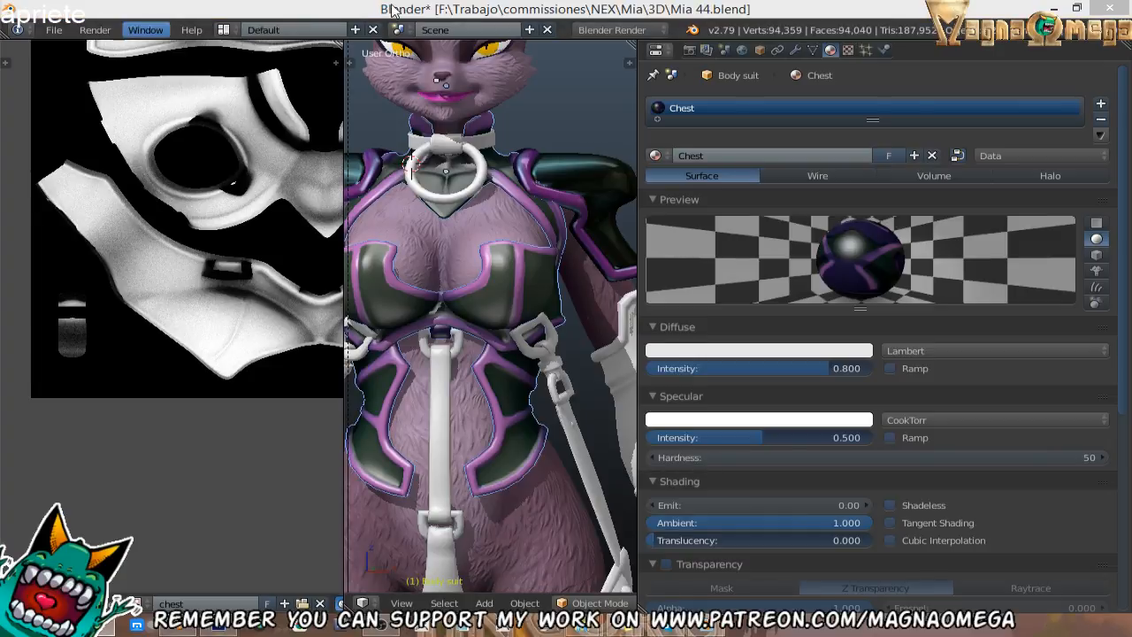
{"action": "left_click", "coordinate": [847, 49]}
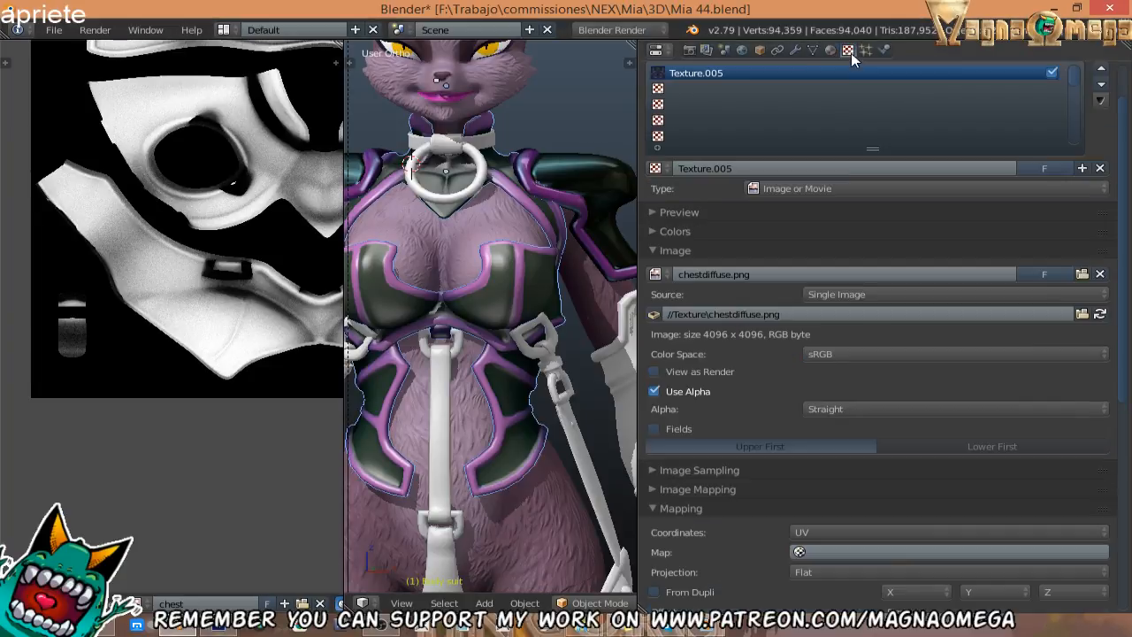
{"action": "left_click", "coordinate": [688, 88]}
{"action": "left_click", "coordinate": [689, 168]}
{"action": "left_click", "coordinate": [712, 256]}
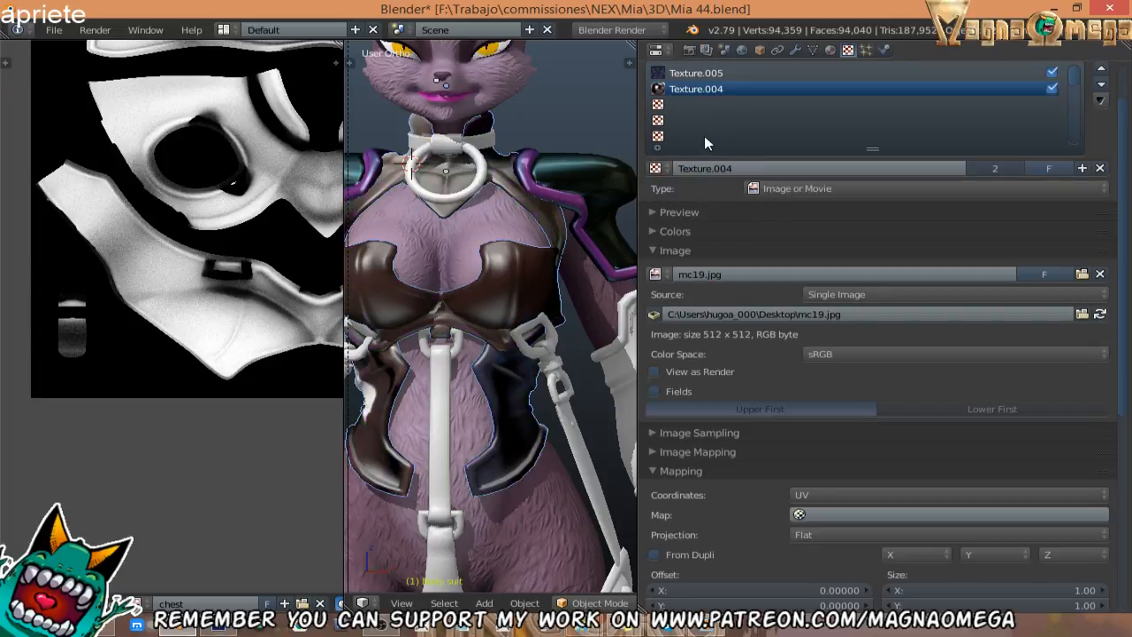
Try Reflection coordinates for the mc19.jpg texture and examine the chest armor from several angles.
{"action": "middle_click_drag", "start_coordinate": [610, 194], "coordinate": [477, 234]}
{"action": "scroll", "coordinate": [798, 355], "scroll_direction": "down", "scroll_amount": 3}
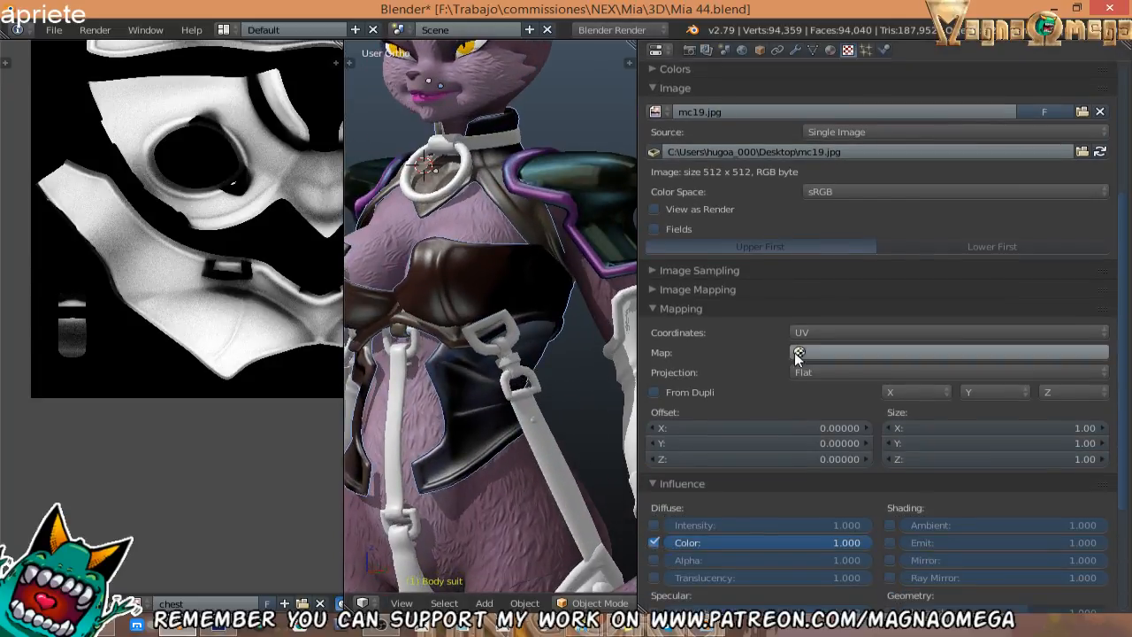
{"action": "left_click", "coordinate": [800, 333]}
{"action": "left_click", "coordinate": [852, 192]}
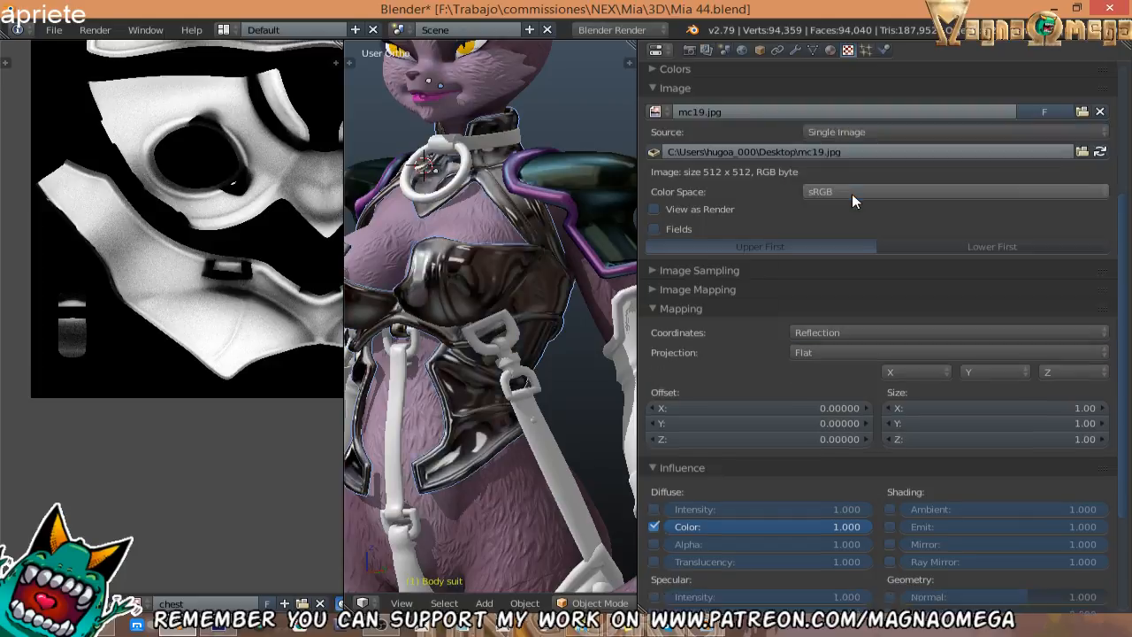
{"action": "middle_click_drag", "start_coordinate": [460, 301], "coordinate": [495, 302]}
{"action": "middle_click_drag", "start_coordinate": [759, 222], "coordinate": [758, 335]}
{"action": "middle_click_drag", "start_coordinate": [557, 285], "coordinate": [482, 280]}
{"action": "middle_click_drag", "start_coordinate": [798, 257], "coordinate": [794, 391]}
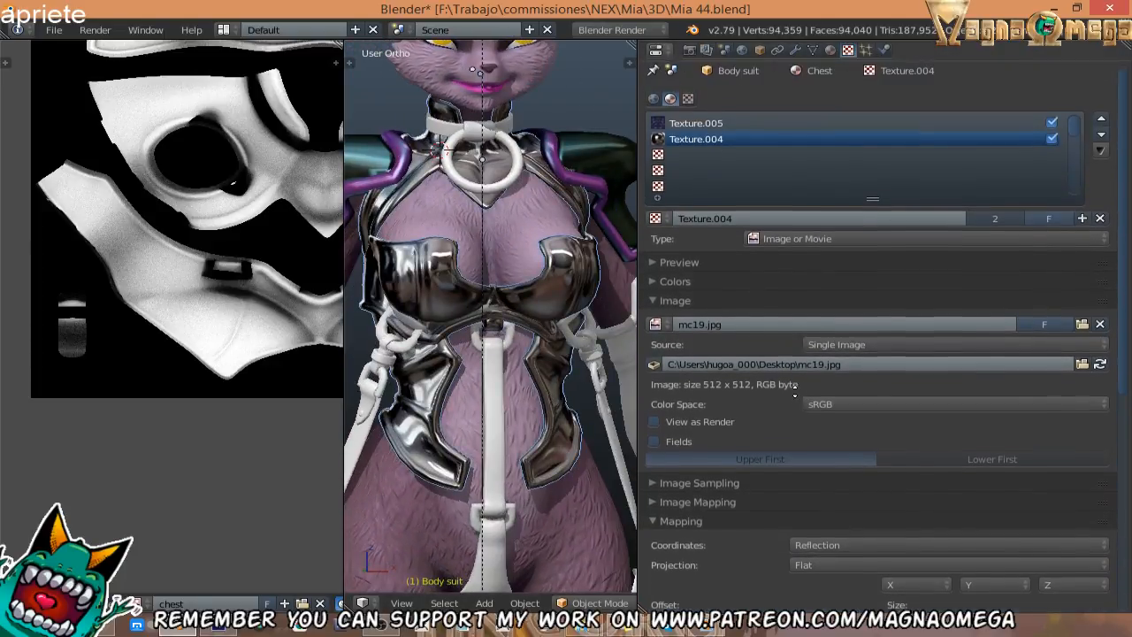
{"action": "scroll", "coordinate": [795, 390], "scroll_direction": "down", "scroll_amount": 5}
{"action": "middle_click_drag", "start_coordinate": [530, 274], "coordinate": [581, 261]}
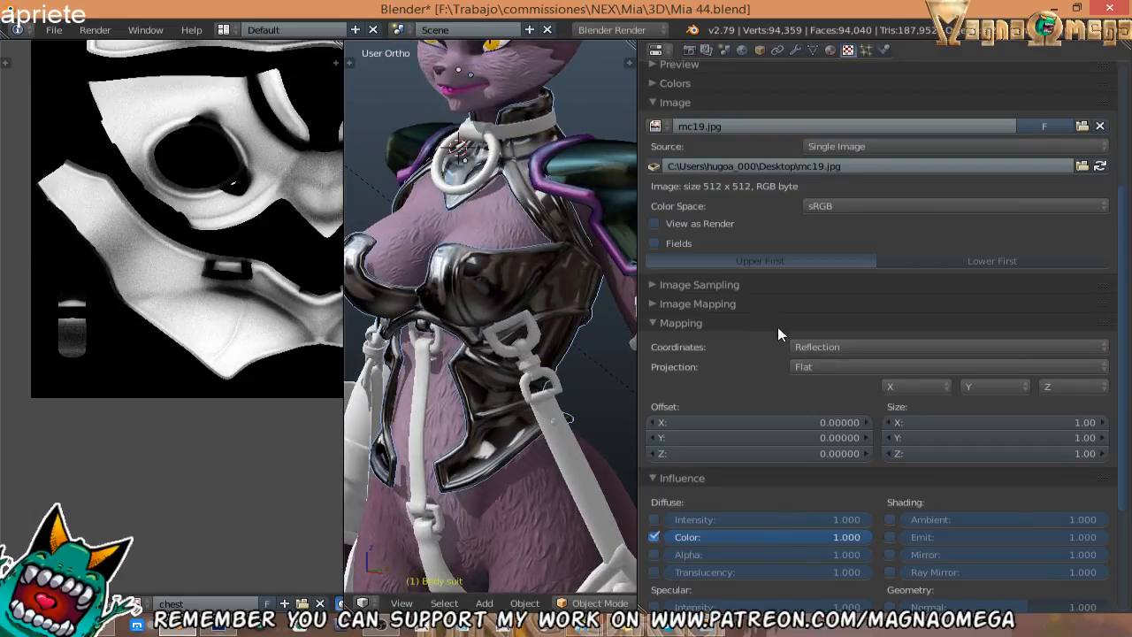
Set the mc19.jpg texture's mapping coordinates to Normal.
{"action": "left_click", "coordinate": [818, 345]}
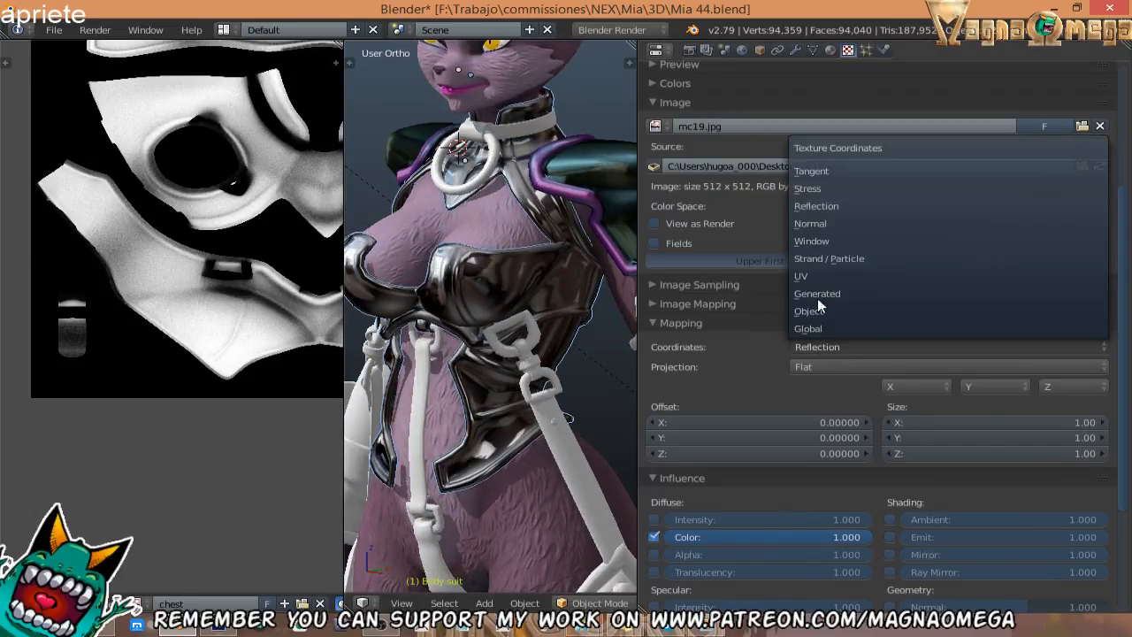
{"action": "left_click", "coordinate": [822, 223]}
{"action": "middle_click_drag", "start_coordinate": [475, 313], "coordinate": [438, 253]}
Check the blend type used on the shoulders' texture and set the Body suit's mc19.jpg texture to Soft Light as well.
{"action": "scroll", "coordinate": [765, 317], "scroll_direction": "down", "scroll_amount": 5}
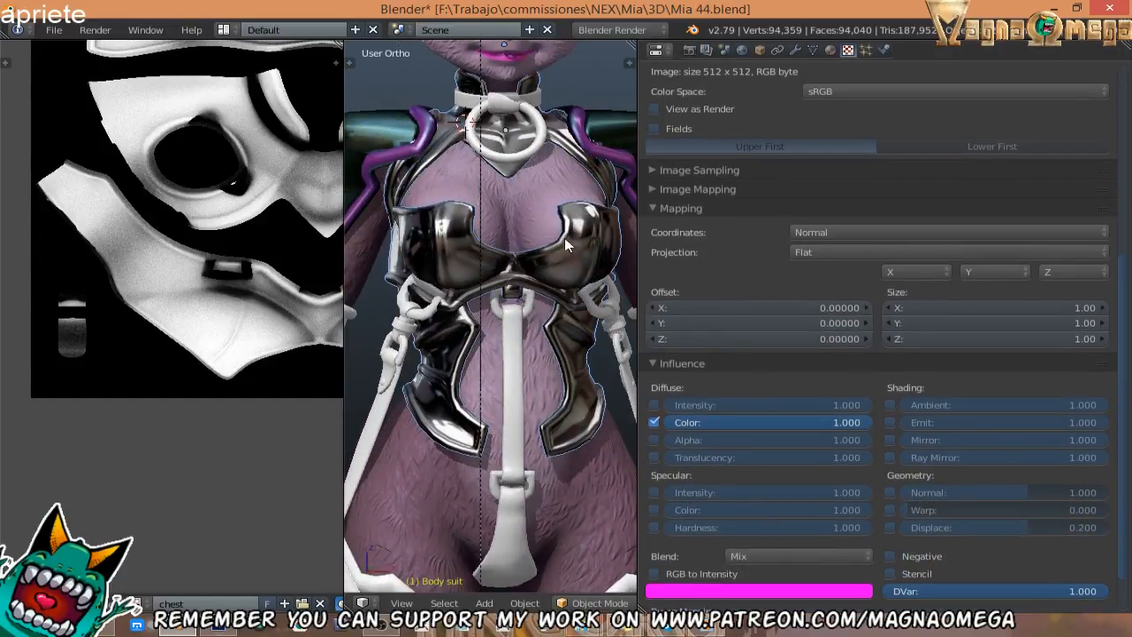
{"action": "middle_click_drag", "start_coordinate": [564, 238], "coordinate": [613, 134]}
{"action": "right_click", "coordinate": [614, 134]}
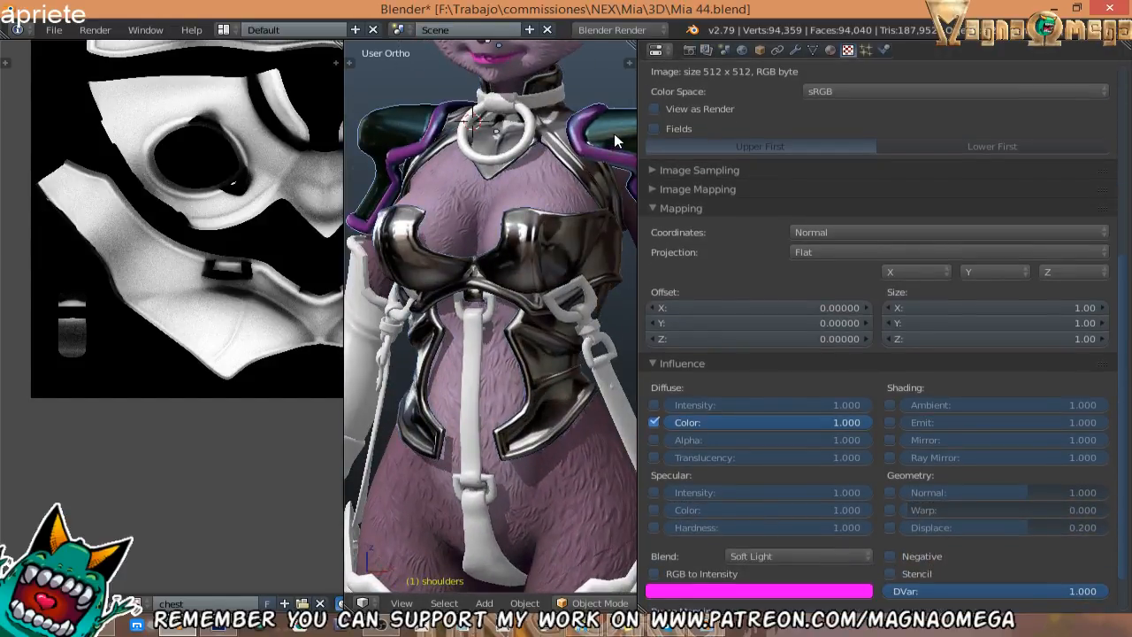
{"action": "right_click", "coordinate": [538, 250]}
{"action": "left_click", "coordinate": [804, 557]}
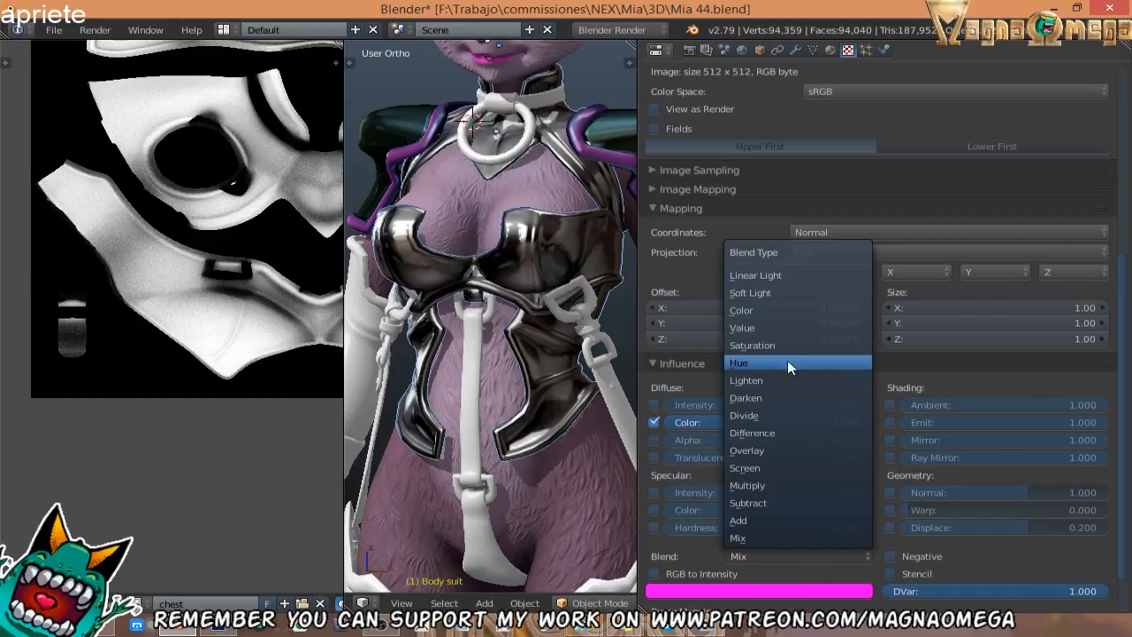
{"action": "left_click", "coordinate": [779, 295]}
{"action": "middle_click_drag", "start_coordinate": [531, 292], "coordinate": [618, 292]}
Copy the light blue specular color from the Shoulders material to the Body suit's Chest material.
{"action": "left_click", "coordinate": [830, 50]}
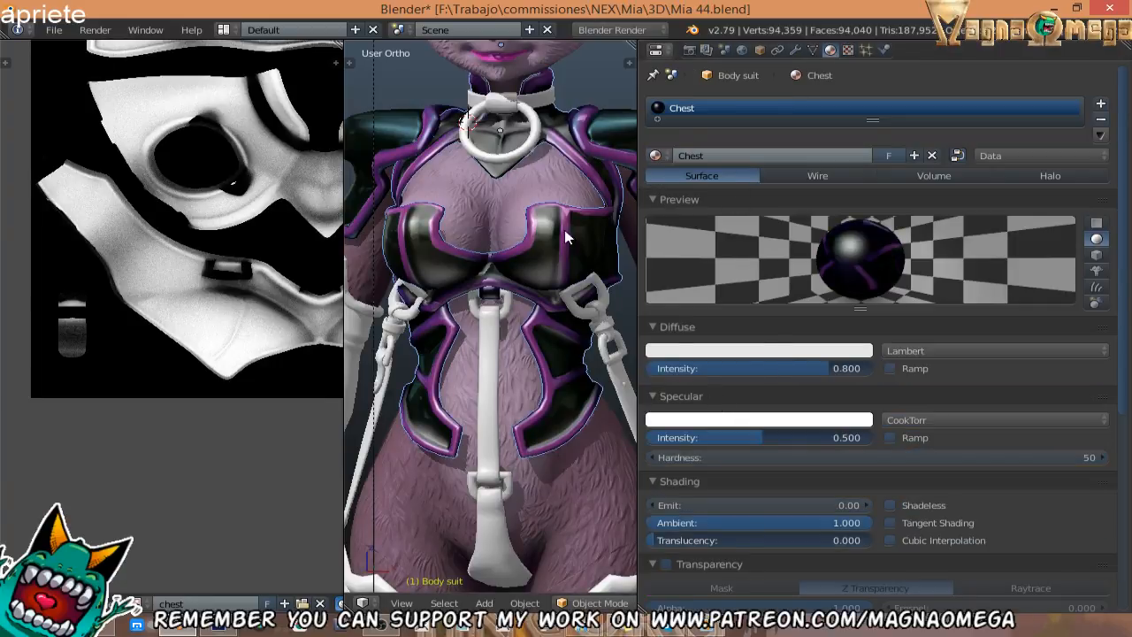
{"action": "right_click", "coordinate": [597, 126]}
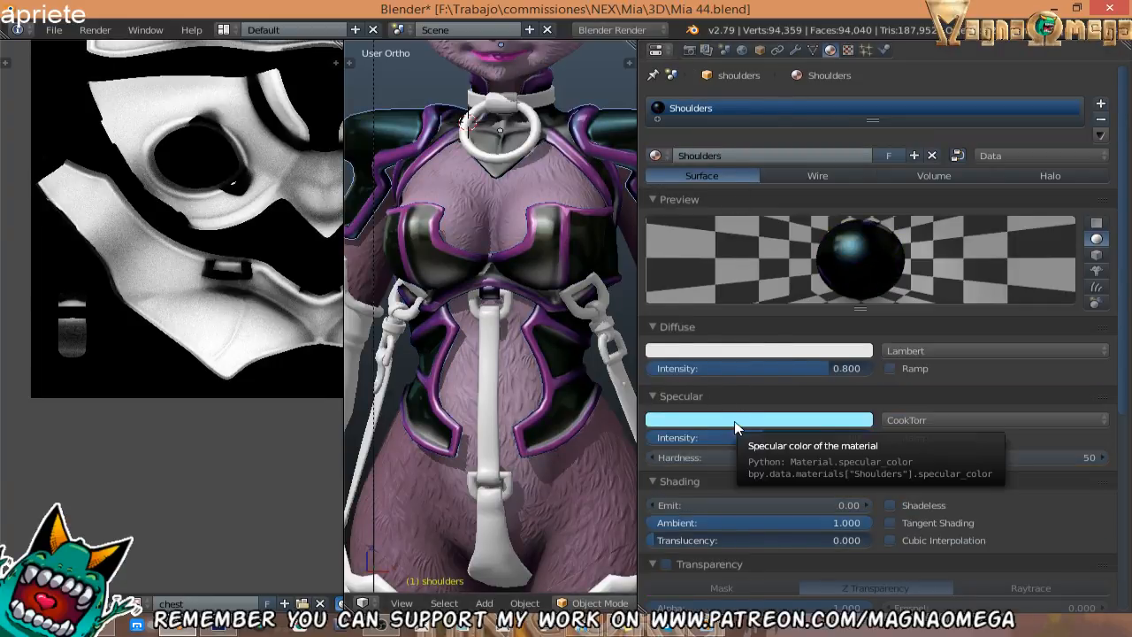
{"action": "right_click", "coordinate": [567, 234]}
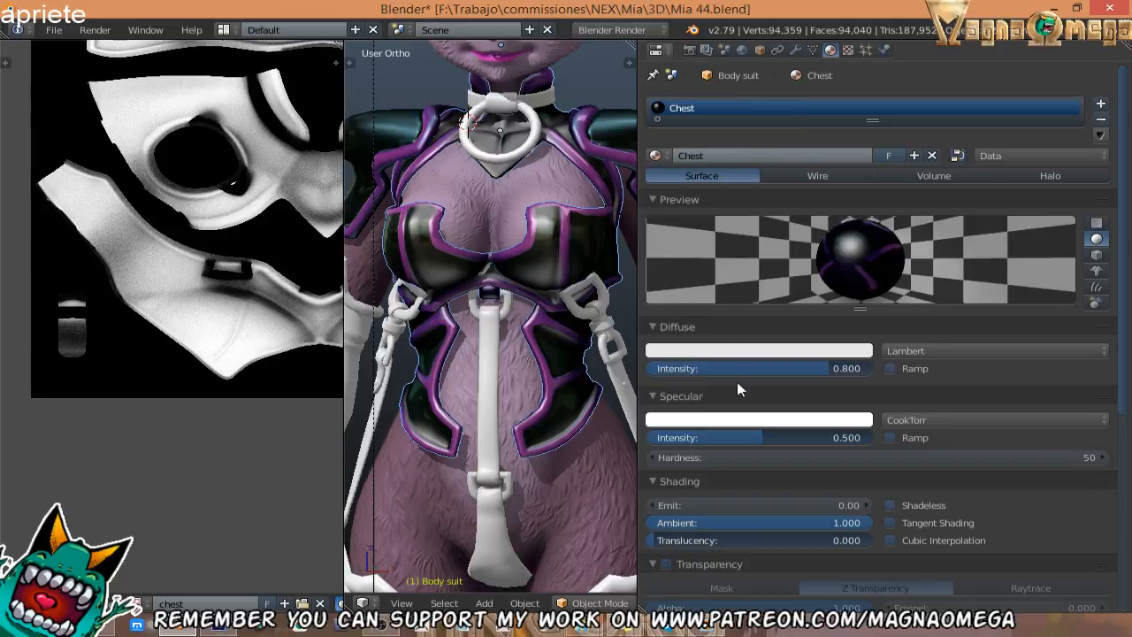
{"action": "key", "text": "ctrl+v"}
{"action": "scroll", "coordinate": [497, 285], "scroll_direction": "down", "scroll_amount": 3}
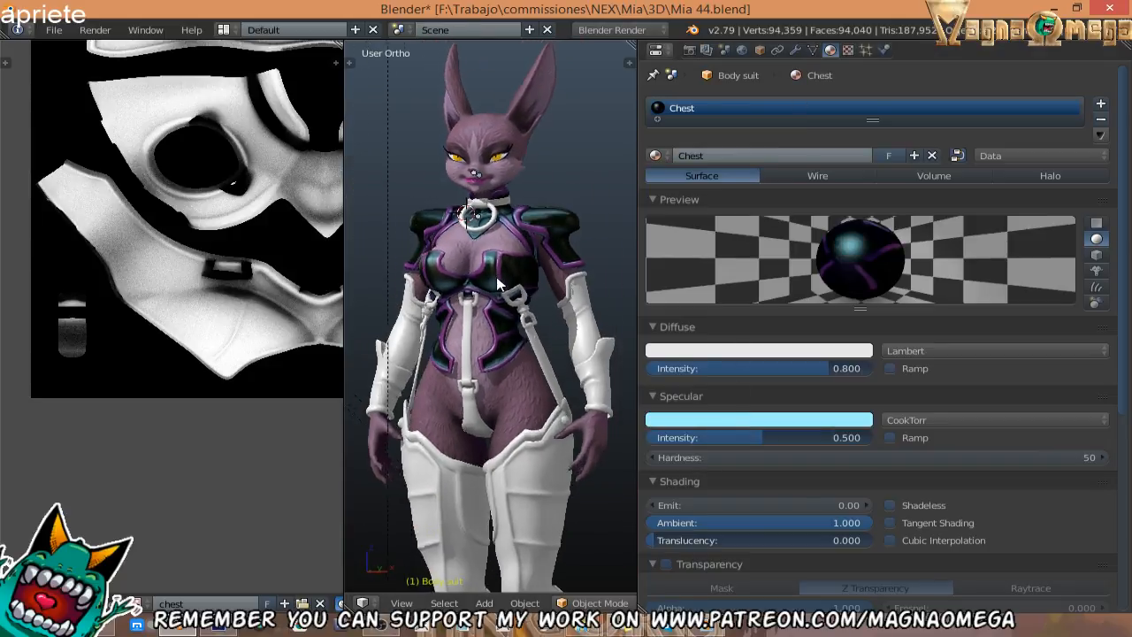
{"action": "scroll", "coordinate": [498, 285], "scroll_direction": "up", "scroll_amount": 3}
{"action": "mouse_move", "coordinate": [490, 272]}
{"action": "middle_mouse_down"}
{"action": "mouse_move", "coordinate": [466, 276]}
{"action": "mouse_move", "coordinate": [481, 275]}
{"action": "middle_mouse_up"}
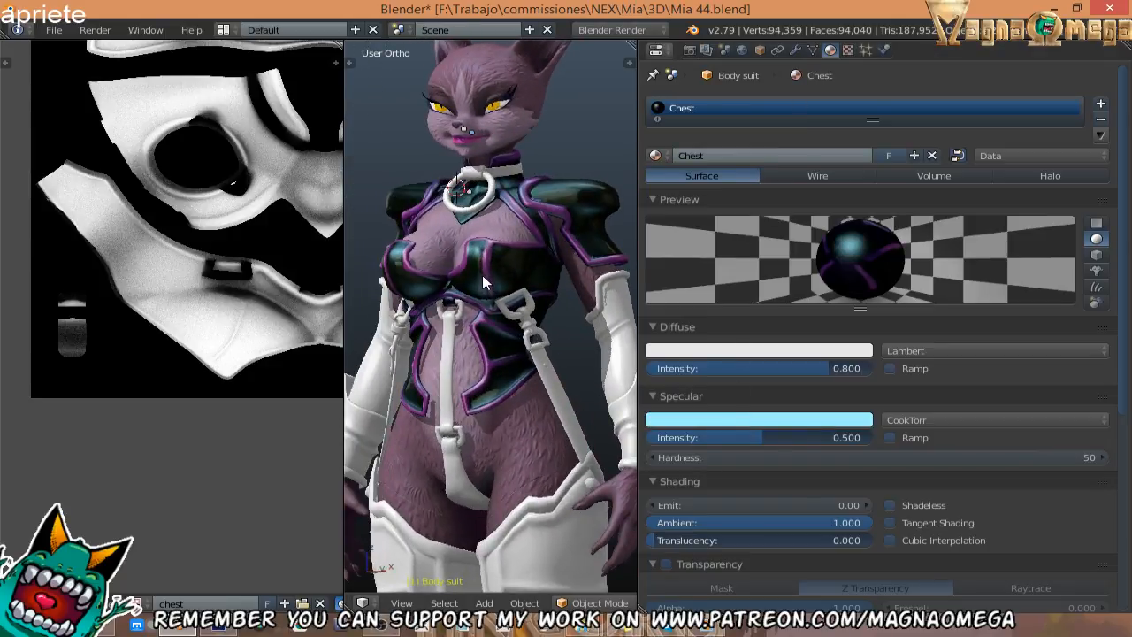
Adjust the Chest material's specular color to a pale cyan.
{"action": "left_click", "coordinate": [694, 418]}
{"action": "mouse_move", "coordinate": [716, 254]}
{"action": "left_mouse_down"}
{"action": "mouse_move", "coordinate": [694, 248]}
{"action": "mouse_move", "coordinate": [708, 250]}
{"action": "left_mouse_up"}
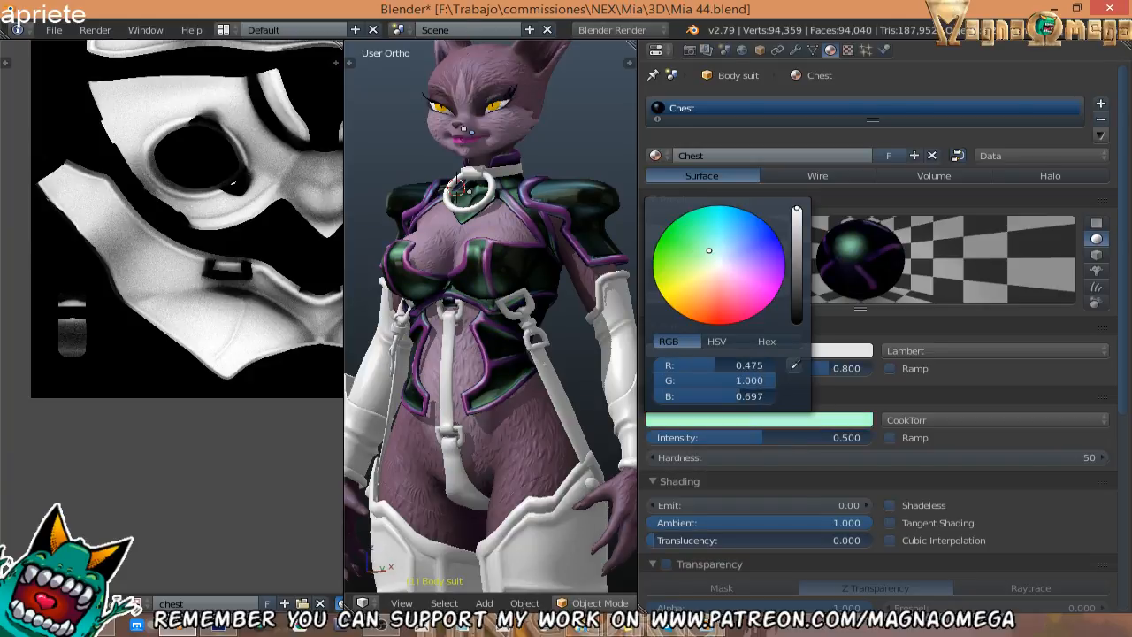
{"action": "middle_click_drag", "start_coordinate": [533, 255], "coordinate": [537, 282]}
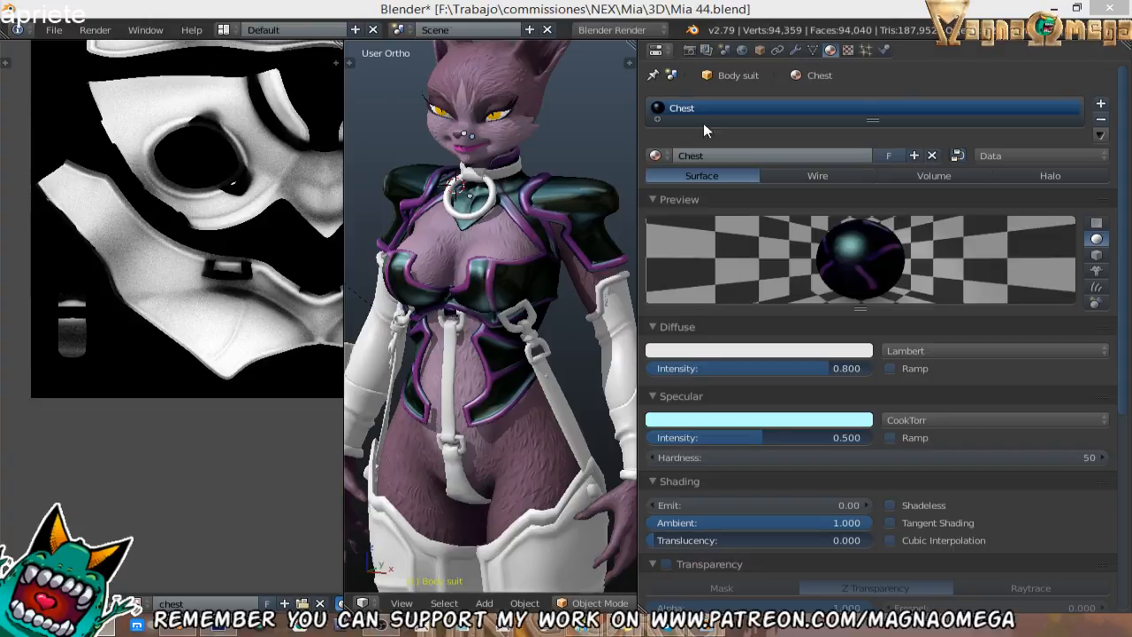
Examine the Solidify and Subsurf modifiers of the Body suit, straps and arms, setting the straps' viewport subdivisions back to 1.
{"action": "middle_click_drag", "start_coordinate": [500, 228], "coordinate": [467, 308]}
{"action": "scroll", "coordinate": [454, 237], "scroll_direction": "up", "scroll_amount": 5}
{"action": "scroll", "coordinate": [487, 314], "scroll_direction": "down", "scroll_amount": 3}
{"action": "scroll", "coordinate": [540, 326], "scroll_direction": "down", "scroll_amount": 2}
{"action": "right_click", "coordinate": [522, 327]}
{"action": "right_click", "coordinate": [516, 263]}
{"action": "left_click", "coordinate": [795, 49]}
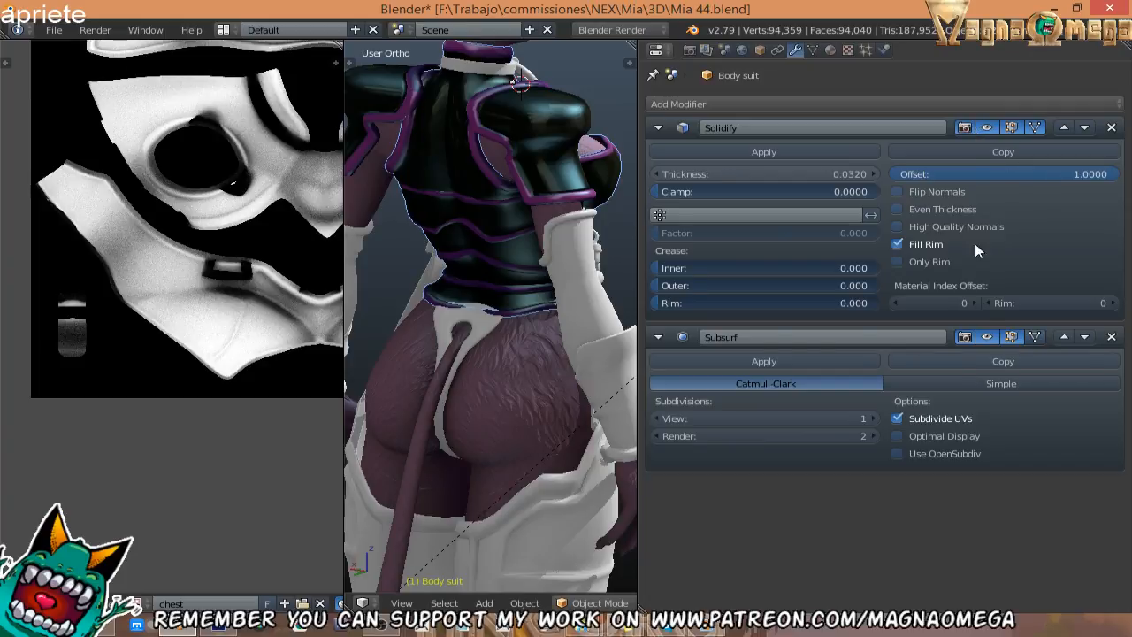
{"action": "right_click", "coordinate": [490, 328]}
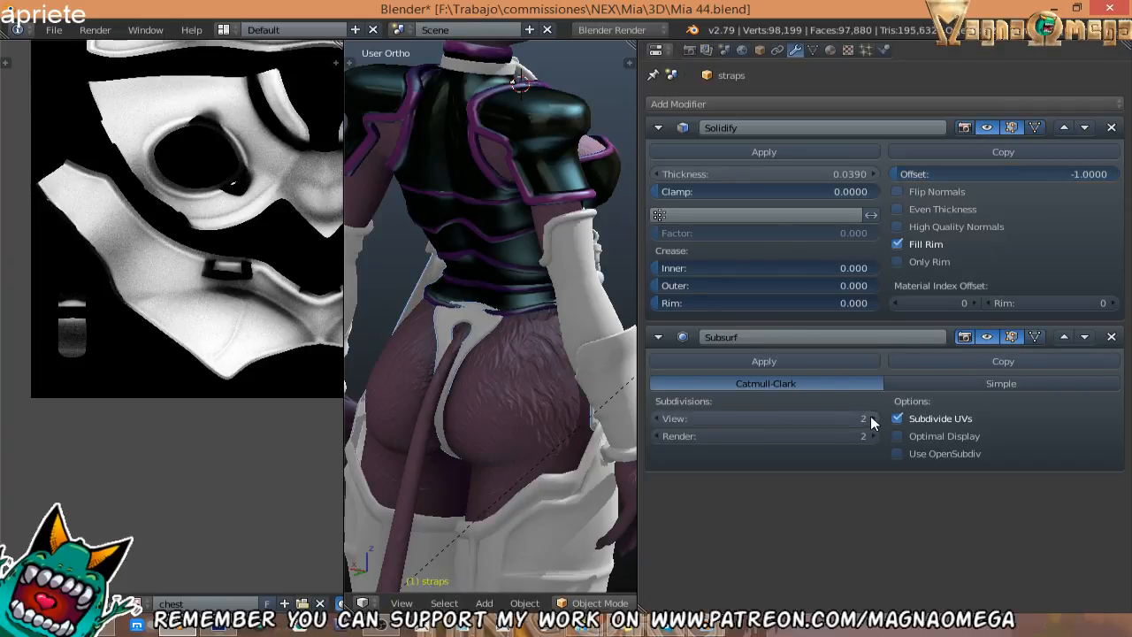
{"action": "left_click", "coordinate": [658, 418]}
{"action": "right_click", "coordinate": [568, 251]}
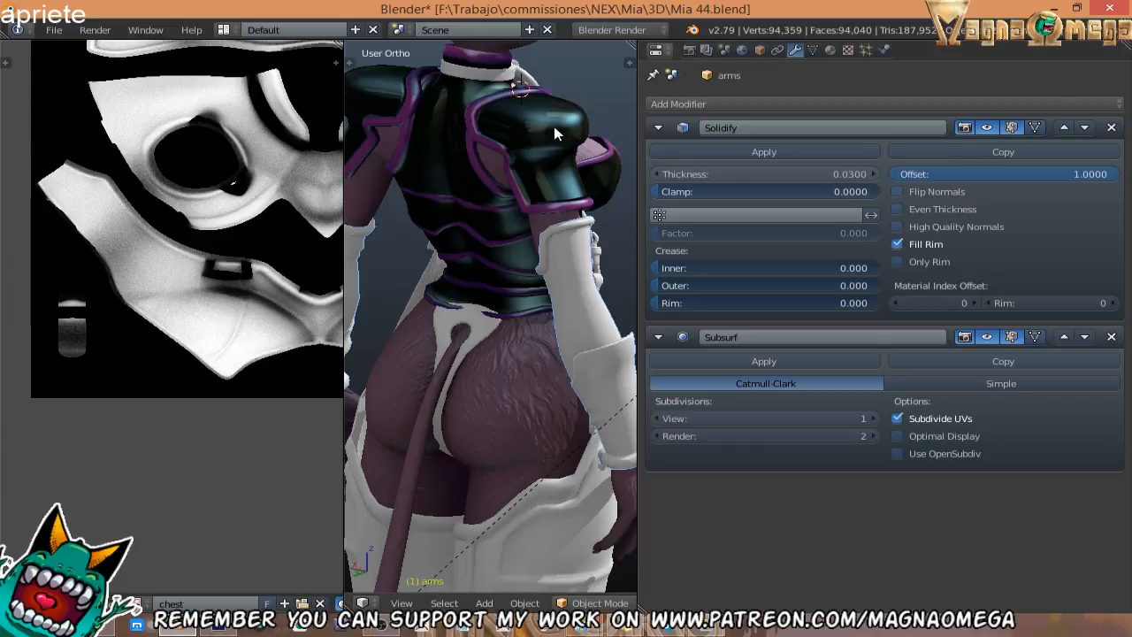
{"action": "right_click", "coordinate": [436, 181]}
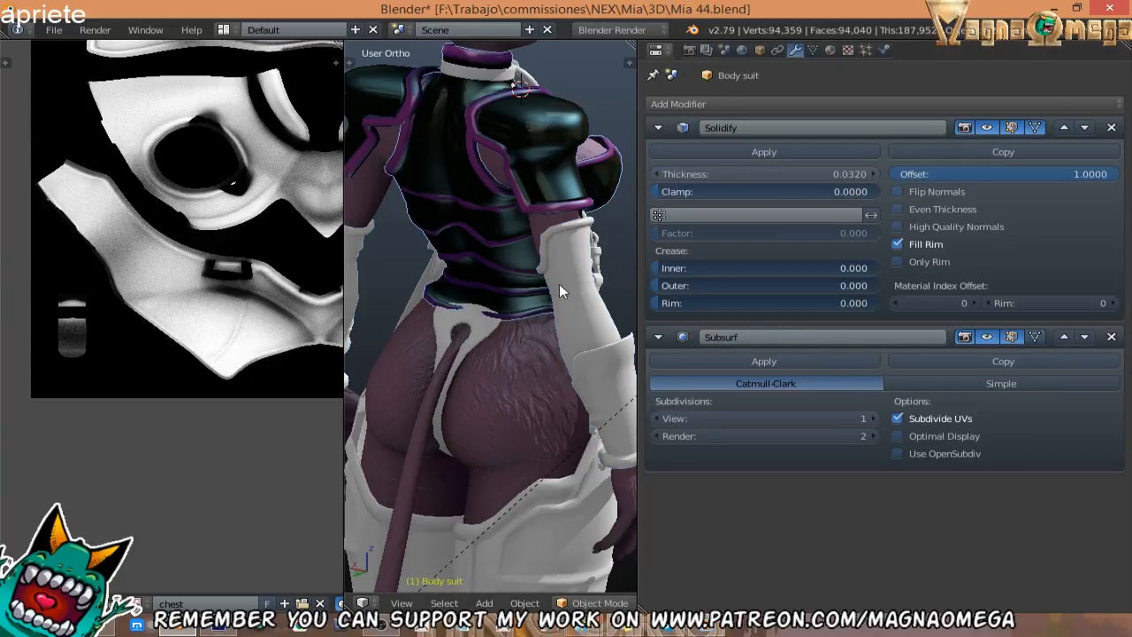
Move the vertices at the Body suit's lower back edge about 0.08 along global Y with smooth proportional editing.
{"action": "middle_click_drag", "start_coordinate": [559, 284], "coordinate": [495, 334]}
{"action": "scroll", "coordinate": [495, 335], "scroll_direction": "up", "scroll_amount": 2}
{"action": "scroll", "coordinate": [517, 268], "scroll_direction": "up", "scroll_amount": 3}
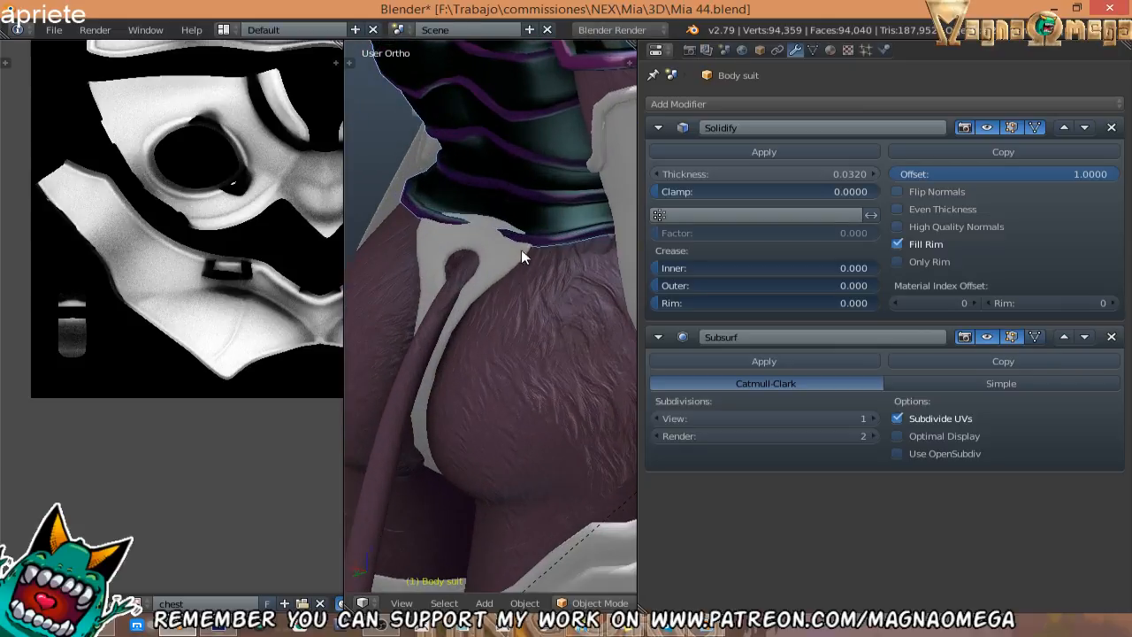
{"action": "key", "text": "Tab"}
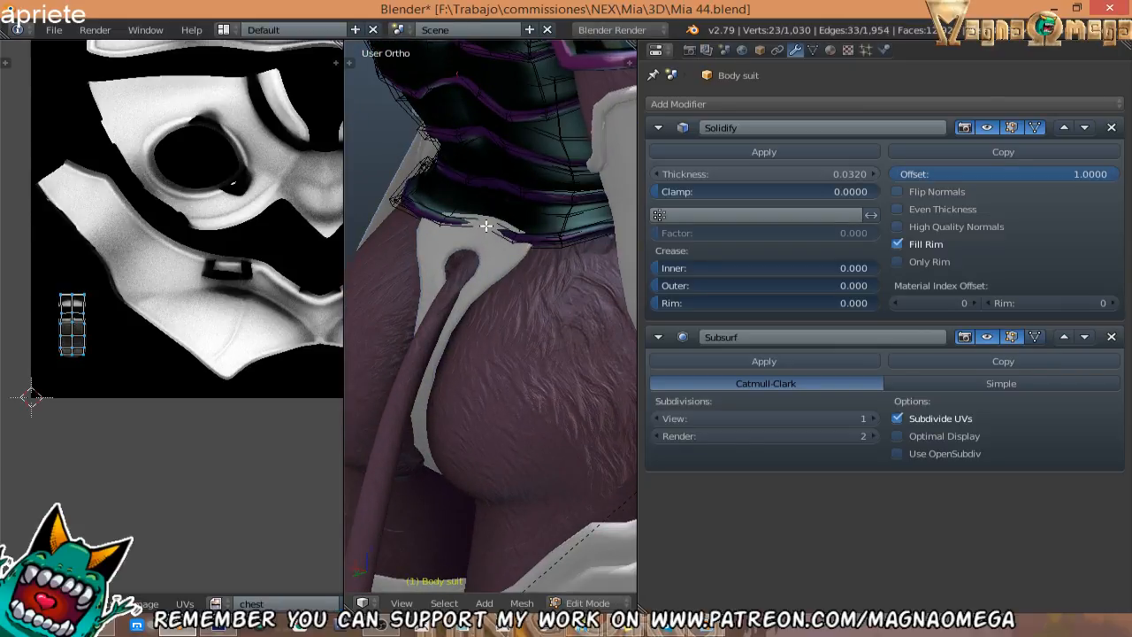
{"action": "key", "text": "ctrl+Tab"}
{"action": "left_click", "coordinate": [469, 214]}
{"action": "key", "text": "z"}
{"action": "key", "text": "a"}
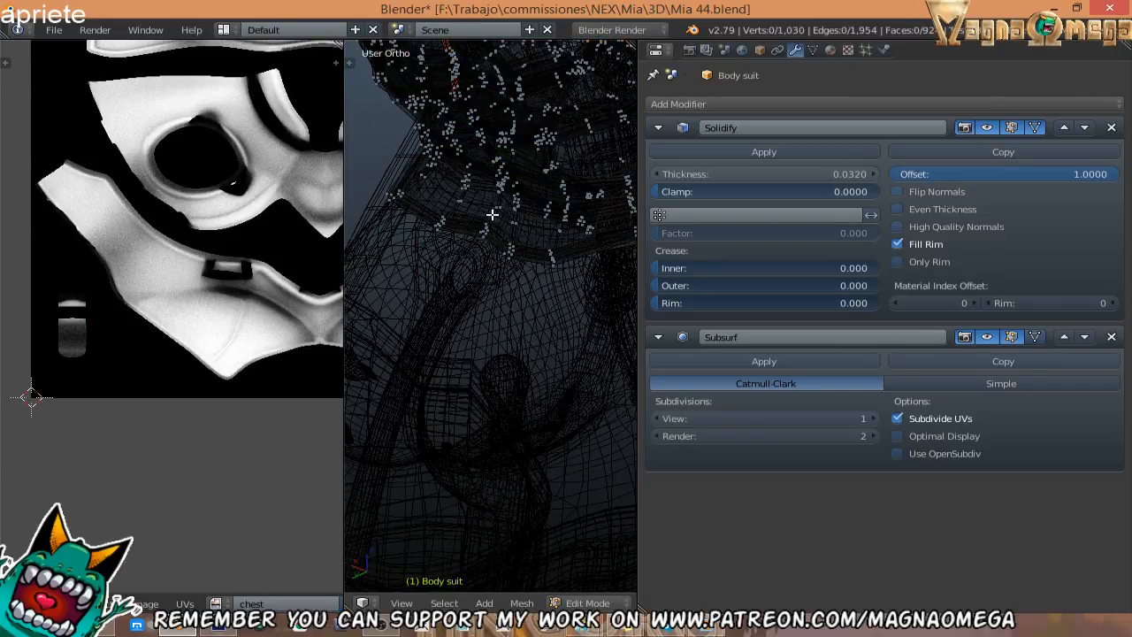
{"action": "left_click_drag", "start_coordinate": [499, 224], "coordinate": [500, 226], "text": "ctrl"}
{"action": "key", "text": "z"}
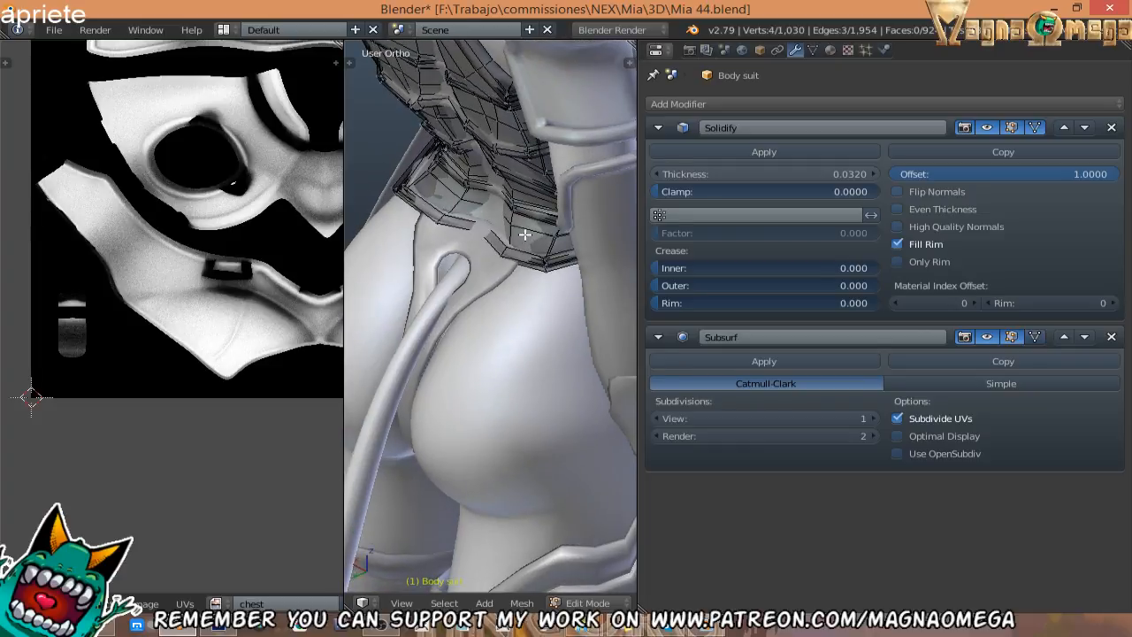
{"action": "key", "text": "alt+z"}
{"action": "key", "text": "g"}
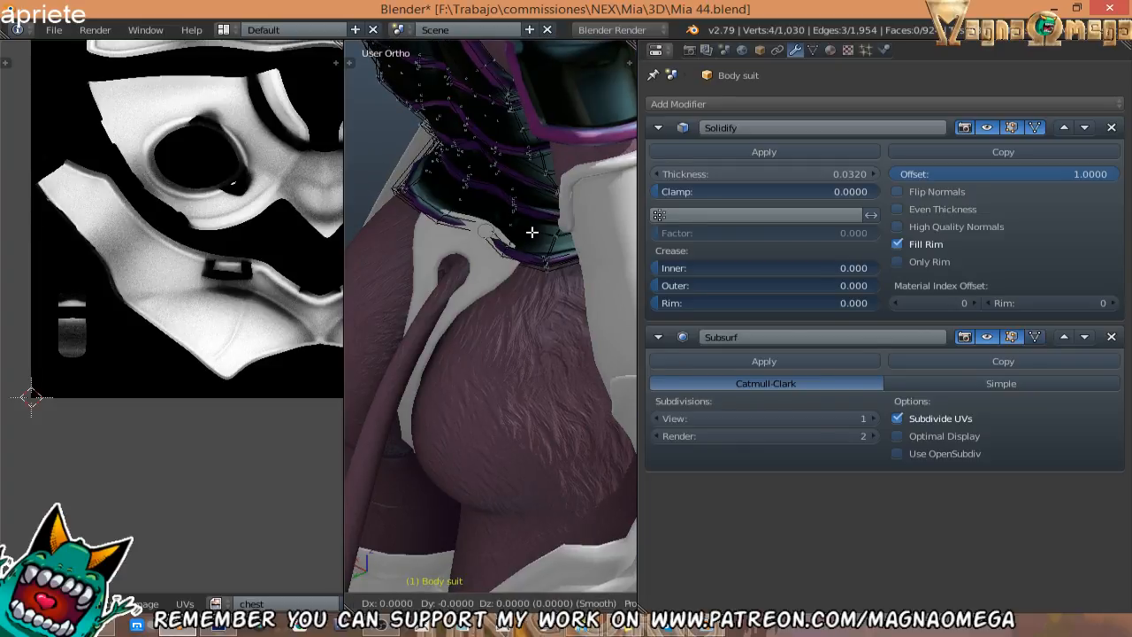
{"action": "key", "text": "y"}
{"action": "scroll", "coordinate": [526, 240], "scroll_direction": "down", "scroll_amount": 10}
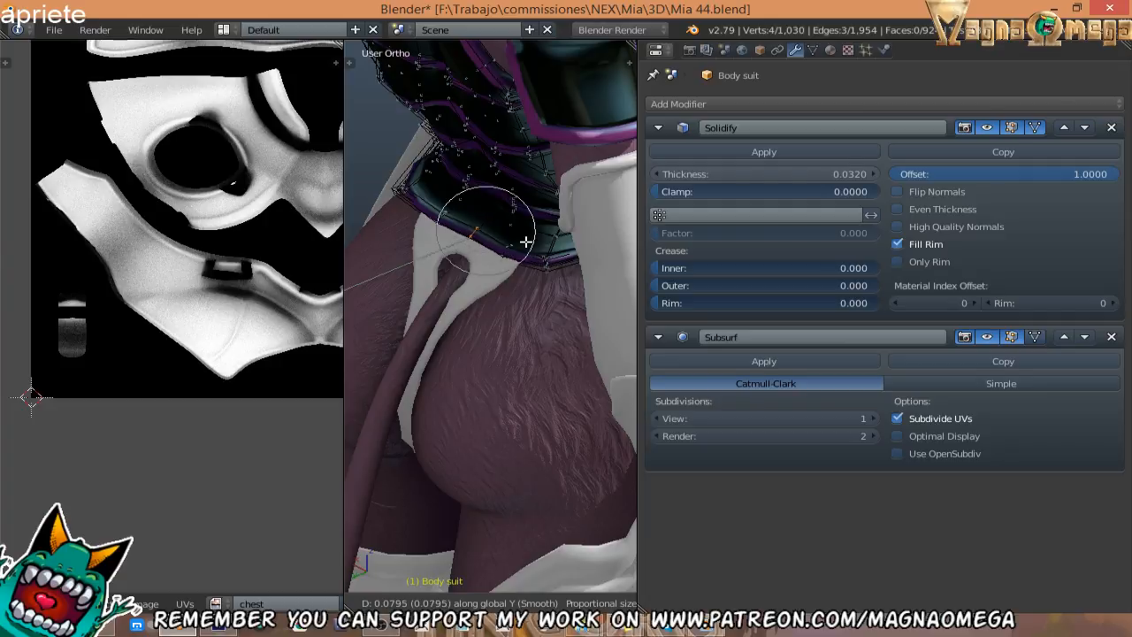
{"action": "left_click", "coordinate": [526, 244]}
{"action": "scroll", "coordinate": [528, 245], "scroll_direction": "down", "scroll_amount": 5}
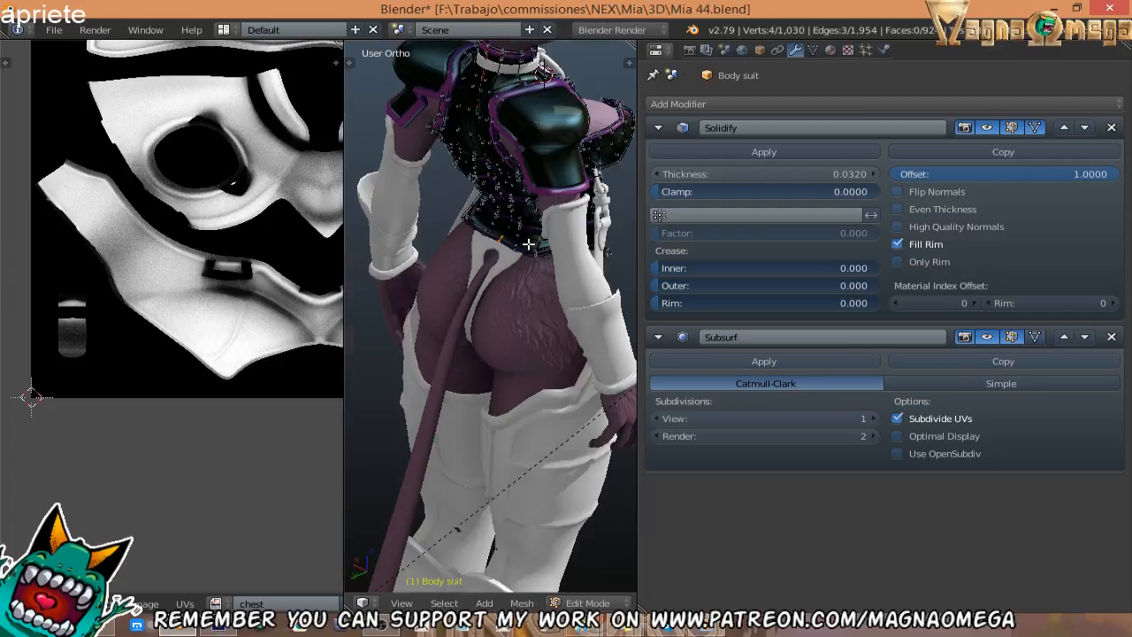
{"action": "key", "text": "Tab"}
Turn on Only Render for the 3D view and widen that view over the image editor.
{"action": "middle_click_drag", "start_coordinate": [531, 247], "coordinate": [498, 261]}
{"action": "scroll", "coordinate": [570, 604], "scroll_direction": "down", "scroll_amount": 6}
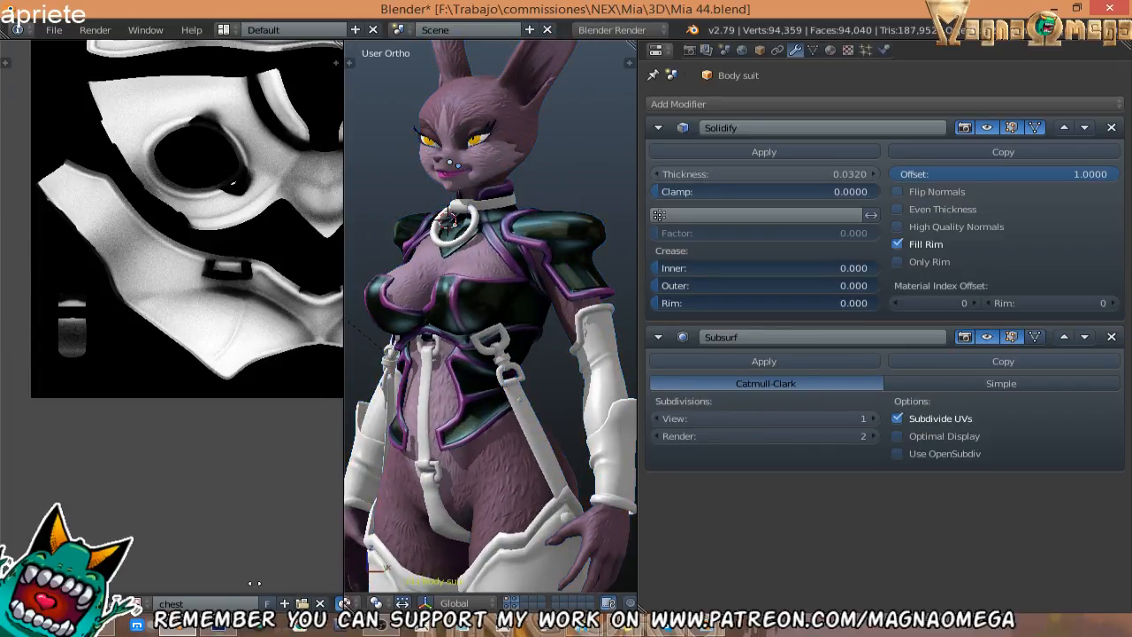
{"action": "scroll", "coordinate": [513, 603], "scroll_direction": "down", "scroll_amount": 5}
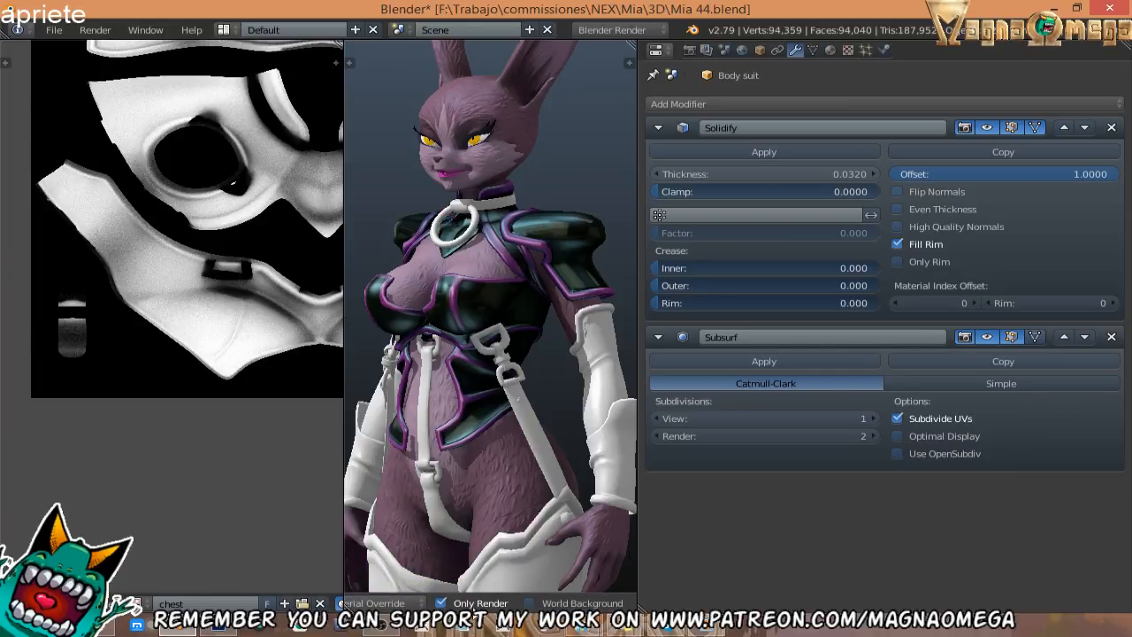
{"action": "middle_click_drag", "start_coordinate": [502, 322], "coordinate": [429, 262]}
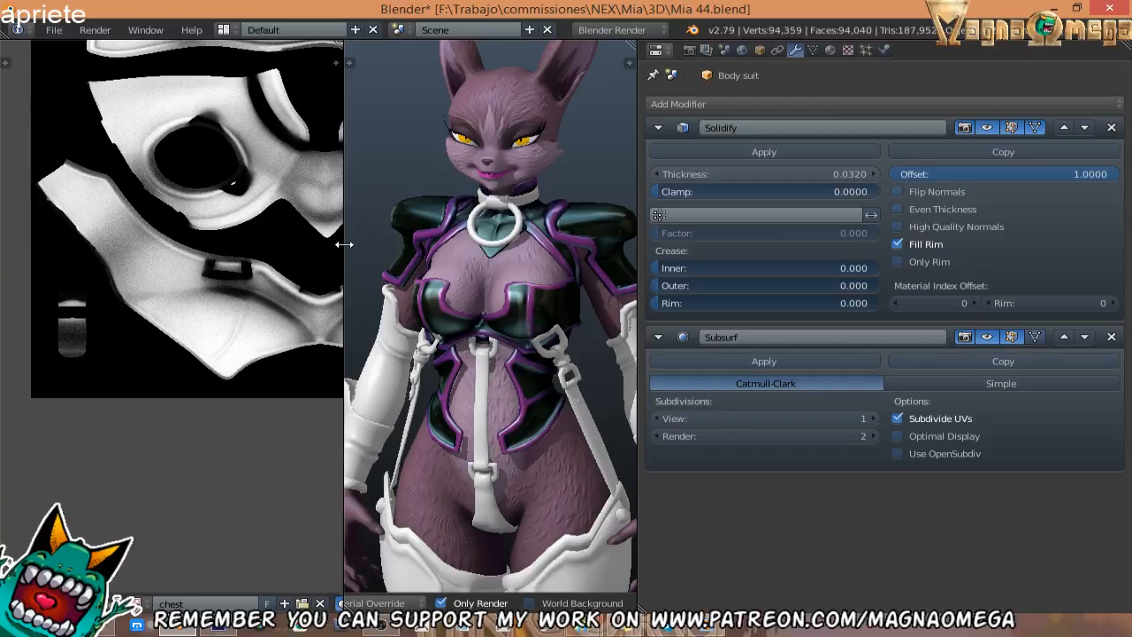
{"action": "left_click_drag", "start_coordinate": [344, 241], "coordinate": [121, 240]}
{"action": "middle_click_drag", "start_coordinate": [348, 219], "coordinate": [483, 226]}
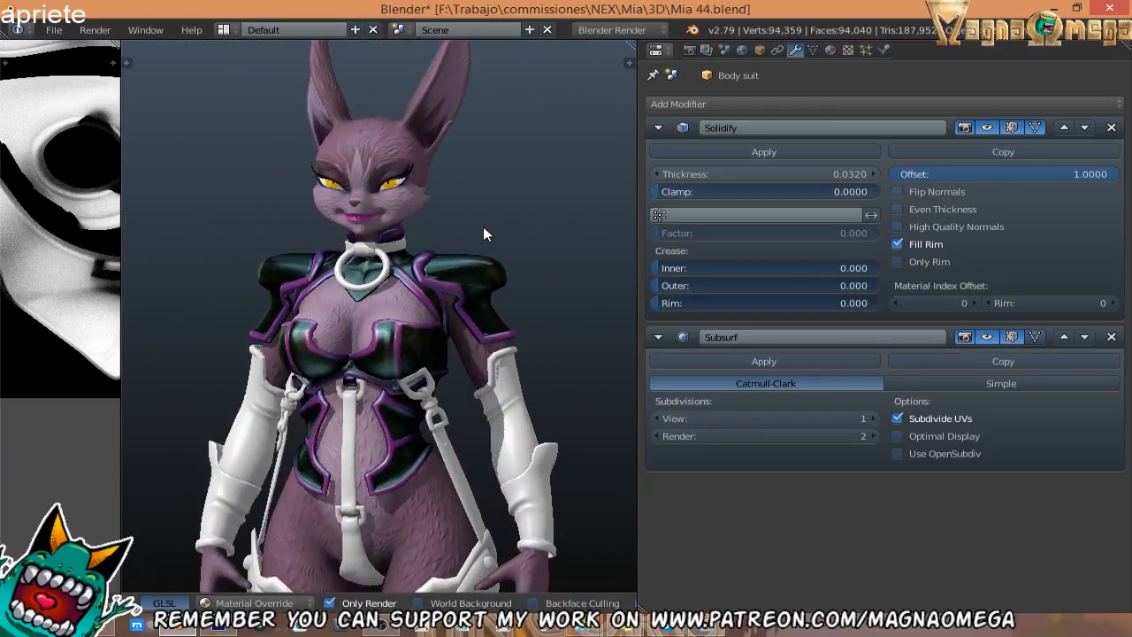
{"action": "scroll", "coordinate": [441, 210], "scroll_direction": "up", "scroll_amount": 4}
{"action": "middle_click_drag", "start_coordinate": [434, 182], "coordinate": [399, 282]}
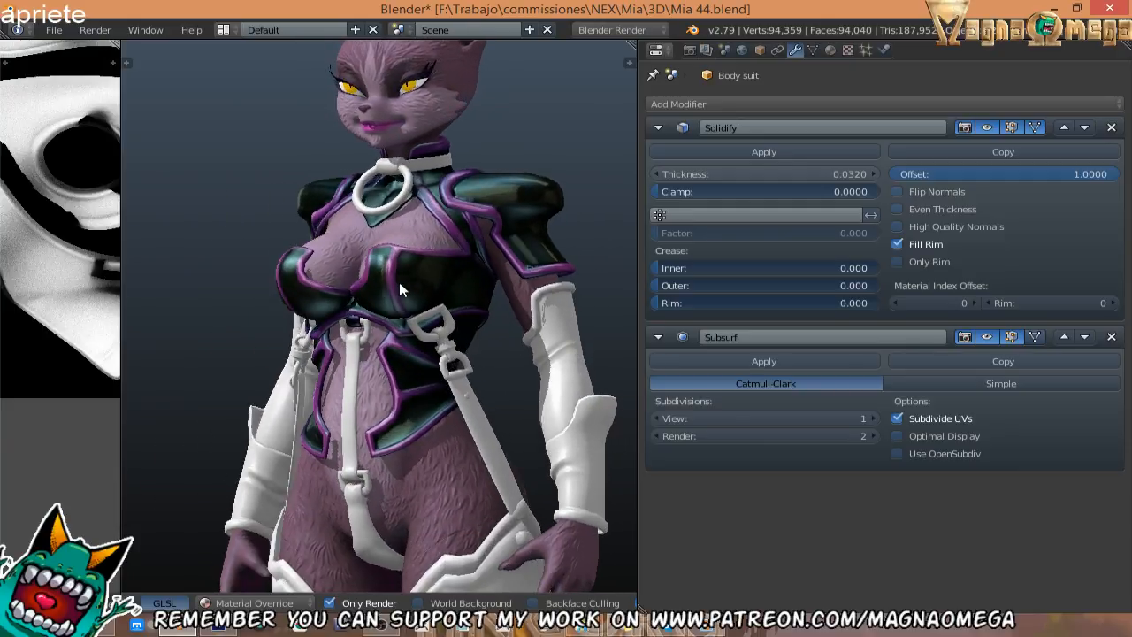
Compare the Body suit with and without the reflection texture's diffuse Color influence, leaving the influence enabled.
{"action": "left_click", "coordinate": [828, 50]}
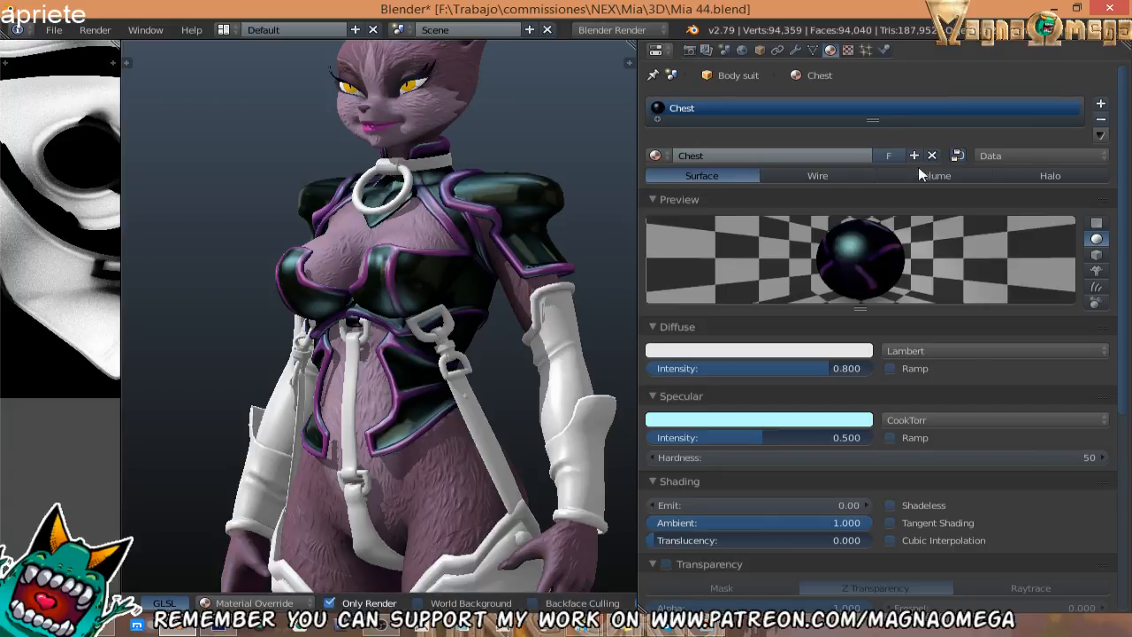
{"action": "left_click", "coordinate": [847, 50]}
{"action": "scroll", "coordinate": [760, 265], "scroll_direction": "down", "scroll_amount": 2}
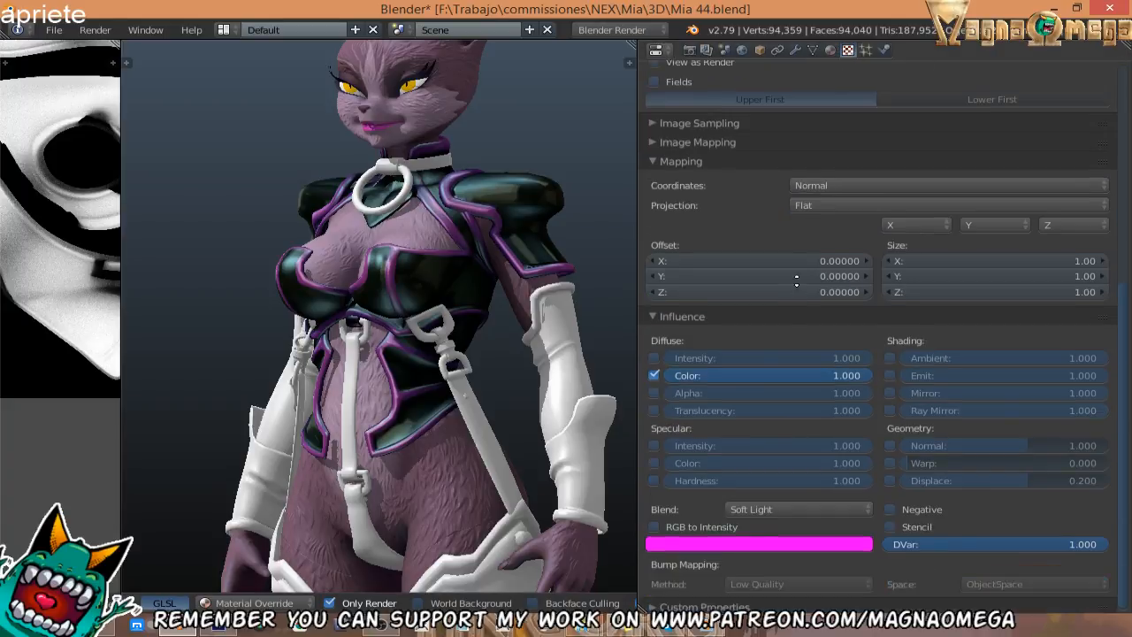
{"action": "left_click", "coordinate": [655, 372]}
{"action": "left_click", "coordinate": [654, 371]}
{"action": "left_click", "coordinate": [654, 371]}
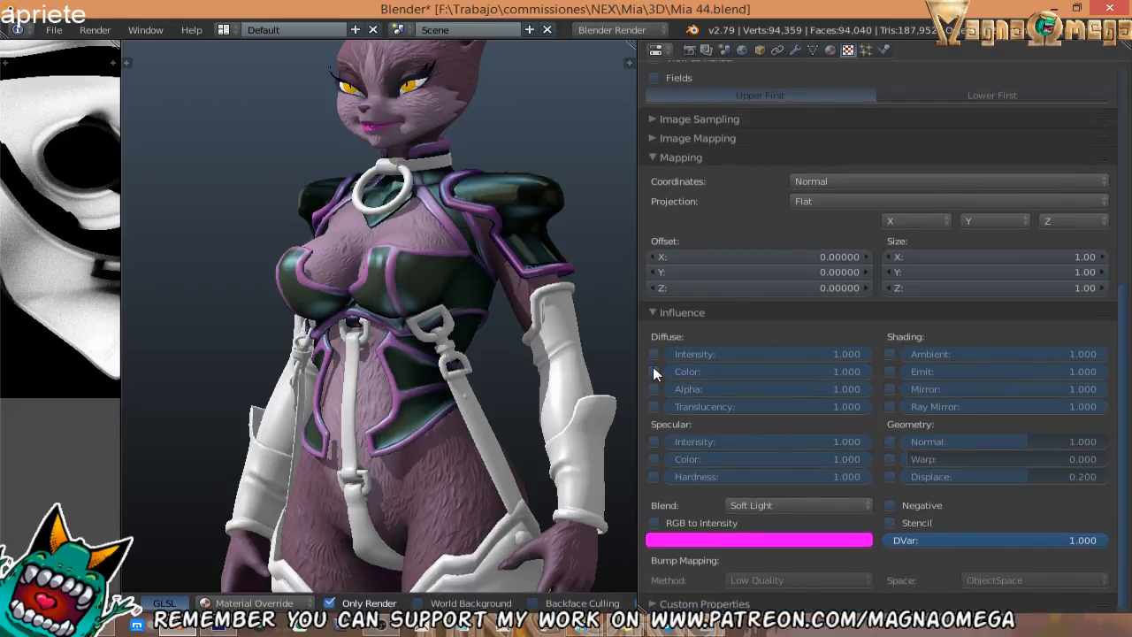
{"action": "left_click", "coordinate": [655, 371]}
{"action": "scroll", "coordinate": [791, 223], "scroll_direction": "up", "scroll_amount": 3}
{"action": "scroll", "coordinate": [768, 304], "scroll_direction": "down", "scroll_amount": 3}
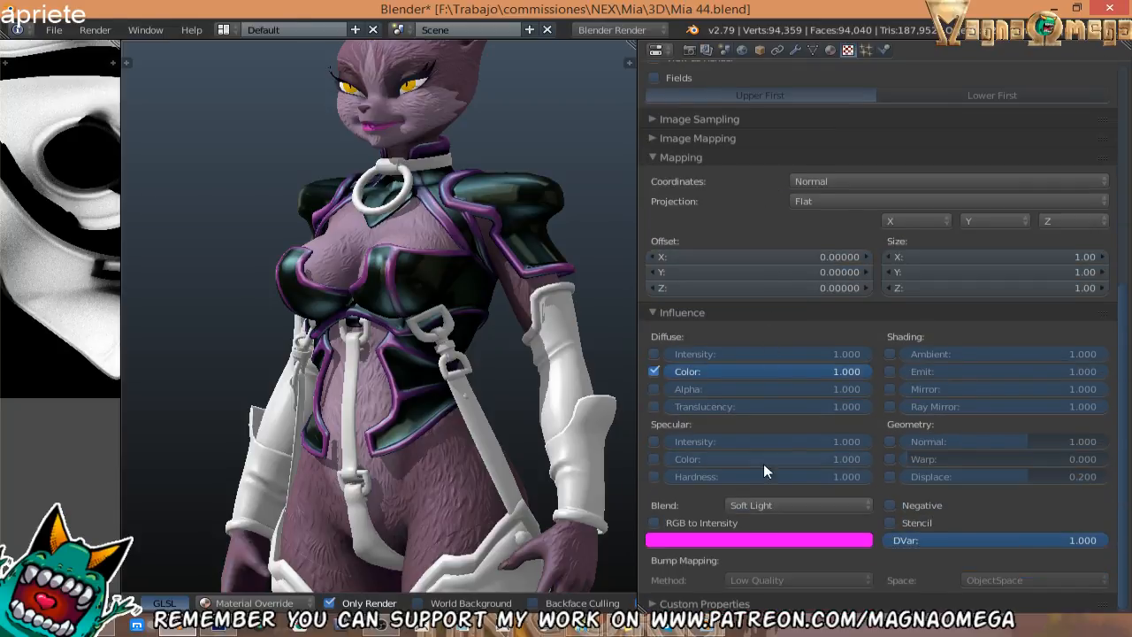
Try the Color blend type on the Body suit's reflection texture and return it to Soft Light.
{"action": "left_click", "coordinate": [762, 504]}
{"action": "left_click", "coordinate": [770, 260]}
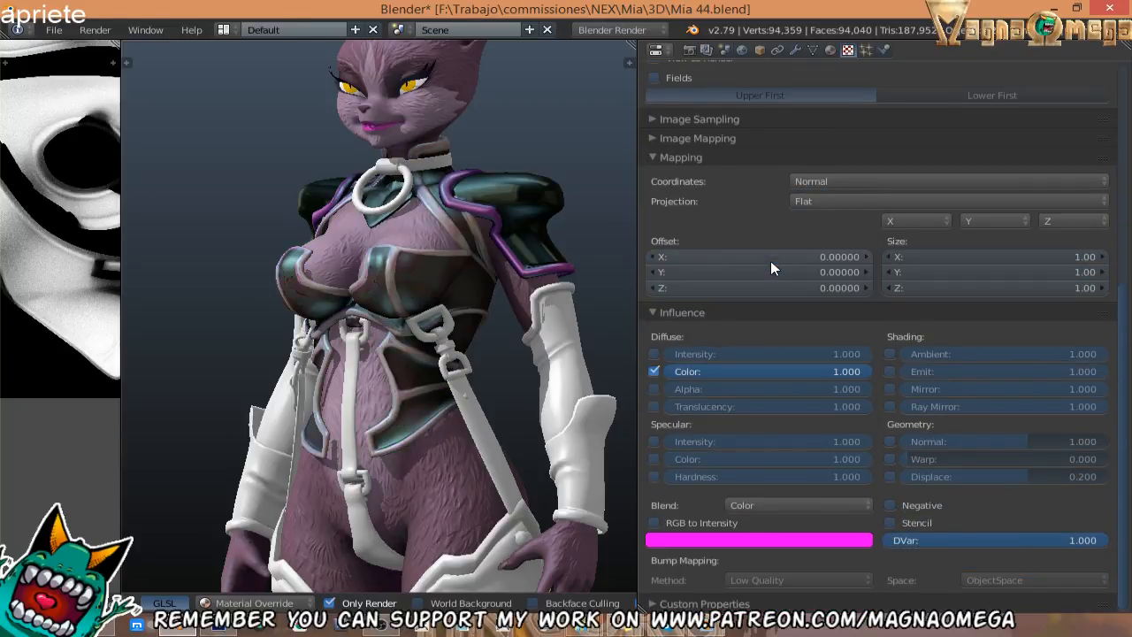
{"action": "left_click", "coordinate": [756, 504]}
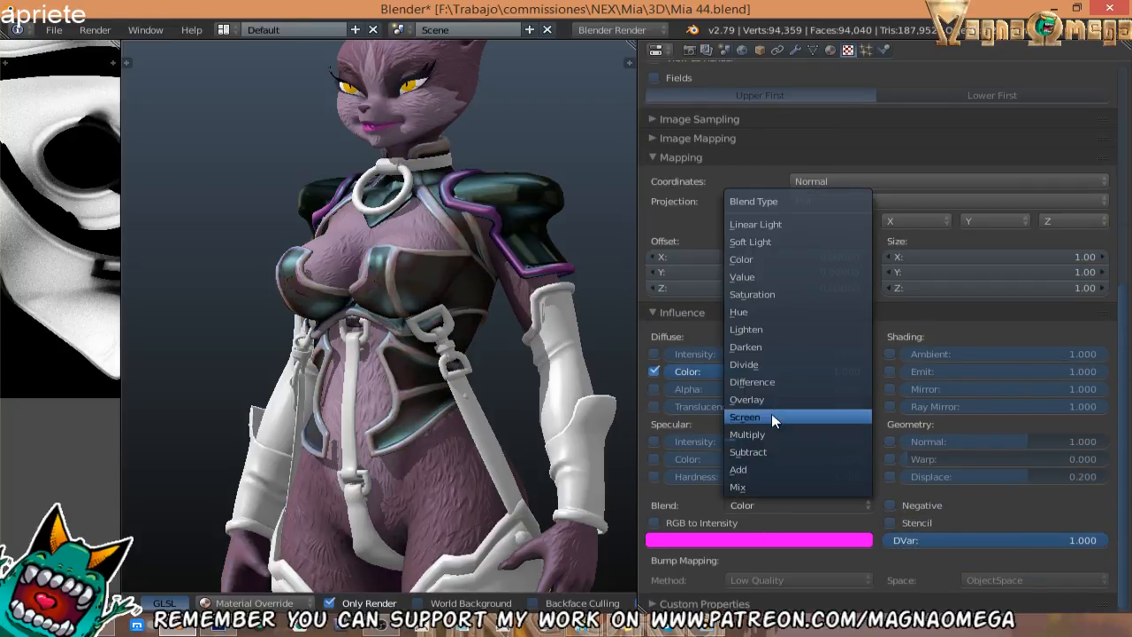
{"action": "left_click", "coordinate": [784, 240]}
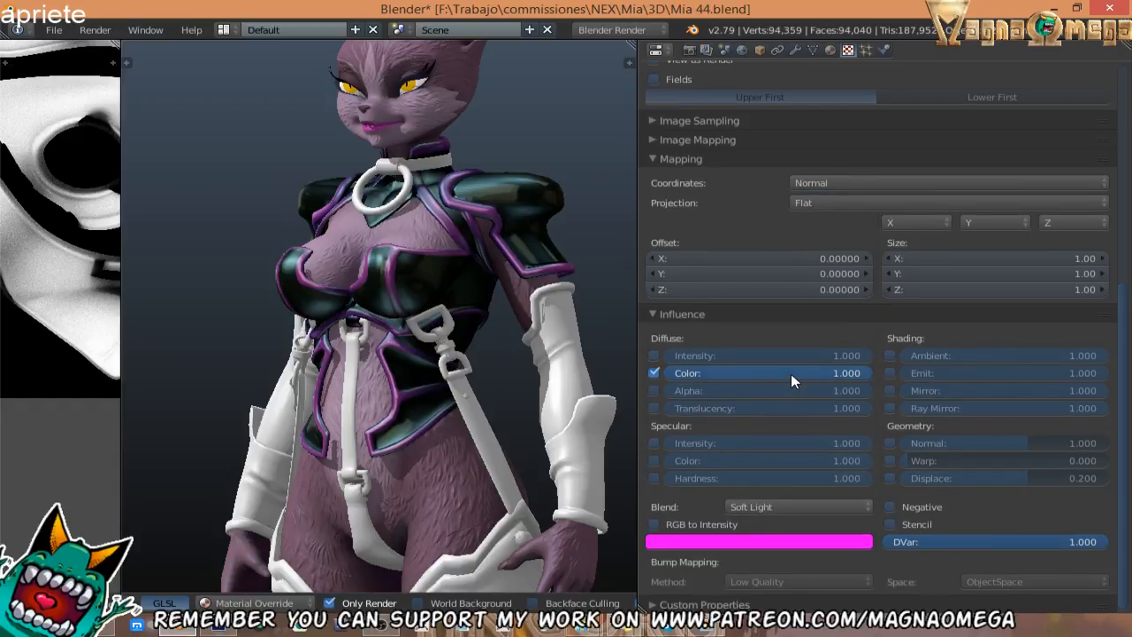
Set the diffuse Color influence of the Body suit's reflection texture to 0.5.
{"action": "mouse_move", "coordinate": [796, 372]}
{"action": "left_mouse_down"}
{"action": "mouse_move", "coordinate": [584, 372]}
{"action": "mouse_move", "coordinate": [821, 372]}
{"action": "mouse_move", "coordinate": [756, 373]}
{"action": "left_mouse_up"}
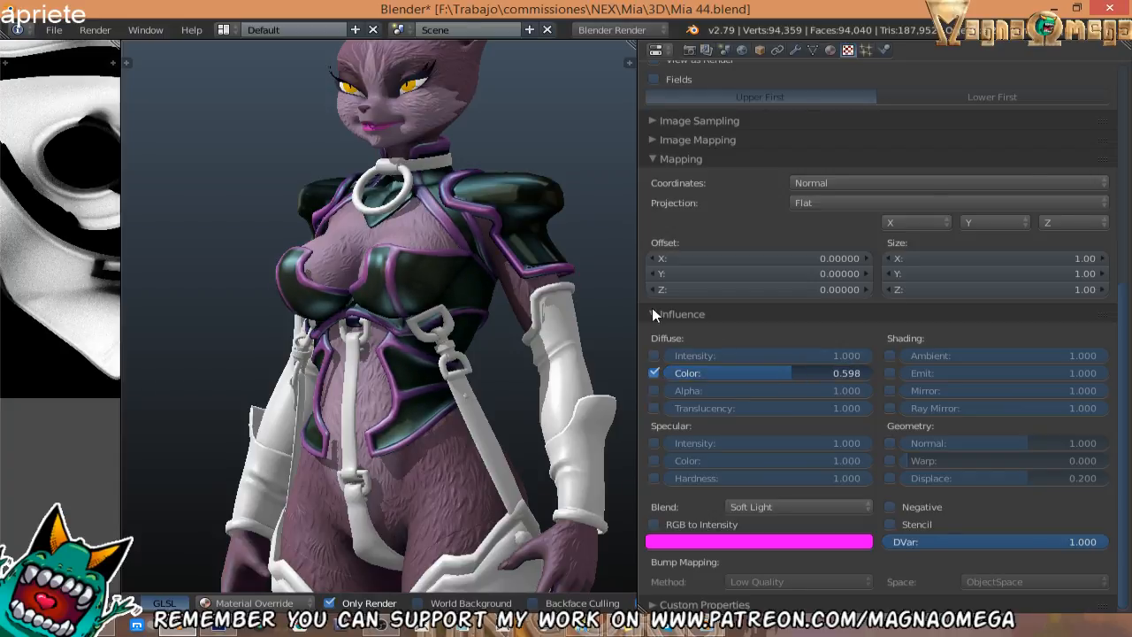
{"action": "left_click", "coordinate": [793, 373]}
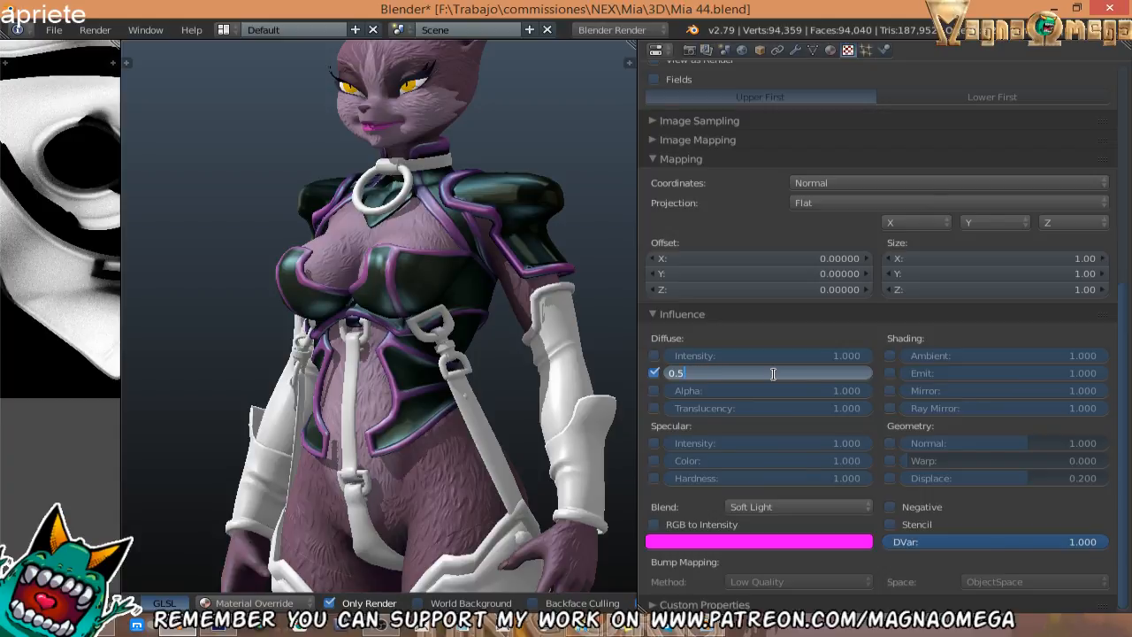
{"action": "key", "text": "Return"}
Set the diffuse Color influence of the shoulder armor's reflection texture to 0.5 as well.
{"action": "middle_click_drag", "start_coordinate": [553, 327], "coordinate": [538, 282]}
{"action": "right_click", "coordinate": [528, 220]}
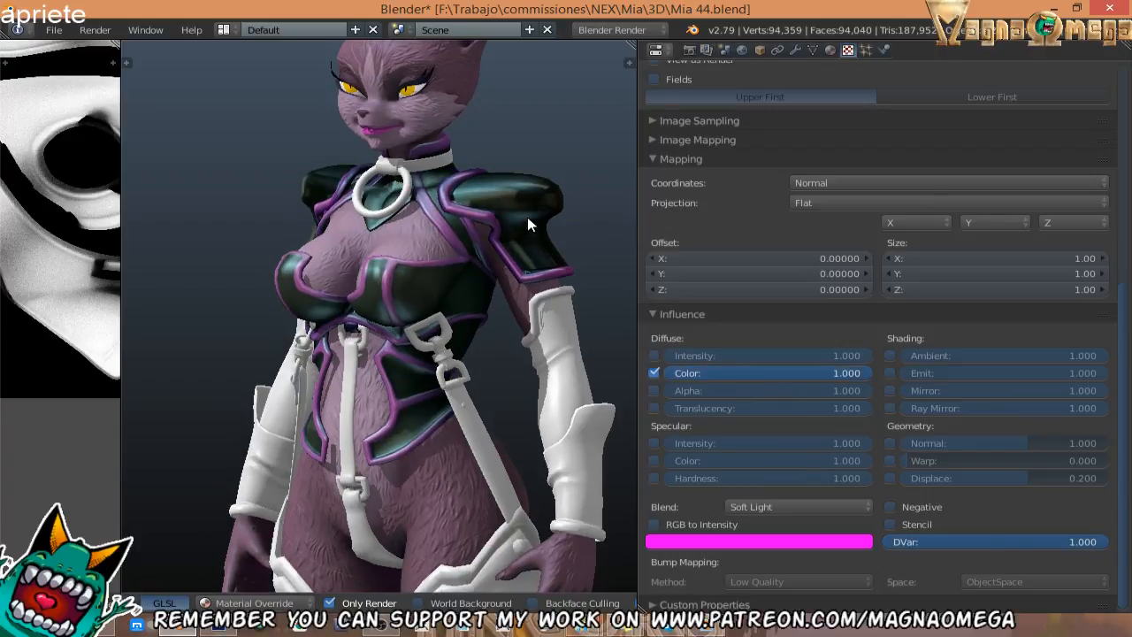
{"action": "left_click", "coordinate": [743, 373]}
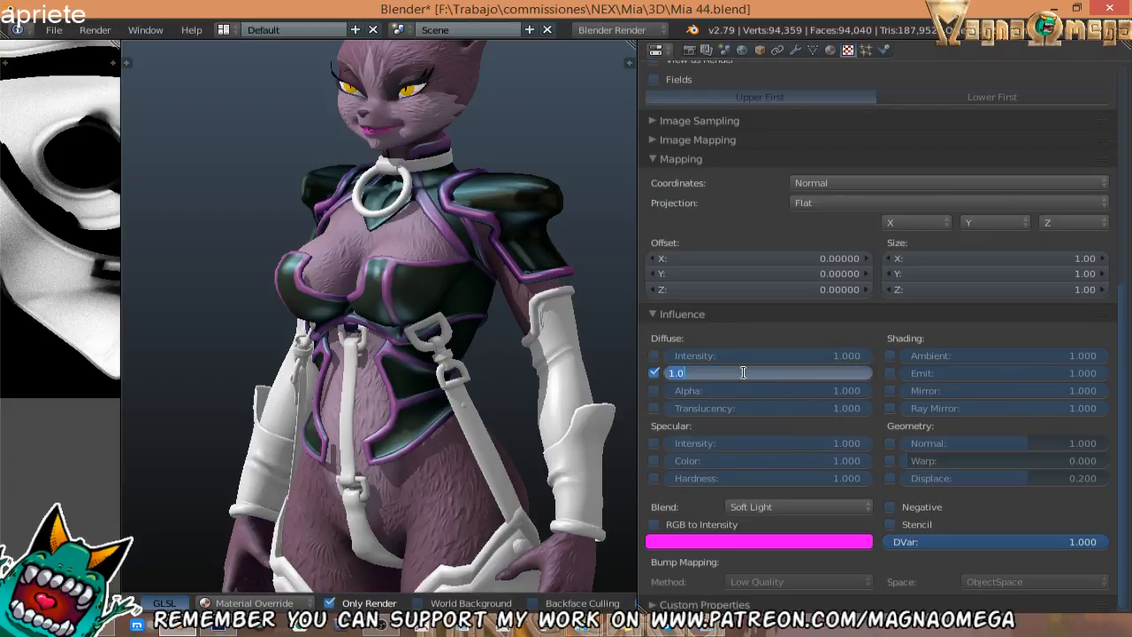
{"action": "key", "text": "Return"}
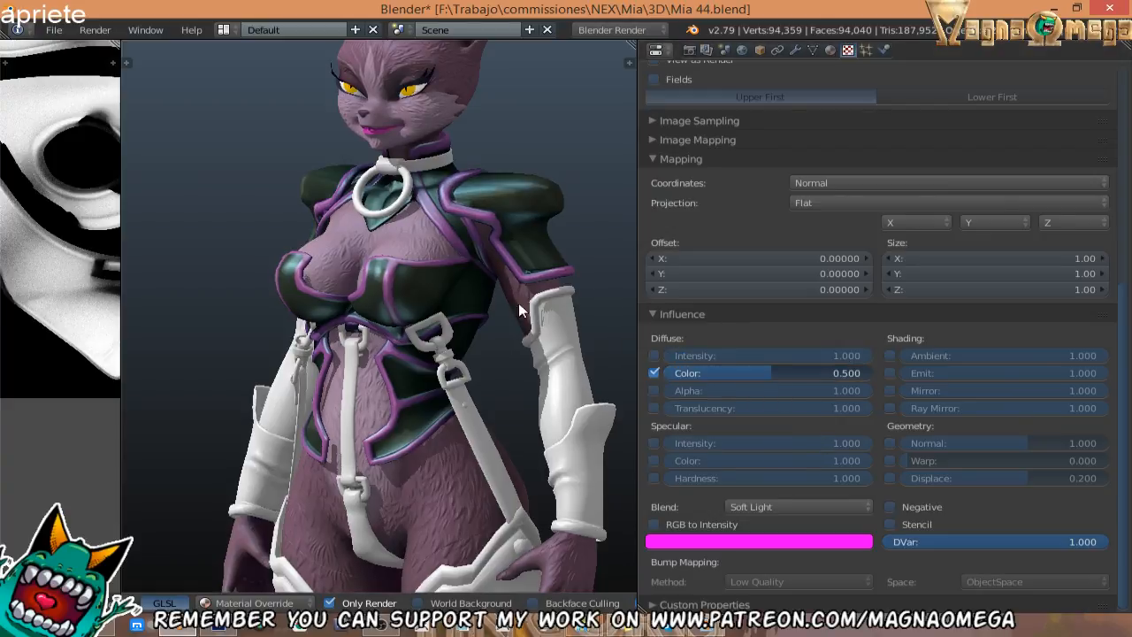
Save the scene as a new incremental version named Mia 45.blend.
{"action": "middle_click_drag", "start_coordinate": [518, 303], "coordinate": [527, 346]}
{"action": "scroll", "coordinate": [462, 245], "scroll_direction": "up", "scroll_amount": 1}
{"action": "mouse_move", "coordinate": [527, 347]}
{"action": "middle_mouse_down", "text": "shift"}
{"action": "mouse_move", "coordinate": [510, 245]}
{"action": "mouse_move", "coordinate": [536, 282]}
{"action": "mouse_move", "coordinate": [474, 370]}
{"action": "mouse_move", "coordinate": [528, 330]}
{"action": "middle_mouse_up", "text": "shift"}
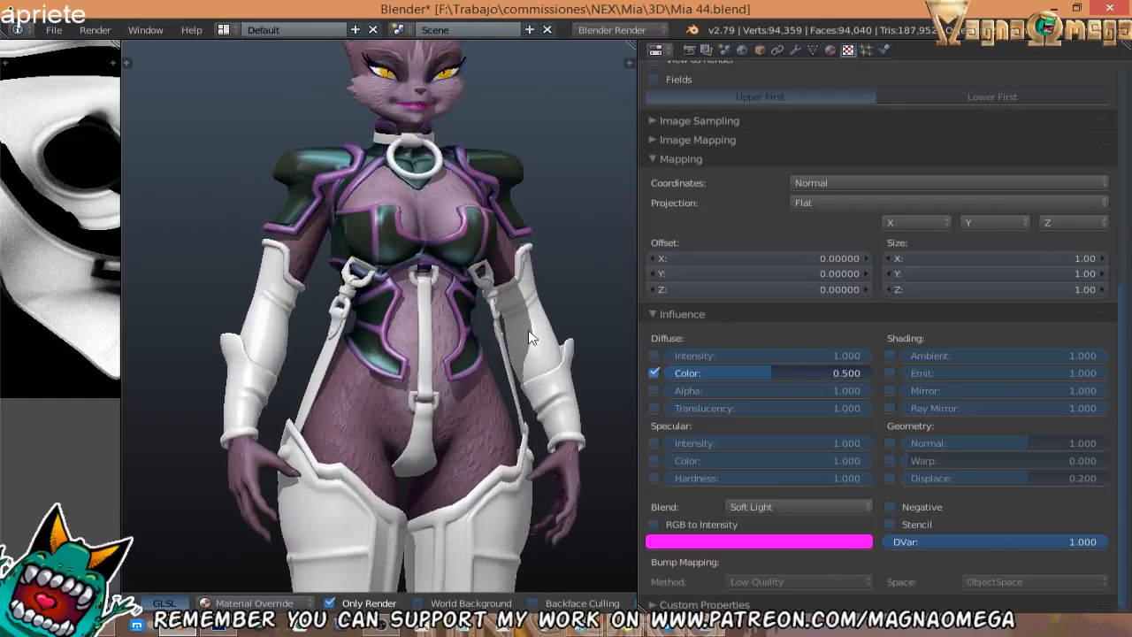
{"action": "left_click", "coordinate": [53, 29]}
{"action": "left_click", "coordinate": [89, 166]}
{"action": "left_click", "coordinate": [1001, 89]}
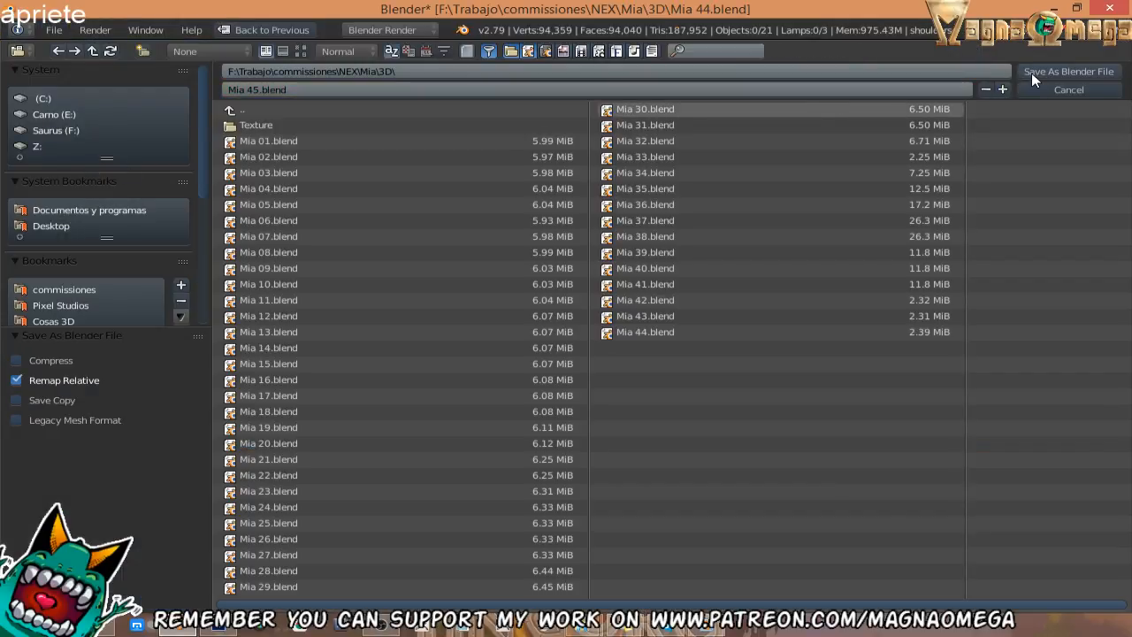
{"action": "left_click", "coordinate": [1031, 73]}
Inspect the textured armor from several angles, switch to Photoshop and view the whole chestAO.png texture.
{"action": "middle_click_drag", "start_coordinate": [278, 309], "coordinate": [387, 299]}
{"action": "scroll", "coordinate": [387, 299], "scroll_direction": "up", "scroll_amount": 1}
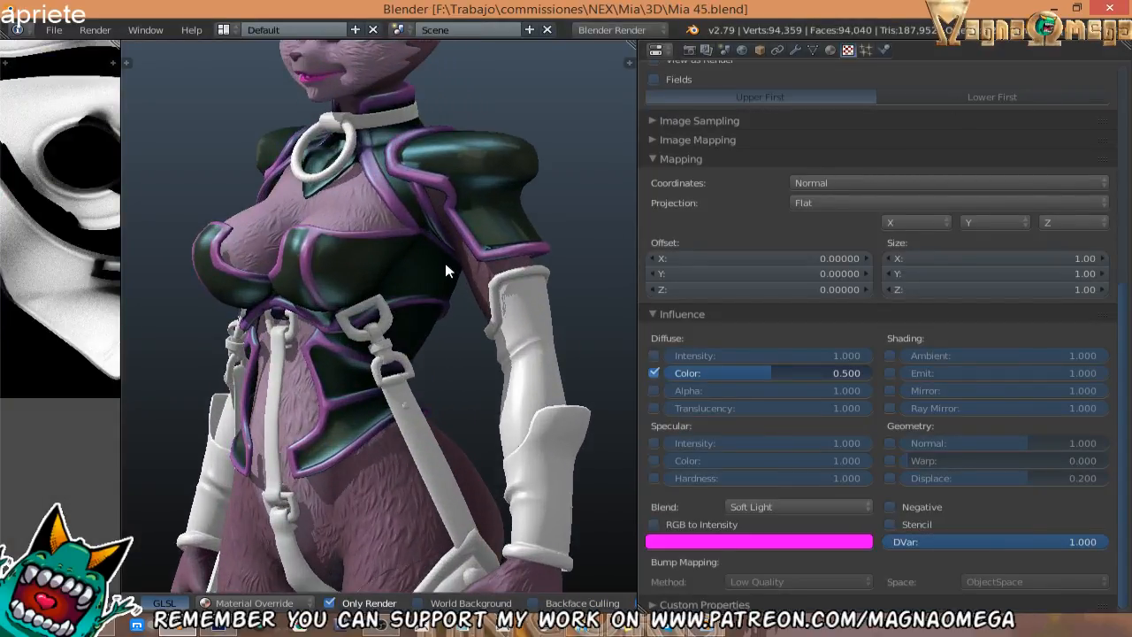
{"action": "middle_click_drag", "start_coordinate": [445, 262], "coordinate": [417, 305]}
{"action": "middle_click_drag", "start_coordinate": [467, 326], "coordinate": [342, 149]}
{"action": "middle_click_drag", "start_coordinate": [375, 221], "coordinate": [349, 208]}
{"action": "left_click", "coordinate": [218, 629]}
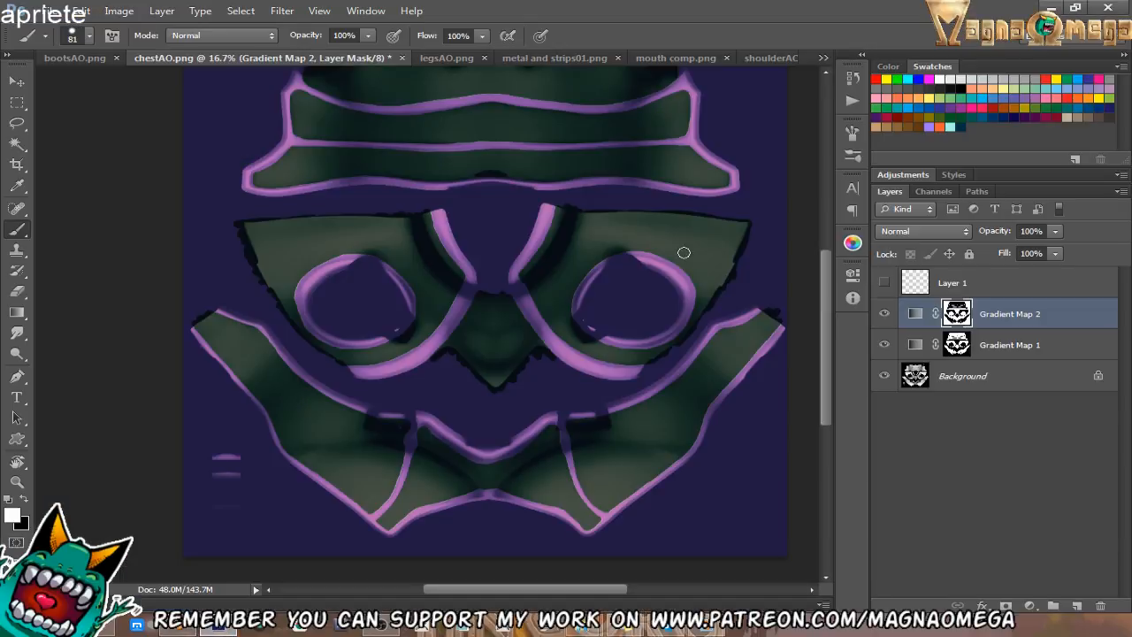
{"action": "left_click_drag", "start_coordinate": [531, 170], "coordinate": [524, 225]}
{"action": "key", "text": "z"}
{"action": "left_click", "coordinate": [523, 225], "text": "alt"}
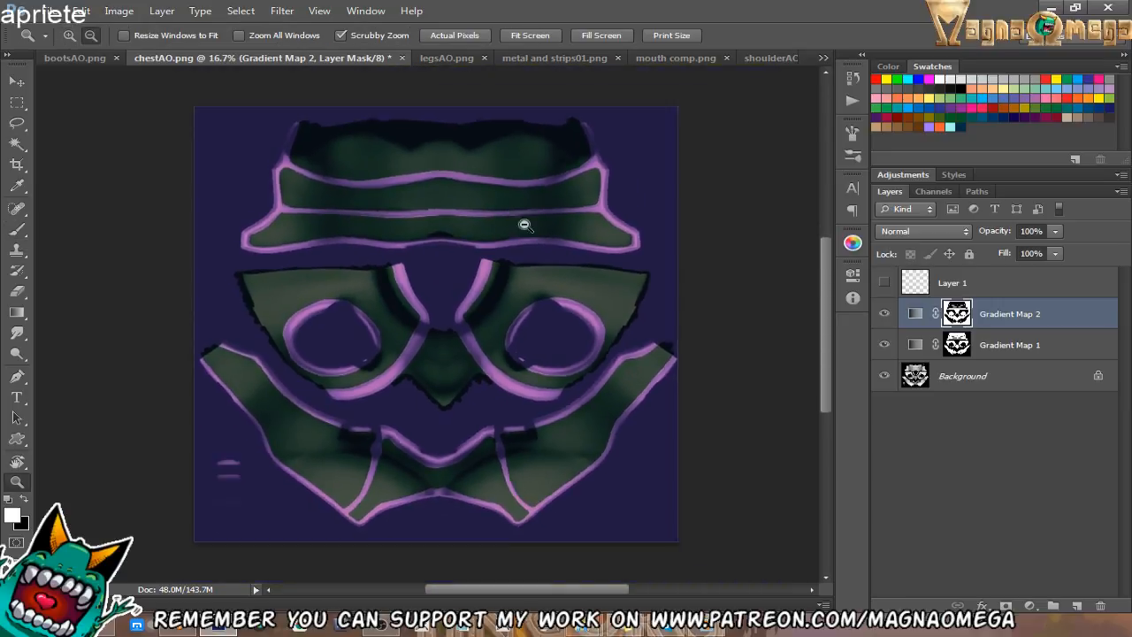
Go through the open ambient occlusion documents and bring up armAO.png.
{"action": "left_click", "coordinate": [446, 58]}
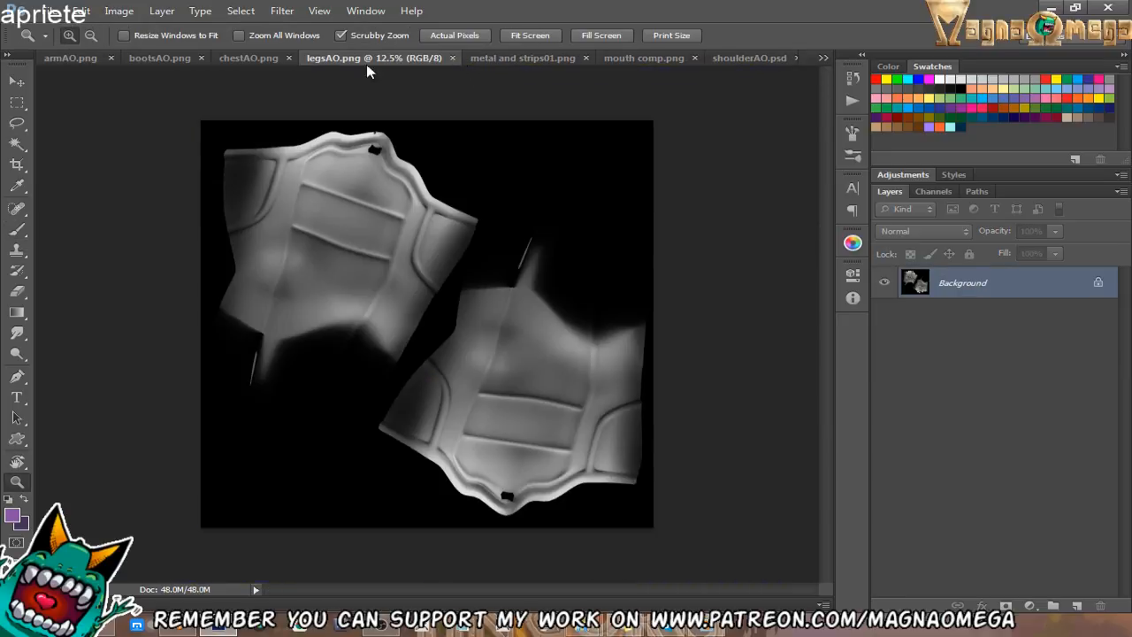
{"action": "left_click", "coordinate": [263, 58]}
{"action": "left_click", "coordinate": [164, 59]}
{"action": "left_click", "coordinate": [55, 58]}
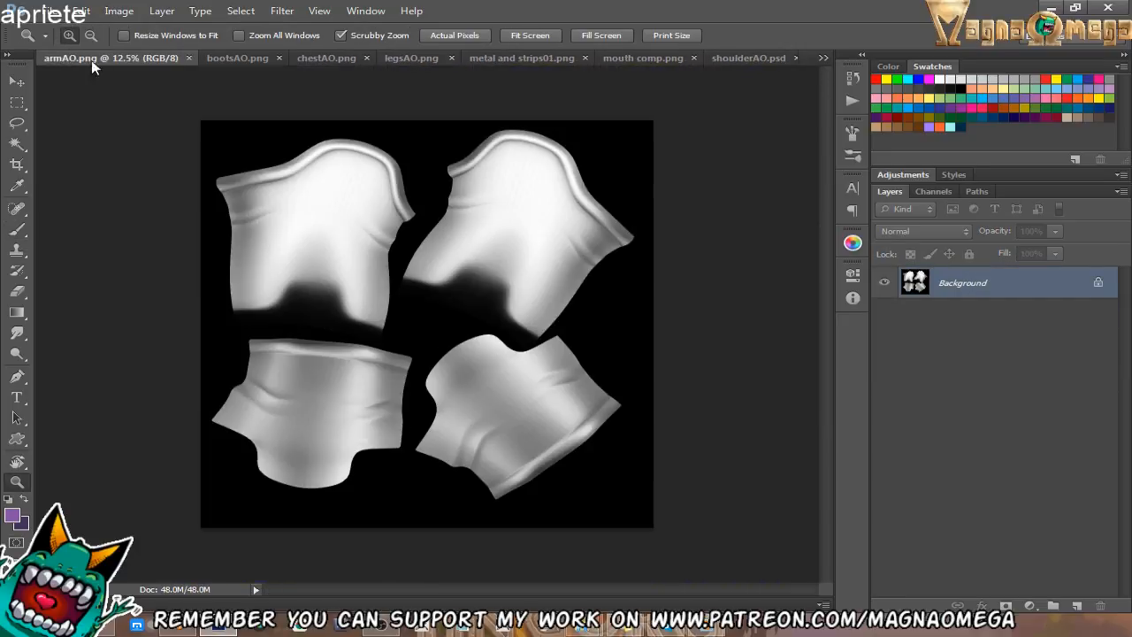
Go through the open armor texture documents and bring up shoulderAO.psd.
{"action": "left_click", "coordinate": [236, 59]}
{"action": "left_click", "coordinate": [334, 62]}
{"action": "left_click", "coordinate": [398, 68]}
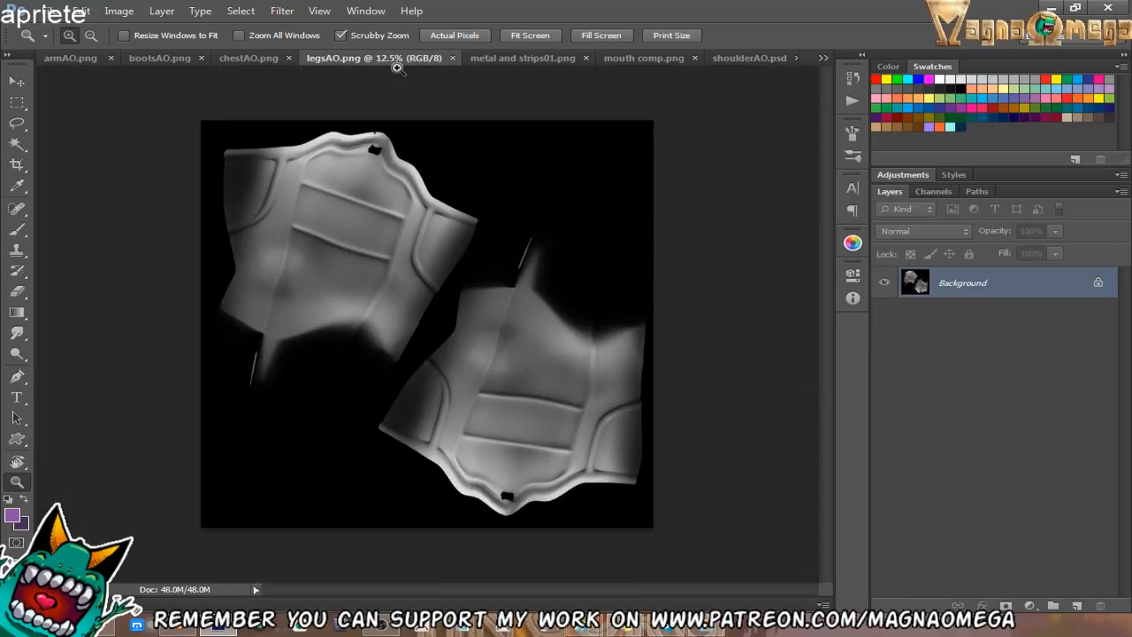
{"action": "left_click", "coordinate": [526, 59]}
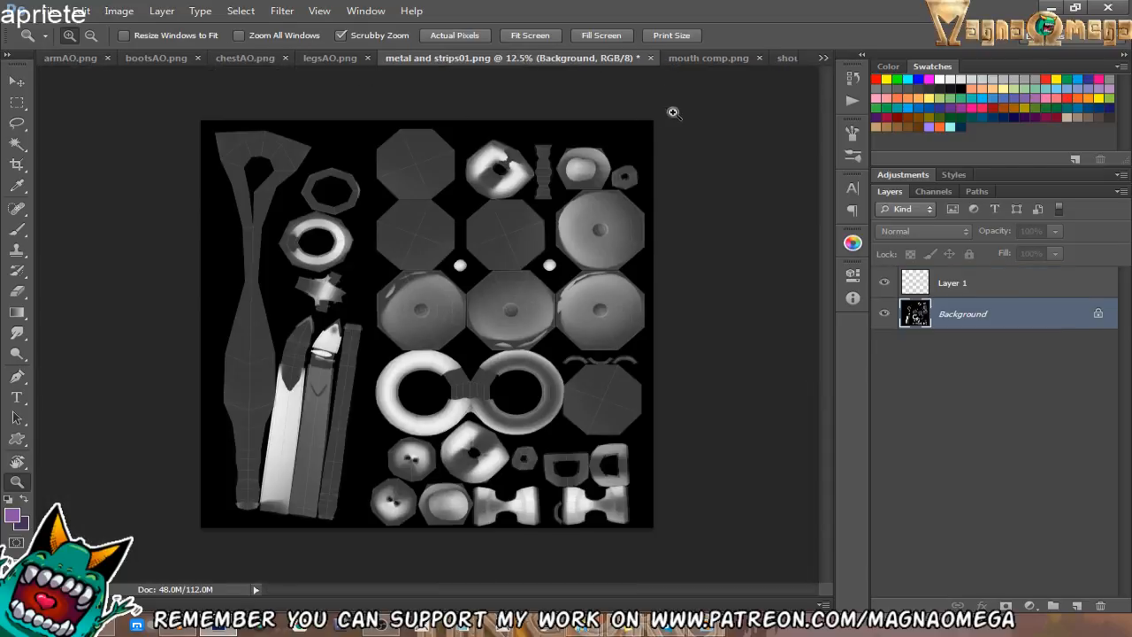
{"action": "left_click", "coordinate": [698, 59]}
{"action": "left_click", "coordinate": [755, 56]}
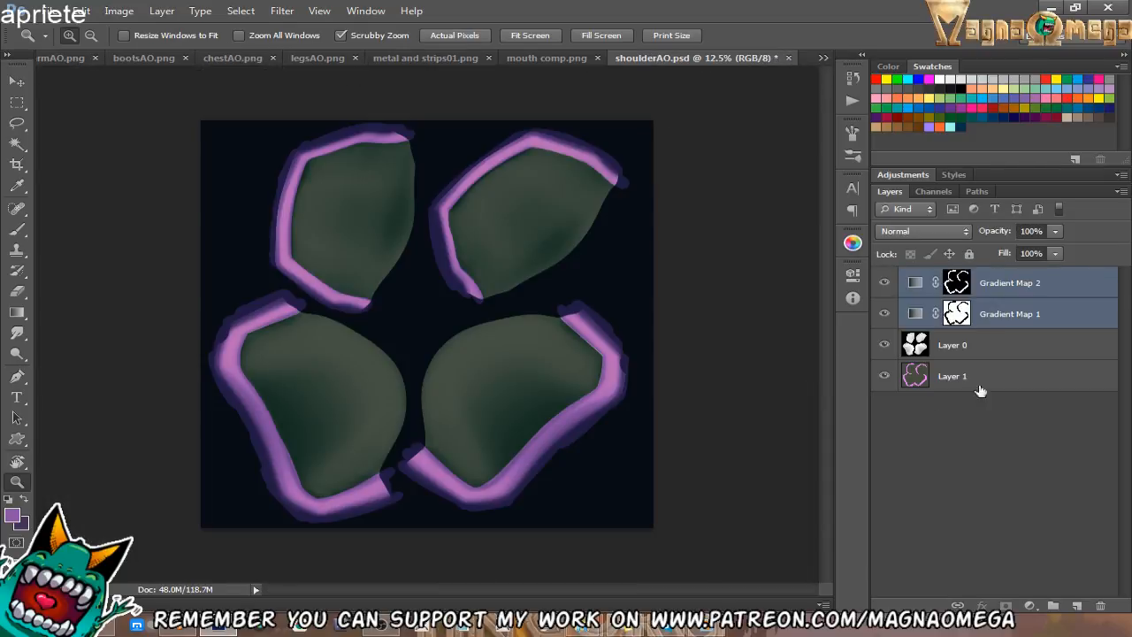
Duplicate the Gradient Map 1 and Gradient Map 2 layers from shoulderAO.psd into armAO.png and display that document.
{"action": "right_click", "coordinate": [1002, 304]}
{"action": "left_click", "coordinate": [859, 119]}
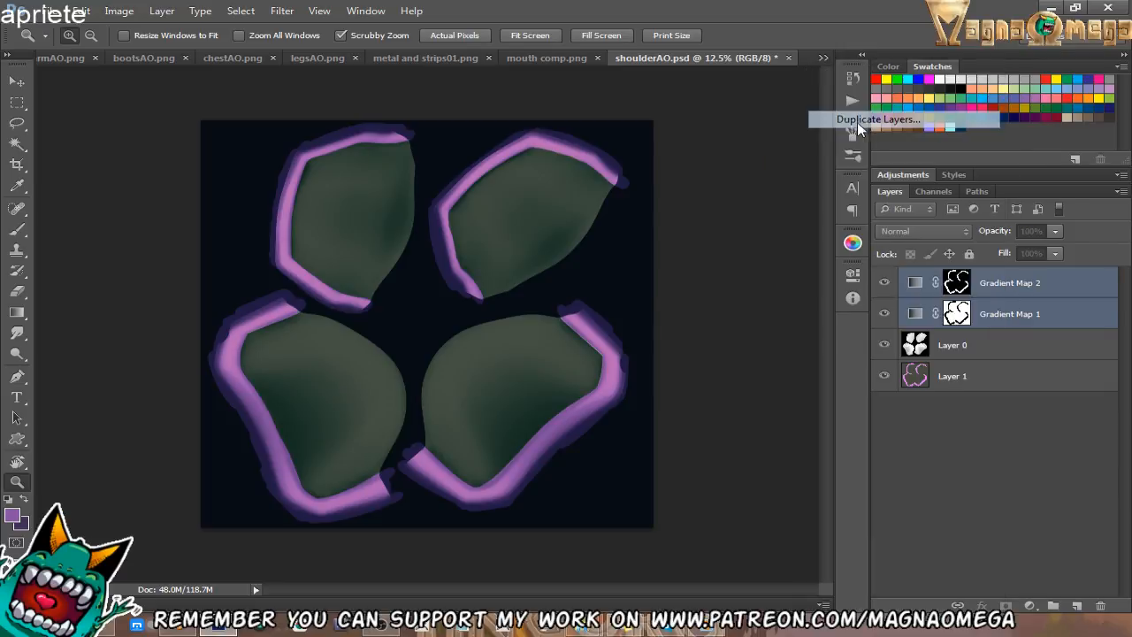
{"action": "left_click", "coordinate": [578, 248]}
{"action": "left_click", "coordinate": [538, 276]}
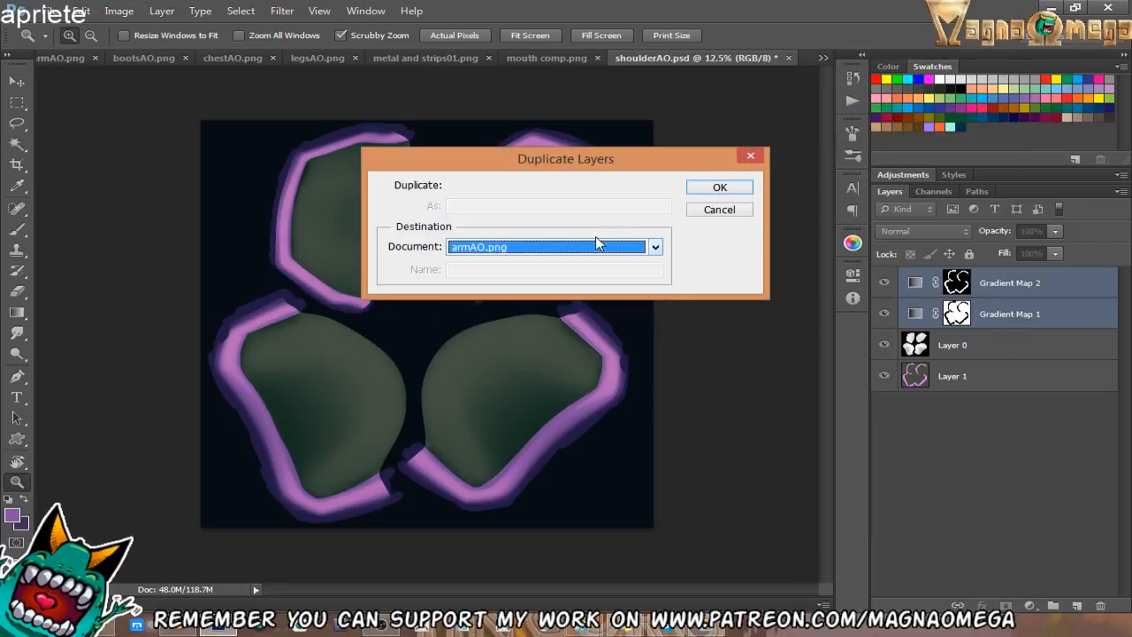
{"action": "left_click", "coordinate": [707, 187]}
{"action": "left_click", "coordinate": [820, 57]}
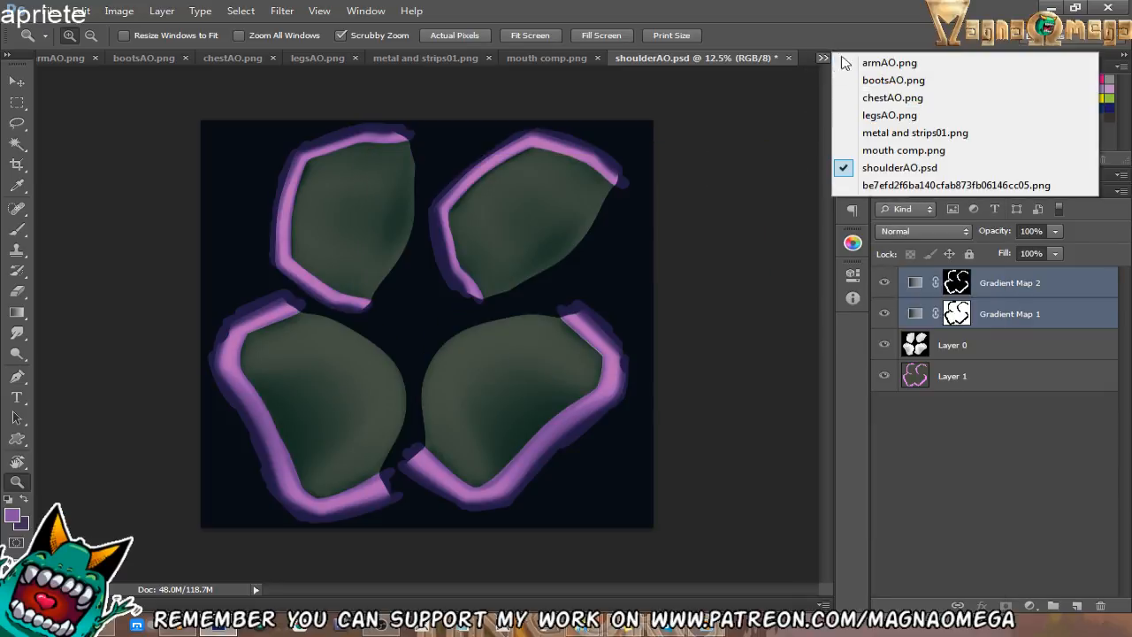
{"action": "left_click", "coordinate": [888, 56]}
Hide Gradient Map 2 in armAO.png and fill Gradient Map 1's layer mask with white.
{"action": "left_click", "coordinate": [389, 245]}
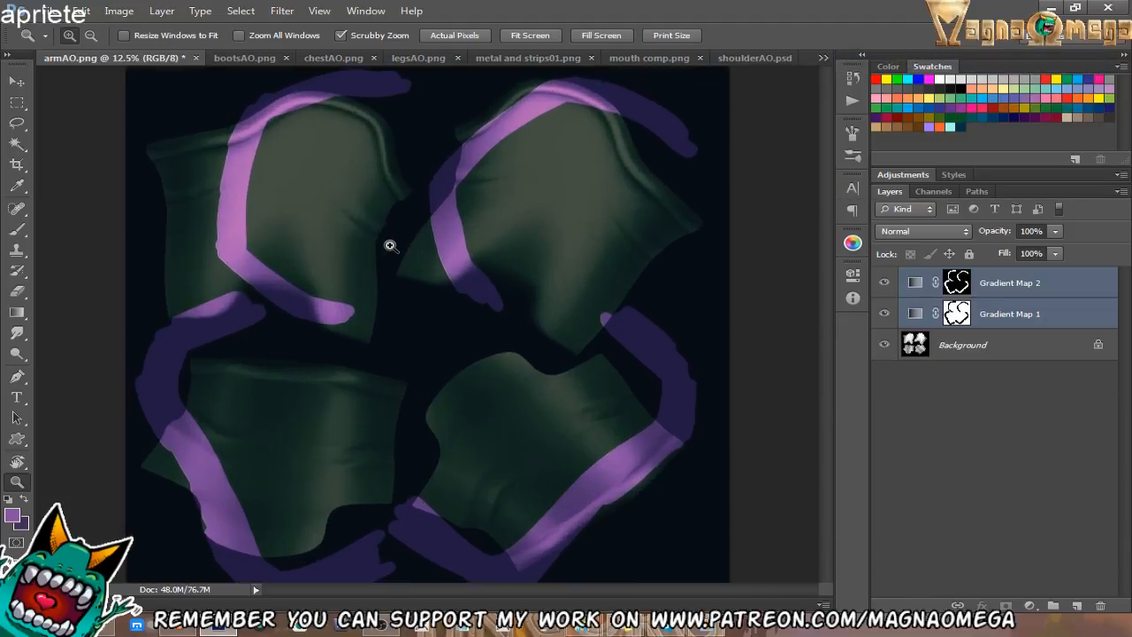
{"action": "left_click", "coordinate": [884, 285]}
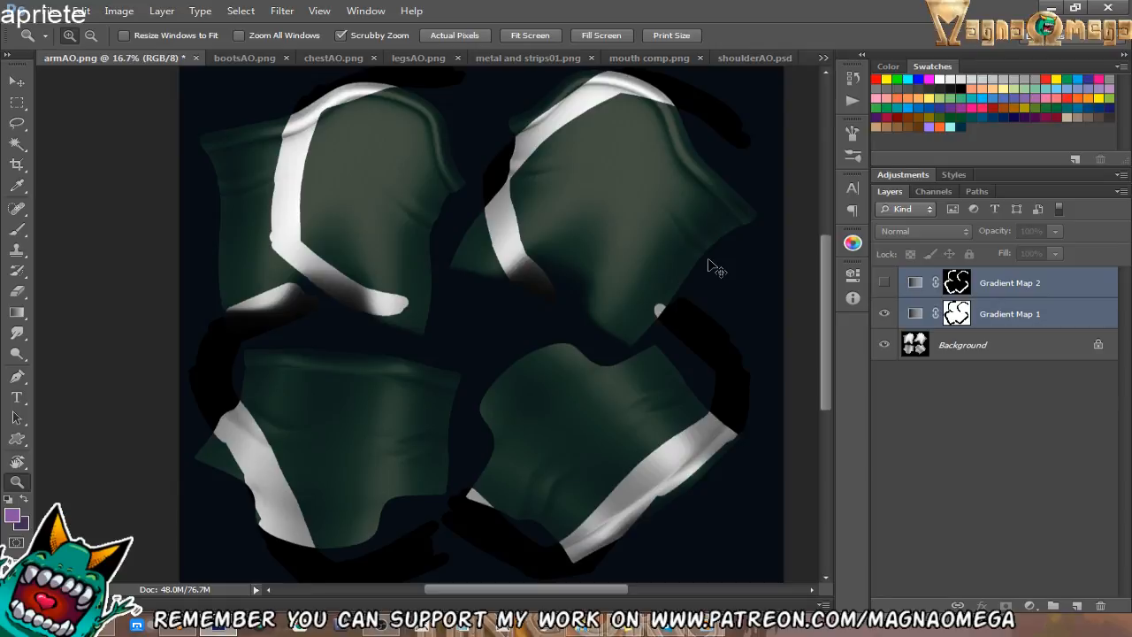
{"action": "left_click", "coordinate": [958, 320]}
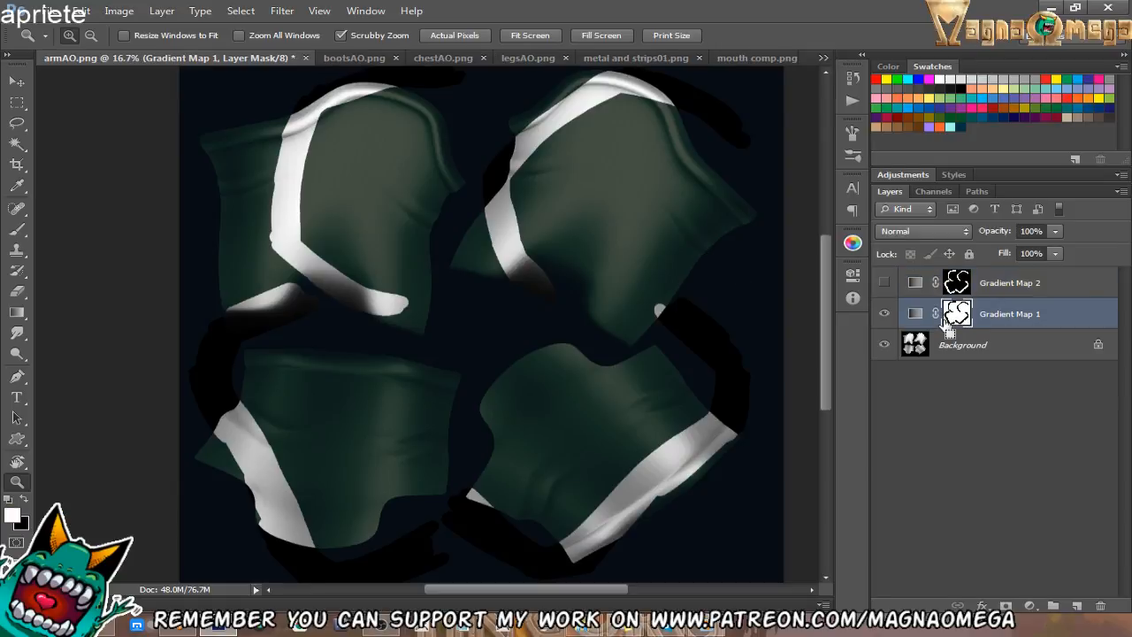
{"action": "key", "text": "ctrl+BackSpace"}
{"action": "key", "text": "alt+BackSpace"}
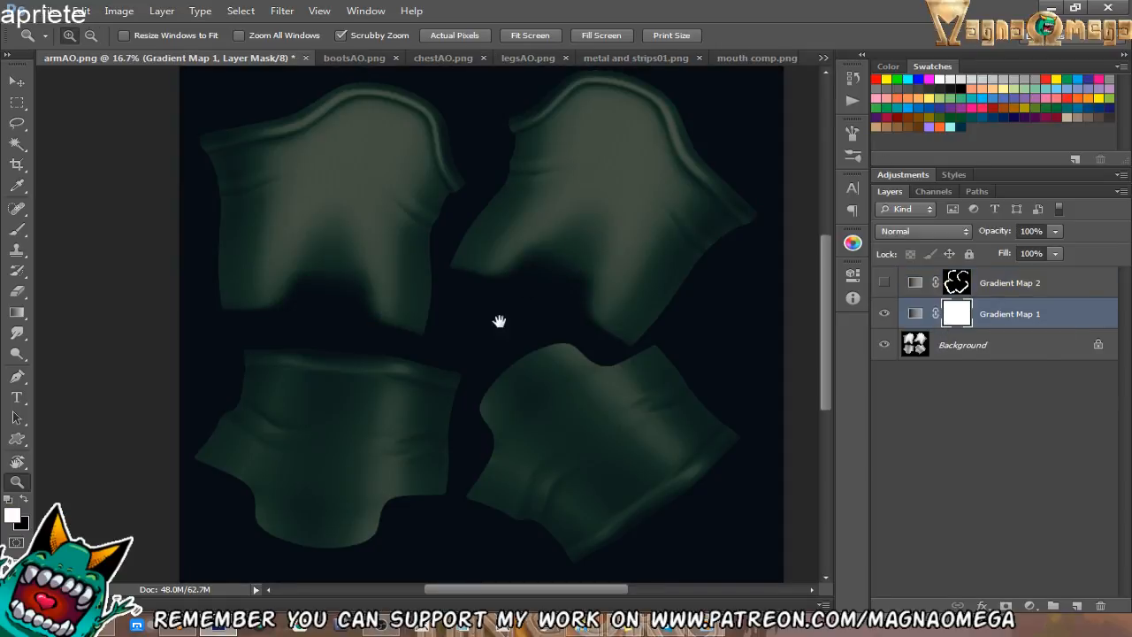
Set the eraser to 89 px and erase Gradient Map 1's mask along the left half of the upper-left arm piece's rim.
{"action": "mouse_move", "coordinate": [498, 320]}
{"action": "left_mouse_down"}
{"action": "mouse_move", "coordinate": [524, 264]}
{"action": "mouse_move", "coordinate": [413, 407]}
{"action": "left_mouse_up"}
{"action": "key", "text": "e"}
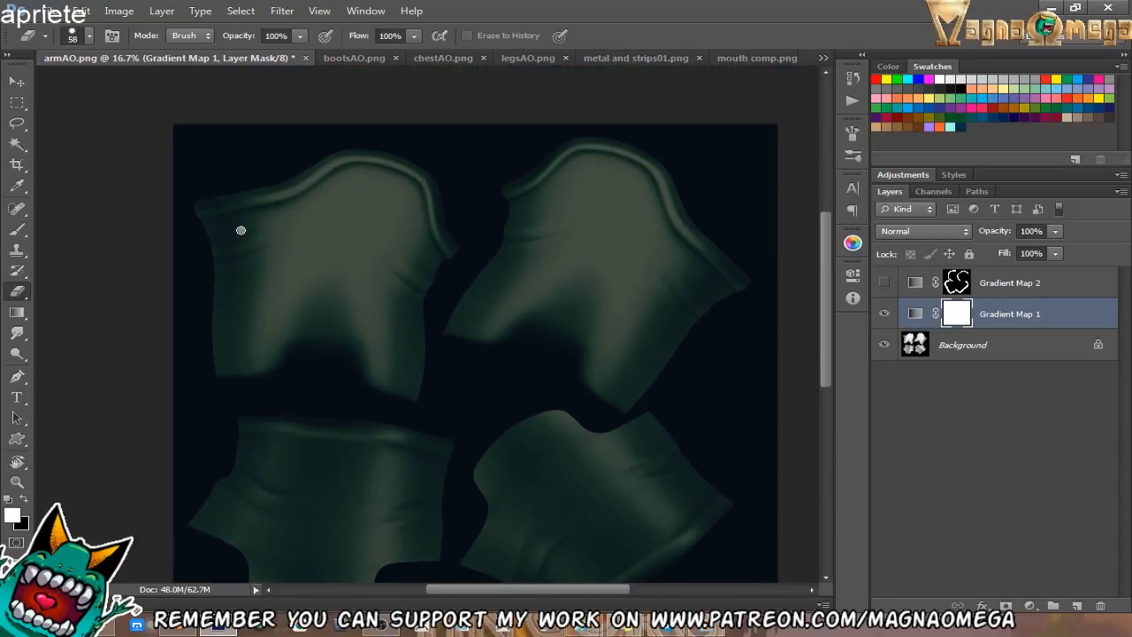
{"action": "key", "text": "z"}
{"action": "left_click", "coordinate": [174, 232]}
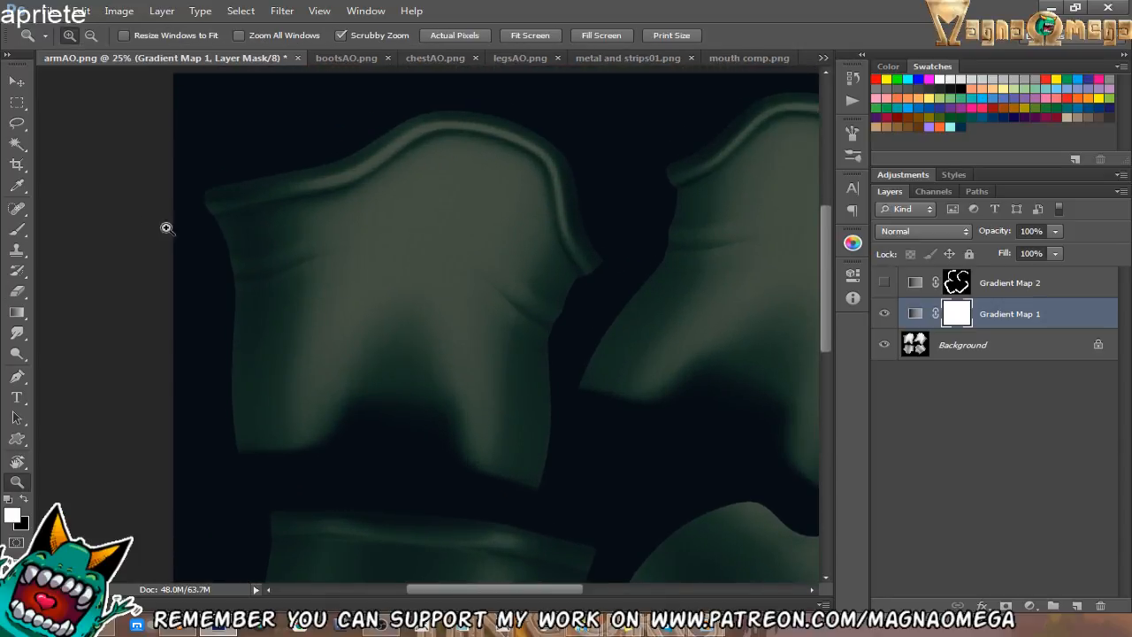
{"action": "key", "text": "v"}
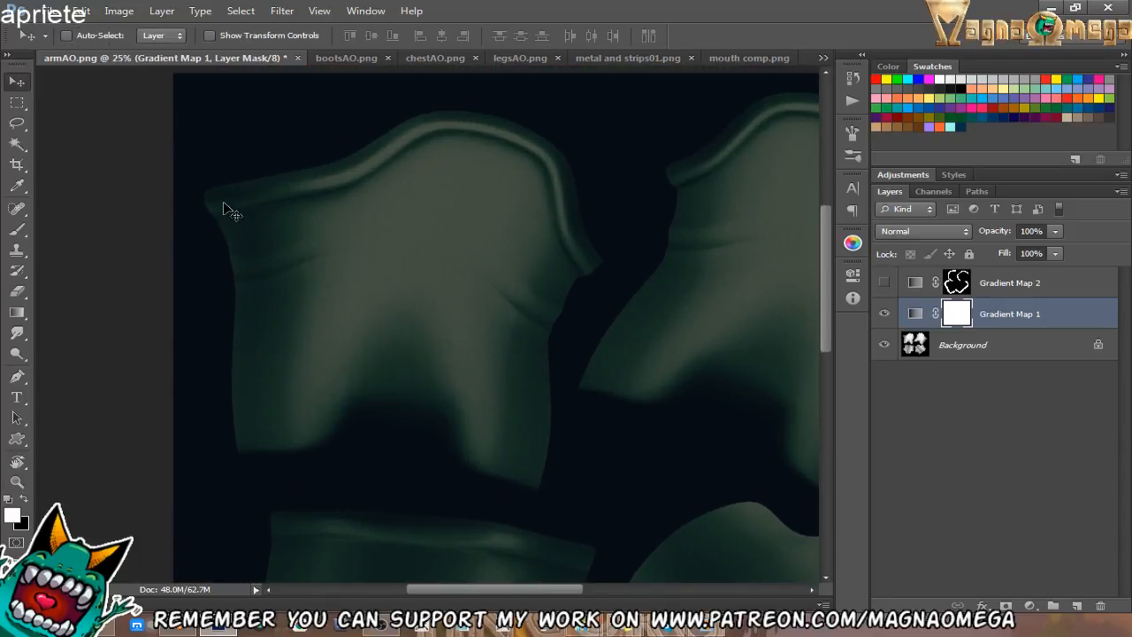
{"action": "key", "text": "e"}
{"action": "right_click", "coordinate": [227, 205]}
{"action": "left_click_drag", "start_coordinate": [302, 234], "coordinate": [309, 236]}
{"action": "mouse_move", "coordinate": [202, 209]}
{"action": "left_mouse_down"}
{"action": "mouse_move", "coordinate": [228, 186]}
{"action": "mouse_move", "coordinate": [258, 197]}
{"action": "mouse_move", "coordinate": [250, 190]}
{"action": "mouse_move", "coordinate": [350, 175]}
{"action": "mouse_move", "coordinate": [442, 118]}
{"action": "mouse_move", "coordinate": [269, 187]}
{"action": "left_mouse_up"}
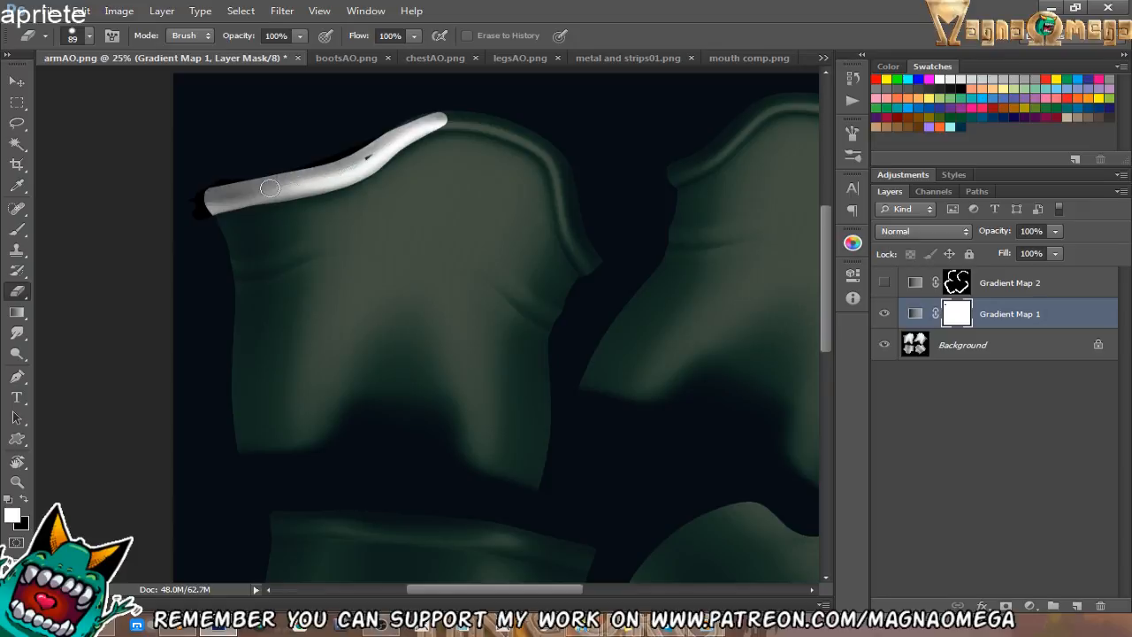
Erase the mask along the right half of the upper-left arm piece's rim and touch up its inner edge.
{"action": "left_click_drag", "start_coordinate": [420, 161], "coordinate": [398, 161]}
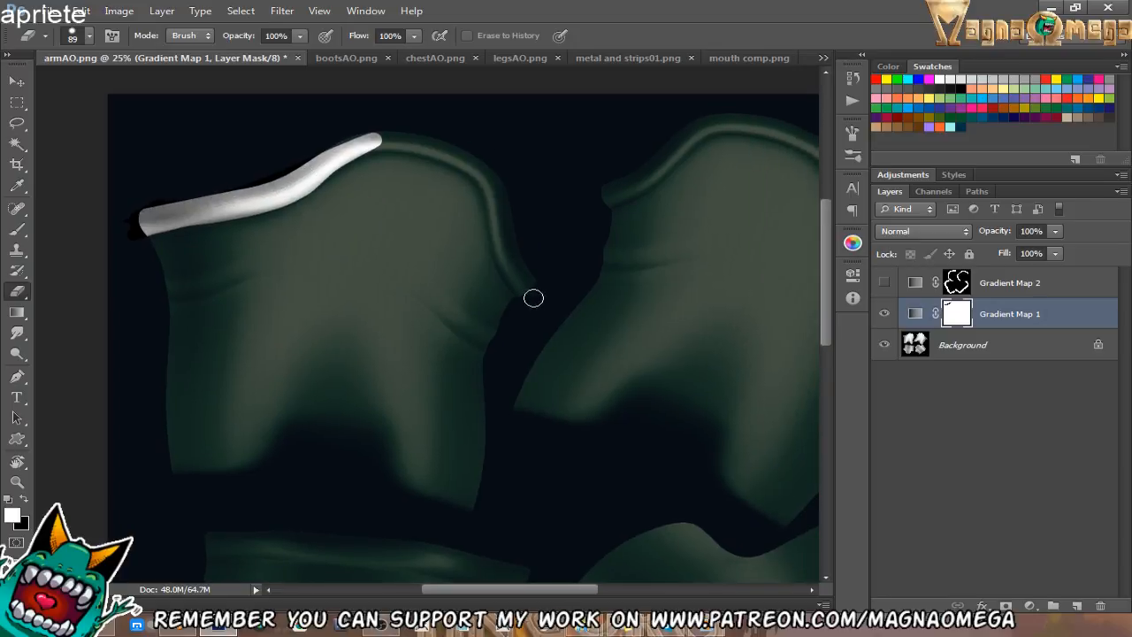
{"action": "mouse_move", "coordinate": [533, 298]}
{"action": "left_mouse_down"}
{"action": "mouse_move", "coordinate": [500, 261]}
{"action": "mouse_move", "coordinate": [467, 170]}
{"action": "mouse_move", "coordinate": [410, 143]}
{"action": "mouse_move", "coordinate": [336, 148]}
{"action": "mouse_move", "coordinate": [462, 150]}
{"action": "mouse_move", "coordinate": [526, 259]}
{"action": "left_mouse_up"}
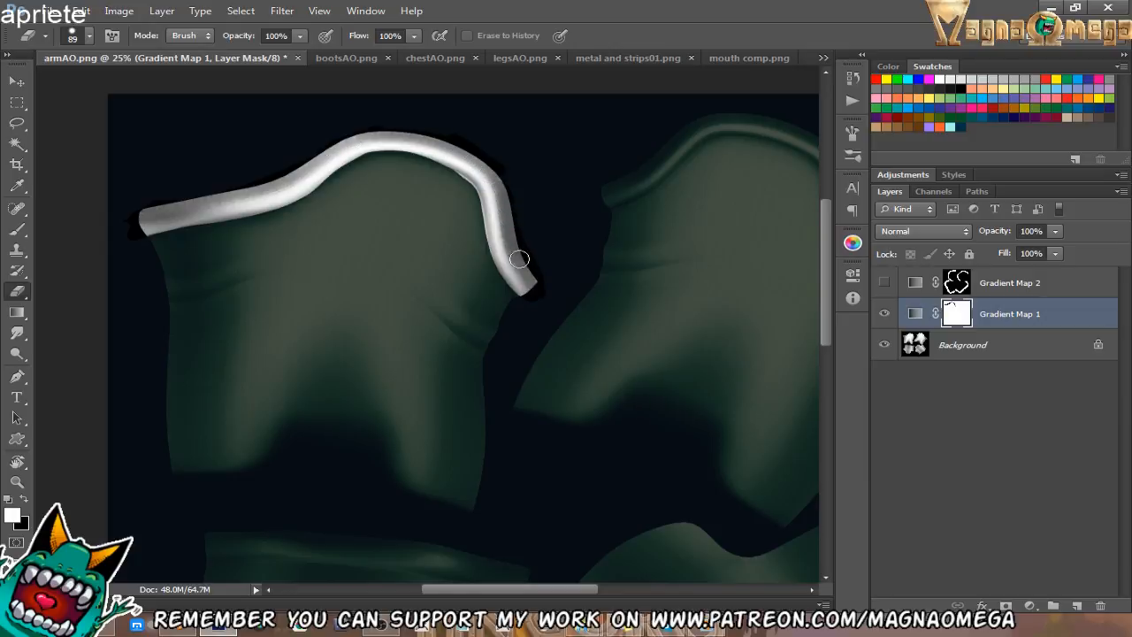
{"action": "key", "text": "x"}
{"action": "key", "text": "x"}
{"action": "mouse_move", "coordinate": [457, 166]}
{"action": "left_mouse_down"}
{"action": "mouse_move", "coordinate": [480, 180]}
{"action": "mouse_move", "coordinate": [466, 170]}
{"action": "left_mouse_up"}
Mask out the short end and upper curve of the upper-right arm piece's rim on Gradient Map 1, rotating the canvas as needed.
{"action": "mouse_move", "coordinate": [577, 282]}
{"action": "left_mouse_down"}
{"action": "mouse_move", "coordinate": [505, 311]}
{"action": "mouse_move", "coordinate": [478, 377]}
{"action": "mouse_move", "coordinate": [581, 309]}
{"action": "mouse_move", "coordinate": [515, 422]}
{"action": "left_mouse_up"}
{"action": "key", "text": "r"}
{"action": "key", "text": "e"}
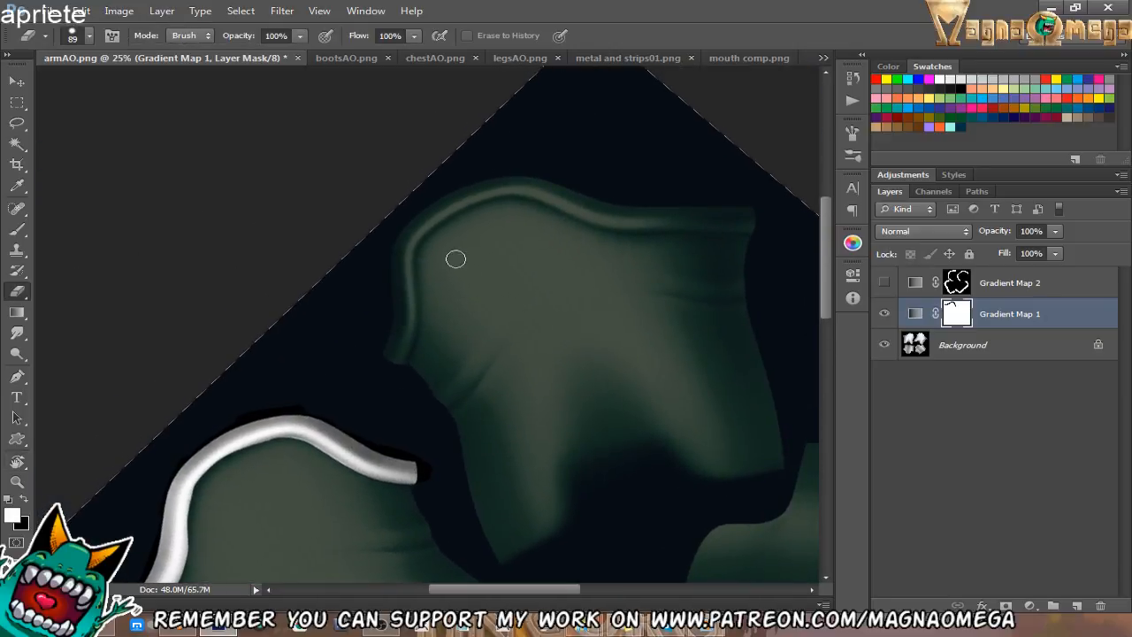
{"action": "mouse_move", "coordinate": [381, 367]}
{"action": "left_mouse_down"}
{"action": "mouse_move", "coordinate": [393, 325]}
{"action": "mouse_move", "coordinate": [408, 328]}
{"action": "mouse_move", "coordinate": [400, 244]}
{"action": "mouse_move", "coordinate": [442, 205]}
{"action": "left_mouse_up"}
{"action": "key", "text": "r"}
{"action": "mouse_move", "coordinate": [391, 262]}
{"action": "left_mouse_down"}
{"action": "mouse_move", "coordinate": [377, 364]}
{"action": "mouse_move", "coordinate": [376, 255]}
{"action": "left_mouse_up"}
{"action": "key", "text": "b"}
{"action": "mouse_move", "coordinate": [366, 307]}
{"action": "left_mouse_down"}
{"action": "mouse_move", "coordinate": [353, 299]}
{"action": "mouse_move", "coordinate": [420, 205]}
{"action": "left_mouse_up"}
{"action": "key", "text": "x"}
{"action": "left_click_drag", "start_coordinate": [359, 276], "coordinate": [411, 205]}
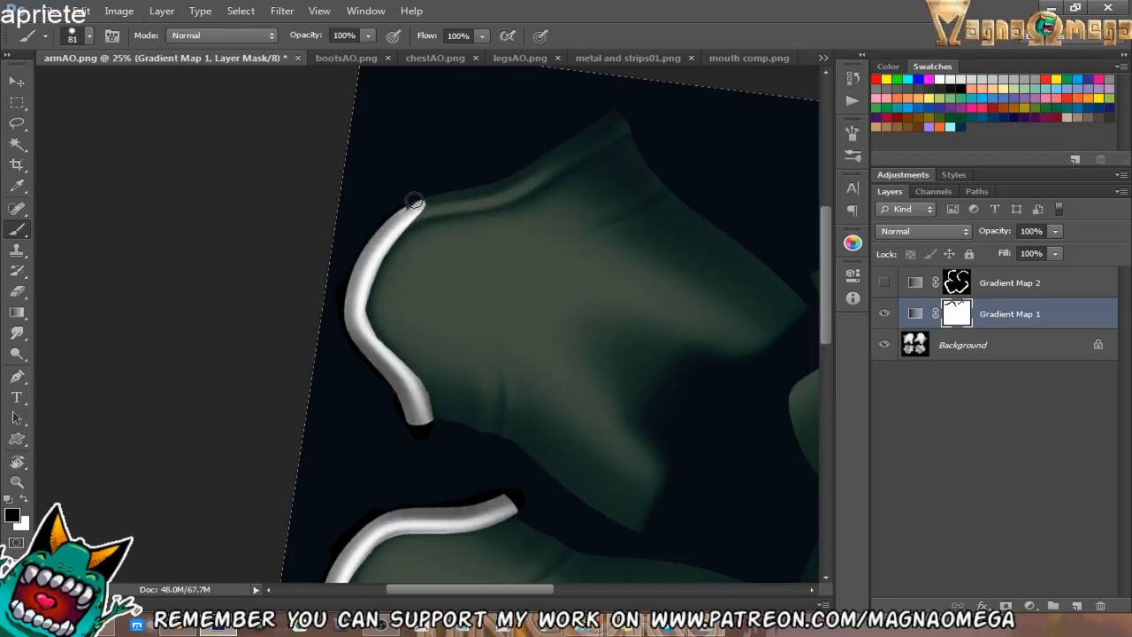
{"action": "key", "text": "x"}
Paint black on Gradient Map 1's mask along the rest of the upper-right arm piece's rim to its outer end.
{"action": "key", "text": "r"}
{"action": "left_click_drag", "start_coordinate": [328, 298], "coordinate": [331, 397]}
{"action": "key", "text": "x"}
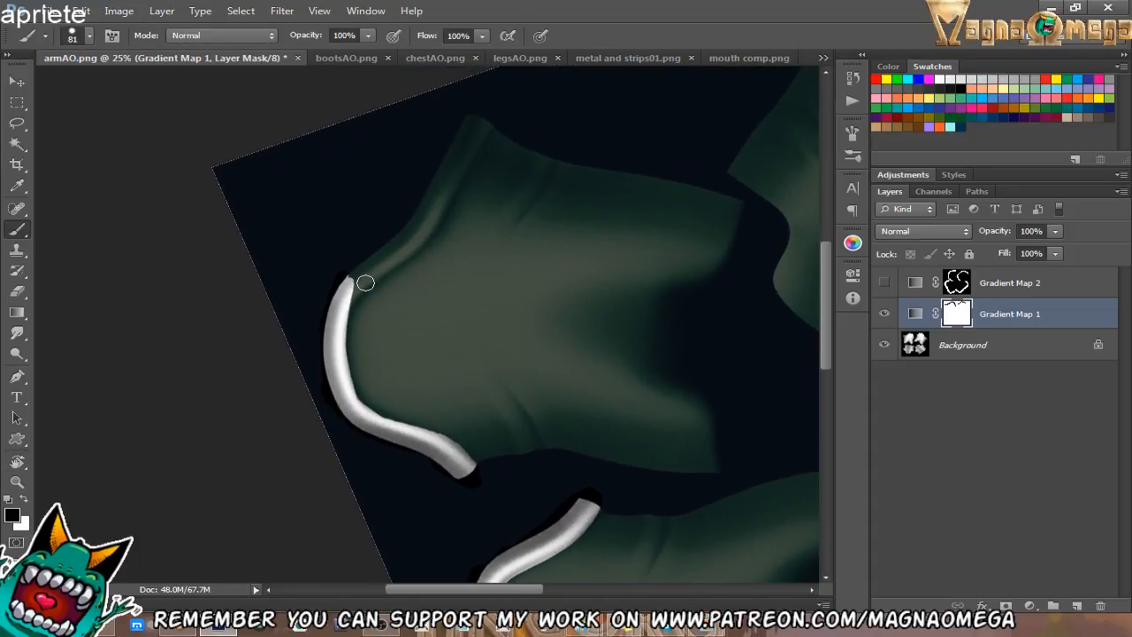
{"action": "mouse_move", "coordinate": [343, 302]}
{"action": "left_mouse_down"}
{"action": "mouse_move", "coordinate": [386, 249]}
{"action": "mouse_move", "coordinate": [371, 270]}
{"action": "left_mouse_up"}
{"action": "mouse_move", "coordinate": [344, 309]}
{"action": "left_mouse_down"}
{"action": "mouse_move", "coordinate": [393, 256]}
{"action": "mouse_move", "coordinate": [360, 285]}
{"action": "left_mouse_up"}
{"action": "left_click_drag", "start_coordinate": [443, 185], "coordinate": [433, 215]}
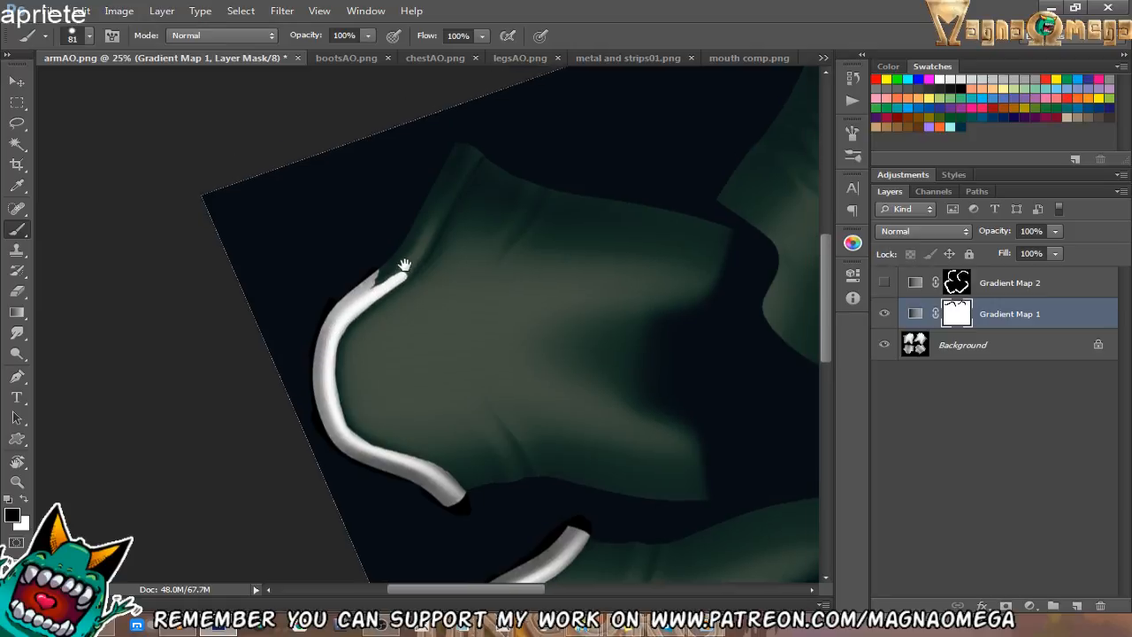
{"action": "mouse_move", "coordinate": [378, 289]}
{"action": "left_mouse_down"}
{"action": "mouse_move", "coordinate": [457, 185]}
{"action": "mouse_move", "coordinate": [414, 256]}
{"action": "mouse_move", "coordinate": [419, 228]}
{"action": "left_mouse_up"}
{"action": "key", "text": "x"}
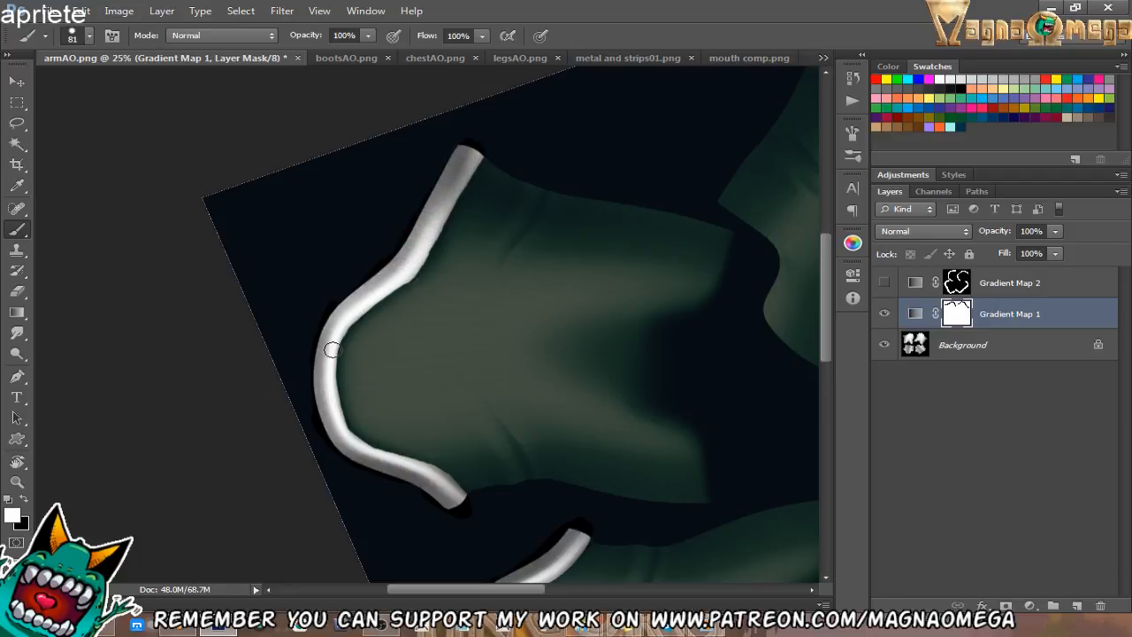
{"action": "key", "text": "x"}
{"action": "mouse_move", "coordinate": [341, 328]}
{"action": "left_mouse_down"}
{"action": "mouse_move", "coordinate": [412, 264]}
{"action": "mouse_move", "coordinate": [440, 219]}
{"action": "left_mouse_up"}
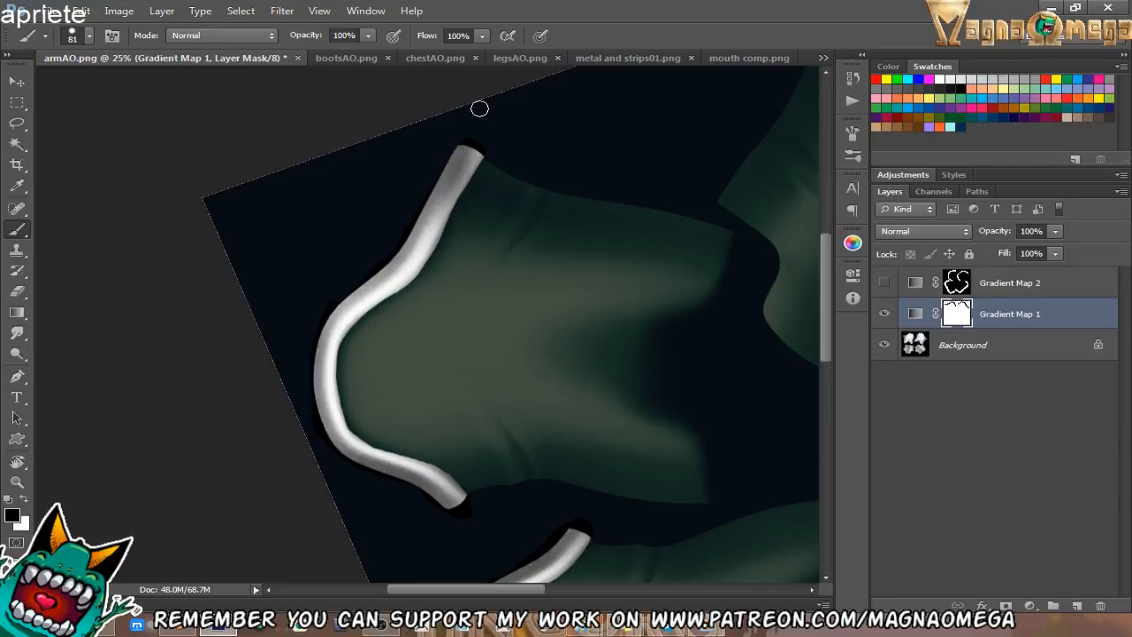
{"action": "key", "text": "Escape"}
Mask out the straight outer trim of the lower-right arm piece on Gradient Map 1 and clean up its inner edge with white.
{"action": "left_click_drag", "start_coordinate": [474, 442], "coordinate": [593, 335]}
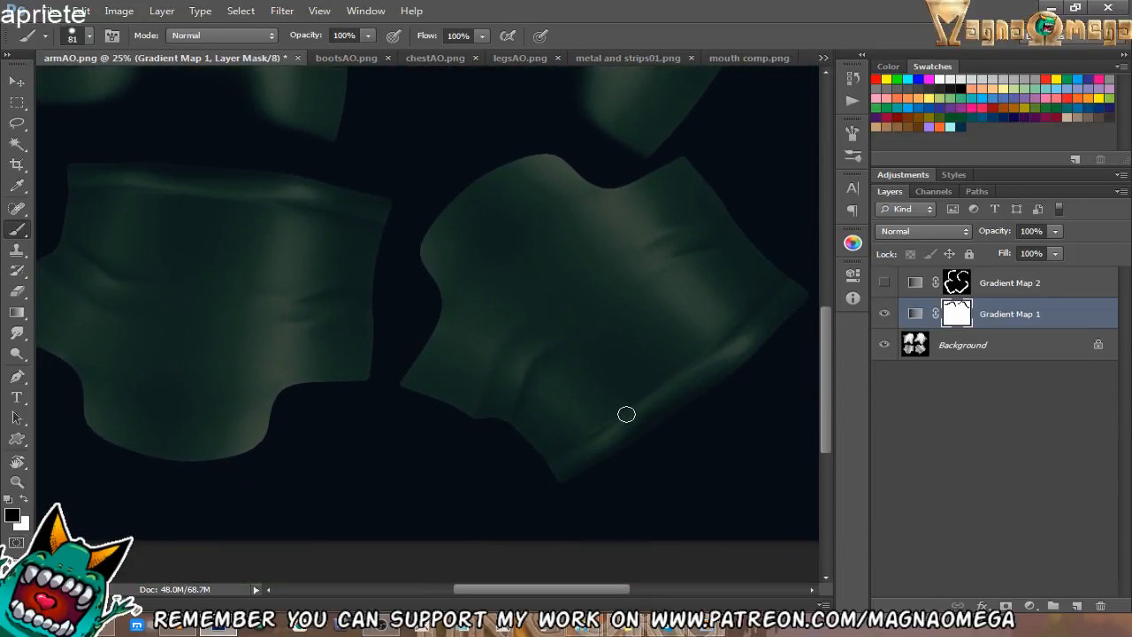
{"action": "key", "text": "e"}
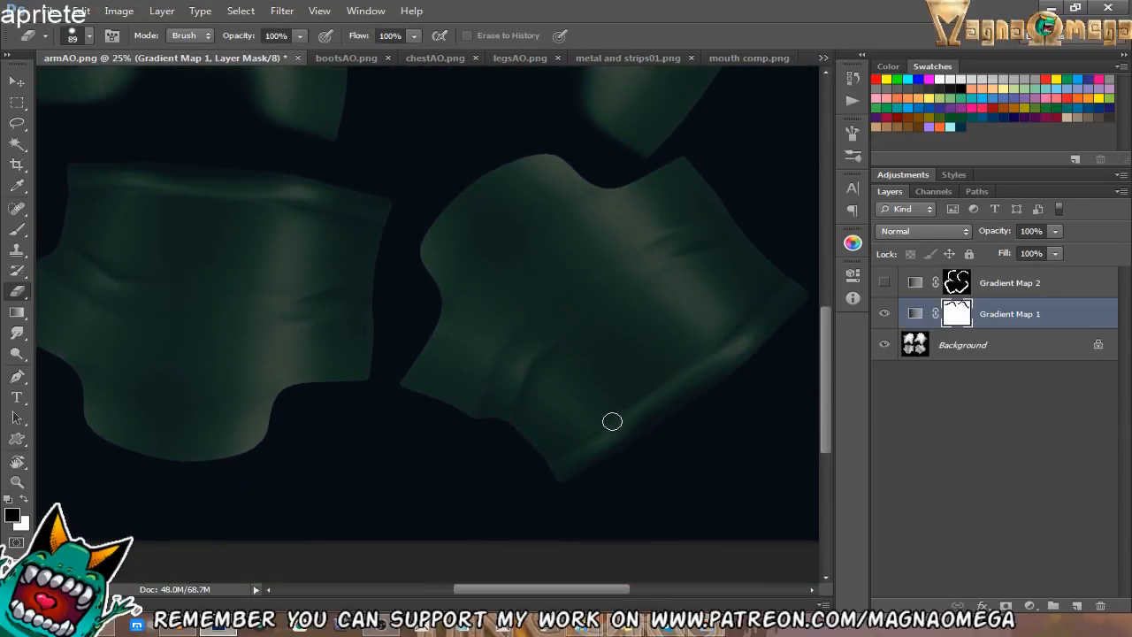
{"action": "left_click_drag", "start_coordinate": [620, 449], "coordinate": [594, 409]}
{"action": "key", "text": "r"}
{"action": "left_click_drag", "start_coordinate": [594, 435], "coordinate": [632, 416]}
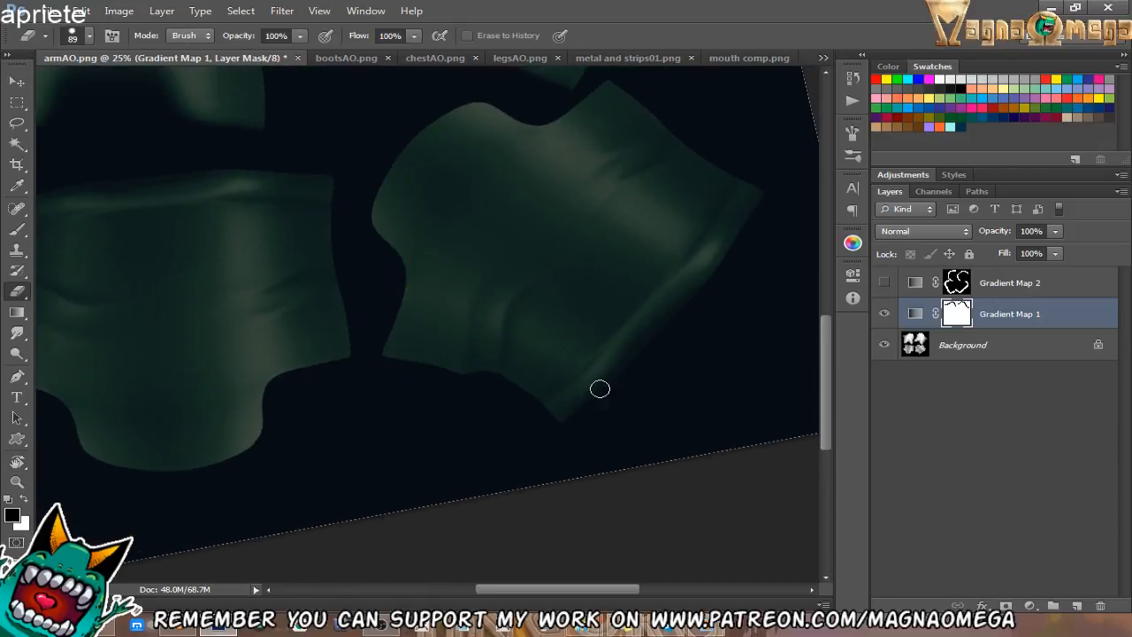
{"action": "key", "text": "b"}
{"action": "key", "text": "x"}
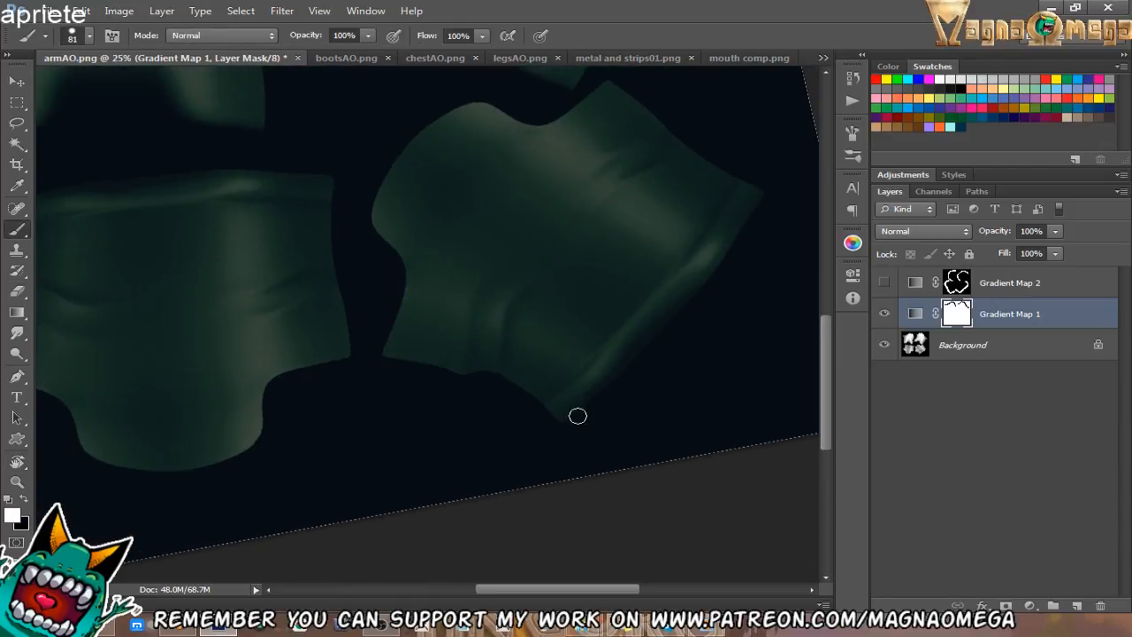
{"action": "key", "text": "x"}
{"action": "mouse_move", "coordinate": [576, 398]}
{"action": "left_mouse_down"}
{"action": "mouse_move", "coordinate": [601, 376]}
{"action": "mouse_move", "coordinate": [539, 416]}
{"action": "mouse_move", "coordinate": [615, 353]}
{"action": "mouse_move", "coordinate": [750, 172]}
{"action": "mouse_move", "coordinate": [734, 220]}
{"action": "mouse_move", "coordinate": [681, 283]}
{"action": "mouse_move", "coordinate": [742, 203]}
{"action": "mouse_move", "coordinate": [636, 353]}
{"action": "mouse_move", "coordinate": [659, 330]}
{"action": "left_mouse_up"}
{"action": "mouse_move", "coordinate": [702, 230]}
{"action": "left_mouse_down"}
{"action": "mouse_move", "coordinate": [560, 416]}
{"action": "mouse_move", "coordinate": [606, 392]}
{"action": "left_mouse_up"}
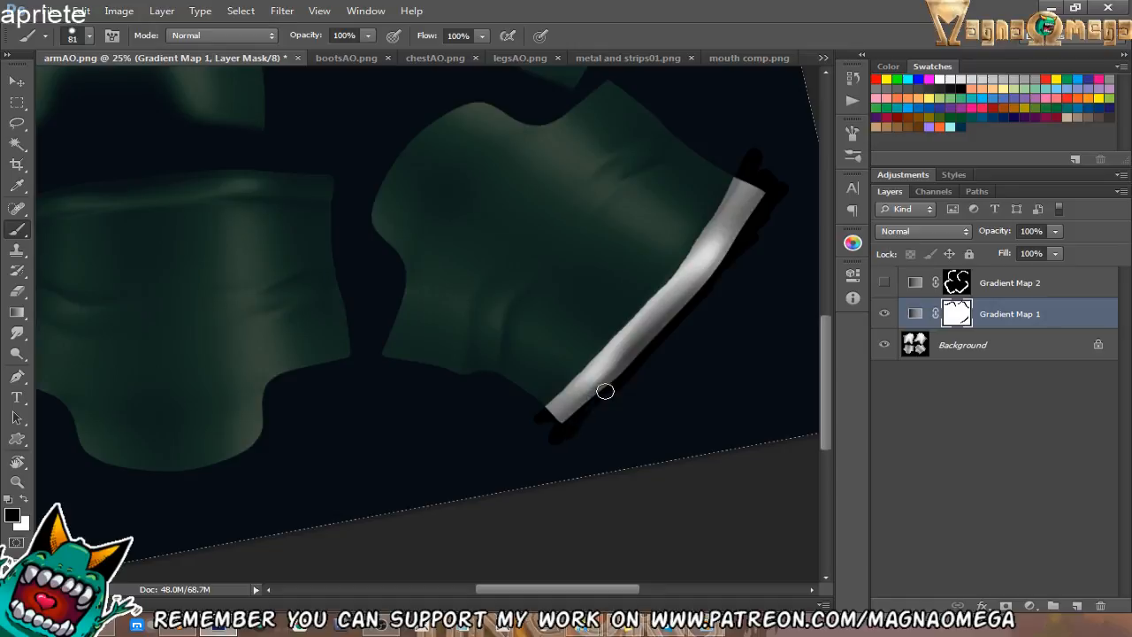
{"action": "key", "text": "x"}
{"action": "left_click_drag", "start_coordinate": [621, 325], "coordinate": [739, 166]}
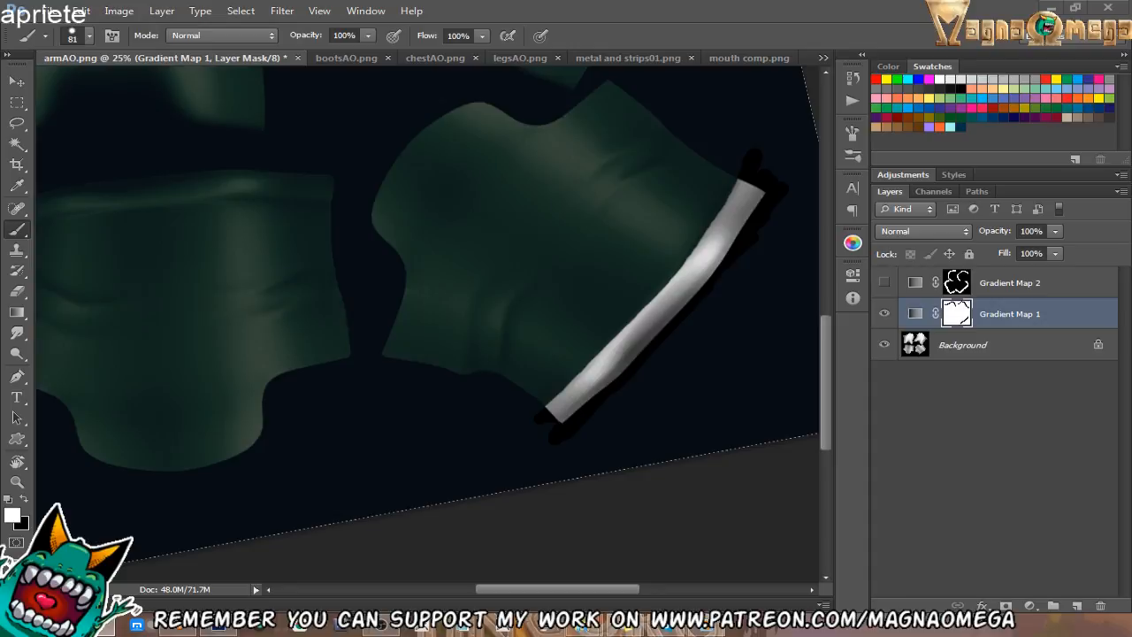
Erase Gradient Map 1's mask along the upper trim of the lower-left arm piece, then restore the canvas rotation.
{"action": "left_click_drag", "start_coordinate": [233, 362], "coordinate": [366, 313]}
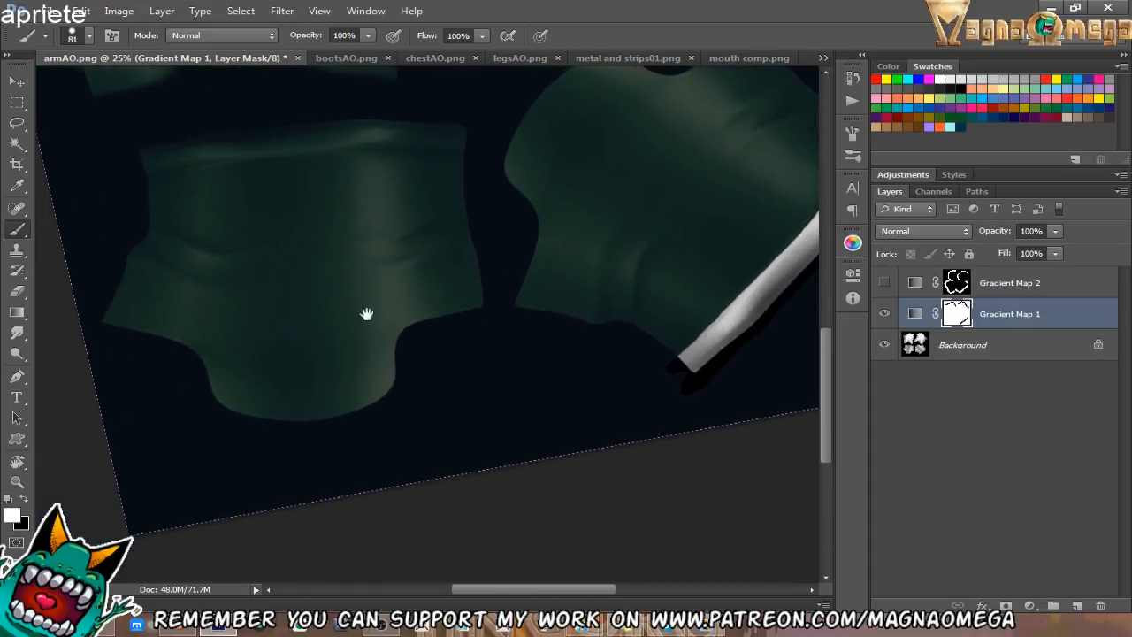
{"action": "key", "text": "e"}
{"action": "left_click_drag", "start_coordinate": [303, 355], "coordinate": [379, 419]}
{"action": "key", "text": "ctrl+z"}
{"action": "key", "text": "r"}
{"action": "left_click_drag", "start_coordinate": [229, 382], "coordinate": [355, 486]}
{"action": "key", "text": "b"}
{"action": "left_click_drag", "start_coordinate": [252, 353], "coordinate": [343, 347]}
{"action": "key", "text": "e"}
{"action": "mouse_move", "coordinate": [181, 395]}
{"action": "left_mouse_down"}
{"action": "mouse_move", "coordinate": [239, 301]}
{"action": "mouse_move", "coordinate": [232, 323]}
{"action": "mouse_move", "coordinate": [245, 323]}
{"action": "mouse_move", "coordinate": [350, 188]}
{"action": "mouse_move", "coordinate": [385, 171]}
{"action": "mouse_move", "coordinate": [374, 165]}
{"action": "mouse_move", "coordinate": [288, 251]}
{"action": "left_mouse_up"}
{"action": "left_click_drag", "start_coordinate": [181, 410], "coordinate": [340, 200]}
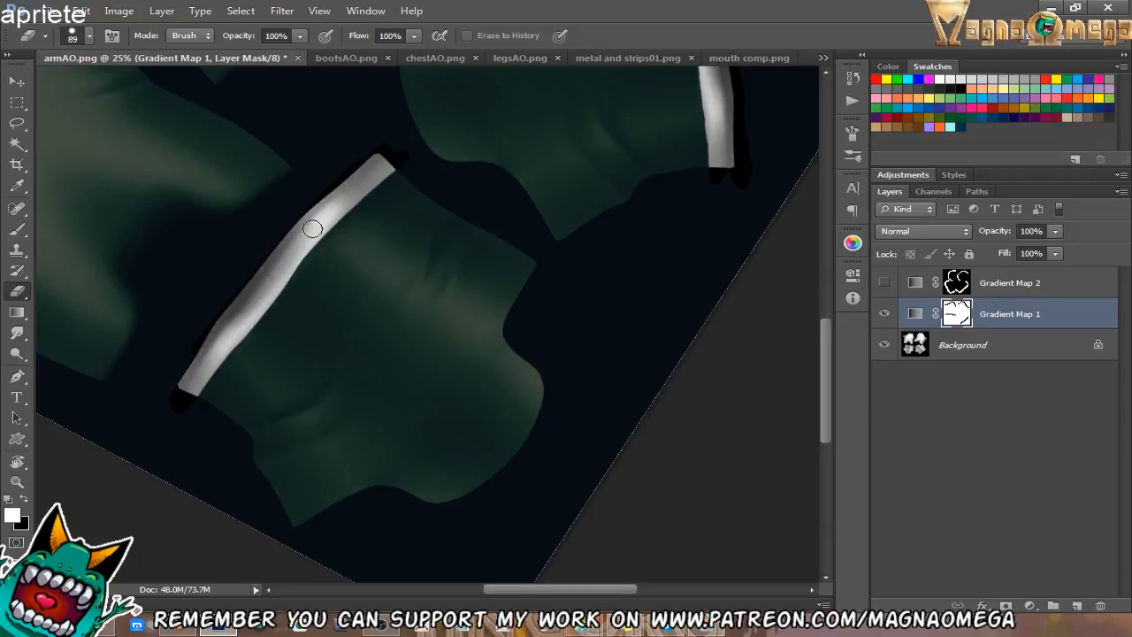
{"action": "key", "text": "Escape"}
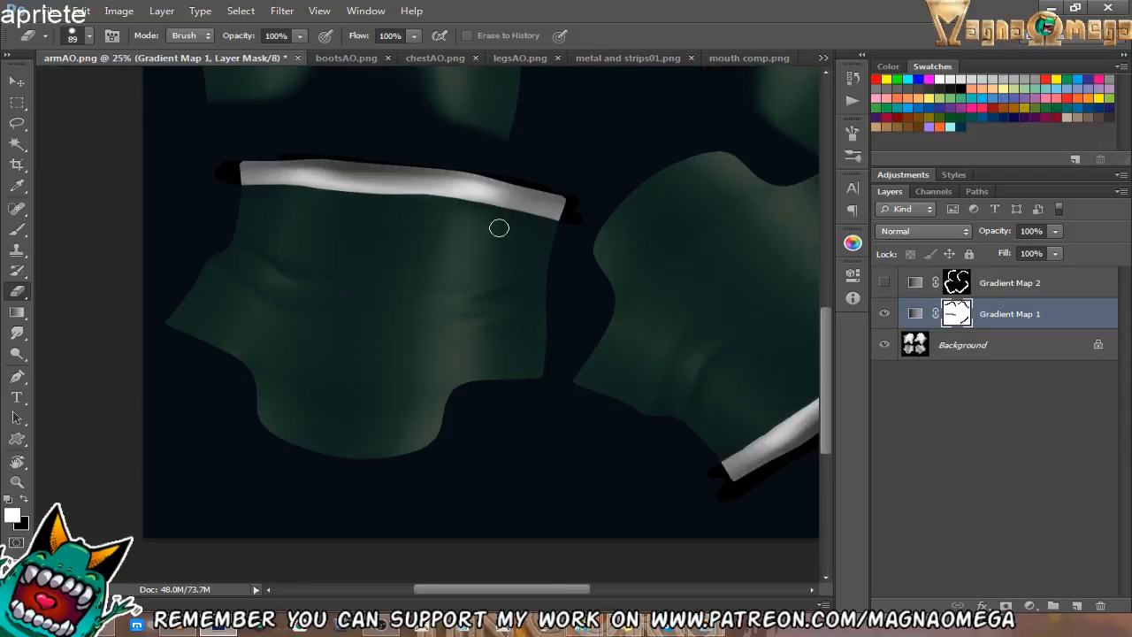
Make Gradient Map 2 visible and load Gradient Map 1's layer mask as a selection.
{"action": "key", "text": "z"}
{"action": "left_click", "coordinate": [487, 267], "text": "alt"}
{"action": "left_click", "coordinate": [489, 265], "text": "alt"}
{"action": "left_click", "coordinate": [413, 331]}
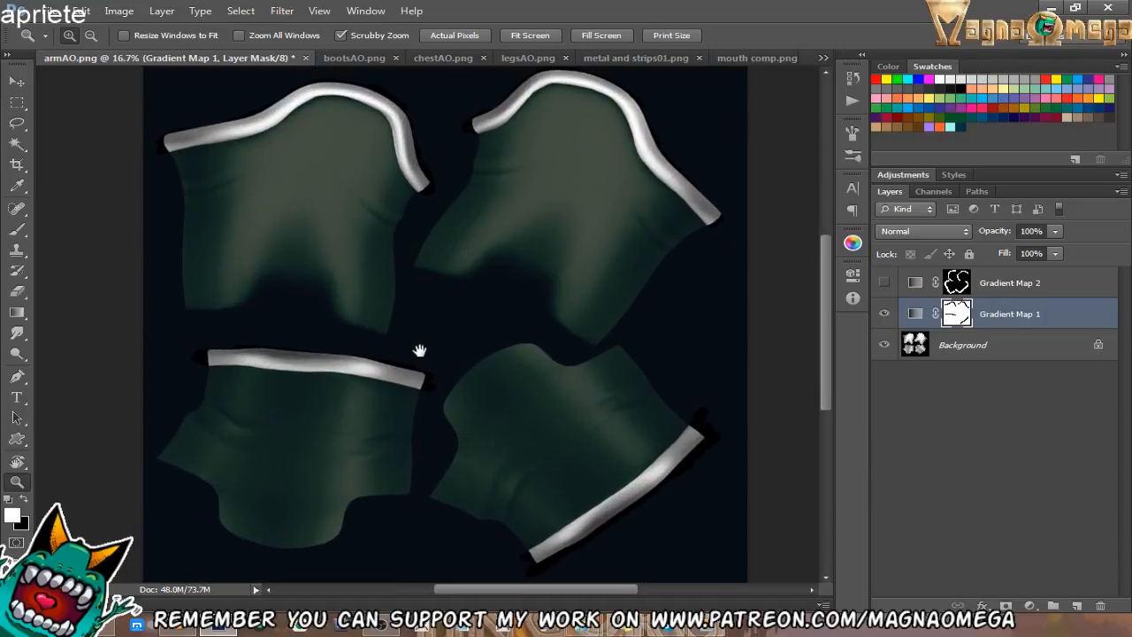
{"action": "left_click", "coordinate": [884, 282]}
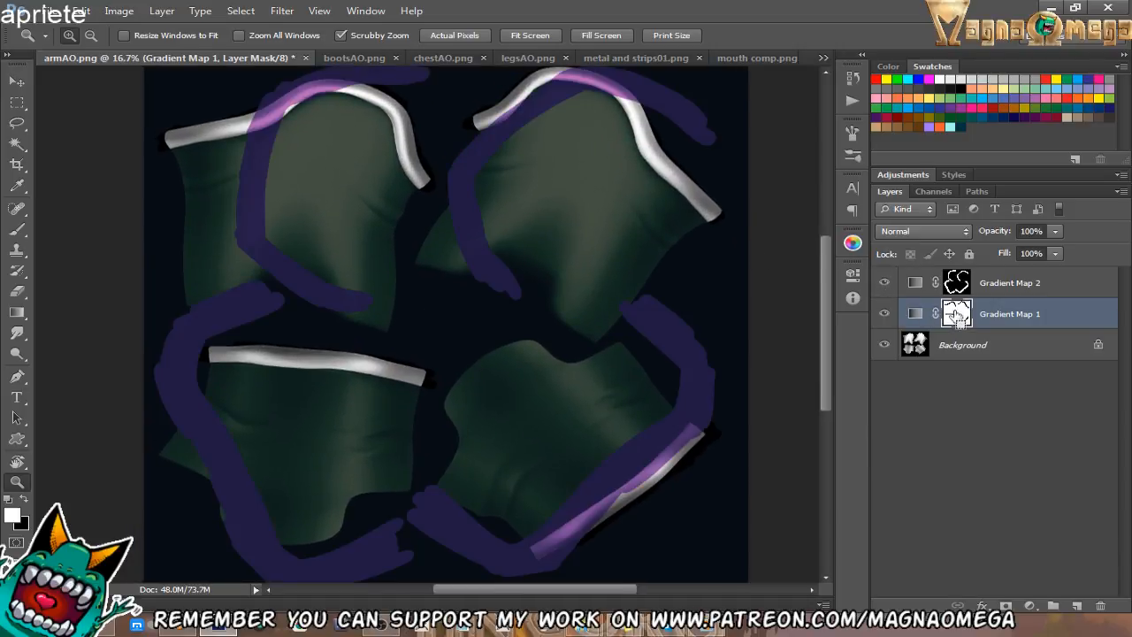
{"action": "left_click", "coordinate": [957, 316], "text": "ctrl"}
Delete Gradient Map 2's old layer mask and add a new one from the active selection.
{"action": "left_click", "coordinate": [884, 282]}
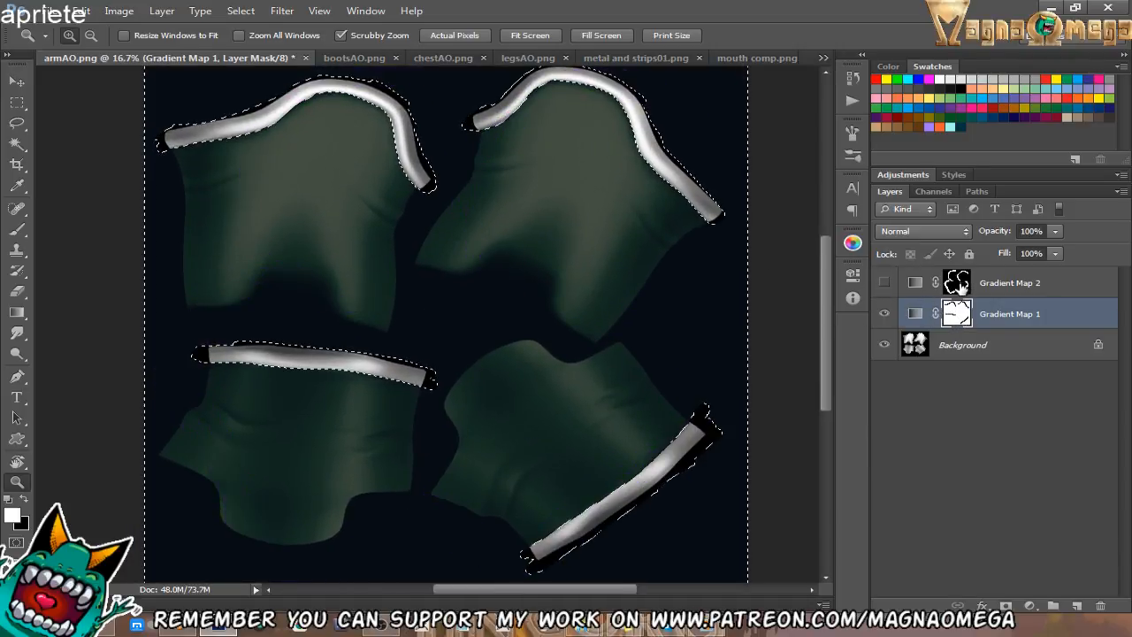
{"action": "right_click", "coordinate": [959, 285]}
{"action": "left_click", "coordinate": [884, 282]}
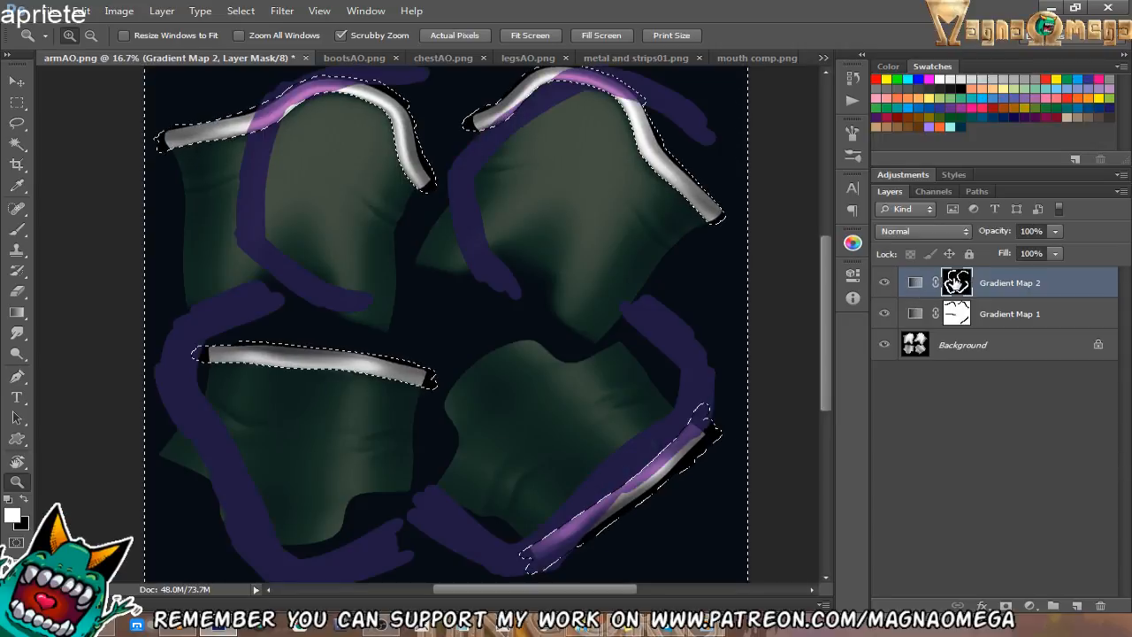
{"action": "right_click", "coordinate": [955, 281]}
{"action": "left_click", "coordinate": [967, 259]}
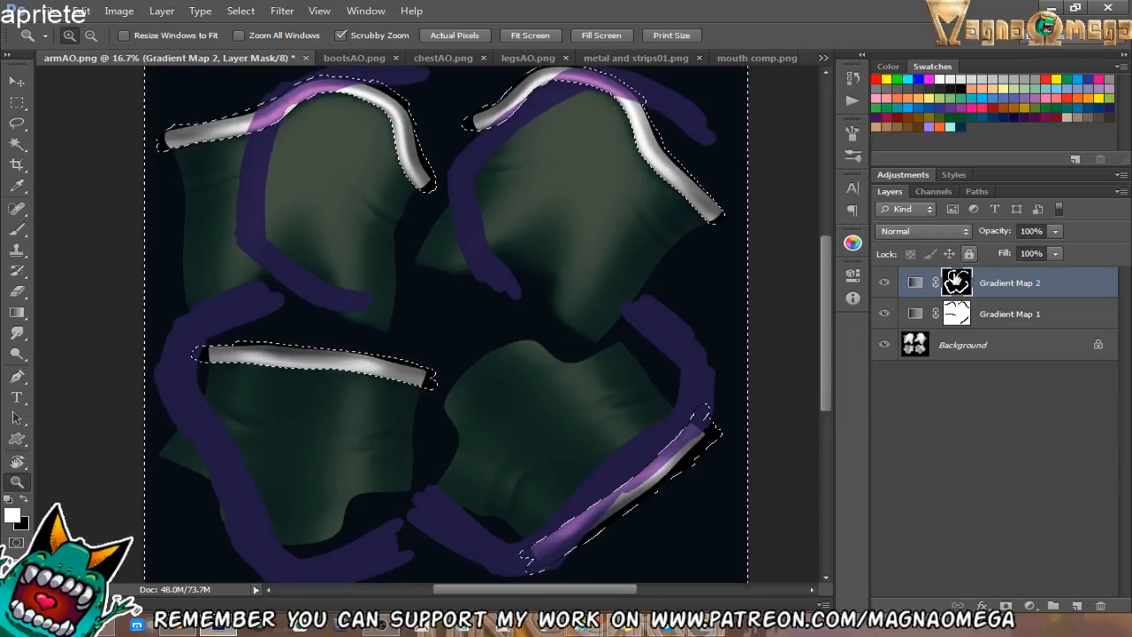
{"action": "right_click", "coordinate": [955, 281]}
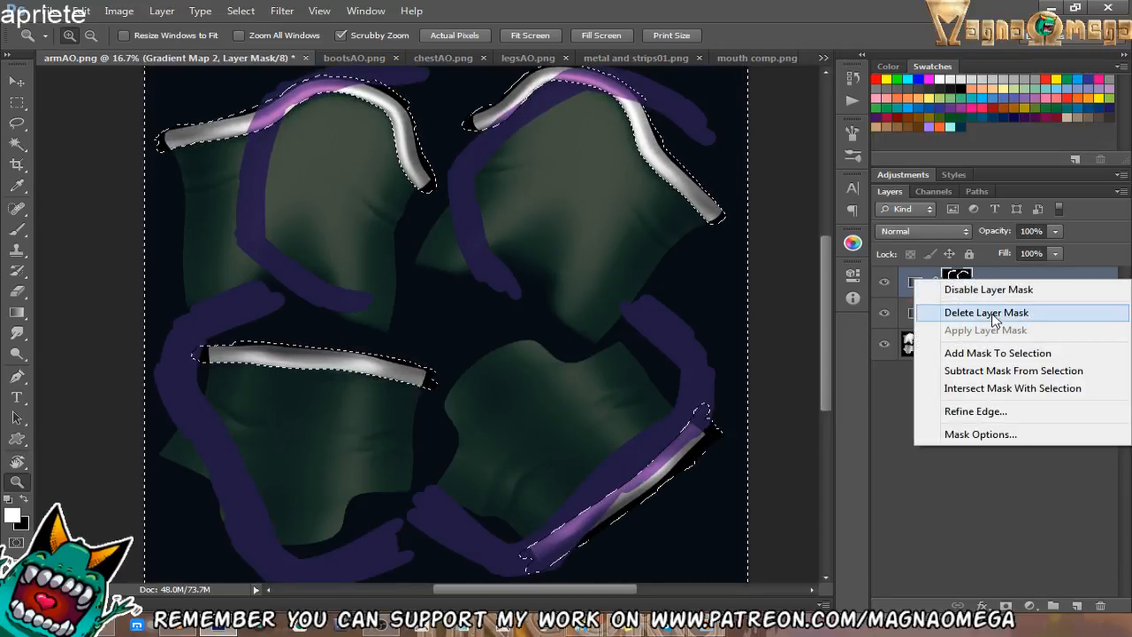
{"action": "left_click", "coordinate": [990, 314]}
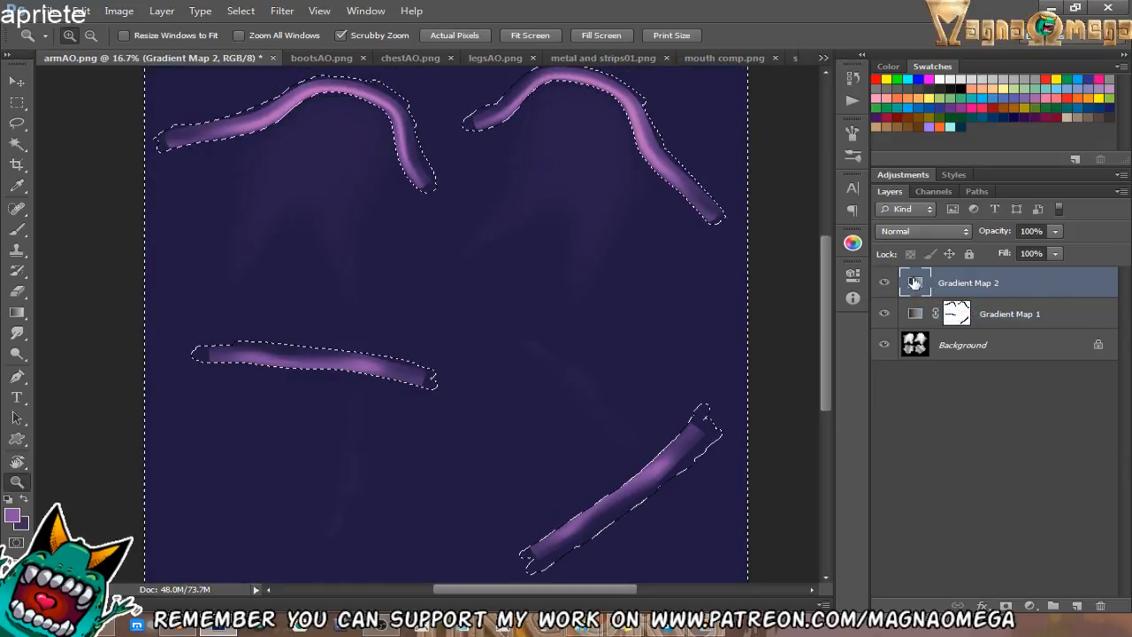
{"action": "left_click", "coordinate": [1005, 606]}
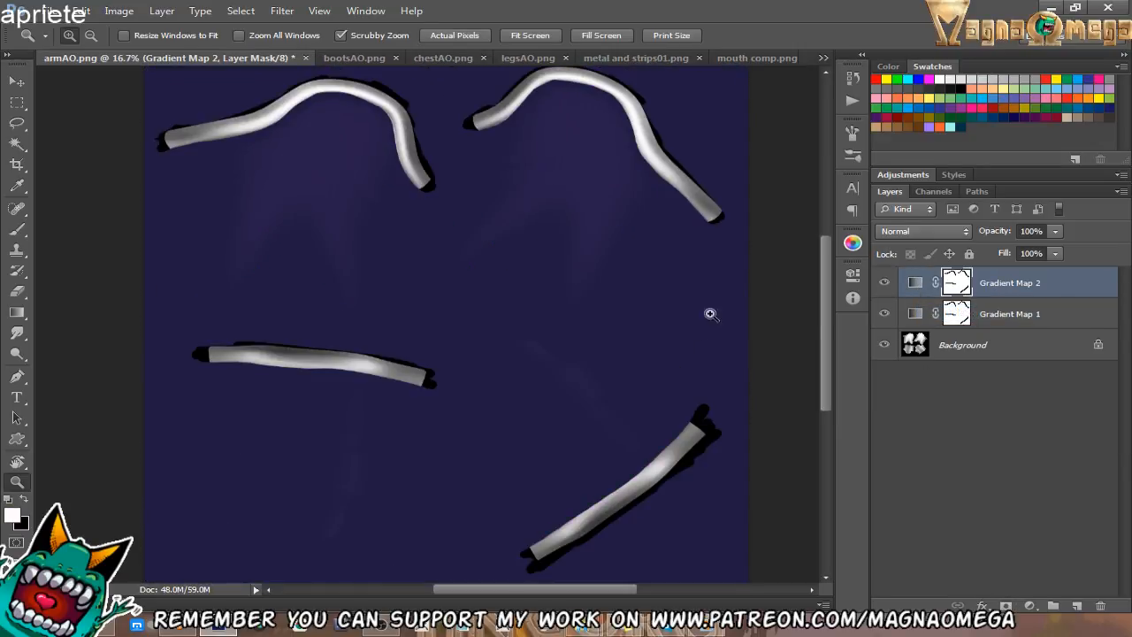
Invert Gradient Map 2's layer mask to limit its purple coloring to the arm trims.
{"action": "left_click_drag", "start_coordinate": [426, 241], "coordinate": [473, 322]}
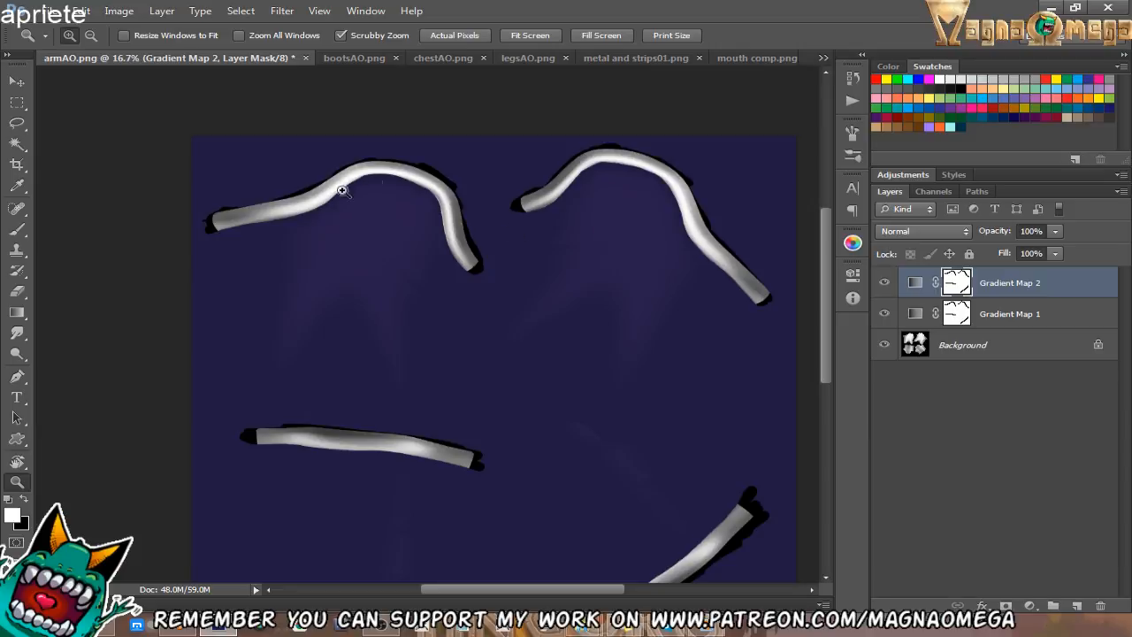
{"action": "left_click", "coordinate": [477, 226]}
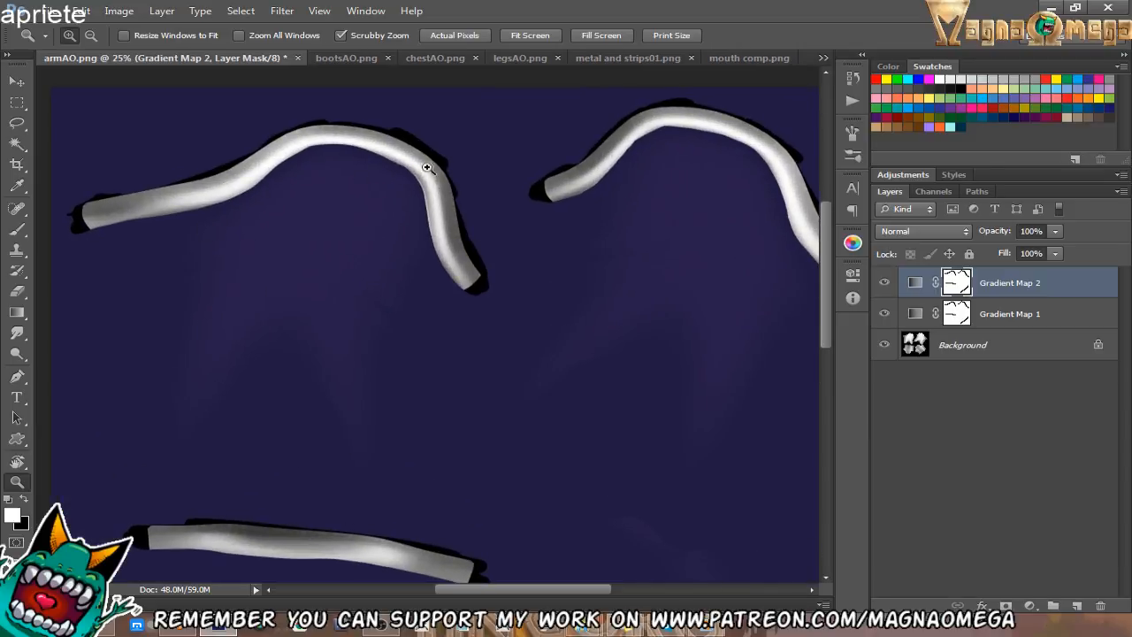
{"action": "left_click_drag", "start_coordinate": [605, 258], "coordinate": [628, 285]}
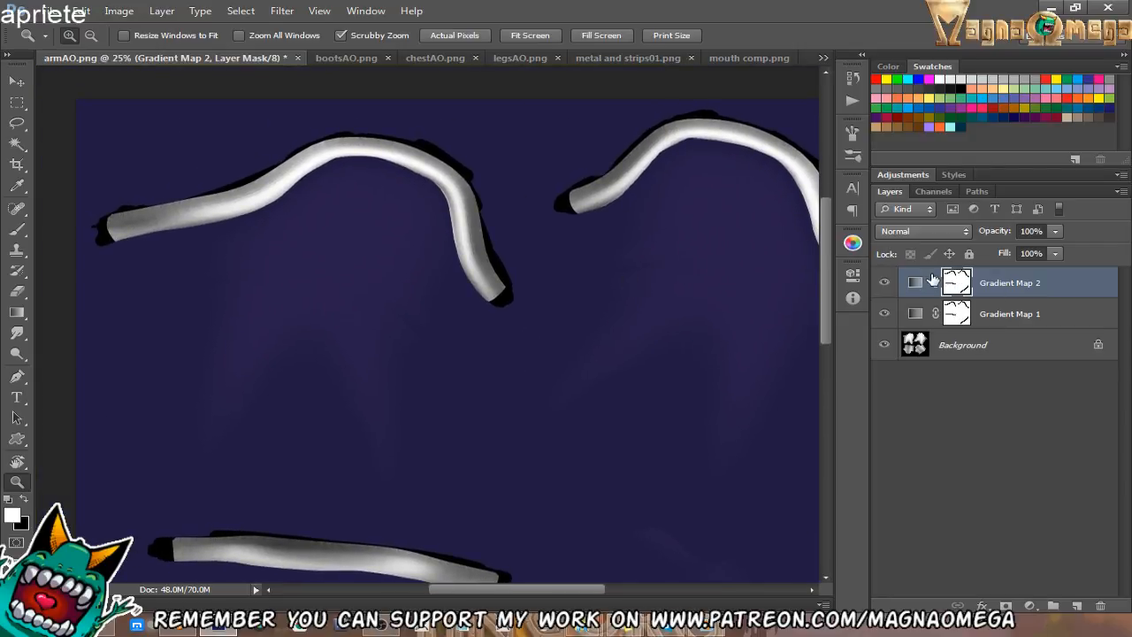
{"action": "key", "text": "ctrl+i"}
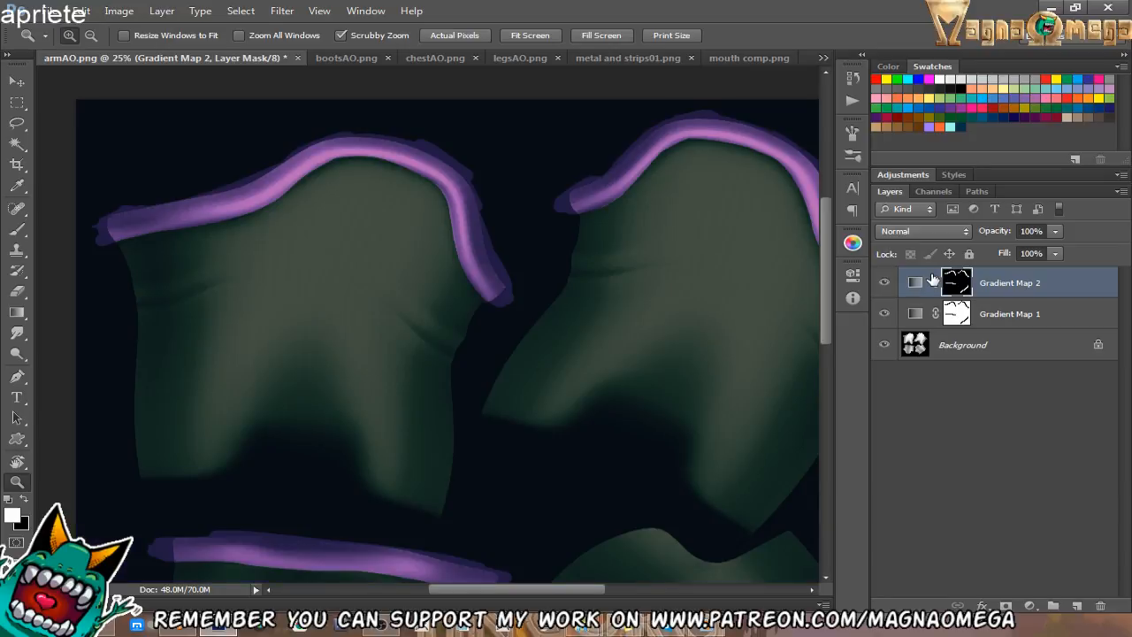
Save a flattened copy of the arm texture as armdifuse.png in the Texture folder.
{"action": "key", "text": "alt"}
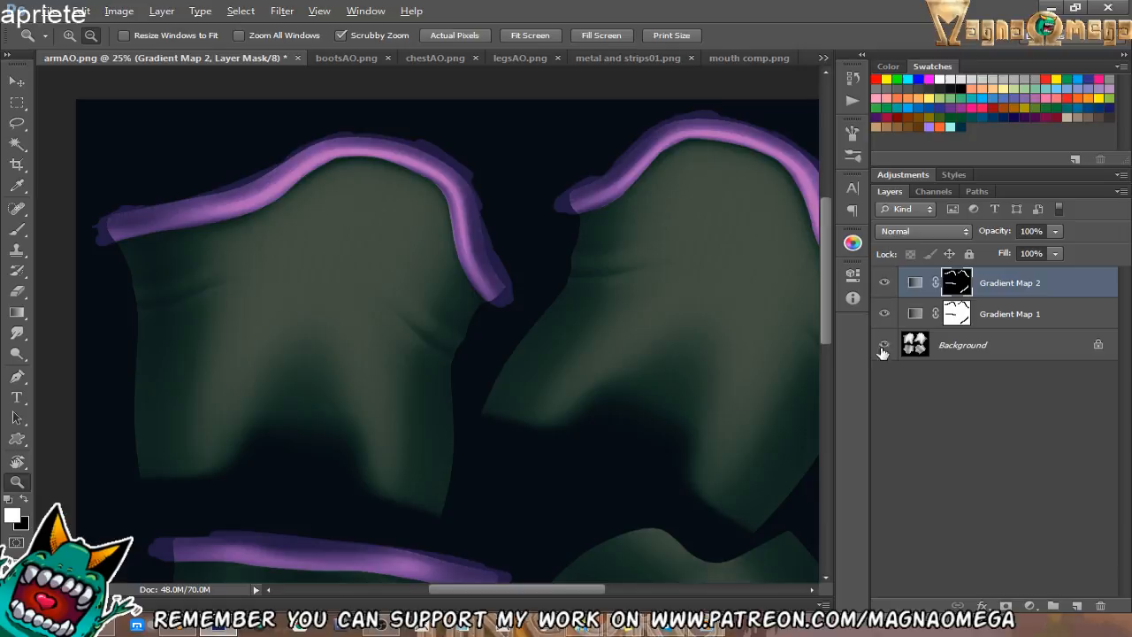
{"action": "left_click", "coordinate": [538, 277], "text": "alt"}
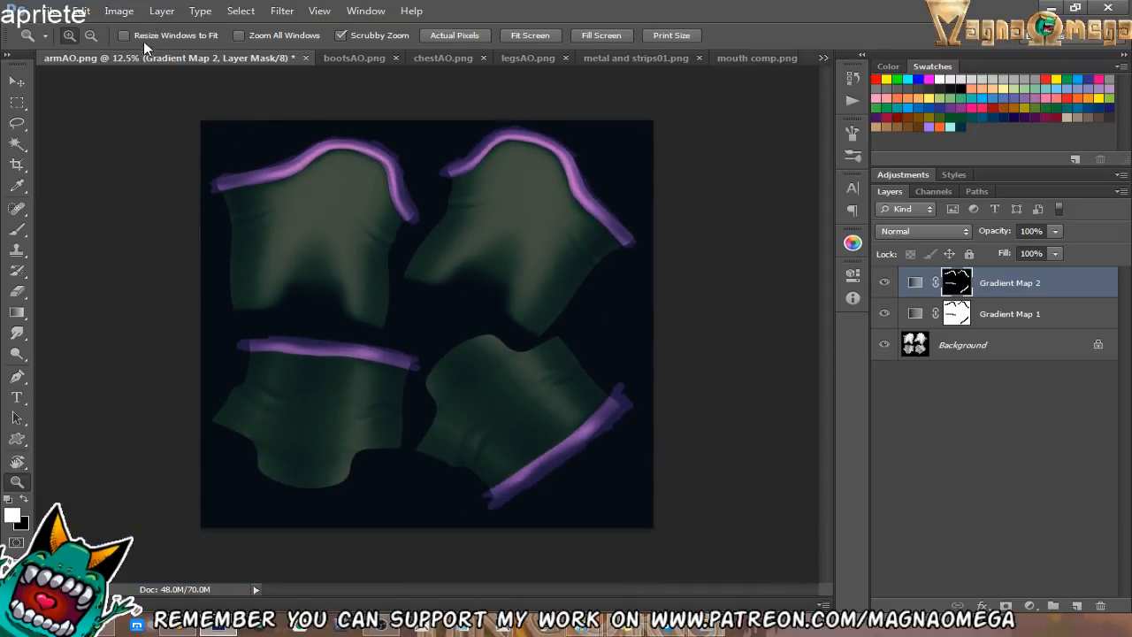
{"action": "left_click", "coordinate": [48, 11]}
{"action": "left_click", "coordinate": [109, 204]}
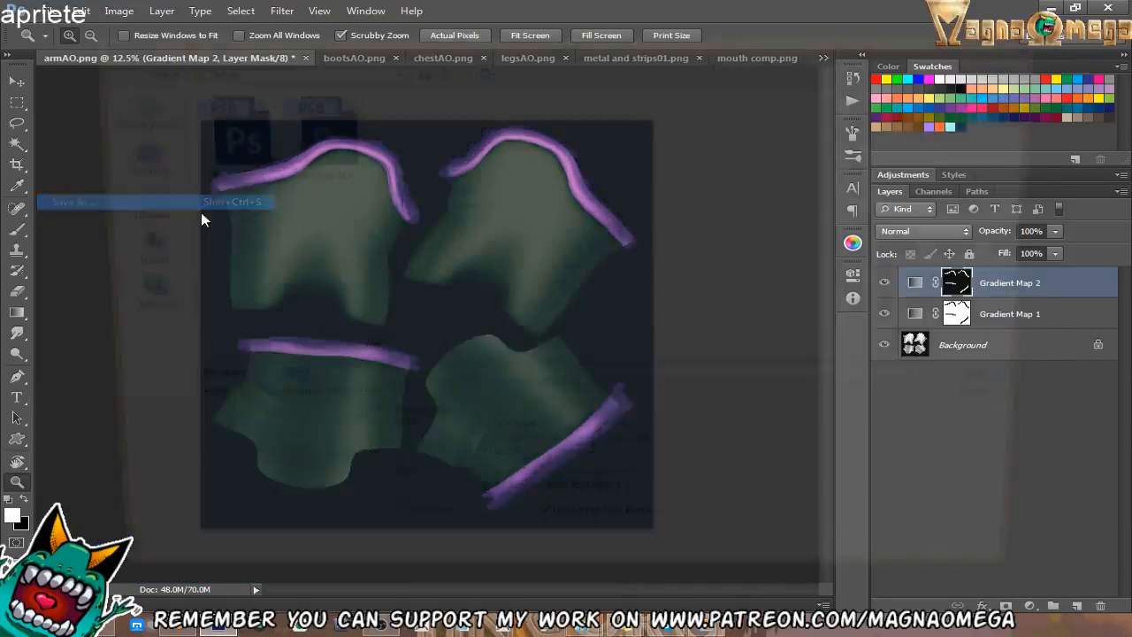
{"action": "left_click", "coordinate": [304, 407]}
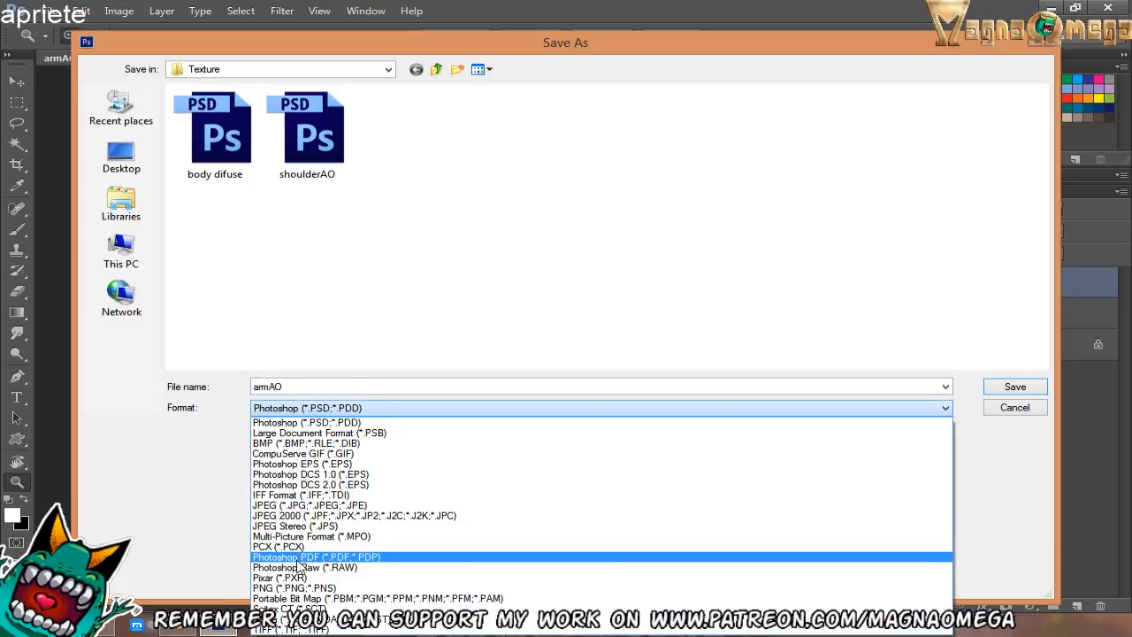
{"action": "left_click", "coordinate": [293, 587]}
{"action": "left_click", "coordinate": [283, 387]}
{"action": "left_click", "coordinate": [284, 386]}
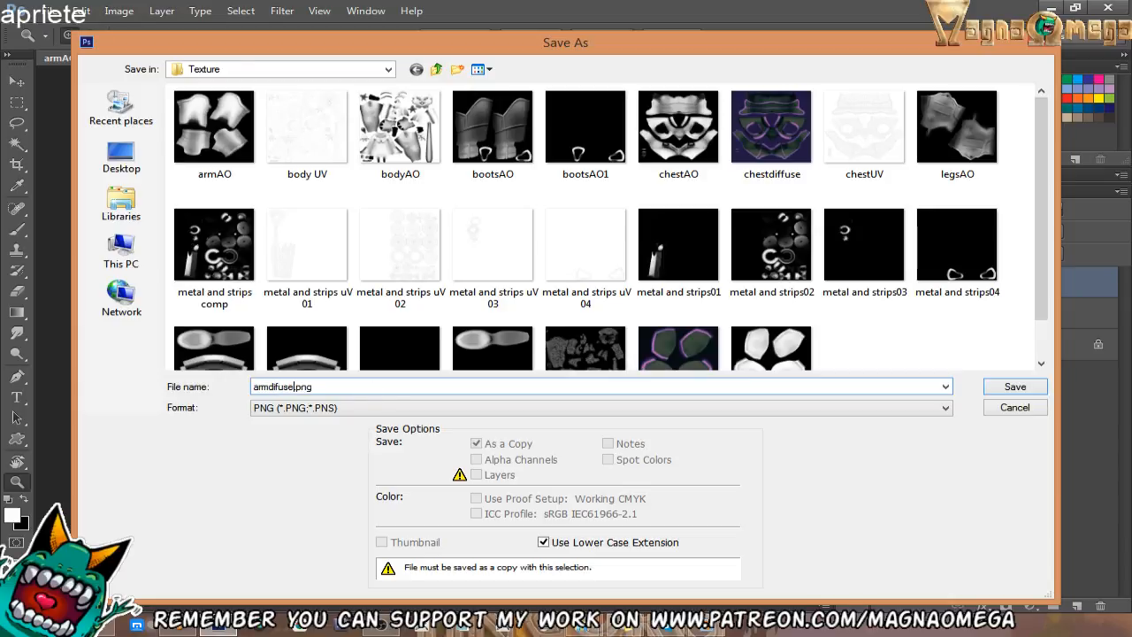
{"action": "type", "text": "difuse"}
{"action": "key", "text": "Return"}
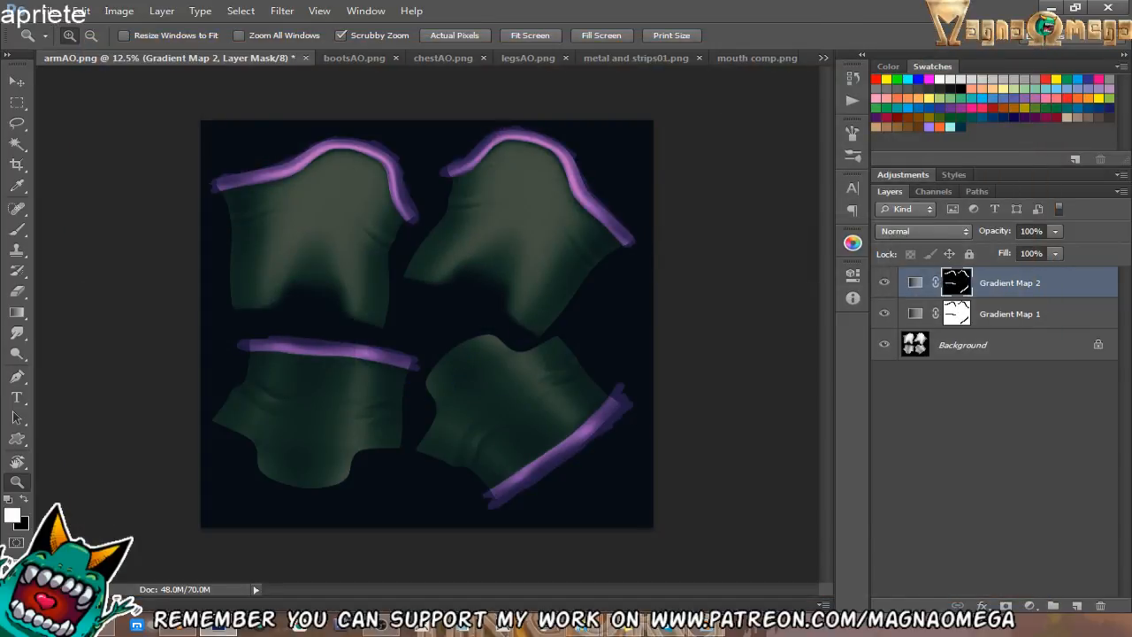
Save the layered arm document as armAO in Photoshop PSD format, keeping Maximize Compatibility on.
{"action": "left_click", "coordinate": [54, 11]}
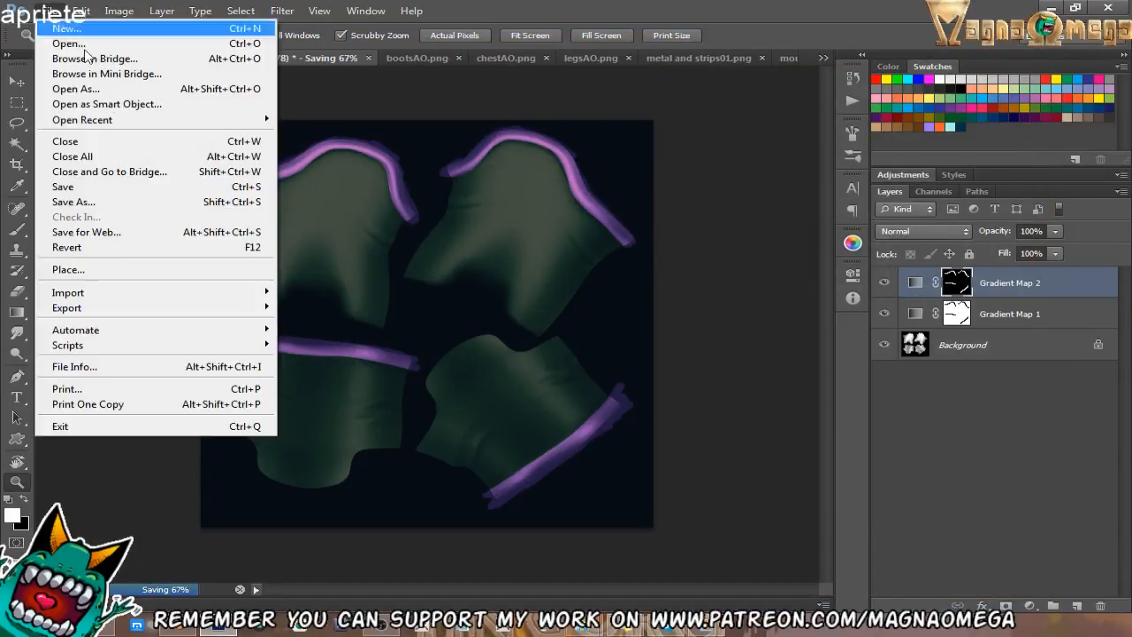
{"action": "left_click", "coordinate": [115, 188]}
{"action": "left_click", "coordinate": [548, 268]}
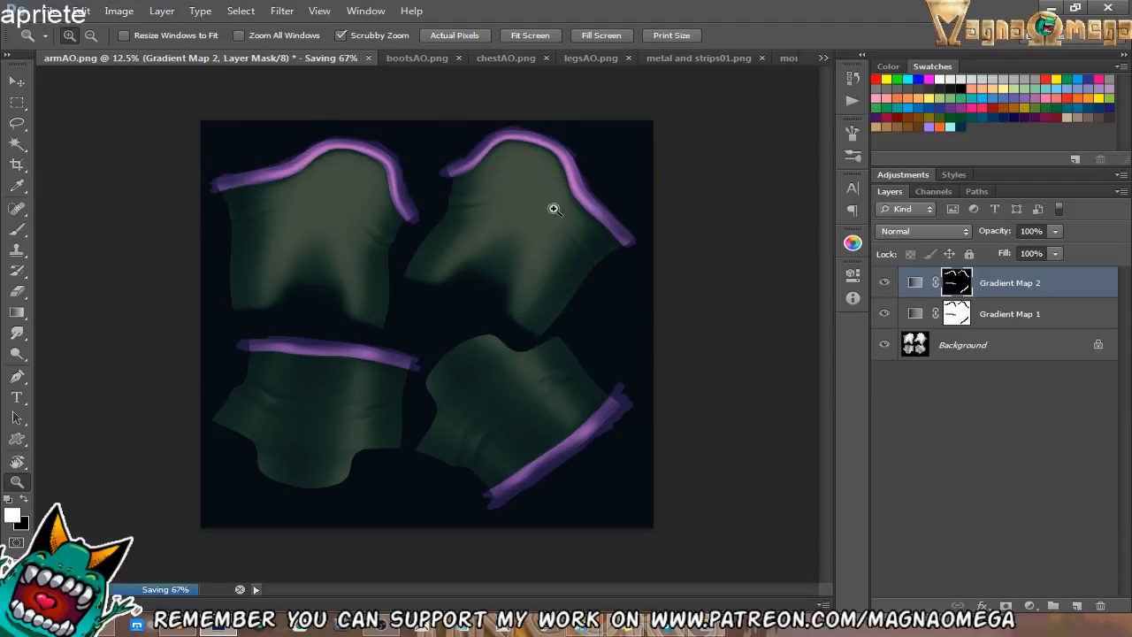
{"action": "left_click", "coordinate": [511, 434]}
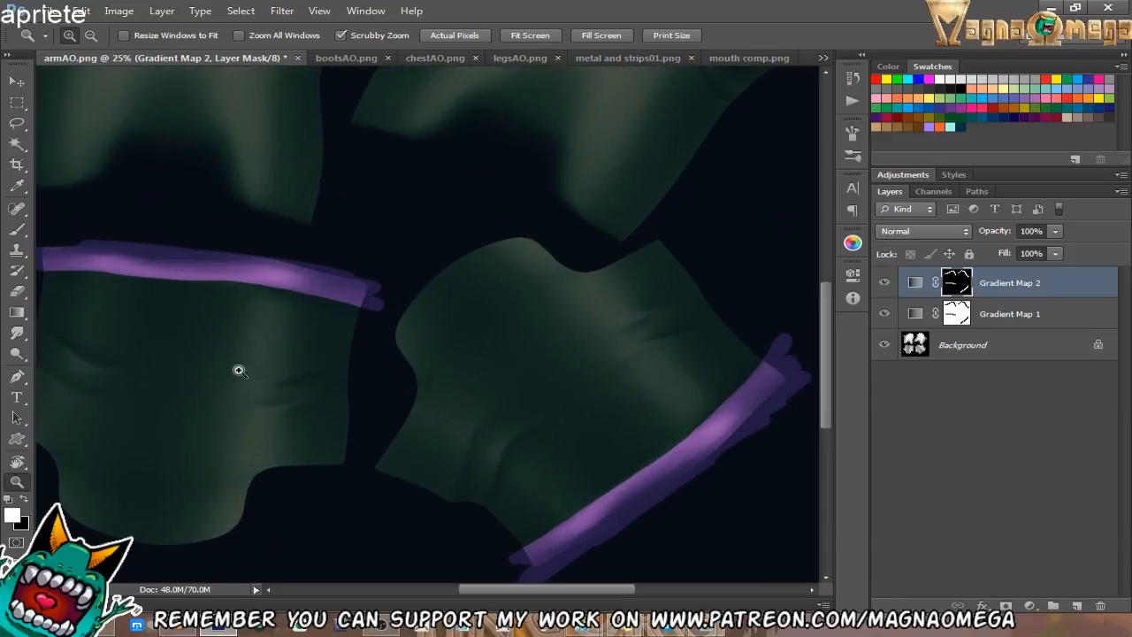
{"action": "left_click_drag", "start_coordinate": [290, 376], "coordinate": [342, 367]}
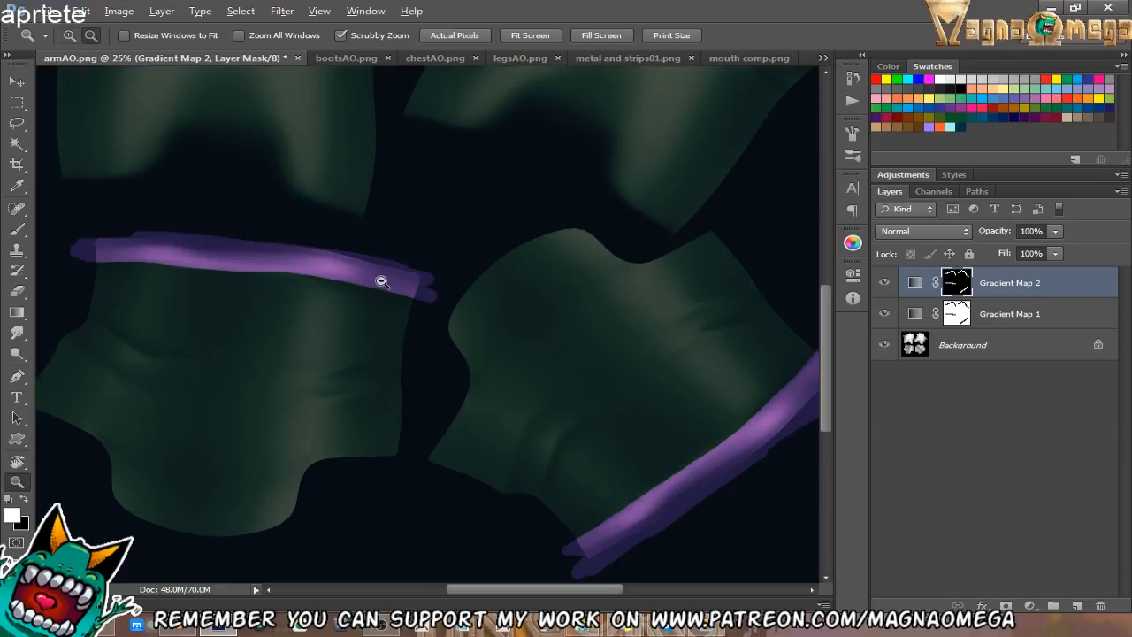
{"action": "left_click", "coordinate": [380, 279], "text": "alt"}
{"action": "left_click", "coordinate": [49, 12]}
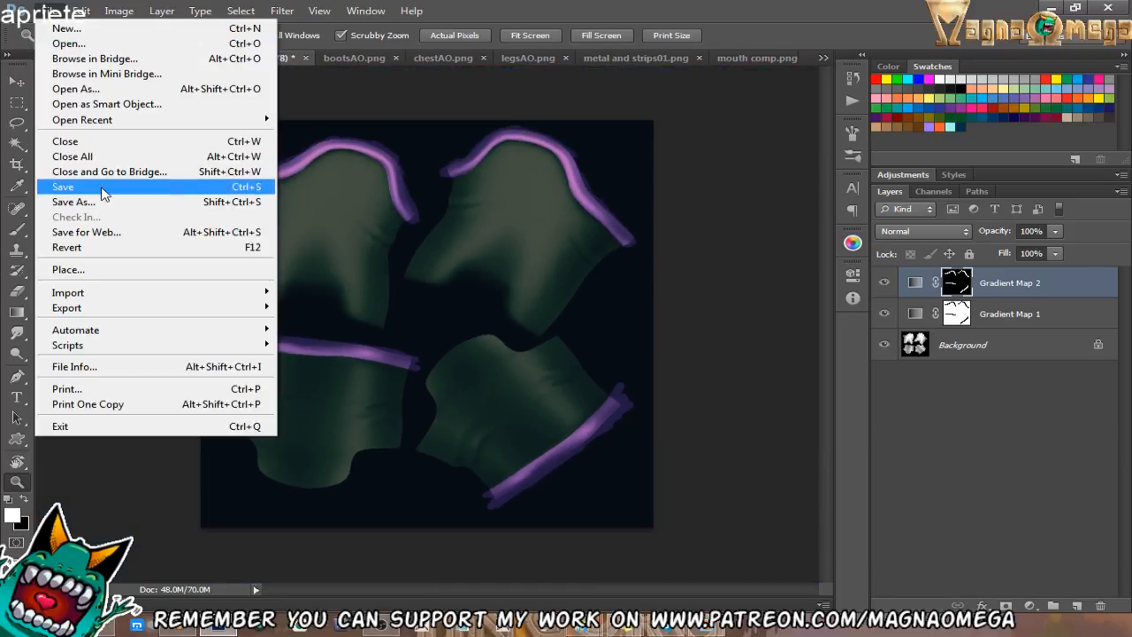
{"action": "left_click", "coordinate": [67, 187]}
{"action": "key", "text": "Return"}
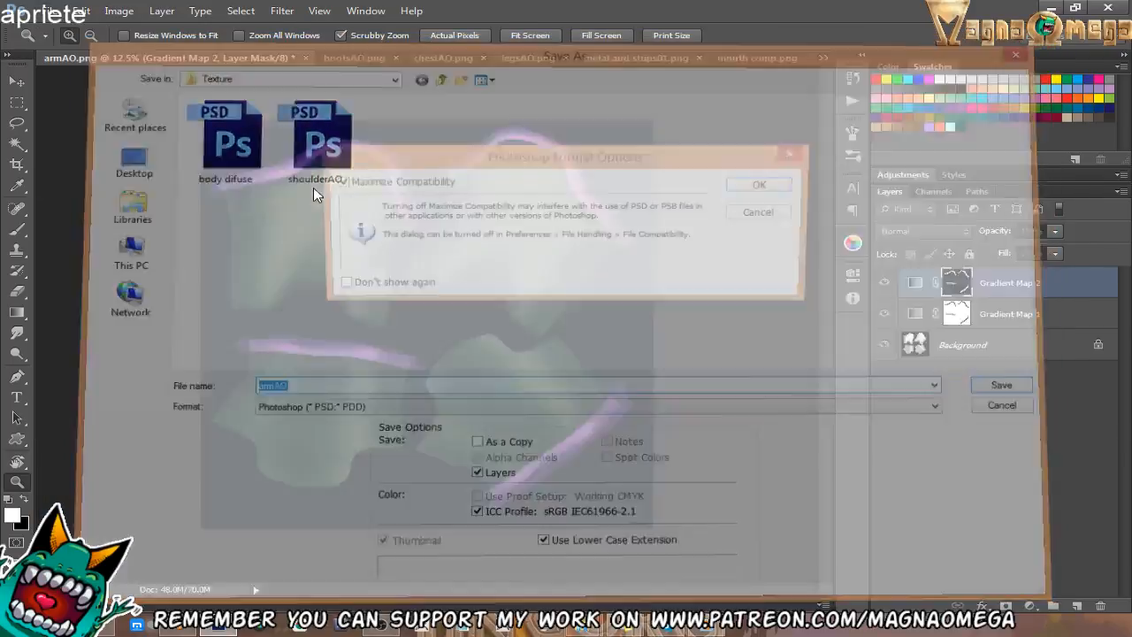
{"action": "key", "text": "Return"}
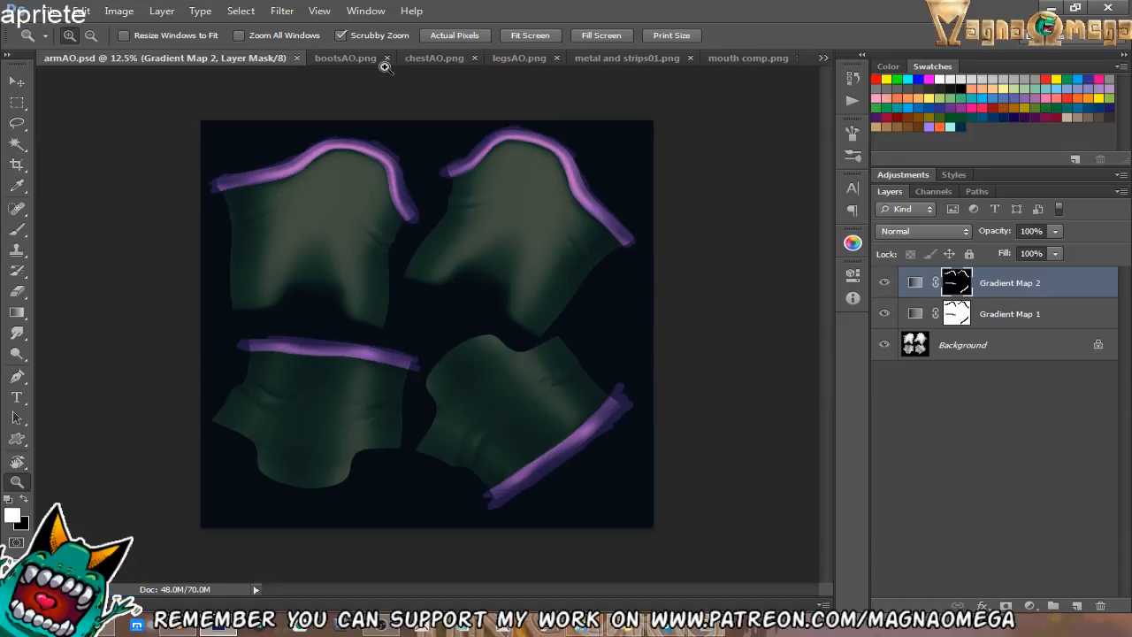
Save the layered chest document as chestAO in Photoshop PSD format with the default options.
{"action": "left_click", "coordinate": [433, 58]}
{"action": "left_click", "coordinate": [49, 13]}
{"action": "left_click", "coordinate": [106, 188]}
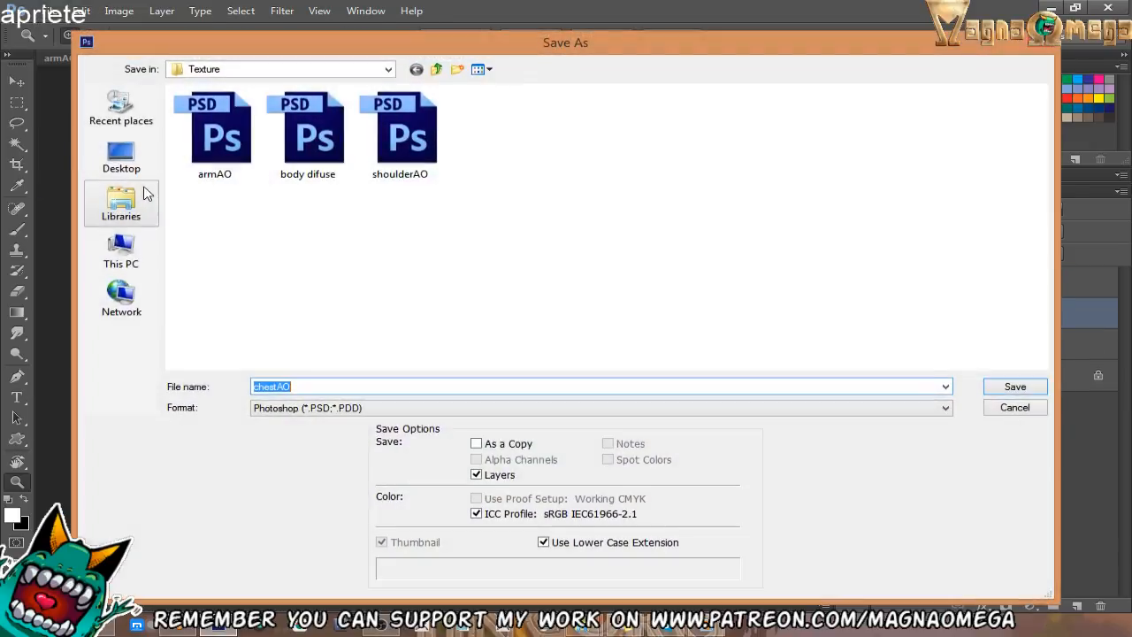
{"action": "key", "text": "Return"}
{"action": "key", "text": "Return"}
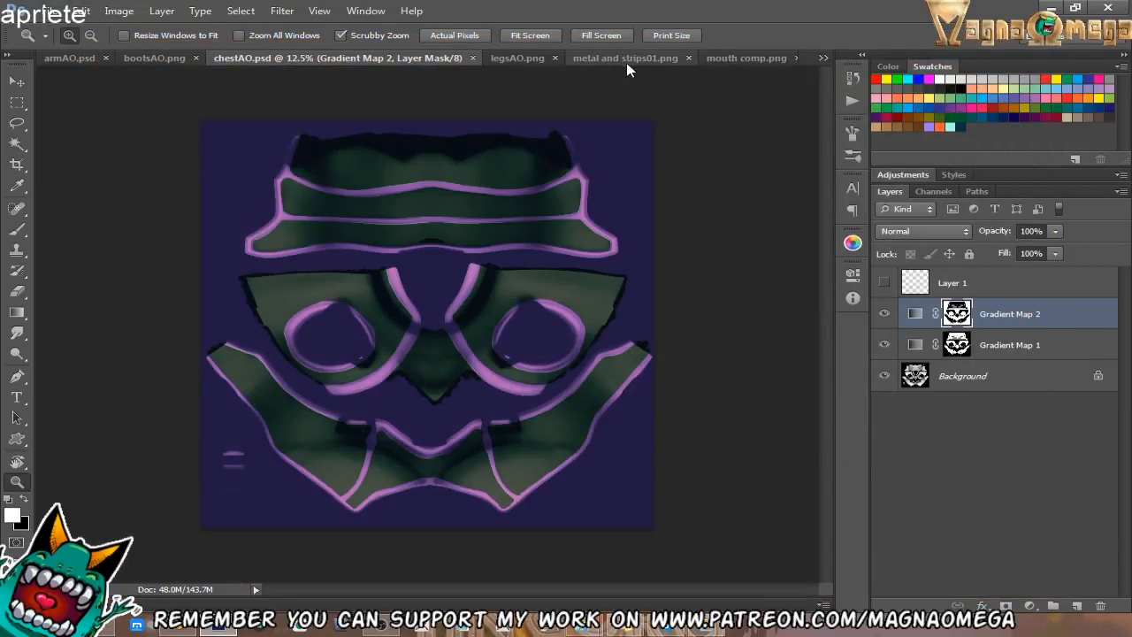
Switch to Blender and give the arms object a new material named Arm.
{"action": "left_click", "coordinate": [177, 629]}
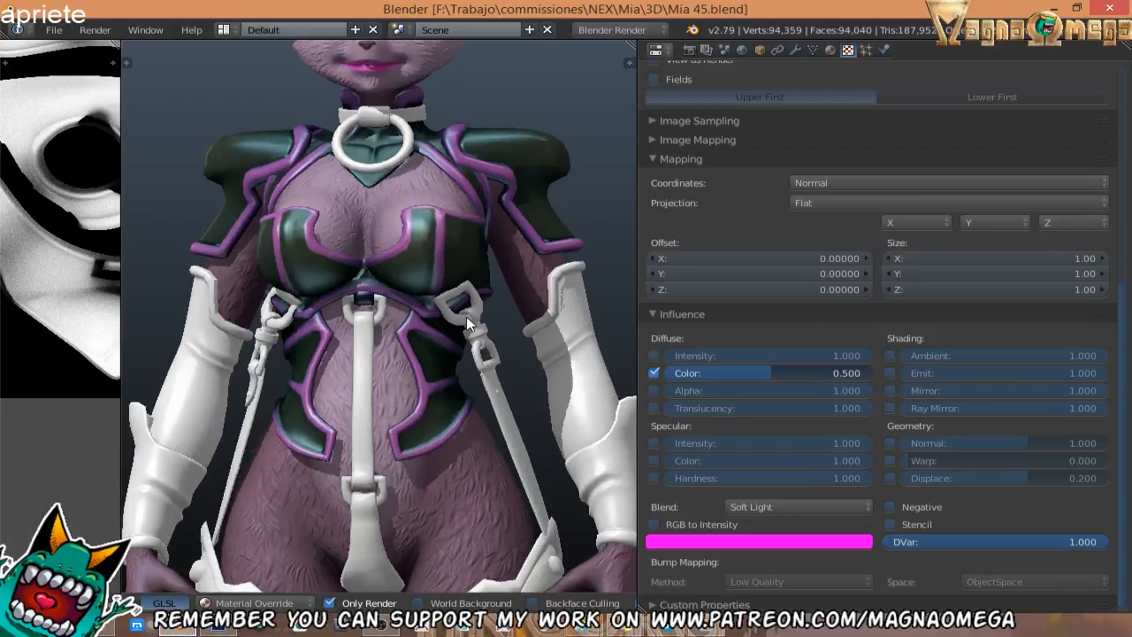
{"action": "middle_click_drag", "start_coordinate": [466, 317], "coordinate": [541, 290]}
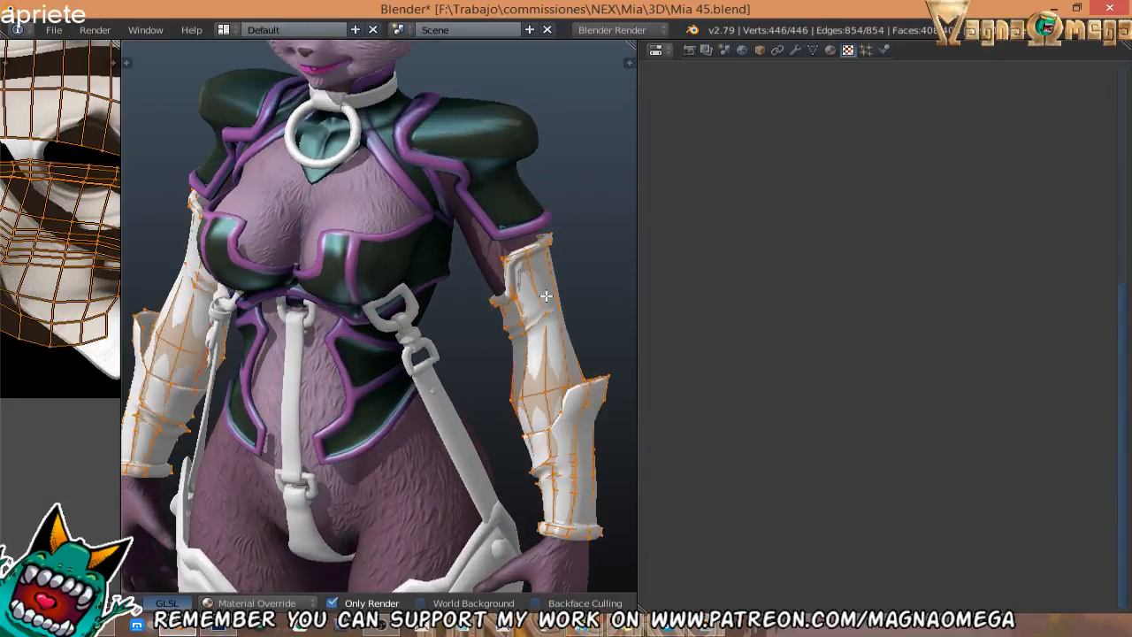
{"action": "left_click", "coordinate": [831, 51]}
{"action": "left_click", "coordinate": [1099, 119]}
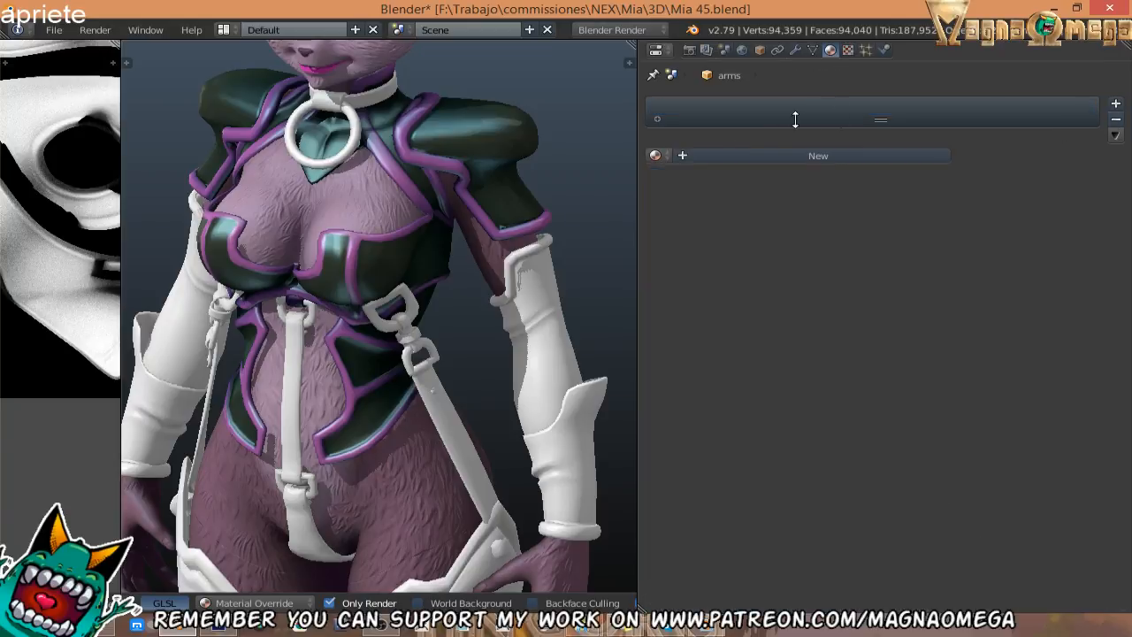
{"action": "left_click", "coordinate": [732, 149]}
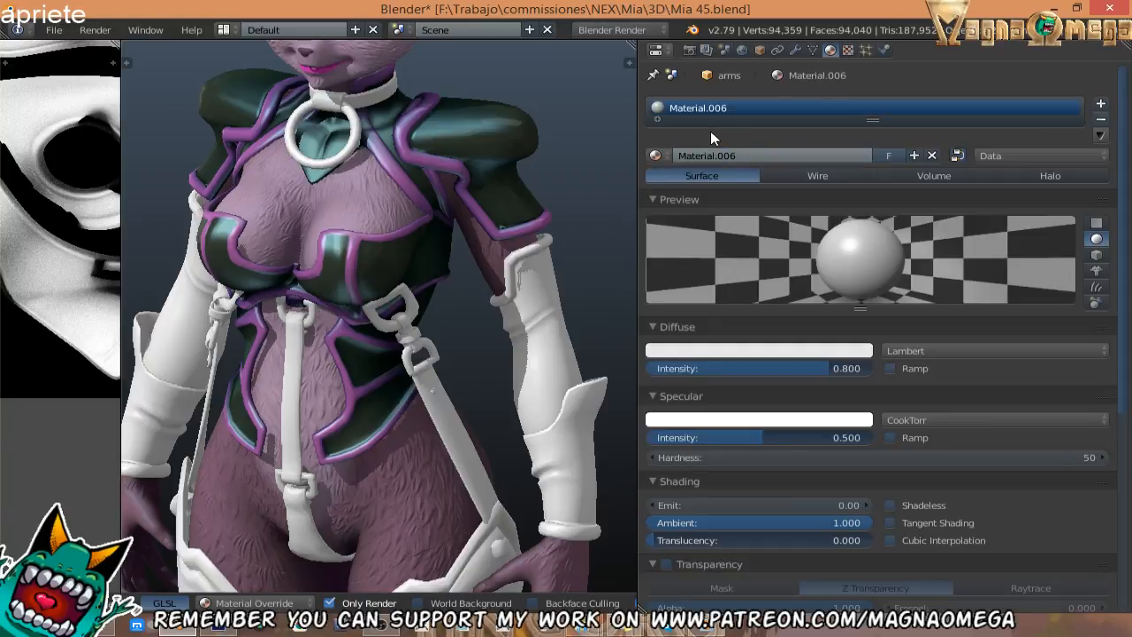
{"action": "left_click", "coordinate": [762, 155]}
{"action": "type", "text": "A"}
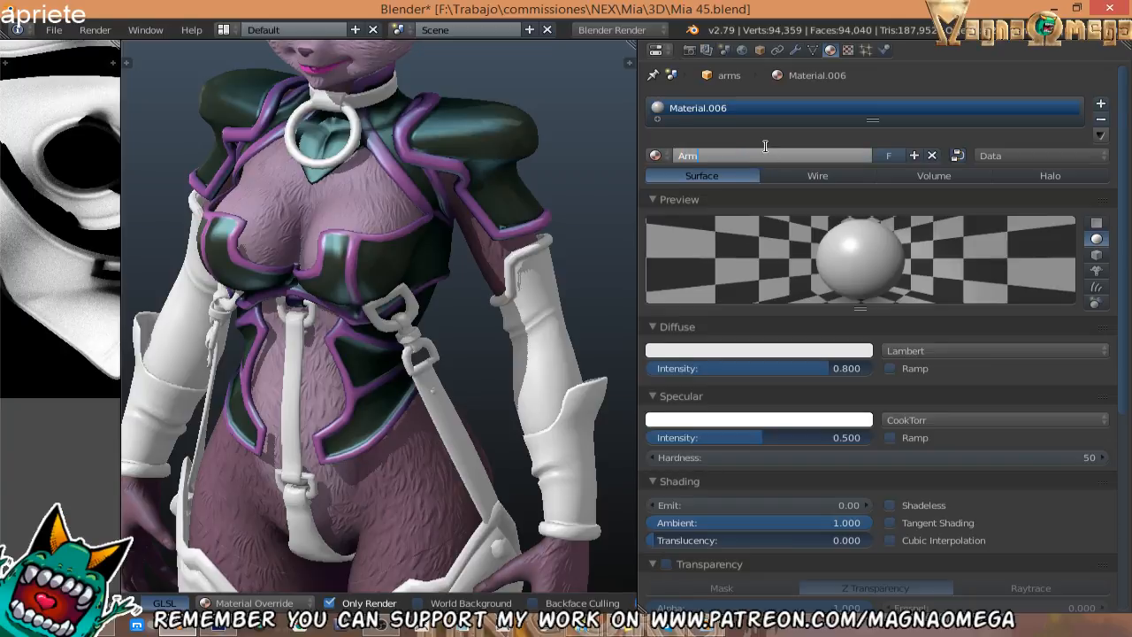
{"action": "type", "text": "rm"}
{"action": "key", "text": "Return"}
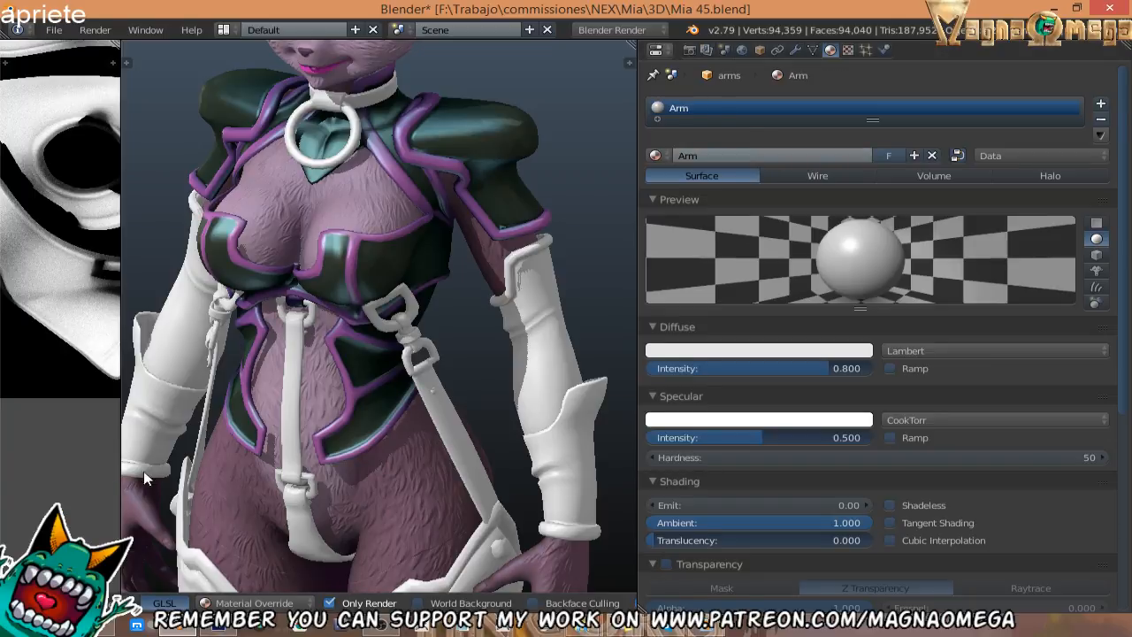
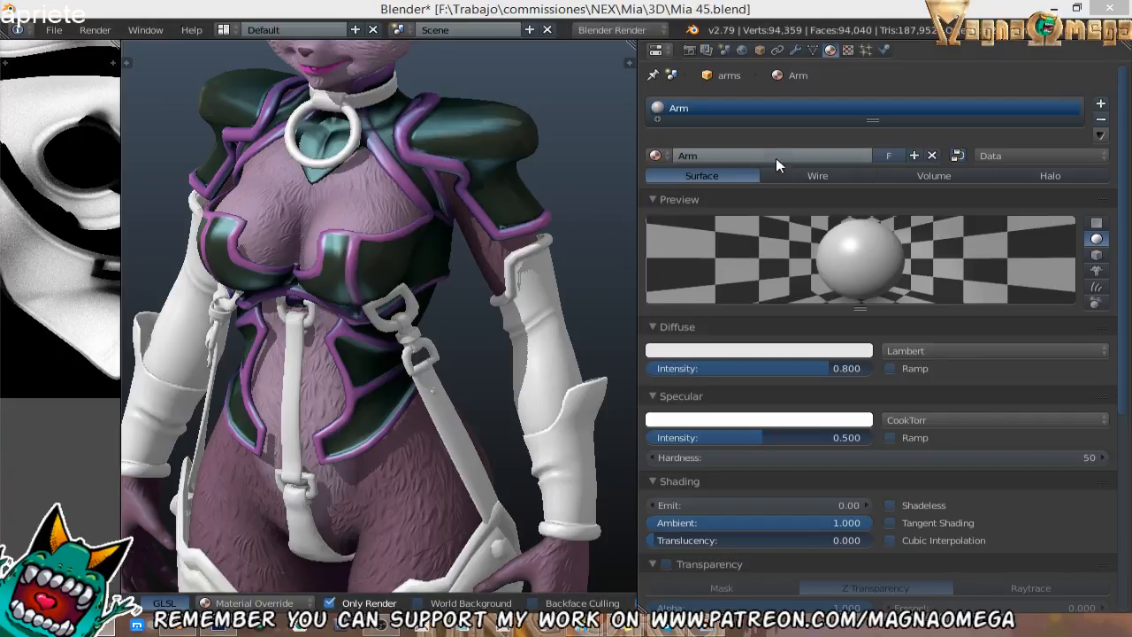
Add an image texture to the Arm material using armdifuse.png from the Texture folder.
{"action": "left_click", "coordinate": [851, 51]}
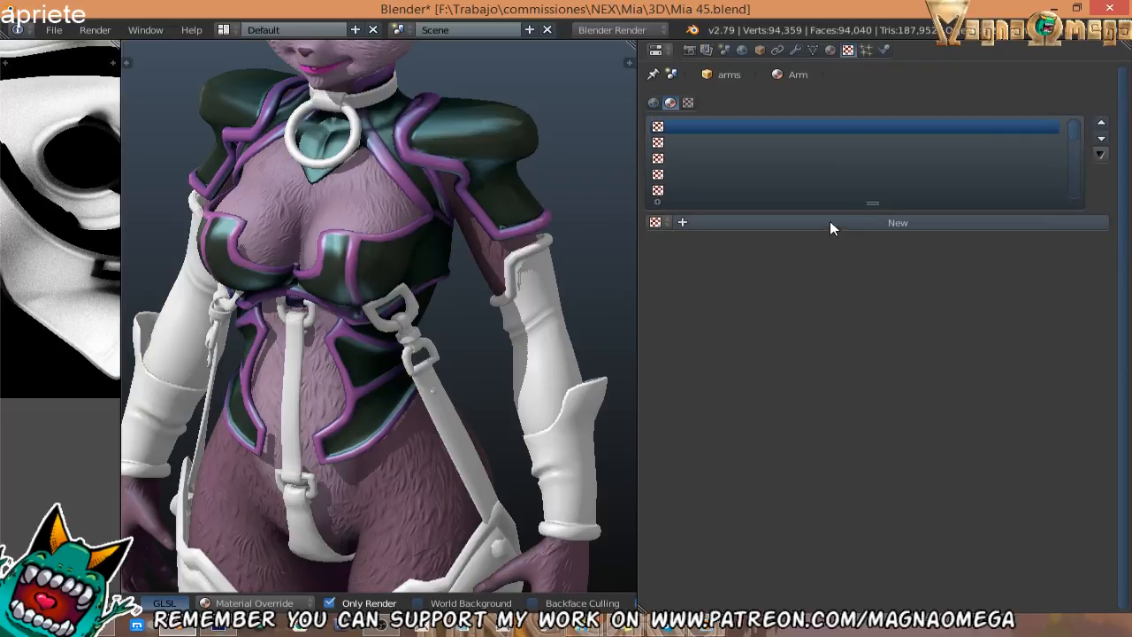
{"action": "left_click", "coordinate": [946, 329]}
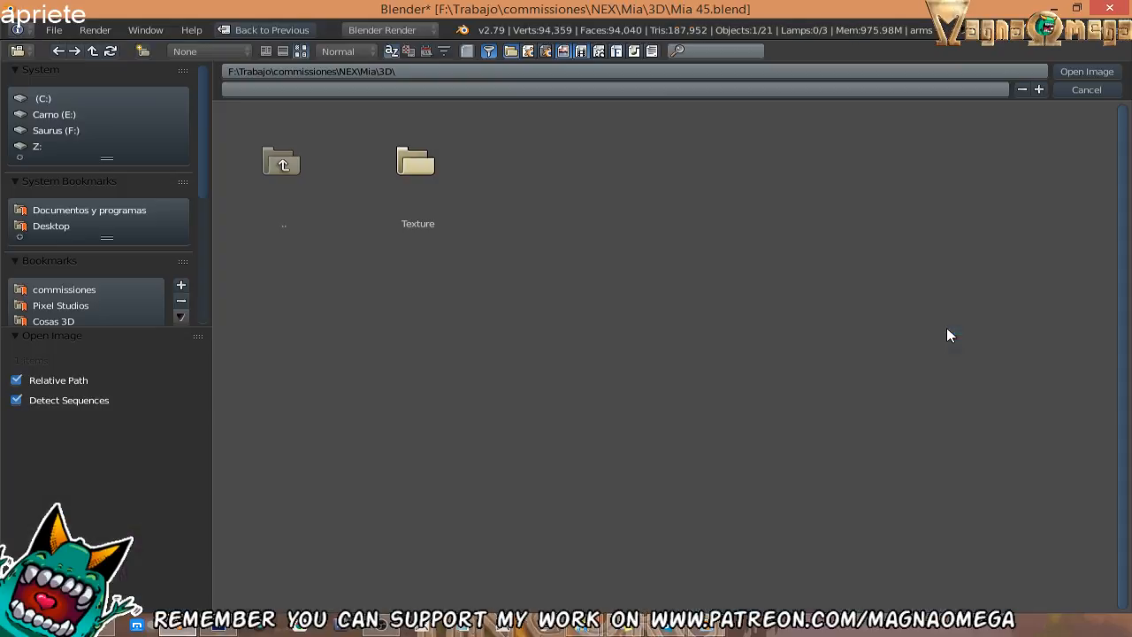
{"action": "left_click", "coordinate": [422, 210]}
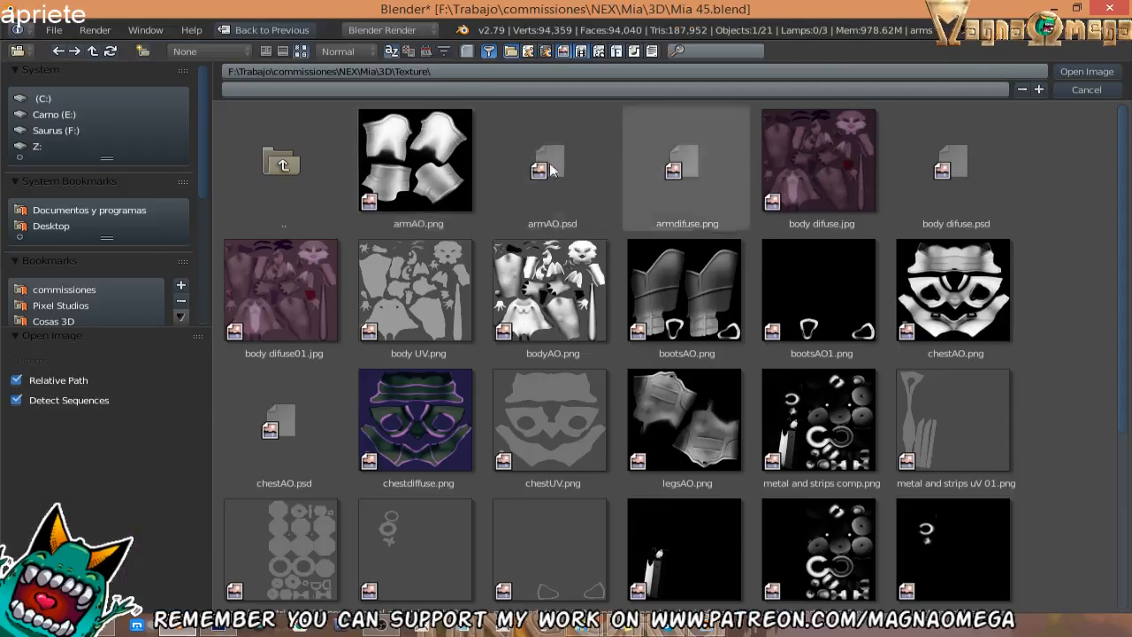
{"action": "left_click", "coordinate": [687, 171]}
{"action": "key", "text": "Return"}
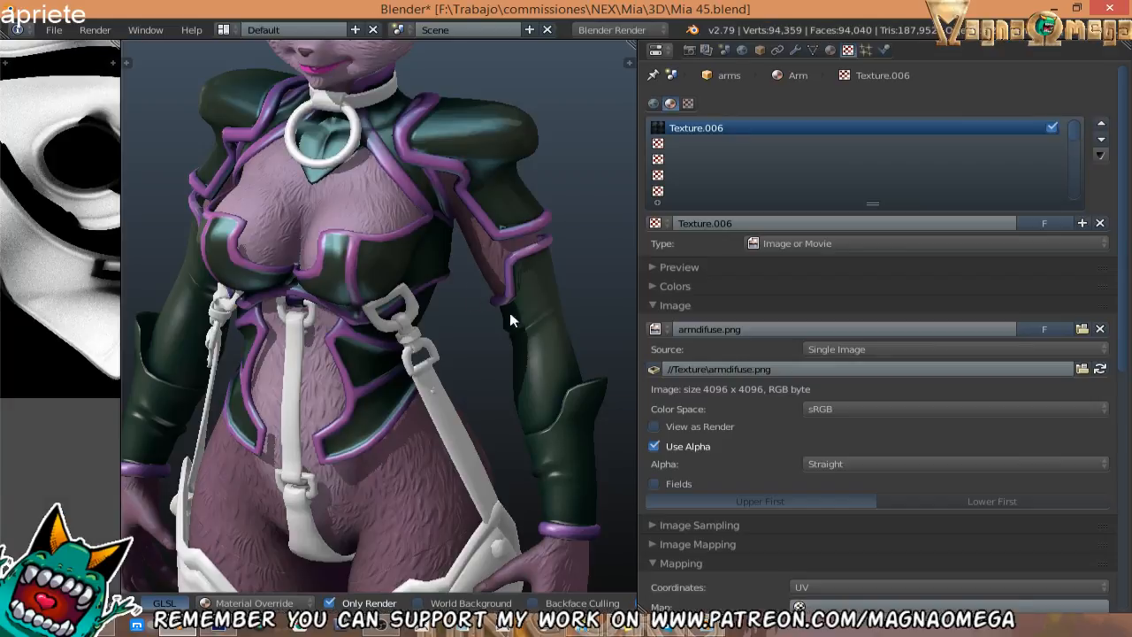
Examine the textured arm armor from several angles and compare it with the character reference artwork open in Photoshop.
{"action": "middle_click_drag", "start_coordinate": [550, 306], "coordinate": [601, 321]}
{"action": "scroll", "coordinate": [369, 326], "scroll_direction": "down", "scroll_amount": 3}
{"action": "middle_click_drag", "start_coordinate": [370, 326], "coordinate": [478, 297]}
{"action": "middle_click_drag", "start_coordinate": [79, 215], "coordinate": [101, 284]}
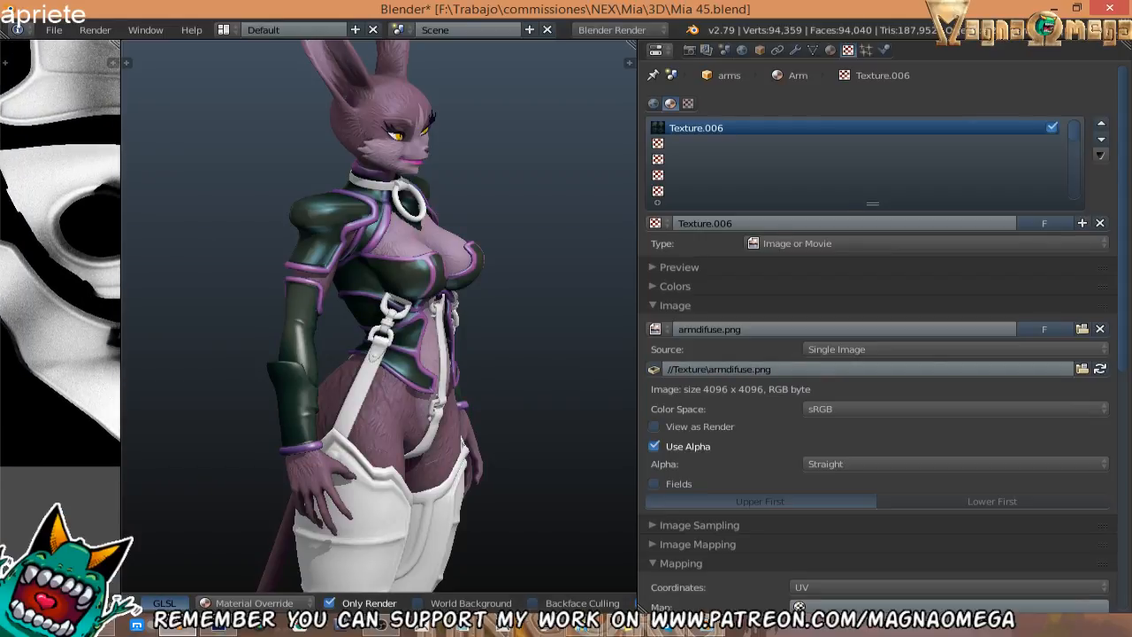
{"action": "key", "text": "alt+Tab"}
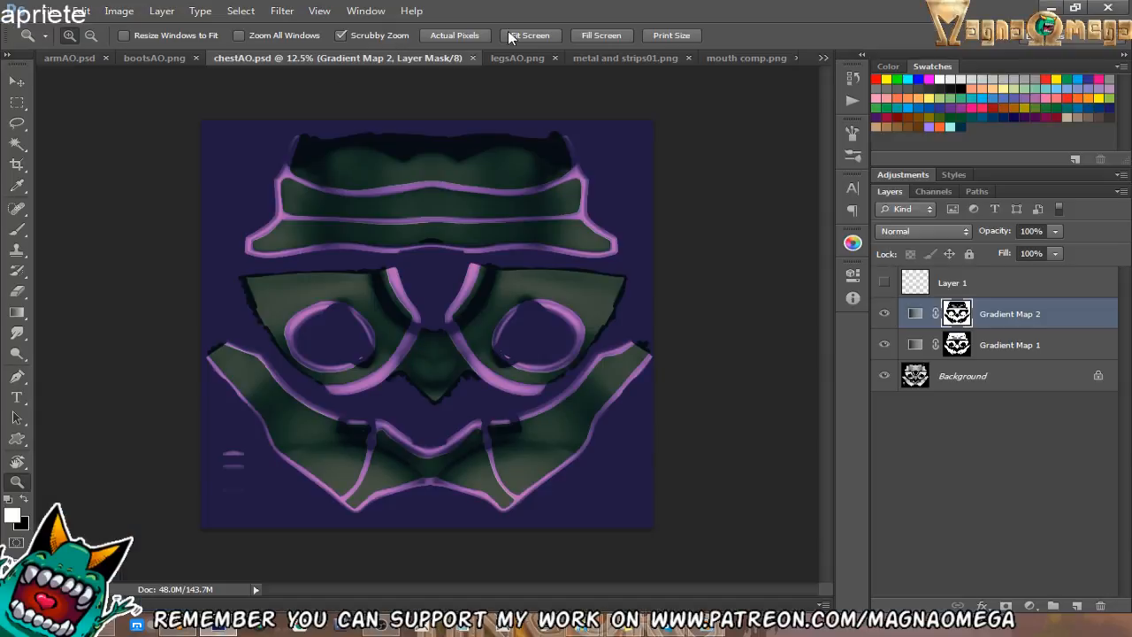
{"action": "left_click", "coordinate": [822, 58]}
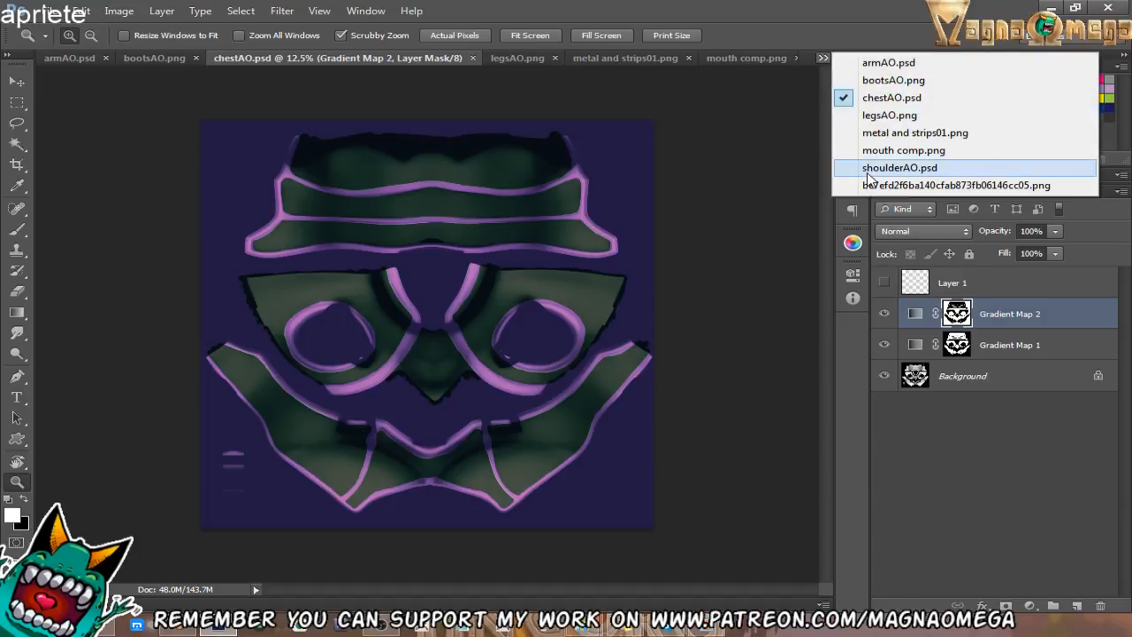
{"action": "left_click", "coordinate": [955, 177]}
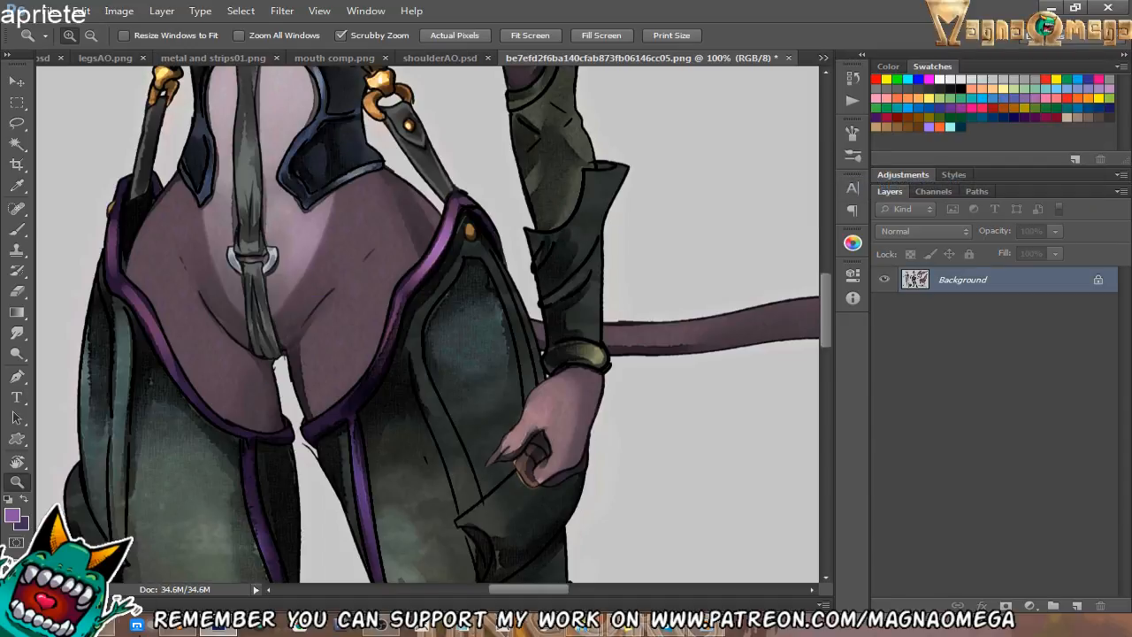
{"action": "left_click", "coordinate": [186, 627]}
{"action": "middle_click_drag", "start_coordinate": [504, 305], "coordinate": [420, 287]}
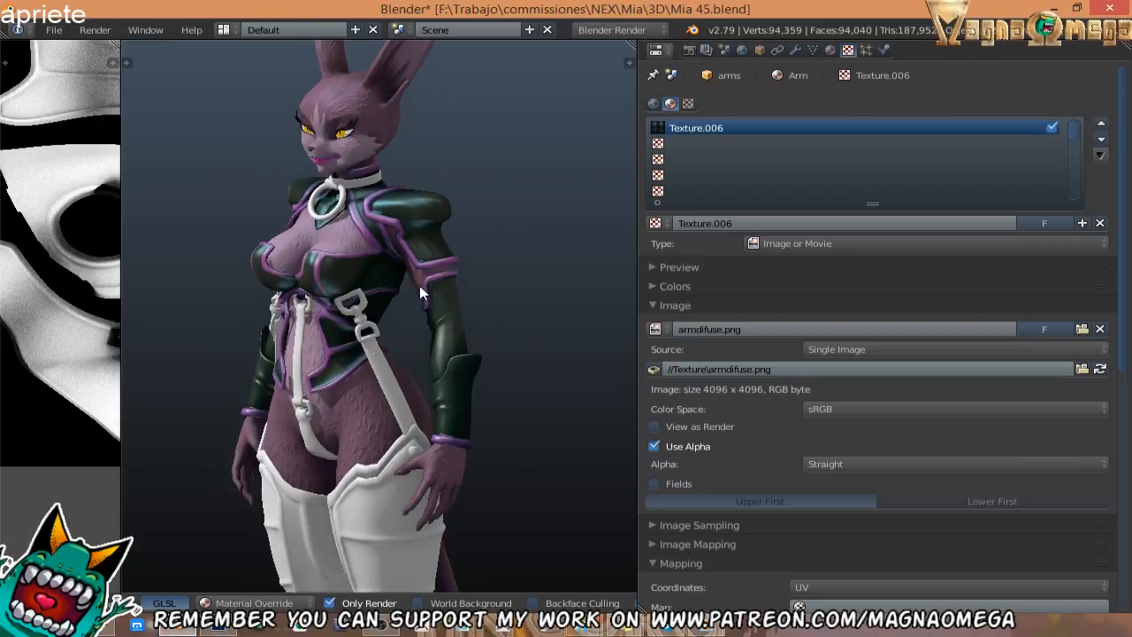
{"action": "scroll", "coordinate": [421, 294], "scroll_direction": "up", "scroll_amount": 5}
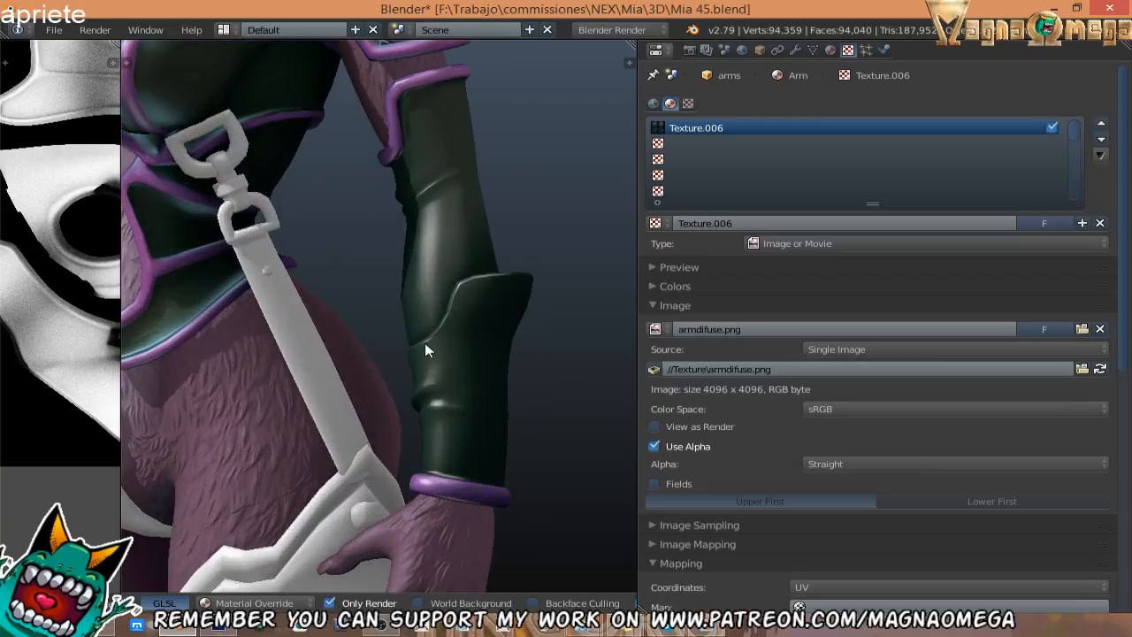
{"action": "scroll", "coordinate": [424, 351], "scroll_direction": "down", "scroll_amount": 5}
{"action": "scroll", "coordinate": [407, 295], "scroll_direction": "down", "scroll_amount": 4}
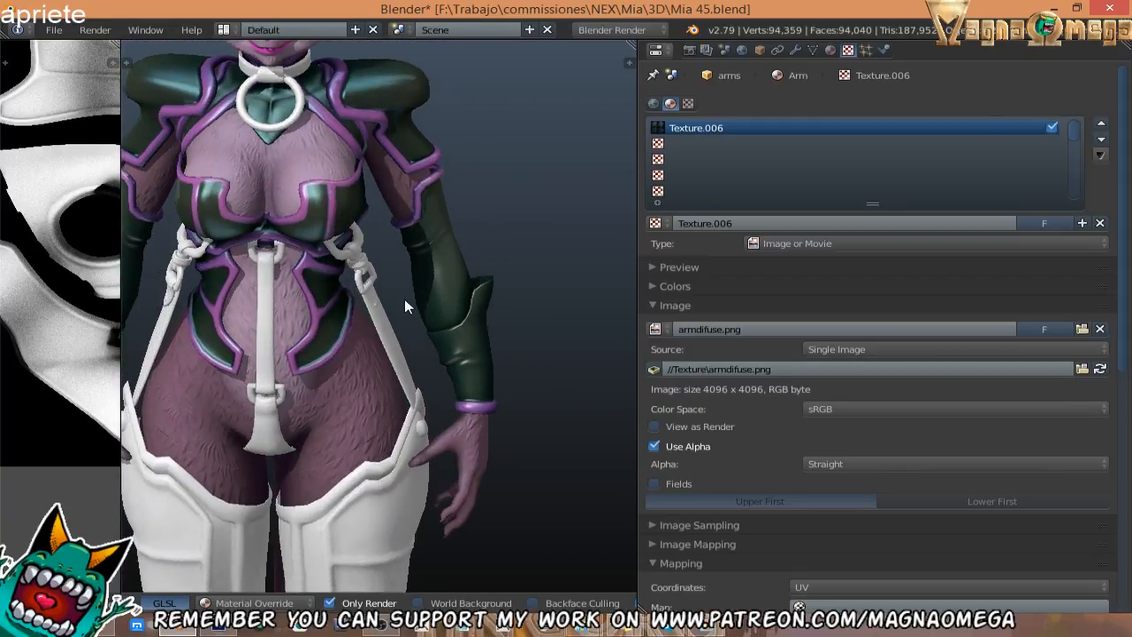
{"action": "scroll", "coordinate": [463, 319], "scroll_direction": "up", "scroll_amount": 5}
{"action": "middle_click_drag", "start_coordinate": [465, 293], "coordinate": [505, 323]}
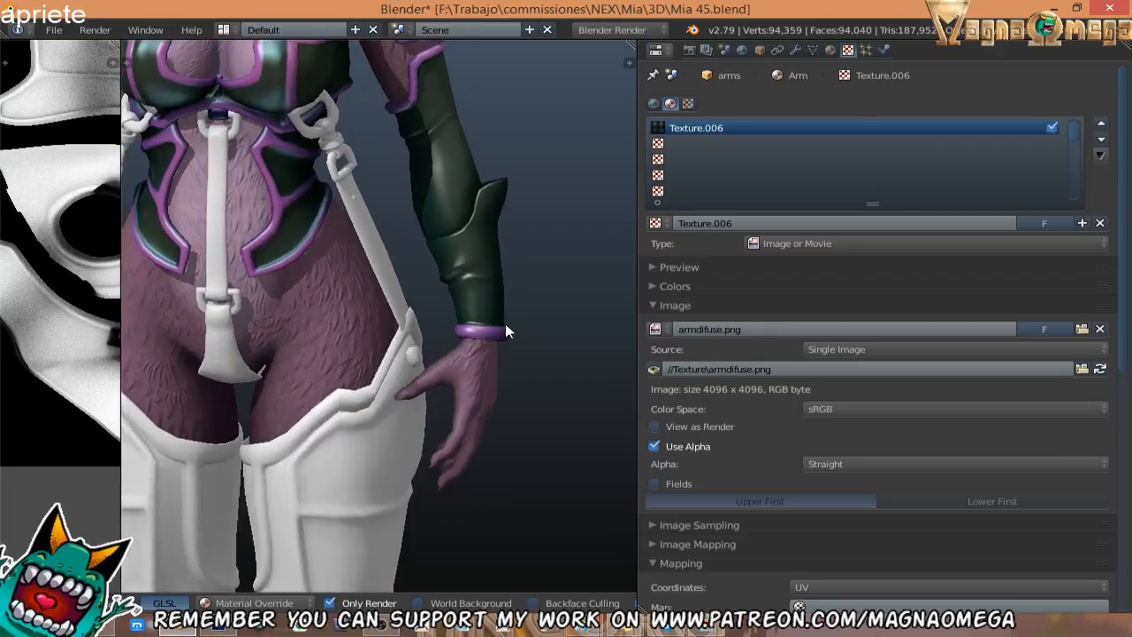
{"action": "scroll", "coordinate": [468, 398], "scroll_direction": "down", "scroll_amount": 3}
Add a second texture to the Arm material using the existing mc19.jpg image, mapped with Normal coordinates.
{"action": "left_click", "coordinate": [830, 49]}
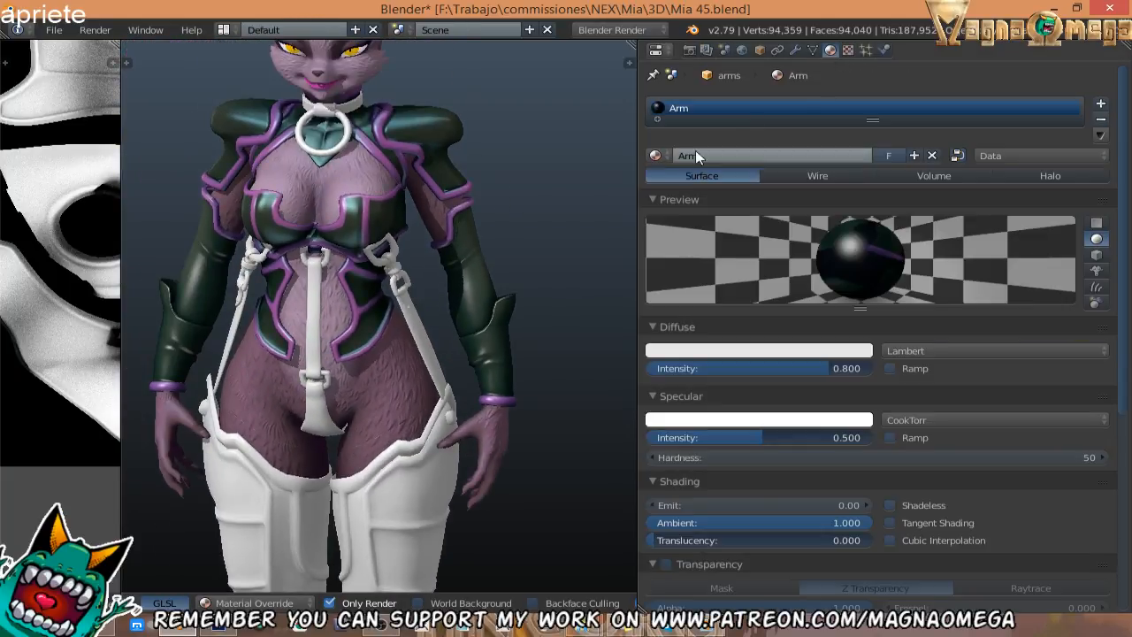
{"action": "left_click", "coordinate": [847, 50]}
{"action": "left_click", "coordinate": [681, 147]}
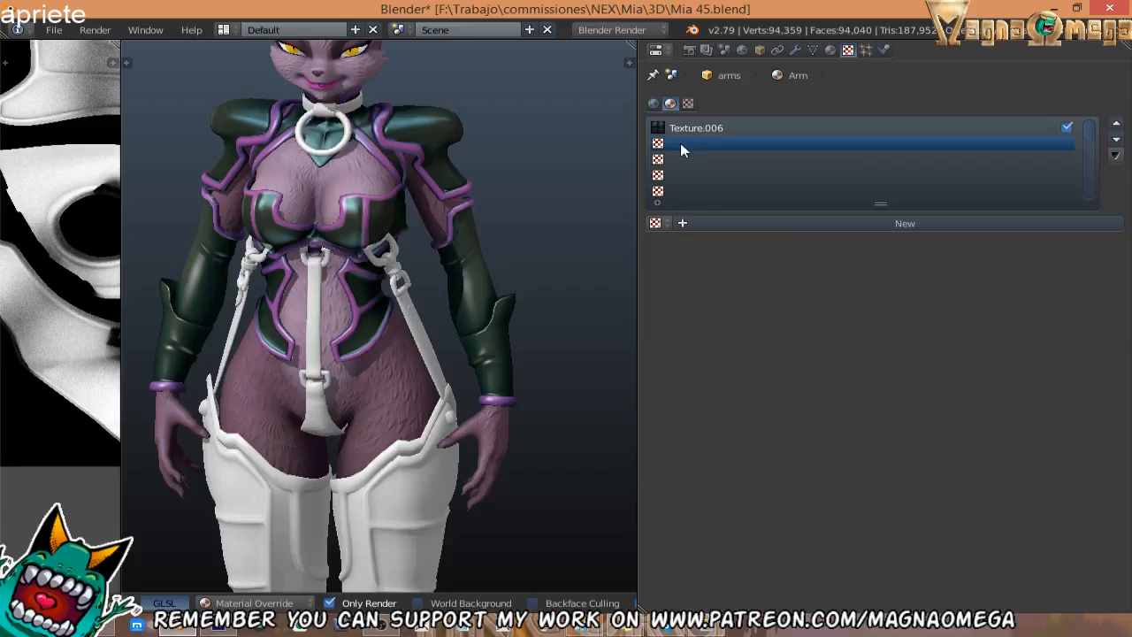
{"action": "left_click", "coordinate": [814, 224]}
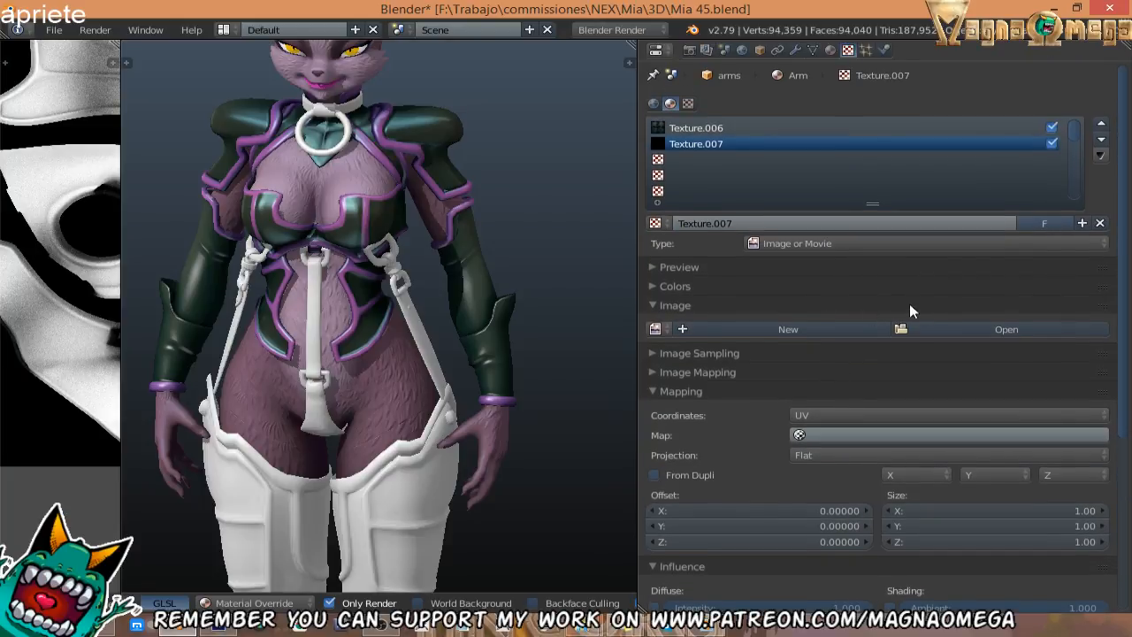
{"action": "left_click", "coordinate": [655, 329]}
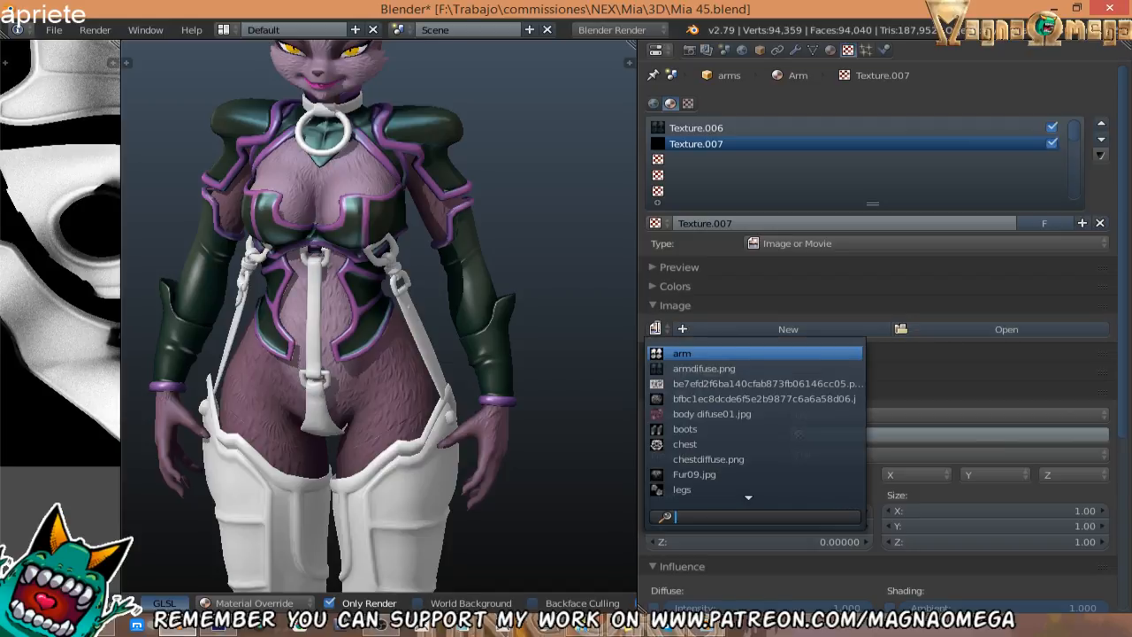
{"action": "scroll", "coordinate": [704, 486], "scroll_direction": "down", "scroll_amount": 6}
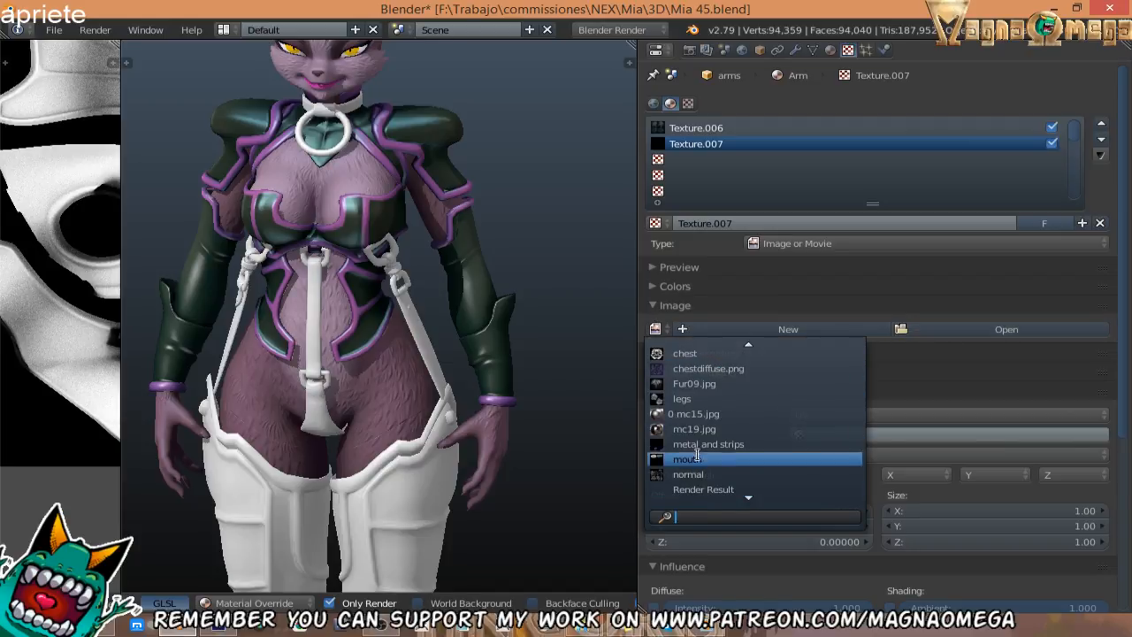
{"action": "left_click", "coordinate": [700, 431]}
{"action": "scroll", "coordinate": [797, 340], "scroll_direction": "down", "scroll_amount": 6}
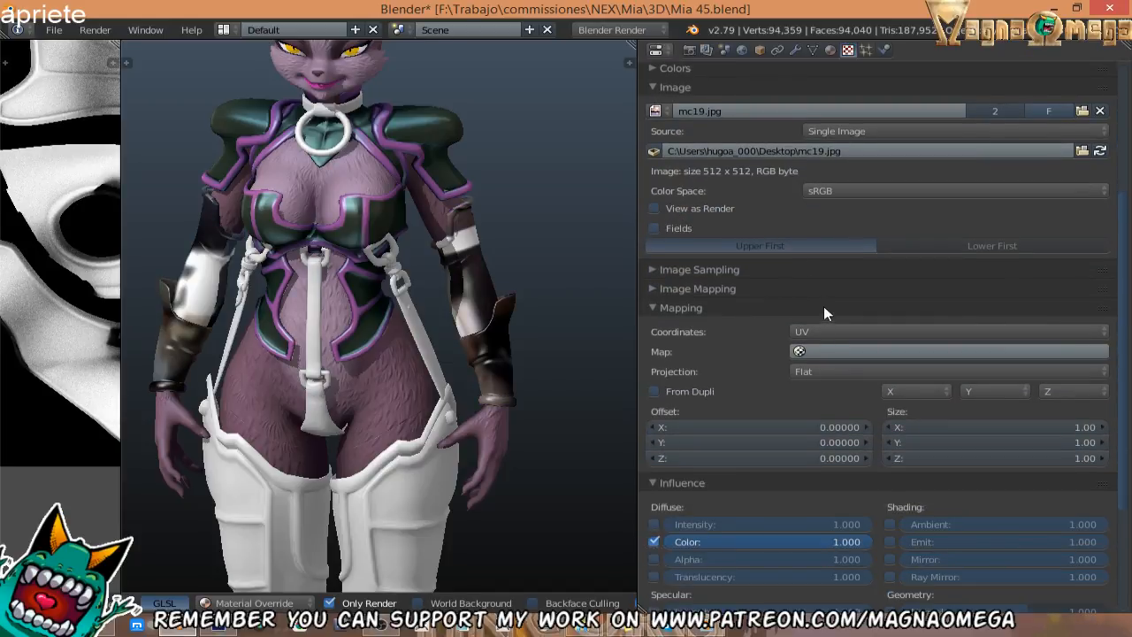
{"action": "left_click", "coordinate": [822, 329]}
{"action": "left_click", "coordinate": [840, 208]}
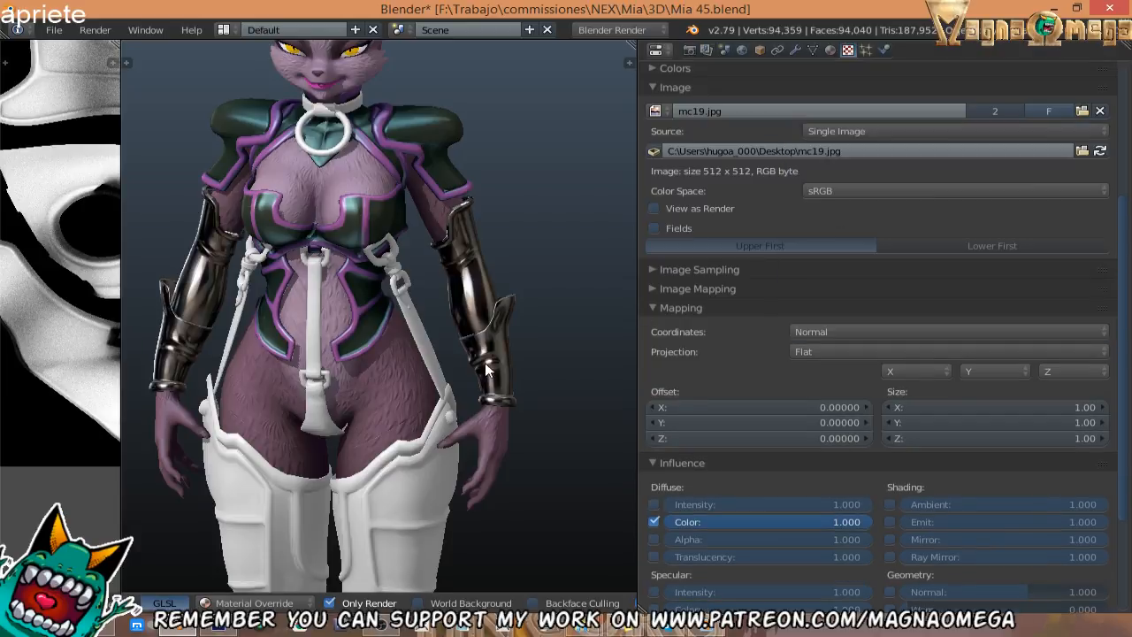
Set the mc19.jpg texture's diffuse color influence to 0.5 and its blend type to Soft Light.
{"action": "scroll", "coordinate": [707, 407], "scroll_direction": "down", "scroll_amount": 4}
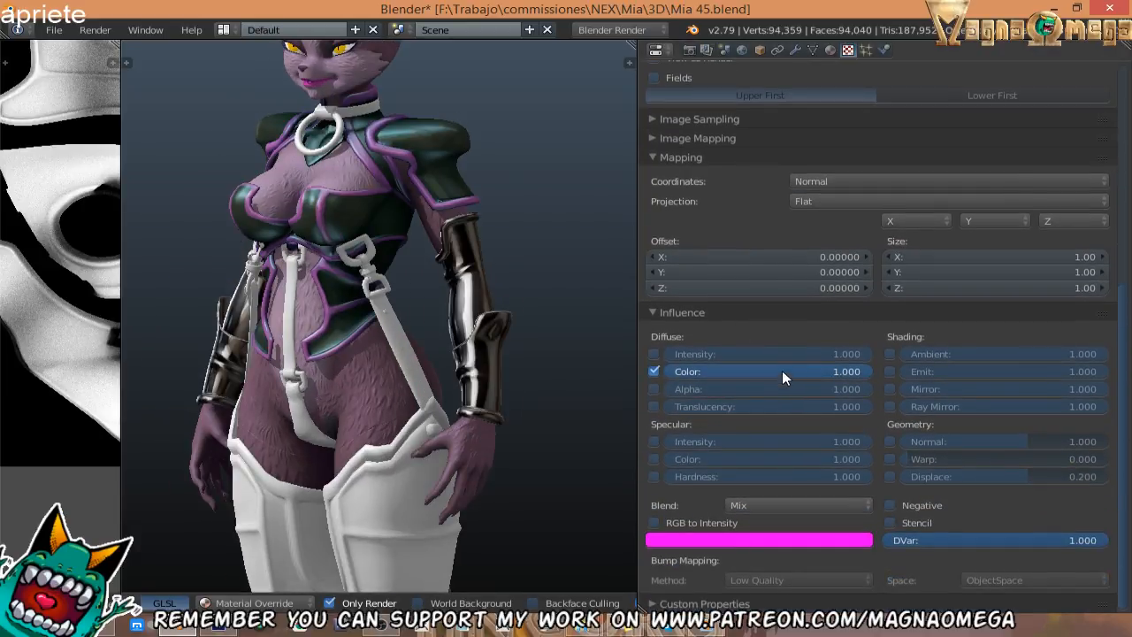
{"action": "left_click", "coordinate": [781, 371]}
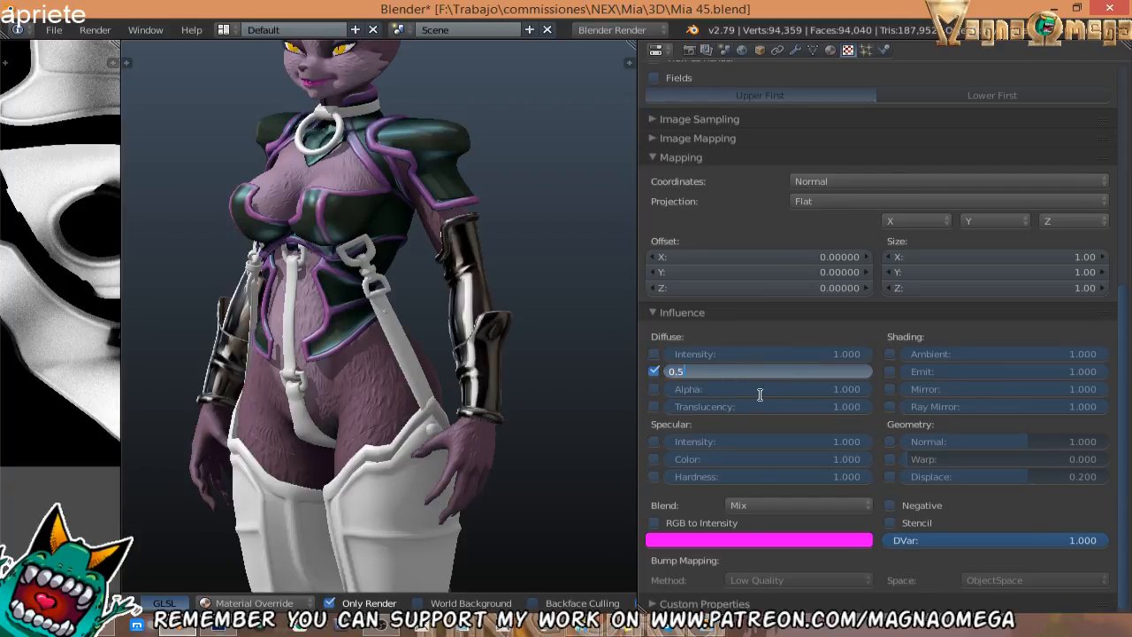
{"action": "left_click", "coordinate": [766, 505]}
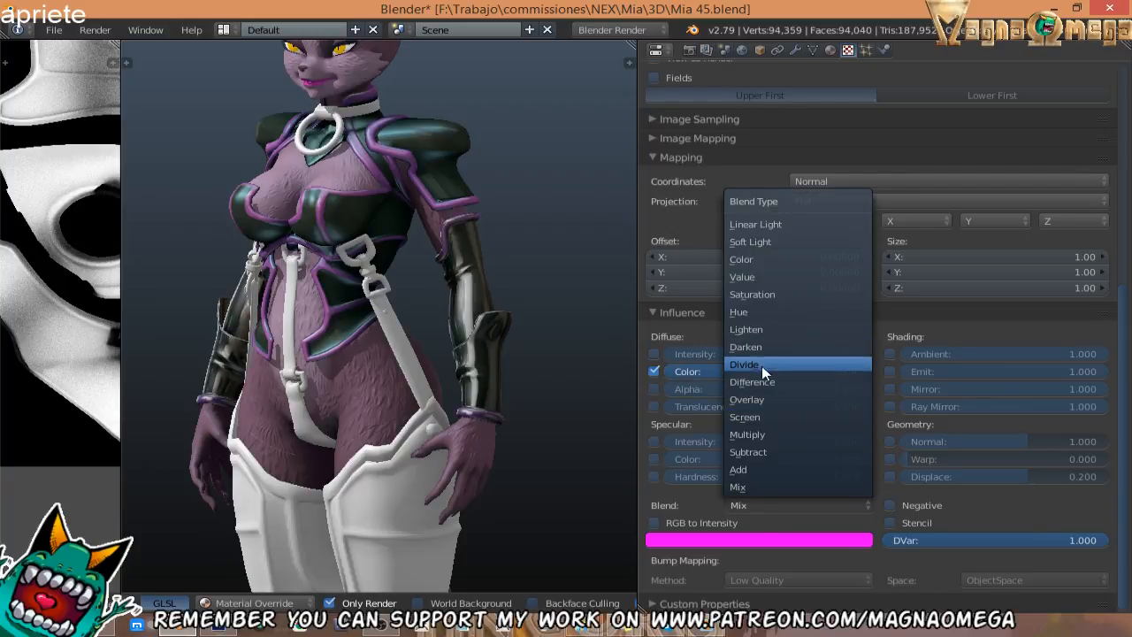
{"action": "left_click", "coordinate": [780, 245]}
{"action": "middle_click_drag", "start_coordinate": [398, 285], "coordinate": [392, 180]}
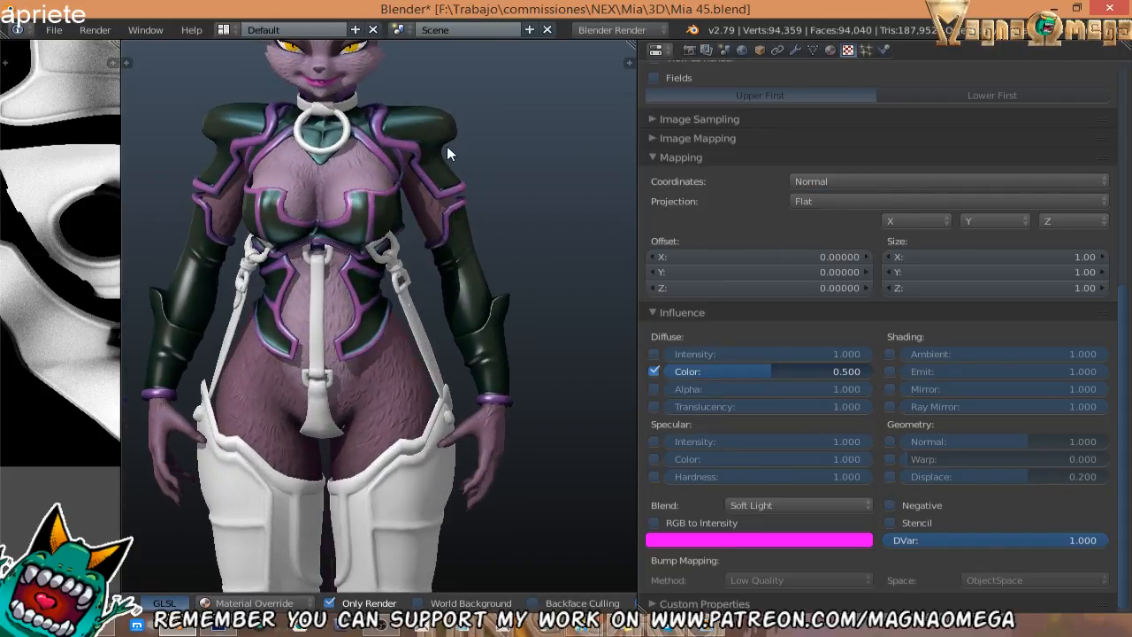
Copy the light blue specular color from the Shoulders material to the Arm material.
{"action": "left_click", "coordinate": [828, 51]}
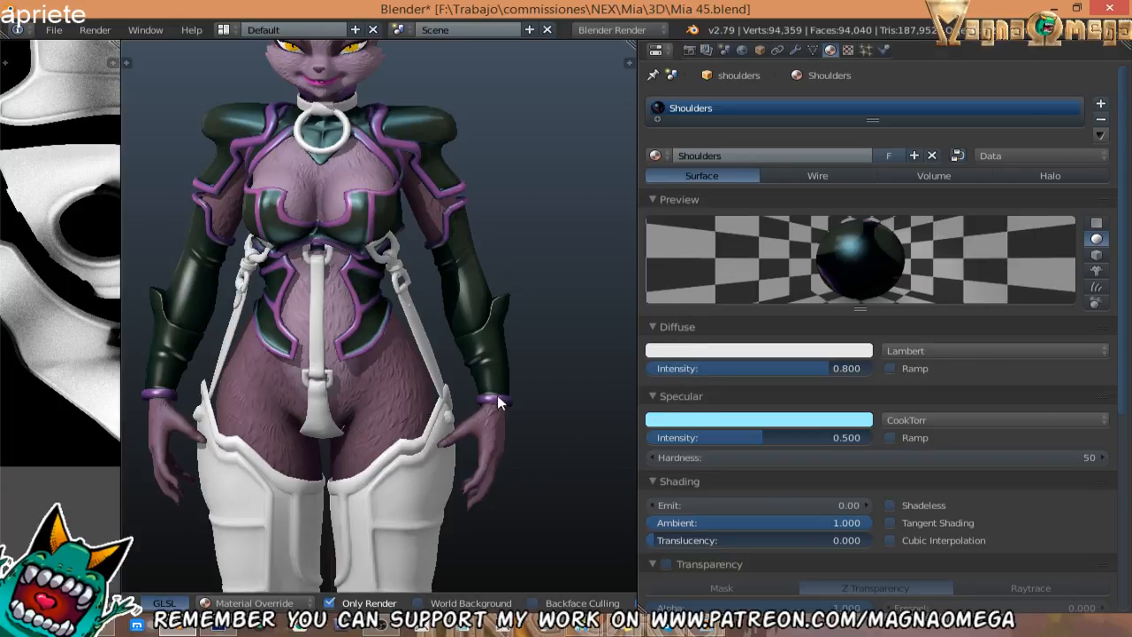
{"action": "right_click", "coordinate": [492, 324]}
{"action": "middle_click_drag", "start_coordinate": [492, 323], "coordinate": [508, 318]}
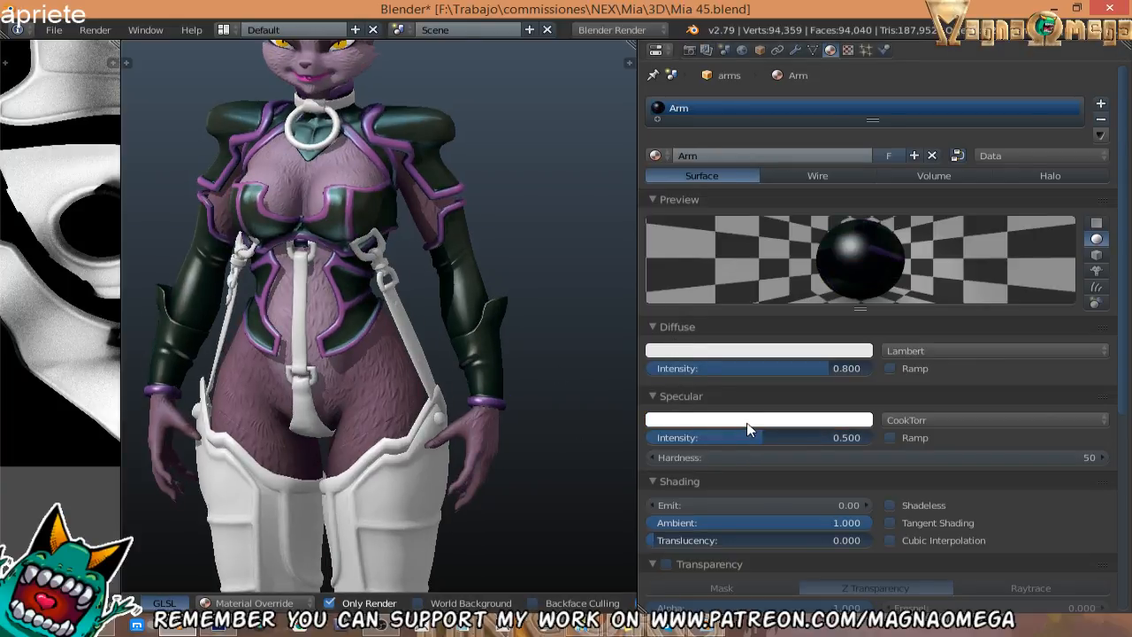
{"action": "key", "text": "ctrl+v"}
Examine the finished arm material on the whole character from several angles and select the straps object.
{"action": "scroll", "coordinate": [399, 275], "scroll_direction": "up", "scroll_amount": 4}
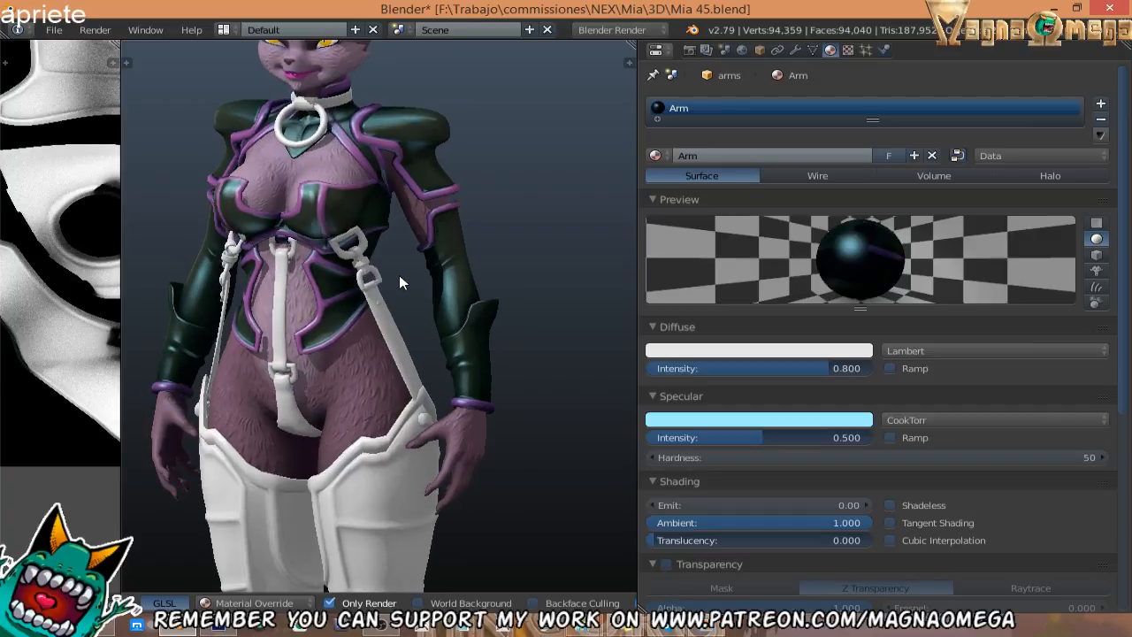
{"action": "scroll", "coordinate": [460, 281], "scroll_direction": "down", "scroll_amount": 2}
{"action": "middle_click_drag", "start_coordinate": [463, 310], "coordinate": [436, 274]}
{"action": "middle_click_drag", "start_coordinate": [440, 337], "coordinate": [378, 280]}
{"action": "scroll", "coordinate": [485, 303], "scroll_direction": "down", "scroll_amount": 3}
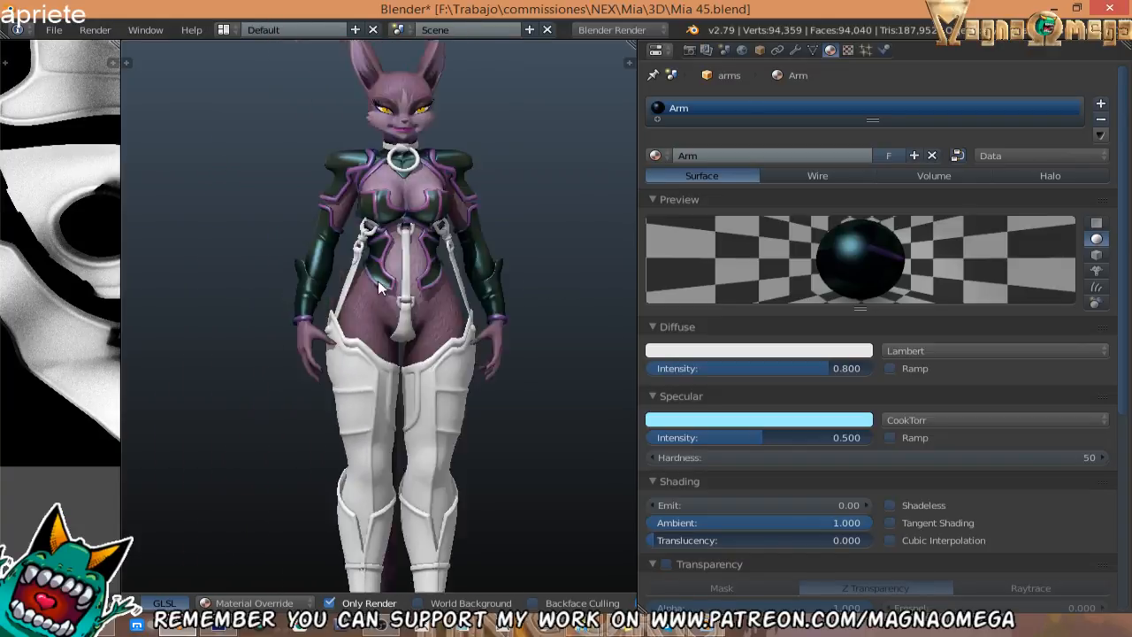
{"action": "scroll", "coordinate": [410, 325], "scroll_direction": "up", "scroll_amount": 1}
{"action": "middle_click_drag", "start_coordinate": [411, 325], "coordinate": [466, 348]}
{"action": "scroll", "coordinate": [452, 294], "scroll_direction": "up", "scroll_amount": 2}
{"action": "scroll", "coordinate": [450, 295], "scroll_direction": "up", "scroll_amount": 1}
{"action": "right_click", "coordinate": [446, 296]}
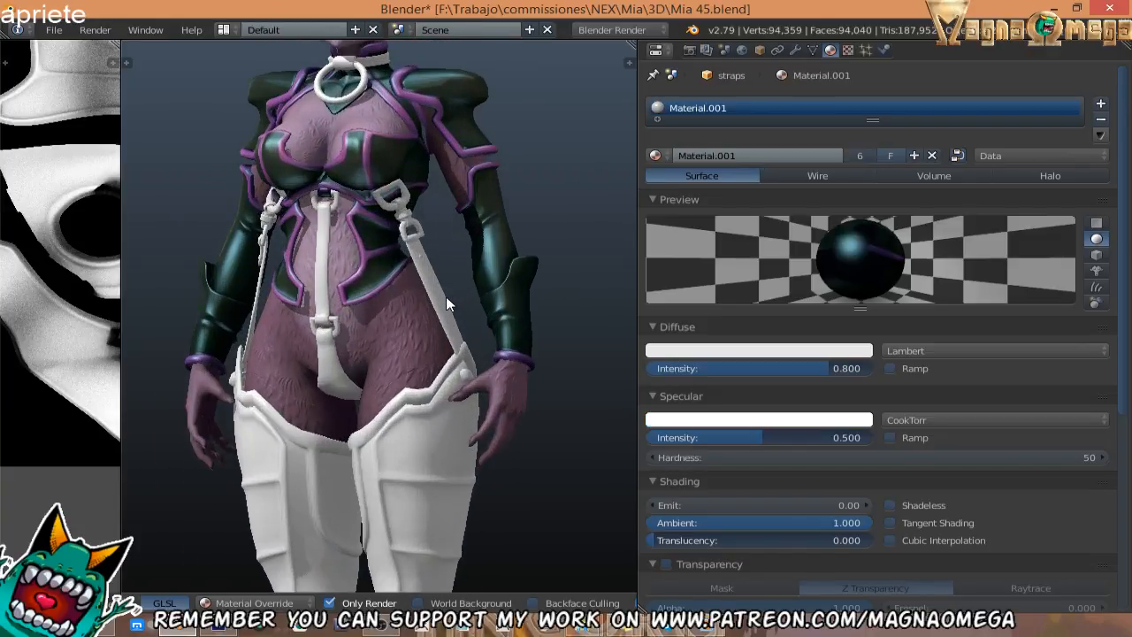
{"action": "middle_click_drag", "start_coordinate": [445, 297], "coordinate": [437, 335], "text": "shift"}
Switch to Photoshop and, in bootsAO.png, clone over the thin dark slit on the right-hand boot piece on a new layer.
{"action": "left_click", "coordinate": [218, 627]}
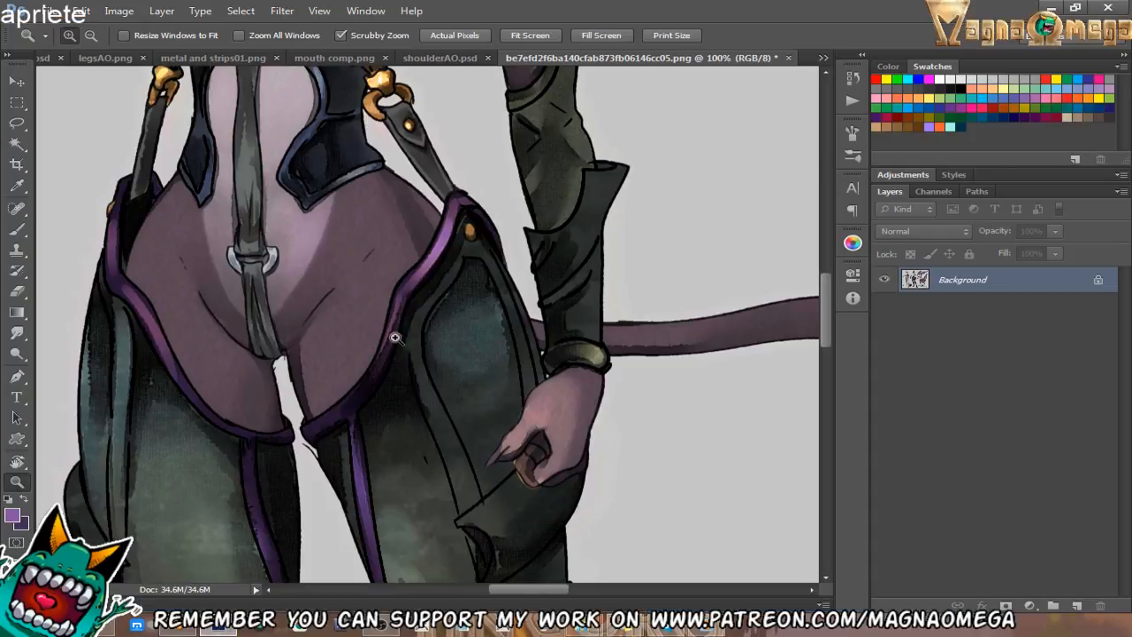
{"action": "left_click", "coordinate": [823, 58]}
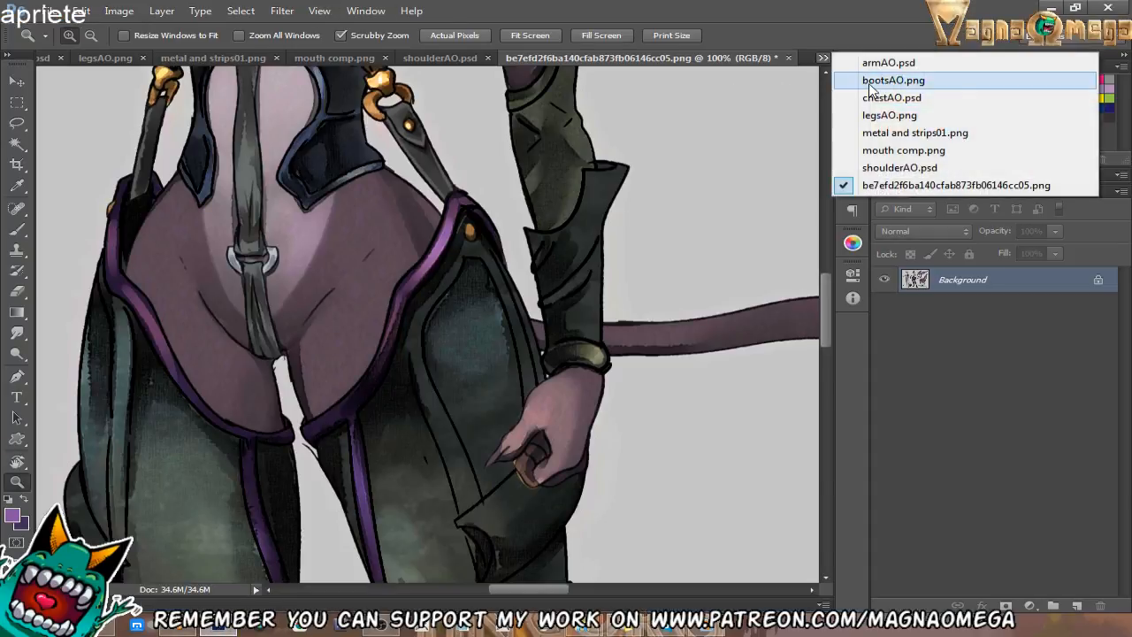
{"action": "left_click", "coordinate": [871, 80]}
{"action": "scroll", "coordinate": [430, 272], "scroll_direction": "down", "scroll_amount": 2, "text": "alt"}
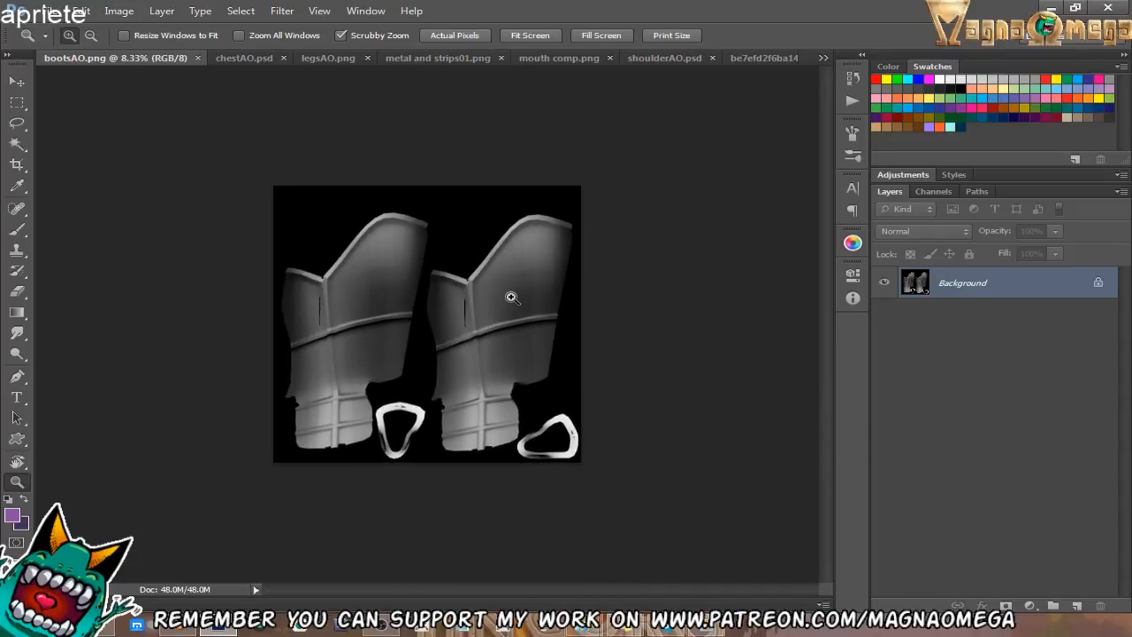
{"action": "scroll", "coordinate": [510, 295], "scroll_direction": "up", "scroll_amount": 2, "text": "alt"}
{"action": "left_click_drag", "start_coordinate": [425, 359], "coordinate": [458, 323]}
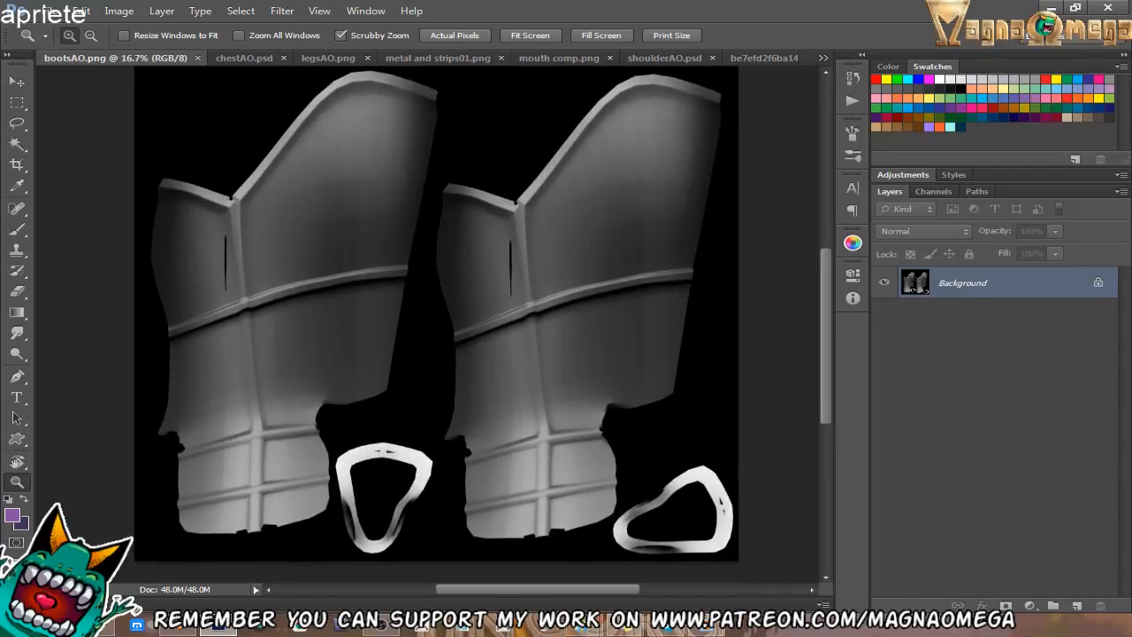
{"action": "left_click", "coordinate": [1076, 605]}
{"action": "key", "text": "s"}
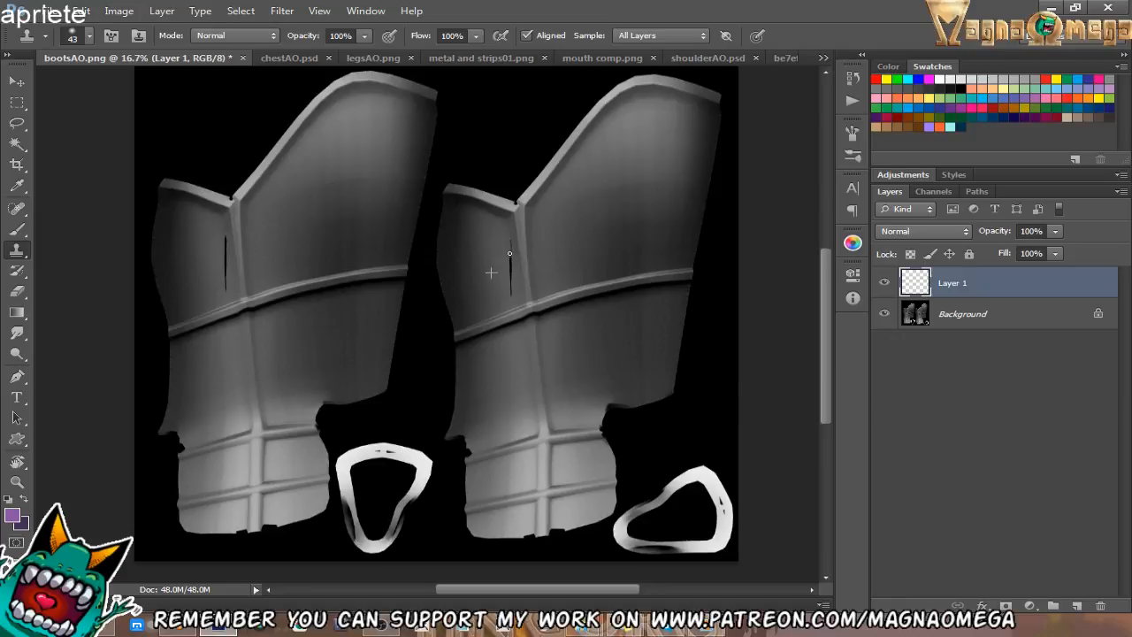
{"action": "left_click_drag", "start_coordinate": [508, 276], "coordinate": [500, 237]}
Look at the chestAO.psd document and bring up the metal and strips01.png document.
{"action": "left_click", "coordinate": [308, 57]}
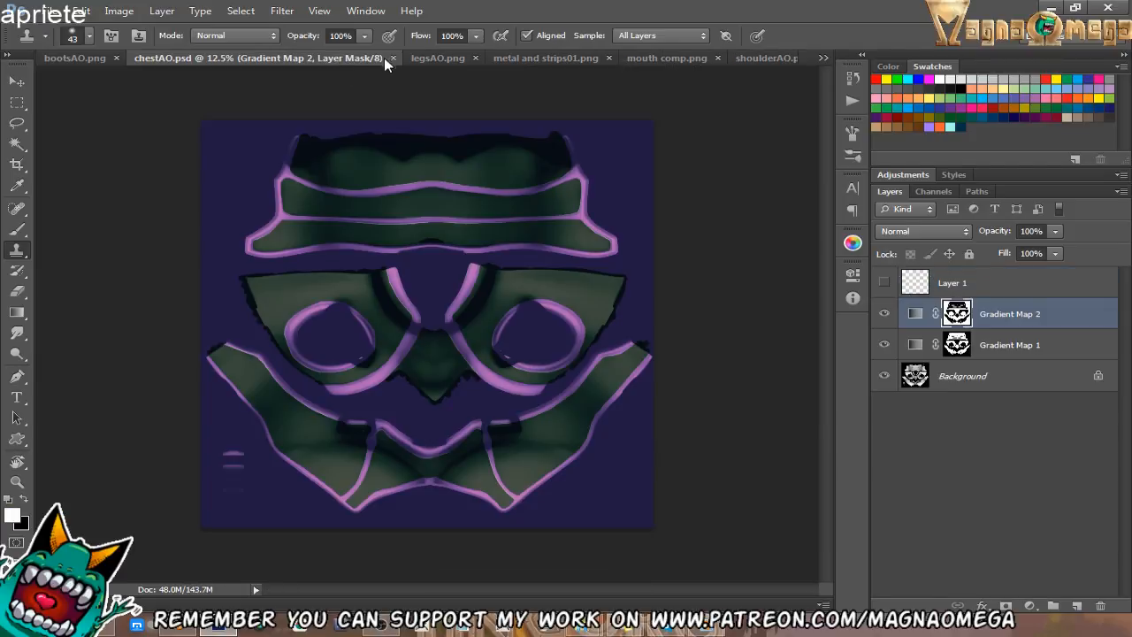
{"action": "left_click", "coordinate": [384, 57]}
{"action": "left_click", "coordinate": [520, 59]}
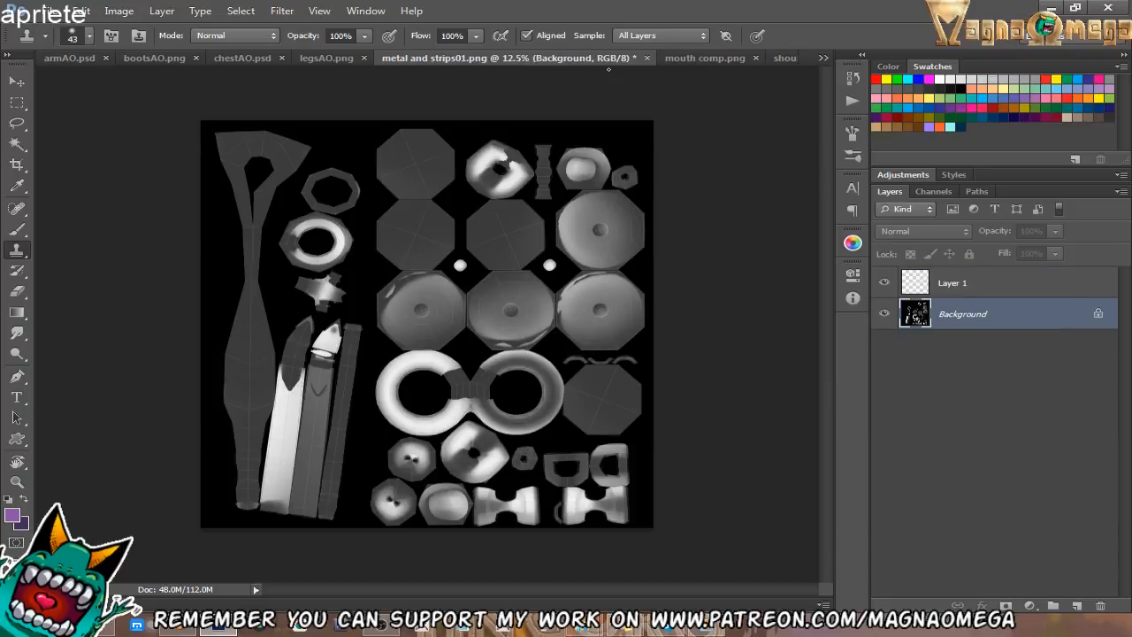
Look through the open documents mouth comp.png, the character reference image and bootsAO.png.
{"action": "left_click", "coordinate": [734, 59]}
{"action": "left_click", "coordinate": [762, 58]}
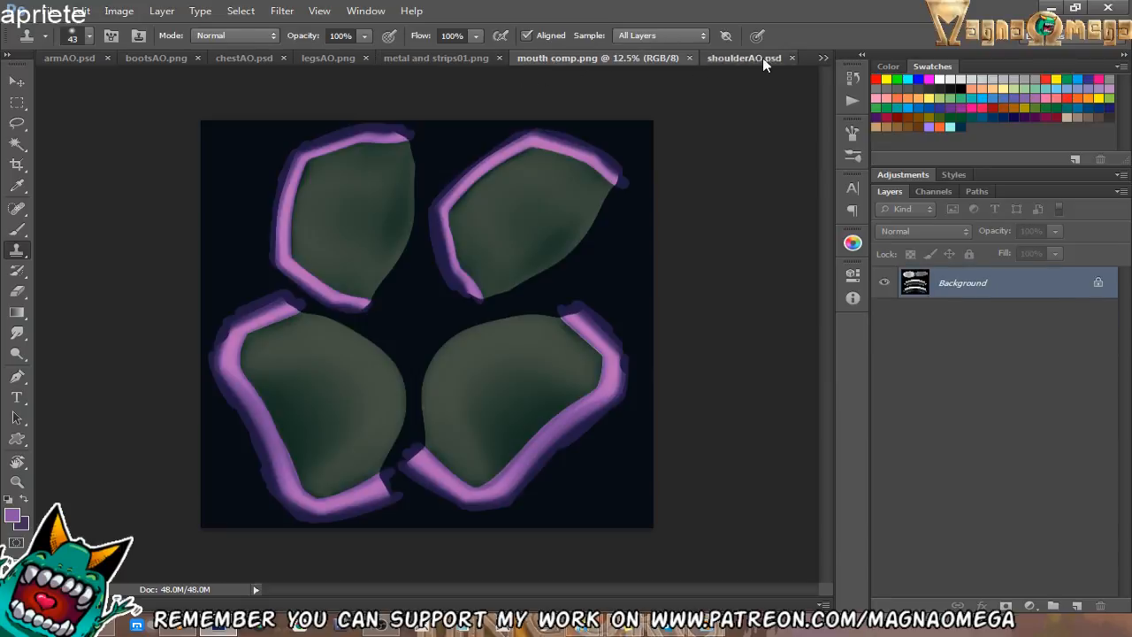
{"action": "left_click", "coordinate": [823, 58]}
{"action": "left_click", "coordinate": [874, 185]}
{"action": "left_click", "coordinate": [826, 50]}
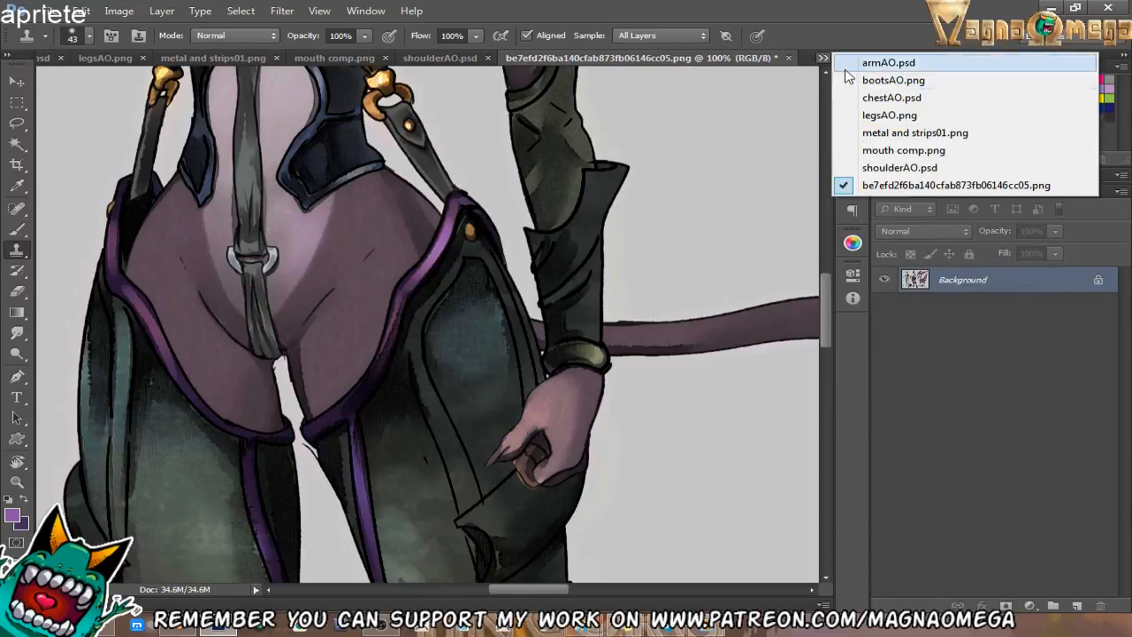
{"action": "left_click", "coordinate": [884, 77]}
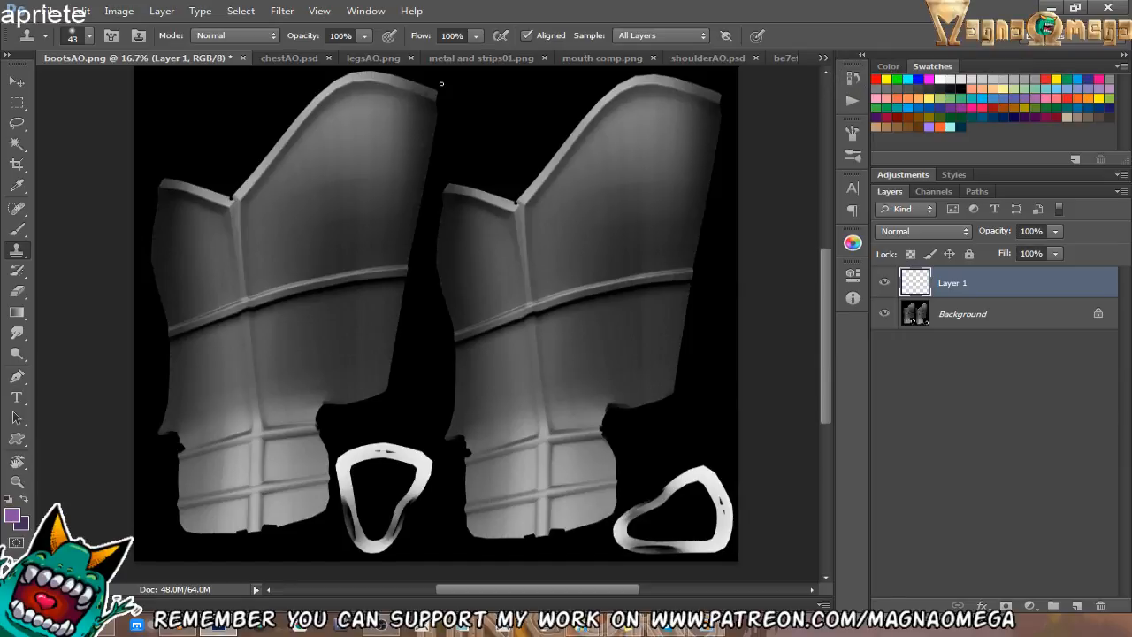
Duplicate the Gradient Map 1 and Gradient Map 2 layers from shoulderAO.psd into metal and strips01.png.
{"action": "left_click", "coordinate": [823, 58]}
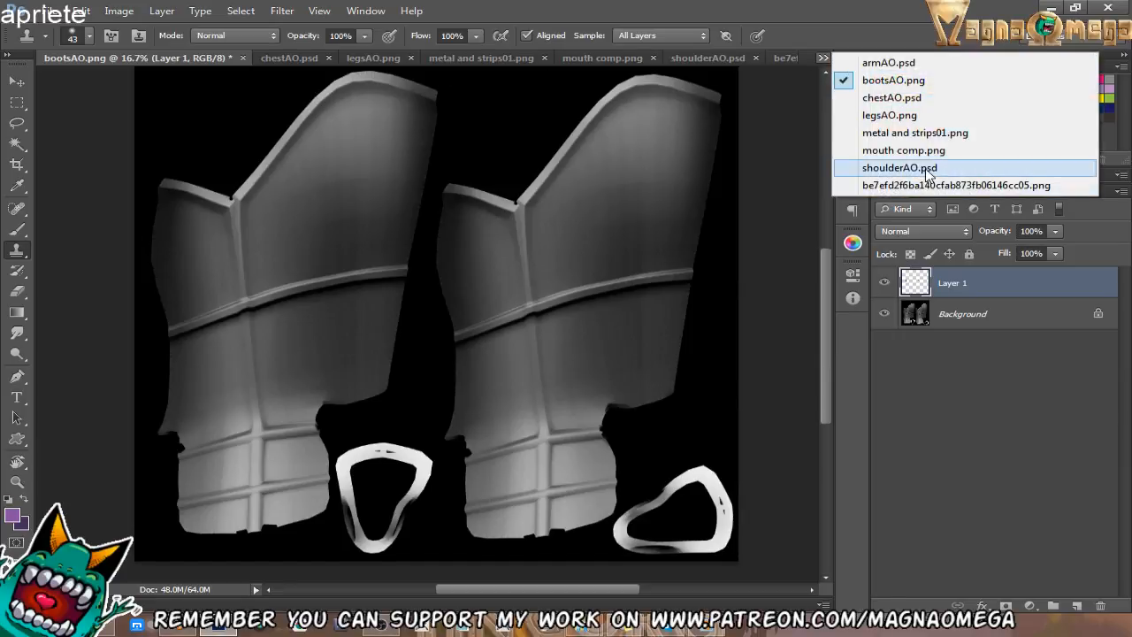
{"action": "left_click", "coordinate": [884, 176]}
{"action": "right_click", "coordinate": [984, 276]}
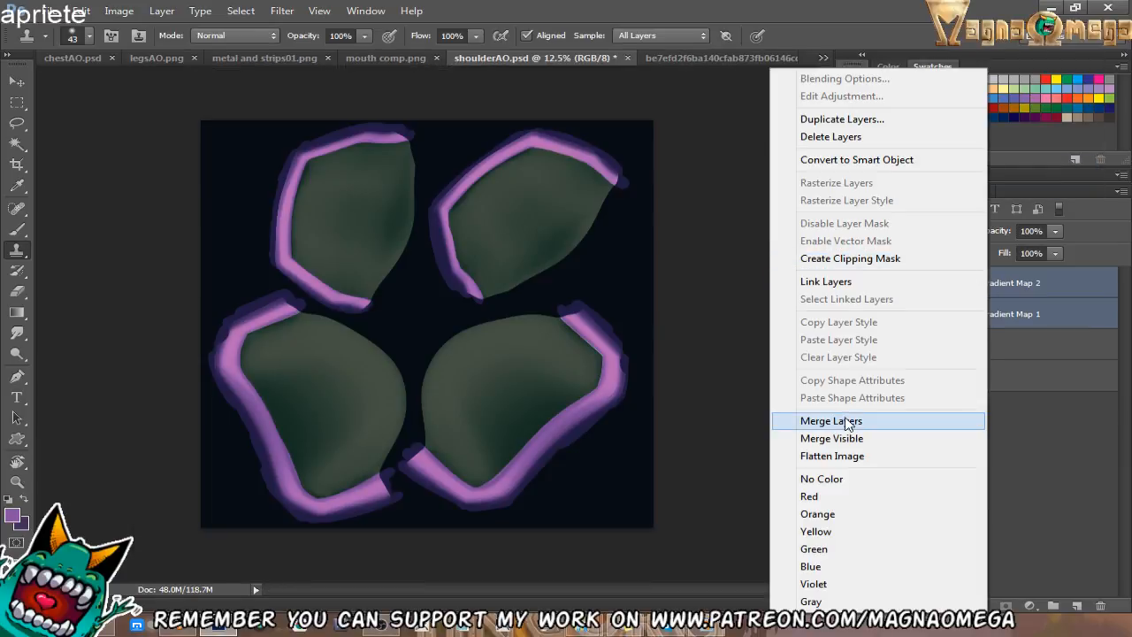
{"action": "left_click", "coordinate": [924, 118]}
{"action": "left_click", "coordinate": [655, 247]}
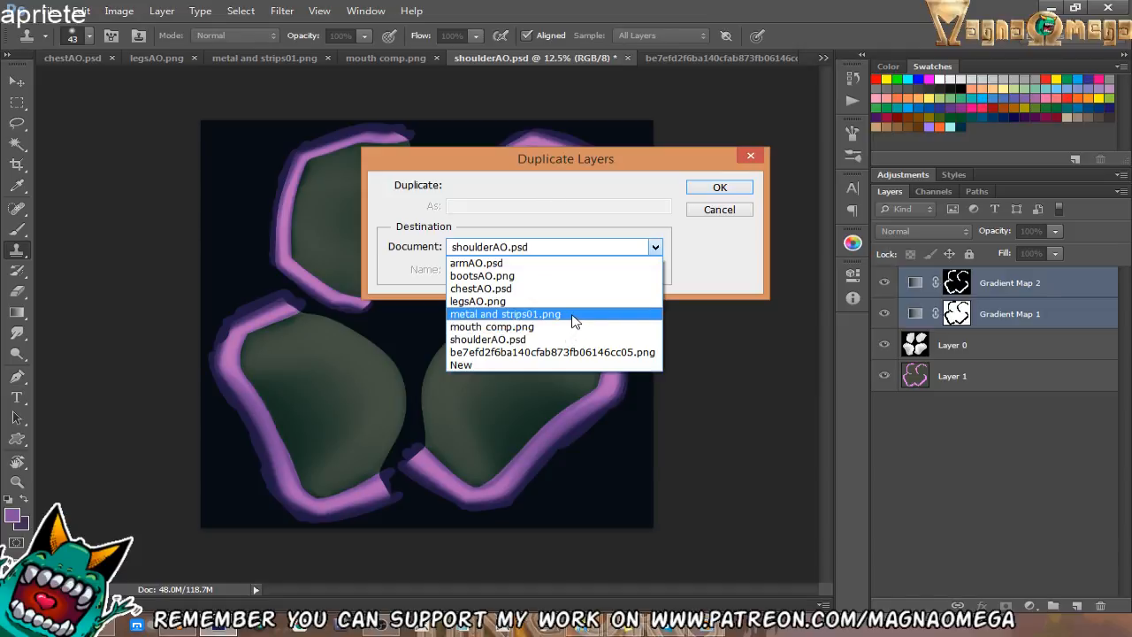
{"action": "left_click", "coordinate": [571, 317]}
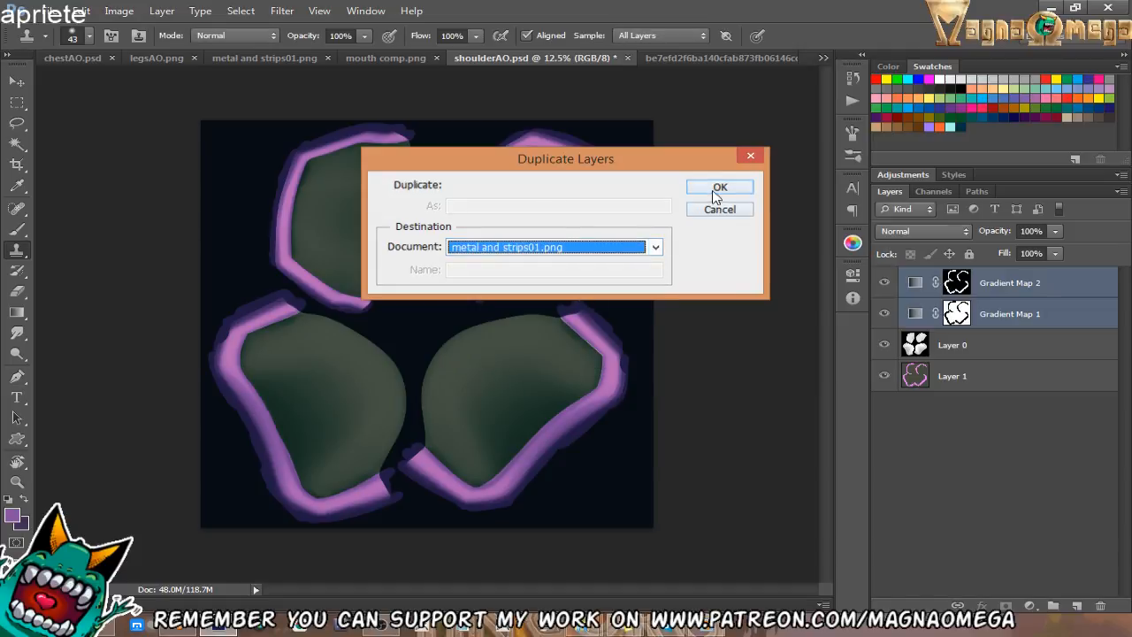
{"action": "left_click", "coordinate": [719, 187]}
In metal and strips01.png, hide Gradient Map 2 and make Gradient Map 1's layer mask entirely black.
{"action": "left_click", "coordinate": [275, 58]}
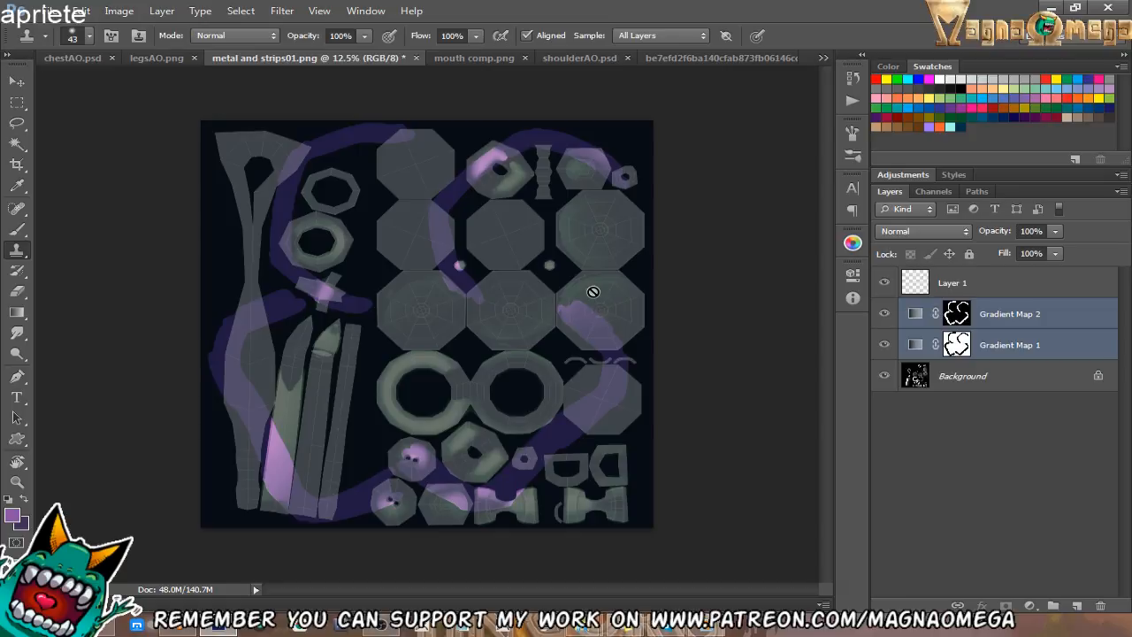
{"action": "left_click", "coordinate": [883, 314]}
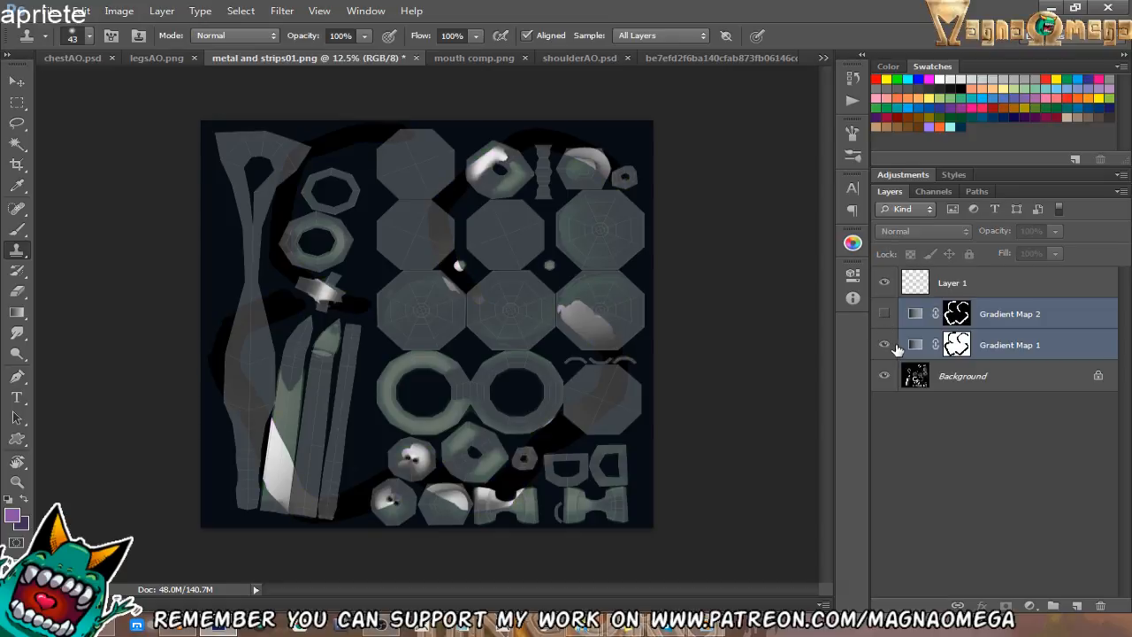
{"action": "left_click", "coordinate": [957, 345]}
{"action": "key", "text": "alt+BackSpace"}
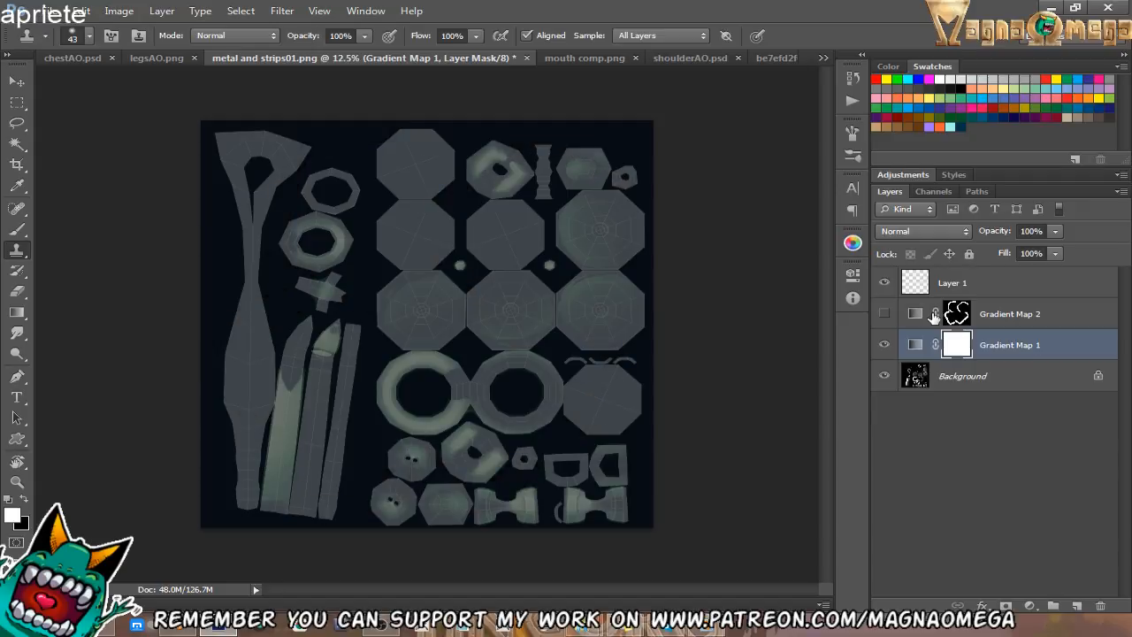
{"action": "key", "text": "ctrl+i"}
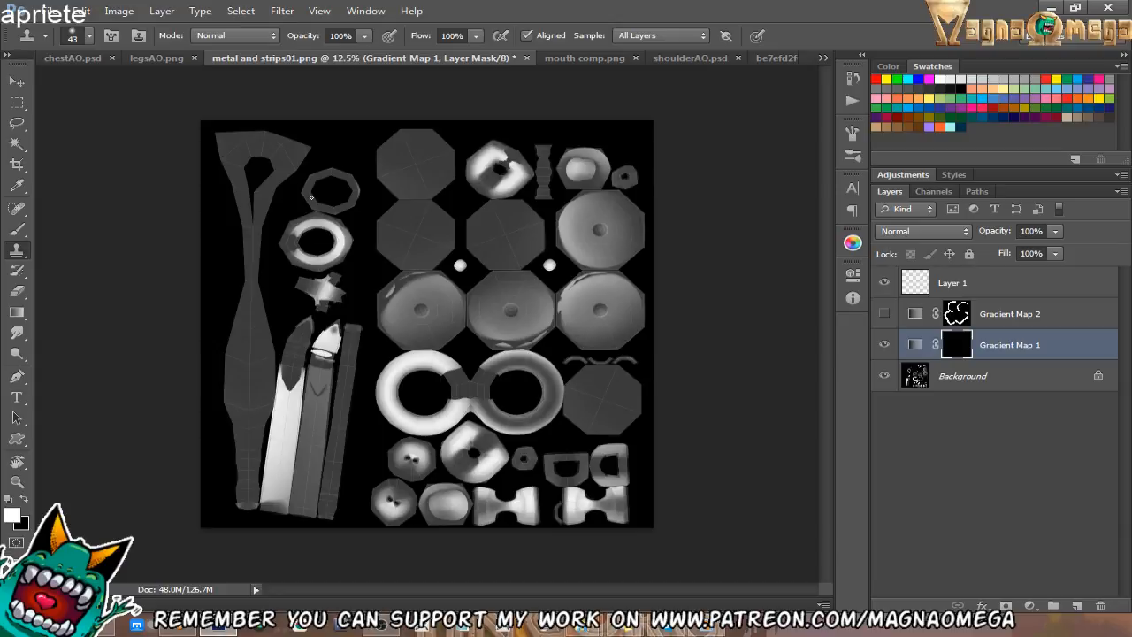
Paint white on Gradient Map 1's mask over the long strap piece with a 349 px brush.
{"action": "key", "text": "b"}
{"action": "right_click", "coordinate": [375, 196]}
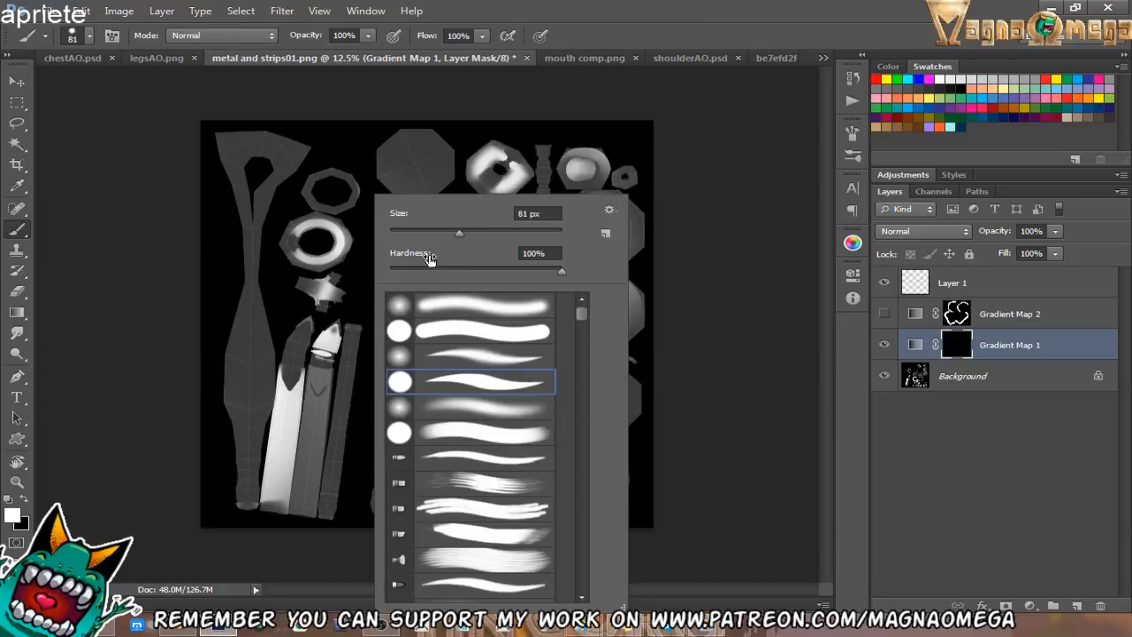
{"action": "mouse_move", "coordinate": [241, 183]}
{"action": "left_mouse_down"}
{"action": "mouse_move", "coordinate": [225, 150]}
{"action": "mouse_move", "coordinate": [240, 162]}
{"action": "mouse_move", "coordinate": [230, 157]}
{"action": "mouse_move", "coordinate": [248, 496]}
{"action": "mouse_move", "coordinate": [258, 332]}
{"action": "mouse_move", "coordinate": [248, 238]}
{"action": "mouse_move", "coordinate": [263, 182]}
{"action": "mouse_move", "coordinate": [247, 142]}
{"action": "mouse_move", "coordinate": [305, 130]}
{"action": "left_mouse_up"}
{"action": "right_click", "coordinate": [257, 171]}
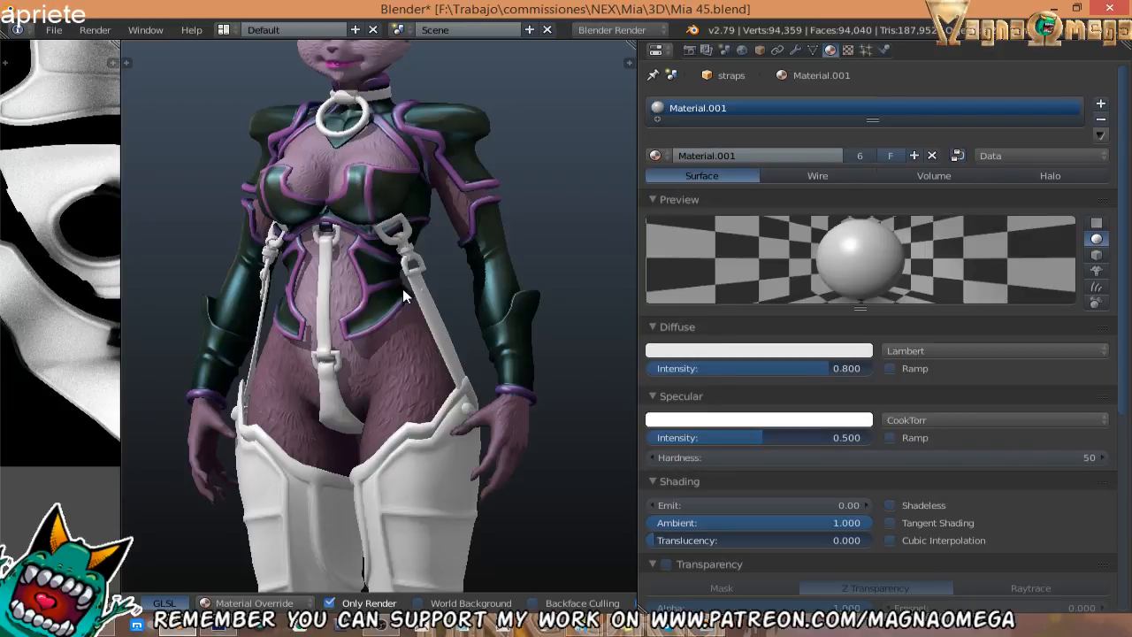
In Blender, select the neck belt object and enter Edit Mode to check its UV layout.
{"action": "middle_click_drag", "start_coordinate": [358, 221], "coordinate": [454, 259]}
{"action": "right_click", "coordinate": [508, 149]}
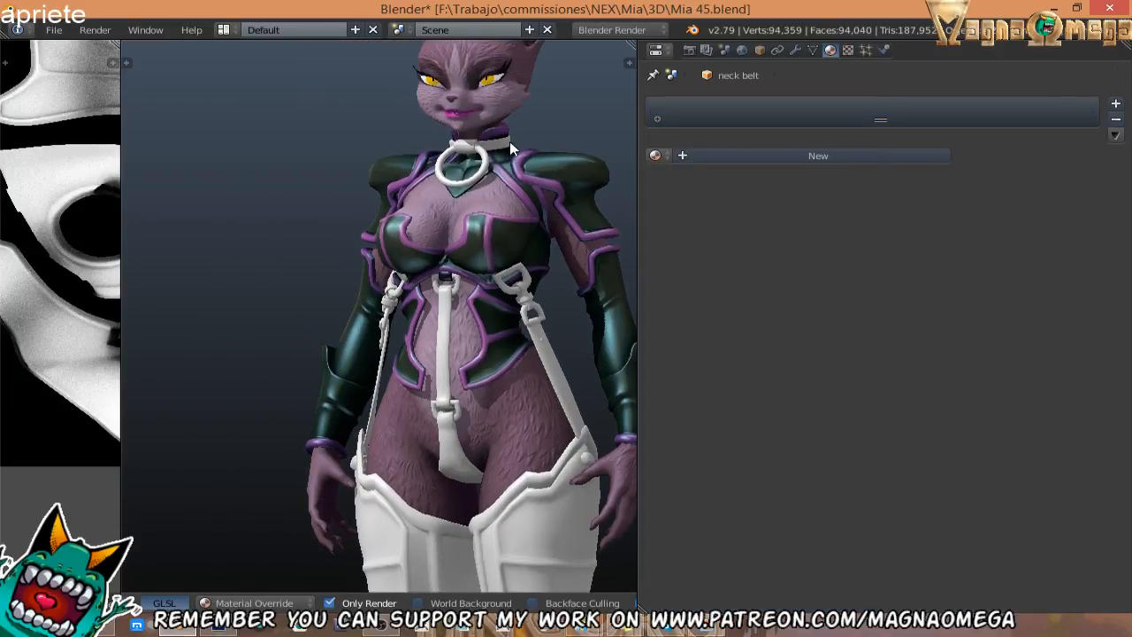
{"action": "key", "text": "Tab"}
{"action": "scroll", "coordinate": [106, 146], "scroll_direction": "down", "scroll_amount": 5}
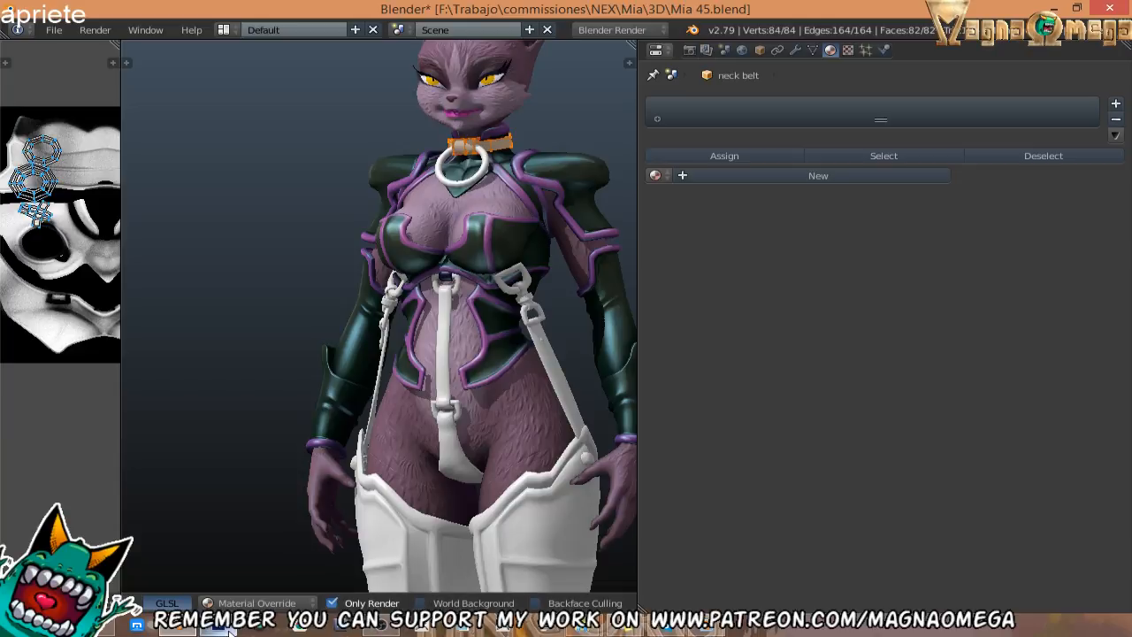
Switch back to Photoshop and examine the collar and its ring on the character reference image.
{"action": "mouse_move", "coordinate": [221, 628]}
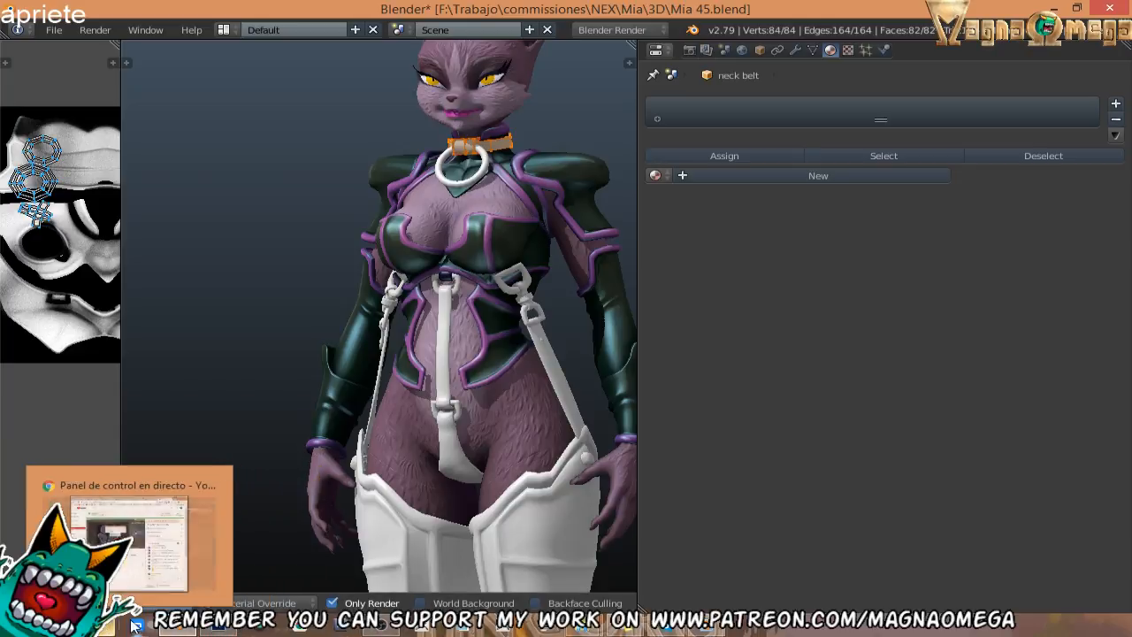
{"action": "left_click", "coordinate": [218, 627]}
{"action": "left_click", "coordinate": [822, 58]}
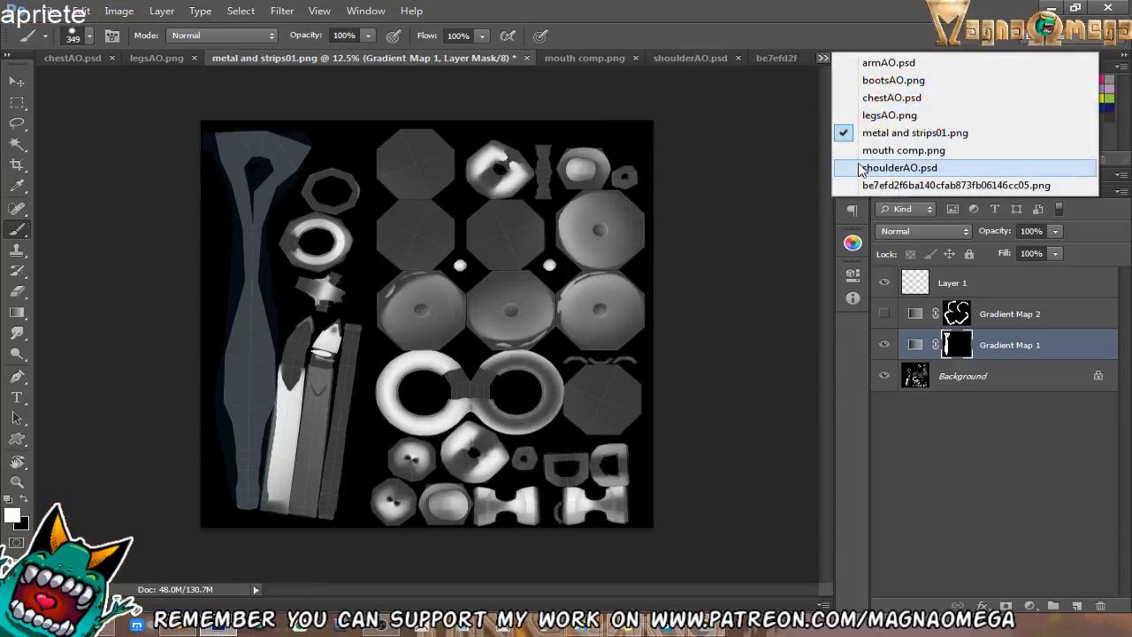
{"action": "left_click", "coordinate": [861, 187]}
{"action": "left_click_drag", "start_coordinate": [463, 88], "coordinate": [484, 550]}
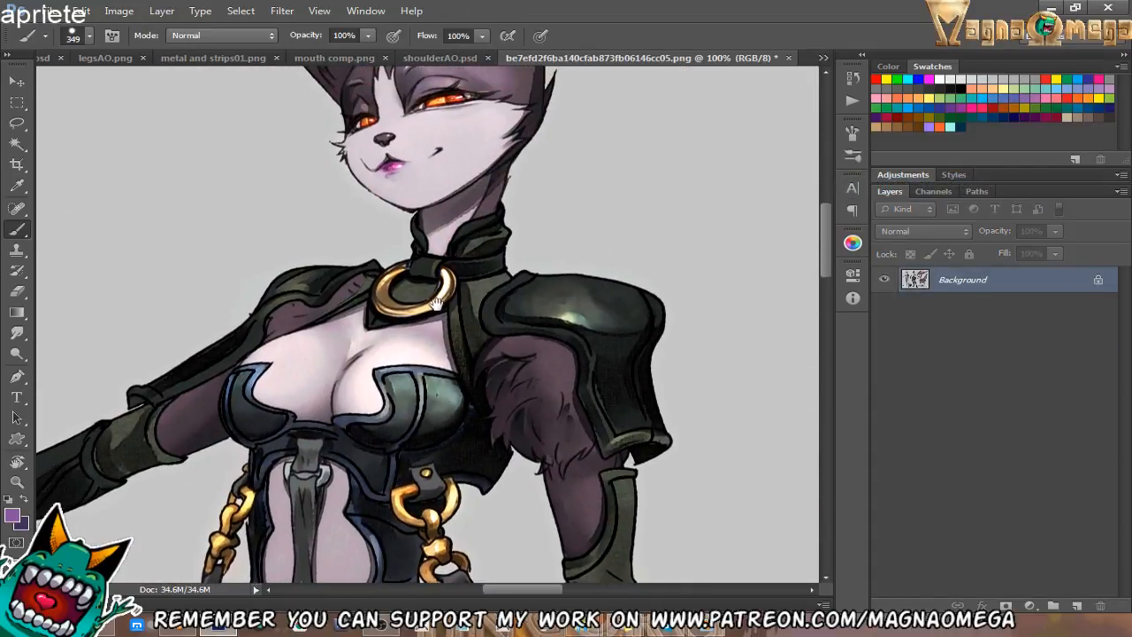
In metal and strips01.png, paint white on Gradient Map 1's mask over the neck belt pieces and the narrow strips.
{"action": "left_click", "coordinate": [49, 60]}
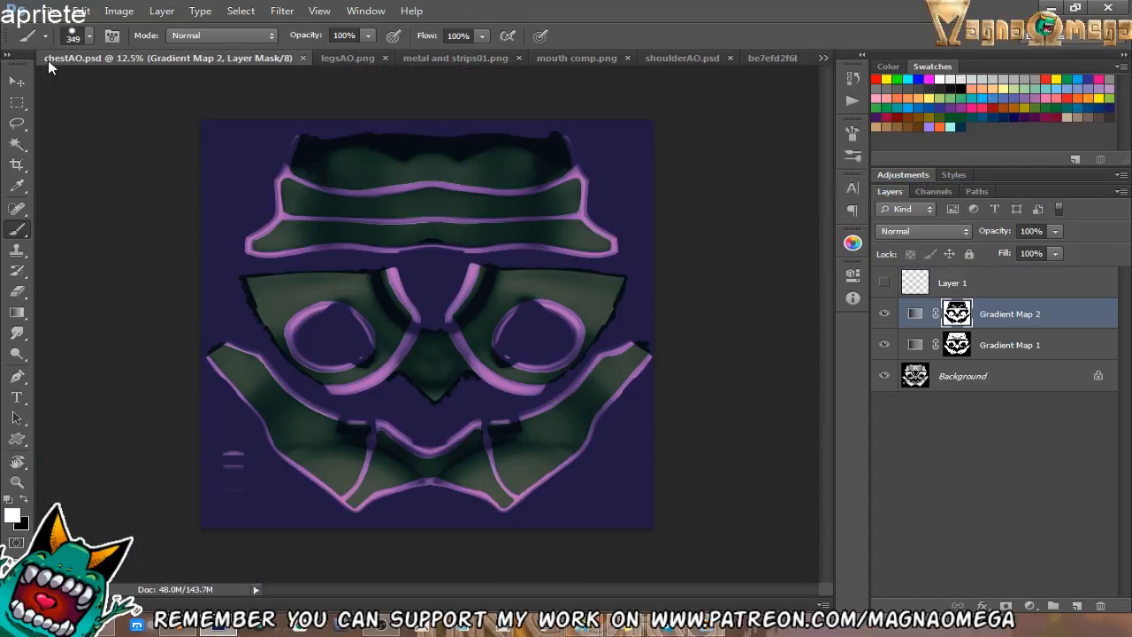
{"action": "left_click", "coordinate": [414, 58]}
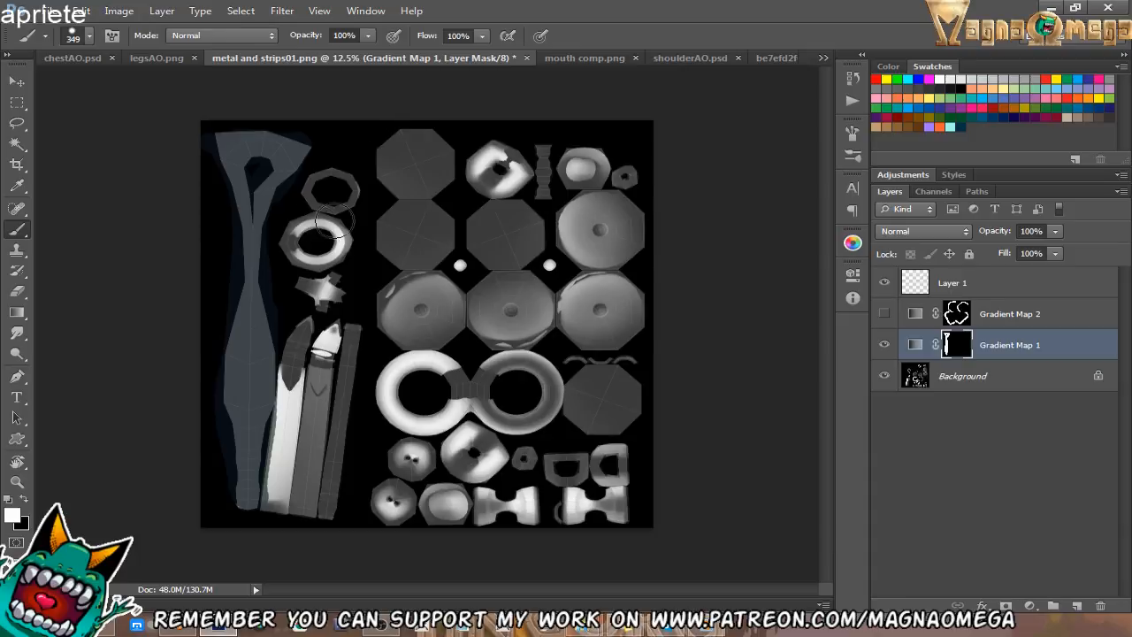
{"action": "mouse_move", "coordinate": [331, 205]}
{"action": "left_mouse_down"}
{"action": "mouse_move", "coordinate": [295, 257]}
{"action": "mouse_move", "coordinate": [329, 296]}
{"action": "mouse_move", "coordinate": [340, 190]}
{"action": "mouse_move", "coordinate": [327, 329]}
{"action": "mouse_move", "coordinate": [288, 406]}
{"action": "mouse_move", "coordinate": [281, 495]}
{"action": "mouse_move", "coordinate": [320, 345]}
{"action": "mouse_move", "coordinate": [351, 328]}
{"action": "mouse_move", "coordinate": [332, 511]}
{"action": "mouse_move", "coordinate": [325, 451]}
{"action": "left_mouse_up"}
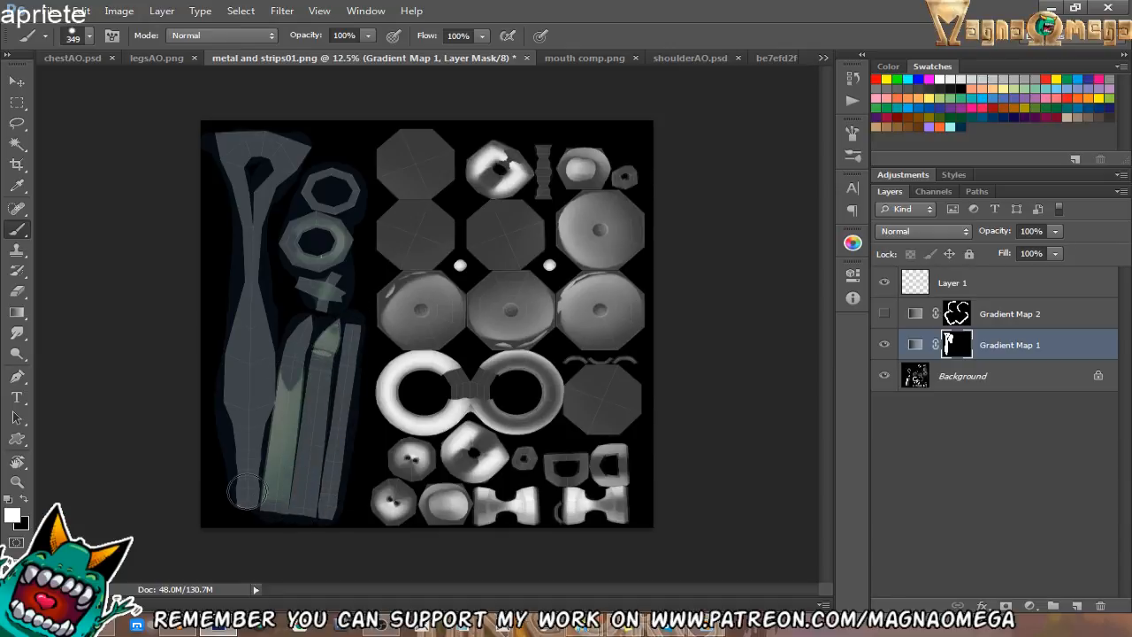
{"action": "mouse_move", "coordinate": [247, 491]}
{"action": "left_mouse_down"}
{"action": "mouse_move", "coordinate": [240, 277]}
{"action": "mouse_move", "coordinate": [264, 139]}
{"action": "mouse_move", "coordinate": [265, 297]}
{"action": "mouse_move", "coordinate": [316, 271]}
{"action": "left_mouse_up"}
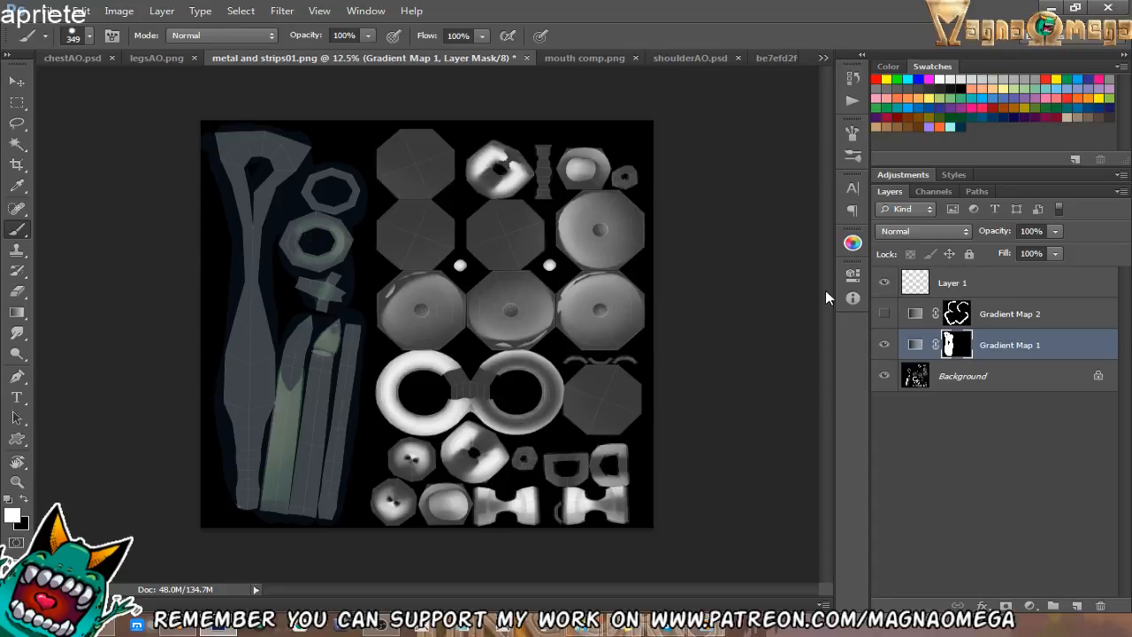
Examine the metal parts and straps on the character reference image, from the boots up to the collar.
{"action": "left_click", "coordinate": [823, 58]}
{"action": "left_click", "coordinate": [964, 182]}
{"action": "key", "text": "z"}
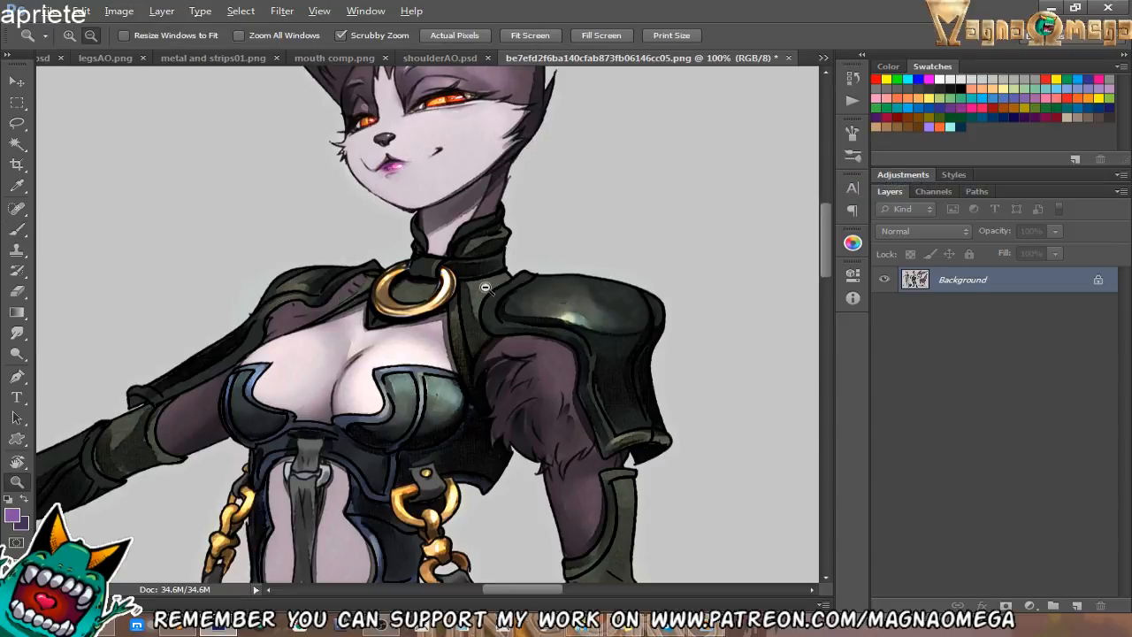
{"action": "left_click", "coordinate": [484, 287], "text": "alt"}
{"action": "left_click", "coordinate": [485, 287], "text": "alt"}
{"action": "left_click_drag", "start_coordinate": [487, 412], "coordinate": [517, 209]}
{"action": "left_click_drag", "start_coordinate": [522, 531], "coordinate": [531, 366]}
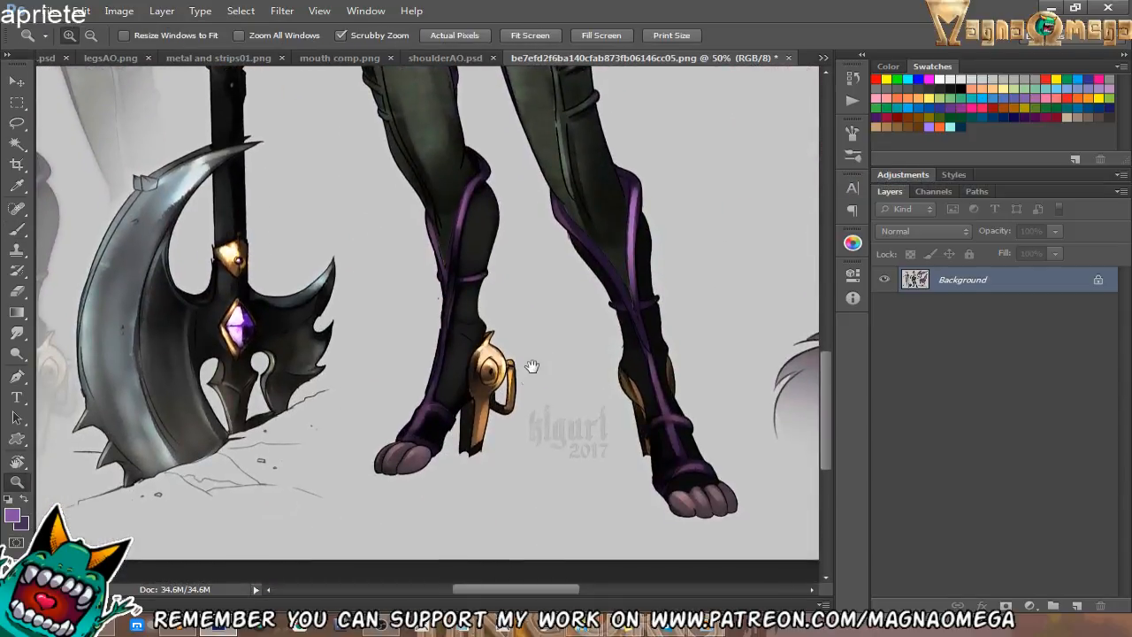
{"action": "left_click_drag", "start_coordinate": [452, 170], "coordinate": [465, 557]}
{"action": "left_click_drag", "start_coordinate": [433, 79], "coordinate": [474, 270]}
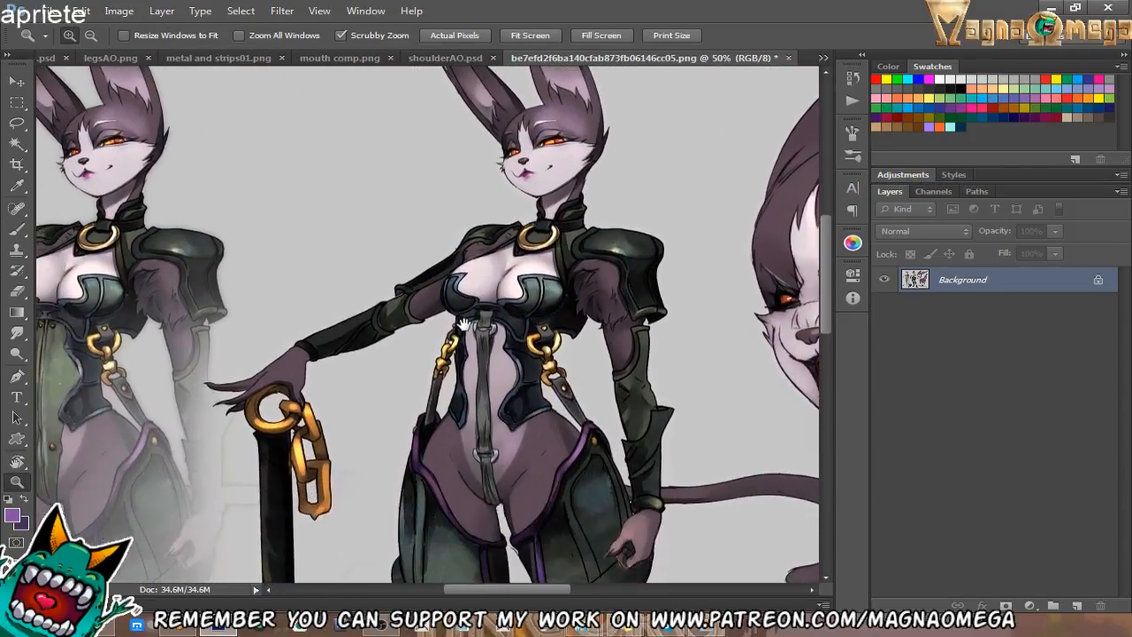
{"action": "left_click", "coordinate": [521, 240]}
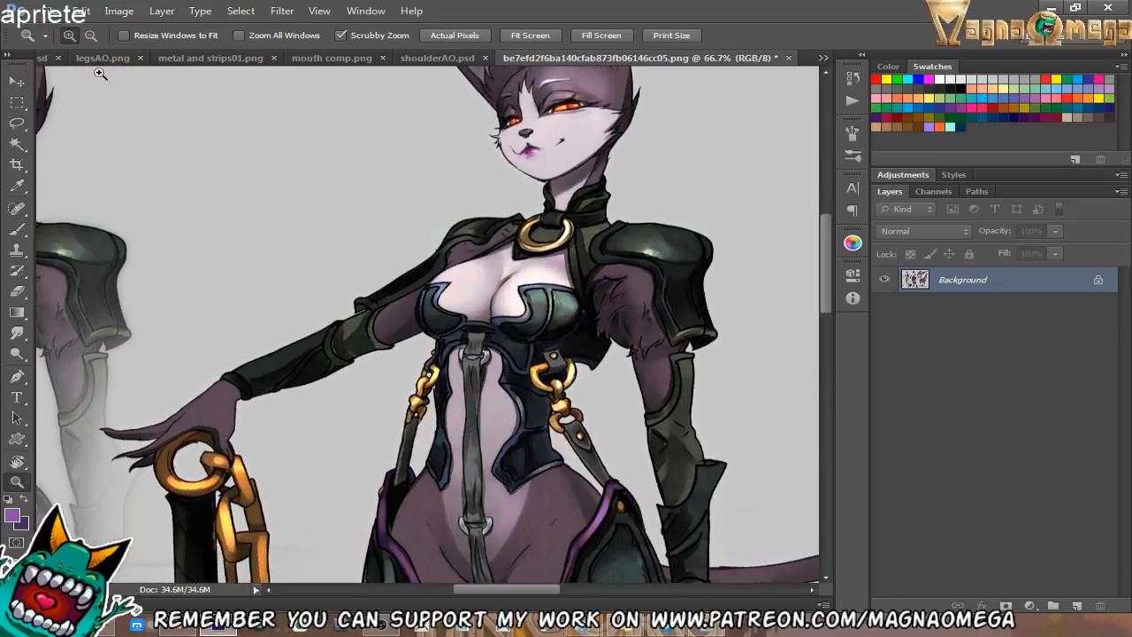
Return to metal and strips01.png and add a new Gradient Map adjustment layer above Gradient Map 1.
{"action": "left_click", "coordinate": [44, 58]}
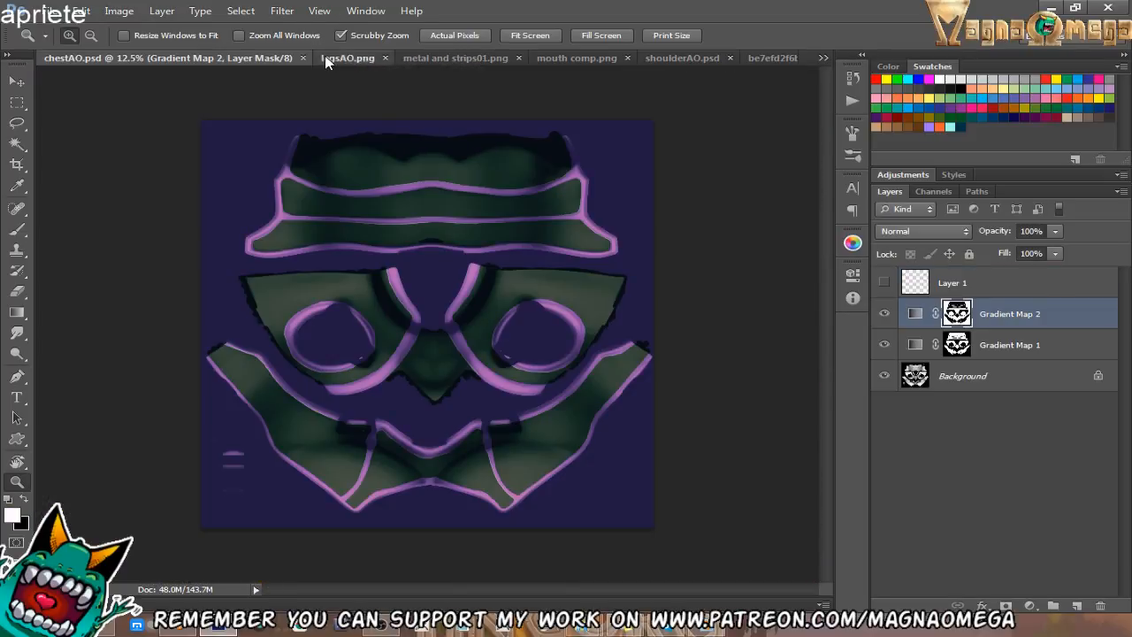
{"action": "left_click", "coordinate": [354, 58]}
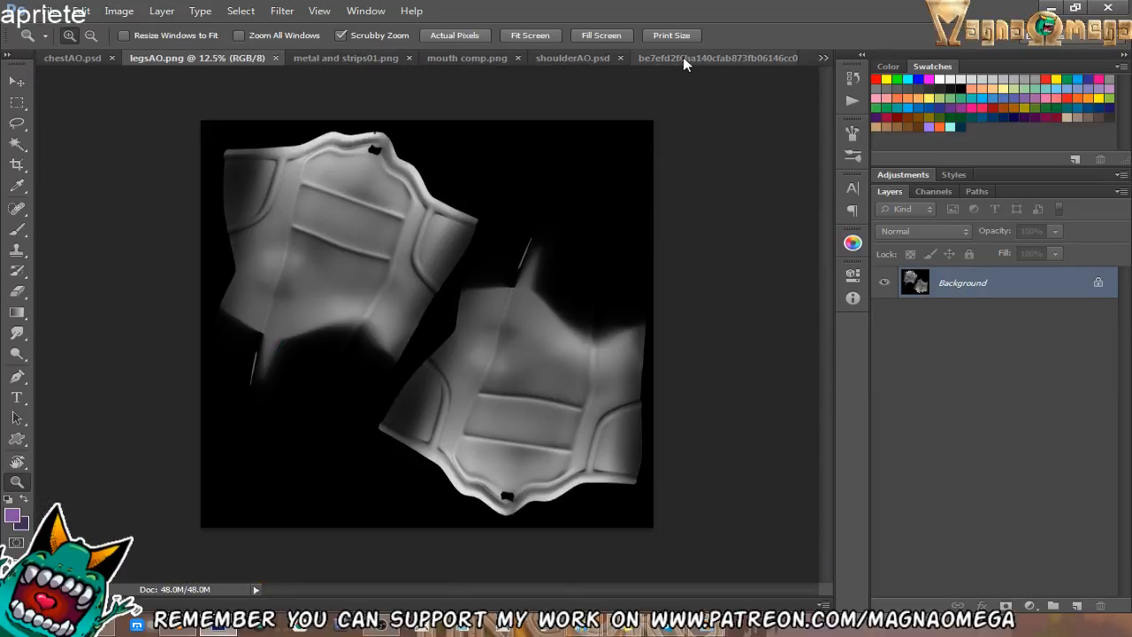
{"action": "left_click", "coordinate": [389, 62]}
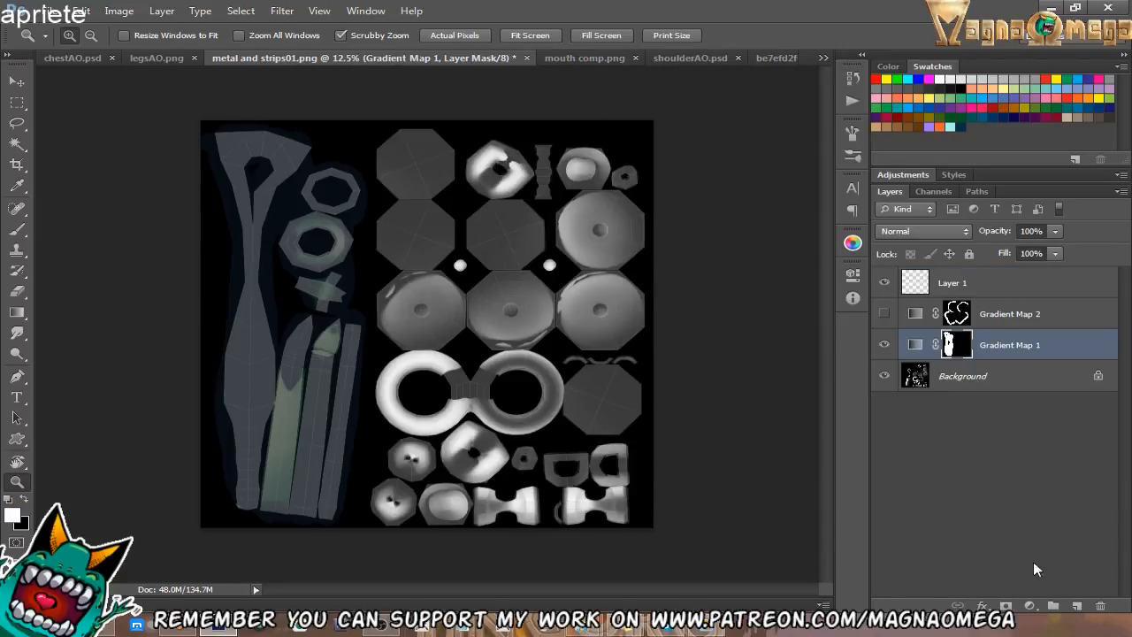
{"action": "left_click", "coordinate": [1029, 606]}
{"action": "left_click", "coordinate": [1040, 575]}
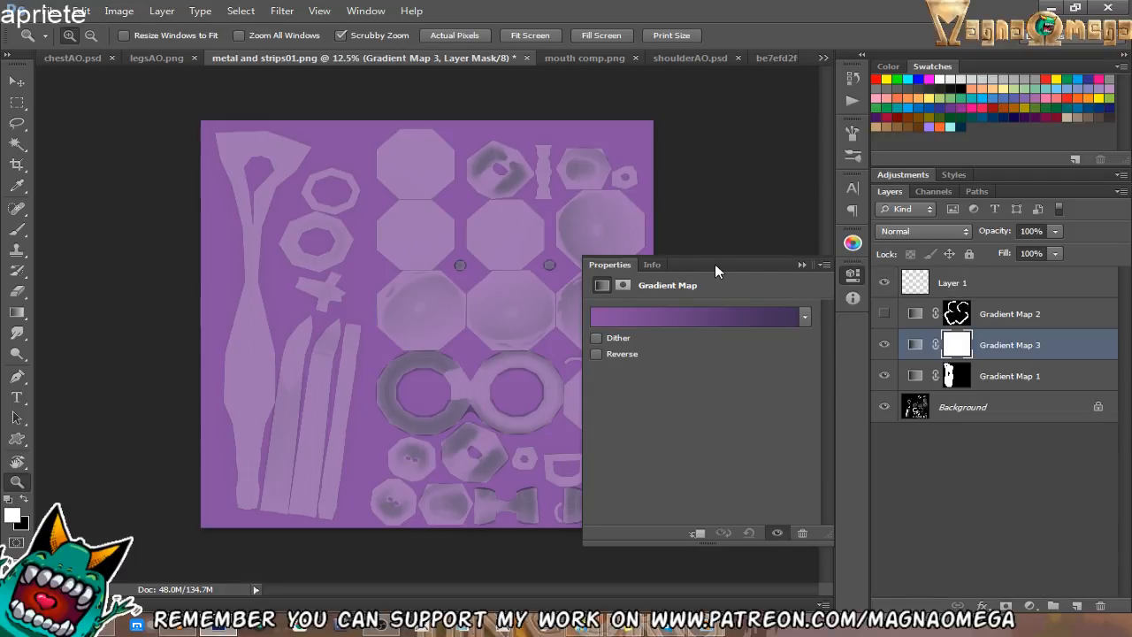
Edit the new gradient map and set its color stop at location 0% to a very dark reddish brown.
{"action": "left_click", "coordinate": [687, 310]}
{"action": "left_click", "coordinate": [658, 437]}
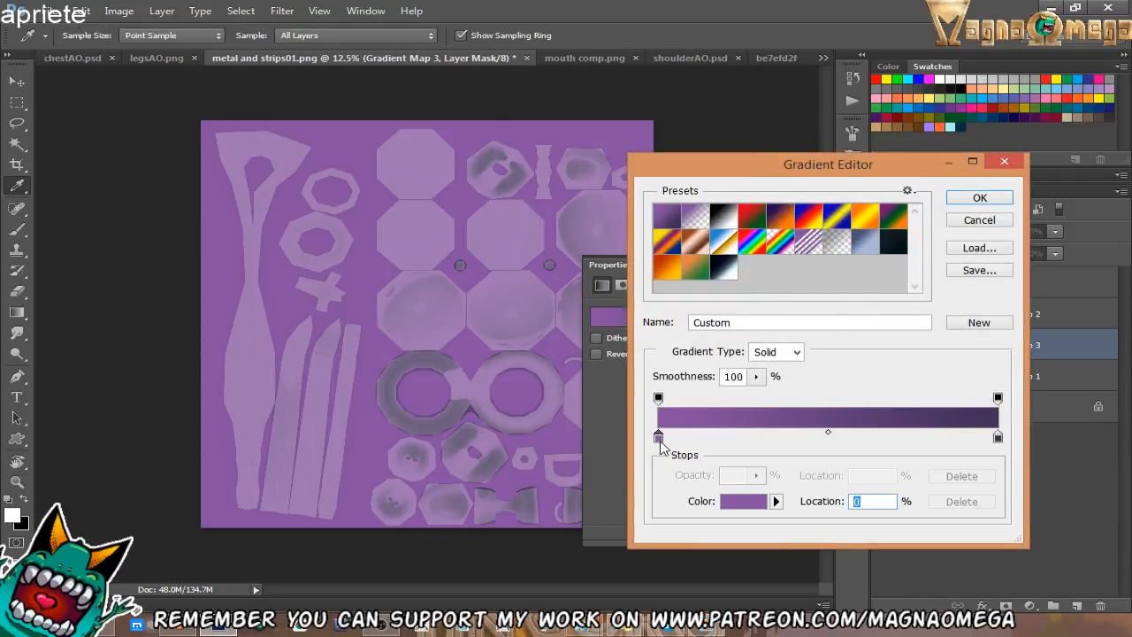
{"action": "double_click", "coordinate": [658, 437]}
{"action": "left_click", "coordinate": [777, 354]}
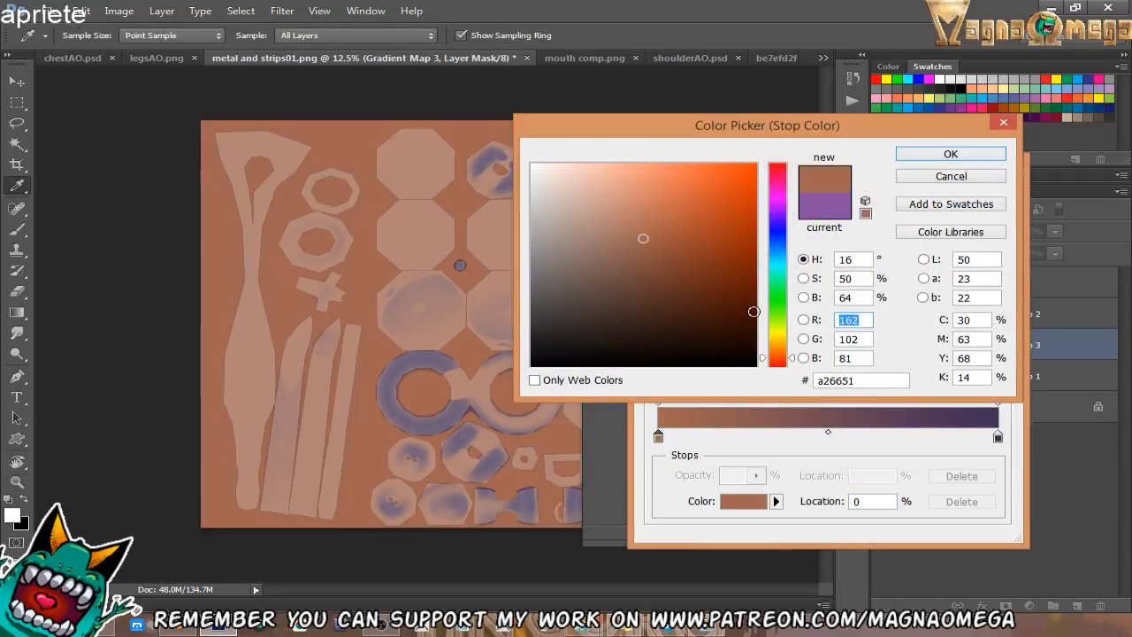
{"action": "left_click_drag", "start_coordinate": [752, 310], "coordinate": [752, 317]}
{"action": "left_click", "coordinate": [950, 154]}
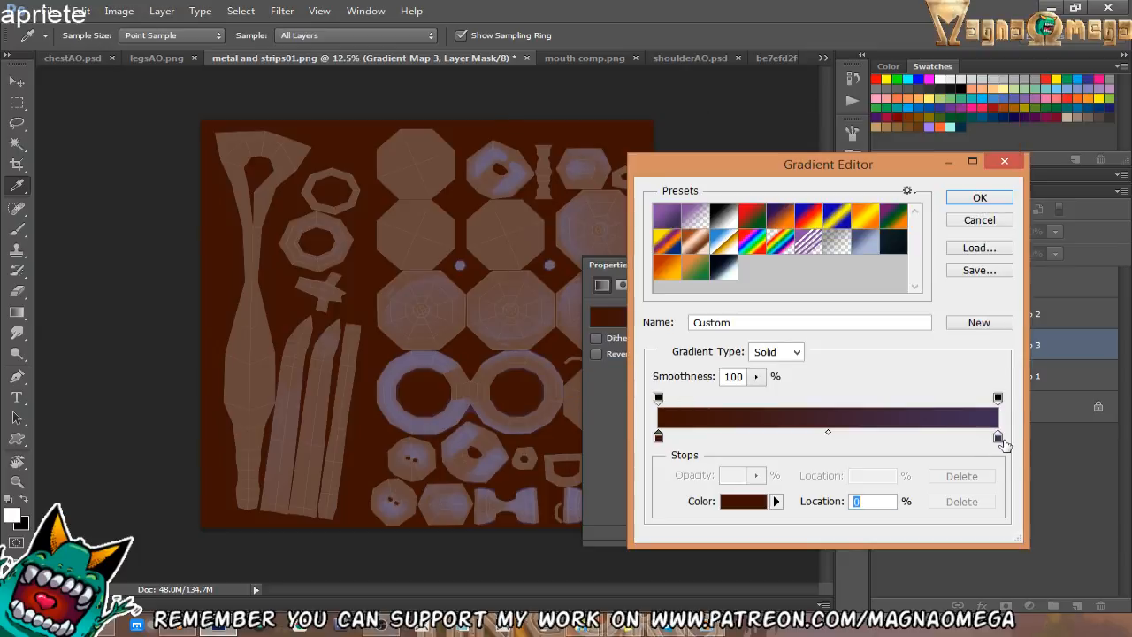
Set the gradient's color stop at location 100% to a light golden yellow.
{"action": "double_click", "coordinate": [997, 436]}
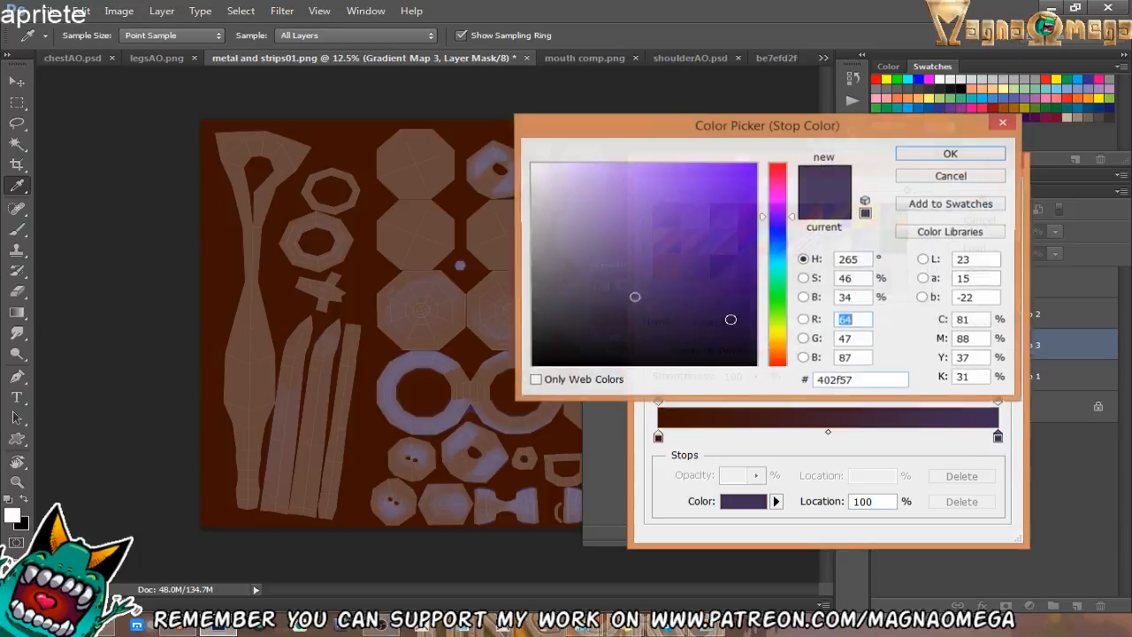
{"action": "left_click", "coordinate": [778, 343]}
{"action": "left_click_drag", "start_coordinate": [603, 214], "coordinate": [635, 180]}
{"action": "left_click", "coordinate": [922, 154]}
{"action": "left_click", "coordinate": [825, 437]}
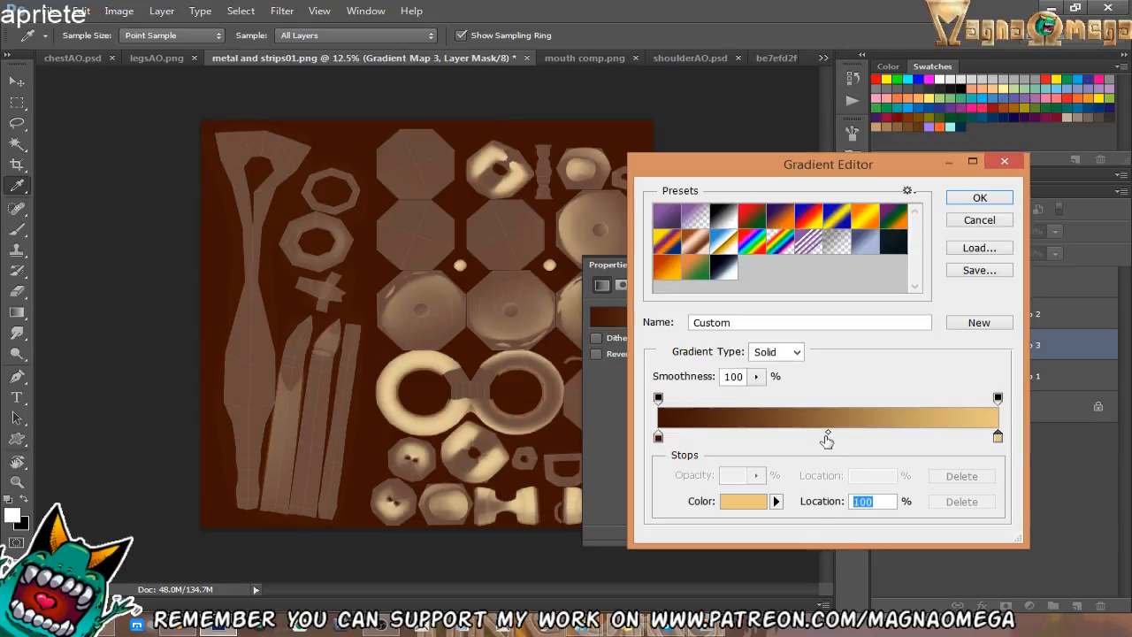
Add a color stop midway along the gradient and set its color to golden brown ab6b11.
{"action": "double_click", "coordinate": [825, 437]}
{"action": "left_click_drag", "start_coordinate": [785, 338], "coordinate": [785, 353]}
{"action": "mouse_move", "coordinate": [678, 260]}
{"action": "left_mouse_down"}
{"action": "mouse_move", "coordinate": [672, 245]}
{"action": "mouse_move", "coordinate": [692, 228]}
{"action": "mouse_move", "coordinate": [707, 239]}
{"action": "mouse_move", "coordinate": [734, 230]}
{"action": "left_mouse_up"}
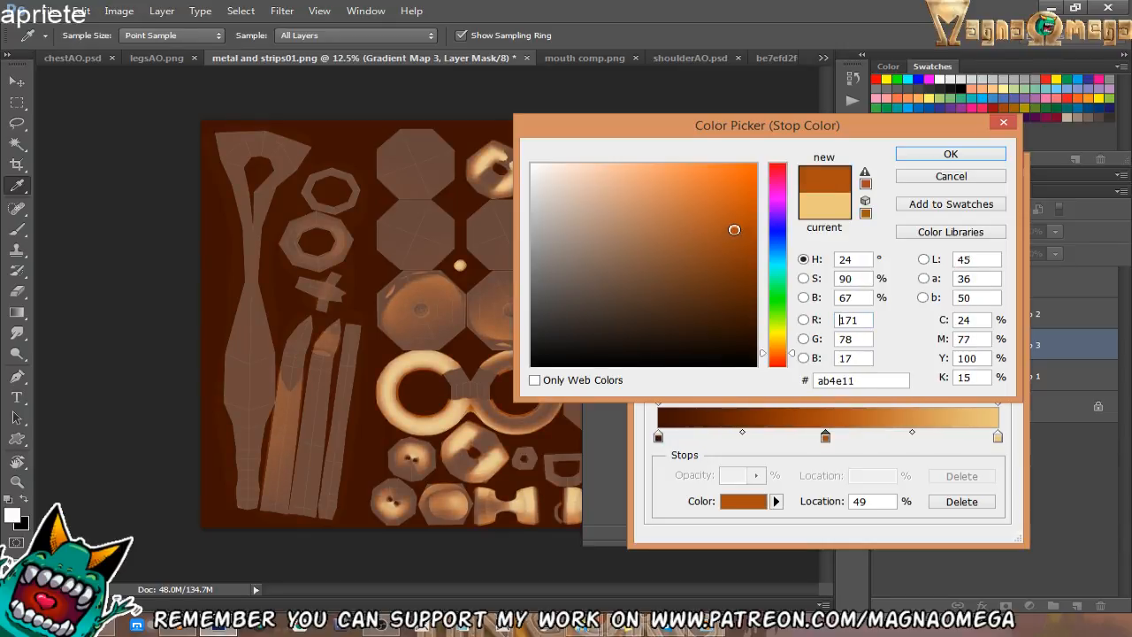
{"action": "left_click_drag", "start_coordinate": [778, 358], "coordinate": [778, 352]}
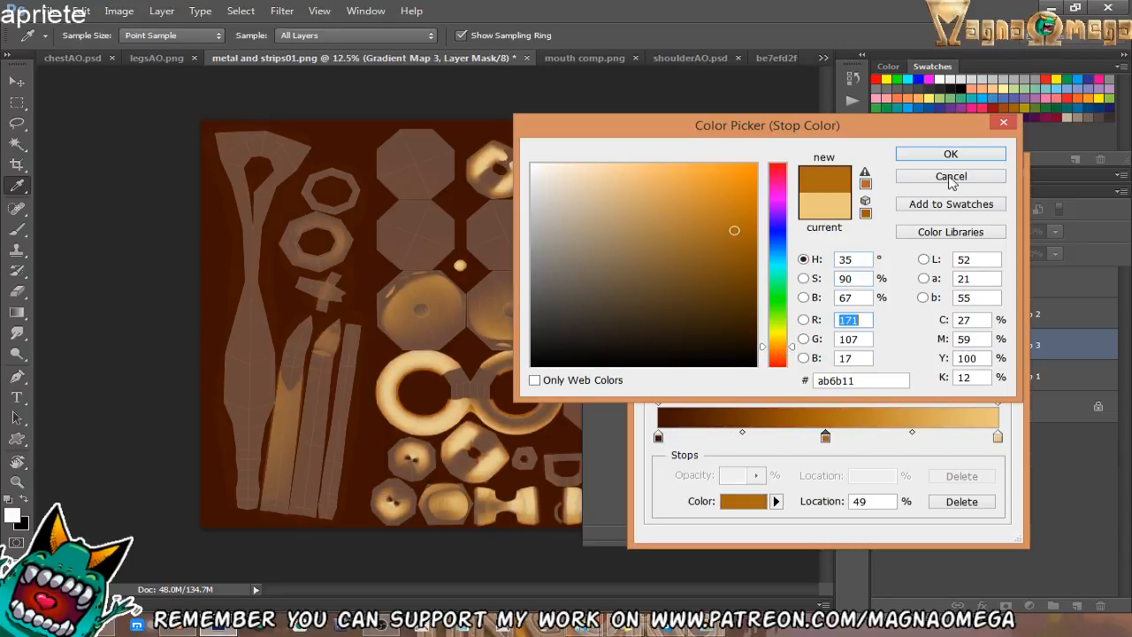
{"action": "left_click", "coordinate": [950, 154]}
Move the golden-brown stop to 66% and the dark stop to 22%, and apply the gradient.
{"action": "left_click_drag", "start_coordinate": [826, 440], "coordinate": [881, 441]}
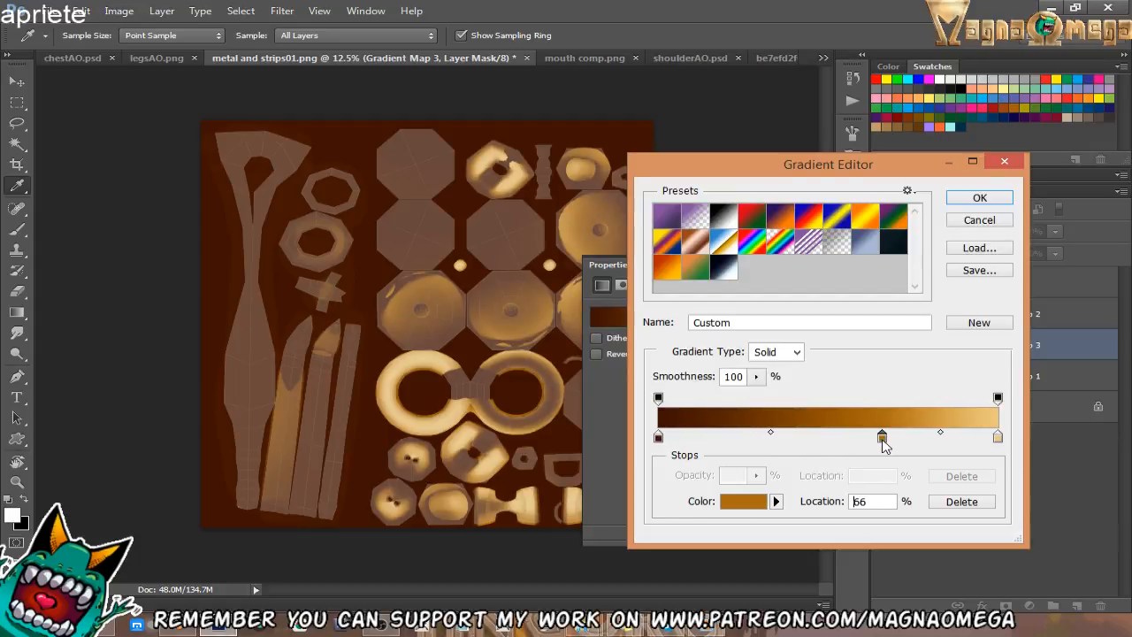
{"action": "left_click_drag", "start_coordinate": [665, 442], "coordinate": [732, 441]}
{"action": "left_click", "coordinate": [969, 201]}
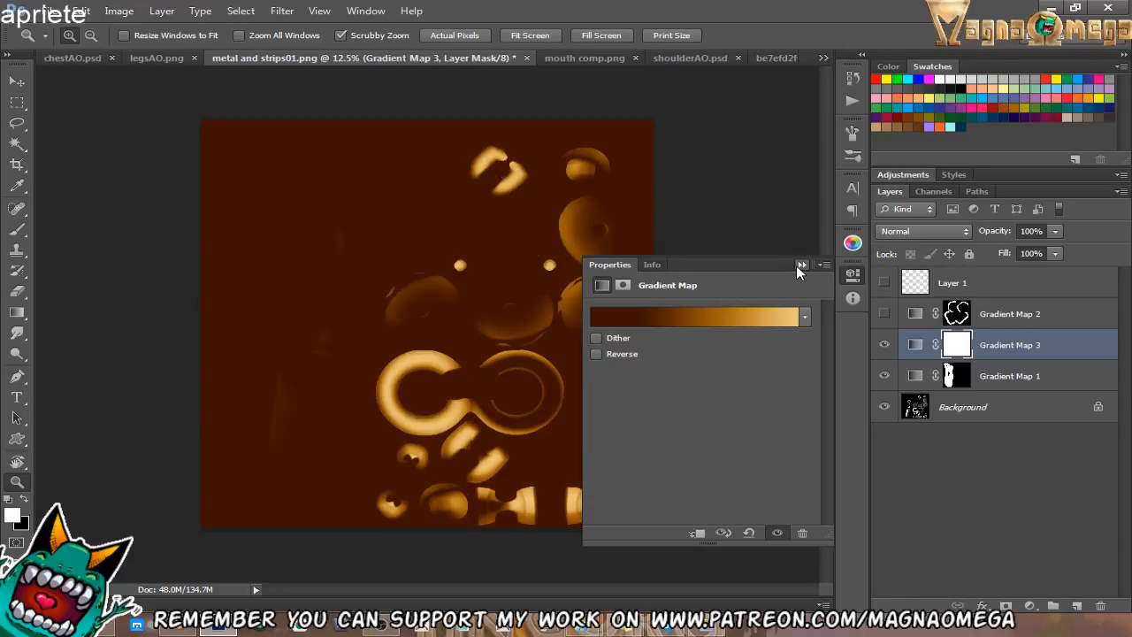
{"action": "left_click", "coordinate": [801, 264]}
{"action": "left_click", "coordinate": [524, 325]}
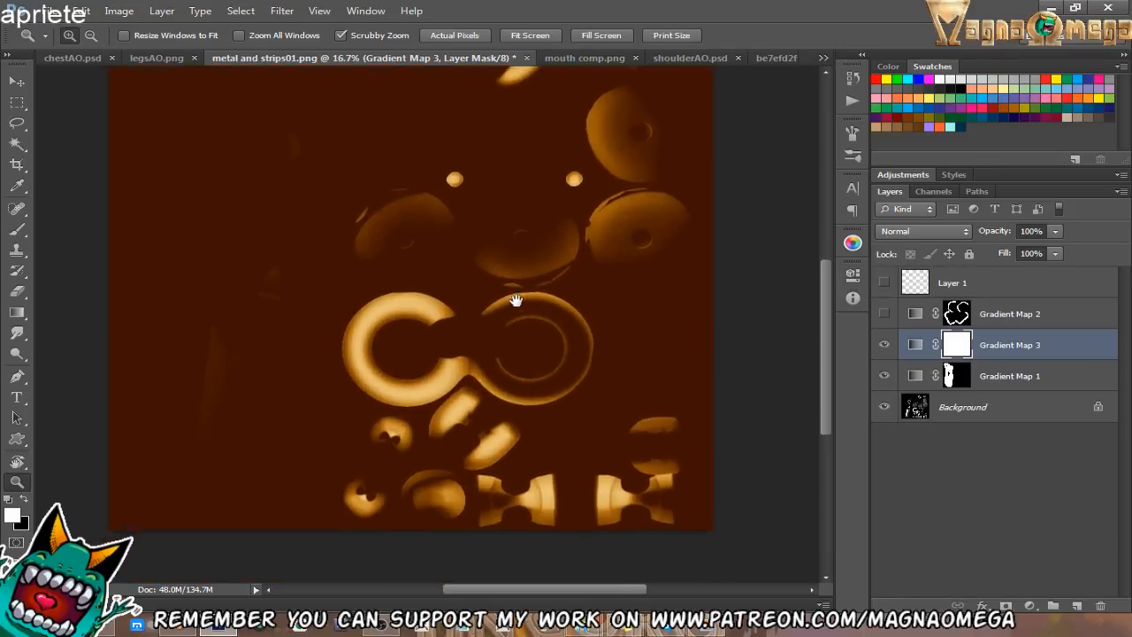
Reopen Gradient Map 3's gradient and reposition the dark stop to 14% and the golden-brown stop to 73%.
{"action": "double_click", "coordinate": [915, 344]}
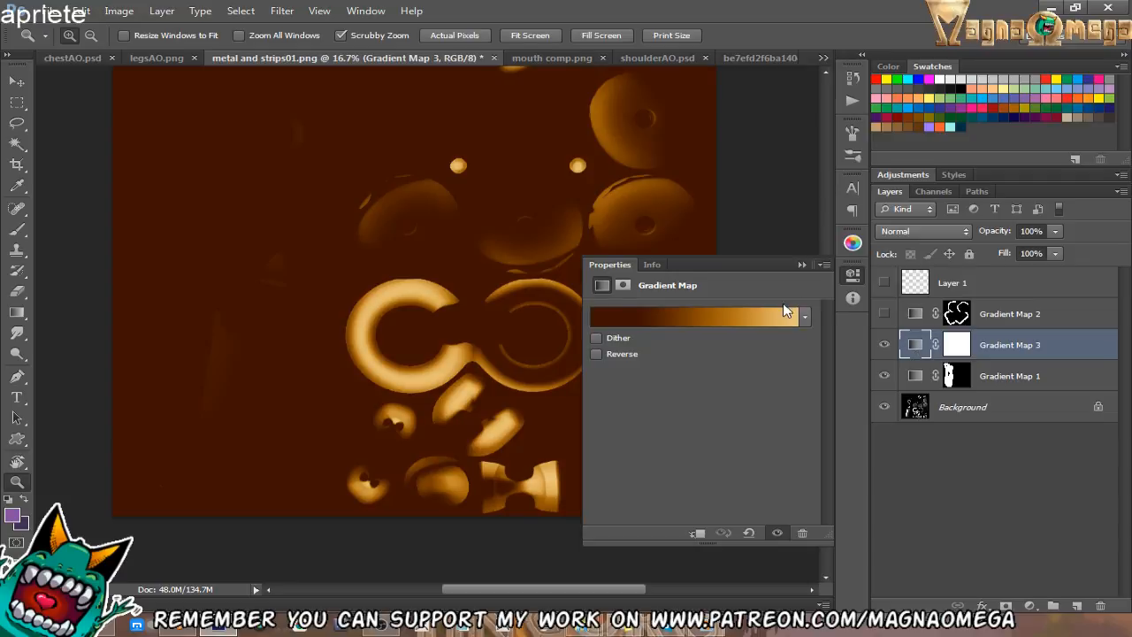
{"action": "left_click", "coordinate": [788, 312]}
{"action": "double_click", "coordinate": [732, 441]}
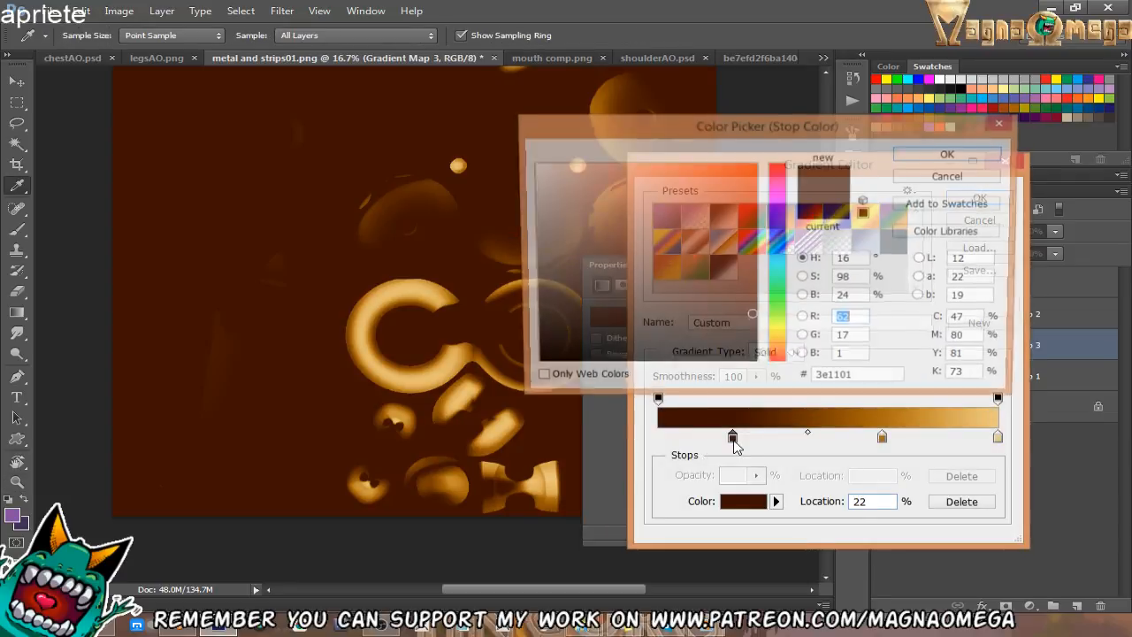
{"action": "key", "text": "Escape"}
{"action": "left_click_drag", "start_coordinate": [735, 439], "coordinate": [789, 440]}
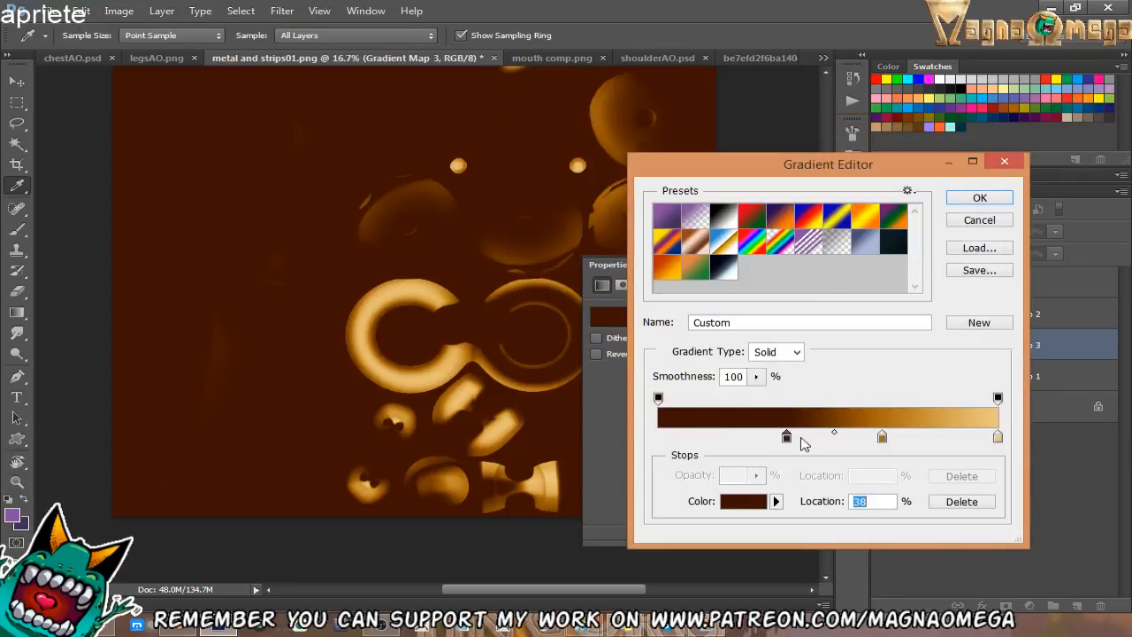
{"action": "left_click_drag", "start_coordinate": [884, 437], "coordinate": [930, 437]}
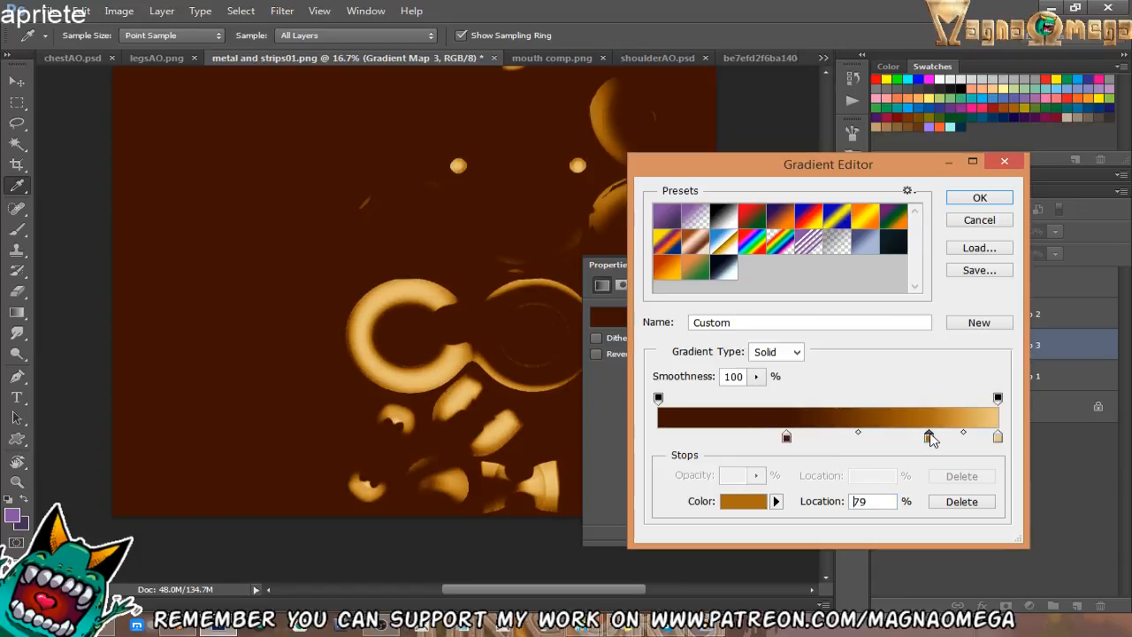
{"action": "left_click", "coordinate": [785, 437]}
{"action": "left_click_drag", "start_coordinate": [784, 437], "coordinate": [706, 437]}
{"action": "left_click_drag", "start_coordinate": [929, 437], "coordinate": [907, 437]}
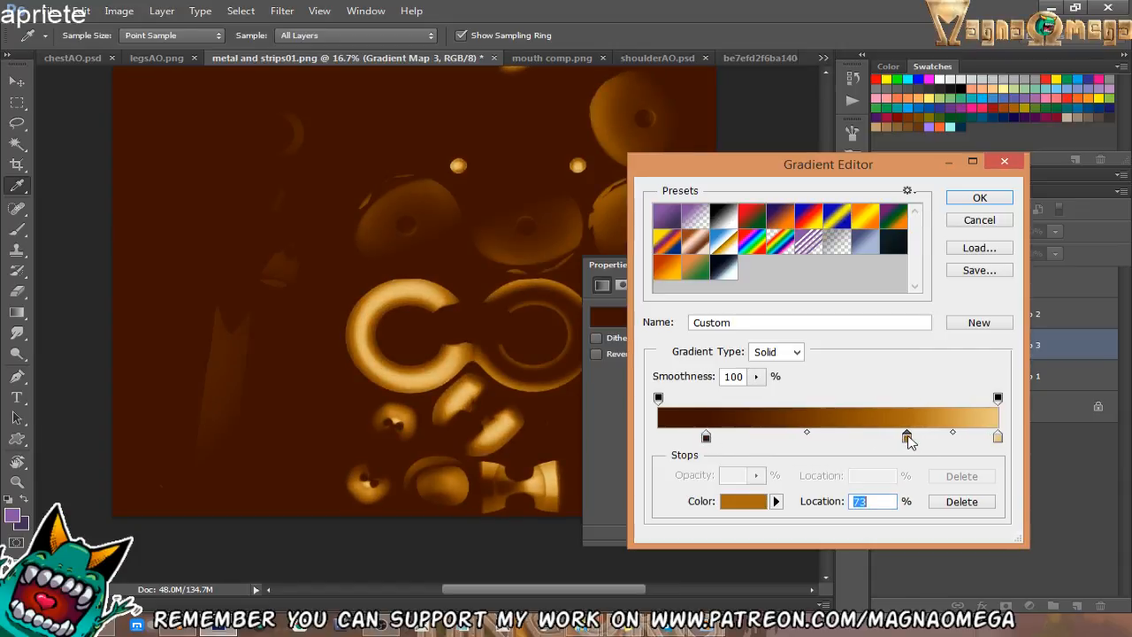
Change the color of the stop at 73% to a less saturated golden brown.
{"action": "double_click", "coordinate": [907, 437]}
{"action": "left_click", "coordinate": [672, 242]}
{"action": "mouse_move", "coordinate": [673, 242]}
{"action": "left_mouse_down"}
{"action": "mouse_move", "coordinate": [657, 236]}
{"action": "mouse_move", "coordinate": [680, 242]}
{"action": "left_mouse_up"}
{"action": "left_click", "coordinate": [937, 166]}
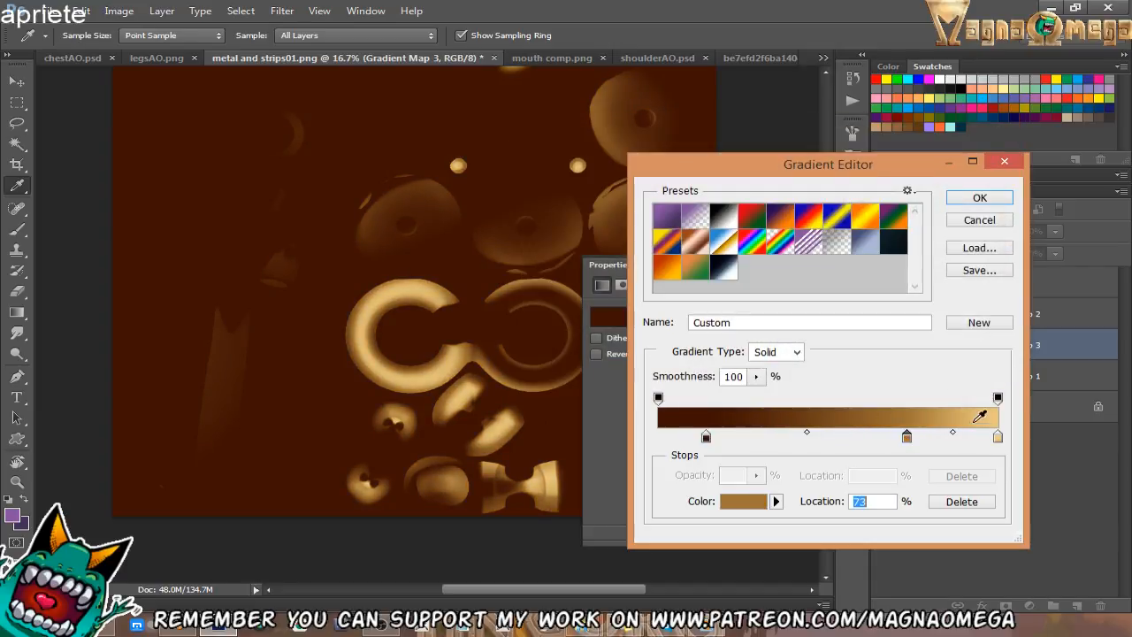
Set the stop at 100% to pale cream yellow fee4ab and apply the gradient.
{"action": "double_click", "coordinate": [997, 435]}
{"action": "left_click_drag", "start_coordinate": [633, 171], "coordinate": [604, 165]}
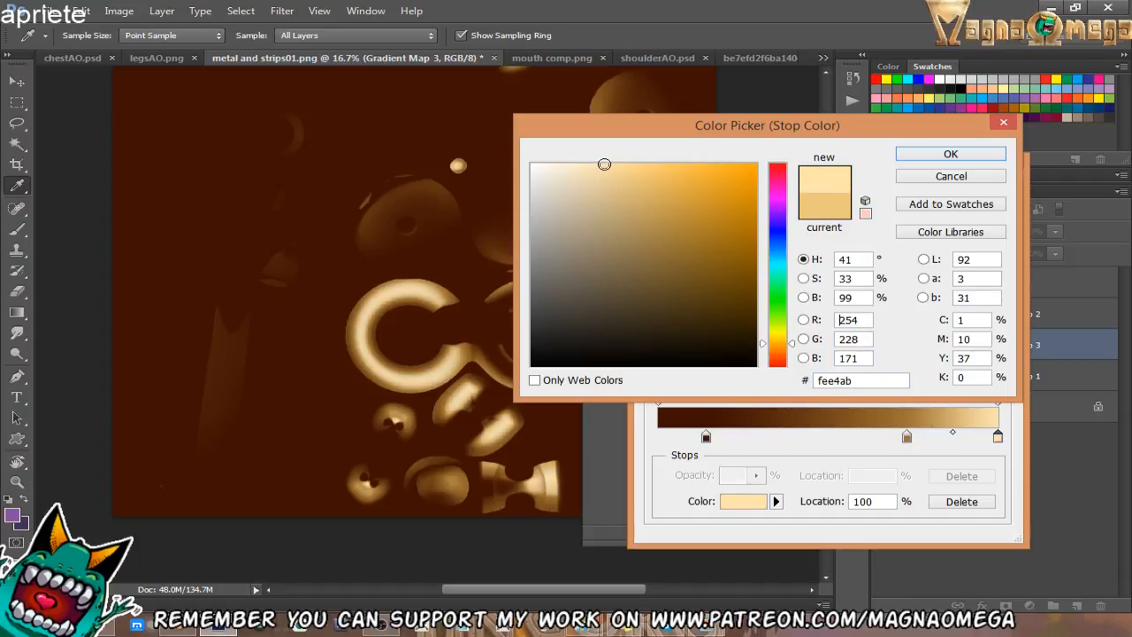
{"action": "left_click", "coordinate": [942, 157]}
{"action": "key", "text": "z"}
{"action": "left_click", "coordinate": [959, 194]}
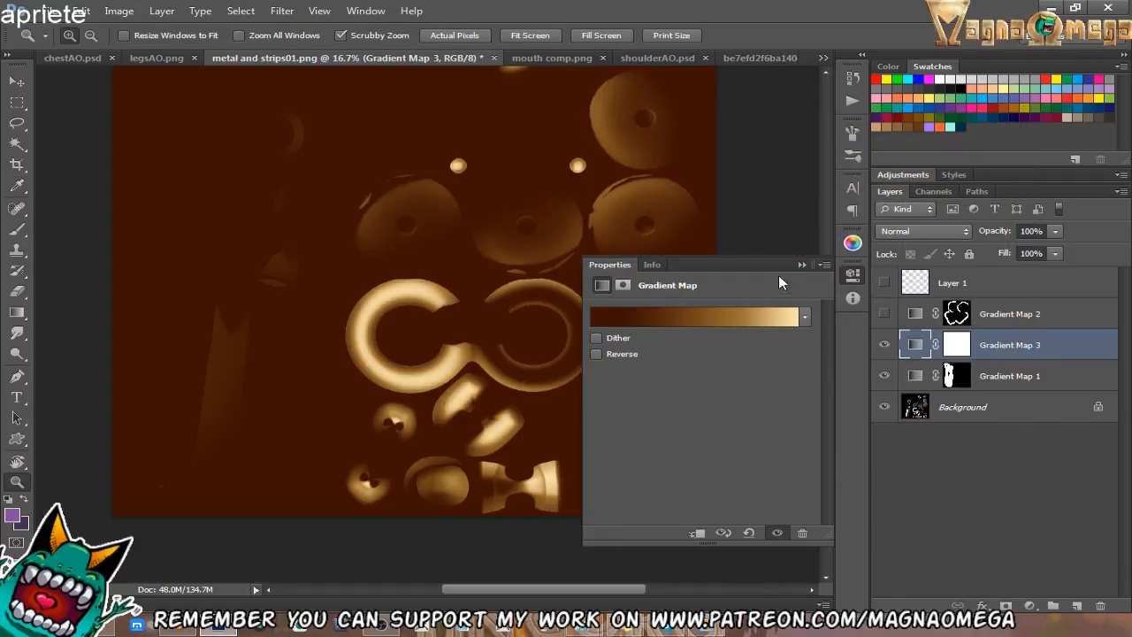
{"action": "left_click", "coordinate": [801, 264]}
Try blend modes on Gradient Map 3 from Lighten through Hard Light, Subtract and beyond.
{"action": "left_click", "coordinate": [924, 230]}
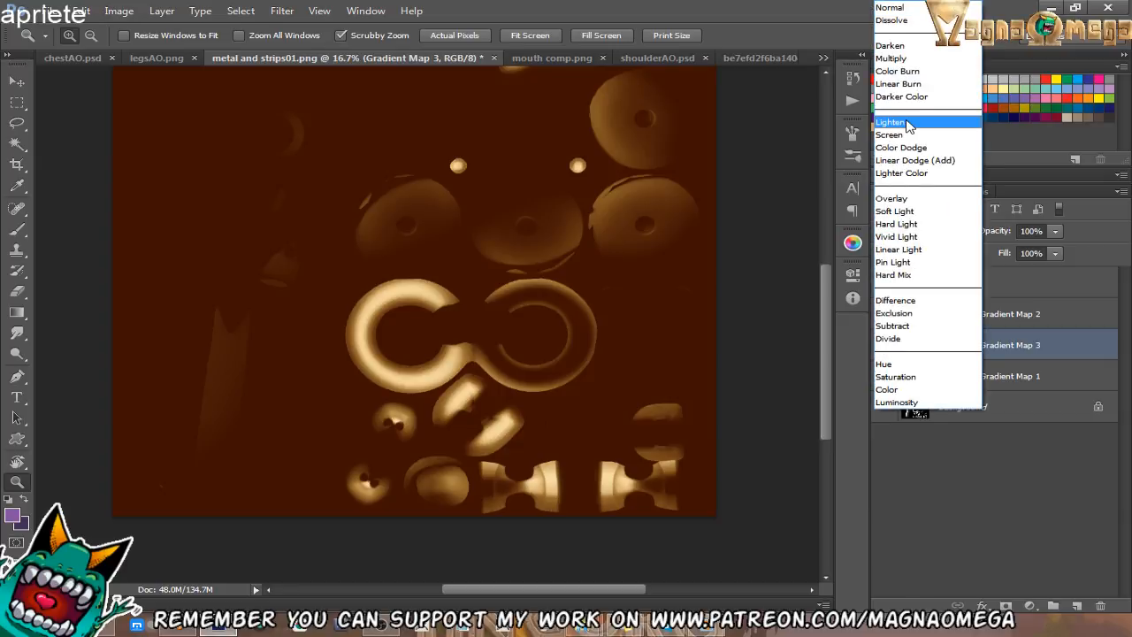
{"action": "left_click", "coordinate": [906, 124]}
{"action": "key", "text": "Down"}
{"action": "key", "text": "Down"}
{"action": "key", "text": "Down"}
{"action": "key", "text": "Down"}
{"action": "key", "text": "Down"}
{"action": "key", "text": "Down"}
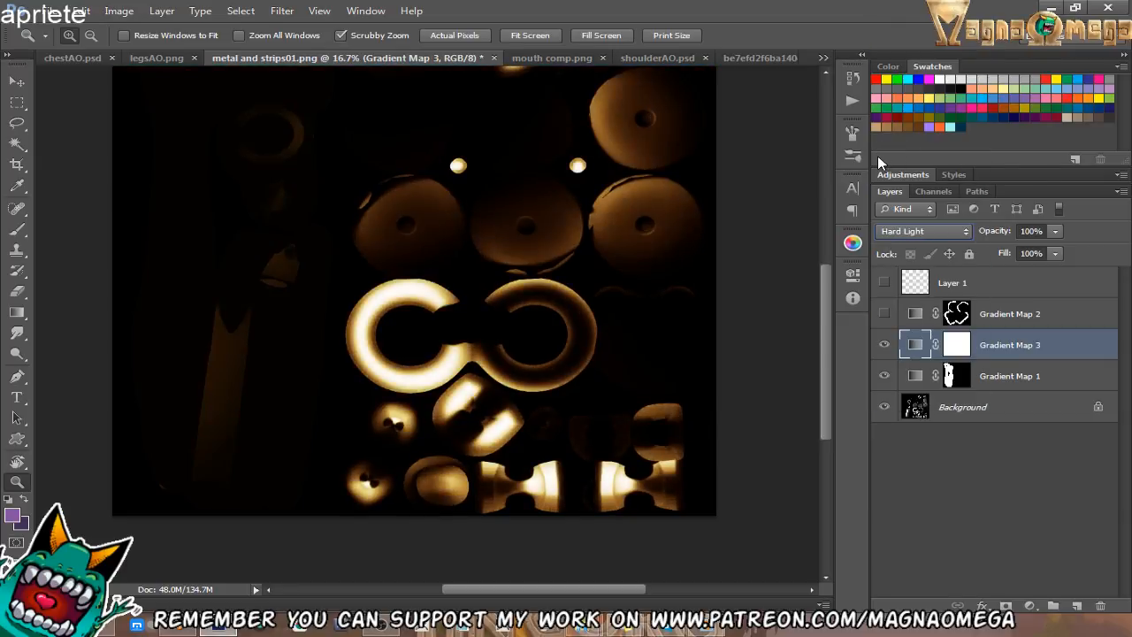
{"action": "key", "text": "Up"}
{"action": "key", "text": "Down"}
{"action": "key", "text": "Down"}
{"action": "key", "text": "Down"}
{"action": "key", "text": "Down"}
{"action": "key", "text": "Down"}
{"action": "key", "text": "Down"}
{"action": "key", "text": "Down"}
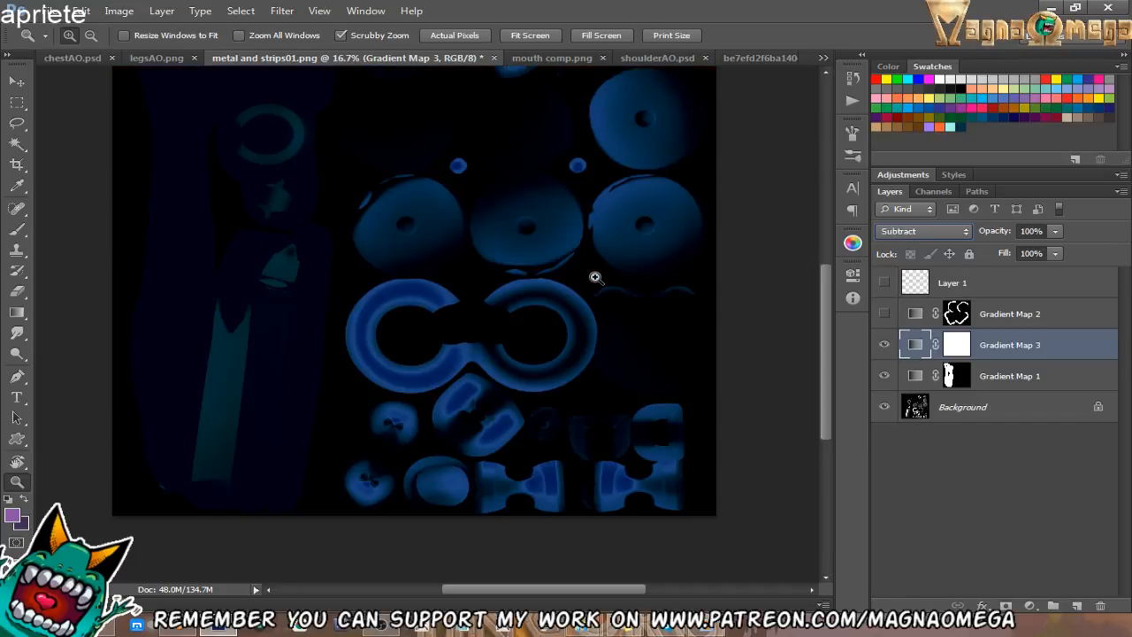
{"action": "key", "text": "Down"}
{"action": "key", "text": "Up"}
{"action": "key", "text": "Up"}
{"action": "key", "text": "Down"}
{"action": "key", "text": "Down"}
{"action": "key", "text": "Down"}
Compare Hard Light, Pin Light, Subtract, Divide and Color Dodge on Gradient Map 3, then return its blend mode to Normal.
{"action": "left_click", "coordinate": [904, 230]}
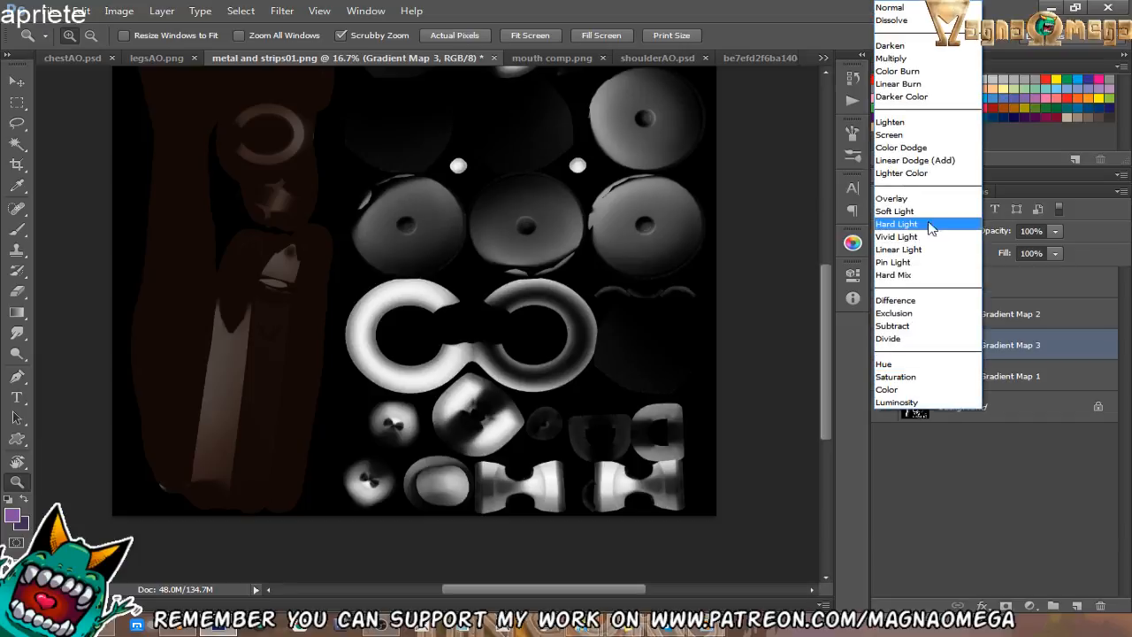
{"action": "left_click", "coordinate": [928, 226]}
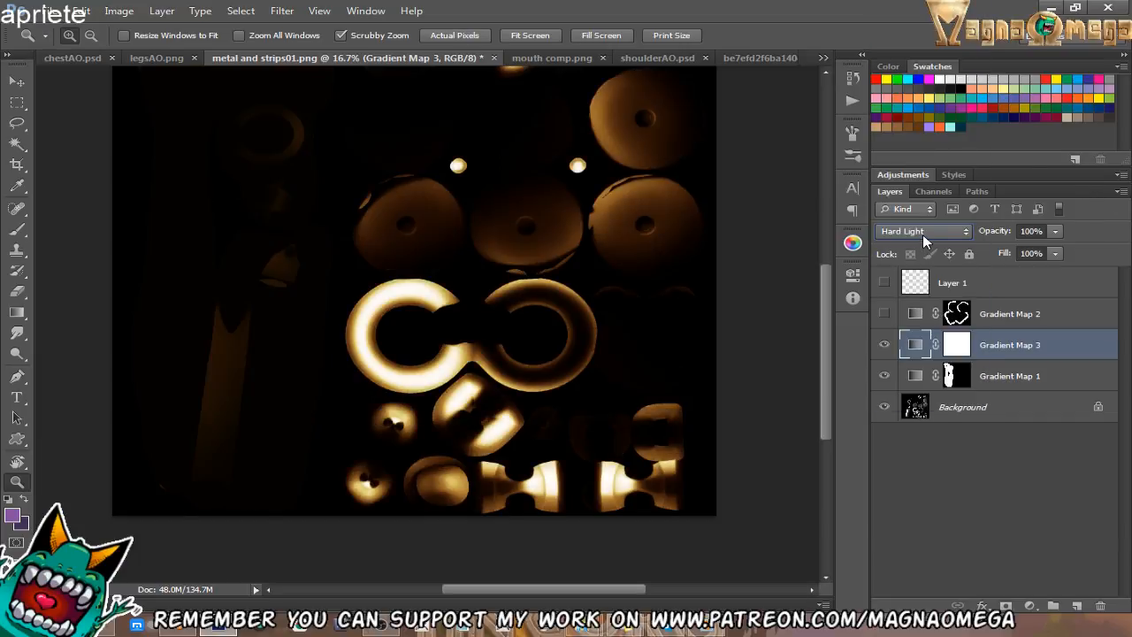
{"action": "key", "text": "Down"}
{"action": "key", "text": "Down"}
{"action": "key", "text": "Down"}
{"action": "key", "text": "Down"}
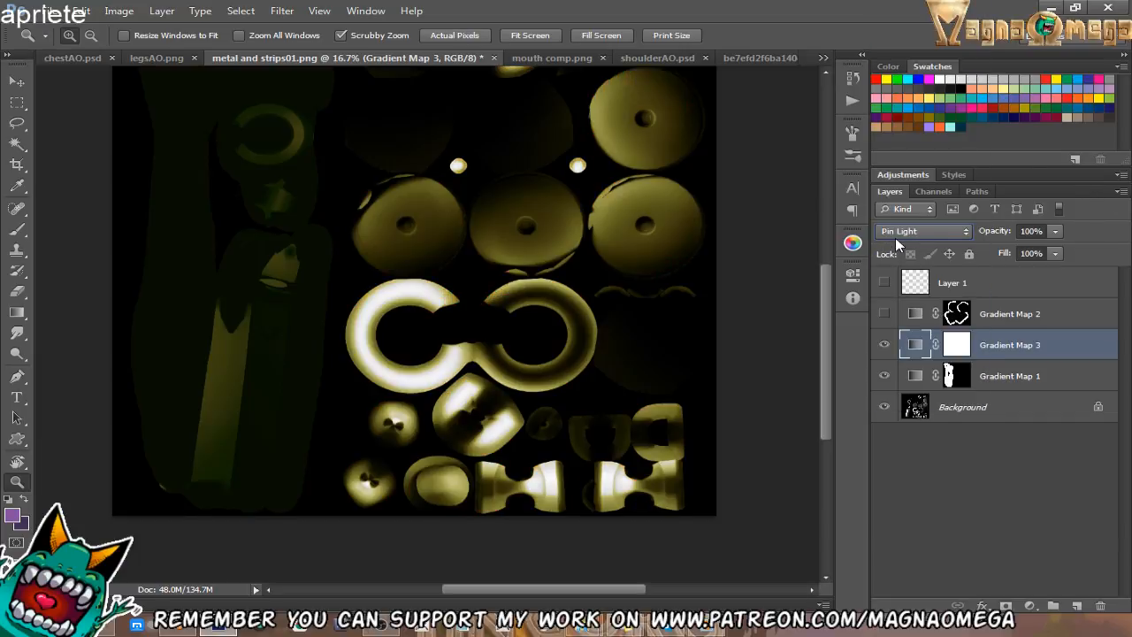
{"action": "key", "text": "Down"}
{"action": "key", "text": "Down"}
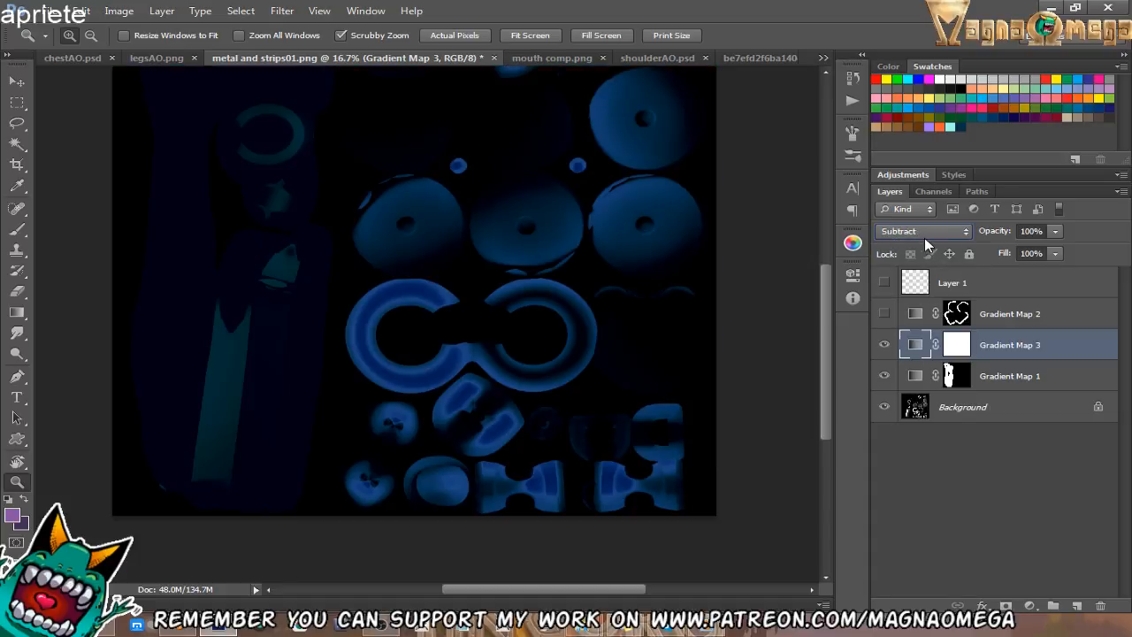
{"action": "key", "text": "Down"}
{"action": "key", "text": "Down"}
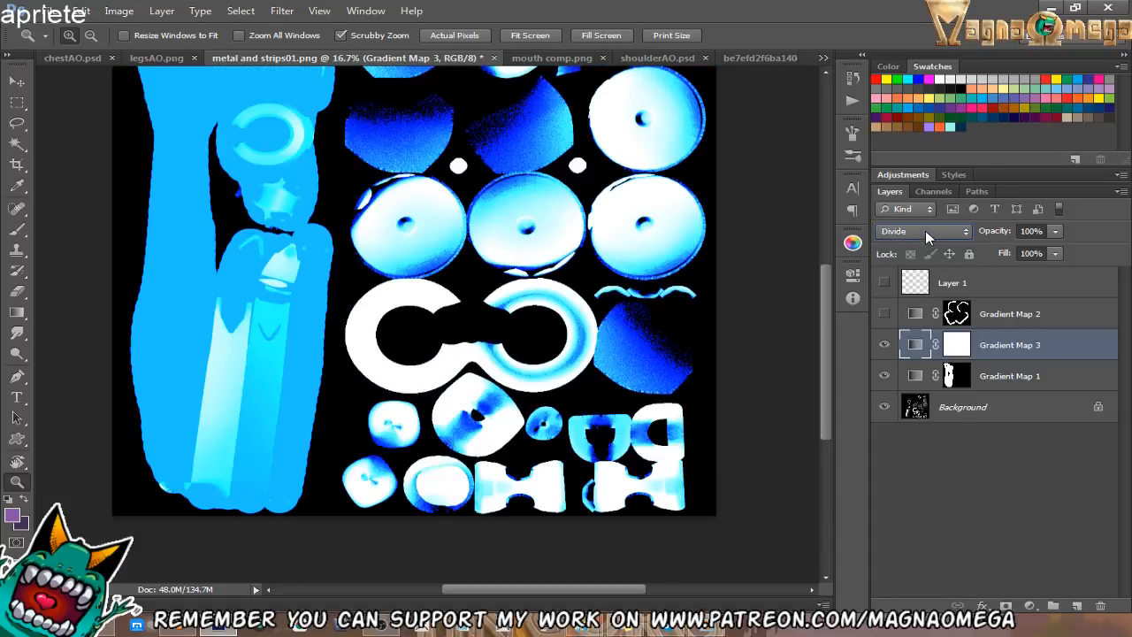
{"action": "left_click", "coordinate": [924, 231]}
{"action": "left_click", "coordinate": [911, 147]}
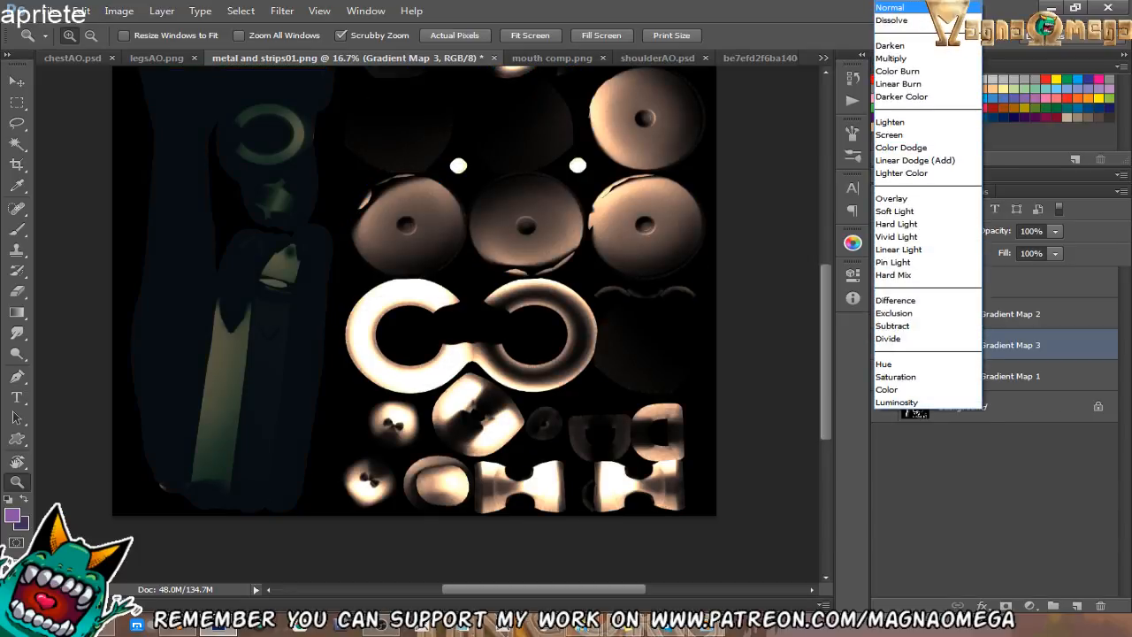
{"action": "left_click", "coordinate": [926, 11]}
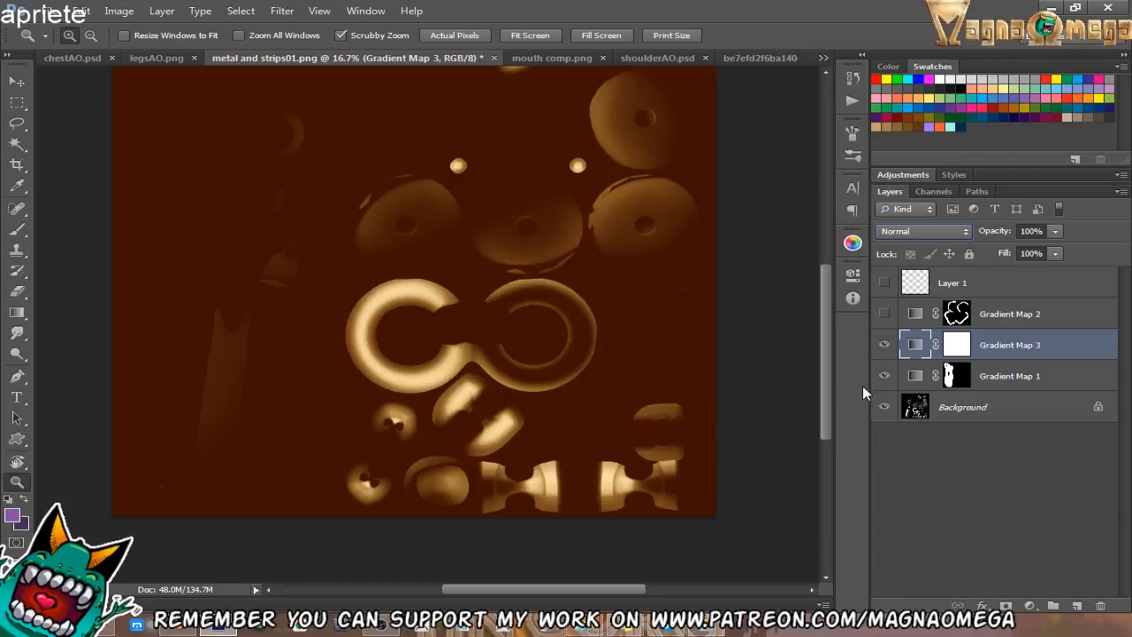
Reopen Gradient Map 3's gradient and try near-black purple 0a0110 for the stop at 14%.
{"action": "double_click", "coordinate": [915, 344]}
{"action": "left_click", "coordinate": [707, 314]}
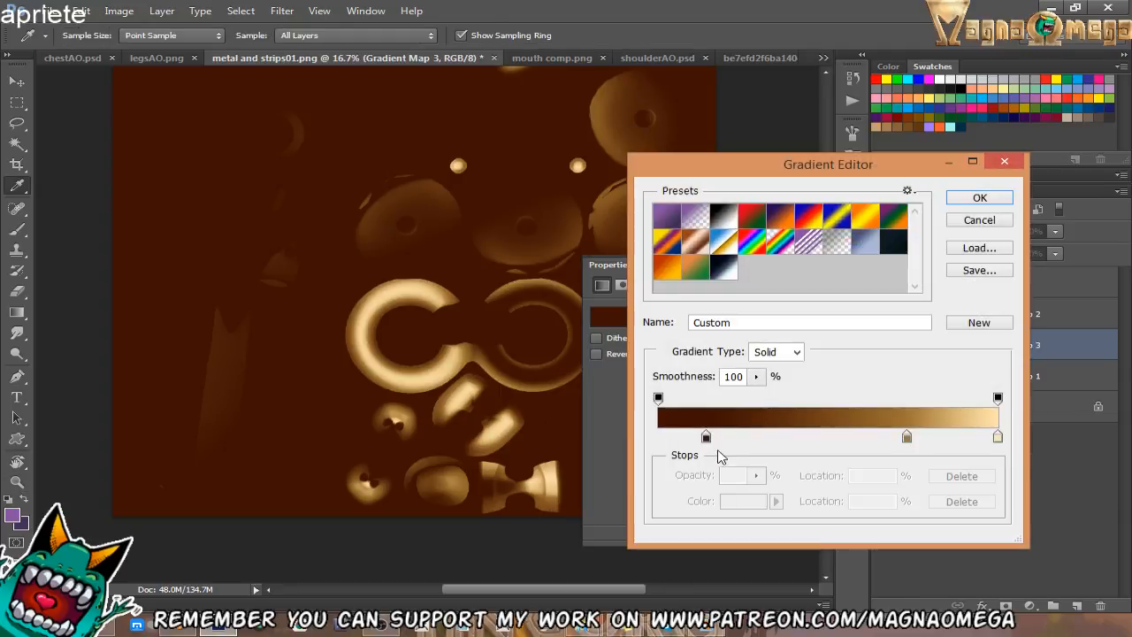
{"action": "double_click", "coordinate": [706, 438]}
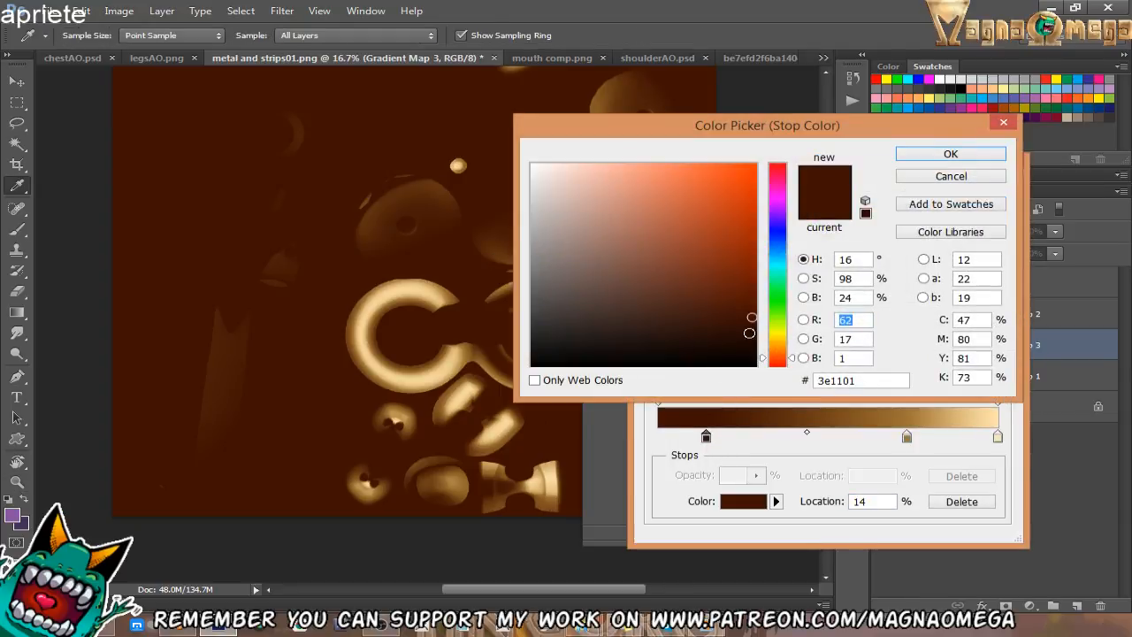
{"action": "left_click_drag", "start_coordinate": [749, 332], "coordinate": [749, 340]}
{"action": "left_click_drag", "start_coordinate": [785, 224], "coordinate": [785, 211]}
{"action": "left_click", "coordinate": [740, 297]}
{"action": "left_click_drag", "start_coordinate": [740, 297], "coordinate": [738, 354]}
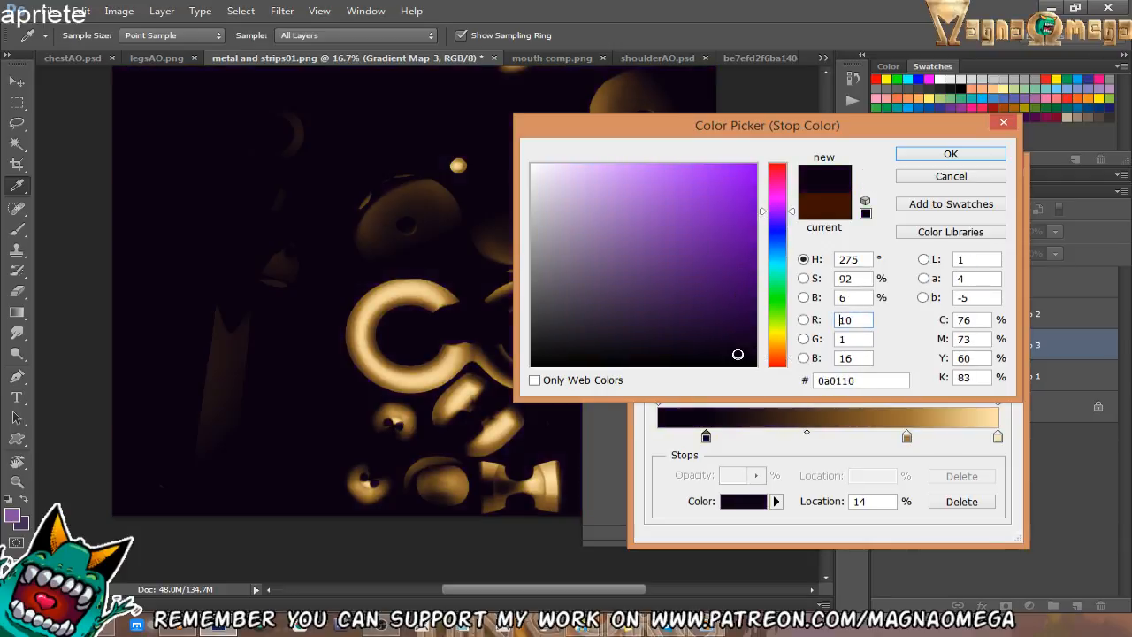
{"action": "left_click", "coordinate": [951, 176]}
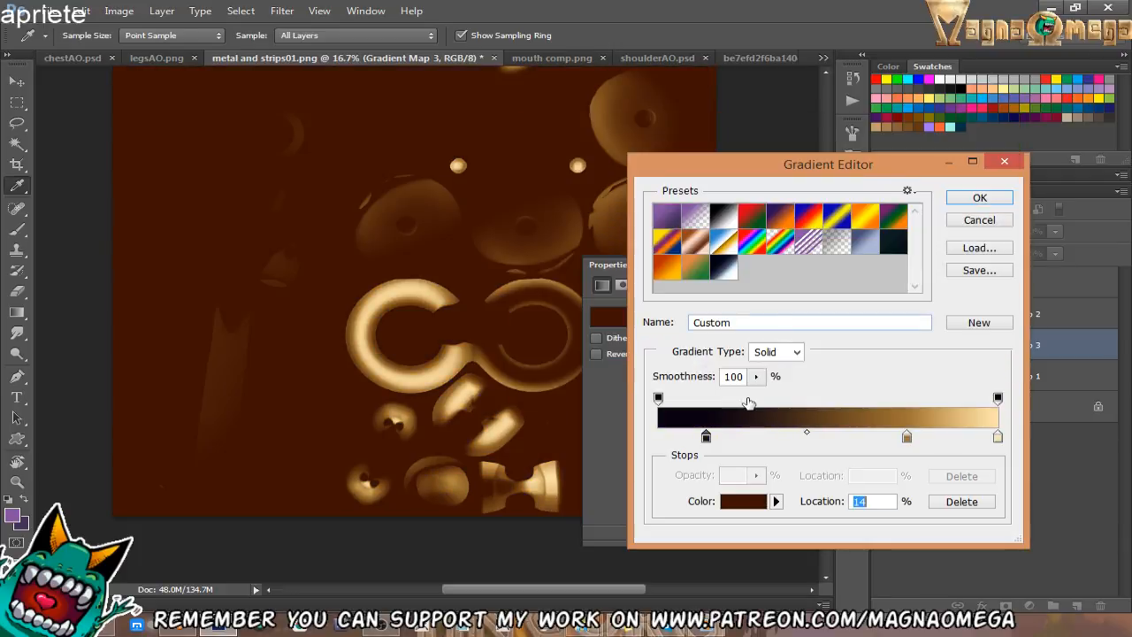
Set the dark stop at 14% to very dark brown 300e02 and apply the gradient.
{"action": "double_click", "coordinate": [705, 436]}
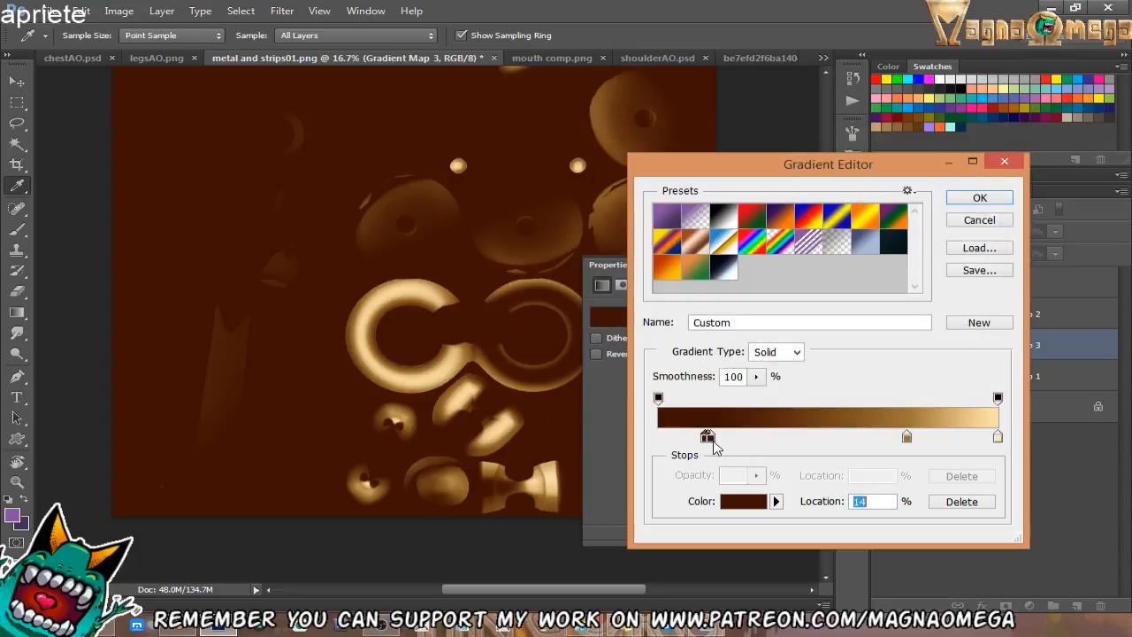
{"action": "mouse_move", "coordinate": [713, 440]}
{"action": "left_mouse_down"}
{"action": "mouse_move", "coordinate": [710, 455]}
{"action": "mouse_move", "coordinate": [705, 442]}
{"action": "left_mouse_up"}
{"action": "double_click", "coordinate": [705, 437]}
{"action": "left_click_drag", "start_coordinate": [750, 317], "coordinate": [745, 328]}
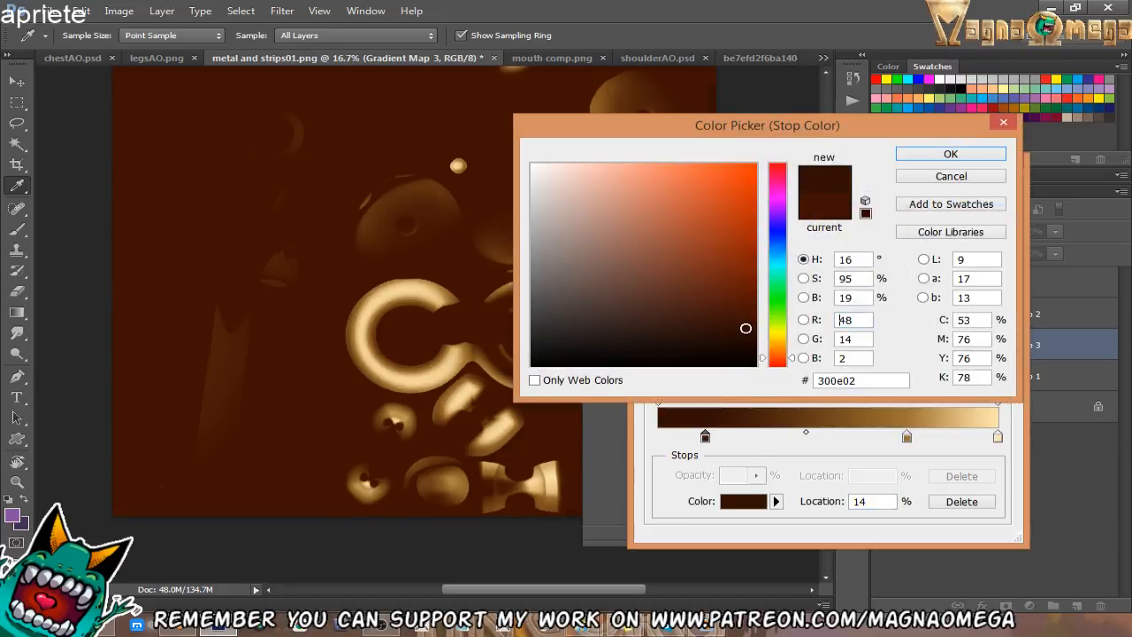
{"action": "key", "text": "Return"}
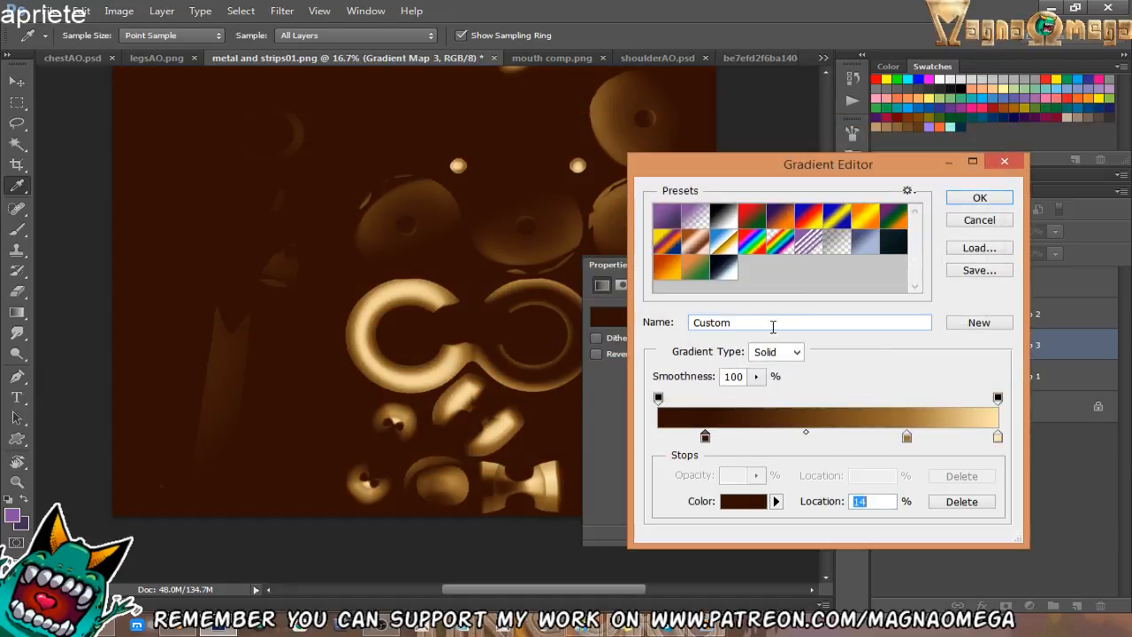
{"action": "left_click", "coordinate": [979, 197]}
{"action": "key", "text": "z"}
{"action": "left_click", "coordinate": [404, 223], "text": "alt"}
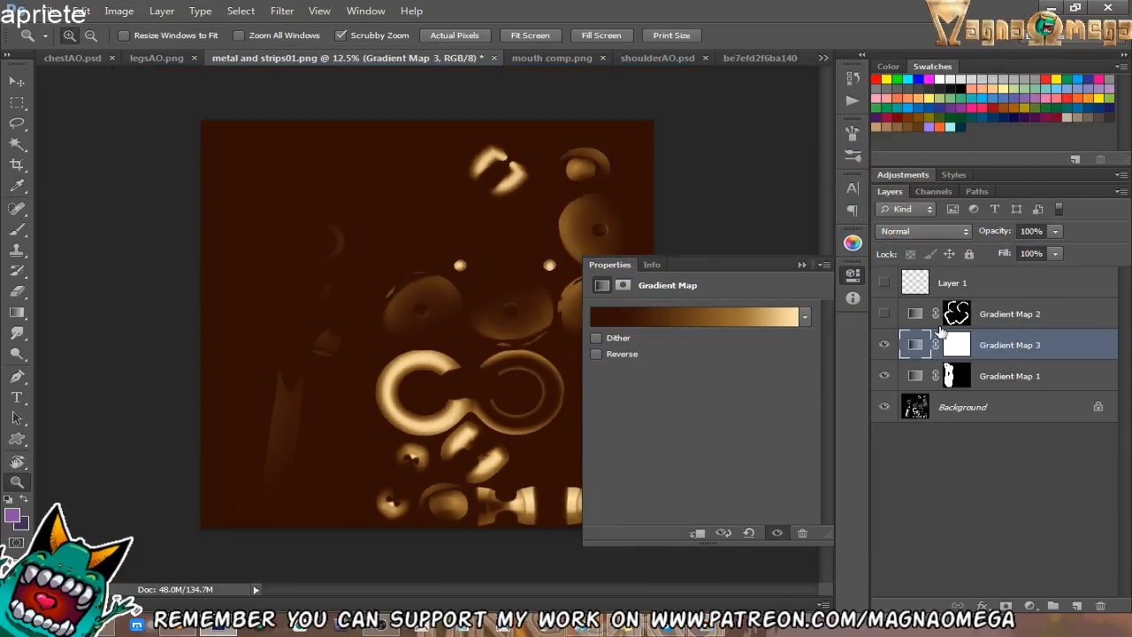
{"action": "left_click", "coordinate": [802, 265]}
Load Gradient Map 1's mask as a selection and fill it with black on Gradient Map 3's layer mask.
{"action": "left_click", "coordinate": [948, 380], "text": "ctrl"}
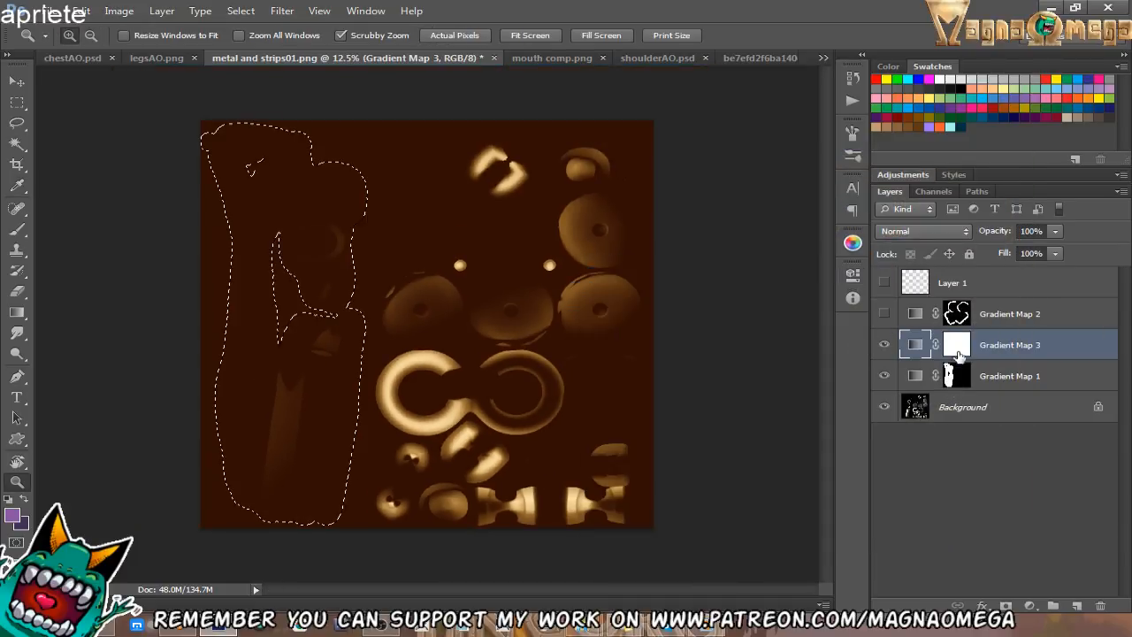
{"action": "right_click", "coordinate": [959, 350]}
{"action": "left_click", "coordinate": [983, 334]}
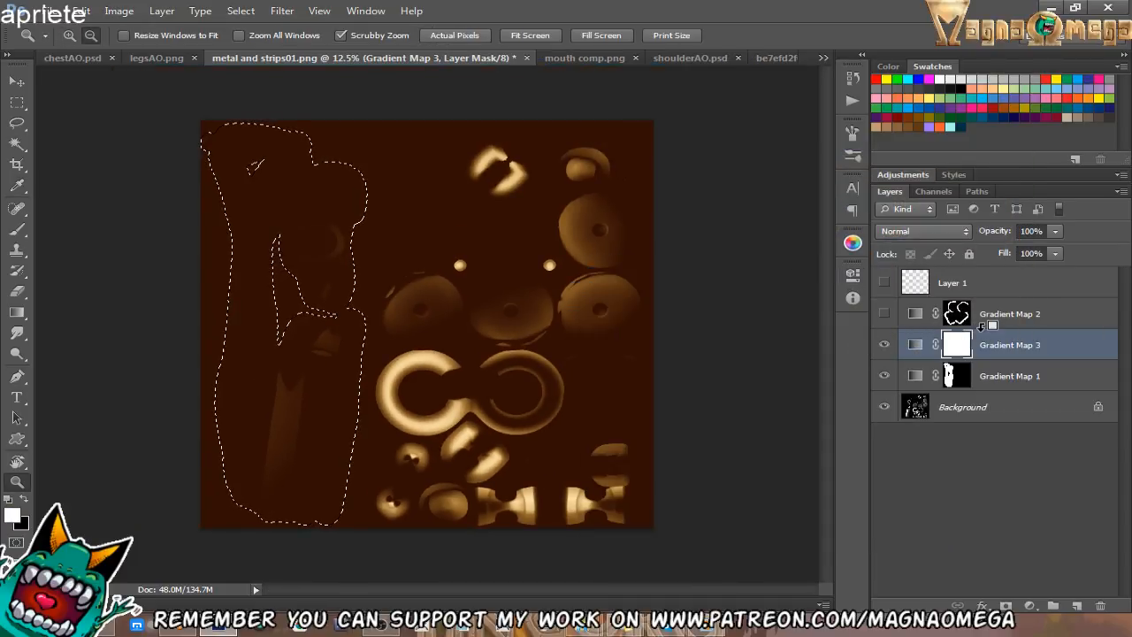
{"action": "key", "text": "ctrl+BackSpace"}
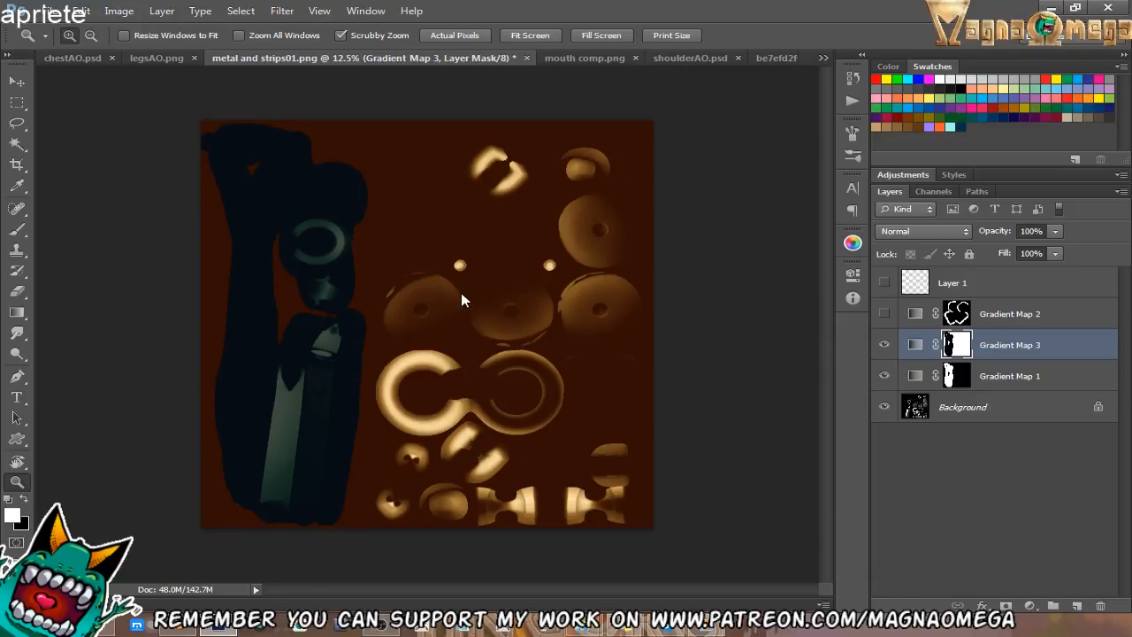
Save a PNG copy of the texture in the Texture folder as "metal and strips difuse.png".
{"action": "key", "text": "ctrl+alt+shift+s"}
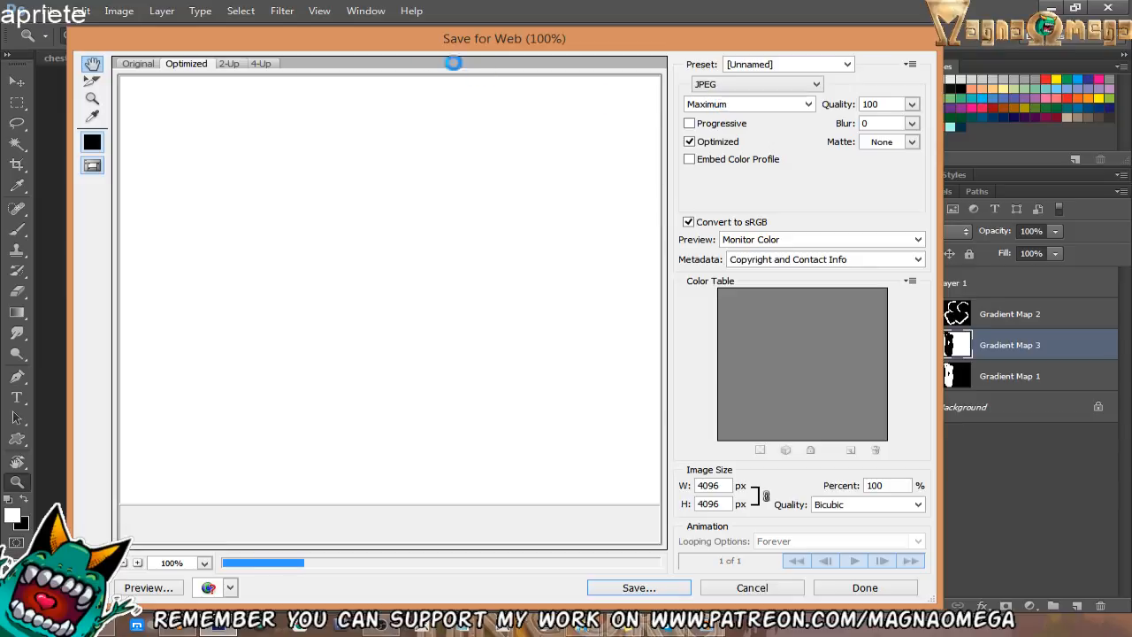
{"action": "key", "text": "Escape"}
{"action": "left_click", "coordinate": [54, 11]}
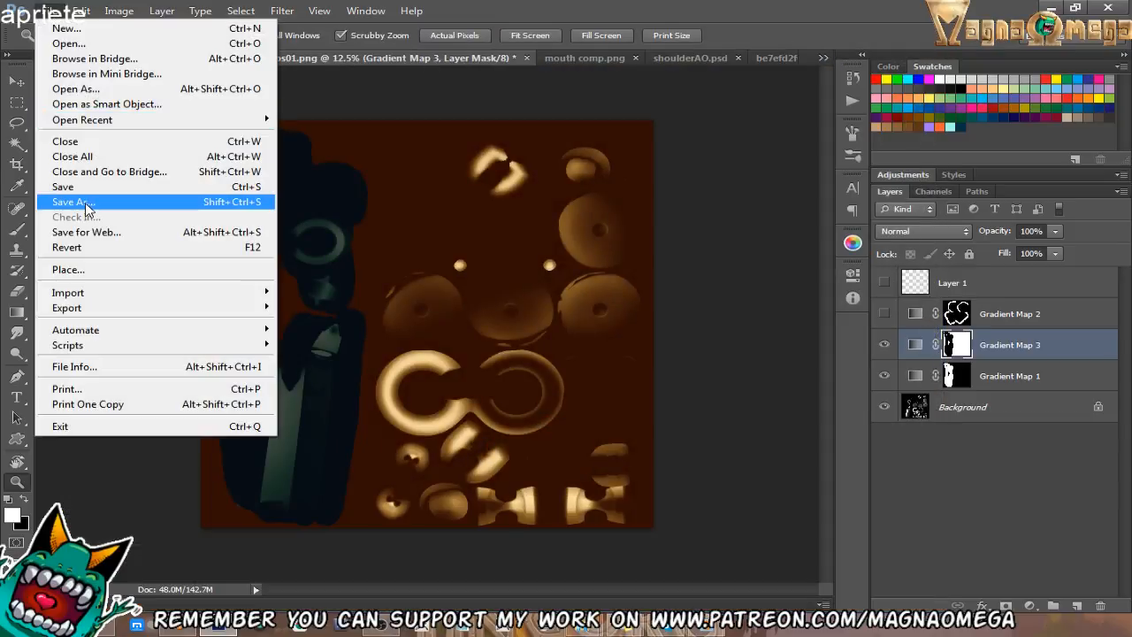
{"action": "left_click", "coordinate": [86, 202]}
{"action": "left_click", "coordinate": [383, 408]}
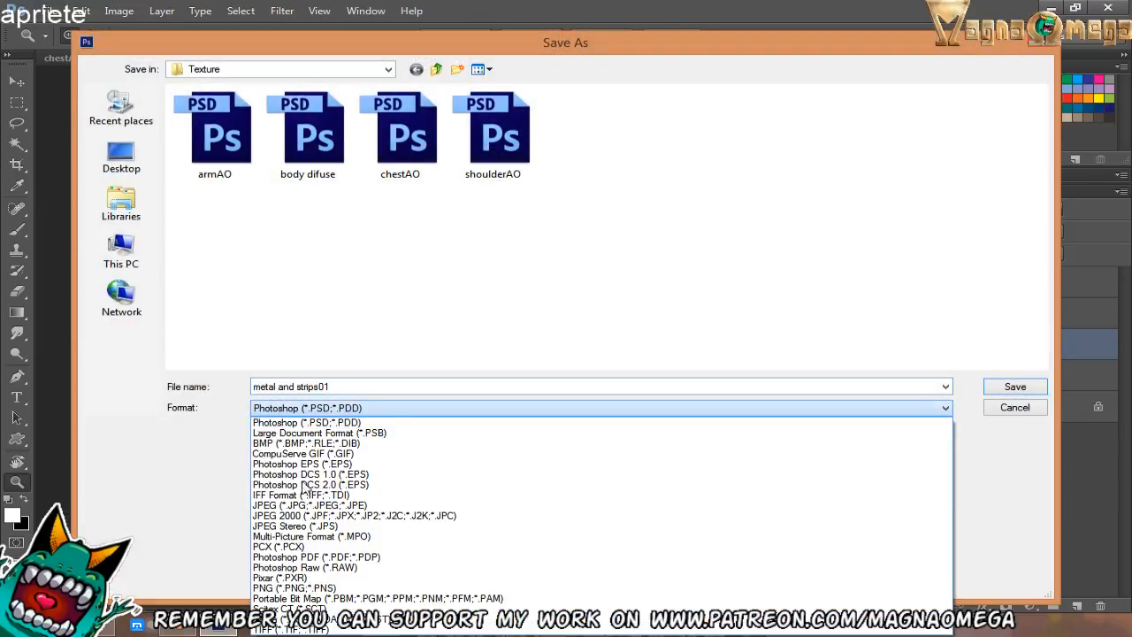
{"action": "left_click", "coordinate": [310, 587]}
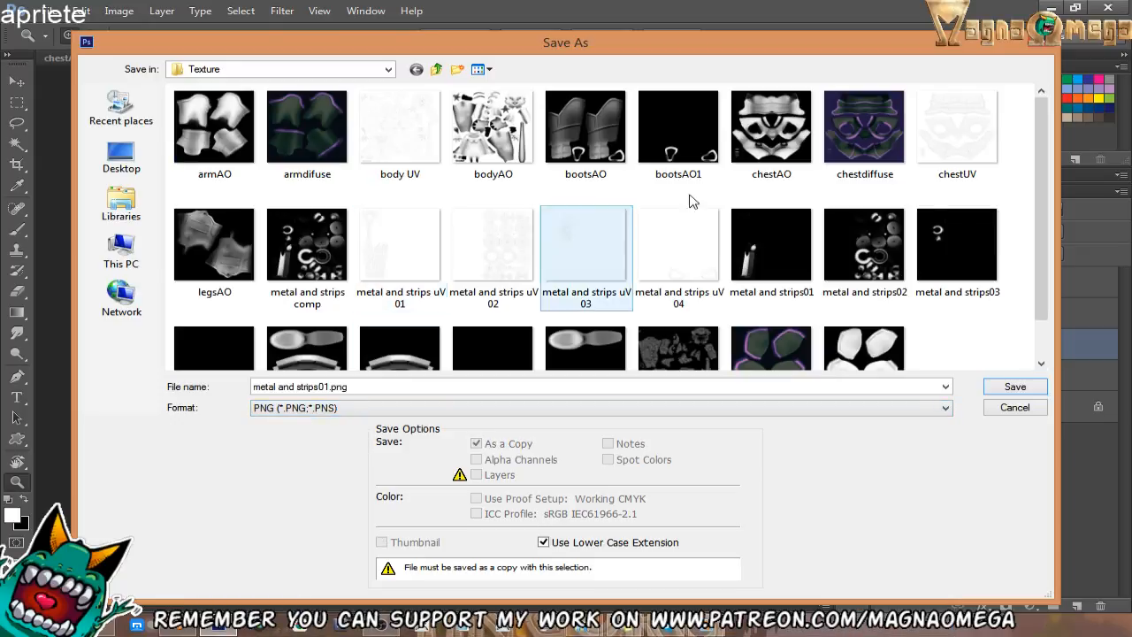
{"action": "left_click", "coordinate": [330, 387]}
{"action": "left_click", "coordinate": [330, 388]}
{"action": "key", "text": "BackSpace"}
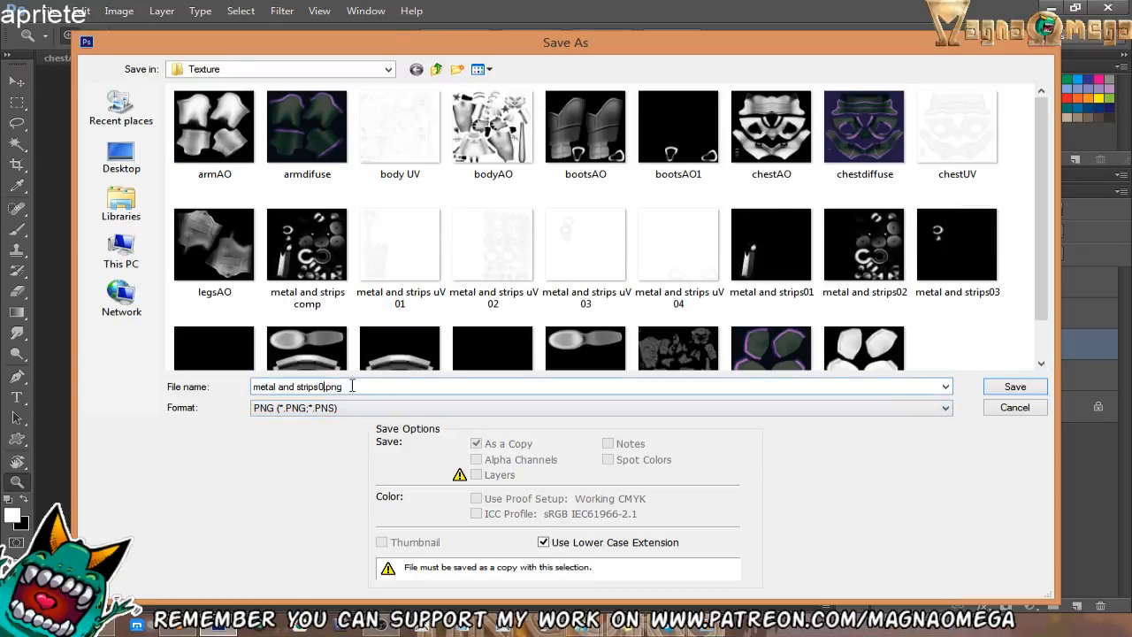
{"action": "type", "text": "difu"}
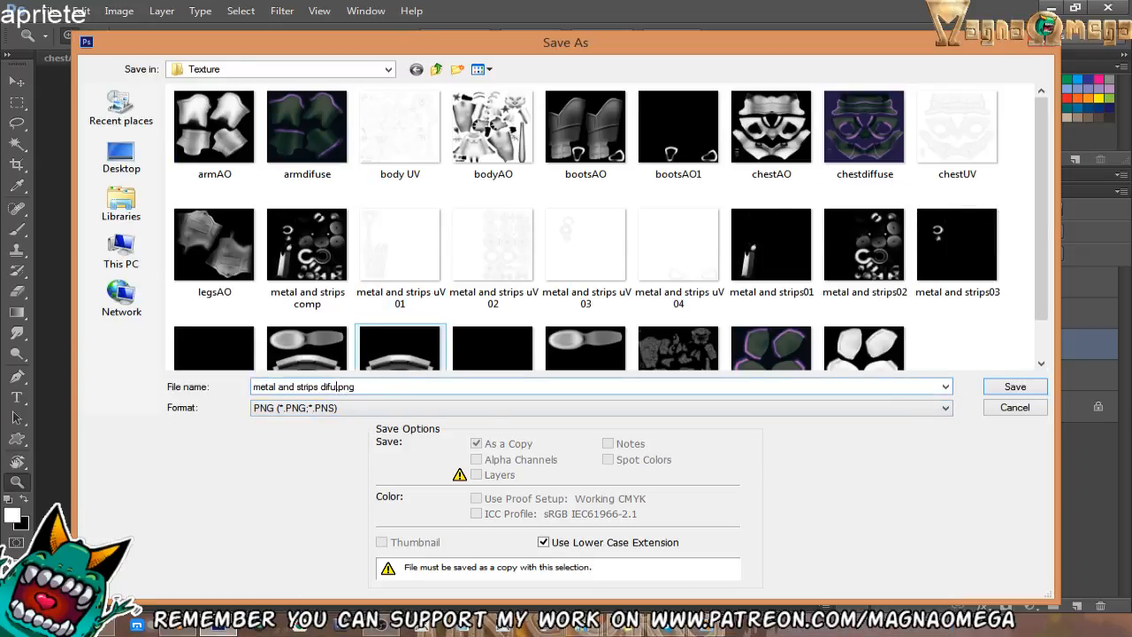
{"action": "type", "text": "se"}
{"action": "key", "text": "Return"}
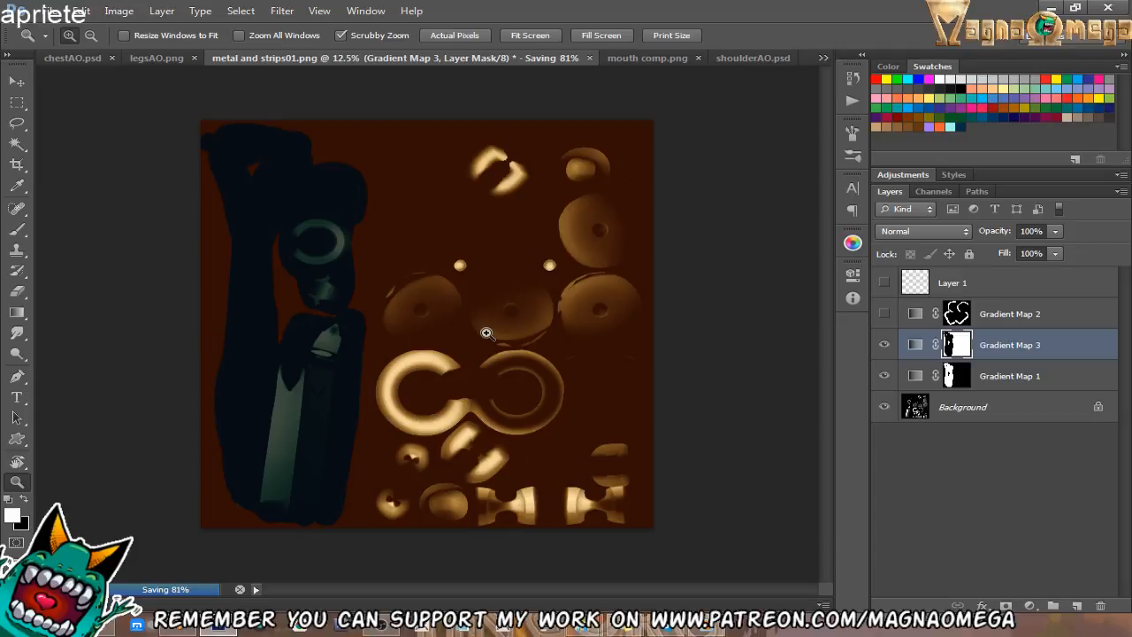
Switch to Blender, select the straps object and rename its material to "strips".
{"action": "left_click", "coordinate": [178, 629]}
{"action": "middle_click_drag", "start_coordinate": [428, 322], "coordinate": [500, 320]}
{"action": "key", "text": "Tab"}
{"action": "right_click", "coordinate": [496, 333]}
{"action": "key", "text": "Tab"}
{"action": "key", "text": "Tab"}
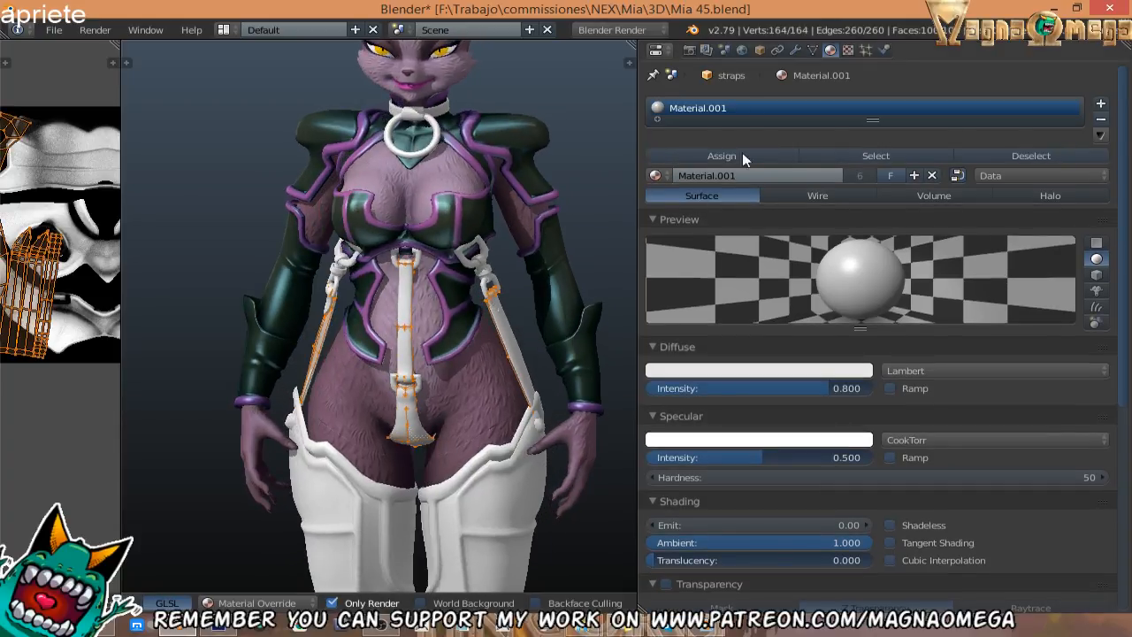
{"action": "left_click", "coordinate": [687, 155]}
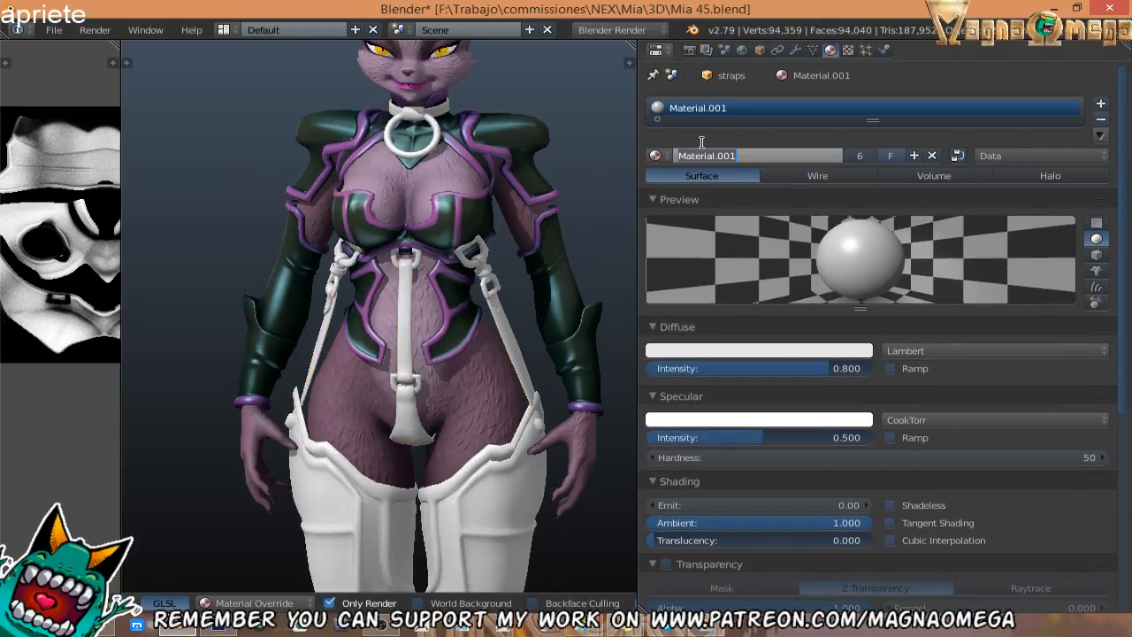
{"action": "type", "text": "strips"}
{"action": "key", "text": "Return"}
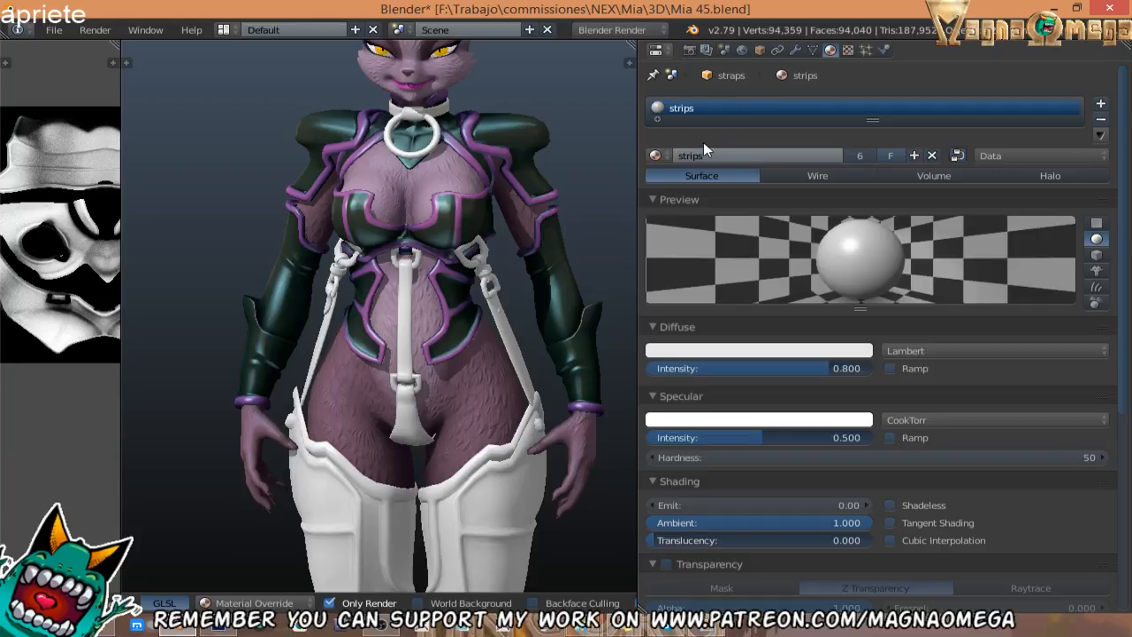
Select the Metal object and show the model in wireframe to locate all the pieces it includes.
{"action": "middle_click_drag", "start_coordinate": [330, 93], "coordinate": [411, 116]}
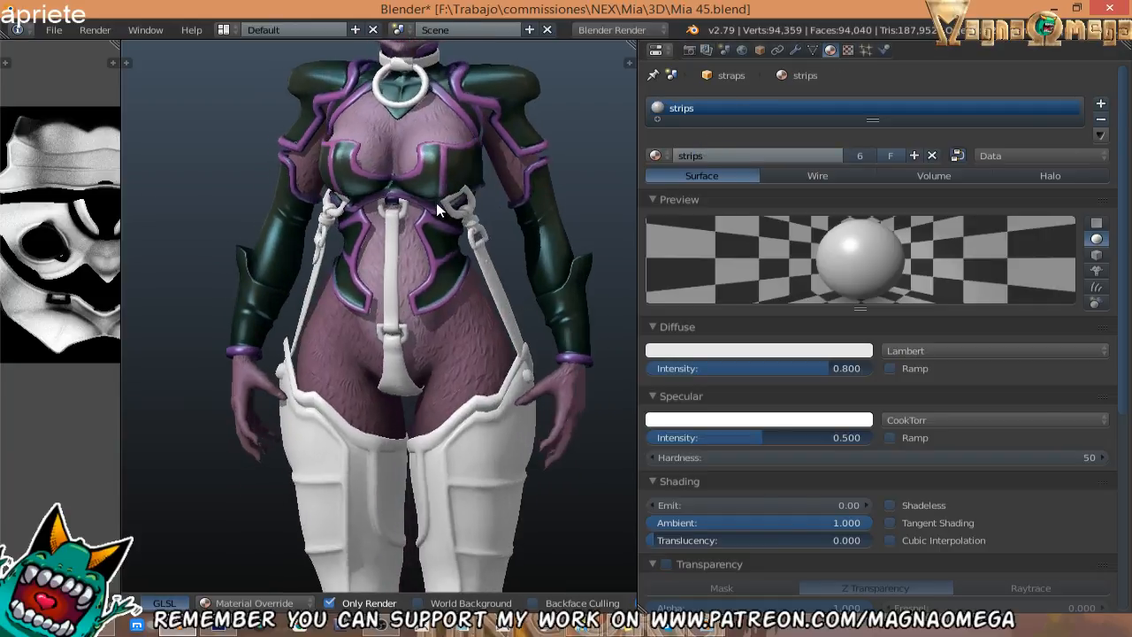
{"action": "scroll", "coordinate": [442, 212], "scroll_direction": "up", "scroll_amount": 1}
{"action": "key", "text": "Tab"}
{"action": "key", "text": "Tab"}
{"action": "right_click", "coordinate": [467, 217]}
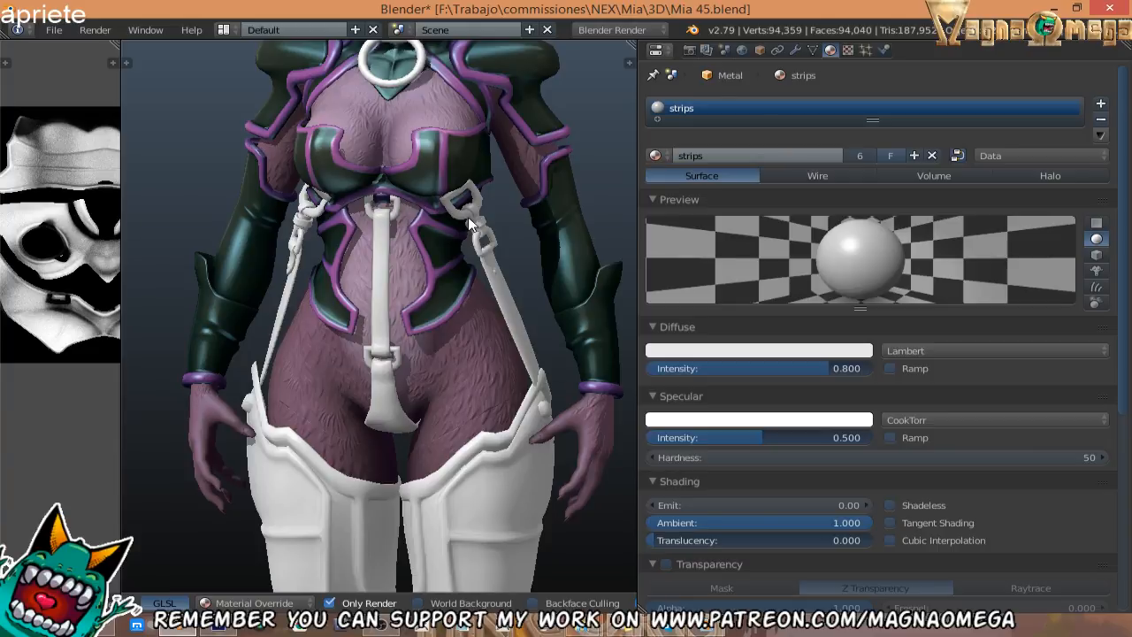
{"action": "middle_click_drag", "start_coordinate": [468, 216], "coordinate": [483, 296], "text": "shift"}
{"action": "key", "text": "z"}
{"action": "right_click", "coordinate": [482, 295]}
Select the neck belt, return to solid shading and assign it the existing strips material.
{"action": "middle_click_drag", "start_coordinate": [426, 159], "coordinate": [426, 99]}
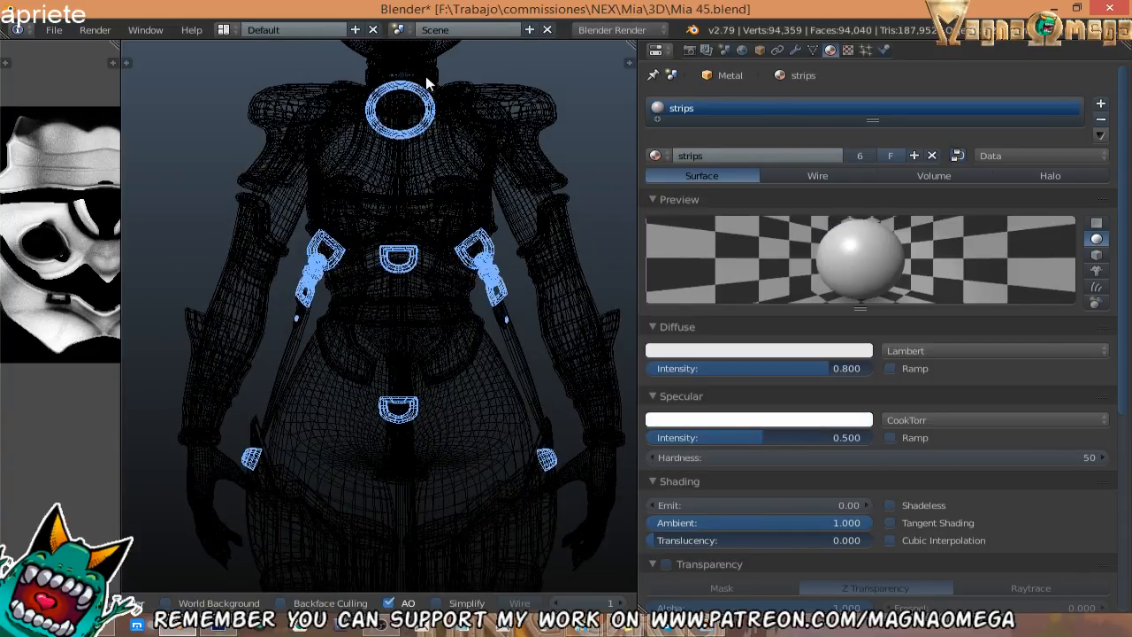
{"action": "right_click", "coordinate": [426, 76]}
{"action": "right_click", "coordinate": [435, 74]}
{"action": "key", "text": "z"}
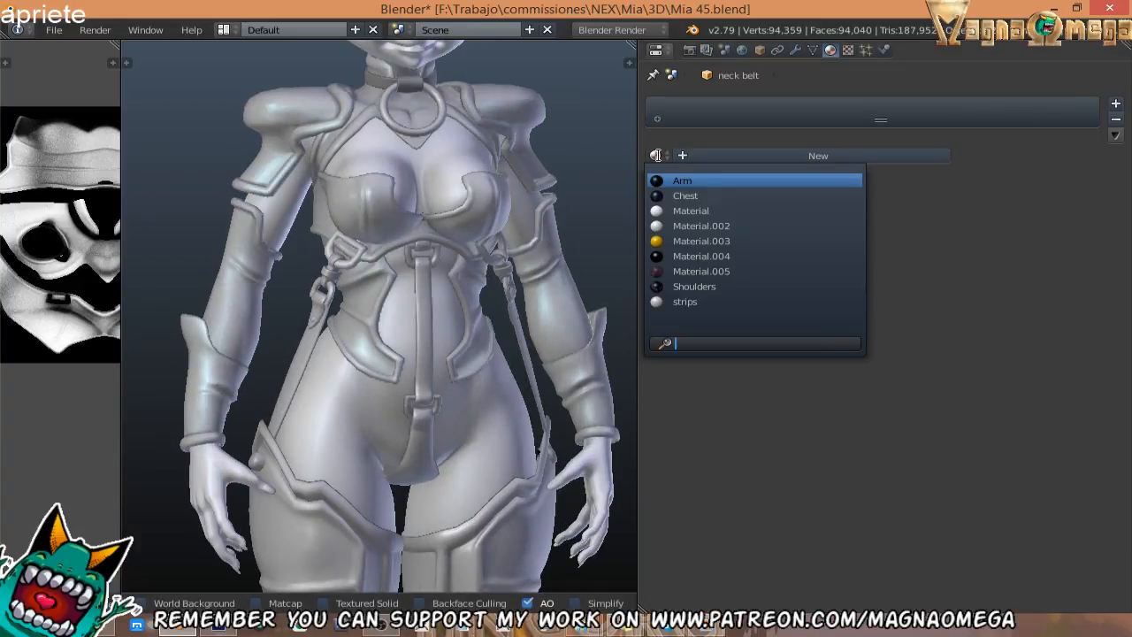
{"action": "left_click", "coordinate": [684, 301]}
Check the material of the straps and the metal rings, and return the viewport to textured shading.
{"action": "middle_click_drag", "start_coordinate": [531, 301], "coordinate": [498, 227]}
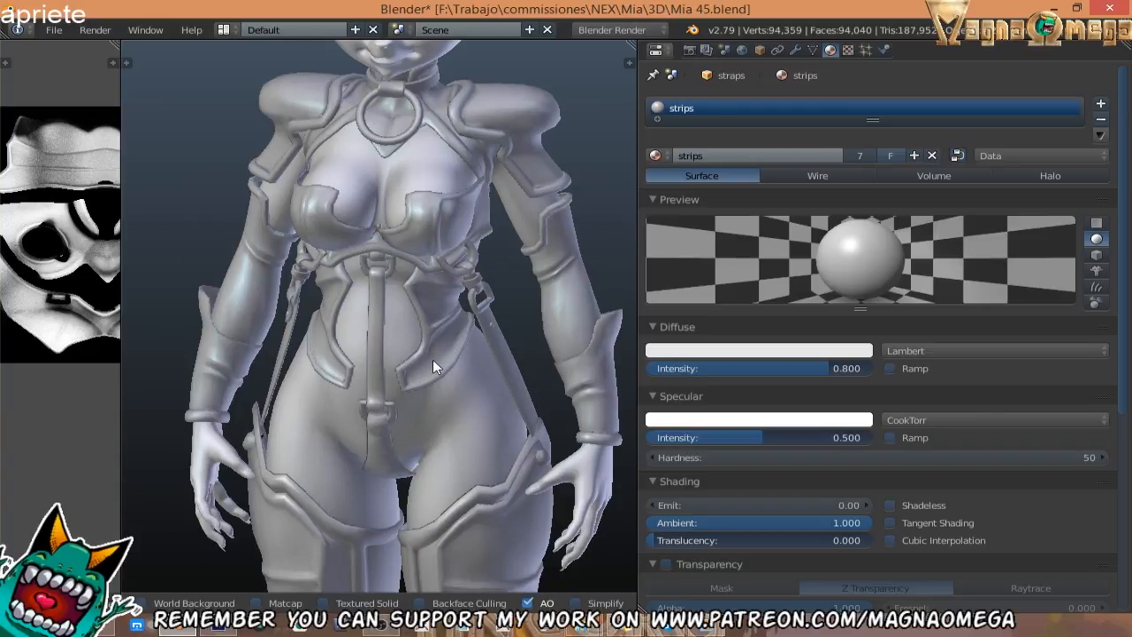
{"action": "middle_click_drag", "start_coordinate": [432, 359], "coordinate": [499, 319]}
{"action": "right_click", "coordinate": [502, 327]}
{"action": "scroll", "coordinate": [442, 241], "scroll_direction": "up", "scroll_amount": 1}
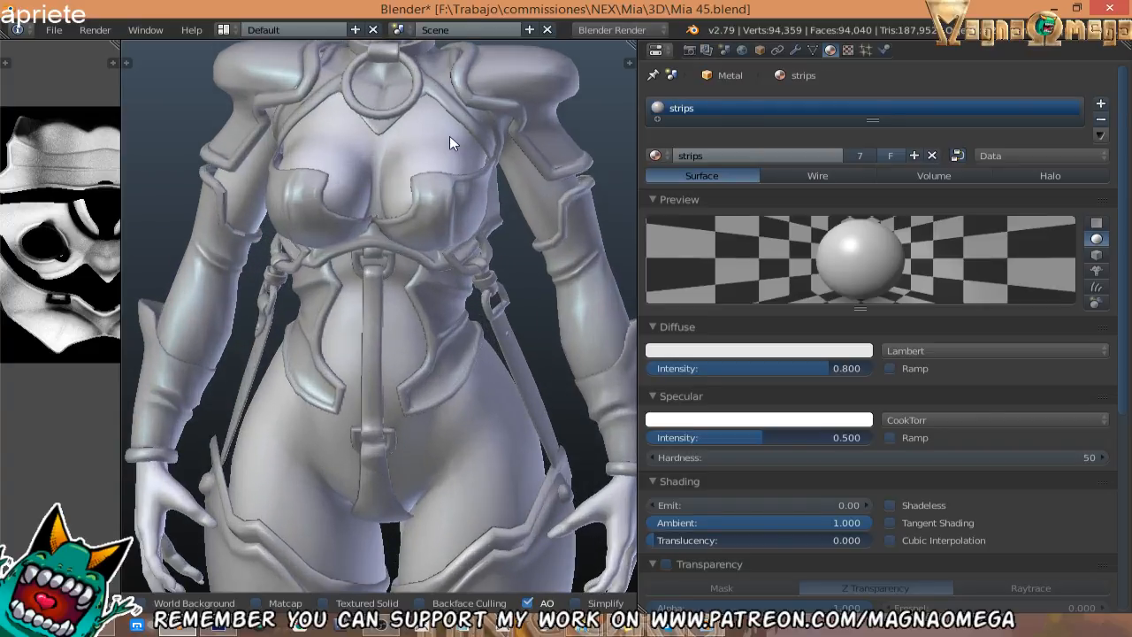
{"action": "middle_click_drag", "start_coordinate": [449, 136], "coordinate": [448, 239], "text": "shift"}
{"action": "key", "text": "alt+z"}
{"action": "scroll", "coordinate": [389, 283], "scroll_direction": "up", "scroll_amount": 1}
{"action": "mouse_move", "coordinate": [371, 310]}
{"action": "middle_mouse_down"}
{"action": "mouse_move", "coordinate": [387, 264]}
{"action": "mouse_move", "coordinate": [391, 300]}
{"action": "mouse_move", "coordinate": [410, 237]}
{"action": "mouse_move", "coordinate": [402, 319]}
{"action": "middle_mouse_up"}
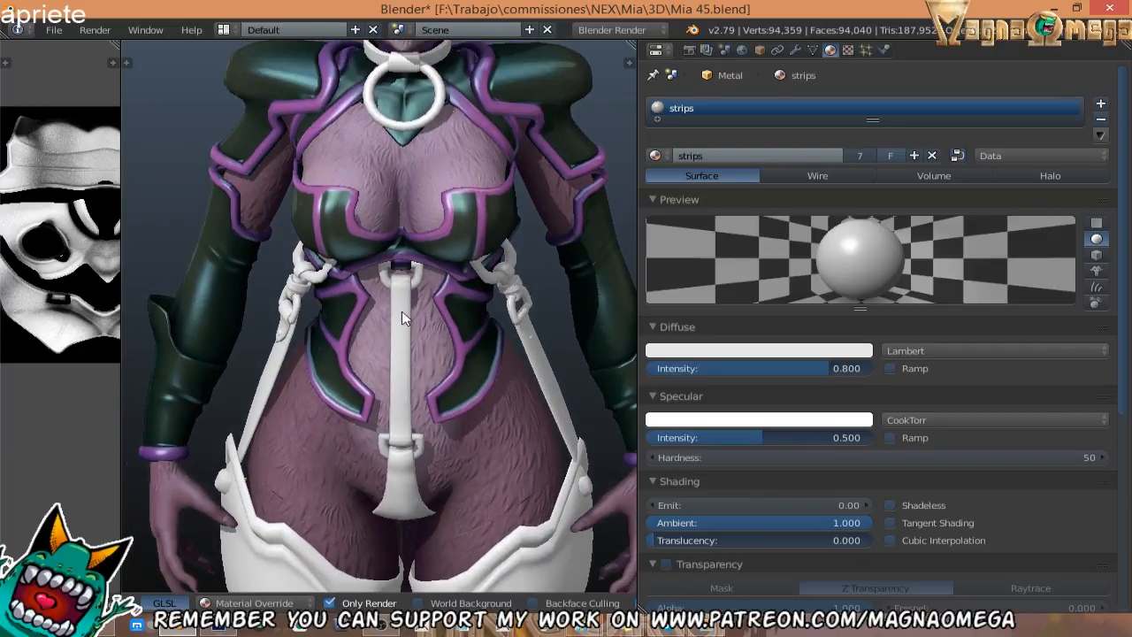
Add a new image texture to the straps' strips material and load "metal and strips difuse.png" from the Texture folder.
{"action": "scroll", "coordinate": [486, 192], "scroll_direction": "down", "scroll_amount": 1}
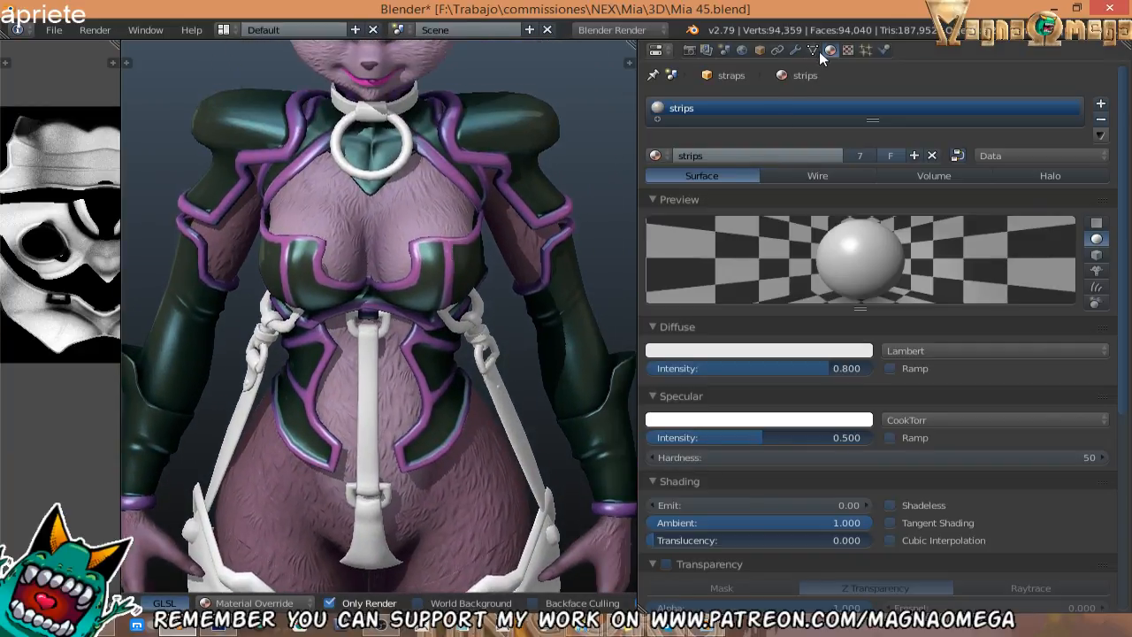
{"action": "left_click", "coordinate": [847, 50]}
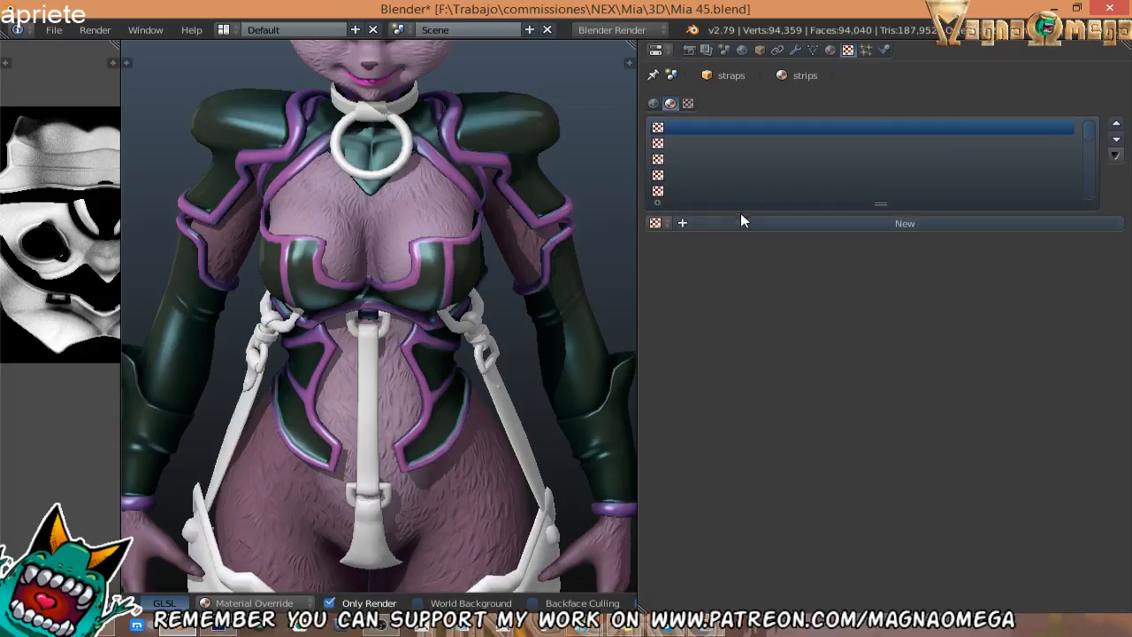
{"action": "left_click", "coordinate": [740, 218]}
{"action": "scroll", "coordinate": [830, 300], "scroll_direction": "down", "scroll_amount": 2}
{"action": "scroll", "coordinate": [785, 247], "scroll_direction": "up", "scroll_amount": 2}
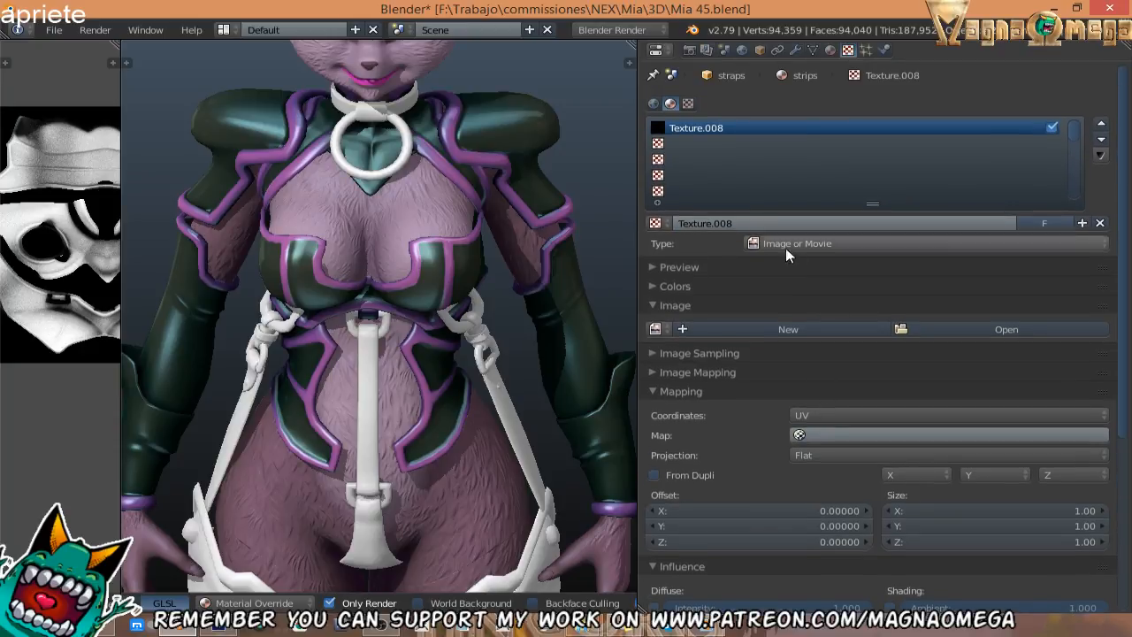
{"action": "left_click", "coordinate": [930, 332]}
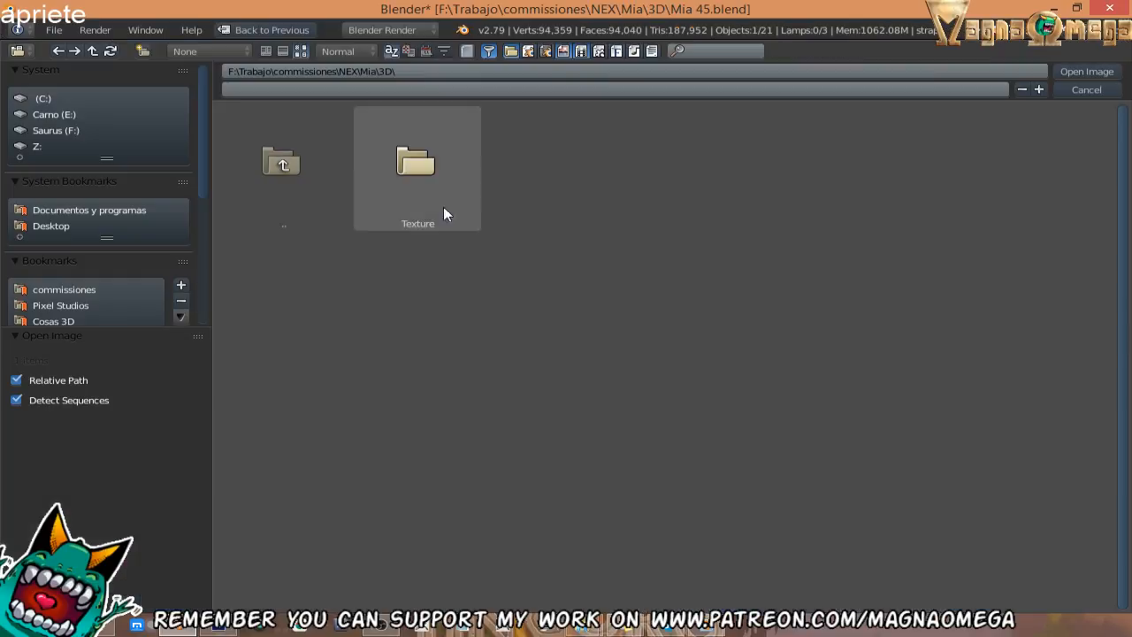
{"action": "double_click", "coordinate": [443, 210]}
{"action": "left_click", "coordinate": [963, 393]}
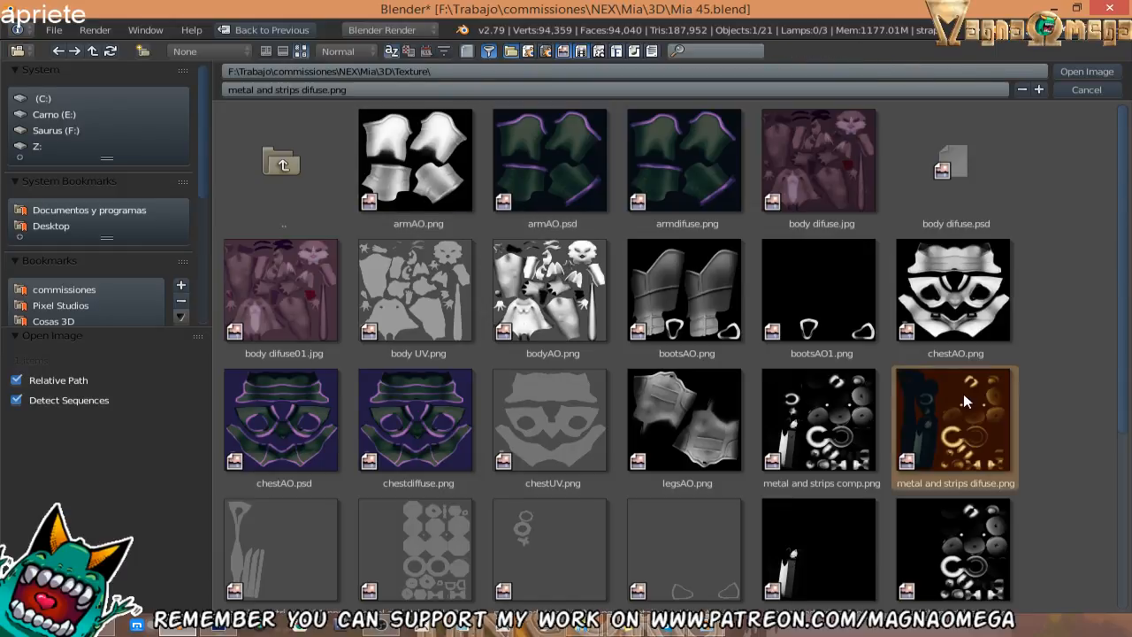
{"action": "left_click", "coordinate": [1085, 72]}
Examine how the new texture falls on the straps, metal rings, stockings and boots from several angles.
{"action": "middle_click_drag", "start_coordinate": [567, 323], "coordinate": [342, 287]}
{"action": "middle_click_drag", "start_coordinate": [446, 336], "coordinate": [382, 336]}
{"action": "scroll", "coordinate": [454, 378], "scroll_direction": "down", "scroll_amount": 2}
{"action": "left_click", "coordinate": [829, 50]}
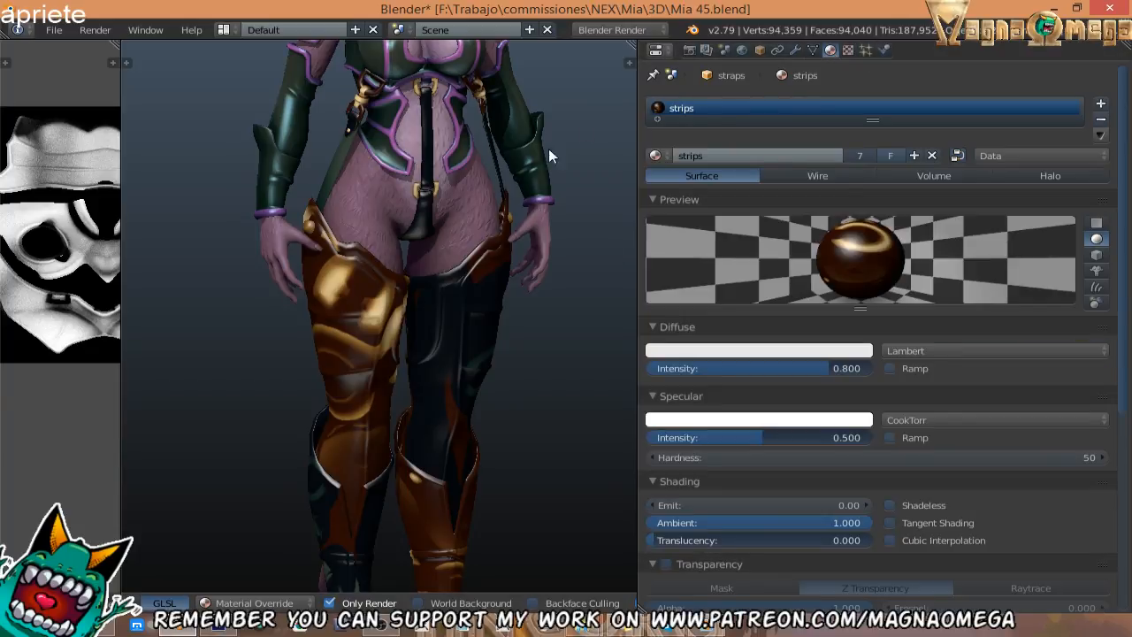
{"action": "middle_click_drag", "start_coordinate": [548, 149], "coordinate": [454, 246]}
{"action": "scroll", "coordinate": [453, 245], "scroll_direction": "up", "scroll_amount": 1}
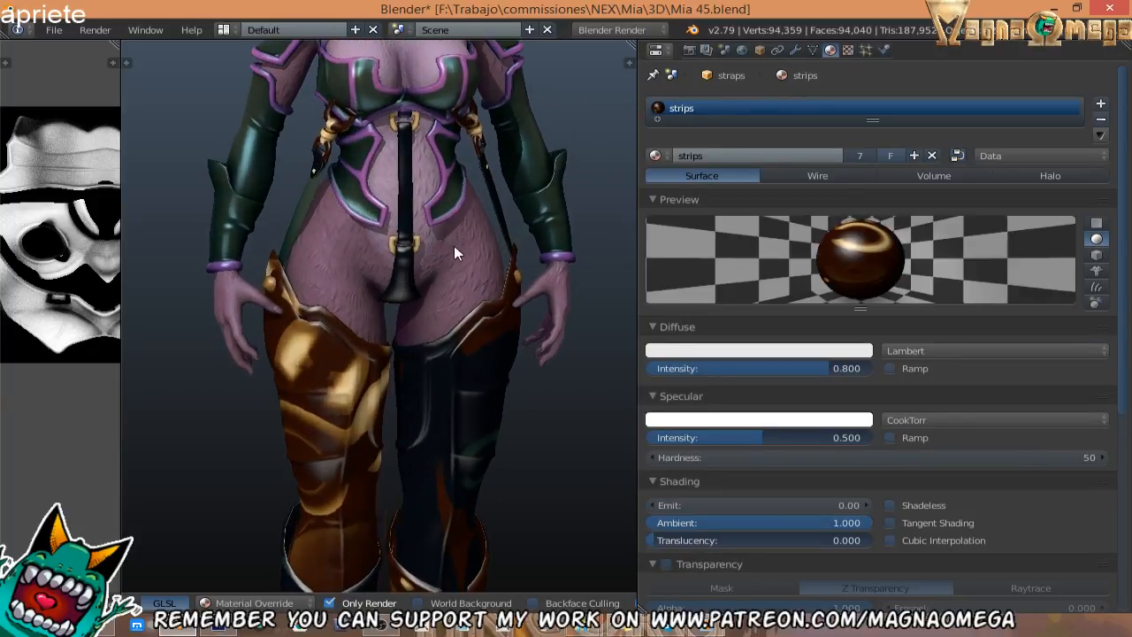
{"action": "middle_click_drag", "start_coordinate": [426, 344], "coordinate": [442, 252], "text": "shift"}
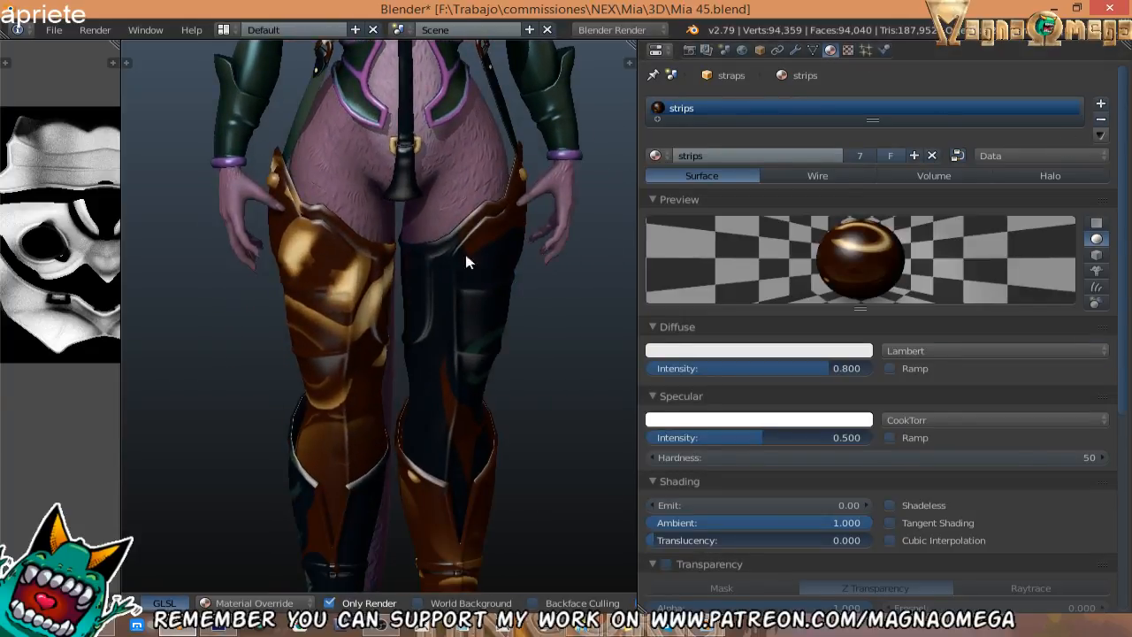
{"action": "middle_click_drag", "start_coordinate": [371, 257], "coordinate": [328, 280]}
{"action": "middle_click_drag", "start_coordinate": [358, 327], "coordinate": [381, 348]}
{"action": "middle_click_drag", "start_coordinate": [386, 223], "coordinate": [382, 278], "text": "shift"}
{"action": "scroll", "coordinate": [382, 277], "scroll_direction": "up", "scroll_amount": 1}
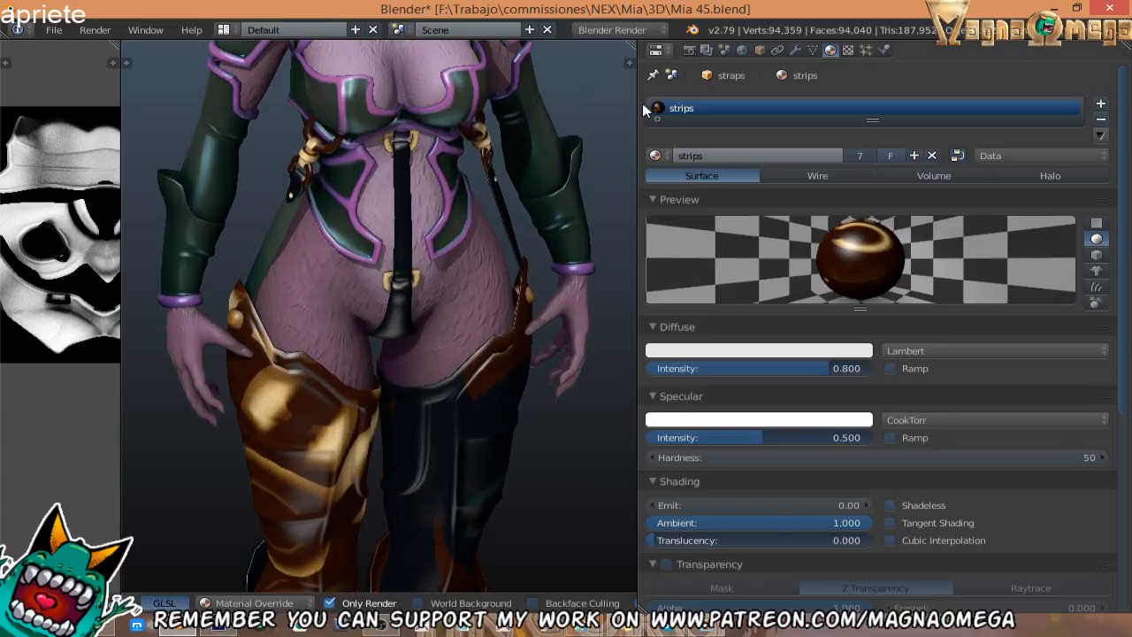
{"action": "middle_click_drag", "start_coordinate": [416, 161], "coordinate": [447, 262]}
{"action": "middle_click_drag", "start_coordinate": [395, 482], "coordinate": [370, 395], "text": "shift"}
{"action": "middle_click_drag", "start_coordinate": [460, 294], "coordinate": [408, 276], "text": "shift"}
{"action": "middle_click_drag", "start_coordinate": [409, 276], "coordinate": [420, 353], "text": "shift"}
{"action": "scroll", "coordinate": [383, 239], "scroll_direction": "up", "scroll_amount": 2}
{"action": "middle_click_drag", "start_coordinate": [382, 238], "coordinate": [459, 254]}
{"action": "right_click", "coordinate": [312, 153]}
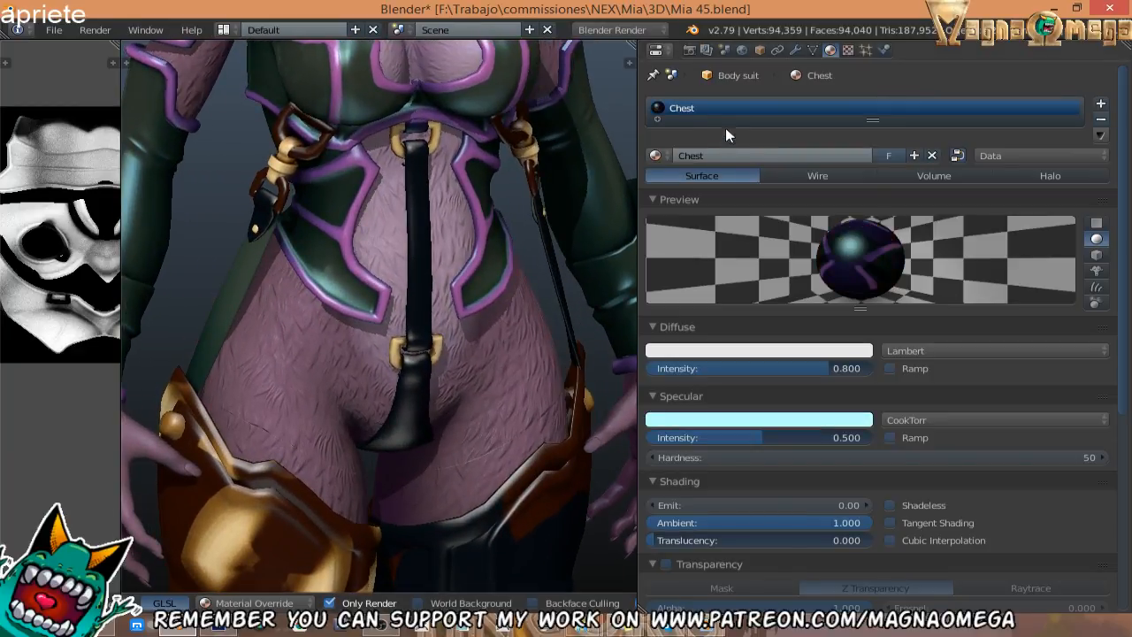
{"action": "left_click", "coordinate": [1100, 122]}
{"action": "key", "text": "ctrl+z"}
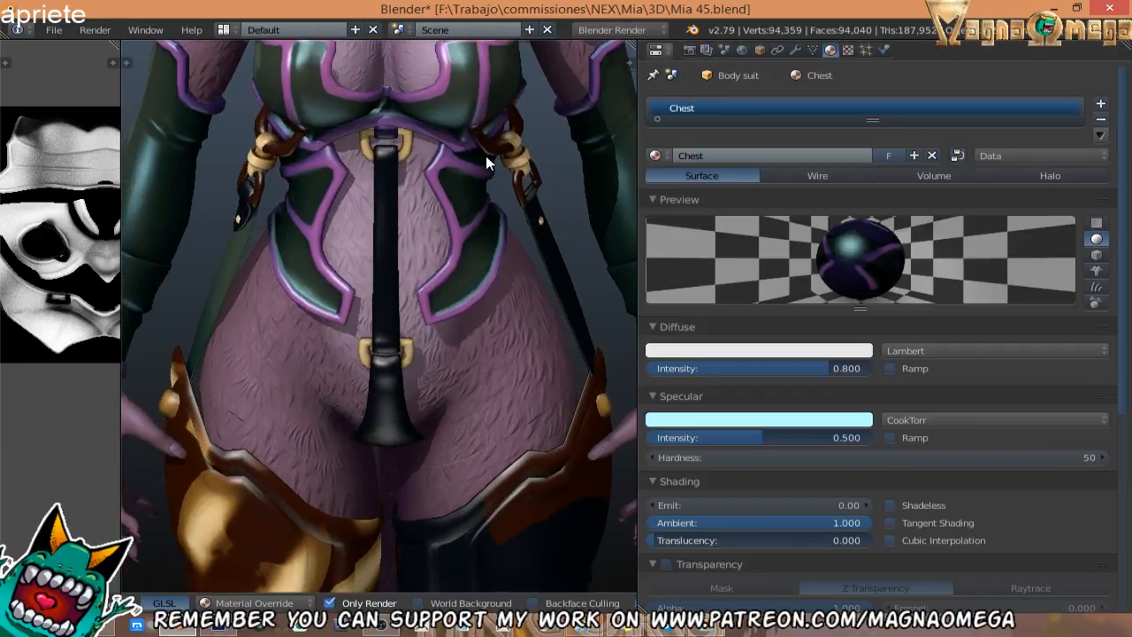
Remove the strips material from the metal rings and from the pantyhose.
{"action": "right_click", "coordinate": [517, 166]}
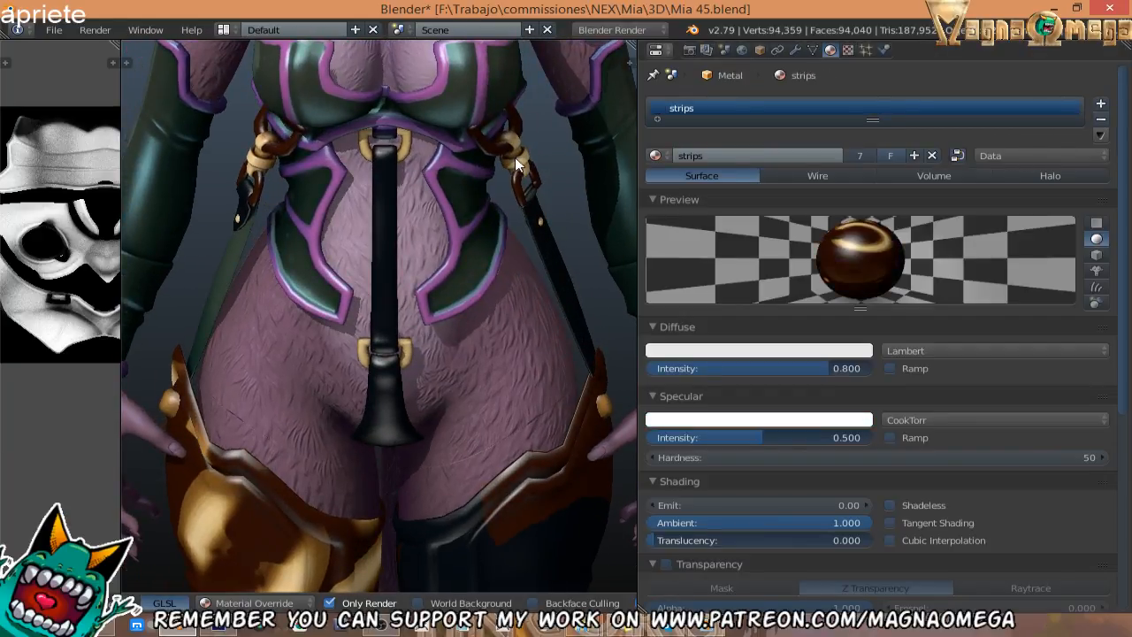
{"action": "left_click", "coordinate": [1100, 121]}
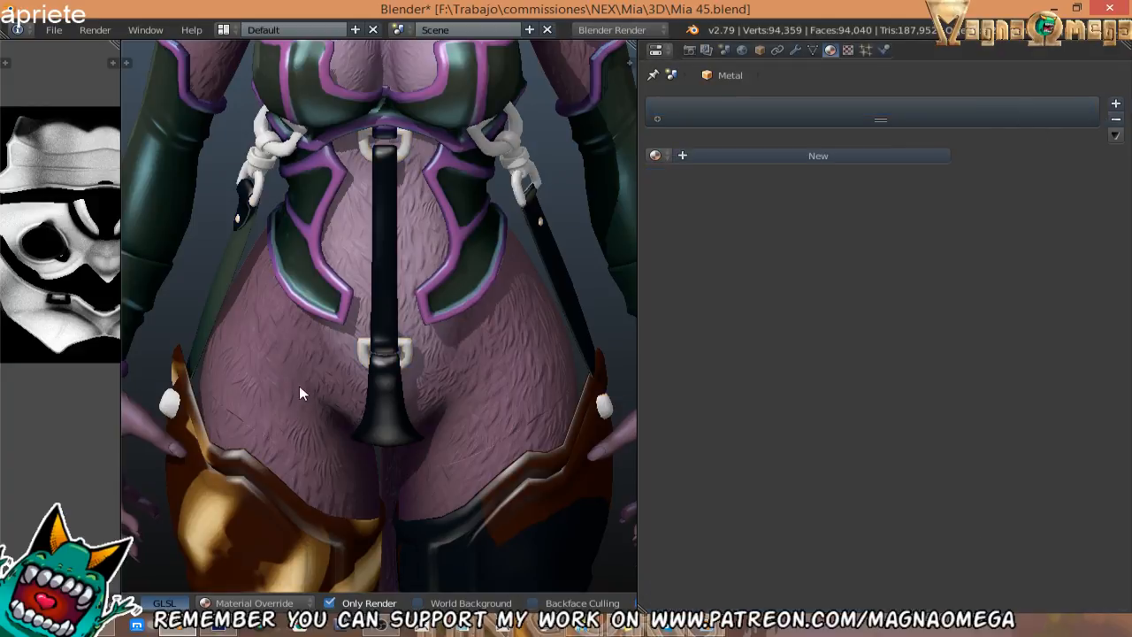
{"action": "scroll", "coordinate": [299, 386], "scroll_direction": "down", "scroll_amount": 2}
{"action": "right_click", "coordinate": [263, 367]}
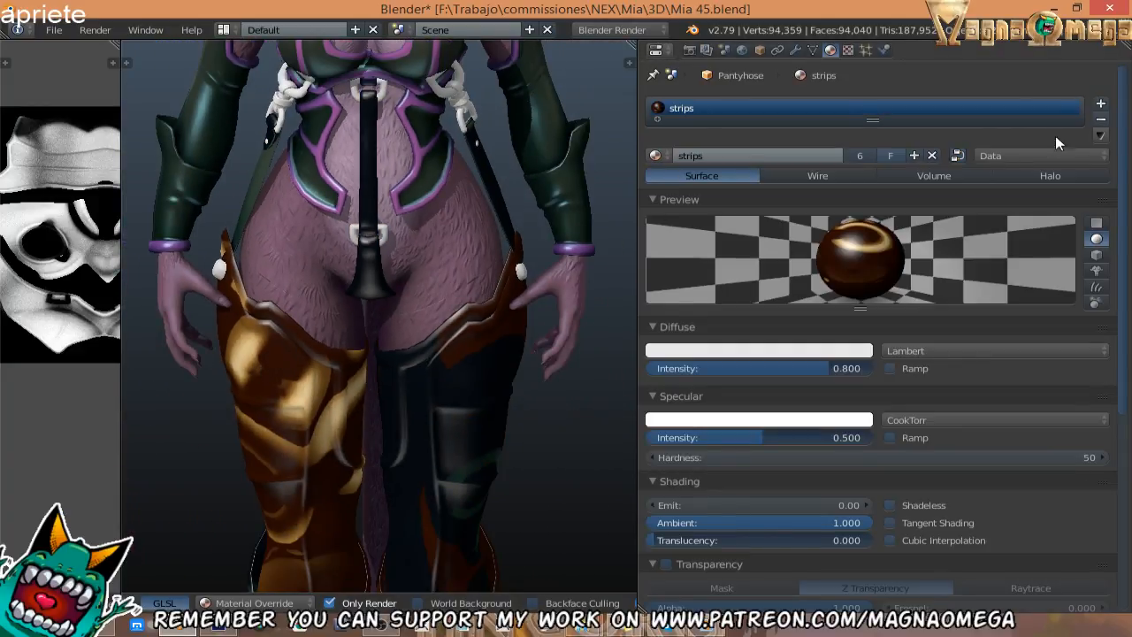
{"action": "left_click", "coordinate": [1101, 121]}
Remove both material slots, strips and Material, from the boots.
{"action": "scroll", "coordinate": [542, 254], "scroll_direction": "down", "scroll_amount": 5}
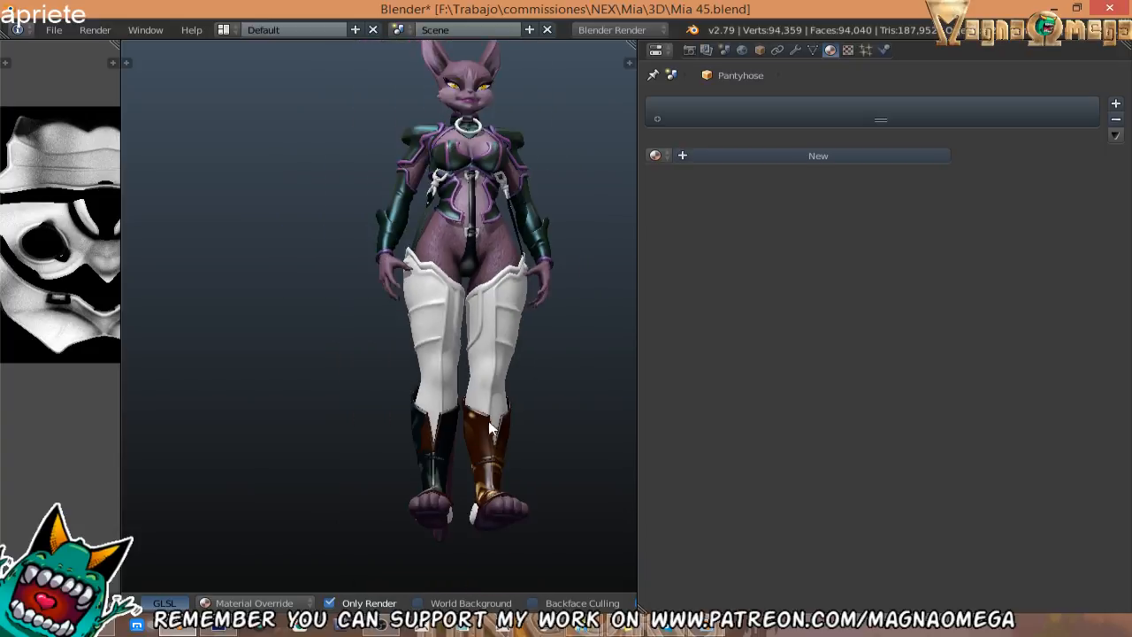
{"action": "right_click", "coordinate": [481, 454]}
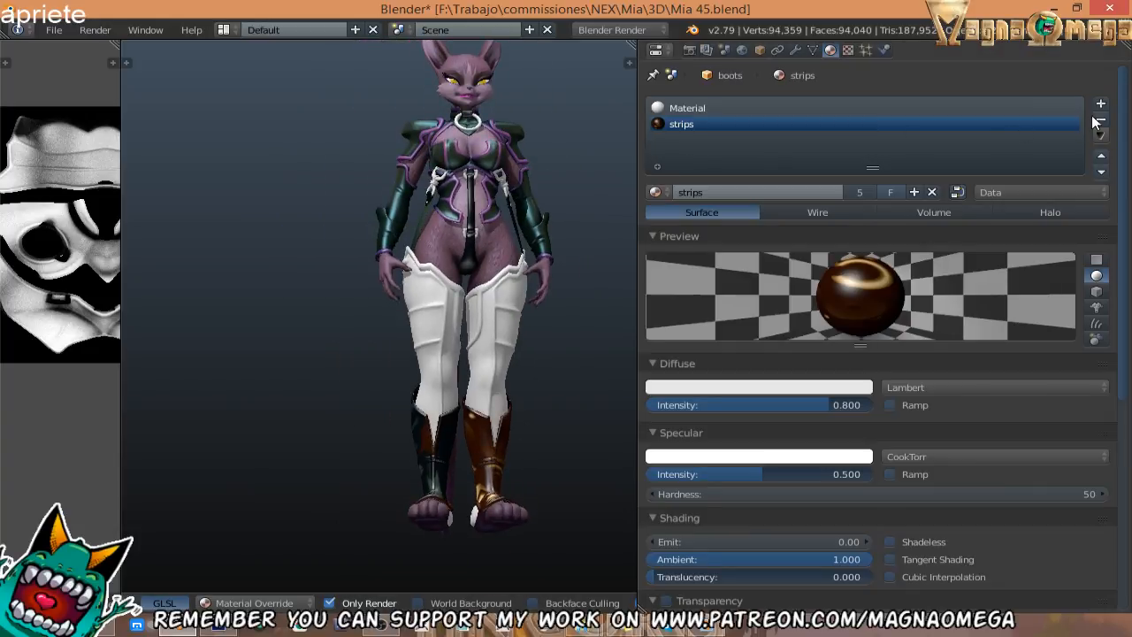
{"action": "left_click", "coordinate": [1101, 121]}
{"action": "left_click", "coordinate": [1101, 121]}
Select the straps object and inspect its mesh around the hips in Edit Mode.
{"action": "scroll", "coordinate": [557, 232], "scroll_direction": "up", "scroll_amount": 4}
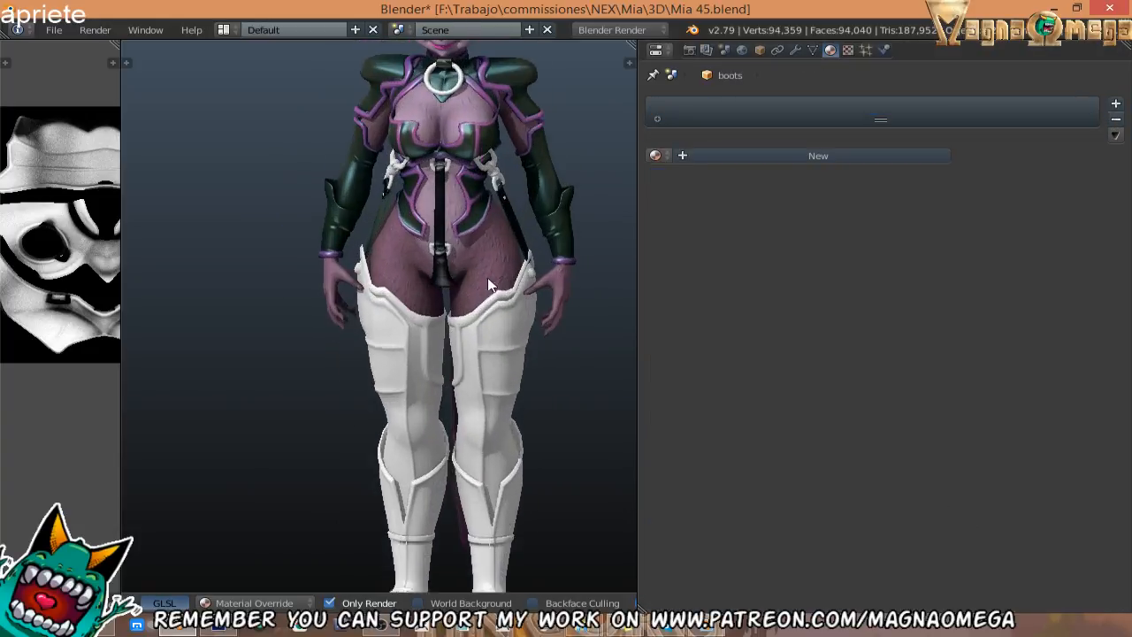
{"action": "scroll", "coordinate": [415, 218], "scroll_direction": "up", "scroll_amount": 6}
{"action": "middle_click_drag", "start_coordinate": [415, 217], "coordinate": [400, 307]}
{"action": "scroll", "coordinate": [400, 307], "scroll_direction": "down", "scroll_amount": 2}
{"action": "scroll", "coordinate": [400, 307], "scroll_direction": "up", "scroll_amount": 4}
{"action": "scroll", "coordinate": [463, 318], "scroll_direction": "down", "scroll_amount": 2, "text": "shift"}
{"action": "right_click", "coordinate": [440, 374]}
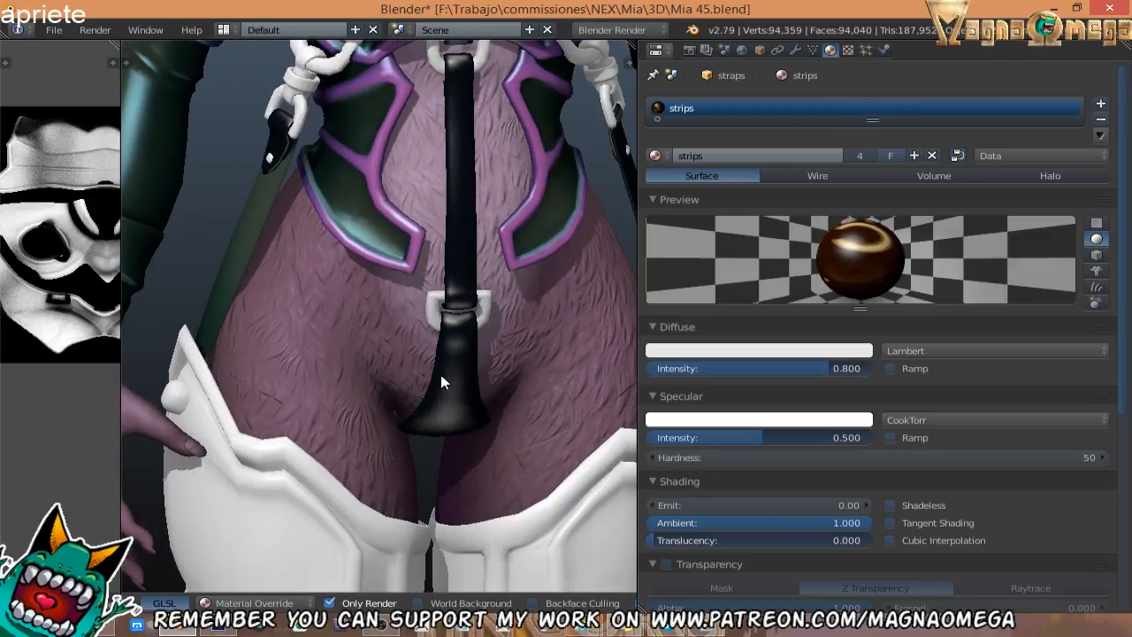
{"action": "middle_click_drag", "start_coordinate": [442, 375], "coordinate": [524, 279]}
{"action": "key", "text": "Tab"}
{"action": "key", "text": "KP_1"}
{"action": "key", "text": "a"}
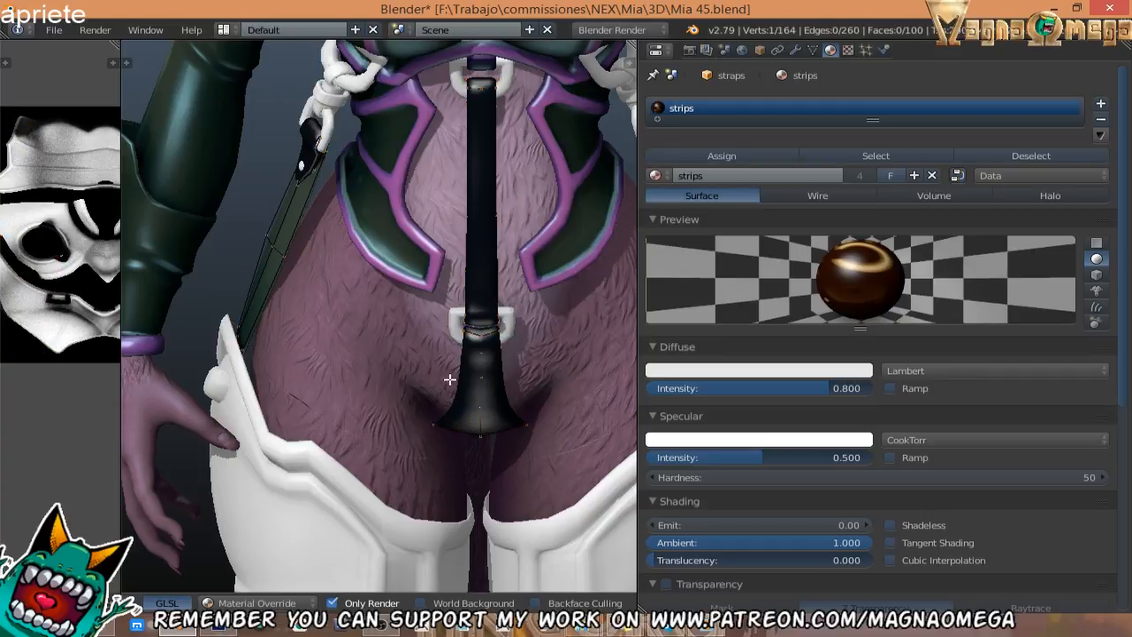
{"action": "key", "text": "a"}
{"action": "key", "text": "Tab"}
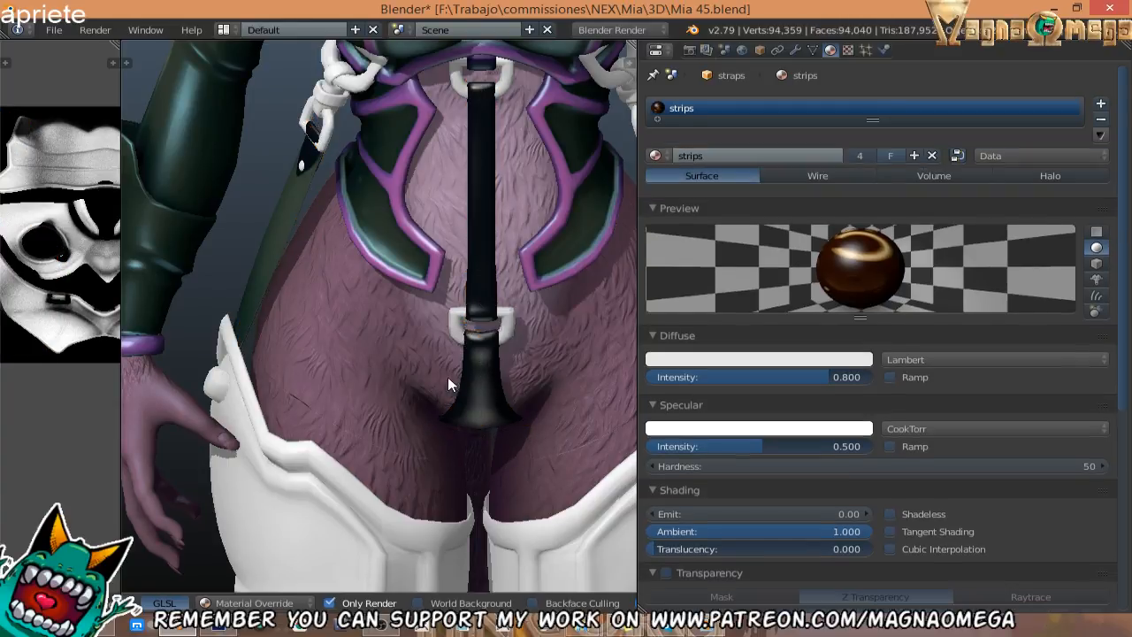
Inspect the side strap's linked geometry and its placement in the UV layout.
{"action": "middle_click_drag", "start_coordinate": [436, 372], "coordinate": [419, 328]}
{"action": "key", "text": "Tab"}
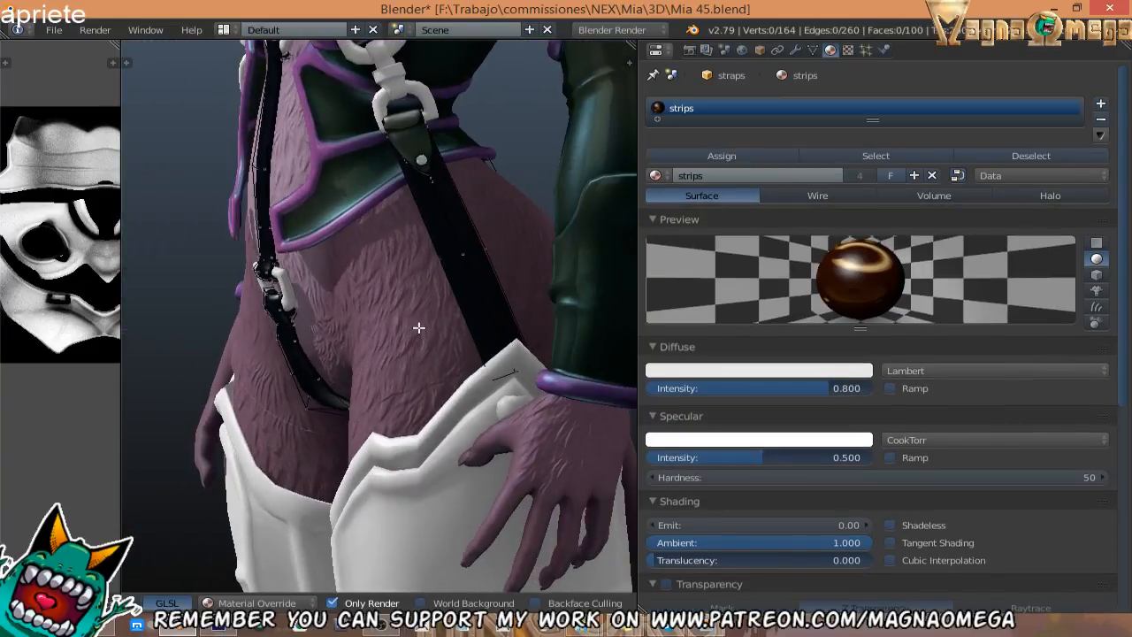
{"action": "key", "text": "a"}
{"action": "key", "text": "a"}
{"action": "middle_click_drag", "start_coordinate": [452, 253], "coordinate": [476, 256]}
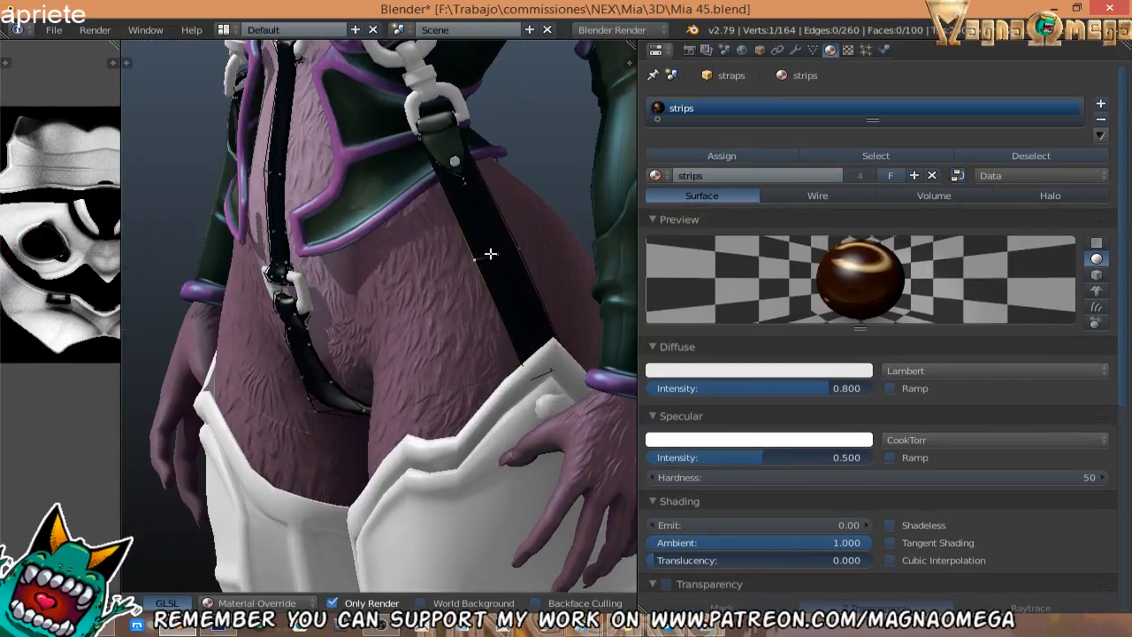
{"action": "key", "text": "l"}
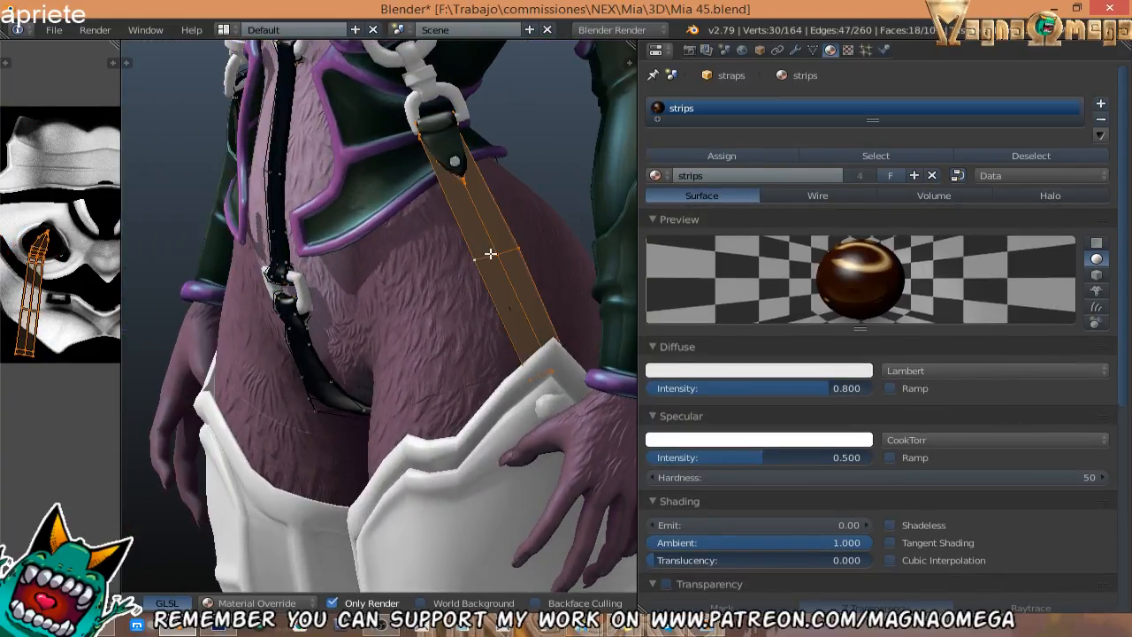
{"action": "key", "text": "a"}
{"action": "key", "text": "a"}
Try a face operation on the side strap's linked geometry, undo it and return to Object Mode.
{"action": "middle_click_drag", "start_coordinate": [447, 259], "coordinate": [533, 254]}
{"action": "right_click", "coordinate": [533, 253]}
{"action": "key", "text": "l"}
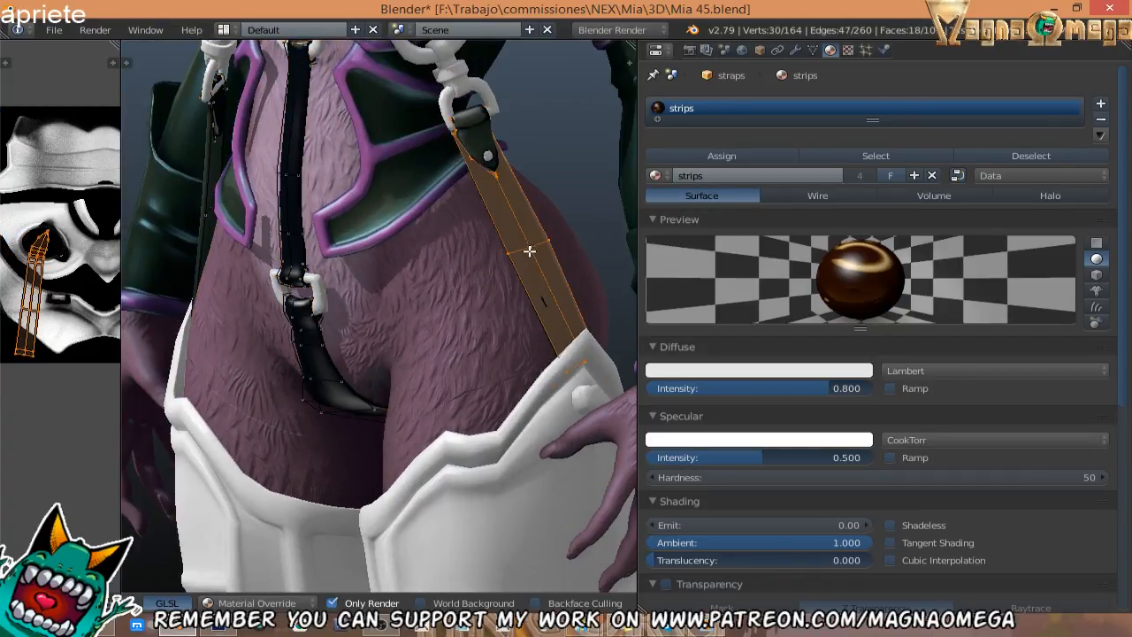
{"action": "middle_click_drag", "start_coordinate": [525, 251], "coordinate": [522, 250]}
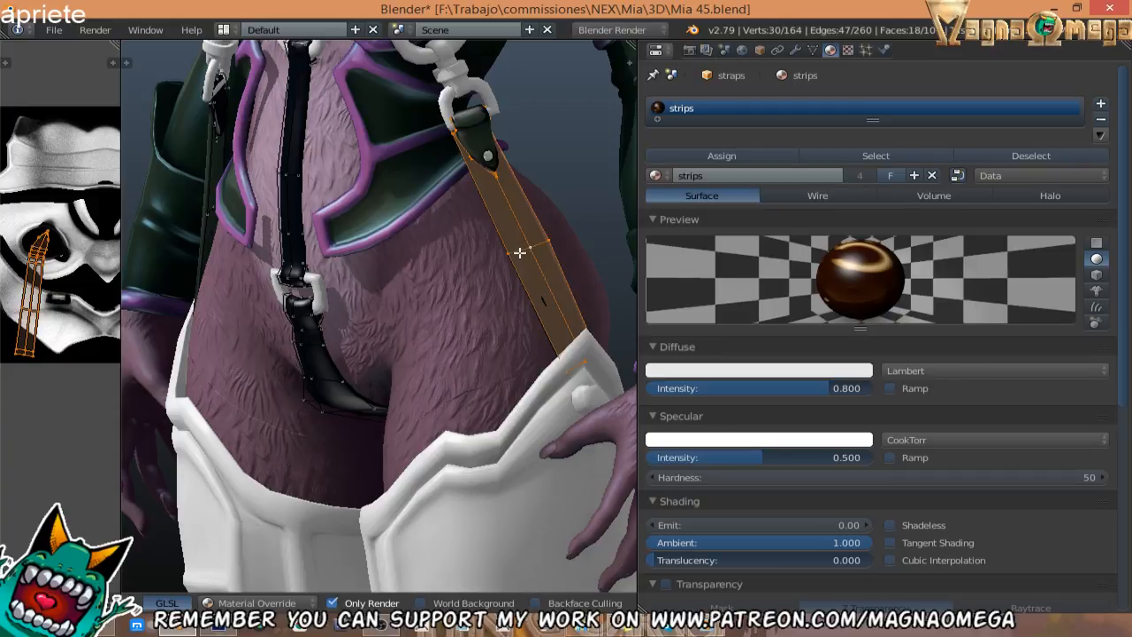
{"action": "key", "text": "ctrl+f"}
{"action": "left_click", "coordinate": [462, 169]}
{"action": "mouse_move", "coordinate": [462, 169]}
{"action": "middle_mouse_down"}
{"action": "mouse_move", "coordinate": [454, 277]}
{"action": "mouse_move", "coordinate": [456, 233]}
{"action": "mouse_move", "coordinate": [499, 206]}
{"action": "mouse_move", "coordinate": [540, 219]}
{"action": "middle_mouse_up"}
{"action": "key", "text": "ctrl+z"}
{"action": "key", "text": "Tab"}
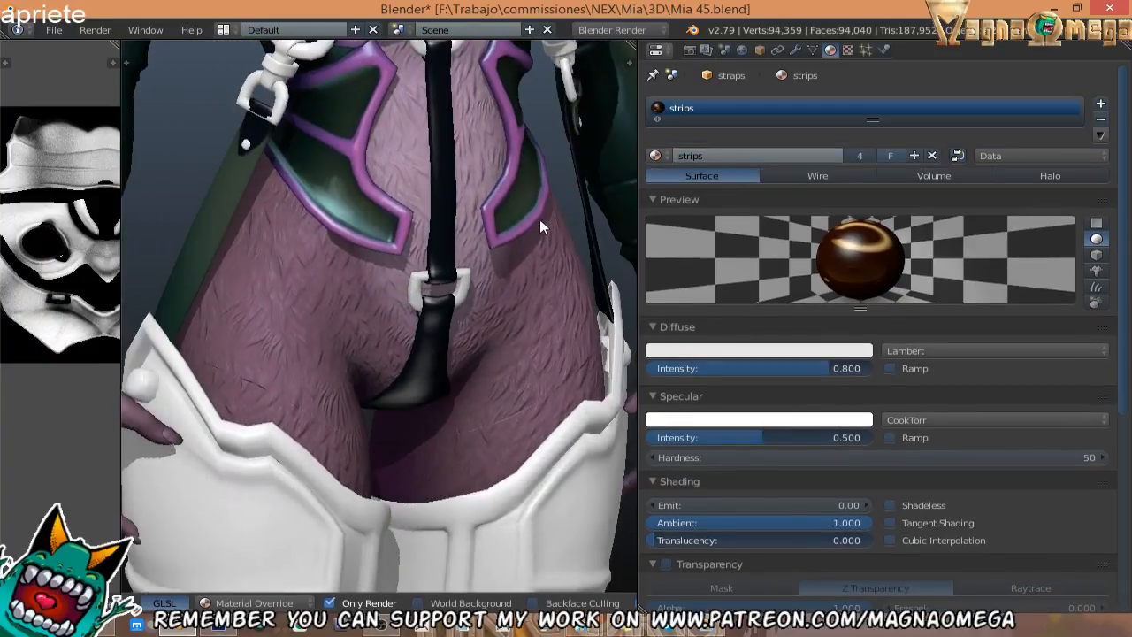
{"action": "mouse_move", "coordinate": [278, 211]}
{"action": "middle_mouse_down"}
{"action": "mouse_move", "coordinate": [345, 213]}
{"action": "mouse_move", "coordinate": [222, 233]}
{"action": "middle_mouse_up"}
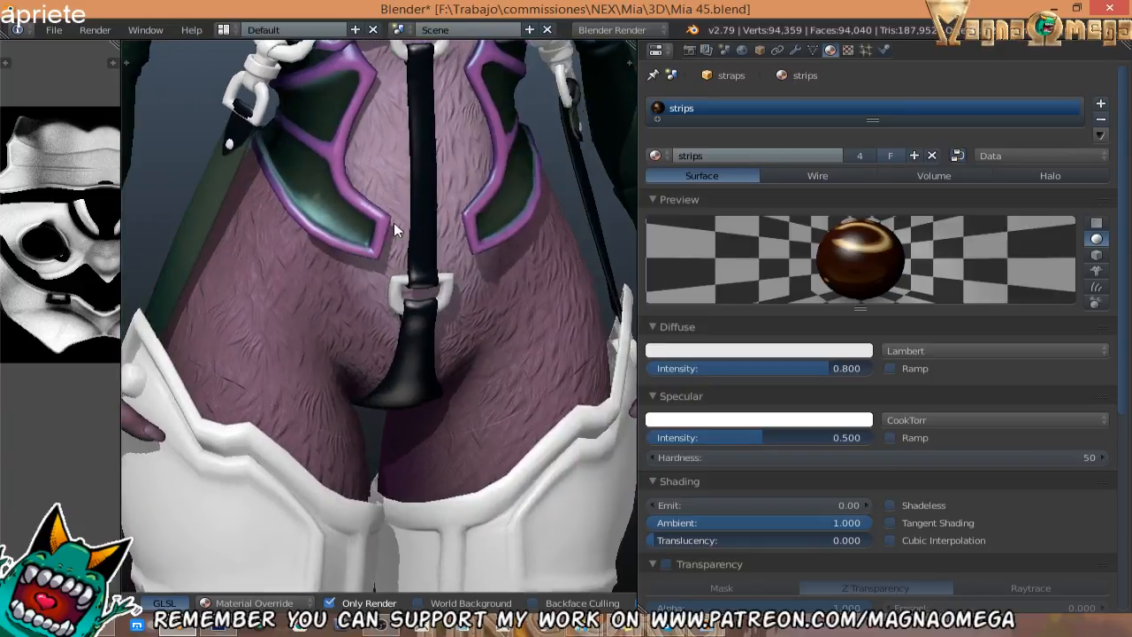
Put the straps object in Edit Mode and select all of its geometry.
{"action": "mouse_move", "coordinate": [391, 222]}
{"action": "middle_mouse_down"}
{"action": "mouse_move", "coordinate": [336, 236]}
{"action": "mouse_move", "coordinate": [389, 232]}
{"action": "middle_mouse_up"}
{"action": "right_click", "coordinate": [336, 234]}
{"action": "key", "text": "Tab"}
{"action": "key", "text": "Tab"}
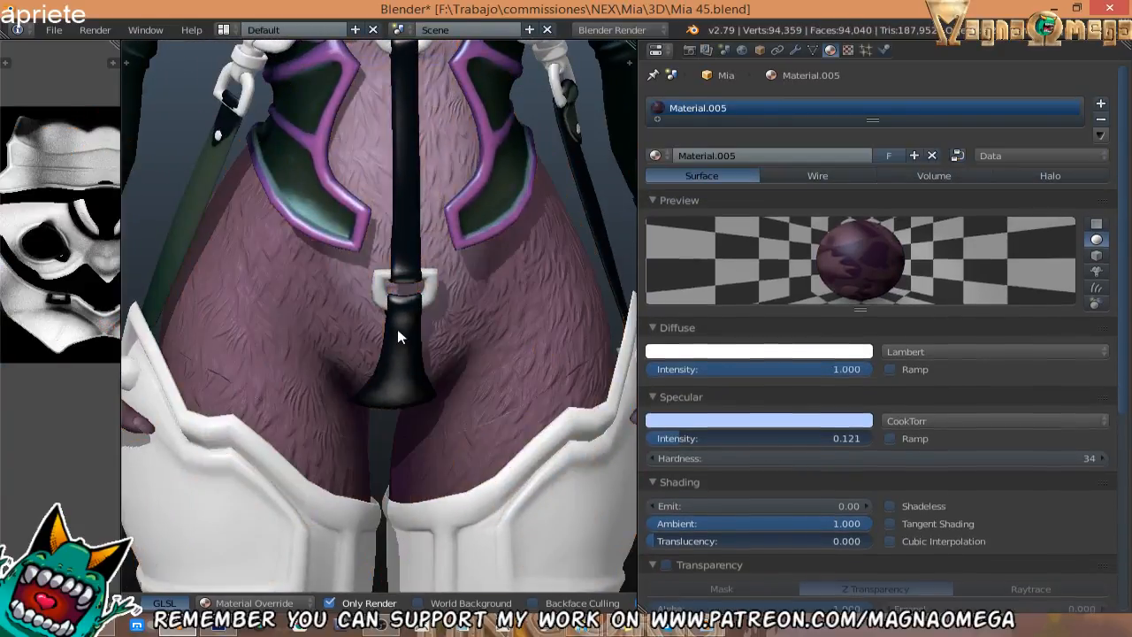
{"action": "right_click", "coordinate": [397, 331]}
{"action": "key", "text": "Tab"}
{"action": "middle_click_drag", "start_coordinate": [397, 336], "coordinate": [300, 150]}
{"action": "key", "text": "a"}
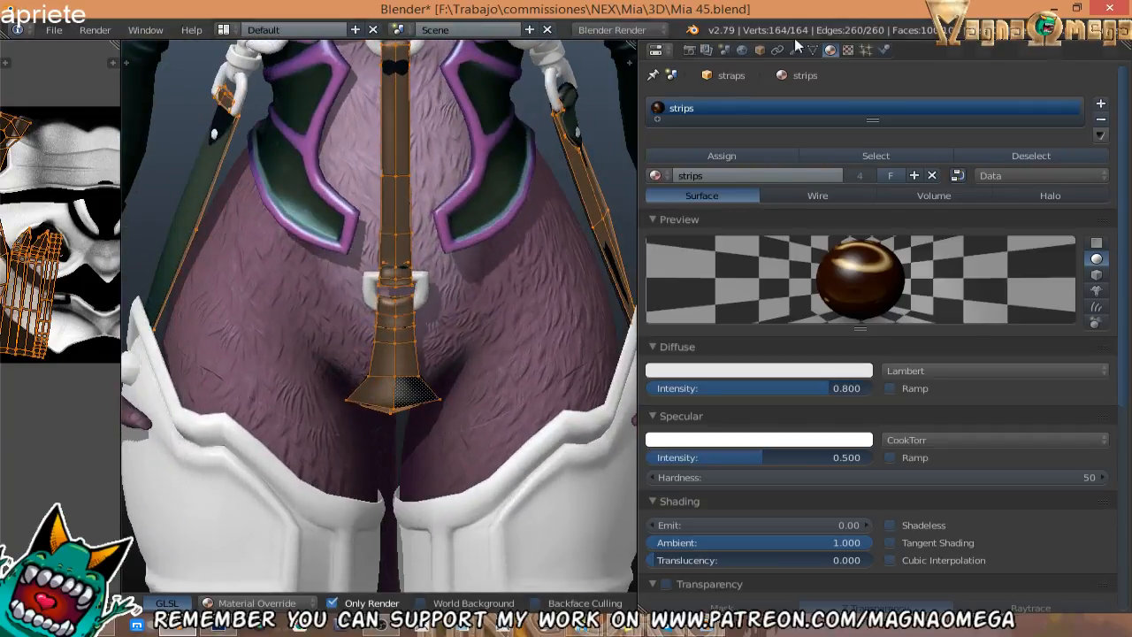
Review the straps object's modifiers and the scene's bake settings.
{"action": "left_click", "coordinate": [794, 51]}
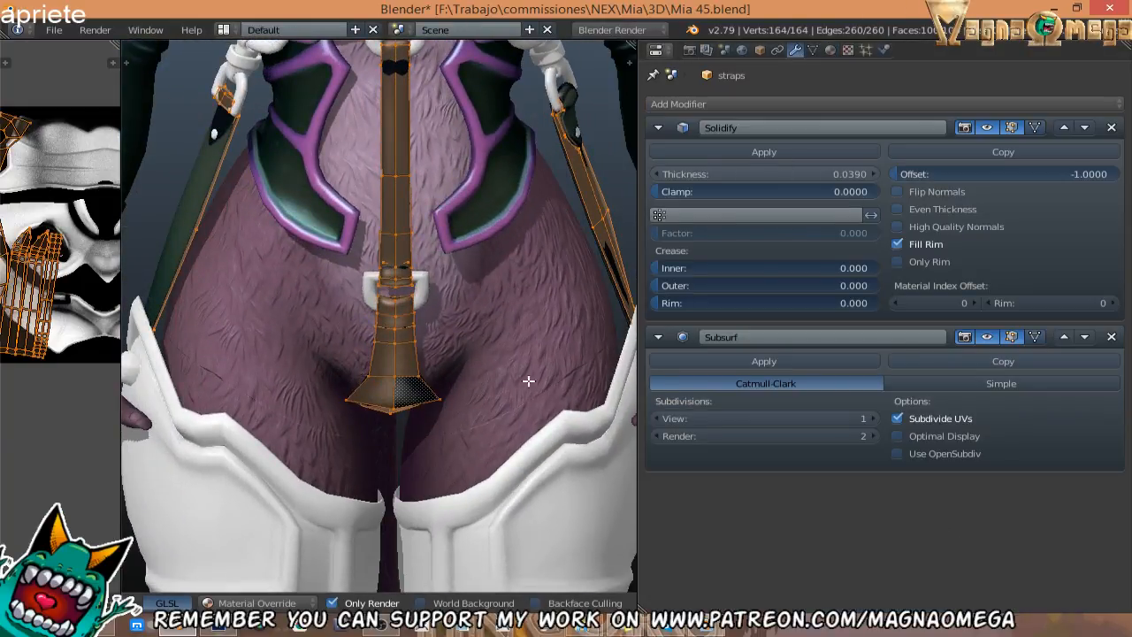
{"action": "scroll", "coordinate": [475, 395], "scroll_direction": "down", "scroll_amount": 3}
{"action": "scroll", "coordinate": [465, 262], "scroll_direction": "up", "scroll_amount": 4}
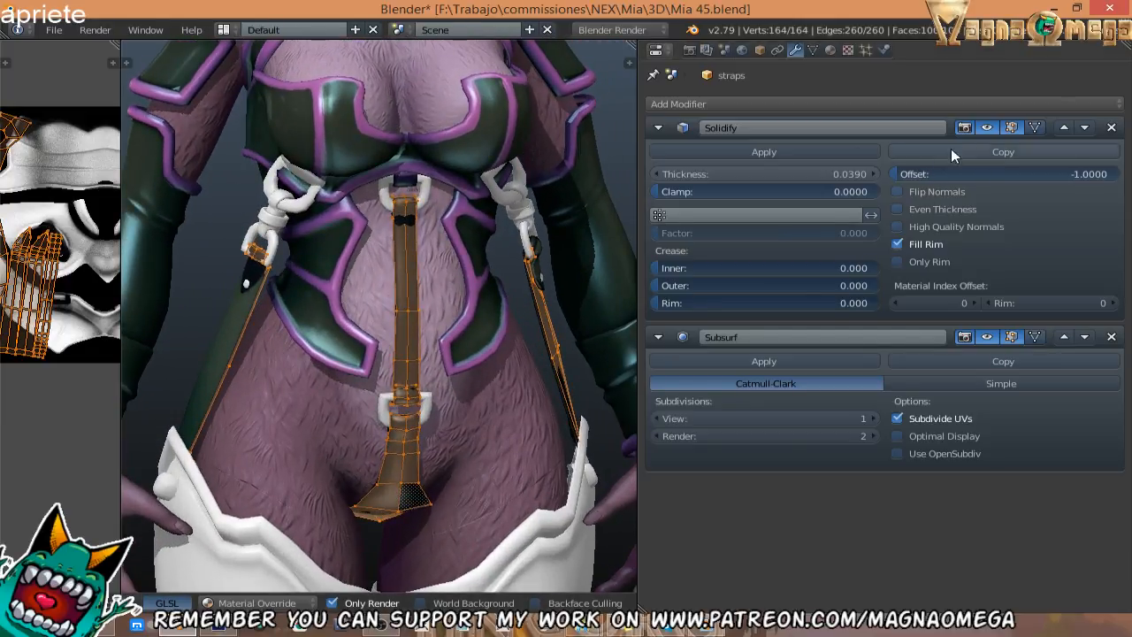
{"action": "middle_click_drag", "start_coordinate": [478, 282], "coordinate": [485, 306]}
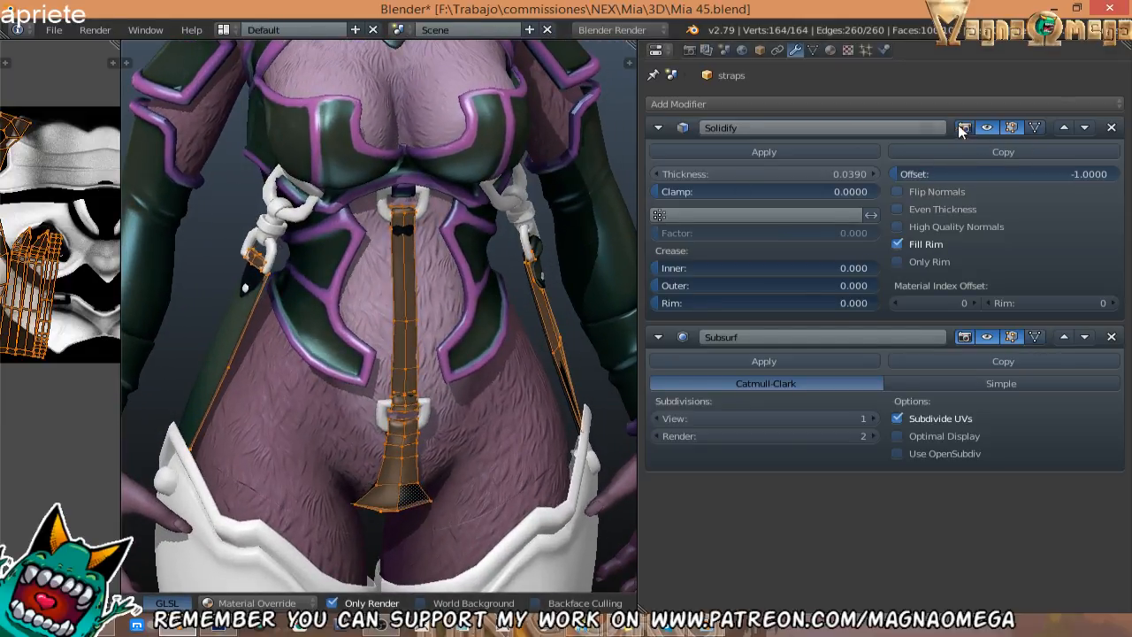
{"action": "left_click", "coordinate": [689, 51]}
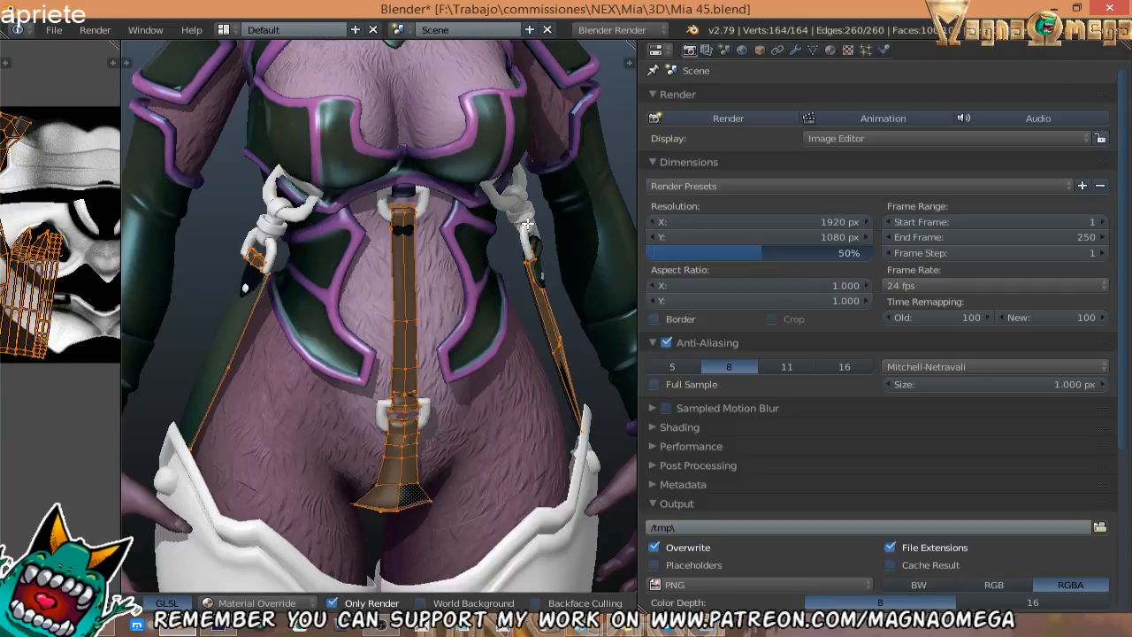
{"action": "scroll", "coordinate": [733, 452], "scroll_direction": "down", "scroll_amount": 3}
{"action": "scroll", "coordinate": [782, 449], "scroll_direction": "down", "scroll_amount": 4}
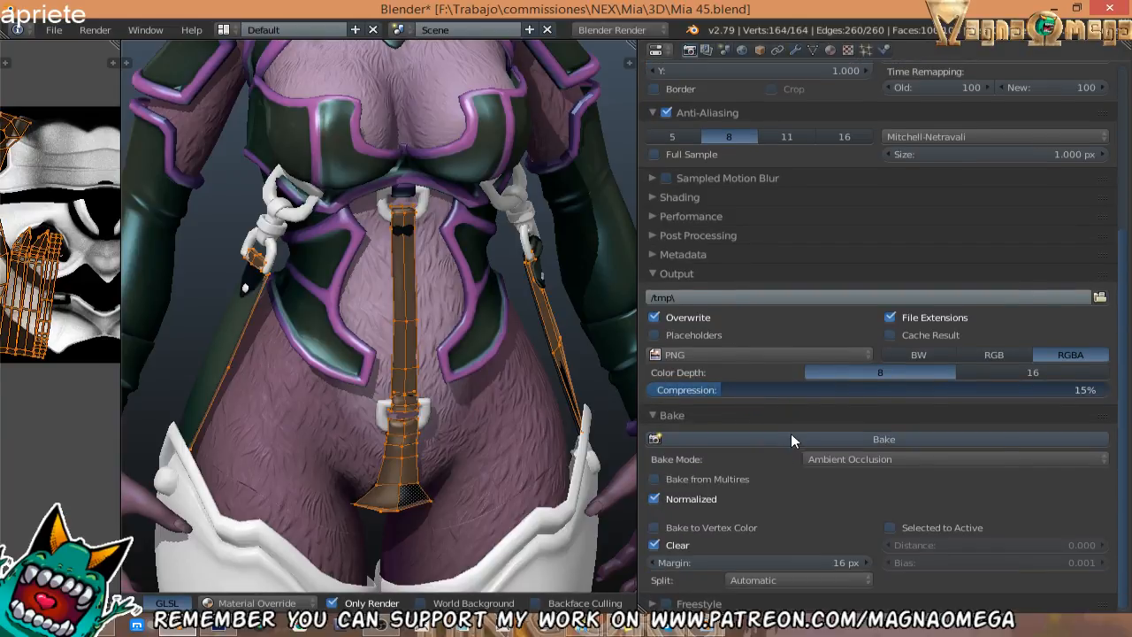
Disable Texture.008, the diffuse image texture, on the straps' strips material.
{"action": "left_click", "coordinate": [830, 50]}
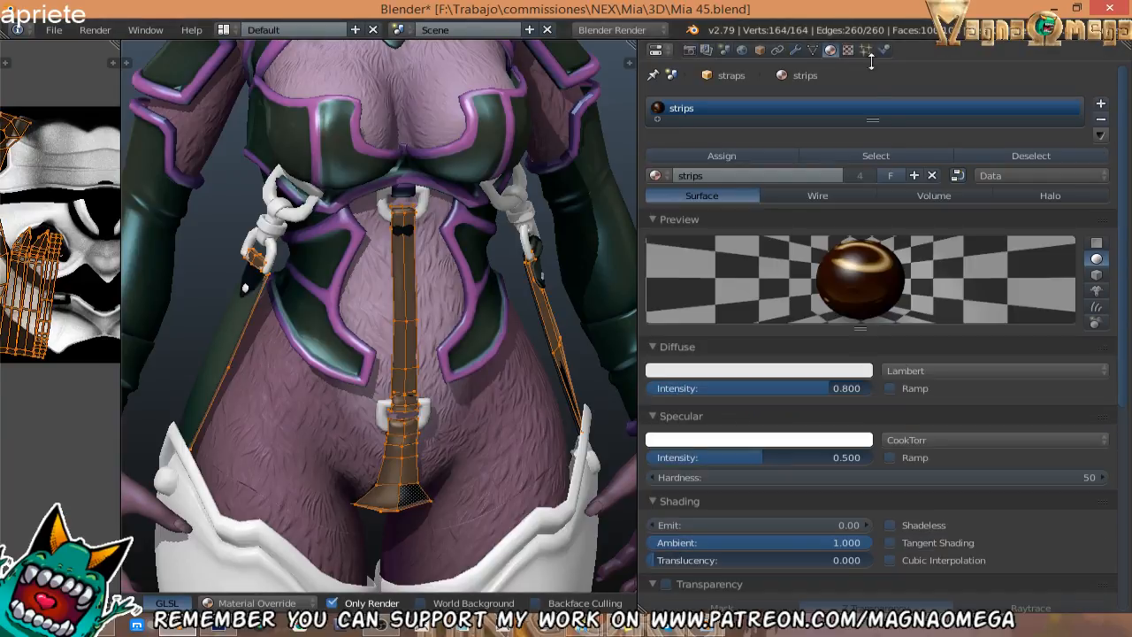
{"action": "left_click", "coordinate": [847, 50]}
{"action": "left_click", "coordinate": [1051, 127]}
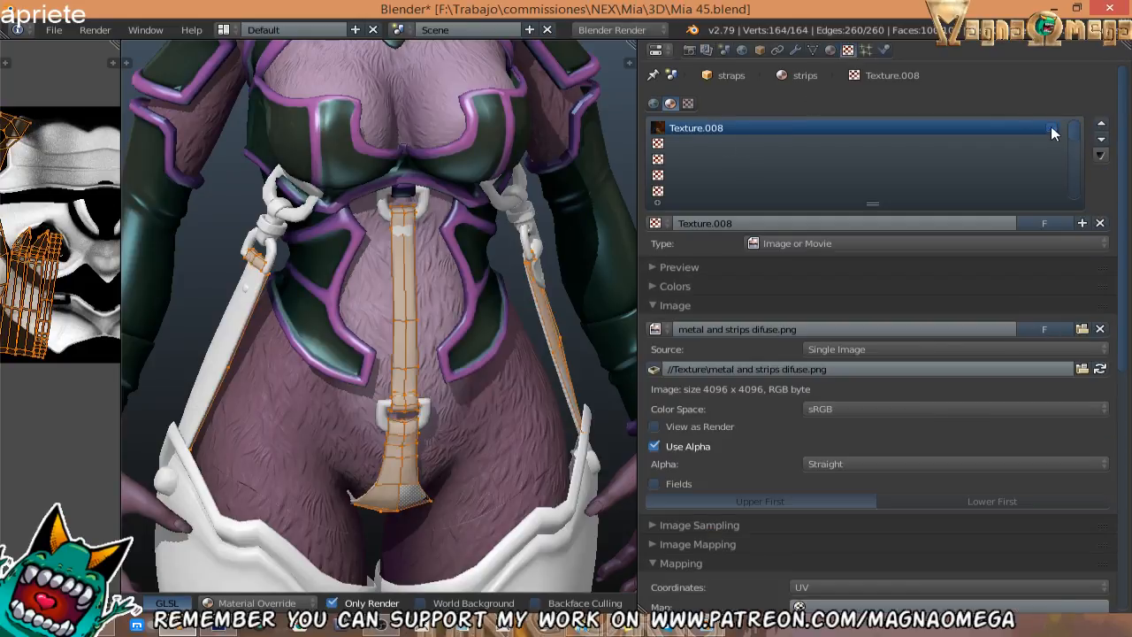
Bake the straps' Ambient Occlusion and enlarge the image editor around the strap UV islands.
{"action": "left_click", "coordinate": [830, 50]}
{"action": "scroll", "coordinate": [822, 310], "scroll_direction": "down", "scroll_amount": 3}
{"action": "left_click", "coordinate": [689, 51]}
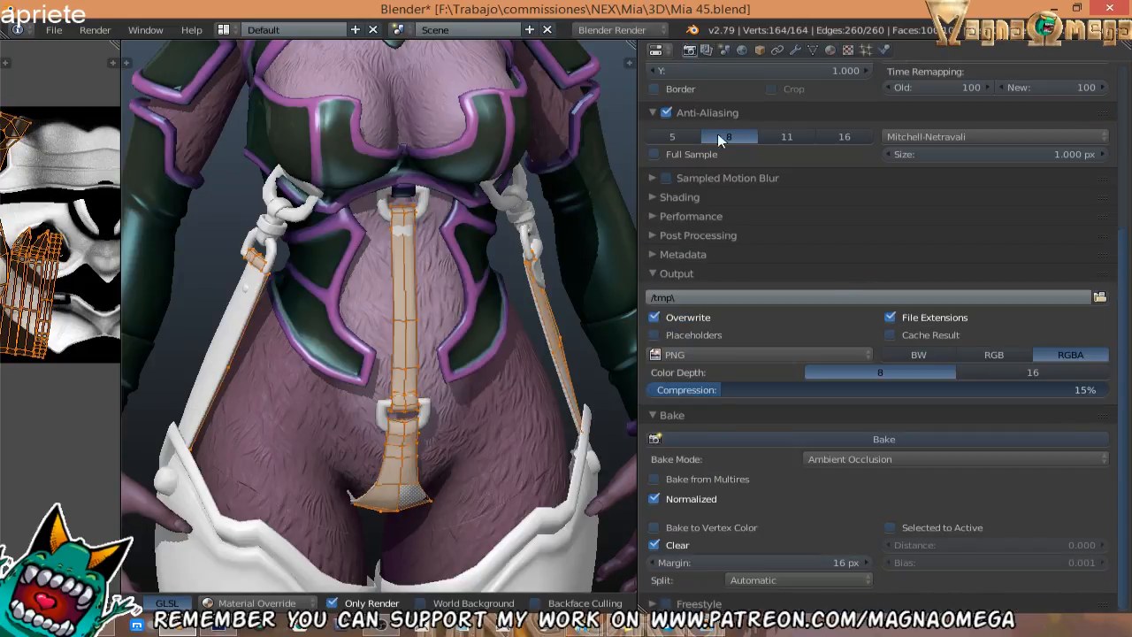
{"action": "left_click", "coordinate": [827, 443]}
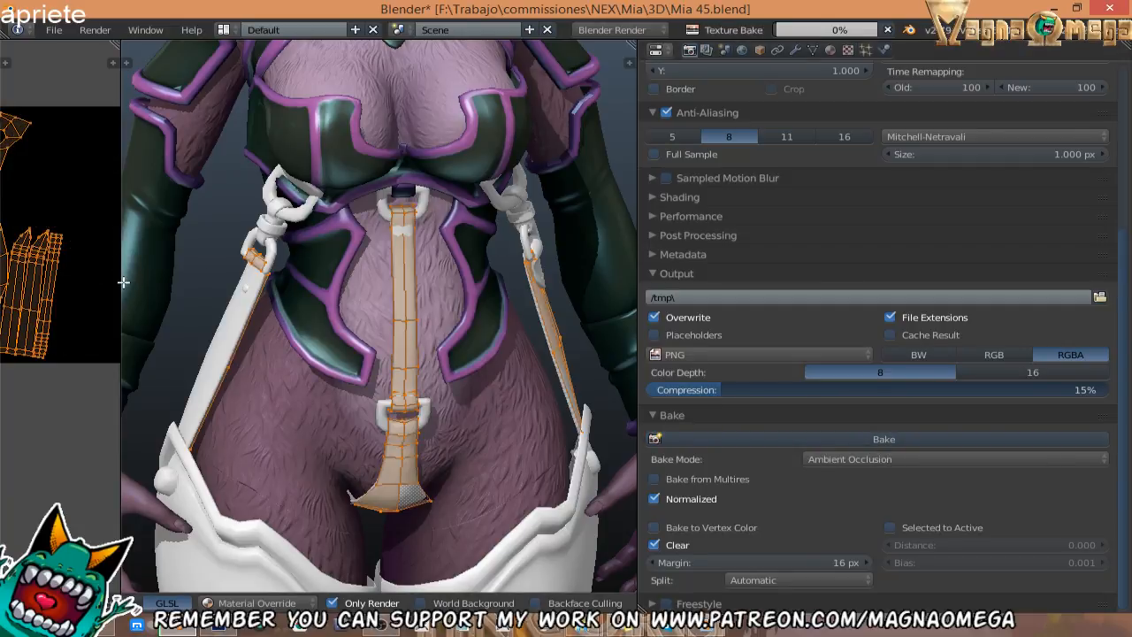
{"action": "left_click_drag", "start_coordinate": [120, 282], "coordinate": [425, 279]}
{"action": "scroll", "coordinate": [145, 284], "scroll_direction": "up", "scroll_amount": 2}
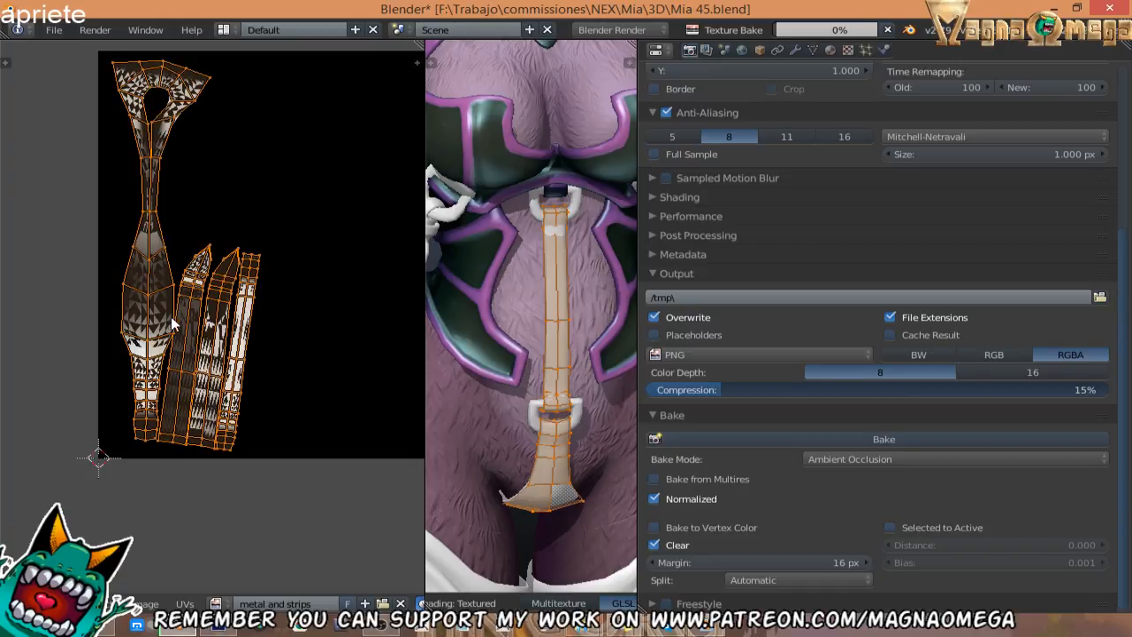
{"action": "scroll", "coordinate": [215, 303], "scroll_direction": "up", "scroll_amount": 1}
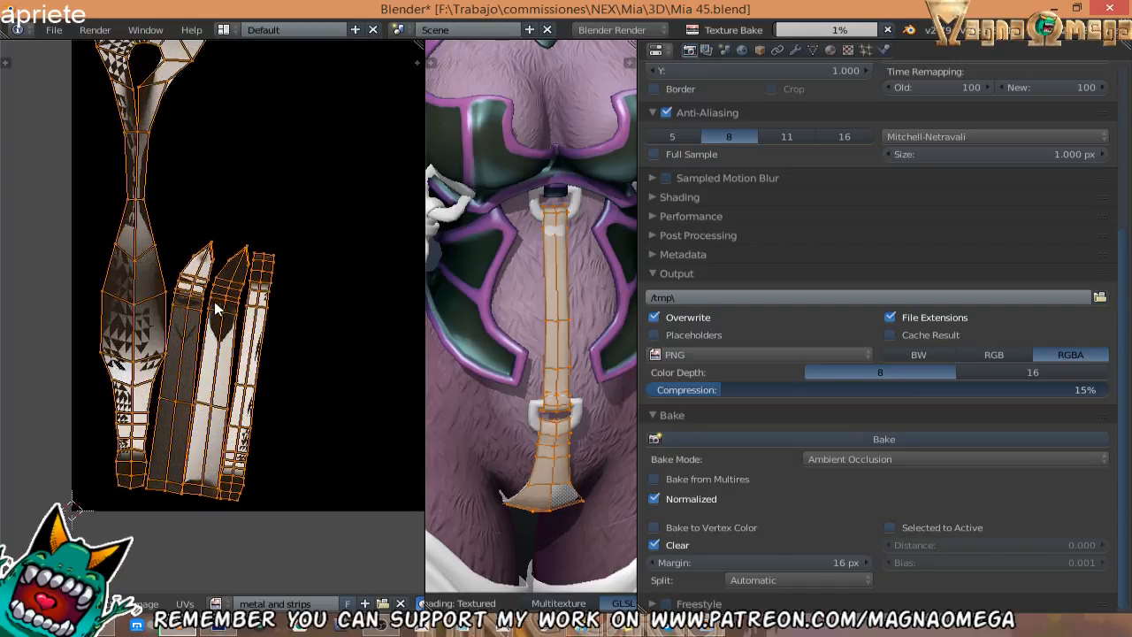
Switch to Photoshop and hide the Gradient Map 3 and Gradient Map 1 layers of metal and strips01.png.
{"action": "left_click", "coordinate": [219, 629]}
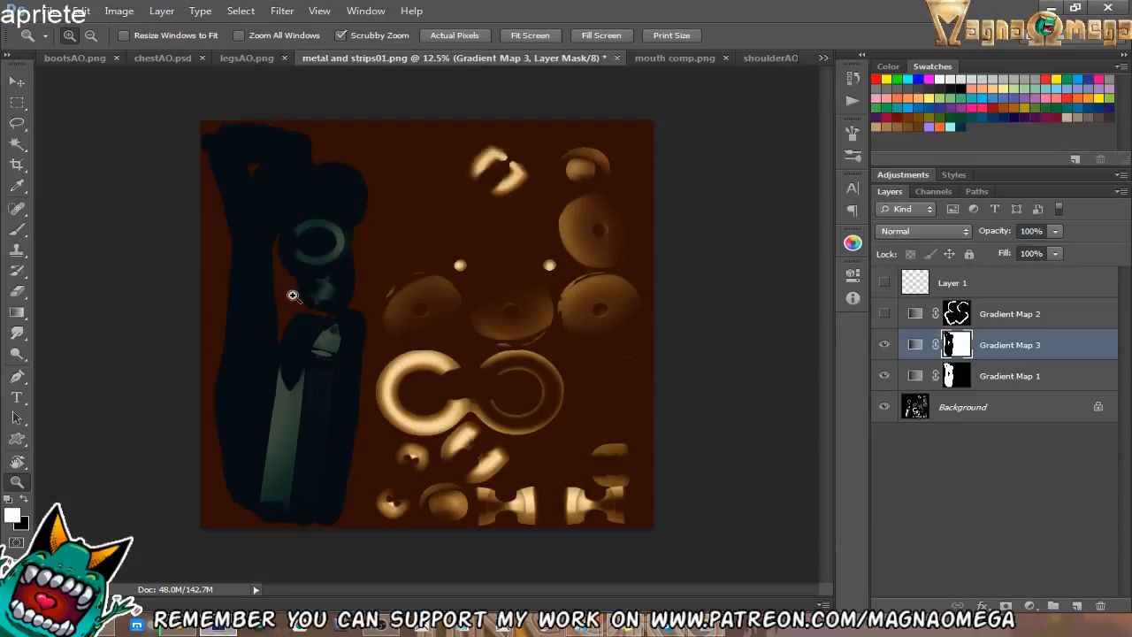
{"action": "left_click", "coordinate": [884, 376]}
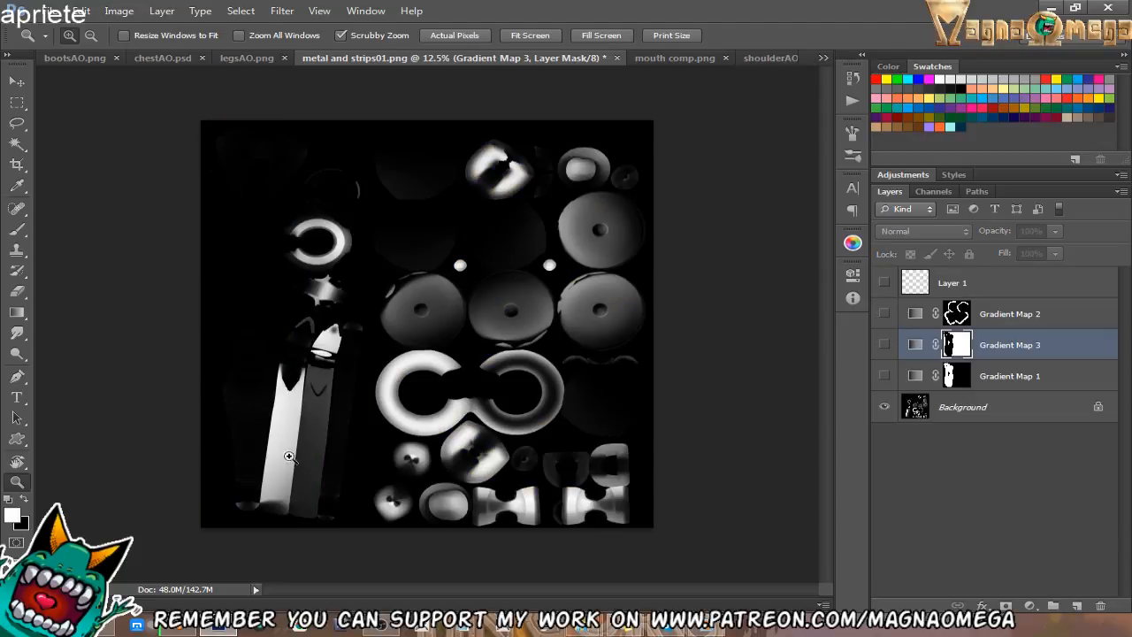
Return to Blender, deselect the straps' geometry and leave Edit Mode to view the baked image without the UV overlay.
{"action": "left_click", "coordinate": [210, 628]}
{"action": "middle_click_drag", "start_coordinate": [184, 124], "coordinate": [187, 165]}
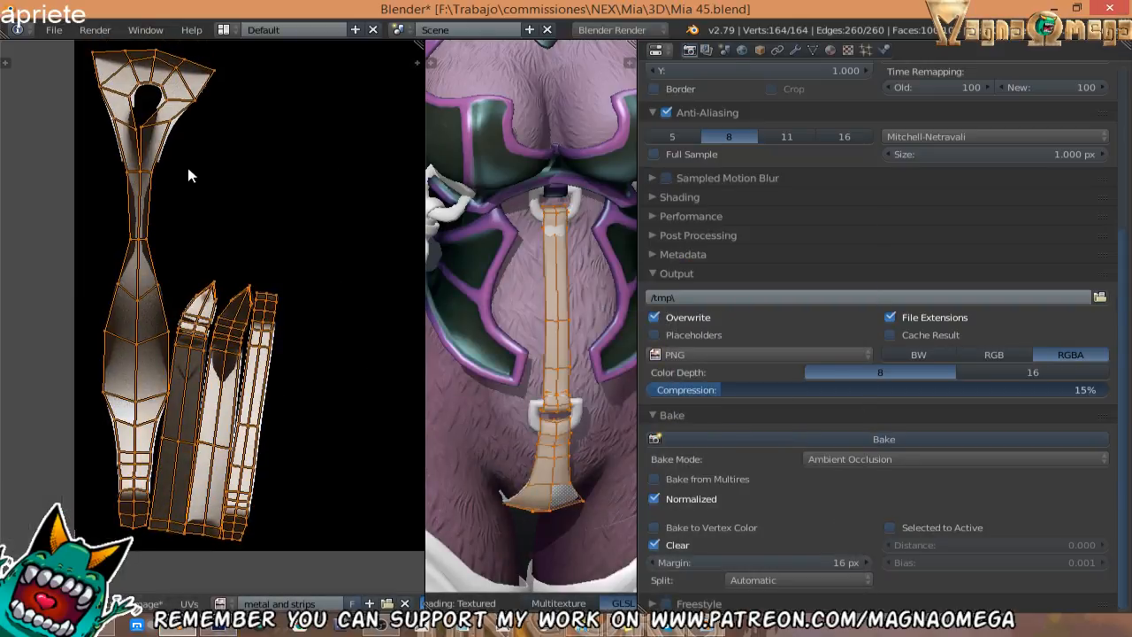
{"action": "key", "text": "a"}
{"action": "key", "text": "Tab"}
{"action": "scroll", "coordinate": [210, 227], "scroll_direction": "down", "scroll_amount": 1}
{"action": "scroll", "coordinate": [210, 232], "scroll_direction": "down", "scroll_amount": 1}
{"action": "middle_click_drag", "start_coordinate": [207, 249], "coordinate": [207, 253]}
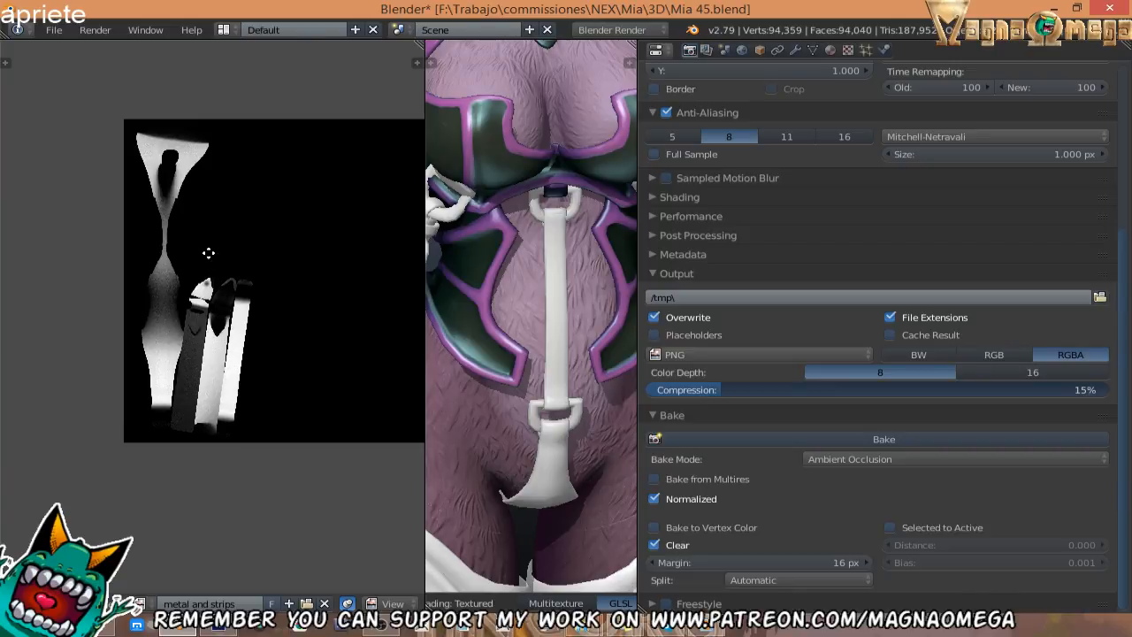
Save the baked image over metal and strips01.png in the Texture folder and switch to Photoshop.
{"action": "key", "text": "F3"}
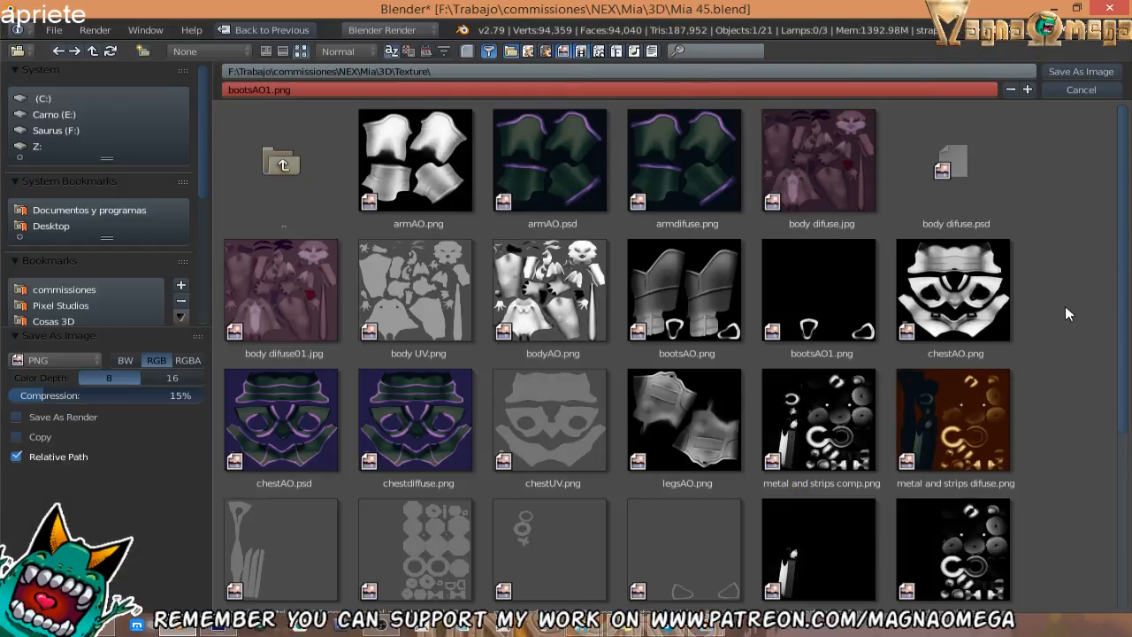
{"action": "scroll", "coordinate": [1060, 446], "scroll_direction": "down", "scroll_amount": 2}
{"action": "scroll", "coordinate": [1058, 439], "scroll_direction": "down", "scroll_amount": 3}
{"action": "left_click", "coordinate": [862, 420]}
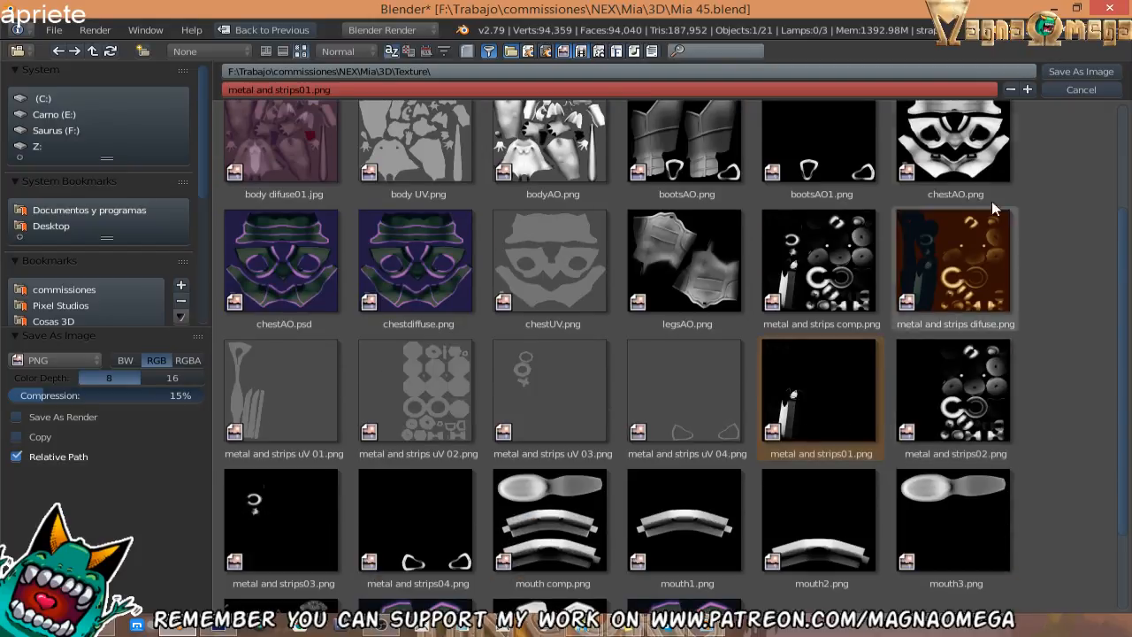
{"action": "key", "text": "Return"}
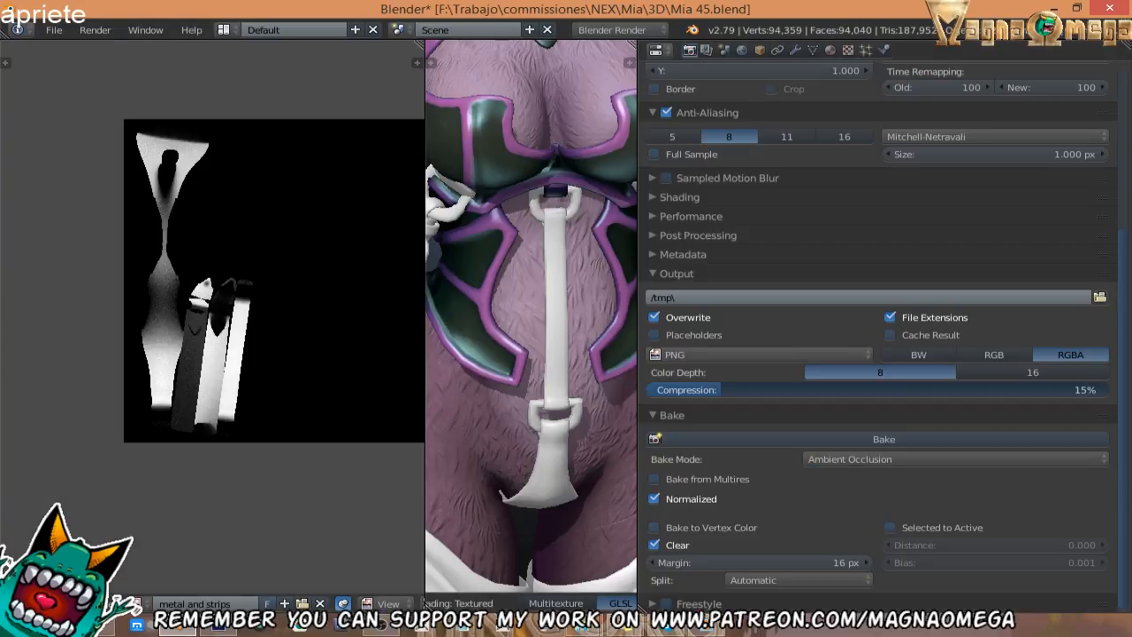
{"action": "left_click", "coordinate": [212, 626]}
{"action": "left_click", "coordinate": [46, 12]}
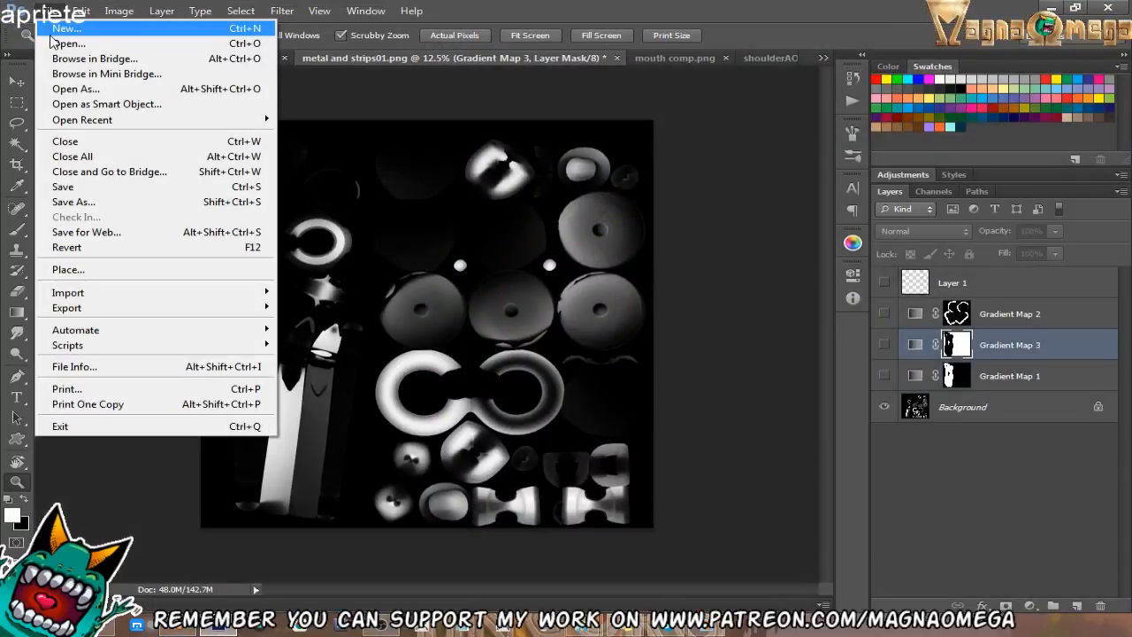
{"action": "left_click", "coordinate": [53, 40]}
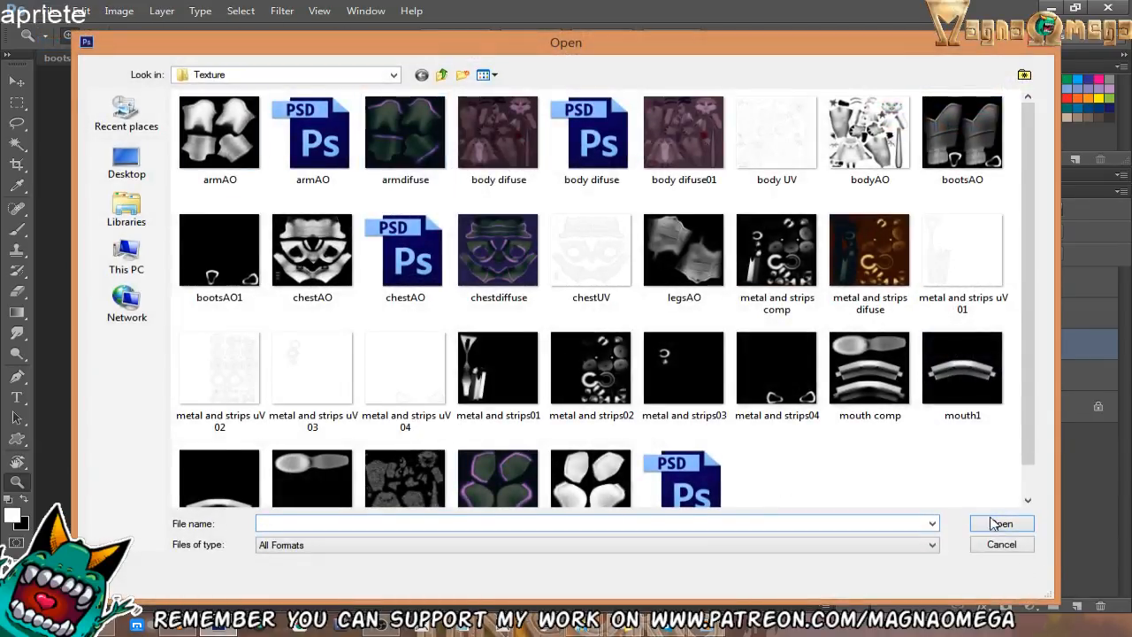
{"action": "scroll", "coordinate": [778, 456], "scroll_direction": "down", "scroll_amount": 1}
{"action": "double_click", "coordinate": [498, 336]}
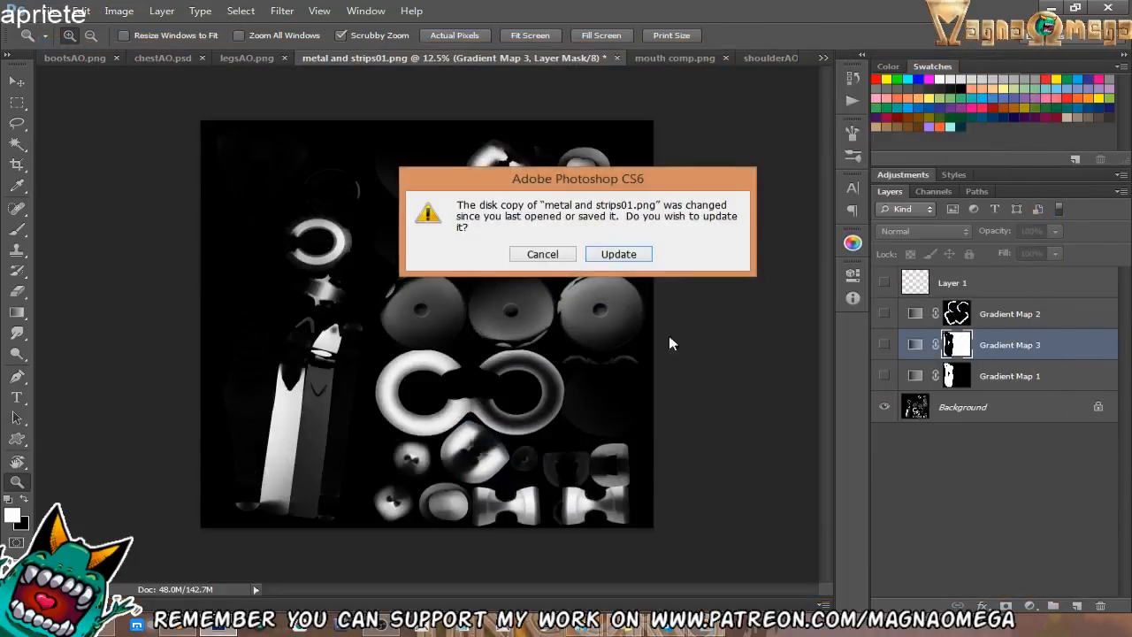
{"action": "left_click", "coordinate": [542, 255]}
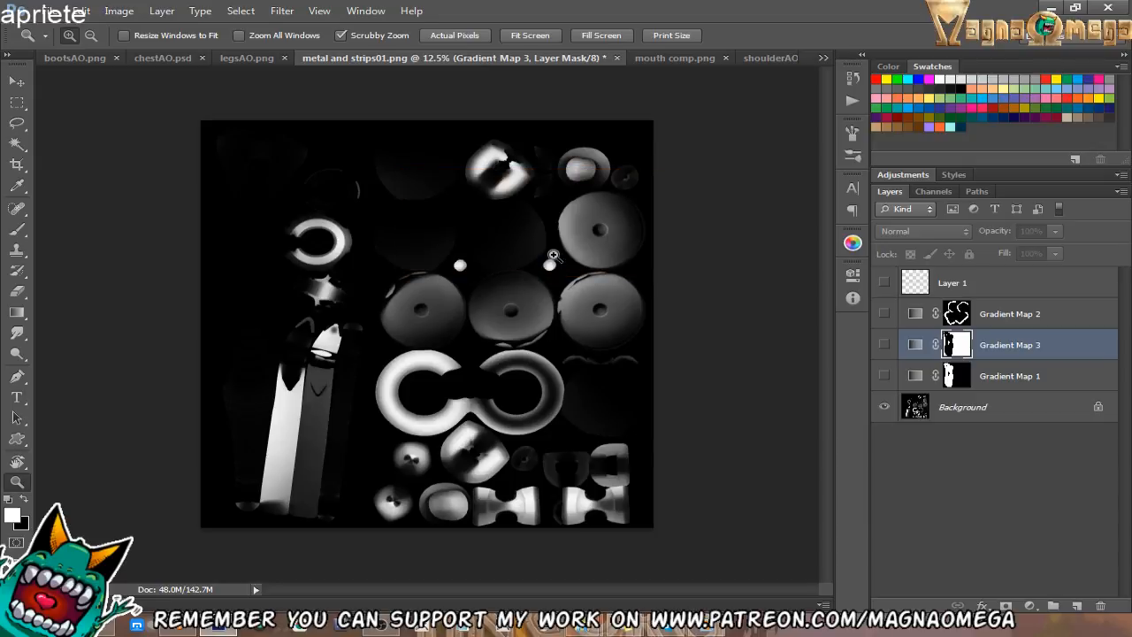
Save the layered document as metal and strips01.psd with Maximize Compatibility on.
{"action": "left_click", "coordinate": [62, 9]}
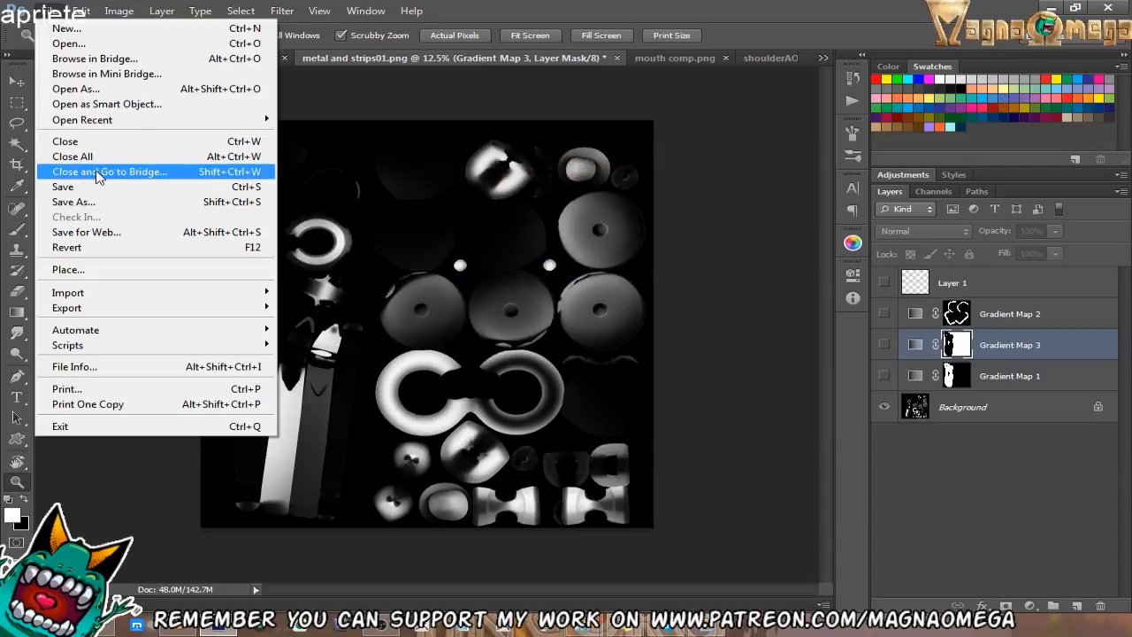
{"action": "left_click", "coordinate": [95, 186]}
{"action": "key", "text": "Return"}
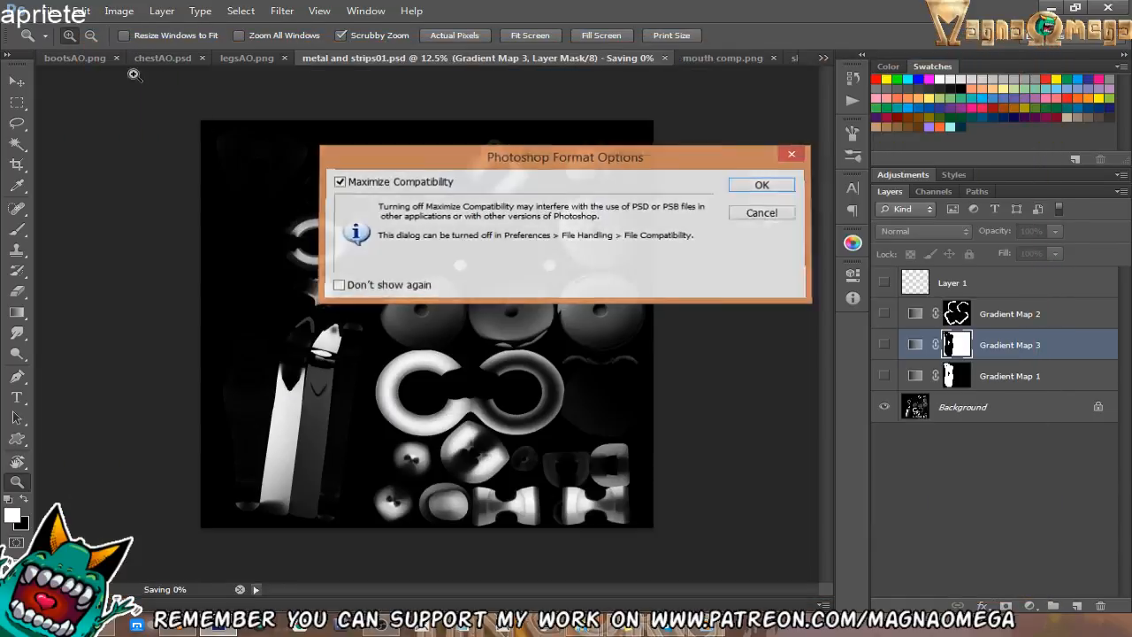
{"action": "key", "text": "Return"}
Open the newly baked metal and strips01.png from the Texture folder.
{"action": "left_click", "coordinate": [58, 10]}
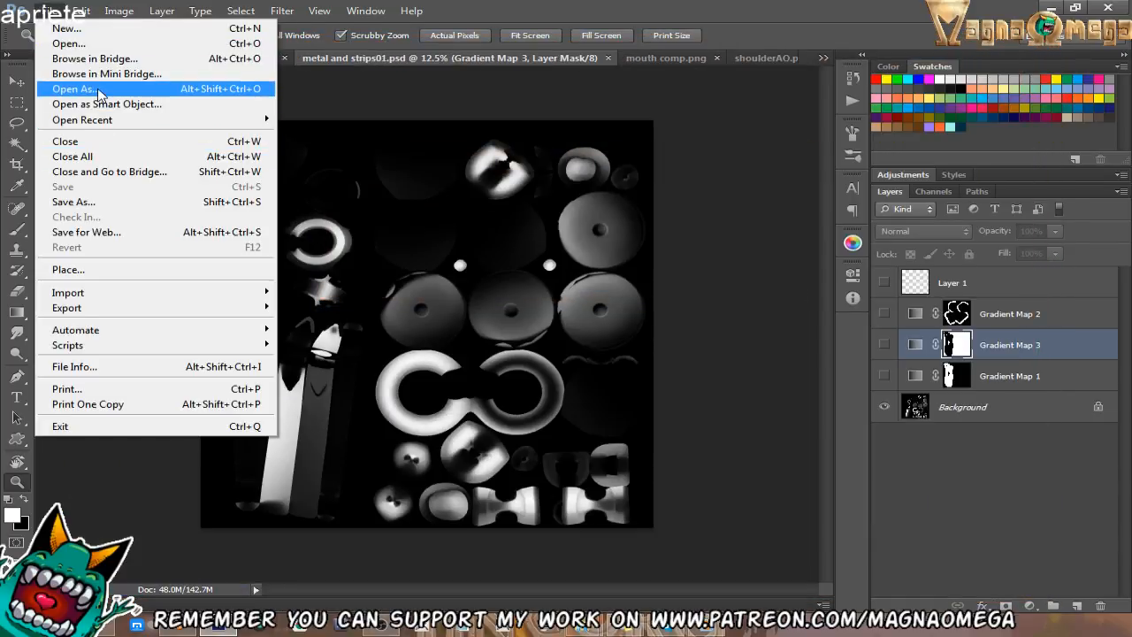
{"action": "left_click", "coordinate": [69, 43]}
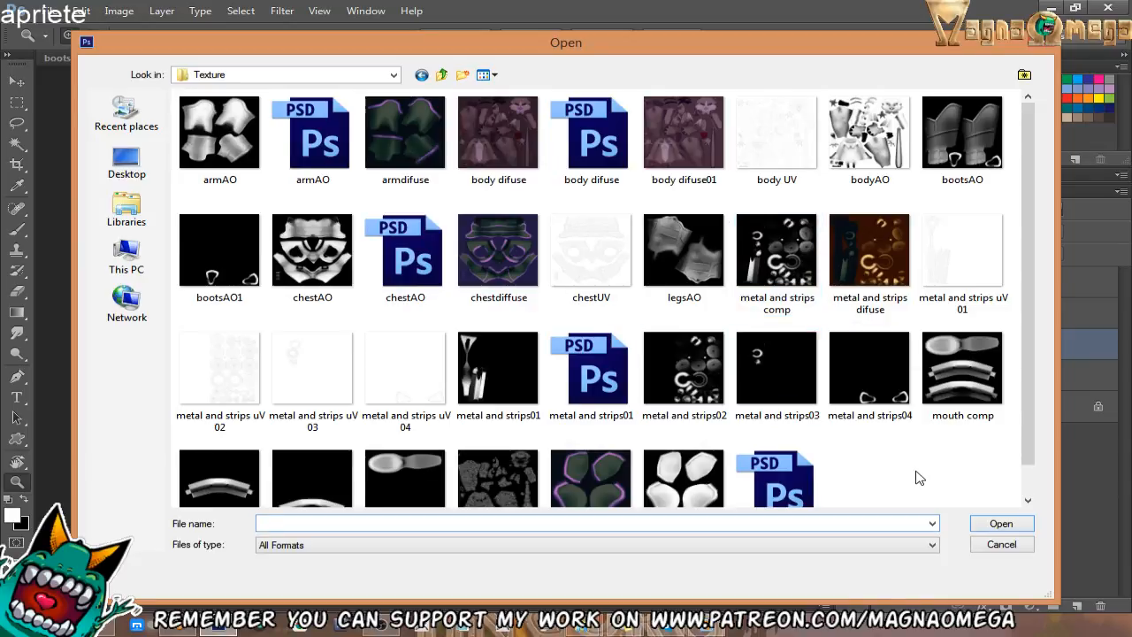
{"action": "scroll", "coordinate": [610, 362], "scroll_direction": "down", "scroll_amount": 1}
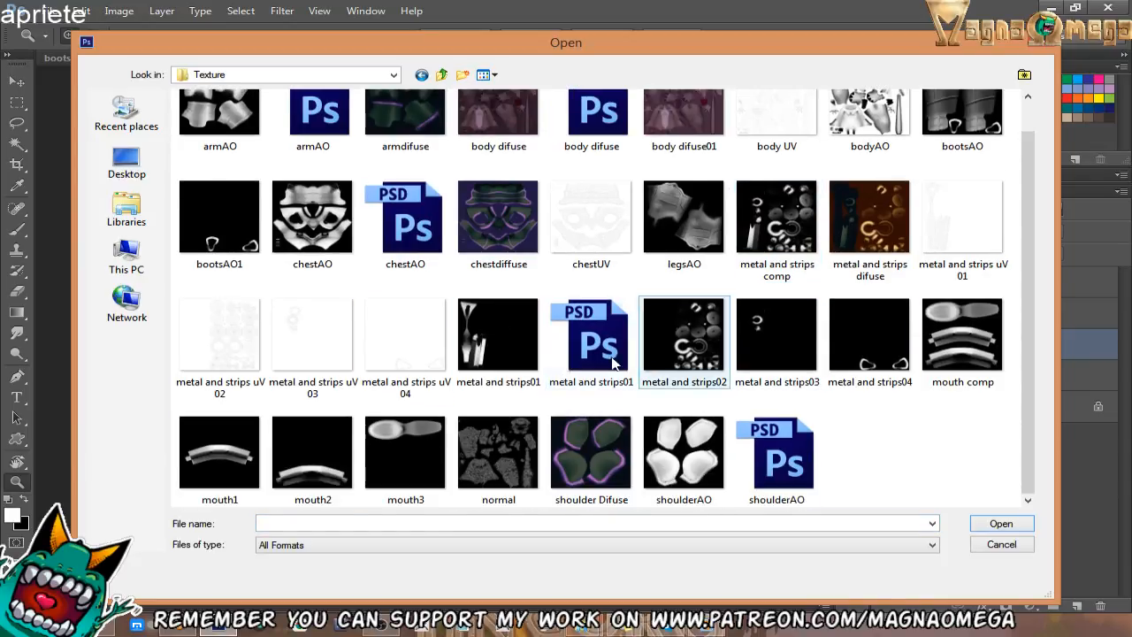
{"action": "double_click", "coordinate": [497, 336]}
Duplicate the baked image's Background layer into metal and strips01.psd and close the PNG.
{"action": "right_click", "coordinate": [963, 283]}
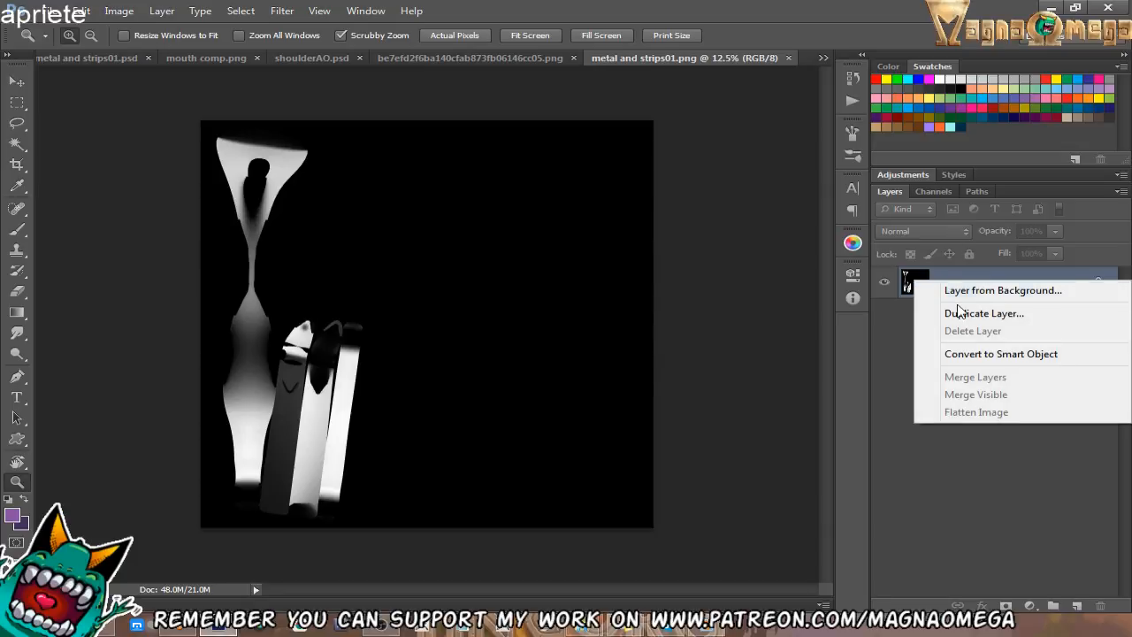
{"action": "left_click", "coordinate": [957, 310]}
{"action": "left_click", "coordinate": [557, 247]}
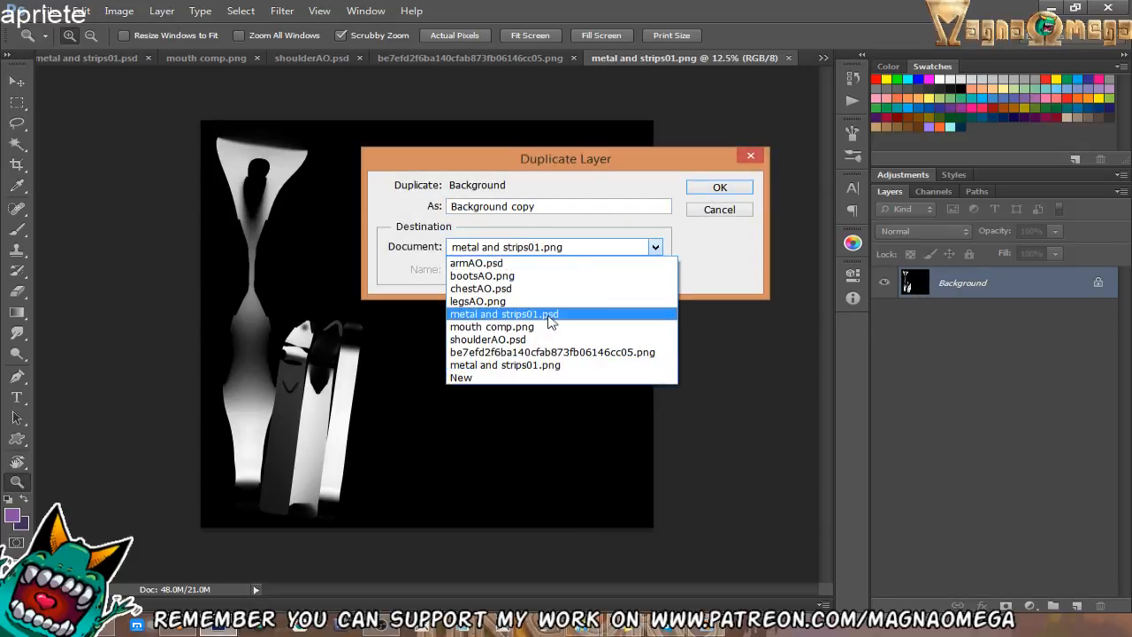
{"action": "left_click", "coordinate": [550, 314]}
{"action": "key", "text": "Return"}
{"action": "left_click", "coordinate": [787, 58]}
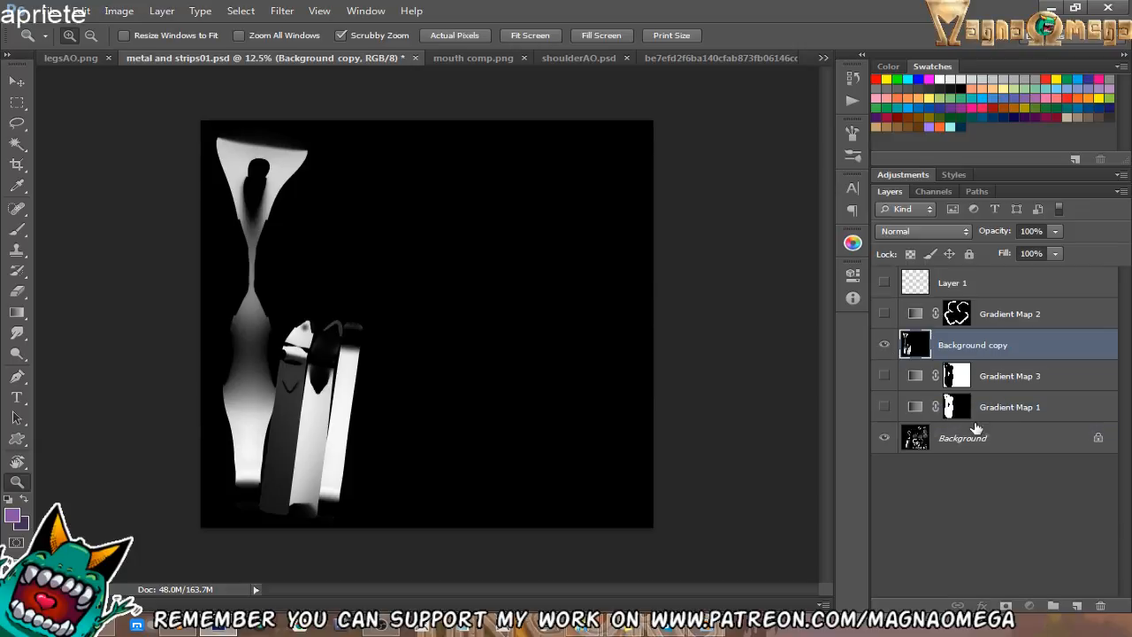
Move Background copy directly above Background, lasso the black area right of the strap shapes and delete it from the layer.
{"action": "left_click_drag", "start_coordinate": [991, 411], "coordinate": [964, 438]}
{"action": "key", "text": "l"}
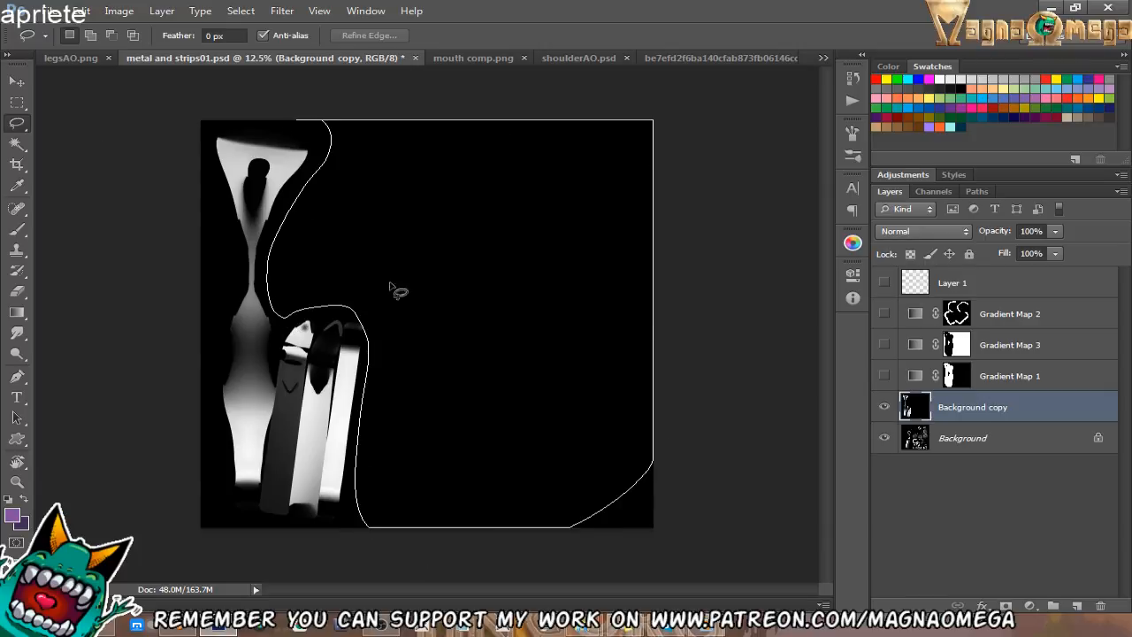
{"action": "left_click_drag", "start_coordinate": [392, 288], "coordinate": [363, 323]}
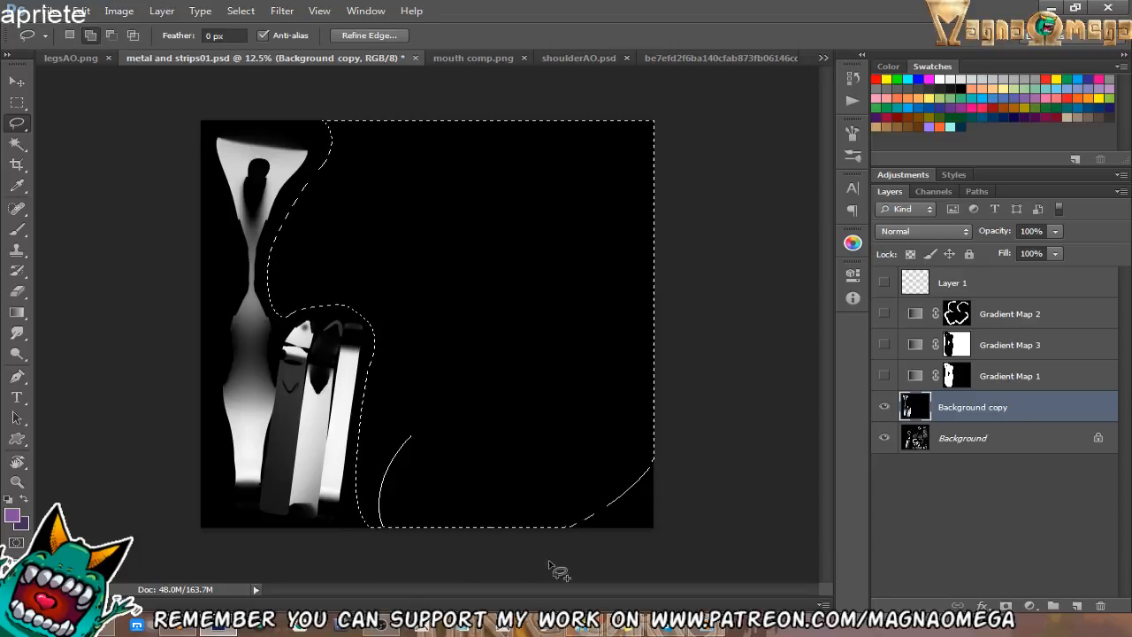
{"action": "key", "text": "Delete"}
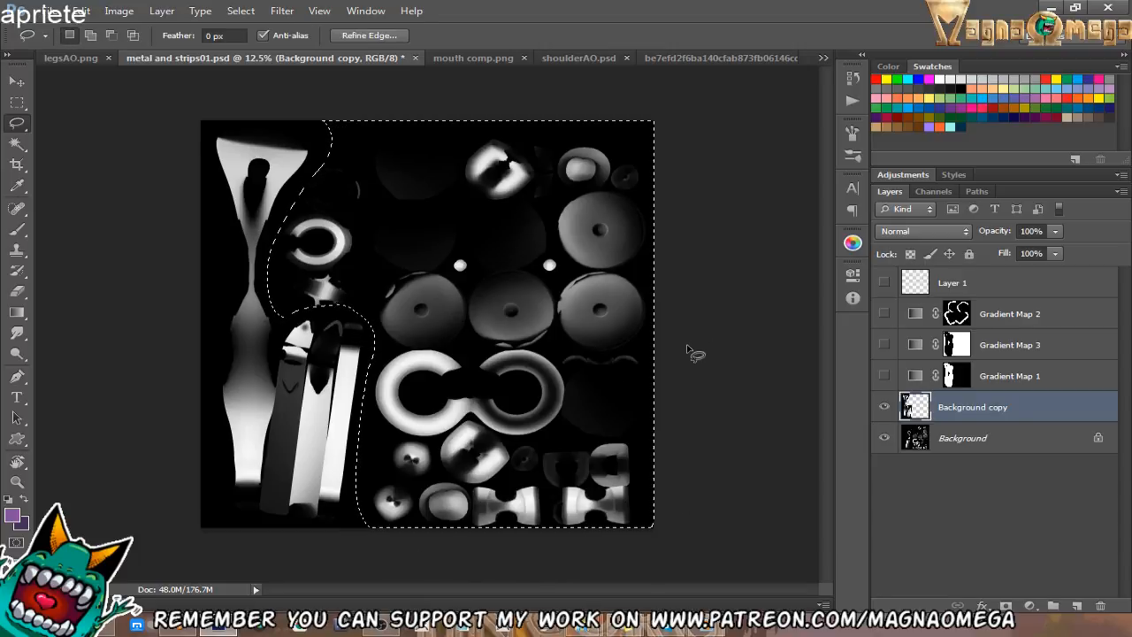
Save the document, clear the selection and show the Gradient Map 1 and Gradient Map 3 layers, keeping Gradient Map 2 hidden.
{"action": "key", "text": "ctrl+s"}
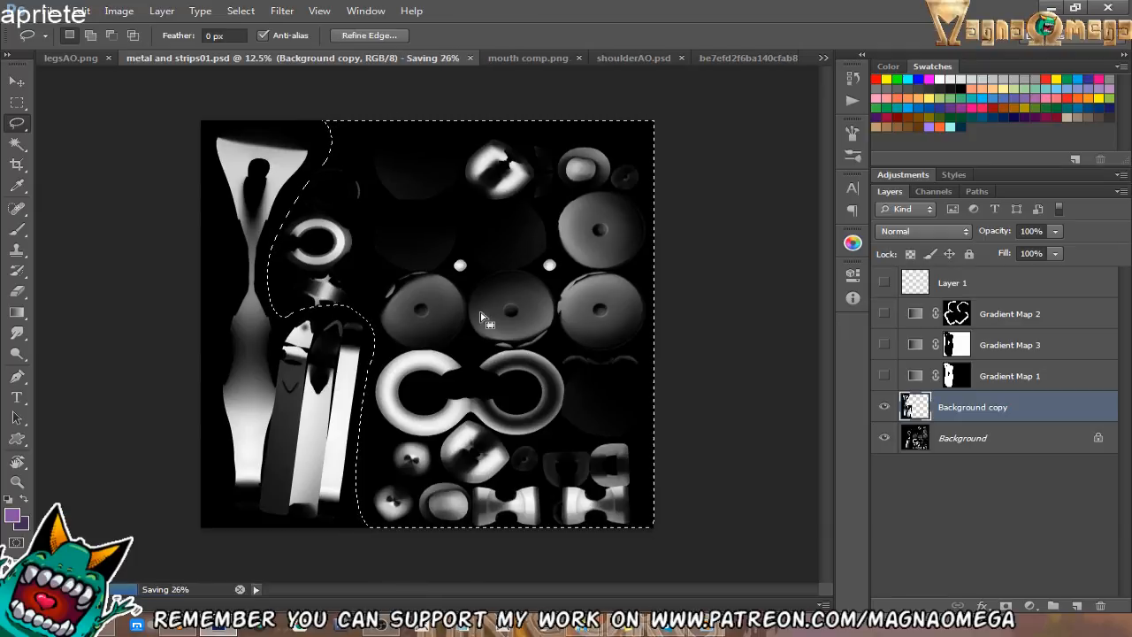
{"action": "key", "text": "e"}
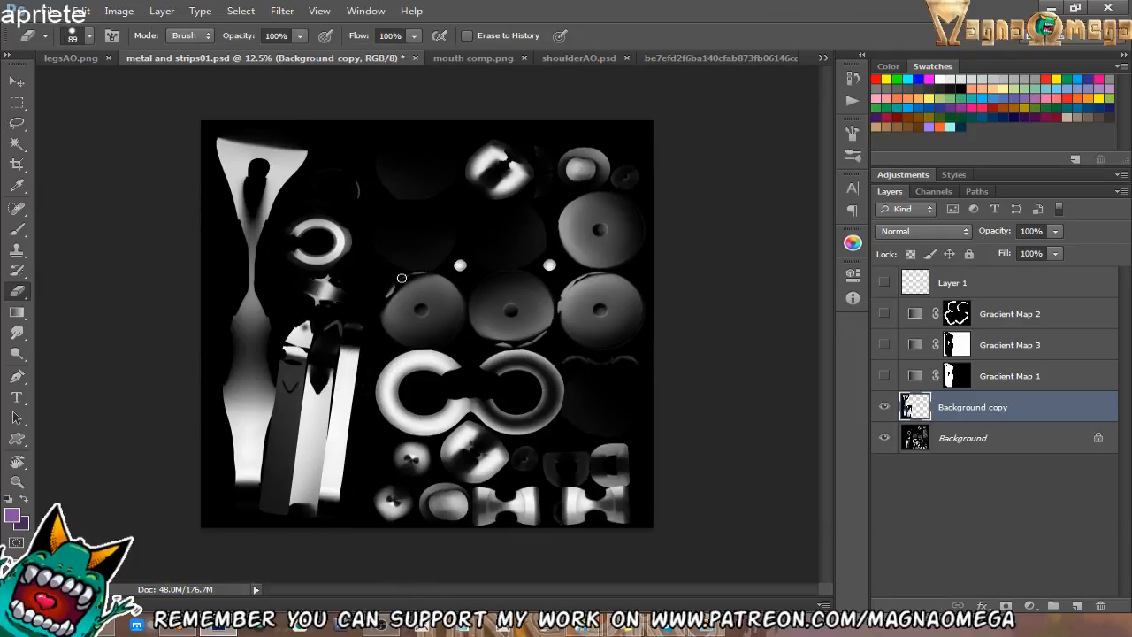
{"action": "left_click", "coordinate": [883, 315]}
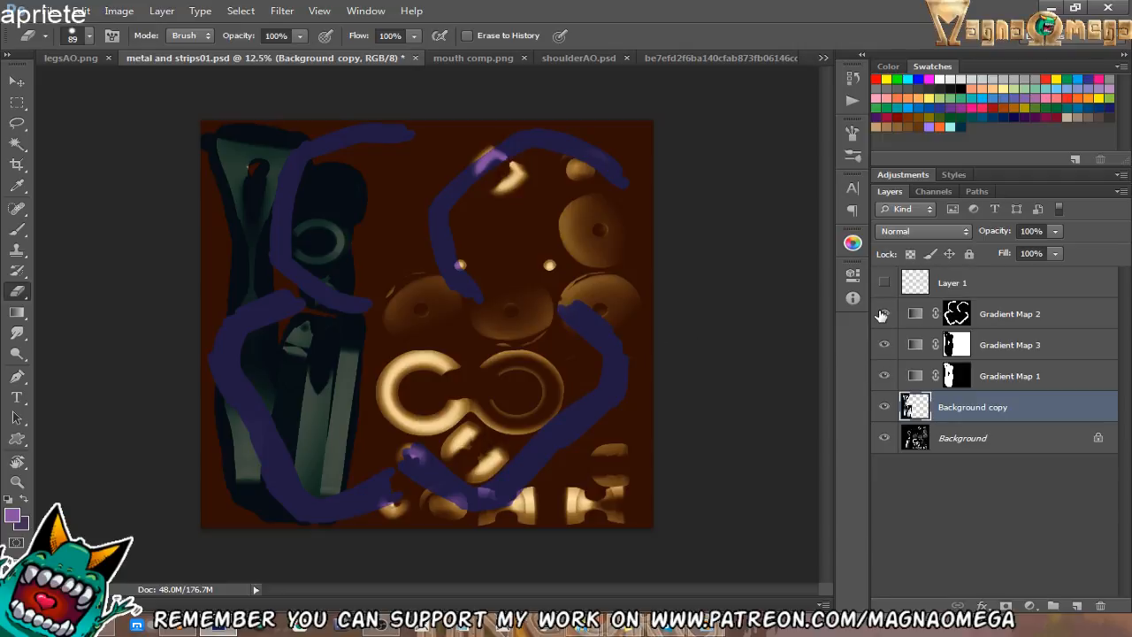
{"action": "left_click", "coordinate": [883, 315]}
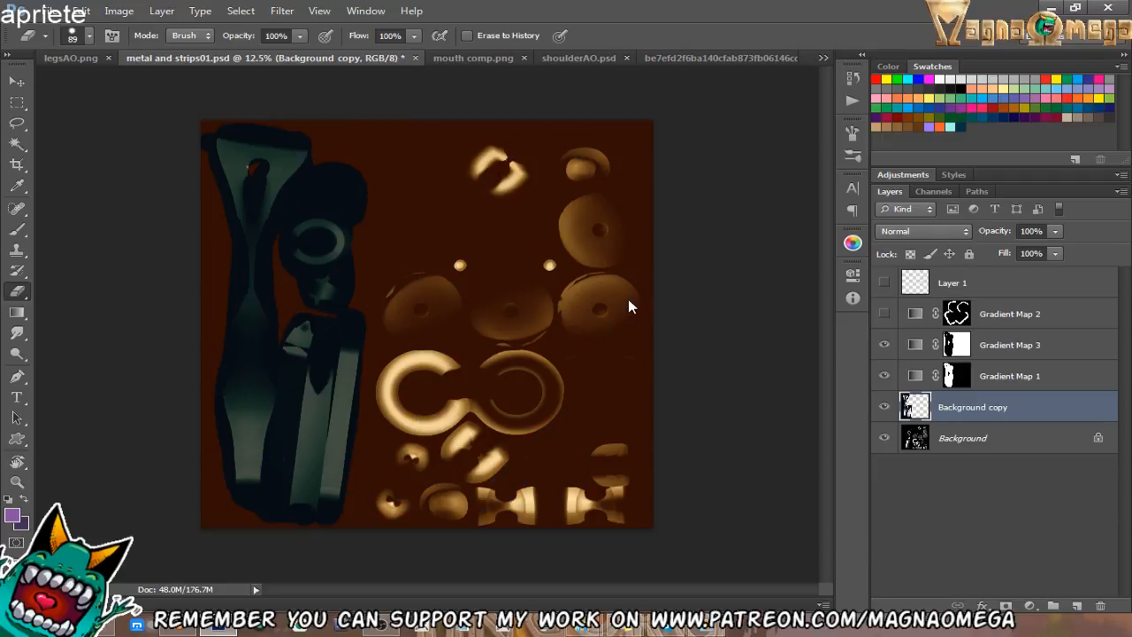
Save a PNG copy of the coloured texture over metal and strips difuse in the Texture folder.
{"action": "key", "text": "ctrl+alt+shift+s"}
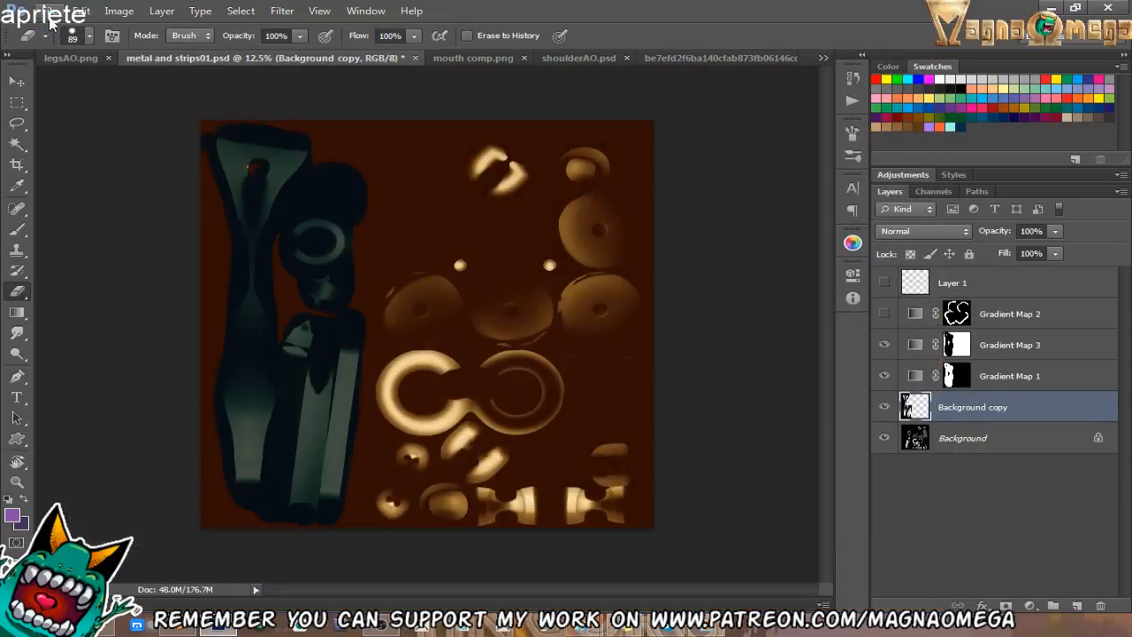
{"action": "left_click", "coordinate": [50, 16]}
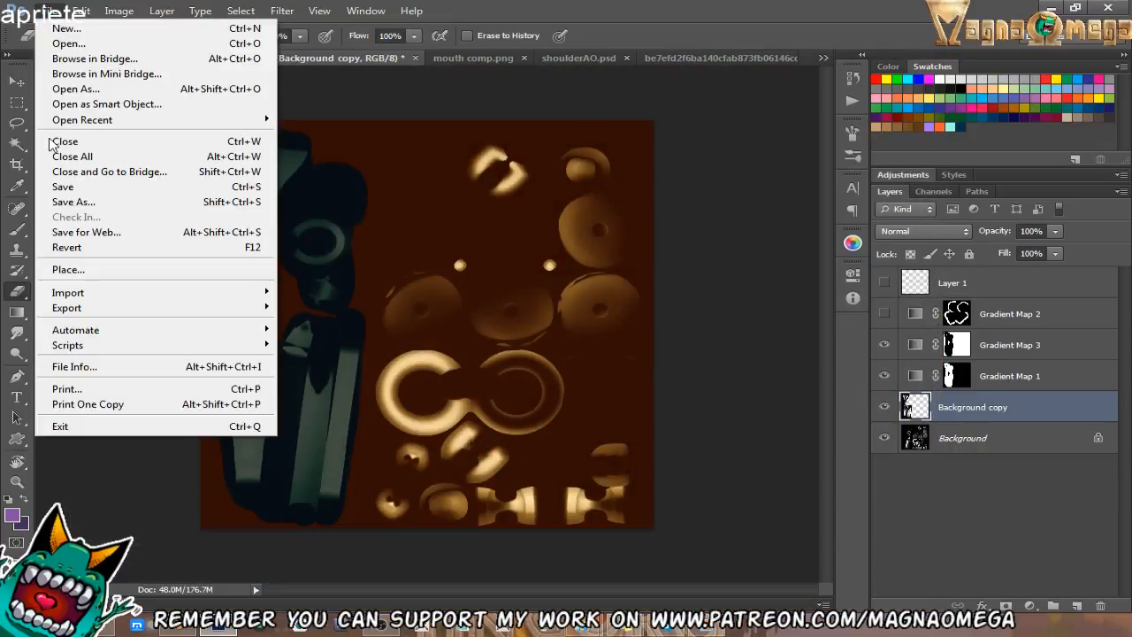
{"action": "left_click", "coordinate": [55, 201]}
{"action": "left_click", "coordinate": [399, 407]}
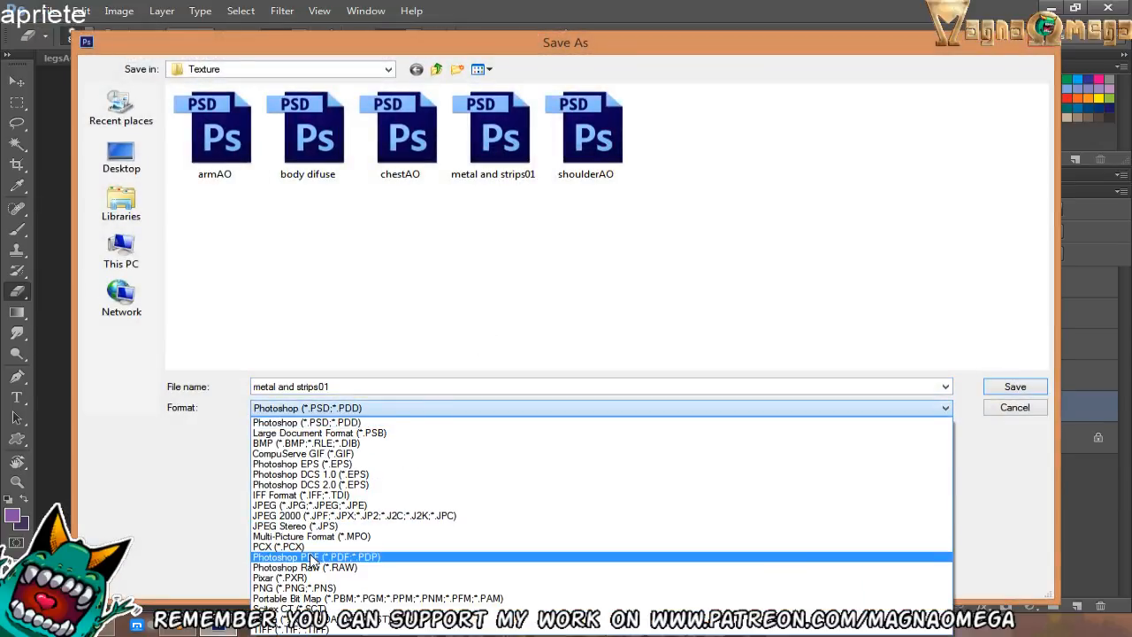
{"action": "left_click", "coordinate": [303, 585]}
{"action": "double_click", "coordinate": [400, 238]}
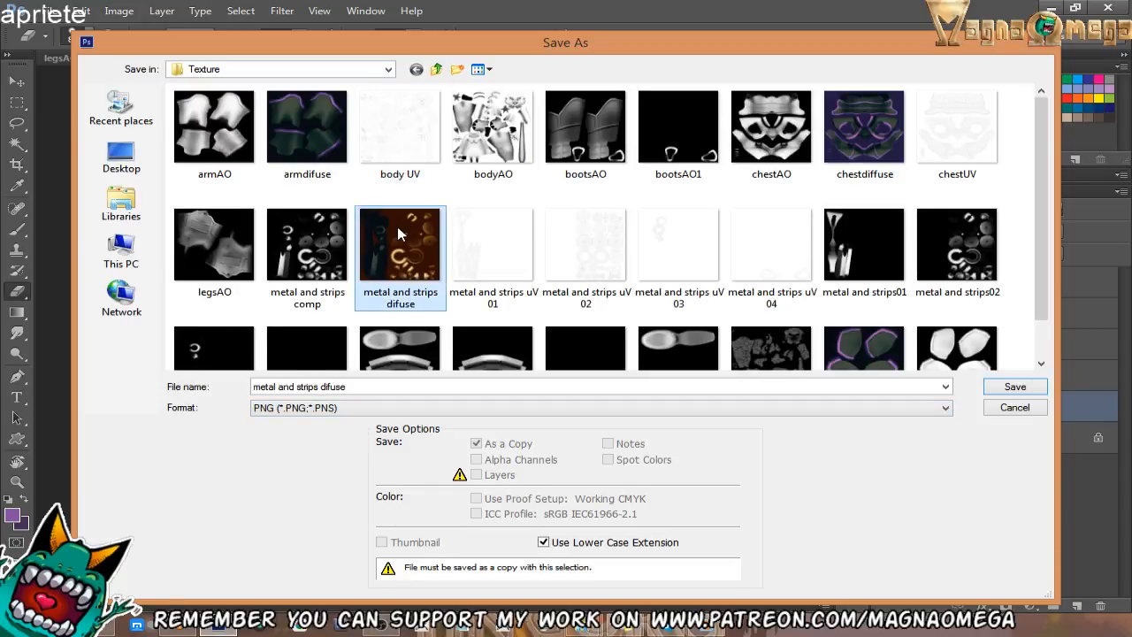
{"action": "key", "text": "Return"}
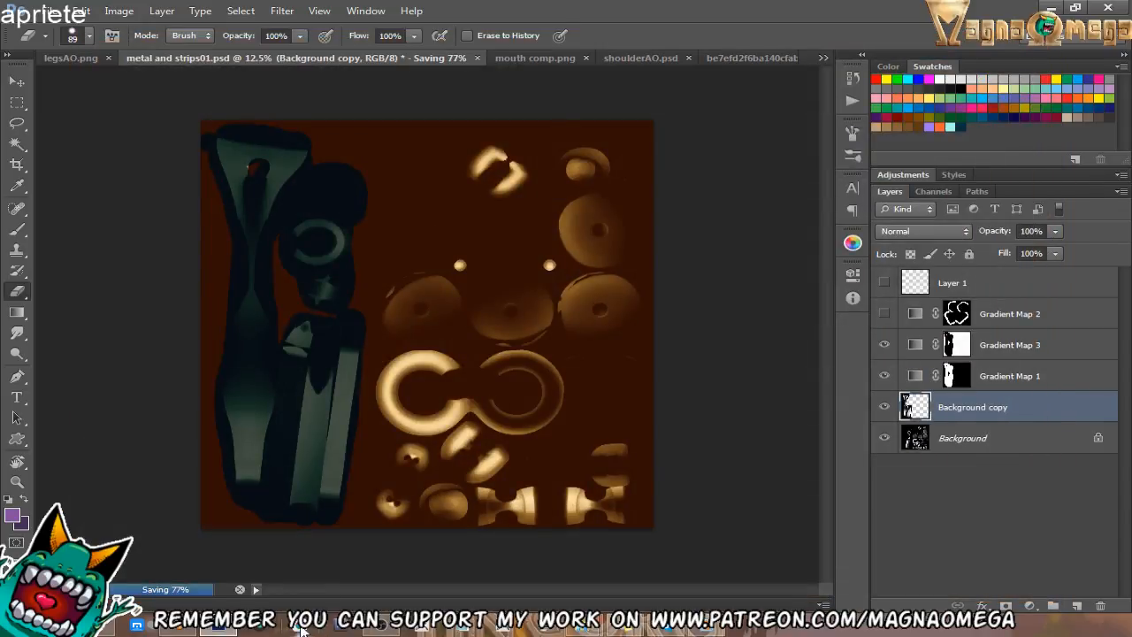
Switch to Blender, enable Texture.008 on the strips material and reload its metal and strips difuse.png image.
{"action": "mouse_move", "coordinate": [182, 629]}
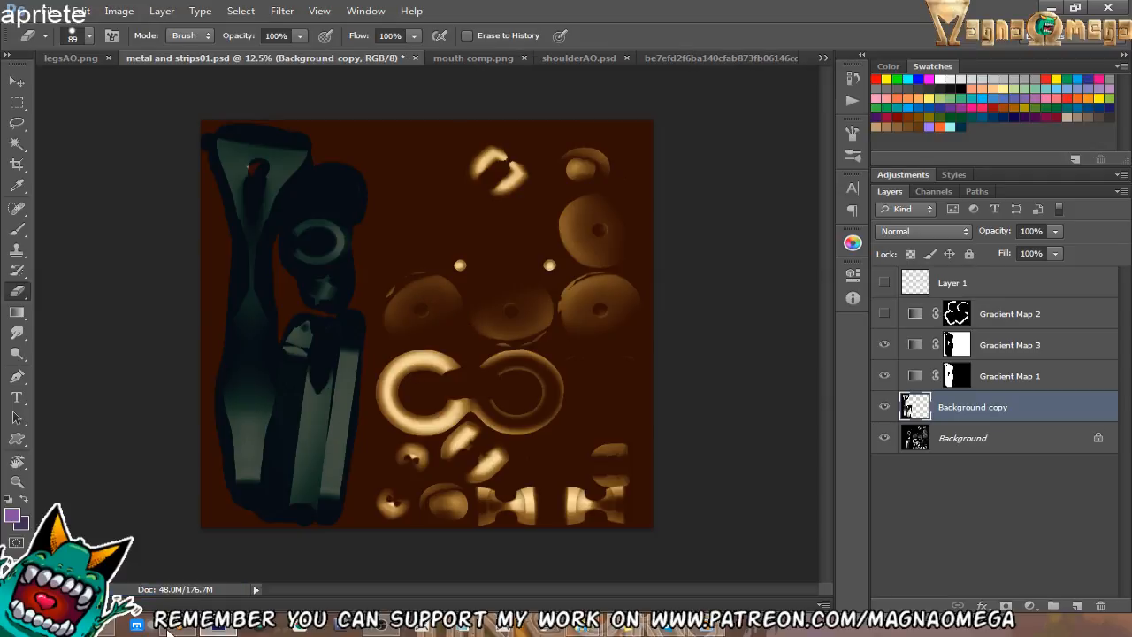
{"action": "left_click", "coordinate": [177, 629]}
{"action": "scroll", "coordinate": [903, 108], "scroll_direction": "up", "scroll_amount": 3}
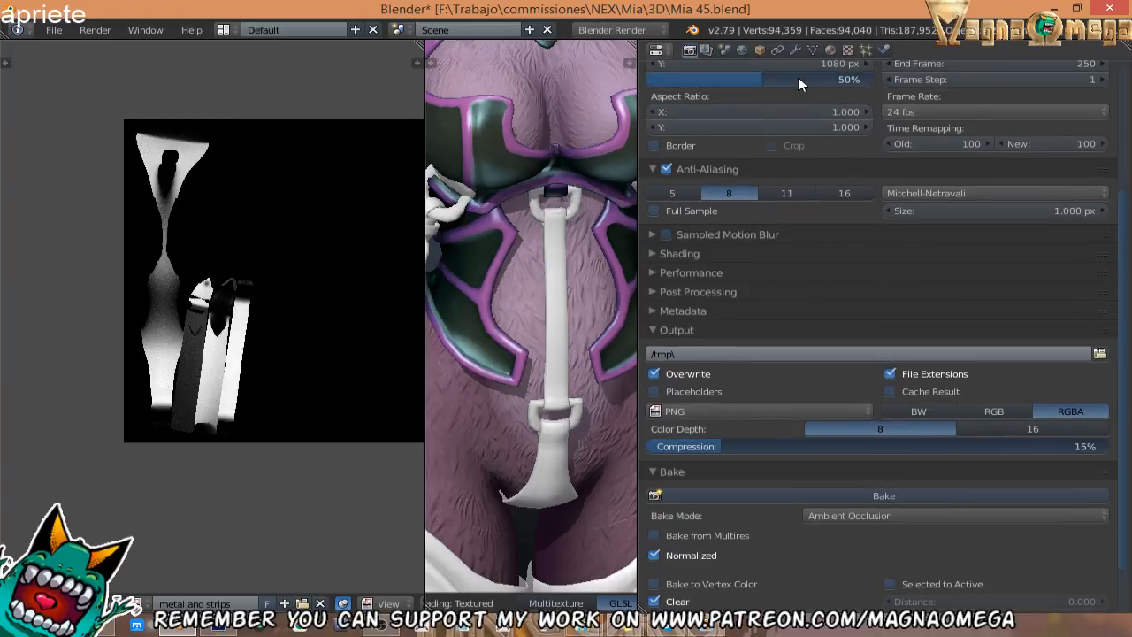
{"action": "left_click", "coordinate": [830, 50]}
{"action": "scroll", "coordinate": [805, 196], "scroll_direction": "up", "scroll_amount": 2}
{"action": "left_click", "coordinate": [848, 50]}
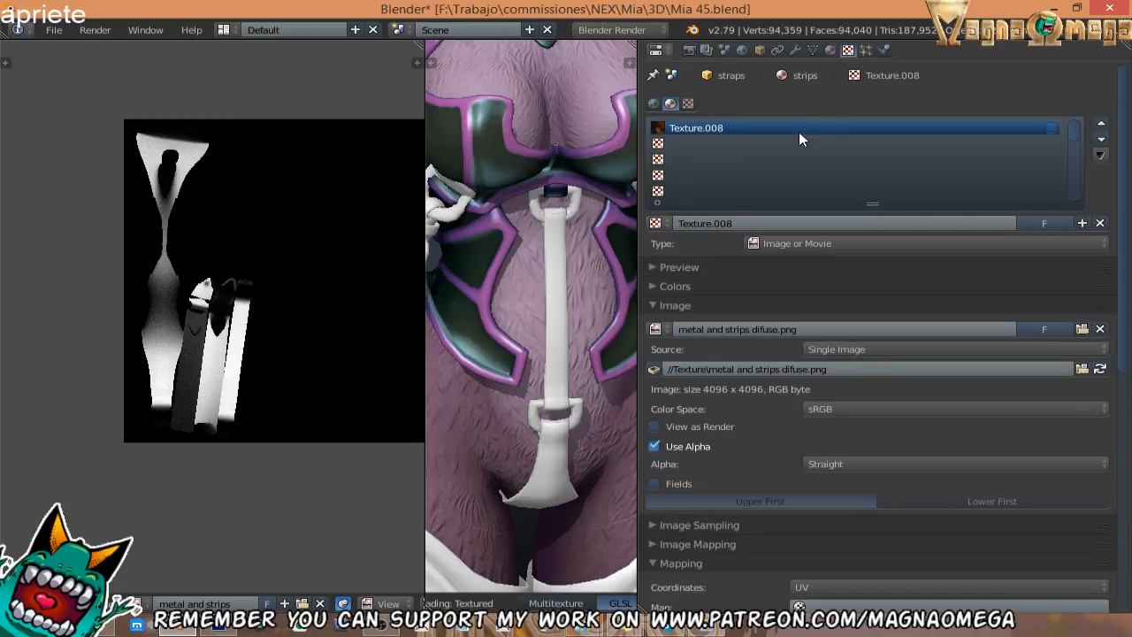
{"action": "left_click", "coordinate": [1052, 128]}
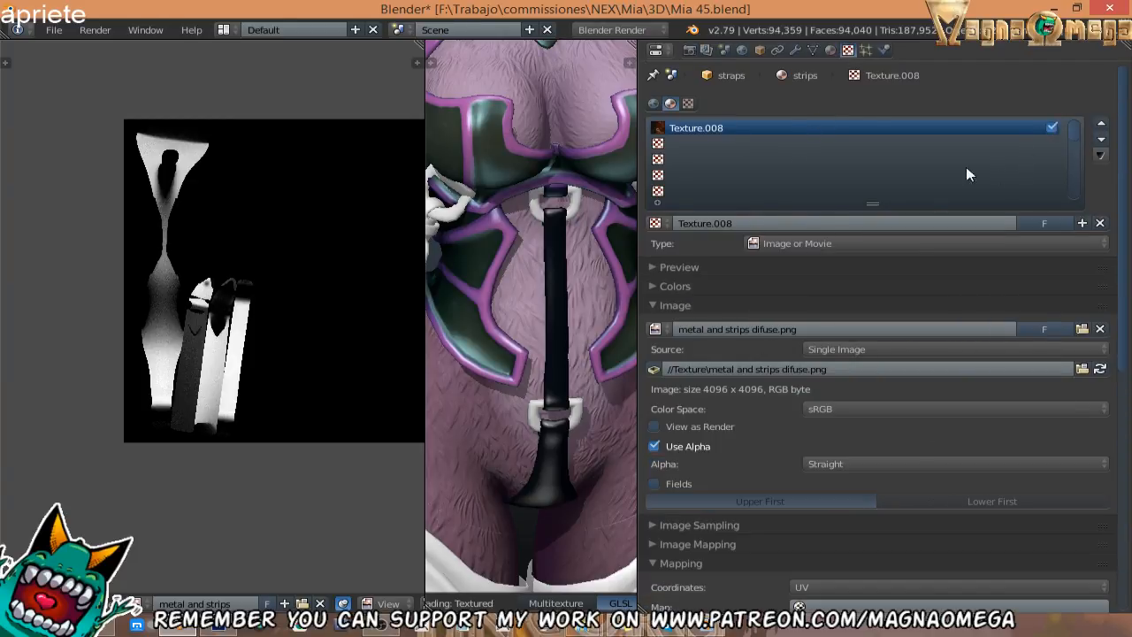
{"action": "left_click", "coordinate": [1100, 369]}
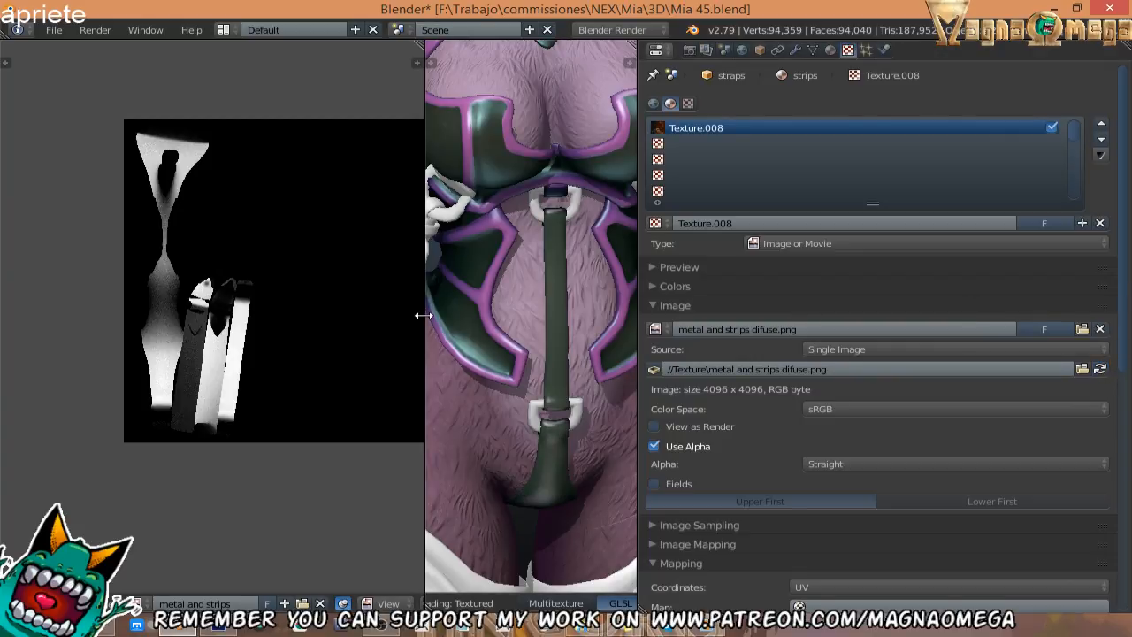
Enlarge the 3D viewport and examine the retextured straps around the waist and hip.
{"action": "left_click_drag", "start_coordinate": [423, 315], "coordinate": [177, 315]}
{"action": "middle_click_drag", "start_coordinate": [514, 390], "coordinate": [335, 334]}
{"action": "key", "text": "Tab"}
{"action": "key", "text": "Tab"}
{"action": "scroll", "coordinate": [341, 250], "scroll_direction": "up", "scroll_amount": 4}
{"action": "middle_click_drag", "start_coordinate": [341, 250], "coordinate": [345, 287]}
{"action": "scroll", "coordinate": [361, 301], "scroll_direction": "down", "scroll_amount": 5}
{"action": "scroll", "coordinate": [334, 285], "scroll_direction": "up", "scroll_amount": 6}
Select all linked geometry of the dark side strap beside the hip and flip its normals.
{"action": "key", "text": "Tab"}
{"action": "right_click", "coordinate": [350, 278]}
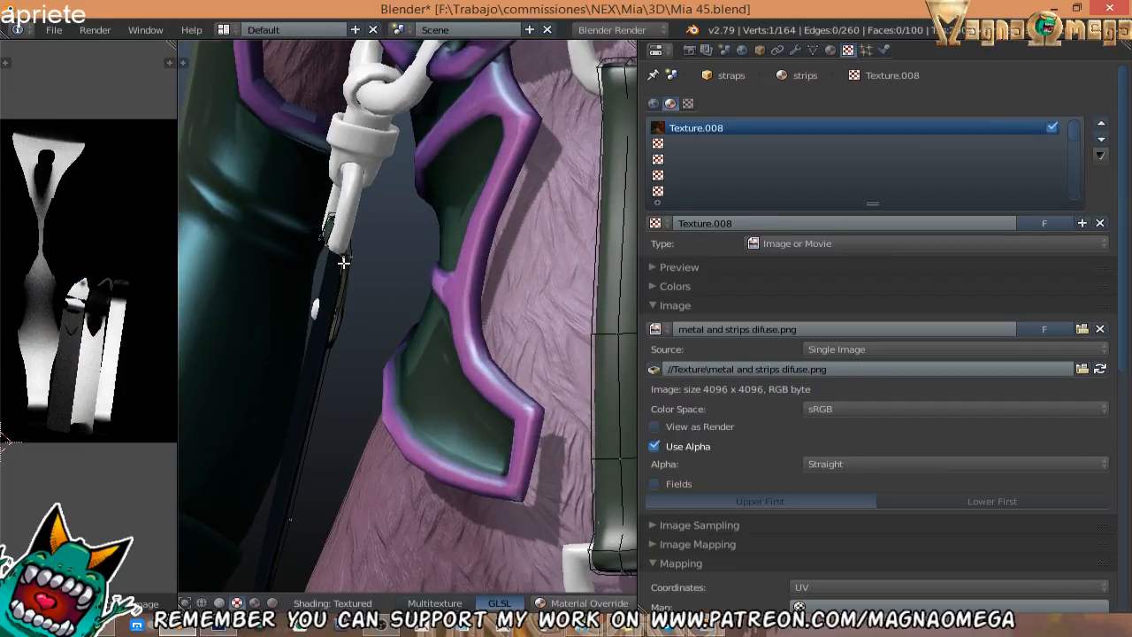
{"action": "key", "text": "l"}
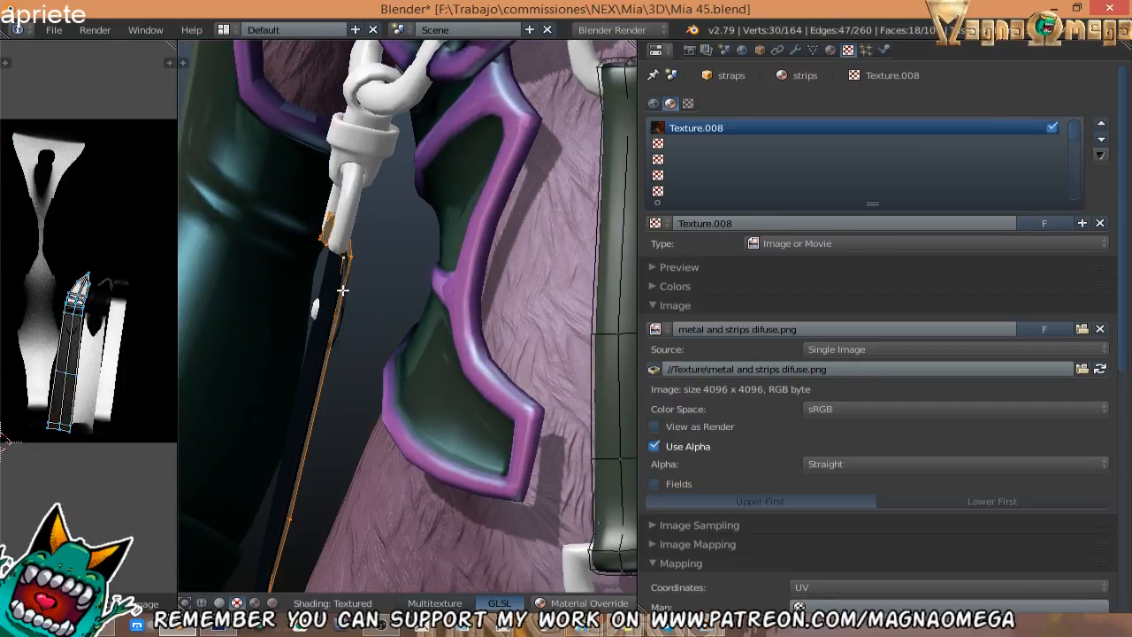
{"action": "key", "text": "ctrl+f"}
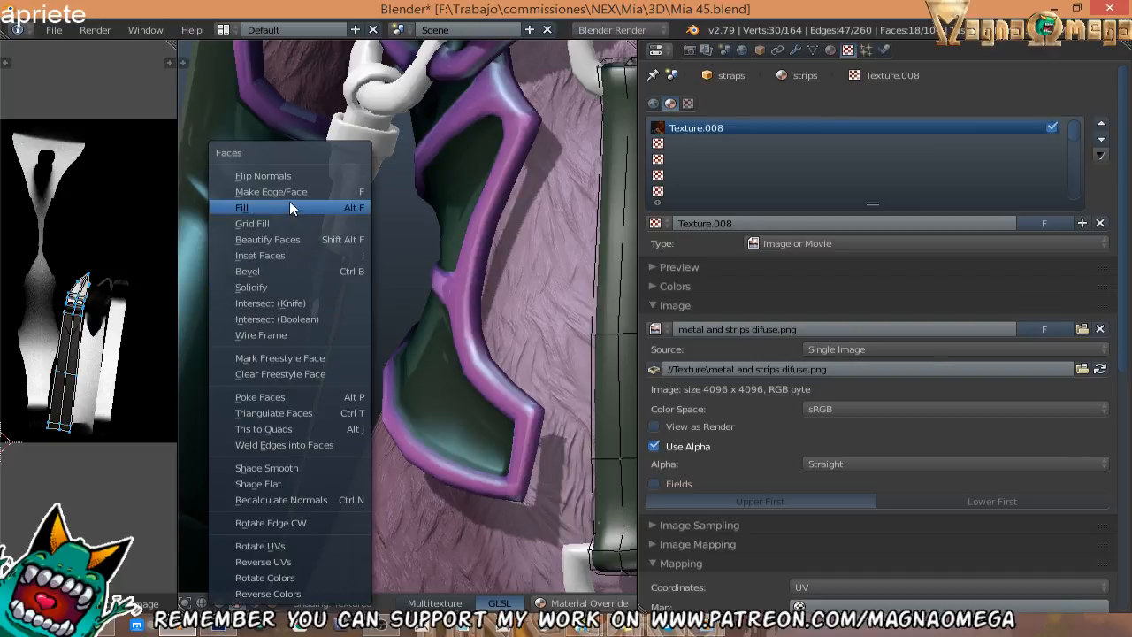
{"action": "left_click", "coordinate": [299, 177]}
{"action": "middle_click_drag", "start_coordinate": [358, 266], "coordinate": [363, 307]}
Examine the straps' shading, UV layout and hanging ends on both sides of the hips.
{"action": "key", "text": "Tab"}
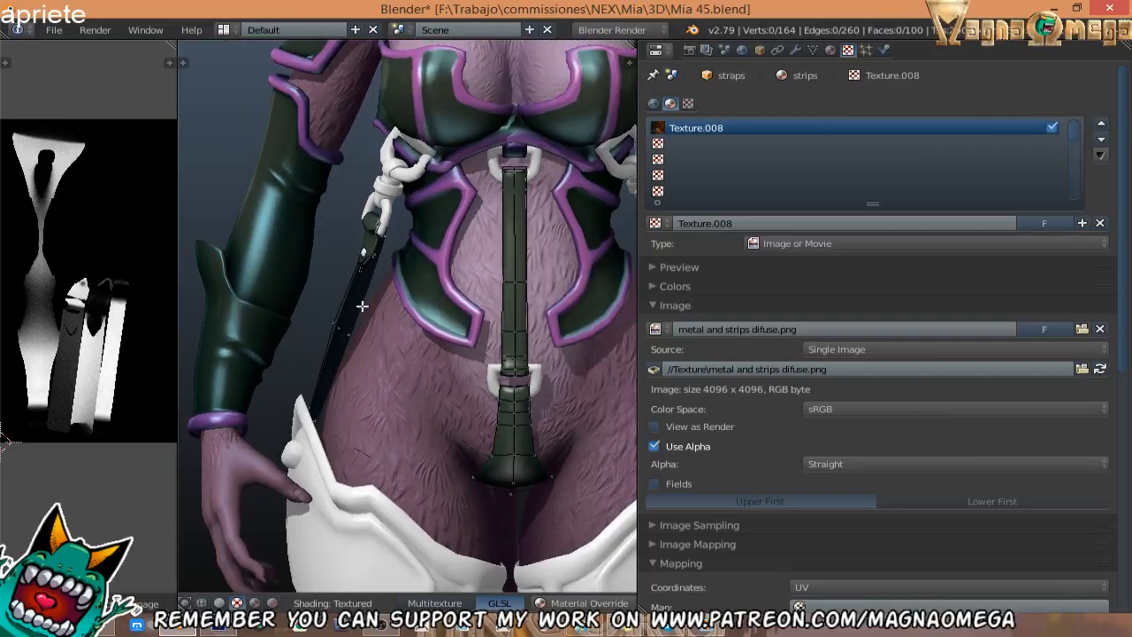
{"action": "key", "text": "Tab"}
{"action": "scroll", "coordinate": [120, 319], "scroll_direction": "up", "scroll_amount": 4}
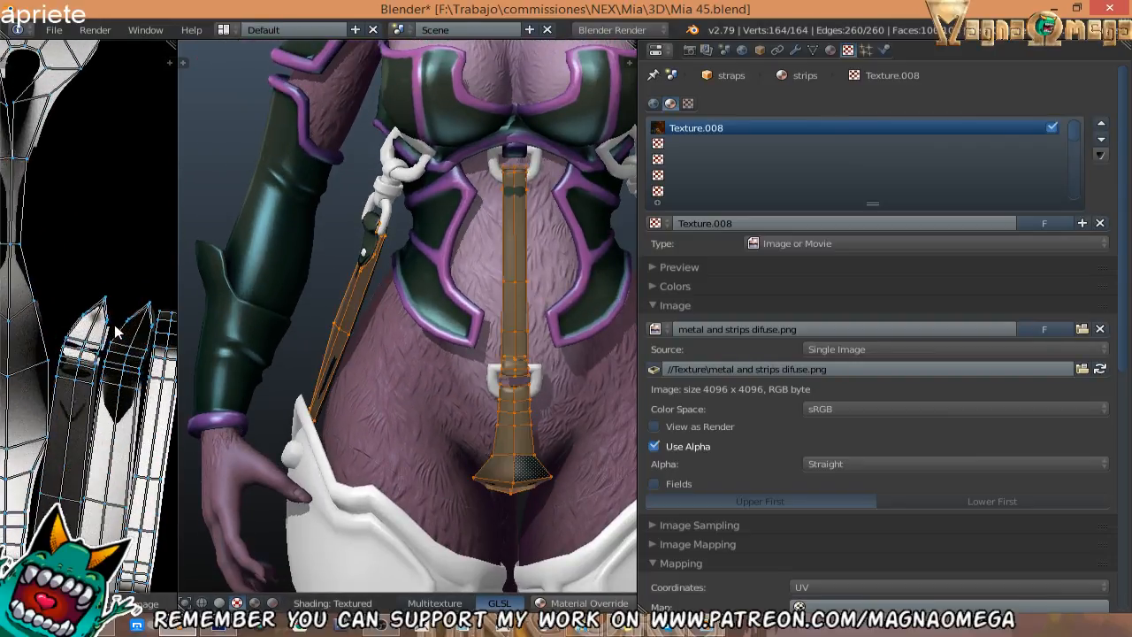
{"action": "key", "text": "Tab"}
{"action": "middle_click_drag", "start_coordinate": [416, 371], "coordinate": [388, 277]}
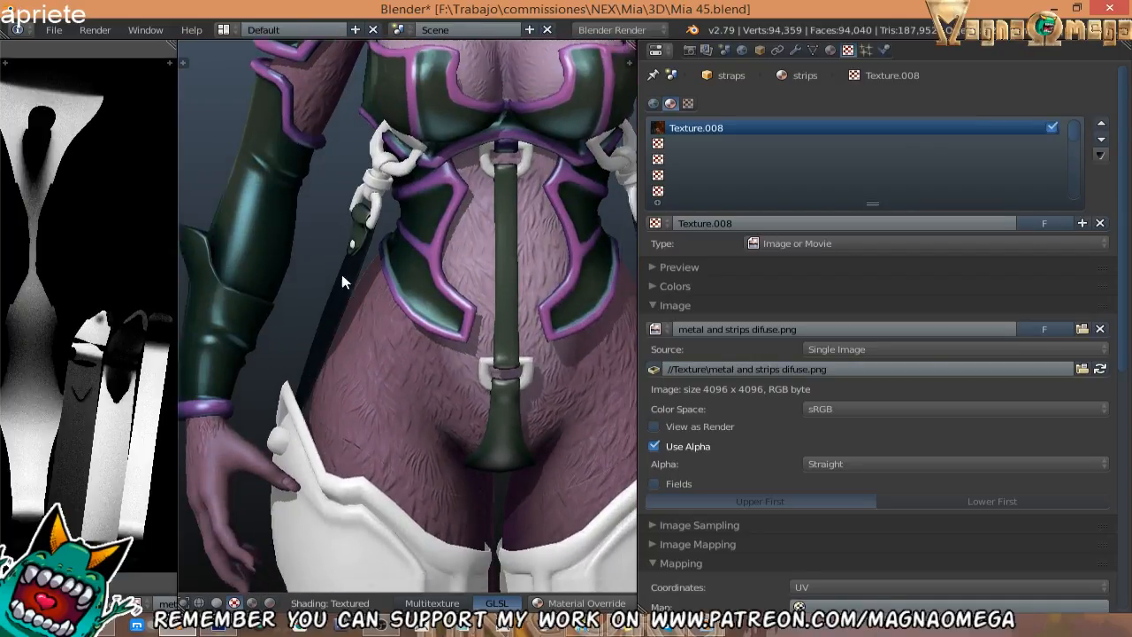
{"action": "key", "text": "Tab"}
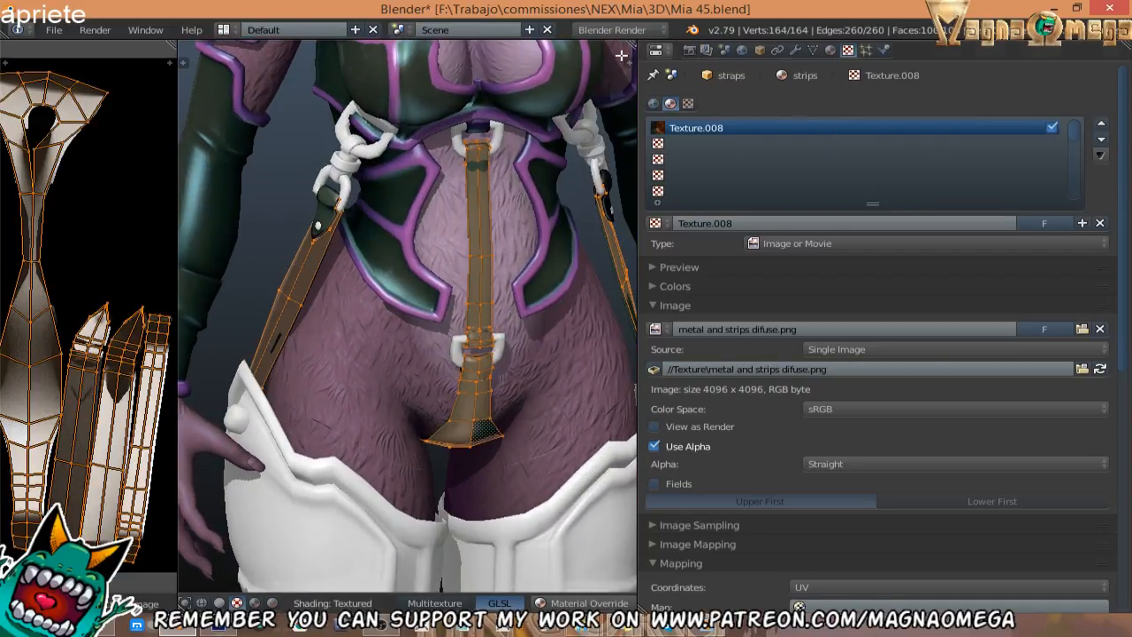
{"action": "key", "text": "Tab"}
{"action": "middle_click_drag", "start_coordinate": [516, 249], "coordinate": [535, 226]}
{"action": "key", "text": "Tab"}
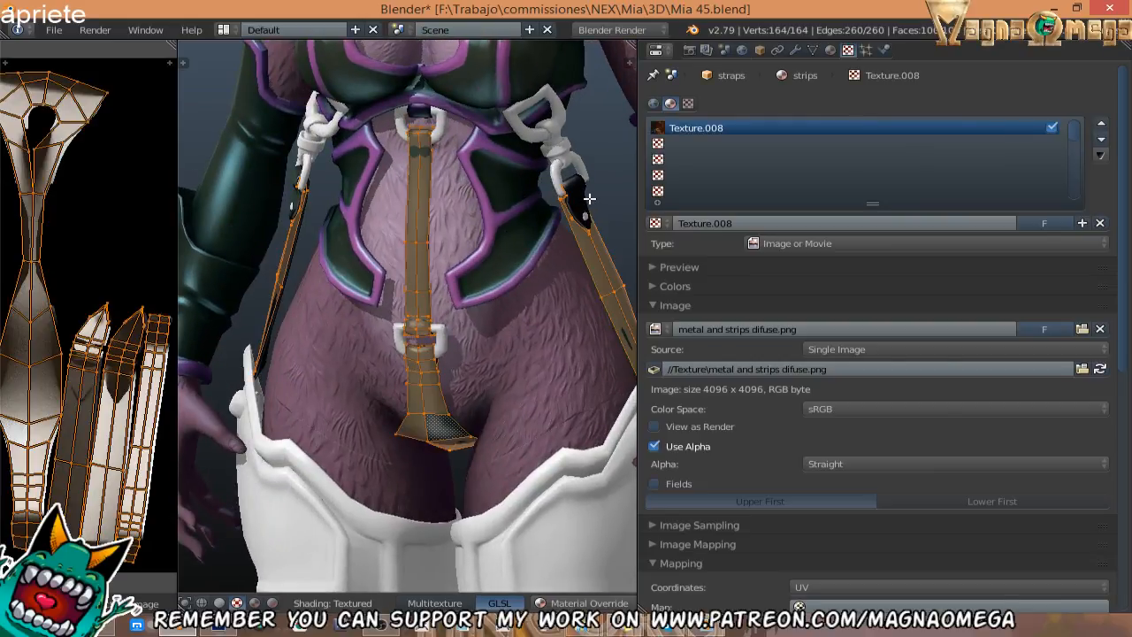
{"action": "scroll", "coordinate": [489, 242], "scroll_direction": "up", "scroll_amount": 6}
{"action": "middle_click_drag", "start_coordinate": [587, 196], "coordinate": [476, 191], "text": "shift"}
{"action": "key", "text": "Tab"}
{"action": "key", "text": "Tab"}
{"action": "key", "text": "Tab"}
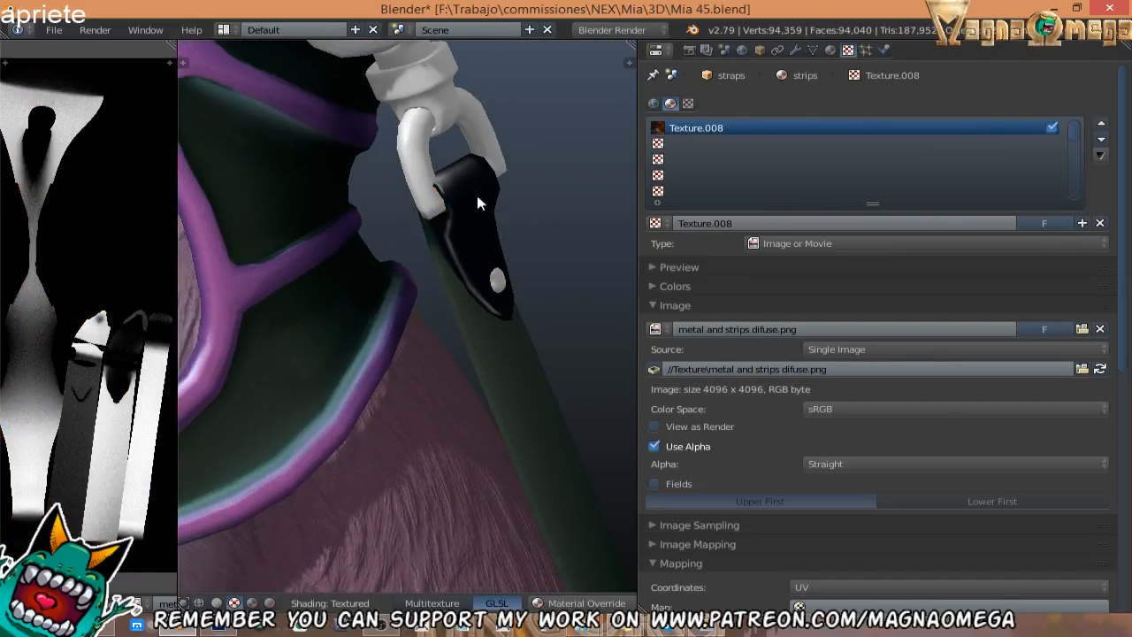
{"action": "key", "text": "Tab"}
{"action": "middle_click_drag", "start_coordinate": [464, 242], "coordinate": [504, 221]}
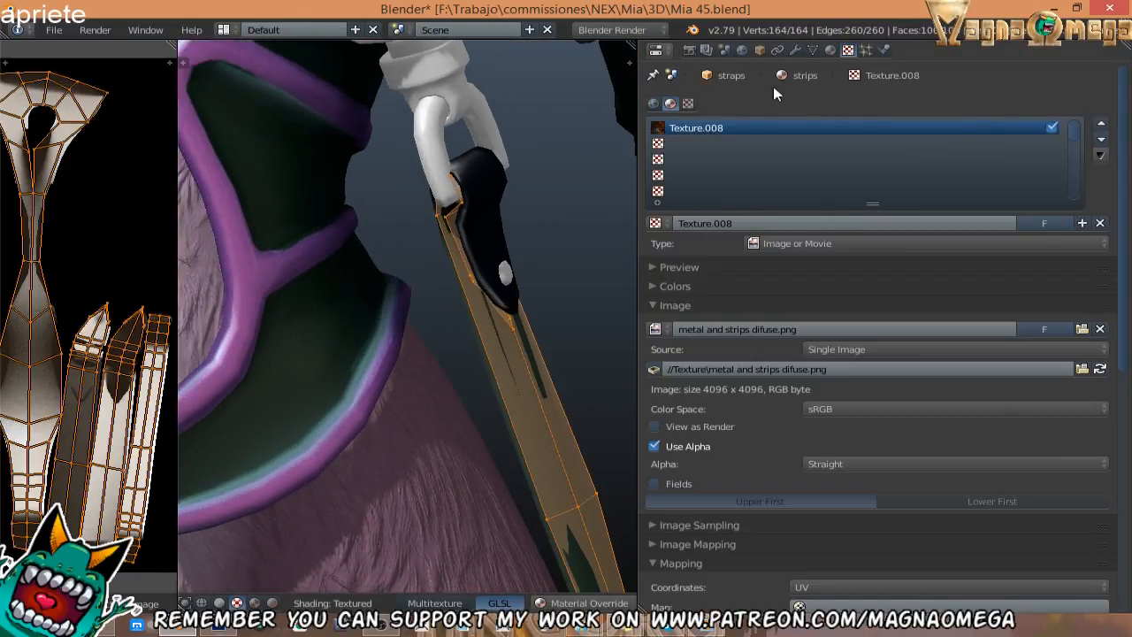
Rebake the straps' ambient occlusion with the corrected normals and check the baked image.
{"action": "left_click", "coordinate": [795, 51]}
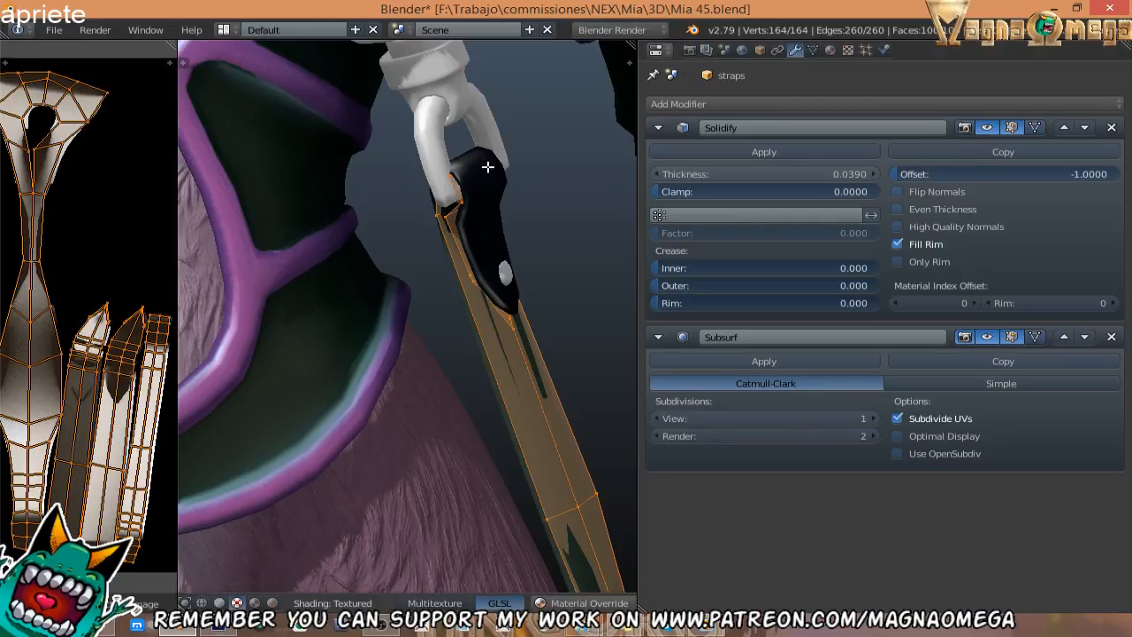
{"action": "left_click", "coordinate": [705, 51]}
{"action": "left_click", "coordinate": [690, 50]}
{"action": "scroll", "coordinate": [767, 282], "scroll_direction": "up", "scroll_amount": 2}
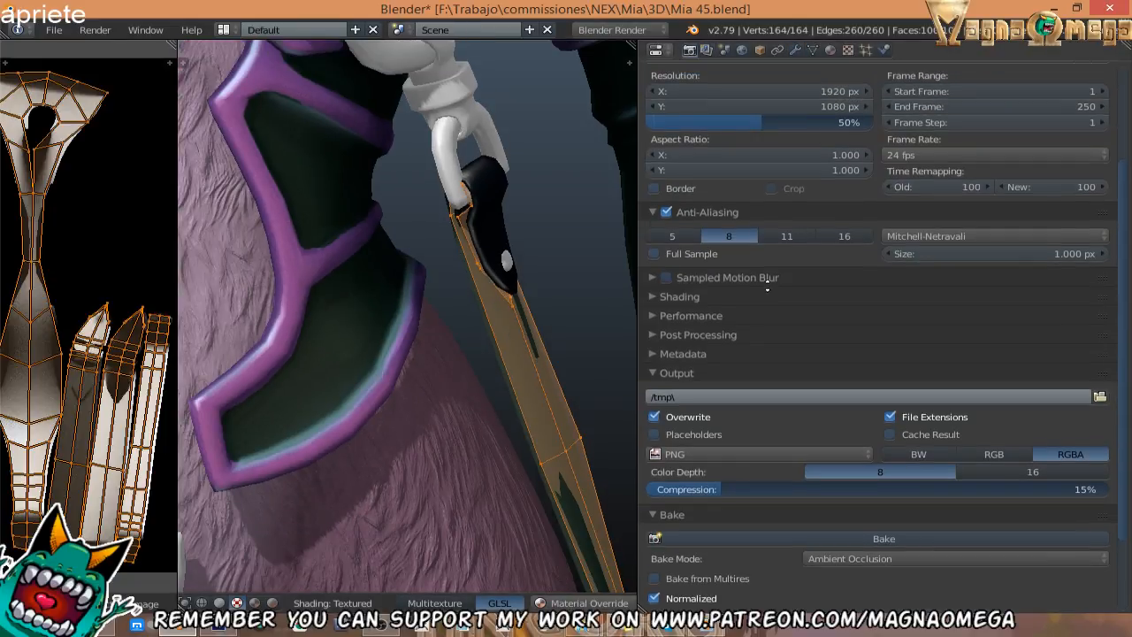
{"action": "scroll", "coordinate": [595, 303], "scroll_direction": "down", "scroll_amount": 3}
{"action": "scroll", "coordinate": [595, 303], "scroll_direction": "down", "scroll_amount": 2}
{"action": "scroll", "coordinate": [776, 325], "scroll_direction": "down", "scroll_amount": 3}
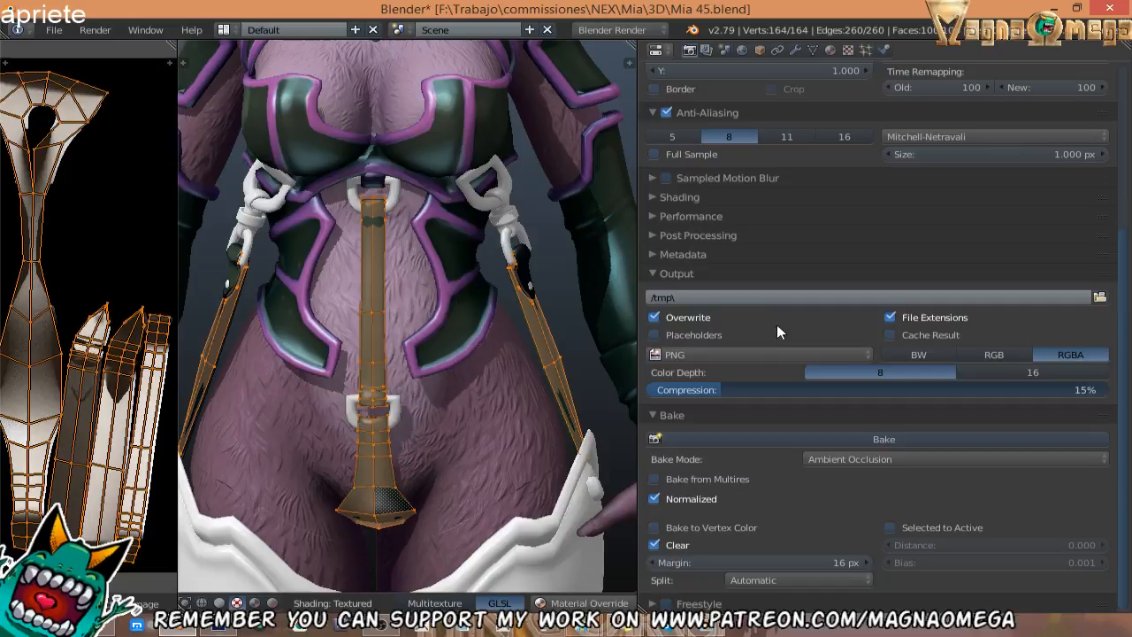
{"action": "left_click", "coordinate": [727, 437]}
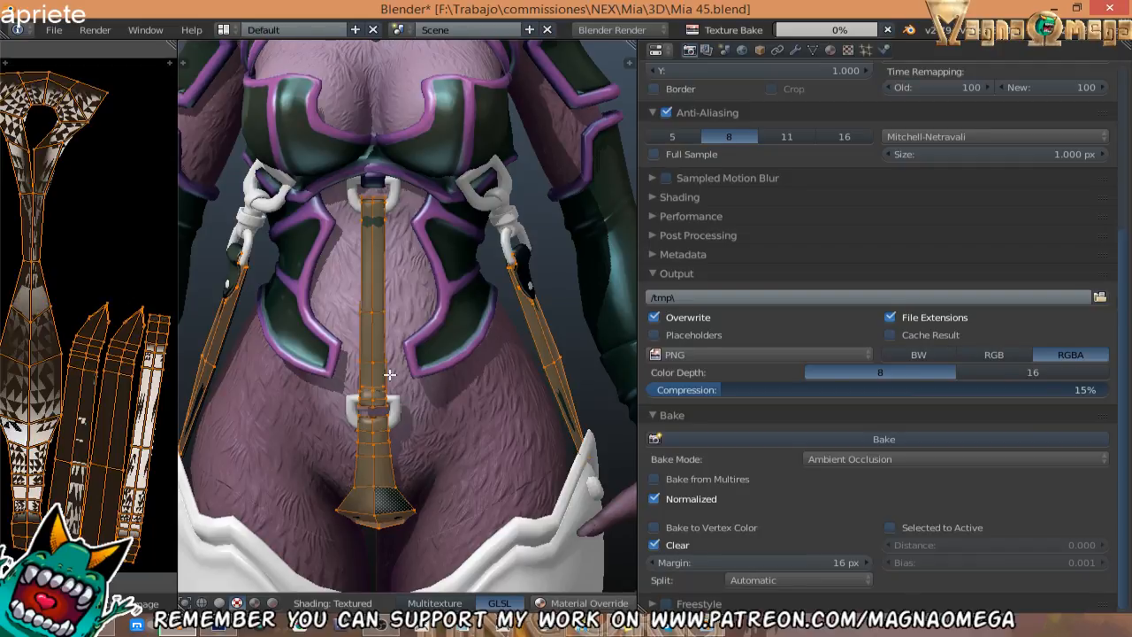
{"action": "scroll", "coordinate": [92, 346], "scroll_direction": "down", "scroll_amount": 1}
{"action": "key", "text": "Tab"}
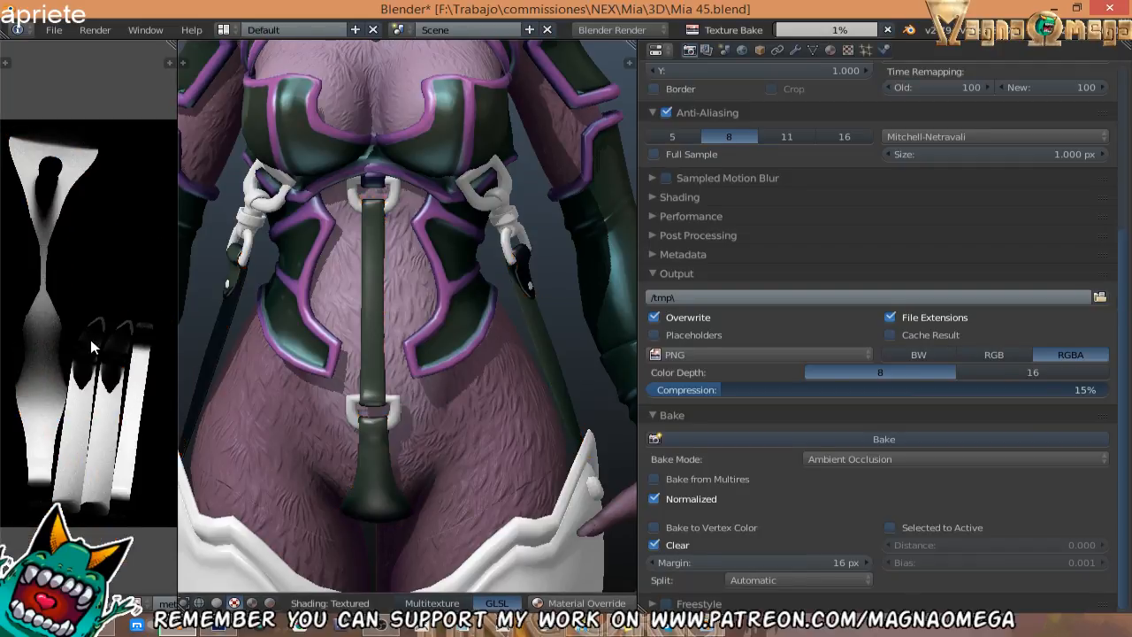
{"action": "scroll", "coordinate": [102, 382], "scroll_direction": "down", "scroll_amount": 1}
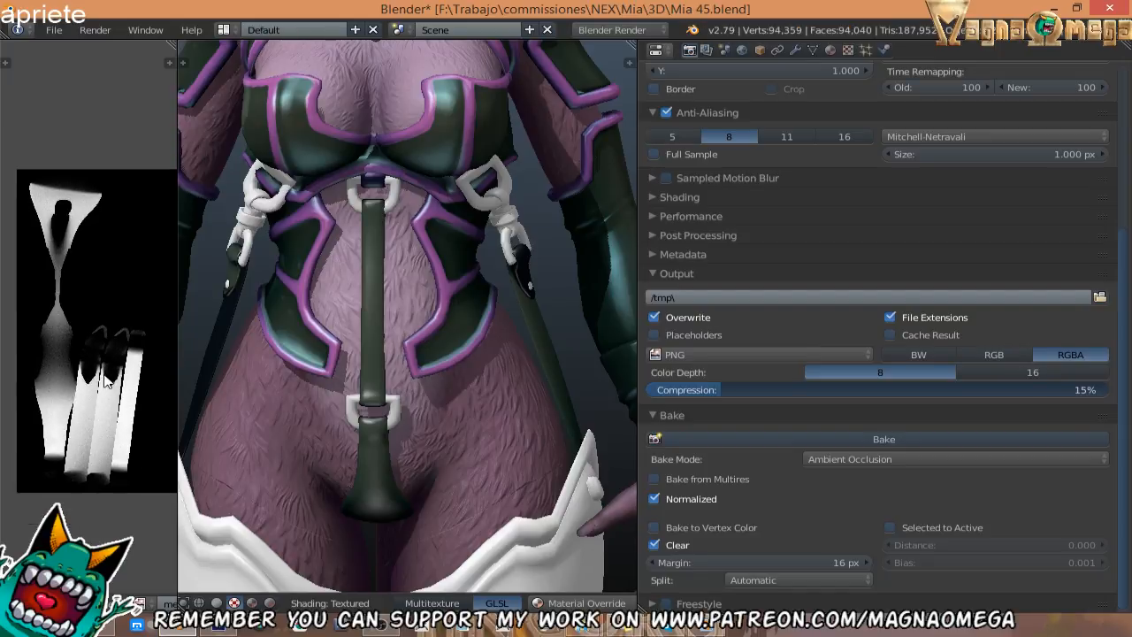
Save the baked image over metal and strips01.png in the Texture folder.
{"action": "key", "text": "F3"}
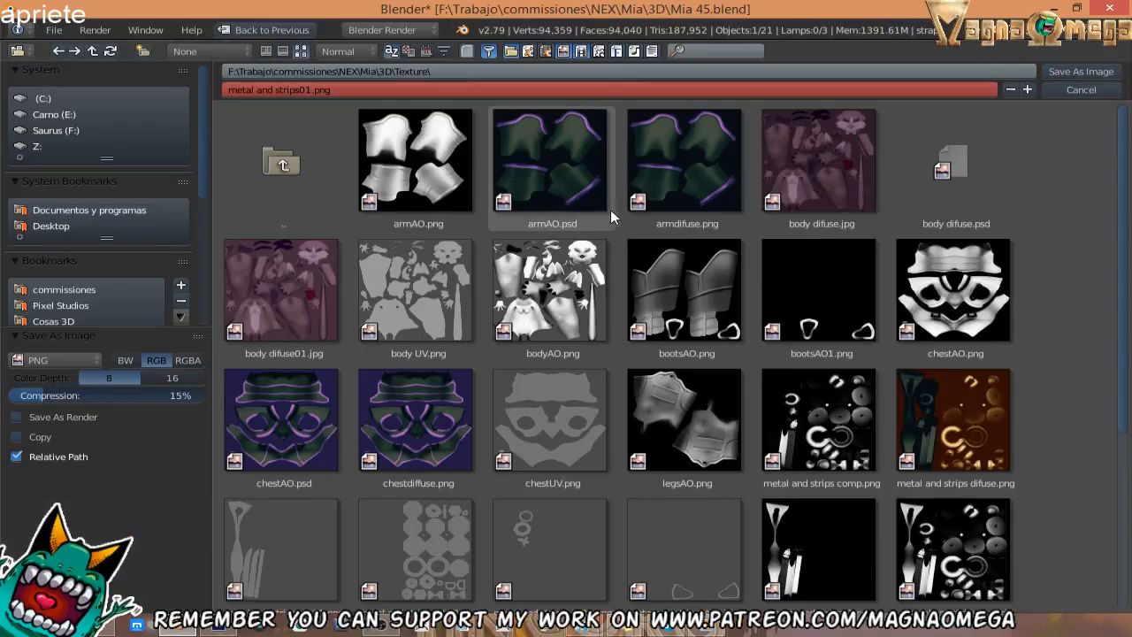
{"action": "left_click", "coordinate": [875, 557]}
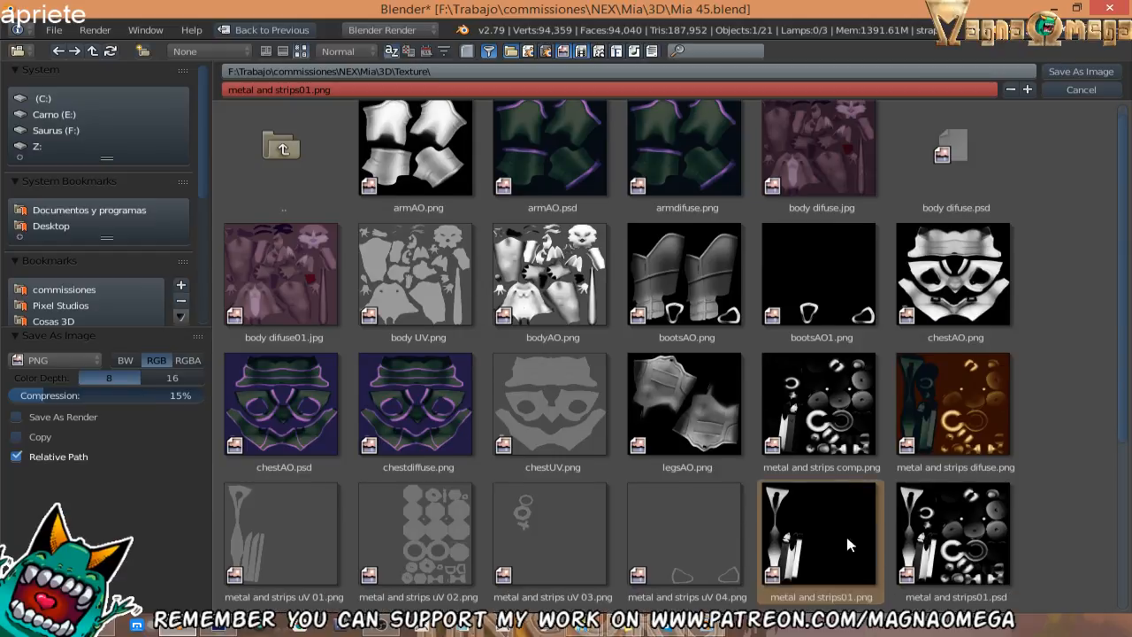
{"action": "left_click", "coordinate": [1083, 72]}
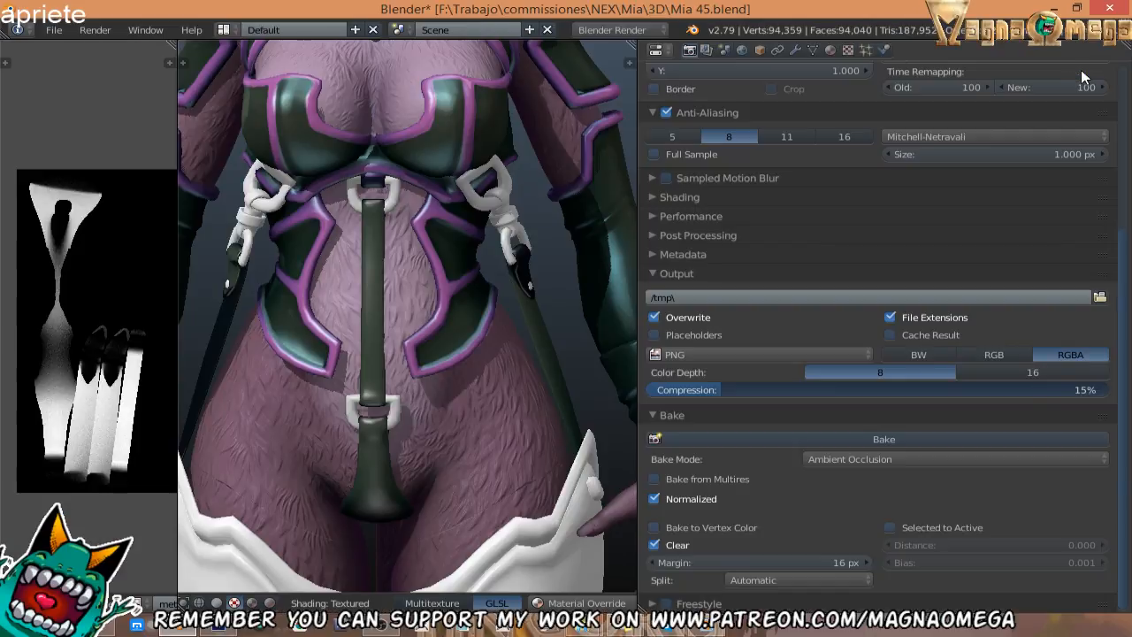
Switch to Photoshop and open the rebaked metal and strips01.png from the Texture folder.
{"action": "left_click", "coordinate": [203, 629]}
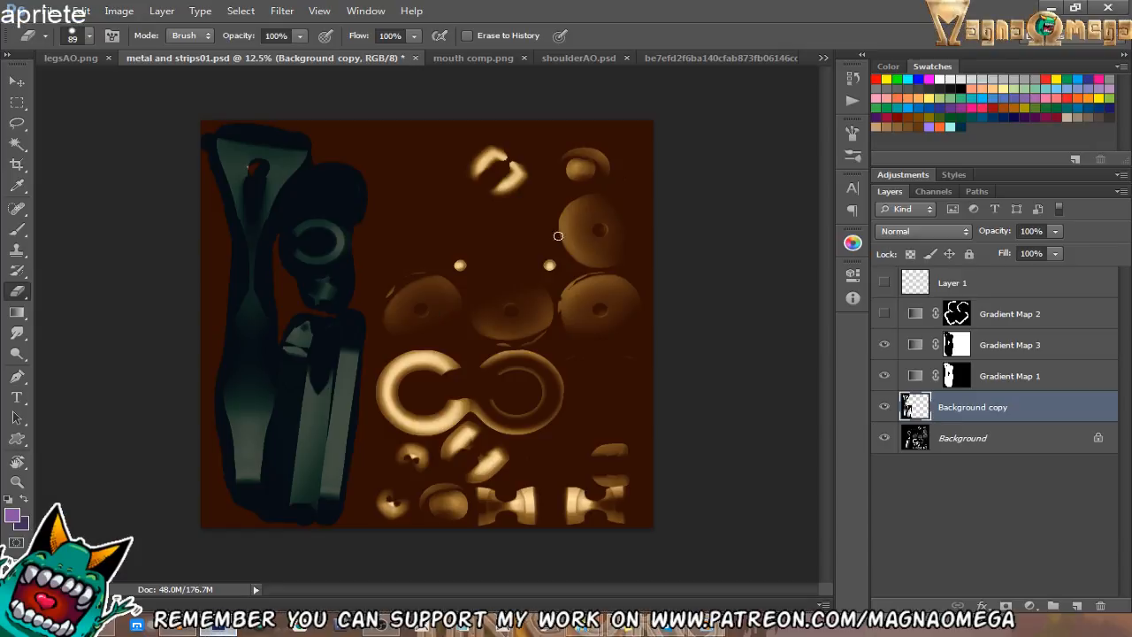
{"action": "left_click", "coordinate": [51, 12]}
{"action": "left_click", "coordinate": [53, 40]}
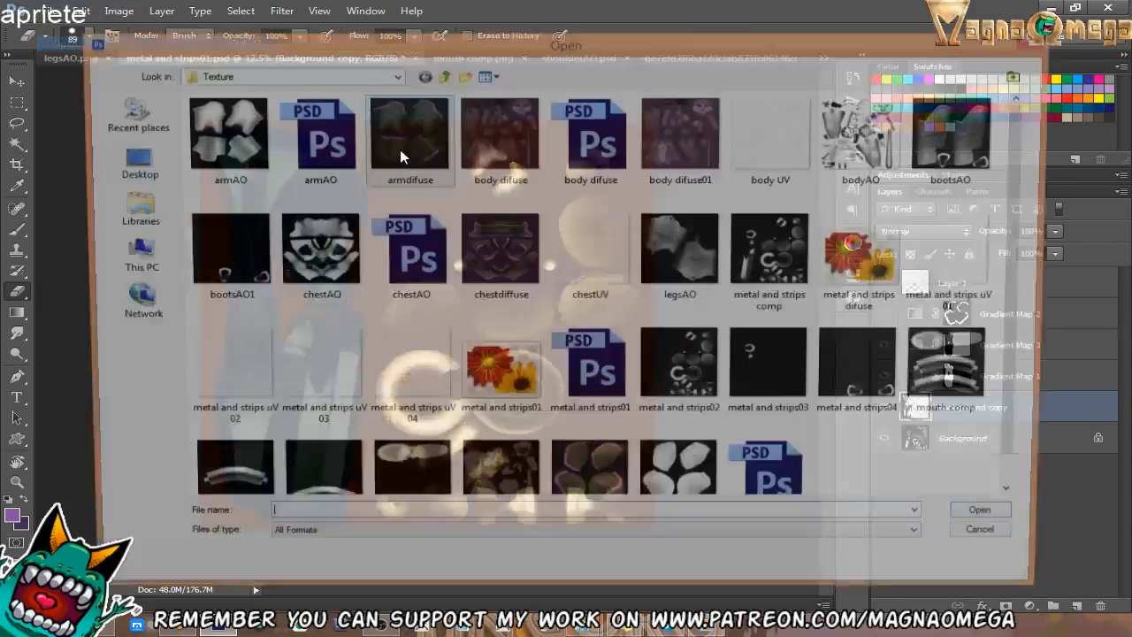
{"action": "double_click", "coordinate": [502, 402]}
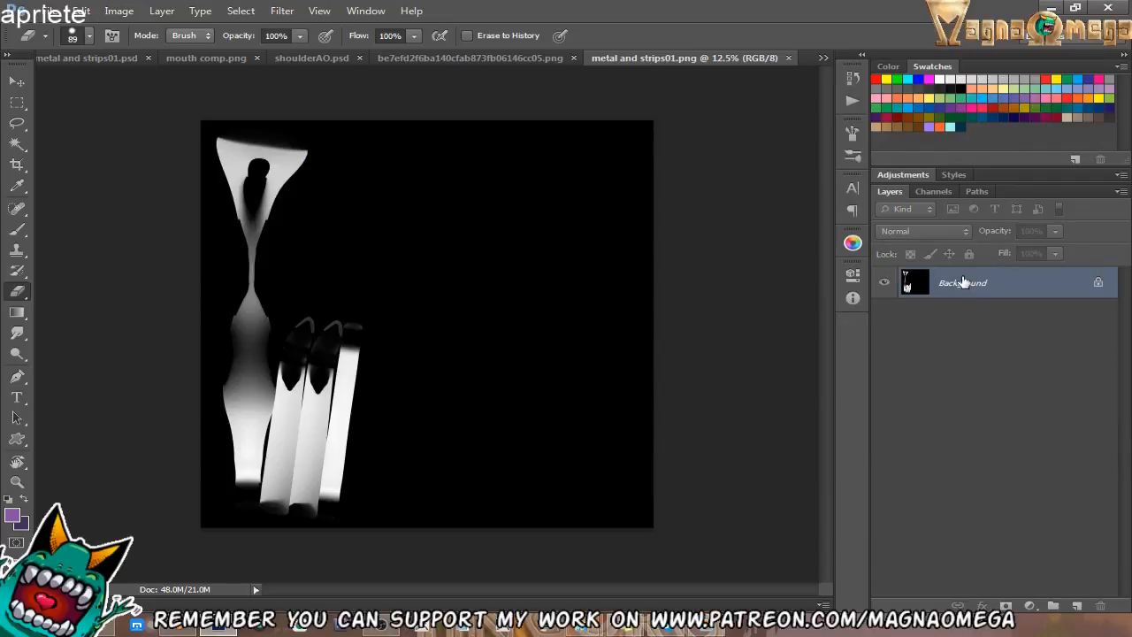
Duplicate the baked image's Background layer into the metal and strips01.psd document.
{"action": "right_click", "coordinate": [962, 282]}
{"action": "left_click", "coordinate": [963, 314]}
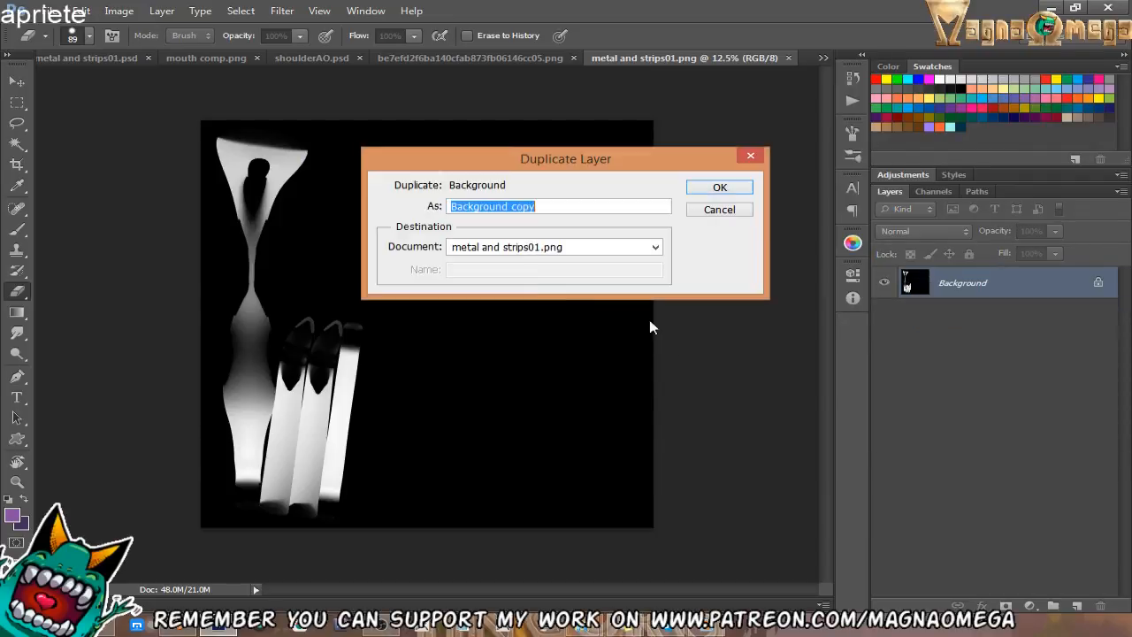
{"action": "left_click", "coordinate": [534, 249]}
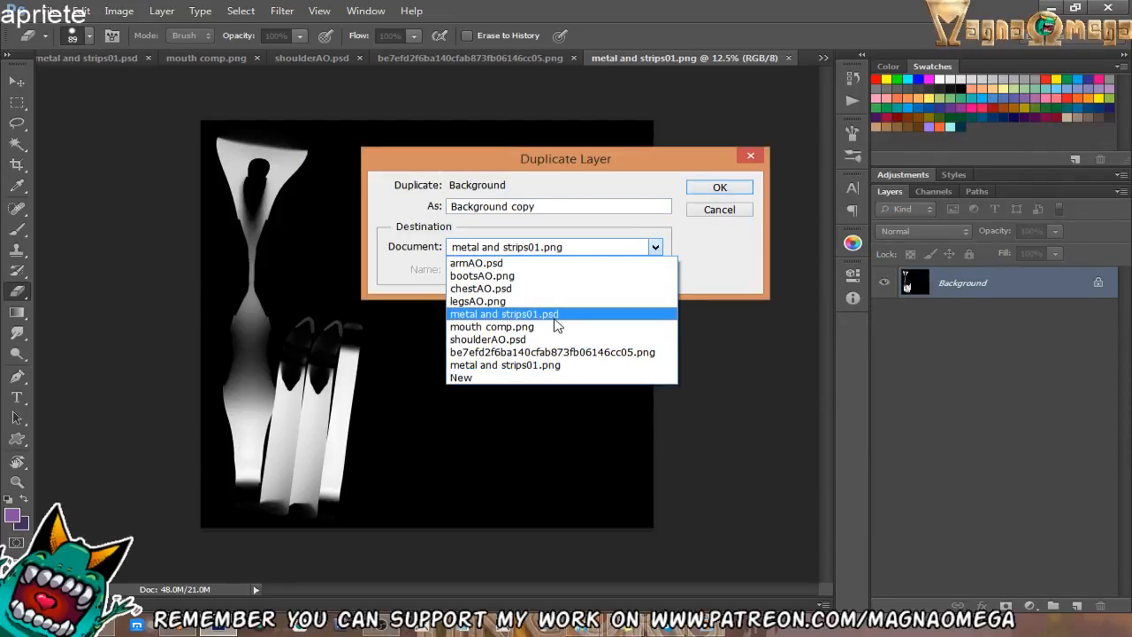
{"action": "left_click", "coordinate": [562, 315]}
{"action": "key", "text": "Return"}
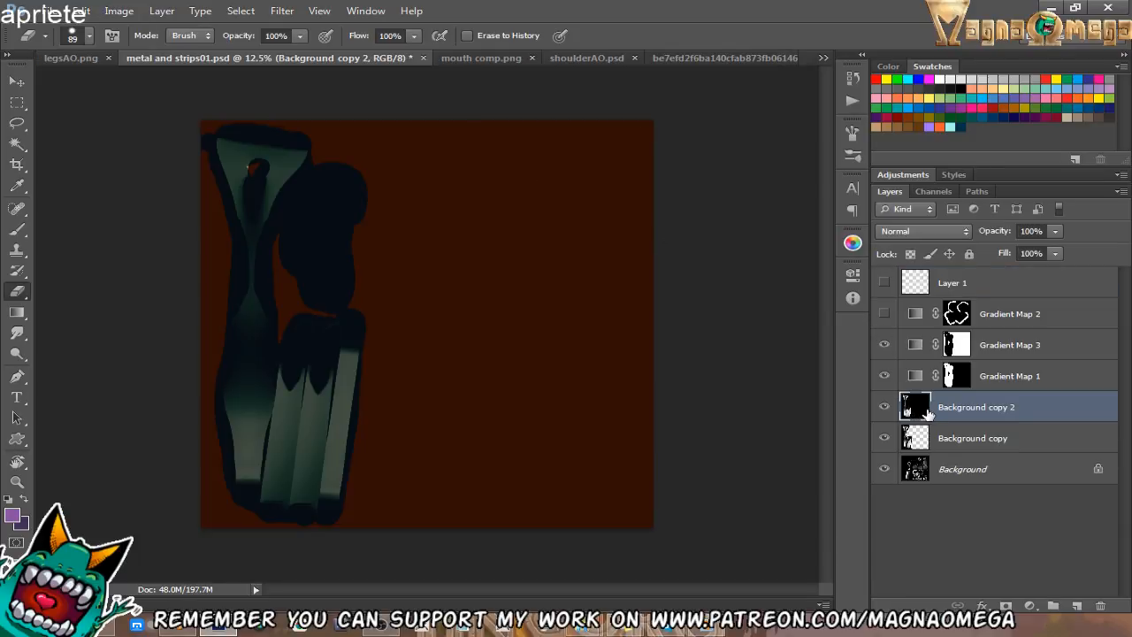
Mask Background copy 2 with the outline of the Background copy layer and hide Background copy.
{"action": "left_click", "coordinate": [919, 437], "text": "ctrl"}
{"action": "left_click", "coordinate": [885, 440]}
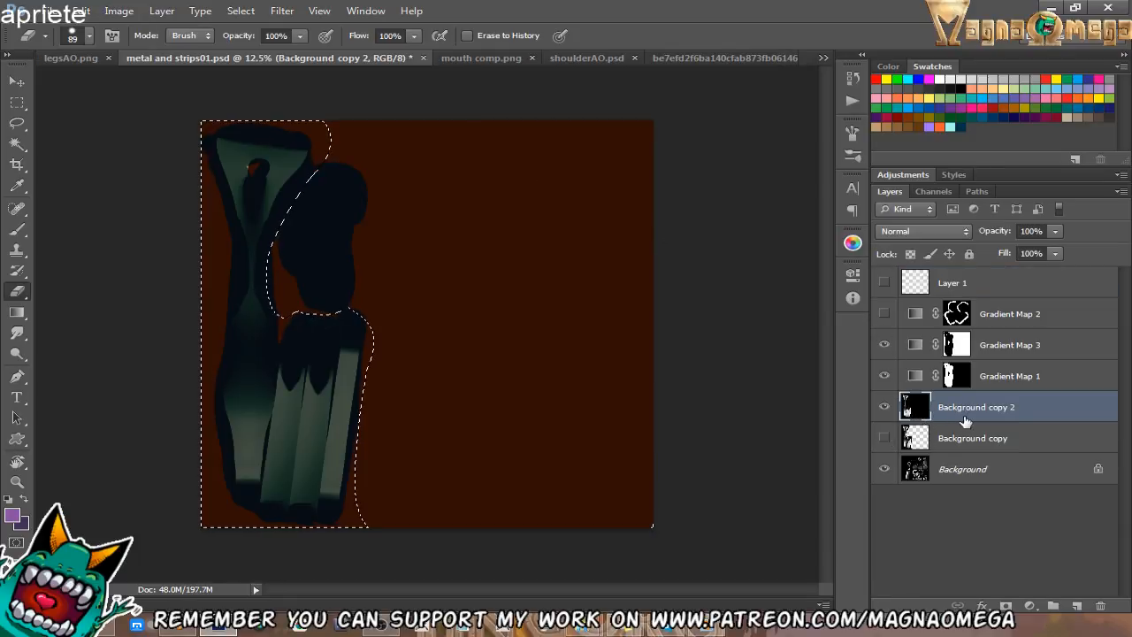
{"action": "left_click", "coordinate": [1006, 605]}
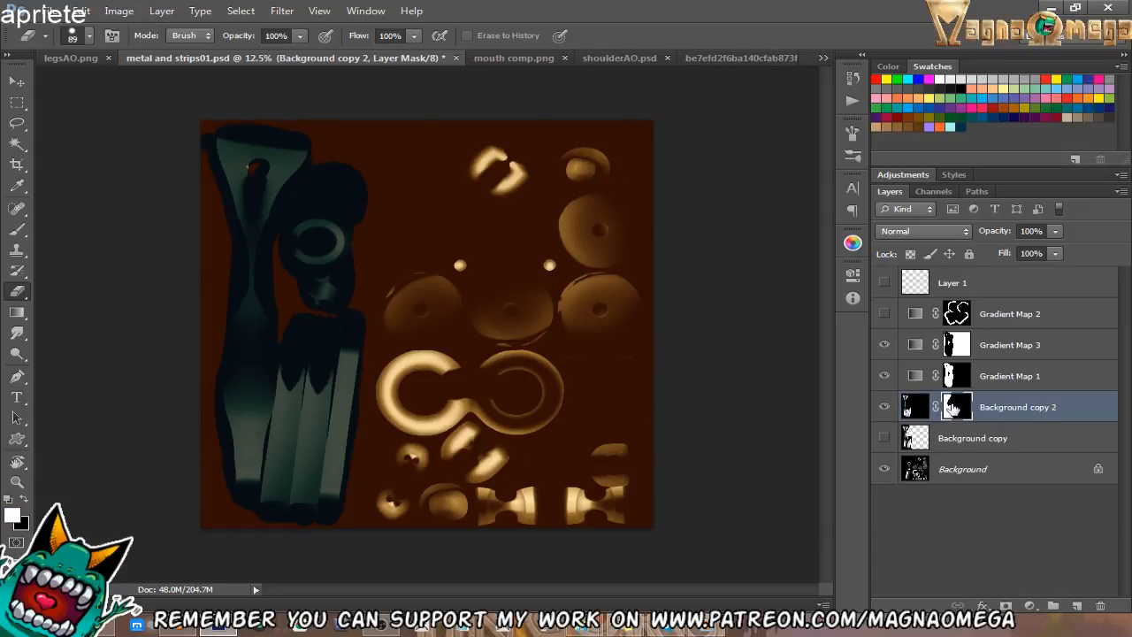
Save the composite as a PNG copy, replacing metal and strips difuse.png in the Texture folder.
{"action": "key", "text": "ctrl+alt+shift+s"}
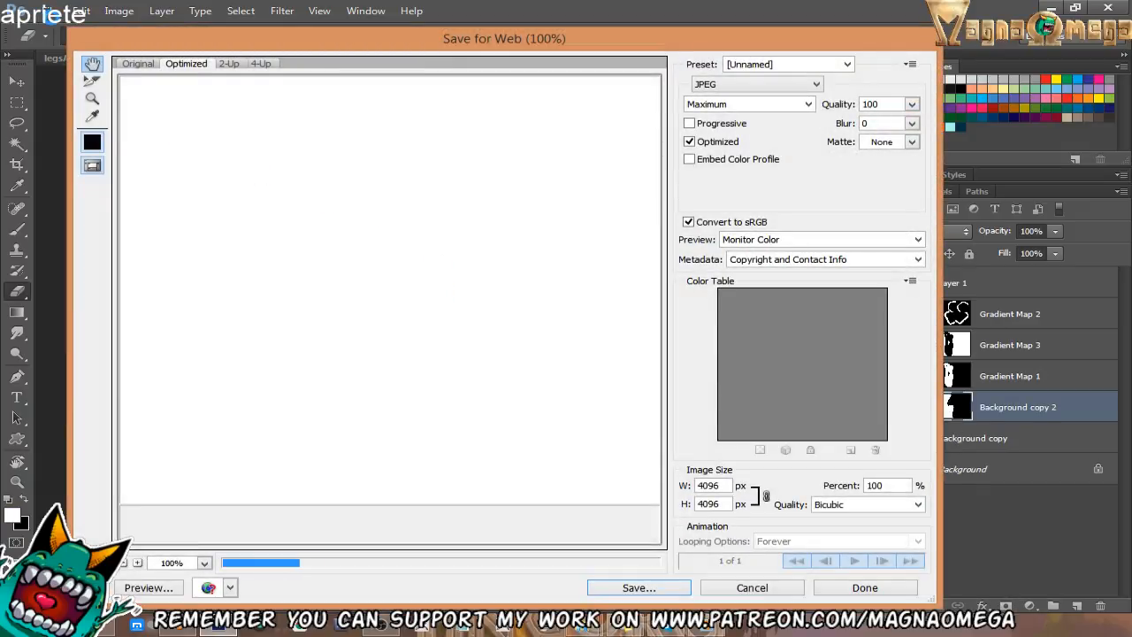
{"action": "key", "text": "Escape"}
{"action": "left_click", "coordinate": [53, 11]}
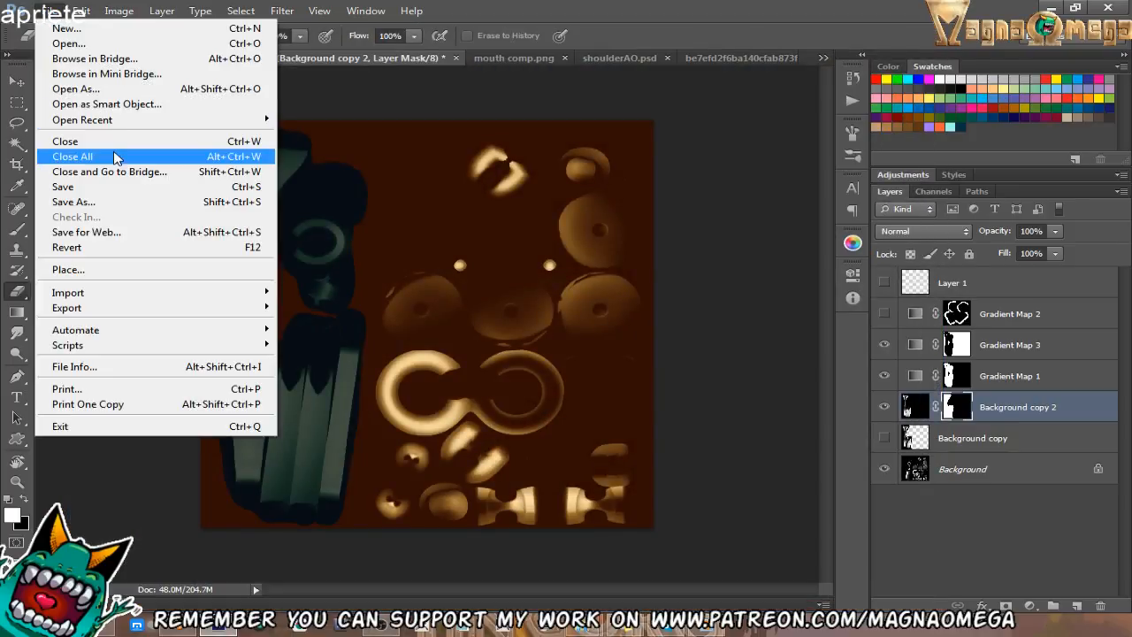
{"action": "left_click", "coordinate": [120, 203]}
{"action": "left_click", "coordinate": [345, 407]}
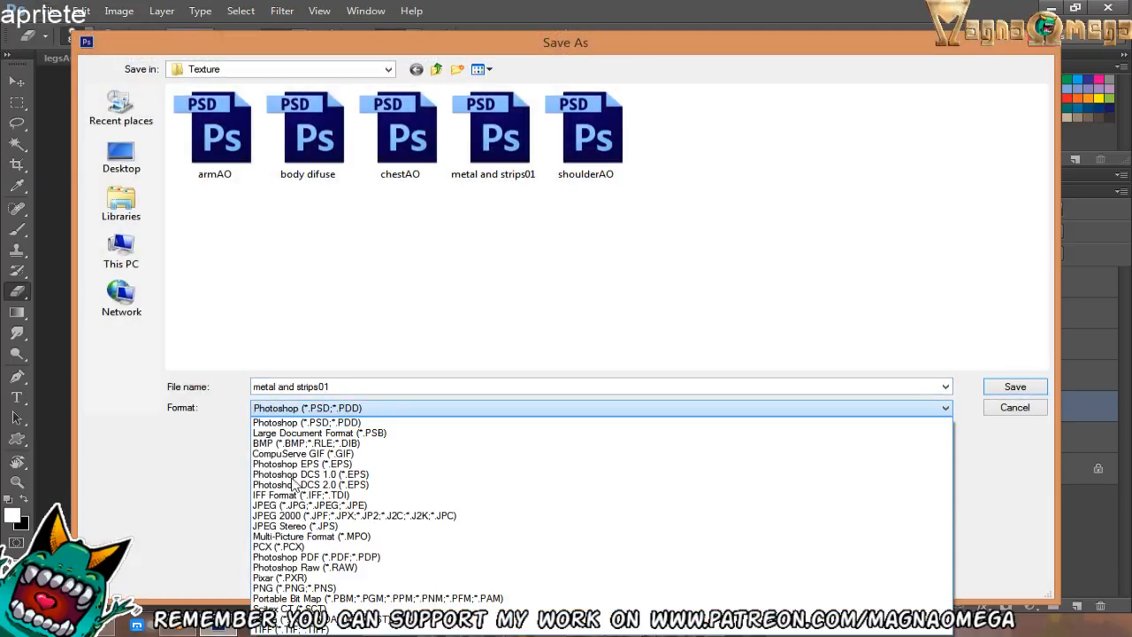
{"action": "left_click", "coordinate": [291, 587]}
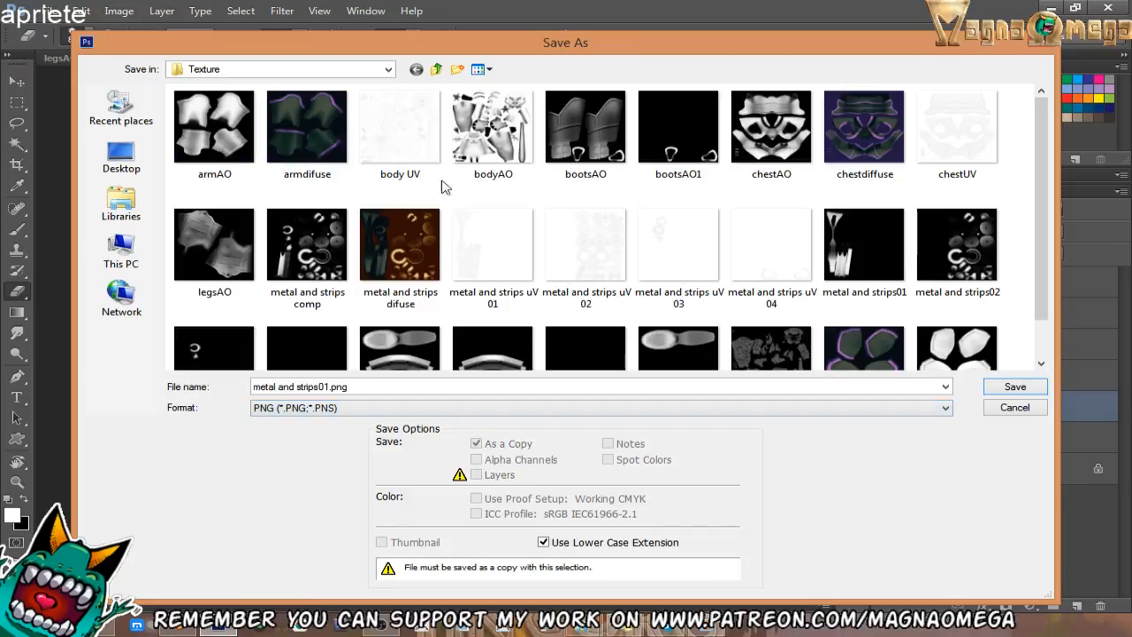
{"action": "double_click", "coordinate": [389, 232]}
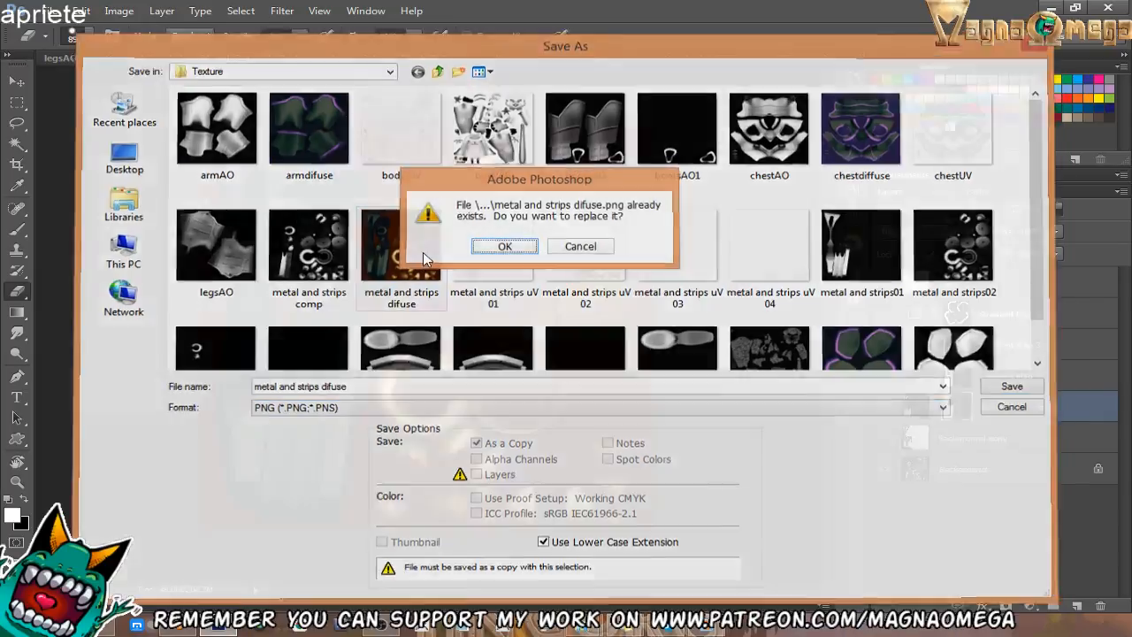
{"action": "key", "text": "Return"}
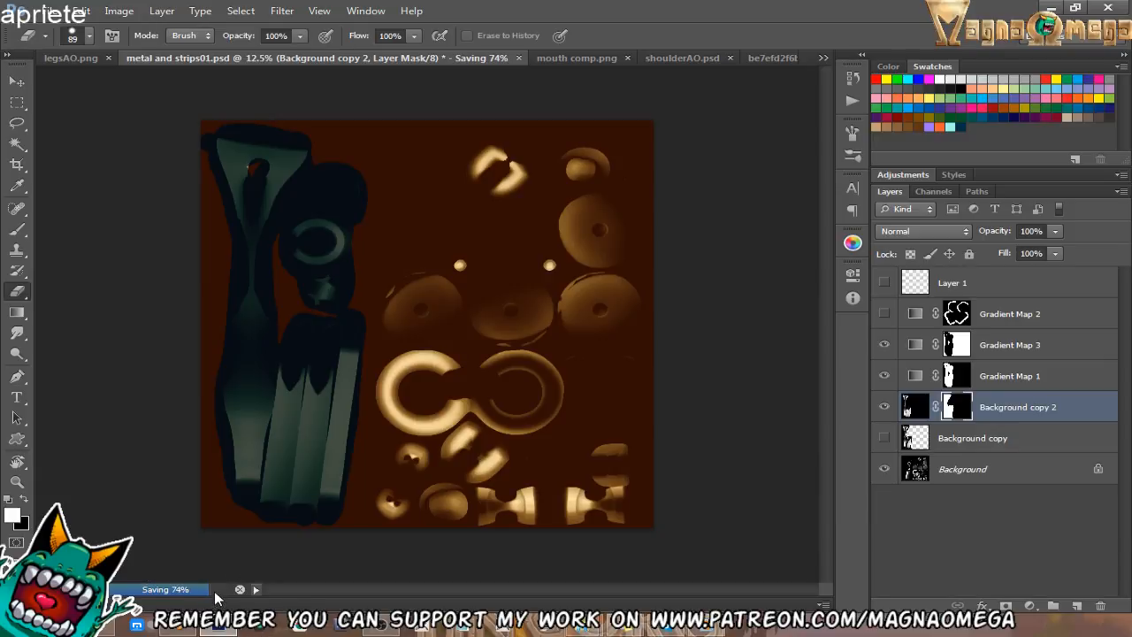
Switch to Blender and reload the straps' metal and strips difuse.png texture image.
{"action": "left_click", "coordinate": [212, 628]}
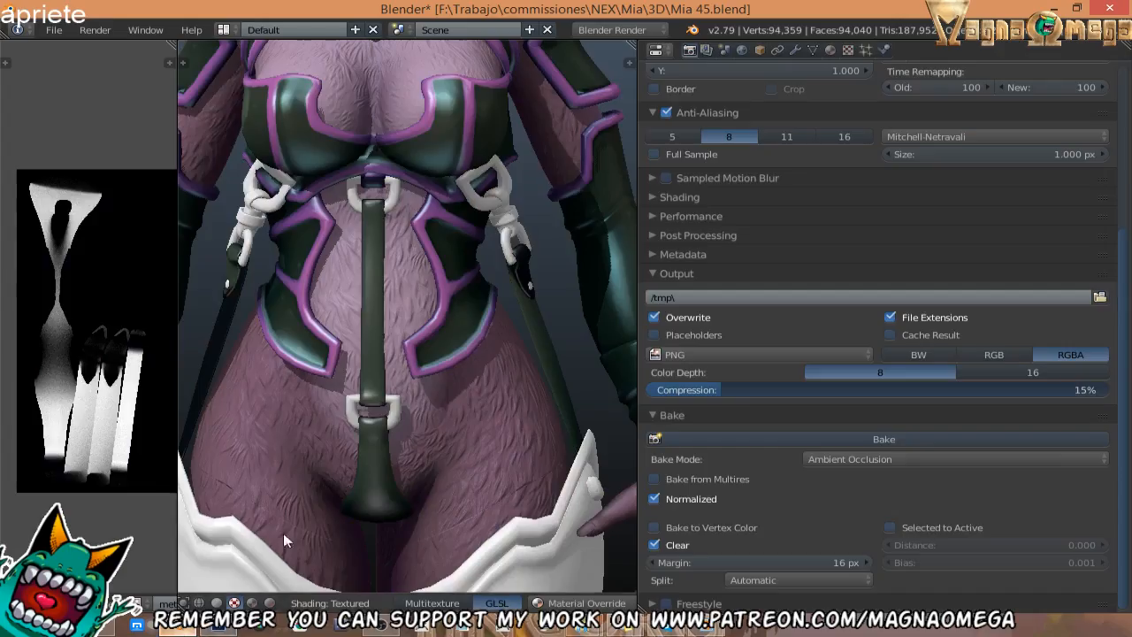
{"action": "middle_click_drag", "start_coordinate": [472, 294], "coordinate": [433, 274]}
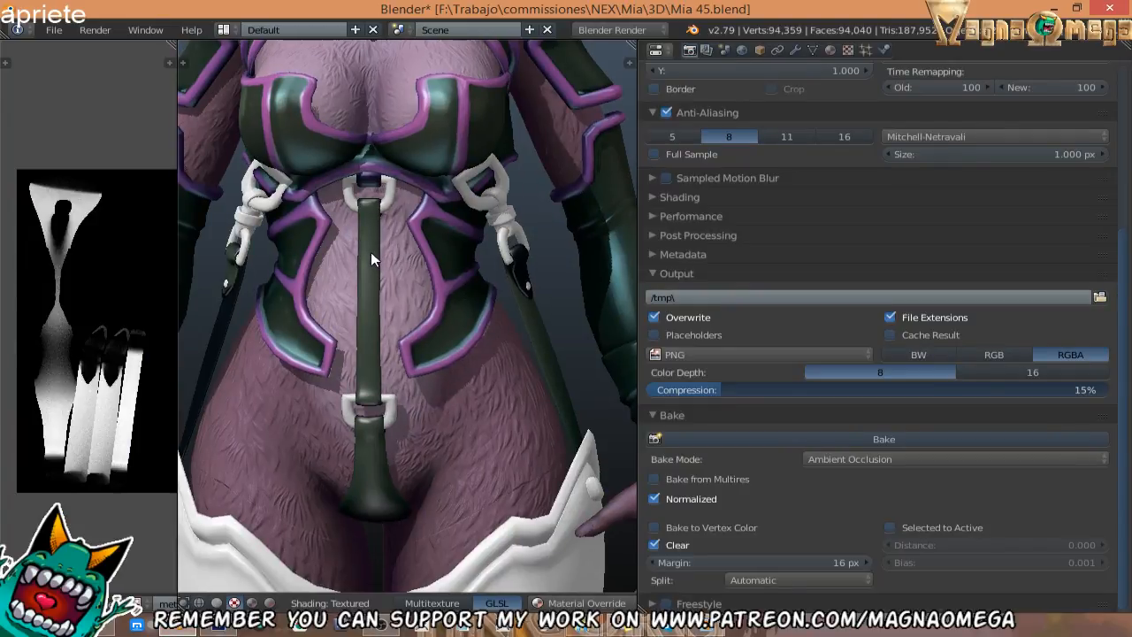
{"action": "middle_click_drag", "start_coordinate": [526, 304], "coordinate": [455, 299]}
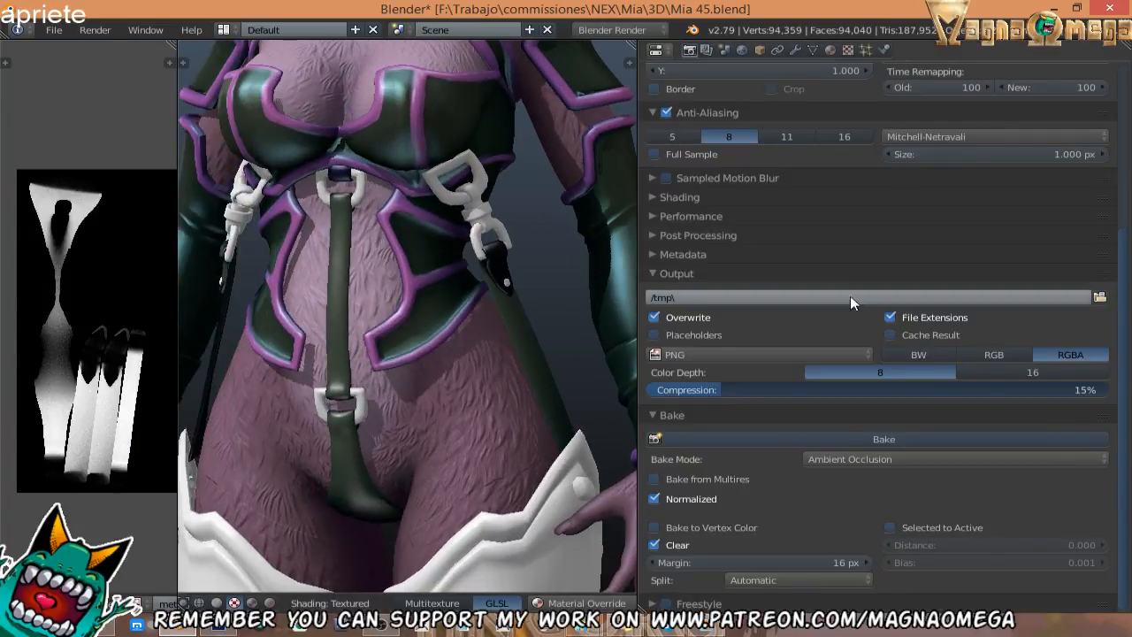
{"action": "scroll", "coordinate": [1022, 221], "scroll_direction": "up", "scroll_amount": 5}
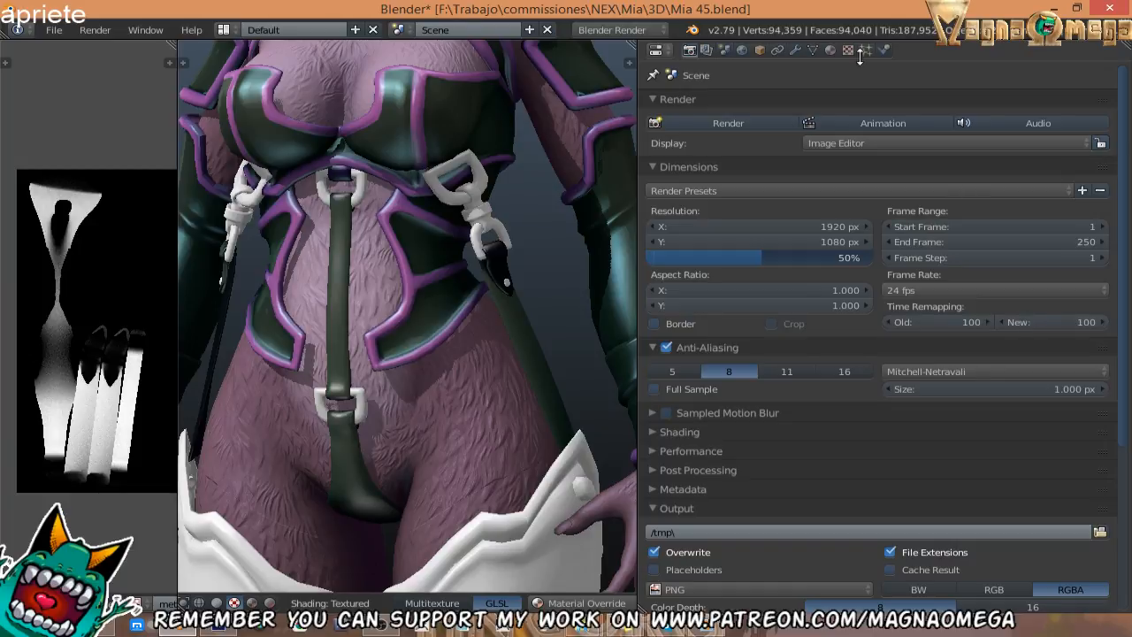
{"action": "left_click", "coordinate": [834, 49]}
{"action": "left_click", "coordinate": [847, 50]}
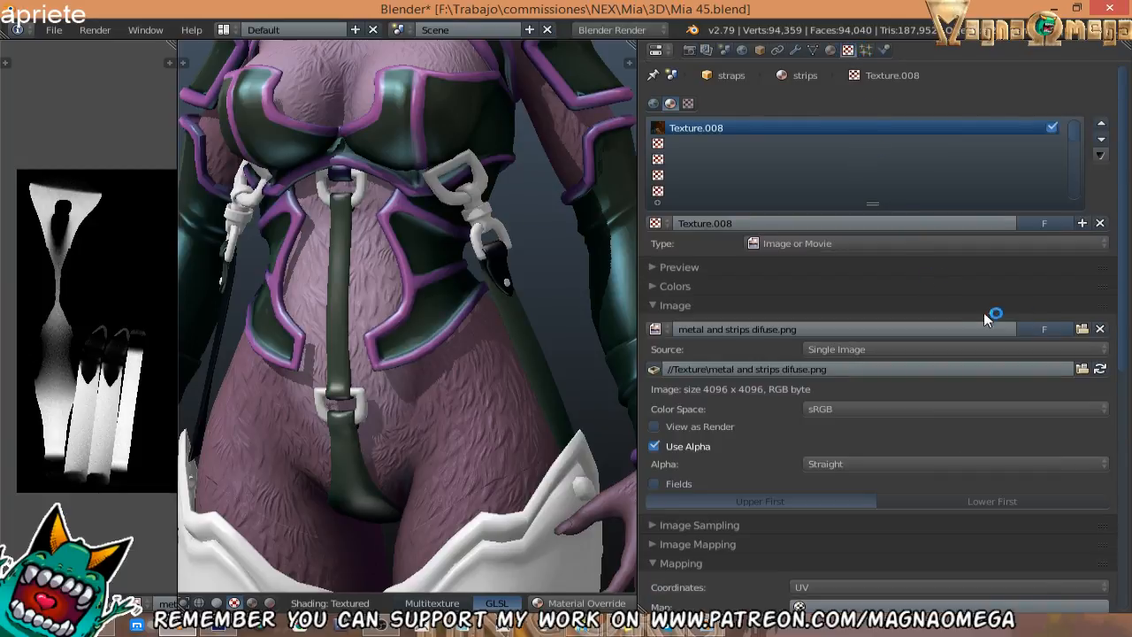
{"action": "left_click", "coordinate": [1100, 370]}
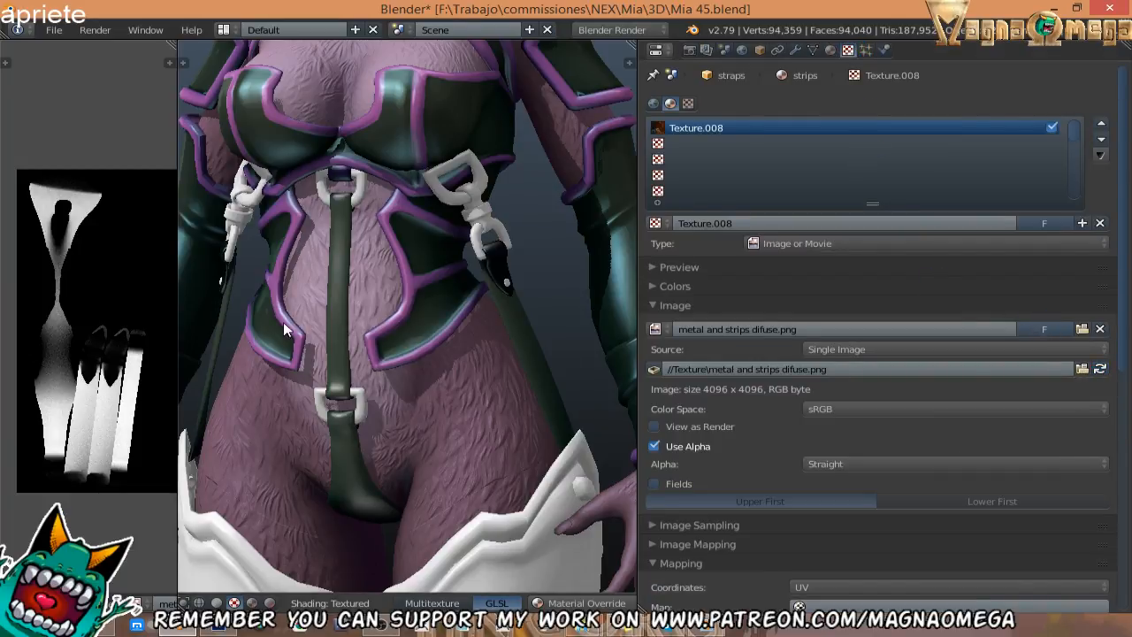
Examine the updated shading on the side strap's folded end and compare it with the baked image.
{"action": "middle_click_drag", "start_coordinate": [283, 322], "coordinate": [342, 302]}
{"action": "scroll", "coordinate": [453, 255], "scroll_direction": "up", "scroll_amount": 5}
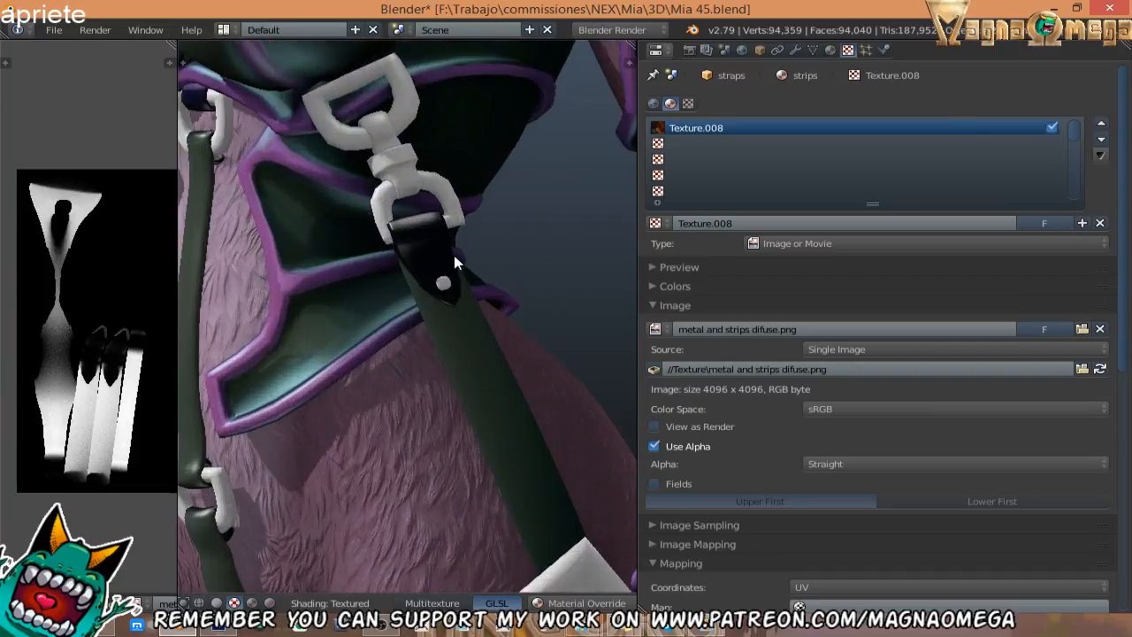
{"action": "scroll", "coordinate": [421, 242], "scroll_direction": "up", "scroll_amount": 4}
{"action": "middle_click_drag", "start_coordinate": [421, 242], "coordinate": [451, 265]}
{"action": "scroll", "coordinate": [94, 300], "scroll_direction": "up", "scroll_amount": 5}
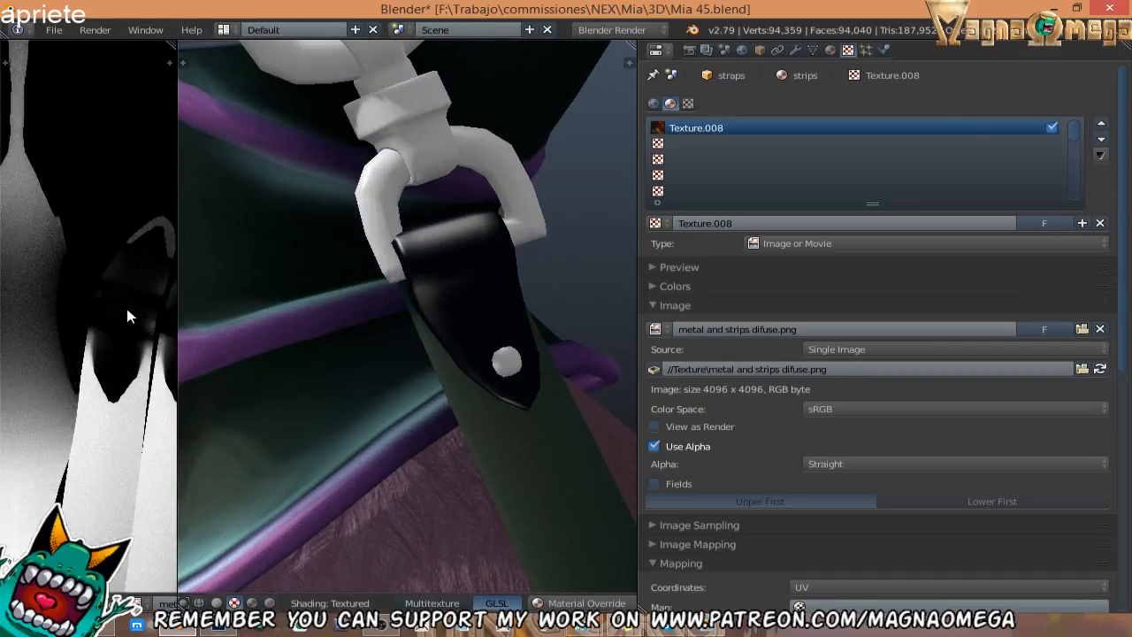
{"action": "middle_click_drag", "start_coordinate": [230, 279], "coordinate": [381, 206]}
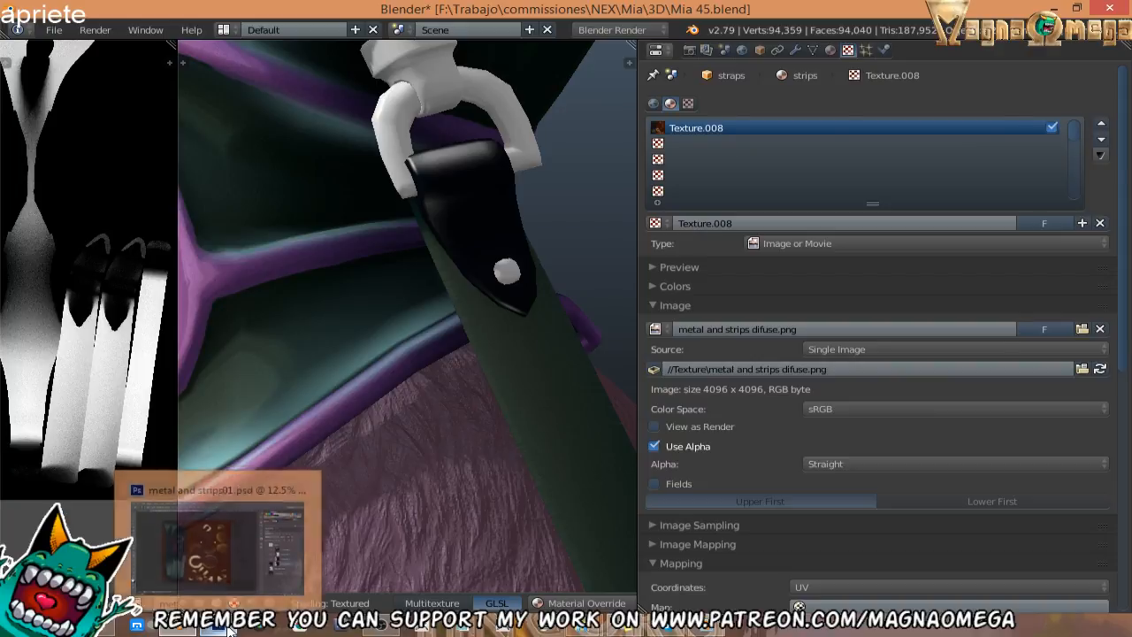
{"action": "middle_click_drag", "start_coordinate": [470, 204], "coordinate": [602, 212]}
Hide and reshow the straps' Solidify modifier in the viewport to inspect the folded strap end without thickness.
{"action": "left_click", "coordinate": [796, 49]}
{"action": "left_click", "coordinate": [807, 49]}
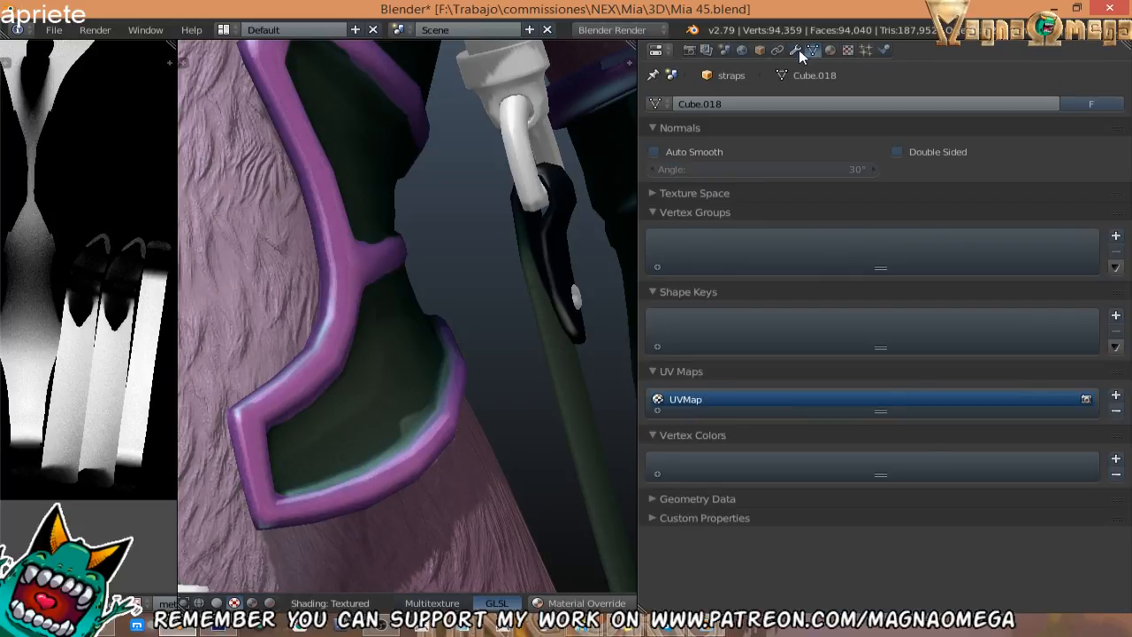
{"action": "left_click", "coordinate": [796, 49]}
{"action": "left_click", "coordinate": [978, 128]}
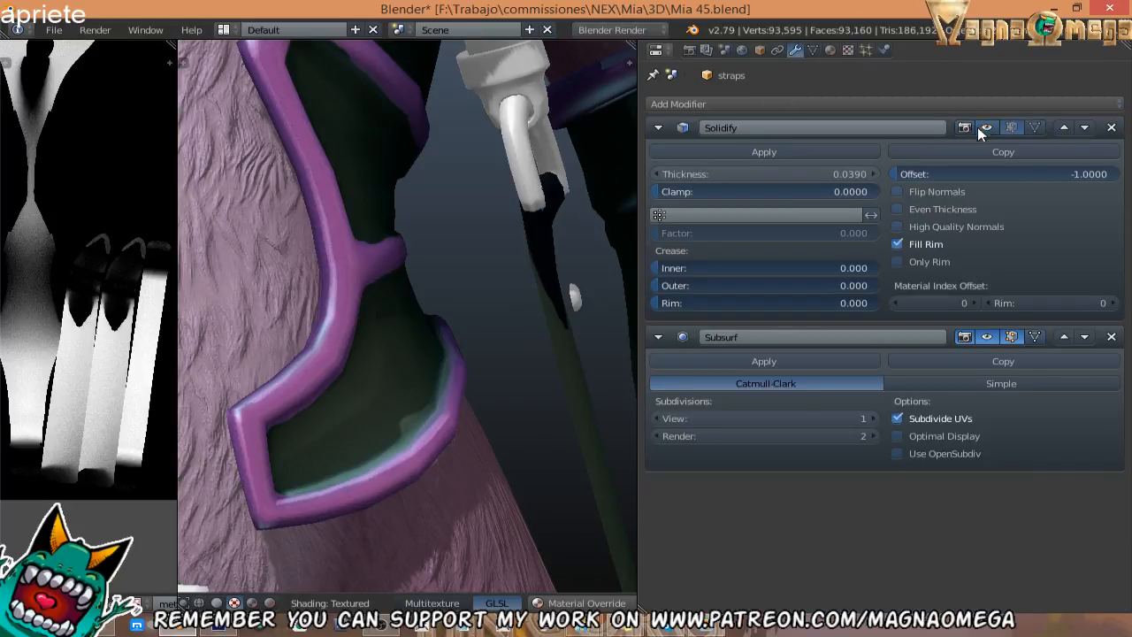
{"action": "middle_click_drag", "start_coordinate": [550, 191], "coordinate": [523, 289]}
{"action": "middle_click_drag", "start_coordinate": [500, 228], "coordinate": [458, 277]}
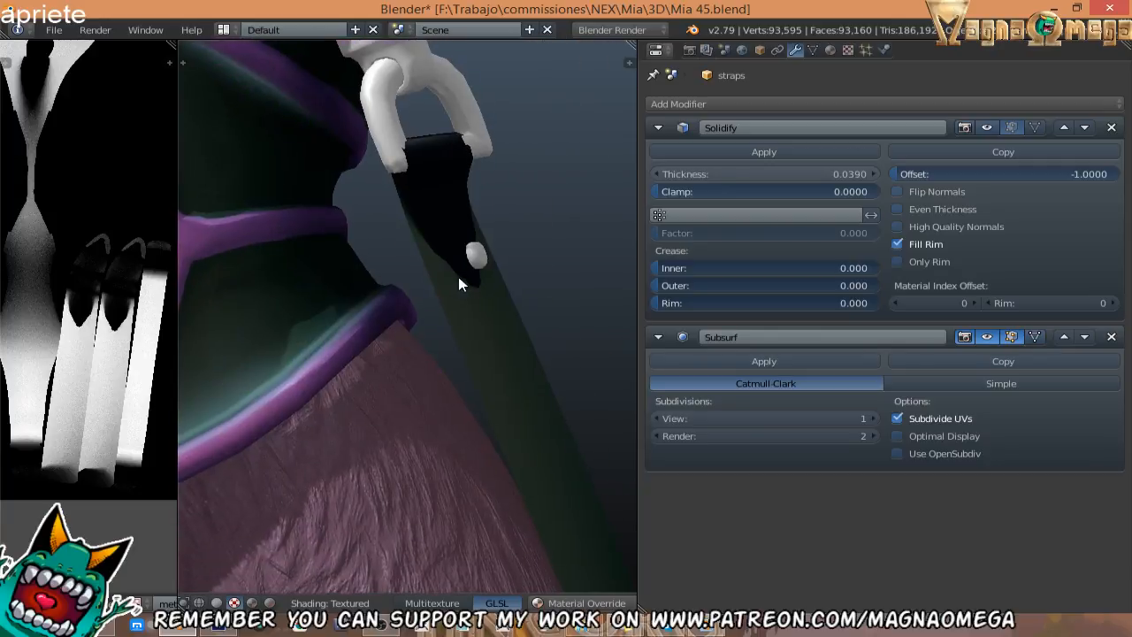
{"action": "left_click", "coordinate": [986, 127]}
{"action": "middle_click_drag", "start_coordinate": [430, 235], "coordinate": [474, 253]}
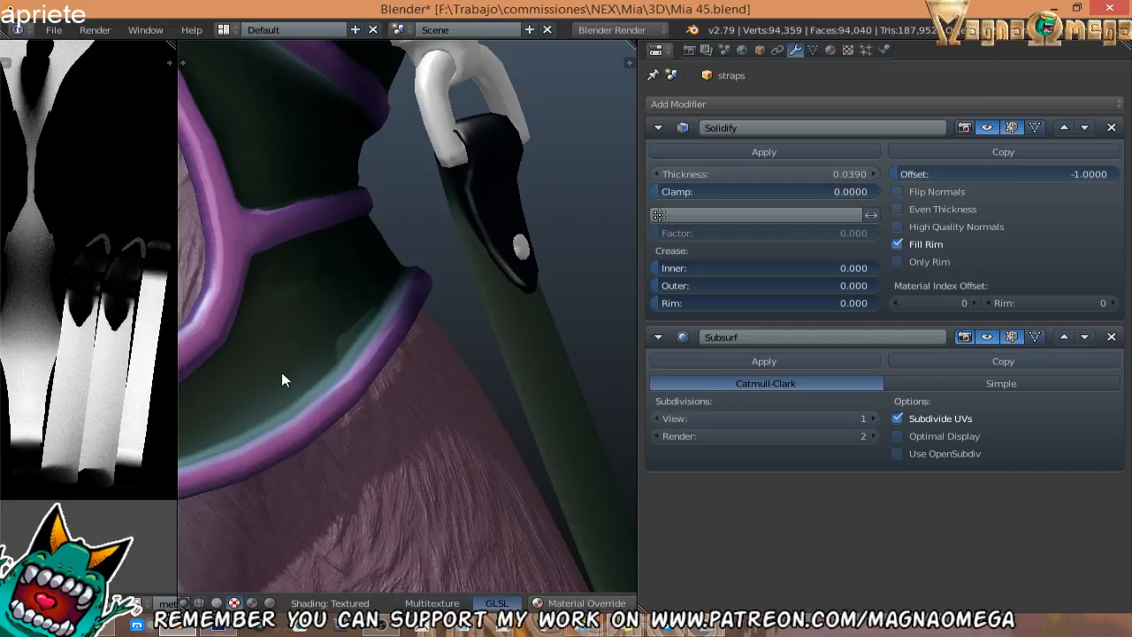
Switch to Photoshop and hide Gradient Map 1 and Gradient Map 3 to expose the straps' greyscale occlusion.
{"action": "left_click", "coordinate": [223, 627]}
{"action": "key", "text": "z"}
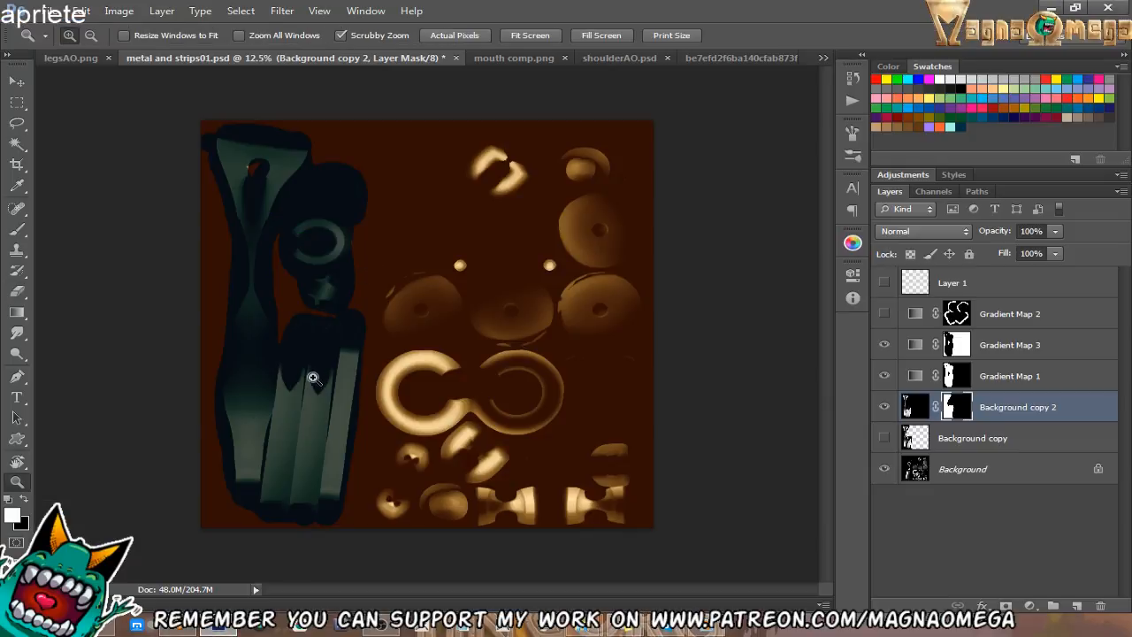
{"action": "left_click", "coordinate": [315, 379]}
{"action": "left_click_drag", "start_coordinate": [331, 374], "coordinate": [393, 325]}
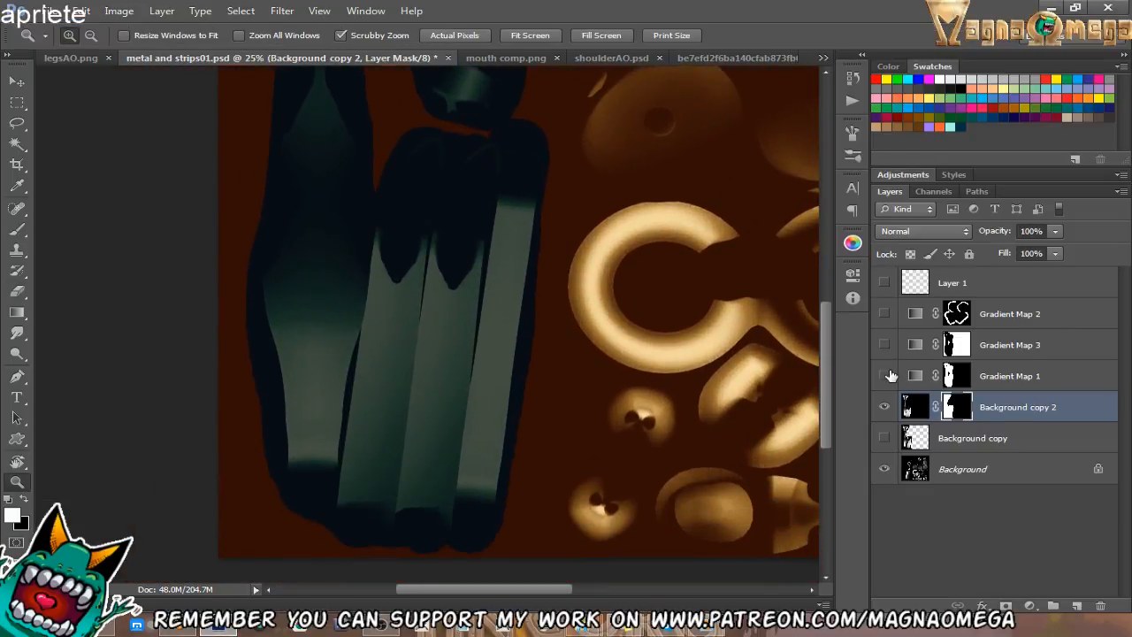
{"action": "left_click", "coordinate": [885, 375]}
{"action": "left_click_drag", "start_coordinate": [587, 372], "coordinate": [566, 393]}
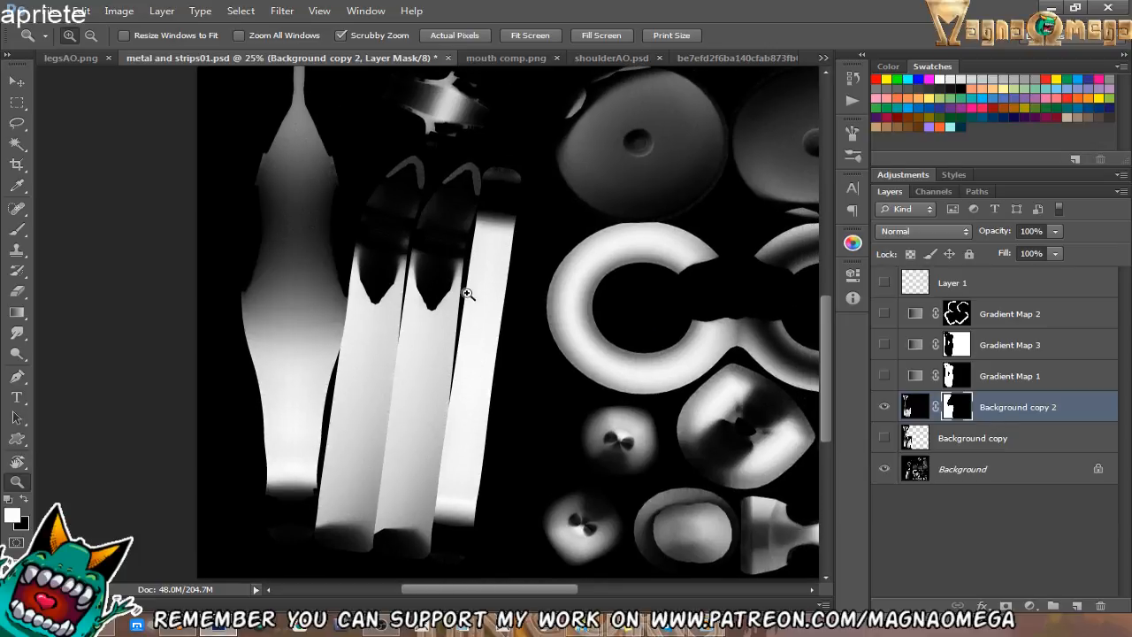
Set up a hard round brush at 54 px and target Background copy 2's image instead of its mask.
{"action": "key", "text": "b"}
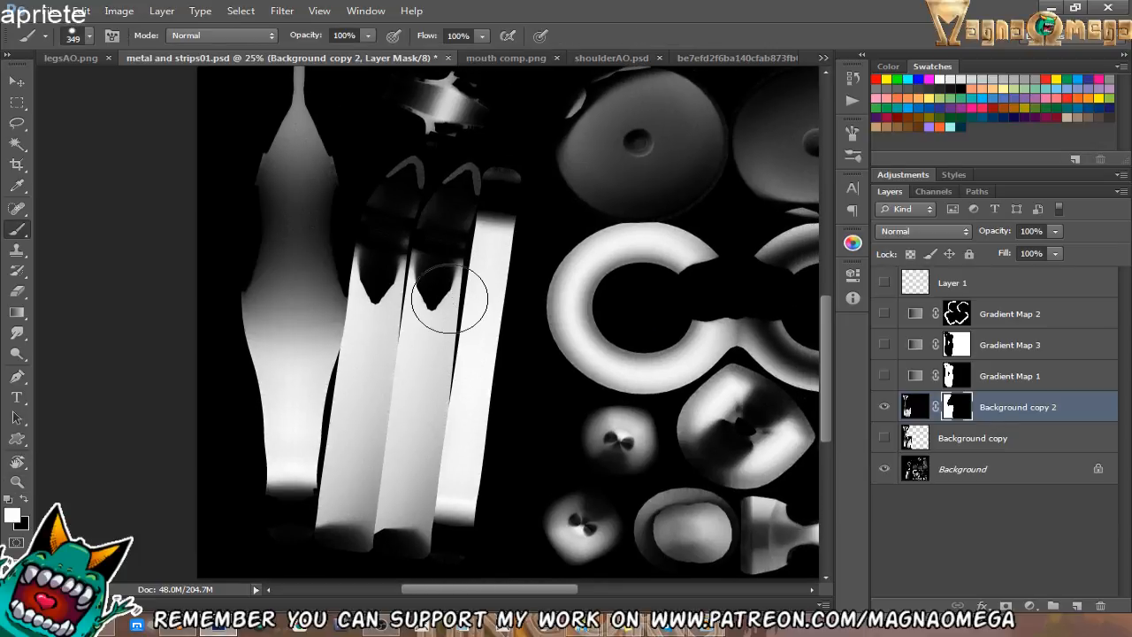
{"action": "right_click", "coordinate": [508, 261]}
{"action": "left_click", "coordinate": [568, 234]}
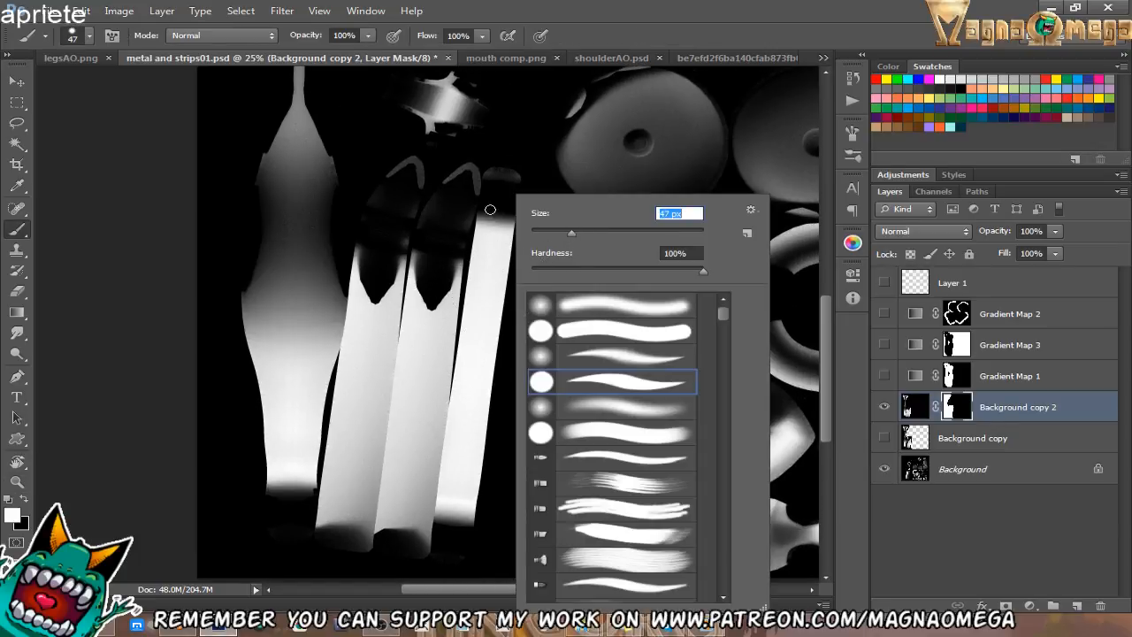
{"action": "left_click_drag", "start_coordinate": [576, 231], "coordinate": [577, 232]}
{"action": "left_click", "coordinate": [491, 255]}
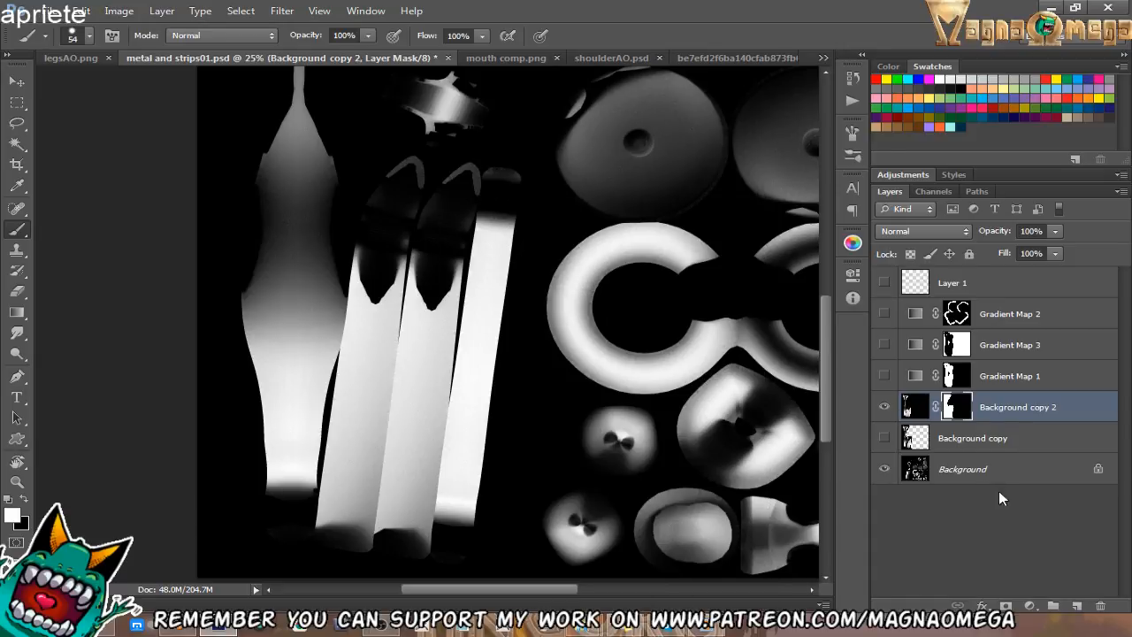
{"action": "left_click", "coordinate": [914, 405]}
{"action": "key", "text": "ctrl+z"}
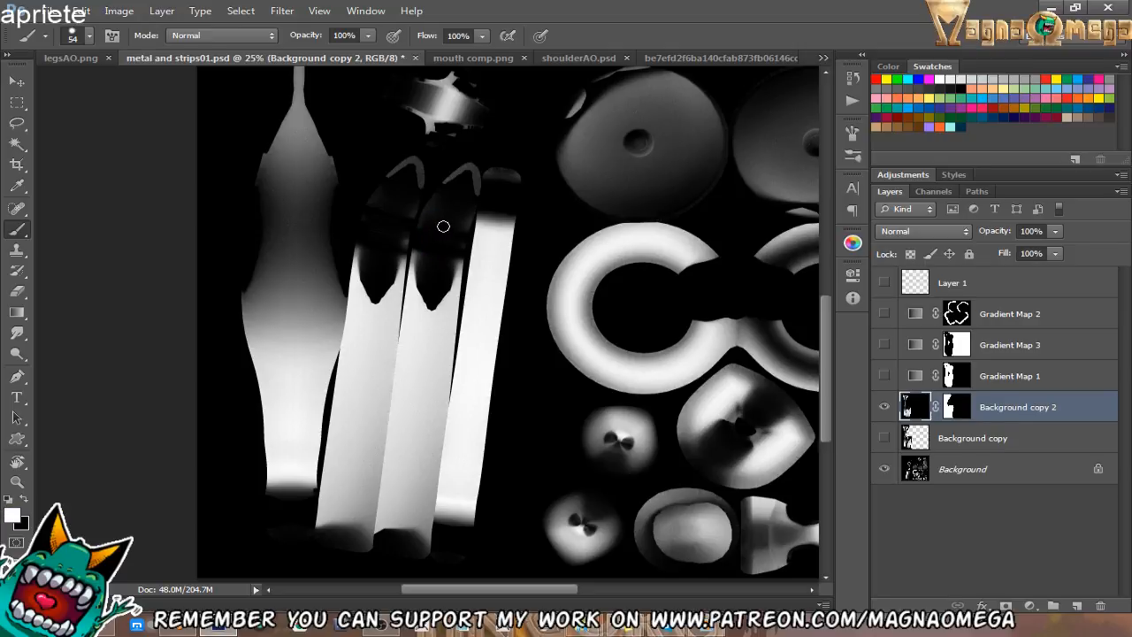
Enlarge the brush to 73 px and try a white stroke across the right strap's dark upper end.
{"action": "right_click", "coordinate": [450, 194]}
{"action": "left_click_drag", "start_coordinate": [510, 233], "coordinate": [528, 232]}
{"action": "left_click", "coordinate": [440, 218]}
{"action": "left_click_drag", "start_coordinate": [423, 238], "coordinate": [432, 219]}
{"action": "key", "text": "ctrl+z"}
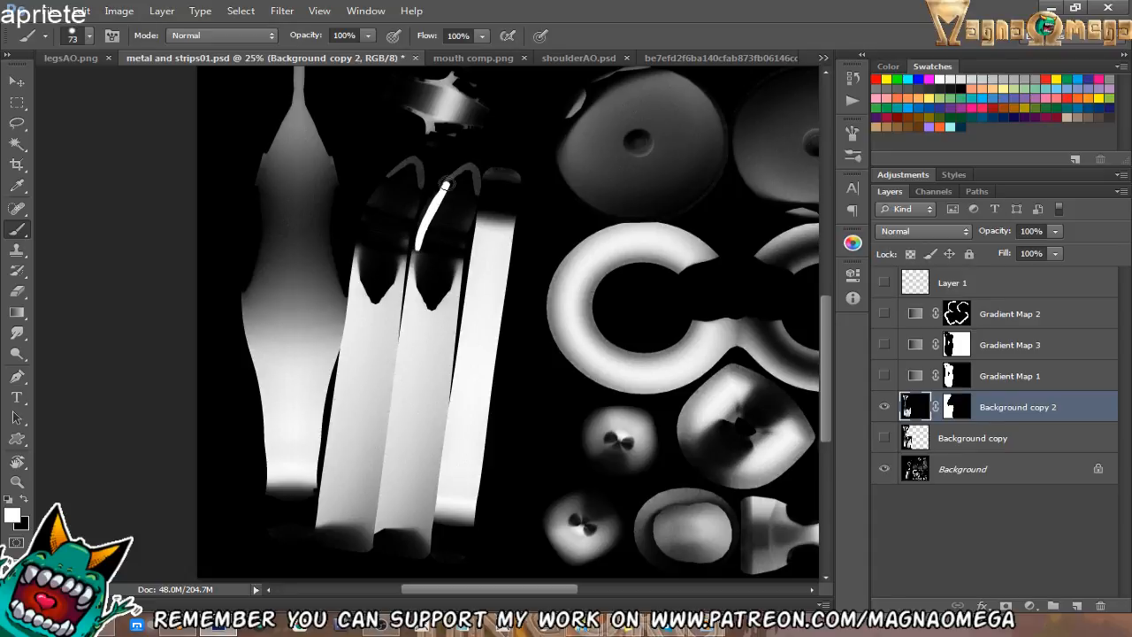
Paint over both straps' dark upper ends with light grey sampled from the strap, and show Gradient Maps 1, 2 and 3.
{"action": "left_click", "coordinate": [424, 338], "text": "alt"}
{"action": "mouse_move", "coordinate": [420, 232]}
{"action": "left_mouse_down"}
{"action": "mouse_move", "coordinate": [447, 172]}
{"action": "mouse_move", "coordinate": [466, 168]}
{"action": "mouse_move", "coordinate": [461, 256]}
{"action": "mouse_move", "coordinate": [435, 205]}
{"action": "mouse_move", "coordinate": [455, 221]}
{"action": "mouse_move", "coordinate": [452, 242]}
{"action": "mouse_move", "coordinate": [360, 235]}
{"action": "mouse_move", "coordinate": [389, 161]}
{"action": "mouse_move", "coordinate": [426, 170]}
{"action": "mouse_move", "coordinate": [403, 237]}
{"action": "mouse_move", "coordinate": [391, 197]}
{"action": "mouse_move", "coordinate": [397, 232]}
{"action": "mouse_move", "coordinate": [411, 235]}
{"action": "mouse_move", "coordinate": [361, 226]}
{"action": "mouse_move", "coordinate": [396, 175]}
{"action": "left_mouse_up"}
{"action": "left_click_drag", "start_coordinate": [884, 378], "coordinate": [884, 315]}
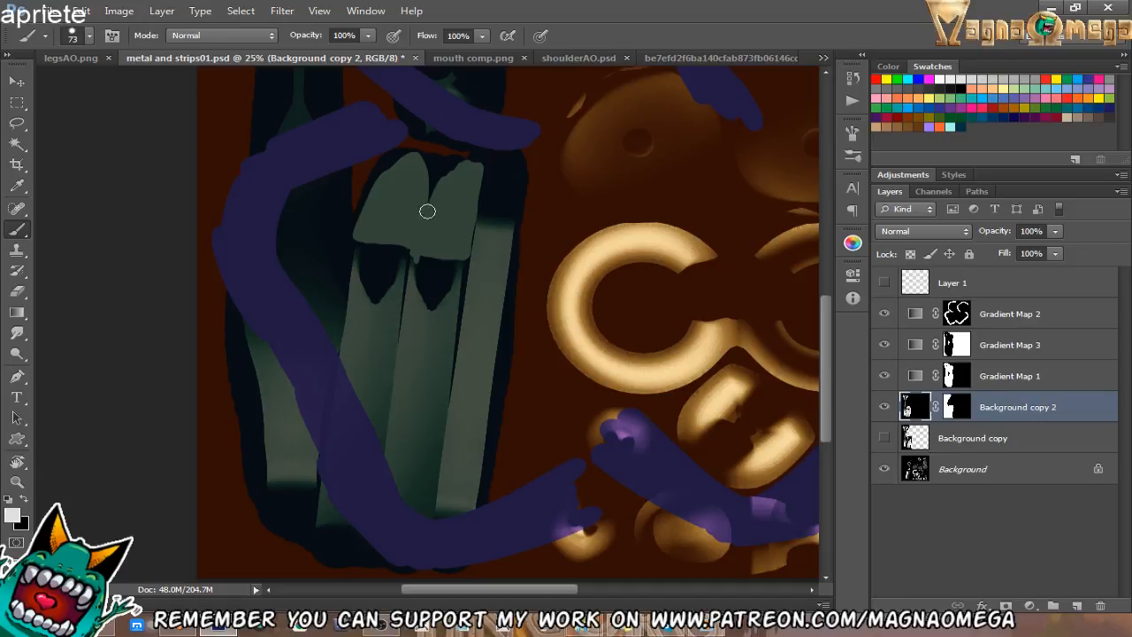
{"action": "left_click_drag", "start_coordinate": [427, 211], "coordinate": [458, 169]}
{"action": "left_click_drag", "start_coordinate": [363, 239], "coordinate": [446, 253]}
Smudge the lower edge of the painted strap ends into the dark tips at 57 px, and set the Smudge size to 44 px.
{"action": "key", "text": "r"}
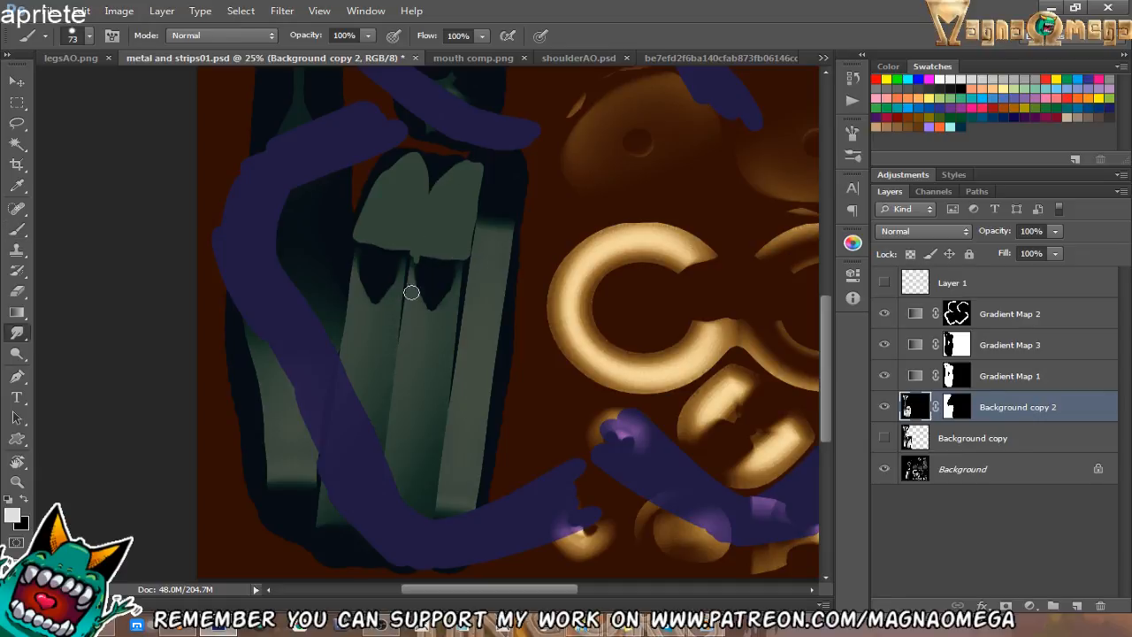
{"action": "right_click", "coordinate": [442, 249]}
{"action": "left_click_drag", "start_coordinate": [477, 229], "coordinate": [476, 231]}
{"action": "left_click", "coordinate": [420, 259]}
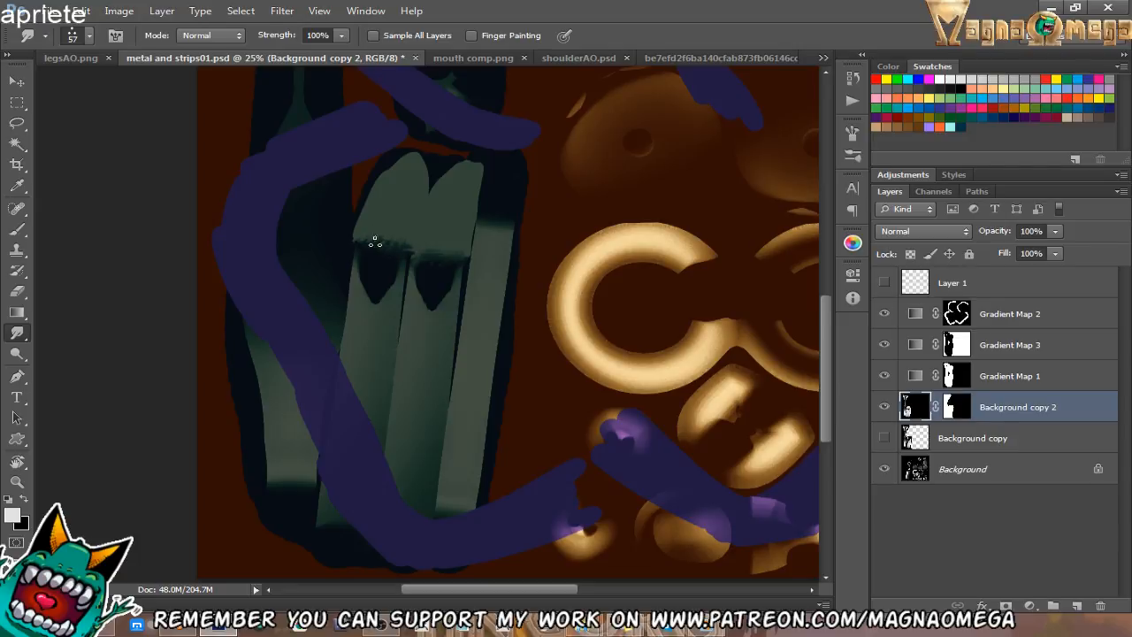
{"action": "right_click", "coordinate": [463, 254]}
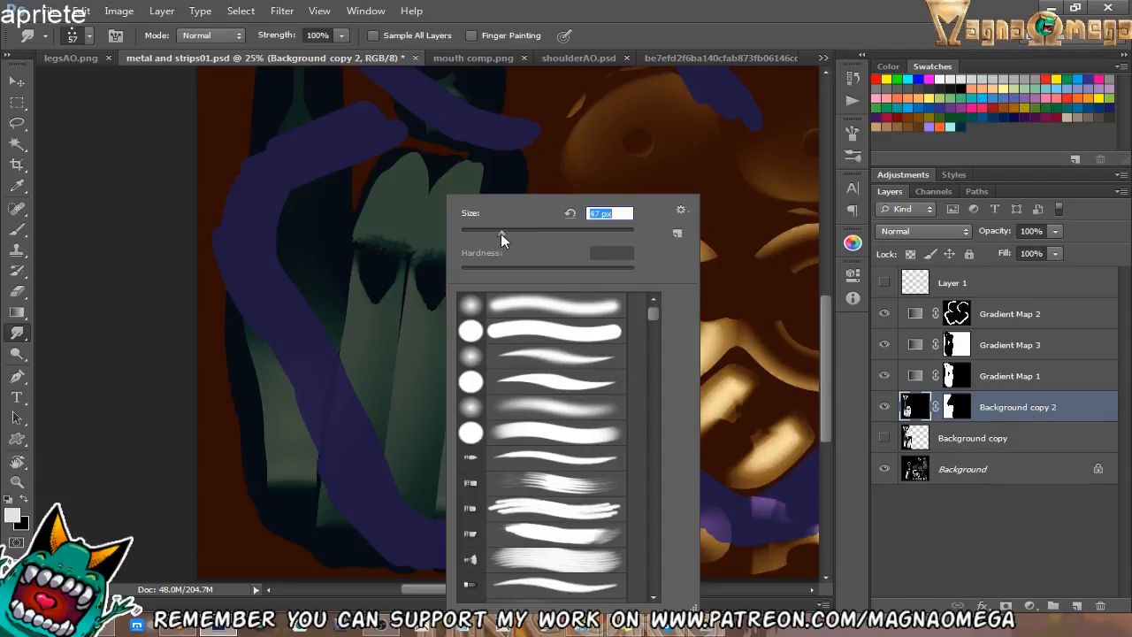
{"action": "type", "text": "44"}
{"action": "key", "text": "Return"}
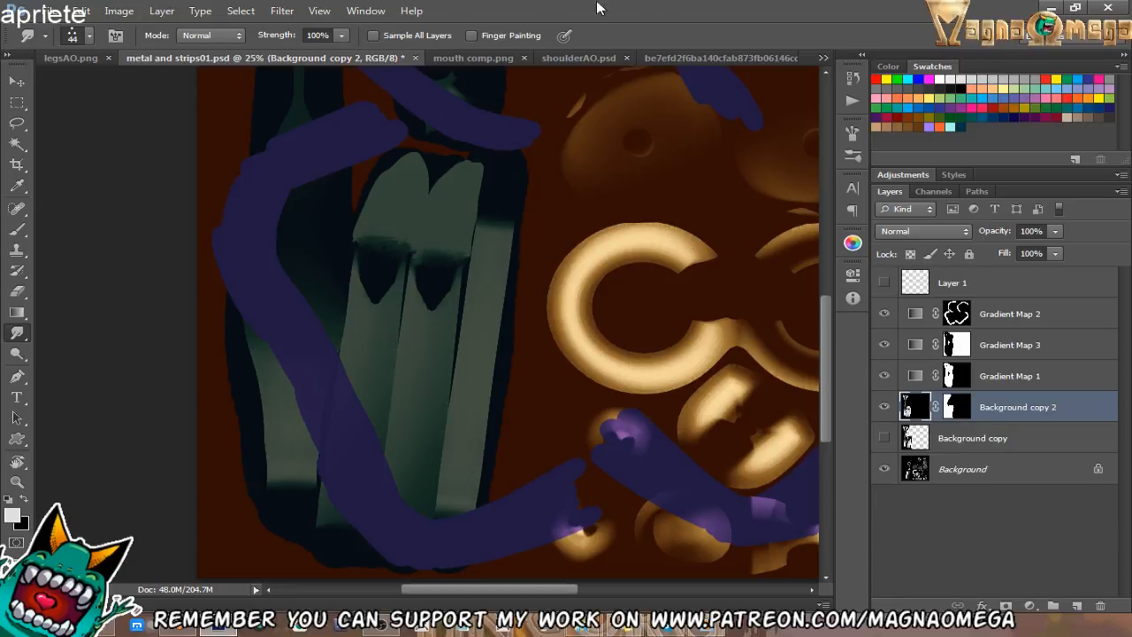
Save the texture as a PNG copy over the existing metal and strips difuse file.
{"action": "left_click", "coordinate": [53, 11]}
{"action": "left_click", "coordinate": [144, 198]}
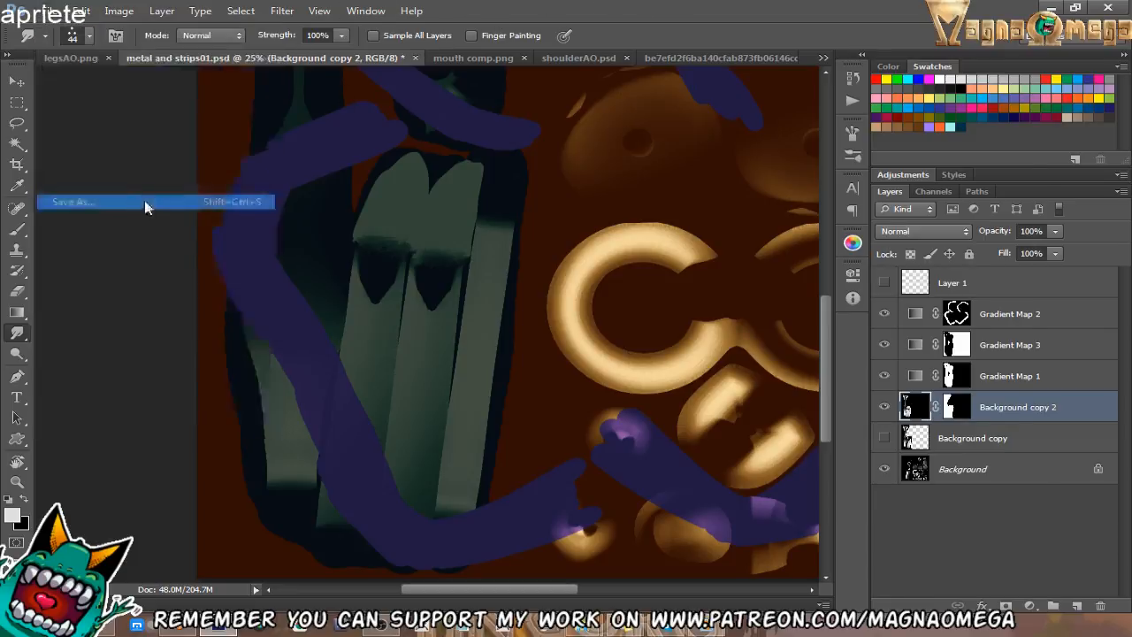
{"action": "left_click", "coordinate": [397, 409]}
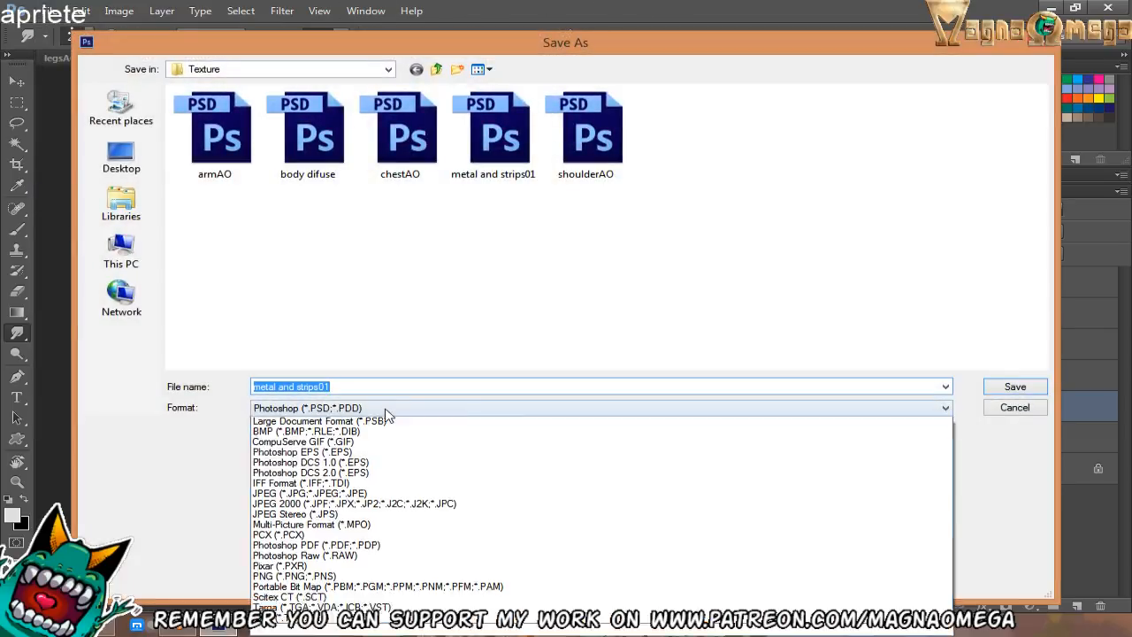
{"action": "left_click", "coordinate": [323, 579]}
{"action": "double_click", "coordinate": [400, 246]}
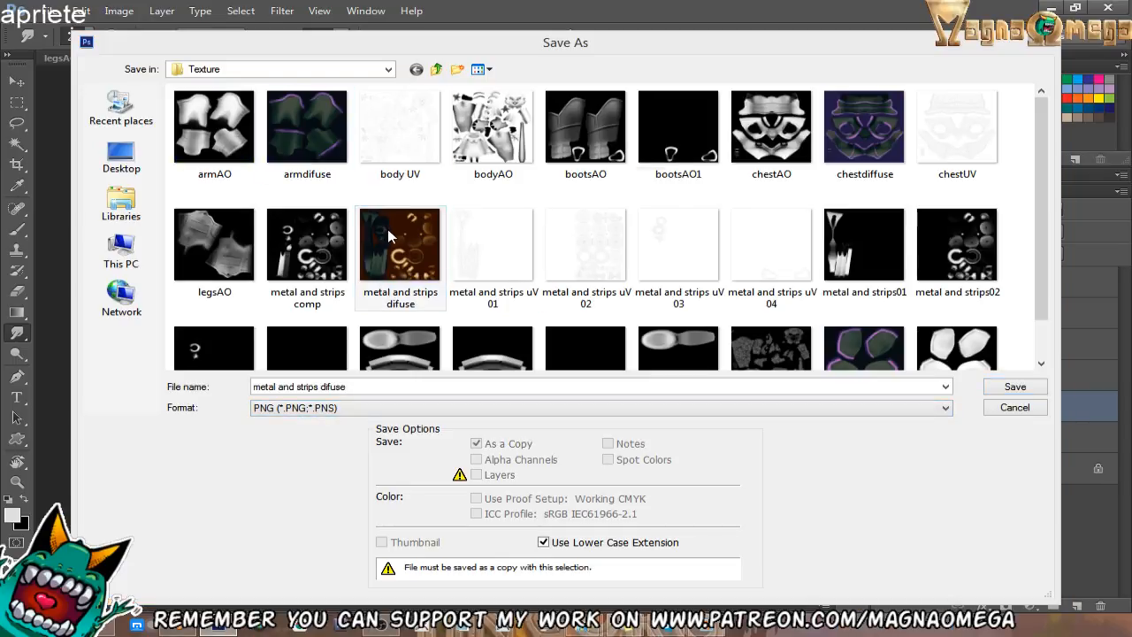
{"action": "left_click", "coordinate": [501, 245]}
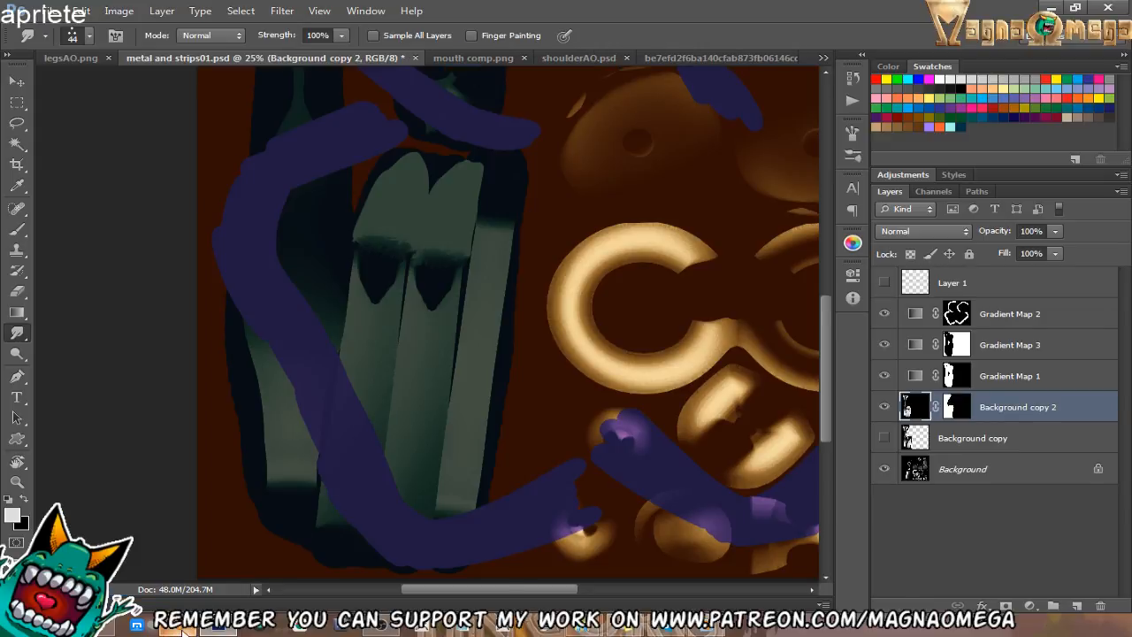
Switch to Blender, reload metal and strips difuse.png in the strips material's Texture.008 and inspect the straps on the model.
{"action": "key", "text": "alt+Tab"}
{"action": "middle_click_drag", "start_coordinate": [539, 309], "coordinate": [534, 326]}
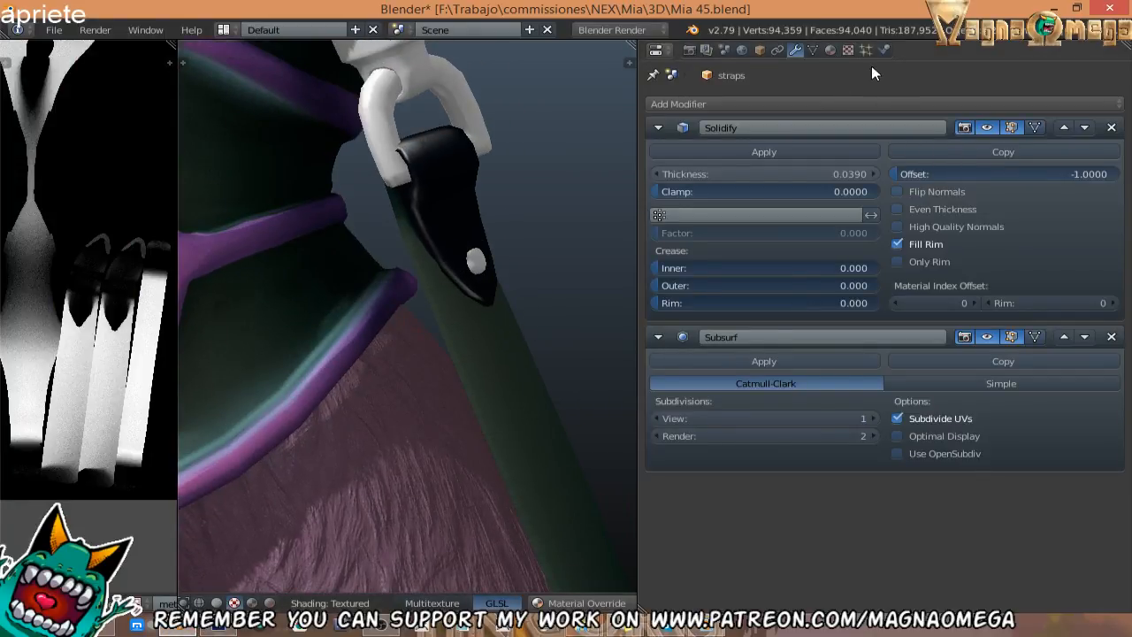
{"action": "left_click", "coordinate": [847, 51]}
{"action": "left_click", "coordinate": [831, 51]}
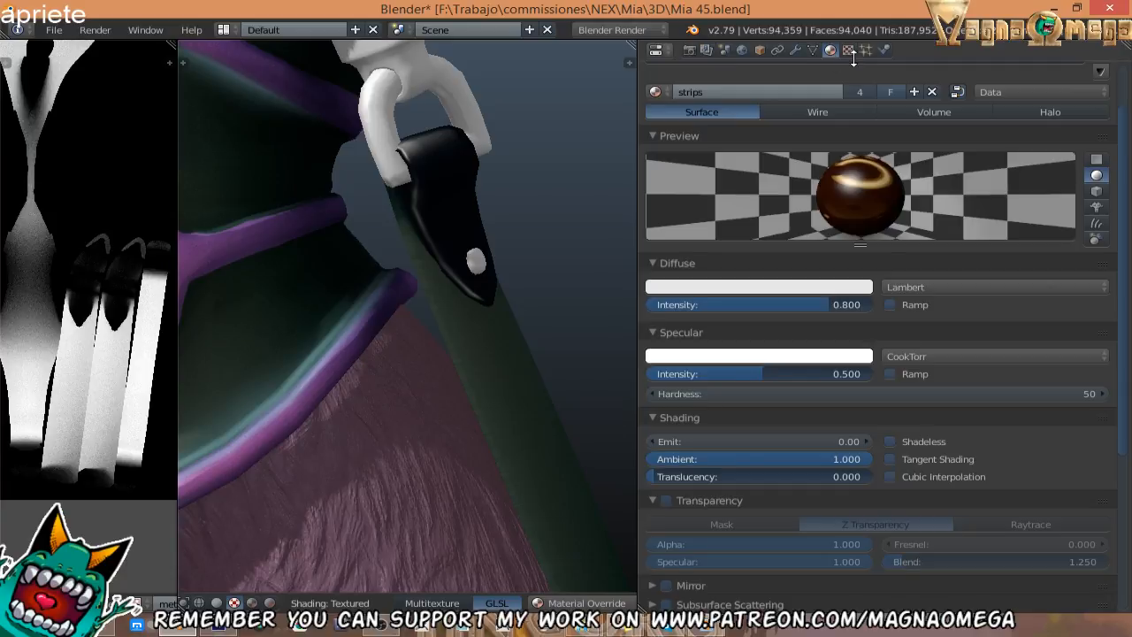
{"action": "left_click", "coordinate": [847, 51]}
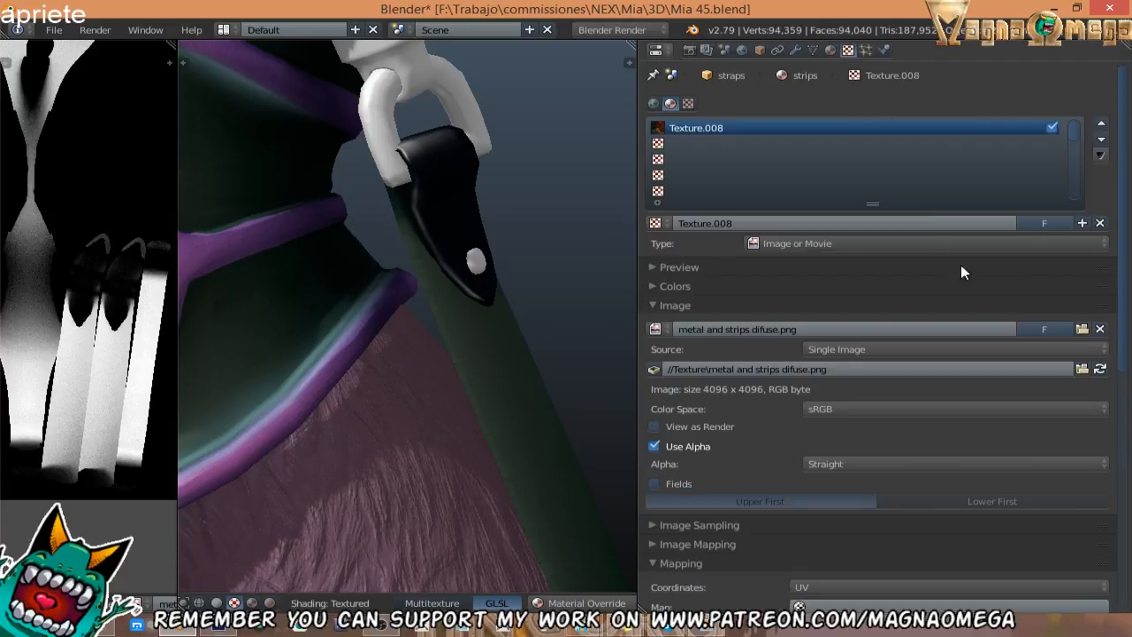
{"action": "left_click", "coordinate": [1099, 368]}
{"action": "middle_click_drag", "start_coordinate": [294, 252], "coordinate": [492, 254]}
{"action": "scroll", "coordinate": [491, 254], "scroll_direction": "down", "scroll_amount": 8}
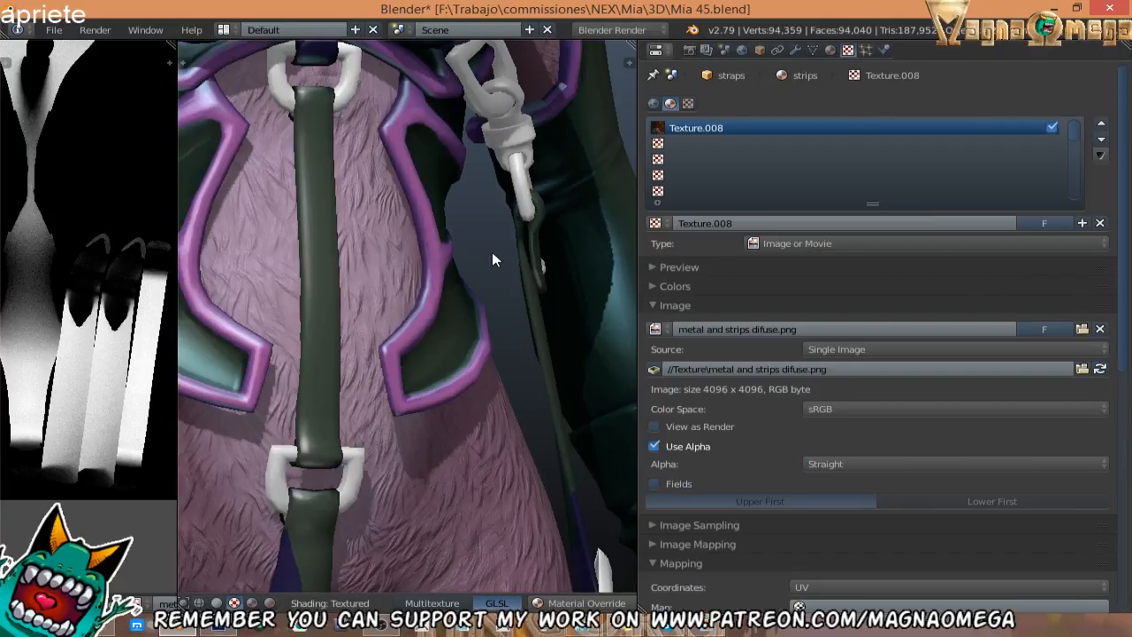
{"action": "middle_click_drag", "start_coordinate": [422, 272], "coordinate": [328, 276]}
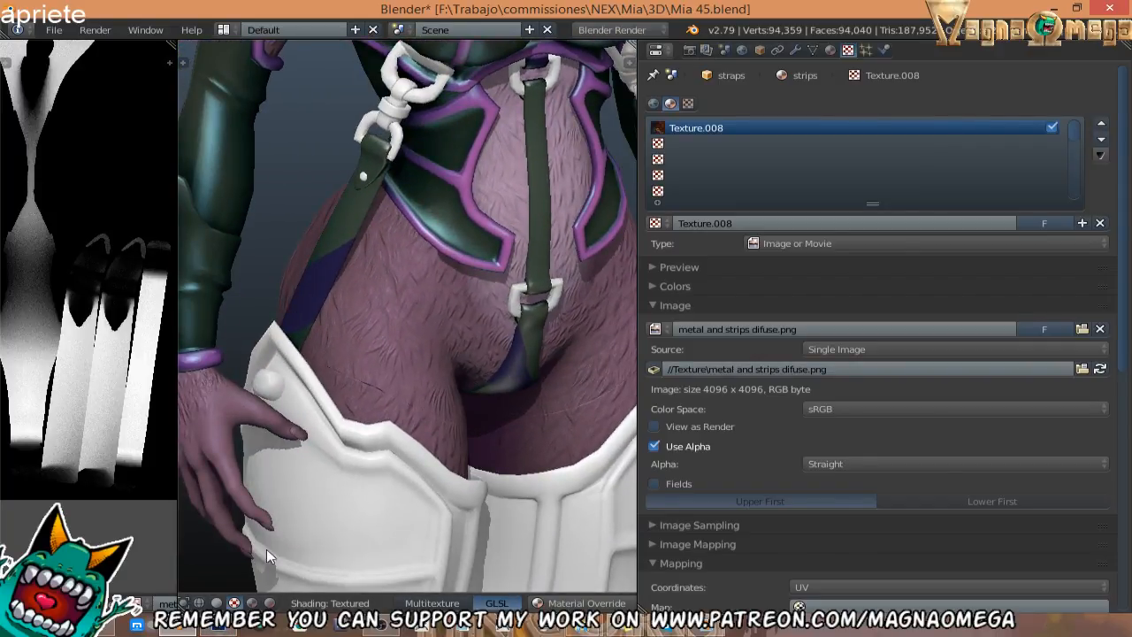
Switch to Photoshop, hide Gradient Map 2 and overwrite metal and strips difuse in the Texture folder with a PNG copy.
{"action": "left_click", "coordinate": [219, 628]}
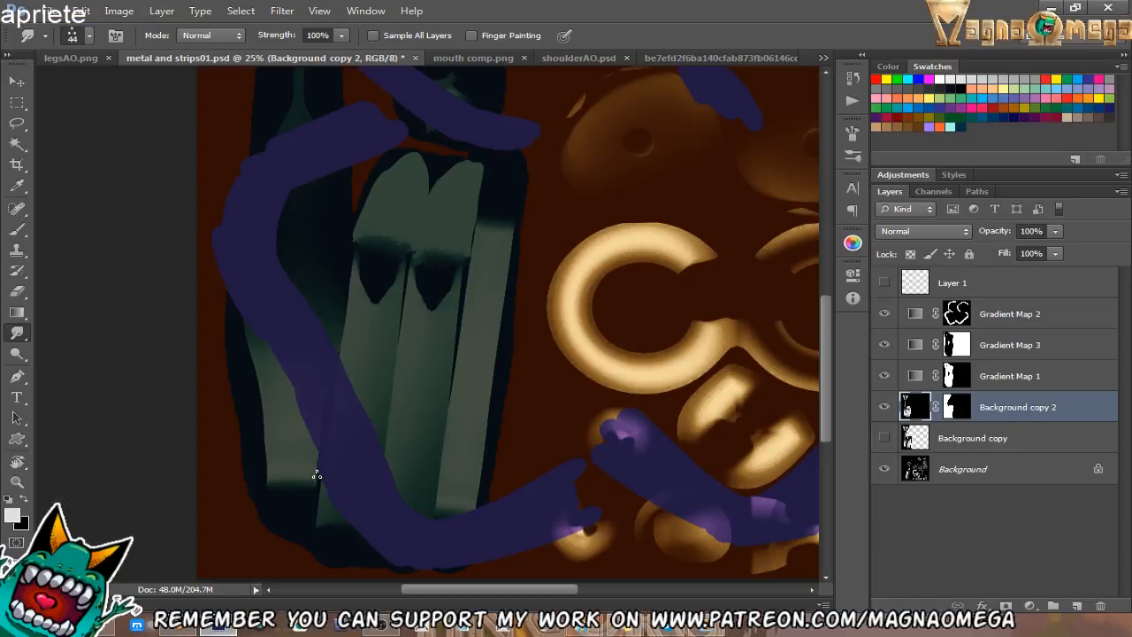
{"action": "left_click", "coordinate": [884, 313]}
{"action": "left_click", "coordinate": [80, 11]}
{"action": "left_click", "coordinate": [83, 199]}
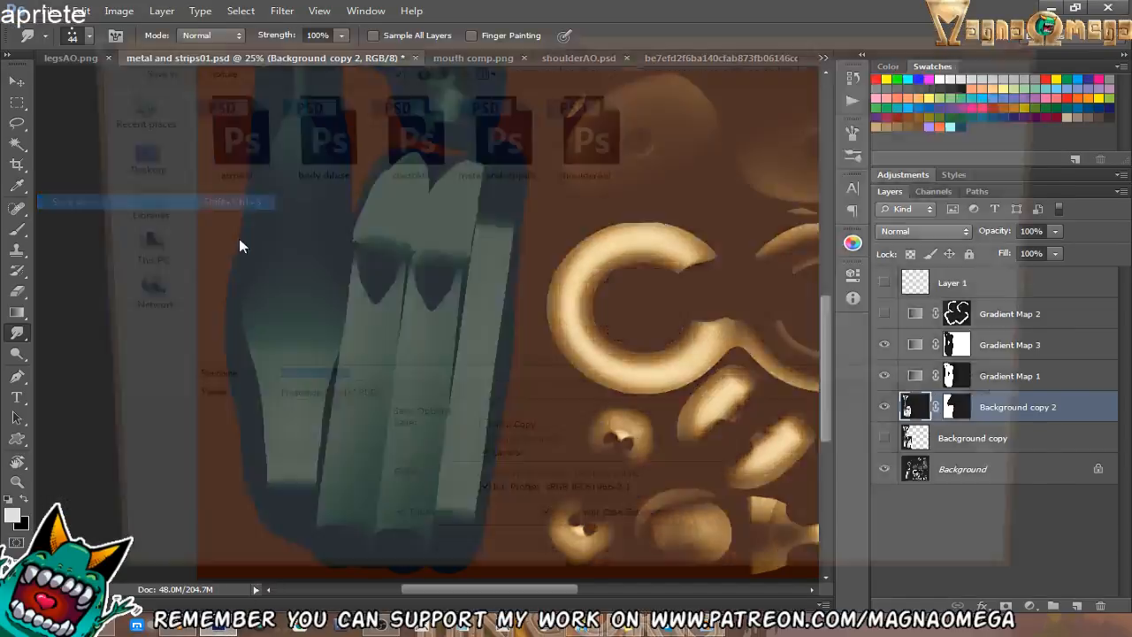
{"action": "left_click", "coordinate": [371, 407]}
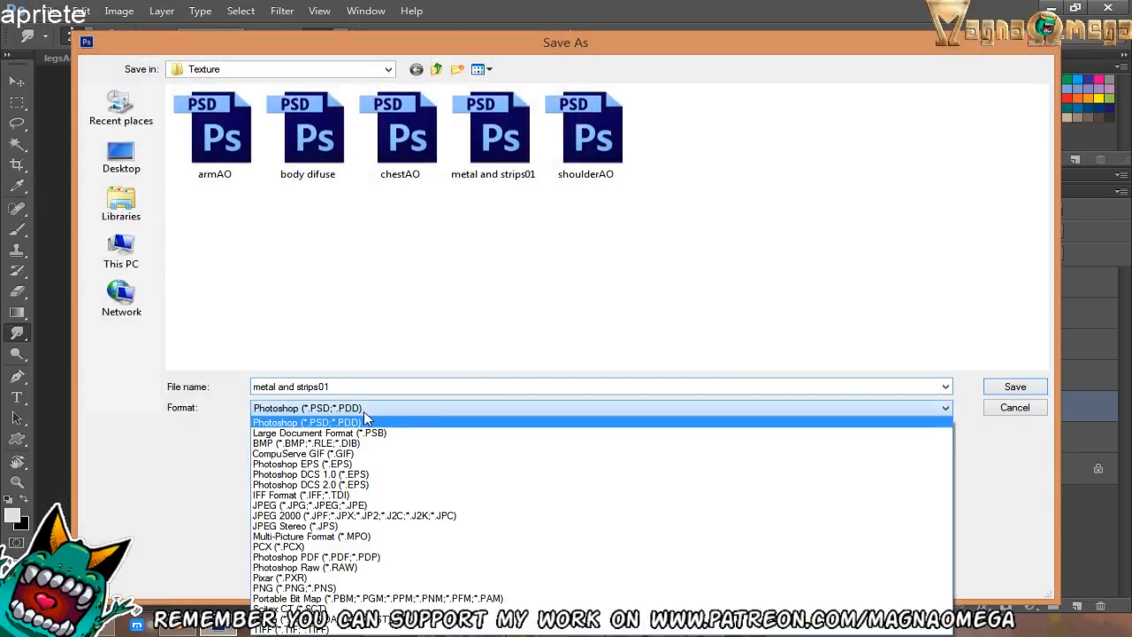
{"action": "left_click", "coordinate": [338, 506]}
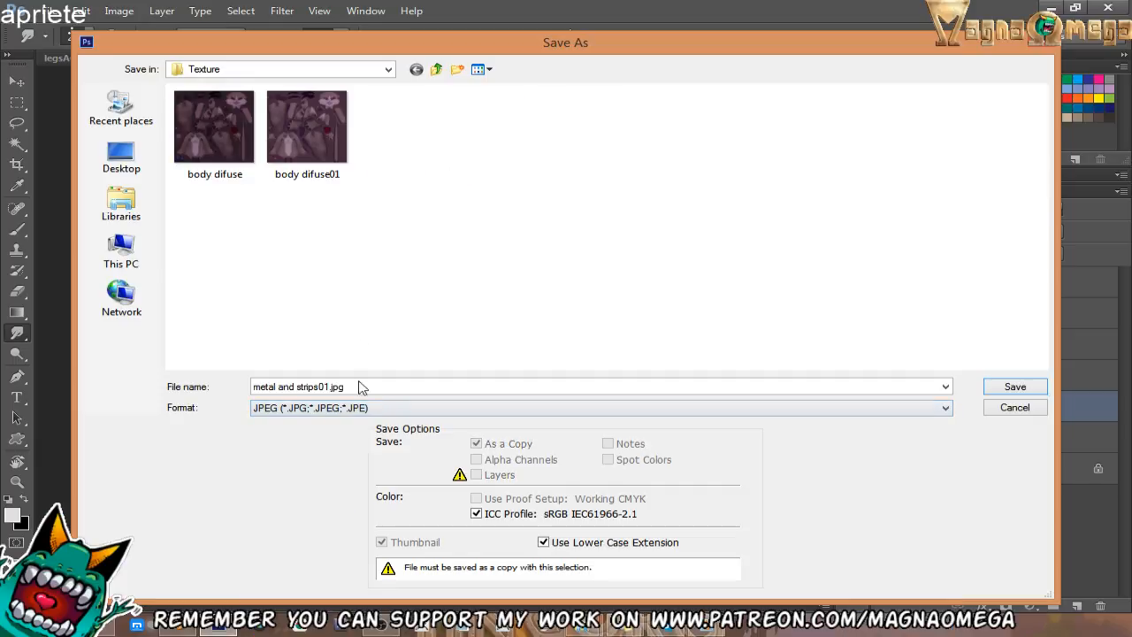
{"action": "left_click", "coordinate": [436, 71]}
{"action": "left_click", "coordinate": [283, 408]}
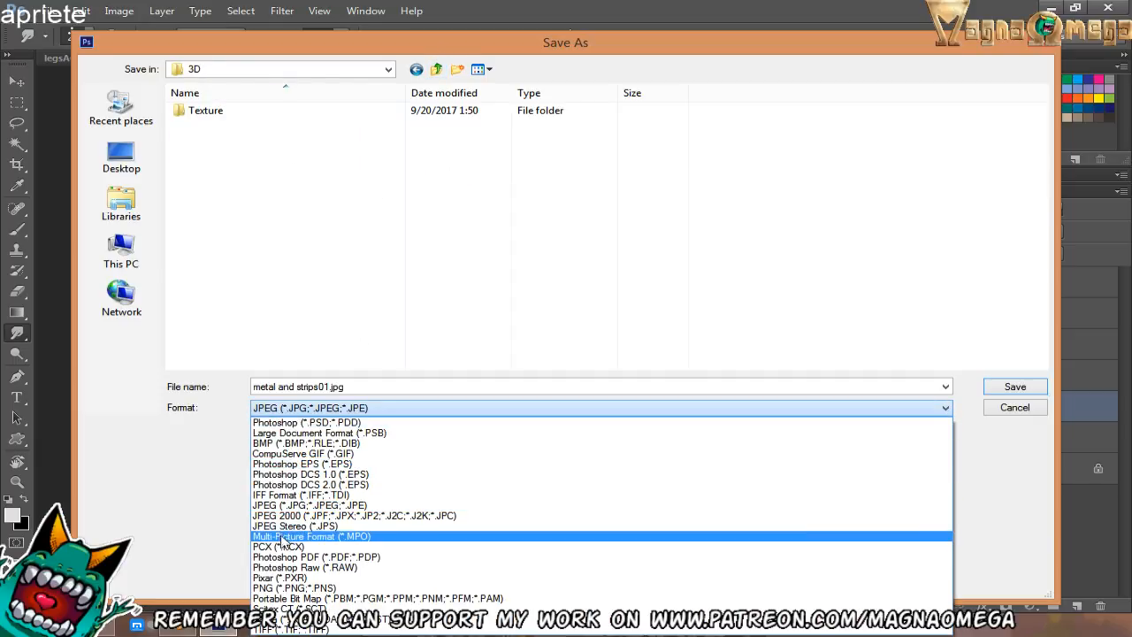
{"action": "left_click", "coordinate": [283, 587]}
{"action": "double_click", "coordinate": [212, 111]}
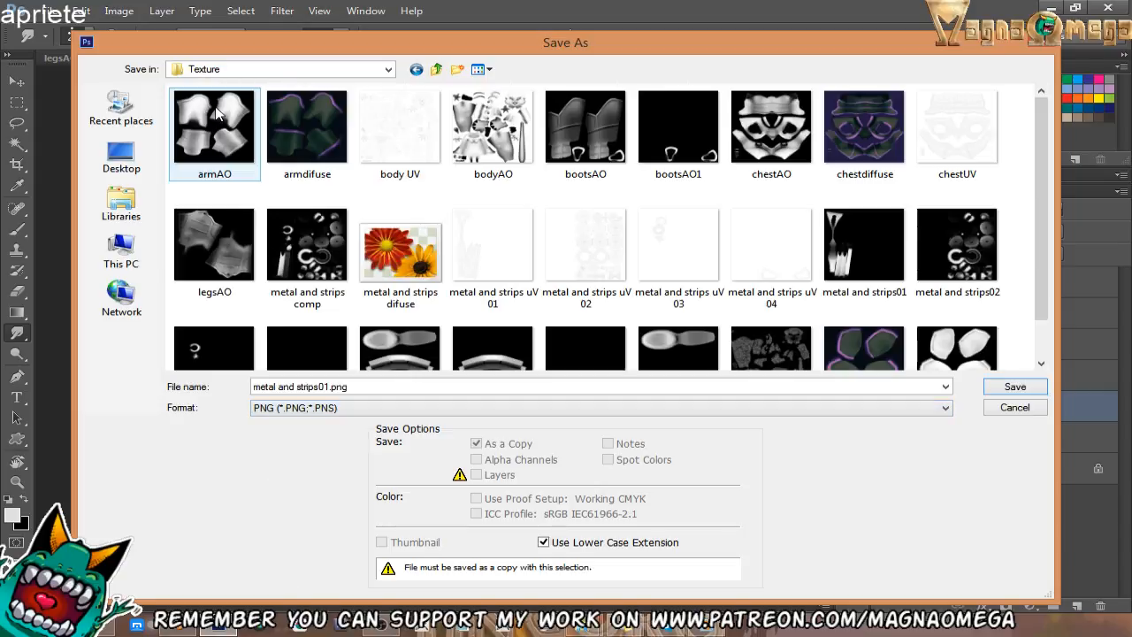
{"action": "left_click", "coordinate": [217, 112]}
{"action": "left_click", "coordinate": [409, 265]}
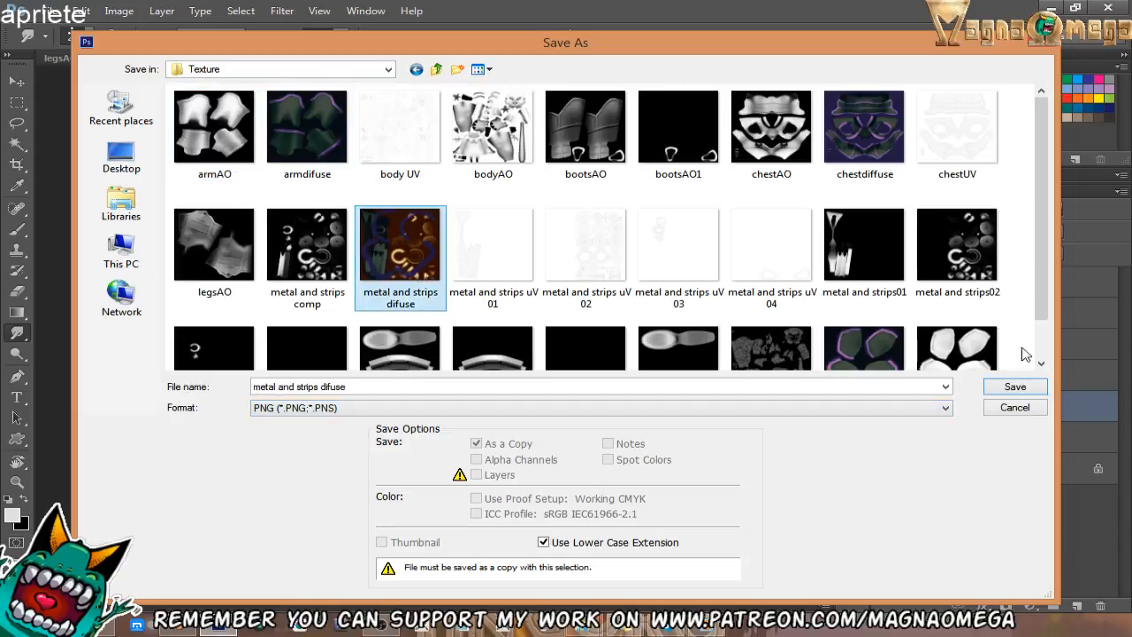
{"action": "left_click", "coordinate": [1014, 387]}
{"action": "left_click", "coordinate": [504, 245]}
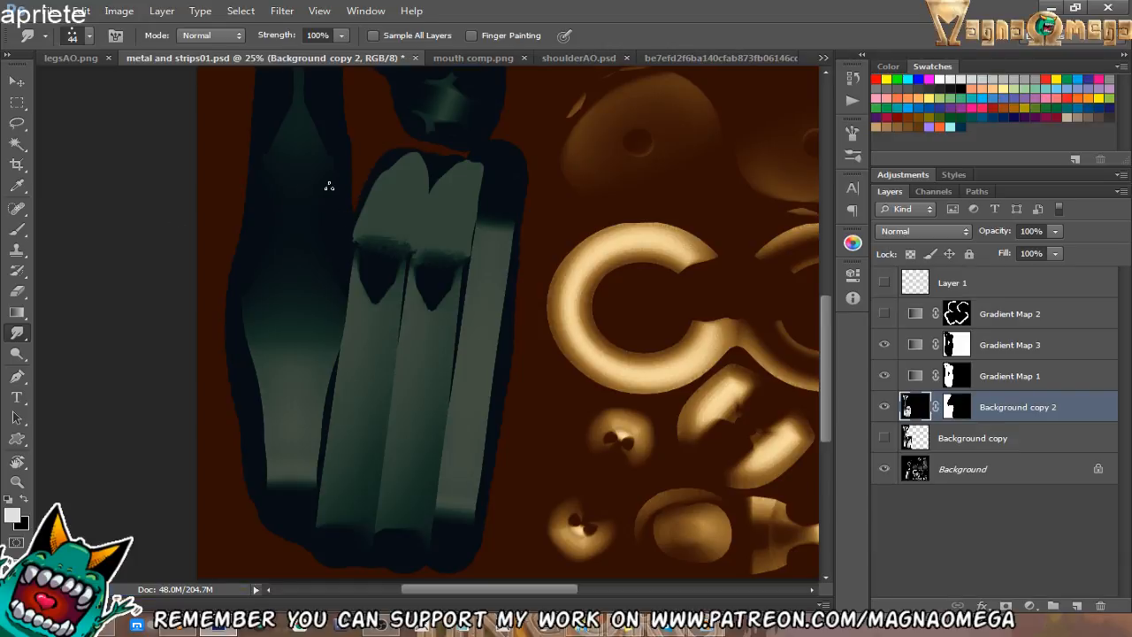
Switch to Blender, select the straps and reload their metal and strips difuse.png image.
{"action": "key", "text": "alt+Tab"}
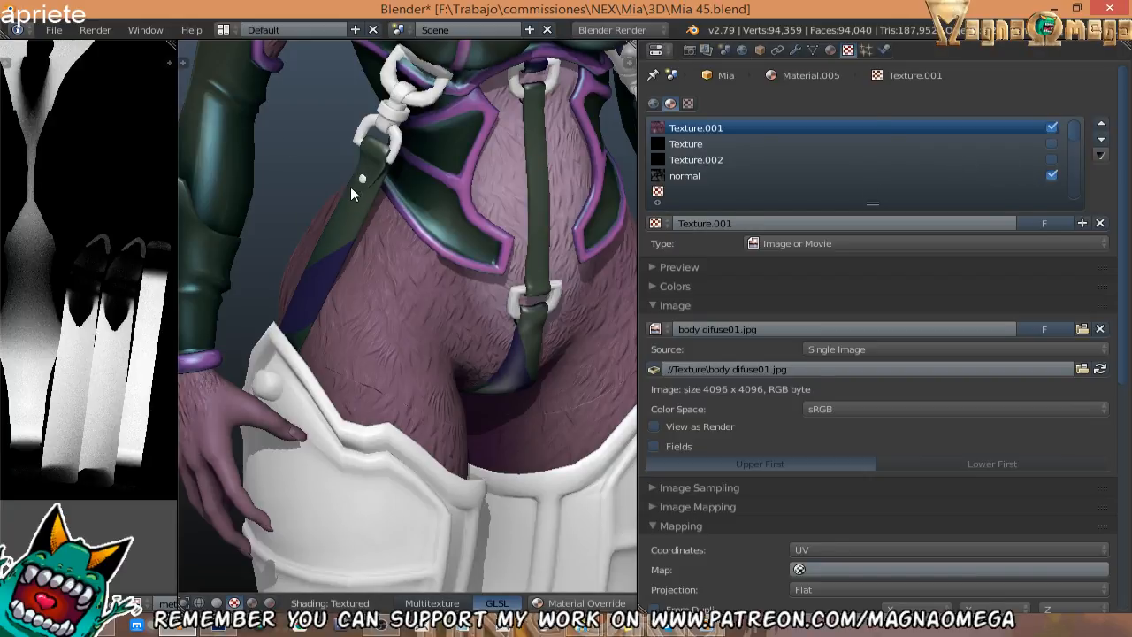
{"action": "right_click", "coordinate": [350, 190]}
{"action": "left_click", "coordinate": [1100, 368]}
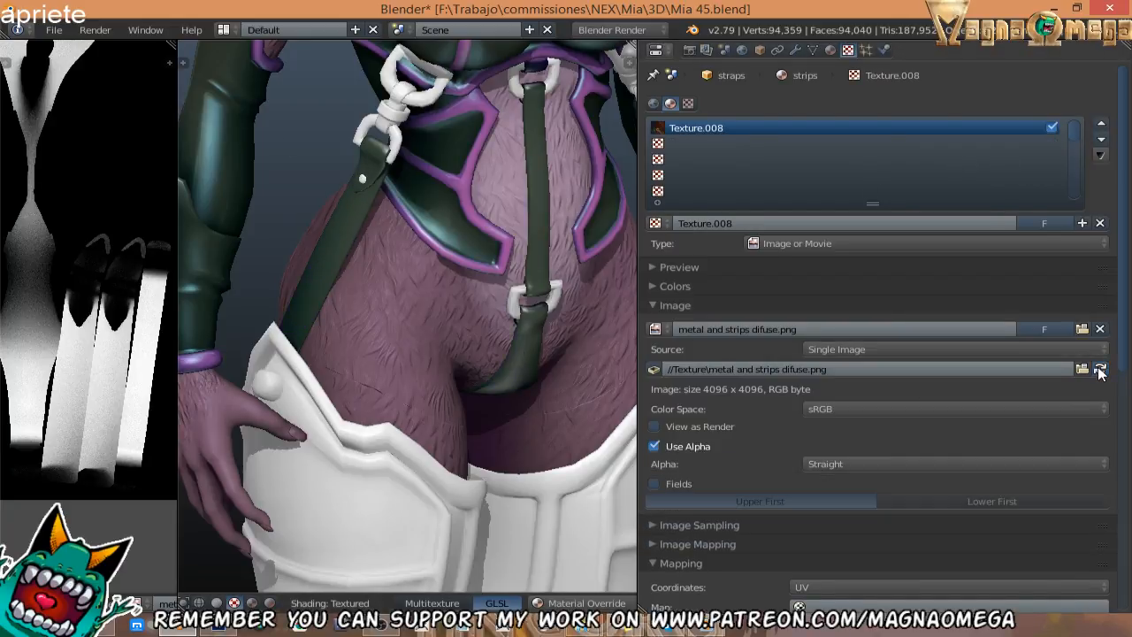
{"action": "middle_click_drag", "start_coordinate": [592, 184], "coordinate": [600, 139]}
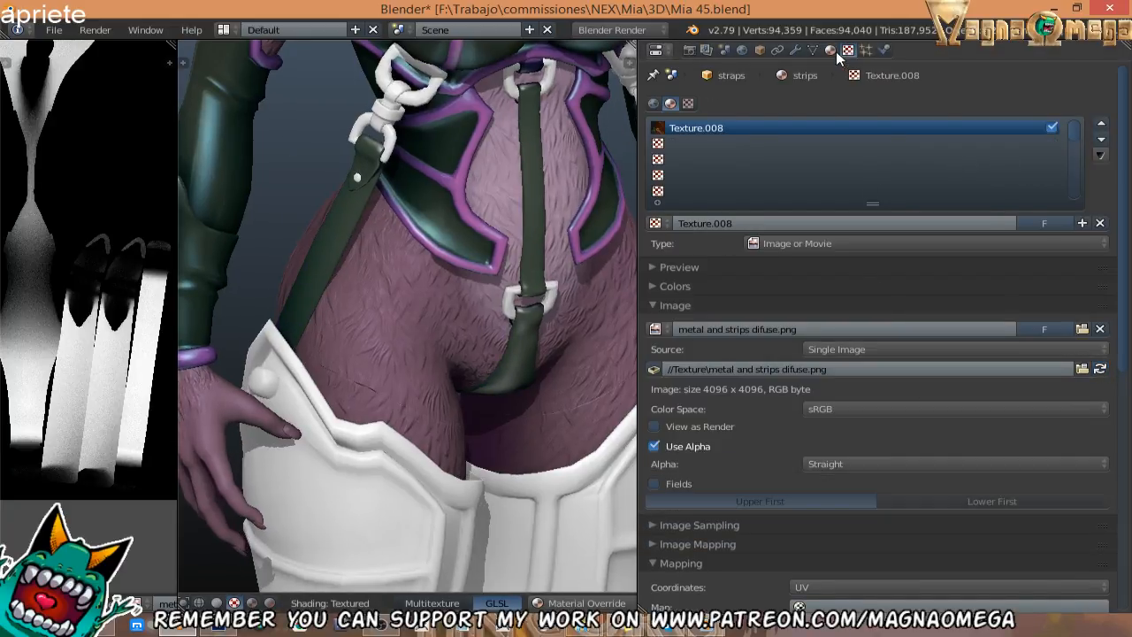
Add a second image texture to the strips material using mc19.jpg, mapped with Normal coordinates.
{"action": "left_click", "coordinate": [683, 145]}
{"action": "left_click", "coordinate": [726, 223]}
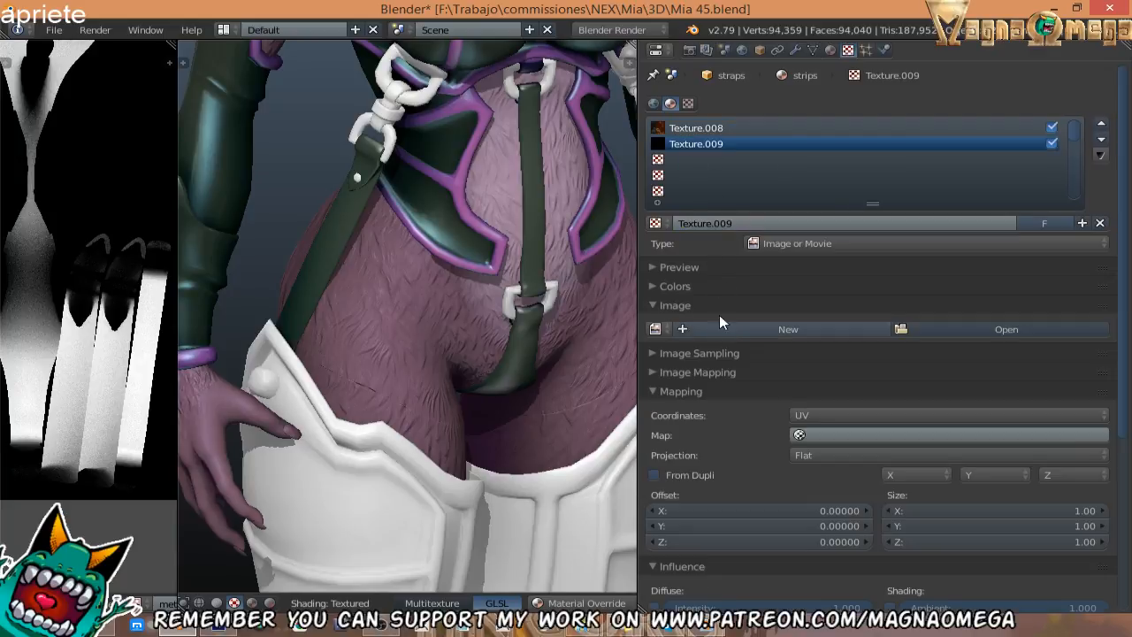
{"action": "left_click", "coordinate": [665, 329]}
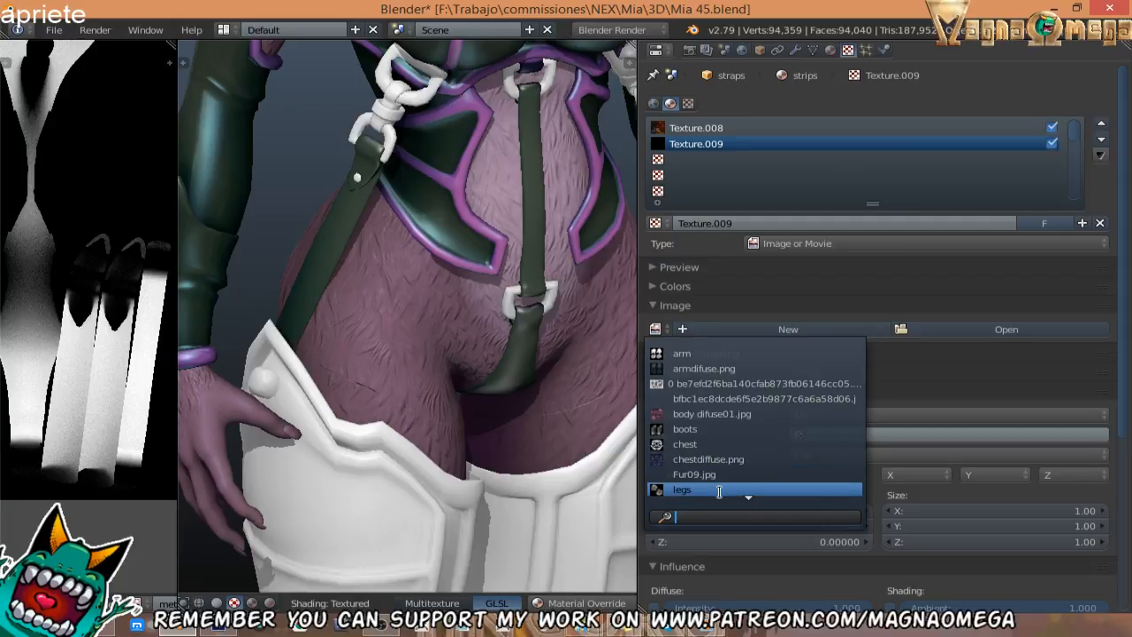
{"action": "scroll", "coordinate": [721, 469], "scroll_direction": "down", "scroll_amount": 5}
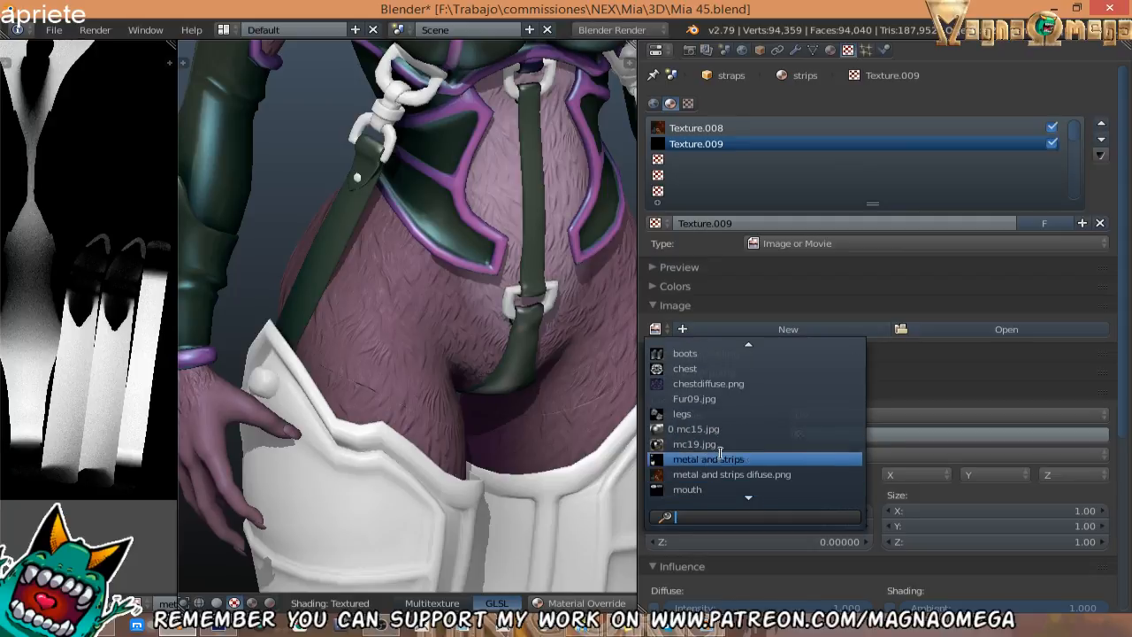
{"action": "left_click", "coordinate": [746, 442]}
{"action": "scroll", "coordinate": [795, 416], "scroll_direction": "down", "scroll_amount": 5}
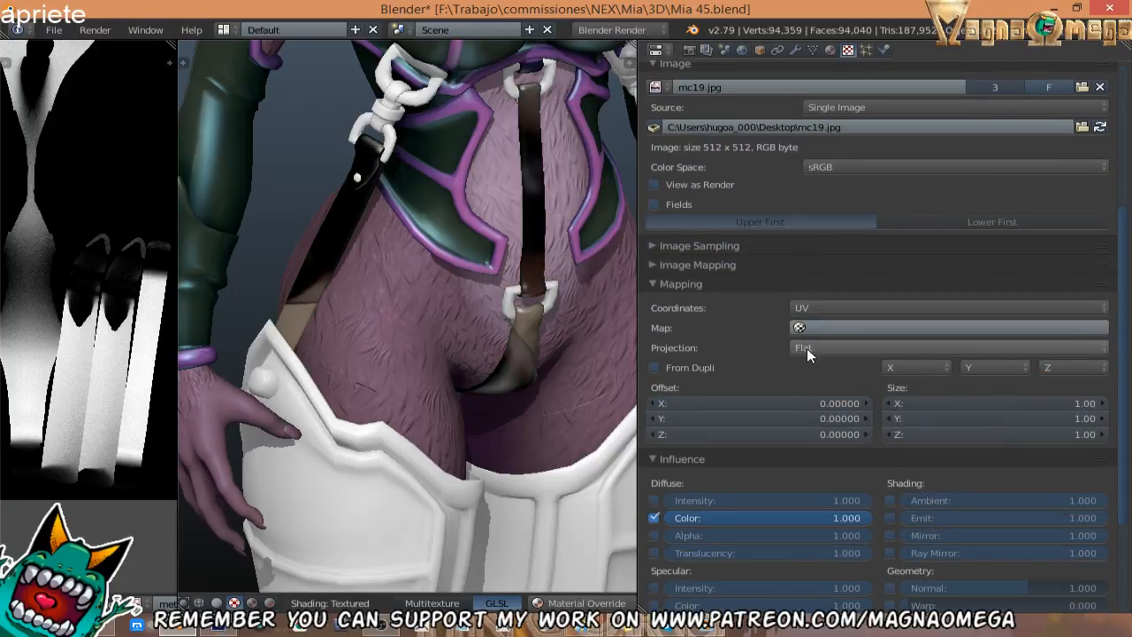
{"action": "left_click", "coordinate": [828, 307]}
{"action": "left_click", "coordinate": [828, 189]}
Set the mc19.jpg texture's diffuse color influence to 0.5 and its blend type to Soft Light.
{"action": "scroll", "coordinate": [707, 385], "scroll_direction": "down", "scroll_amount": 2}
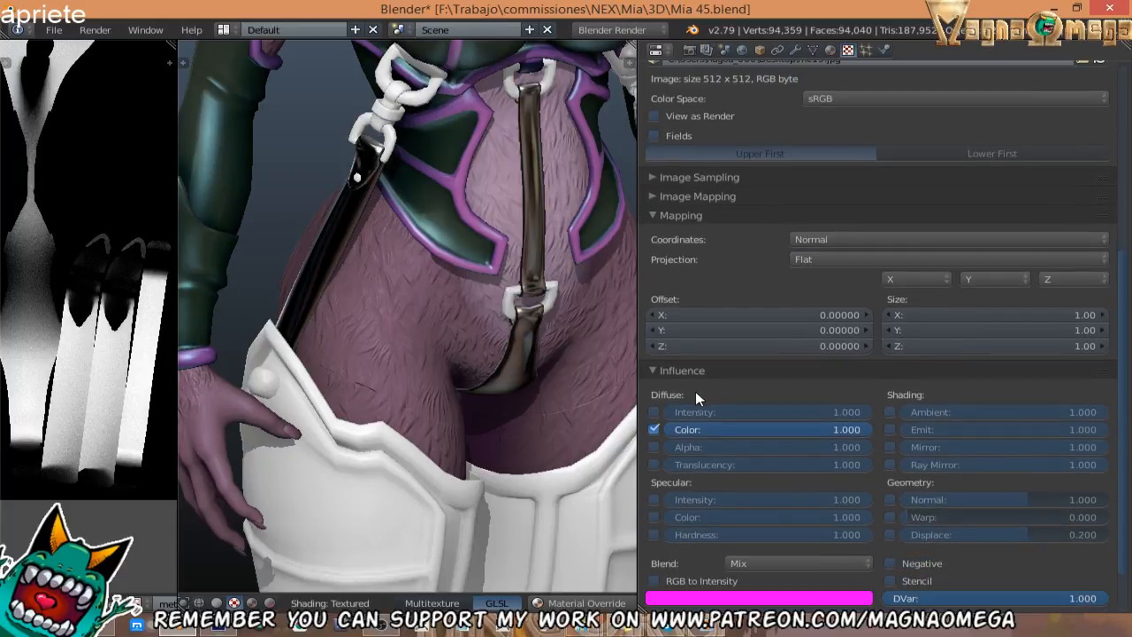
{"action": "left_click", "coordinate": [740, 431]}
{"action": "type", "text": "0"}
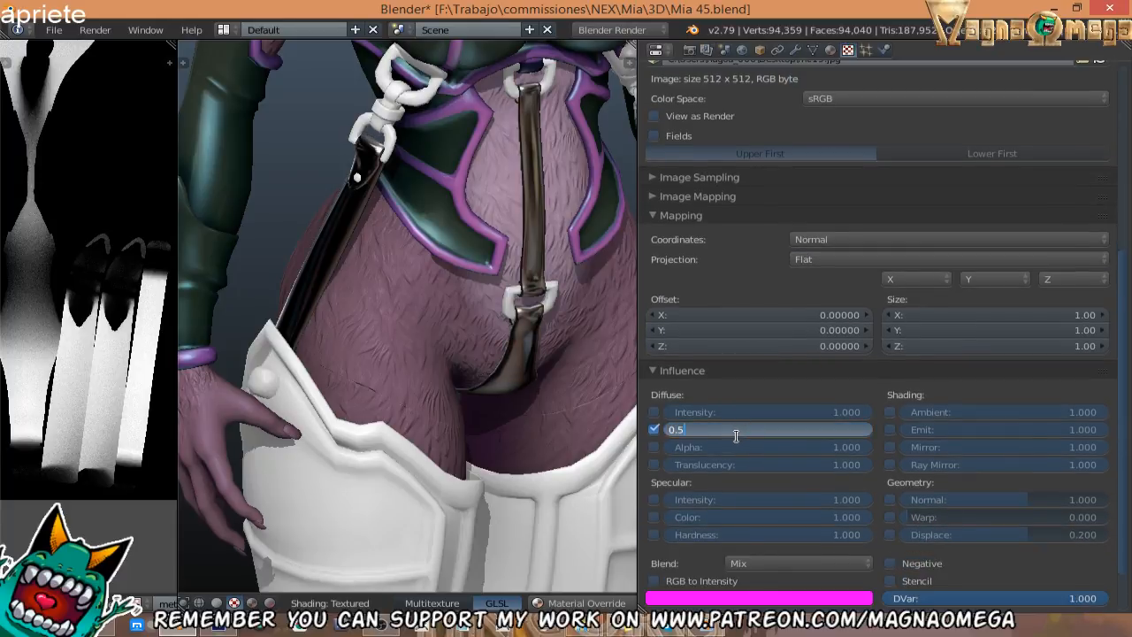
{"action": "type", "text": ".5"}
{"action": "key", "text": "Return"}
{"action": "left_click", "coordinate": [742, 561]}
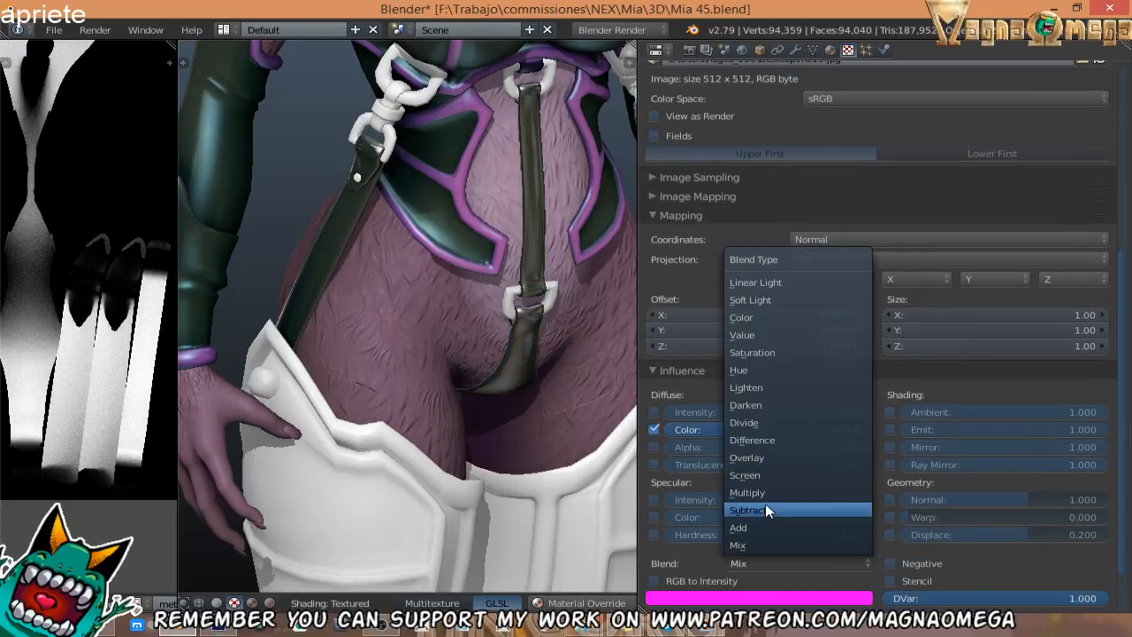
{"action": "left_click", "coordinate": [763, 300]}
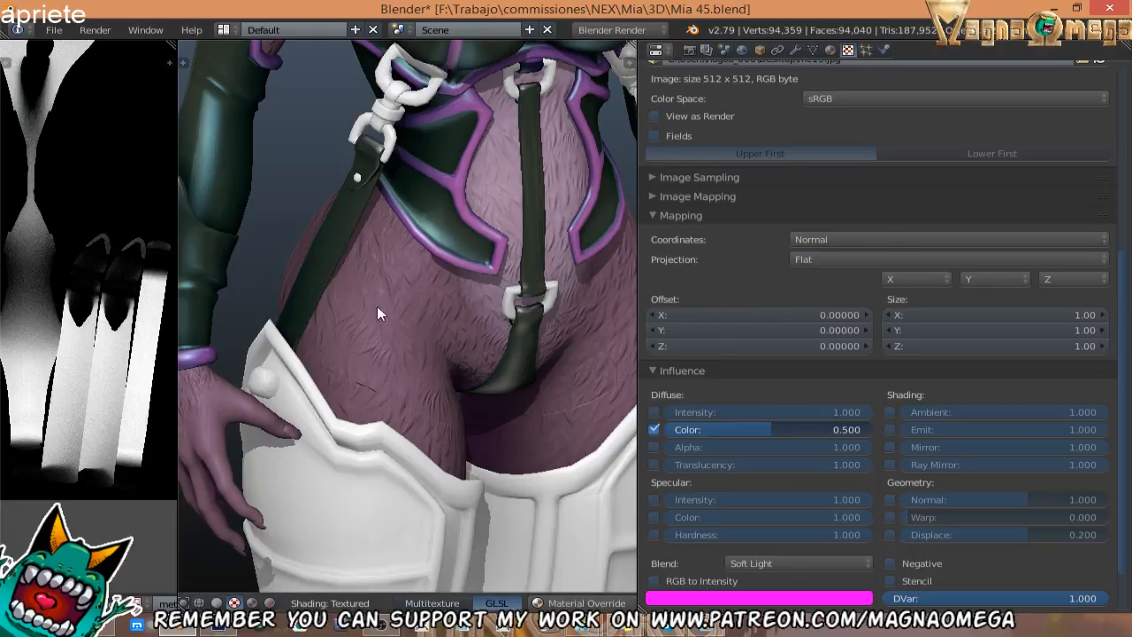
{"action": "middle_click_drag", "start_coordinate": [377, 311], "coordinate": [406, 206]}
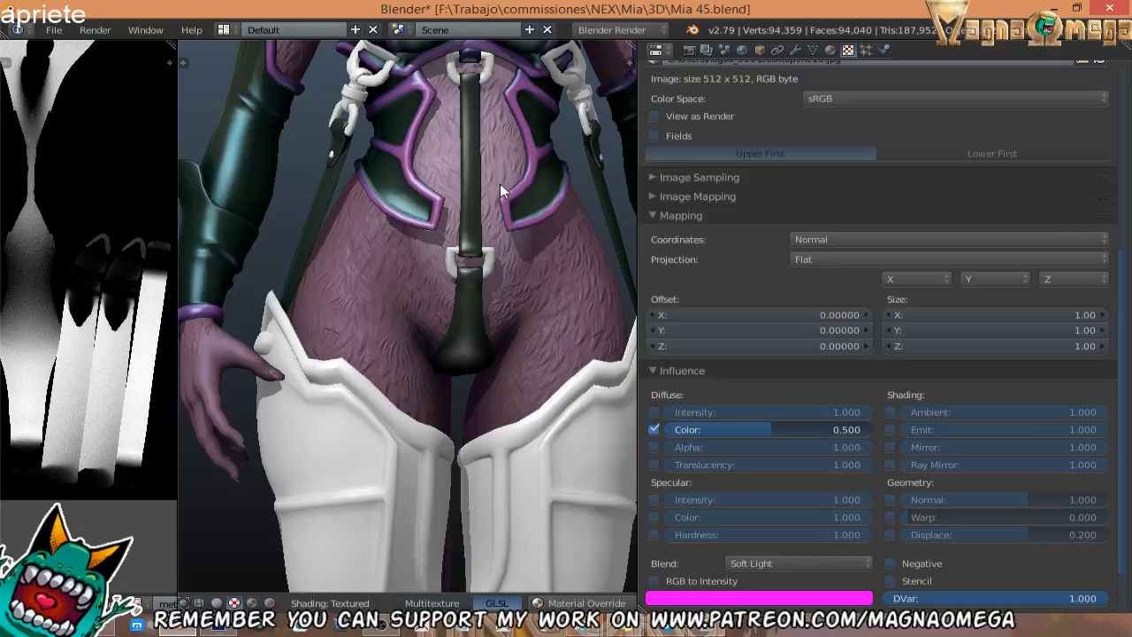
Select the metal buckles and rings object and give it a new material named Metal.
{"action": "left_click", "coordinate": [830, 50]}
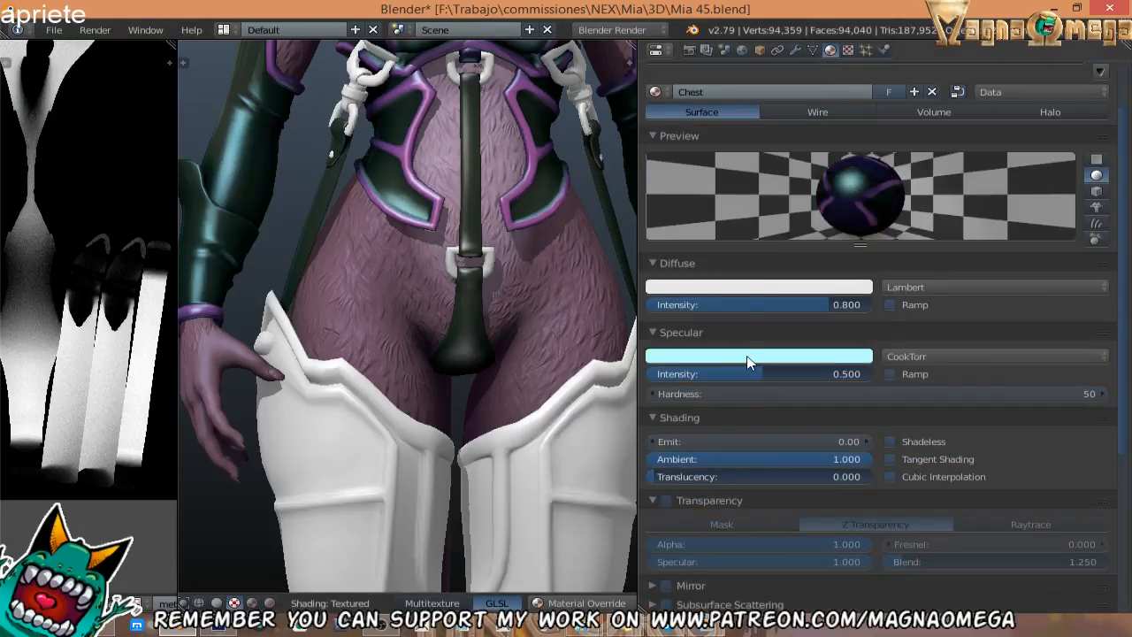
{"action": "right_click", "coordinate": [455, 329]}
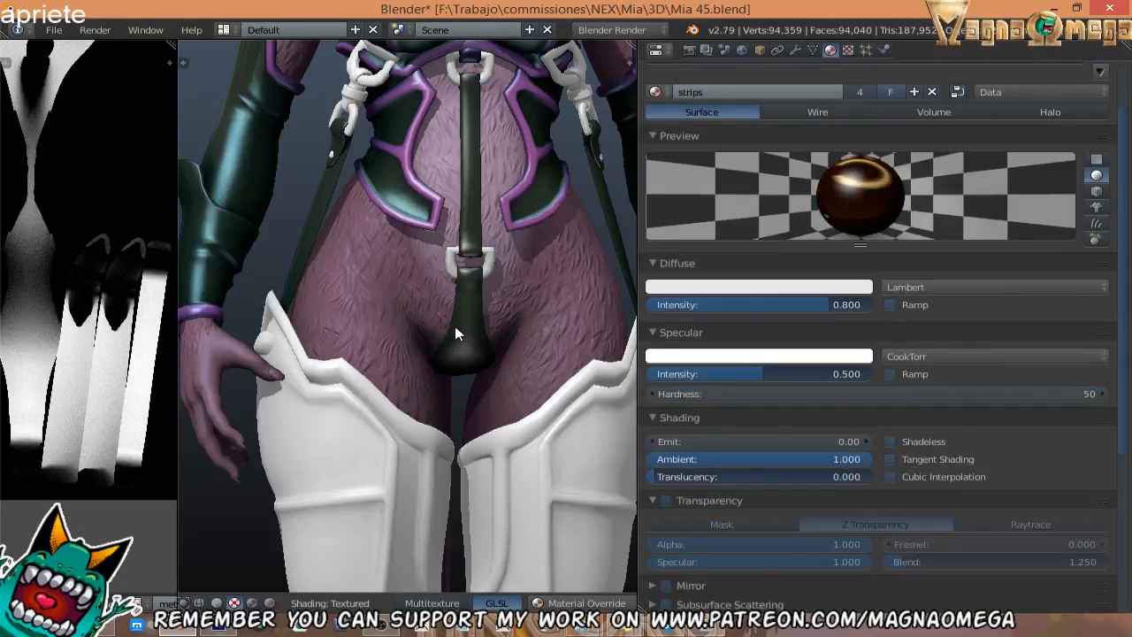
{"action": "middle_click_drag", "start_coordinate": [384, 324], "coordinate": [437, 303]}
{"action": "scroll", "coordinate": [437, 305], "scroll_direction": "down", "scroll_amount": 4}
{"action": "mouse_move", "coordinate": [489, 340]}
{"action": "middle_mouse_down"}
{"action": "mouse_move", "coordinate": [364, 316]}
{"action": "mouse_move", "coordinate": [422, 322]}
{"action": "mouse_move", "coordinate": [479, 282]}
{"action": "mouse_move", "coordinate": [498, 325]}
{"action": "middle_mouse_up"}
{"action": "scroll", "coordinate": [480, 281], "scroll_direction": "up", "scroll_amount": 3}
{"action": "scroll", "coordinate": [479, 281], "scroll_direction": "up", "scroll_amount": 3}
{"action": "right_click", "coordinate": [489, 315]}
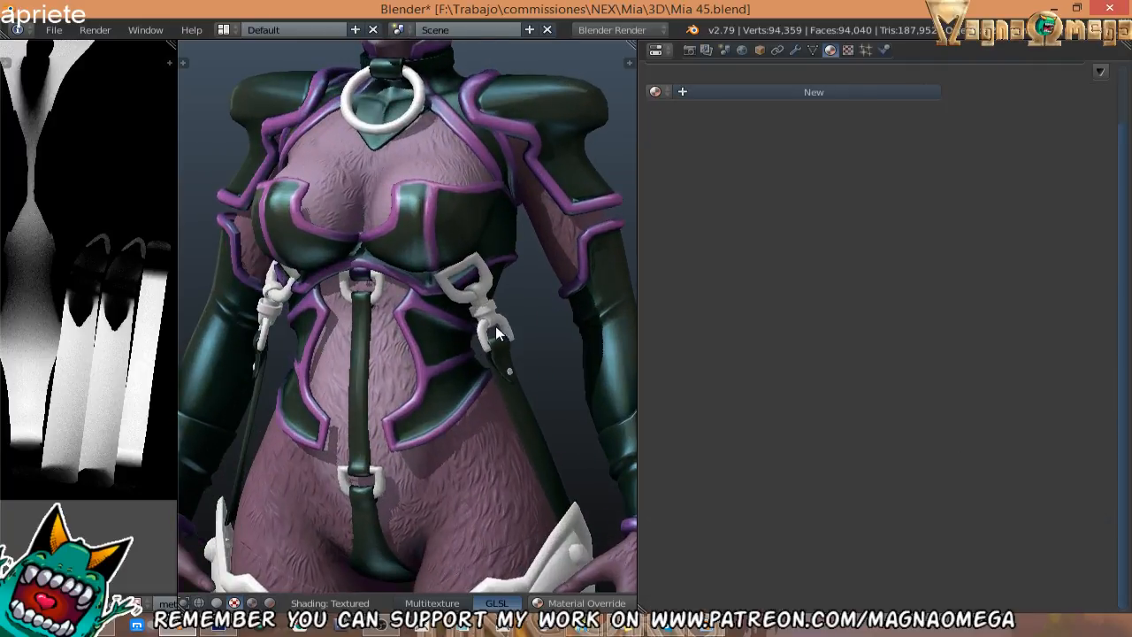
{"action": "middle_click_drag", "start_coordinate": [765, 156], "coordinate": [884, 283]}
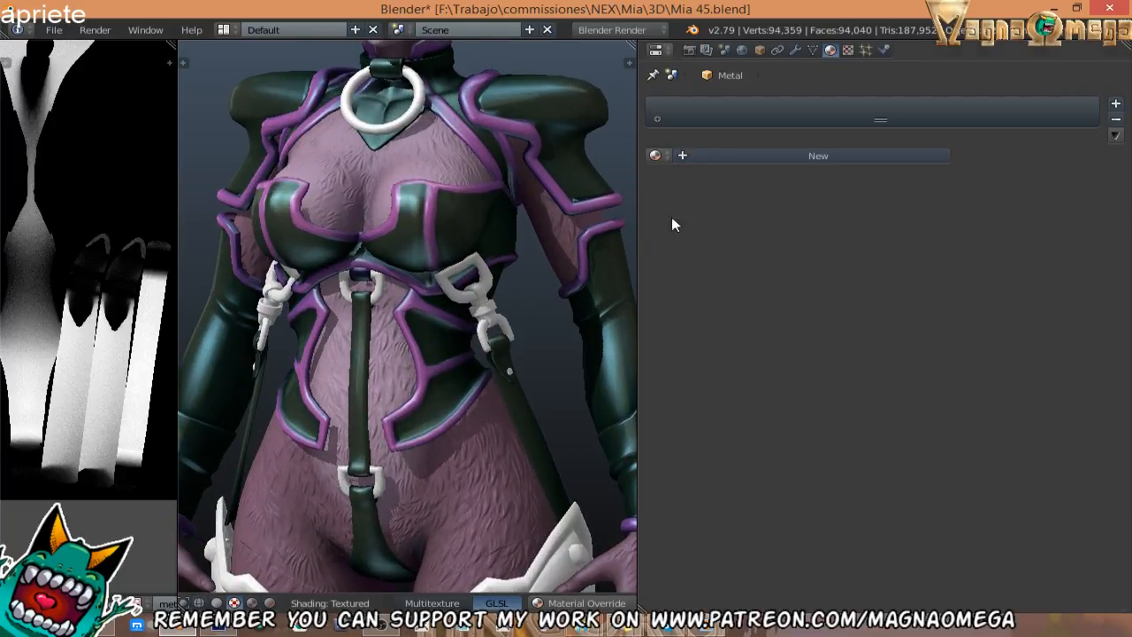
{"action": "left_click", "coordinate": [772, 156]}
{"action": "left_click", "coordinate": [734, 157]}
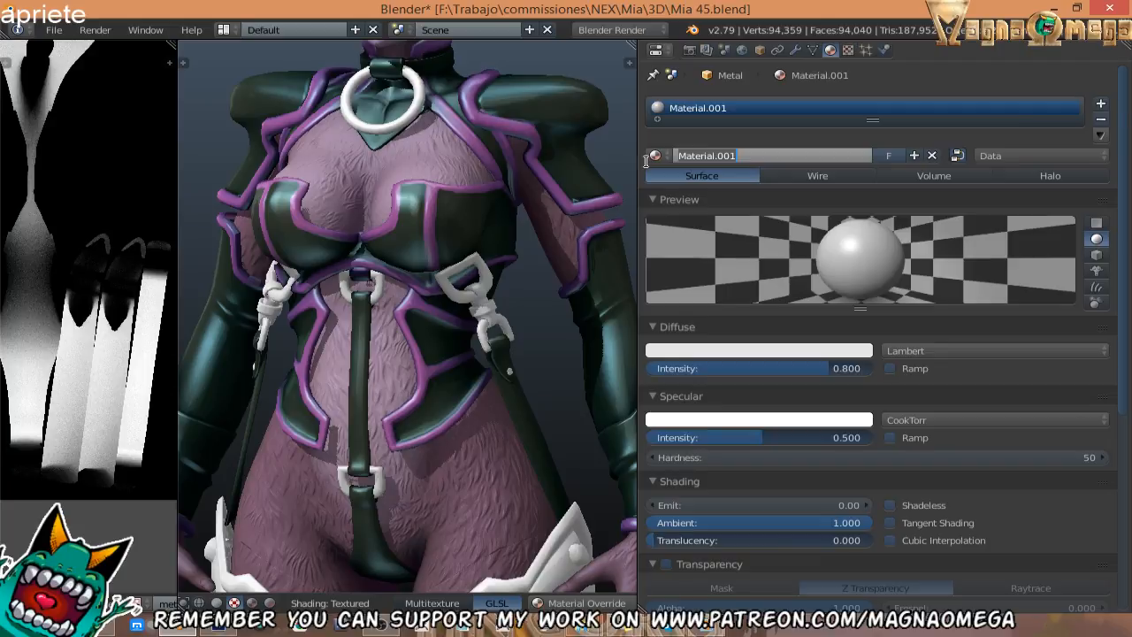
{"action": "type", "text": "Metal"}
{"action": "key", "text": "Return"}
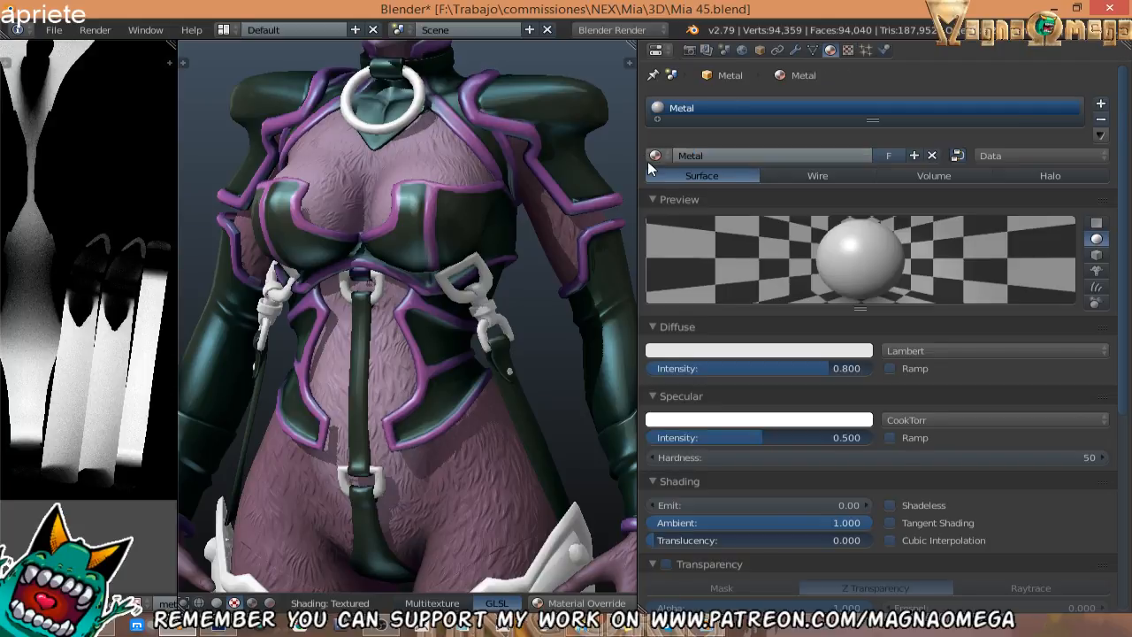
Add an image texture to the Metal material using metal and strips difuse.png from the Texture folder.
{"action": "middle_click_drag", "start_coordinate": [265, 207], "coordinate": [390, 221]}
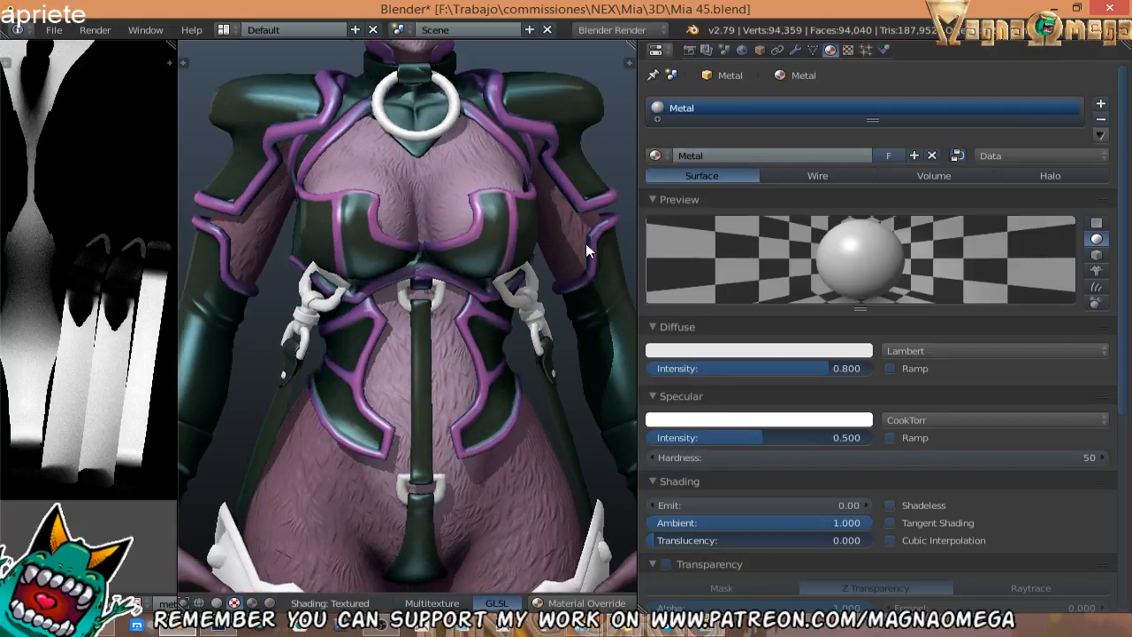
{"action": "left_click", "coordinate": [848, 51]}
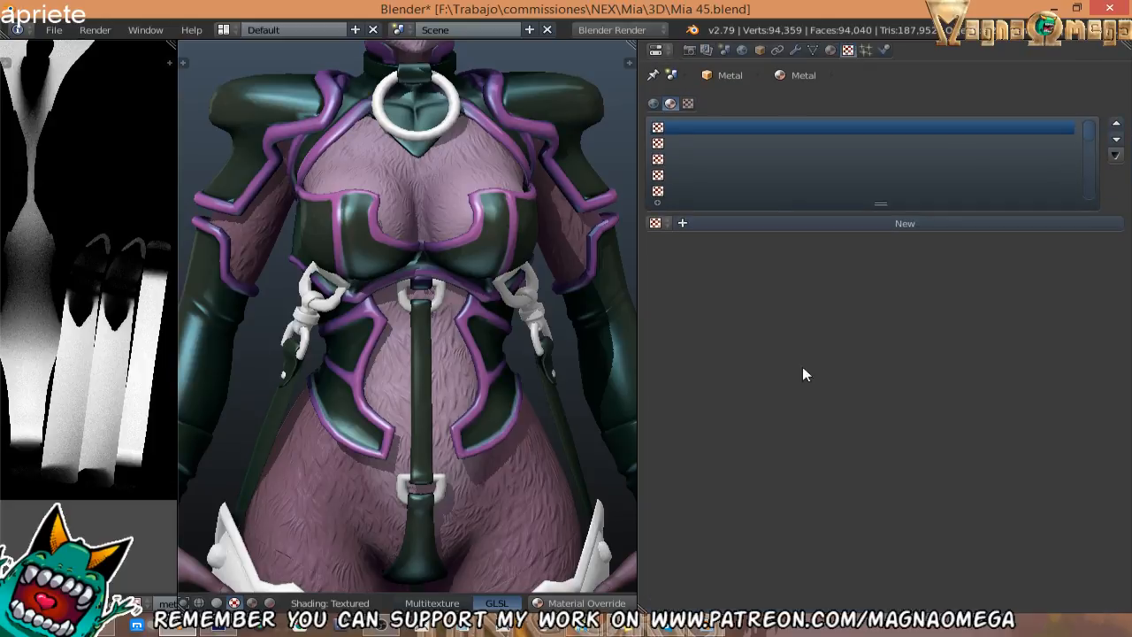
{"action": "left_click", "coordinate": [759, 223]}
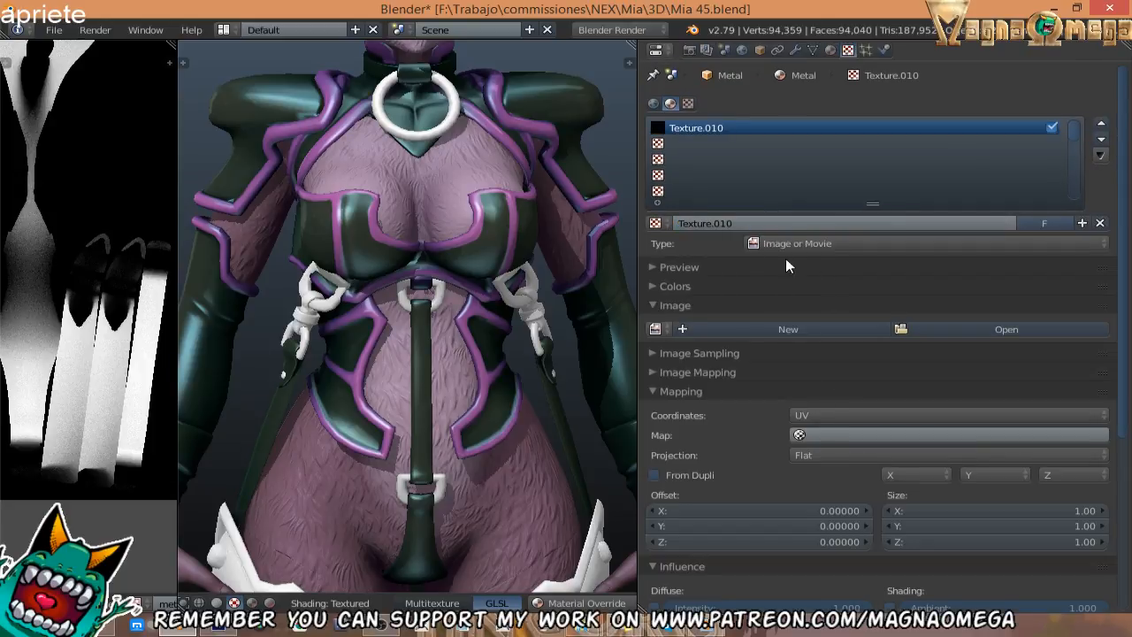
{"action": "left_click", "coordinate": [754, 247]}
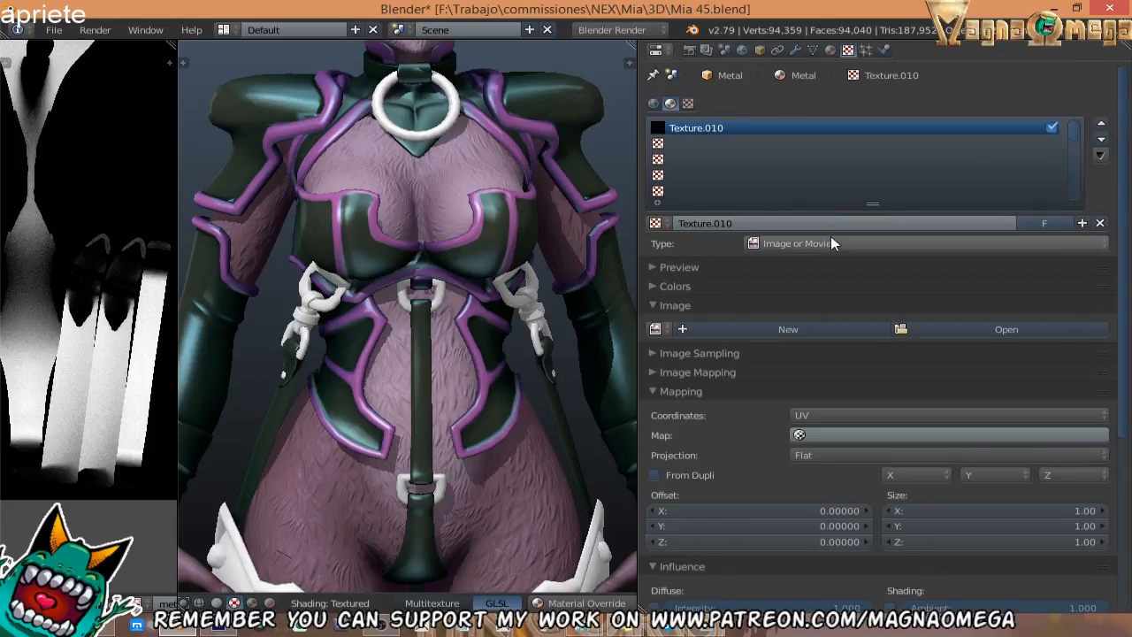
{"action": "left_click", "coordinate": [947, 329]}
{"action": "left_click", "coordinate": [426, 165]}
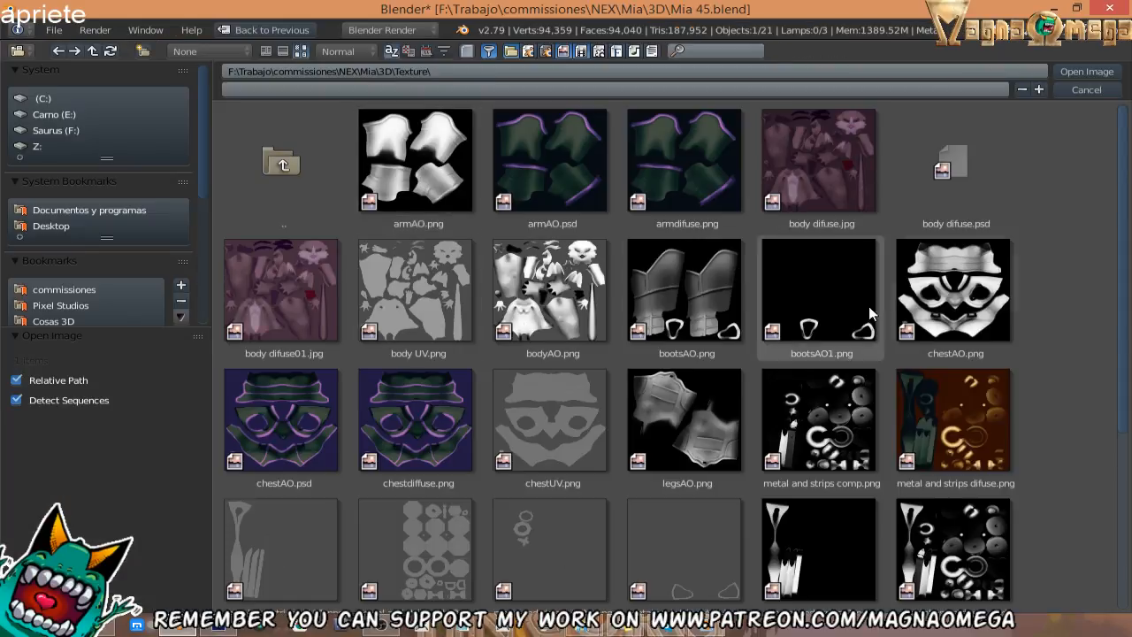
{"action": "double_click", "coordinate": [952, 420]}
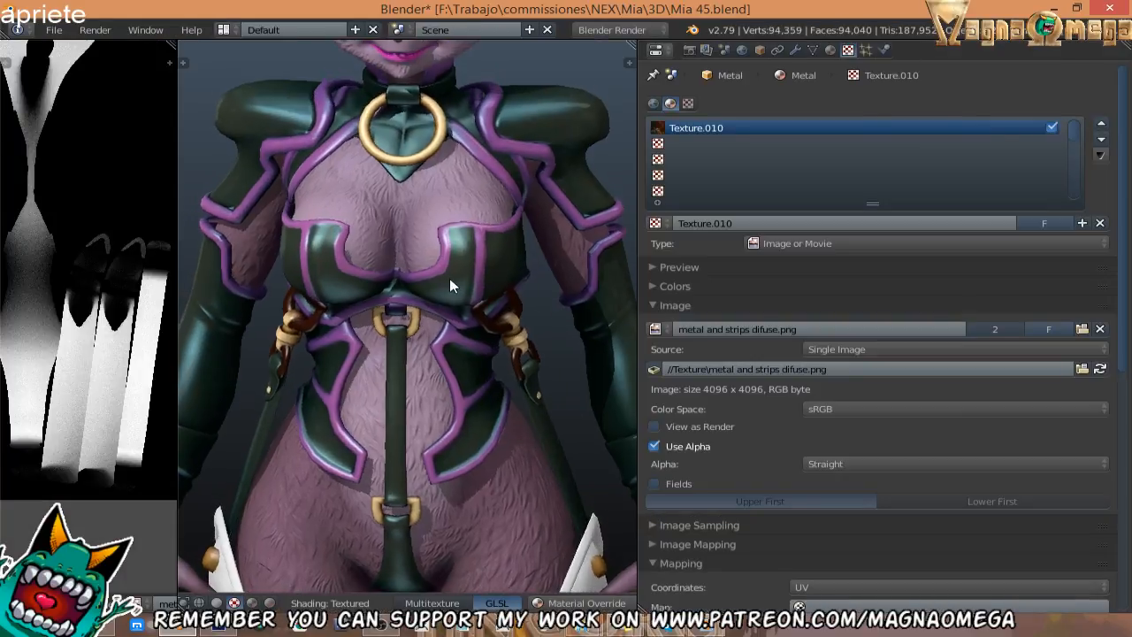
Examine the texture on the side clips up close, entering mesh editing on the metal object.
{"action": "middle_click_drag", "start_coordinate": [450, 278], "coordinate": [486, 293]}
{"action": "scroll", "coordinate": [391, 339], "scroll_direction": "up", "scroll_amount": 5}
{"action": "middle_click_drag", "start_coordinate": [344, 313], "coordinate": [292, 230]}
{"action": "right_click", "coordinate": [473, 296]}
{"action": "key", "text": "Tab"}
{"action": "key", "text": "Tab"}
{"action": "key", "text": "Tab"}
{"action": "key", "text": "Tab"}
{"action": "right_click", "coordinate": [292, 230]}
{"action": "key", "text": "Tab"}
{"action": "scroll", "coordinate": [354, 235], "scroll_direction": "down", "scroll_amount": 3}
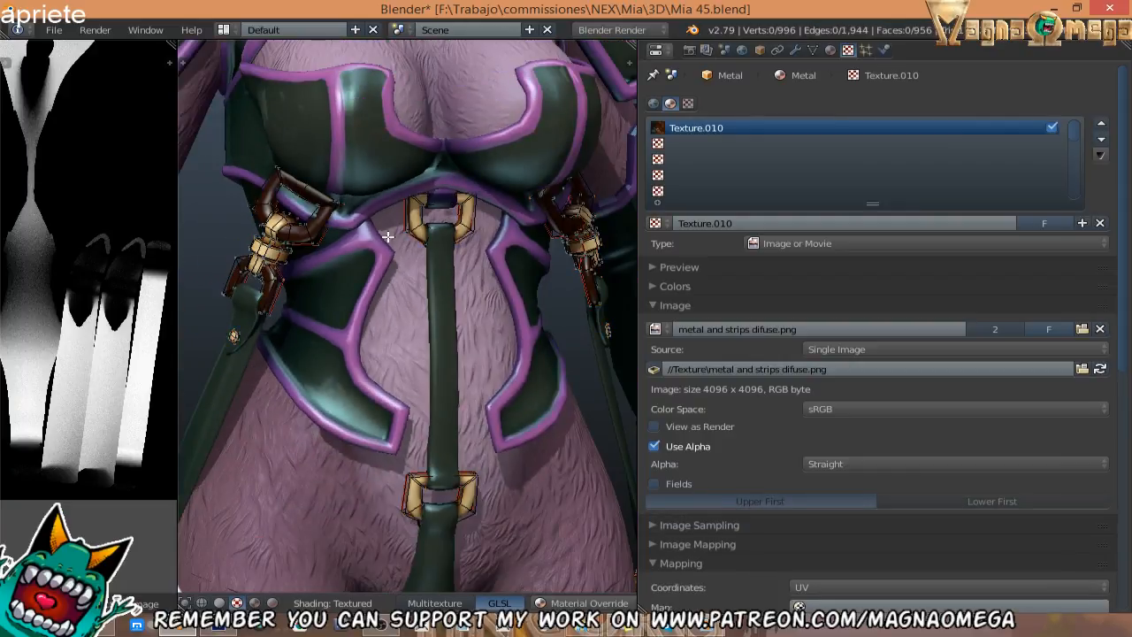
Select the metal object's whole mesh and check its modifier settings and UV layout against the image.
{"action": "key", "text": "a"}
{"action": "left_click", "coordinate": [796, 50]}
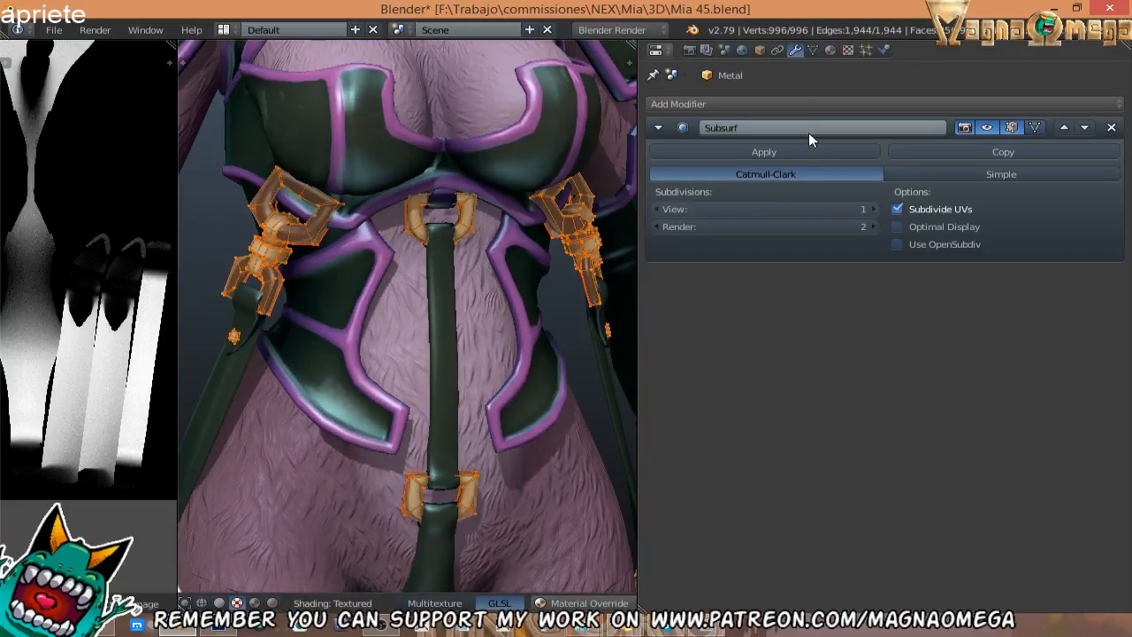
{"action": "key", "text": "Tab"}
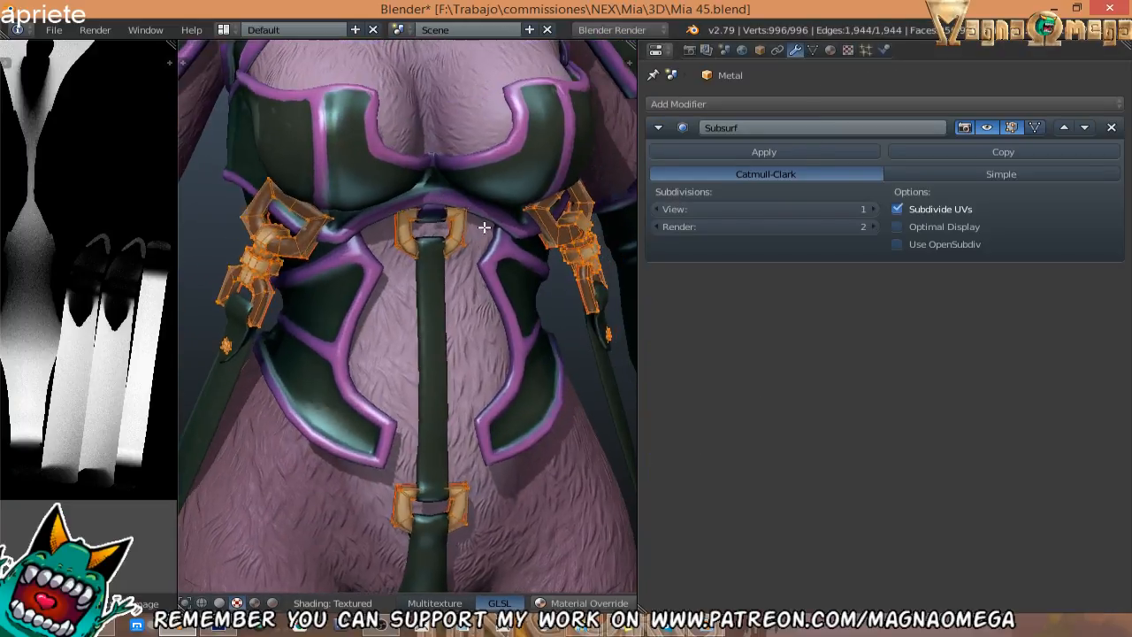
{"action": "middle_click_drag", "start_coordinate": [450, 183], "coordinate": [484, 288]}
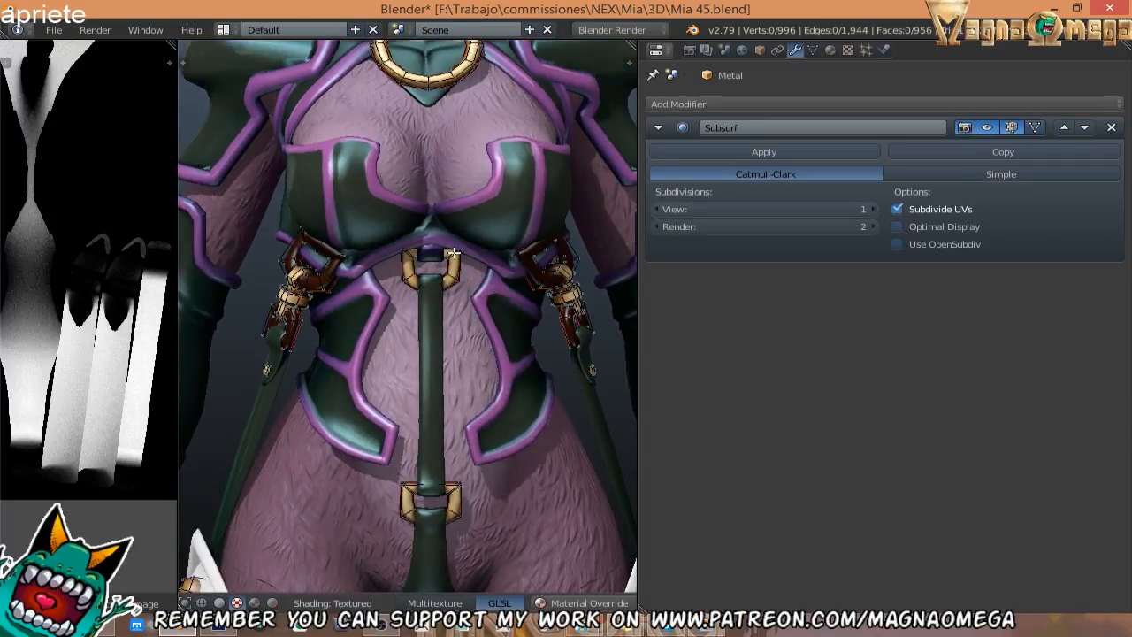
{"action": "key", "text": "Tab"}
{"action": "scroll", "coordinate": [83, 346], "scroll_direction": "down", "scroll_amount": 4}
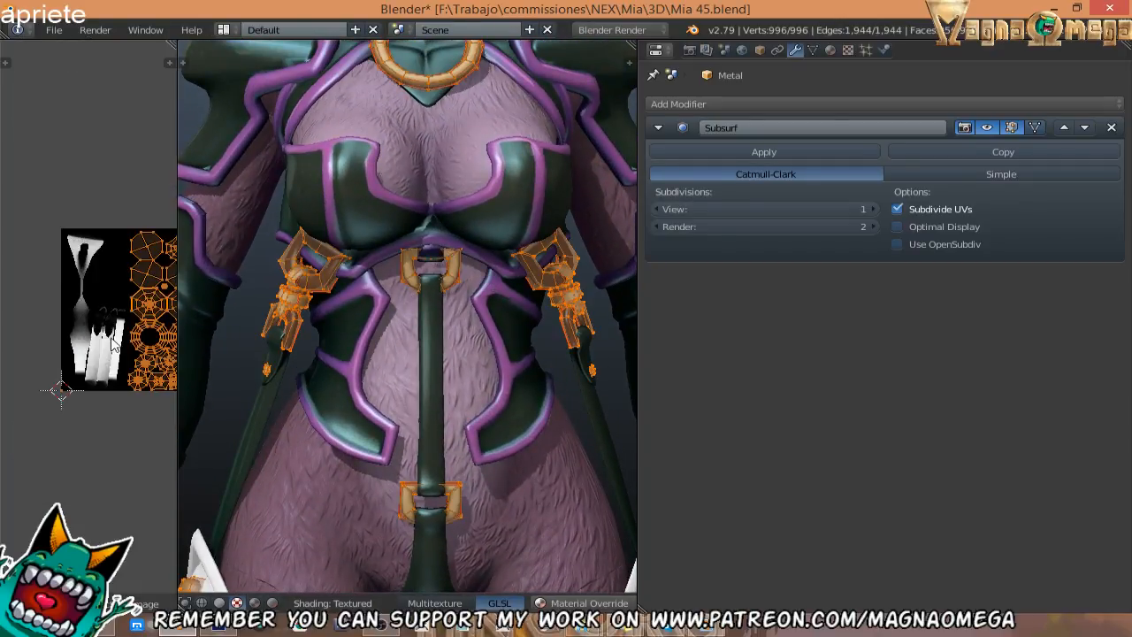
Switch to Photoshop, view the whole metal and strips01.psd texture, check Layer 1's visibility, and return to Blender.
{"action": "left_click", "coordinate": [221, 630]}
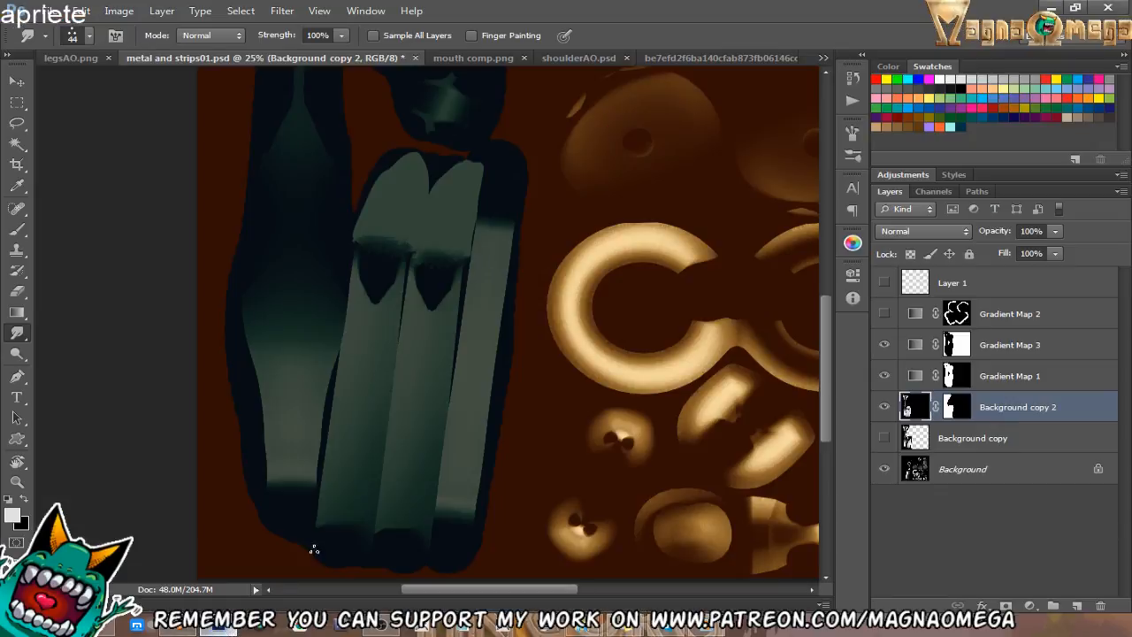
{"action": "key", "text": "z"}
{"action": "left_click", "coordinate": [659, 284], "text": "alt"}
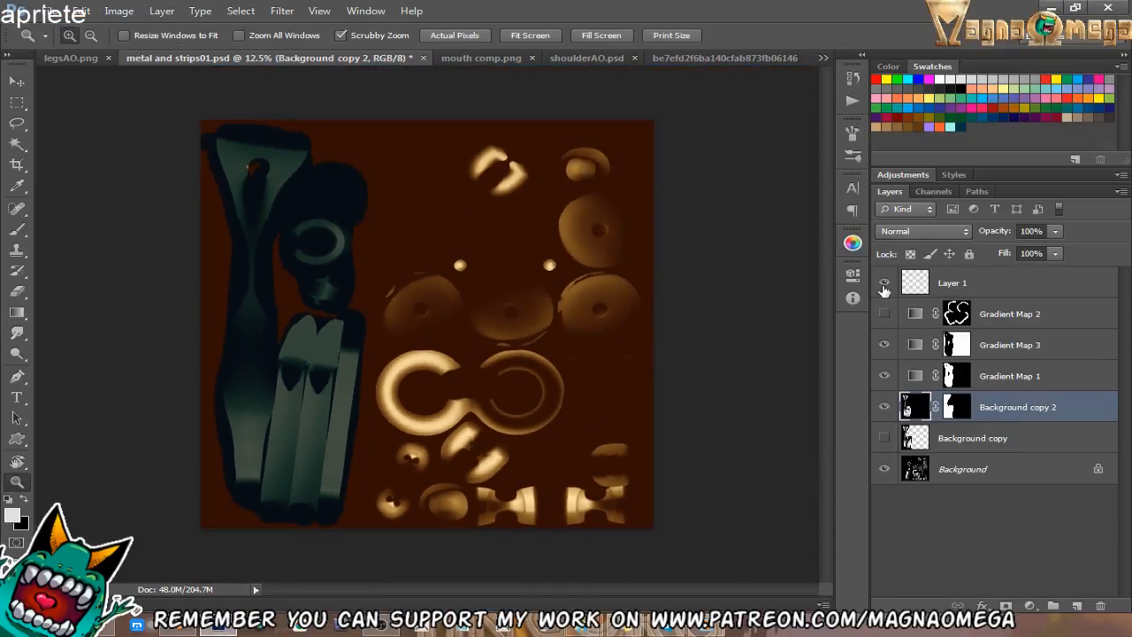
{"action": "left_click", "coordinate": [884, 282]}
{"action": "left_click", "coordinate": [884, 284]}
{"action": "left_click", "coordinate": [180, 630]}
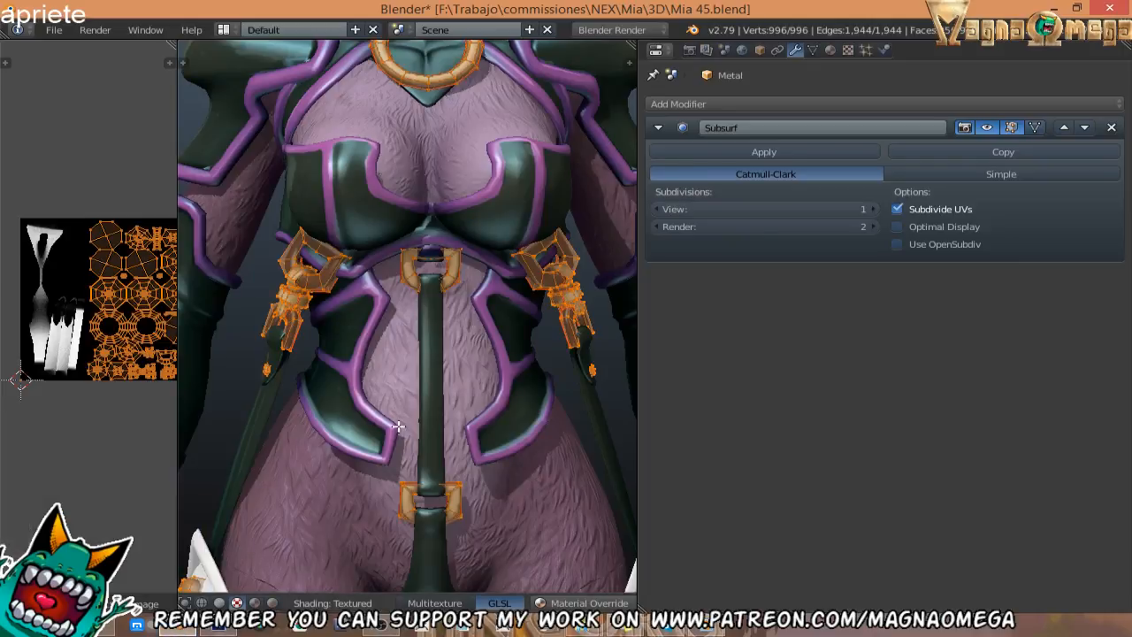
Leave mesh editing and disable the diffuse image texture in the Metal material.
{"action": "key", "text": "Tab"}
{"action": "left_click", "coordinate": [830, 50]}
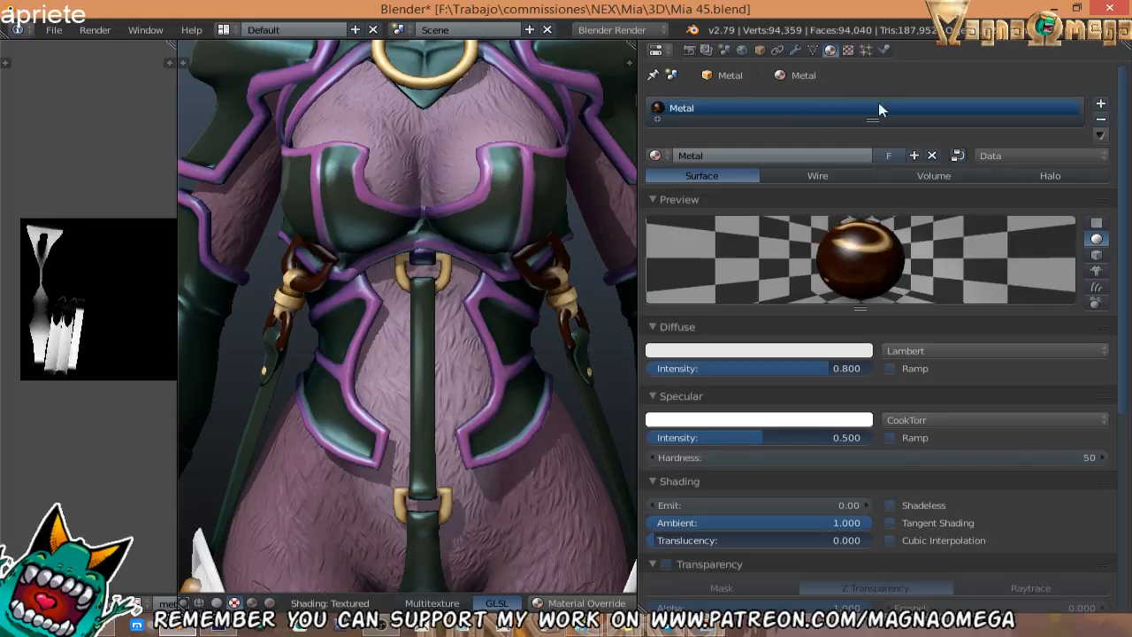
{"action": "left_click", "coordinate": [847, 50]}
{"action": "left_click", "coordinate": [1053, 128]}
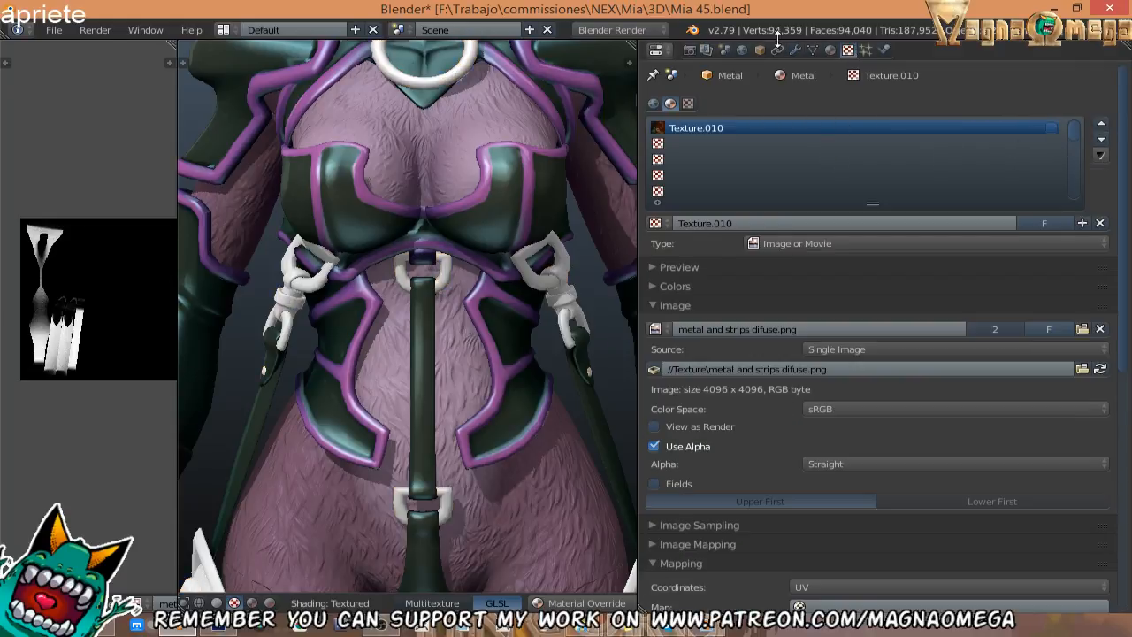
{"action": "left_click", "coordinate": [827, 50]}
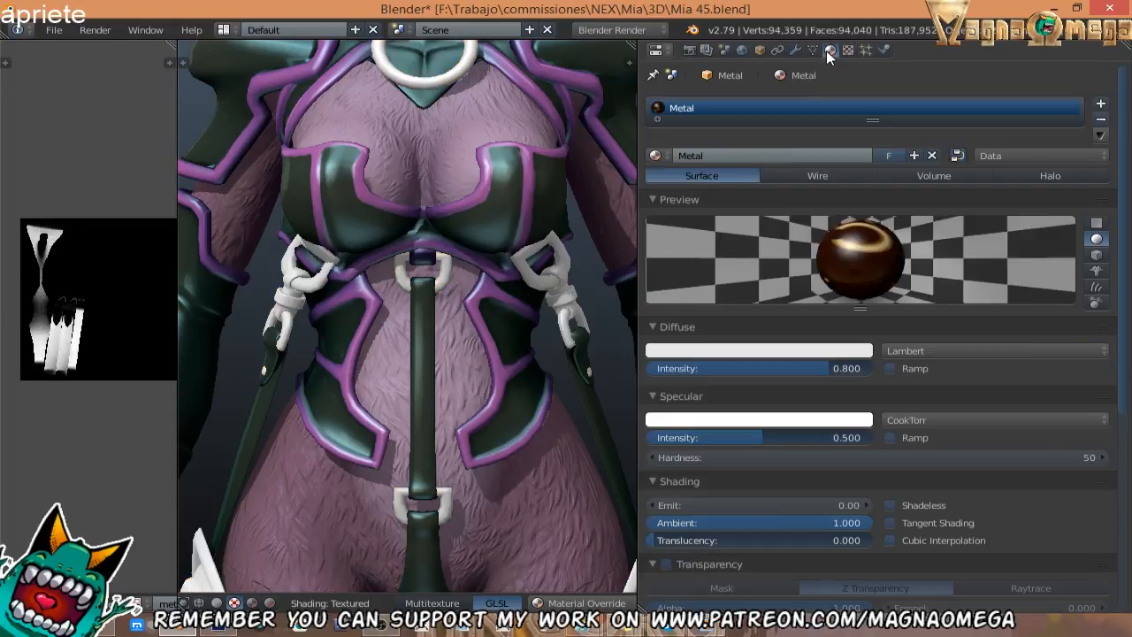
Bake the metal object's Ambient Occlusion with normalized values, clearing on, and a 16 px margin.
{"action": "left_click", "coordinate": [690, 50]}
{"action": "scroll", "coordinate": [756, 286], "scroll_direction": "down", "scroll_amount": 8}
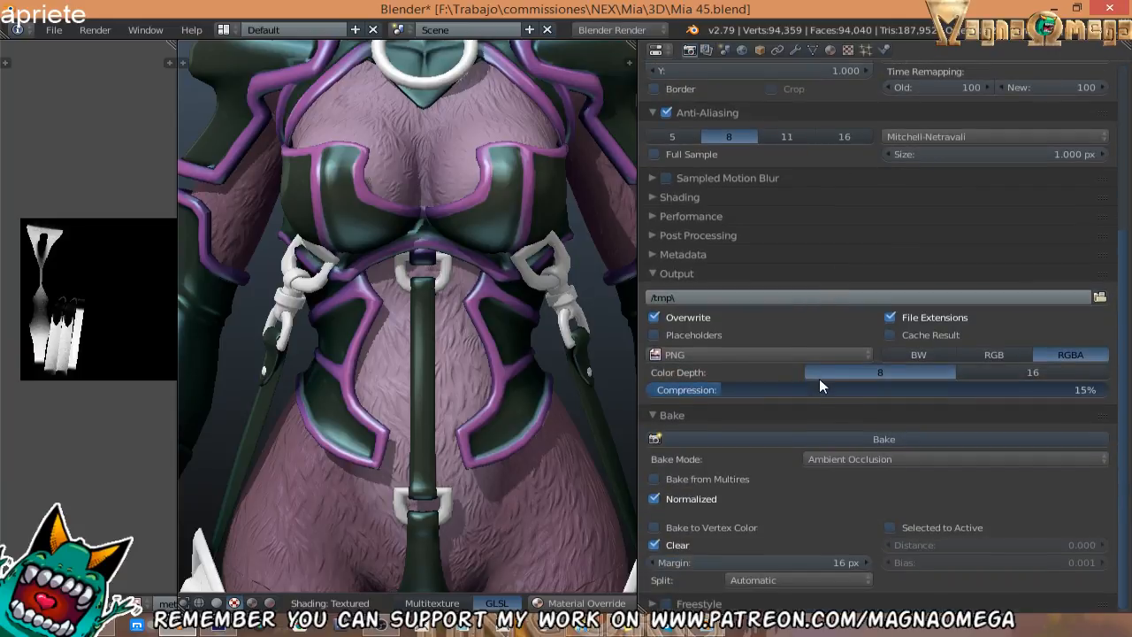
{"action": "left_click", "coordinate": [818, 439]}
{"action": "middle_click_drag", "start_coordinate": [98, 285], "coordinate": [80, 262]}
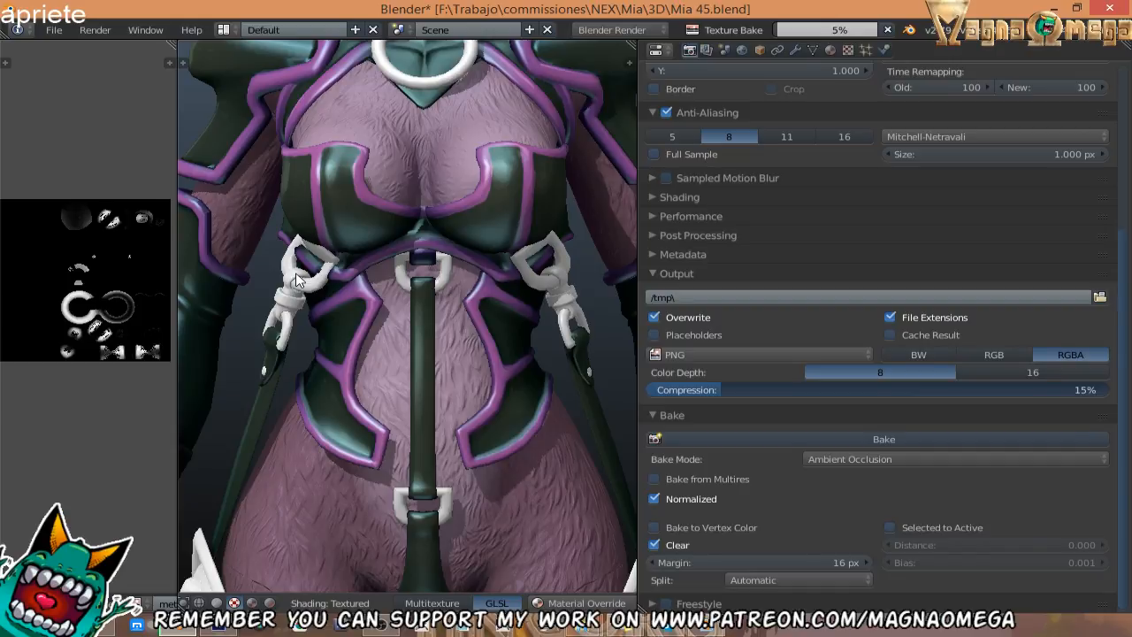
Select one side clip's upper ring in the mesh and search in and around the baked image for its UV island.
{"action": "key", "text": "Tab"}
{"action": "key", "text": "l"}
{"action": "scroll", "coordinate": [131, 280], "scroll_direction": "up", "scroll_amount": 2}
{"action": "scroll", "coordinate": [131, 275], "scroll_direction": "down", "scroll_amount": 1}
{"action": "middle_click_drag", "start_coordinate": [131, 276], "coordinate": [151, 239]}
{"action": "scroll", "coordinate": [103, 236], "scroll_direction": "up", "scroll_amount": 2}
{"action": "scroll", "coordinate": [108, 249], "scroll_direction": "down", "scroll_amount": 3}
{"action": "scroll", "coordinate": [88, 274], "scroll_direction": "down", "scroll_amount": 2}
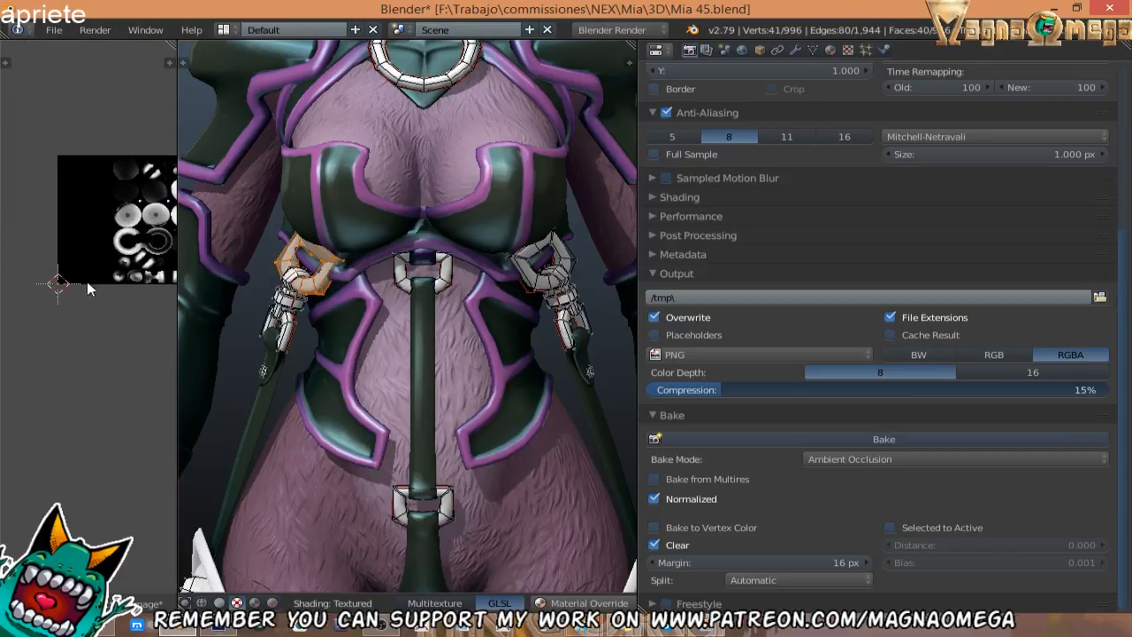
{"action": "scroll", "coordinate": [53, 281], "scroll_direction": "up", "scroll_amount": 5}
{"action": "middle_click_drag", "start_coordinate": [95, 267], "coordinate": [82, 297]}
{"action": "scroll", "coordinate": [79, 290], "scroll_direction": "up", "scroll_amount": 5}
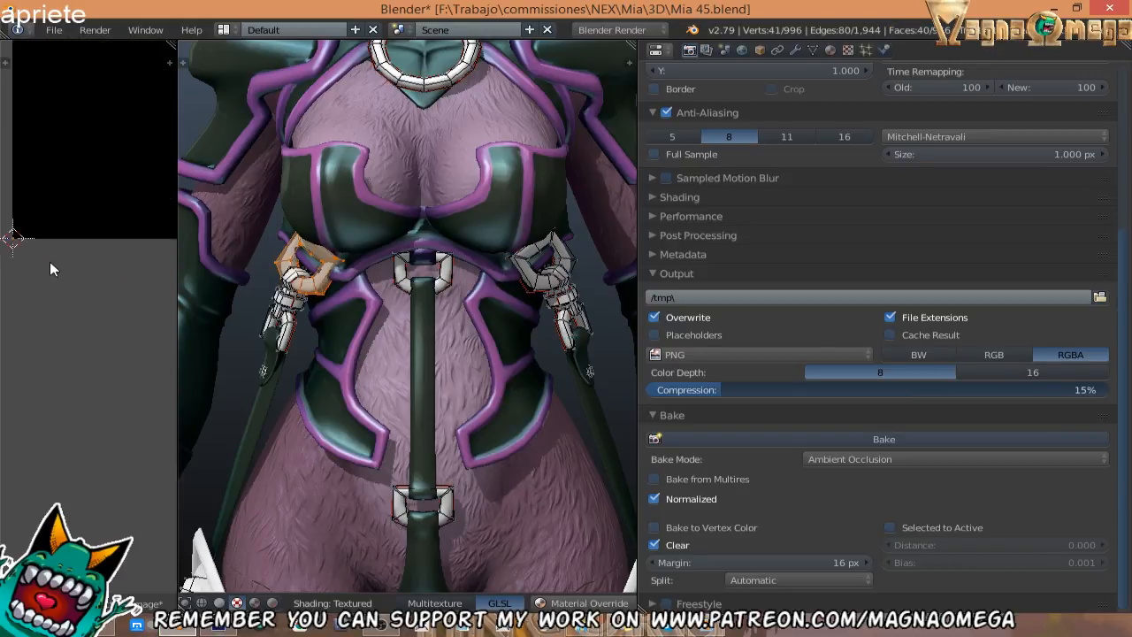
{"action": "middle_click_drag", "start_coordinate": [28, 237], "coordinate": [128, 243]}
{"action": "scroll", "coordinate": [124, 244], "scroll_direction": "up", "scroll_amount": 4}
{"action": "scroll", "coordinate": [76, 242], "scroll_direction": "up", "scroll_amount": 5}
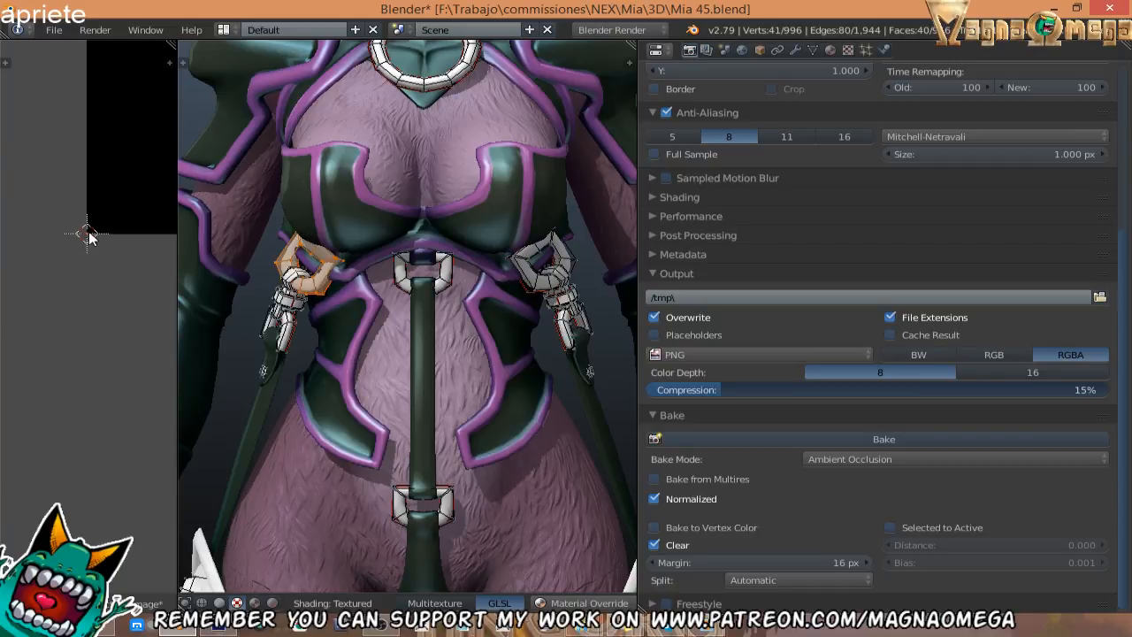
{"action": "scroll", "coordinate": [141, 221], "scroll_direction": "up", "scroll_amount": 2}
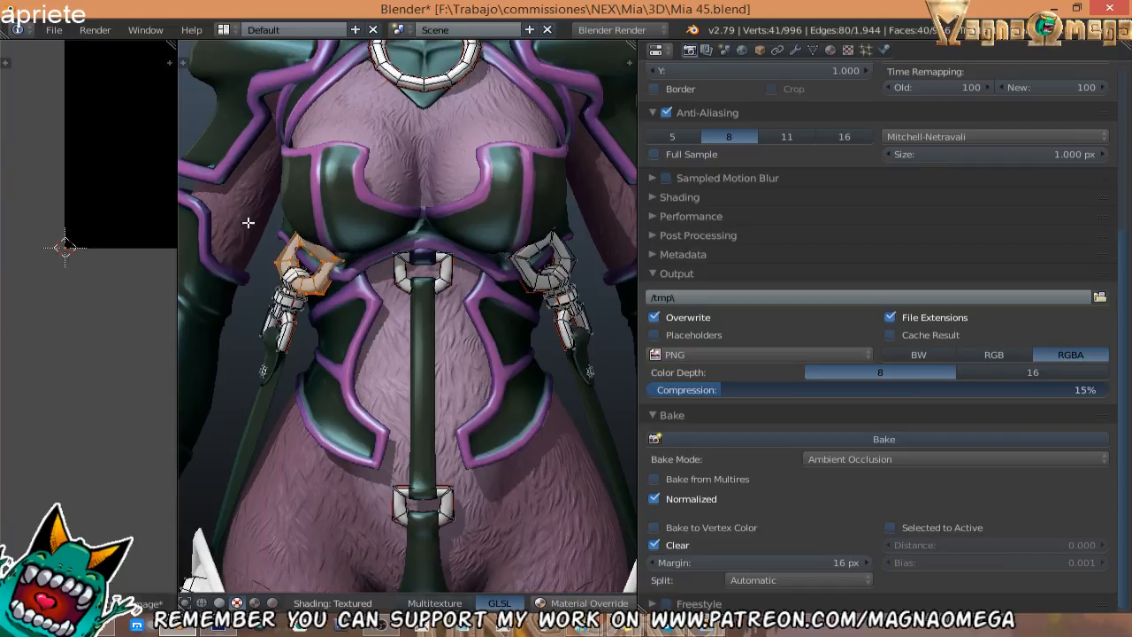
Select each side clip's upper ring in turn and check for its UVs on the baked image.
{"action": "right_click", "coordinate": [513, 268]}
{"action": "key", "text": "ctrl+l"}
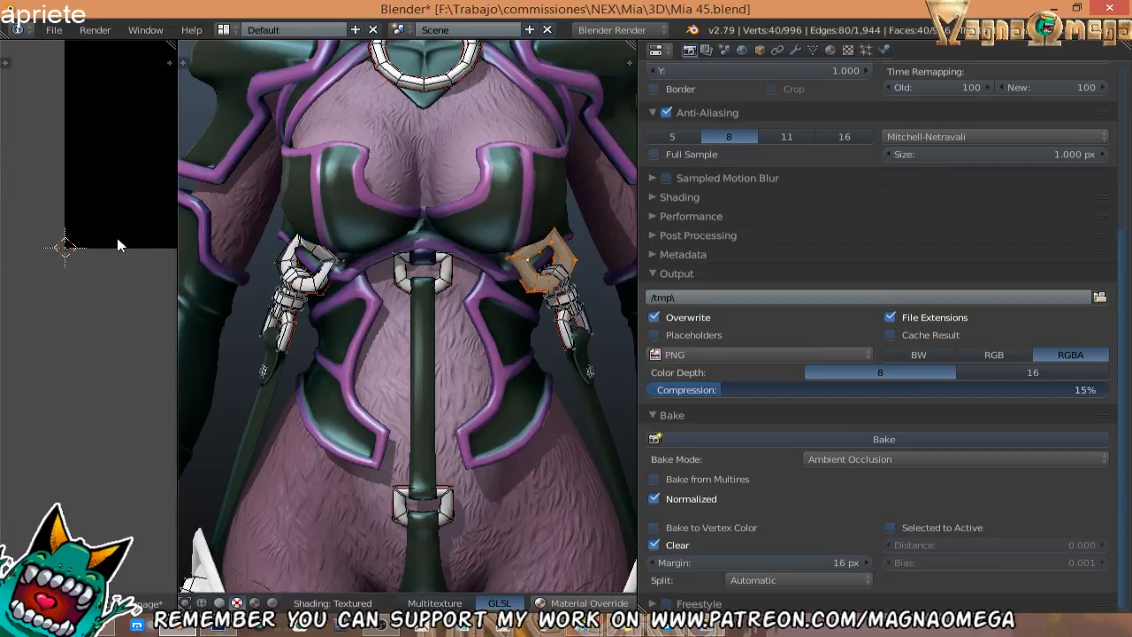
{"action": "scroll", "coordinate": [80, 245], "scroll_direction": "down", "scroll_amount": 6}
{"action": "scroll", "coordinate": [54, 246], "scroll_direction": "up", "scroll_amount": 4}
{"action": "scroll", "coordinate": [53, 245], "scroll_direction": "down", "scroll_amount": 2}
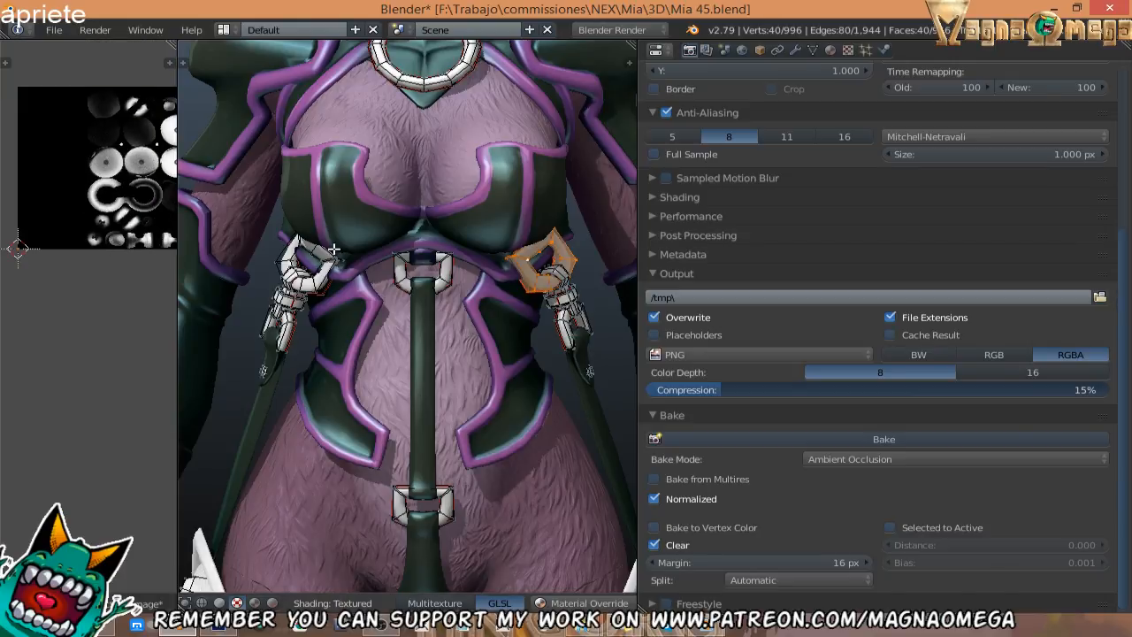
{"action": "right_click", "coordinate": [318, 277]}
{"action": "key", "text": "ctrl+l"}
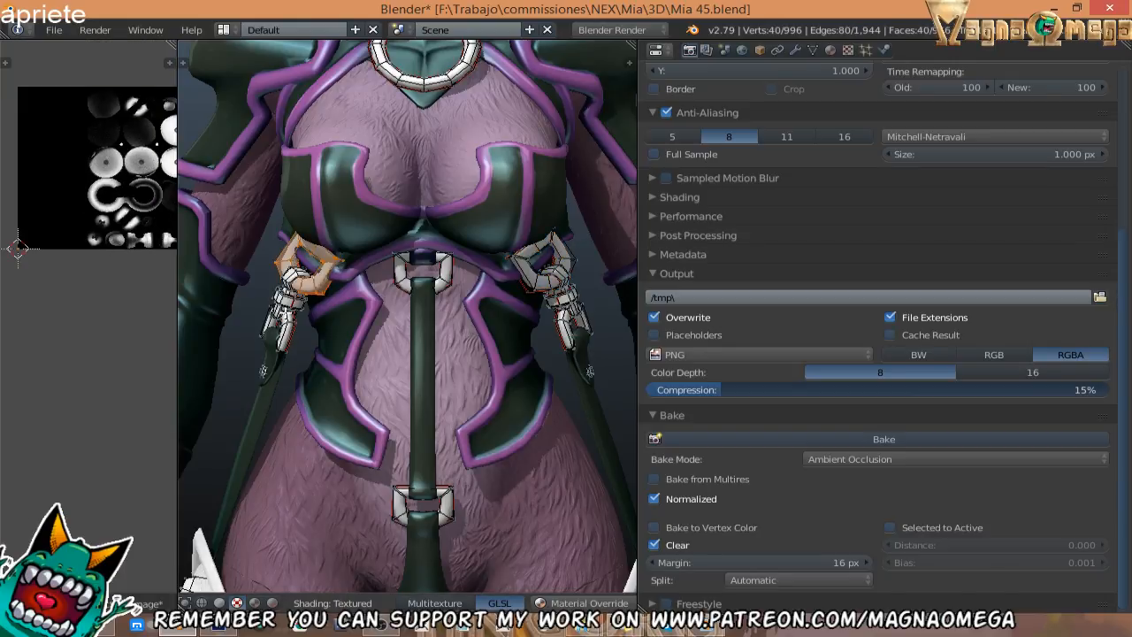
Add the clips' other linked parts to the selection, check their UV islands, and clear the selection.
{"action": "key", "text": "l"}
{"action": "key", "text": "l"}
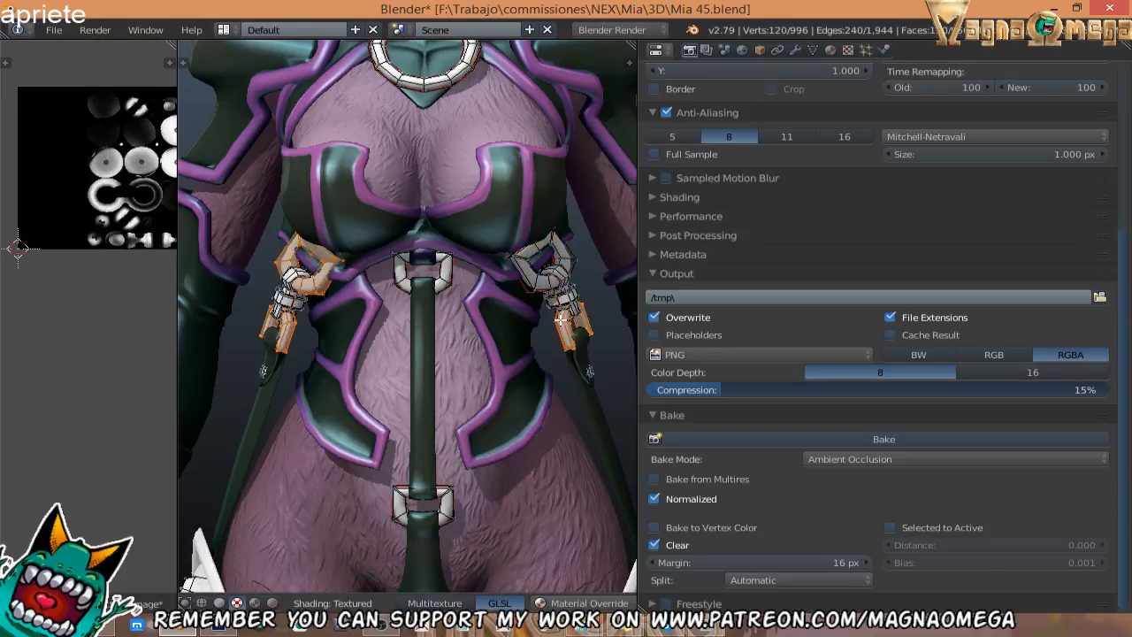
{"action": "key", "text": "l"}
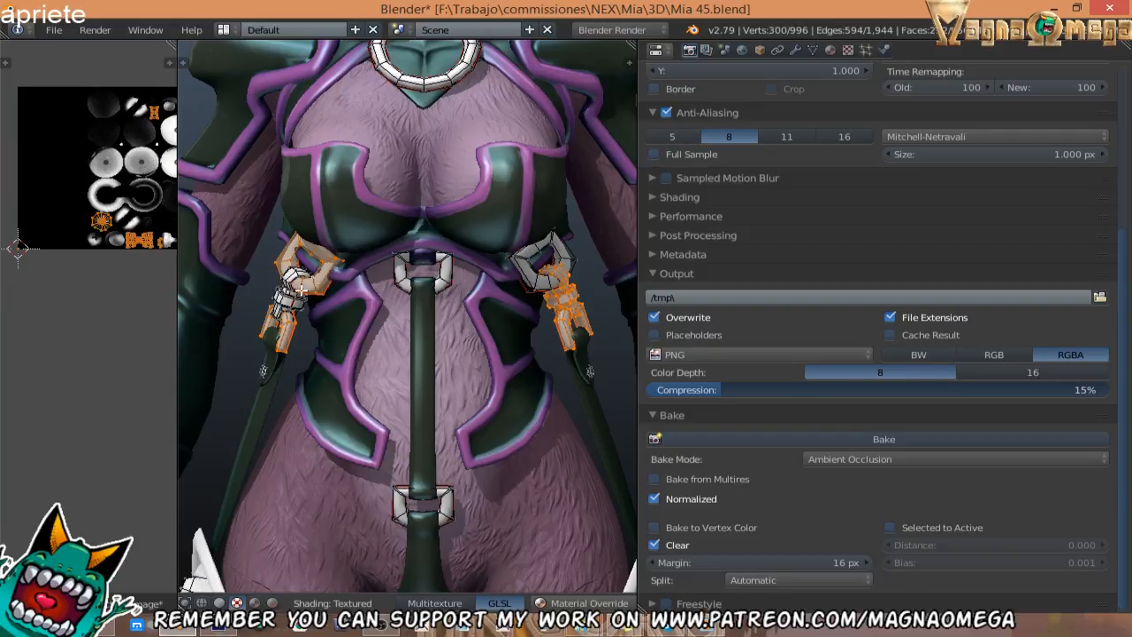
{"action": "key", "text": "l"}
{"action": "key", "text": "l"}
{"action": "key", "text": "a"}
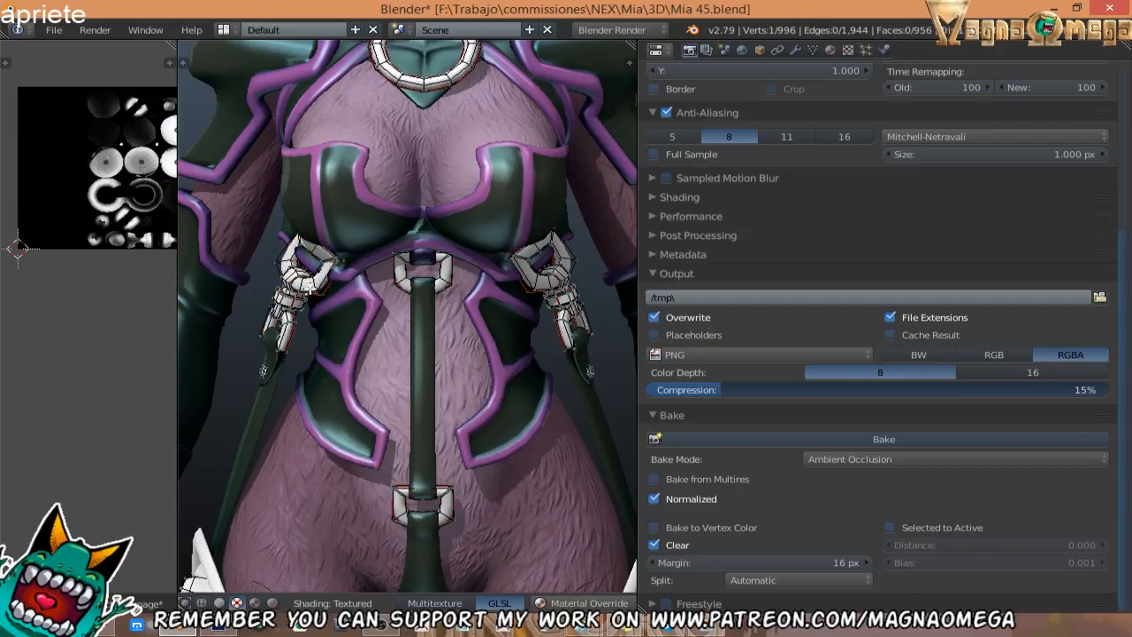
Select the upper rings and their linked parts on both side clips and unwrap their UVs.
{"action": "key", "text": "l"}
{"action": "key", "text": "l"}
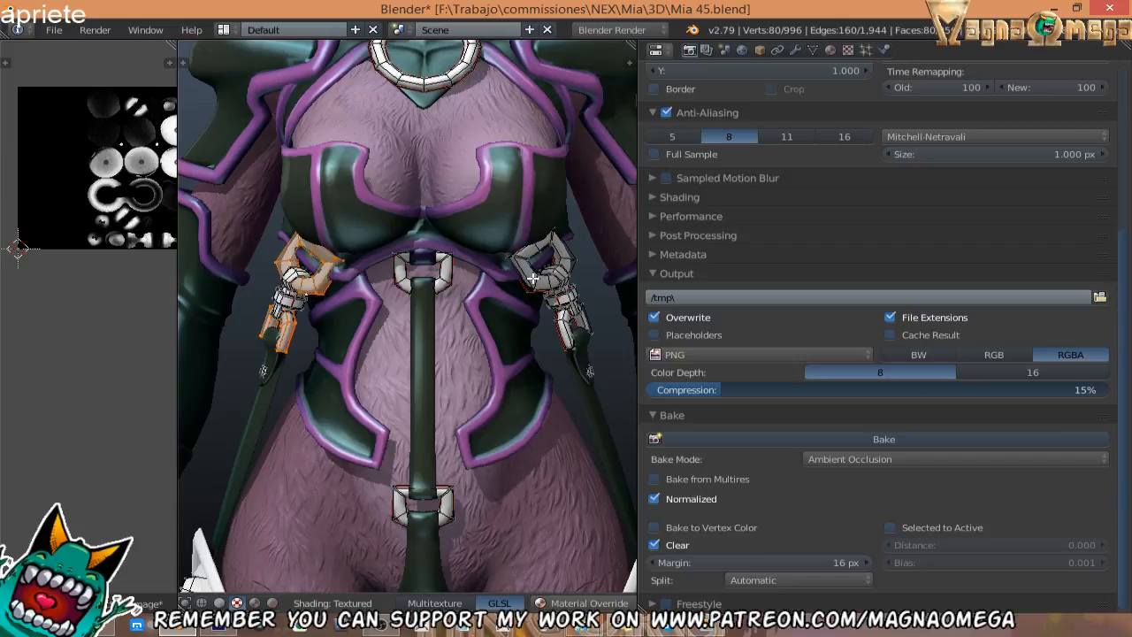
{"action": "key", "text": "l"}
{"action": "key", "text": "l"}
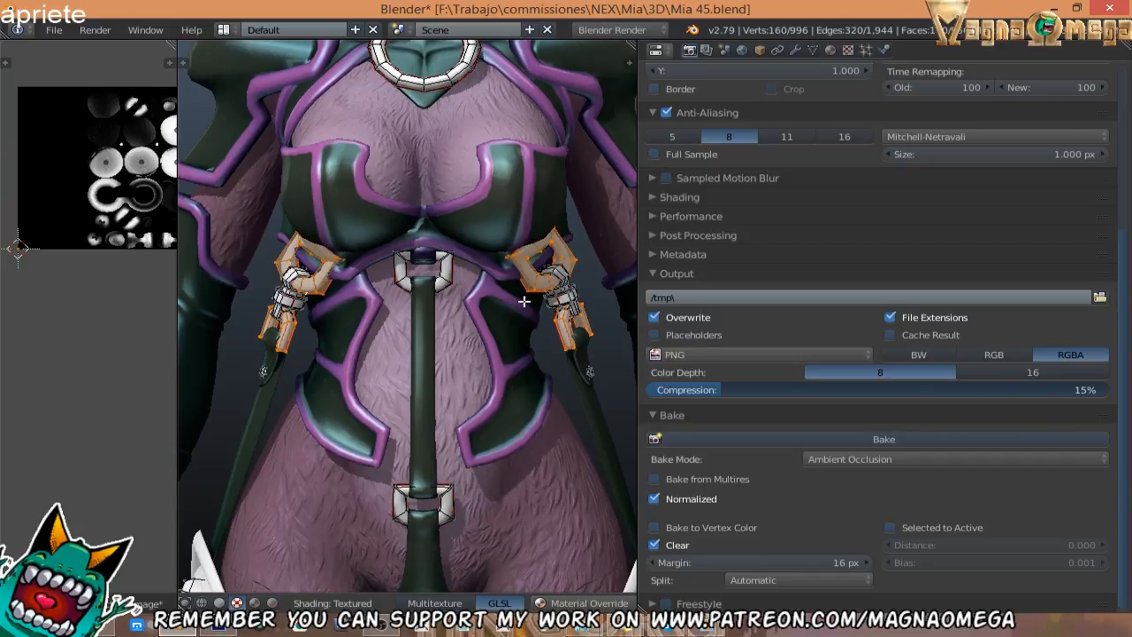
{"action": "key", "text": "u"}
{"action": "left_click", "coordinate": [521, 300]}
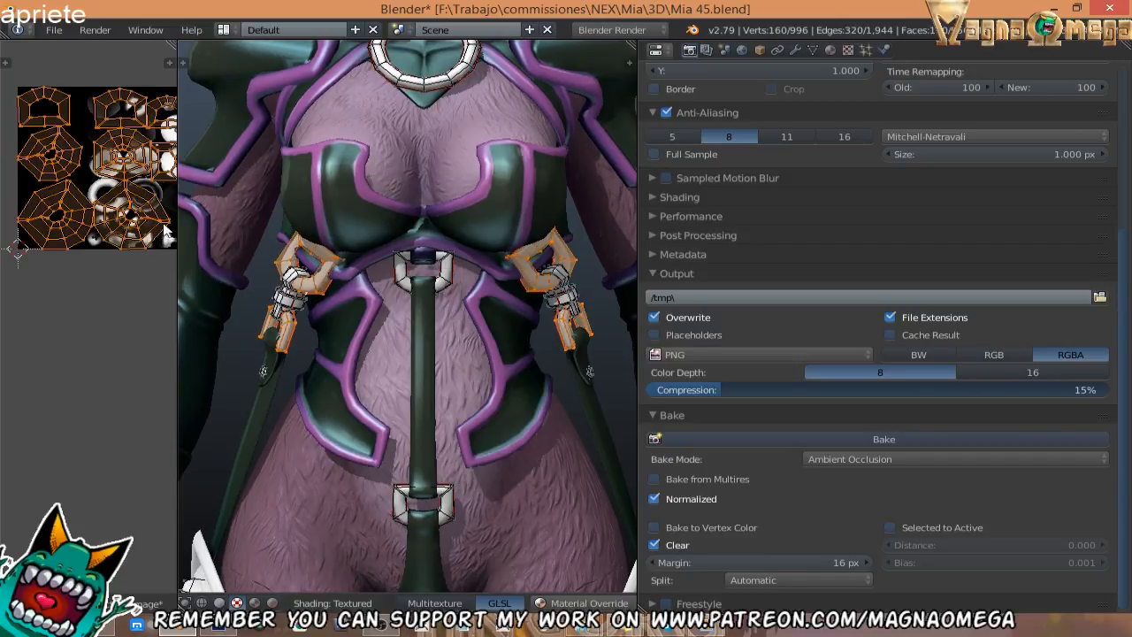
Widen the UV editor and shrink the clips' new UV islands into the empty part of the baked image.
{"action": "left_click_drag", "start_coordinate": [220, 235], "coordinate": [389, 254]}
{"action": "scroll", "coordinate": [302, 238], "scroll_direction": "up", "scroll_amount": 3}
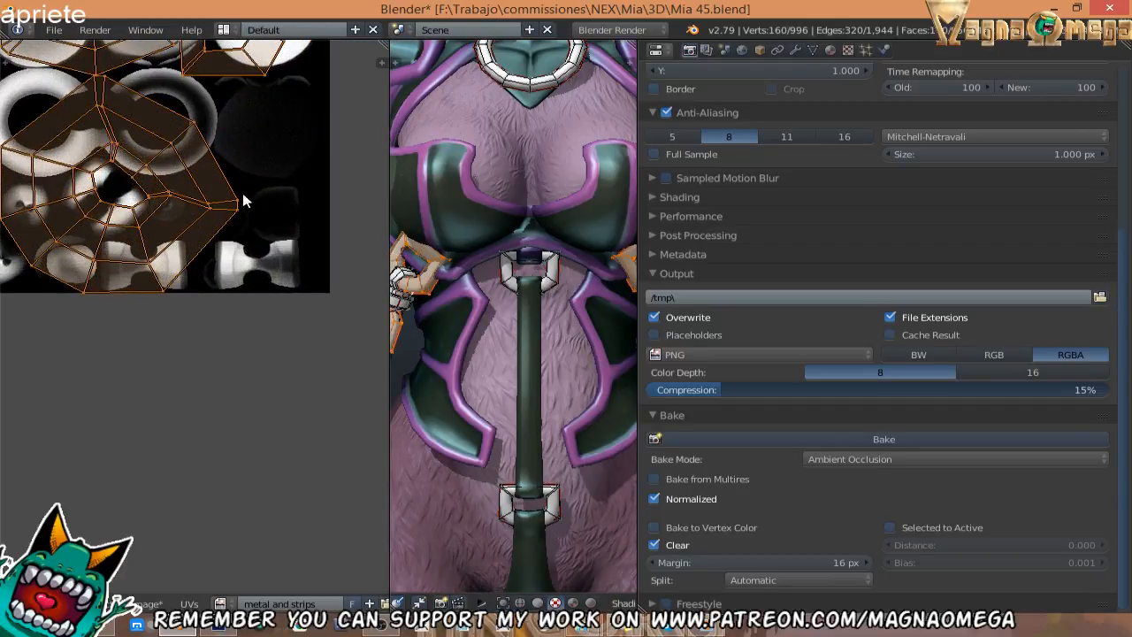
{"action": "scroll", "coordinate": [283, 283], "scroll_direction": "down", "scroll_amount": 3}
{"action": "key", "text": "s"}
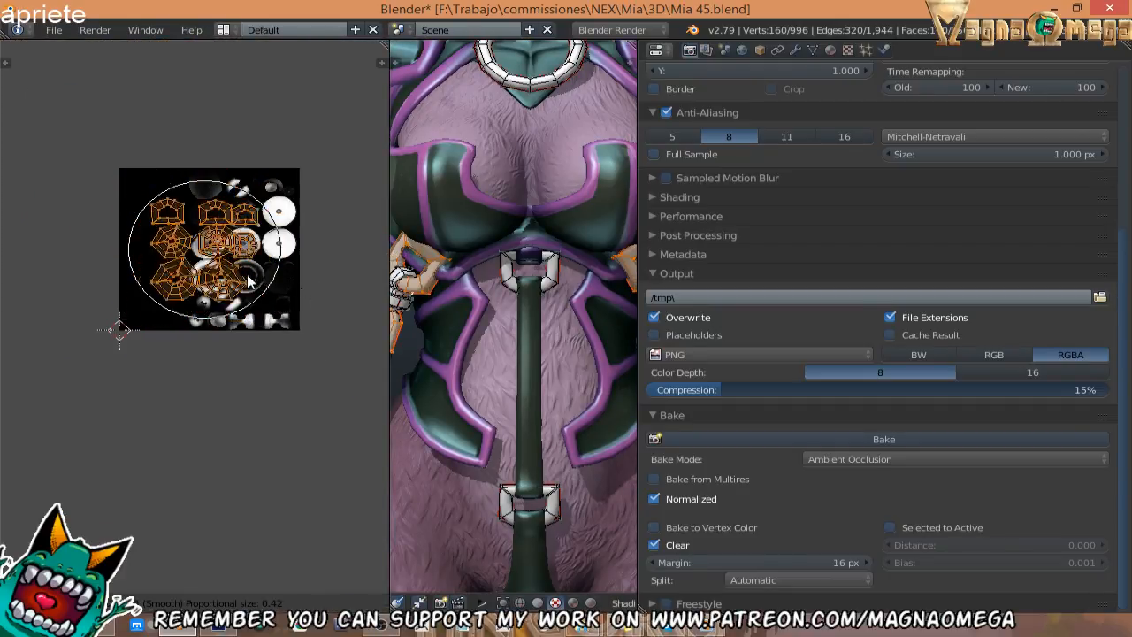
{"action": "left_click", "coordinate": [221, 262]}
{"action": "scroll", "coordinate": [220, 259], "scroll_direction": "up", "scroll_amount": 4}
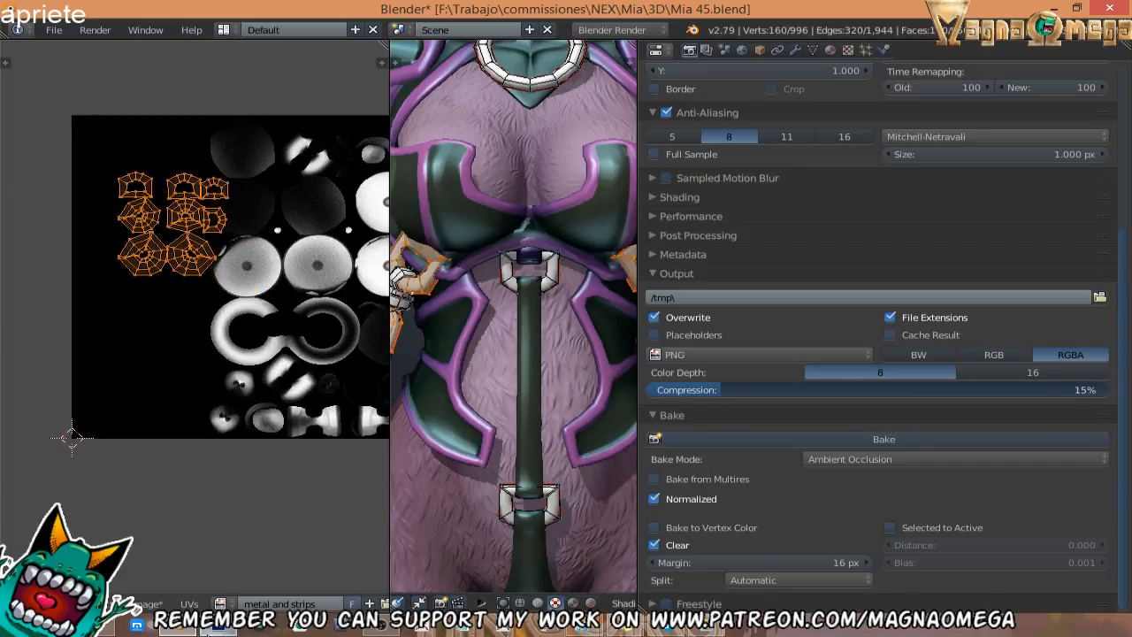
Switch to Photoshop, show the UV layout of Layer 1 over the texture to check the island placement, and return to Blender.
{"action": "left_click", "coordinate": [218, 627]}
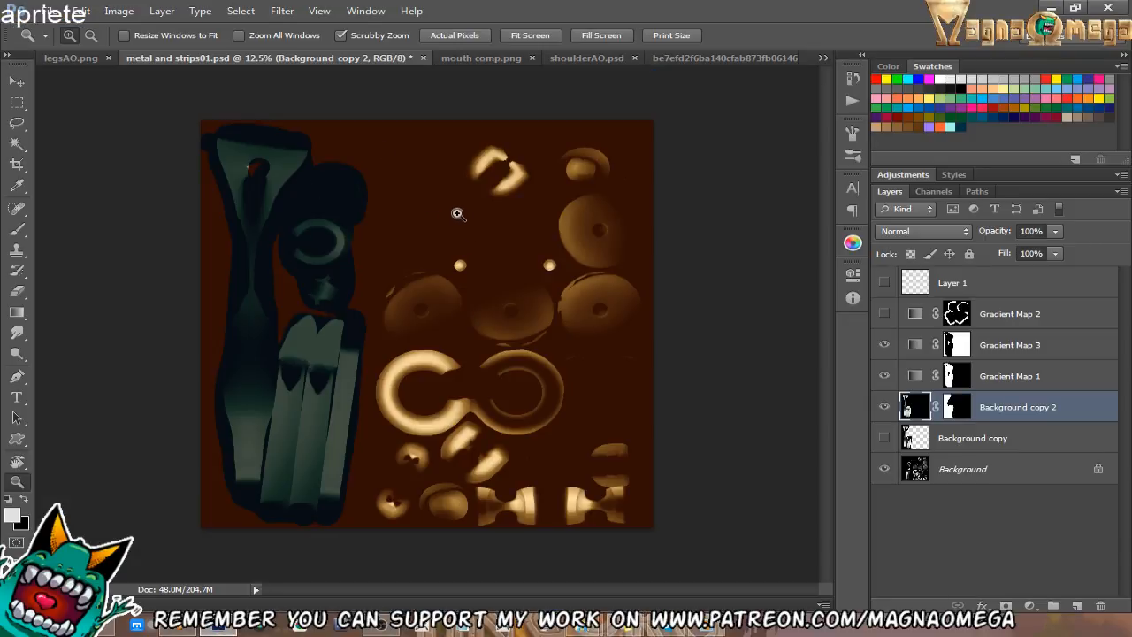
{"action": "left_click", "coordinate": [882, 282]}
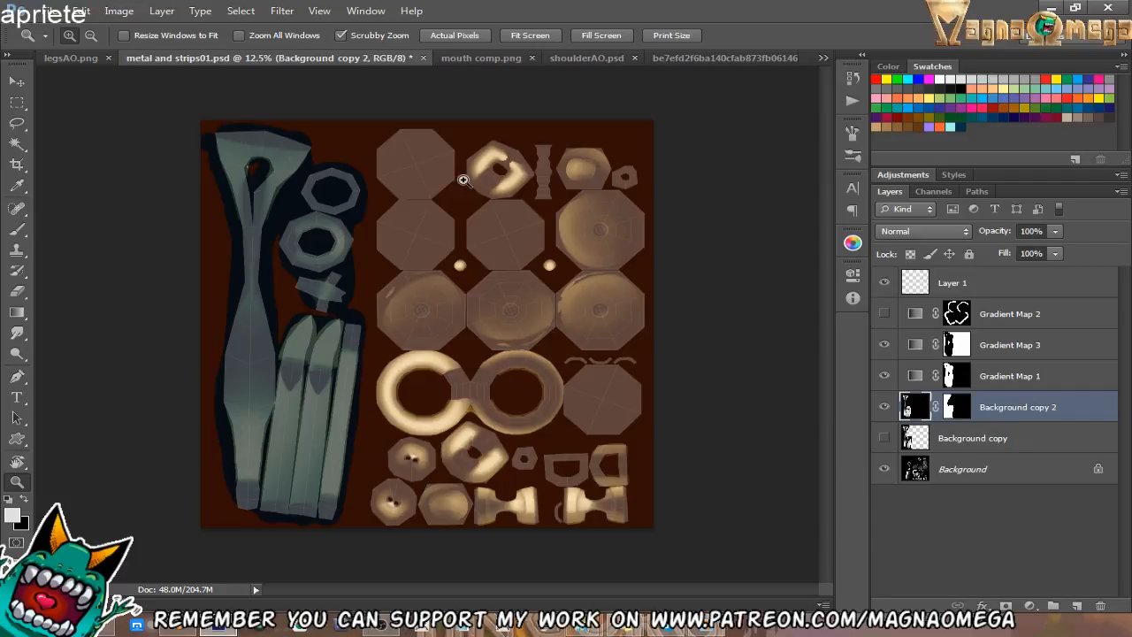
{"action": "left_click", "coordinate": [531, 152]}
{"action": "left_click", "coordinate": [531, 175], "text": "alt"}
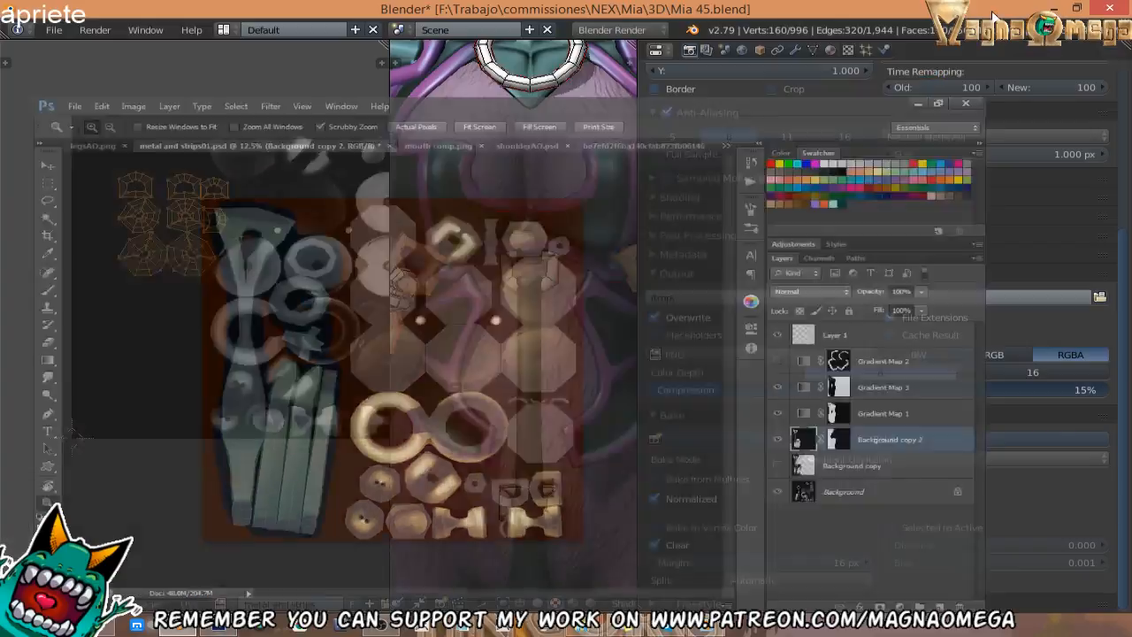
{"action": "scroll", "coordinate": [168, 268], "scroll_direction": "up", "scroll_amount": 1}
{"action": "scroll", "coordinate": [168, 268], "scroll_direction": "down", "scroll_amount": 1}
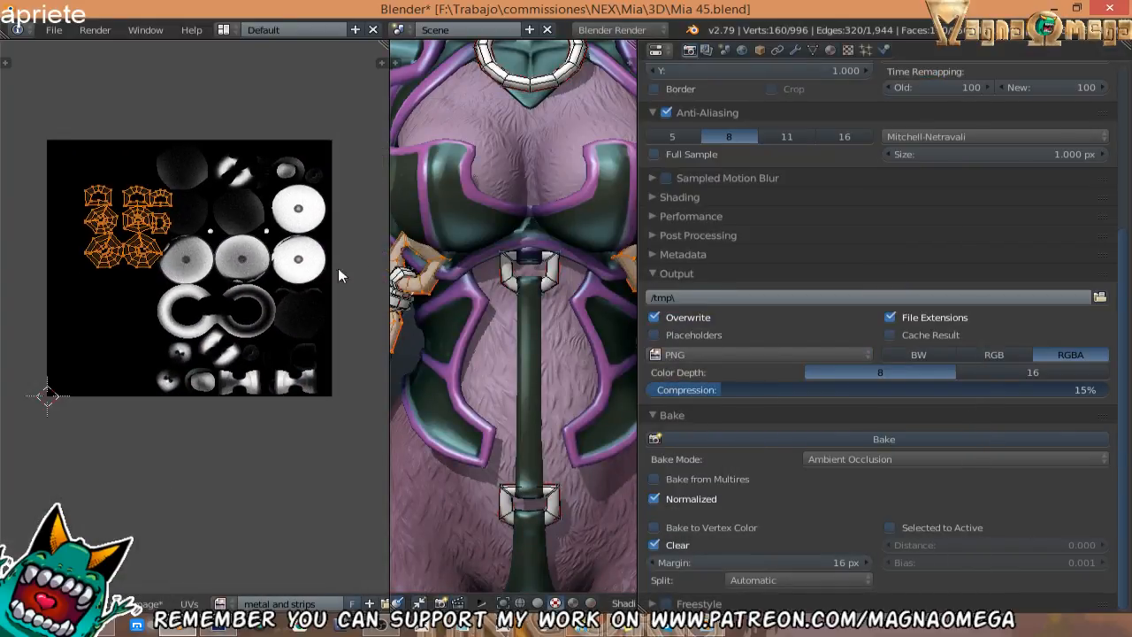
Select the entire metal mesh, unwrap it again, and select all the resulting UV islands.
{"action": "key", "text": "a"}
{"action": "key", "text": "a"}
{"action": "middle_click_drag", "start_coordinate": [157, 231], "coordinate": [170, 227]}
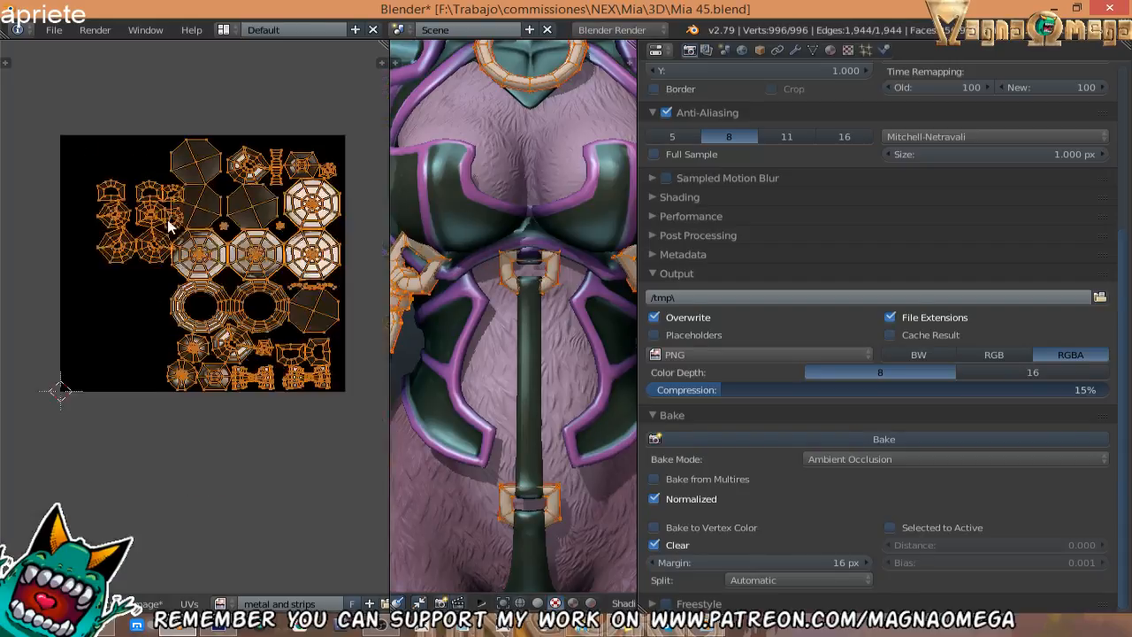
{"action": "scroll", "coordinate": [506, 289], "scroll_direction": "down", "scroll_amount": 4}
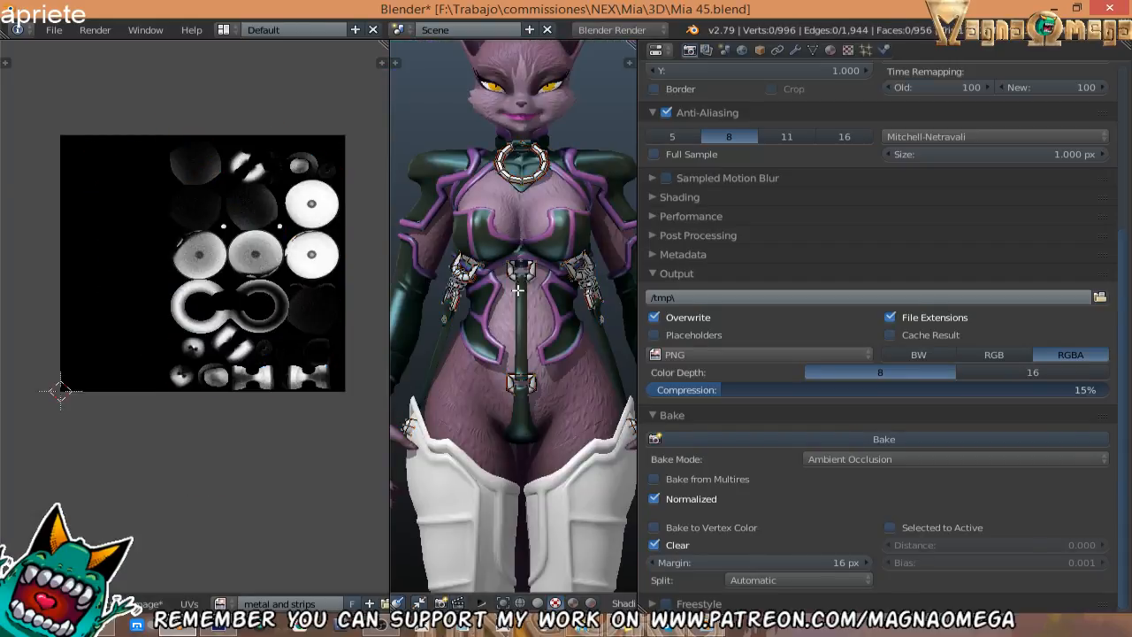
{"action": "mouse_move", "coordinate": [309, 291]}
{"action": "middle_mouse_down"}
{"action": "mouse_move", "coordinate": [329, 292]}
{"action": "mouse_move", "coordinate": [292, 292]}
{"action": "middle_mouse_up"}
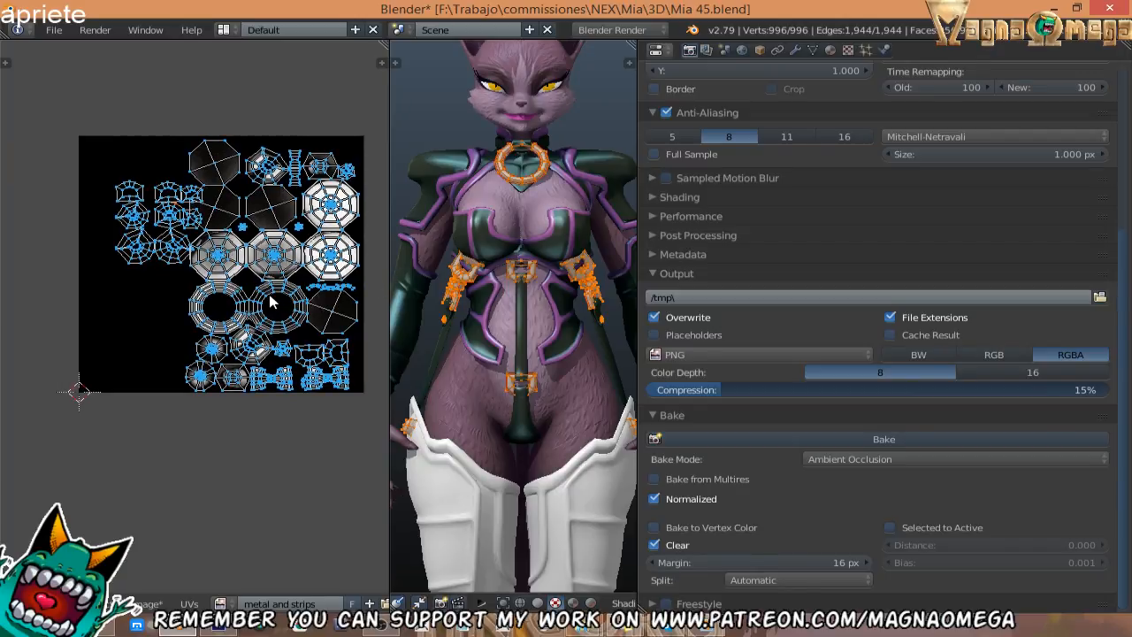
{"action": "key", "text": "u"}
{"action": "left_click", "coordinate": [461, 288]}
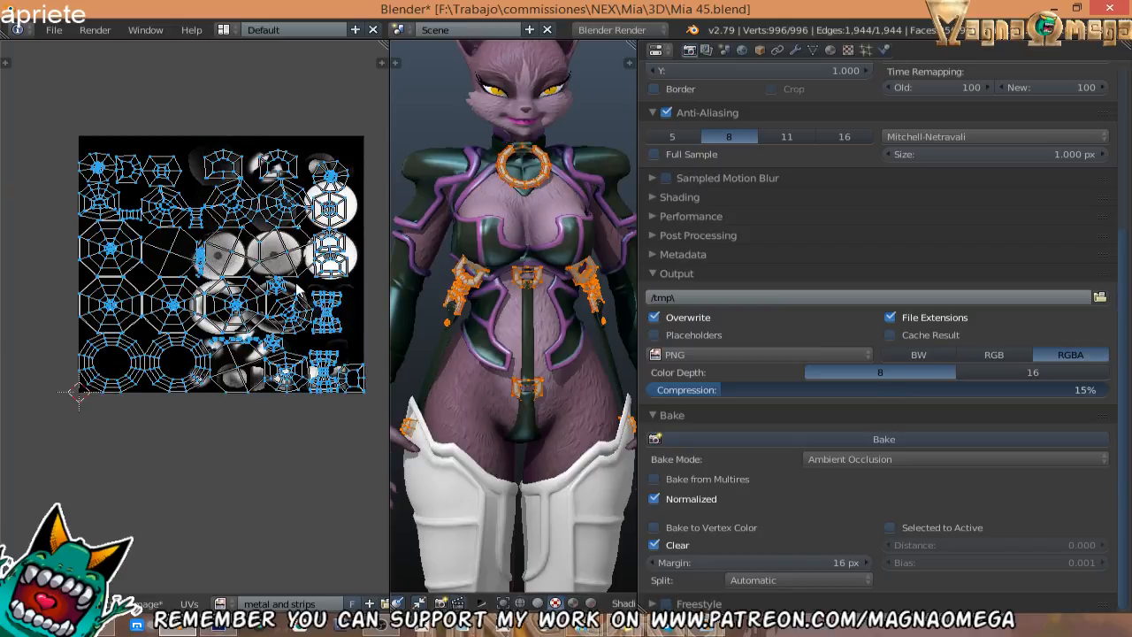
{"action": "key", "text": "a"}
{"action": "key", "text": "s"}
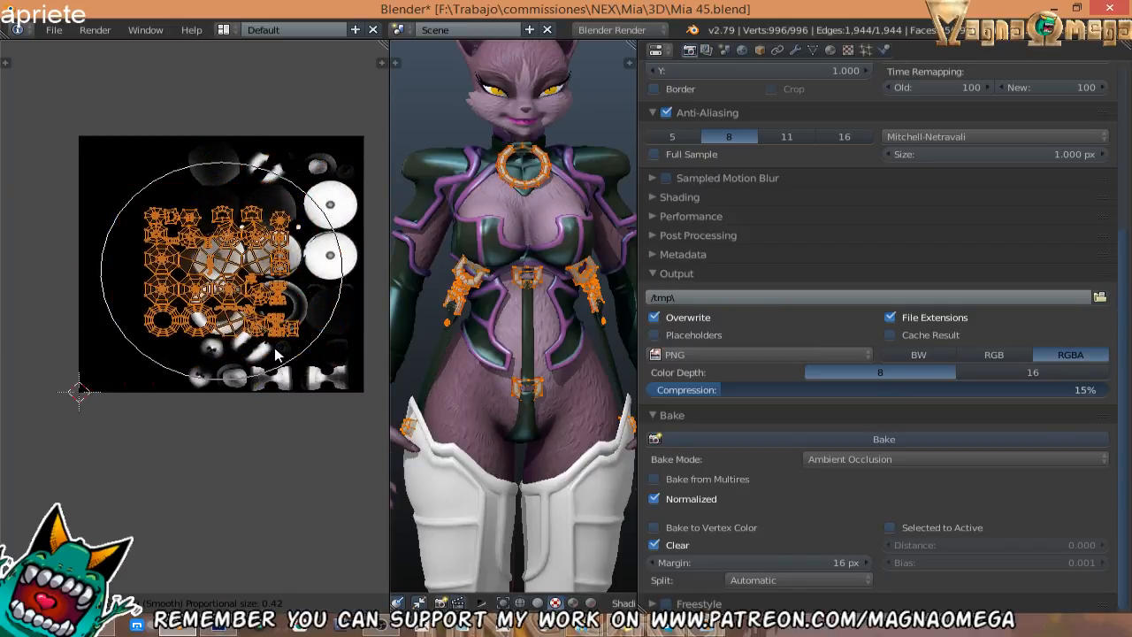
{"action": "left_click", "coordinate": [283, 367]}
{"action": "key", "text": "s"}
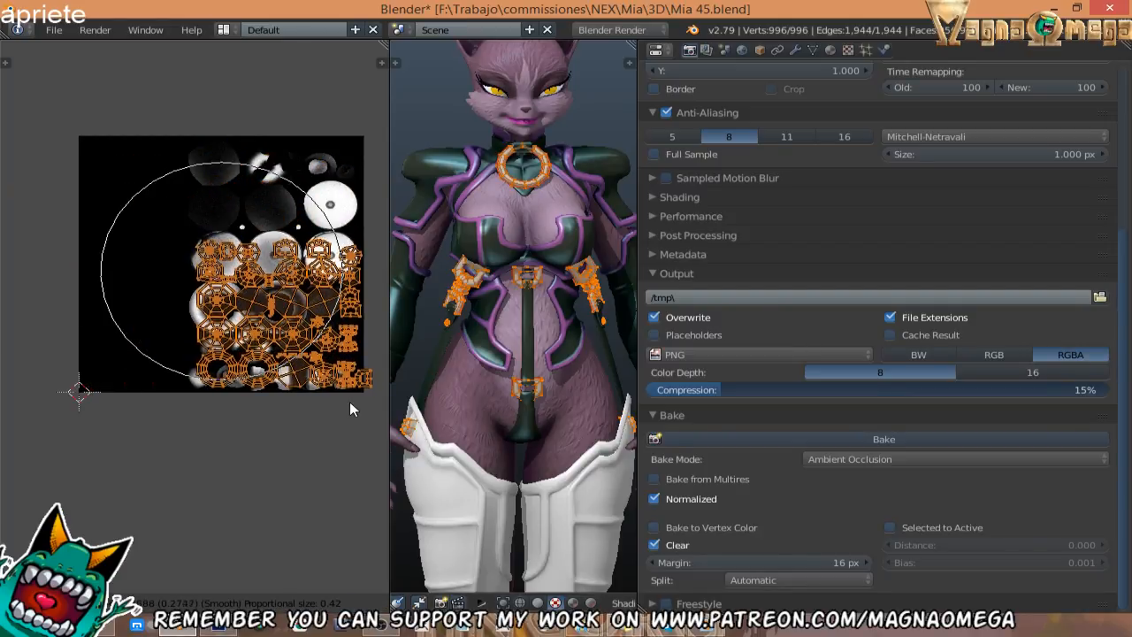
{"action": "right_click", "coordinate": [349, 400]}
{"action": "key", "text": "ctrl+z"}
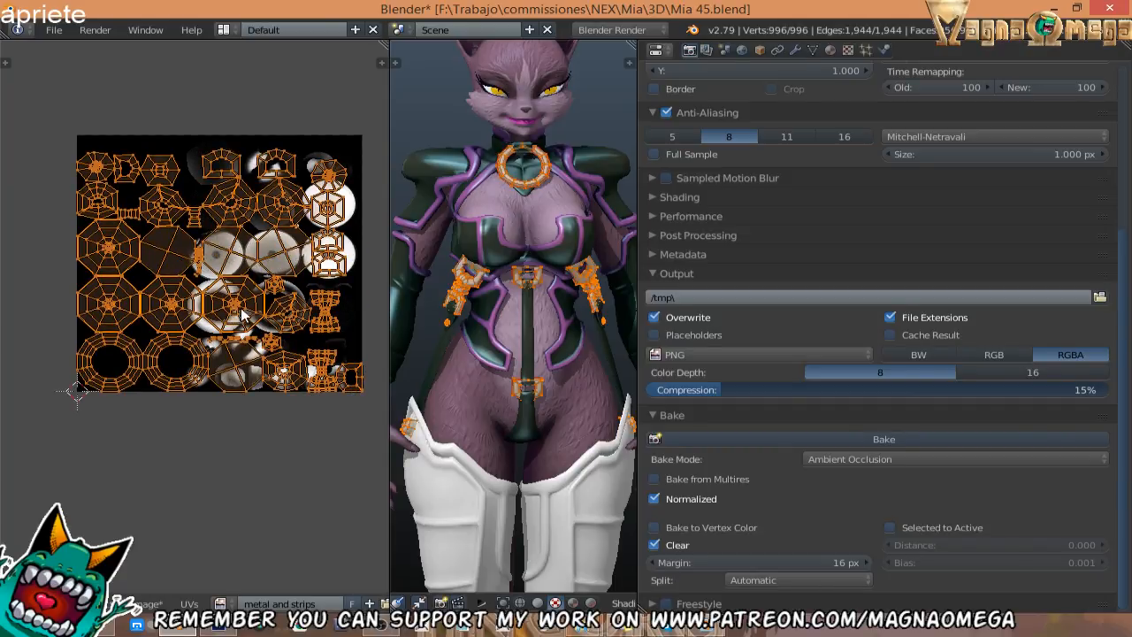
Shift all the metal UV islands right to clear the strap area and scale them down slightly near the image's lower edge.
{"action": "key", "text": "g"}
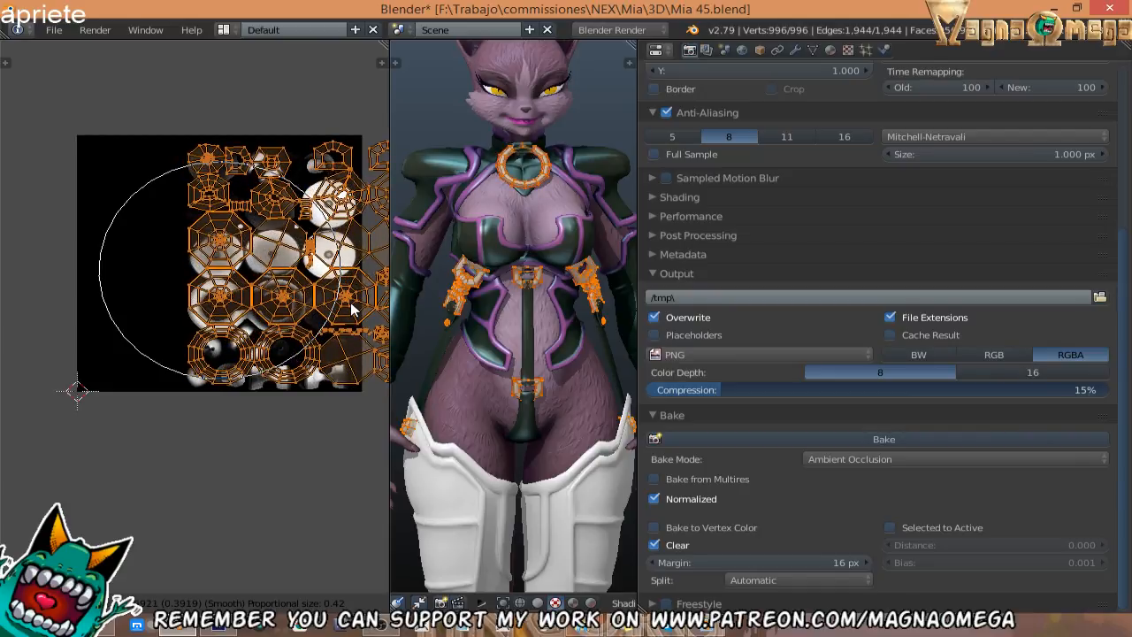
{"action": "left_click", "coordinate": [346, 310]}
{"action": "key", "text": "g"}
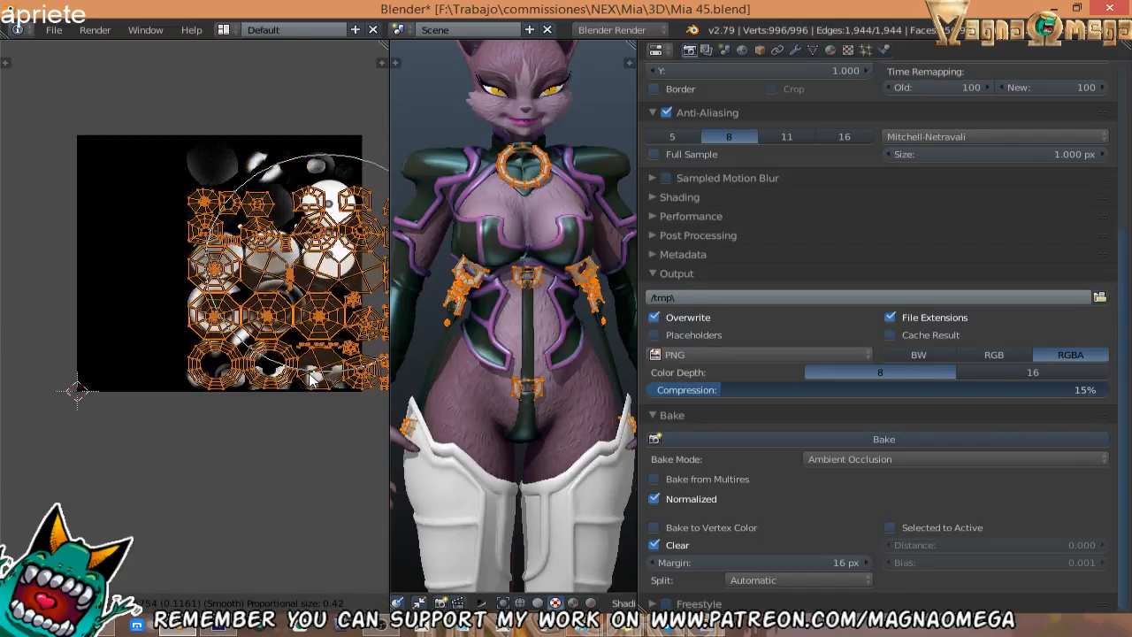
{"action": "left_click", "coordinate": [309, 373]}
{"action": "middle_click_drag", "start_coordinate": [379, 410], "coordinate": [292, 388]}
{"action": "key", "text": "g"}
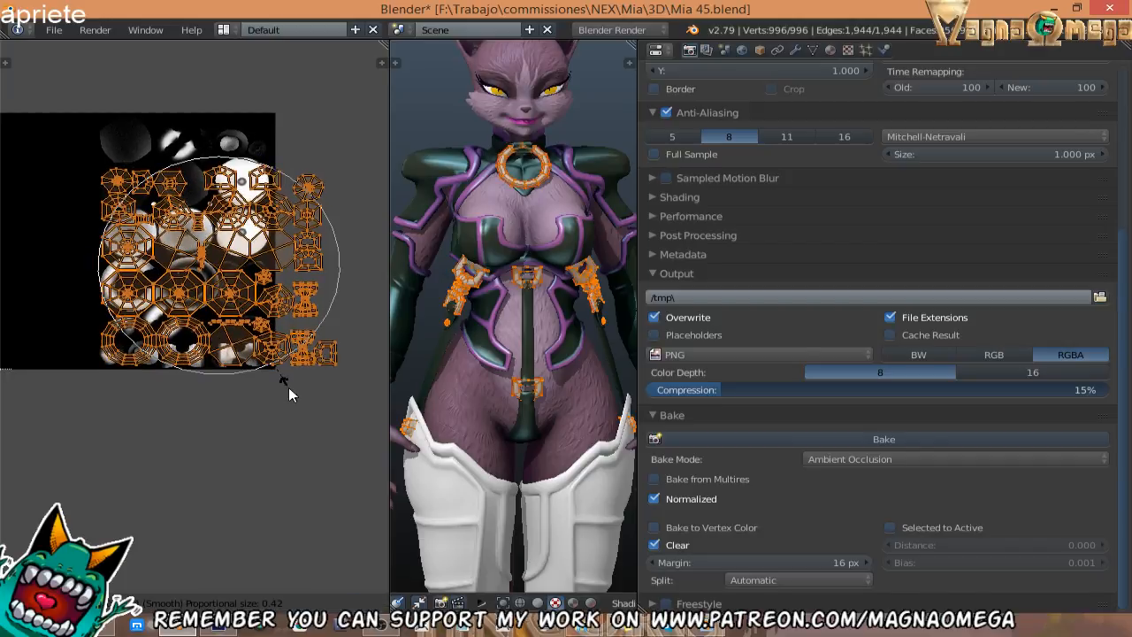
{"action": "left_click", "coordinate": [287, 385]}
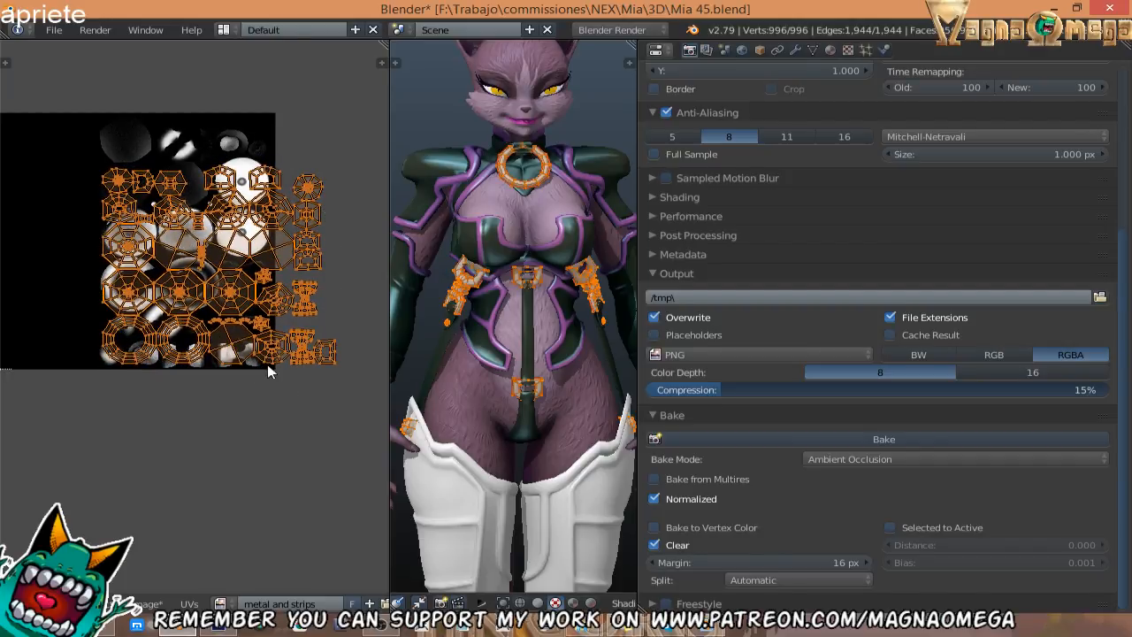
Move the plain octagonal UV island from the image's right edge to the free space at the upper start of the metal area.
{"action": "middle_click_drag", "start_coordinate": [267, 364], "coordinate": [309, 407]}
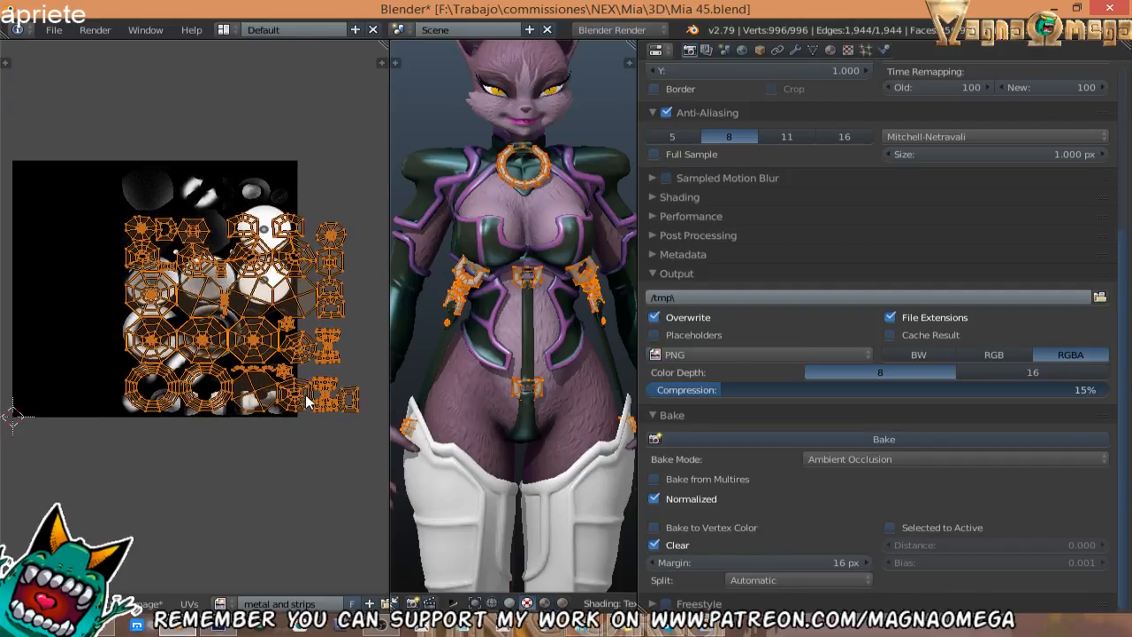
{"action": "key", "text": "a"}
{"action": "key", "text": "l"}
{"action": "middle_click_drag", "start_coordinate": [293, 294], "coordinate": [299, 303]}
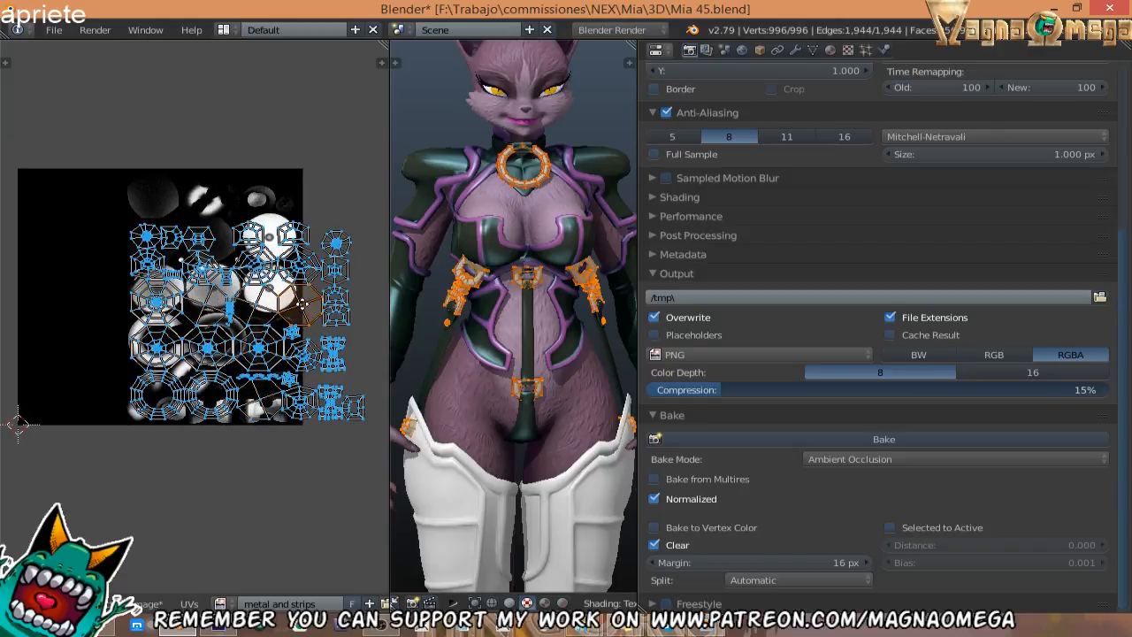
{"action": "scroll", "coordinate": [299, 305], "scroll_direction": "up", "scroll_amount": 1}
{"action": "key", "text": "g"}
{"action": "left_click", "coordinate": [115, 179]}
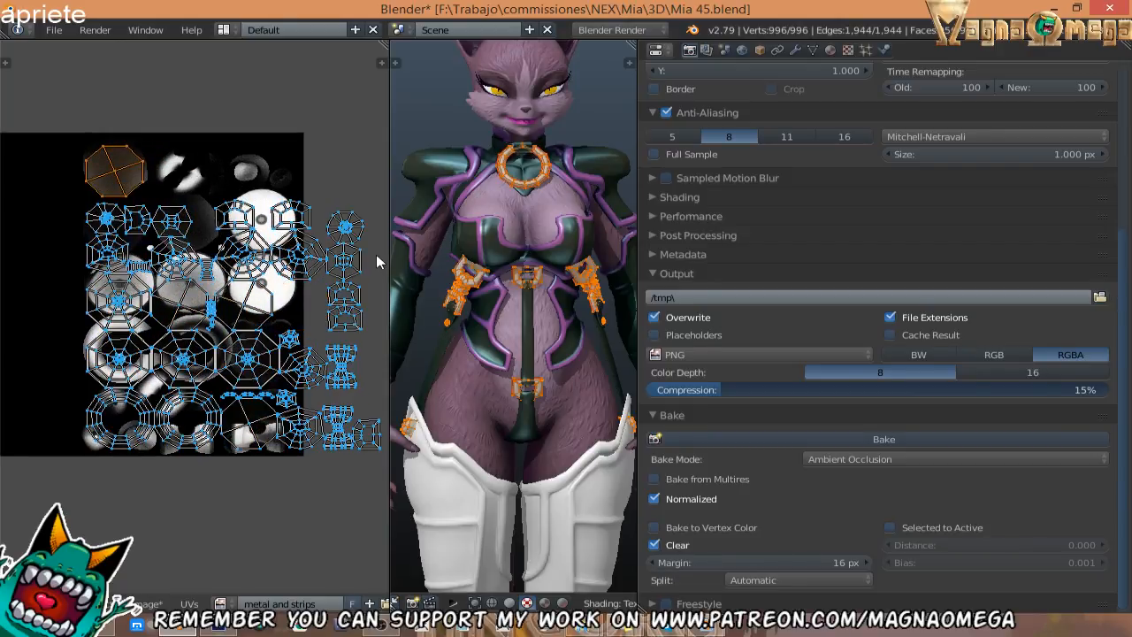
Move the overhanging webbed octagon beside the plain octagon, and bring the small round island from outside onto the image near its right edge.
{"action": "key", "text": "a"}
{"action": "key", "text": "l"}
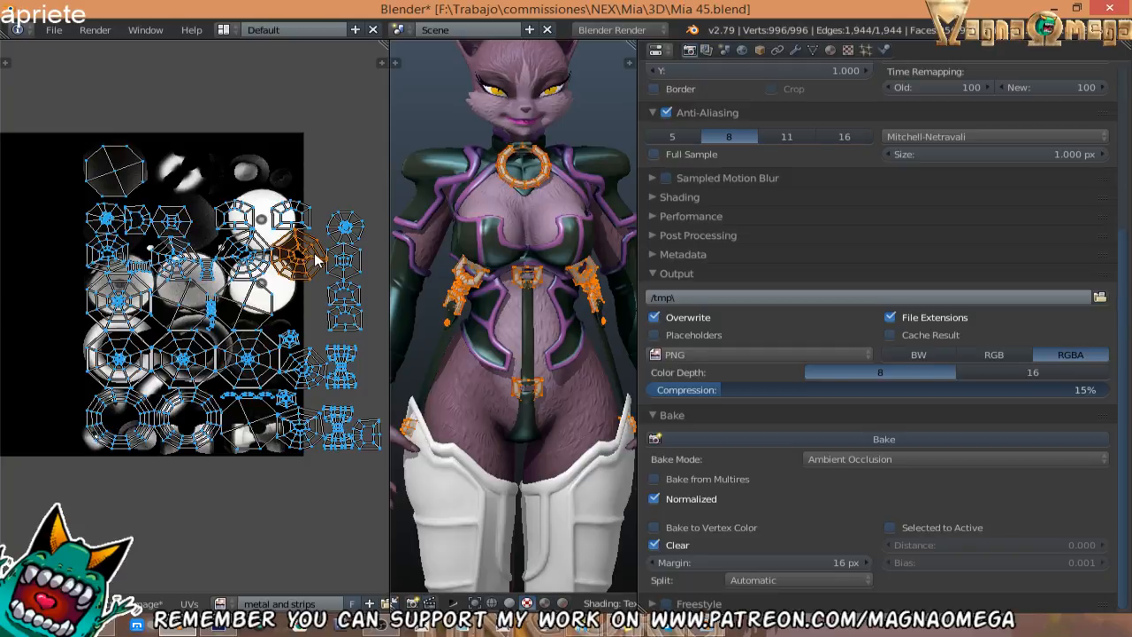
{"action": "key", "text": "g"}
{"action": "left_click", "coordinate": [196, 176]}
{"action": "key", "text": "a"}
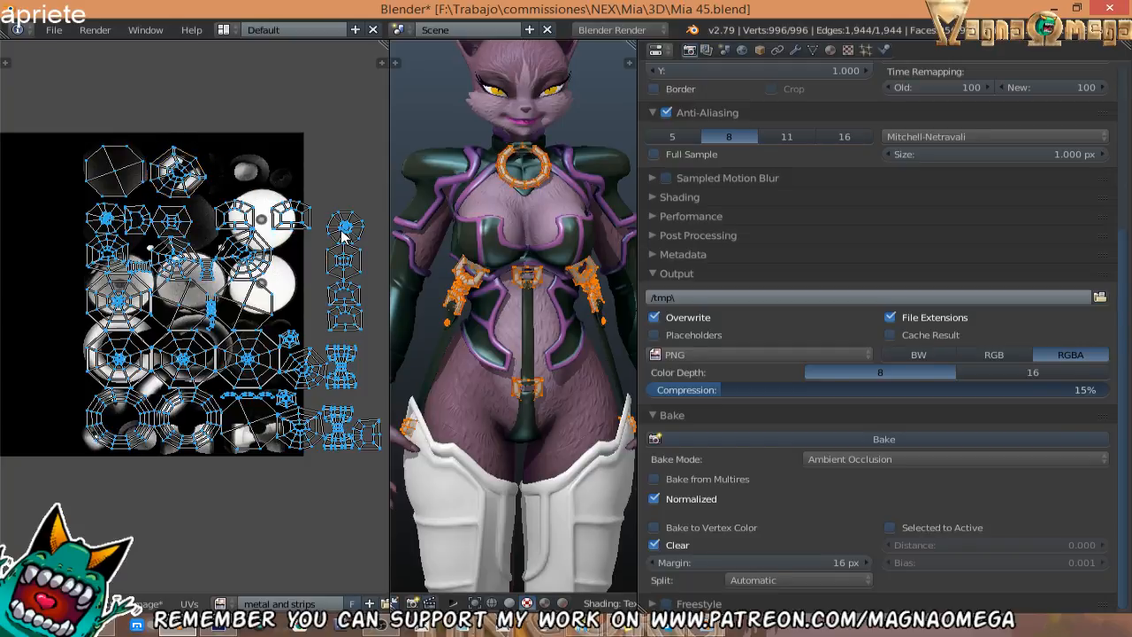
{"action": "key", "text": "l"}
{"action": "key", "text": "g"}
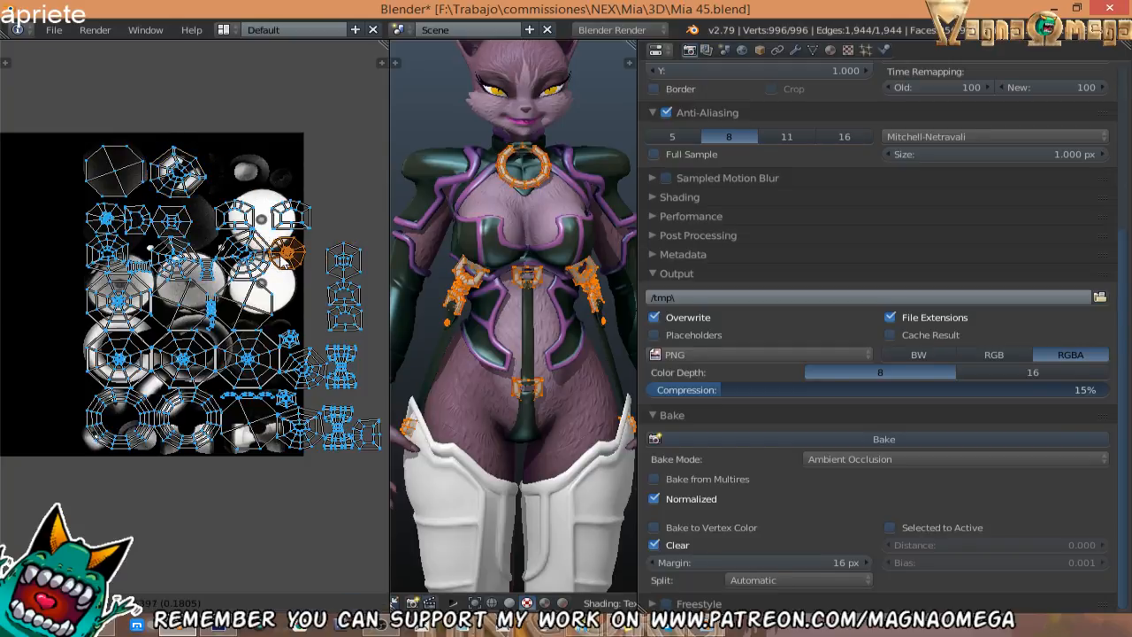
{"action": "left_click", "coordinate": [295, 284]}
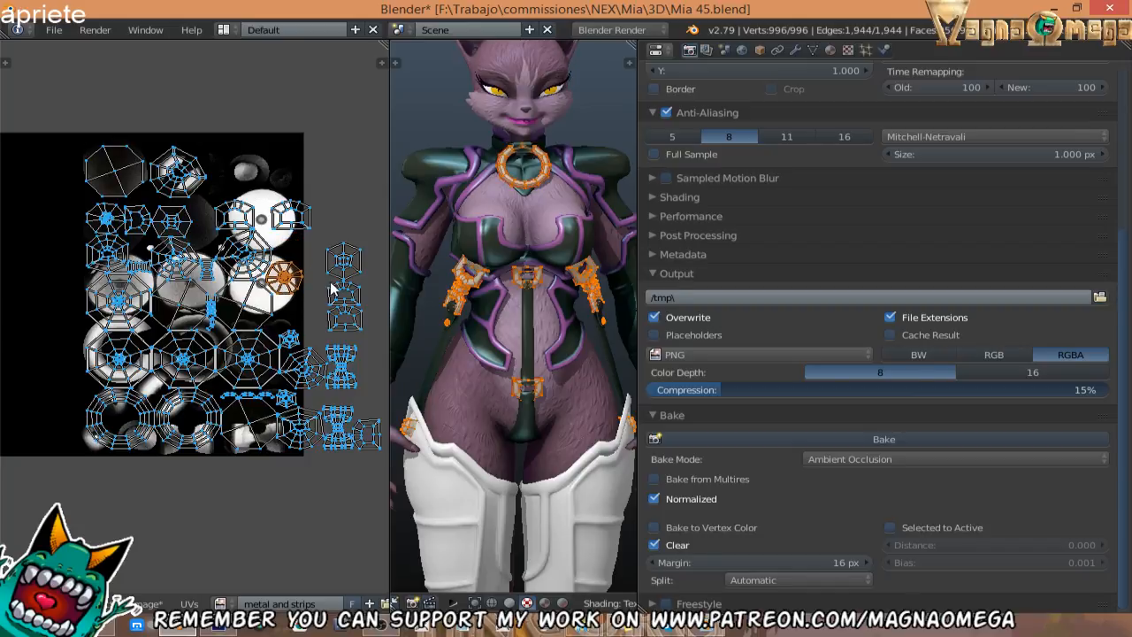
Move the hexagonal UV island from outside the image into the upper row beside the webbed octagon.
{"action": "key", "text": "a"}
{"action": "key", "text": "l"}
{"action": "key", "text": "g"}
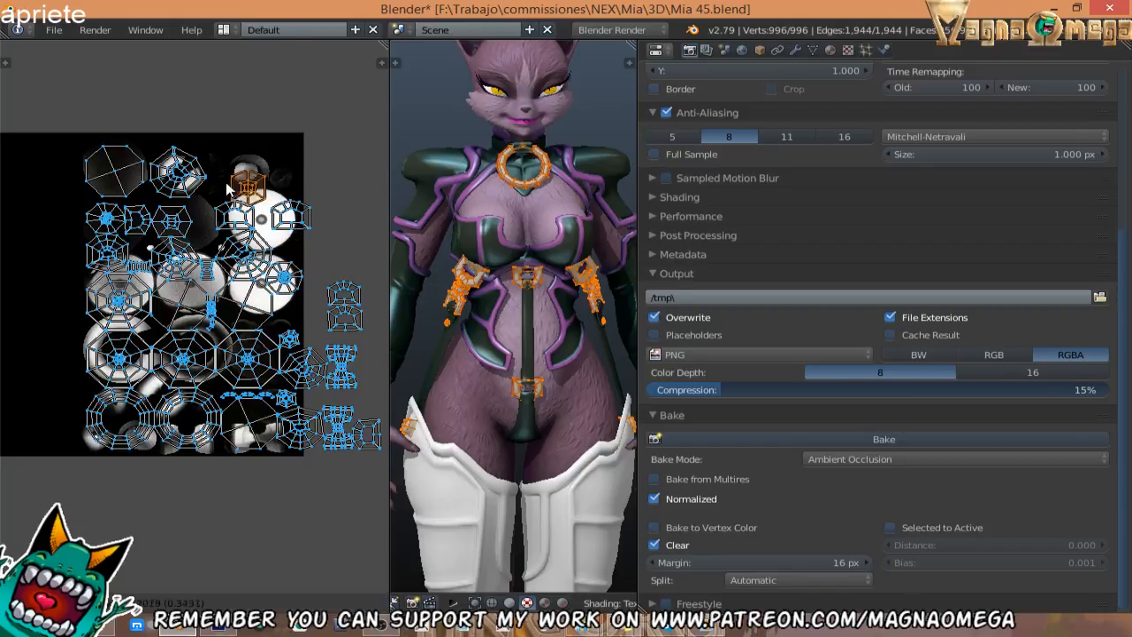
{"action": "left_click", "coordinate": [213, 152]}
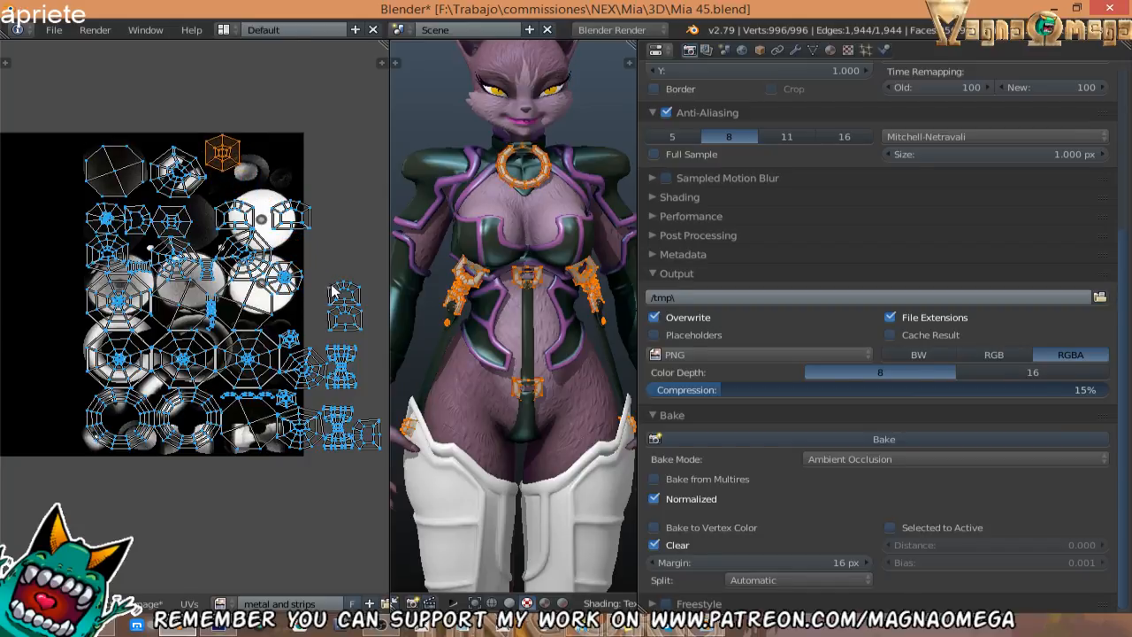
Move the two arched UV islands from outside onto the image, one beside the hexagon and the other directly beneath it.
{"action": "key", "text": "a"}
{"action": "key", "text": "g"}
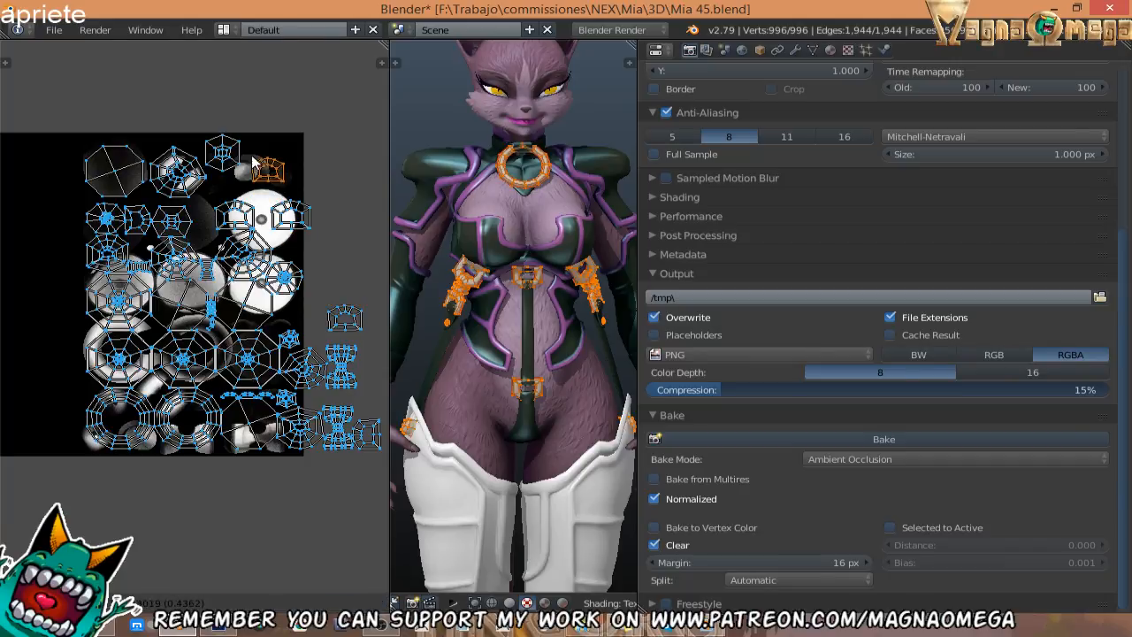
{"action": "left_click", "coordinate": [249, 150]}
{"action": "key", "text": "a"}
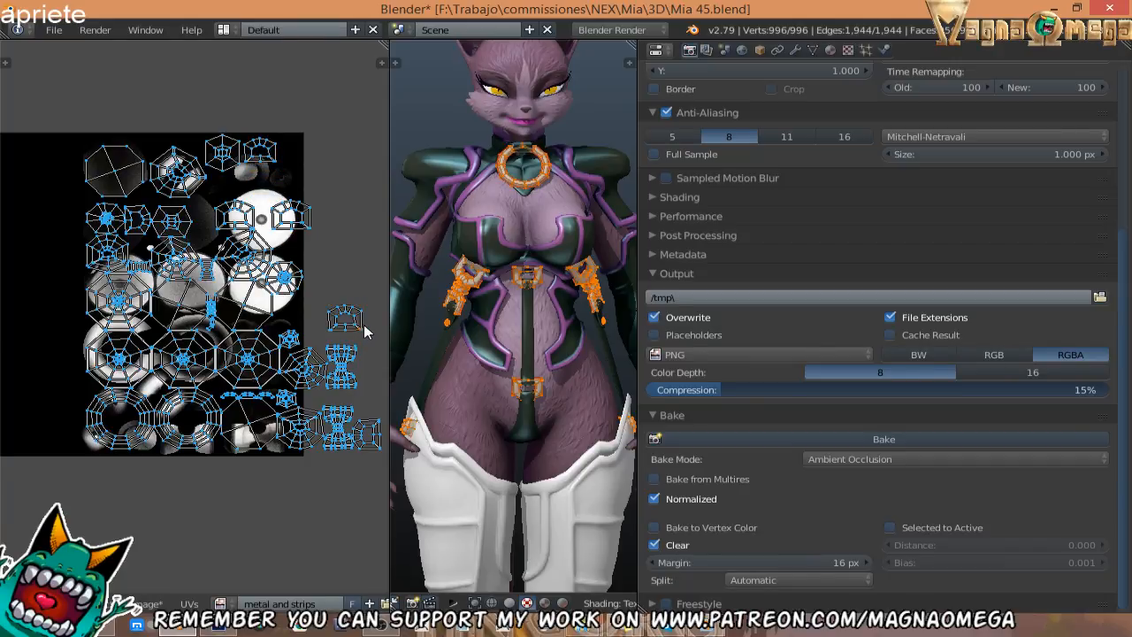
{"action": "key", "text": "g"}
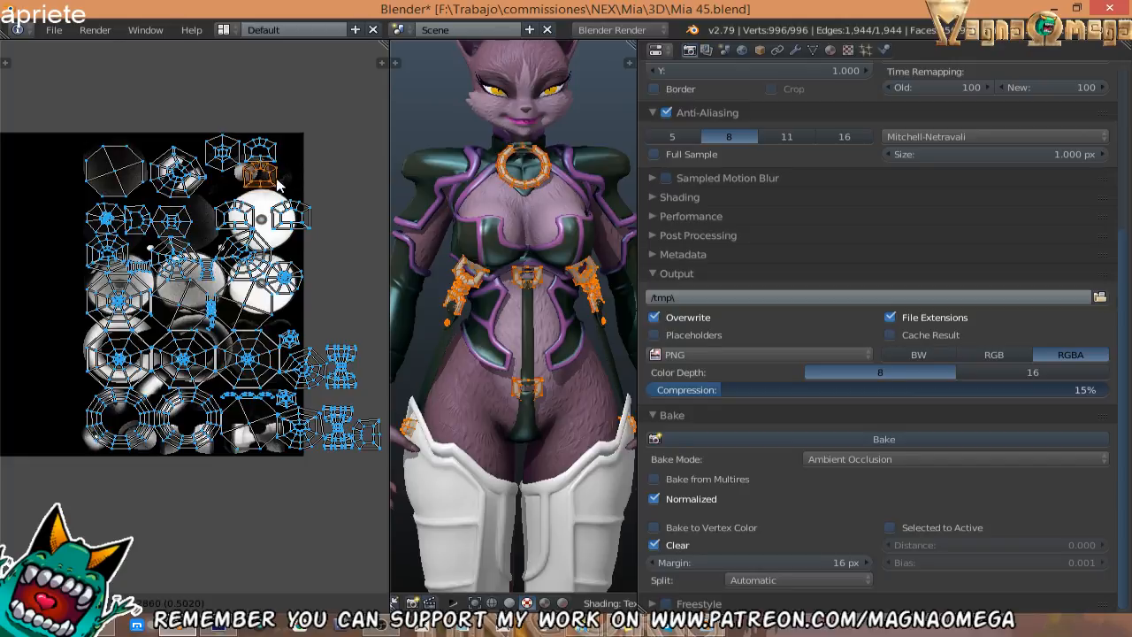
{"action": "left_click", "coordinate": [274, 181]}
Move the upper of the two outside hourglass UV islands to the image's top row, beside the two arched islands at the right edge.
{"action": "key", "text": "a"}
{"action": "key", "text": "l"}
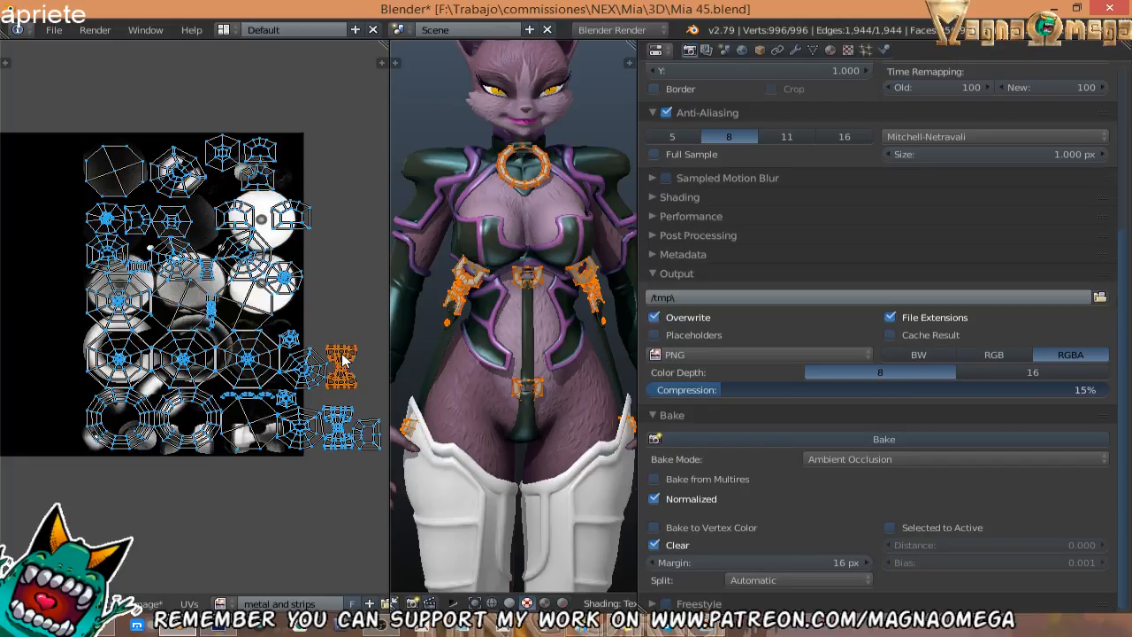
{"action": "key", "text": "g"}
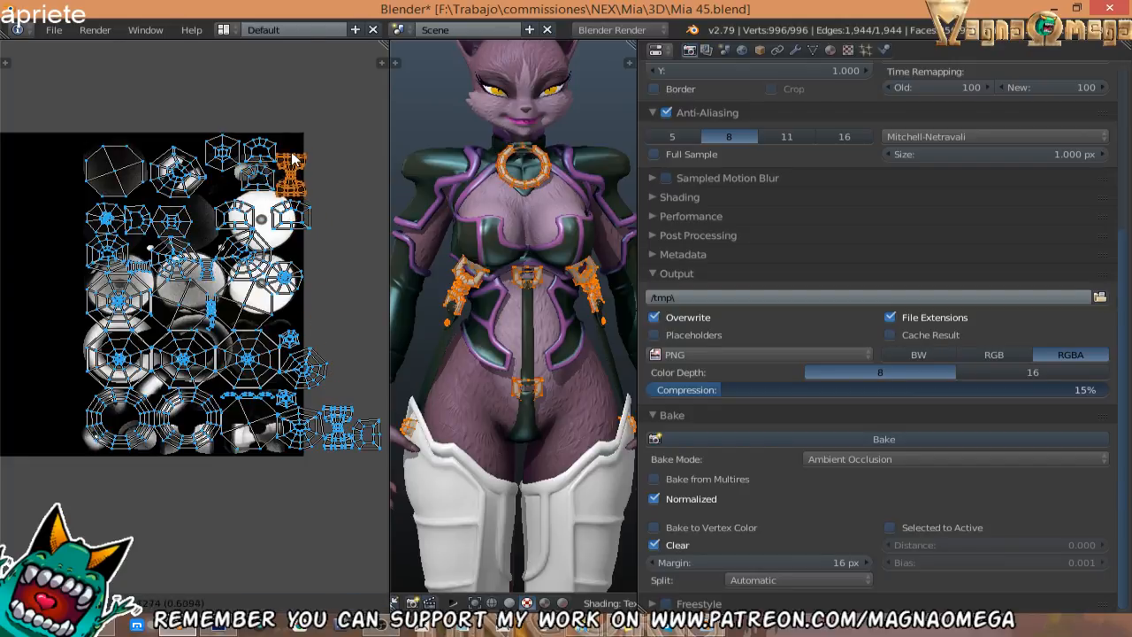
{"action": "left_click", "coordinate": [285, 175]}
{"action": "scroll", "coordinate": [283, 178], "scroll_direction": "up", "scroll_amount": 2}
{"action": "key", "text": "g"}
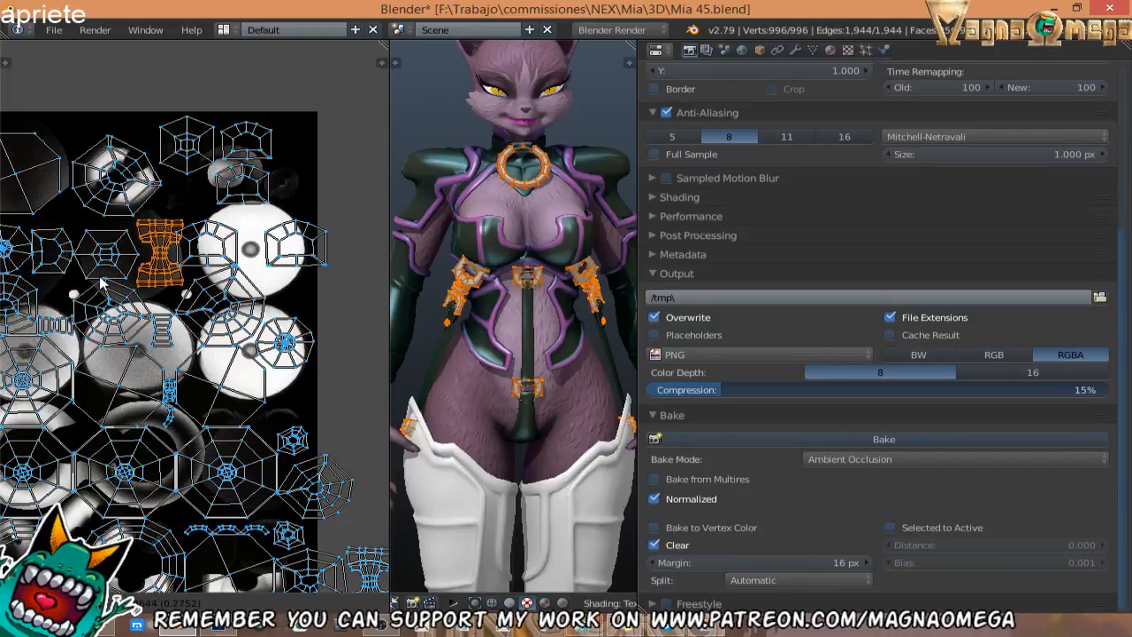
{"action": "left_click", "coordinate": [96, 282]}
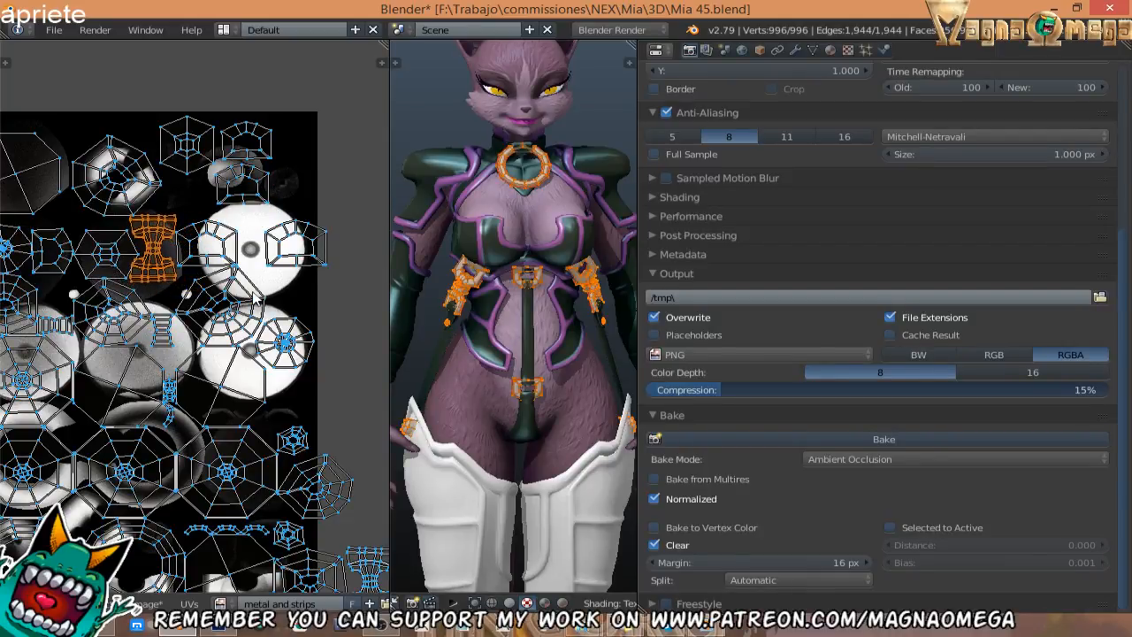
{"action": "key", "text": "ctrl+z"}
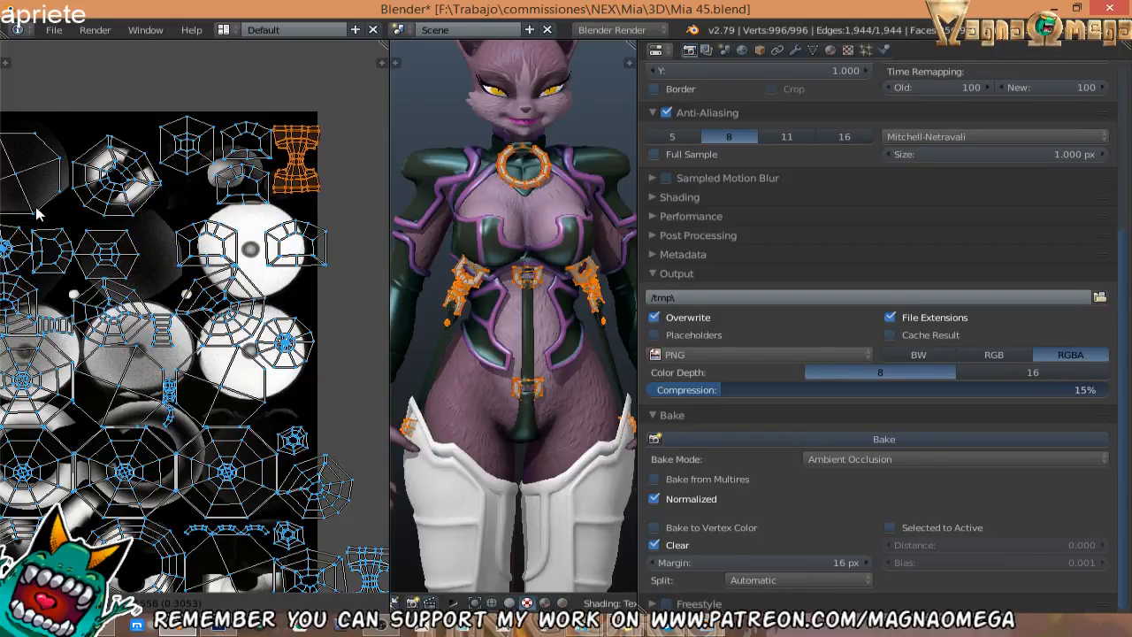
Scale all the metal UV islands down slightly and shift them toward the lower edge of the image.
{"action": "scroll", "coordinate": [209, 300], "scroll_direction": "down", "scroll_amount": 2}
{"action": "key", "text": "a"}
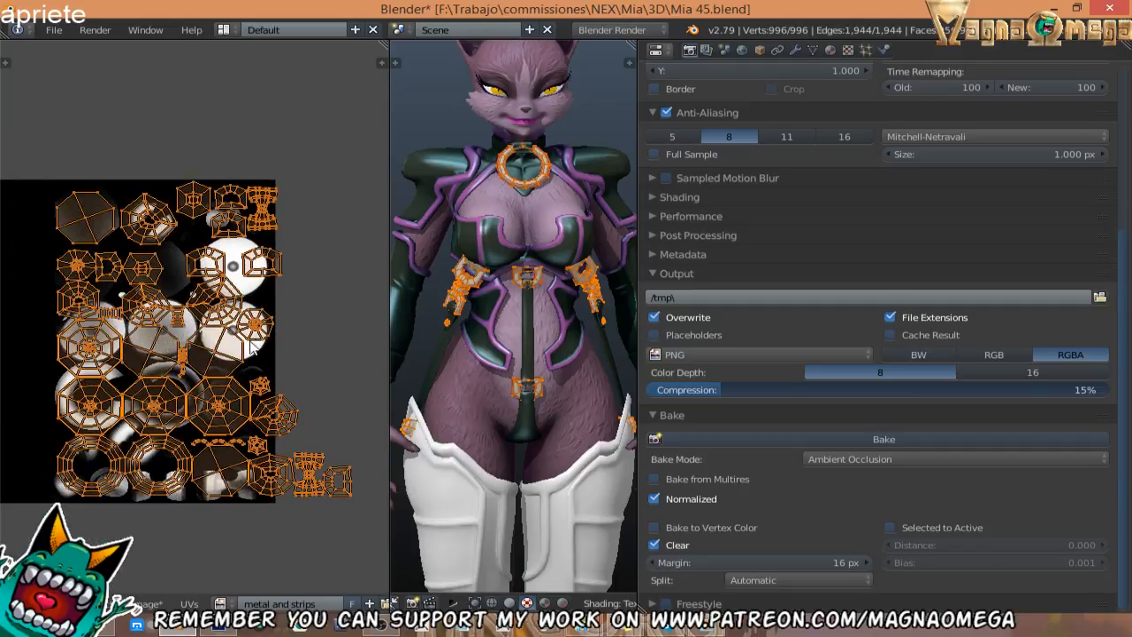
{"action": "key", "text": "s"}
{"action": "left_click", "coordinate": [342, 474]}
{"action": "key", "text": "g"}
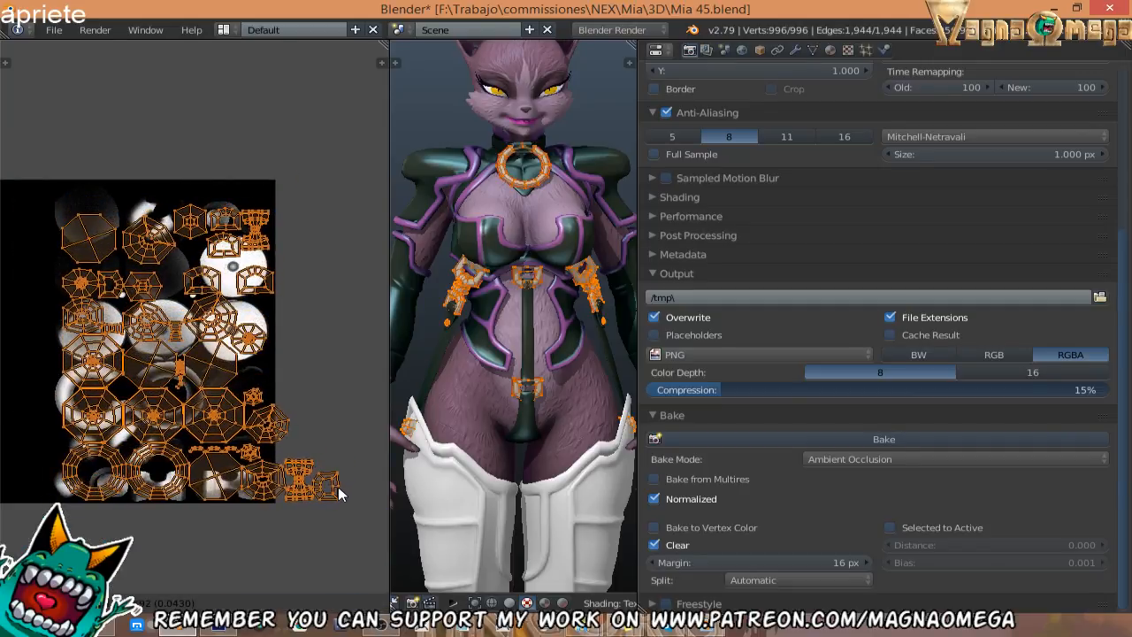
{"action": "left_click", "coordinate": [336, 486]}
{"action": "key", "text": "a"}
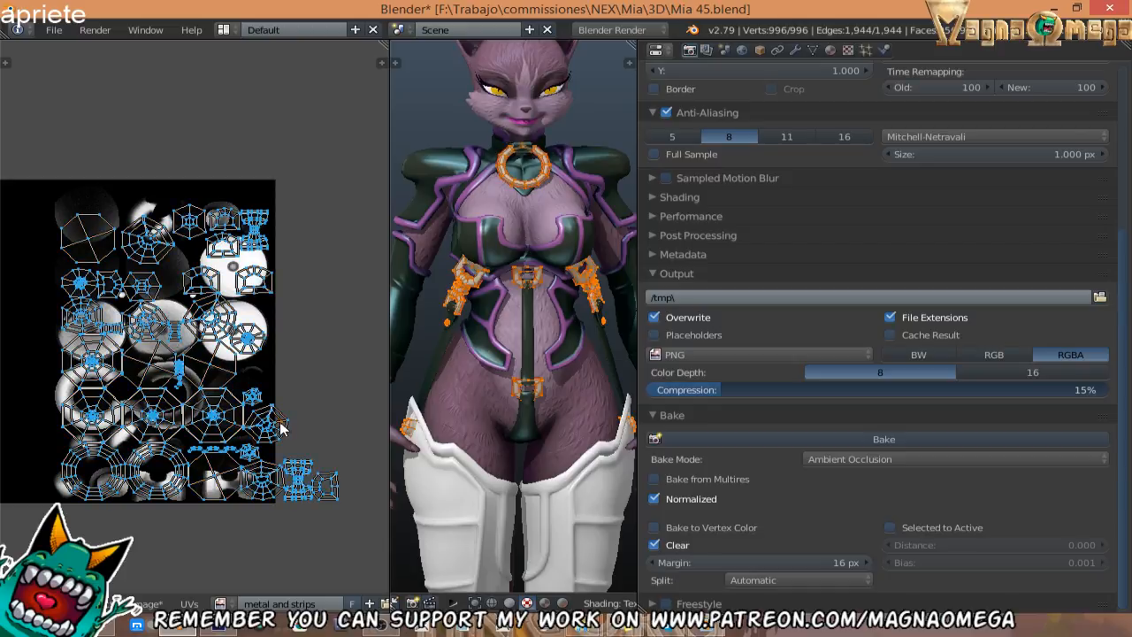
Move the webbed UV island overhanging the image's right edge to the top of the metal area, above the plain octagon.
{"action": "key", "text": "l"}
{"action": "middle_click_drag", "start_coordinate": [281, 431], "coordinate": [288, 436]}
{"action": "key", "text": "g"}
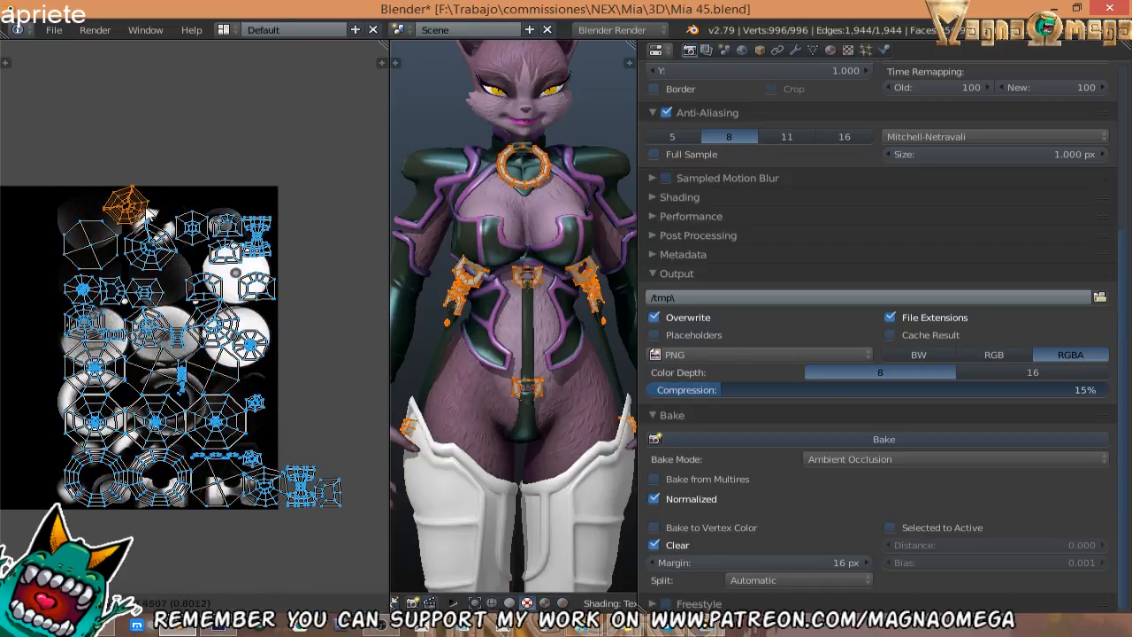
{"action": "left_click", "coordinate": [144, 214]}
{"action": "key", "text": "a"}
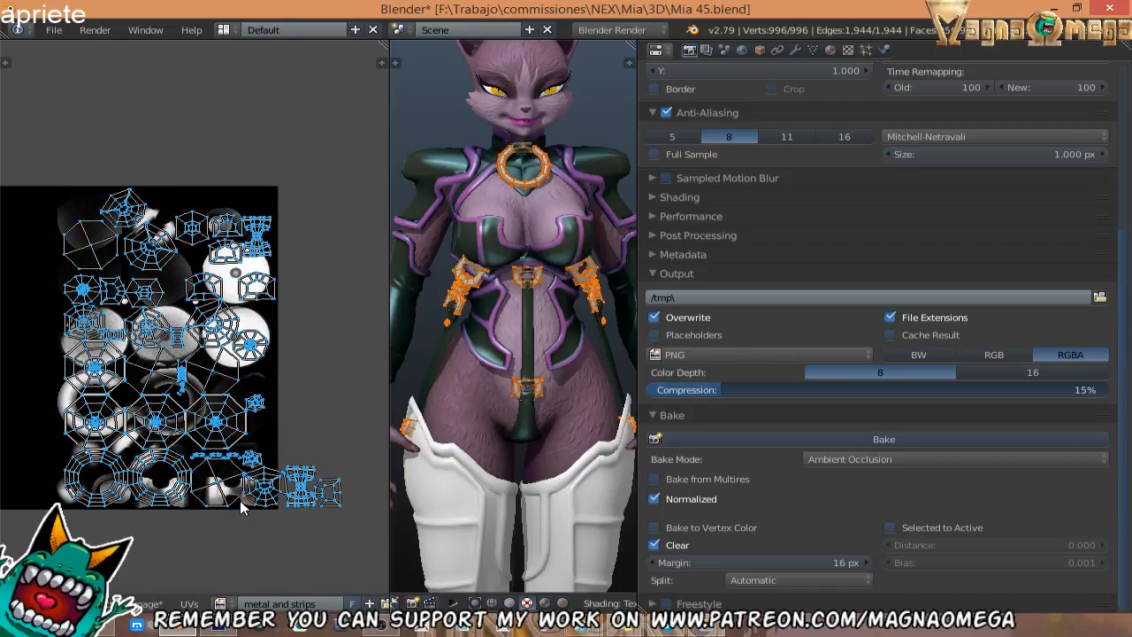
Move the webbed UV island from the lowest row up to the image's right edge, beside the white disc.
{"action": "middle_click_drag", "start_coordinate": [260, 501], "coordinate": [285, 500]}
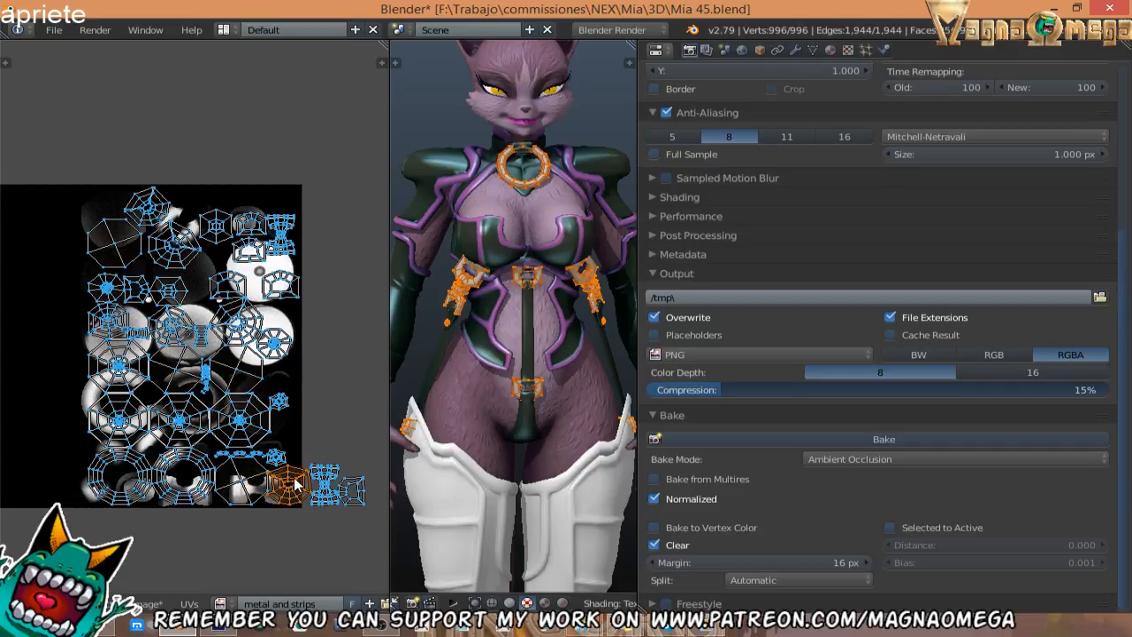
{"action": "key", "text": "l"}
{"action": "key", "text": "g"}
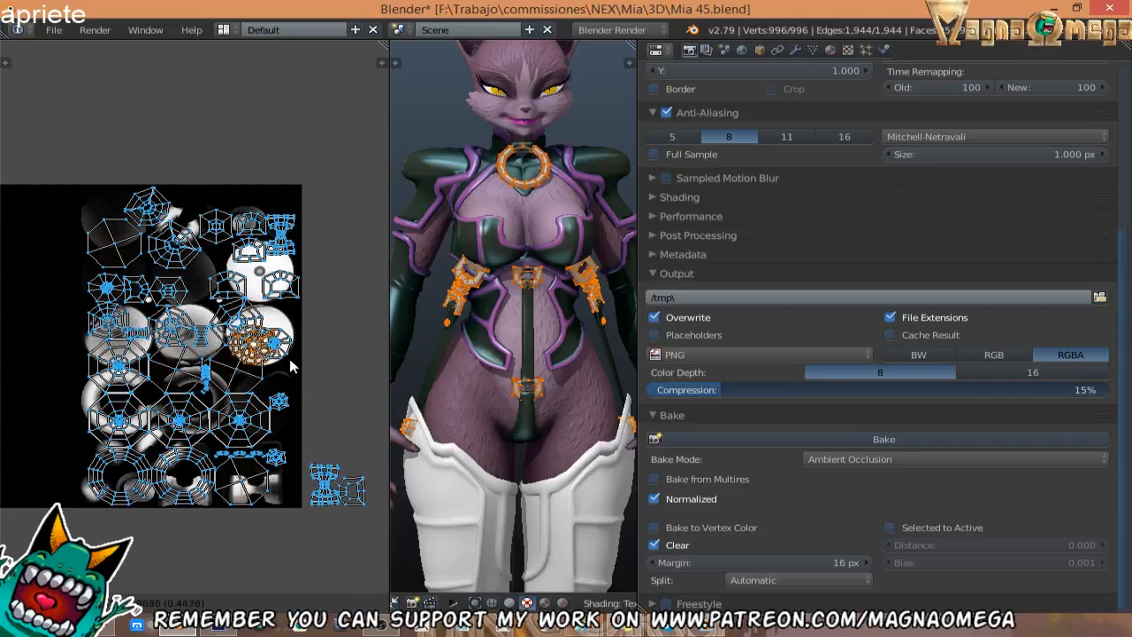
{"action": "left_click", "coordinate": [327, 343]}
{"action": "key", "text": "a"}
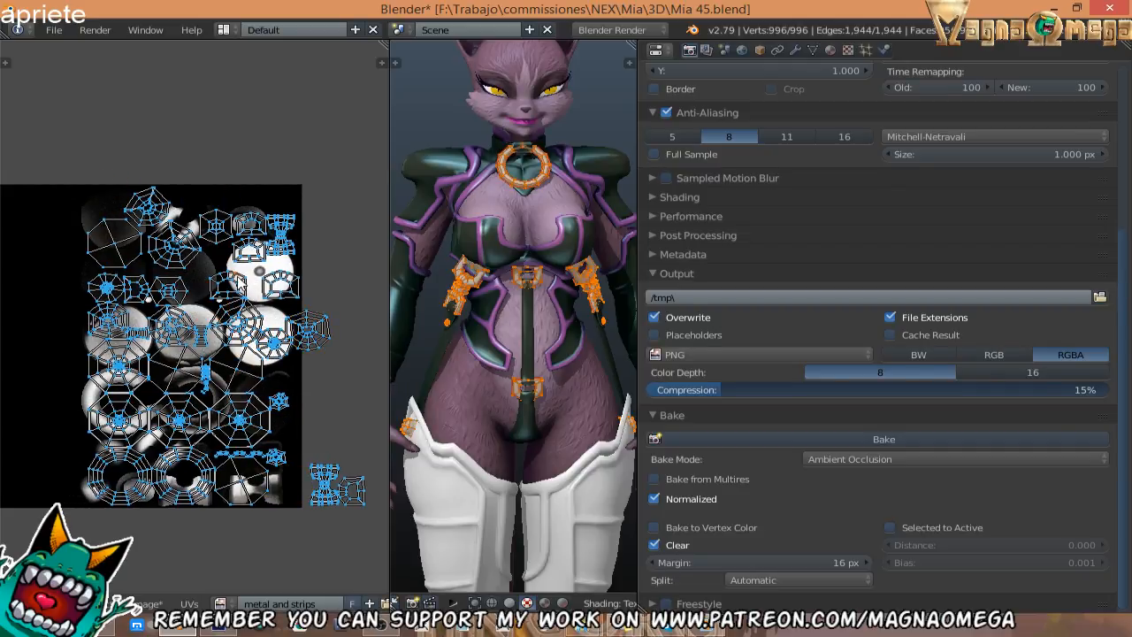
Move the arched UV island from the second row to the image's top edge, directly above the stacked arched pair.
{"action": "key", "text": "l"}
{"action": "middle_click_drag", "start_coordinate": [241, 287], "coordinate": [250, 300]}
{"action": "key", "text": "g"}
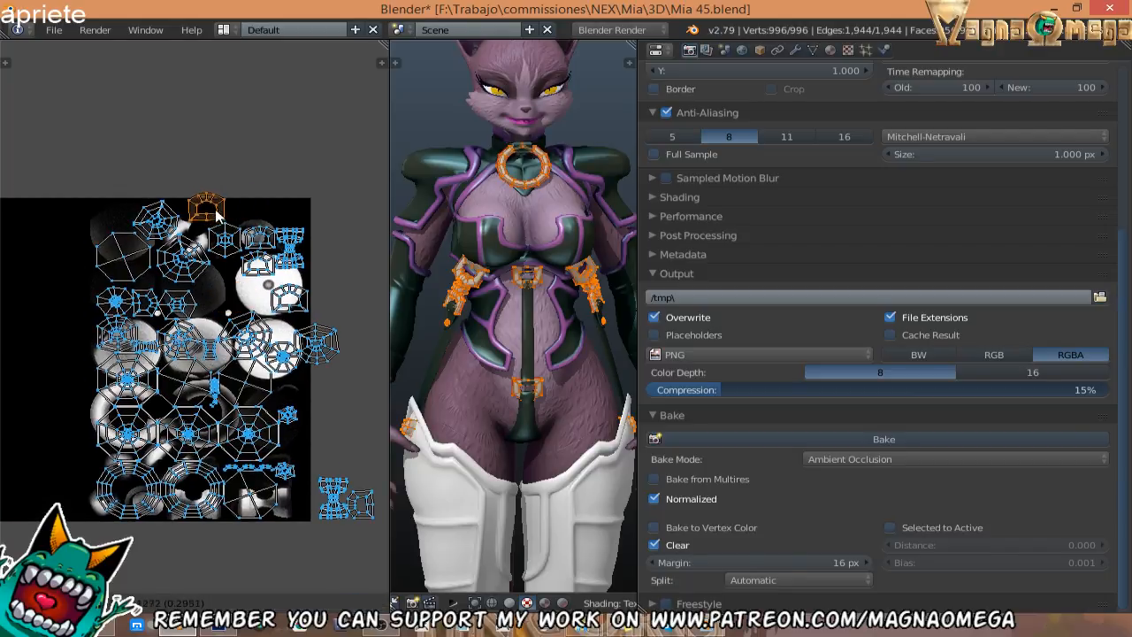
{"action": "scroll", "coordinate": [229, 212], "scroll_direction": "up", "scroll_amount": 1}
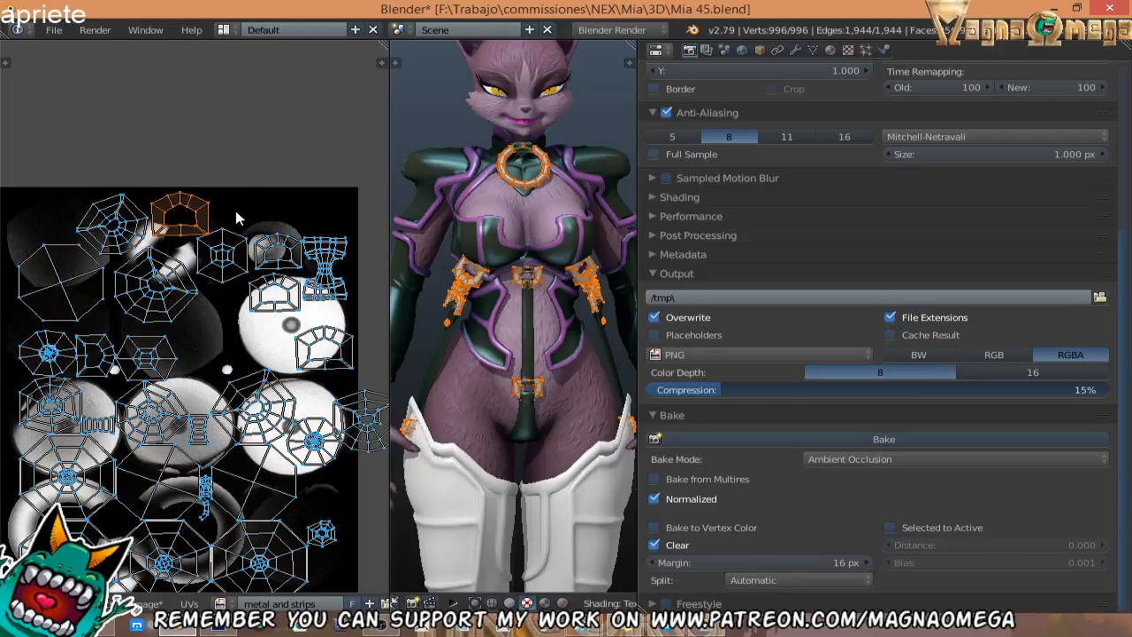
{"action": "left_click", "coordinate": [318, 208]}
Move the webbed UV island overhanging the right edge into the gap in the second row, below the hexagonal island.
{"action": "middle_click_drag", "start_coordinate": [351, 419], "coordinate": [302, 333]}
{"action": "key", "text": "a"}
{"action": "right_click", "coordinate": [302, 336]}
{"action": "key", "text": "g"}
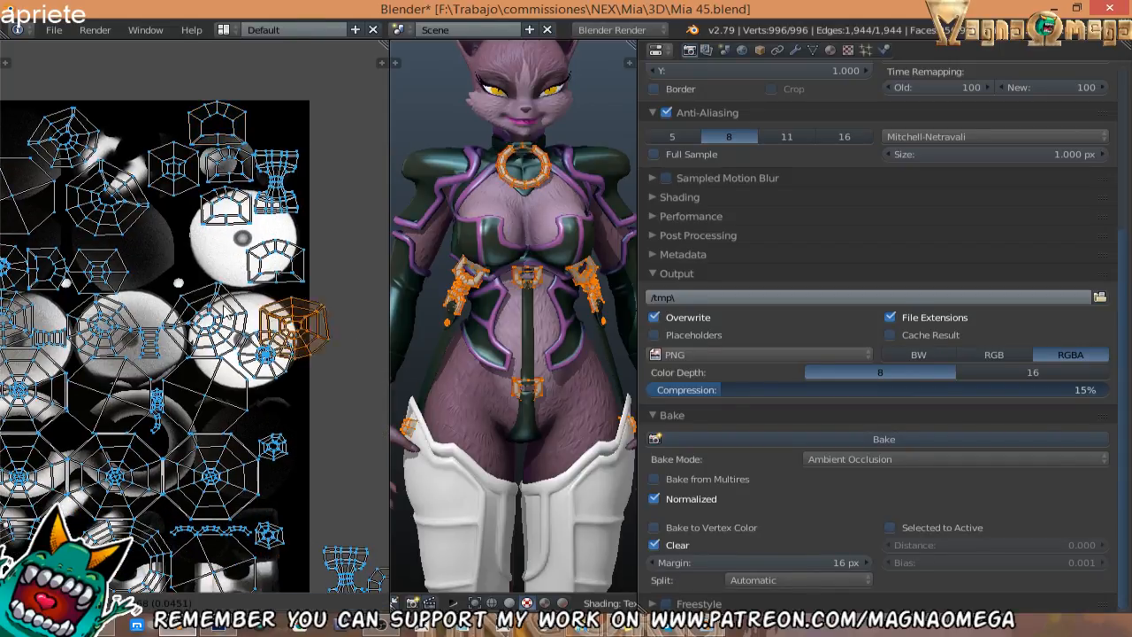
{"action": "left_click", "coordinate": [146, 253]}
Move the remaining hourglass UV island from outside onto the image's right edge and shift the small round island clear beneath it.
{"action": "middle_click_drag", "start_coordinate": [237, 394], "coordinate": [182, 294]}
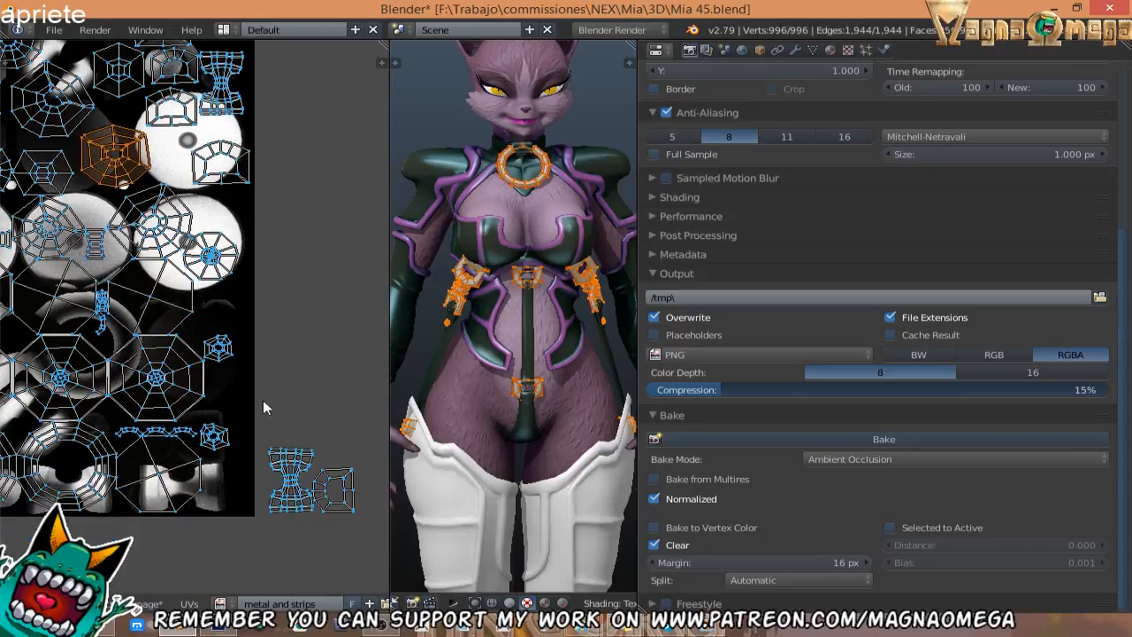
{"action": "key", "text": "a"}
{"action": "right_click", "coordinate": [306, 462]}
{"action": "key", "text": "g"}
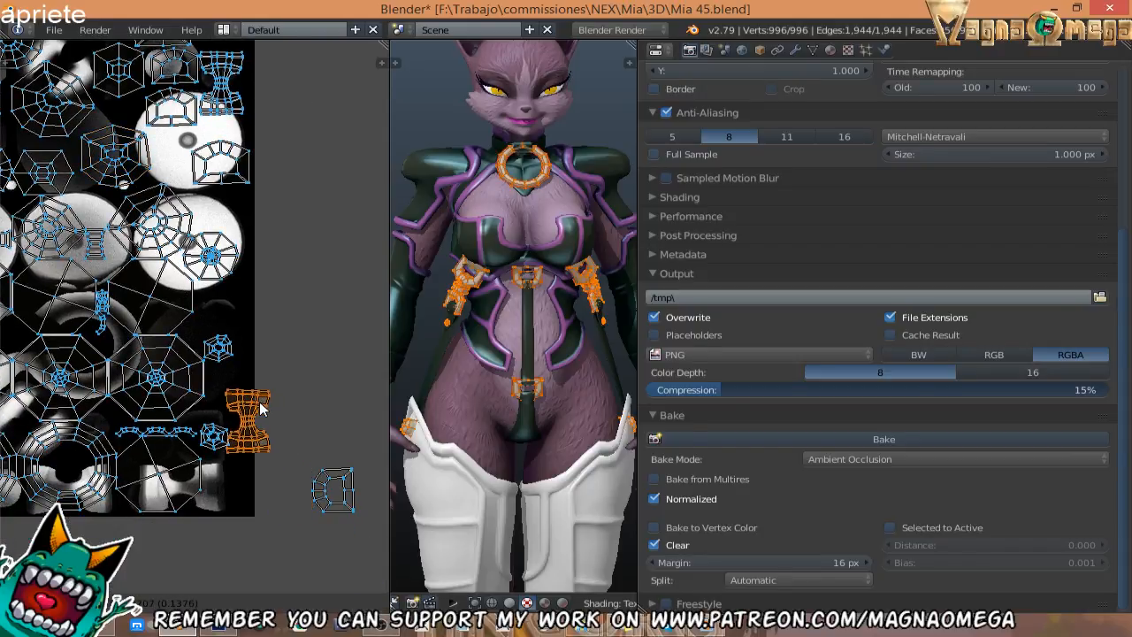
{"action": "left_click", "coordinate": [237, 310]}
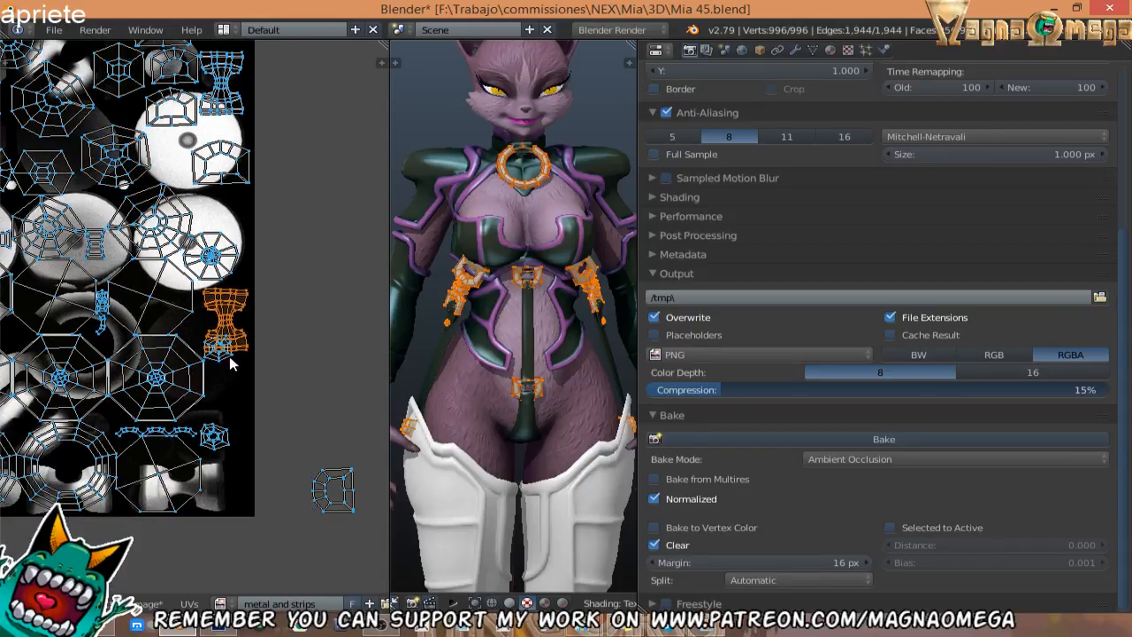
{"action": "key", "text": "a"}
{"action": "right_click", "coordinate": [226, 366]}
{"action": "key", "text": "g"}
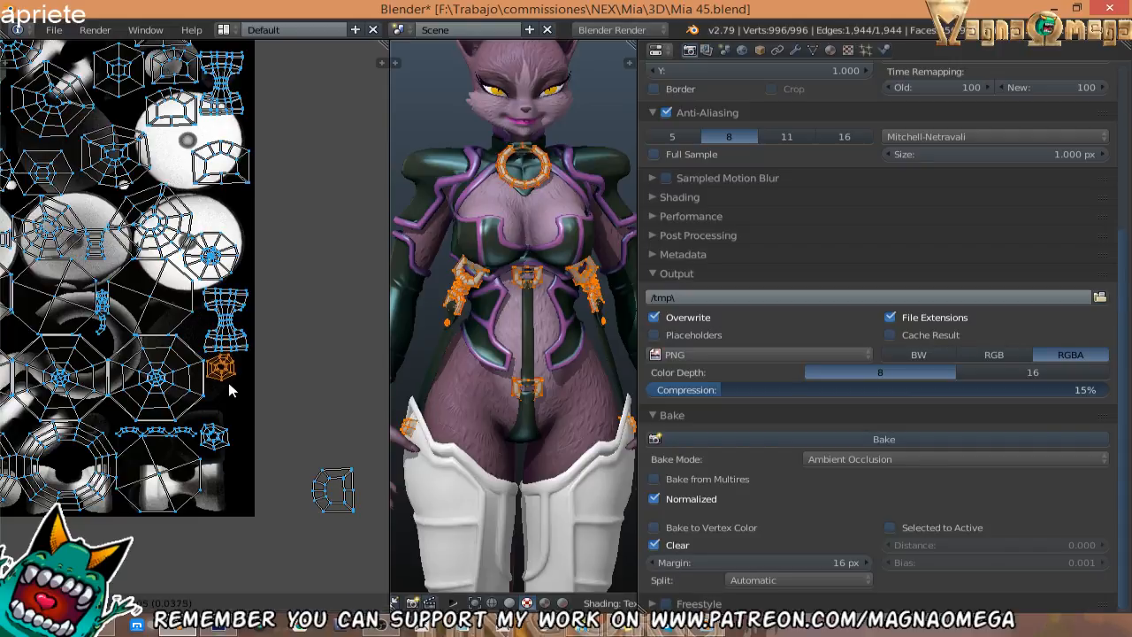
{"action": "left_click", "coordinate": [233, 392]}
Move the last arched UV island from outside into the image's lower right corner.
{"action": "key", "text": "a"}
{"action": "right_click", "coordinate": [321, 511]}
{"action": "scroll", "coordinate": [318, 509], "scroll_direction": "down", "scroll_amount": 1}
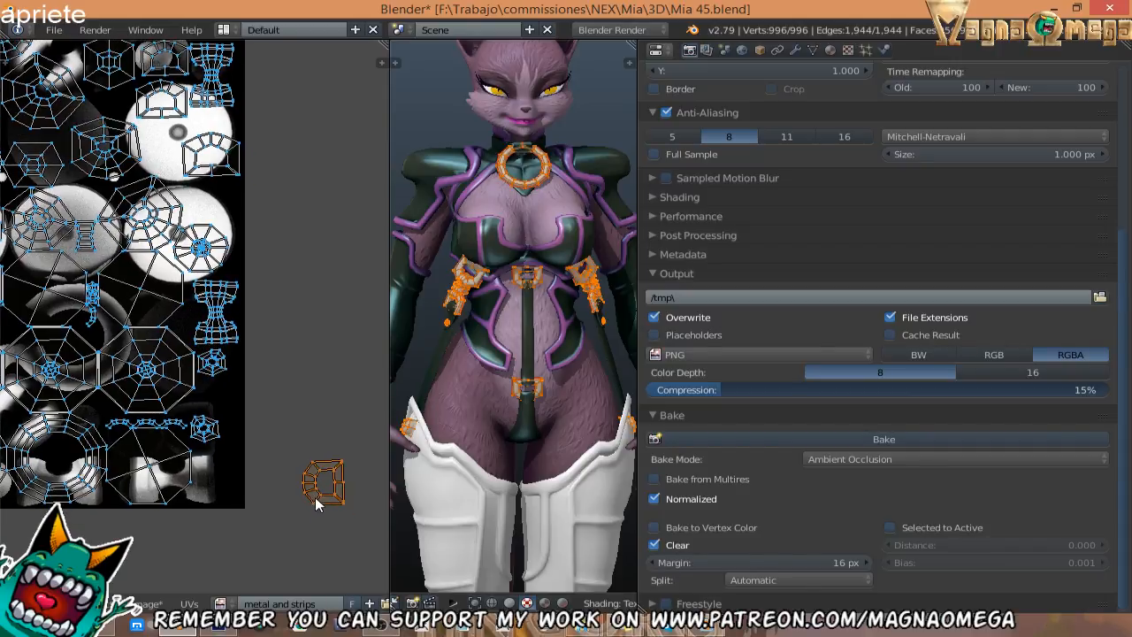
{"action": "key", "text": "g"}
{"action": "left_click", "coordinate": [211, 500]}
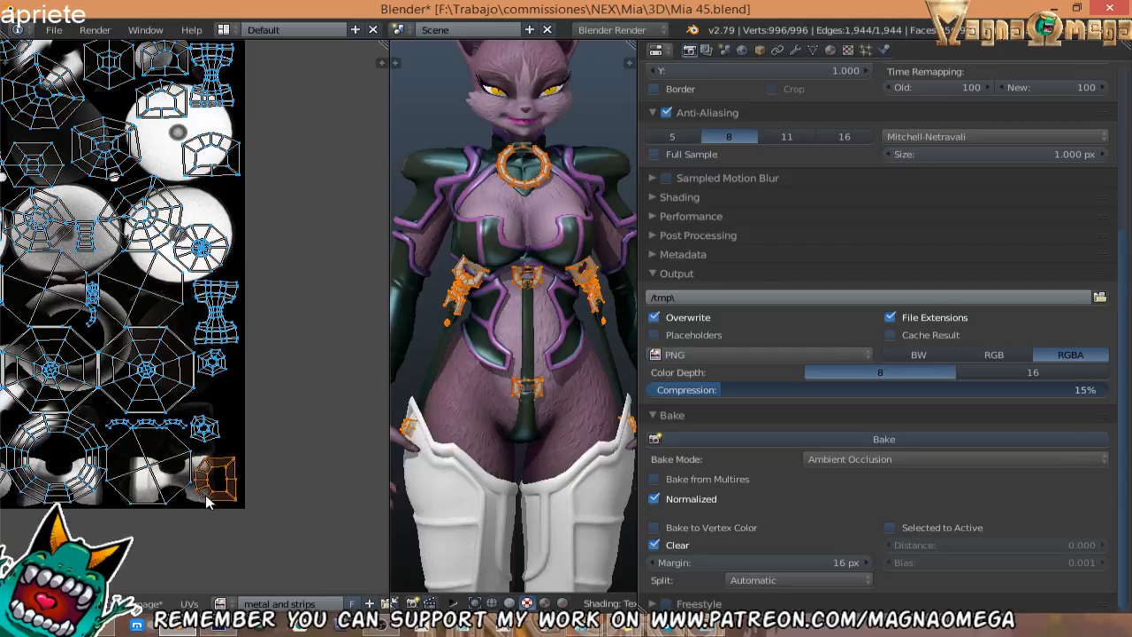
{"action": "key", "text": "a"}
Select all the metal UV islands and bake their ambient occlusion to the metal and strips image.
{"action": "scroll", "coordinate": [248, 415], "scroll_direction": "down", "scroll_amount": 3}
{"action": "key", "text": "a"}
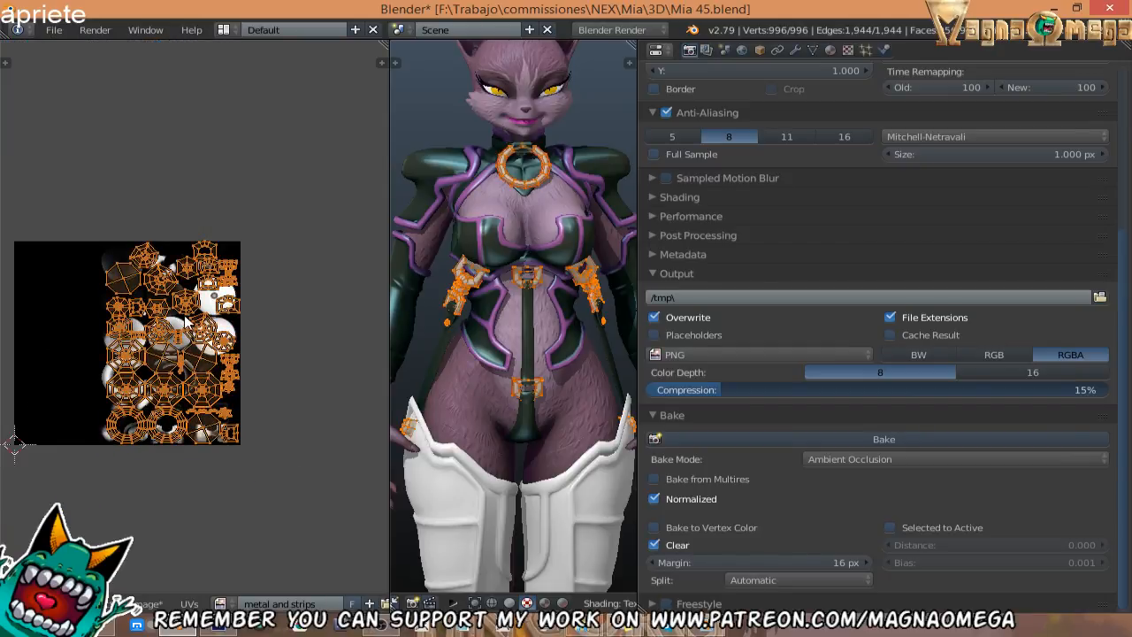
{"action": "scroll", "coordinate": [195, 319], "scroll_direction": "up", "scroll_amount": 1}
{"action": "scroll", "coordinate": [221, 276], "scroll_direction": "up", "scroll_amount": 1}
{"action": "middle_click_drag", "start_coordinate": [220, 266], "coordinate": [239, 252]}
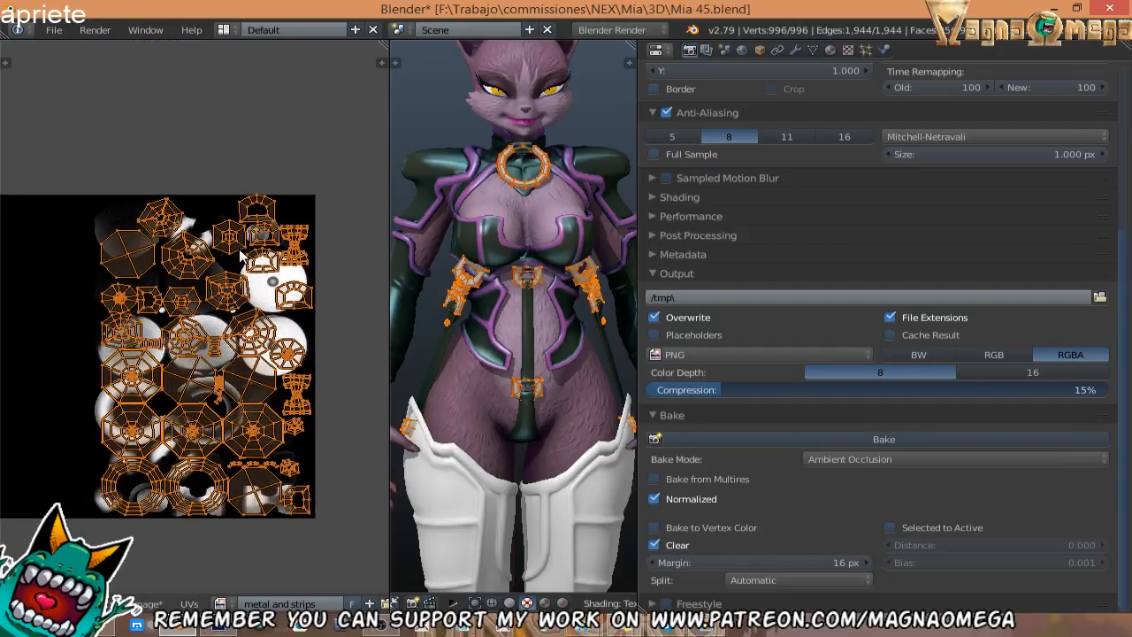
{"action": "scroll", "coordinate": [216, 278], "scroll_direction": "down", "scroll_amount": 1}
{"action": "middle_click_drag", "start_coordinate": [213, 318], "coordinate": [227, 309]}
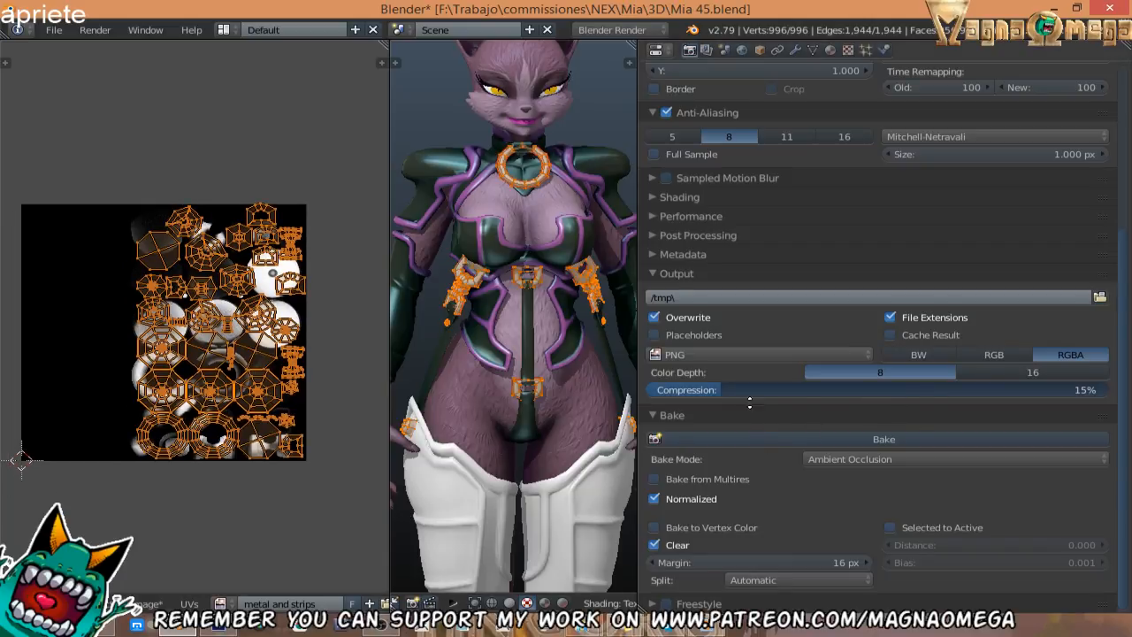
{"action": "left_click", "coordinate": [772, 442]}
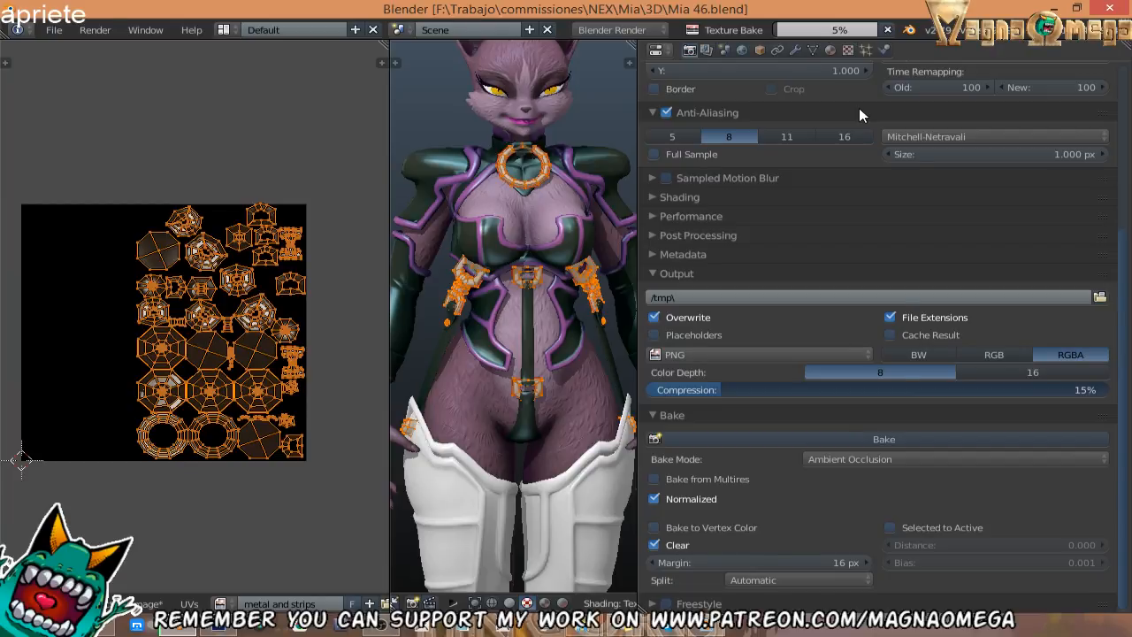
Check the baked occlusion on the model outside Edit Mode and reopen the metal mesh for editing.
{"action": "middle_click_drag", "start_coordinate": [460, 284], "coordinate": [472, 313]}
{"action": "key", "text": "Tab"}
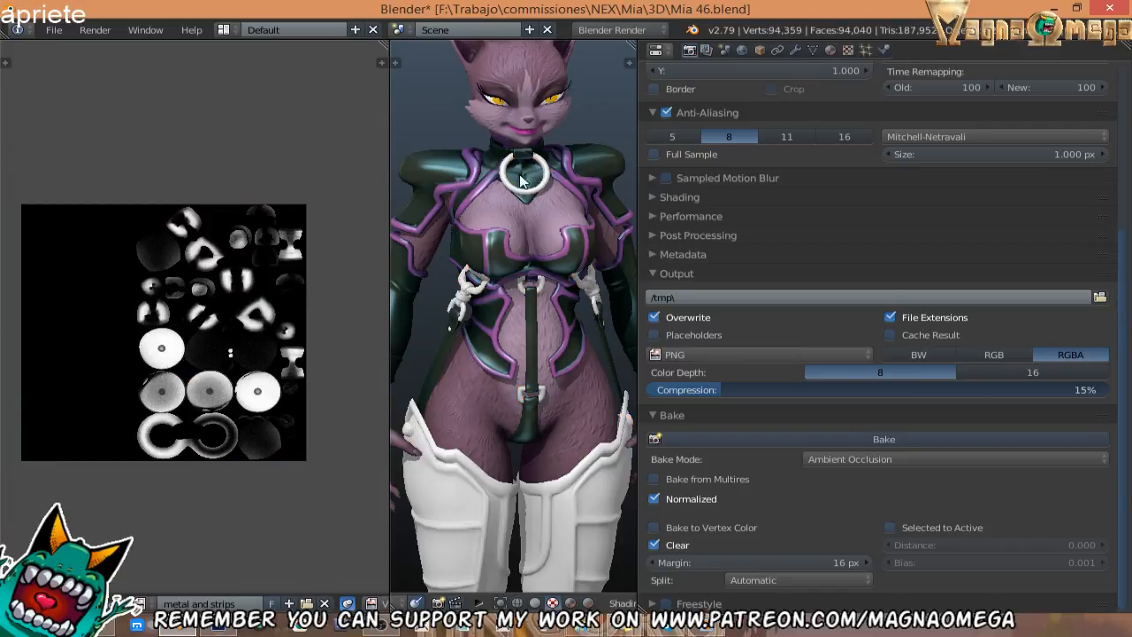
{"action": "middle_click_drag", "start_coordinate": [530, 181], "coordinate": [475, 178]}
{"action": "key", "text": "Tab"}
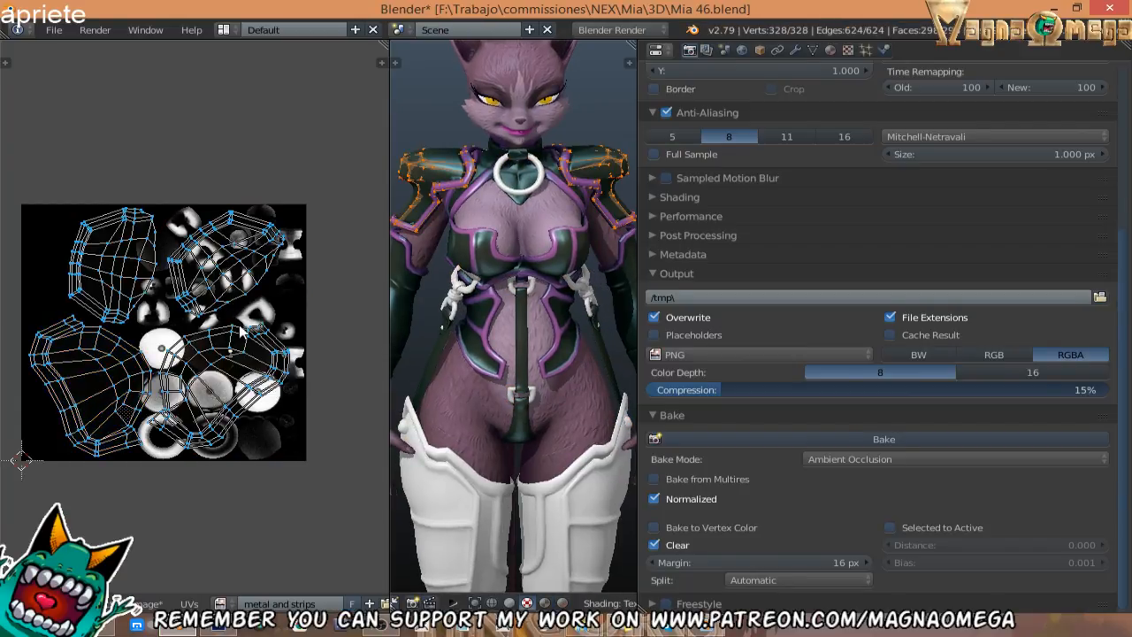
{"action": "key", "text": "Tab"}
{"action": "key", "text": "Tab"}
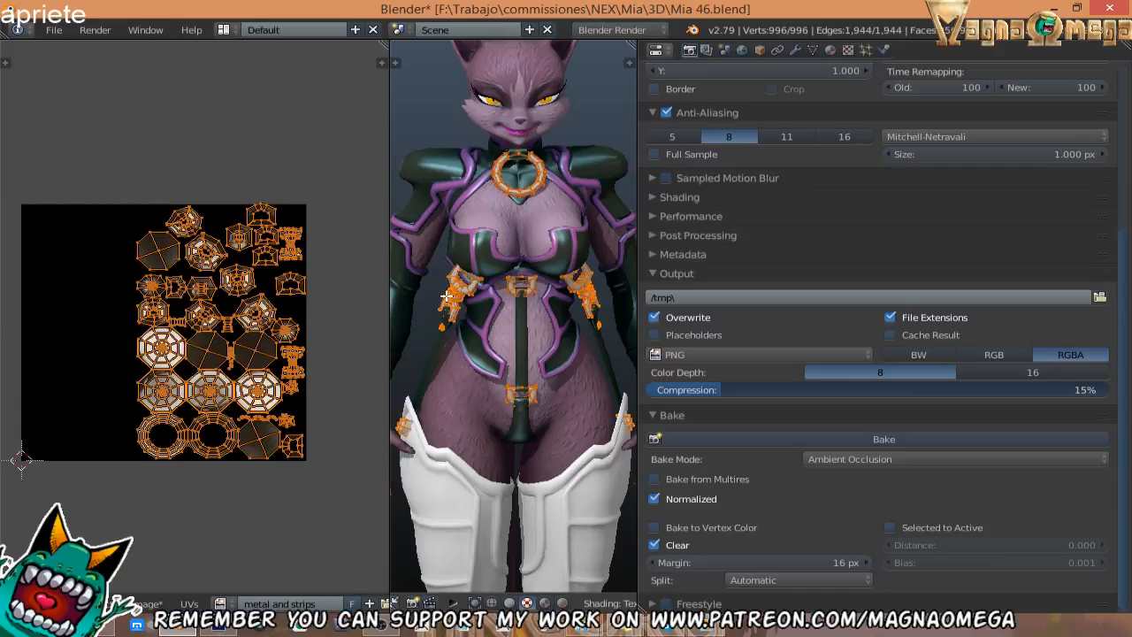
Deselect the metal mesh and save the baked image over metal and strips02.png in the Texture folder.
{"action": "key", "text": "a"}
{"action": "middle_click_drag", "start_coordinate": [219, 356], "coordinate": [226, 370]}
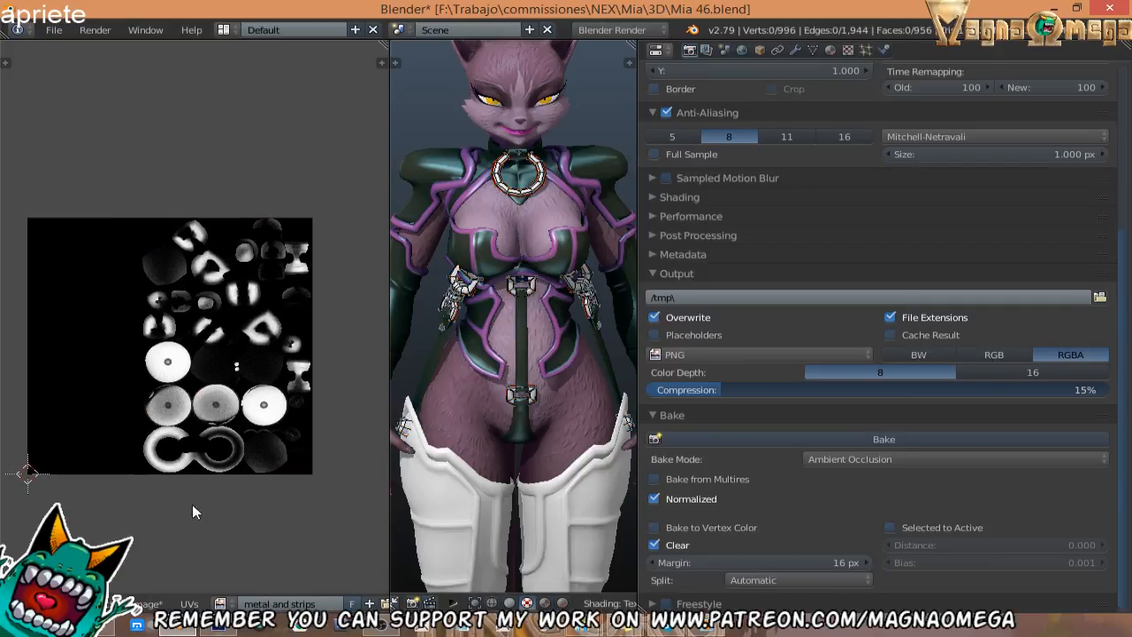
{"action": "left_click", "coordinate": [160, 602]}
{"action": "scroll", "coordinate": [136, 249], "scroll_direction": "down", "scroll_amount": 1}
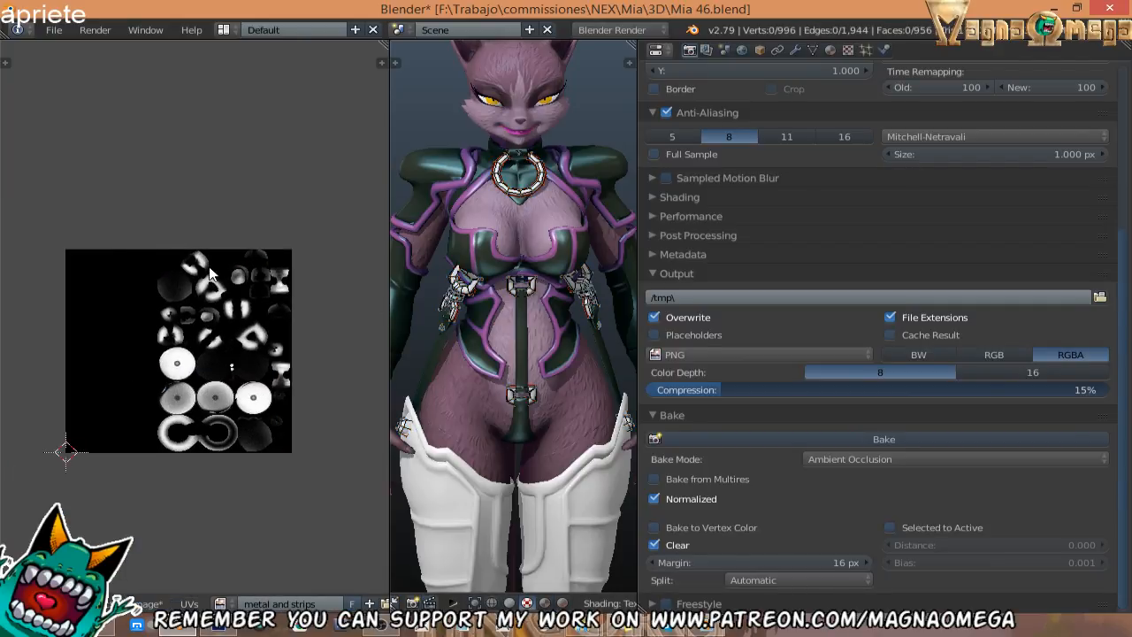
{"action": "key", "text": "F3"}
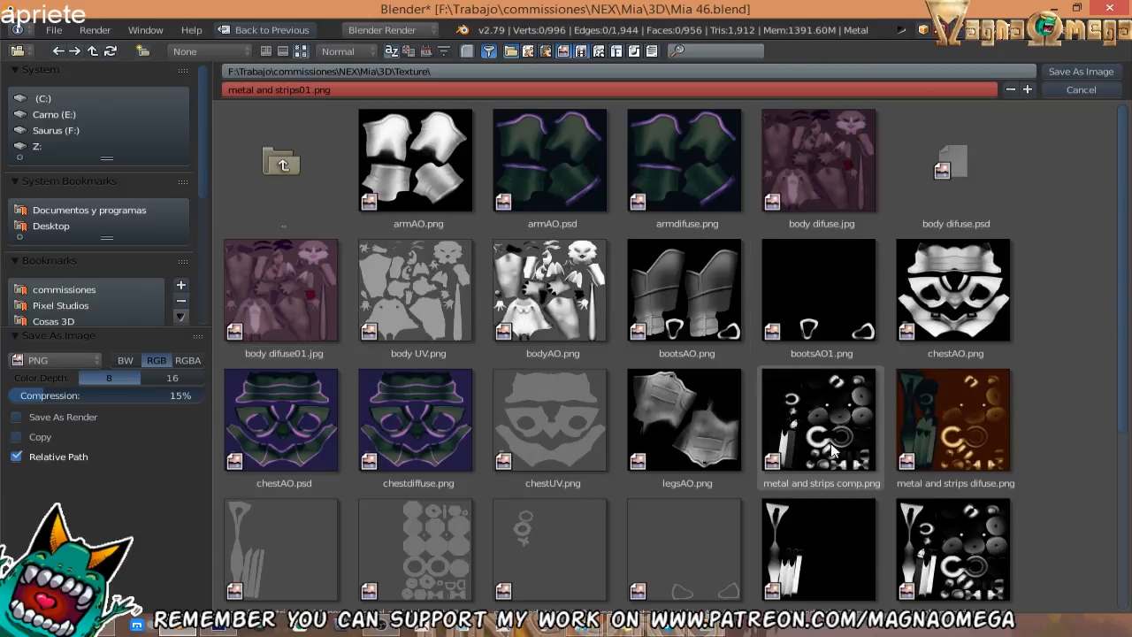
{"action": "scroll", "coordinate": [1075, 410], "scroll_direction": "down", "scroll_amount": 4}
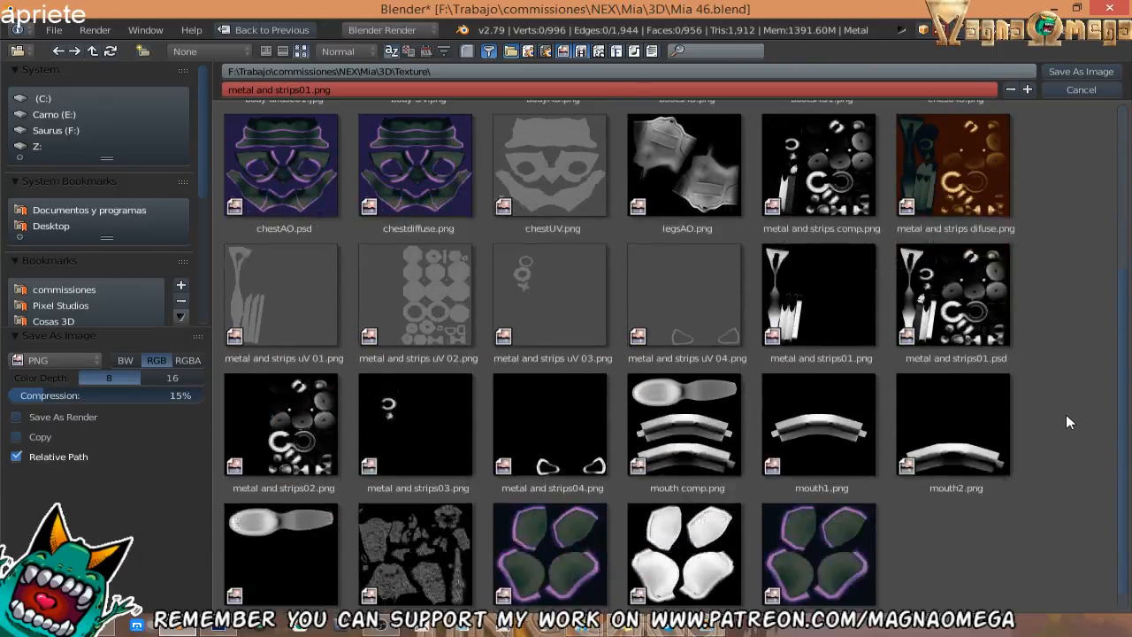
{"action": "left_click", "coordinate": [283, 425]}
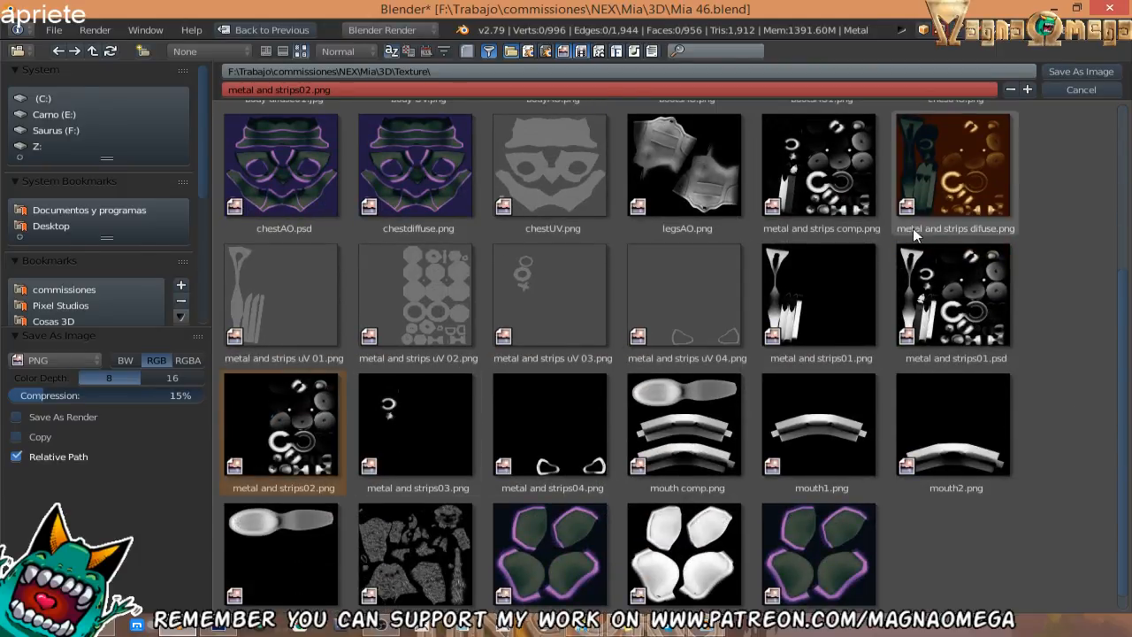
{"action": "left_click", "coordinate": [1051, 70]}
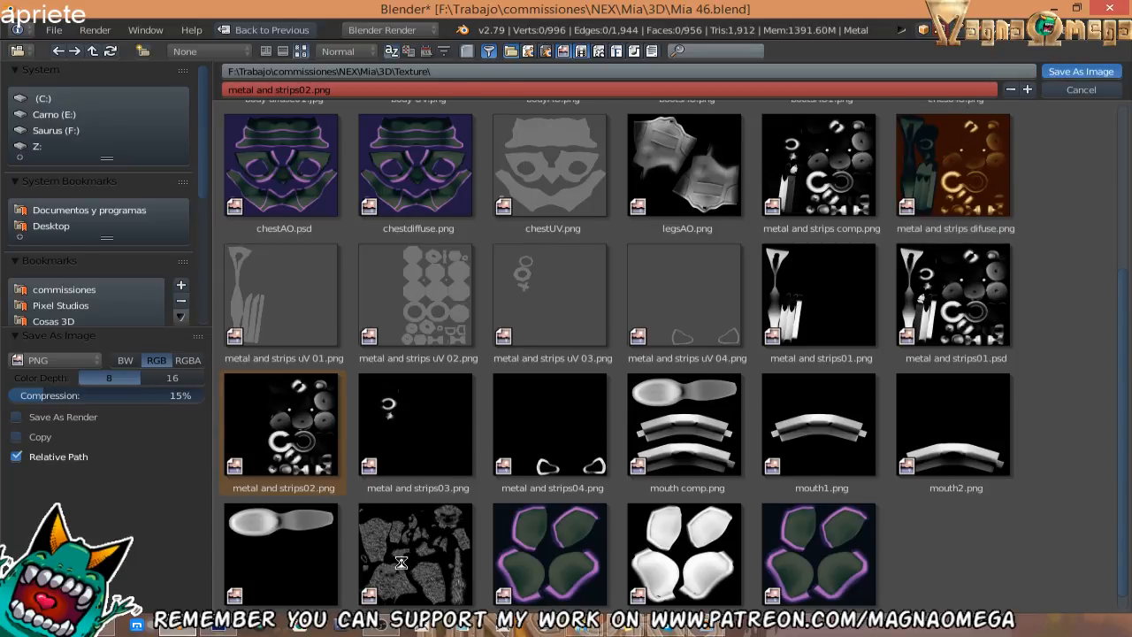
Switch to Photoshop and open metal and strips02.png from the Texture folder.
{"action": "left_click", "coordinate": [215, 627]}
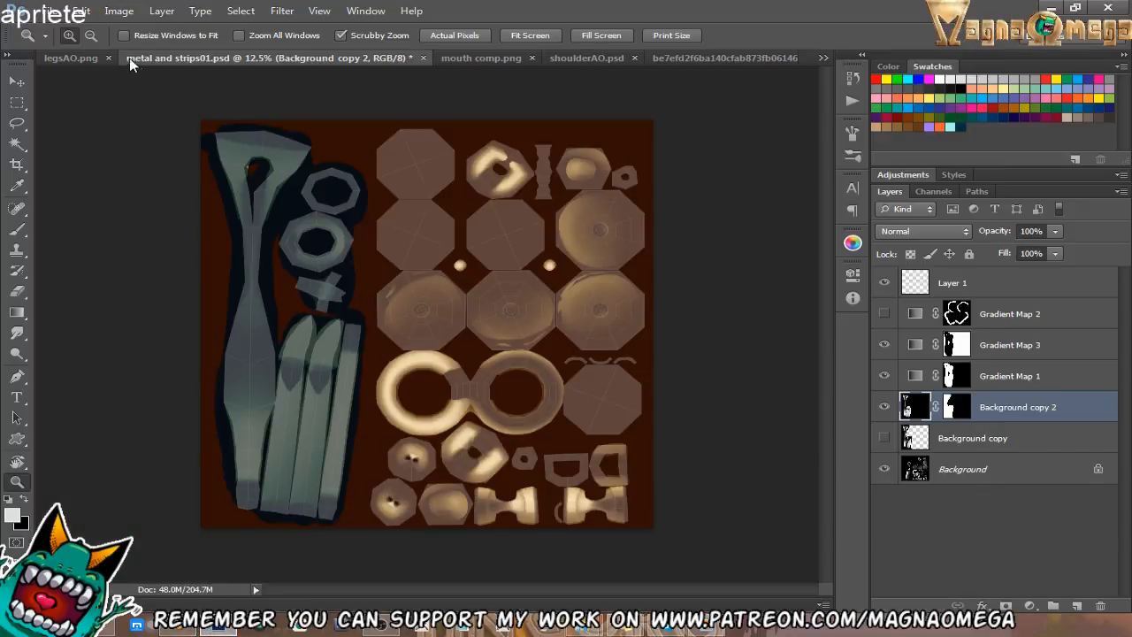
{"action": "left_click", "coordinate": [54, 14]}
{"action": "left_click", "coordinate": [93, 43]}
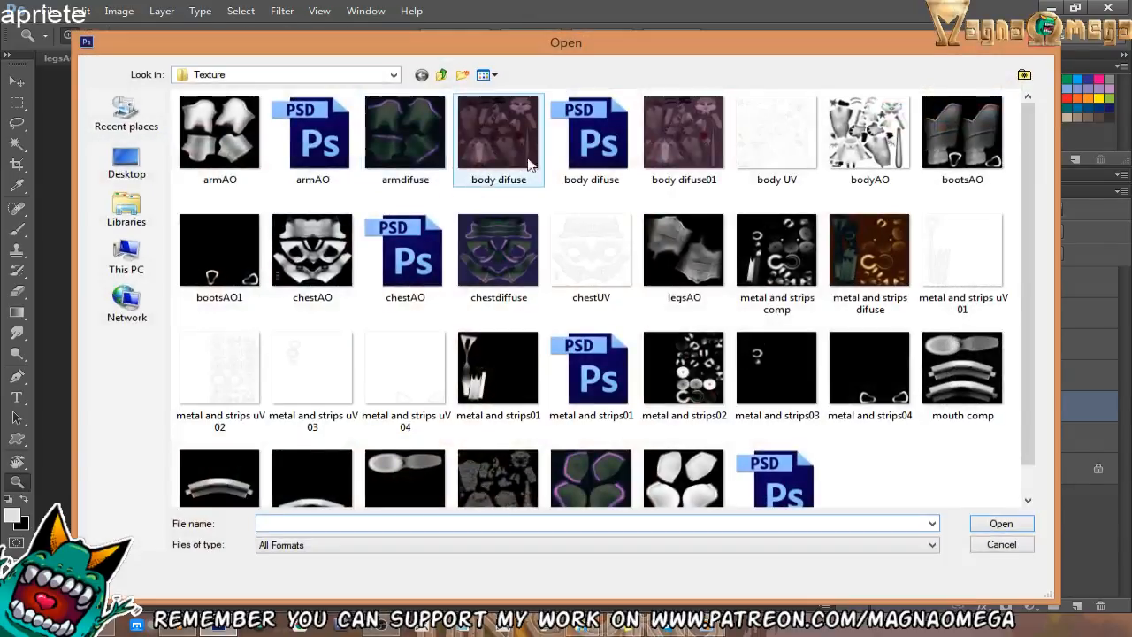
{"action": "scroll", "coordinate": [911, 482], "scroll_direction": "down", "scroll_amount": 1}
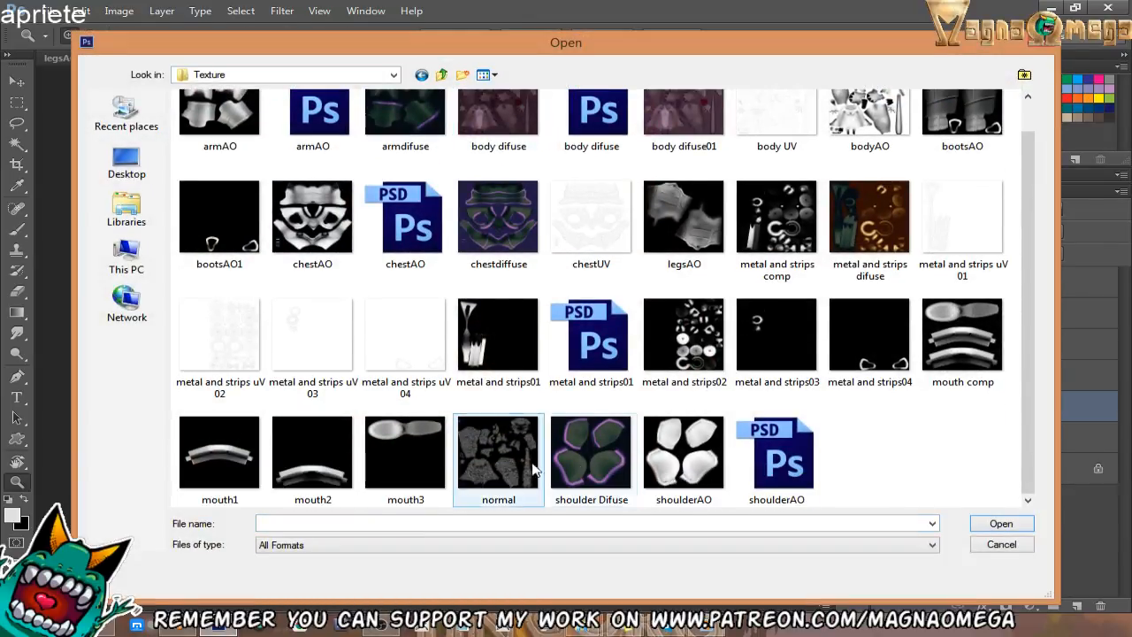
{"action": "double_click", "coordinate": [701, 332]}
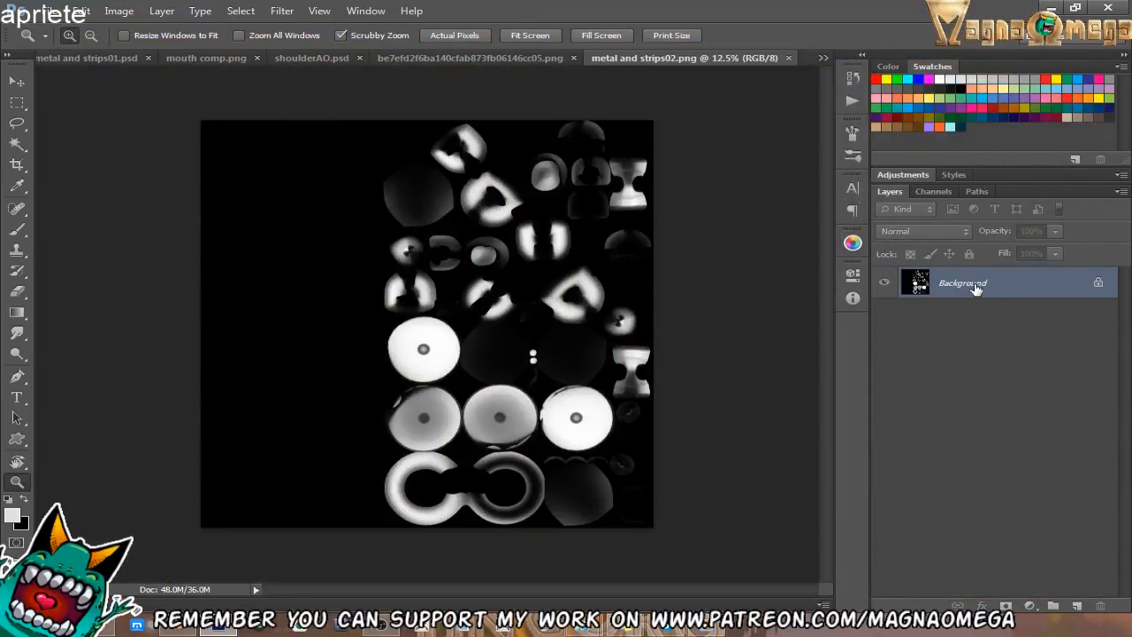
Duplicate the Background layer of metal and strips02.png into metal and strips01.psd and bring that document to the front.
{"action": "right_click", "coordinate": [975, 289]}
{"action": "left_click", "coordinate": [972, 317]}
{"action": "left_click", "coordinate": [581, 248]}
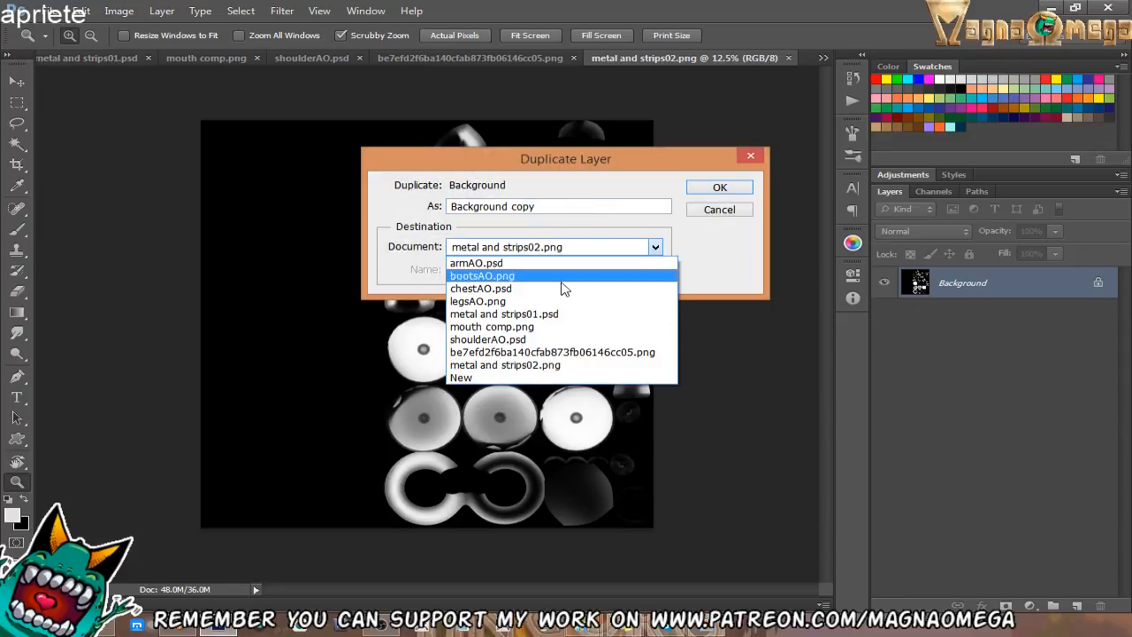
{"action": "left_click", "coordinate": [555, 314]}
{"action": "key", "text": "Return"}
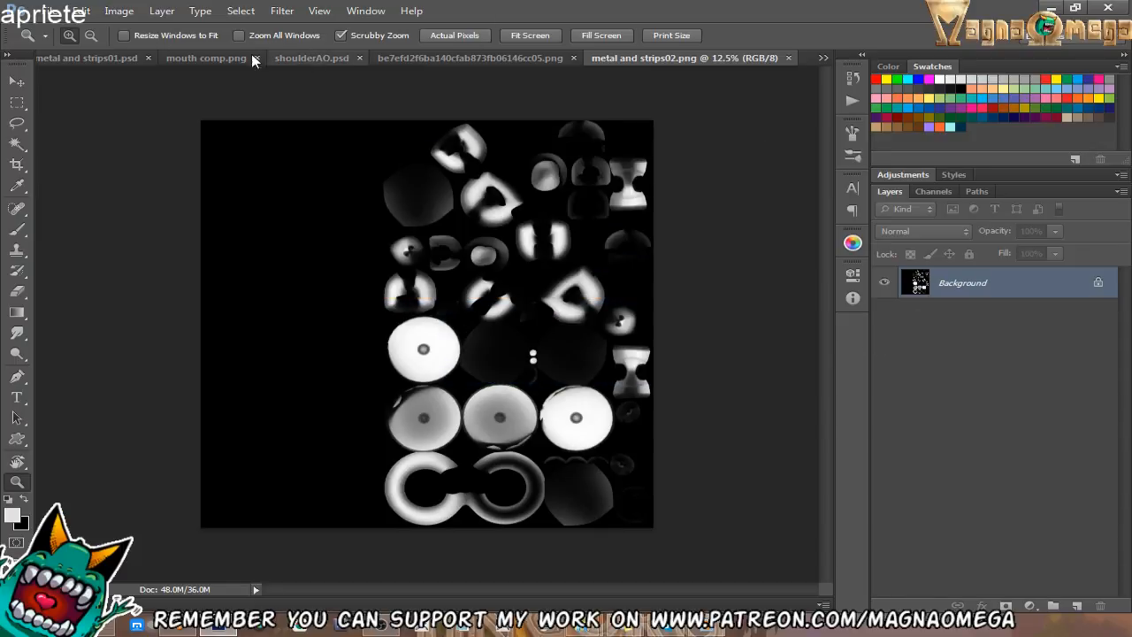
{"action": "left_click", "coordinate": [61, 57]}
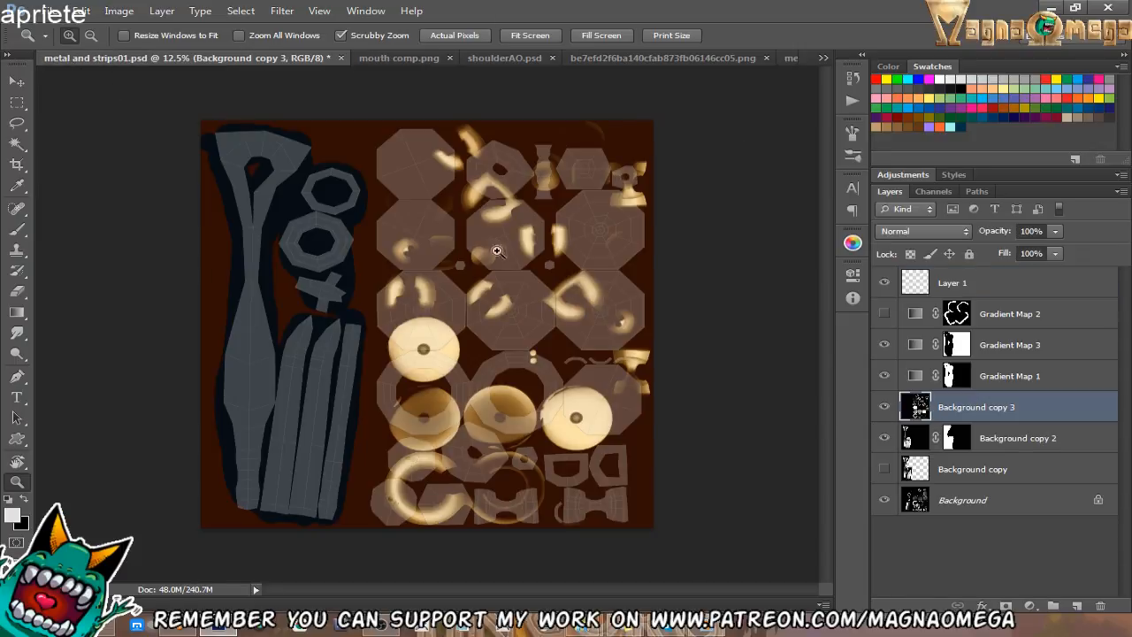
Erase the strap area of the copied occlusion layer, keeping only the metal pieces, and hide the UV guide on Layer 1.
{"action": "left_click", "coordinate": [19, 105]}
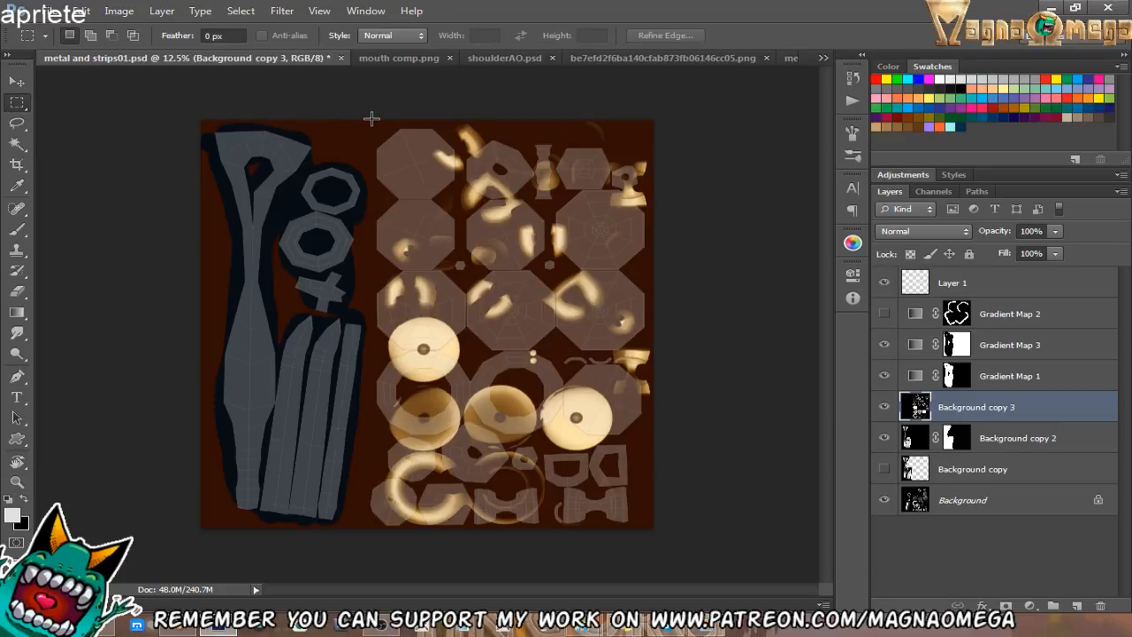
{"action": "left_click_drag", "start_coordinate": [373, 126], "coordinate": [788, 581]}
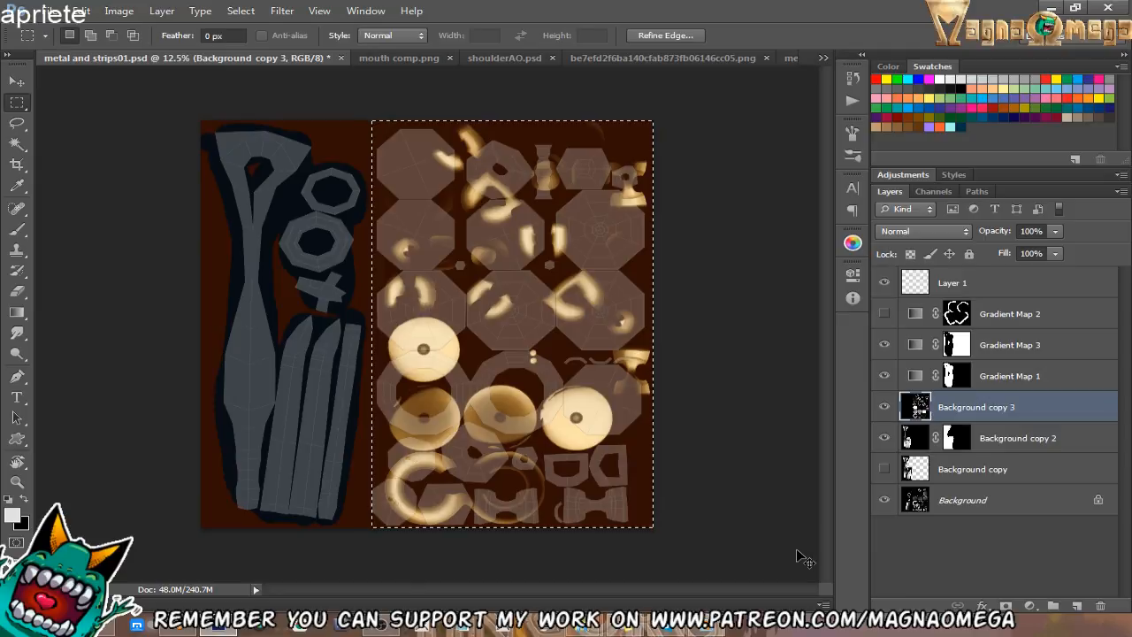
{"action": "key", "text": "Delete"}
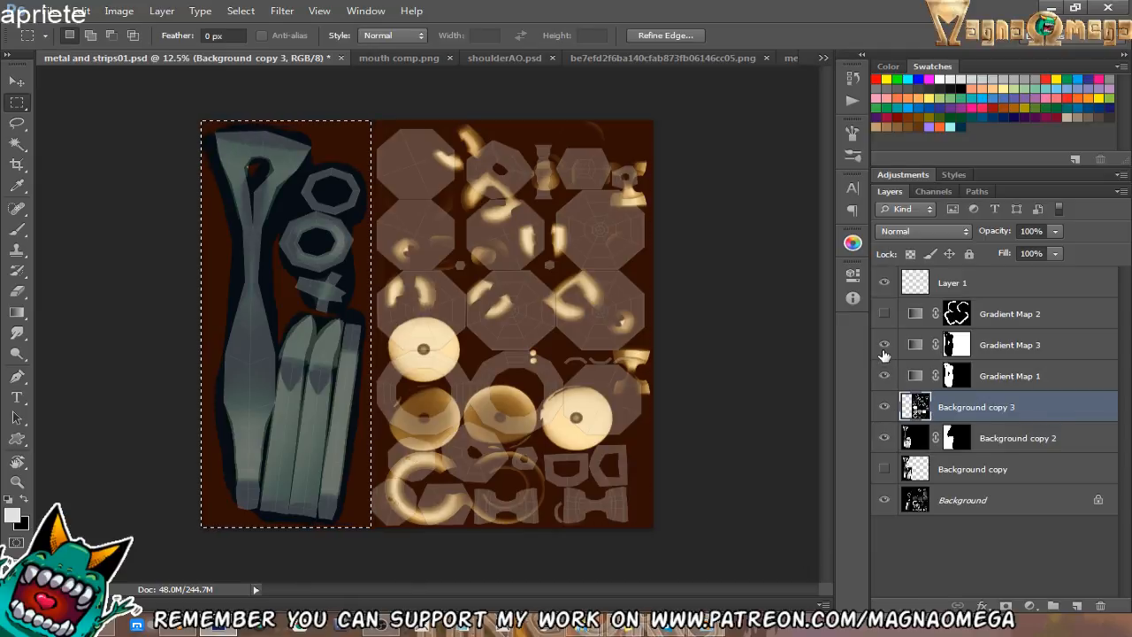
{"action": "left_click", "coordinate": [885, 284]}
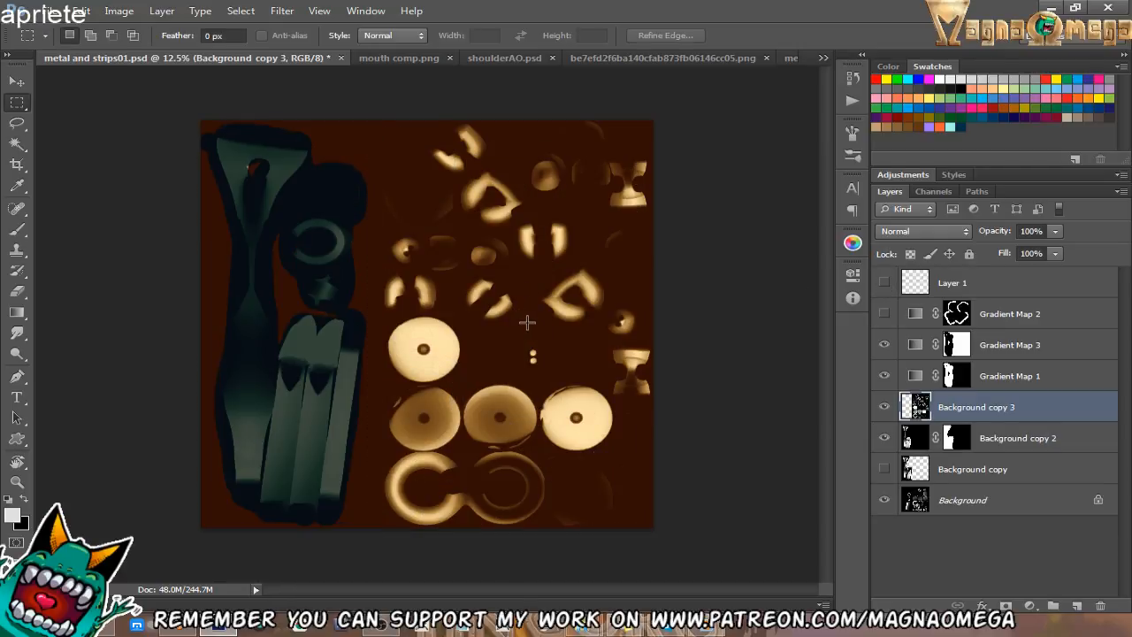
{"action": "key", "text": "ctrl+alt+shift+s"}
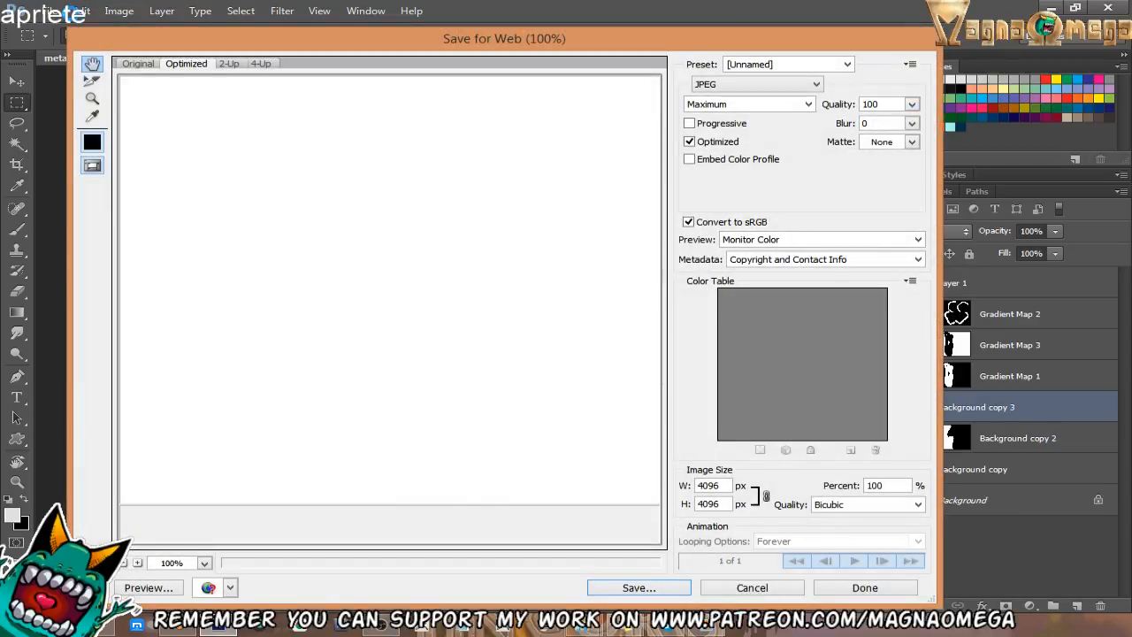
{"action": "key", "text": "Escape"}
{"action": "left_click", "coordinate": [44, 10]}
{"action": "left_click", "coordinate": [75, 173]}
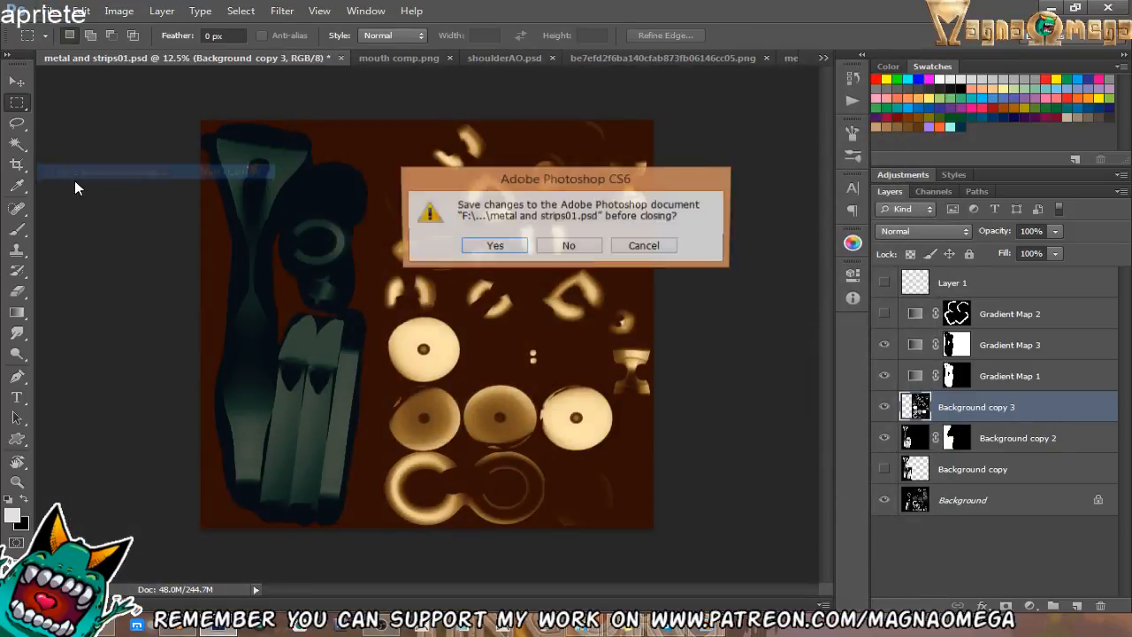
{"action": "key", "text": "Escape"}
Save the changes to metal and strips01.psd.
{"action": "left_click", "coordinate": [44, 11]}
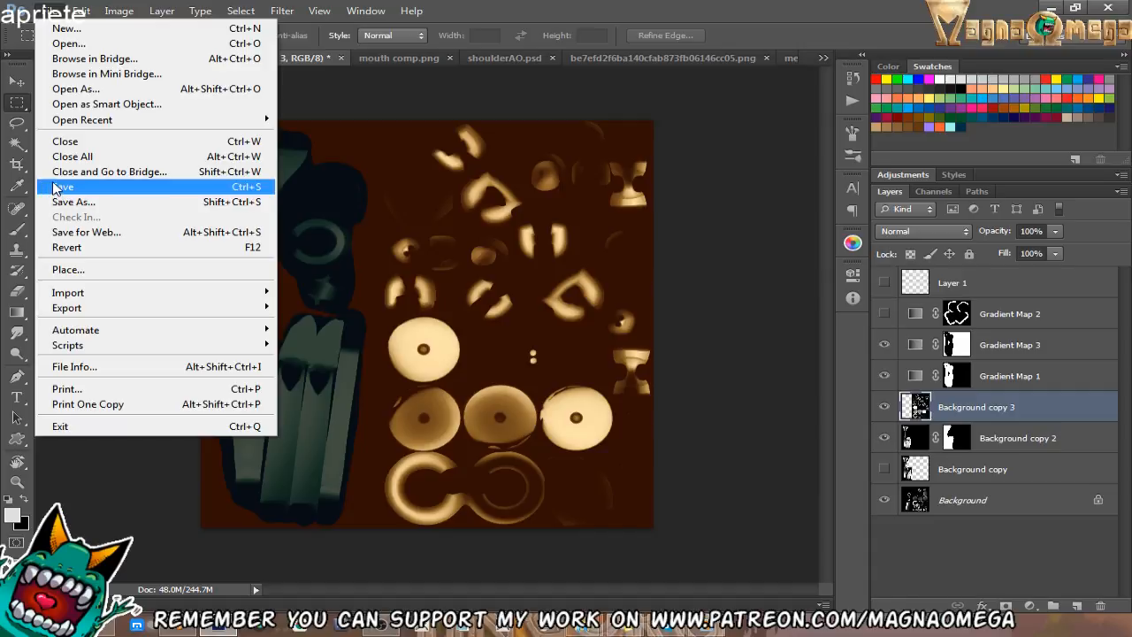
{"action": "left_click", "coordinate": [57, 188]}
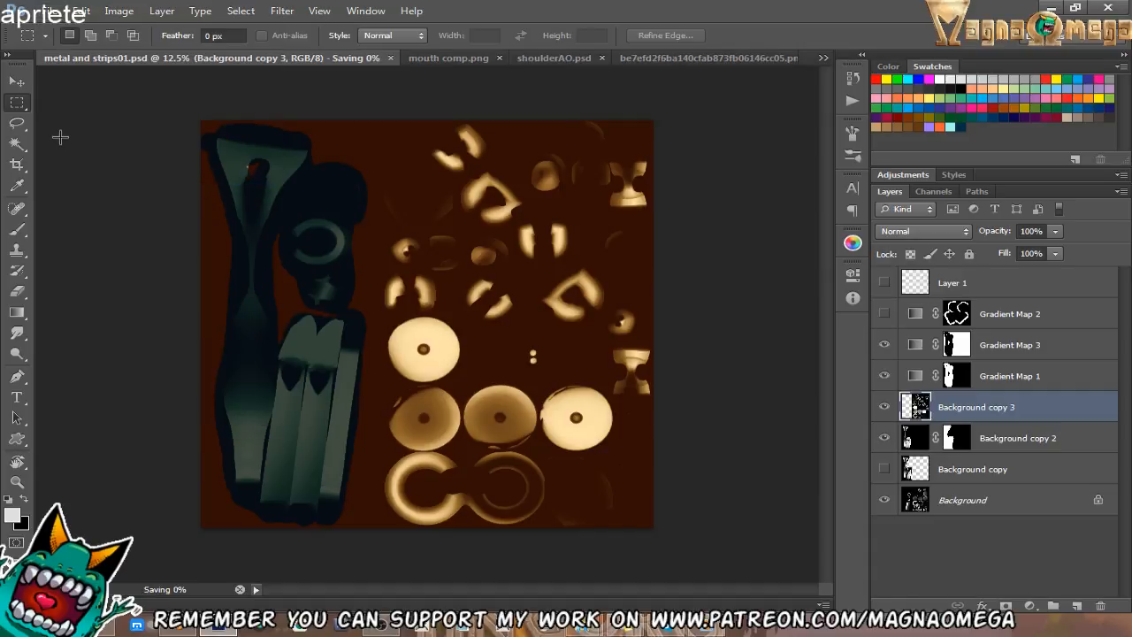
{"action": "left_click", "coordinate": [53, 14]}
{"action": "left_click", "coordinate": [170, 202]}
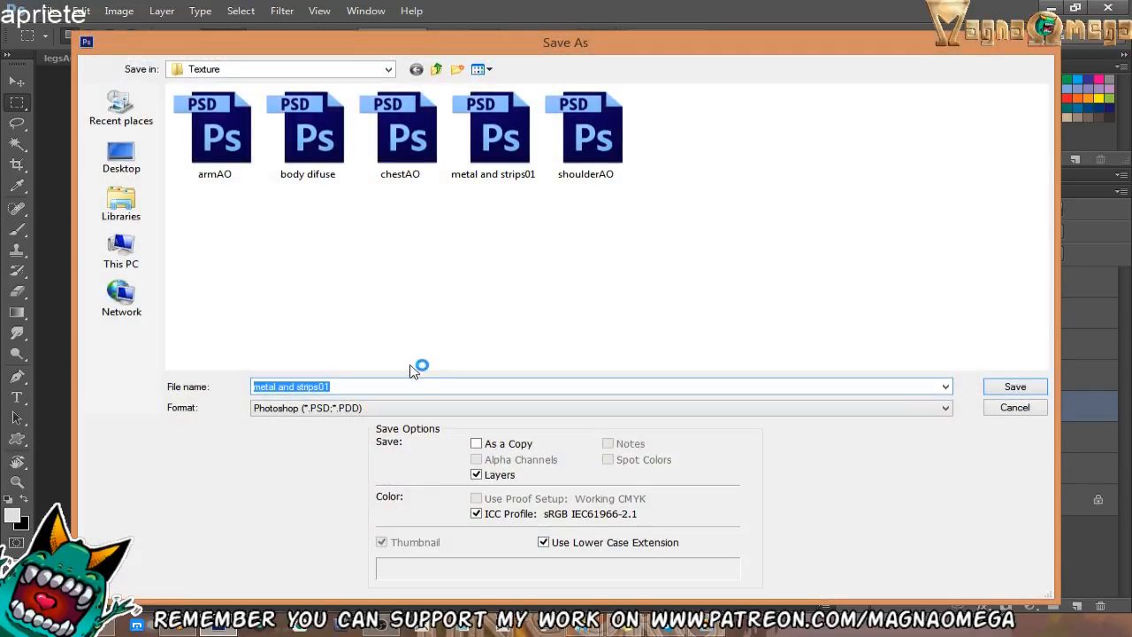
{"action": "key", "text": "Escape"}
Save a PNG copy of the composite, replacing metal and strips difuse.png in the Texture folder.
{"action": "left_click", "coordinate": [55, 10]}
{"action": "left_click", "coordinate": [88, 193]}
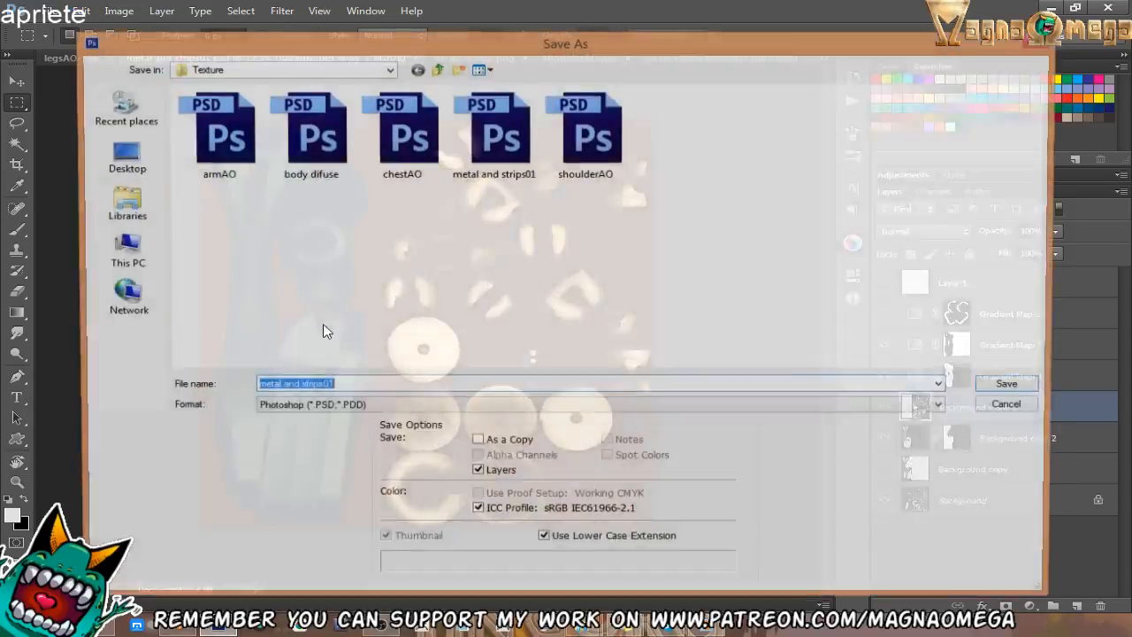
{"action": "left_click", "coordinate": [300, 408]}
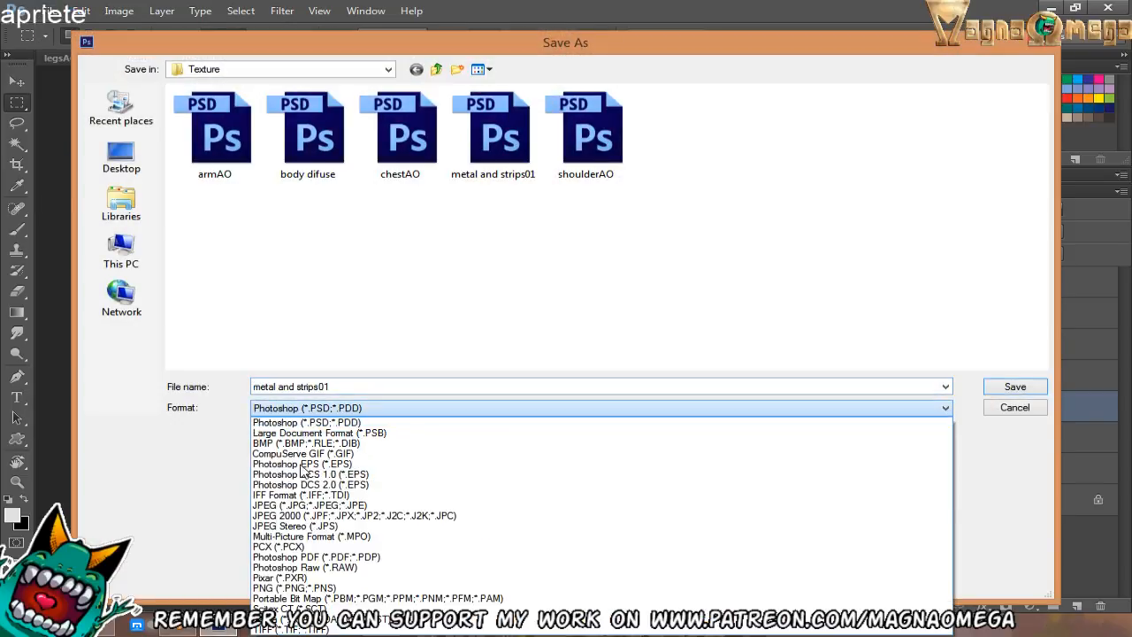
{"action": "left_click", "coordinate": [295, 588]}
{"action": "double_click", "coordinate": [416, 221]}
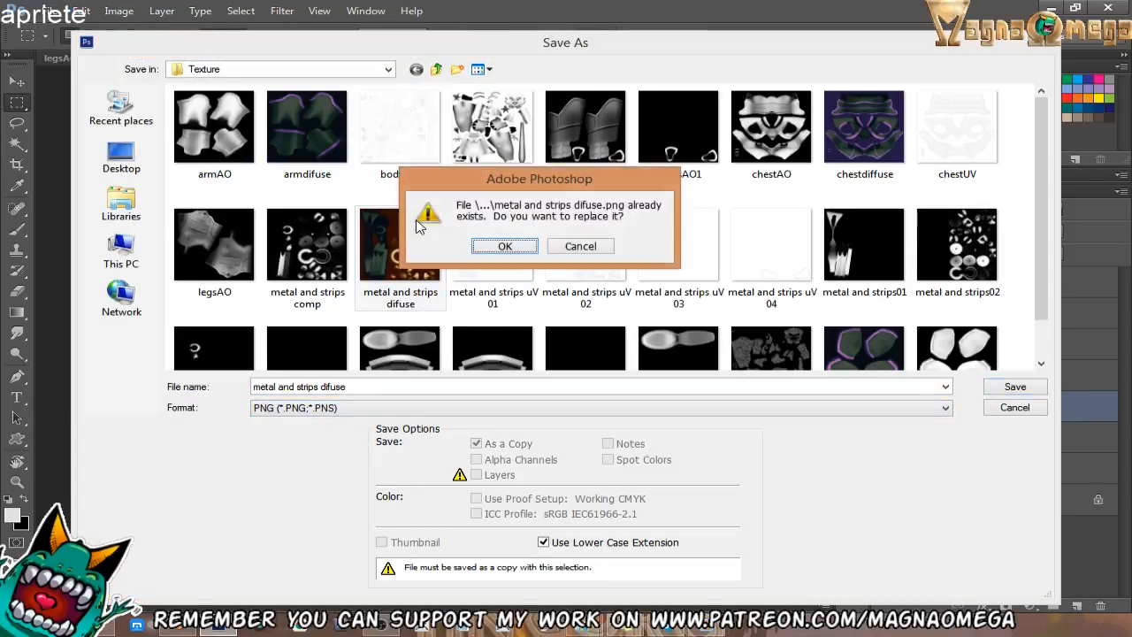
{"action": "key", "text": "Return"}
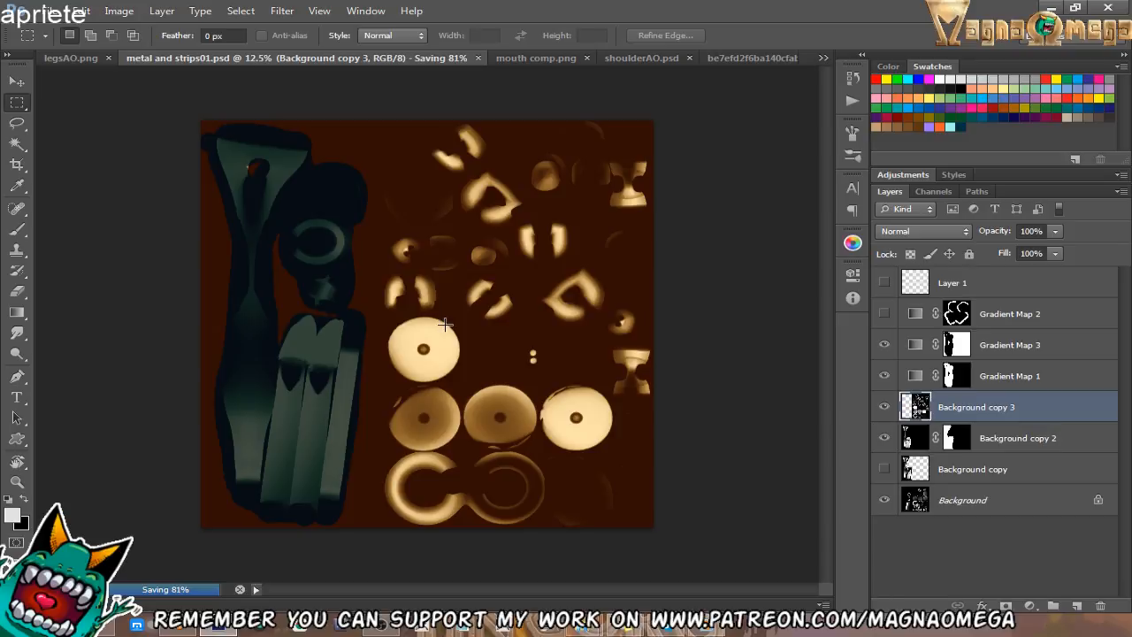
Switch to Blender, leave Edit Mode, enable Texture.010 on the Metal material and reload its diffuse image.
{"action": "left_click", "coordinate": [178, 628]}
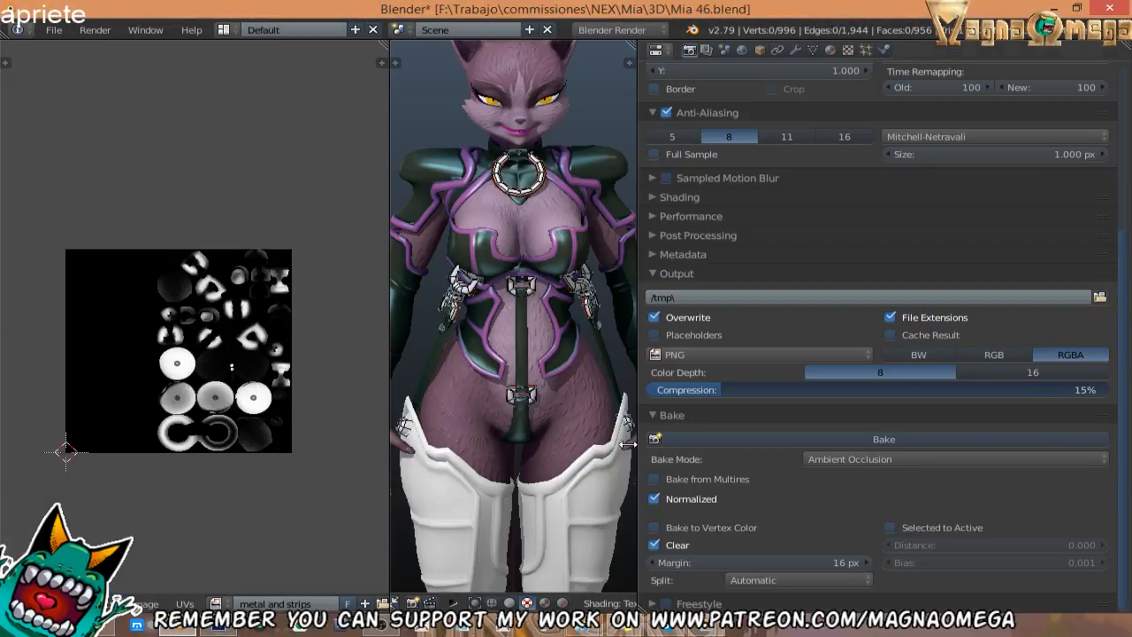
{"action": "key", "text": "Tab"}
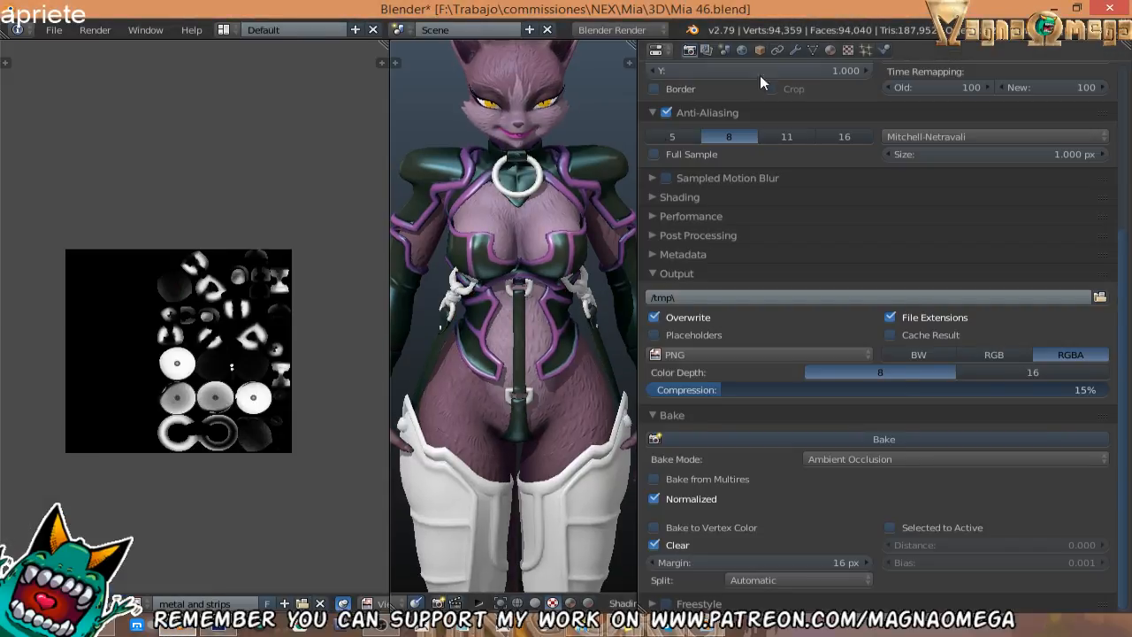
{"action": "left_click", "coordinate": [829, 51]}
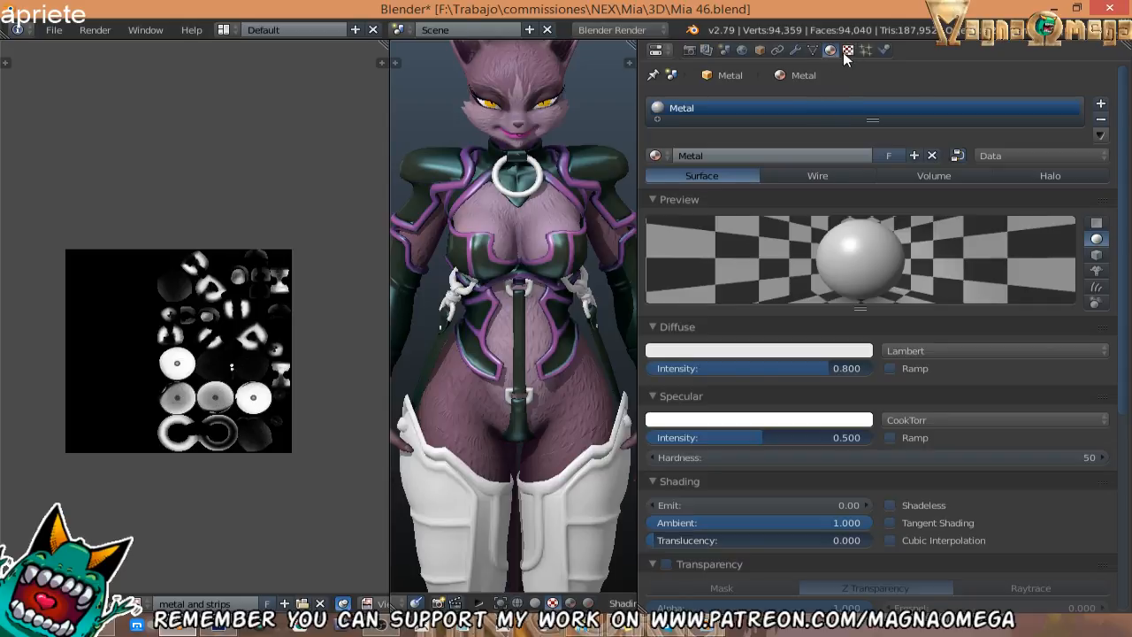
{"action": "left_click", "coordinate": [846, 50]}
{"action": "left_click", "coordinate": [1050, 130]}
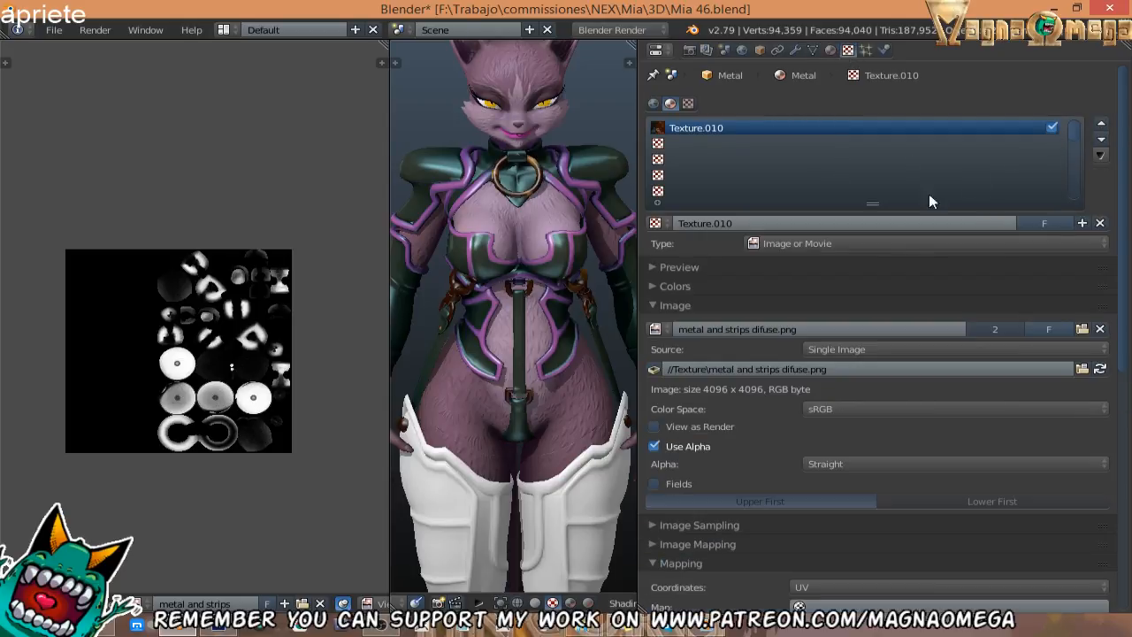
{"action": "left_click", "coordinate": [1099, 369]}
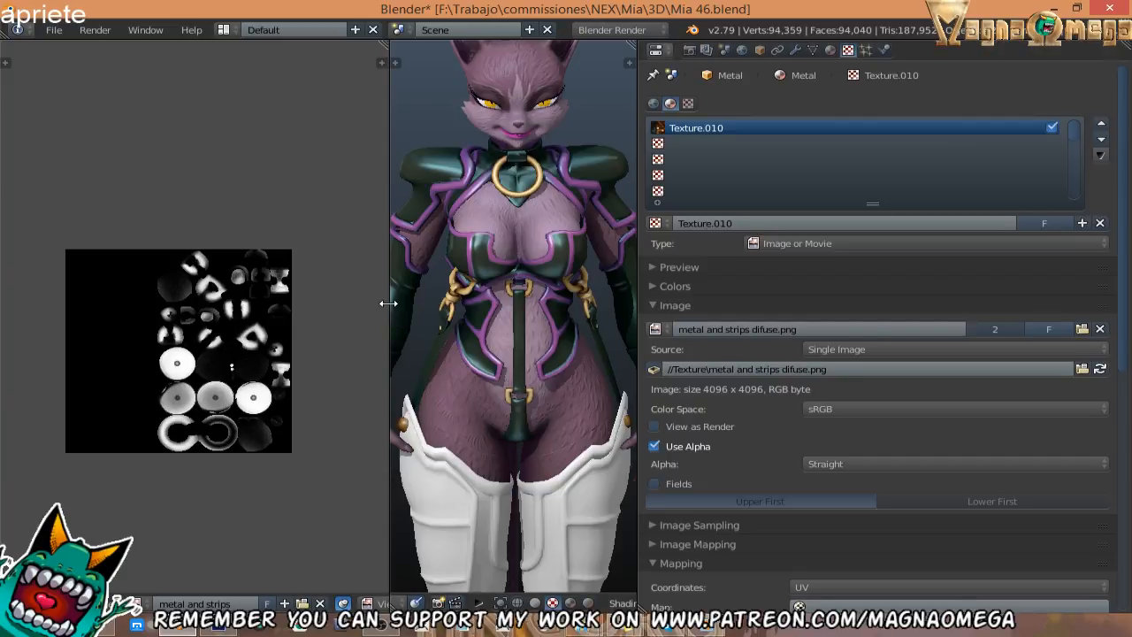
Widen the 3D view around the torso and add a new image texture in the Metal material's second slot.
{"action": "left_click_drag", "start_coordinate": [351, 298], "coordinate": [164, 305]}
{"action": "scroll", "coordinate": [431, 368], "scroll_direction": "up", "scroll_amount": 3}
{"action": "middle_click_drag", "start_coordinate": [431, 368], "coordinate": [365, 259]}
{"action": "middle_click_drag", "start_coordinate": [364, 258], "coordinate": [380, 334], "text": "shift"}
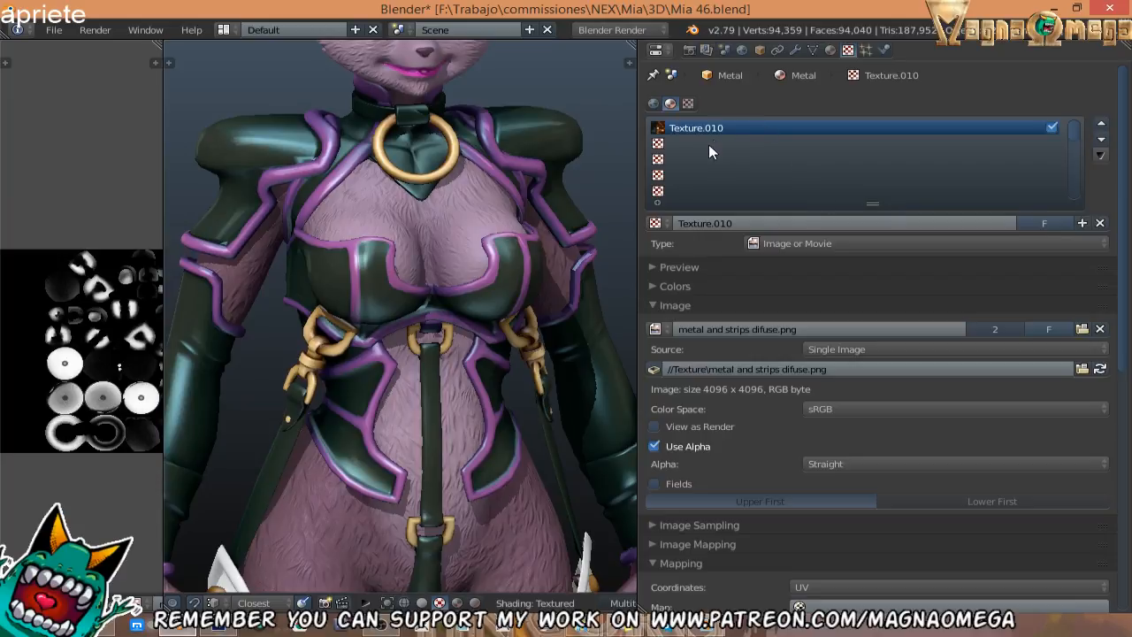
{"action": "left_click", "coordinate": [709, 145]}
{"action": "left_click", "coordinate": [793, 226]}
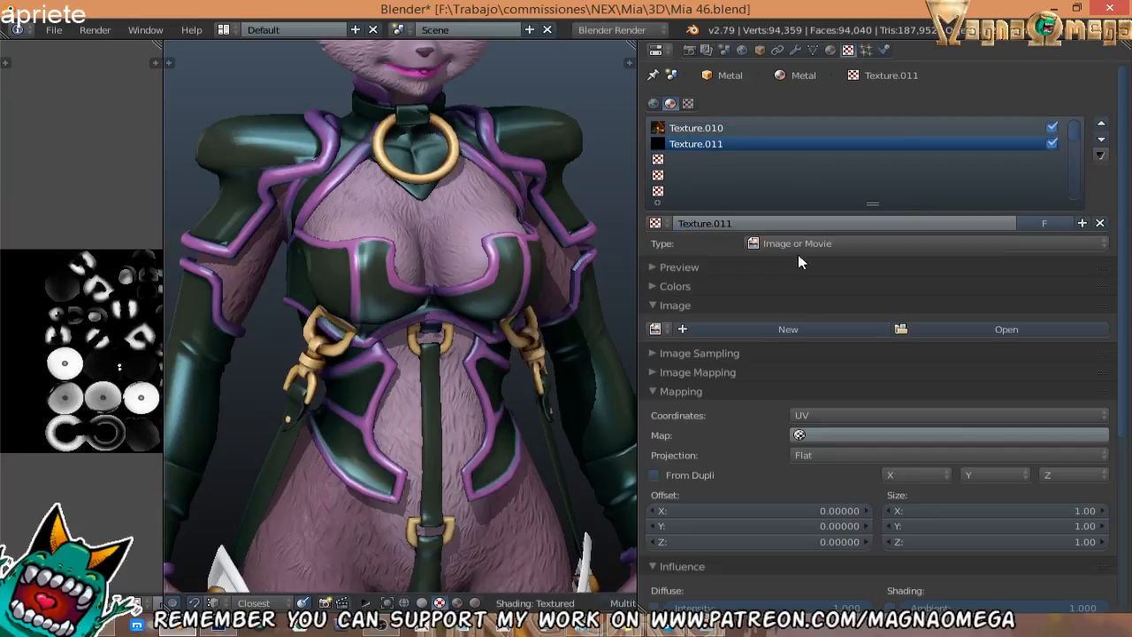
Load the gold matcap image mc20.jpg from the Desktop into the new texture.
{"action": "left_click", "coordinate": [933, 329]}
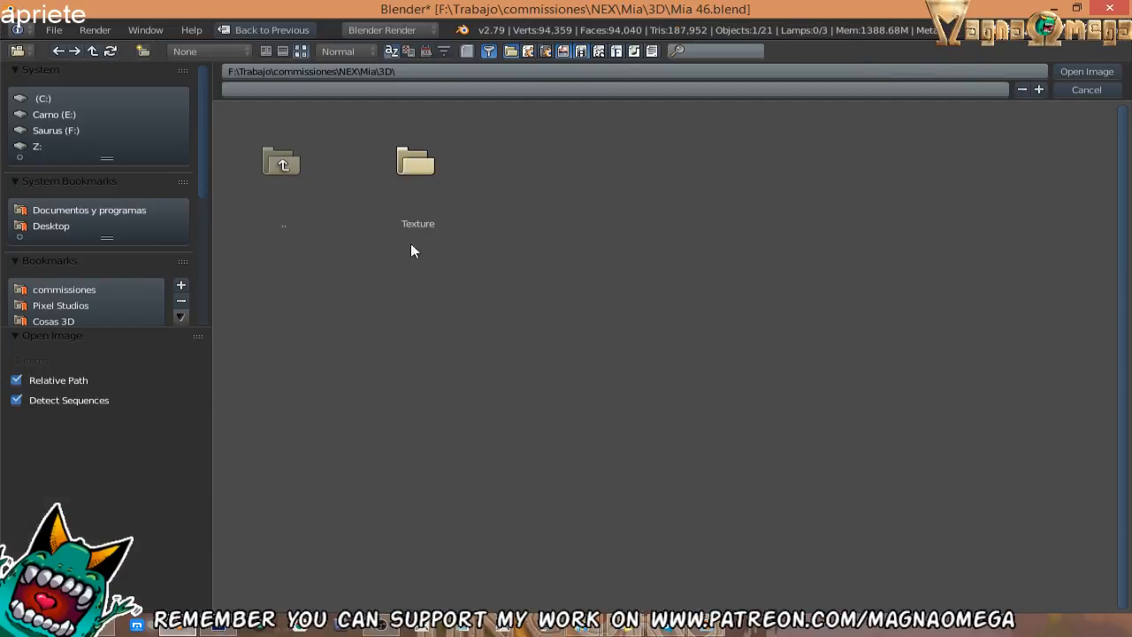
{"action": "left_click", "coordinate": [51, 226]}
{"action": "scroll", "coordinate": [880, 294], "scroll_direction": "down", "scroll_amount": 8}
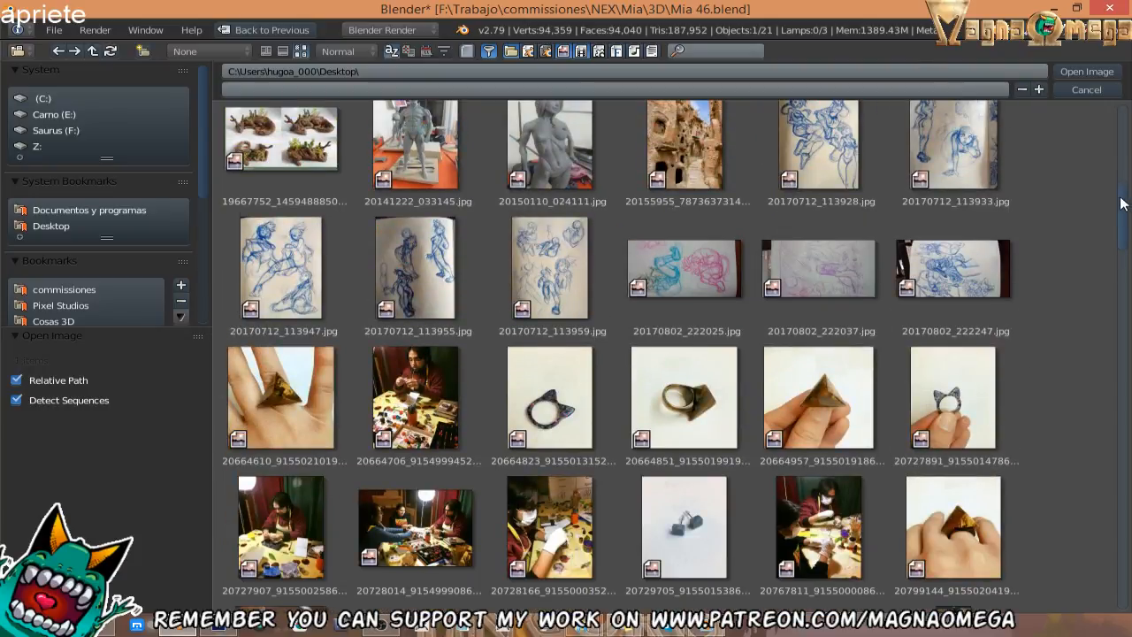
{"action": "left_click_drag", "start_coordinate": [1121, 204], "coordinate": [1099, 453]}
{"action": "left_click", "coordinate": [956, 377]}
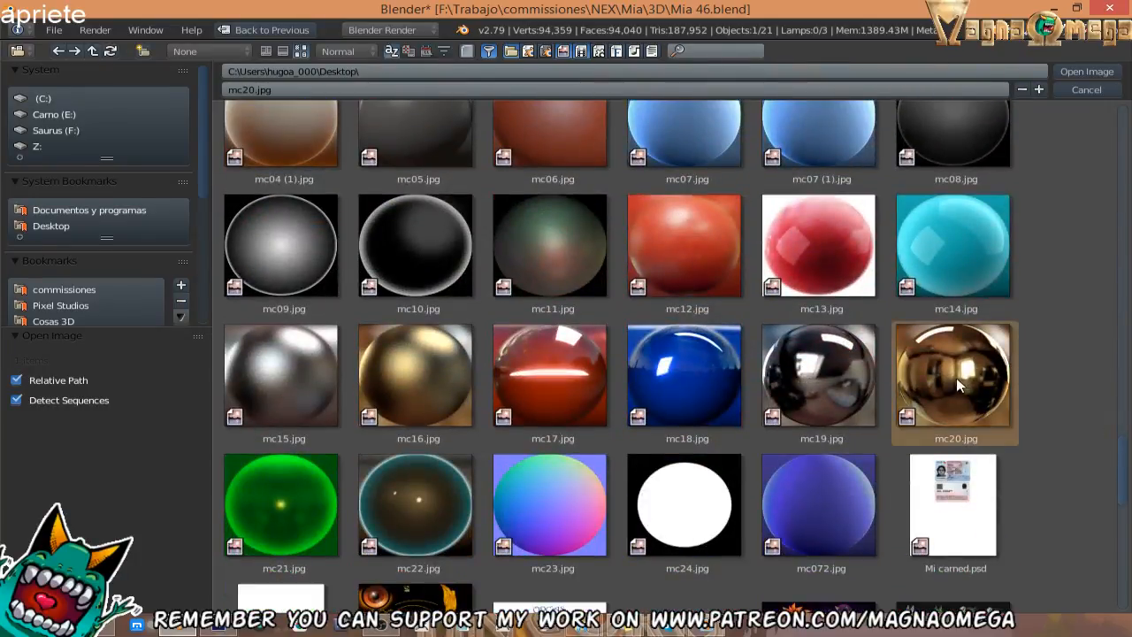
{"action": "left_click", "coordinate": [1084, 72]}
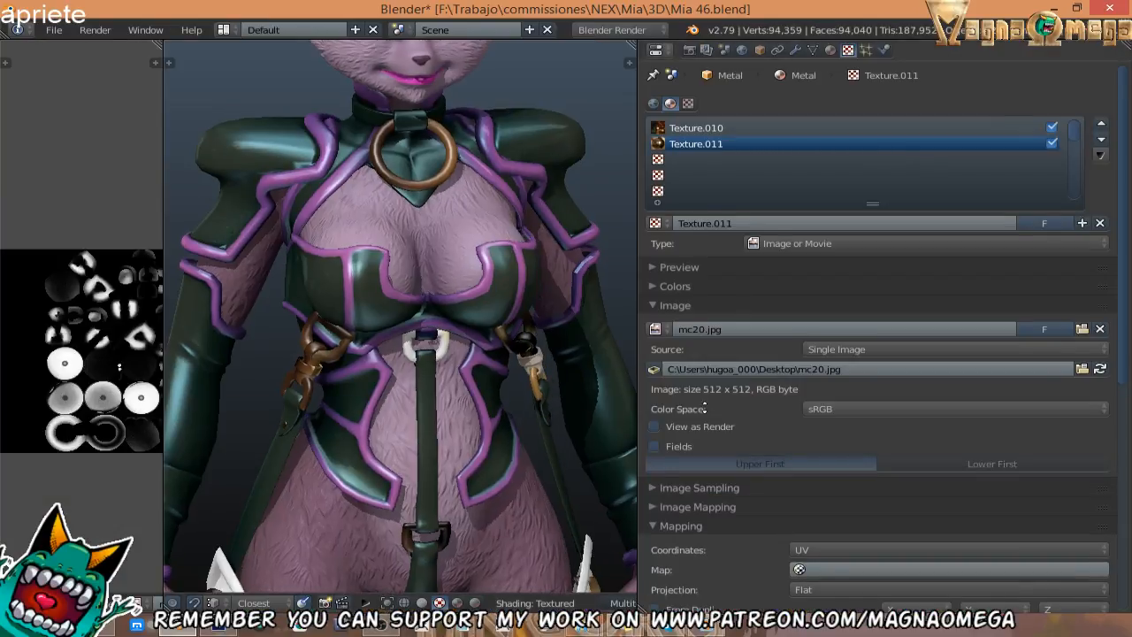
Set the matcap texture's mapping coordinates to Normal and check the result on the collar ring.
{"action": "scroll", "coordinate": [793, 408], "scroll_direction": "down", "scroll_amount": 5}
{"action": "left_click", "coordinate": [815, 326]}
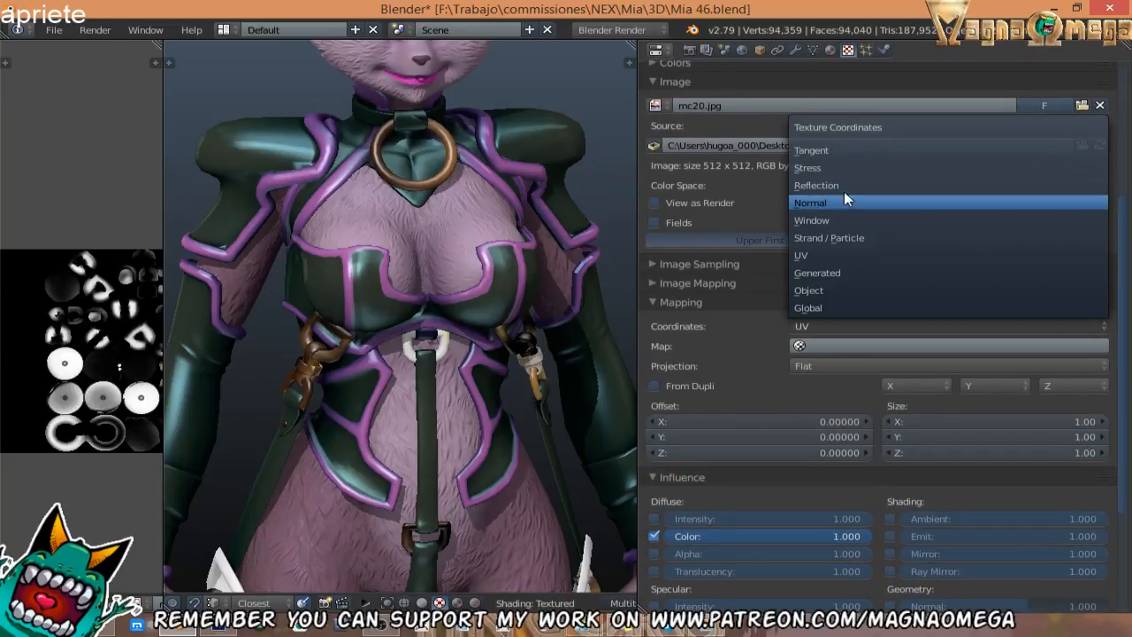
{"action": "left_click", "coordinate": [826, 204]}
{"action": "middle_click_drag", "start_coordinate": [442, 283], "coordinate": [455, 226]}
{"action": "scroll", "coordinate": [443, 242], "scroll_direction": "up", "scroll_amount": 3}
{"action": "scroll", "coordinate": [443, 242], "scroll_direction": "up", "scroll_amount": 2}
{"action": "scroll", "coordinate": [829, 404], "scroll_direction": "down", "scroll_amount": 2}
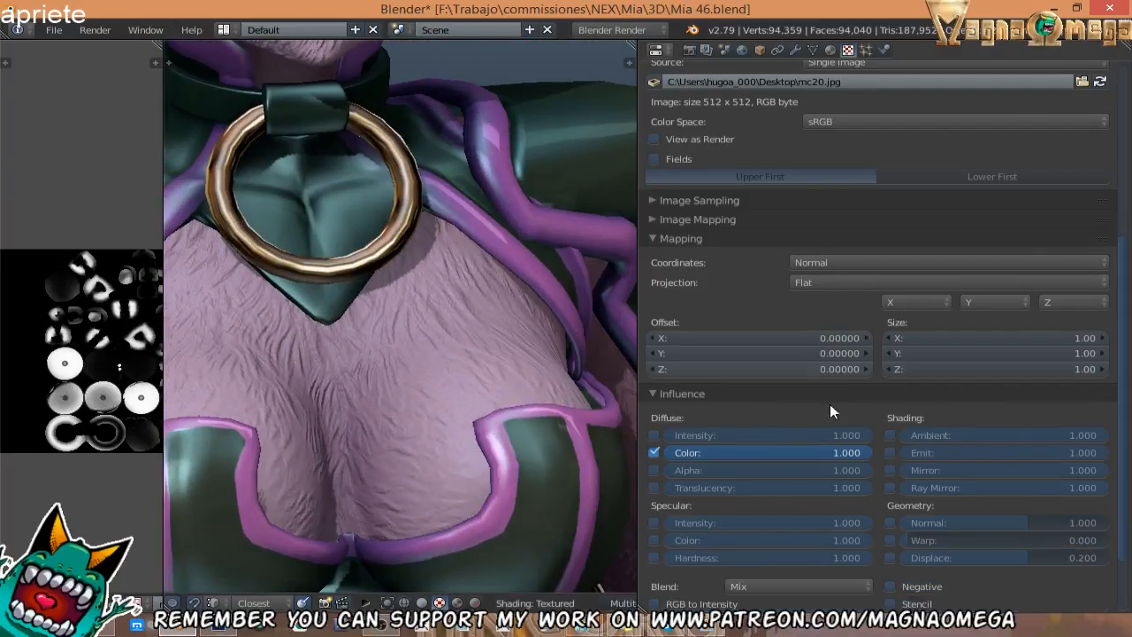
Compare the metal with the matcap's color influence off and on, and set its blend mode to Screen.
{"action": "left_click", "coordinate": [656, 452]}
{"action": "left_click", "coordinate": [656, 452]}
{"action": "scroll", "coordinate": [677, 429], "scroll_direction": "down", "scroll_amount": 3}
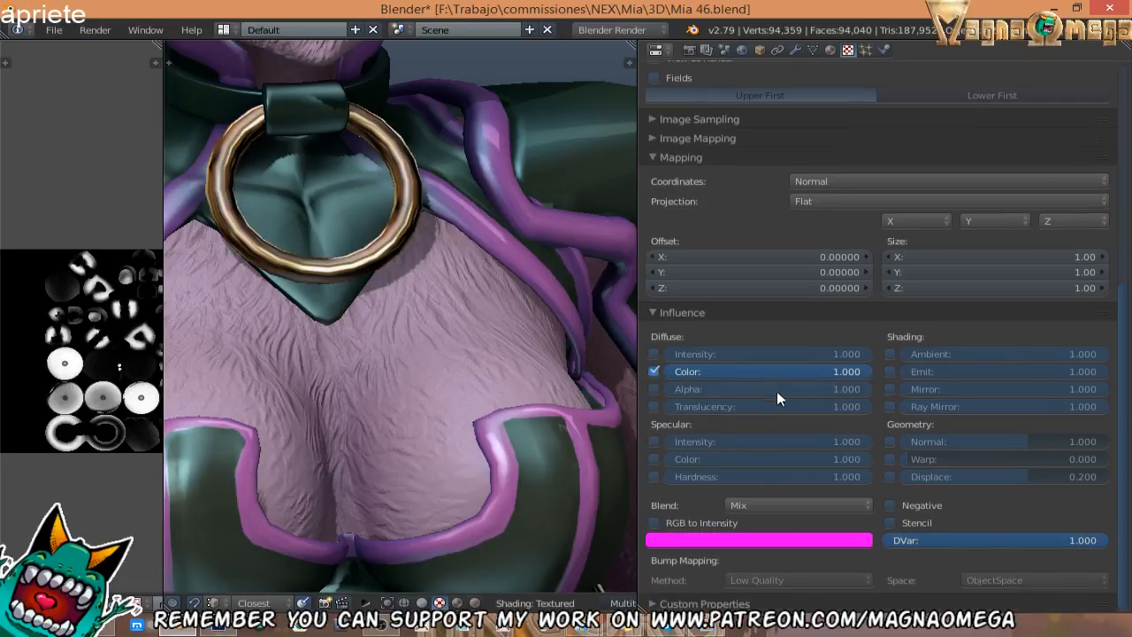
{"action": "left_click", "coordinate": [750, 503]}
{"action": "left_click", "coordinate": [765, 418]}
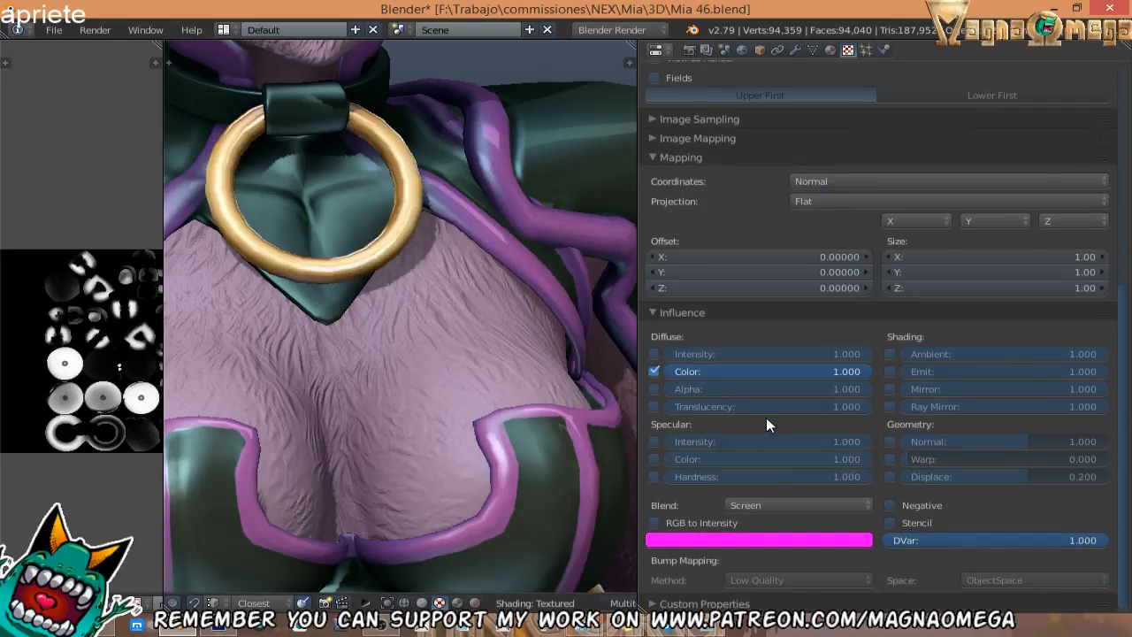
Try the Overlay blend mode for the matcap texture and check it on the torso's metal rings and clasps.
{"action": "middle_click_drag", "start_coordinate": [566, 345], "coordinate": [390, 333]}
{"action": "scroll", "coordinate": [507, 316], "scroll_direction": "down", "scroll_amount": 8}
{"action": "scroll", "coordinate": [390, 334], "scroll_direction": "up", "scroll_amount": 1}
{"action": "left_click", "coordinate": [759, 504]}
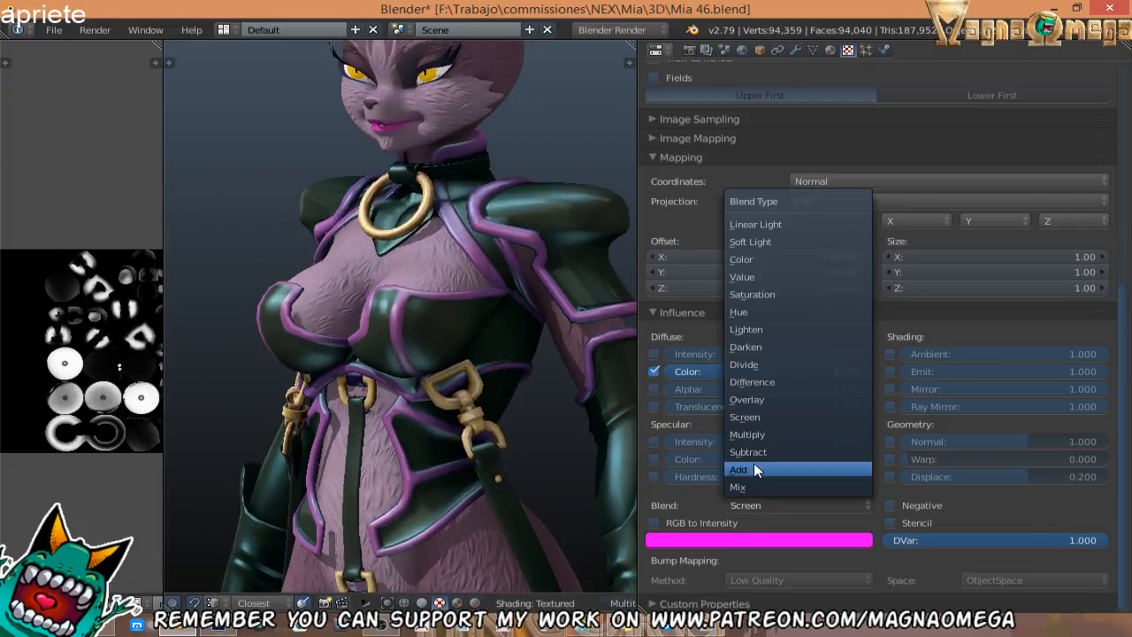
{"action": "left_click", "coordinate": [771, 401]}
{"action": "middle_click_drag", "start_coordinate": [542, 379], "coordinate": [416, 329]}
Try the Soft Light blend mode for the matcap texture and check it from the front.
{"action": "left_click", "coordinate": [751, 504]}
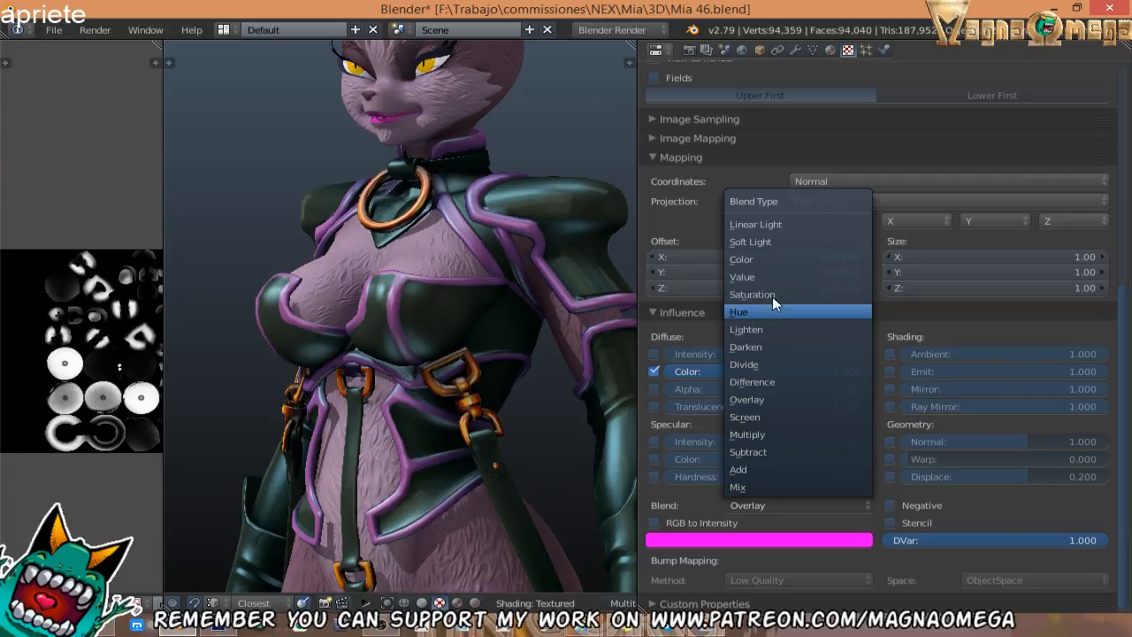
{"action": "left_click", "coordinate": [765, 243]}
{"action": "middle_click_drag", "start_coordinate": [358, 231], "coordinate": [504, 232]}
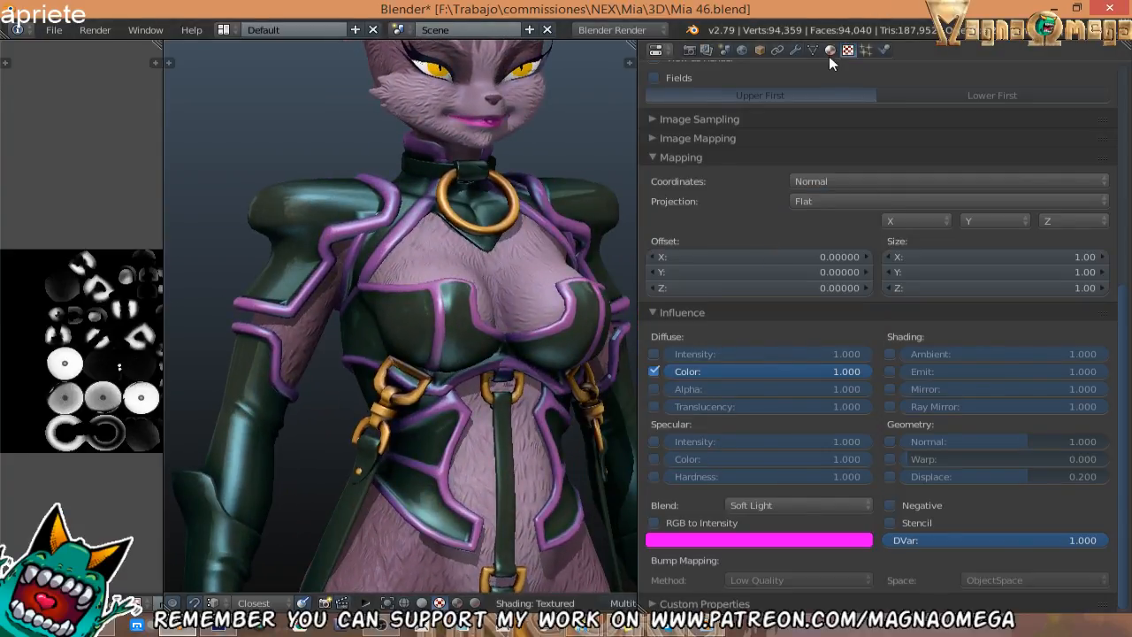
{"action": "scroll", "coordinate": [374, 280], "scroll_direction": "up", "scroll_amount": 5}
Try the Mix blend mode for the matcap and compare the metal with the first texture, Texture.010, off and on.
{"action": "left_click", "coordinate": [752, 505]}
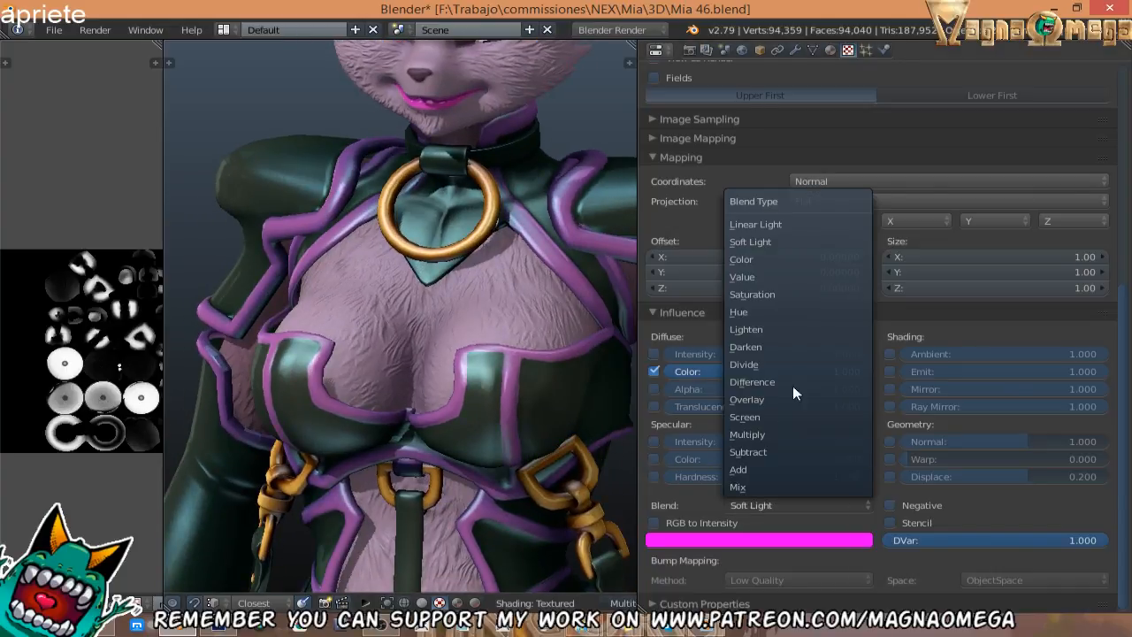
{"action": "left_click", "coordinate": [765, 487]}
{"action": "scroll", "coordinate": [827, 159], "scroll_direction": "up", "scroll_amount": 5}
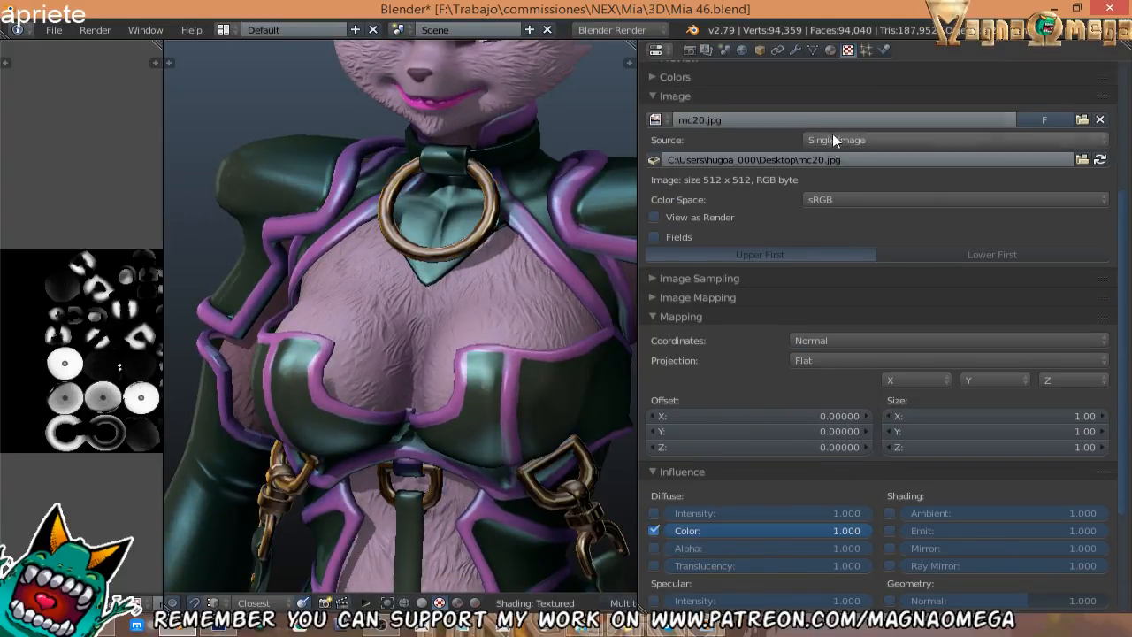
{"action": "scroll", "coordinate": [836, 135], "scroll_direction": "up", "scroll_amount": 4}
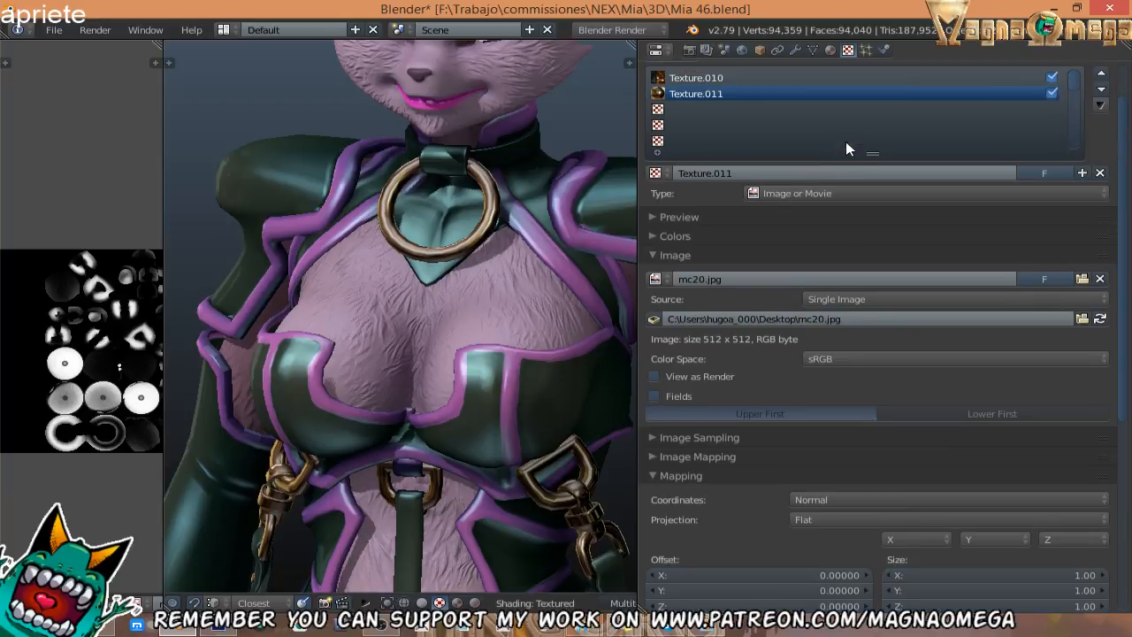
{"action": "left_click", "coordinate": [1051, 79]}
{"action": "left_click", "coordinate": [1051, 78]}
Try the Overlay blend mode for the matcap again, viewed close up on the waist strap's metal clasp.
{"action": "middle_click_drag", "start_coordinate": [450, 313], "coordinate": [490, 343]}
{"action": "middle_click_drag", "start_coordinate": [373, 449], "coordinate": [396, 300], "text": "shift"}
{"action": "scroll", "coordinate": [395, 300], "scroll_direction": "up", "scroll_amount": 2}
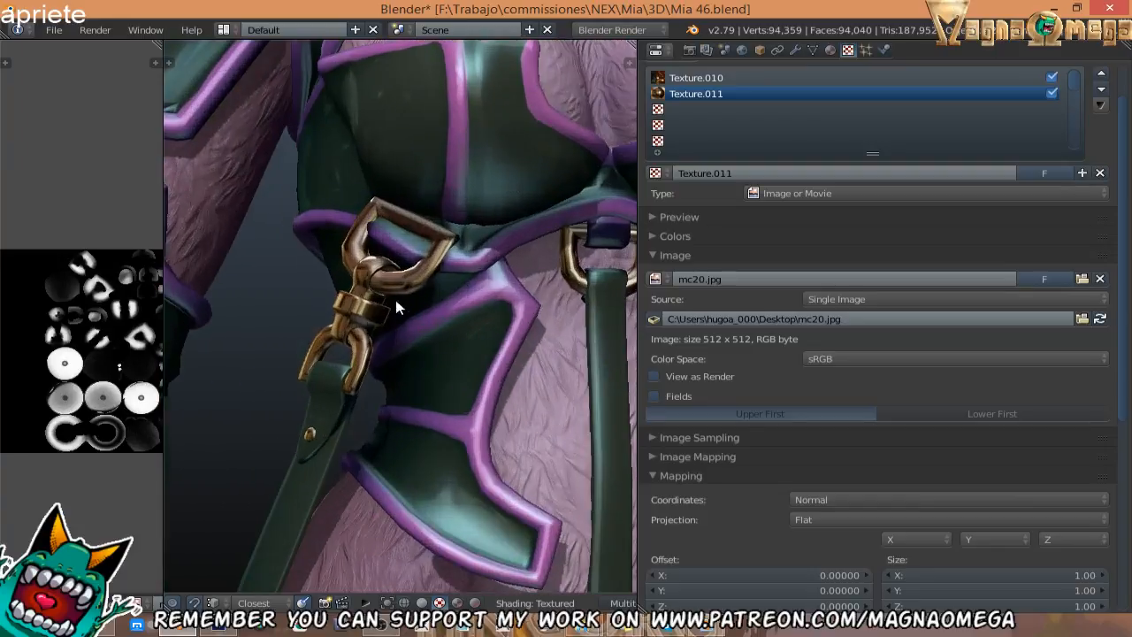
{"action": "scroll", "coordinate": [705, 244], "scroll_direction": "down", "scroll_amount": 3}
{"action": "left_click", "coordinate": [830, 49]}
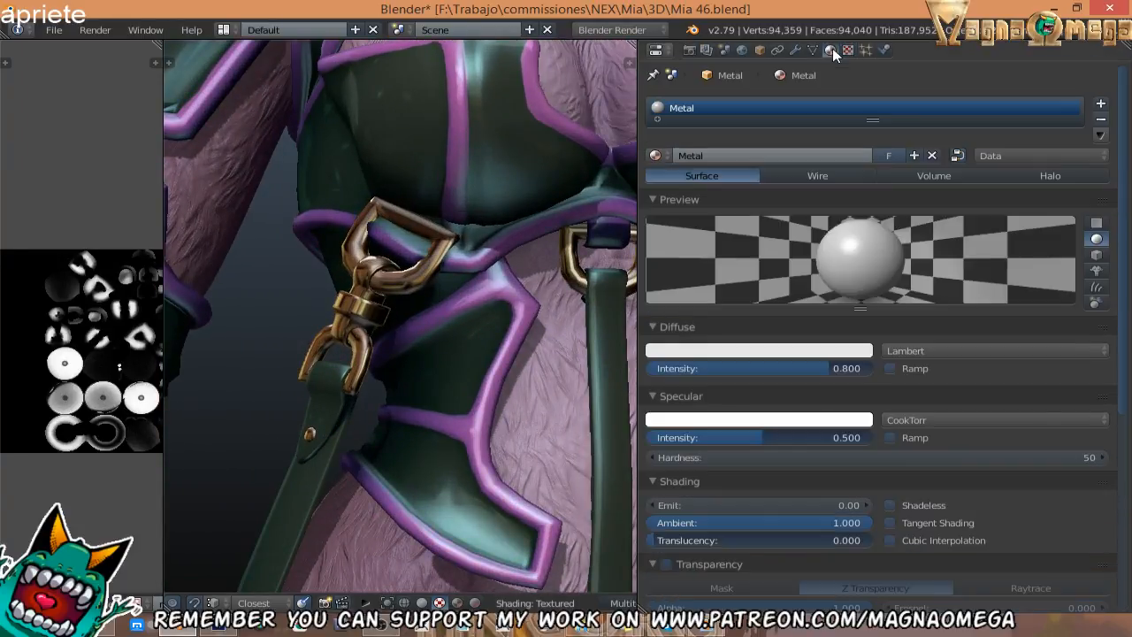
{"action": "left_click", "coordinate": [848, 49]}
{"action": "scroll", "coordinate": [672, 428], "scroll_direction": "down", "scroll_amount": 5}
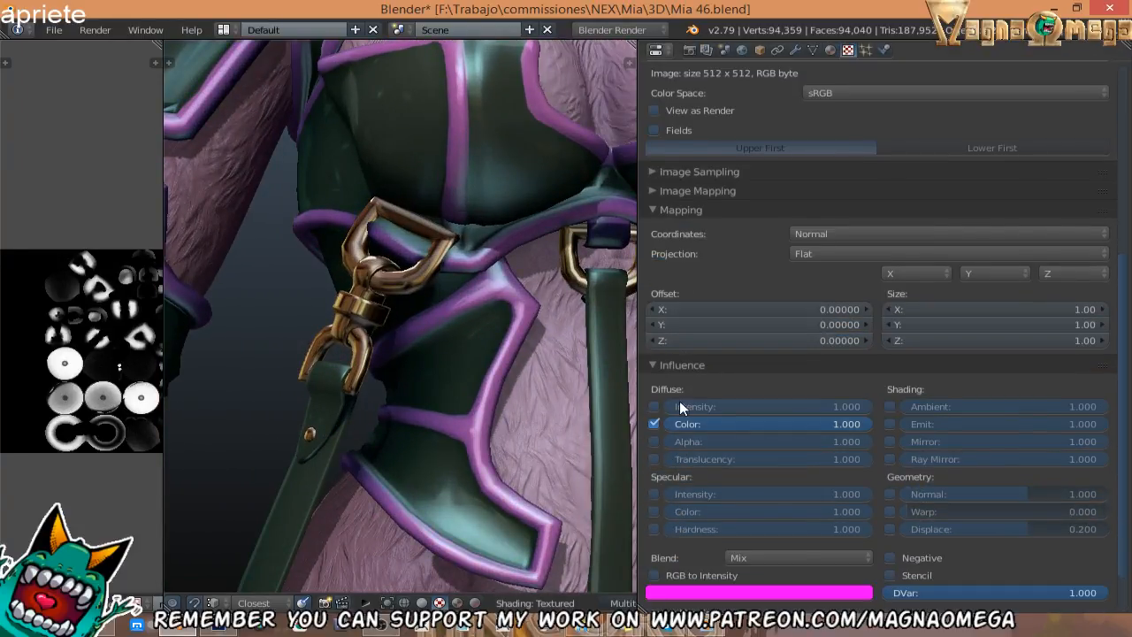
{"action": "left_click", "coordinate": [765, 557]}
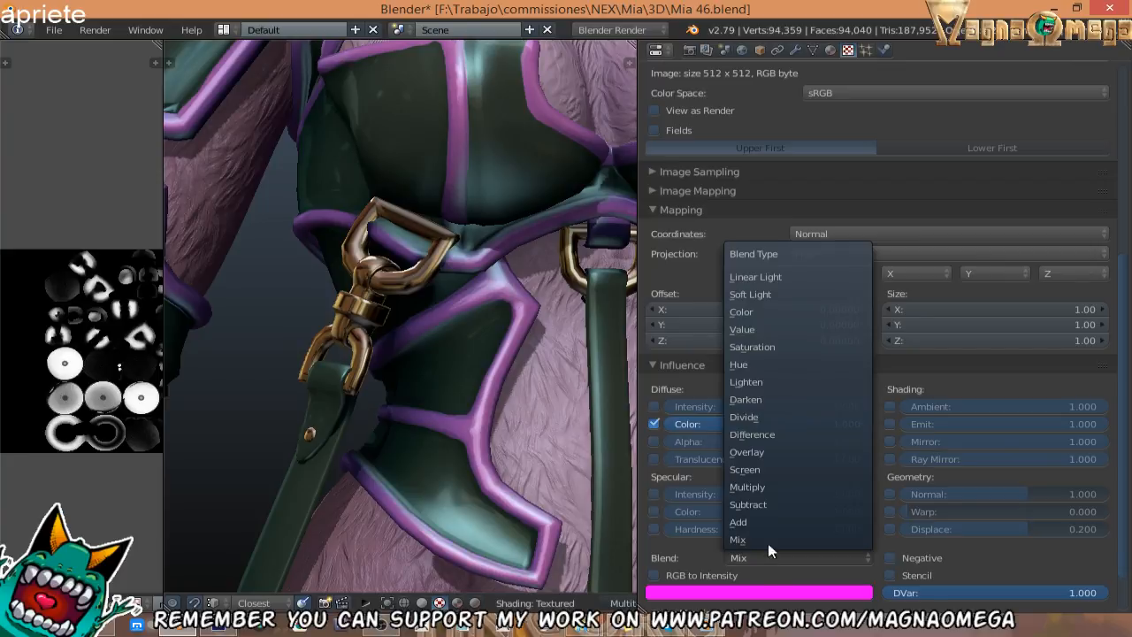
{"action": "left_click", "coordinate": [771, 452]}
Try the Screen blend mode for the matcap and check the waist clasps from several angles.
{"action": "left_click", "coordinate": [768, 555]}
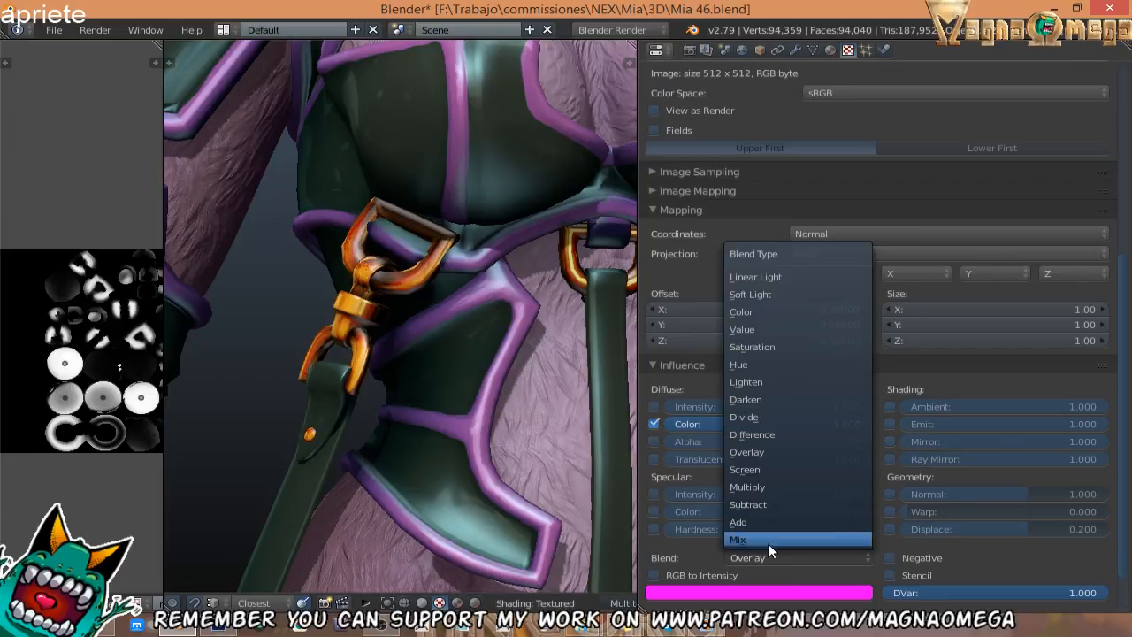
{"action": "left_click", "coordinate": [778, 469]}
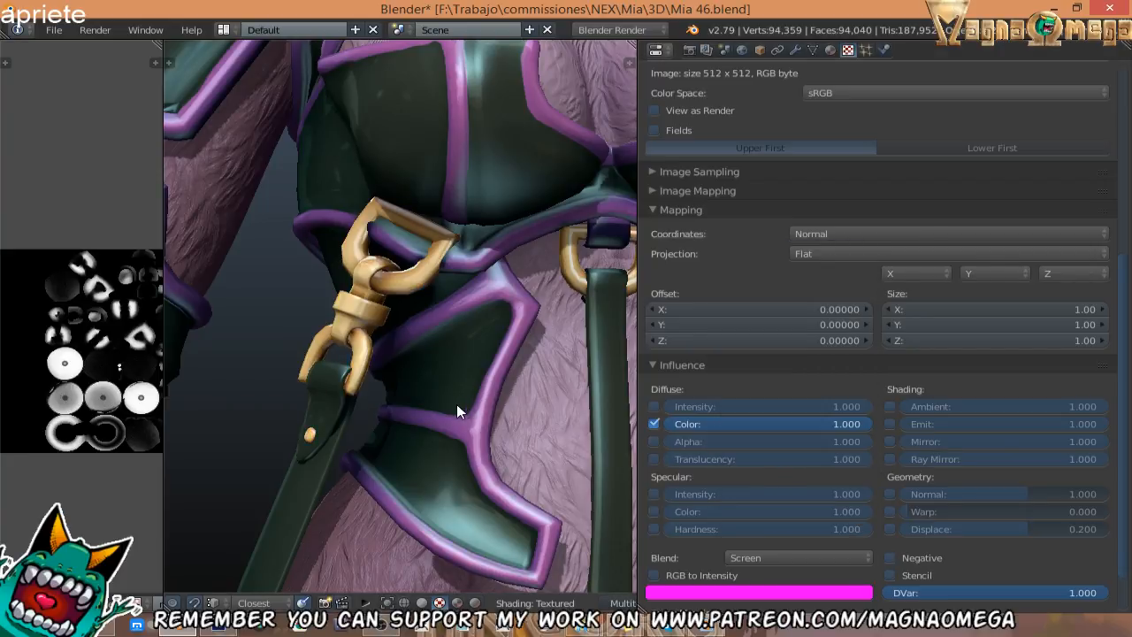
{"action": "scroll", "coordinate": [456, 404], "scroll_direction": "down", "scroll_amount": 5}
{"action": "middle_click_drag", "start_coordinate": [435, 425], "coordinate": [379, 406]}
{"action": "scroll", "coordinate": [503, 396], "scroll_direction": "up", "scroll_amount": 5}
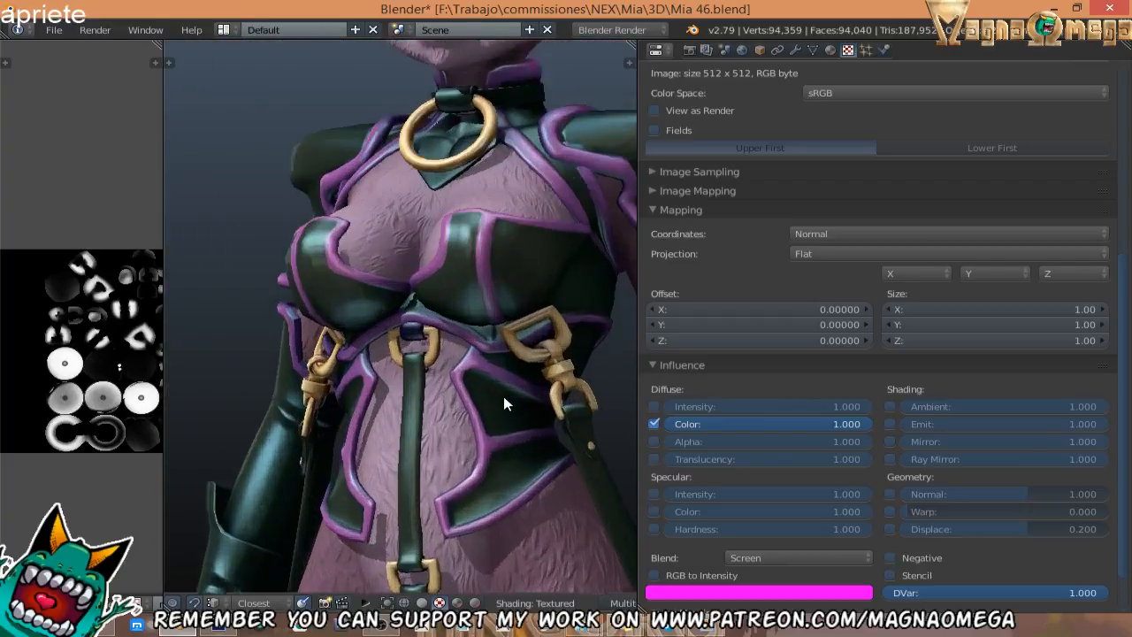
{"action": "mouse_move", "coordinate": [457, 419]}
{"action": "middle_mouse_down"}
{"action": "mouse_move", "coordinate": [431, 441]}
{"action": "mouse_move", "coordinate": [449, 404]}
{"action": "middle_mouse_up"}
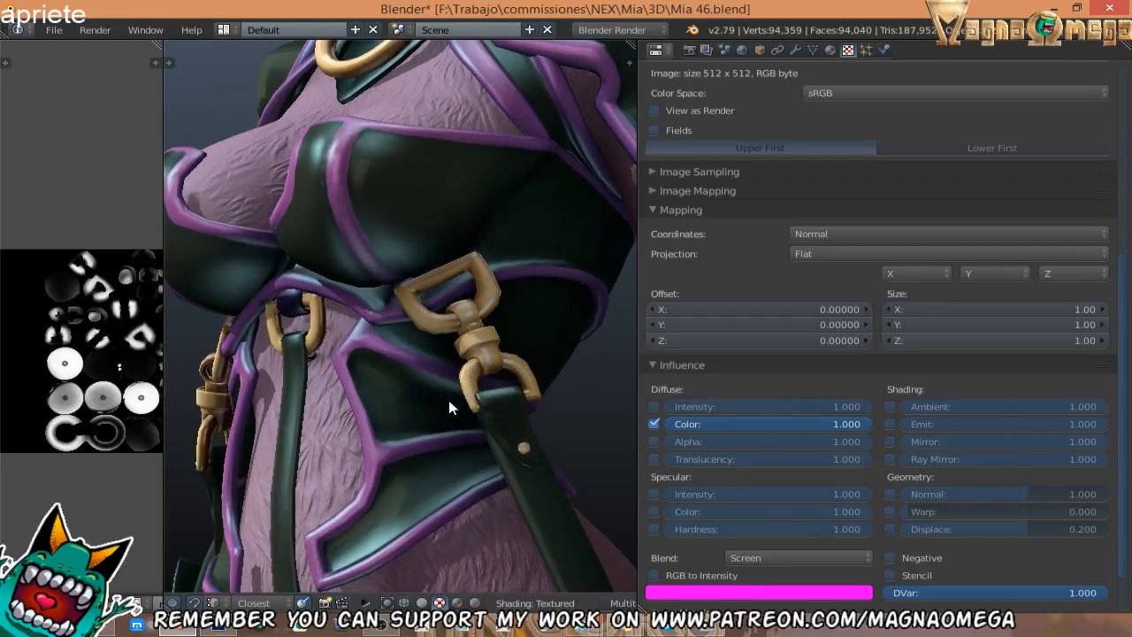
Try the Lighten and Color blend modes for the matcap and check the metal down to the thighs.
{"action": "left_click", "coordinate": [745, 557]}
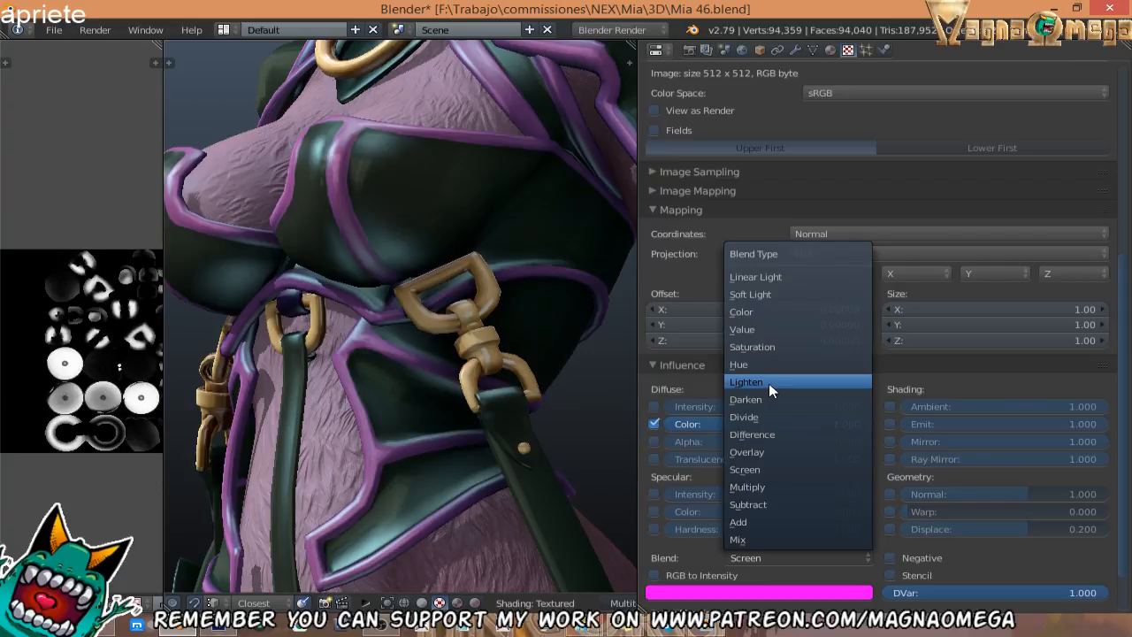
{"action": "left_click", "coordinate": [769, 383]}
{"action": "left_click", "coordinate": [759, 558]}
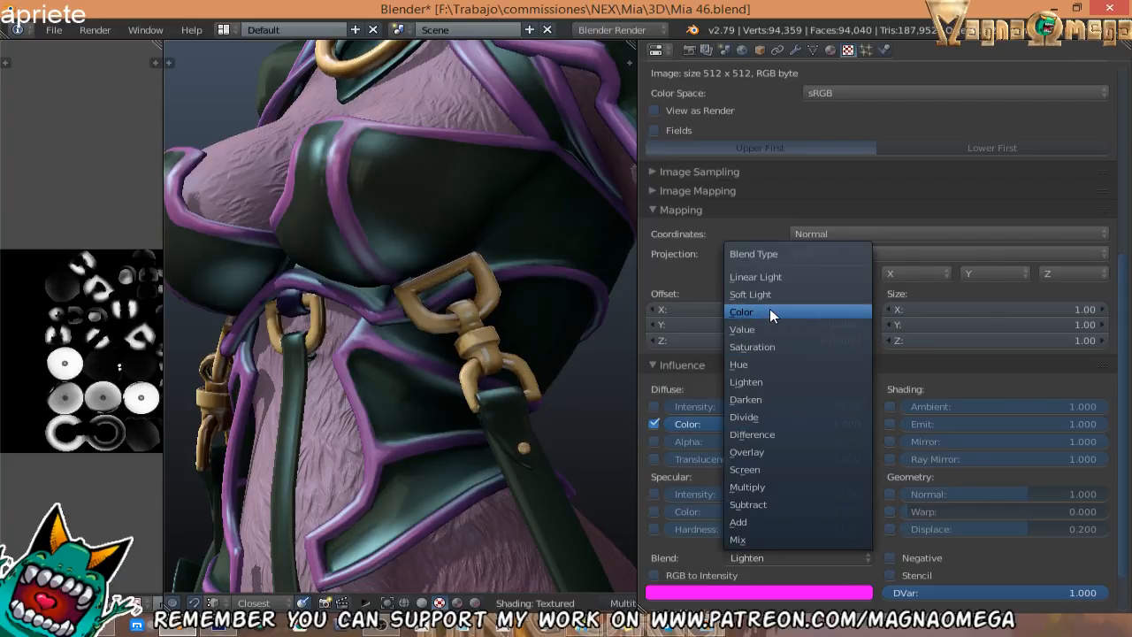
{"action": "left_click", "coordinate": [769, 311]}
{"action": "middle_click_drag", "start_coordinate": [358, 423], "coordinate": [491, 340]}
{"action": "scroll", "coordinate": [447, 390], "scroll_direction": "down", "scroll_amount": 3}
{"action": "scroll", "coordinate": [451, 395], "scroll_direction": "down", "scroll_amount": 2}
{"action": "scroll", "coordinate": [427, 228], "scroll_direction": "up", "scroll_amount": 3}
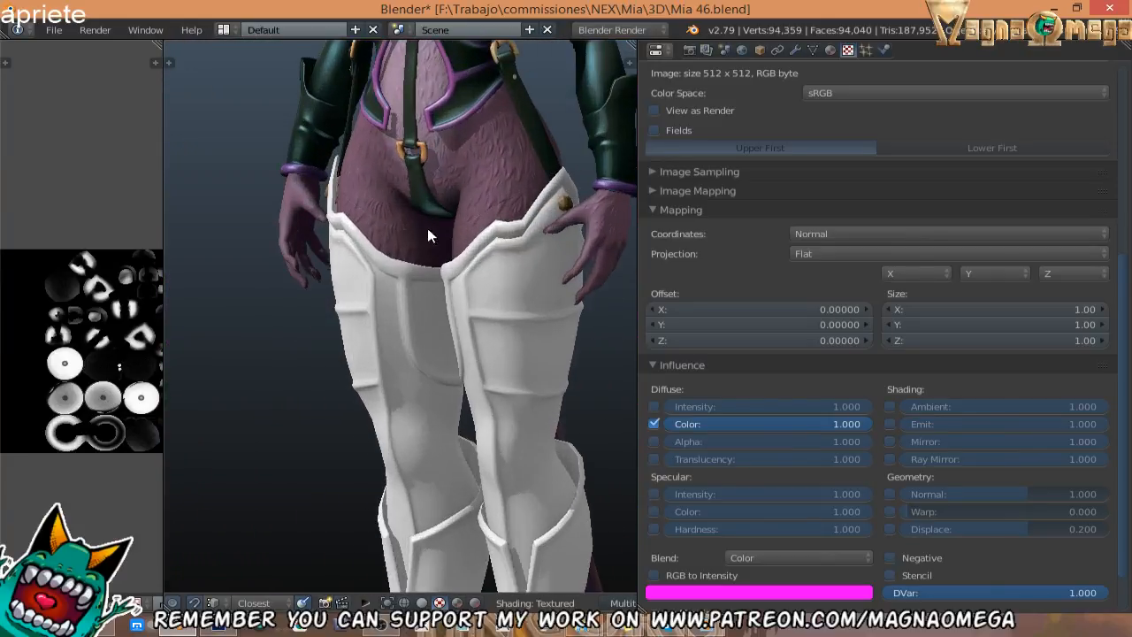
Select the foot armor object and remove its strips material slot.
{"action": "middle_click_drag", "start_coordinate": [427, 228], "coordinate": [481, 313]}
{"action": "middle_click_drag", "start_coordinate": [477, 436], "coordinate": [390, 444], "text": "shift"}
{"action": "scroll", "coordinate": [426, 309], "scroll_direction": "down", "scroll_amount": 3}
{"action": "scroll", "coordinate": [388, 469], "scroll_direction": "up", "scroll_amount": 2}
{"action": "scroll", "coordinate": [388, 469], "scroll_direction": "up", "scroll_amount": 2}
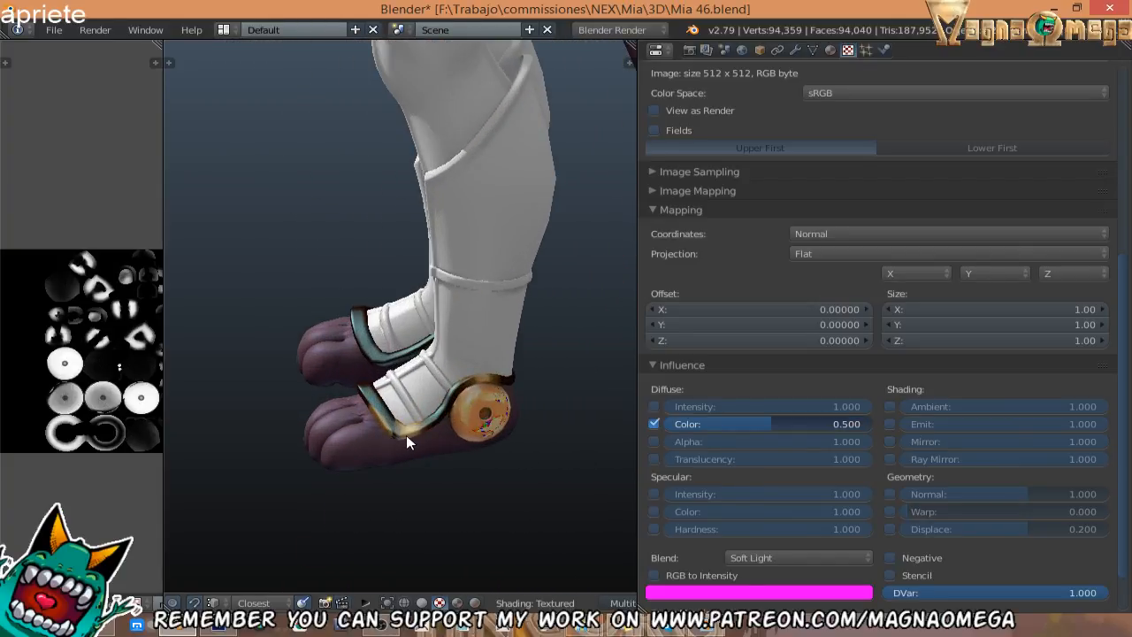
{"action": "left_click", "coordinate": [830, 50]}
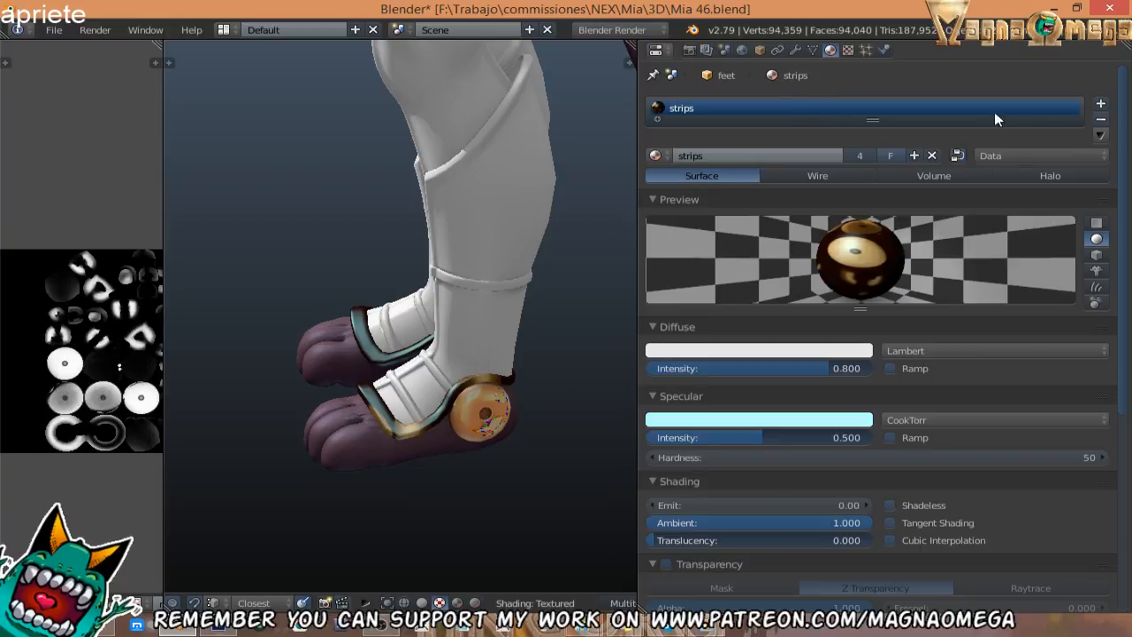
{"action": "left_click", "coordinate": [1099, 123]}
Select the round metal disc on the ankle and set its matcap texture's blend mode to Soft Light.
{"action": "middle_click_drag", "start_coordinate": [561, 277], "coordinate": [531, 334]}
{"action": "scroll", "coordinate": [513, 323], "scroll_direction": "up", "scroll_amount": 5}
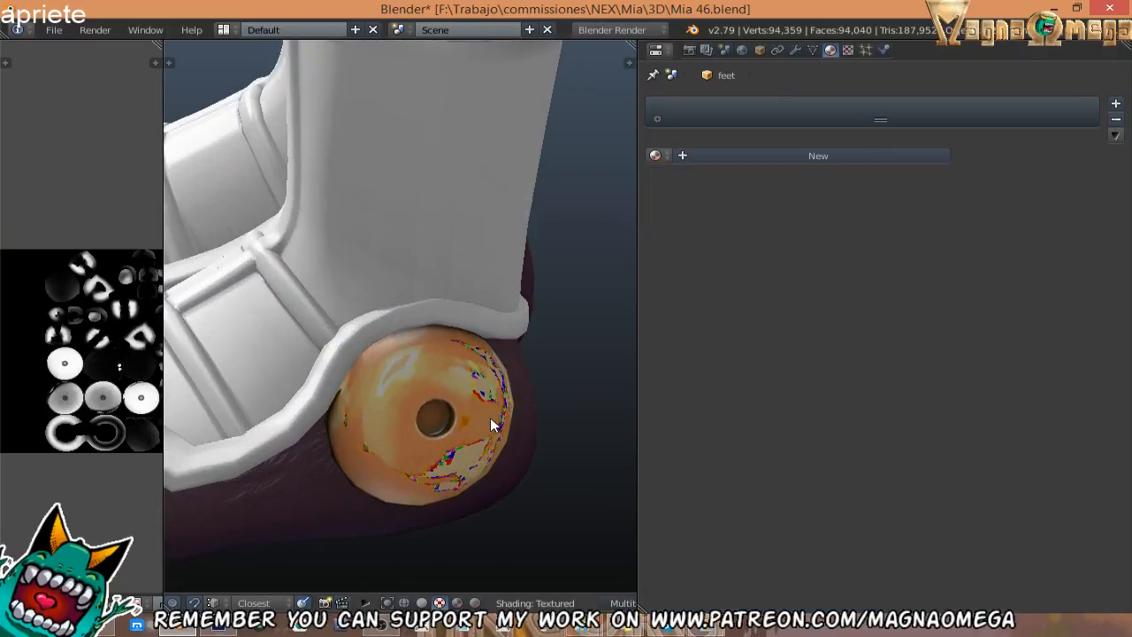
{"action": "right_click", "coordinate": [491, 416]}
{"action": "left_click", "coordinate": [847, 51]}
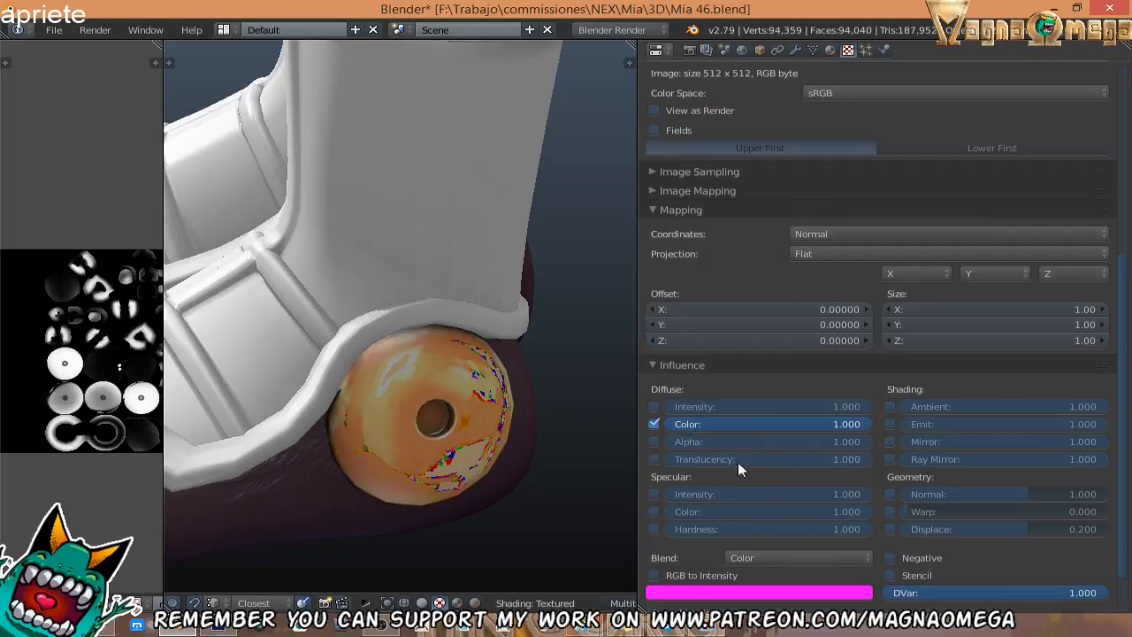
{"action": "scroll", "coordinate": [751, 473], "scroll_direction": "down", "scroll_amount": 2}
{"action": "left_click", "coordinate": [773, 503]}
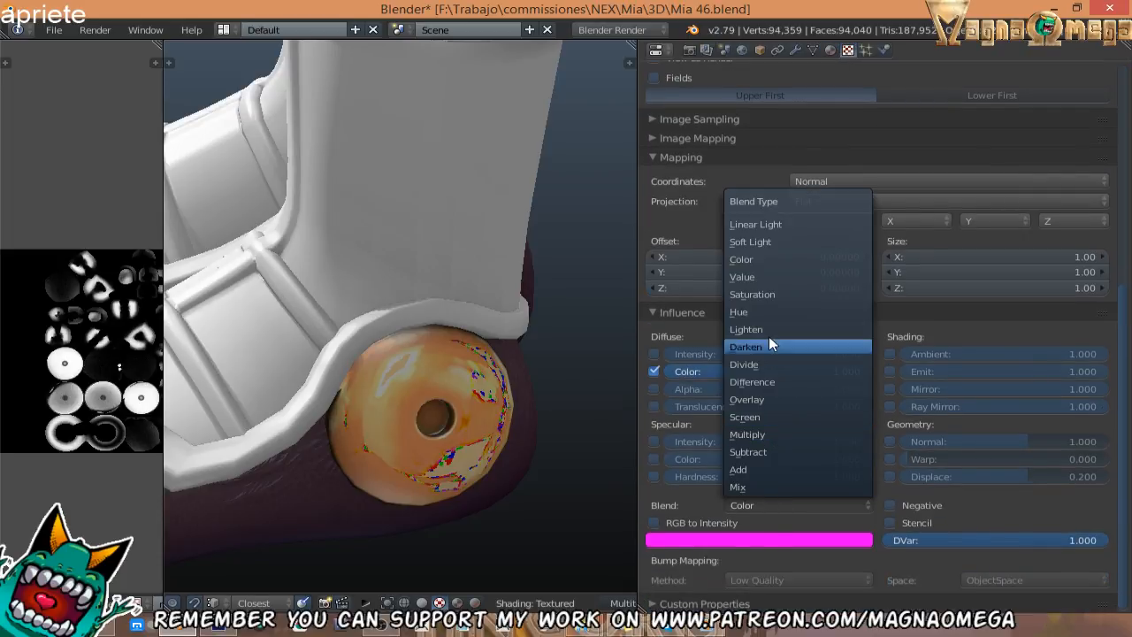
{"action": "left_click", "coordinate": [768, 242]}
Examine the whole character from the front with the current metal material.
{"action": "middle_click_drag", "start_coordinate": [513, 289], "coordinate": [363, 325]}
{"action": "scroll", "coordinate": [437, 246], "scroll_direction": "down", "scroll_amount": 5}
{"action": "middle_click_drag", "start_coordinate": [436, 246], "coordinate": [382, 434], "text": "shift"}
{"action": "middle_click_drag", "start_coordinate": [366, 305], "coordinate": [335, 371], "text": "shift"}
{"action": "scroll", "coordinate": [393, 366], "scroll_direction": "down", "scroll_amount": 5}
{"action": "scroll", "coordinate": [340, 372], "scroll_direction": "up", "scroll_amount": 3}
{"action": "scroll", "coordinate": [446, 361], "scroll_direction": "down", "scroll_amount": 3}
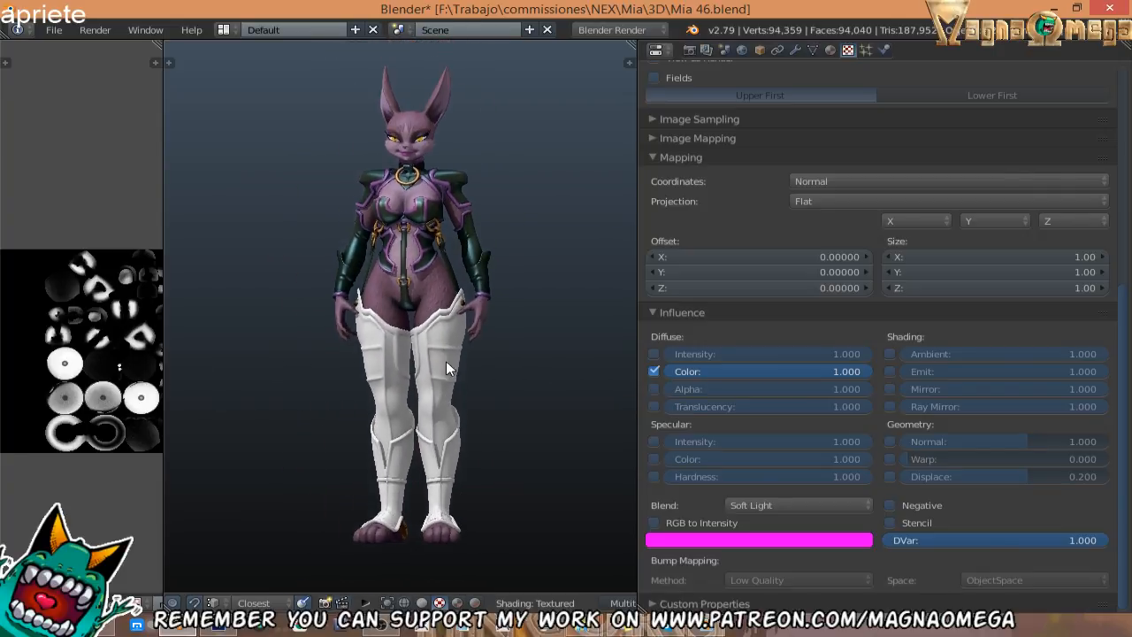
Examine the face and eyes close up, the torso metal parts and the untextured boots.
{"action": "middle_click_drag", "start_coordinate": [446, 361], "coordinate": [461, 335]}
{"action": "scroll", "coordinate": [407, 293], "scroll_direction": "up", "scroll_amount": 3}
{"action": "scroll", "coordinate": [351, 265], "scroll_direction": "up", "scroll_amount": 3}
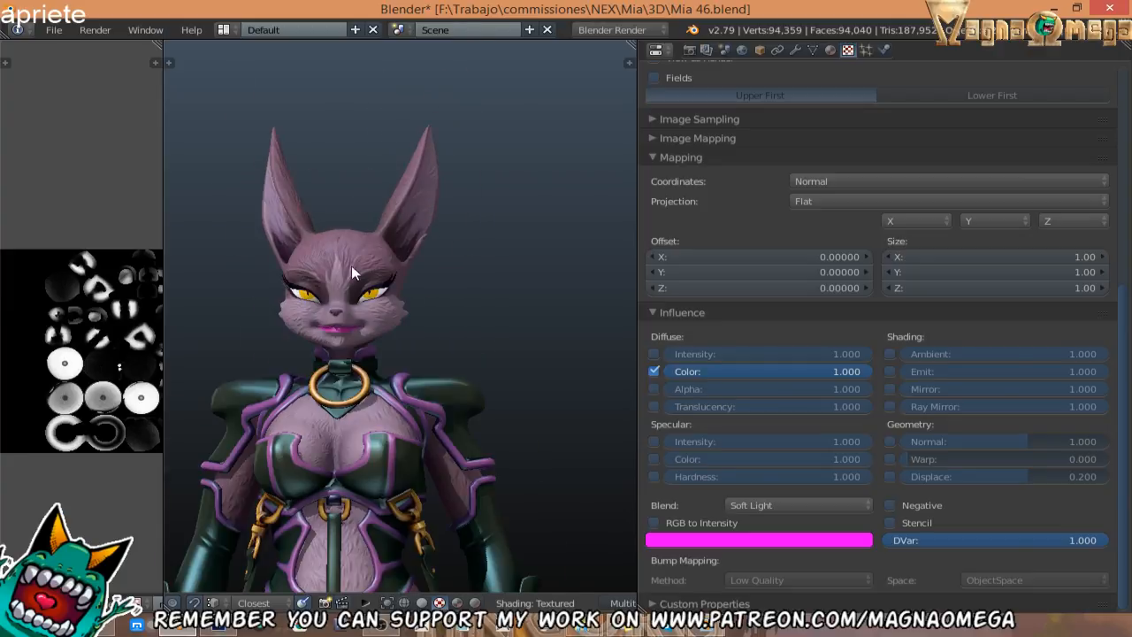
{"action": "scroll", "coordinate": [351, 265], "scroll_direction": "up", "scroll_amount": 6}
{"action": "scroll", "coordinate": [412, 317], "scroll_direction": "down", "scroll_amount": 5}
{"action": "scroll", "coordinate": [409, 328], "scroll_direction": "up", "scroll_amount": 6}
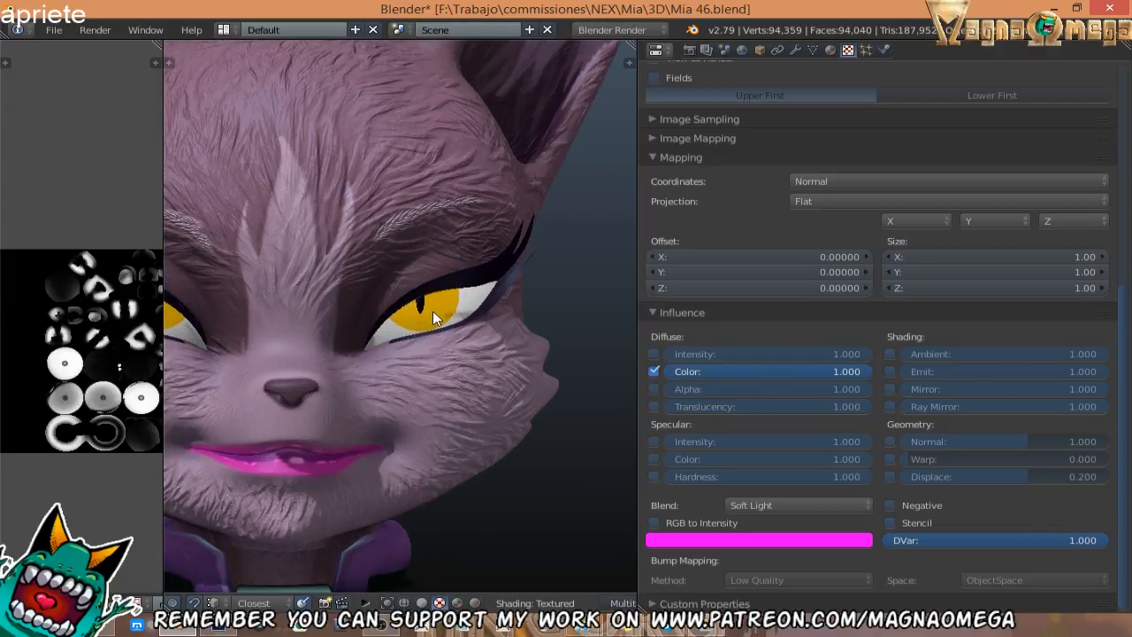
{"action": "middle_click_drag", "start_coordinate": [433, 310], "coordinate": [416, 331]}
{"action": "scroll", "coordinate": [416, 331], "scroll_direction": "down", "scroll_amount": 8}
{"action": "middle_click_drag", "start_coordinate": [411, 434], "coordinate": [417, 287], "text": "shift"}
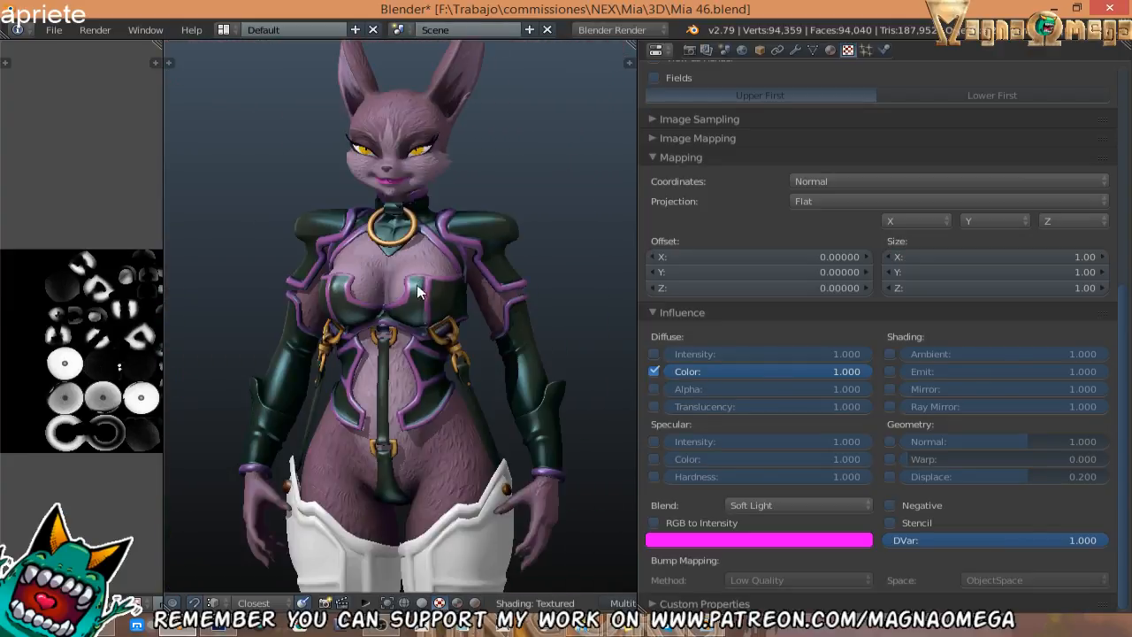
{"action": "middle_click_drag", "start_coordinate": [440, 394], "coordinate": [436, 268], "text": "shift"}
{"action": "scroll", "coordinate": [433, 310], "scroll_direction": "down", "scroll_amount": 3}
{"action": "middle_click_drag", "start_coordinate": [431, 358], "coordinate": [414, 263], "text": "shift"}
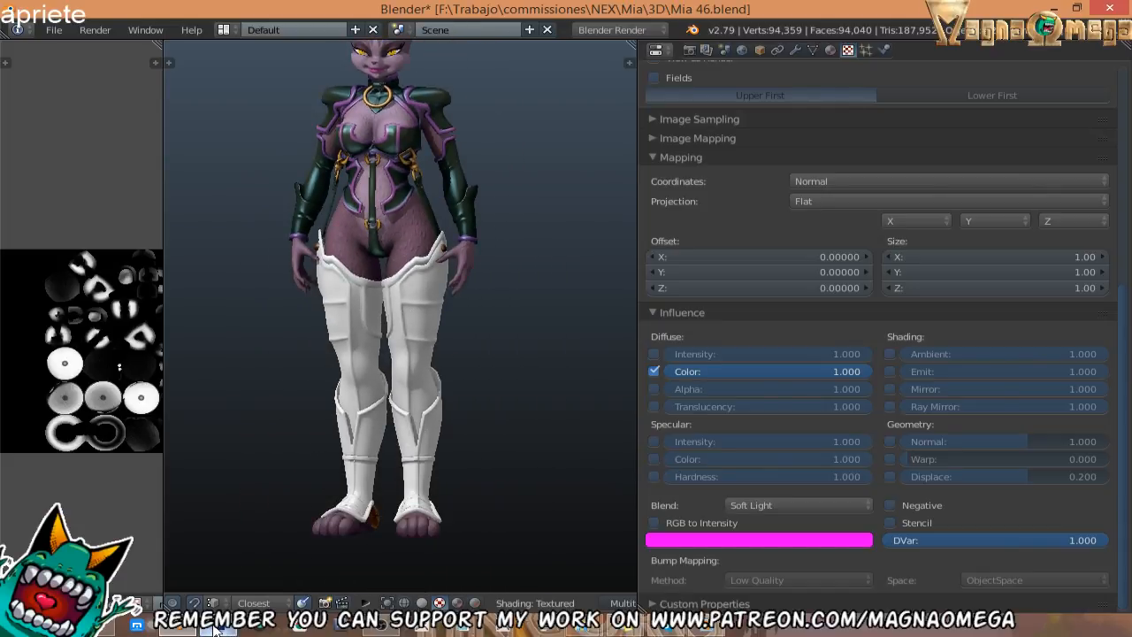
Save the scene as a new incremented file, Mia 47.blend.
{"action": "left_click", "coordinate": [51, 30]}
{"action": "left_click", "coordinate": [141, 176]}
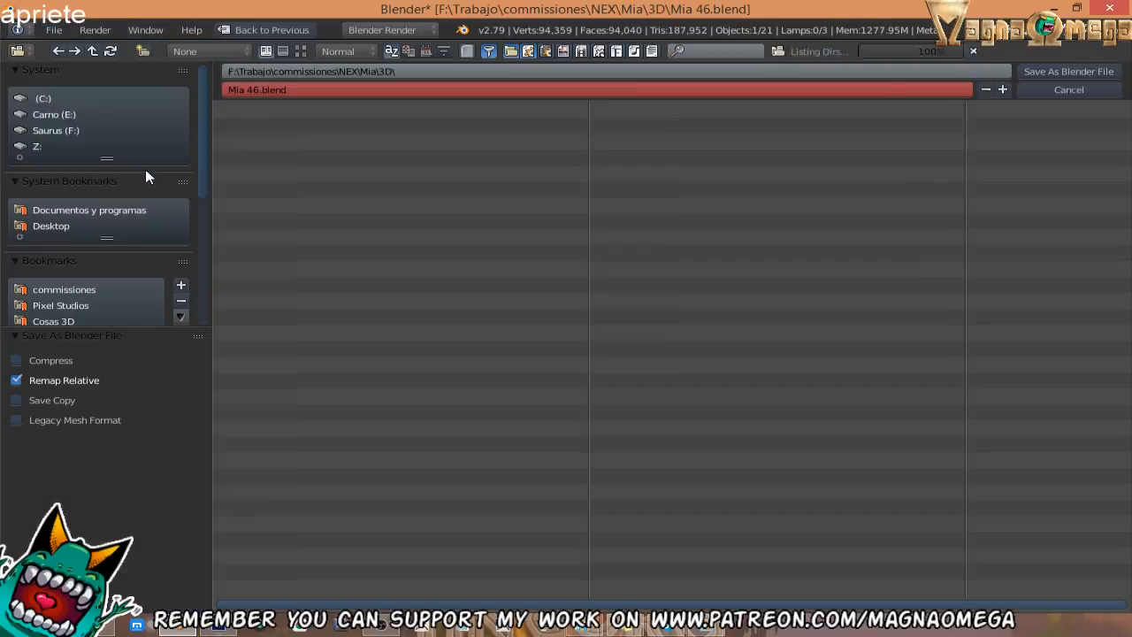
{"action": "left_click", "coordinate": [1002, 89]}
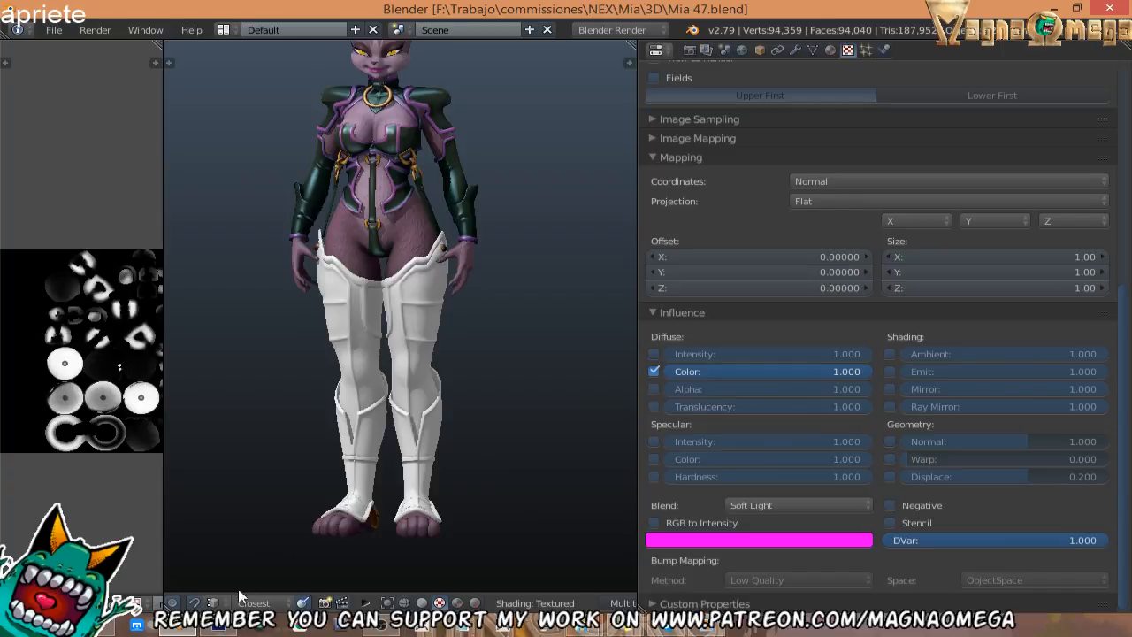
Switch to Photoshop and look through the open texture documents, ending on chestAO.psd.
{"action": "left_click", "coordinate": [219, 625]}
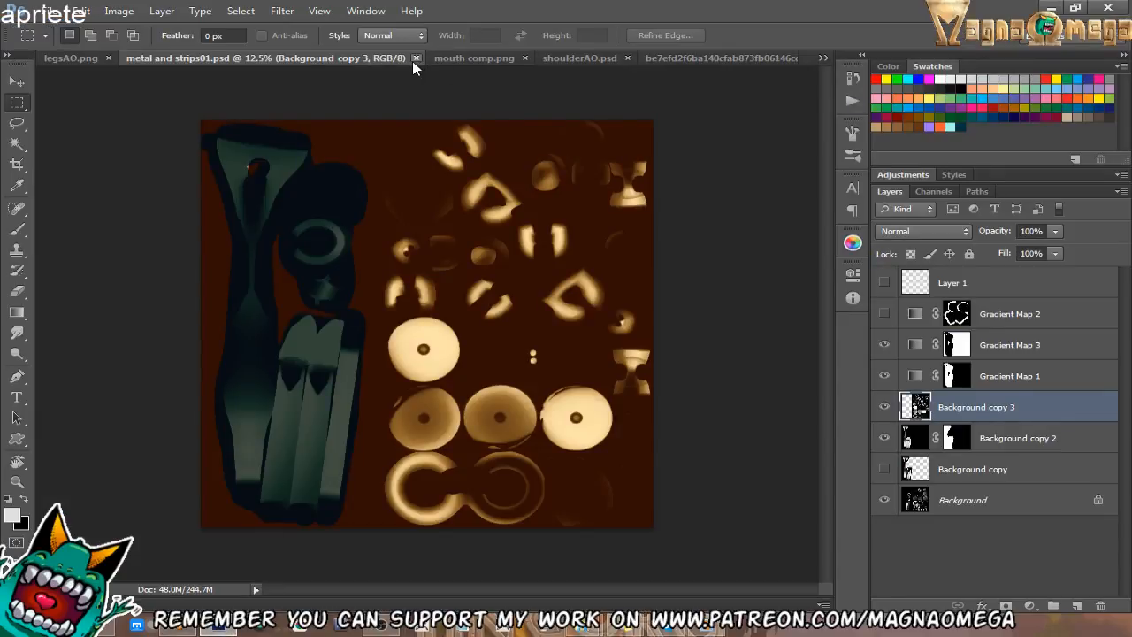
{"action": "left_click", "coordinate": [495, 58]}
{"action": "left_click", "coordinate": [574, 58]}
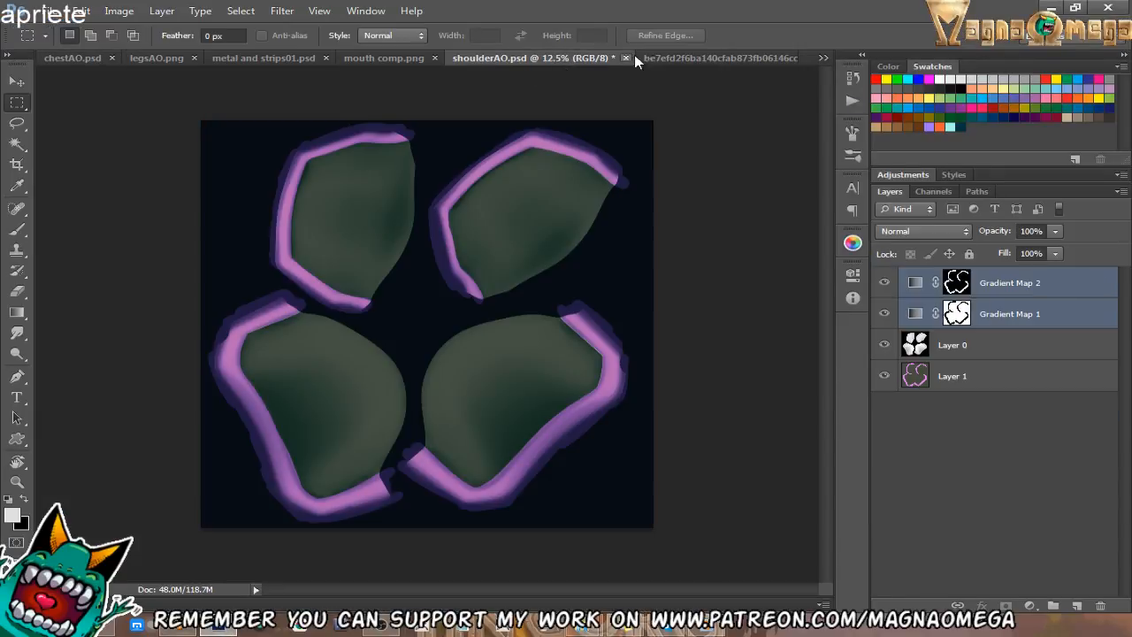
{"action": "left_click", "coordinate": [684, 55]}
{"action": "left_click", "coordinate": [446, 55]}
{"action": "left_click", "coordinate": [134, 55]}
{"action": "left_click", "coordinate": [53, 59]}
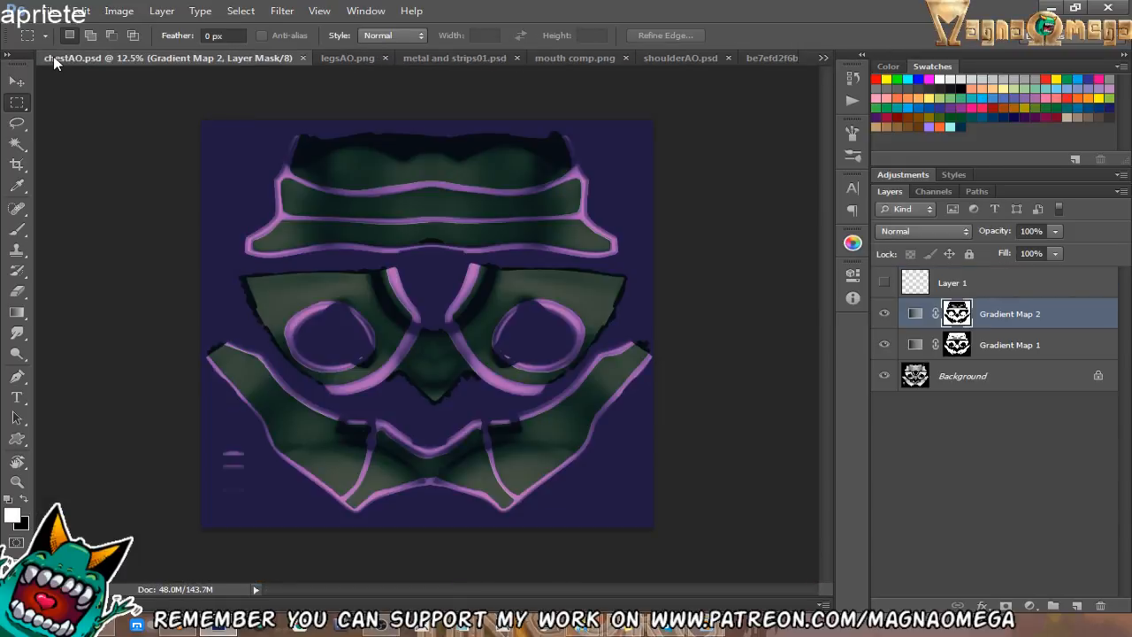
Duplicate the Gradient Map 1 and Gradient Map 2 layers of shoulderAO.psd into the bootsAO.png document.
{"action": "left_click", "coordinate": [822, 58]}
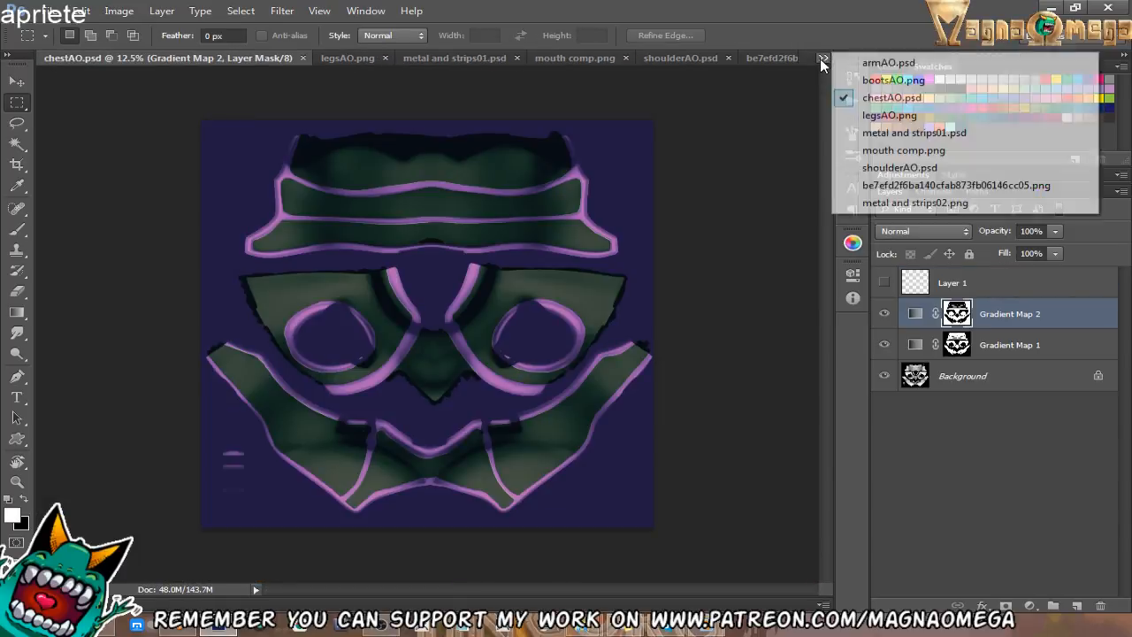
{"action": "left_click", "coordinate": [873, 80]}
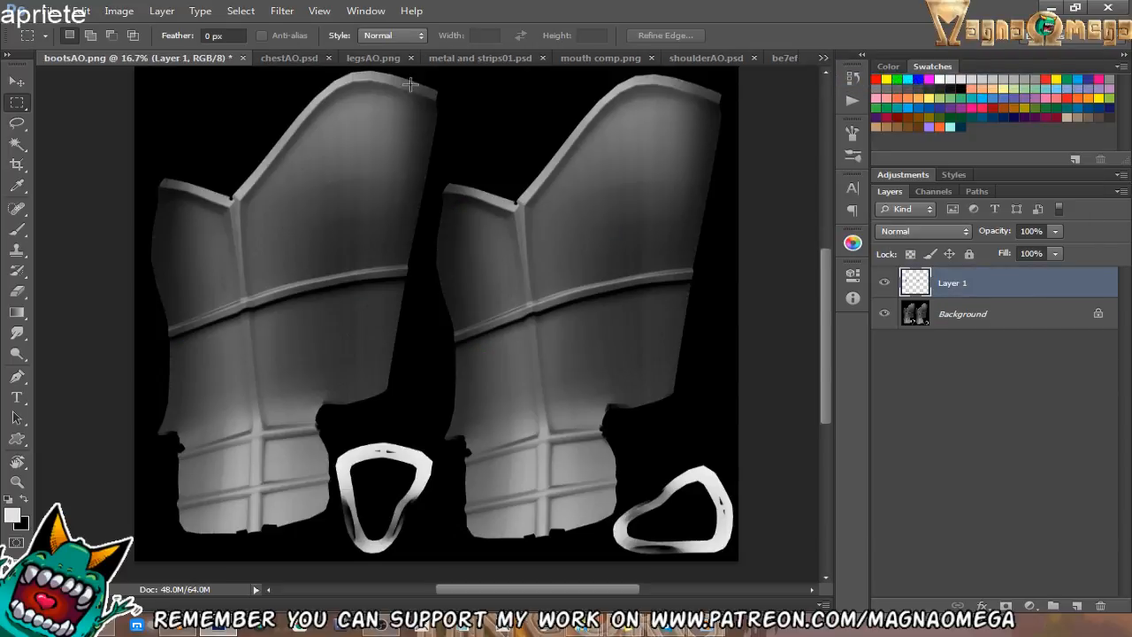
{"action": "left_click", "coordinate": [822, 58]}
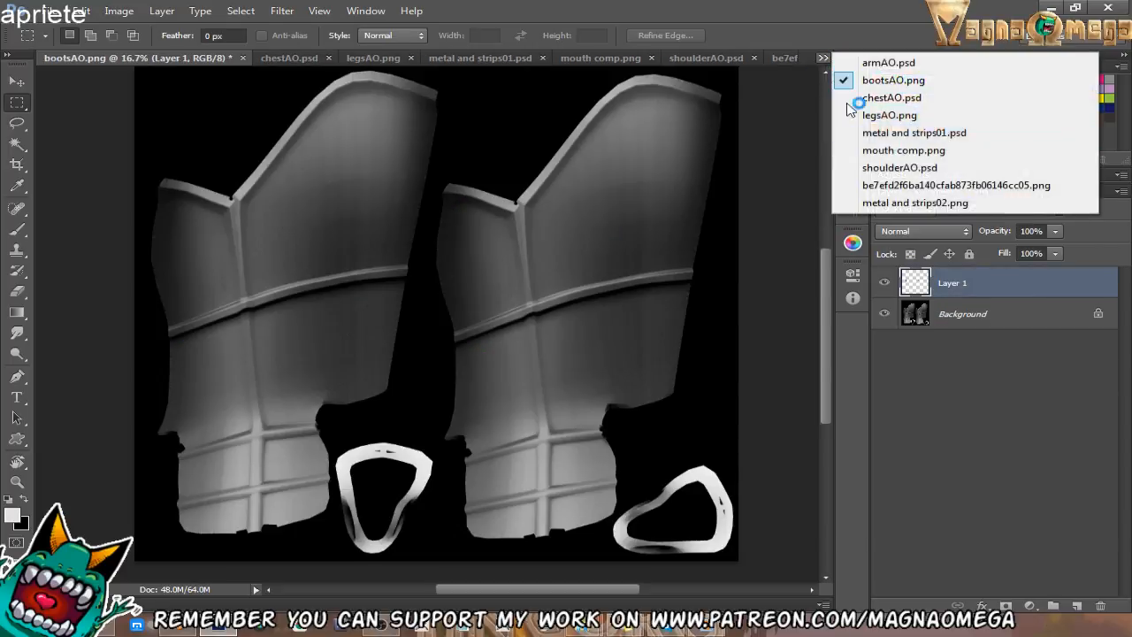
{"action": "left_click", "coordinate": [885, 168]}
{"action": "right_click", "coordinate": [988, 317]}
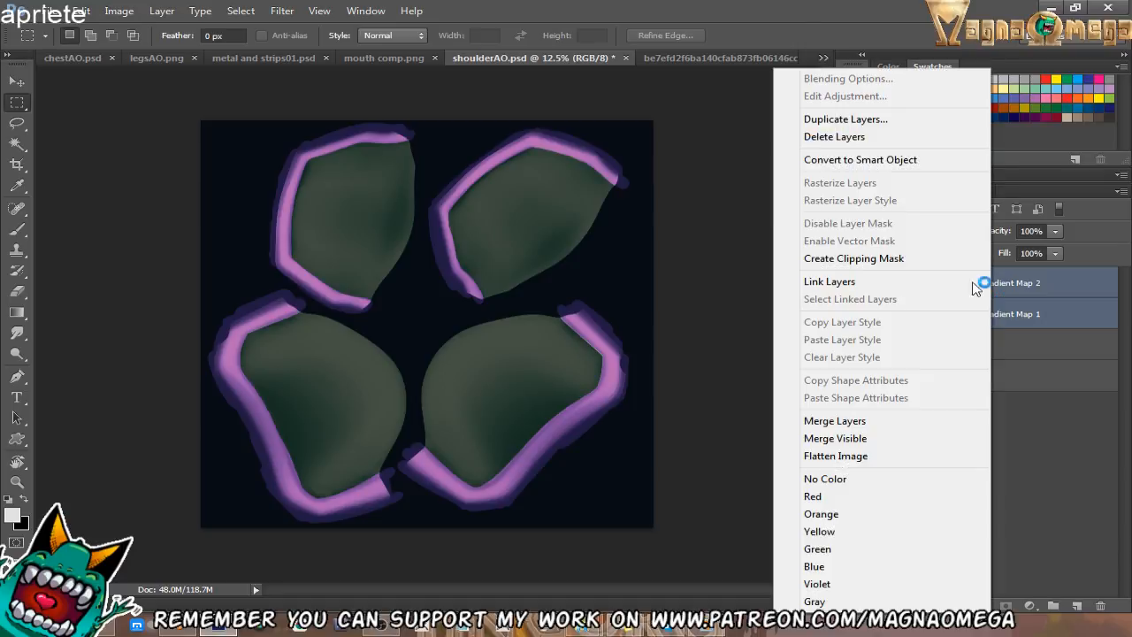
{"action": "left_click", "coordinate": [856, 114]}
{"action": "left_click", "coordinate": [571, 247]}
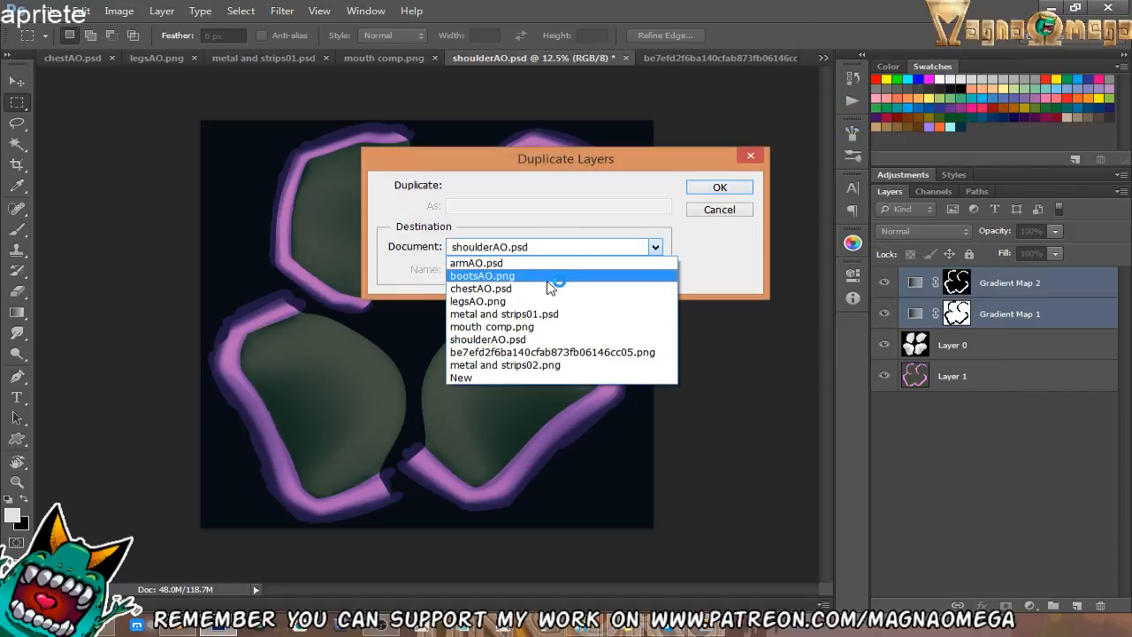
{"action": "left_click", "coordinate": [555, 276]}
{"action": "left_click", "coordinate": [716, 189]}
In bootsAO.png, hide Gradient Map 2 and fill the mask of Gradient Map 1 with white.
{"action": "left_click", "coordinate": [824, 58]}
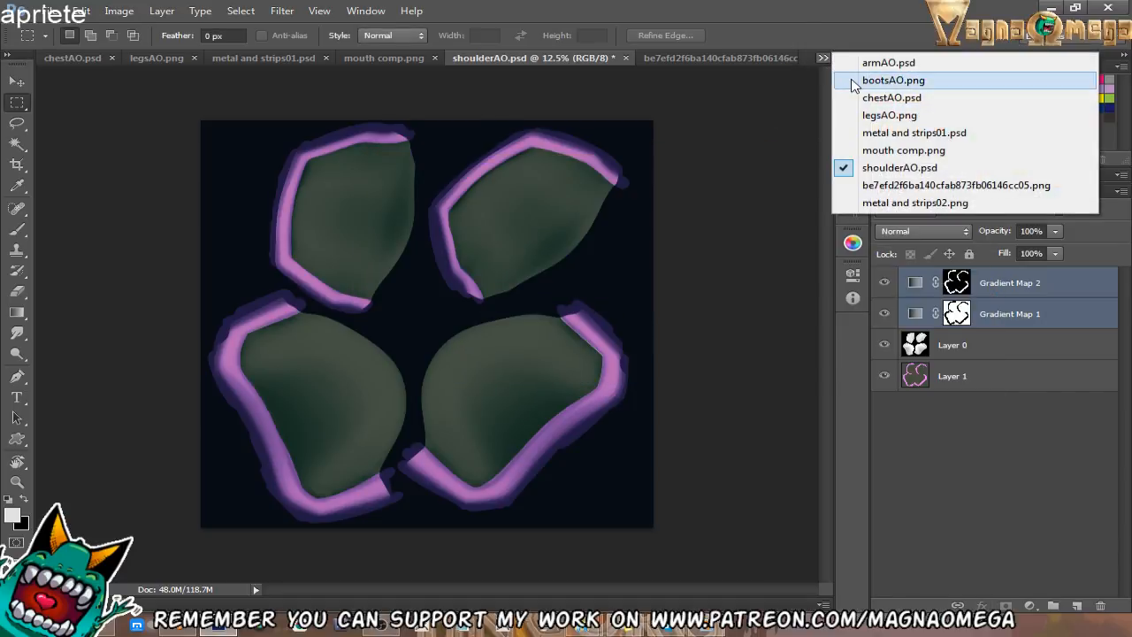
{"action": "left_click", "coordinate": [889, 80]}
{"action": "left_click_drag", "start_coordinate": [410, 240], "coordinate": [419, 263]}
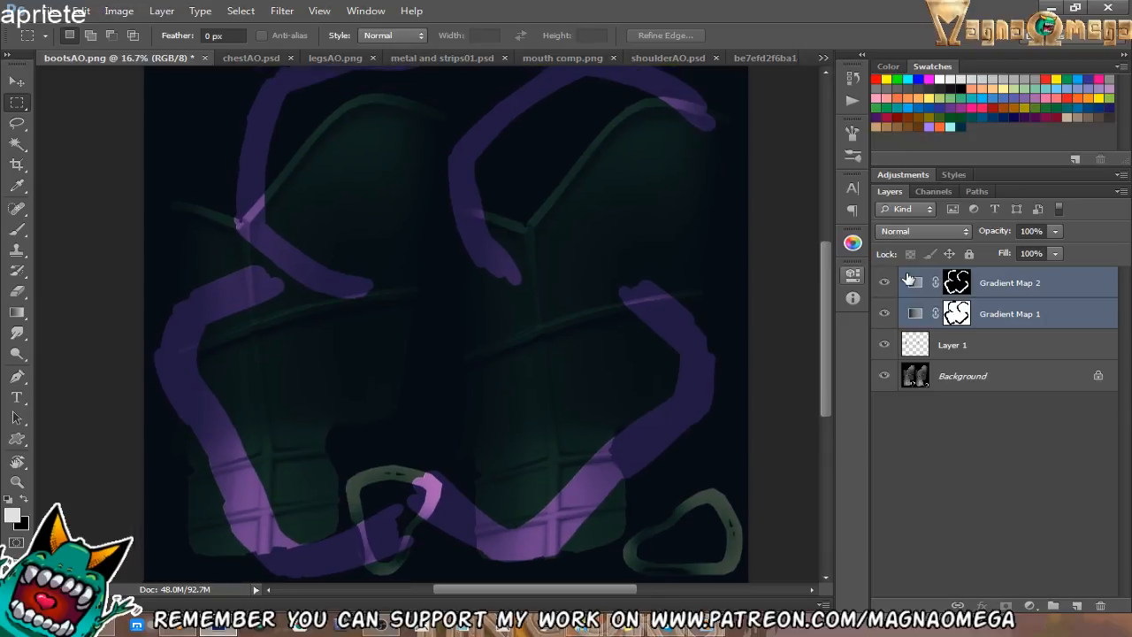
{"action": "left_click", "coordinate": [883, 281]}
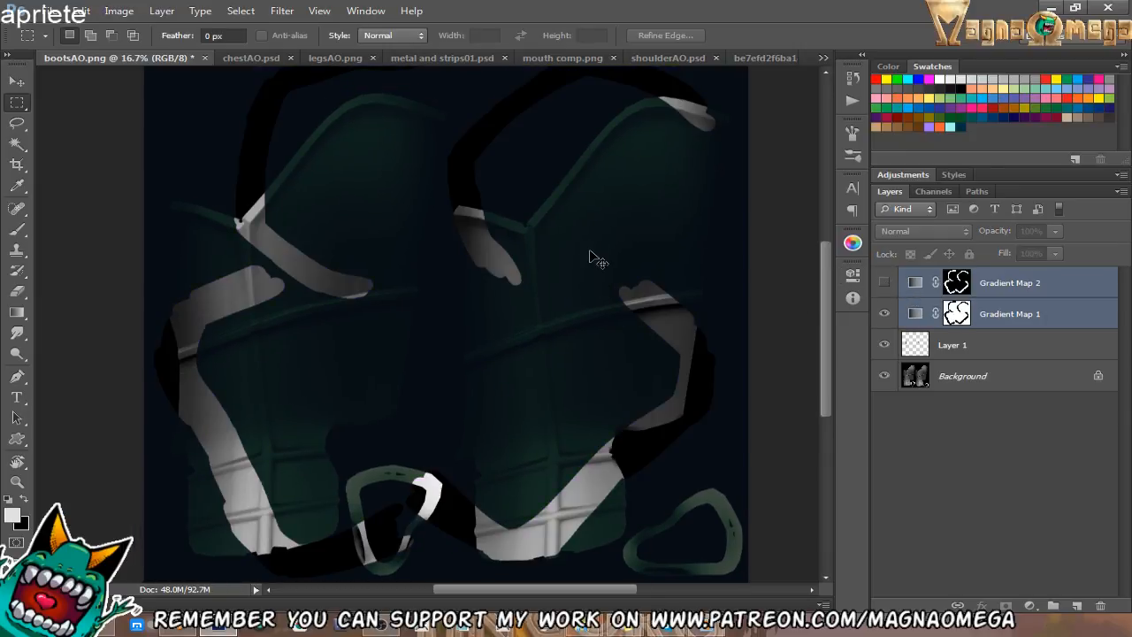
{"action": "left_click_drag", "start_coordinate": [958, 316], "coordinate": [930, 316]}
{"action": "key", "text": "alt+BackSpace"}
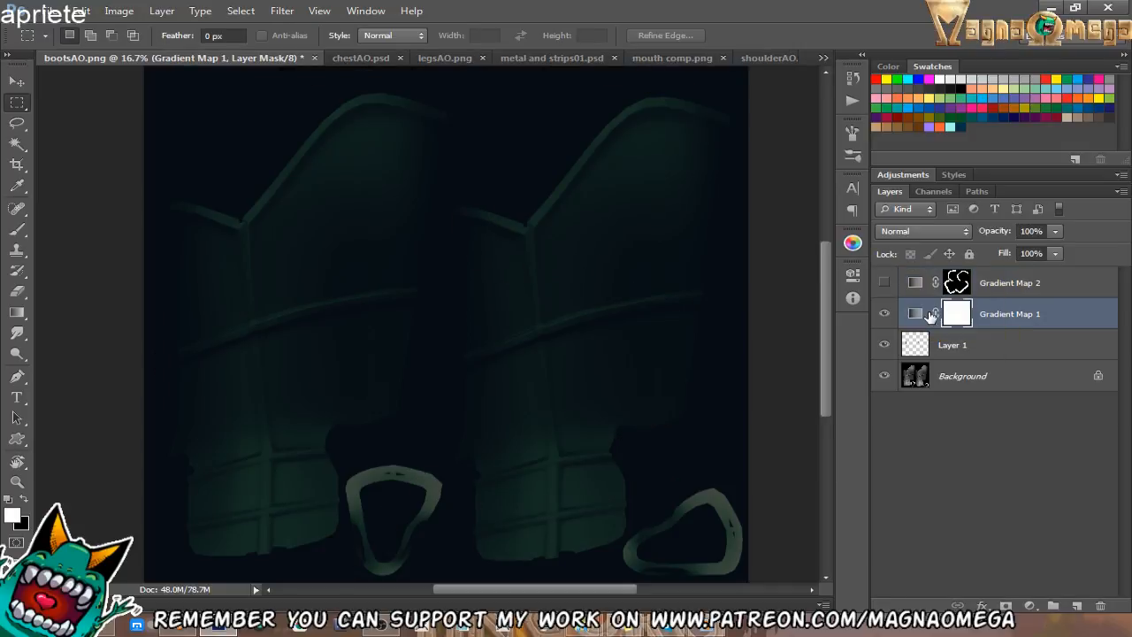
Paint black on the Gradient Map 1 mask over both ring-shaped pieces beside the boots, using a 166 px brush.
{"action": "left_click_drag", "start_coordinate": [575, 460], "coordinate": [604, 419]}
{"action": "key", "text": "z"}
{"action": "left_click", "coordinate": [434, 480]}
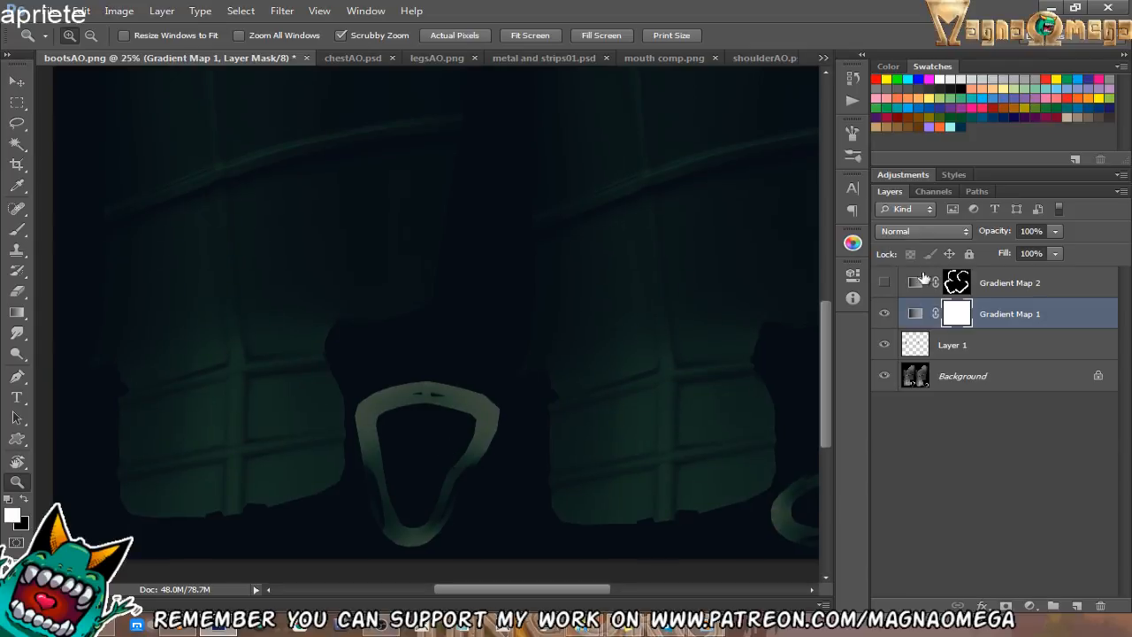
{"action": "key", "text": "e"}
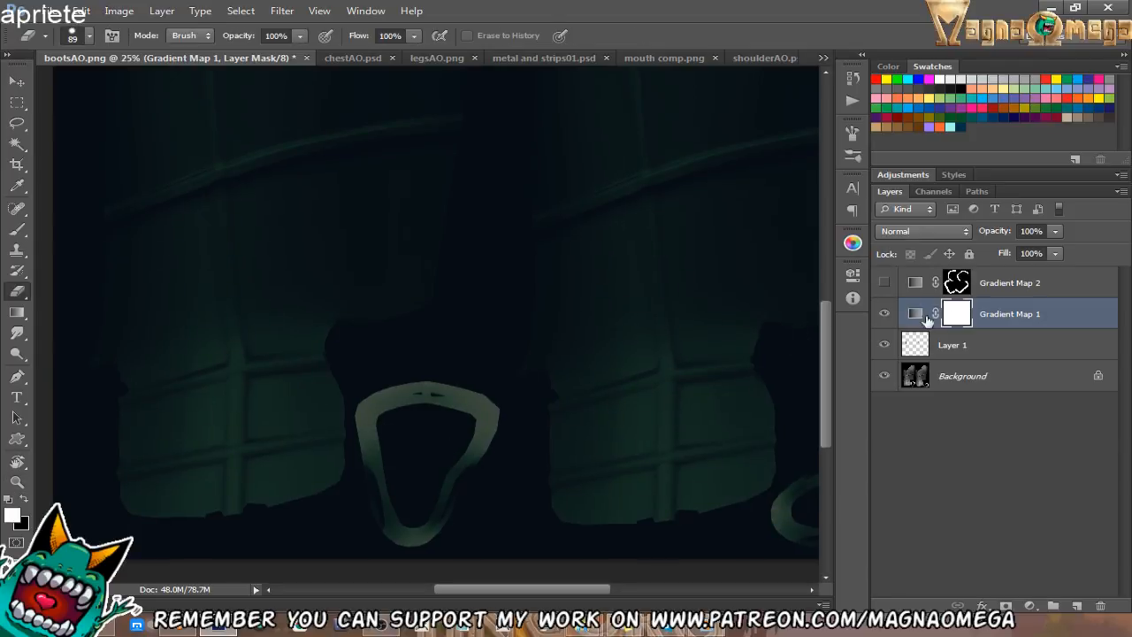
{"action": "key", "text": "b"}
{"action": "key", "text": "x"}
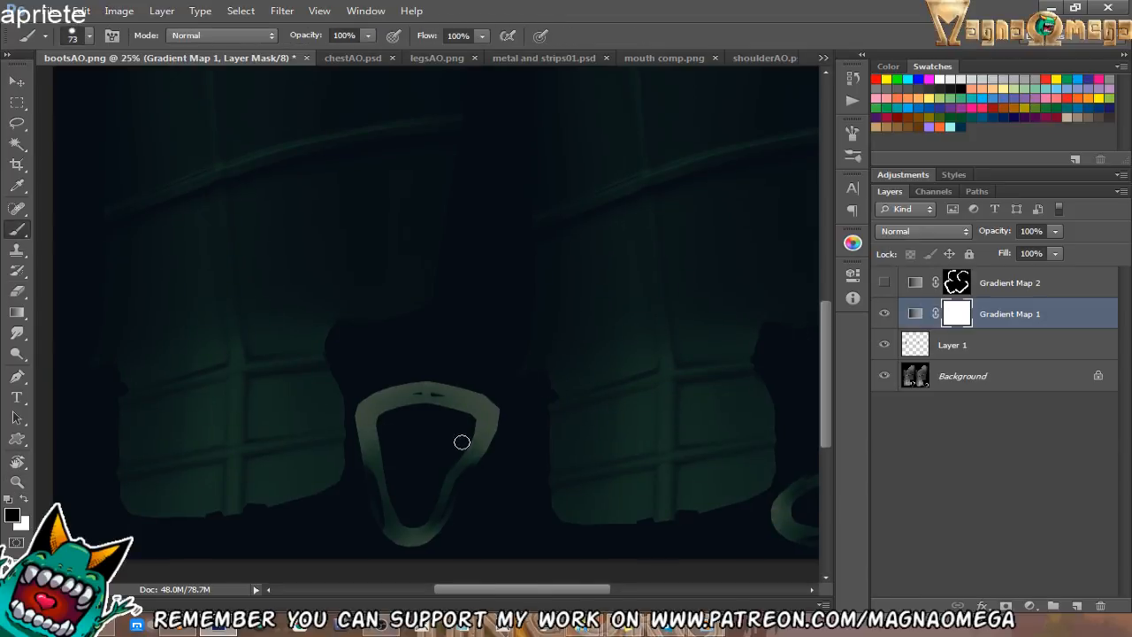
{"action": "right_click", "coordinate": [459, 442]}
{"action": "mouse_move", "coordinate": [395, 391]}
{"action": "left_mouse_down"}
{"action": "mouse_move", "coordinate": [362, 434]}
{"action": "mouse_move", "coordinate": [389, 535]}
{"action": "mouse_move", "coordinate": [412, 545]}
{"action": "mouse_move", "coordinate": [455, 487]}
{"action": "mouse_move", "coordinate": [480, 405]}
{"action": "mouse_move", "coordinate": [420, 396]}
{"action": "mouse_move", "coordinate": [482, 402]}
{"action": "left_mouse_up"}
{"action": "mouse_move", "coordinate": [638, 505]}
{"action": "left_mouse_down"}
{"action": "mouse_move", "coordinate": [480, 432]}
{"action": "mouse_move", "coordinate": [381, 404]}
{"action": "left_mouse_up"}
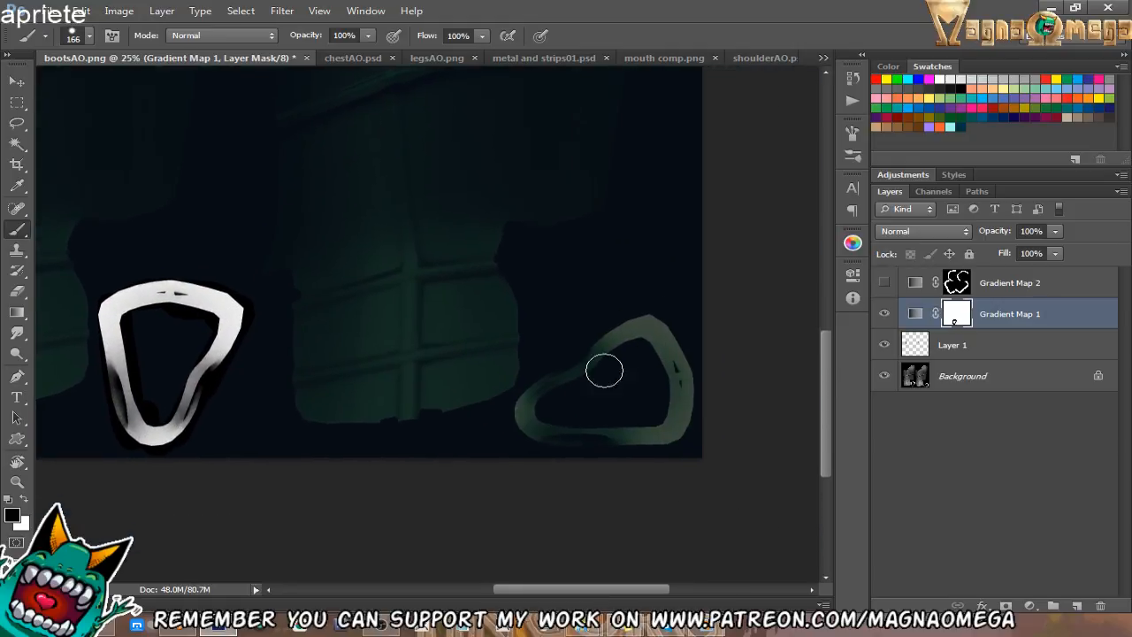
{"action": "mouse_move", "coordinate": [648, 321]}
{"action": "left_mouse_down"}
{"action": "mouse_move", "coordinate": [570, 371]}
{"action": "mouse_move", "coordinate": [571, 445]}
{"action": "mouse_move", "coordinate": [689, 423]}
{"action": "mouse_move", "coordinate": [665, 367]}
{"action": "mouse_move", "coordinate": [601, 349]}
{"action": "left_mouse_up"}
{"action": "left_click_drag", "start_coordinate": [589, 398], "coordinate": [635, 411]}
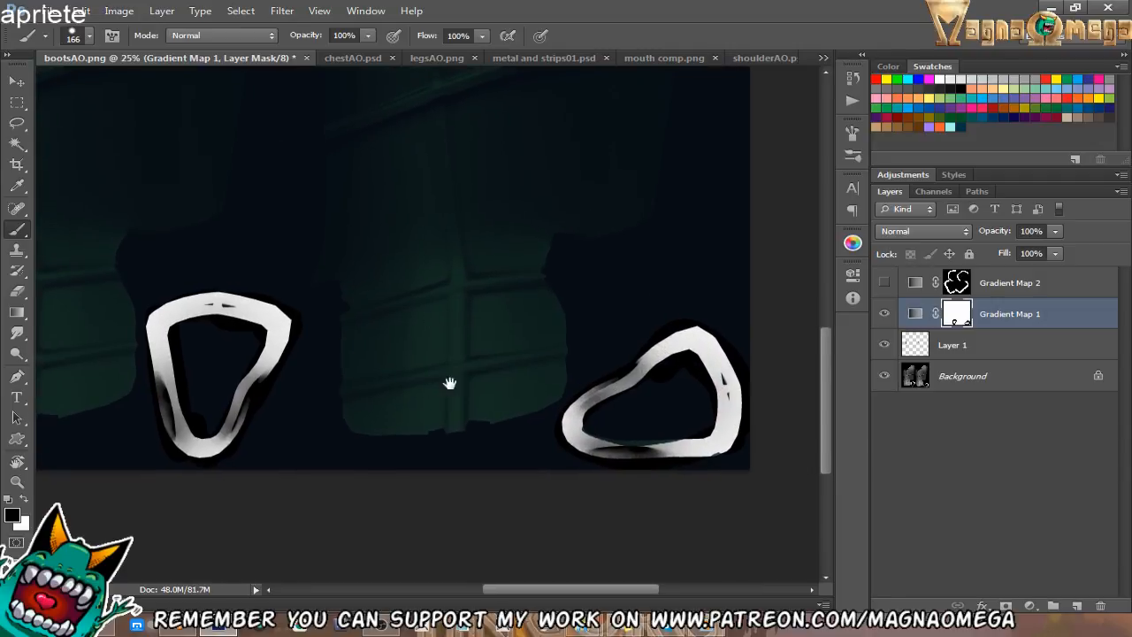
Lower the opacity of Gradient Map 1 to 37% and target its mask for painting.
{"action": "mouse_move", "coordinate": [450, 330]}
{"action": "left_mouse_down"}
{"action": "mouse_move", "coordinate": [469, 620]}
{"action": "mouse_move", "coordinate": [408, 417]}
{"action": "left_mouse_up"}
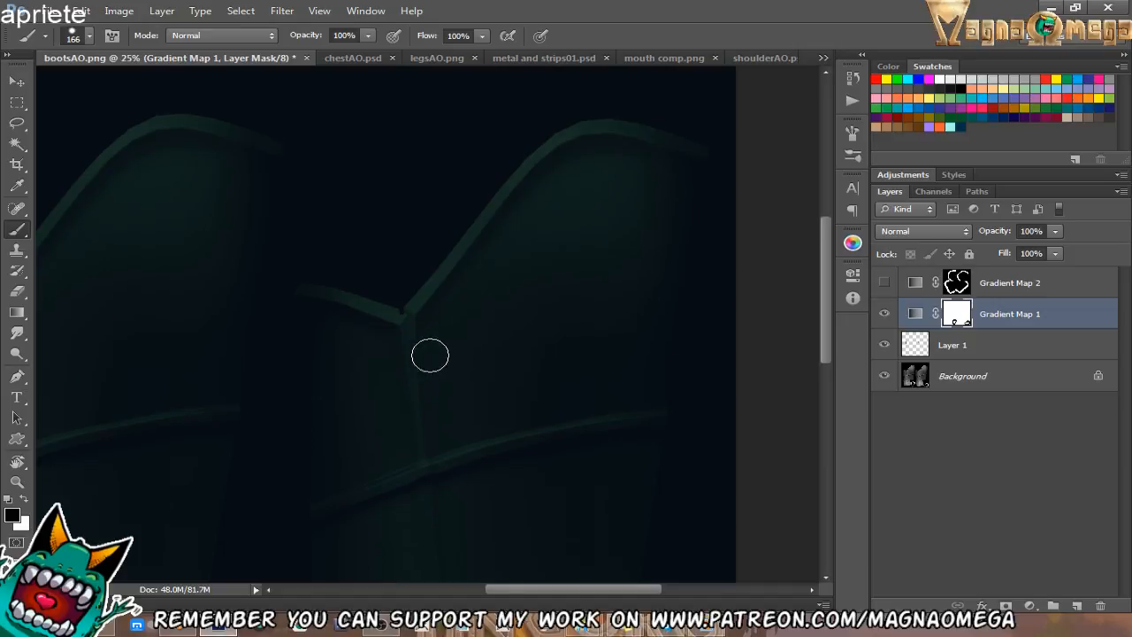
{"action": "left_click", "coordinate": [884, 314]}
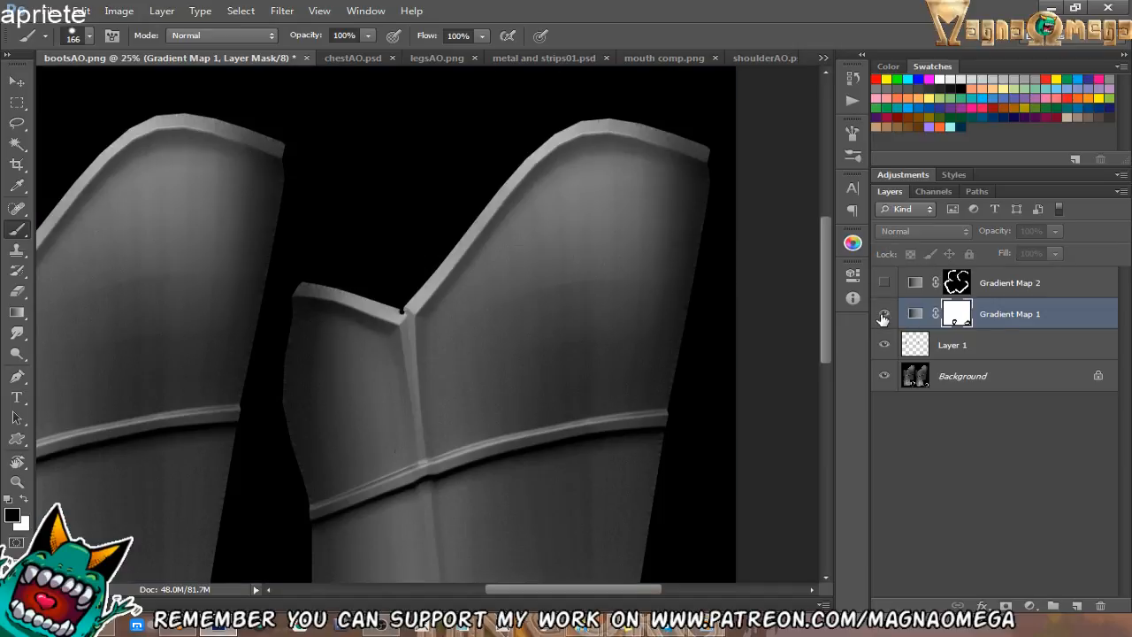
{"action": "left_click", "coordinate": [883, 314]}
{"action": "left_click_drag", "start_coordinate": [1053, 233], "coordinate": [1013, 256]}
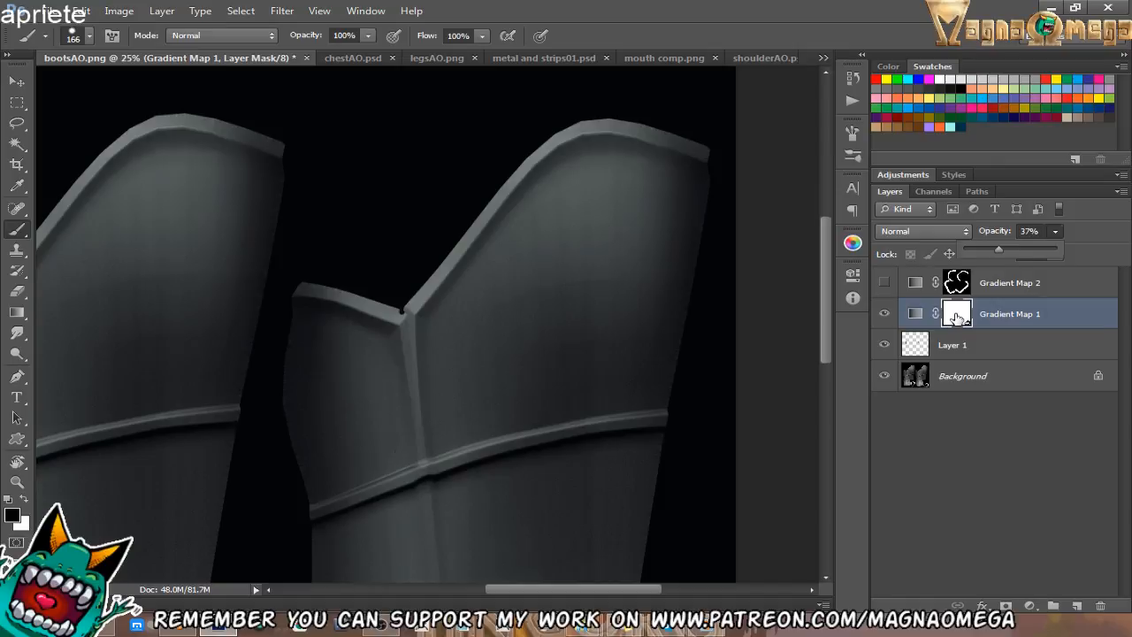
{"action": "left_click", "coordinate": [949, 314]}
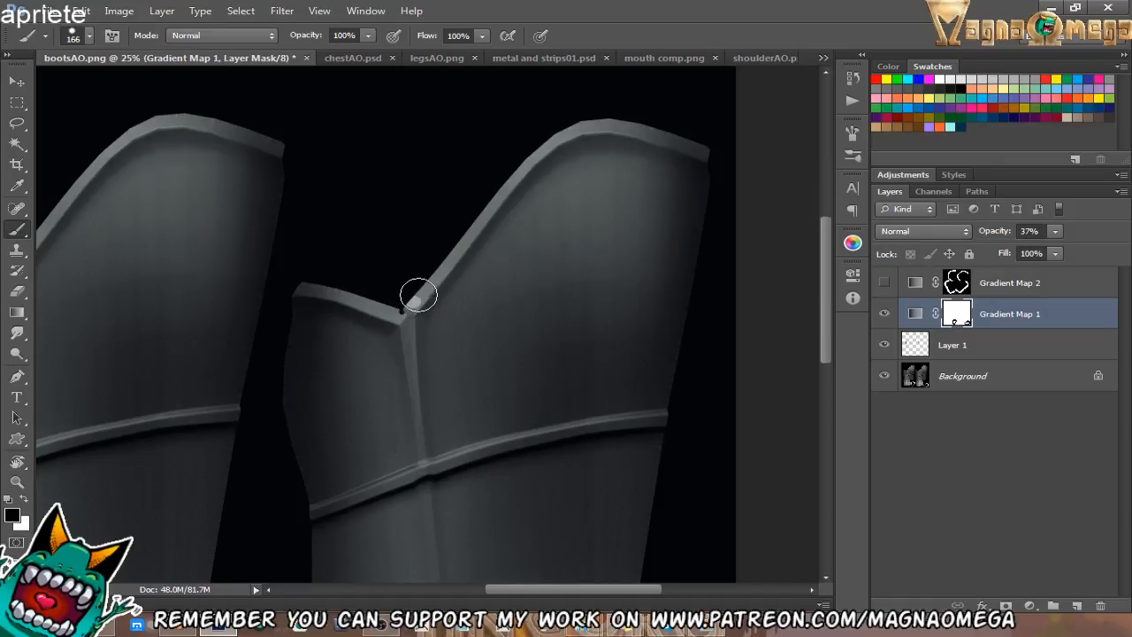
Mask out the top rim and the vertical seam of the right-hand boot down to its toe in black.
{"action": "mouse_move", "coordinate": [418, 295]}
{"action": "left_mouse_down"}
{"action": "mouse_move", "coordinate": [401, 318]}
{"action": "mouse_move", "coordinate": [551, 132]}
{"action": "mouse_move", "coordinate": [619, 118]}
{"action": "mouse_move", "coordinate": [692, 146]}
{"action": "mouse_move", "coordinate": [407, 311]}
{"action": "mouse_move", "coordinate": [282, 288]}
{"action": "mouse_move", "coordinate": [485, 172]}
{"action": "mouse_move", "coordinate": [460, 222]}
{"action": "mouse_move", "coordinate": [463, 290]}
{"action": "mouse_move", "coordinate": [474, 339]}
{"action": "mouse_move", "coordinate": [458, 185]}
{"action": "mouse_move", "coordinate": [486, 450]}
{"action": "mouse_move", "coordinate": [510, 535]}
{"action": "left_mouse_up"}
{"action": "key", "text": "ctrl+z"}
{"action": "key", "text": "ctrl+z"}
{"action": "left_click_drag", "start_coordinate": [507, 477], "coordinate": [531, 307]}
{"action": "left_click_drag", "start_coordinate": [513, 360], "coordinate": [514, 506]}
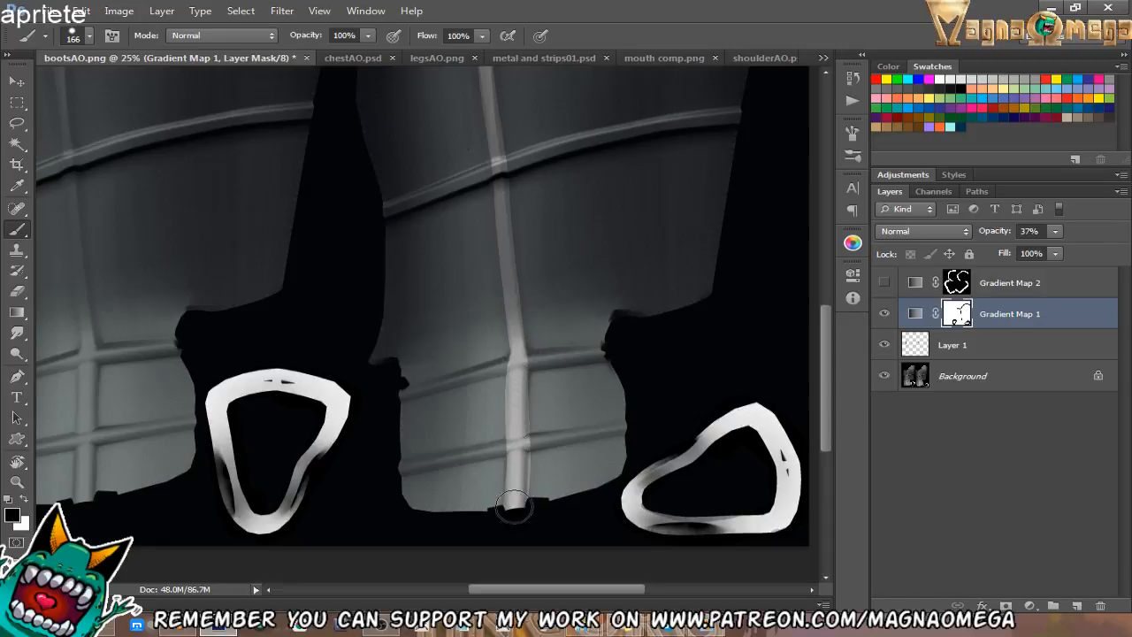
{"action": "key", "text": "ctrl+z"}
{"action": "left_click_drag", "start_coordinate": [518, 372], "coordinate": [514, 527]}
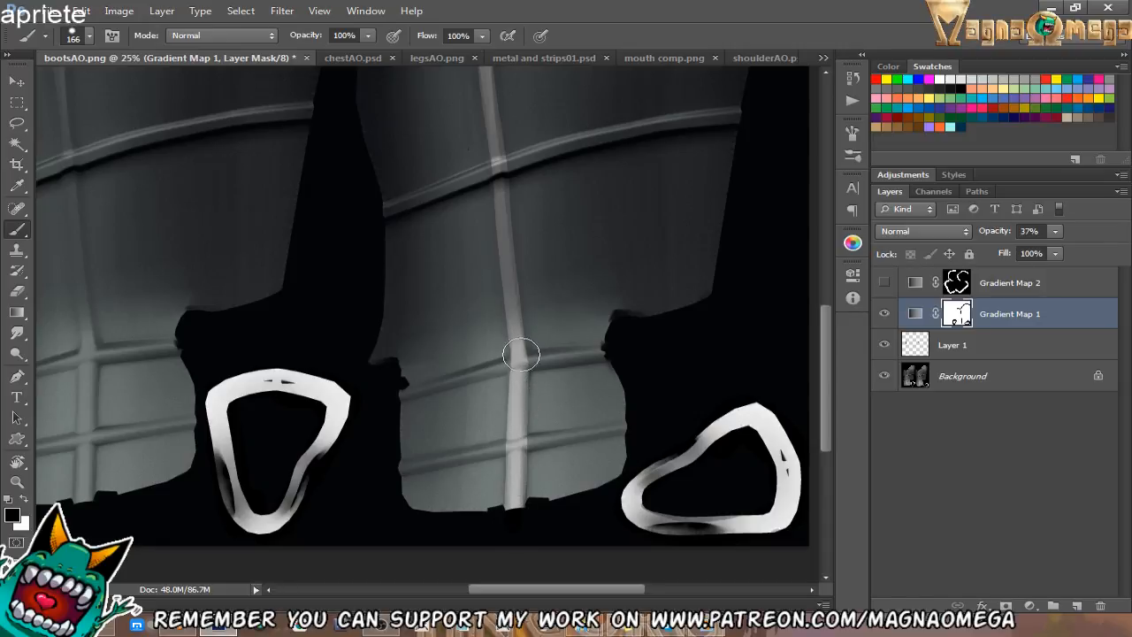
Rotate the canvas and mask out the two cross straps on the right-hand boot's foot.
{"action": "key", "text": "r"}
{"action": "left_click_drag", "start_coordinate": [437, 415], "coordinate": [551, 428]}
{"action": "mouse_move", "coordinate": [485, 354]}
{"action": "left_mouse_down"}
{"action": "mouse_move", "coordinate": [457, 402]}
{"action": "mouse_move", "coordinate": [517, 301]}
{"action": "mouse_move", "coordinate": [579, 237]}
{"action": "left_mouse_up"}
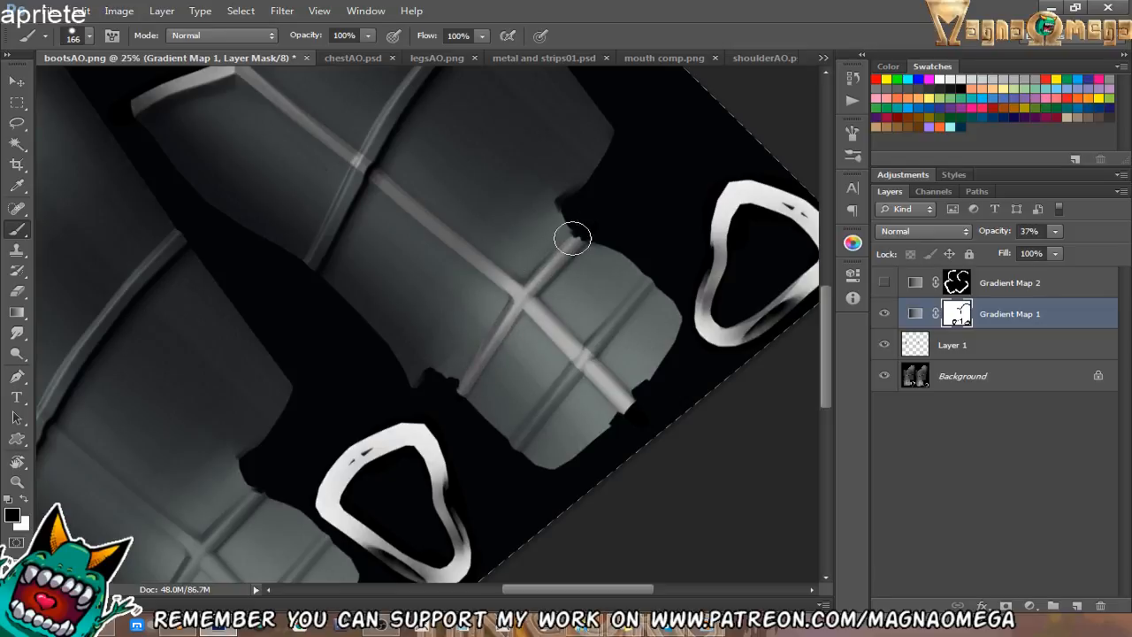
{"action": "left_click_drag", "start_coordinate": [521, 299], "coordinate": [551, 267]}
{"action": "left_click_drag", "start_coordinate": [511, 458], "coordinate": [598, 342]}
{"action": "mouse_move", "coordinate": [539, 418]}
{"action": "left_mouse_down"}
{"action": "mouse_move", "coordinate": [658, 274]}
{"action": "mouse_move", "coordinate": [575, 369]}
{"action": "left_mouse_up"}
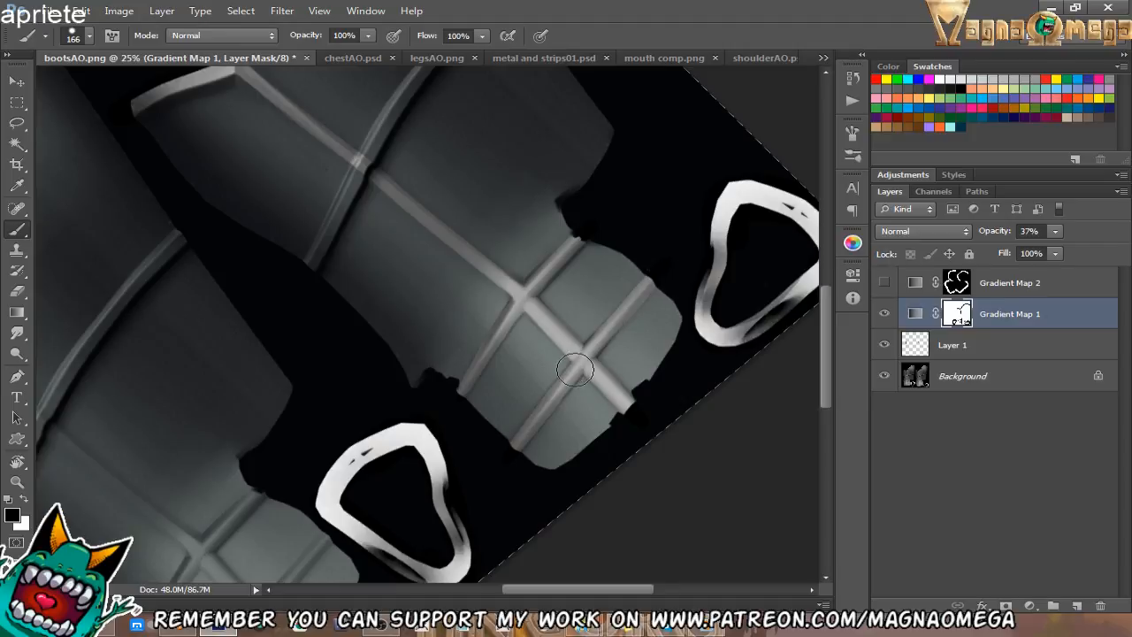
Mask out the strap that crosses the right-hand boot's shaft.
{"action": "left_click_drag", "start_coordinate": [471, 209], "coordinate": [549, 406]}
{"action": "left_click_drag", "start_coordinate": [383, 469], "coordinate": [390, 440]}
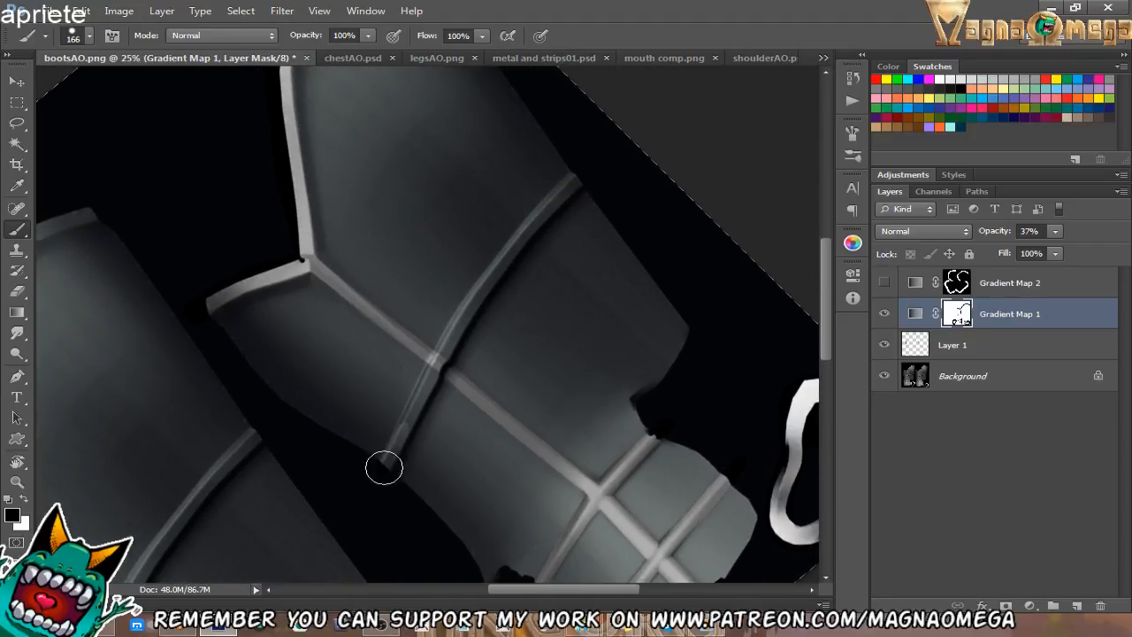
{"action": "mouse_move", "coordinate": [422, 400]}
{"action": "left_mouse_down"}
{"action": "mouse_move", "coordinate": [401, 436]}
{"action": "mouse_move", "coordinate": [472, 306]}
{"action": "mouse_move", "coordinate": [580, 176]}
{"action": "left_mouse_up"}
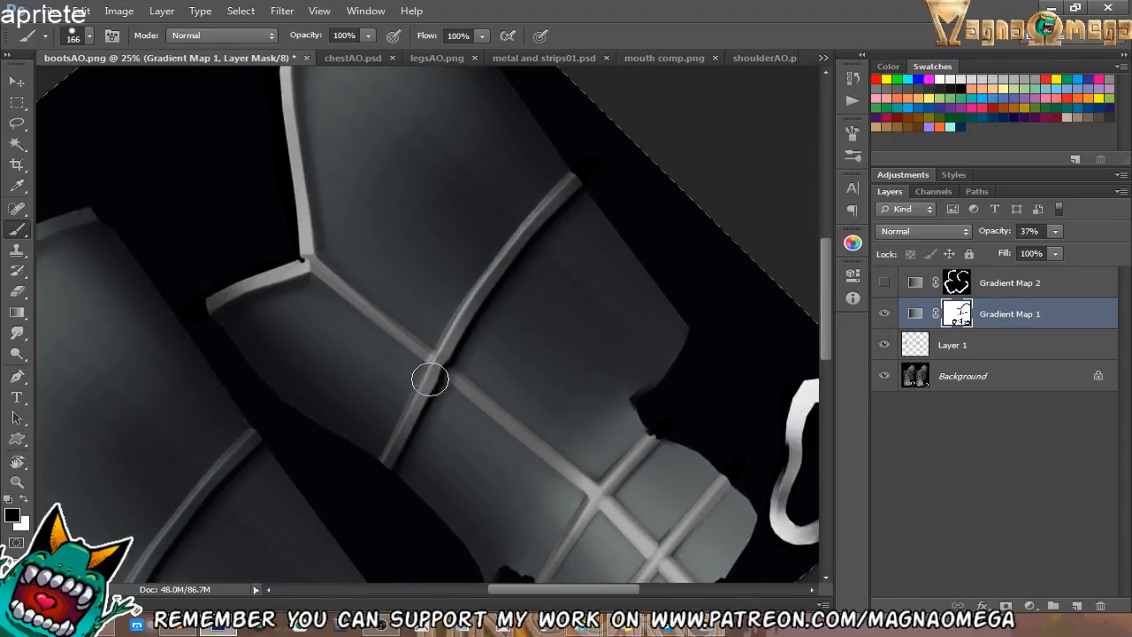
{"action": "key", "text": "x"}
Mask out the strap across the left-hand boot's shaft in black and reset the canvas rotation.
{"action": "mouse_move", "coordinate": [340, 453]}
{"action": "left_mouse_down"}
{"action": "mouse_move", "coordinate": [527, 323]}
{"action": "mouse_move", "coordinate": [613, 234]}
{"action": "left_mouse_up"}
{"action": "key", "text": "x"}
{"action": "left_click_drag", "start_coordinate": [331, 510], "coordinate": [518, 229]}
{"action": "key", "text": "ctrl+z"}
{"action": "mouse_move", "coordinate": [331, 515]}
{"action": "left_mouse_down"}
{"action": "mouse_move", "coordinate": [477, 272]}
{"action": "mouse_move", "coordinate": [539, 209]}
{"action": "left_mouse_up"}
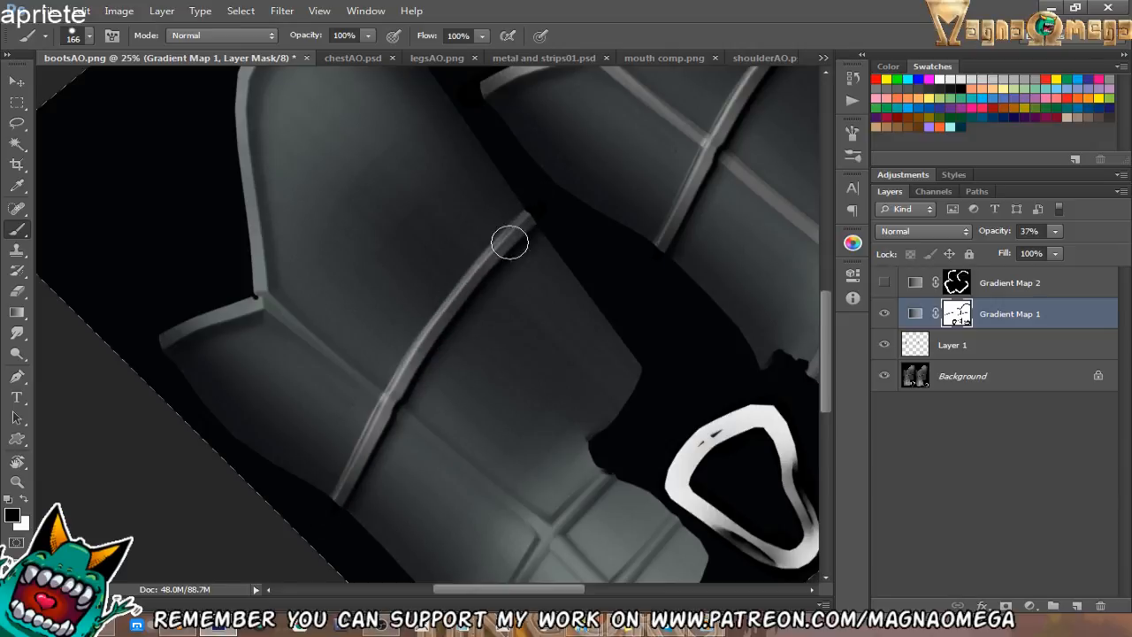
{"action": "key", "text": "Escape"}
Mask out the whole top rim of the left-hand boot, including the short edge of its narrower panel.
{"action": "left_click_drag", "start_coordinate": [421, 328], "coordinate": [388, 460]}
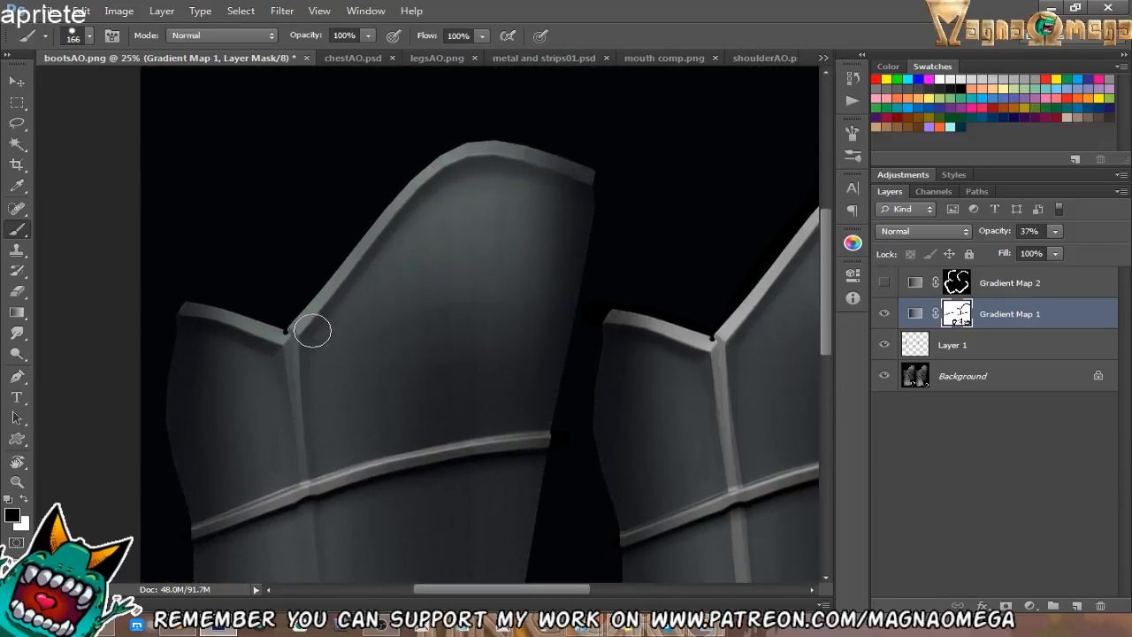
{"action": "mouse_move", "coordinate": [297, 339]}
{"action": "left_mouse_down"}
{"action": "mouse_move", "coordinate": [419, 177]}
{"action": "mouse_move", "coordinate": [510, 157]}
{"action": "mouse_move", "coordinate": [619, 195]}
{"action": "left_mouse_up"}
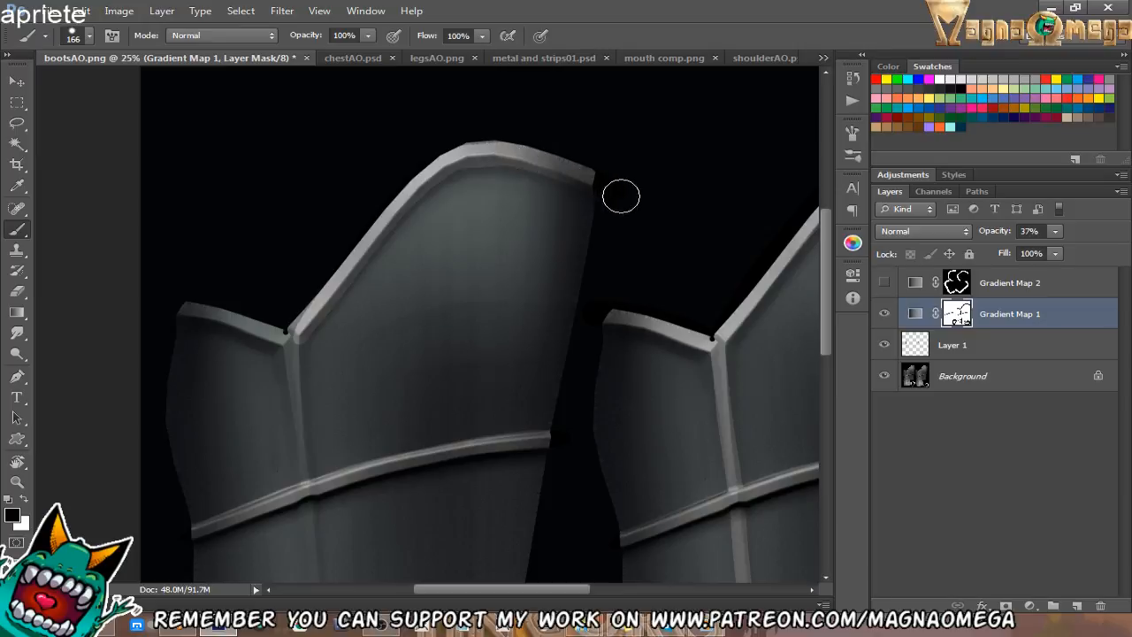
{"action": "left_click_drag", "start_coordinate": [662, 280], "coordinate": [515, 287]}
{"action": "mouse_move", "coordinate": [460, 324]}
{"action": "left_mouse_down"}
{"action": "mouse_move", "coordinate": [598, 162]}
{"action": "mouse_move", "coordinate": [714, 157]}
{"action": "mouse_move", "coordinate": [782, 189]}
{"action": "mouse_move", "coordinate": [441, 342]}
{"action": "mouse_move", "coordinate": [764, 296]}
{"action": "left_mouse_up"}
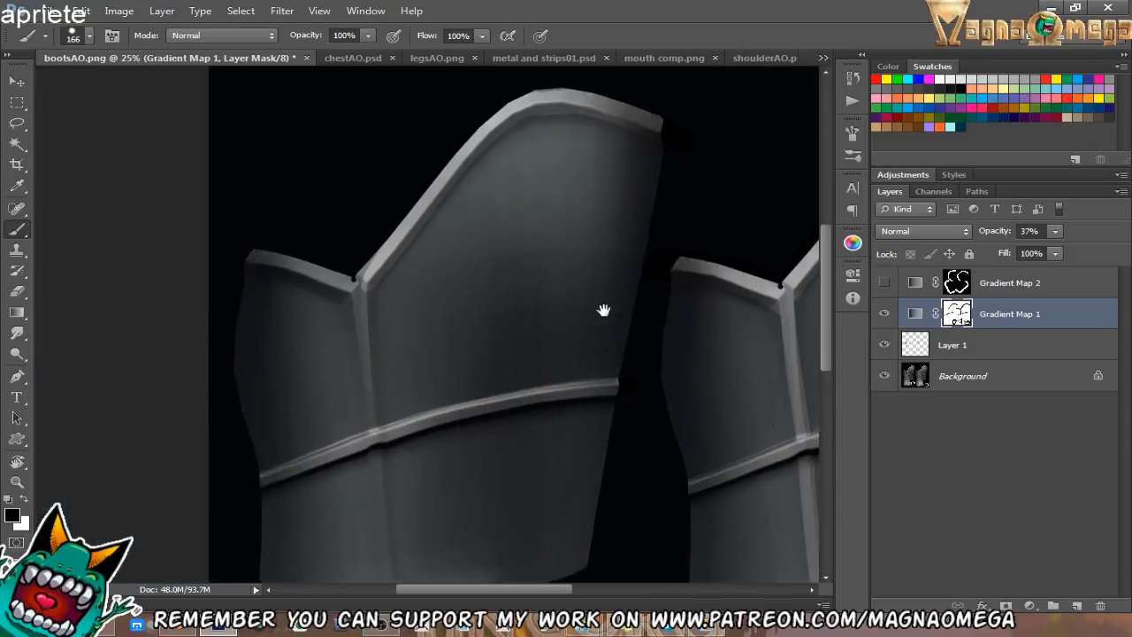
{"action": "left_click_drag", "start_coordinate": [351, 295], "coordinate": [232, 267]}
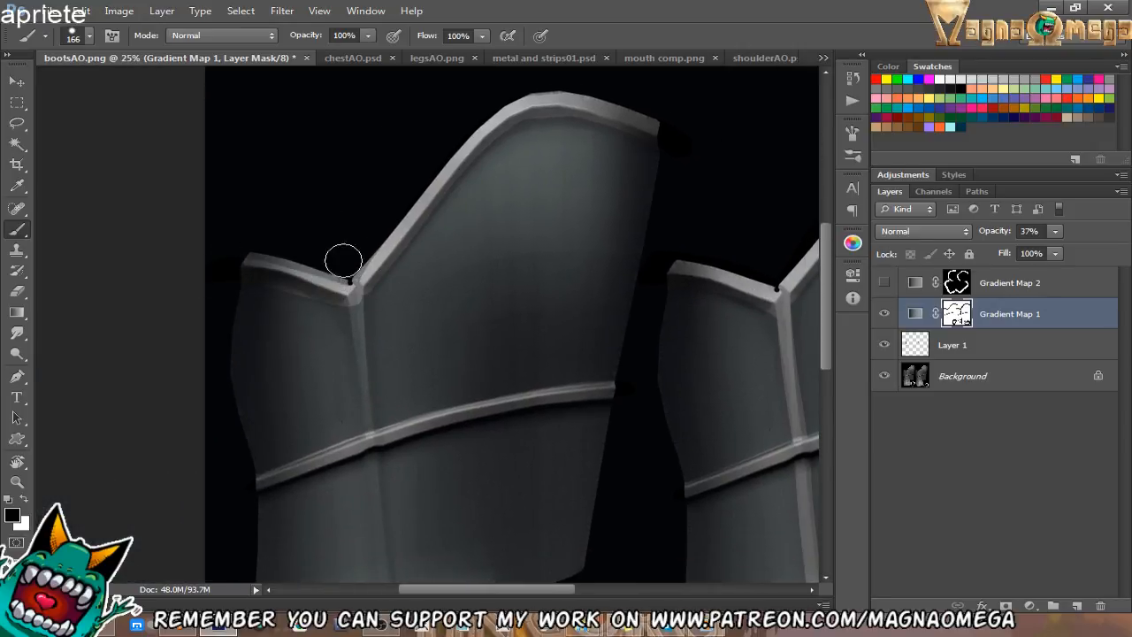
{"action": "key", "text": "ctrl+z"}
{"action": "left_click_drag", "start_coordinate": [342, 296], "coordinate": [225, 265]}
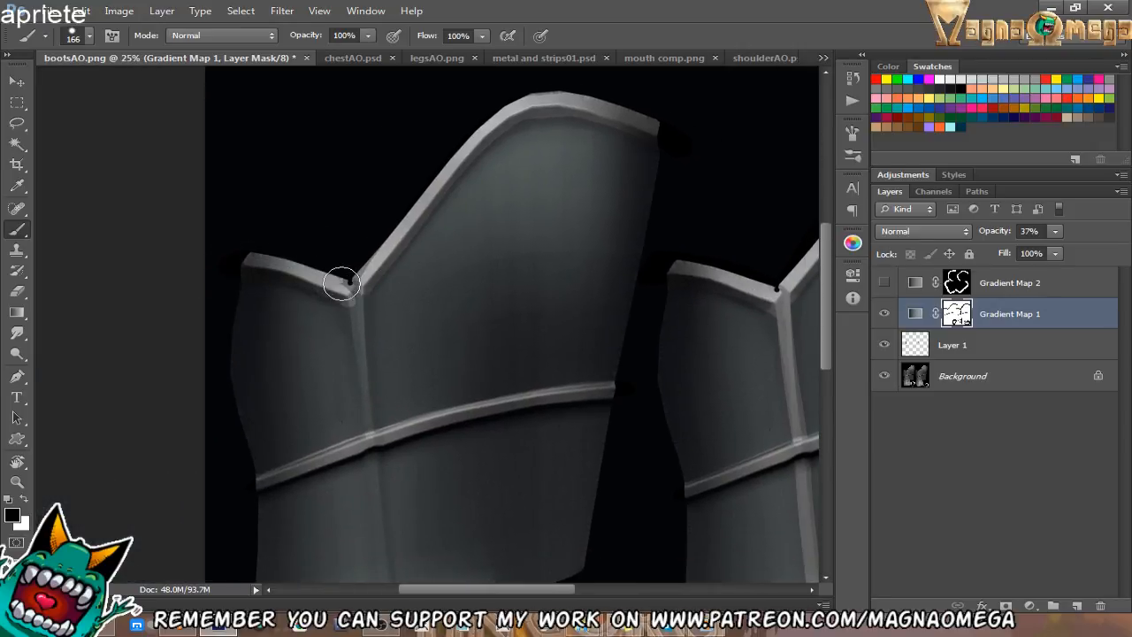
Mask out the vertical seam of the left-hand boot from the rim notch down to the toe.
{"action": "mouse_move", "coordinate": [340, 286]}
{"action": "left_mouse_down"}
{"action": "mouse_move", "coordinate": [357, 287]}
{"action": "mouse_move", "coordinate": [370, 257]}
{"action": "mouse_move", "coordinate": [369, 374]}
{"action": "mouse_move", "coordinate": [357, 330]}
{"action": "mouse_move", "coordinate": [363, 369]}
{"action": "left_mouse_up"}
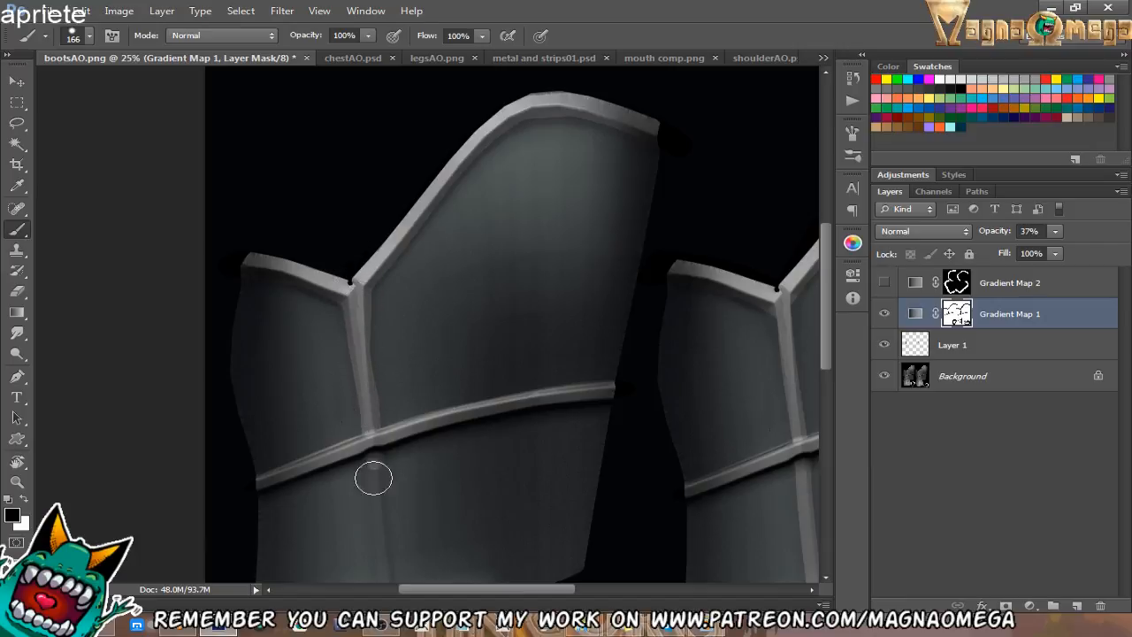
{"action": "left_click_drag", "start_coordinate": [374, 472], "coordinate": [387, 288]}
{"action": "mouse_move", "coordinate": [372, 168]}
{"action": "left_mouse_down"}
{"action": "mouse_move", "coordinate": [380, 112]}
{"action": "mouse_move", "coordinate": [397, 468]}
{"action": "mouse_move", "coordinate": [427, 262]}
{"action": "mouse_move", "coordinate": [417, 469]}
{"action": "mouse_move", "coordinate": [409, 457]}
{"action": "left_mouse_up"}
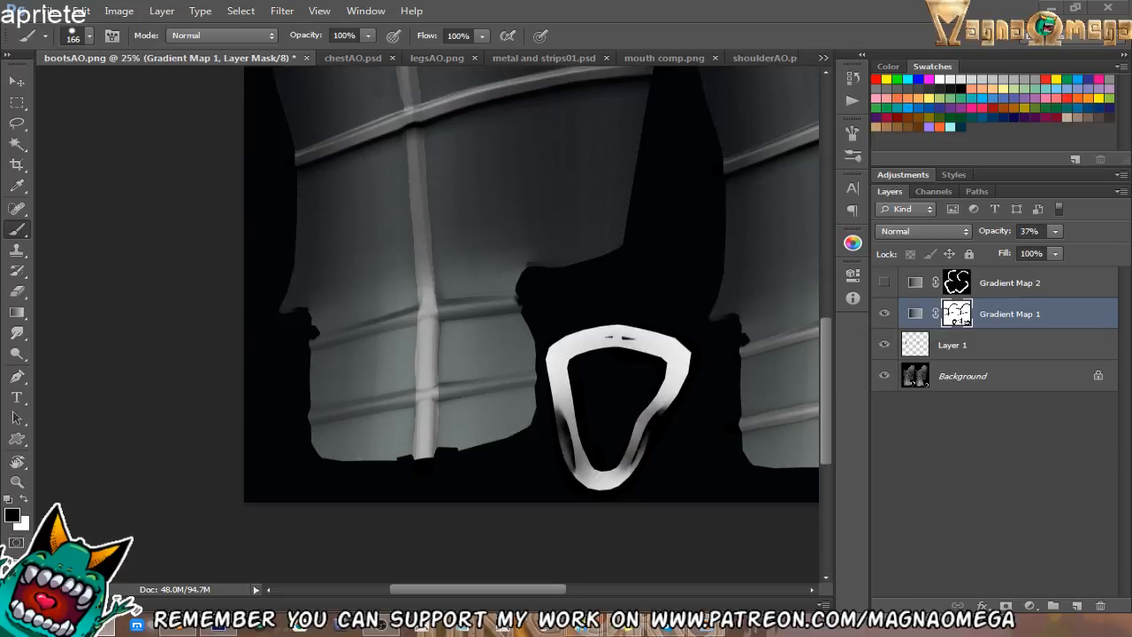
Mask out the two straps across the toe section of the left-hand boot and reset the canvas rotation.
{"action": "key", "text": "e"}
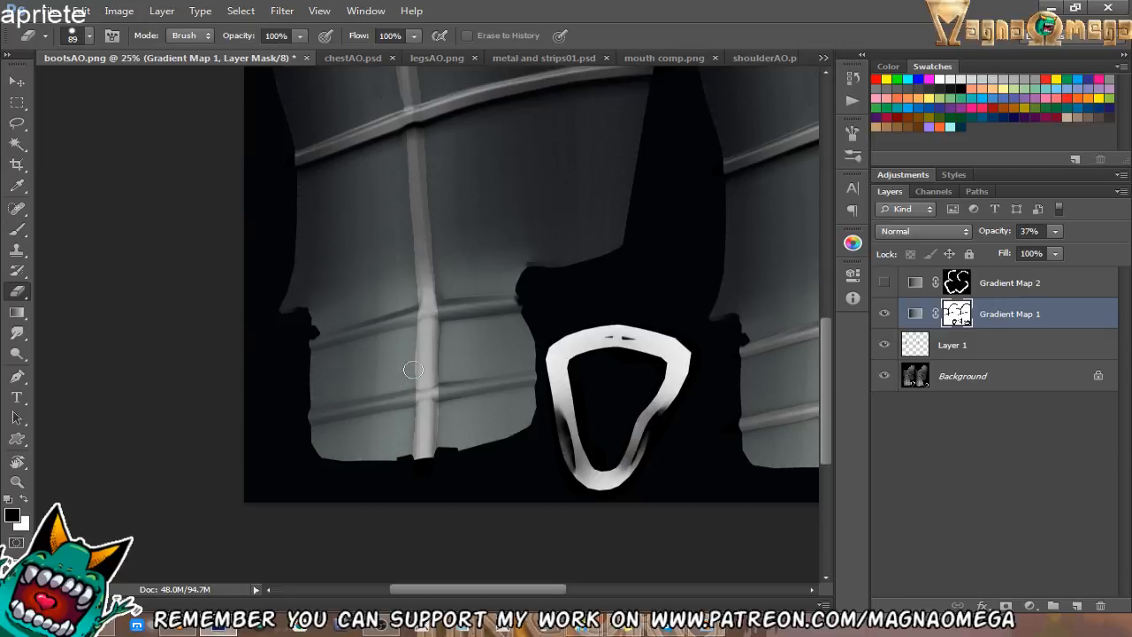
{"action": "key", "text": "r"}
{"action": "left_click_drag", "start_coordinate": [361, 386], "coordinate": [409, 354]}
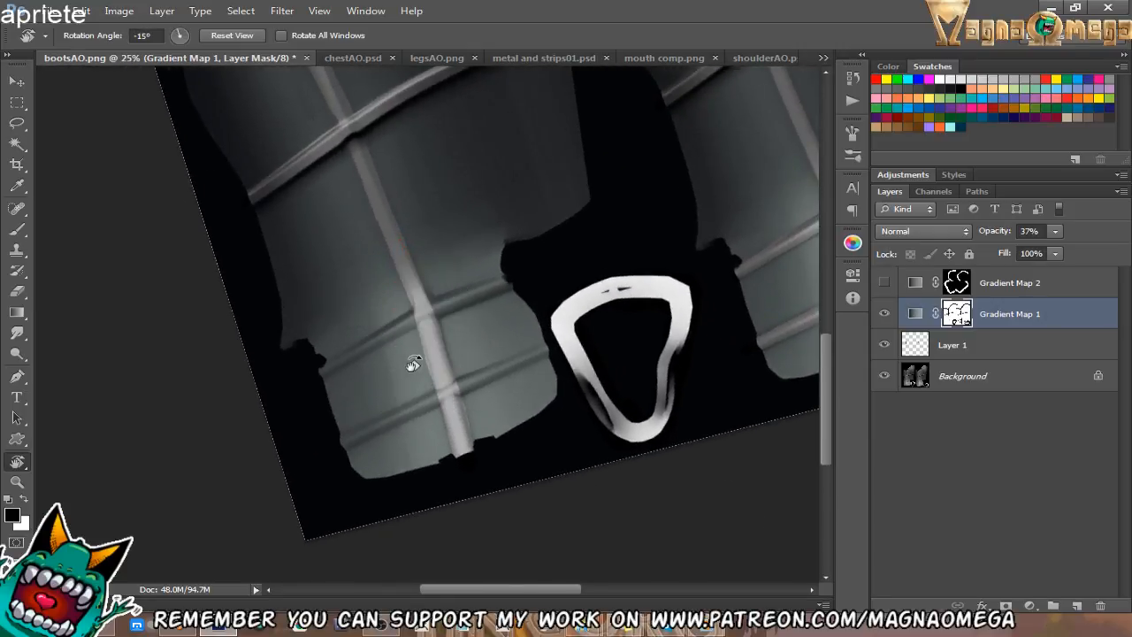
{"action": "key", "text": "e"}
{"action": "key", "text": "b"}
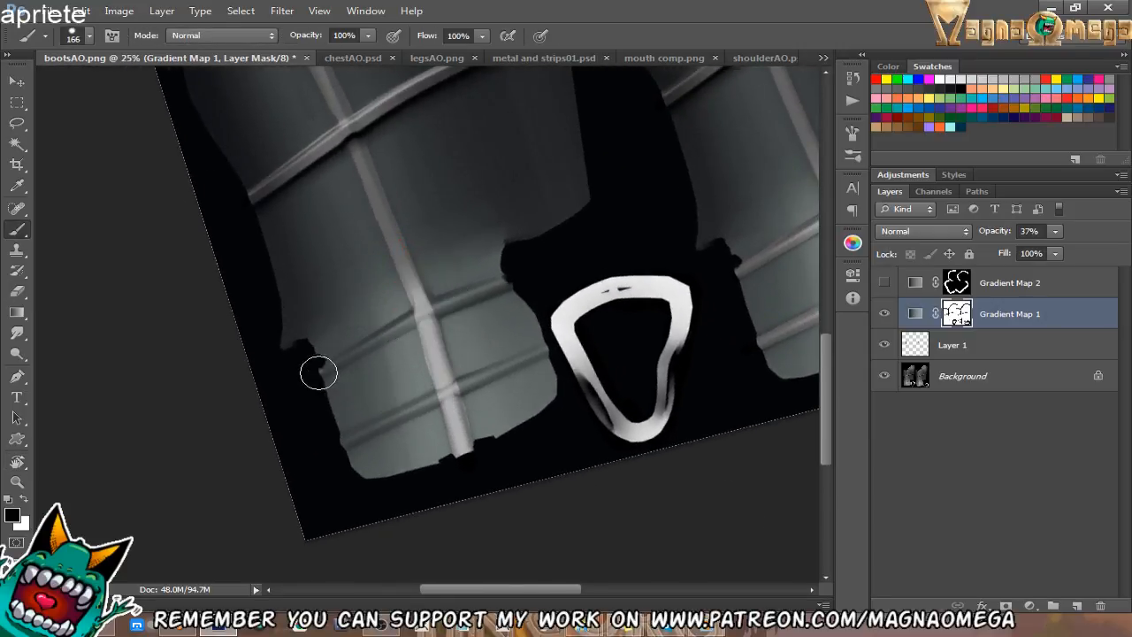
{"action": "mouse_move", "coordinate": [315, 372]}
{"action": "left_mouse_down"}
{"action": "mouse_move", "coordinate": [450, 298]}
{"action": "mouse_move", "coordinate": [379, 383]}
{"action": "mouse_move", "coordinate": [391, 460]}
{"action": "mouse_move", "coordinate": [548, 307]}
{"action": "left_mouse_up"}
{"action": "key", "text": "r"}
{"action": "key", "text": "b"}
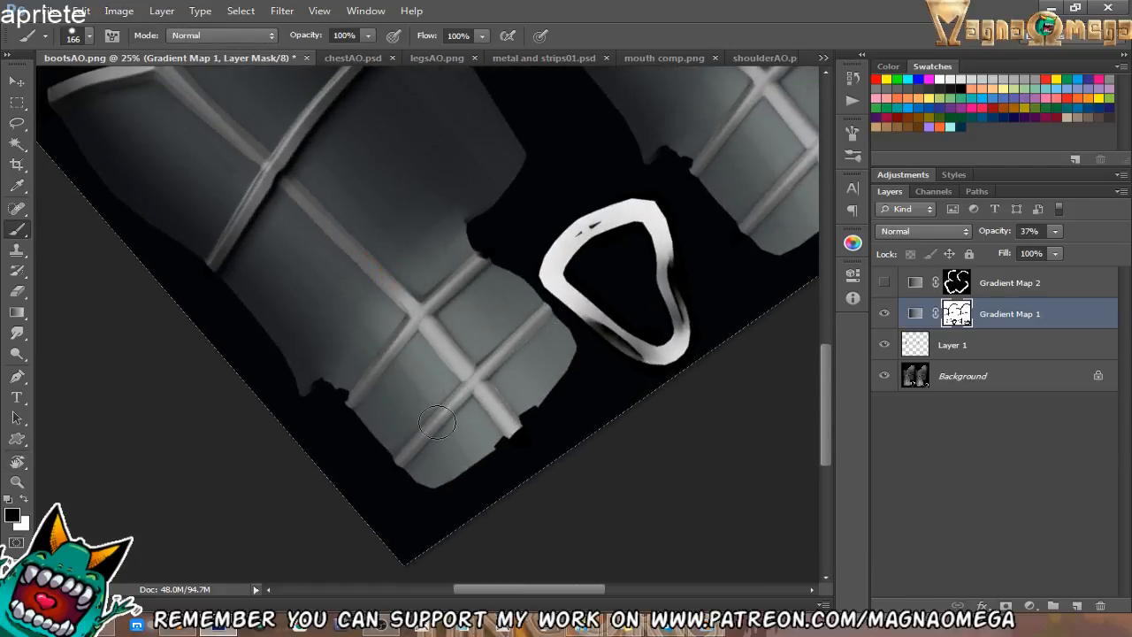
{"action": "key", "text": "Escape"}
Raise the opacity of the Gradient Map 1 layer to 100%.
{"action": "key", "text": "z"}
{"action": "left_click", "coordinate": [557, 280], "text": "alt"}
{"action": "left_click_drag", "start_coordinate": [665, 253], "coordinate": [450, 379]}
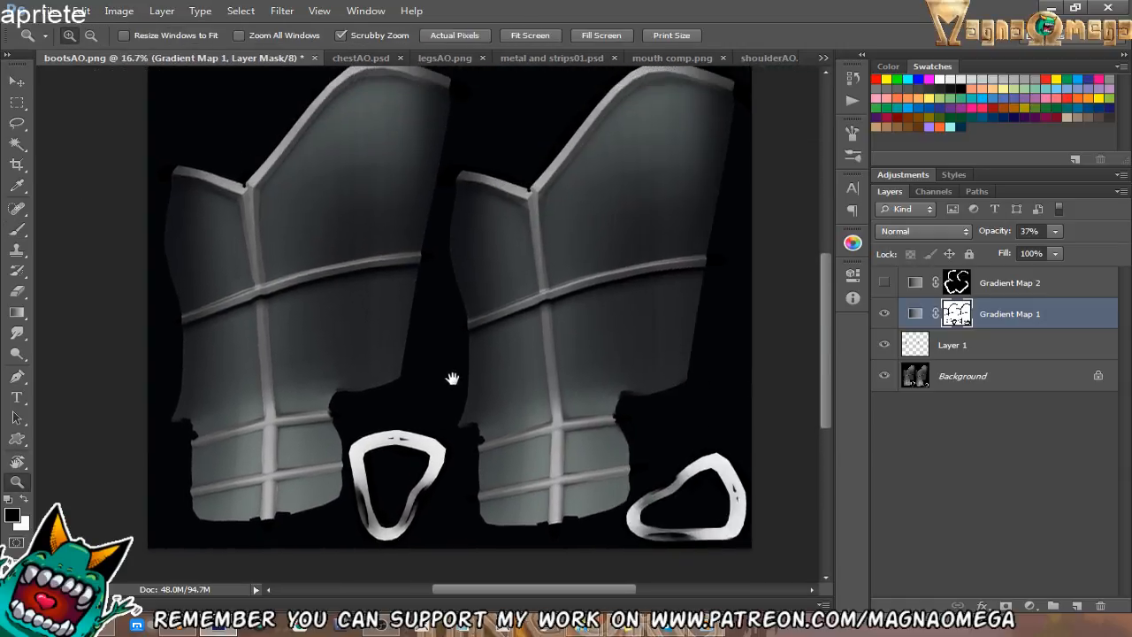
{"action": "left_click", "coordinate": [1054, 232]}
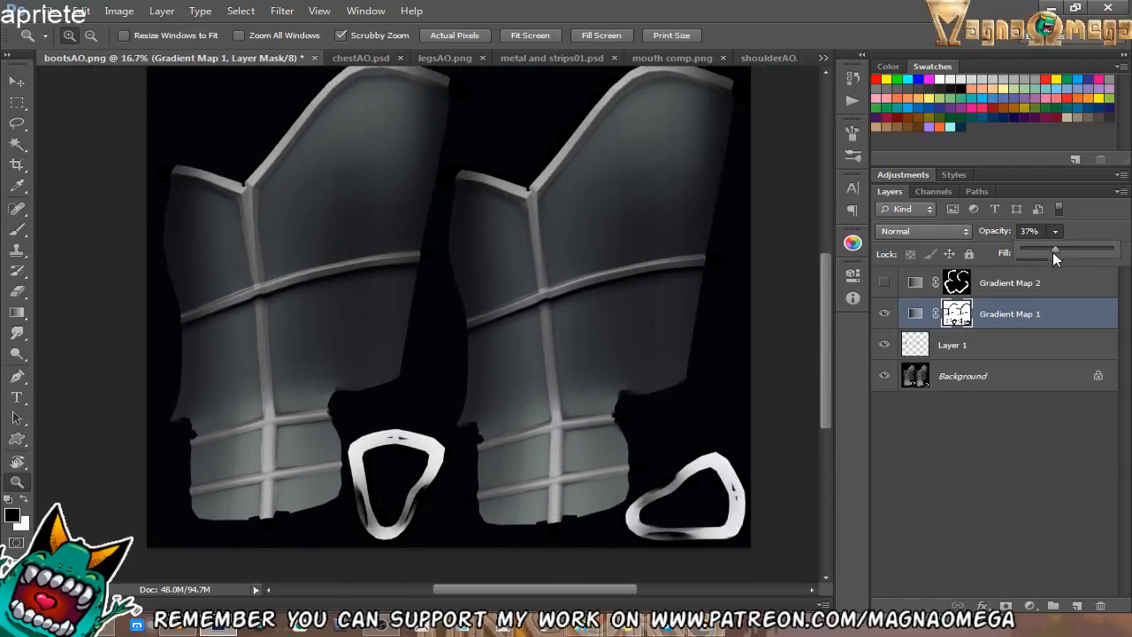
{"action": "left_click_drag", "start_coordinate": [1053, 253], "coordinate": [1112, 254]}
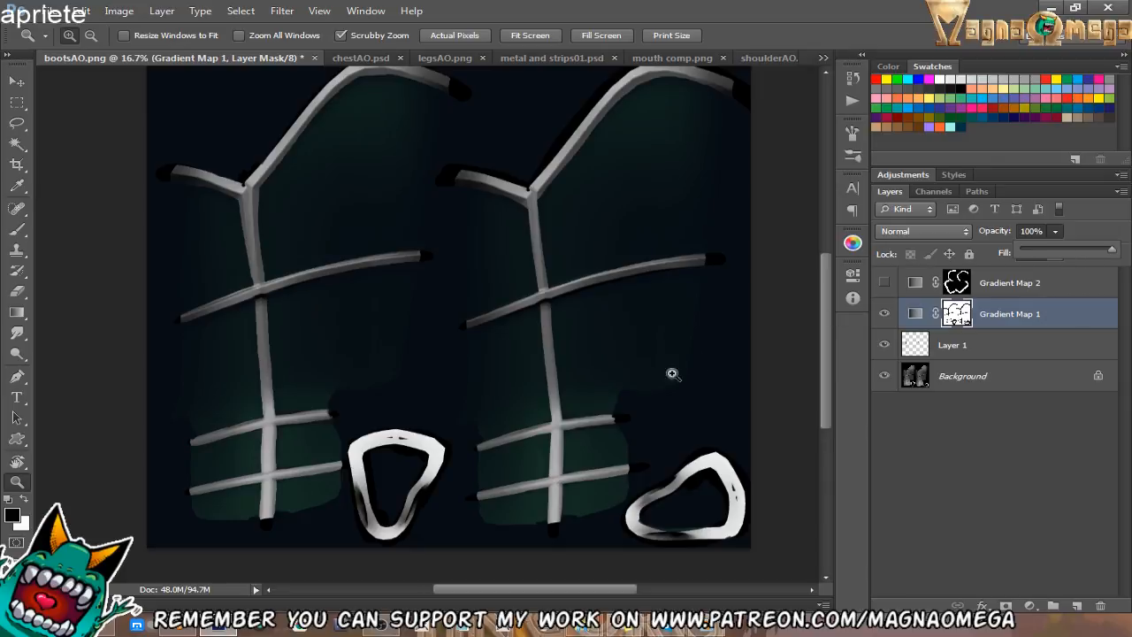
{"action": "left_click_drag", "start_coordinate": [626, 434], "coordinate": [659, 465]}
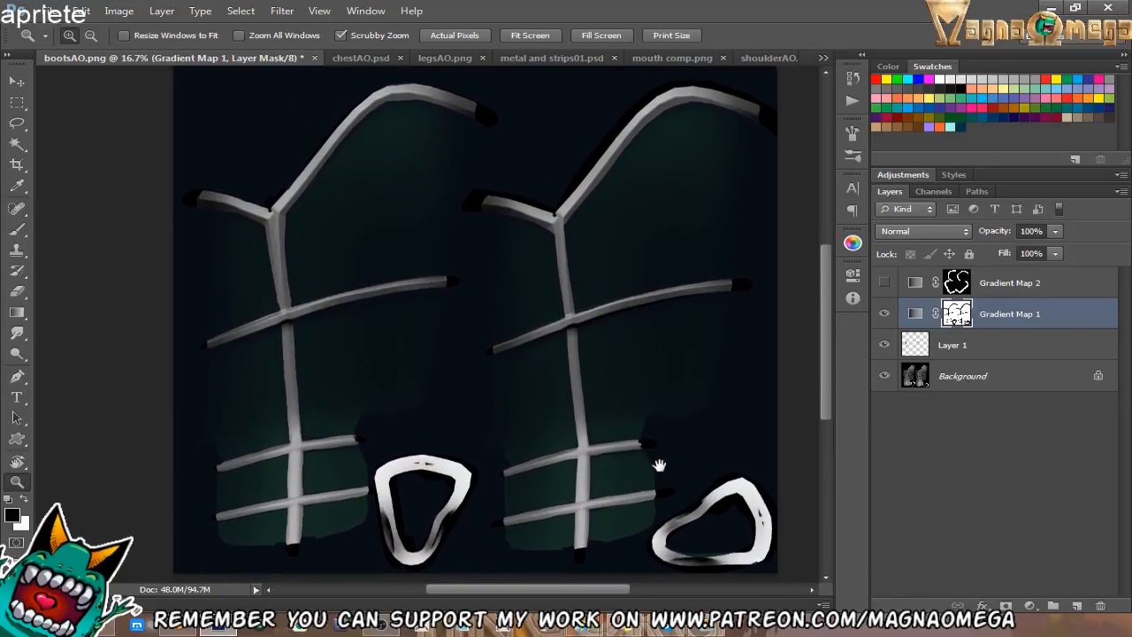
With Gradient Map 2 made visible, load Gradient Map 1's mask as a selection and delete Gradient Map 2's layer mask.
{"action": "left_click", "coordinate": [883, 282]}
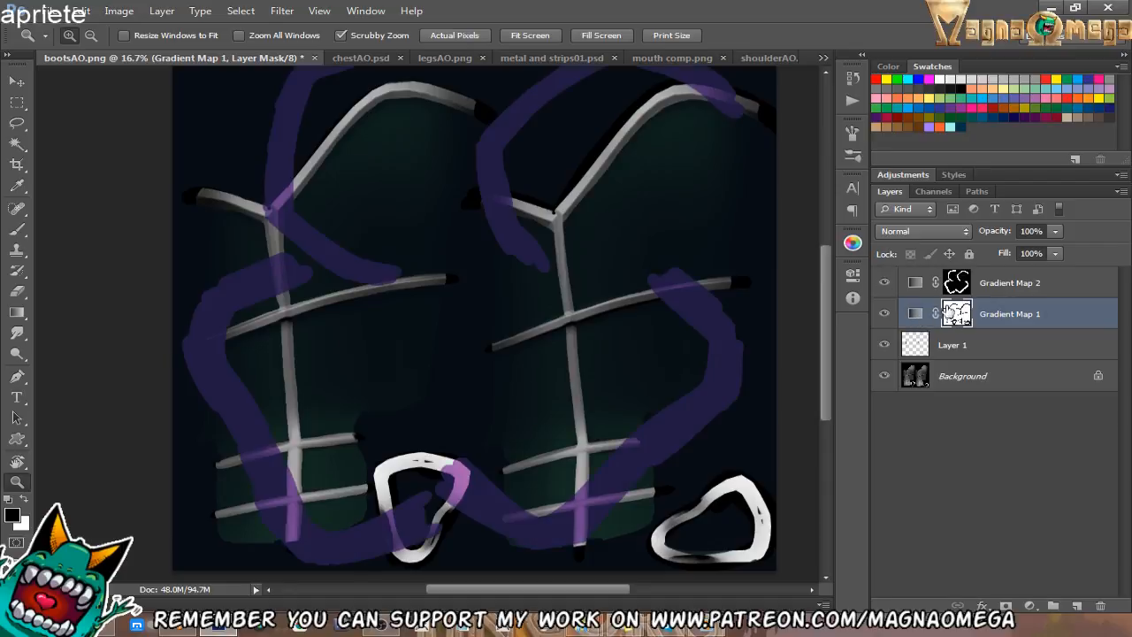
{"action": "left_click", "coordinate": [956, 313], "text": "ctrl"}
{"action": "left_click", "coordinate": [956, 282]}
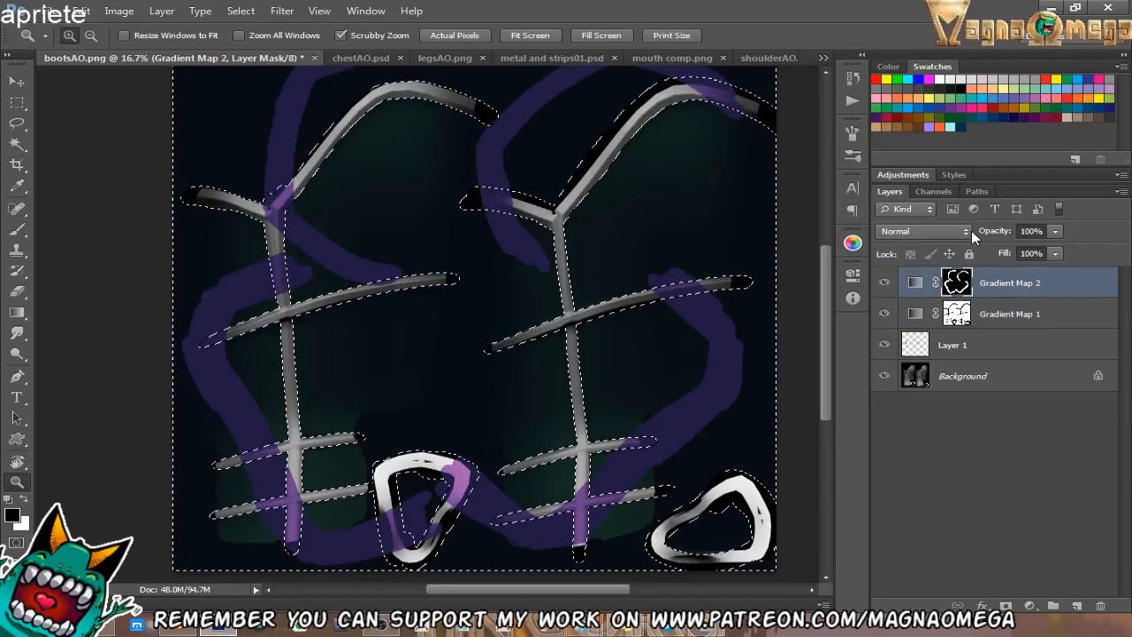
{"action": "right_click", "coordinate": [958, 283]}
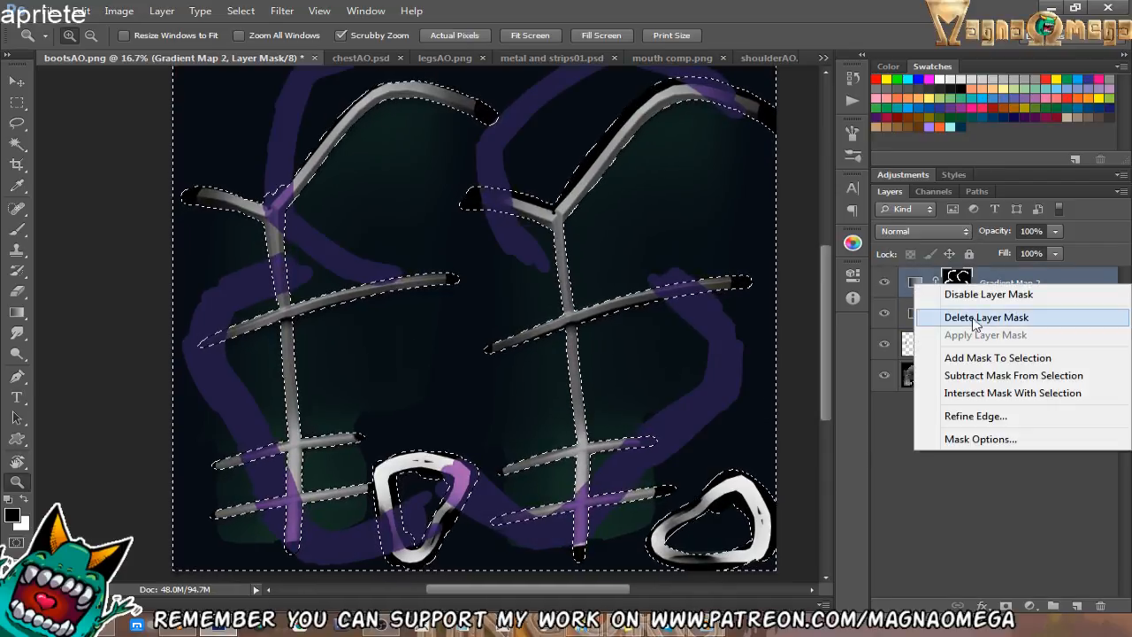
{"action": "left_click", "coordinate": [920, 320]}
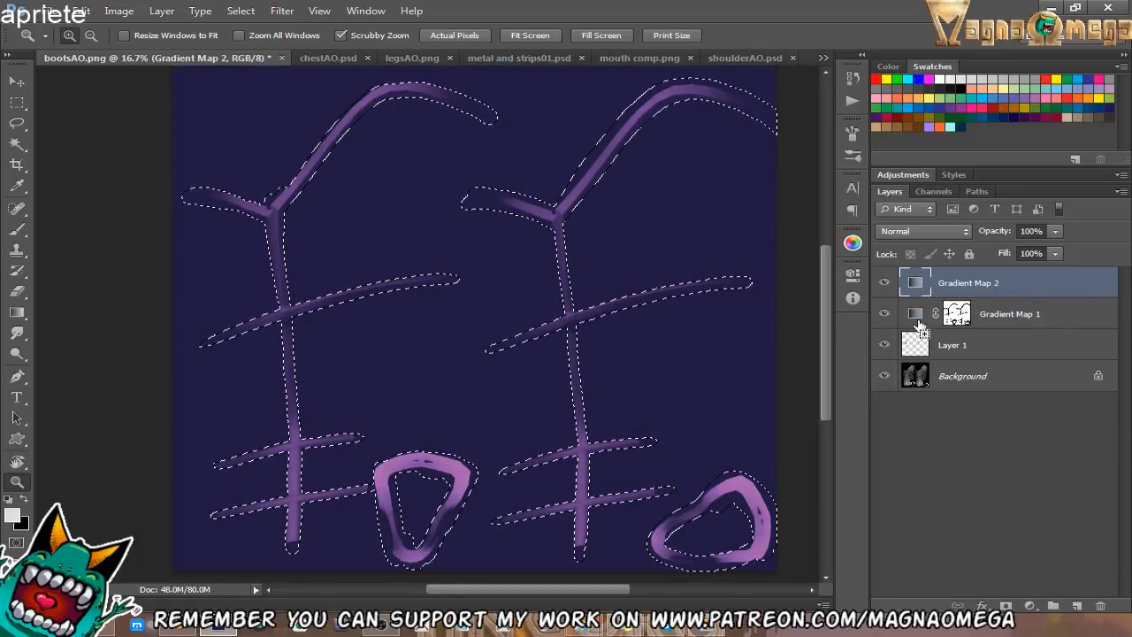
Mask Gradient Map 2 with the active selection and save a PNG copy of the image as boots diffuse.png.
{"action": "left_click", "coordinate": [1007, 606]}
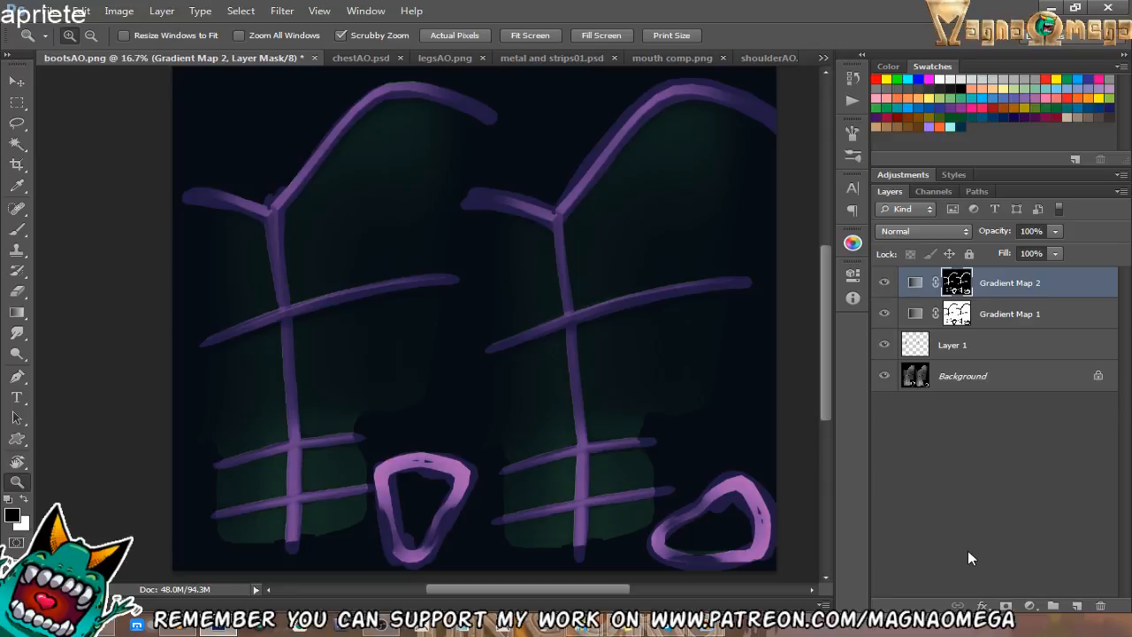
{"action": "left_click", "coordinate": [53, 11]}
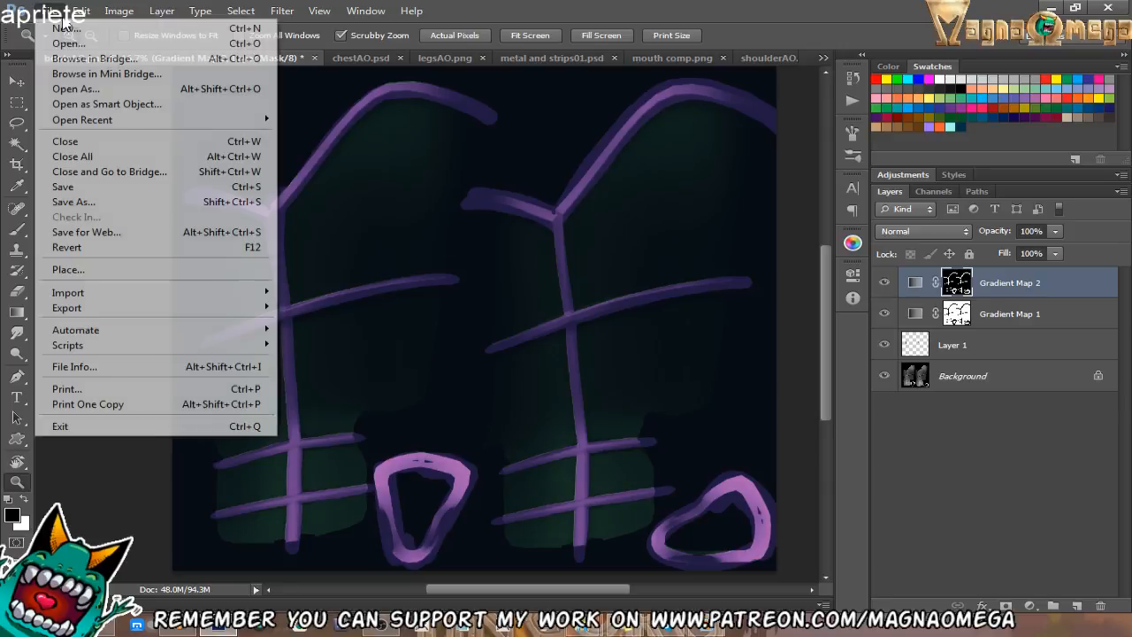
{"action": "left_click", "coordinate": [111, 194]}
{"action": "left_click", "coordinate": [373, 406]}
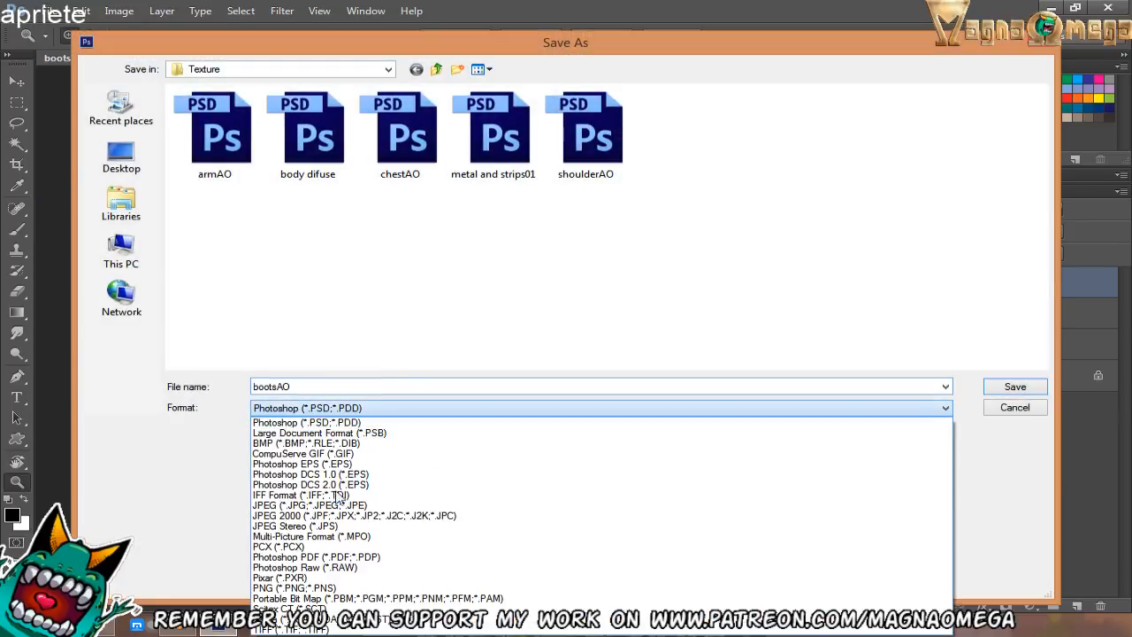
{"action": "left_click", "coordinate": [311, 588]}
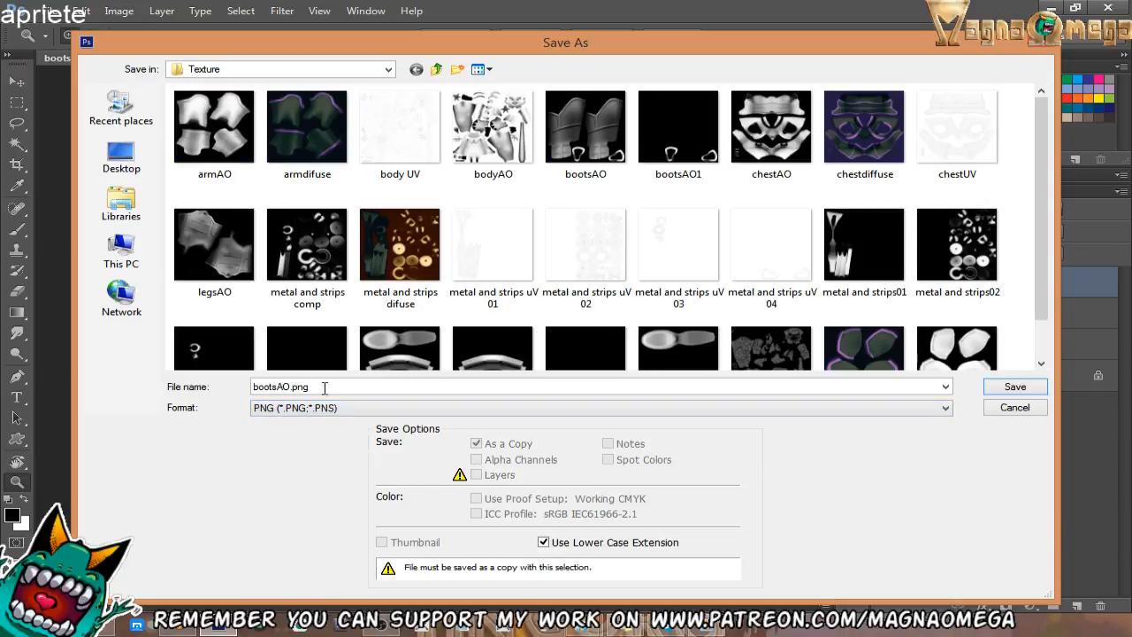
{"action": "double_click", "coordinate": [286, 385]}
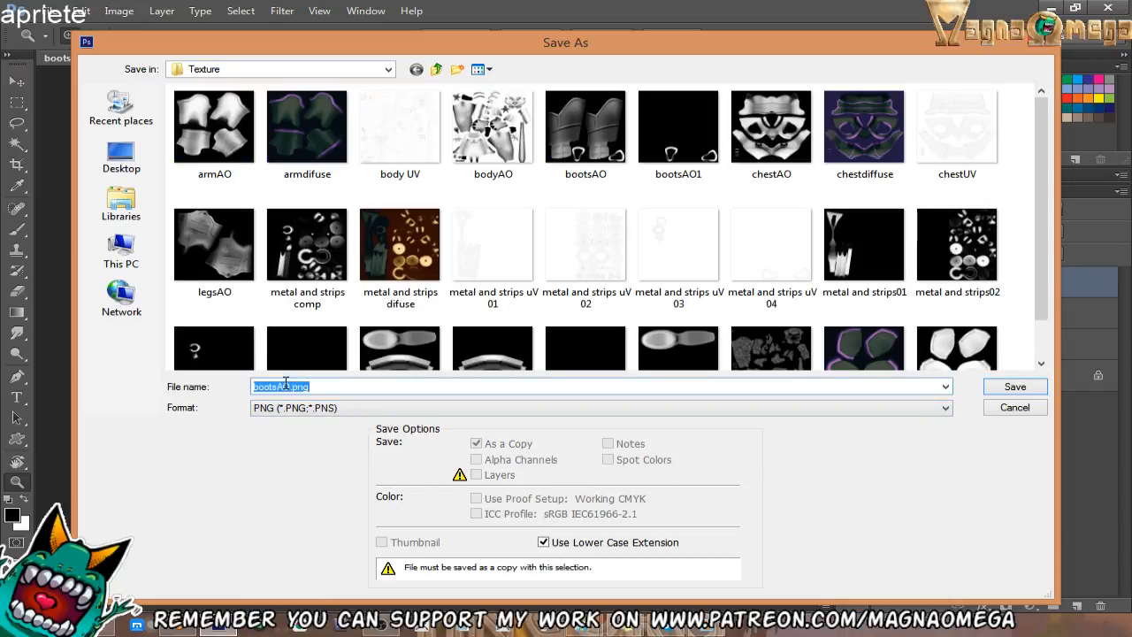
{"action": "left_click", "coordinate": [292, 386]}
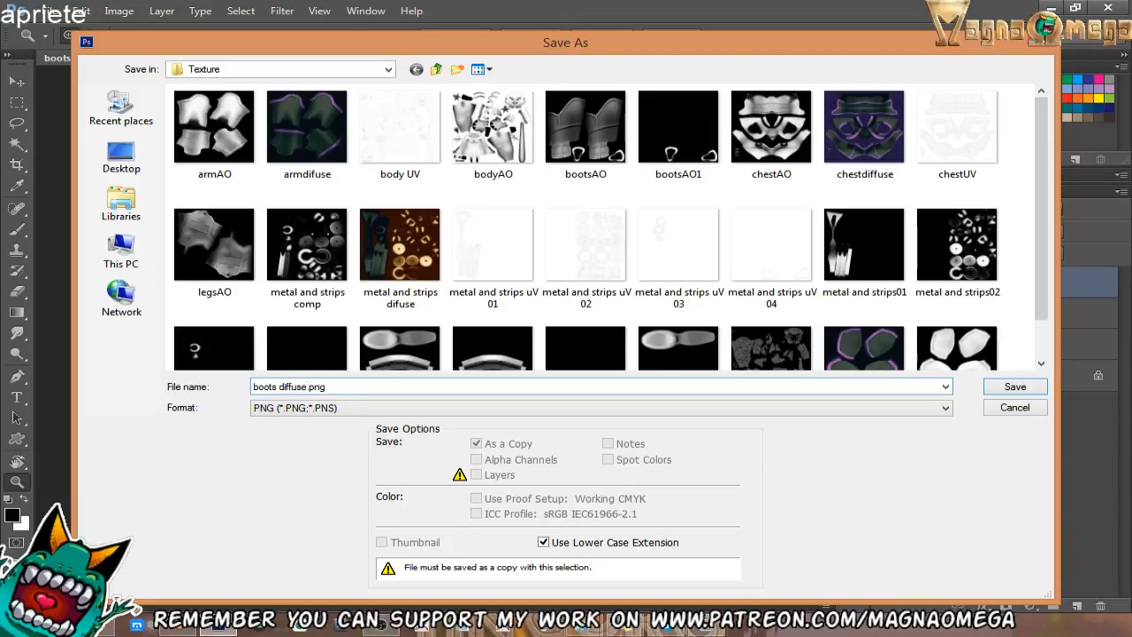
{"action": "key", "text": "Return"}
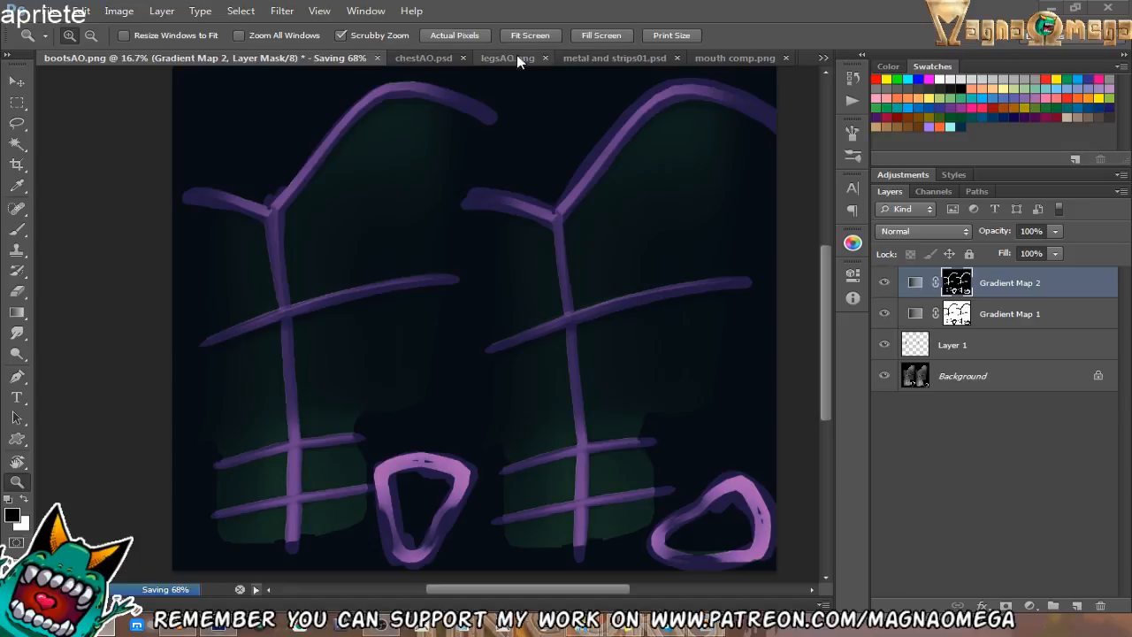
Switch to Blender and select the untextured boots object on the character's lower legs.
{"action": "left_click", "coordinate": [187, 626]}
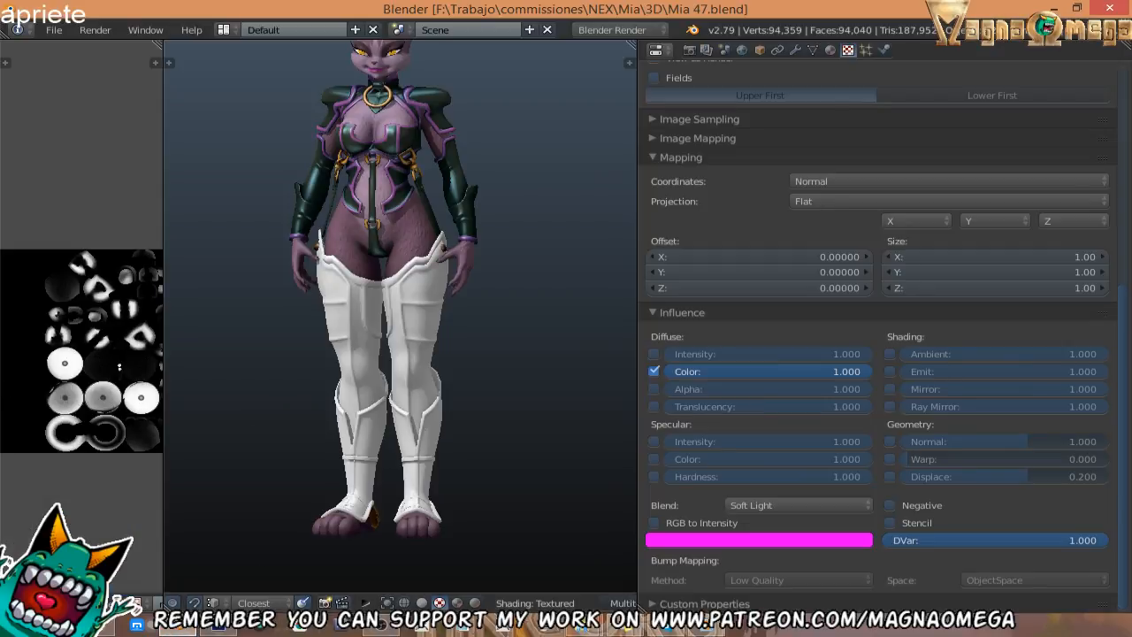
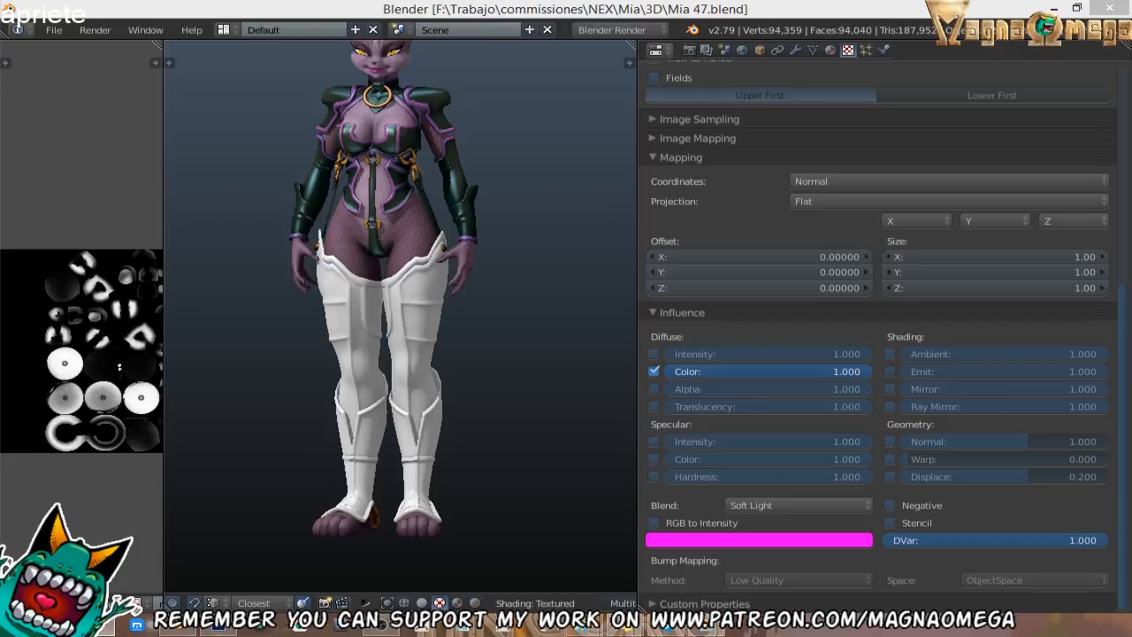
{"action": "scroll", "coordinate": [435, 294], "scroll_direction": "up", "scroll_amount": 2}
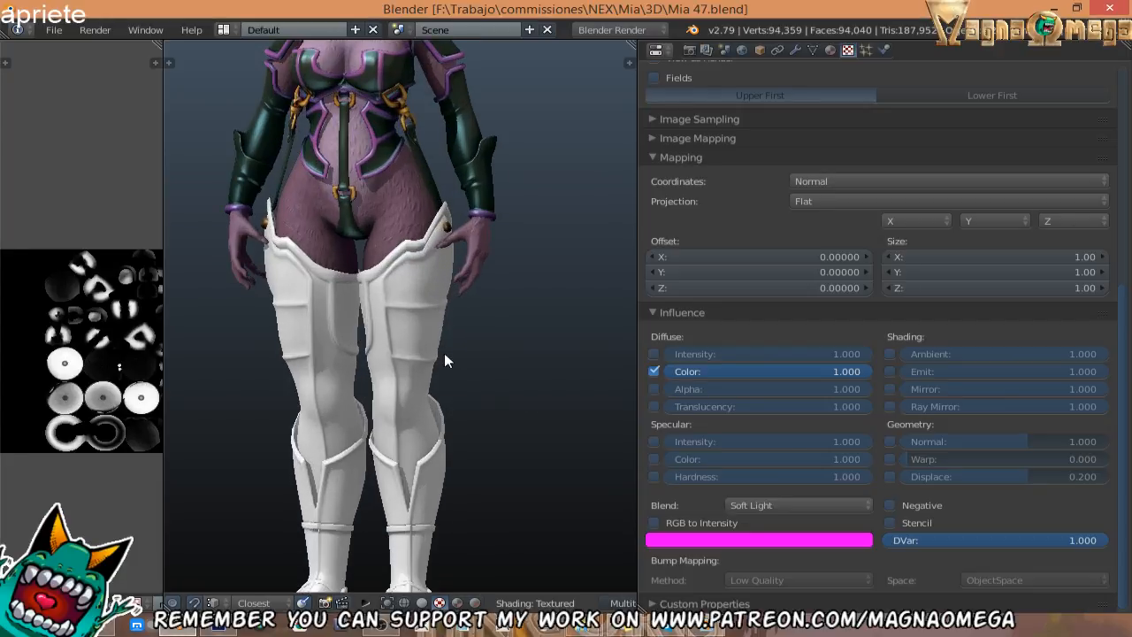
{"action": "right_click", "coordinate": [444, 328]}
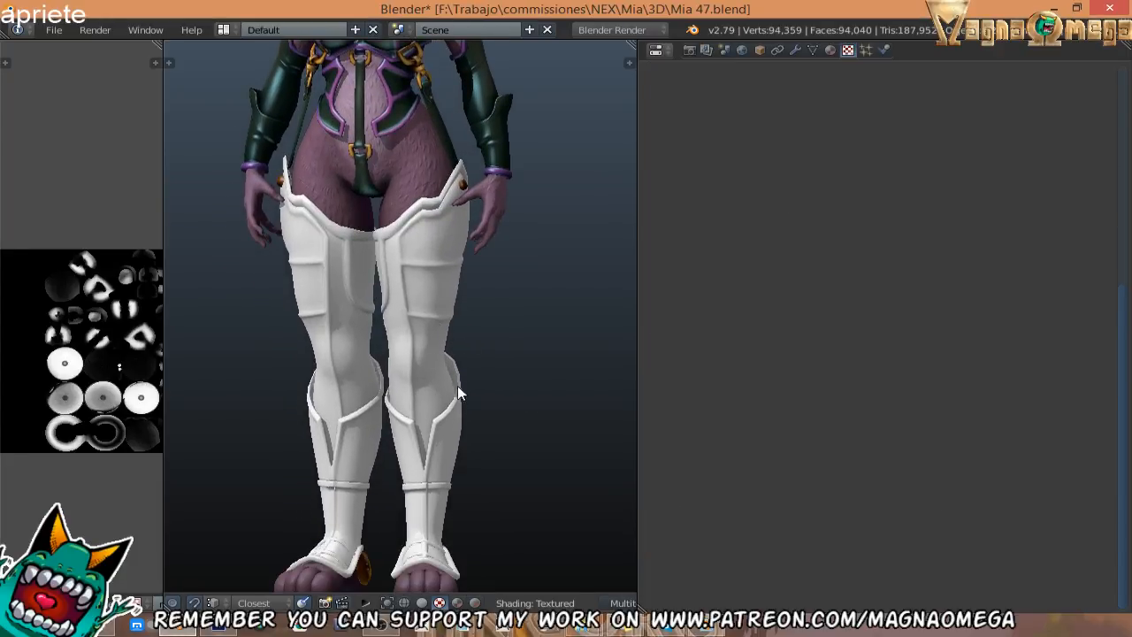
{"action": "middle_click_drag", "start_coordinate": [457, 409], "coordinate": [477, 369]}
{"action": "key", "text": "Tab"}
{"action": "key", "text": "Tab"}
{"action": "right_click", "coordinate": [453, 448]}
{"action": "key", "text": "Tab"}
{"action": "key", "text": "Tab"}
Create a new material named boots for the selected boots object.
{"action": "left_click", "coordinate": [829, 50]}
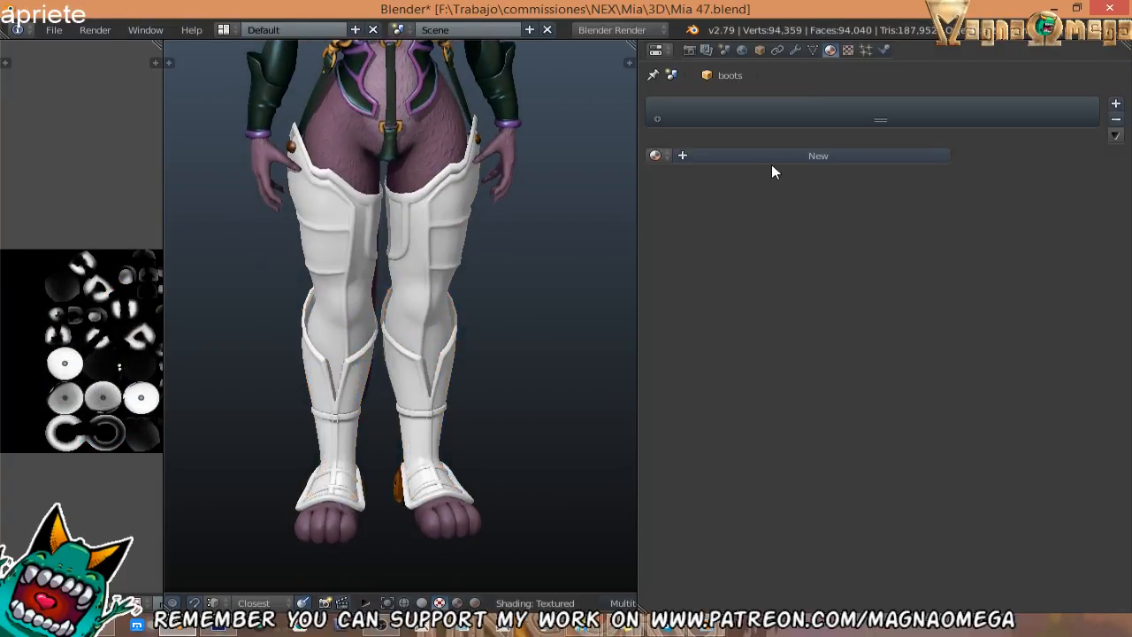
{"action": "left_click", "coordinate": [771, 159]}
{"action": "type", "text": "bo"}
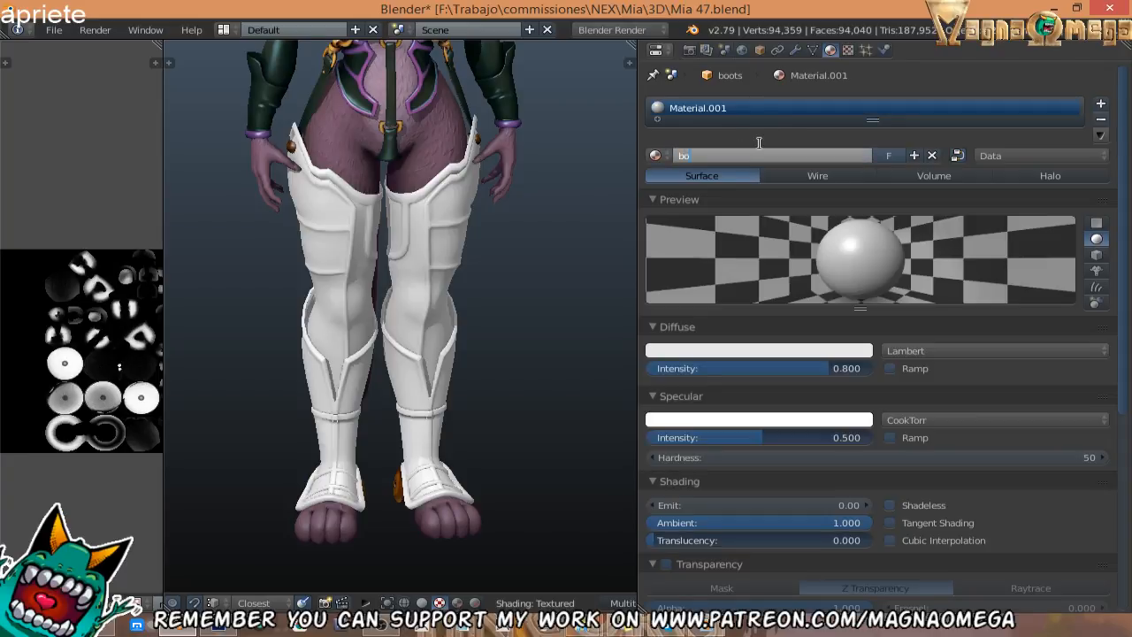
{"action": "type", "text": "otd"}
{"action": "key", "text": "Return"}
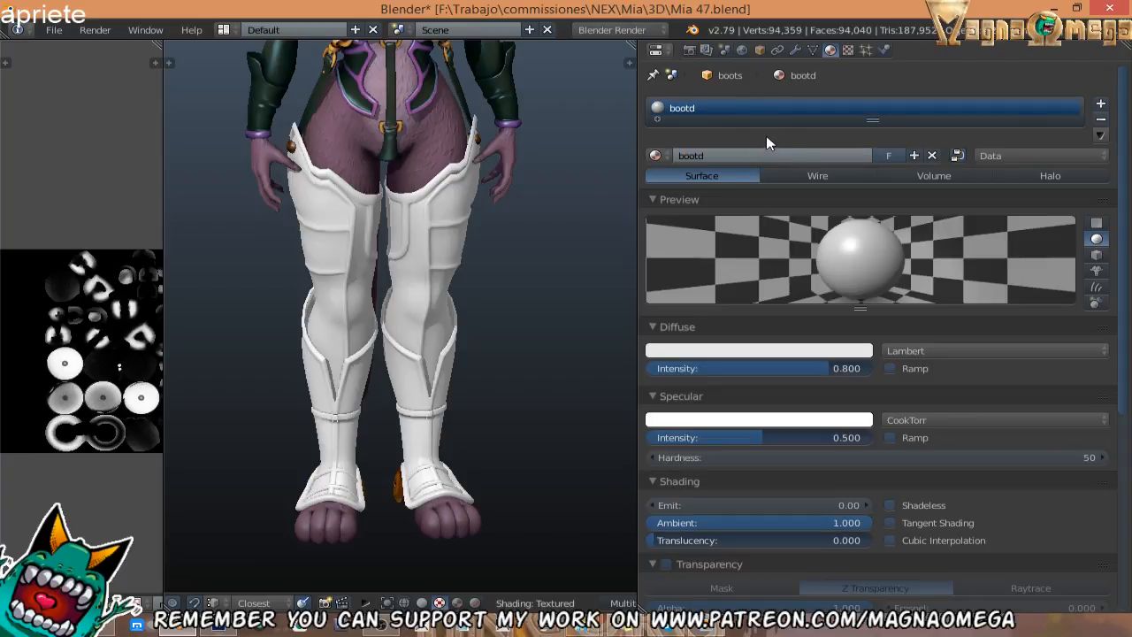
{"action": "left_click", "coordinate": [767, 152]}
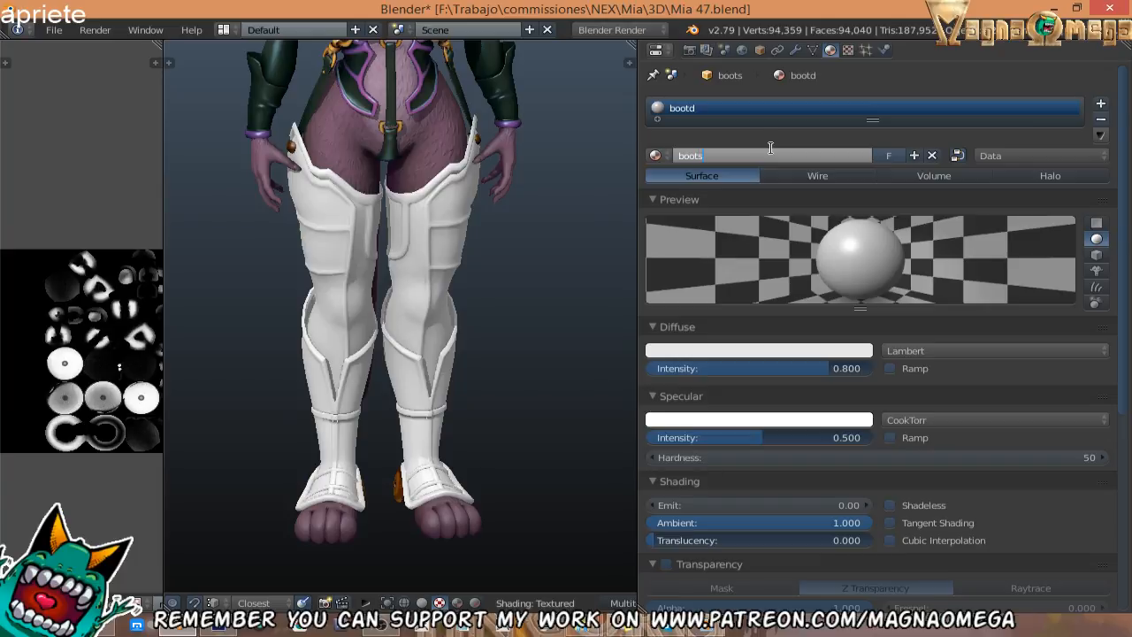
{"action": "type", "text": "boots"}
{"action": "key", "text": "Return"}
Select the feet object and assign the existing boots material to it.
{"action": "left_click", "coordinate": [847, 50]}
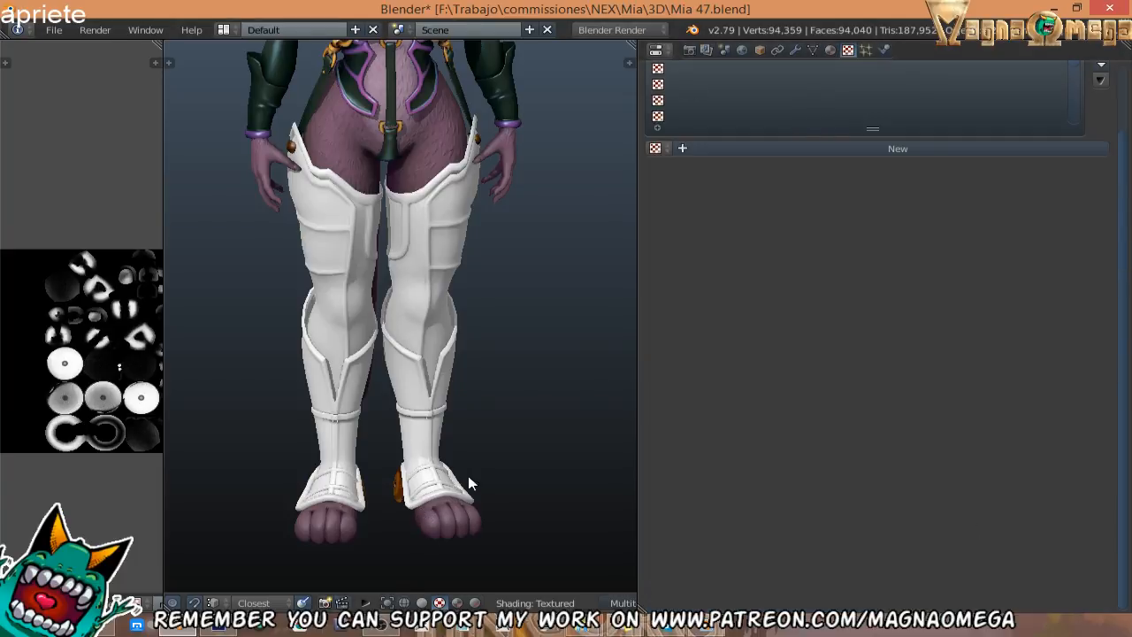
{"action": "scroll", "coordinate": [468, 484], "scroll_direction": "up", "scroll_amount": 5}
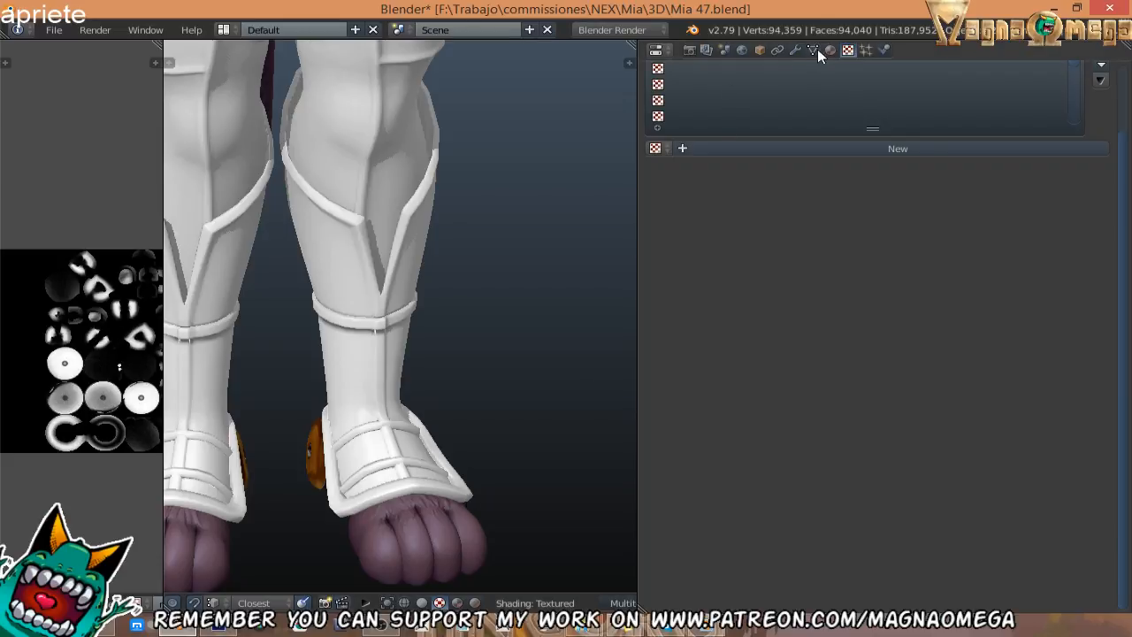
{"action": "left_click", "coordinate": [829, 50]}
{"action": "left_click", "coordinate": [654, 155]}
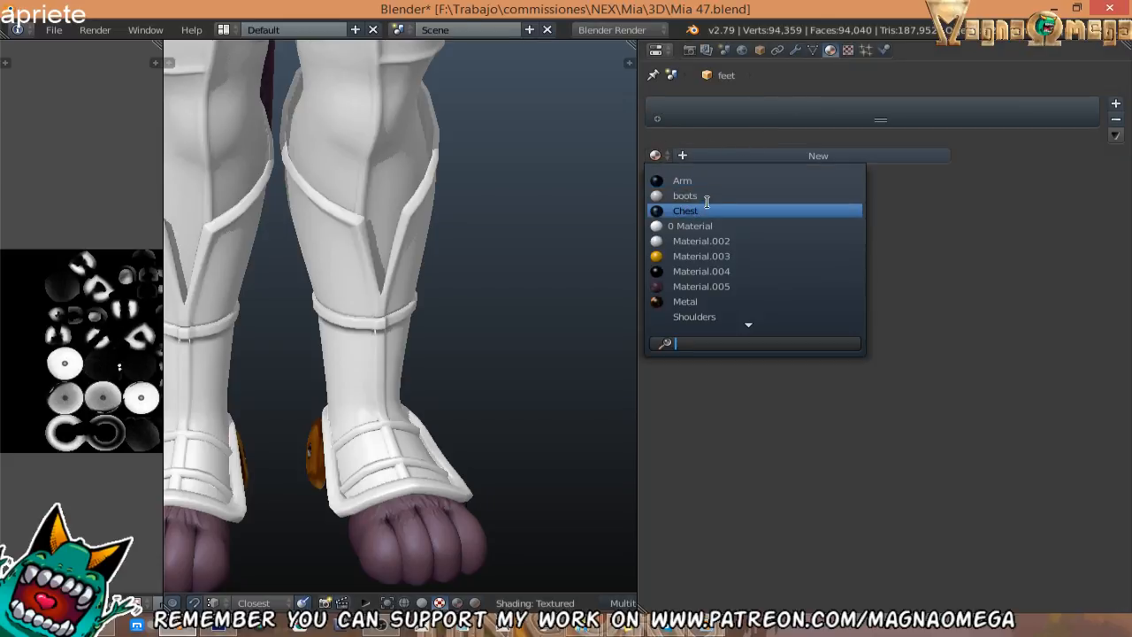
{"action": "left_click", "coordinate": [707, 196]}
Add an image texture to the boots object's material and load boots diffuse.png from the Texture folder.
{"action": "right_click", "coordinate": [402, 366]}
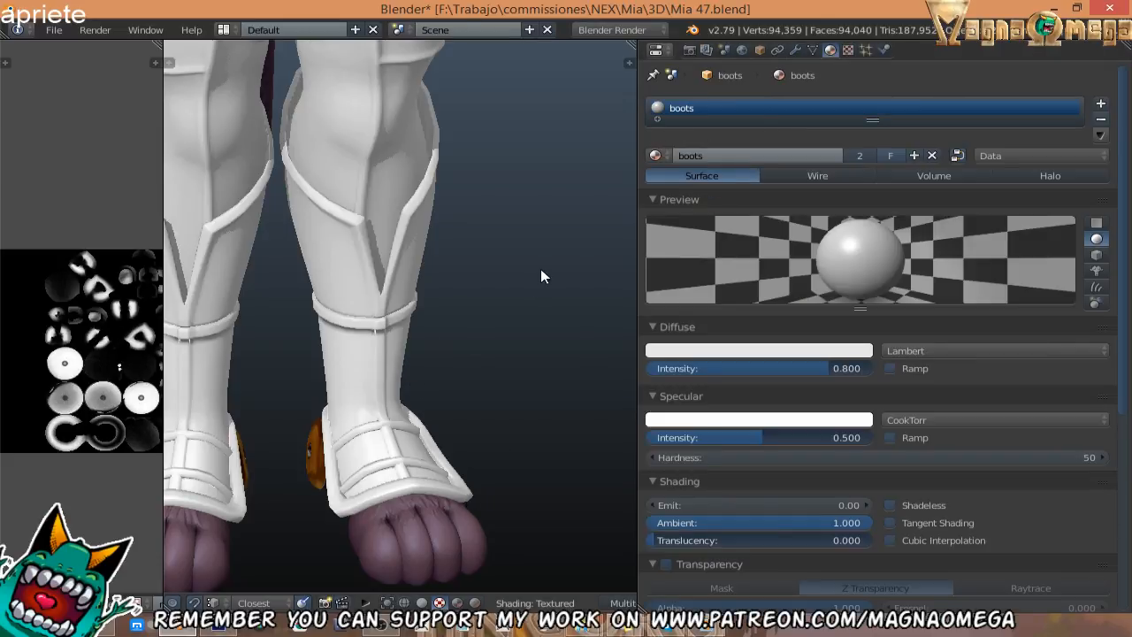
{"action": "left_click", "coordinate": [847, 51]}
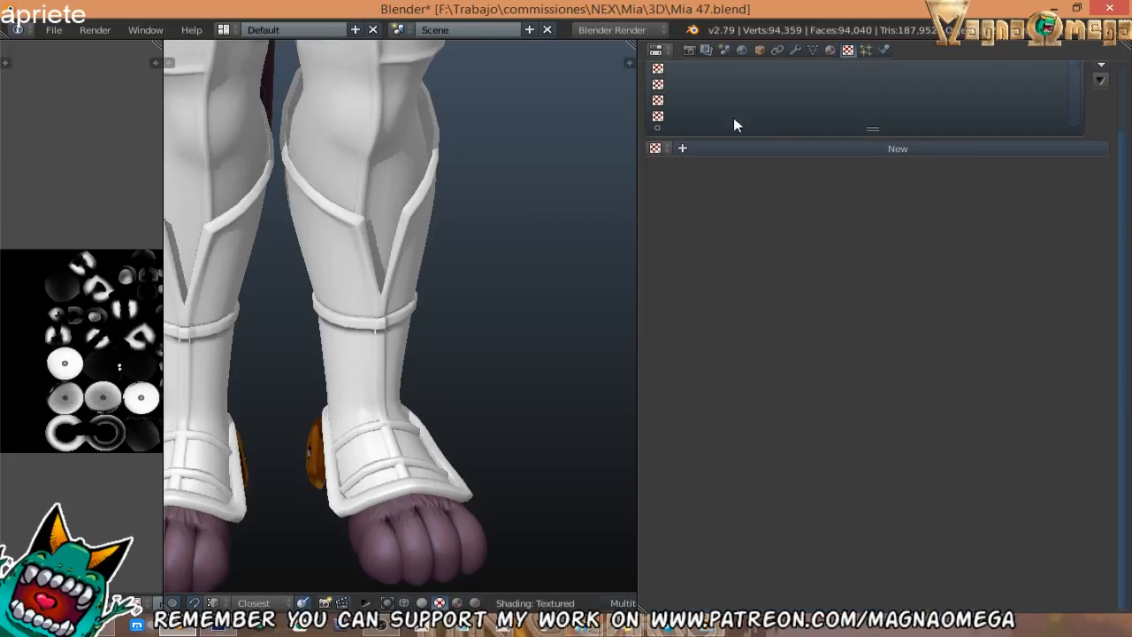
{"action": "left_click", "coordinate": [790, 181]}
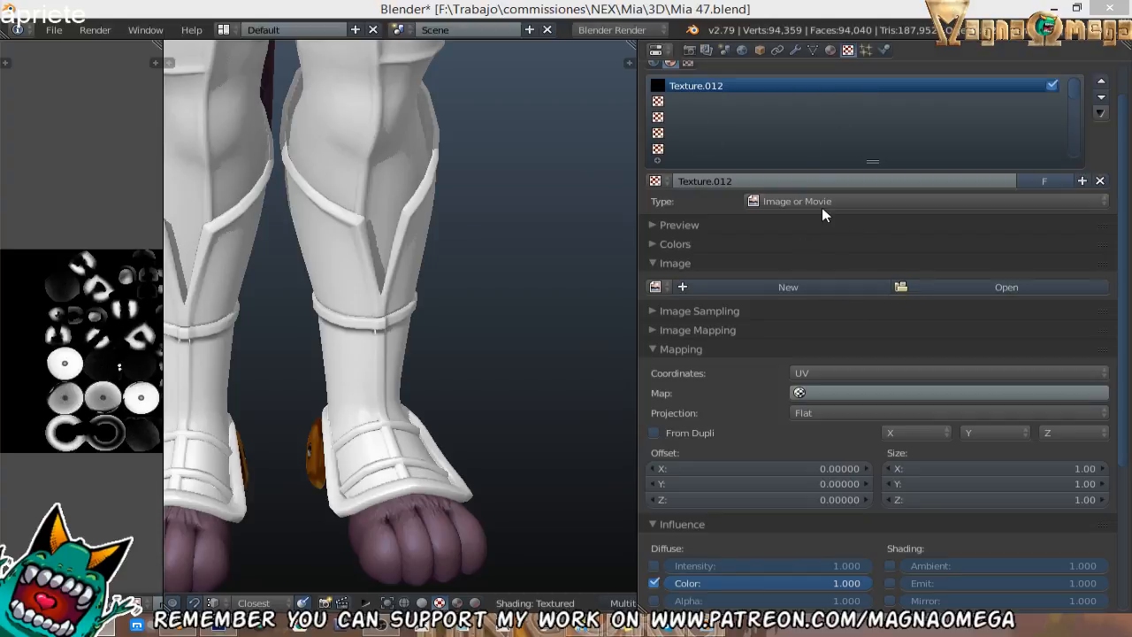
{"action": "left_click", "coordinate": [915, 287]}
{"action": "left_click", "coordinate": [448, 161]}
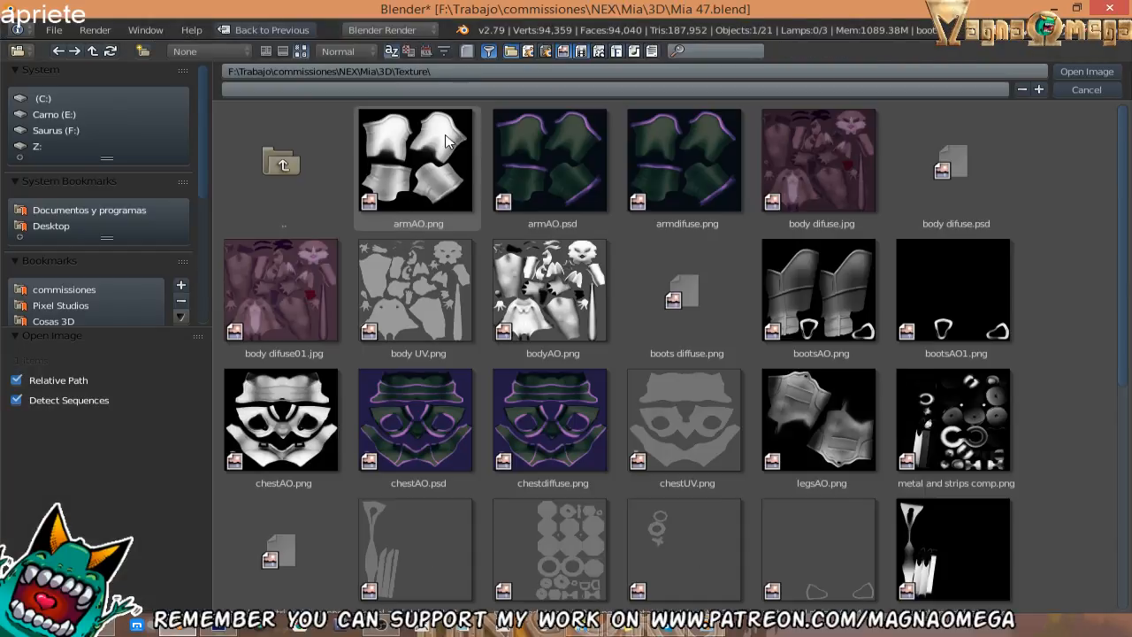
{"action": "left_click", "coordinate": [641, 311]}
{"action": "double_click", "coordinate": [641, 306]}
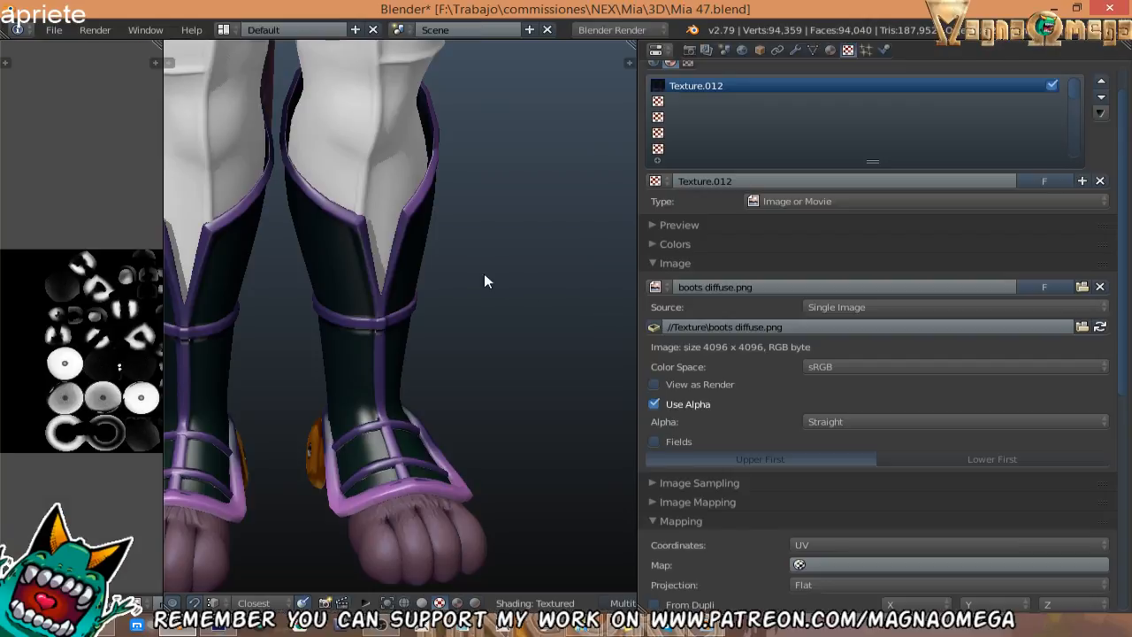
Add a second image texture to the boots material using the already loaded mc19.jpg image.
{"action": "middle_click_drag", "start_coordinate": [483, 273], "coordinate": [554, 310]}
{"action": "scroll", "coordinate": [820, 314], "scroll_direction": "down", "scroll_amount": 1}
{"action": "scroll", "coordinate": [820, 315], "scroll_direction": "up", "scroll_amount": 3}
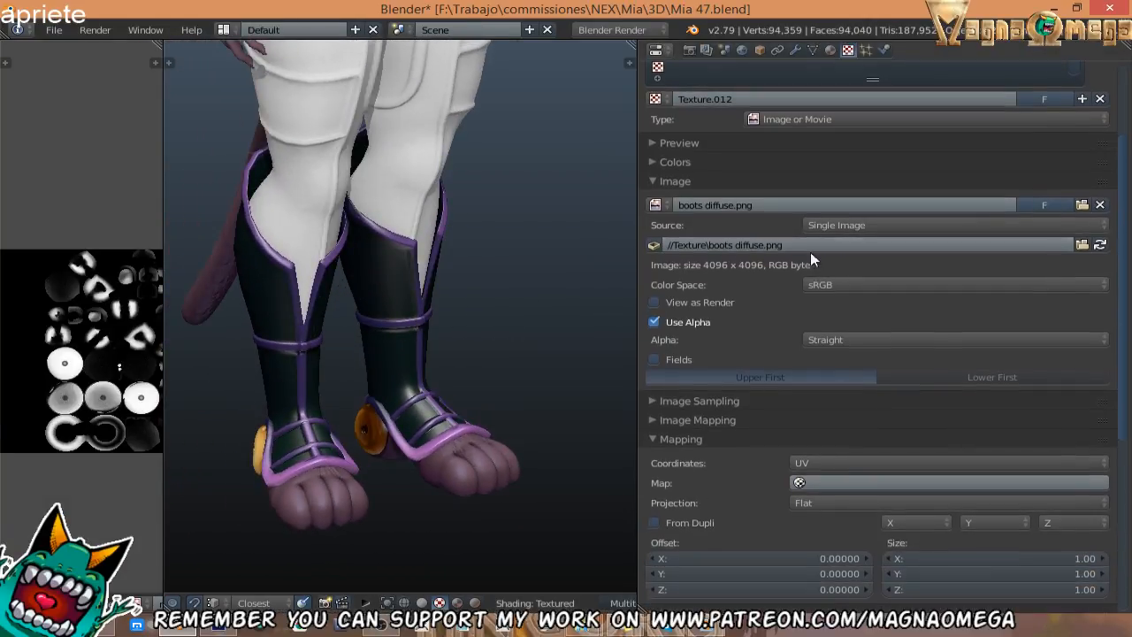
{"action": "left_click", "coordinate": [669, 143]}
{"action": "left_click", "coordinate": [734, 223]}
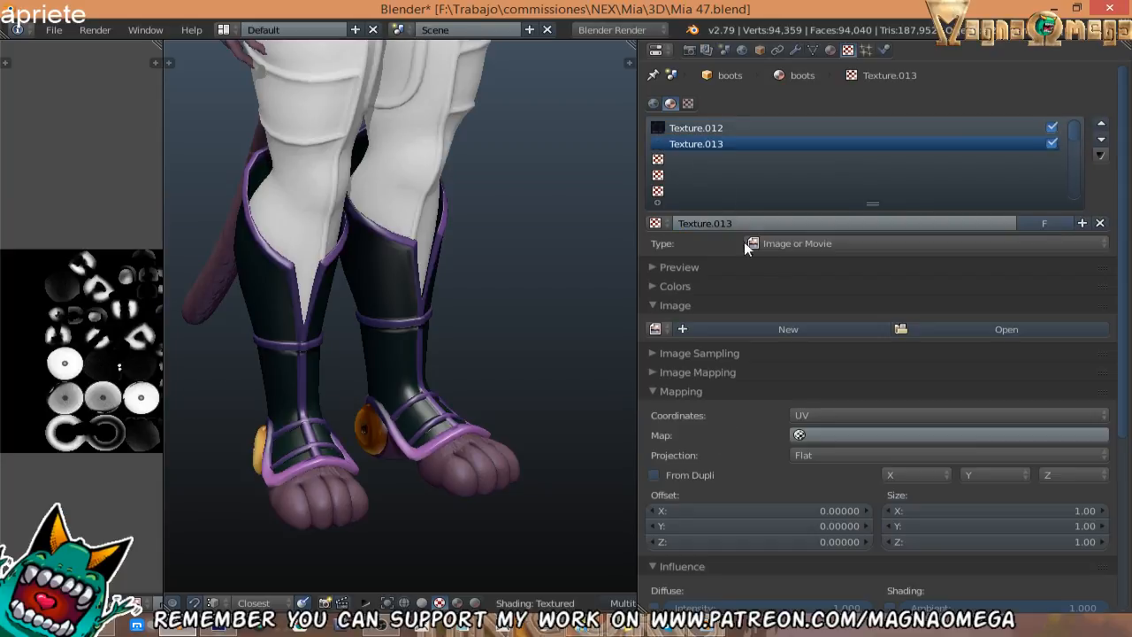
{"action": "scroll", "coordinate": [798, 424], "scroll_direction": "down", "scroll_amount": 10}
{"action": "scroll", "coordinate": [798, 424], "scroll_direction": "up", "scroll_amount": 6}
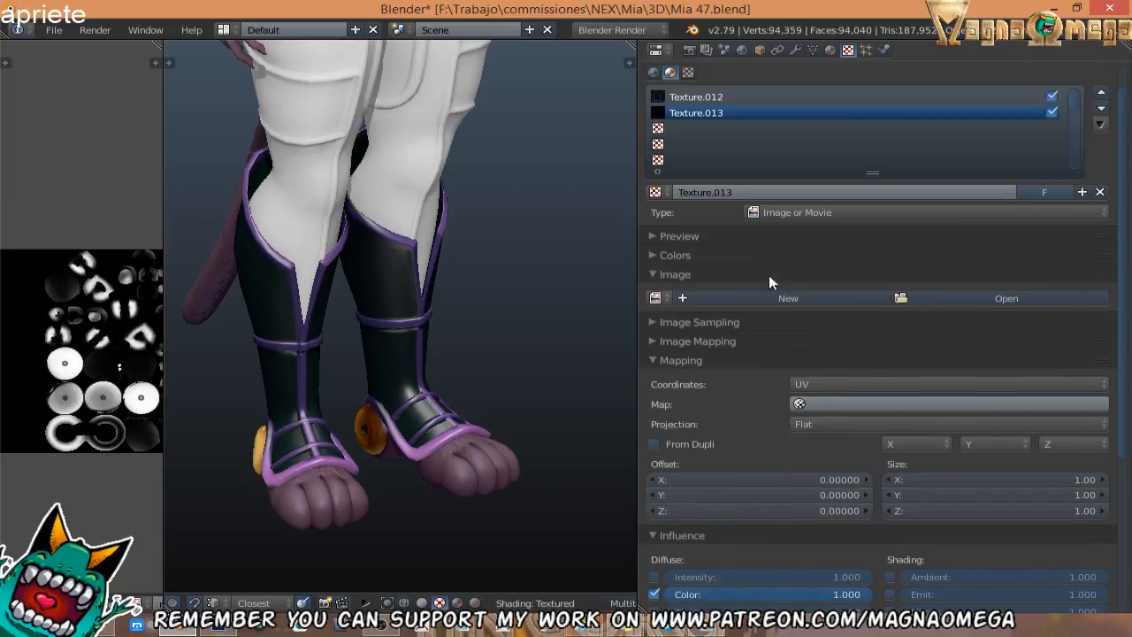
{"action": "left_click", "coordinate": [659, 328]}
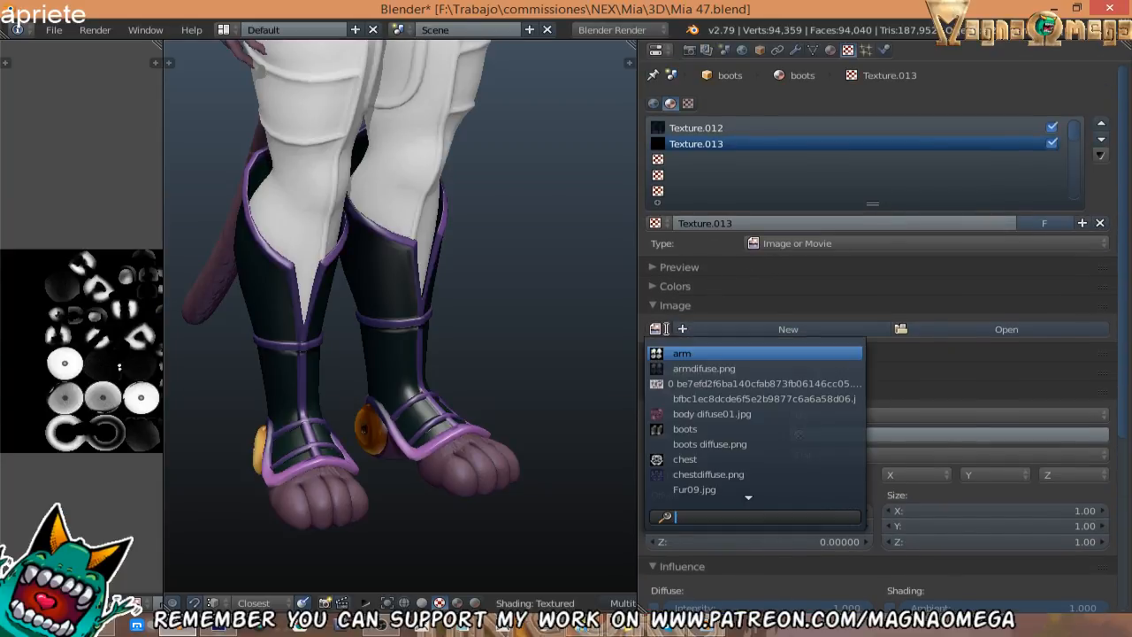
{"action": "scroll", "coordinate": [742, 460], "scroll_direction": "down", "scroll_amount": 4}
{"action": "scroll", "coordinate": [742, 480], "scroll_direction": "down", "scroll_amount": 4}
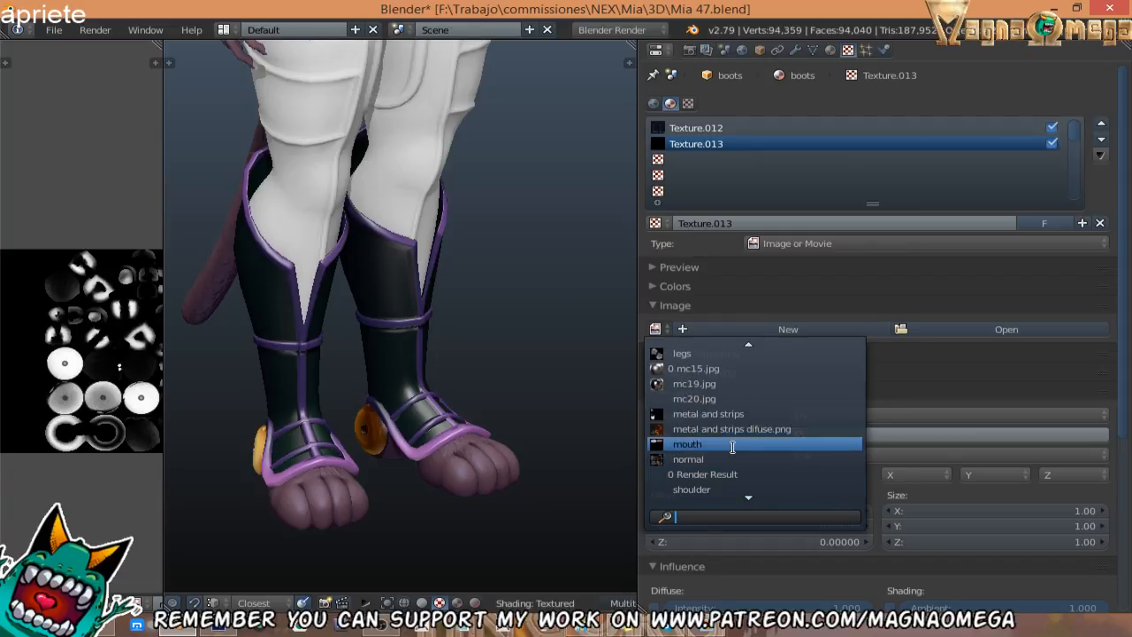
{"action": "left_click", "coordinate": [713, 384]}
Set the mc19.jpg texture's diffuse color influence to 0.5 and its blend type to Soft Light.
{"action": "scroll", "coordinate": [774, 488], "scroll_direction": "down", "scroll_amount": 9}
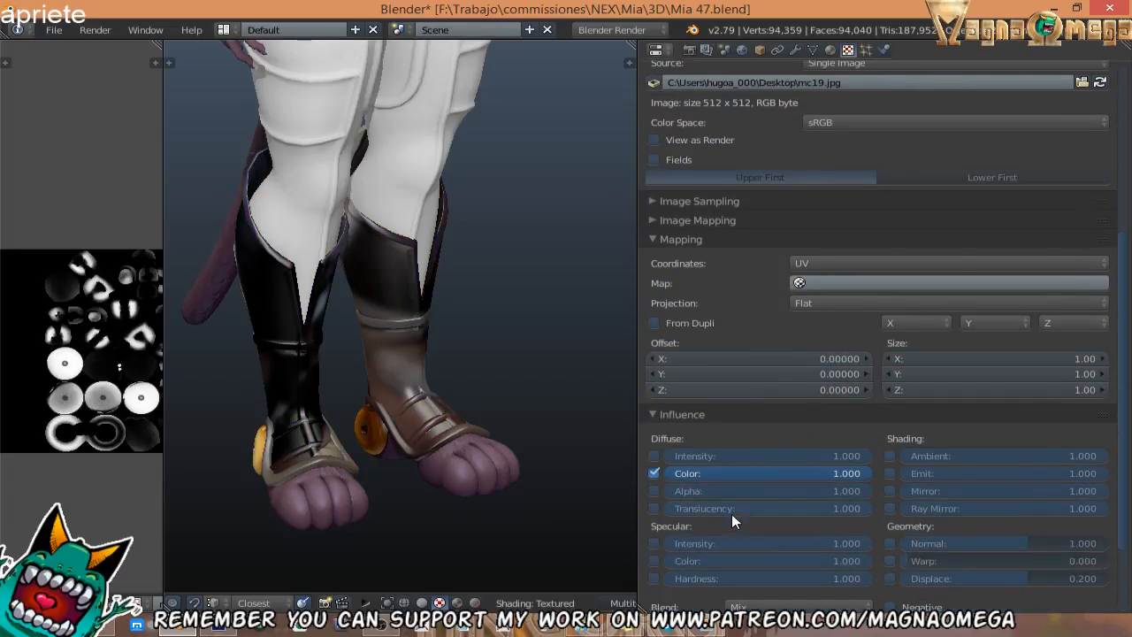
{"action": "left_click", "coordinate": [722, 474]}
{"action": "type", "text": "0."}
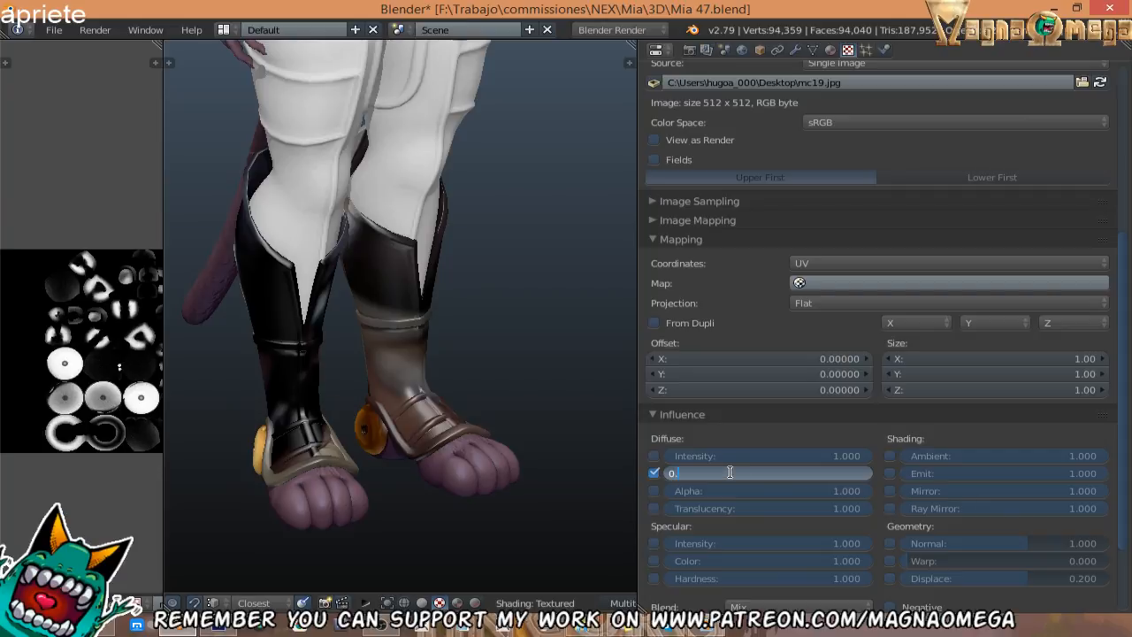
{"action": "type", "text": "5"}
{"action": "key", "text": "Return"}
{"action": "scroll", "coordinate": [778, 530], "scroll_direction": "down", "scroll_amount": 2}
{"action": "left_click", "coordinate": [748, 552]}
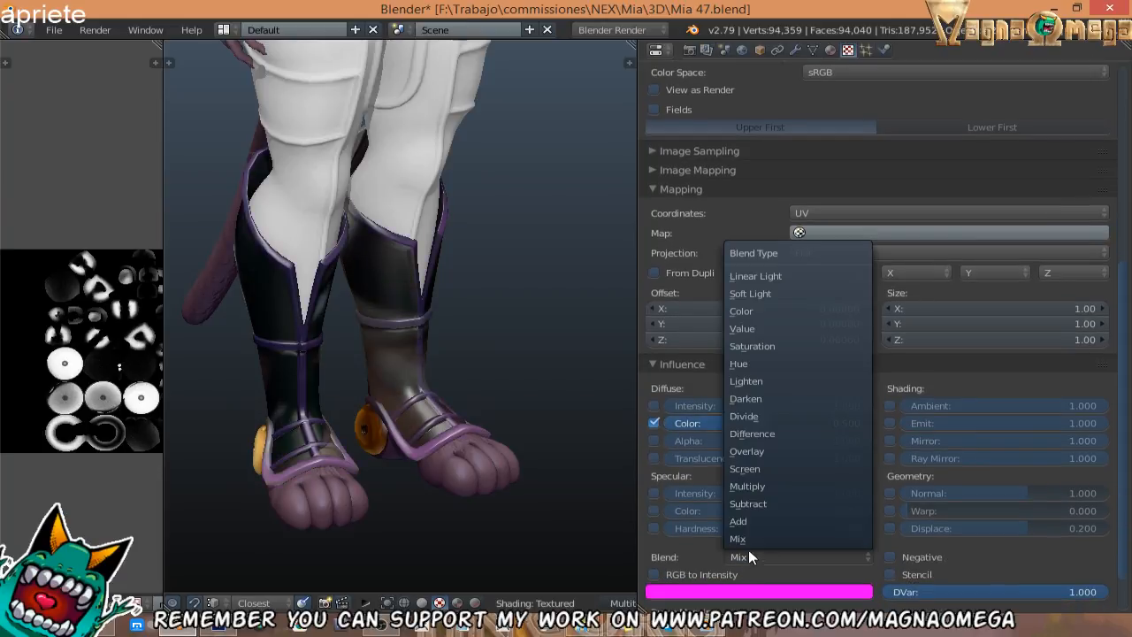
{"action": "left_click", "coordinate": [780, 294]}
{"action": "key", "text": "KP_1"}
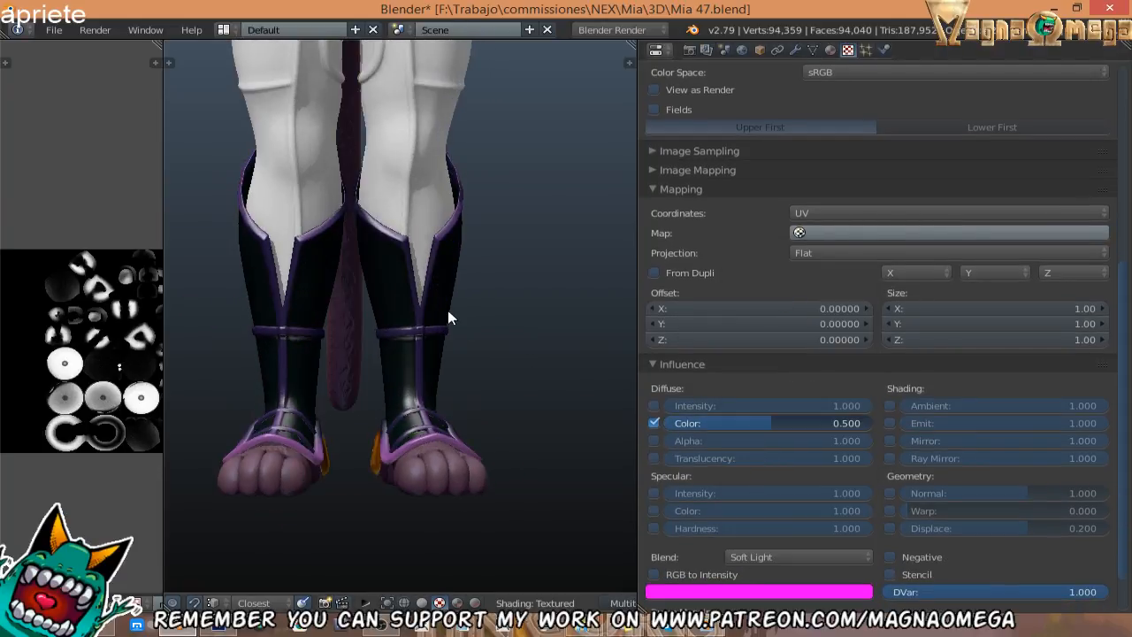
{"action": "middle_click_drag", "start_coordinate": [445, 332], "coordinate": [323, 623]}
{"action": "right_click", "coordinate": [422, 289]}
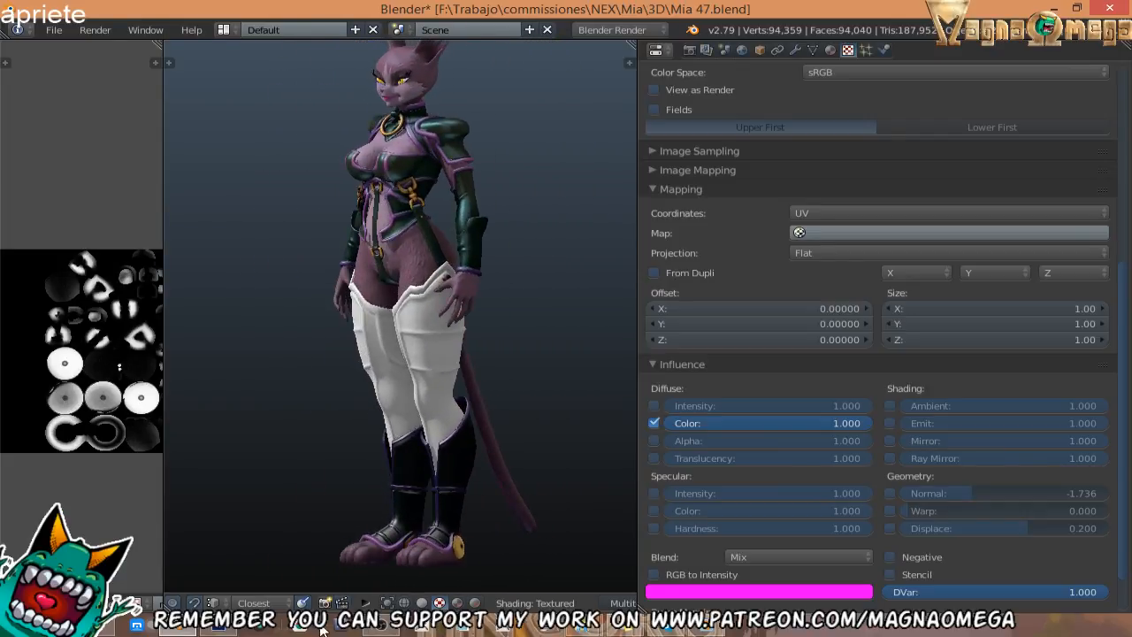
Switch to Photoshop, duplicate the Gradient Map 1 and Gradient Map 2 layers from bootsAO.png into legsAO.png, and bring up legsAO.png.
{"action": "left_click", "coordinate": [221, 627]}
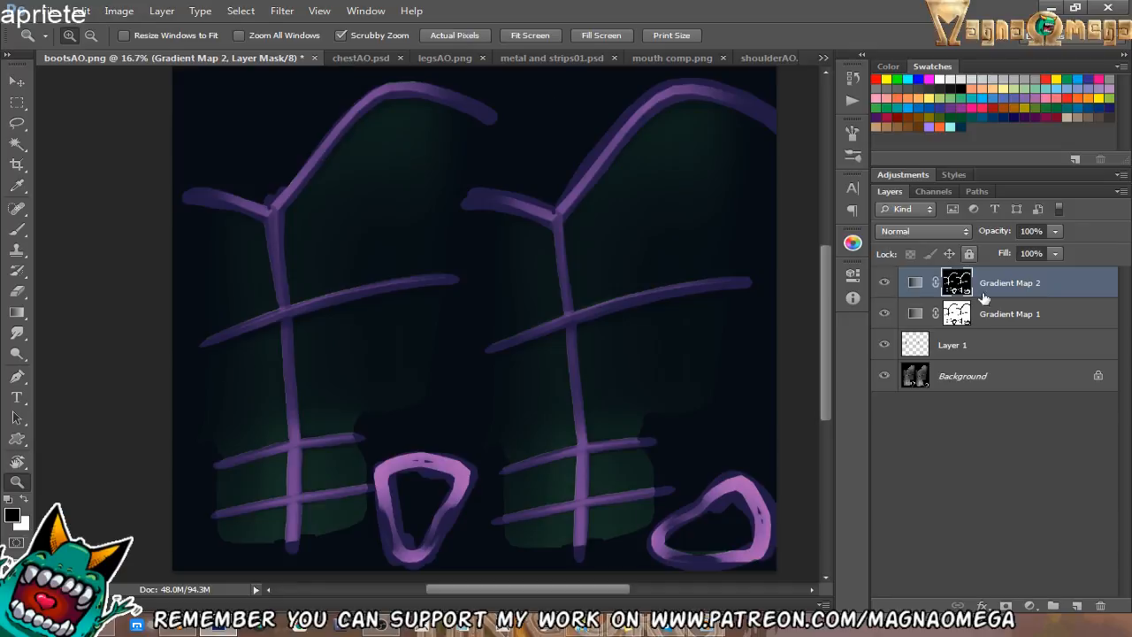
{"action": "left_click", "coordinate": [999, 315], "text": "shift"}
{"action": "right_click", "coordinate": [999, 315]}
{"action": "left_click", "coordinate": [884, 119]}
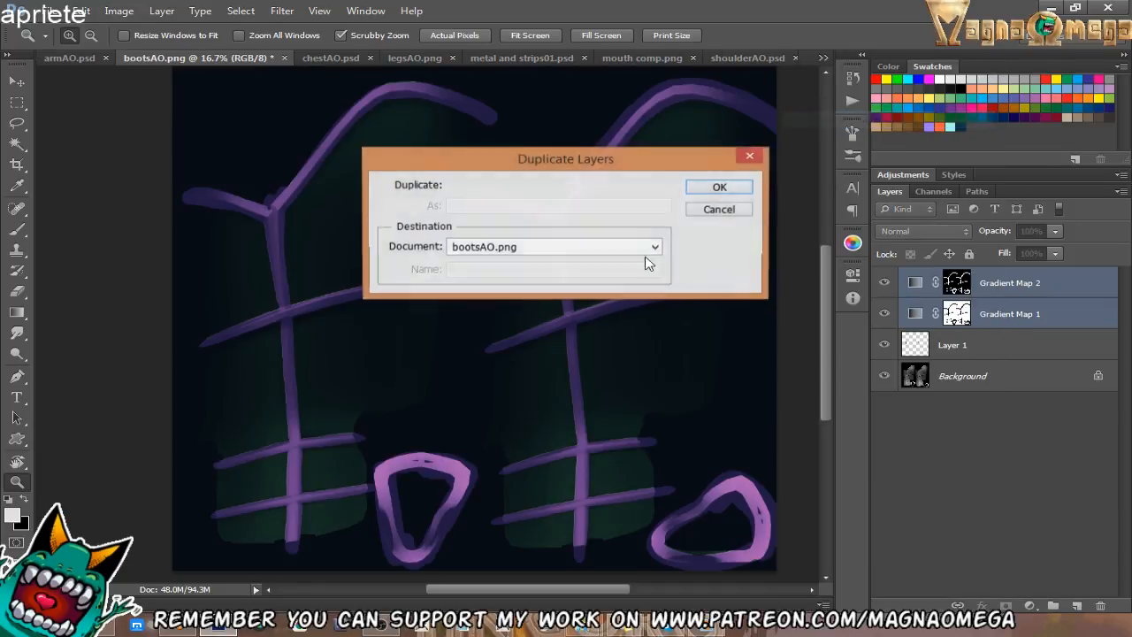
{"action": "left_click", "coordinate": [575, 251]}
{"action": "scroll", "coordinate": [548, 310], "scroll_direction": "up", "scroll_amount": 1}
{"action": "left_click", "coordinate": [539, 295]}
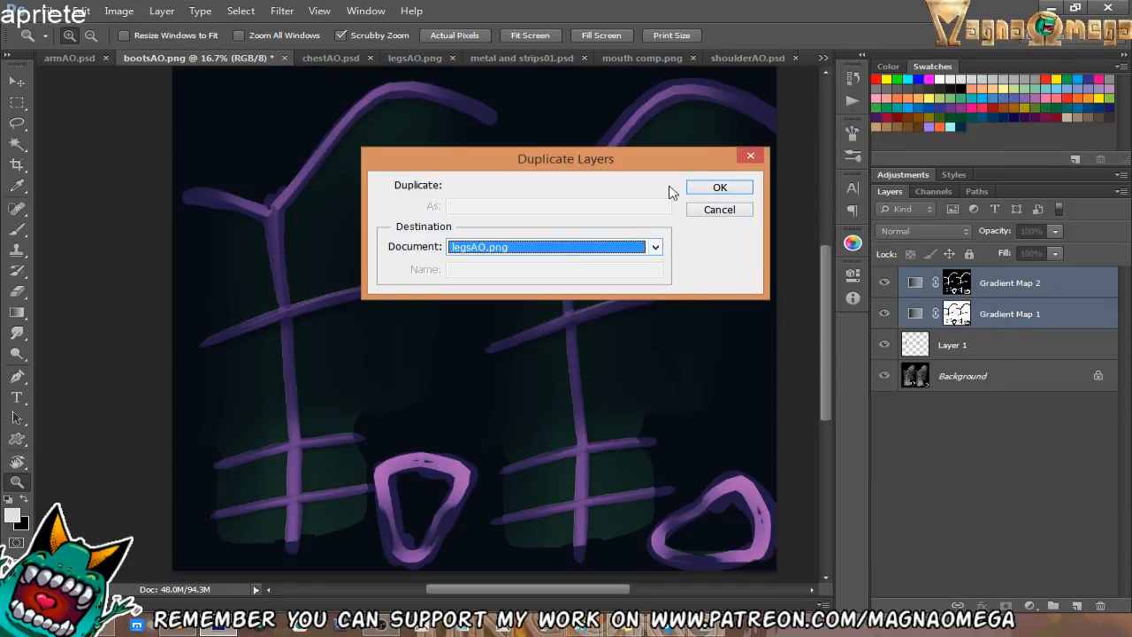
{"action": "left_click", "coordinate": [719, 187]}
{"action": "left_click", "coordinate": [402, 56]}
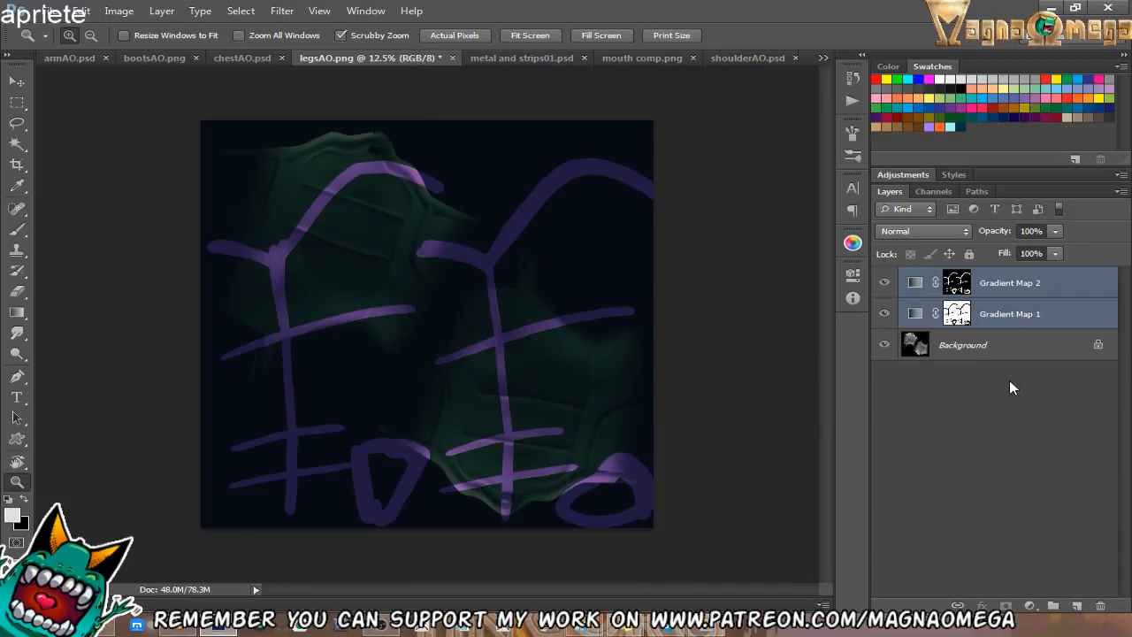
Hide Gradient Map 2 and fill the Gradient Map 1 layer mask with white.
{"action": "left_click", "coordinate": [884, 282]}
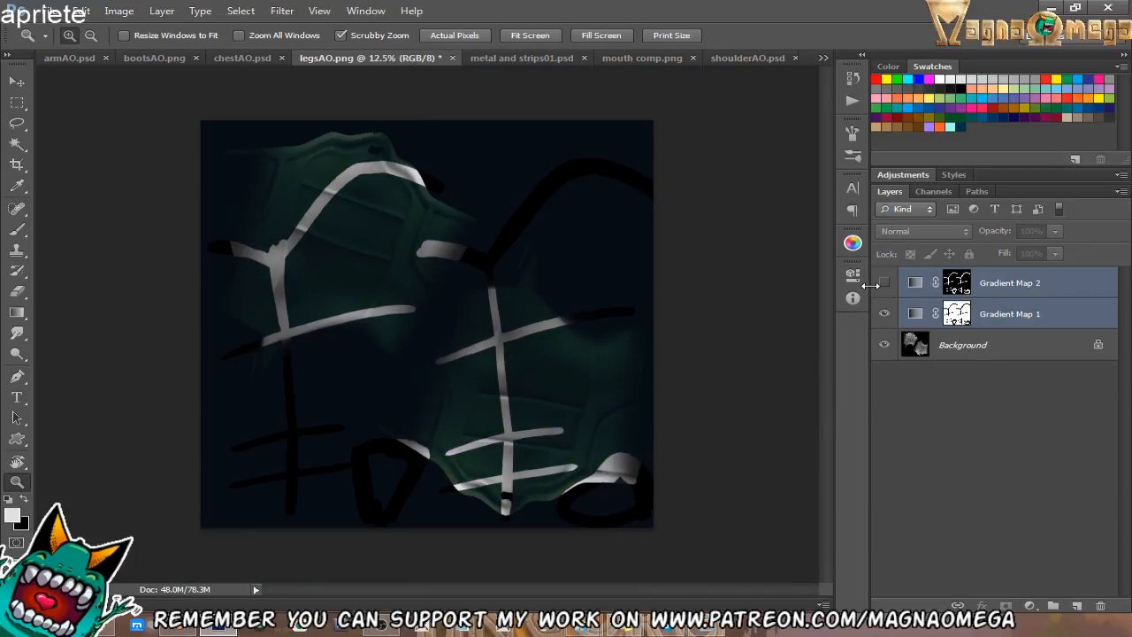
{"action": "left_click", "coordinate": [1011, 315]}
{"action": "key", "text": "ctrl+BackSpace"}
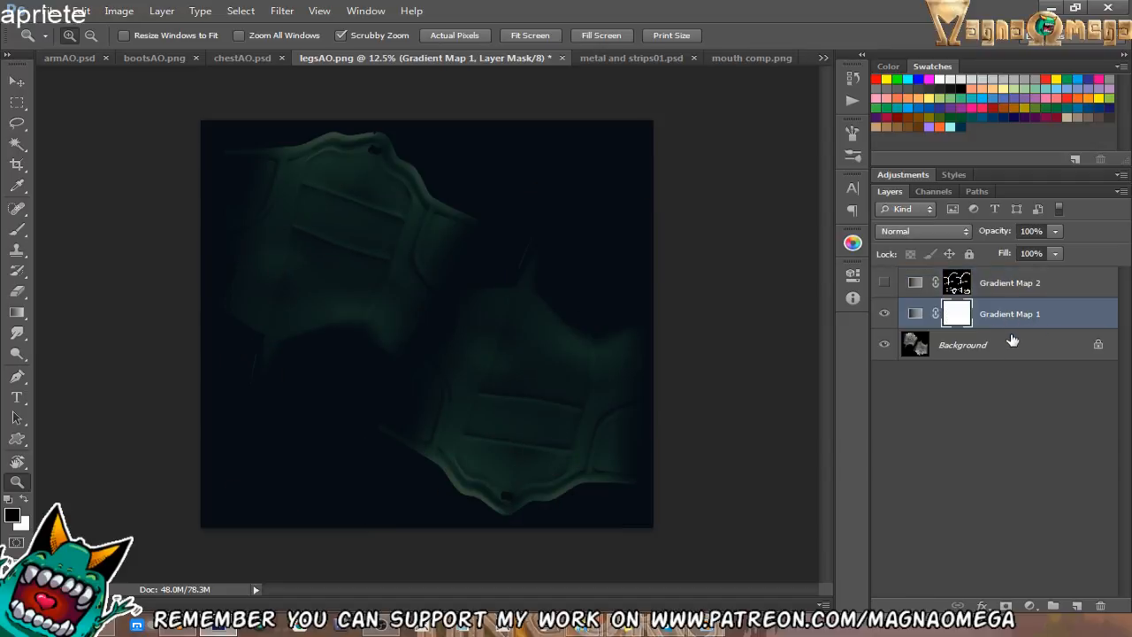
Inspect the legs image without Gradient Map 1, show the layer again and set its opacity to 30%.
{"action": "left_click", "coordinate": [884, 313]}
{"action": "left_click", "coordinate": [537, 302]}
{"action": "left_click", "coordinate": [537, 302]}
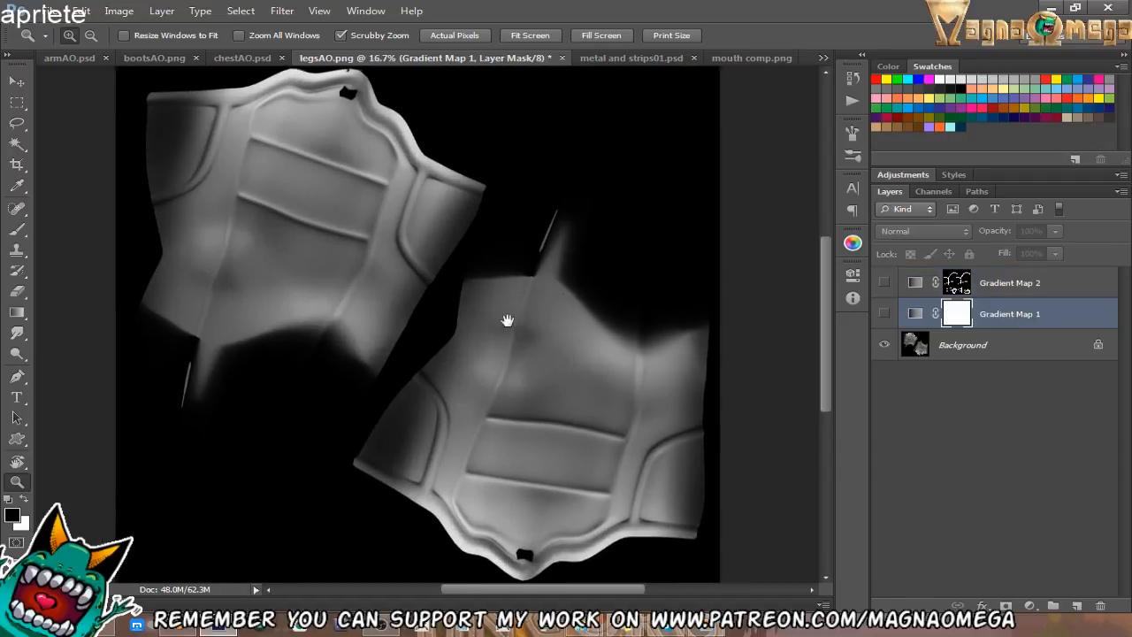
{"action": "left_click", "coordinate": [884, 313]}
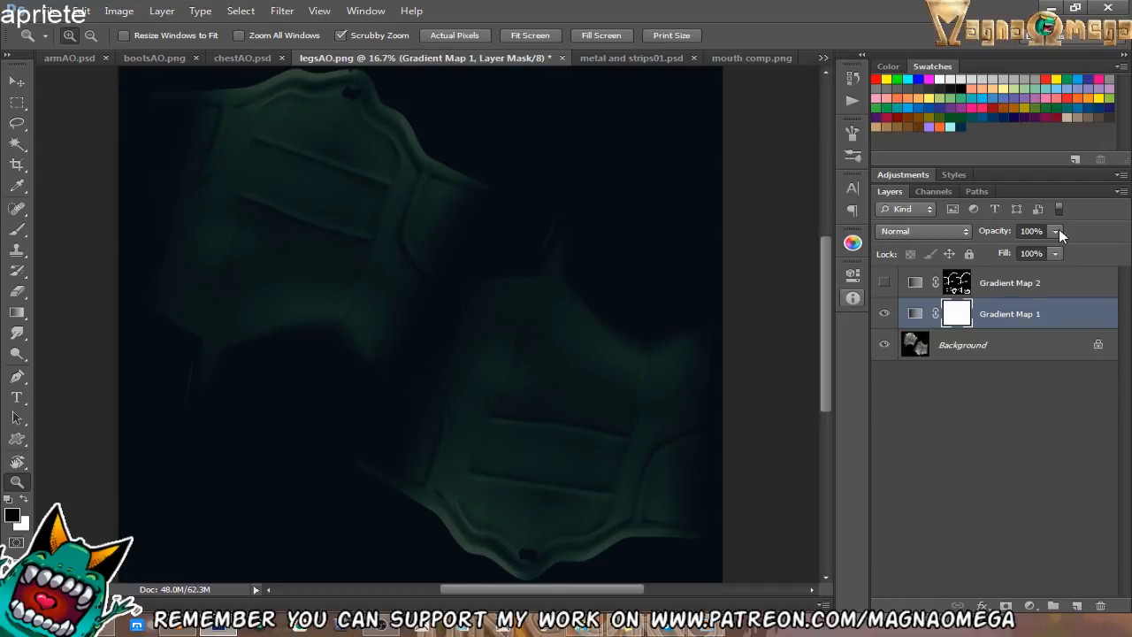
{"action": "left_click_drag", "start_coordinate": [1057, 231], "coordinate": [991, 247]}
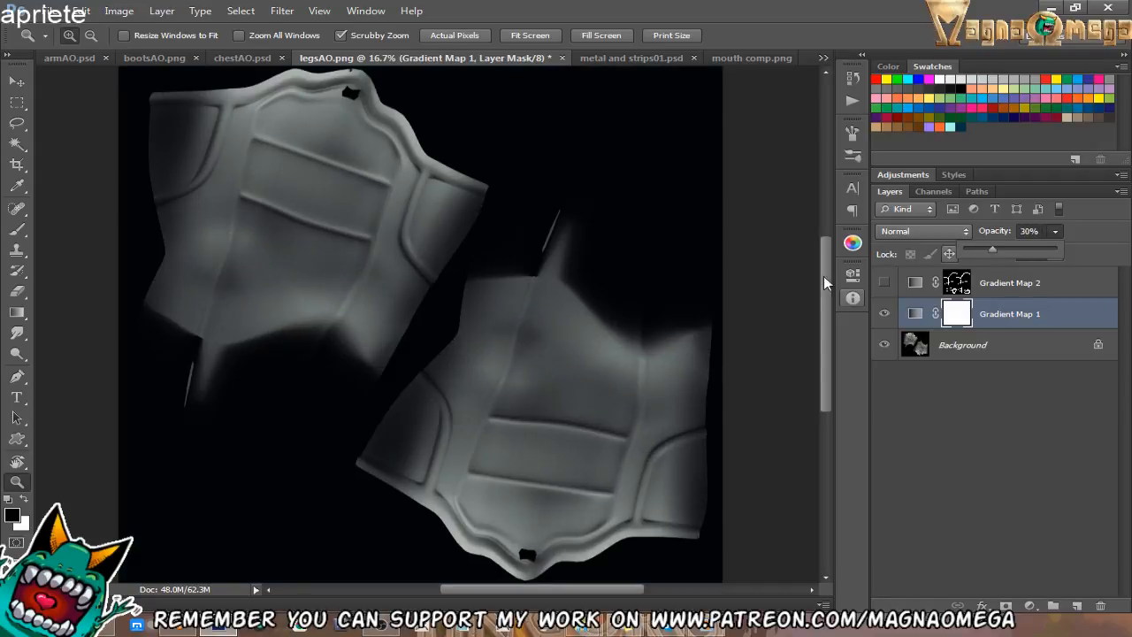
Brush black on the Gradient Map 1 mask along the scalloped hem of the lower leg piece.
{"action": "left_click_drag", "start_coordinate": [341, 377], "coordinate": [382, 318]}
{"action": "left_click", "coordinate": [468, 359]}
{"action": "key", "text": "r"}
{"action": "left_click_drag", "start_coordinate": [471, 454], "coordinate": [631, 399]}
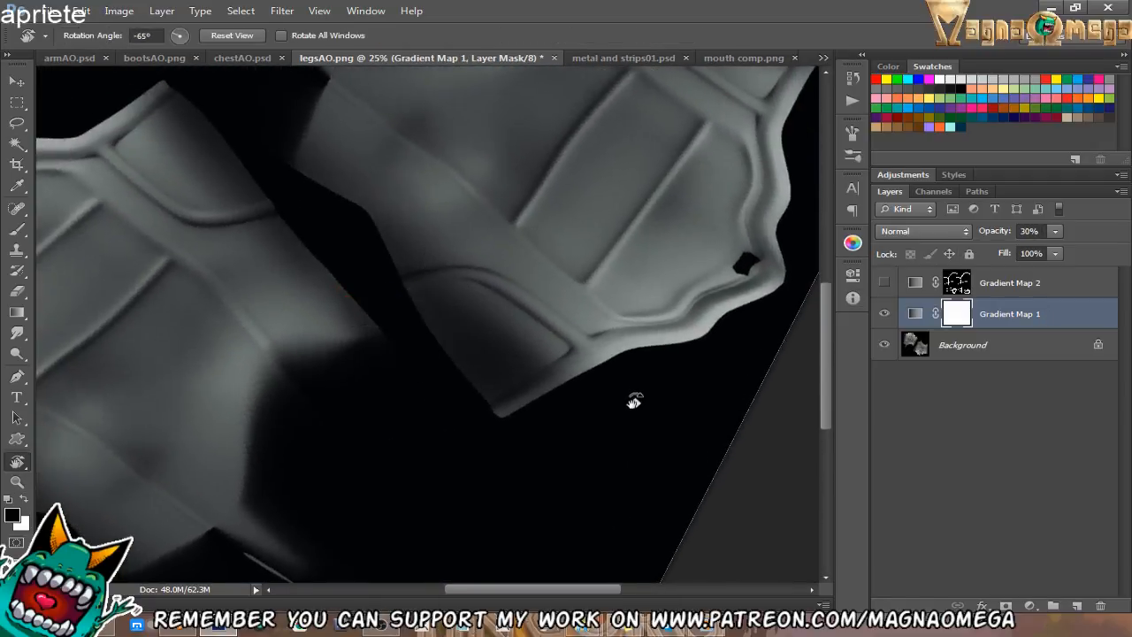
{"action": "key", "text": "e"}
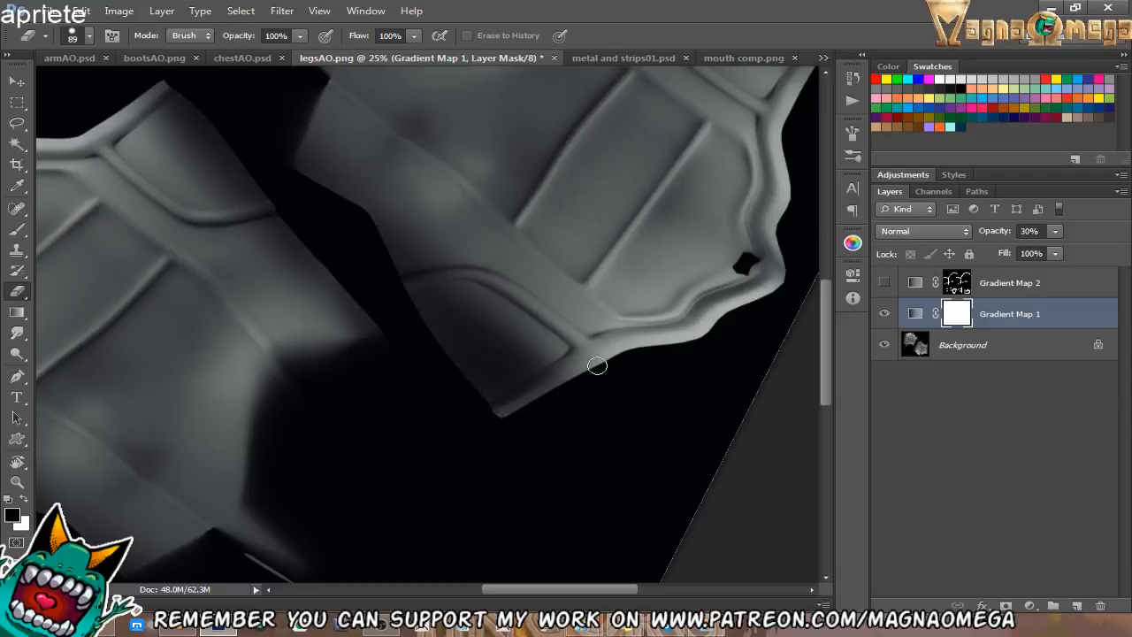
{"action": "key", "text": "b"}
{"action": "mouse_move", "coordinate": [496, 421]}
{"action": "left_mouse_down"}
{"action": "mouse_move", "coordinate": [606, 345]}
{"action": "mouse_move", "coordinate": [767, 288]}
{"action": "mouse_move", "coordinate": [690, 328]}
{"action": "mouse_move", "coordinate": [778, 278]}
{"action": "mouse_move", "coordinate": [635, 346]}
{"action": "mouse_move", "coordinate": [619, 326]}
{"action": "mouse_move", "coordinate": [647, 329]}
{"action": "mouse_move", "coordinate": [651, 190]}
{"action": "mouse_move", "coordinate": [668, 160]}
{"action": "left_mouse_up"}
{"action": "mouse_move", "coordinate": [660, 193]}
{"action": "left_mouse_down"}
{"action": "mouse_move", "coordinate": [622, 305]}
{"action": "mouse_move", "coordinate": [664, 221]}
{"action": "left_mouse_up"}
{"action": "key", "text": "r"}
{"action": "mouse_move", "coordinate": [655, 263]}
{"action": "left_mouse_down"}
{"action": "mouse_move", "coordinate": [662, 310]}
{"action": "mouse_move", "coordinate": [589, 384]}
{"action": "mouse_move", "coordinate": [567, 301]}
{"action": "mouse_move", "coordinate": [593, 252]}
{"action": "mouse_move", "coordinate": [657, 233]}
{"action": "left_mouse_up"}
{"action": "key", "text": "b"}
{"action": "key", "text": "ctrl+z"}
Adjust the brush to 62 px and mask out the curved seam of one side panel on the lower leg piece.
{"action": "right_click", "coordinate": [595, 298]}
{"action": "left_click", "coordinate": [647, 231]}
{"action": "right_click", "coordinate": [581, 278]}
{"action": "left_click", "coordinate": [571, 289]}
{"action": "mouse_move", "coordinate": [571, 287]}
{"action": "left_mouse_down"}
{"action": "mouse_move", "coordinate": [601, 245]}
{"action": "mouse_move", "coordinate": [572, 293]}
{"action": "mouse_move", "coordinate": [594, 389]}
{"action": "left_mouse_up"}
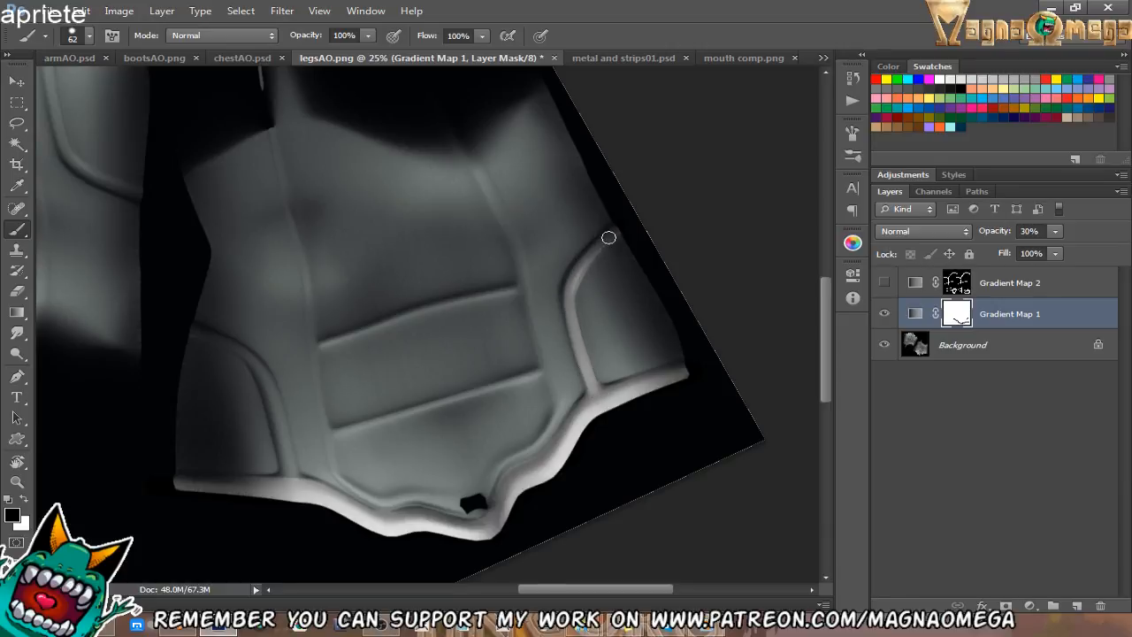
Mask out the curved seam of the opposite side panel in black and clean up its edge with white.
{"action": "key", "text": "x"}
{"action": "key", "text": "x"}
{"action": "key", "text": "r"}
{"action": "mouse_move", "coordinate": [418, 450]}
{"action": "left_mouse_down"}
{"action": "mouse_move", "coordinate": [404, 495]}
{"action": "mouse_move", "coordinate": [600, 322]}
{"action": "mouse_move", "coordinate": [581, 346]}
{"action": "left_mouse_up"}
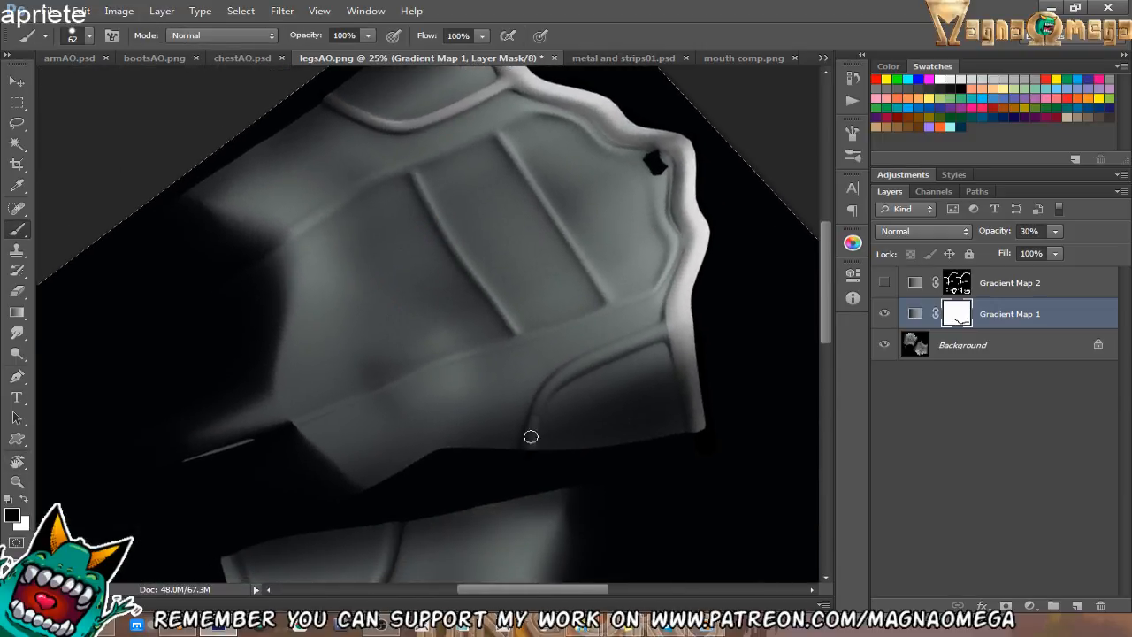
{"action": "key", "text": "r"}
{"action": "mouse_move", "coordinate": [546, 392]}
{"action": "left_mouse_down"}
{"action": "mouse_move", "coordinate": [545, 462]}
{"action": "mouse_move", "coordinate": [573, 324]}
{"action": "left_mouse_up"}
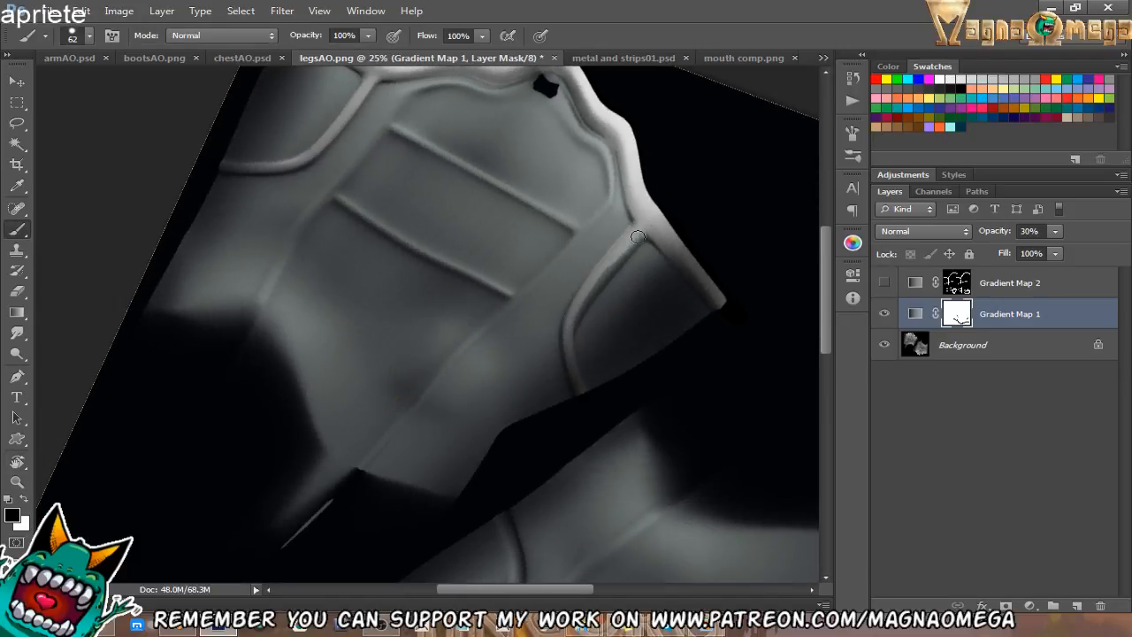
{"action": "mouse_move", "coordinate": [639, 240]}
{"action": "left_mouse_down"}
{"action": "mouse_move", "coordinate": [591, 287]}
{"action": "mouse_move", "coordinate": [568, 350]}
{"action": "left_mouse_up"}
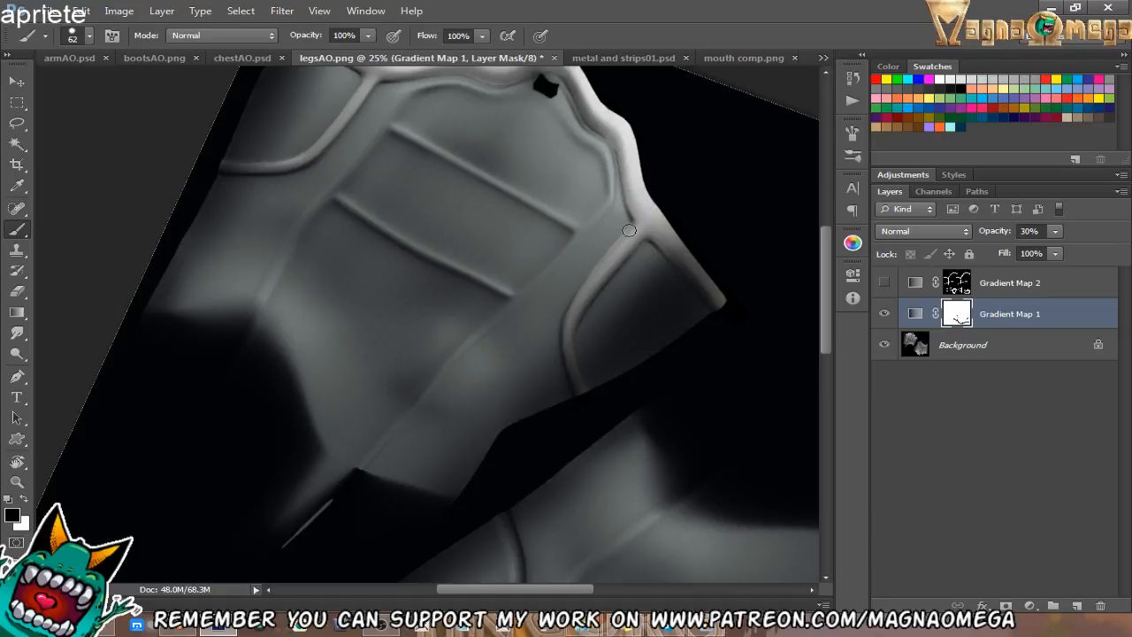
{"action": "key", "text": "x"}
{"action": "left_click_drag", "start_coordinate": [626, 221], "coordinate": [582, 276]}
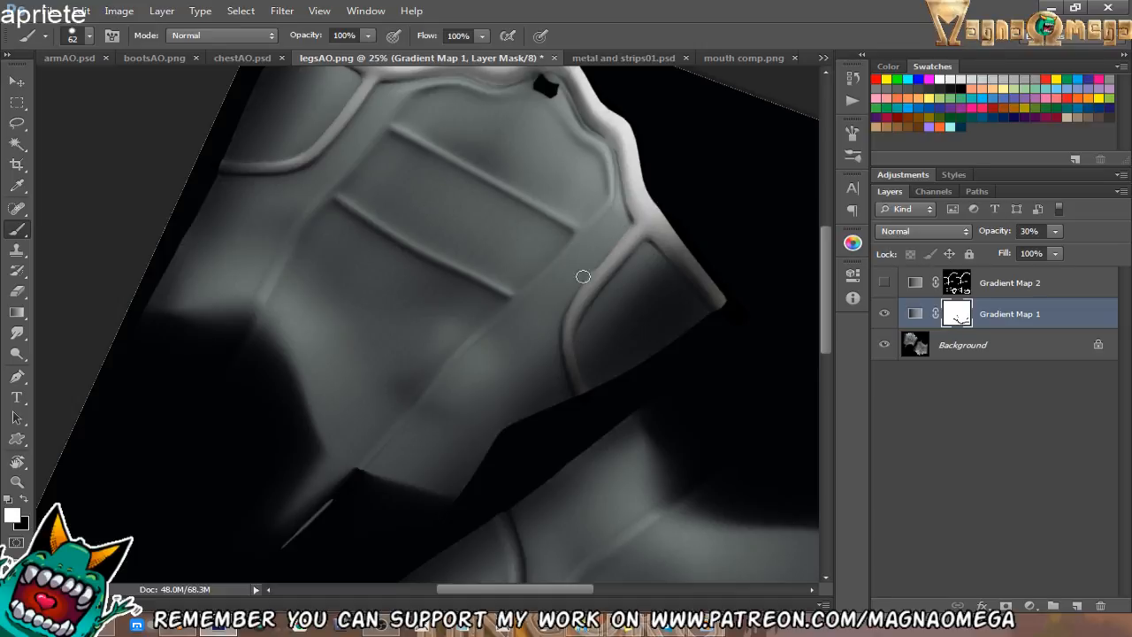
{"action": "key", "text": "x"}
Paint black on the mask along the first long lengthwise seam of the lower leg piece.
{"action": "left_click_drag", "start_coordinate": [436, 397], "coordinate": [540, 370]}
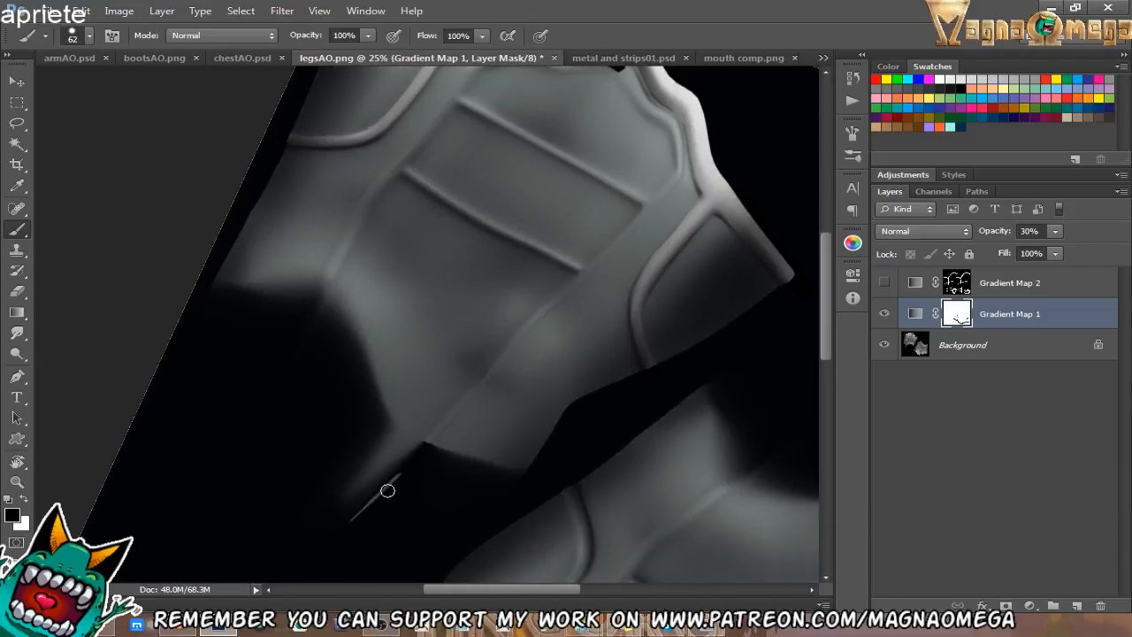
{"action": "left_click_drag", "start_coordinate": [417, 457], "coordinate": [587, 271]}
{"action": "left_click_drag", "start_coordinate": [629, 222], "coordinate": [547, 323]}
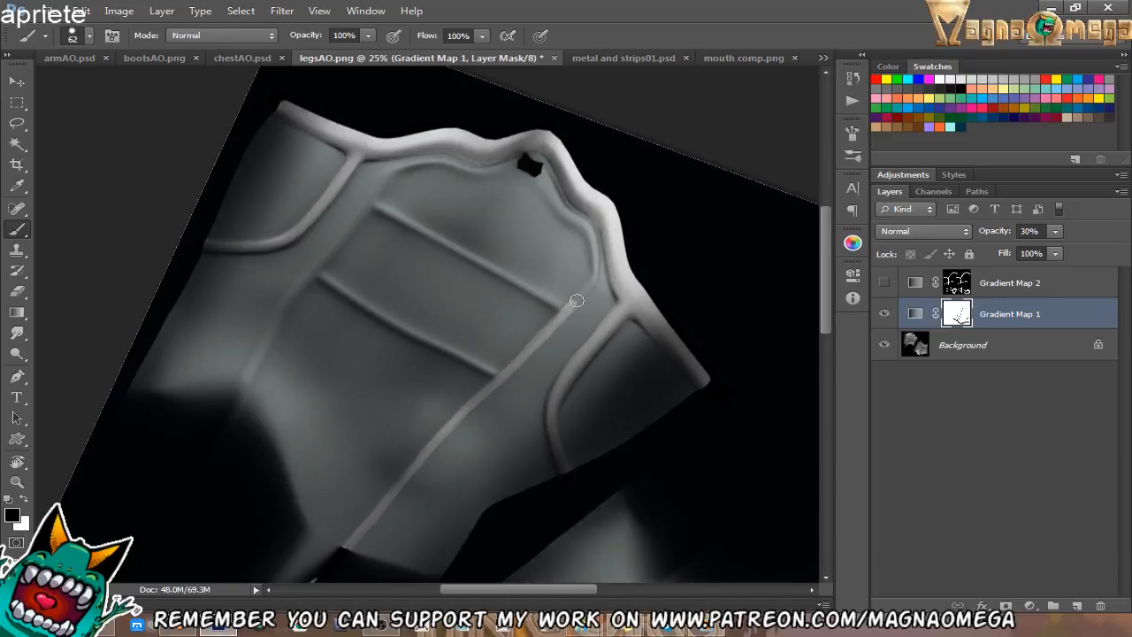
Mask out the second long lengthwise seam of the lower leg piece, undoing and repainting the misplaced stroke.
{"action": "left_click_drag", "start_coordinate": [321, 384], "coordinate": [430, 273]}
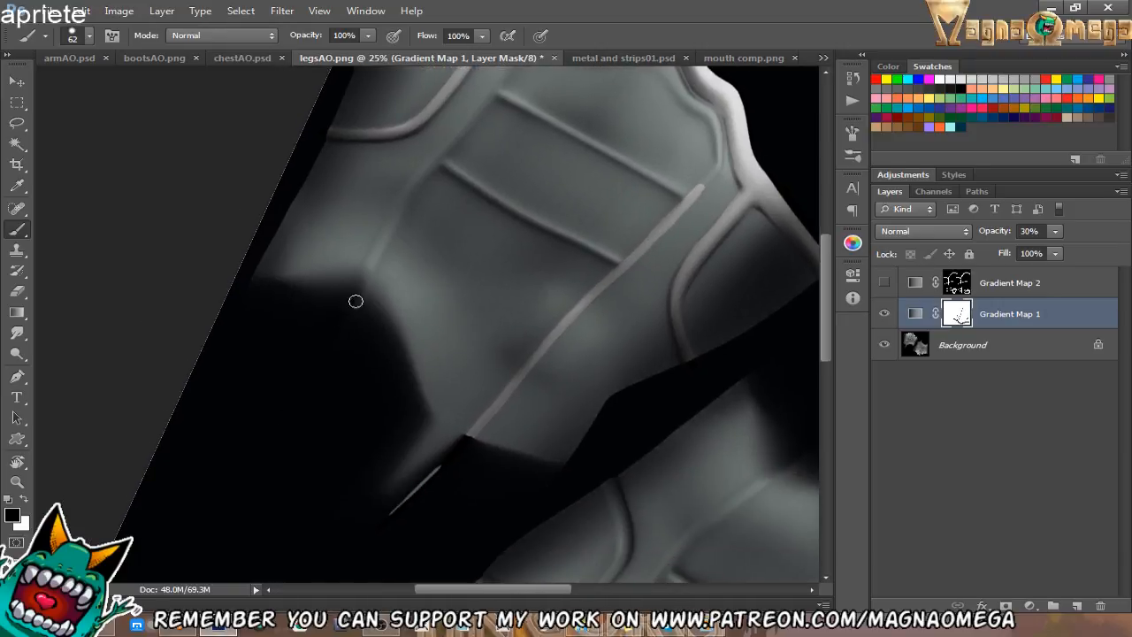
{"action": "left_click_drag", "start_coordinate": [273, 469], "coordinate": [371, 269]}
{"action": "mouse_move", "coordinate": [357, 287]}
{"action": "left_mouse_down"}
{"action": "mouse_move", "coordinate": [379, 222]}
{"action": "mouse_move", "coordinate": [414, 181]}
{"action": "left_mouse_up"}
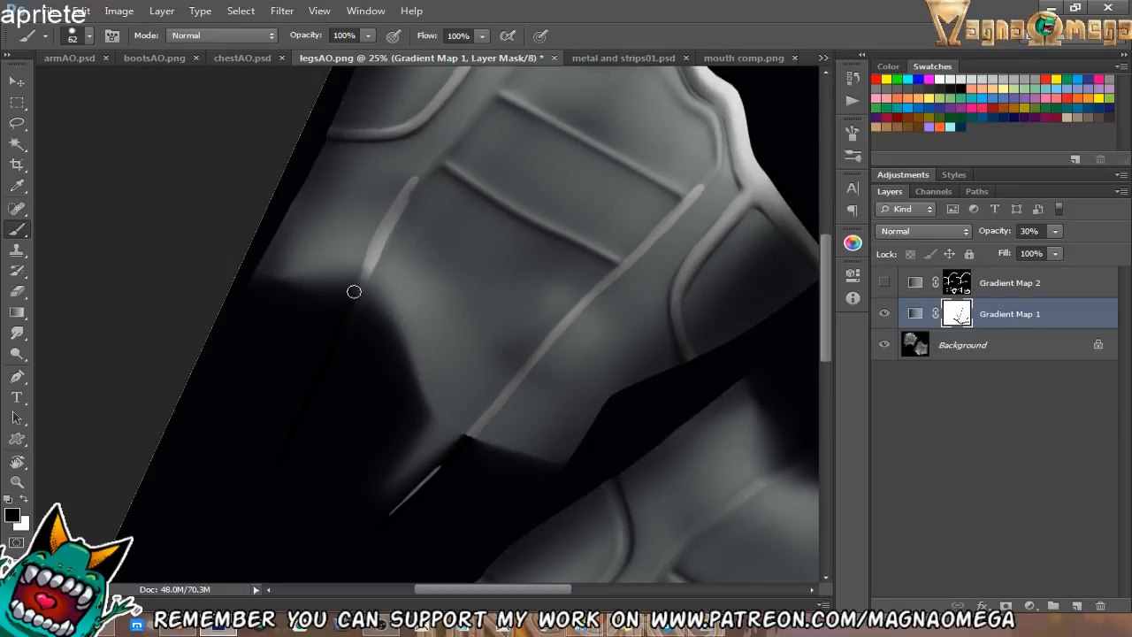
{"action": "key", "text": "ctrl+z"}
{"action": "left_click_drag", "start_coordinate": [355, 284], "coordinate": [439, 153]}
Extend both lengthwise seams on the mask along the inner contour that follows the scalloped hem up to the small hole.
{"action": "key", "text": "space"}
{"action": "mouse_move", "coordinate": [448, 148]}
{"action": "left_mouse_down"}
{"action": "mouse_move", "coordinate": [355, 287]}
{"action": "mouse_move", "coordinate": [422, 206]}
{"action": "left_mouse_up"}
{"action": "key", "text": "r"}
{"action": "mouse_move", "coordinate": [348, 265]}
{"action": "left_mouse_down"}
{"action": "mouse_move", "coordinate": [366, 374]}
{"action": "mouse_move", "coordinate": [300, 291]}
{"action": "left_mouse_up"}
{"action": "key", "text": "e"}
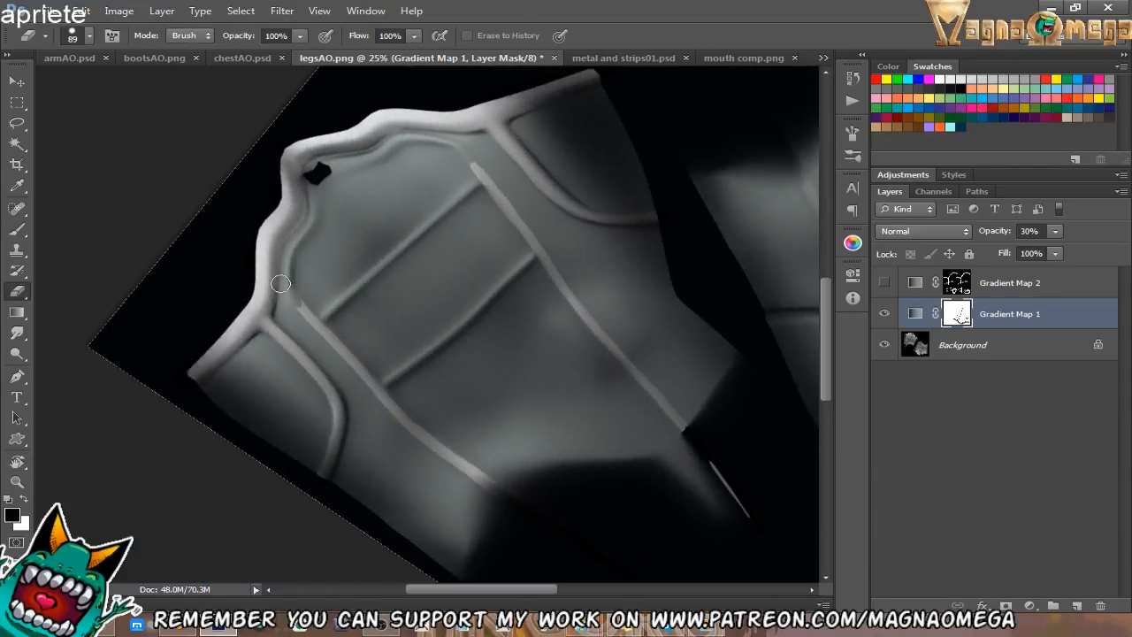
{"action": "key", "text": "b"}
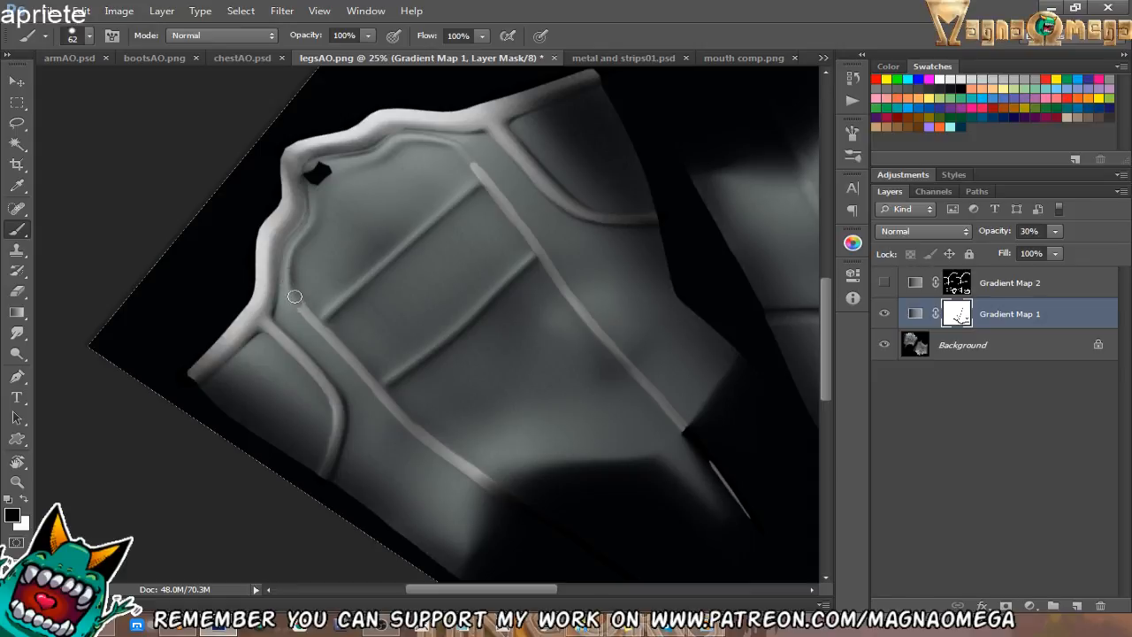
{"action": "mouse_move", "coordinate": [293, 297]}
{"action": "left_mouse_down"}
{"action": "mouse_move", "coordinate": [288, 264]}
{"action": "mouse_move", "coordinate": [312, 190]}
{"action": "mouse_move", "coordinate": [292, 321]}
{"action": "left_mouse_up"}
{"action": "key", "text": "r"}
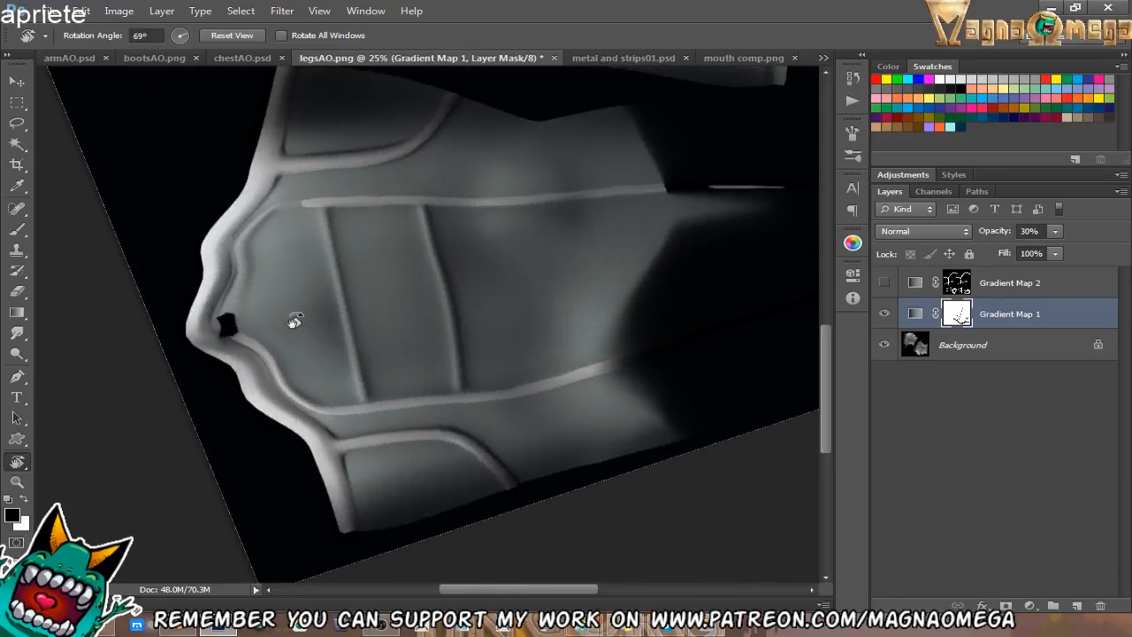
{"action": "key", "text": "x"}
{"action": "key", "text": "b"}
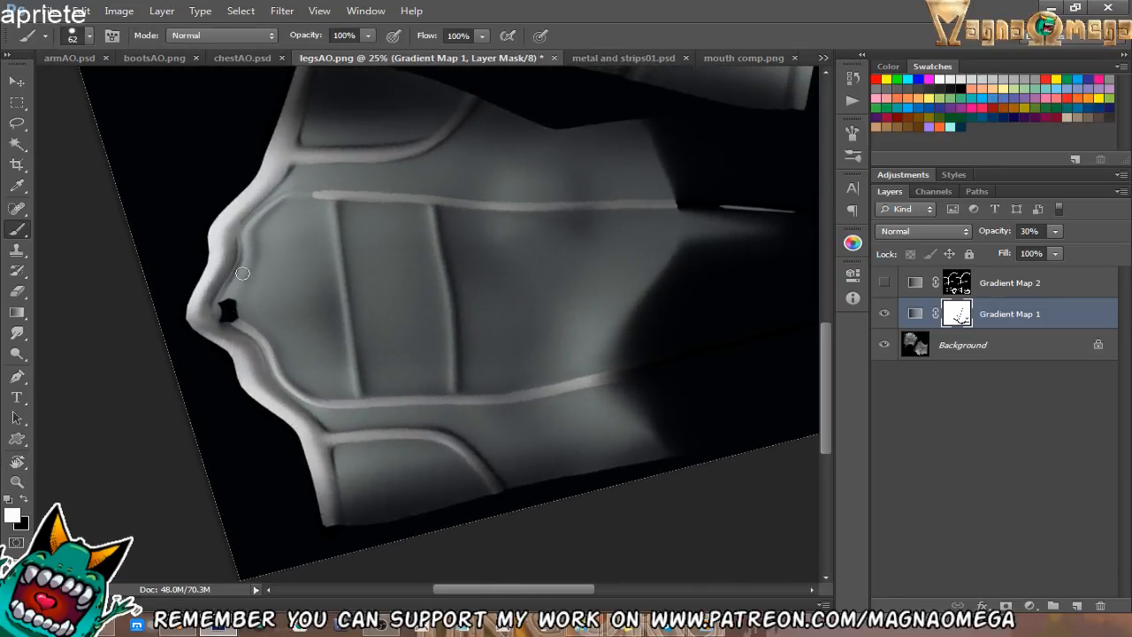
{"action": "key", "text": "x"}
{"action": "key", "text": "x"}
{"action": "key", "text": "x"}
{"action": "left_click_drag", "start_coordinate": [228, 318], "coordinate": [269, 207]}
{"action": "left_click_drag", "start_coordinate": [221, 259], "coordinate": [245, 356]}
{"action": "key", "text": "x"}
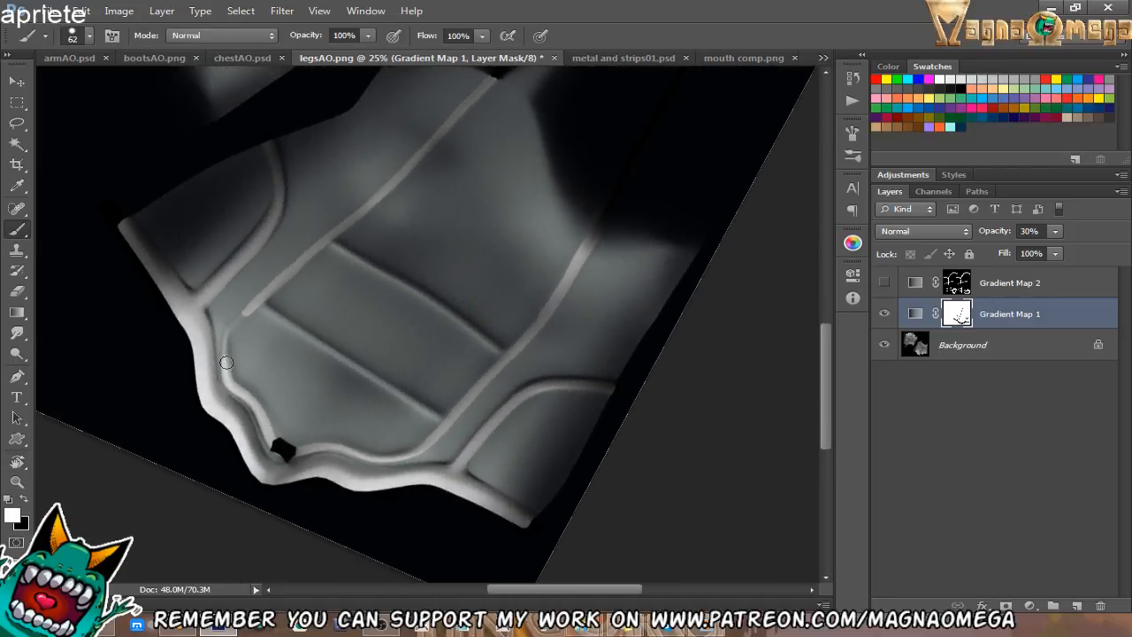
{"action": "key", "text": "x"}
{"action": "key", "text": "Escape"}
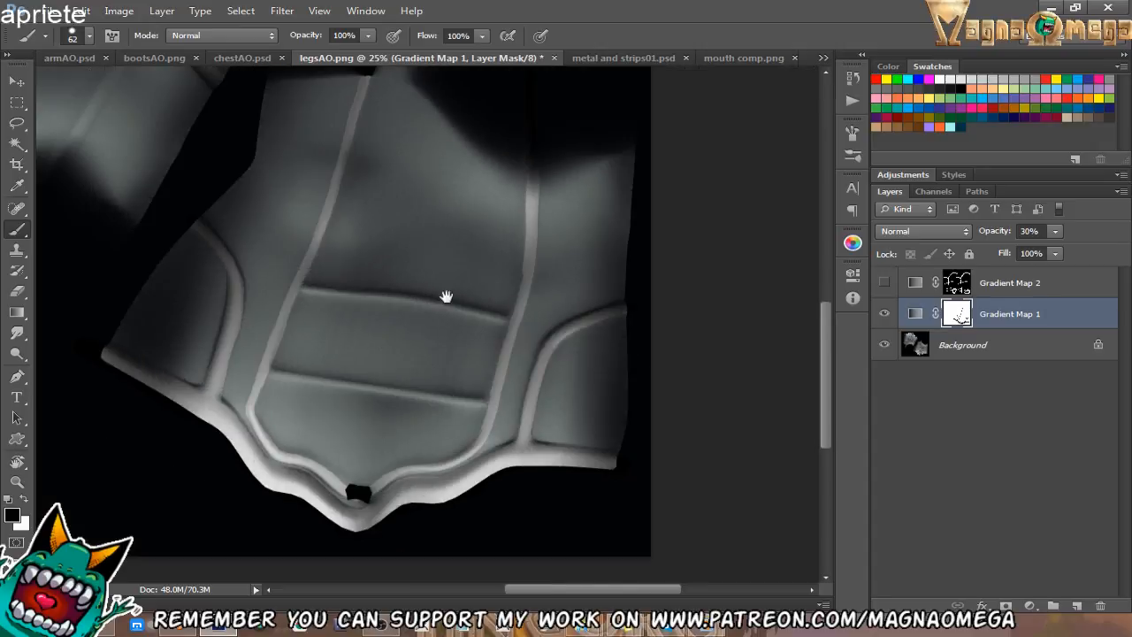
Mask out the two cross seams between the lengthwise seams of the lower leg piece.
{"action": "left_click_drag", "start_coordinate": [446, 296], "coordinate": [446, 281]}
{"action": "key", "text": "r"}
{"action": "mouse_move", "coordinate": [354, 403]}
{"action": "left_mouse_down"}
{"action": "mouse_move", "coordinate": [458, 419]}
{"action": "mouse_move", "coordinate": [377, 464]}
{"action": "mouse_move", "coordinate": [517, 316]}
{"action": "left_mouse_up"}
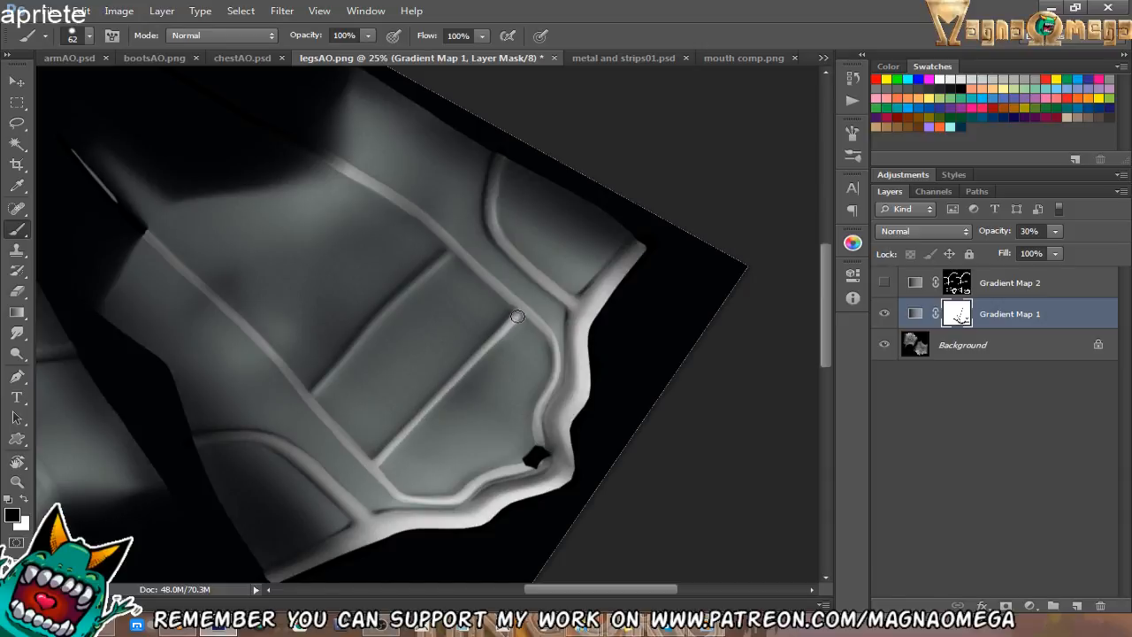
{"action": "left_click_drag", "start_coordinate": [311, 386], "coordinate": [453, 249]}
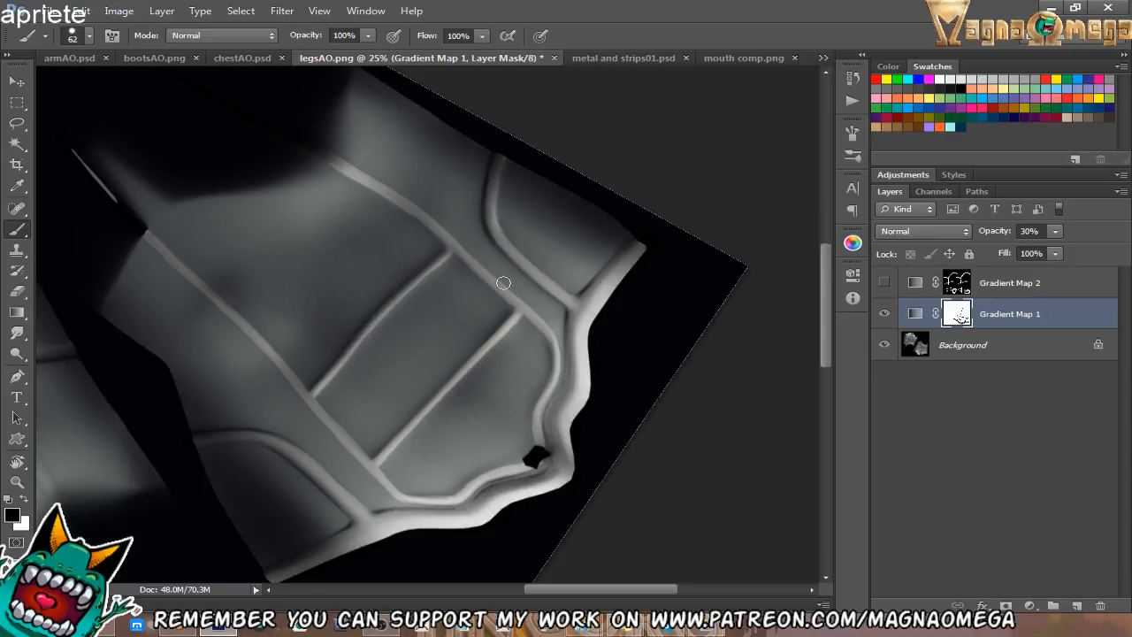
Paint black on the mask along the upper leg piece's lengthwise seam nearest the other leg piece.
{"action": "key", "text": "Escape"}
{"action": "left_click_drag", "start_coordinate": [374, 399], "coordinate": [557, 503]}
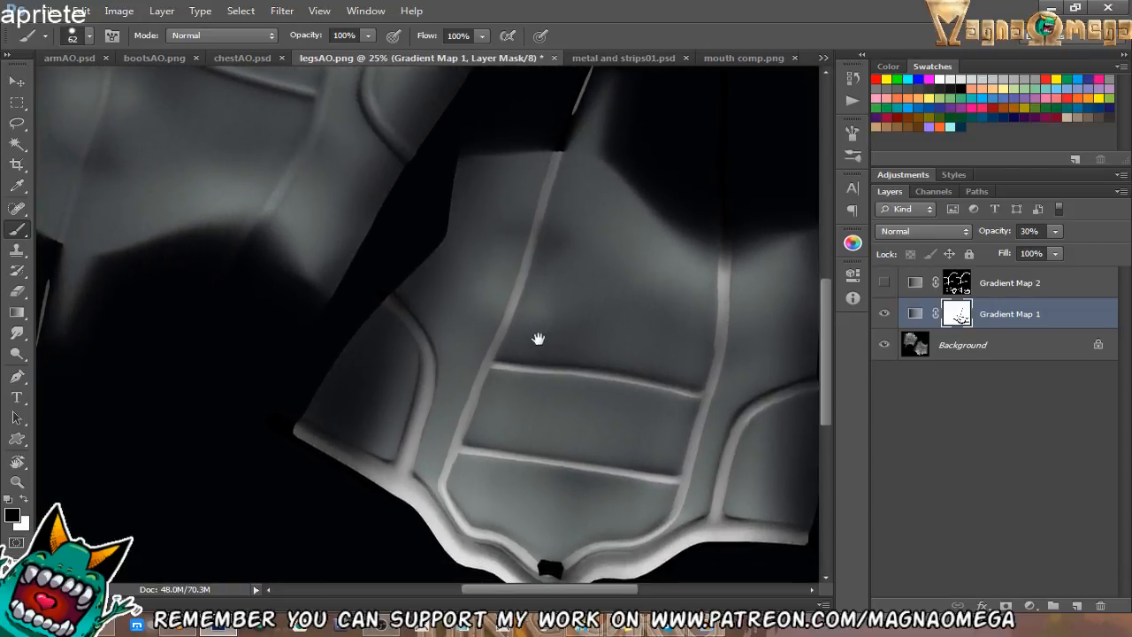
{"action": "left_click_drag", "start_coordinate": [537, 339], "coordinate": [528, 380]}
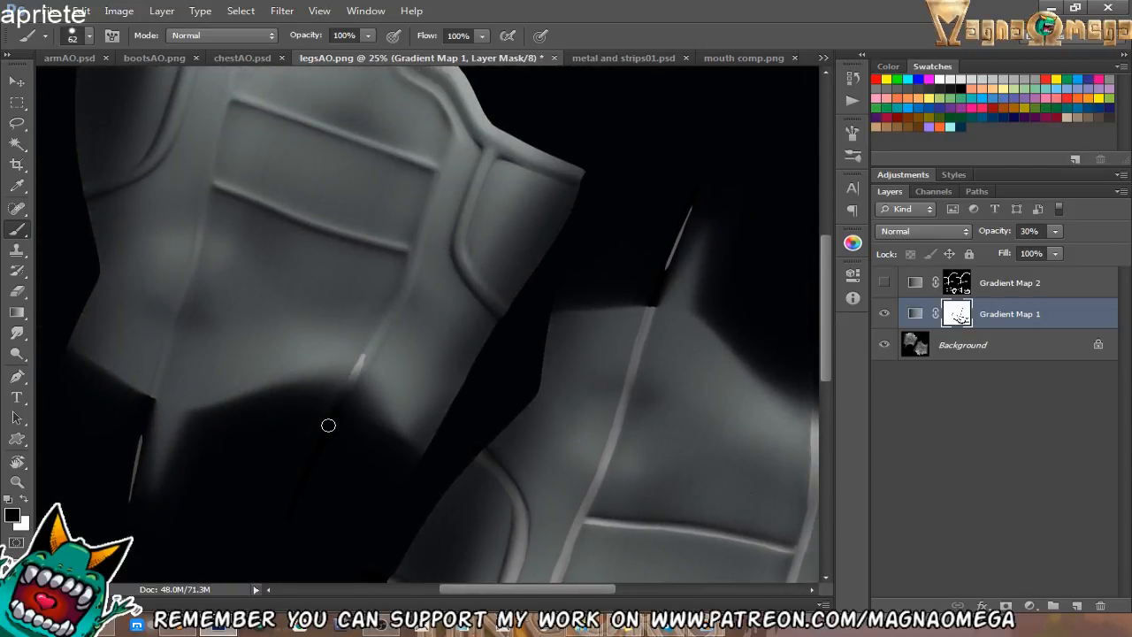
{"action": "left_click_drag", "start_coordinate": [352, 379], "coordinate": [385, 325]}
{"action": "mouse_move", "coordinate": [344, 400]}
{"action": "left_mouse_down"}
{"action": "mouse_move", "coordinate": [397, 303]}
{"action": "mouse_move", "coordinate": [430, 189]}
{"action": "left_mouse_up"}
{"action": "mouse_move", "coordinate": [415, 230]}
{"action": "left_mouse_down"}
{"action": "mouse_move", "coordinate": [404, 277]}
{"action": "mouse_move", "coordinate": [415, 253]}
{"action": "left_mouse_up"}
{"action": "key", "text": "e"}
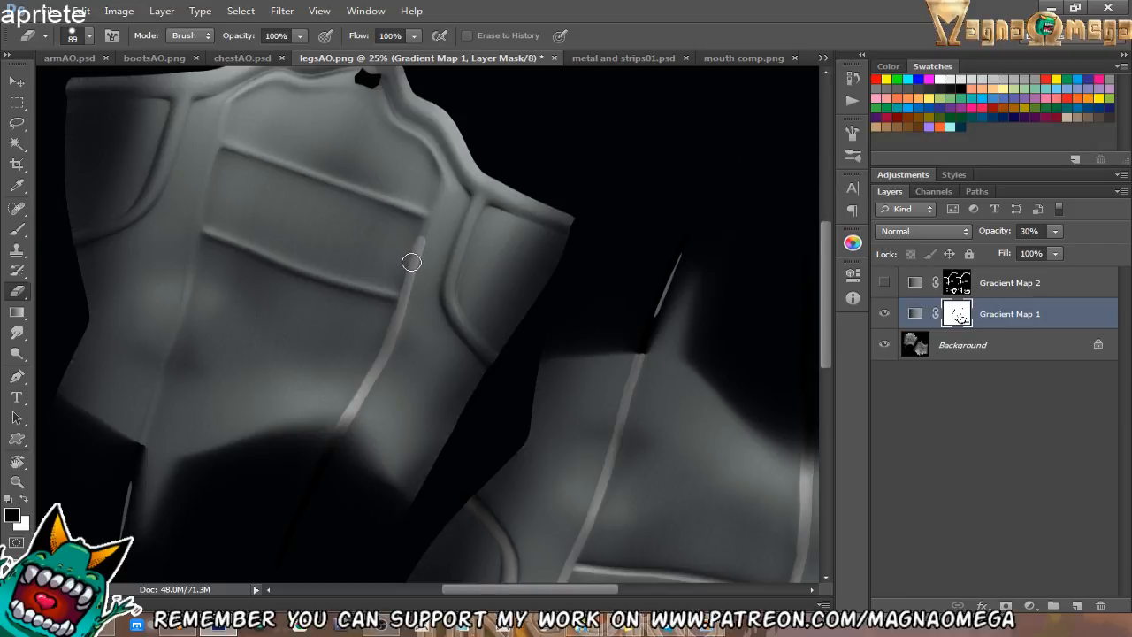
{"action": "key", "text": "b"}
{"action": "key", "text": "e"}
{"action": "key", "text": "b"}
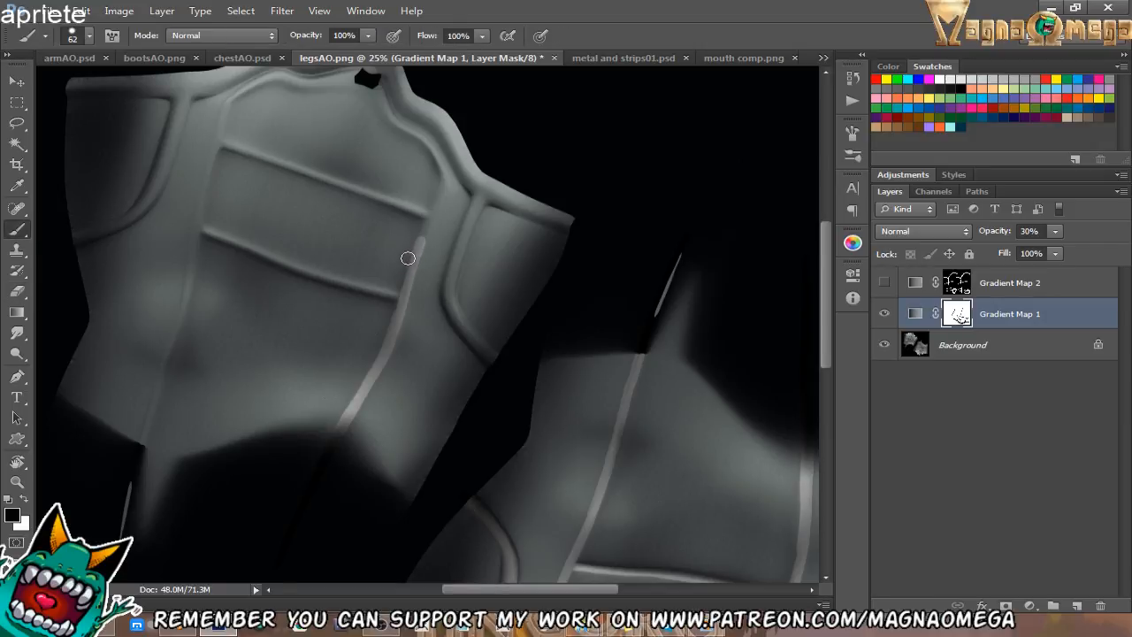
{"action": "key", "text": "x"}
{"action": "key", "text": "x"}
{"action": "left_click_drag", "start_coordinate": [421, 236], "coordinate": [439, 188]}
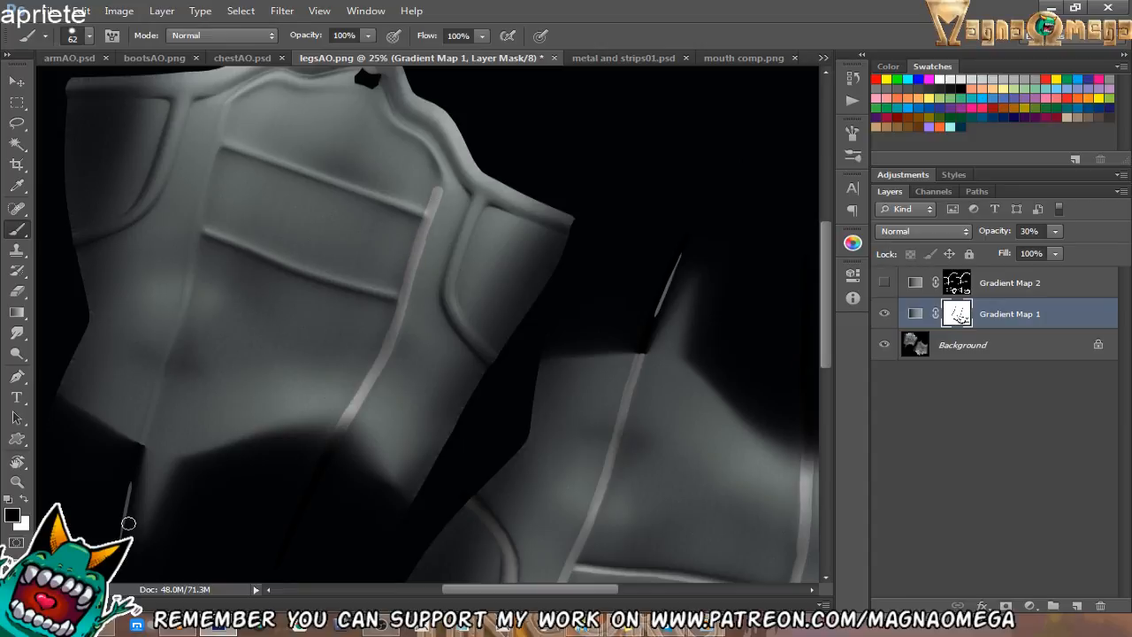
Mask out the upper leg piece's outer lengthwise seam up to the far cross seam, undoing and repainting inaccurate strokes.
{"action": "mouse_move", "coordinate": [148, 412]}
{"action": "left_mouse_down"}
{"action": "mouse_move", "coordinate": [139, 434]}
{"action": "mouse_move", "coordinate": [159, 373]}
{"action": "left_mouse_up"}
{"action": "key", "text": "ctrl+z"}
{"action": "left_click_drag", "start_coordinate": [149, 413], "coordinate": [187, 292]}
{"action": "scroll", "coordinate": [186, 325], "scroll_direction": "up", "scroll_amount": 2}
{"action": "left_click_drag", "start_coordinate": [181, 365], "coordinate": [205, 255]}
{"action": "key", "text": "ctrl+z"}
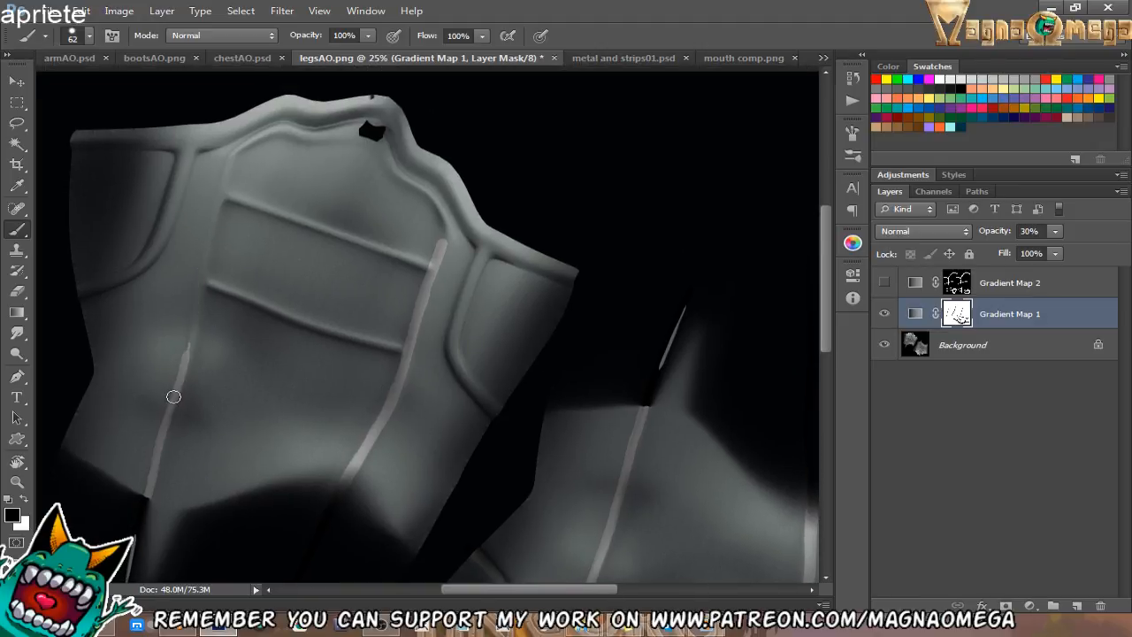
{"action": "left_click_drag", "start_coordinate": [188, 346], "coordinate": [218, 202]}
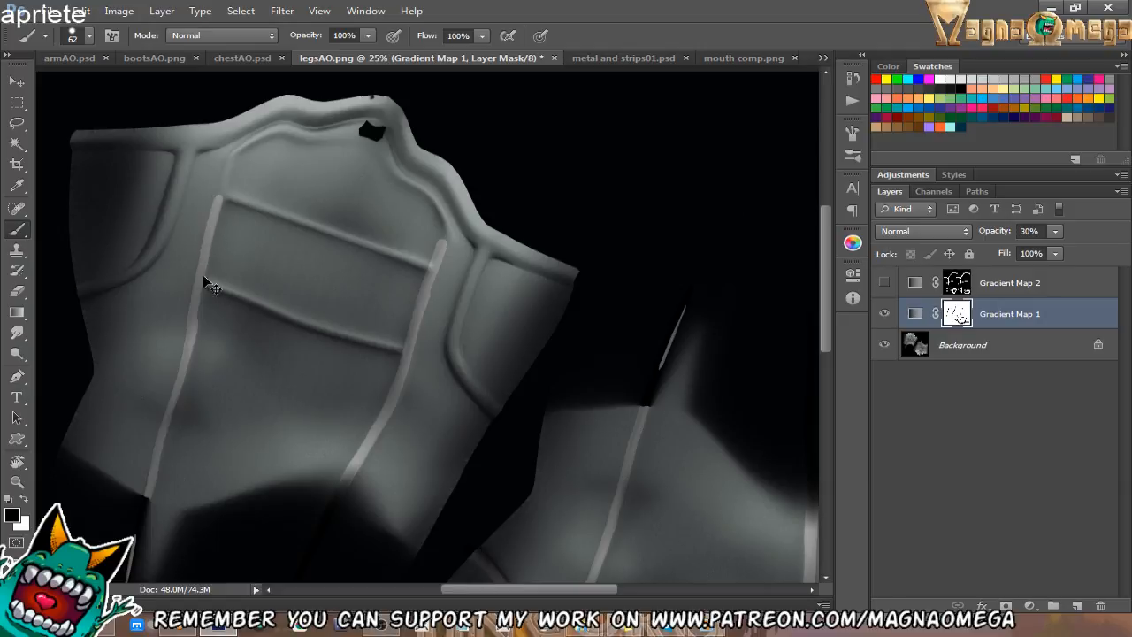
Extend the upper leg piece's lengthwise seams on the mask along the inner contour of the scalloped hem up to the small hole.
{"action": "key", "text": "ctrl+z"}
{"action": "left_click_drag", "start_coordinate": [191, 339], "coordinate": [228, 162]}
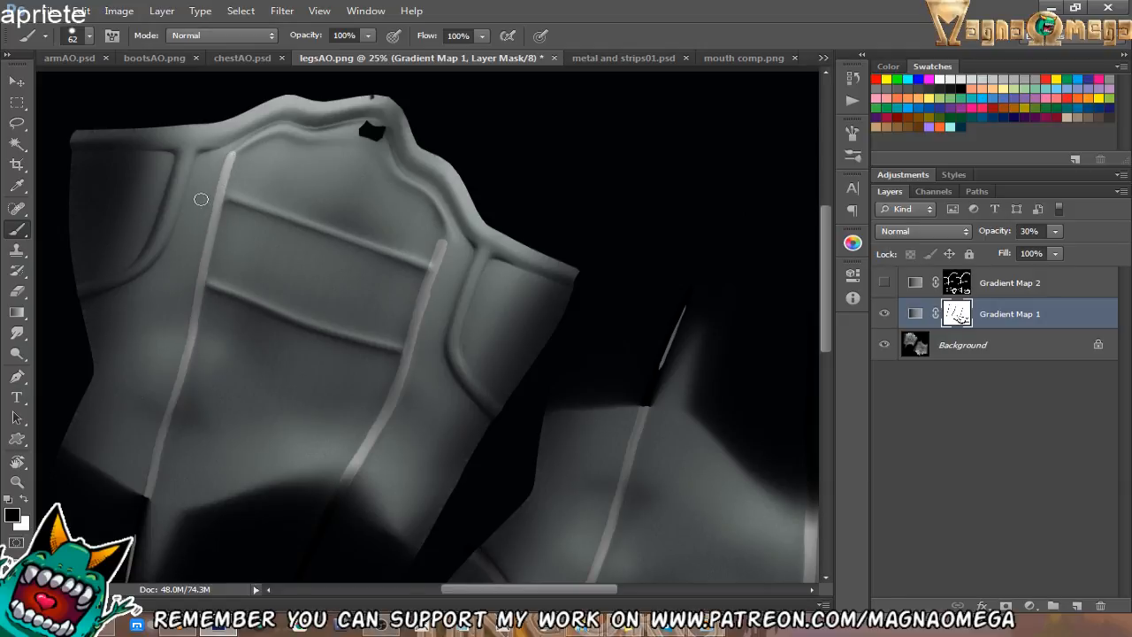
{"action": "key", "text": "r"}
{"action": "mouse_move", "coordinate": [201, 200]}
{"action": "left_mouse_down"}
{"action": "mouse_move", "coordinate": [215, 318]}
{"action": "mouse_move", "coordinate": [189, 354]}
{"action": "mouse_move", "coordinate": [183, 299]}
{"action": "mouse_move", "coordinate": [220, 254]}
{"action": "left_mouse_up"}
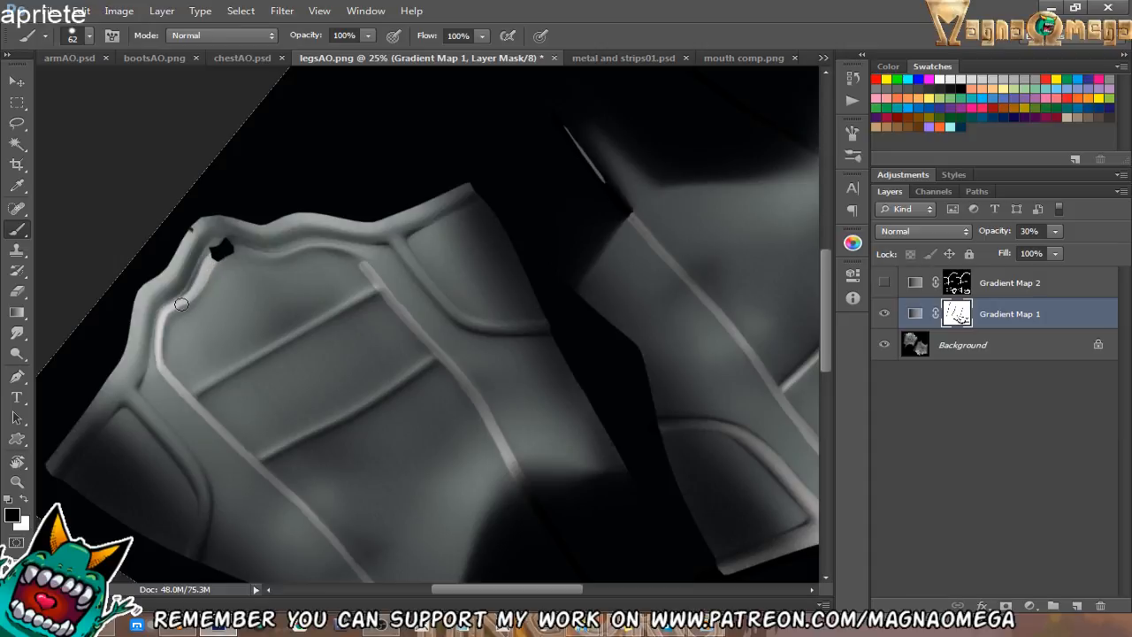
{"action": "key", "text": "r"}
{"action": "left_click_drag", "start_coordinate": [172, 385], "coordinate": [242, 467]}
{"action": "key", "text": "space"}
{"action": "left_click_drag", "start_coordinate": [300, 410], "coordinate": [343, 392]}
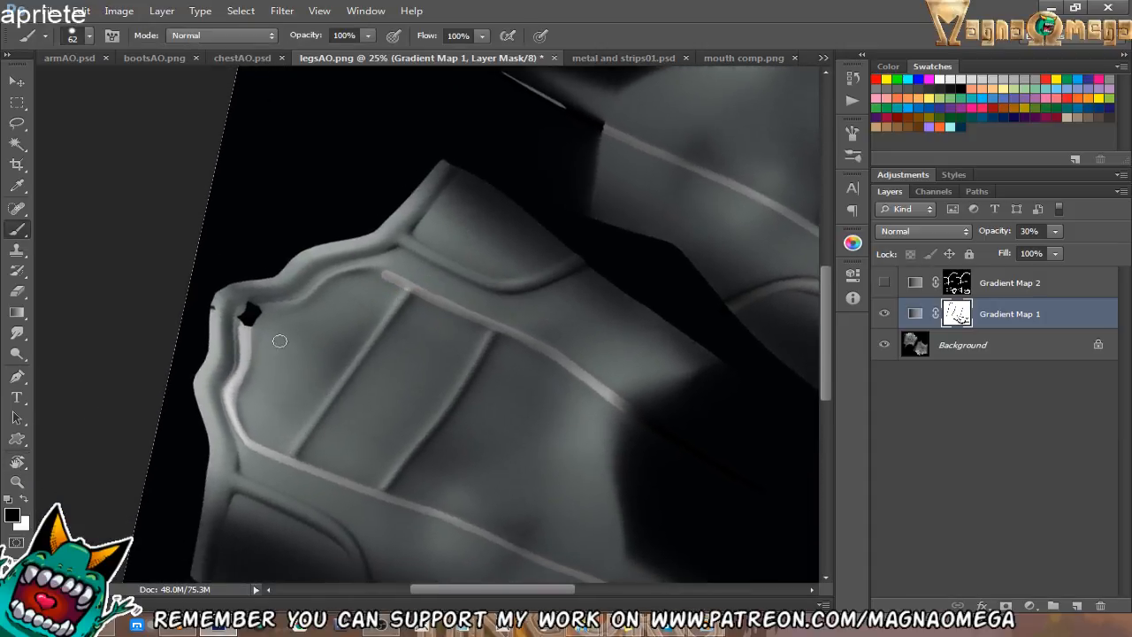
{"action": "left_click_drag", "start_coordinate": [254, 311], "coordinate": [389, 277]}
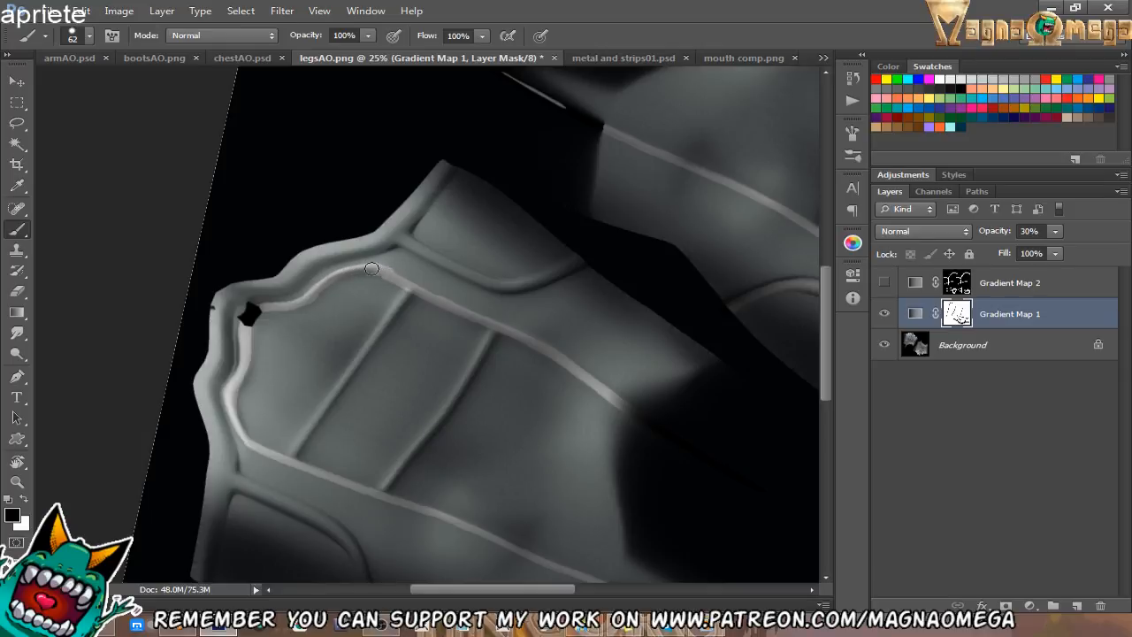
Mask out the two cross seams between the lengthwise seams of the upper leg piece.
{"action": "key", "text": "e"}
{"action": "key", "text": "b"}
{"action": "key", "text": "e"}
{"action": "key", "text": "b"}
{"action": "mouse_move", "coordinate": [302, 441]}
{"action": "left_mouse_down"}
{"action": "mouse_move", "coordinate": [407, 294]}
{"action": "mouse_move", "coordinate": [300, 446]}
{"action": "left_mouse_up"}
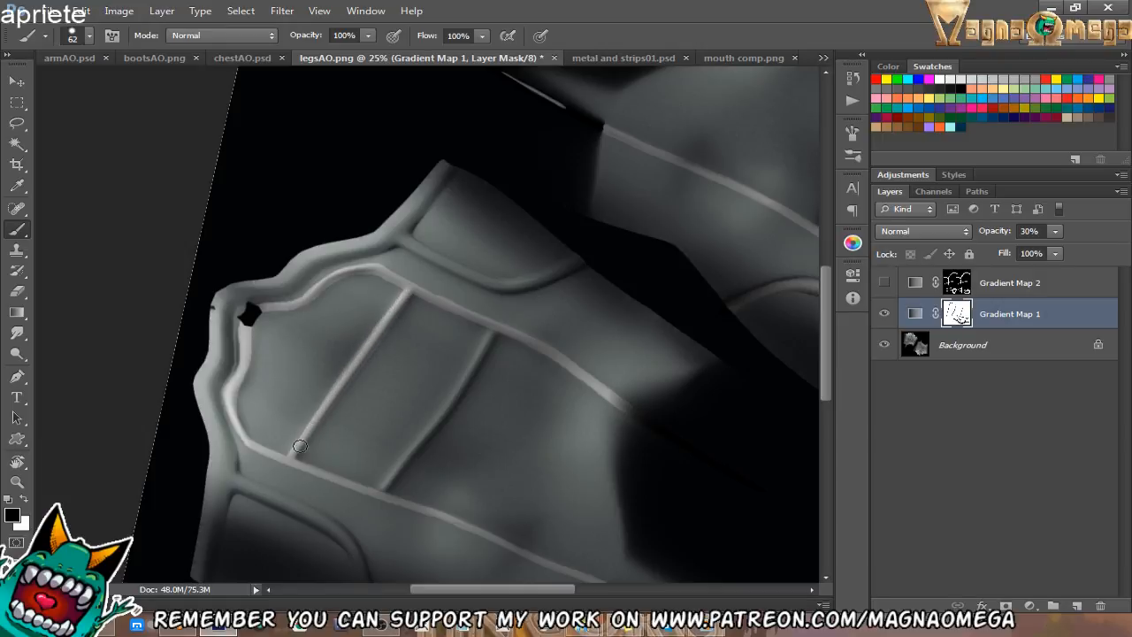
{"action": "key", "text": "e"}
{"action": "key", "text": "b"}
{"action": "mouse_move", "coordinate": [382, 489]}
{"action": "left_mouse_down"}
{"action": "mouse_move", "coordinate": [470, 369]}
{"action": "mouse_move", "coordinate": [484, 316]}
{"action": "left_mouse_up"}
Paint black on the mask along the whole scalloped outer hem of the upper leg piece.
{"action": "left_click_drag", "start_coordinate": [379, 375], "coordinate": [501, 250]}
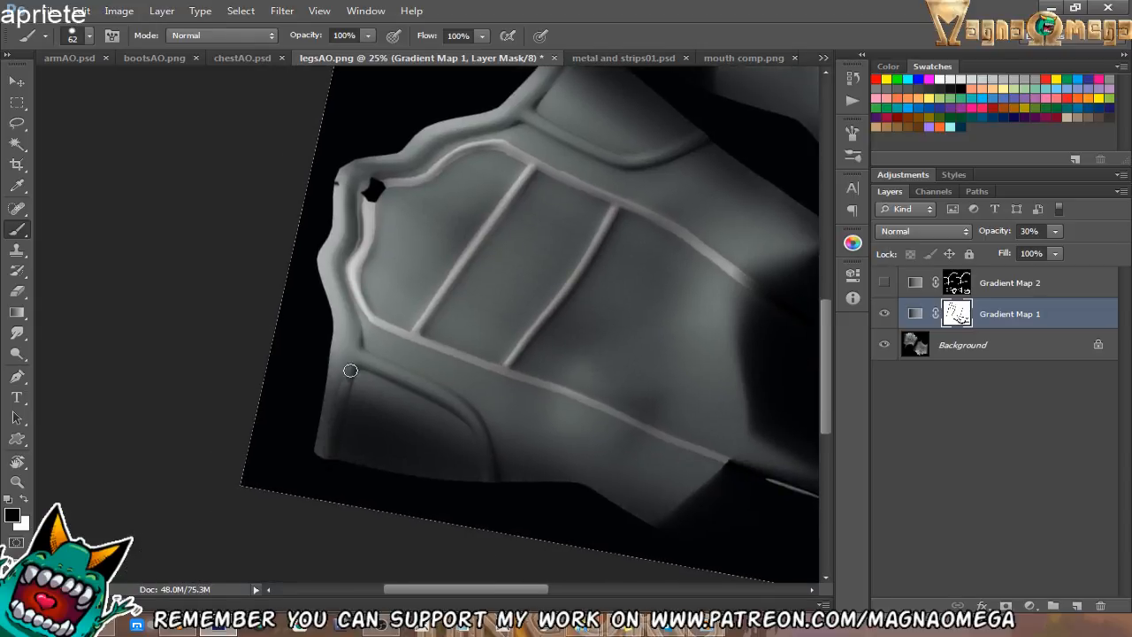
{"action": "mouse_move", "coordinate": [325, 448]}
{"action": "left_mouse_down"}
{"action": "mouse_move", "coordinate": [352, 332]}
{"action": "mouse_move", "coordinate": [340, 194]}
{"action": "mouse_move", "coordinate": [329, 267]}
{"action": "mouse_move", "coordinate": [348, 343]}
{"action": "mouse_move", "coordinate": [334, 457]}
{"action": "left_mouse_up"}
{"action": "key", "text": "r"}
{"action": "mouse_move", "coordinate": [307, 382]}
{"action": "left_mouse_down"}
{"action": "mouse_move", "coordinate": [352, 451]}
{"action": "mouse_move", "coordinate": [380, 340]}
{"action": "mouse_move", "coordinate": [442, 197]}
{"action": "mouse_move", "coordinate": [424, 133]}
{"action": "mouse_move", "coordinate": [429, 217]}
{"action": "mouse_move", "coordinate": [359, 359]}
{"action": "left_mouse_up"}
{"action": "key", "text": "b"}
{"action": "key", "text": "space"}
{"action": "left_click_drag", "start_coordinate": [371, 295], "coordinate": [337, 388]}
{"action": "key", "text": "r"}
{"action": "left_click_drag", "start_coordinate": [331, 375], "coordinate": [380, 422]}
{"action": "key", "text": "b"}
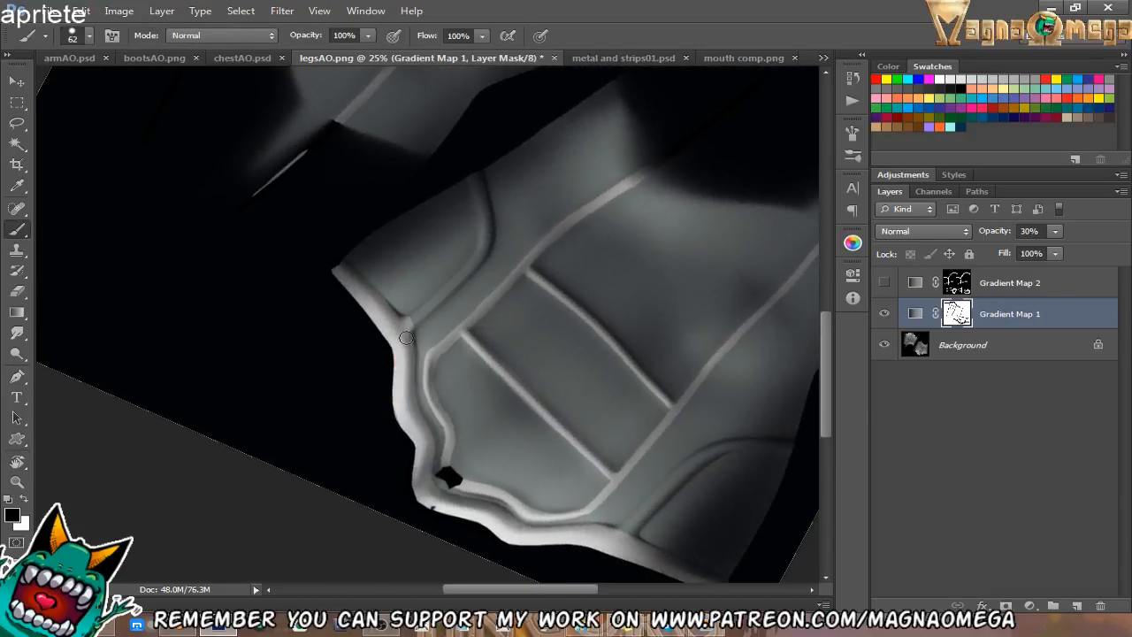
Mask out the curved seams of the side panels at both ends of the upper leg piece's hem.
{"action": "mouse_move", "coordinate": [415, 316]}
{"action": "left_mouse_down"}
{"action": "mouse_move", "coordinate": [486, 232]}
{"action": "mouse_move", "coordinate": [470, 170]}
{"action": "left_mouse_up"}
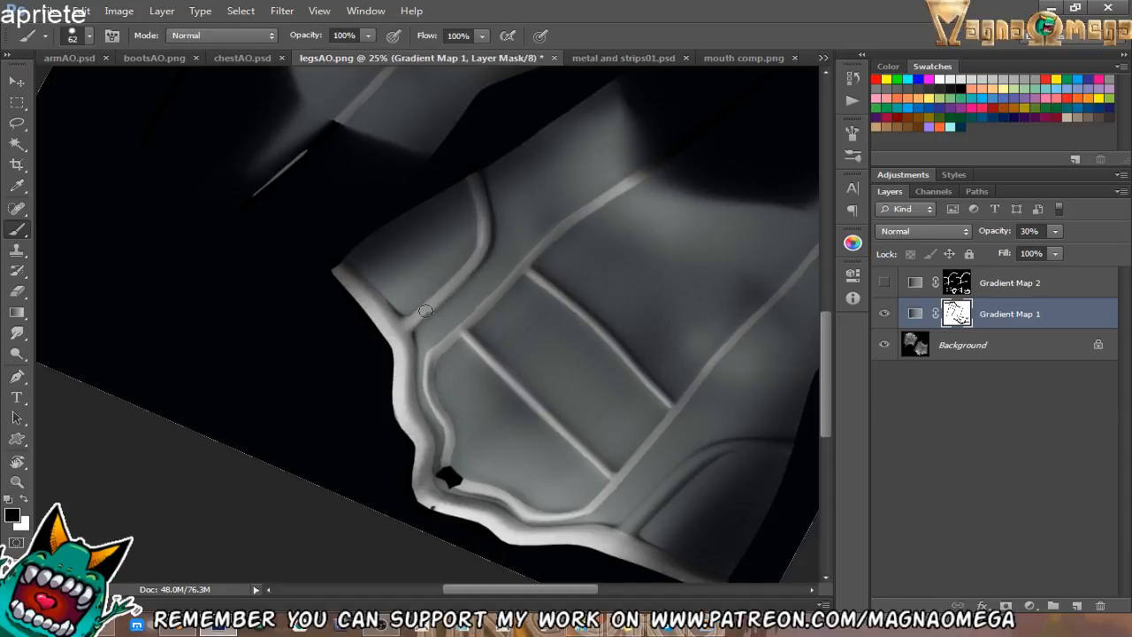
{"action": "key", "text": "space"}
{"action": "left_click_drag", "start_coordinate": [535, 339], "coordinate": [361, 253]}
{"action": "mouse_move", "coordinate": [445, 451]}
{"action": "left_mouse_down"}
{"action": "mouse_move", "coordinate": [532, 371]}
{"action": "mouse_move", "coordinate": [470, 472]}
{"action": "mouse_move", "coordinate": [509, 422]}
{"action": "mouse_move", "coordinate": [533, 345]}
{"action": "mouse_move", "coordinate": [591, 297]}
{"action": "mouse_move", "coordinate": [520, 369]}
{"action": "mouse_move", "coordinate": [512, 411]}
{"action": "mouse_move", "coordinate": [539, 328]}
{"action": "left_mouse_up"}
{"action": "key", "text": "r"}
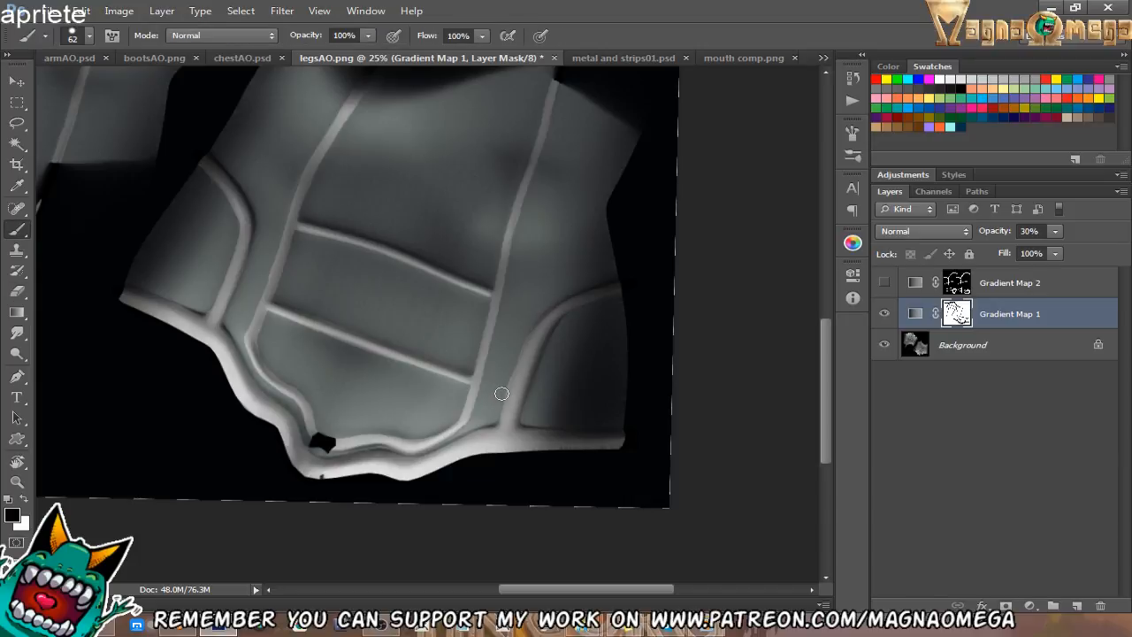
{"action": "key", "text": "x"}
{"action": "key", "text": "x"}
{"action": "left_click_drag", "start_coordinate": [537, 323], "coordinate": [555, 378]}
{"action": "key", "text": "Escape"}
{"action": "key", "text": "z"}
{"action": "left_click", "coordinate": [555, 353], "text": "alt"}
{"action": "left_click", "coordinate": [555, 354], "text": "alt"}
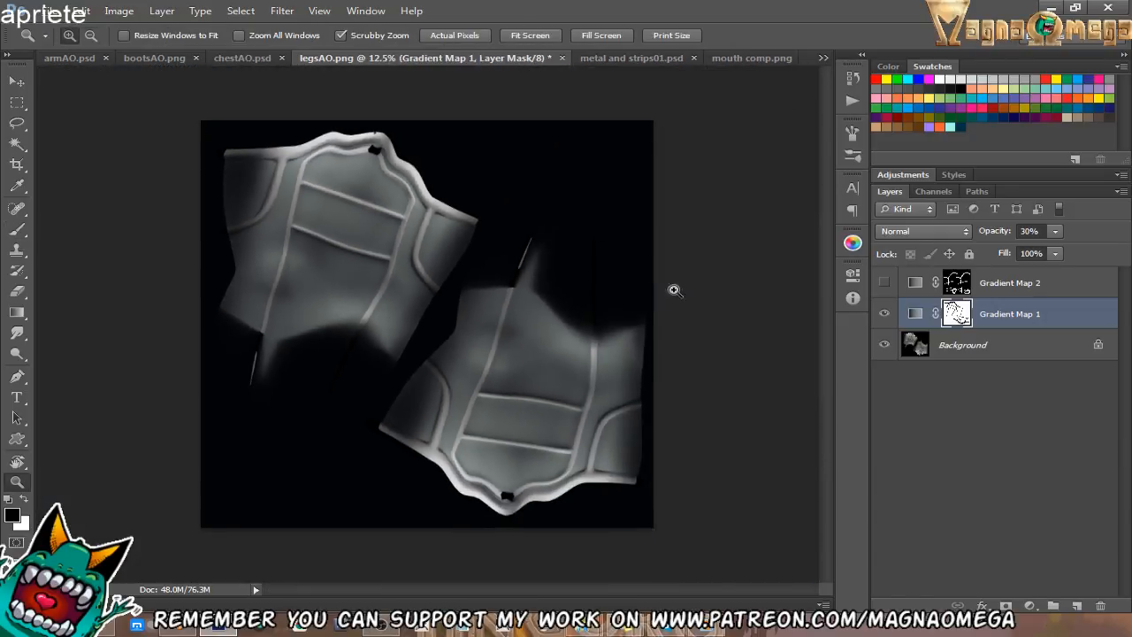
Set the opacity of the Gradient Map 1 layer to 100%.
{"action": "left_click", "coordinate": [1054, 230]}
{"action": "left_click_drag", "start_coordinate": [1054, 253], "coordinate": [1116, 256]}
{"action": "left_click", "coordinate": [917, 313]}
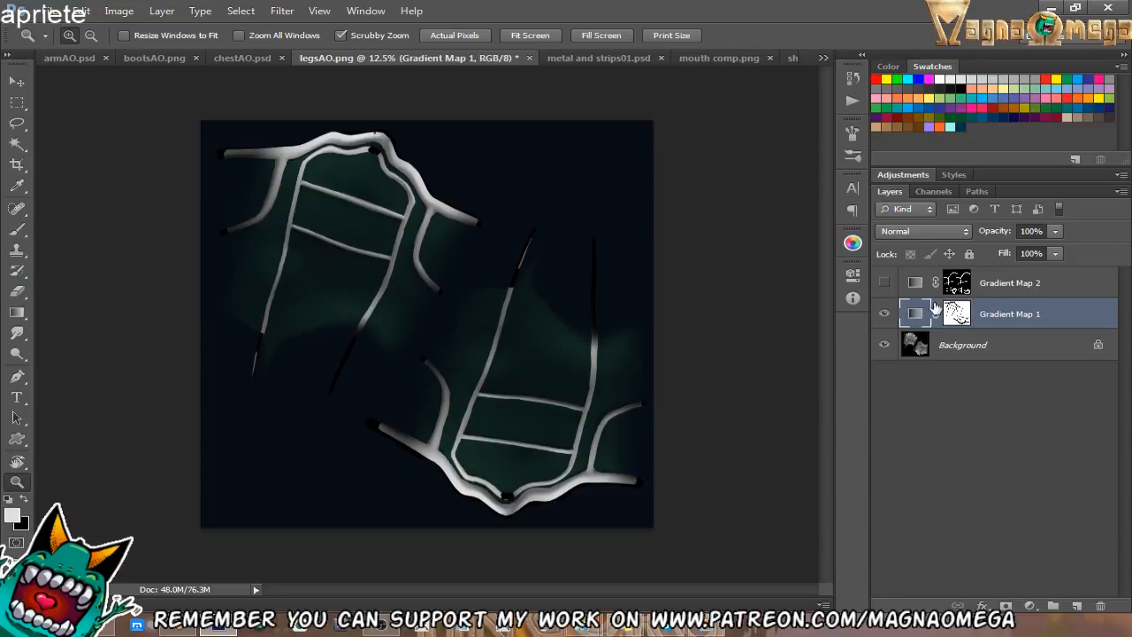
Show Gradient Map 2 and replace its mask with an inverted copy of Gradient Map 1's mask.
{"action": "left_click", "coordinate": [954, 314], "text": "ctrl"}
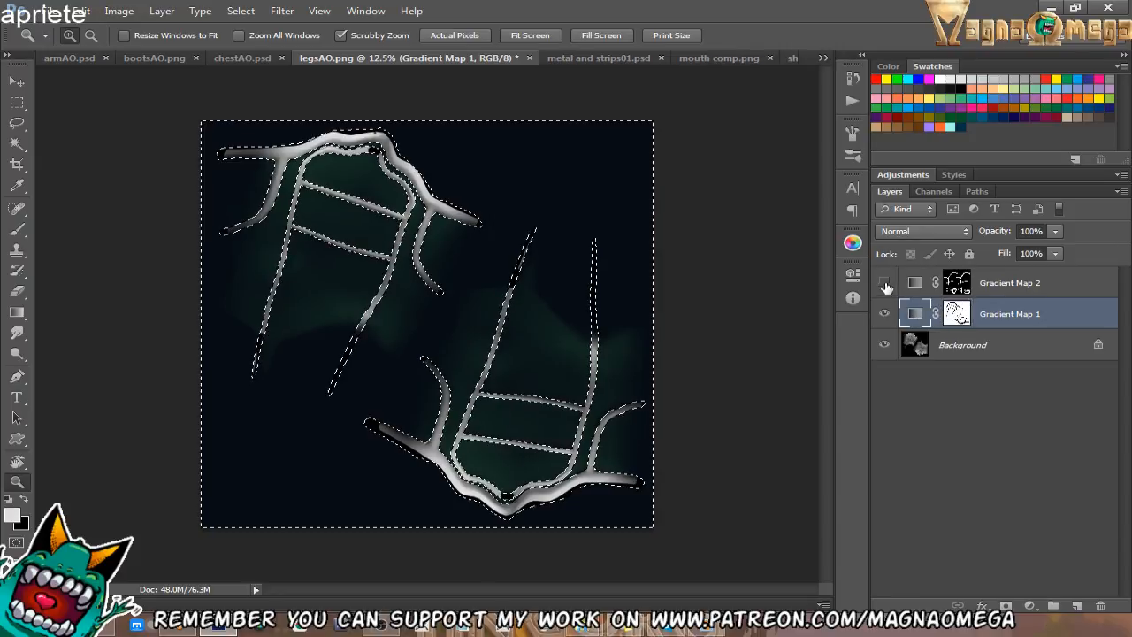
{"action": "left_click", "coordinate": [884, 282]}
{"action": "left_click", "coordinate": [955, 283]}
{"action": "right_click", "coordinate": [955, 285]}
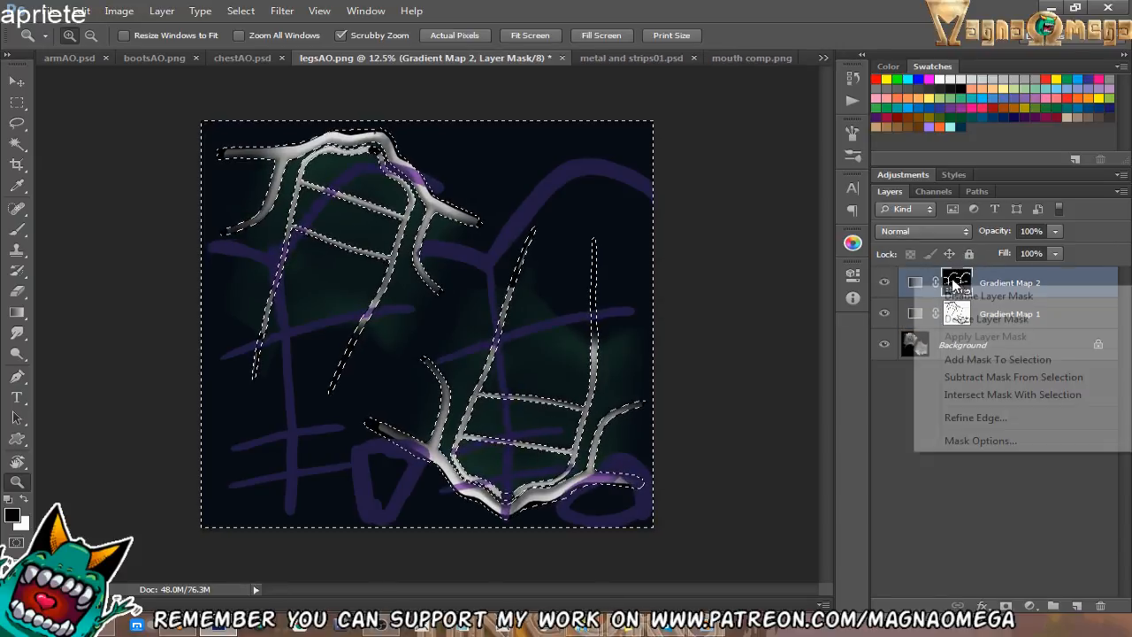
{"action": "left_click", "coordinate": [981, 317]}
{"action": "left_click", "coordinate": [1005, 605]}
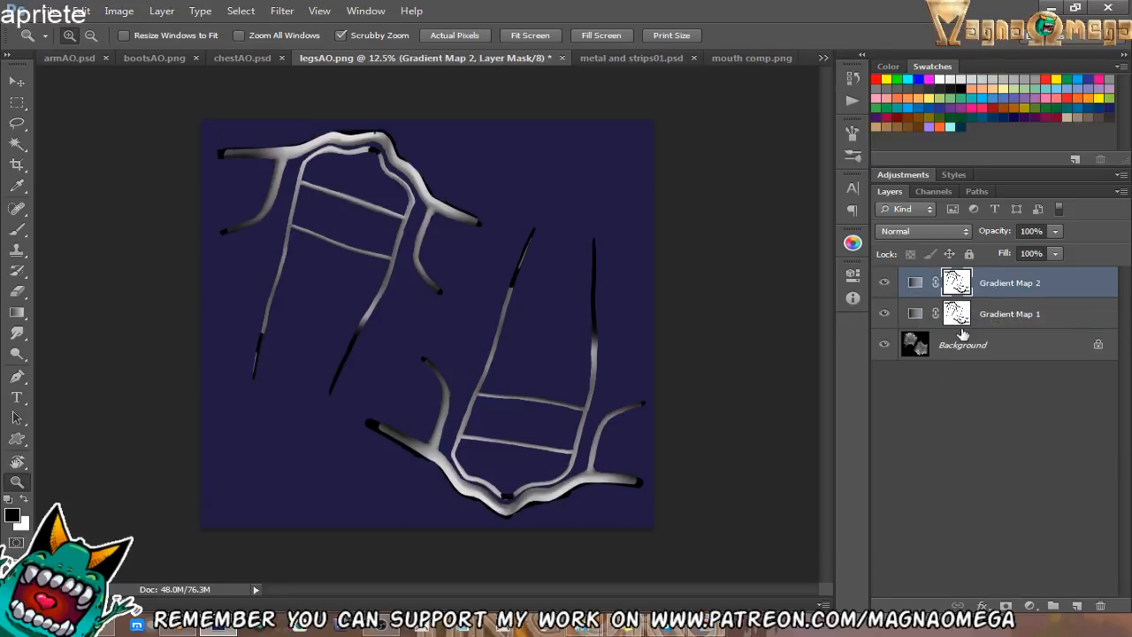
{"action": "key", "text": "ctrl+i"}
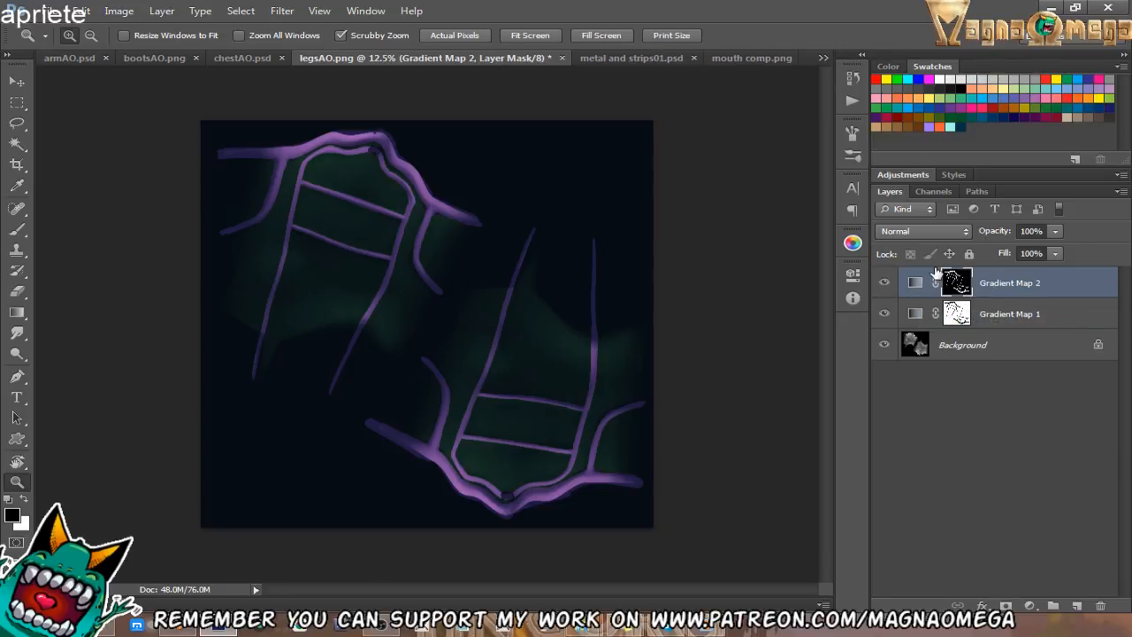
Save a PNG copy of the legs texture in the Texture folder, removing AO from the file name.
{"action": "left_click", "coordinate": [51, 10]}
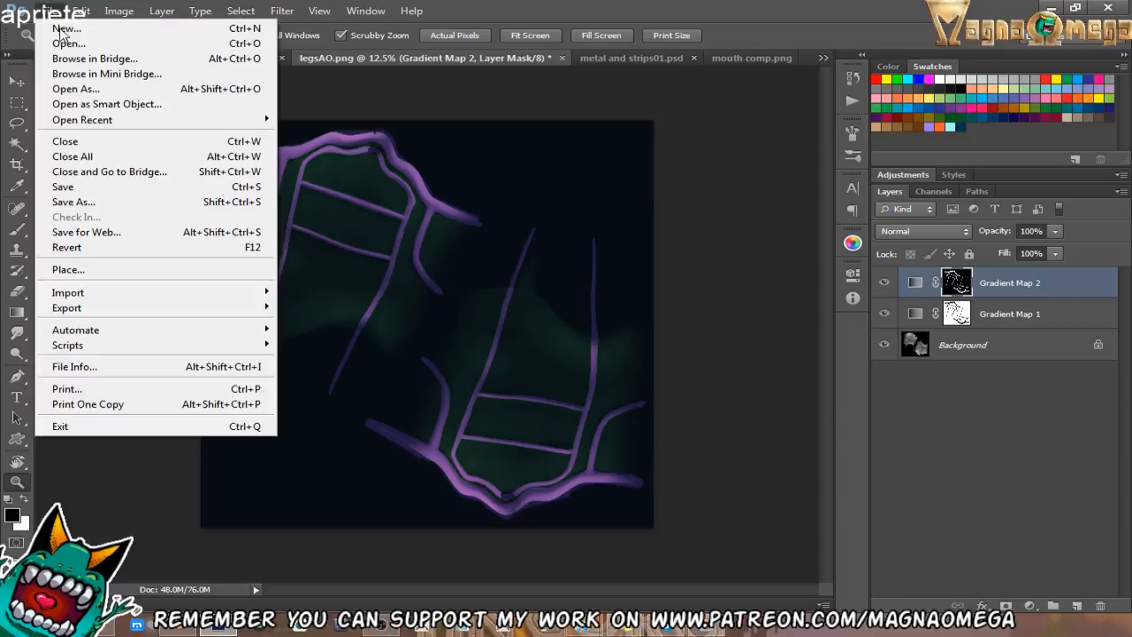
{"action": "left_click", "coordinate": [106, 202]}
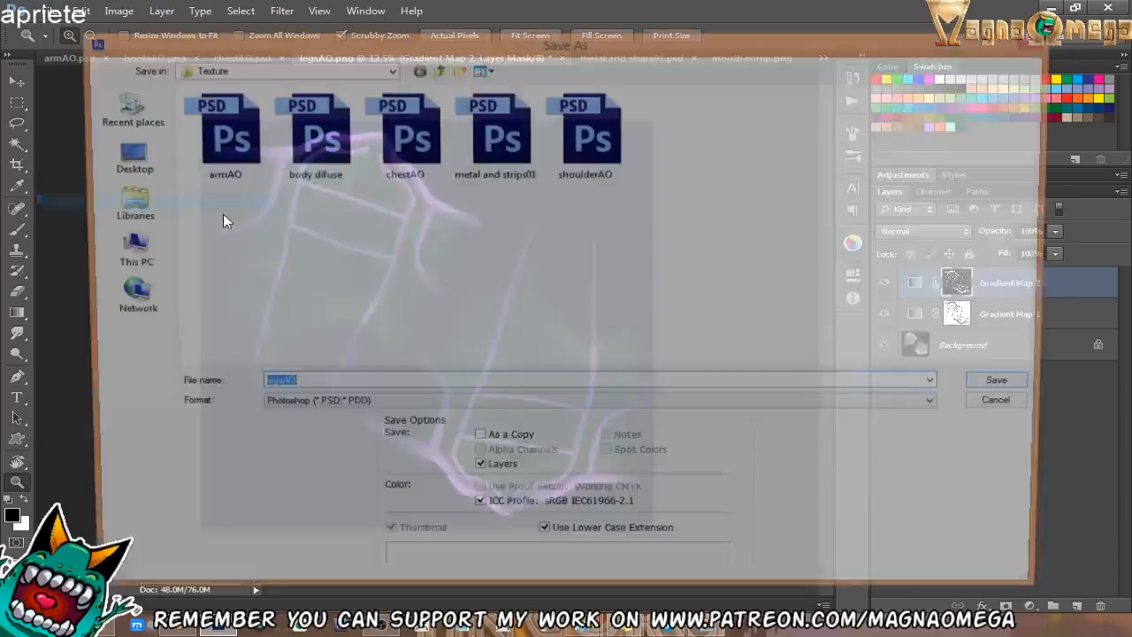
{"action": "left_click", "coordinate": [336, 408]}
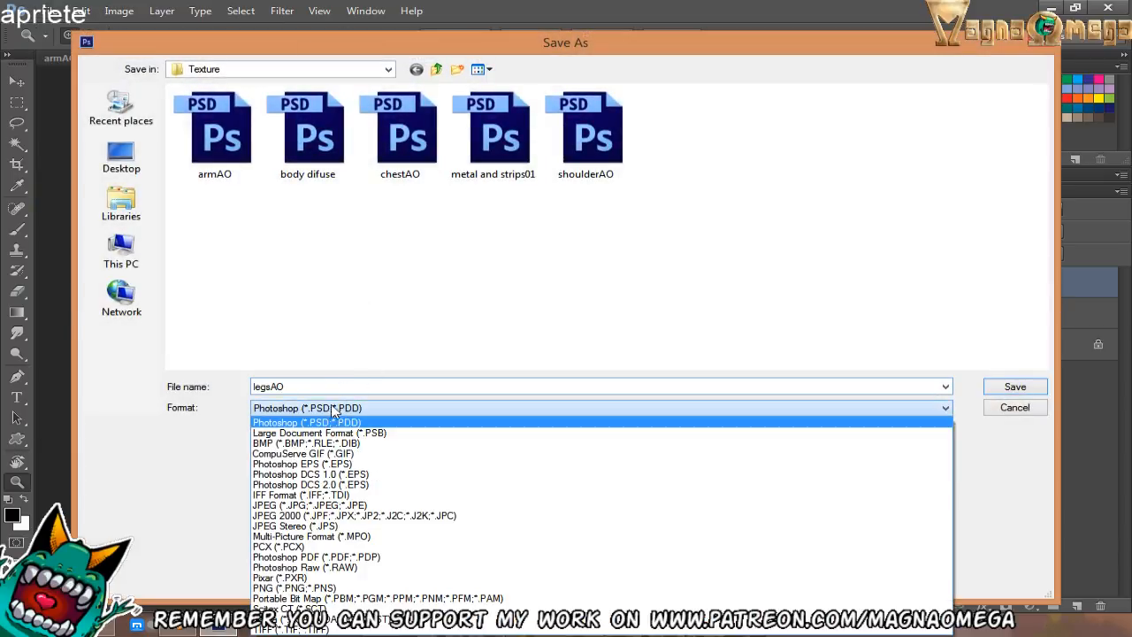
{"action": "left_click", "coordinate": [302, 588]}
{"action": "double_click", "coordinate": [284, 387]}
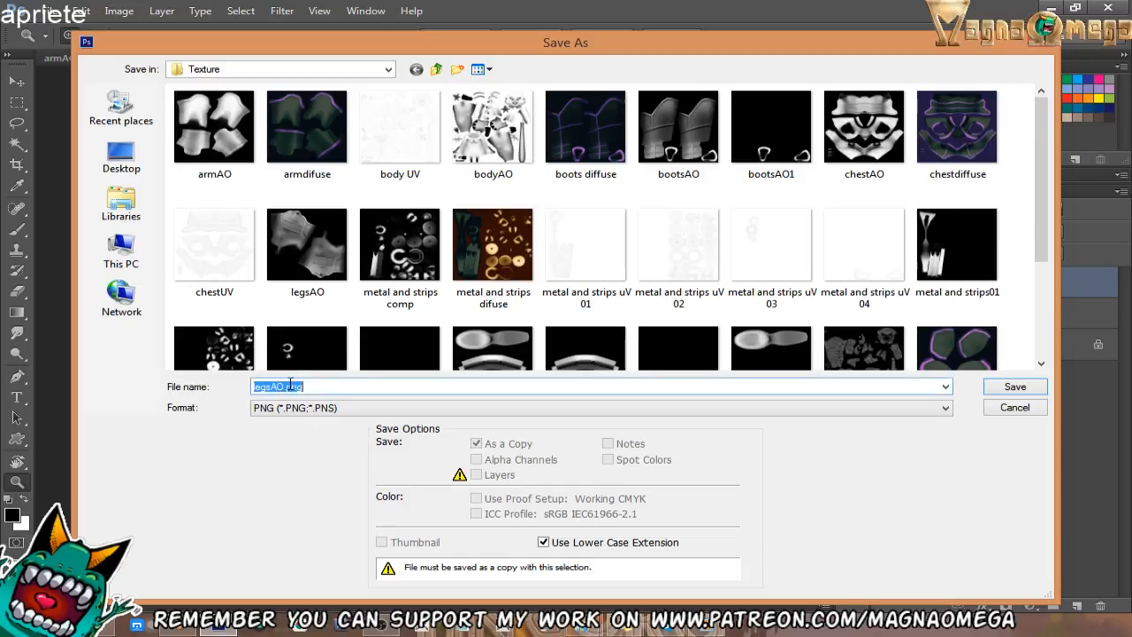
{"action": "left_click", "coordinate": [282, 386]}
{"action": "key", "text": "BackSpace"}
{"action": "key", "text": "BackSpace"}
{"action": "key", "text": "Return"}
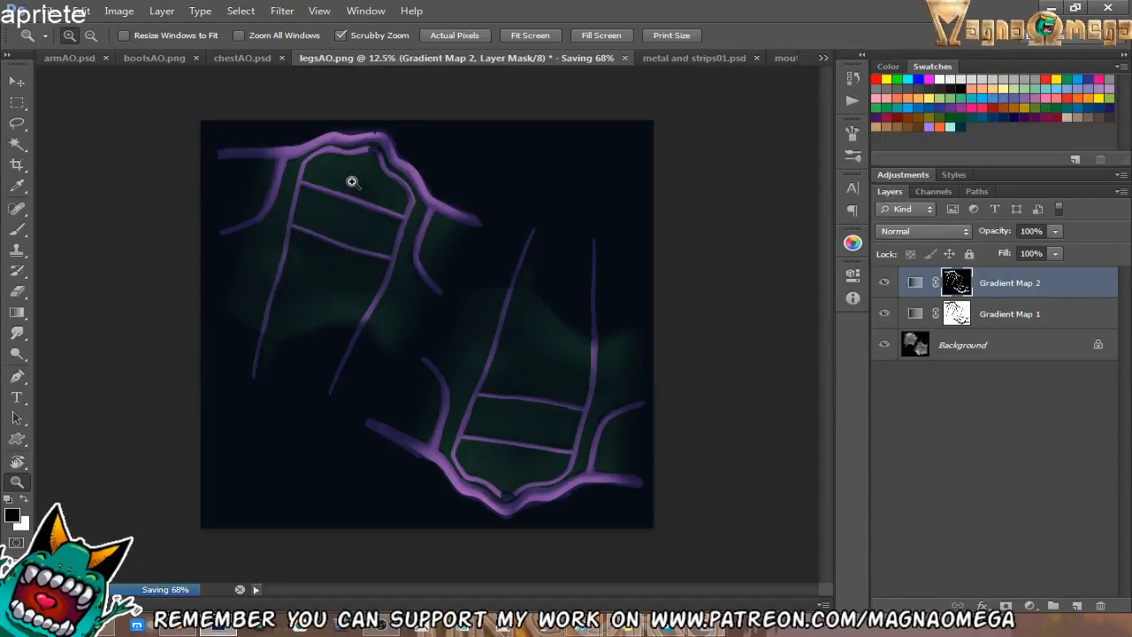
Check the arm document for unsaved changes and save the boots document as bootsAO in Photoshop format with its layers.
{"action": "left_click", "coordinate": [74, 56]}
{"action": "left_click", "coordinate": [50, 15]}
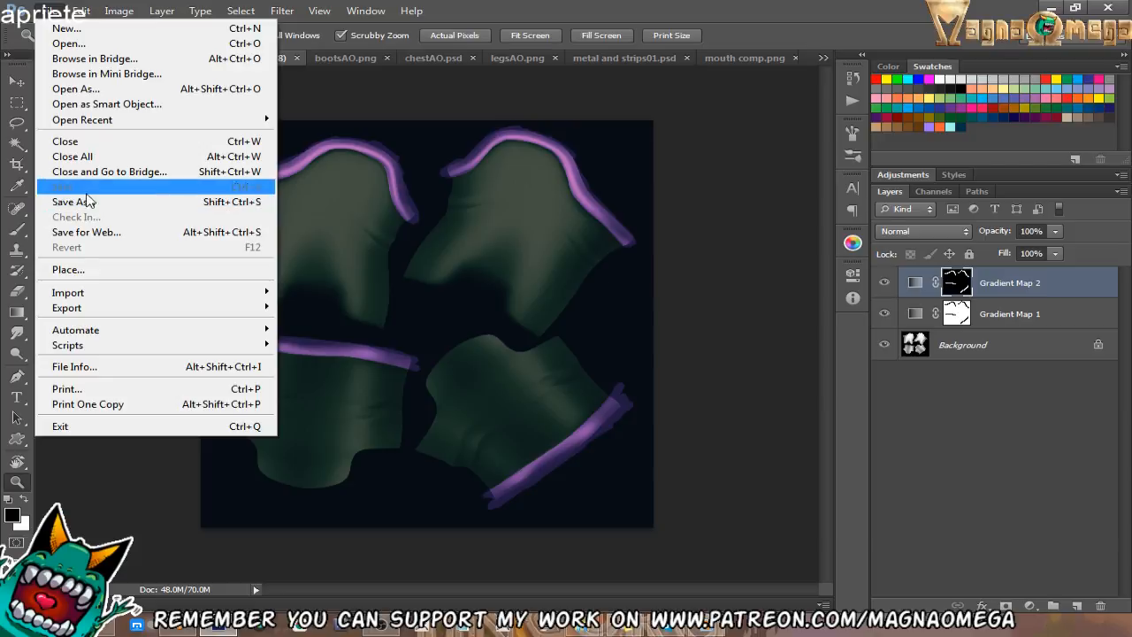
{"action": "left_click", "coordinate": [76, 195]}
{"action": "left_click", "coordinate": [336, 58]}
{"action": "left_click", "coordinate": [50, 10]}
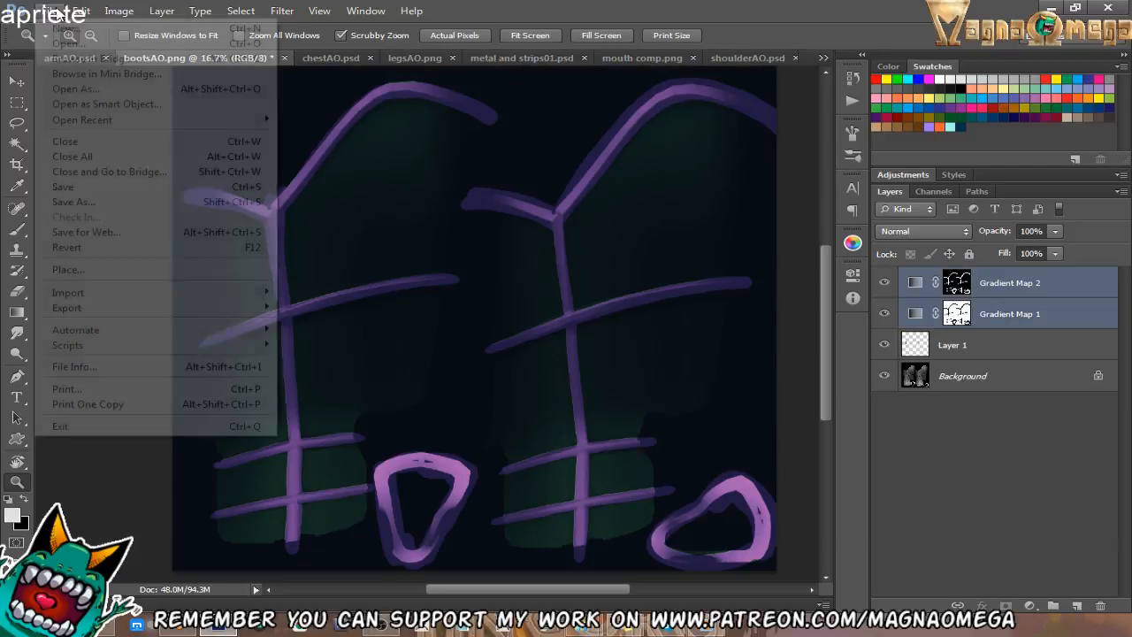
{"action": "left_click", "coordinate": [120, 182]}
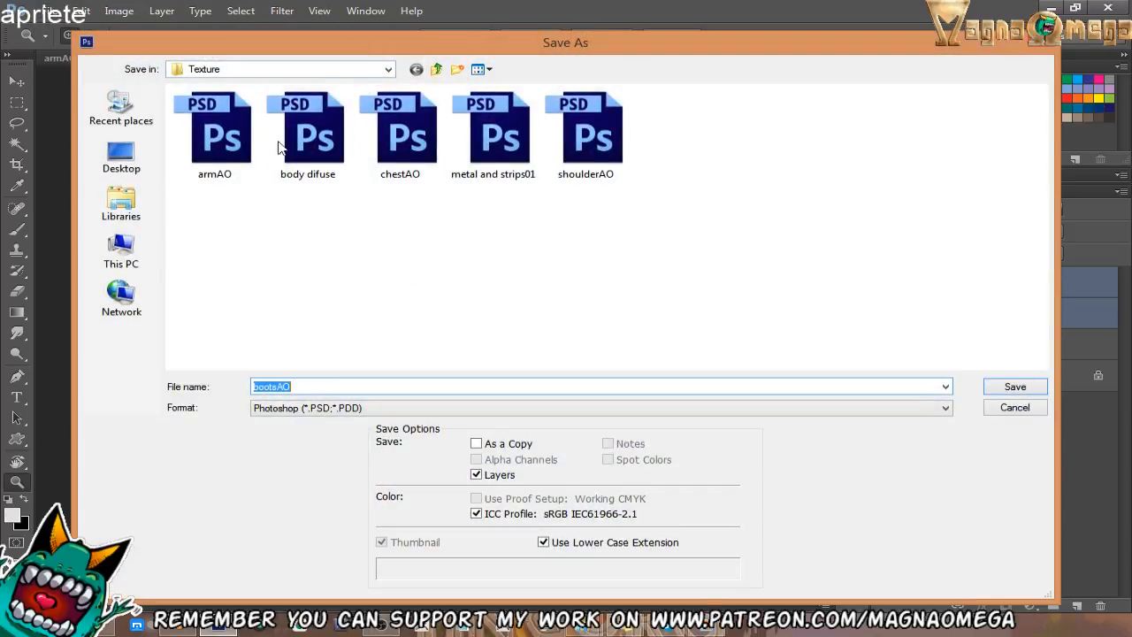
{"action": "key", "text": "Return"}
{"action": "key", "text": "Return"}
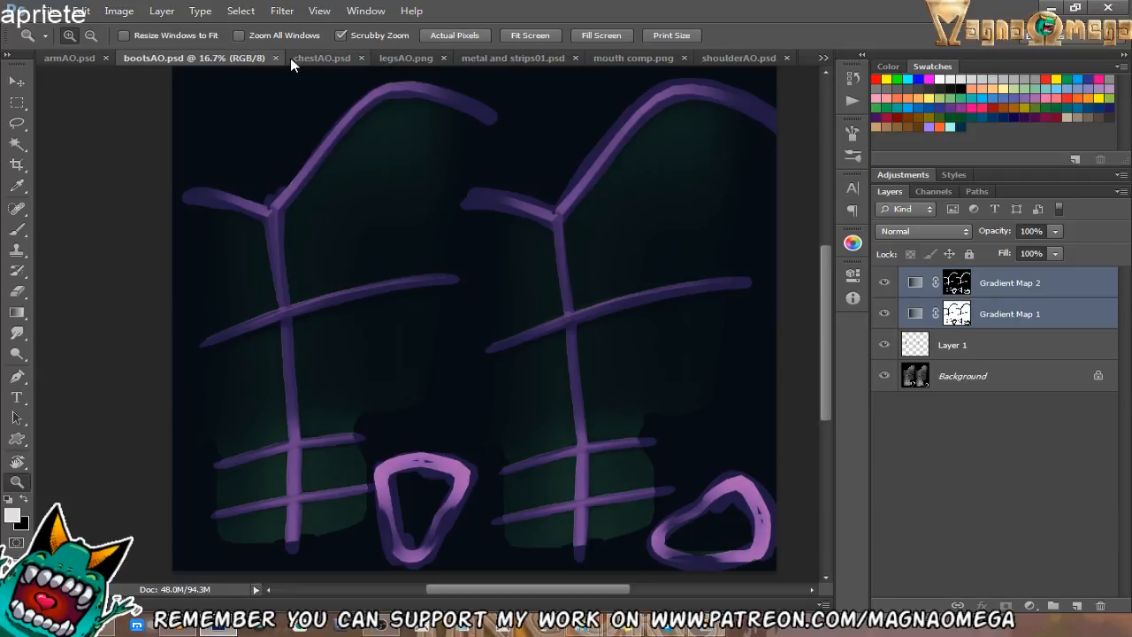
Check the chest document for unsaved changes and save the legs document as legsAO in Photoshop format.
{"action": "left_click", "coordinate": [299, 58]}
{"action": "left_click", "coordinate": [51, 10]}
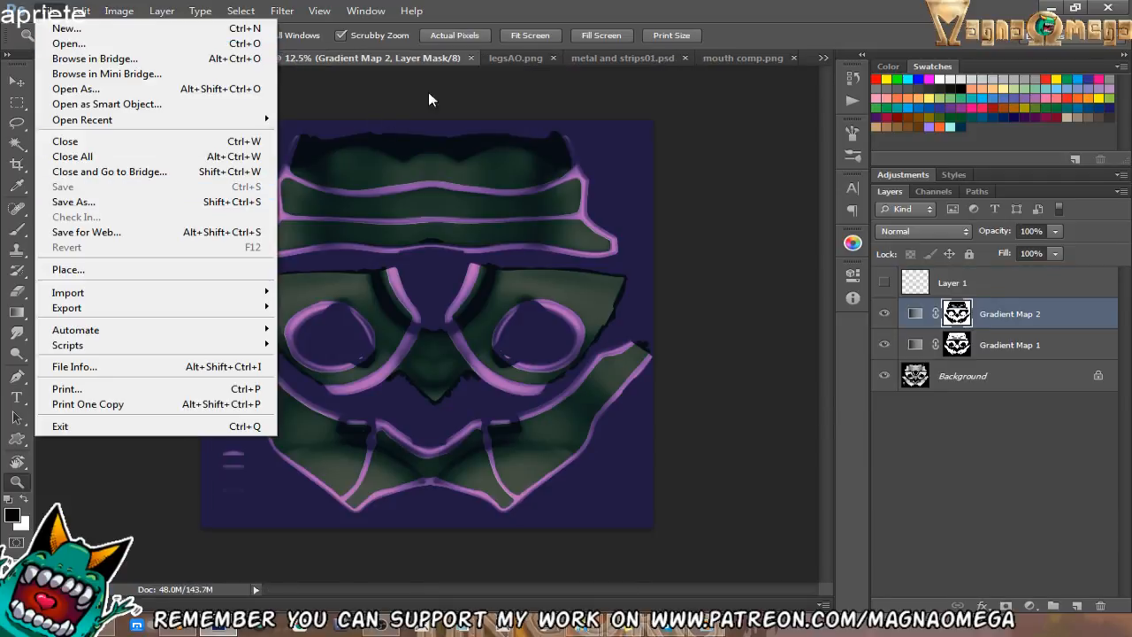
{"action": "left_click", "coordinate": [518, 56]}
{"action": "left_click", "coordinate": [518, 57]}
{"action": "left_click", "coordinate": [50, 10]}
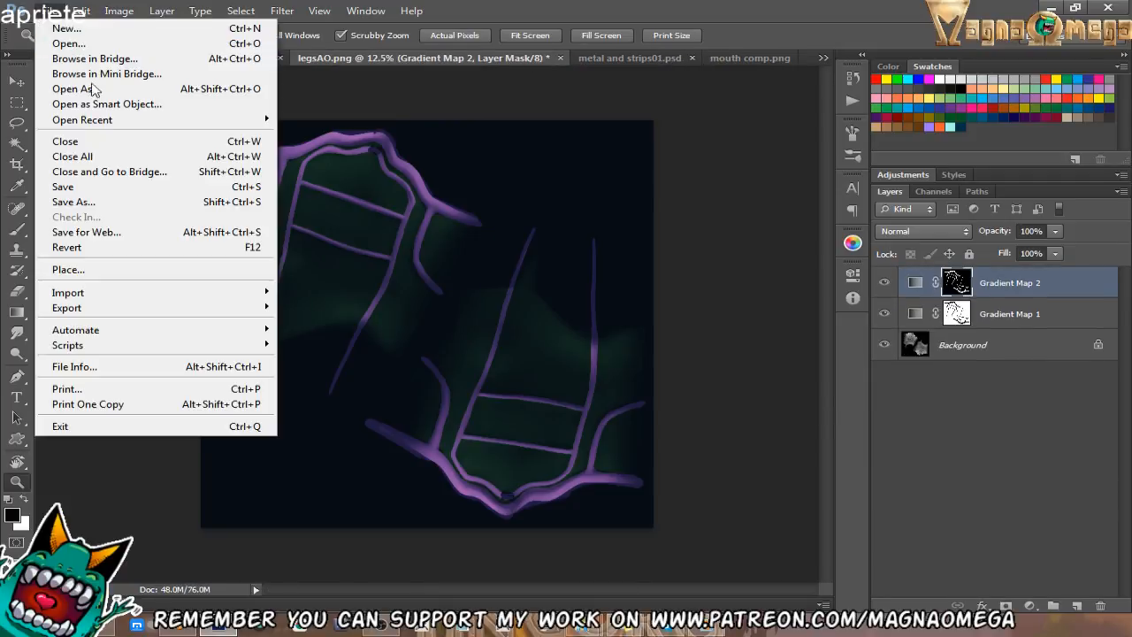
{"action": "left_click", "coordinate": [115, 187]}
{"action": "key", "text": "Return"}
{"action": "key", "text": "Return"}
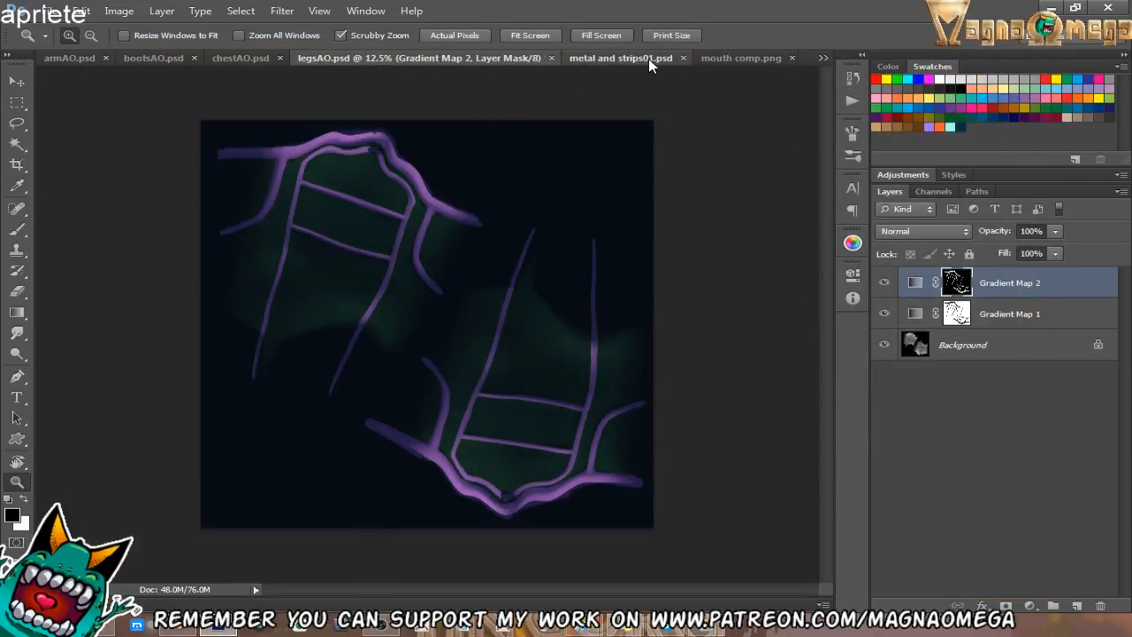
Check the metal and strips and mouth documents for unsaved changes, and save shoulderAO.psd.
{"action": "left_click", "coordinate": [648, 59]}
{"action": "left_click", "coordinate": [50, 11]}
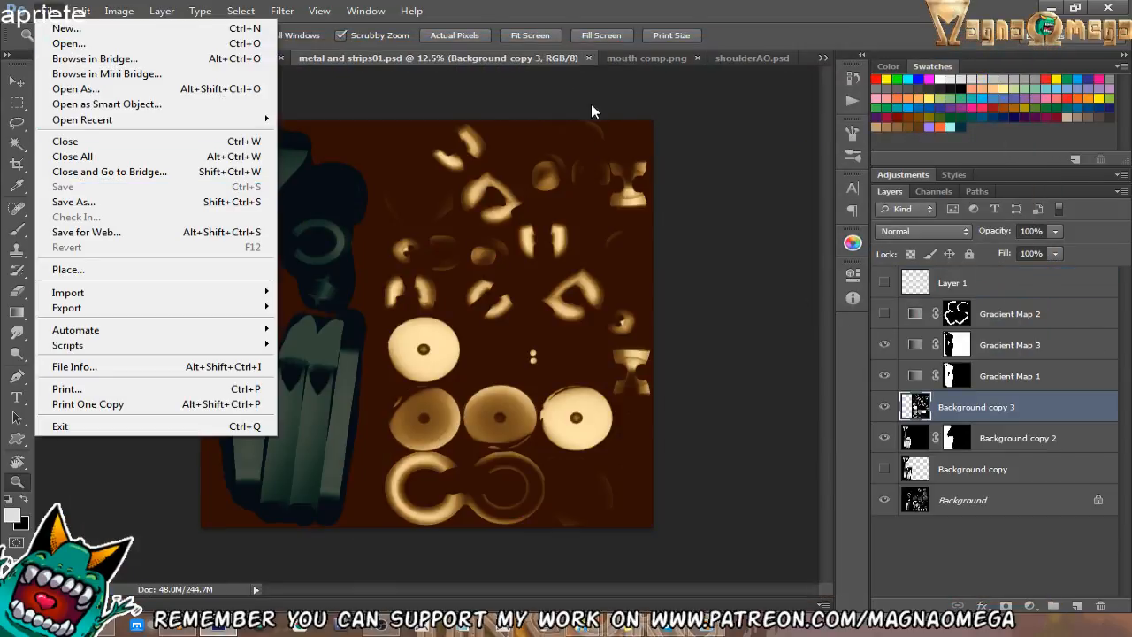
{"action": "left_click", "coordinate": [657, 57]}
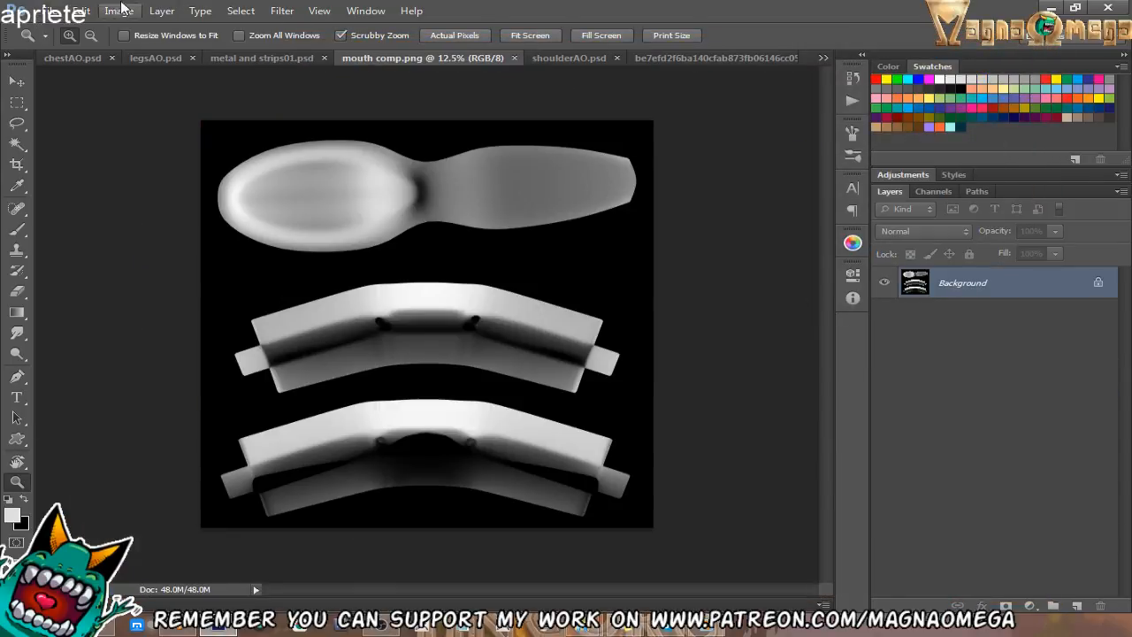
{"action": "left_click", "coordinate": [706, 55]}
{"action": "left_click", "coordinate": [442, 58]}
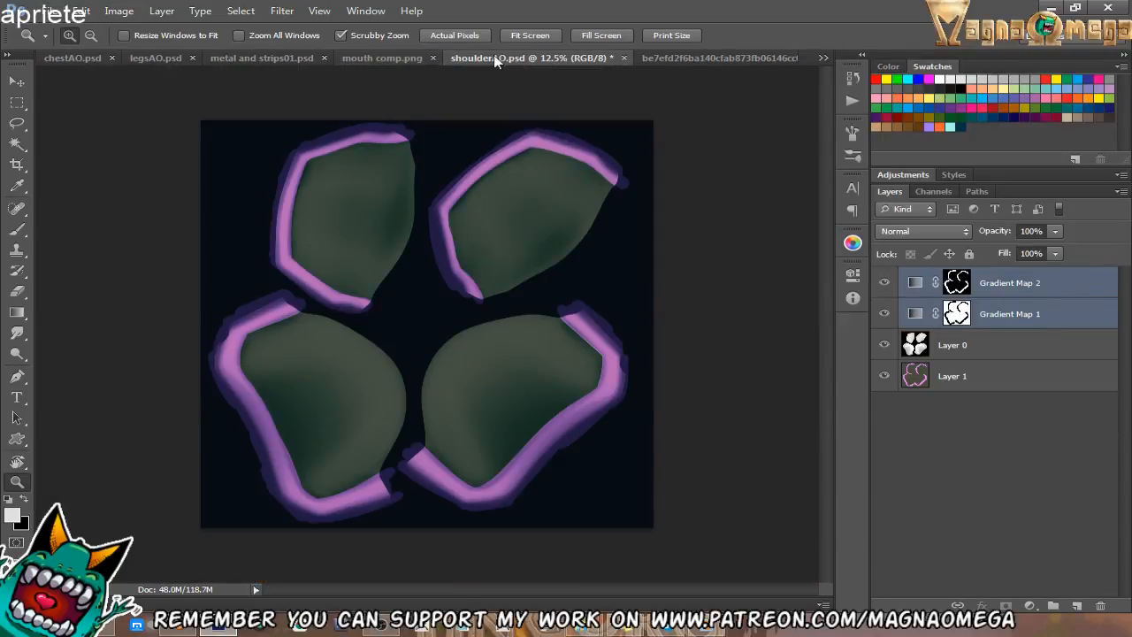
{"action": "left_click", "coordinate": [374, 57]}
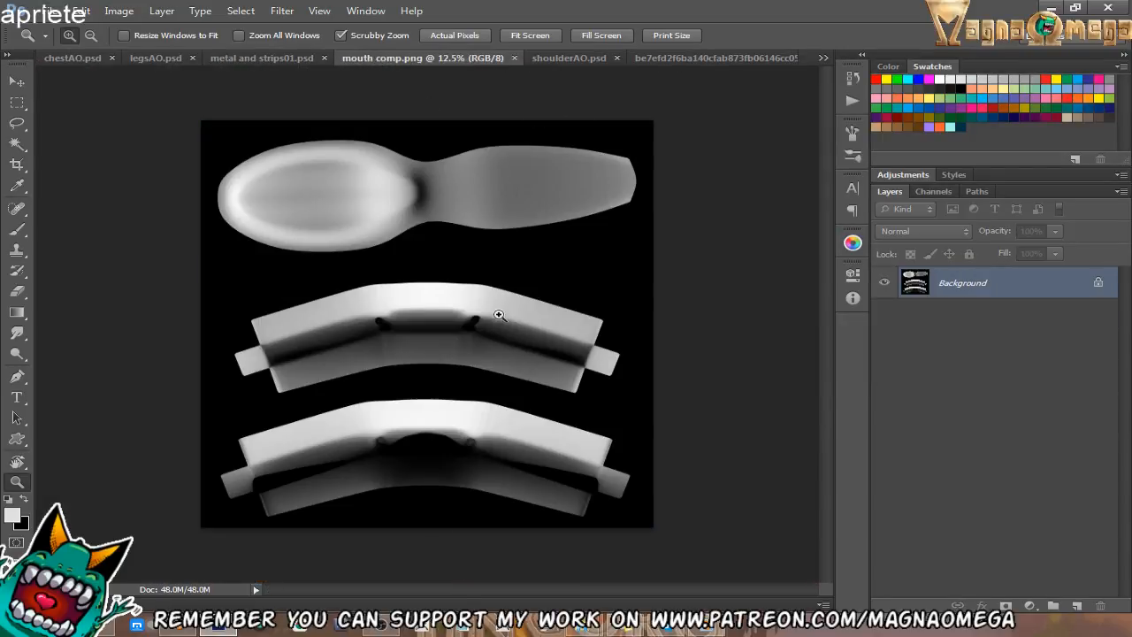
Switch to Blender and rename the material of the white Pantyhose leg armor to Legs.
{"action": "left_click", "coordinate": [181, 628]}
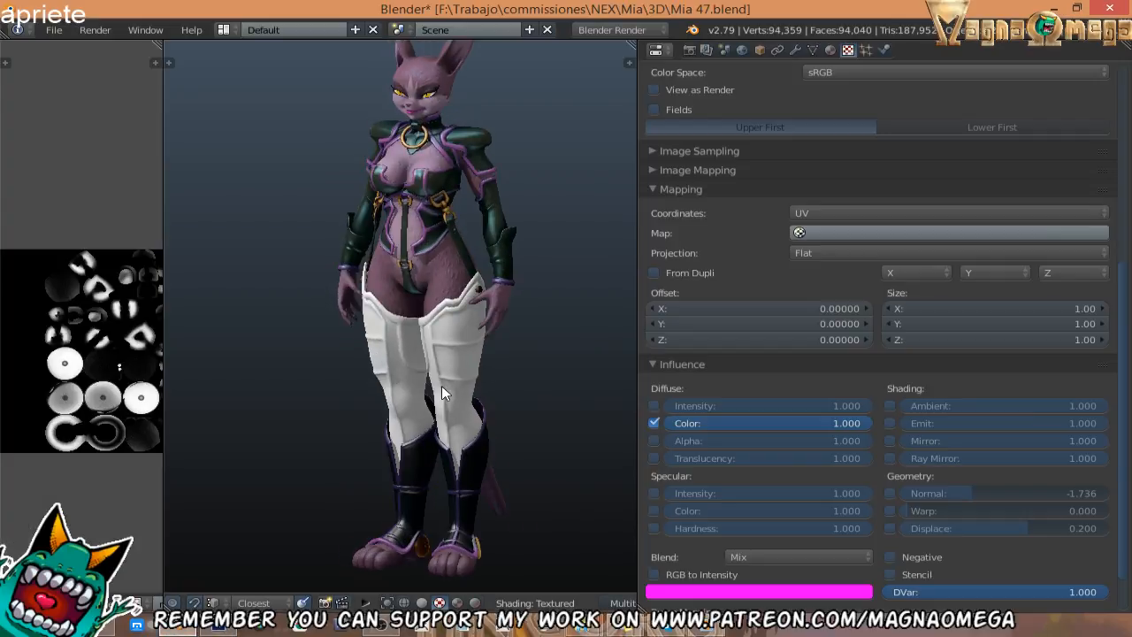
{"action": "middle_click_drag", "start_coordinate": [451, 384], "coordinate": [480, 384]}
{"action": "key", "text": "Tab"}
{"action": "key", "text": "Tab"}
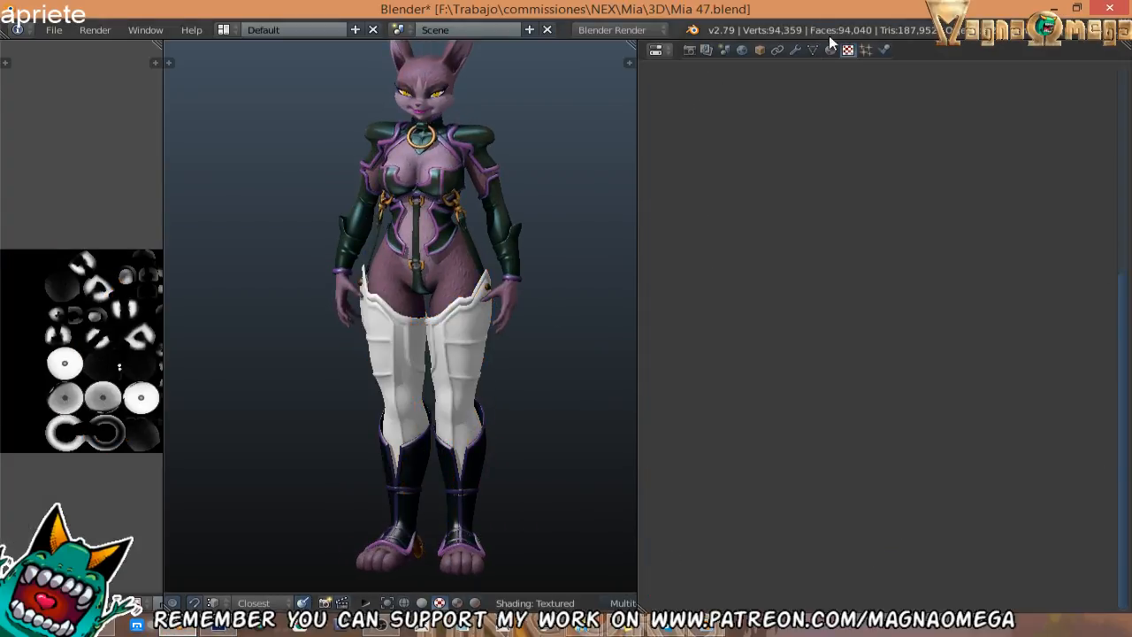
{"action": "left_click", "coordinate": [829, 50]}
{"action": "left_click", "coordinate": [765, 159]}
{"action": "double_click", "coordinate": [771, 152]}
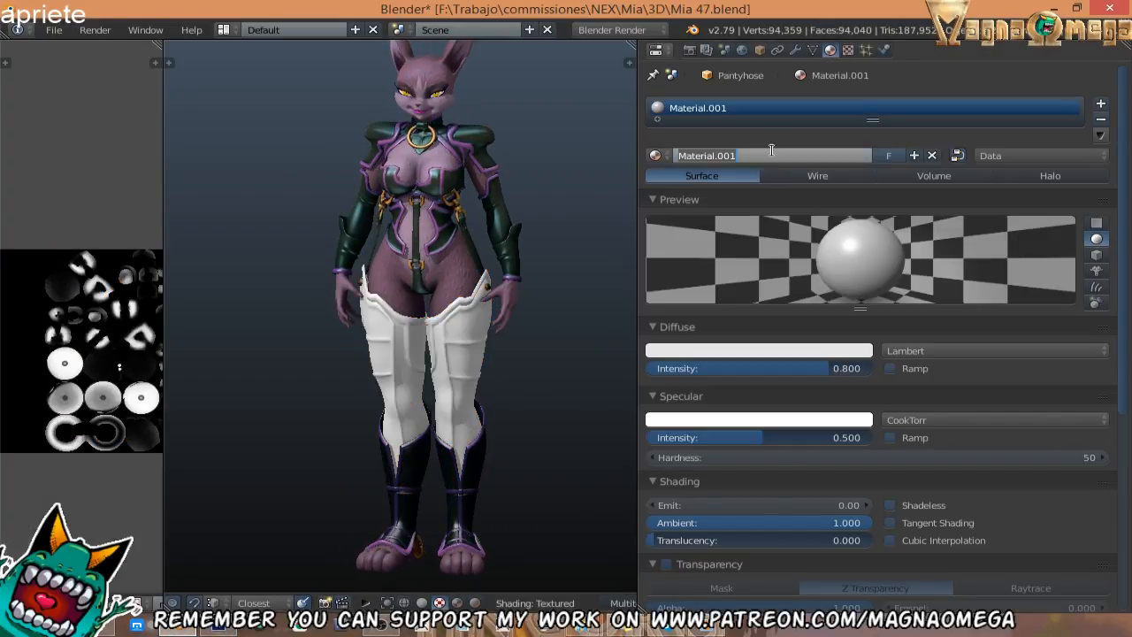
{"action": "type", "text": "Legs"}
{"action": "key", "text": "Return"}
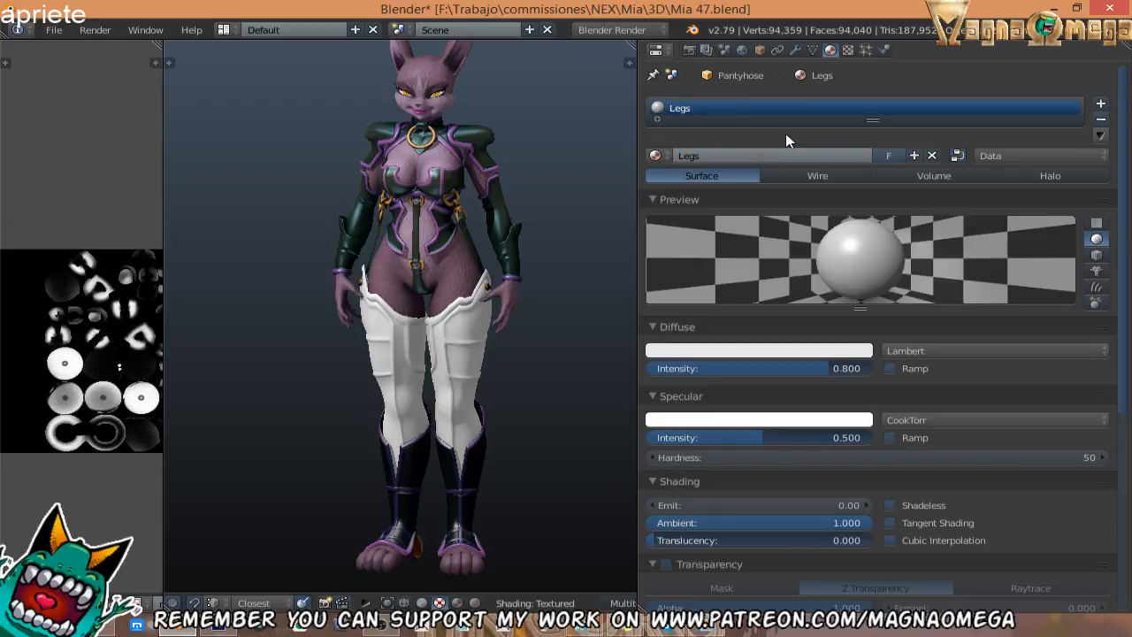
Add a new texture to the Legs material and load legsdifuse.png from the Texture folder as its image.
{"action": "left_click", "coordinate": [849, 50]}
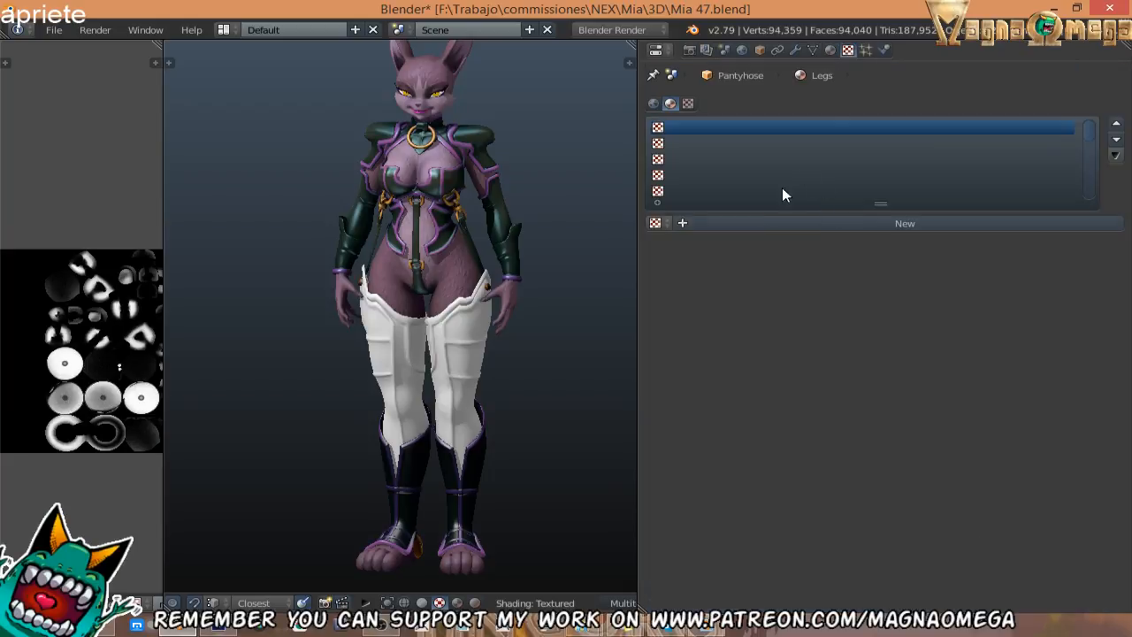
{"action": "left_click", "coordinate": [764, 226]}
{"action": "left_click", "coordinate": [915, 333]}
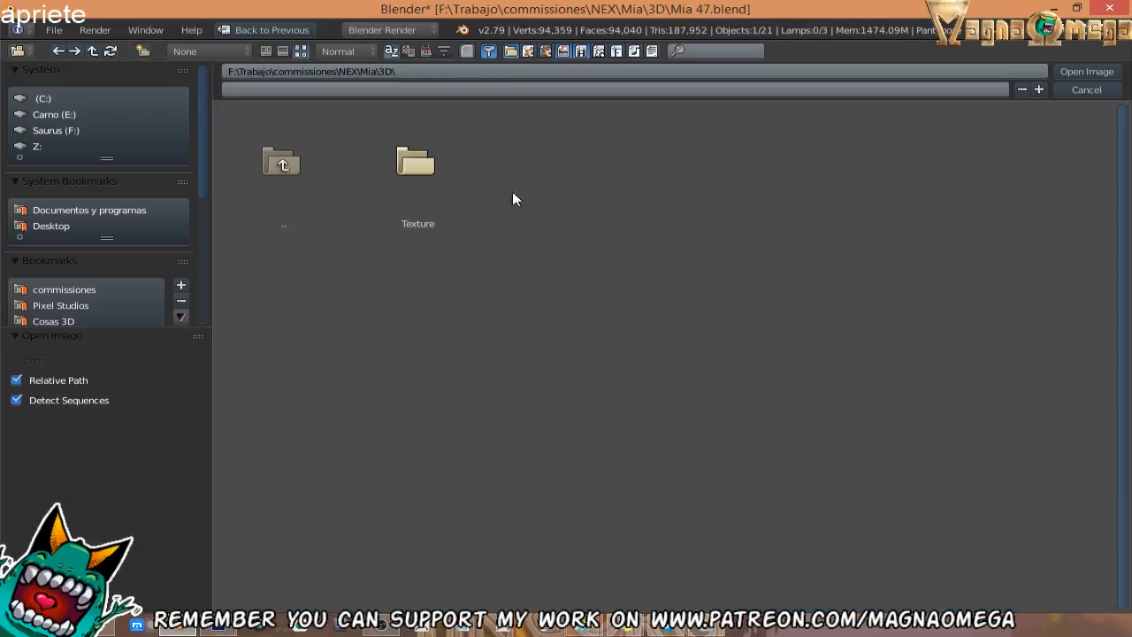
{"action": "double_click", "coordinate": [409, 173]}
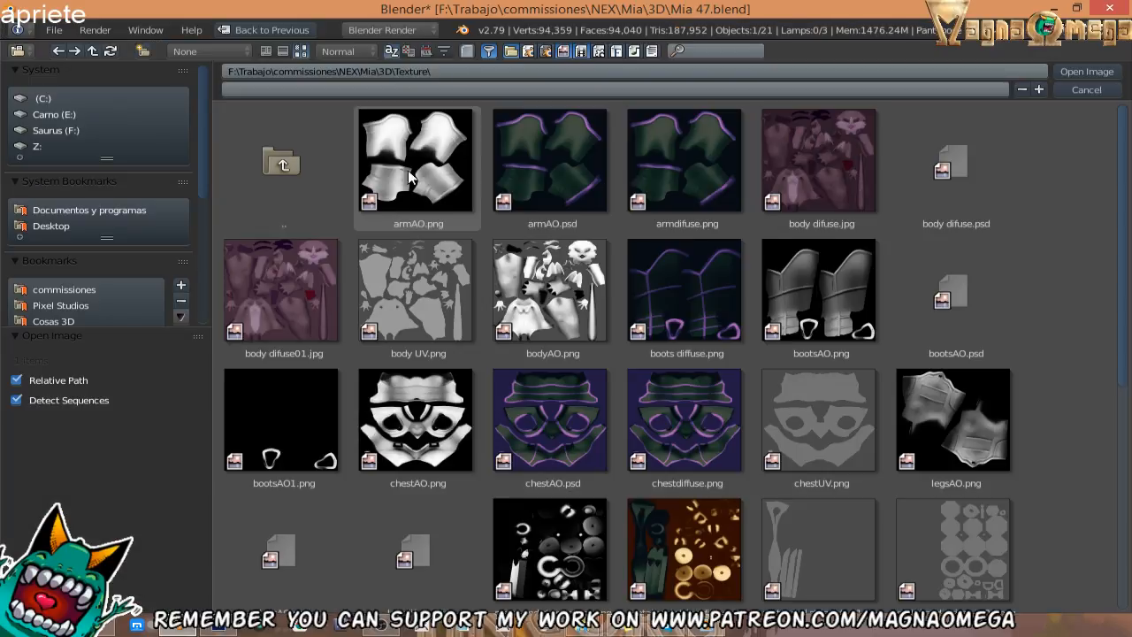
{"action": "left_click", "coordinate": [681, 305]}
{"action": "scroll", "coordinate": [477, 433], "scroll_direction": "down", "scroll_amount": 2}
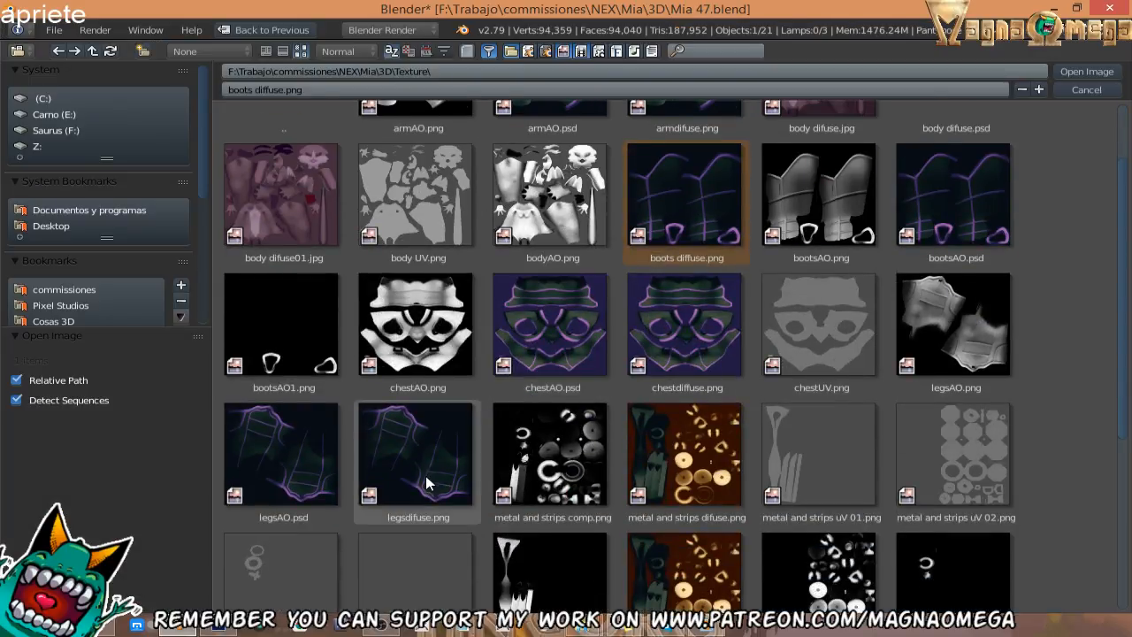
{"action": "left_click", "coordinate": [414, 467]}
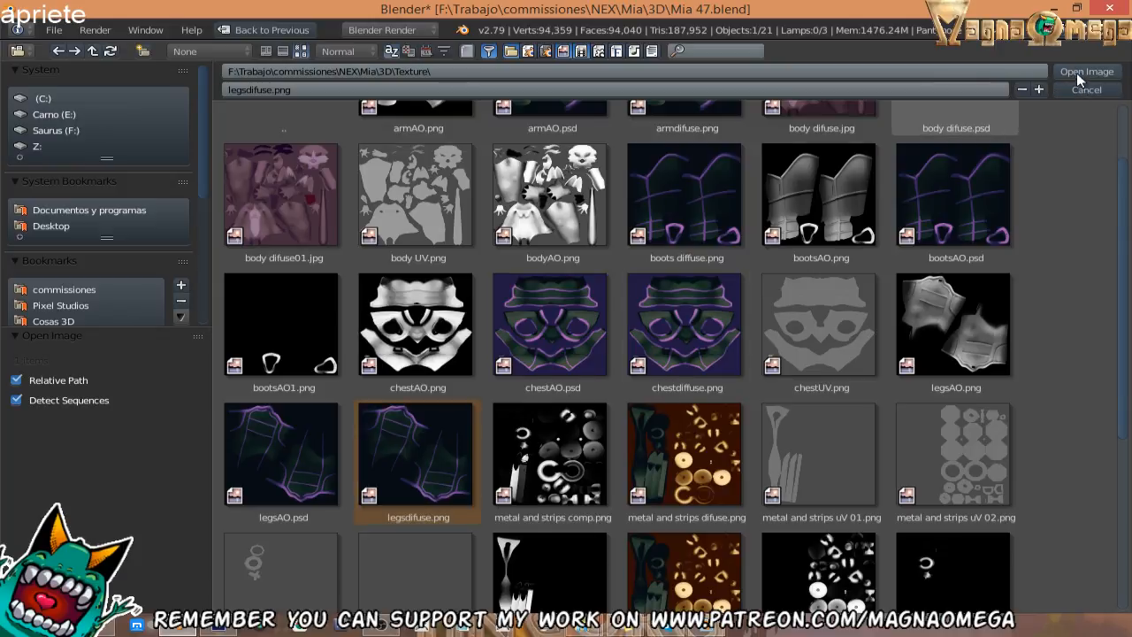
{"action": "key", "text": "Return"}
{"action": "scroll", "coordinate": [751, 367], "scroll_direction": "down", "scroll_amount": 5}
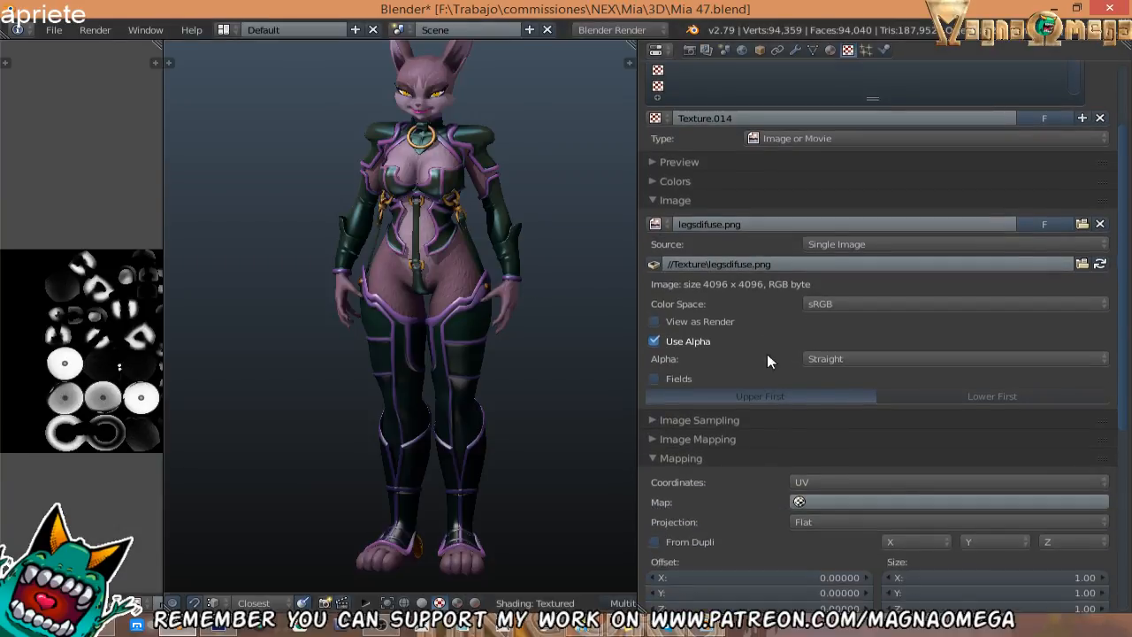
Add a second texture to the Legs material and assign the already loaded mc19.jpg as its image.
{"action": "scroll", "coordinate": [778, 186], "scroll_direction": "up", "scroll_amount": 5}
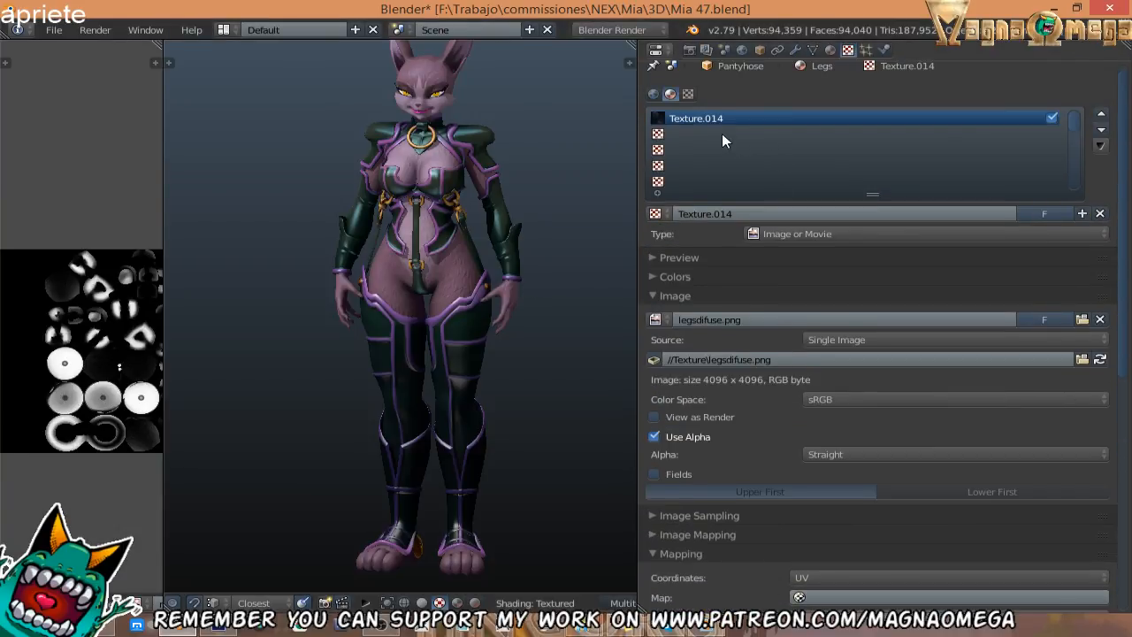
{"action": "left_click", "coordinate": [722, 133]}
{"action": "left_click", "coordinate": [797, 221]}
{"action": "scroll", "coordinate": [817, 319], "scroll_direction": "down", "scroll_amount": 3}
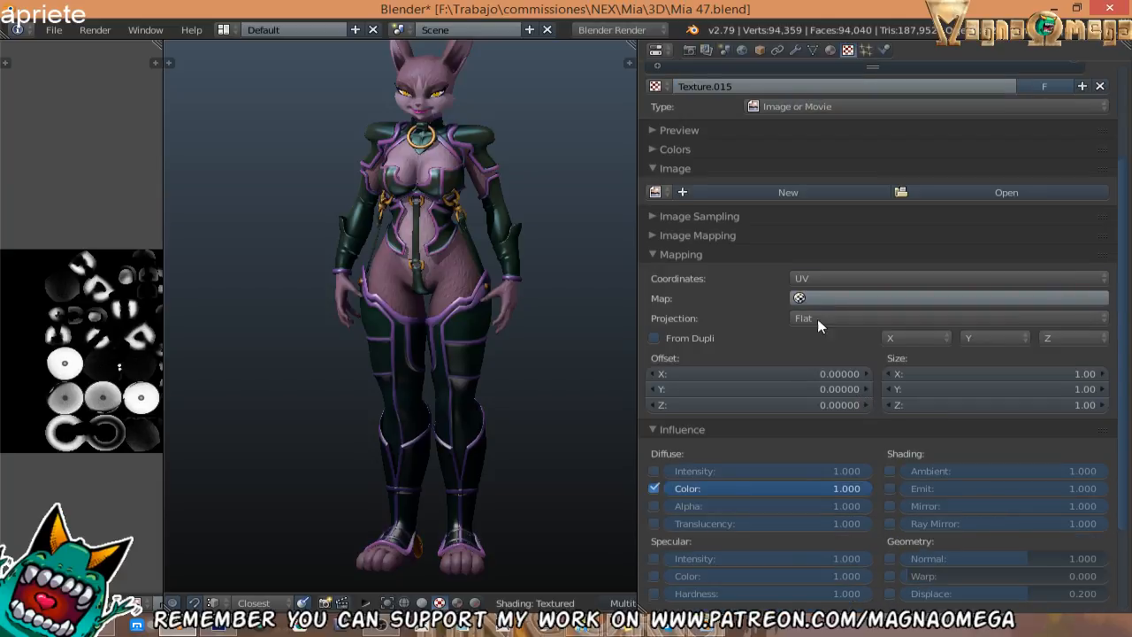
{"action": "scroll", "coordinate": [828, 252], "scroll_direction": "up", "scroll_amount": 3}
{"action": "left_click", "coordinate": [655, 329]}
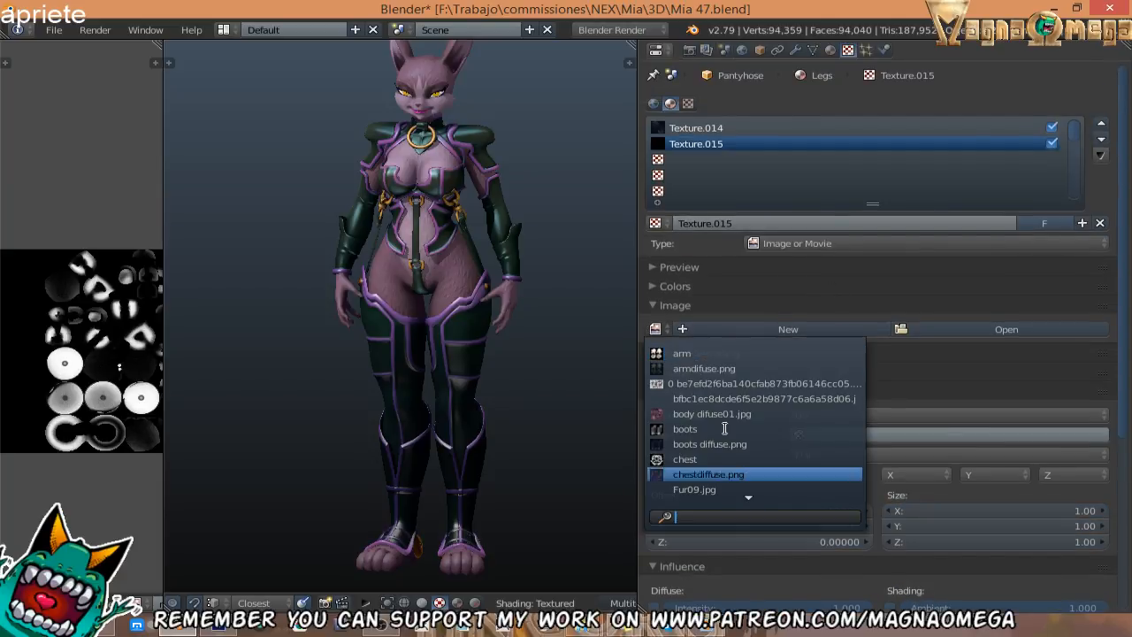
{"action": "scroll", "coordinate": [720, 424], "scroll_direction": "down", "scroll_amount": 5}
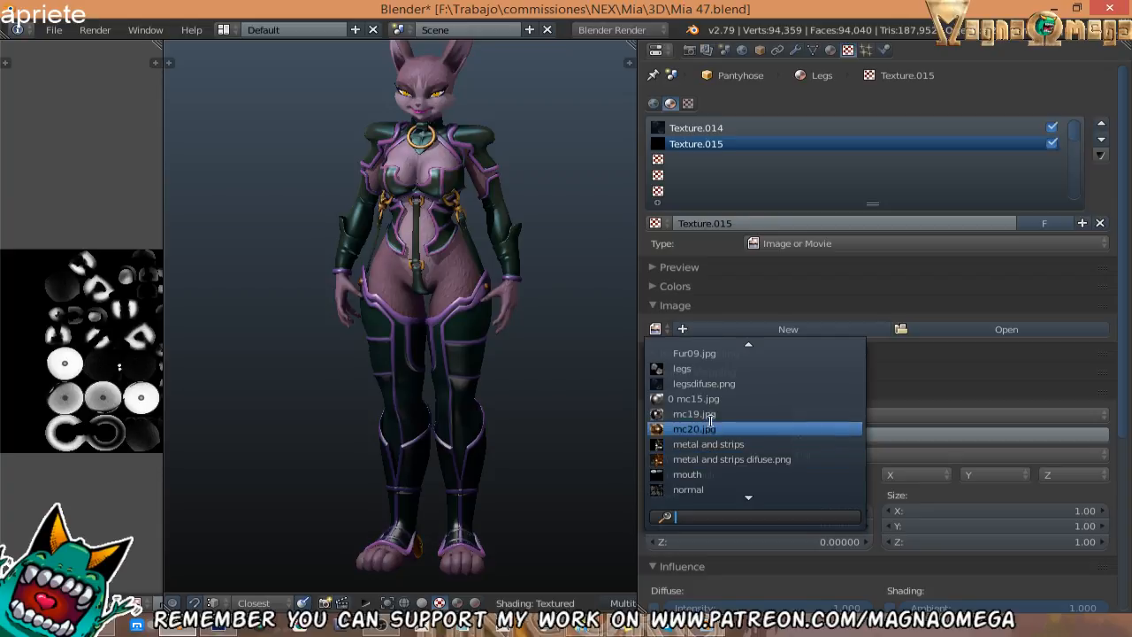
{"action": "left_click", "coordinate": [709, 414]}
Map the mc19.jpg texture with Normal coordinates and set its color influence to 0.5 with Soft Light blending.
{"action": "scroll", "coordinate": [763, 428], "scroll_direction": "down", "scroll_amount": 5}
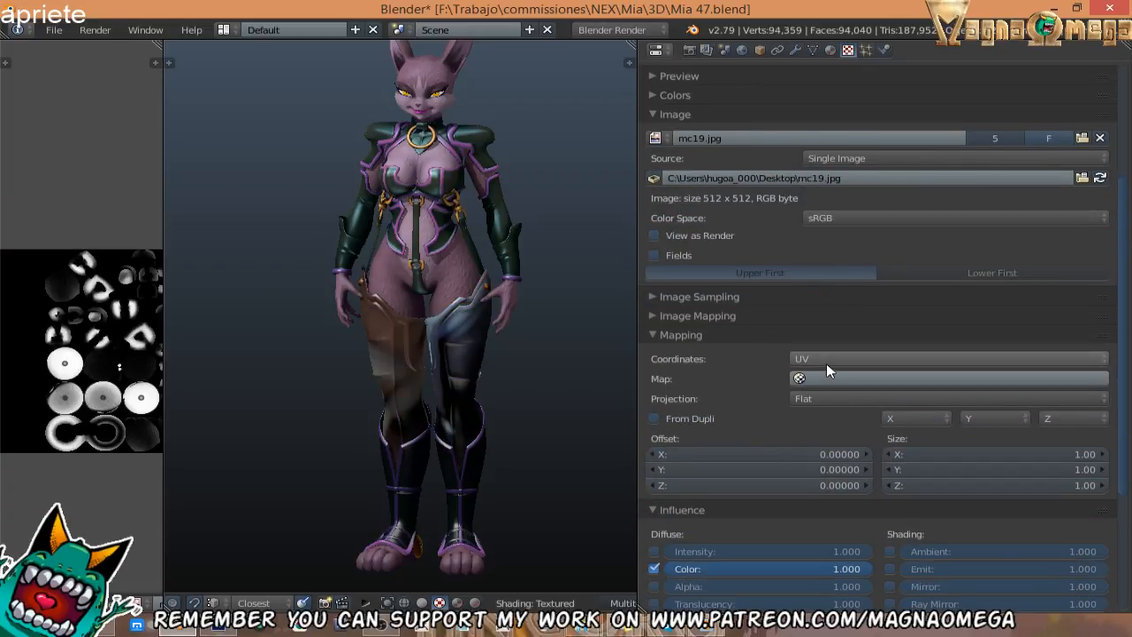
{"action": "left_click", "coordinate": [826, 358]}
{"action": "left_click", "coordinate": [824, 238]}
{"action": "scroll", "coordinate": [755, 307], "scroll_direction": "down", "scroll_amount": 3}
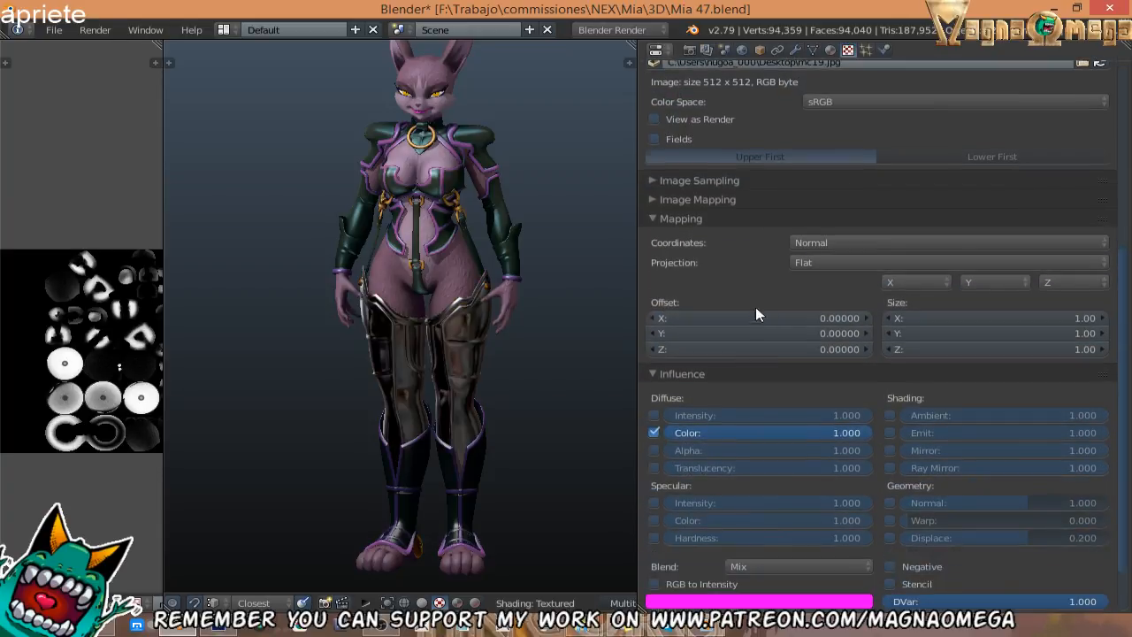
{"action": "scroll", "coordinate": [756, 311], "scroll_direction": "down", "scroll_amount": 2}
{"action": "left_click", "coordinate": [765, 370]}
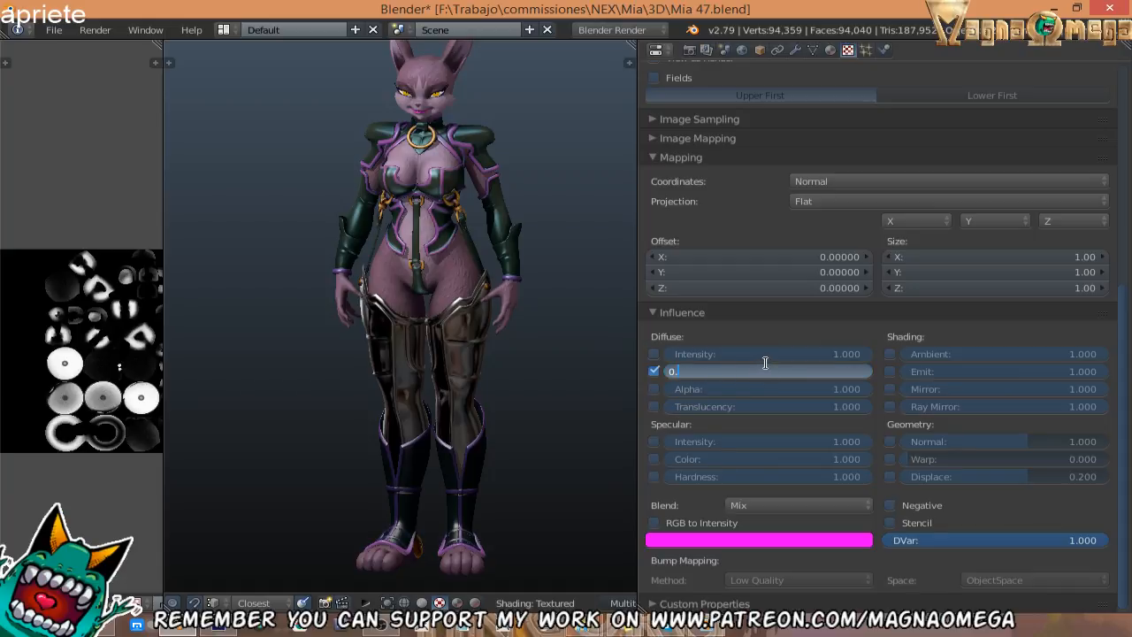
{"action": "key", "text": "Return"}
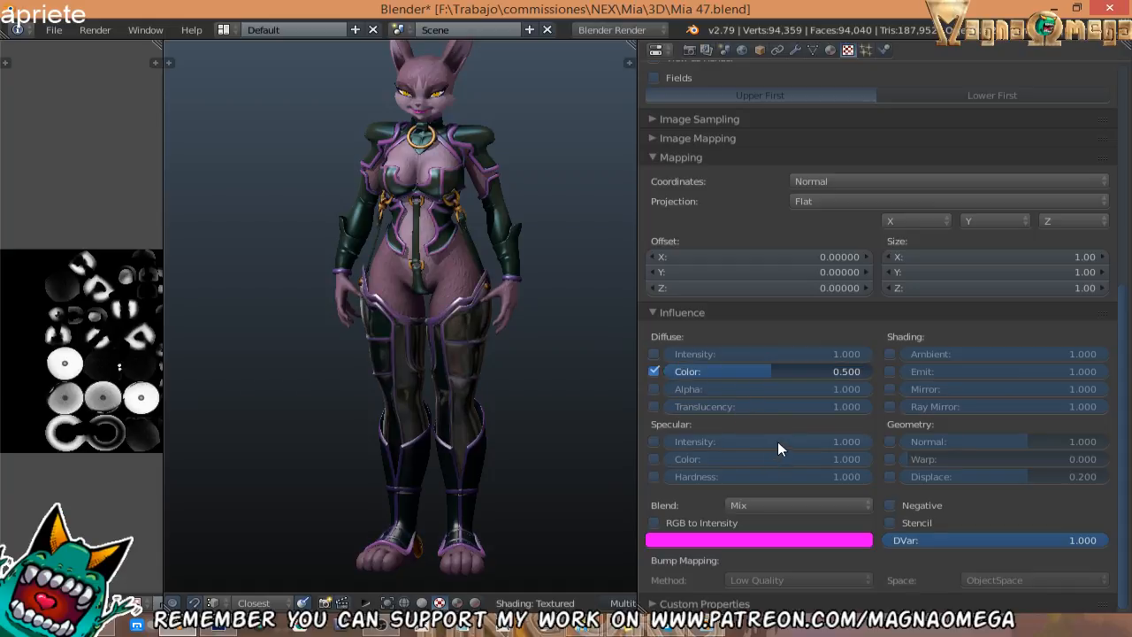
{"action": "left_click", "coordinate": [764, 509]}
{"action": "left_click", "coordinate": [768, 244]}
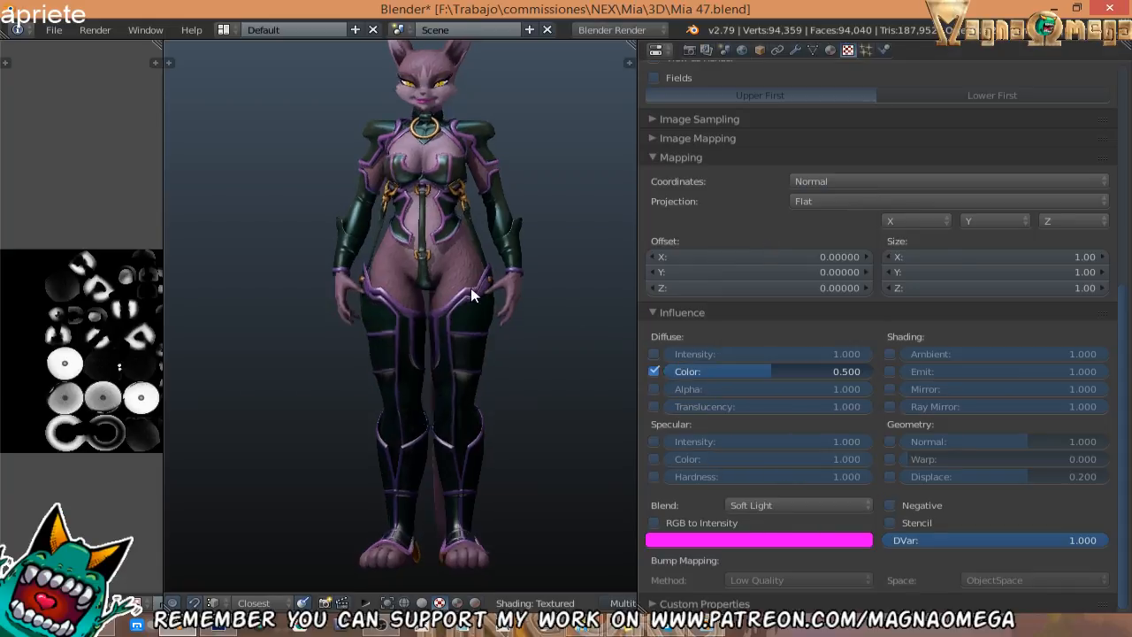
Switch the mapping coordinates of the legs' mc19.jpg texture to UV.
{"action": "scroll", "coordinate": [470, 287], "scroll_direction": "up", "scroll_amount": 5}
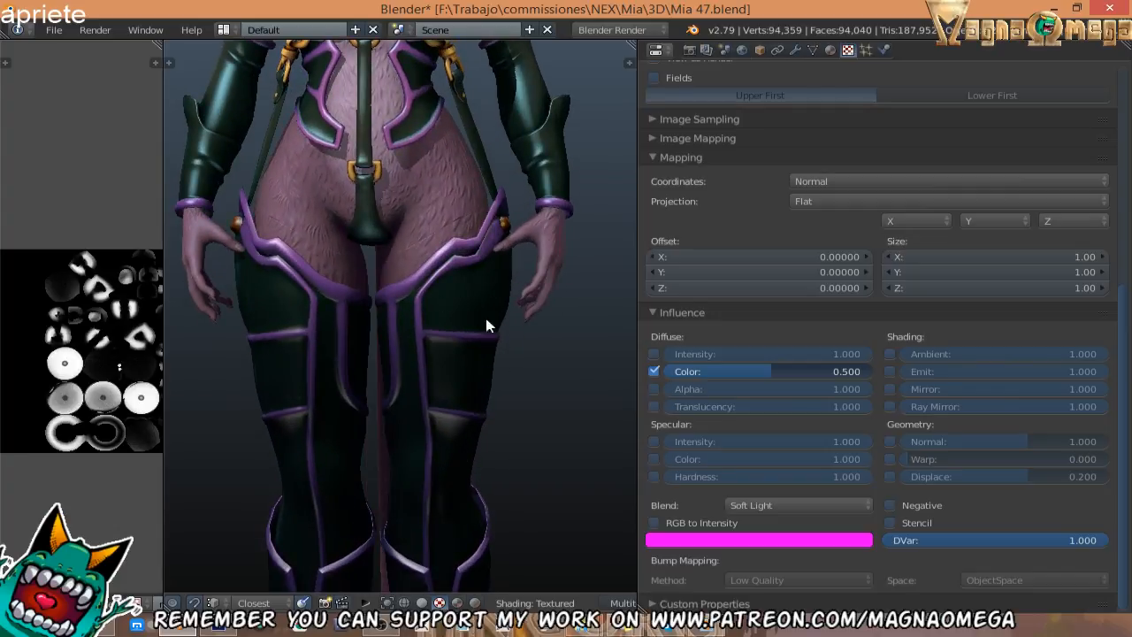
{"action": "middle_click_drag", "start_coordinate": [511, 398], "coordinate": [500, 290], "text": "shift"}
{"action": "left_click", "coordinate": [824, 182]}
{"action": "left_click", "coordinate": [815, 231]}
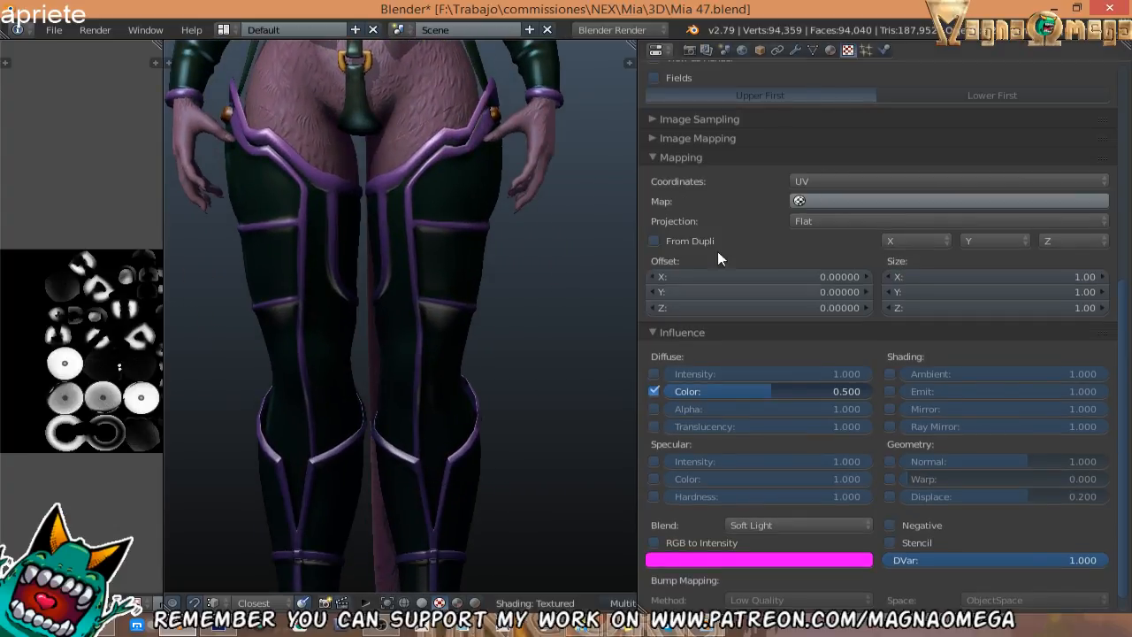
Copy the light blue specular color from the arms' material to the Legs and boots materials.
{"action": "left_click", "coordinate": [829, 51]}
{"action": "right_click", "coordinate": [587, 87]}
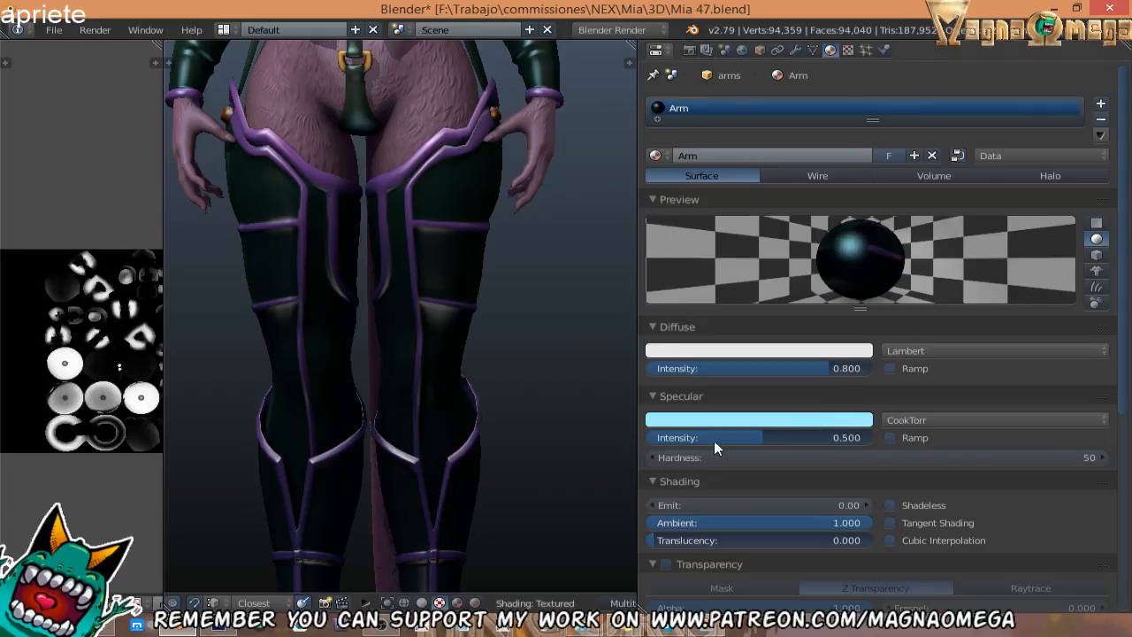
{"action": "right_click", "coordinate": [473, 370]}
{"action": "key", "text": "ctrl+v"}
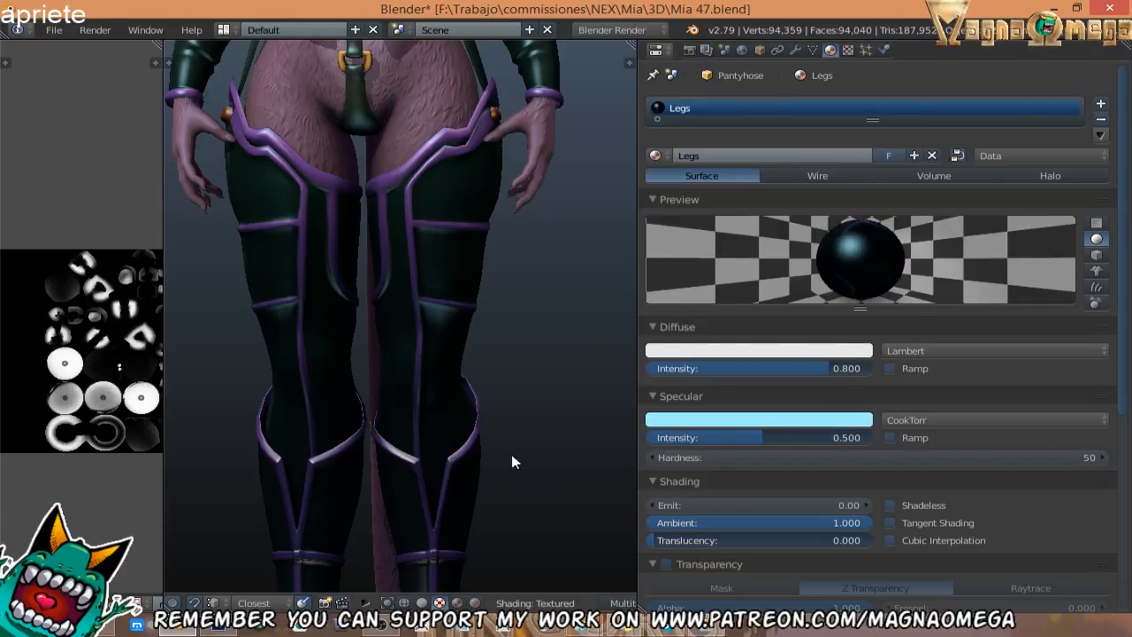
{"action": "right_click", "coordinate": [517, 460]}
{"action": "key", "text": "ctrl+v"}
{"action": "scroll", "coordinate": [513, 362], "scroll_direction": "down", "scroll_amount": 3}
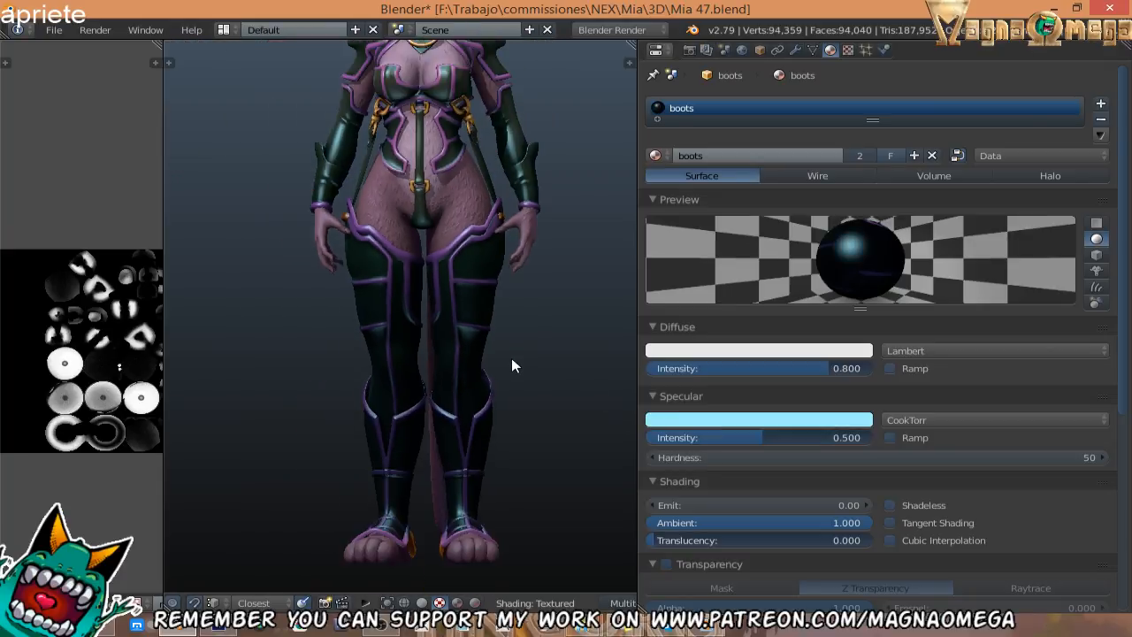
Select the metal buckles and set the Metal material's specular color to yellow, R 1.000, G 0.747, B 0.197.
{"action": "middle_click_drag", "start_coordinate": [511, 365], "coordinate": [406, 141]}
{"action": "scroll", "coordinate": [436, 153], "scroll_direction": "up", "scroll_amount": 4}
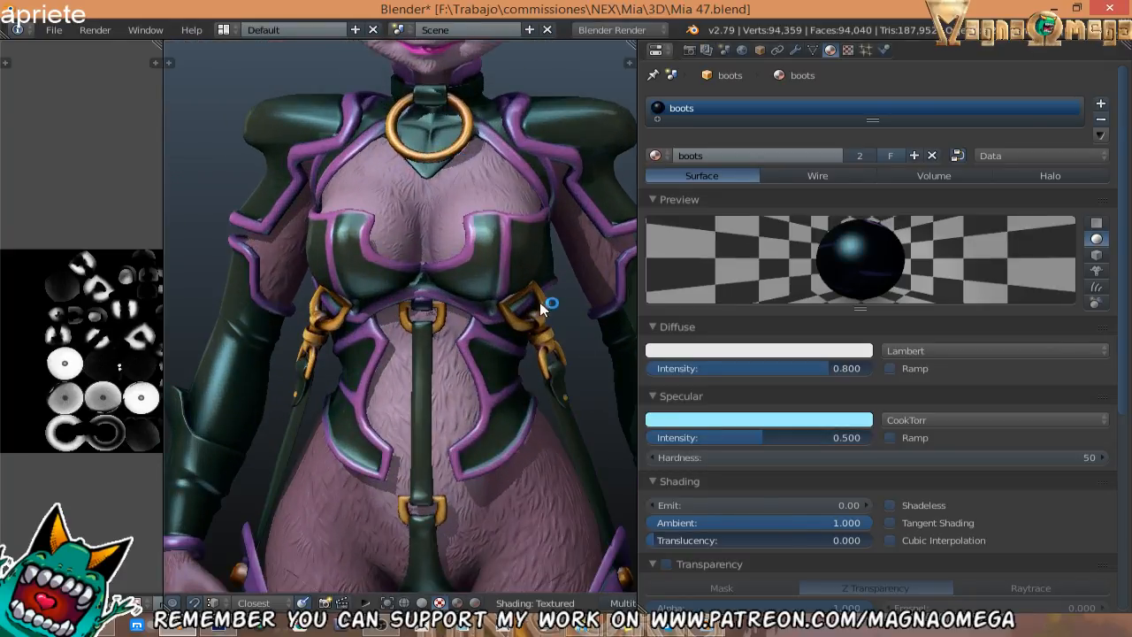
{"action": "middle_click_drag", "start_coordinate": [541, 308], "coordinate": [508, 306]}
{"action": "right_click", "coordinate": [500, 305]}
{"action": "right_click", "coordinate": [499, 335]}
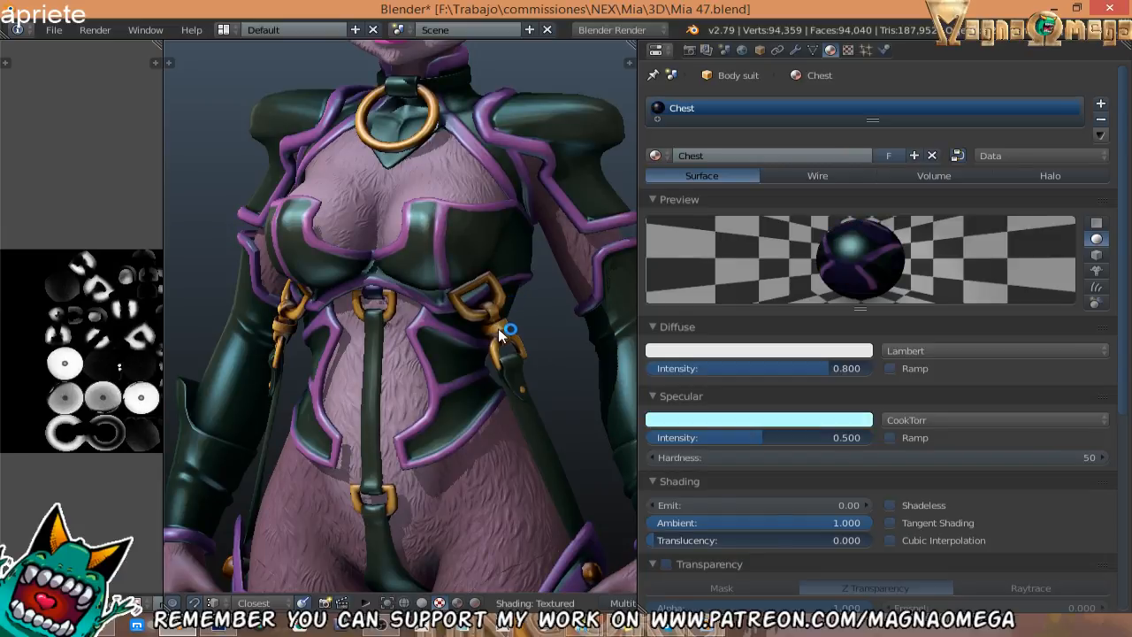
{"action": "right_click", "coordinate": [499, 334]}
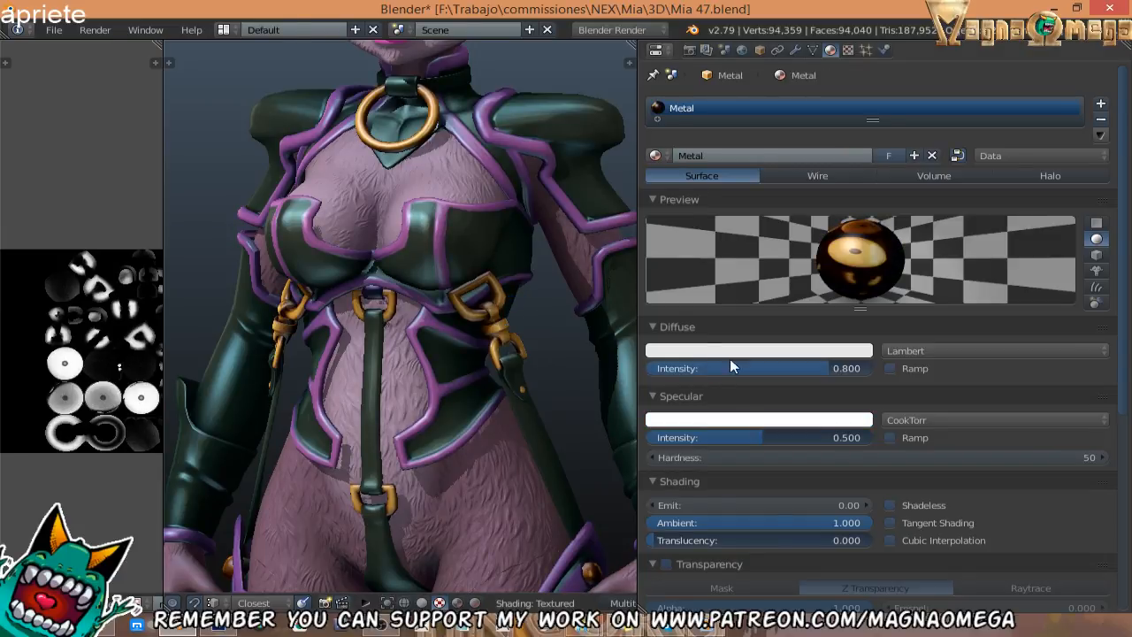
{"action": "left_click", "coordinate": [738, 423]}
{"action": "left_click_drag", "start_coordinate": [738, 282], "coordinate": [694, 283]}
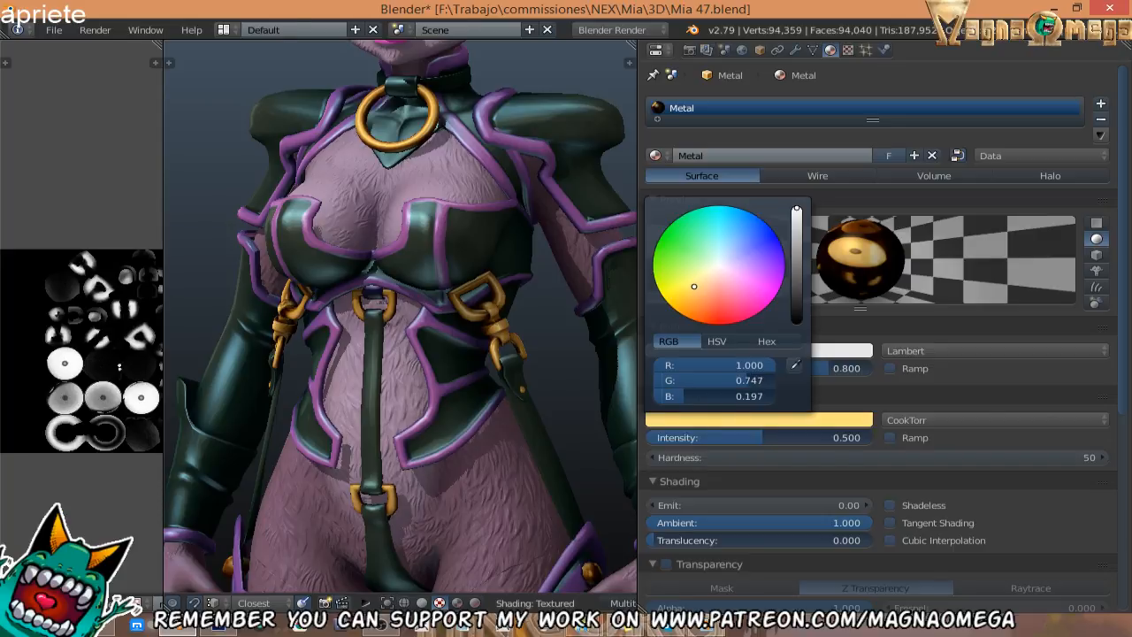
{"action": "middle_click_drag", "start_coordinate": [494, 417], "coordinate": [568, 399]}
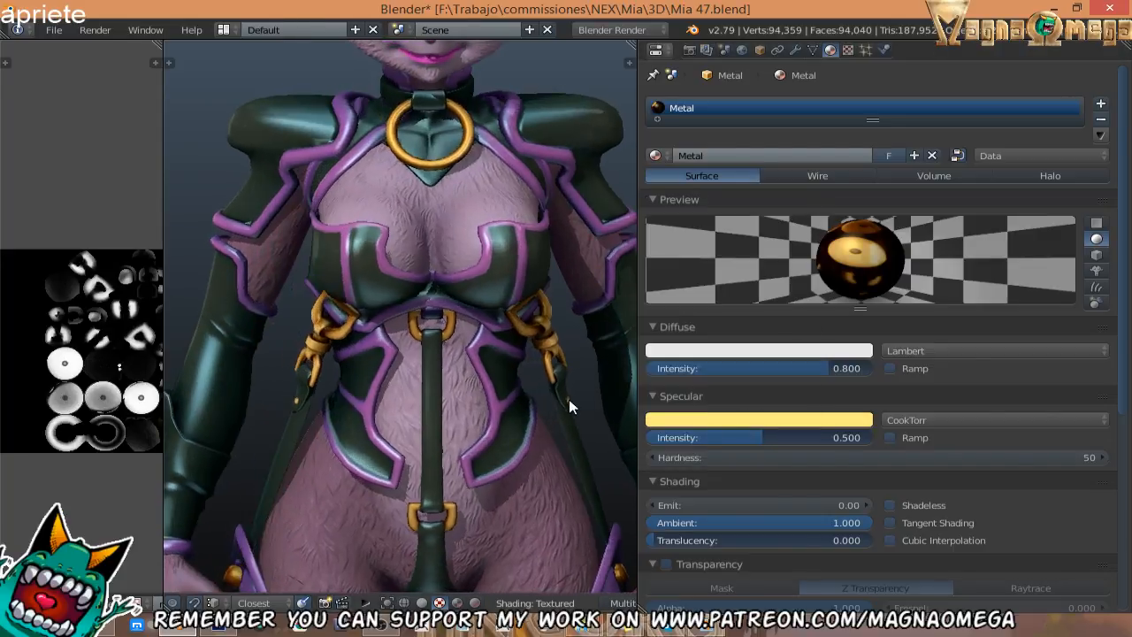
Examine the textured character's face, armor and metal parts from several angles and distances.
{"action": "scroll", "coordinate": [483, 368], "scroll_direction": "down", "scroll_amount": 2}
{"action": "middle_click_drag", "start_coordinate": [483, 367], "coordinate": [531, 203]}
{"action": "scroll", "coordinate": [477, 372], "scroll_direction": "down", "scroll_amount": 4}
{"action": "middle_click_drag", "start_coordinate": [354, 266], "coordinate": [414, 229]}
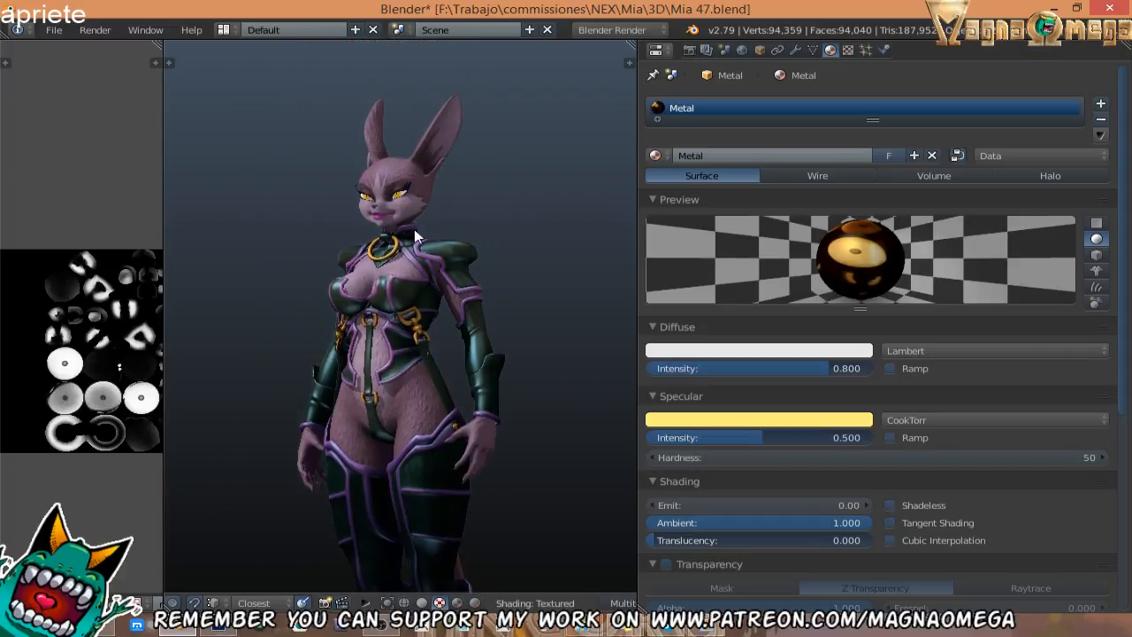
{"action": "scroll", "coordinate": [407, 199], "scroll_direction": "up", "scroll_amount": 3}
{"action": "scroll", "coordinate": [370, 186], "scroll_direction": "up", "scroll_amount": 3}
{"action": "middle_click_drag", "start_coordinate": [369, 186], "coordinate": [424, 269]}
{"action": "scroll", "coordinate": [434, 271], "scroll_direction": "down", "scroll_amount": 6}
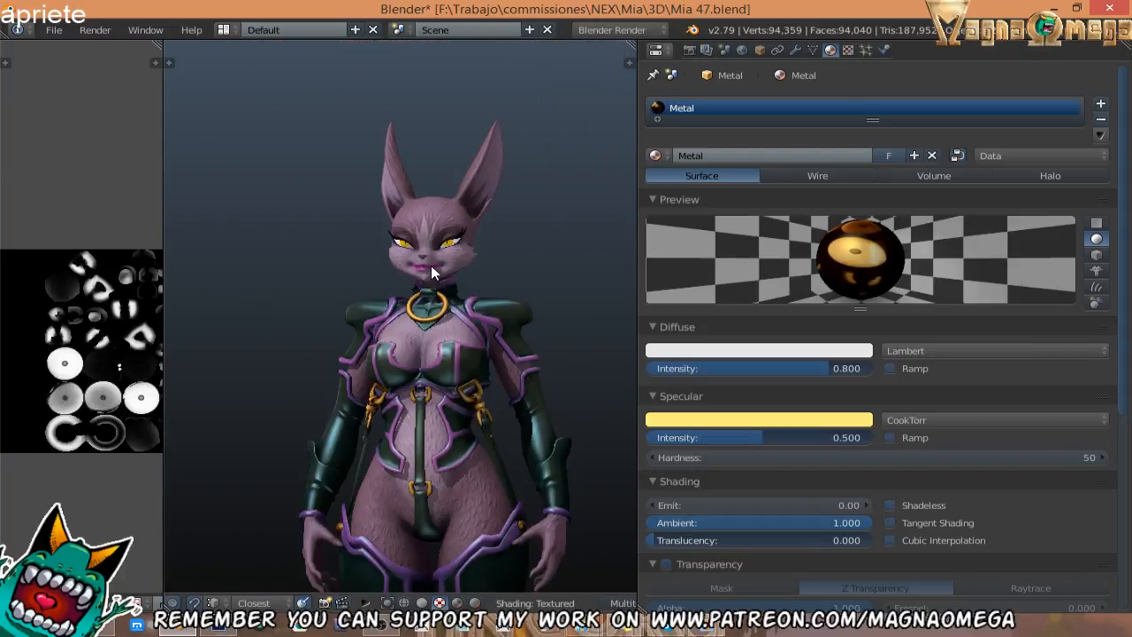
{"action": "scroll", "coordinate": [425, 251], "scroll_direction": "up", "scroll_amount": 1}
{"action": "scroll", "coordinate": [425, 251], "scroll_direction": "up", "scroll_amount": 3}
{"action": "middle_click_drag", "start_coordinate": [381, 234], "coordinate": [478, 242]}
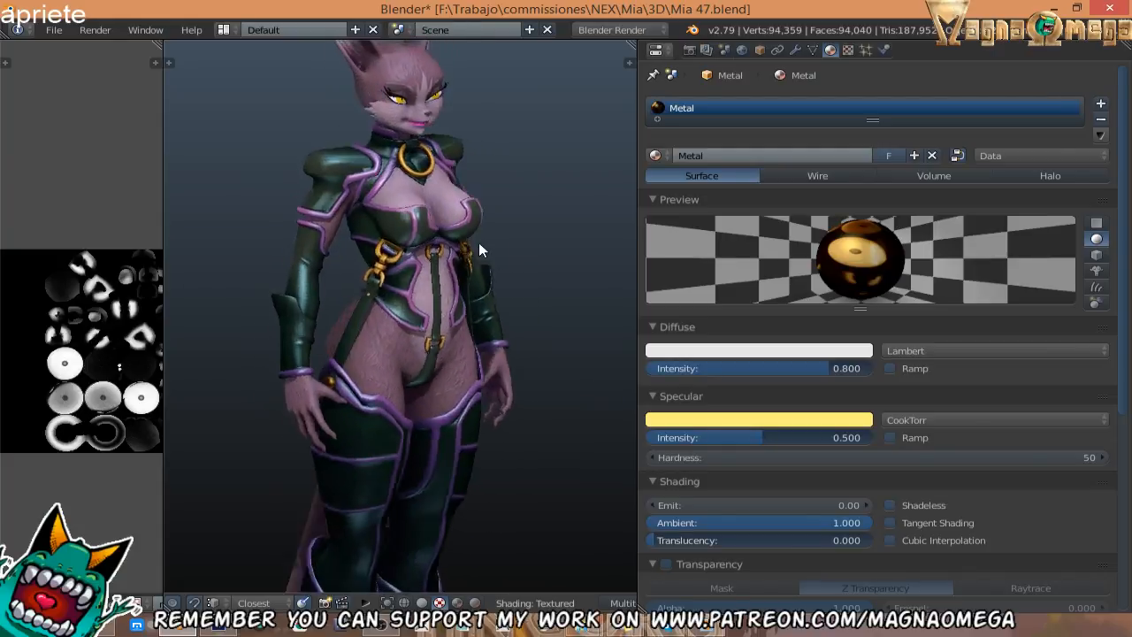
{"action": "scroll", "coordinate": [478, 242], "scroll_direction": "down", "scroll_amount": 4}
{"action": "middle_click_drag", "start_coordinate": [463, 190], "coordinate": [313, 182]}
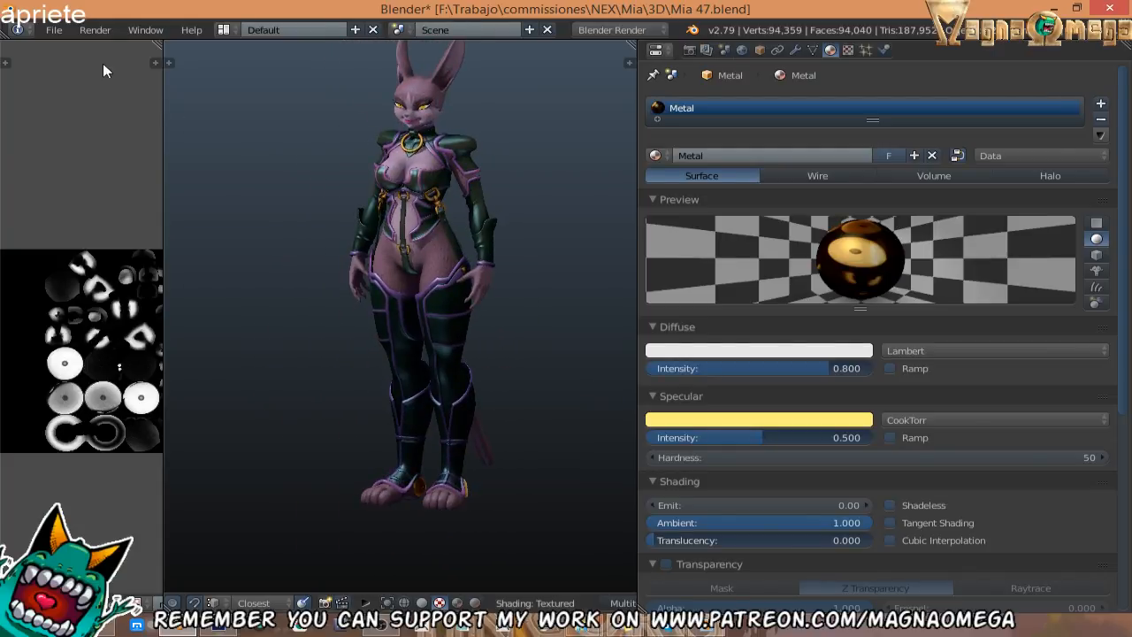
Save the scene as a new incremental version named Mia 48.blend.
{"action": "left_click", "coordinate": [54, 30]}
{"action": "left_click", "coordinate": [100, 166]}
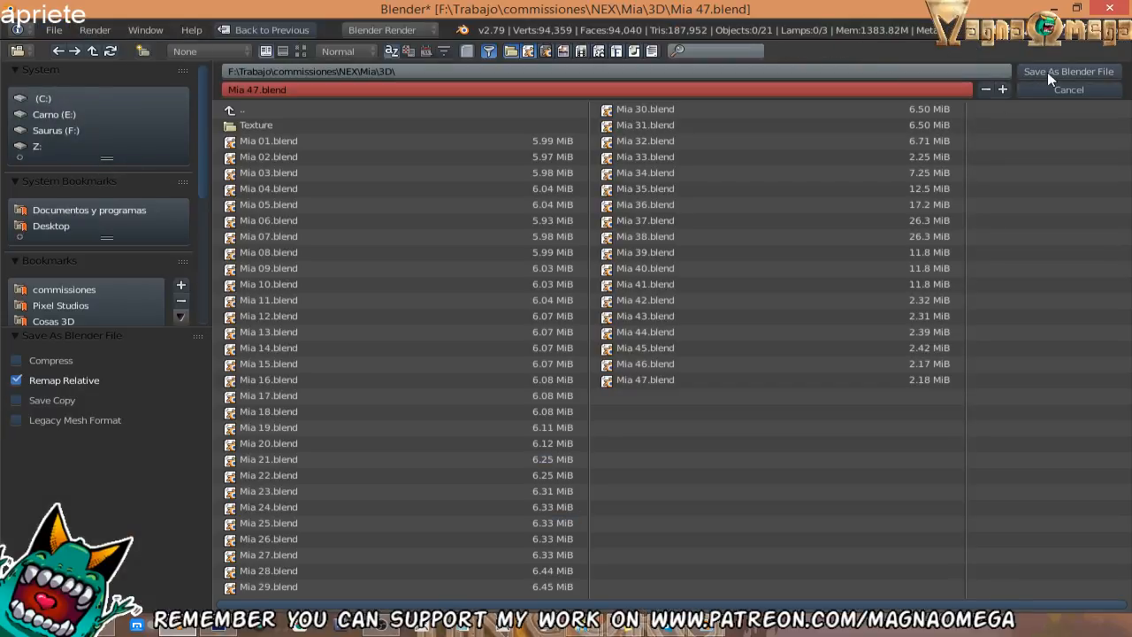
{"action": "left_click", "coordinate": [1001, 91]}
{"action": "left_click", "coordinate": [1030, 72]}
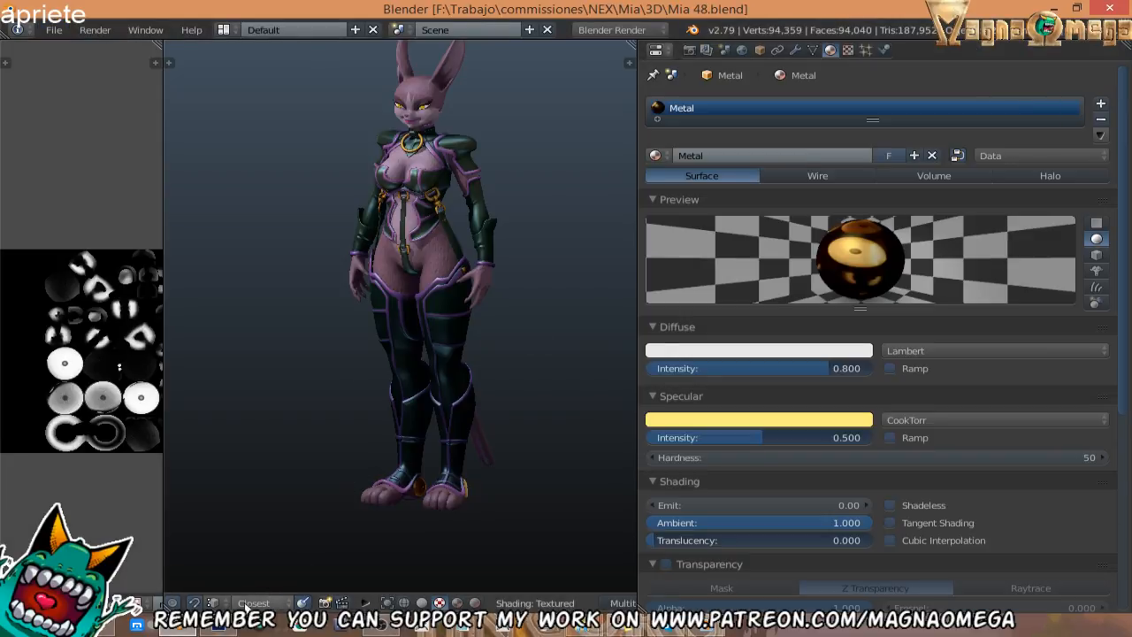
Examine the Mia head mesh and the mouth interior in Blender, using wireframe and textured edit views.
{"action": "left_click", "coordinate": [218, 628]}
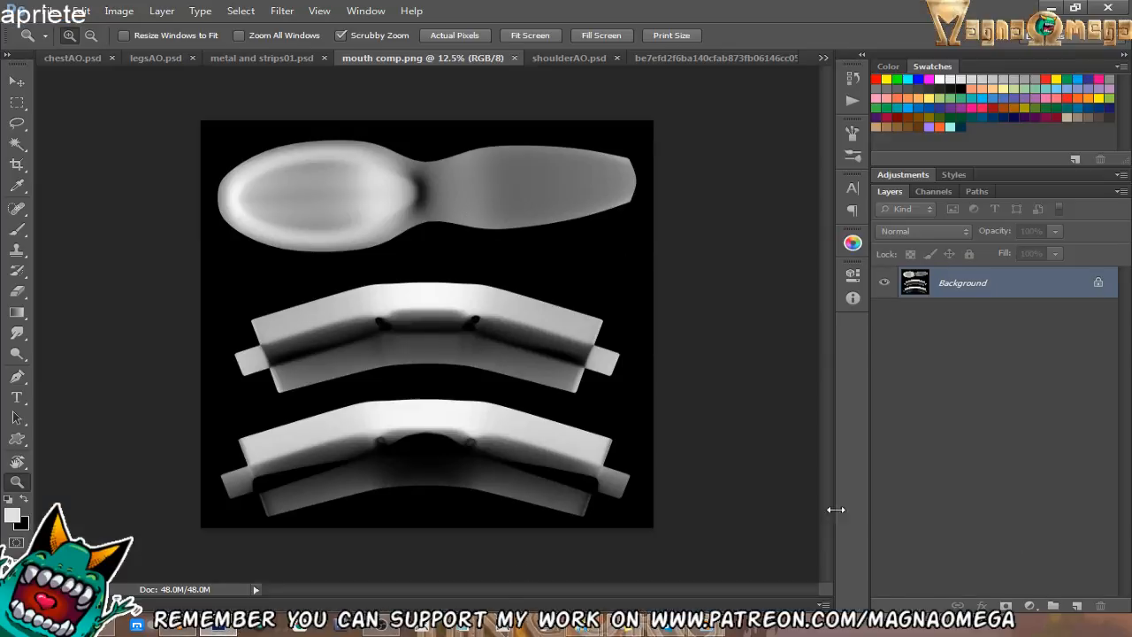
{"action": "left_click", "coordinate": [181, 628]}
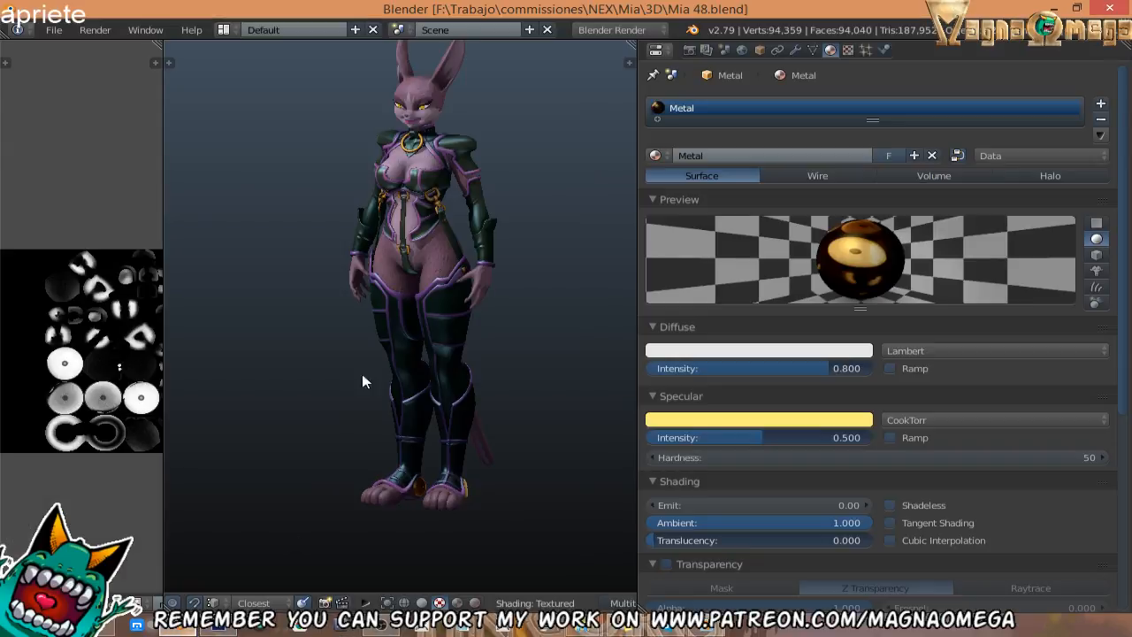
{"action": "scroll", "coordinate": [335, 380], "scroll_direction": "up", "scroll_amount": 6}
{"action": "middle_click_drag", "start_coordinate": [335, 374], "coordinate": [430, 383]}
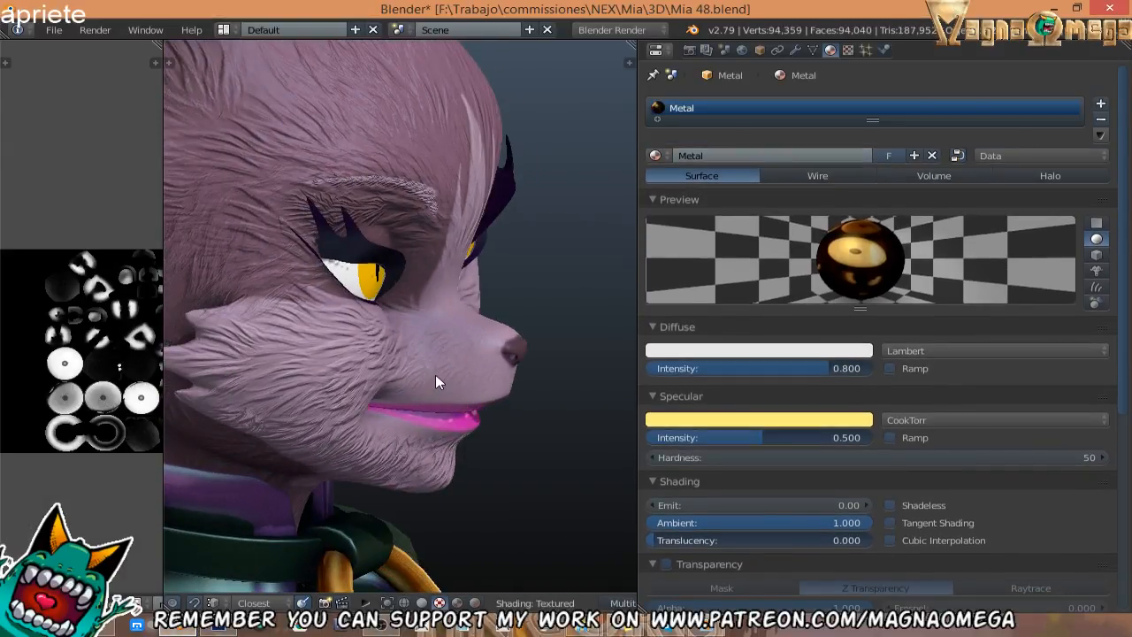
{"action": "right_click", "coordinate": [435, 375]}
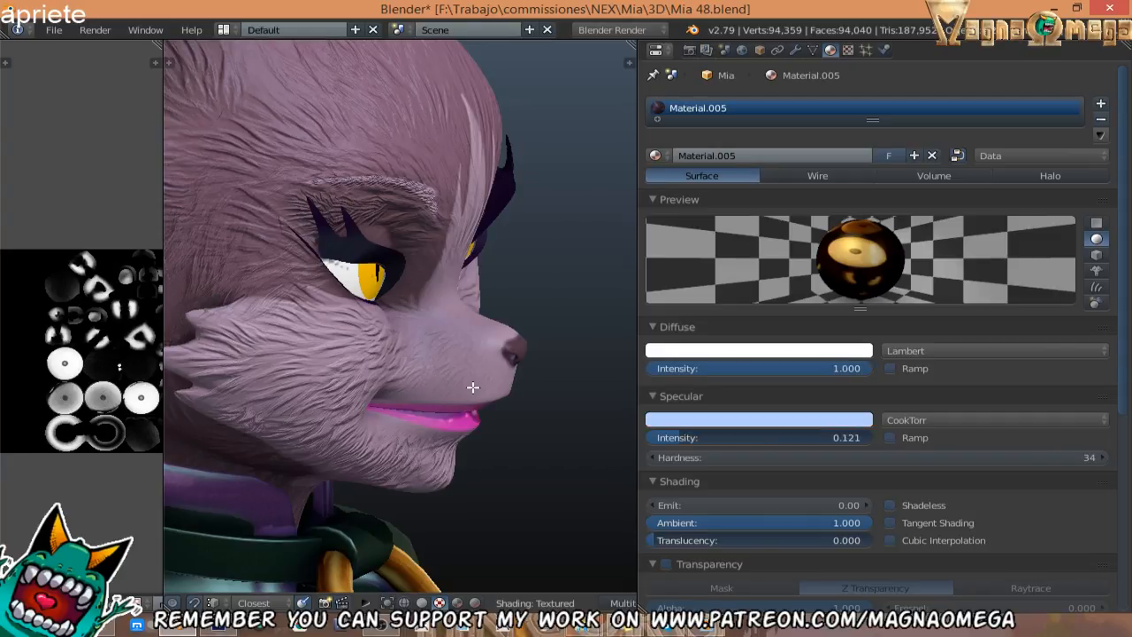
{"action": "key", "text": "Tab"}
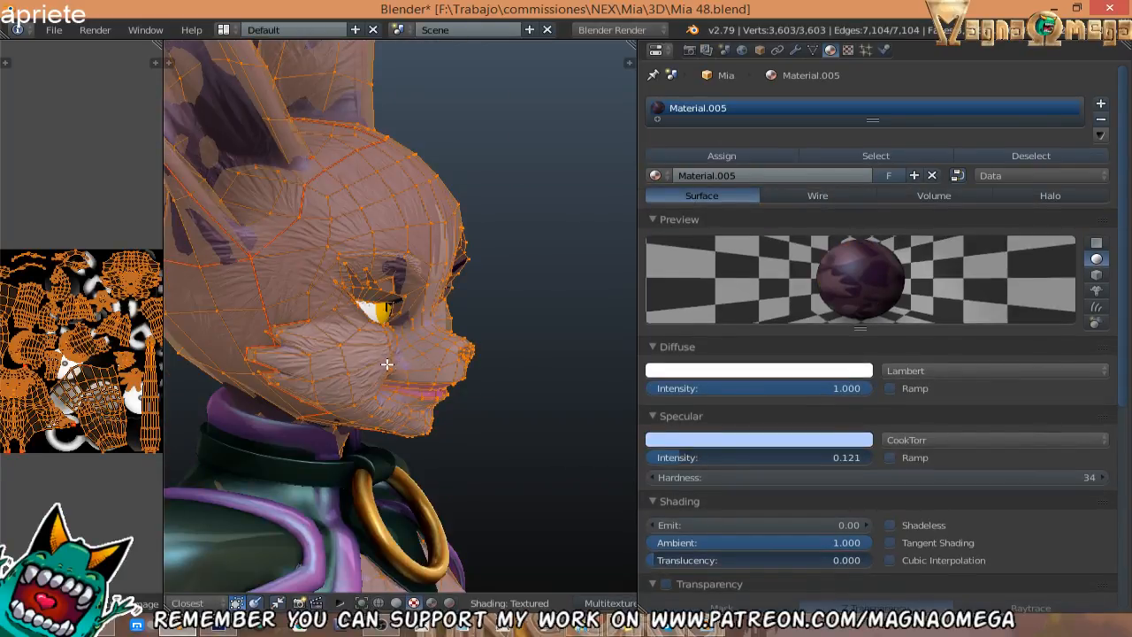
{"action": "key", "text": "z"}
{"action": "scroll", "coordinate": [387, 363], "scroll_direction": "up", "scroll_amount": 10}
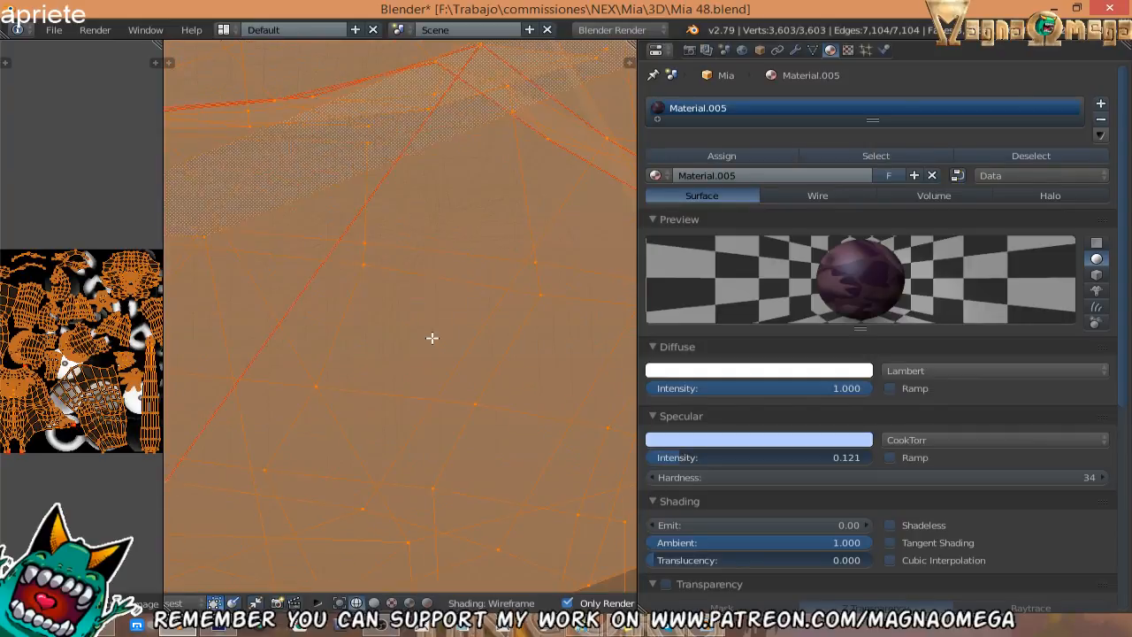
{"action": "scroll", "coordinate": [432, 337], "scroll_direction": "down", "scroll_amount": 8}
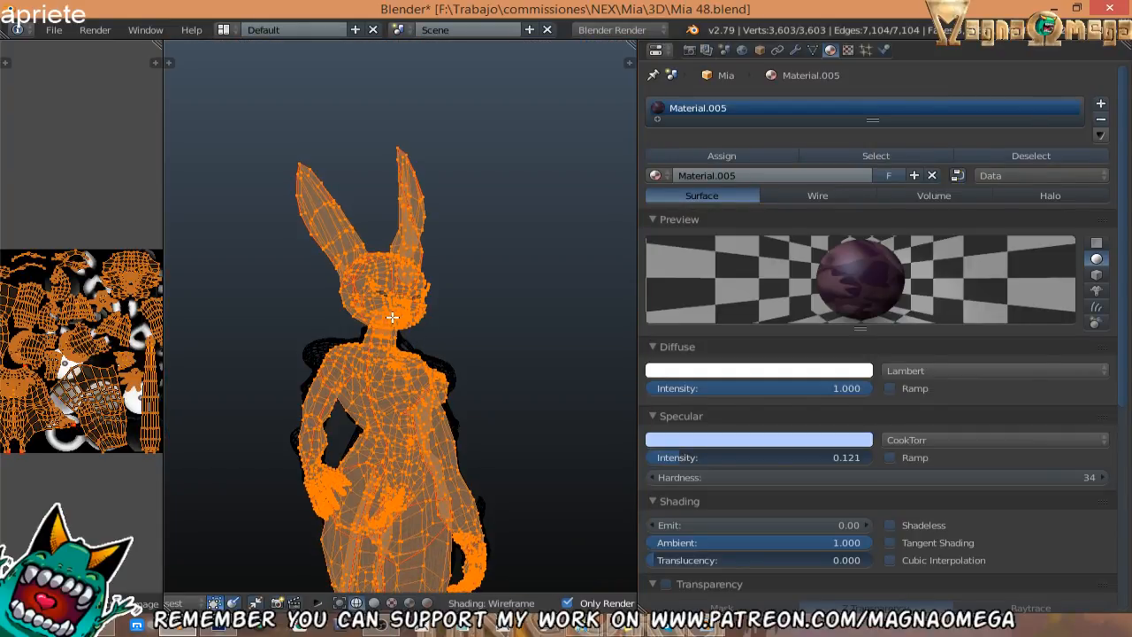
{"action": "scroll", "coordinate": [391, 317], "scroll_direction": "down", "scroll_amount": 2}
{"action": "scroll", "coordinate": [404, 202], "scroll_direction": "up", "scroll_amount": 10}
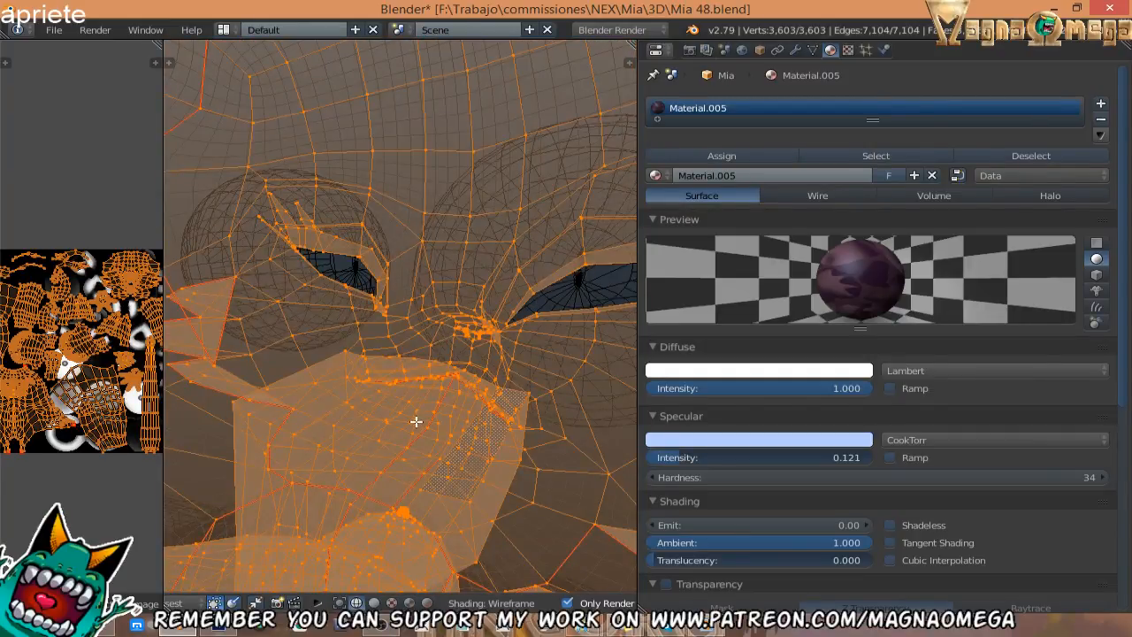
{"action": "scroll", "coordinate": [416, 422], "scroll_direction": "up", "scroll_amount": 10}
{"action": "key", "text": "alt+z"}
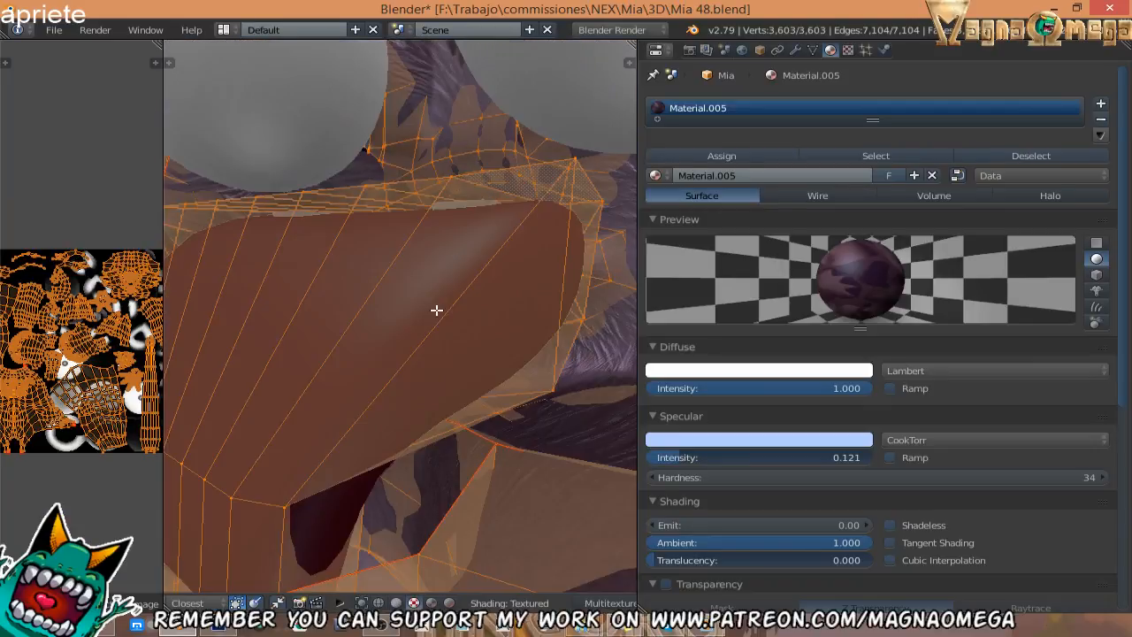
{"action": "scroll", "coordinate": [436, 310], "scroll_direction": "up", "scroll_amount": 5}
{"action": "scroll", "coordinate": [444, 331], "scroll_direction": "down", "scroll_amount": 10}
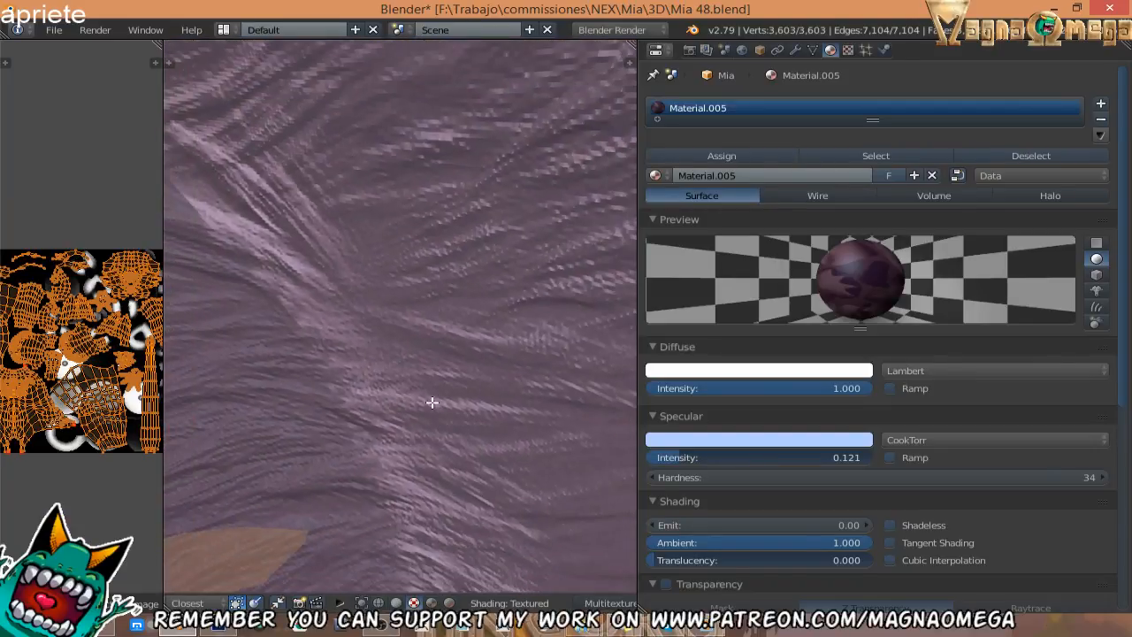
{"action": "scroll", "coordinate": [486, 391], "scroll_direction": "down", "scroll_amount": 8}
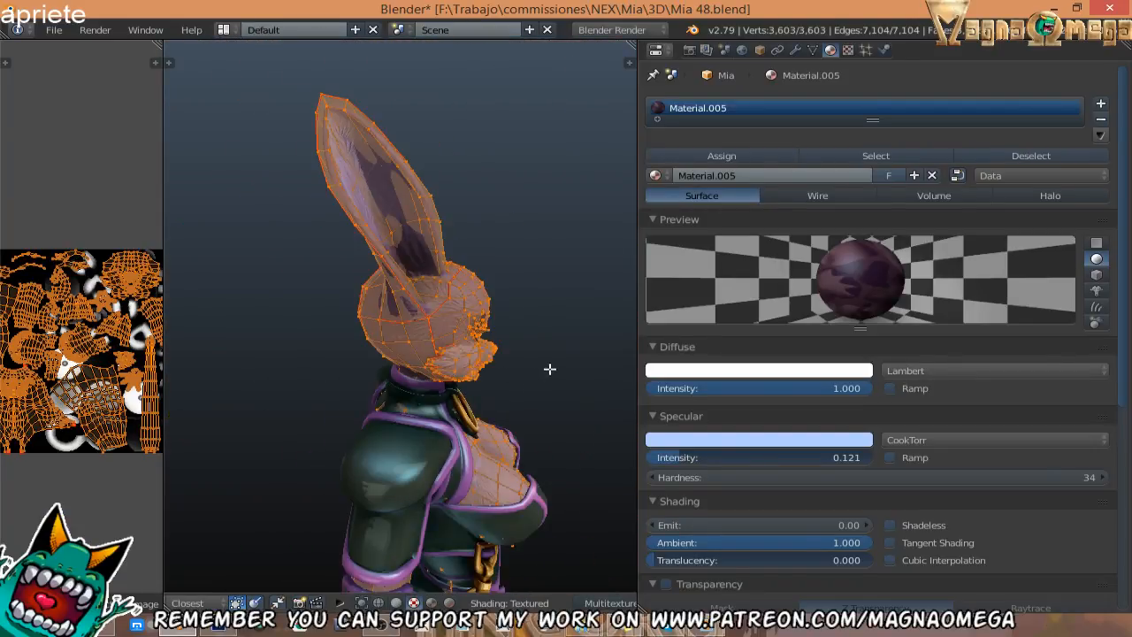
{"action": "key", "text": "Tab"}
Add a Gradient Map adjustment to mouth comp.png in Photoshop and set its starting stop to dark purple 18032a.
{"action": "left_click", "coordinate": [221, 628]}
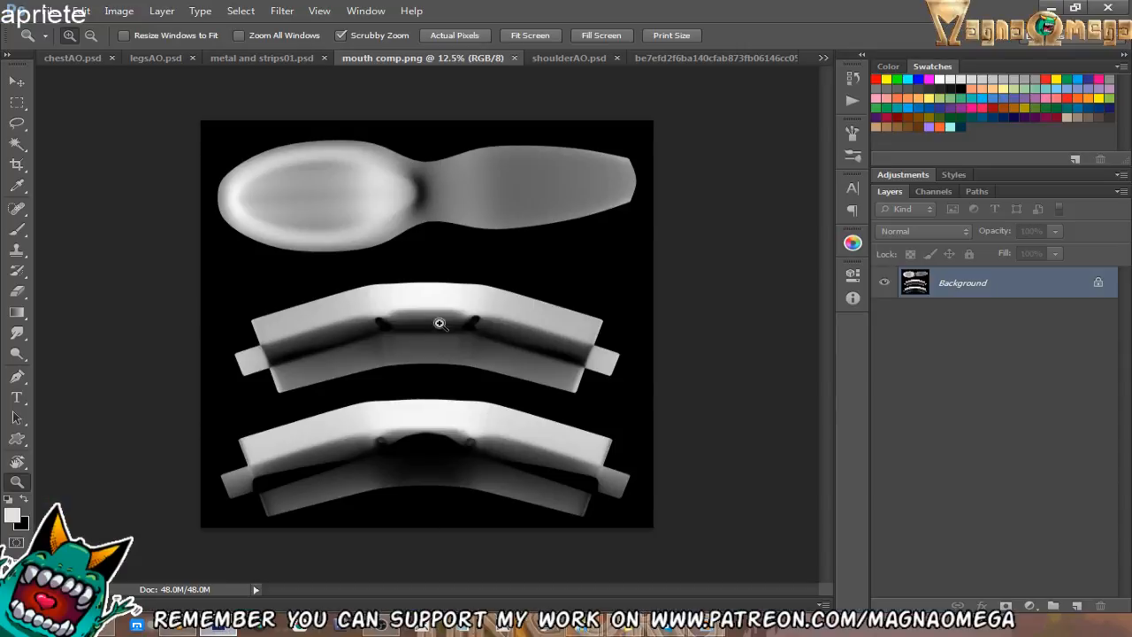
{"action": "left_click", "coordinate": [1028, 606]}
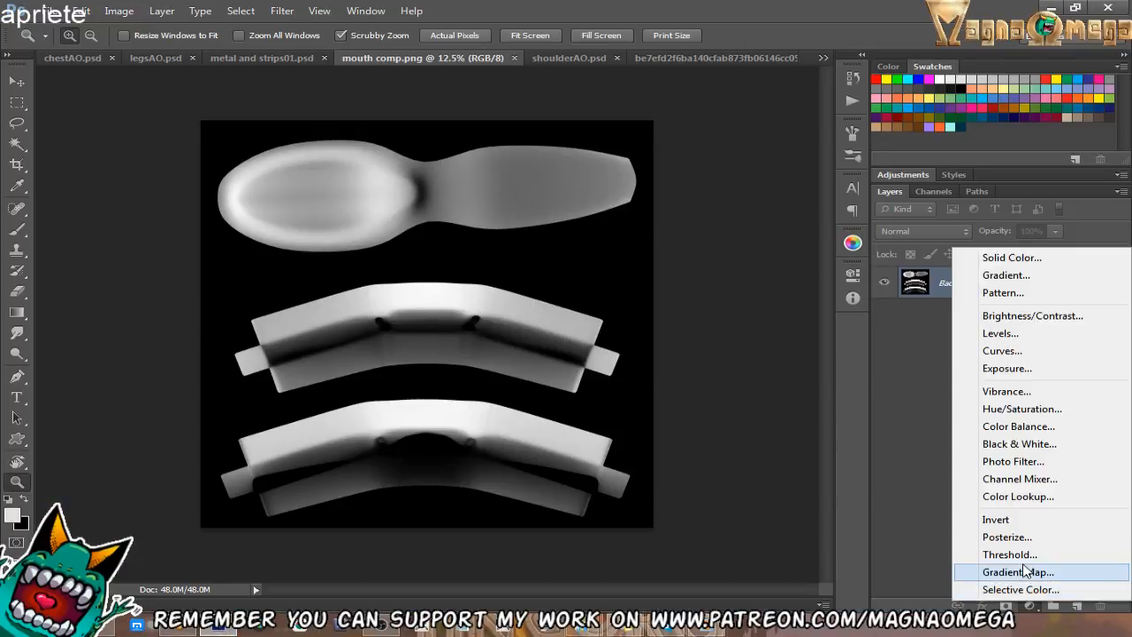
{"action": "left_click", "coordinate": [1024, 573]}
{"action": "left_click", "coordinate": [703, 315]}
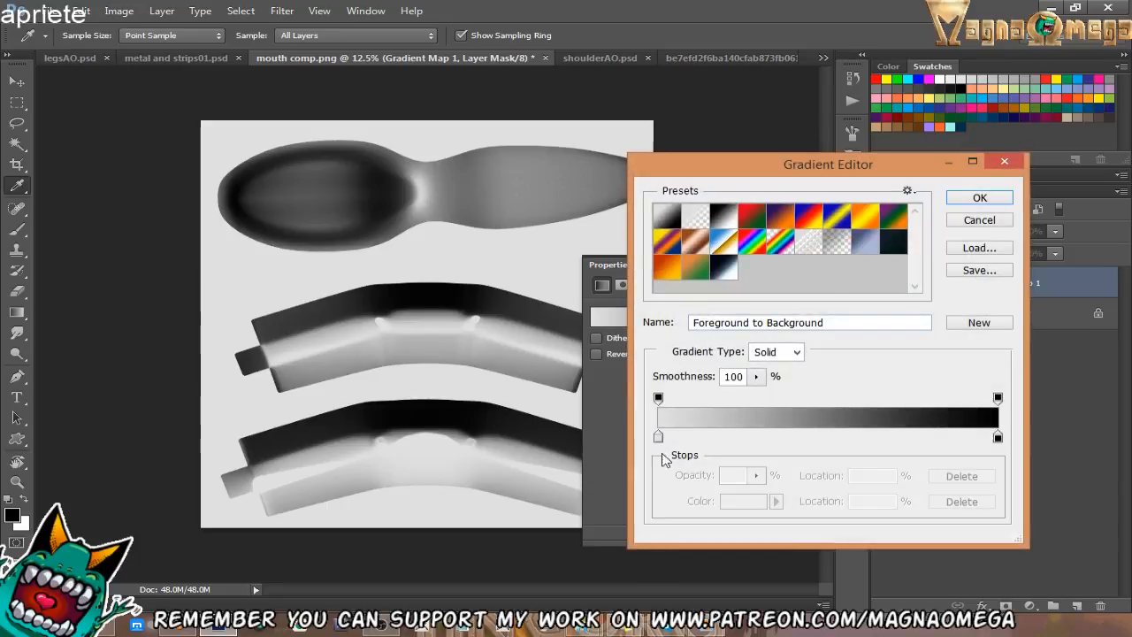
{"action": "left_click", "coordinate": [662, 433]}
{"action": "double_click", "coordinate": [661, 432]}
{"action": "left_click", "coordinate": [740, 327]}
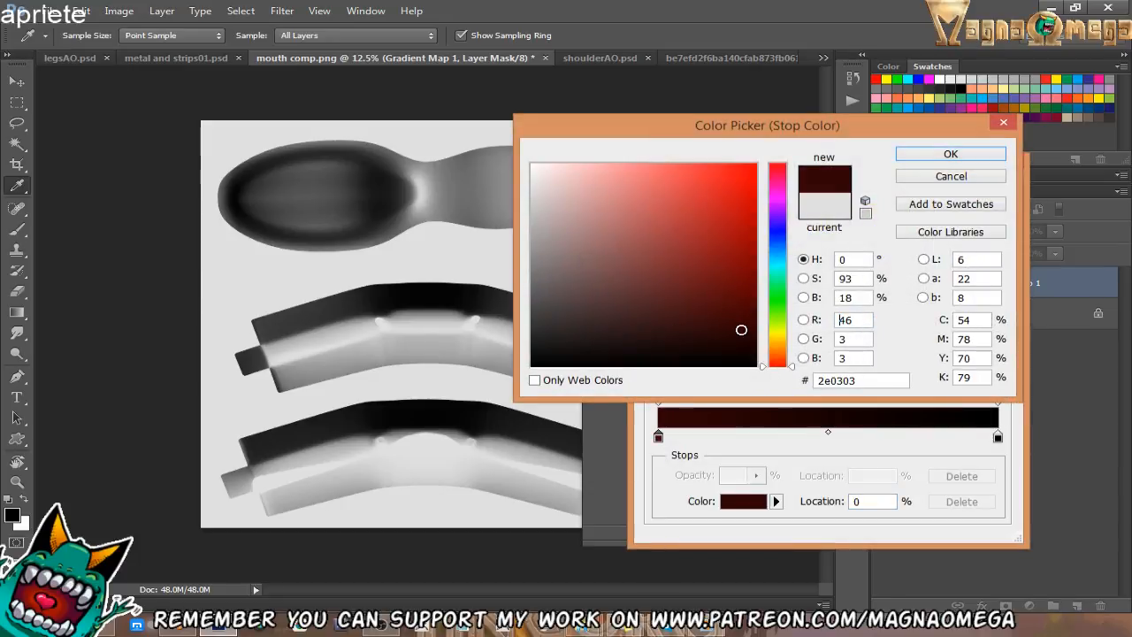
{"action": "left_click", "coordinate": [775, 215]}
{"action": "left_click_drag", "start_coordinate": [742, 325], "coordinate": [741, 332]}
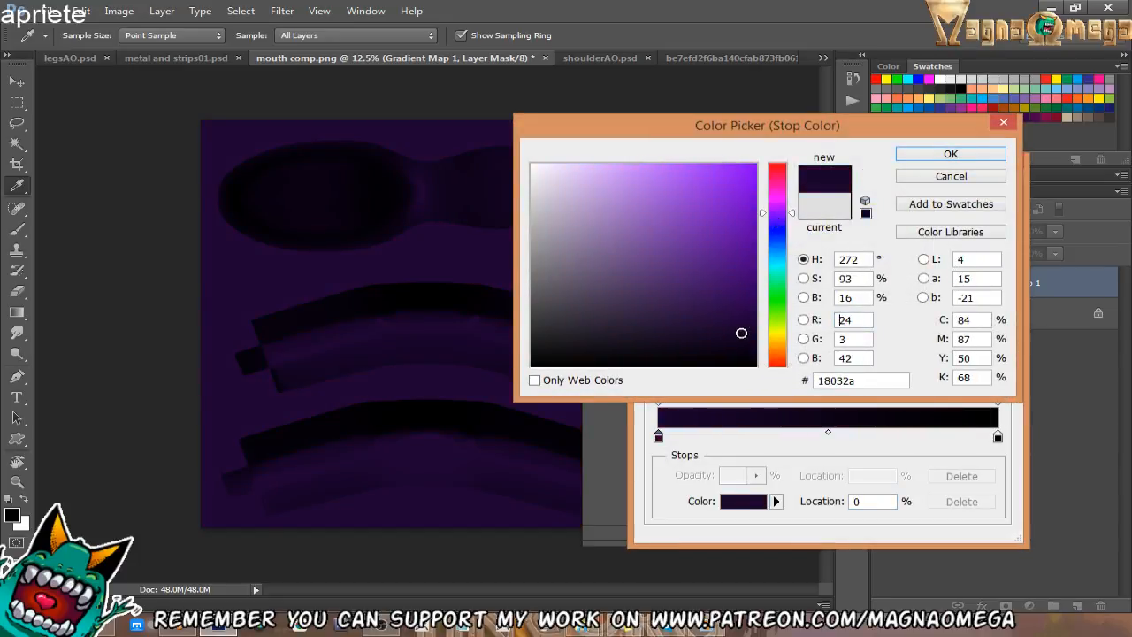
{"action": "left_click", "coordinate": [917, 156]}
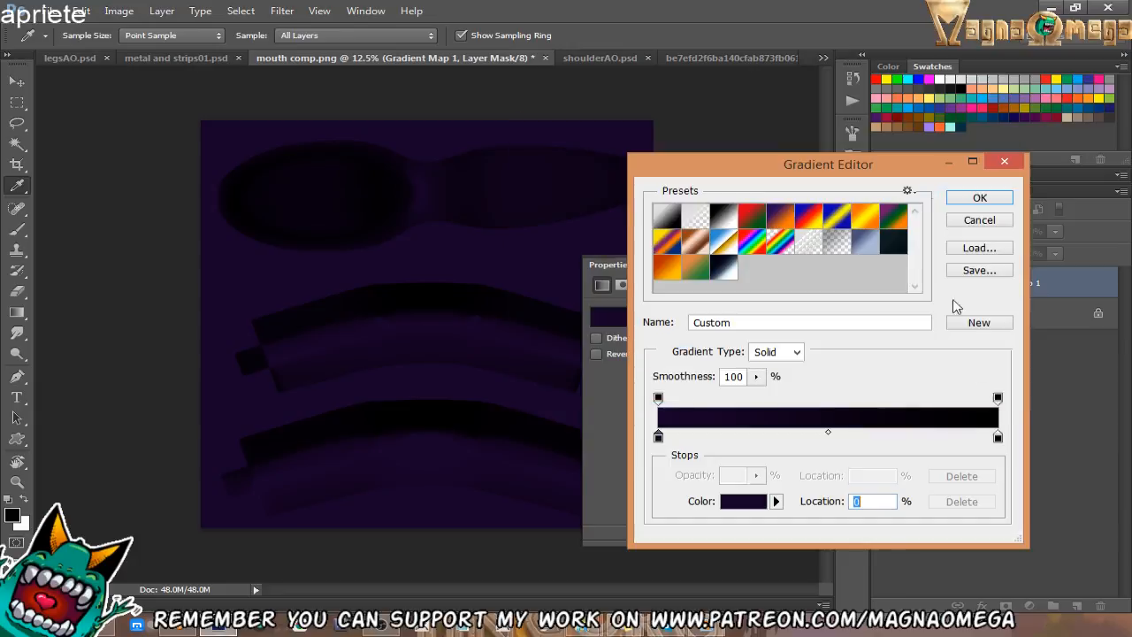
Set the gradient's end stop to salmon pink ee7070.
{"action": "double_click", "coordinate": [997, 436]}
{"action": "left_click", "coordinate": [695, 187]}
{"action": "mouse_move", "coordinate": [695, 186]}
{"action": "left_mouse_down"}
{"action": "mouse_move", "coordinate": [645, 164]}
{"action": "mouse_move", "coordinate": [663, 174]}
{"action": "mouse_move", "coordinate": [650, 177]}
{"action": "left_mouse_up"}
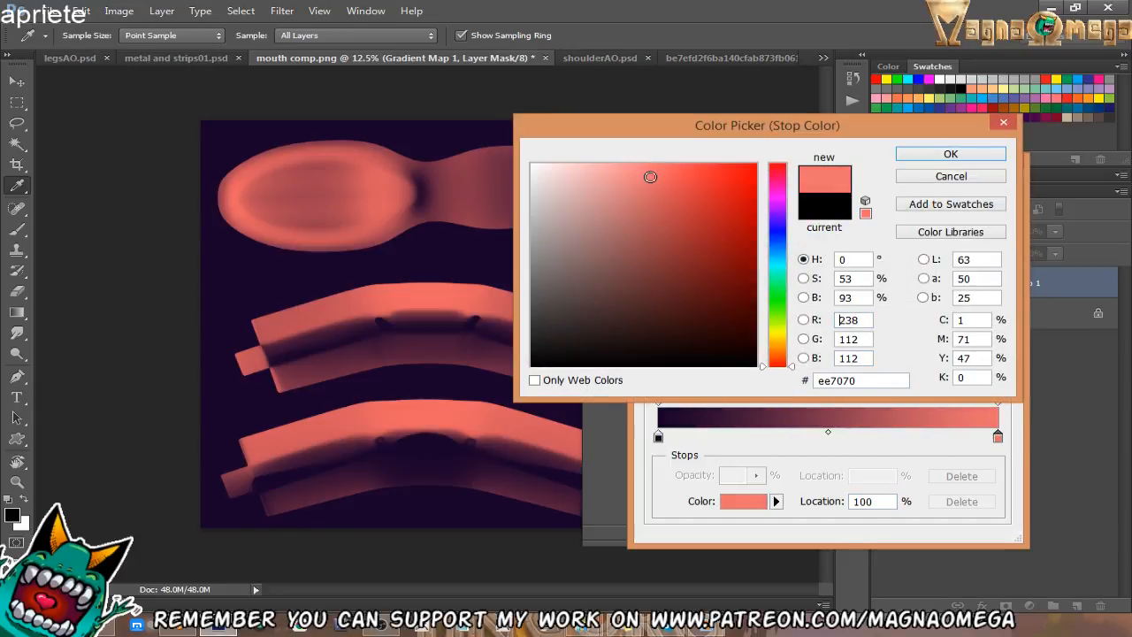
{"action": "left_click", "coordinate": [902, 155]}
Add a middle stop at 54% to the gradient and color it dark red 76122e.
{"action": "left_click", "coordinate": [842, 437]}
{"action": "double_click", "coordinate": [841, 436]}
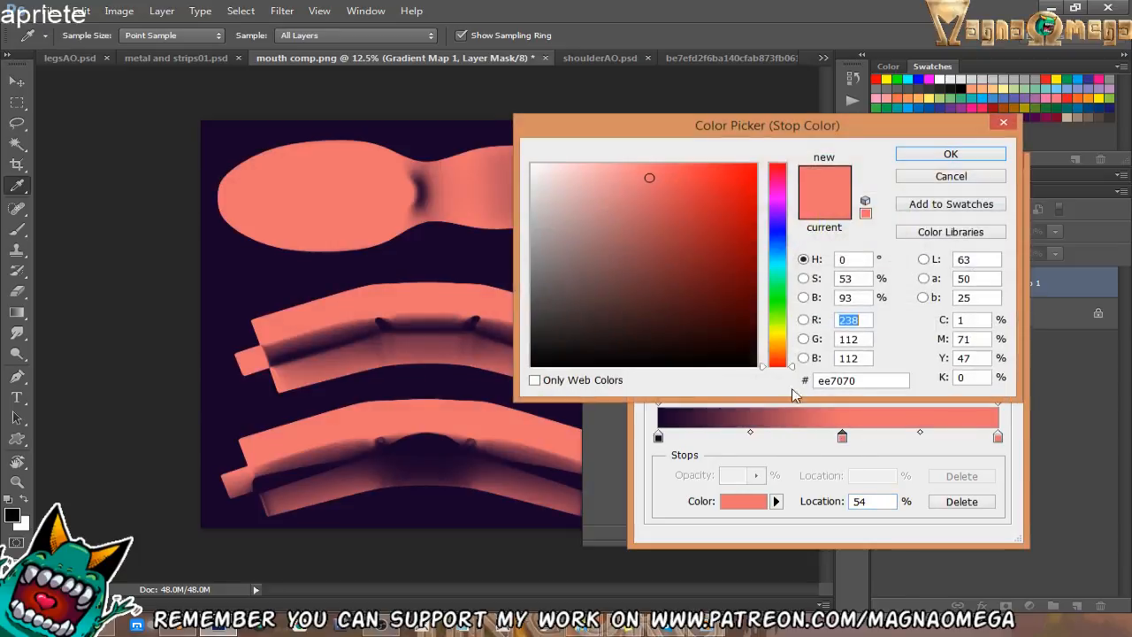
{"action": "left_click", "coordinate": [726, 264]}
{"action": "mouse_move", "coordinate": [728, 249]}
{"action": "left_mouse_down"}
{"action": "mouse_move", "coordinate": [740, 243]}
{"action": "mouse_move", "coordinate": [742, 277]}
{"action": "mouse_move", "coordinate": [694, 293]}
{"action": "mouse_move", "coordinate": [721, 273]}
{"action": "left_mouse_up"}
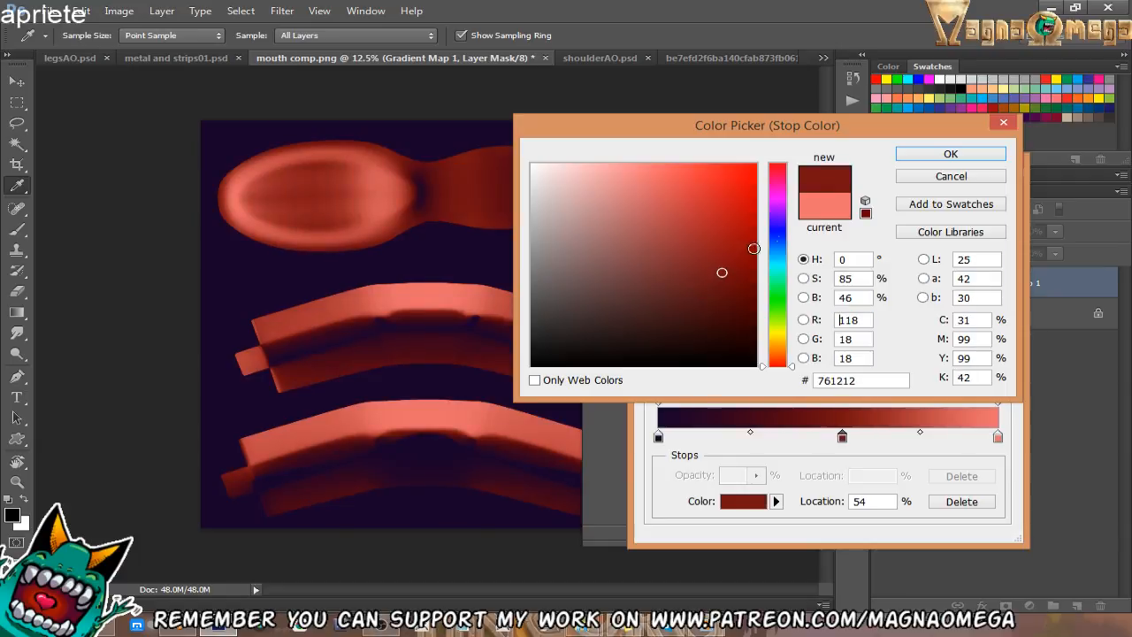
{"action": "left_click", "coordinate": [777, 197]}
{"action": "left_click_drag", "start_coordinate": [777, 198], "coordinate": [775, 356]}
{"action": "left_click", "coordinate": [776, 184]}
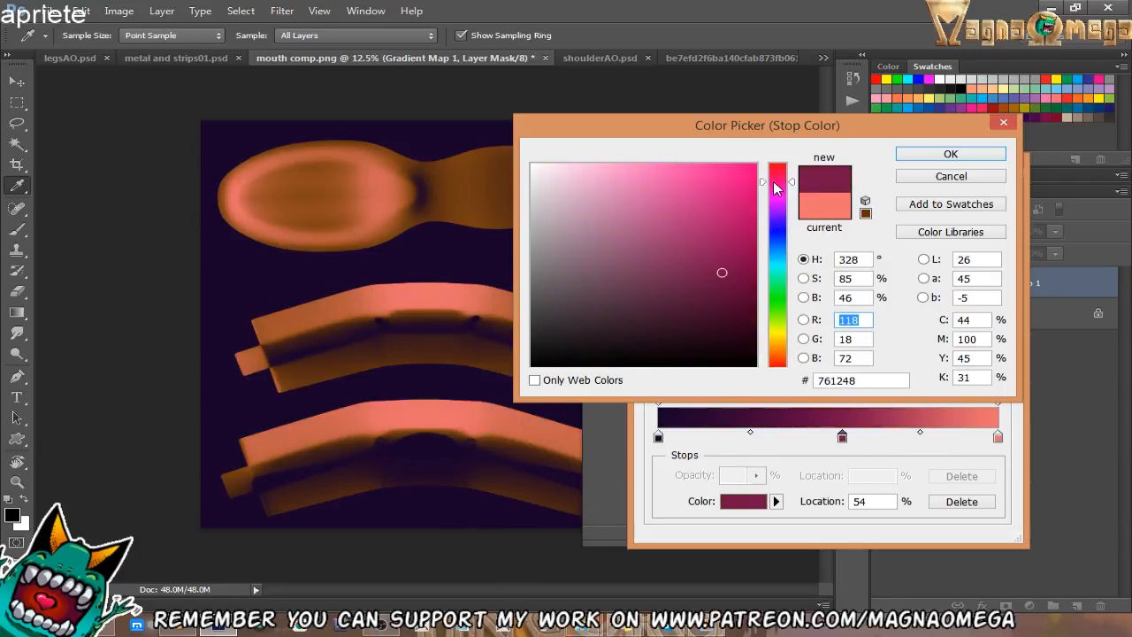
{"action": "left_click_drag", "start_coordinate": [775, 184], "coordinate": [777, 182]}
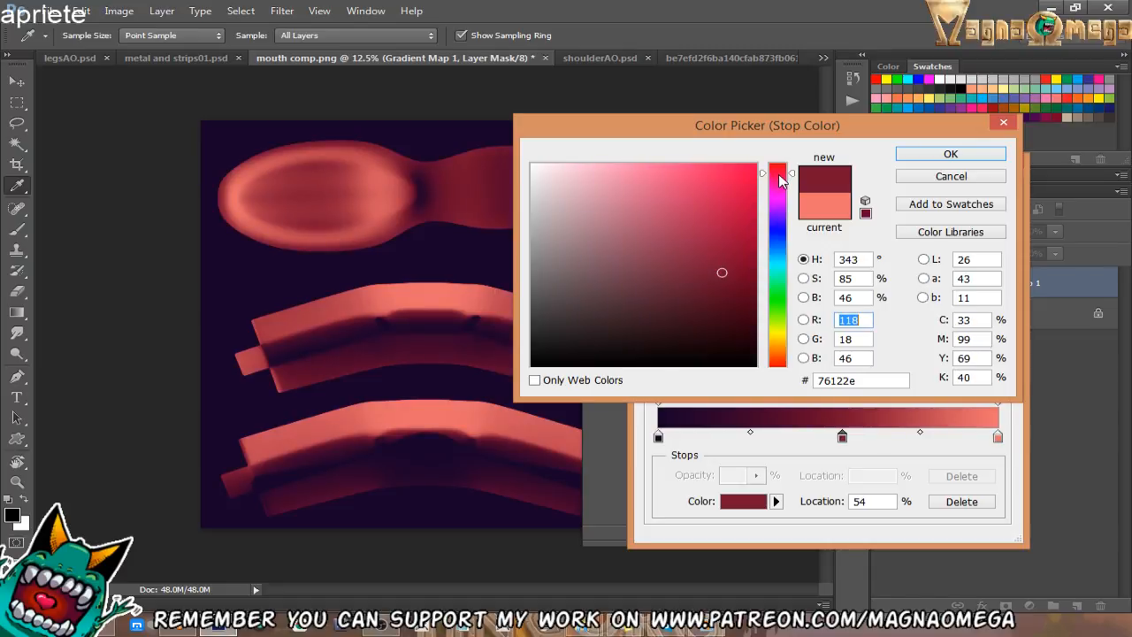
{"action": "left_click", "coordinate": [901, 155]}
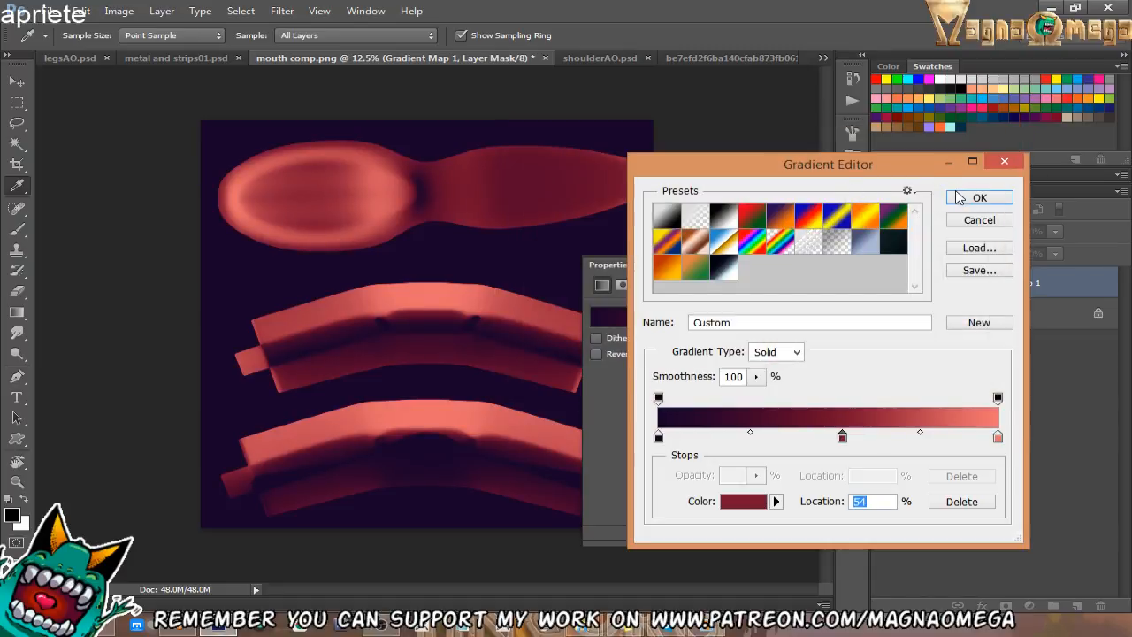
Move the dark purple stop to 13% and the dark red stop to 56%, and accept the gradient.
{"action": "left_click_drag", "start_coordinate": [658, 437], "coordinate": [701, 437]}
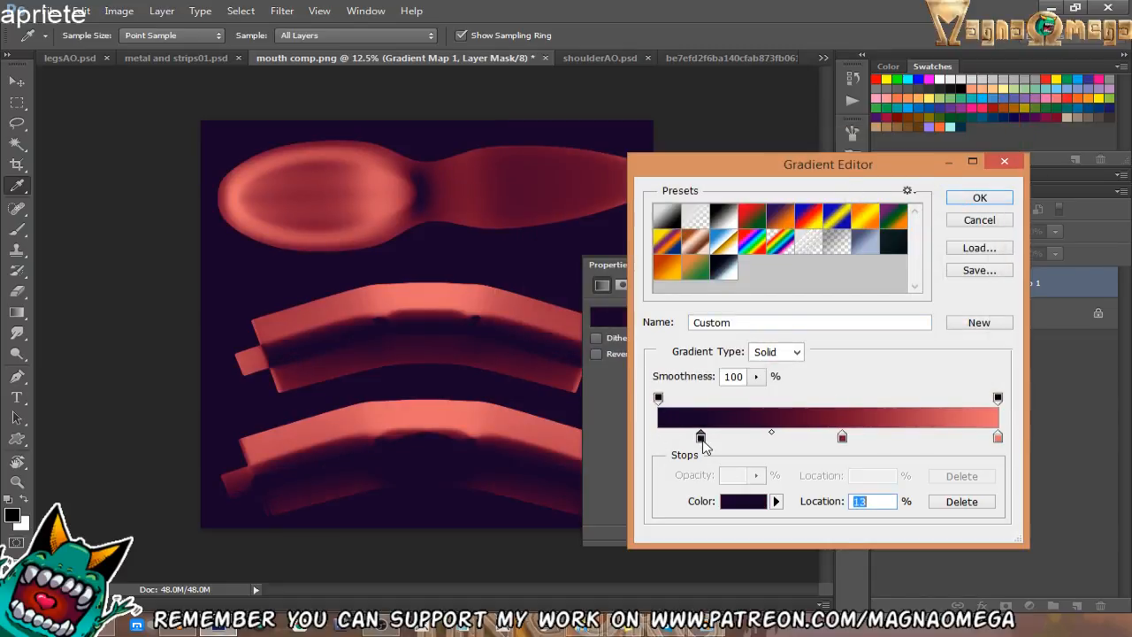
{"action": "mouse_move", "coordinate": [841, 438]}
{"action": "left_mouse_down"}
{"action": "mouse_move", "coordinate": [879, 440]}
{"action": "mouse_move", "coordinate": [849, 442]}
{"action": "left_mouse_up"}
{"action": "left_click", "coordinate": [964, 198]}
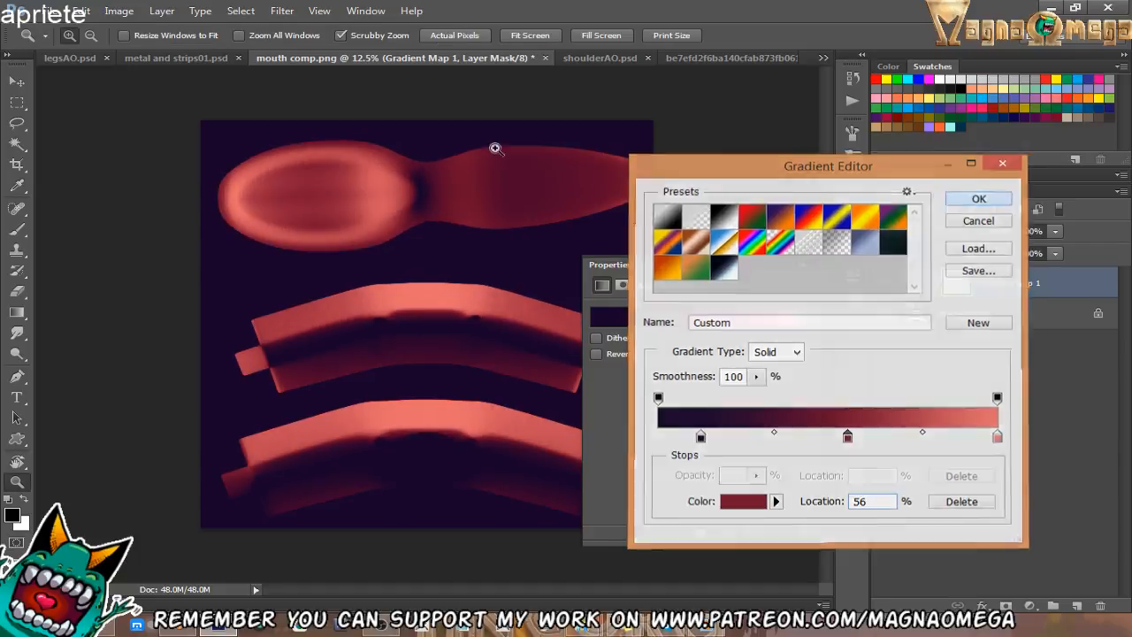
Restrict the red gradient map to the tongue by filling its layer mask with black over the rest of the image.
{"action": "left_click", "coordinate": [16, 103]}
{"action": "left_click_drag", "start_coordinate": [120, 117], "coordinate": [716, 256]}
{"action": "key", "text": "ctrl+shift+i"}
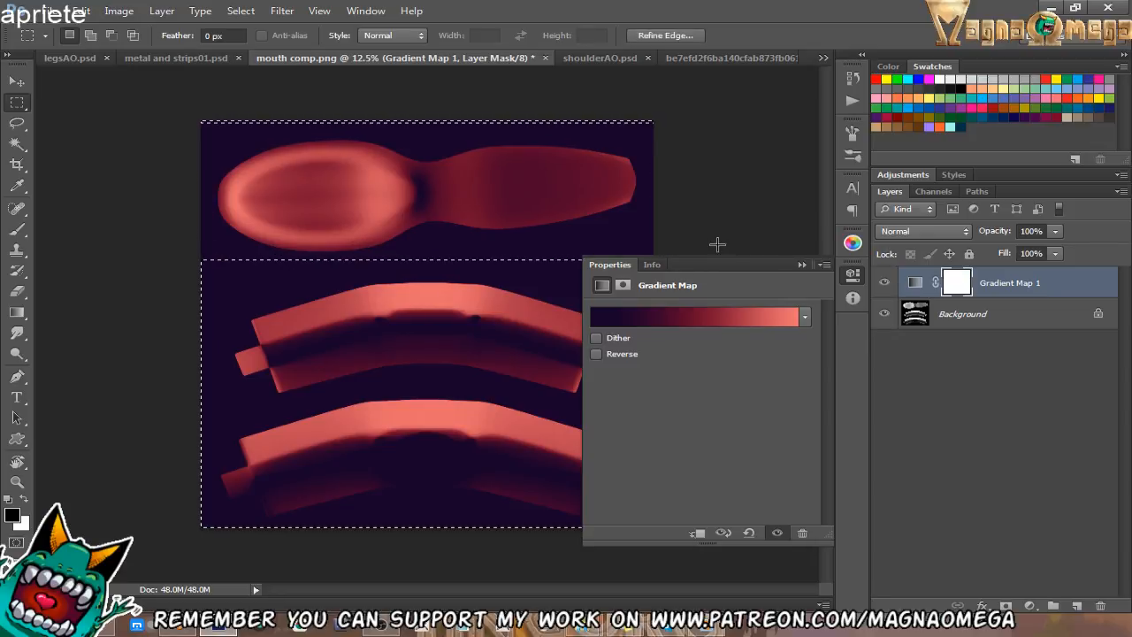
{"action": "left_click", "coordinate": [955, 281]}
{"action": "key", "text": "alt+BackSpace"}
{"action": "key", "text": "ctrl+d"}
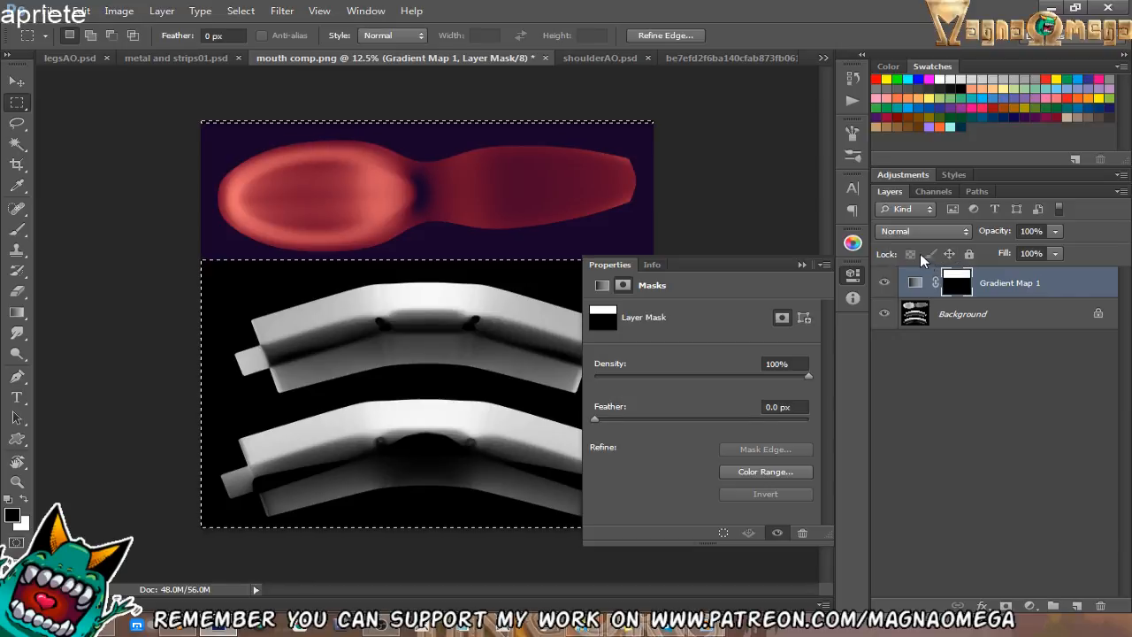
Add a second Gradient Map limited to the area below the tongue, with its starting stop in grayish blue 626287.
{"action": "left_click_drag", "start_coordinate": [198, 262], "coordinate": [937, 543]}
{"action": "left_click", "coordinate": [1029, 605]}
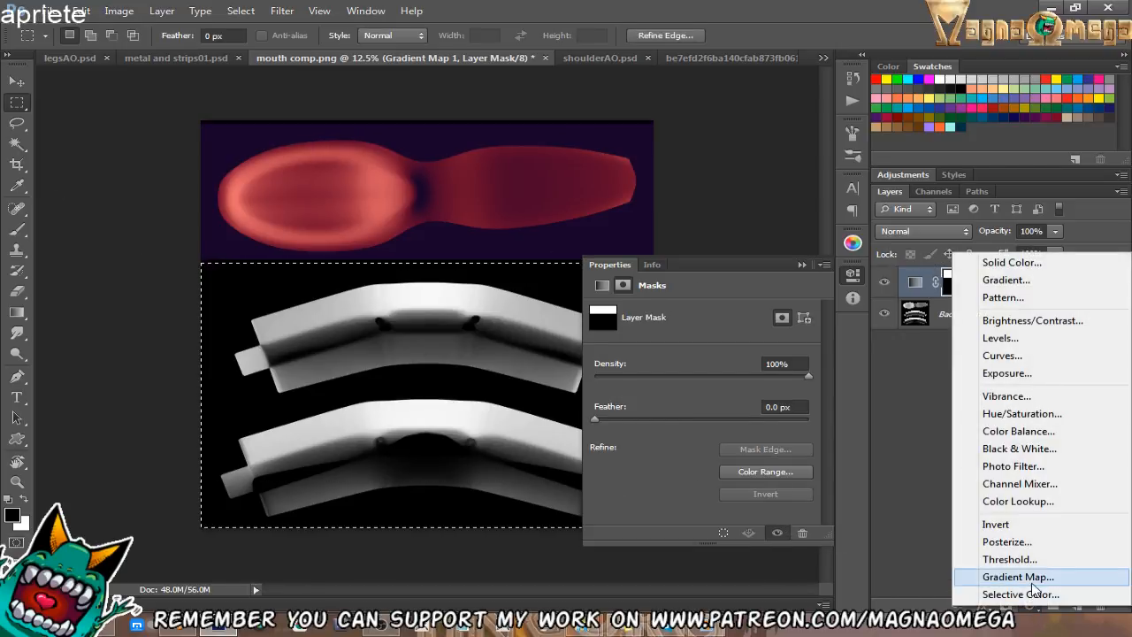
{"action": "left_click", "coordinate": [973, 573]}
{"action": "left_click", "coordinate": [732, 327]}
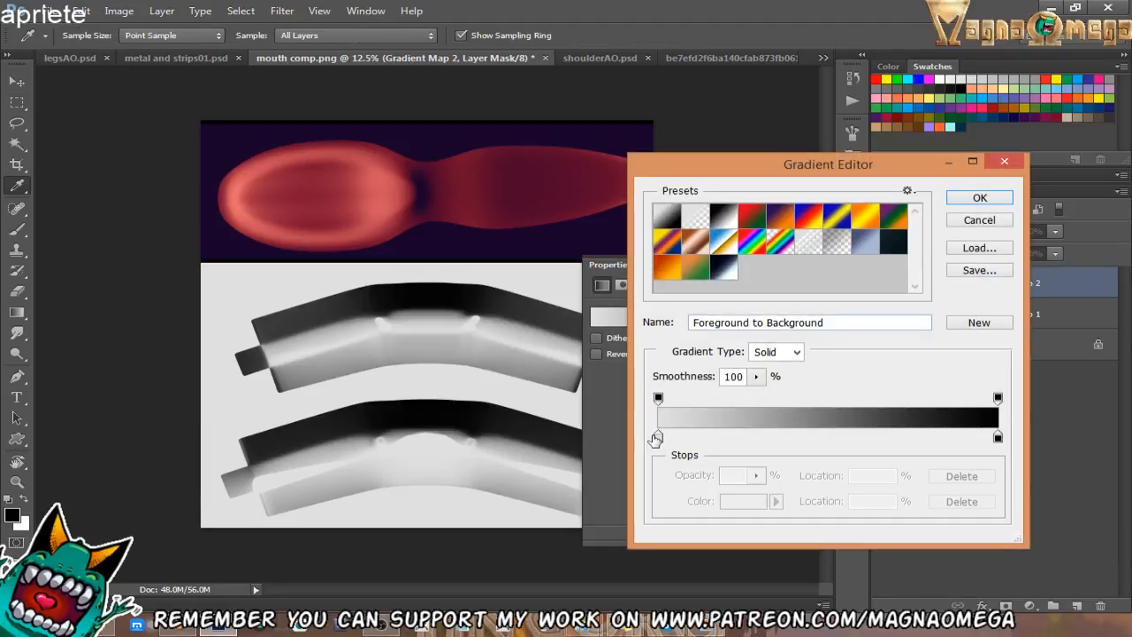
{"action": "double_click", "coordinate": [656, 437]}
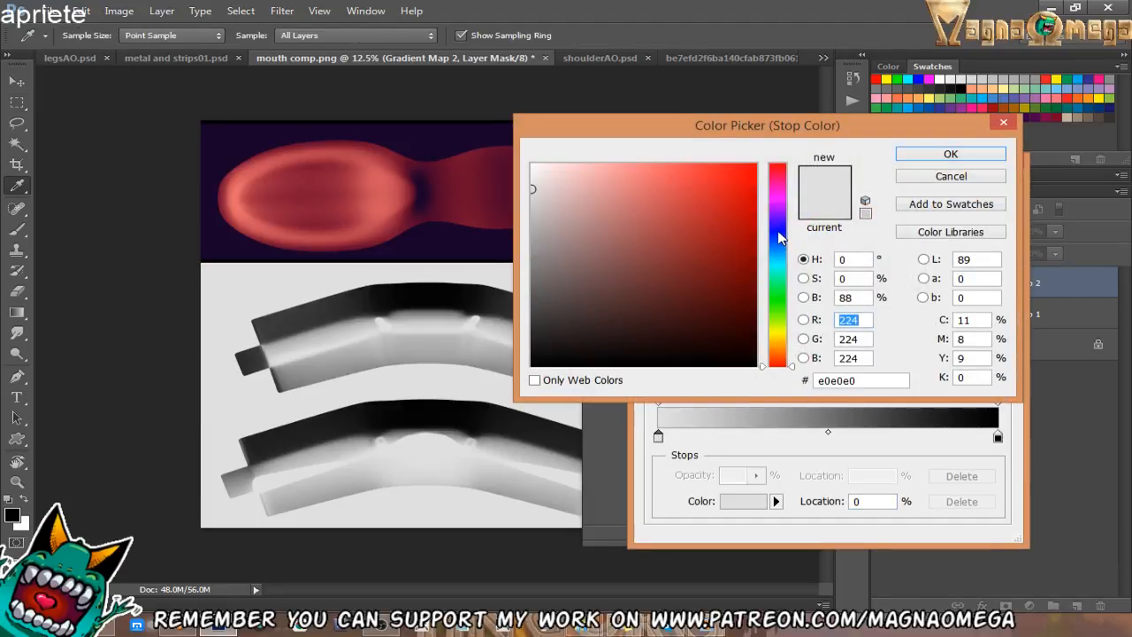
{"action": "left_click", "coordinate": [778, 235]}
{"action": "mouse_move", "coordinate": [736, 247]}
{"action": "left_mouse_down"}
{"action": "mouse_move", "coordinate": [593, 258]}
{"action": "mouse_move", "coordinate": [594, 271]}
{"action": "mouse_move", "coordinate": [591, 259]}
{"action": "left_mouse_up"}
{"action": "left_click", "coordinate": [973, 155]}
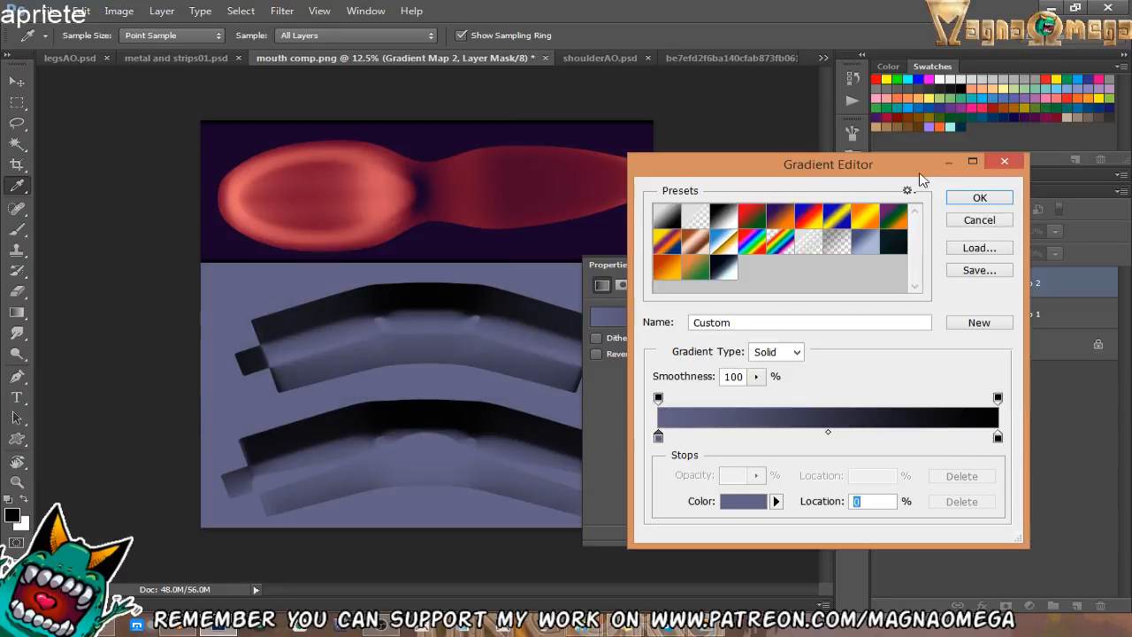
Set the second gradient map's ending color stop to white ffffff.
{"action": "double_click", "coordinate": [997, 438]}
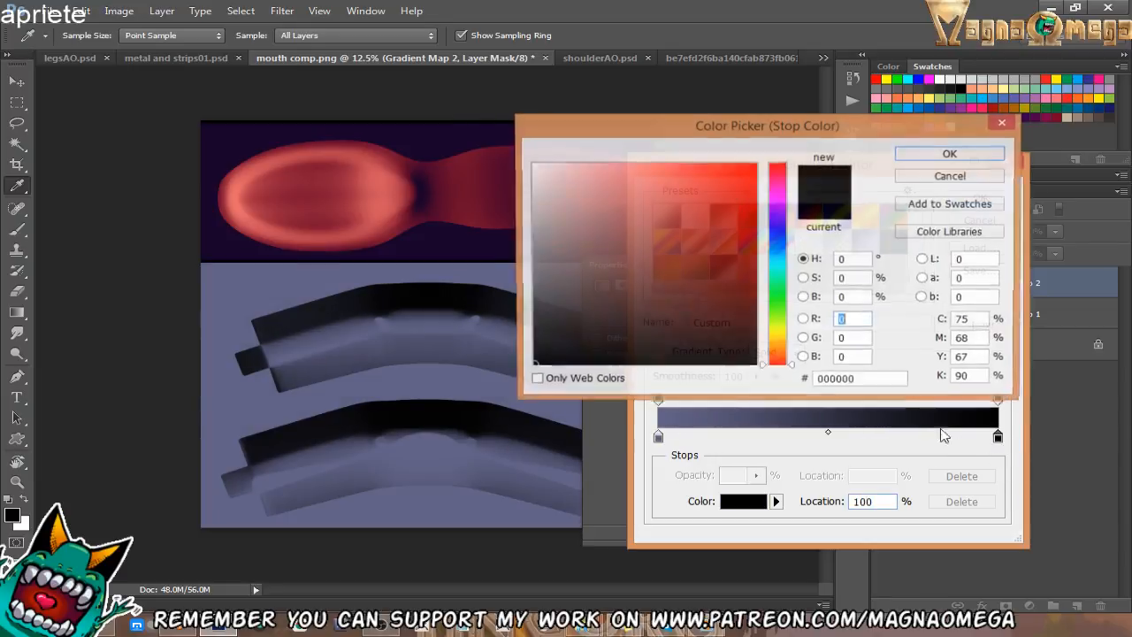
{"action": "left_click_drag", "start_coordinate": [558, 232], "coordinate": [485, 119]}
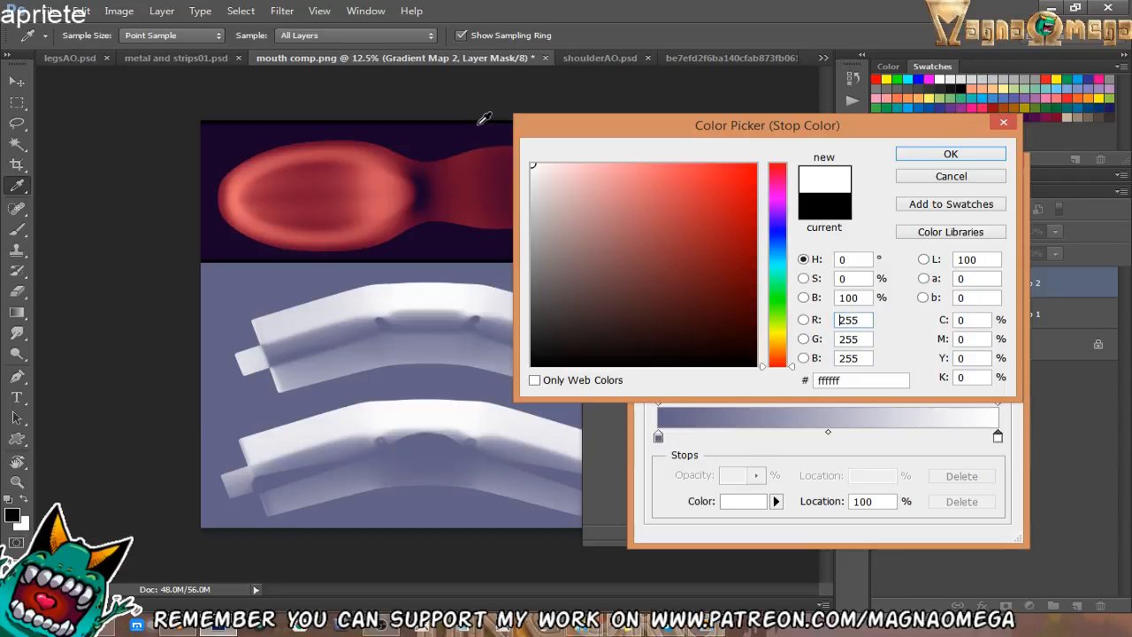
{"action": "left_click", "coordinate": [930, 159]}
Lighten the gradient's starting stop to pale lavender babae5 and accept the gradient.
{"action": "double_click", "coordinate": [658, 437]}
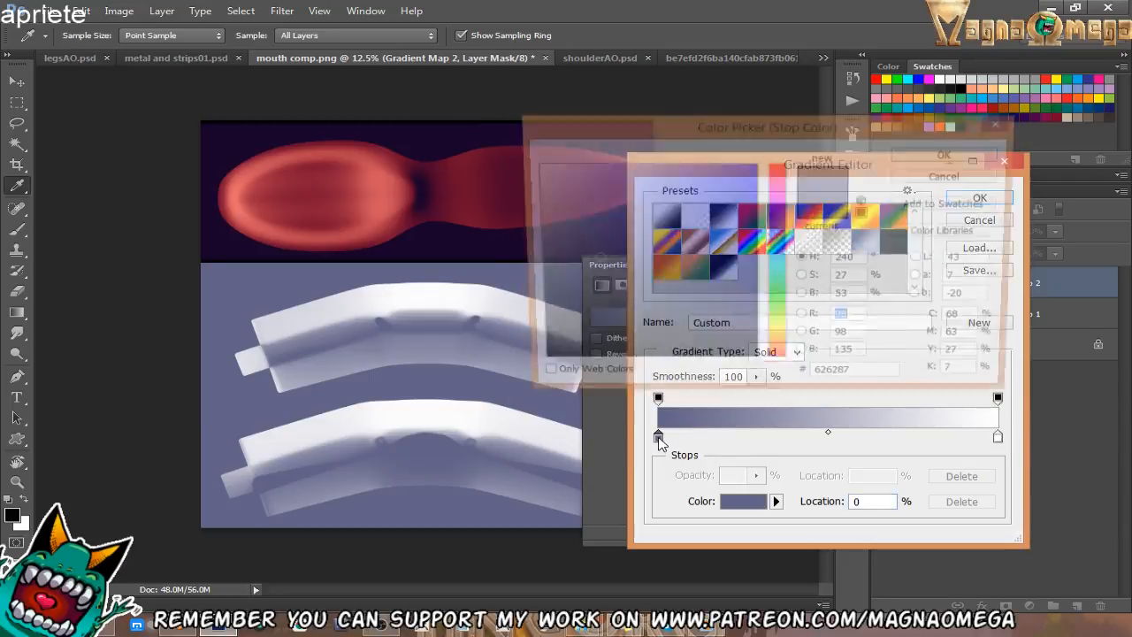
{"action": "mouse_move", "coordinate": [589, 258]}
{"action": "left_mouse_down"}
{"action": "mouse_move", "coordinate": [575, 245]}
{"action": "mouse_move", "coordinate": [568, 195]}
{"action": "mouse_move", "coordinate": [569, 208]}
{"action": "mouse_move", "coordinate": [553, 192]}
{"action": "mouse_move", "coordinate": [573, 184]}
{"action": "left_mouse_up"}
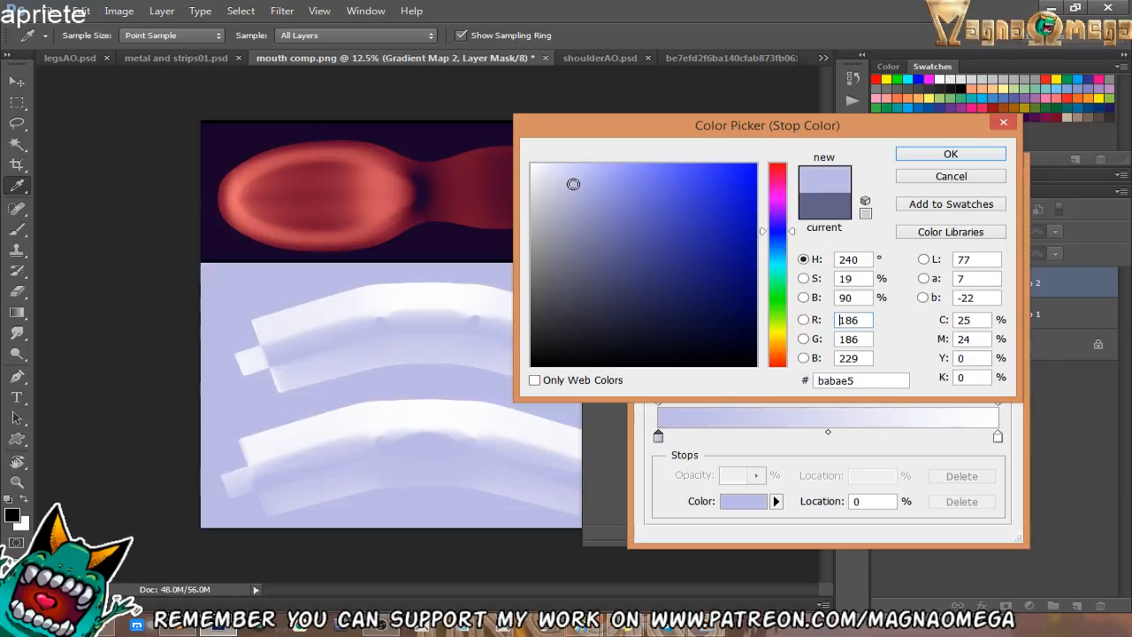
{"action": "key", "text": "Return"}
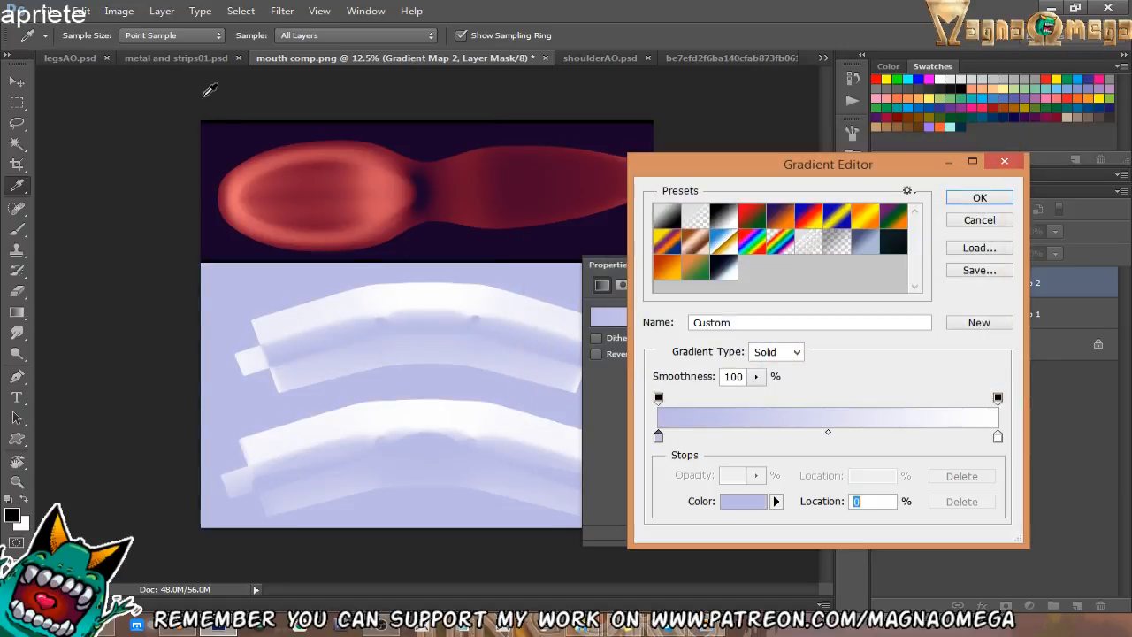
{"action": "left_click", "coordinate": [53, 11]}
{"action": "left_click", "coordinate": [955, 200]}
{"action": "left_click", "coordinate": [955, 200]}
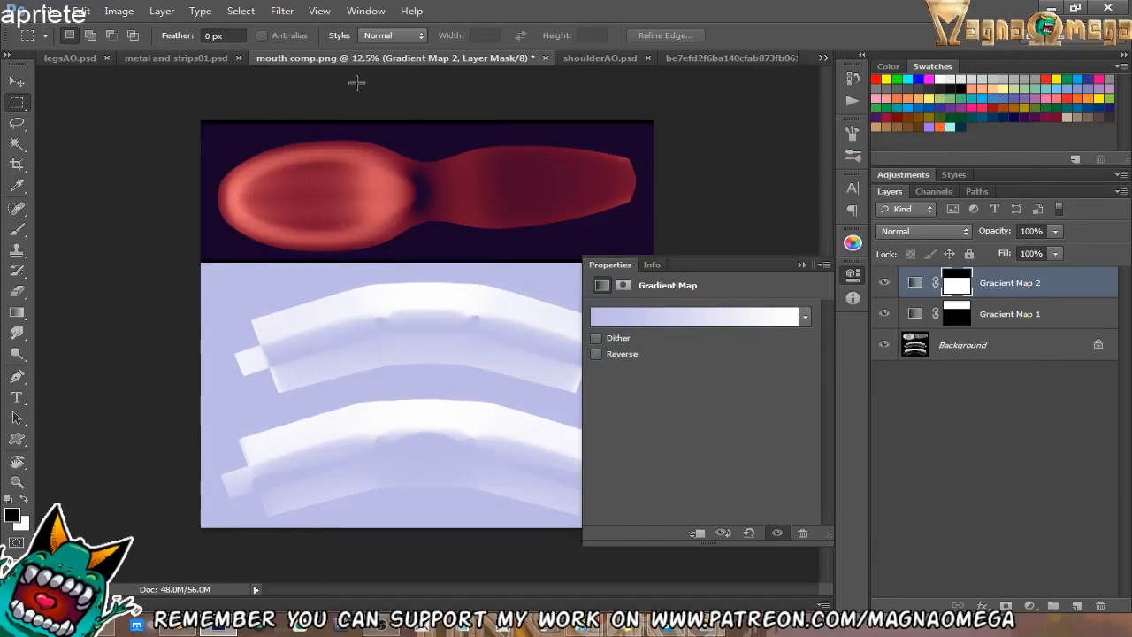
Save a PNG copy of the colored mouth texture as "mouth color.png" in the Texture folder.
{"action": "left_click", "coordinate": [55, 17]}
{"action": "left_click", "coordinate": [94, 202]}
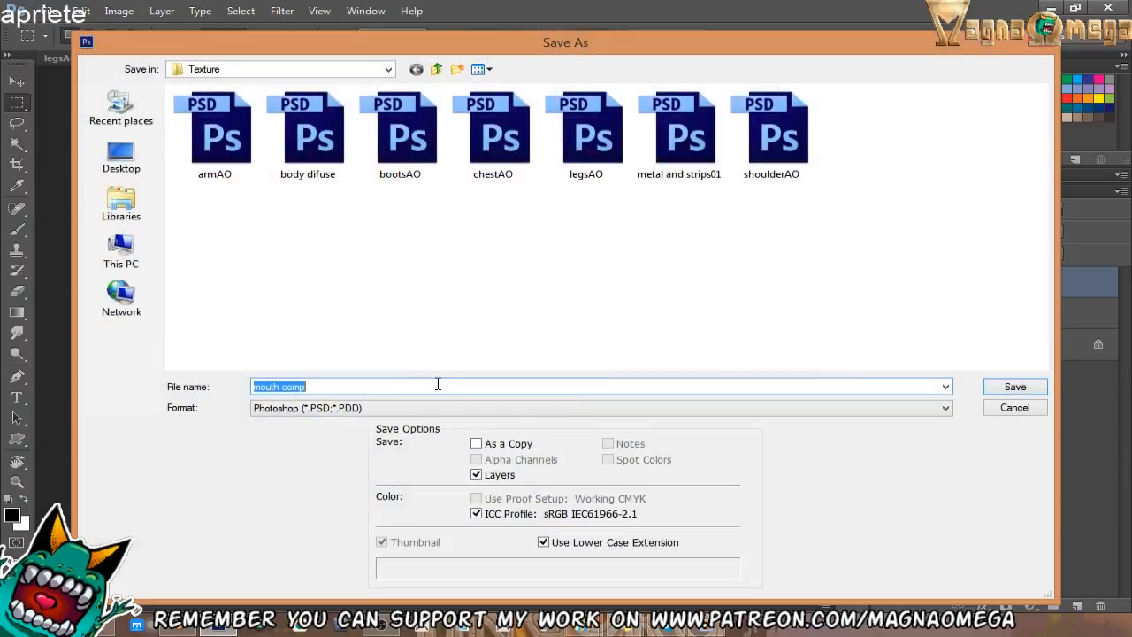
{"action": "left_click", "coordinate": [413, 410]}
{"action": "left_click", "coordinate": [353, 576]}
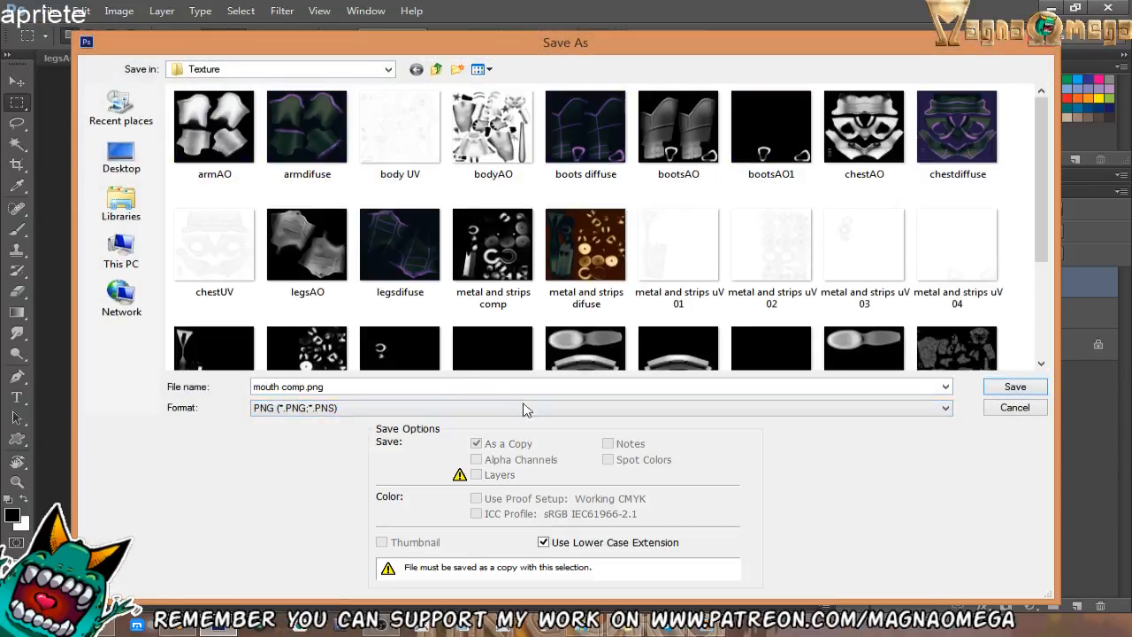
{"action": "left_click", "coordinate": [308, 386]}
{"action": "left_click", "coordinate": [307, 387]}
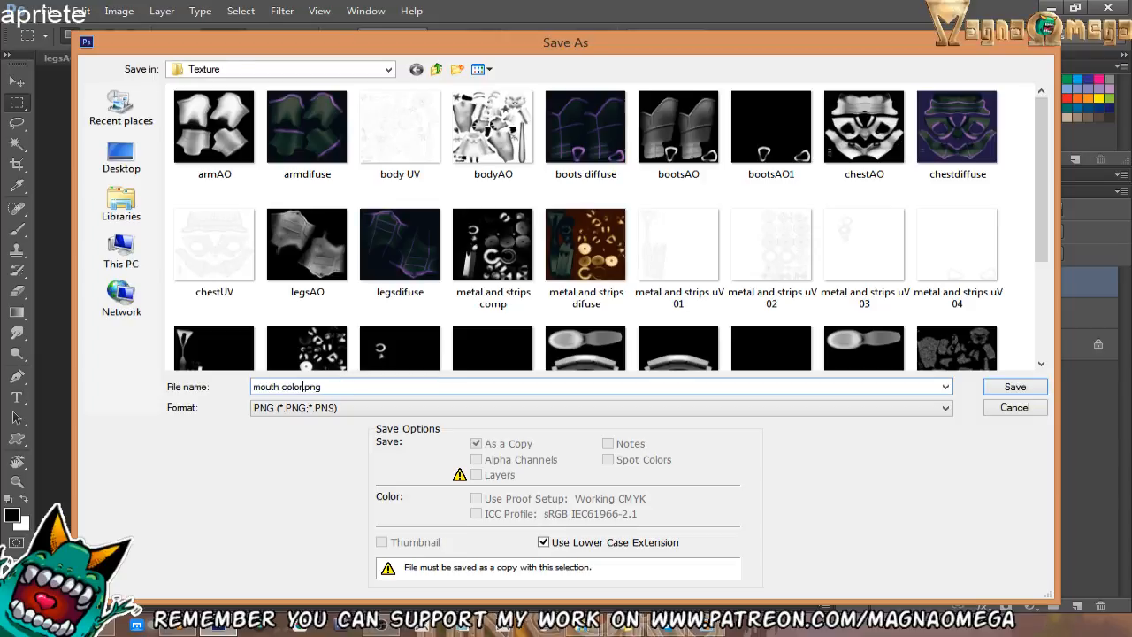
{"action": "type", "text": "color"}
{"action": "key", "text": "Return"}
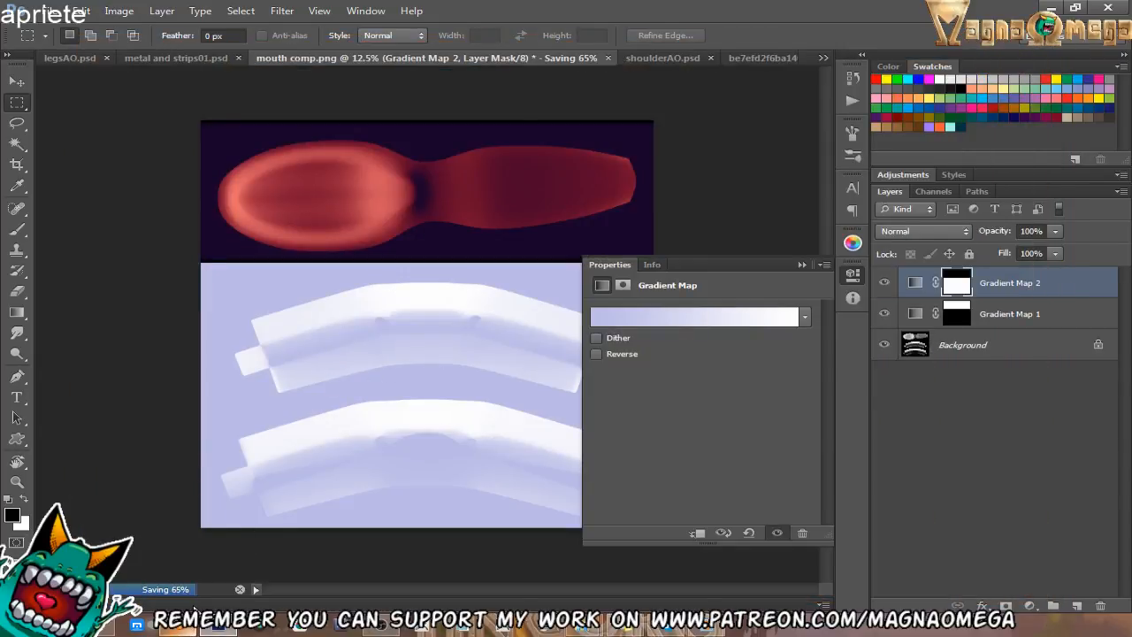
Save the layered mouth document in Photoshop format as "mouth comp" in the Texture folder.
{"action": "left_click", "coordinate": [64, 12]}
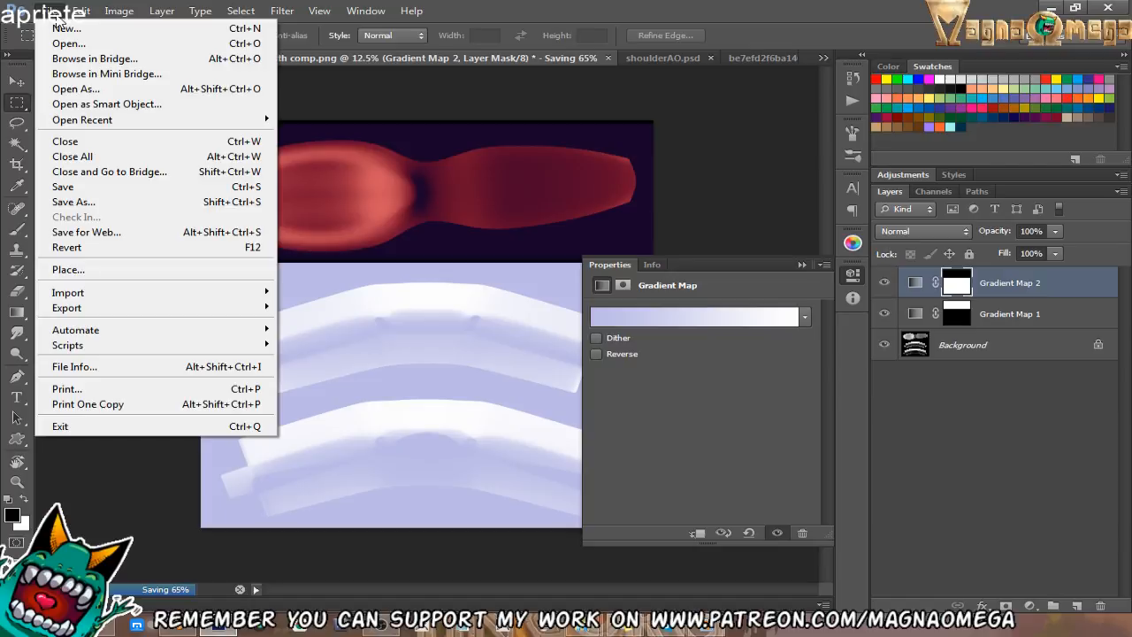
{"action": "left_click", "coordinate": [61, 12]}
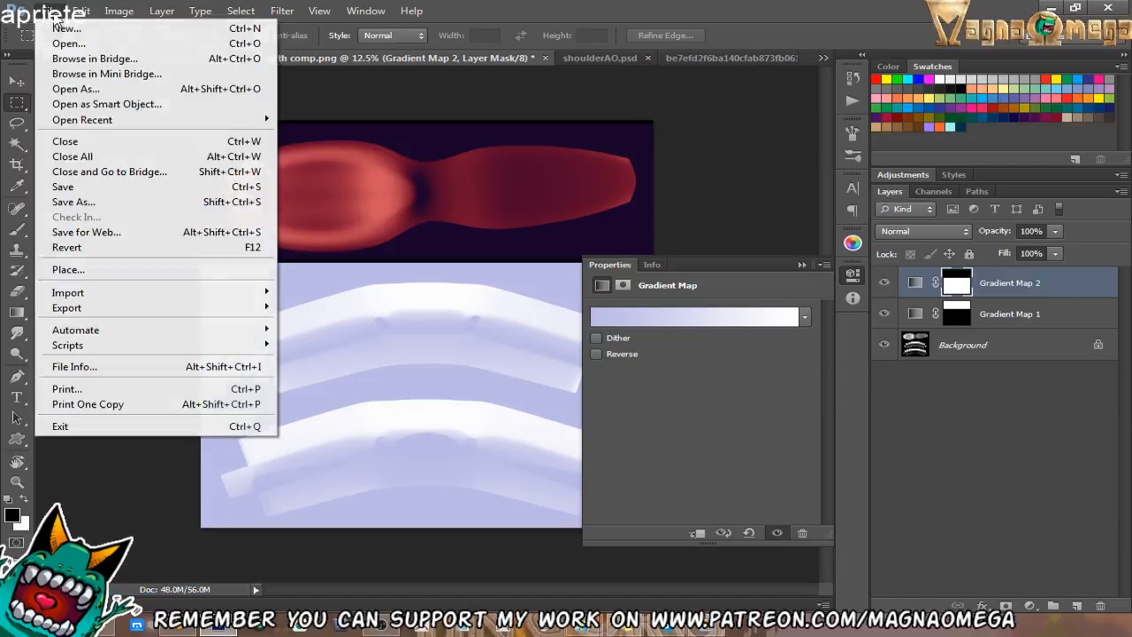
{"action": "left_click", "coordinate": [71, 187]}
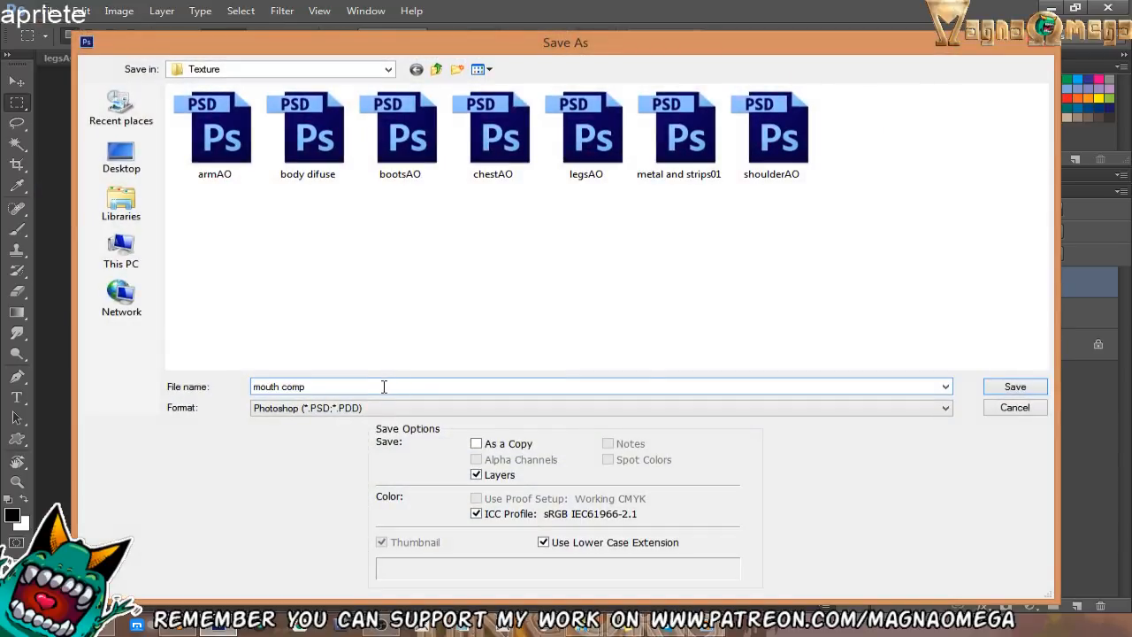
{"action": "key", "text": "Return"}
{"action": "key", "text": "Return"}
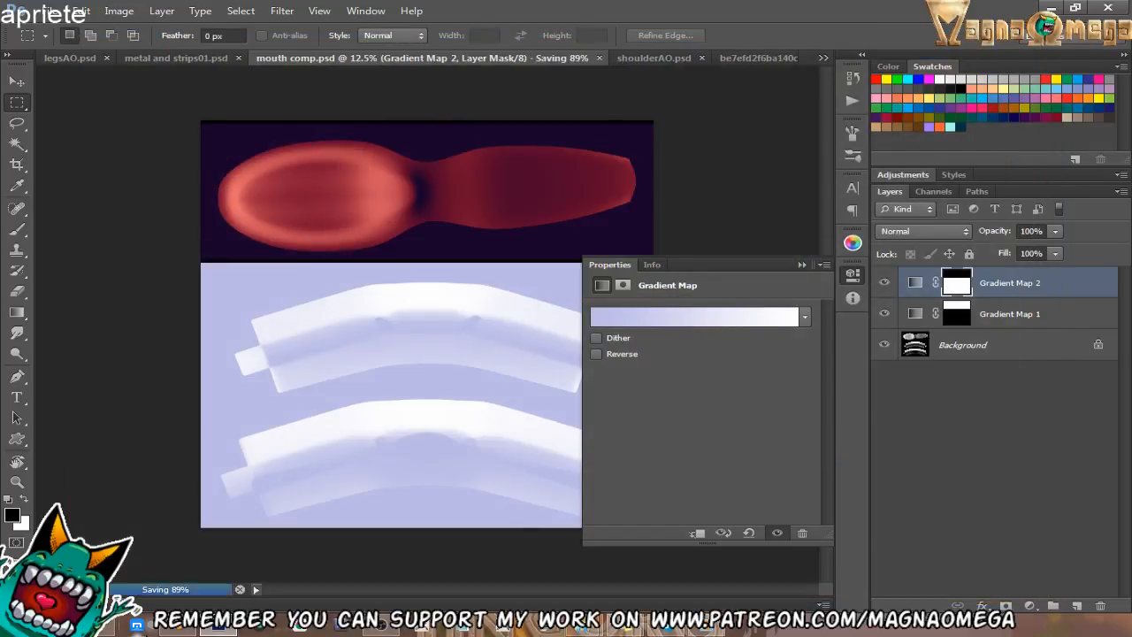
Switch to Blender and hide the character's body mesh to expose the teeth and tongue.
{"action": "left_click", "coordinate": [178, 628]}
{"action": "scroll", "coordinate": [448, 278], "scroll_direction": "up", "scroll_amount": 4}
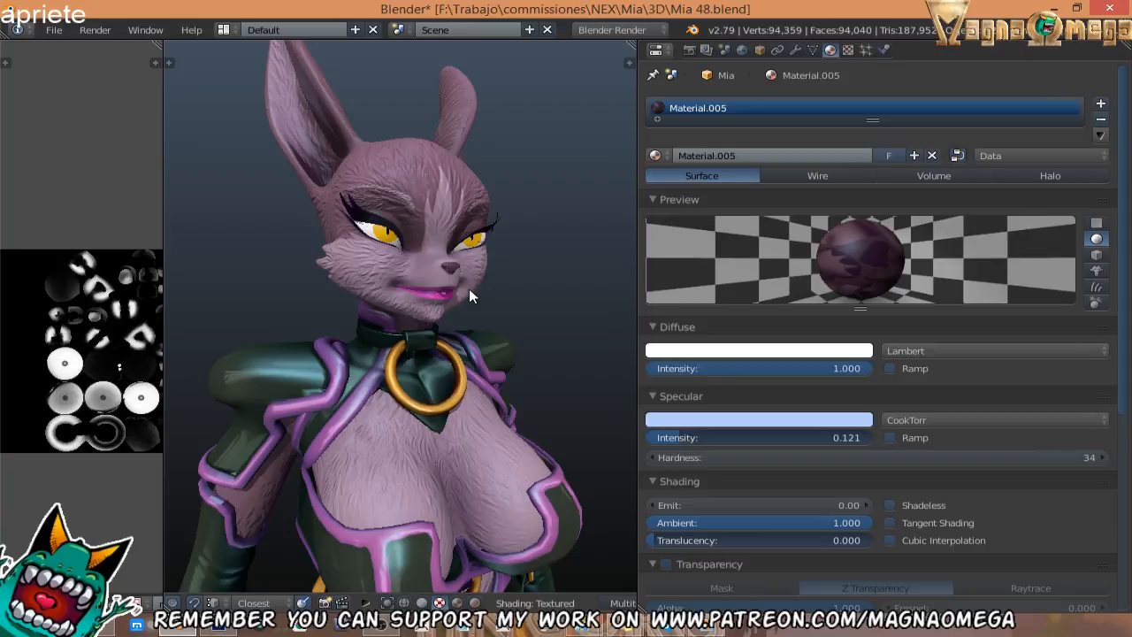
{"action": "key", "text": "h"}
{"action": "scroll", "coordinate": [424, 296], "scroll_direction": "up", "scroll_amount": 4}
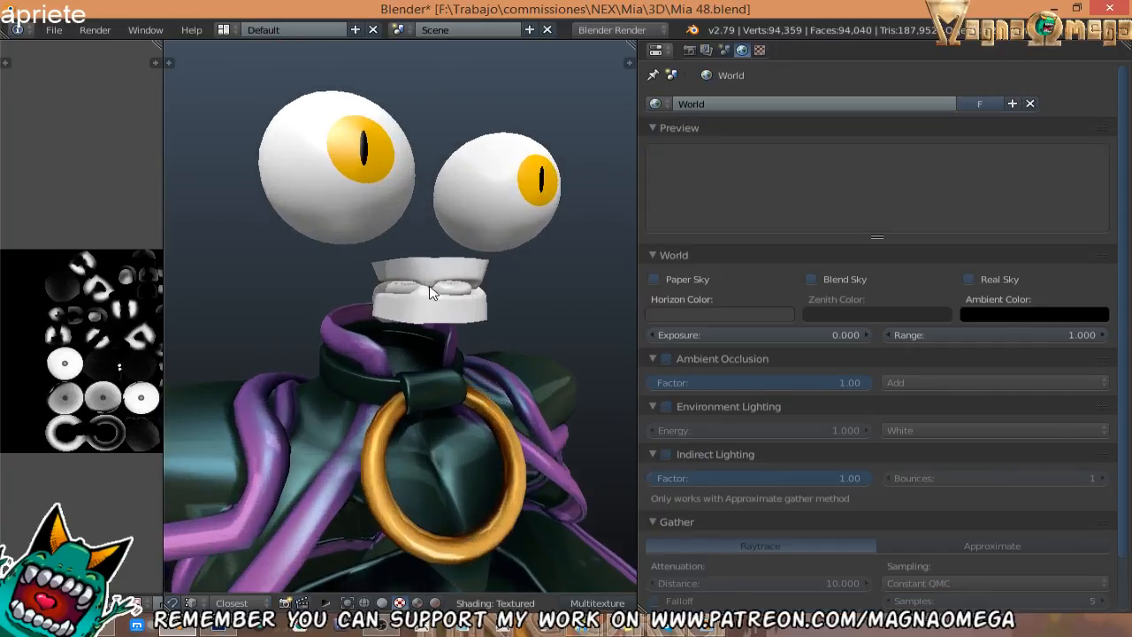
{"action": "scroll", "coordinate": [442, 305], "scroll_direction": "up", "scroll_amount": 3}
Create a new material on the tongue and name it Mouth.
{"action": "right_click", "coordinate": [458, 319]}
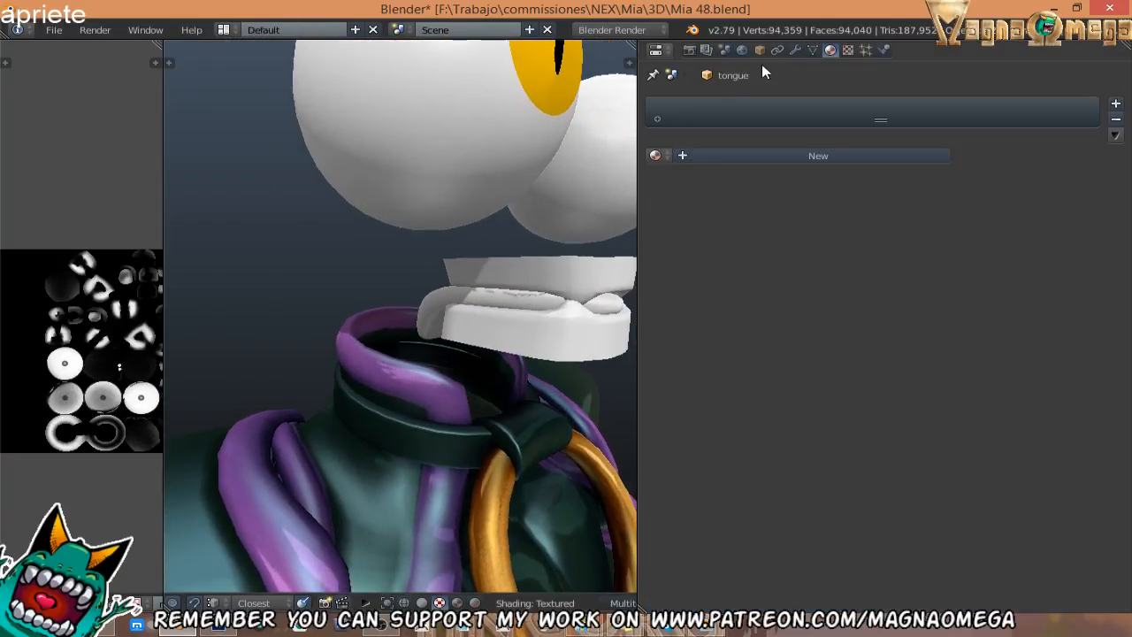
{"action": "left_click", "coordinate": [826, 155]}
{"action": "left_click", "coordinate": [781, 157]}
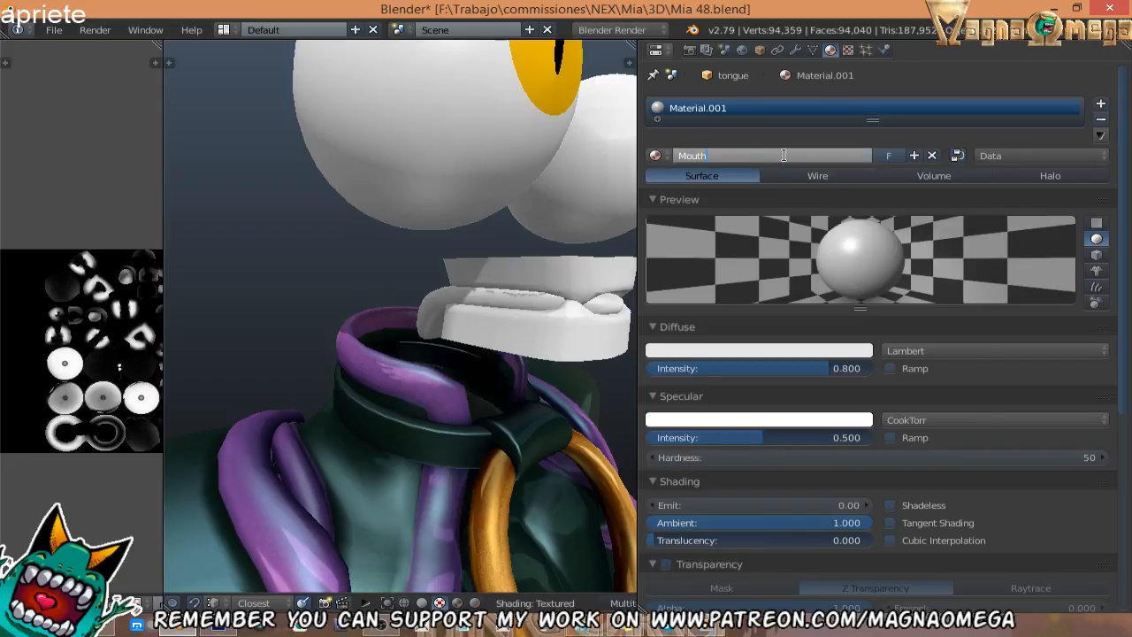
{"action": "type", "text": "Mouth"}
{"action": "key", "text": "Return"}
Add an image texture to the Mouth material and load "mouth color.png" from the Texture folder.
{"action": "left_click", "coordinate": [847, 49]}
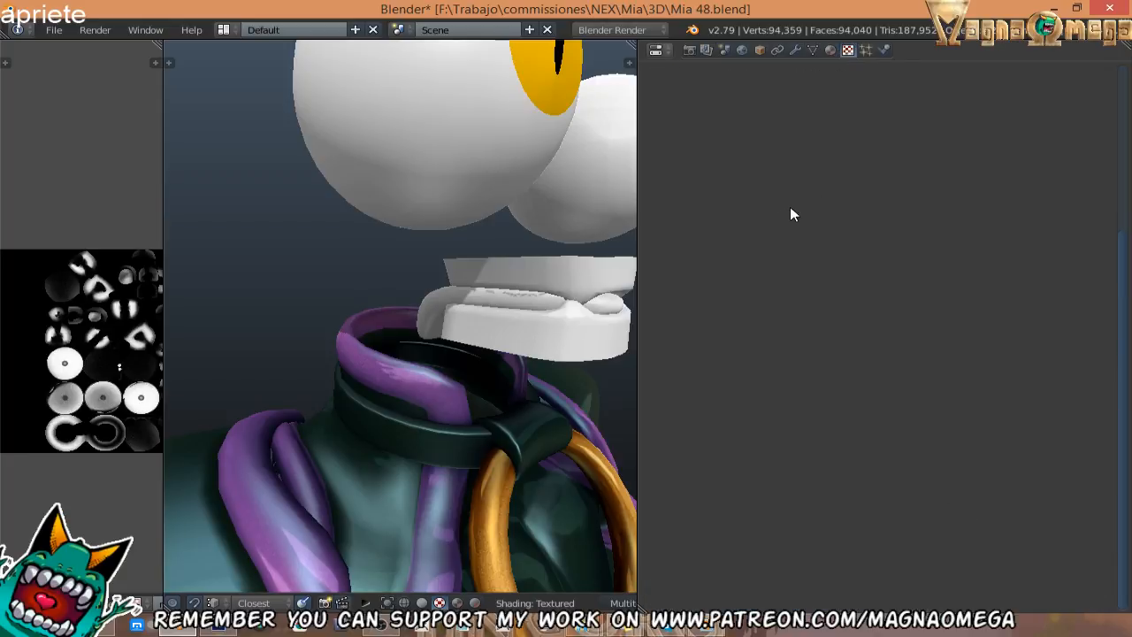
{"action": "left_click", "coordinate": [768, 212]}
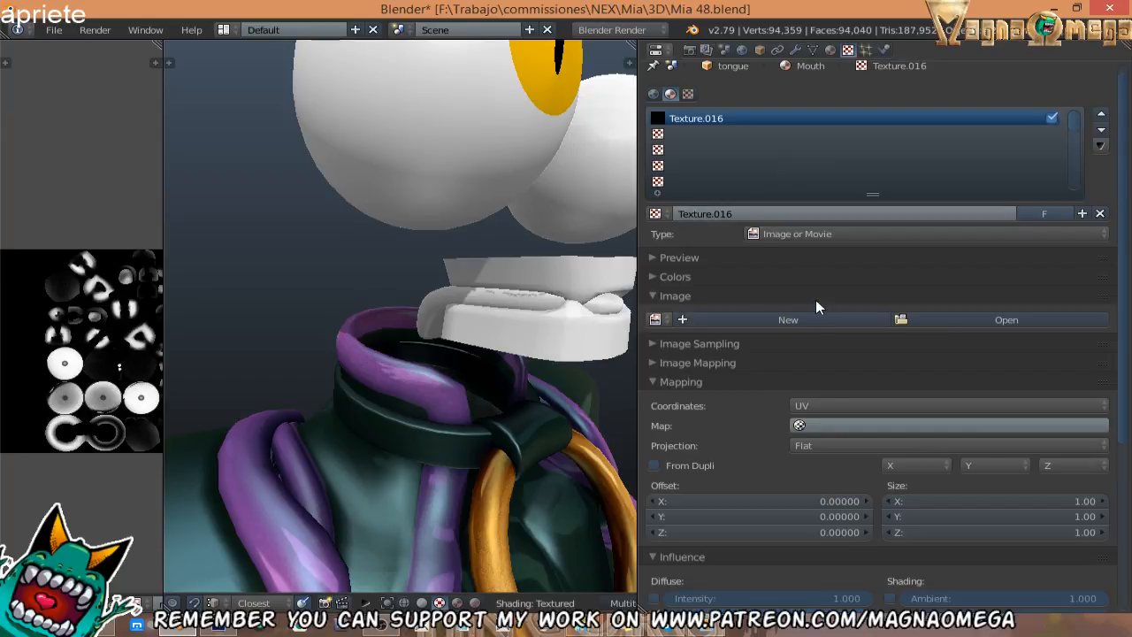
{"action": "left_click", "coordinate": [908, 325]}
{"action": "left_click", "coordinate": [422, 210]}
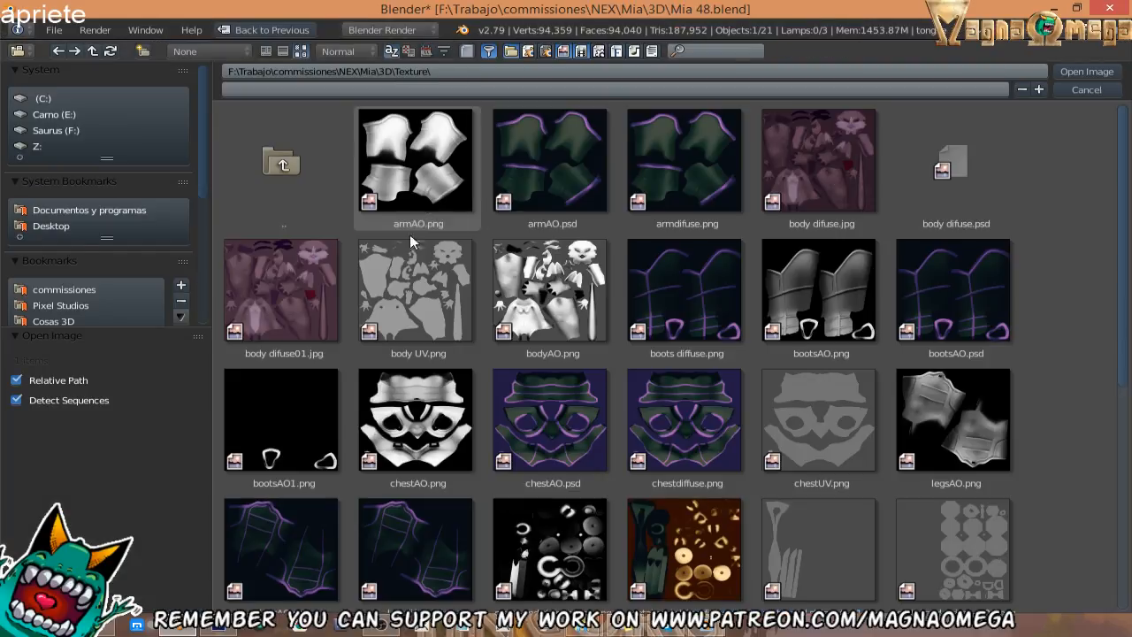
{"action": "scroll", "coordinate": [804, 354], "scroll_direction": "down", "scroll_amount": 5}
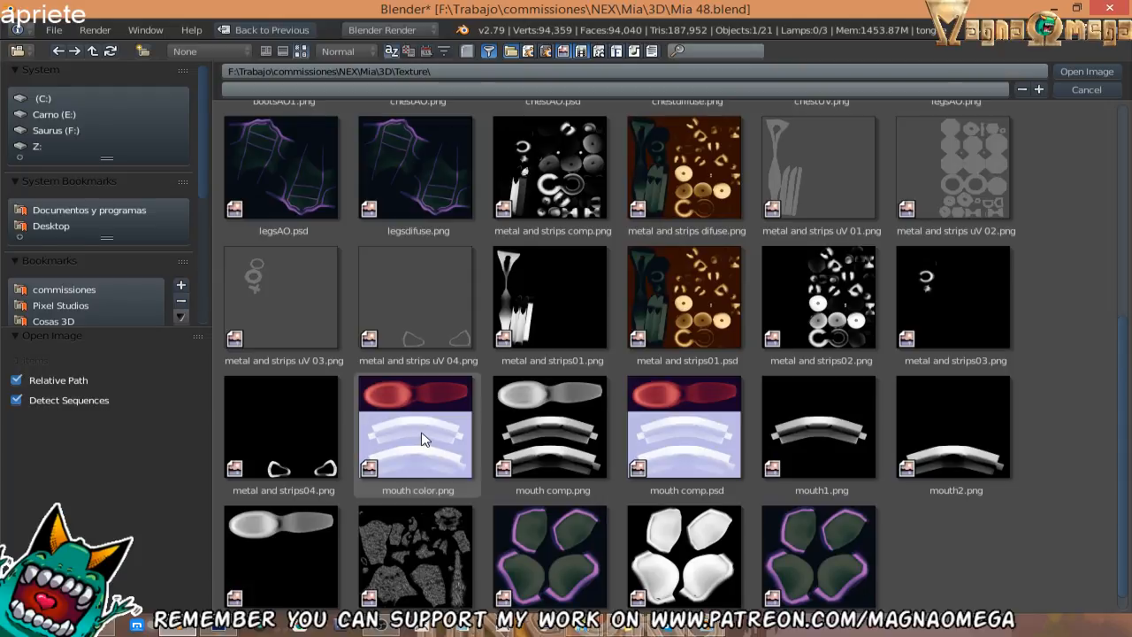
{"action": "double_click", "coordinate": [468, 423]}
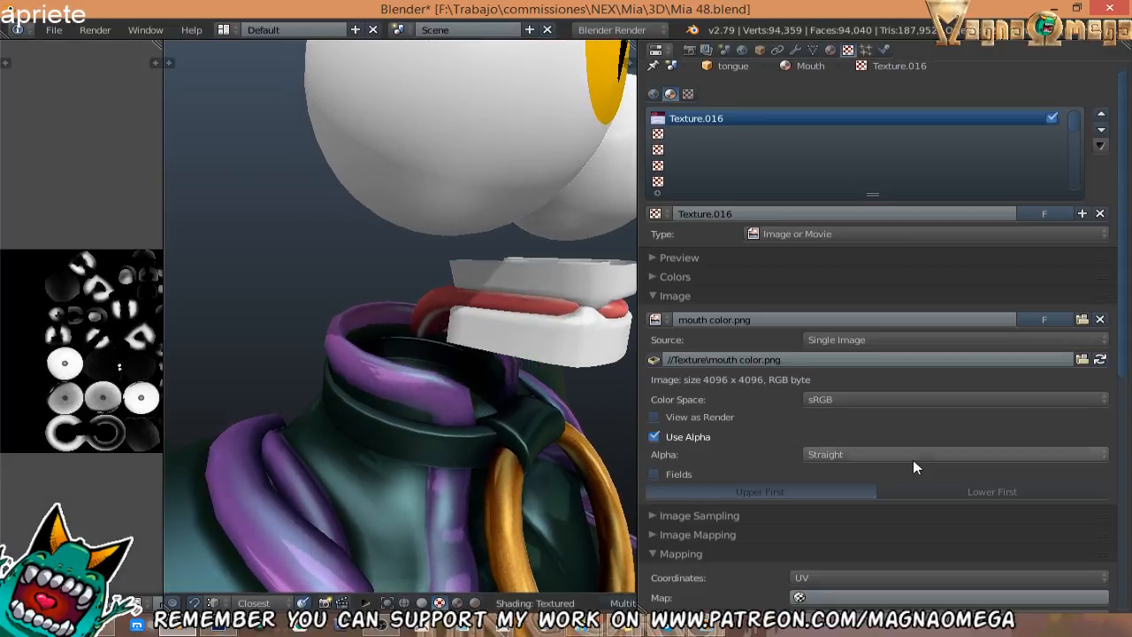
{"action": "scroll", "coordinate": [914, 460], "scroll_direction": "down", "scroll_amount": 5}
{"action": "scroll", "coordinate": [787, 415], "scroll_direction": "down", "scroll_amount": 5}
{"action": "scroll", "coordinate": [756, 404], "scroll_direction": "up", "scroll_amount": 8}
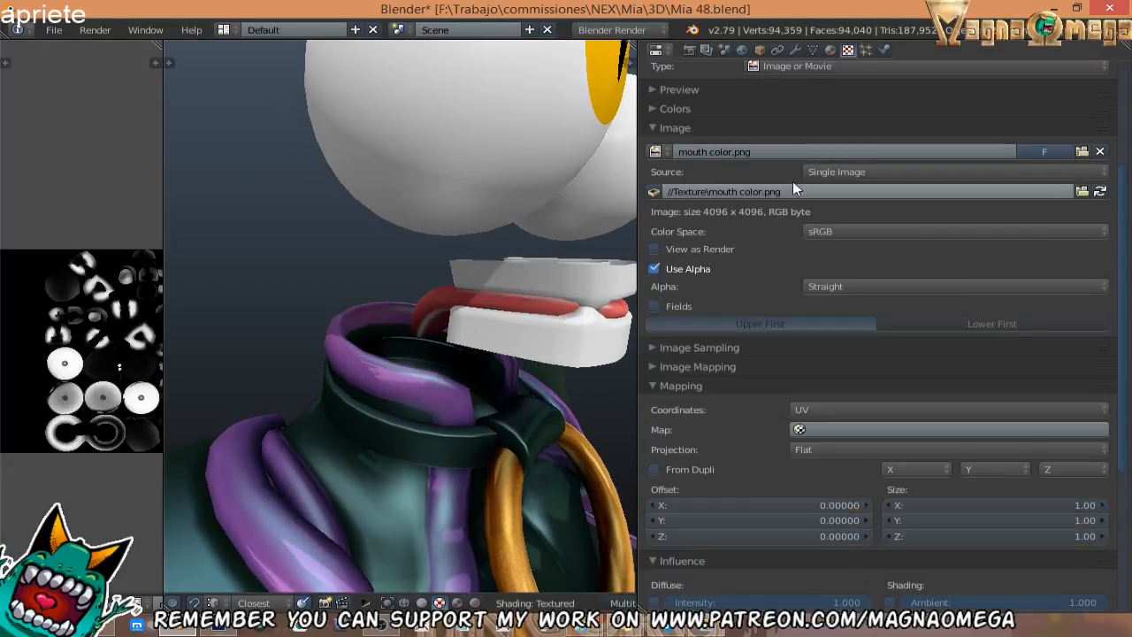
Assign the existing Mouth material to the upper teeth.
{"action": "left_click", "coordinate": [830, 50]}
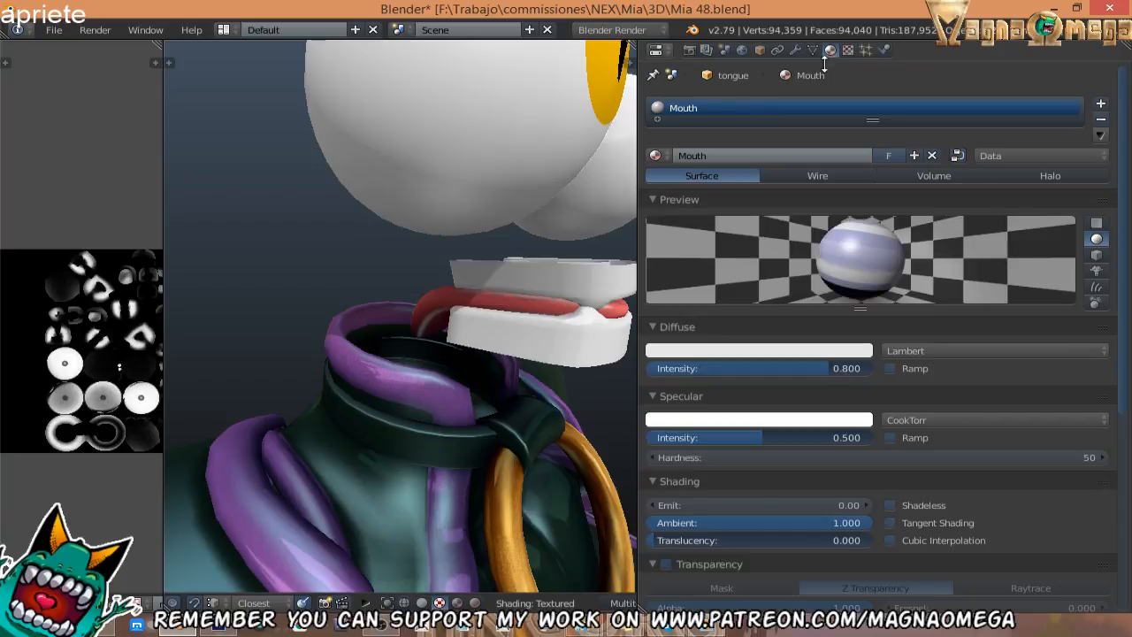
{"action": "right_click", "coordinate": [519, 271]}
{"action": "left_click", "coordinate": [657, 156]}
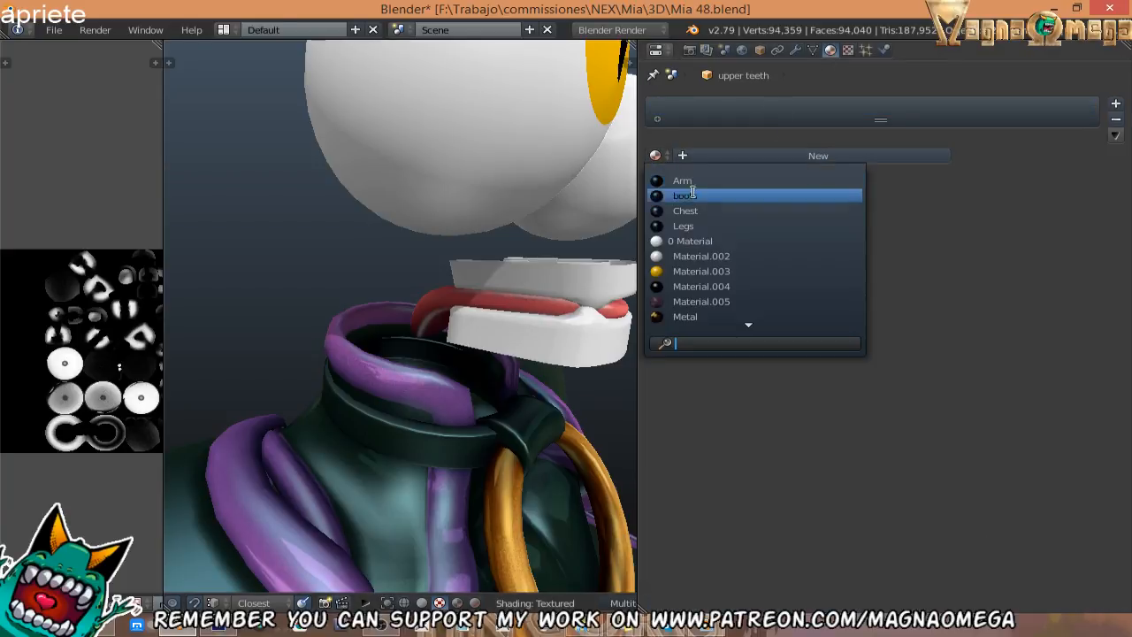
{"action": "scroll", "coordinate": [726, 316], "scroll_direction": "down", "scroll_amount": 3}
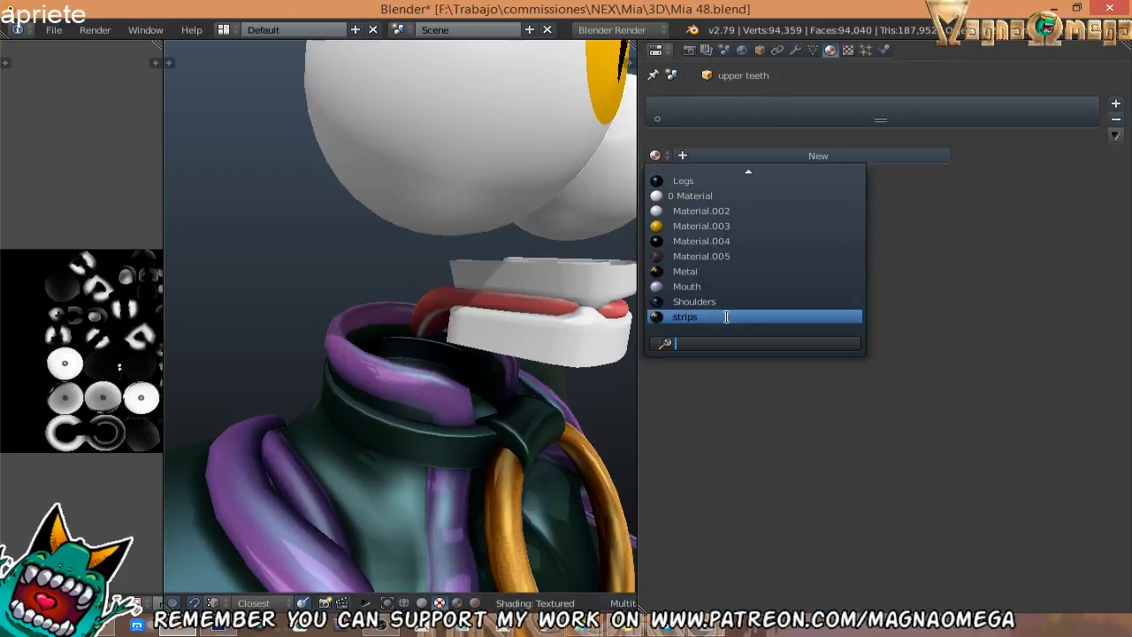
{"action": "left_click", "coordinate": [685, 287]}
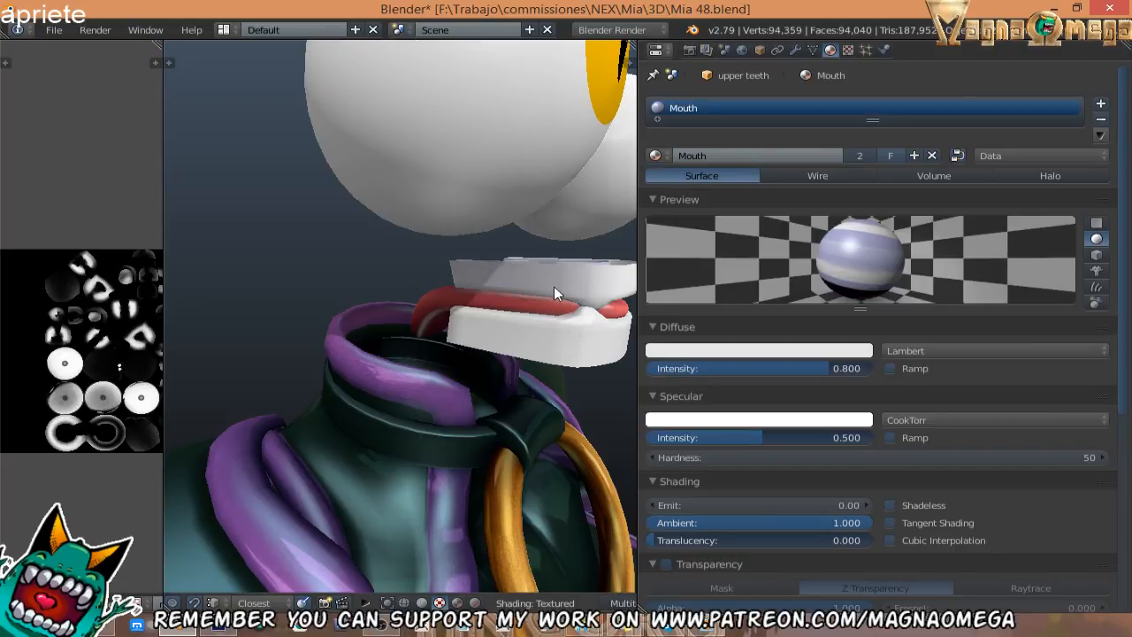
Assign the existing Mouth material to the lower teeth.
{"action": "right_click", "coordinate": [603, 338]}
{"action": "left_click", "coordinate": [658, 158]}
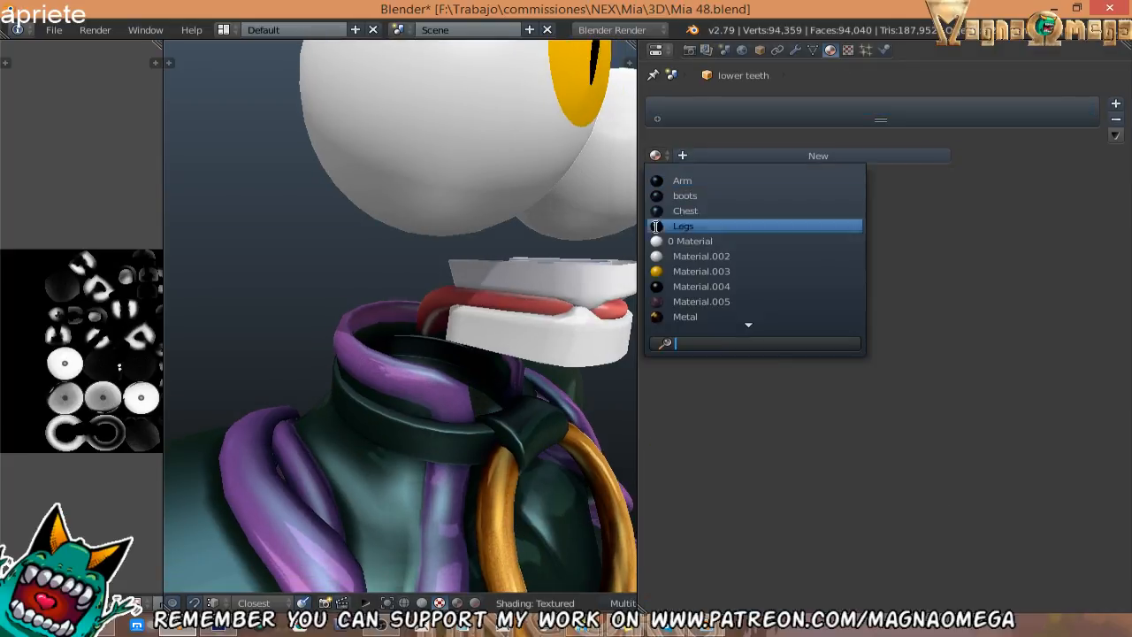
{"action": "scroll", "coordinate": [704, 301], "scroll_direction": "down", "scroll_amount": 3}
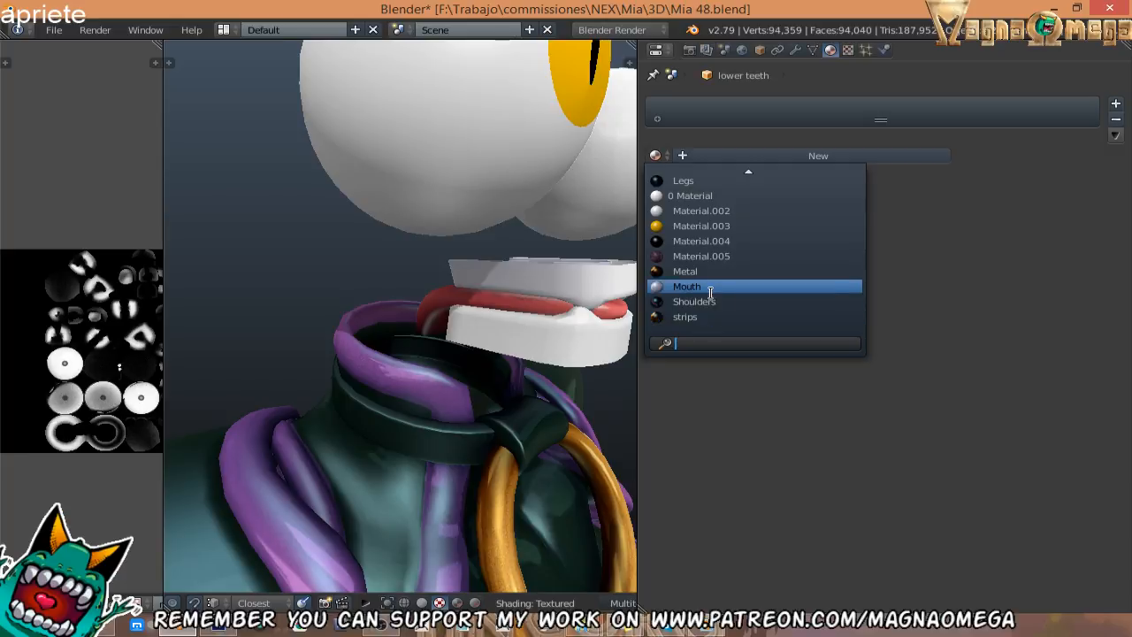
{"action": "left_click", "coordinate": [708, 287]}
Unhide the character's body mesh and view the whole character from the front.
{"action": "middle_click_drag", "start_coordinate": [407, 283], "coordinate": [582, 291]}
{"action": "scroll", "coordinate": [521, 312], "scroll_direction": "down", "scroll_amount": 6}
{"action": "key", "text": "alt+h"}
{"action": "key", "text": "KP_1"}
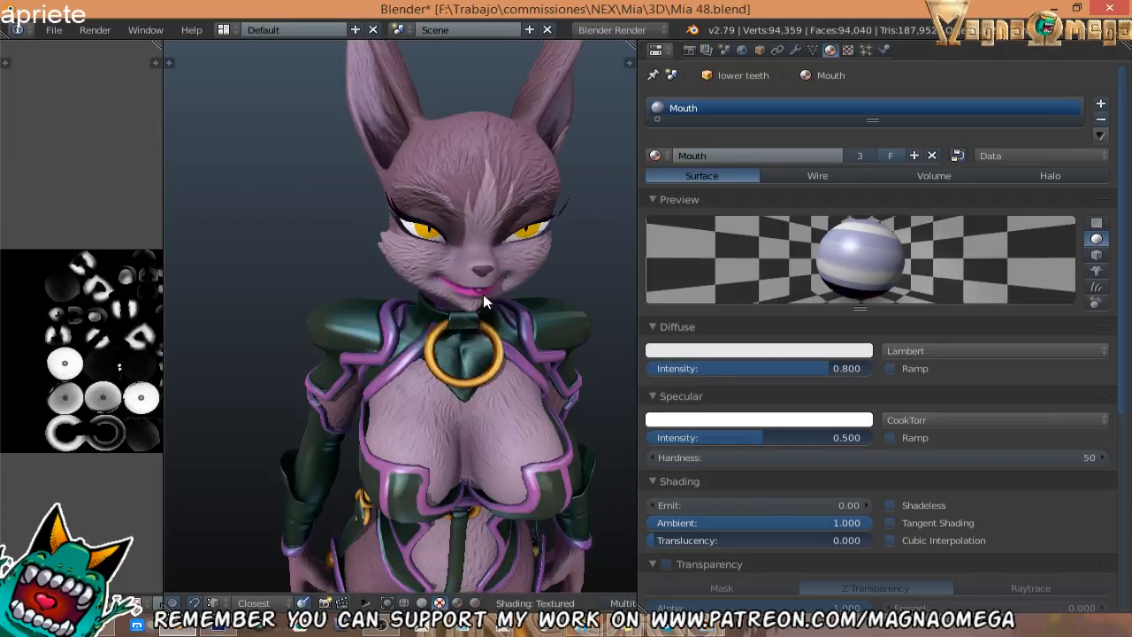
Save the scene as a new incremental version named "Mia 49.blend".
{"action": "left_click", "coordinate": [54, 29]}
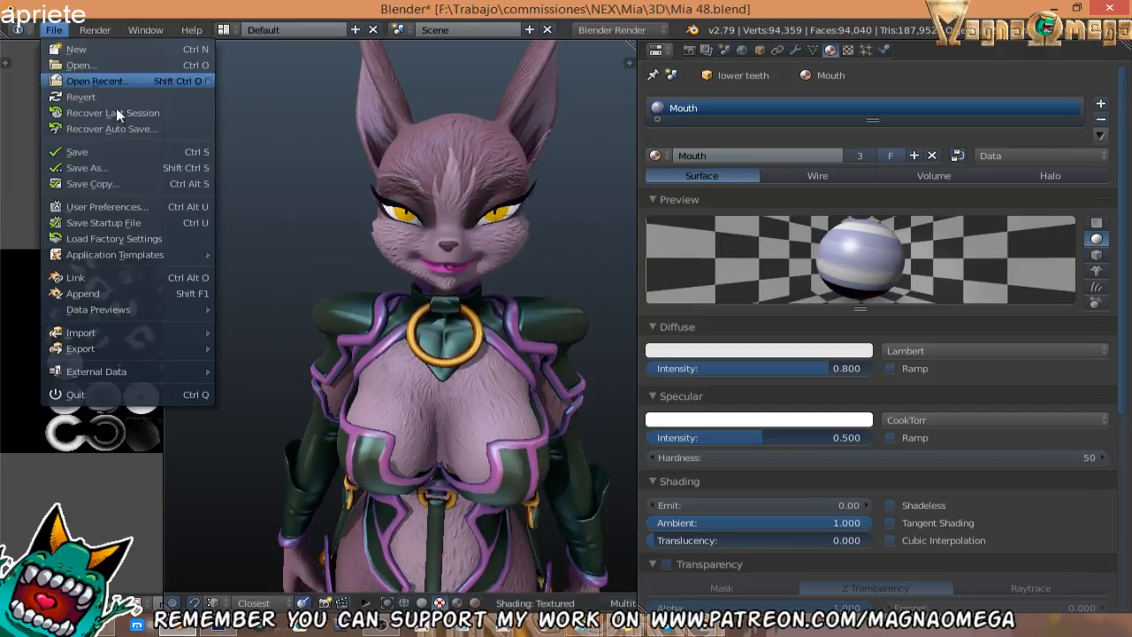
{"action": "left_click", "coordinate": [122, 165]}
{"action": "key", "text": "KP_Add"}
{"action": "key", "text": "Return"}
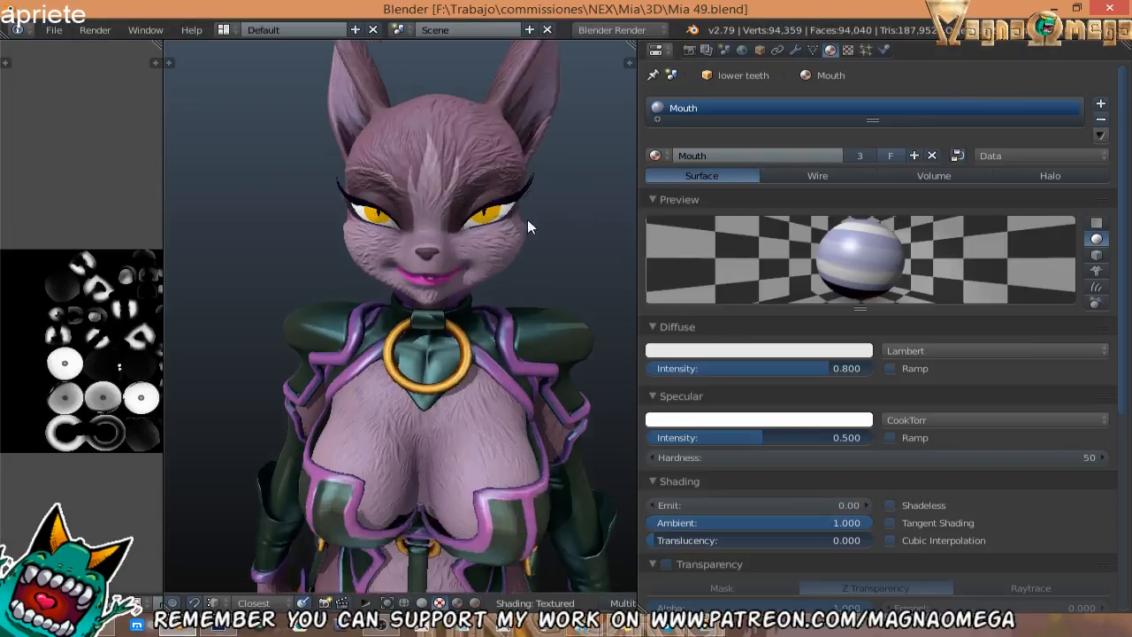
Isolate the character's left eye in local view and enter Edit Mode on its mesh.
{"action": "scroll", "coordinate": [527, 219], "scroll_direction": "up", "scroll_amount": 2}
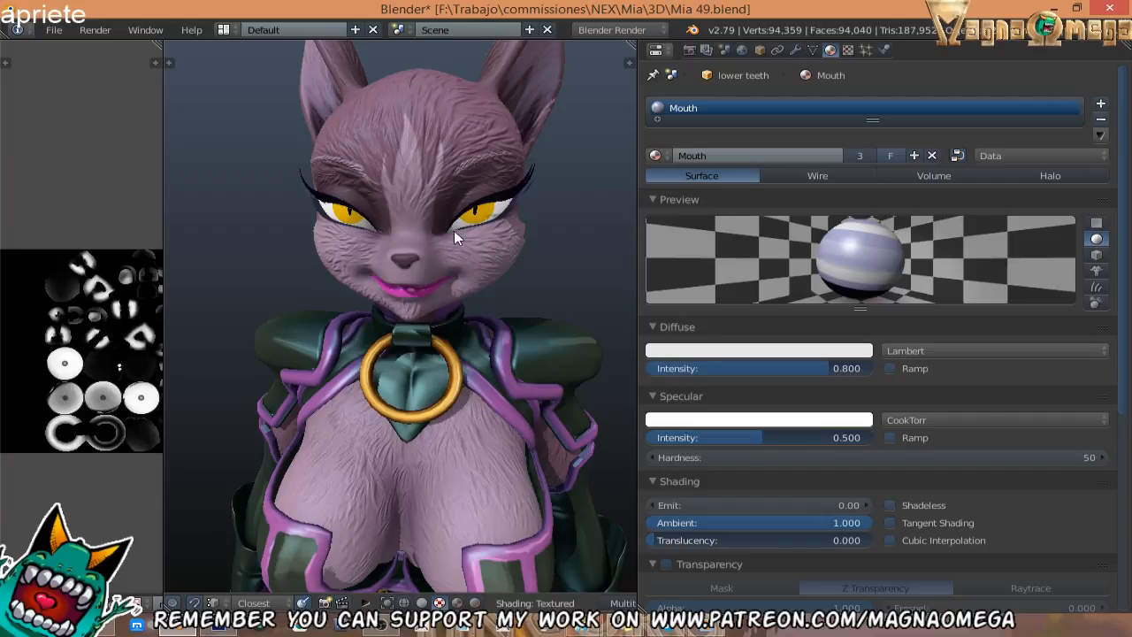
{"action": "right_click", "coordinate": [448, 232]}
{"action": "scroll", "coordinate": [449, 232], "scroll_direction": "up", "scroll_amount": 3}
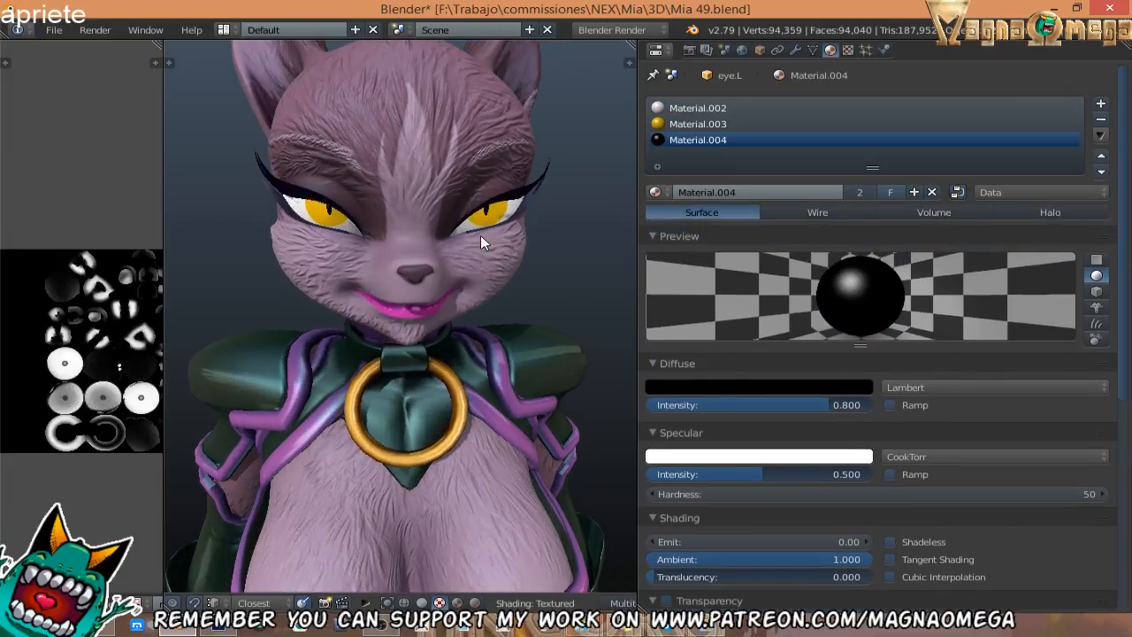
{"action": "key", "text": "KP_Divide"}
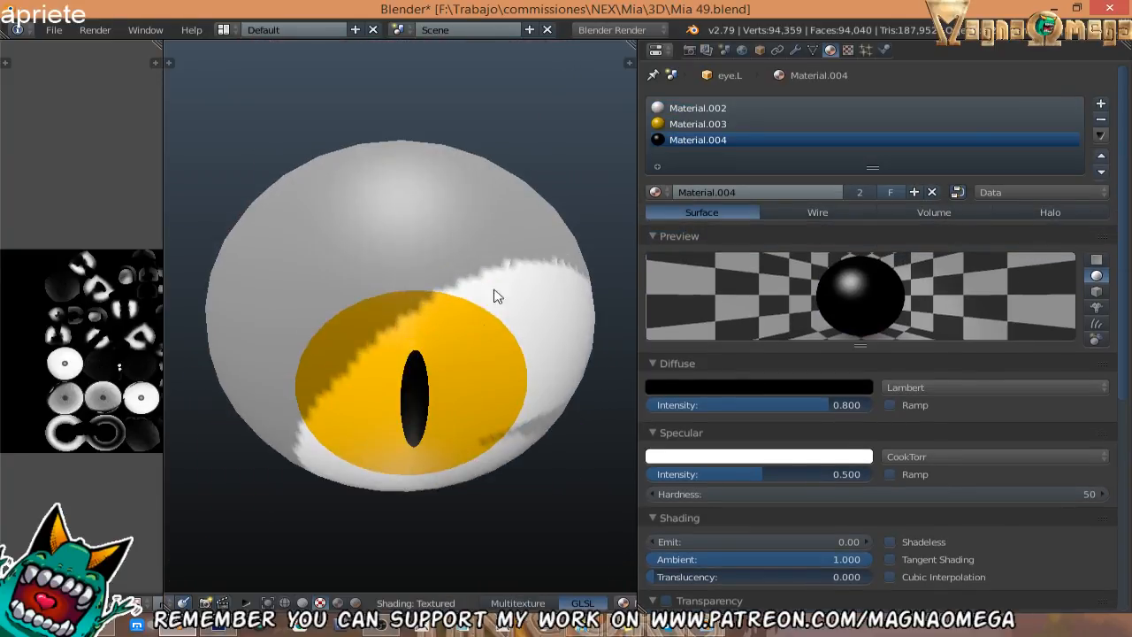
{"action": "key", "text": "Tab"}
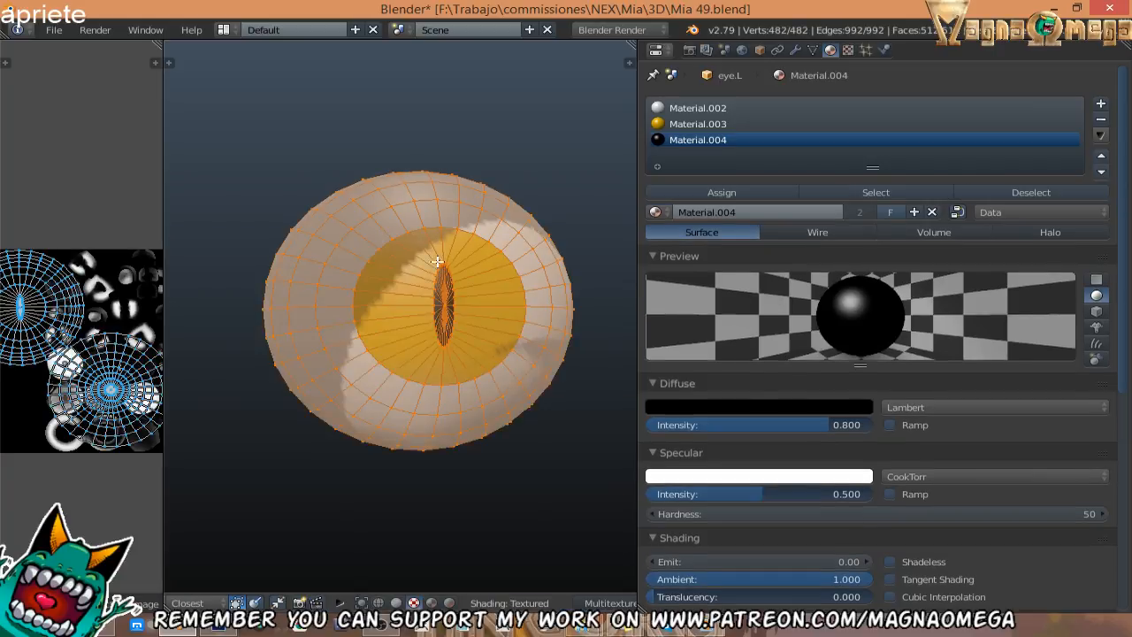
Enlarge the UV editor and display the left eye's complete UV layout framed in view.
{"action": "middle_click_drag", "start_coordinate": [437, 261], "coordinate": [389, 265]}
{"action": "left_click_drag", "start_coordinate": [163, 283], "coordinate": [404, 271]}
{"action": "middle_click_drag", "start_coordinate": [187, 394], "coordinate": [206, 329]}
{"action": "scroll", "coordinate": [209, 326], "scroll_direction": "up", "scroll_amount": 2}
{"action": "middle_click_drag", "start_coordinate": [212, 283], "coordinate": [217, 328]}
{"action": "scroll", "coordinate": [215, 327], "scroll_direction": "down", "scroll_amount": 1}
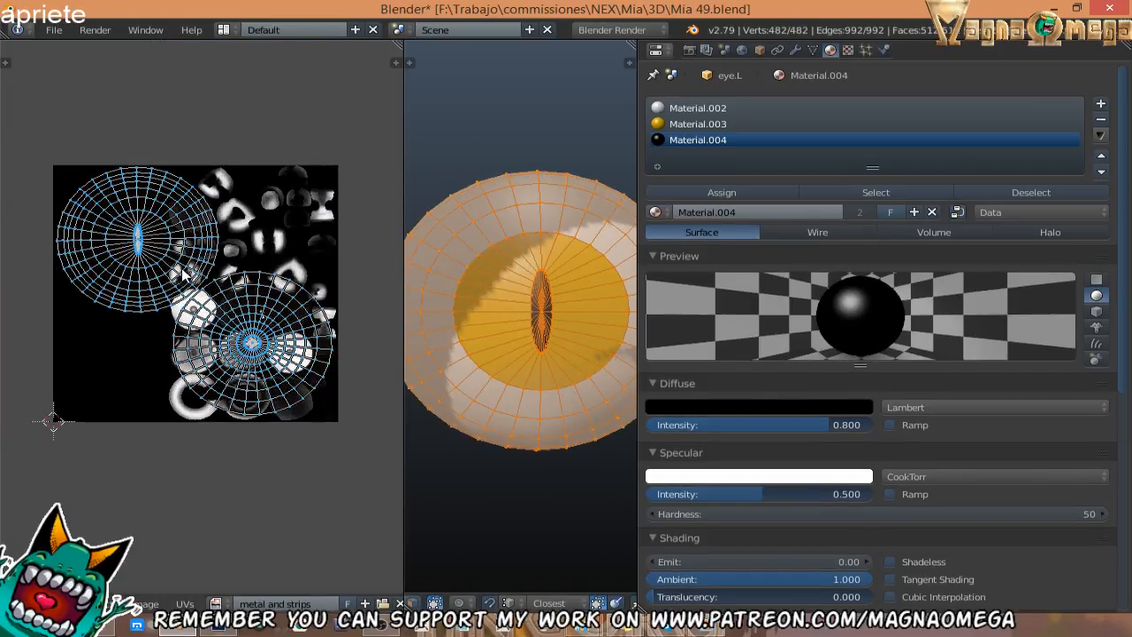
{"action": "key", "text": "Tab"}
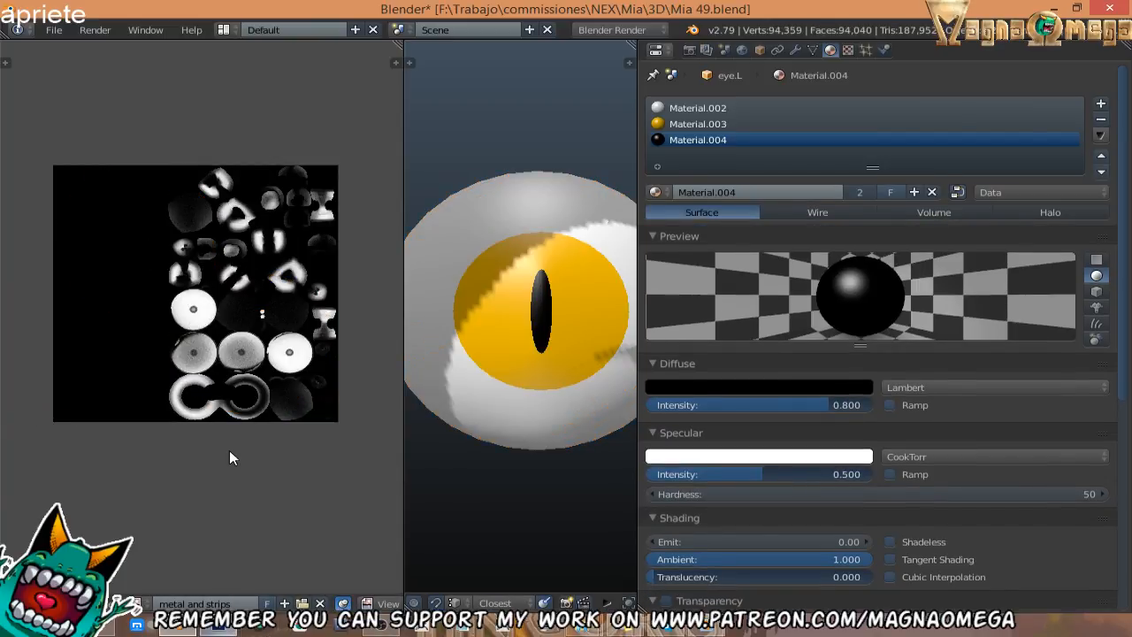
{"action": "key", "text": "Tab"}
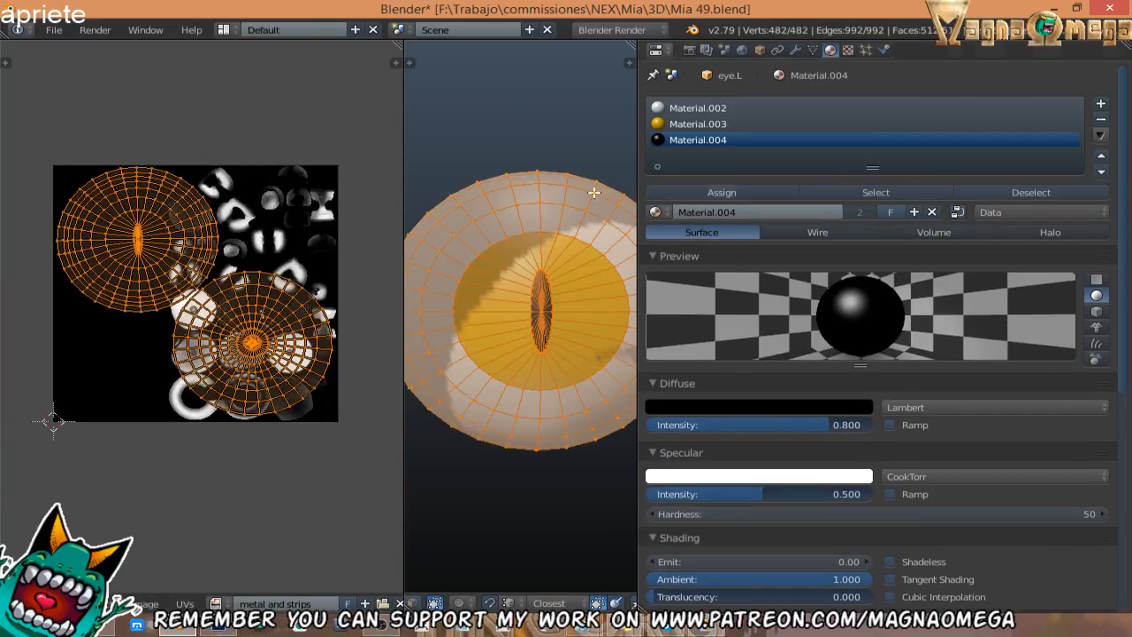
{"action": "key", "text": "Tab"}
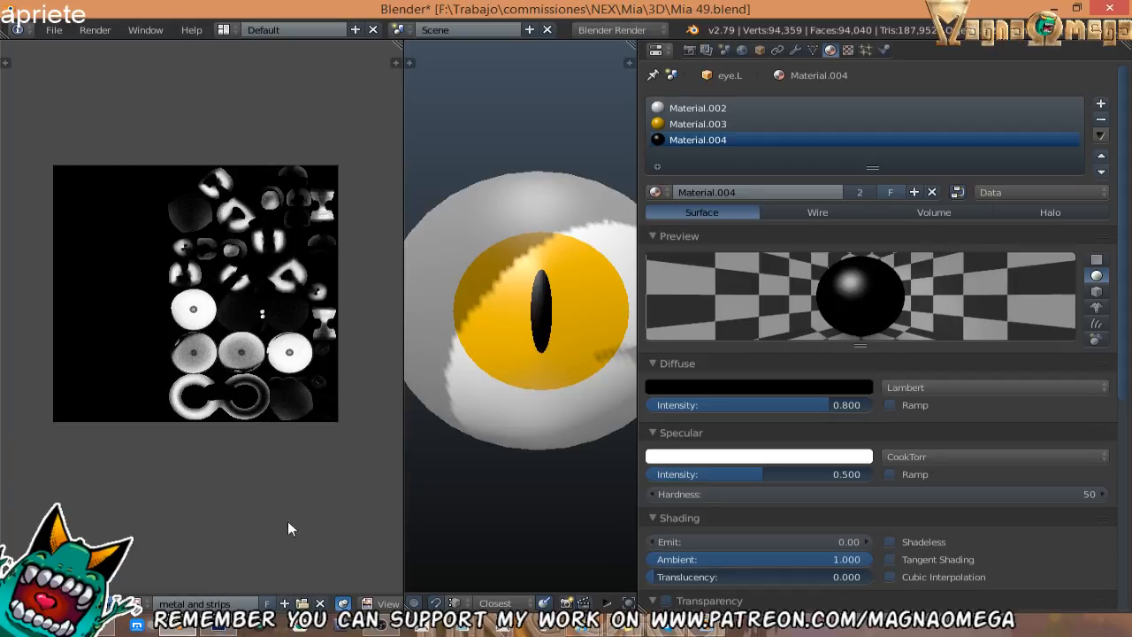
{"action": "key", "text": "Tab"}
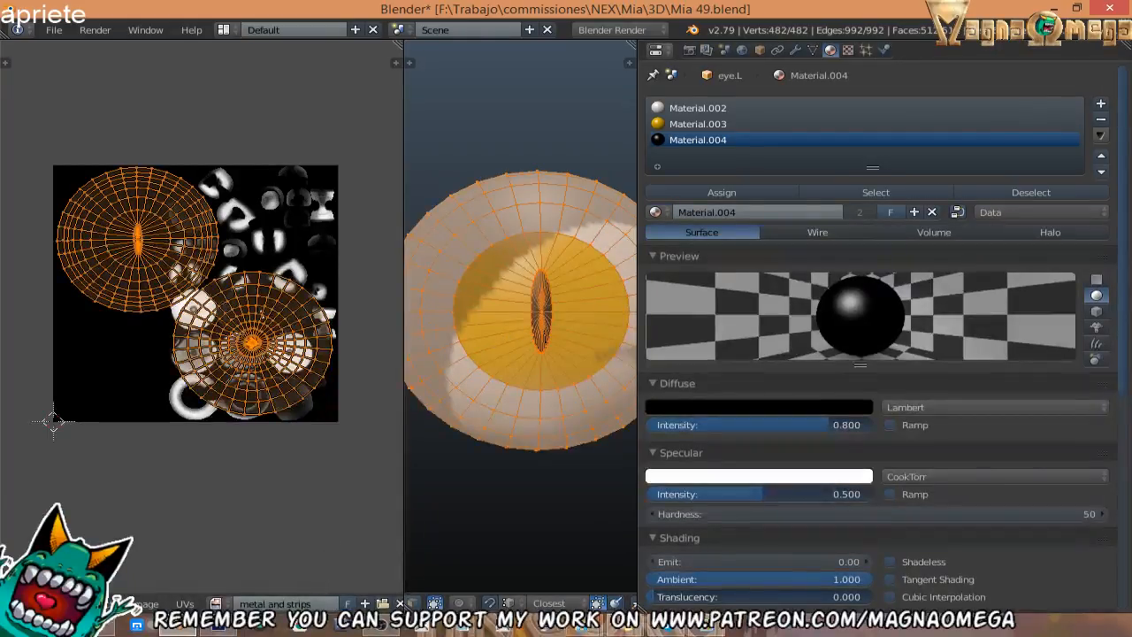
Unlink the metal and strips image from the eye's UVs and create a blank 4096 × 4096 px image named "eye".
{"action": "left_click", "coordinate": [399, 603]}
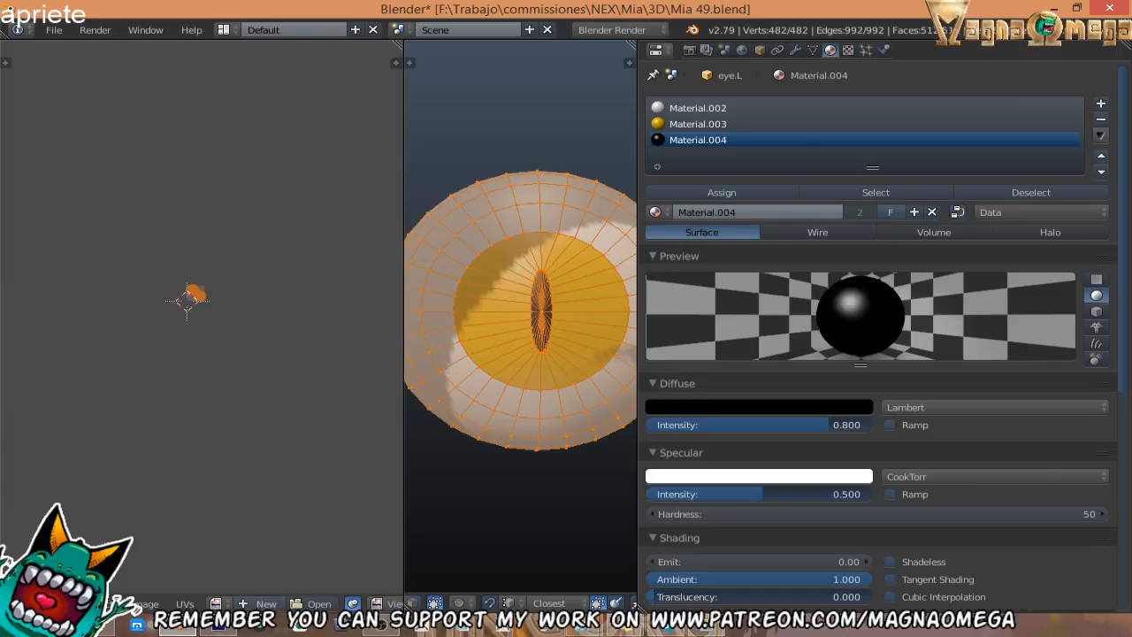
{"action": "left_click", "coordinate": [261, 603]}
{"action": "left_click", "coordinate": [311, 469]}
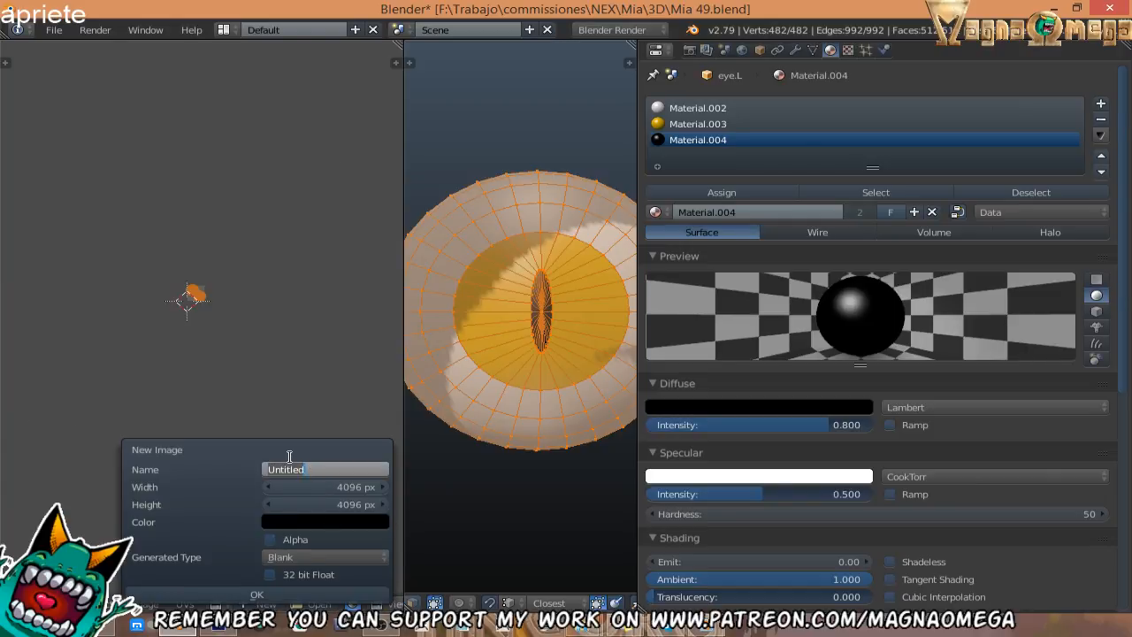
{"action": "type", "text": "eye"}
{"action": "key", "text": "Return"}
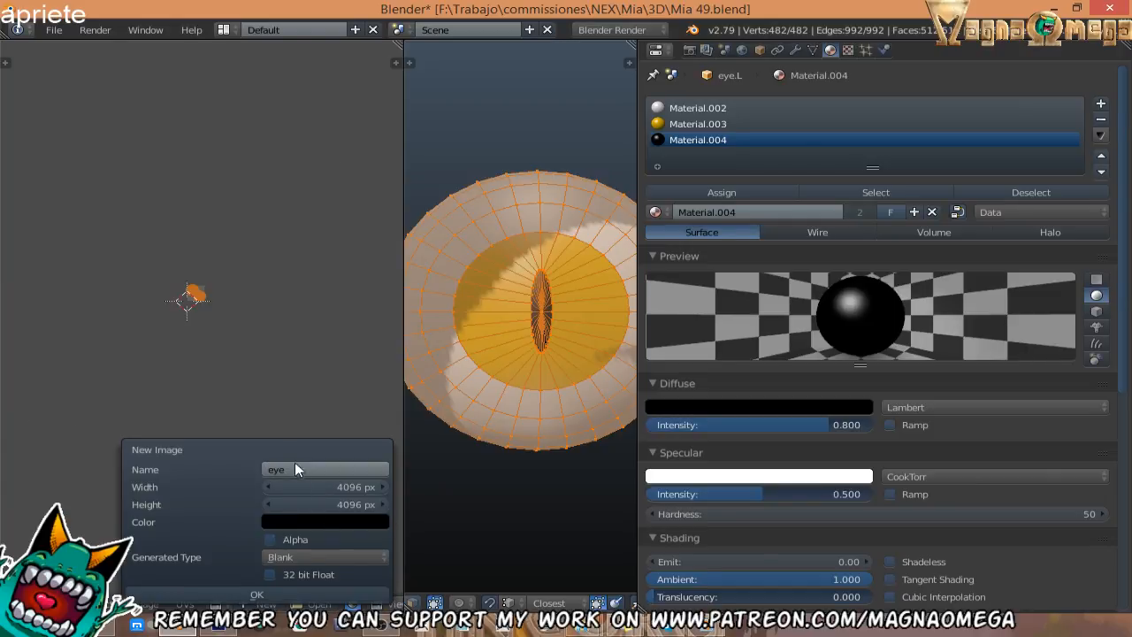
{"action": "left_click", "coordinate": [257, 595]}
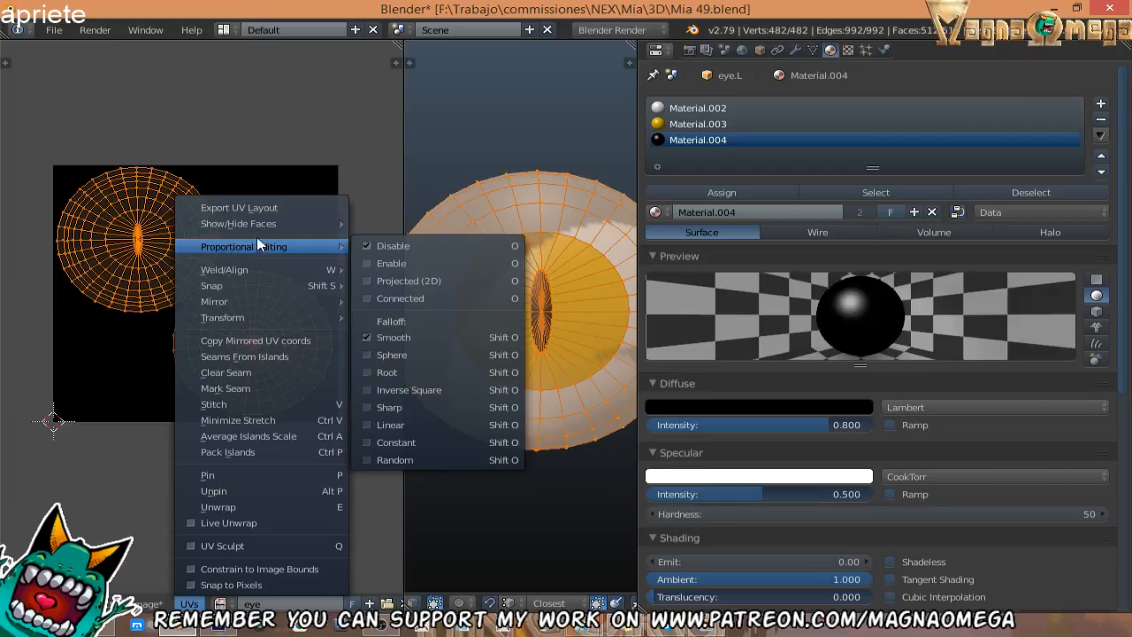
Export the eye's UV layout as eye.png at 4096 × 4096 into the Texture folder.
{"action": "left_click", "coordinate": [259, 209]}
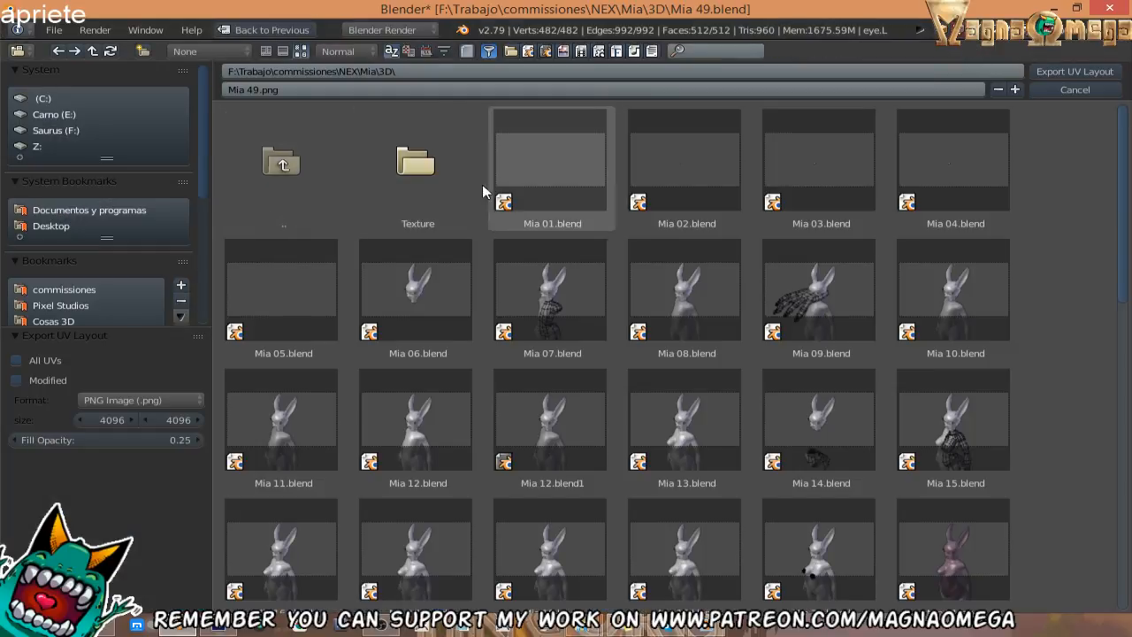
{"action": "left_click", "coordinate": [433, 164]}
{"action": "left_click", "coordinate": [263, 88]}
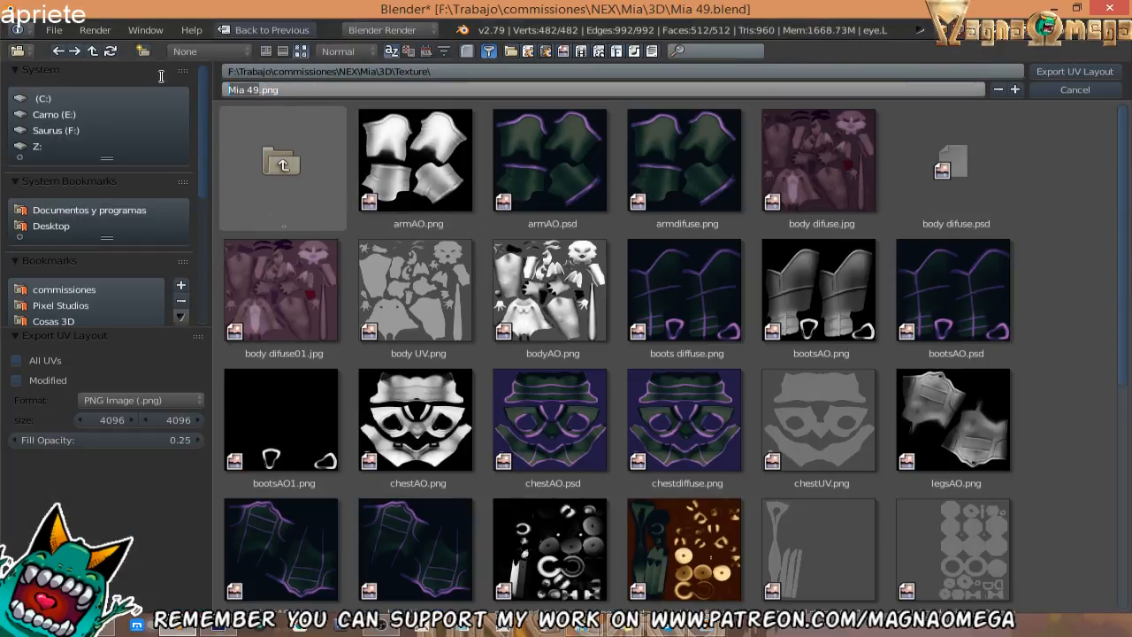
{"action": "type", "text": "eye"}
{"action": "left_click", "coordinate": [1085, 71]}
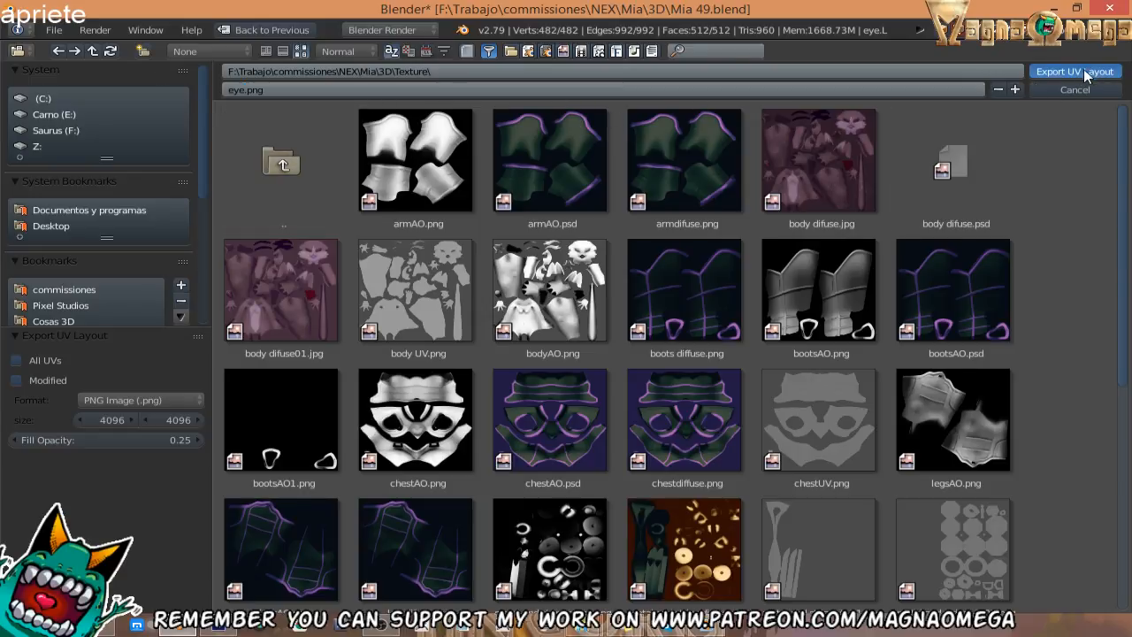
Switch to Photoshop and open the exported eye.png from the Texture folder.
{"action": "left_click", "coordinate": [220, 628]}
{"action": "left_click", "coordinate": [62, 11]}
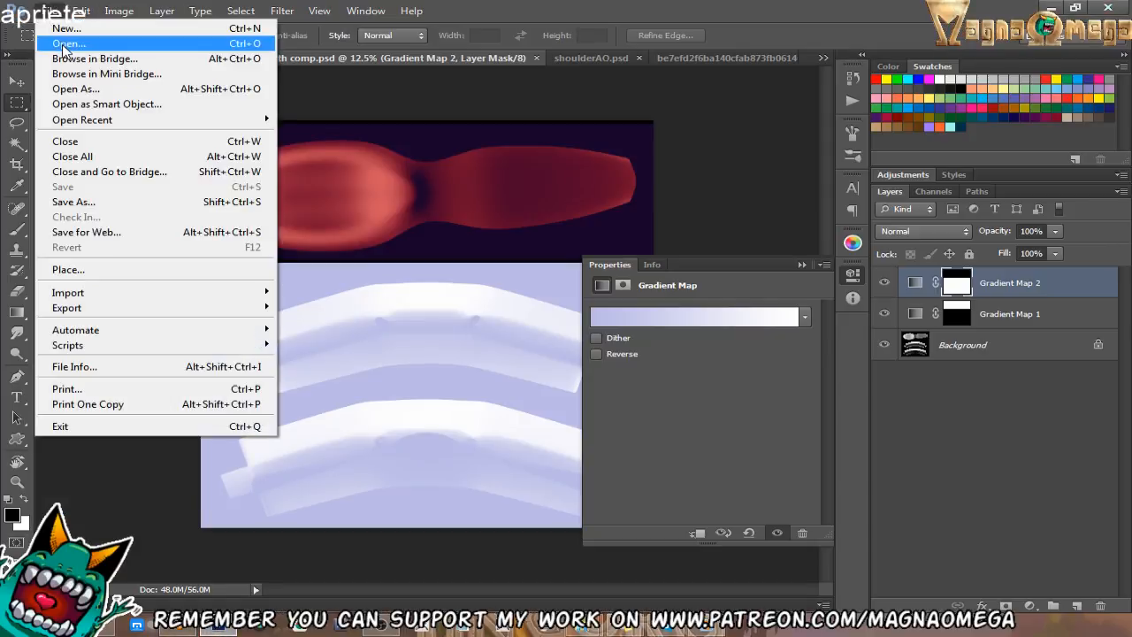
{"action": "left_click", "coordinate": [71, 41]}
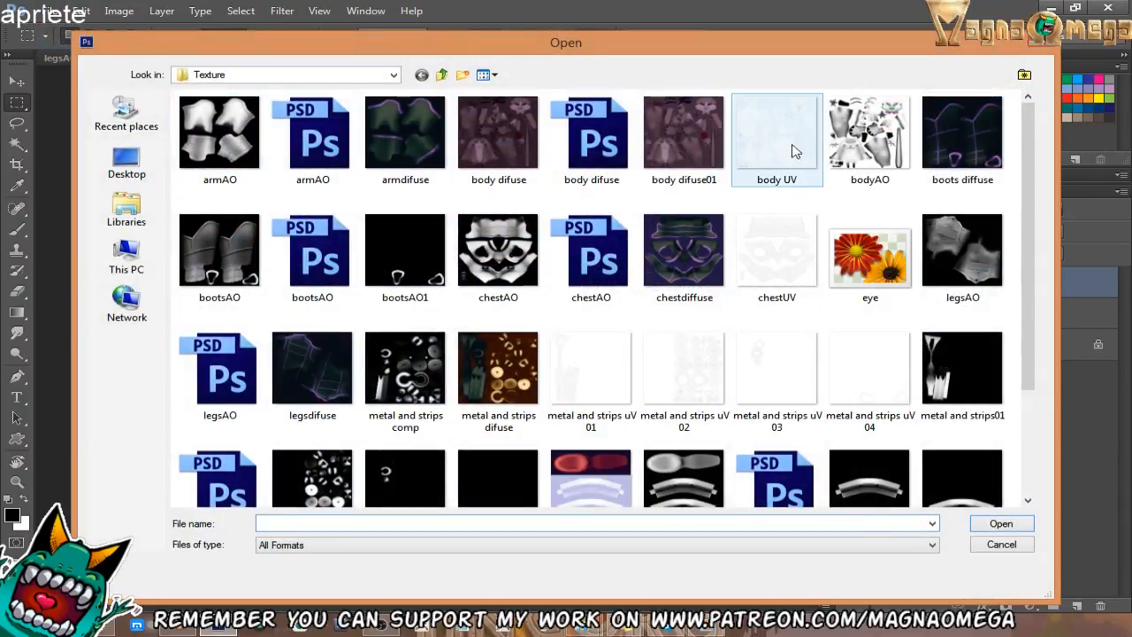
{"action": "left_click", "coordinate": [796, 391]}
{"action": "scroll", "coordinate": [884, 374], "scroll_direction": "down", "scroll_amount": 2}
{"action": "scroll", "coordinate": [782, 403], "scroll_direction": "up", "scroll_amount": 2}
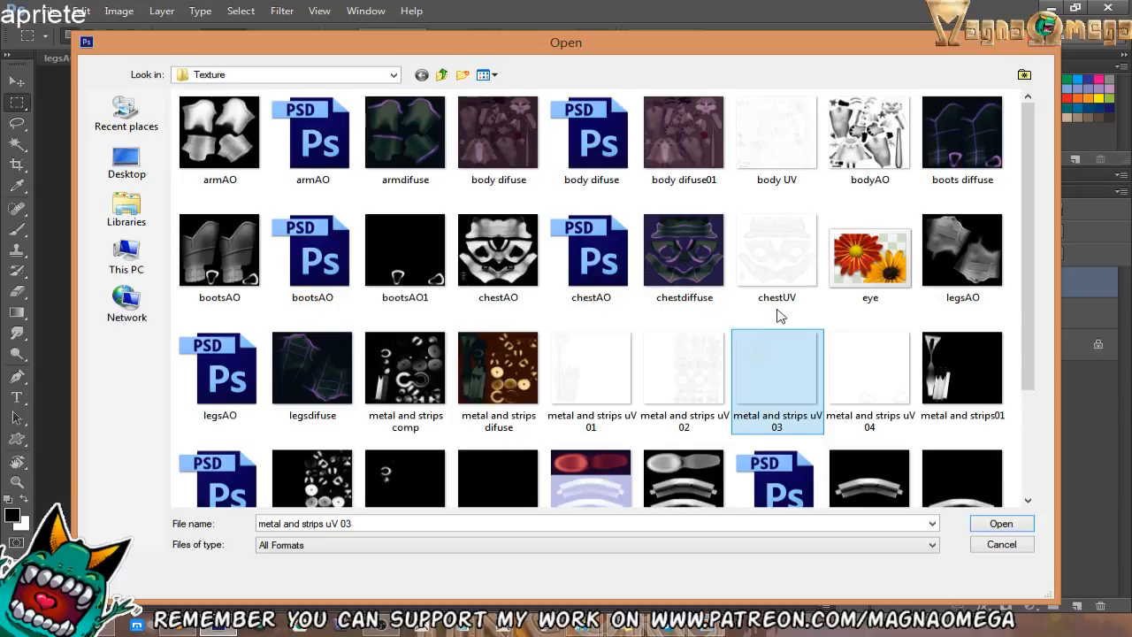
{"action": "key", "text": "e"}
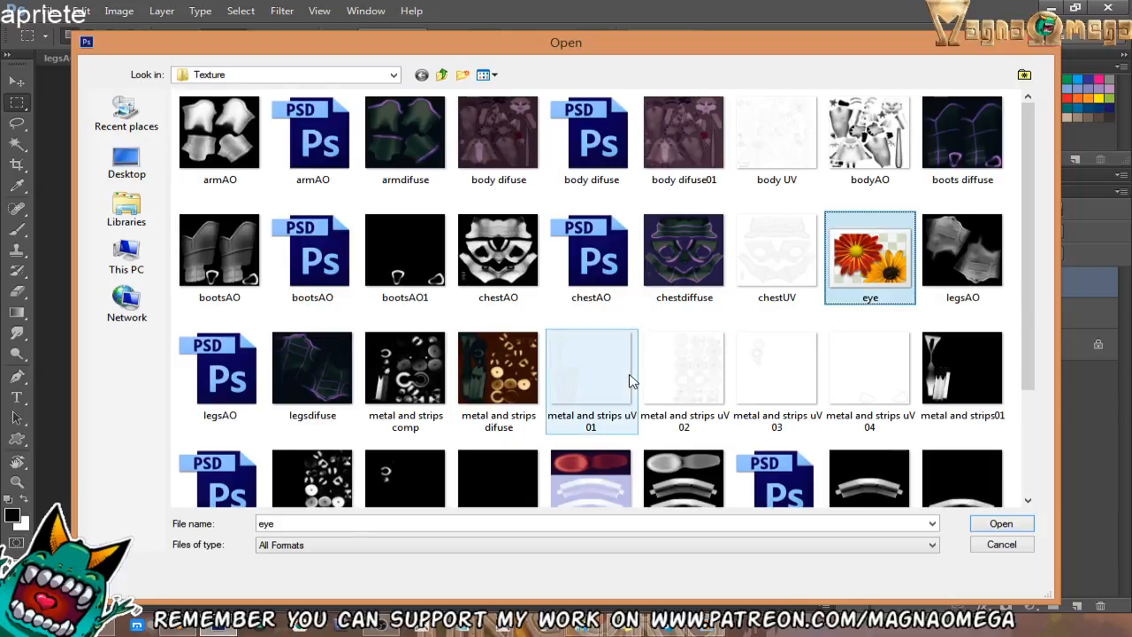
{"action": "left_click", "coordinate": [867, 274]}
{"action": "left_click", "coordinate": [1003, 531]}
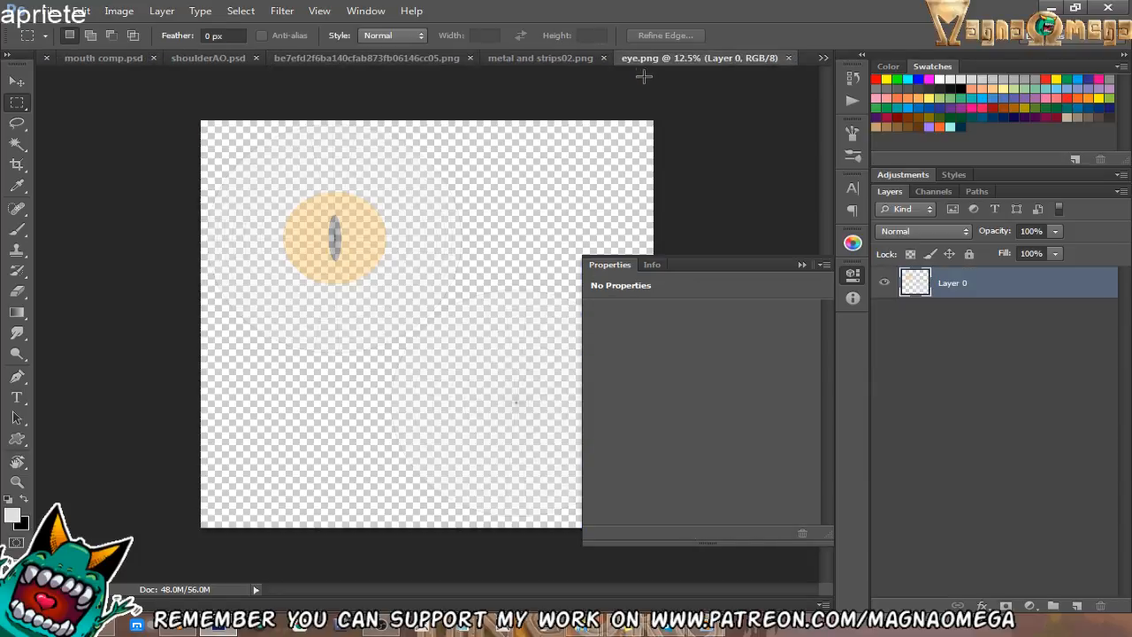
Close metal and strips02.png, and close shoulderAO.psd with its changes saved.
{"action": "left_click", "coordinate": [555, 57]}
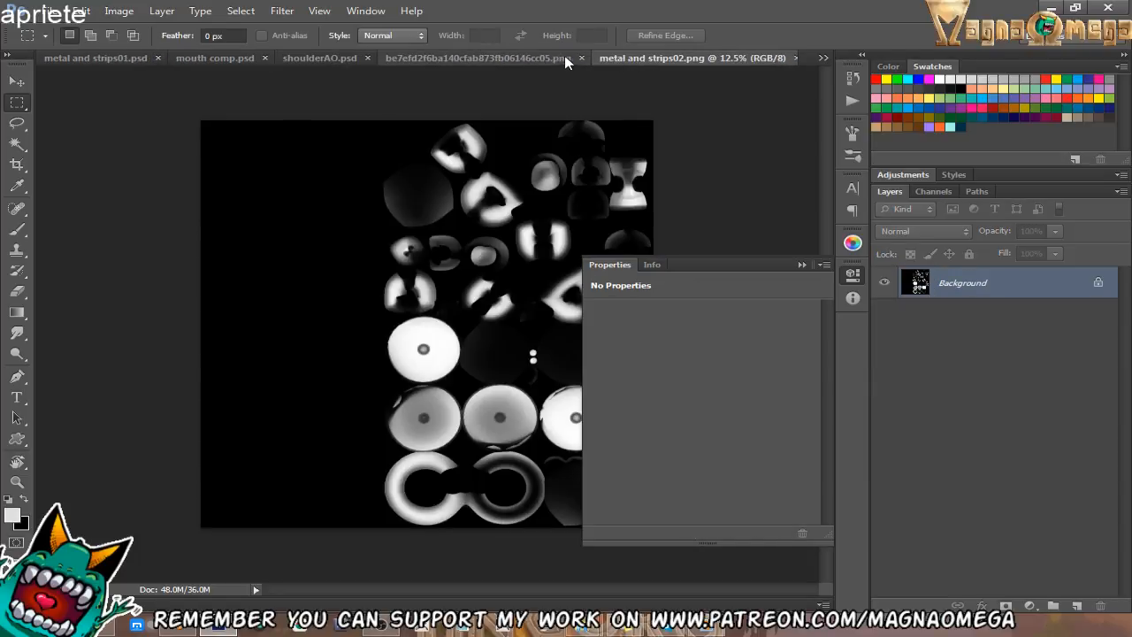
{"action": "right_click", "coordinate": [787, 55]}
{"action": "left_click", "coordinate": [822, 83]}
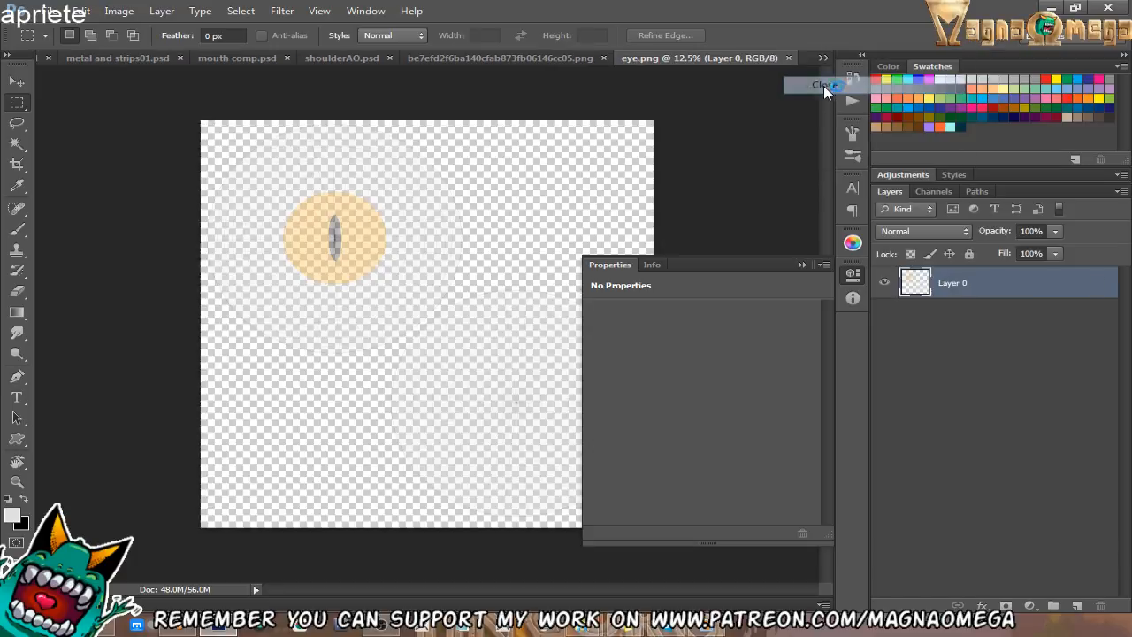
{"action": "left_click", "coordinate": [542, 58]}
{"action": "left_click", "coordinate": [406, 53]}
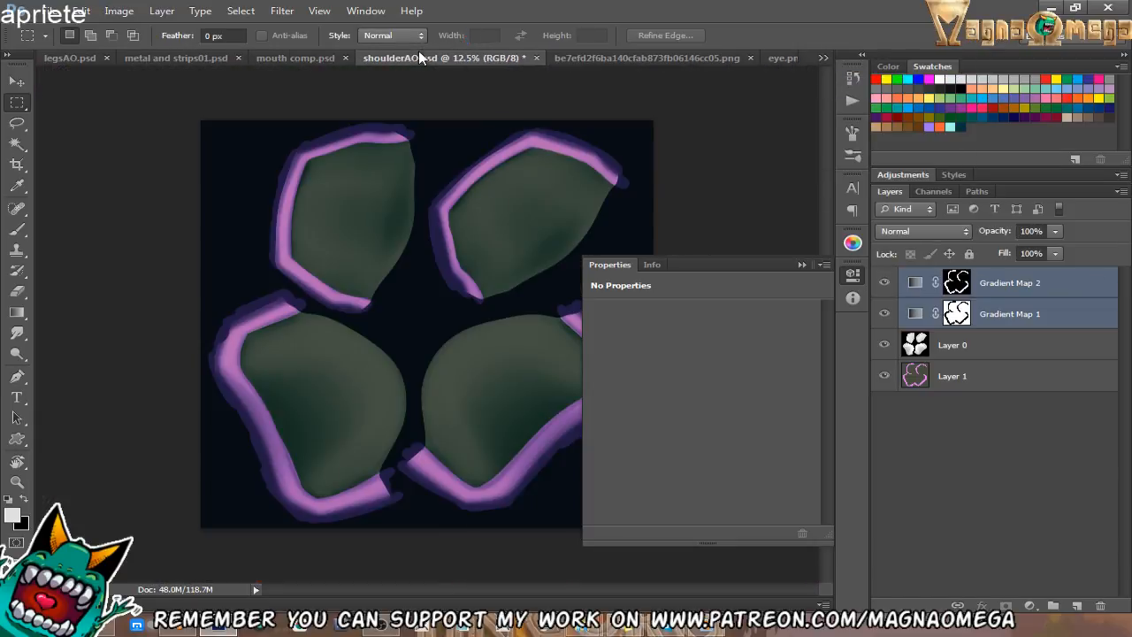
{"action": "left_click", "coordinate": [533, 57]}
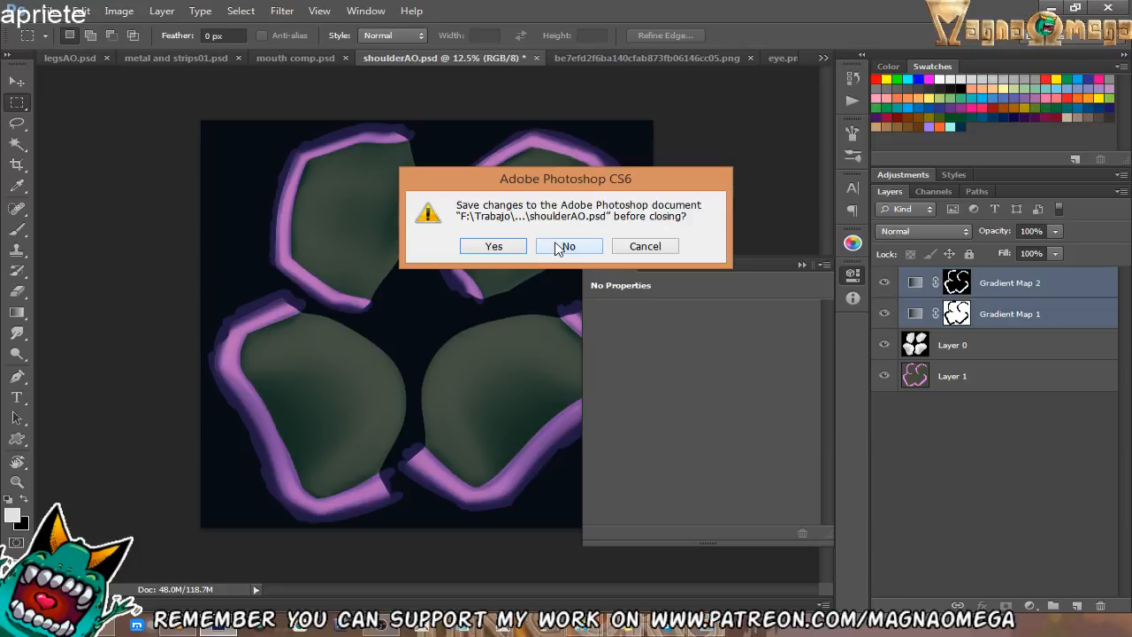
{"action": "left_click", "coordinate": [494, 247]}
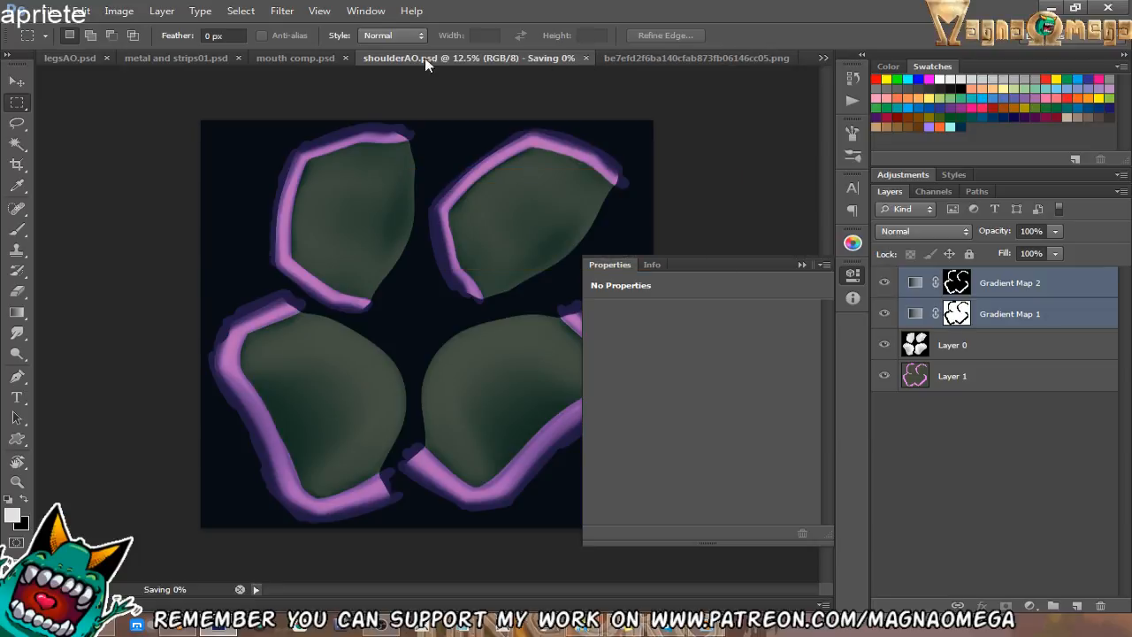
Close the mouth comp, legsAO, chestAO, metal and strips01, bootsAO and armAO documents, keeping the character reference and eye.png open.
{"action": "left_click", "coordinate": [319, 58]}
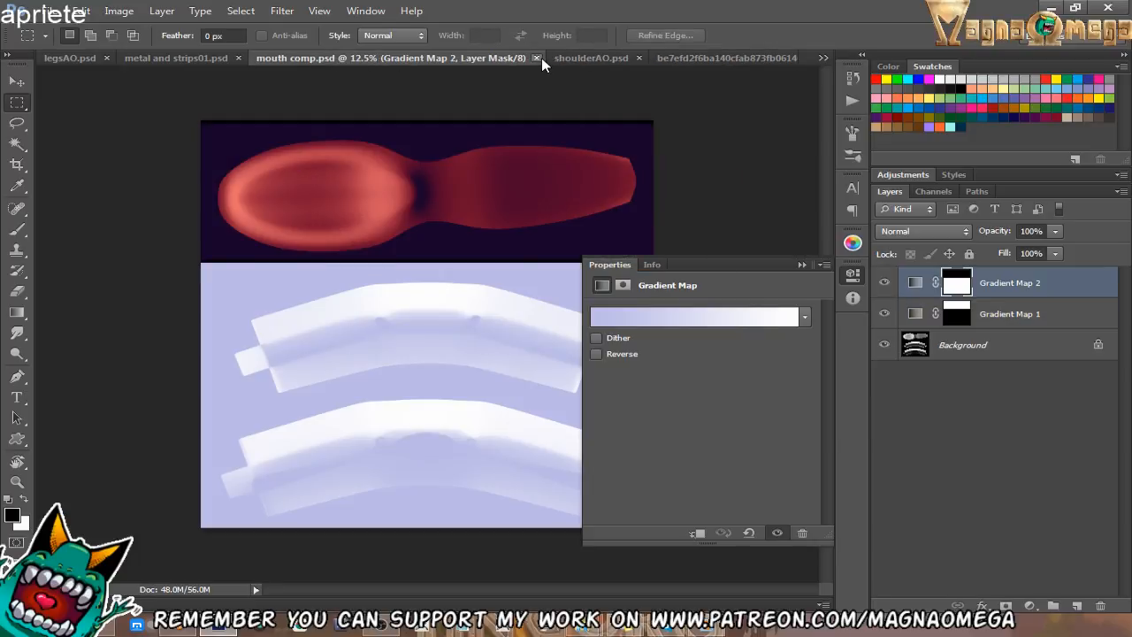
{"action": "left_click", "coordinate": [536, 58]}
{"action": "left_click", "coordinate": [278, 59]}
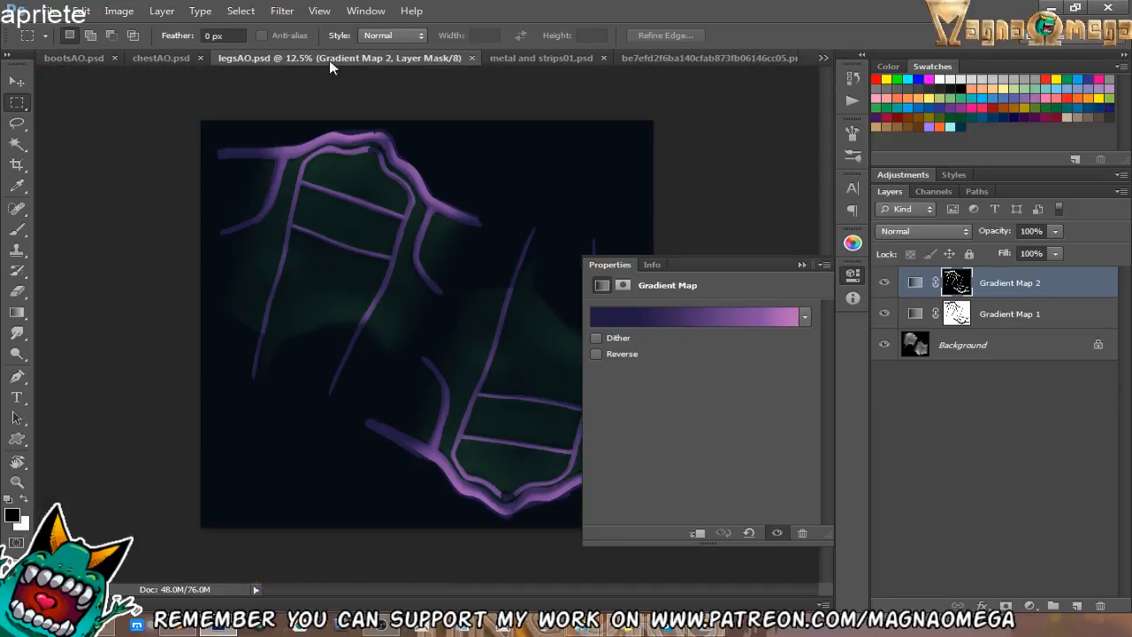
{"action": "left_click", "coordinate": [471, 57]}
{"action": "left_click", "coordinate": [301, 59]}
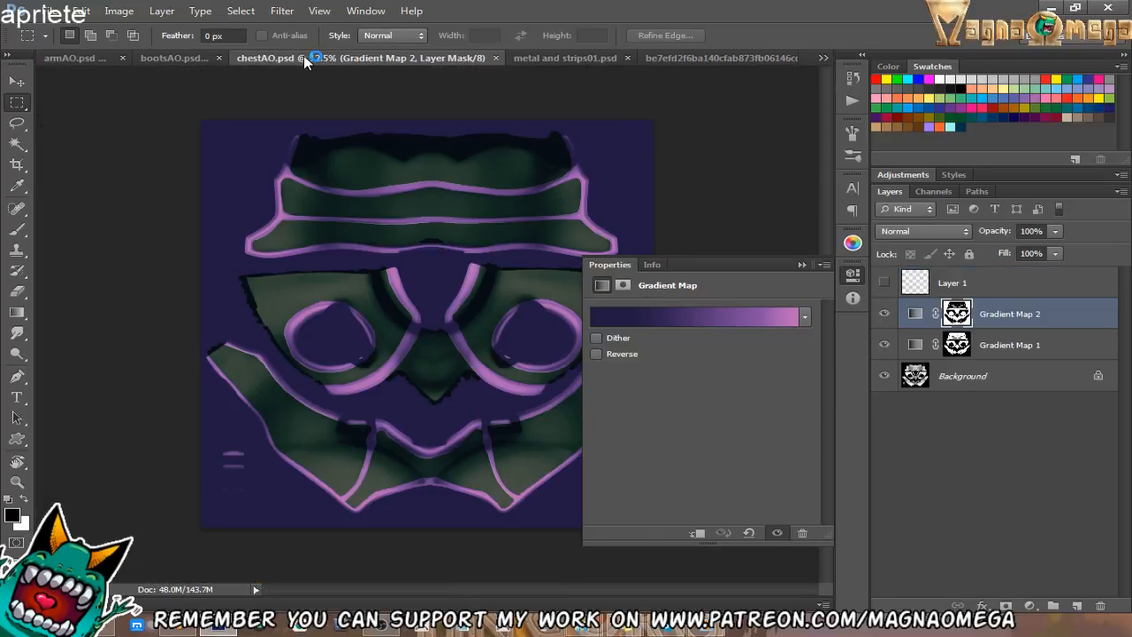
{"action": "left_click", "coordinate": [495, 57]}
{"action": "left_click", "coordinate": [405, 58]}
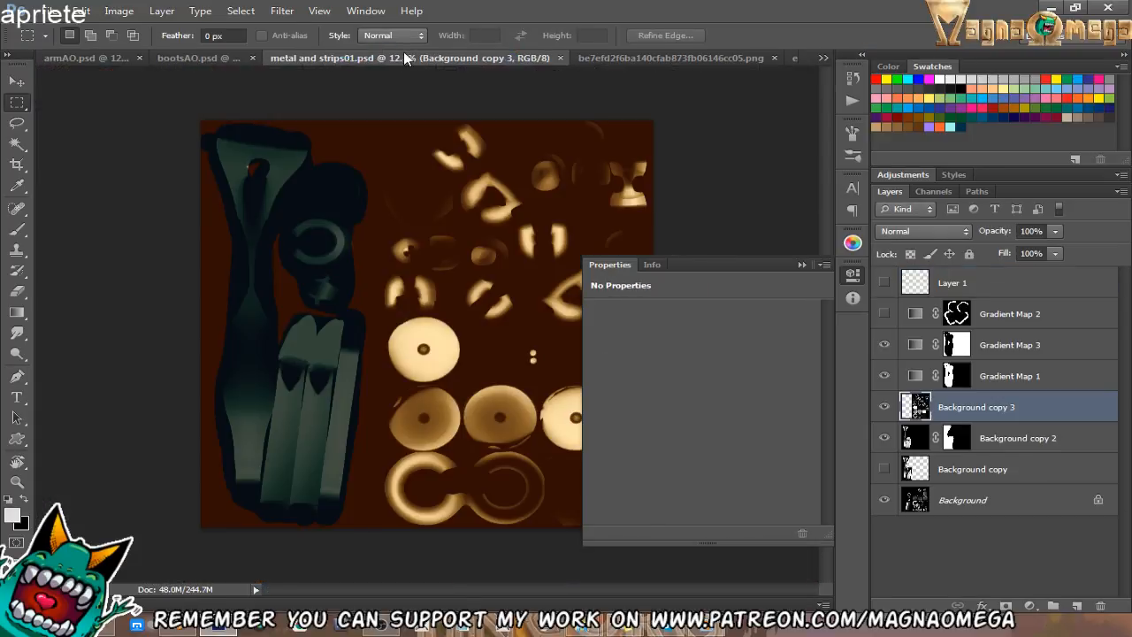
{"action": "left_click", "coordinate": [560, 57]}
{"action": "left_click", "coordinate": [349, 60]}
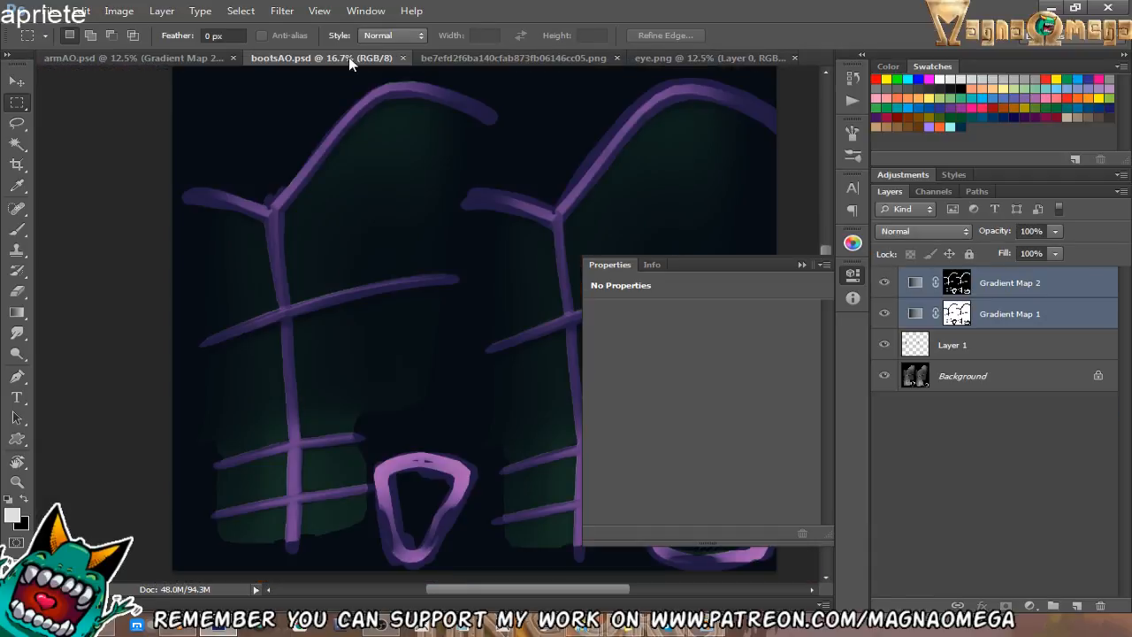
{"action": "left_click", "coordinate": [403, 59]}
{"action": "left_click", "coordinate": [159, 57]}
{"action": "left_click", "coordinate": [298, 58]}
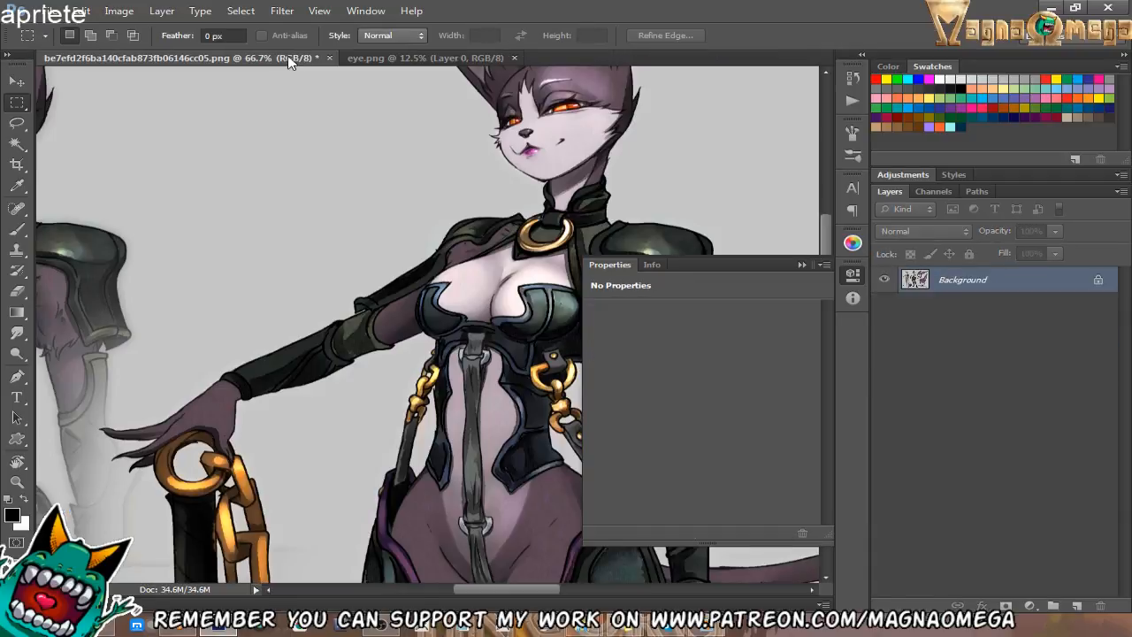
Examine the character's eye colours up close in the reference image and return to the eye.png document.
{"action": "key", "text": "z"}
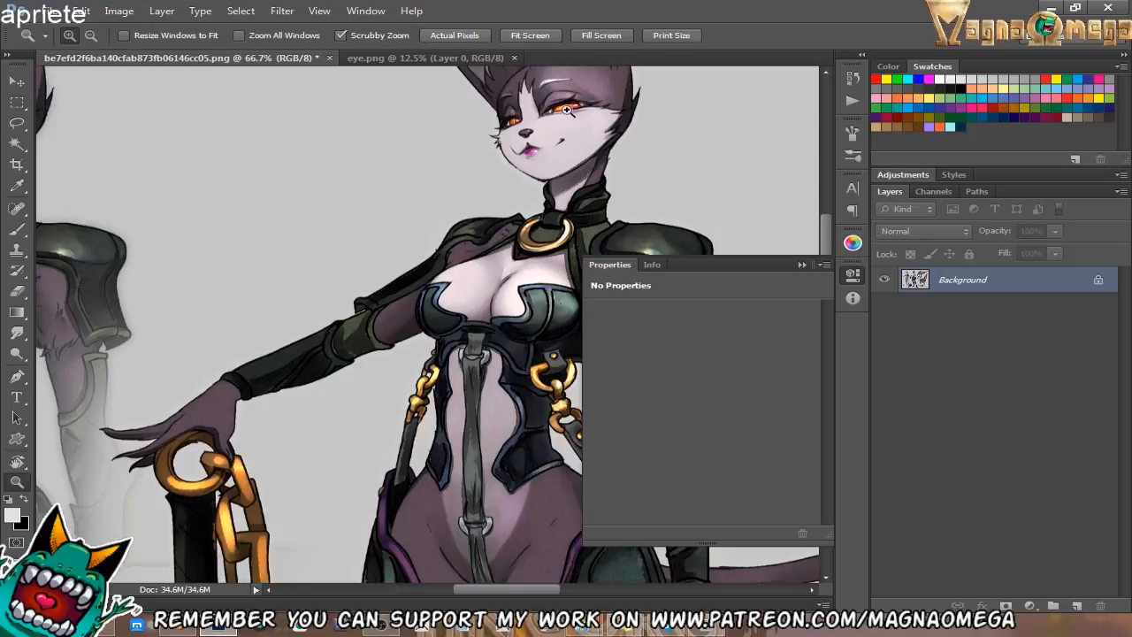
{"action": "left_click", "coordinate": [568, 116]}
{"action": "left_click", "coordinate": [573, 116]}
{"action": "left_click_drag", "start_coordinate": [579, 116], "coordinate": [449, 248]}
{"action": "left_click", "coordinate": [449, 244]}
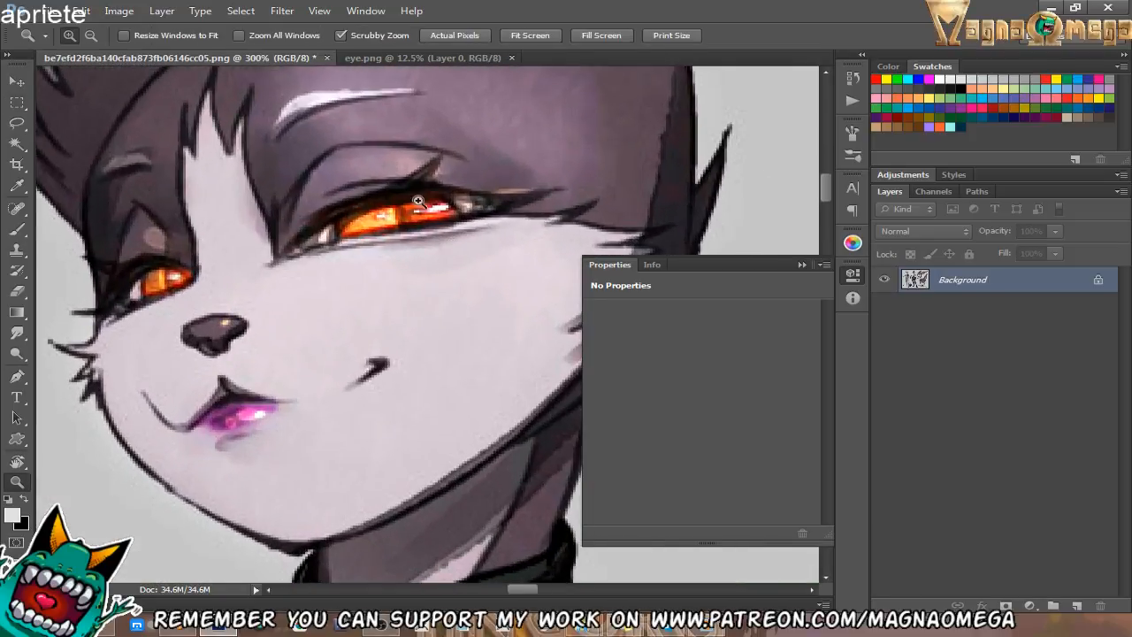
{"action": "left_click", "coordinate": [416, 57]}
{"action": "left_click", "coordinate": [412, 215]}
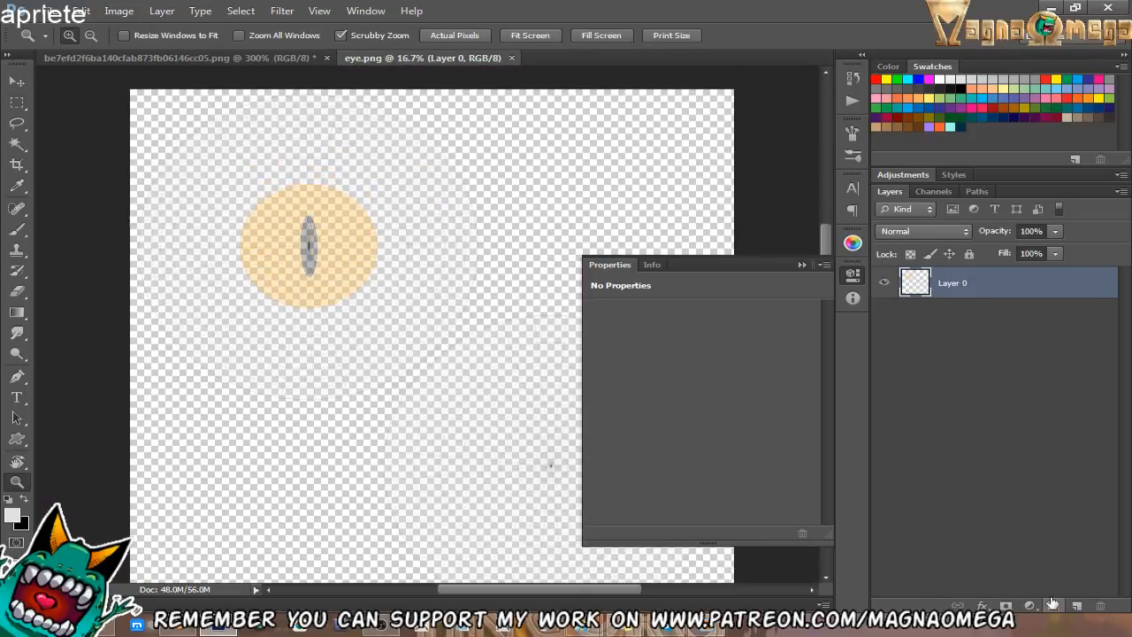
Add a new layer beneath the UV layout layer, fill it with white, and collapse the floating Properties window.
{"action": "left_click", "coordinate": [1077, 606]}
{"action": "left_click_drag", "start_coordinate": [972, 285], "coordinate": [1012, 373]}
{"action": "key", "text": "alt+BackSpace"}
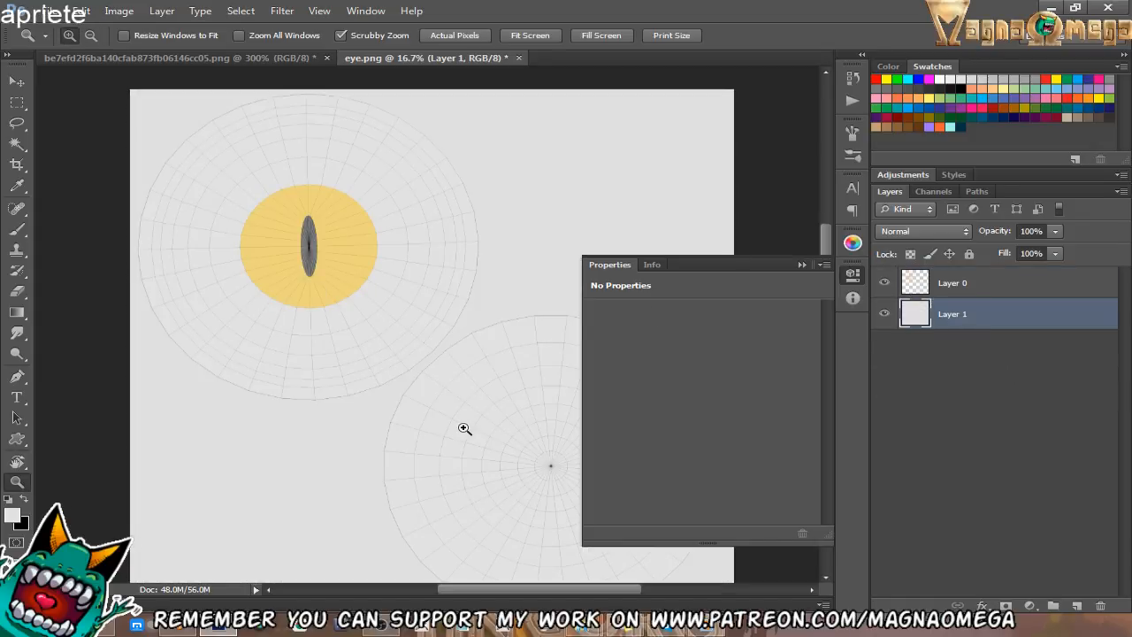
{"action": "key", "text": "d"}
{"action": "key", "text": "alt+BackSpace"}
{"action": "key", "text": "ctrl+BackSpace"}
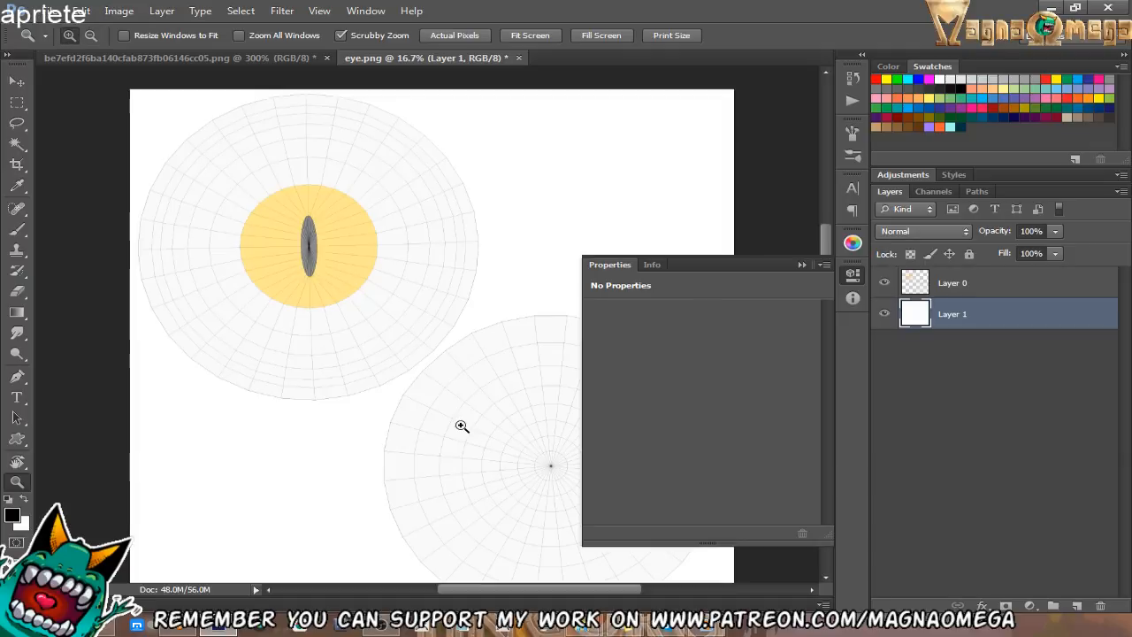
{"action": "left_click", "coordinate": [802, 265]}
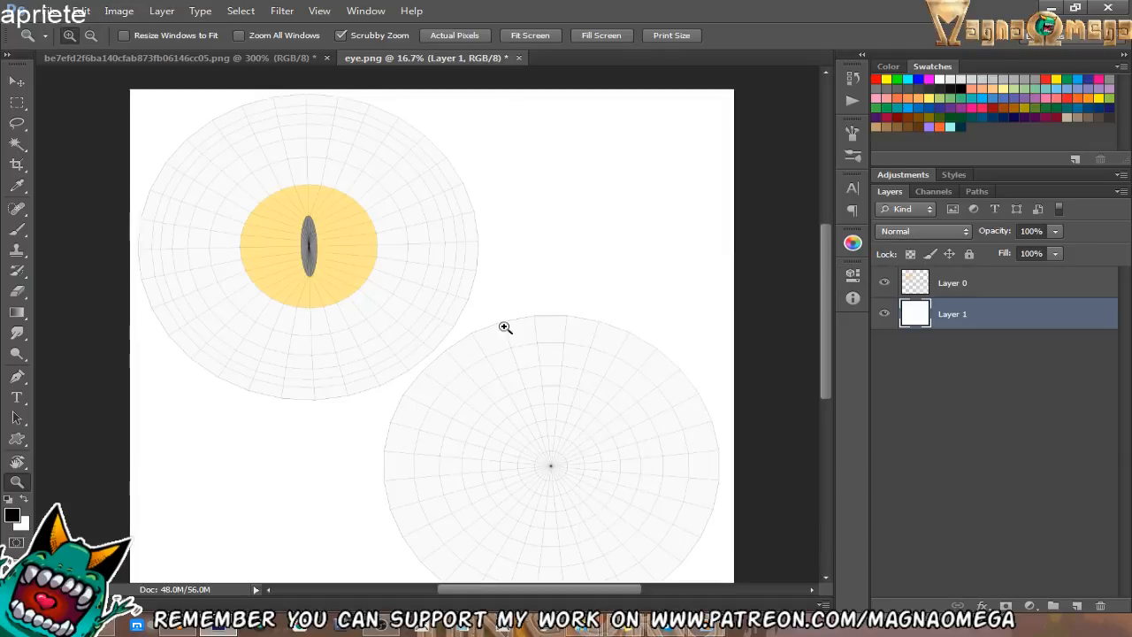
Add a new layer above the white background layer and set the foreground colour to red-orange ff1e00.
{"action": "left_click_drag", "start_coordinate": [522, 340], "coordinate": [497, 253]}
{"action": "left_click", "coordinate": [1074, 607]}
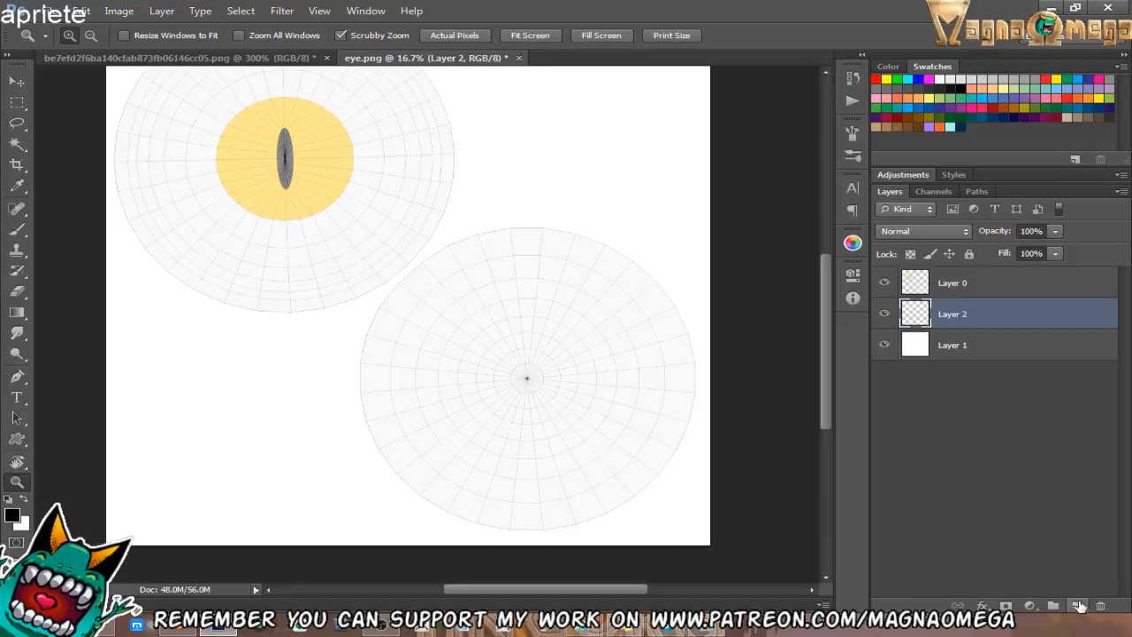
{"action": "left_click", "coordinate": [13, 515]}
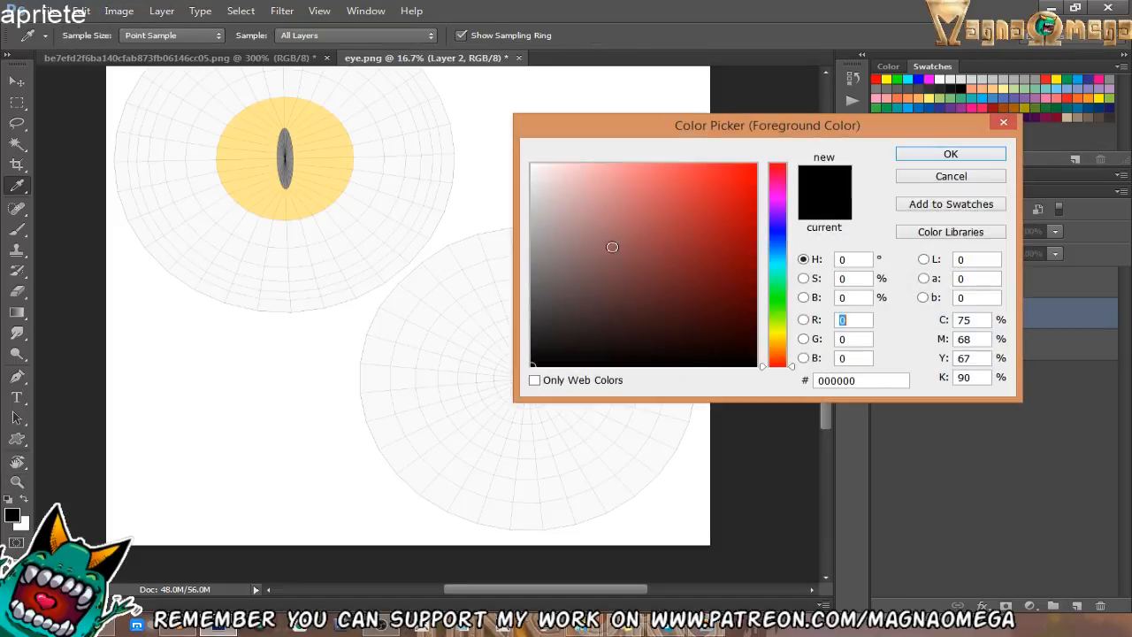
{"action": "left_click", "coordinate": [754, 166]}
{"action": "left_click_drag", "start_coordinate": [784, 369], "coordinate": [778, 365]}
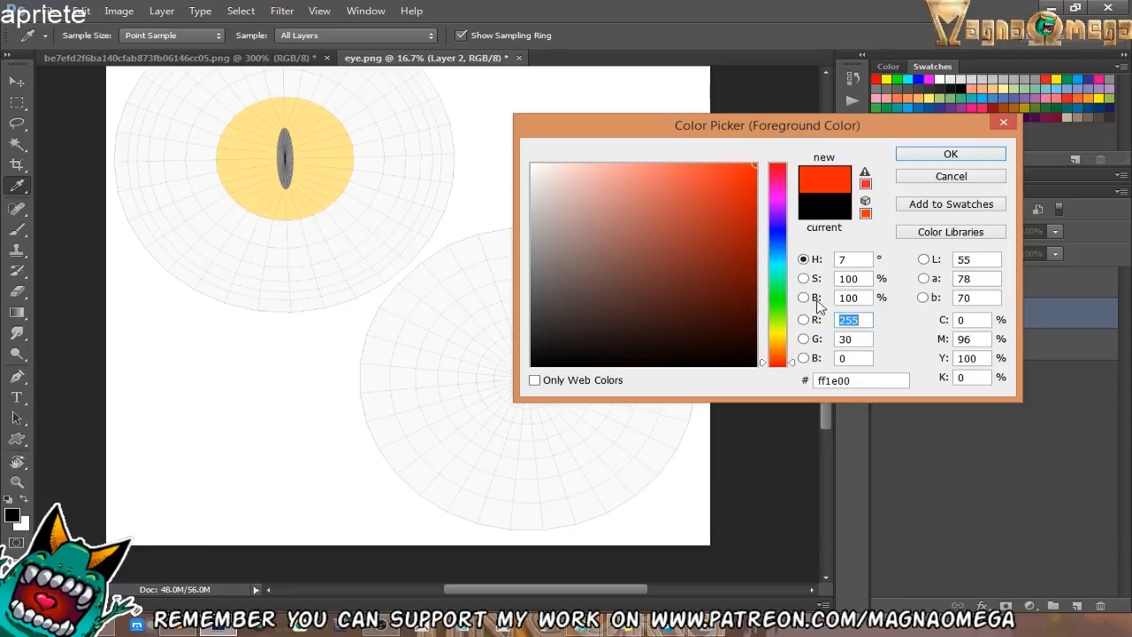
{"action": "left_click", "coordinate": [950, 154]}
Draw overlapping radial red-to-transparent gradients outward from the centre of the UV circle that has no pupil, fading towards its rim.
{"action": "key", "text": "z"}
{"action": "key", "text": "g"}
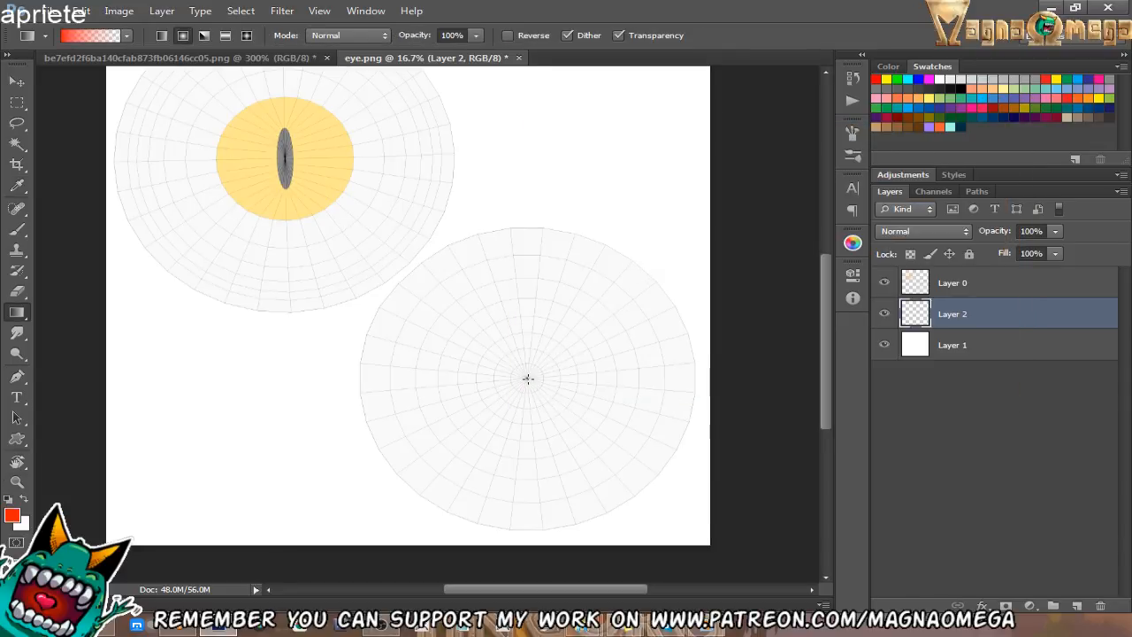
{"action": "left_click_drag", "start_coordinate": [527, 378], "coordinate": [363, 515]}
{"action": "key", "text": "ctrl+z"}
{"action": "left_click_drag", "start_coordinate": [527, 379], "coordinate": [434, 476]}
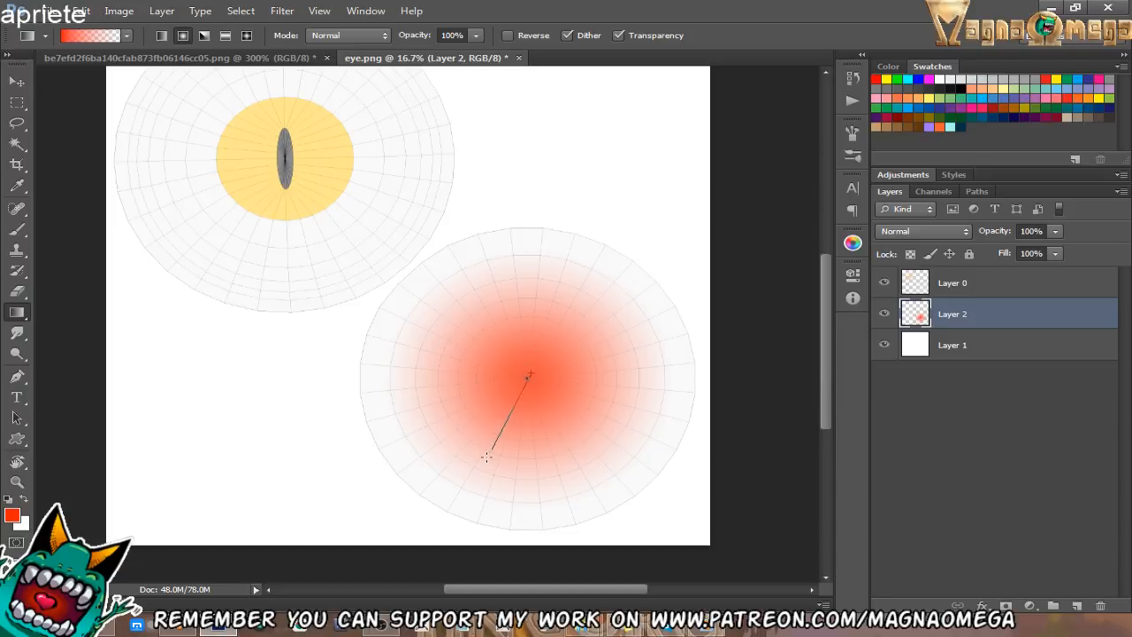
{"action": "left_click_drag", "start_coordinate": [485, 457], "coordinate": [483, 508]}
Make an elliptical selection that matches the yellow iris of the other UV circle.
{"action": "left_click_drag", "start_coordinate": [364, 236], "coordinate": [450, 306]}
{"action": "key", "text": "z"}
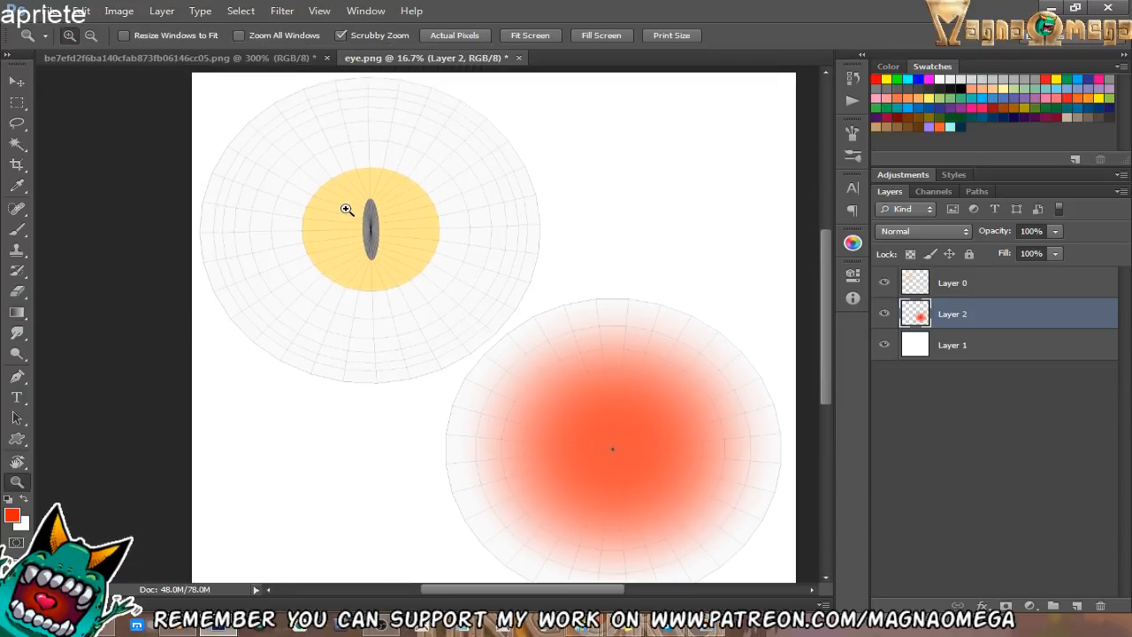
{"action": "left_click", "coordinate": [345, 209]}
{"action": "left_click", "coordinate": [27, 107]}
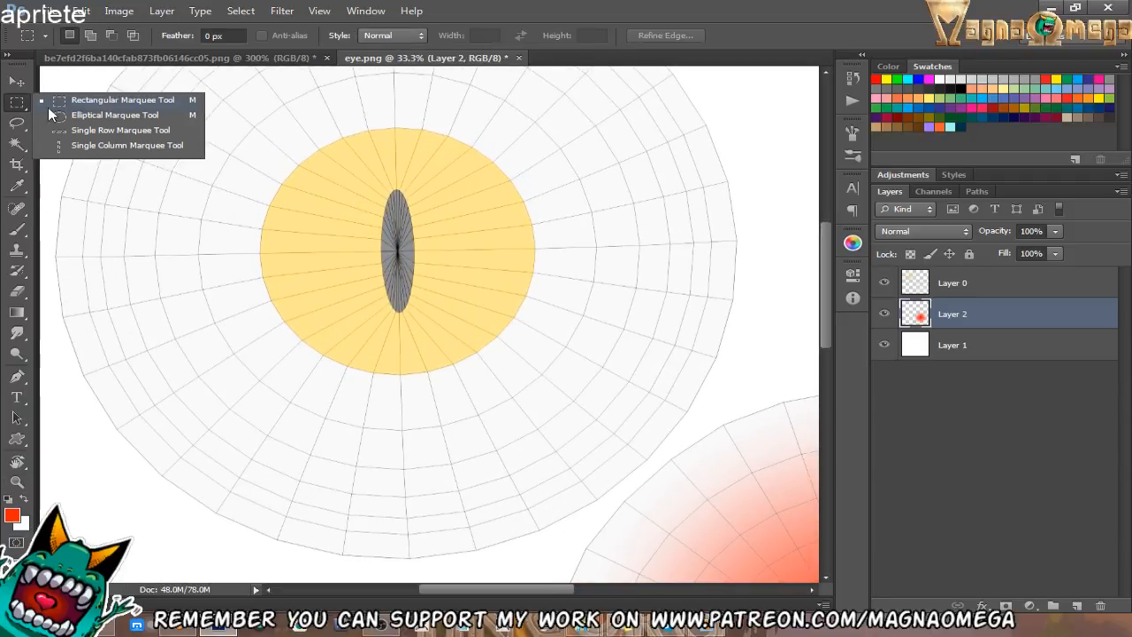
{"action": "left_click", "coordinate": [74, 114]}
{"action": "left_click_drag", "start_coordinate": [398, 252], "coordinate": [570, 372], "text": "alt+shift"}
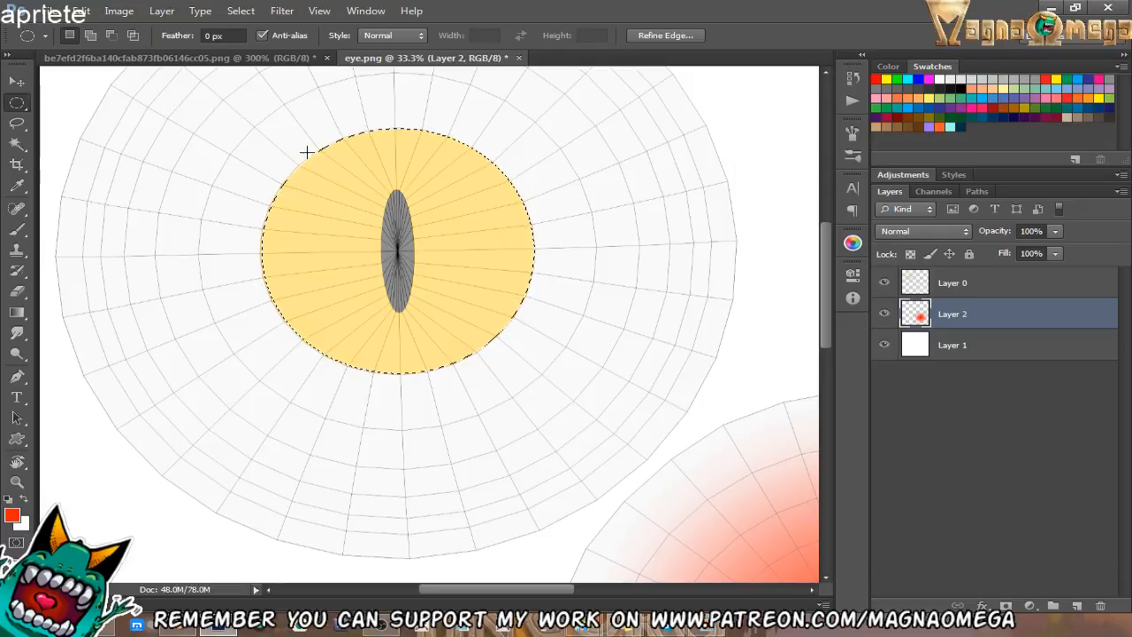
Sample the light orange from the eye in the character reference and fill the iris selection in eye.png with it.
{"action": "left_click", "coordinate": [258, 59]}
{"action": "key", "text": "b"}
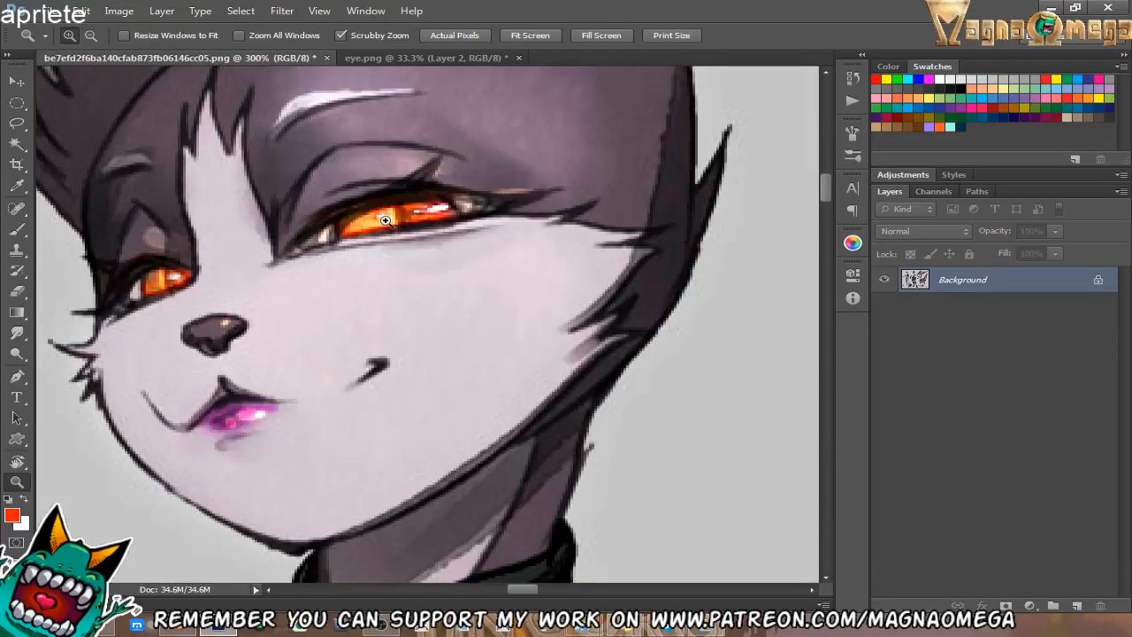
{"action": "scroll", "coordinate": [349, 225], "scroll_direction": "up", "scroll_amount": 1, "text": "alt"}
{"action": "left_click", "coordinate": [350, 215], "text": "alt"}
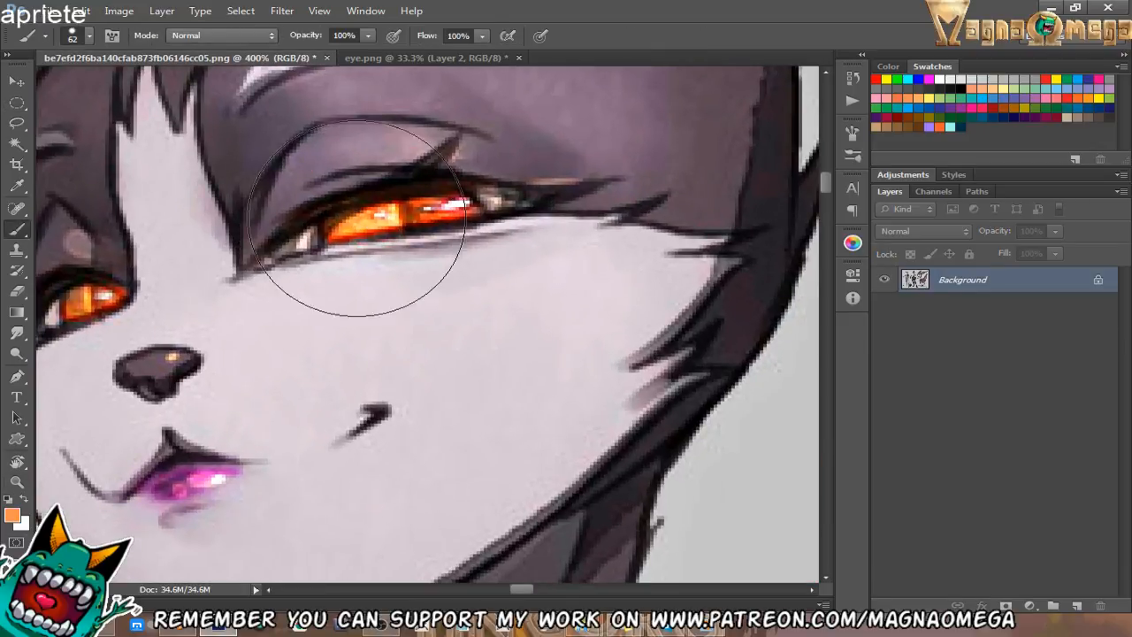
{"action": "left_click", "coordinate": [412, 210], "text": "alt"}
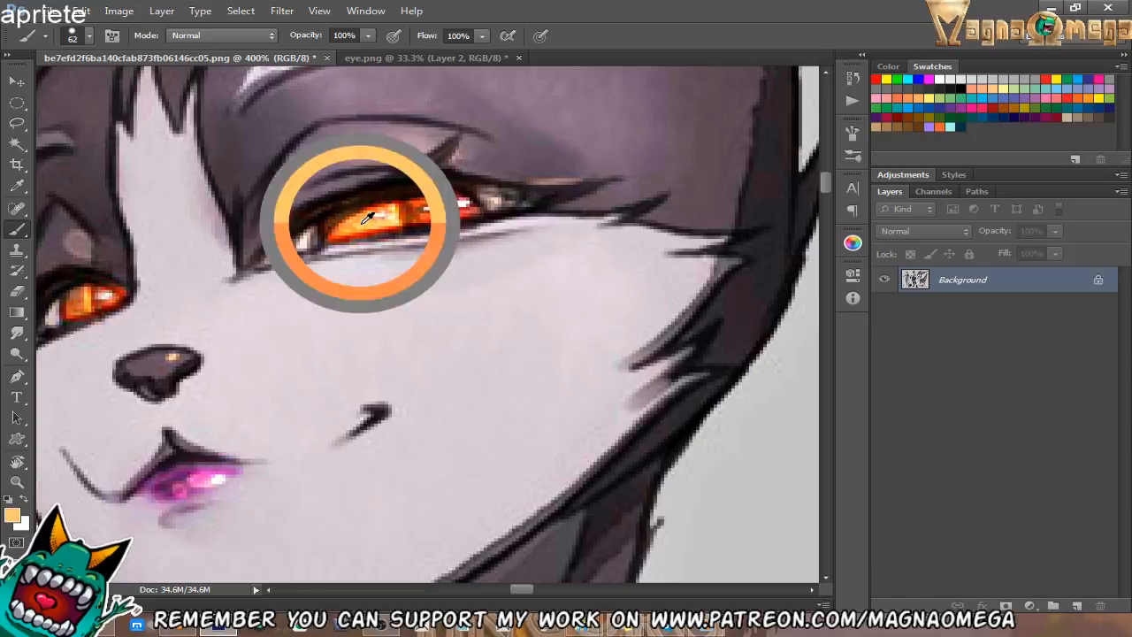
{"action": "left_click", "coordinate": [393, 58]}
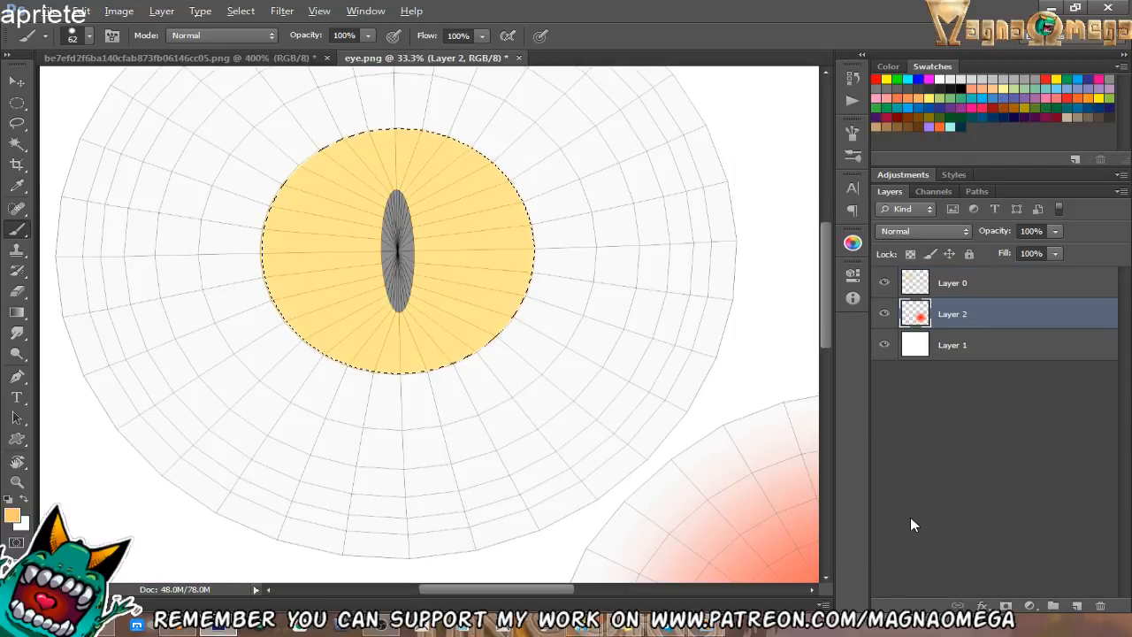
{"action": "key", "text": "alt+BackSpace"}
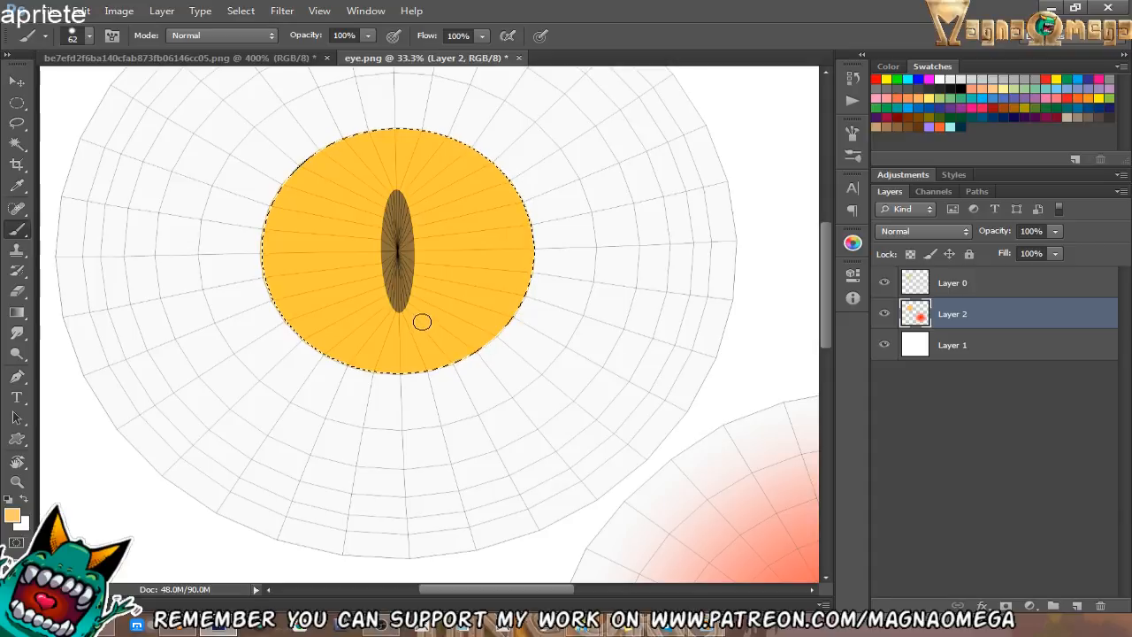
Clear the iris selection, add a new layer above the iris layer, and set the foreground colour to near-black 0e0200.
{"action": "key", "text": "z"}
{"action": "left_click", "coordinate": [399, 238]}
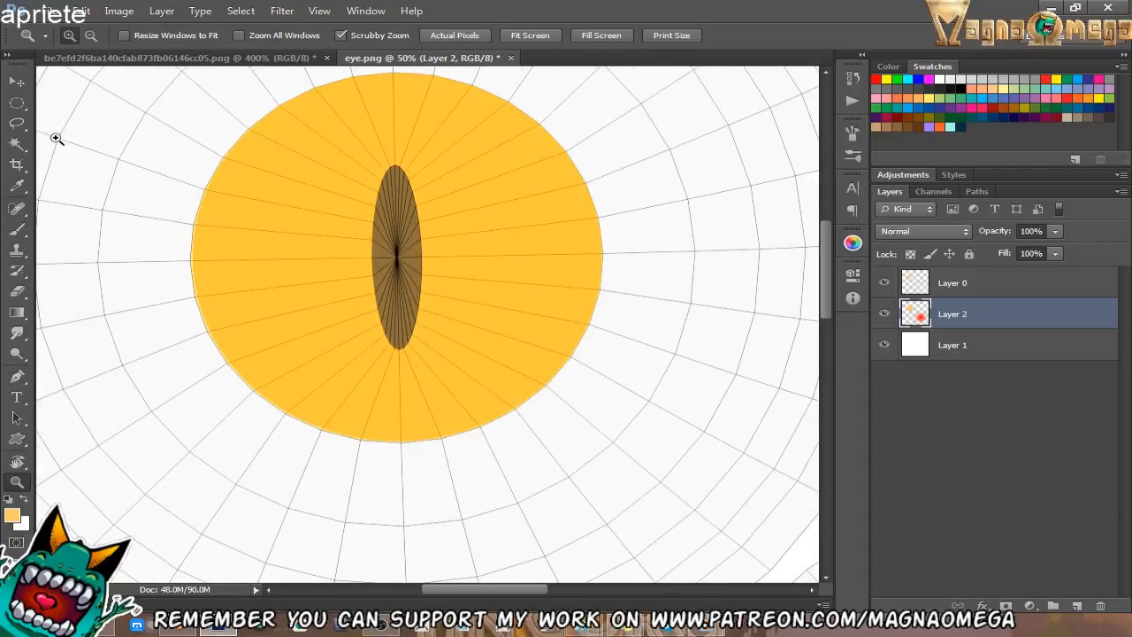
{"action": "left_click", "coordinate": [128, 59]}
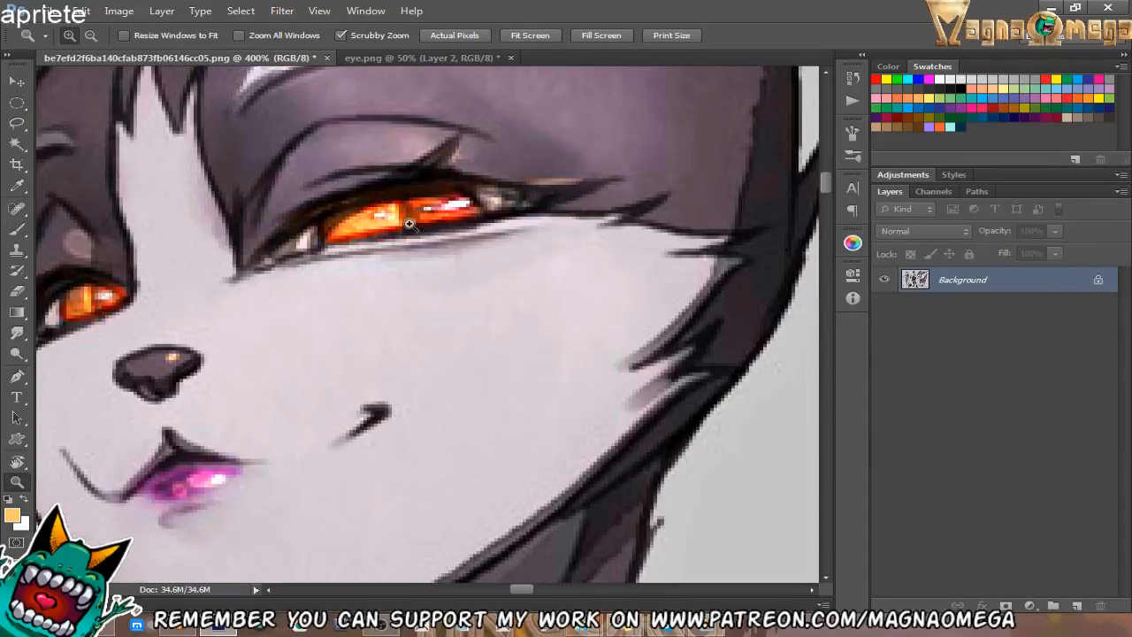
{"action": "left_click", "coordinate": [422, 58]}
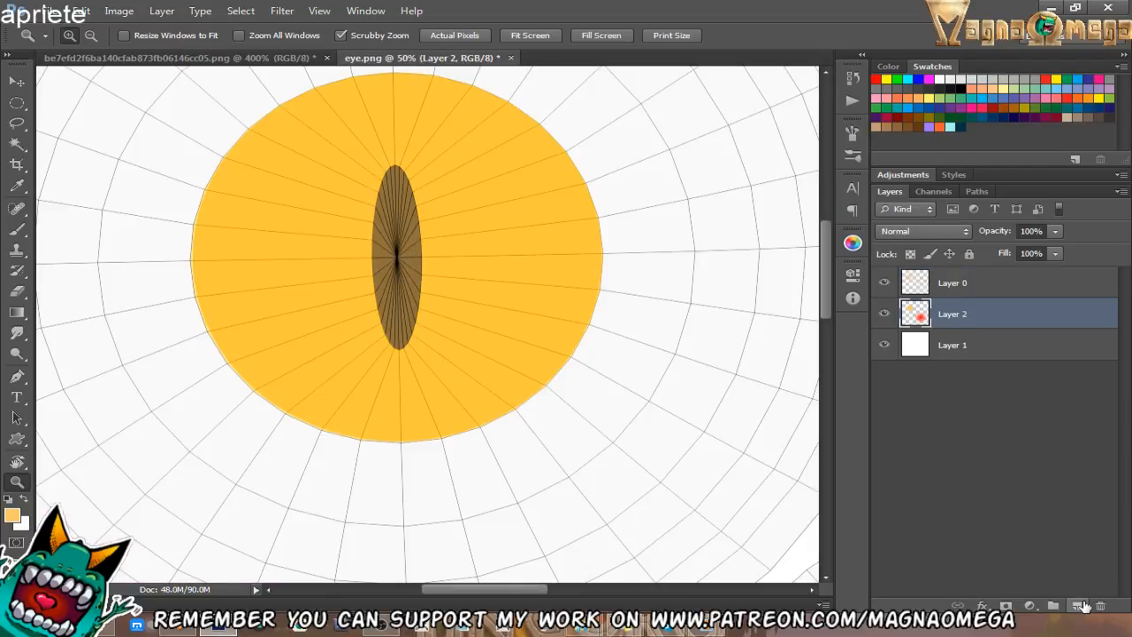
{"action": "left_click", "coordinate": [1077, 606]}
{"action": "key", "text": "b"}
{"action": "left_click", "coordinate": [11, 515]}
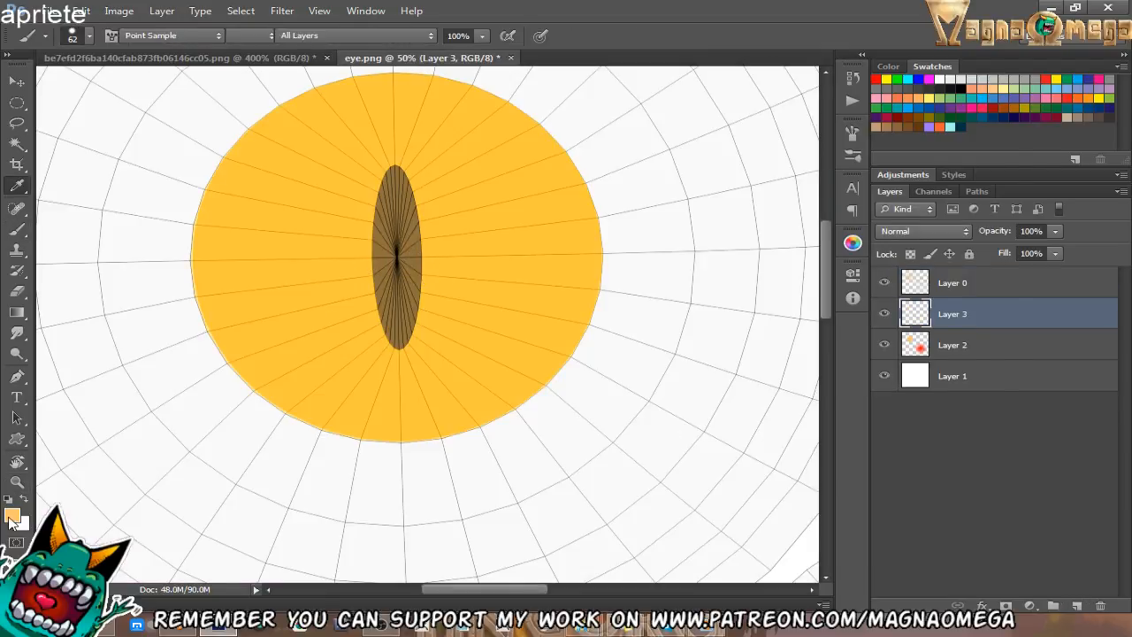
{"action": "left_click_drag", "start_coordinate": [781, 351], "coordinate": [780, 361]}
{"action": "left_click_drag", "start_coordinate": [740, 321], "coordinate": [755, 357]}
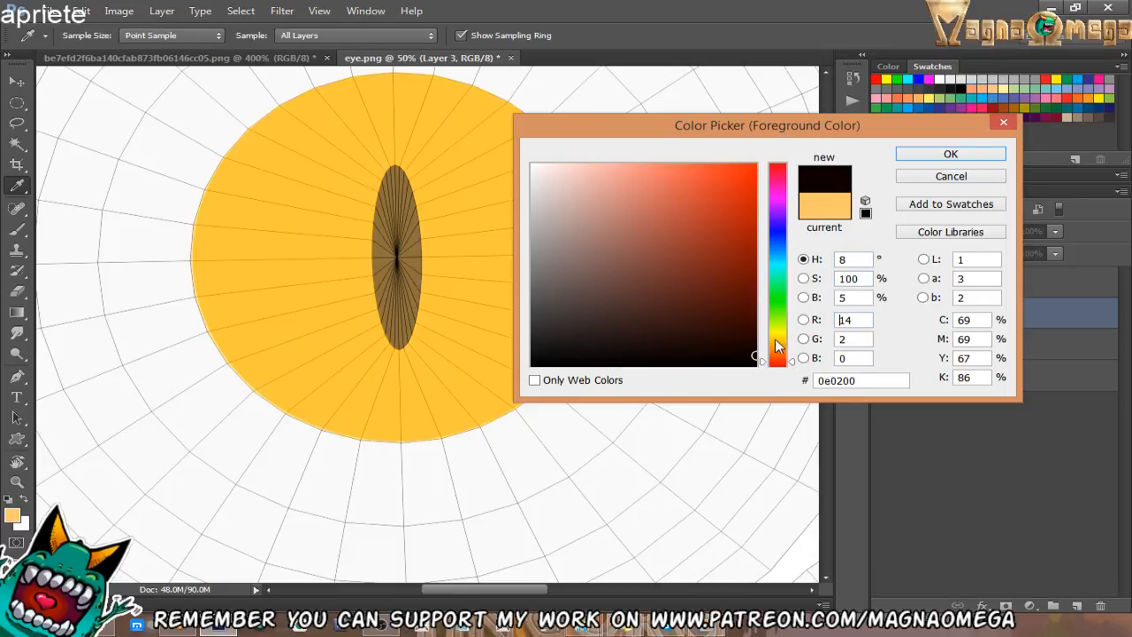
{"action": "left_click", "coordinate": [935, 153]}
Try to paint the slit pupil with near-black brush strokes.
{"action": "key", "text": "b"}
{"action": "left_click_drag", "start_coordinate": [391, 215], "coordinate": [391, 260]}
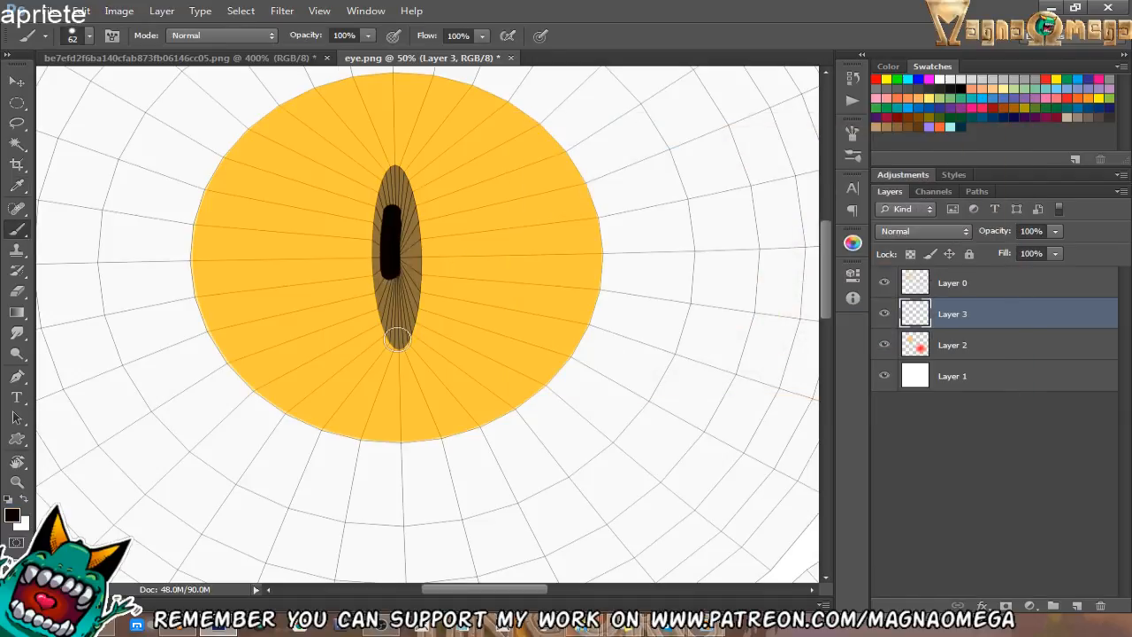
{"action": "left_click_drag", "start_coordinate": [393, 328], "coordinate": [382, 265]}
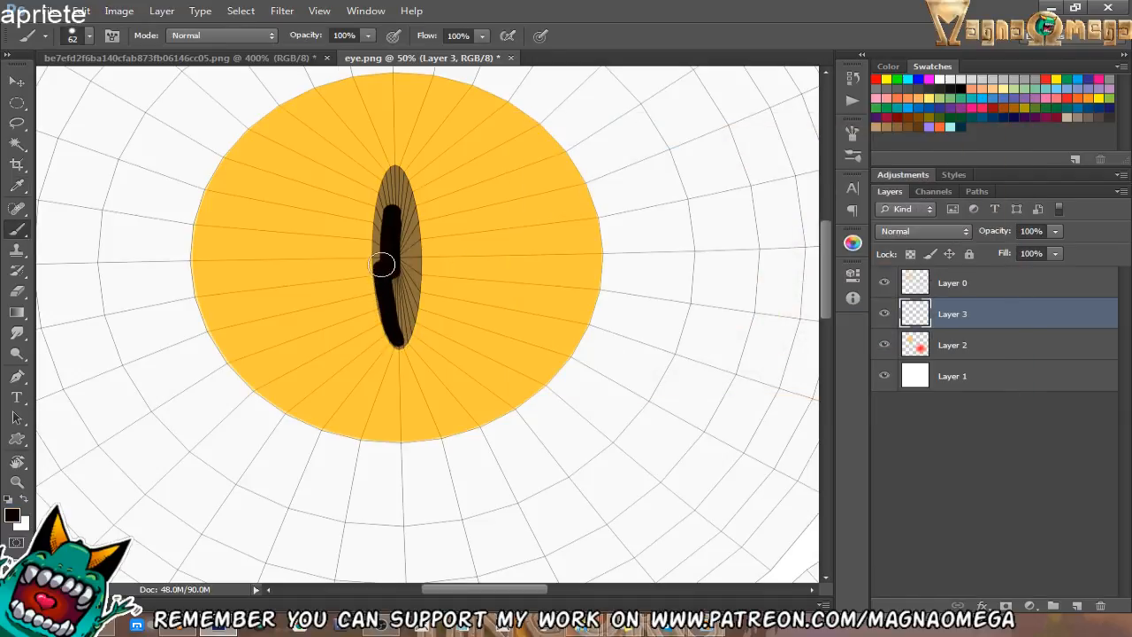
Fill an elliptical selection matching the slit pupil with the near-black colour and clear the selection.
{"action": "left_click", "coordinate": [16, 102]}
{"action": "left_click_drag", "start_coordinate": [370, 185], "coordinate": [422, 355]}
{"action": "left_click_drag", "start_coordinate": [409, 300], "coordinate": [420, 274]}
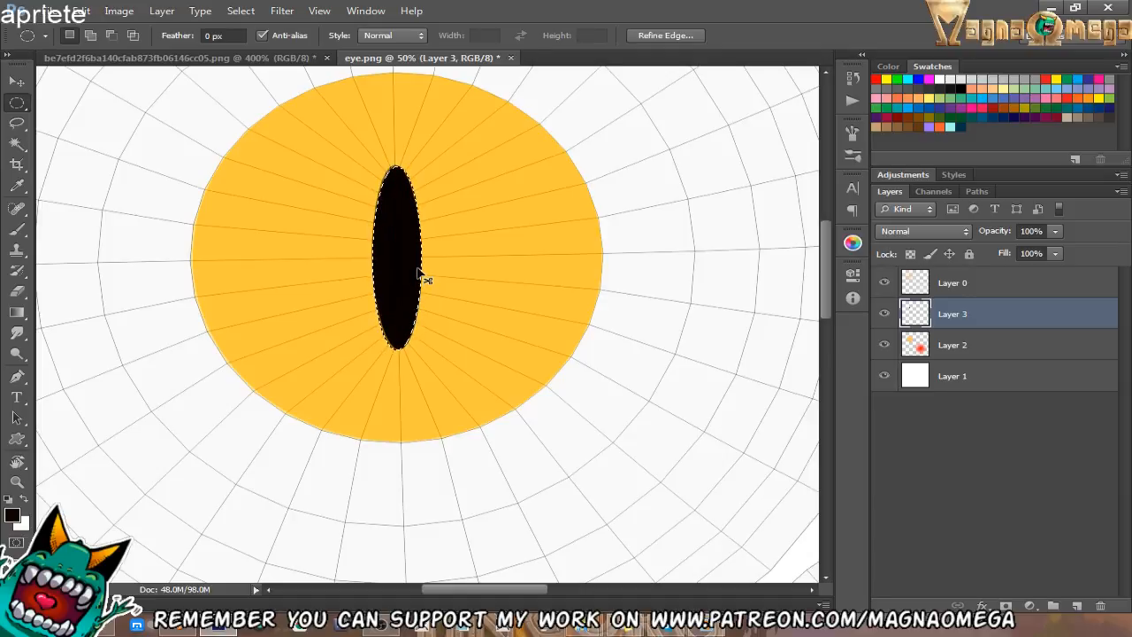
{"action": "key", "text": "ctrl+d"}
Hide the UV layout layer and add a new layer directly above Layer 2 as a clipping mask on it.
{"action": "key", "text": "z"}
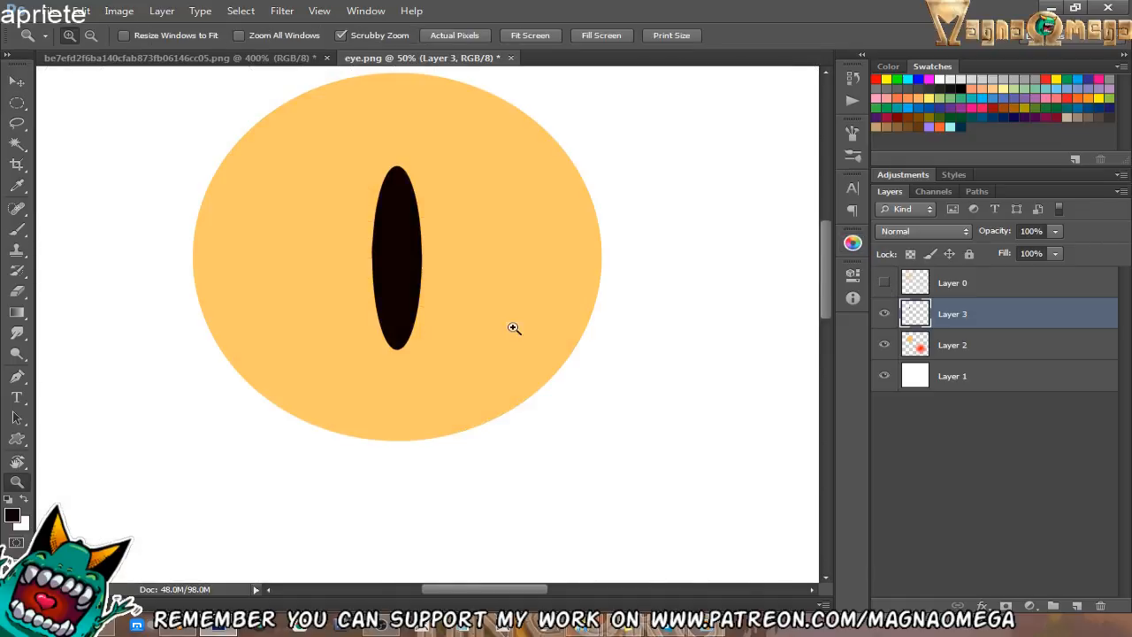
{"action": "left_click", "coordinate": [507, 330], "text": "alt"}
{"action": "left_click", "coordinate": [500, 369]}
{"action": "left_click", "coordinate": [521, 407], "text": "alt"}
{"action": "left_click_drag", "start_coordinate": [537, 431], "coordinate": [460, 336]}
{"action": "left_click_drag", "start_coordinate": [341, 191], "coordinate": [630, 411]}
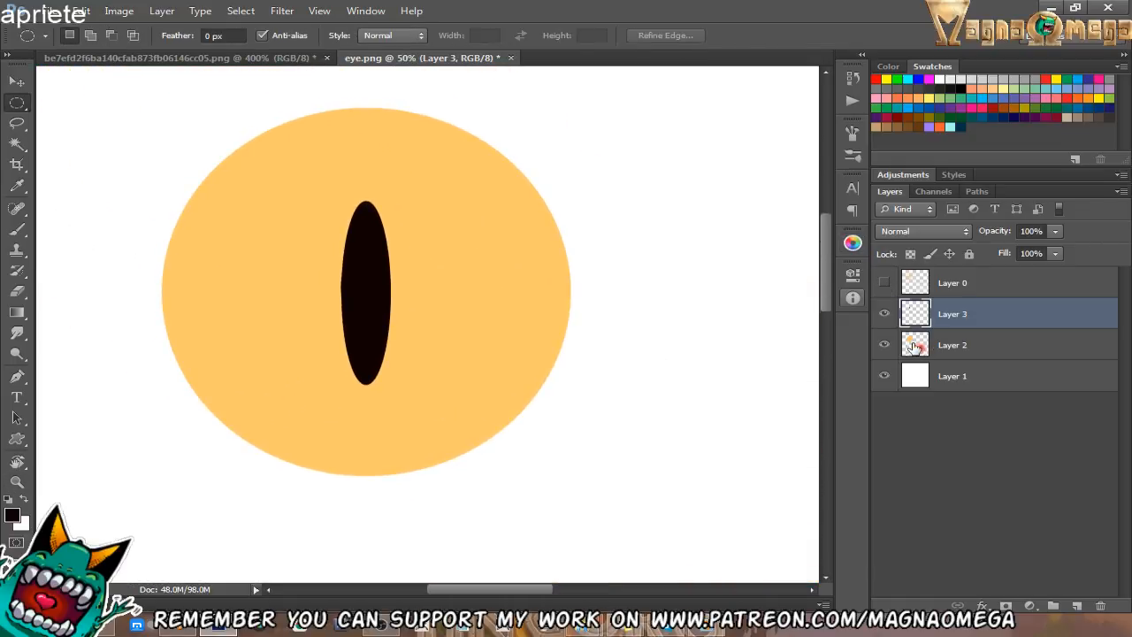
{"action": "left_click", "coordinate": [969, 345]}
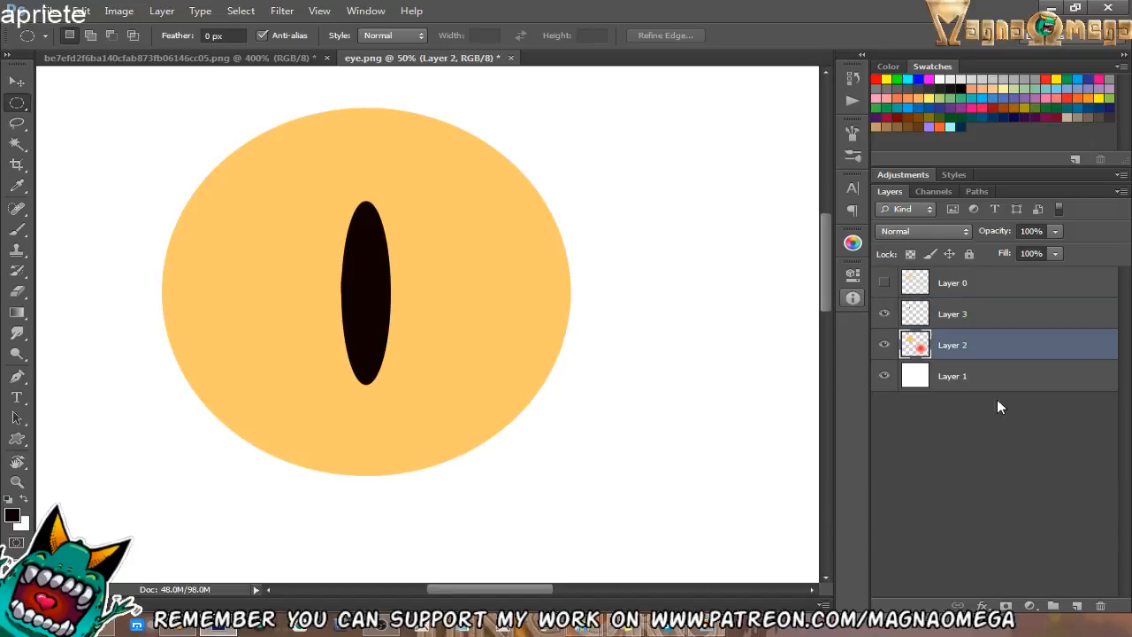
{"action": "left_click", "coordinate": [1075, 603]}
{"action": "right_click", "coordinate": [972, 361]}
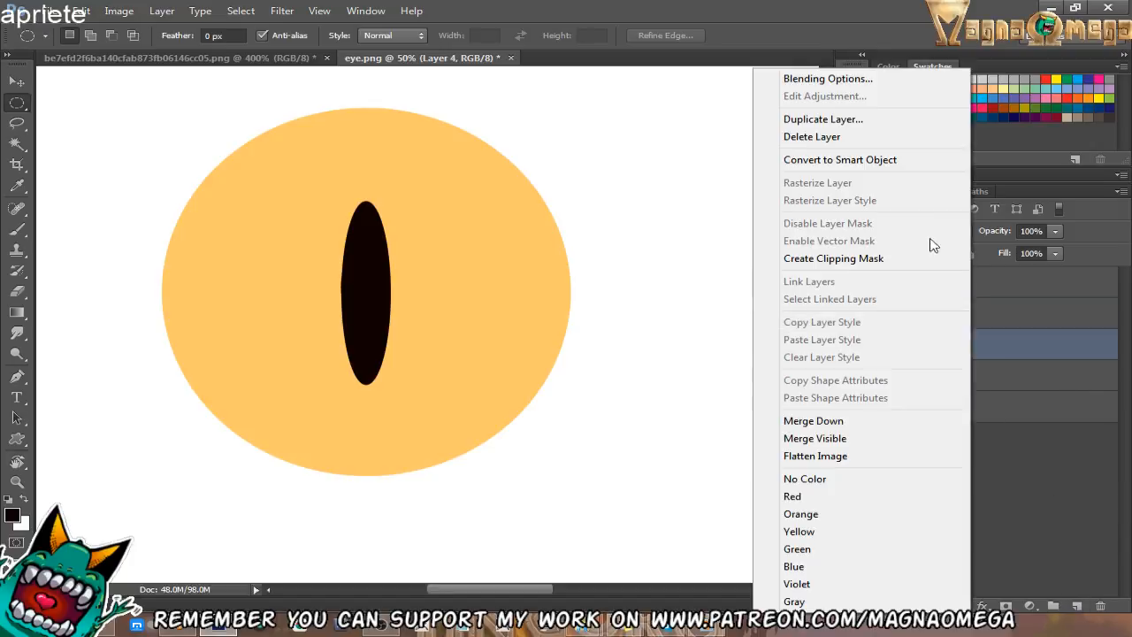
{"action": "left_click", "coordinate": [800, 259]}
{"action": "left_click", "coordinate": [884, 282]}
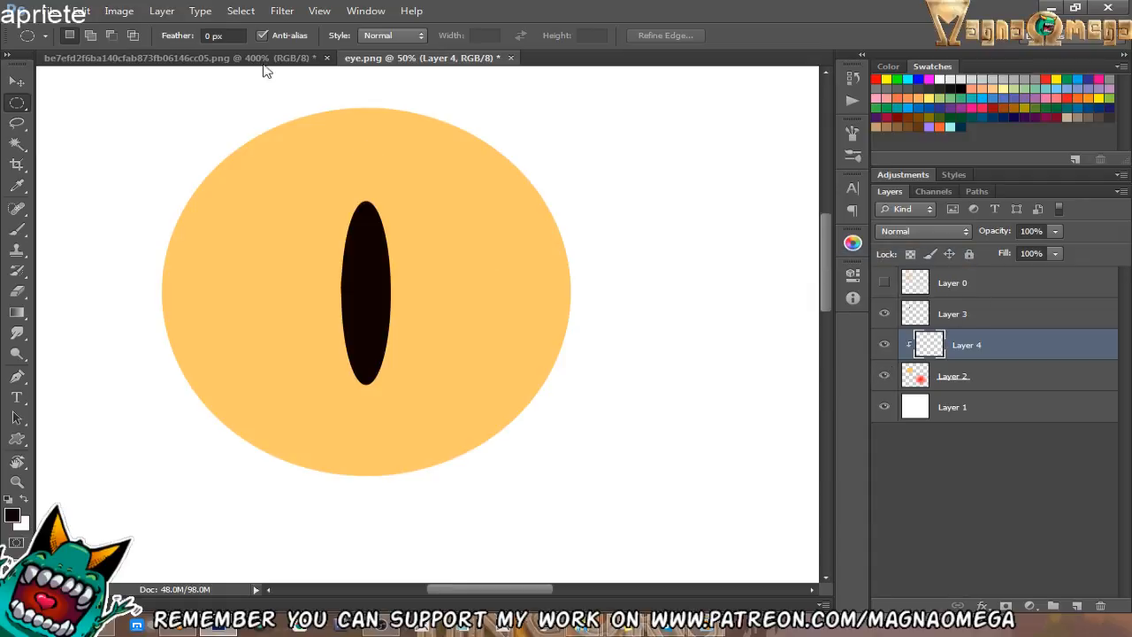
Sample the saturated red-orange from the iris in the character reference and return to eye.png.
{"action": "left_click", "coordinate": [177, 57]}
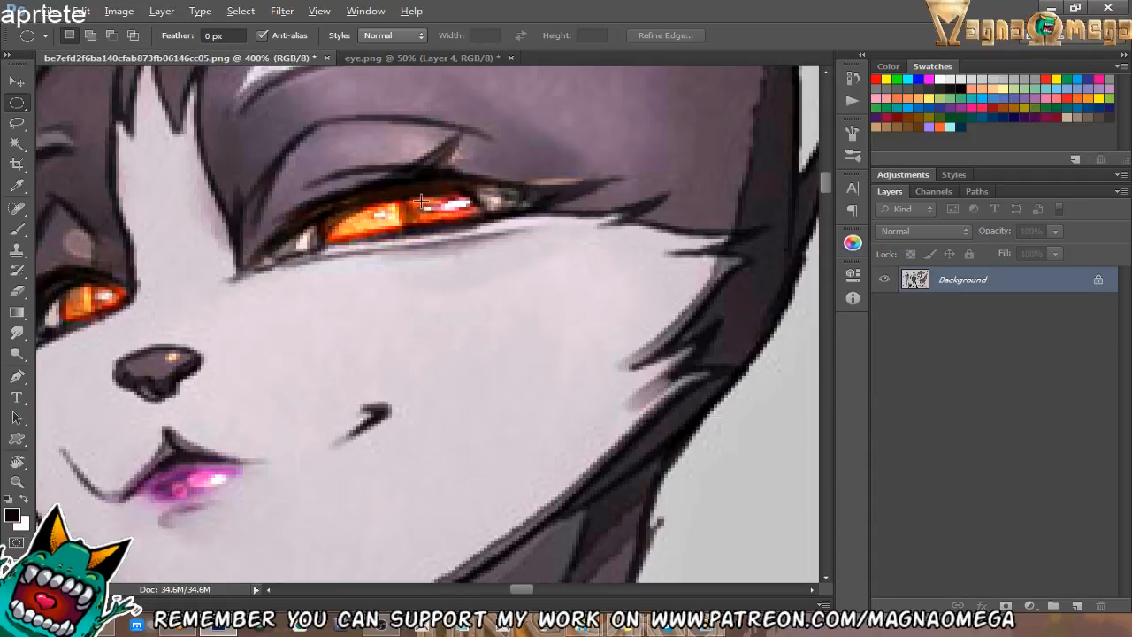
{"action": "key", "text": "b"}
{"action": "left_click", "coordinate": [421, 203], "text": "alt"}
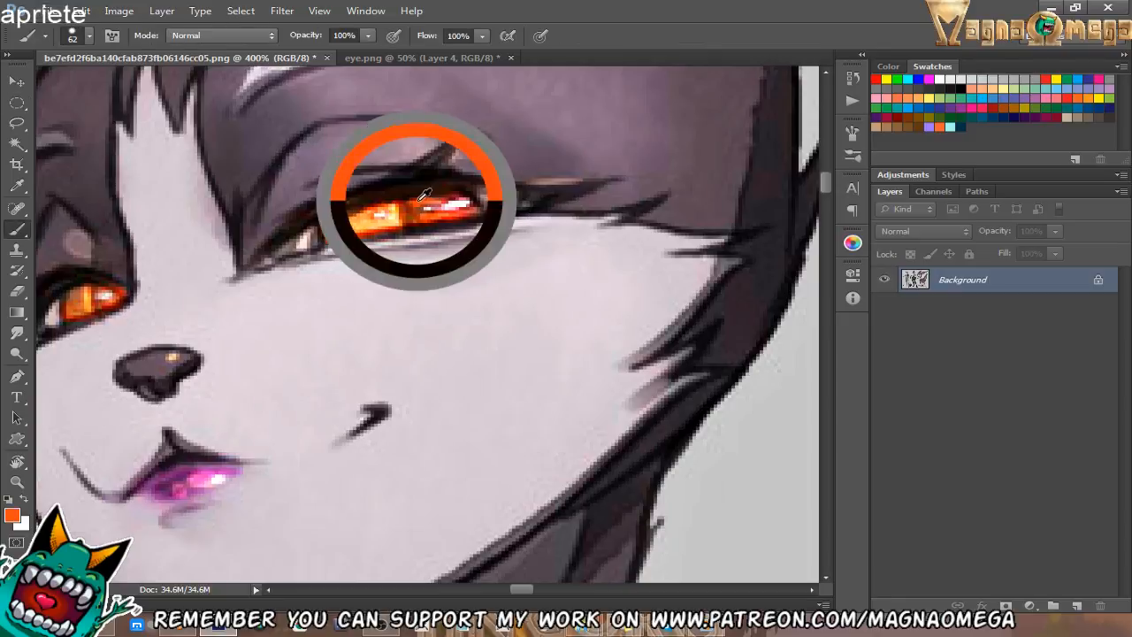
{"action": "left_click", "coordinate": [393, 57]}
Choose the textured 75 px brush at the end of the brush presets for painting on the clipped layer.
{"action": "right_click", "coordinate": [416, 261]}
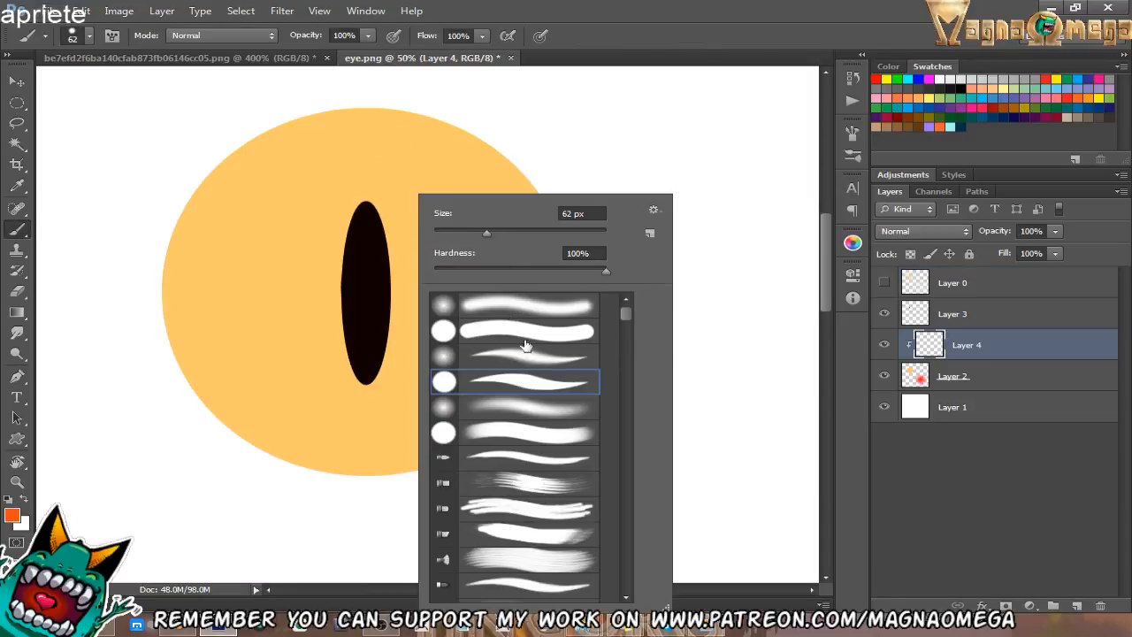
{"action": "left_click_drag", "start_coordinate": [507, 233], "coordinate": [524, 260]}
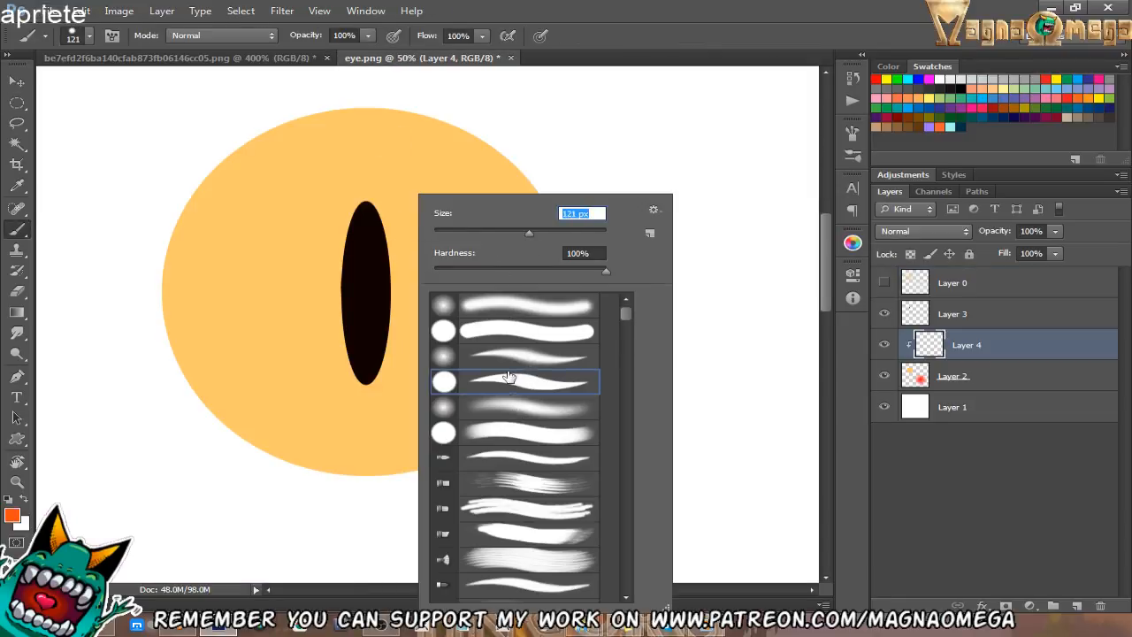
{"action": "scroll", "coordinate": [610, 466], "scroll_direction": "down", "scroll_amount": 10}
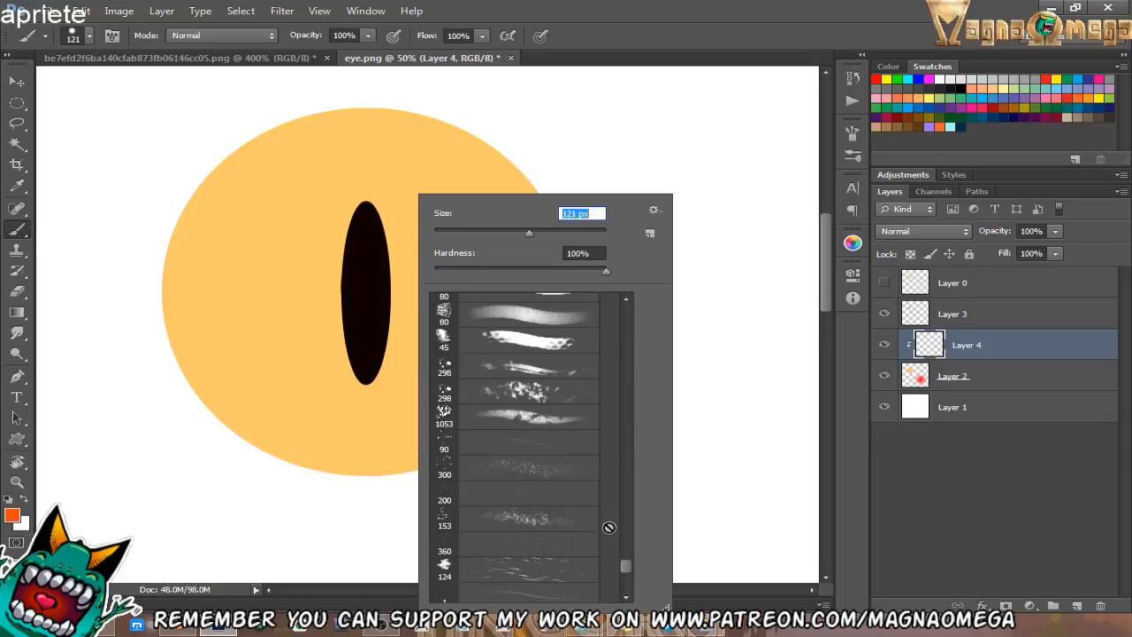
{"action": "left_click_drag", "start_coordinate": [628, 567], "coordinate": [624, 599]}
{"action": "left_click", "coordinate": [548, 590]}
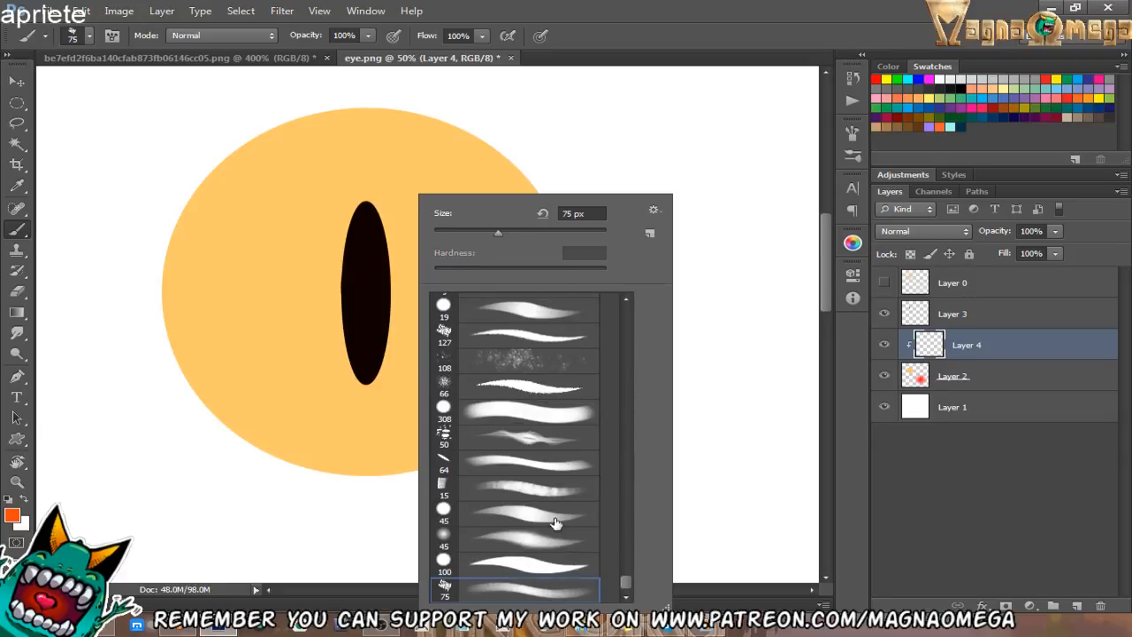
Paint a red-orange ring around the iris rim and shade around the pupil, enlarging the textured brush to 96 and 145 px.
{"action": "left_click_drag", "start_coordinate": [503, 232], "coordinate": [518, 233]}
{"action": "left_click", "coordinate": [187, 209]}
{"action": "left_click_drag", "start_coordinate": [176, 281], "coordinate": [254, 147]}
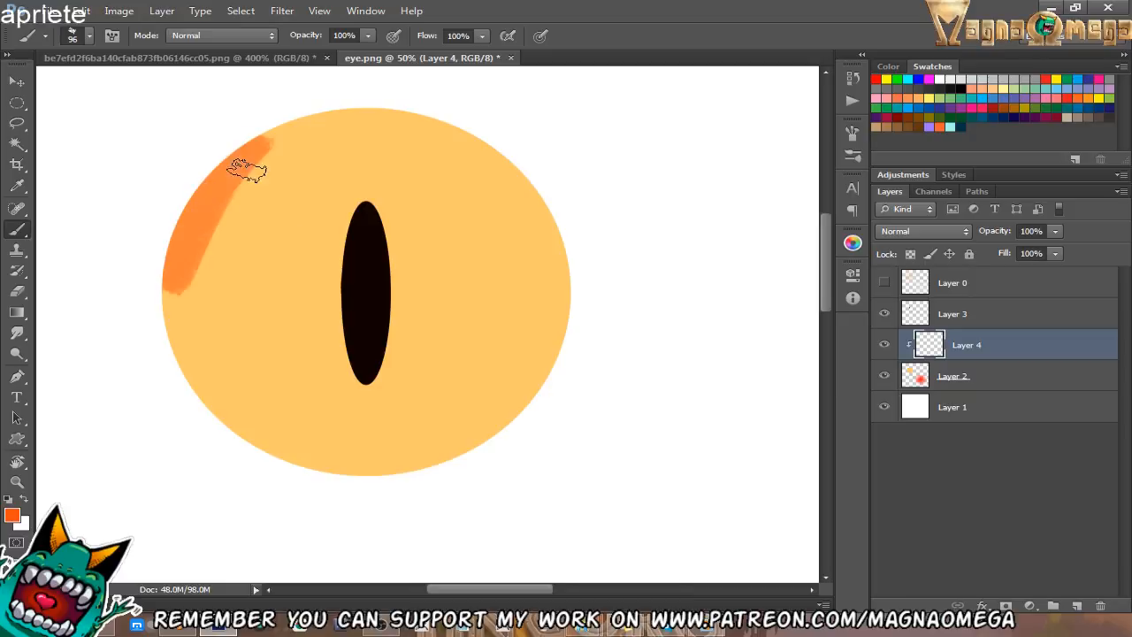
{"action": "right_click", "coordinate": [278, 192]}
{"action": "left_click_drag", "start_coordinate": [410, 235], "coordinate": [413, 234]}
{"action": "mouse_move", "coordinate": [325, 133]}
{"action": "left_mouse_down"}
{"action": "mouse_move", "coordinate": [288, 150]}
{"action": "mouse_move", "coordinate": [354, 469]}
{"action": "mouse_move", "coordinate": [402, 467]}
{"action": "mouse_move", "coordinate": [553, 253]}
{"action": "mouse_move", "coordinate": [218, 202]}
{"action": "mouse_move", "coordinate": [507, 202]}
{"action": "mouse_move", "coordinate": [531, 256]}
{"action": "mouse_move", "coordinate": [530, 227]}
{"action": "mouse_move", "coordinate": [303, 245]}
{"action": "mouse_move", "coordinate": [328, 424]}
{"action": "mouse_move", "coordinate": [437, 445]}
{"action": "mouse_move", "coordinate": [477, 412]}
{"action": "mouse_move", "coordinate": [478, 200]}
{"action": "mouse_move", "coordinate": [247, 233]}
{"action": "mouse_move", "coordinate": [371, 208]}
{"action": "mouse_move", "coordinate": [374, 313]}
{"action": "mouse_move", "coordinate": [375, 263]}
{"action": "left_mouse_up"}
Soften the inner edge of the orange ring with light yellow-orange tones sampled from the iris, using the brush at 99 px.
{"action": "left_click", "coordinate": [317, 320], "text": "alt"}
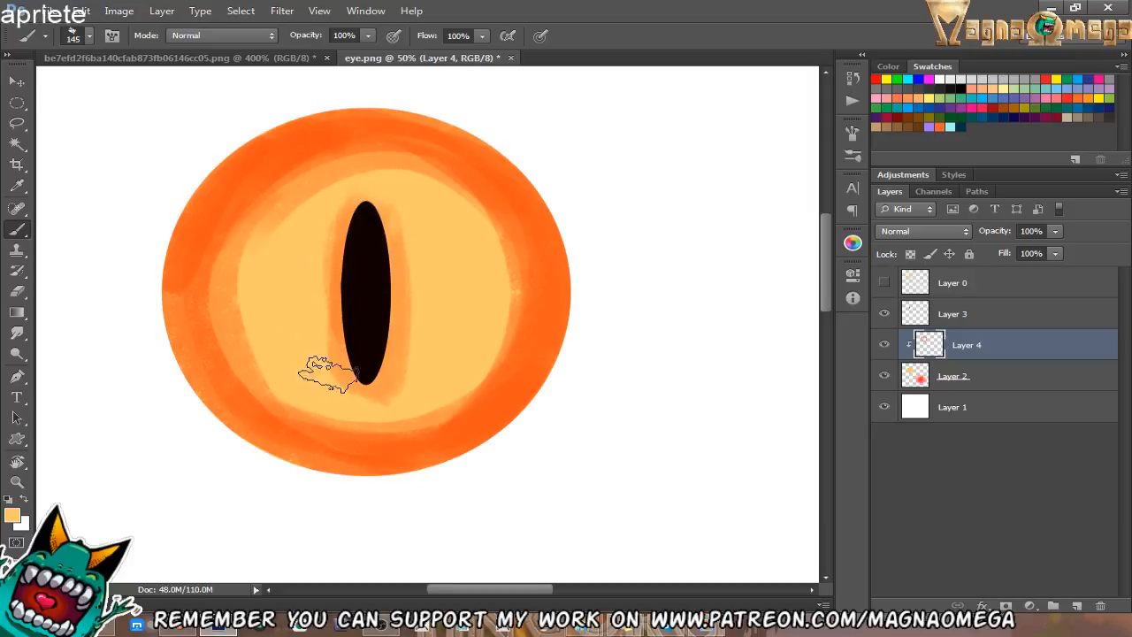
{"action": "right_click", "coordinate": [432, 244]}
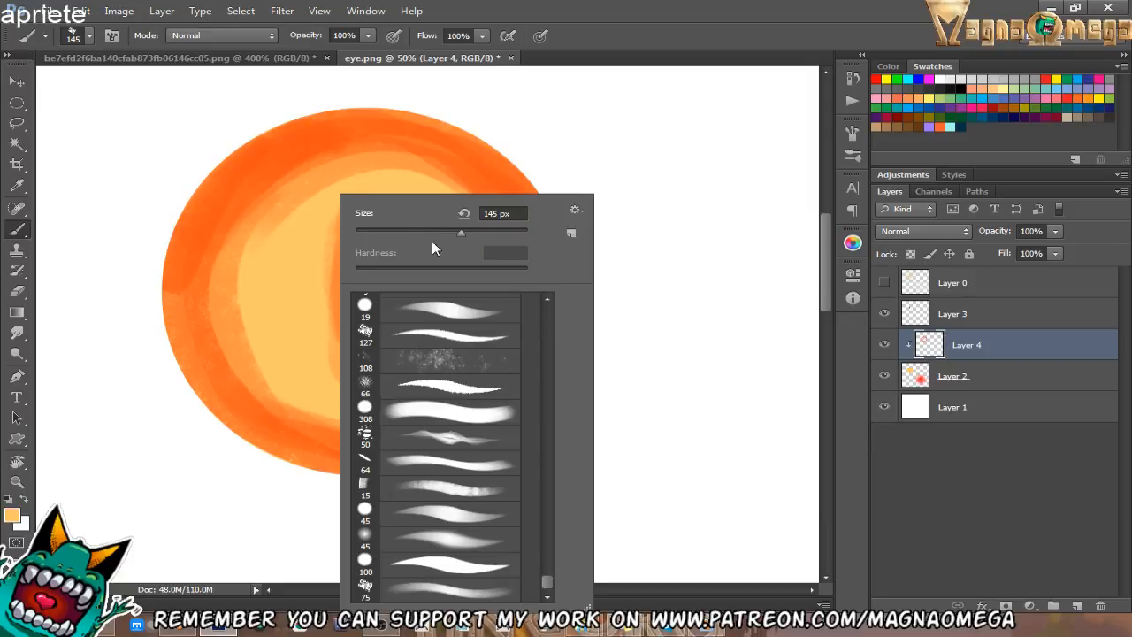
{"action": "left_click", "coordinate": [328, 246], "text": "alt"}
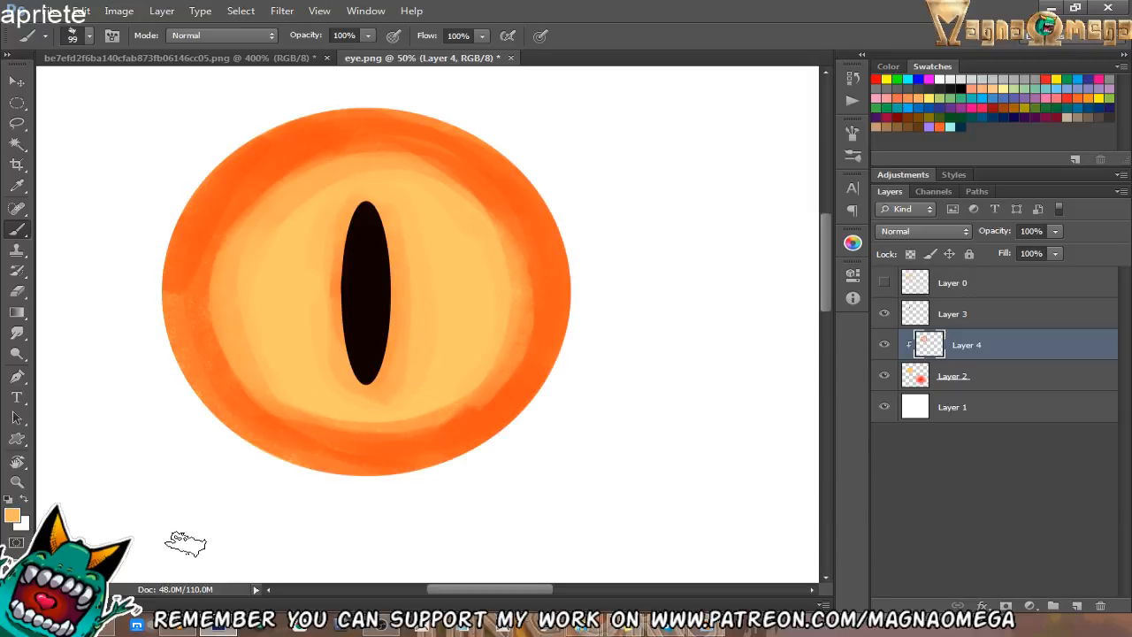
{"action": "left_click_drag", "start_coordinate": [469, 338], "coordinate": [530, 329]}
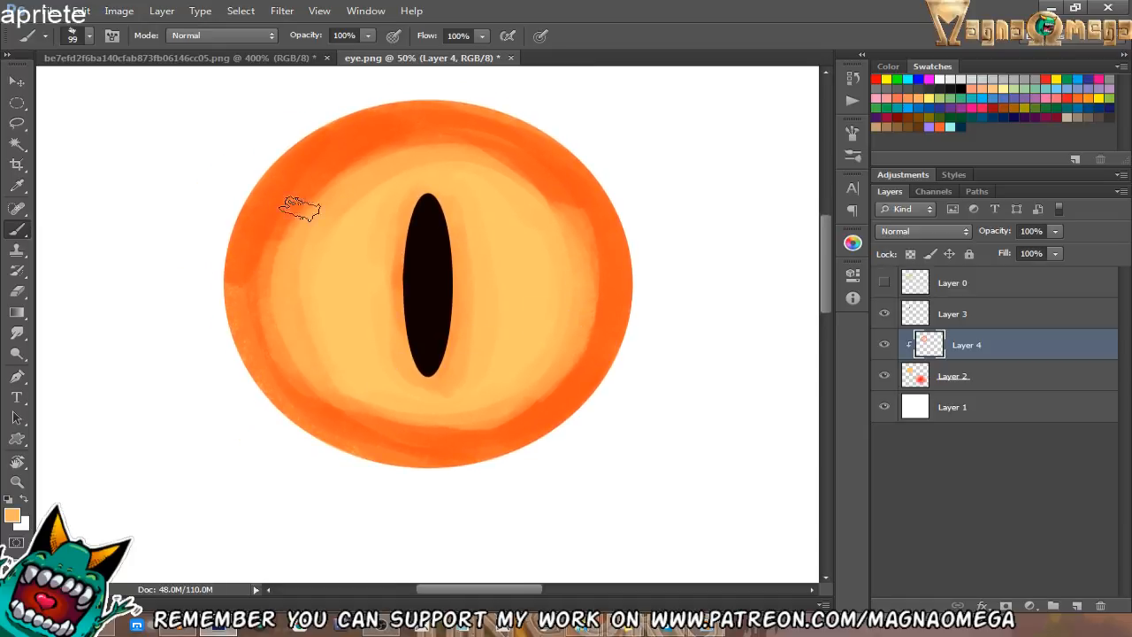
Blend the outer orange ring smoothly into the yellow iris using intermediate orange tones sampled from the painting.
{"action": "left_click", "coordinate": [275, 258], "text": "alt"}
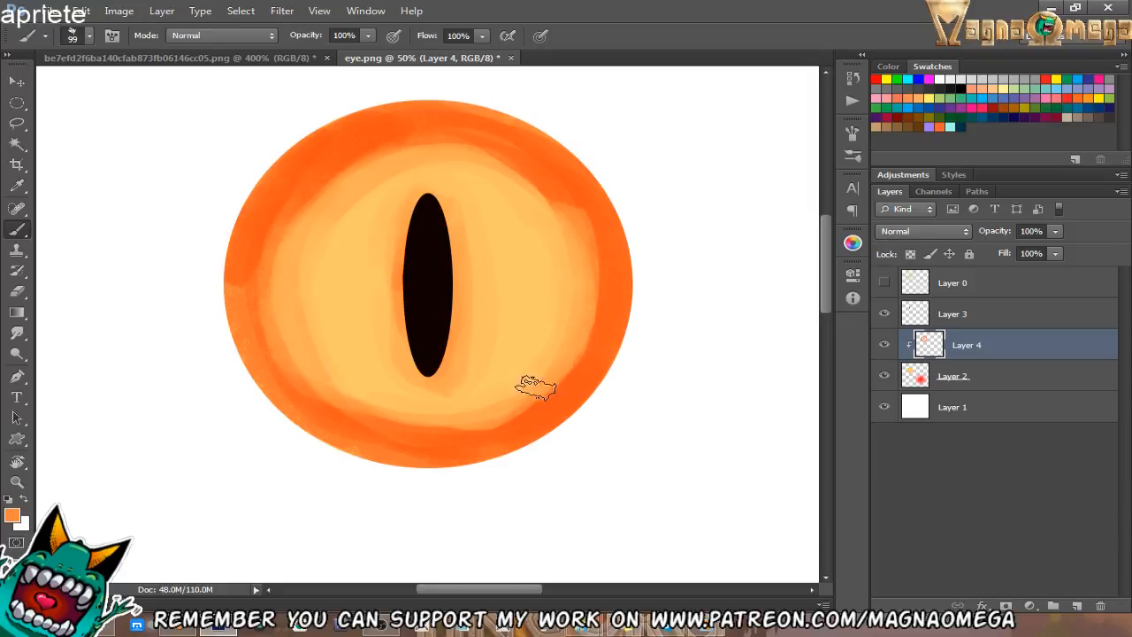
{"action": "left_click_drag", "start_coordinate": [367, 168], "coordinate": [354, 407]}
{"action": "left_click", "coordinate": [281, 301], "text": "alt"}
{"action": "mouse_move", "coordinate": [279, 274]}
{"action": "left_mouse_down"}
{"action": "mouse_move", "coordinate": [353, 402]}
{"action": "mouse_move", "coordinate": [499, 418]}
{"action": "left_mouse_up"}
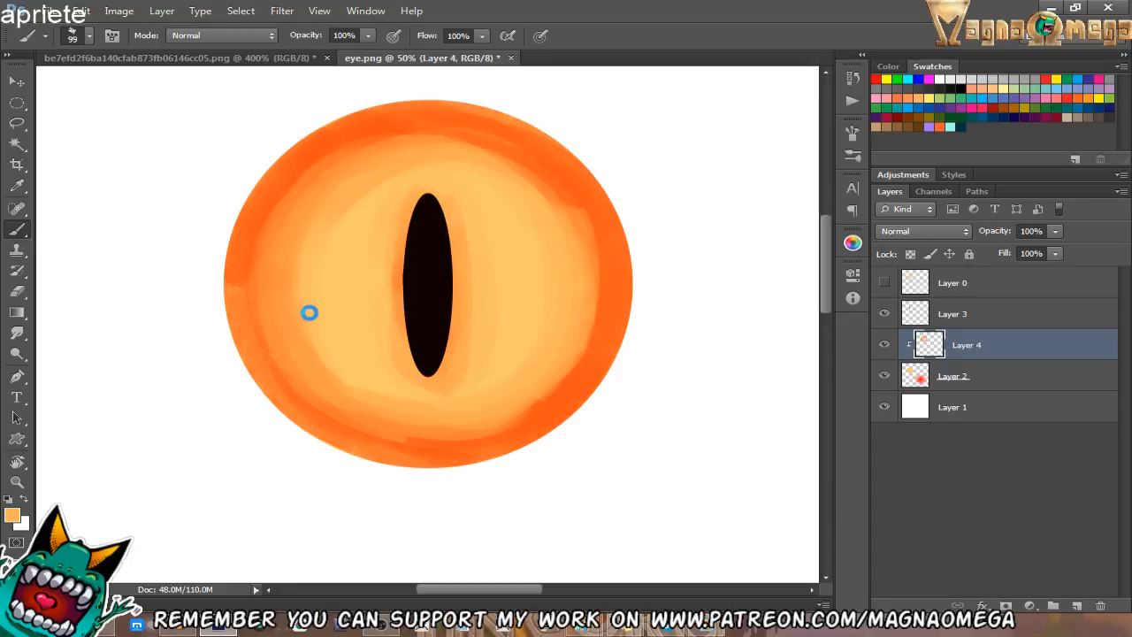
{"action": "left_click_drag", "start_coordinate": [276, 268], "coordinate": [280, 341]}
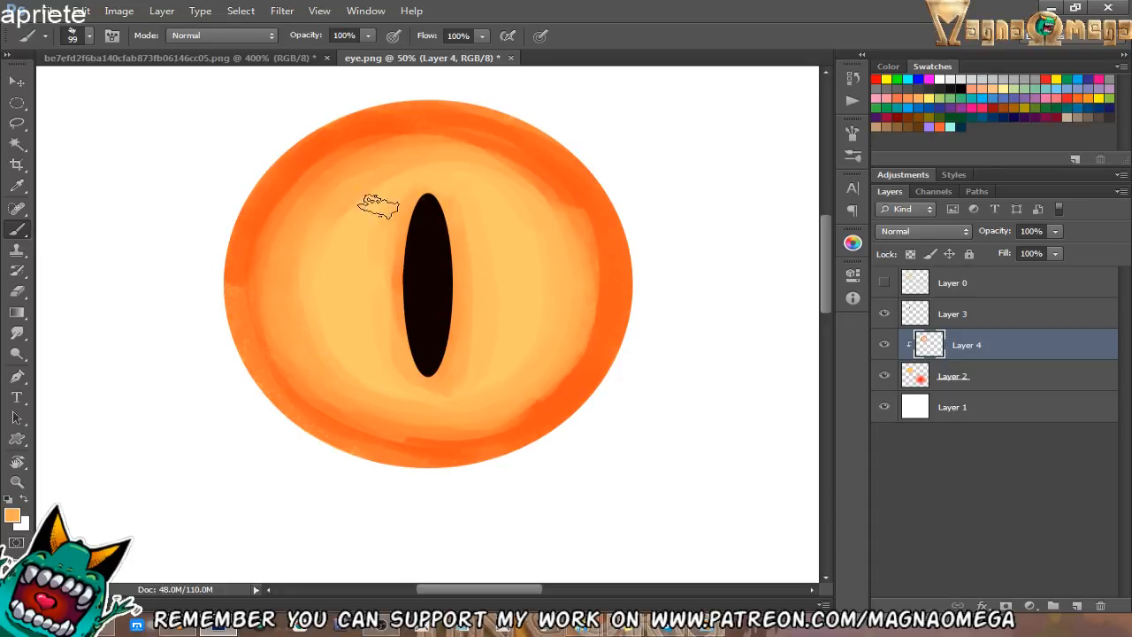
{"action": "left_click", "coordinate": [585, 214], "text": "alt"}
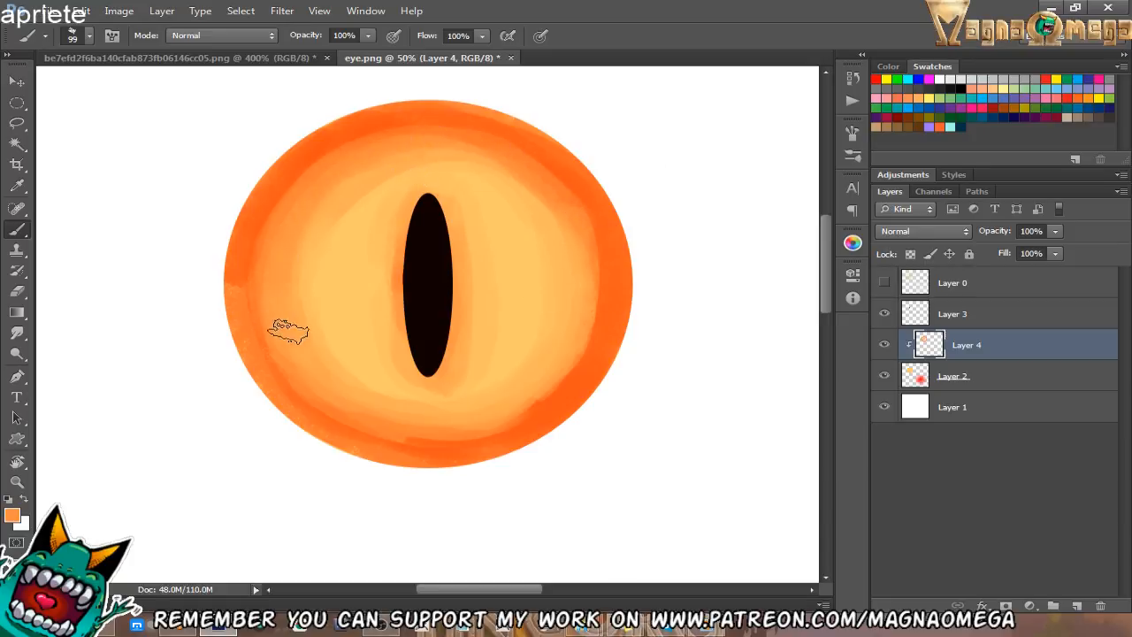
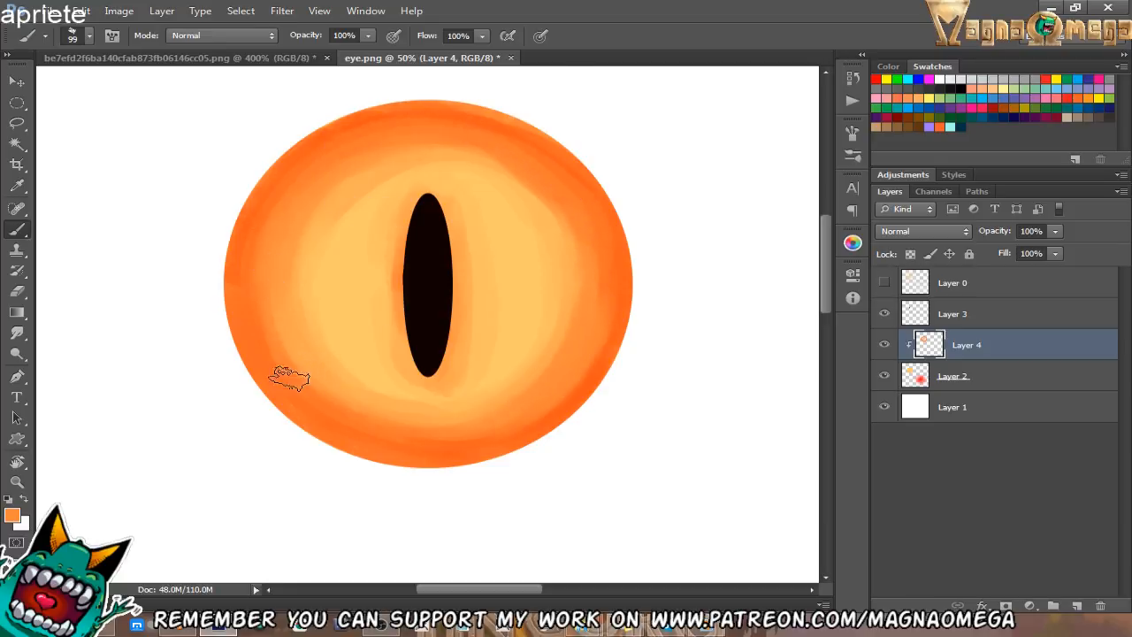
Set the foreground colour to a very dark reddish brown.
{"action": "left_click", "coordinate": [16, 517]}
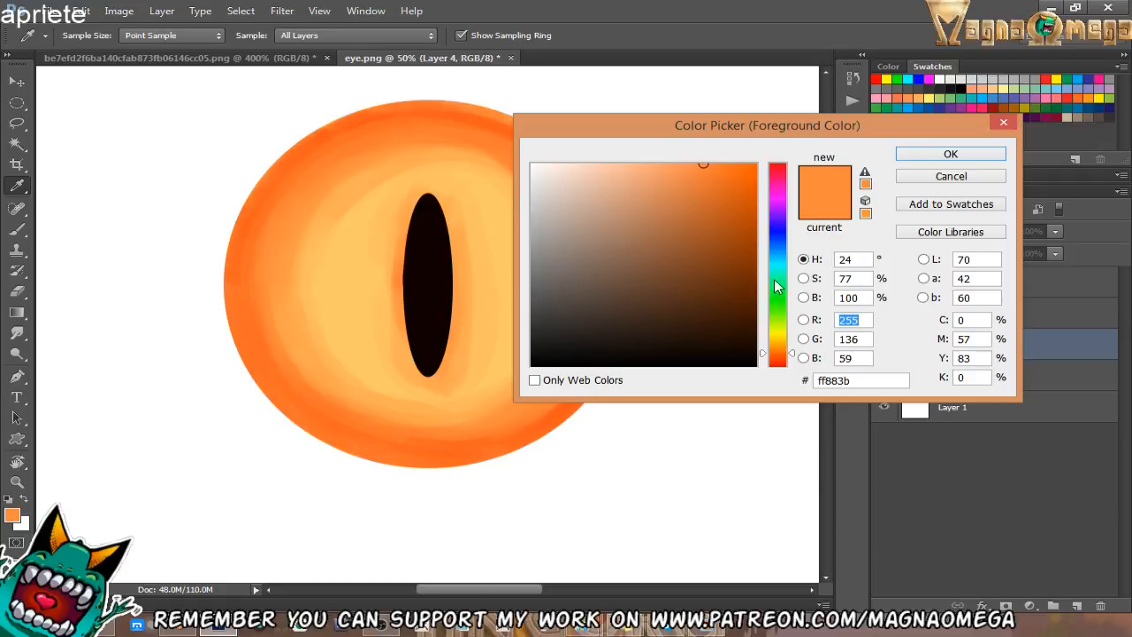
{"action": "left_click_drag", "start_coordinate": [733, 309], "coordinate": [730, 315]}
{"action": "left_click_drag", "start_coordinate": [782, 361], "coordinate": [782, 366]}
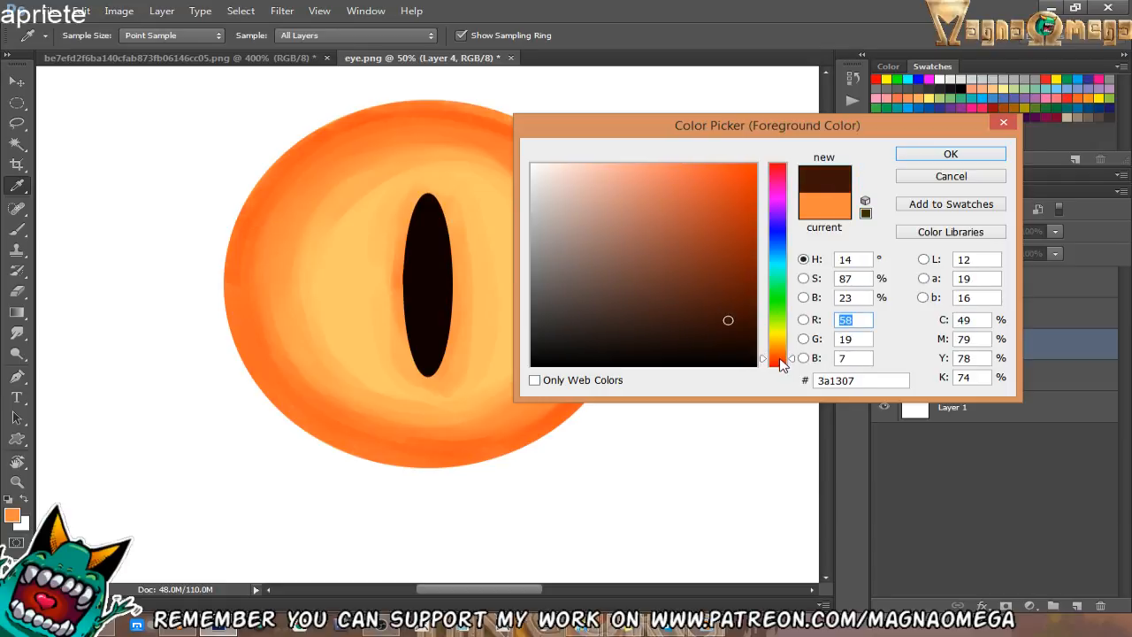
{"action": "left_click_drag", "start_coordinate": [734, 322], "coordinate": [737, 324]}
{"action": "left_click", "coordinate": [937, 158]}
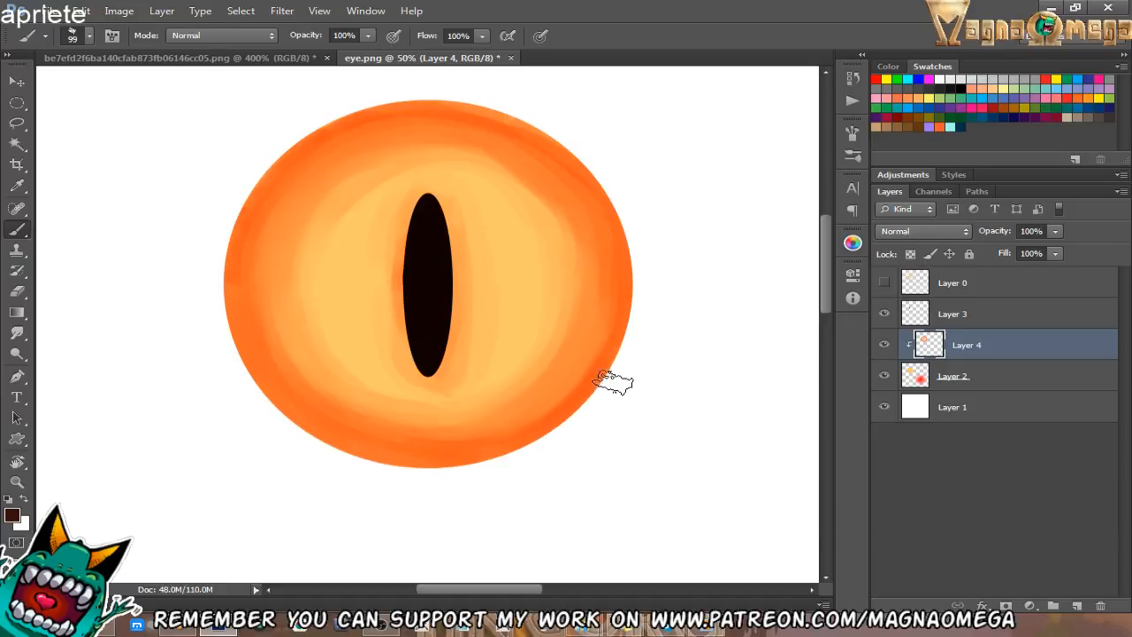
Paint a dark brown outline around the whole iris rim on Layer 4, building it up with repeated strokes.
{"action": "mouse_move", "coordinate": [646, 291]}
{"action": "left_mouse_down"}
{"action": "mouse_move", "coordinate": [617, 213]}
{"action": "mouse_move", "coordinate": [569, 154]}
{"action": "mouse_move", "coordinate": [478, 106]}
{"action": "mouse_move", "coordinate": [315, 135]}
{"action": "mouse_move", "coordinate": [322, 438]}
{"action": "left_mouse_up"}
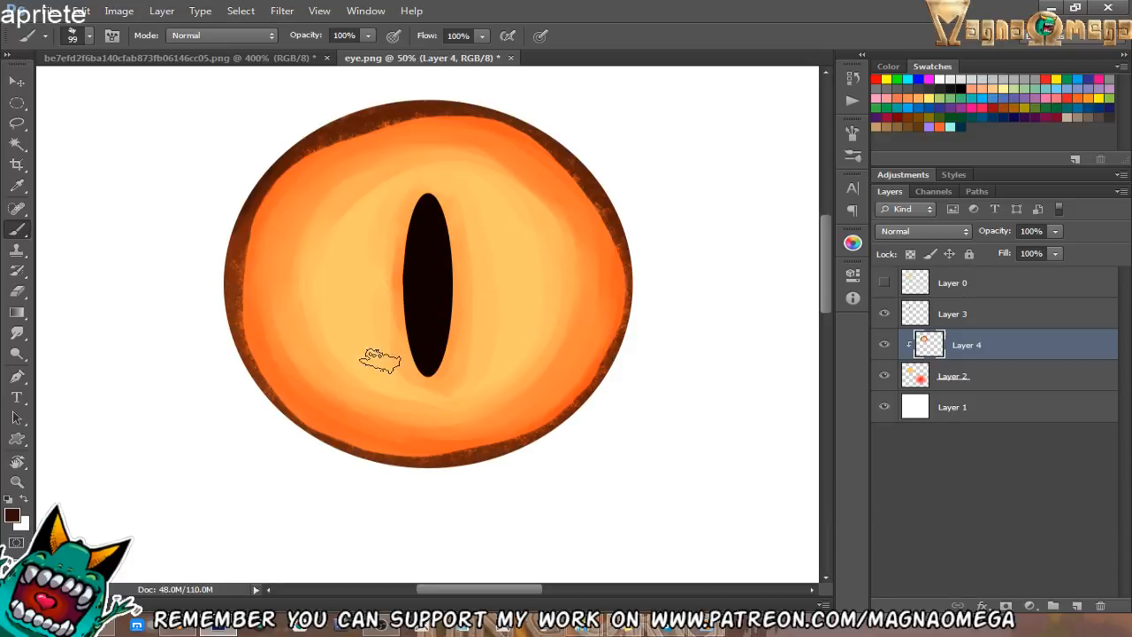
{"action": "mouse_move", "coordinate": [221, 275]}
{"action": "left_mouse_down"}
{"action": "mouse_move", "coordinate": [231, 366]}
{"action": "mouse_move", "coordinate": [274, 412]}
{"action": "left_mouse_up"}
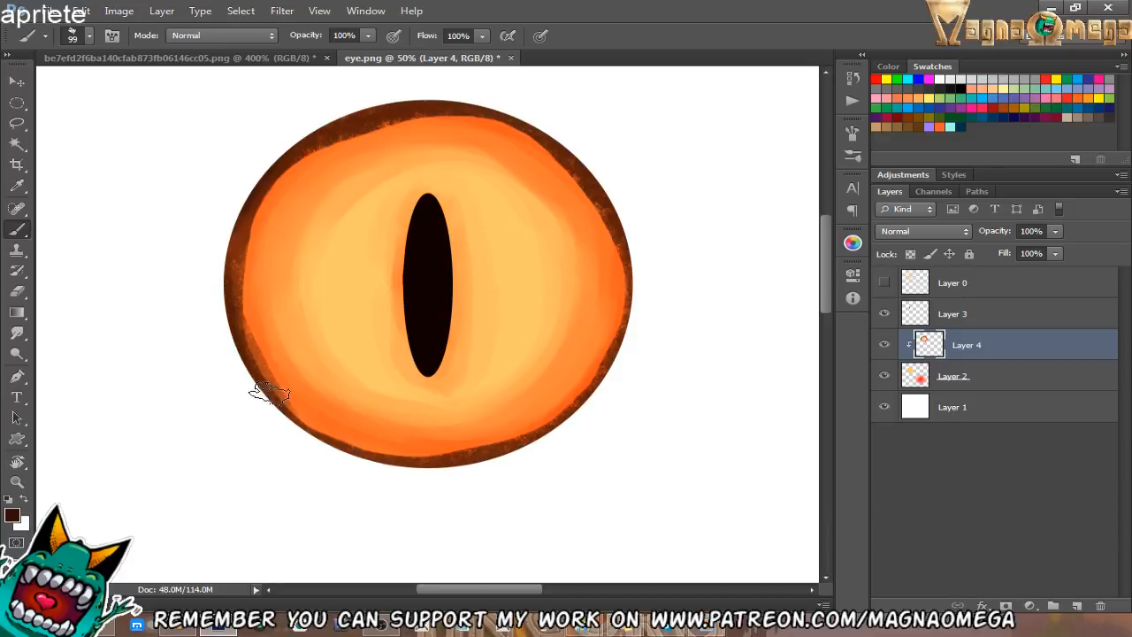
{"action": "left_click_drag", "start_coordinate": [300, 141], "coordinate": [495, 118]}
{"action": "left_click_drag", "start_coordinate": [391, 462], "coordinate": [234, 256]}
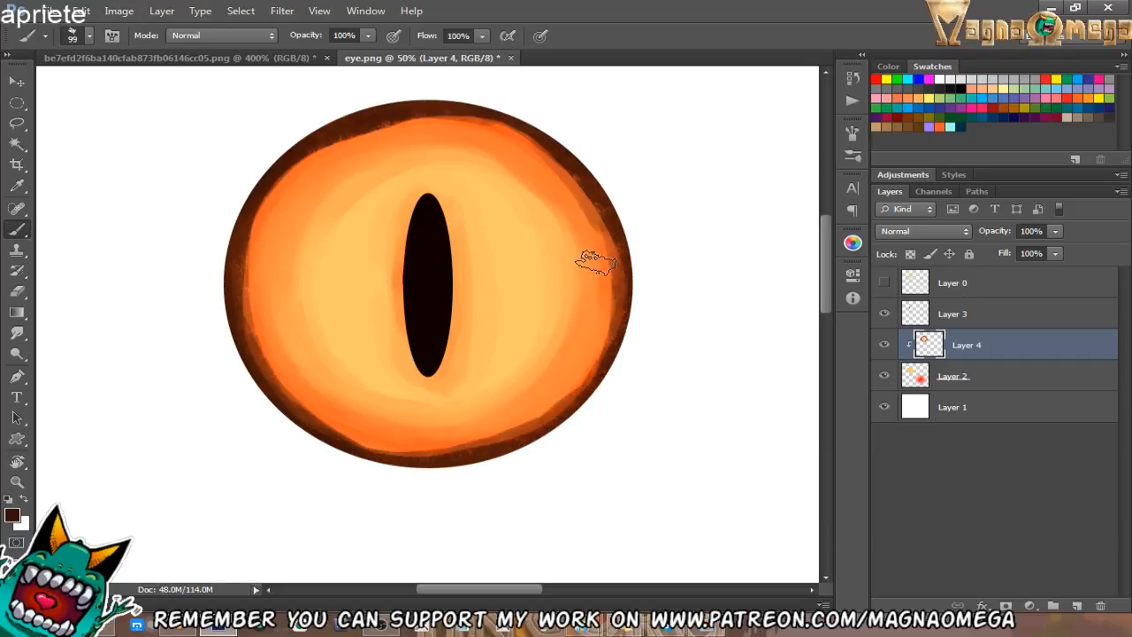
{"action": "mouse_move", "coordinate": [542, 422]}
{"action": "left_mouse_down"}
{"action": "mouse_move", "coordinate": [609, 336]}
{"action": "mouse_move", "coordinate": [618, 244]}
{"action": "mouse_move", "coordinate": [524, 124]}
{"action": "mouse_move", "coordinate": [407, 105]}
{"action": "mouse_move", "coordinate": [334, 131]}
{"action": "mouse_move", "coordinate": [267, 177]}
{"action": "mouse_move", "coordinate": [253, 205]}
{"action": "mouse_move", "coordinate": [236, 303]}
{"action": "mouse_move", "coordinate": [318, 425]}
{"action": "left_mouse_up"}
{"action": "mouse_move", "coordinate": [406, 456]}
{"action": "left_mouse_down"}
{"action": "mouse_move", "coordinate": [538, 430]}
{"action": "mouse_move", "coordinate": [601, 382]}
{"action": "left_mouse_up"}
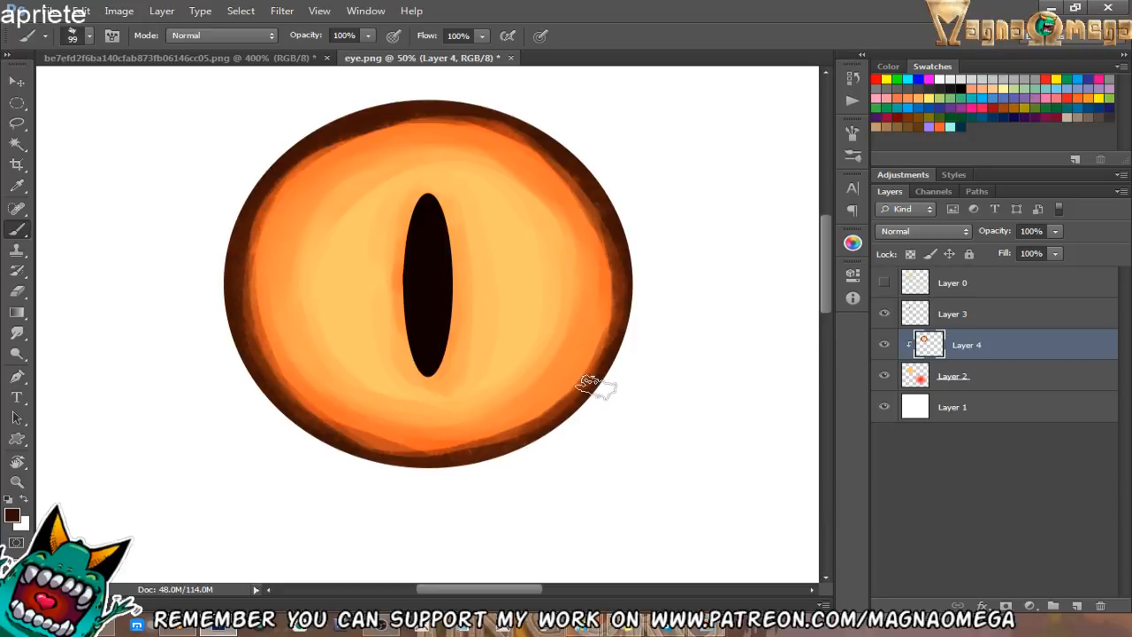
{"action": "mouse_move", "coordinate": [357, 451]}
{"action": "left_mouse_down"}
{"action": "mouse_move", "coordinate": [496, 456]}
{"action": "mouse_move", "coordinate": [613, 358]}
{"action": "left_mouse_up"}
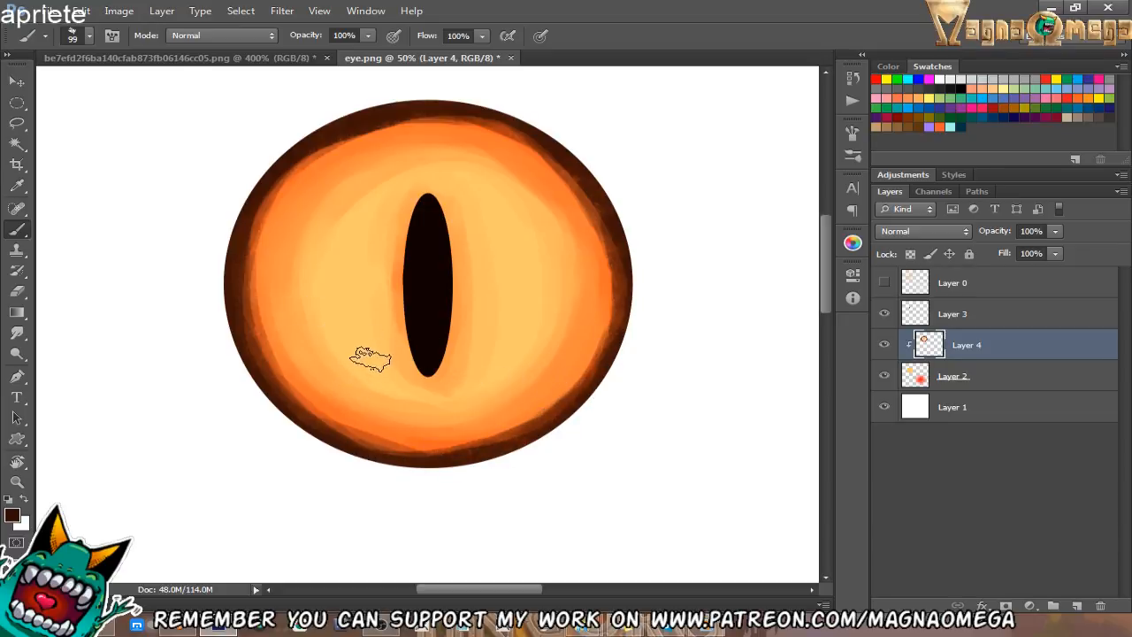
Set the foreground colour to pale cream ffe8c1 and paint a crescent-shaped highlight across the lower iris beneath the pupil.
{"action": "left_click", "coordinate": [12, 518]}
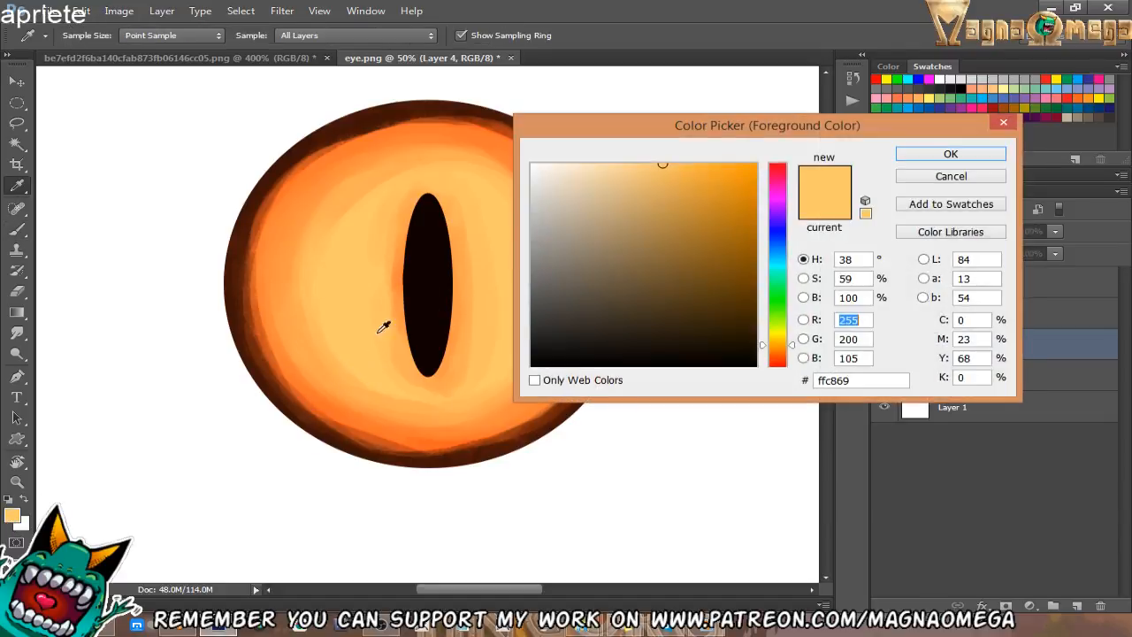
{"action": "left_click", "coordinate": [780, 326]}
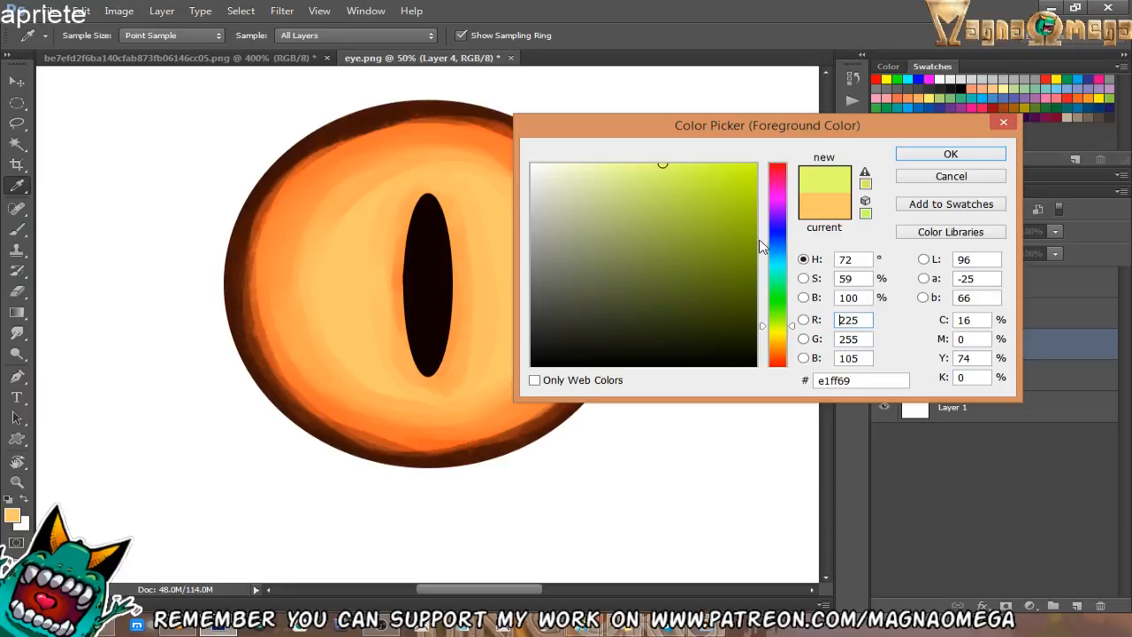
{"action": "left_click_drag", "start_coordinate": [780, 345], "coordinate": [780, 330]}
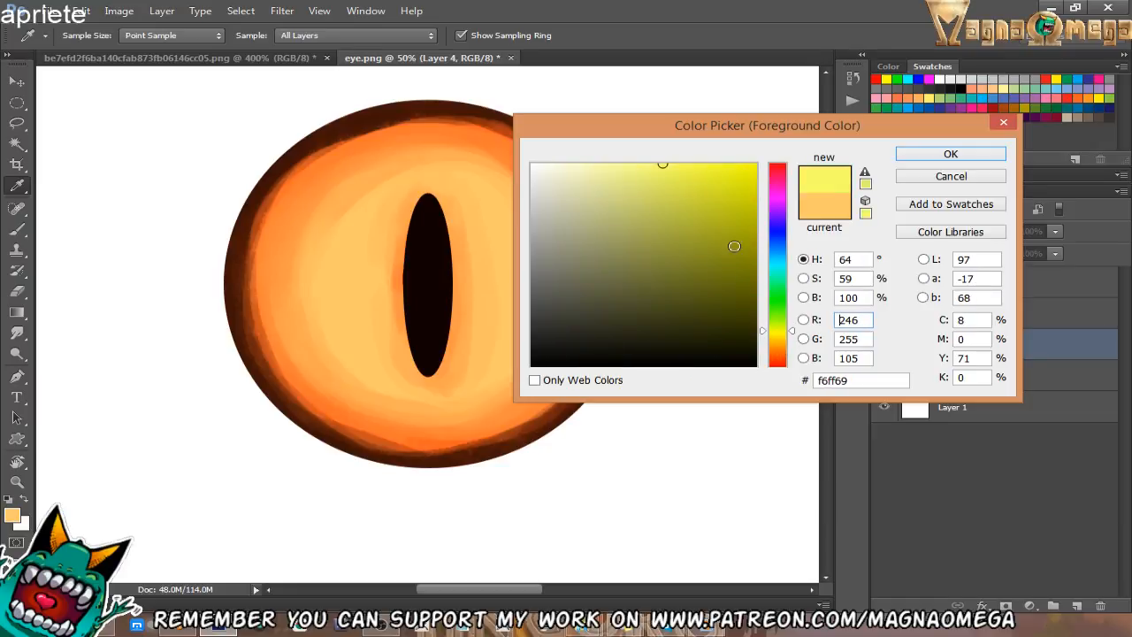
{"action": "left_click", "coordinate": [411, 307]}
{"action": "left_click_drag", "start_coordinate": [581, 159], "coordinate": [584, 165]}
{"action": "left_click", "coordinate": [951, 154]}
{"action": "key", "text": "b"}
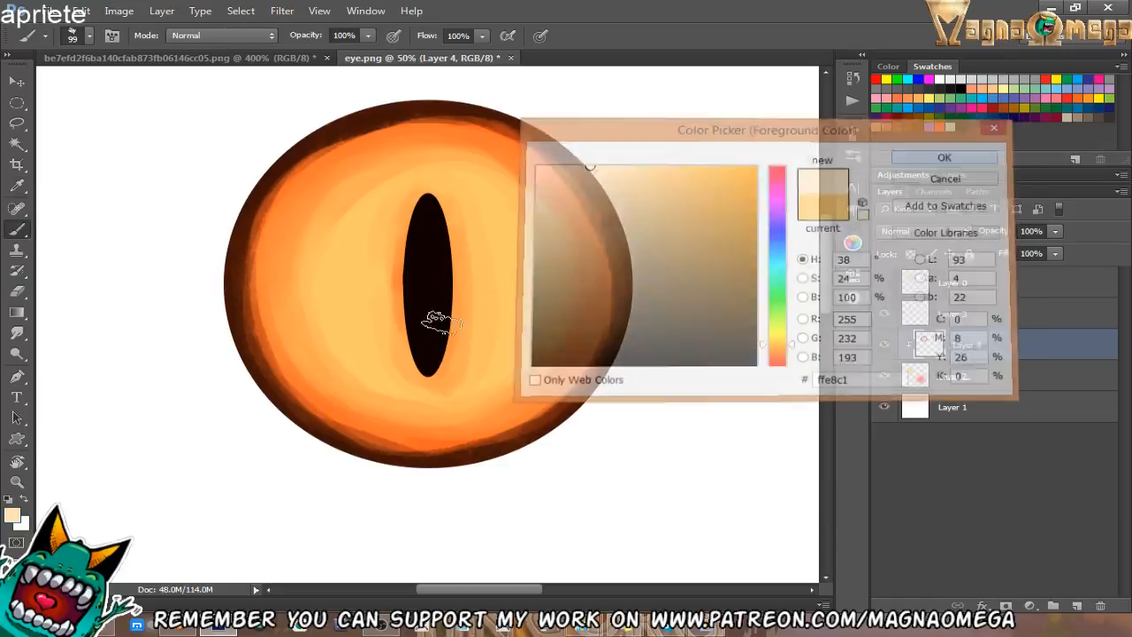
{"action": "mouse_move", "coordinate": [320, 339]}
{"action": "left_mouse_down"}
{"action": "mouse_move", "coordinate": [363, 366]}
{"action": "mouse_move", "coordinate": [359, 389]}
{"action": "left_mouse_up"}
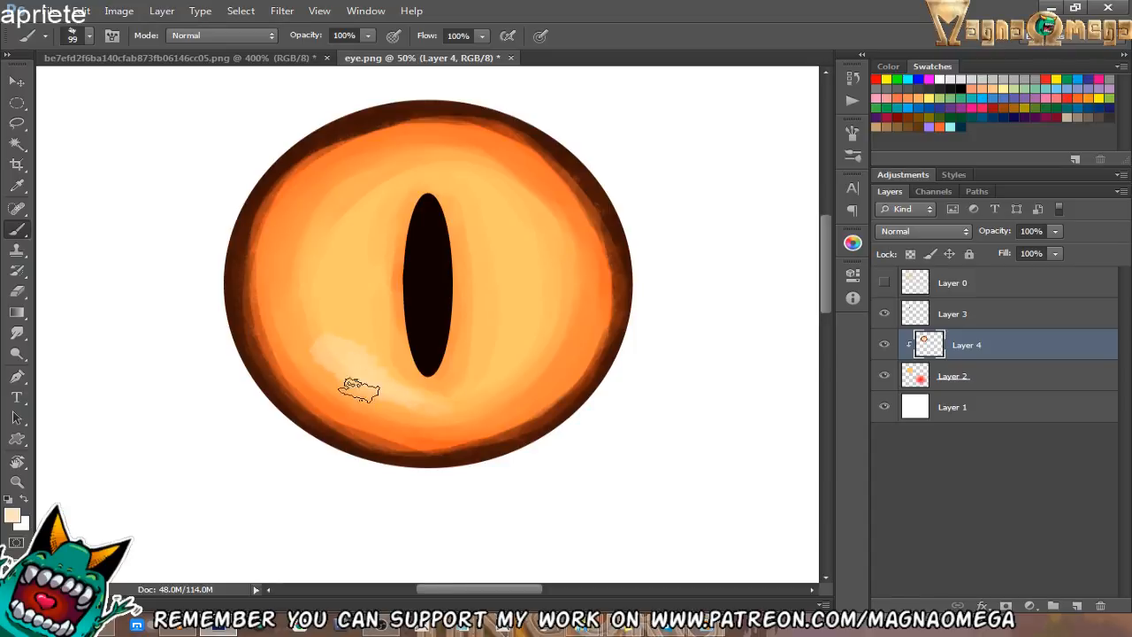
{"action": "mouse_move", "coordinate": [503, 378]}
{"action": "left_mouse_down"}
{"action": "mouse_move", "coordinate": [329, 352]}
{"action": "mouse_move", "coordinate": [336, 330]}
{"action": "mouse_move", "coordinate": [348, 382]}
{"action": "mouse_move", "coordinate": [518, 361]}
{"action": "mouse_move", "coordinate": [532, 343]}
{"action": "mouse_move", "coordinate": [334, 338]}
{"action": "mouse_move", "coordinate": [313, 320]}
{"action": "mouse_move", "coordinate": [374, 371]}
{"action": "mouse_move", "coordinate": [521, 336]}
{"action": "mouse_move", "coordinate": [507, 348]}
{"action": "mouse_move", "coordinate": [557, 316]}
{"action": "left_mouse_up"}
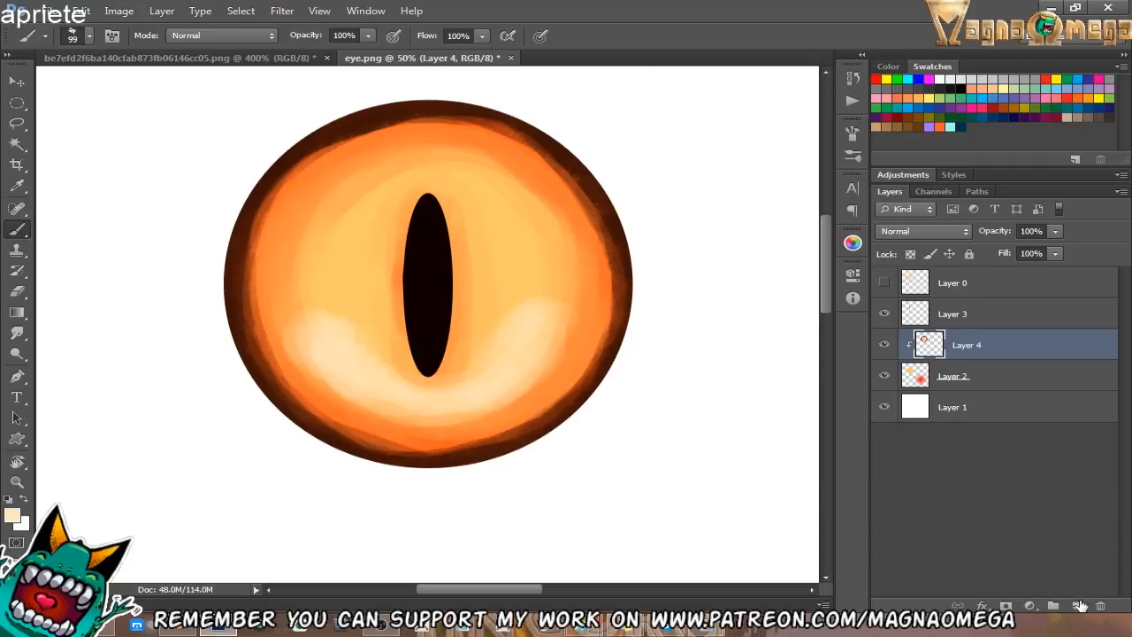
Add a new layer above Layer 4 and make it a clipping mask.
{"action": "left_click", "coordinate": [1078, 605]}
{"action": "right_click", "coordinate": [964, 356]}
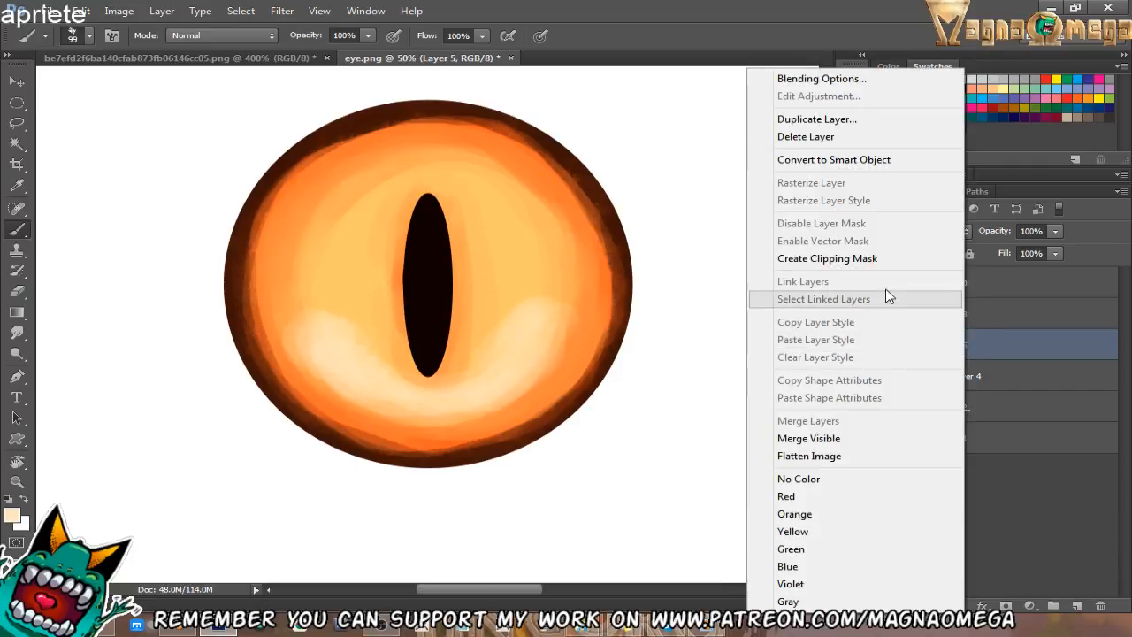
{"action": "left_click", "coordinate": [937, 260]}
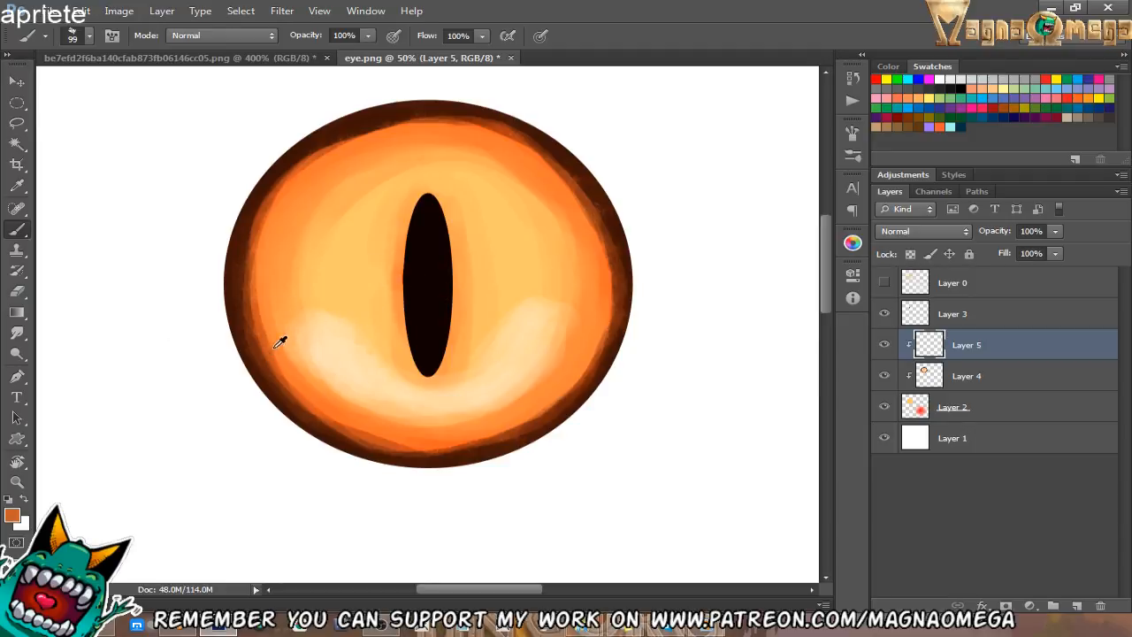
Paint faint brownish-orange streaks radiating from the pupil on both sides of the iris, using the brush at 57 px.
{"action": "right_click", "coordinate": [349, 314]}
{"action": "left_click_drag", "start_coordinate": [415, 232], "coordinate": [413, 232]}
{"action": "mouse_move", "coordinate": [295, 352]}
{"action": "left_mouse_down"}
{"action": "mouse_move", "coordinate": [359, 328]}
{"action": "mouse_move", "coordinate": [308, 352]}
{"action": "left_mouse_up"}
{"action": "key", "text": "ctrl+z"}
{"action": "left_click_drag", "start_coordinate": [254, 294], "coordinate": [357, 289]}
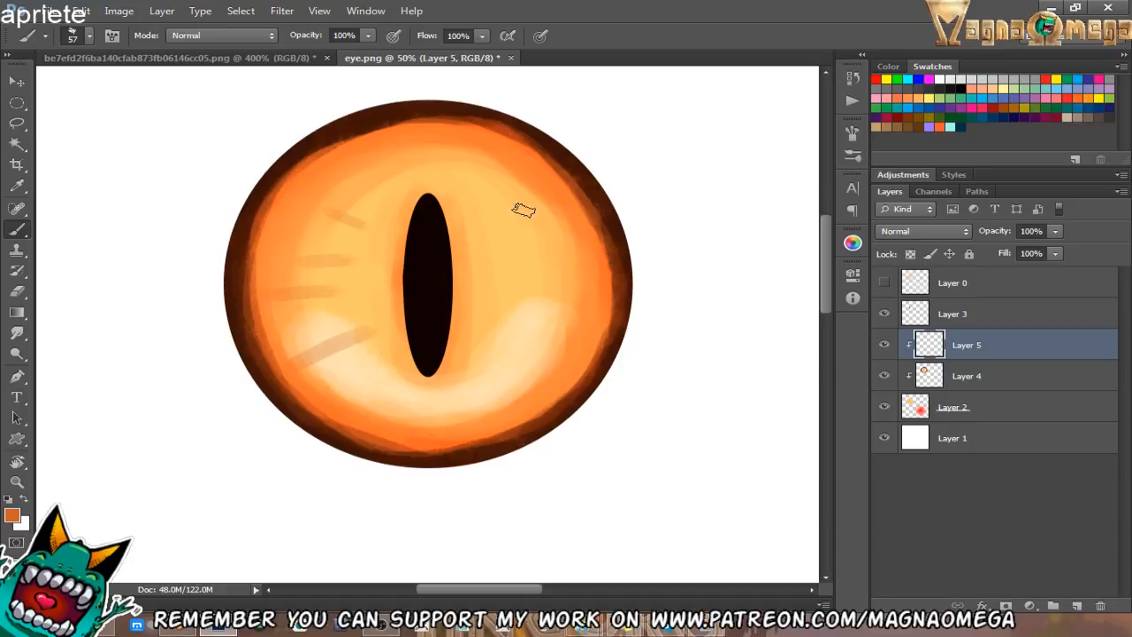
{"action": "left_click_drag", "start_coordinate": [544, 191], "coordinate": [480, 221]}
{"action": "left_click_drag", "start_coordinate": [531, 251], "coordinate": [482, 261]}
{"action": "left_click_drag", "start_coordinate": [488, 283], "coordinate": [518, 280]}
{"action": "left_click_drag", "start_coordinate": [493, 330], "coordinate": [557, 363]}
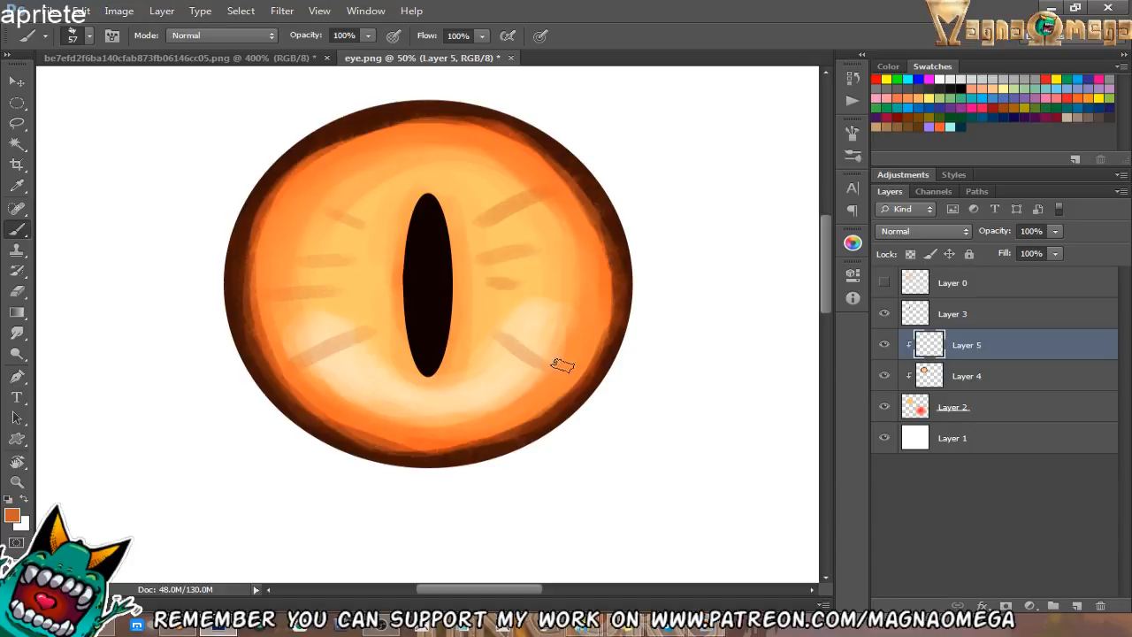
Zoom out to check the painted iris against the entire eye texture.
{"action": "key", "text": "z"}
{"action": "left_click", "coordinate": [504, 343], "text": "alt"}
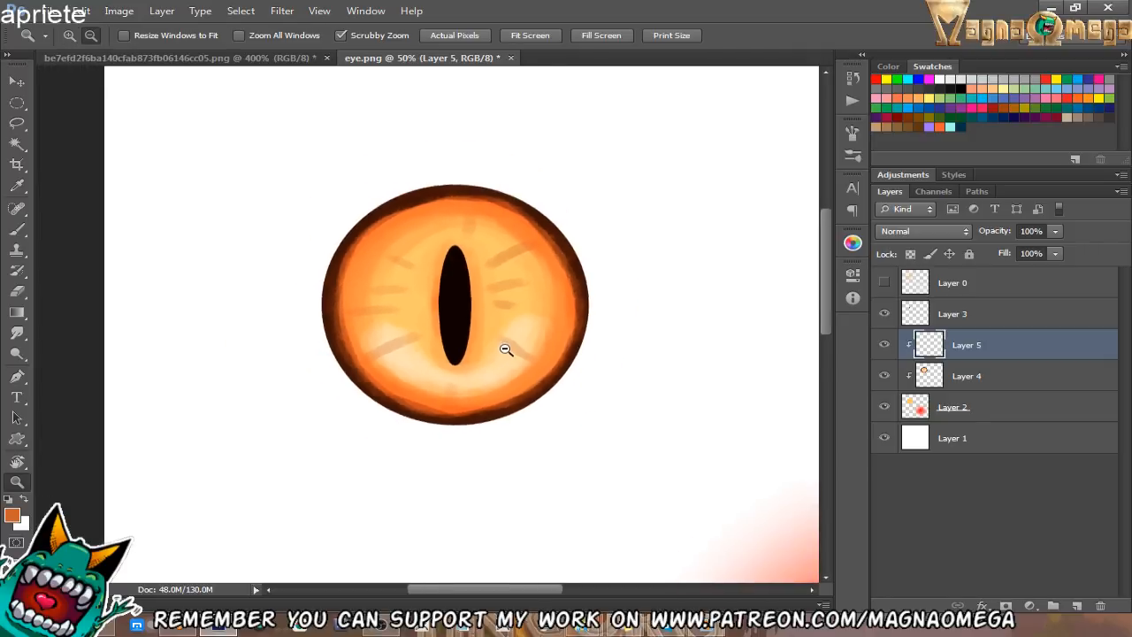
{"action": "left_click", "coordinate": [509, 347], "text": "alt"}
{"action": "left_click", "coordinate": [509, 352], "text": "alt"}
{"action": "left_click", "coordinate": [510, 357], "text": "alt"}
{"action": "left_click", "coordinate": [511, 355], "text": "alt"}
{"action": "left_click", "coordinate": [515, 346]}
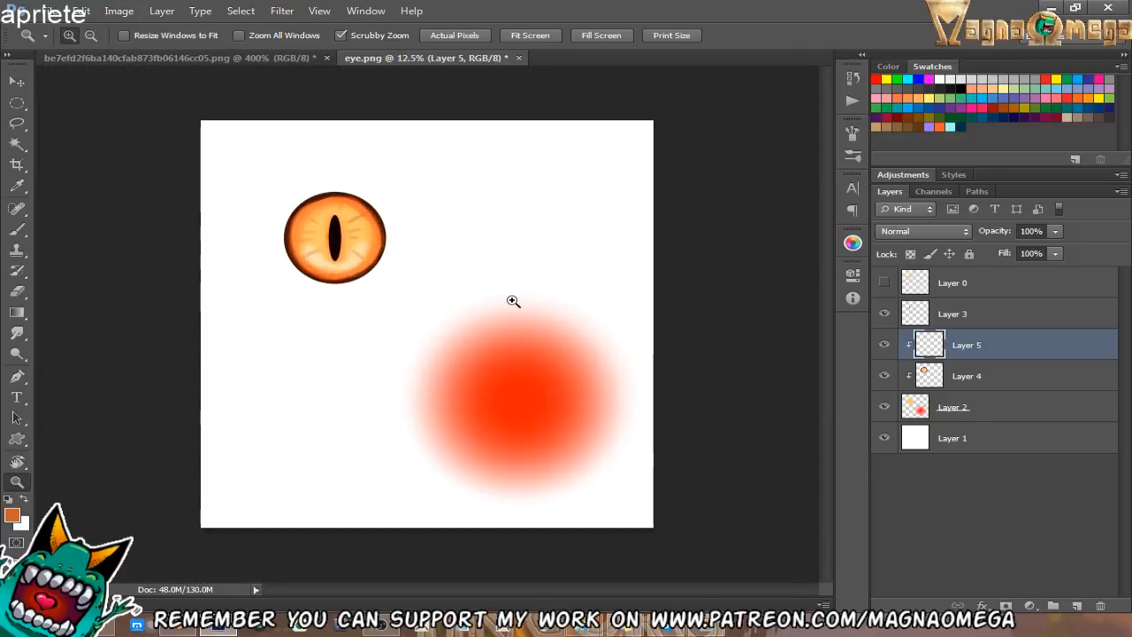
Save the eye texture as a separate PNG copy in the Texture folder under a name beginning with "eye d".
{"action": "left_click", "coordinate": [53, 12]}
{"action": "left_click", "coordinate": [126, 214]}
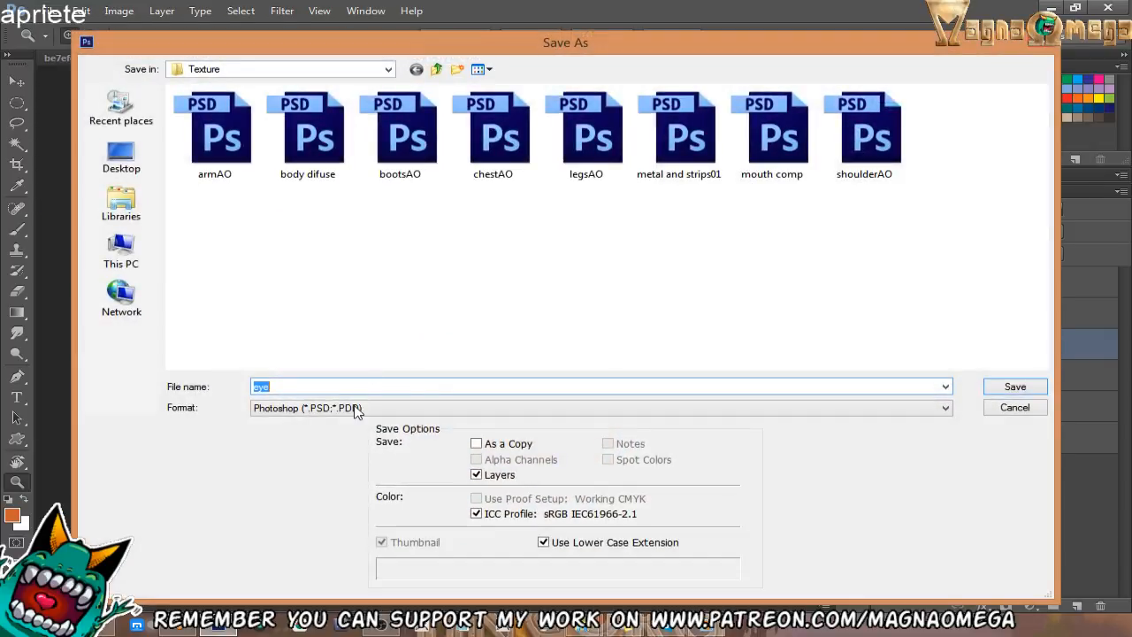
{"action": "left_click", "coordinate": [356, 412]}
{"action": "left_click", "coordinate": [311, 587]}
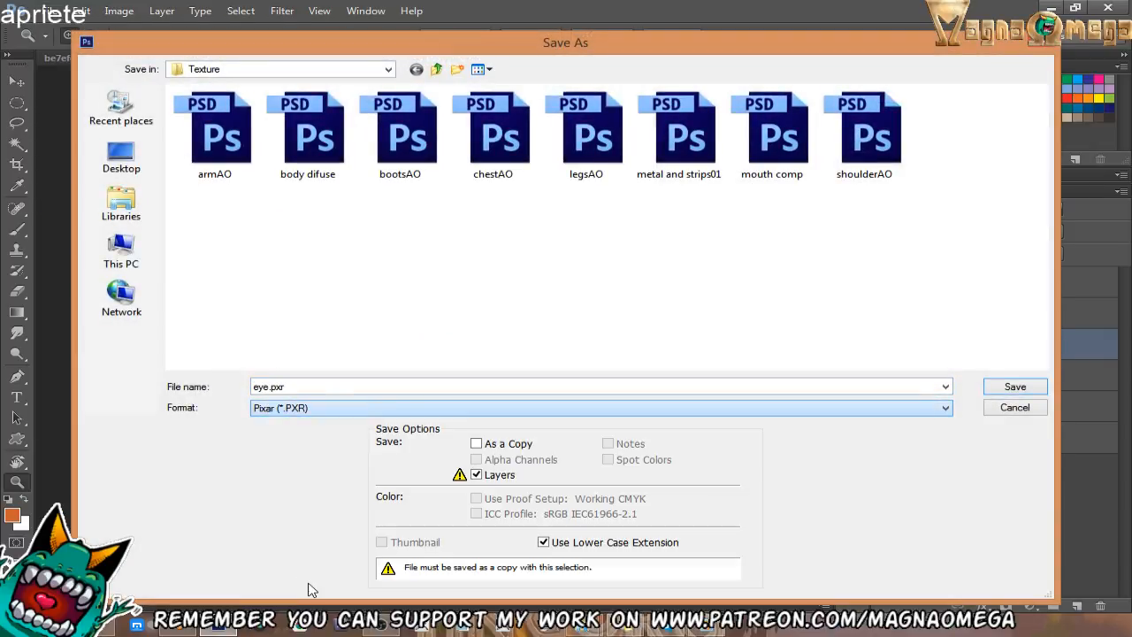
{"action": "left_click", "coordinate": [303, 408]}
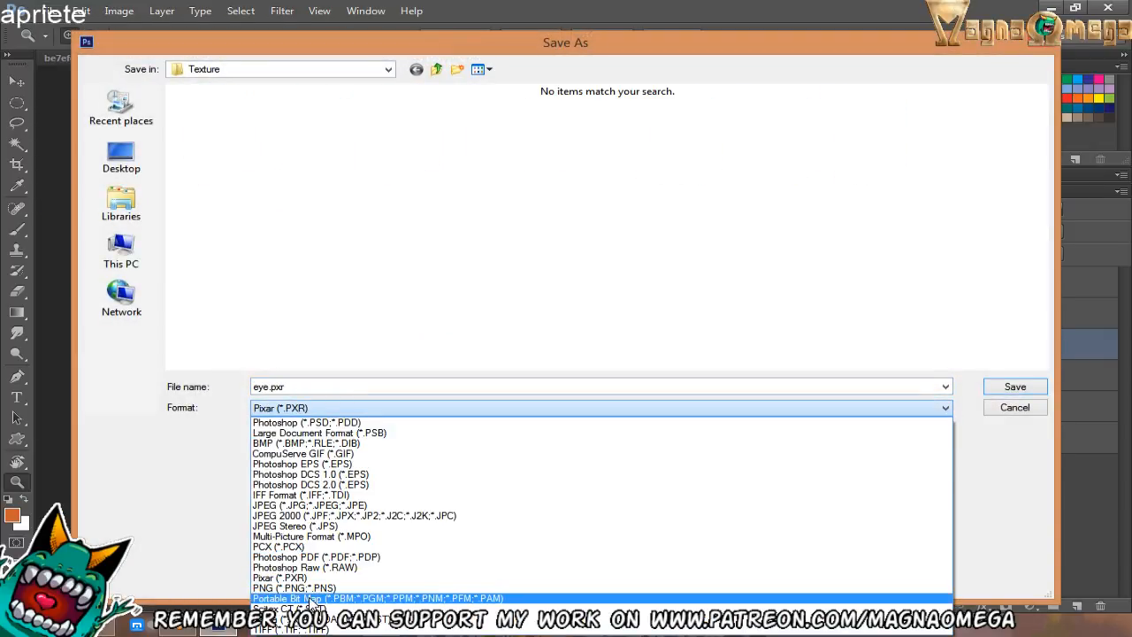
{"action": "left_click", "coordinate": [305, 588]}
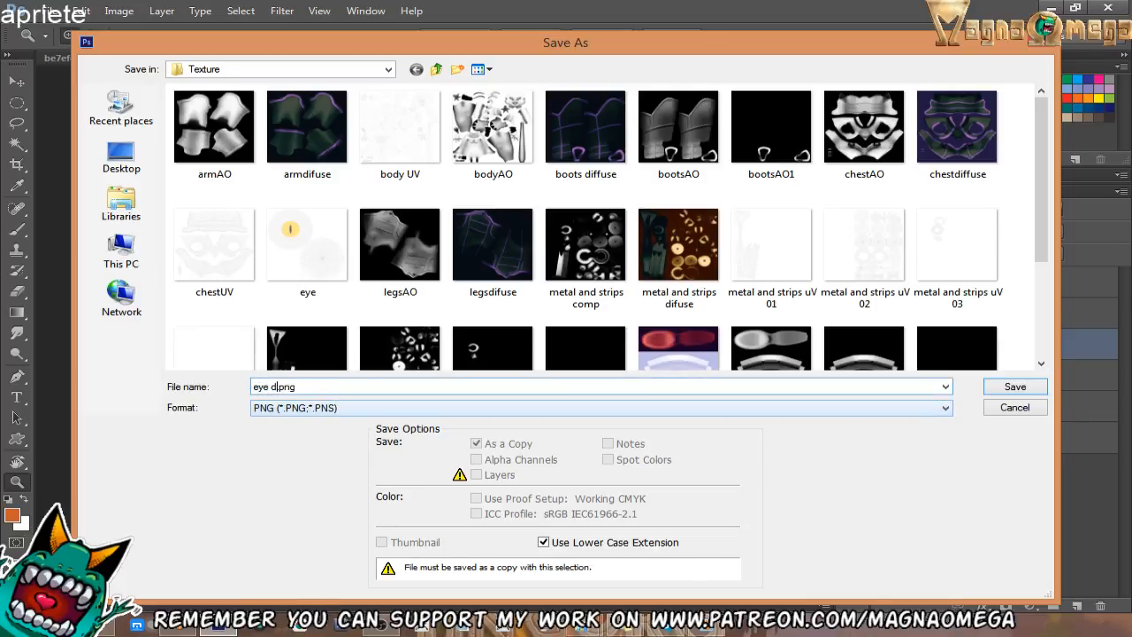
{"action": "key", "text": "Return"}
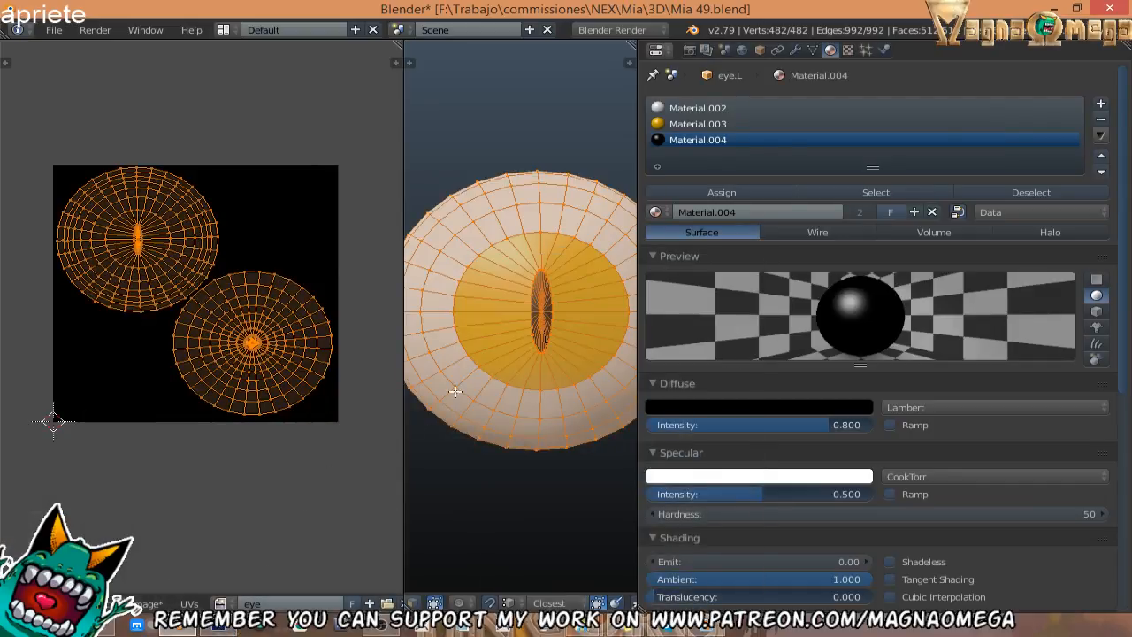
Leave mesh editing, remove the Material.003 and Material.004 slots from the eye, and rename the remaining material Eye.
{"action": "key", "text": "Tab"}
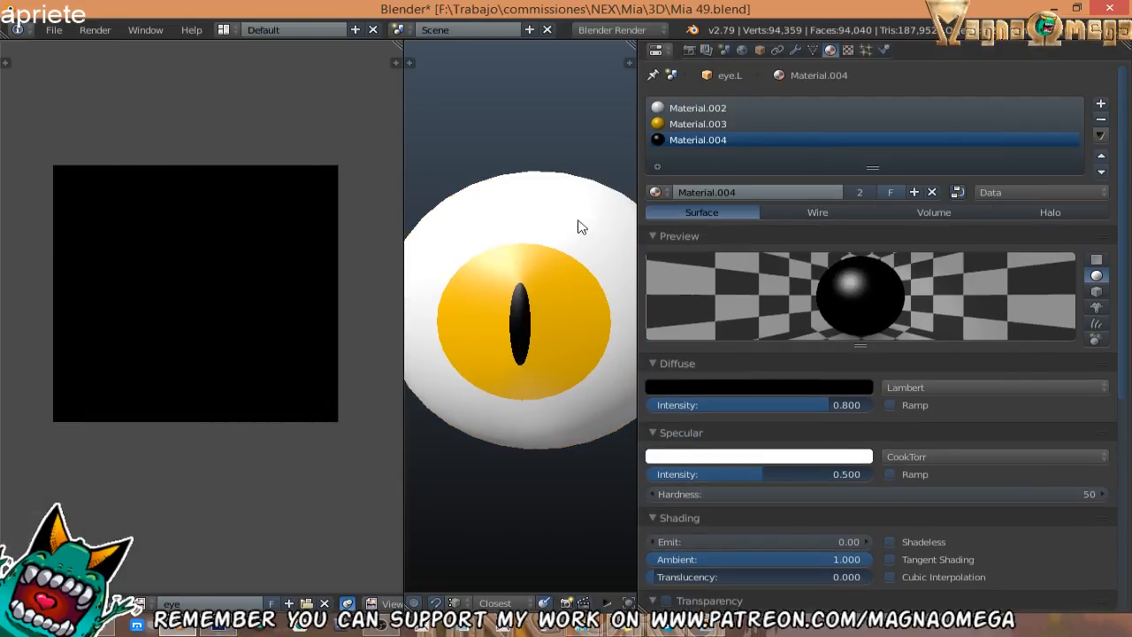
{"action": "left_click", "coordinate": [1098, 123]}
{"action": "left_click", "coordinate": [1098, 123]}
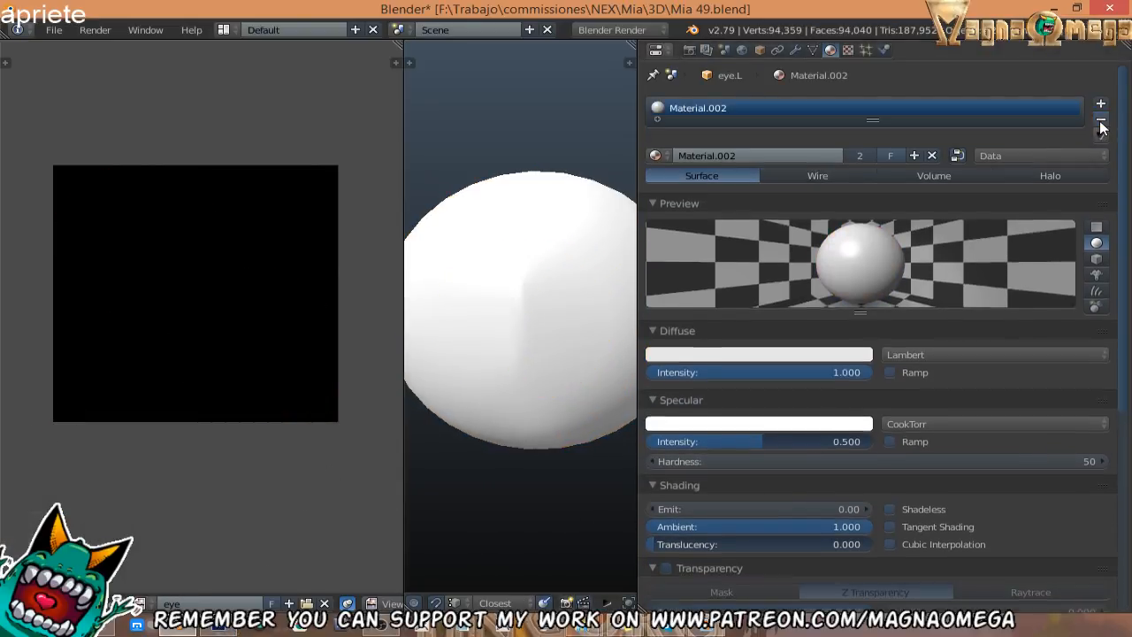
{"action": "left_click", "coordinate": [705, 155]}
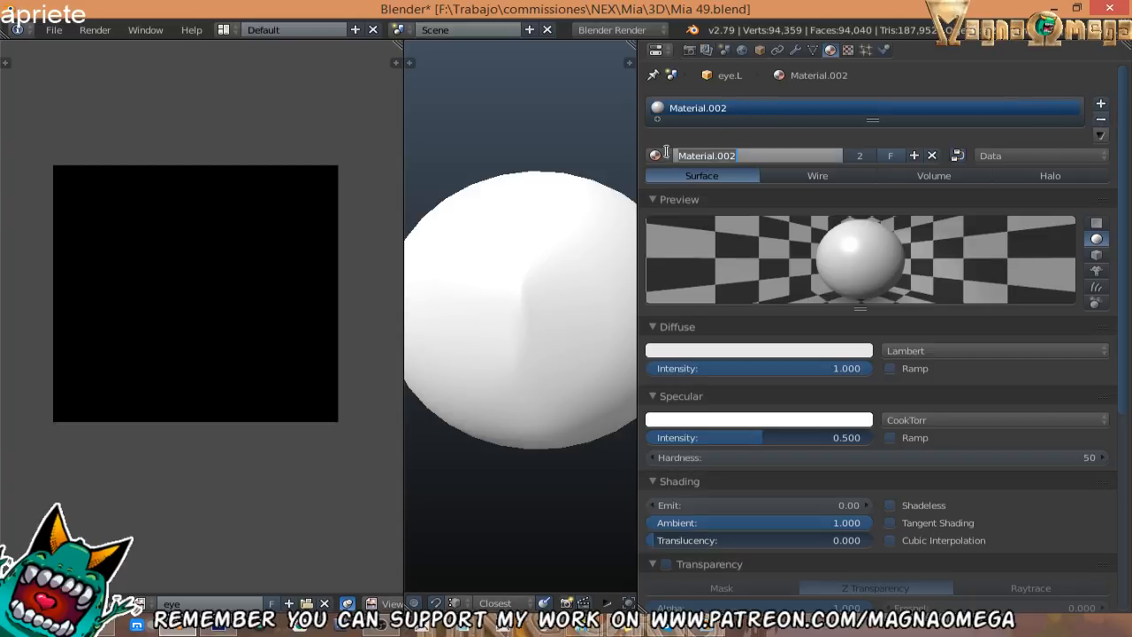
{"action": "key", "text": "Return"}
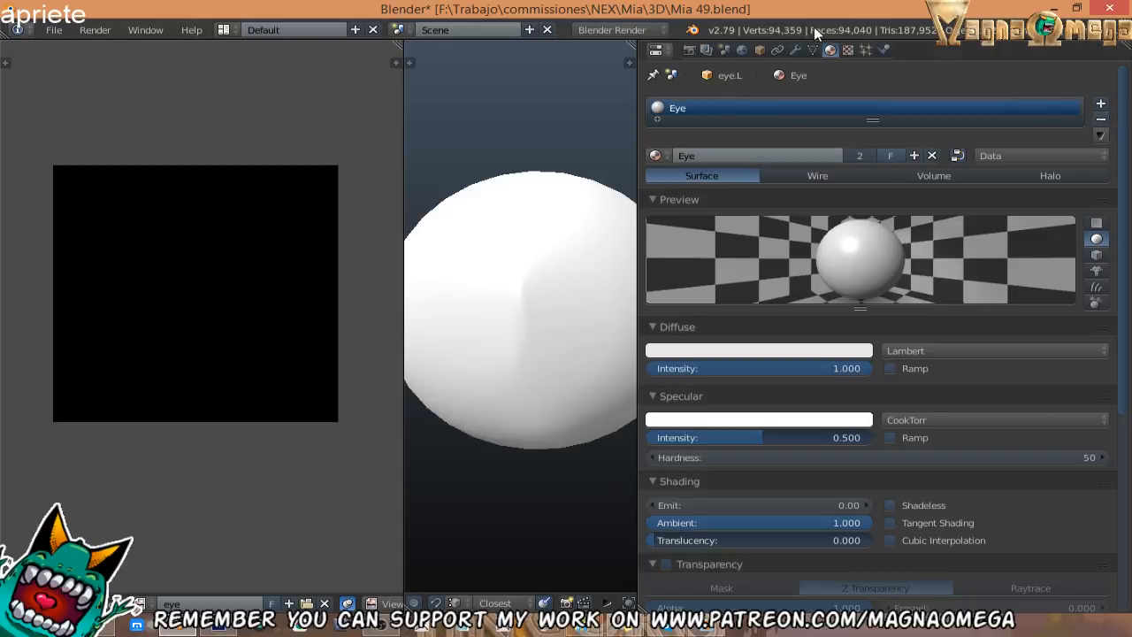
Add an image texture to the Eye material and load eye difuse.png from the Texture folder.
{"action": "left_click", "coordinate": [847, 50]}
{"action": "left_click", "coordinate": [760, 173]}
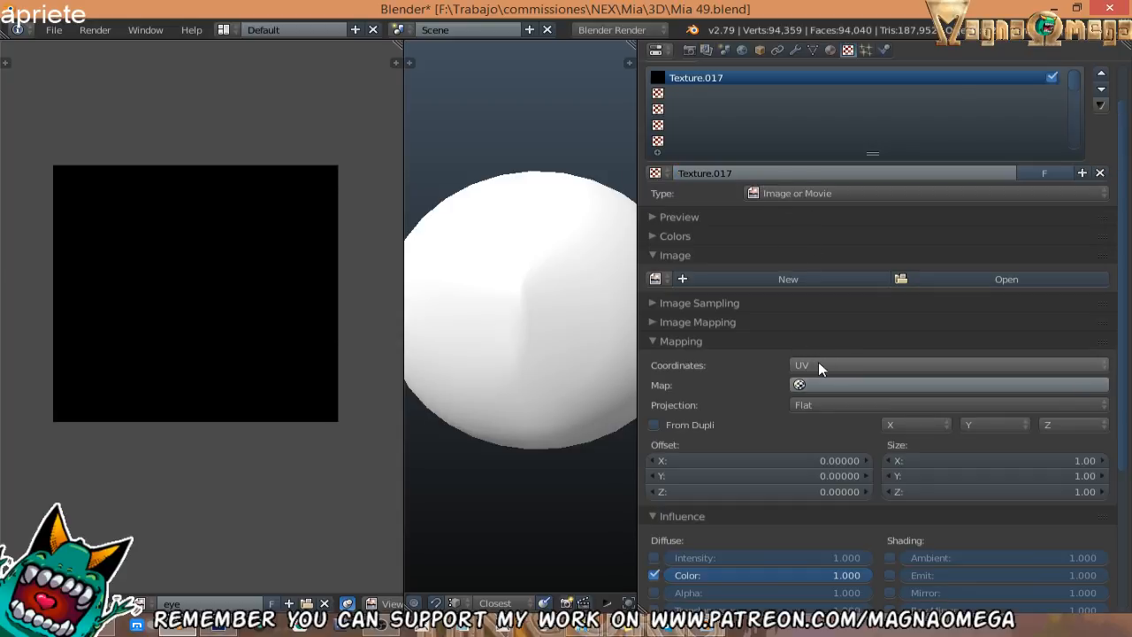
{"action": "left_click", "coordinate": [907, 280]}
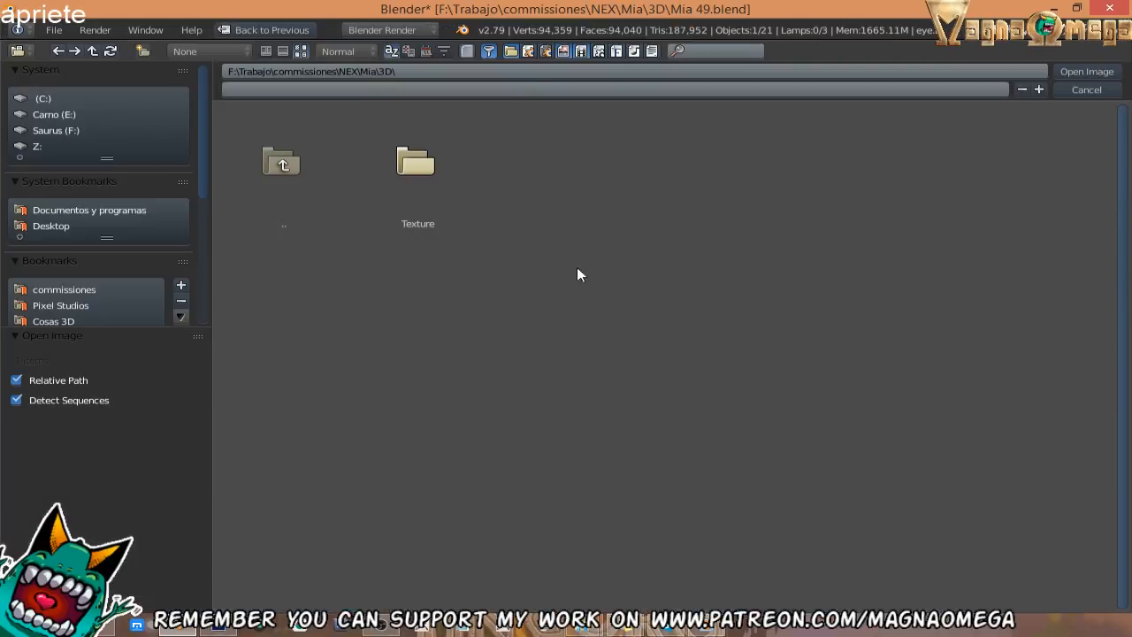
{"action": "left_click", "coordinate": [440, 212]}
{"action": "scroll", "coordinate": [829, 428], "scroll_direction": "down", "scroll_amount": 2}
{"action": "left_click", "coordinate": [283, 478]}
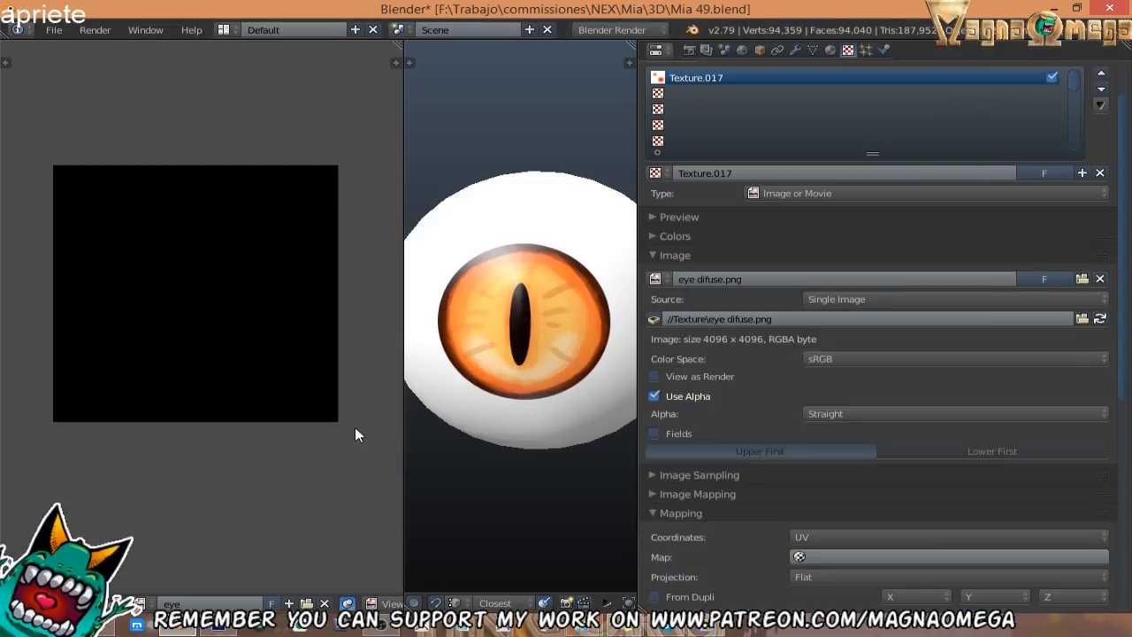
Leave the eye's isolated view to bring back the whole character, and widen the 3D viewport.
{"action": "mouse_move", "coordinate": [455, 369]}
{"action": "middle_mouse_down"}
{"action": "mouse_move", "coordinate": [498, 366]}
{"action": "mouse_move", "coordinate": [478, 317]}
{"action": "mouse_move", "coordinate": [469, 376]}
{"action": "middle_mouse_up"}
{"action": "scroll", "coordinate": [495, 374], "scroll_direction": "down", "scroll_amount": 4}
{"action": "scroll", "coordinate": [520, 368], "scroll_direction": "down", "scroll_amount": 1}
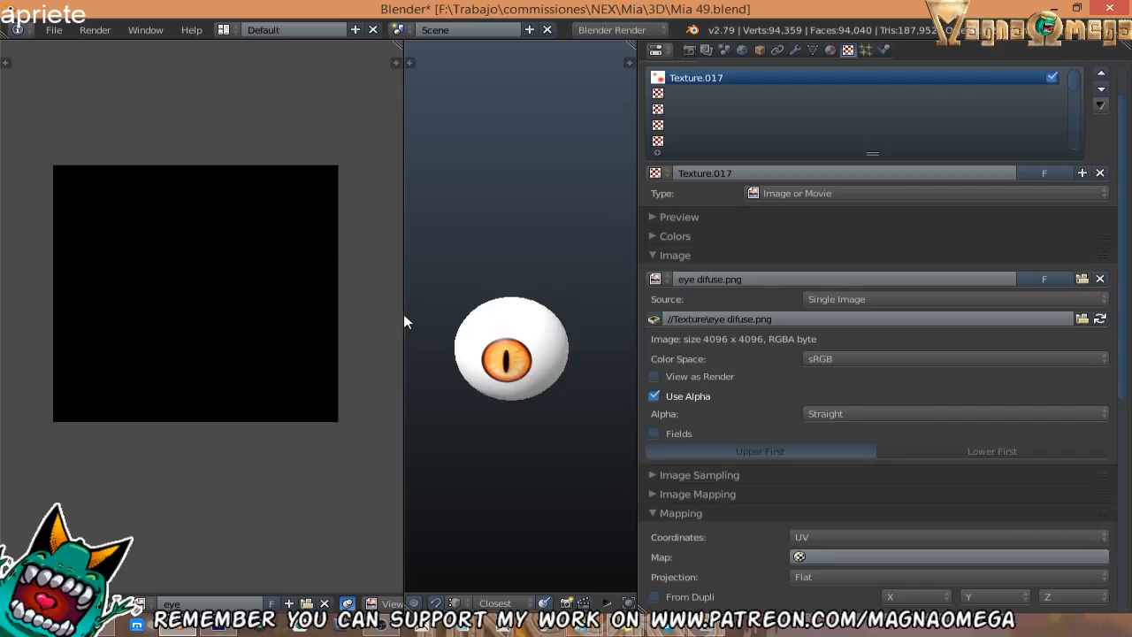
{"action": "key", "text": "KP_Divide"}
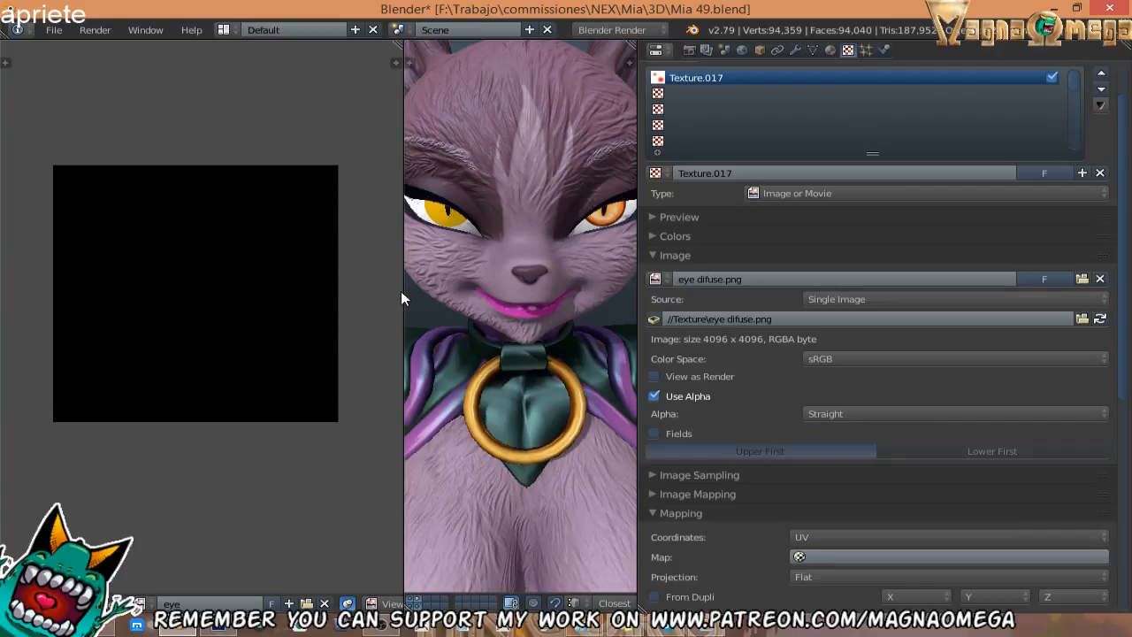
{"action": "left_click", "coordinate": [235, 289]}
{"action": "left_click_drag", "start_coordinate": [403, 286], "coordinate": [152, 285]}
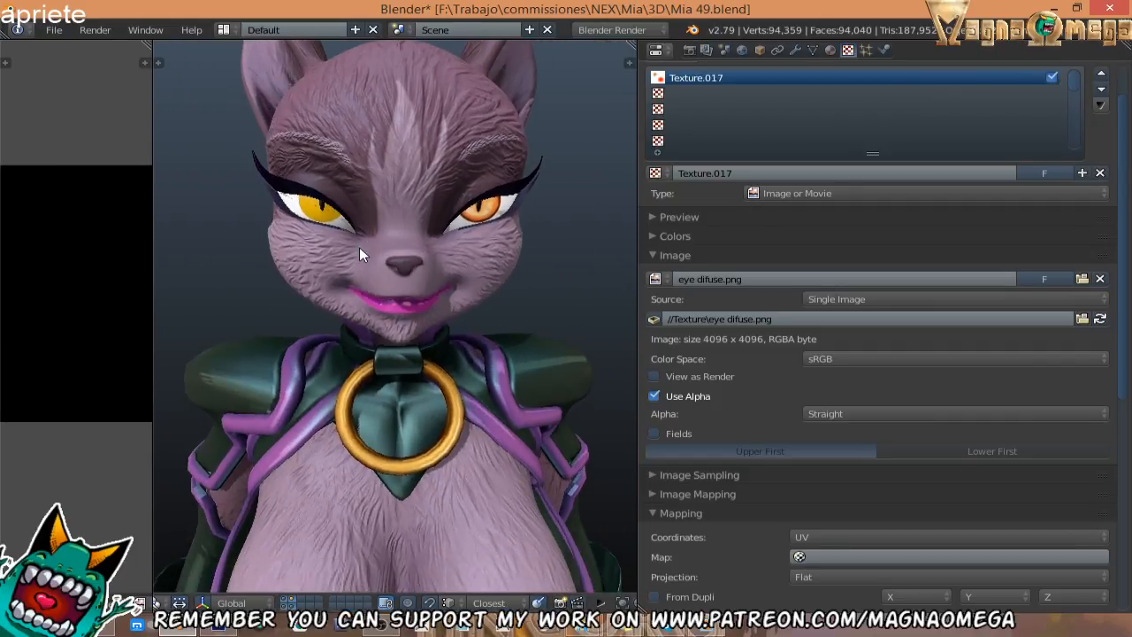
{"action": "middle_click_drag", "start_coordinate": [358, 247], "coordinate": [377, 211]}
{"action": "scroll", "coordinate": [354, 216], "scroll_direction": "up", "scroll_amount": 2}
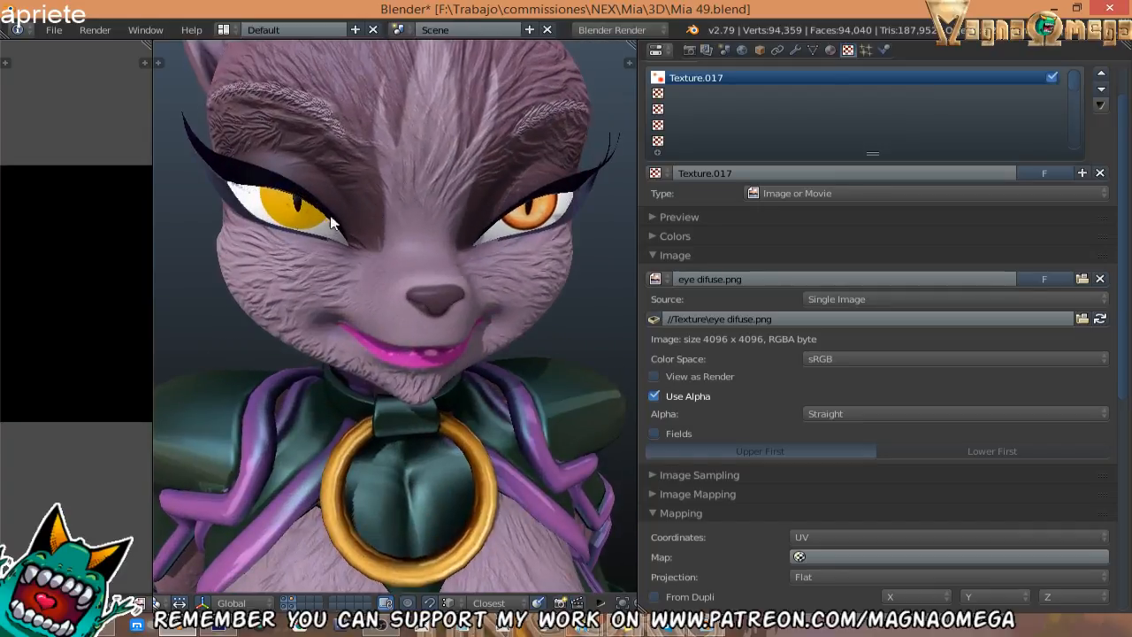
Replace the plain yellow eye with a duplicate of the textured eye, moved about -0.77 along the global X axis.
{"action": "right_click", "coordinate": [285, 214]}
{"action": "key", "text": "x"}
{"action": "left_click", "coordinate": [288, 221]}
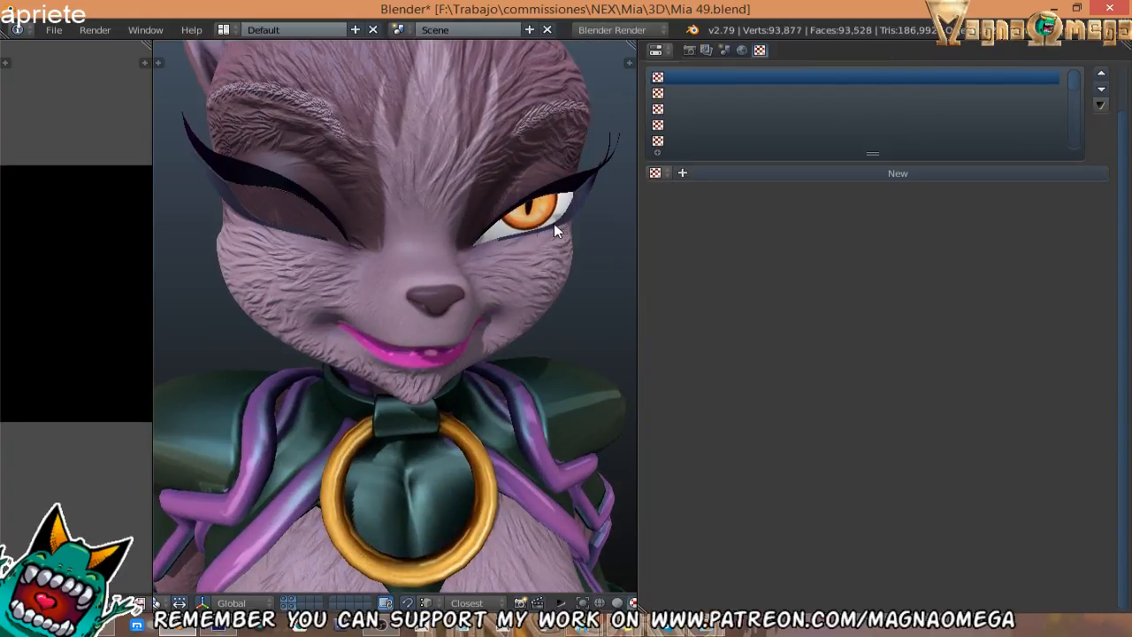
{"action": "right_click", "coordinate": [550, 209]}
{"action": "key", "text": "shift+d"}
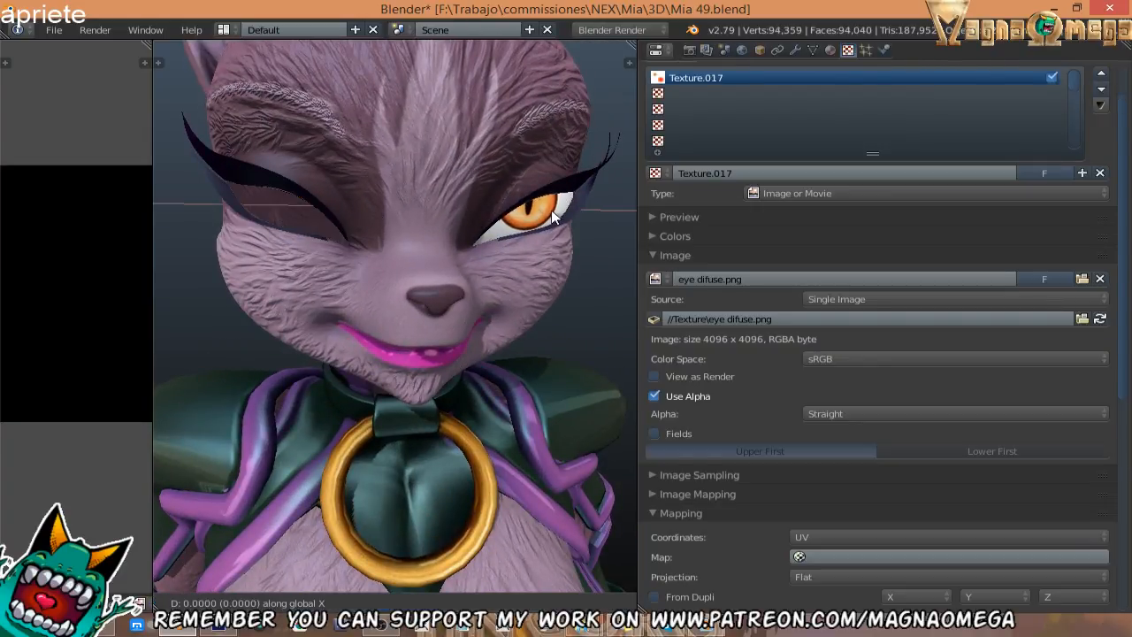
{"action": "key", "text": "x"}
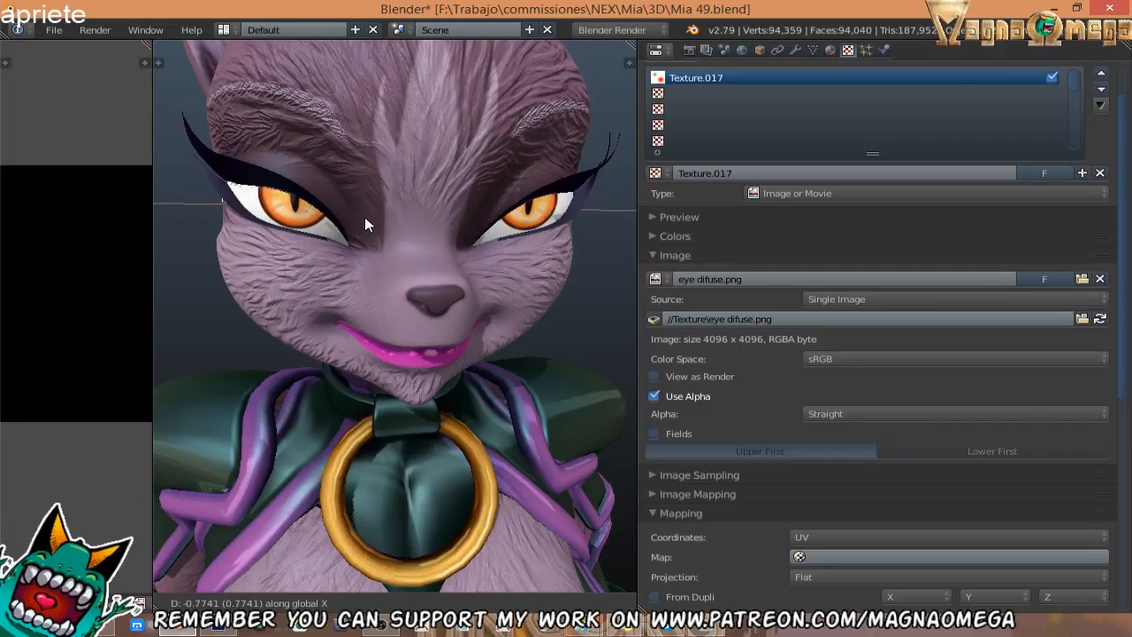
{"action": "left_click", "coordinate": [367, 224]}
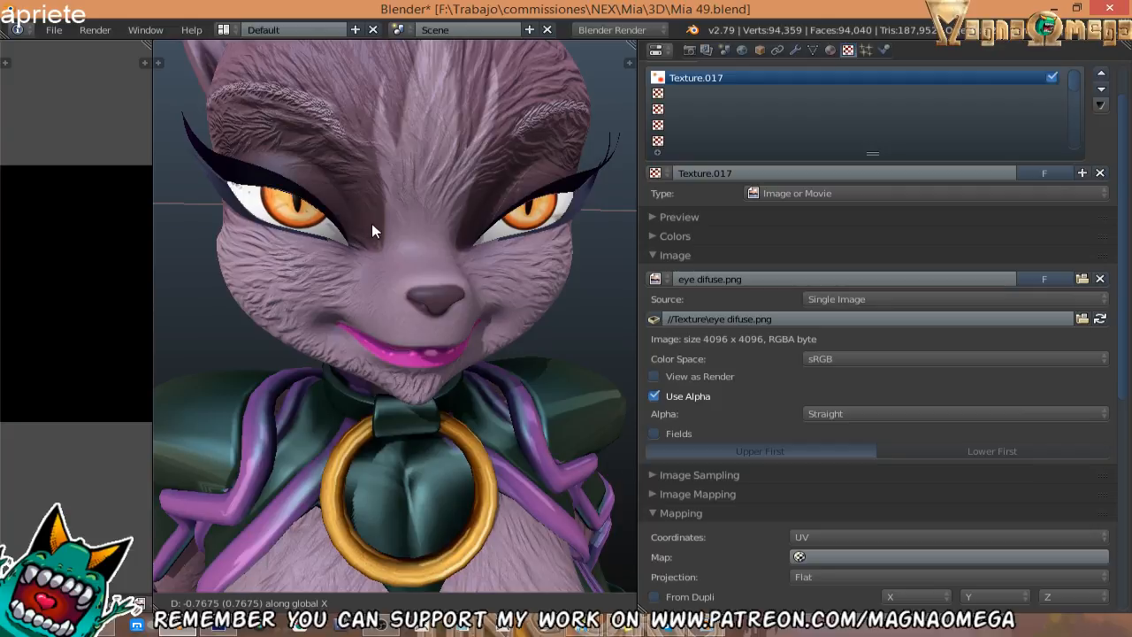
Give the Eye material a WardIso specular shader with intensity 1.000 and slope 0.024.
{"action": "middle_click_drag", "start_coordinate": [374, 232], "coordinate": [475, 247]}
{"action": "scroll", "coordinate": [475, 241], "scroll_direction": "down", "scroll_amount": 2}
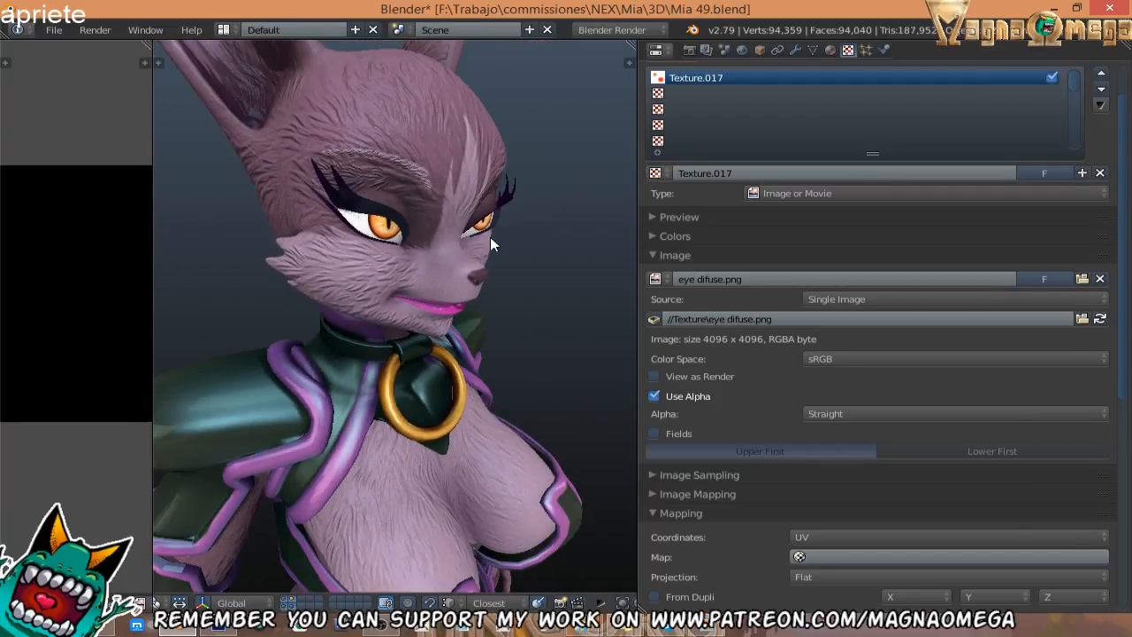
{"action": "scroll", "coordinate": [421, 237], "scroll_direction": "down", "scroll_amount": 2}
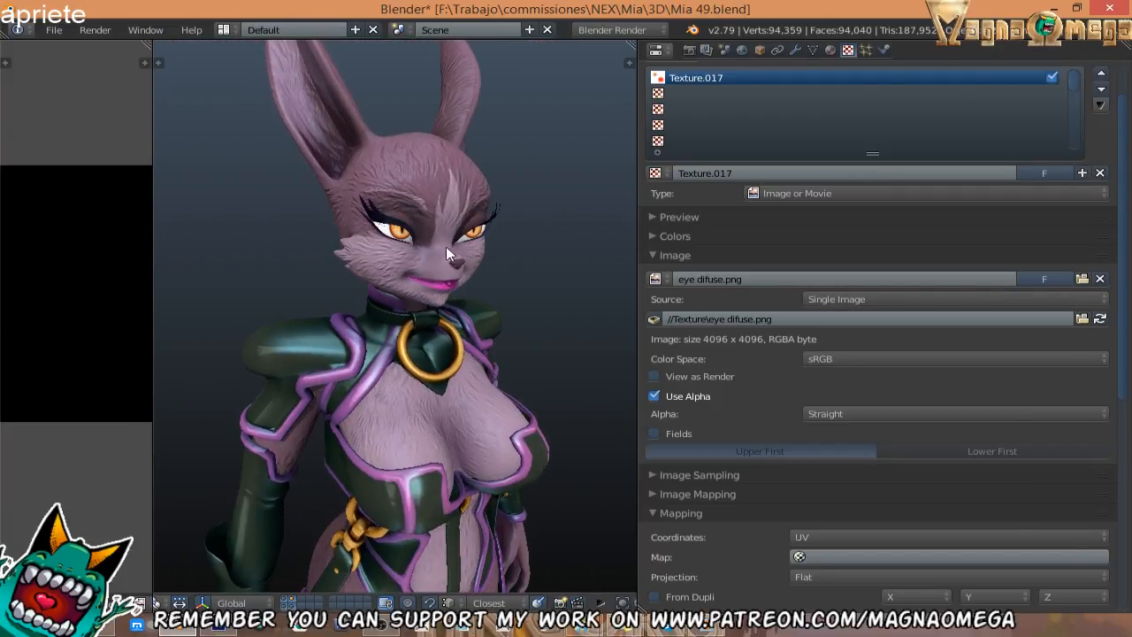
{"action": "middle_click_drag", "start_coordinate": [446, 246], "coordinate": [391, 202]}
{"action": "scroll", "coordinate": [390, 225], "scroll_direction": "up", "scroll_amount": 10}
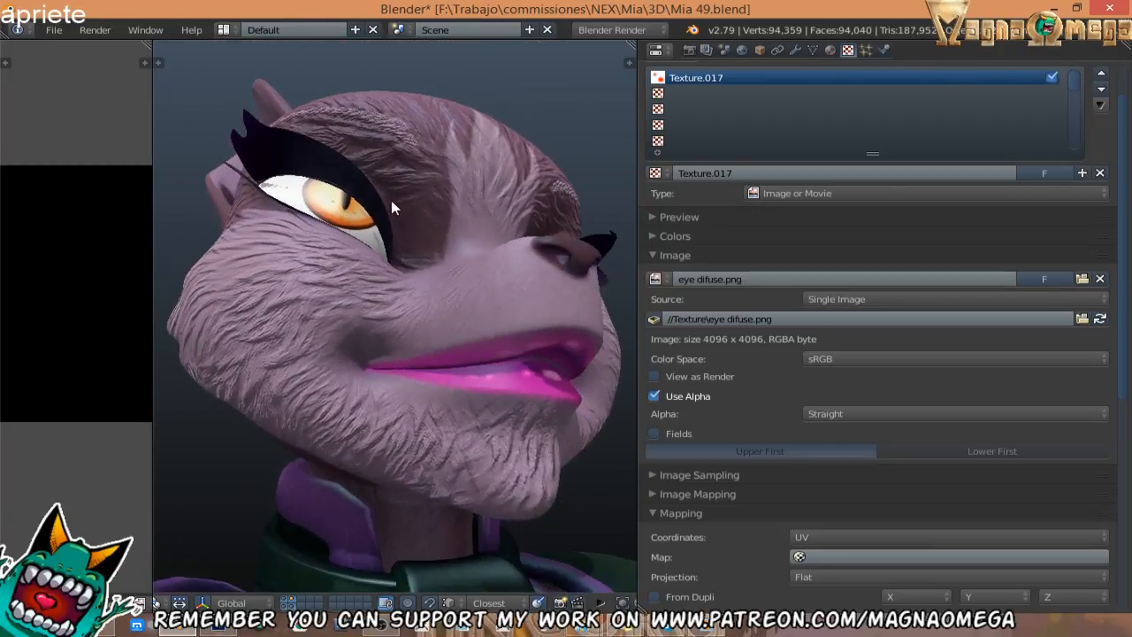
{"action": "scroll", "coordinate": [331, 220], "scroll_direction": "up", "scroll_amount": 6}
{"action": "left_click", "coordinate": [830, 51]}
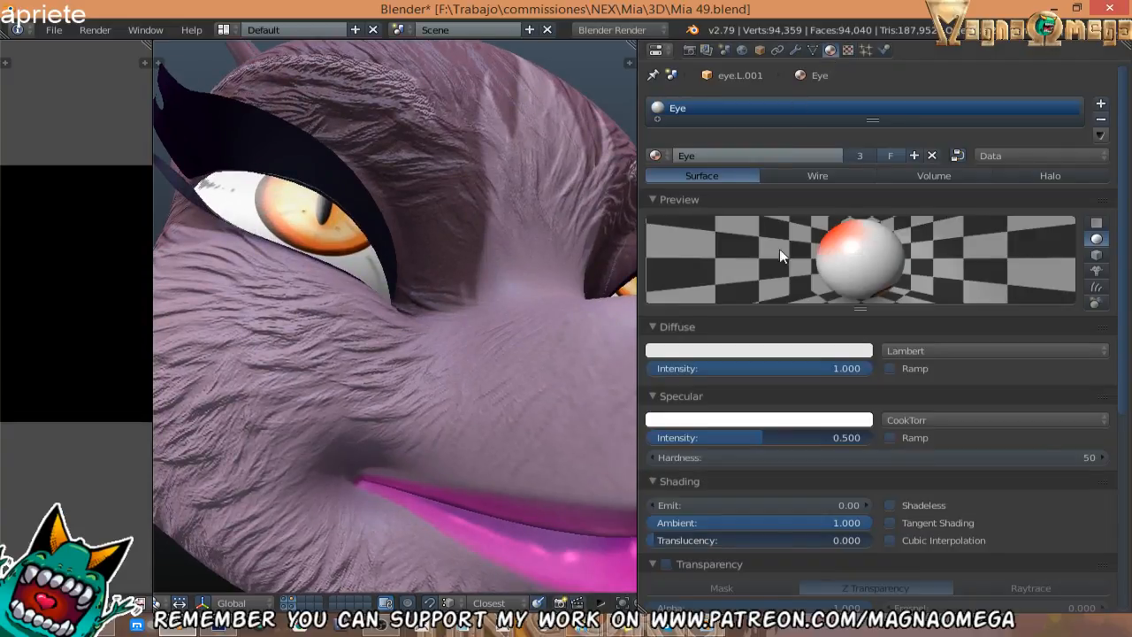
{"action": "scroll", "coordinate": [833, 354], "scroll_direction": "down", "scroll_amount": 2}
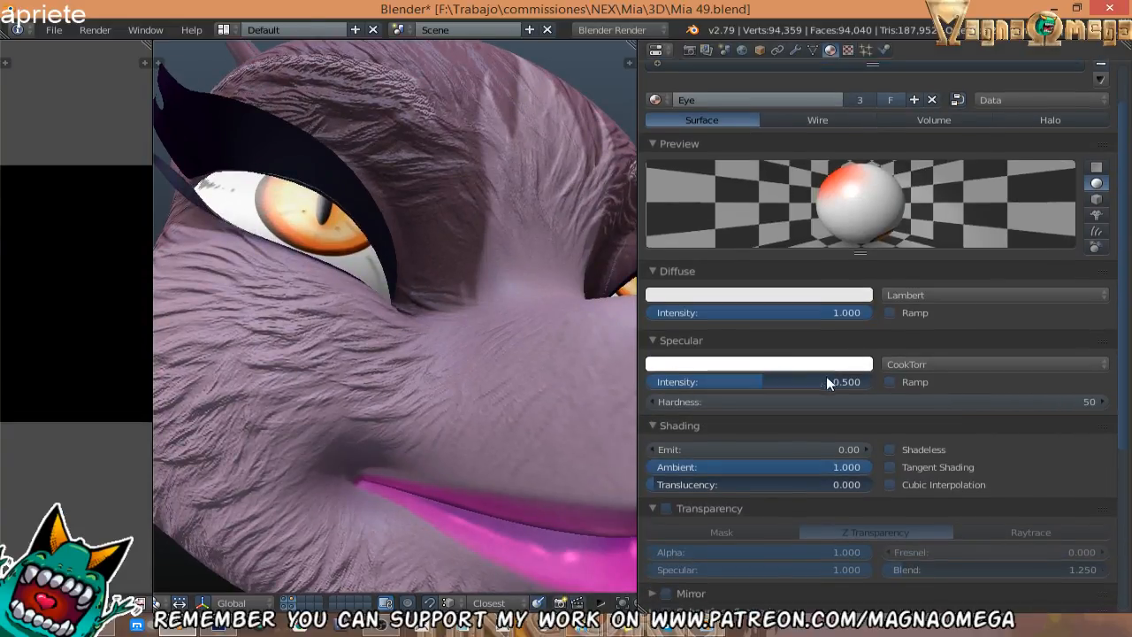
{"action": "left_click_drag", "start_coordinate": [871, 376], "coordinate": [865, 370]}
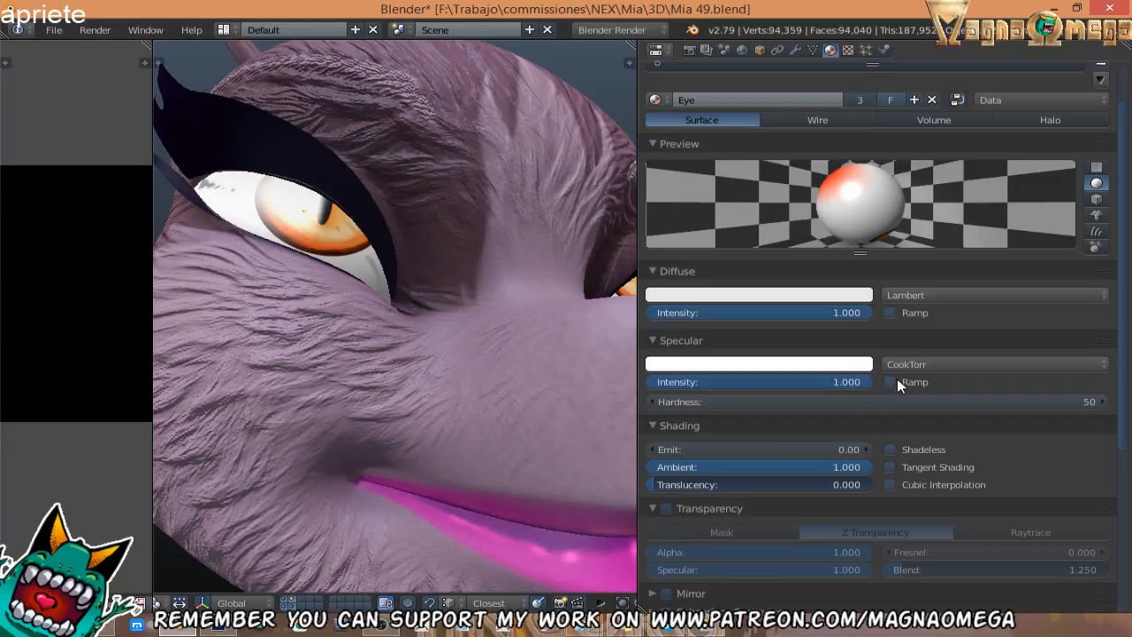
{"action": "left_click", "coordinate": [914, 363]}
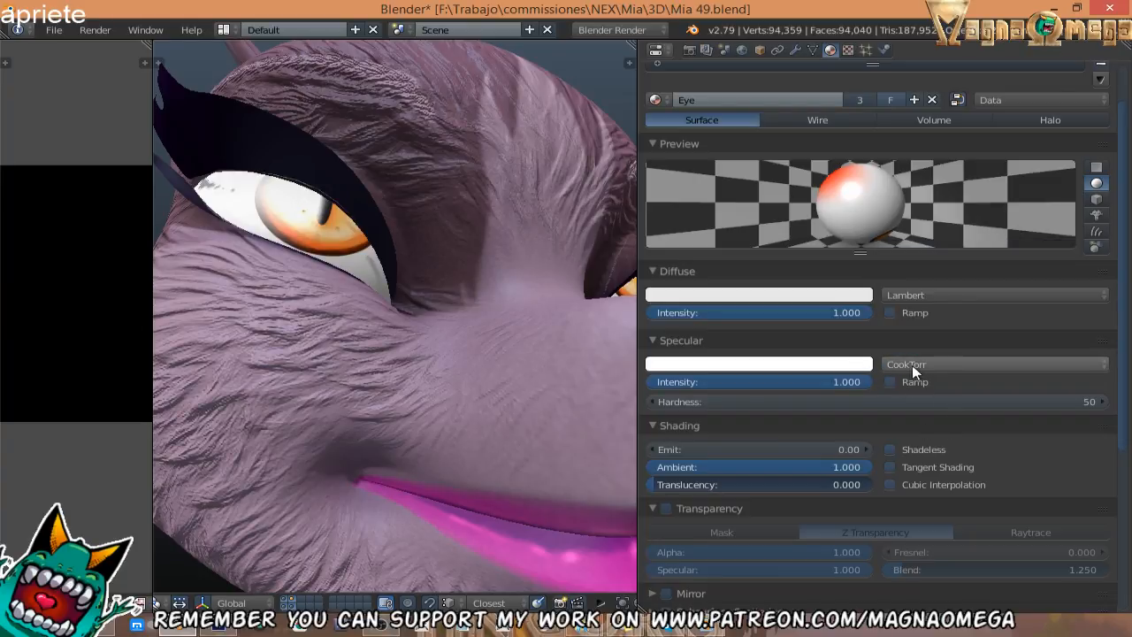
{"action": "left_click", "coordinate": [909, 361]}
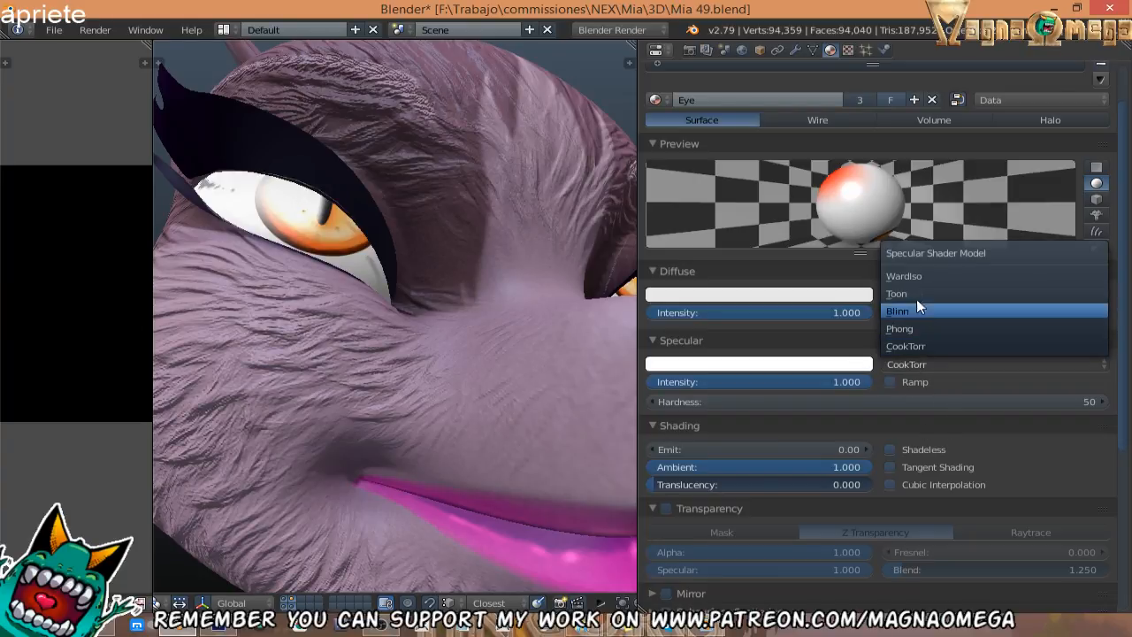
{"action": "left_click", "coordinate": [919, 274]}
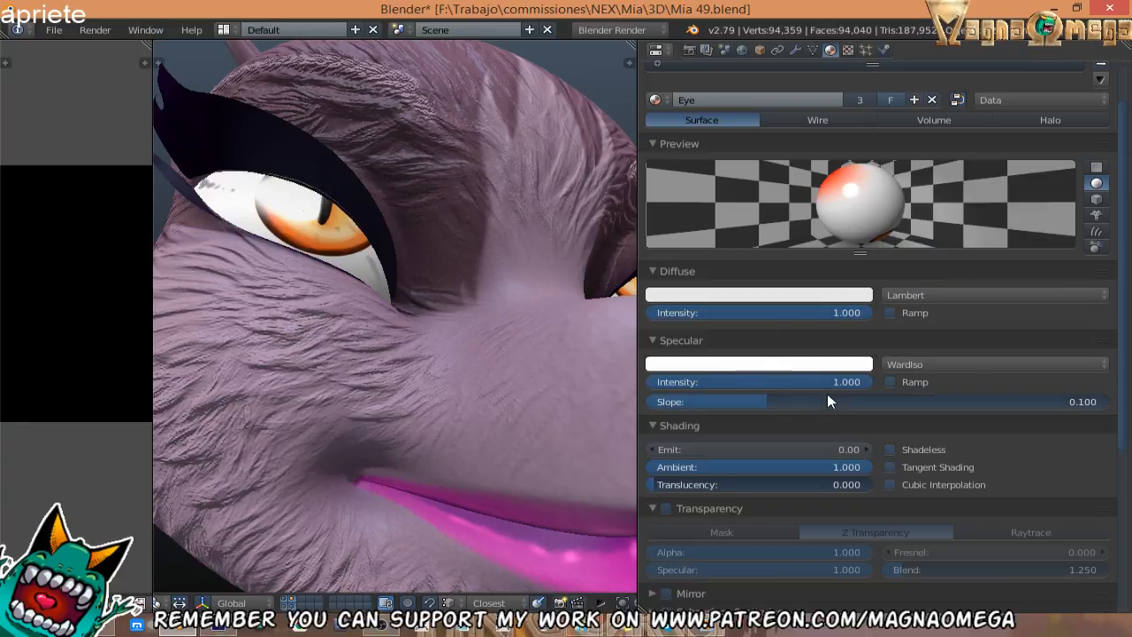
{"action": "left_click_drag", "start_coordinate": [760, 401], "coordinate": [679, 402]}
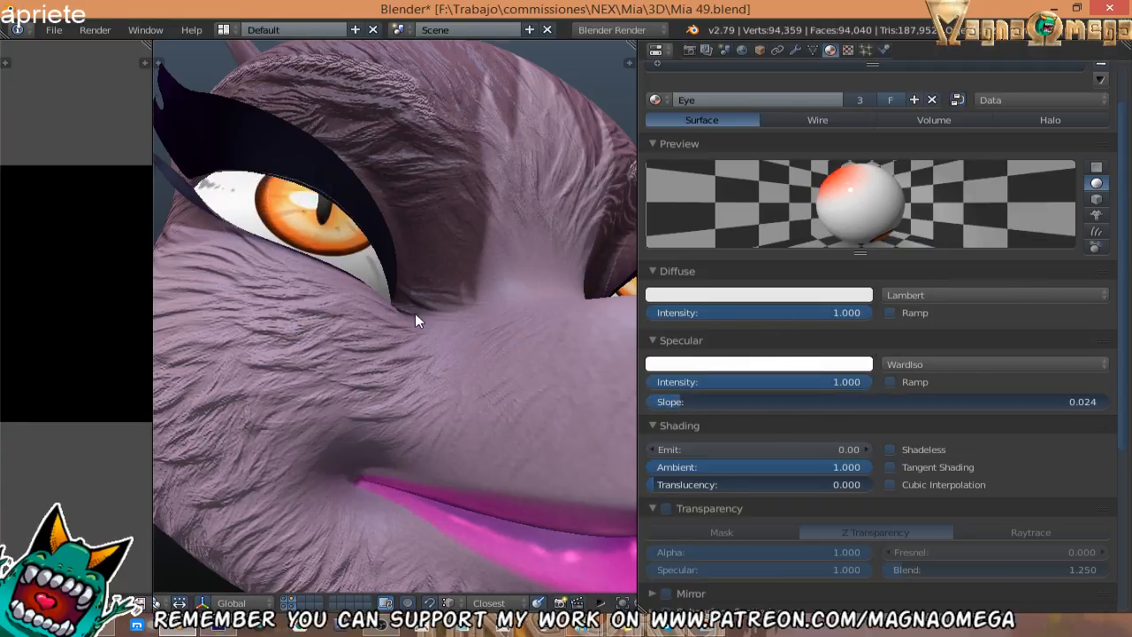
Turn off Only Render in the 3D viewport so the scene's lamps are displayed.
{"action": "middle_click_drag", "start_coordinate": [414, 313], "coordinate": [369, 349]}
{"action": "scroll", "coordinate": [381, 348], "scroll_direction": "down", "scroll_amount": 3}
{"action": "middle_click_drag", "start_coordinate": [479, 330], "coordinate": [497, 373]}
{"action": "scroll", "coordinate": [497, 373], "scroll_direction": "down", "scroll_amount": 6}
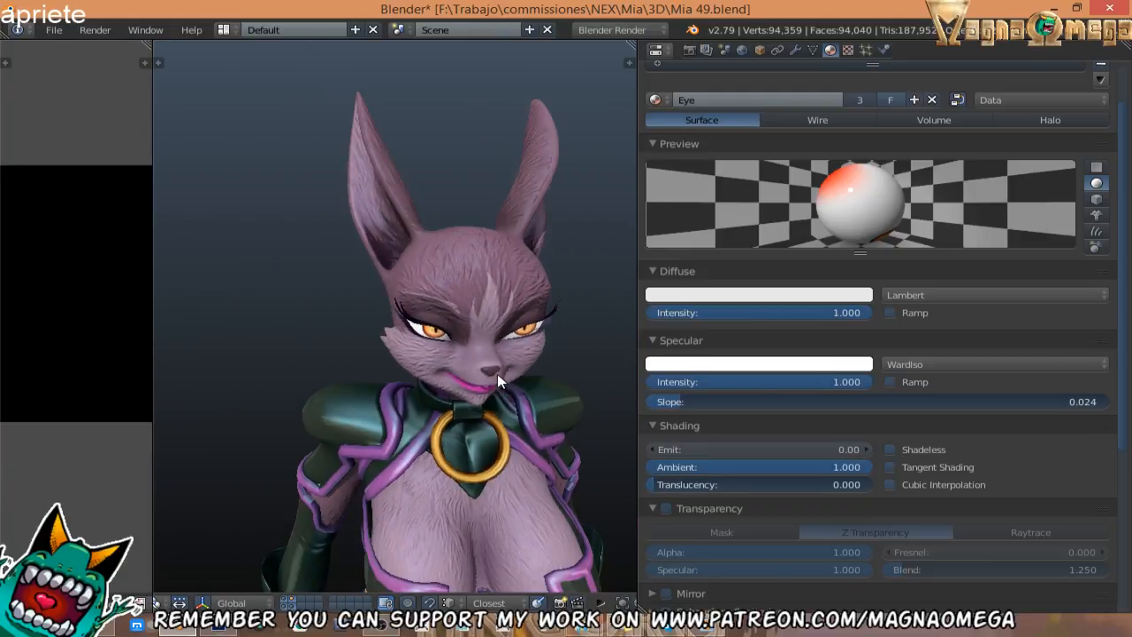
{"action": "middle_click_drag", "start_coordinate": [483, 320], "coordinate": [457, 308], "text": "shift"}
{"action": "middle_click_drag", "start_coordinate": [576, 603], "coordinate": [356, 572]}
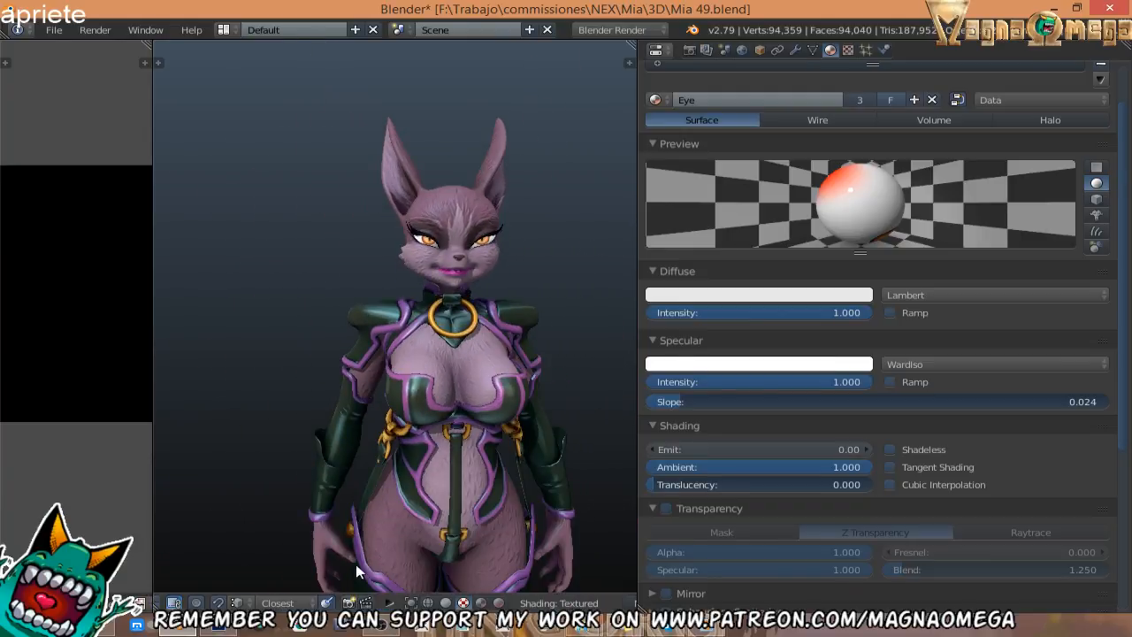
{"action": "middle_click_drag", "start_coordinate": [565, 602], "coordinate": [288, 581]}
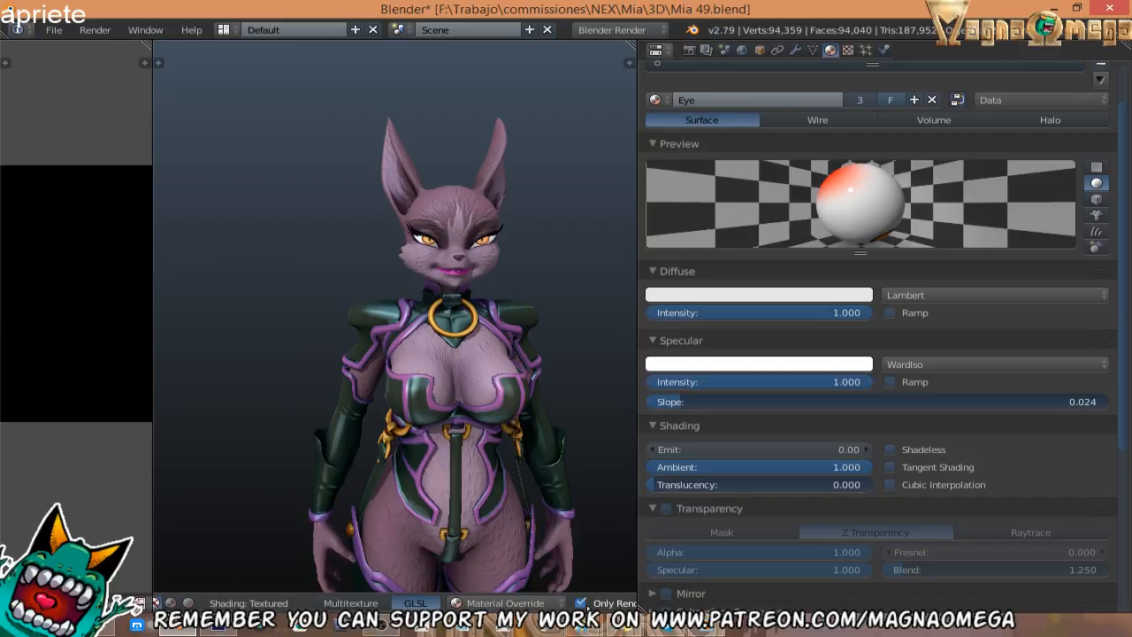
{"action": "left_click", "coordinate": [580, 602]}
Select the Lamp.001 sun lamp beside the character.
{"action": "scroll", "coordinate": [494, 342], "scroll_direction": "down", "scroll_amount": 8}
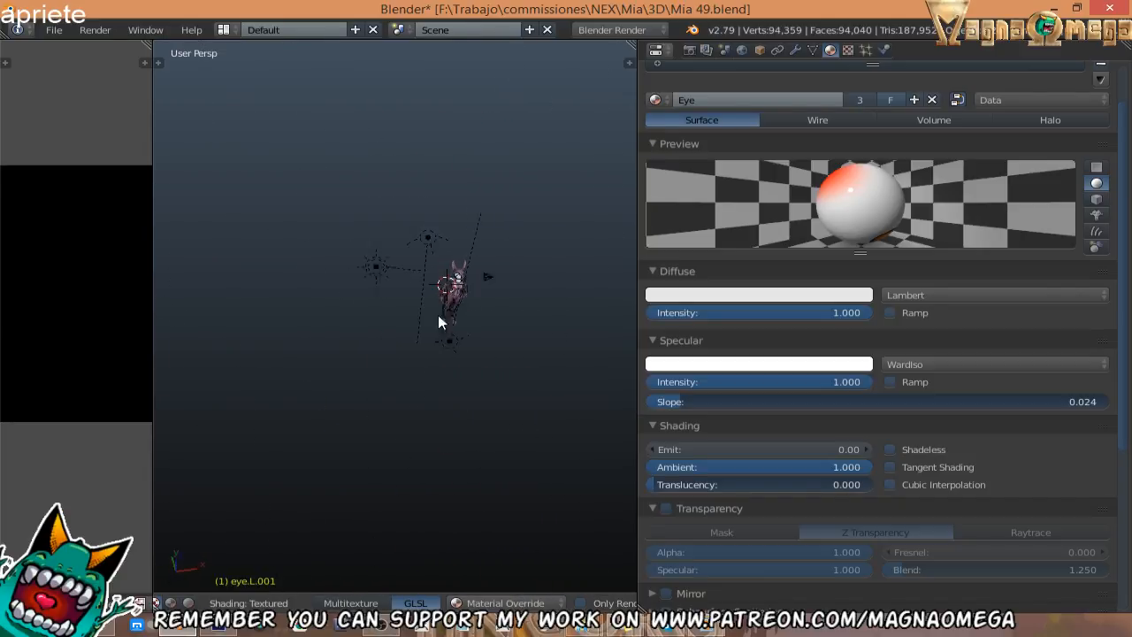
{"action": "right_click", "coordinate": [372, 274]}
{"action": "right_click", "coordinate": [419, 271], "text": "shift"}
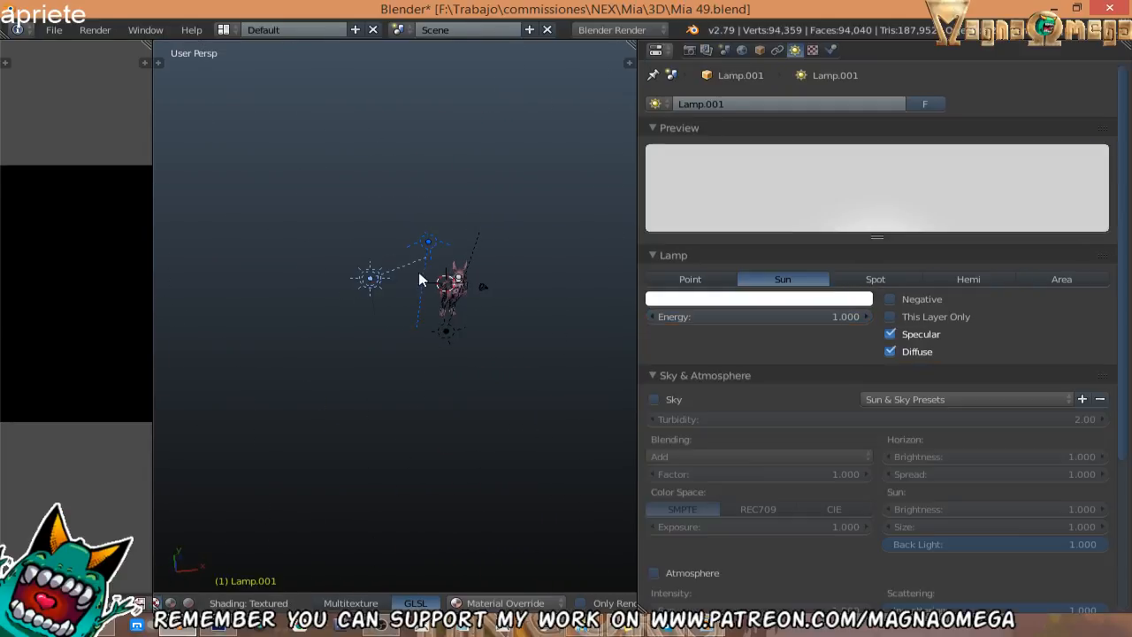
{"action": "right_click_drag", "start_coordinate": [373, 284], "coordinate": [466, 304]}
{"action": "middle_click_drag", "start_coordinate": [466, 303], "coordinate": [524, 238]}
{"action": "scroll", "coordinate": [417, 408], "scroll_direction": "up", "scroll_amount": 4}
{"action": "scroll", "coordinate": [417, 407], "scroll_direction": "up", "scroll_amount": 10}
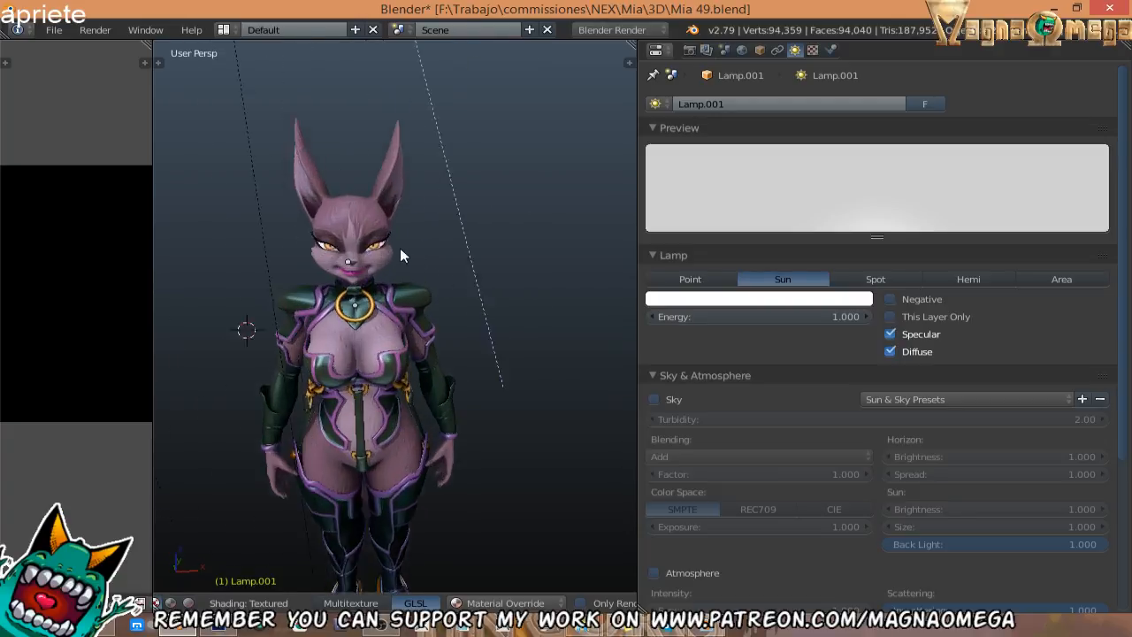
Try to rotate the selected sun lamp about the global X axis while viewing the character's face.
{"action": "scroll", "coordinate": [379, 377], "scroll_direction": "down", "scroll_amount": 3}
{"action": "middle_click_drag", "start_coordinate": [379, 378], "coordinate": [516, 268], "text": "shift"}
{"action": "scroll", "coordinate": [435, 232], "scroll_direction": "down", "scroll_amount": 3}
{"action": "key", "text": "r"}
{"action": "key", "text": "x"}
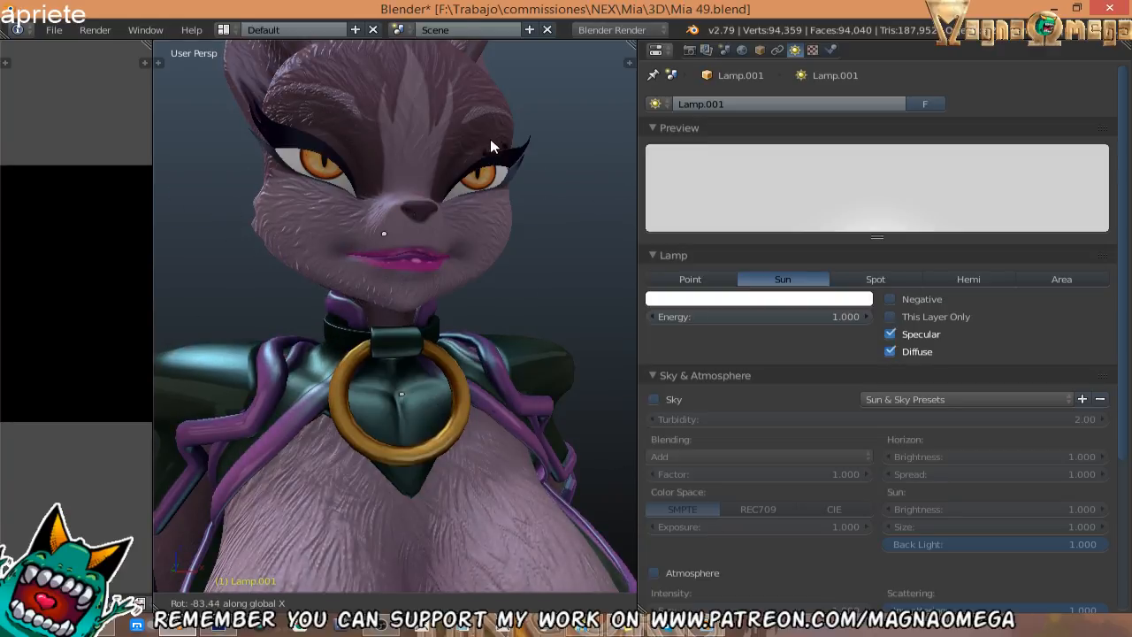
{"action": "right_click", "coordinate": [366, 274]}
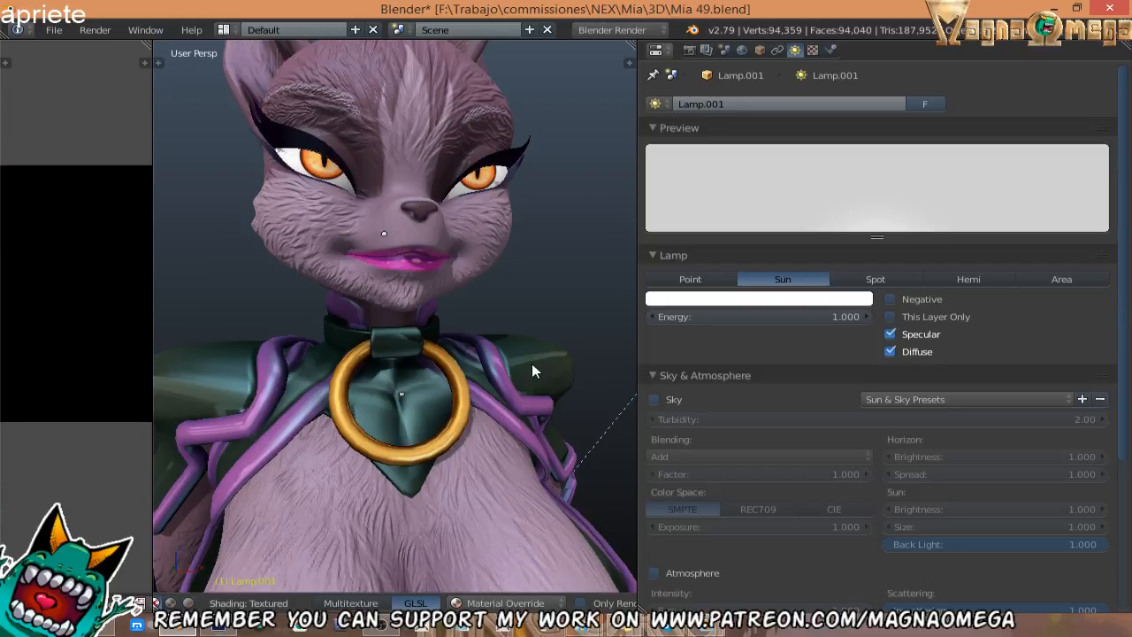
{"action": "key", "text": "t"}
{"action": "key", "text": "z"}
{"action": "key", "text": "z"}
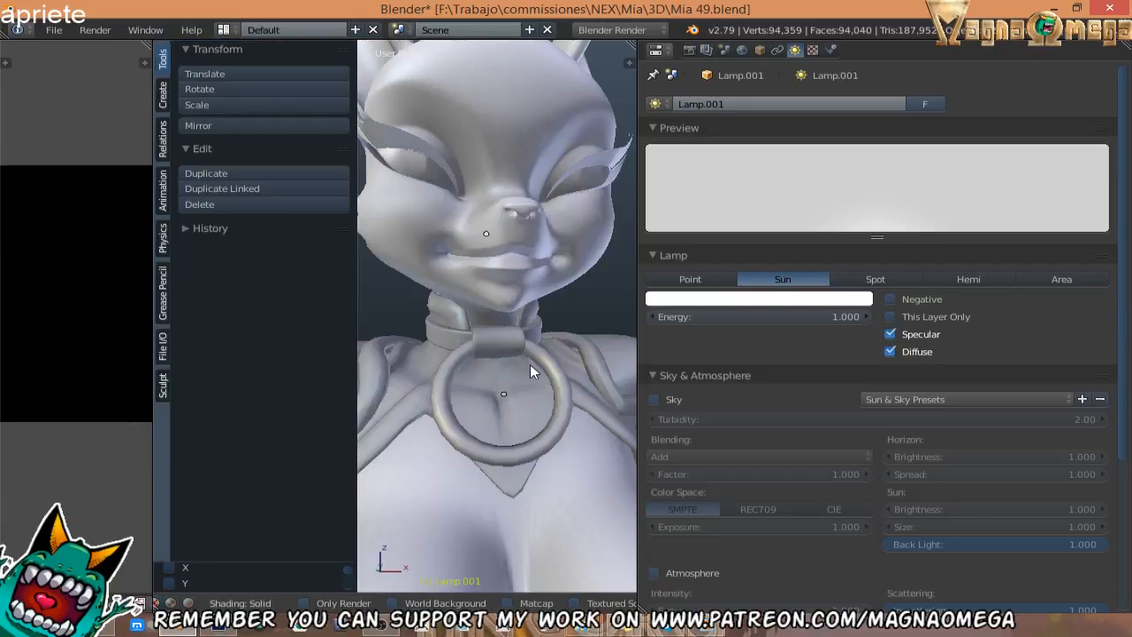
{"action": "key", "text": "alt+z"}
{"action": "key", "text": "t"}
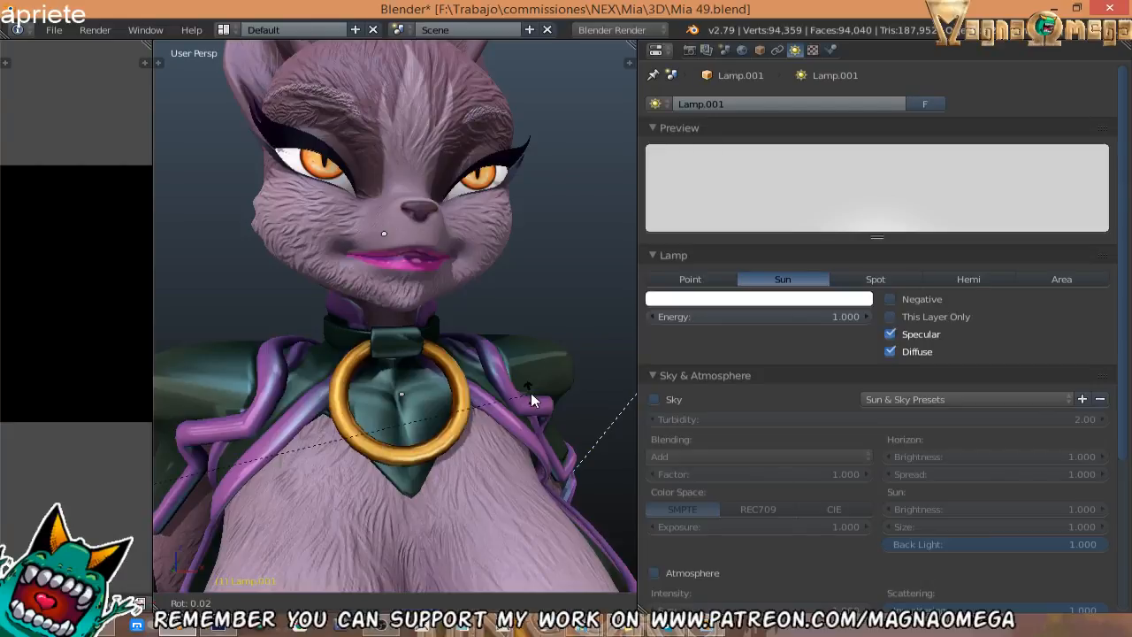
Rotate the Lamp.001 sun lamp about the global Z axis.
{"action": "key", "text": "r"}
{"action": "key", "text": "z"}
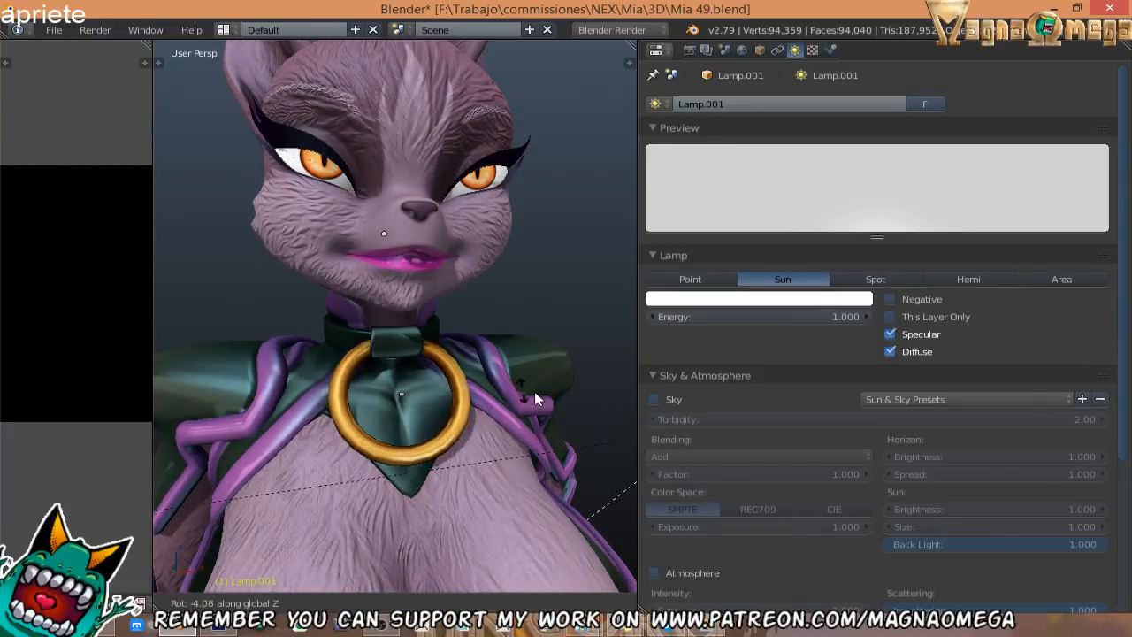
{"action": "left_click", "coordinate": [460, 303]}
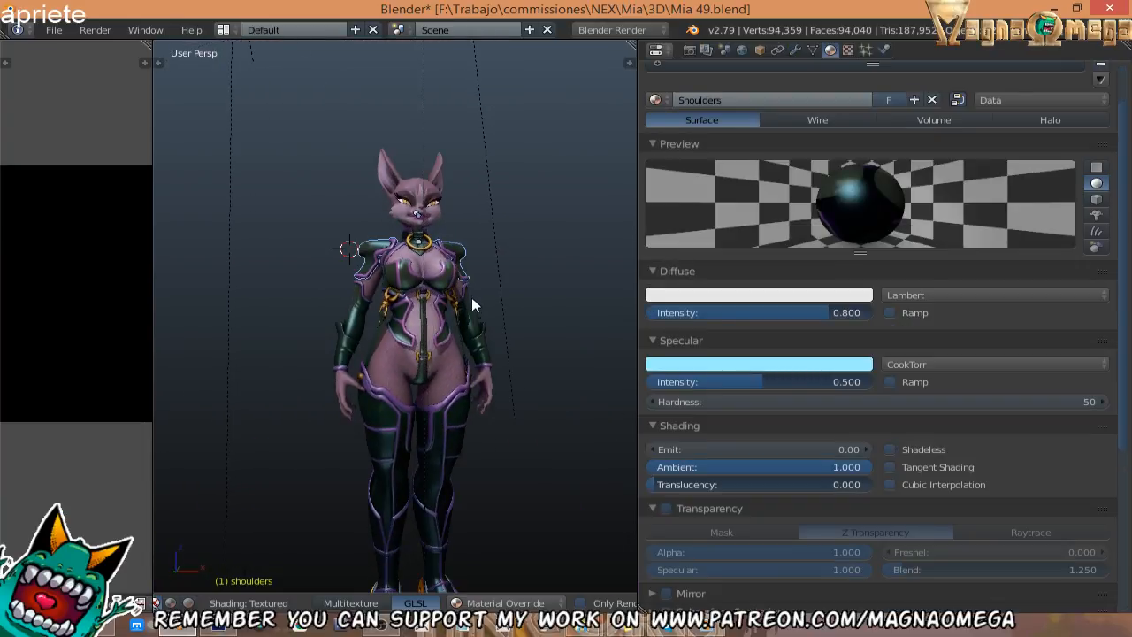
Turn Only Render back on in the 3D viewport to hide the lamps around the full character.
{"action": "middle_click_drag", "start_coordinate": [494, 466], "coordinate": [527, 586]}
{"action": "scroll", "coordinate": [481, 273], "scroll_direction": "up", "scroll_amount": 2}
{"action": "scroll", "coordinate": [389, 602], "scroll_direction": "down", "scroll_amount": 5}
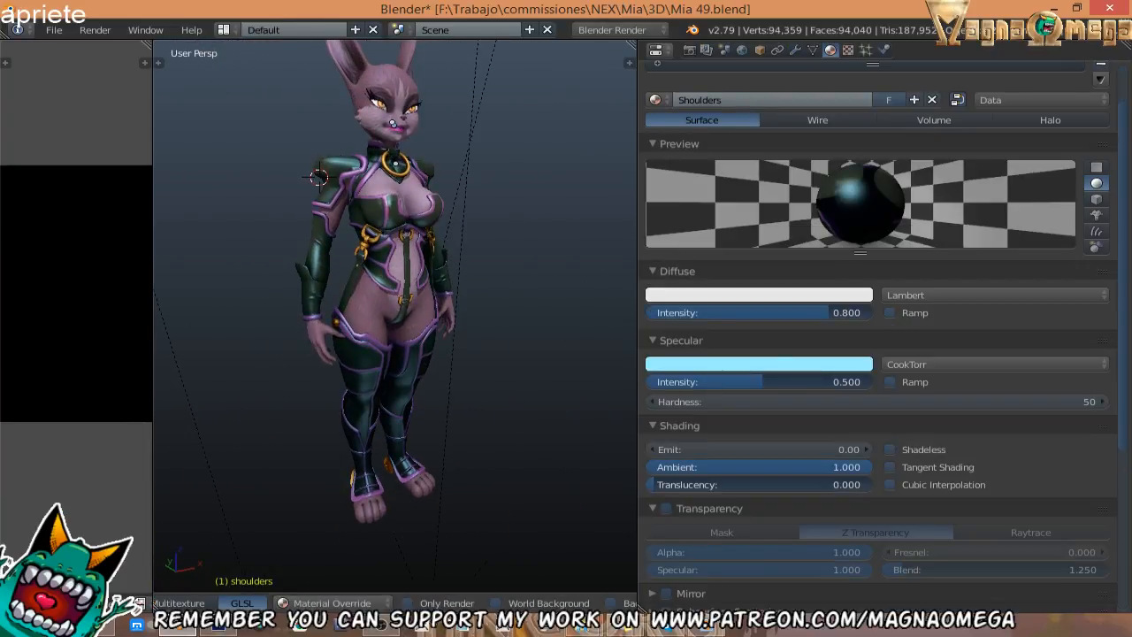
{"action": "left_click", "coordinate": [407, 603]}
{"action": "middle_click_drag", "start_coordinate": [412, 492], "coordinate": [510, 189]}
{"action": "scroll", "coordinate": [458, 315], "scroll_direction": "up", "scroll_amount": 2}
Show the Shoulders material's Texture.003 settings and examine its diffuse image on the shoulder armour from several angles.
{"action": "left_click", "coordinate": [847, 50]}
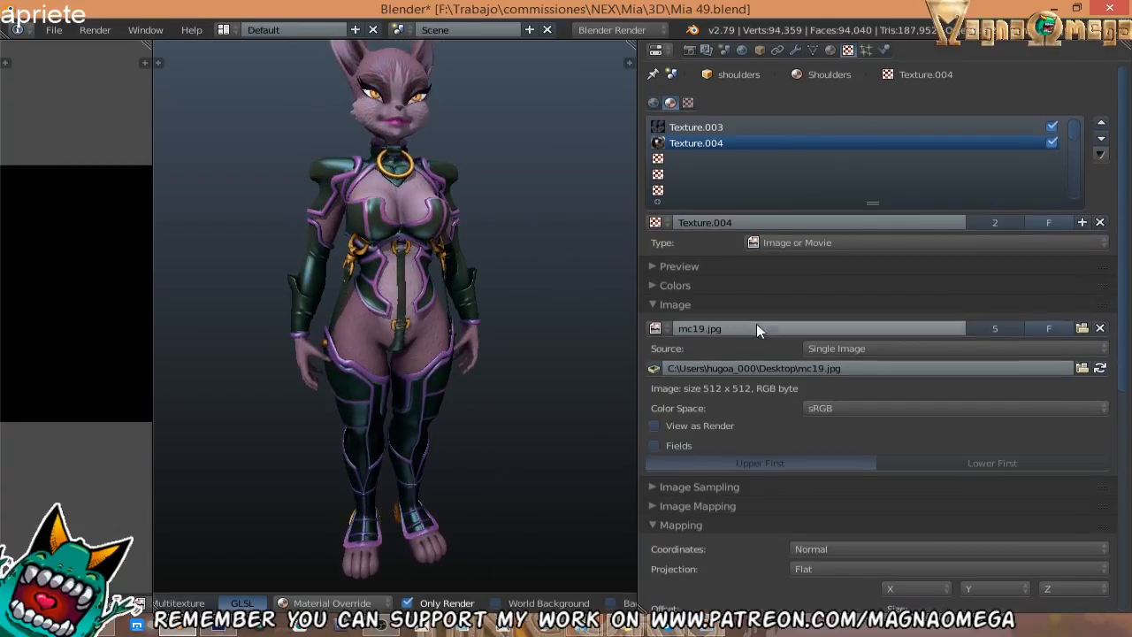
{"action": "scroll", "coordinate": [412, 123], "scroll_direction": "up", "scroll_amount": 3}
{"action": "middle_click_drag", "start_coordinate": [412, 124], "coordinate": [484, 164]}
{"action": "left_click", "coordinate": [684, 126]}
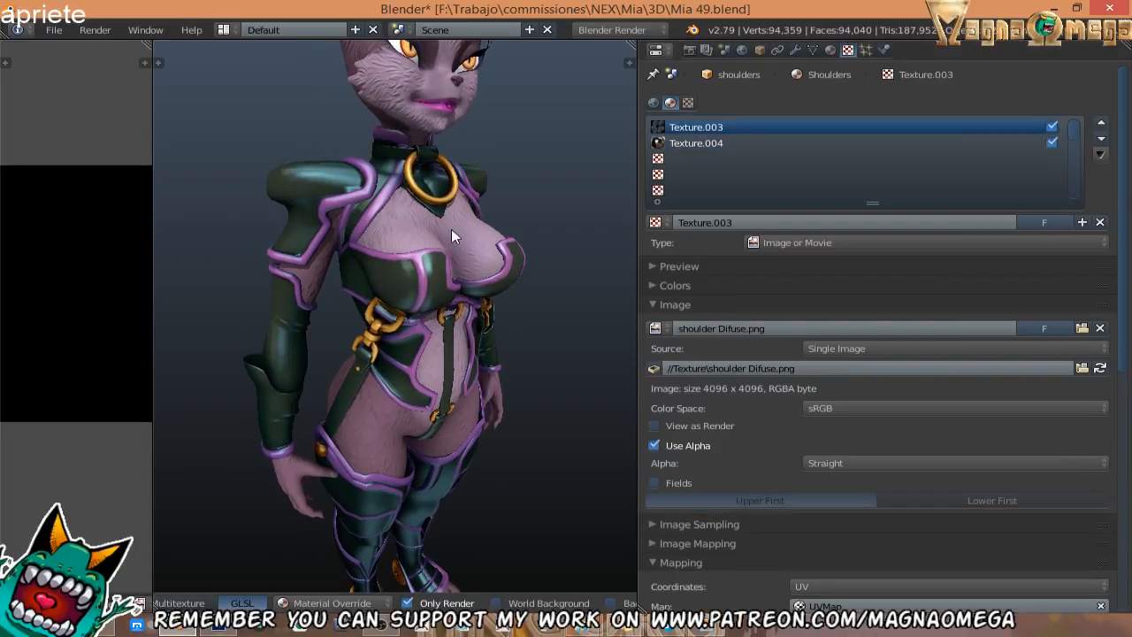
{"action": "middle_click_drag", "start_coordinate": [451, 229], "coordinate": [433, 255]}
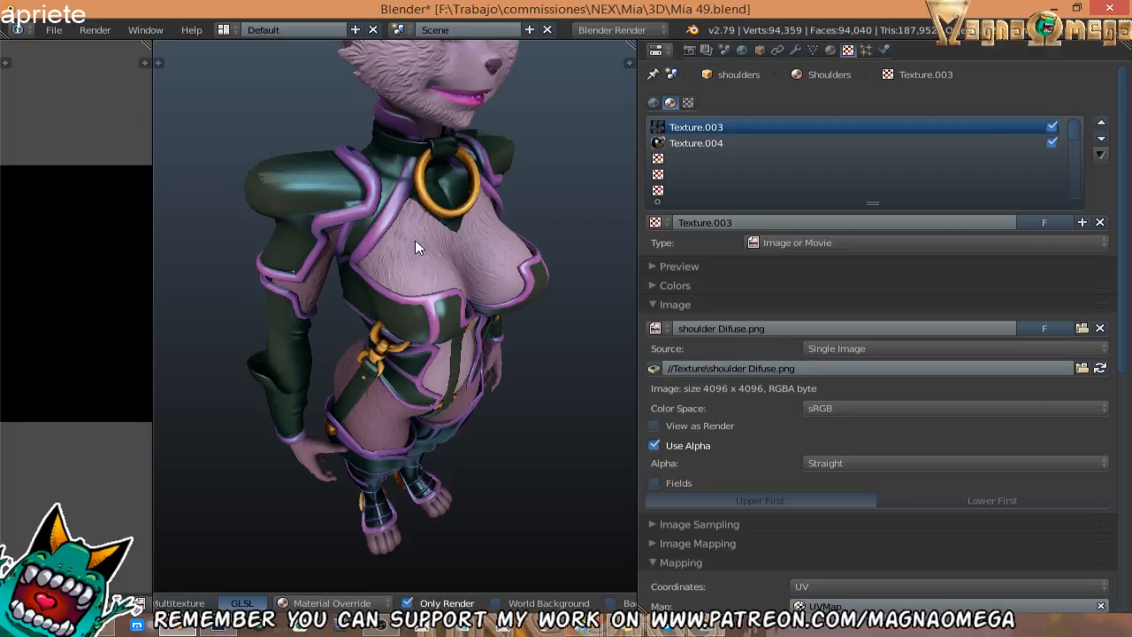
{"action": "middle_click_drag", "start_coordinate": [317, 242], "coordinate": [334, 228]}
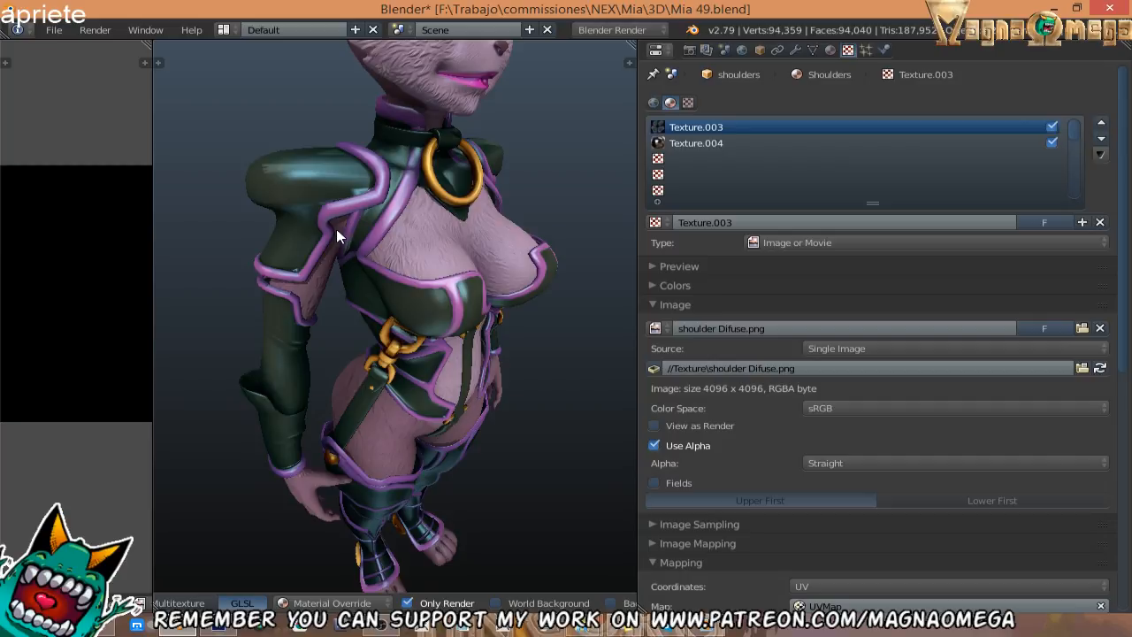
{"action": "middle_click_drag", "start_coordinate": [320, 272], "coordinate": [187, 226]}
{"action": "middle_click_drag", "start_coordinate": [449, 220], "coordinate": [329, 146]}
{"action": "scroll", "coordinate": [329, 146], "scroll_direction": "up", "scroll_amount": 1}
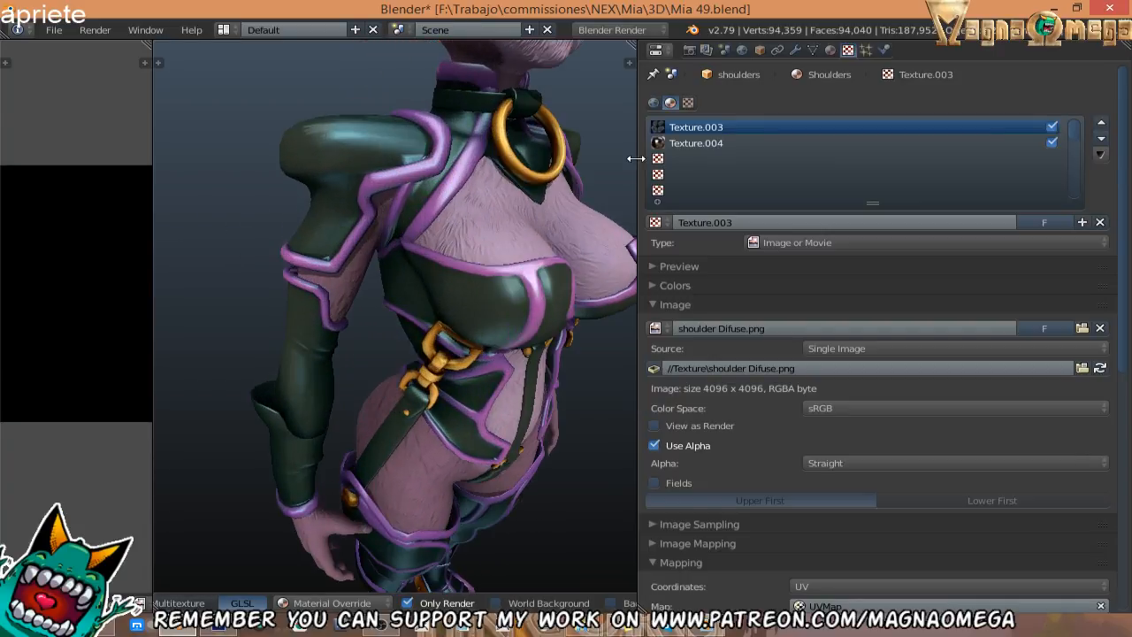
Show the Texture.004 settings with the mc19.jpg image and examine the armour from the front.
{"action": "left_click", "coordinate": [694, 144]}
{"action": "middle_click_drag", "start_coordinate": [546, 183], "coordinate": [378, 221]}
{"action": "scroll", "coordinate": [365, 153], "scroll_direction": "up", "scroll_amount": 3}
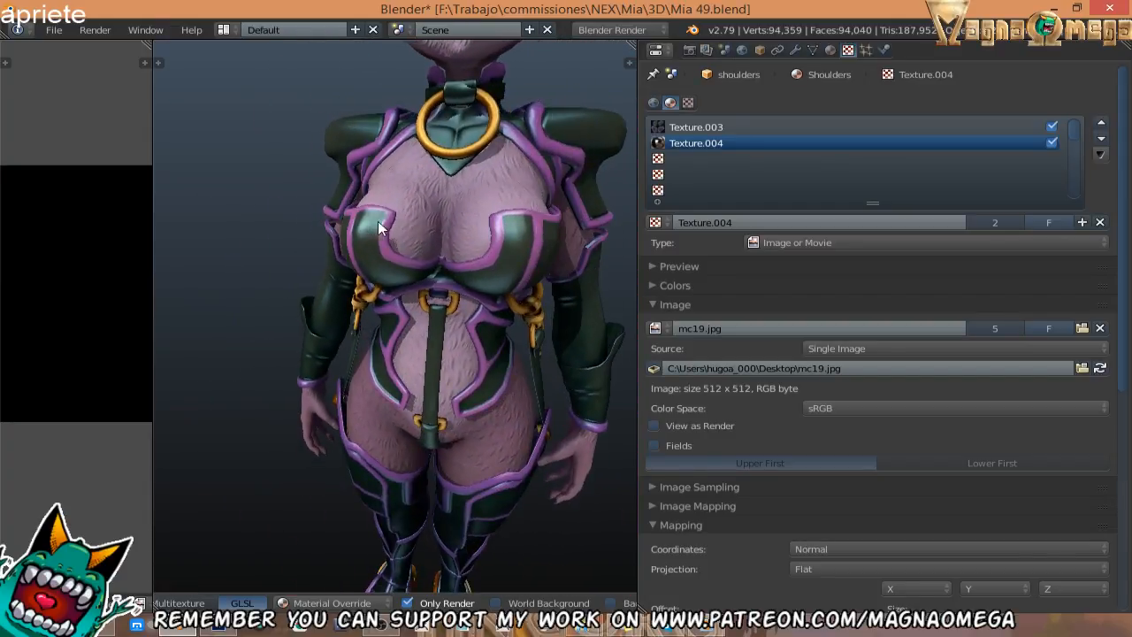
Show the Shoulders material's shading settings and examine the highlights on the chest armour, straps and whole character.
{"action": "left_click", "coordinate": [830, 49]}
{"action": "scroll", "coordinate": [772, 182], "scroll_direction": "down", "scroll_amount": 3}
{"action": "middle_click_drag", "start_coordinate": [396, 264], "coordinate": [444, 198]}
{"action": "scroll", "coordinate": [443, 157], "scroll_direction": "up", "scroll_amount": 3}
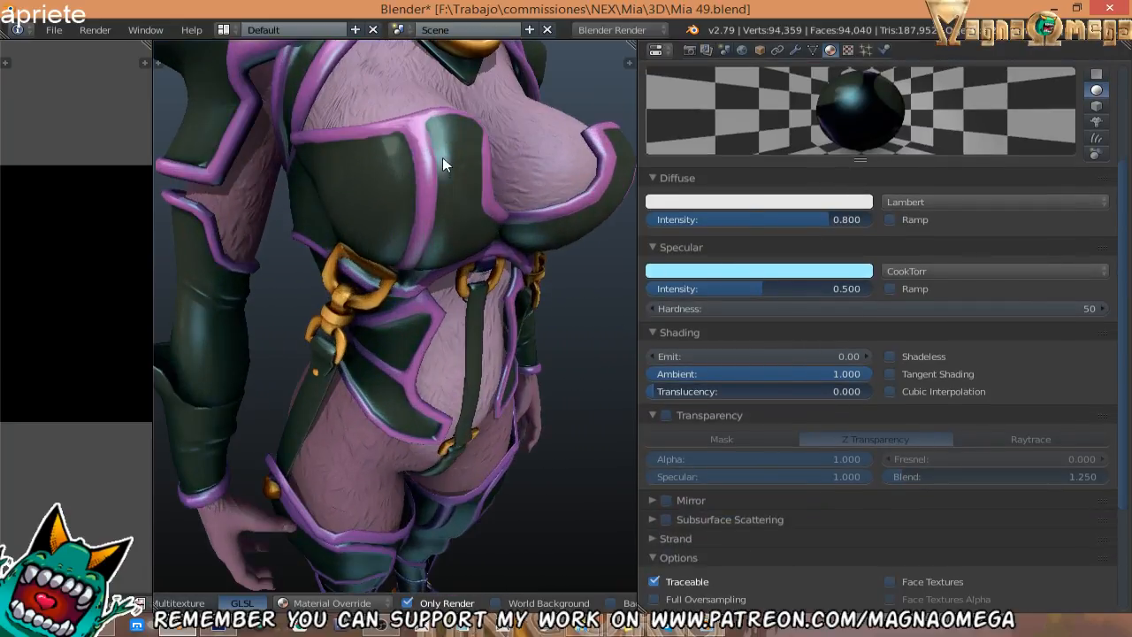
{"action": "middle_click_drag", "start_coordinate": [442, 157], "coordinate": [475, 162]}
{"action": "scroll", "coordinate": [478, 156], "scroll_direction": "up", "scroll_amount": 2}
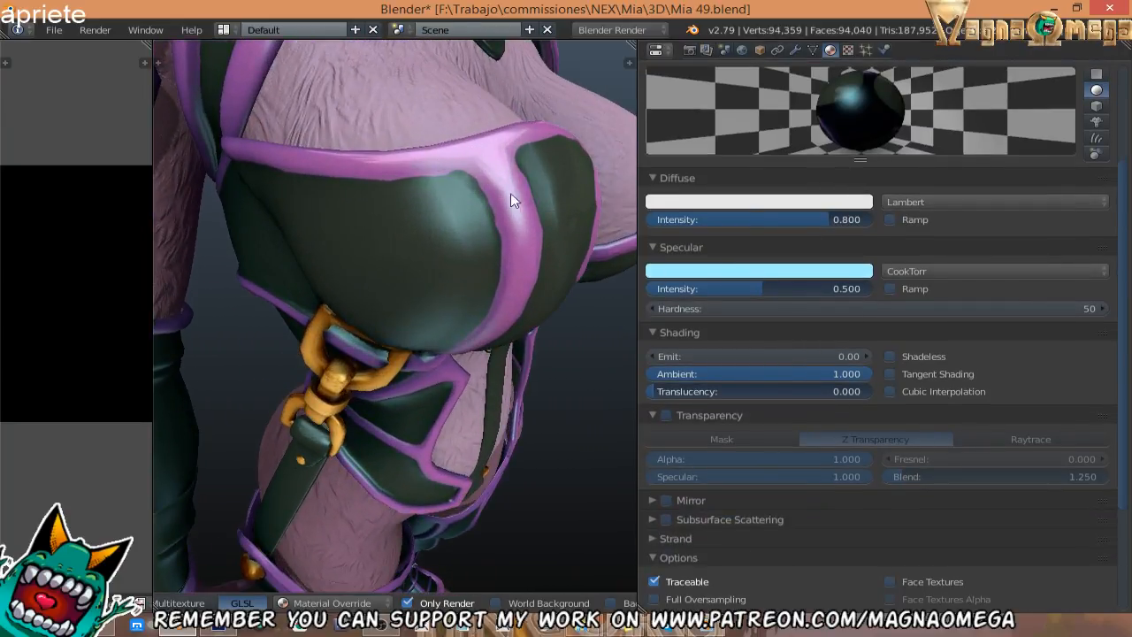
{"action": "middle_click_drag", "start_coordinate": [522, 223], "coordinate": [413, 227]}
{"action": "scroll", "coordinate": [394, 195], "scroll_direction": "down", "scroll_amount": 3}
{"action": "scroll", "coordinate": [414, 226], "scroll_direction": "up", "scroll_amount": 2}
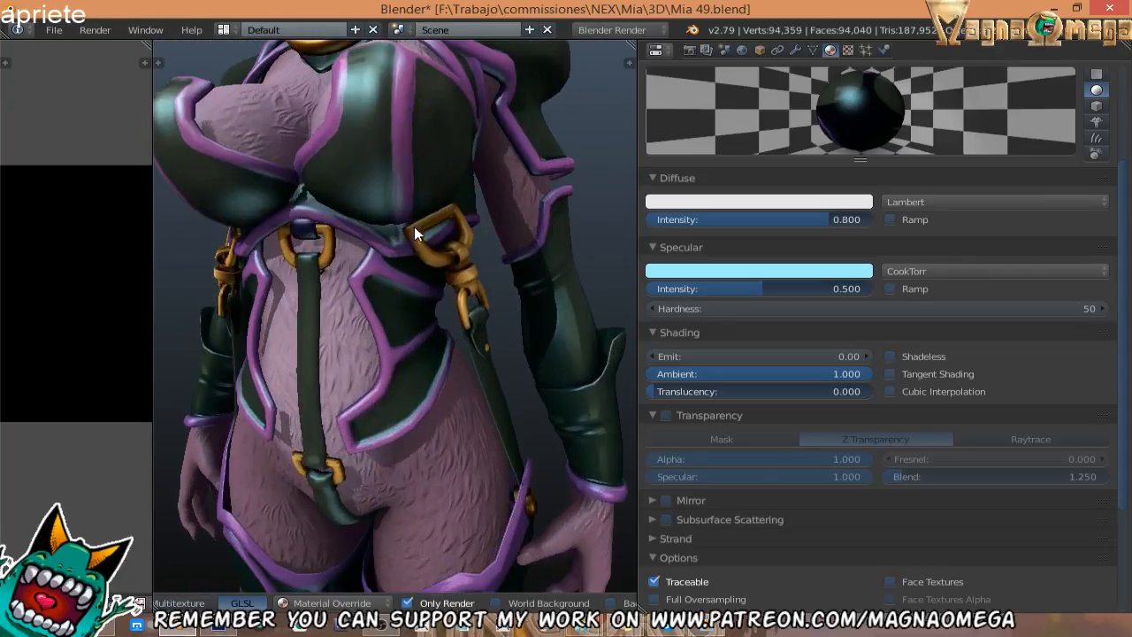
{"action": "scroll", "coordinate": [415, 265], "scroll_direction": "down", "scroll_amount": 4}
{"action": "middle_click_drag", "start_coordinate": [418, 322], "coordinate": [492, 307]}
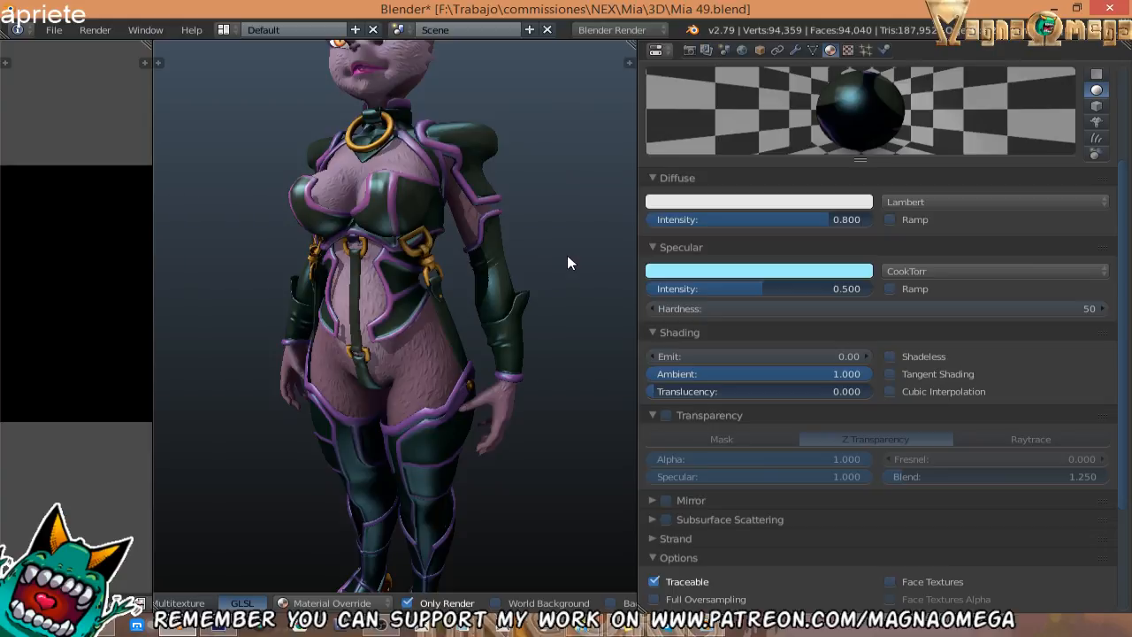
{"action": "middle_click_drag", "start_coordinate": [434, 179], "coordinate": [324, 240]}
{"action": "scroll", "coordinate": [488, 210], "scroll_direction": "down", "scroll_amount": 1}
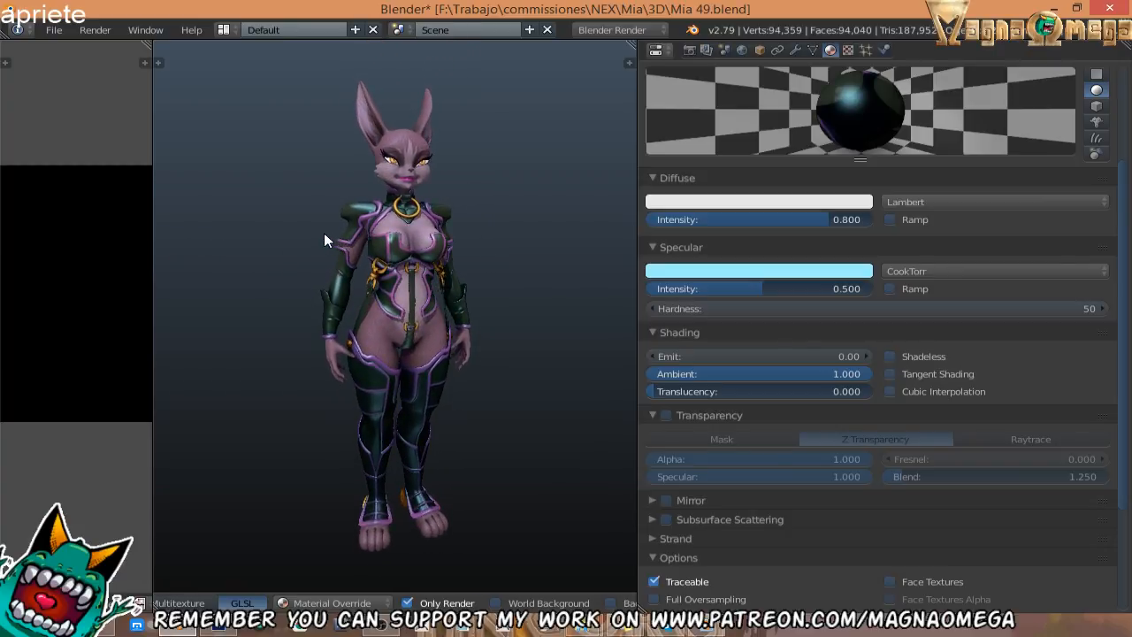